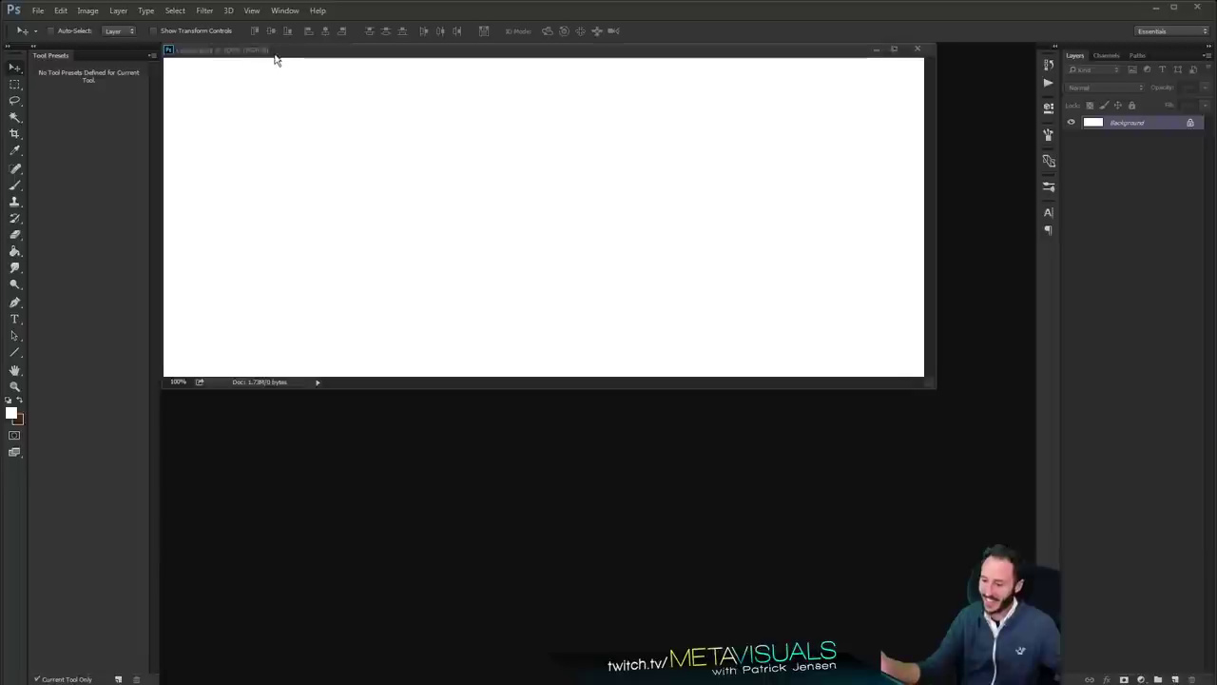
Reposition and enlarge the canvas.psd document window so that empty space surrounds the white canvas
mouse_move(276, 59)
left_mouse_down()
mouse_move(299, 66)
mouse_move(274, 54)
left_mouse_up()
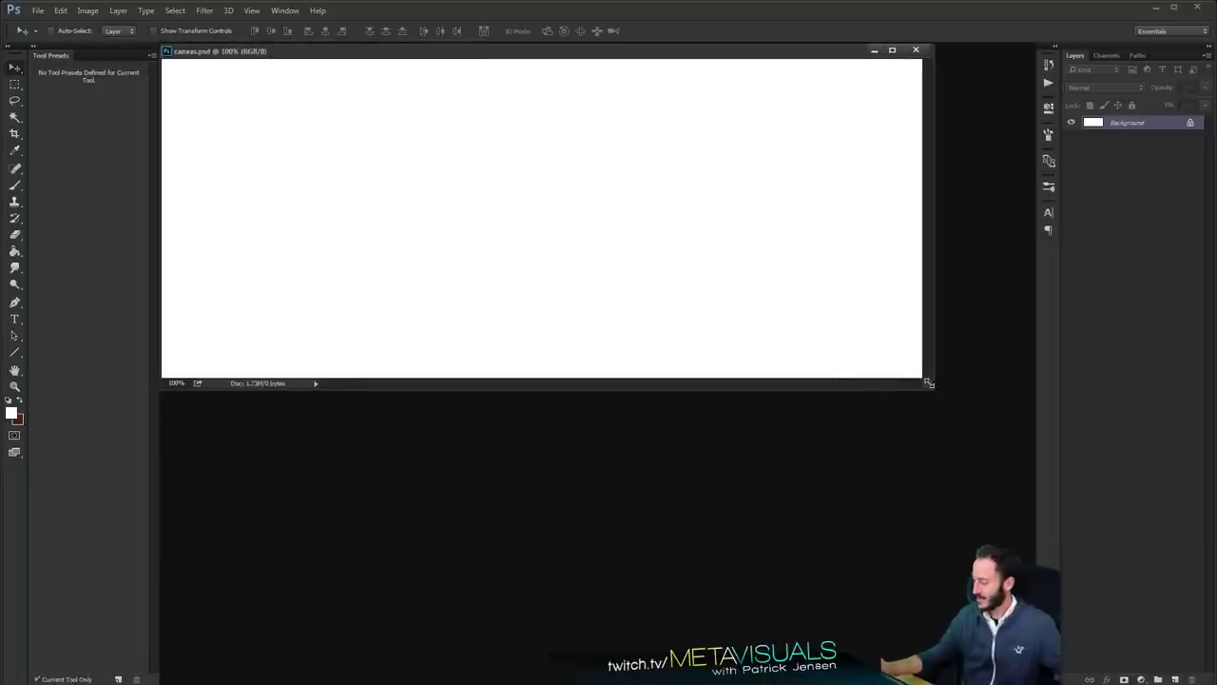
left_click_drag(929, 383, 1023, 448)
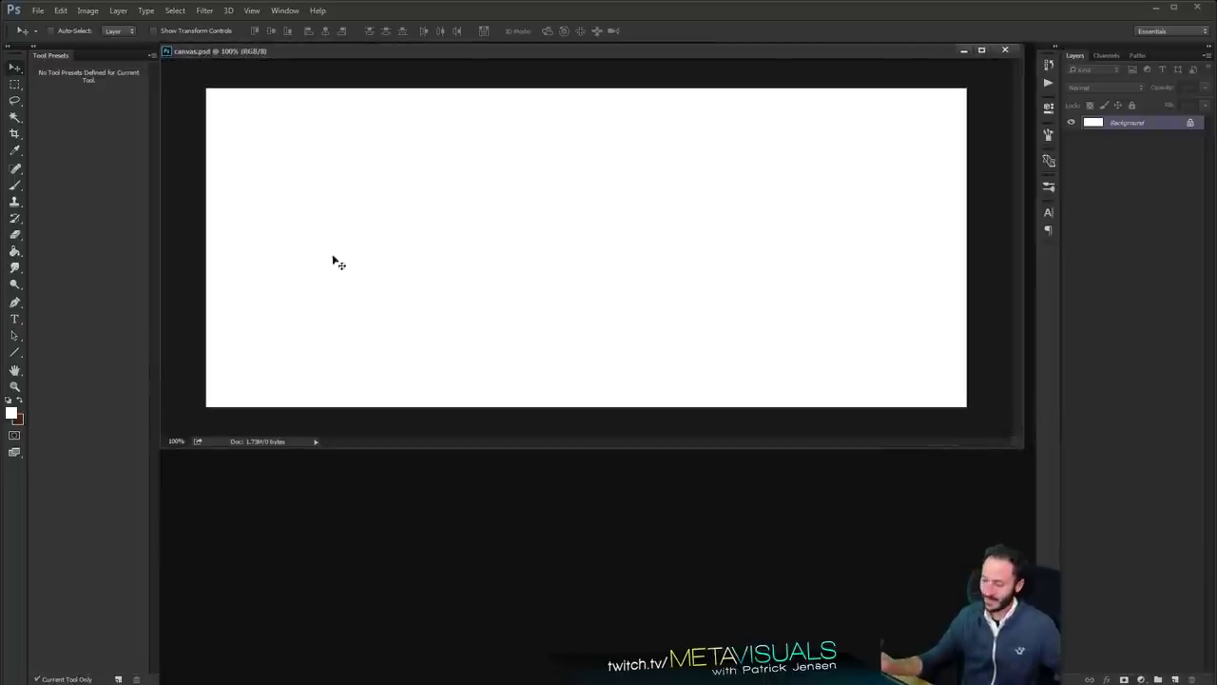
left_click(14, 370)
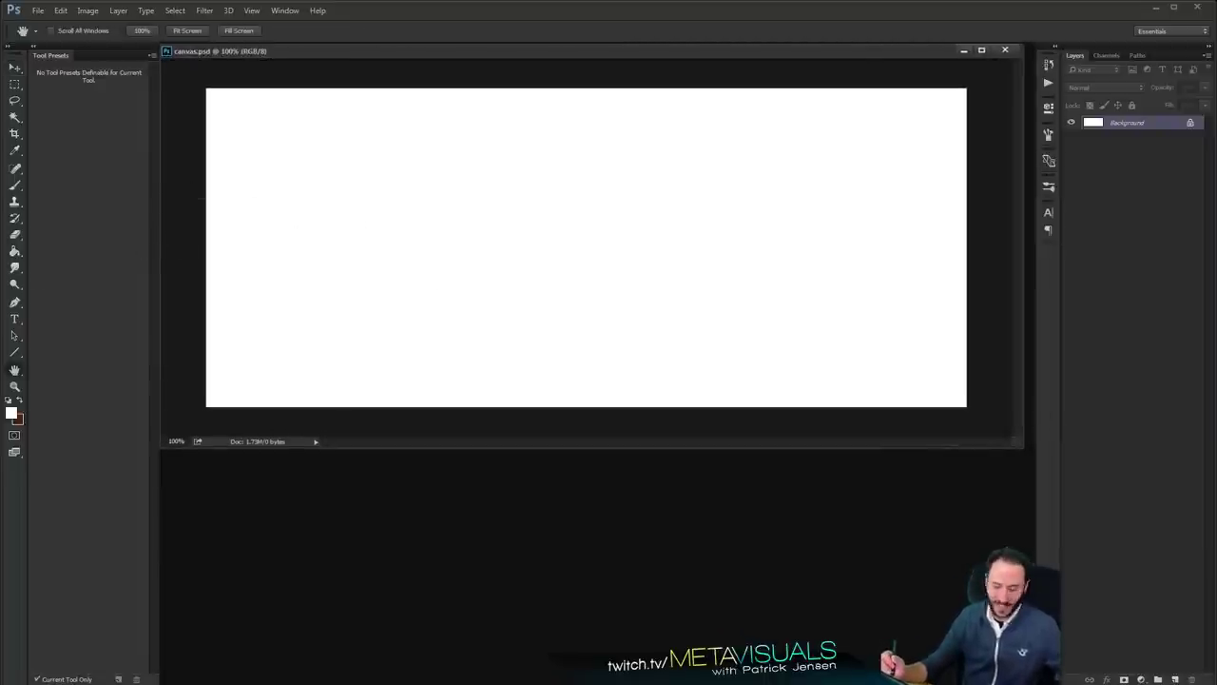
Block in broad overlapping grey and black strokes across the white canvas with the Paint Soft Diamond brush preset
key("b")
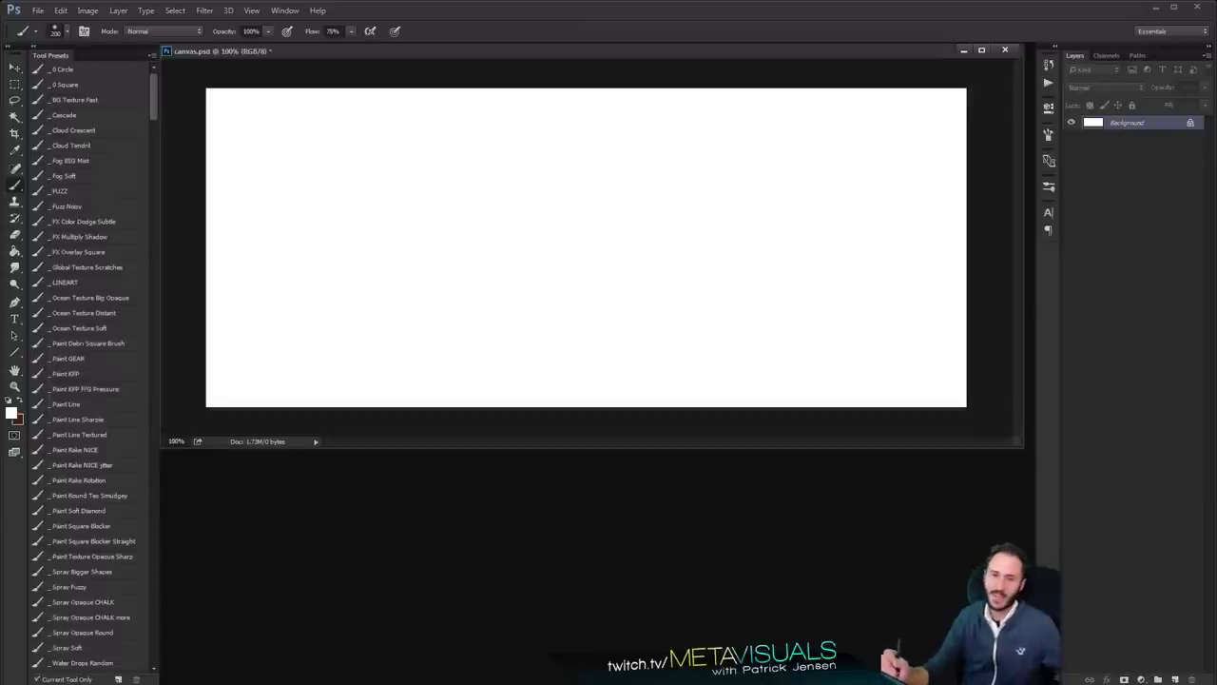
key("space")
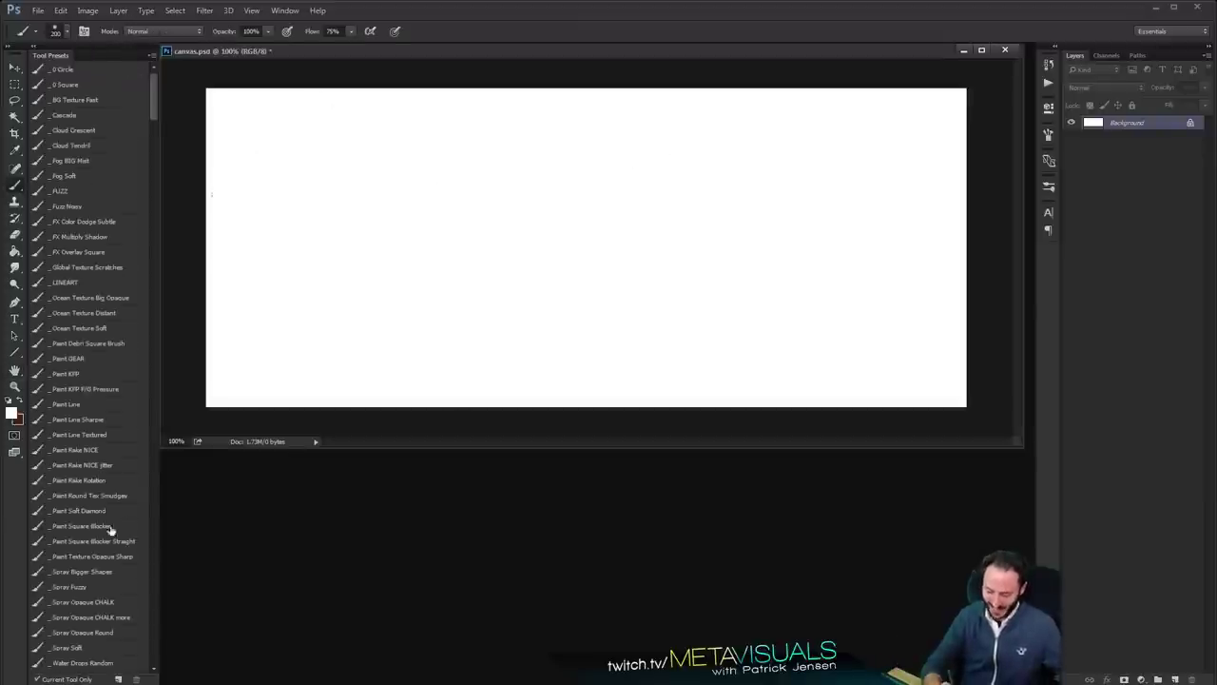
left_click(93, 512)
key("space")
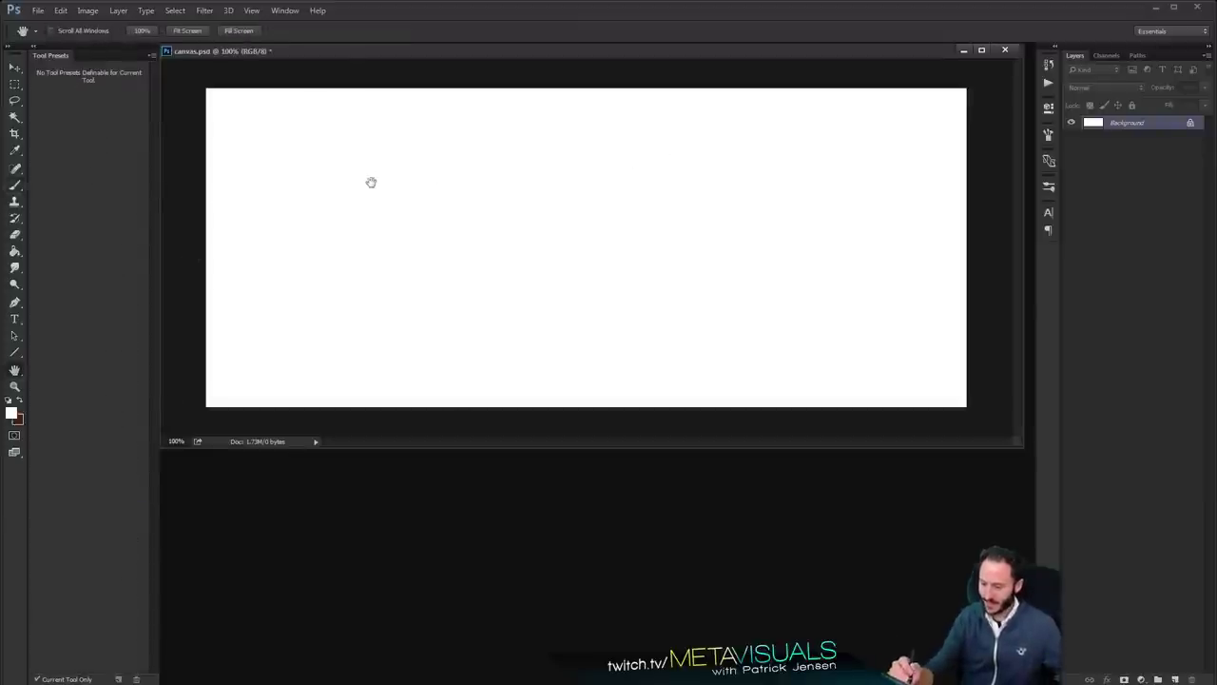
left_click(390, 80, "alt")
mouse_move(373, 131)
left_mouse_down()
mouse_move(254, 332)
mouse_move(304, 276)
mouse_move(413, 399)
left_mouse_up()
mouse_move(616, 206)
left_mouse_down()
mouse_move(552, 191)
mouse_move(730, 333)
mouse_move(785, 319)
left_mouse_up()
left_click(596, 236, "alt")
mouse_move(585, 138)
left_mouse_down()
mouse_move(476, 166)
mouse_move(238, 323)
mouse_move(404, 347)
mouse_move(822, 161)
mouse_move(908, 300)
left_mouse_up()
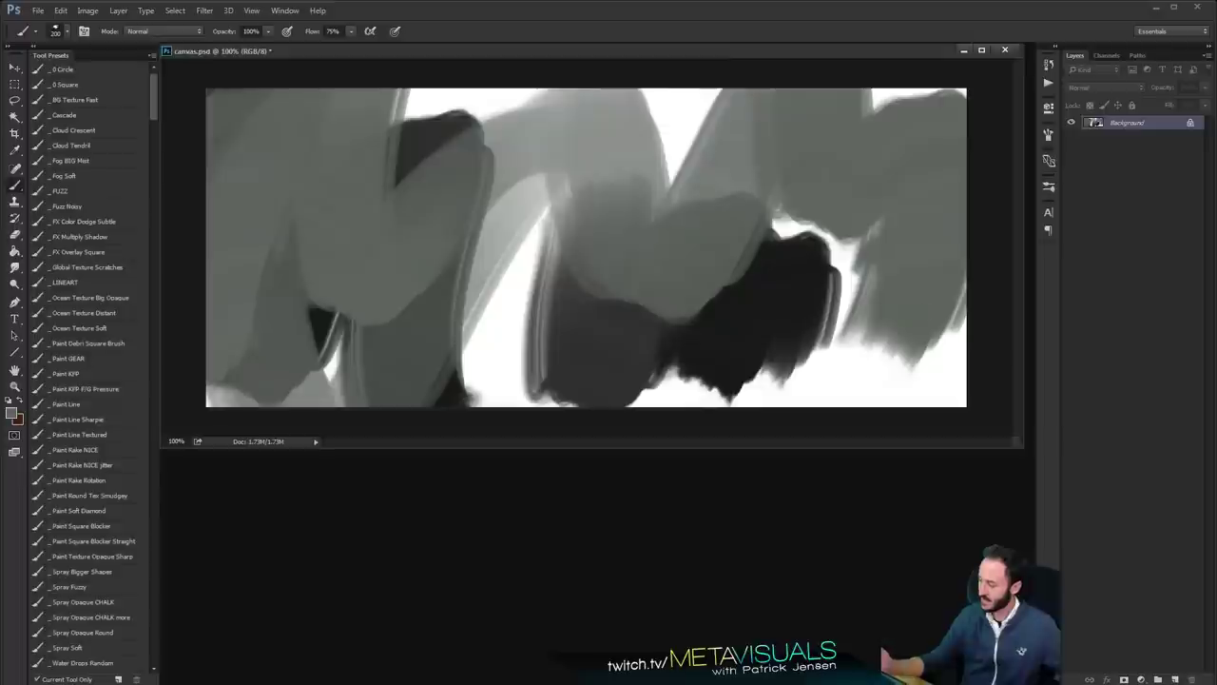
Enlarge the document window further and paint sampled black on the canvas's left side and dark grey patches across its upper half
left_click_drag(1023, 446, 1021, 506)
key("space")
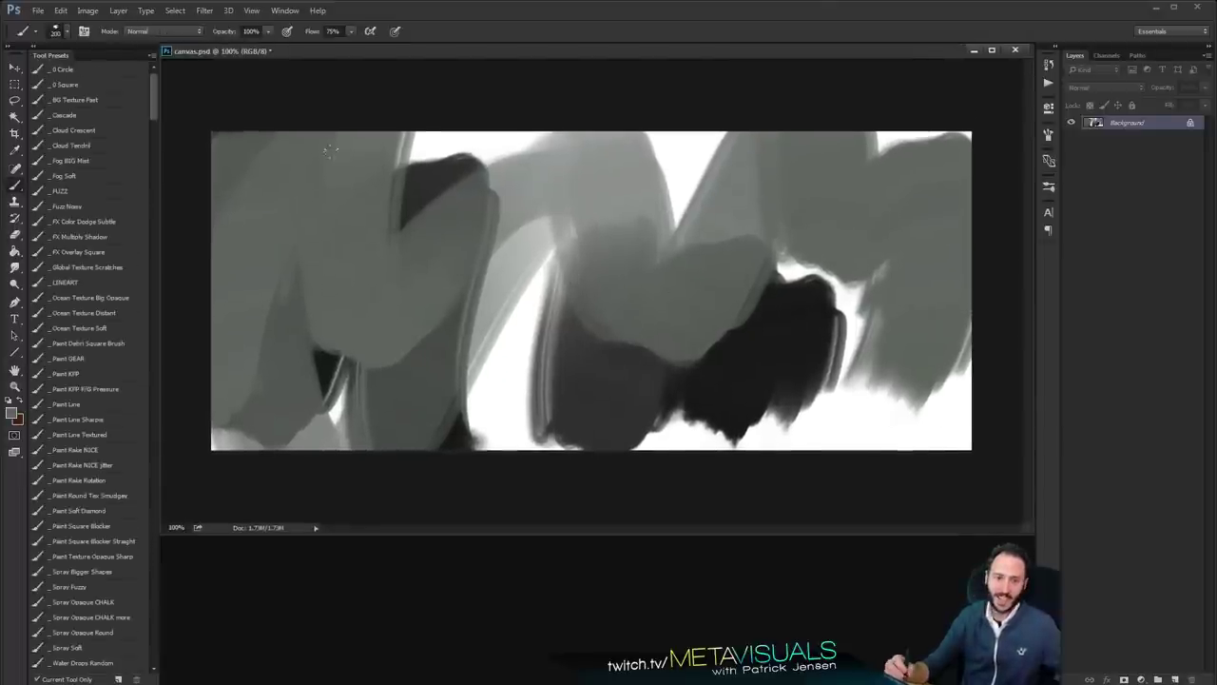
left_click(320, 365, "alt")
mouse_move(319, 238)
left_mouse_down()
mouse_move(250, 323)
mouse_move(340, 397)
left_mouse_up()
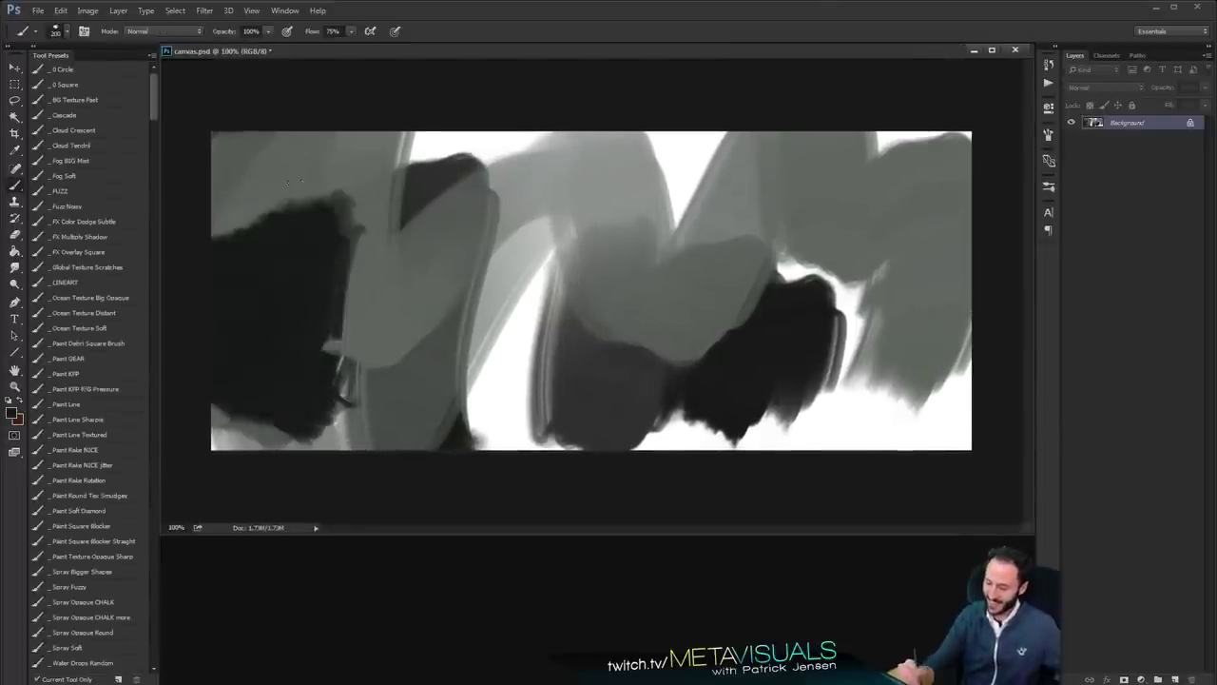
left_click(357, 228, "alt")
mouse_move(347, 204)
left_mouse_down()
mouse_move(221, 190)
mouse_move(272, 247)
mouse_move(608, 219)
mouse_move(780, 285)
mouse_move(821, 217)
left_mouse_up()
Smudge the light gaps and stroke edges at the centre and right of the painting, and enlarge the smudge brush
key("r")
left_click_drag(618, 152, 493, 234)
mouse_move(595, 221)
left_mouse_down()
mouse_move(534, 257)
mouse_move(497, 244)
mouse_move(296, 319)
mouse_move(576, 266)
mouse_move(571, 339)
mouse_move(789, 315)
mouse_move(856, 319)
left_mouse_up()
key("bracketright")
key("bracketright")
key("bracketright")
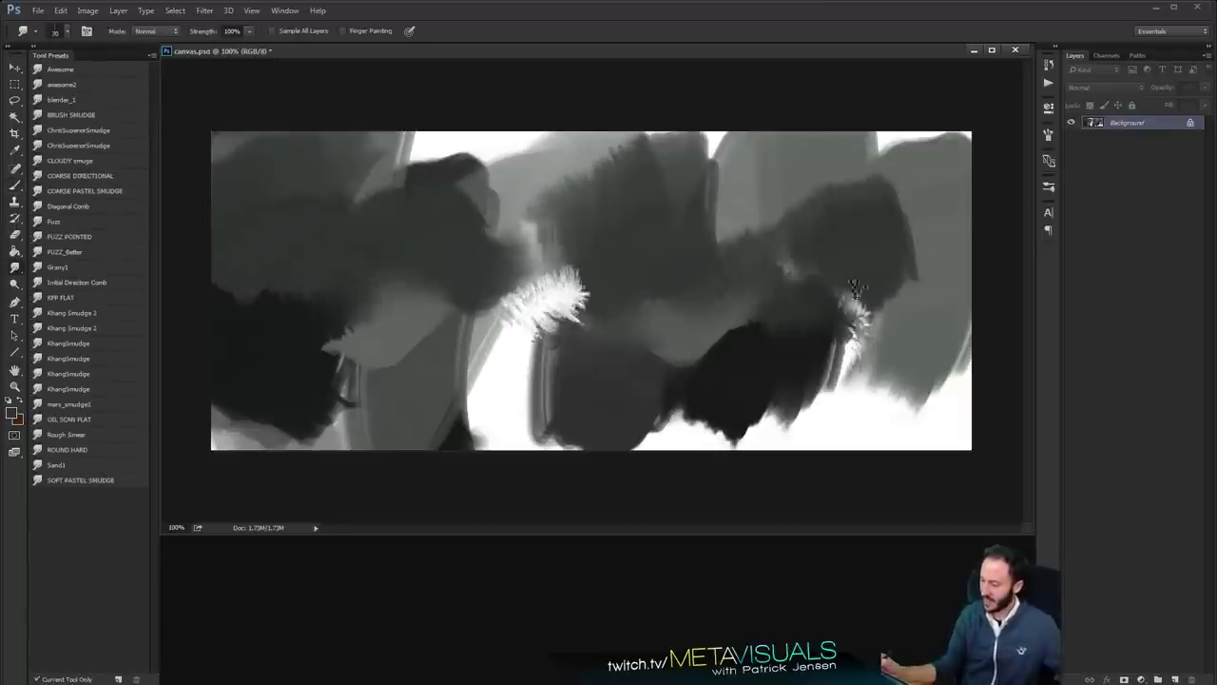
Paint sampled grey-green vertical strokes over the left-centre area and a dark grey patch over the centre
key("b")
left_click(338, 290, "alt")
mouse_move(343, 285)
left_mouse_down()
mouse_move(461, 314)
mouse_move(561, 285)
mouse_move(637, 238)
mouse_move(633, 344)
mouse_move(670, 305)
left_mouse_up()
left_click(665, 204, "alt")
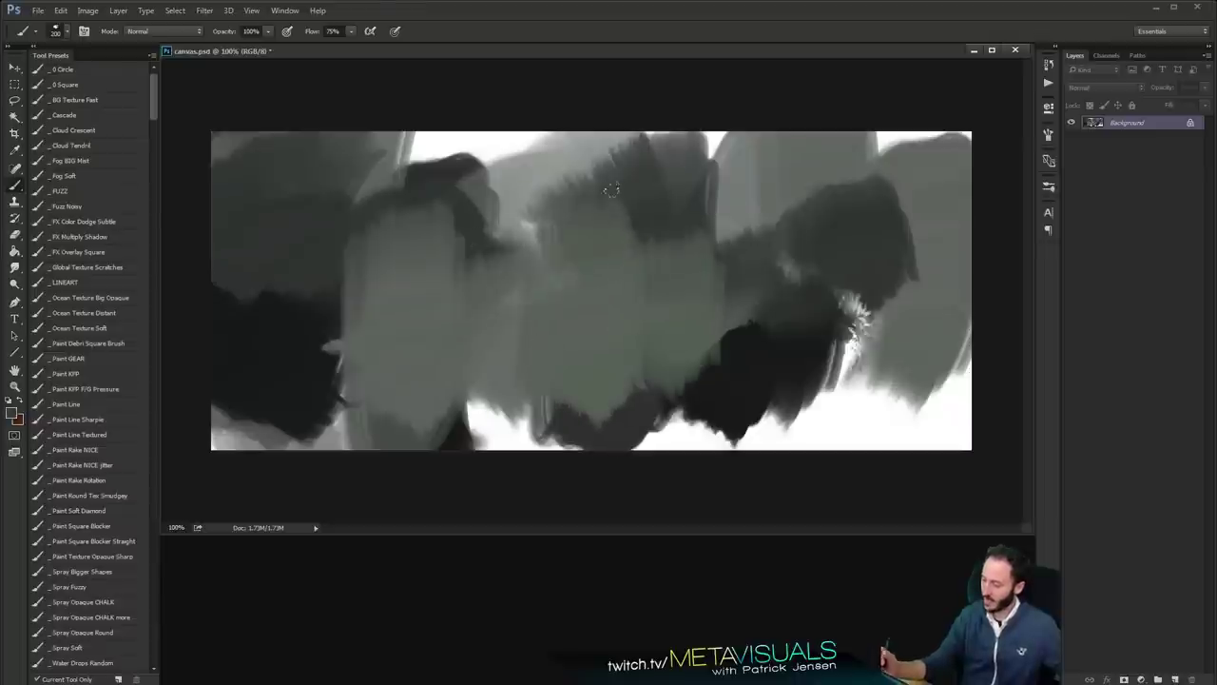
mouse_move(656, 228)
left_mouse_down()
mouse_move(699, 275)
mouse_move(699, 318)
left_mouse_up()
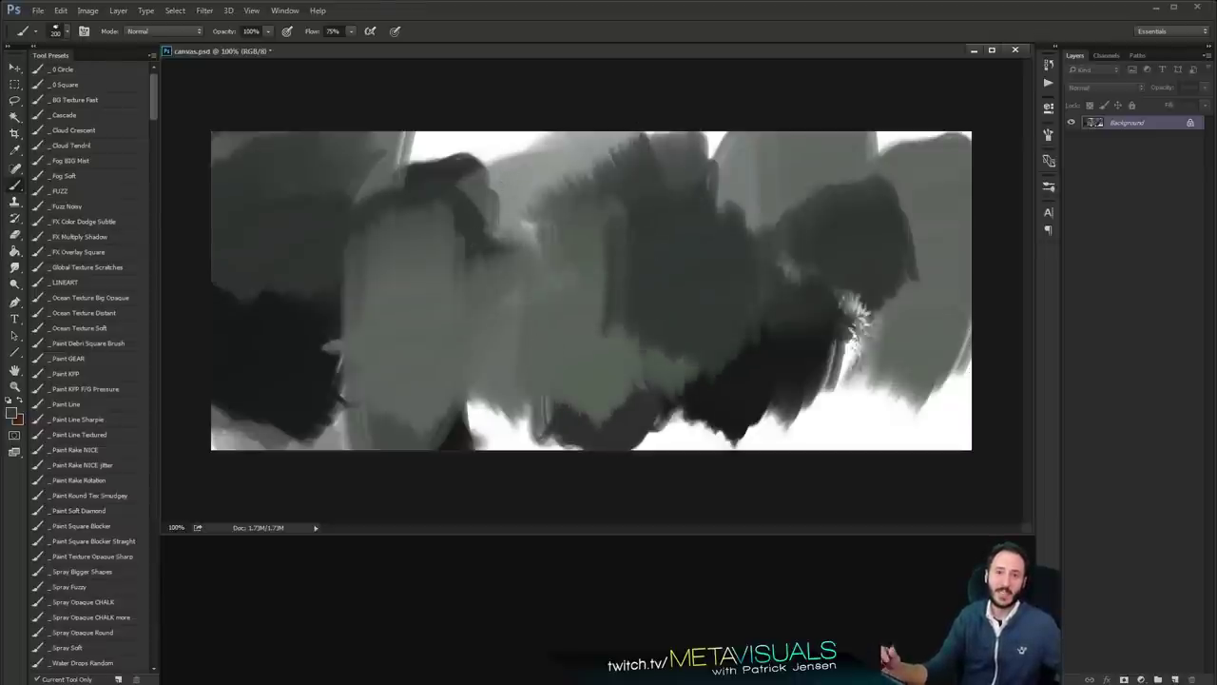
key("space")
key("r")
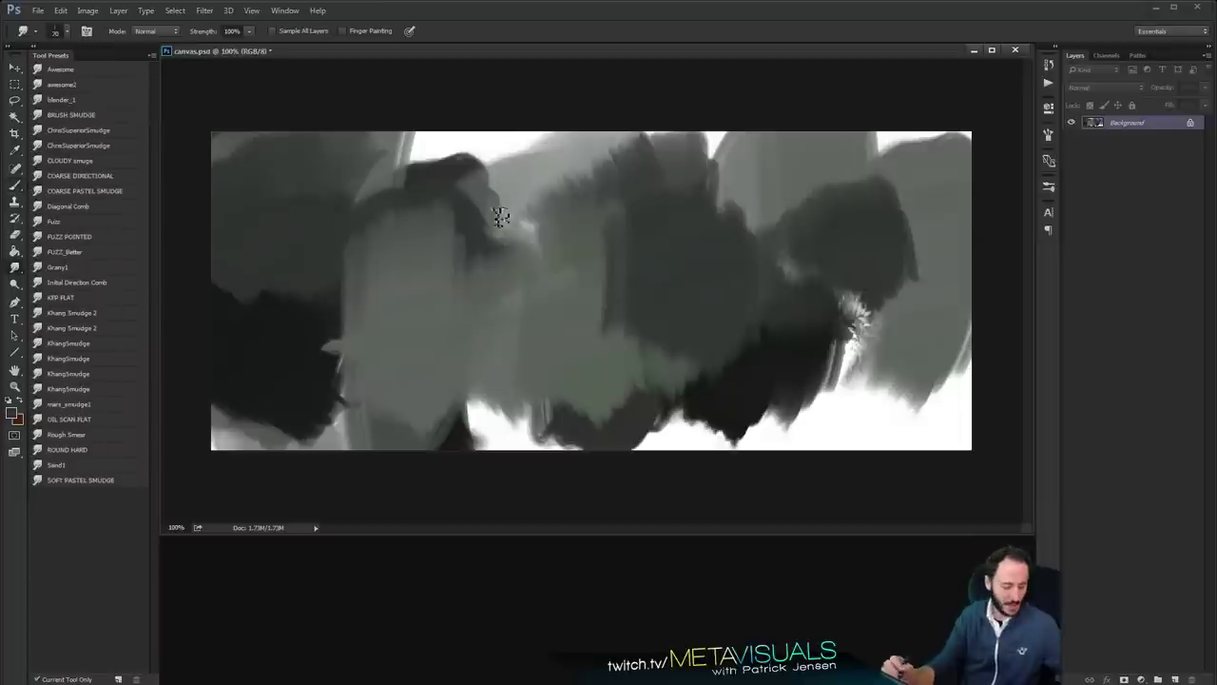
key("e")
key("b")
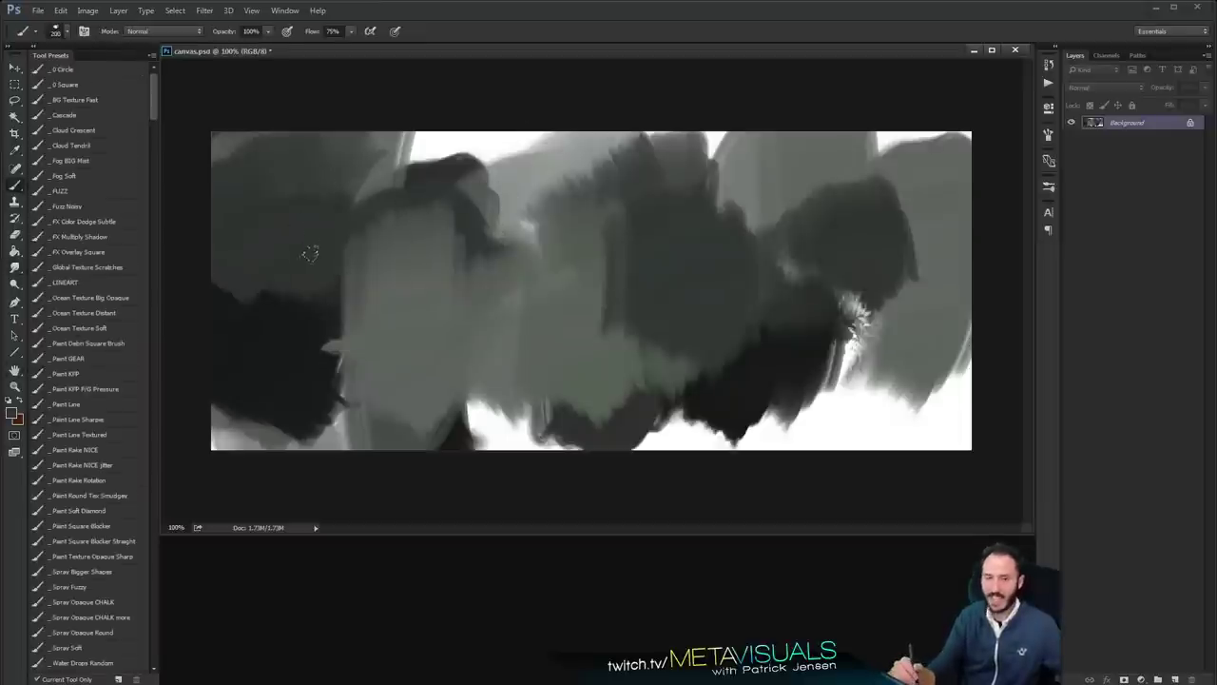
key("e")
key("b")
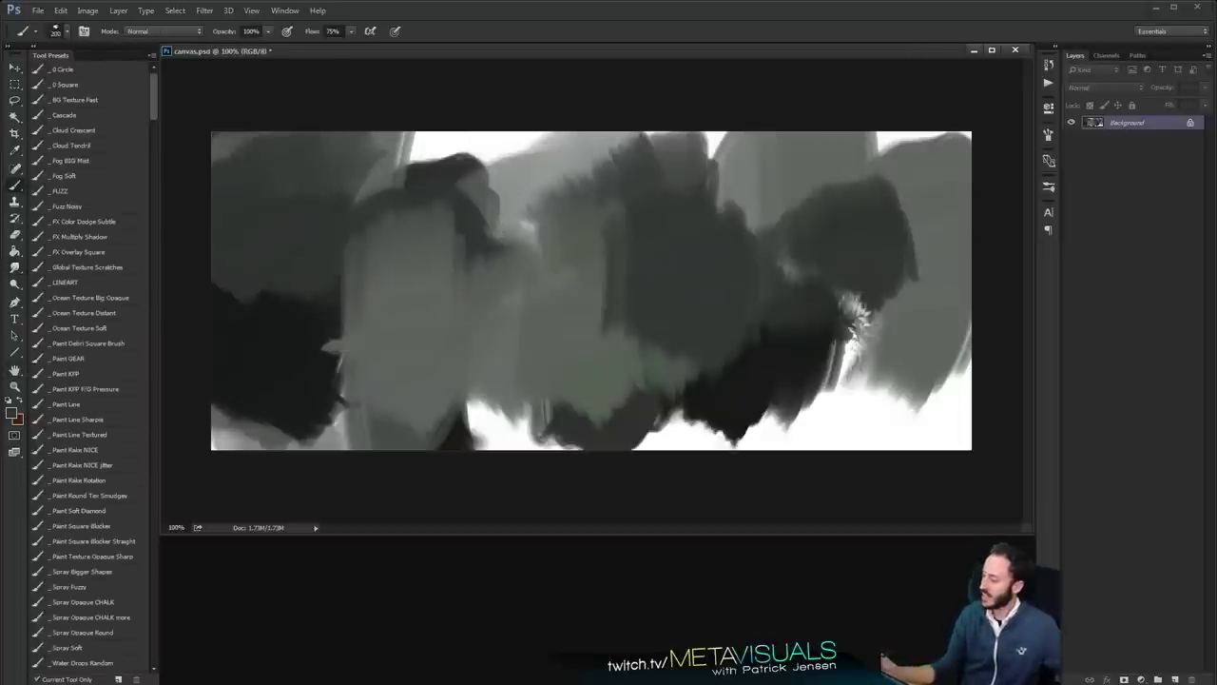
Paint a band of lighter sampled grey along the canvas's upper edge from left of centre to right of centre
left_click(396, 158, "alt")
mouse_move(381, 123)
left_mouse_down()
mouse_move(435, 163)
mouse_move(469, 144)
mouse_move(569, 186)
mouse_move(647, 105)
mouse_move(701, 164)
left_mouse_up()
left_click(632, 175, "alt")
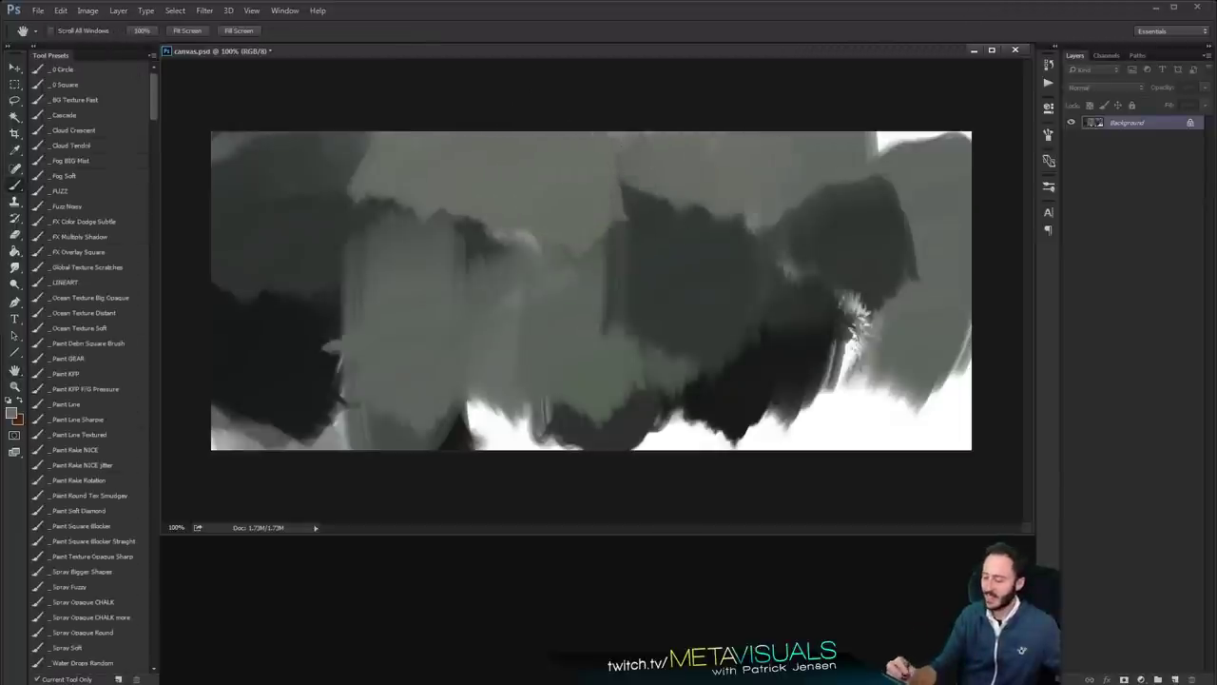
Cover the canvas's upper-left area with sampled grey and smudge its lower edge into the darker paint
left_click(320, 254, "alt")
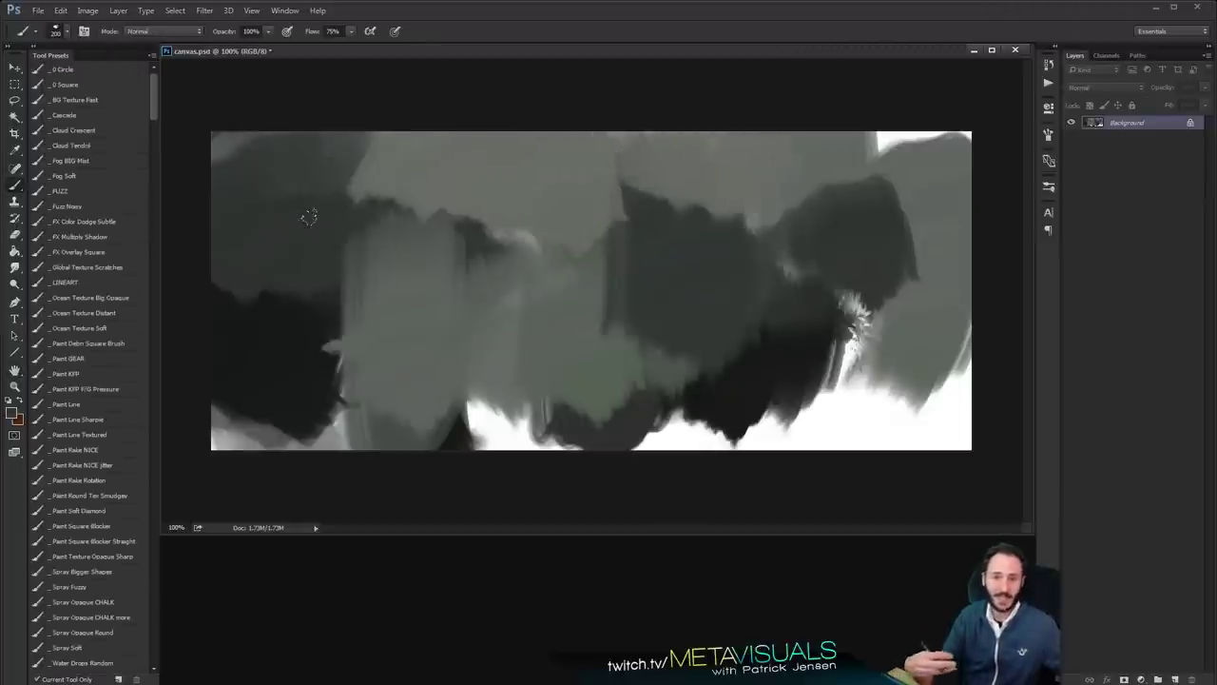
key("ctrl+alt+z")
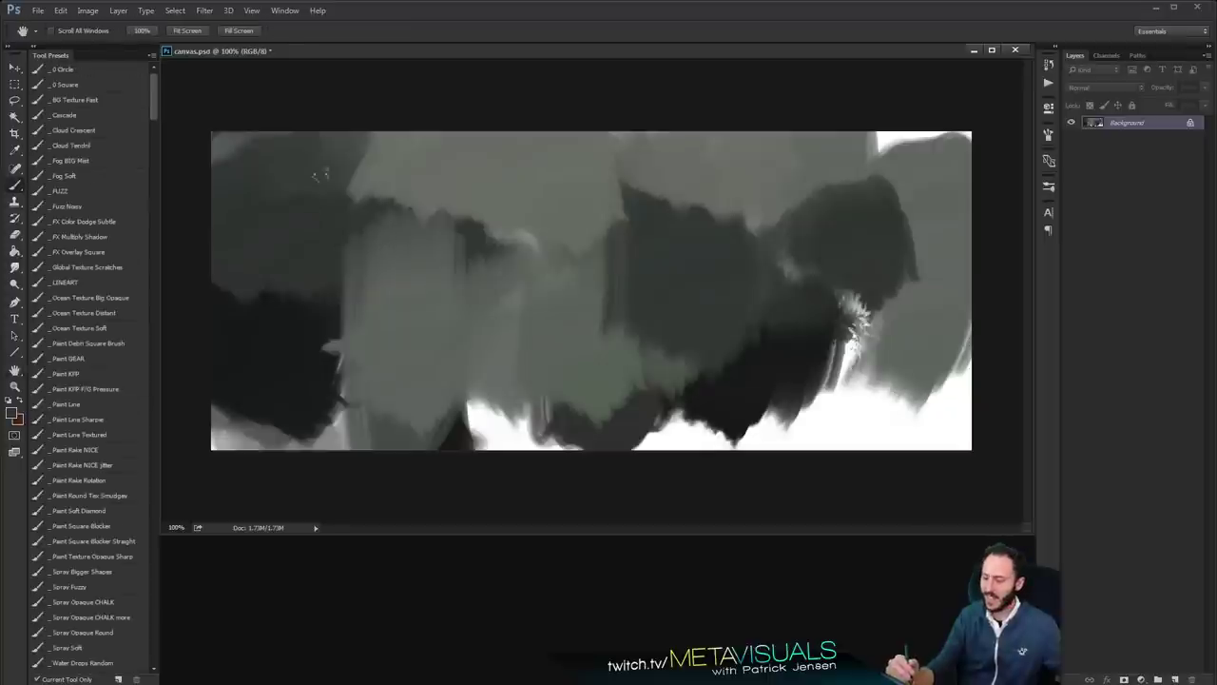
left_click(229, 139, "alt")
mouse_move(228, 139)
left_mouse_down()
mouse_move(259, 102)
mouse_move(382, 120)
left_mouse_up()
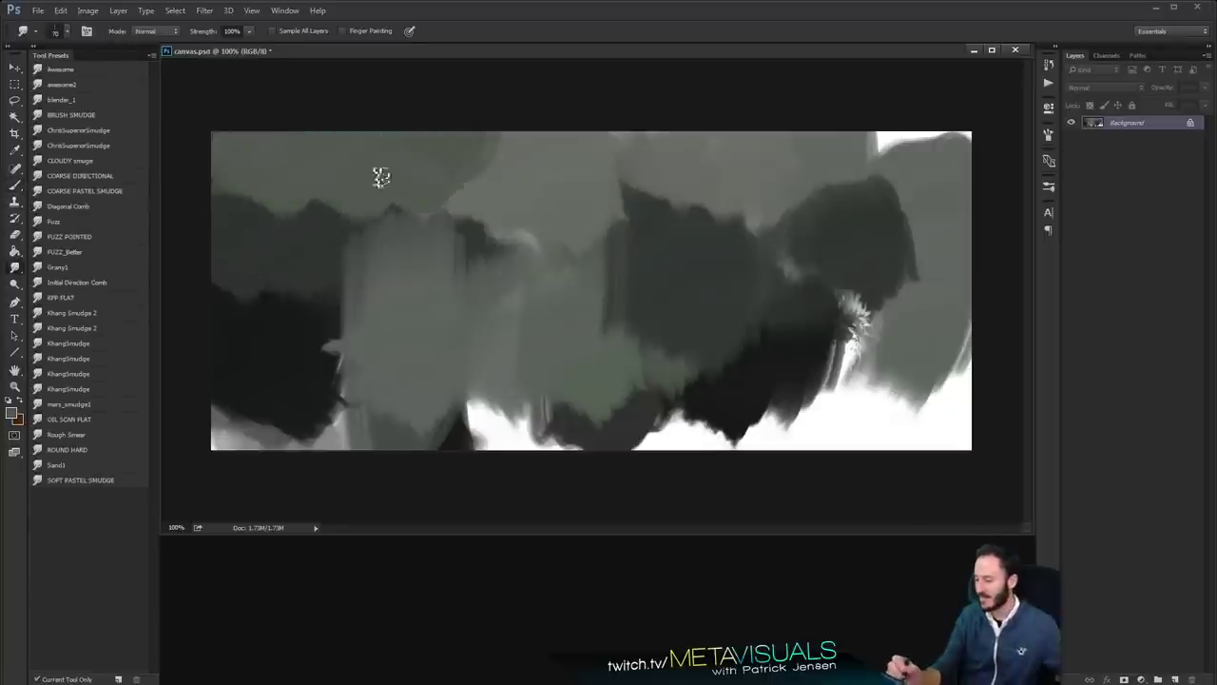
key("space")
key("b")
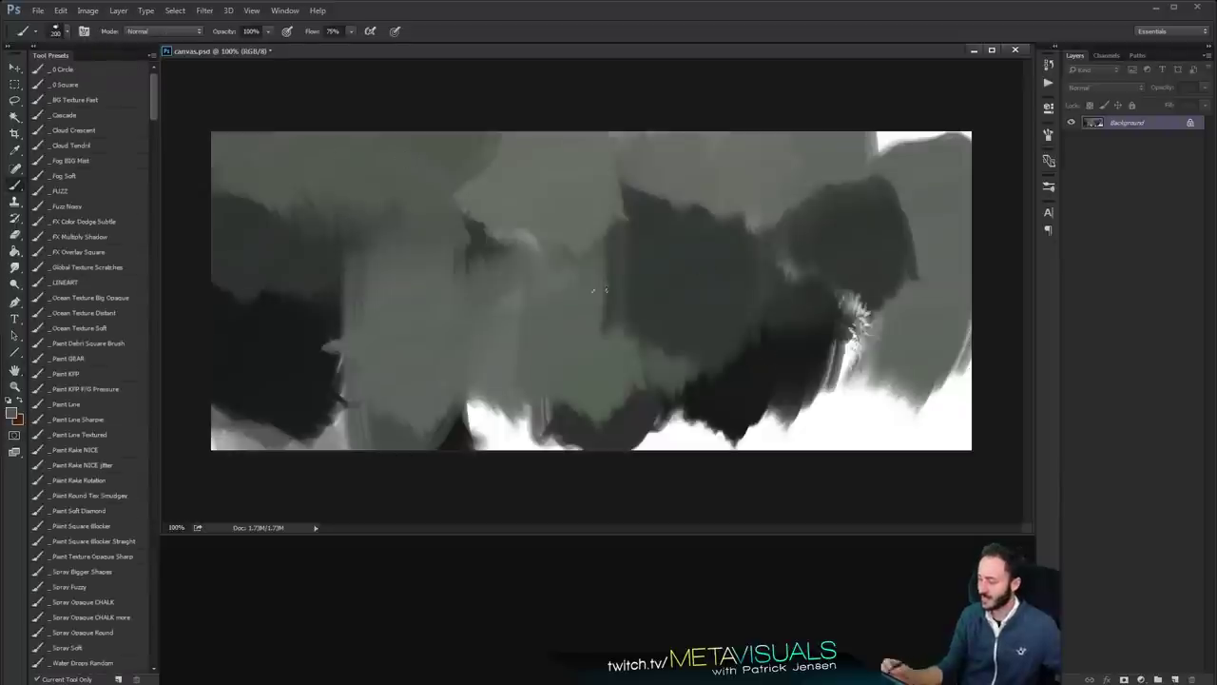
Choose the Paint Debri Square Brush preset, show the colour sliders and mix a teal of RGB 75, 113, 115
left_click(112, 346)
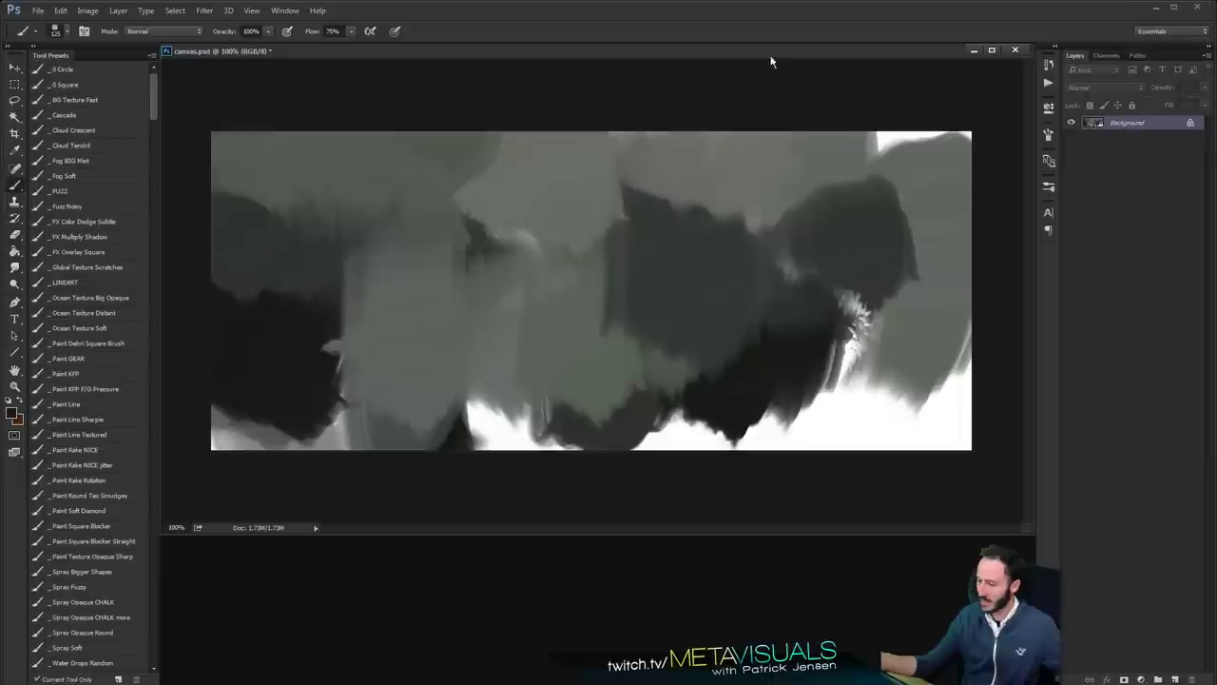
left_click(285, 11)
left_click(299, 171)
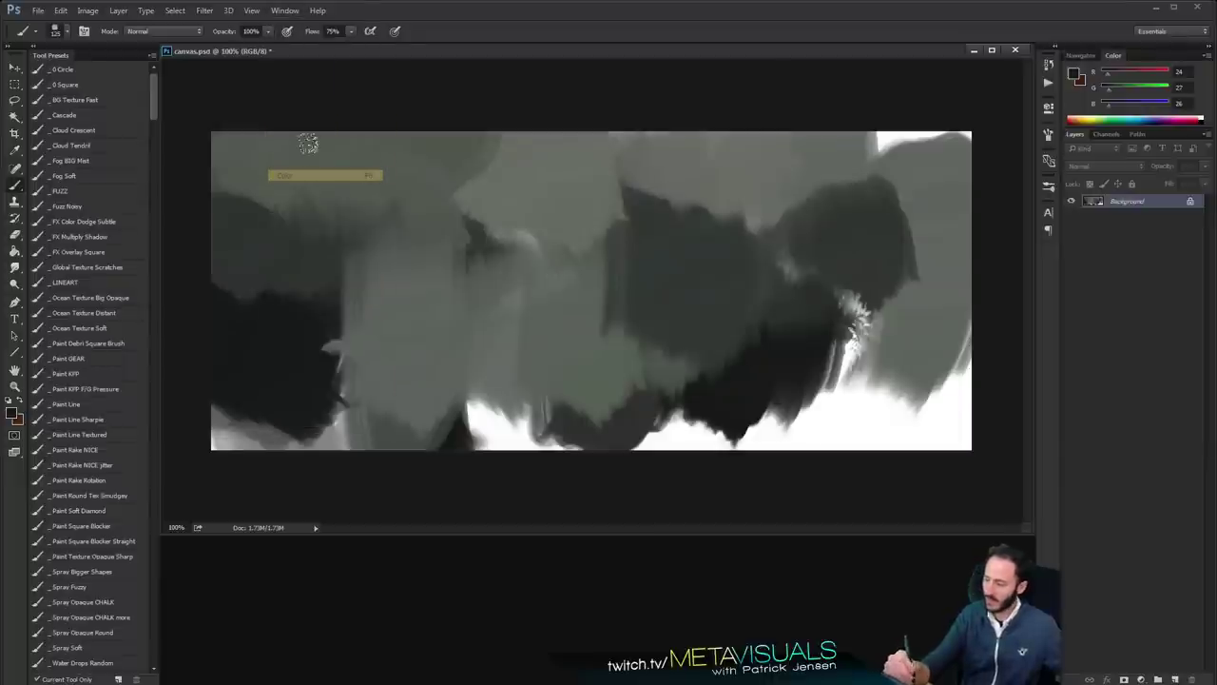
left_click(1130, 87)
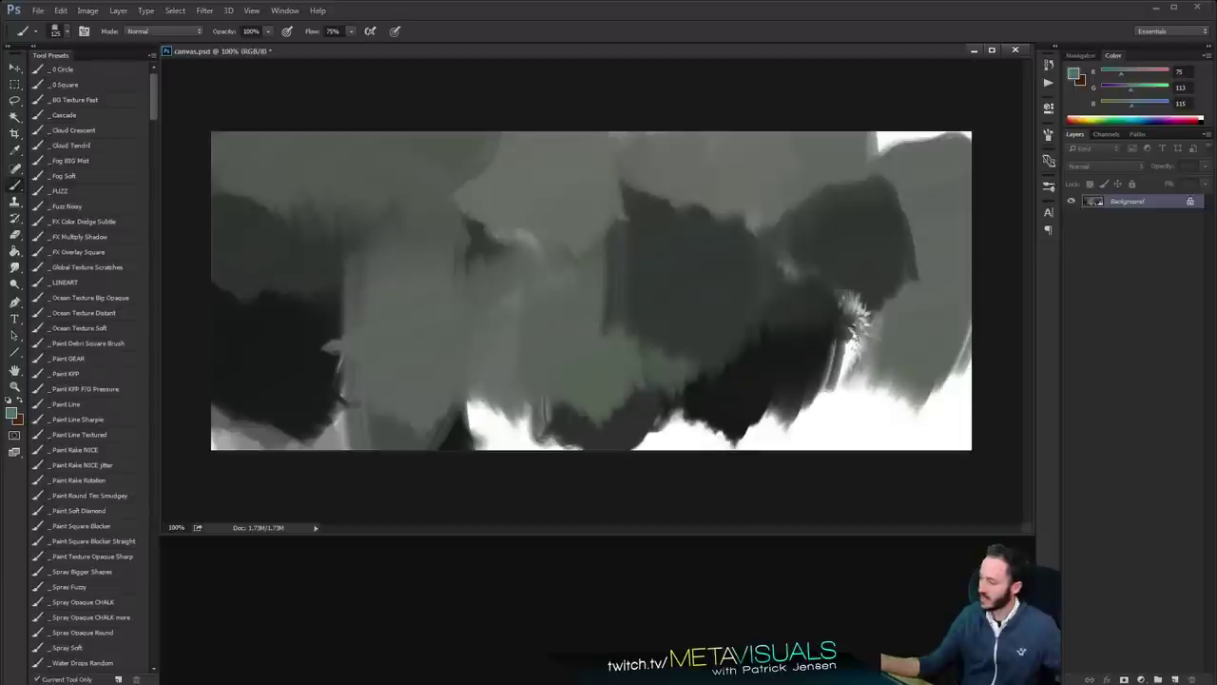
Paint textured teal patches at the left and centre of the canvas, and cover its lower part with sampled grey texture
mouse_move(359, 296)
left_mouse_down()
mouse_move(256, 238)
mouse_move(221, 387)
left_mouse_up()
mouse_move(650, 348)
left_mouse_down()
mouse_move(605, 218)
mouse_move(665, 209)
left_mouse_up()
key("space")
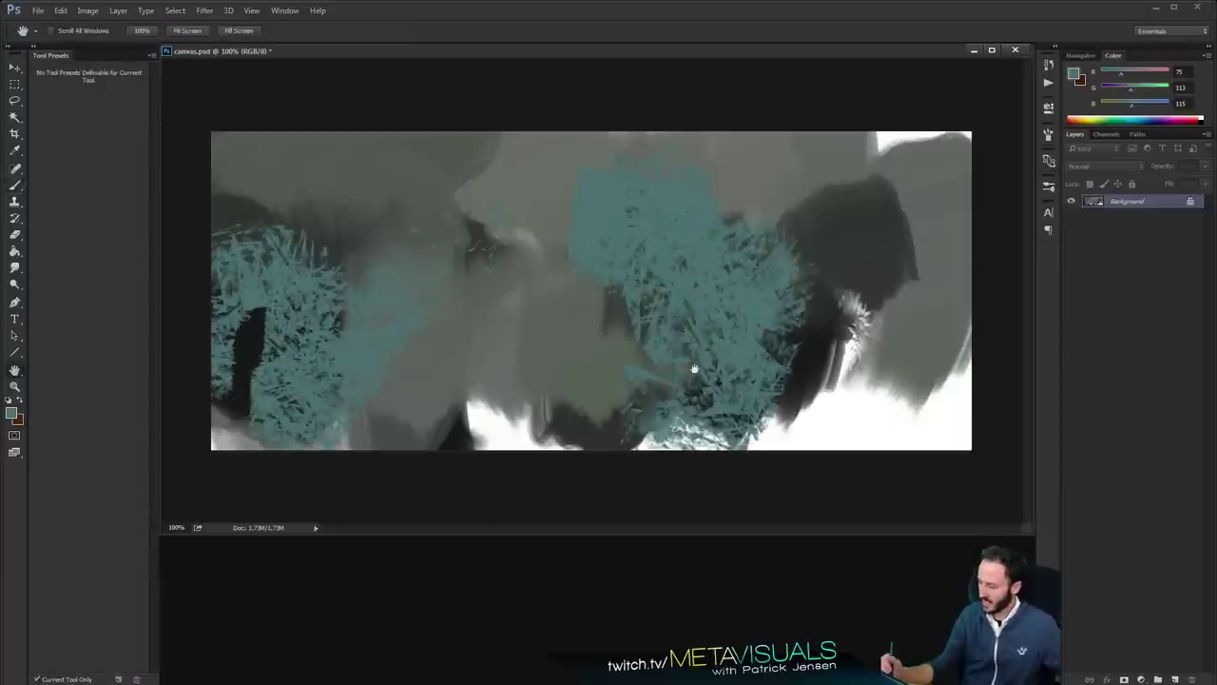
left_click(554, 290, "alt")
mouse_move(623, 300)
left_mouse_down()
mouse_move(438, 426)
mouse_move(984, 337)
mouse_move(846, 405)
left_mouse_up()
key("space")
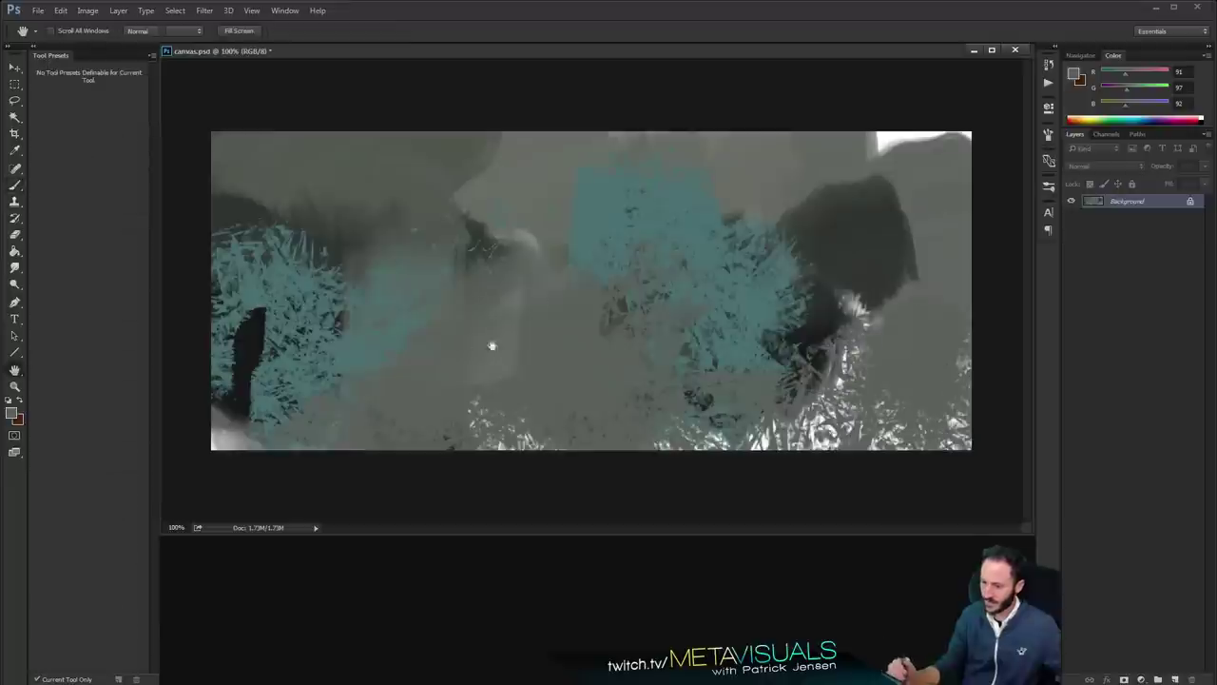
Check the document's pixel dimensions and resolution without changing them
left_click(88, 11)
left_click(119, 103)
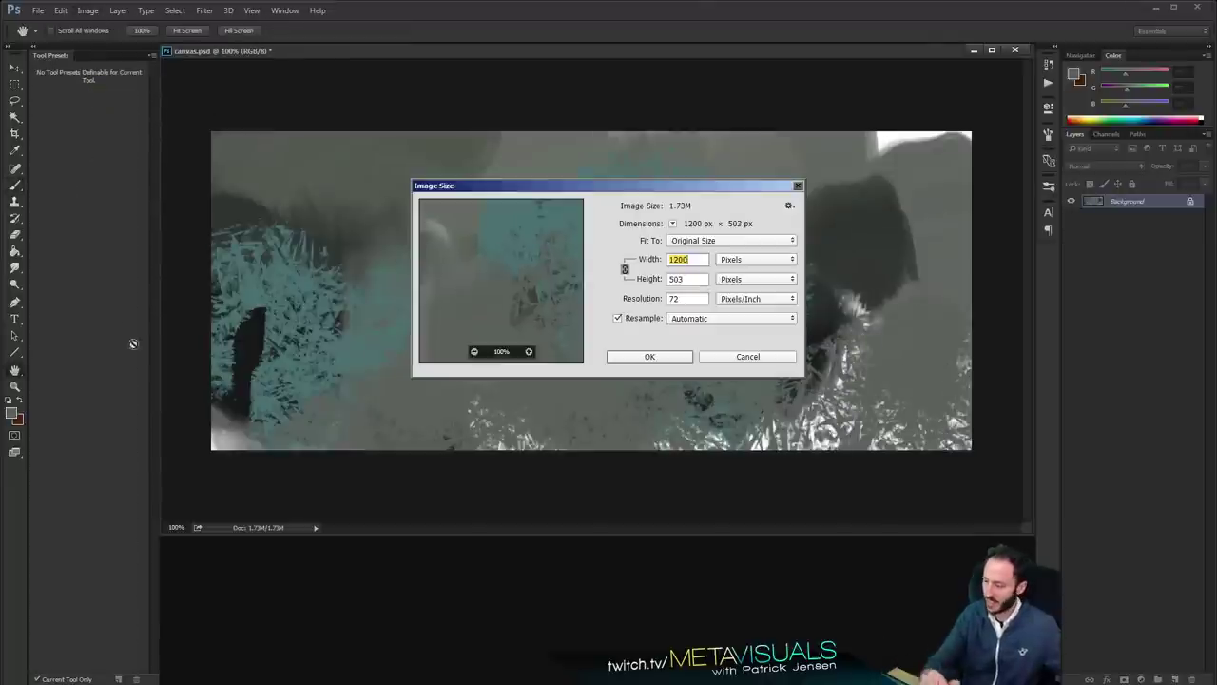
left_click(734, 353)
Paint near-black grassy texture along the lower-left part of the canvas and into the lower-right corner
key("space")
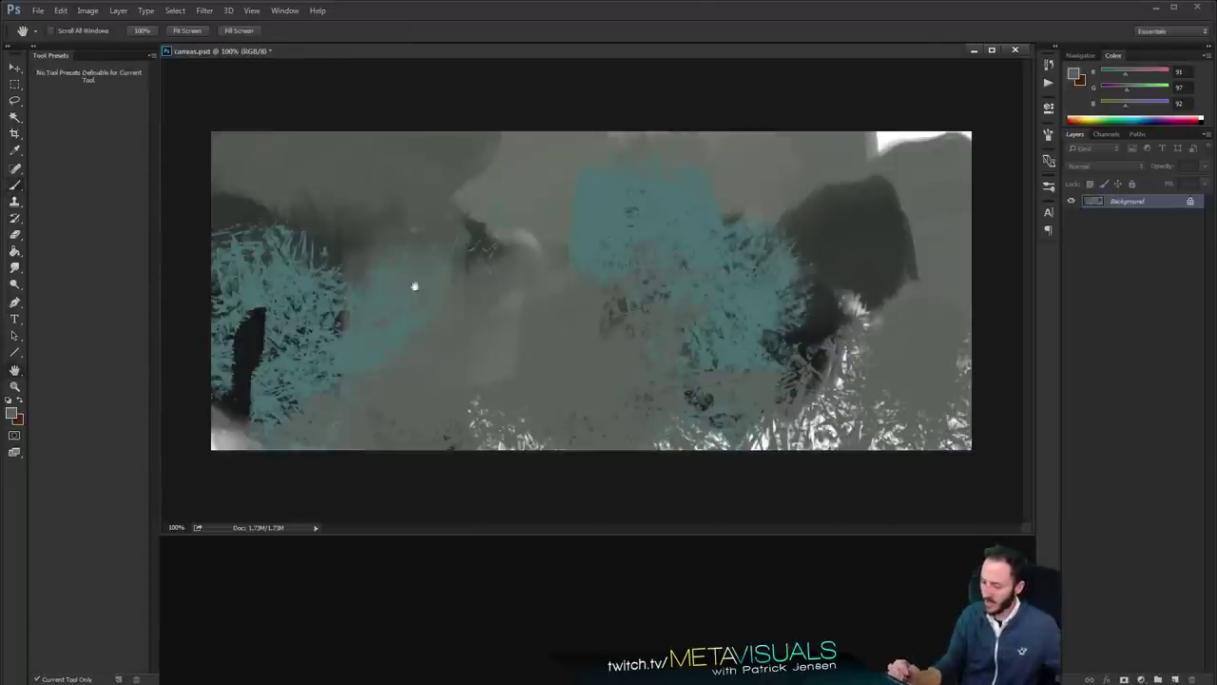
mouse_move(390, 286)
left_mouse_down()
mouse_move(176, 377)
mouse_move(789, 436)
mouse_move(923, 404)
left_mouse_up()
key("space")
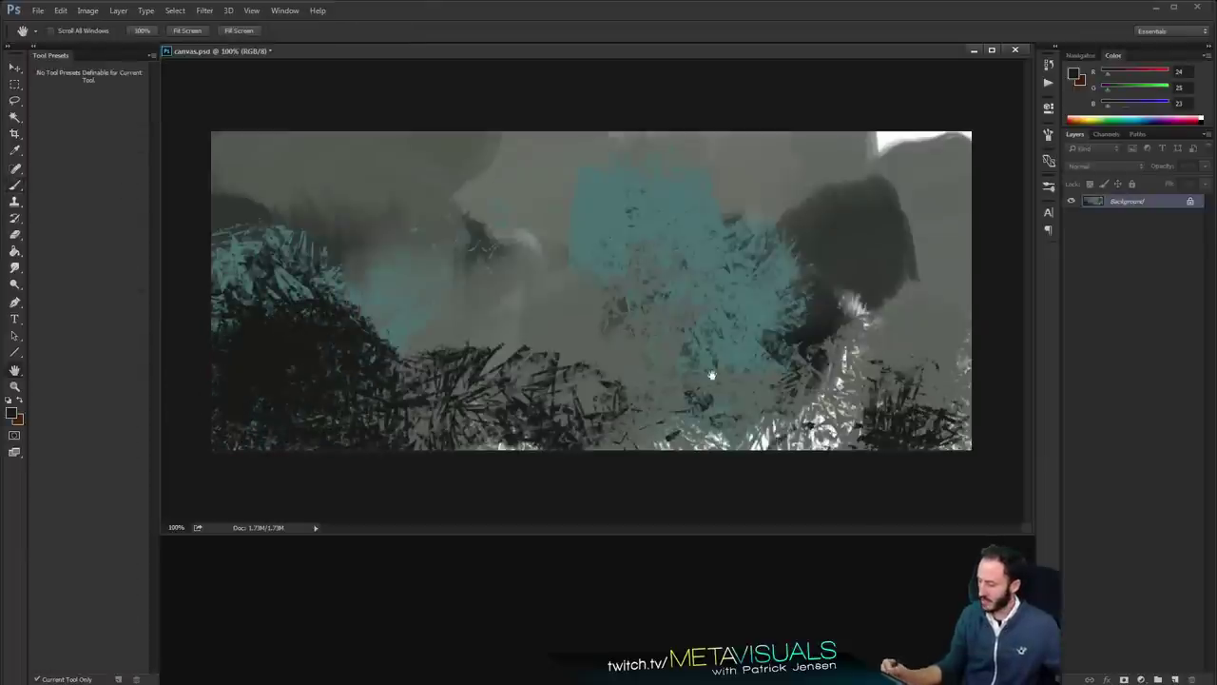
Smudge the dark grassy texture downward along the lower canvas and soften the bright spots on the right
key("r")
mouse_move(399, 386)
left_mouse_down()
mouse_move(504, 366)
mouse_move(758, 357)
mouse_move(913, 385)
mouse_move(799, 429)
mouse_move(543, 423)
left_mouse_up()
mouse_move(851, 319)
left_mouse_down()
mouse_move(747, 365)
mouse_move(820, 348)
left_mouse_up()
left_click_drag(614, 385, 414, 428)
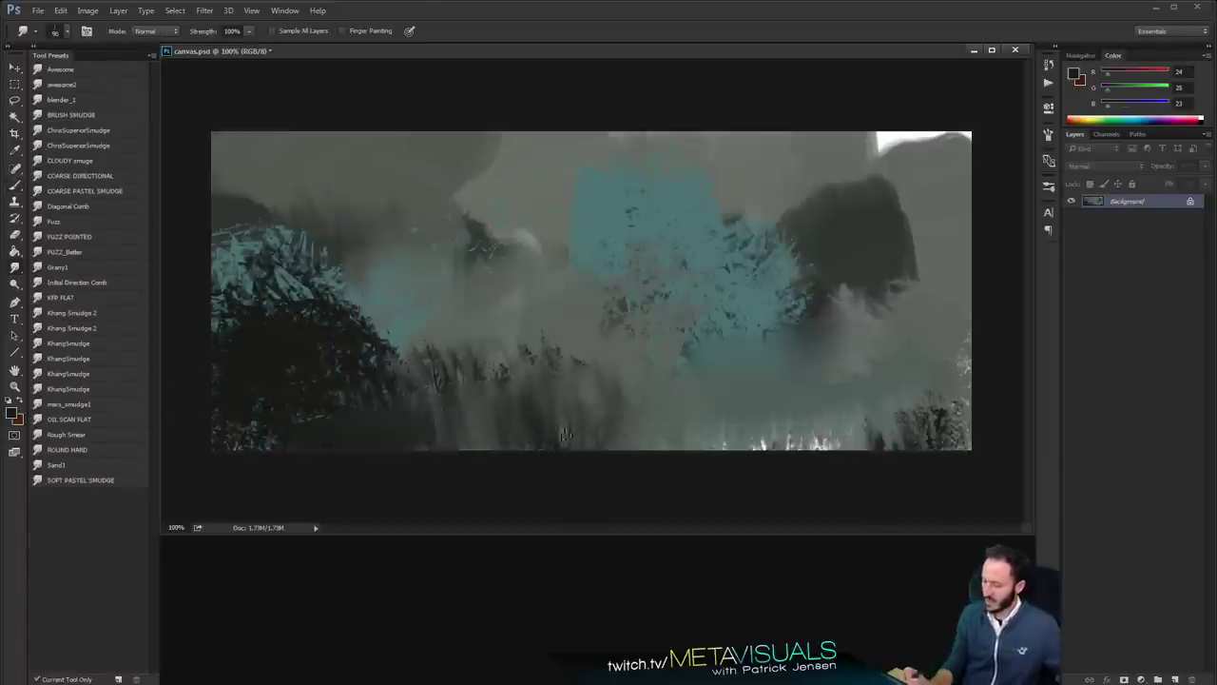
Mix a muted green-teal and paint textured strokes over the dark lower-left mass toward the centre
key("space")
key("b")
left_click(1125, 93)
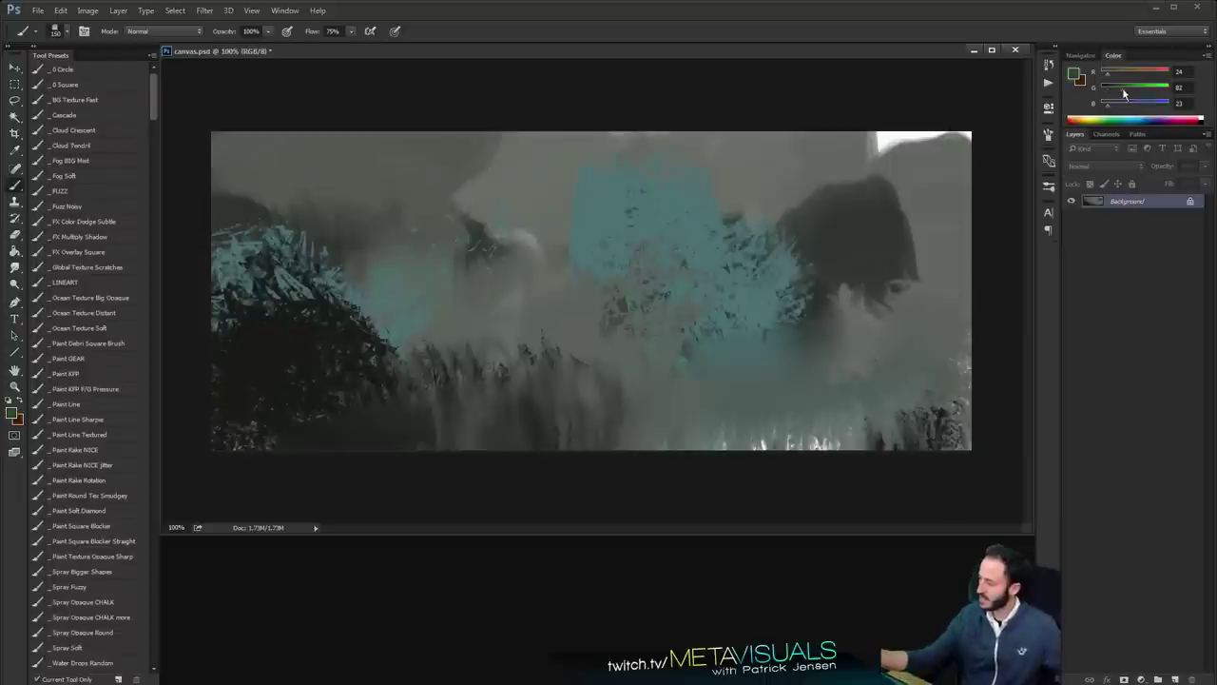
mouse_move(426, 323)
left_mouse_down()
mouse_move(285, 332)
mouse_move(437, 371)
left_mouse_up()
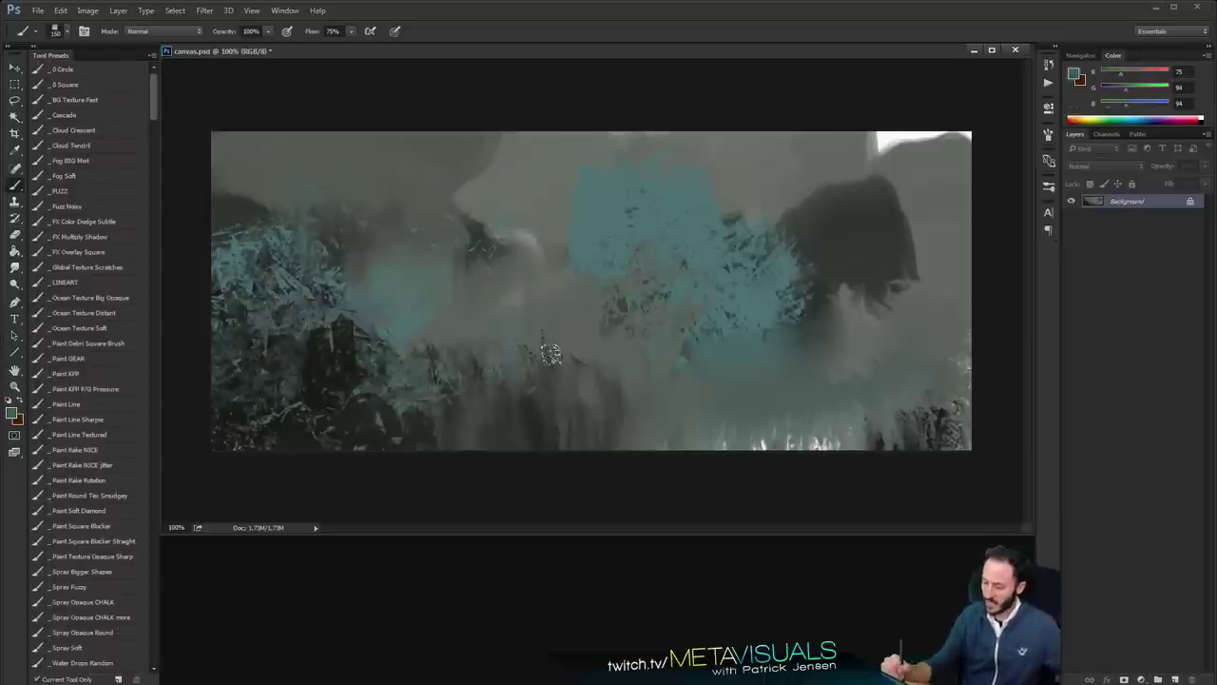
left_click_drag(549, 353, 571, 328)
key("space")
Paint sampled dark leafy texture over the left-centre, upper centre and upper right of the canvas
left_click(373, 394, "alt")
mouse_move(374, 391)
left_mouse_down()
mouse_move(447, 380)
mouse_move(419, 399)
left_mouse_up()
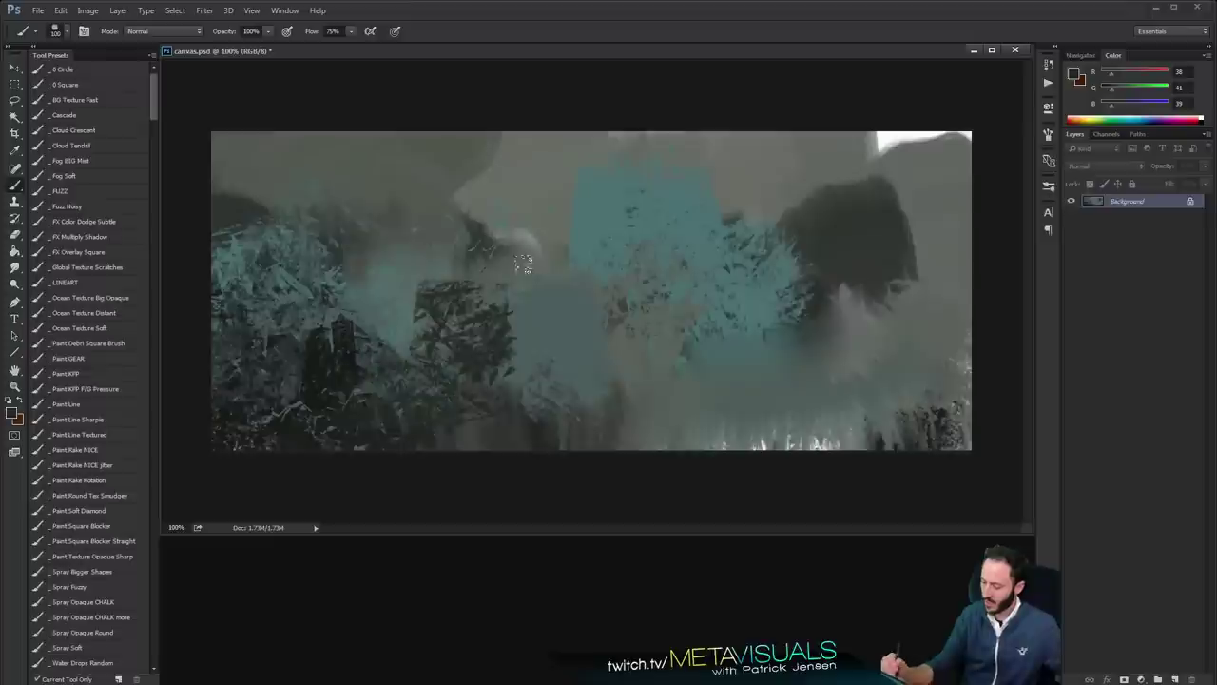
mouse_move(533, 286)
left_mouse_down()
mouse_move(599, 229)
mouse_move(656, 143)
left_mouse_up()
left_click_drag(825, 148, 894, 224)
left_click(879, 238, "alt")
mouse_move(476, 181)
left_mouse_down()
mouse_move(371, 241)
mouse_move(319, 190)
left_mouse_up()
Switch to the BG Texture Fast brush preset and paint soft dark grey-teal tones over the left and centre of the canvas
left_click(96, 104)
left_click_drag(249, 238, 294, 299)
mouse_move(499, 223)
left_mouse_down()
mouse_move(657, 134)
mouse_move(514, 295)
left_mouse_up()
key("[")
left_click_drag(514, 294, 552, 366)
left_click(372, 345, "alt")
left_click_drag(372, 346, 313, 400)
mouse_move(614, 152)
left_mouse_down()
mouse_move(736, 220)
mouse_move(739, 294)
left_mouse_up()
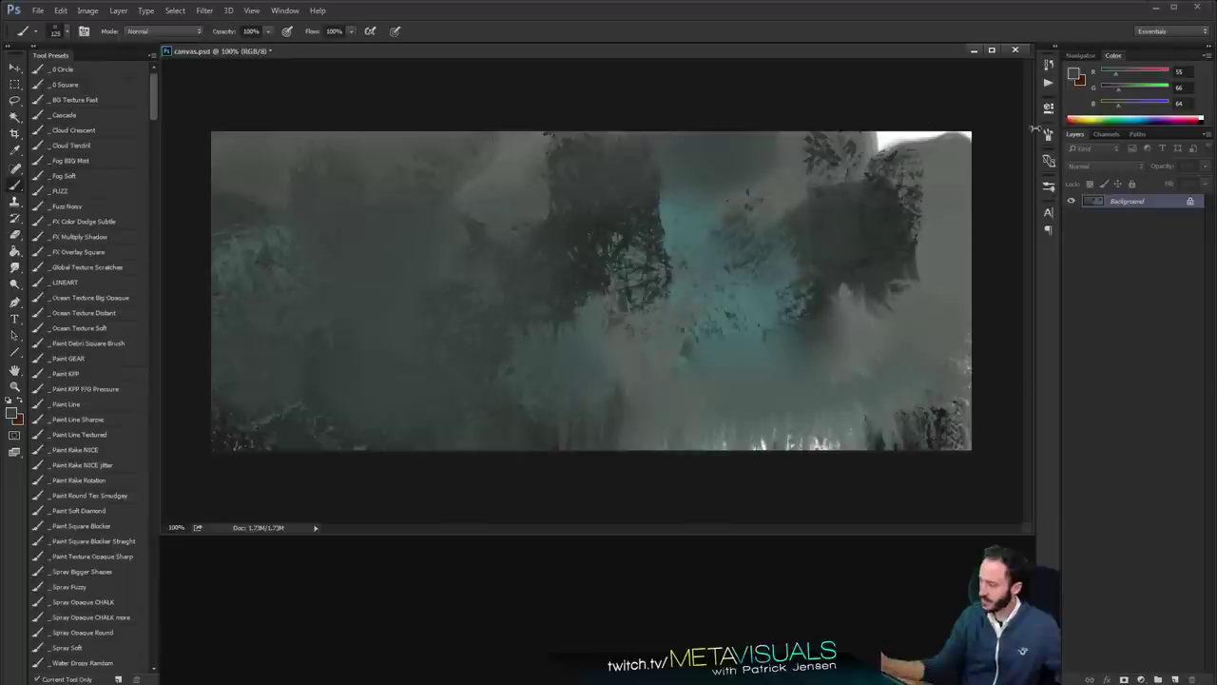
Set the brush mode to Overlay and paint over the canvas to deepen the contrast, darkening the centre-left area with a sampled dark tone
left_click(176, 31)
left_click(159, 167)
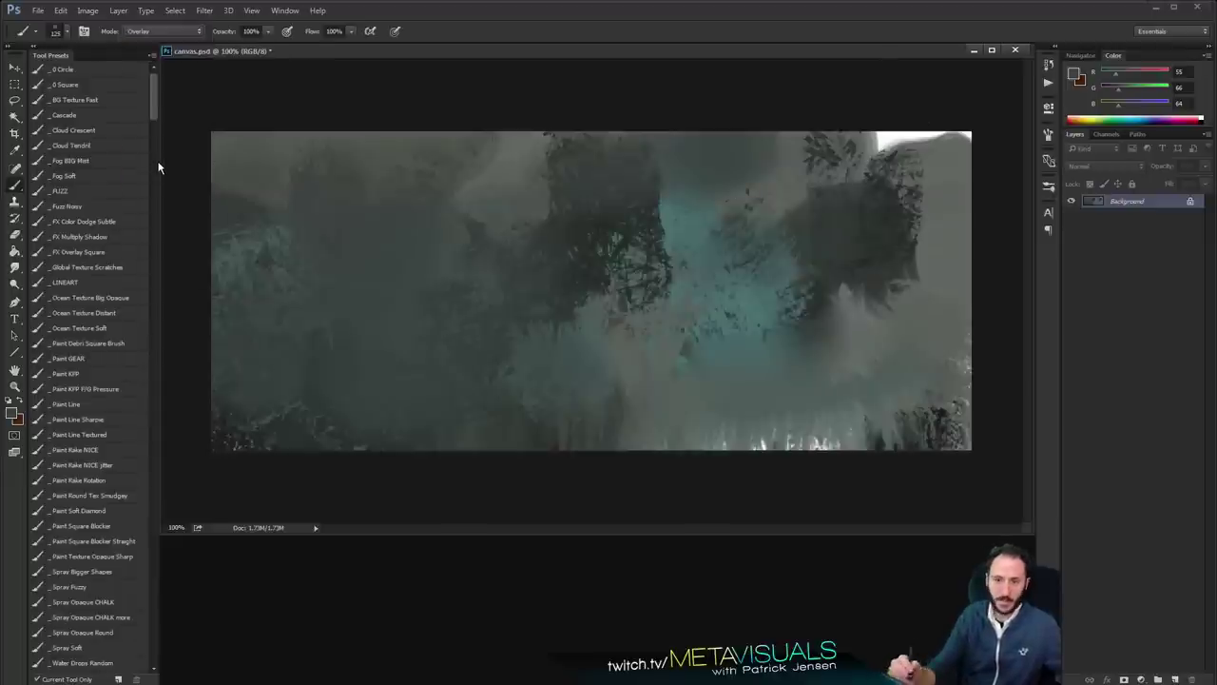
mouse_move(341, 194)
left_mouse_down()
mouse_move(488, 280)
mouse_move(577, 363)
mouse_move(824, 409)
mouse_move(892, 363)
mouse_move(688, 361)
mouse_move(728, 397)
mouse_move(851, 355)
left_mouse_up()
mouse_move(558, 247)
left_mouse_down()
mouse_move(485, 193)
mouse_move(541, 212)
mouse_move(574, 353)
left_mouse_up()
left_click(474, 225, "alt")
mouse_move(474, 225)
left_mouse_down()
mouse_move(445, 305)
mouse_move(511, 274)
left_mouse_up()
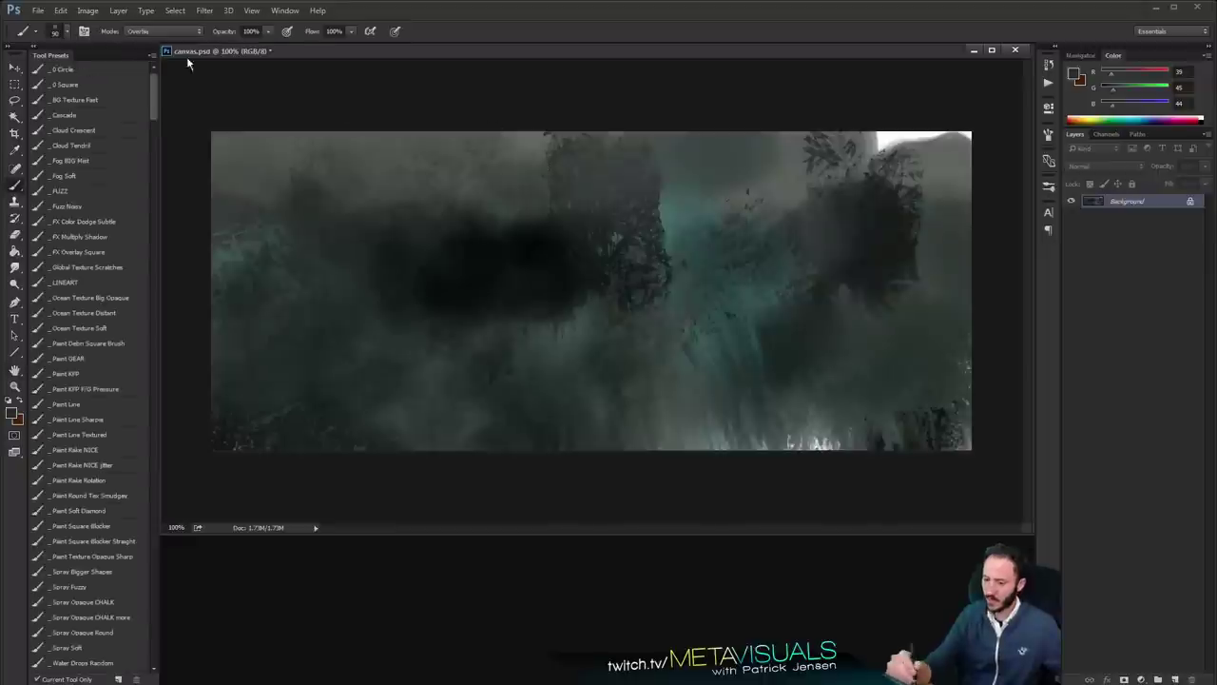
Set the brush mode to Normal and paint sampled mid-grey over the left part of the dark centre-left mass
left_click(162, 31)
left_click(150, 44)
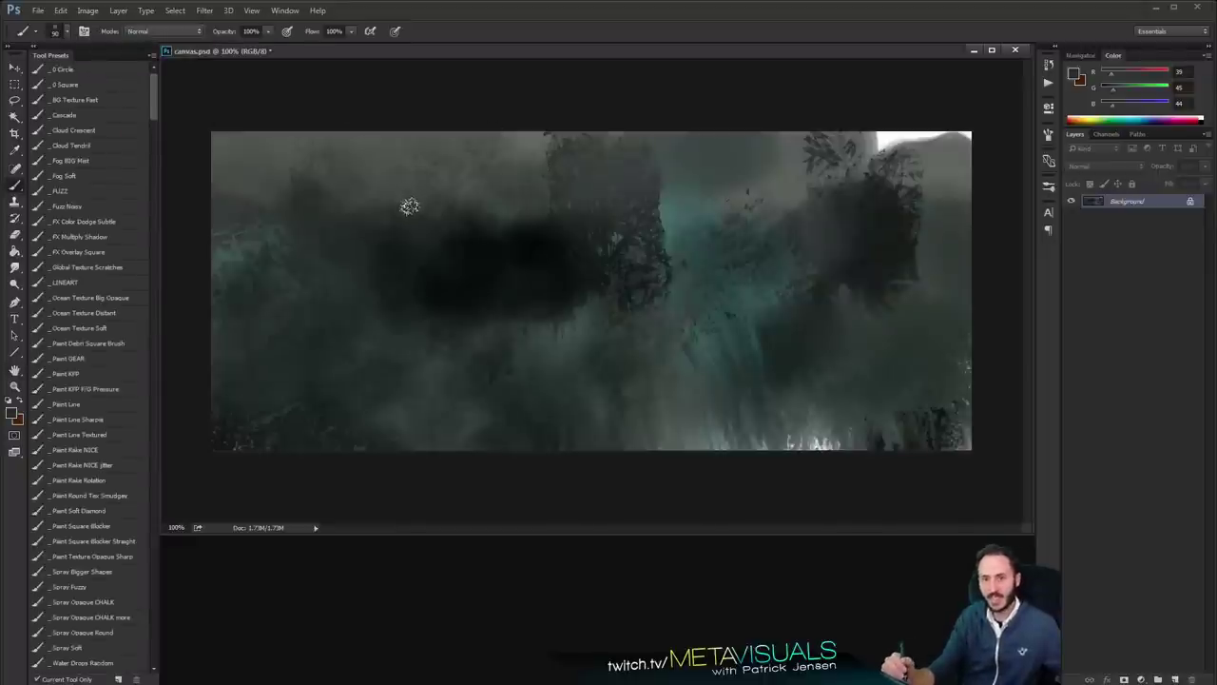
left_click(415, 169, "alt")
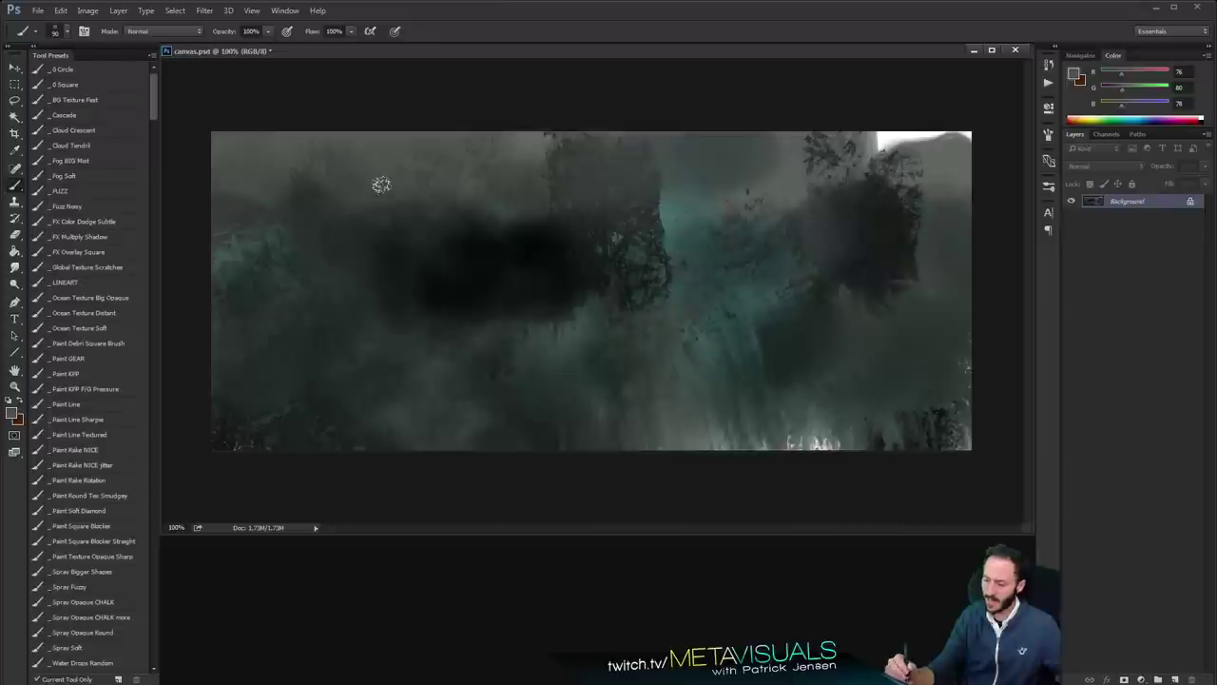
key("space")
key("space")
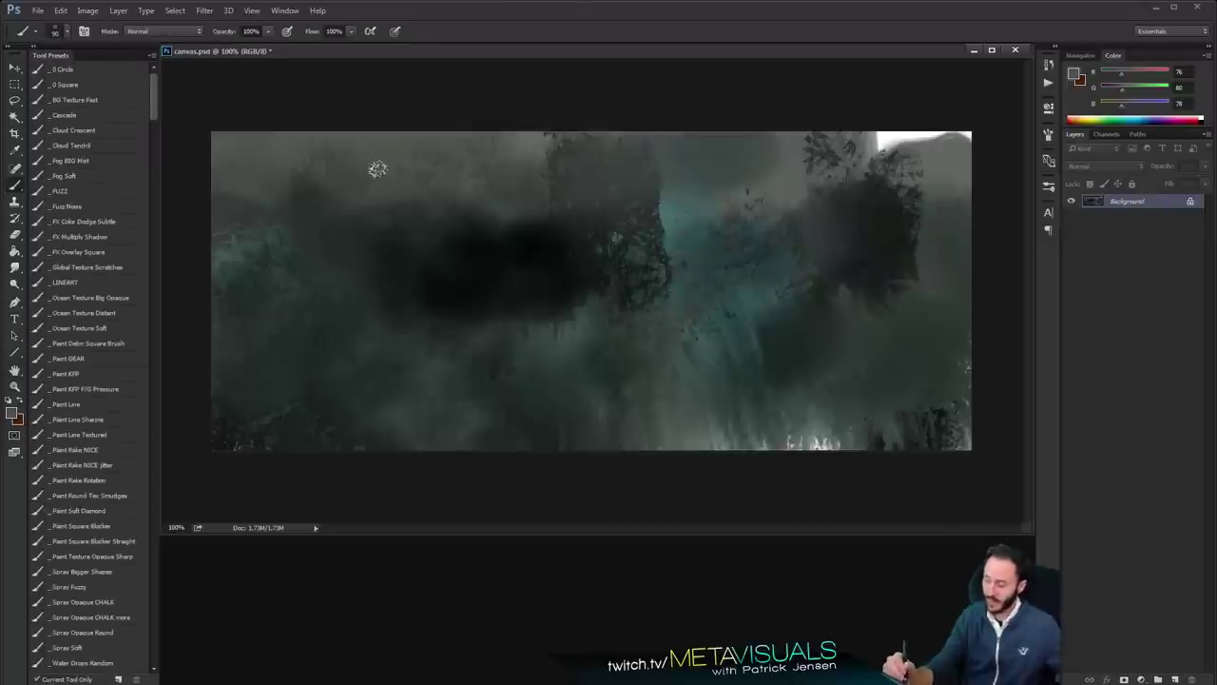
key("space")
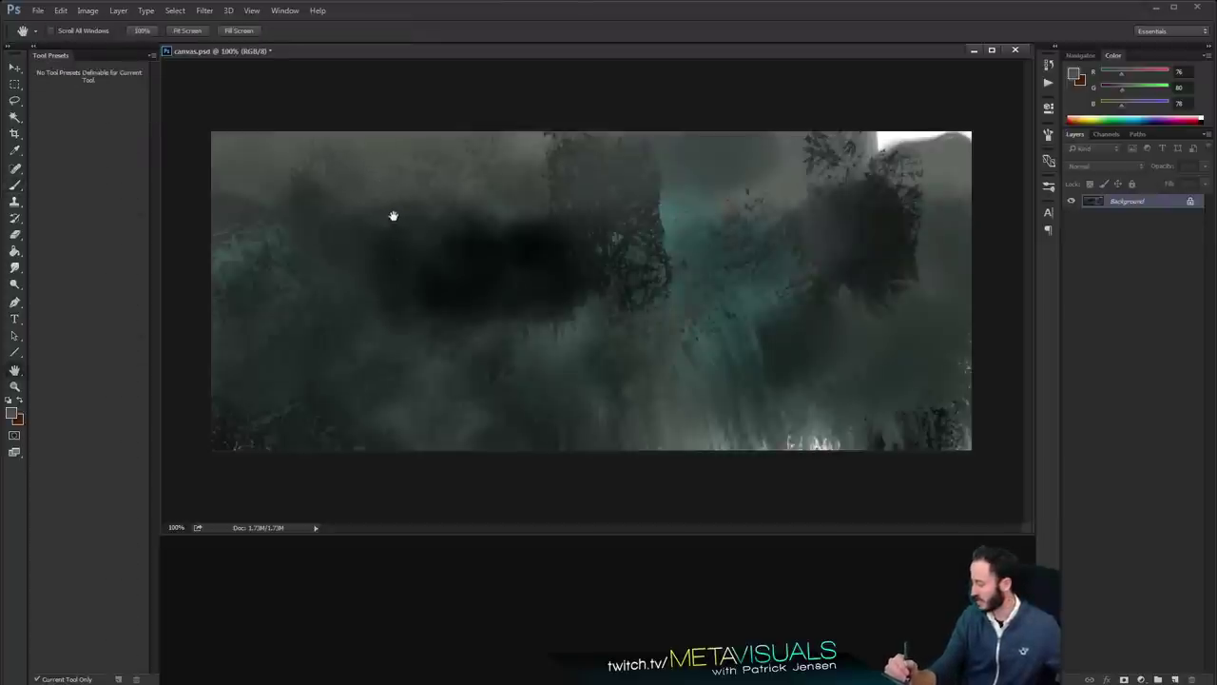
key("bracketleft")
key("bracketleft")
left_click(367, 182, "alt")
mouse_move(329, 224)
left_mouse_down()
mouse_move(404, 233)
mouse_move(438, 302)
left_mouse_up()
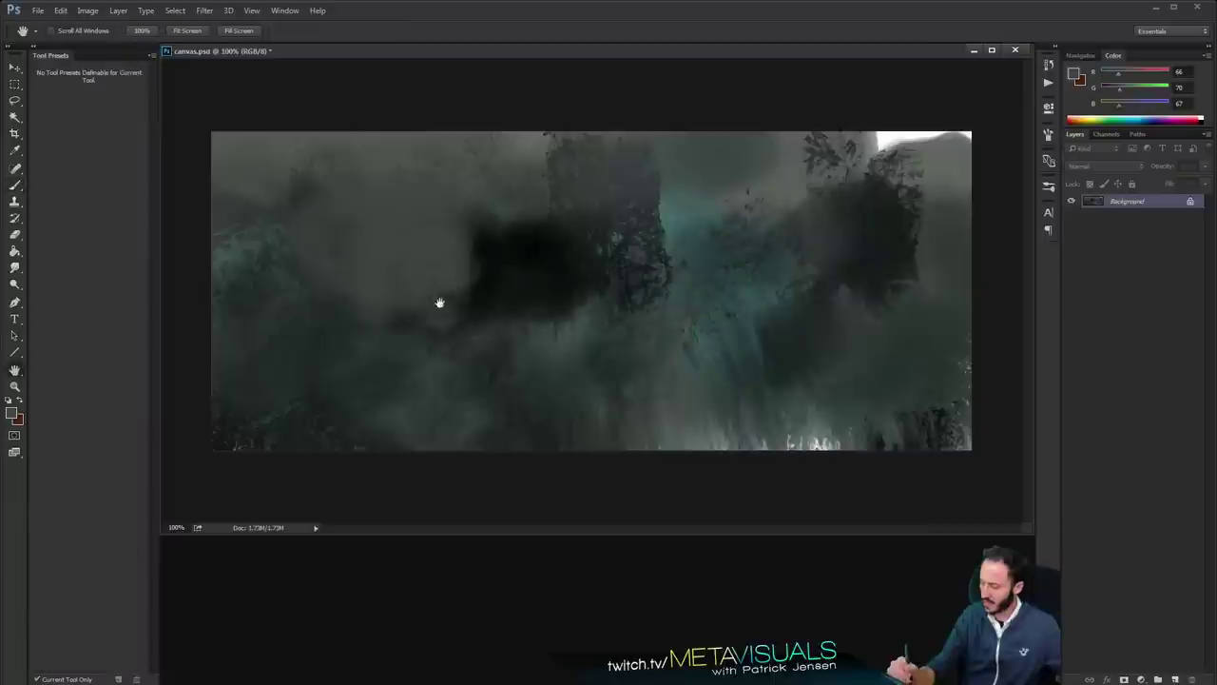
Shift the colour to green and paint soft patches at lower left and centre, adding sampled dark green-teal around the middle
left_click_drag(1120, 91, 1133, 92)
mouse_move(484, 333)
left_mouse_down()
mouse_move(356, 370)
mouse_move(390, 310)
left_mouse_up()
mouse_move(504, 333)
left_mouse_down()
mouse_move(618, 242)
mouse_move(559, 278)
left_mouse_up()
left_click(529, 332, "alt")
left_click_drag(476, 356, 571, 328)
key("bracketleft")
left_click_drag(636, 232, 663, 290)
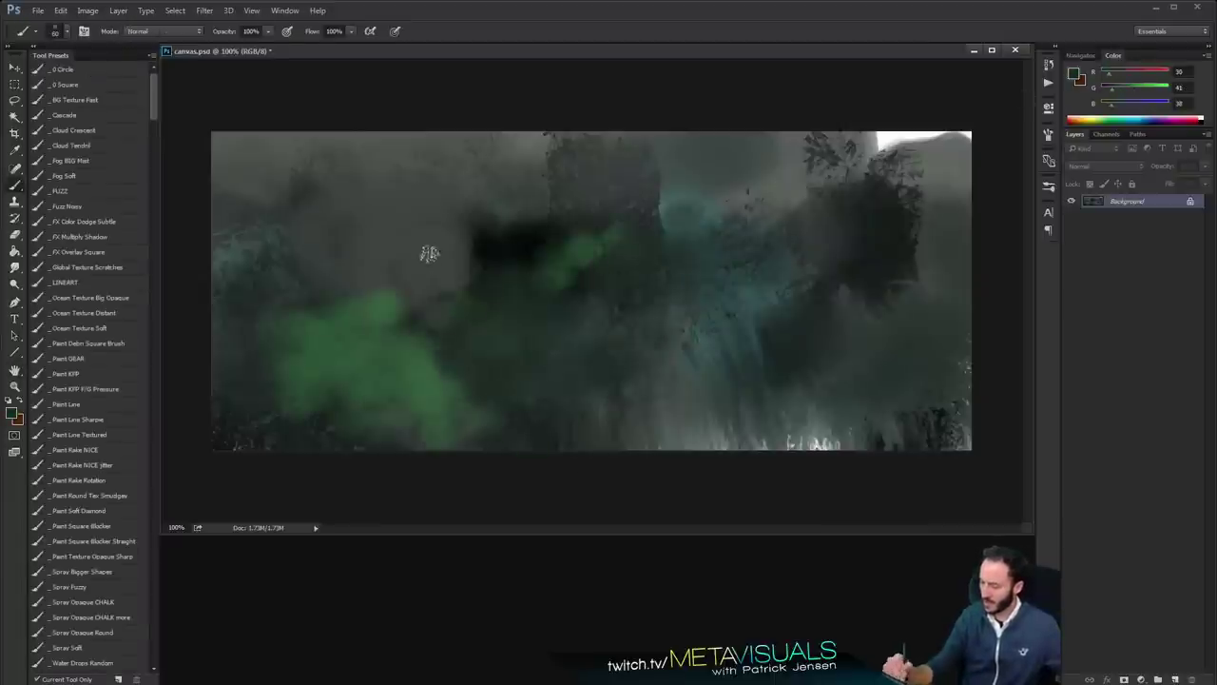
Sample the grey left of centre and paint it downward over the left edge of the dark central mass
left_click(429, 255, "alt")
left_click_drag(480, 228, 481, 340)
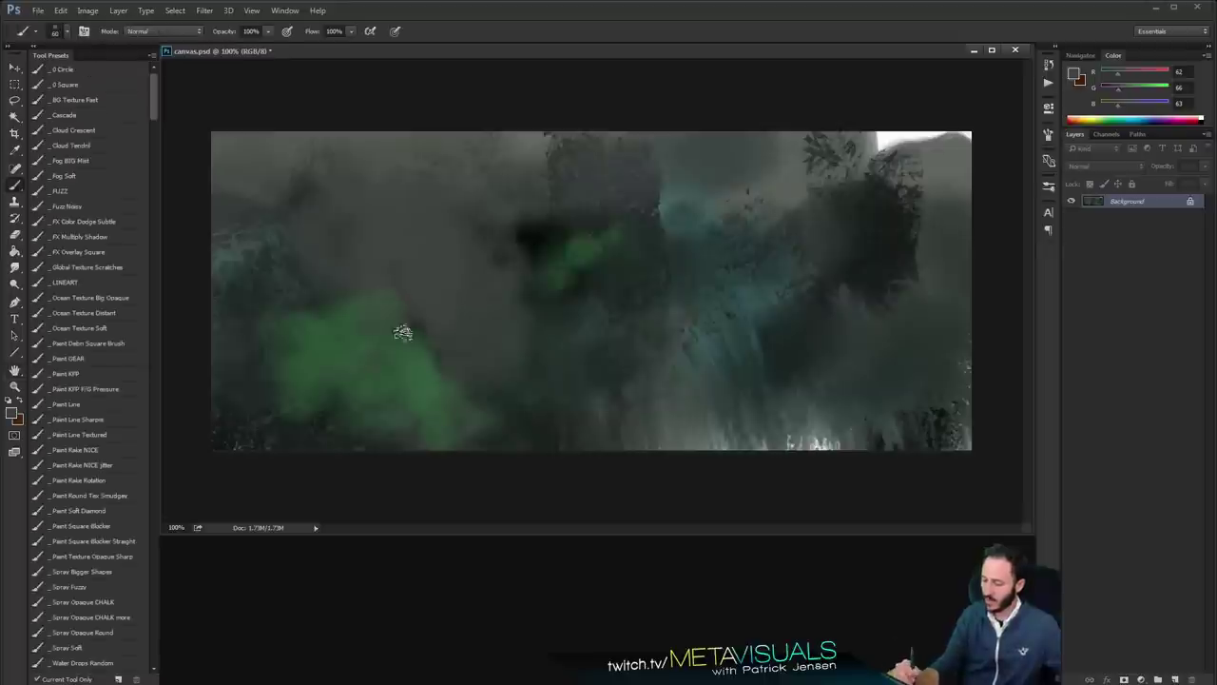
key("h")
key("b")
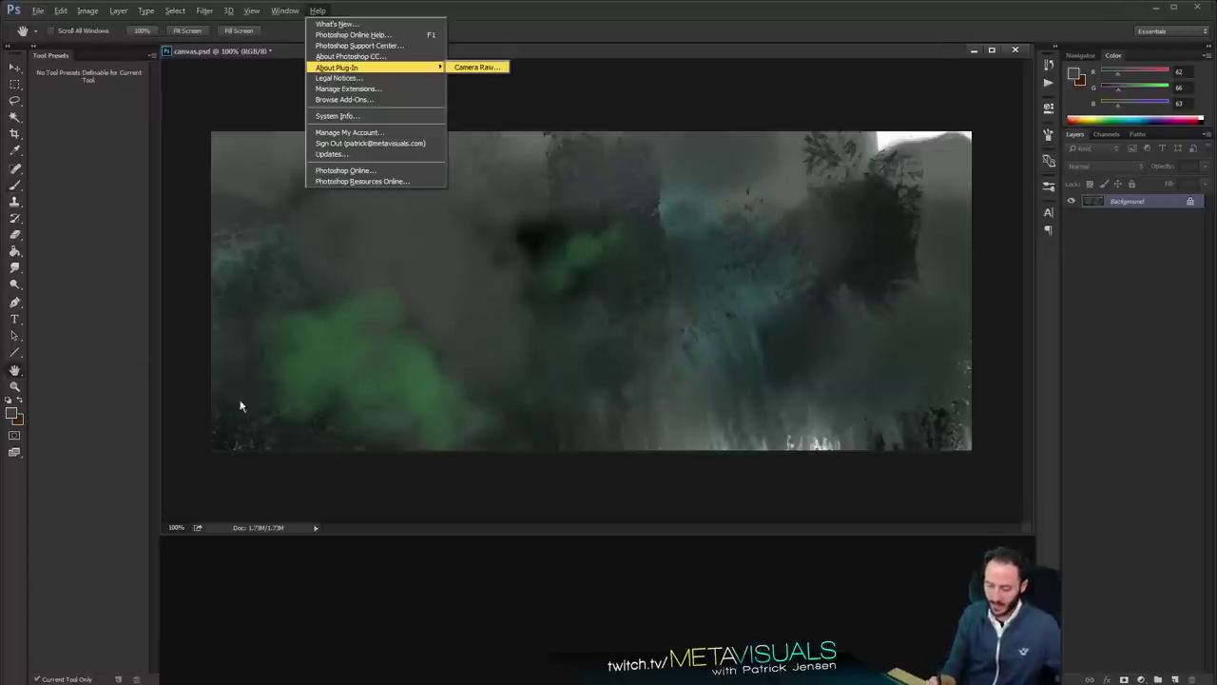
Switch to the Paint Square Blocker Straight brush preset and give its tip a 0° angle and 28% roundness
left_click(241, 404)
key("b")
left_click(113, 527)
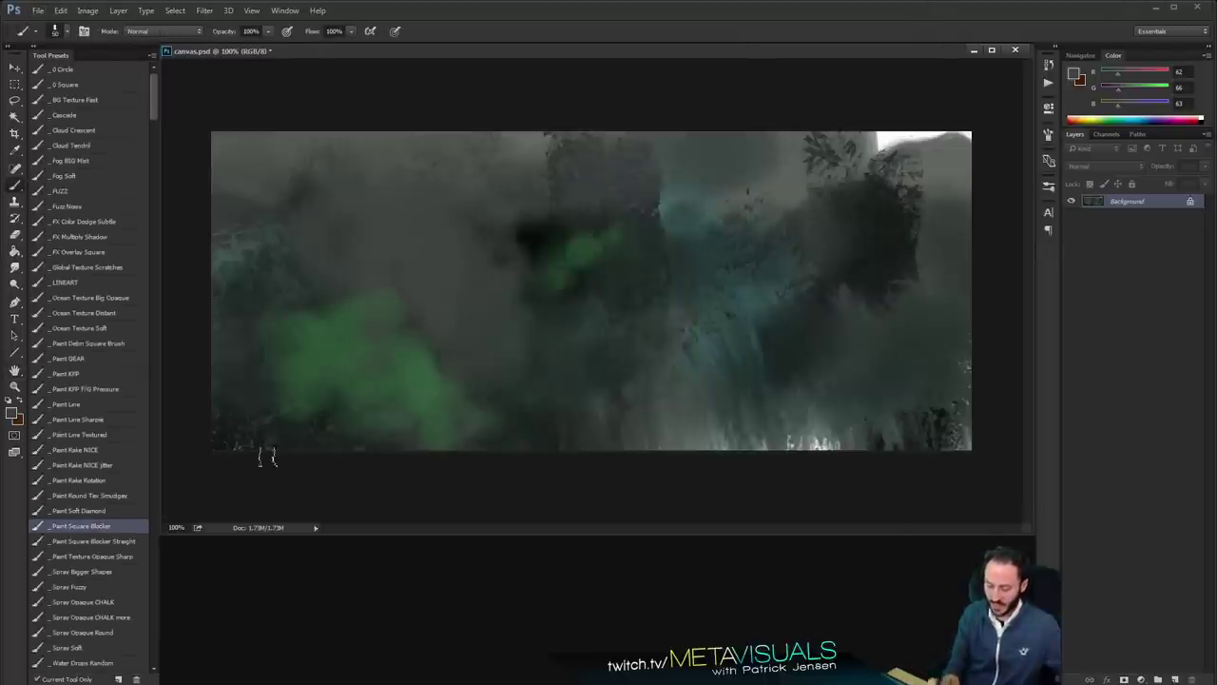
left_click(131, 540)
left_click_drag(409, 379, 613, 379)
key("ctrl+z")
key("h")
key("b")
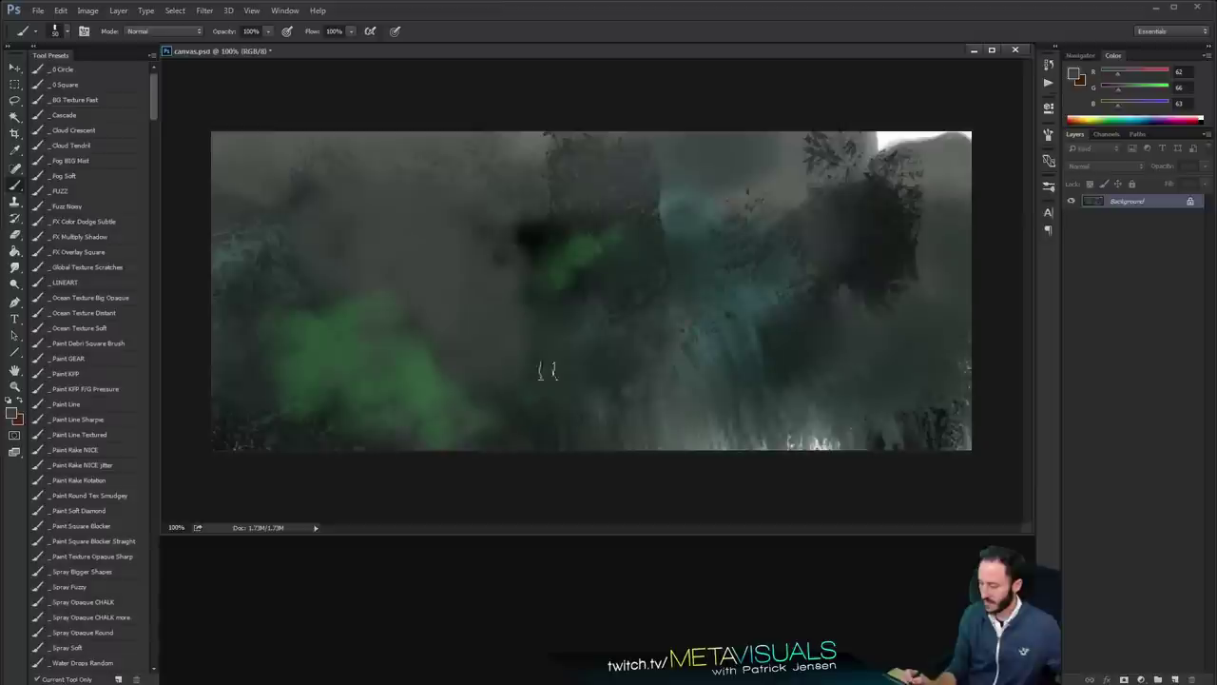
left_click(1049, 138)
left_click_drag(1004, 262, 1005, 275)
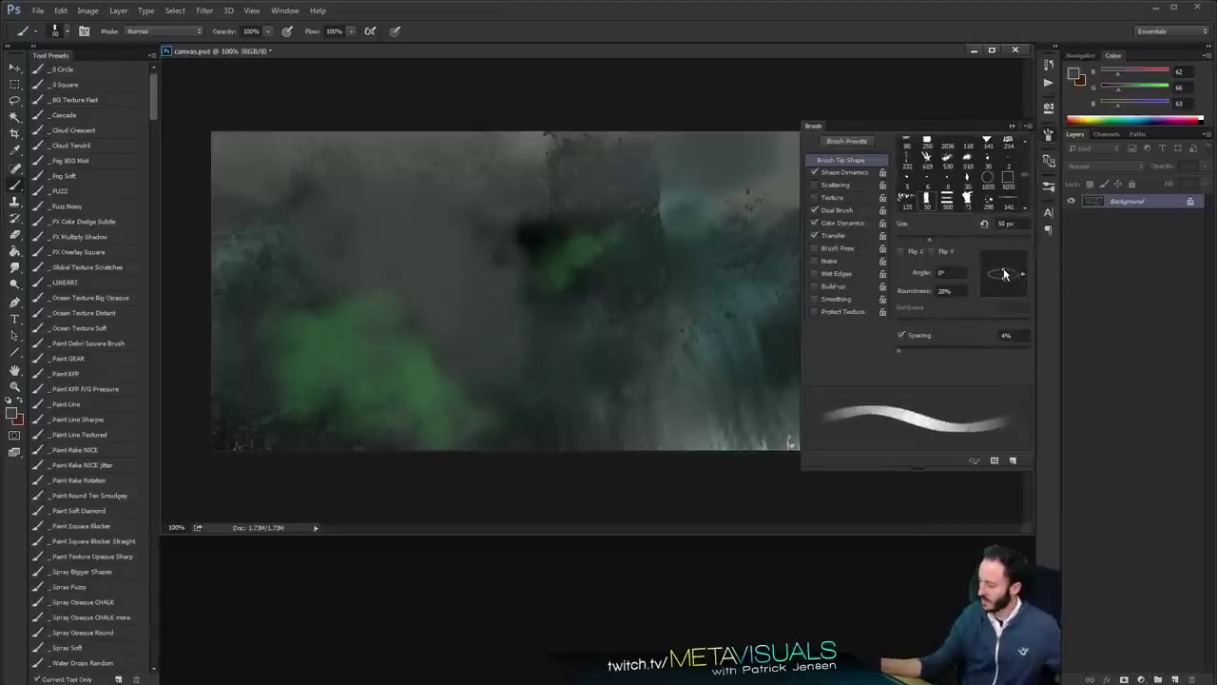
left_click(1049, 135)
Paint grey horizontal streaks across the lower left-centre, and block in stepped shapes there with a sampled dark tone and larger brush
key("space")
mouse_move(561, 420)
left_mouse_down()
mouse_move(351, 449)
mouse_move(561, 393)
mouse_move(517, 345)
left_mouse_up()
left_click(543, 435, "alt")
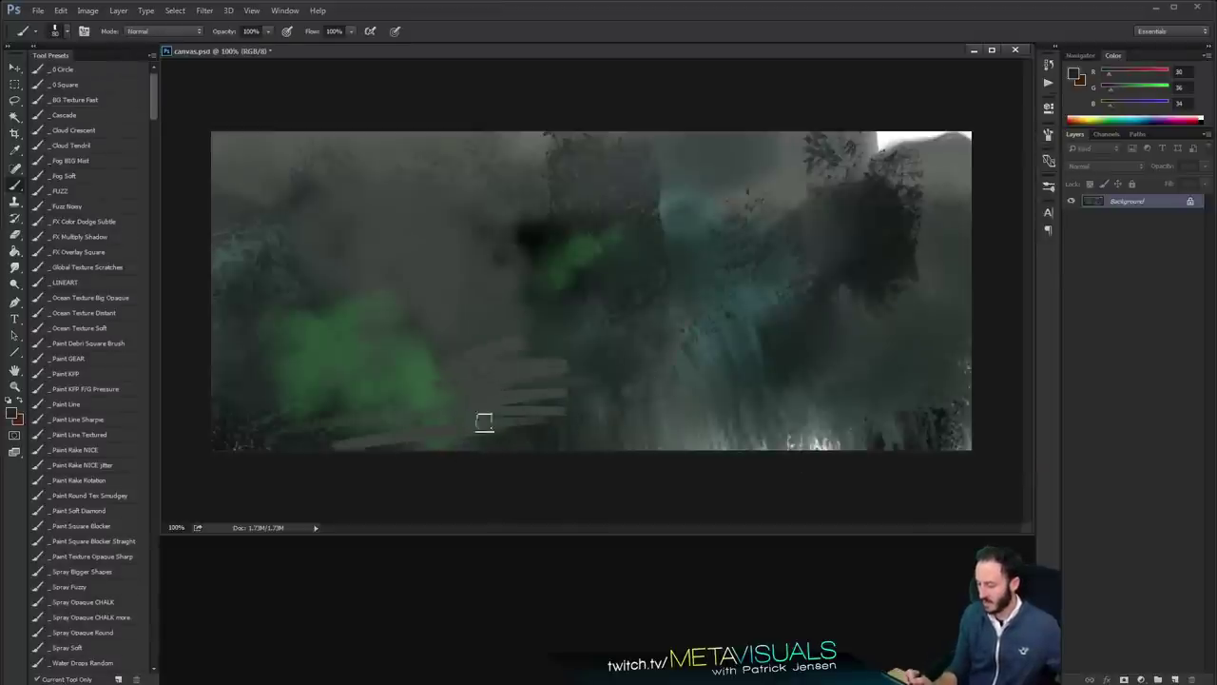
left_click_drag(484, 421, 335, 417)
key("bracketright")
key("bracketright")
key("bracketright")
mouse_move(464, 363)
left_mouse_down()
mouse_move(392, 395)
mouse_move(498, 365)
mouse_move(555, 392)
mouse_move(573, 359)
mouse_move(712, 394)
mouse_move(552, 351)
mouse_move(535, 333)
left_mouse_up()
Block in a lighter grey patch above the dark steps, and cover the dark area above it with sampled mid-grey
left_click(507, 307, "alt")
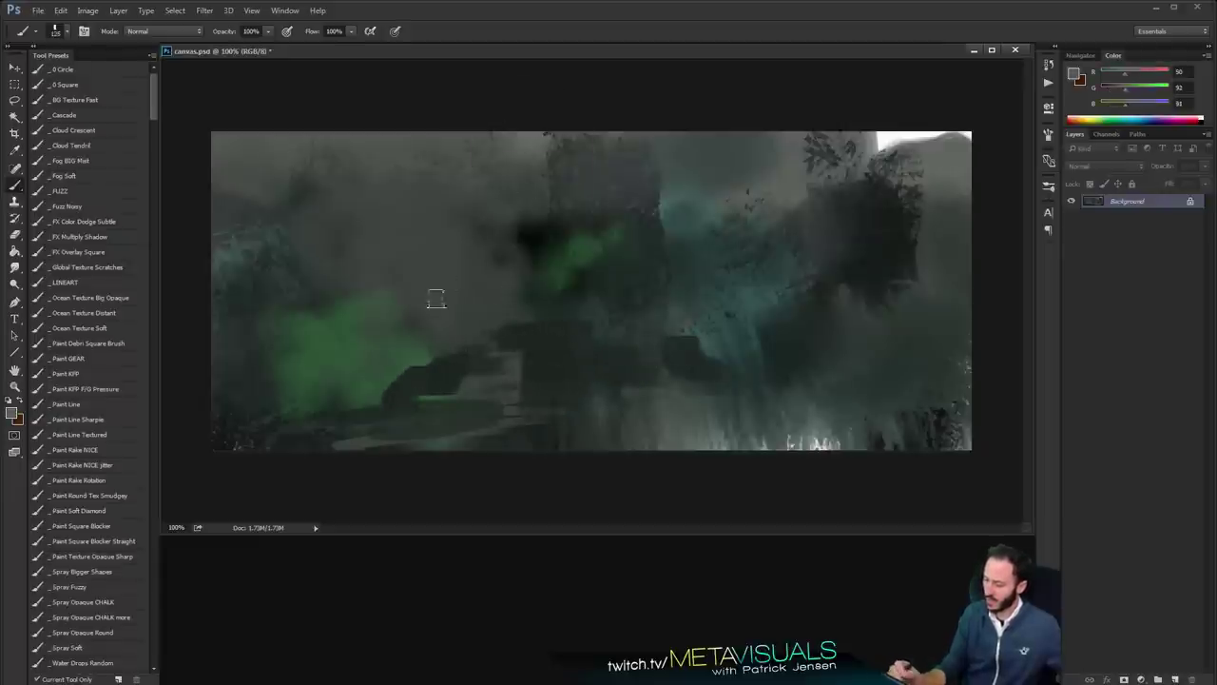
mouse_move(434, 298)
left_mouse_down()
mouse_move(436, 344)
mouse_move(486, 315)
mouse_move(405, 288)
left_mouse_up()
key("bracketleft")
mouse_move(478, 288)
left_mouse_down()
mouse_move(406, 289)
mouse_move(494, 306)
left_mouse_up()
left_click(418, 250, "alt")
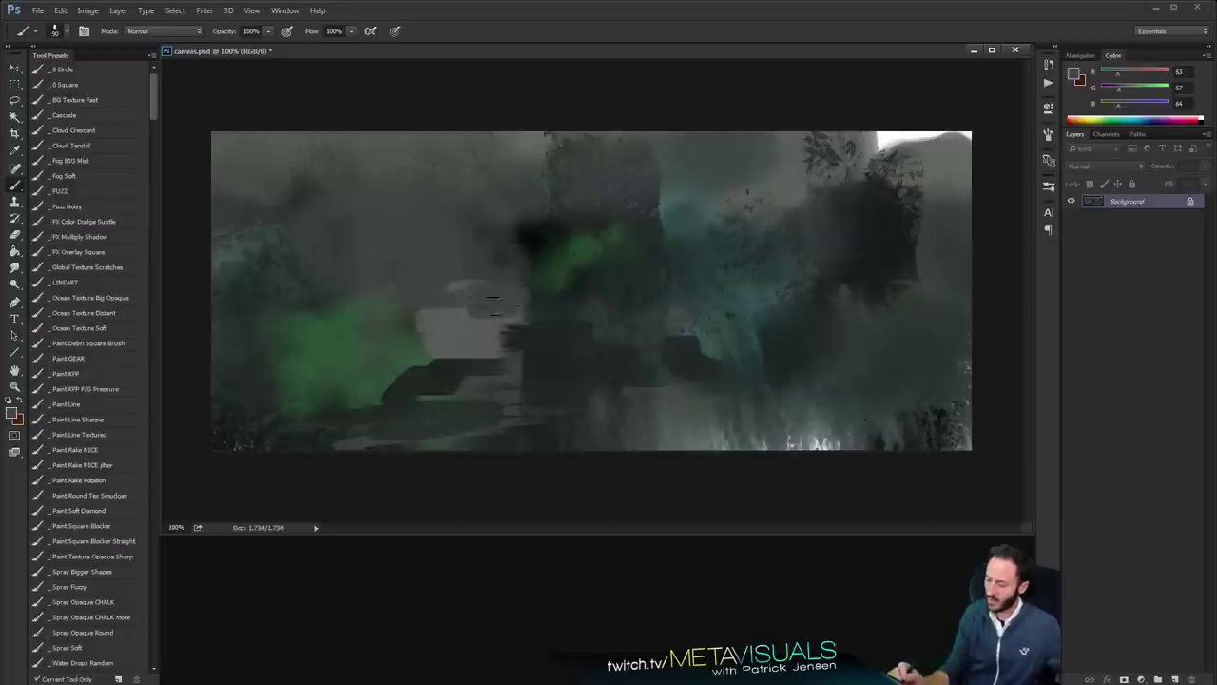
mouse_move(494, 239)
left_mouse_down()
mouse_move(535, 295)
mouse_move(546, 228)
left_mouse_up()
Block in dark pillars with grey openings between them at the canvas centre, using sampled tones and a smaller brush
left_click(556, 234, "alt")
key("bracketleft")
mouse_move(555, 307)
left_mouse_down()
mouse_move(558, 285)
mouse_move(615, 227)
mouse_move(511, 253)
mouse_move(528, 238)
mouse_move(533, 264)
mouse_move(581, 249)
mouse_move(590, 282)
mouse_move(628, 248)
mouse_move(656, 271)
left_mouse_up()
left_click(515, 227, "alt")
key("h")
Sample the dark structure tone and paint its base and a vertical block beside the openings
left_click(630, 220, "alt")
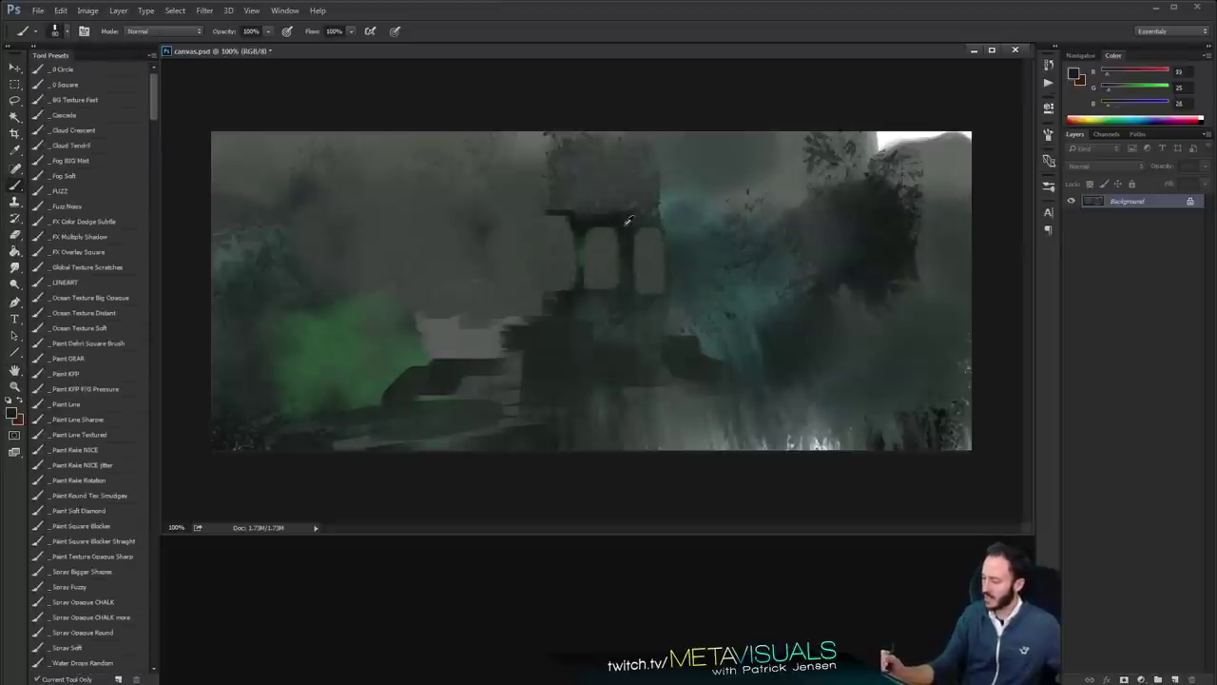
left_click_drag(650, 322, 664, 321)
left_click_drag(676, 227, 676, 291)
Sample muted teal and paint broad patches to the right of the pillars and above the structure, varying the brush size
left_click(697, 209, "alt")
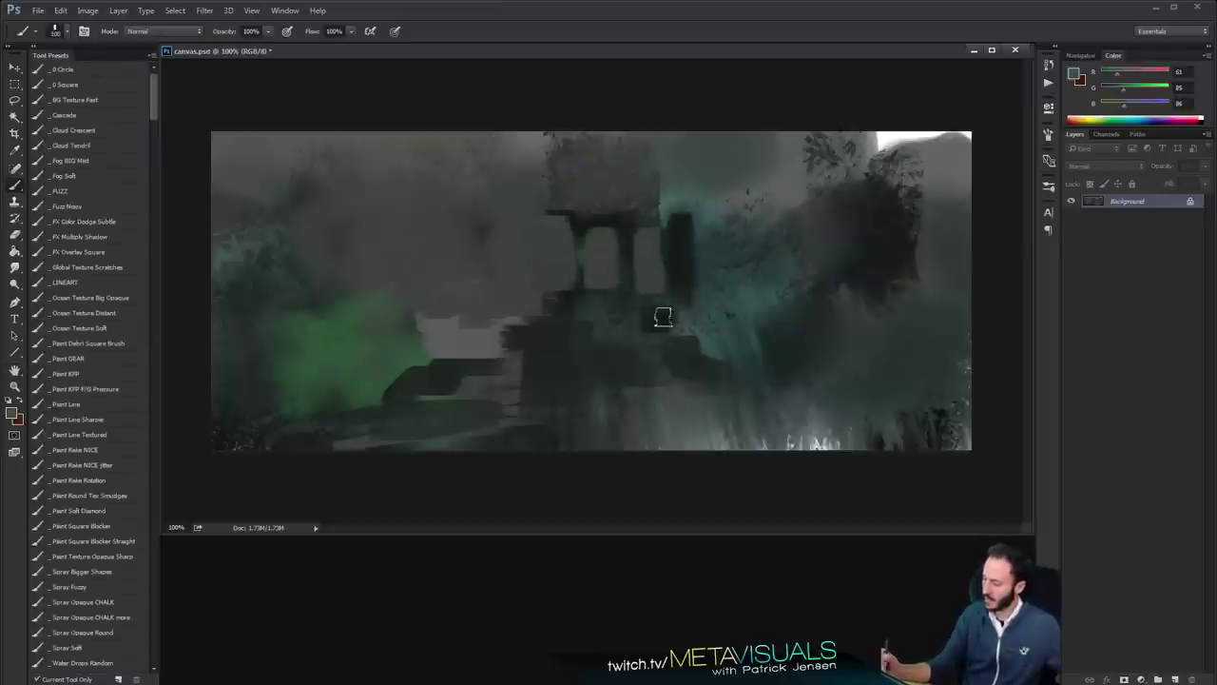
mouse_move(677, 224)
left_mouse_down()
mouse_move(676, 264)
mouse_move(782, 227)
left_mouse_up()
key("bracketright")
key("bracketright")
key("bracketright")
left_click_drag(685, 162, 751, 163)
key("bracketleft")
key("bracketleft")
key("bracketleft")
mouse_move(651, 204)
left_mouse_down()
mouse_move(600, 187)
mouse_move(612, 193)
left_mouse_up()
Paint a long dark horizontal roof beam across the pillars and add a slanted pillar beneath its left part
left_click(592, 226, "alt")
left_click_drag(702, 209, 445, 216)
key("ctrl+z")
left_click_drag(703, 213, 456, 212)
left_click_drag(649, 213, 703, 213)
key("bracketleft")
key("bracketleft")
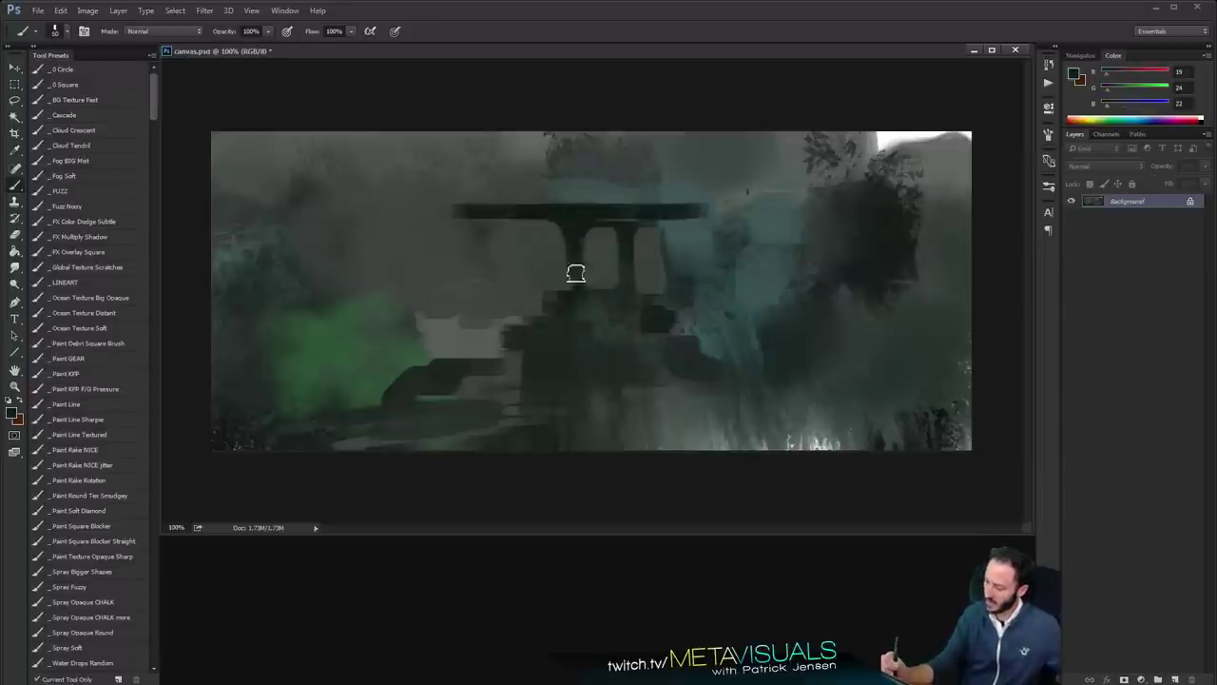
left_click_drag(523, 226, 519, 280)
Sample the light grey patch and paint it into the openings between the pillars and across the area to their right
left_click(656, 245, "alt")
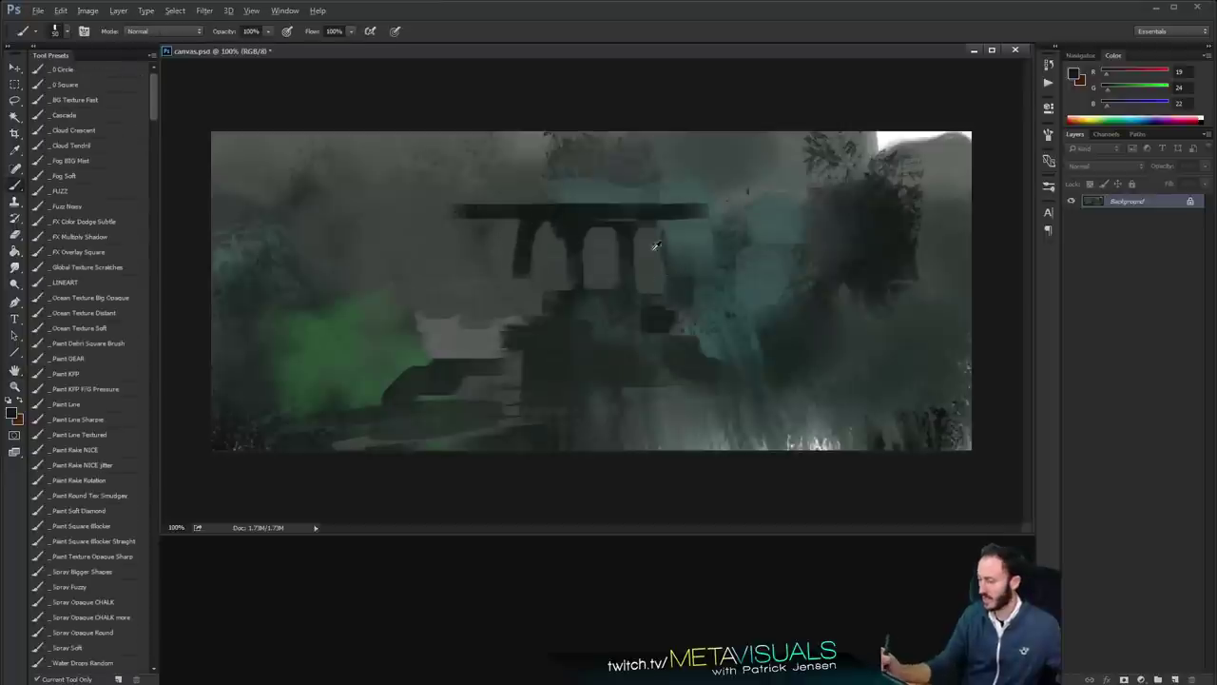
left_click(469, 338, "alt")
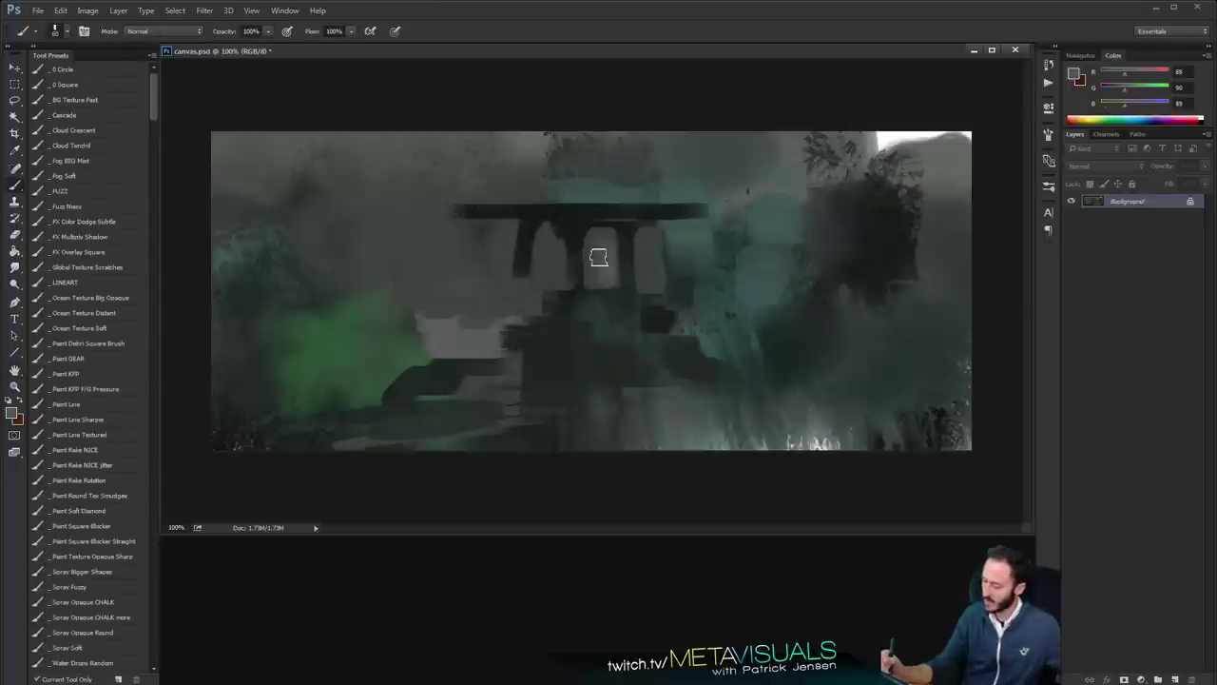
mouse_move(598, 257)
left_mouse_down()
mouse_move(556, 275)
mouse_move(729, 270)
mouse_move(692, 257)
left_mouse_up()
Paint sampled dark and grey-teal blocks around the right end of the roof beam and down the area beneath it
left_click(644, 209, "alt")
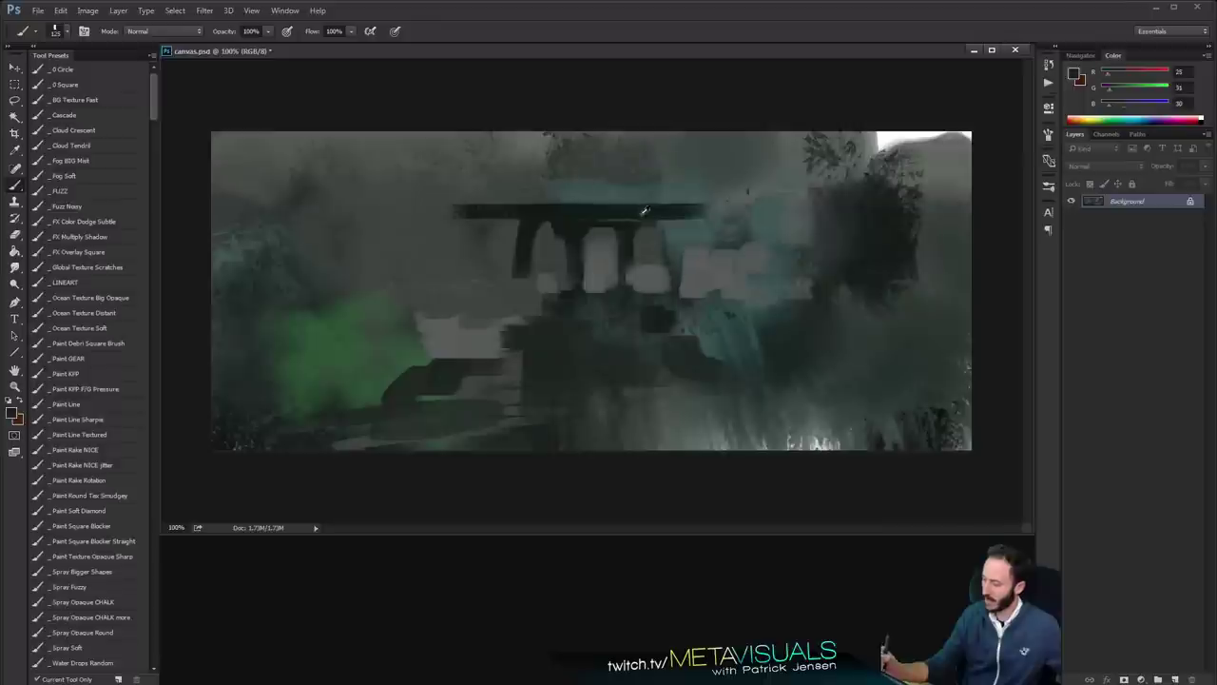
mouse_move(765, 238)
left_mouse_down()
mouse_move(725, 197)
mouse_move(648, 181)
mouse_move(709, 184)
left_mouse_up()
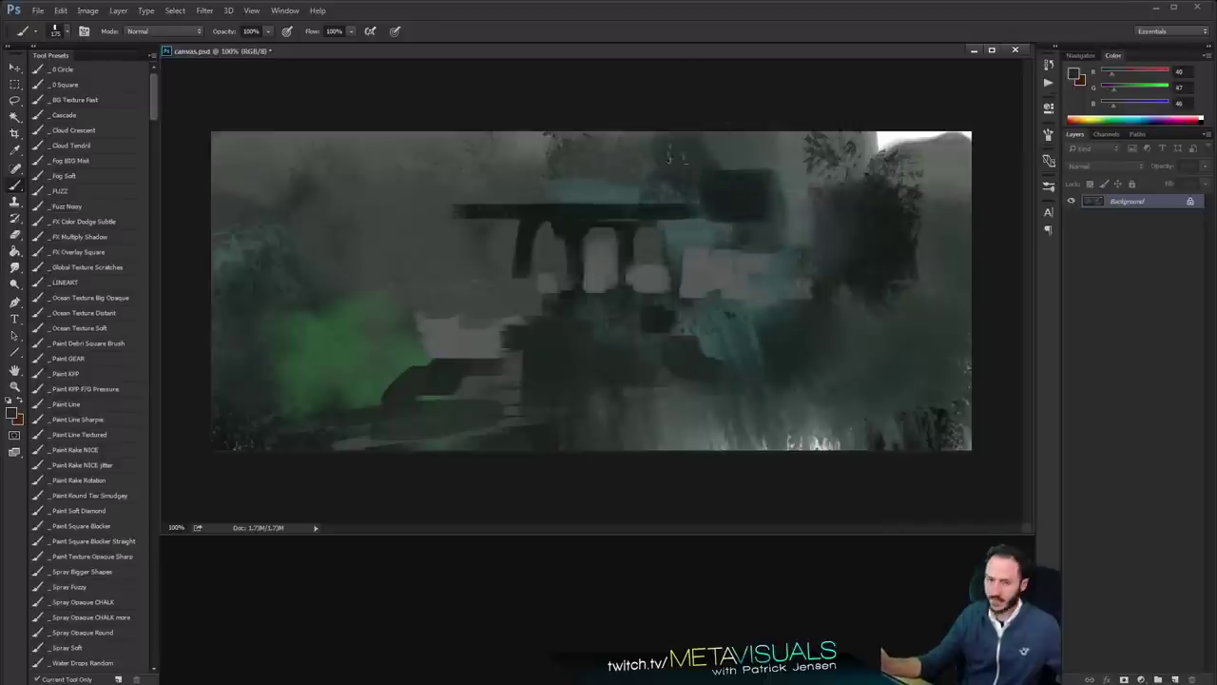
left_click(755, 154, "alt")
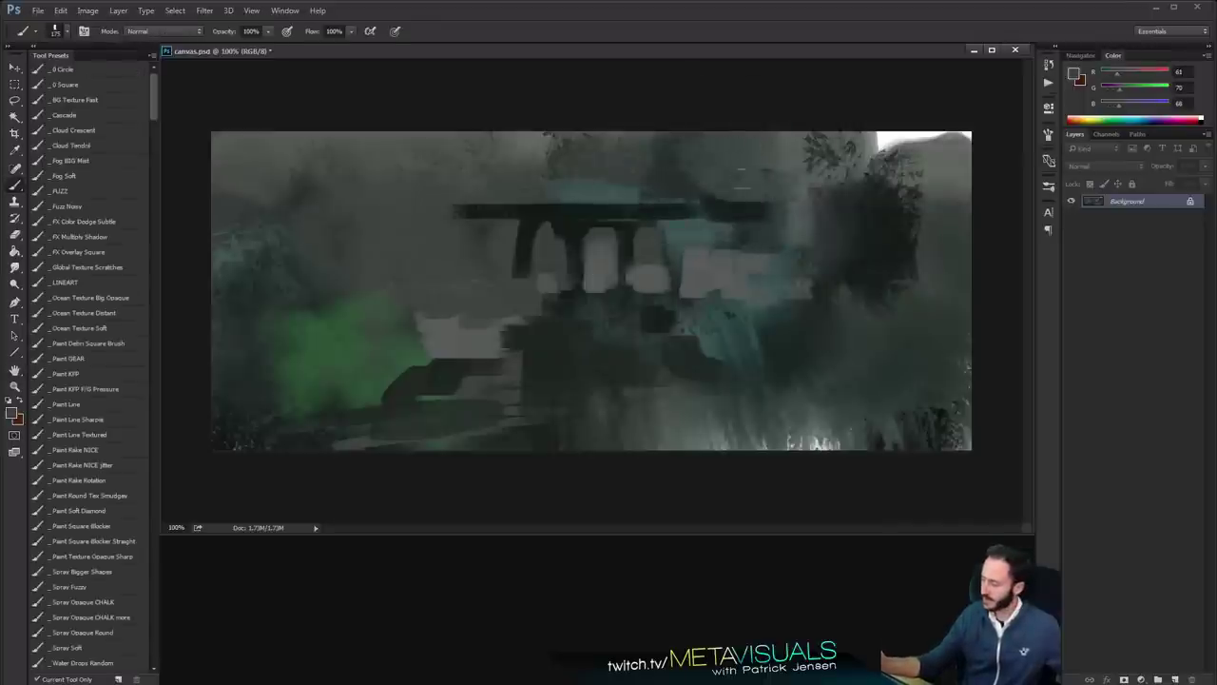
left_click_drag(701, 159, 682, 186)
left_click_drag(791, 185, 772, 261)
left_click_drag(698, 229, 671, 335)
Paint sampled dark tones below the pillars to build a solid base for the structure, extending it toward the left
key("]")
left_click(514, 321, "alt")
mouse_move(514, 344)
left_mouse_down()
mouse_move(493, 333)
mouse_move(543, 333)
mouse_move(488, 311)
left_mouse_up()
key("space")
left_click(632, 337, "alt")
key("[")
left_click_drag(544, 356, 522, 357)
left_click_drag(501, 305, 525, 323)
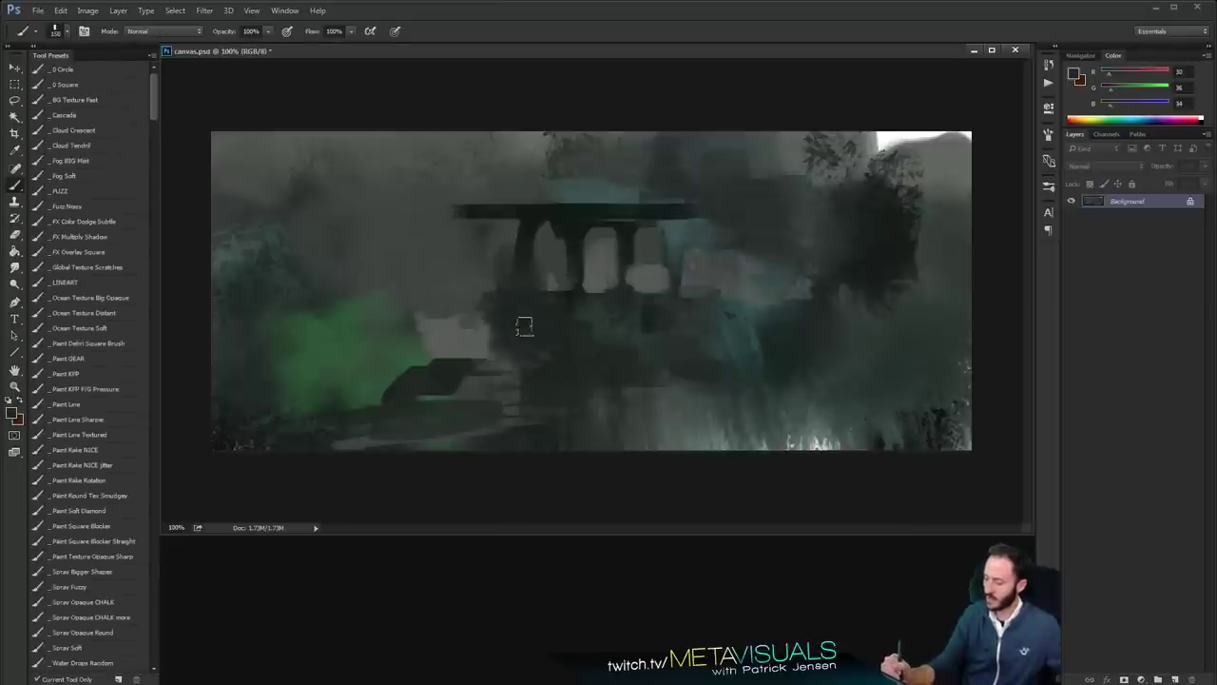
key("bracketleft")
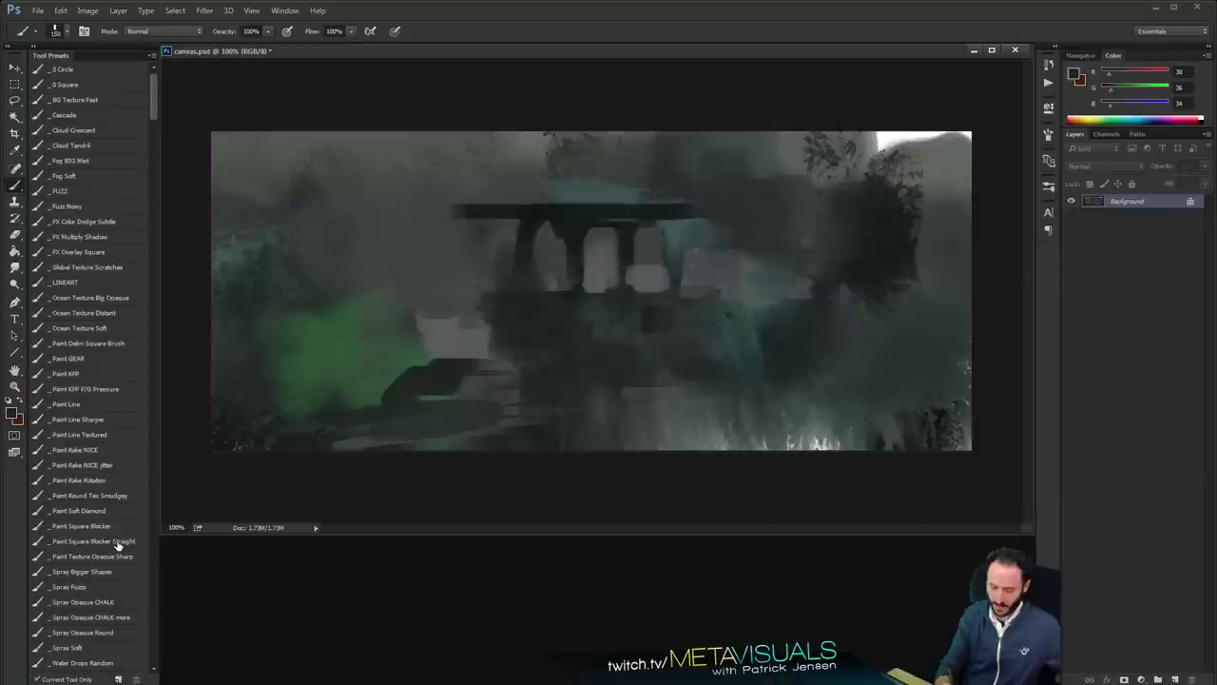
Switch to the Paint KPP F/G Pressure brush preset and paint rusty, dark textured strokes over the steps at lower left-centre
left_click(96, 390)
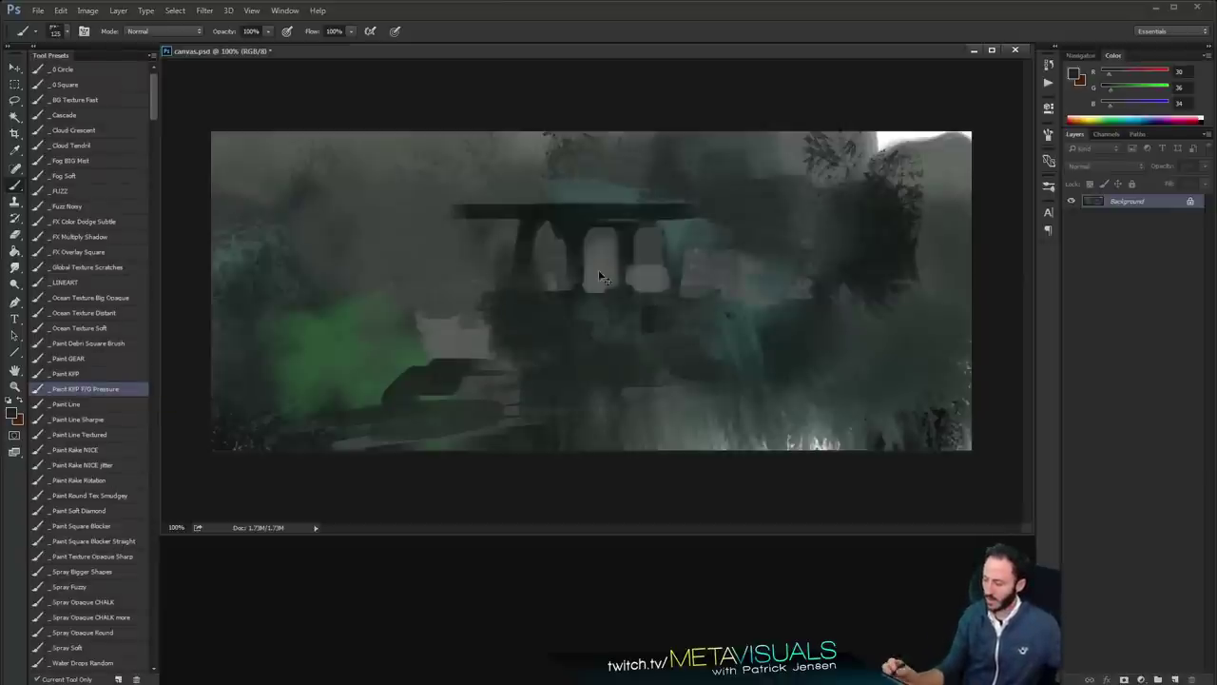
key("alt")
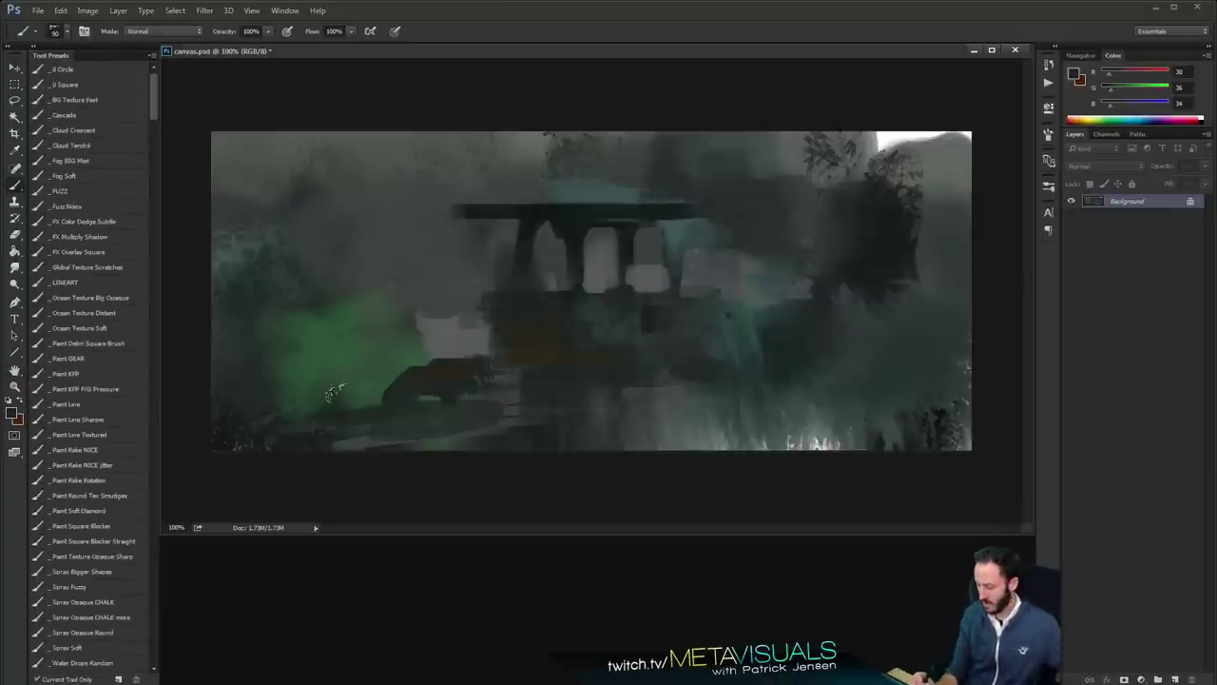
mouse_move(337, 392)
left_mouse_down()
mouse_move(462, 352)
mouse_move(464, 325)
left_mouse_up()
key("bracketright")
key("bracketright")
key("bracketright")
key("bracketright")
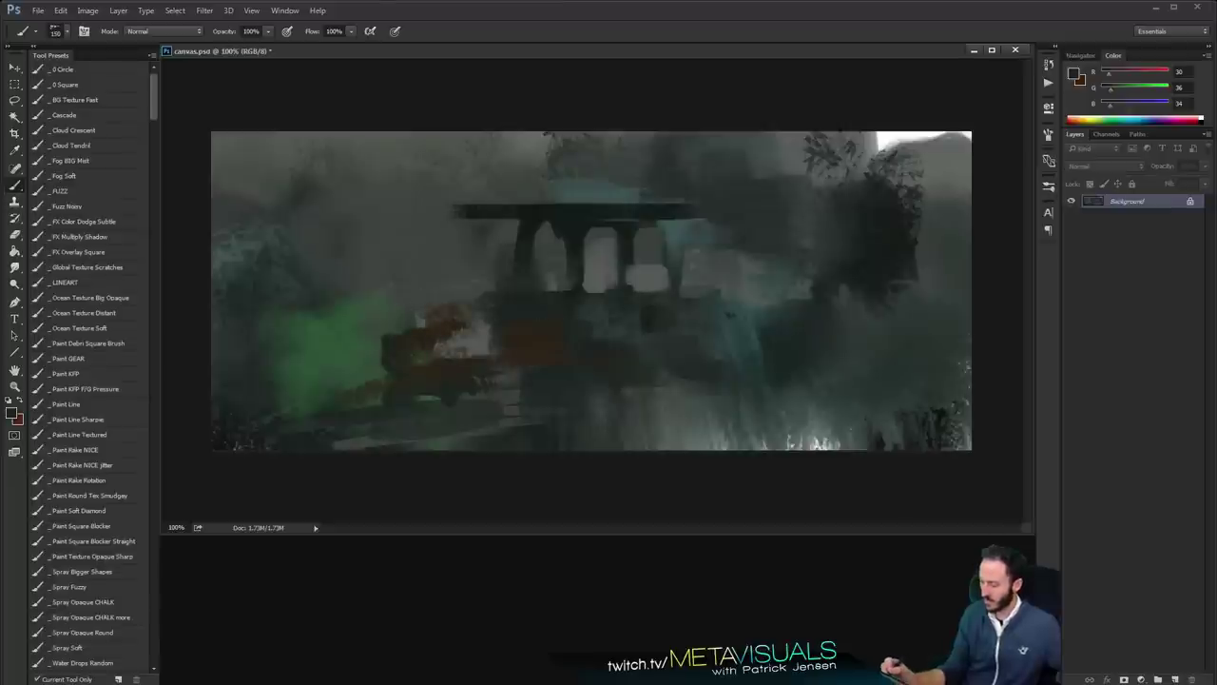
Paint leafy rust-dark foliage right of the pillars, above the steps, and over the green patch
left_click_drag(657, 281, 767, 281)
left_click_drag(470, 325, 428, 318)
left_click_drag(323, 327, 357, 310)
Paint dark vertical tree trunks above the green patch on the left of the canvas with a smaller brush
key("bracketleft")
key("bracketleft")
mouse_move(434, 289)
left_mouse_down()
mouse_move(466, 280)
mouse_move(411, 211)
left_mouse_up()
key("ctrl+z")
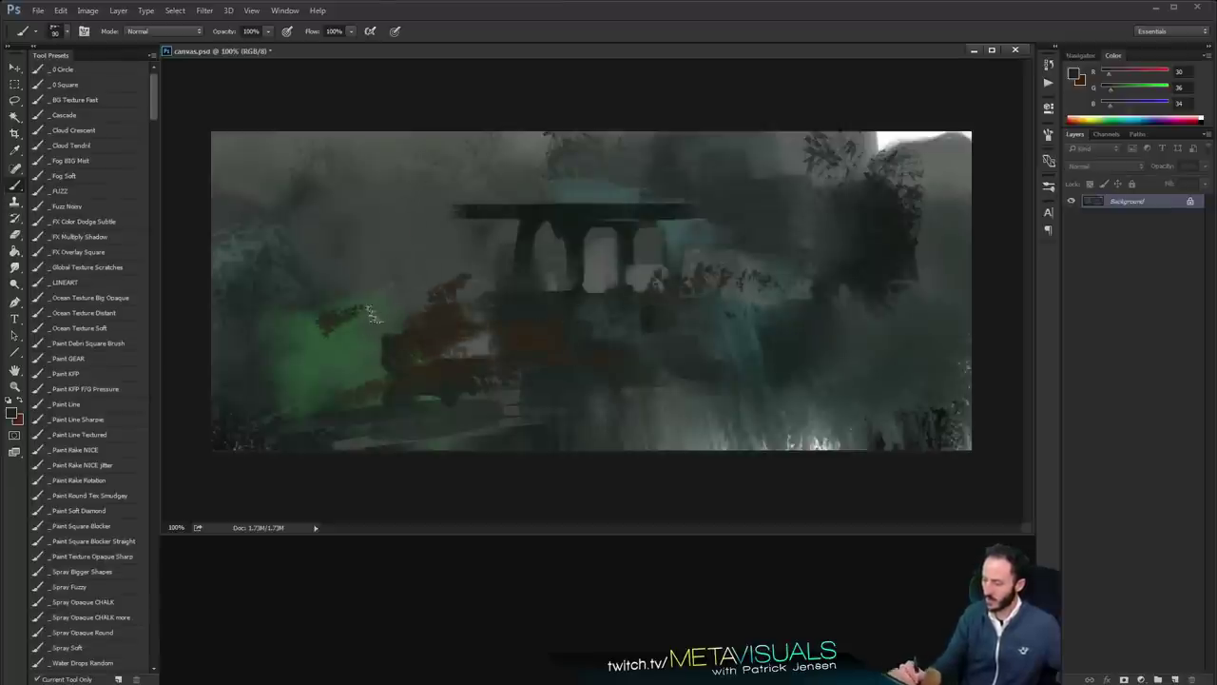
key("space")
key("bracketleft")
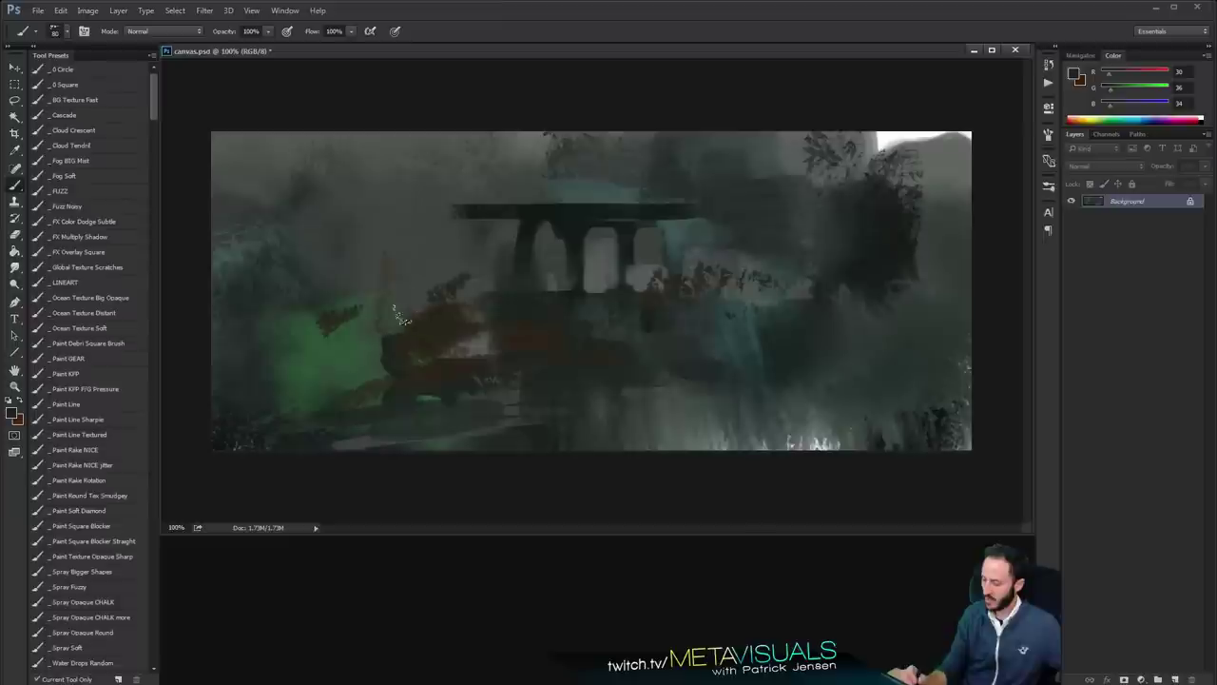
mouse_move(356, 262)
left_mouse_down()
mouse_move(348, 333)
mouse_move(350, 200)
left_mouse_up()
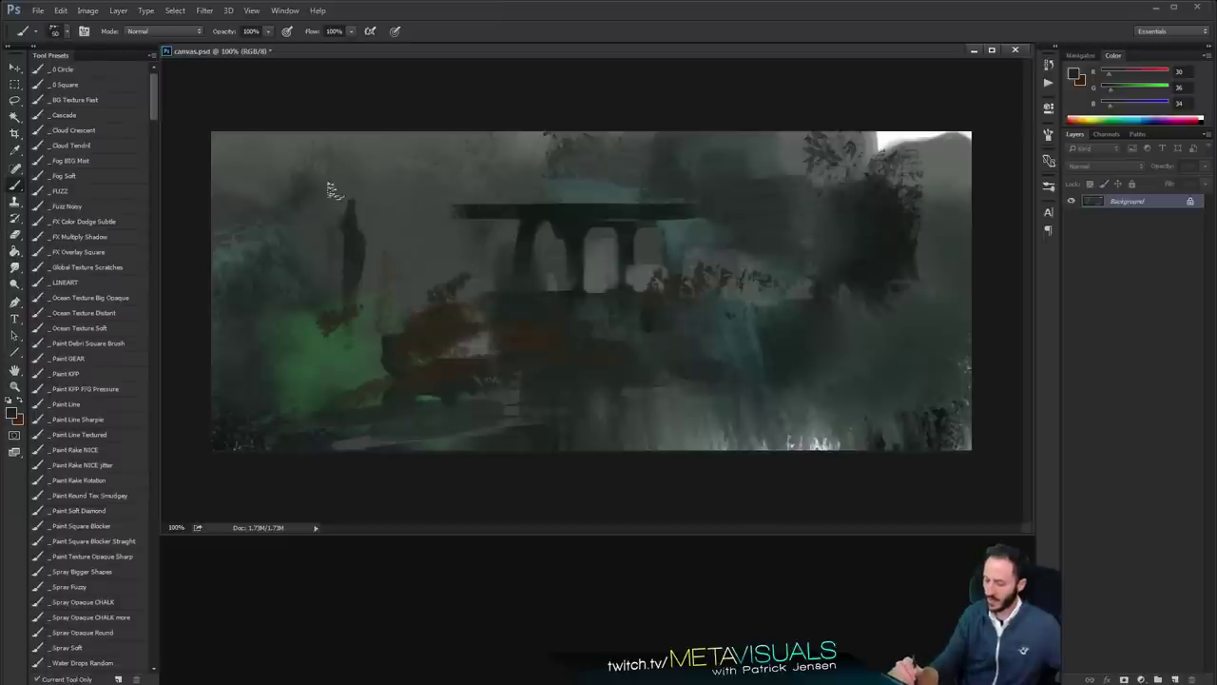
left_click_drag(323, 281, 332, 155)
mouse_move(357, 226)
left_mouse_down()
mouse_move(361, 155)
mouse_move(363, 312)
left_mouse_up()
Enlarge the brush and paint a dark, rusty leaf canopy over the tree trunks at the upper left
key("bracketright")
key("bracketright")
key("bracketright")
key("bracketright")
mouse_move(362, 148)
left_mouse_down()
mouse_move(344, 192)
mouse_move(309, 143)
left_mouse_up()
left_click_drag(309, 142, 284, 190)
mouse_move(271, 141)
left_mouse_down()
mouse_move(338, 161)
mouse_move(236, 176)
mouse_move(419, 162)
mouse_move(381, 205)
mouse_move(352, 166)
left_mouse_up()
Sample the background grey and paint it along the right side of the left tree to carve its canopy edge
key("bracketright")
left_click(406, 235, "alt")
key("bracketleft")
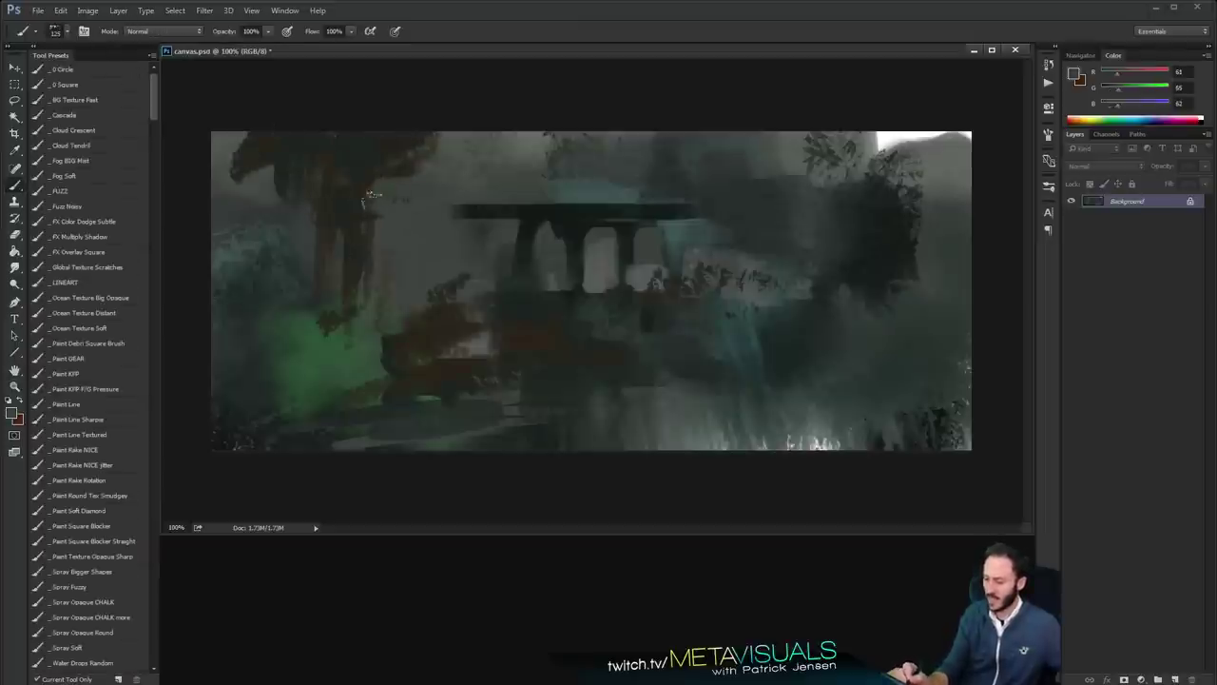
left_click_drag(376, 211, 382, 185)
left_click_drag(409, 132, 420, 151)
Sample the dark roof tone and paint a large hanging foliage mass across the upper right with a bigger brush
left_click(565, 216, "alt")
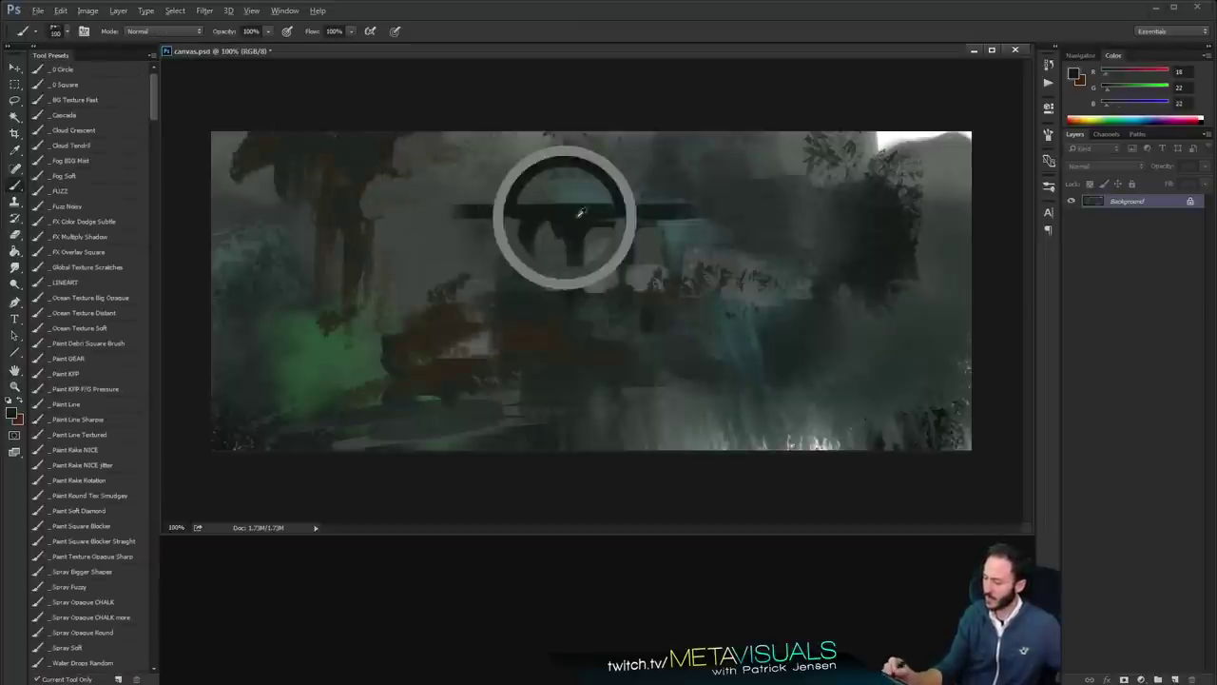
key("bracketright")
key("bracketright")
key("bracketright")
mouse_move(677, 143)
left_mouse_down()
mouse_move(785, 154)
mouse_move(772, 177)
mouse_move(875, 143)
mouse_move(918, 190)
mouse_move(904, 200)
left_mouse_up()
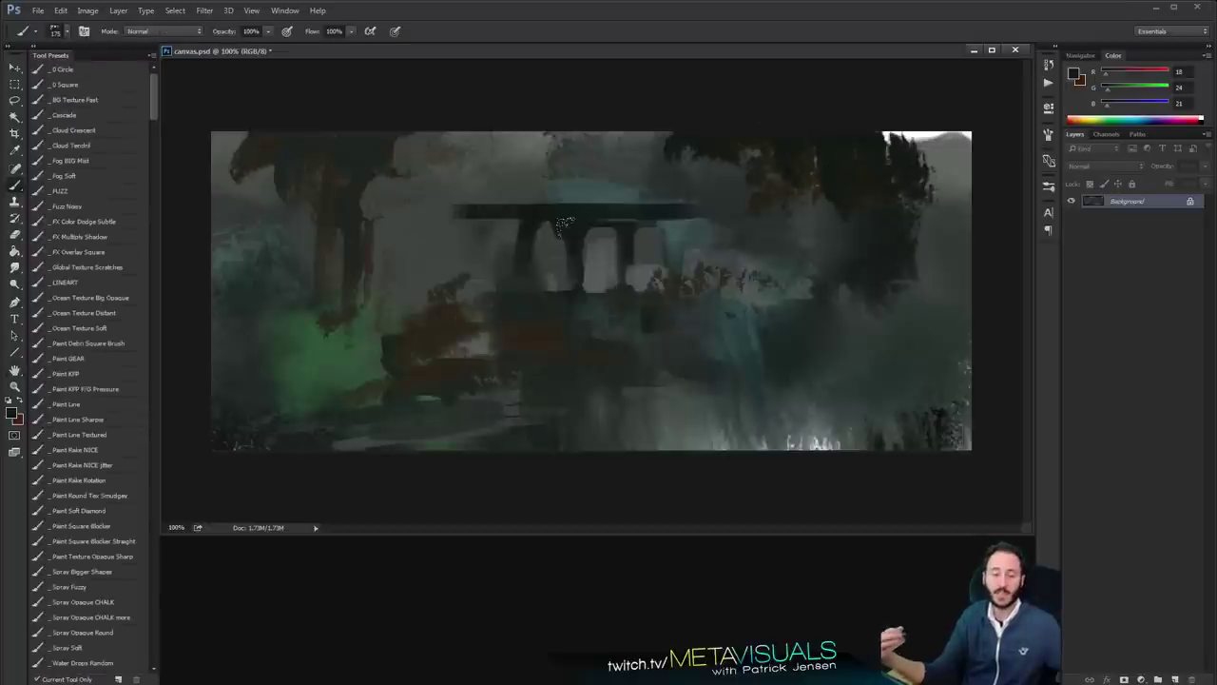
Sample the light grey at the upper right and paint it into the dark foliage to open a patch of sky
left_click(935, 170, "alt")
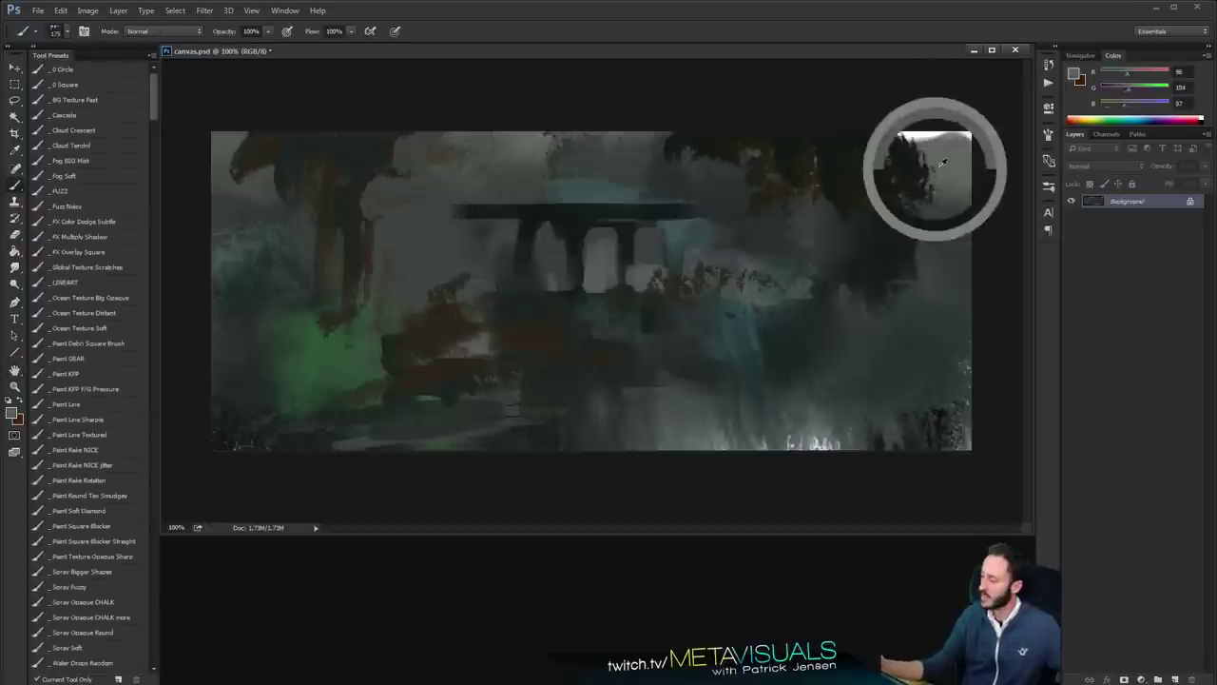
mouse_move(937, 186)
left_mouse_down()
mouse_move(884, 100)
mouse_move(887, 173)
left_mouse_up()
key("space")
key("space")
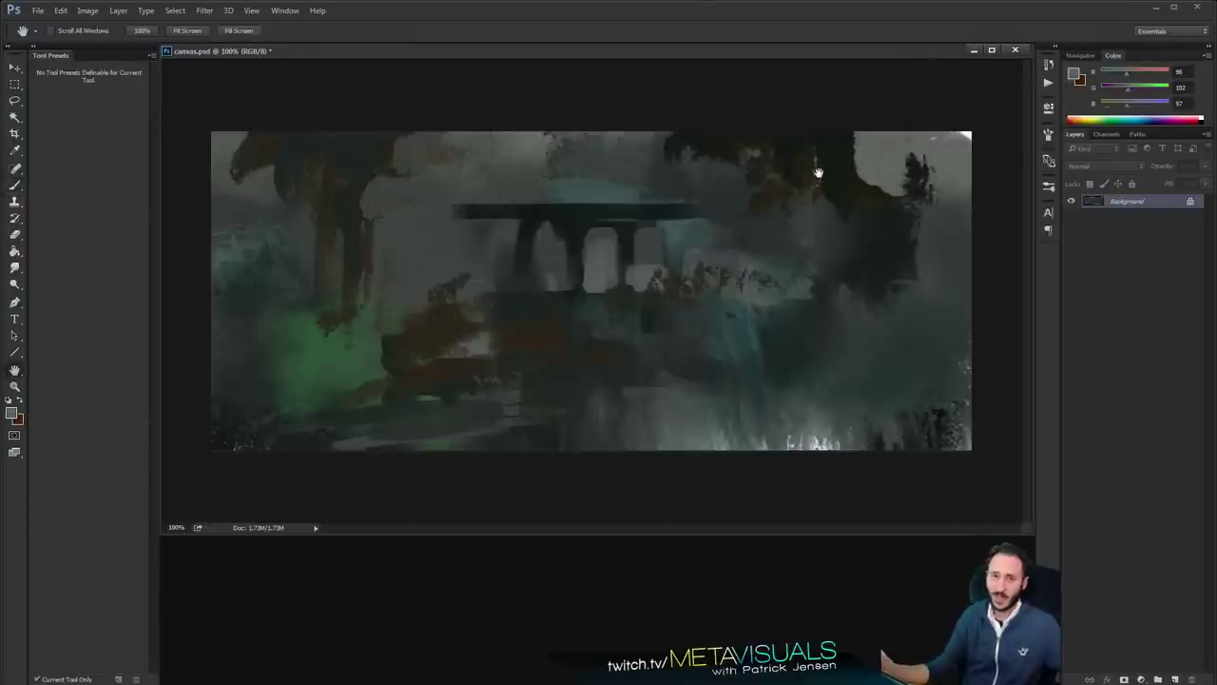
Sample dark grey tones from the upper right foliage area and paint over the light sky patch with a larger brush
left_click(777, 216, "alt")
key("space")
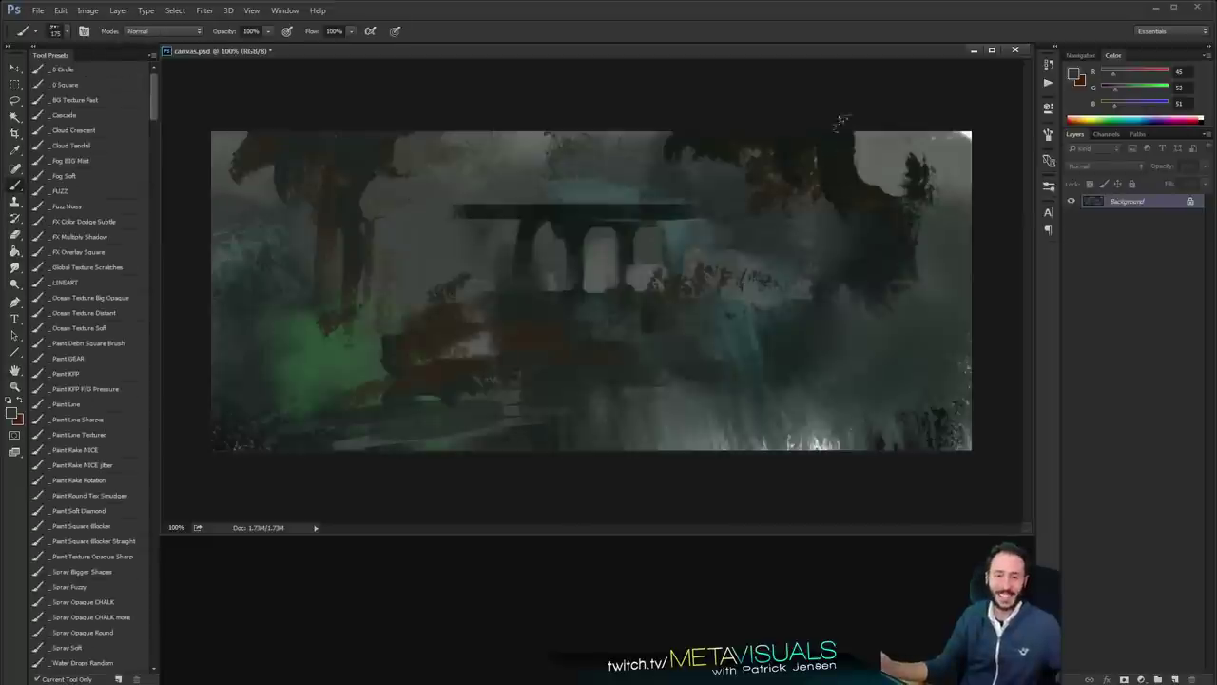
mouse_move(887, 167)
left_mouse_down()
mouse_move(895, 221)
mouse_move(868, 179)
left_mouse_up()
key("space")
left_click(883, 231, "alt")
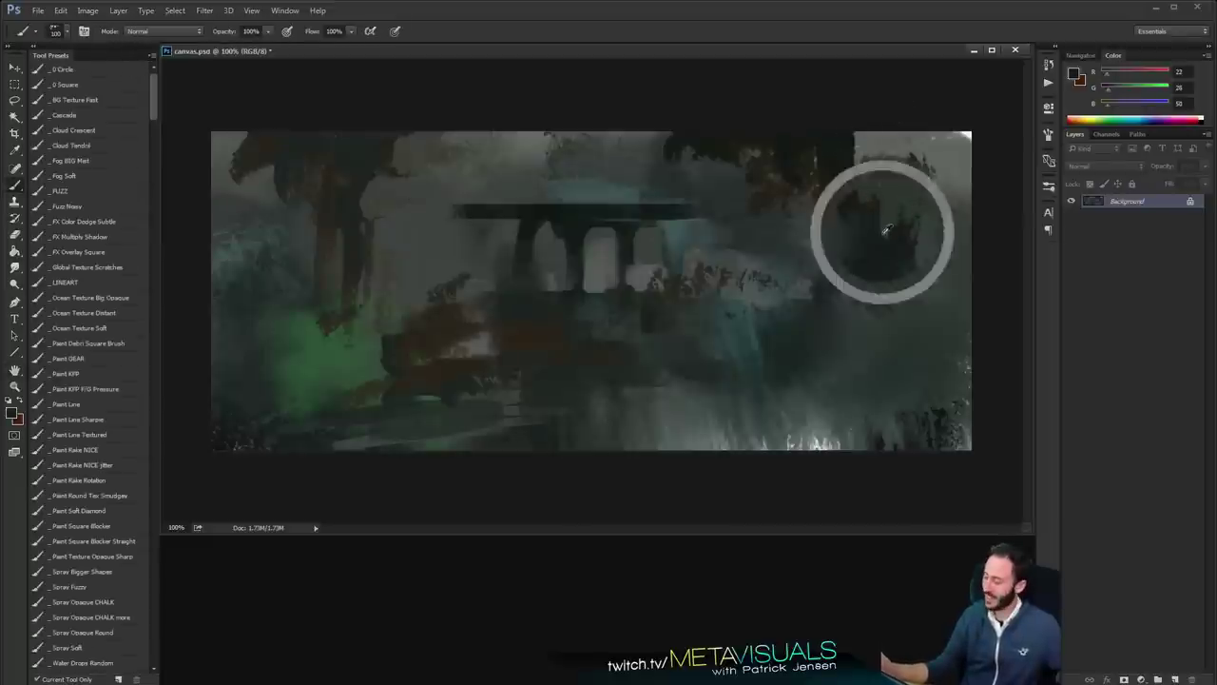
key("bracketright")
left_click_drag(848, 169, 898, 206)
key("bracketright")
mouse_move(877, 152)
left_mouse_down()
mouse_move(936, 152)
mouse_move(915, 190)
left_mouse_up()
left_click_drag(835, 130, 855, 177)
Sample the near-black foliage colour and extend the hanging foliage along the upper right edge with a smaller brush
left_click(822, 150, "alt")
key("bracketleft")
key("bracketleft")
left_click_drag(833, 136, 879, 163)
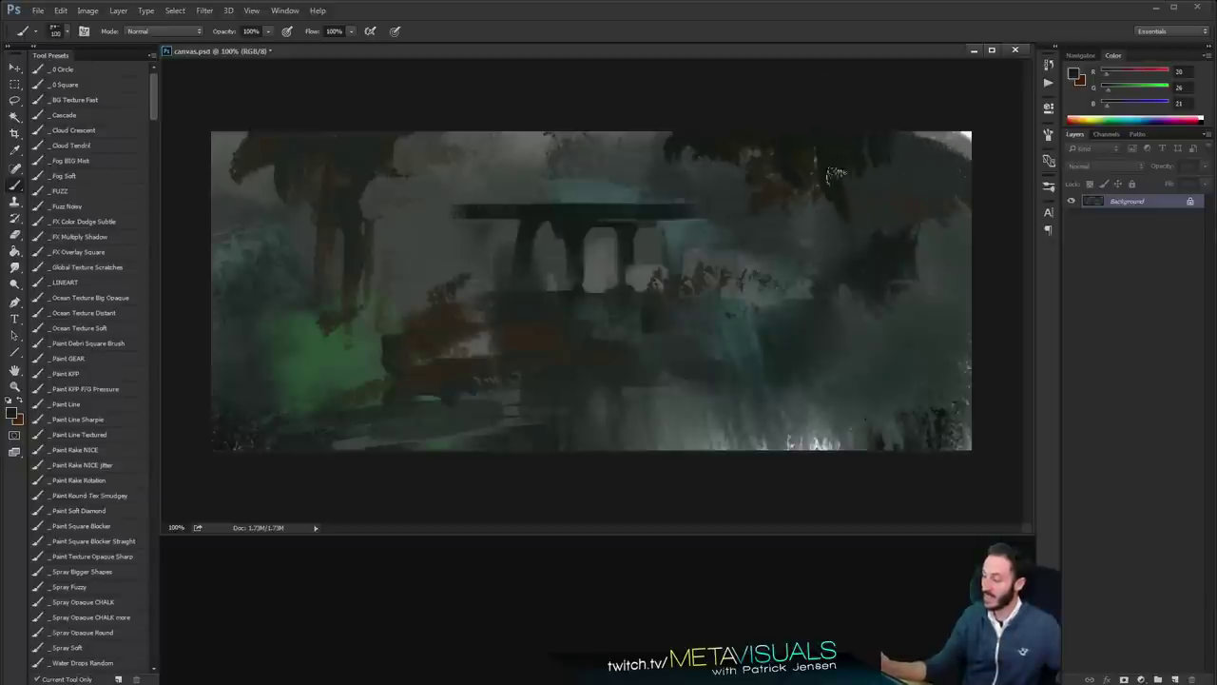
key("space")
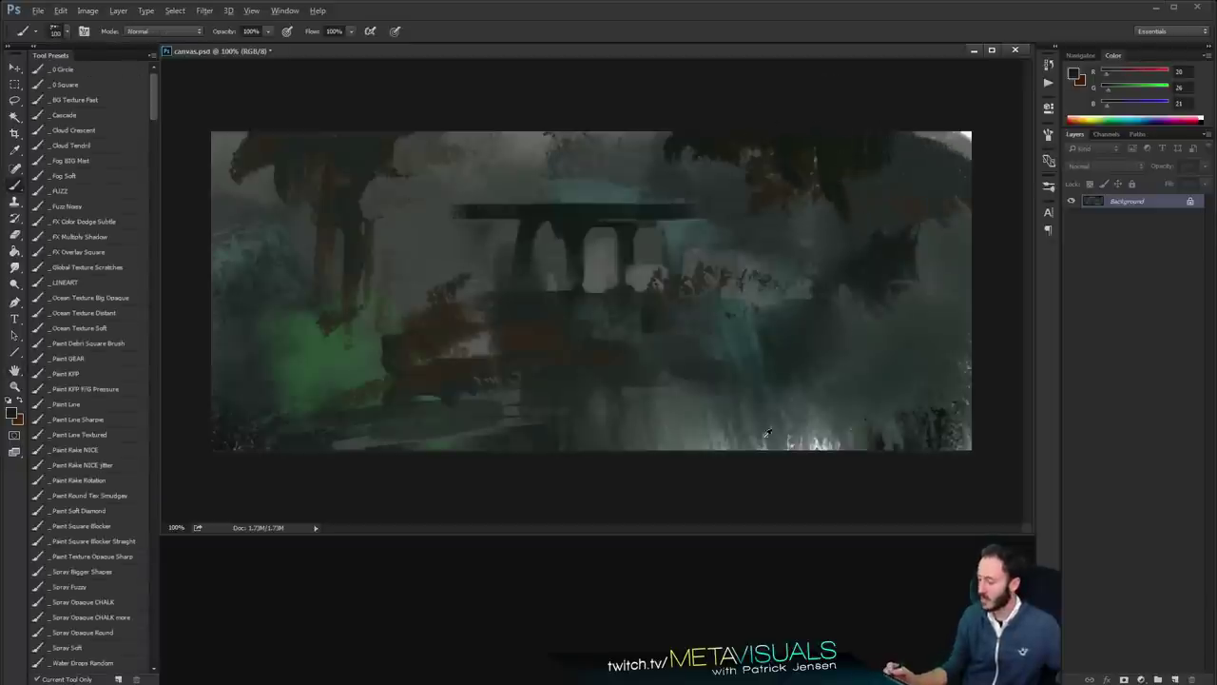
Sample the pale grey near the lower edge and paint a light ground band beneath the pillared structure with a smaller brush
left_click(765, 433, "alt")
key("bracketleft")
key("bracketleft")
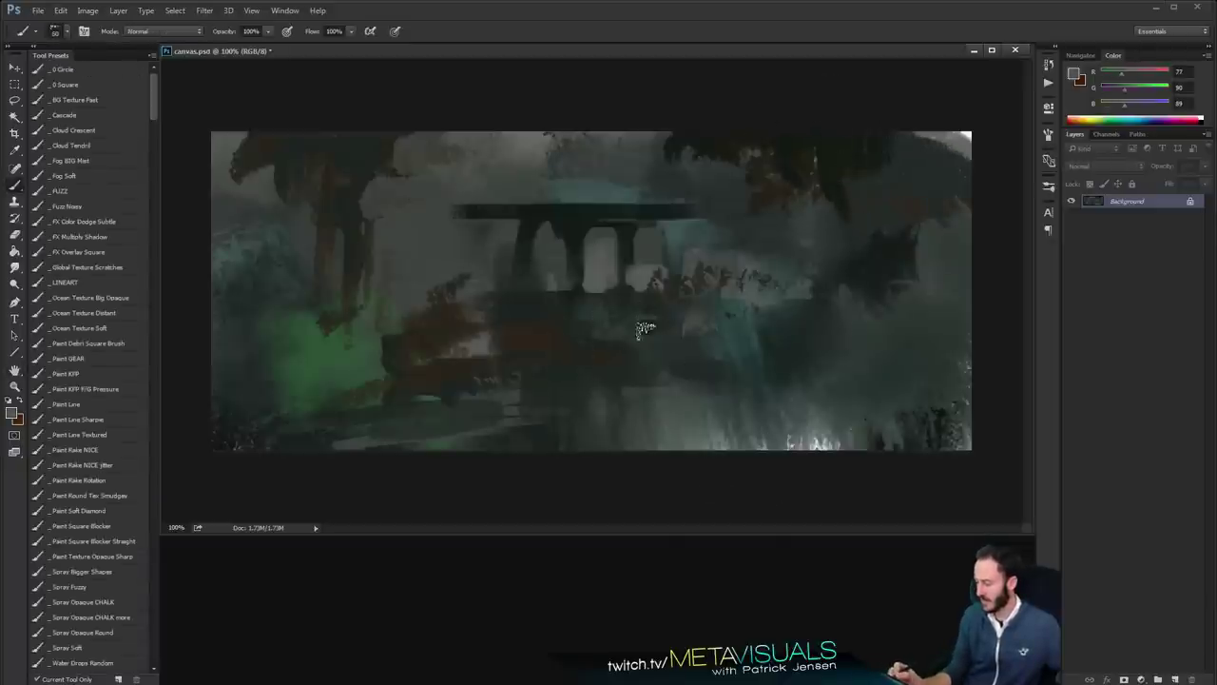
key("bracketleft")
left_click_drag(666, 318, 562, 320)
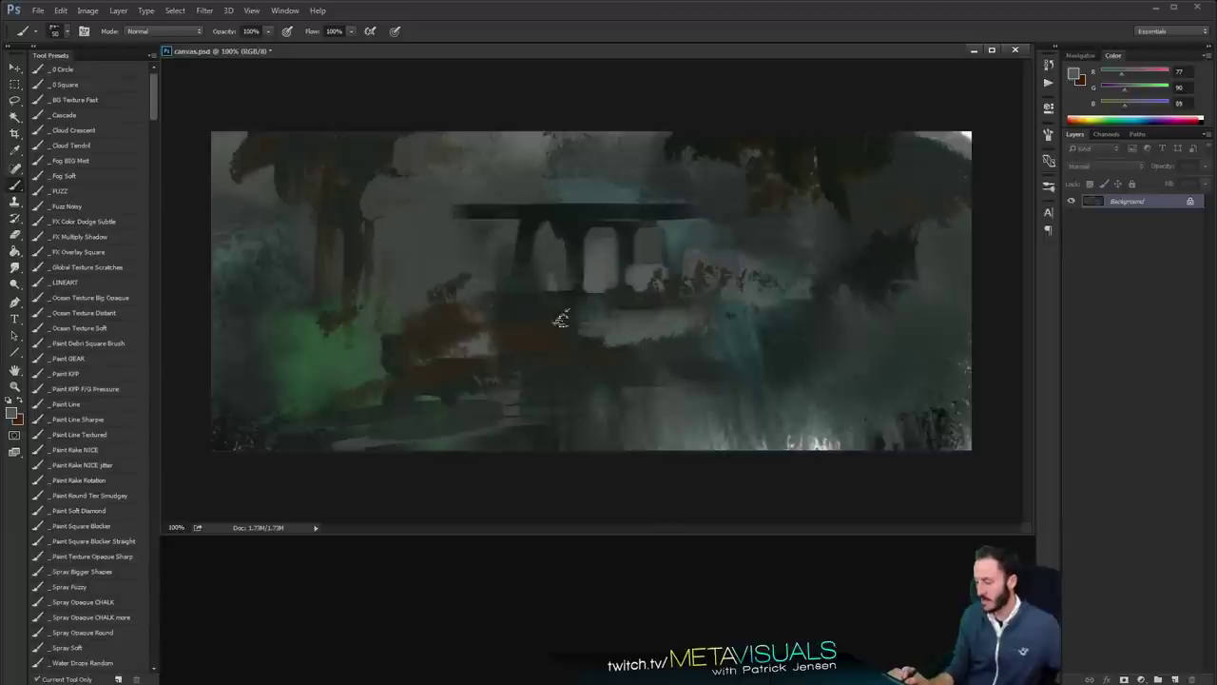
mouse_move(711, 303)
left_mouse_down()
mouse_move(598, 304)
mouse_move(611, 331)
mouse_move(600, 344)
left_mouse_up()
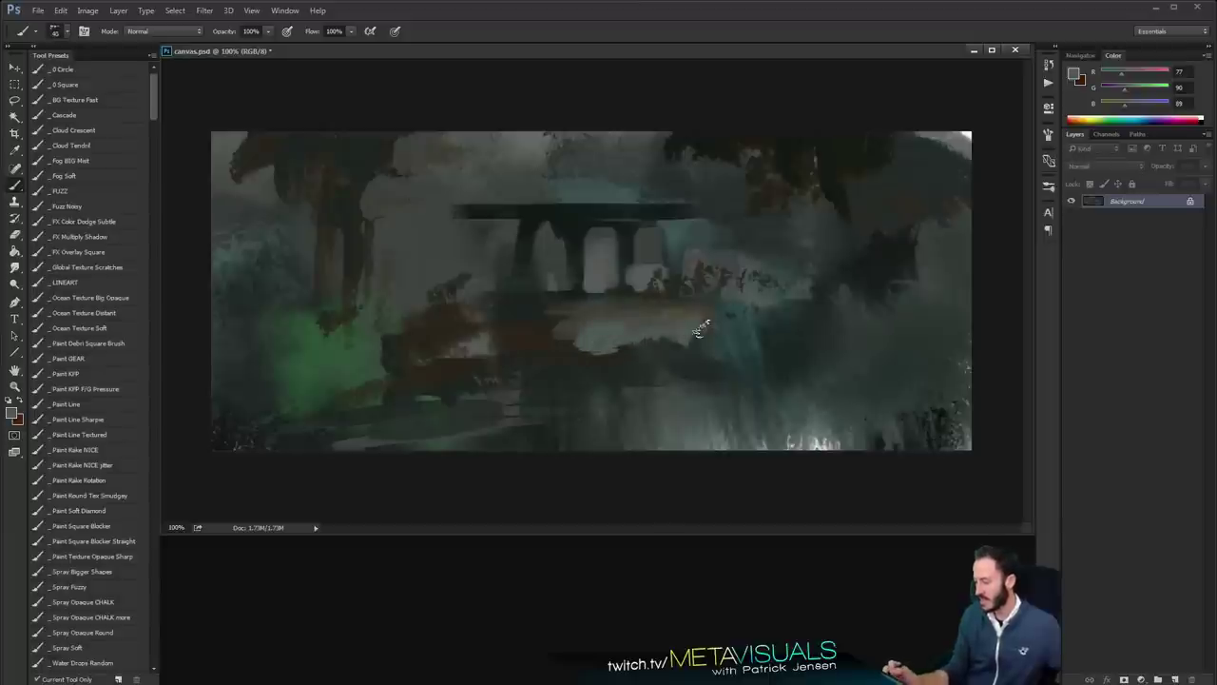
left_click_drag(739, 328, 758, 340)
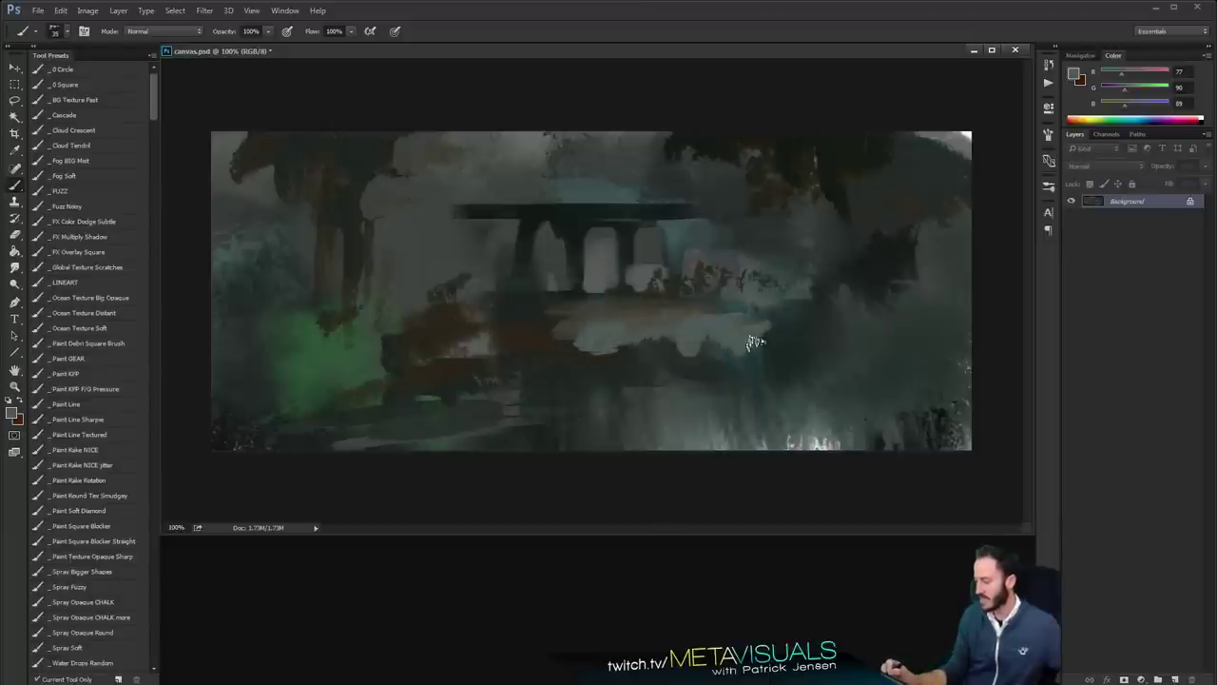
Smudge the pale band beneath the structure into the darker area around it
key("h")
key("r")
mouse_move(666, 314)
left_mouse_down()
mouse_move(802, 318)
mouse_move(747, 352)
left_mouse_up()
key("b")
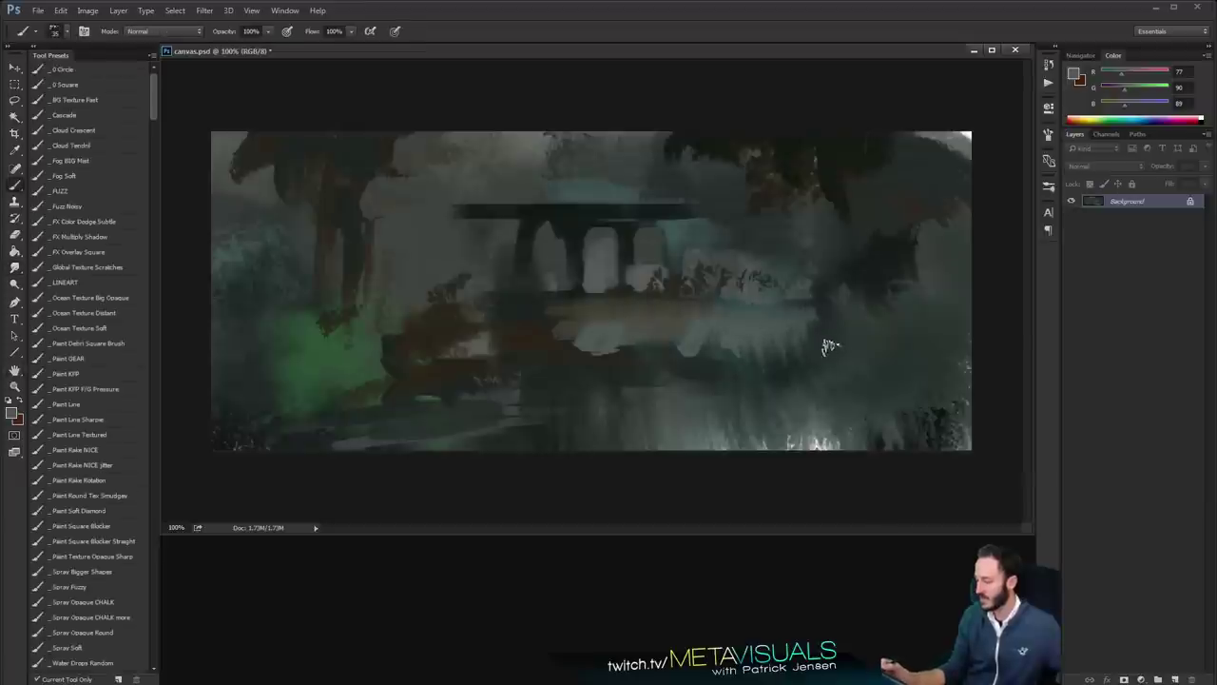
Sample dark tones and paint a dark bank across the lower left, covering the lower part of the green glow
left_click(821, 345, "alt")
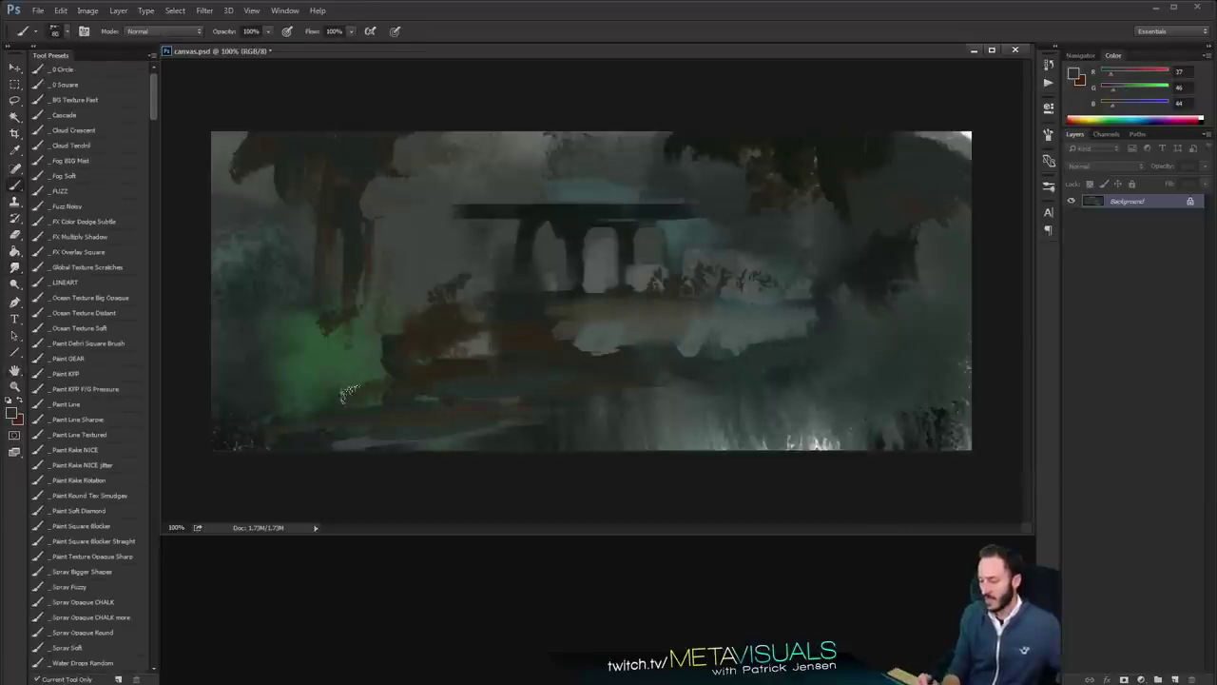
mouse_move(350, 392)
left_mouse_down()
mouse_move(219, 397)
mouse_move(215, 372)
mouse_move(254, 378)
mouse_move(235, 405)
mouse_move(260, 404)
mouse_move(366, 351)
left_mouse_up()
key("bracketright")
key("bracketright")
key("bracketright")
left_click(235, 433, "alt")
key("bracketleft")
key("bracketleft")
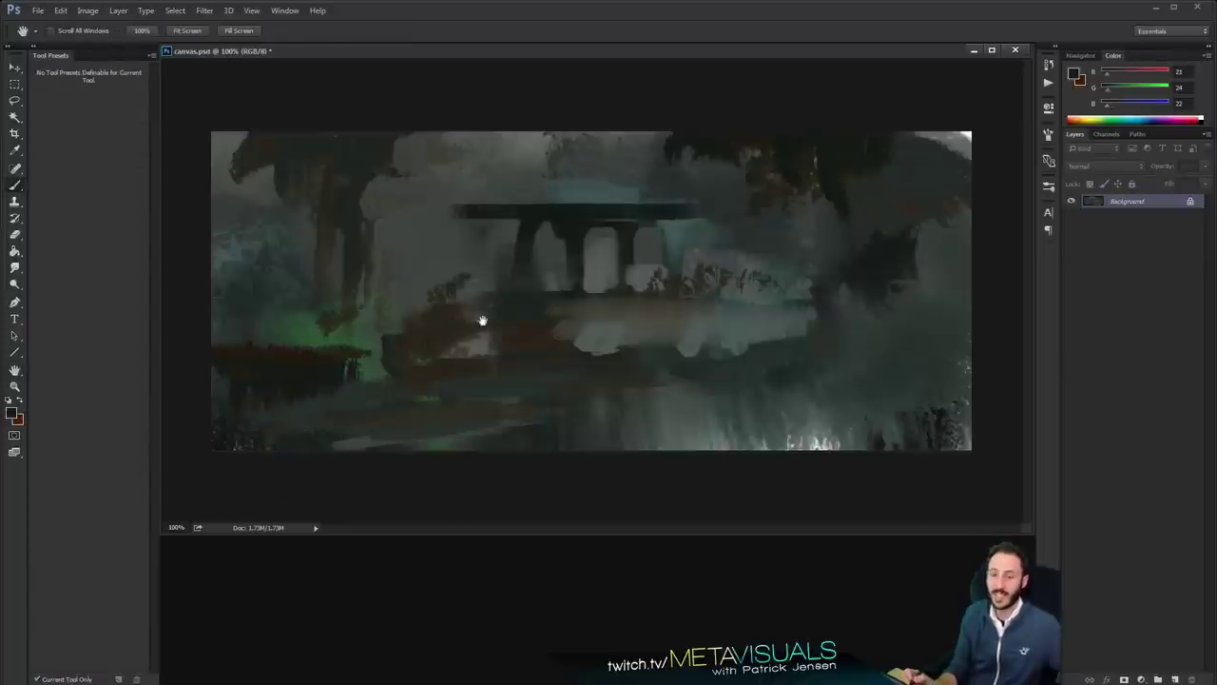
Sample the green to trim the left bank's upper edge, and paint dark mounds across the midground with the bank colour
left_click(312, 341, "alt")
left_click_drag(242, 343, 353, 356)
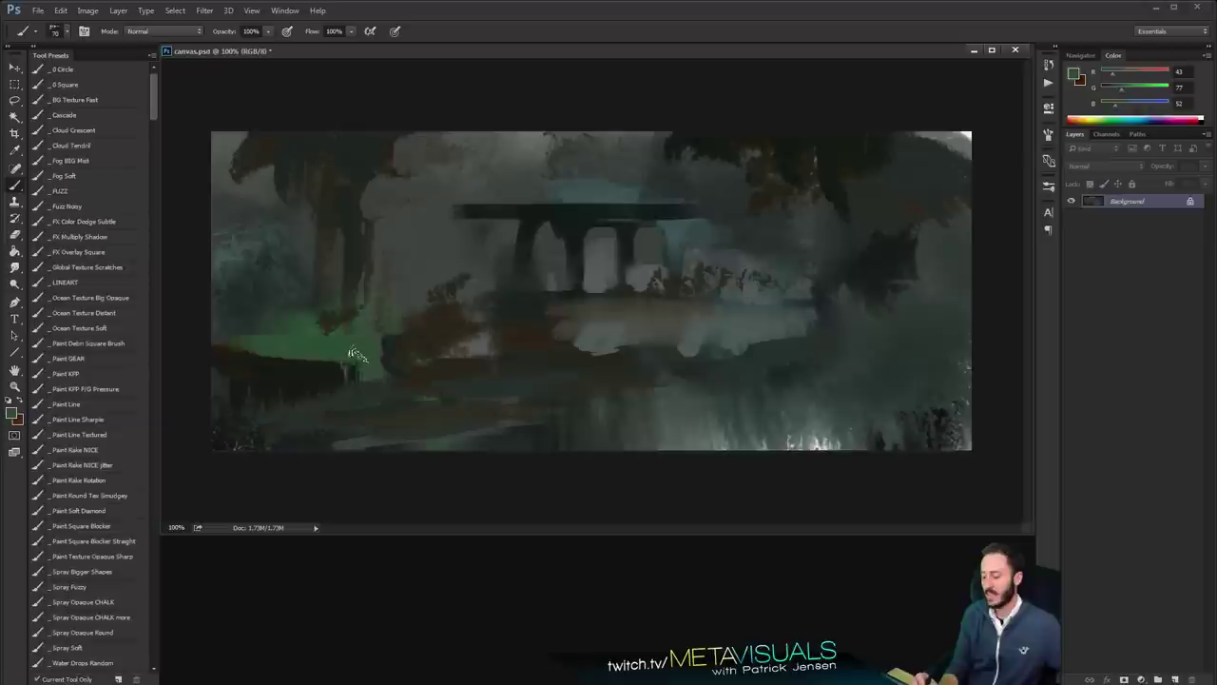
left_click(328, 369, "alt")
mouse_move(411, 357)
left_mouse_down()
mouse_move(542, 362)
mouse_move(635, 340)
left_mouse_up()
Sample the brownish grey ground tone and paint over parts of the central dark mound with a smaller brush
left_click(576, 328, "alt")
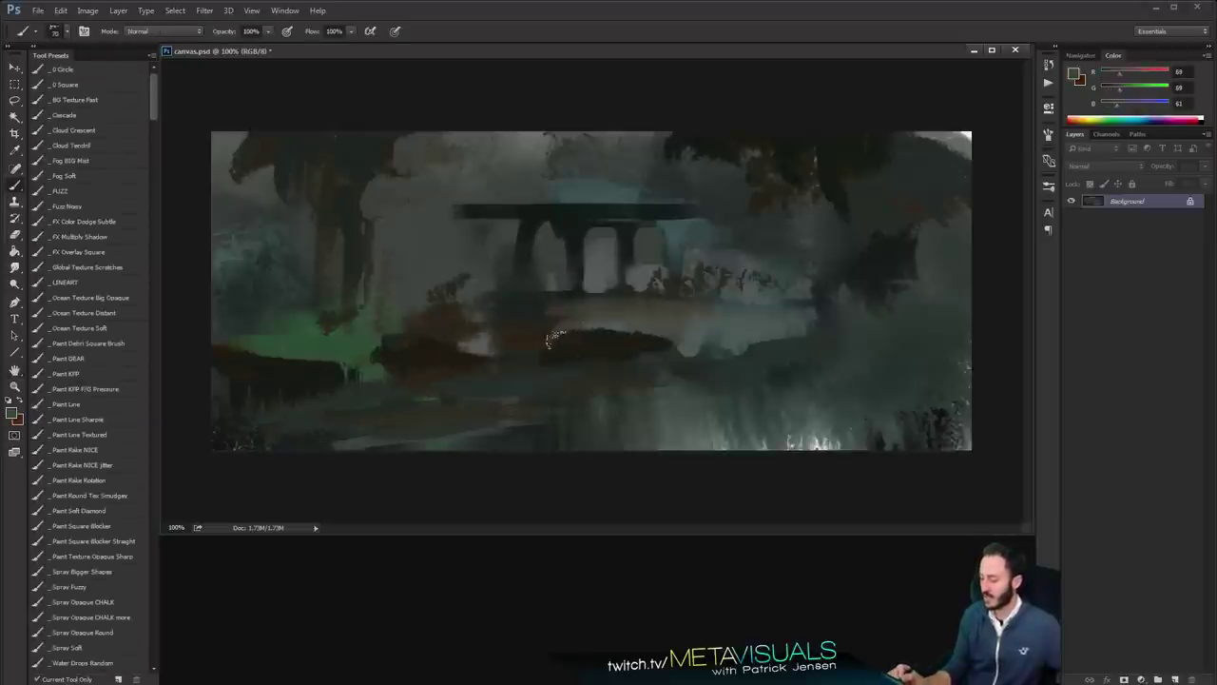
key("bracketleft")
mouse_move(558, 335)
left_mouse_down()
mouse_move(572, 346)
mouse_move(593, 339)
left_mouse_up()
key("space")
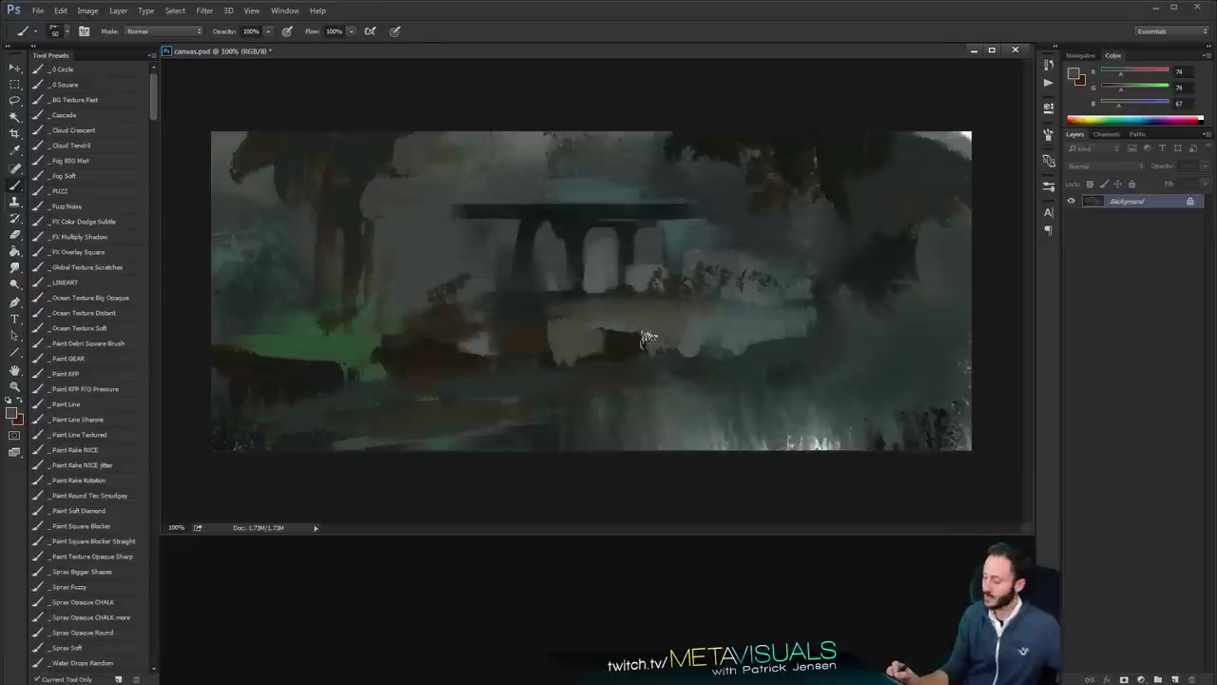
Mix a warm sand colour of R 178, G 144, B 101 and paint a bright path strip between the midground mounds
key("x")
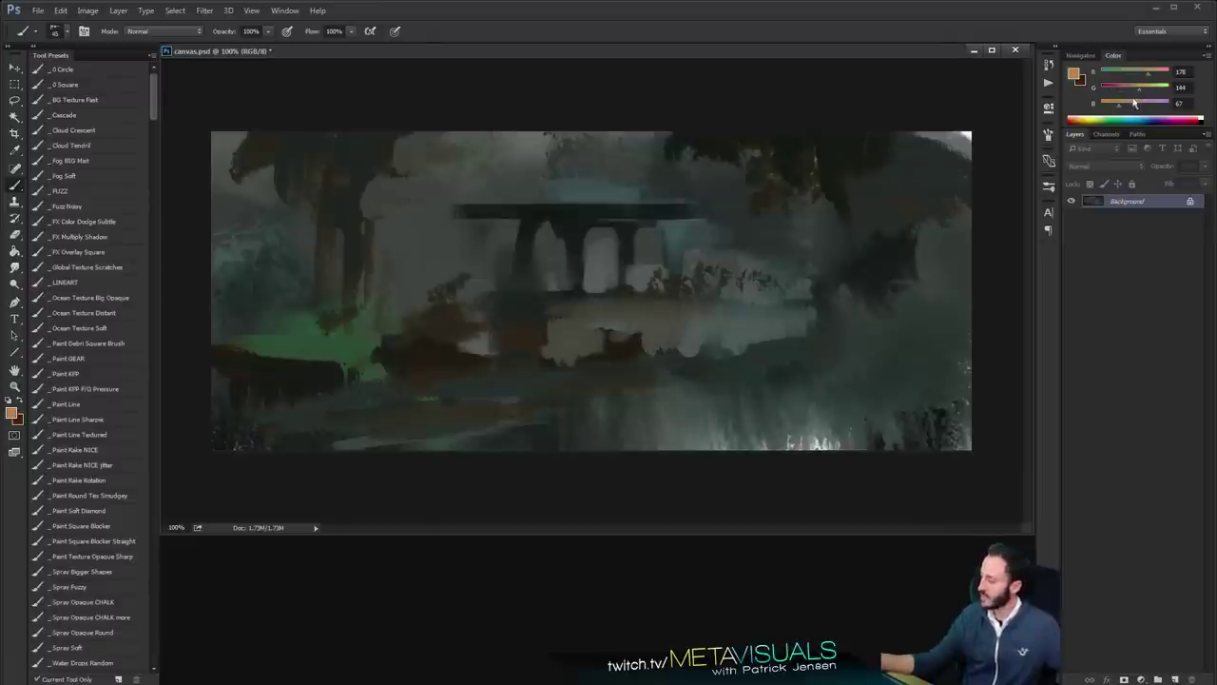
left_click_drag(546, 361, 576, 356)
key("ctrl+z")
key("bracketleft")
left_click_drag(505, 364, 573, 358)
mouse_move(495, 348)
left_mouse_down()
mouse_move(556, 347)
mouse_move(461, 351)
left_mouse_up()
key("bracketleft")
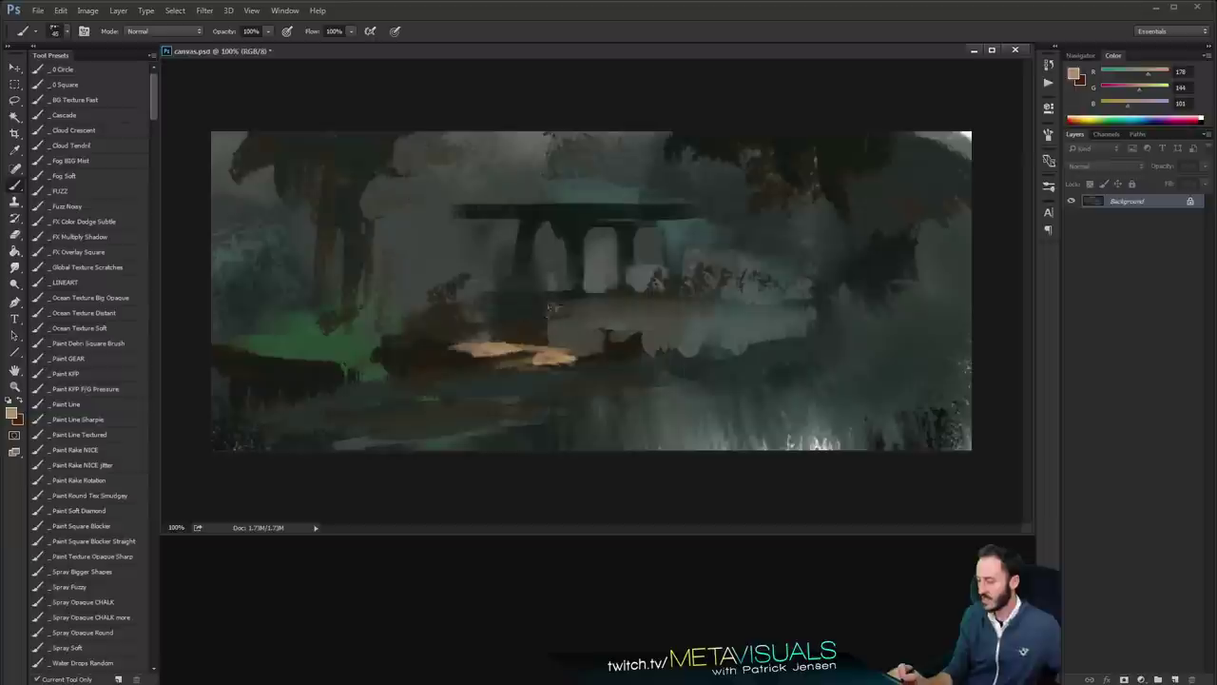
Paint the sand colour down into the central foreground and smudge it into the surrounding ground
mouse_move(530, 376)
left_mouse_down()
mouse_move(594, 371)
mouse_move(475, 392)
mouse_move(567, 409)
mouse_move(522, 428)
left_mouse_up()
key("r")
mouse_move(561, 419)
left_mouse_down()
mouse_move(595, 367)
mouse_move(524, 440)
mouse_move(419, 423)
mouse_move(594, 386)
mouse_move(565, 368)
mouse_move(651, 373)
mouse_move(601, 382)
mouse_move(702, 367)
left_mouse_up()
key("h")
key("b")
Sample a muted brown and paint midtone ground strips to both sides of the bright path, finishing with a smaller brush
left_click(632, 340, "alt")
left_click_drag(702, 367, 578, 363)
left_click_drag(665, 364, 767, 361)
mouse_move(766, 361)
left_mouse_down()
mouse_move(500, 361)
mouse_move(366, 396)
left_mouse_up()
key("bracketleft")
key("bracketleft")
key("bracketleft")
left_click_drag(456, 349, 392, 337)
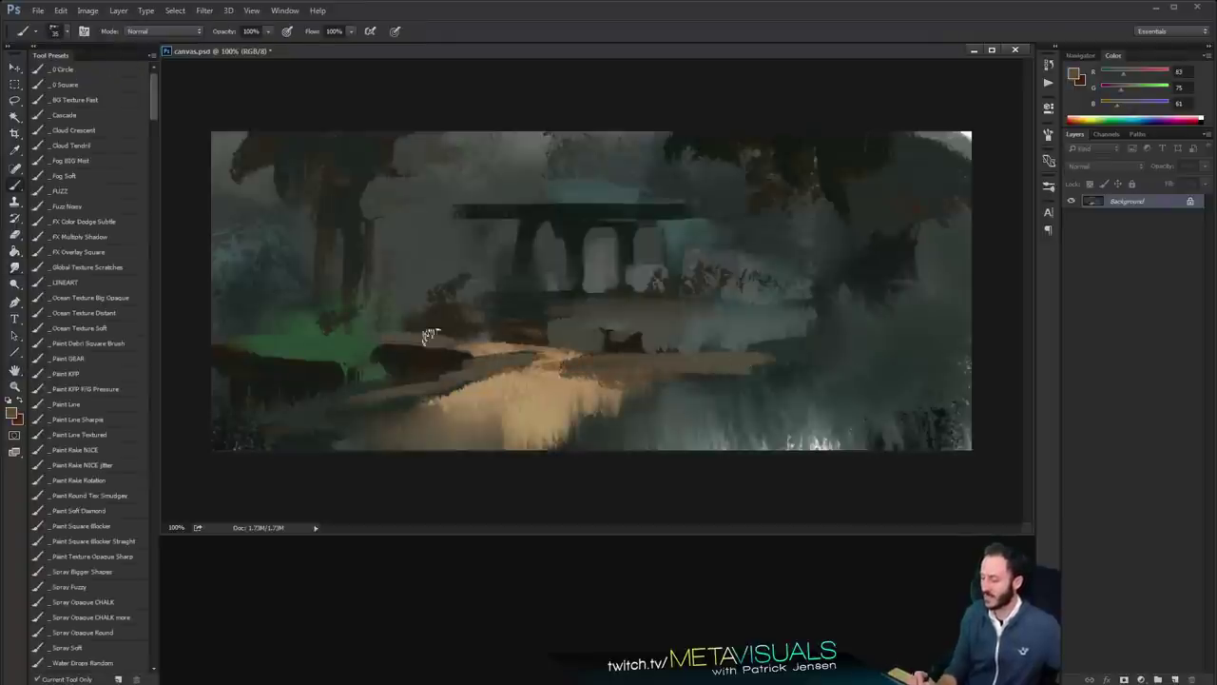
Paint muted brown over parts of the central dark mound and up to the base of the structure
key("bracketleft")
key("bracketleft")
left_click_drag(607, 341, 607, 352)
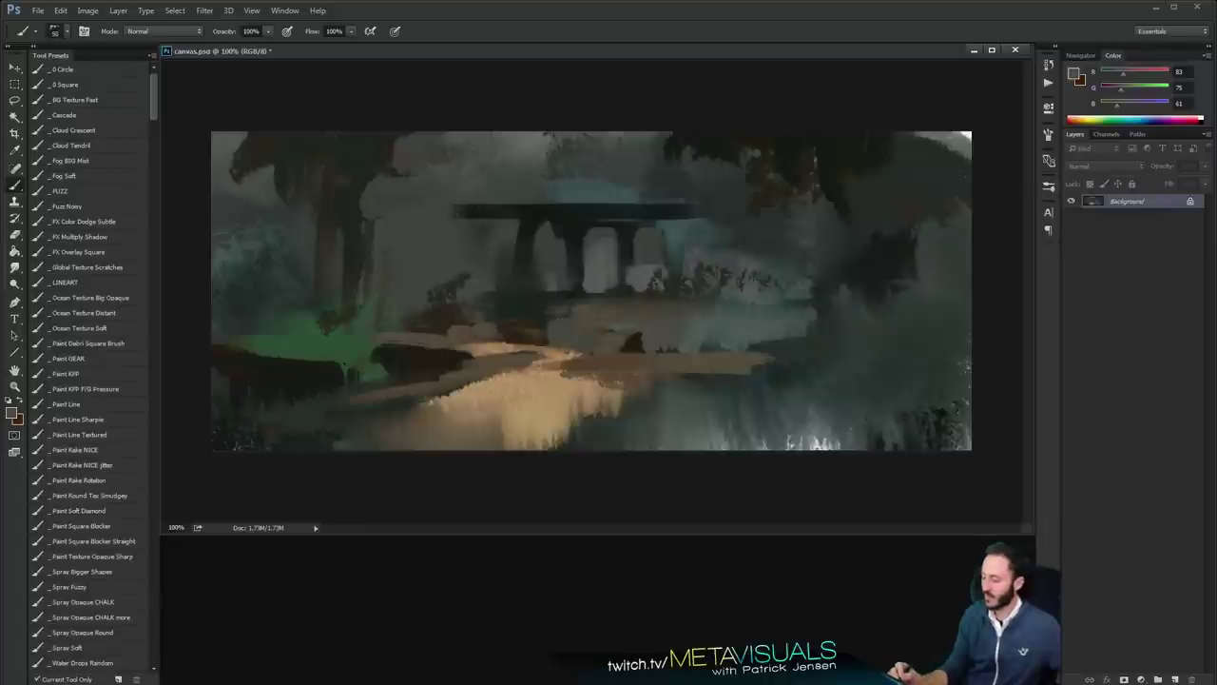
left_click_drag(546, 302, 551, 309)
key("bracketleft")
Sample the sand colour and paint bright strips beside the left tree and sharper, wider edges on the foreground path
left_click(530, 393, "alt")
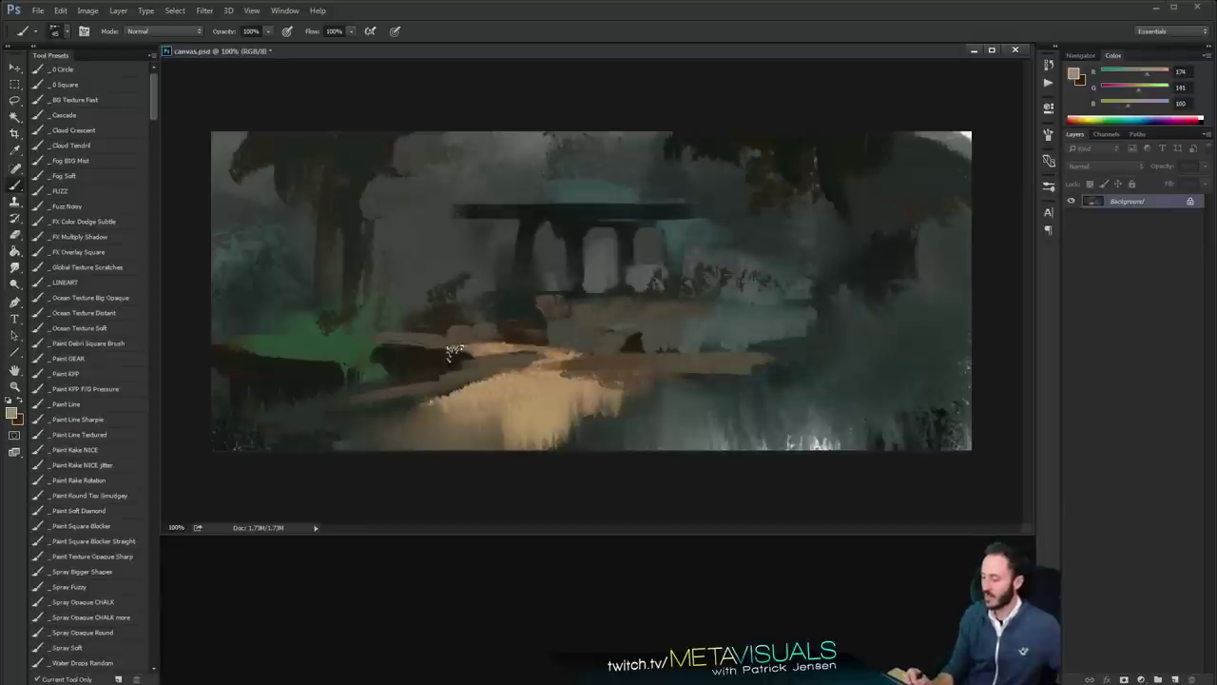
key("bracketleft")
key("bracketleft")
left_click_drag(437, 345, 376, 319)
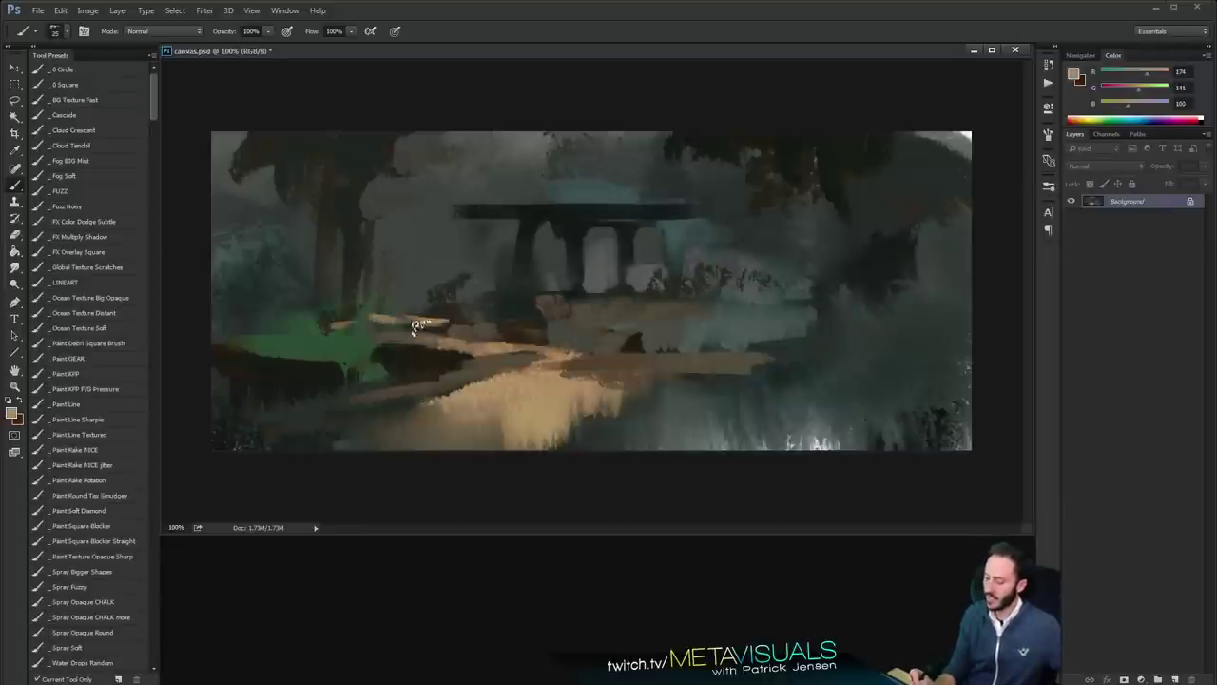
mouse_move(571, 418)
left_mouse_down()
mouse_move(645, 398)
mouse_move(609, 407)
left_mouse_up()
key("bracketright")
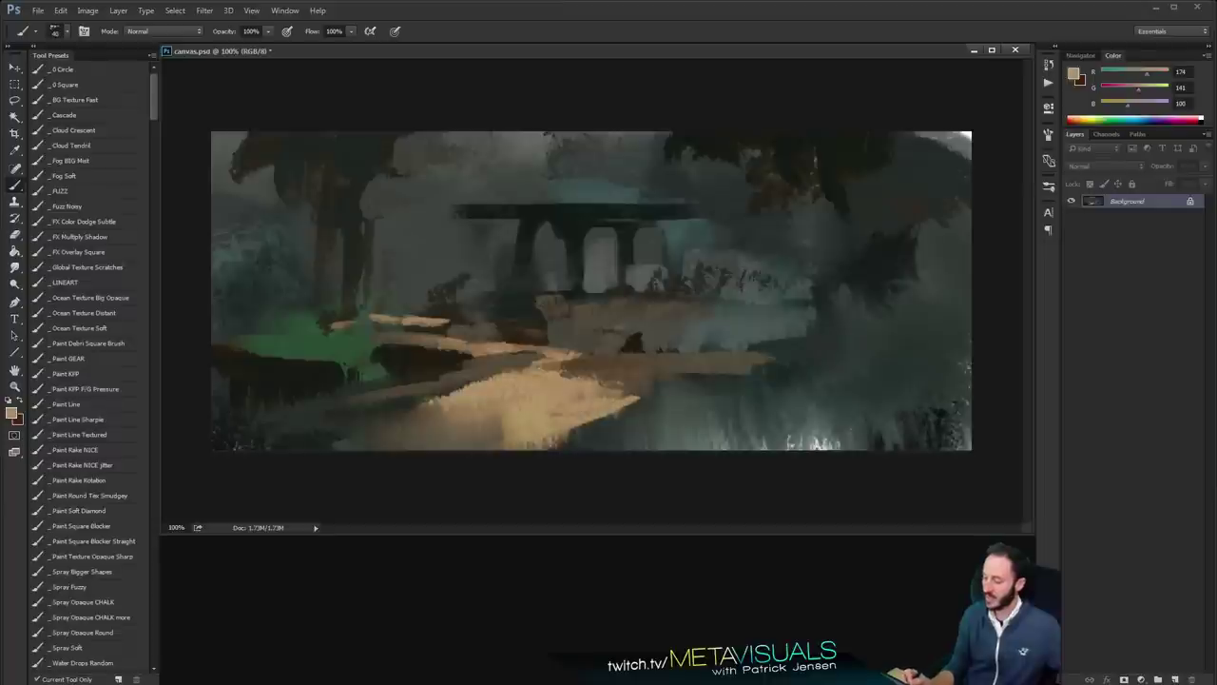
mouse_move(413, 403)
left_mouse_down()
mouse_move(274, 433)
mouse_move(566, 368)
left_mouse_up()
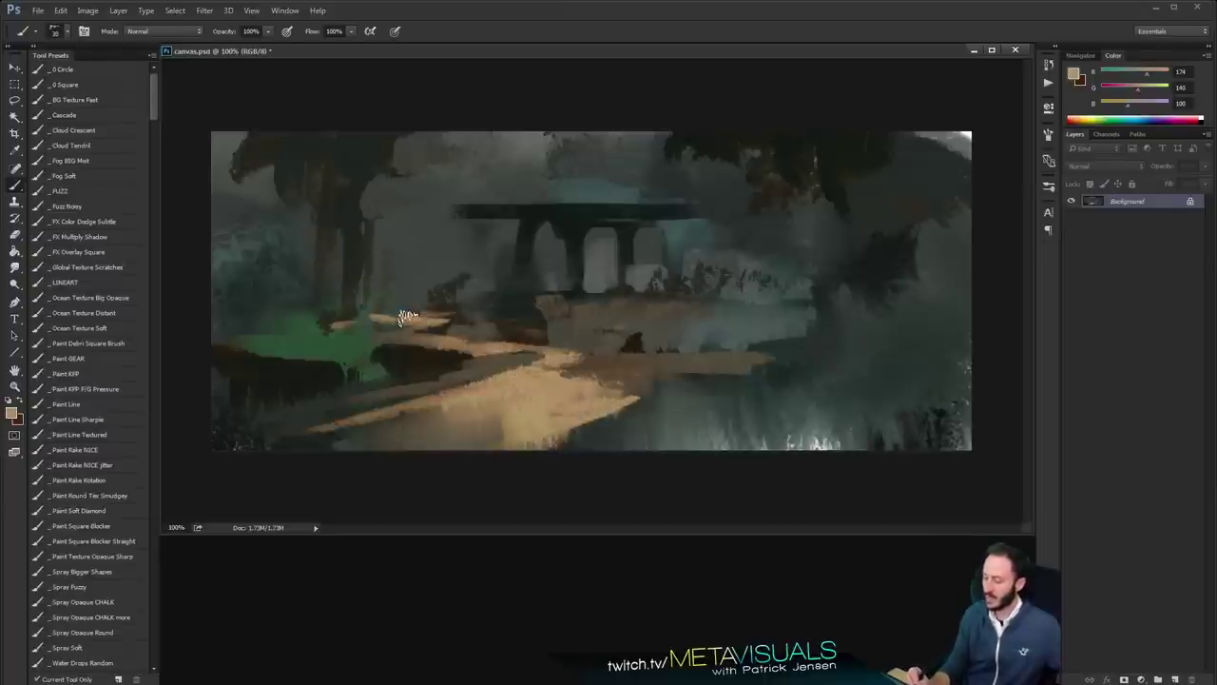
Paint sand-coloured accents behind the pillars and a bright diagonal shape rising into the upper right foliage, varying the brush size
left_click_drag(387, 288, 458, 283)
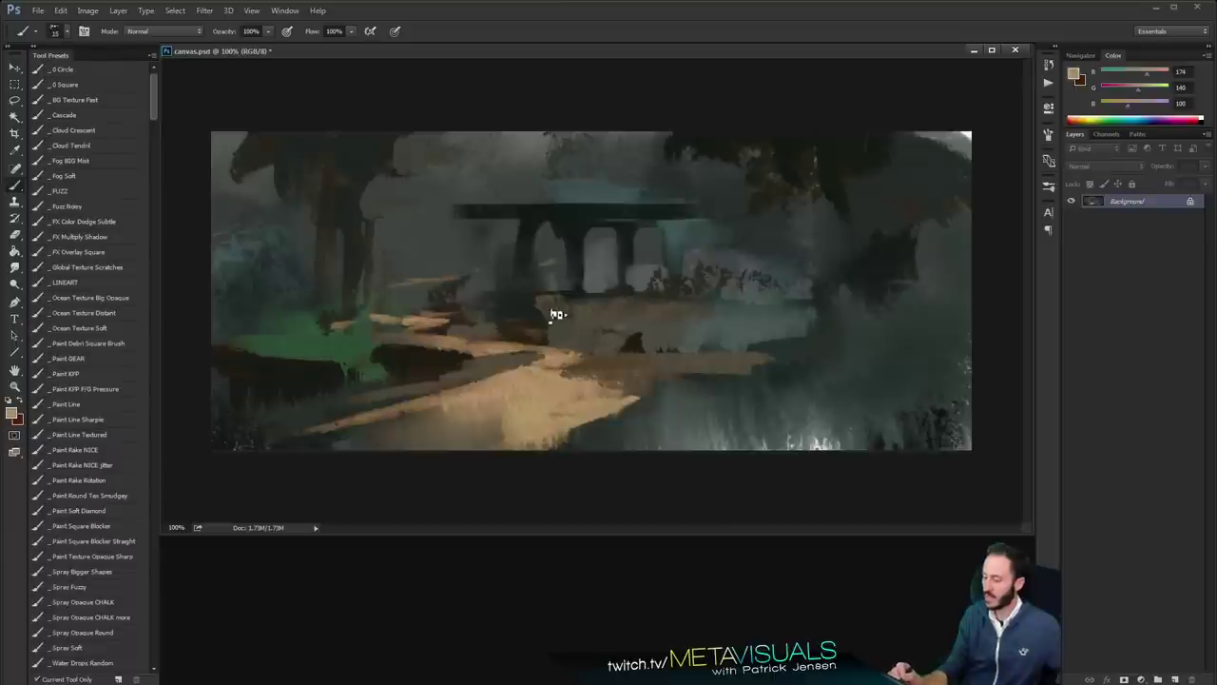
key("bracketleft")
key("bracketright")
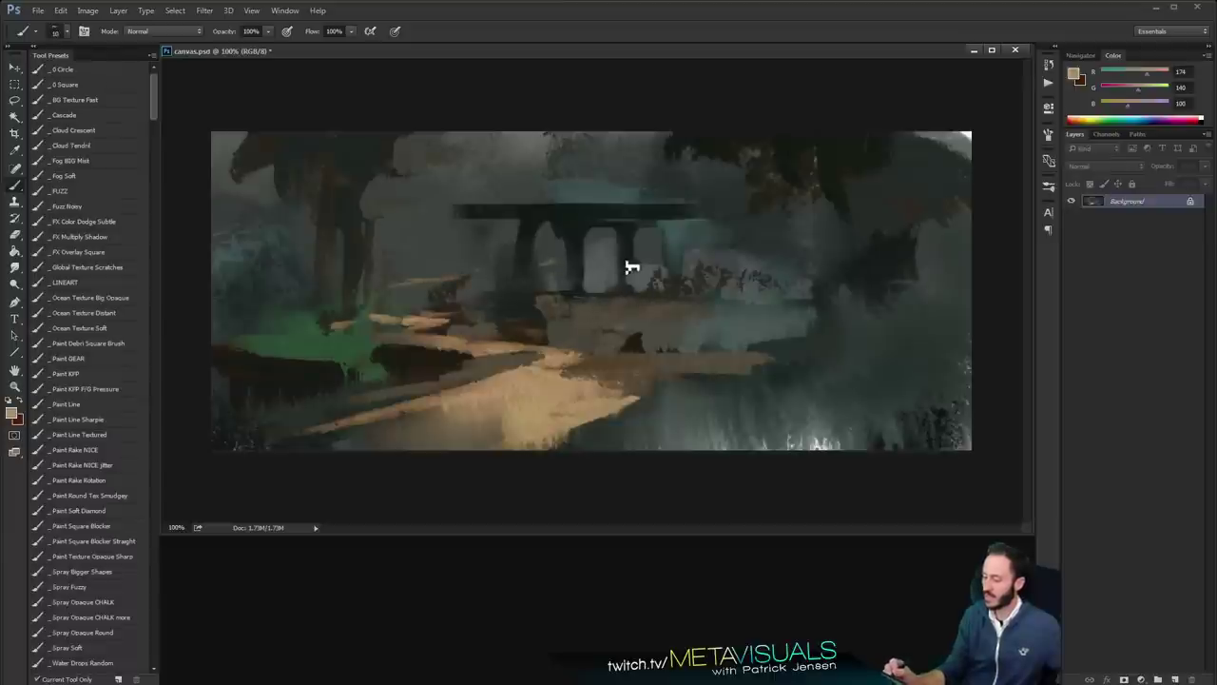
key("bracketright")
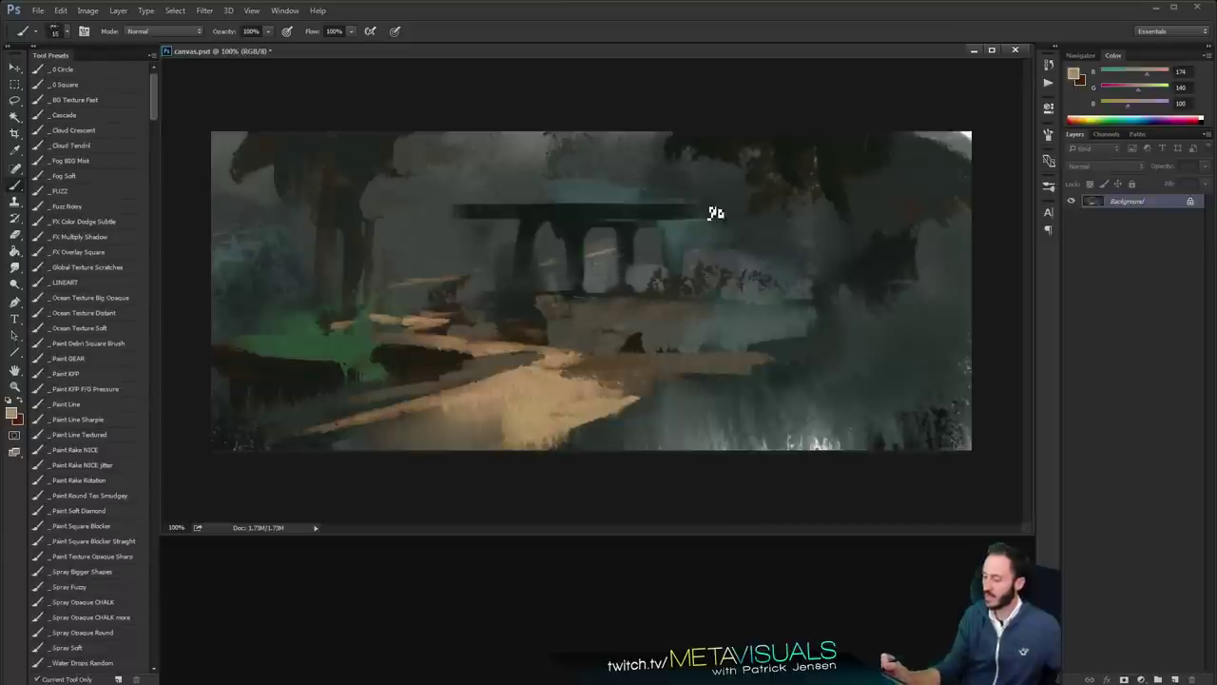
key("bracketright")
mouse_move(652, 249)
left_mouse_down()
mouse_move(748, 235)
mouse_move(722, 200)
mouse_move(747, 187)
mouse_move(702, 228)
mouse_move(756, 188)
mouse_move(809, 187)
mouse_move(772, 176)
mouse_move(823, 177)
mouse_move(758, 177)
mouse_move(875, 179)
mouse_move(709, 176)
mouse_move(881, 180)
left_mouse_up()
key("bracketright")
Extend the canvas upward and to the right of the painting with the Crop tool
left_click(820, 288, "ctrl+alt")
left_click(818, 293, "ctrl")
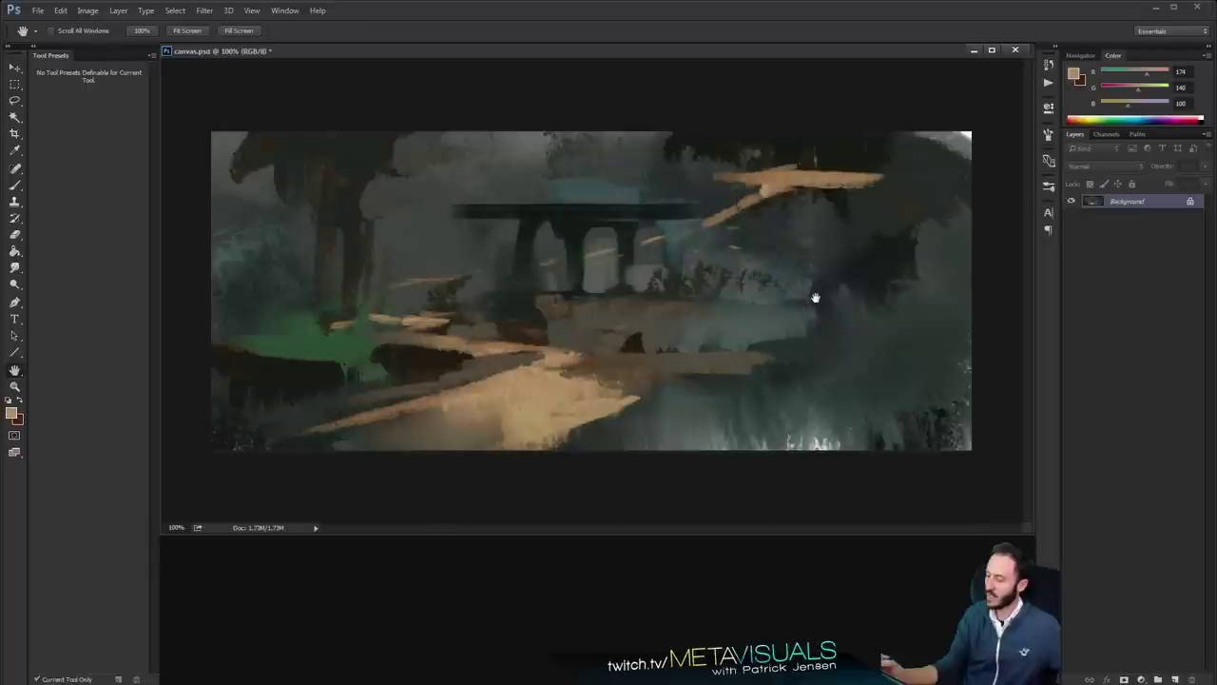
left_click(791, 326, "alt")
left_click(837, 314, "alt")
key("c")
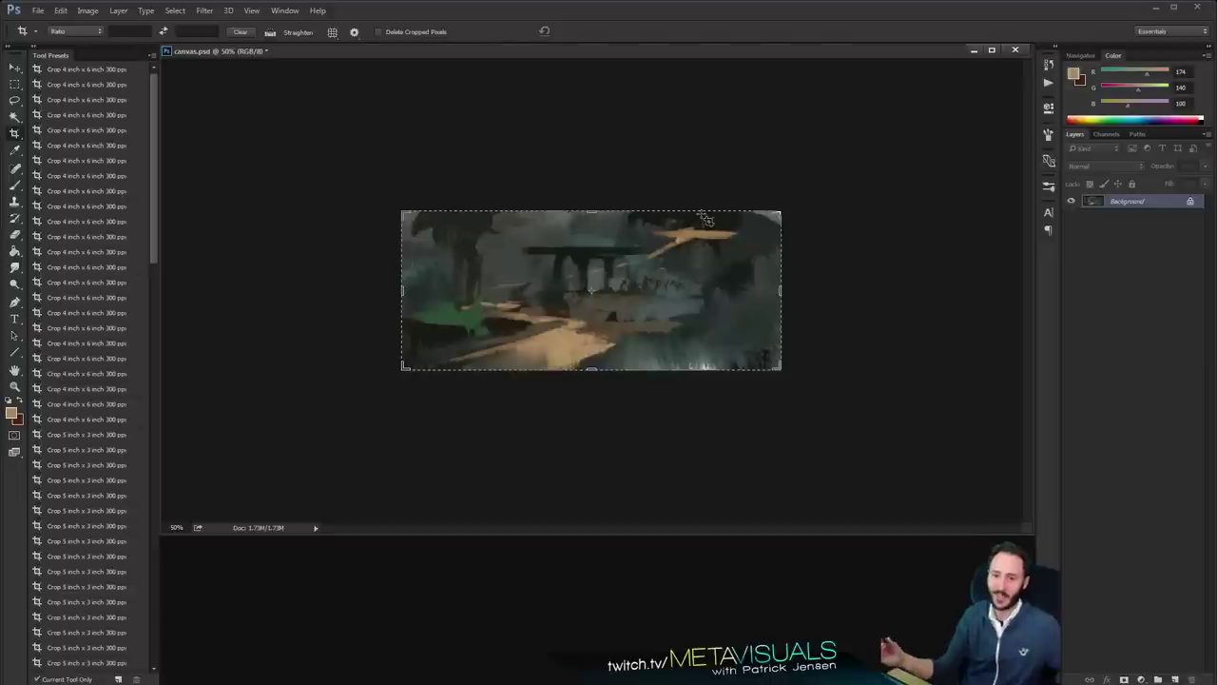
left_click_drag(782, 210, 838, 180)
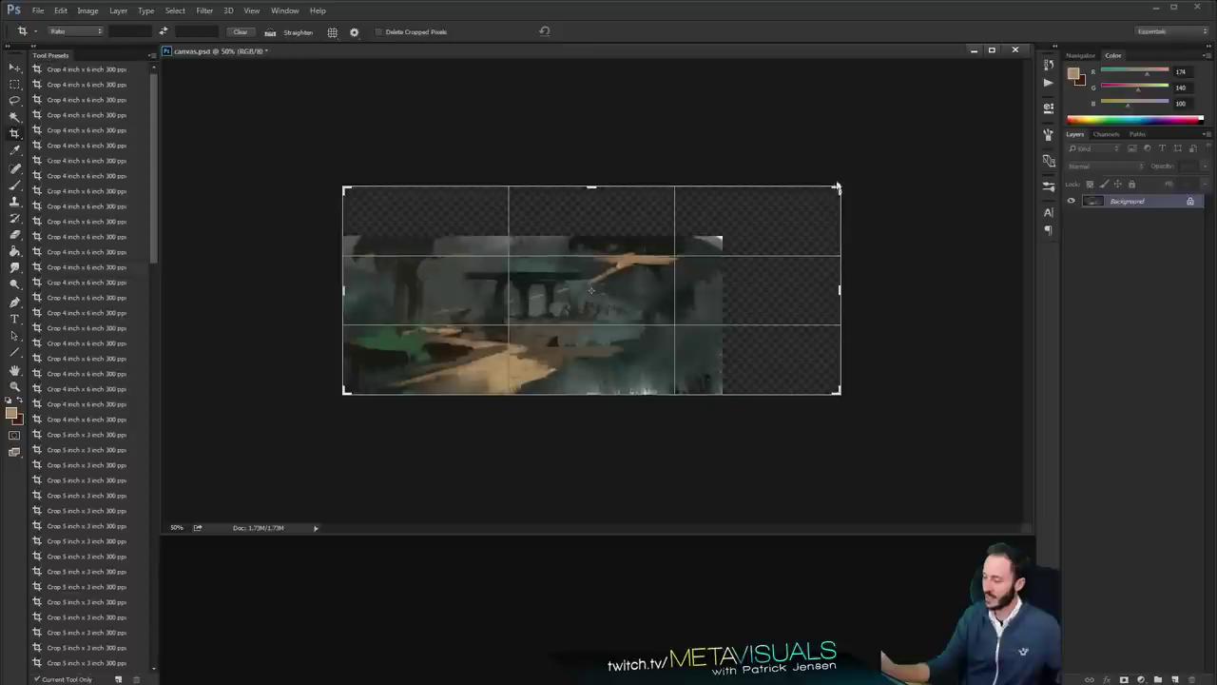
key("Return")
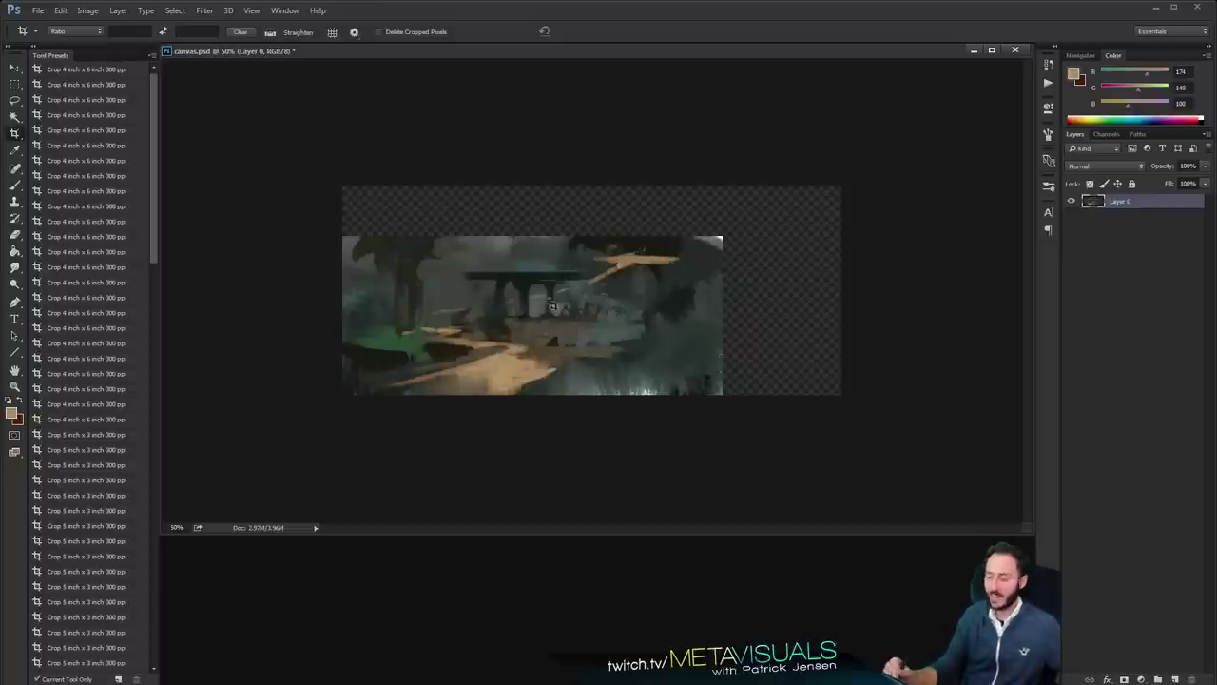
Sample the light grey from the upper left and paint sky into the added strip above the painting with a larger brush
left_click(682, 296, "ctrl")
key("b")
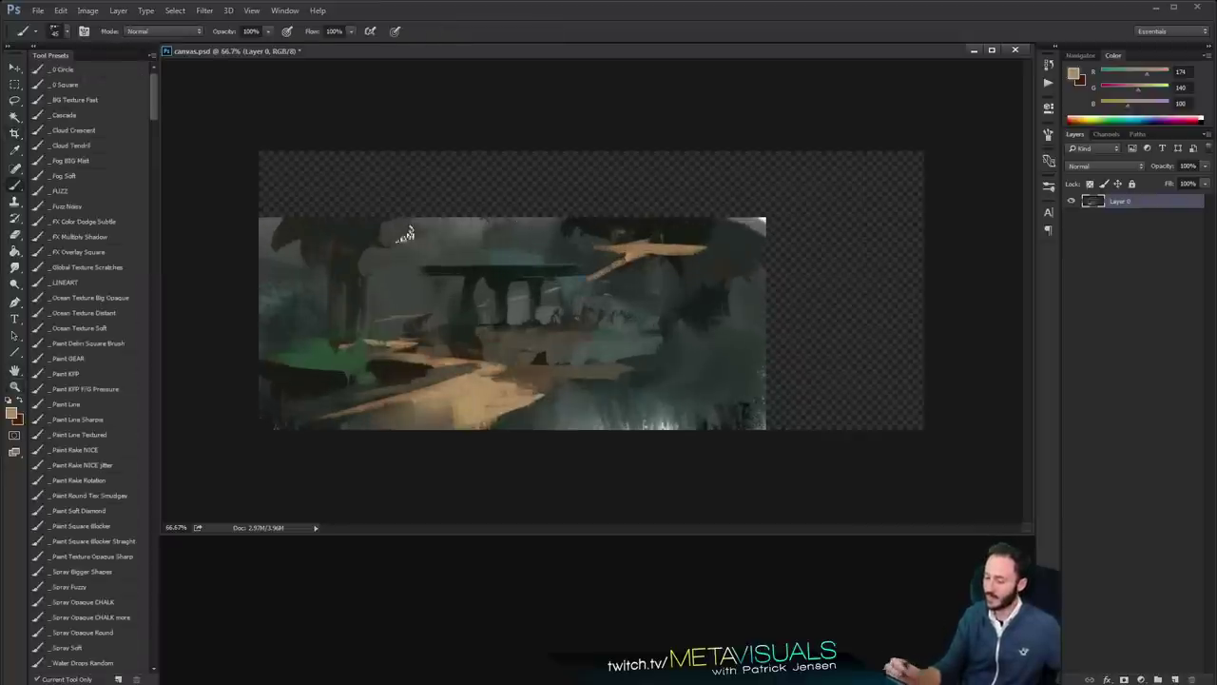
left_click(266, 226, "alt")
key("]")
key("space")
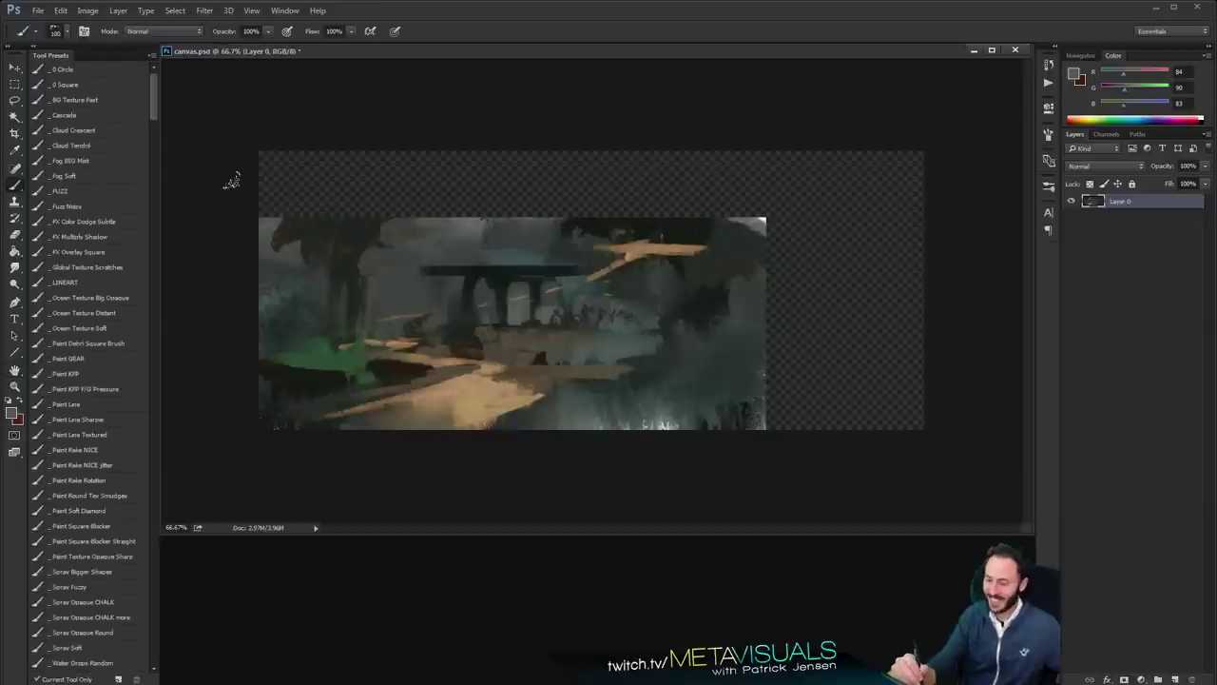
mouse_move(232, 181)
left_mouse_down()
mouse_move(284, 187)
mouse_move(318, 204)
mouse_move(324, 226)
mouse_move(330, 191)
mouse_move(382, 208)
mouse_move(395, 182)
mouse_move(385, 154)
mouse_move(347, 178)
mouse_move(447, 181)
mouse_move(471, 204)
mouse_move(433, 220)
mouse_move(504, 188)
mouse_move(547, 204)
mouse_move(506, 147)
mouse_move(560, 186)
mouse_move(580, 219)
left_mouse_up()
Sample dark foliage and light sky tones alternately to shape the left tree's canopy and distant foliage against the new sky
left_click(322, 224, "alt")
left_click(281, 199, "alt")
key("space")
left_click(386, 234, "alt")
left_click(351, 187, "alt")
key("space")
left_click(353, 169, "alt")
Sample neighbouring greys and paint soft distant foliage and sky breaks above the pillared structure
left_click(474, 230, "alt")
left_click(504, 188, "alt")
left_click(543, 221, "alt")
left_click(484, 212, "alt")
left_click_drag(487, 223, 519, 204)
left_click(467, 233, "alt")
left_click(489, 186, "alt")
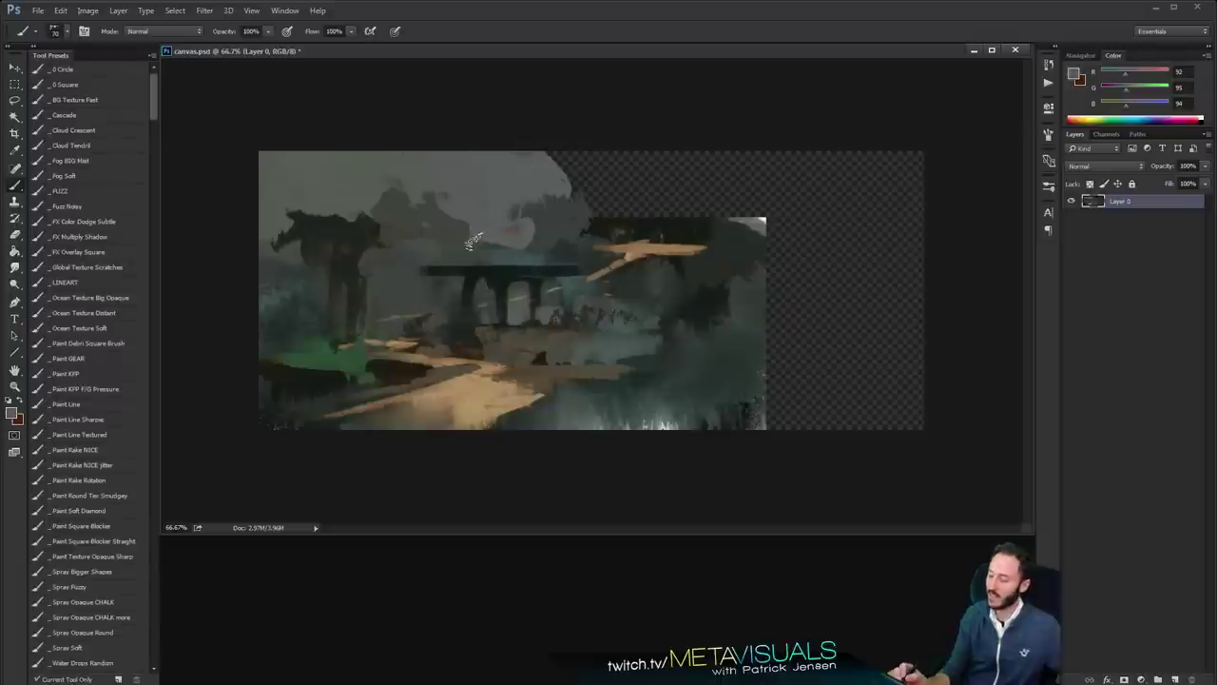
Add a new layer beneath the painting layer and fill it with the sampled sky grey using the Paint Bucket
key("bracketleft")
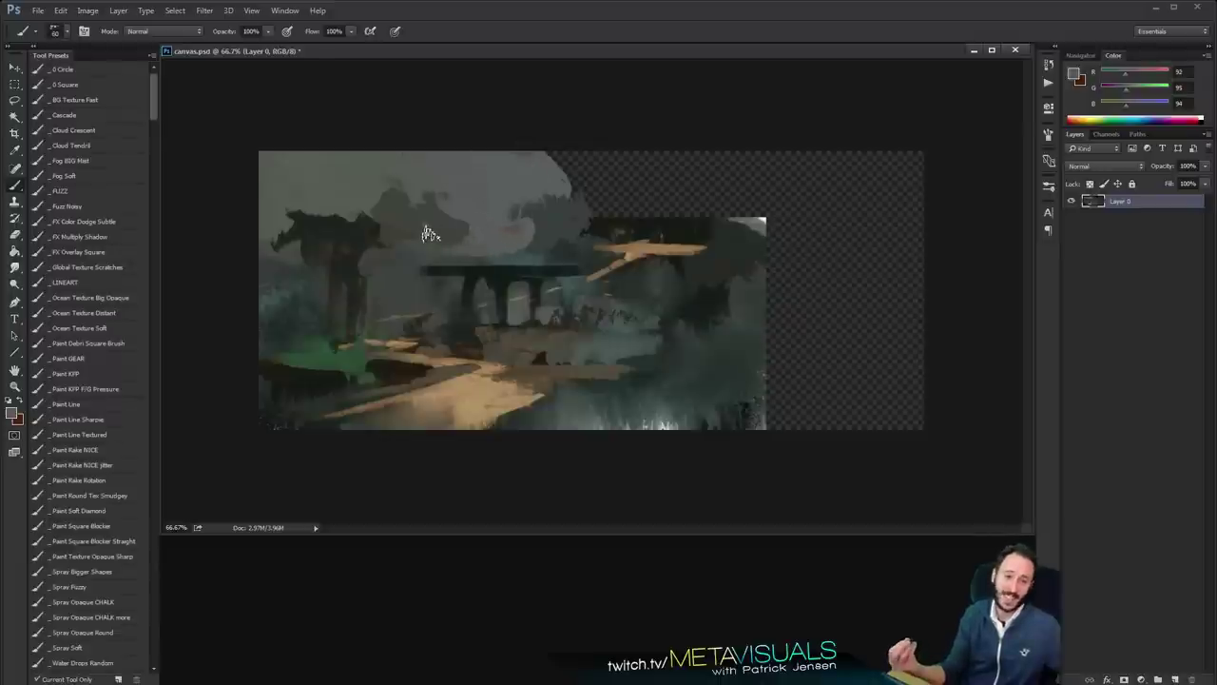
key("space")
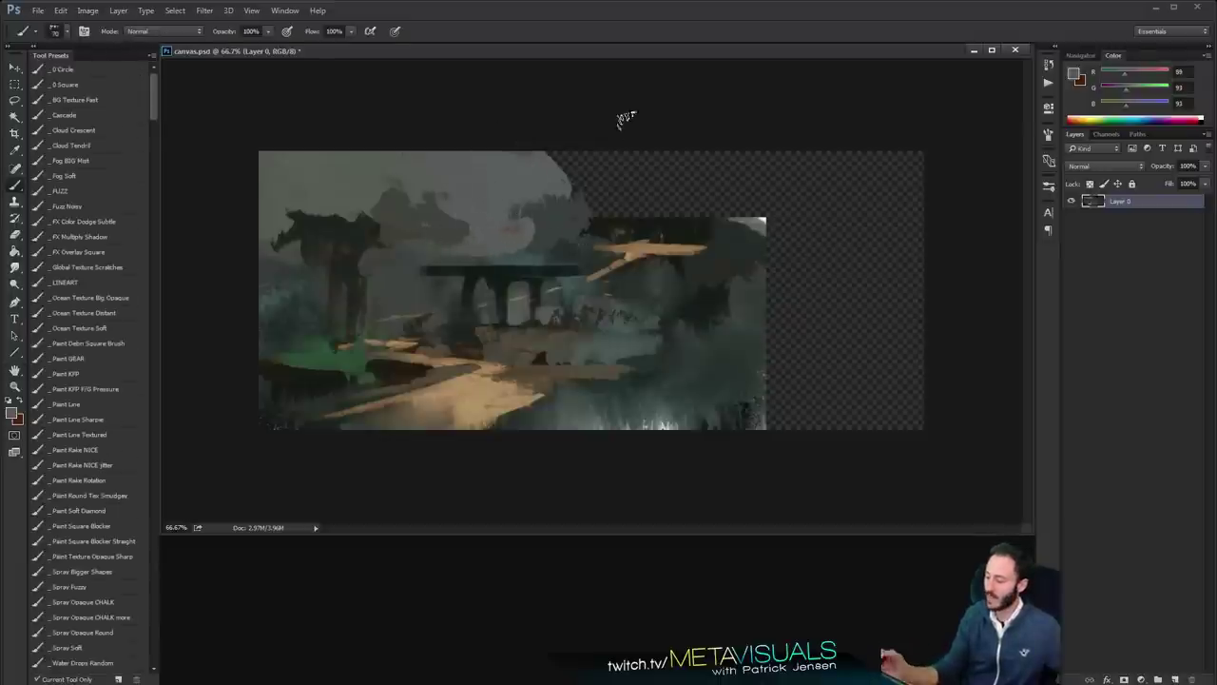
key("ctrl+shift+alt+n")
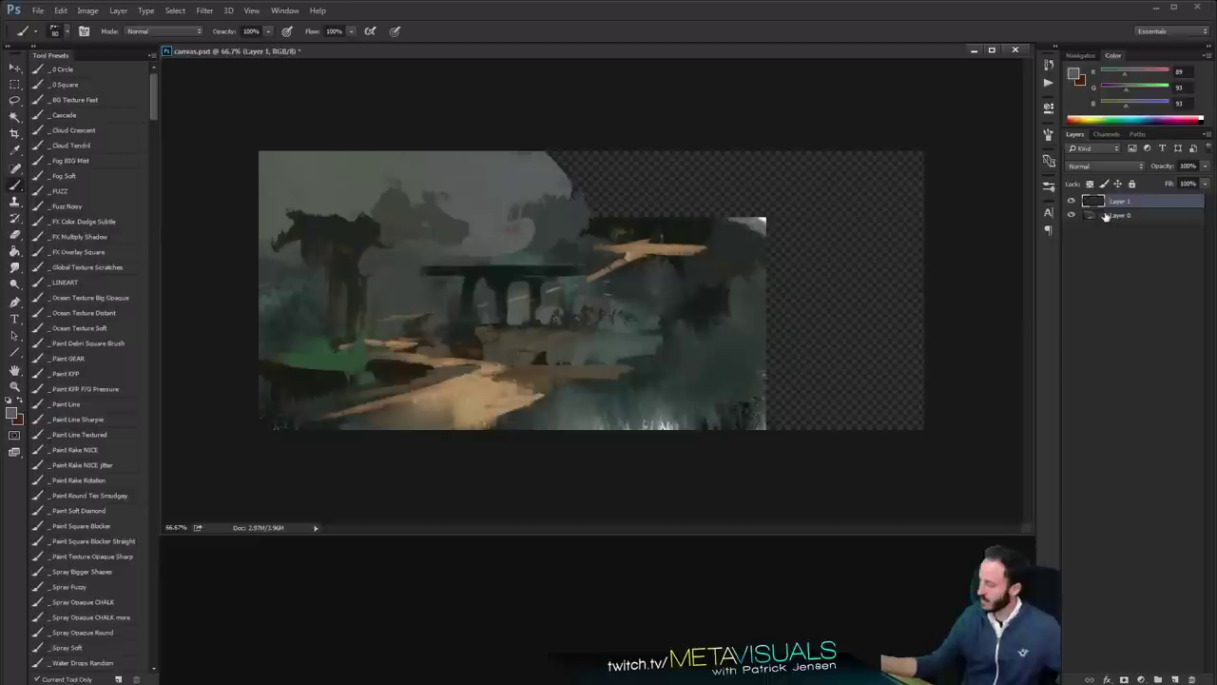
left_click_drag(1102, 203, 1101, 222)
key("g")
left_click(646, 183)
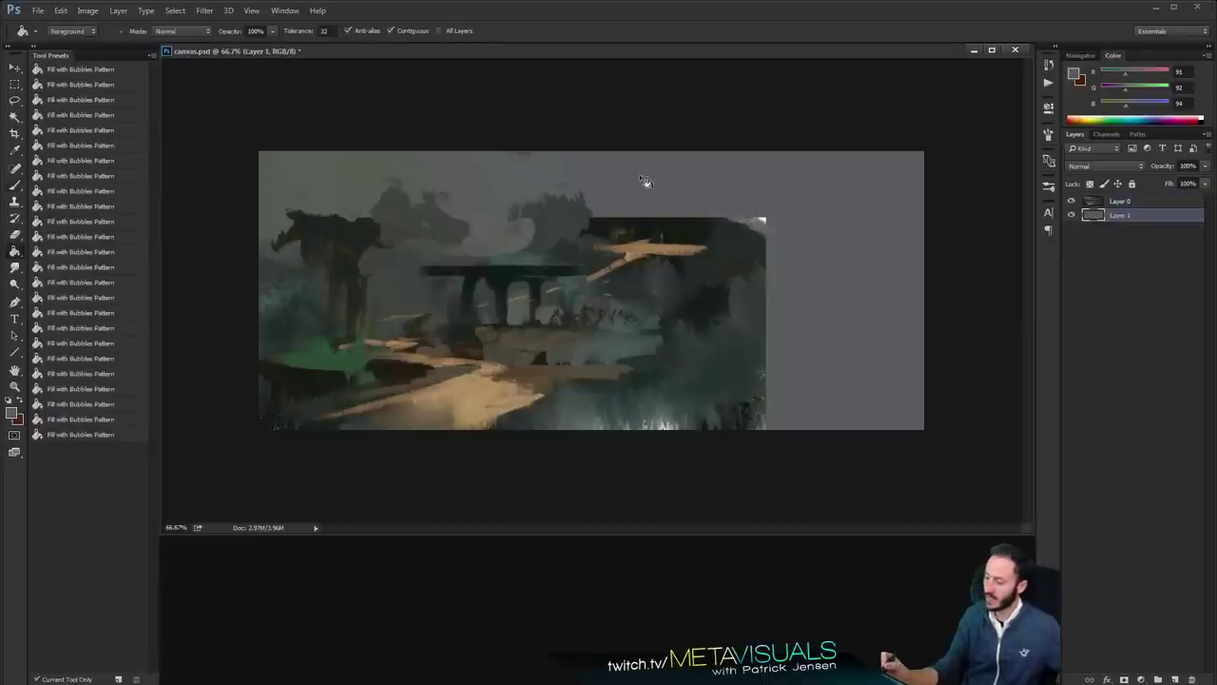
Sample dark foliage on Layer 0 and paint a dark canopy stroke above the pillared structure and orange branch with a larger brush
key("b")
left_click(718, 231, "alt")
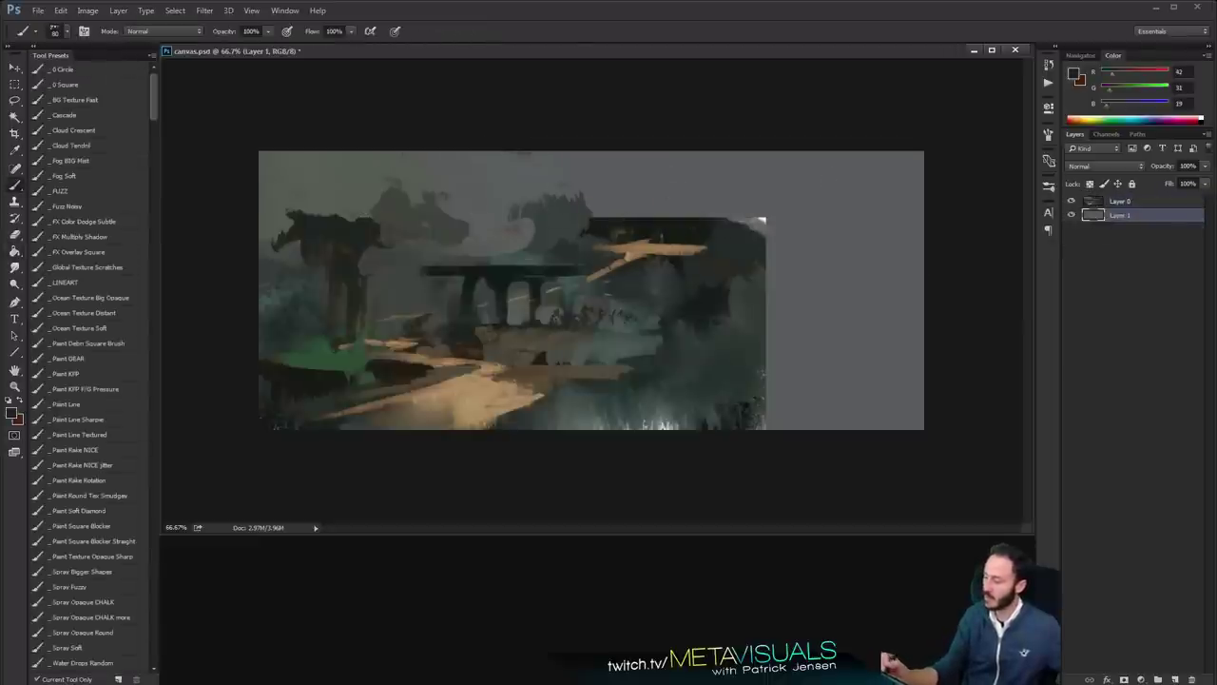
left_click(1094, 200)
left_click(588, 221, "alt")
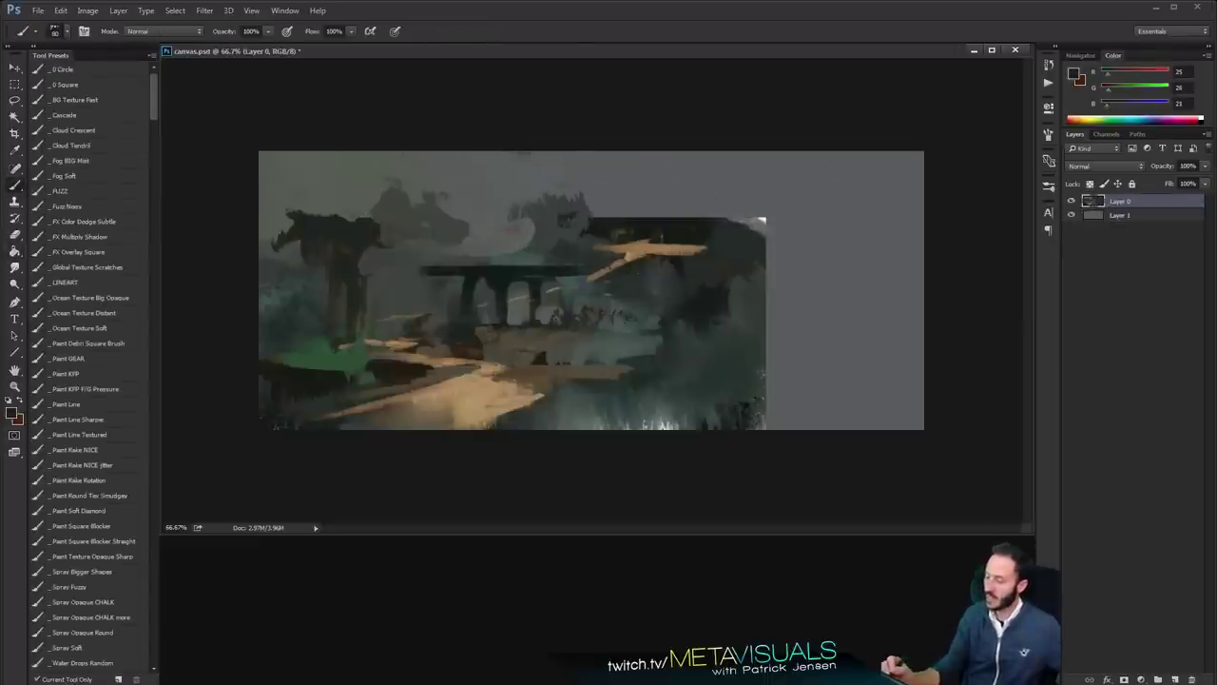
key("bracketright")
key("bracketright")
key("bracketright")
mouse_move(558, 211)
left_mouse_down()
mouse_move(637, 206)
mouse_move(554, 195)
mouse_move(667, 203)
mouse_move(720, 189)
left_mouse_up()
Sample a mid grey-green and paint soft distant foliage over the dark canopy and the painting's old top edge
left_click(555, 241, "alt")
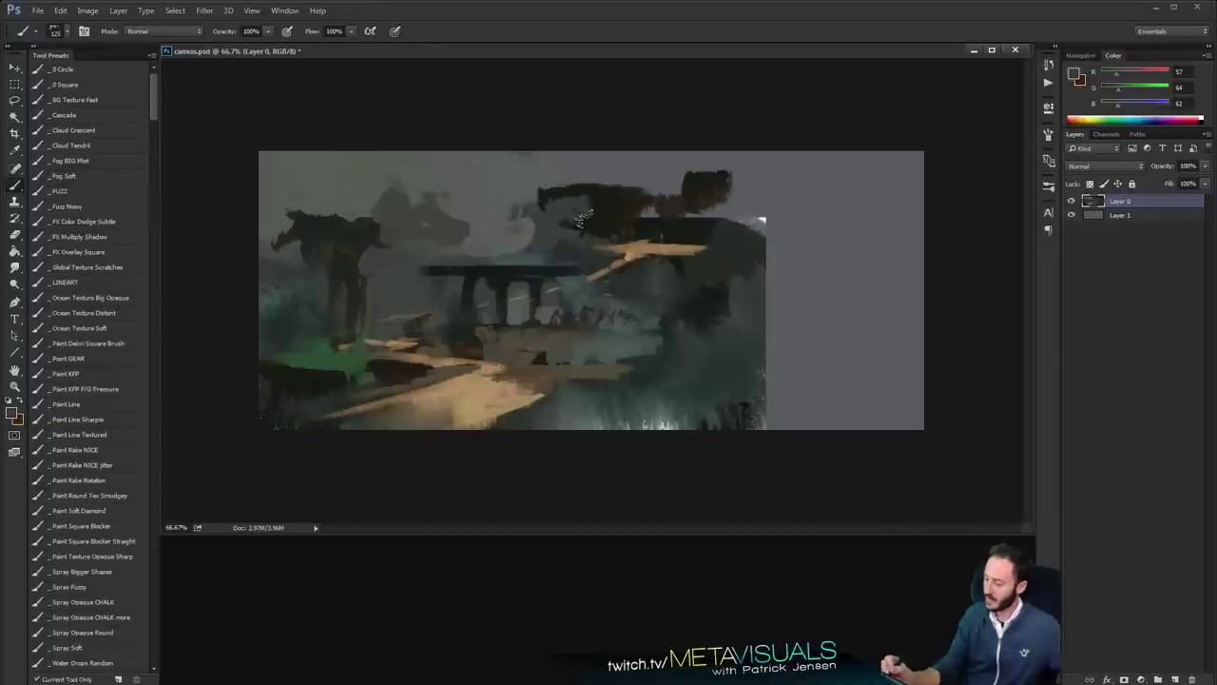
left_click_drag(583, 219, 654, 227)
key("bracketright")
mouse_move(653, 202)
left_mouse_down()
mouse_move(706, 212)
mouse_move(666, 231)
mouse_move(744, 225)
left_mouse_up()
mouse_move(738, 211)
left_mouse_down()
mouse_move(696, 208)
mouse_move(712, 237)
mouse_move(694, 202)
mouse_move(671, 190)
mouse_move(591, 193)
left_mouse_up()
key("bracketleft")
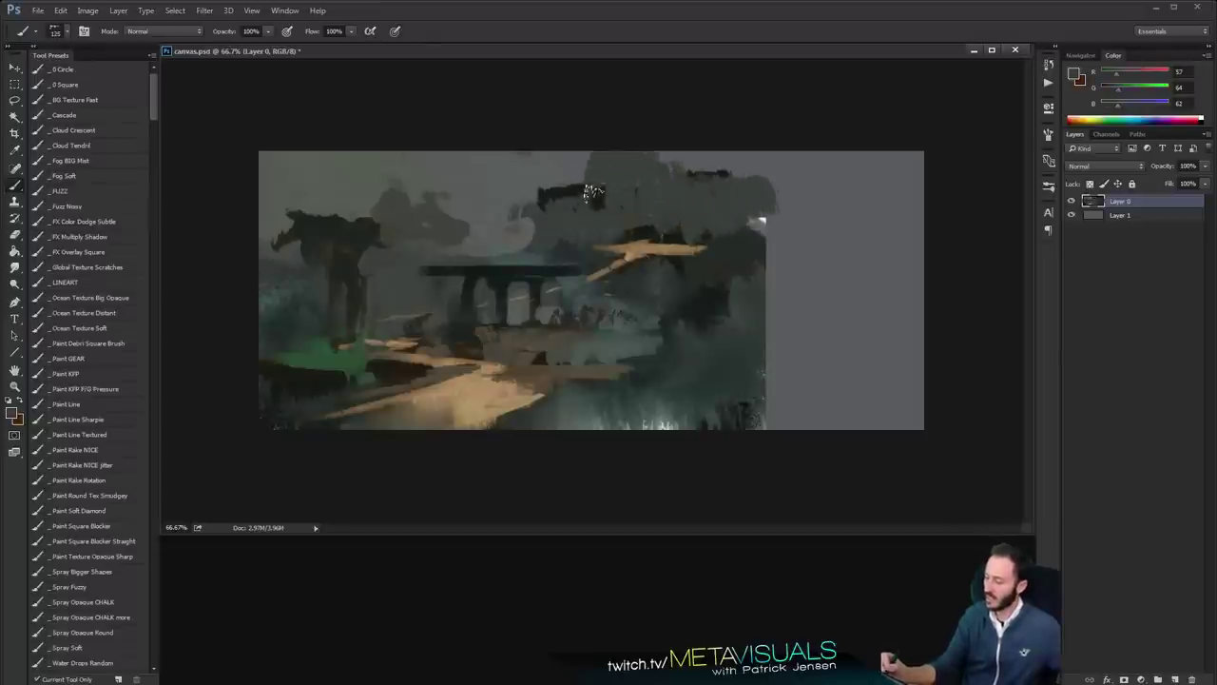
Sample the dark brown-grey and paint a broad dark foliage mass across the upper part of the empty right extension
key("bracketright")
mouse_move(758, 218)
left_mouse_down()
mouse_move(752, 250)
mouse_move(789, 214)
mouse_move(759, 248)
mouse_move(846, 266)
mouse_move(876, 257)
mouse_move(856, 286)
mouse_move(790, 309)
mouse_move(920, 274)
left_mouse_up()
left_click(738, 228, "alt")
key("bracketright")
key("bracketright")
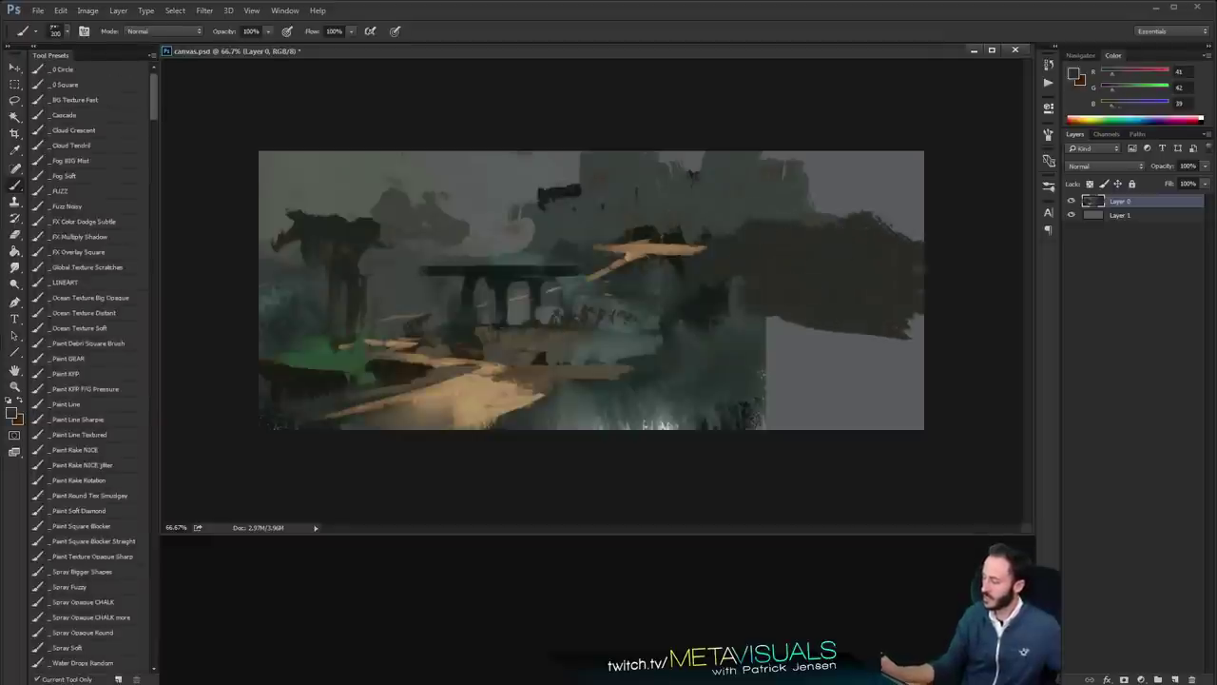
Sample muted teal-greys and fill the middle of the right extension beneath the dark foliage mass with smaller brushes
left_click_drag(751, 301, 759, 301)
left_click(807, 332, "alt")
key("bracketleft")
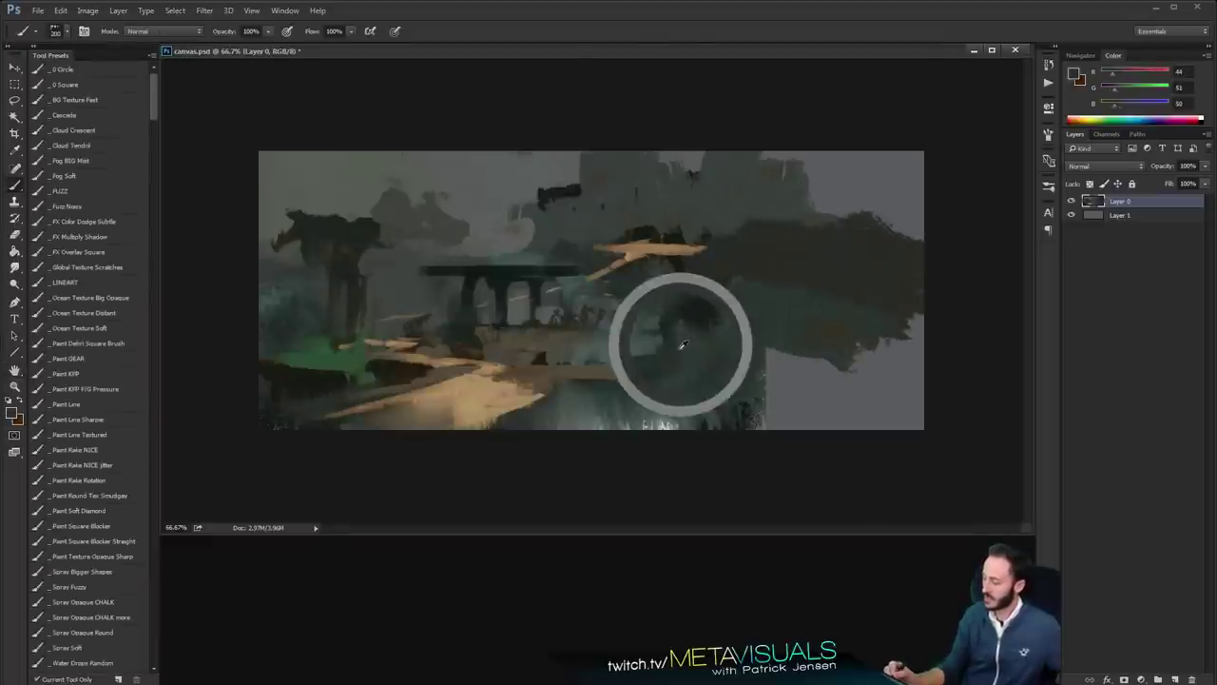
left_click_drag(674, 349, 698, 327)
left_click(791, 279, "alt")
key("bracketleft")
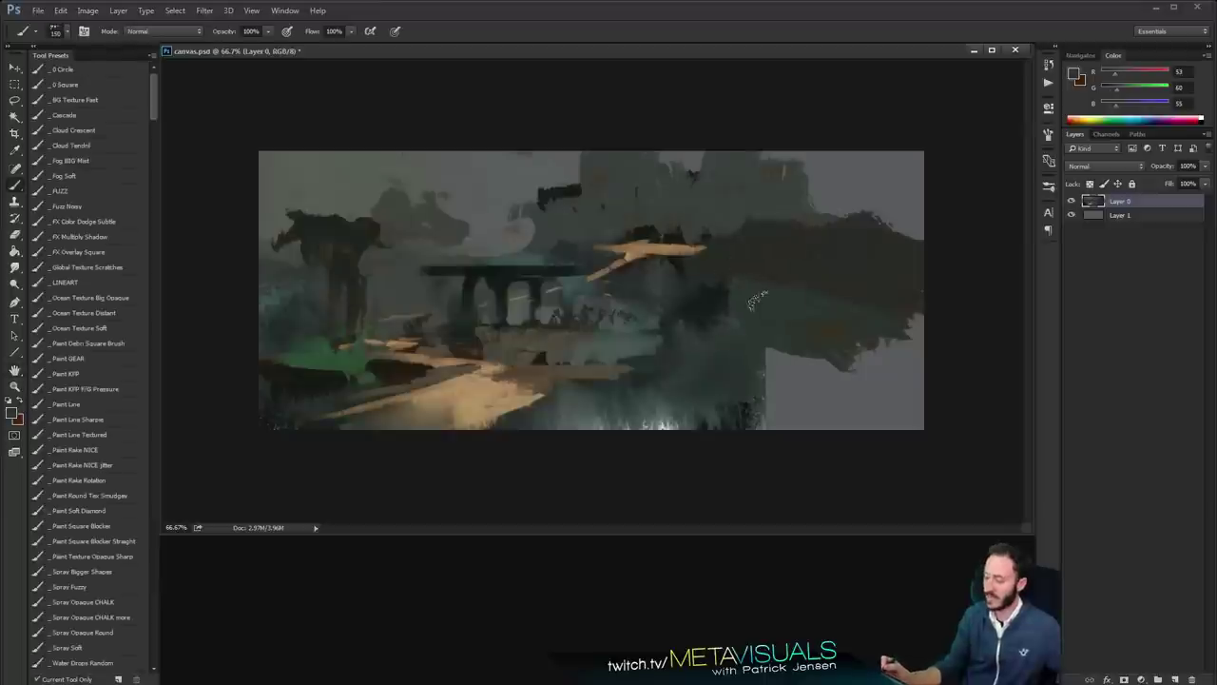
left_click_drag(848, 344, 918, 333)
key("bracketleft")
left_click_drag(775, 364, 915, 358)
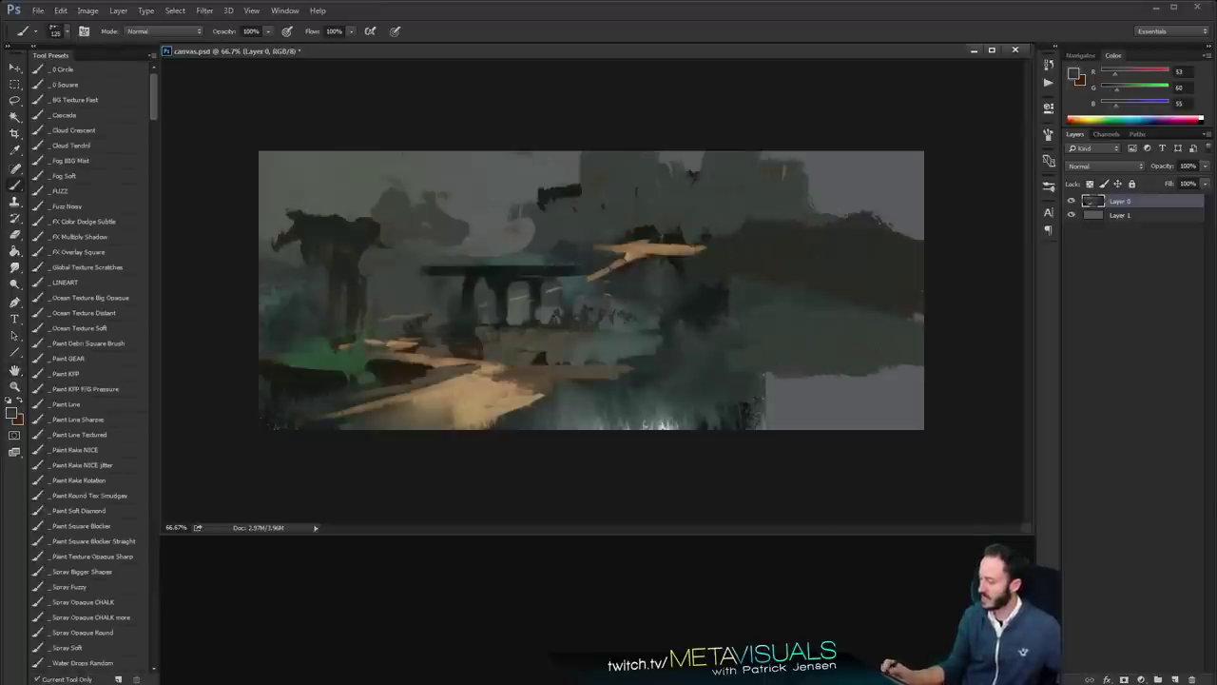
Paint ground bands across the lower right corner, adding sampled brown and light grey patches over the remaining grey
left_click_drag(776, 388, 919, 388)
left_click_drag(730, 389, 906, 392)
mouse_move(820, 399)
left_mouse_down()
mouse_move(662, 415)
mouse_move(833, 418)
mouse_move(706, 388)
mouse_move(658, 392)
mouse_move(712, 379)
left_mouse_up()
left_click(796, 402, "alt")
key("bracketleft")
key("bracketright")
key("bracketright")
Paint two tall, pointed dark brown tree shapes in the right foreground, narrowing the brush toward their tips
key("z")
left_click(799, 339)
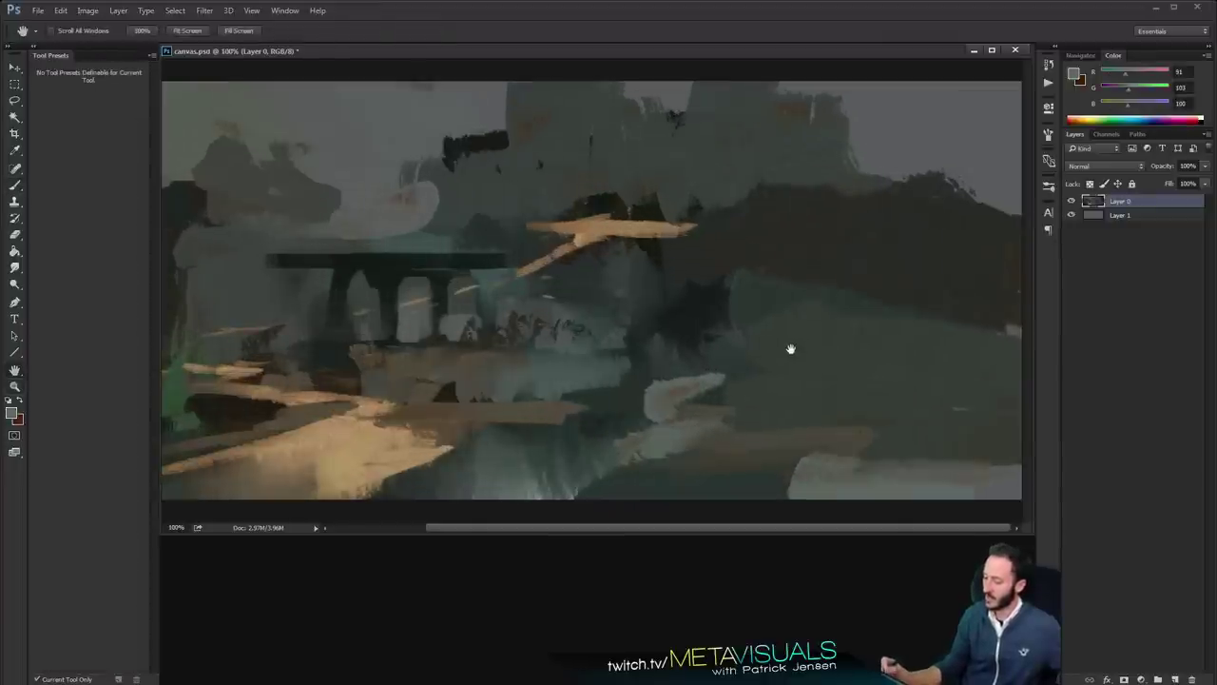
left_click(775, 352, "alt")
key("b")
key("x")
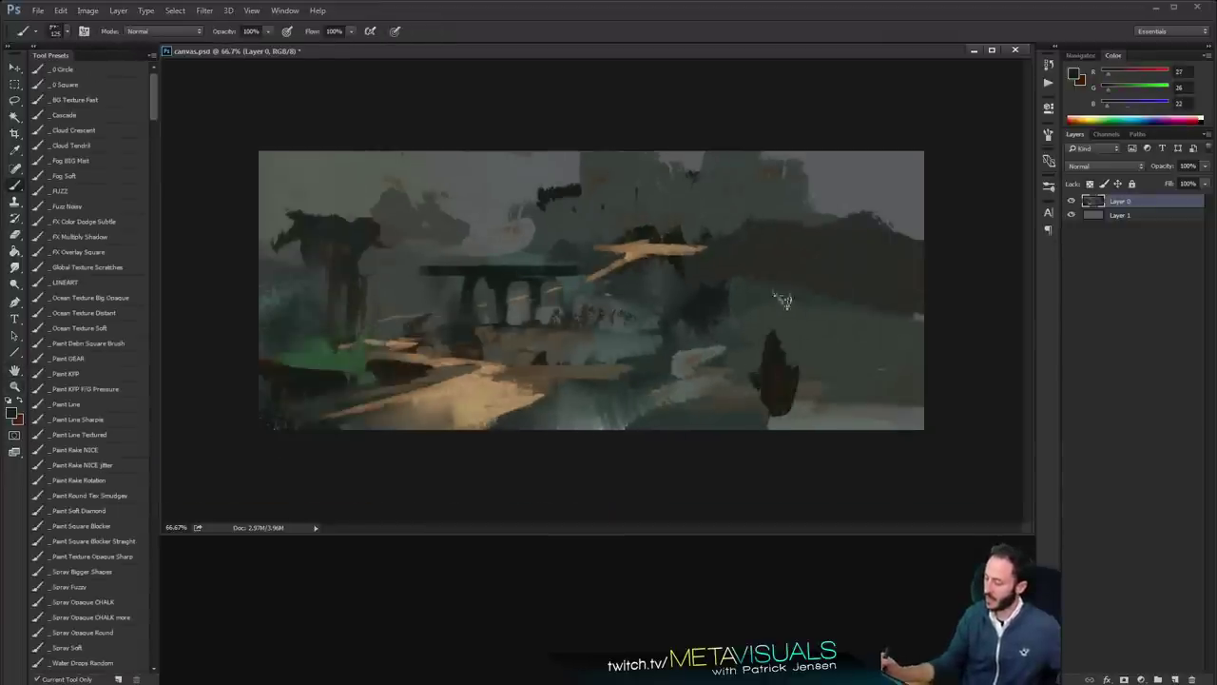
mouse_move(758, 369)
left_mouse_down()
mouse_move(721, 371)
mouse_move(738, 357)
left_mouse_up()
key("bracketleft")
key("bracketleft")
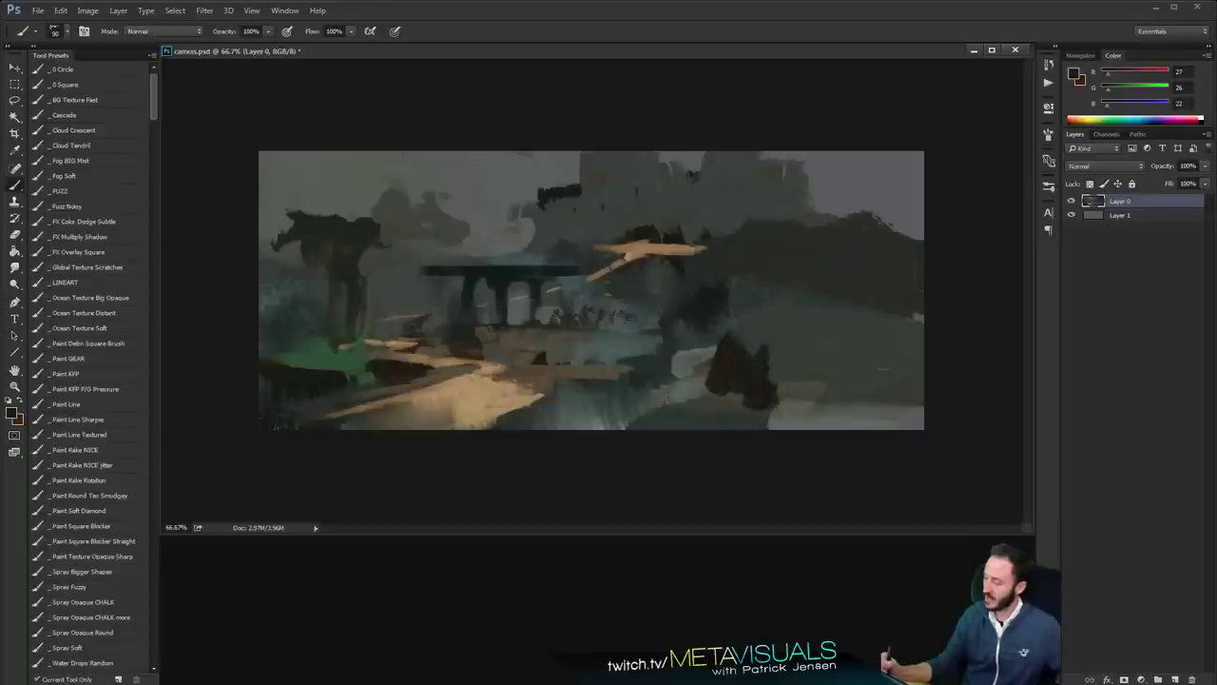
left_click_drag(755, 314, 772, 356)
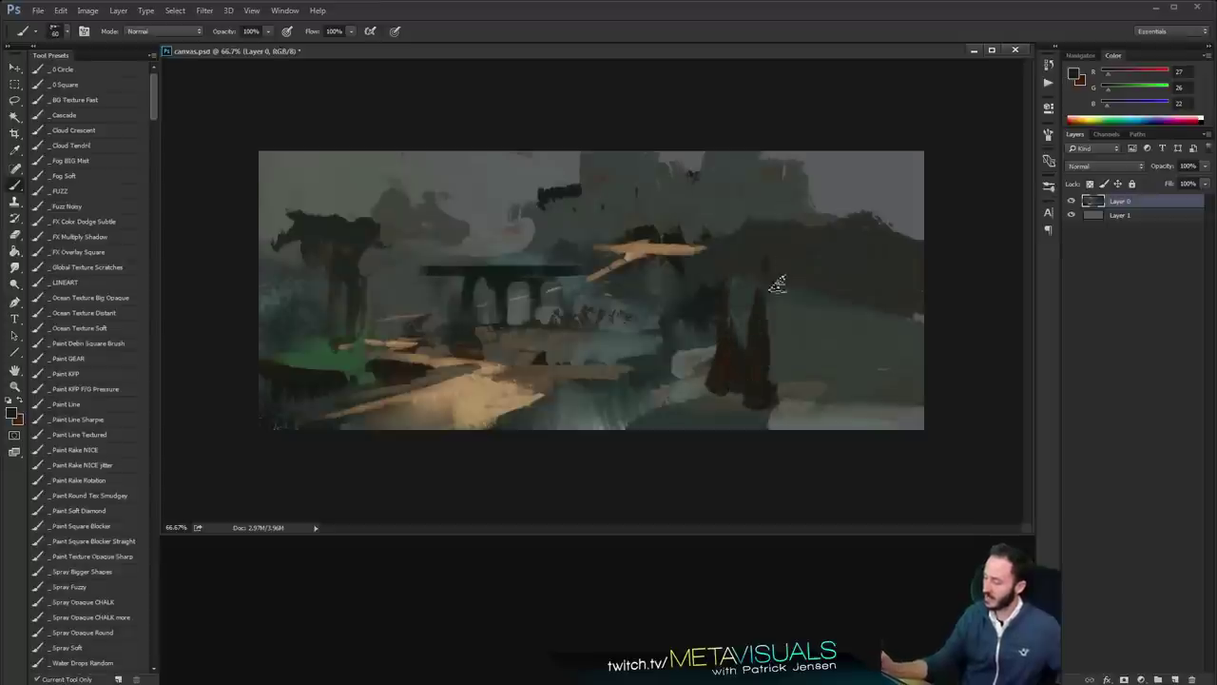
Paint a large dark tree with a thick trunk and spreading canopy up to the canvas's upper edge on the right
key("bracketright")
key("bracketright")
mouse_move(780, 282)
left_mouse_down()
mouse_move(767, 318)
mouse_move(786, 358)
left_mouse_up()
key("bracketright")
key("bracketright")
mouse_move(808, 301)
left_mouse_down()
mouse_move(818, 262)
mouse_move(766, 179)
mouse_move(737, 183)
mouse_move(742, 162)
mouse_move(828, 181)
mouse_move(833, 212)
mouse_move(838, 186)
mouse_move(797, 171)
mouse_move(820, 190)
mouse_move(864, 178)
mouse_move(854, 206)
mouse_move(900, 177)
left_mouse_up()
key("bracketleft")
key("bracketright")
key("bracketright")
key("bracketright")
key("bracketright")
key("bracketleft")
left_click_drag(746, 215, 737, 194)
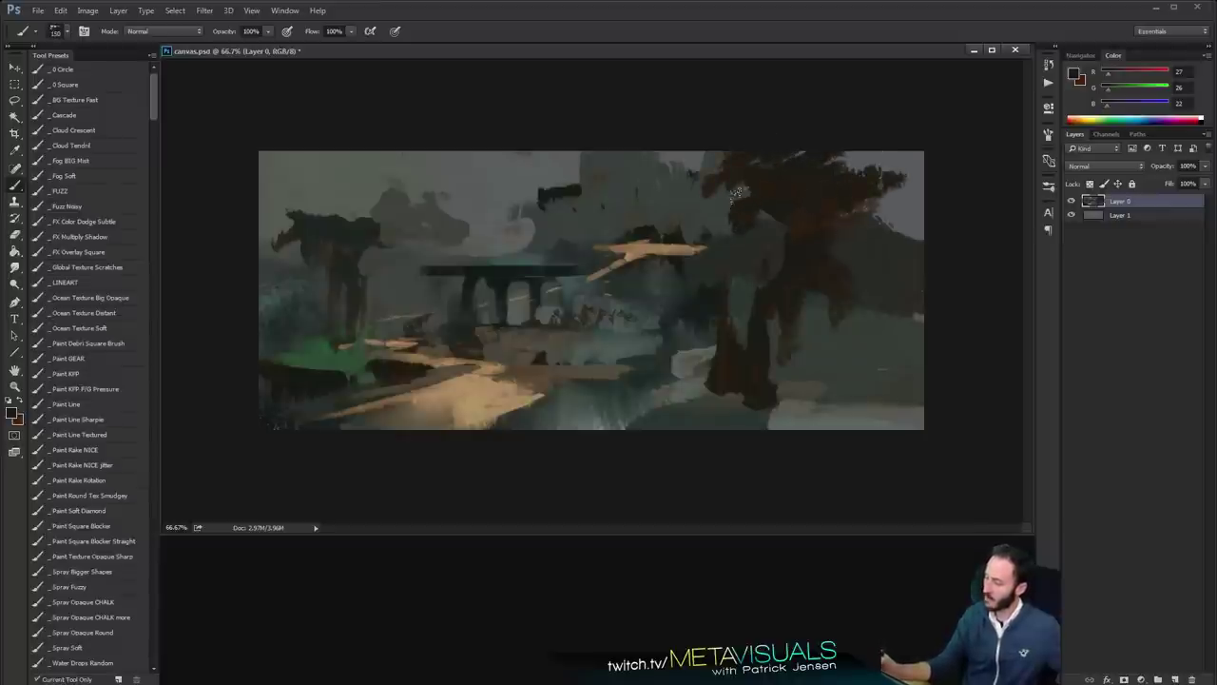
Fill the lower half of the large right tree with a solid dark foliage mass reaching the canvas's right edge
key("bracketright")
key("bracketright")
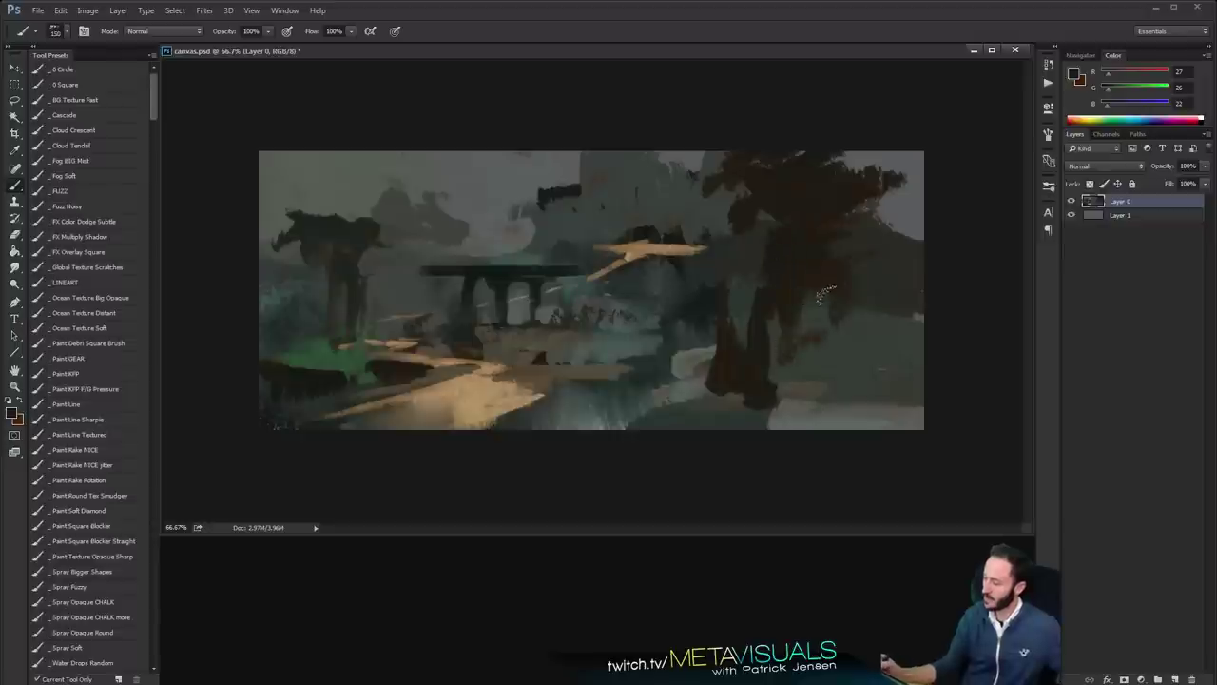
mouse_move(825, 297)
left_mouse_down()
mouse_move(799, 385)
mouse_move(903, 348)
mouse_move(871, 407)
left_mouse_up()
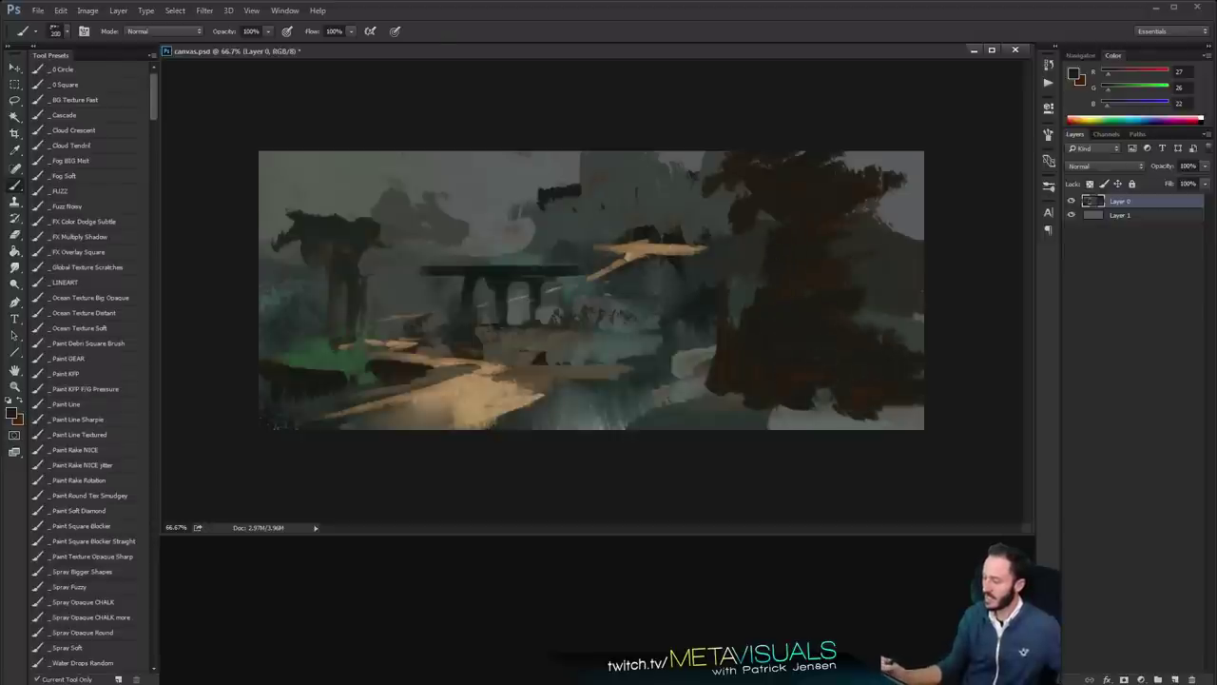
left_click(720, 320, "ctrl+alt")
left_click(796, 335, "ctrl")
key("space")
key("b")
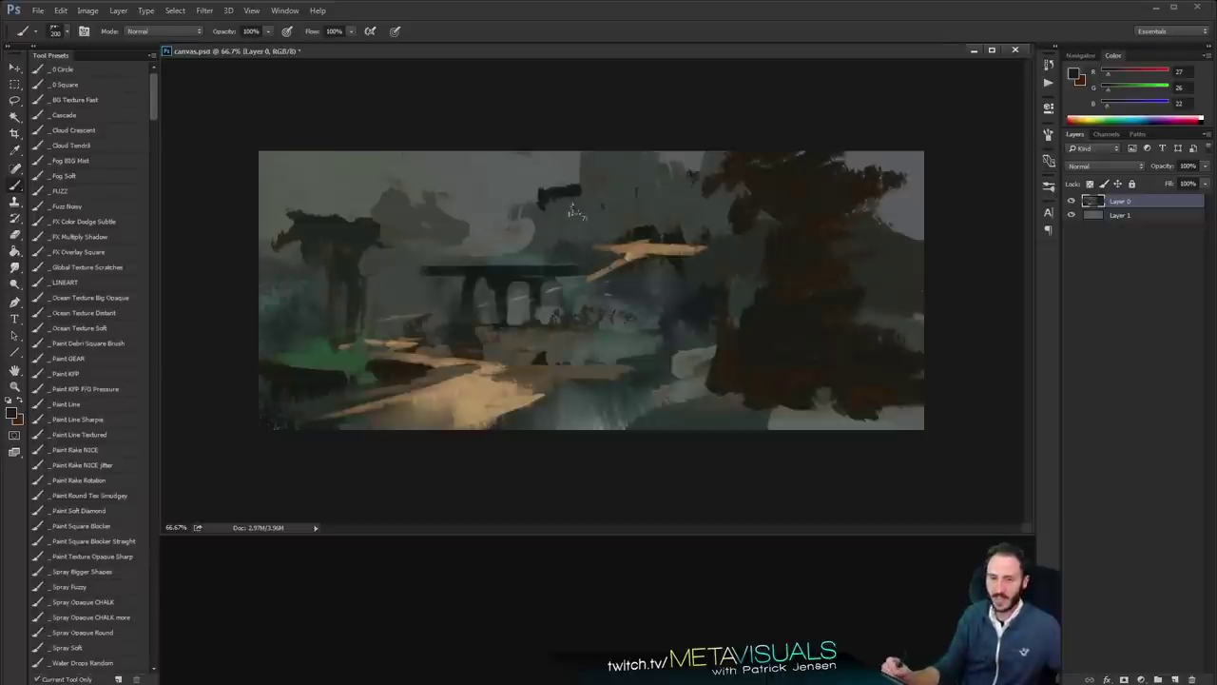
Choose the FUZZ brush preset and add a Levels adjustment layer with midtones at 1.31 and a strongly lowered white point
left_click(73, 190)
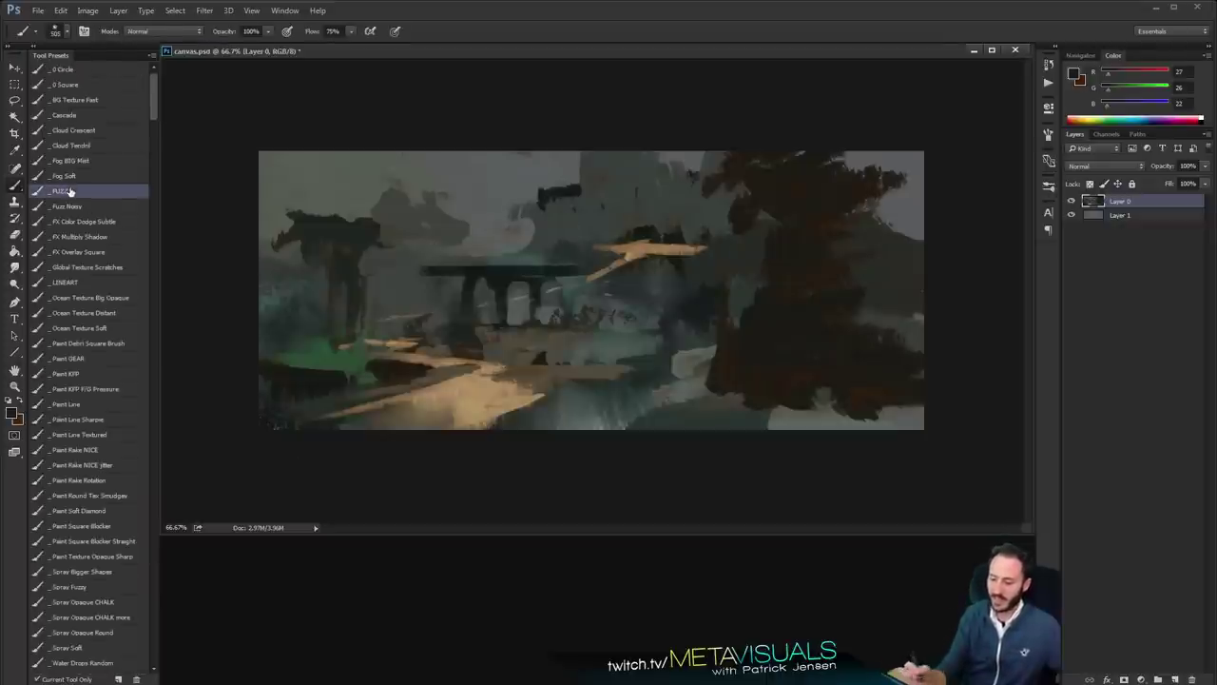
left_click(1142, 680)
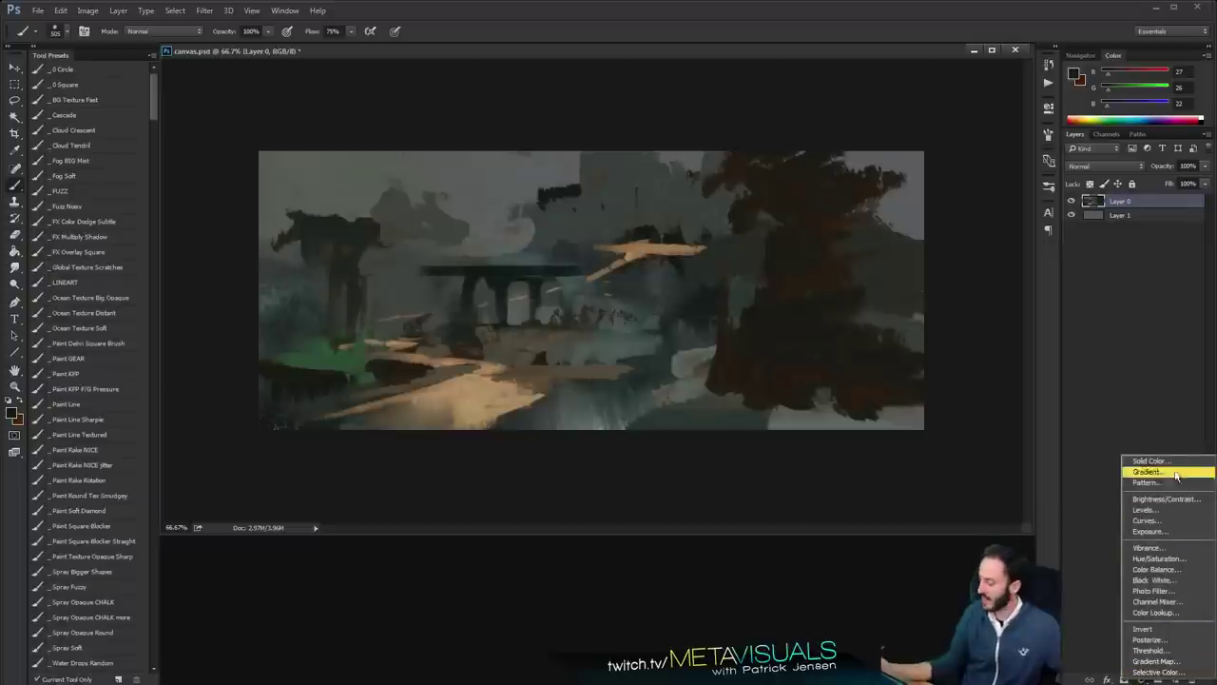
left_click(1160, 511)
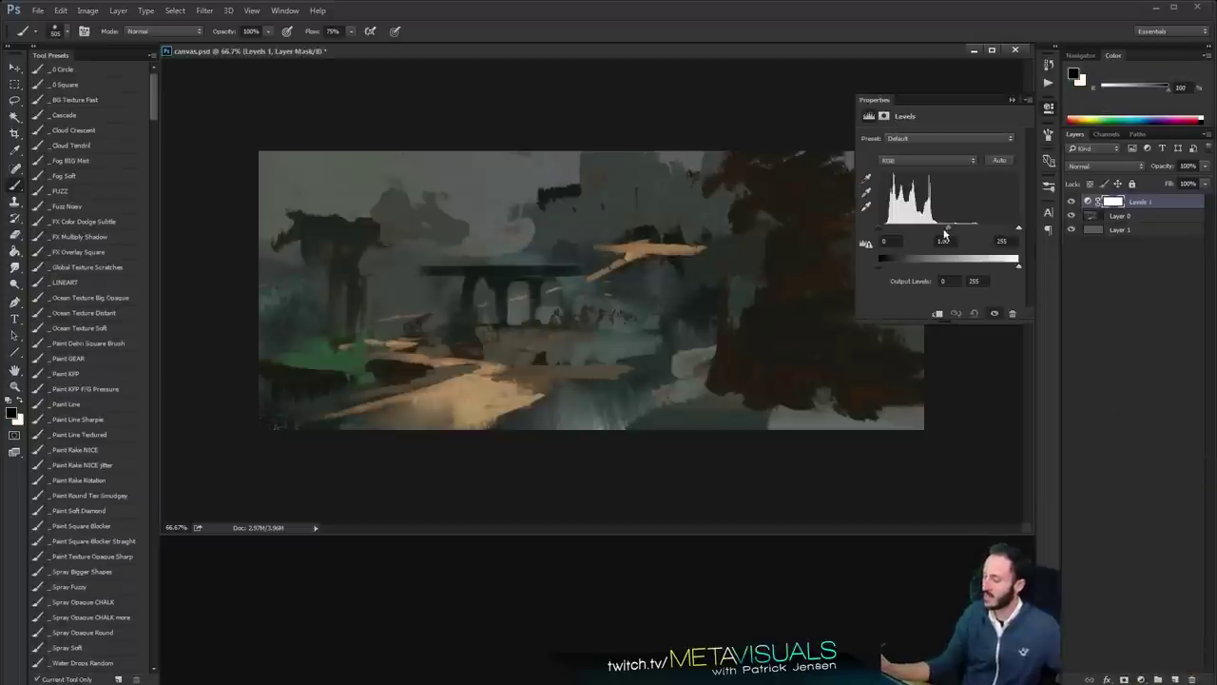
left_click_drag(944, 233, 935, 229)
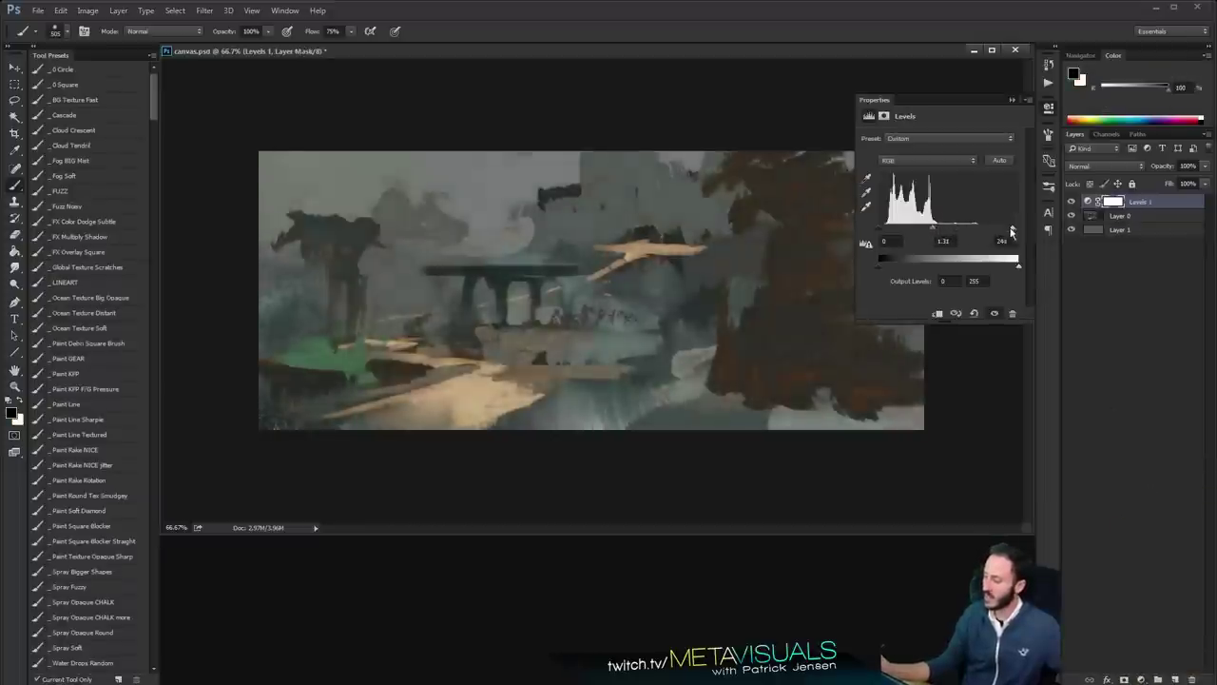
left_click_drag(1012, 231, 920, 229)
left_click(1012, 100)
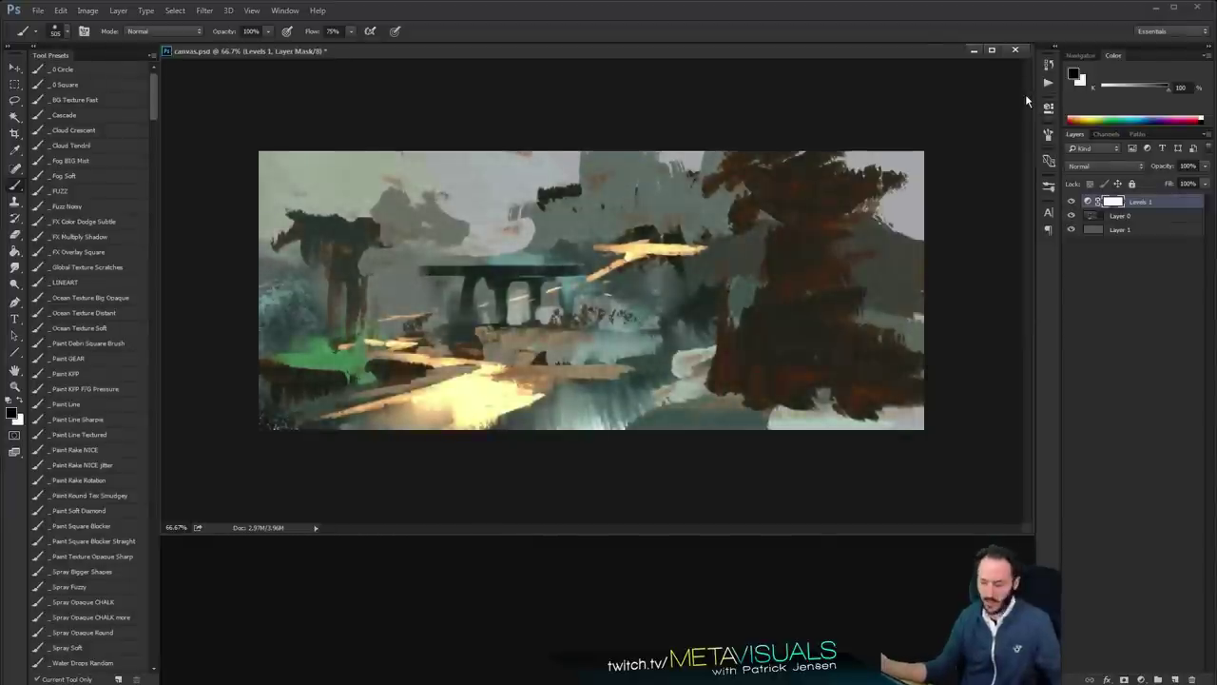
Invert the Levels mask to black and paint white on it with a reduced brush to brighten the sky behind the structure
key("ctrl+i")
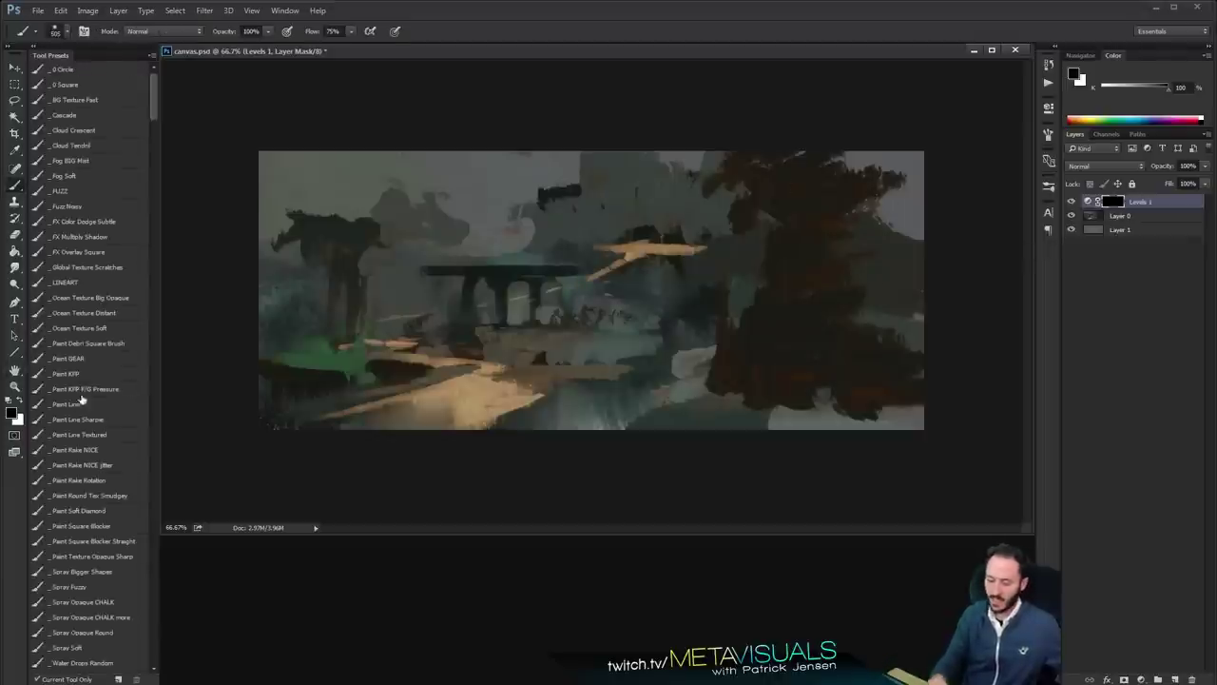
key("x")
key("space")
left_click_drag(533, 195, 381, 204)
key("ctrl+z")
key("bracketleft")
key("bracketleft")
key("bracketleft")
key("bracketleft")
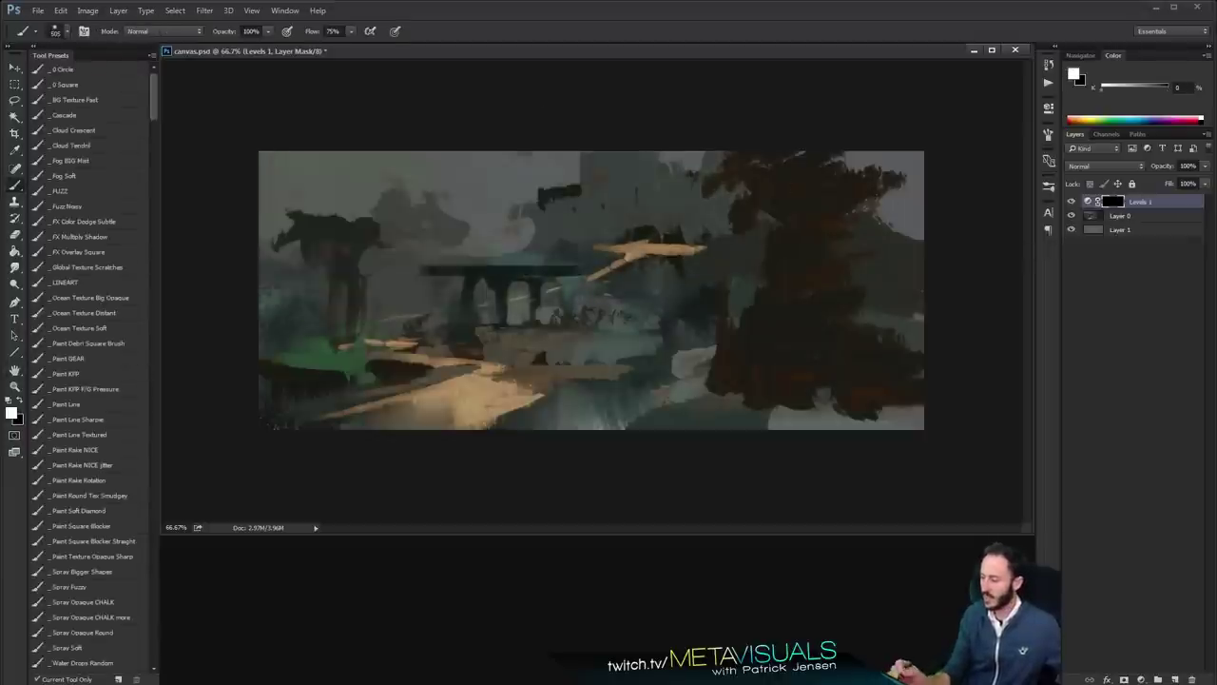
mouse_move(304, 190)
left_mouse_down()
mouse_move(523, 224)
mouse_move(418, 275)
mouse_move(562, 223)
left_mouse_up()
mouse_move(568, 166)
left_mouse_down()
mouse_move(666, 181)
mouse_move(671, 238)
left_mouse_up()
Paint more white on the Levels mask with a smaller brush along the upper sky and beside the large right tree
key("bracketleft")
key("bracketleft")
left_click_drag(542, 181, 485, 214)
left_click_drag(366, 145, 579, 150)
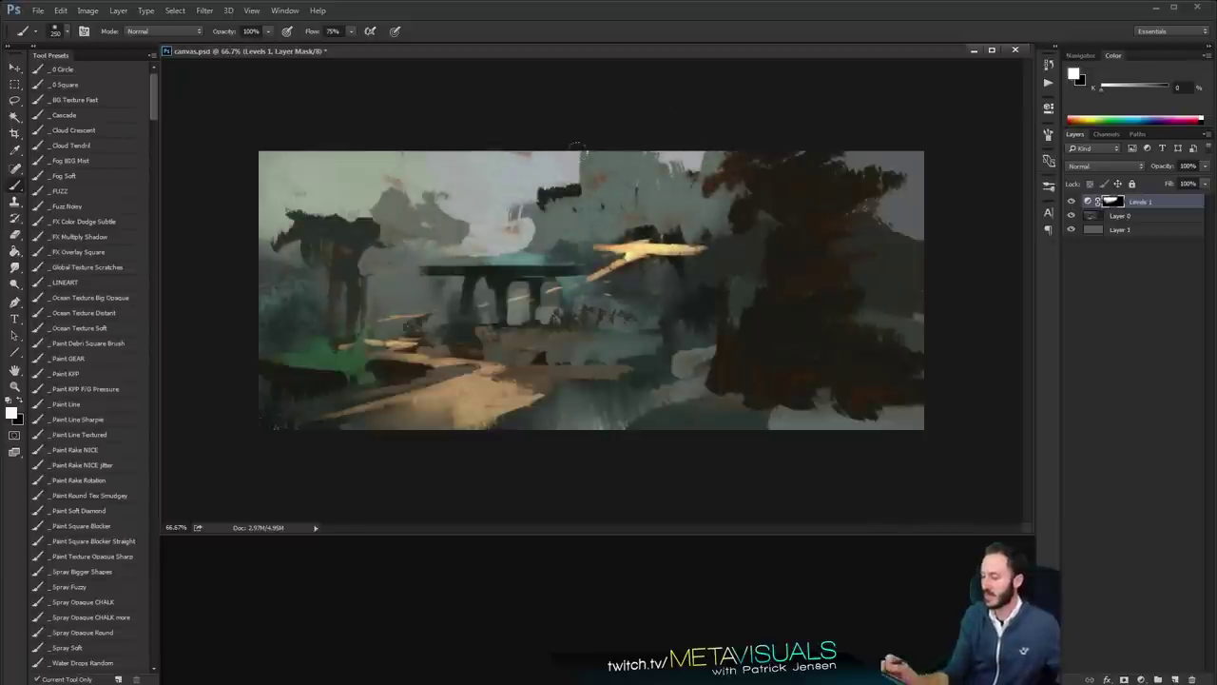
left_click_drag(656, 136, 699, 195)
mouse_move(885, 157)
left_mouse_down()
mouse_move(908, 176)
mouse_move(902, 205)
left_mouse_up()
Check how the brightened composition reads at smaller and larger zoom levels
key("space")
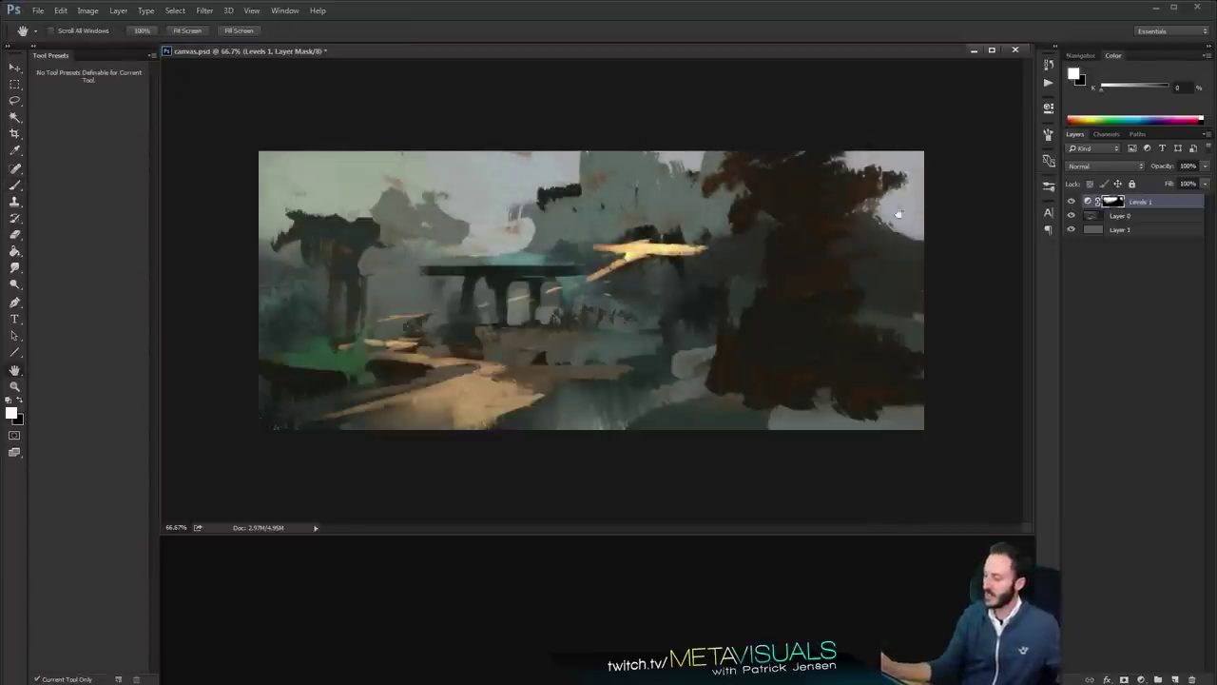
key("alt+space")
left_click(745, 319, "alt")
left_click(747, 313, "alt")
left_click(749, 306, "alt")
left_click(732, 315, "ctrl")
left_click(708, 330, "ctrl")
left_click(706, 332, "ctrl")
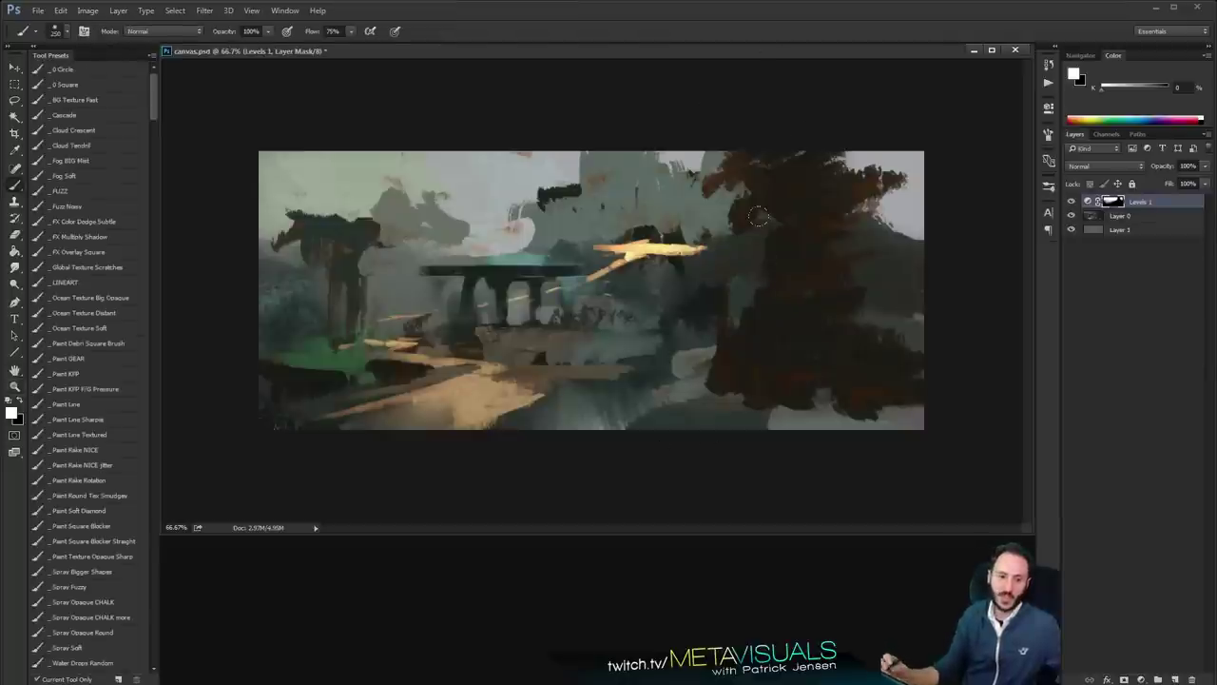
key("space")
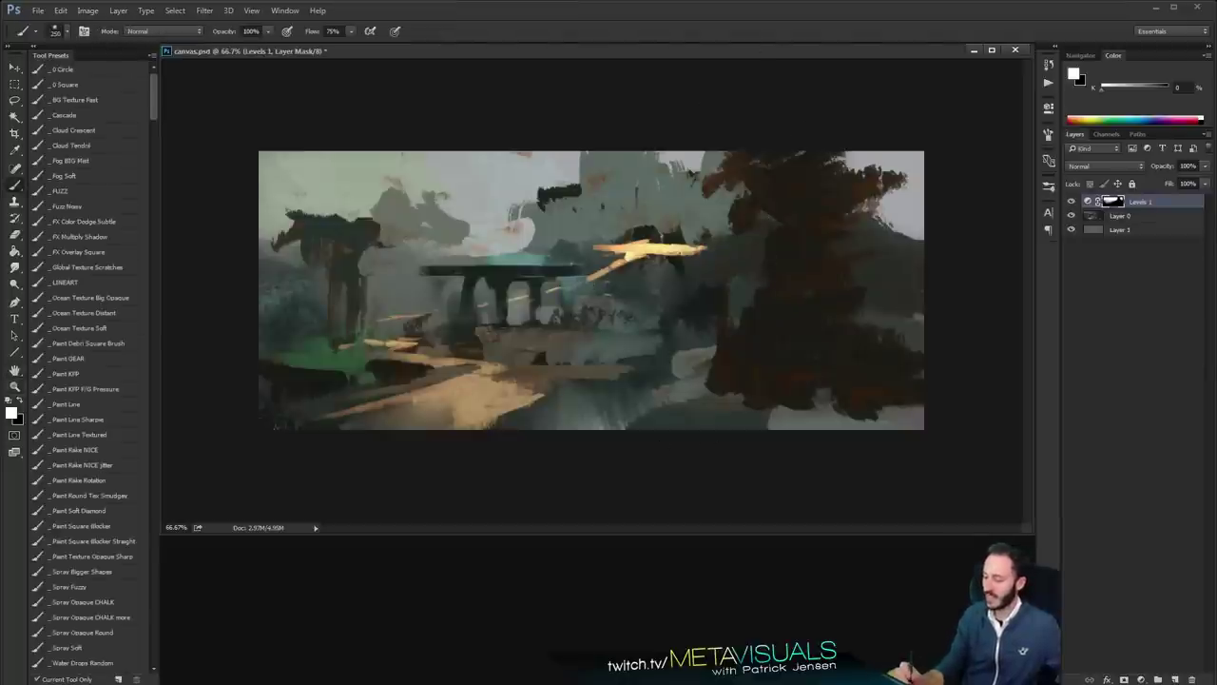
key("z")
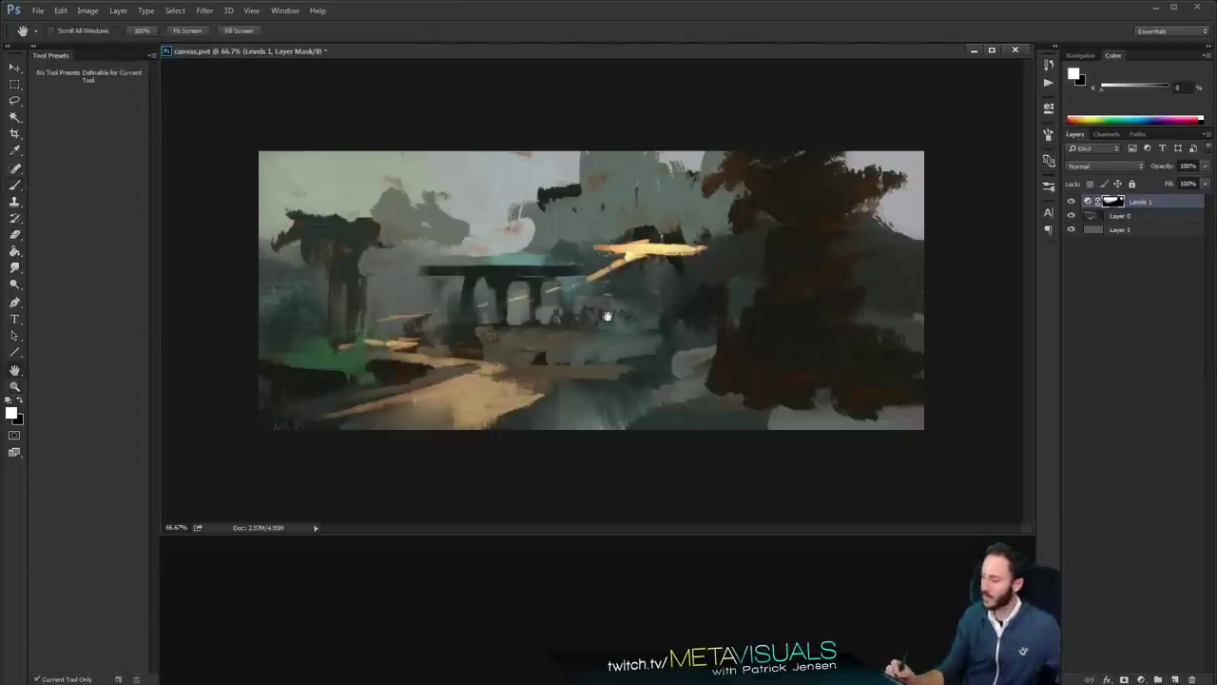
key("b")
Add a new layer and a Color Balance adjustment layer, shifting its midtones to Cyan-Red +25, Magenta-Green +3 and Yellow-Blue -4
left_click(1176, 680)
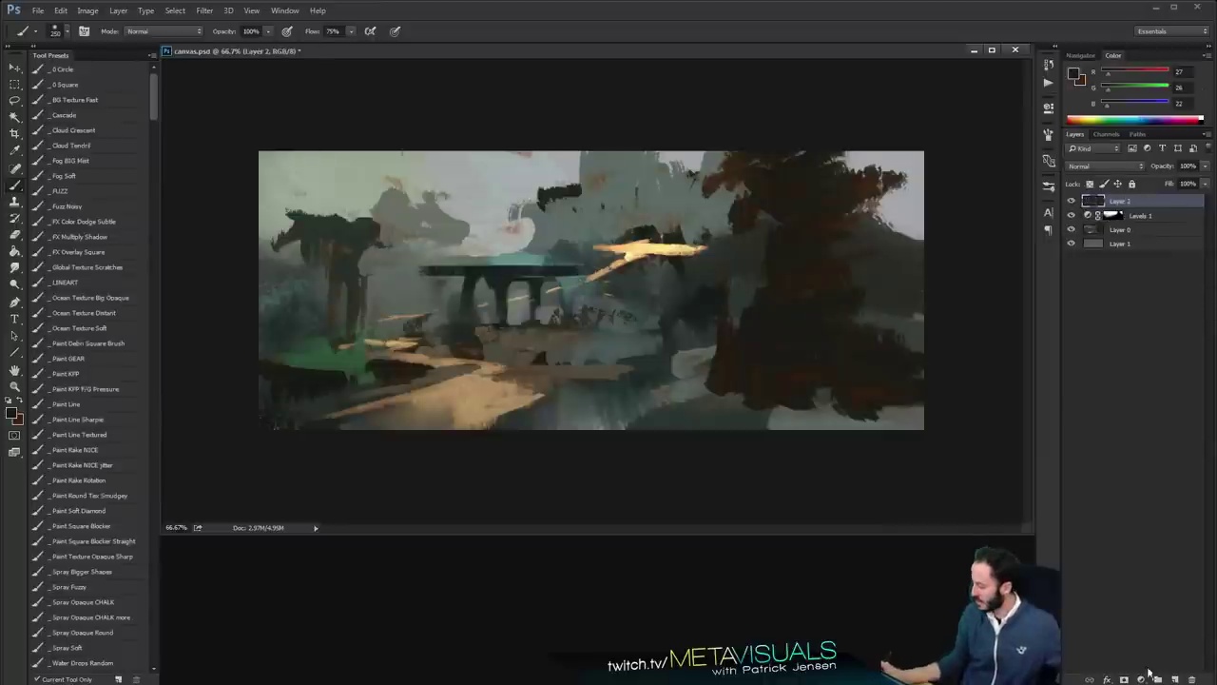
left_click(1142, 679)
left_click(1159, 573)
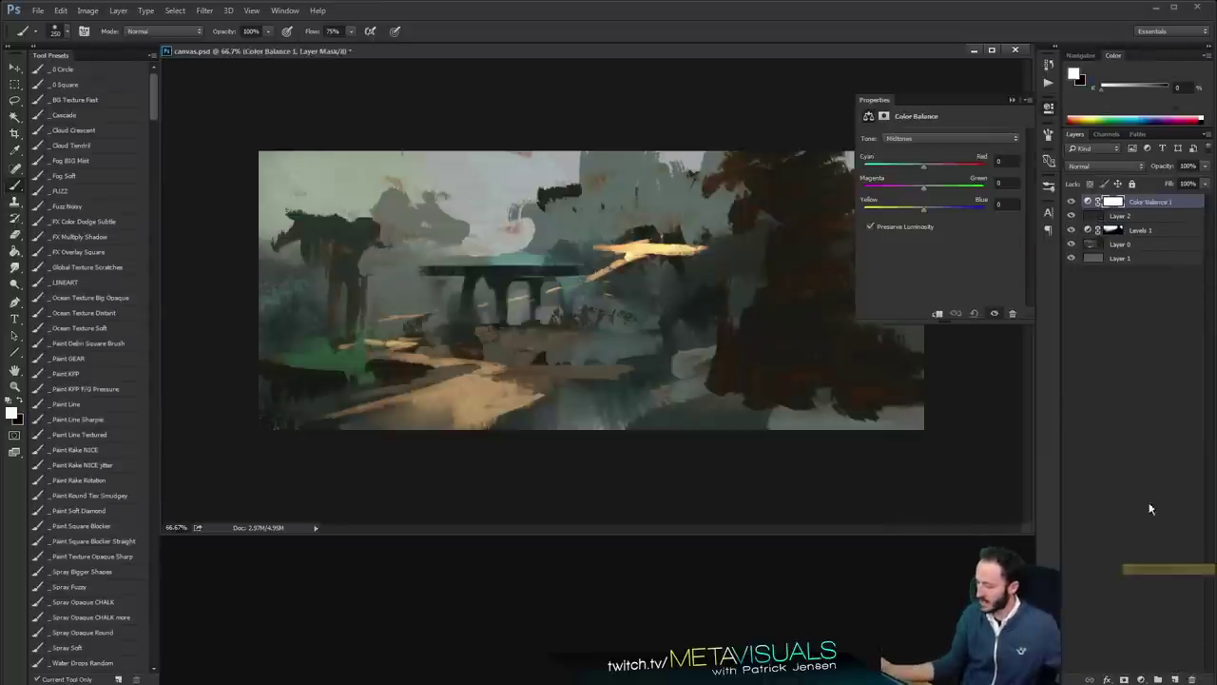
left_click_drag(913, 170, 942, 212)
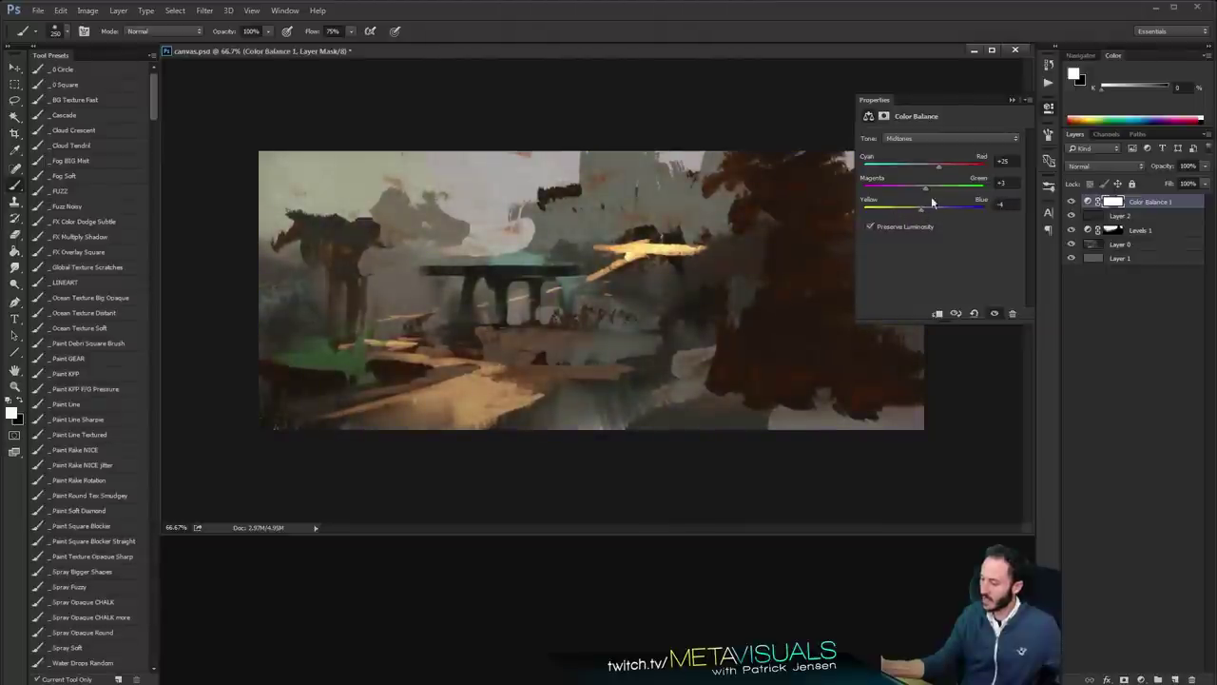
Set the Color Balance shadows to Cyan-Red +1 and Magenta-Green +3
left_click(943, 139)
left_click(928, 148)
mouse_move(924, 167)
left_mouse_down()
mouse_move(943, 168)
mouse_move(931, 170)
left_mouse_up()
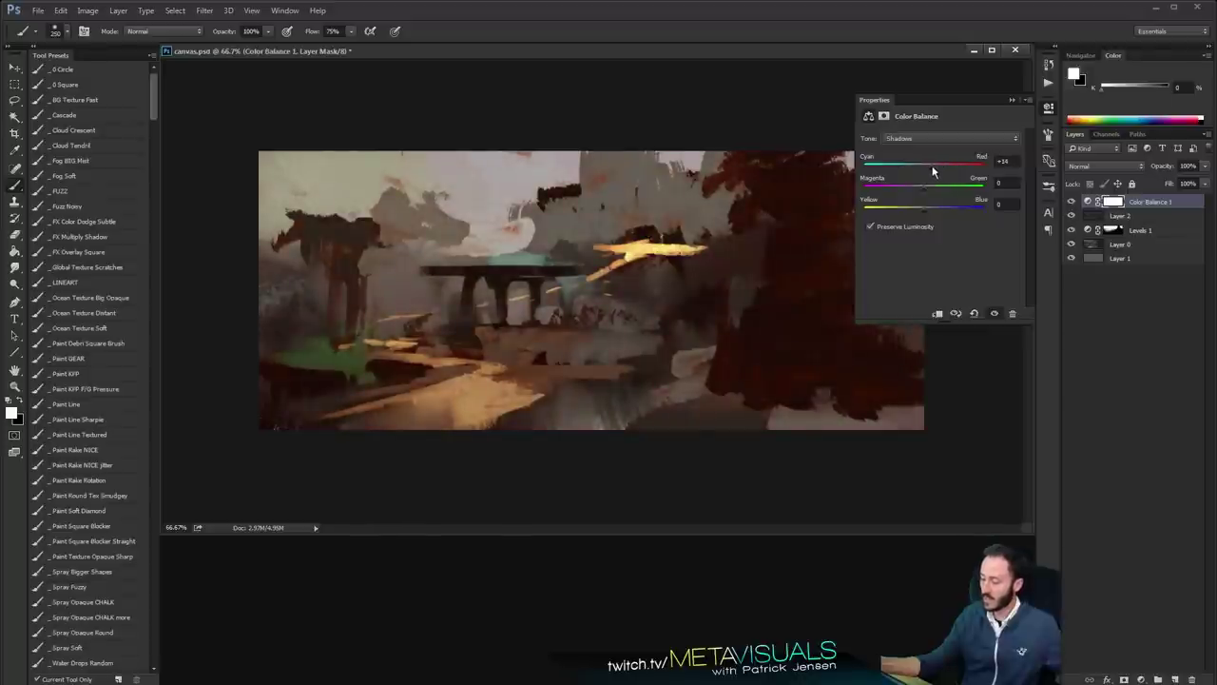
mouse_move(926, 169)
left_mouse_down()
mouse_move(911, 191)
mouse_move(931, 190)
left_mouse_up()
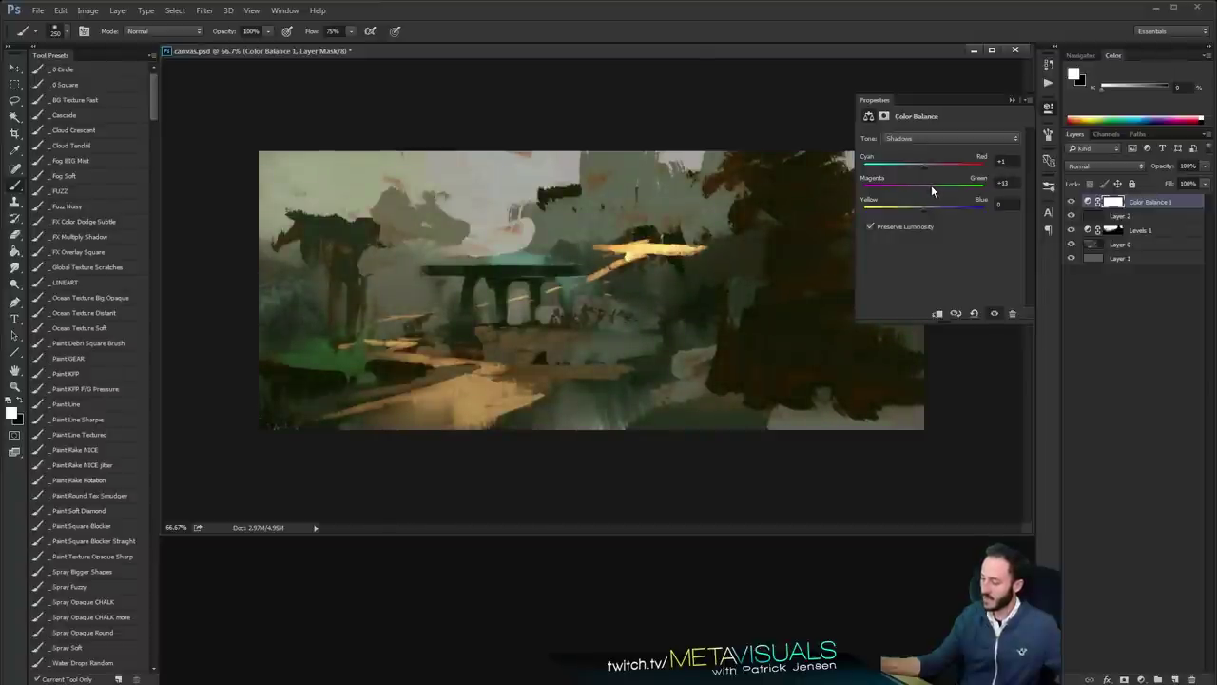
left_click_drag(921, 189, 930, 184)
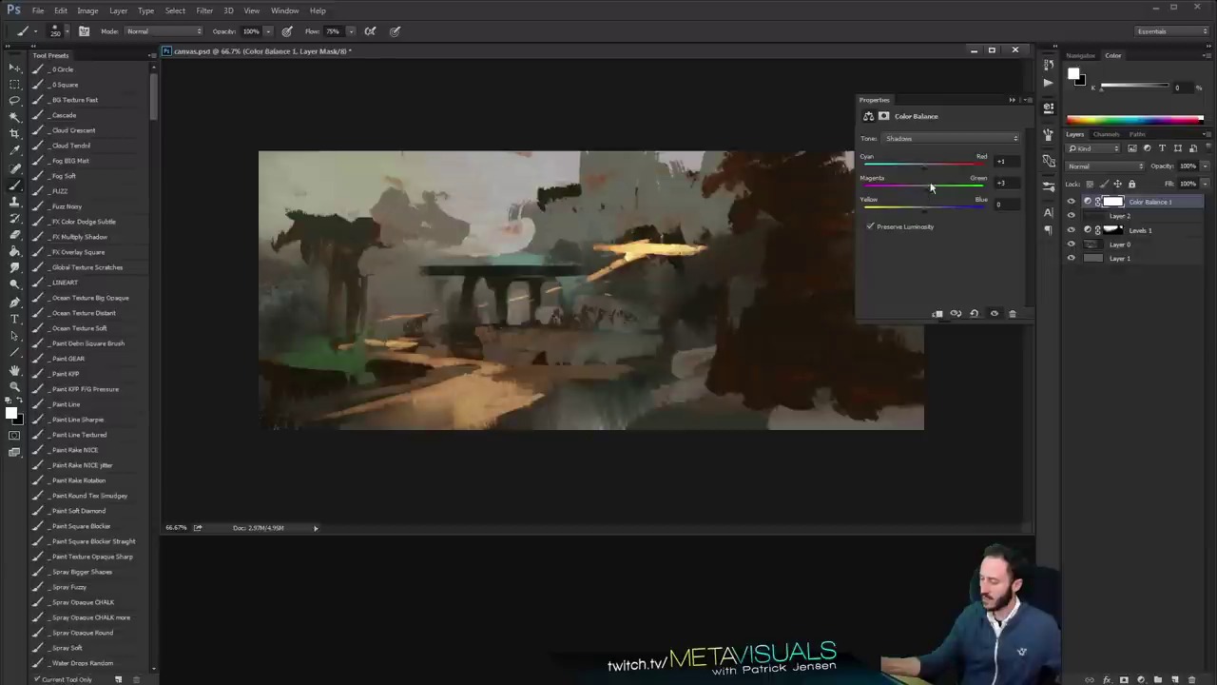
Invert the Color Balance mask to black and paint white on it with the FUZZ preset over the ground and trees
left_click(1016, 97)
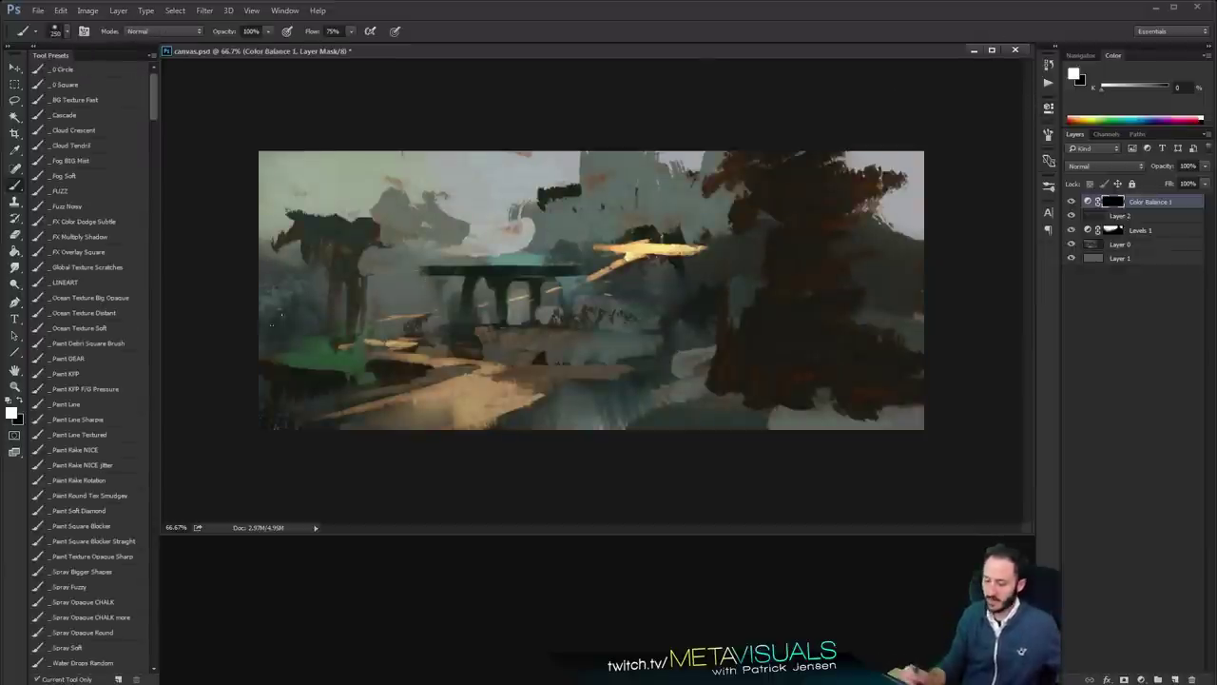
left_click(93, 190)
key("space")
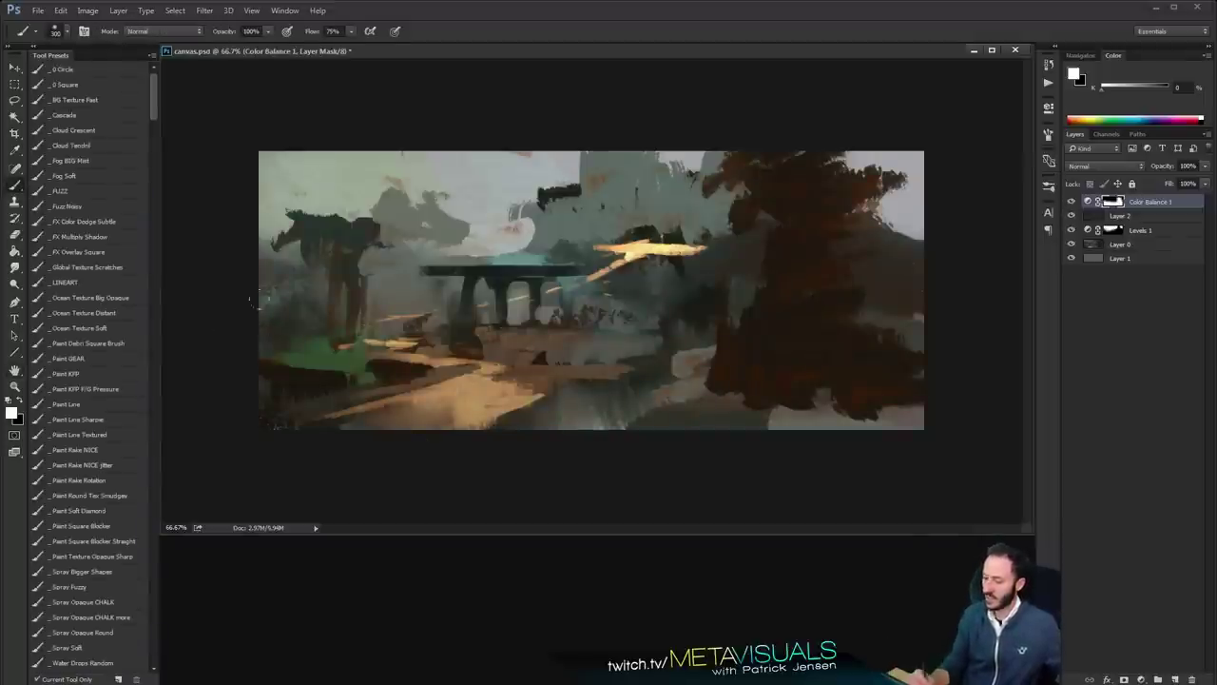
key("space")
Add a new layer set to Soft Light and choose the Paint KPP F/G Pressure brush preset
key("ctrl+alt+shift+n")
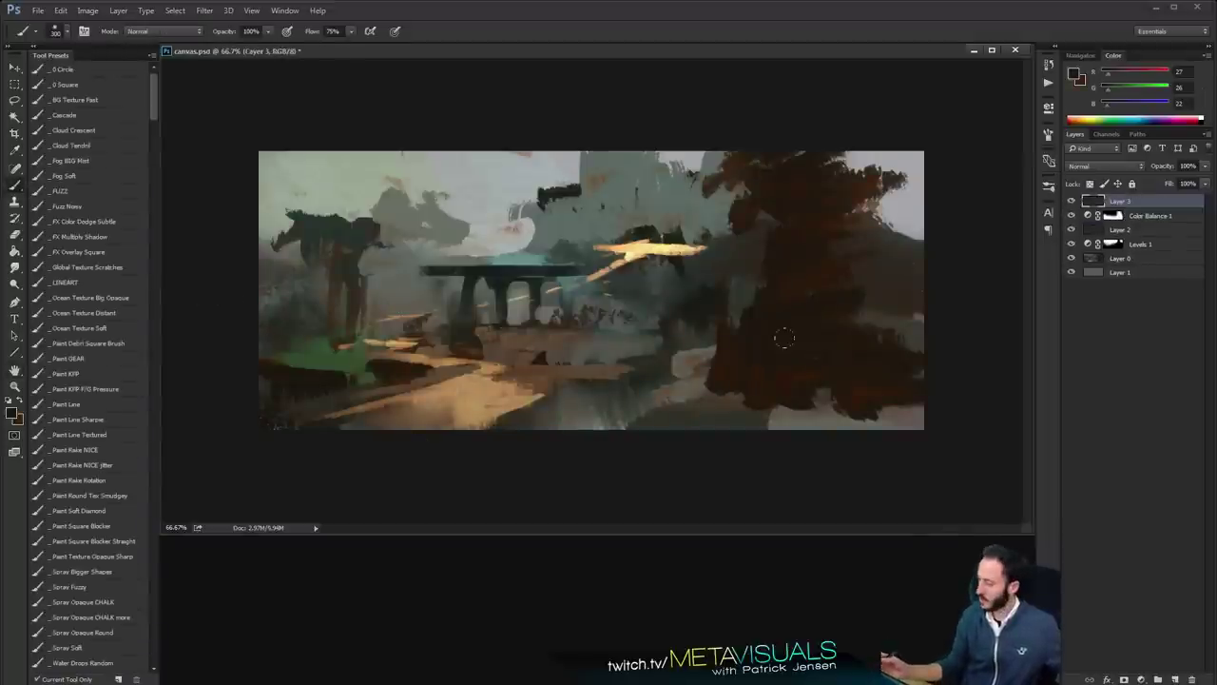
key("space")
left_click(119, 389)
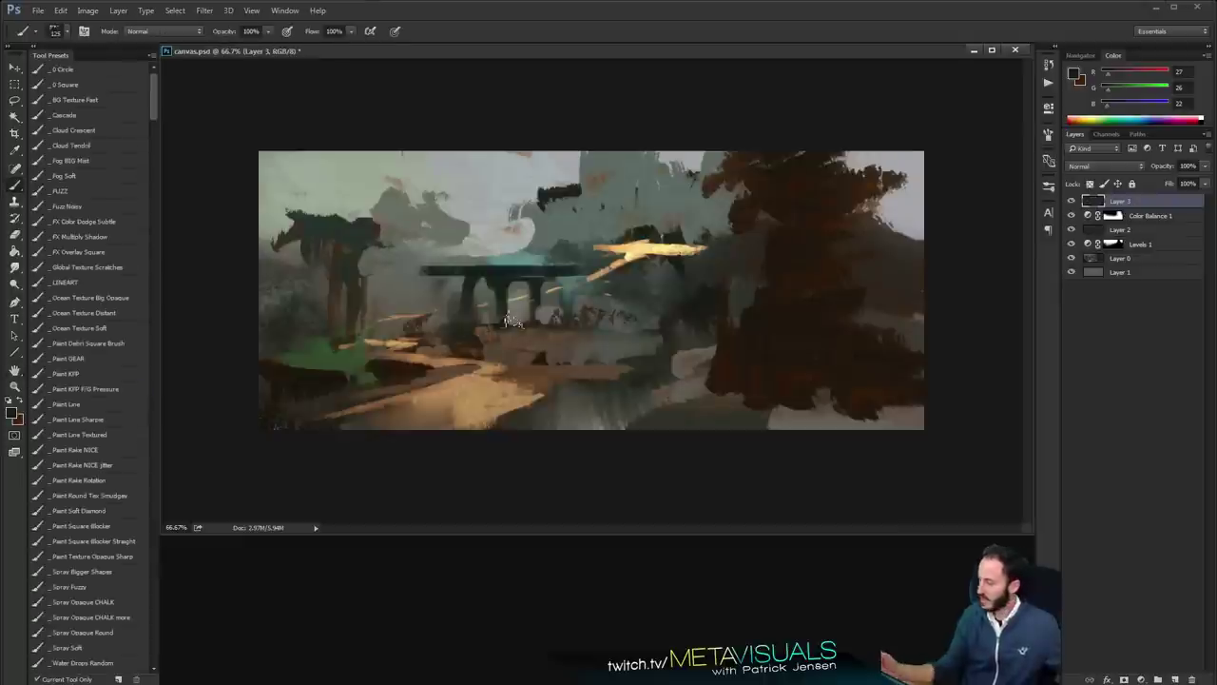
left_click(1091, 166)
left_click(1117, 159)
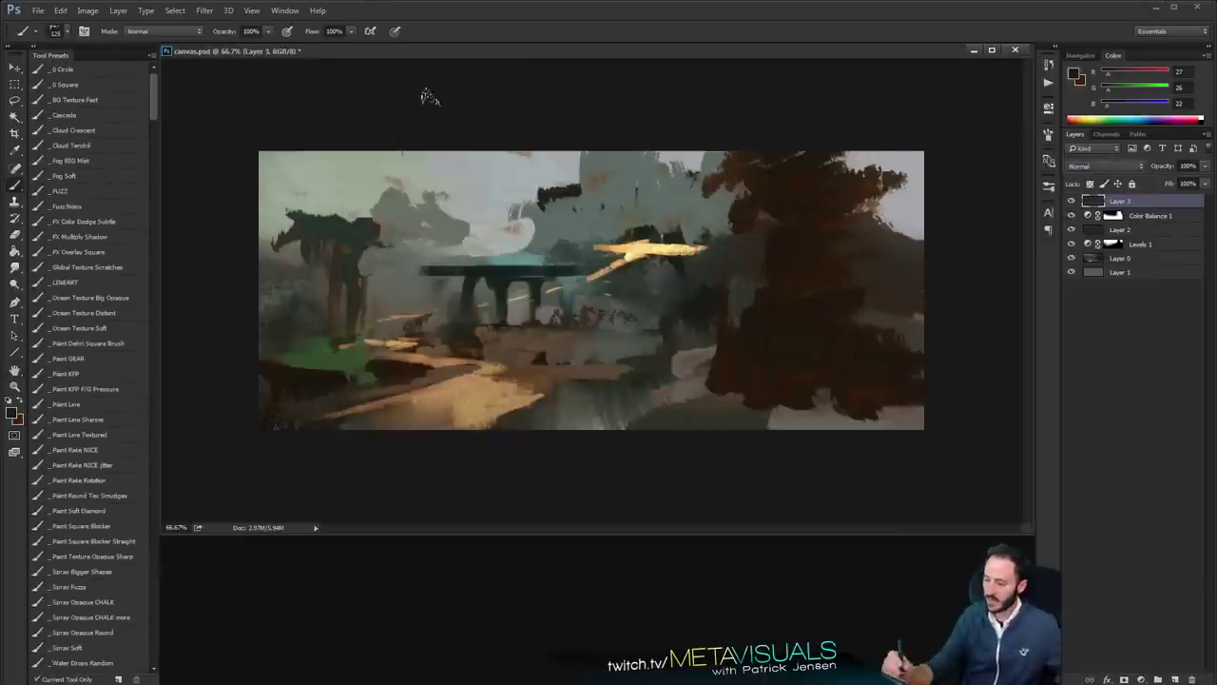
left_click(1100, 170)
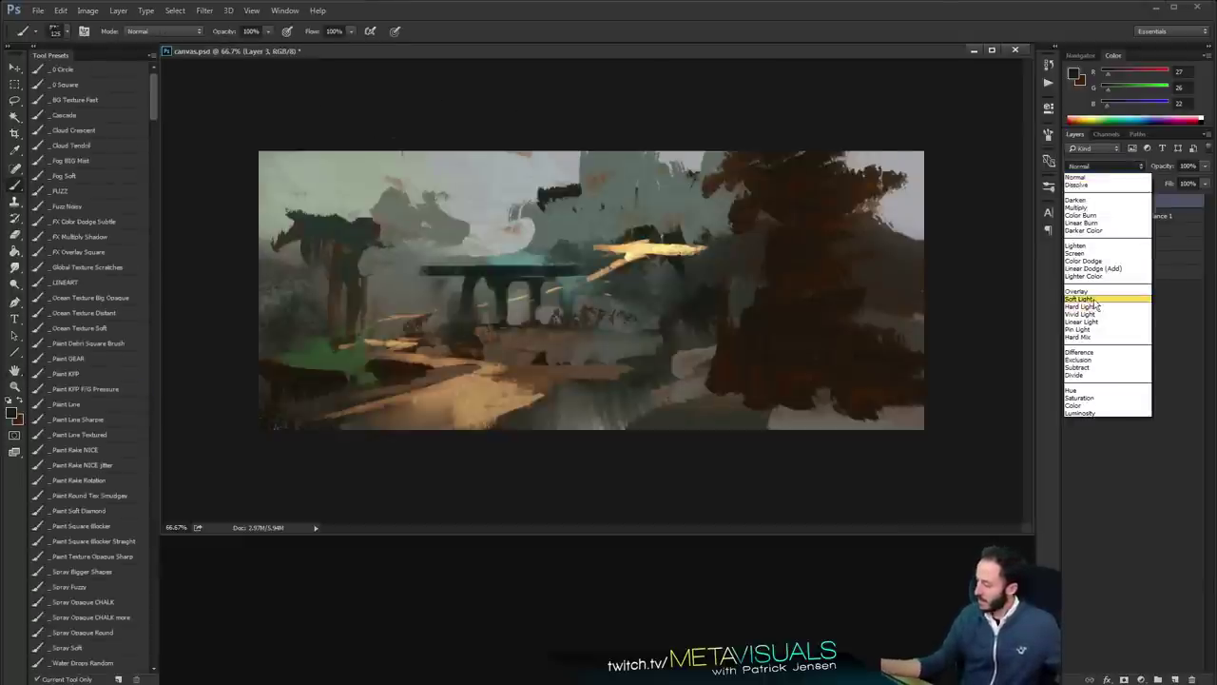
left_click(1104, 308)
Mix a teal green of R 55, G 113, B 108 and try a broad stroke over the pillars
left_click_drag(1110, 93, 1137, 98)
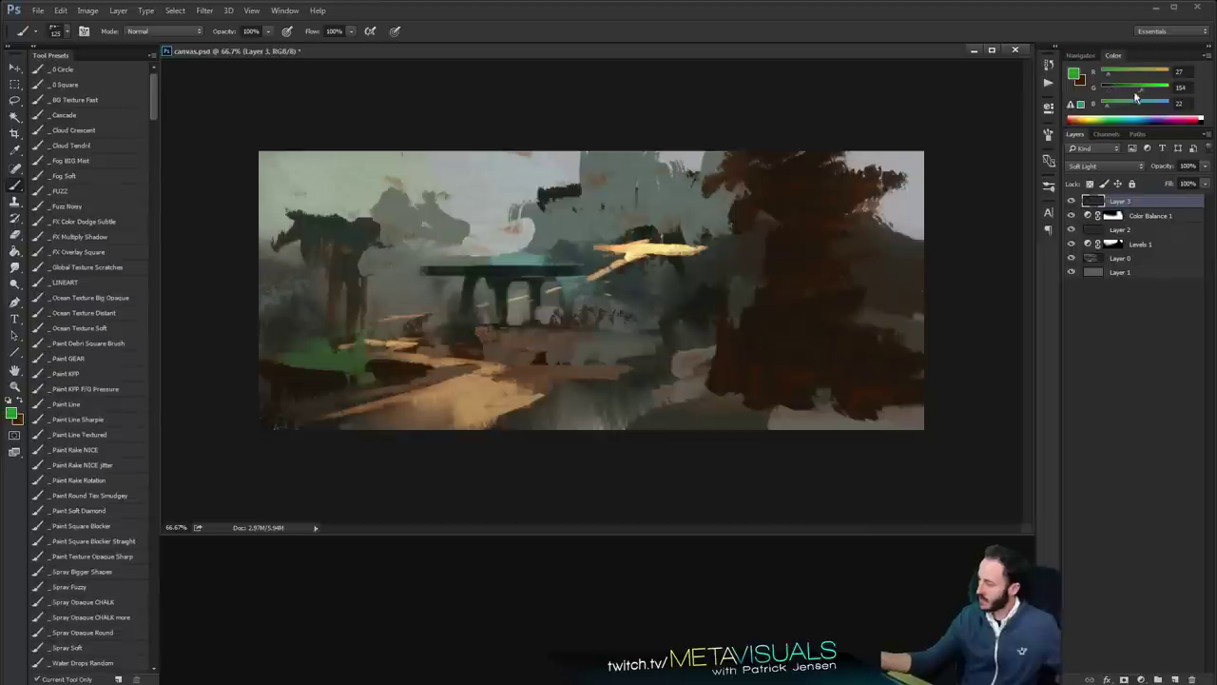
left_click(1118, 76)
left_click(1133, 92)
left_click_drag(462, 303, 432, 325)
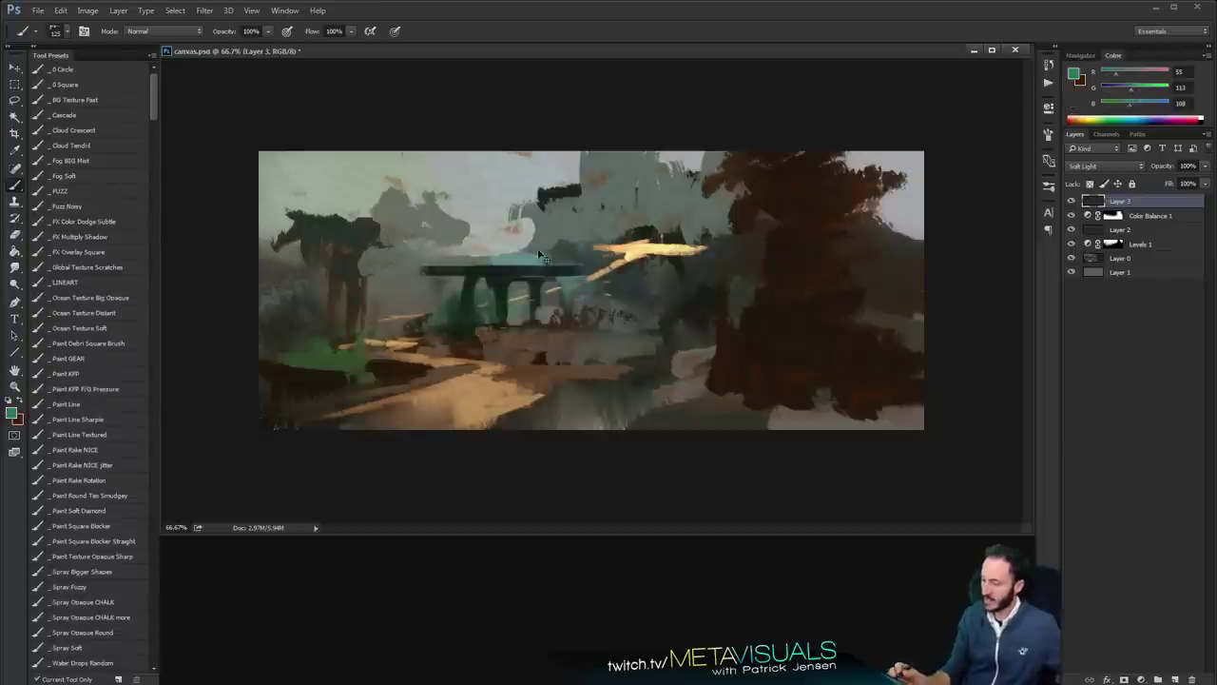
key("ctrl+z")
Tint the foliage around the left tree and the middle ground right of the pillars teal green with smaller brushes
key("bracketleft")
left_click_drag(392, 259, 411, 323)
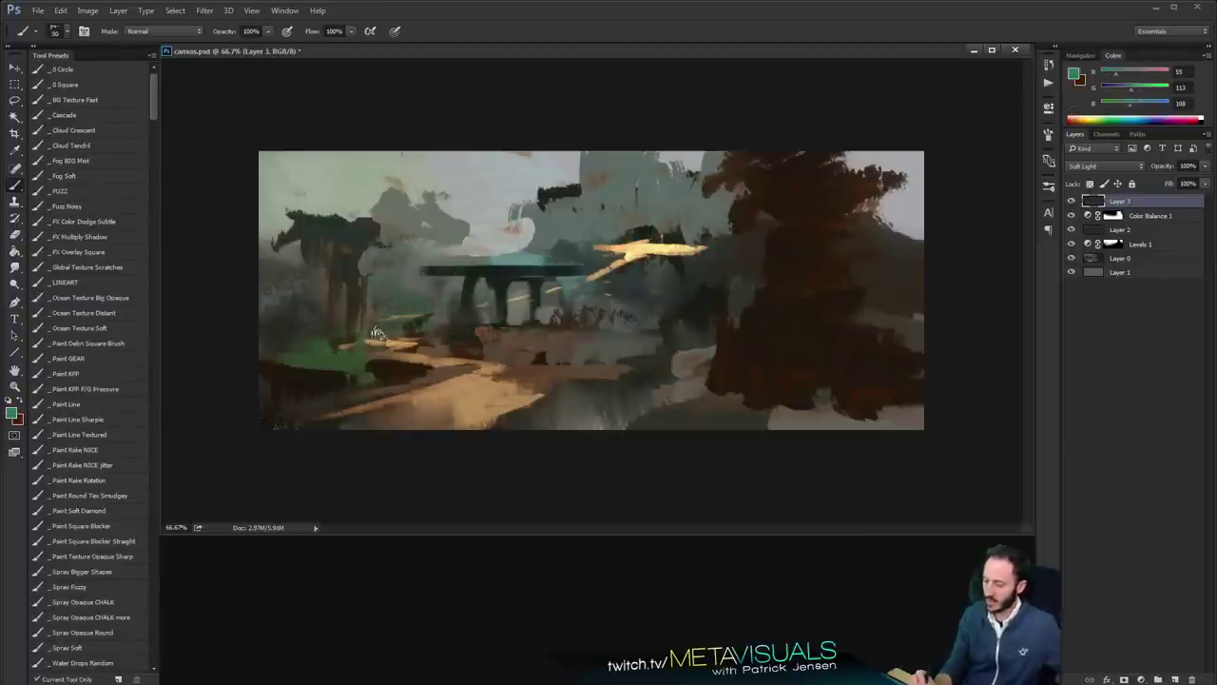
key("bracketleft")
key("bracketleft")
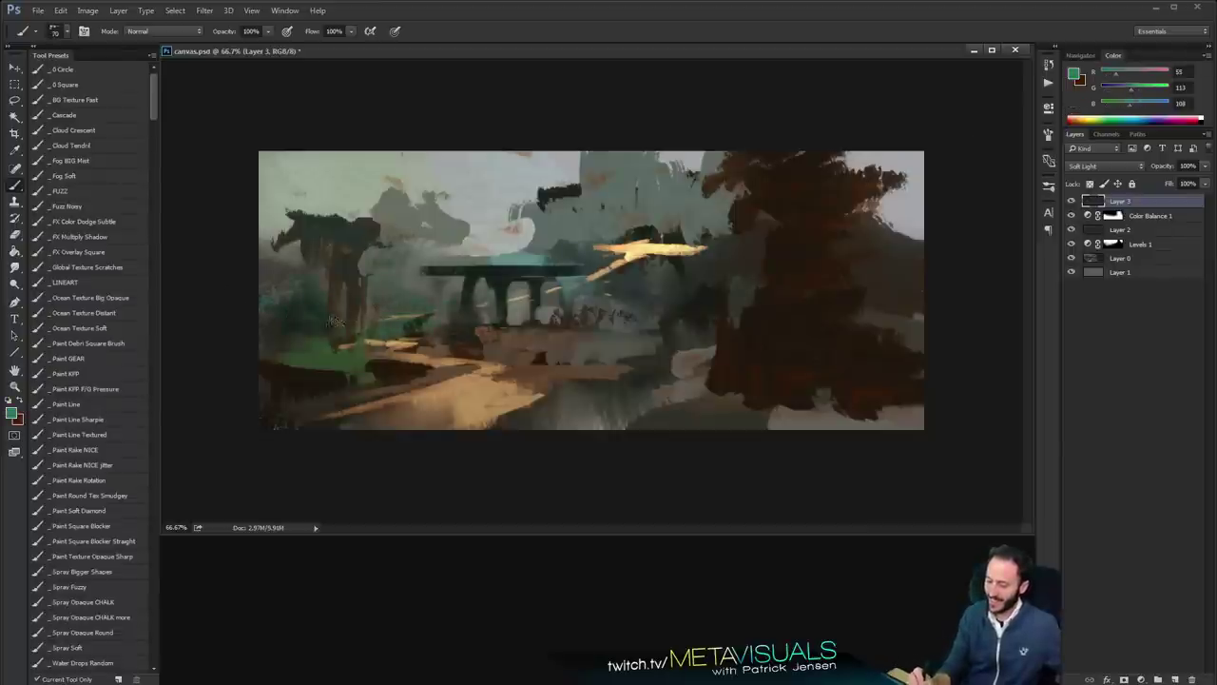
key("bracketleft")
key("bracketleft")
mouse_move(641, 352)
left_mouse_down()
mouse_move(489, 346)
mouse_move(666, 358)
mouse_move(589, 334)
mouse_move(694, 354)
mouse_move(598, 401)
mouse_move(657, 377)
mouse_move(675, 343)
mouse_move(681, 383)
left_mouse_up()
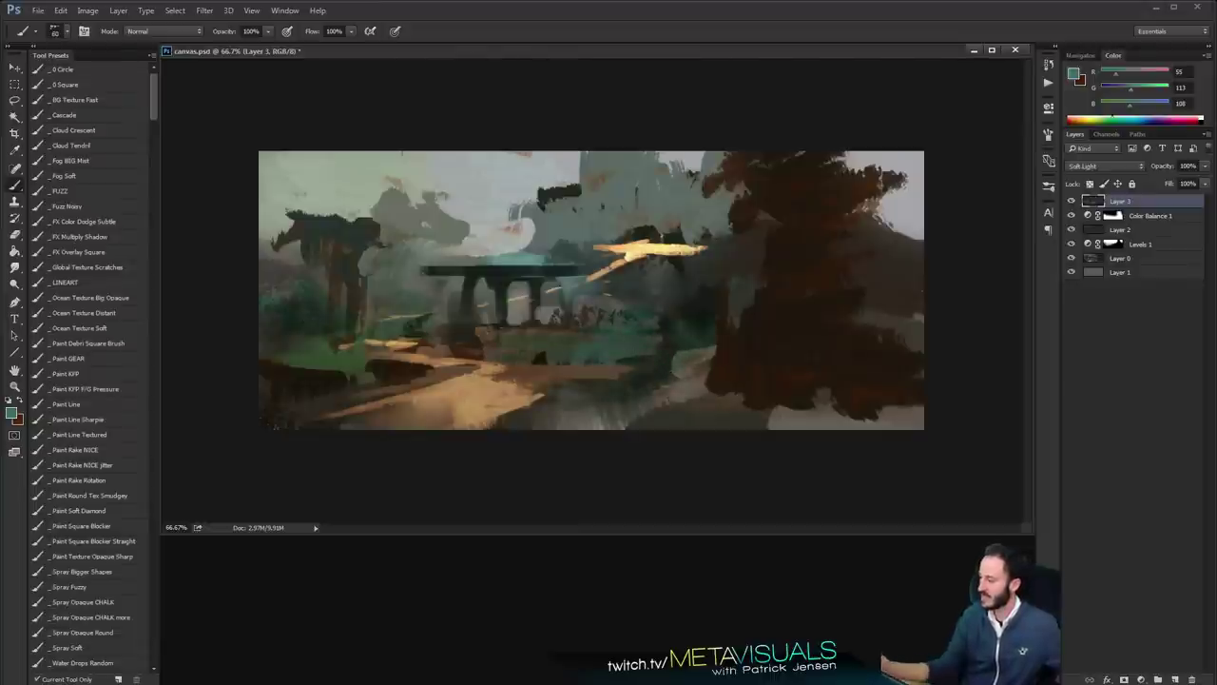
Set the brush colour to a bright green and paint grass highlights below the pillars, in the foreground and near the left tree
left_click(1152, 89)
left_click_drag(594, 343, 641, 340)
key("ctrl+z")
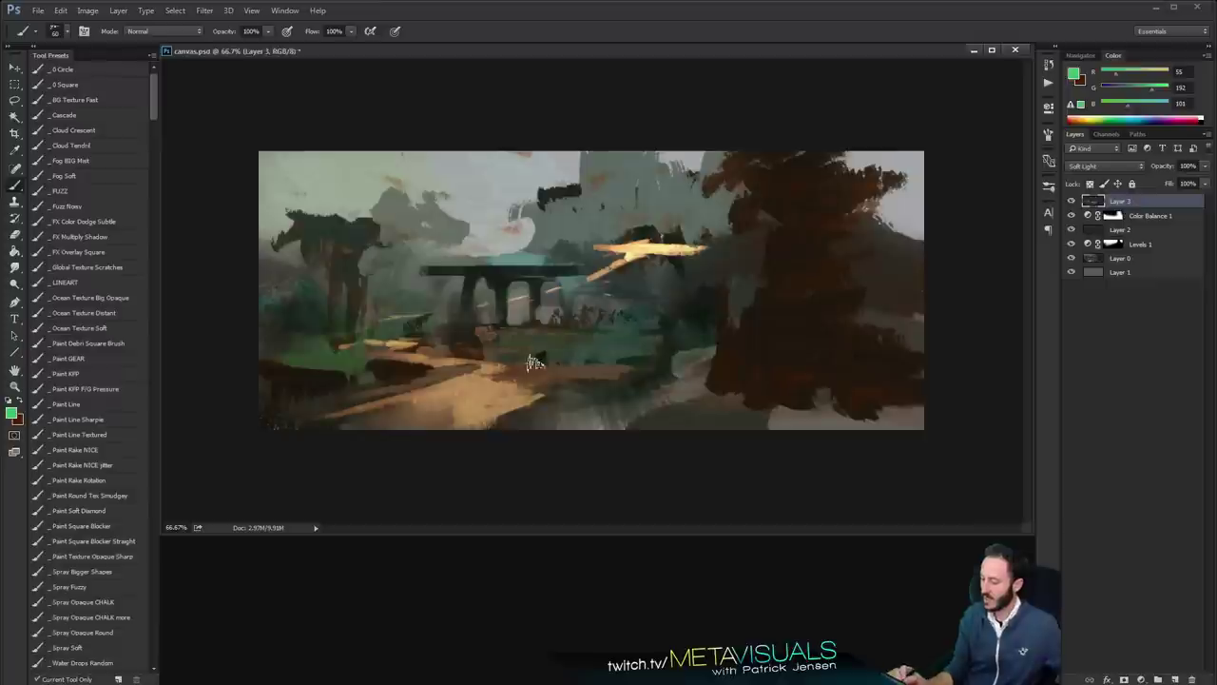
left_click_drag(560, 350, 599, 340)
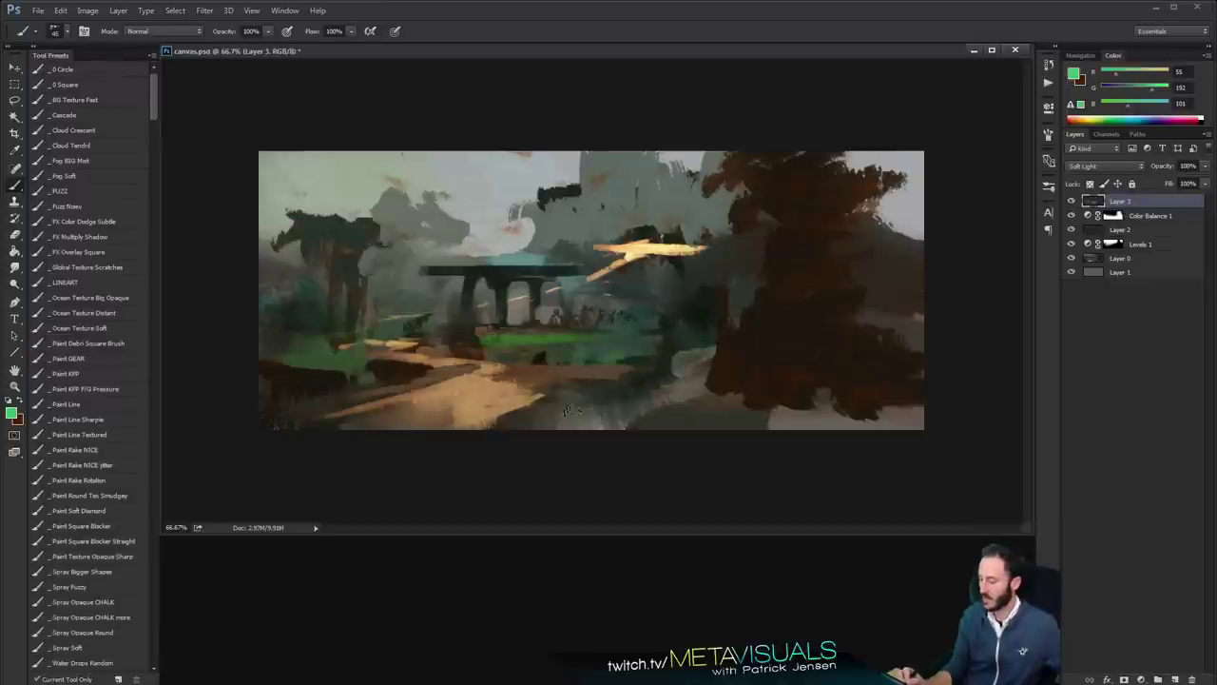
left_click_drag(570, 409, 552, 398)
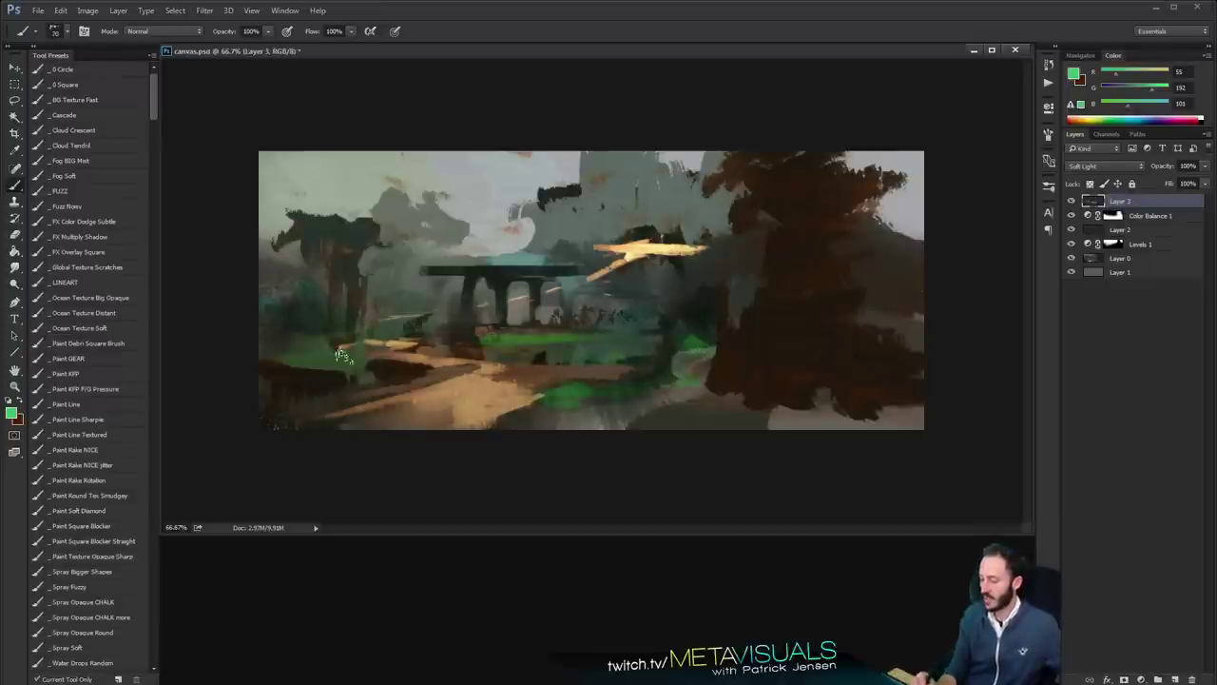
left_click_drag(341, 354, 351, 356)
key("space")
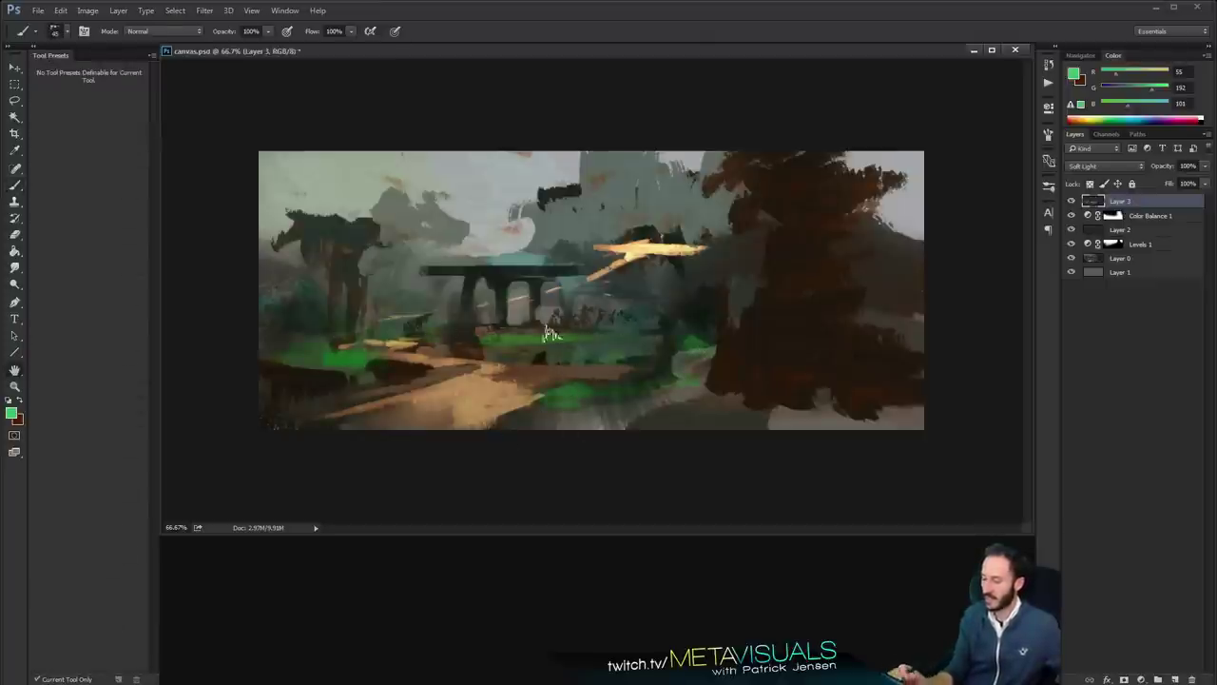
Sample a dark green and tone down the bright grass strip below the pillars with a larger brush
key("bracketright")
key("bracketright")
left_click(618, 329, "alt")
left_click_drag(620, 341, 514, 340)
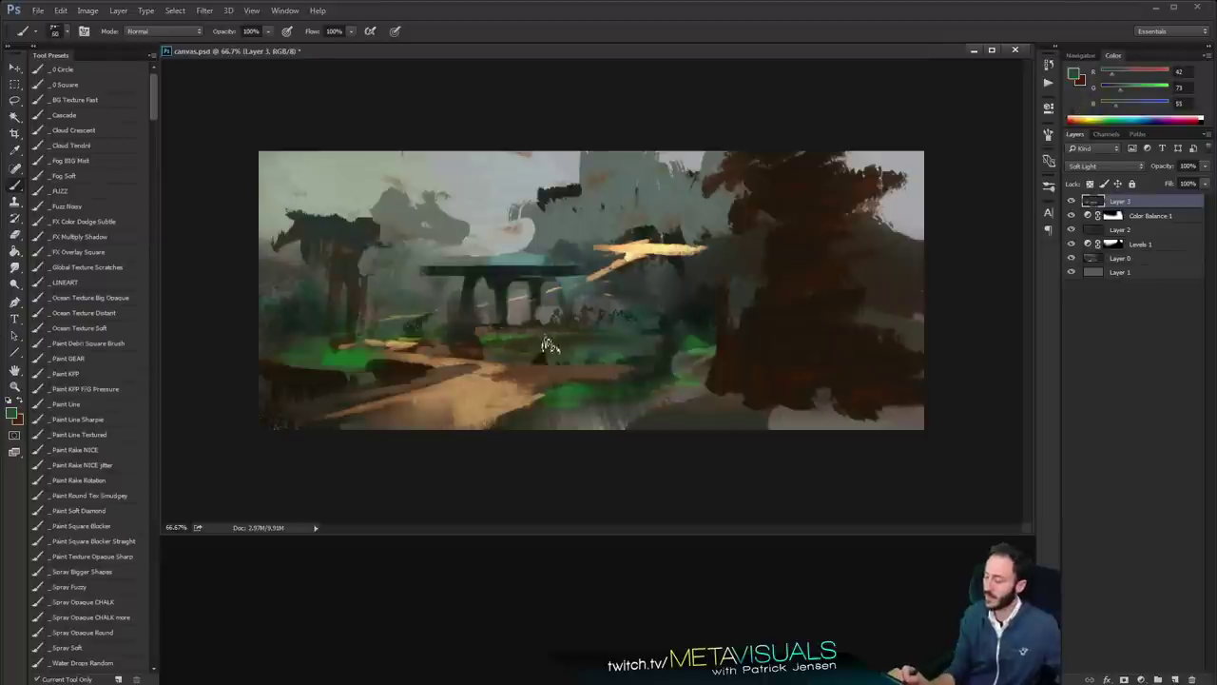
key("space")
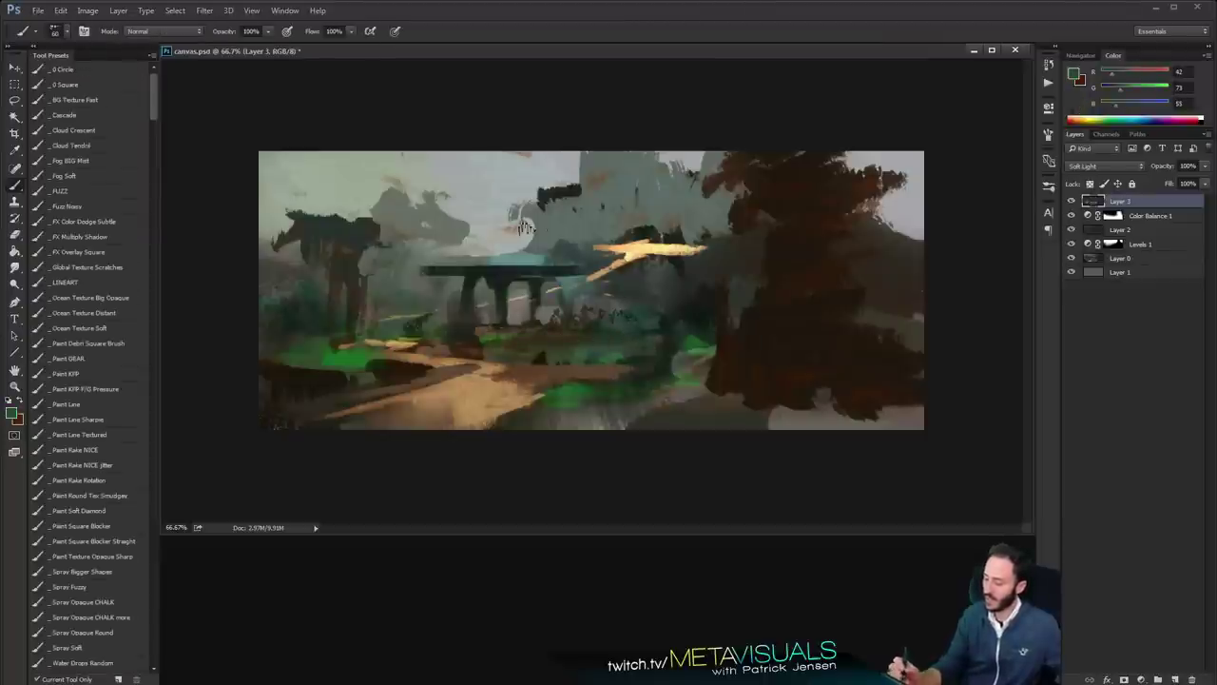
Add a new layer, sample a light beige and paint pale vertical shapes between the dark pillars
key("ctrl+shift+alt+n")
left_click(423, 209, "alt")
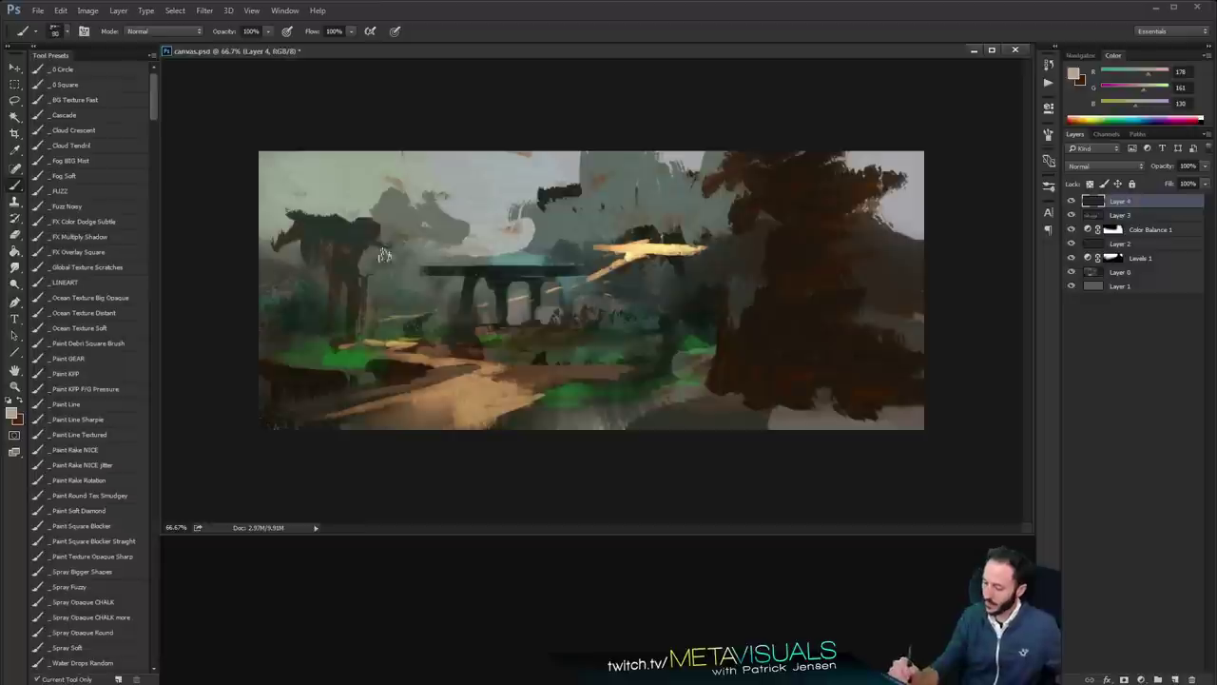
left_click_drag(427, 274, 436, 314)
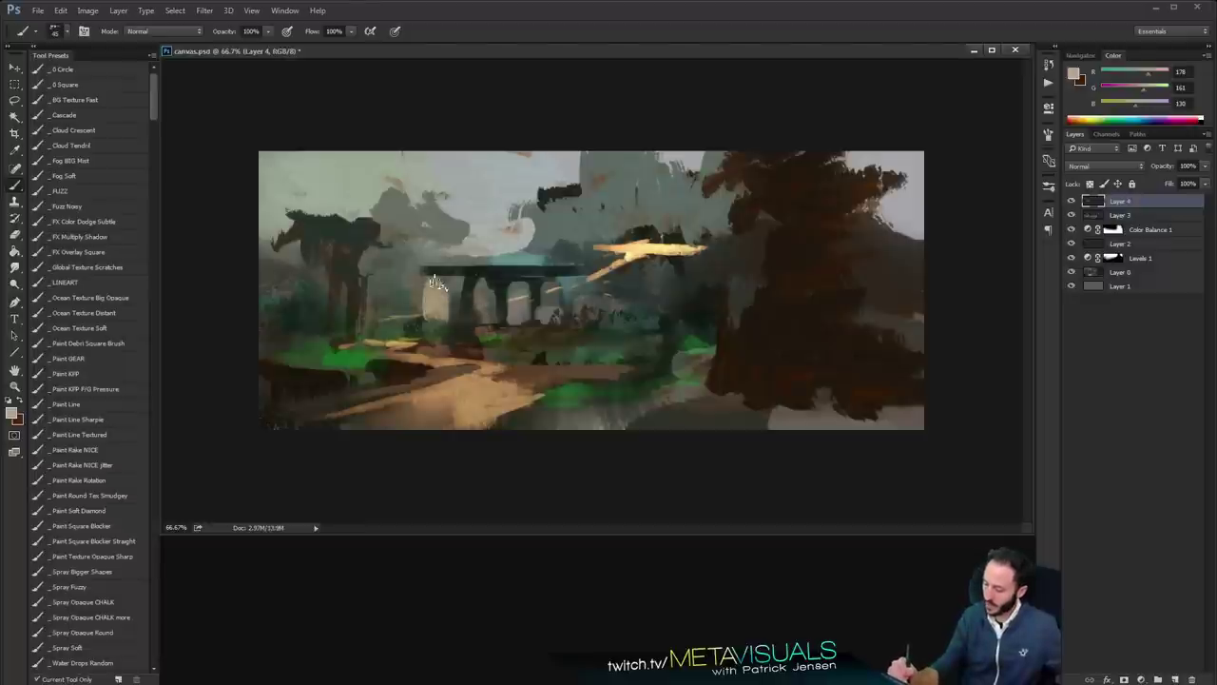
key("bracketleft")
key("bracketleft")
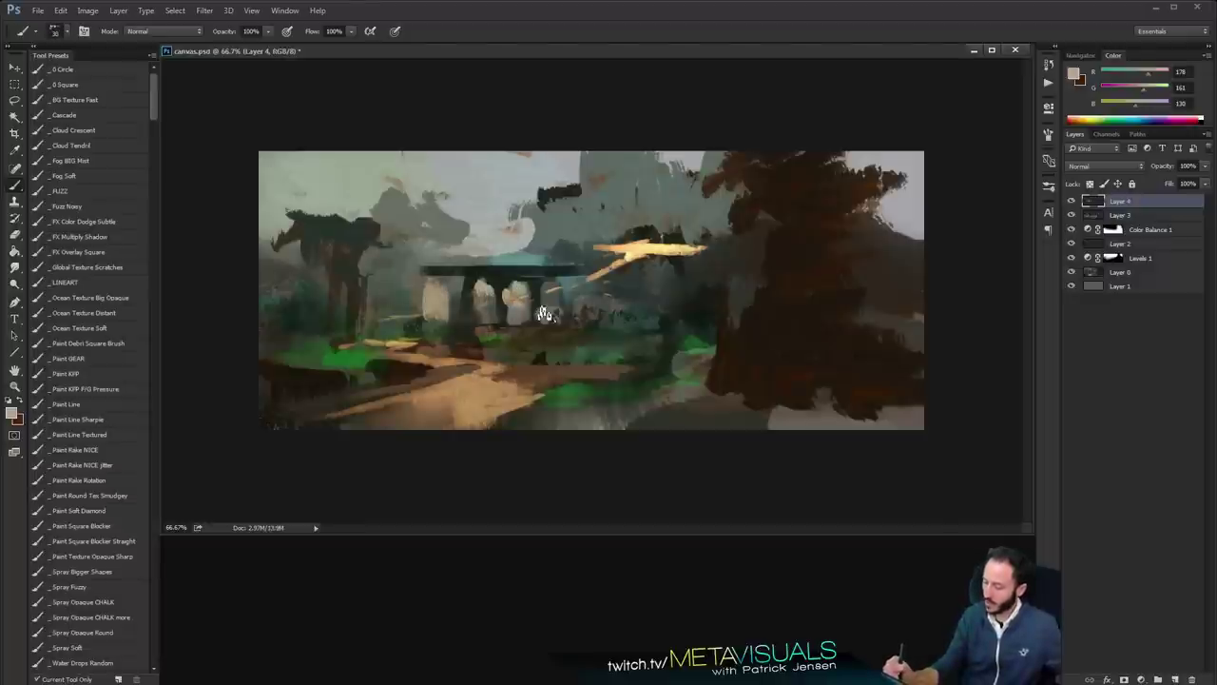
Paint a row of short beige columns above the bright yellow ledge
key("bracketright")
key("bracketright")
mouse_move(645, 219)
left_mouse_down()
mouse_move(645, 233)
mouse_move(702, 240)
left_mouse_up()
left_click_drag(710, 219, 711, 240)
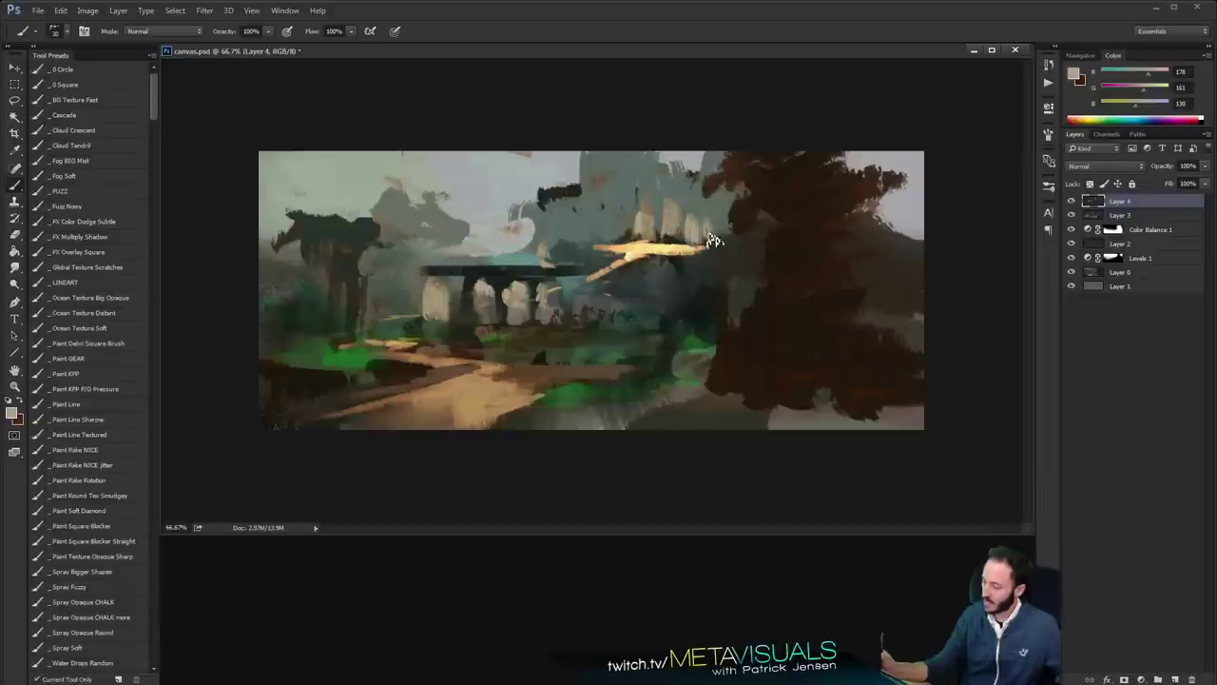
key("space")
Choose the Paint Line Textured preset, enlarge the brush and extend the beige columns above the yellow ledge upward
key("b")
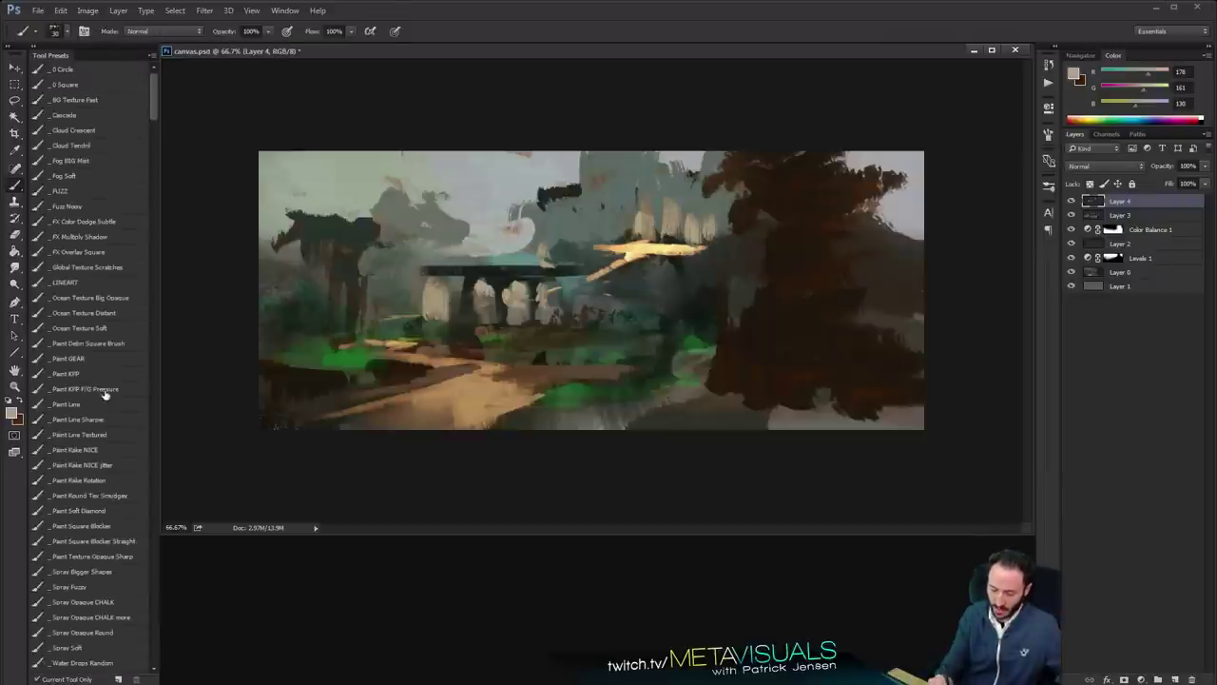
left_click(102, 434)
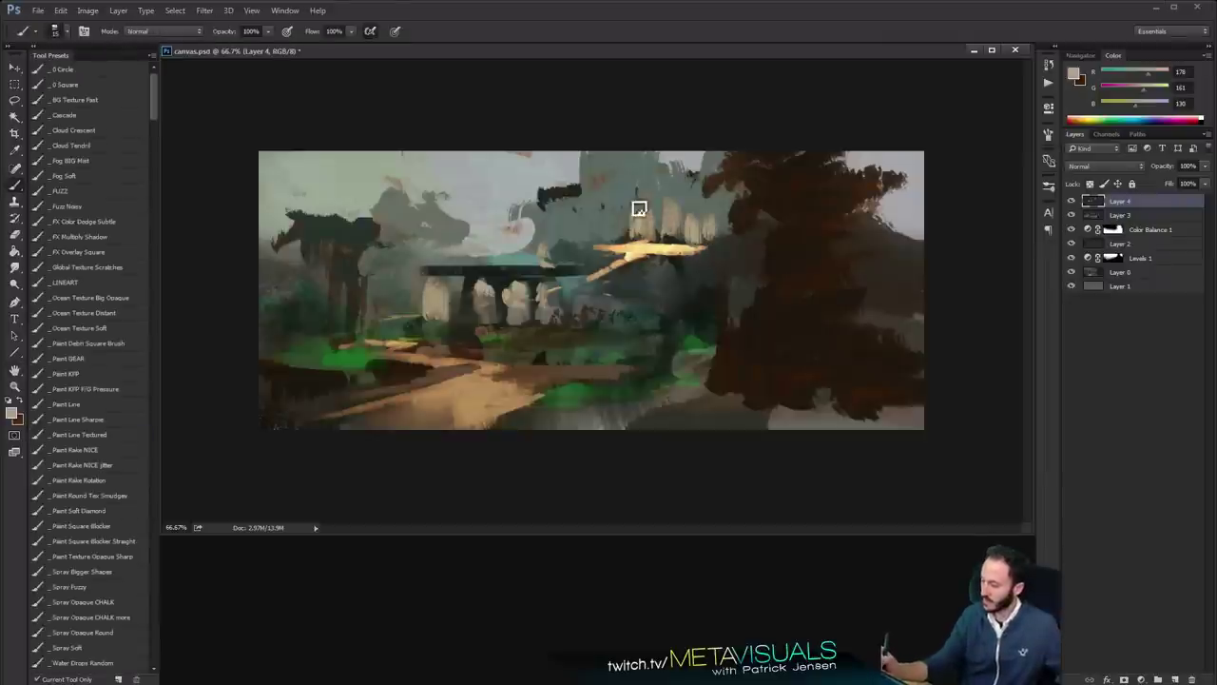
key("bracketright")
key("bracketright")
key("bracketright")
mouse_move(681, 186)
left_mouse_down()
mouse_move(683, 233)
mouse_move(709, 234)
left_mouse_up()
left_click_drag(721, 195, 716, 246)
left_click_drag(656, 197, 653, 240)
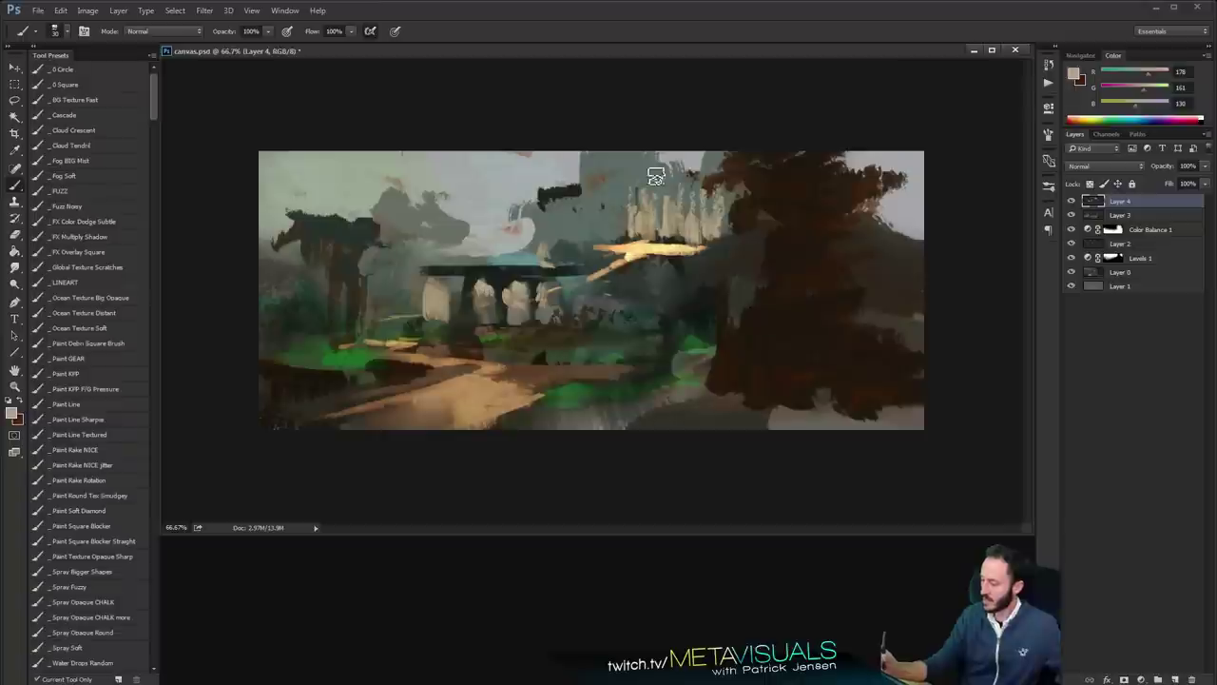
Sample a darker tone near the large right tree and paint vertical gaps between the columns above the ledge
key("r")
mouse_move(645, 197)
left_mouse_down()
mouse_move(750, 198)
mouse_move(645, 230)
left_mouse_up()
key("b")
left_click(739, 169, "alt")
left_click_drag(658, 198, 656, 234)
left_click_drag(702, 202, 696, 234)
Sample a dark brown and paint a horizontal beam across the tops of the columns above the ledge
left_click(636, 242, "alt")
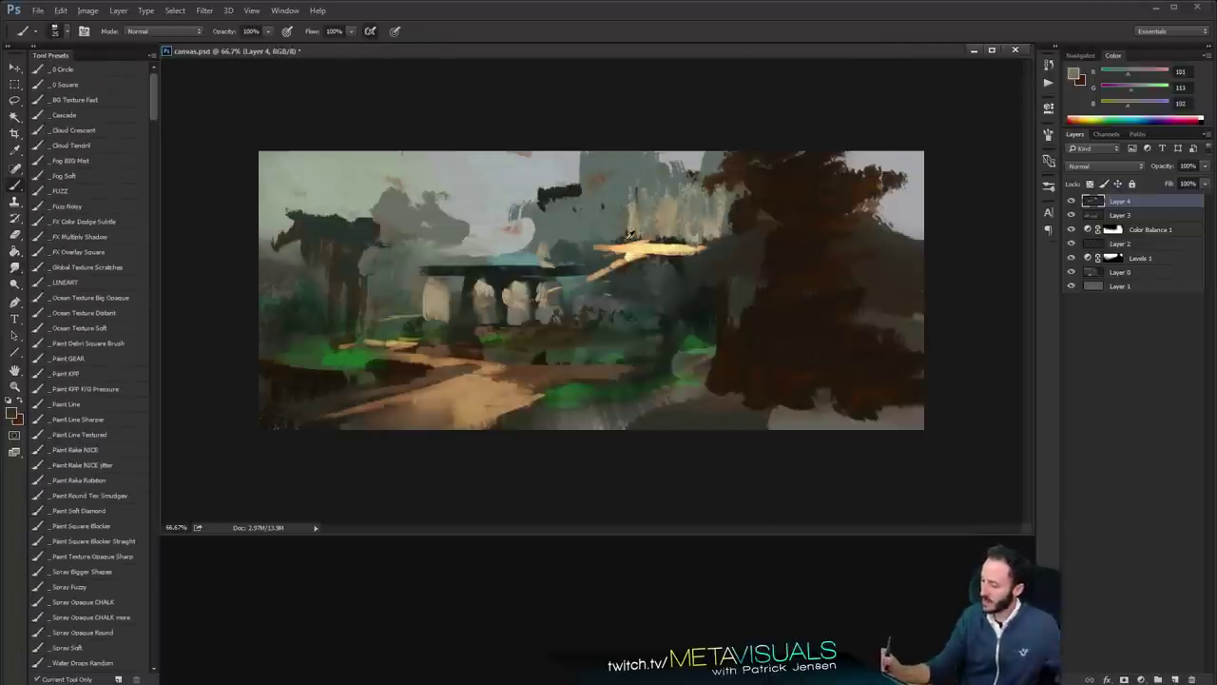
key("bracketleft")
mouse_move(637, 190)
left_mouse_down()
mouse_move(672, 186)
mouse_move(690, 202)
mouse_move(700, 189)
mouse_move(714, 224)
mouse_move(673, 224)
mouse_move(646, 205)
mouse_move(656, 197)
mouse_move(659, 214)
mouse_move(684, 165)
mouse_move(721, 195)
left_mouse_up()
key("bracketright")
key("bracketright")
key("bracketright")
key("bracketright")
mouse_move(635, 192)
left_mouse_down()
mouse_move(616, 193)
mouse_move(624, 186)
left_mouse_up()
Refine the beam's upper edge and the left side of the columns with sampled background greys
left_click(683, 173, "alt")
mouse_move(664, 182)
left_mouse_down()
mouse_move(710, 184)
mouse_move(616, 188)
left_mouse_up()
left_click_drag(652, 187, 706, 187)
left_click(614, 201, "alt")
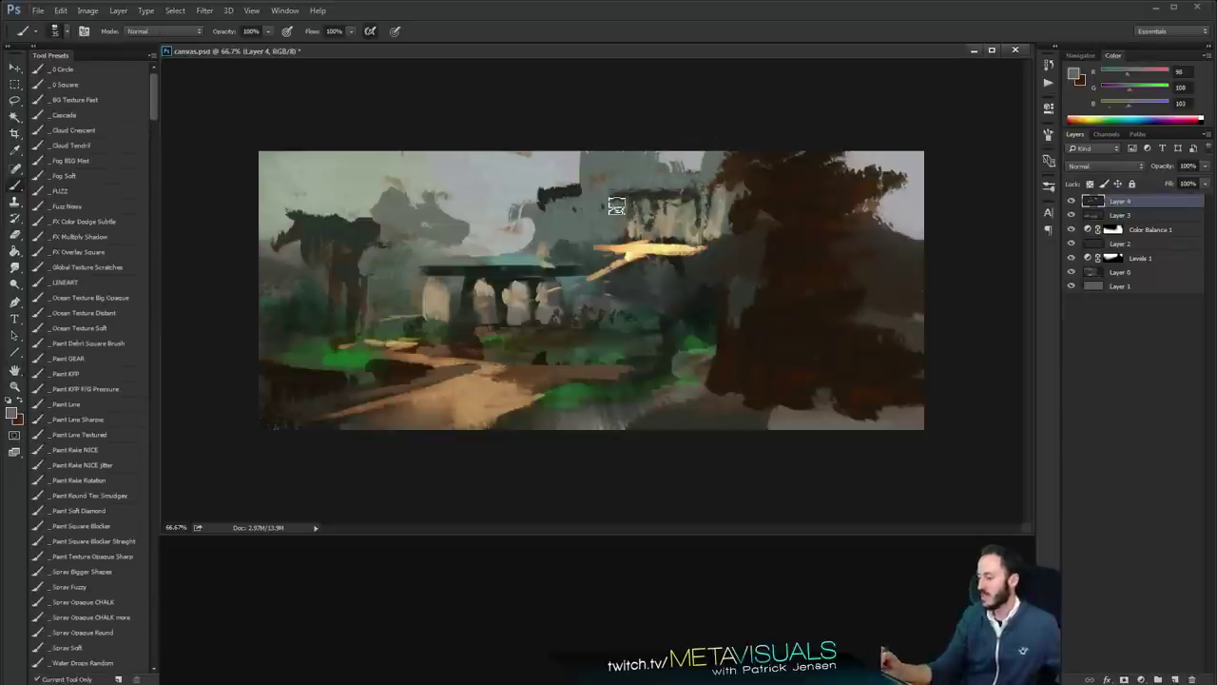
left_click_drag(618, 202, 621, 211)
Sample brown tones from the columns above the yellow ledge and define their narrow details with a smaller brush
left_click(704, 214, "alt")
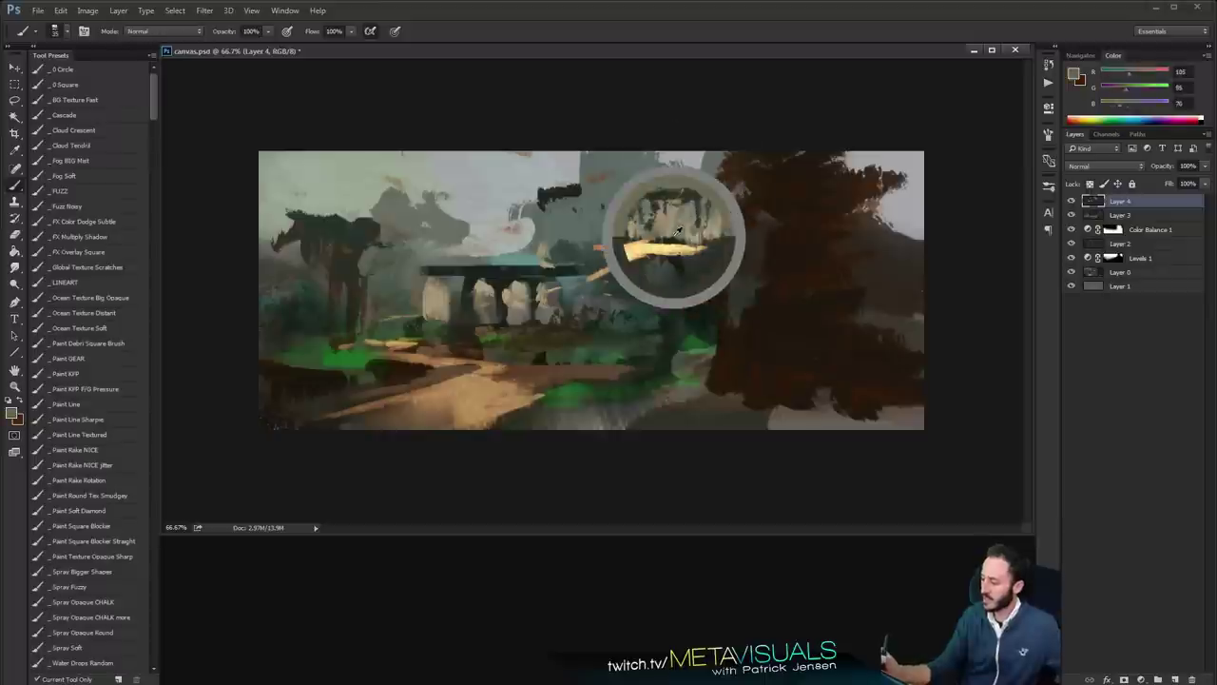
key("bracketleft")
key("bracketleft")
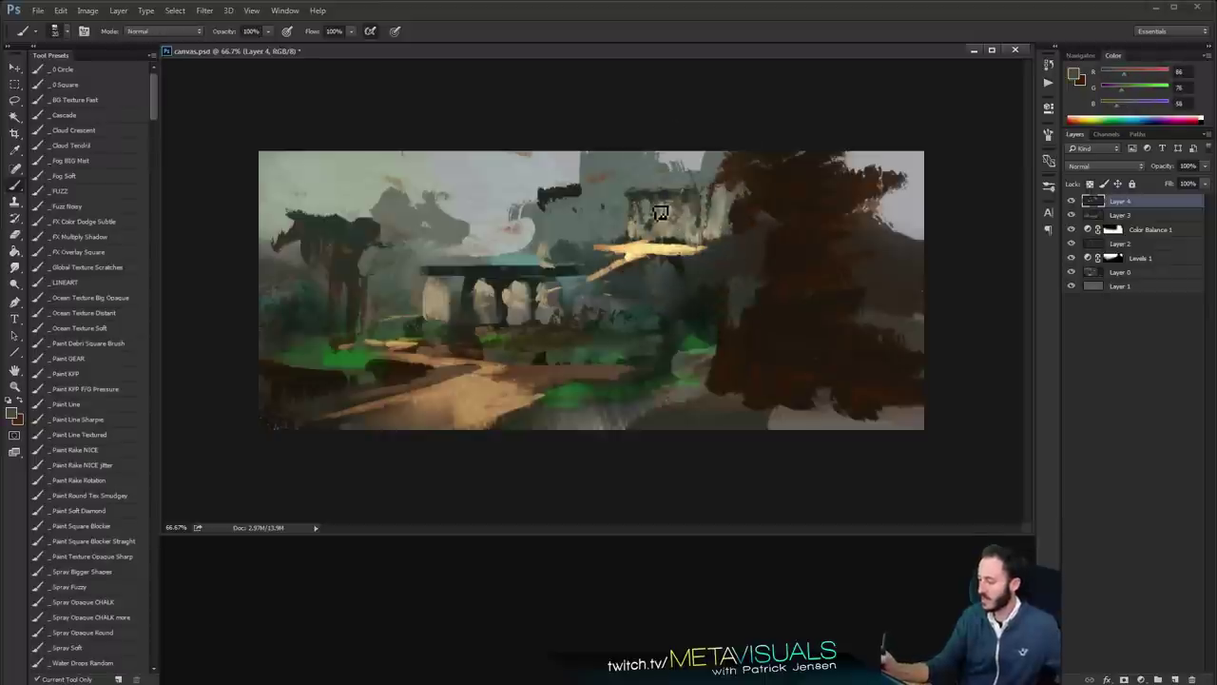
Sample the grey beside the upper columns and paint it over the large tree's left edge, leaving gaps in its foliage
left_click(706, 171, "alt")
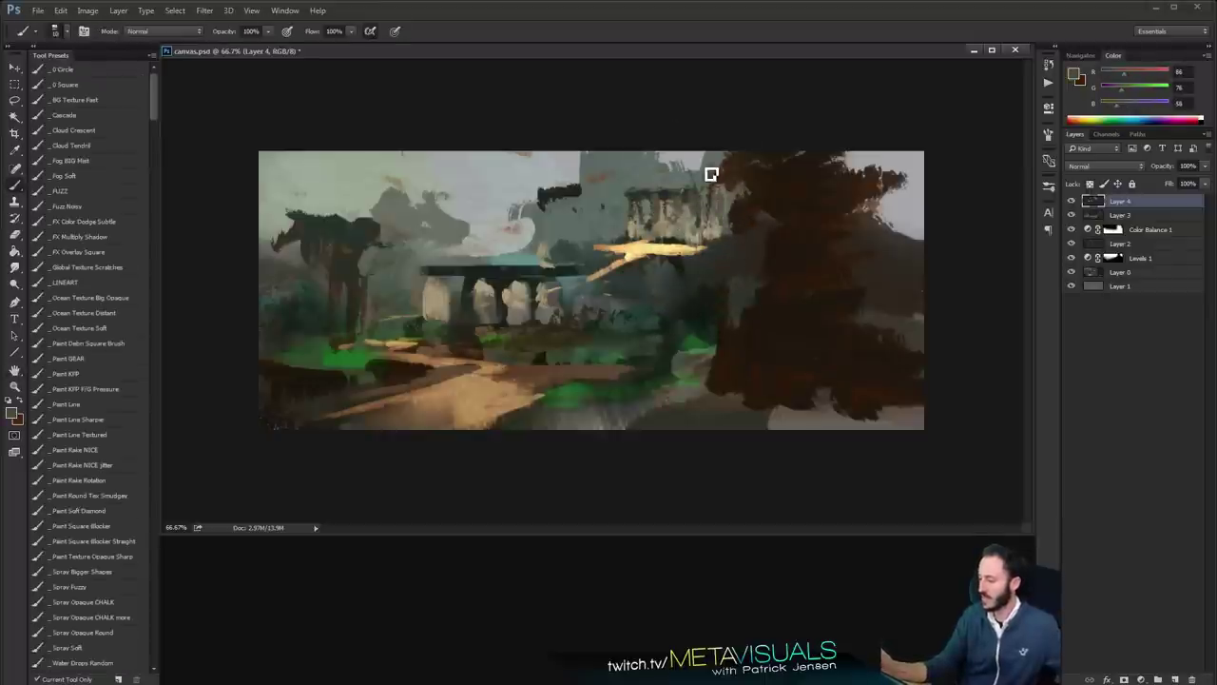
key("bracketright")
key("bracketright")
mouse_move(737, 168)
left_mouse_down()
mouse_move(740, 214)
mouse_move(765, 203)
mouse_move(736, 234)
mouse_move(790, 218)
left_mouse_up()
key("bracketright")
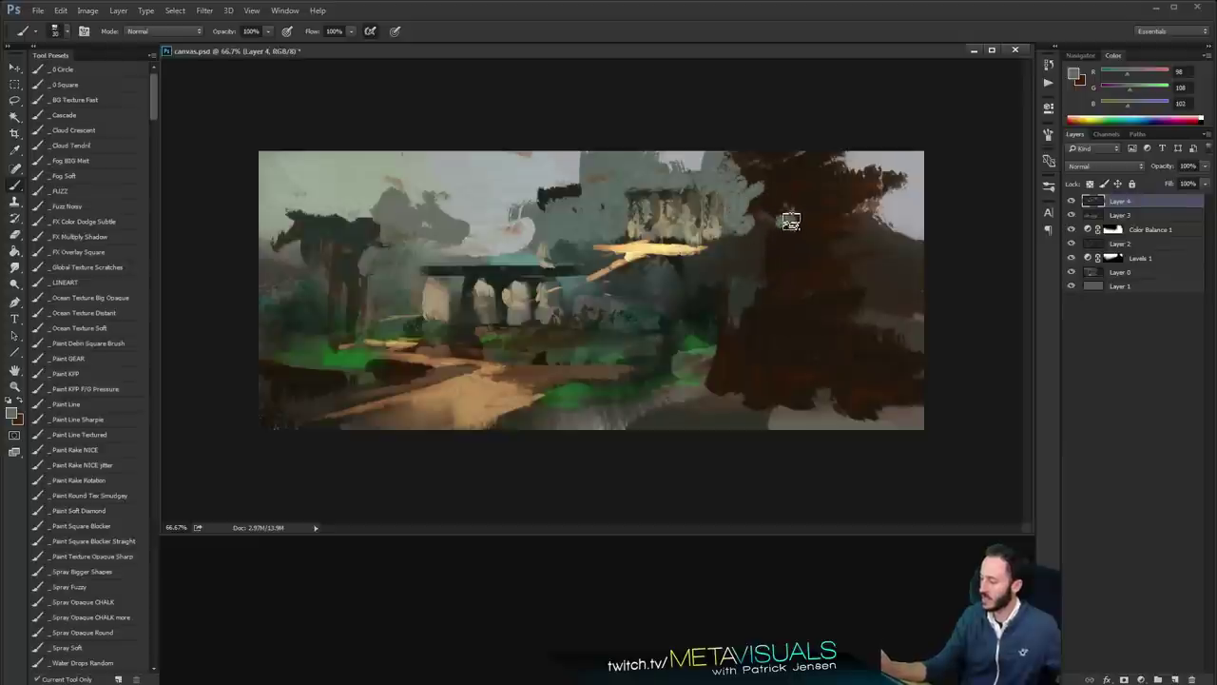
key("space")
left_click(644, 269, "alt")
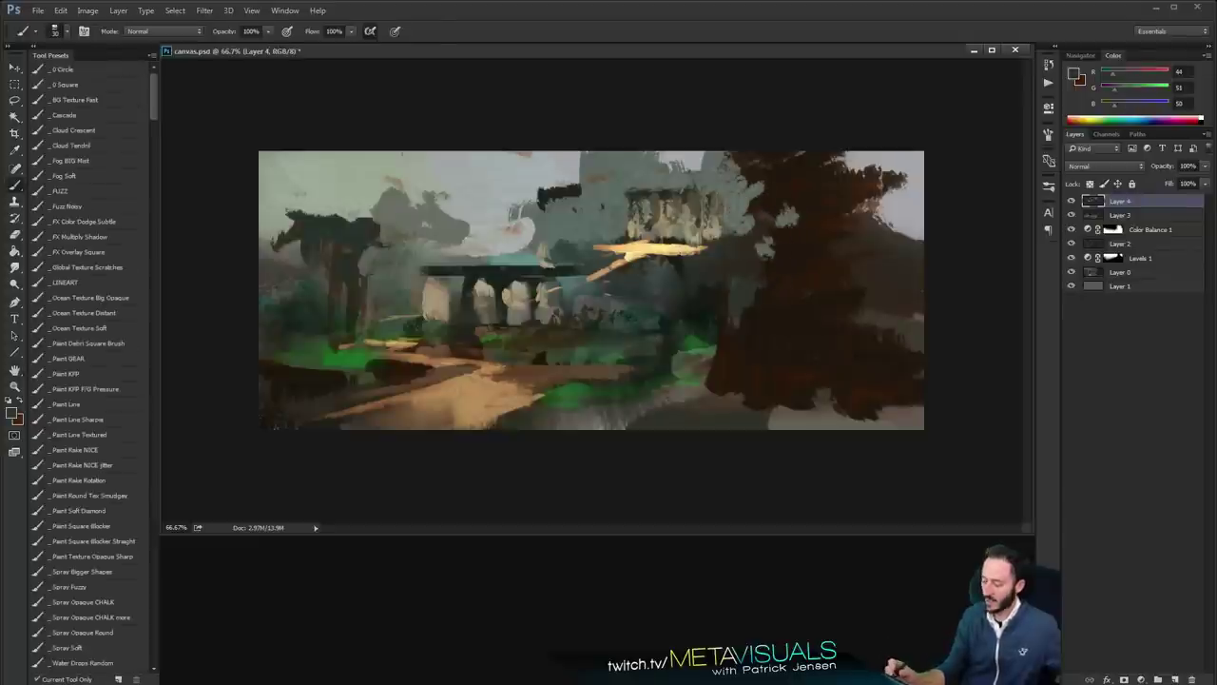
key("ctrl+space")
left_click(720, 310)
left_click(709, 322, "alt")
left_click(695, 327)
key("space")
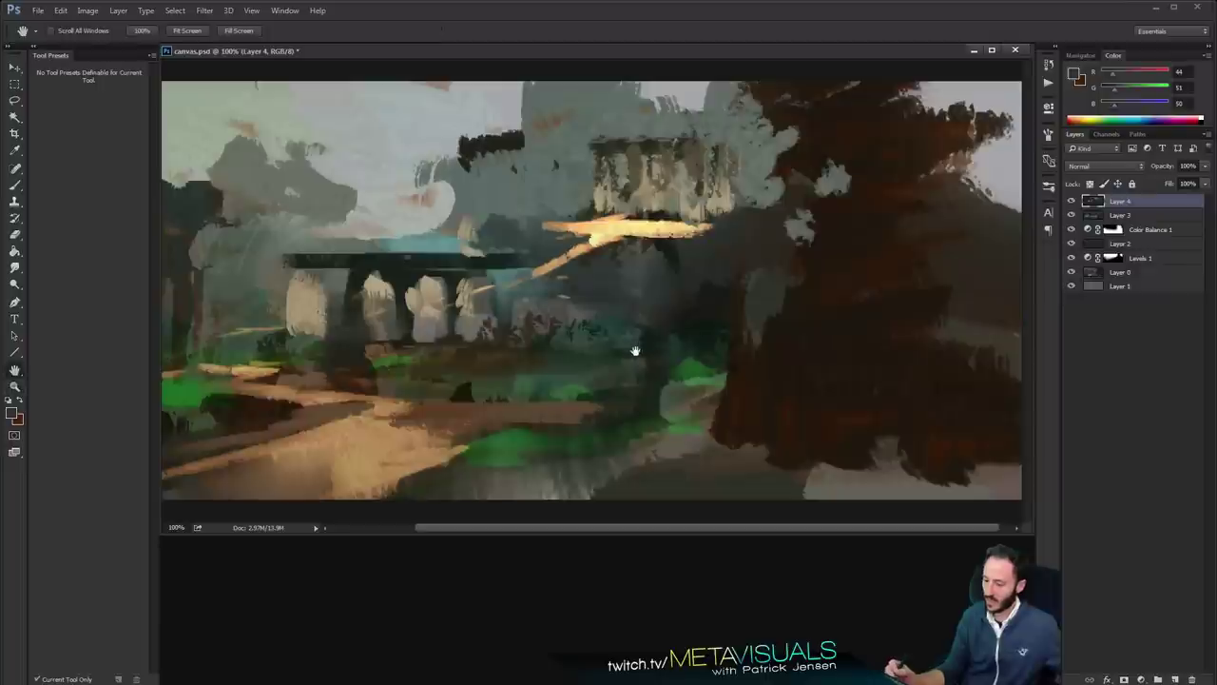
left_click_drag(636, 348, 770, 350)
key("z")
left_click(791, 352, "alt")
key("b")
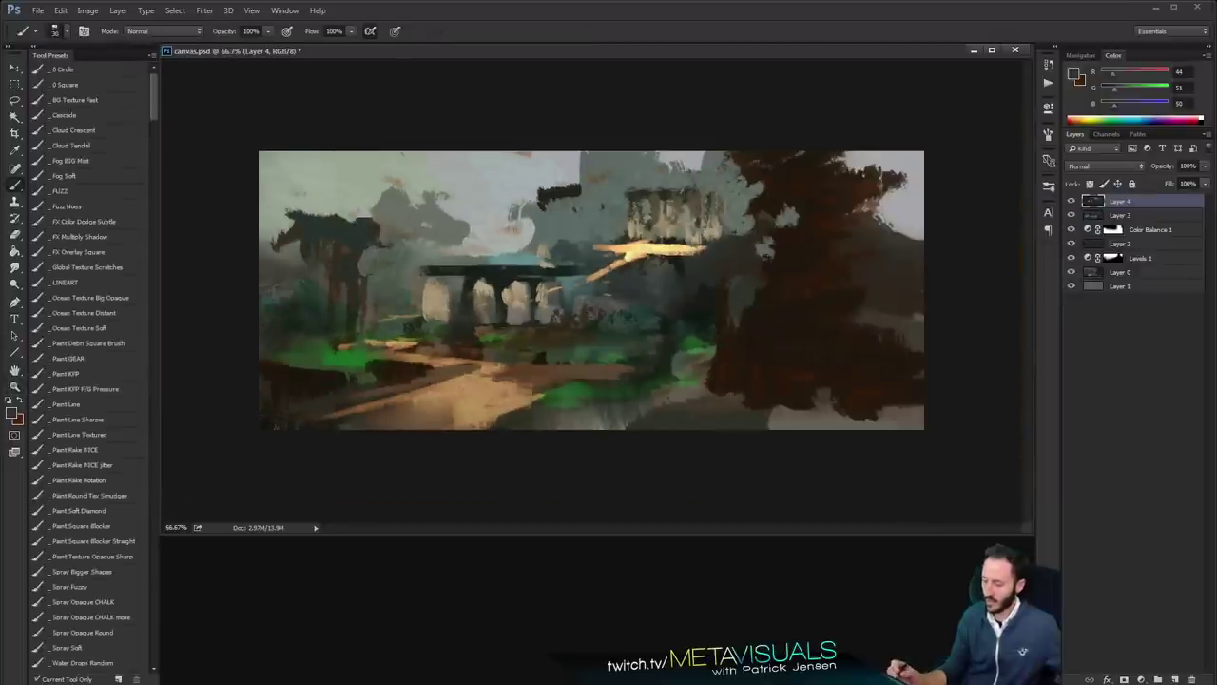
Choose the Paint KPP F/G Pressure preset and set the foreground colour to the light green 90b65b
left_click(105, 395)
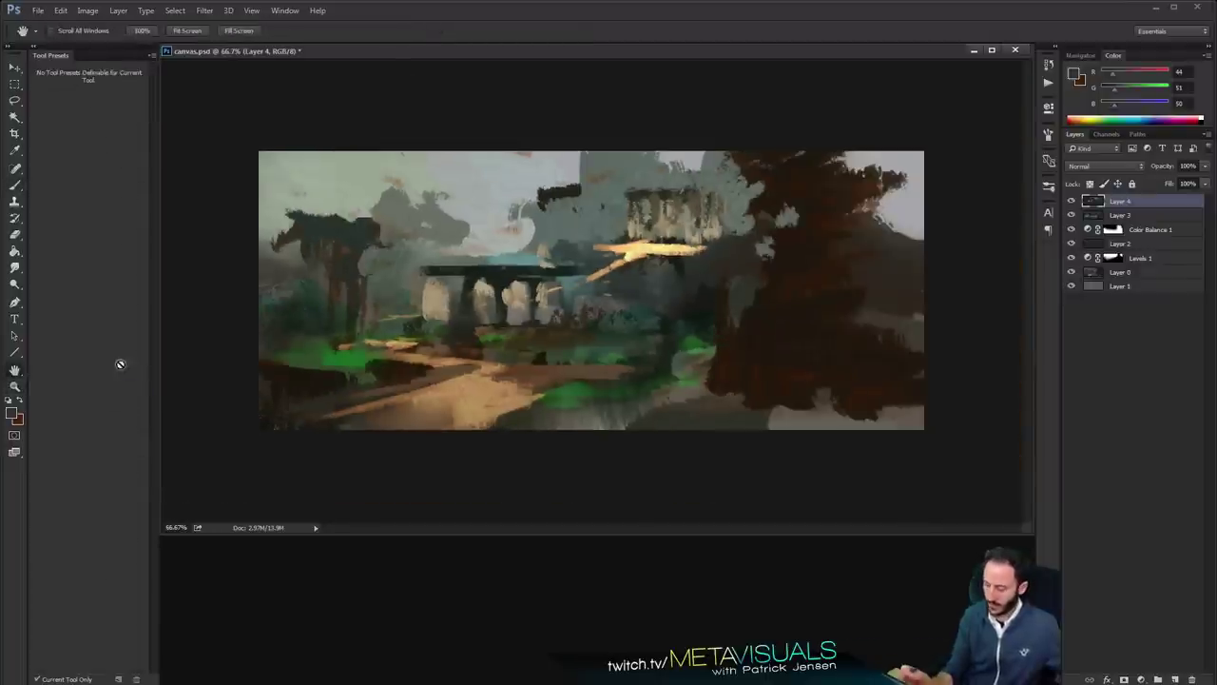
left_click(602, 351, "alt")
left_click(603, 300, "alt")
left_click(1075, 74)
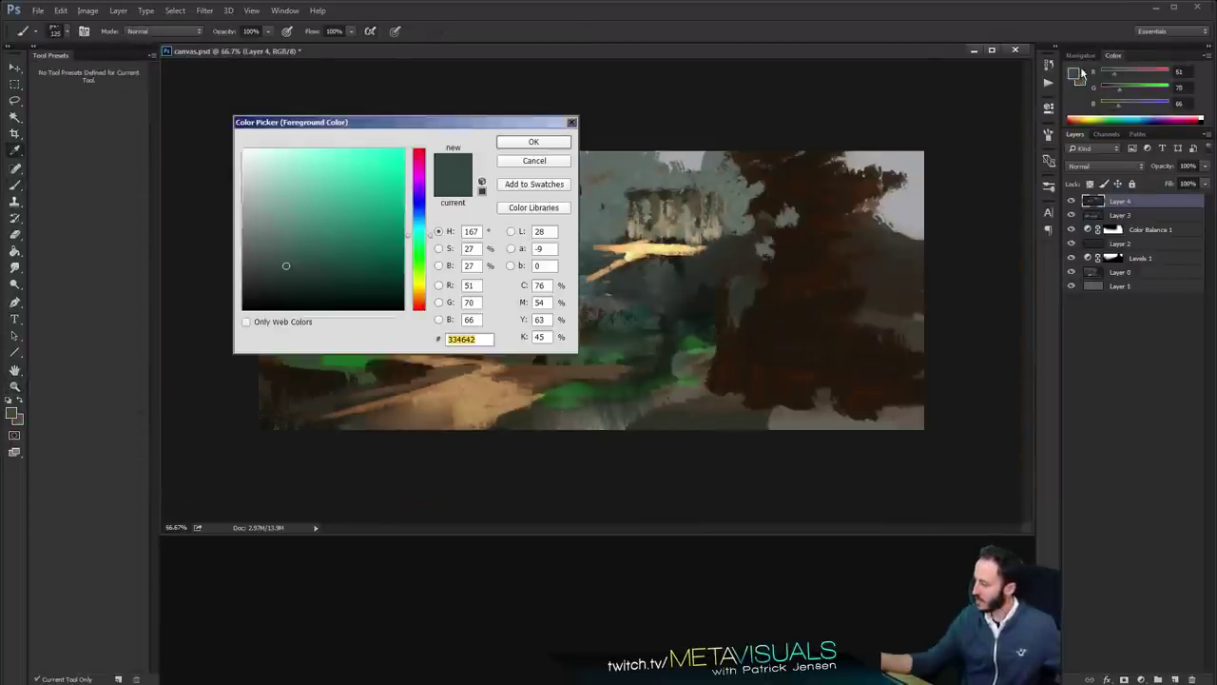
left_click_drag(300, 197, 295, 203)
left_click_drag(419, 253, 419, 272)
left_click(342, 188)
left_click_drag(342, 189, 321, 197)
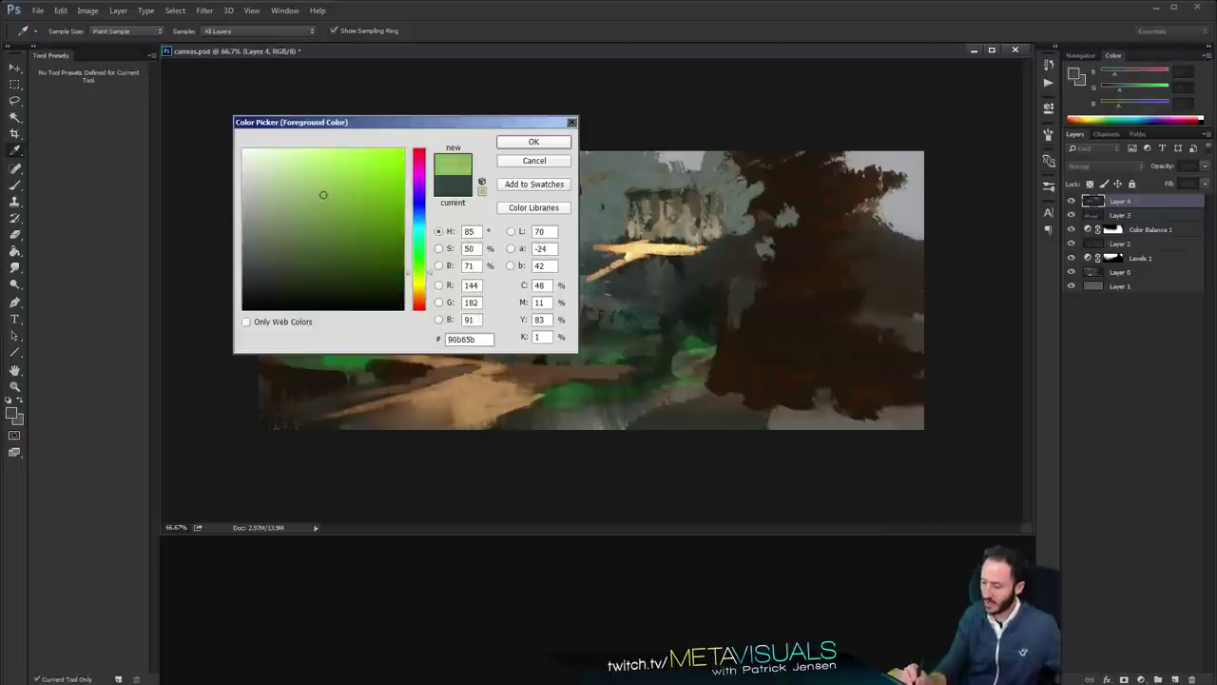
left_click(534, 141)
Set the second brush colour to a darker olive green, keeping the light green as its partner
left_click(605, 312, "alt")
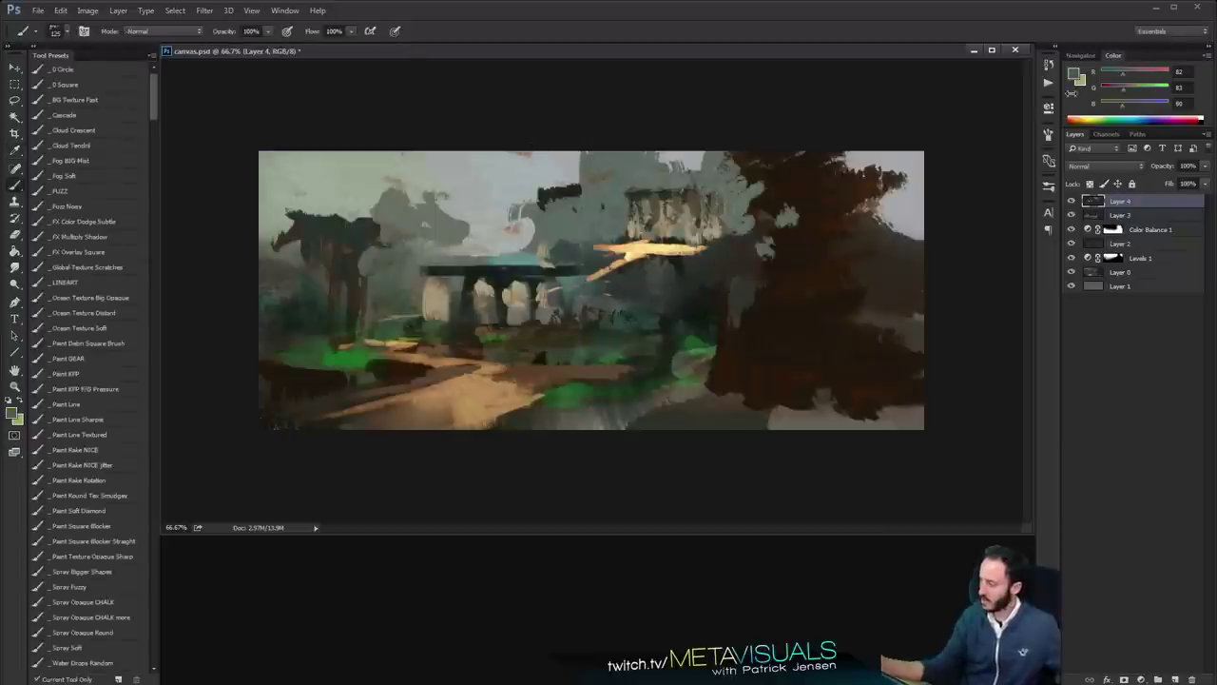
left_click(1076, 76)
mouse_move(358, 273)
left_mouse_down()
mouse_move(308, 264)
mouse_move(334, 258)
left_mouse_up()
mouse_move(424, 245)
left_mouse_down()
mouse_move(422, 288)
mouse_move(430, 265)
left_mouse_up()
left_click(533, 142)
Undo the oversized test dab, shrink the brush and paint light green grass highlights along the ground before the lower columns
left_click(524, 333)
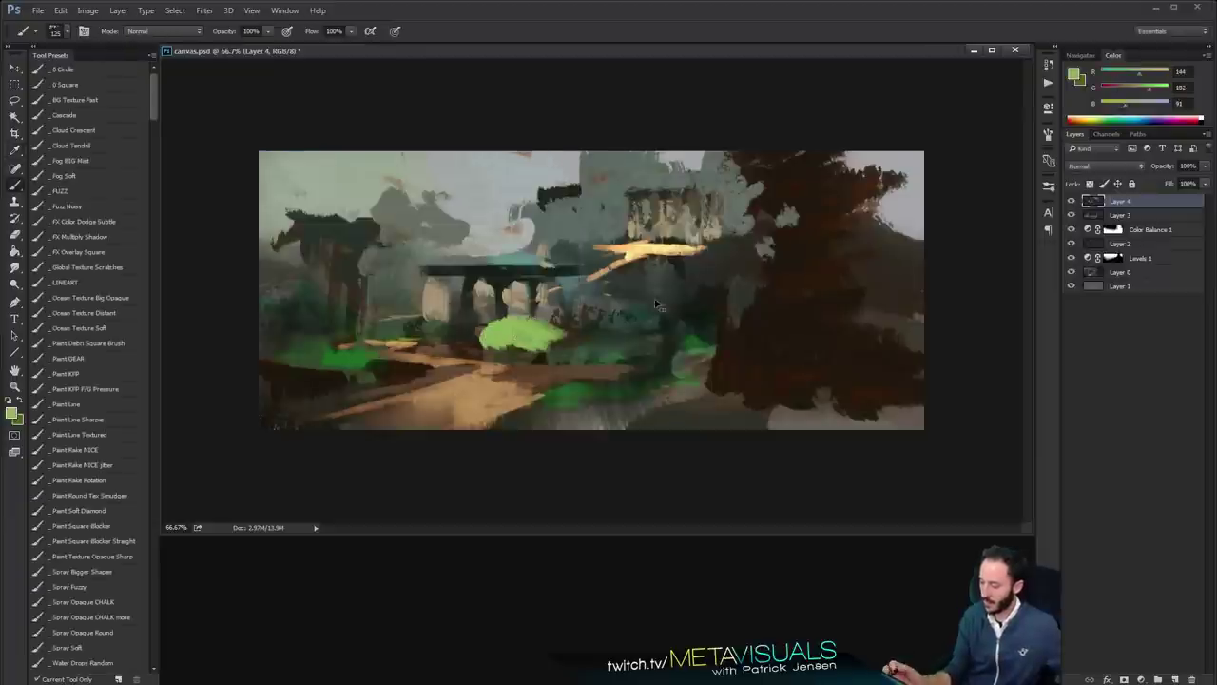
key("ctrl+z")
key("space")
key("bracketleft")
key("bracketleft")
key("bracketleft")
left_click(502, 335)
key("bracketleft")
key("bracketleft")
key("bracketleft")
key("bracketleft")
mouse_move(471, 338)
left_mouse_down()
mouse_move(449, 336)
mouse_move(468, 348)
left_mouse_up()
mouse_move(595, 347)
left_mouse_down()
mouse_move(628, 348)
mouse_move(532, 342)
mouse_move(567, 354)
left_mouse_up()
Paint light green highlights on the grass around the left tree's base and along the ground beneath the ledge
key("bracketright")
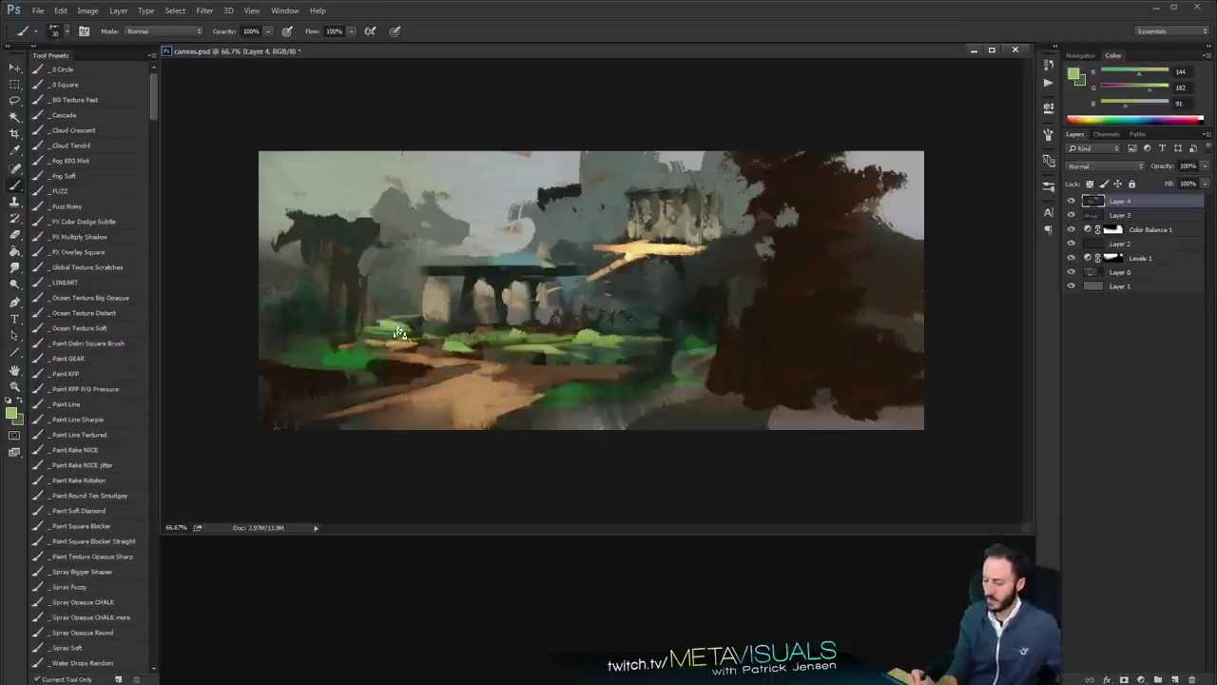
left_click_drag(400, 332, 411, 328)
mouse_move(338, 312)
left_mouse_down()
mouse_move(281, 286)
mouse_move(311, 295)
left_mouse_up()
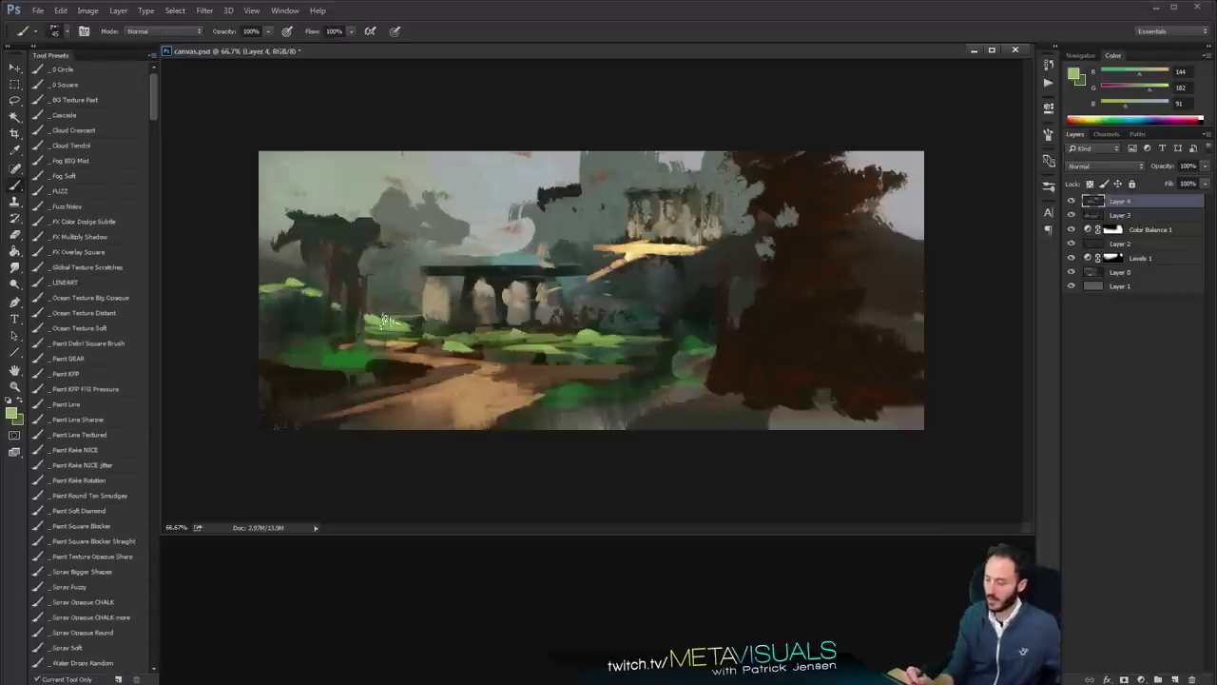
mouse_move(383, 323)
left_mouse_down()
mouse_move(416, 333)
mouse_move(398, 327)
left_mouse_up()
key("space")
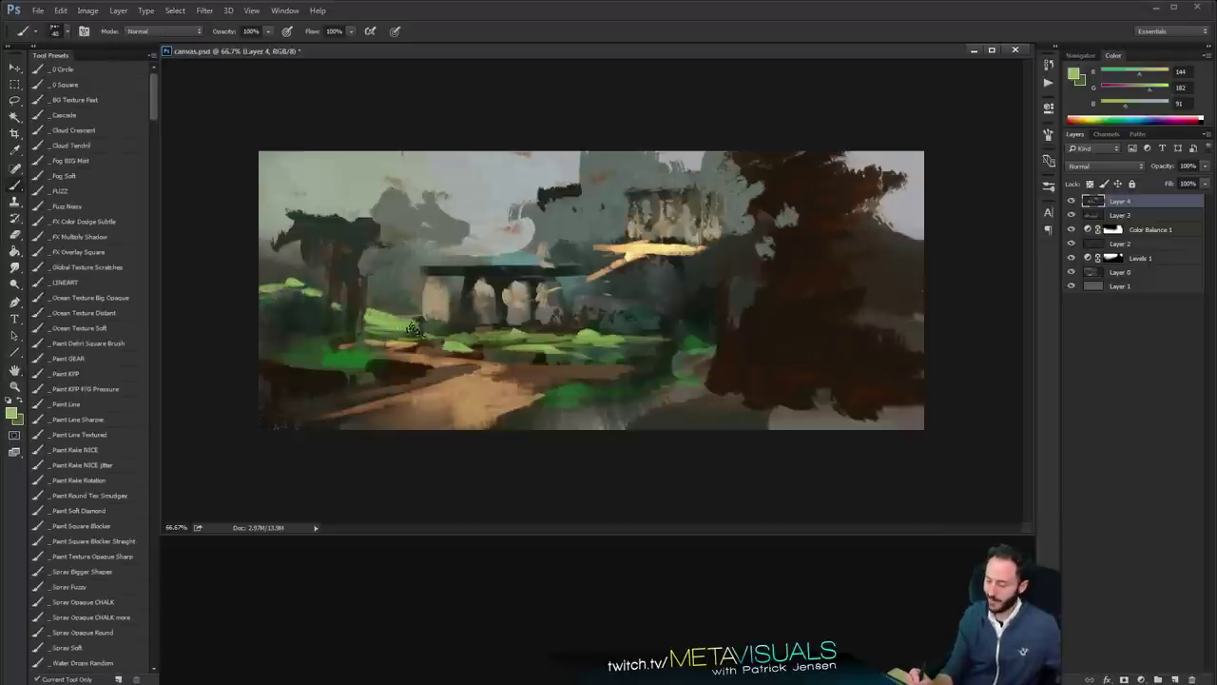
mouse_move(616, 330)
left_mouse_down()
mouse_move(656, 319)
mouse_move(605, 330)
mouse_move(673, 333)
left_mouse_up()
Enlarge the brush, sample greens from the grass and paint a softer green mound over the left foreground
key("bracketright")
key("bracketright")
key("bracketright")
left_click(649, 329, "alt")
left_click(620, 328, "alt")
mouse_move(317, 339)
left_mouse_down()
mouse_move(293, 337)
mouse_move(368, 370)
left_mouse_up()
Enlarge the brush and build up a rounded green bush below the yellow ledge with sampled greens
key("bracketright")
key("bracketright")
key("bracketright")
mouse_move(660, 361)
left_mouse_down()
mouse_move(666, 337)
mouse_move(608, 385)
mouse_move(690, 308)
left_mouse_up()
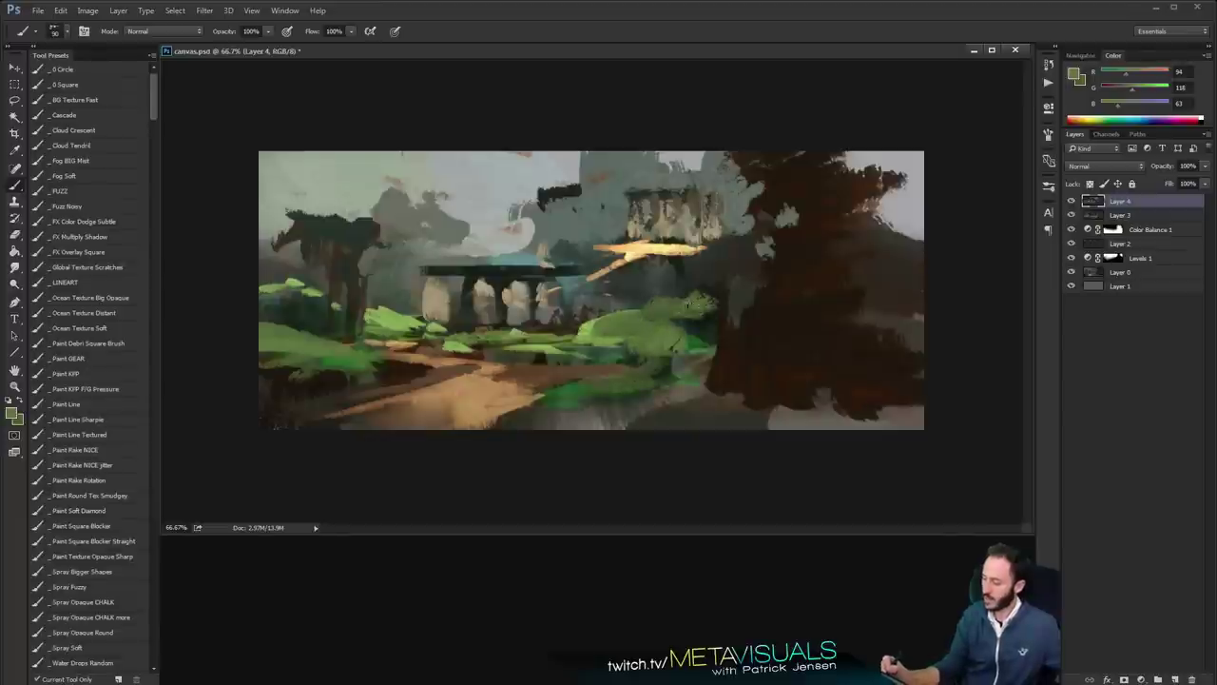
left_click(642, 287, "alt")
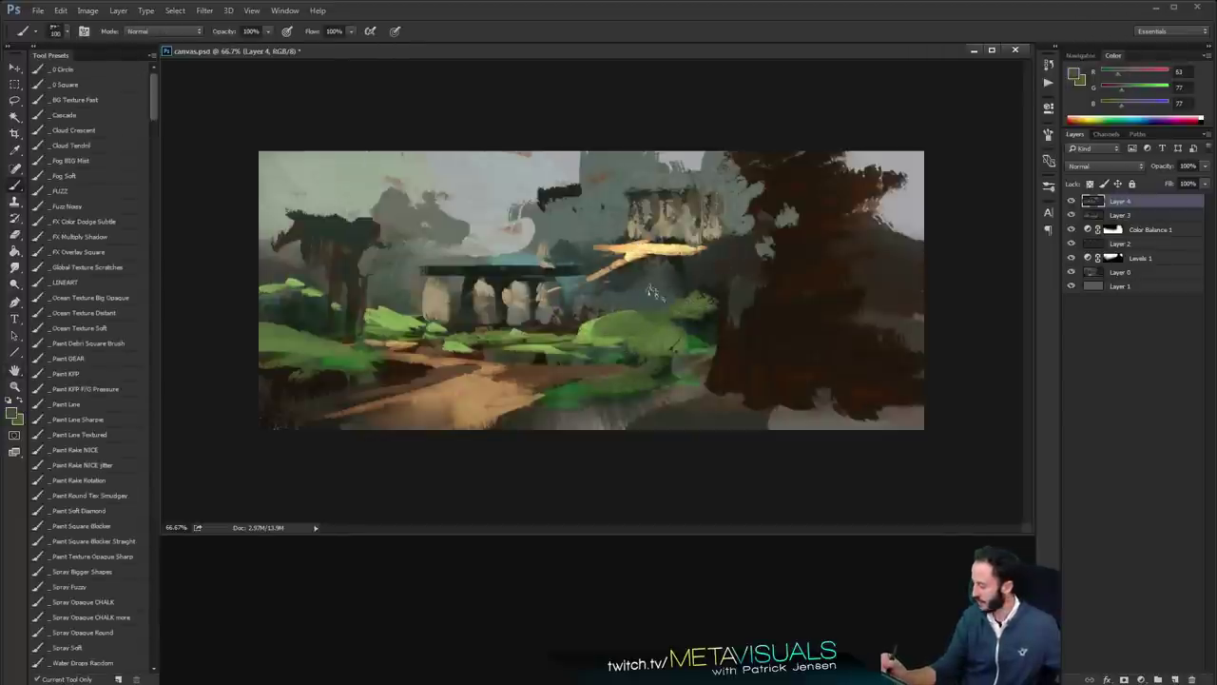
left_click(685, 310, "alt")
key("bracketright")
mouse_move(632, 336)
left_mouse_down()
mouse_move(658, 283)
mouse_move(667, 330)
mouse_move(619, 334)
mouse_move(709, 331)
mouse_move(679, 367)
mouse_move(637, 305)
mouse_move(614, 306)
left_mouse_up()
Sample a dark tone from the ground and paint shadows into the underside of the bush below the ledge
left_click(662, 377, "alt")
key("bracketright")
key("r")
left_click_drag(672, 340, 728, 320)
key("b")
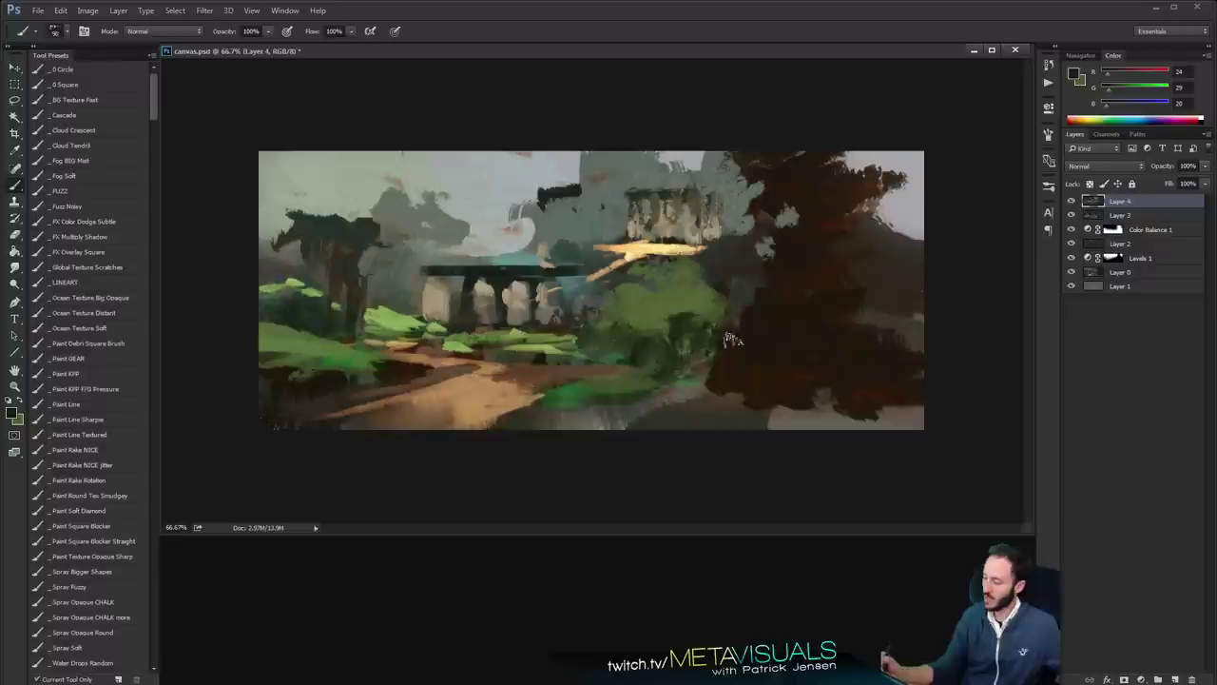
Sample greys near the large right tree and paint tall vertical openings through its dark mass, reducing the brush size
left_click(742, 297, "alt")
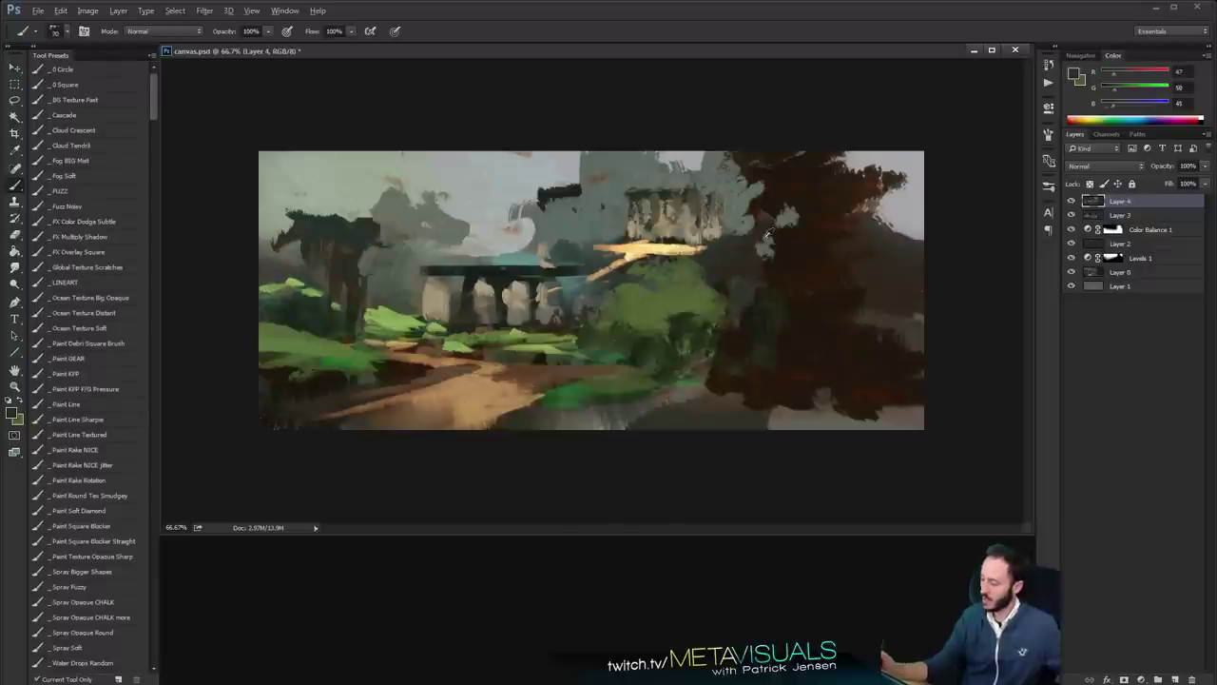
left_click(768, 242, "alt")
left_click_drag(746, 316, 757, 365)
key("[")
key("[")
key("[")
key("[")
mouse_move(828, 276)
left_mouse_down()
mouse_move(842, 350)
mouse_move(847, 329)
left_mouse_up()
key("[")
left_click_drag(856, 249, 875, 373)
left_click_drag(861, 224, 870, 290)
Choose the Liner brush preset, create a new layer on top and undo the dark test stroke
key("e")
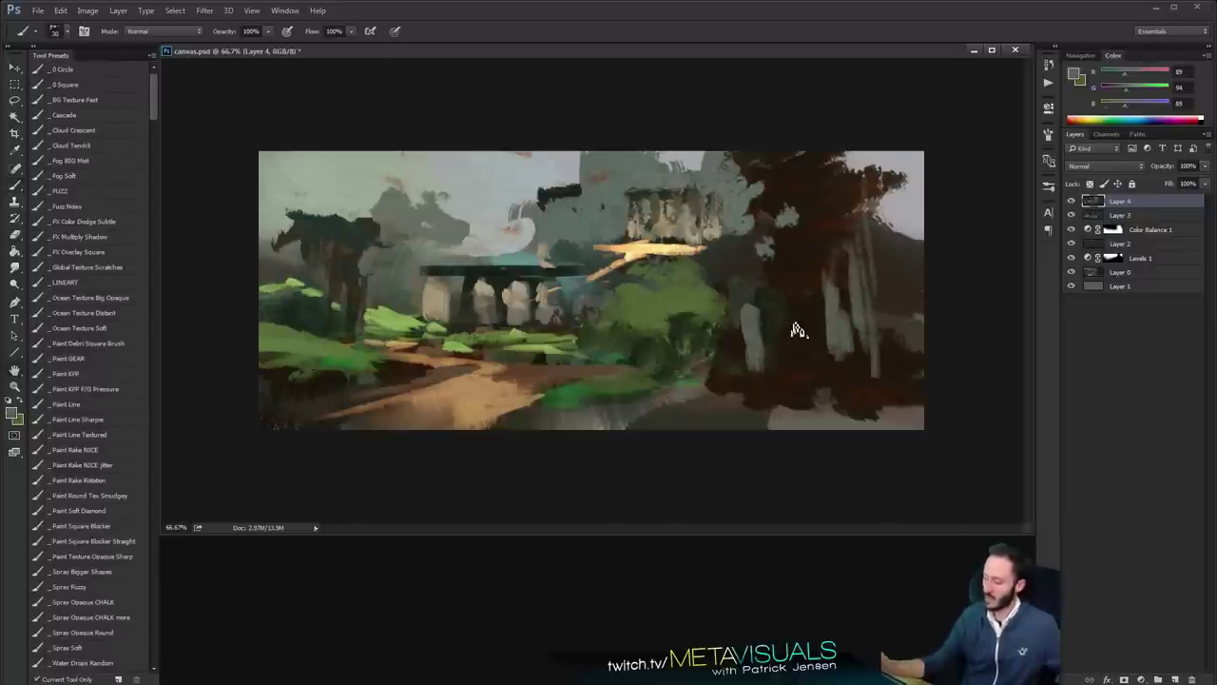
key("b")
left_click_drag(152, 102, 150, 129)
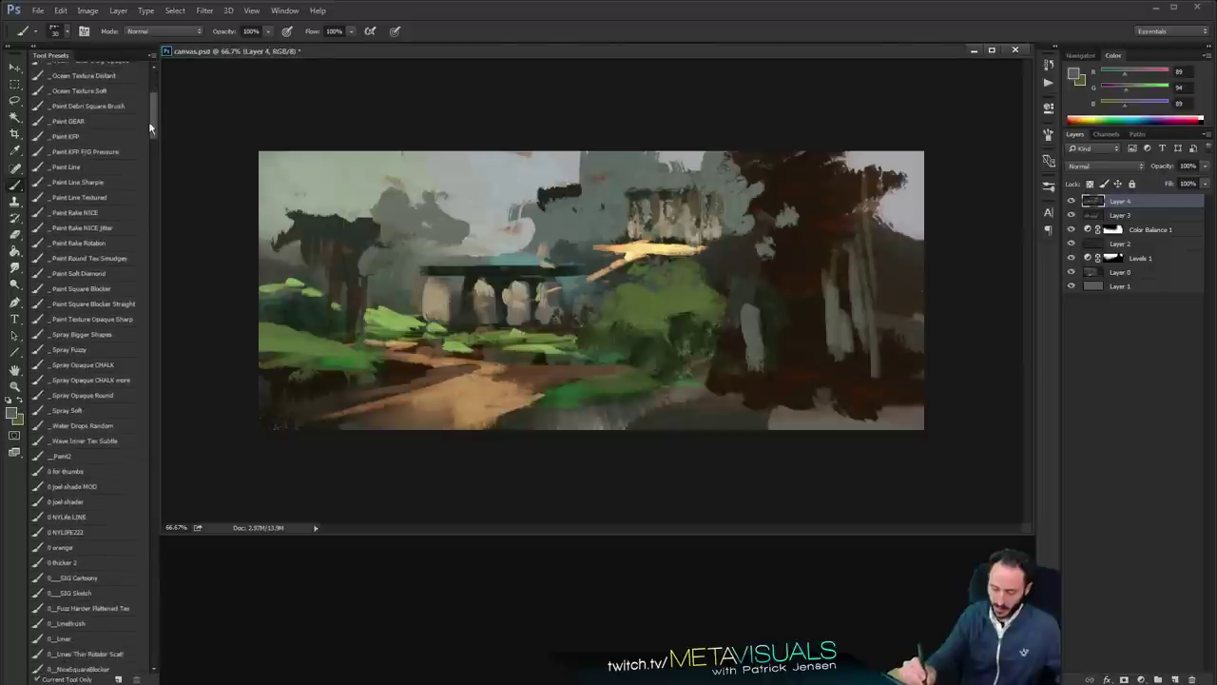
left_click(82, 641)
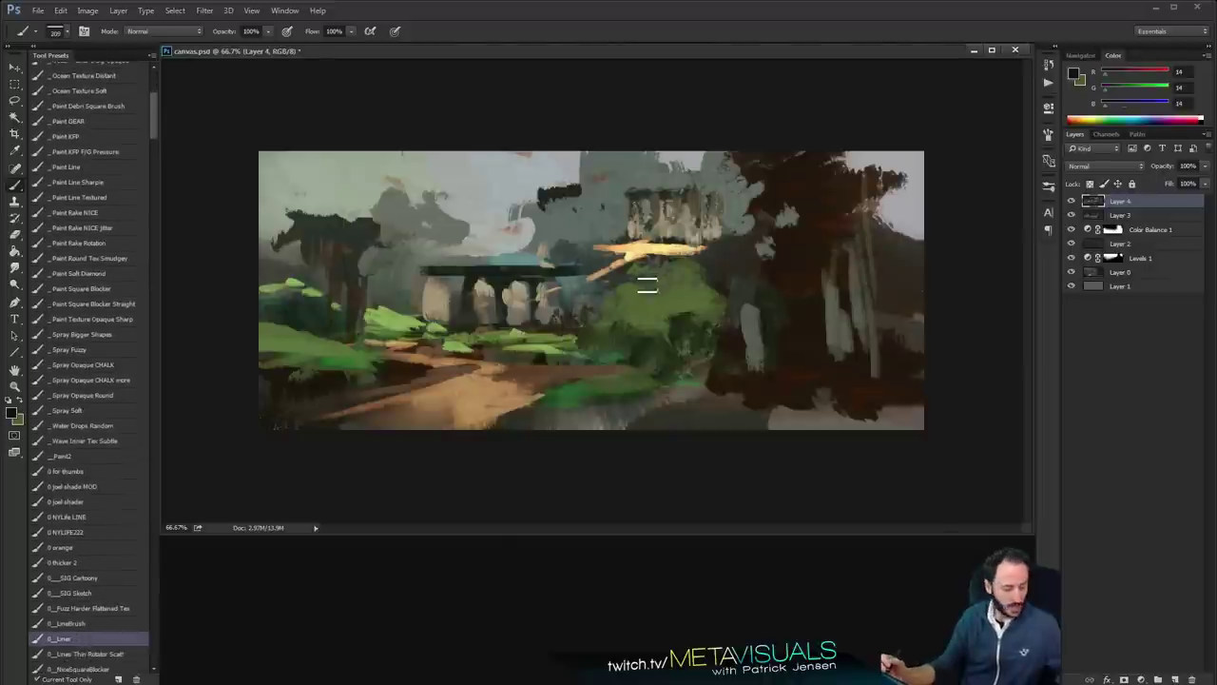
key("ctrl+shift+alt+n")
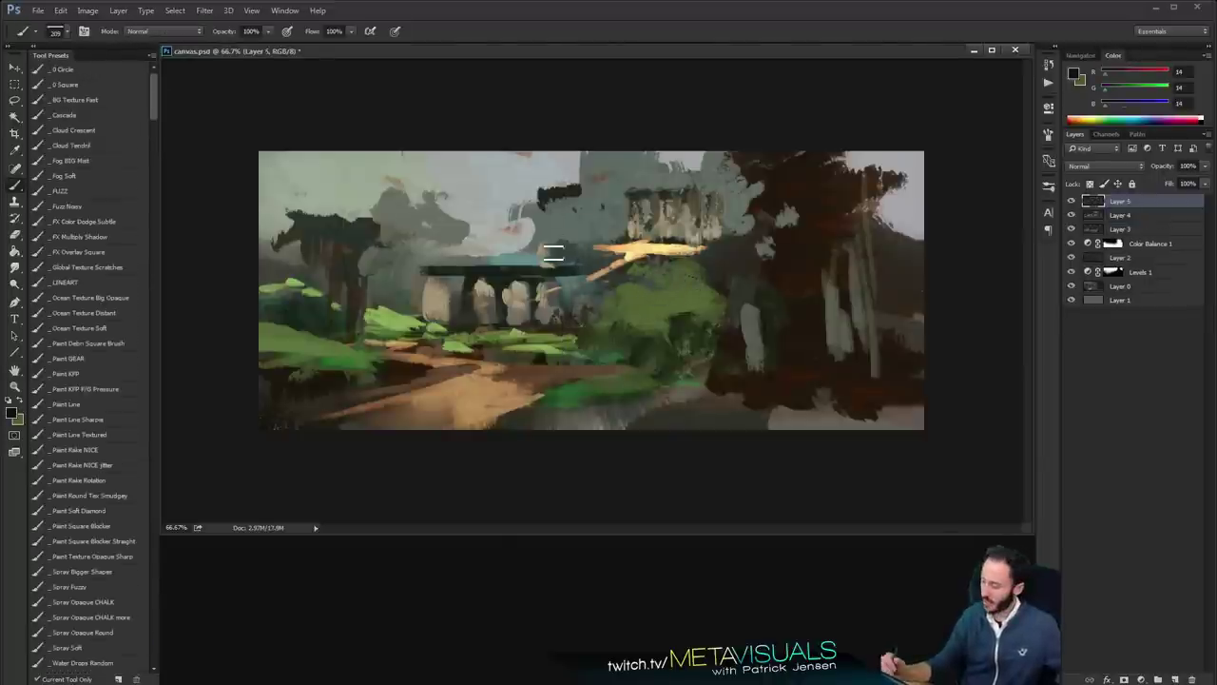
left_click_drag(582, 179, 635, 367)
key("ctrl+z")
Mix a muted dusty pink brush colour with red at 130 and lower green and blue values
left_click_drag(1116, 74, 1135, 73)
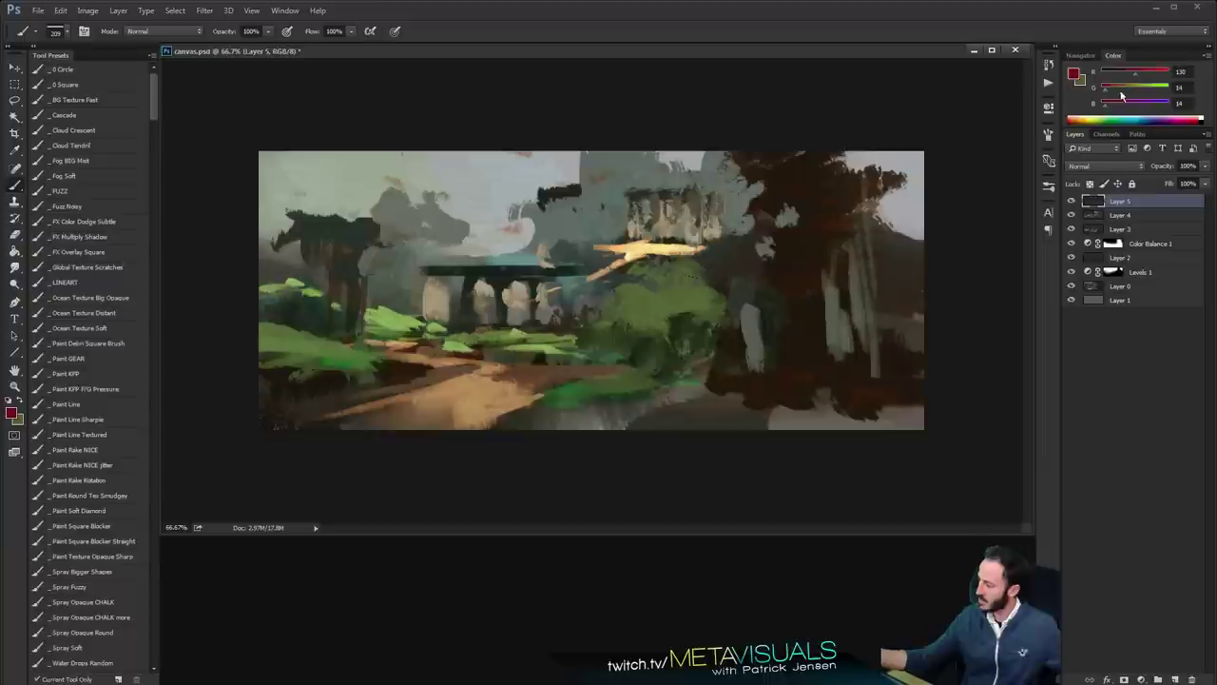
left_click(1122, 90)
left_click(1119, 104)
left_click(1129, 105)
left_click(1130, 91)
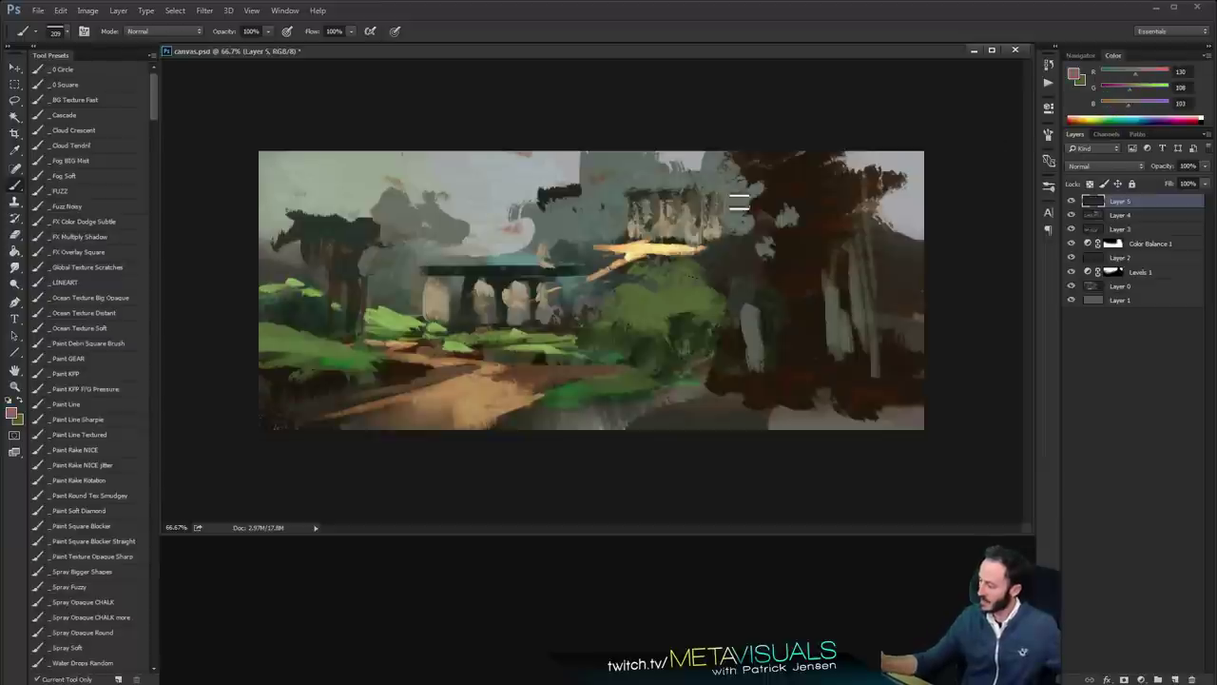
Paint slender pink trunks and branches over the left part of the large tree, varying the brush size
left_click_drag(757, 238, 797, 392)
left_click_drag(716, 238, 795, 378)
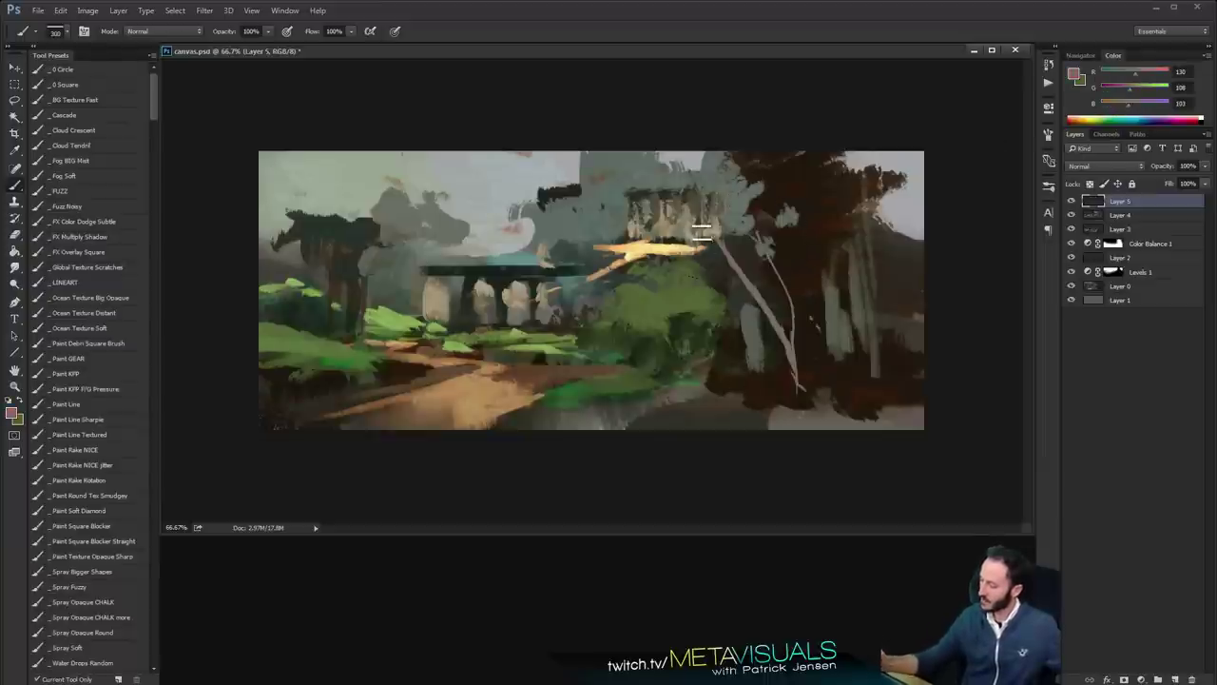
key("bracketleft")
mouse_move(786, 220)
left_mouse_down()
mouse_move(800, 346)
mouse_move(771, 239)
mouse_move(789, 382)
mouse_move(747, 232)
mouse_move(791, 334)
mouse_move(762, 242)
left_mouse_up()
key("bracketleft")
key("bracketleft")
mouse_move(805, 166)
left_mouse_down()
mouse_move(797, 204)
mouse_move(763, 181)
left_mouse_up()
mouse_move(780, 274)
left_mouse_down()
mouse_move(787, 345)
mouse_move(815, 372)
mouse_move(797, 226)
mouse_move(811, 314)
mouse_move(813, 193)
mouse_move(826, 303)
mouse_move(849, 204)
mouse_move(816, 244)
left_mouse_up()
left_click_drag(846, 202, 836, 253)
Paint tall, thicker pink trunks rising through the canvas's right edge with a larger brush
left_click_drag(869, 420, 862, 208)
left_click_drag(871, 420, 854, 154)
key("bracketright")
key("bracketright")
key("bracketright")
key("bracketright")
mouse_move(866, 154)
left_mouse_down()
mouse_move(870, 421)
mouse_move(903, 427)
left_mouse_up()
mouse_move(868, 476)
left_mouse_down()
mouse_move(815, 427)
mouse_move(828, 272)
mouse_move(835, 430)
mouse_move(862, 354)
mouse_move(834, 440)
mouse_move(786, 260)
mouse_move(831, 438)
left_mouse_up()
Shrink the brush and paint fine bare branches and trunks over the distant tree at the painting's left
key("bracketleft")
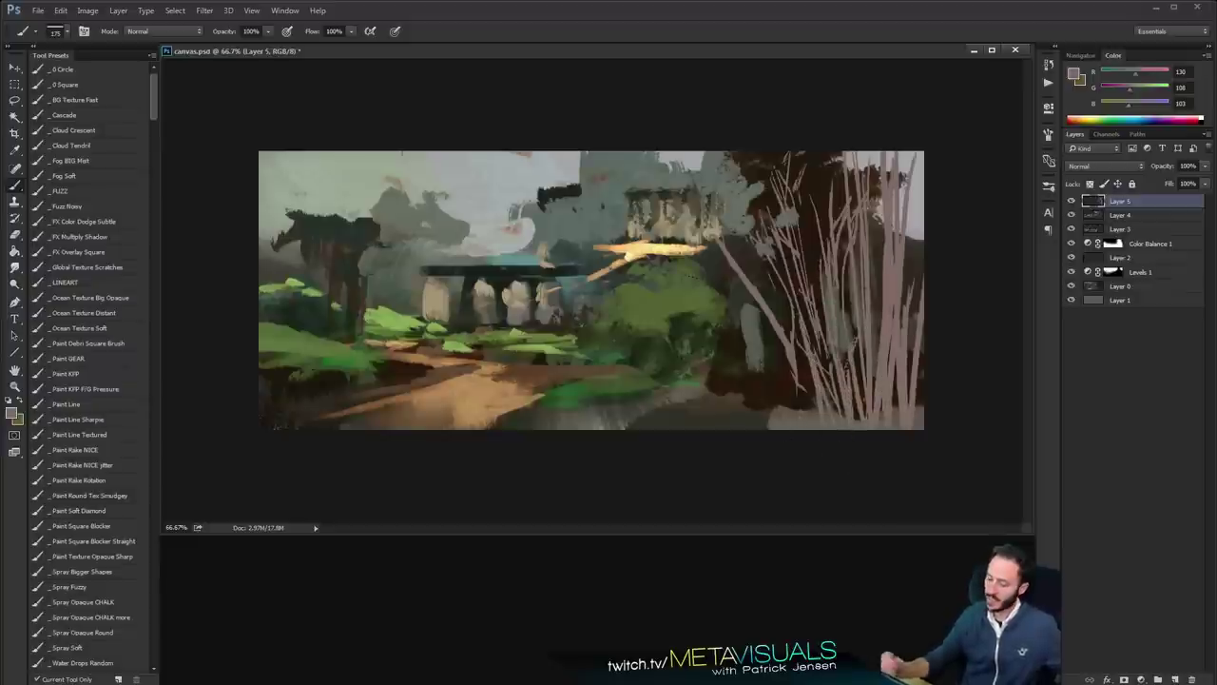
key("bracketleft")
key("bracketleft")
key("bracketleft")
key("bracketleft")
key("bracketleft")
key("bracketleft")
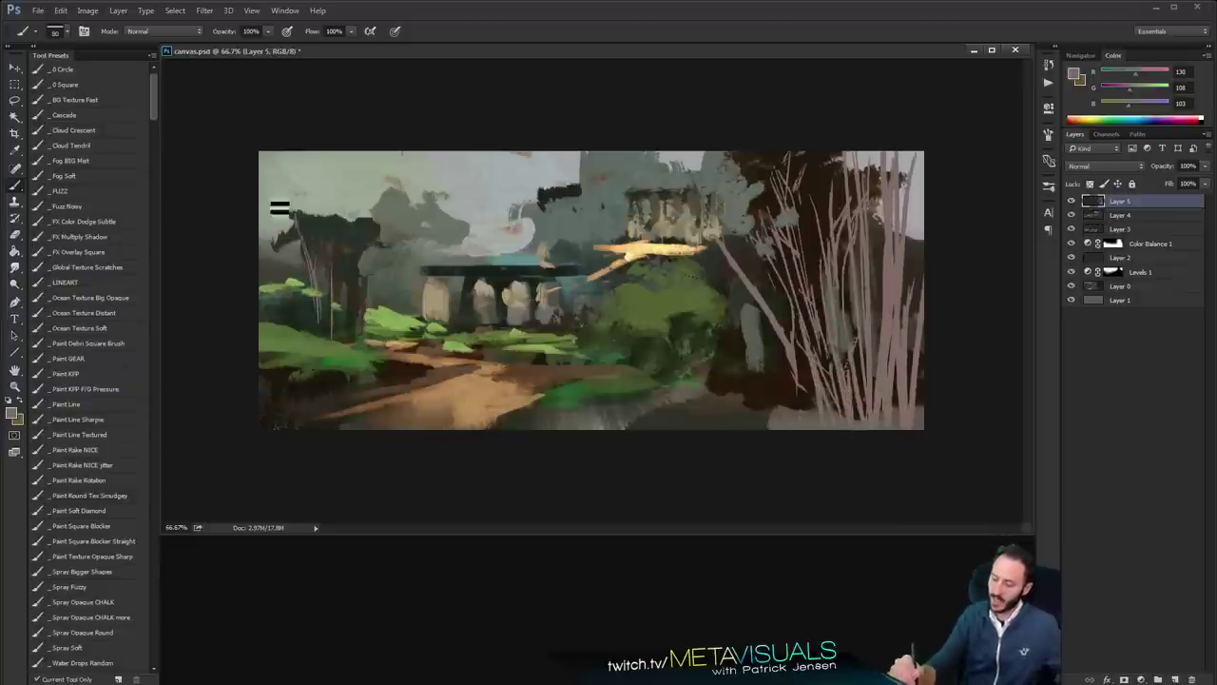
left_click_drag(286, 202, 324, 319)
mouse_move(312, 196)
left_mouse_down()
mouse_move(302, 230)
mouse_move(314, 159)
mouse_move(307, 248)
mouse_move(338, 309)
mouse_move(344, 271)
mouse_move(328, 255)
mouse_move(345, 341)
left_mouse_up()
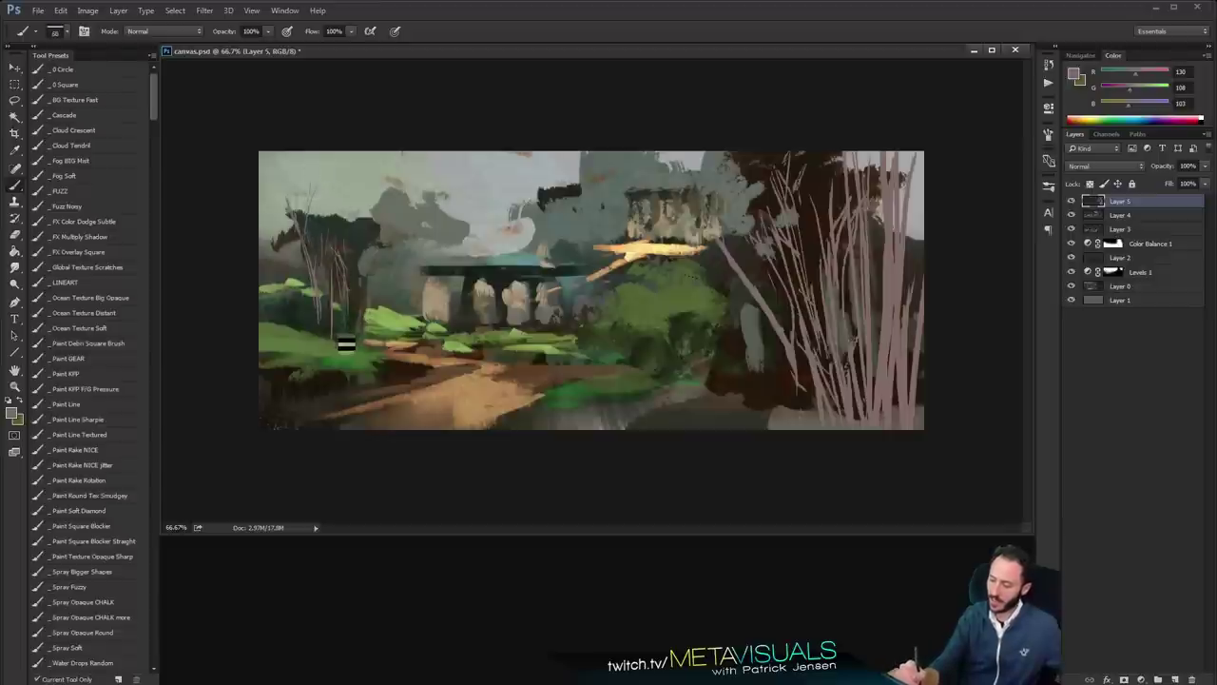
mouse_move(391, 232)
left_mouse_down()
mouse_move(357, 262)
mouse_move(340, 302)
mouse_move(354, 331)
left_mouse_up()
key("]")
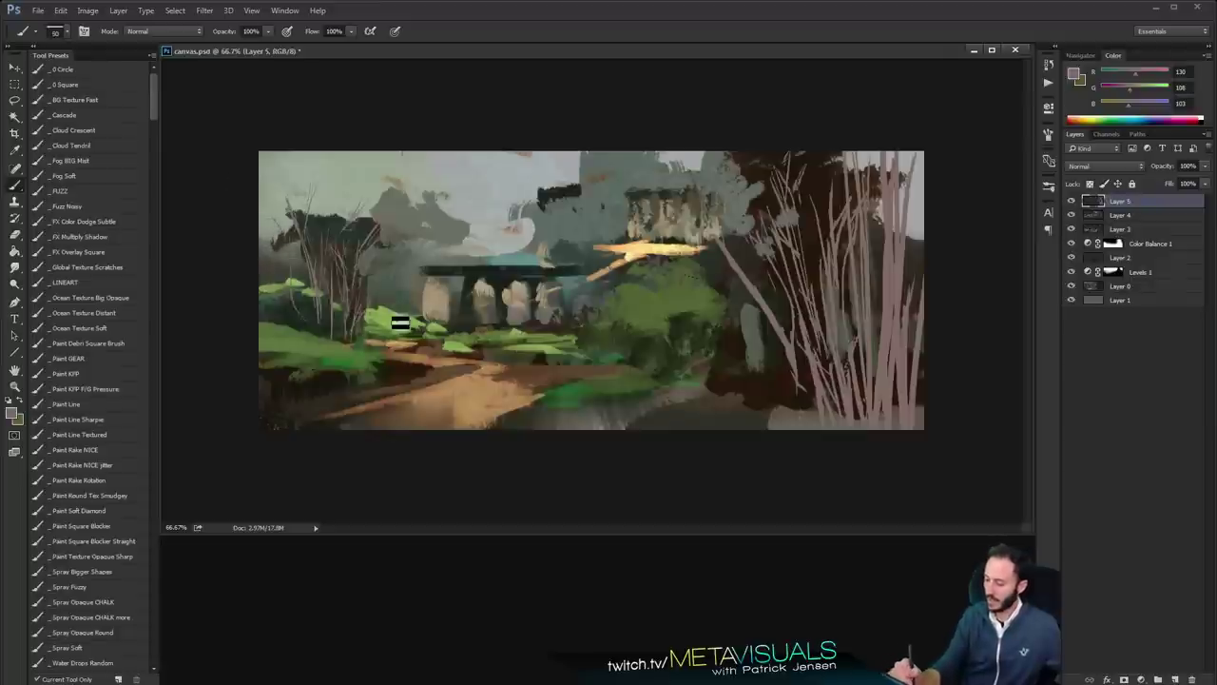
Adjust the brush size and add thin pink branches beside the lower columns and around the ledge's right end
key("[")
key("[")
key("bracketright")
key("bracketright")
key("bracketright")
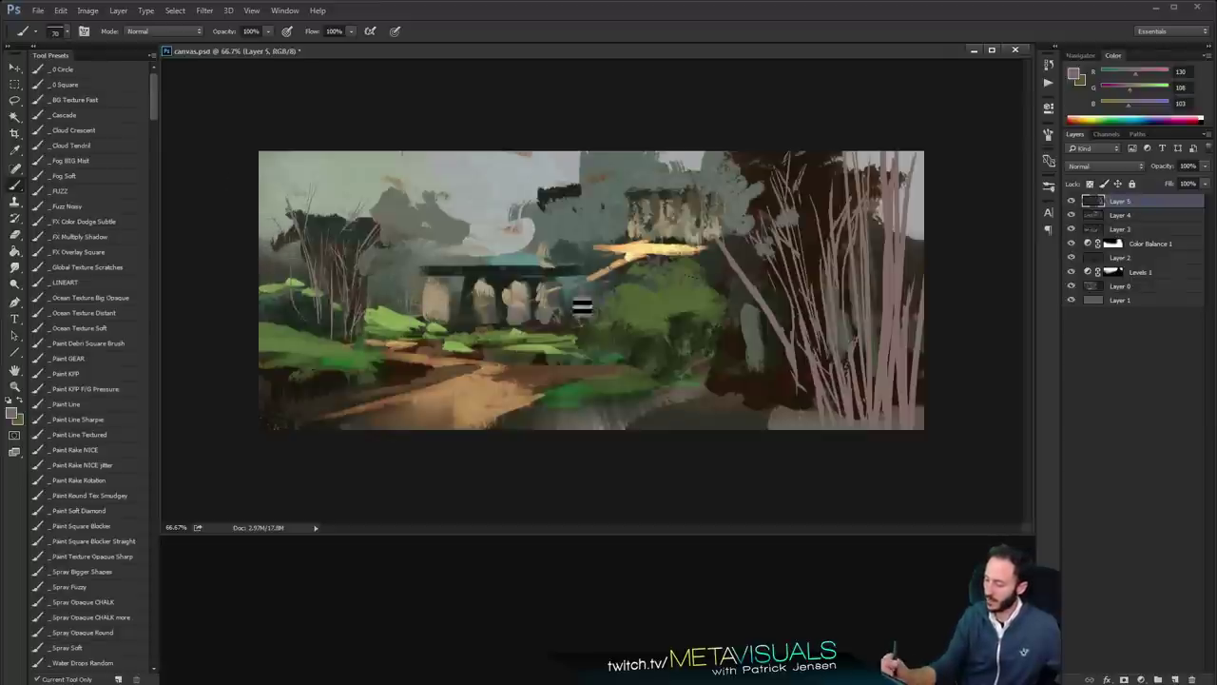
key("bracketright")
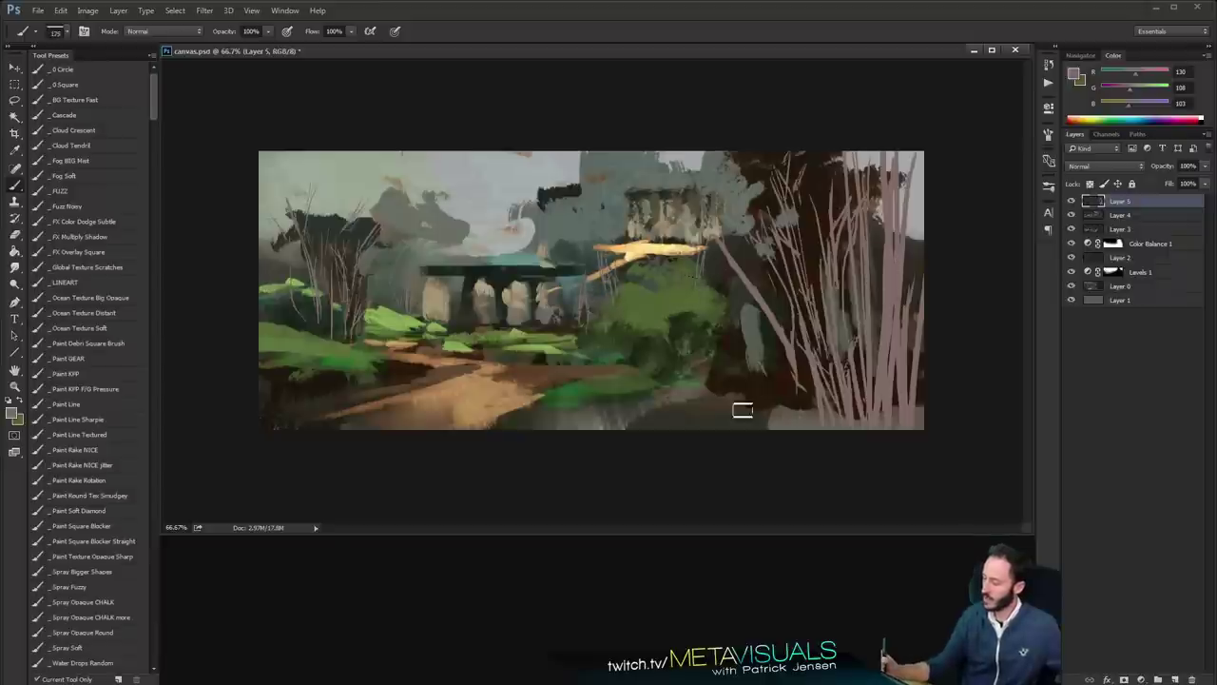
key("bracketright")
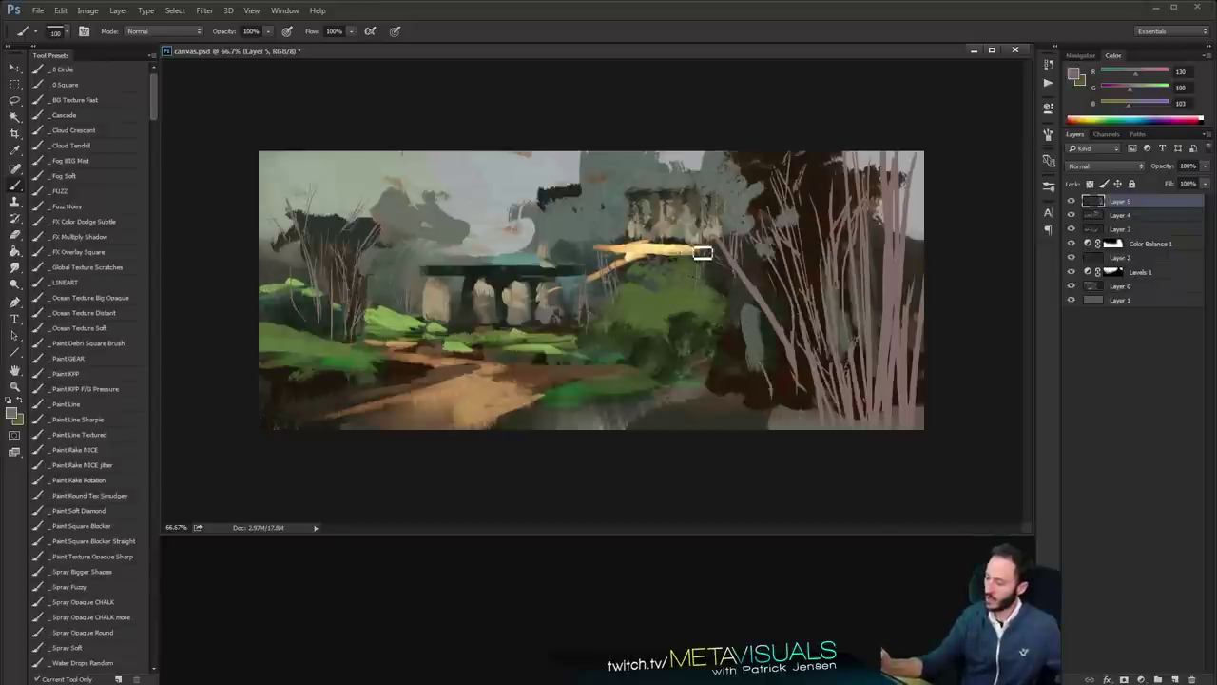
Lock the transparent pixels of Layer 5
key("space")
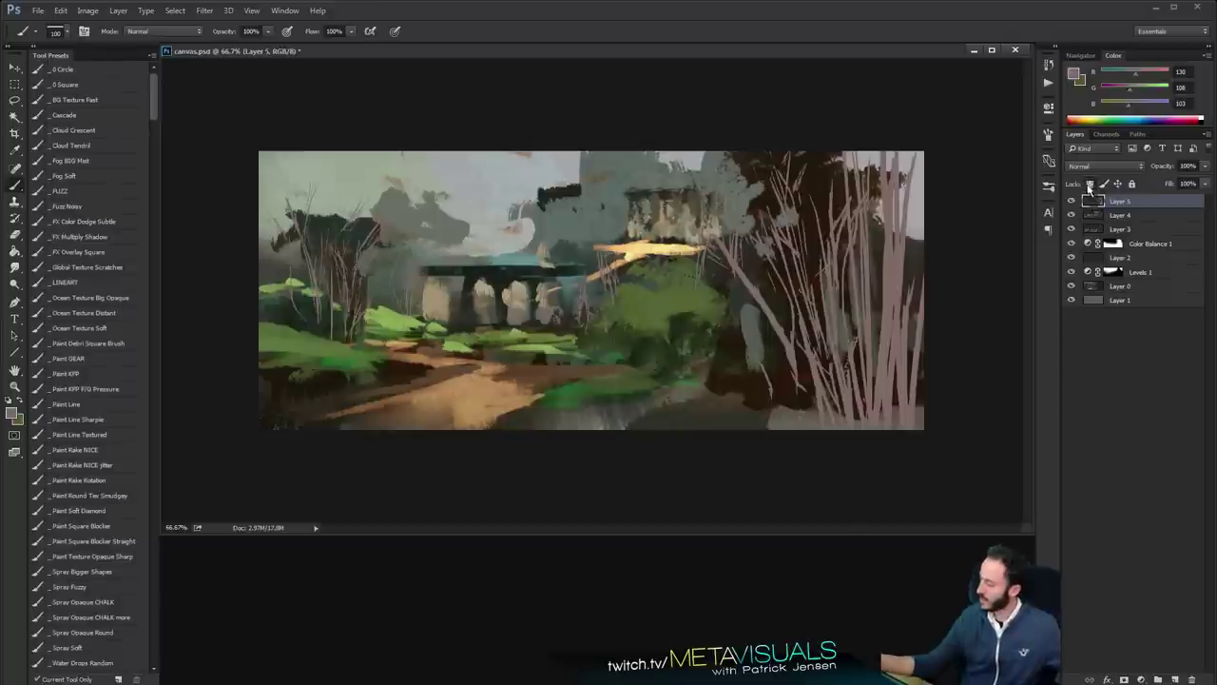
key("space")
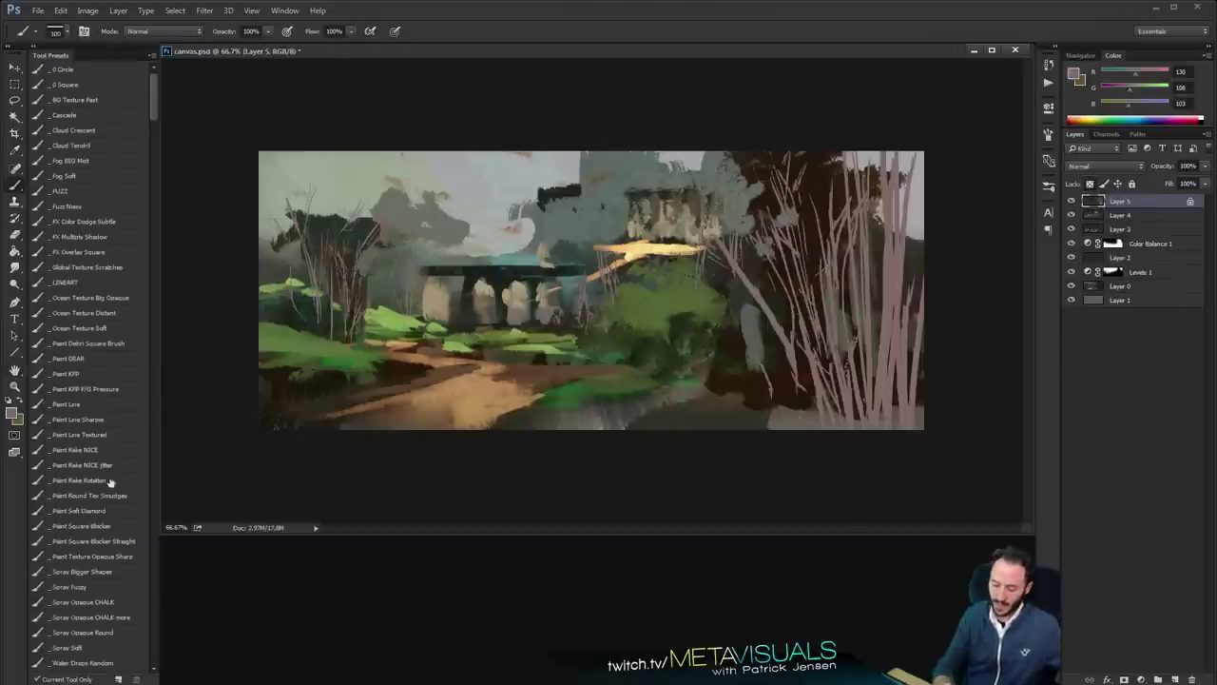
Darken the lower pink trunks at both ends of the painting using the FUZZ brush and a sampled dark brown
left_click(113, 344)
left_click(80, 191)
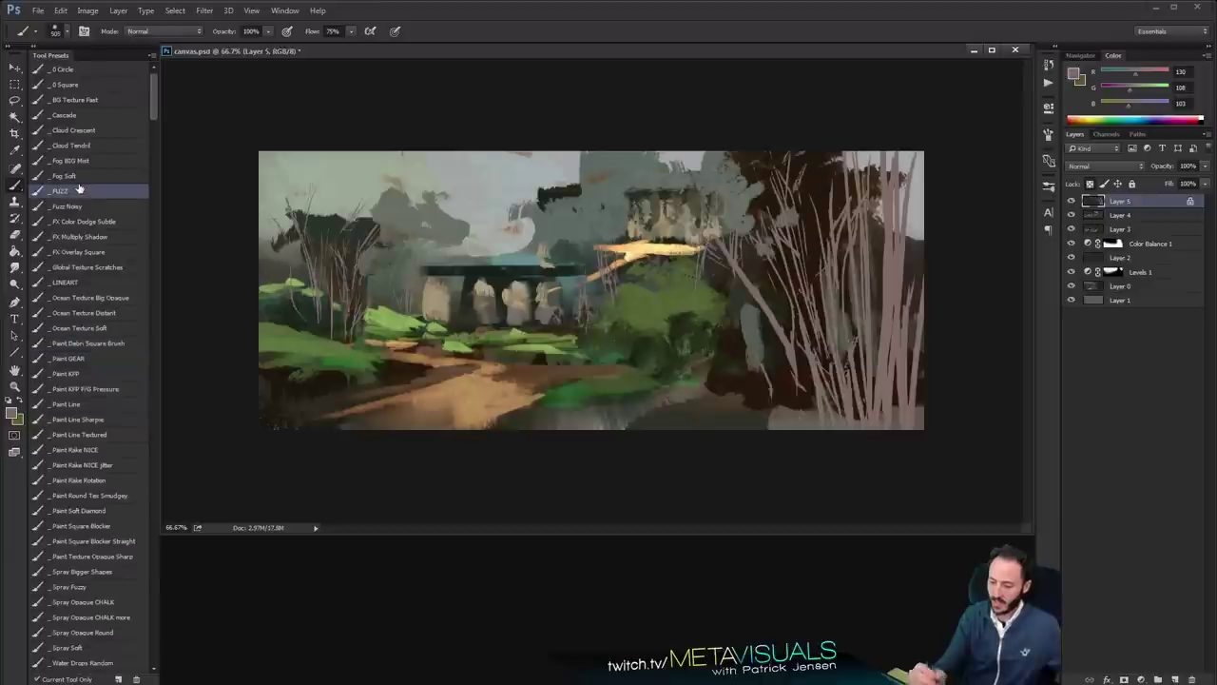
left_click(393, 374, "alt")
key("bracketleft")
key("bracketleft")
key("bracketleft")
key("bracketleft")
mouse_move(354, 328)
left_mouse_down()
mouse_move(316, 290)
mouse_move(322, 309)
mouse_move(329, 281)
left_mouse_up()
key("ctrl+z")
key("space")
mouse_move(860, 295)
left_mouse_down()
mouse_move(892, 366)
mouse_move(742, 434)
left_mouse_up()
mouse_move(885, 405)
left_mouse_down()
mouse_move(894, 238)
mouse_move(899, 366)
left_mouse_up()
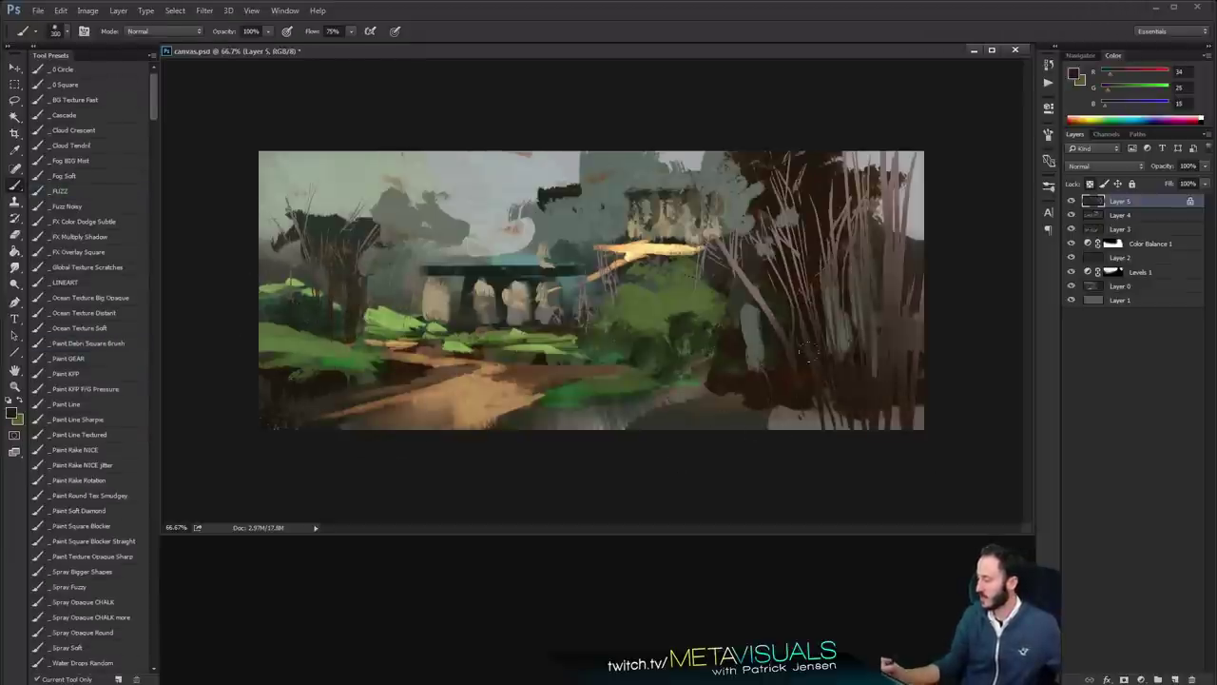
key("r")
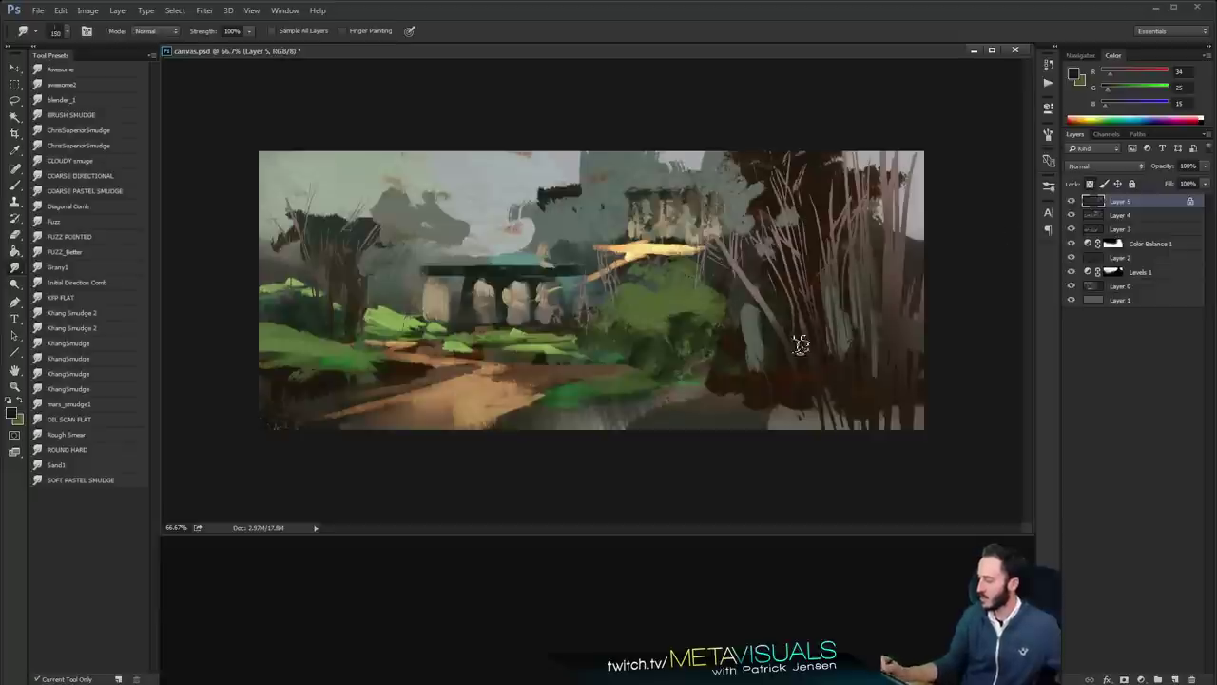
key("b")
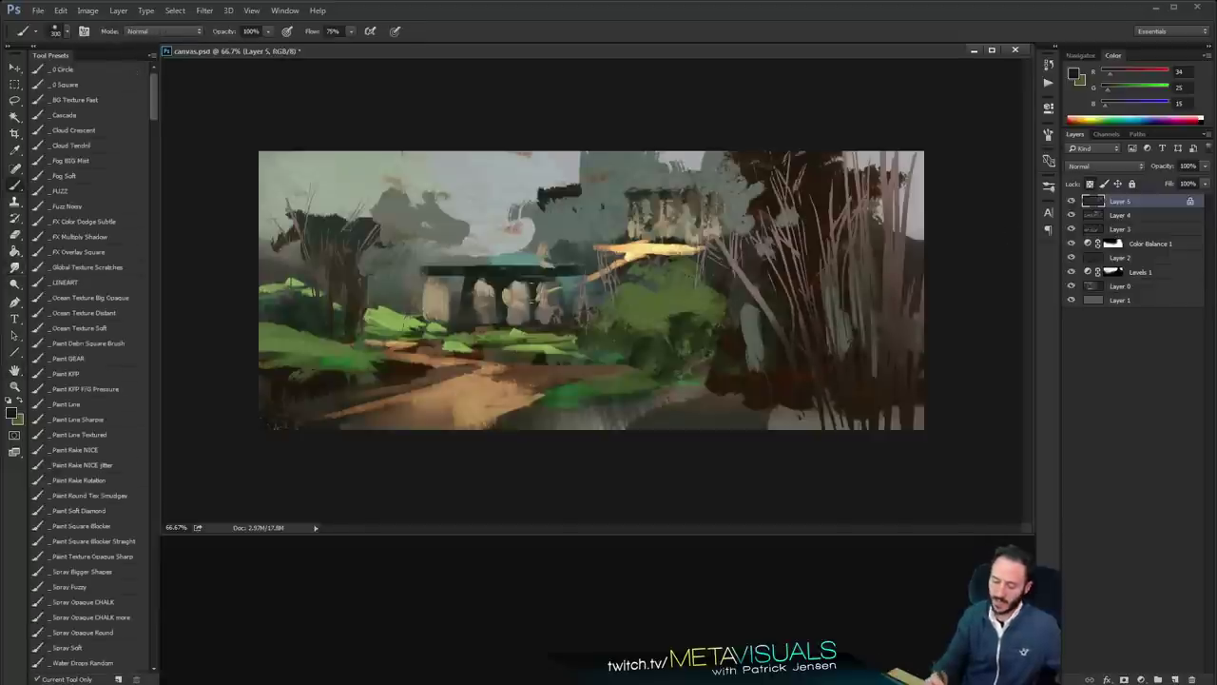
Choose the Paint Debri Square Brush preset and shift the sampled pink trunk colour to a yellowish tan, RGB 154, 136, 102
left_click(115, 343)
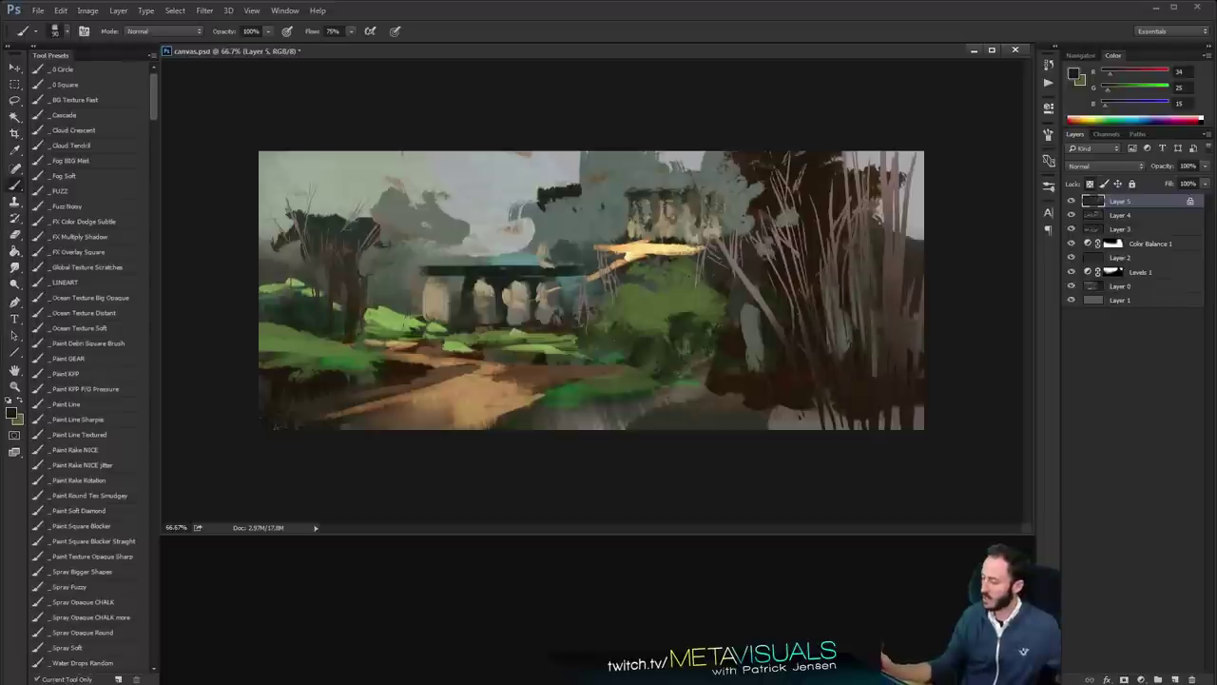
left_click(858, 191, "alt")
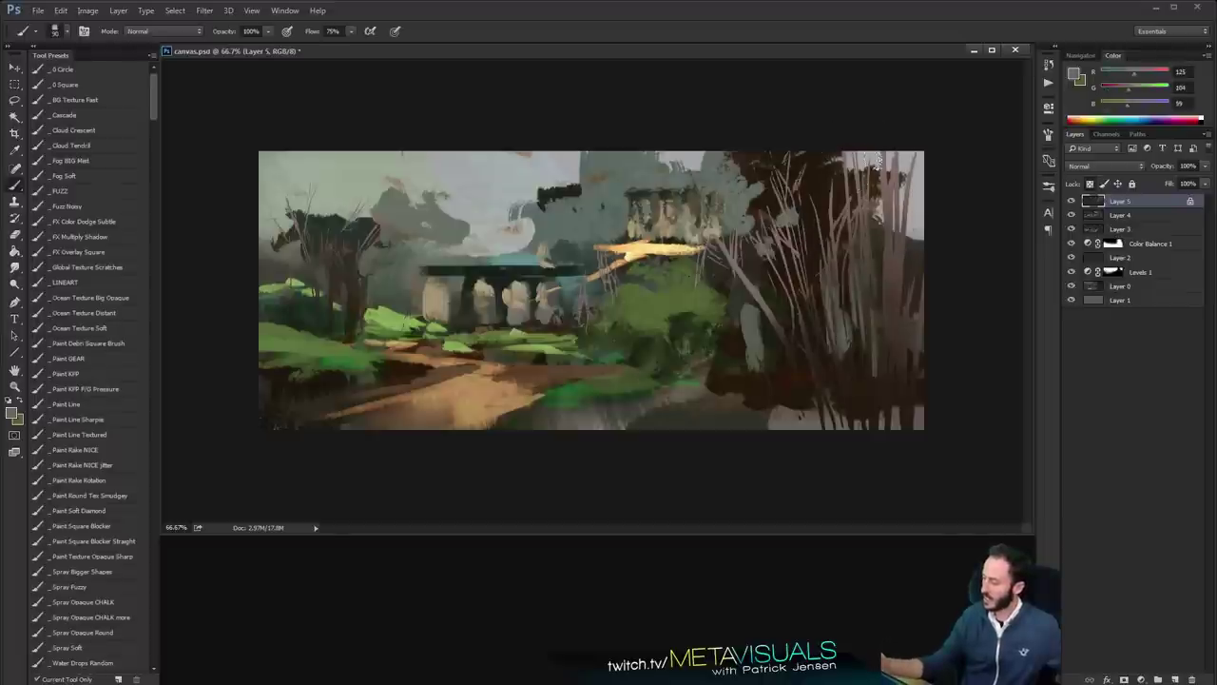
left_click(1077, 75)
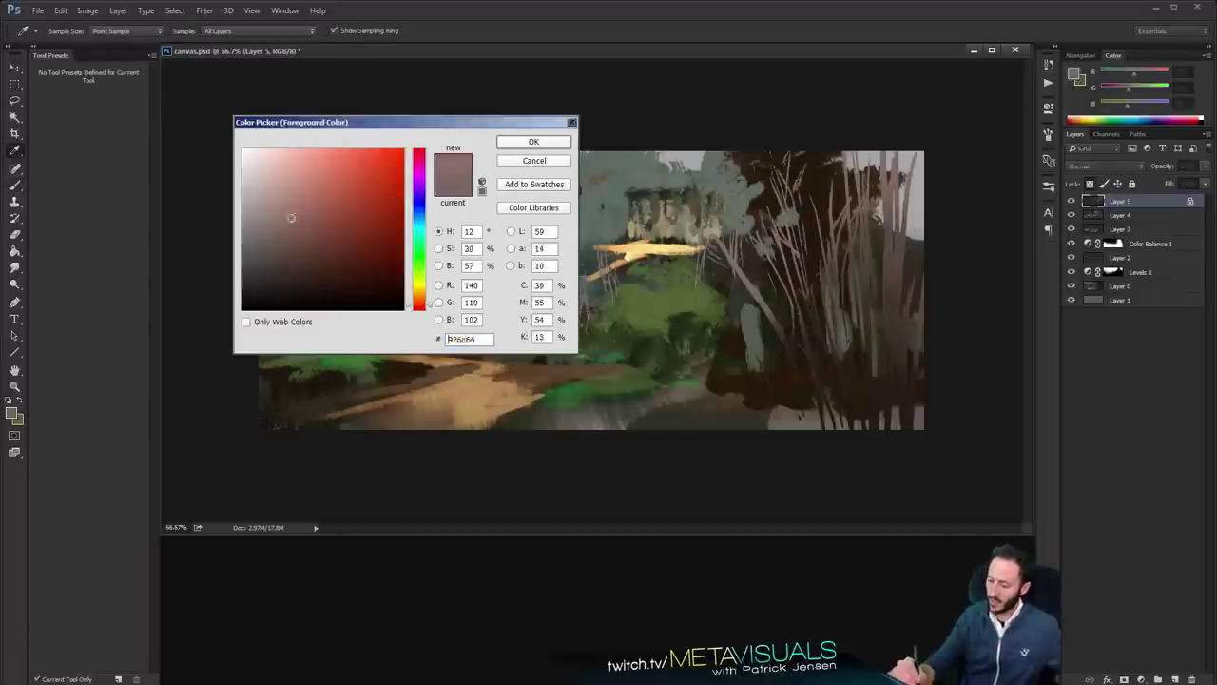
left_click_drag(424, 306, 423, 292)
left_click(540, 144)
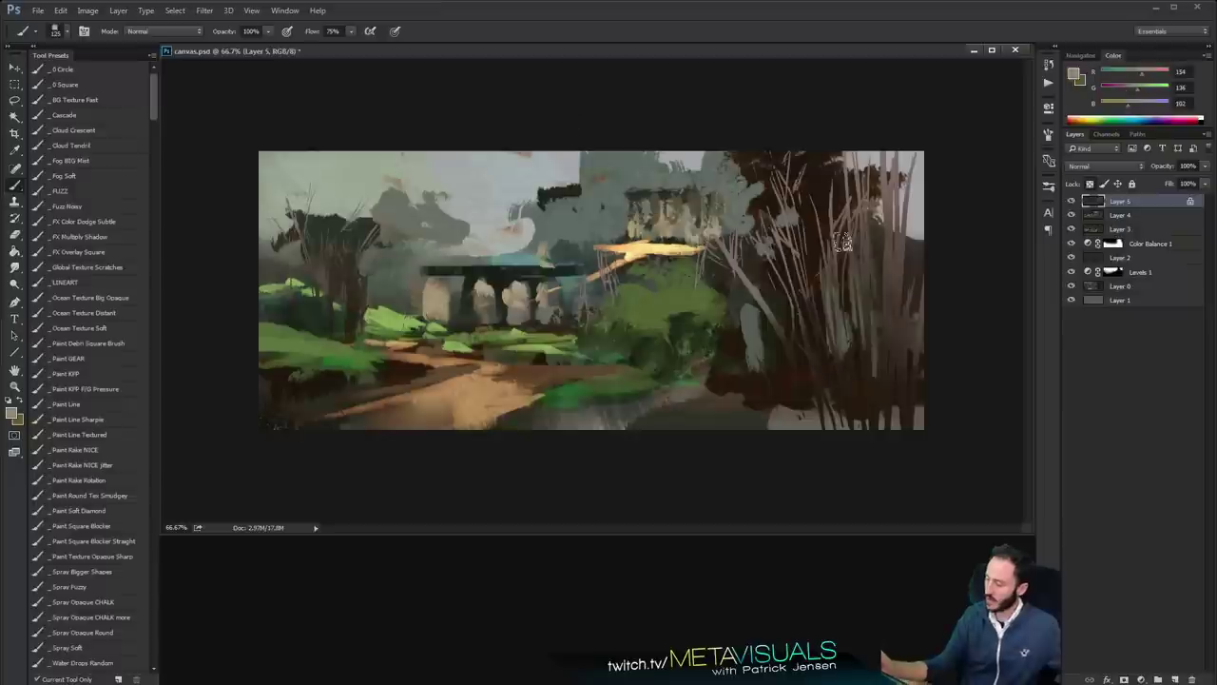
Undo the first tan stroke, enlarge the brush and paint tan highlights over the trunks near the canvas's right edge
left_click_drag(843, 239, 815, 357)
key("ctrl+alt+z")
key("ctrl+alt+z")
key("bracketright")
key("bracketright")
key("bracketright")
left_click_drag(867, 270, 866, 324)
left_click_drag(873, 247, 894, 347)
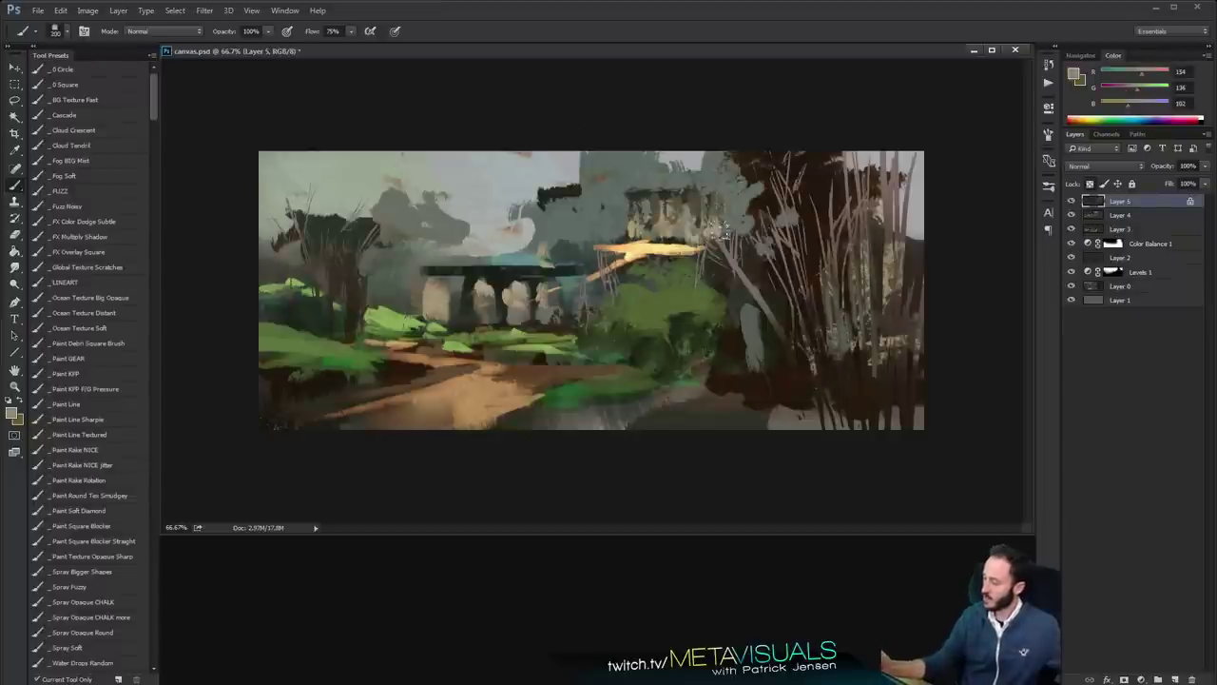
key("r")
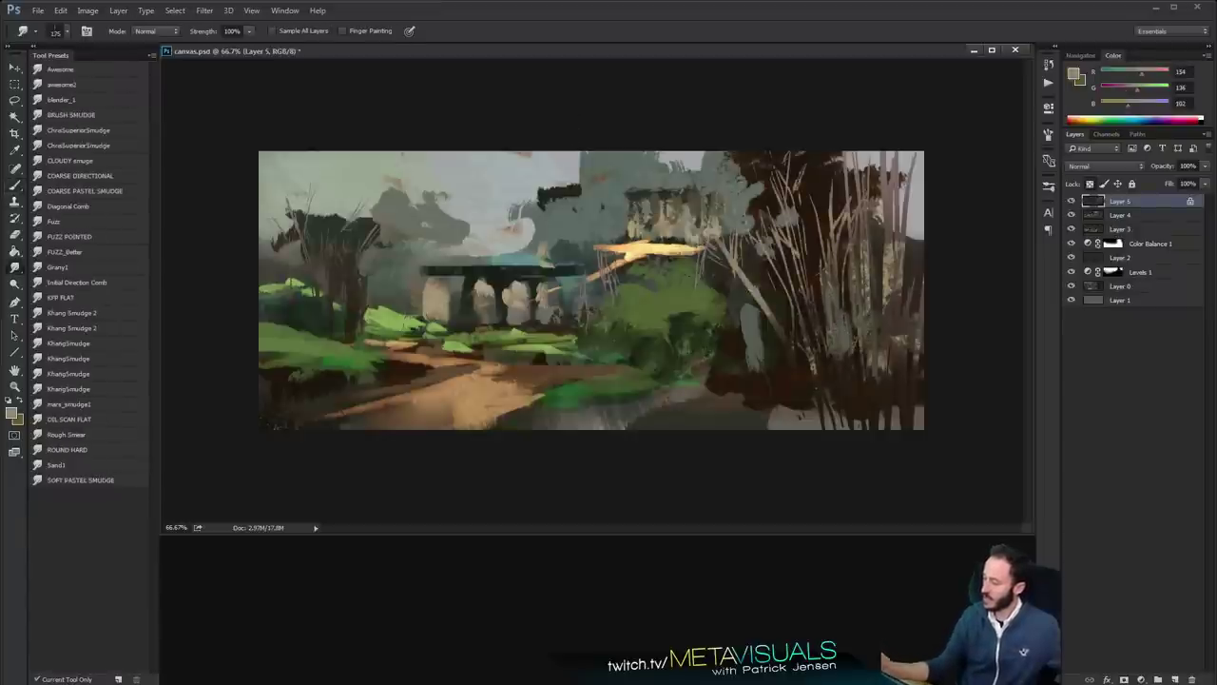
key("b")
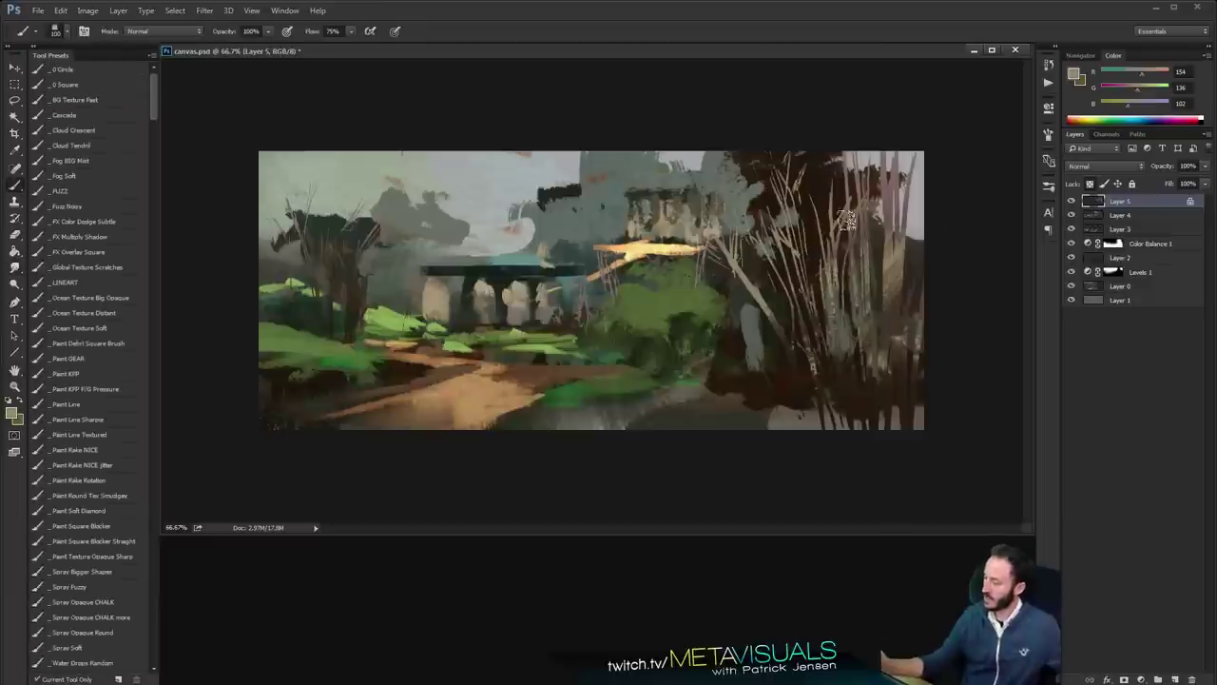
Shrink the brush and add tan highlights to the thin trunks of the distant tree at the painting's left
key("space")
key("bracketleft")
key("bracketleft")
key("bracketleft")
left_click_drag(349, 278, 358, 325)
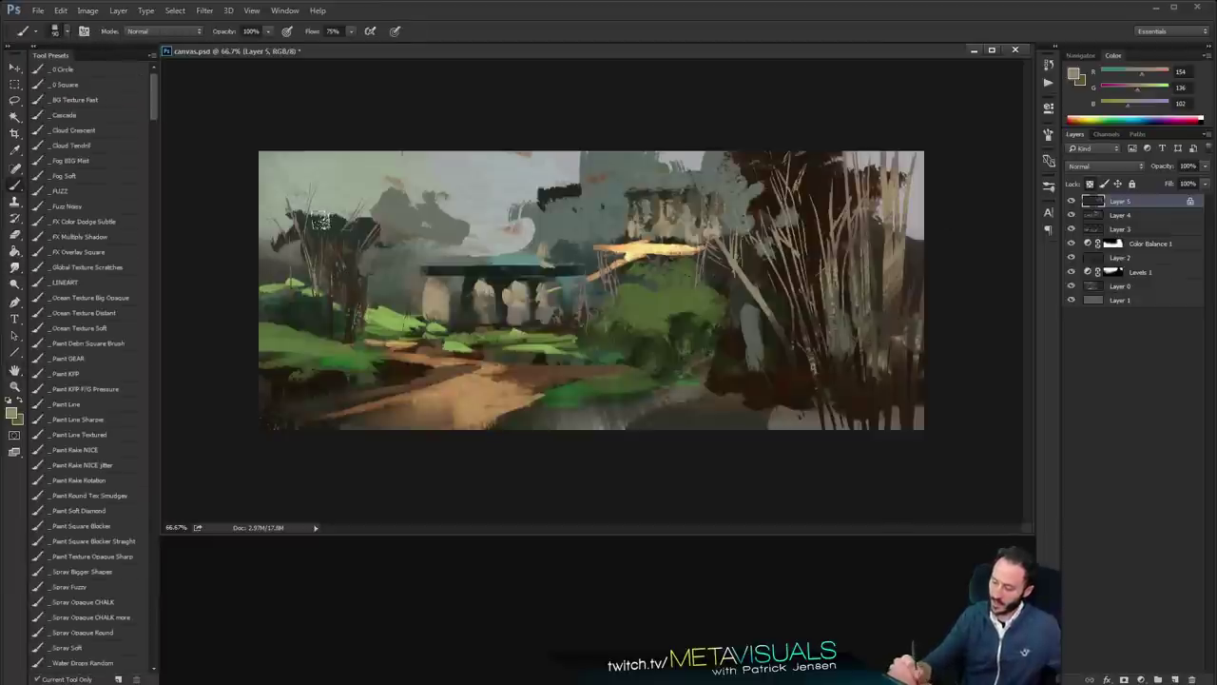
key("space")
left_click(796, 310, "alt")
left_click(796, 310, "alt")
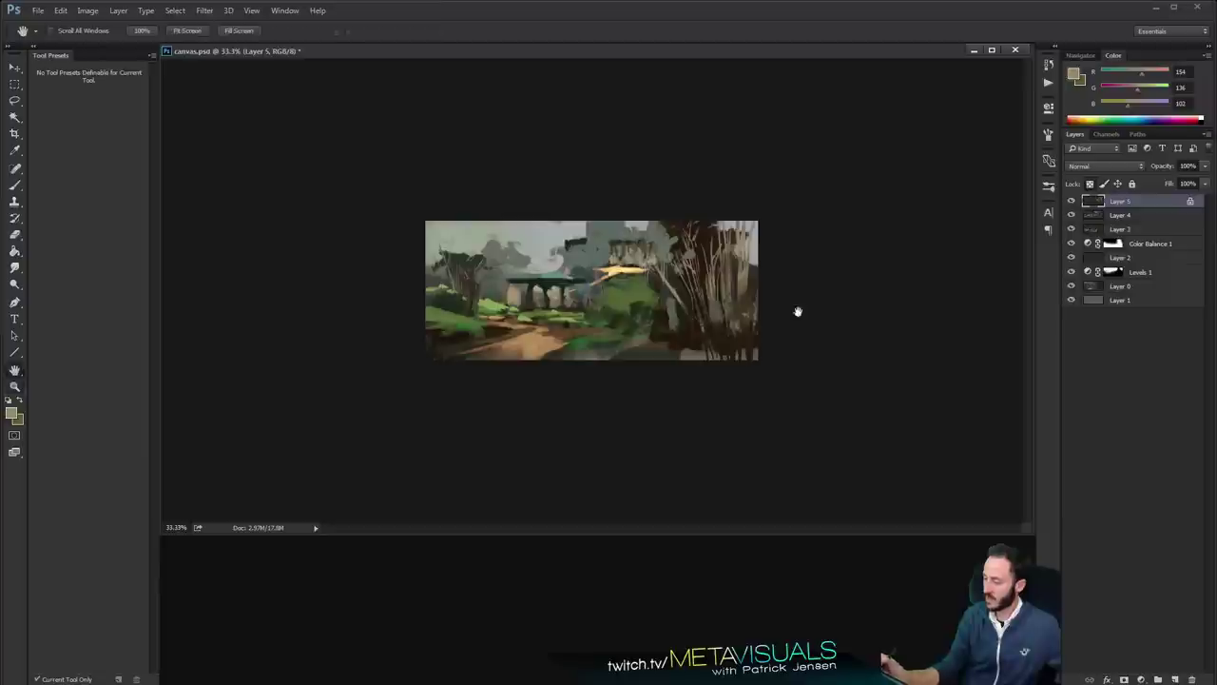
left_click(837, 303, "ctrl")
left_click(851, 300, "ctrl")
key("b")
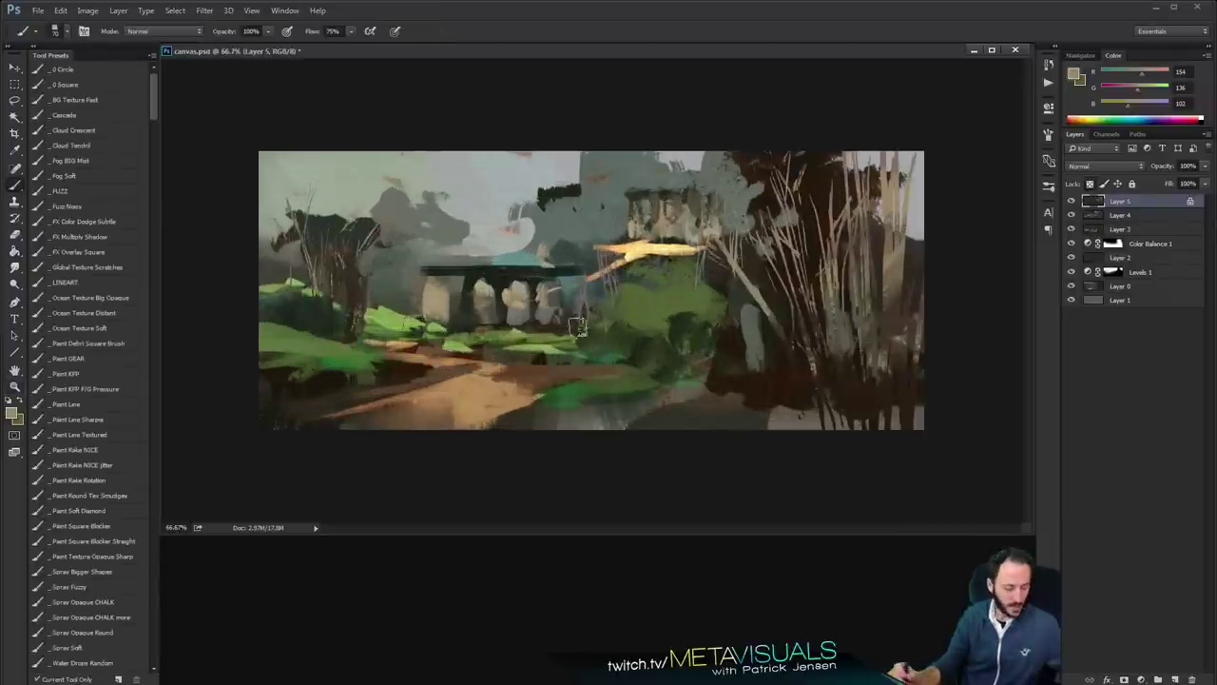
Create a new layer clipped to Layer 5 and prepare the FUZZ brush with dark brown sampled from the large tree
key("ctrl+shift+alt+n")
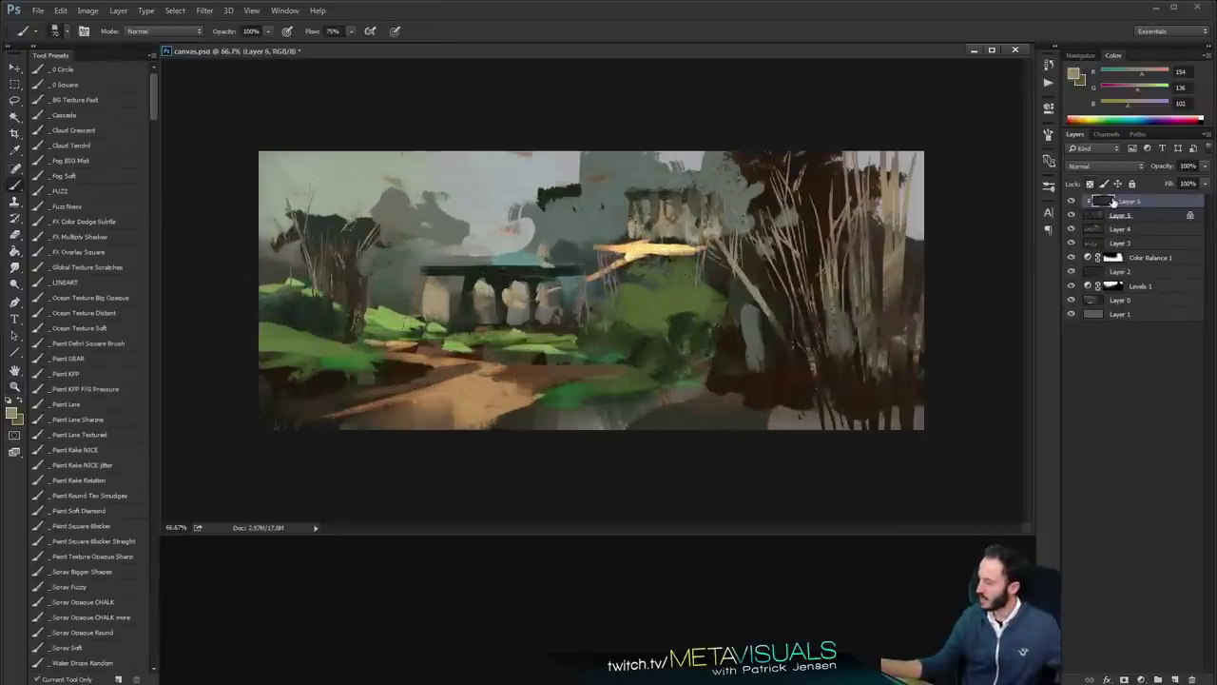
key("space")
left_click(80, 192)
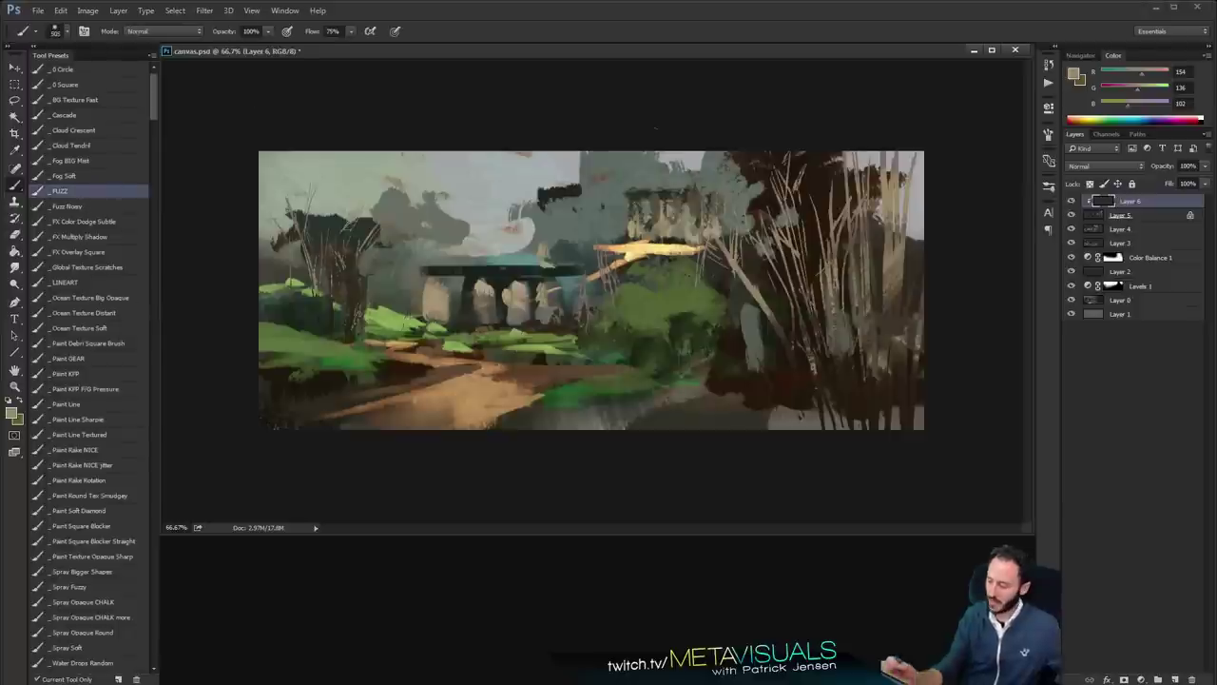
left_click(823, 217, "alt")
Undo the oversized dark stroke, reduce the brush and darken the upper branches along the large tree's inner side
left_click_drag(809, 204, 748, 297)
key("ctrl+z")
key("bracketleft")
key("bracketleft")
key("bracketleft")
key("bracketleft")
key("bracketleft")
key("bracketleft")
key("bracketleft")
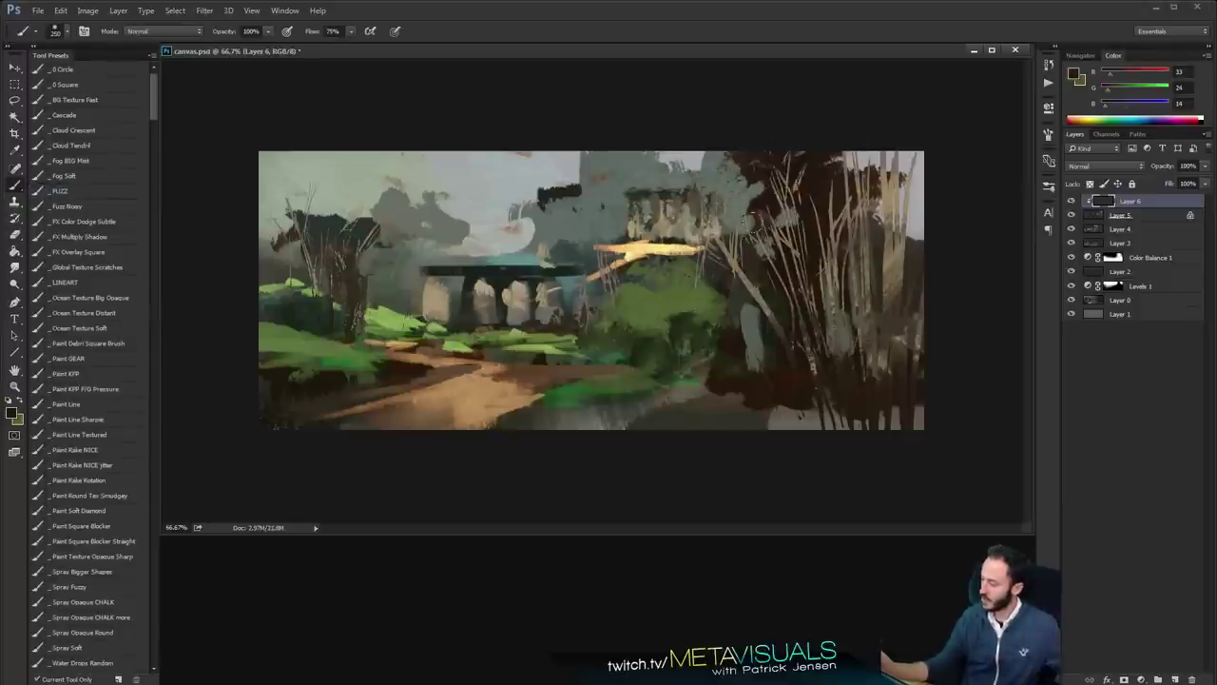
mouse_move(790, 255)
left_mouse_down()
mouse_move(831, 233)
mouse_move(750, 287)
left_mouse_up()
key("bracketleft")
key("bracketleft")
key("bracketleft")
left_click_drag(802, 155, 759, 234)
mouse_move(721, 234)
left_mouse_down()
mouse_move(742, 279)
mouse_move(737, 263)
left_mouse_up()
Darken the tall trunk tops near the canvas's right edge and the leaning branch beside the green bush
left_click_drag(863, 162, 841, 236)
left_click_drag(892, 147, 894, 259)
left_click_drag(903, 209, 889, 136)
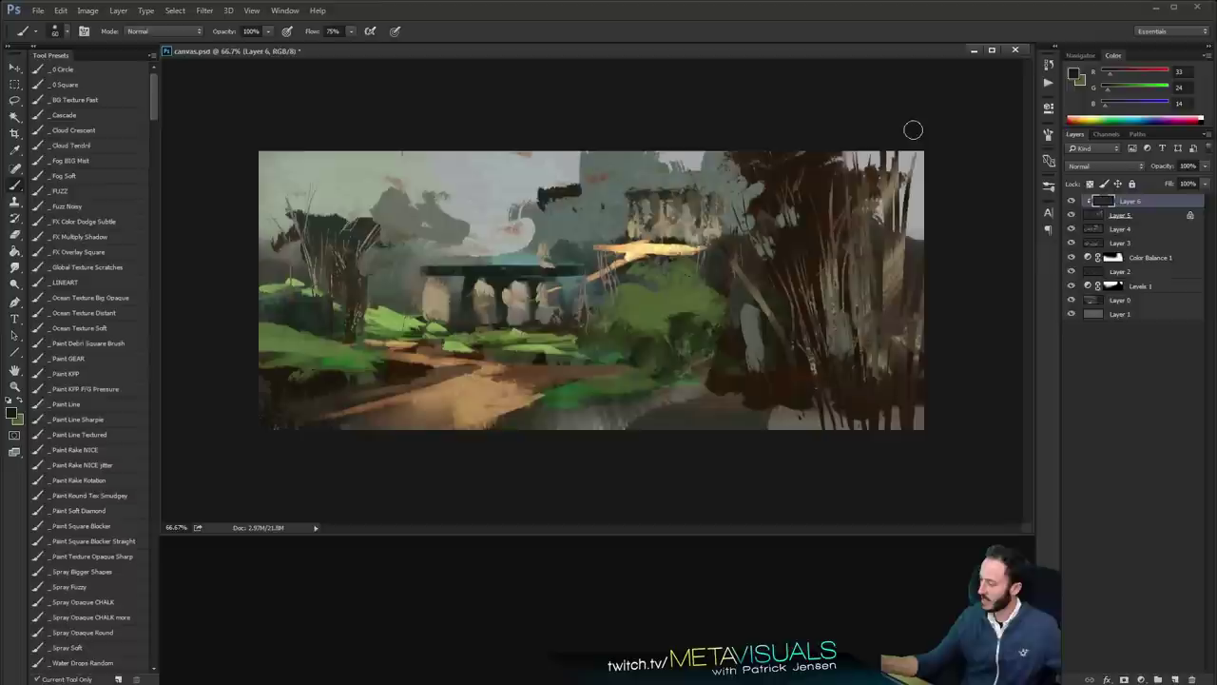
left_click_drag(864, 195, 814, 175)
left_click_drag(912, 152, 856, 238)
key("bracketleft")
left_click_drag(733, 256, 759, 305)
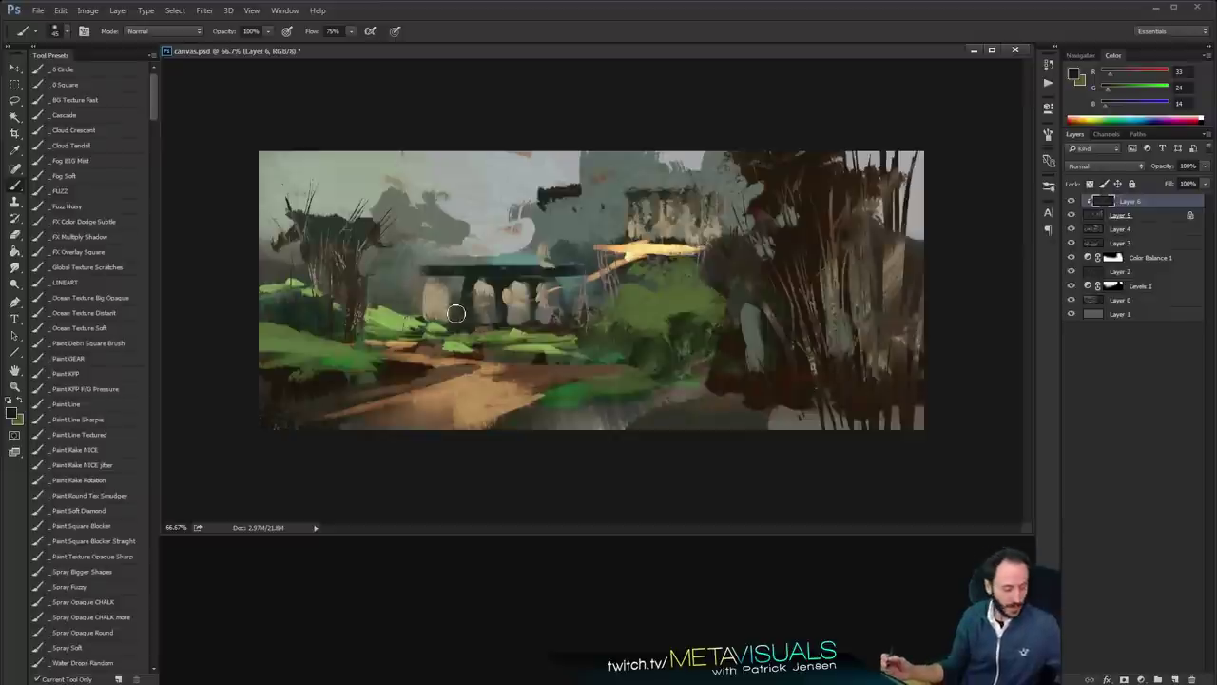
key("h")
key("b")
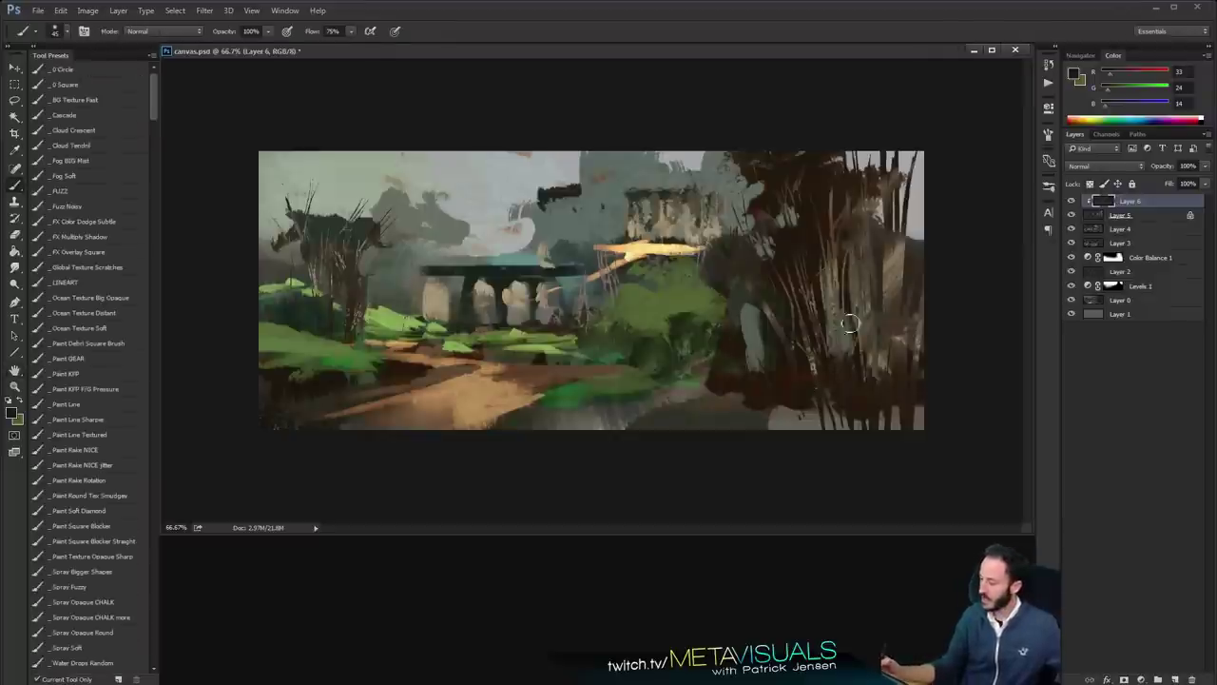
Choose the Paint KPP F/G Pressure brush preset
left_click(86, 388)
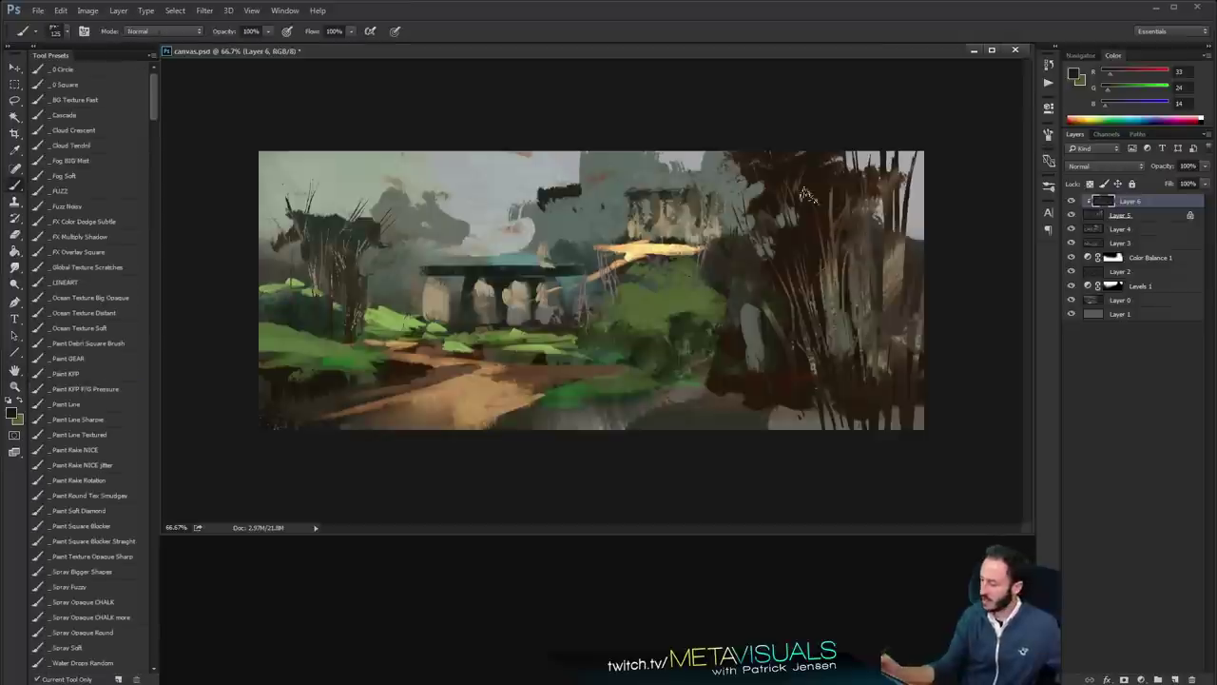
key("space")
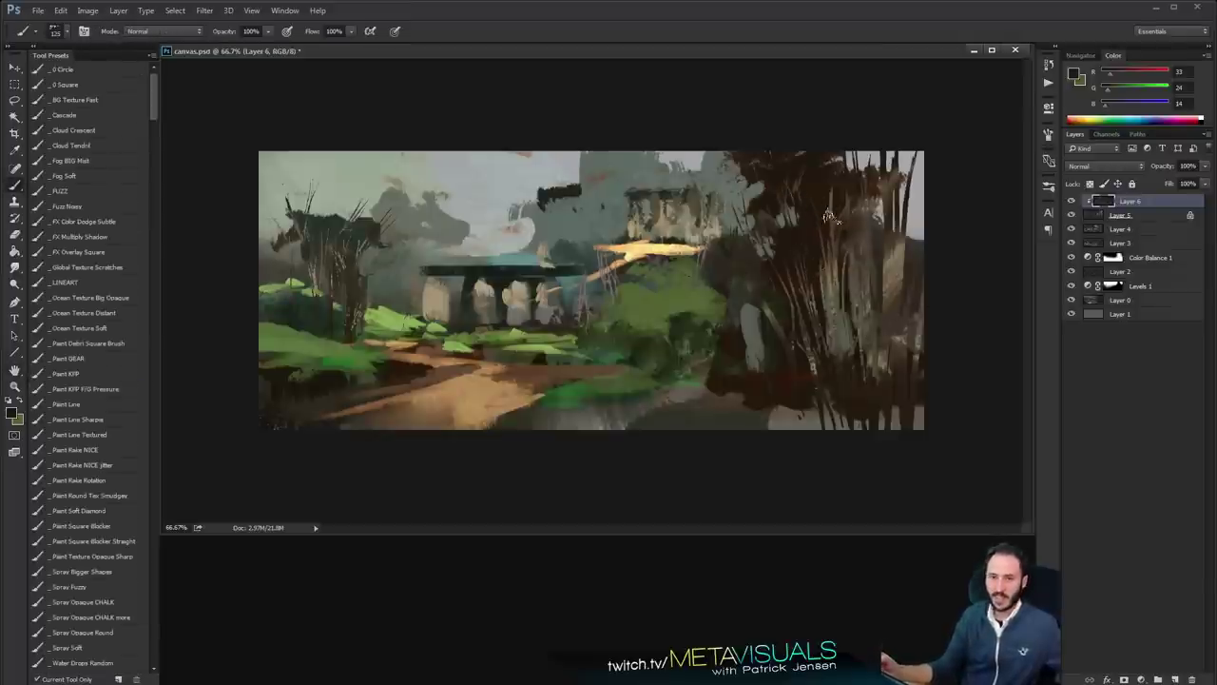
key("space")
key("ctrl+space")
left_click(877, 317, "ctrl")
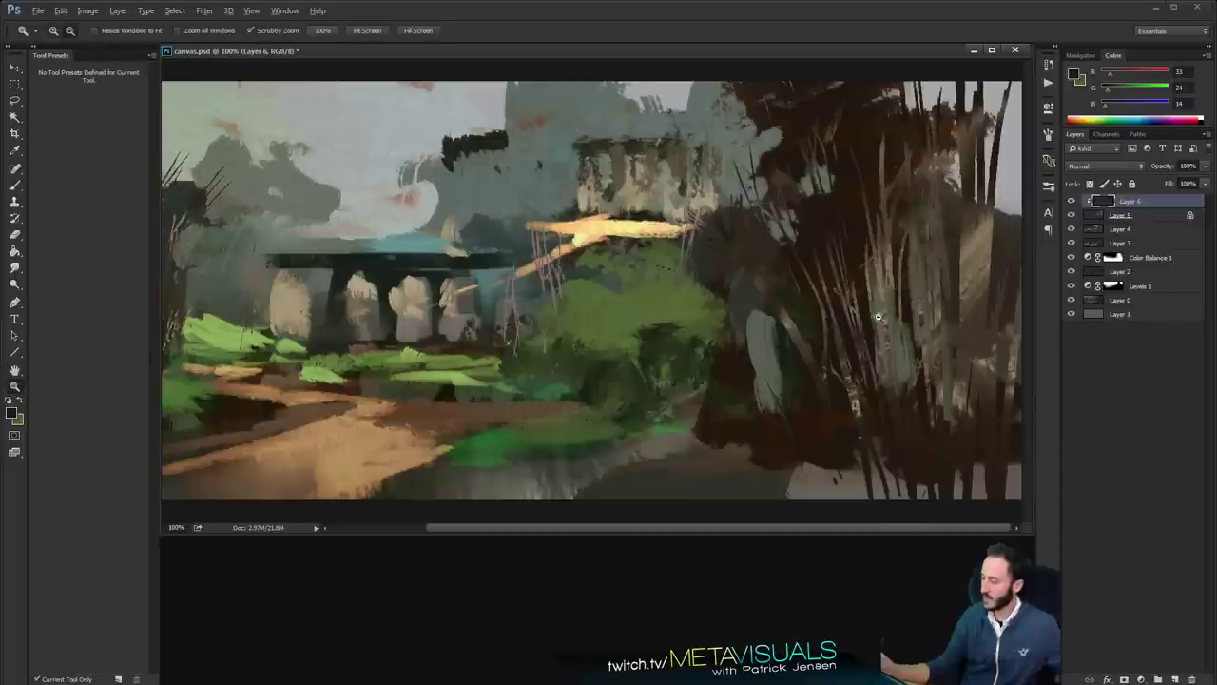
left_click(878, 316, "alt")
Swap the foreground and background colours and set the foreground to a rust red, RGB 131, 47, 17
key("x")
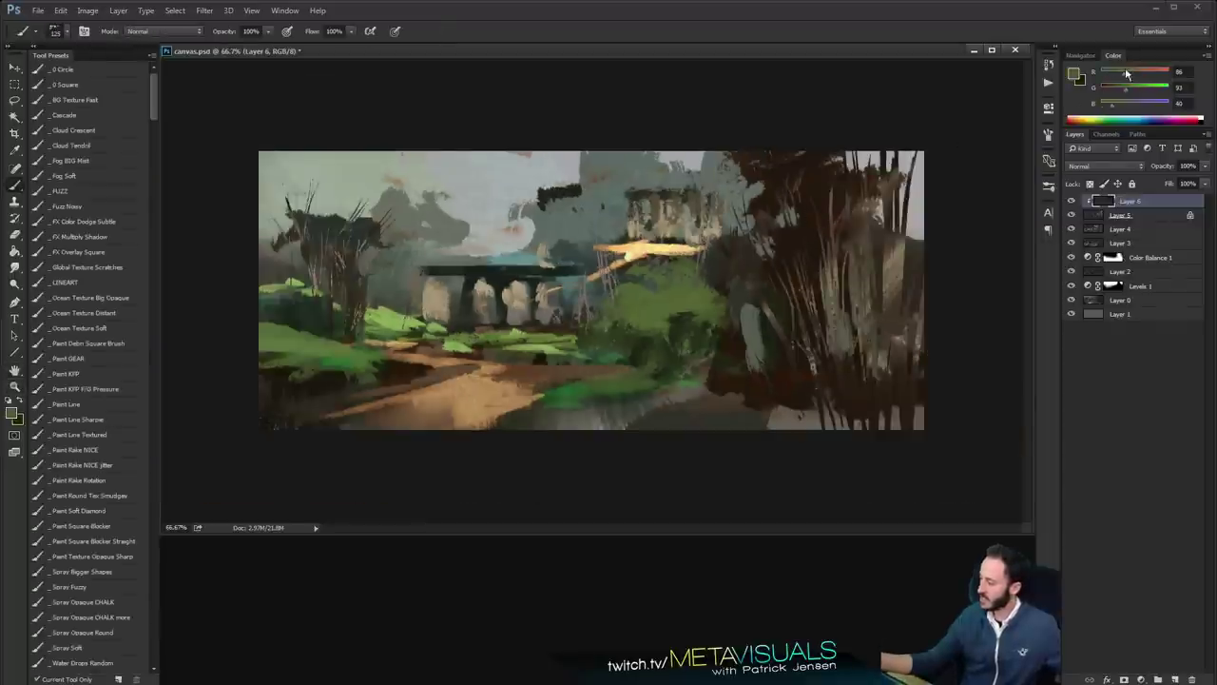
left_click_drag(1146, 76, 1159, 75)
left_click(1117, 90)
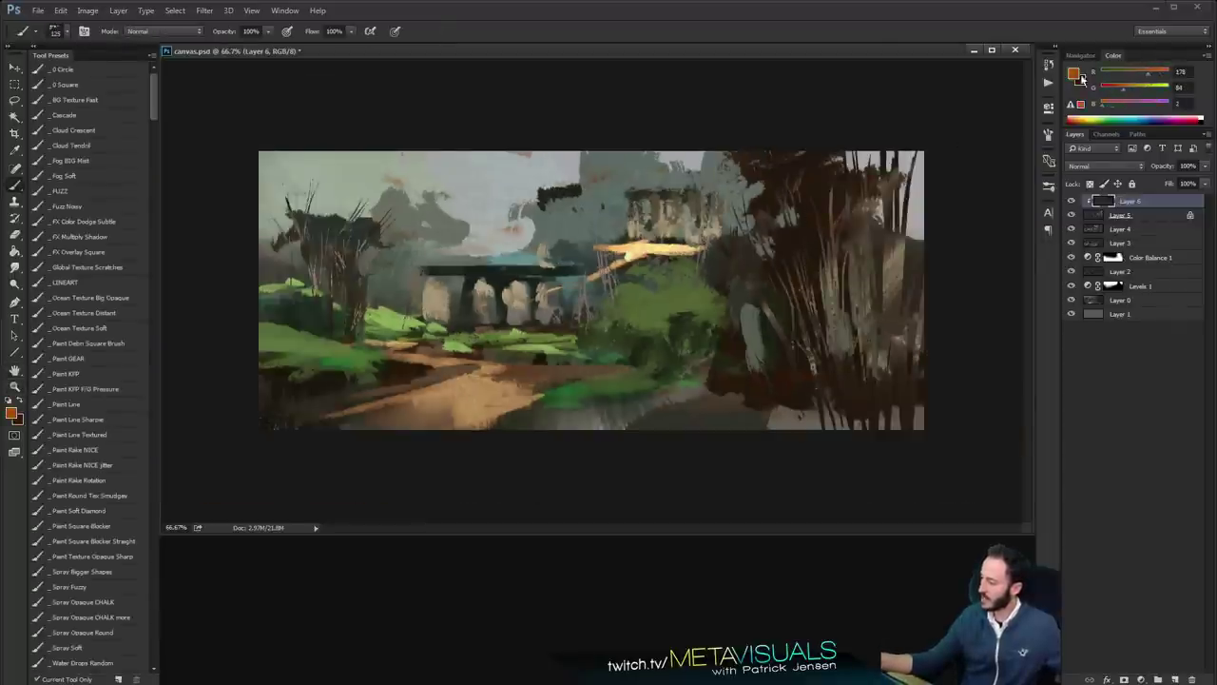
left_click(1078, 76)
mouse_move(351, 246)
left_mouse_down()
mouse_move(354, 255)
mouse_move(375, 217)
mouse_move(367, 234)
mouse_move(380, 227)
left_mouse_up()
left_click(421, 305)
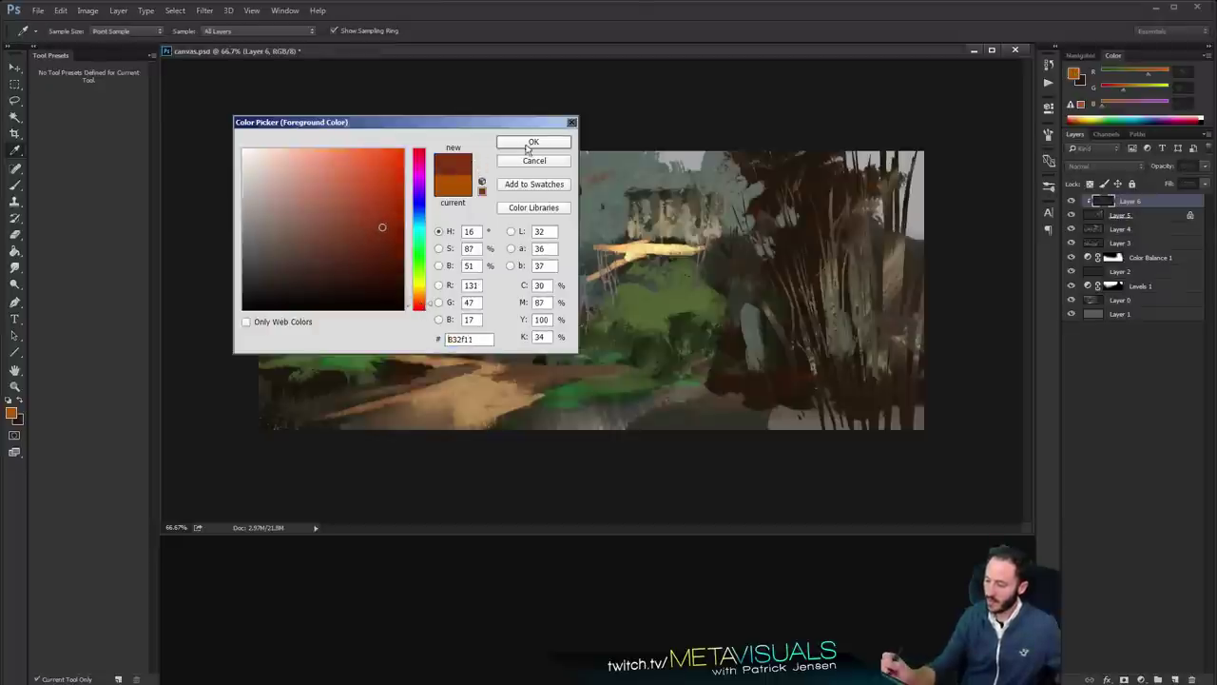
left_click(531, 143)
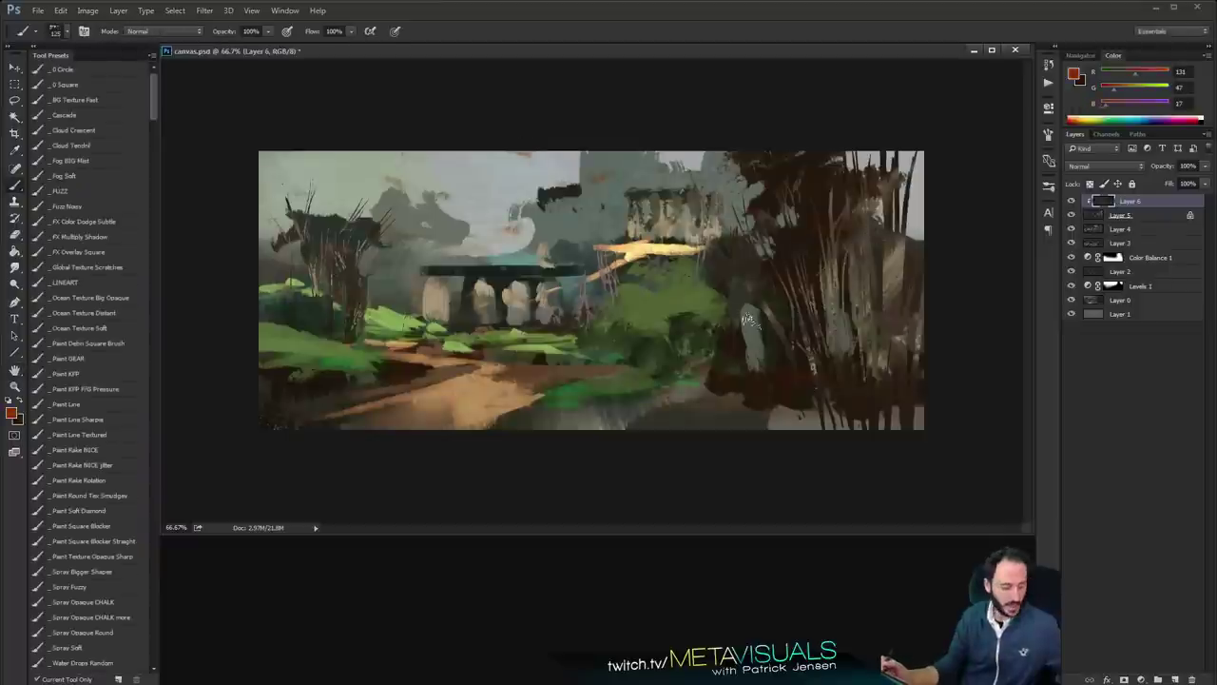
Create an unclipped layer on top, undo the test stroke and paint a first red foliage clump beside the green bush
key("ctrl+shift+alt+n")
left_click_drag(578, 349, 613, 345)
key("ctrl+z")
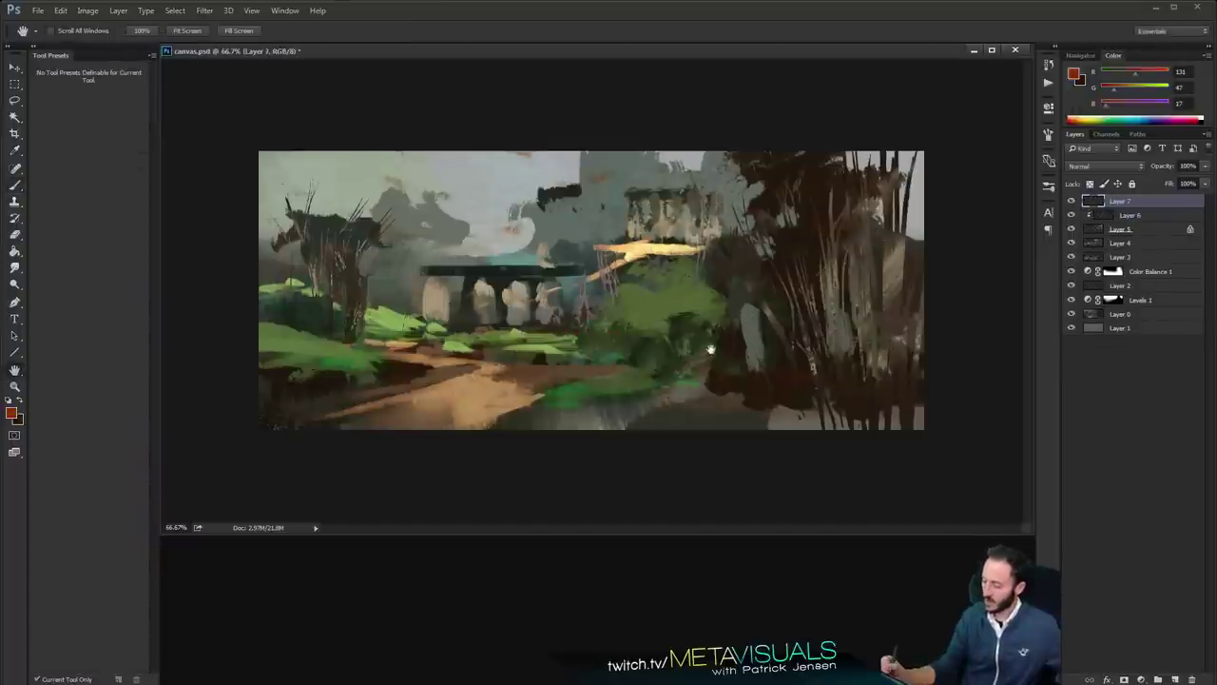
key("bracketleft")
left_click_drag(708, 312, 722, 321)
key("bracketleft")
key("bracketleft")
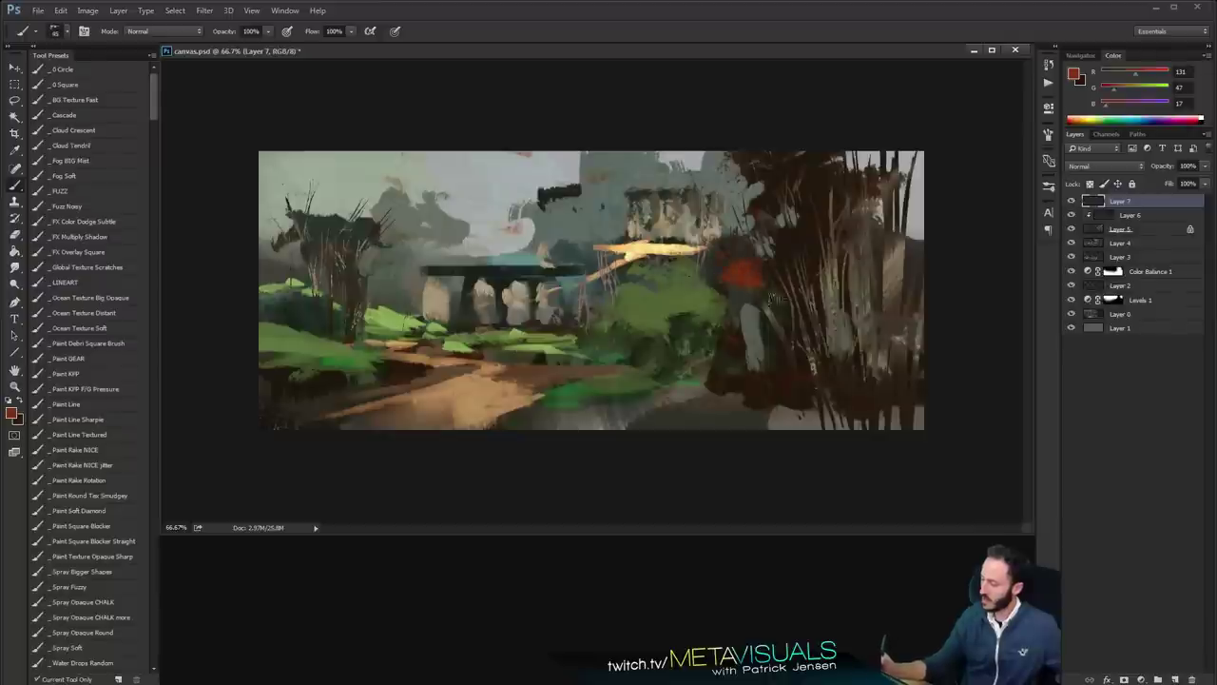
Shrink the brush and paint smaller red leaf clusters up through the large tree's left half
key("bracketleft")
key("bracketleft")
key("bracketleft")
mouse_move(761, 273)
left_mouse_down()
mouse_move(781, 263)
mouse_move(774, 252)
left_mouse_up()
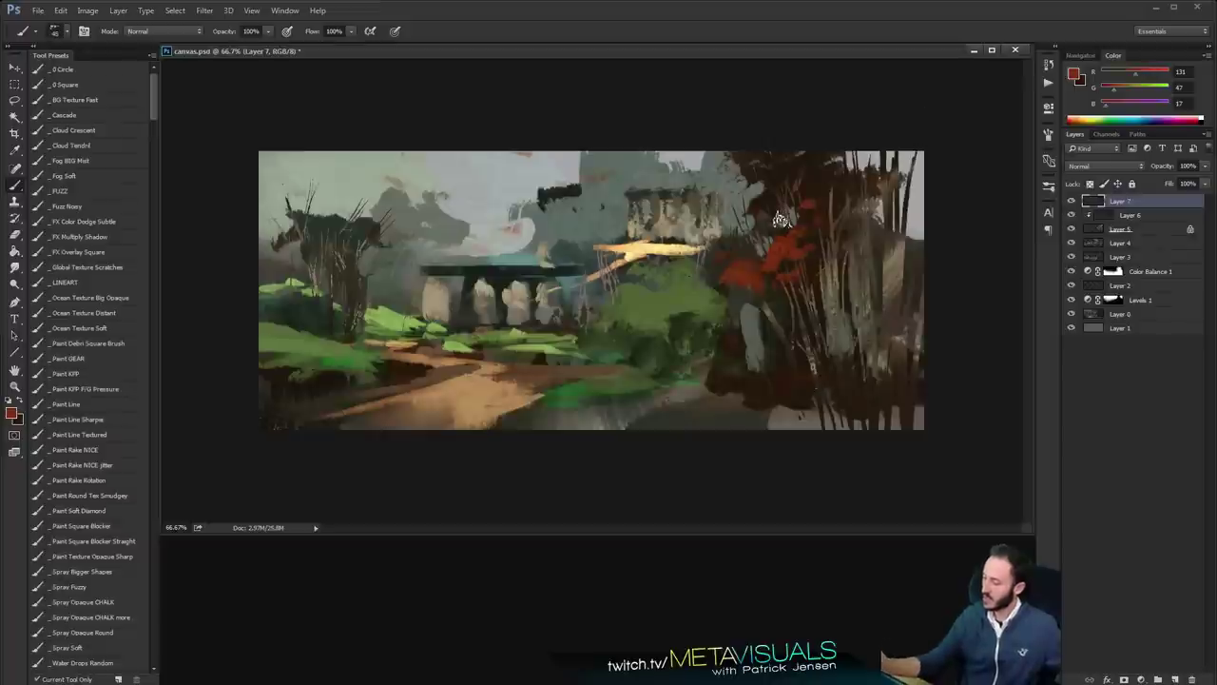
left_click_drag(756, 214, 747, 221)
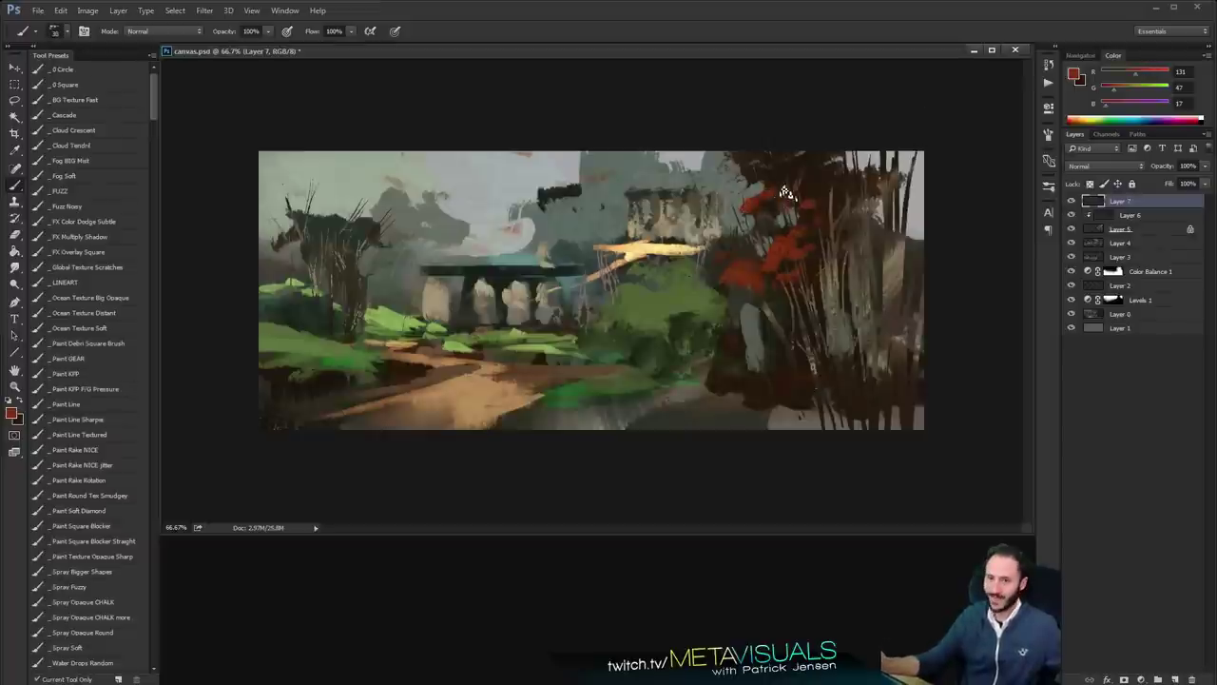
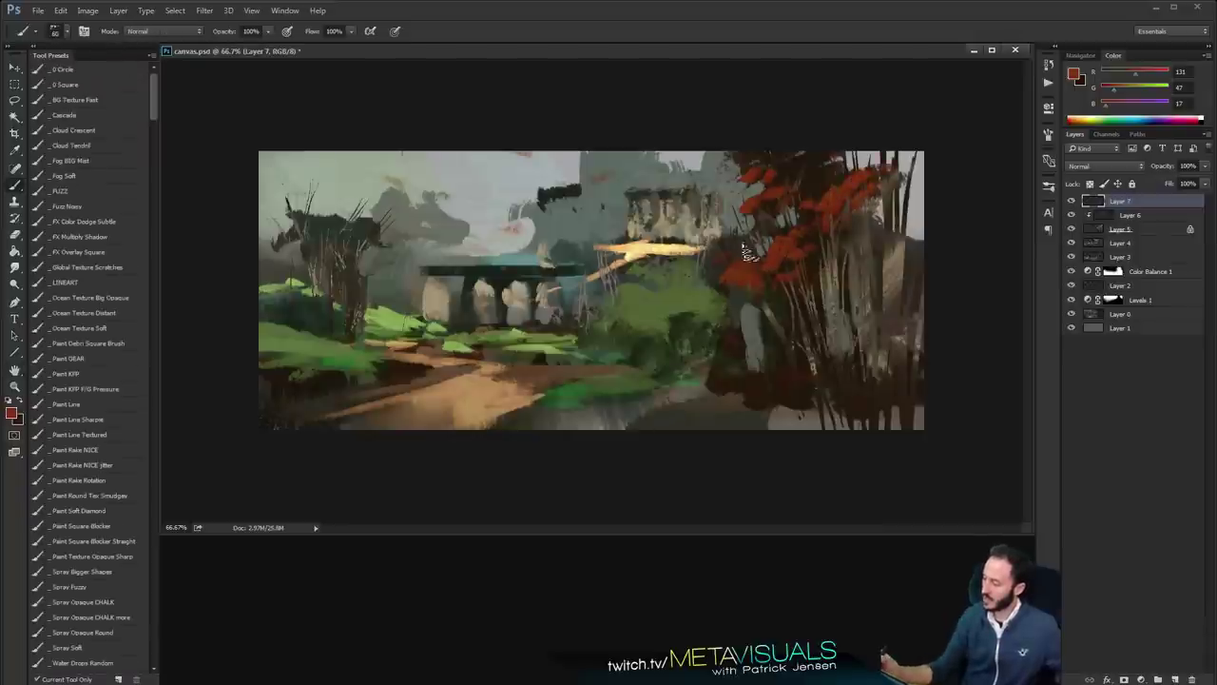
Extend the red foliage along the large tree's inner edge, crown and middle branches, varying the brush size
left_click_drag(746, 250, 718, 278)
key("bracketleft")
key("bracketleft")
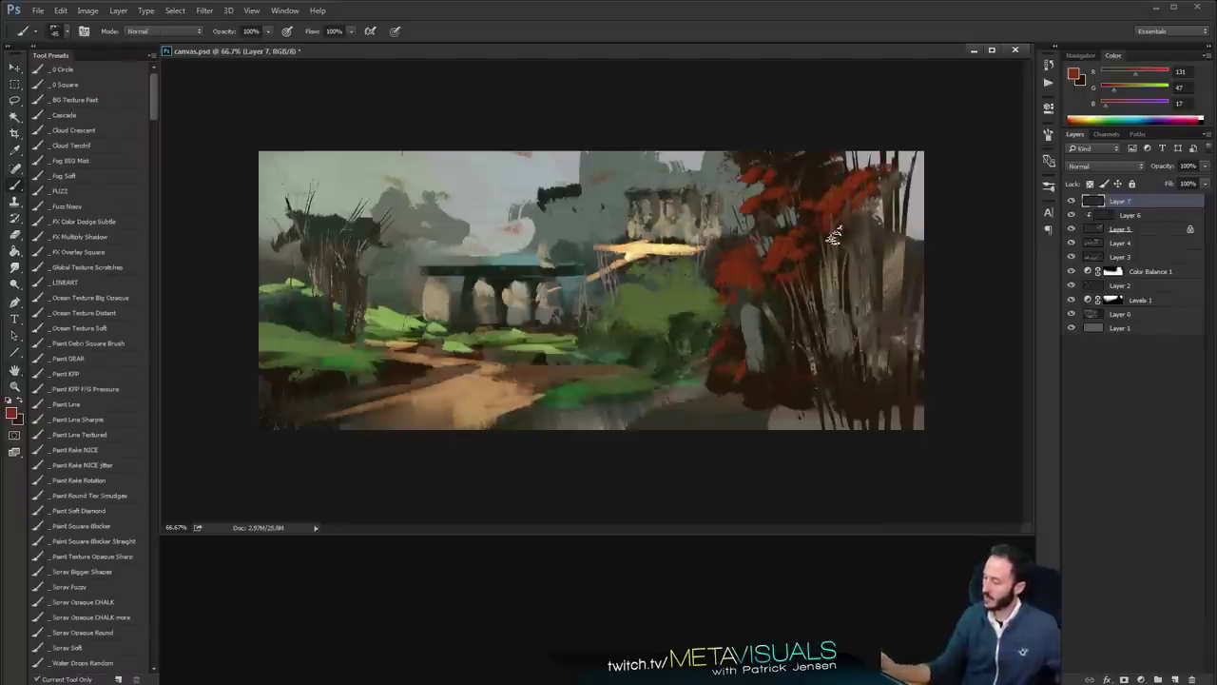
left_click_drag(820, 156, 816, 161)
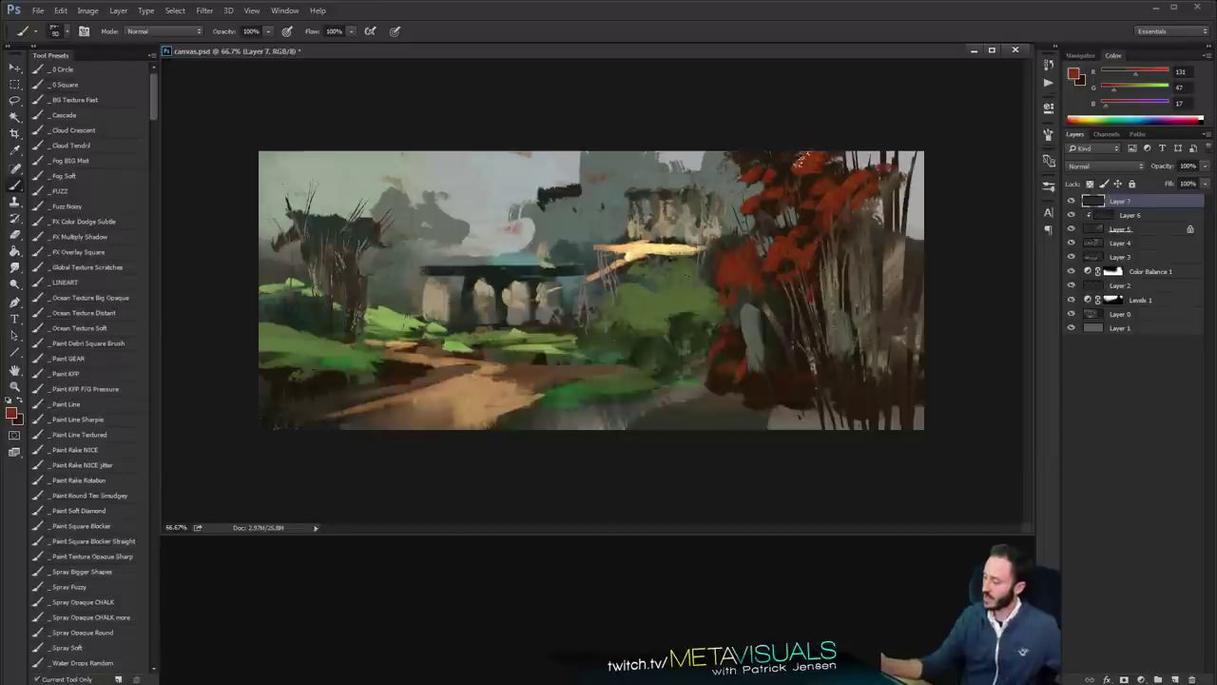
key("bracketright")
key("bracketright")
left_click_drag(803, 289, 814, 278)
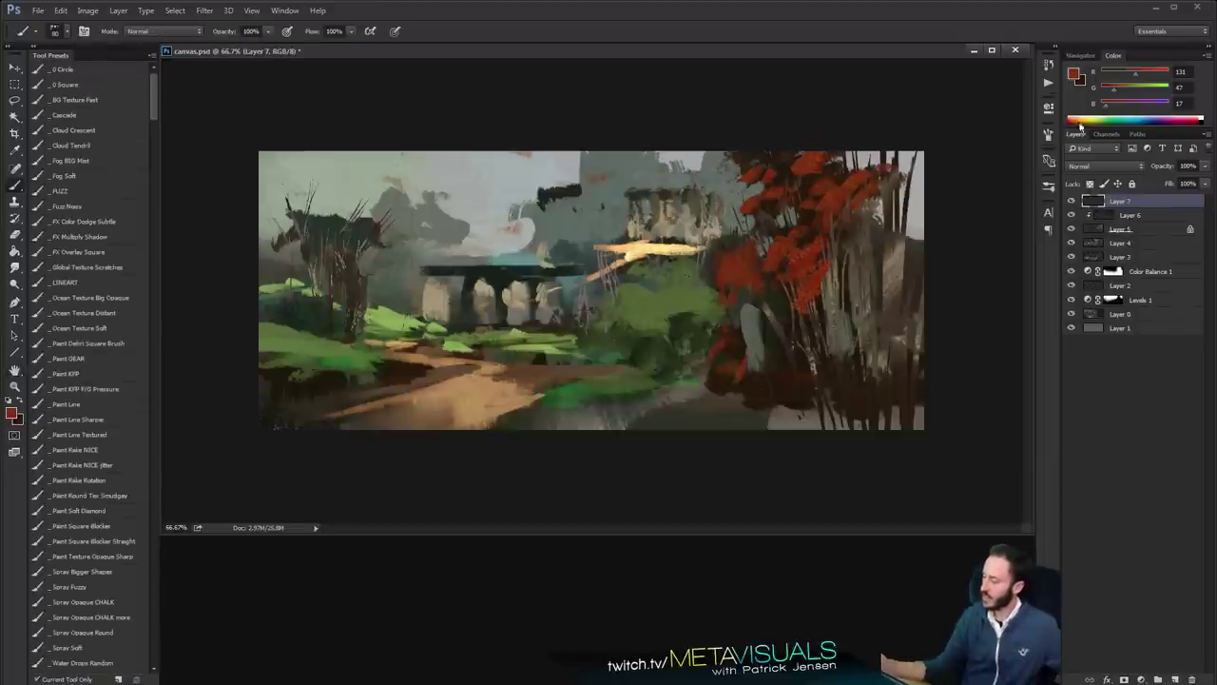
Set the foreground to a neutral grey, RGB 84, 82, 82, and paint grey ground strokes across the base of the large tree
left_click(1123, 93)
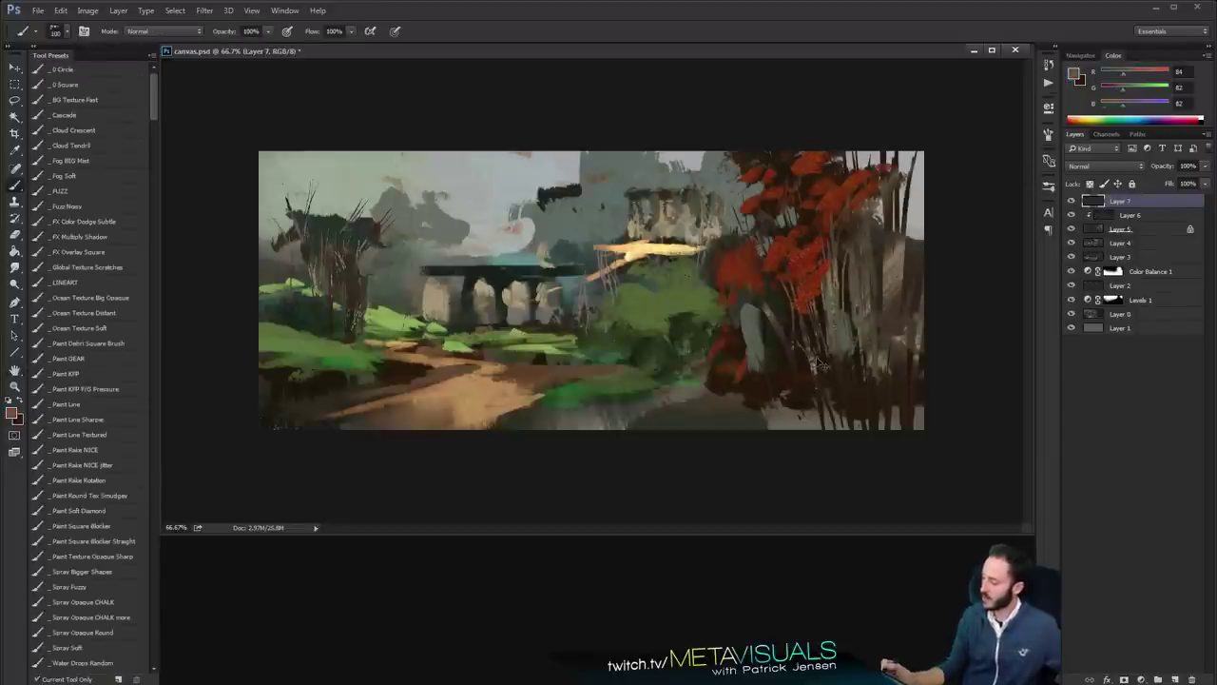
key("bracketleft")
mouse_move(780, 405)
left_mouse_down()
mouse_move(748, 391)
mouse_move(899, 384)
left_mouse_up()
key("bracketleft")
key("bracketleft")
left_click_drag(757, 399, 818, 401)
left_click_drag(839, 403, 790, 420)
Smudge the large tree's trunk bases downward into the grey ground
key("r")
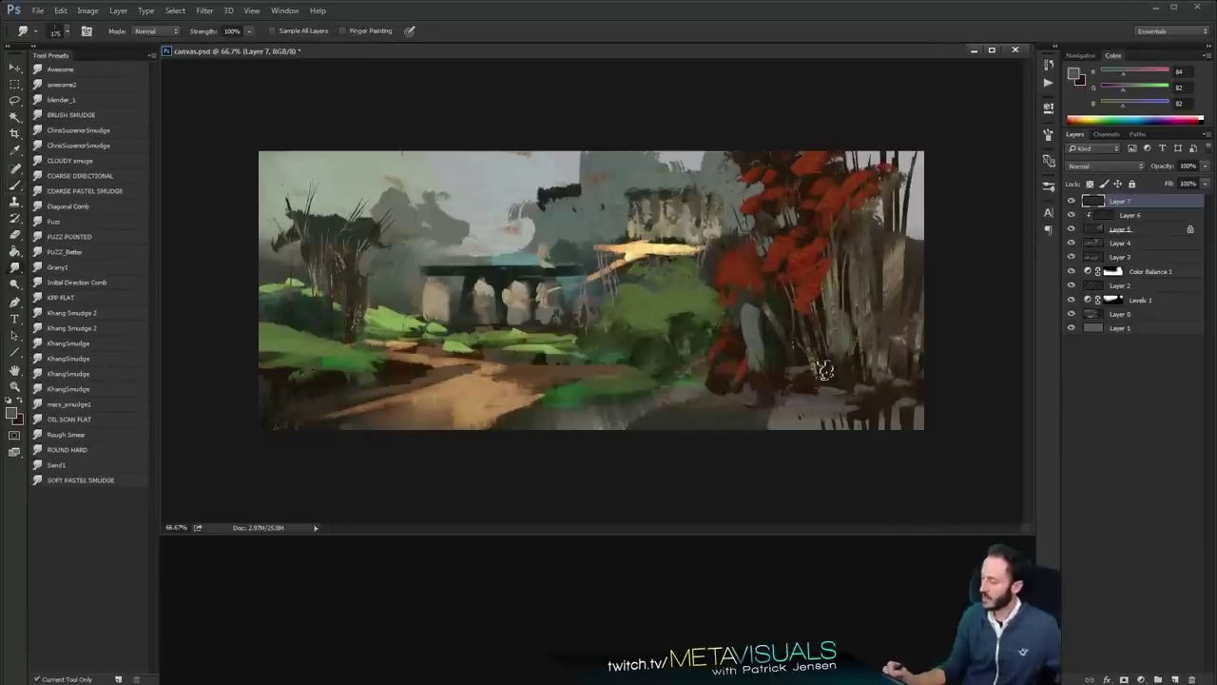
left_click_drag(826, 366, 825, 425)
left_click_drag(901, 369, 906, 424)
Sample a dark green from the foreground grass and paint it over the grey area beside the path's lower end
key("b")
key("bracketright")
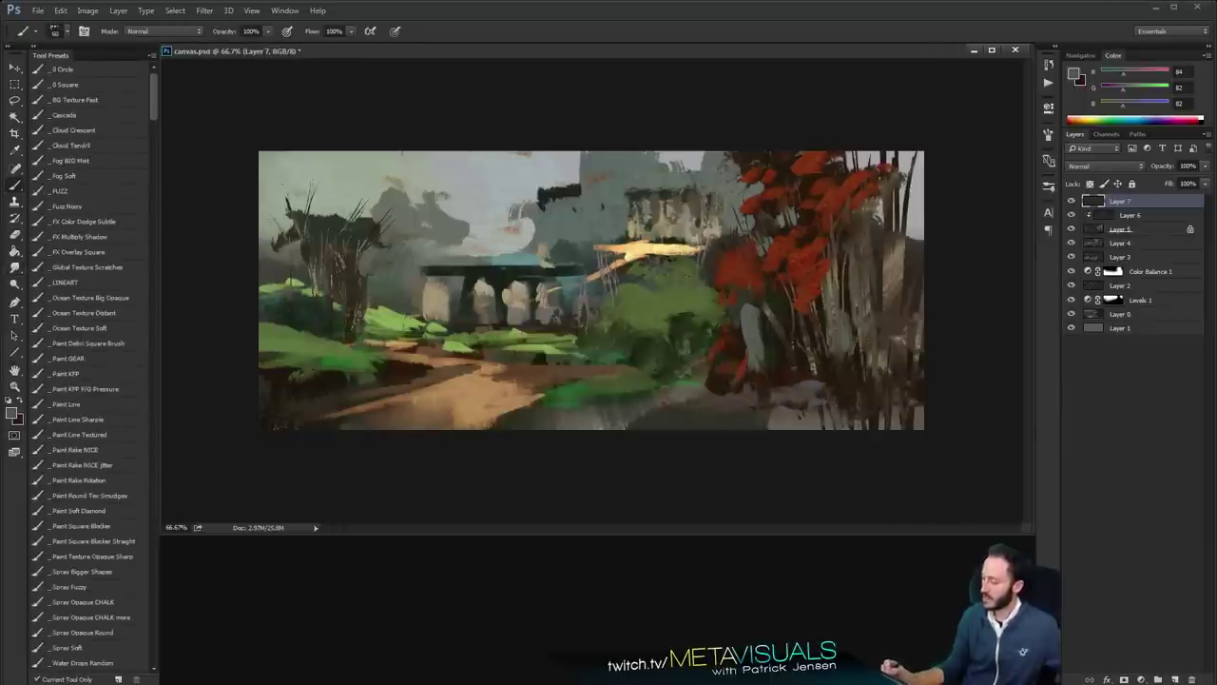
left_click(631, 386, "alt")
left_click(629, 385, "alt")
key("bracketleft")
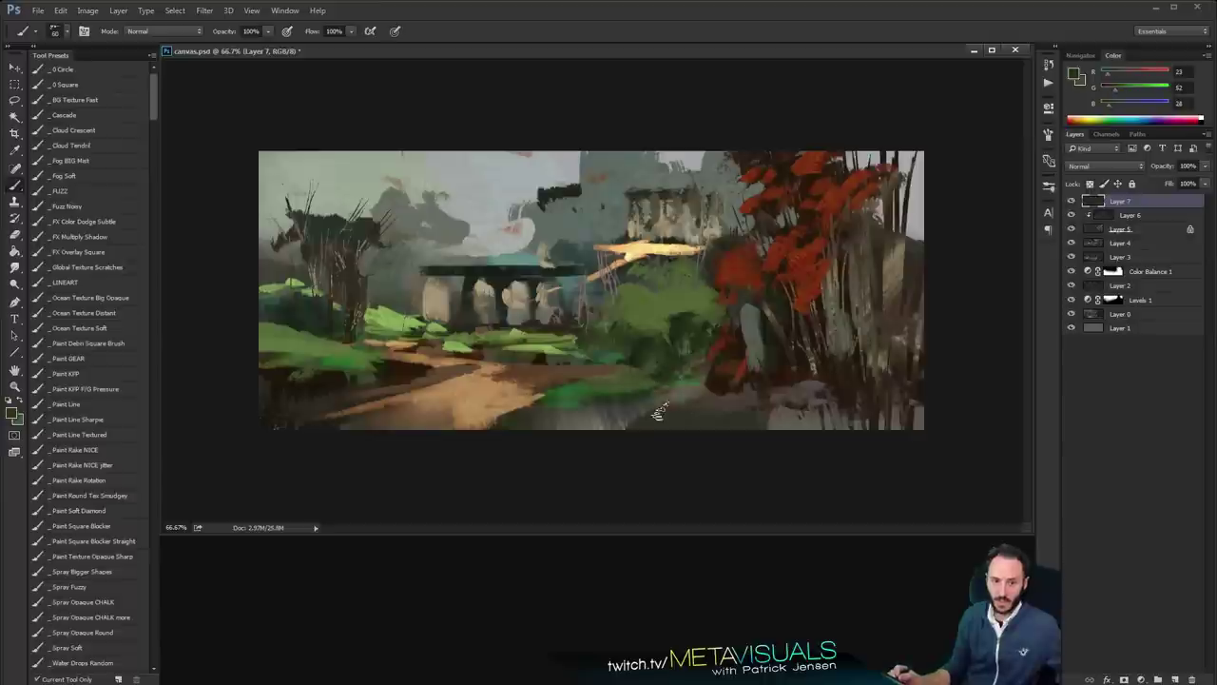
left_click_drag(657, 416, 567, 422)
left_click_drag(680, 400, 504, 426)
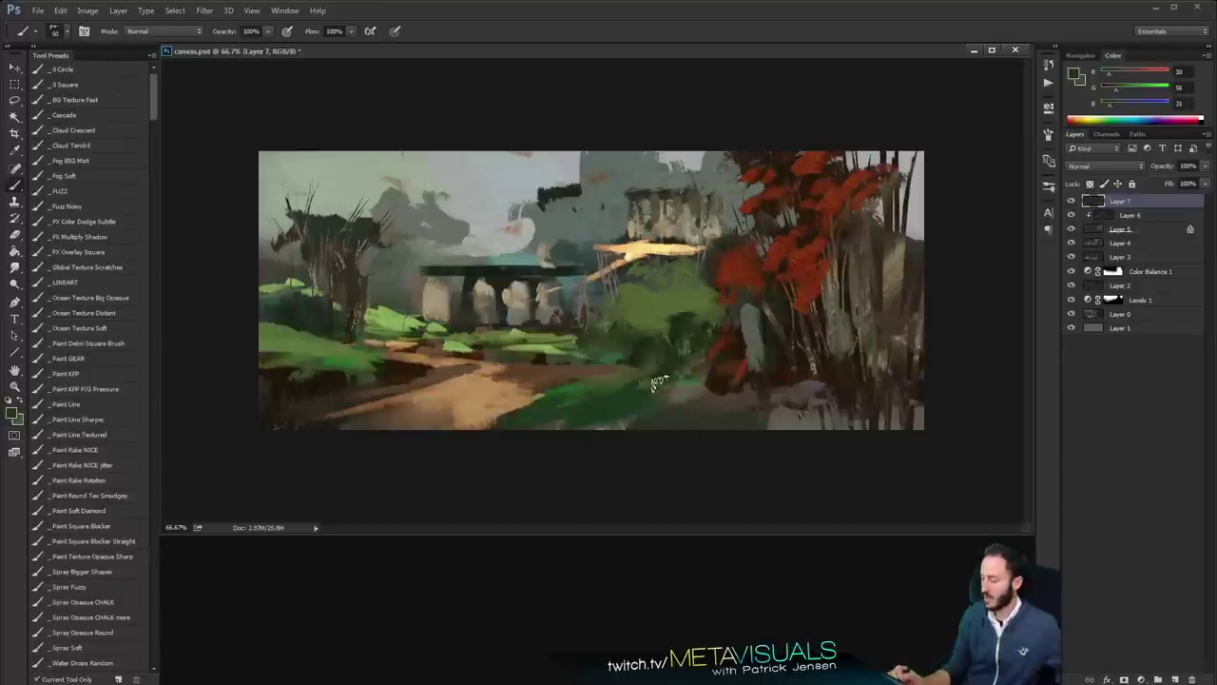
Sample a lighter olive green, enlarge the brush and fill the foreground bank between the path and the large tree
left_click(662, 383, "alt")
key("bracketright")
key("bracketright")
left_click_drag(653, 388, 544, 407)
left_click_drag(664, 382, 537, 407)
left_click_drag(685, 392, 583, 416)
left_click_drag(727, 413, 519, 424)
Choose the FUZZ brush preset and create a new top layer in Screen blend mode
left_click(131, 189)
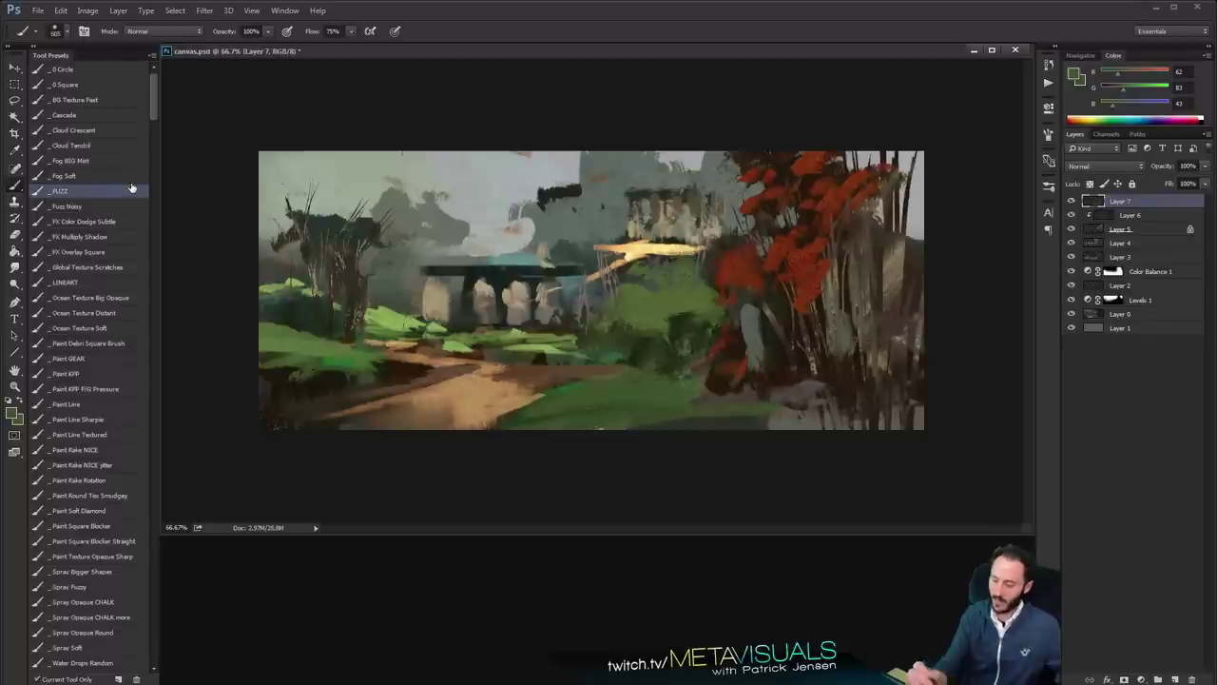
key("space")
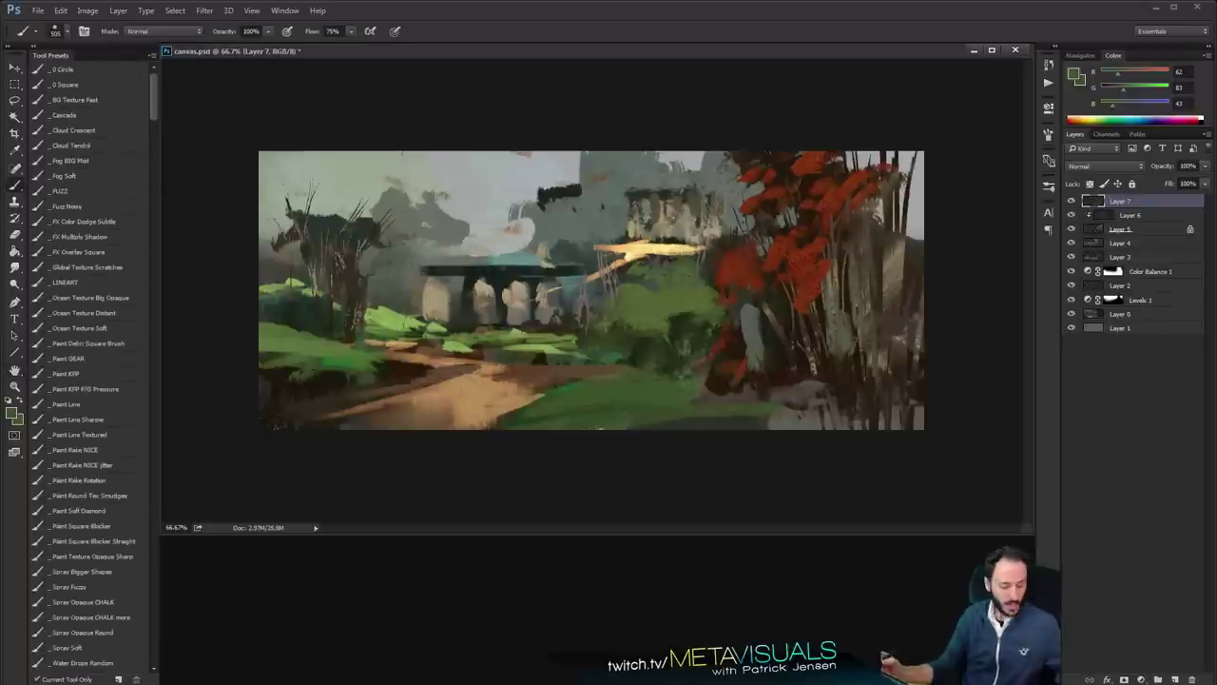
key("ctrl+shift+alt+n")
left_click(1094, 165)
left_click(1095, 254)
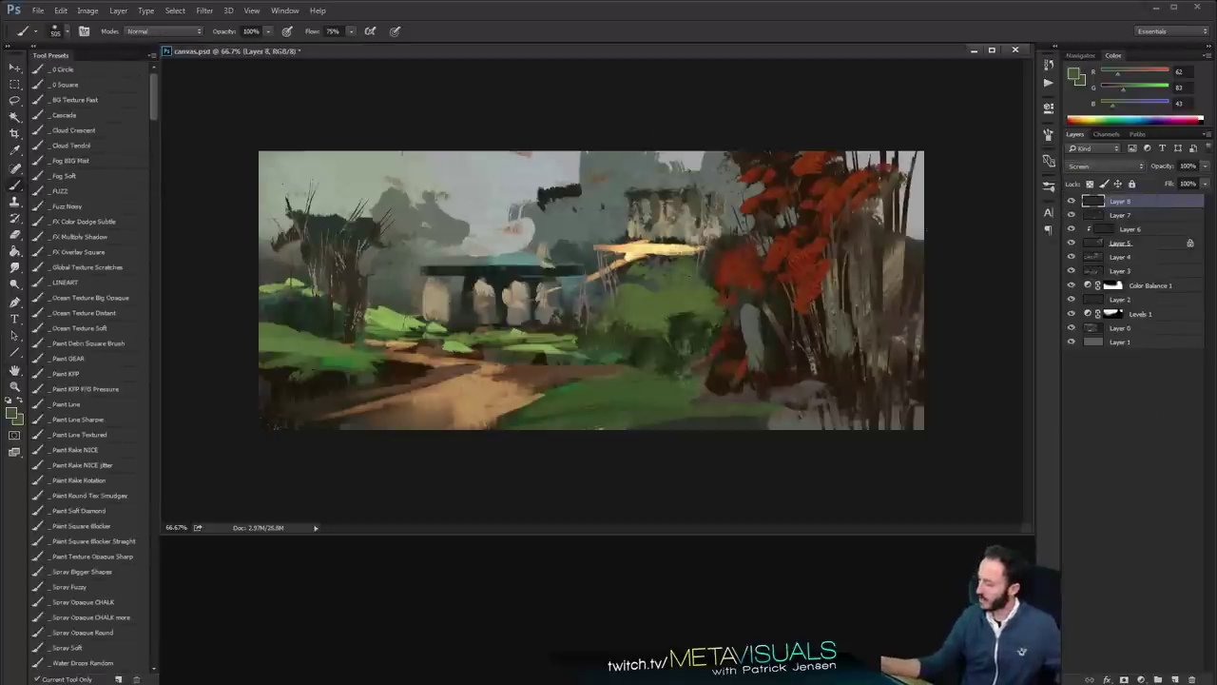
Brush a soft green haze over the distant upper ruin, undoing test strokes and reducing the brush size
mouse_move(656, 190)
left_mouse_down()
mouse_move(618, 200)
mouse_move(694, 191)
left_mouse_up()
key("ctrl+z")
mouse_move(590, 229)
left_mouse_down()
mouse_move(685, 209)
mouse_move(571, 214)
left_mouse_up()
key("ctrl+z")
key("bracketleft")
key("bracketleft")
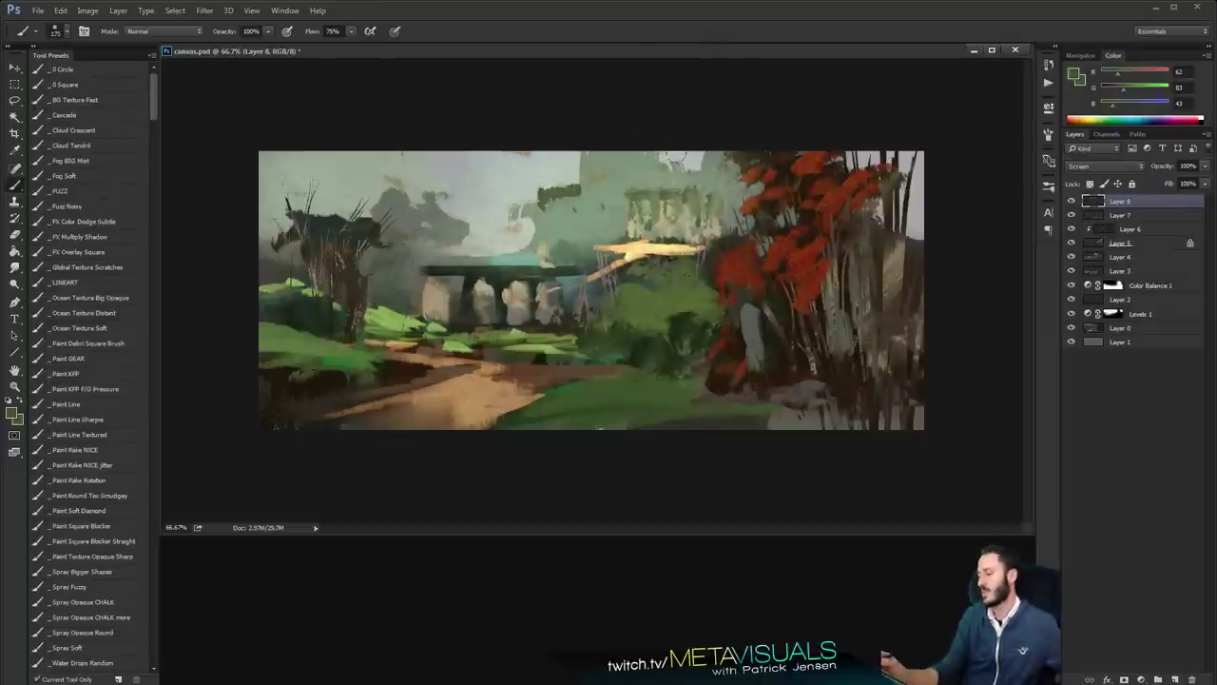
Extend the soft green haze over the background trees, the smaller left tree and the area beside the pillars
key("space")
mouse_move(380, 238)
left_mouse_down()
mouse_move(370, 267)
mouse_move(395, 205)
mouse_move(440, 219)
left_mouse_up()
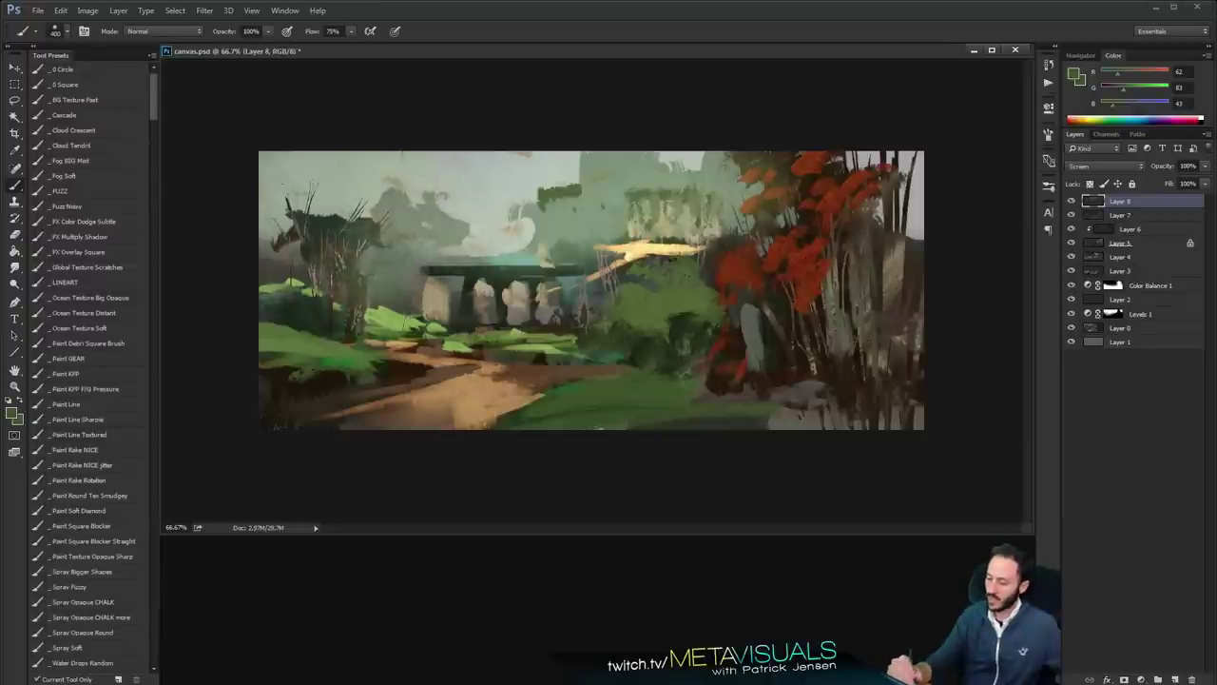
left_click_drag(328, 209, 304, 257)
left_click_drag(567, 293, 604, 291)
Sample the beige of the leftmost pillar and test a pale haze around the pillar bases with a smaller brush, undoing unwanted strokes
key("space")
key("bracketleft")
mouse_move(499, 285)
left_mouse_down()
mouse_move(452, 309)
mouse_move(518, 328)
left_mouse_up()
left_click(439, 303, "alt")
key("ctrl+z")
key("bracketleft")
key("bracketleft")
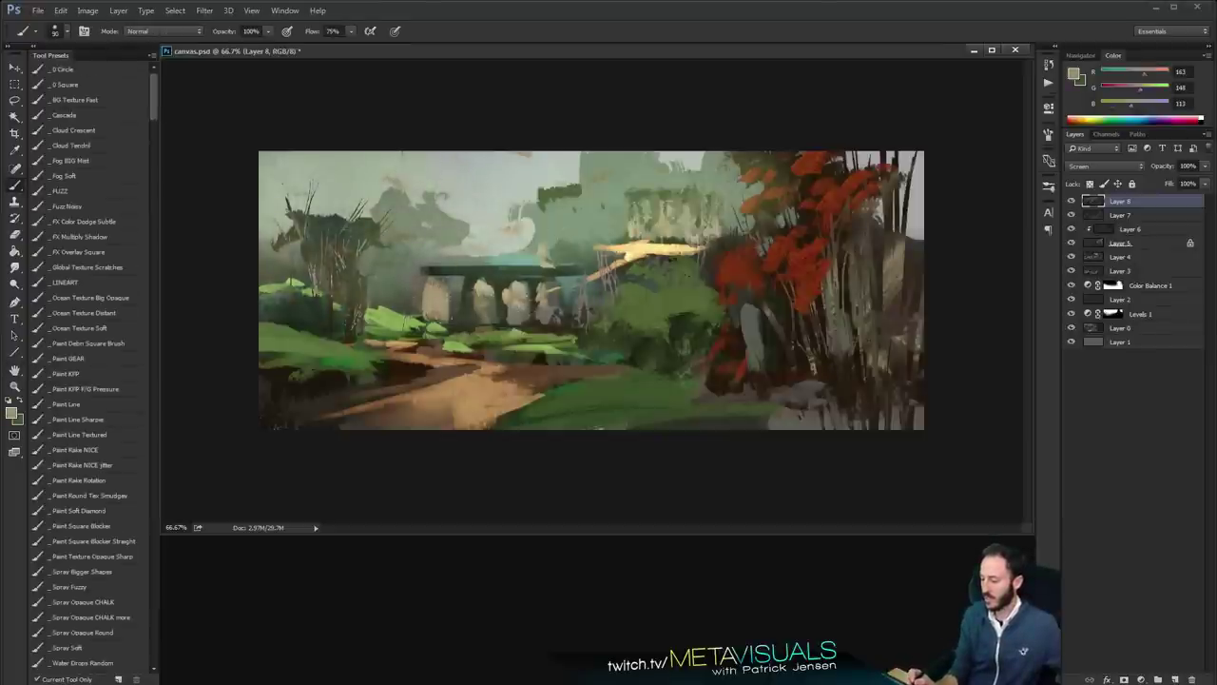
left_click_drag(445, 318, 556, 324)
key("ctrl+z")
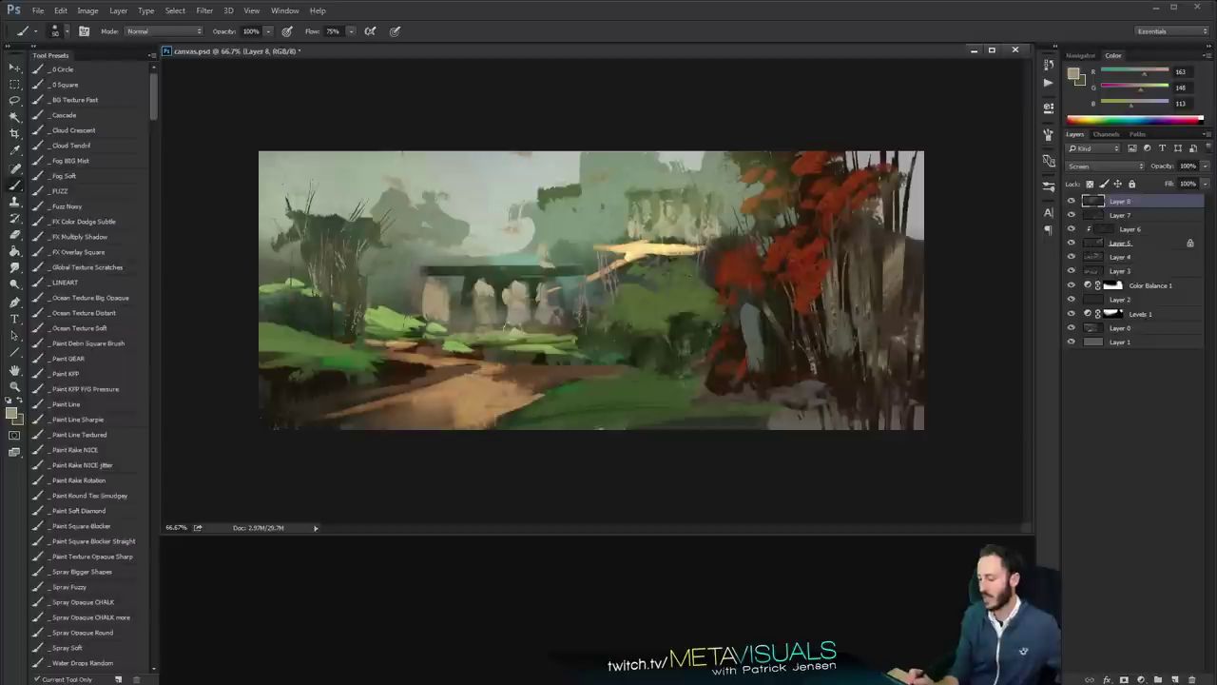
Try to smudge the haze between and around the pillars
key("bracketleft")
key("r")
left_click_drag(447, 323, 575, 277)
key("ctrl+z")
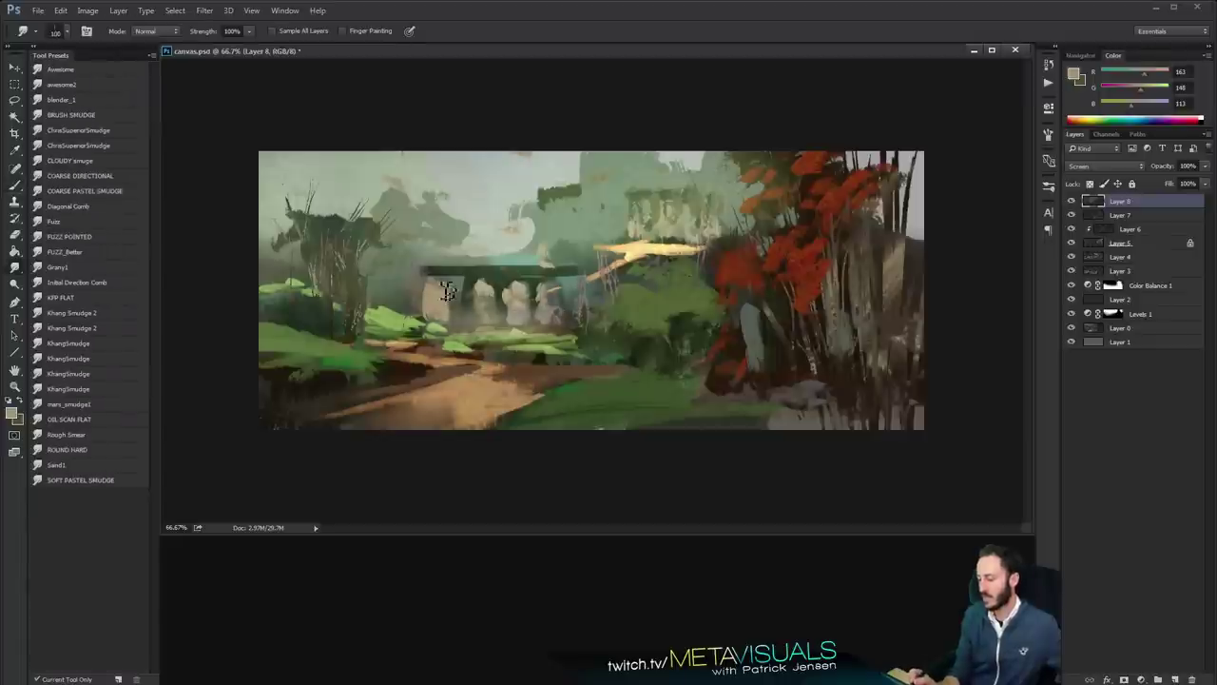
Set the foreground to orange, RGB 163, 106, 34, lock the haze layer's transparency and warm the haze at the pillar bases
key("b")
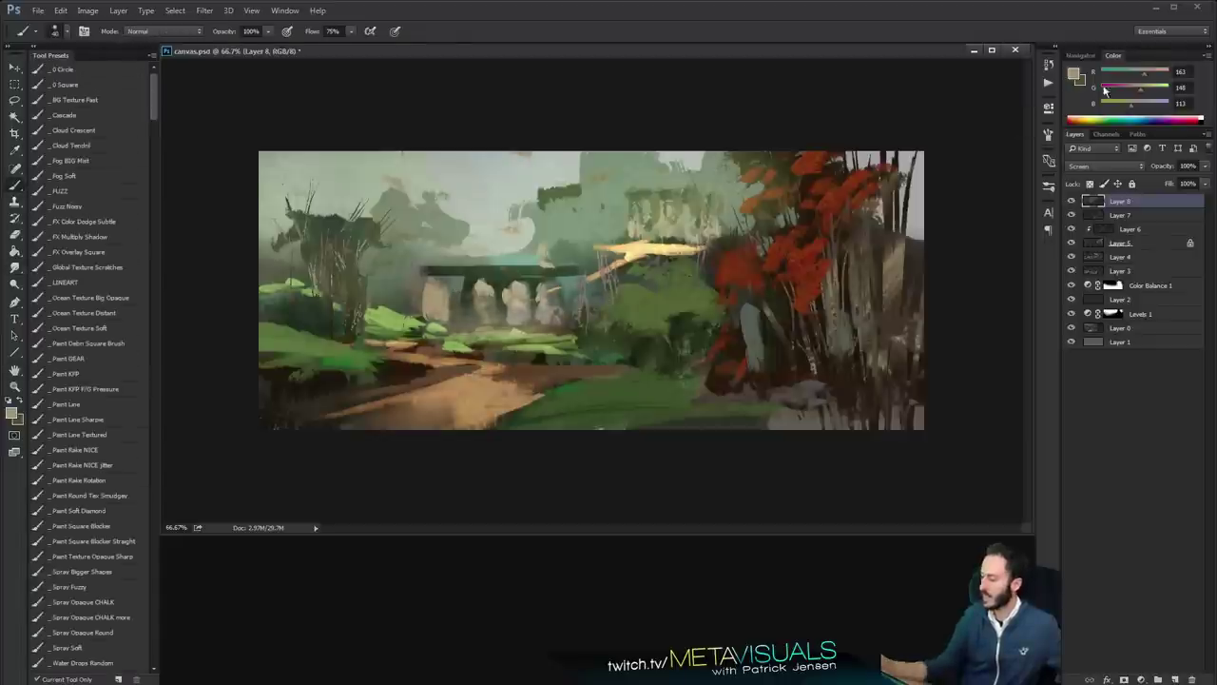
left_click(1129, 92)
key("slash")
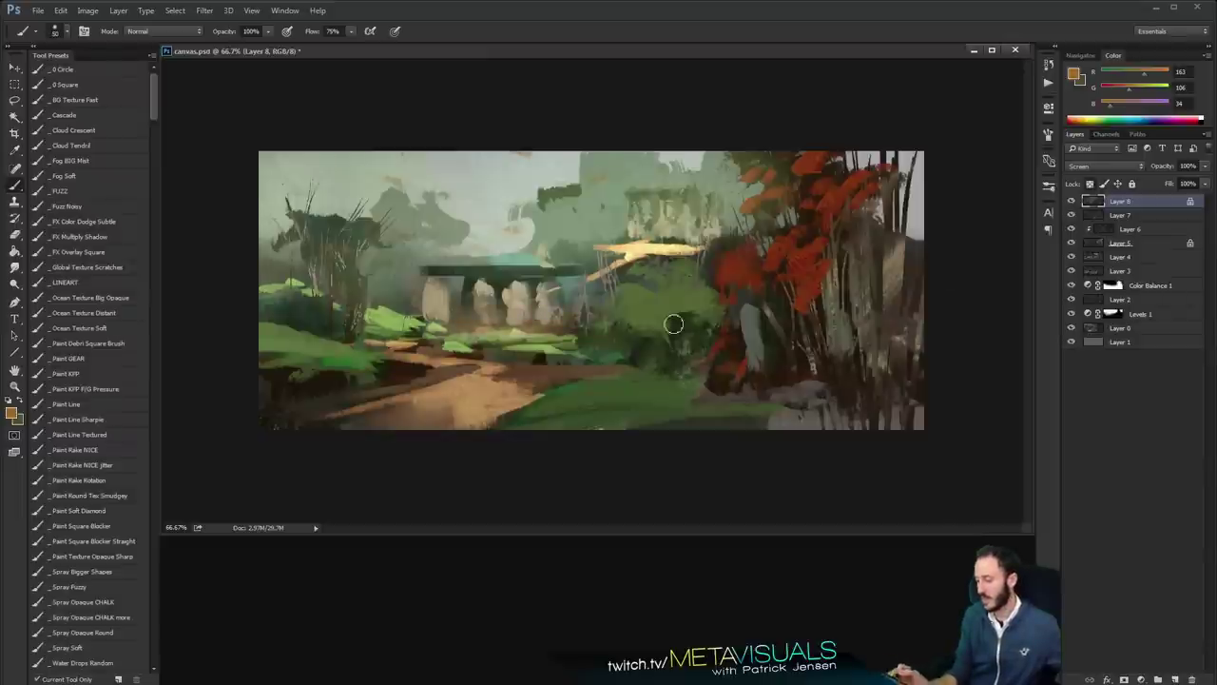
Check the whole painting at reduced size, add a new top layer and choose the Paint Rake NICE brush preset
left_click(598, 336, "alt")
left_click(598, 337, "alt")
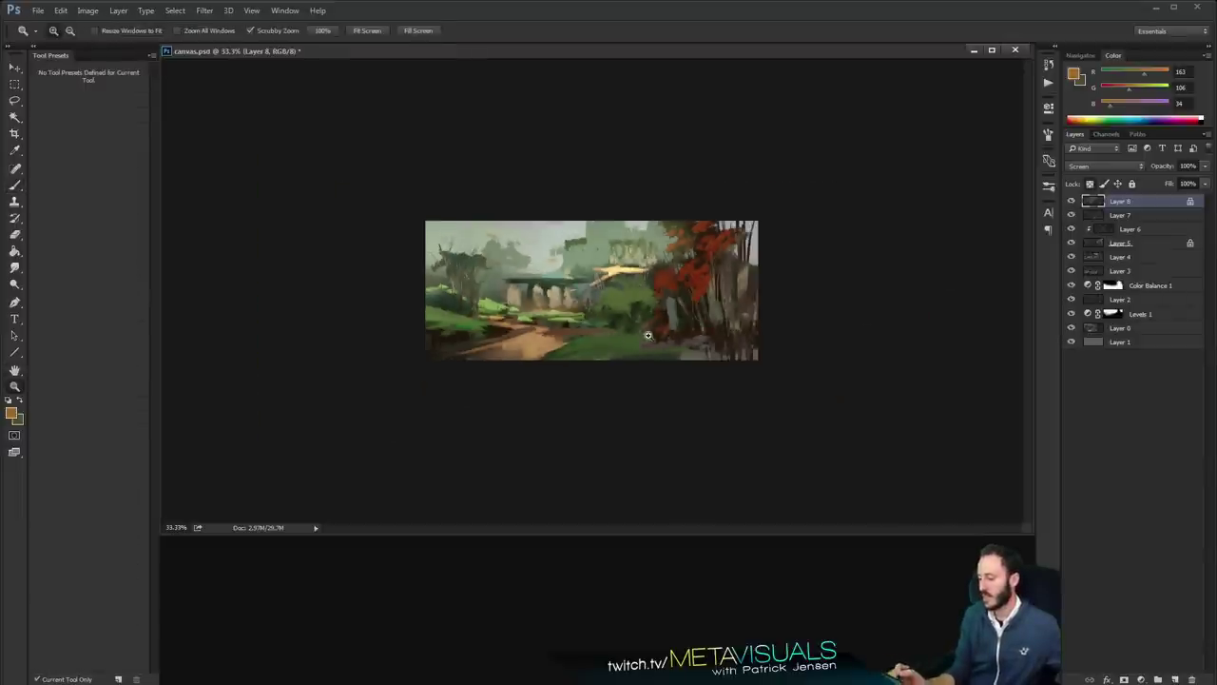
left_click(594, 316, "ctrl")
left_click(592, 311, "ctrl")
key("b")
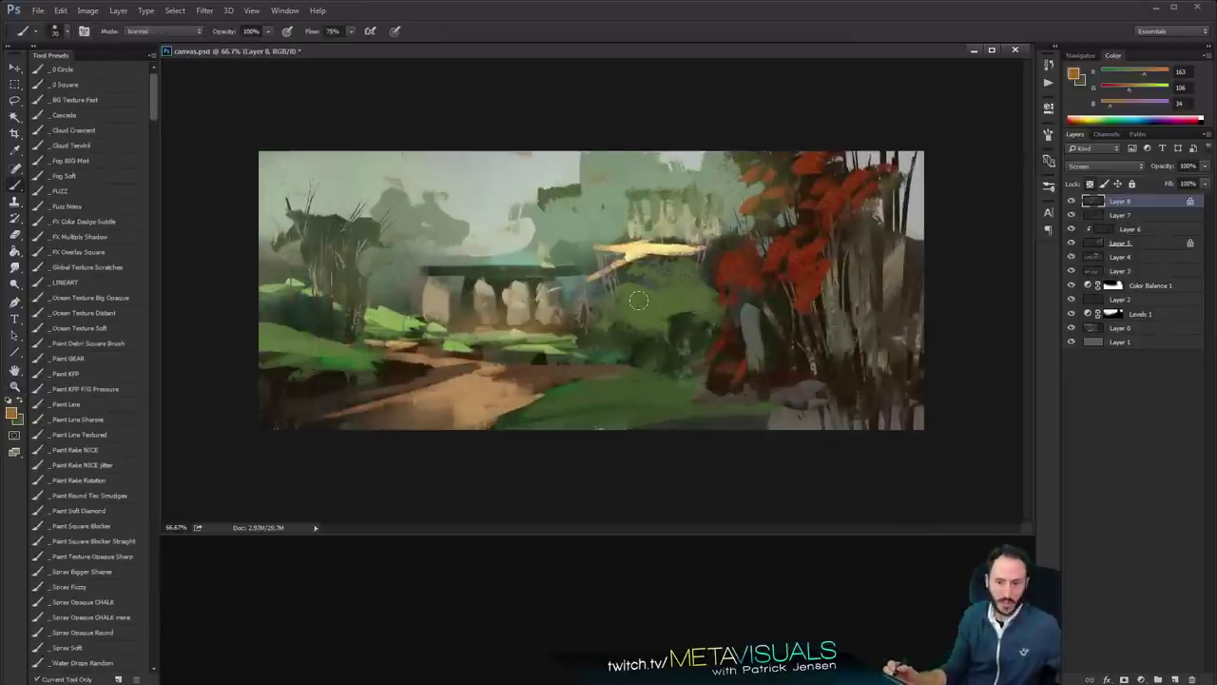
key("ctrl+shift+alt+n")
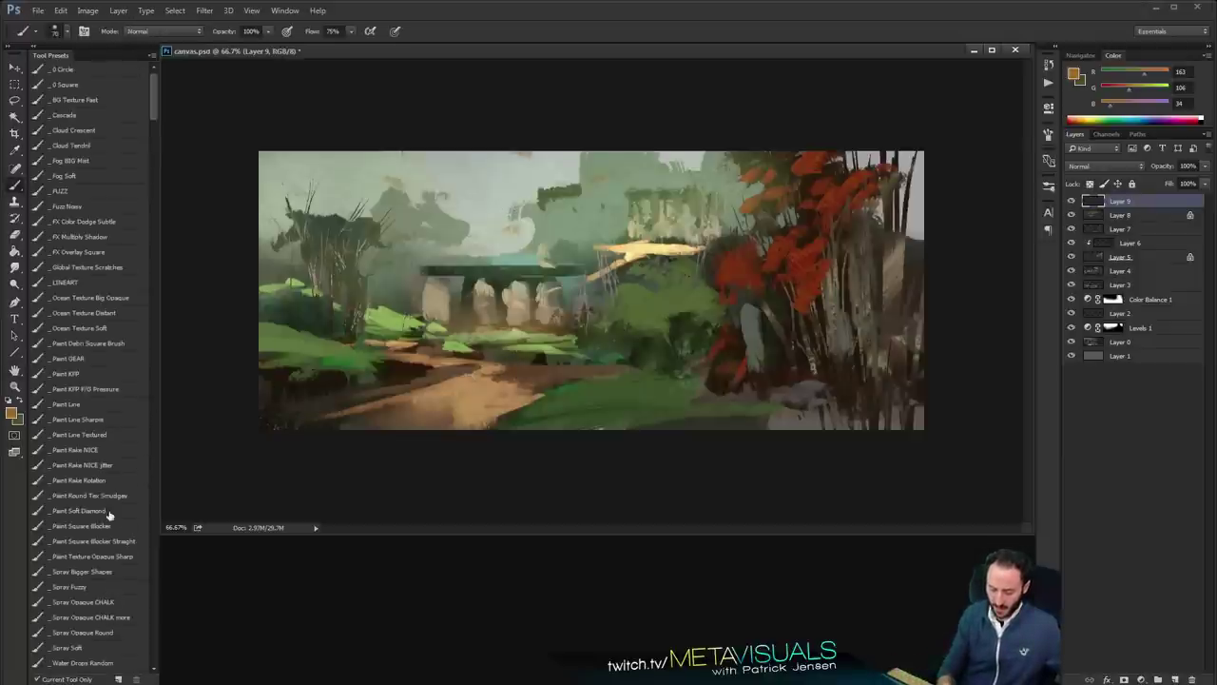
left_click(96, 481)
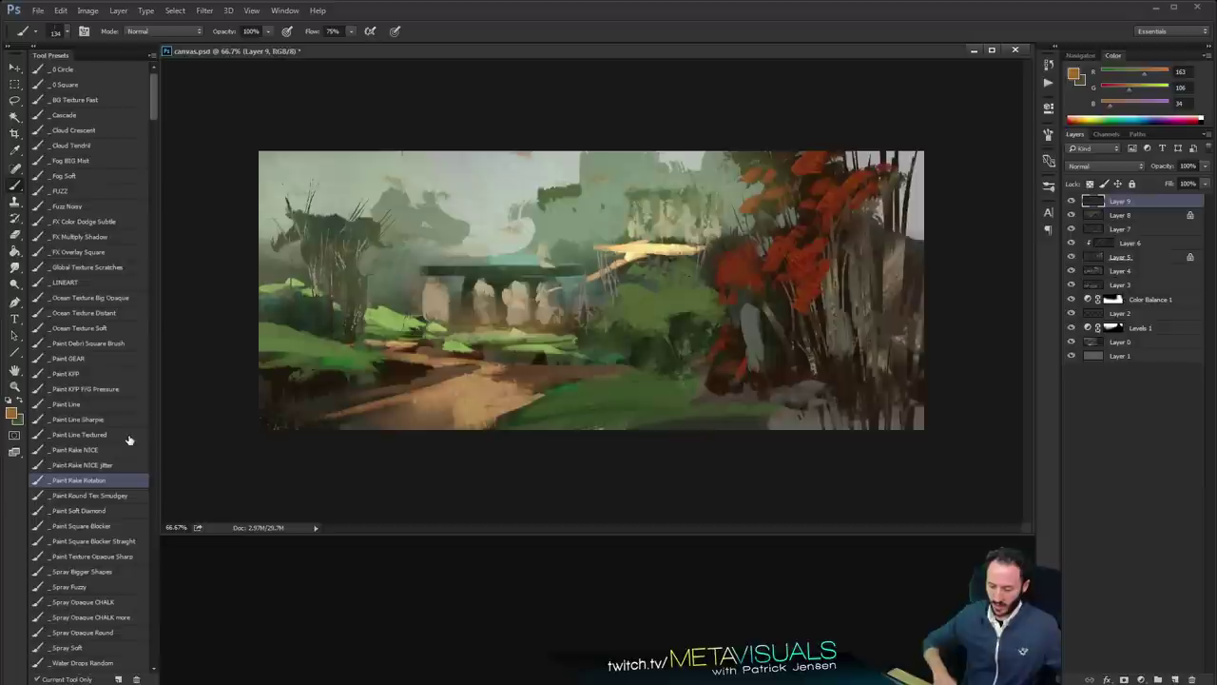
left_click(91, 450)
key("b")
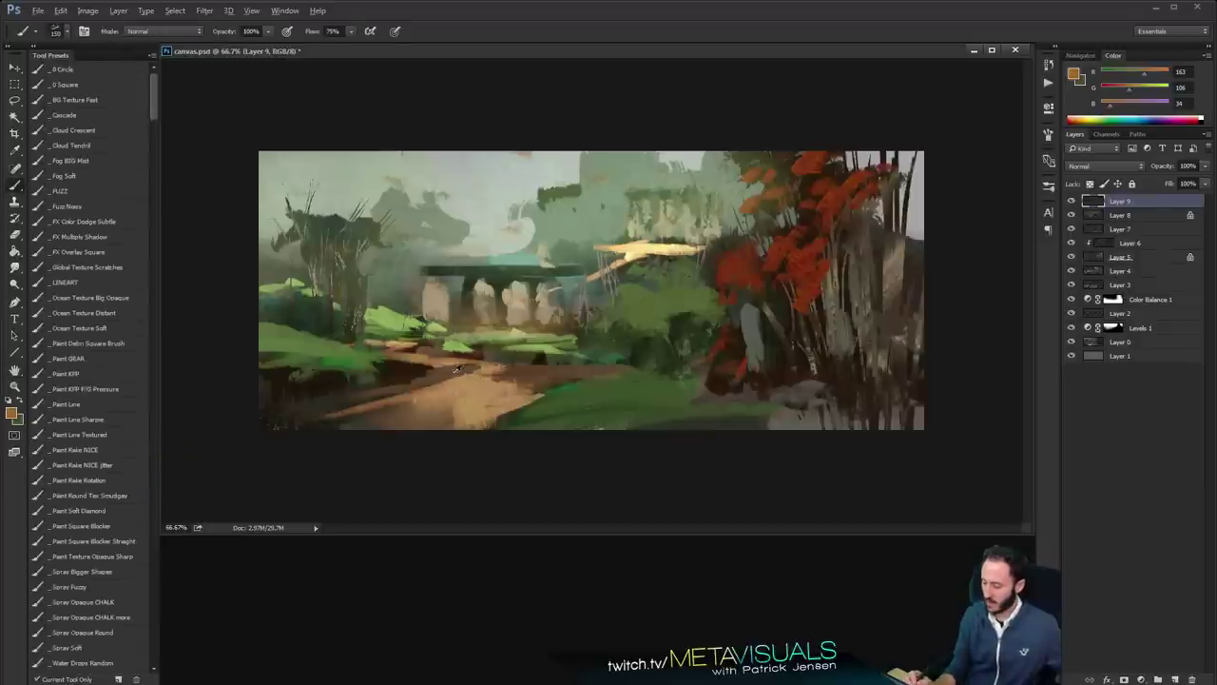
Sample the path's tan, rake textured strokes along its lower-left end and create another layer on top
left_click(481, 381, "alt")
mouse_move(326, 412)
left_mouse_down()
mouse_move(270, 420)
mouse_move(445, 382)
mouse_move(255, 422)
left_mouse_up()
key("ctrl+shift+alt+n")
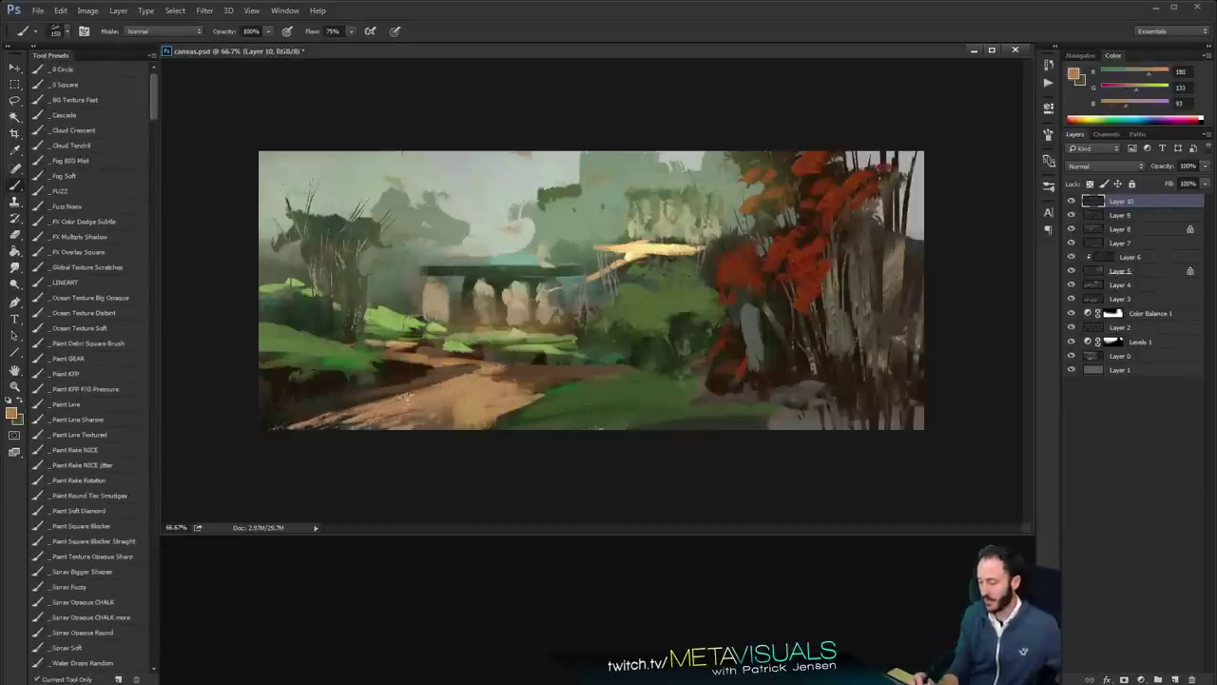
Shrink the brush and paint textured tan strokes over the path's middle bend and right edge
key("bracketleft")
key("bracketleft")
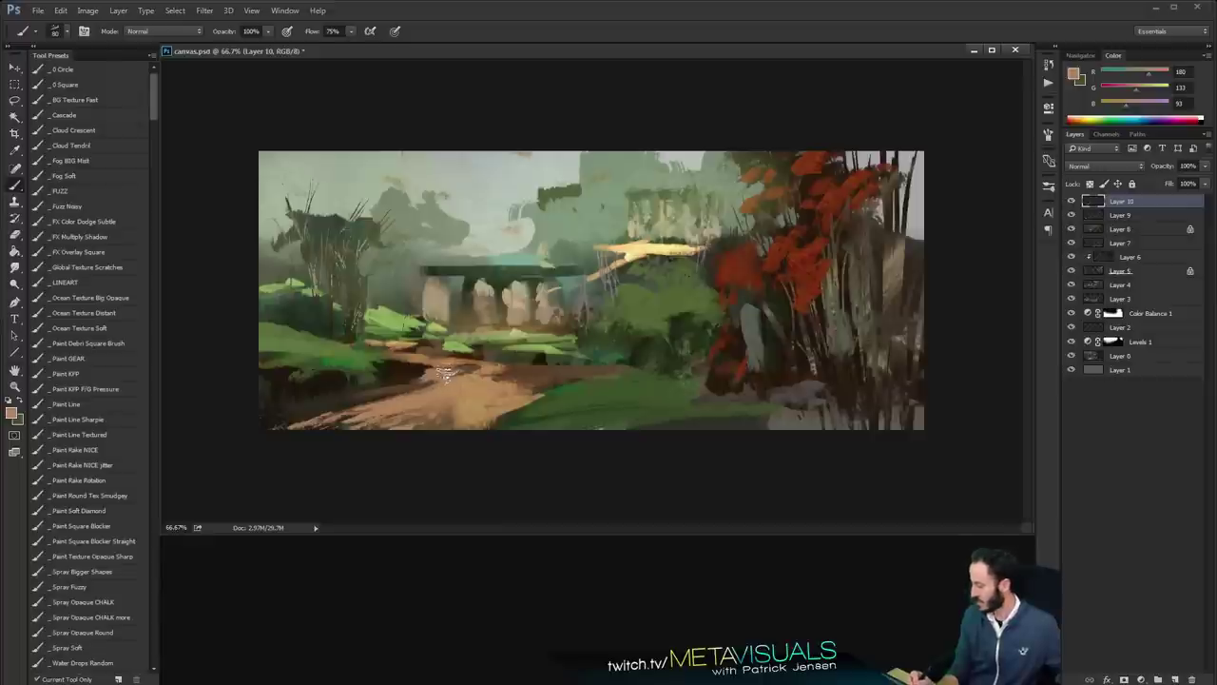
key("bracketleft")
key("space")
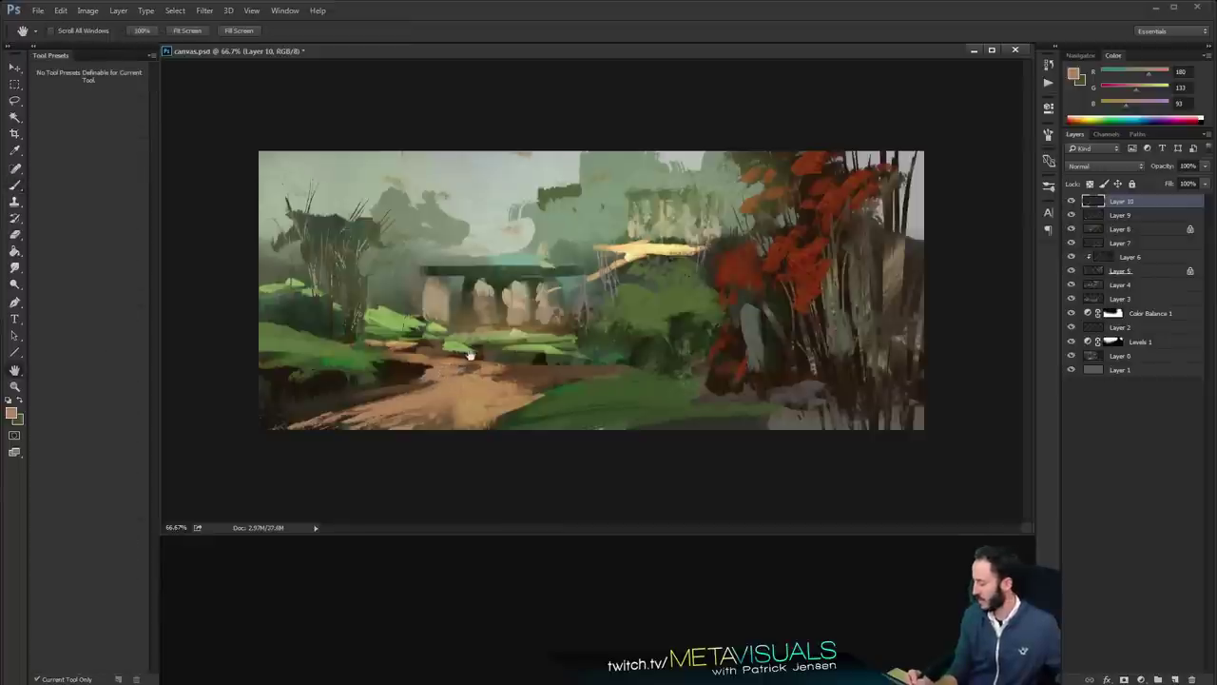
key("bracketleft")
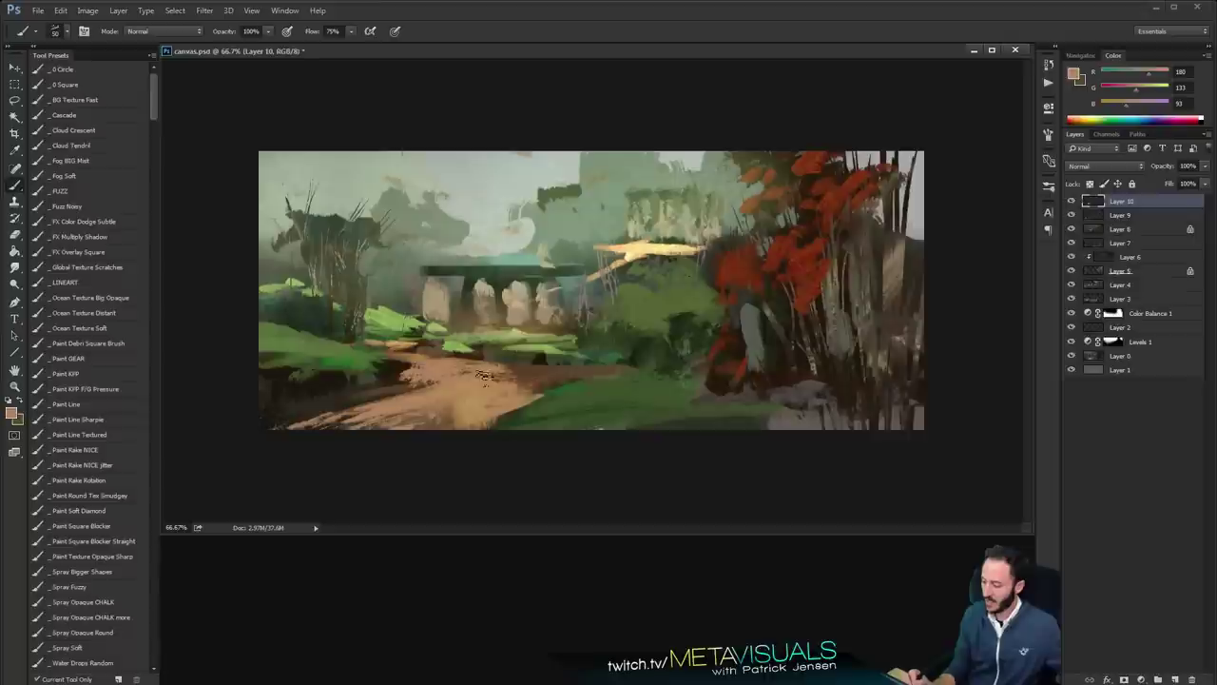
left_click_drag(497, 373, 509, 401)
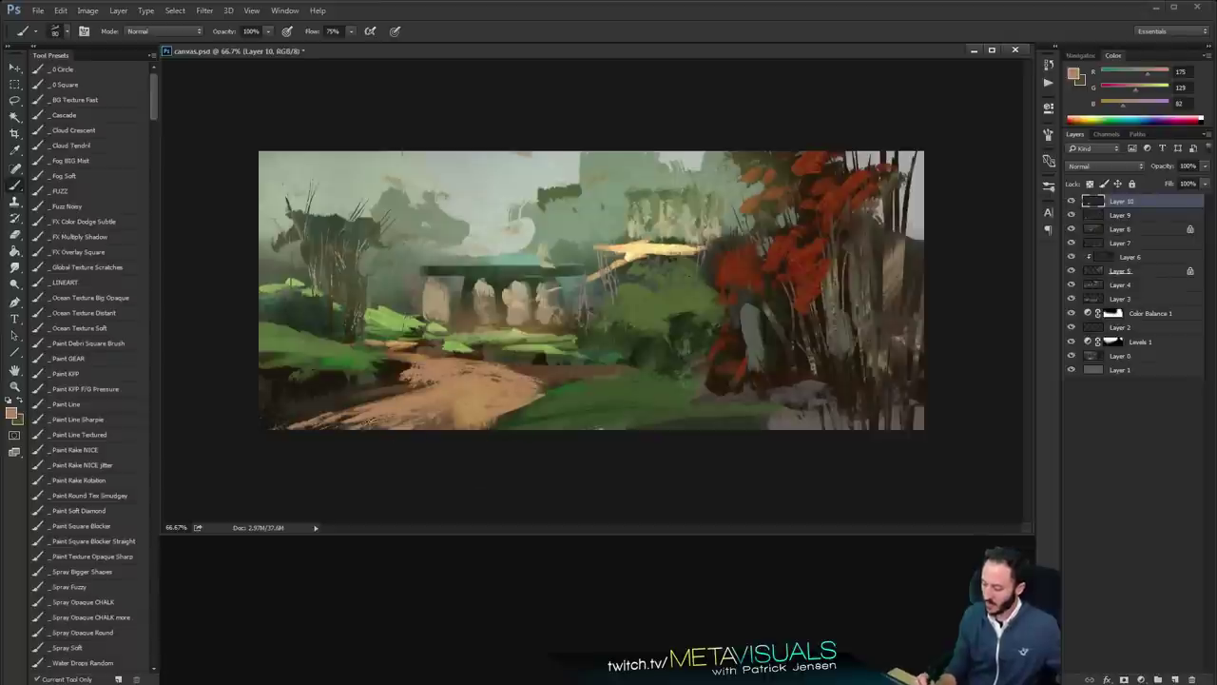
key("space")
key("bracketright")
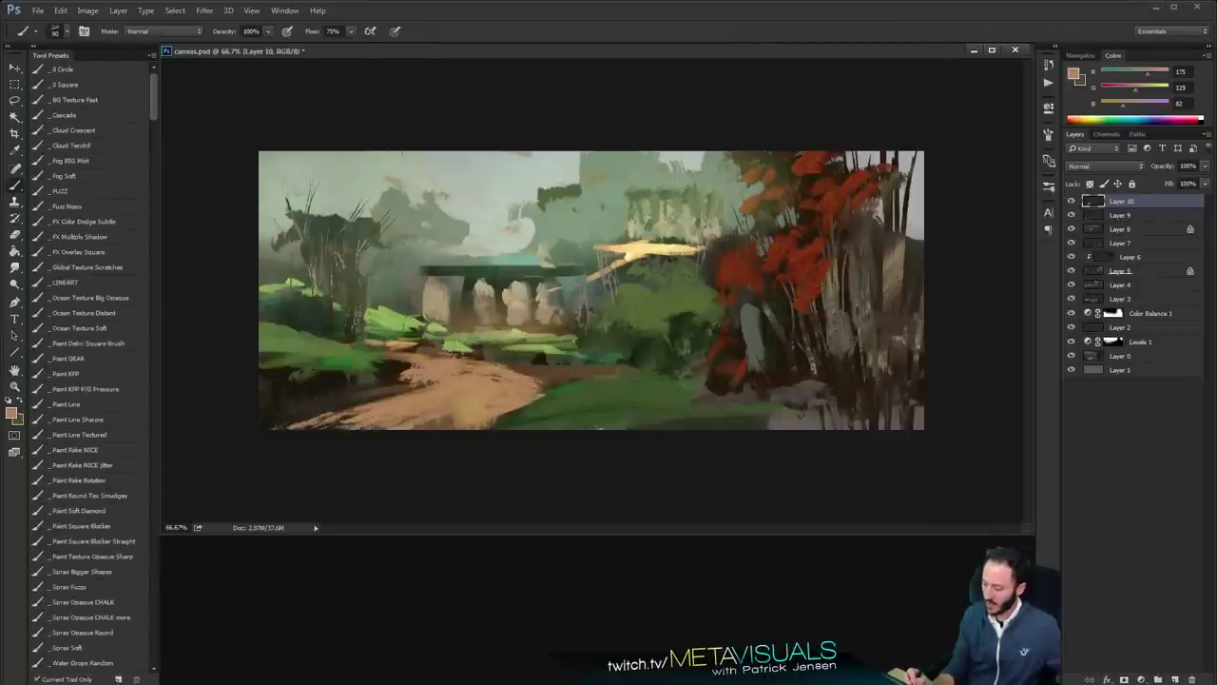
Detail the path's far edge and the grass bank below the pillars with sampled yellow-tan, dark brown and light green
left_click(447, 350, "alt")
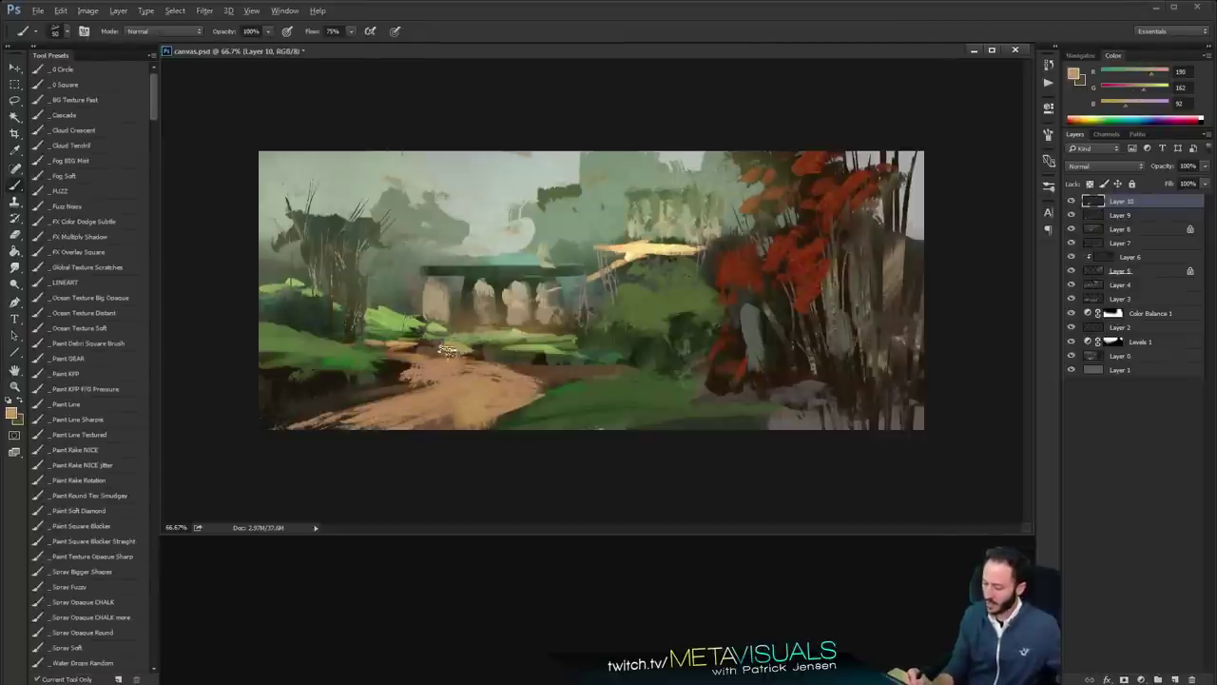
left_click_drag(468, 350, 529, 345)
left_click(485, 357, "alt")
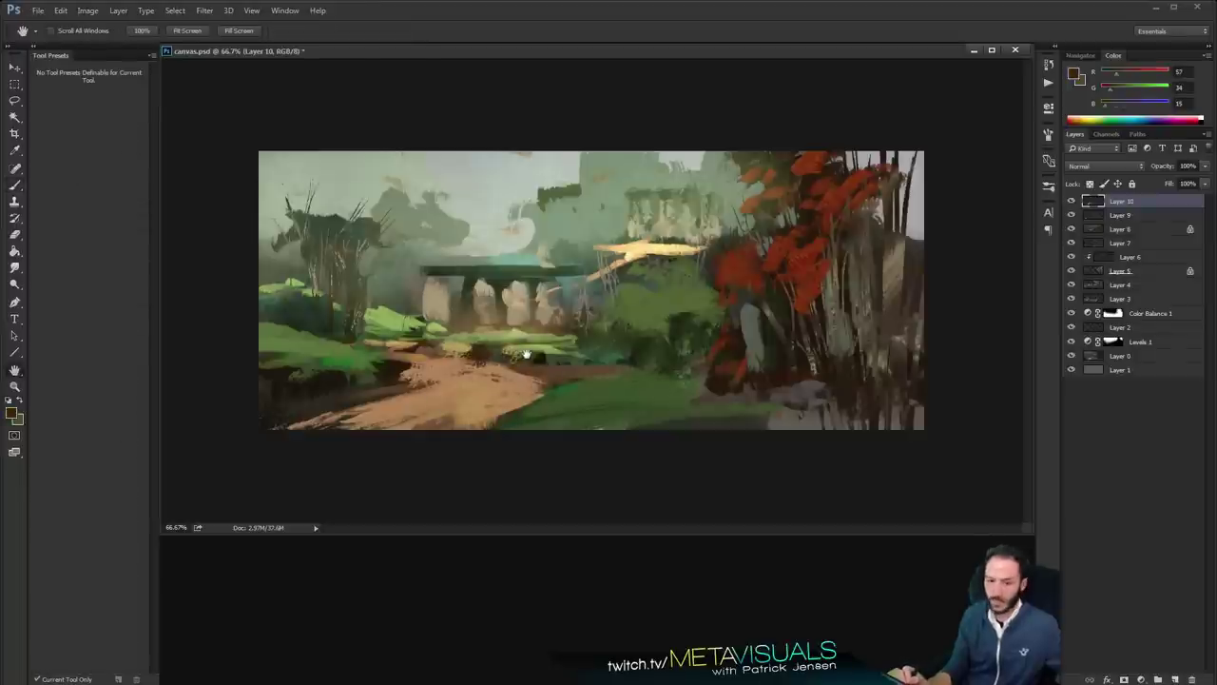
left_click(502, 333, "alt")
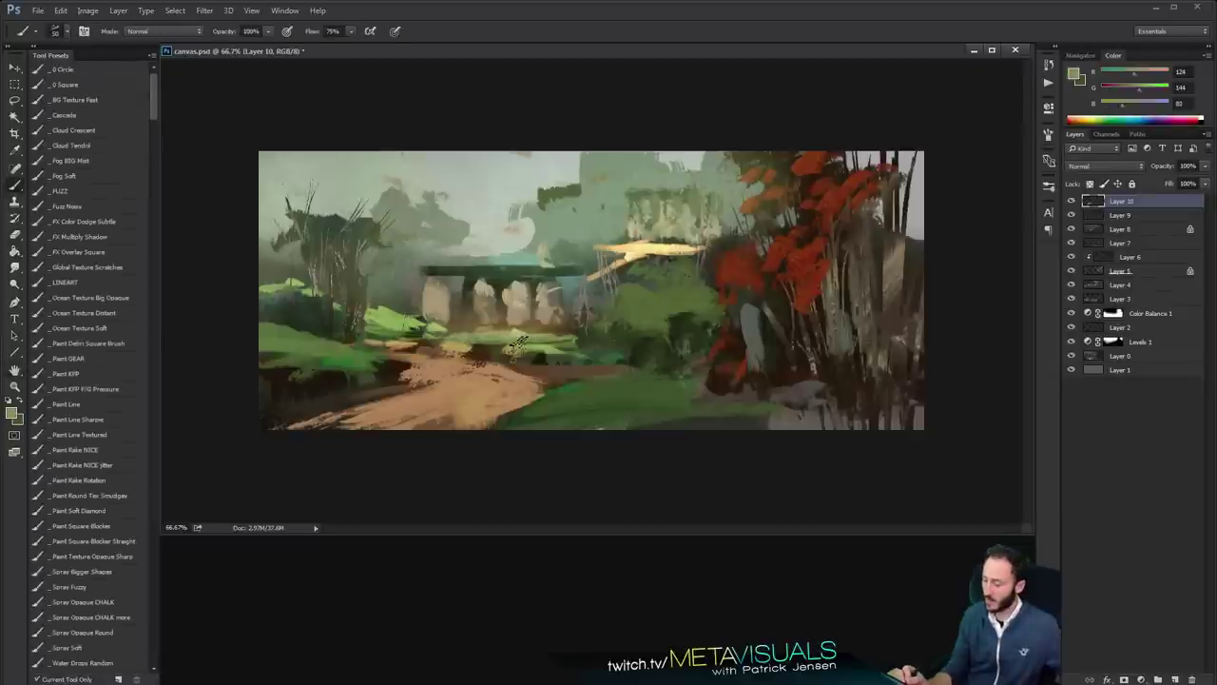
left_click(454, 290, "alt")
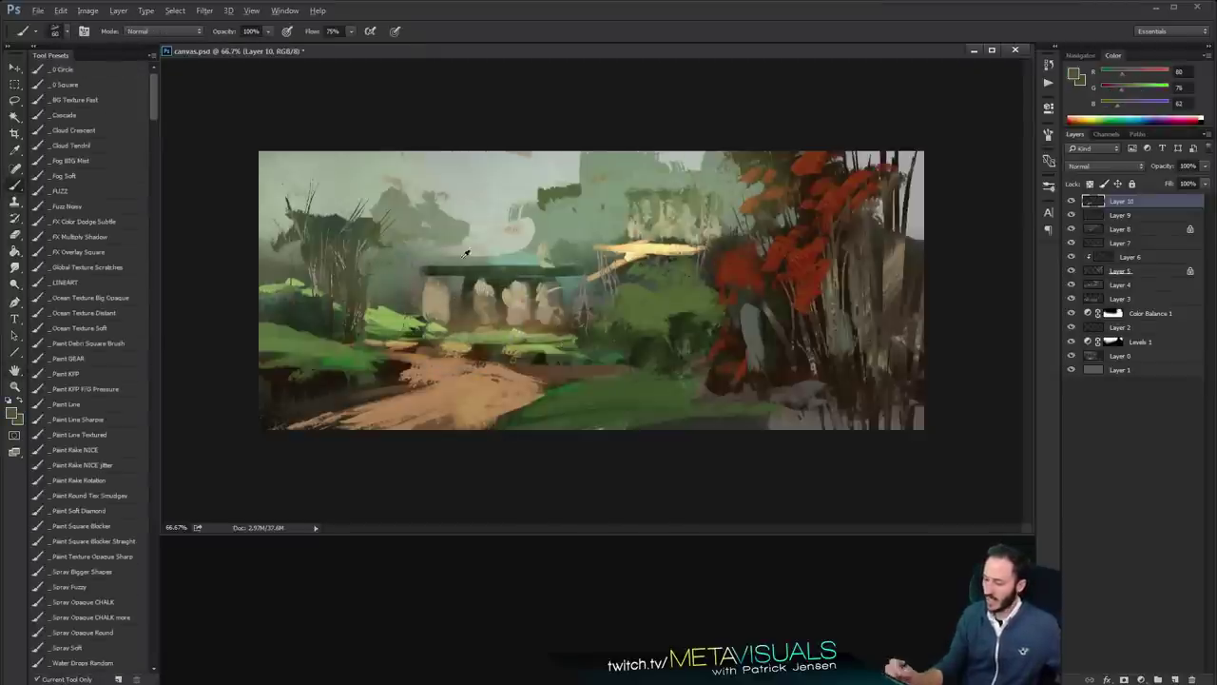
Set the foreground to crimson, RGB 144, 46, 41, and paint red foliage over the smaller left tree's crown
left_click(358, 230, "alt")
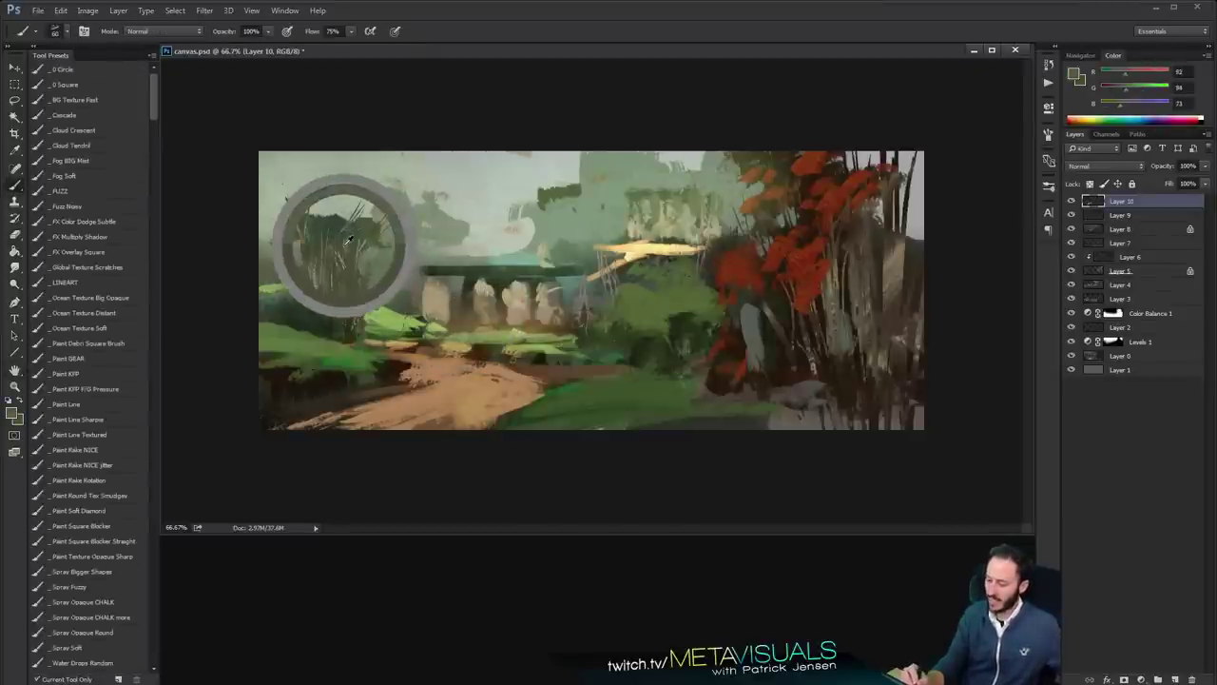
left_click(1115, 95)
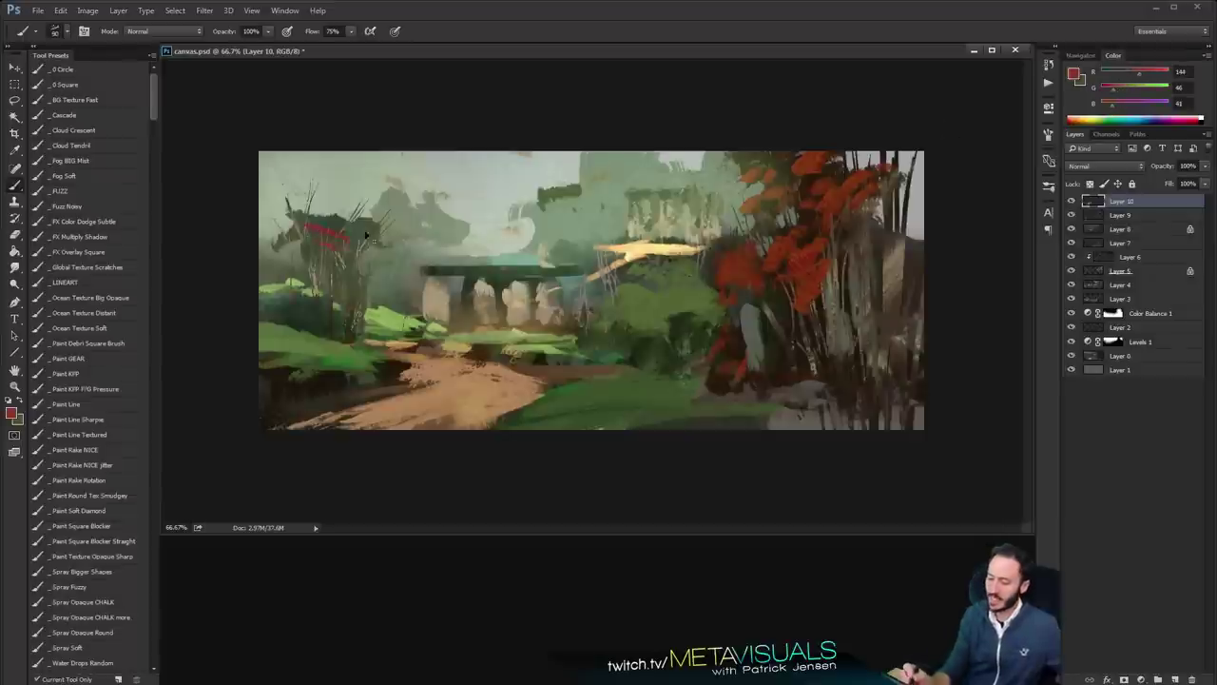
left_click_drag(304, 222, 335, 211)
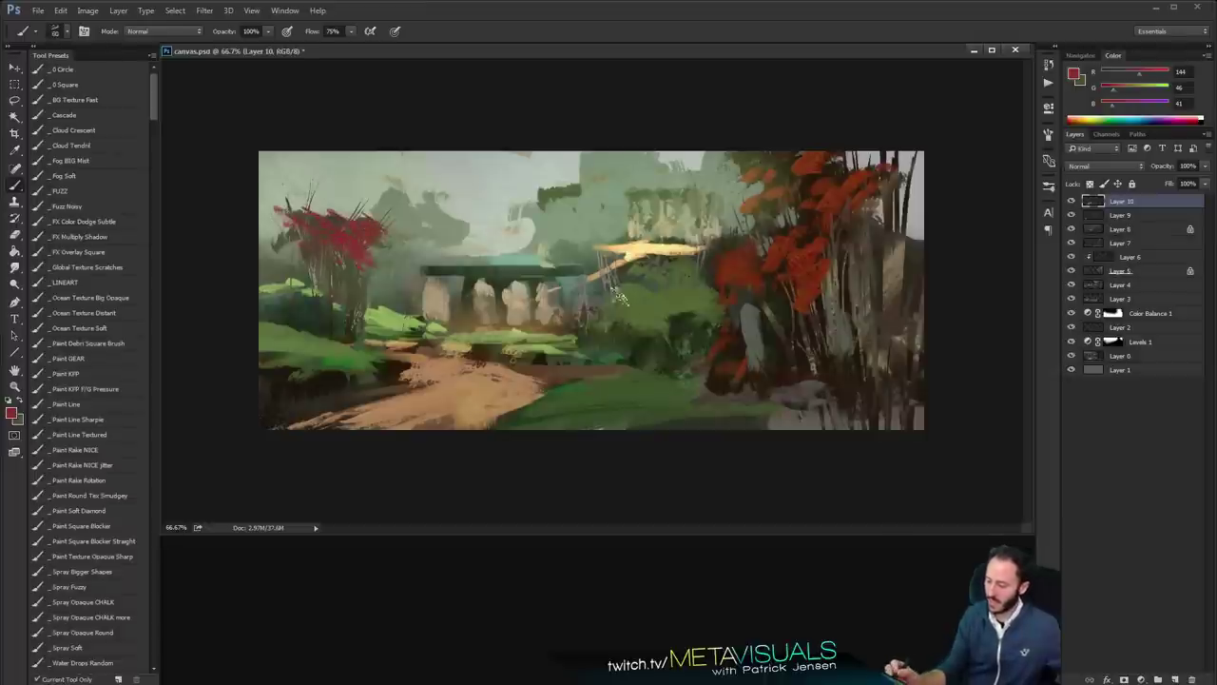
Sample the pale sky colour, RGB 181, 197, 189, and paint out the dark patch beside the upper ruin
left_click(623, 297, "alt")
left_click(692, 312, "alt")
left_click(704, 310, "ctrl")
left_click(629, 248, "ctrl")
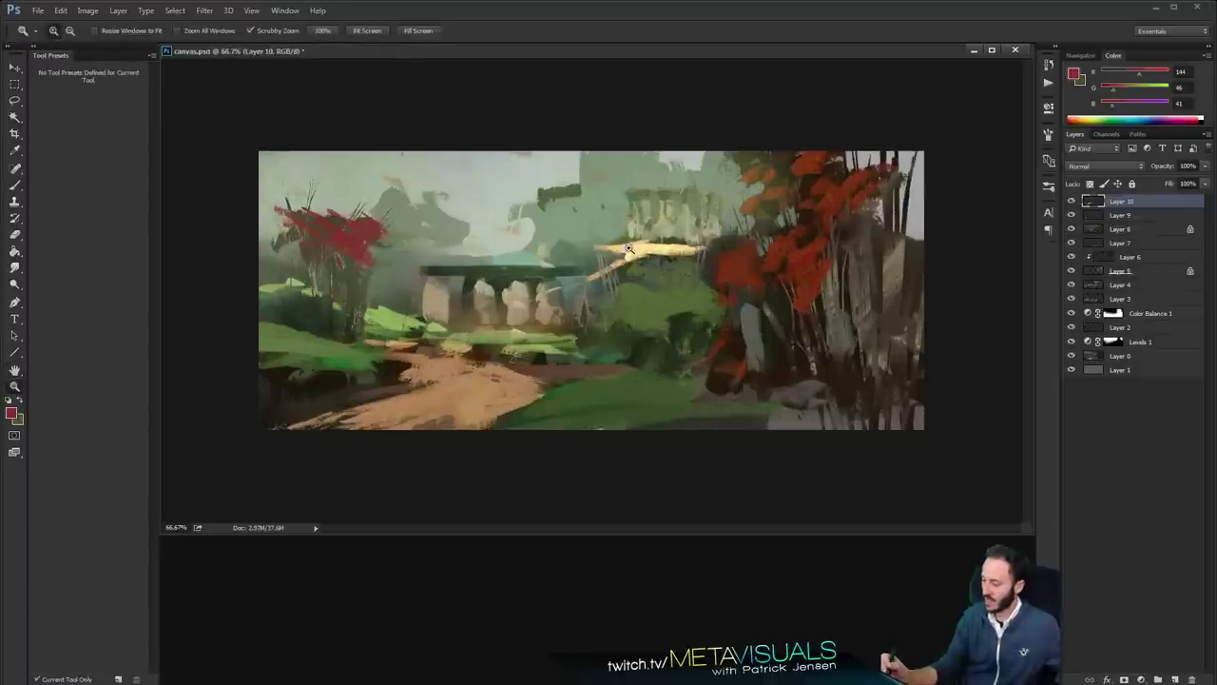
key("b")
left_click(556, 195, "alt")
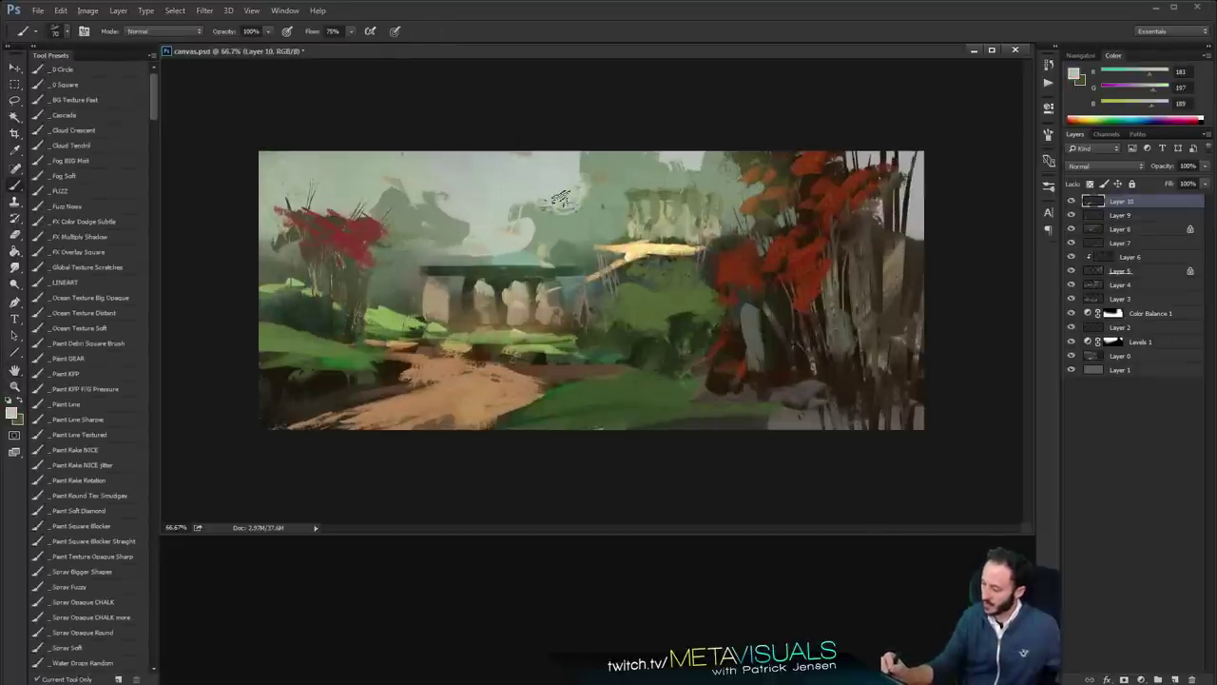
Choose the Paint Line Textured brush and paint out the pale swirl above the pillars with sampled grey-green tones and sky colour RGB 179, 193, 183
key("h")
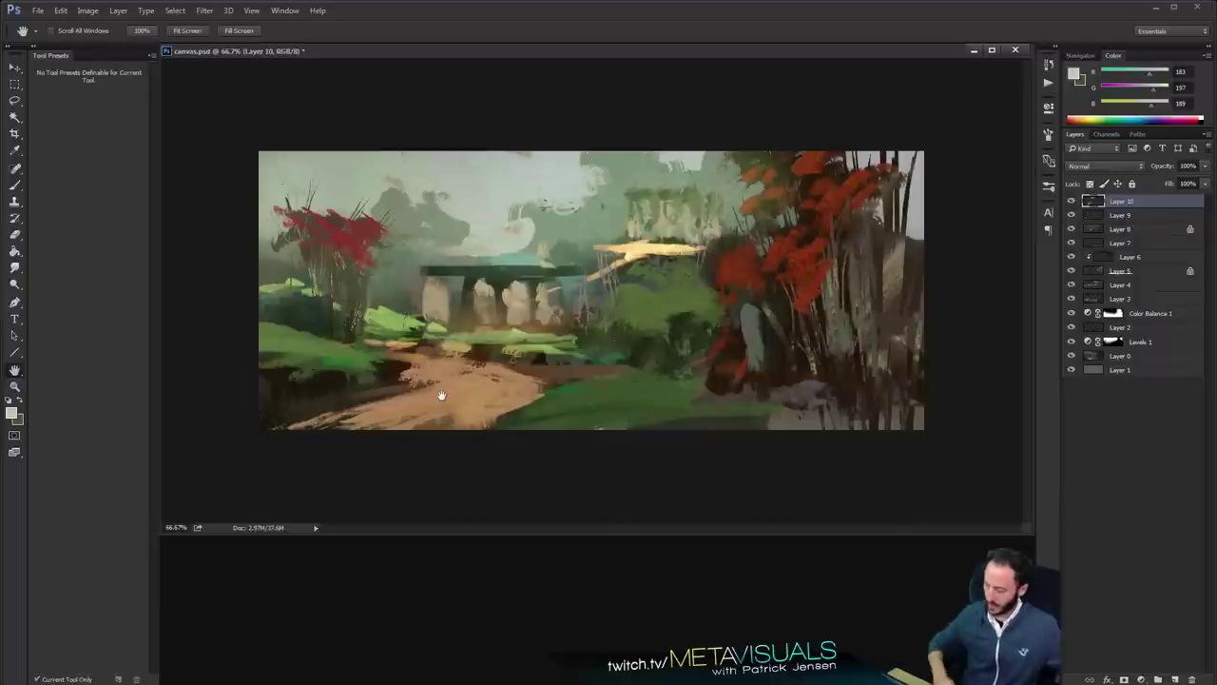
key("b")
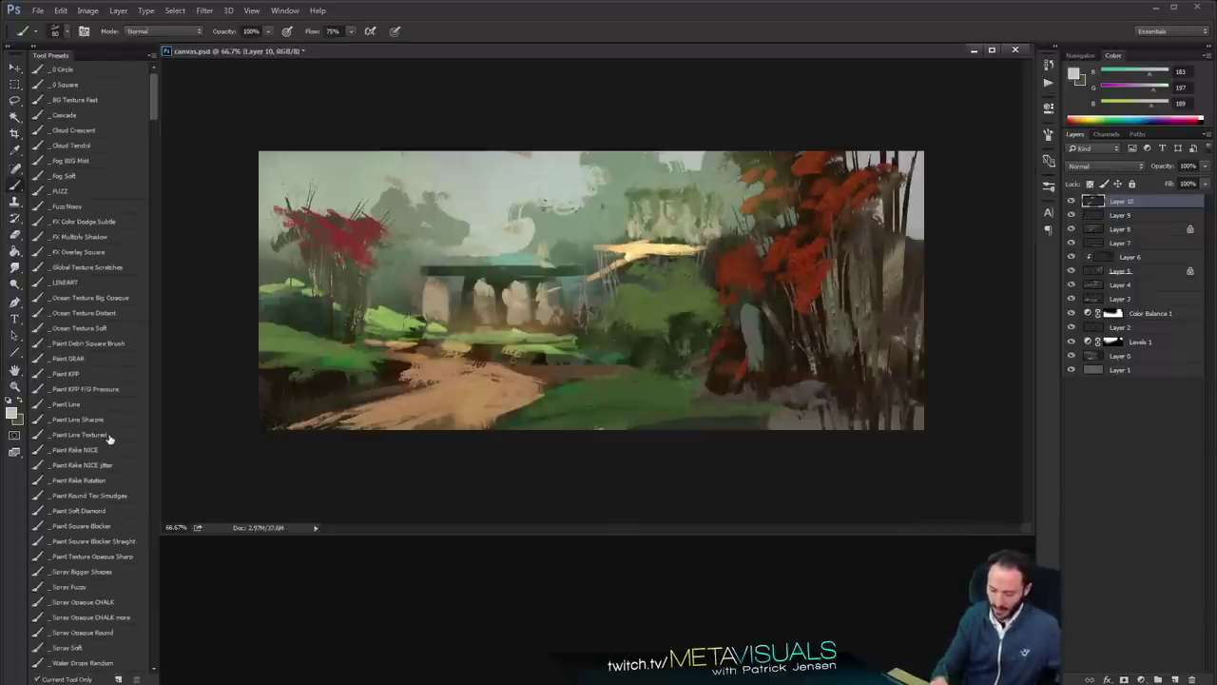
left_click(110, 438)
left_click(579, 217, "alt")
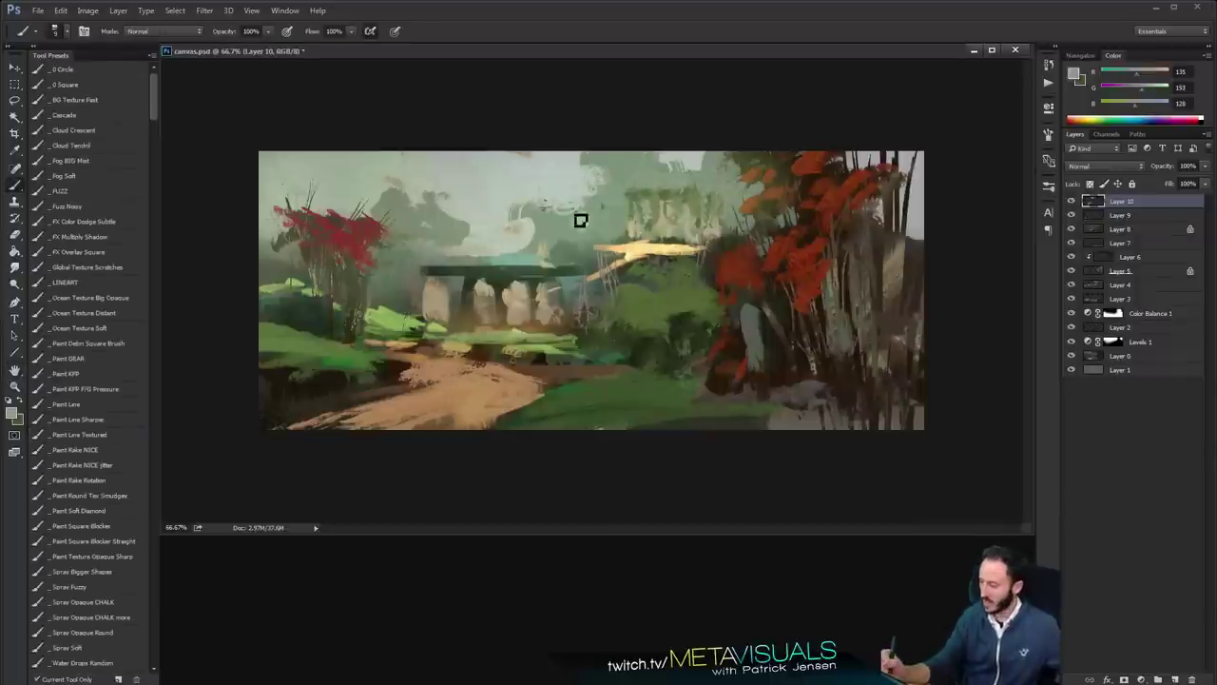
left_click(518, 219, "alt")
key("h")
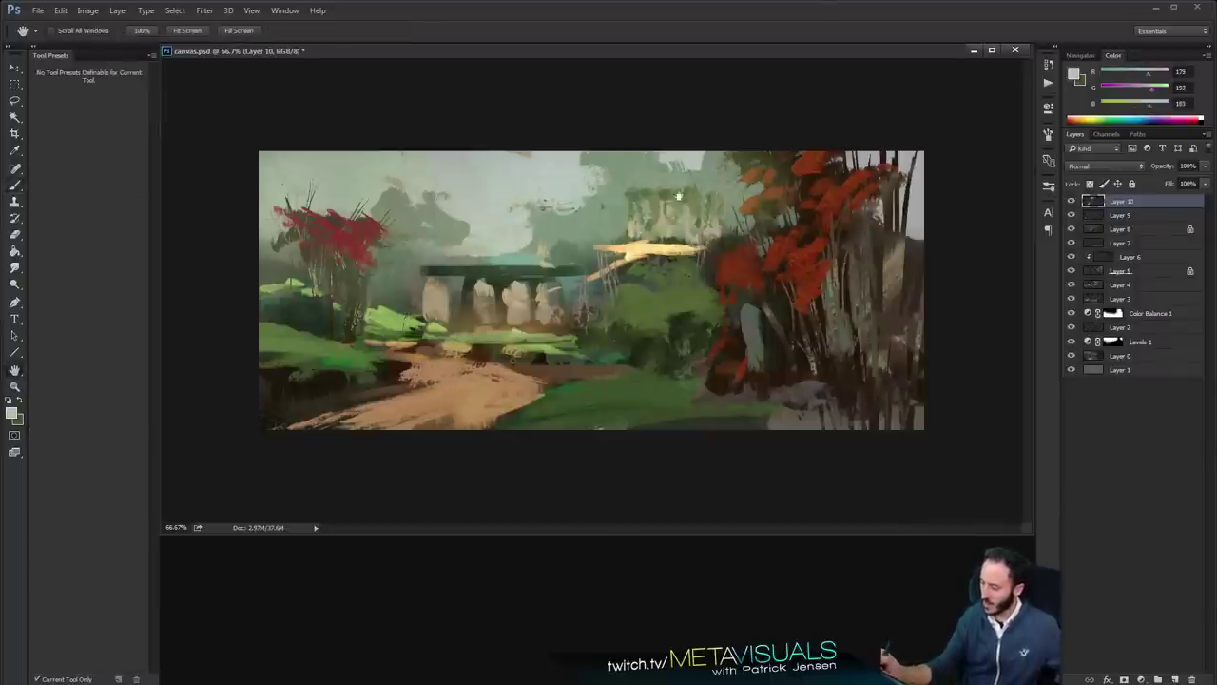
key("space")
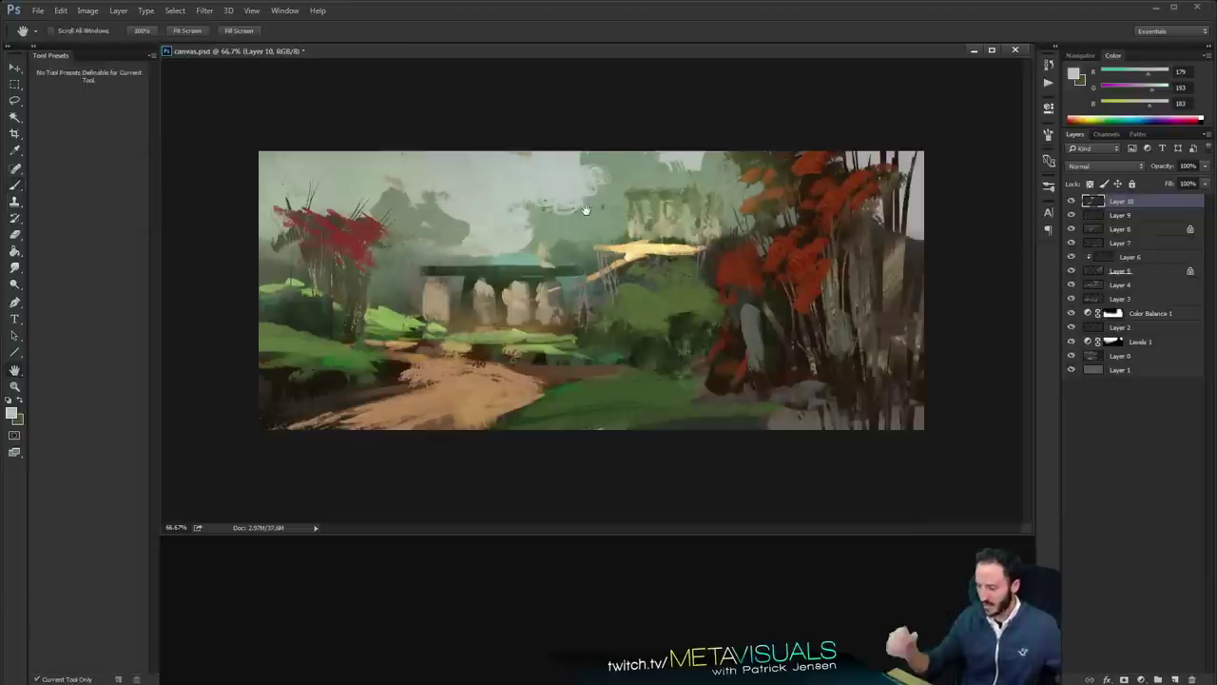
Enlarge the brush and reshape the distant trees behind the smaller red tree with sampled pale sky and haze tones
key("b")
left_click(443, 181, "alt")
key("space")
left_click(697, 264, "ctrl")
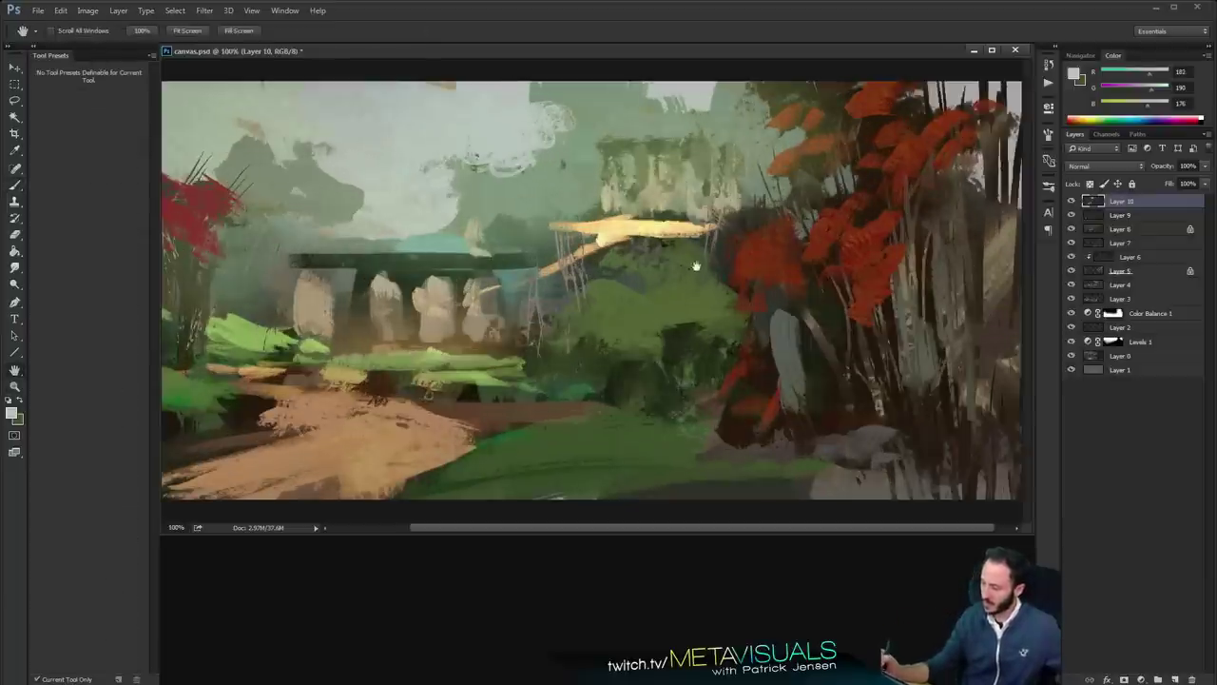
left_click(695, 263, "alt")
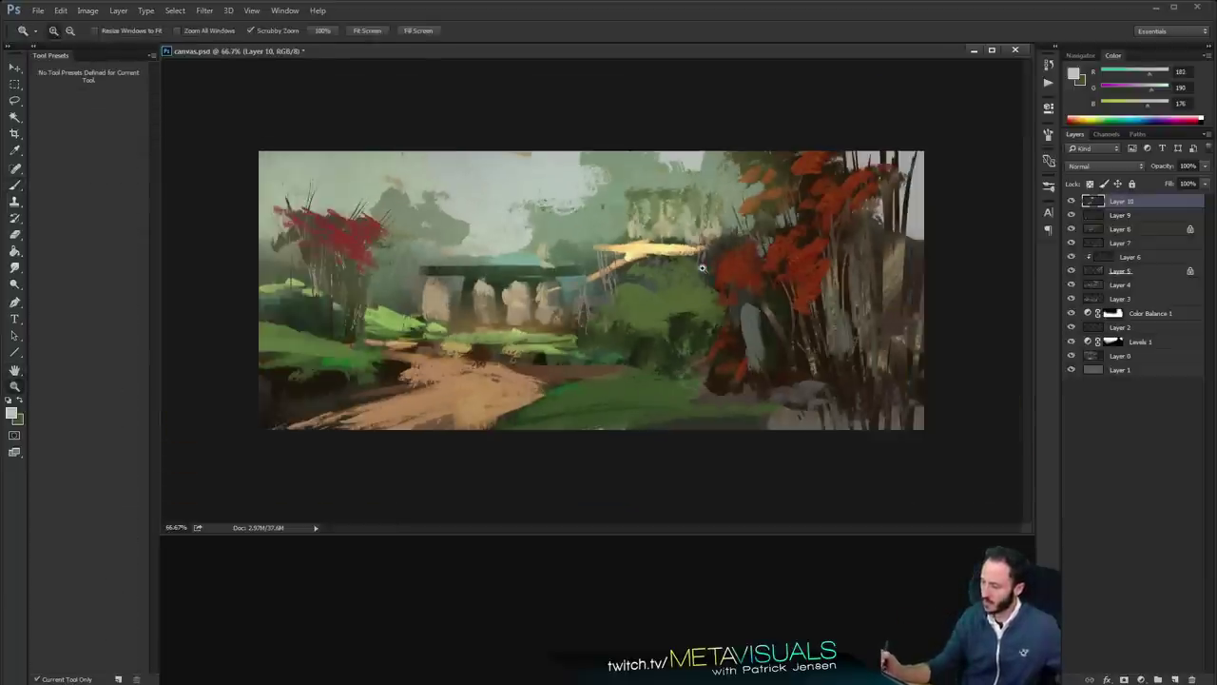
left_click(454, 208, "alt")
key("bracketright")
left_click(392, 200, "alt")
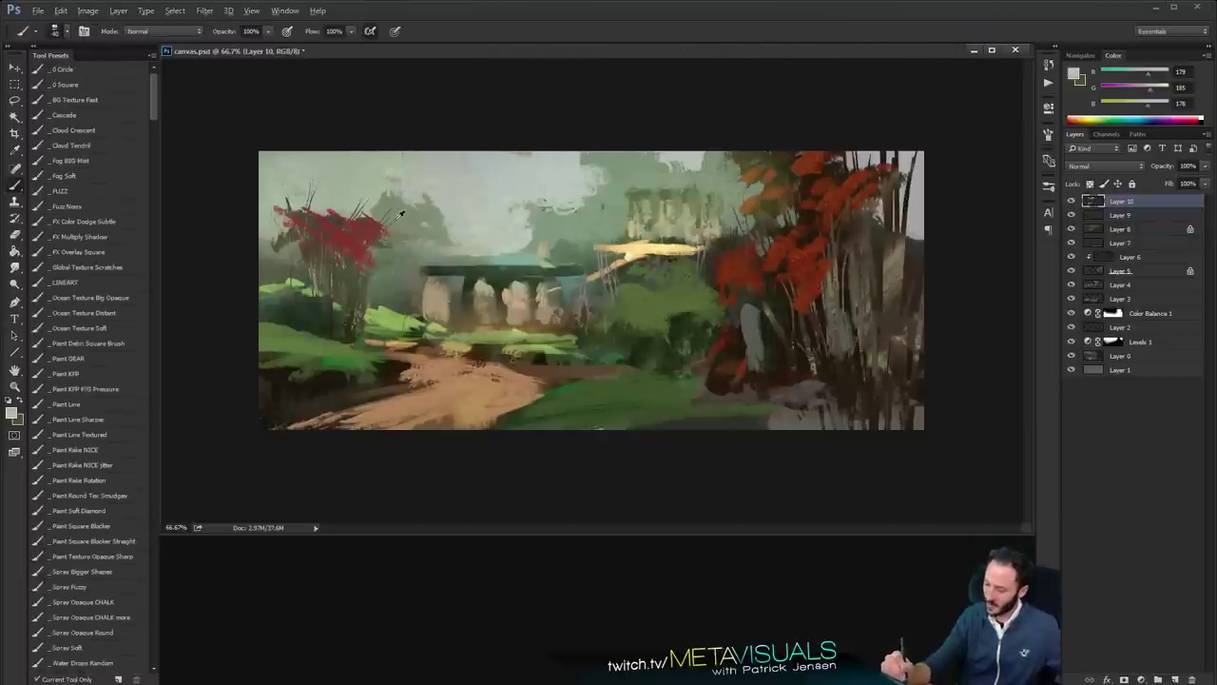
left_click(353, 201, "alt")
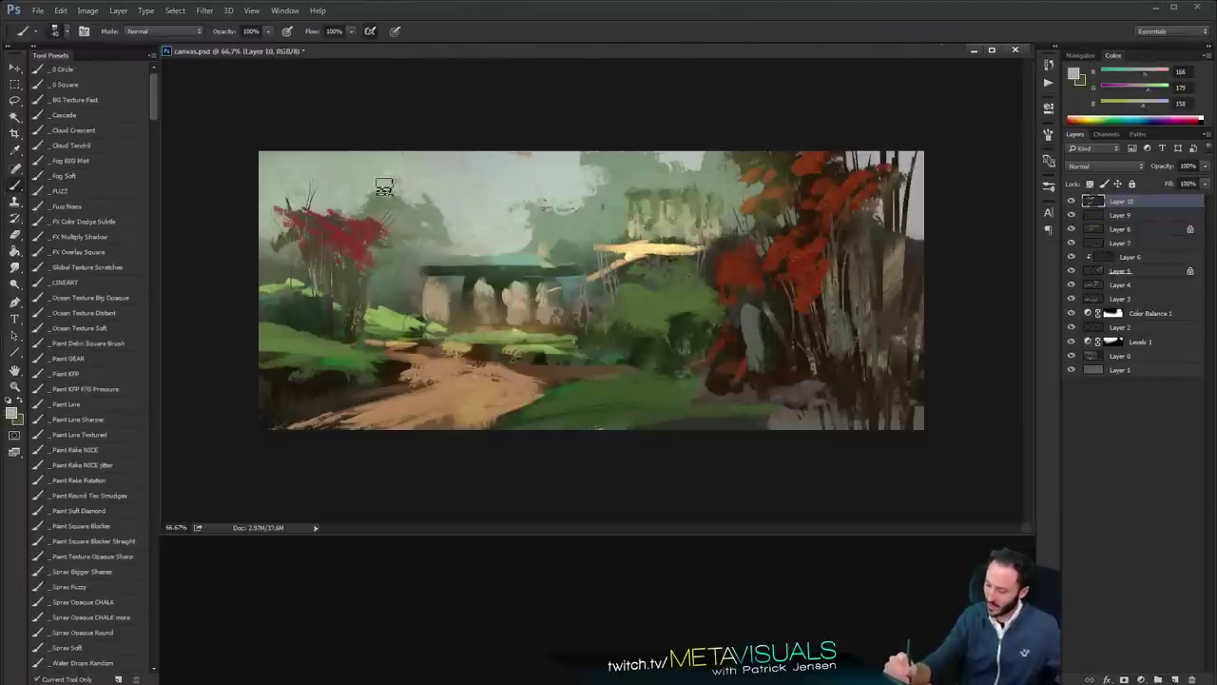
Paint a small dark tree shape beside the leftmost pillar with sampled grey-green RGB 117, 128, 115 and brown RGB 82, 75, 59
left_click(434, 261, "alt")
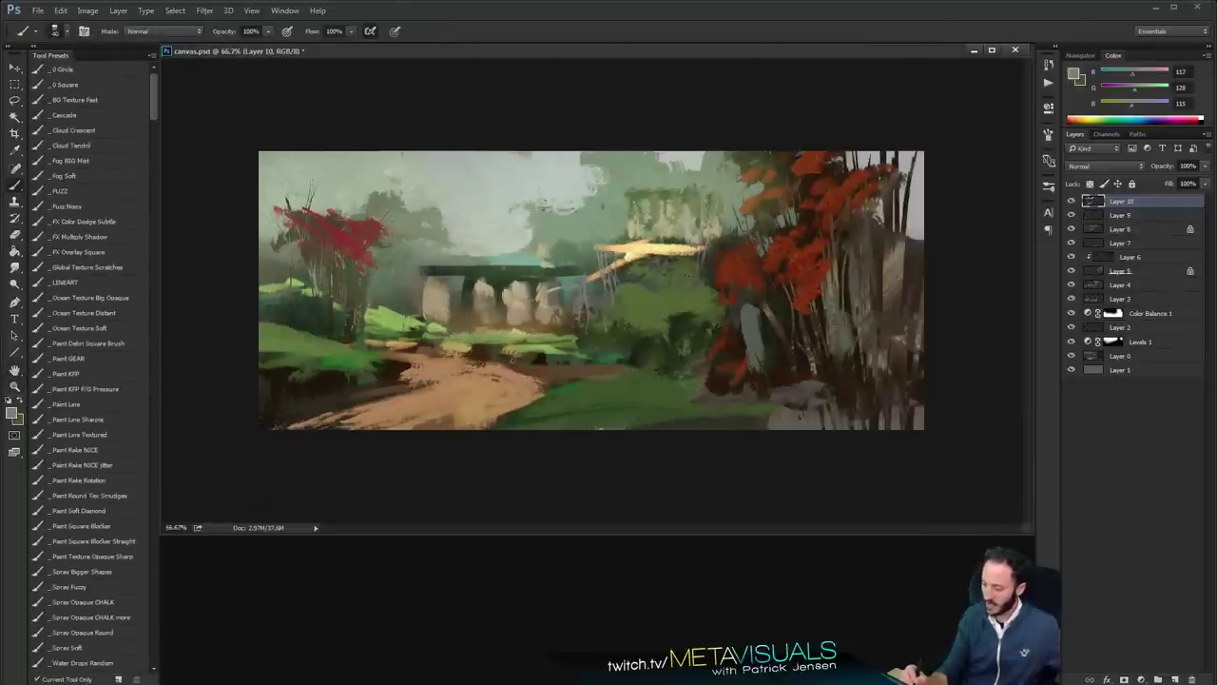
left_click(390, 274, "alt")
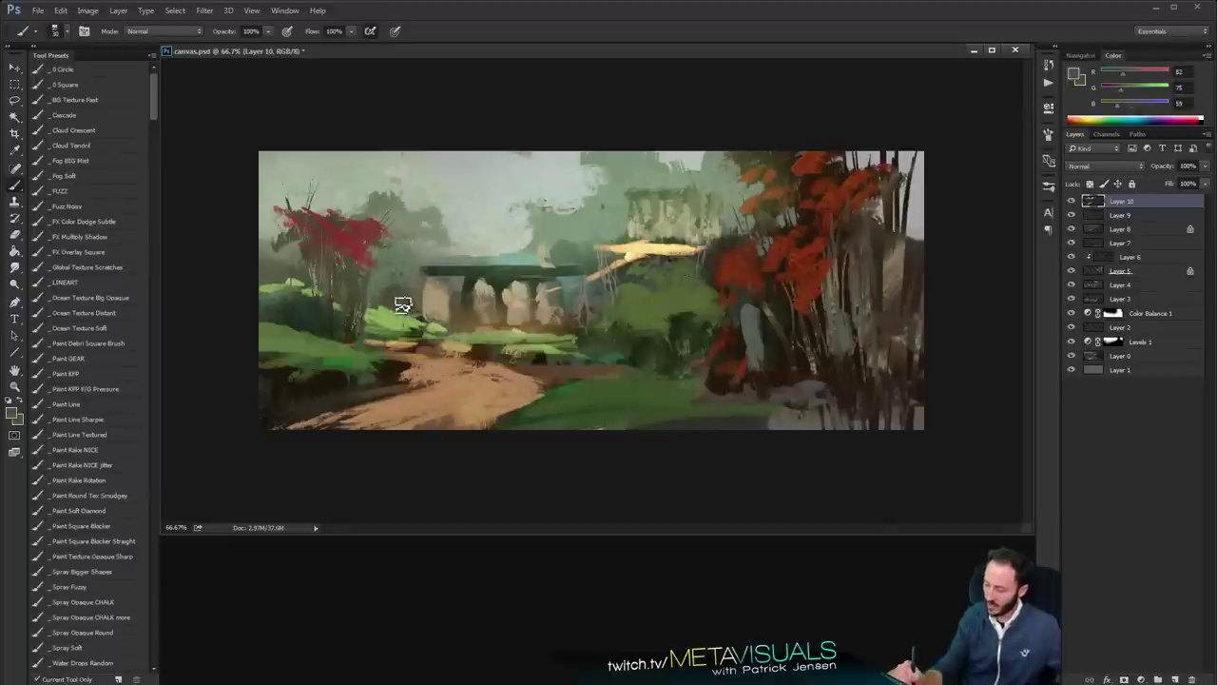
left_click(409, 278, "alt")
left_click(409, 277, "ctrl")
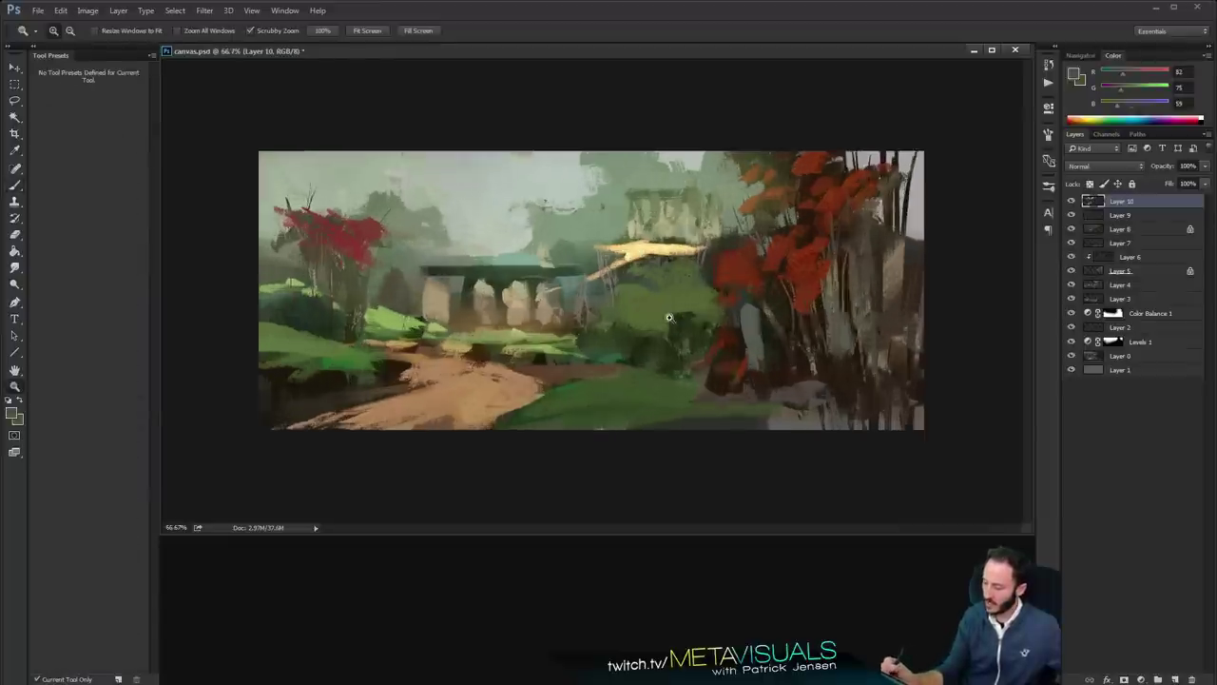
left_click(409, 278, "ctrl")
left_click(454, 263, "alt")
Widen the leftmost pillar block with sampled tan RGB 171, 155, 122 and mute it with sampled grey-green
key("b")
left_click(438, 290, "alt")
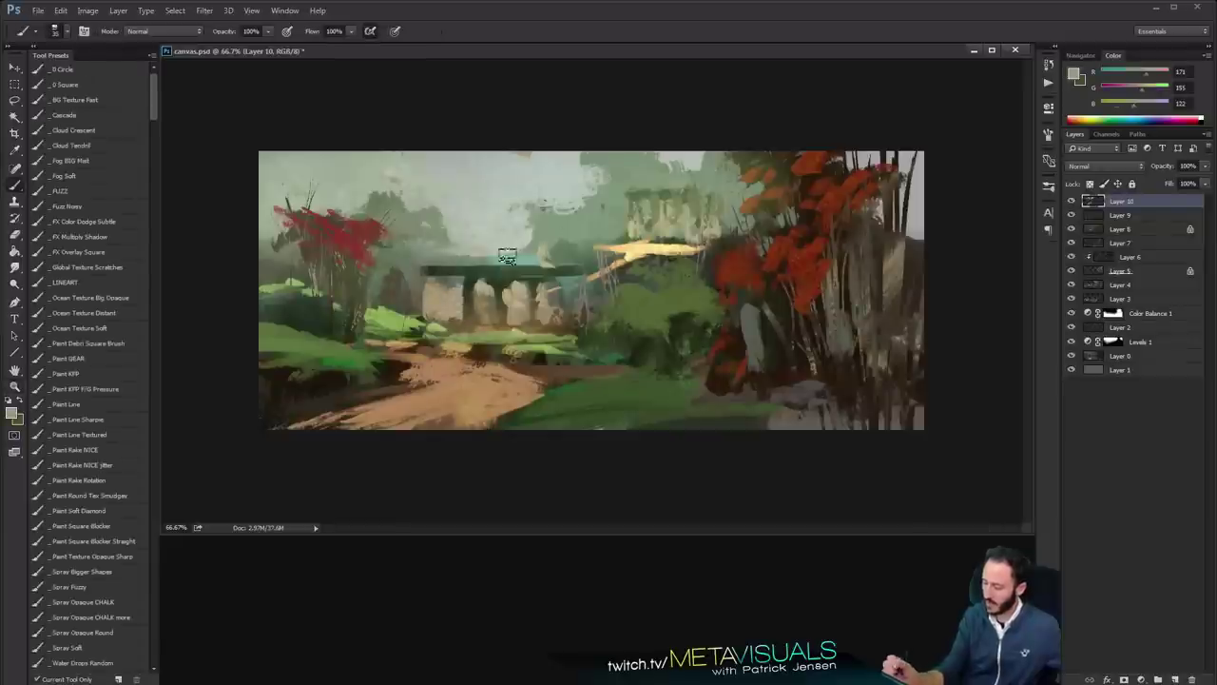
left_click(416, 298, "alt")
mouse_move(447, 285)
left_mouse_down()
mouse_move(435, 314)
mouse_move(459, 299)
left_mouse_up()
left_click(440, 291, "alt")
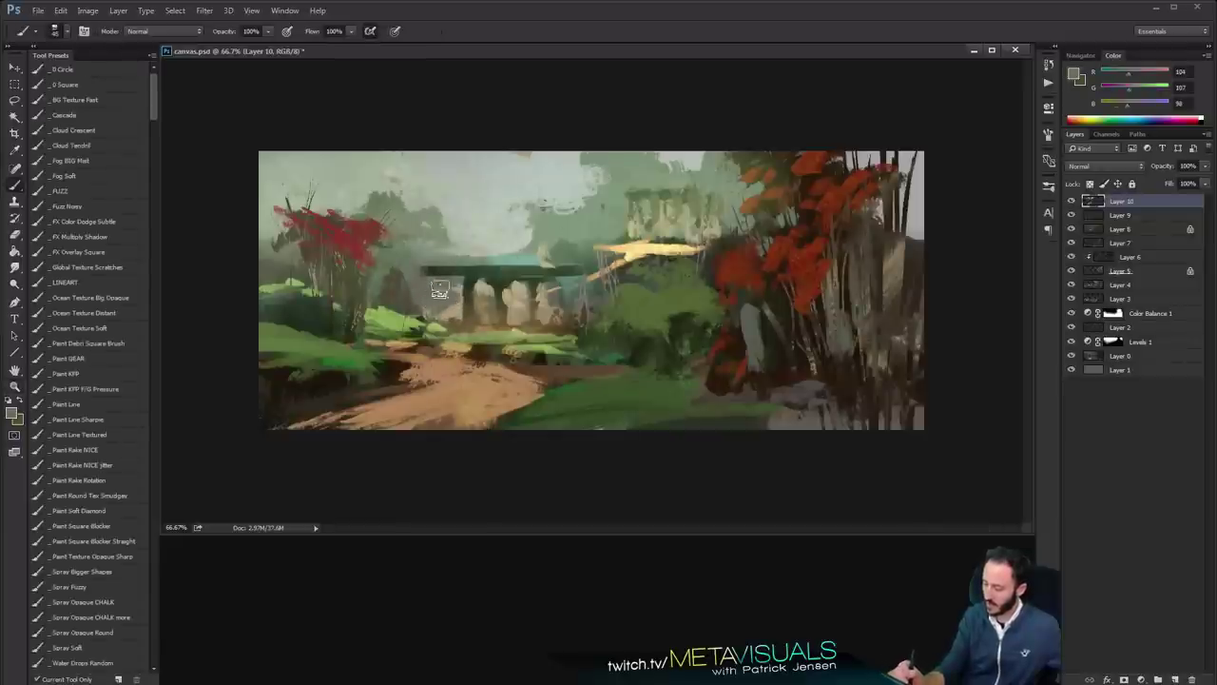
key("r")
key("b")
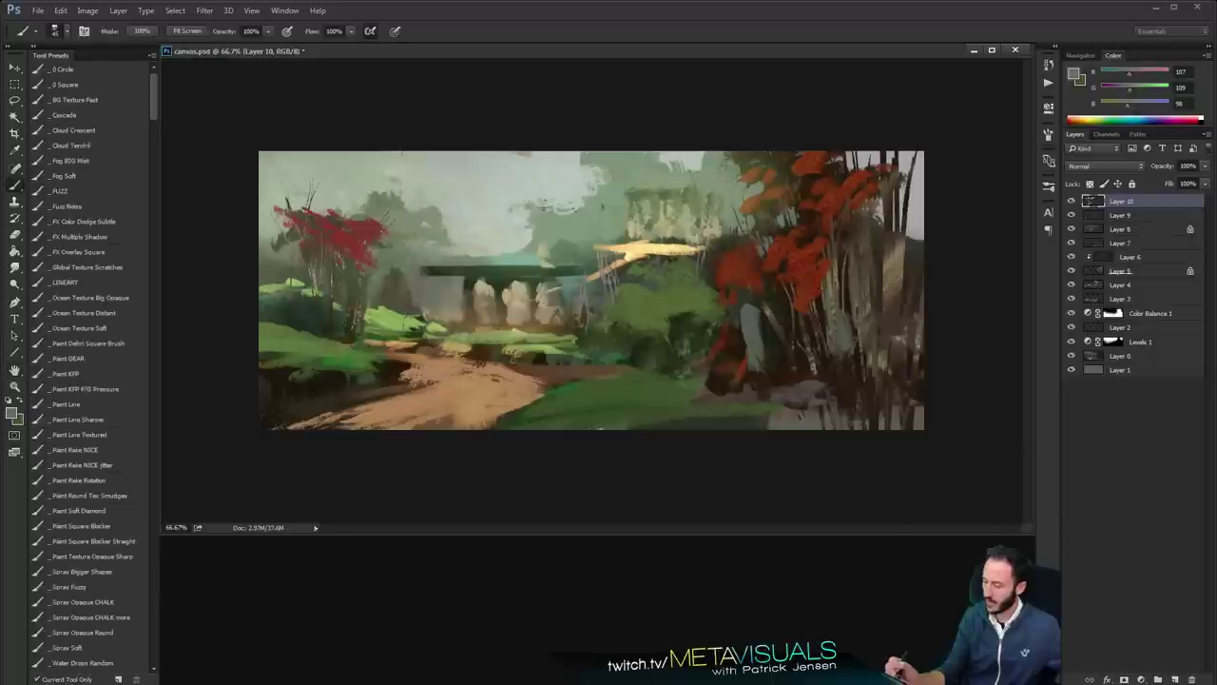
Shade the middle pillars with brown RGB 142, 125, 91 and add light tan RGB 183, 162, 132 strokes between them
left_click(485, 295, "alt")
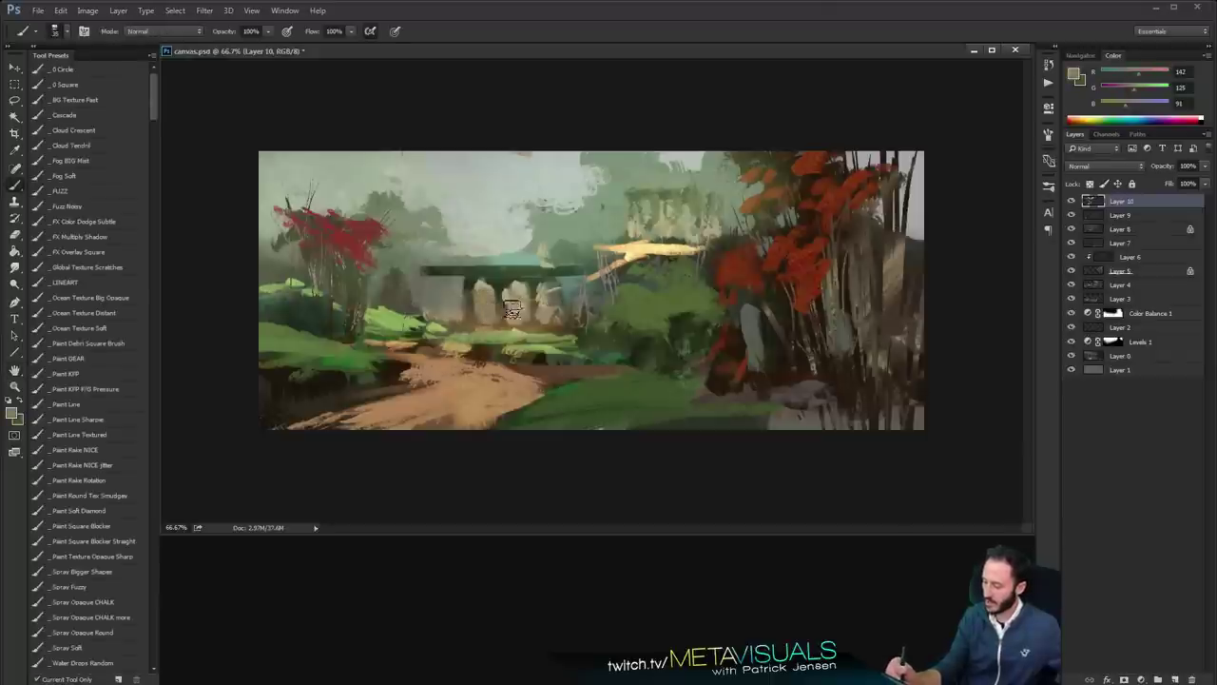
key("h")
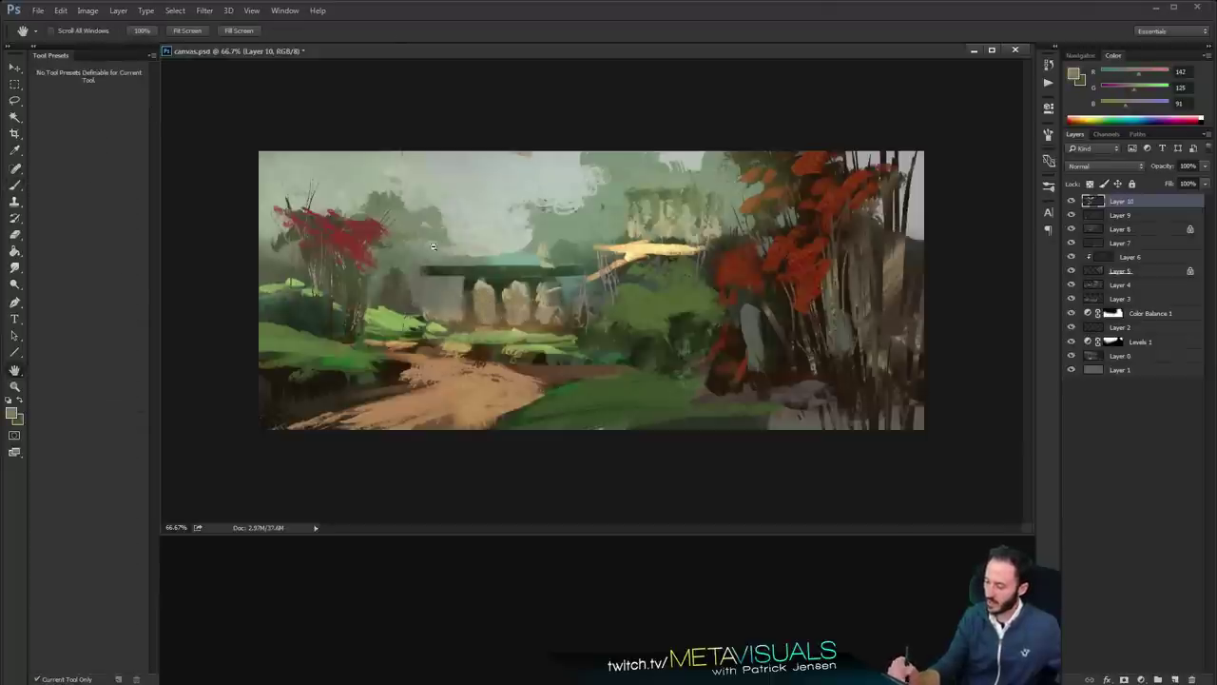
key("ctrl+space")
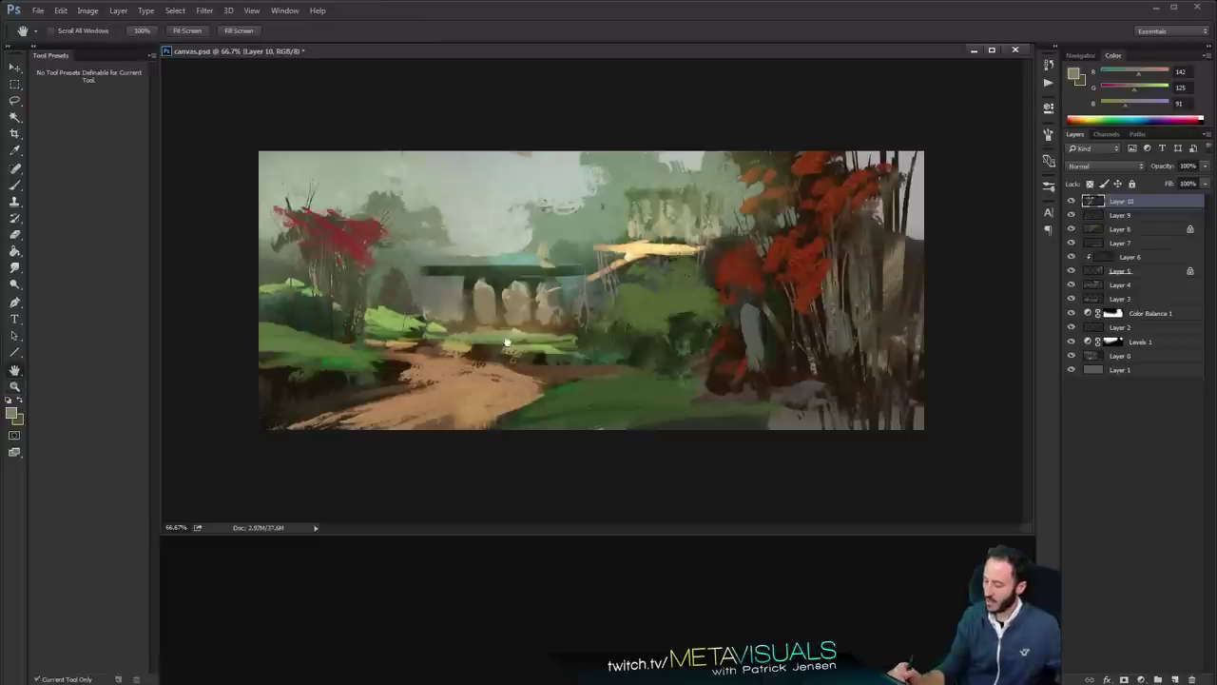
key("ctrl+space")
left_click(523, 303, "ctrl")
left_click(491, 299, "ctrl")
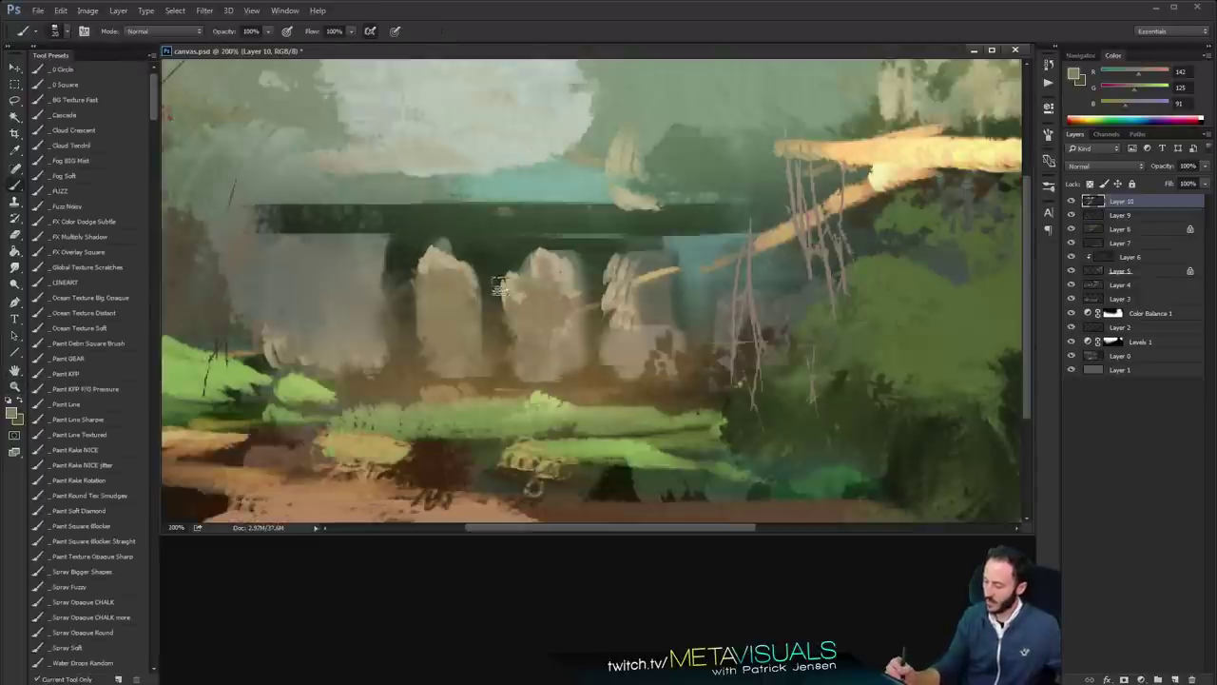
left_click(508, 285, "alt")
mouse_move(490, 299)
left_mouse_down()
mouse_move(495, 339)
mouse_move(500, 310)
left_mouse_up()
key("ctrl+space")
left_click(590, 304, "ctrl+alt")
left_click(590, 305, "ctrl+alt")
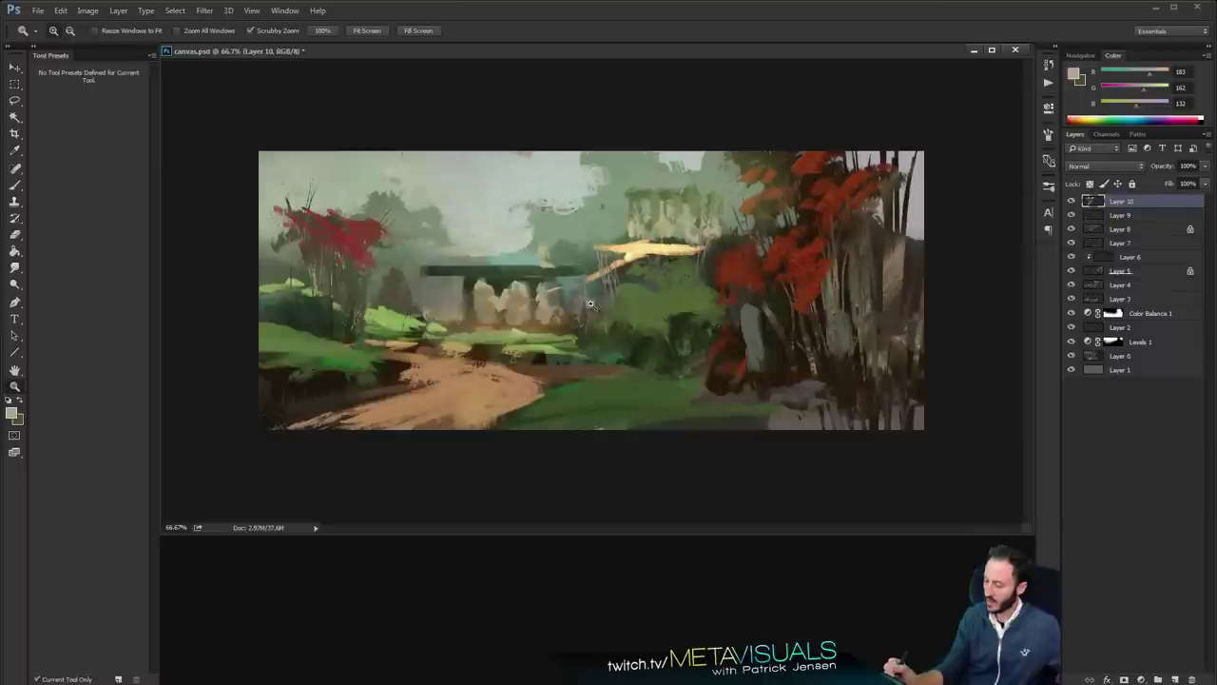
Fill the gap between the middle pillars with sampled brown RGB 141, 125, 92 and light tan RGB 183, 162, 128
left_click(575, 310, "ctrl")
key("b")
left_click(434, 299, "alt")
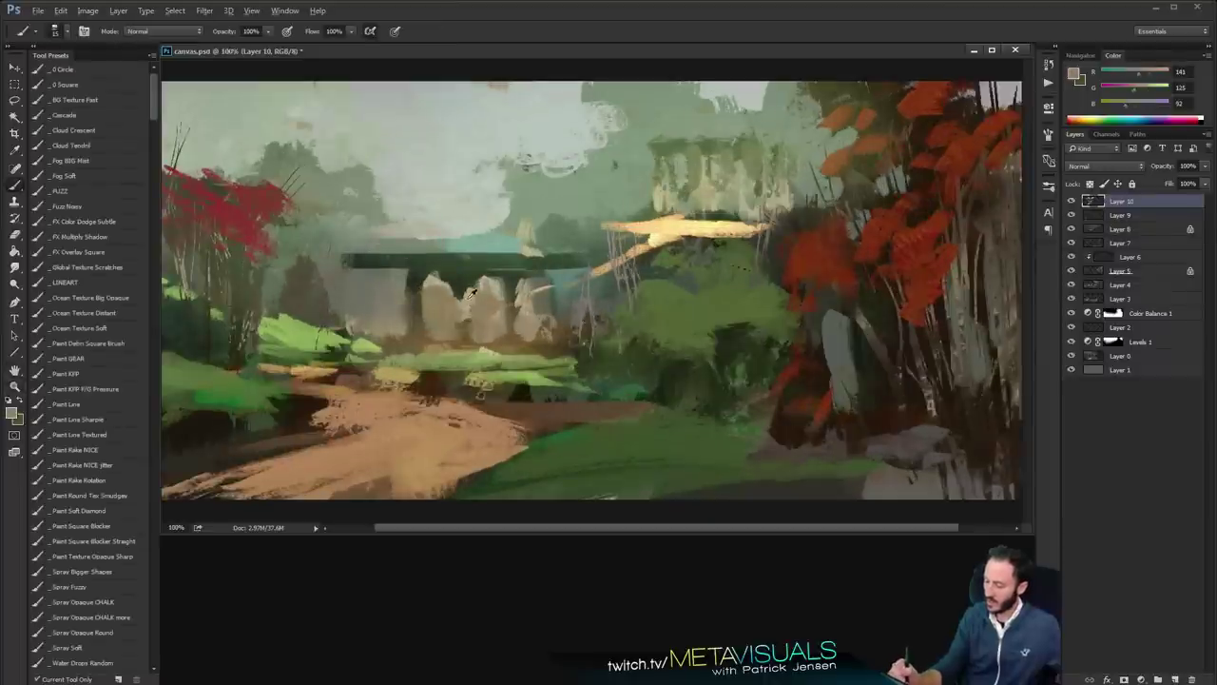
left_click(460, 328, "alt")
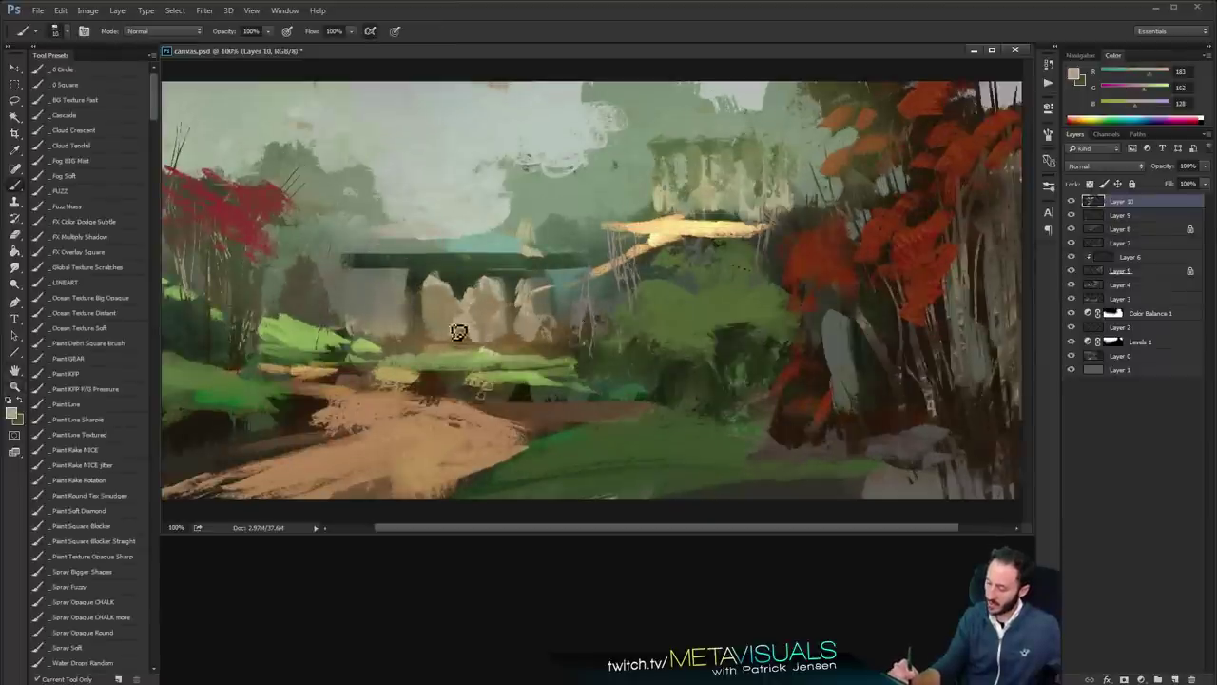
Paint reddish-brown foliage over the small dark tree beside the leftmost pillar
key("z")
left_click(372, 327, "alt")
key("b")
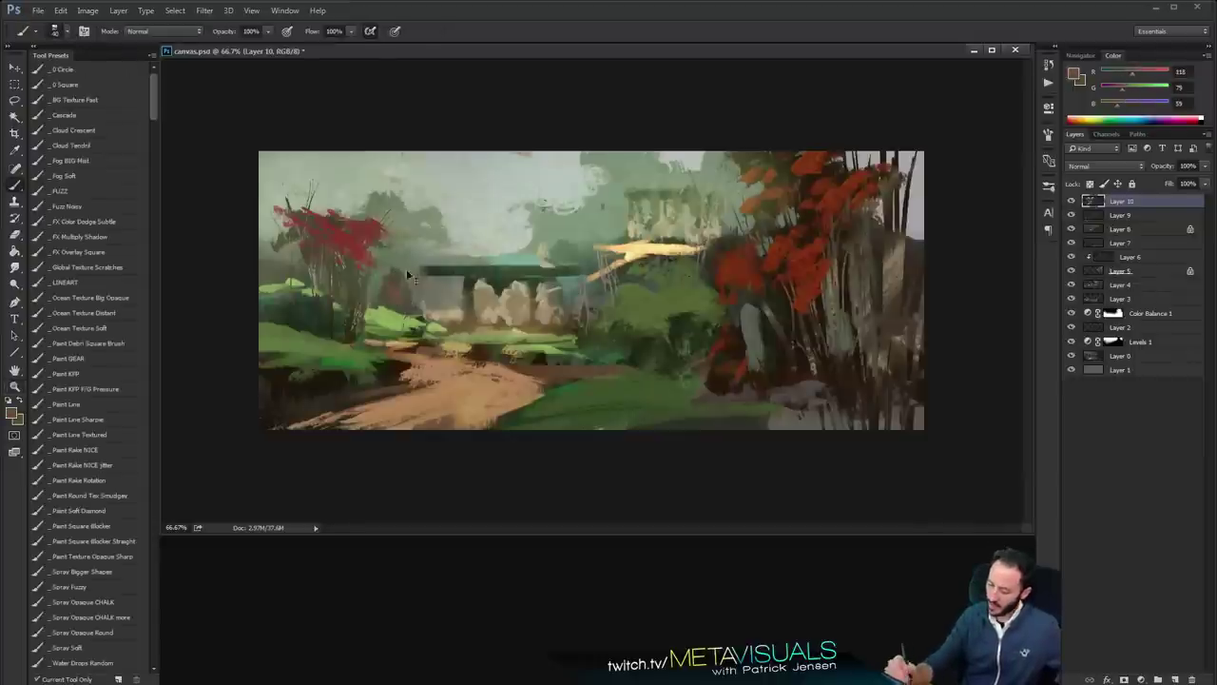
left_click(724, 314, "alt")
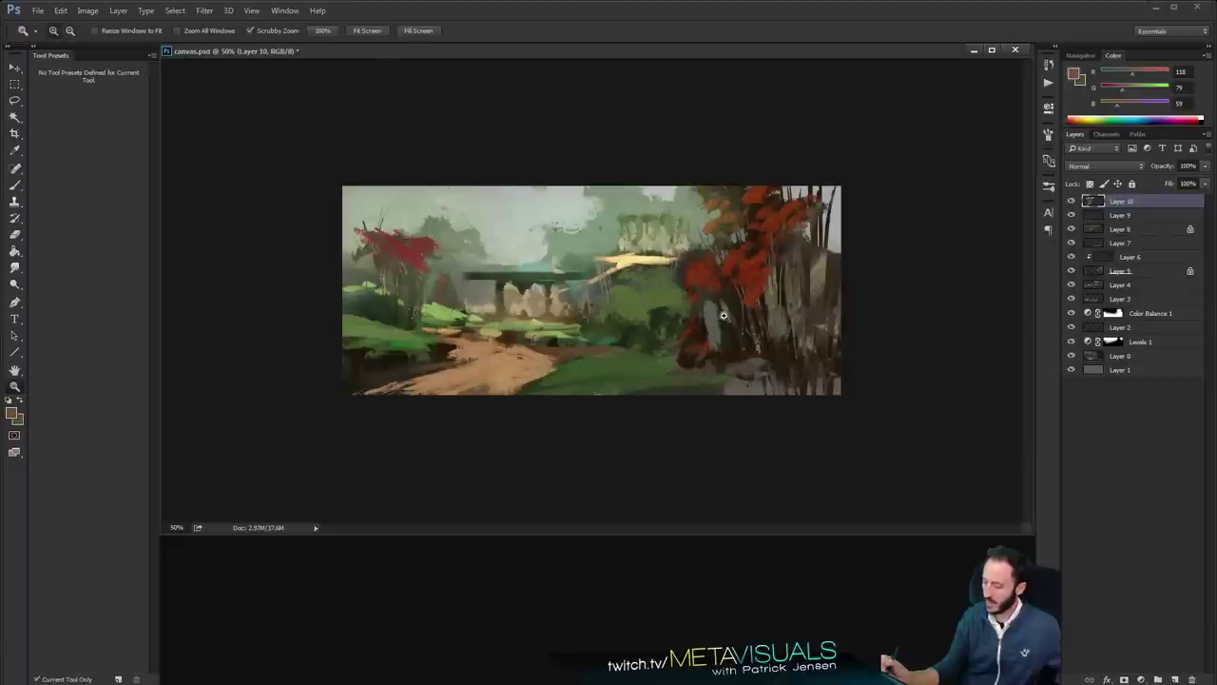
left_click(718, 309, "ctrl")
Shrink the brush and paint sandy highlights, RGB 204, 167, 118, around the pillar bases and the bank beside the path
left_click(556, 289, "alt")
key("bracketleft")
key("bracketleft")
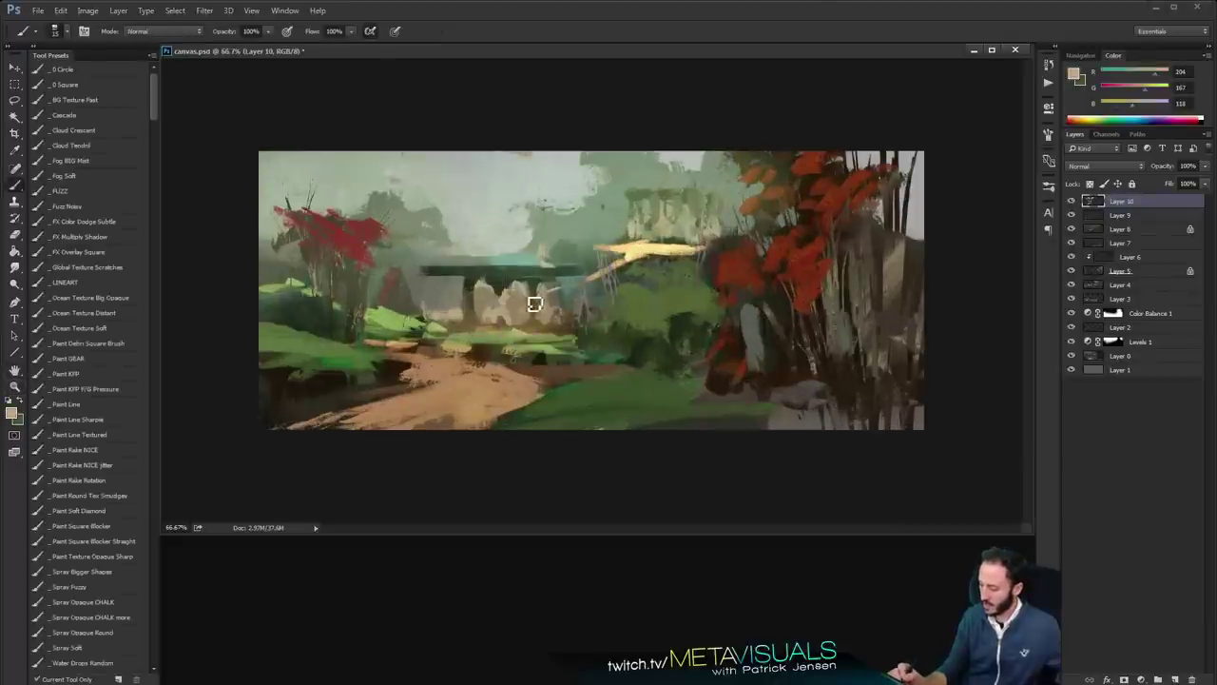
key("bracketleft")
key("bracketleft")
key("bracketleft")
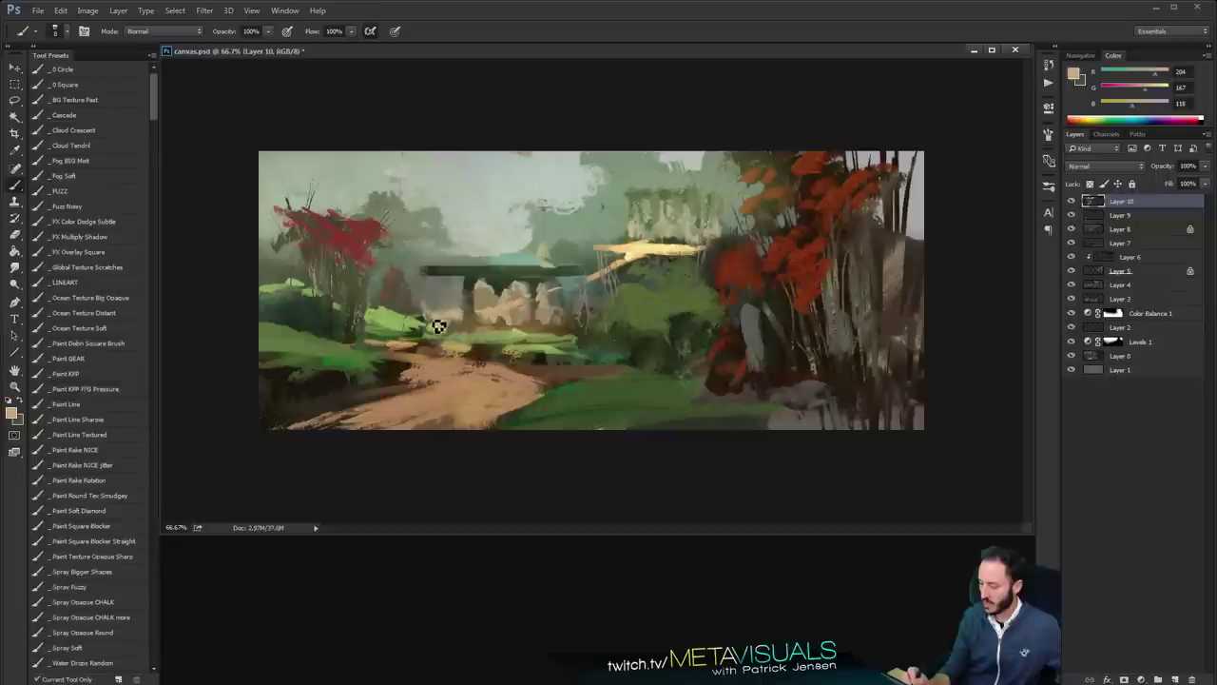
key("bracketright")
key("bracketright")
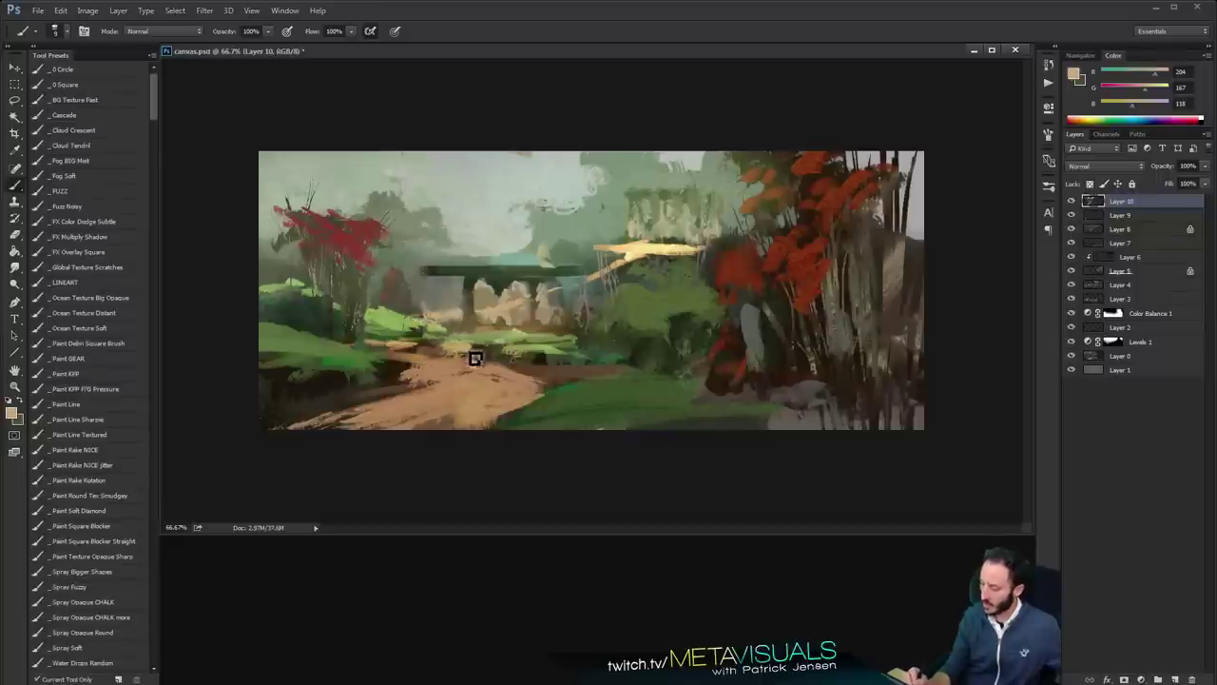
key("space")
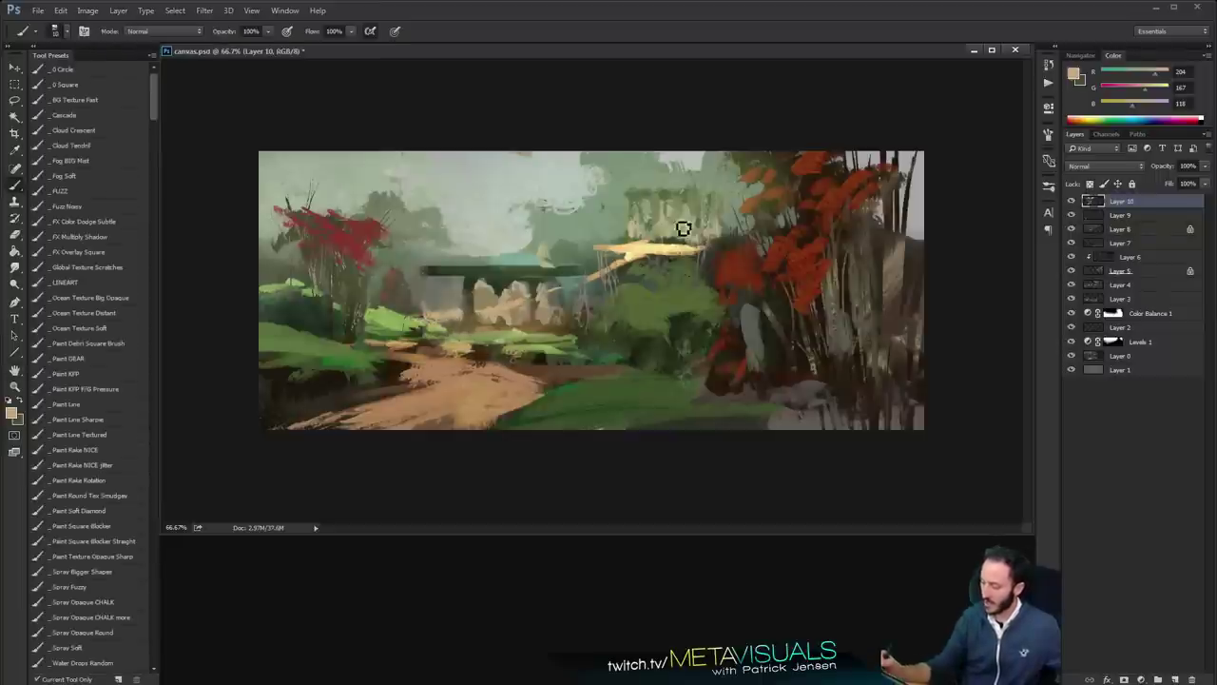
key("alt")
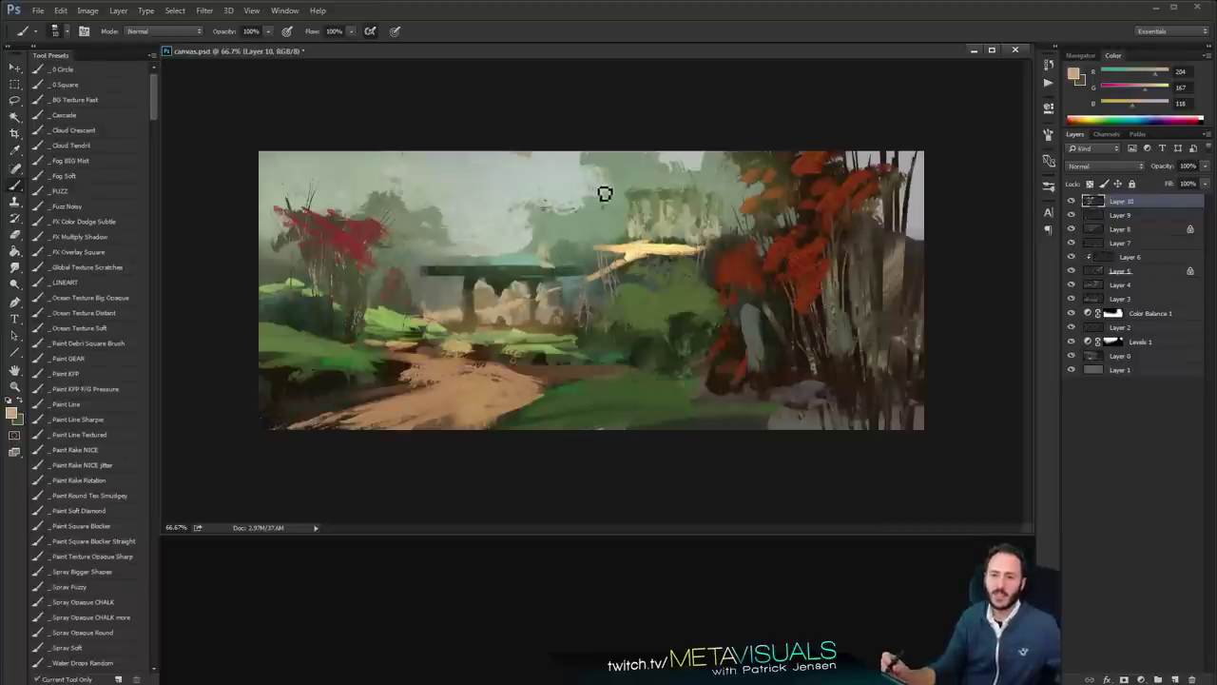
key("space")
left_click(664, 302, "alt")
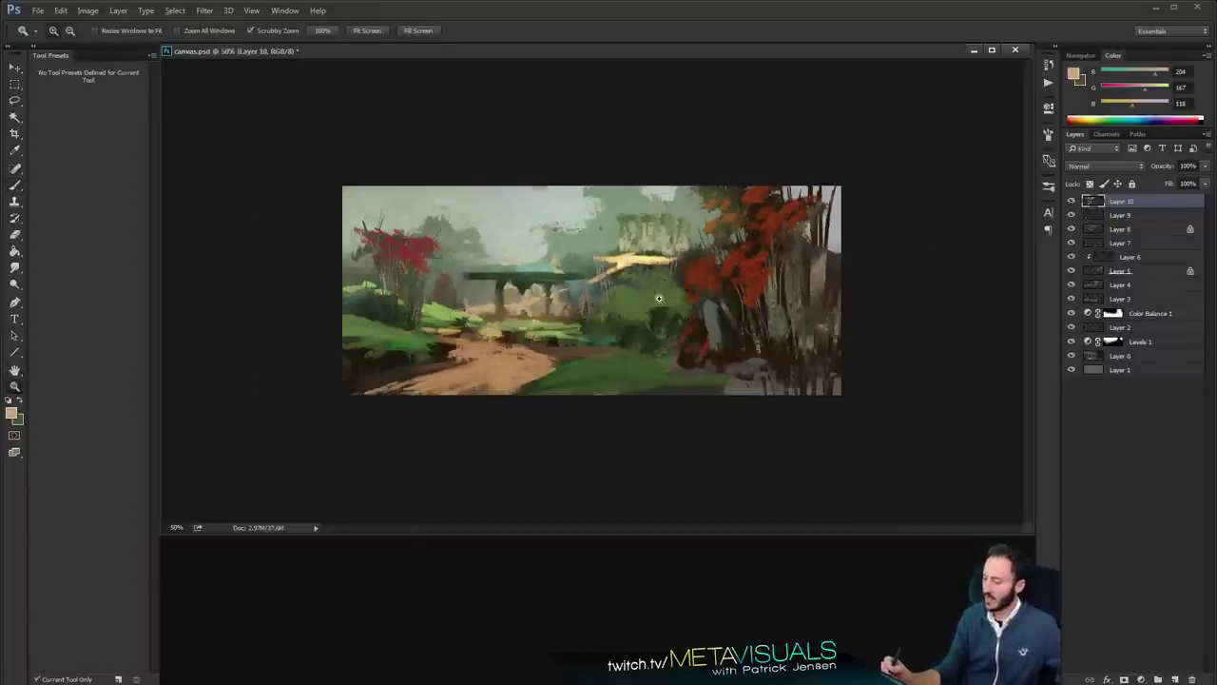
left_click(665, 297, "ctrl")
Sample yellow-green RGB 139, 172, 87 and paint highlight strokes across the central bush with an enlarged brush
left_click(392, 331, "alt")
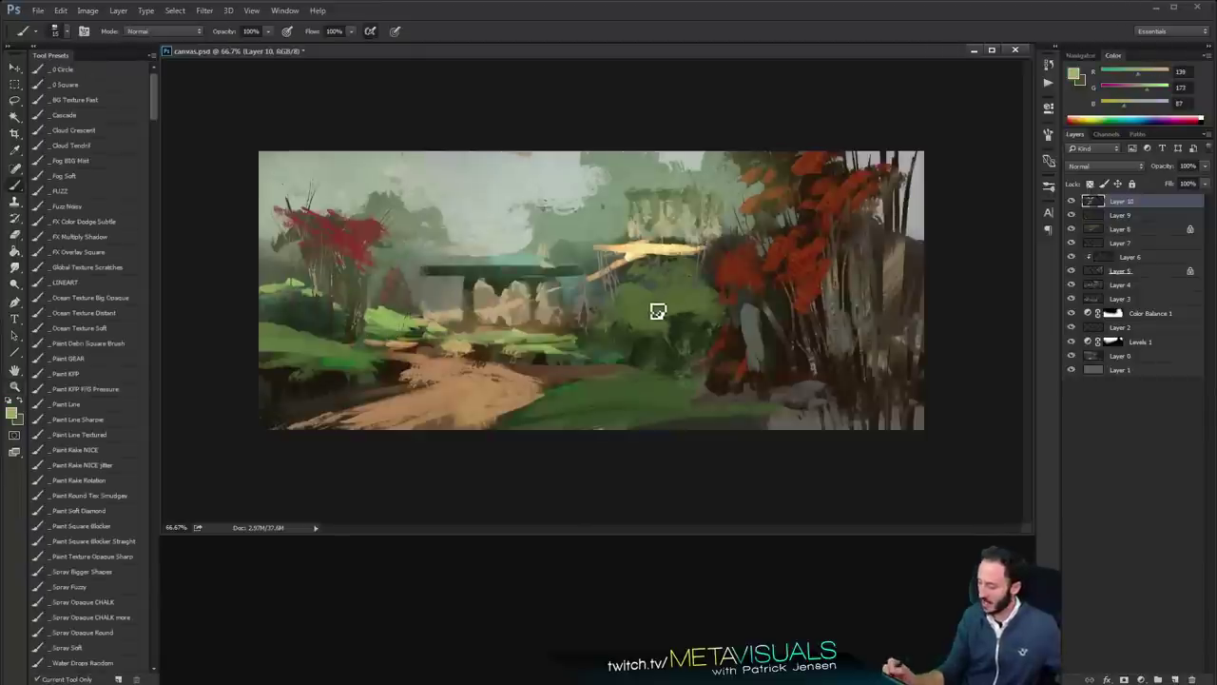
key("bracketright")
left_click_drag(673, 307, 589, 334)
key("bracketright")
key("bracketright")
key("bracketright")
key("bracketright")
key("bracketright")
left_click_drag(664, 312, 678, 327)
Blend the central bush's highlights with the Smudge tool and rework its foliage with sampled green RGB 81, 100, 52
left_click(699, 298, "alt")
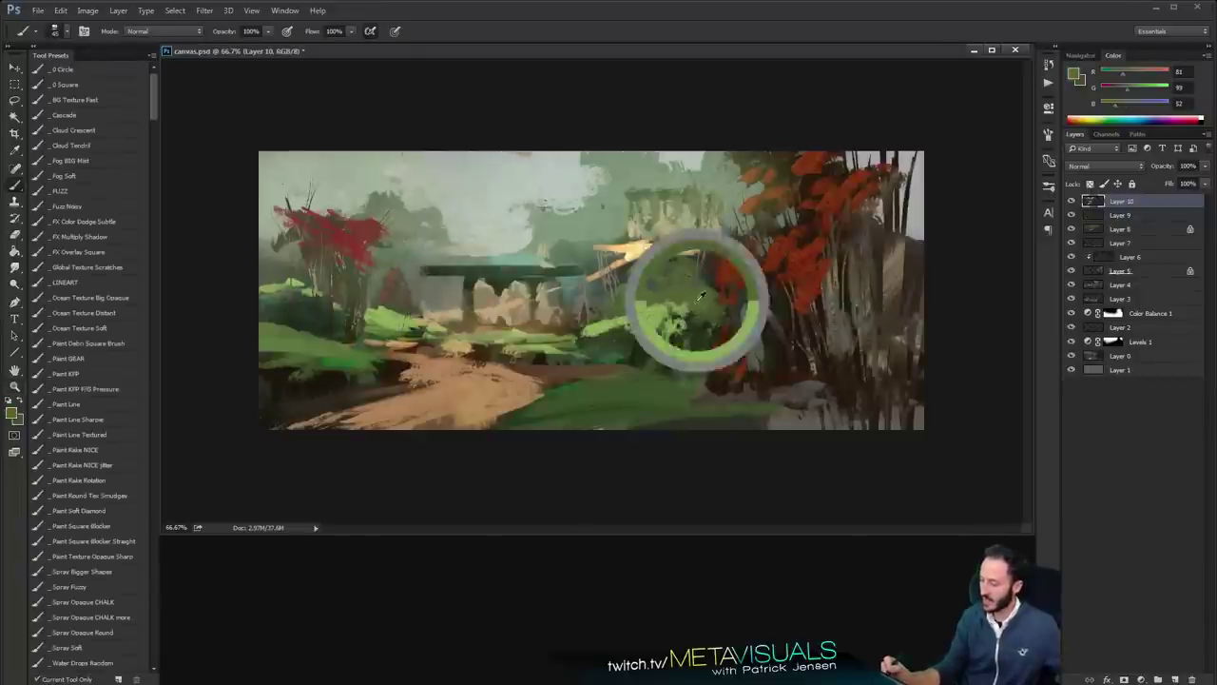
key("r")
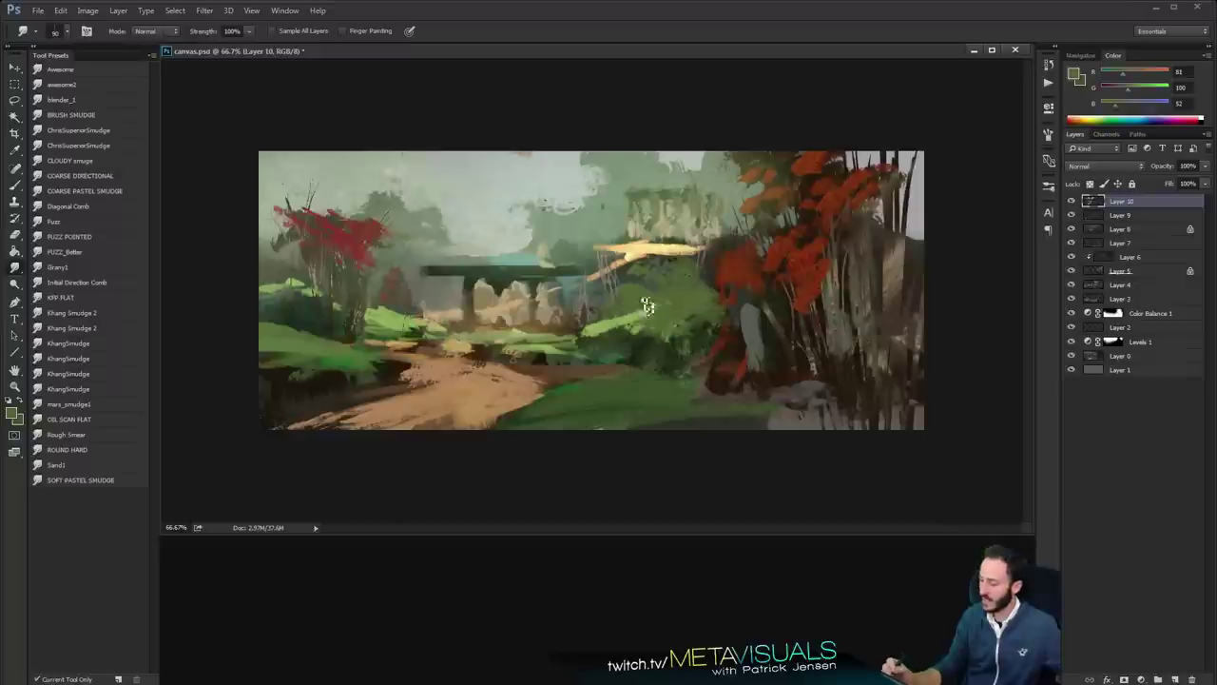
key("b")
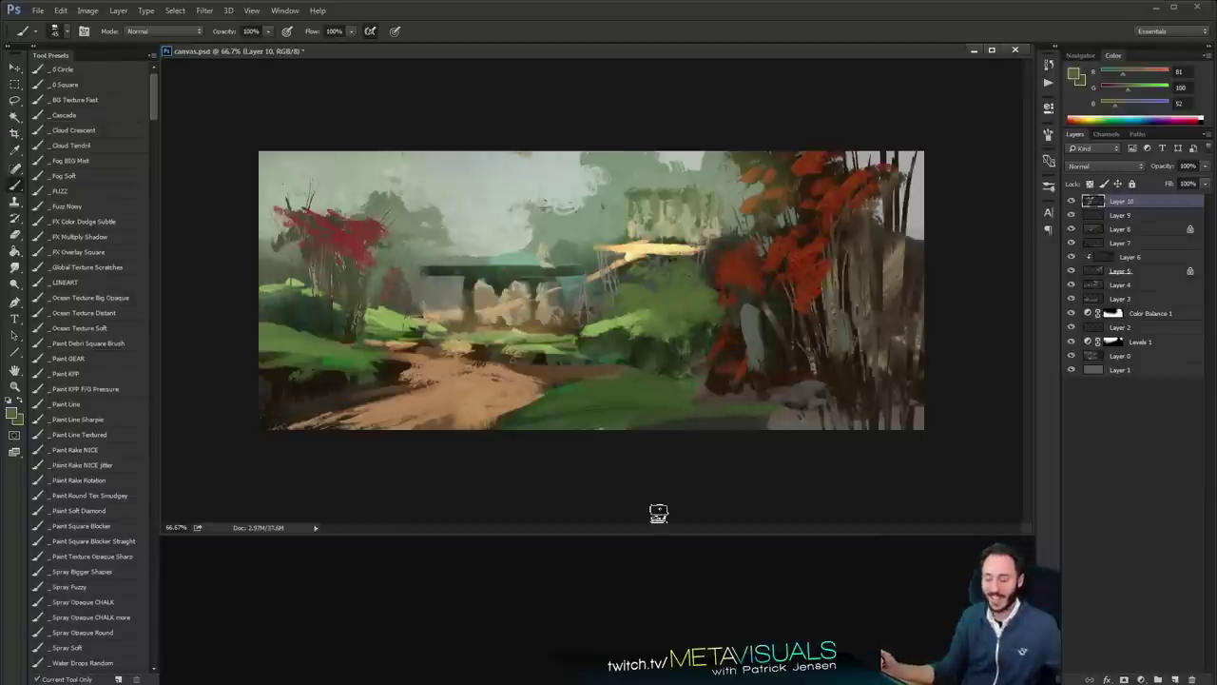
left_click(555, 328, "alt")
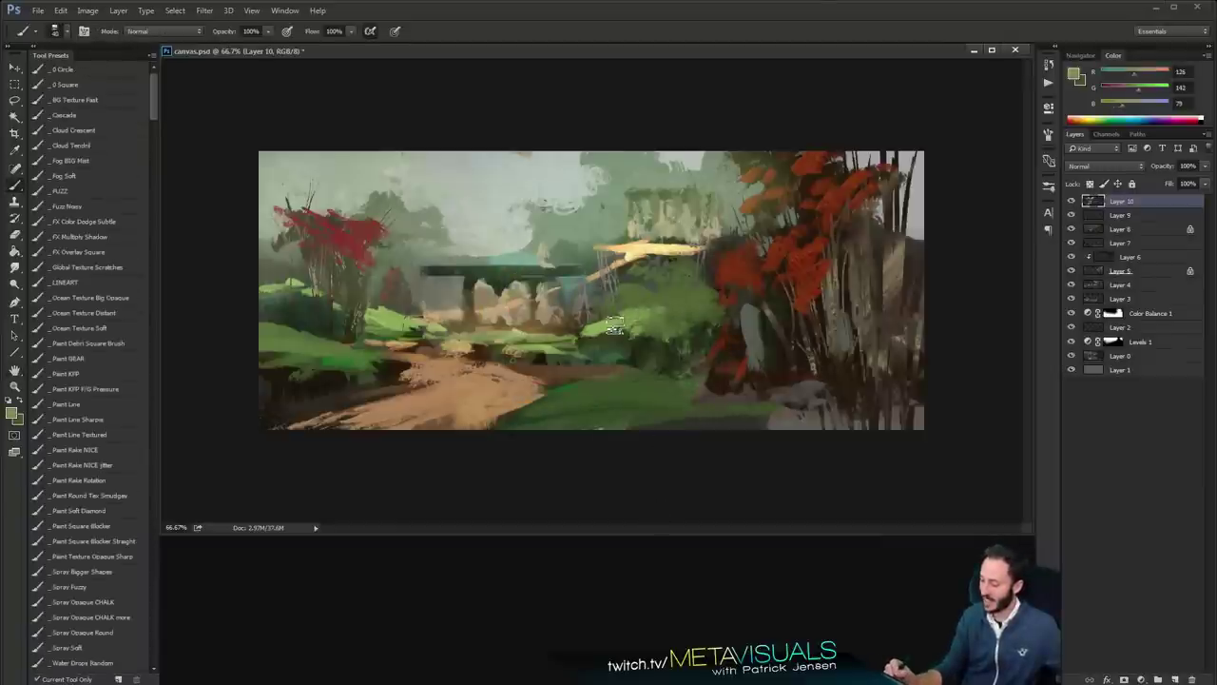
Paint small brown plants along the central bush's left side with sampled browns RGB 97, 80, 47 and 67, 45, 22
key("z")
left_click(695, 325, "alt")
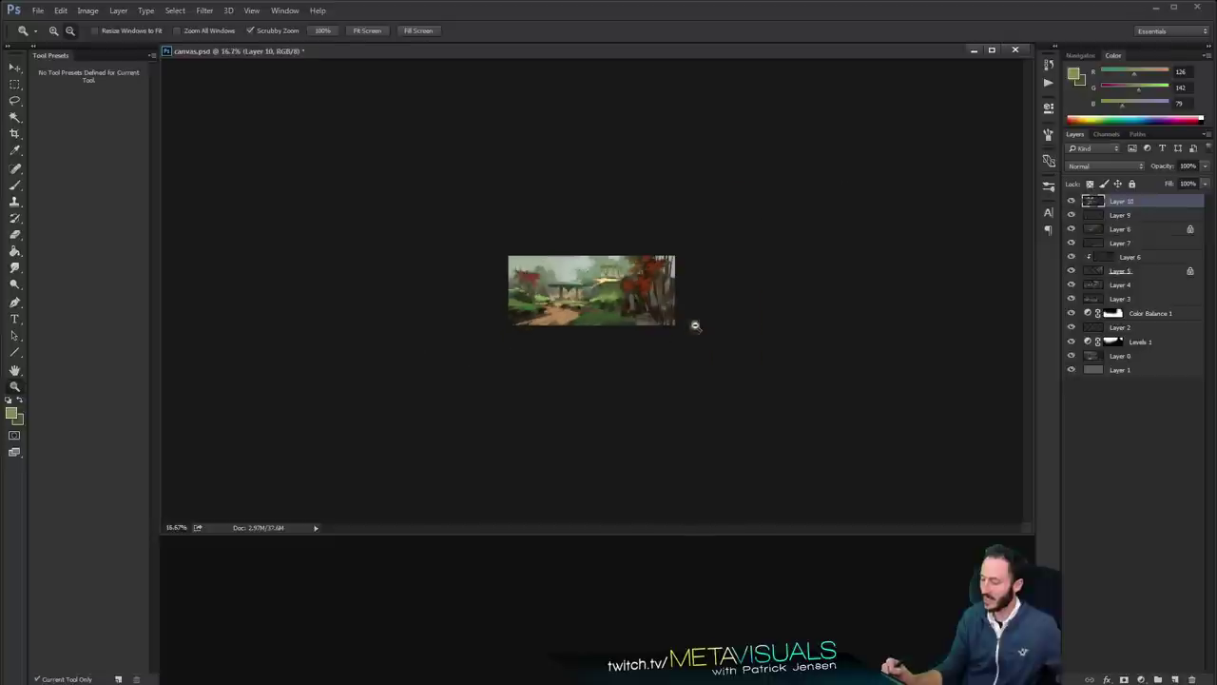
left_click(675, 313, "ctrl")
left_click(673, 309, "ctrl")
left_click(674, 309, "ctrl")
left_click(674, 309, "ctrl")
key("space")
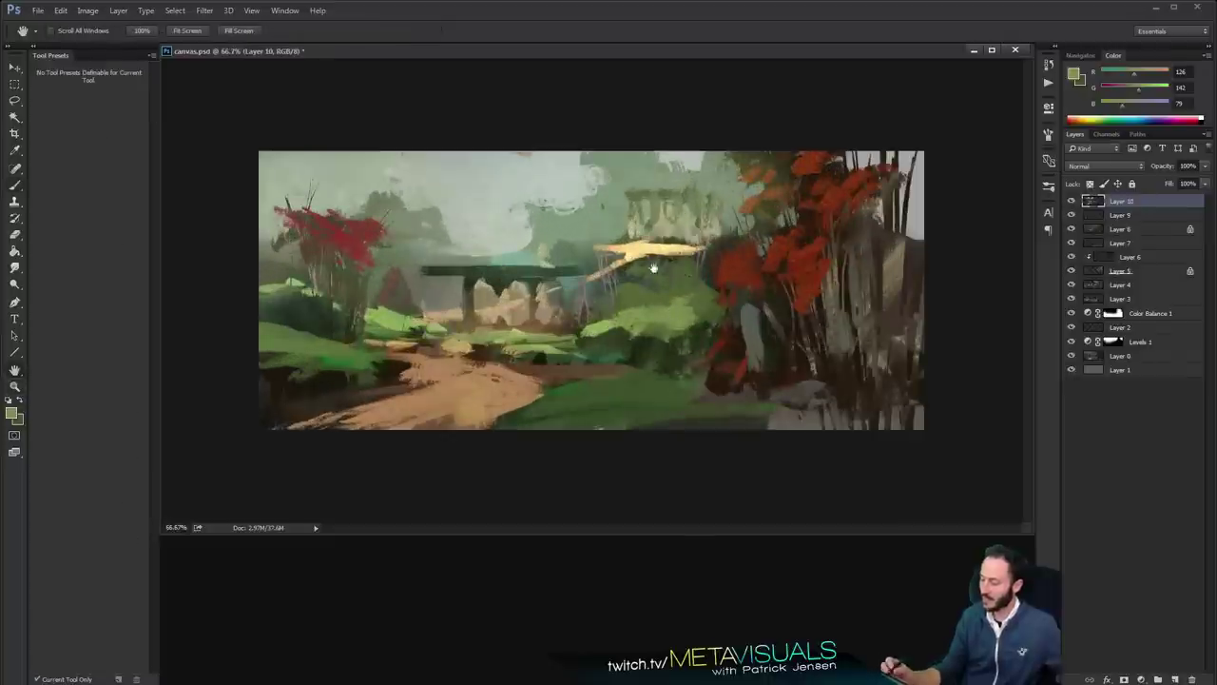
left_click(655, 308, "alt")
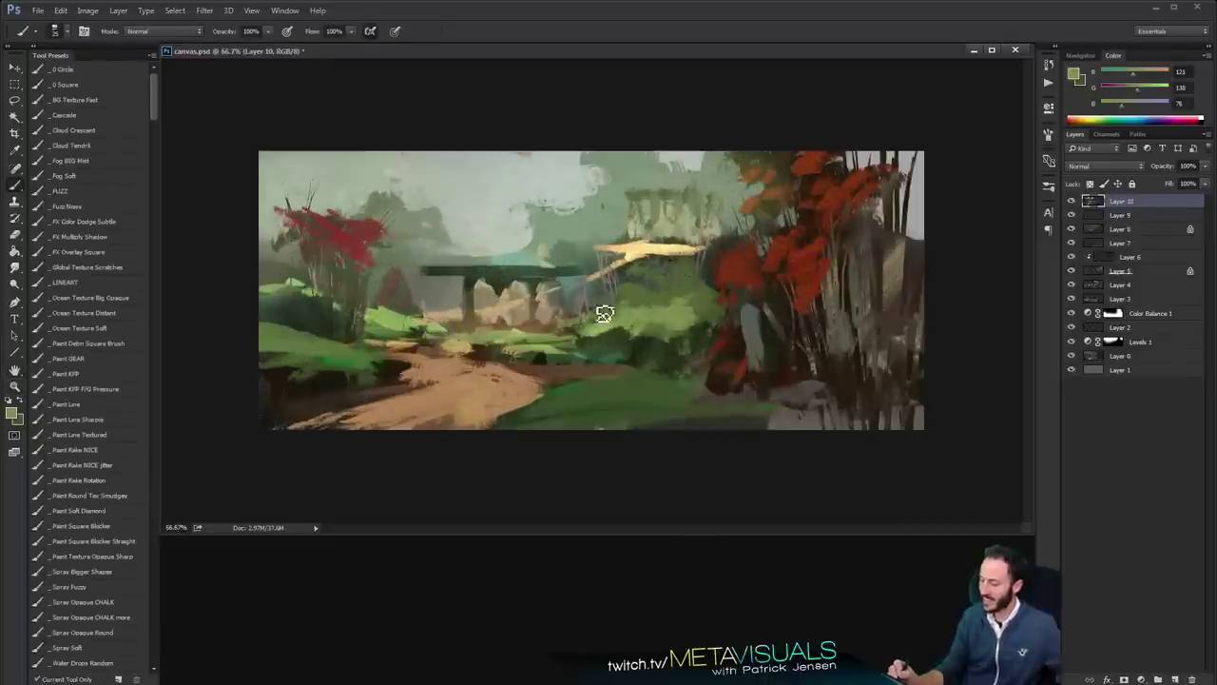
left_click(592, 325, "alt")
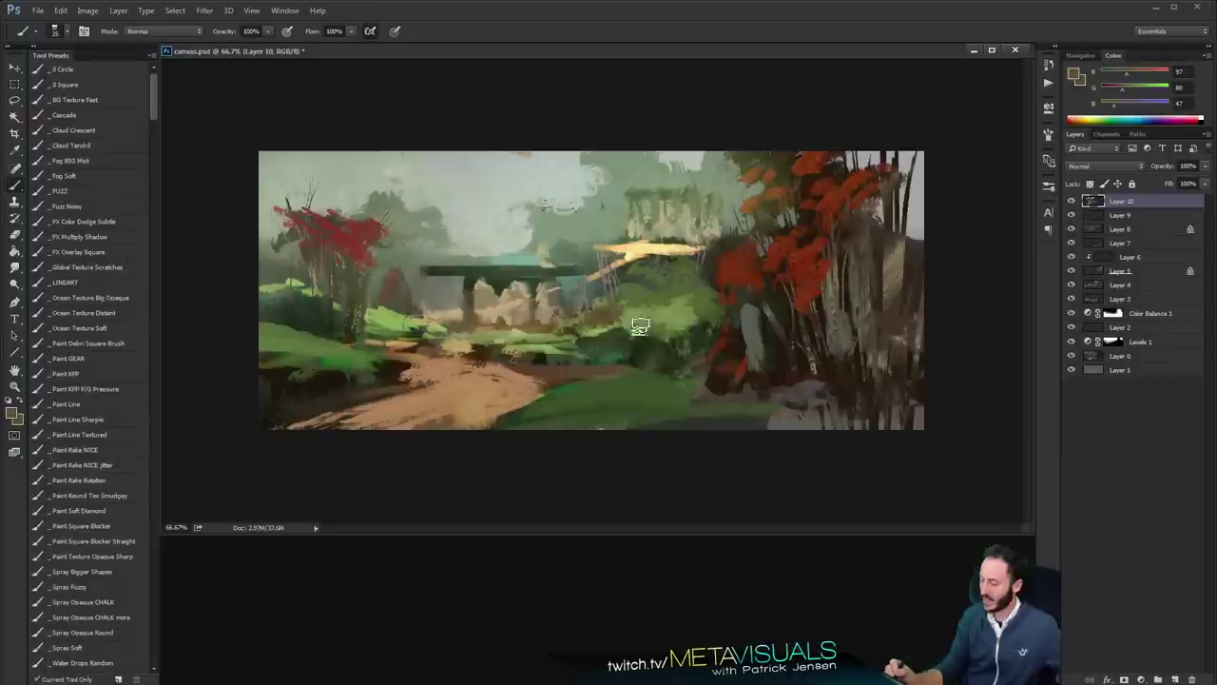
left_click(479, 353, "alt")
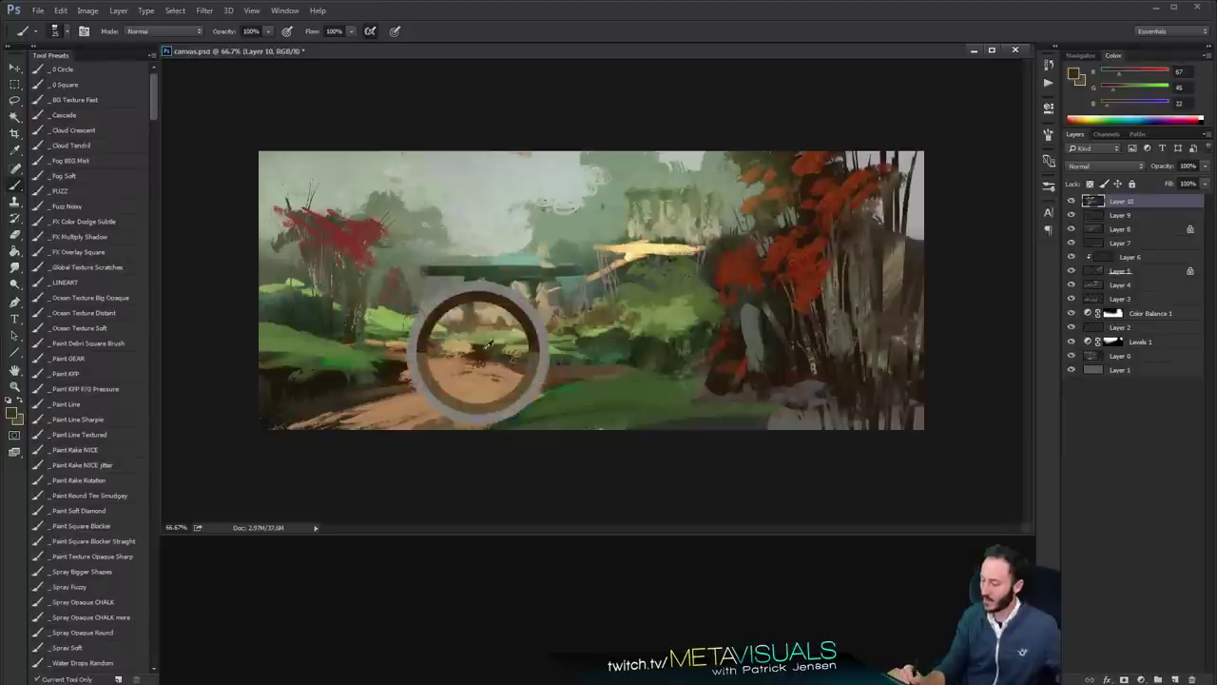
Refine the central bush's foliage around the brown plants with sampled green RGB 87, 105, 55 and brown RGB 78, 49, 25
left_click(647, 309, "alt")
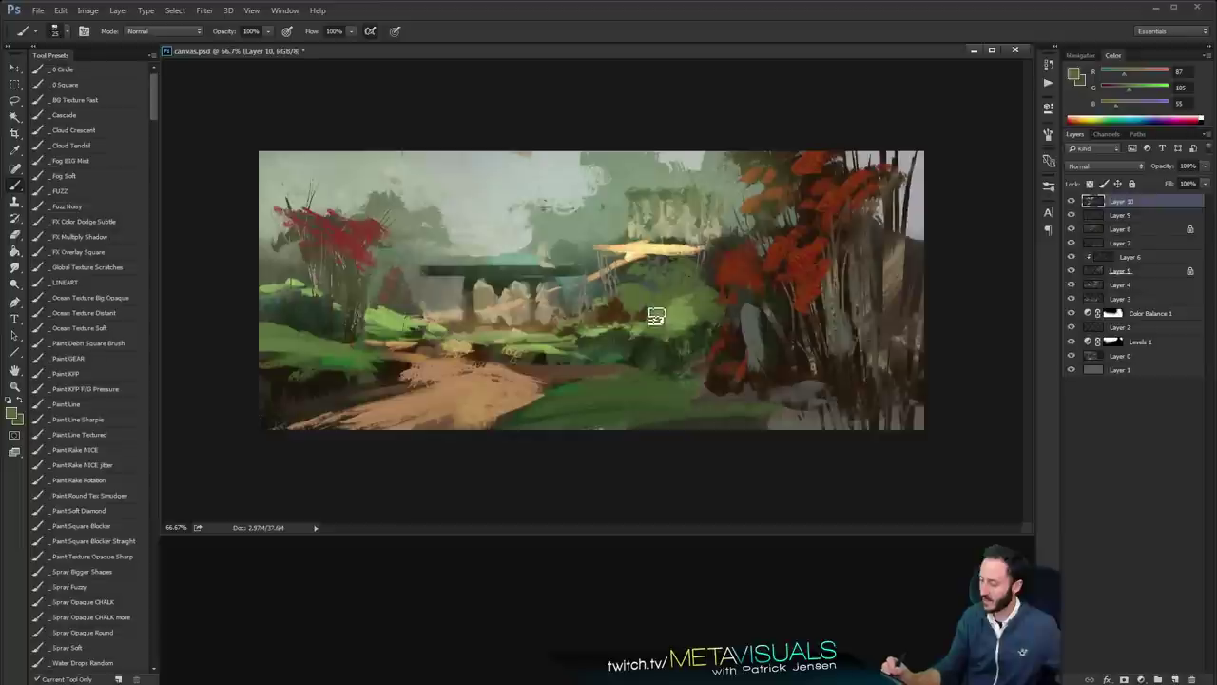
key("bracketright")
left_click(605, 301, "alt")
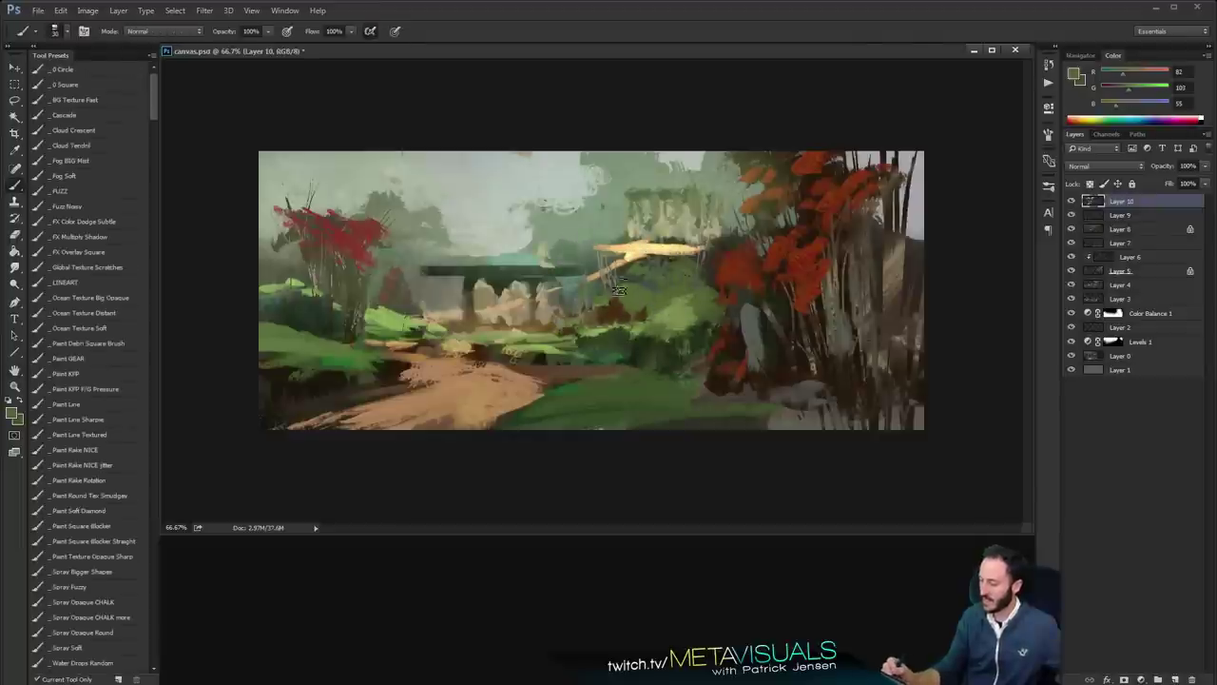
key("bracketleft")
key("bracketleft")
key("bracketleft")
left_click(624, 303, "alt")
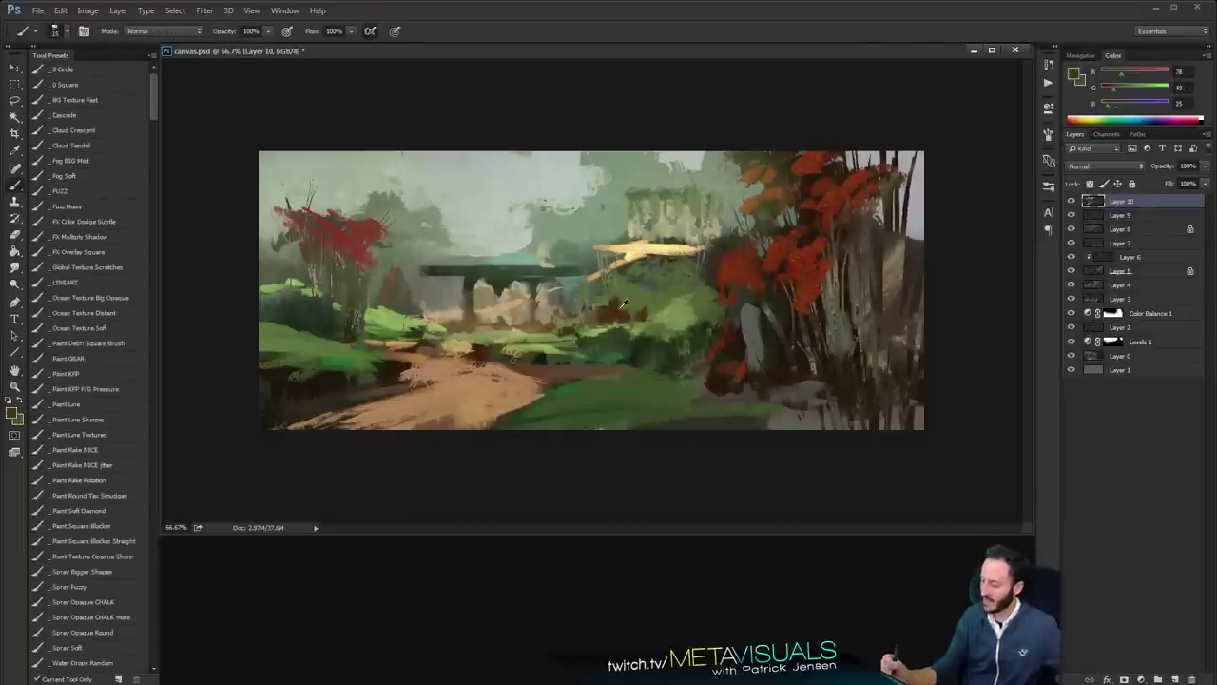
left_click(775, 185, "alt")
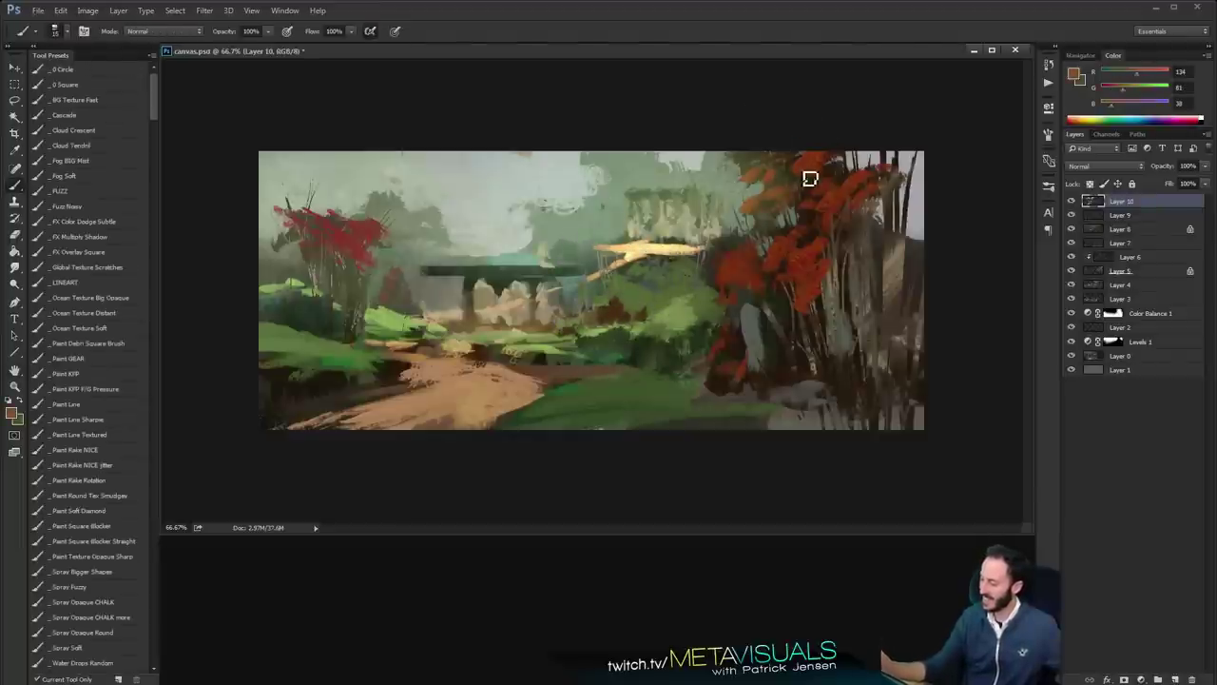
Sample grey RGB 86, 92, 83 and extend the grey stone patch between the dark trunks below the red foliage
key("space")
left_click(752, 334, "alt")
mouse_move(767, 352)
left_mouse_down()
mouse_move(763, 326)
mouse_move(771, 357)
left_mouse_up()
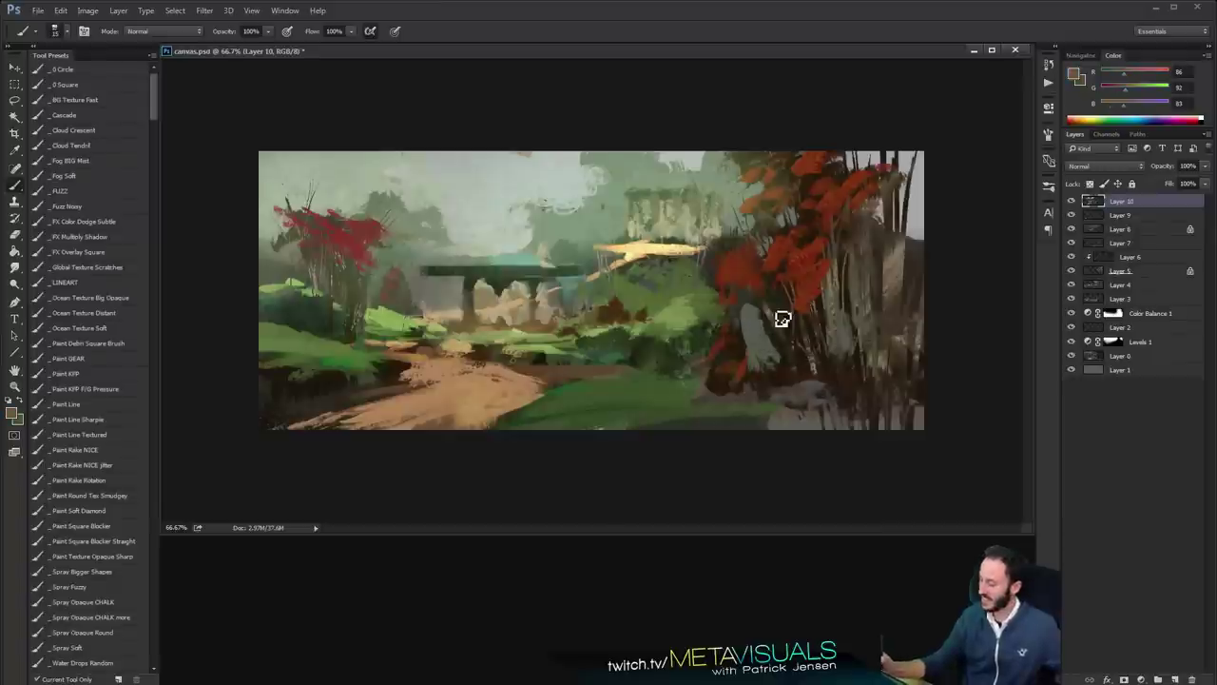
key("h")
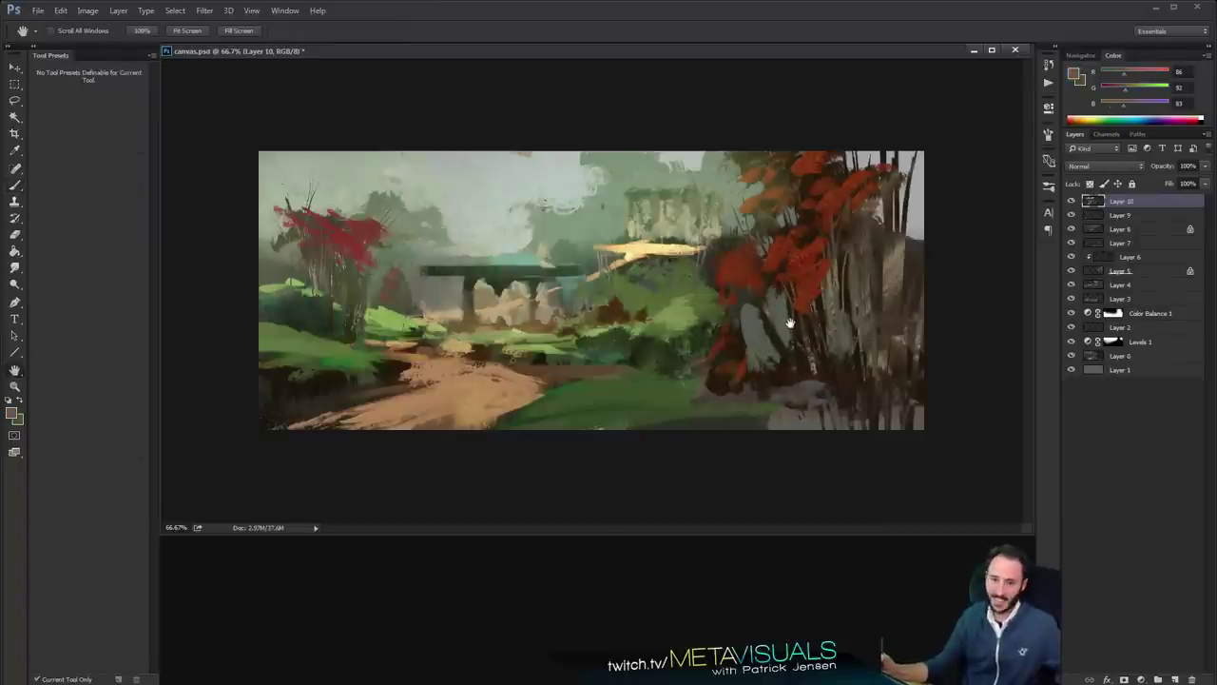
key("b")
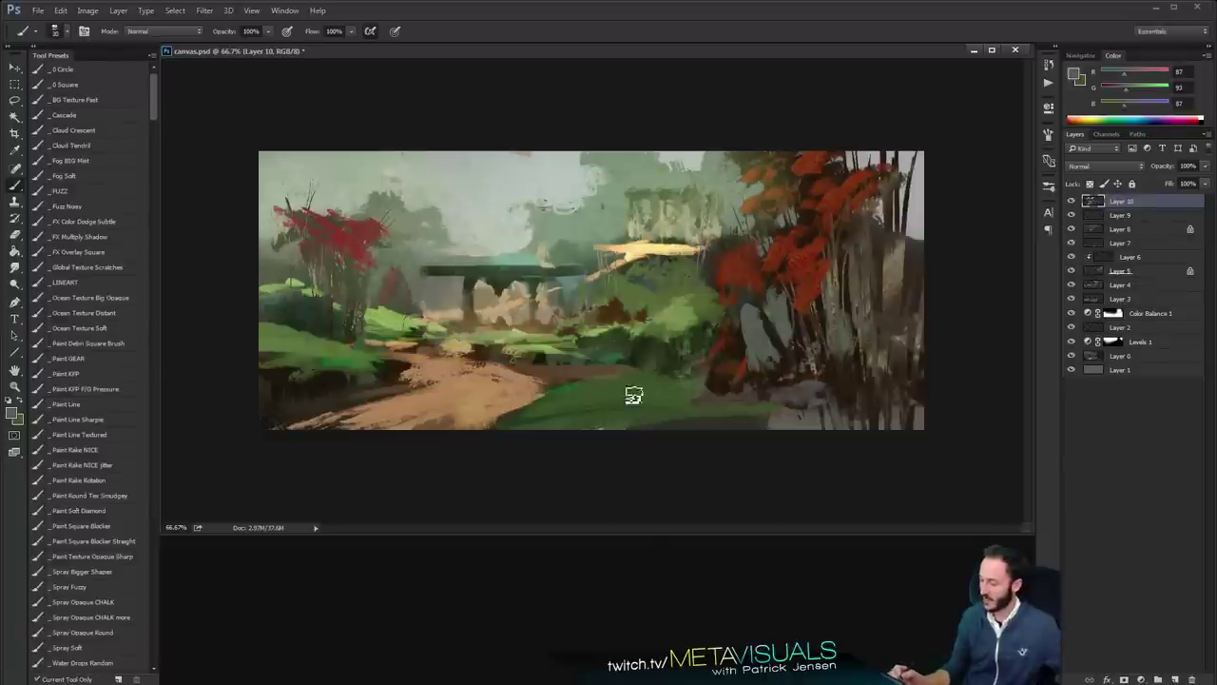
Sample near-black RGB 25, 22, 7, choose the FUZZ brush preset, and add a new layer set to Soft Light
left_click(546, 362, "alt")
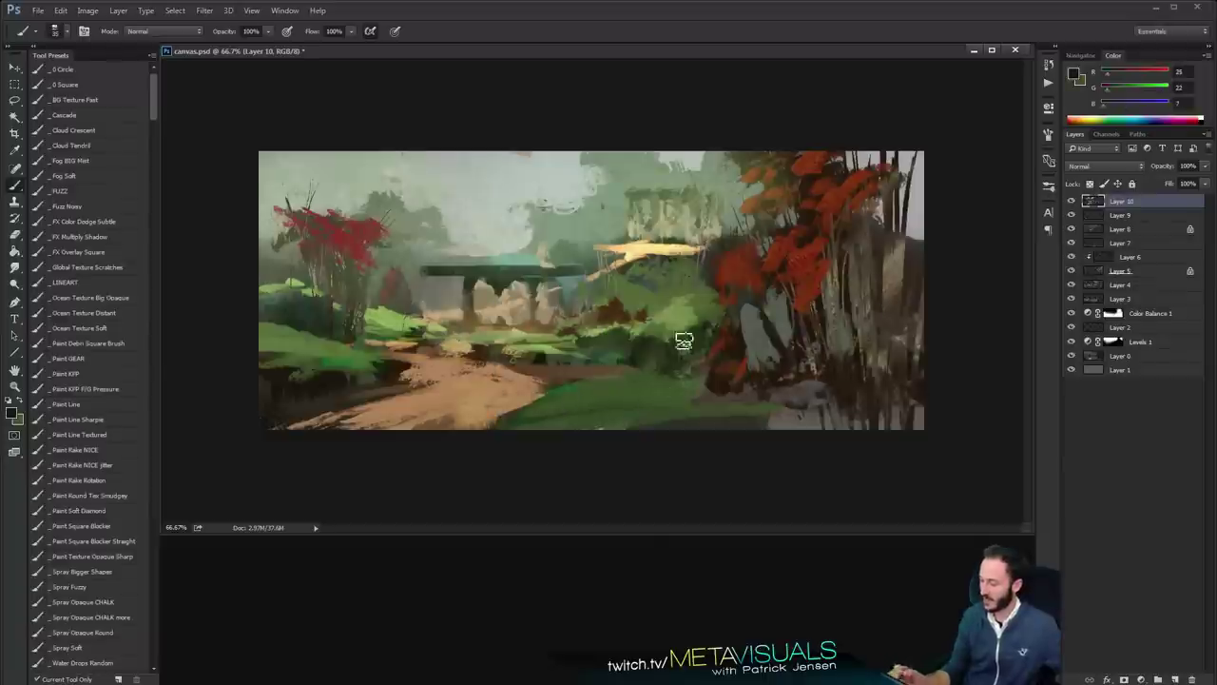
left_click(84, 193)
key("ctrl+shift+alt+n")
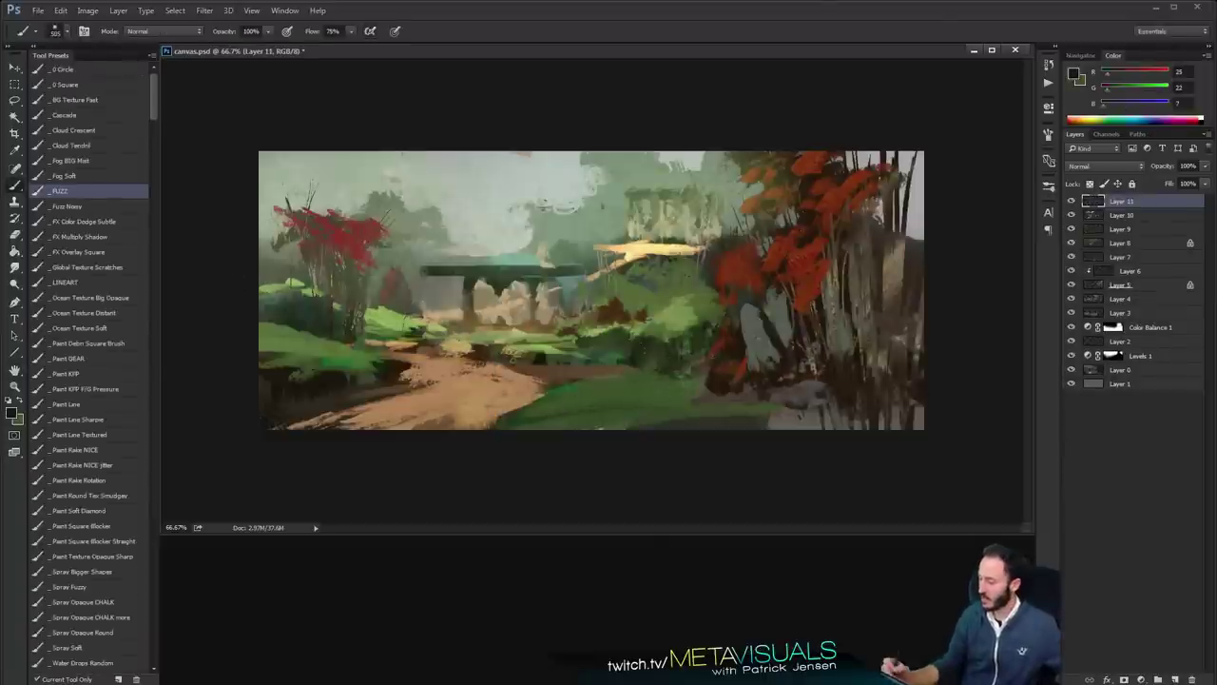
key("space")
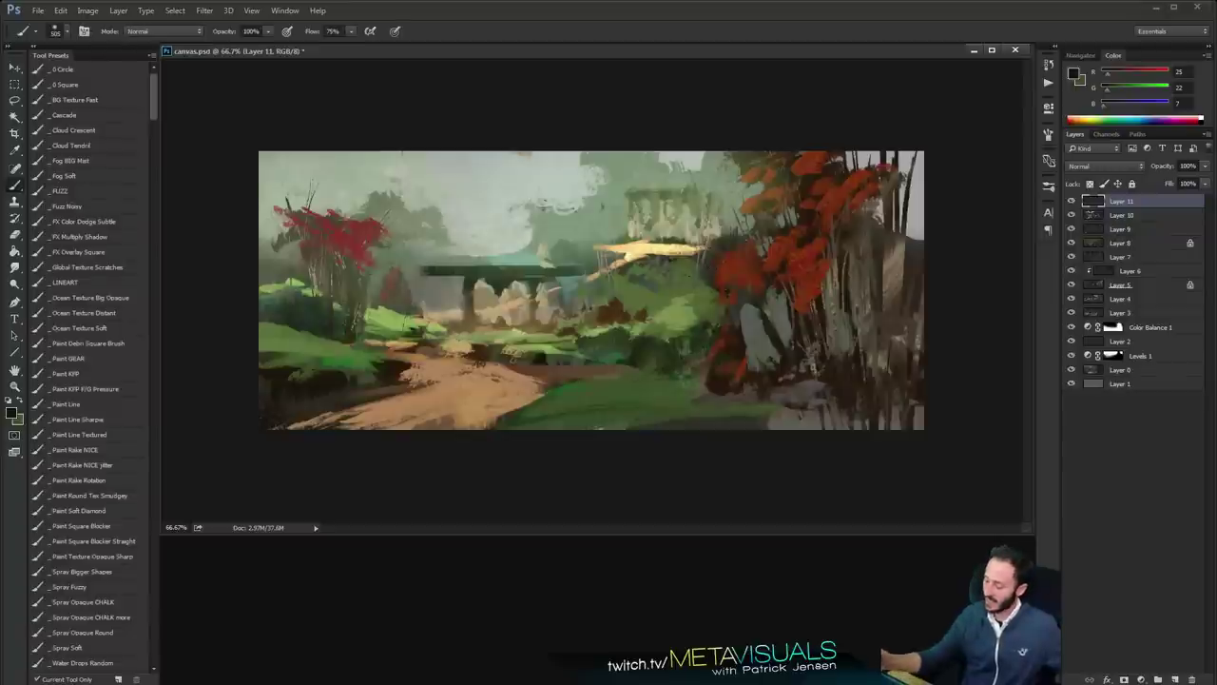
left_click(1090, 163)
left_click(1095, 283)
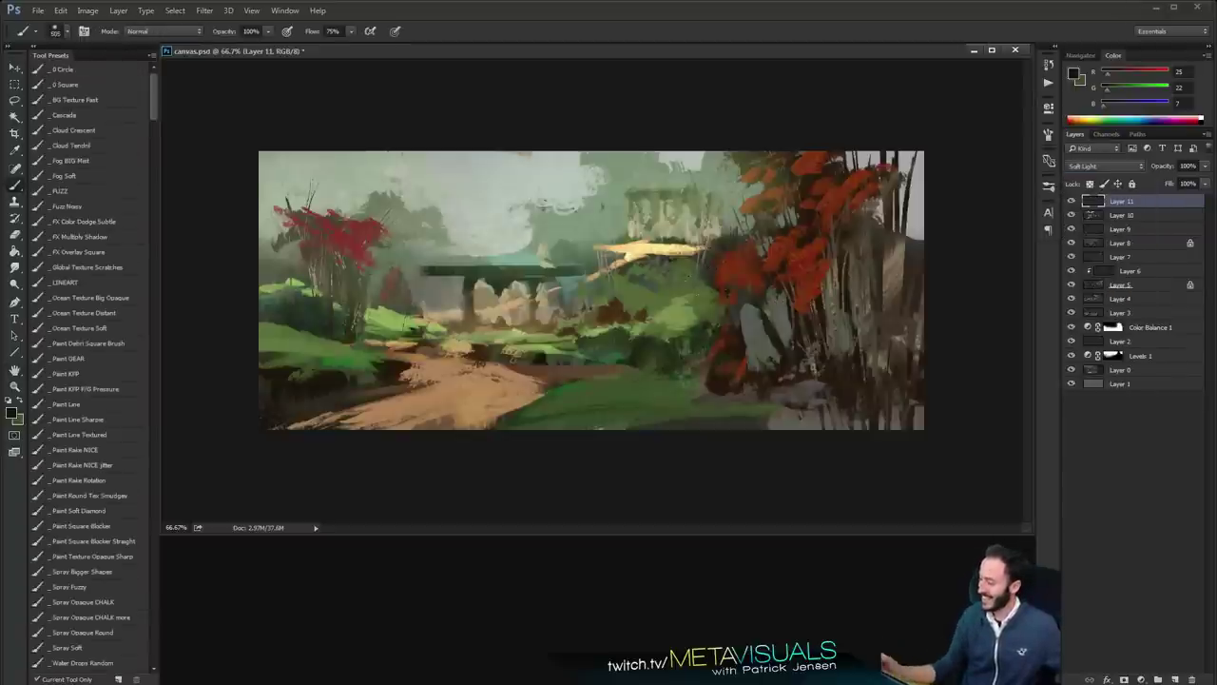
left_click_drag(837, 297, 680, 369)
key("ctrl+z")
key("bracketright")
left_click_drag(849, 312, 699, 366)
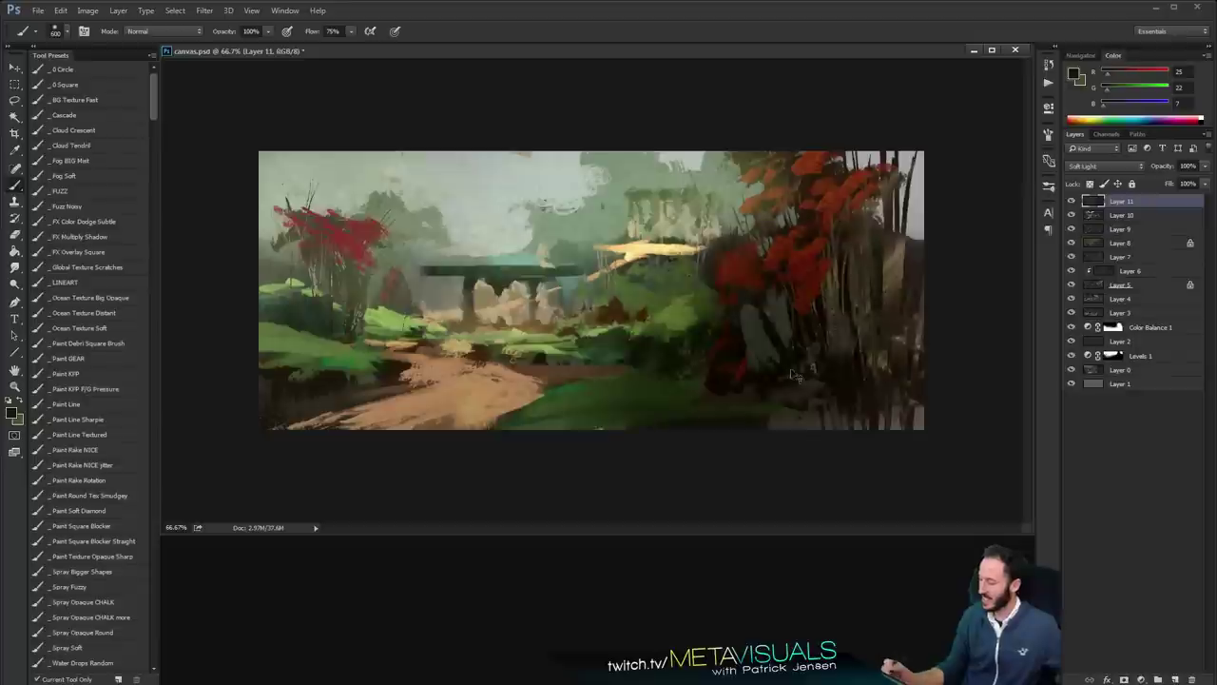
key("ctrl+z")
Darken the ground and trunk bases beneath the large red tree with progressively smaller soft brush strokes
key("bracketleft")
left_click_drag(837, 354, 649, 375)
key("bracketleft")
key("bracketleft")
key("bracketleft")
mouse_move(902, 350)
left_mouse_down()
mouse_move(860, 418)
mouse_move(911, 420)
left_mouse_up()
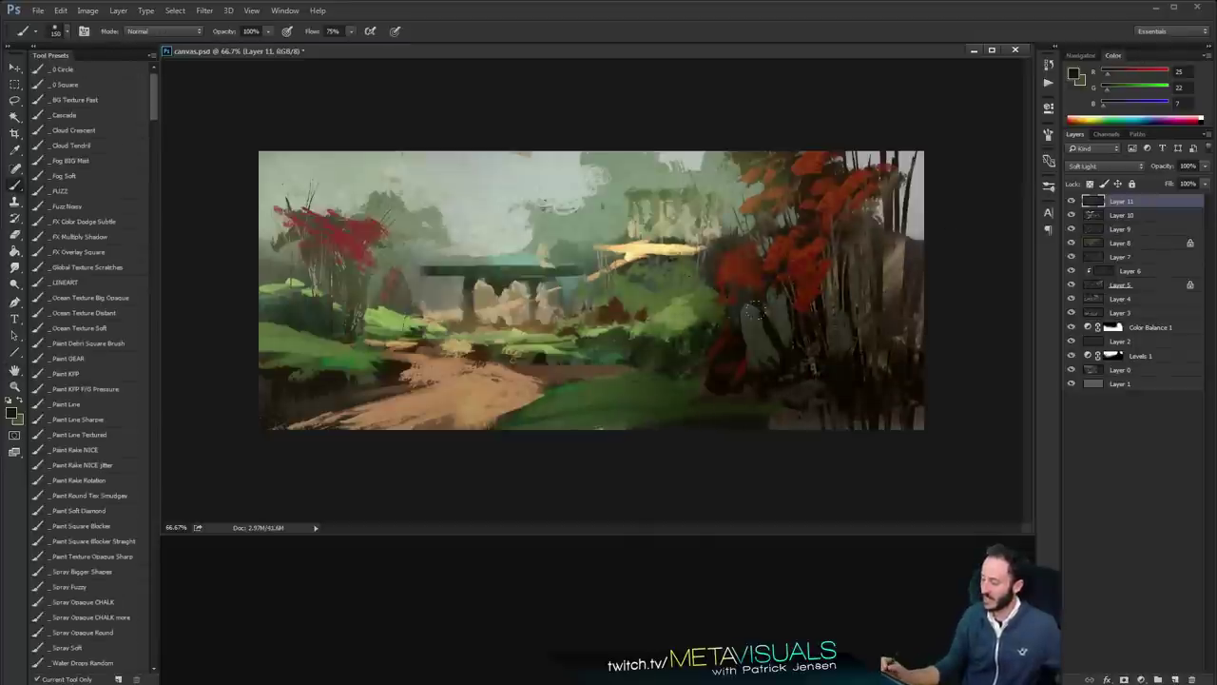
left_click(671, 317, "alt")
key("bracketright")
left_click_drag(710, 367, 756, 366)
key("ctrl+z")
Tint the large tree's foliage shadows and trunks with sampled reddish browns RGB 93, 24, 11 and 29, 11, 5
left_click(828, 258, "alt")
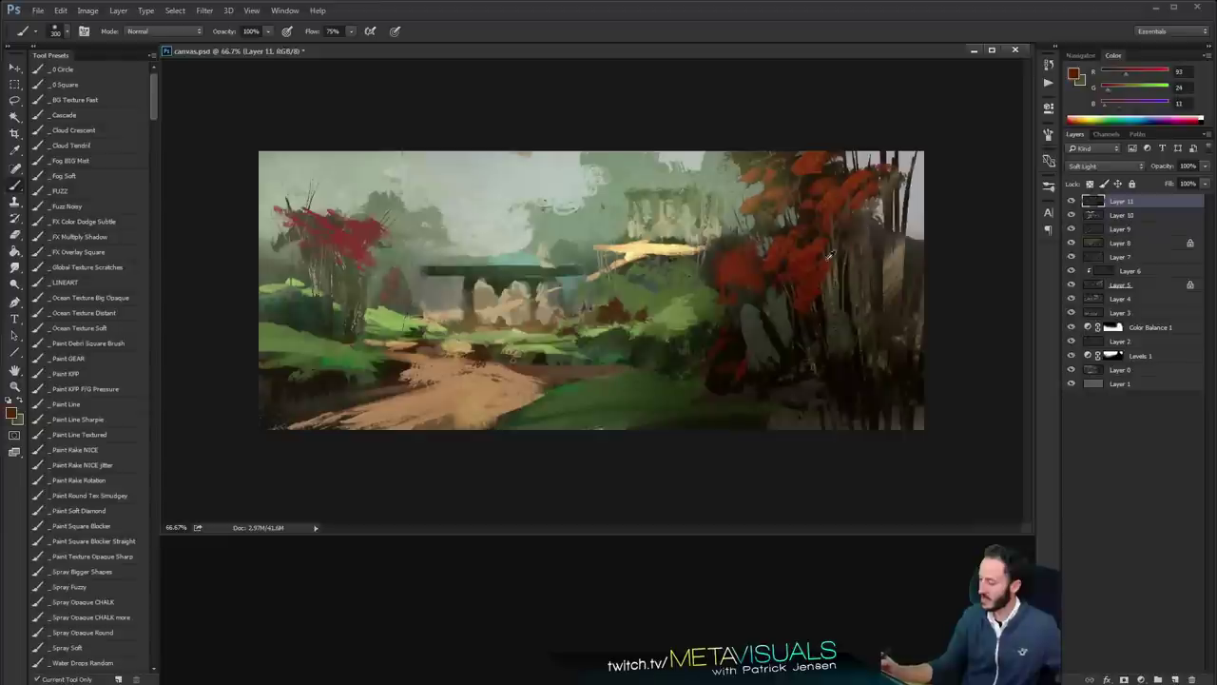
key("bracketright")
left_click(767, 362, "alt")
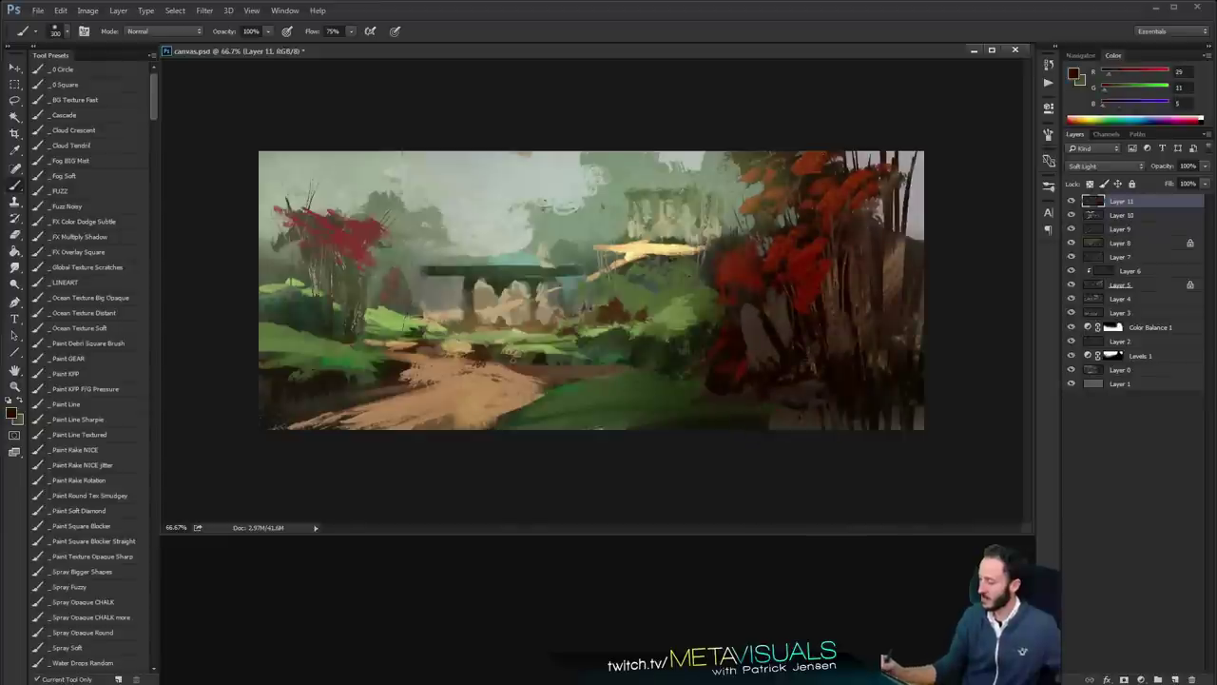
mouse_move(879, 275)
left_mouse_down()
mouse_move(892, 303)
mouse_move(894, 223)
mouse_move(912, 314)
left_mouse_up()
key("r")
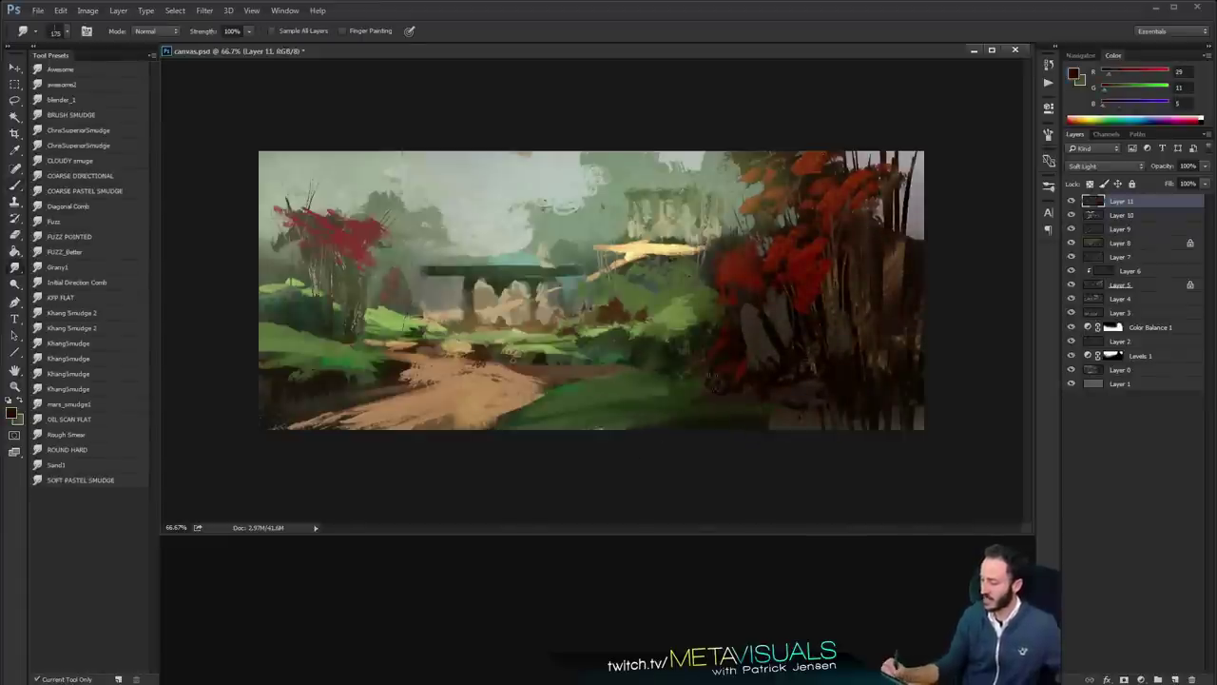
key("b")
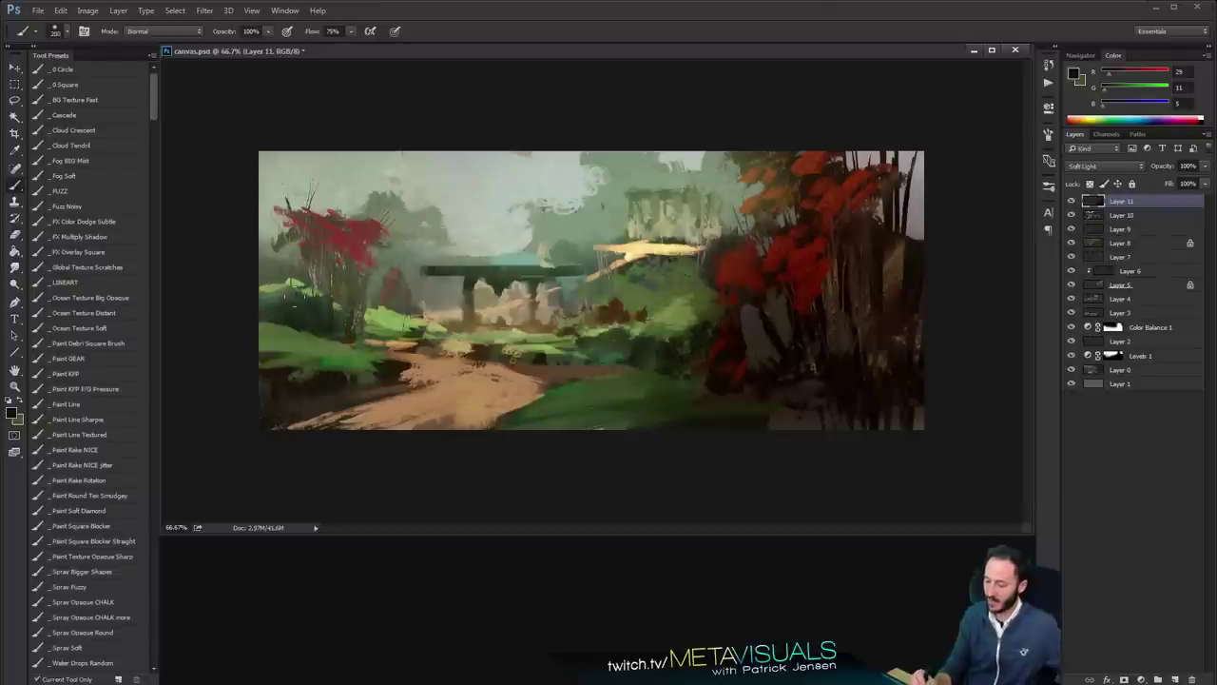
Shrink the soft brush and deepen the shadows under the bushes beside the small red tree and path
key("bracketleft")
key("bracketleft")
key("bracketleft")
key("bracketleft")
mouse_move(321, 309)
left_mouse_down()
mouse_move(350, 341)
mouse_move(423, 354)
left_mouse_up()
key("bracketleft")
key("bracketleft")
key("bracketleft")
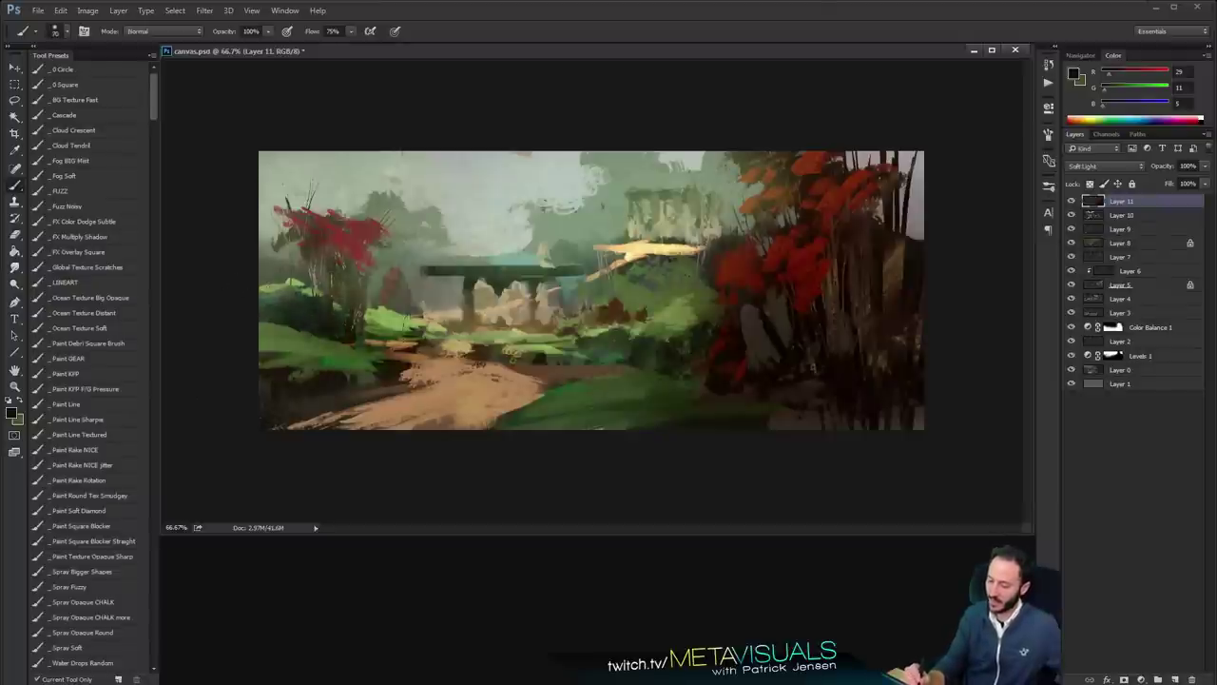
Examine the whole painting at reduced size and compare it with and without the Soft Light shading layer
left_click(587, 327, "alt")
left_click(590, 332, "alt")
left_click(753, 386, "ctrl")
left_click(753, 386, "ctrl")
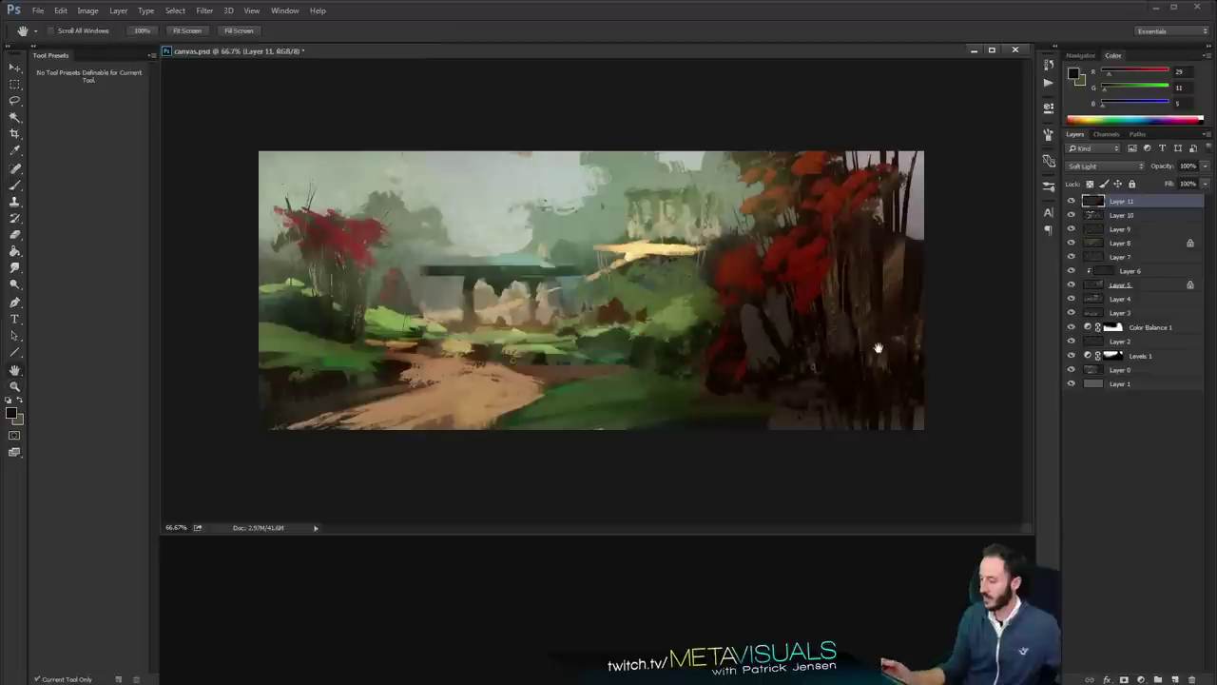
left_click(1071, 202)
left_click(1071, 202)
key("z")
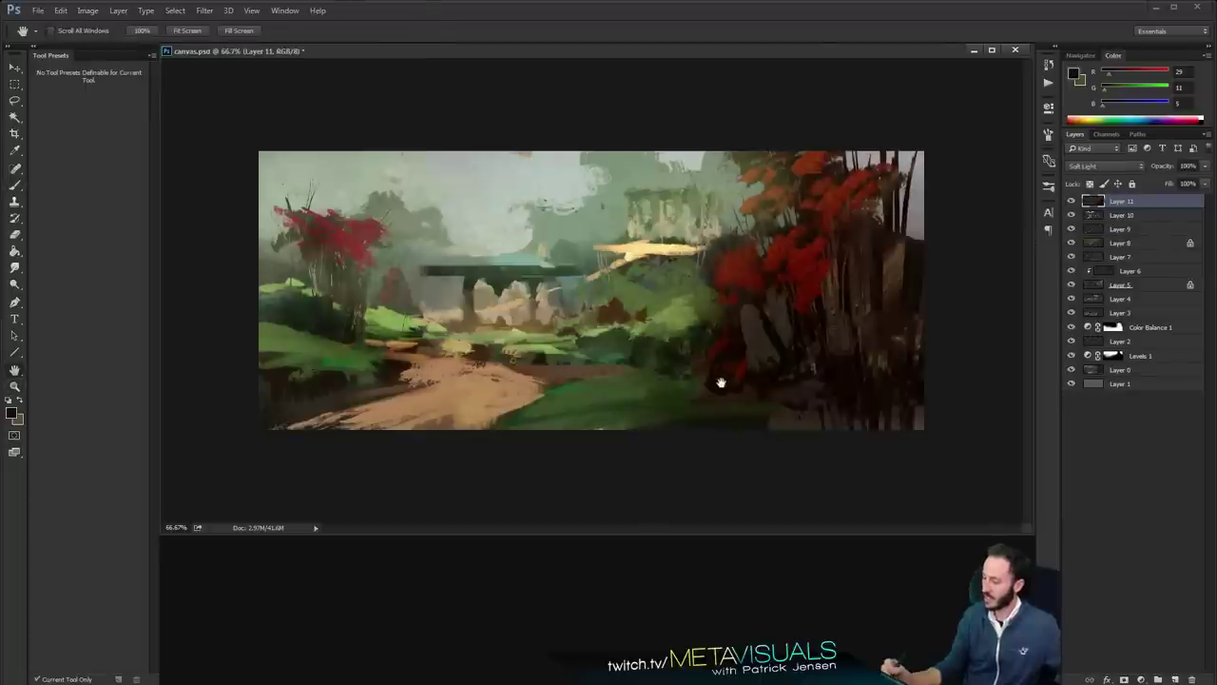
left_click(814, 373, "alt")
left_click(815, 373, "alt")
left_click(814, 372)
left_click(812, 379)
key("b")
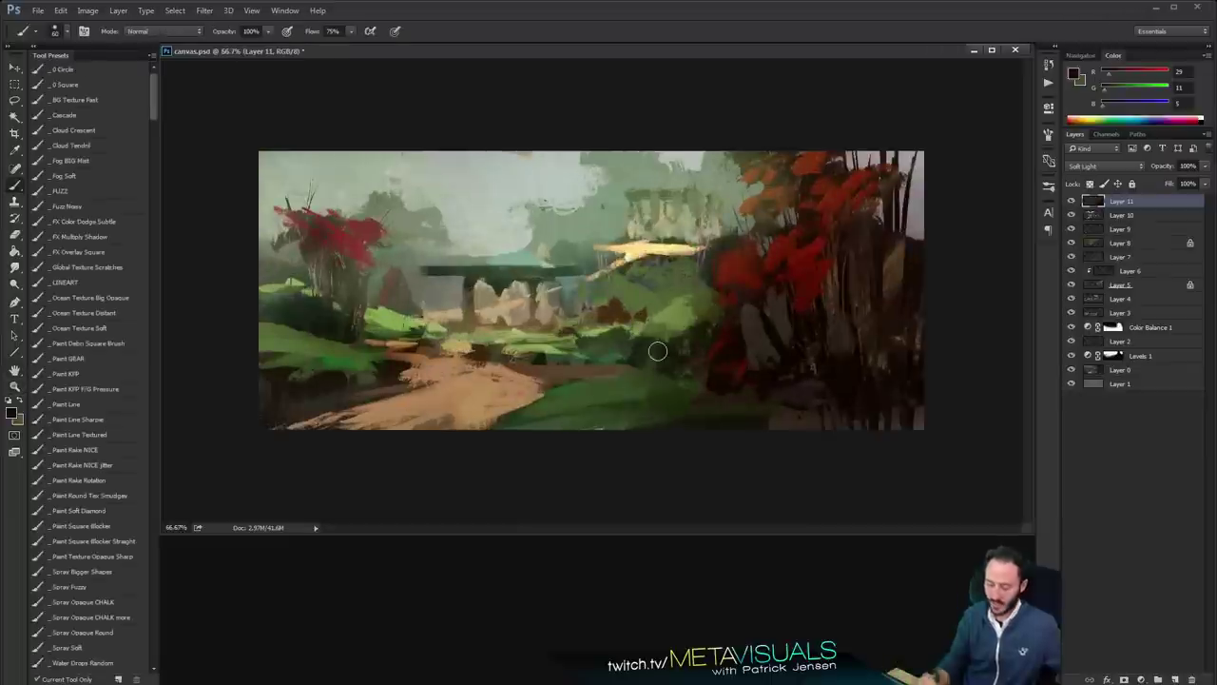
Choose the Paint KPP F/G Pressure brush, touch up beside the large tree's upper trunks, and pick dark red RGB 106, 23, 7
left_click(104, 391)
key("space")
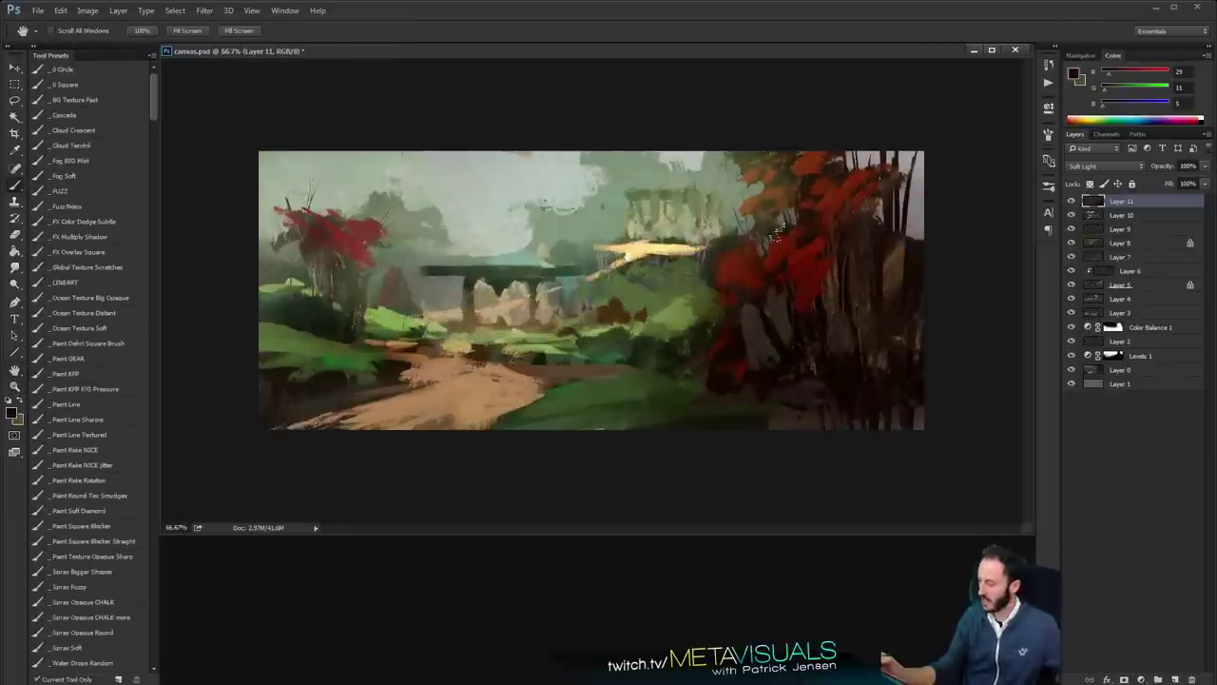
left_click(876, 213, "alt")
left_click_drag(876, 214, 912, 211)
key("x")
key("bracketleft")
key("bracketleft")
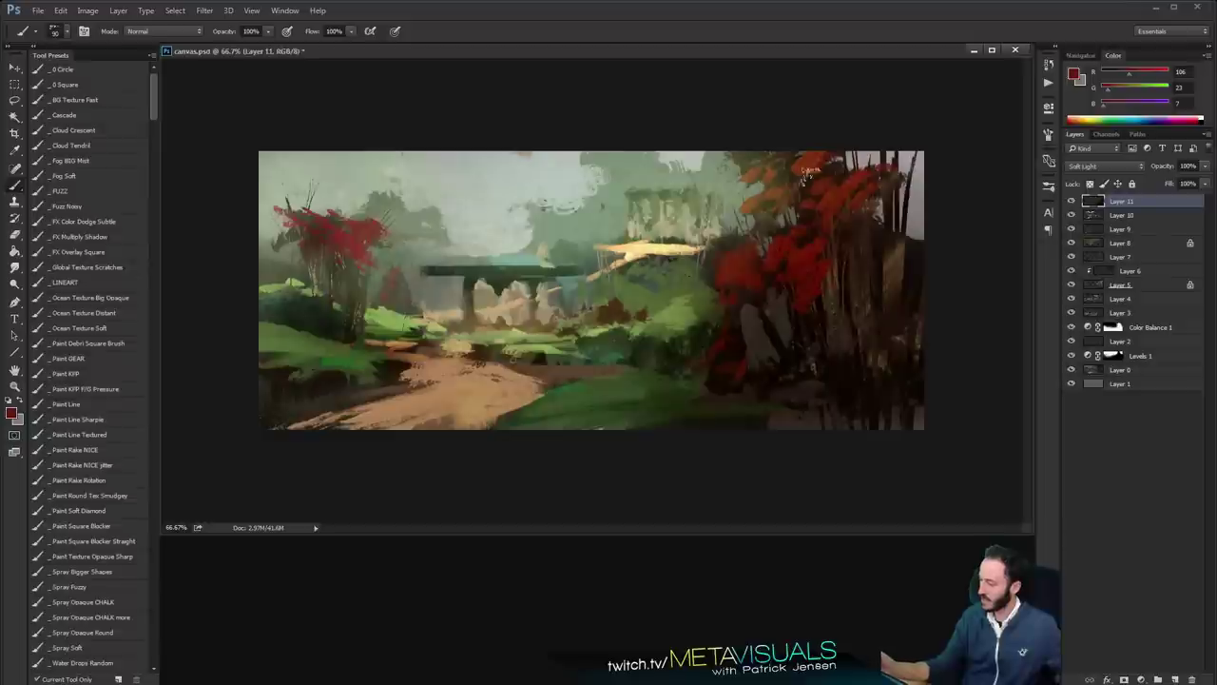
Paint dark red leaves along the large tree's foliage edge on a new layer, and add another layer with orange RGB 180, 99, 60
key("ctrl+shift+alt+n")
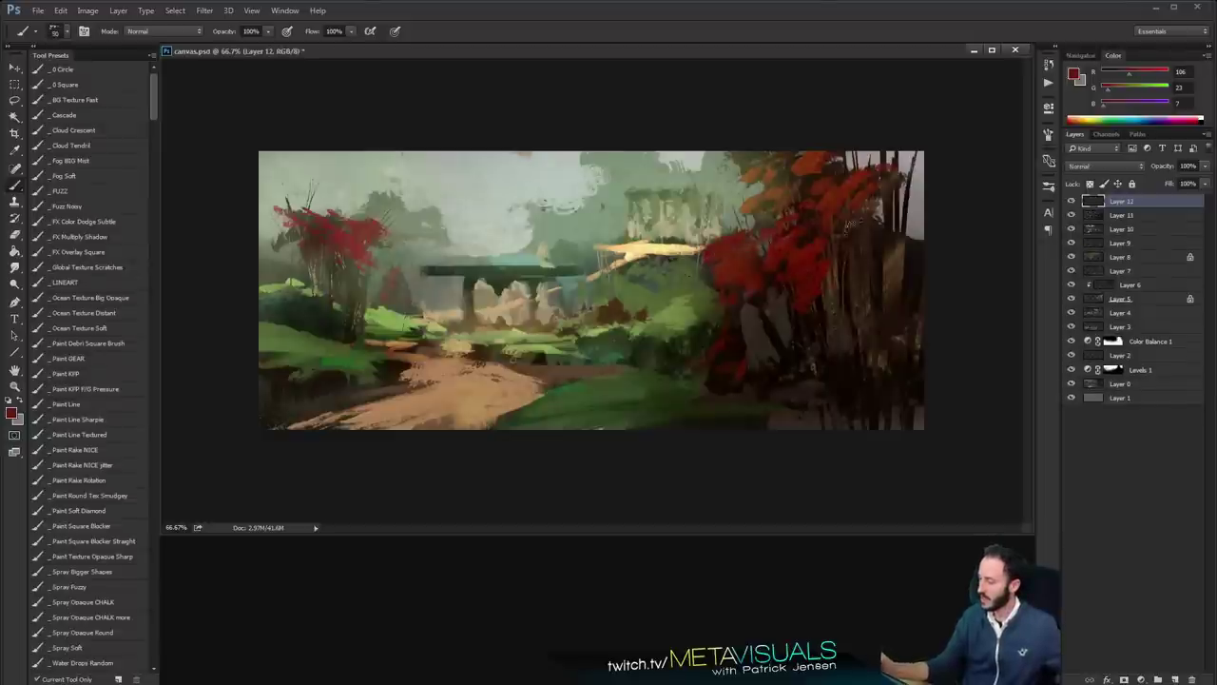
left_click(844, 245, "alt")
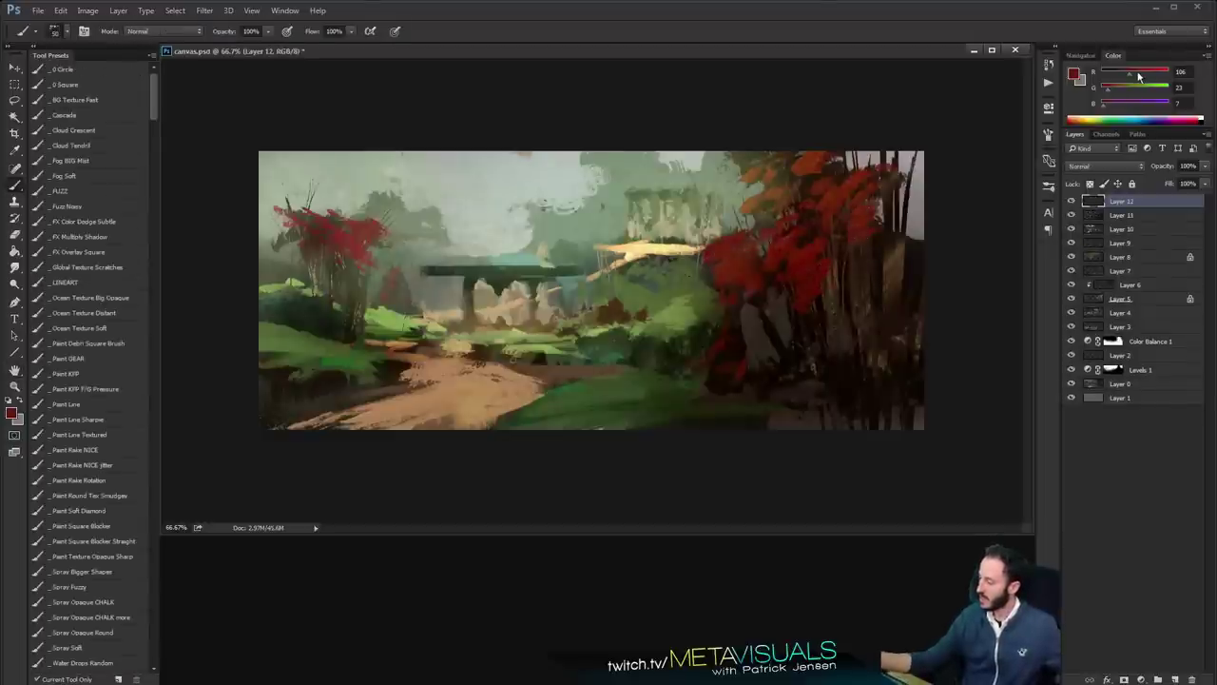
key("ctrl+shift+alt+n")
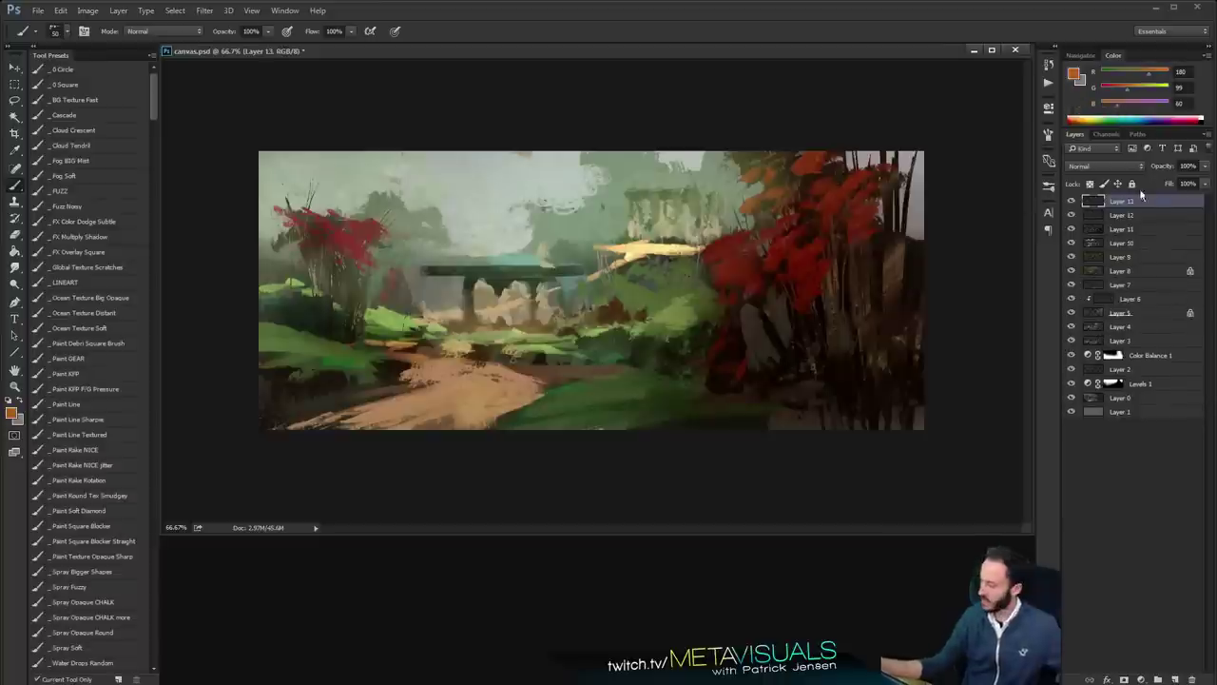
Set the orange layer's blend mode to Lighten and paint light leaf highlights across the large tree's upper red foliage
left_click(1103, 166)
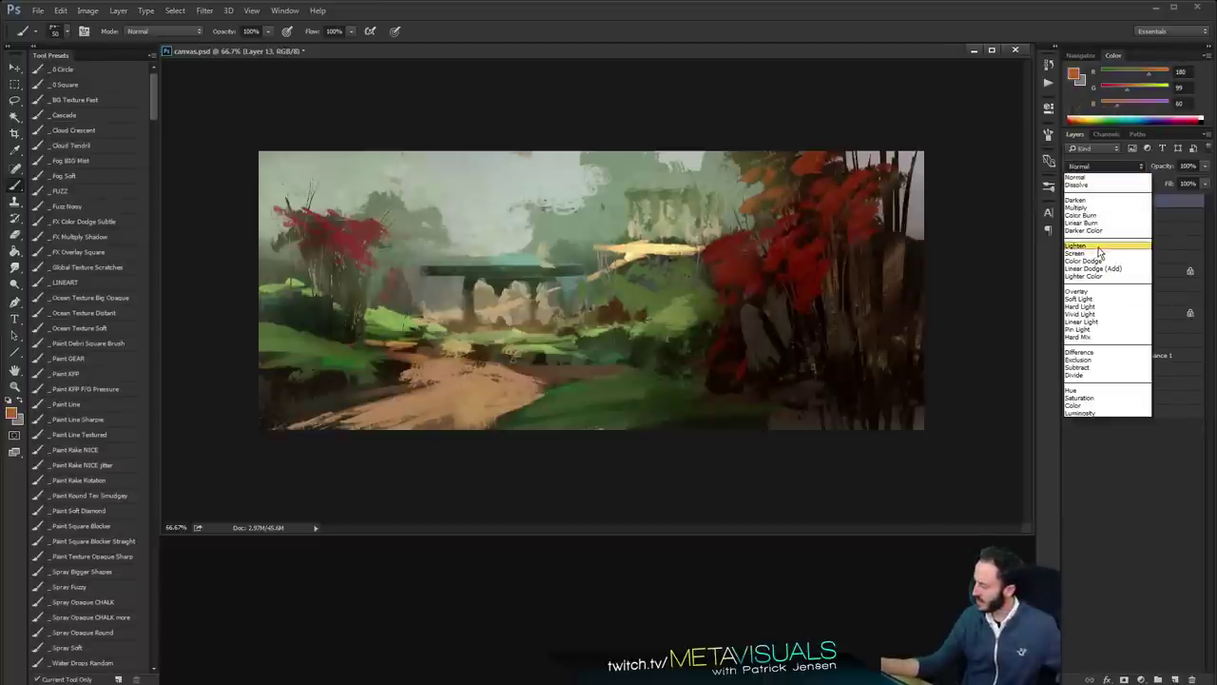
left_click(1084, 245)
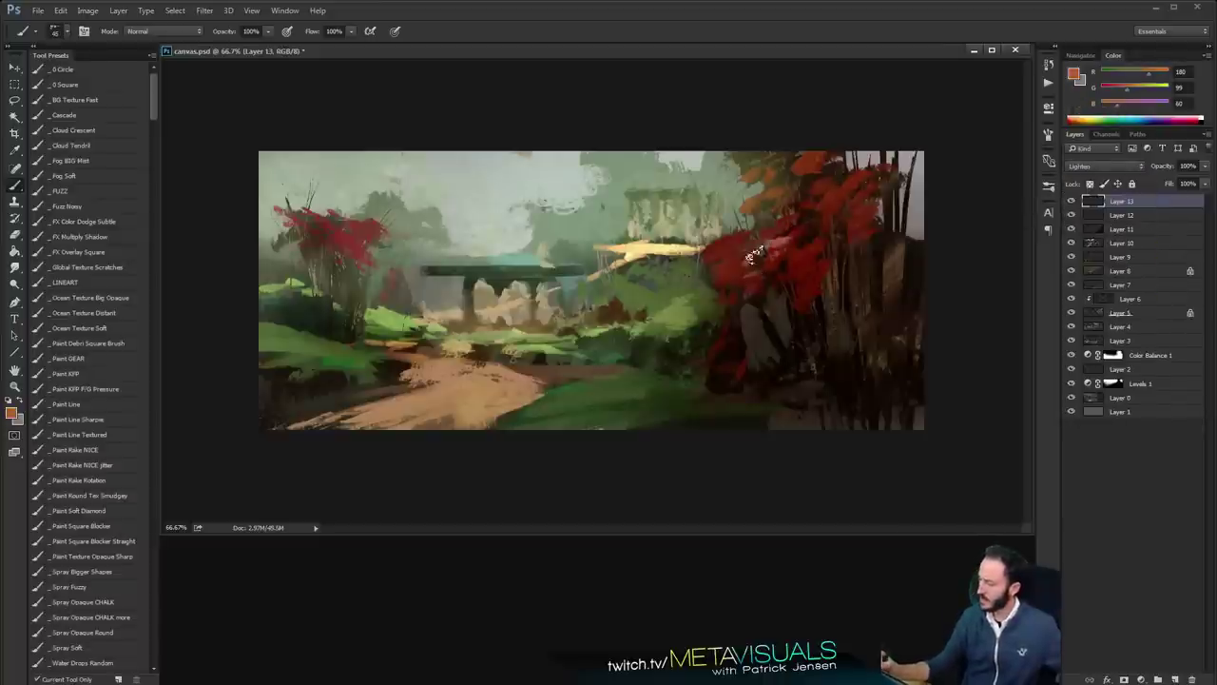
key("]")
left_click_drag(815, 208, 788, 229)
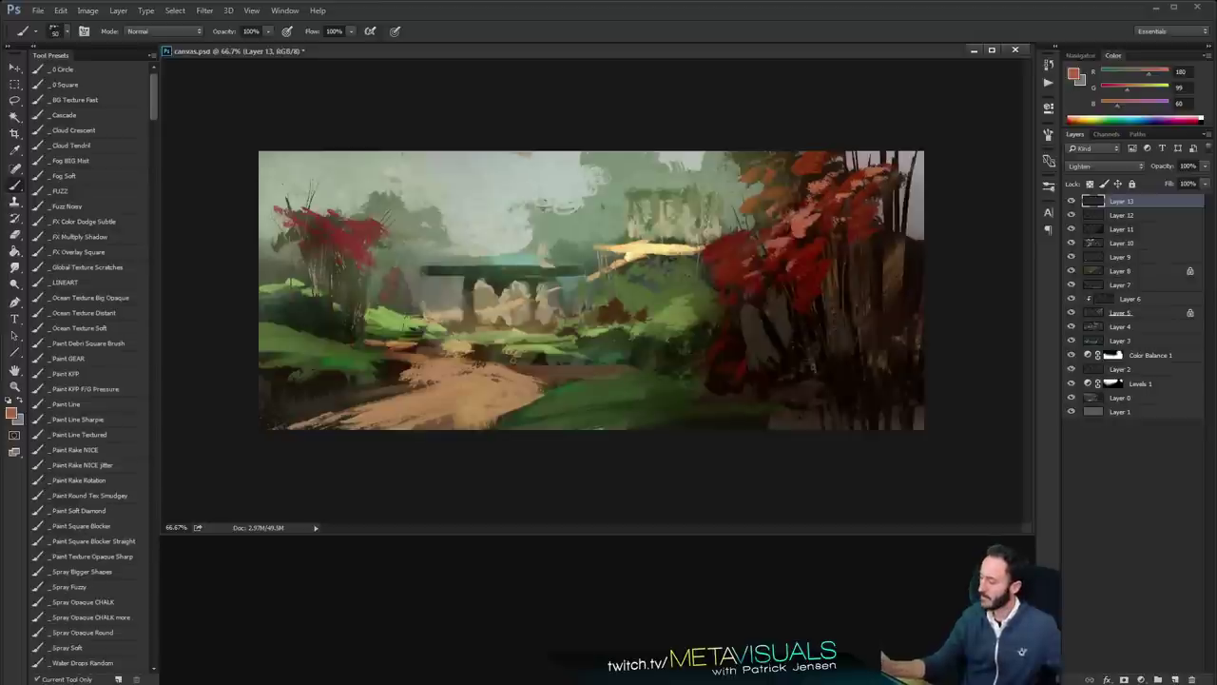
key("bracketleft")
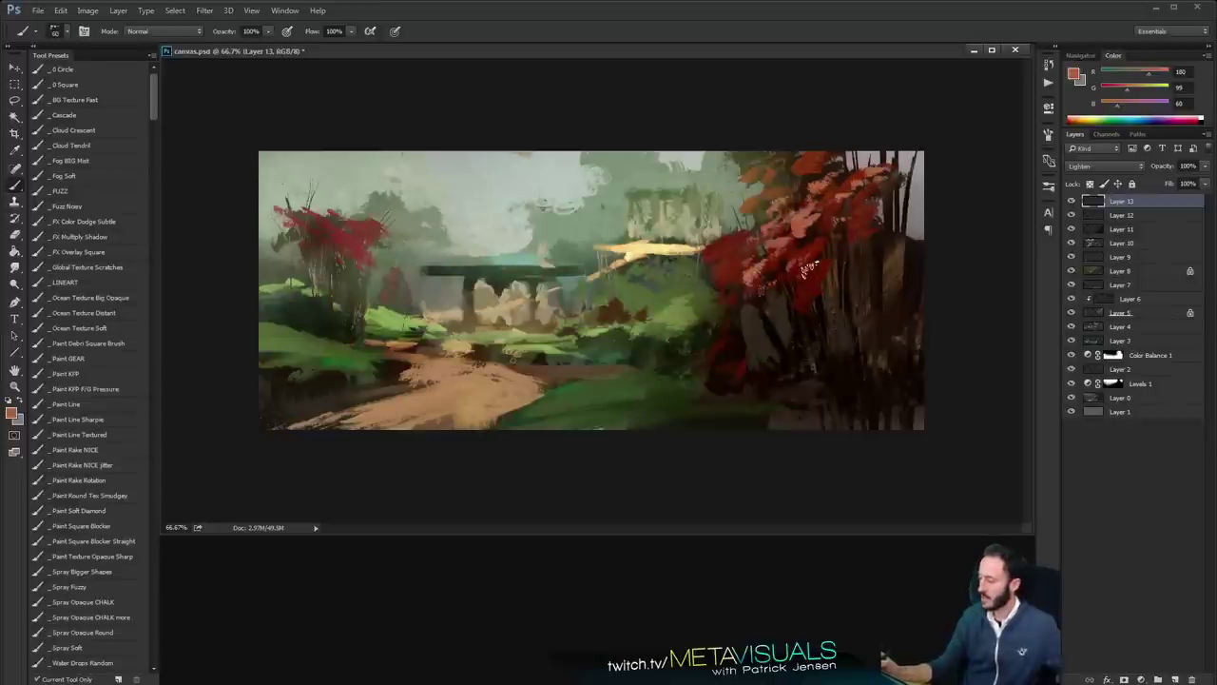
Blend the foliage highlights with the Smudge tool, and brush smaller orange leaves along the lower edge of the large tree's red foliage
key("space")
key("r")
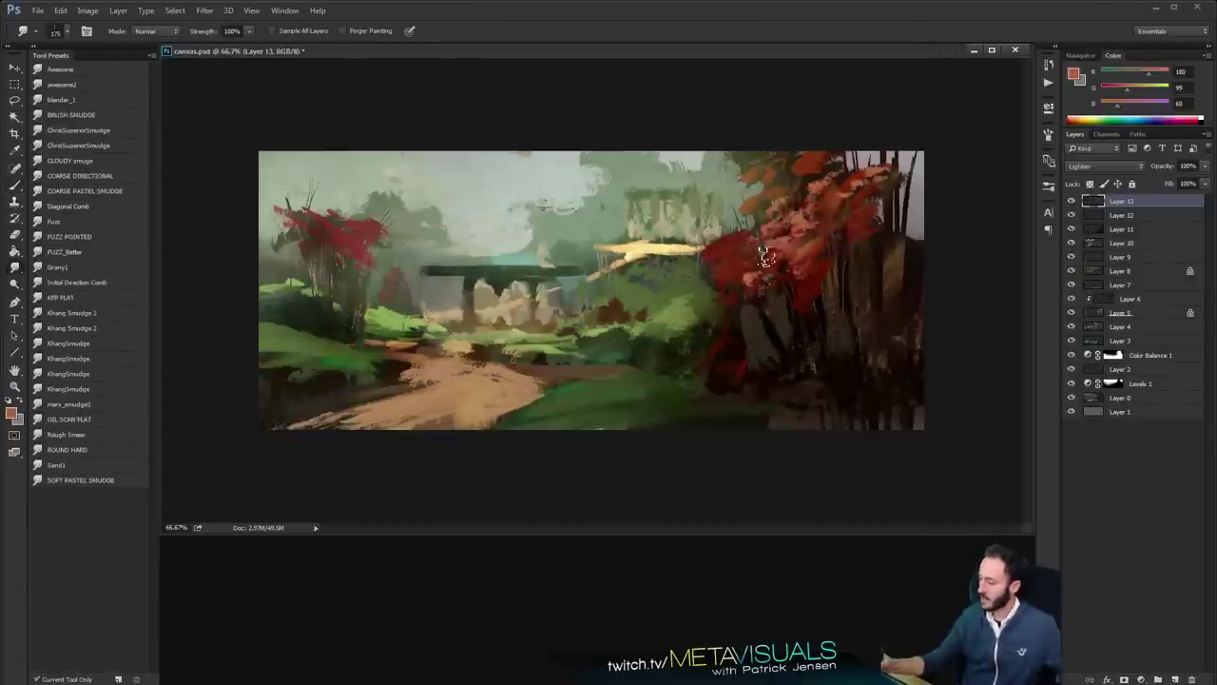
key("space")
key("b")
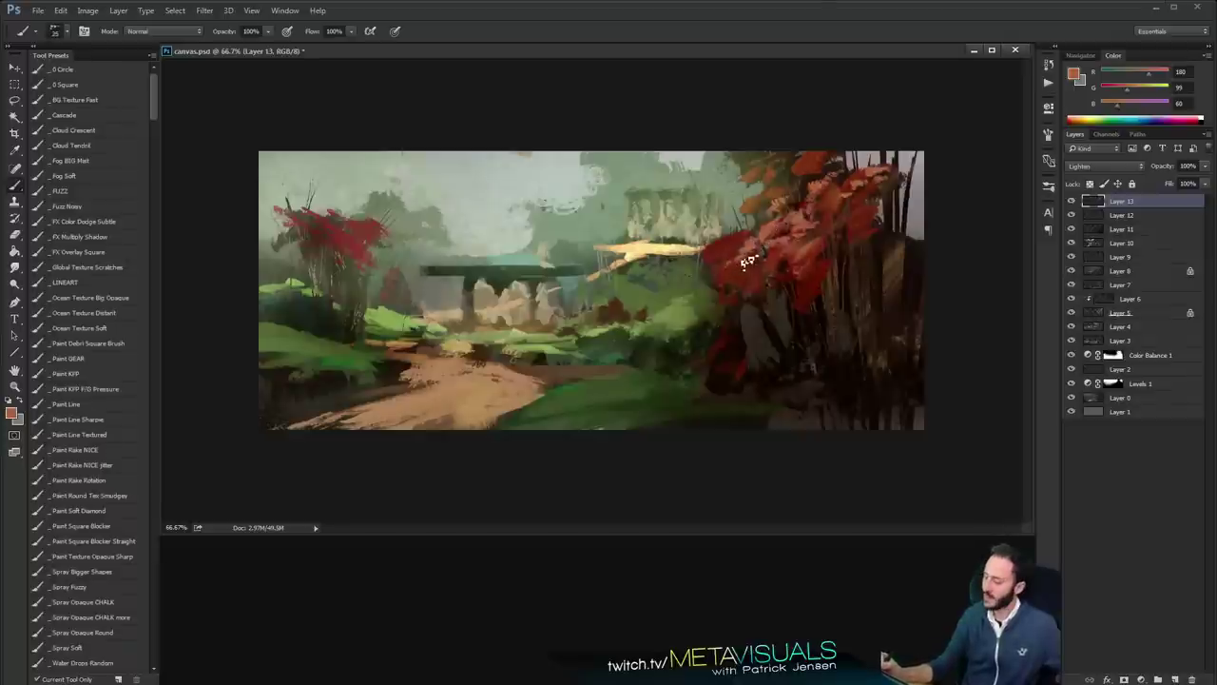
key("ctrl+space")
left_click(824, 288, "ctrl+alt")
left_click(830, 288, "ctrl+alt")
left_click(824, 291, "ctrl")
left_click(808, 296, "ctrl")
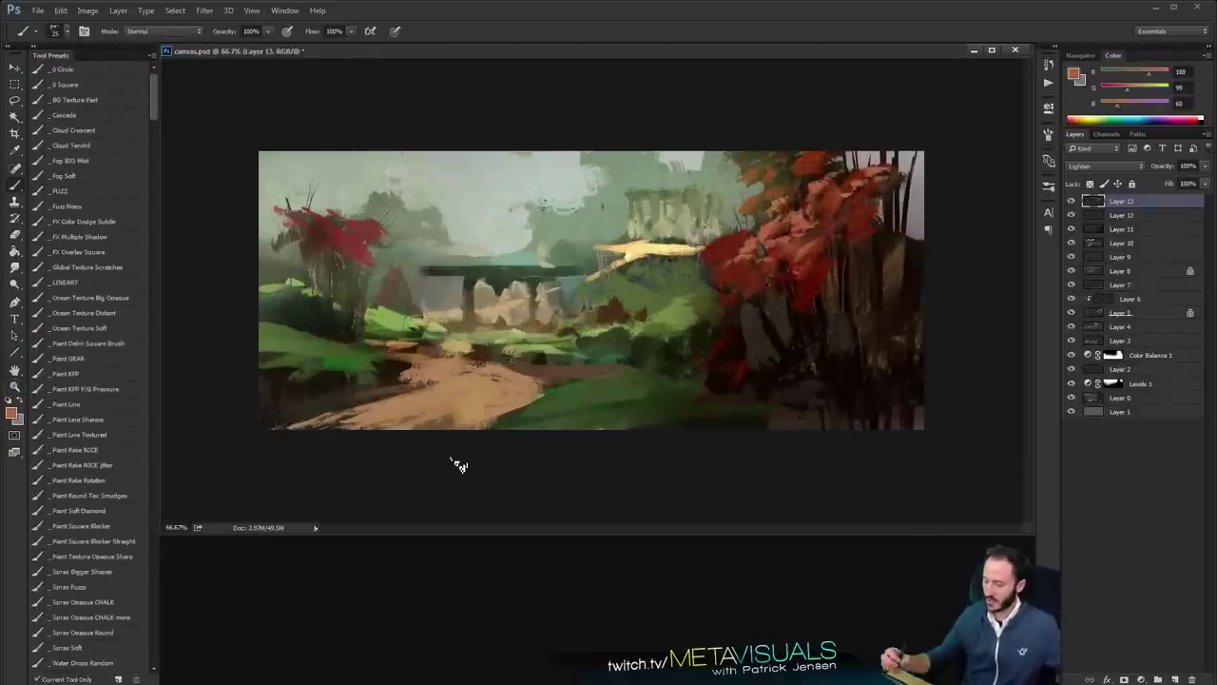
Add a new layer above the Lighten highlights and enlarge the painting to 100%
key("ctrl+shift+alt+n")
left_click(604, 278, "ctrl")
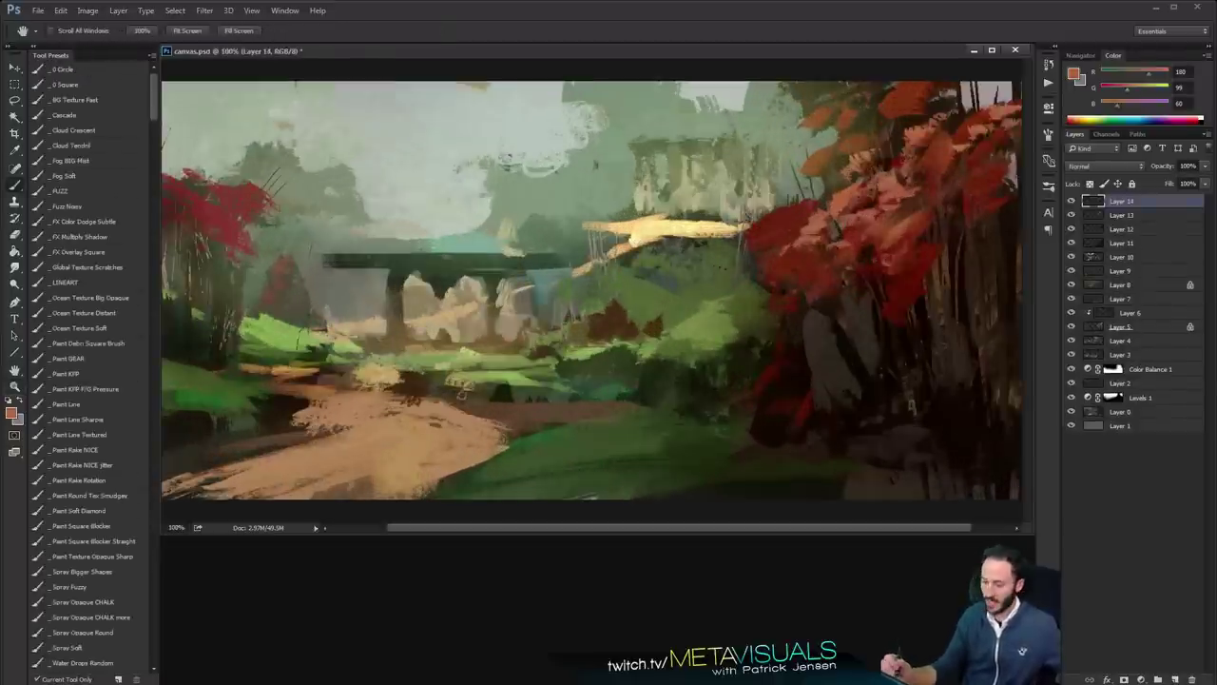
left_click(72, 199)
key("z")
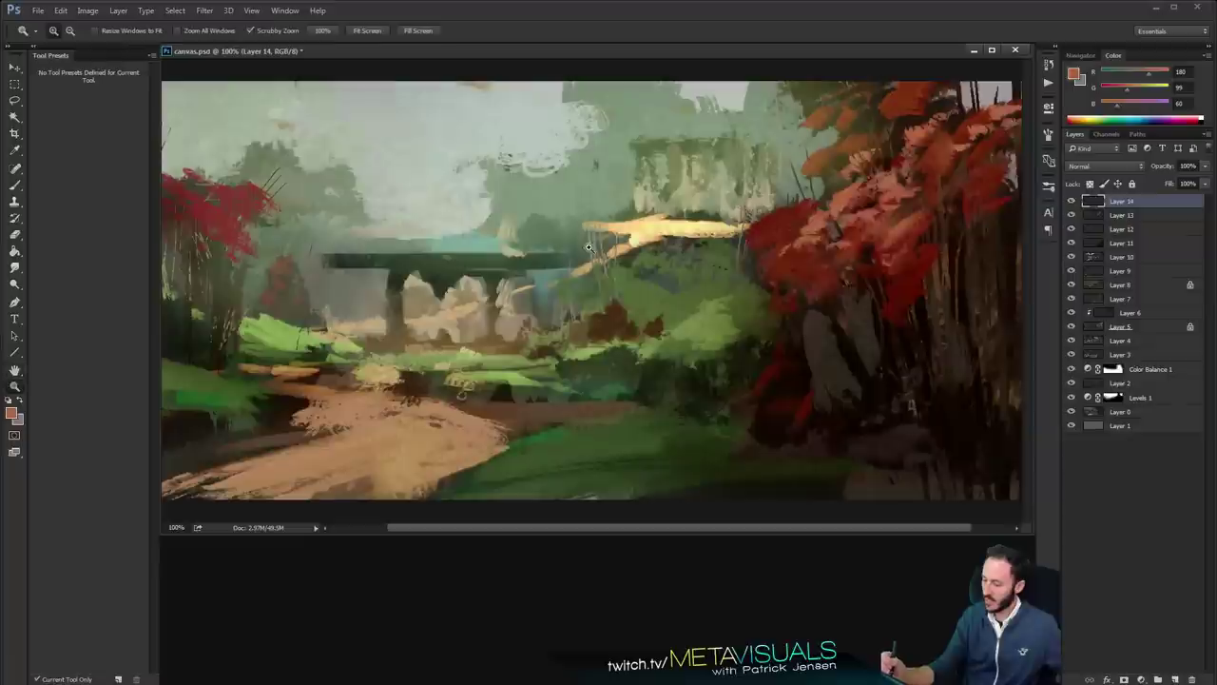
left_click(547, 277)
left_click(547, 276, "alt")
Open a second window for canvas.psd, reduce its view to 50%, and place it over the main window's lower edge
left_click(285, 10)
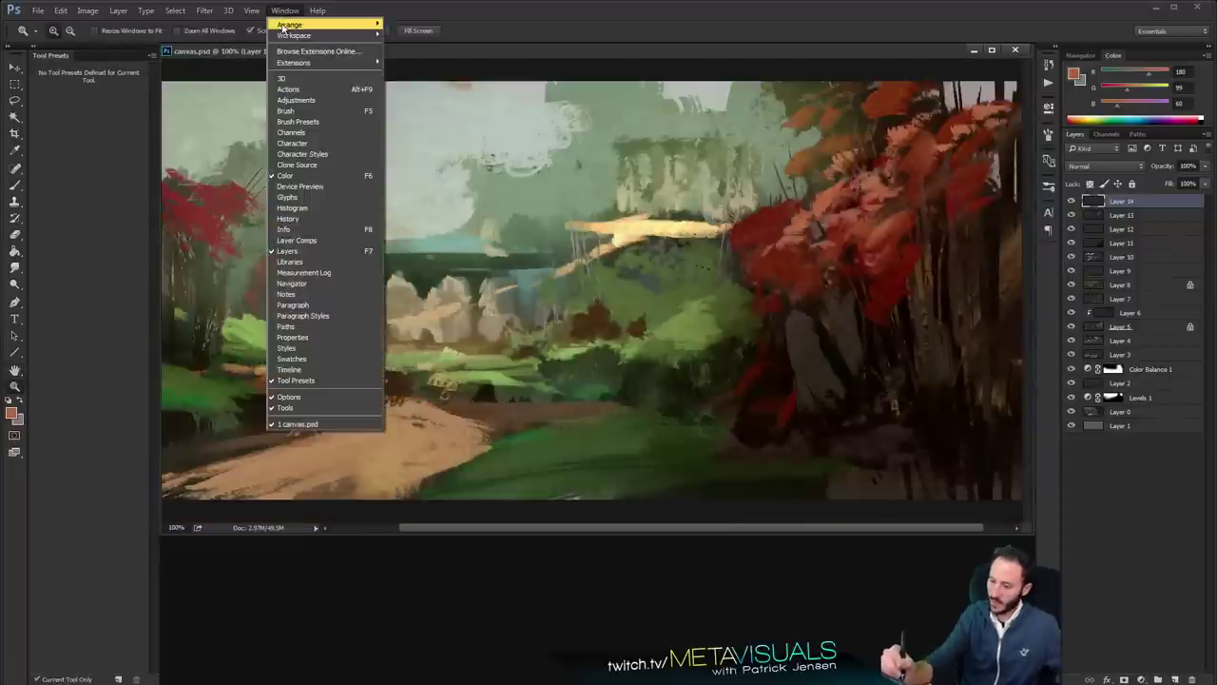
mouse_move(287, 26)
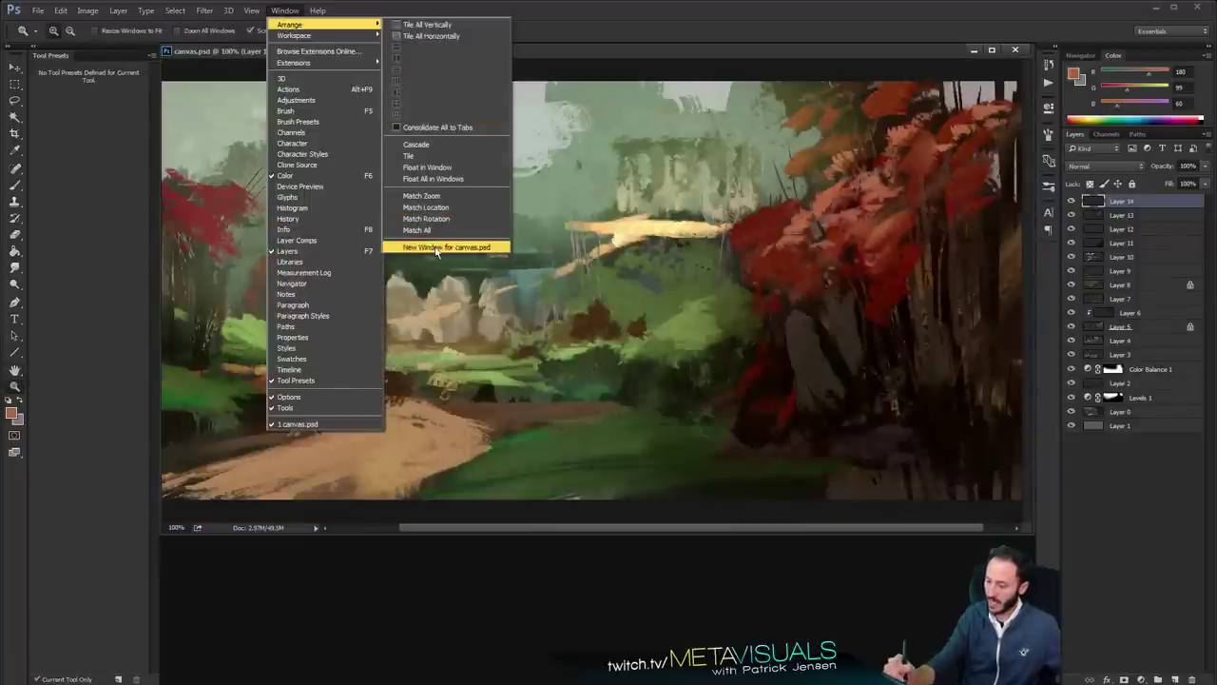
left_click(437, 248)
left_click_drag(475, 71, 494, 352)
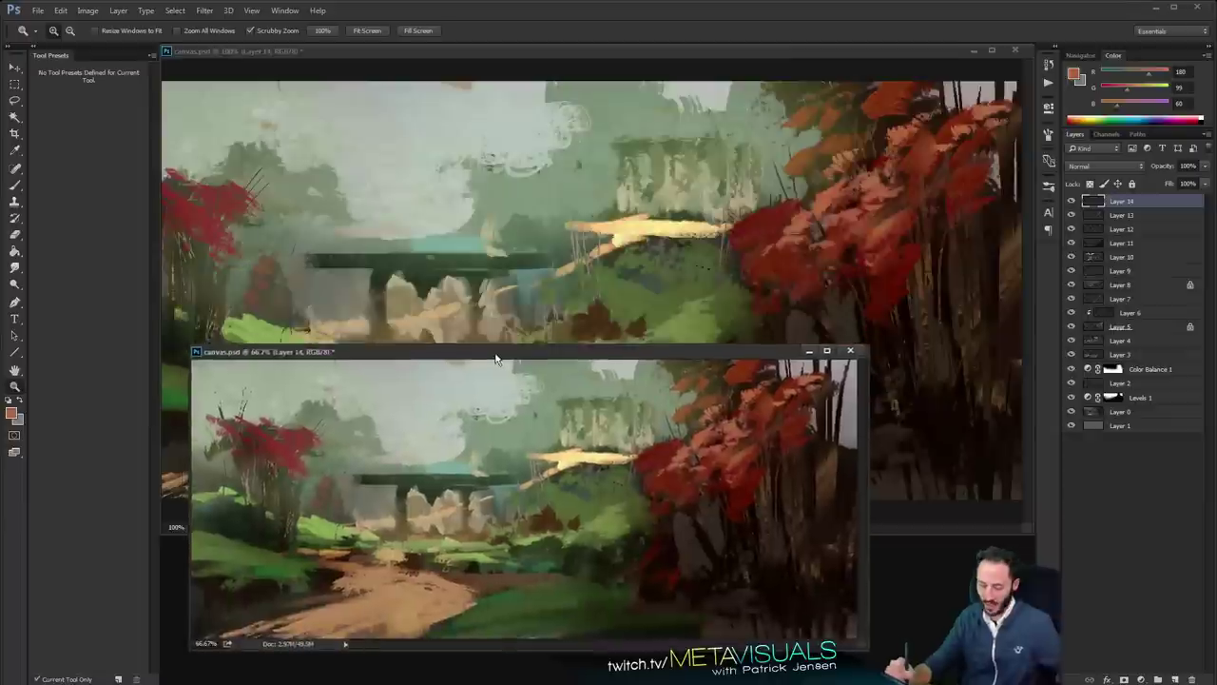
key("ctrl+minus")
left_click_drag(392, 368, 365, 453)
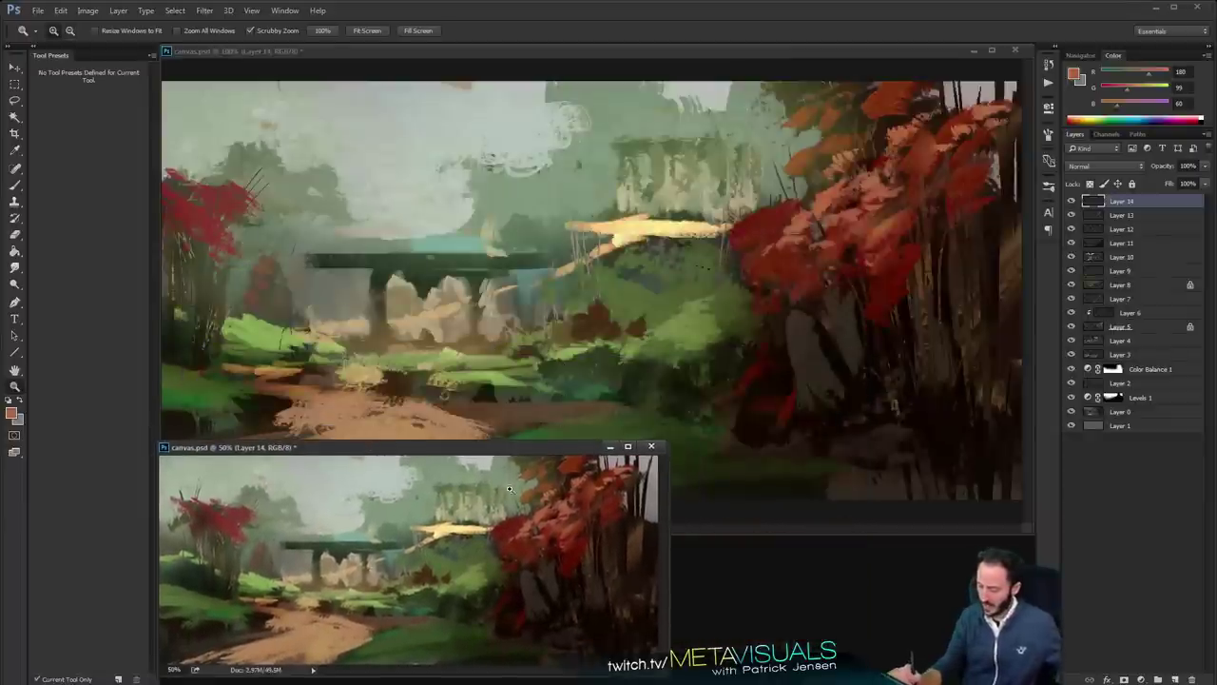
left_click_drag(461, 455, 465, 457)
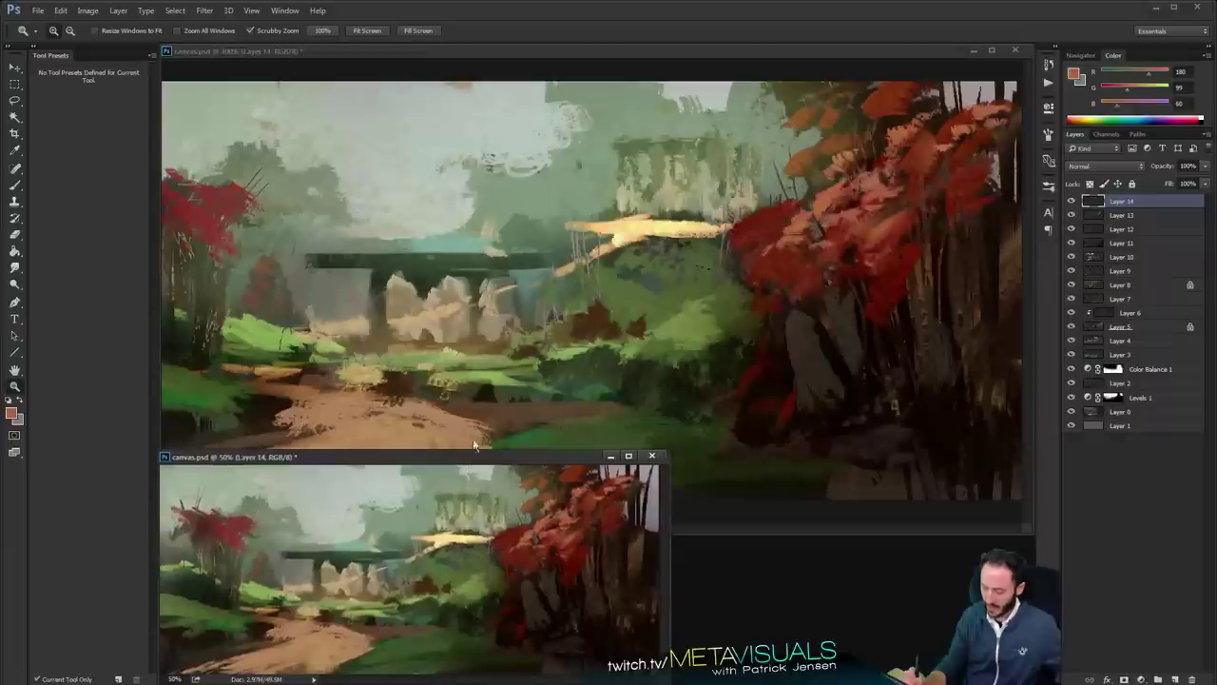
Shorten the main canvas window so it ends just above the small preview window
left_click(630, 329)
left_click_drag(535, 535, 561, 470)
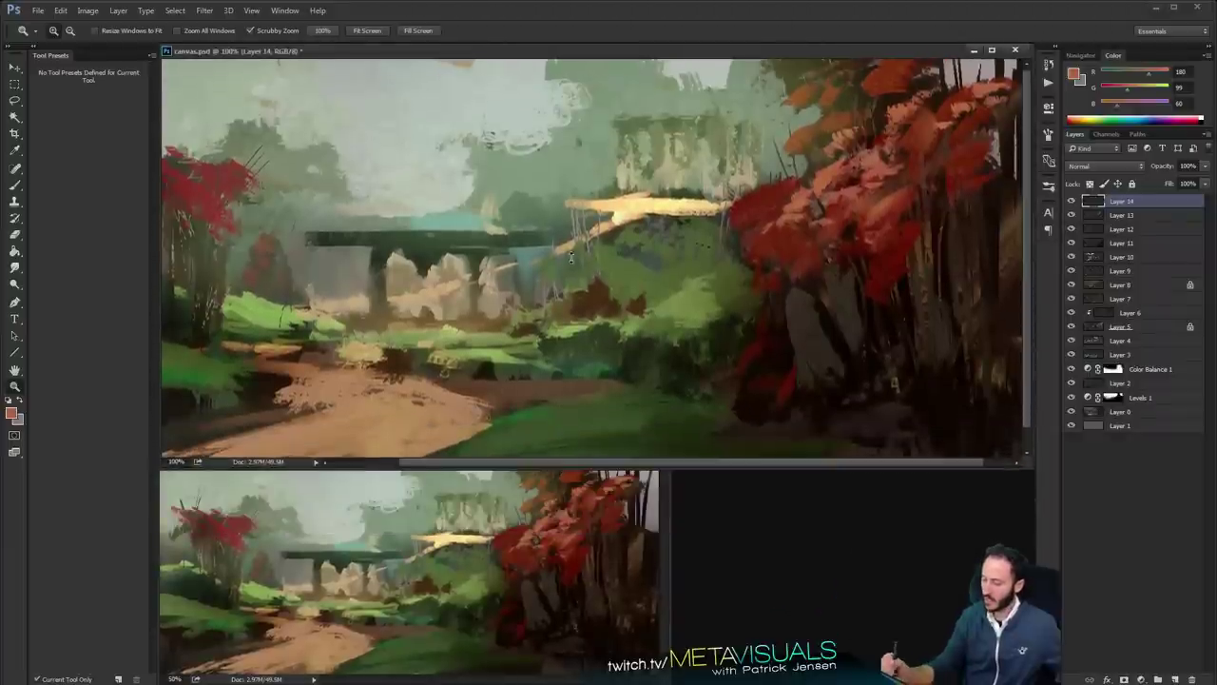
Sample the grey background with the Brush tool and paint it along the outer side of the bridge's left pillar to slim it
left_click(609, 269)
key("h")
key("z")
left_click(580, 270, "alt")
key("alt+h")
left_click_drag(362, 286, 576, 263)
left_click(487, 259, "ctrl")
key("b")
left_click(576, 244, "alt")
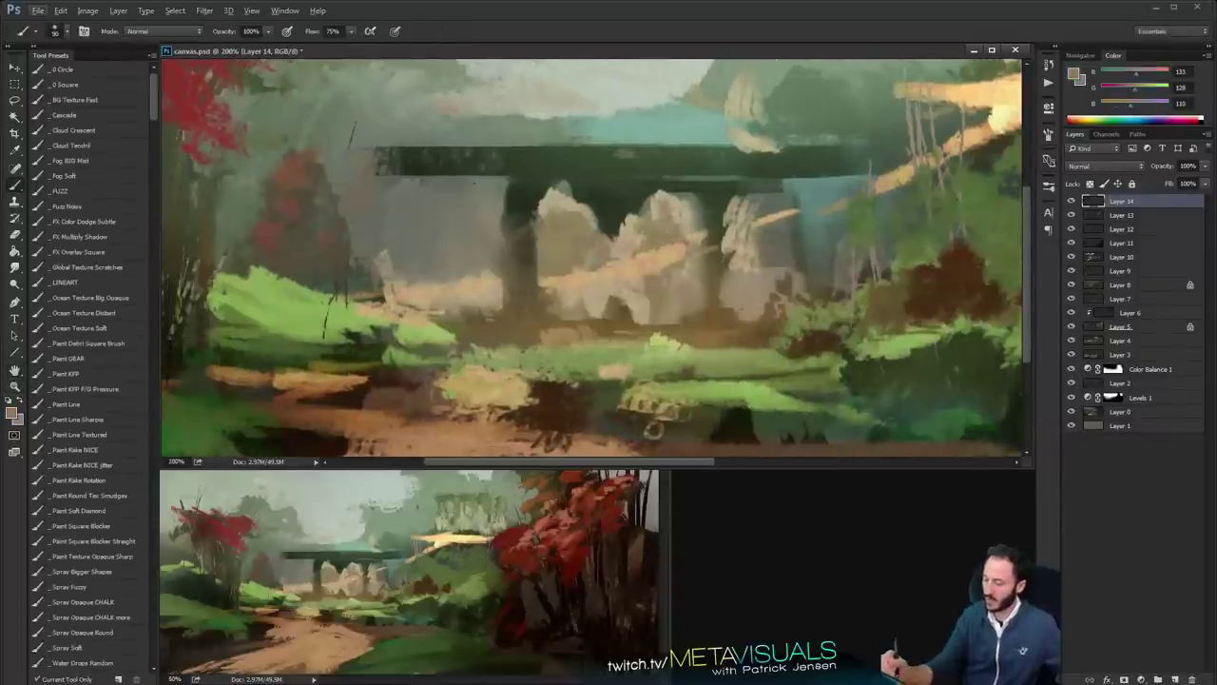
left_click_drag(509, 190, 511, 259)
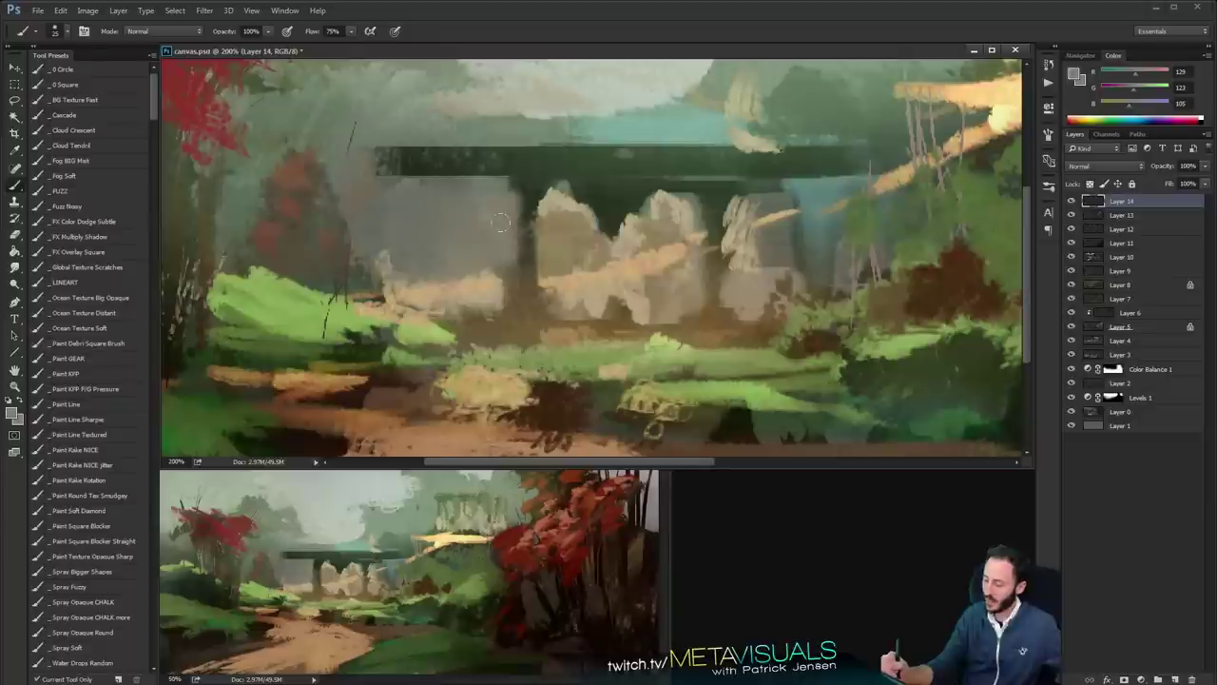
key("ctrl+z")
mouse_move(509, 193)
left_mouse_down()
mouse_move(509, 266)
mouse_move(511, 194)
mouse_move(543, 196)
mouse_move(538, 268)
left_mouse_up()
Paint sampled pale rock colour beside the pillar's inner edge and cut back the beam's upper-left end with background grey
left_click(548, 222, "alt")
left_click_drag(549, 191, 546, 195)
left_click(504, 190, "alt")
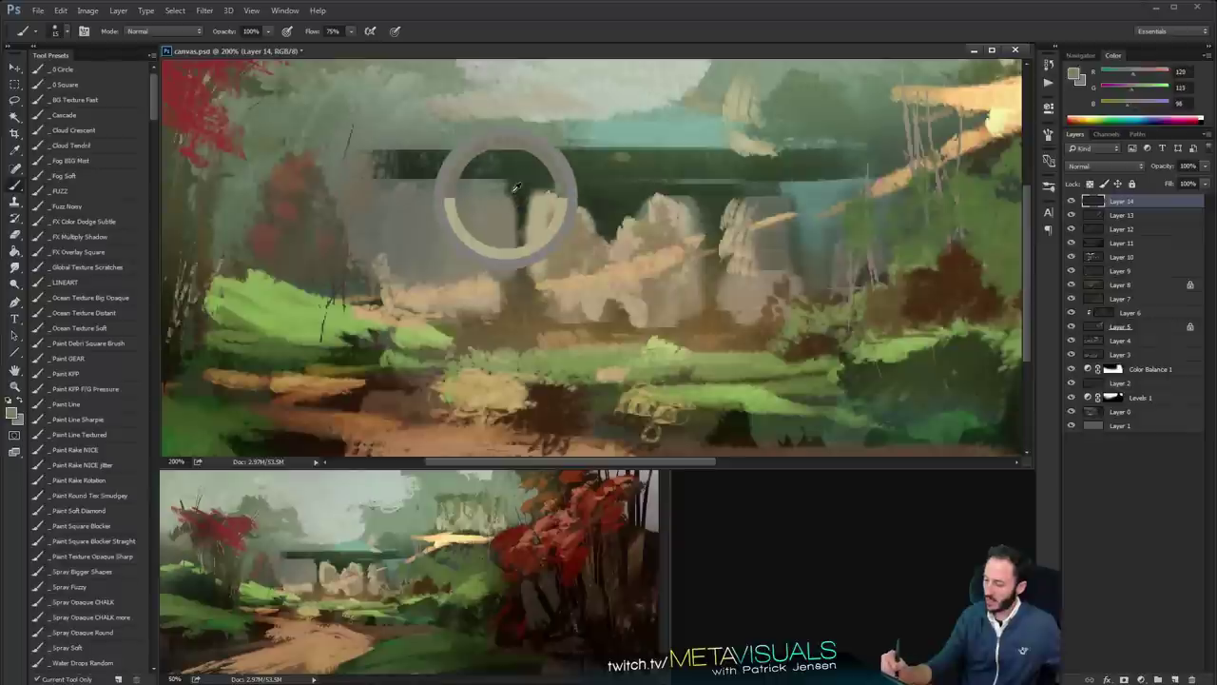
mouse_move(380, 153)
left_mouse_down()
mouse_move(363, 155)
mouse_move(488, 152)
mouse_move(385, 154)
left_mouse_up()
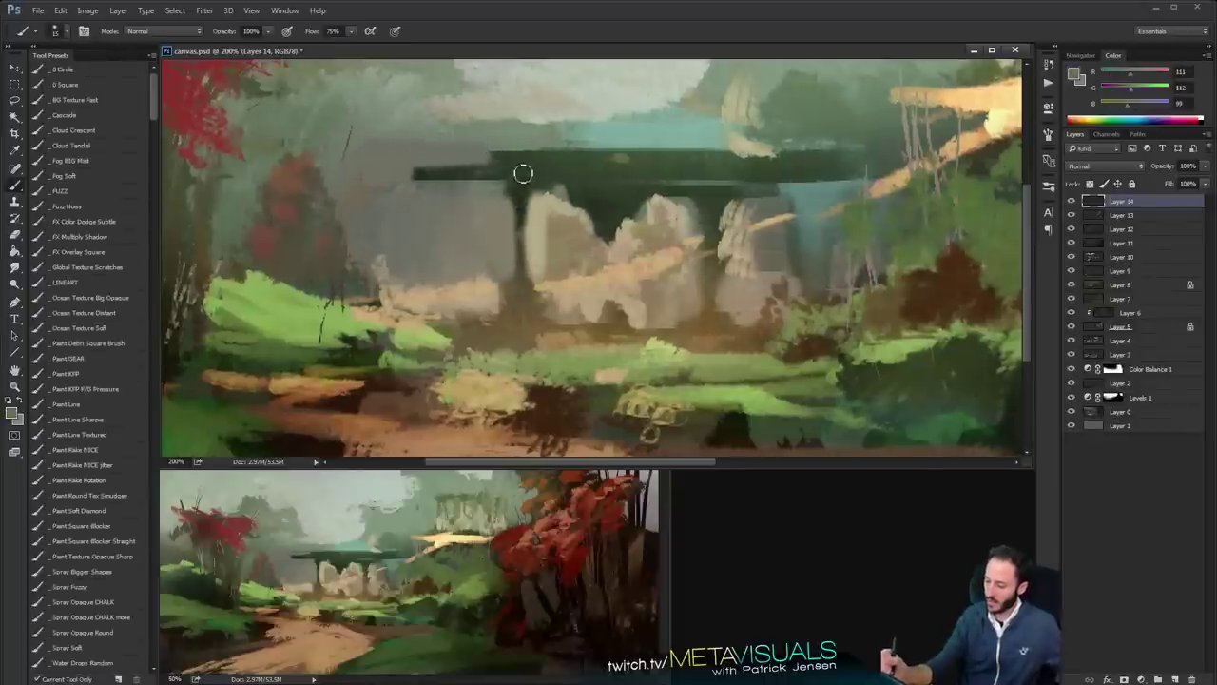
Paint a thin dark pillar under the beam's far-left end and fade its base with sampled brown
left_click(434, 184, "alt")
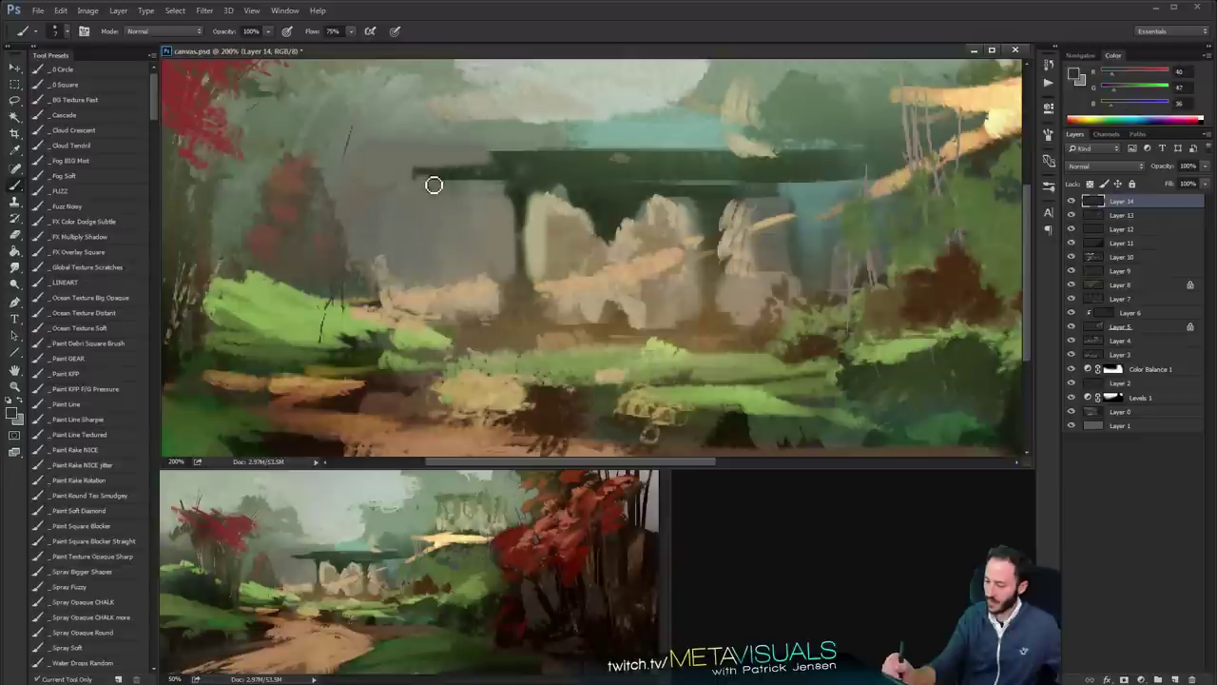
mouse_move(434, 196)
left_mouse_down()
mouse_move(448, 190)
mouse_move(438, 188)
mouse_move(449, 249)
left_mouse_up()
left_click(514, 329, "alt")
mouse_move(443, 312)
left_mouse_down()
mouse_move(441, 256)
mouse_move(445, 335)
left_mouse_up()
key("space")
key("space")
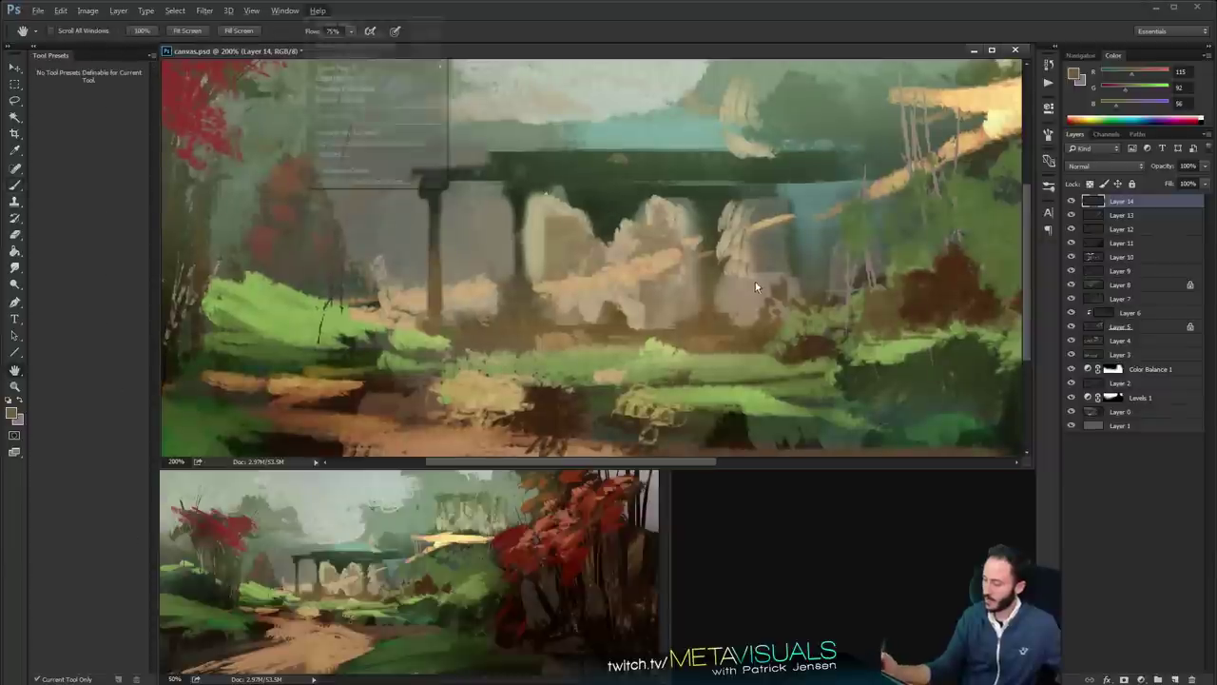
Mix a pale yellow-green with red 166 and green 178, and paint thin highlights along the bridge beam and the pillars' base
left_click(708, 232, "alt")
left_click(811, 240, "ctrl")
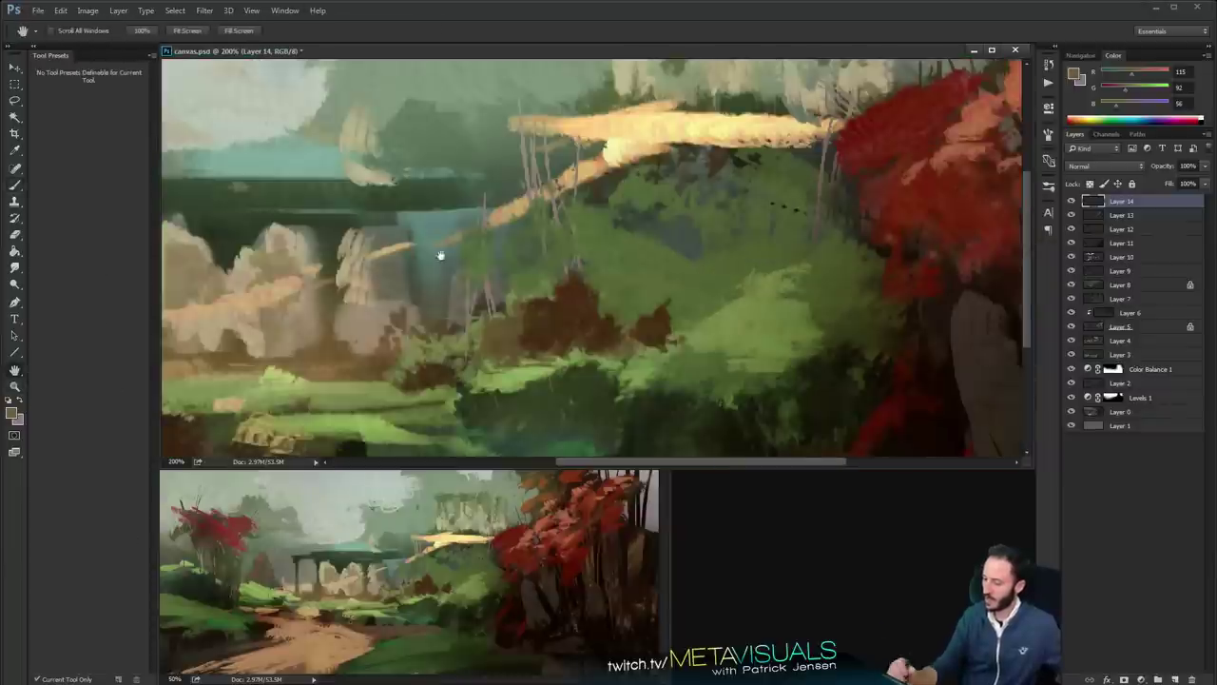
left_click_drag(441, 256, 741, 319)
left_click(499, 231, "alt")
left_click(1145, 73)
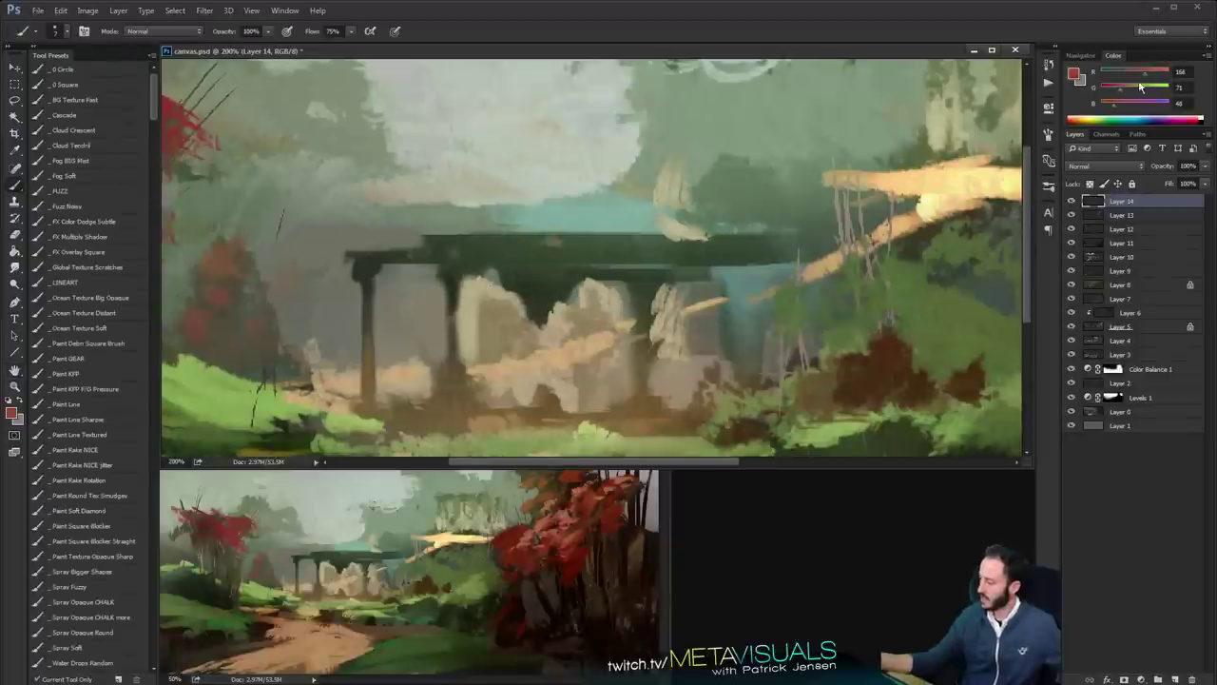
left_click(1149, 90)
left_click(1140, 106)
left_click_drag(381, 245, 800, 260)
key("space")
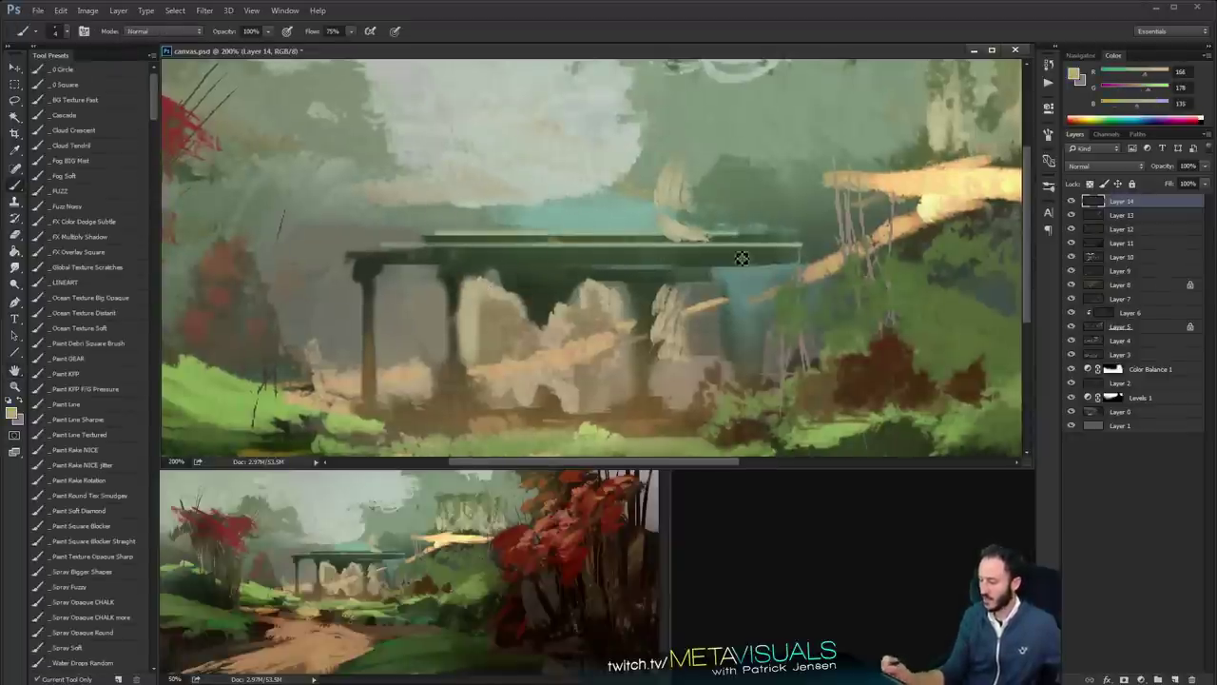
left_click_drag(679, 284, 596, 283)
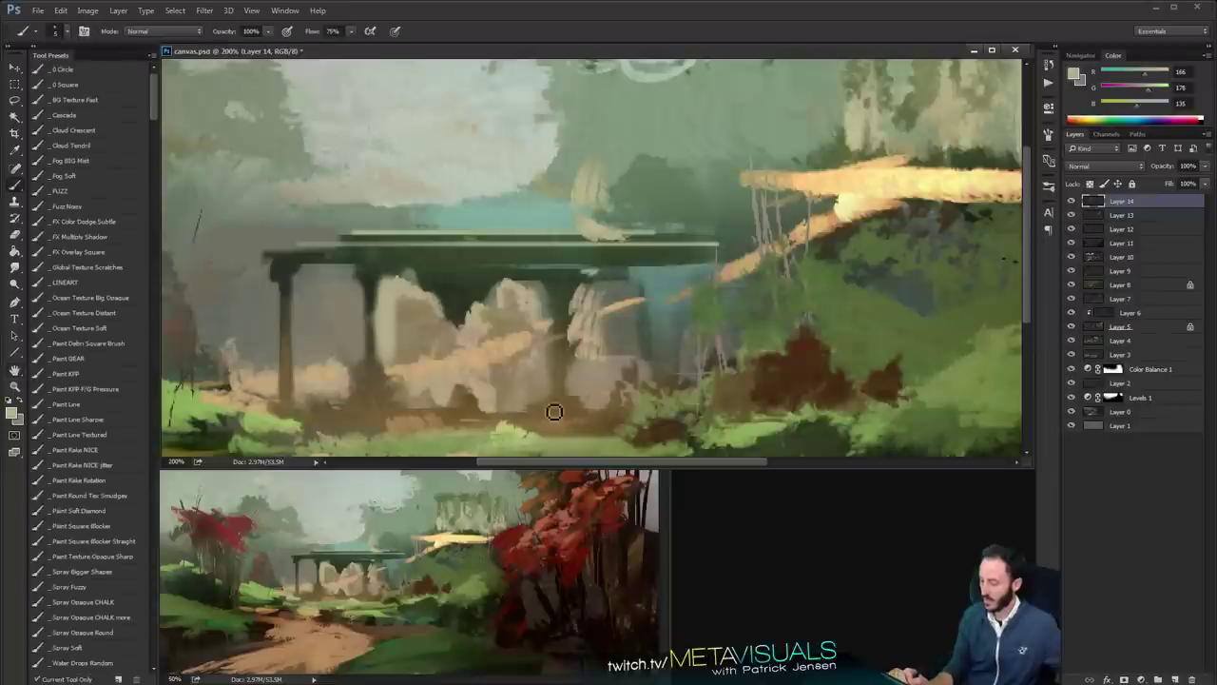
left_click_drag(472, 417, 628, 414)
Paint a shrub on the slope beside the bridge in sampled dark brown, raise red to 161 and recolour its leaves
mouse_move(780, 342)
left_mouse_down()
mouse_move(726, 374)
mouse_move(638, 372)
left_mouse_up()
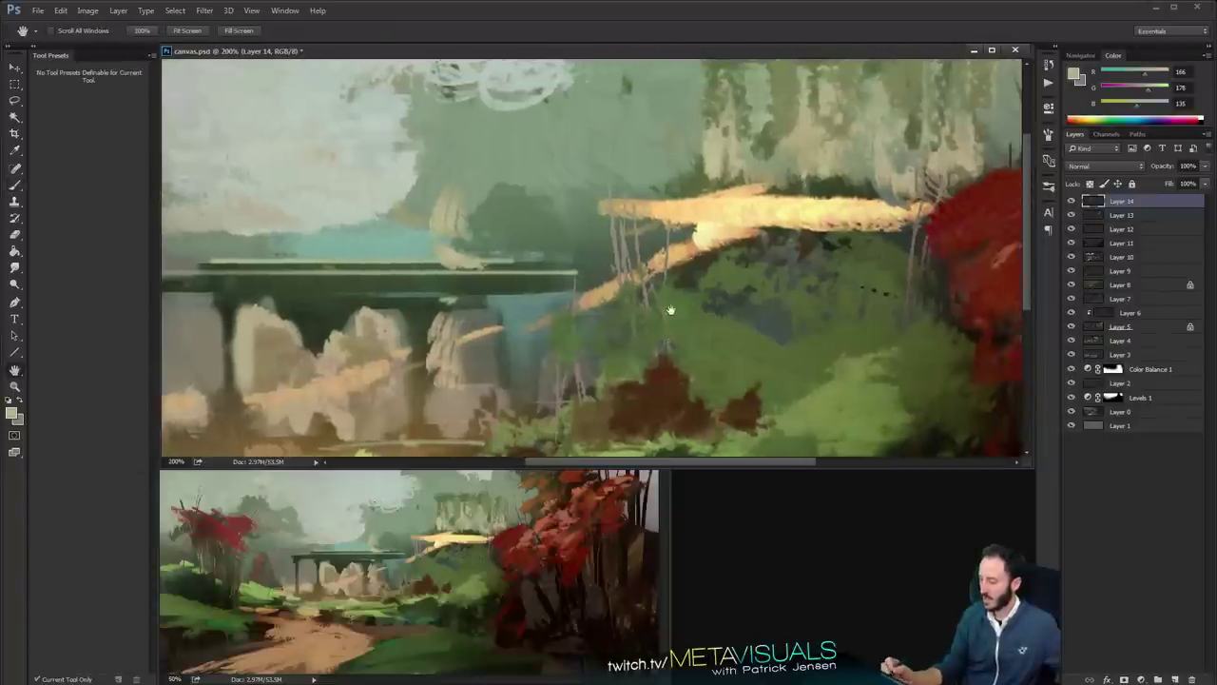
mouse_move(671, 310)
left_mouse_down()
mouse_move(587, 301)
mouse_move(510, 315)
mouse_move(586, 304)
mouse_move(547, 228)
mouse_move(537, 242)
mouse_move(559, 261)
mouse_move(622, 272)
mouse_move(597, 313)
mouse_move(613, 323)
mouse_move(636, 310)
left_mouse_up()
left_click(575, 381, "alt")
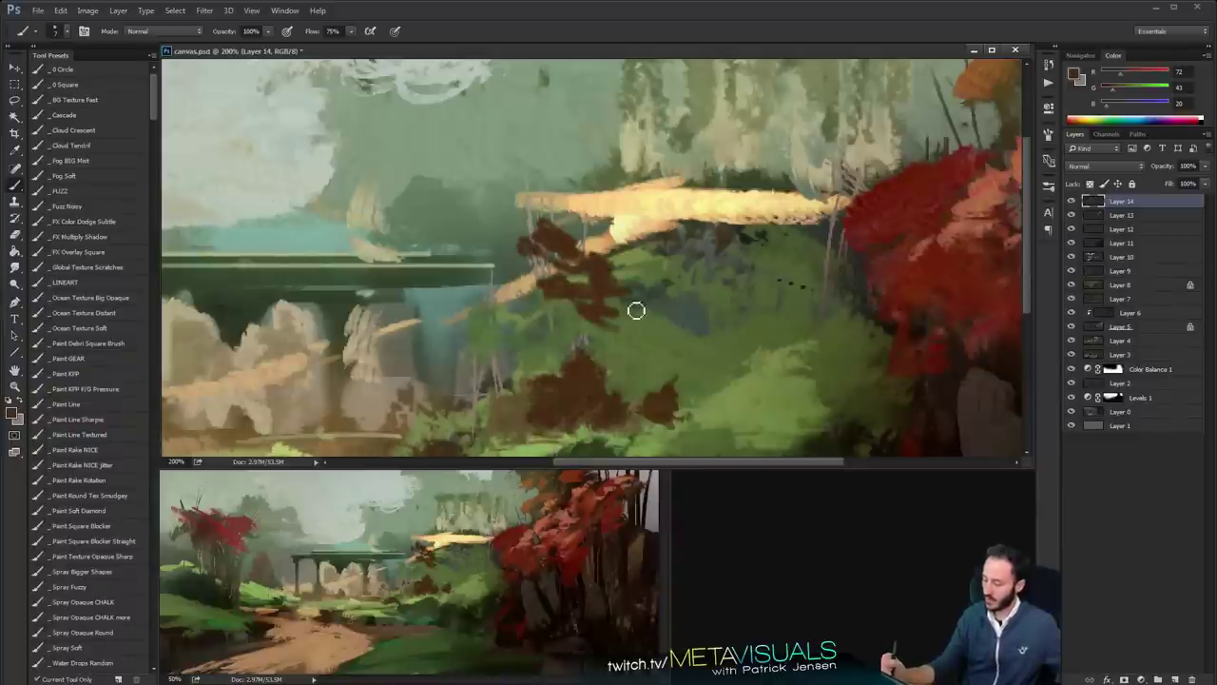
left_click_drag(1121, 77, 1143, 78)
mouse_move(582, 293)
left_mouse_down()
mouse_move(556, 233)
mouse_move(562, 301)
mouse_move(528, 254)
mouse_move(613, 331)
left_mouse_up()
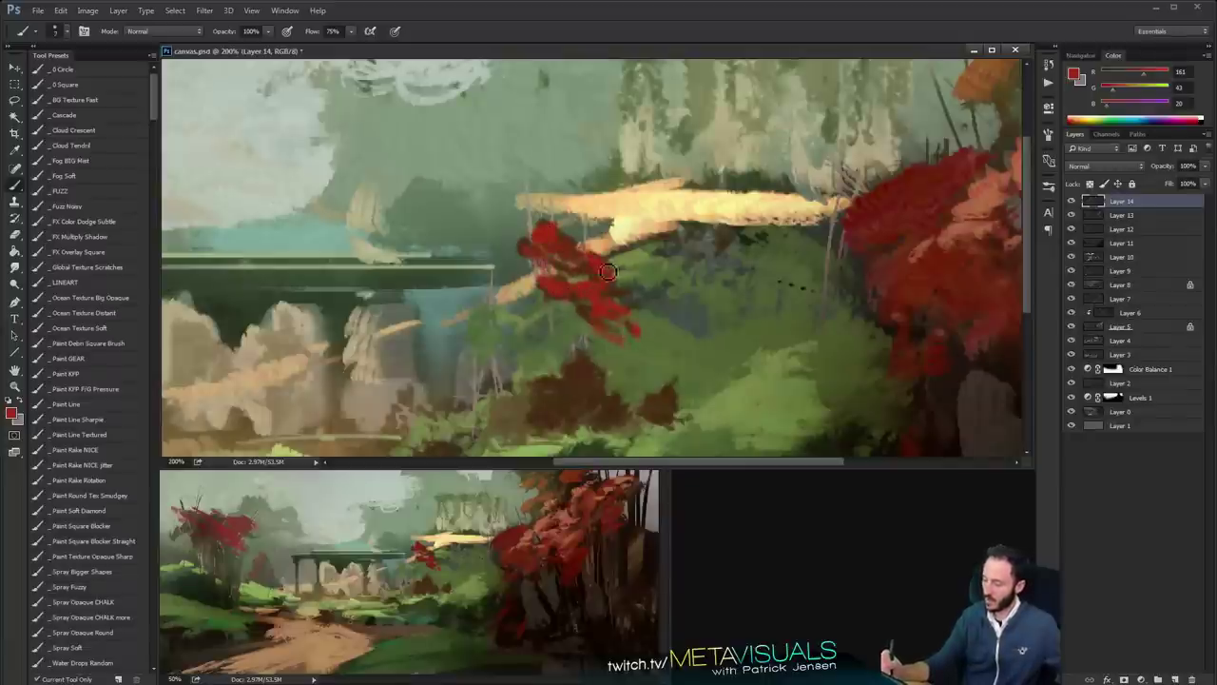
Add dark red dabs to the brown bush below the red shrub
scroll(628, 304, "down", 1)
scroll(604, 357, "down", 1)
left_click(596, 366, "alt")
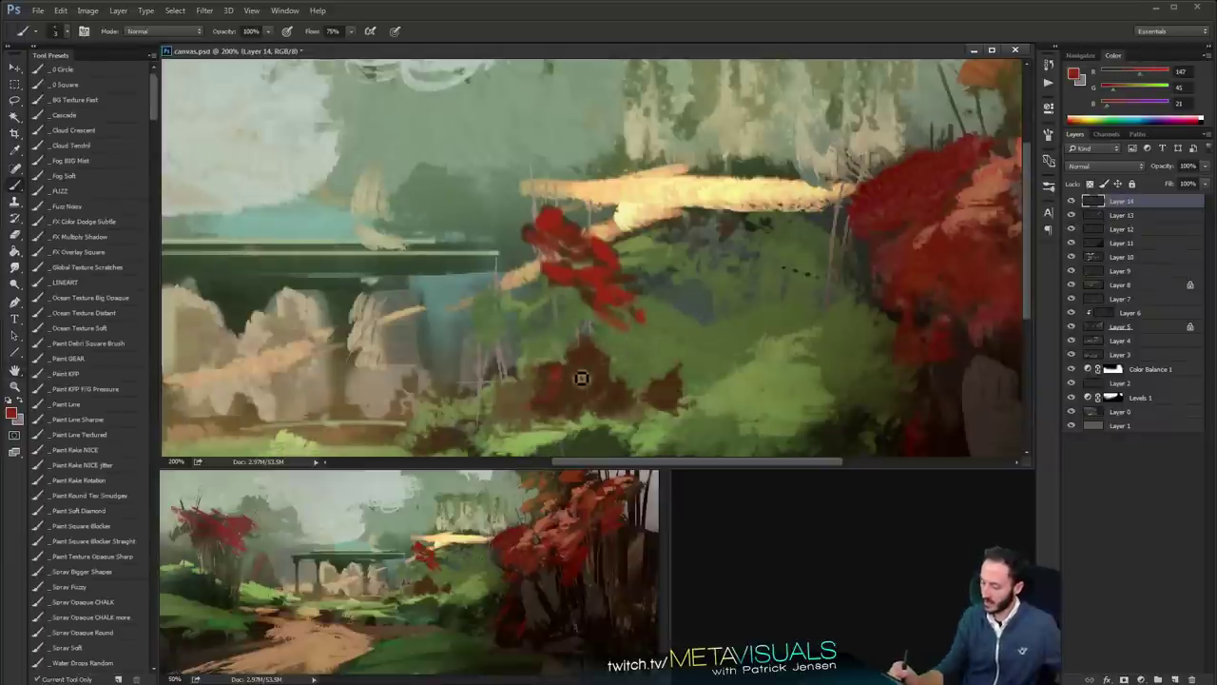
left_click_drag(691, 332, 676, 369)
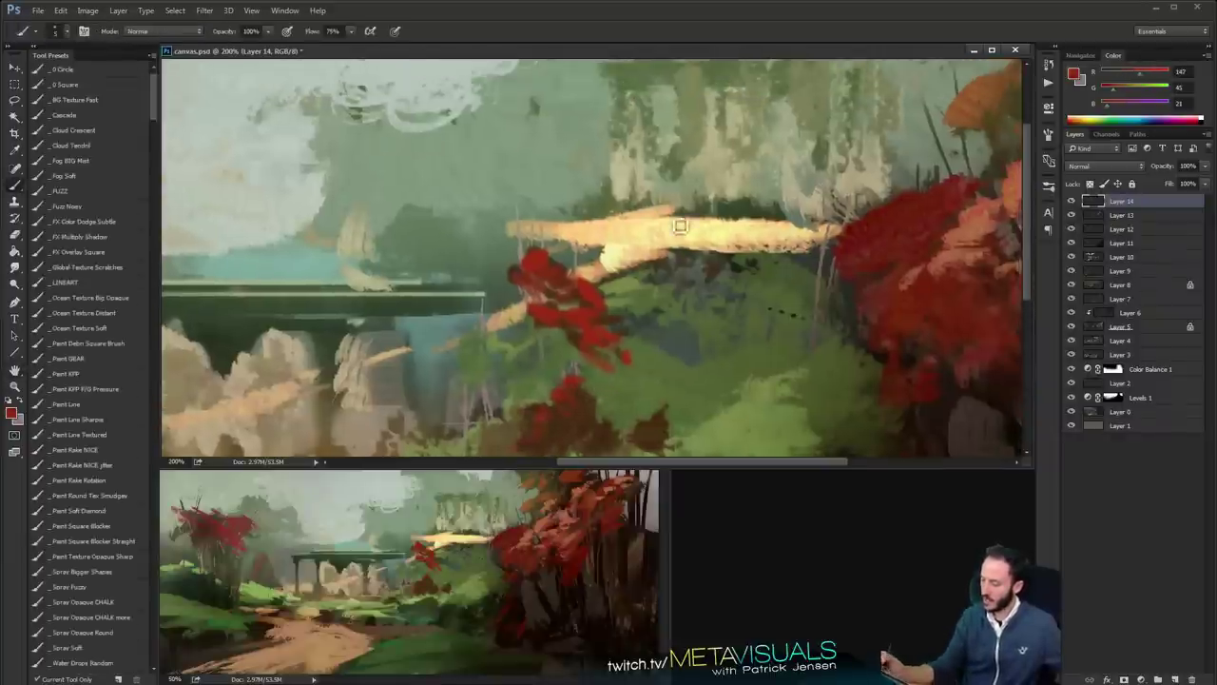
Enlarge the brush, sample the nearby greens and paint a small dark bush above the left end of the sunlit ledge
left_click_drag(679, 228, 634, 276)
key("]")
left_click(479, 244, "alt")
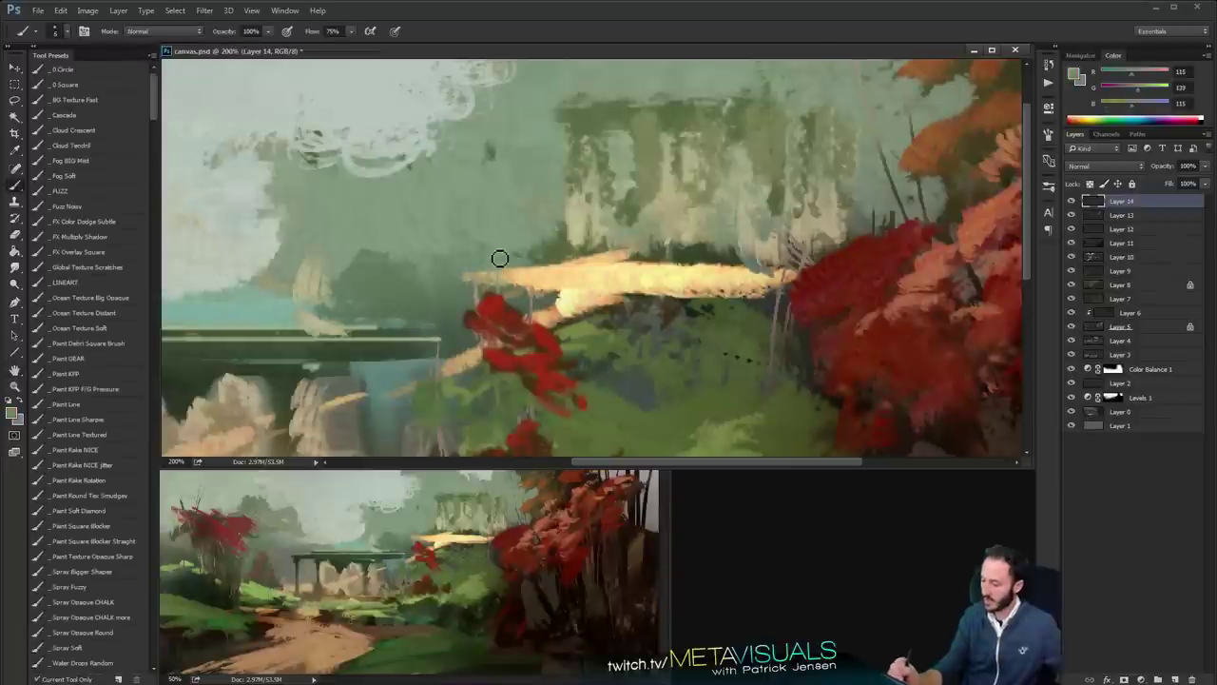
key("bracketright")
key("bracketright")
key("bracketright")
left_click(556, 249, "alt")
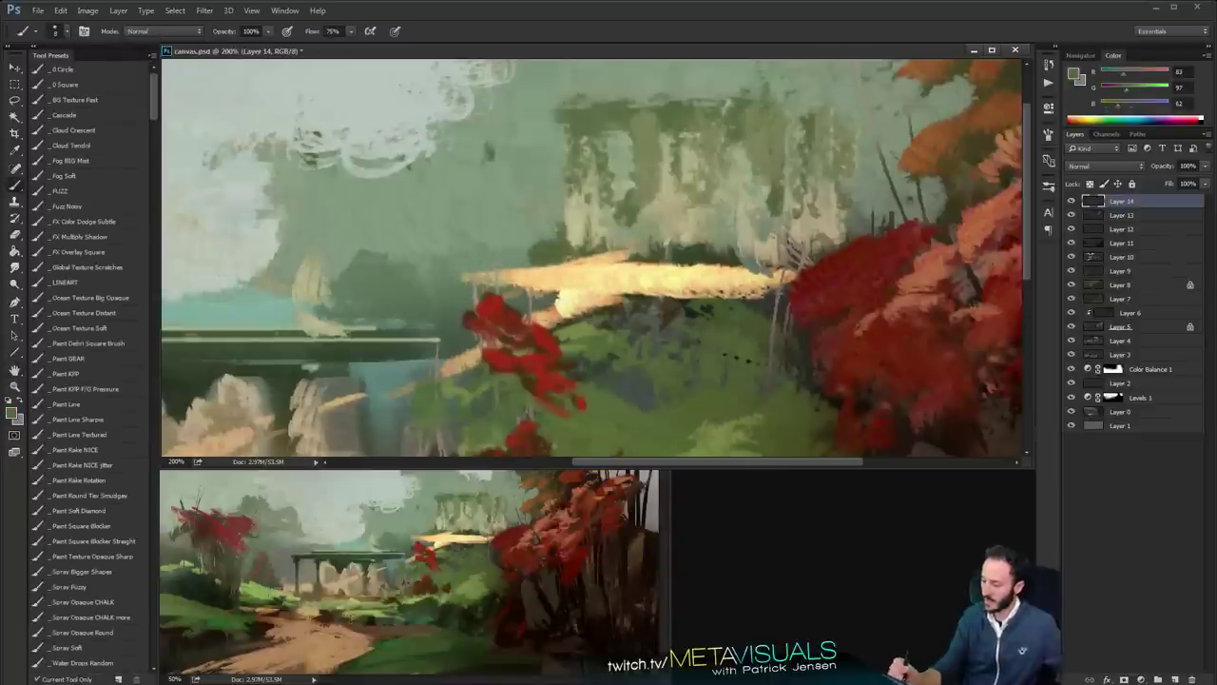
key("ctrl+minus")
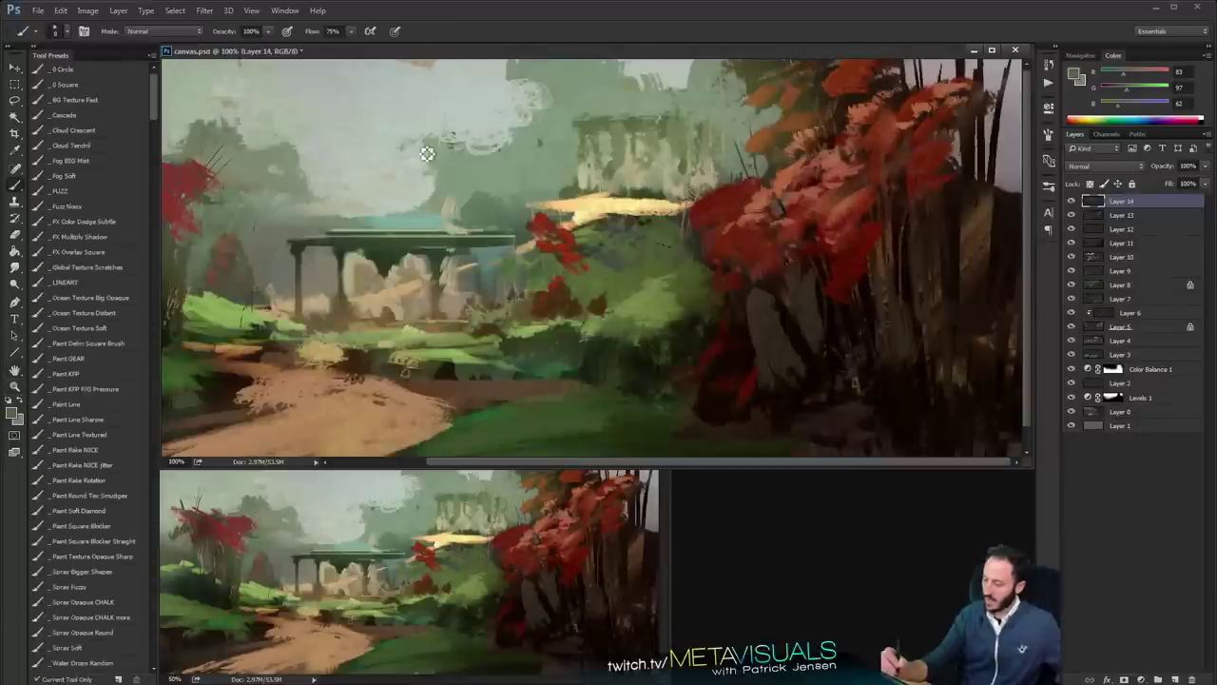
Sample the pale sky colour and paint small sky gaps into the misty foliage above the bridge
left_click(427, 154, "alt")
left_click_drag(481, 167, 571, 169)
left_click(571, 170, "ctrl")
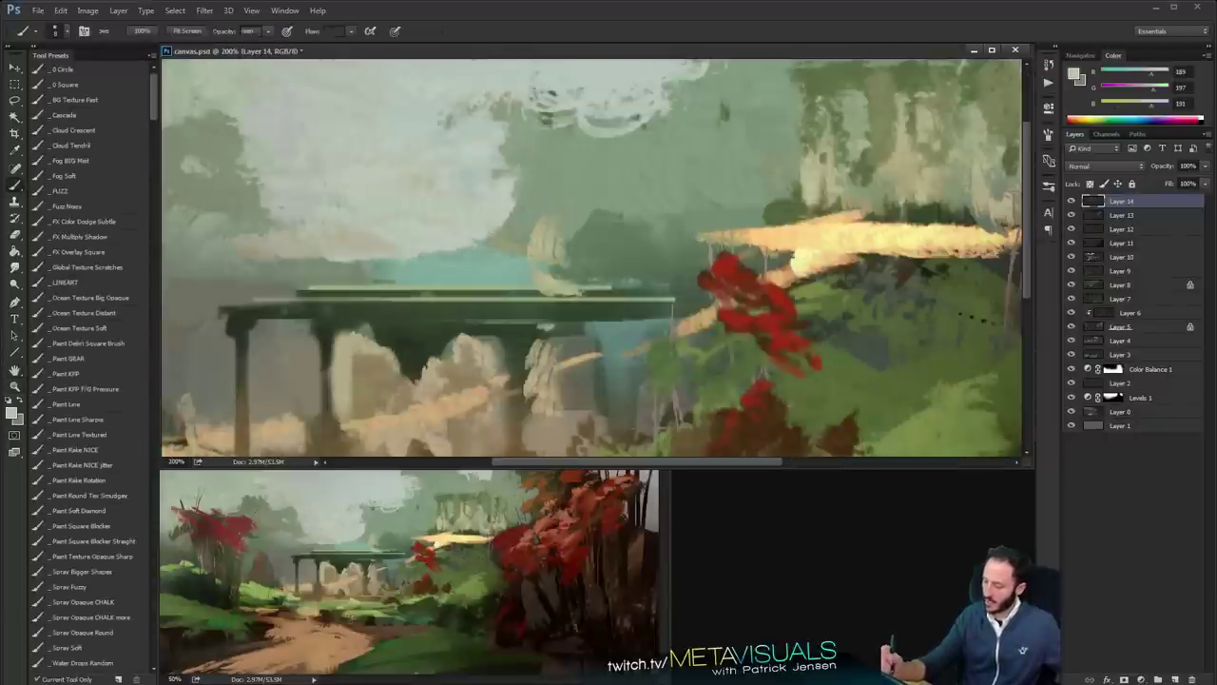
left_click(484, 154, "alt")
left_click_drag(585, 274, 496, 301)
left_click_drag(480, 154, 486, 206)
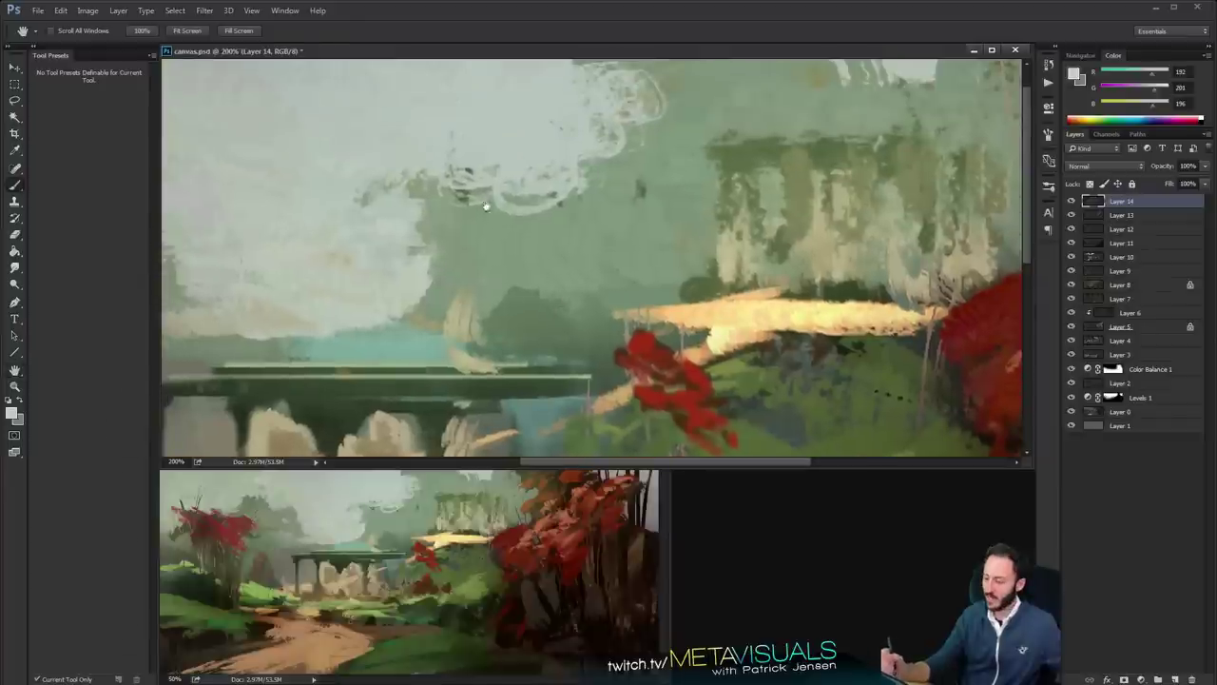
mouse_move(436, 251)
left_mouse_down()
mouse_move(467, 272)
mouse_move(524, 253)
left_mouse_up()
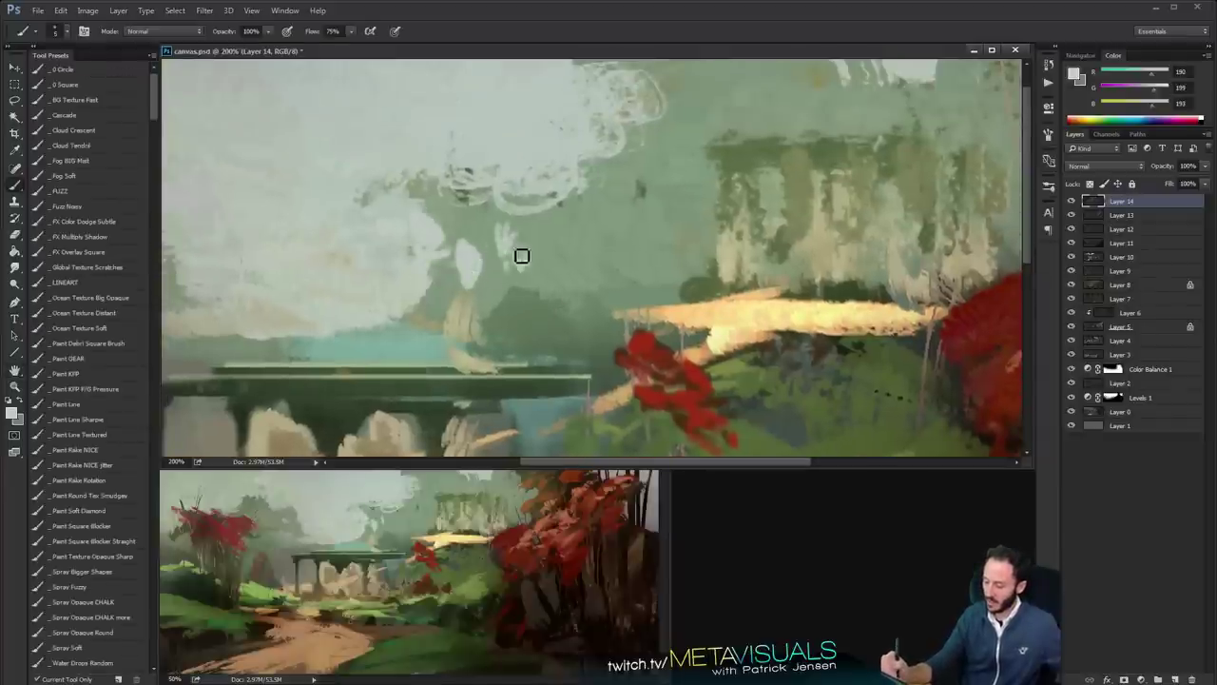
Sample the ruin's pale cream and paint a thin light column at the left edge of the distant ruin
key("space")
left_click_drag(619, 266, 527, 285)
left_click_drag(606, 197, 603, 251)
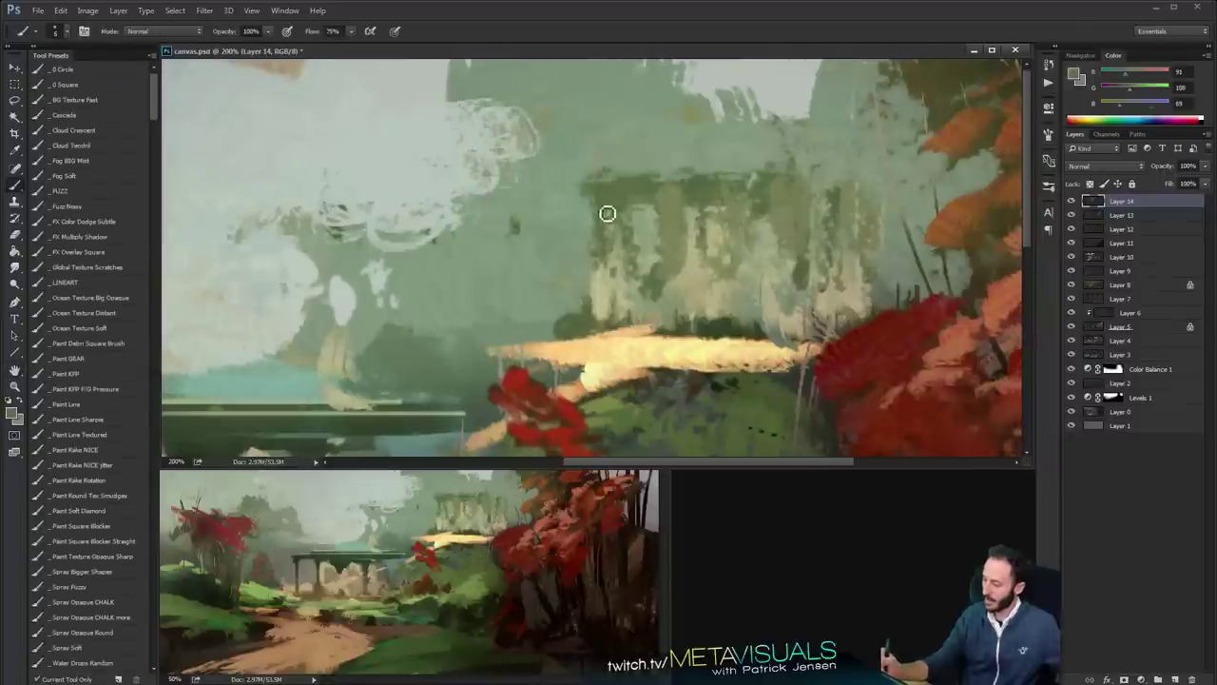
left_click(611, 259, "alt")
left_click_drag(605, 207, 608, 285)
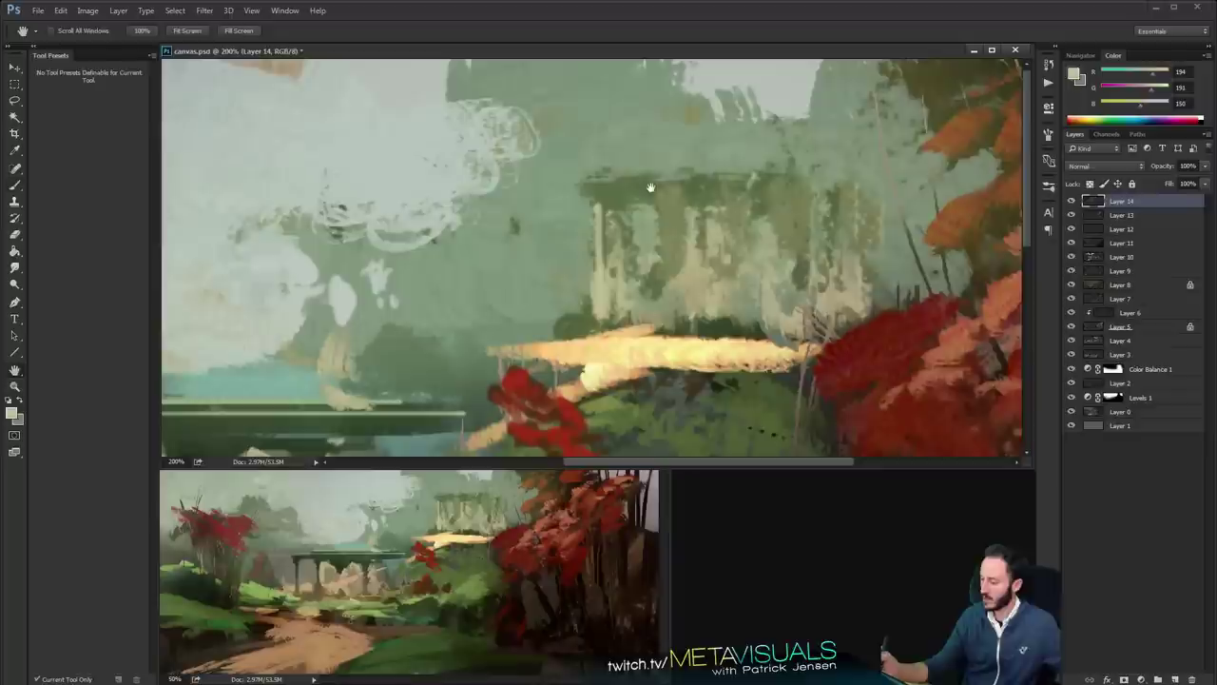
Switch to the Paint Line Textured brush and sample the olive green of the ruin's roof
left_click(711, 180, "alt")
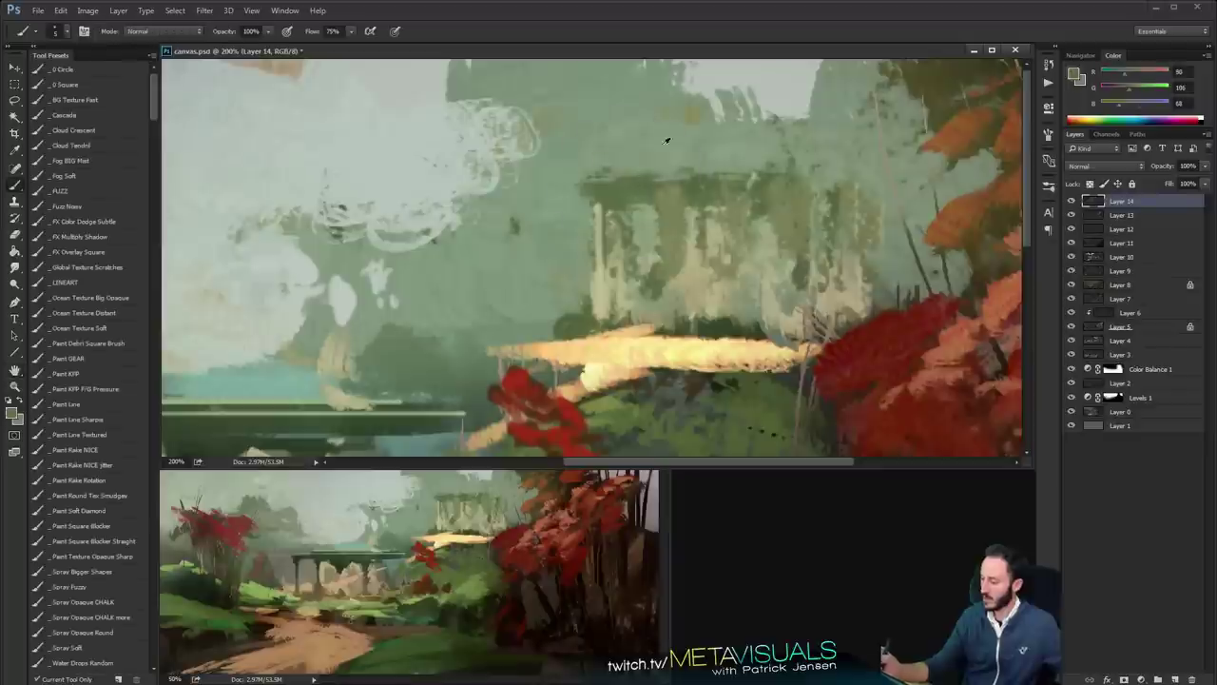
left_click(107, 436)
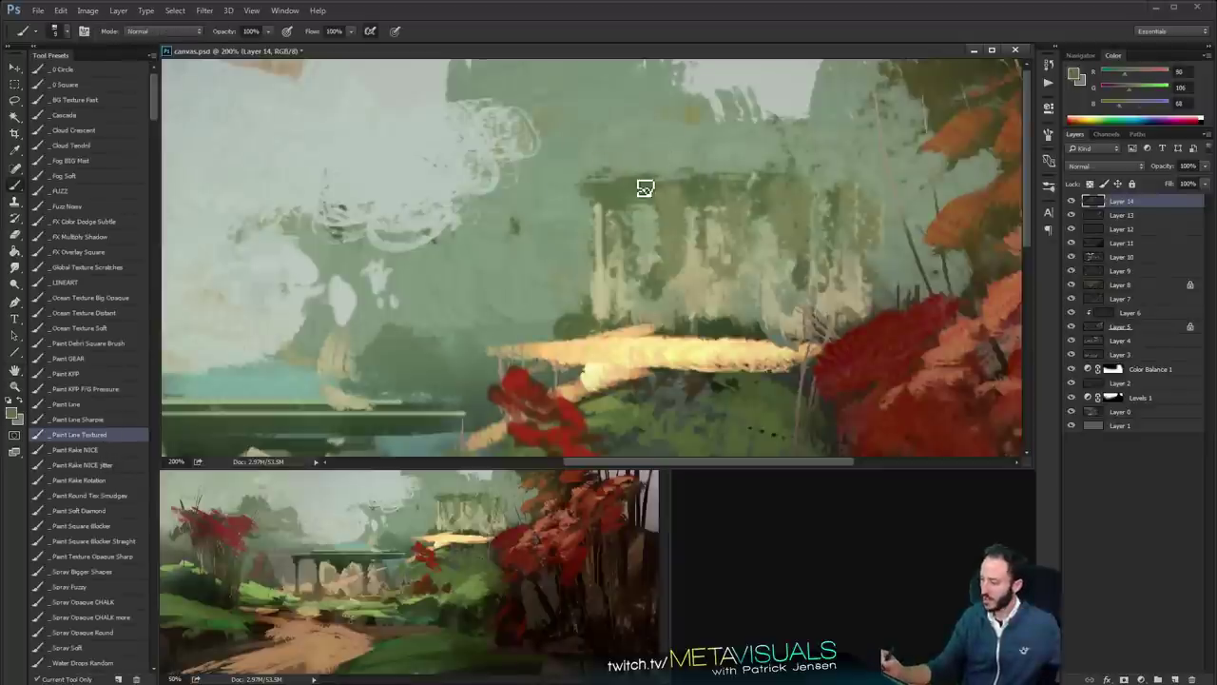
left_click(646, 188, "alt")
left_click(707, 172, "alt")
Select a rectangle around the distant ruin and copy it to a new layer
left_click(666, 238, "ctrl")
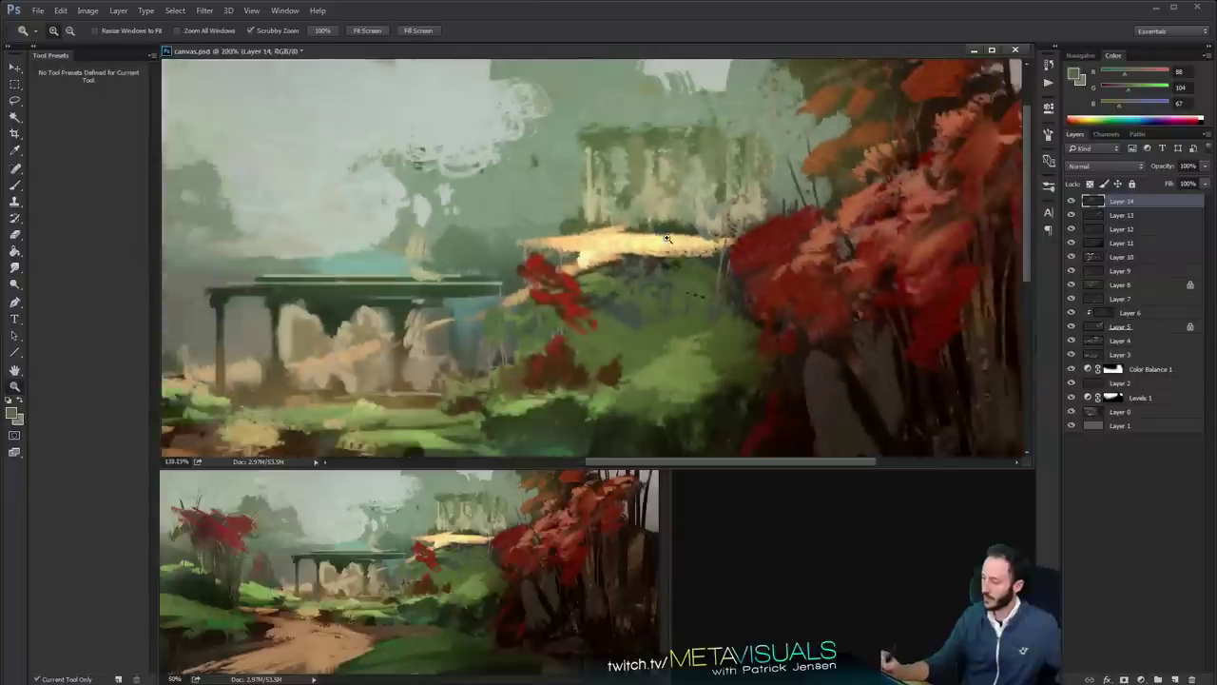
left_click(705, 166)
key("m")
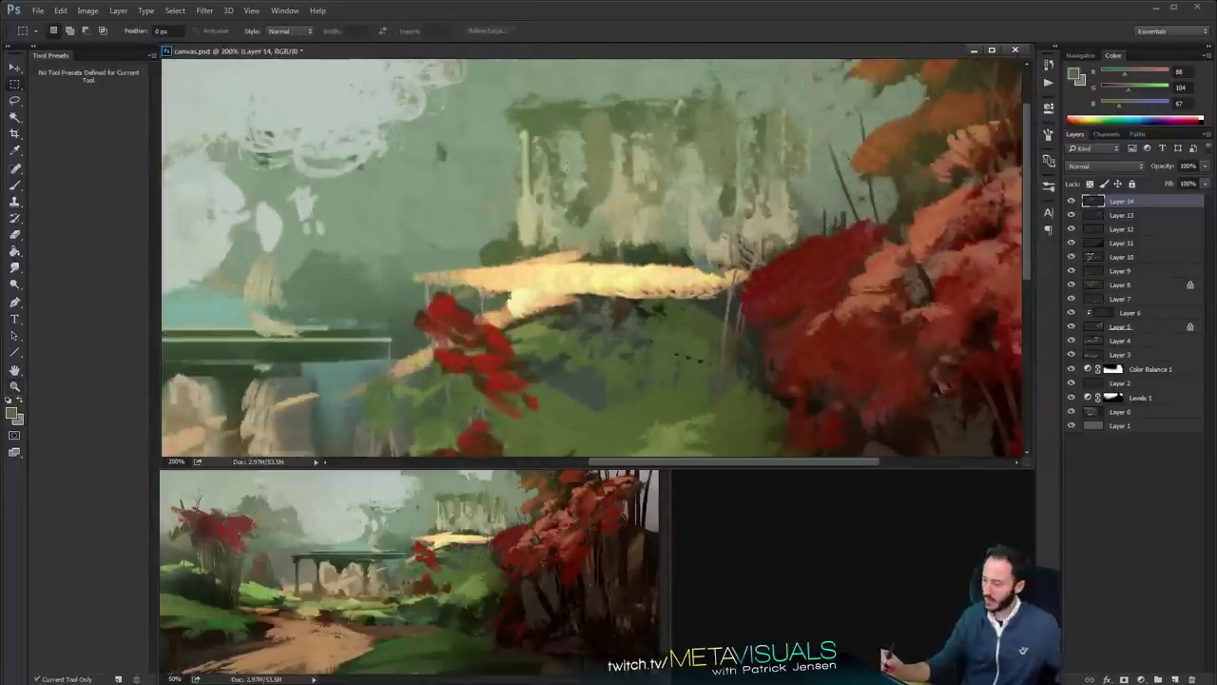
left_click_drag(490, 76, 810, 266)
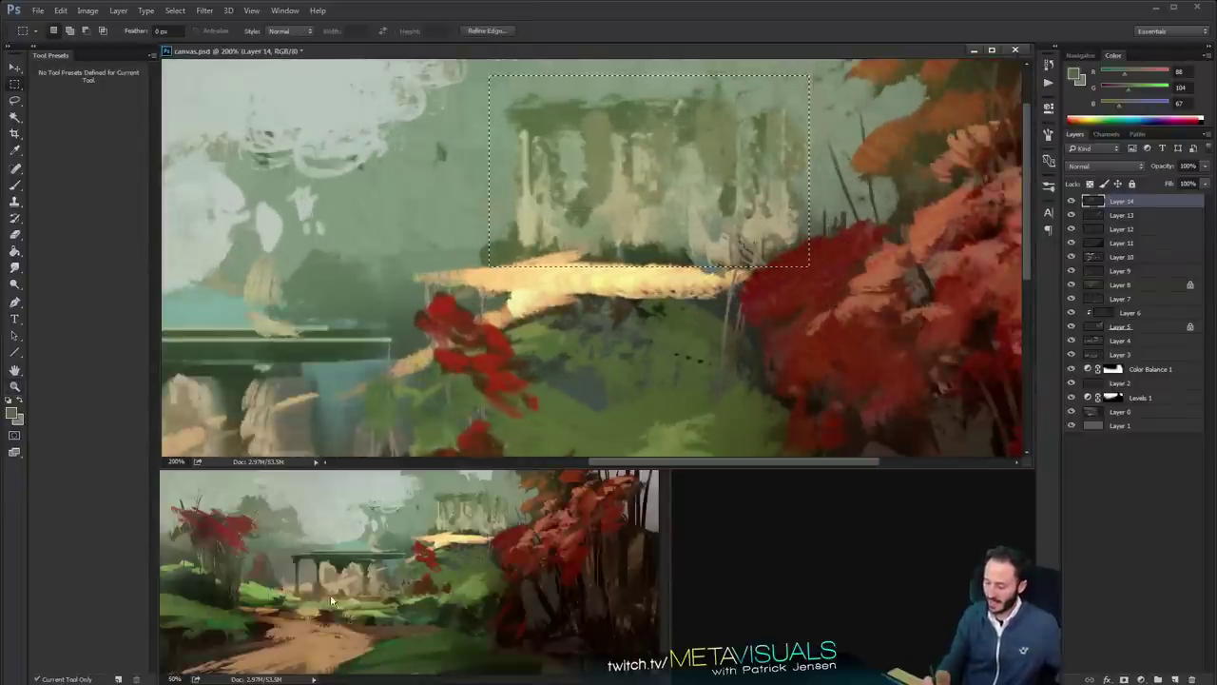
key("ctrl+j")
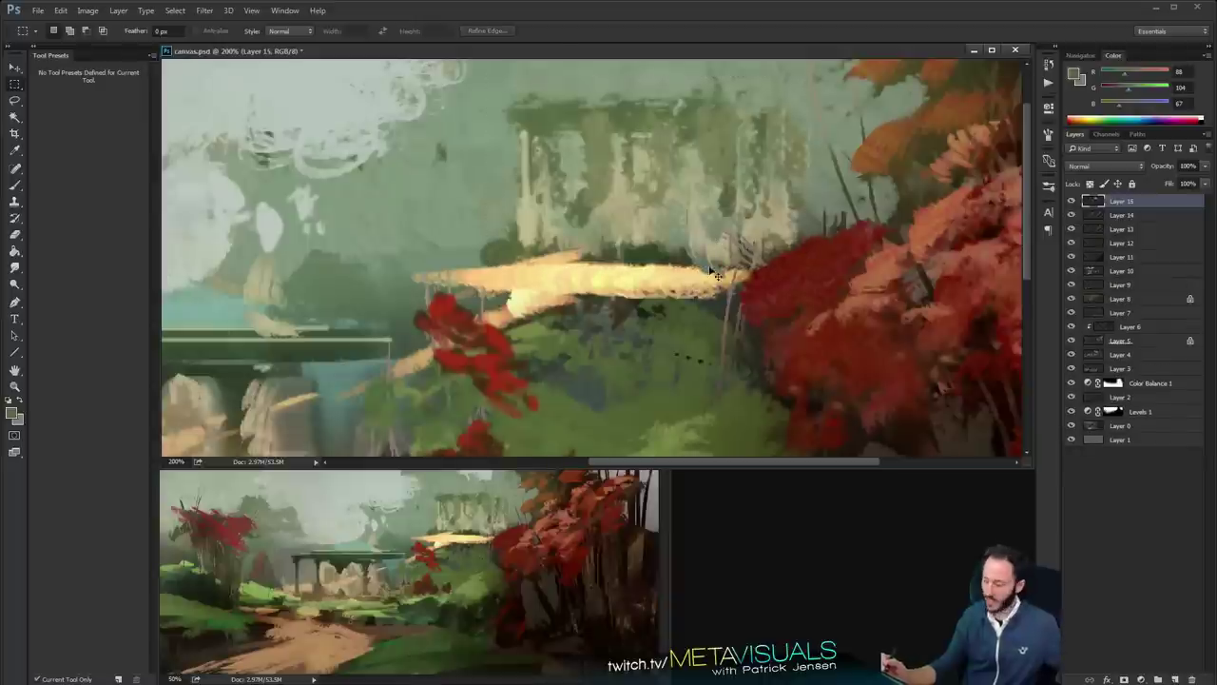
Scale the copied ruin to about 33% width and 64% height and place it over the original colonnade
key("ctrl+t")
left_click_drag(801, 89, 595, 100)
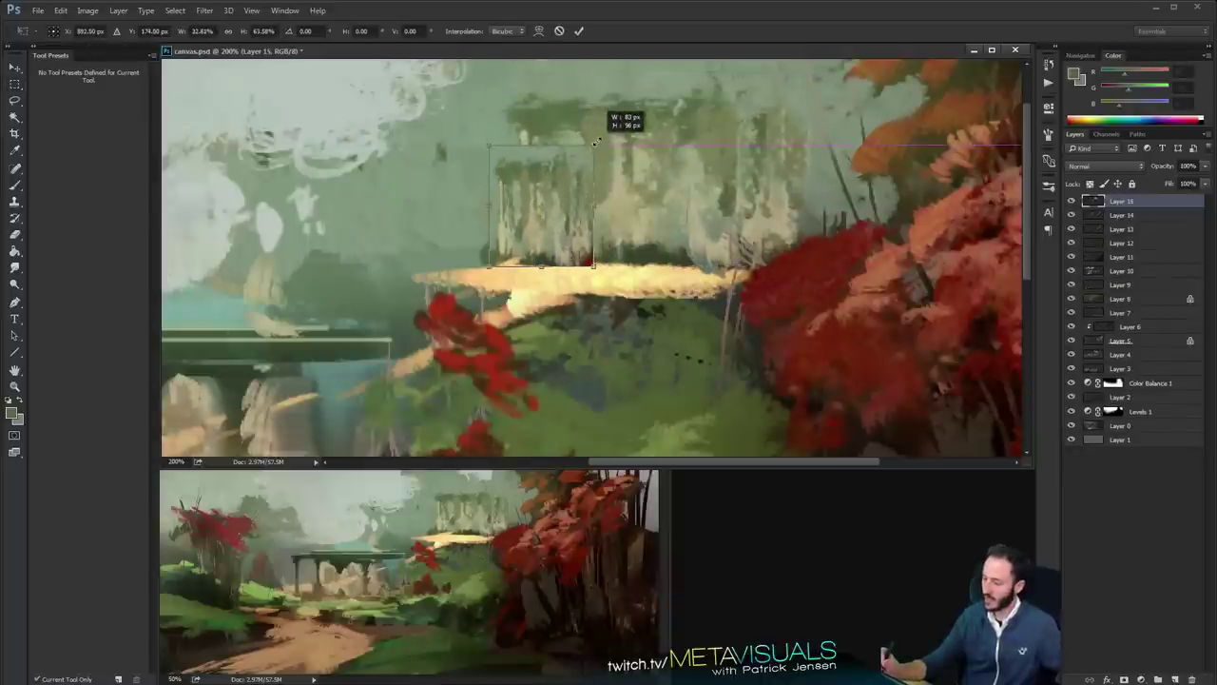
key("Return")
key("v")
left_click_drag(663, 145, 673, 267)
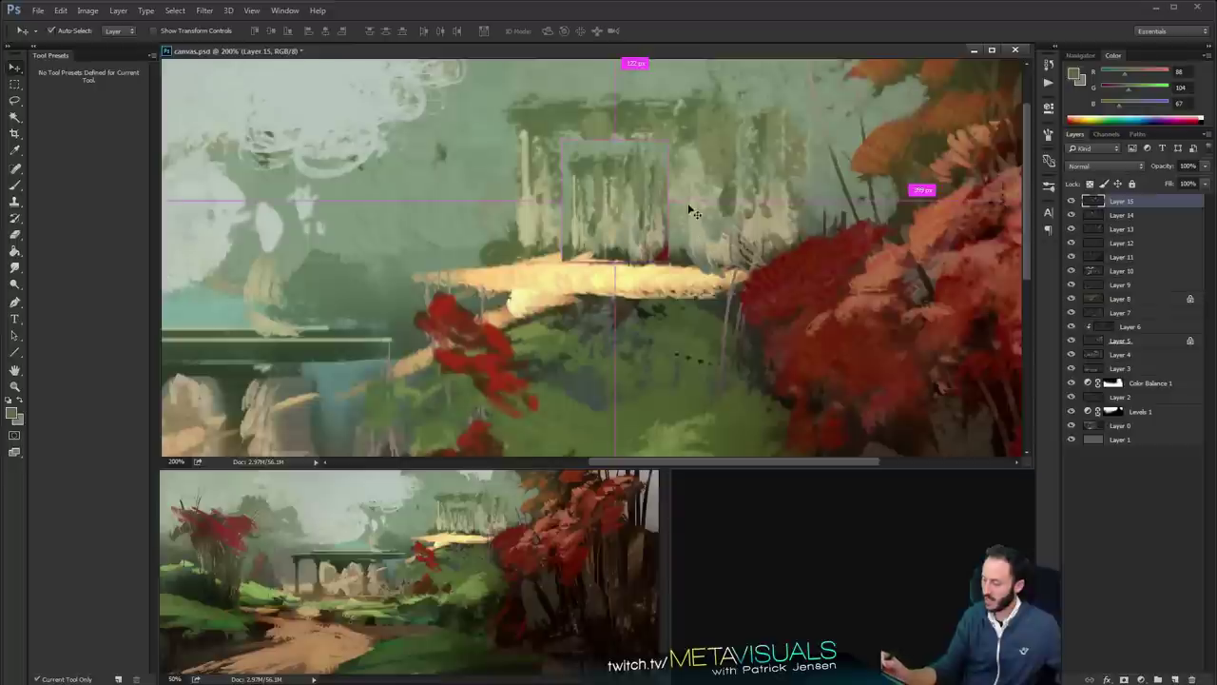
left_click_drag(696, 168, 692, 168)
Sample greens around the ruin and paint a sloped roofline that blends the scaled copy into it
key("b")
left_click(563, 130, "alt")
mouse_move(569, 144)
left_mouse_down()
mouse_move(568, 238)
mouse_move(628, 152)
left_mouse_up()
left_click(685, 134, "alt")
left_click(617, 99, "alt")
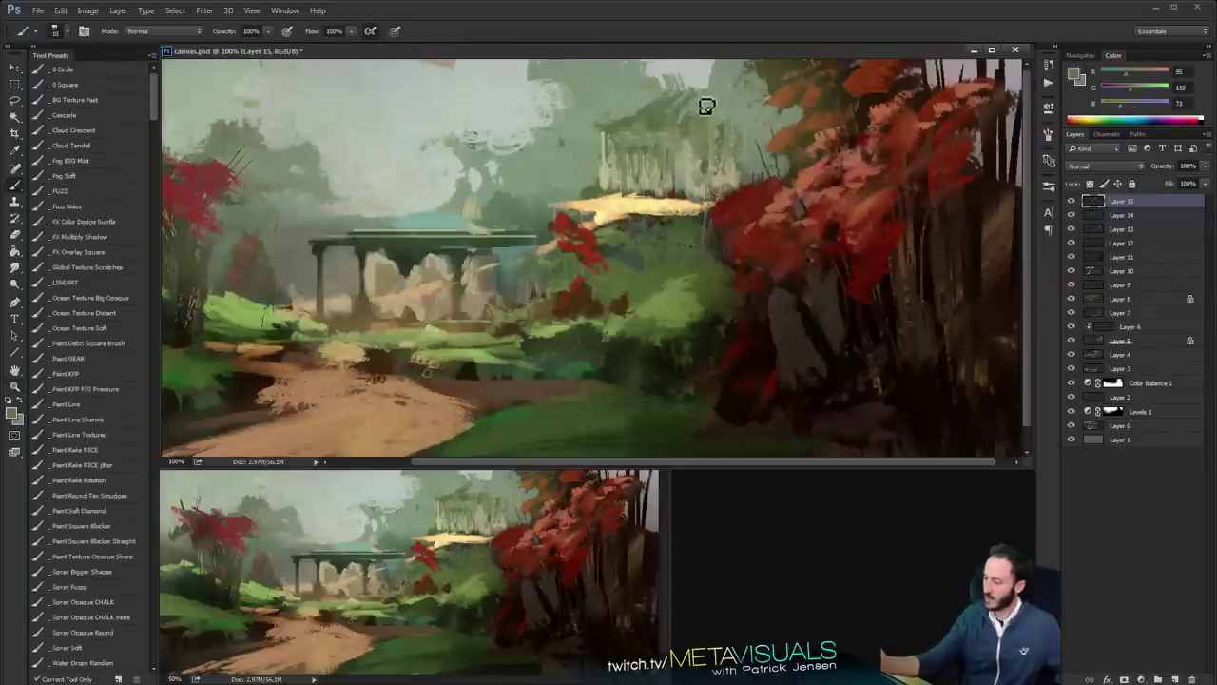
Sample the misty background green and paint over the ruin's roof and upper edges
left_click(659, 99, "alt")
mouse_move(611, 130)
left_mouse_down()
mouse_move(637, 125)
mouse_move(588, 139)
mouse_move(620, 159)
left_mouse_up()
mouse_move(728, 114)
left_mouse_down()
mouse_move(644, 105)
mouse_move(702, 142)
left_mouse_up()
Choose the Paint KPP F/G Pressure brush, reduce its size and paint a pale domed top above the ruin
left_click(82, 390)
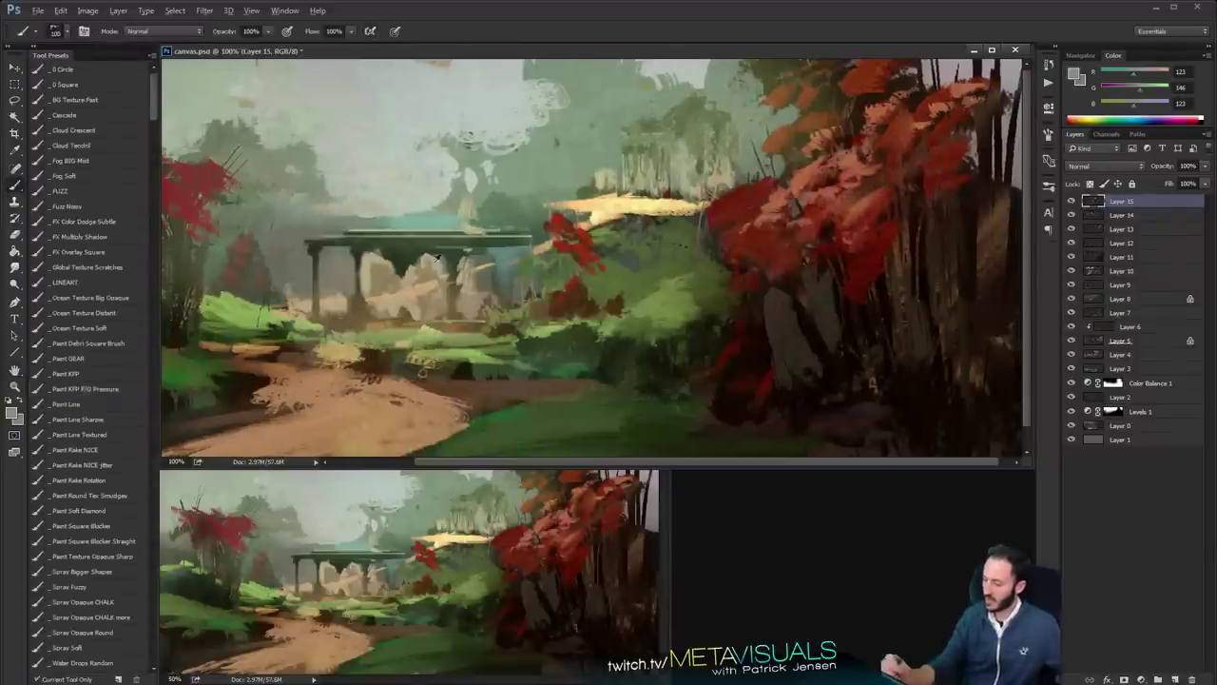
left_click(388, 239, "alt")
mouse_move(697, 103)
left_mouse_down()
mouse_move(650, 116)
mouse_move(733, 63)
mouse_move(688, 120)
mouse_move(701, 92)
mouse_move(654, 118)
left_mouse_up()
key("ctrl+z")
key("[")
key("[")
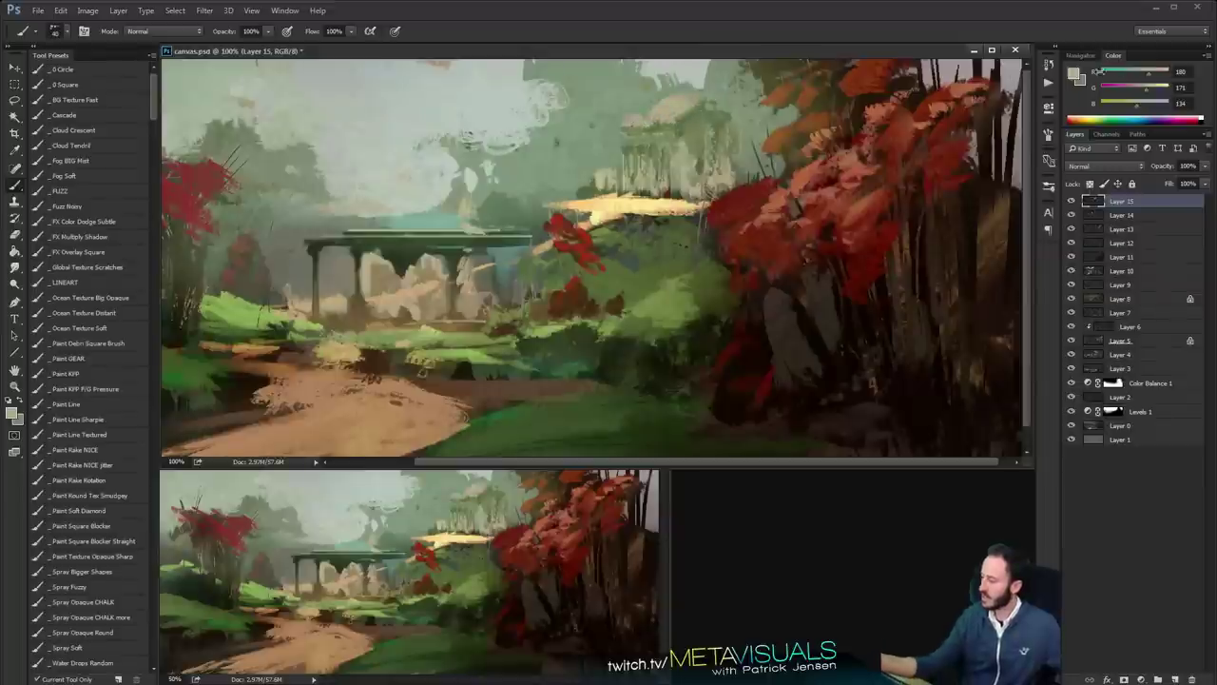
Lighten the paint colour to a pale cream, shrink the brush and paint thin highlights on the ruin's dome and the ledges above its columns
left_click(1160, 89)
left_click_drag(694, 99, 638, 126)
key("ctrl+z")
key("[")
key("[")
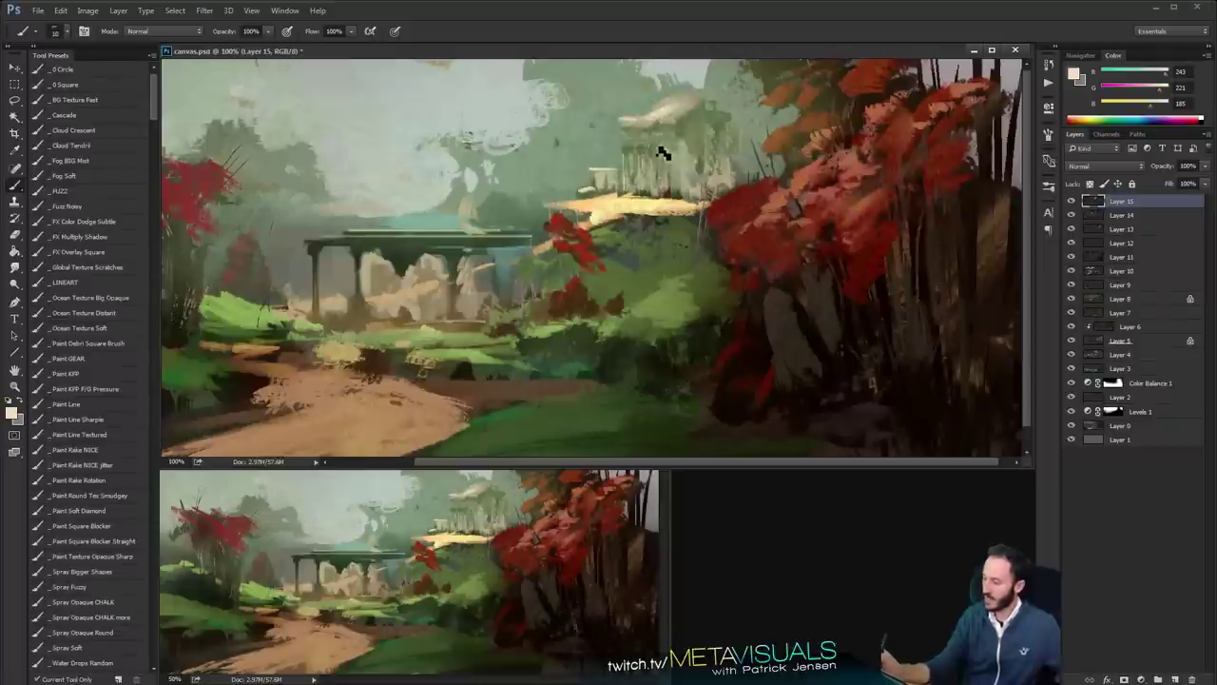
key("[")
left_click_drag(621, 144, 653, 144)
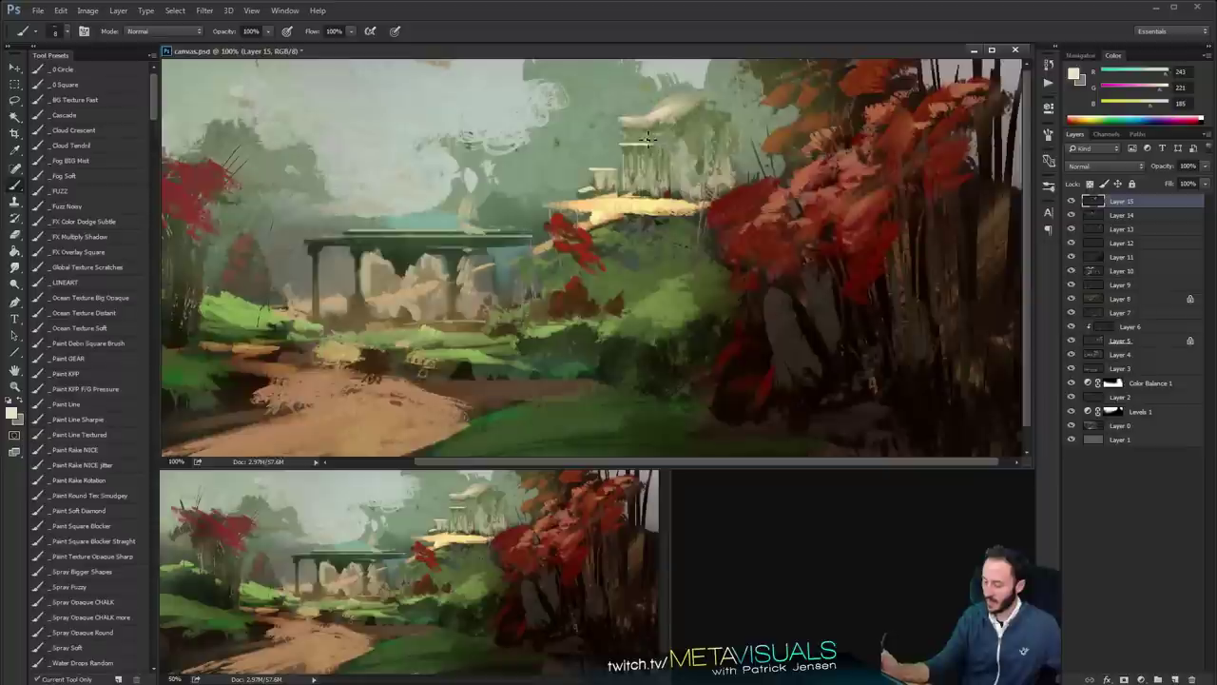
key("bracketright")
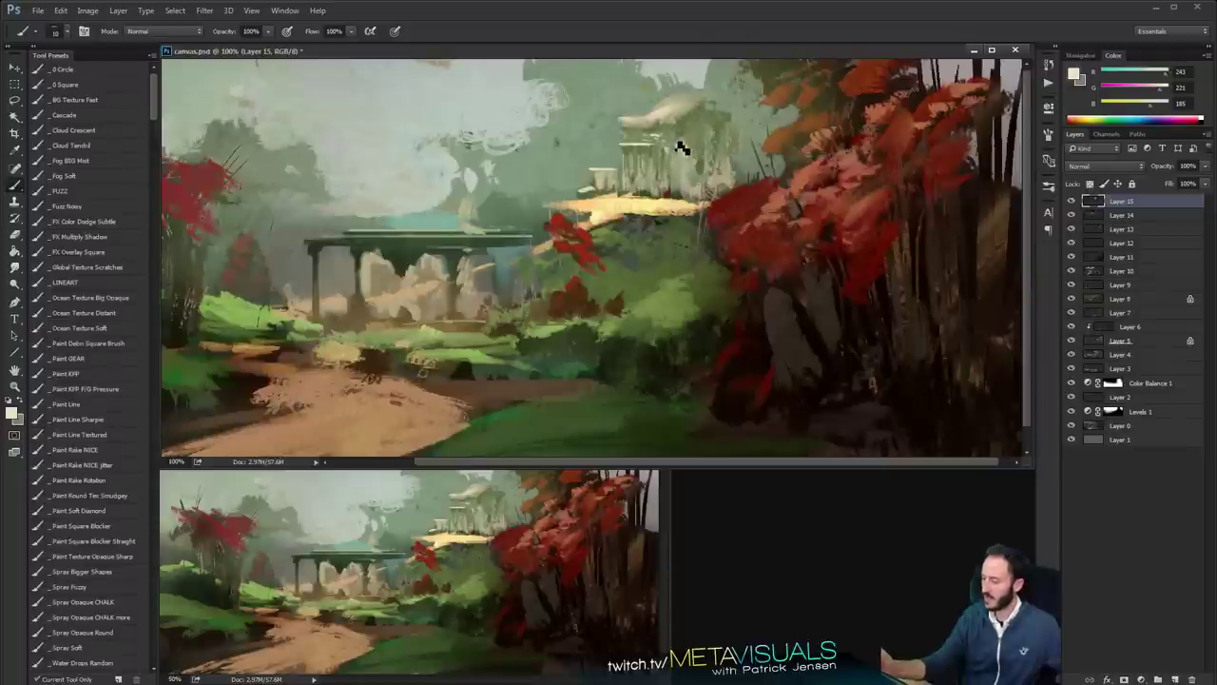
left_click_drag(626, 128, 660, 129)
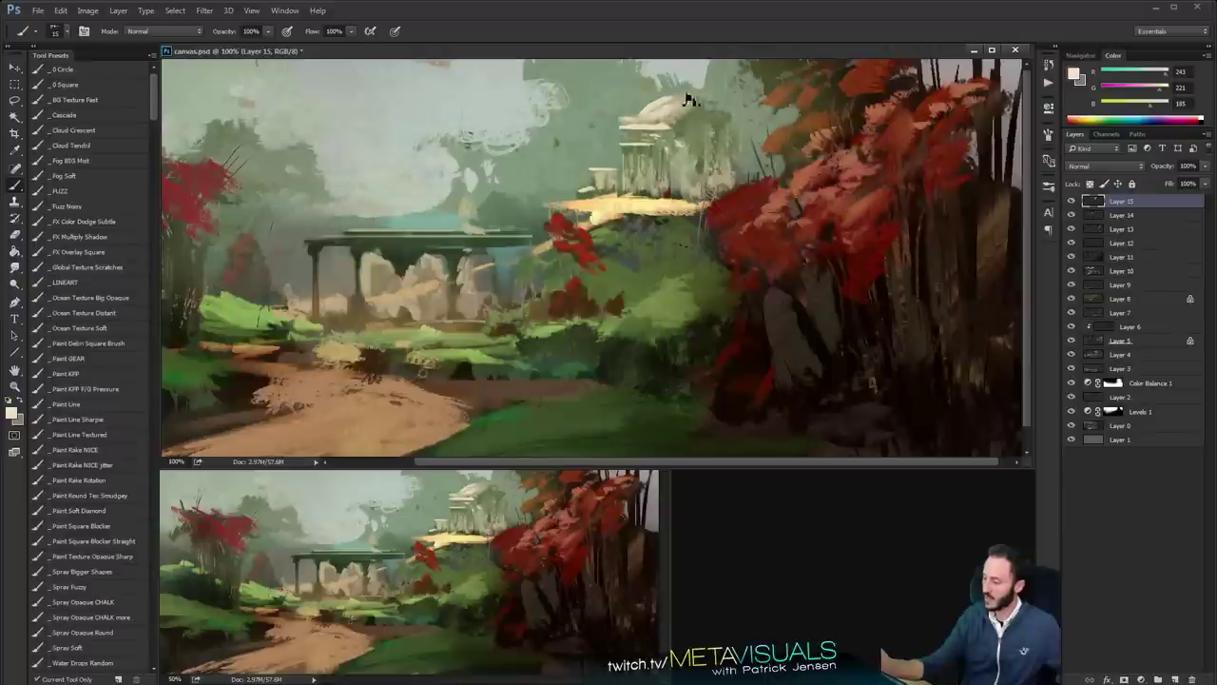
Sample a dark green and paint shadowed foliage against the shaded side of the ruin with a larger brush
left_click(645, 105, "alt")
key("bracketright")
left_click(706, 120, "alt")
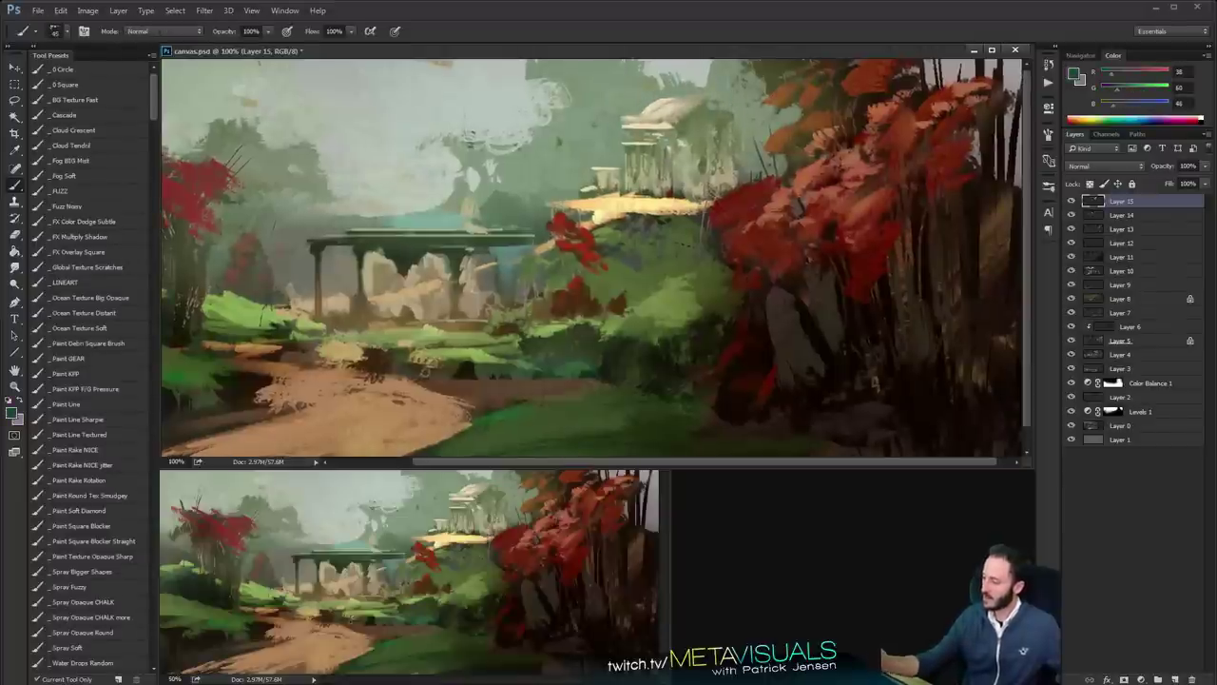
mouse_move(705, 115)
left_mouse_down()
mouse_move(723, 103)
mouse_move(683, 138)
mouse_move(723, 148)
mouse_move(719, 163)
mouse_move(730, 156)
mouse_move(723, 110)
mouse_move(732, 149)
left_mouse_up()
key("bracketright")
left_click(736, 106, "alt")
key("bracketright")
Resample greens around the ruin and paint a dark shadow along the shaded edge of its dome
key("space")
left_click(720, 138, "alt")
left_click(730, 112, "alt")
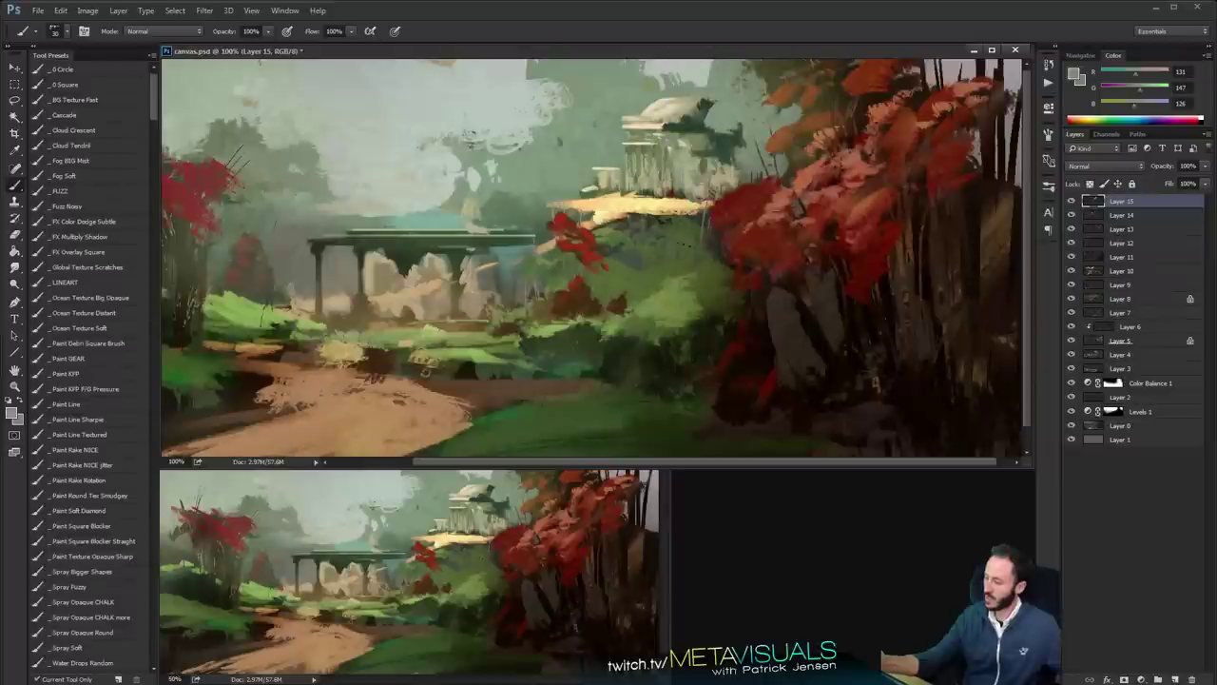
left_click(681, 111, "alt")
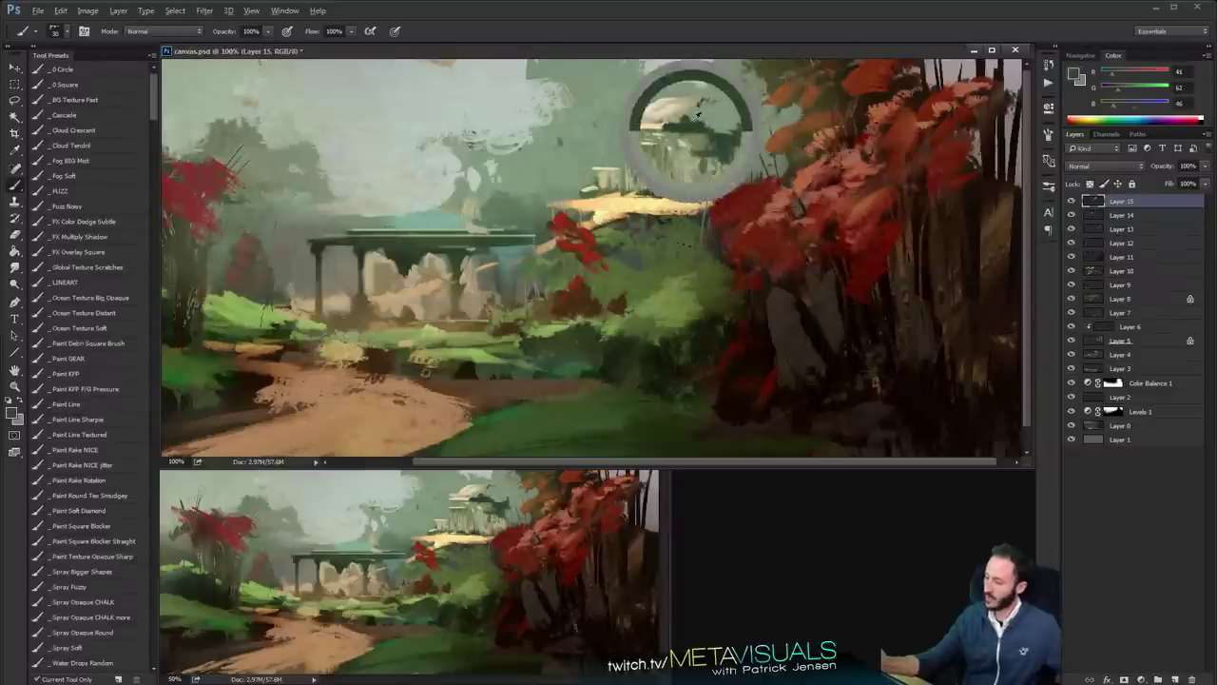
left_click_drag(694, 104, 708, 112)
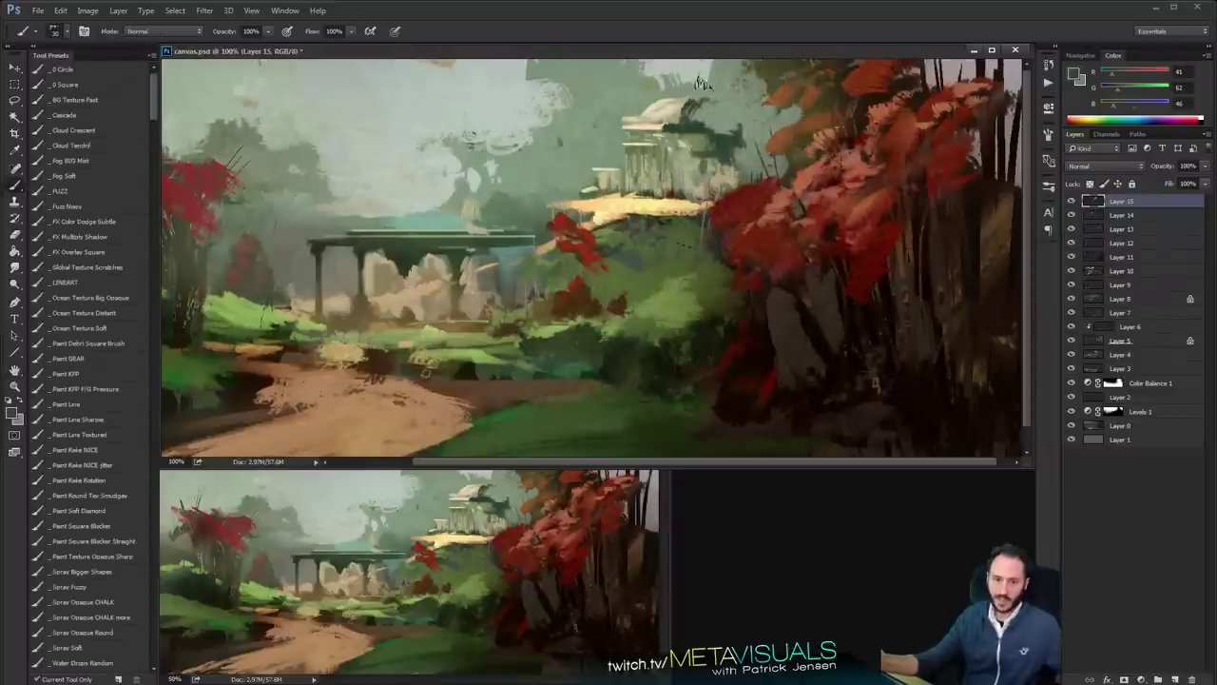
left_click(702, 114, "alt")
On a new layer, lighten the sampled sky colour to a pale mint and paint a bright cloud just above the bridge
key("ctrl+minus")
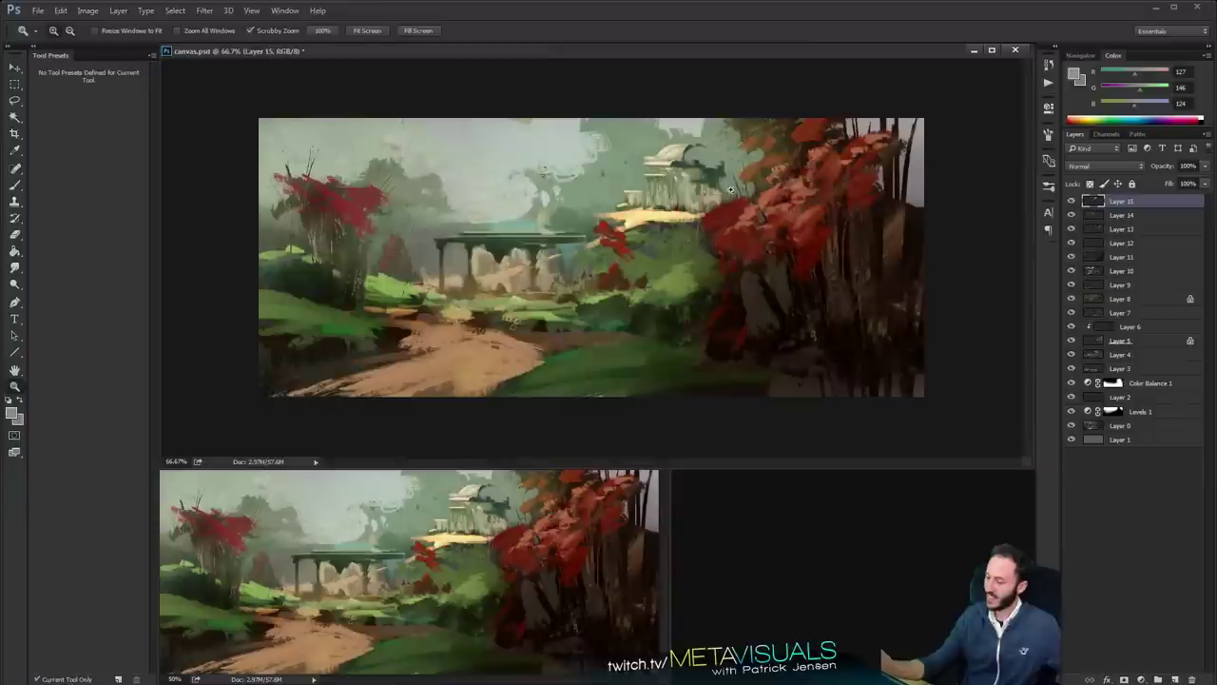
key("ctrl+shift+alt+n")
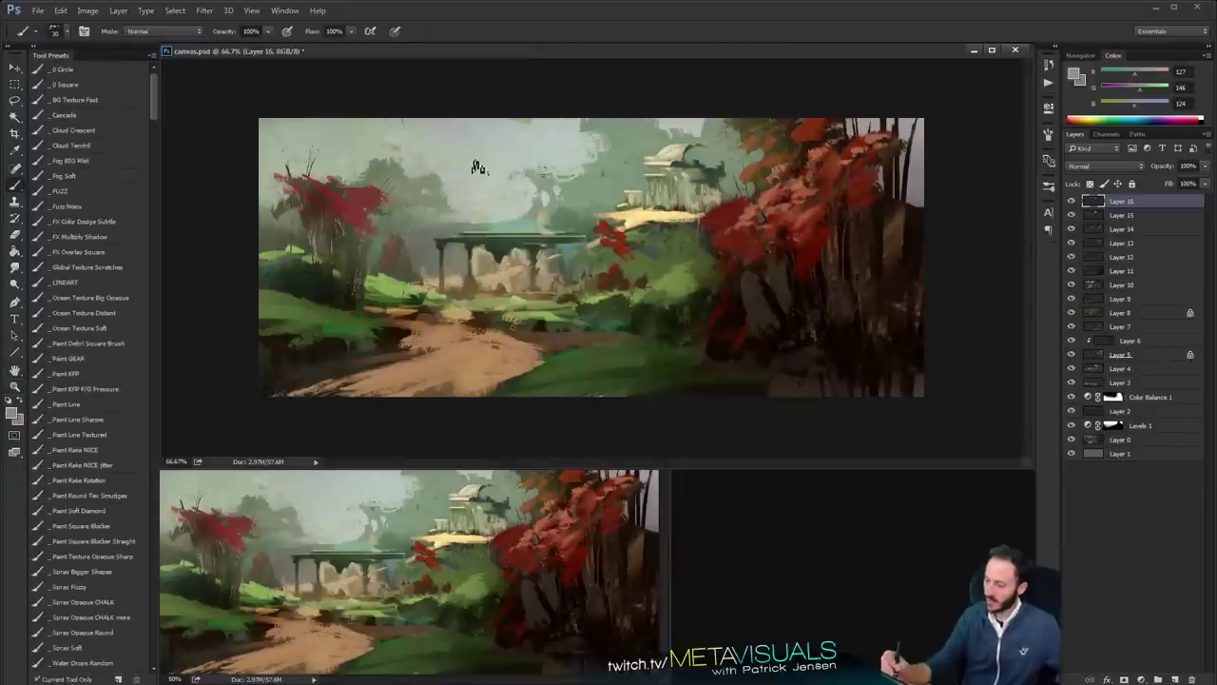
left_click(481, 155, "alt")
left_click_drag(1152, 76, 1154, 77)
left_click_drag(1153, 90, 1163, 93)
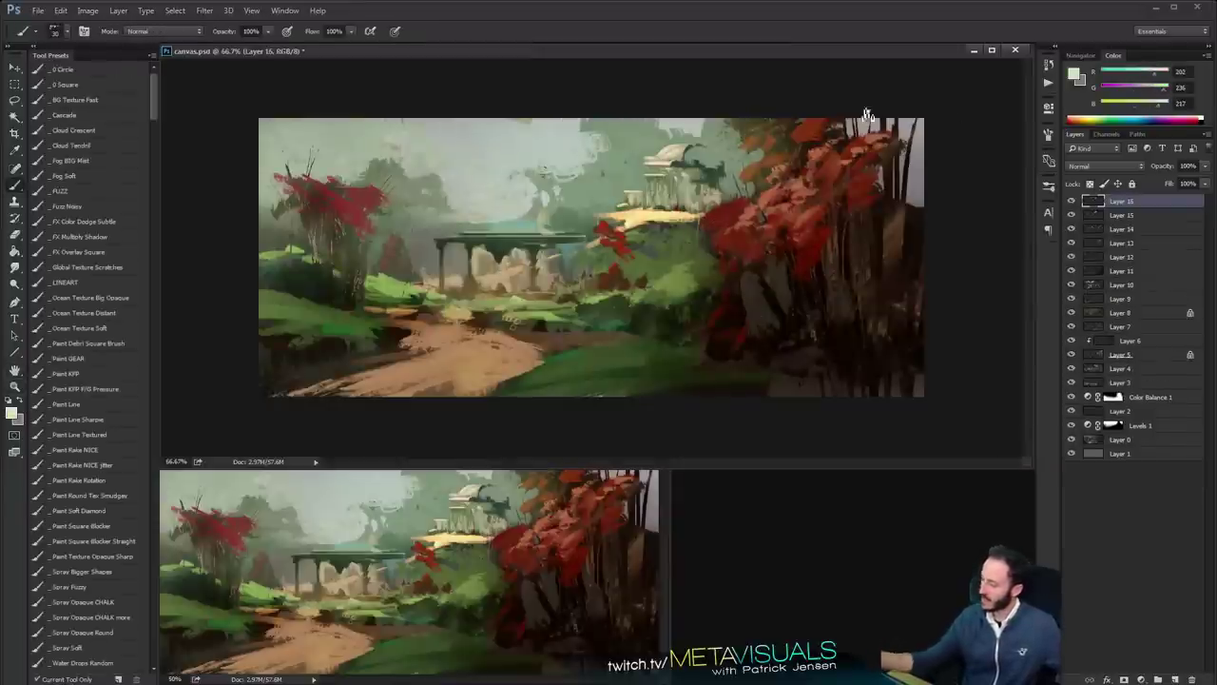
left_click_drag(456, 167, 481, 150)
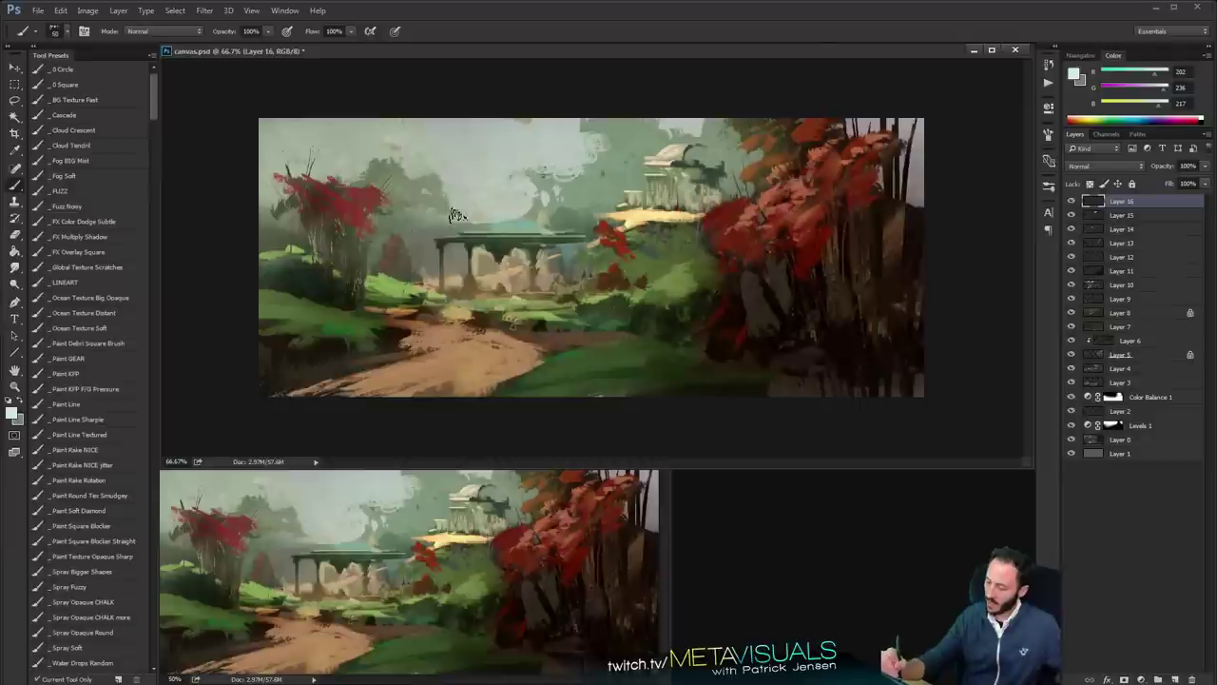
mouse_move(463, 212)
left_mouse_down()
mouse_move(431, 203)
mouse_move(444, 217)
mouse_move(451, 204)
mouse_move(479, 223)
left_mouse_up()
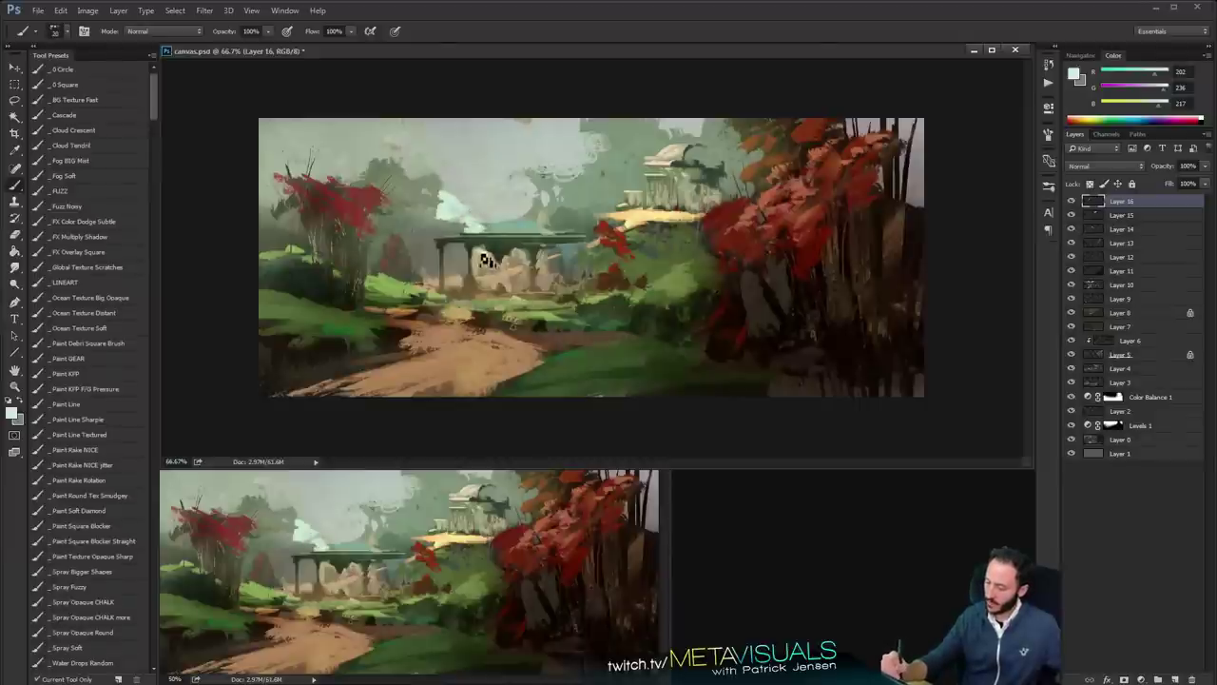
Sample softer sky tones and, with a larger brush, extend the bright cloud upward into the sky
left_click(458, 209, "alt")
mouse_move(468, 204)
left_mouse_down()
mouse_move(484, 208)
mouse_move(432, 175)
left_mouse_up()
key("bracketright")
key("bracketright")
key("bracketright")
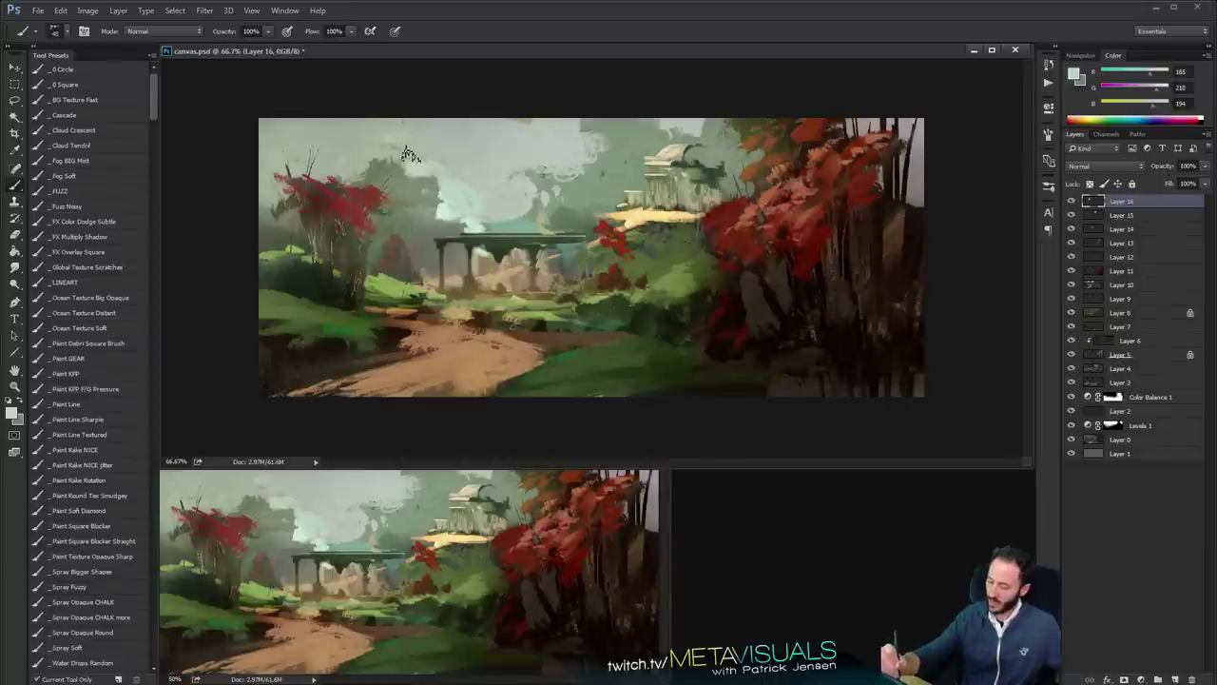
left_click(423, 133, "alt")
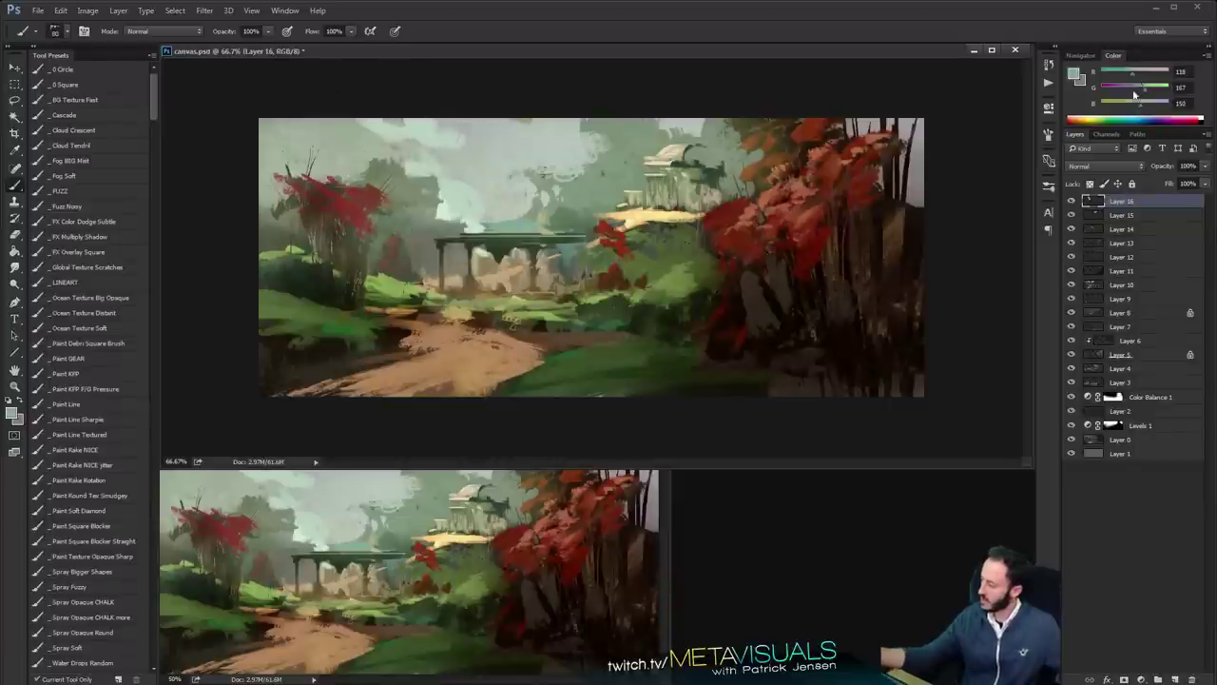
Mix a muted olive brown (RGB 118, 106, 70), enlarge the brush and paint a dark cloud bank across the upper sky
left_click_drag(1134, 92, 1131, 93)
left_click_drag(1134, 106, 1128, 107)
key("bracketright")
key("bracketright")
key("bracketright")
key("bracketright")
key("bracketright")
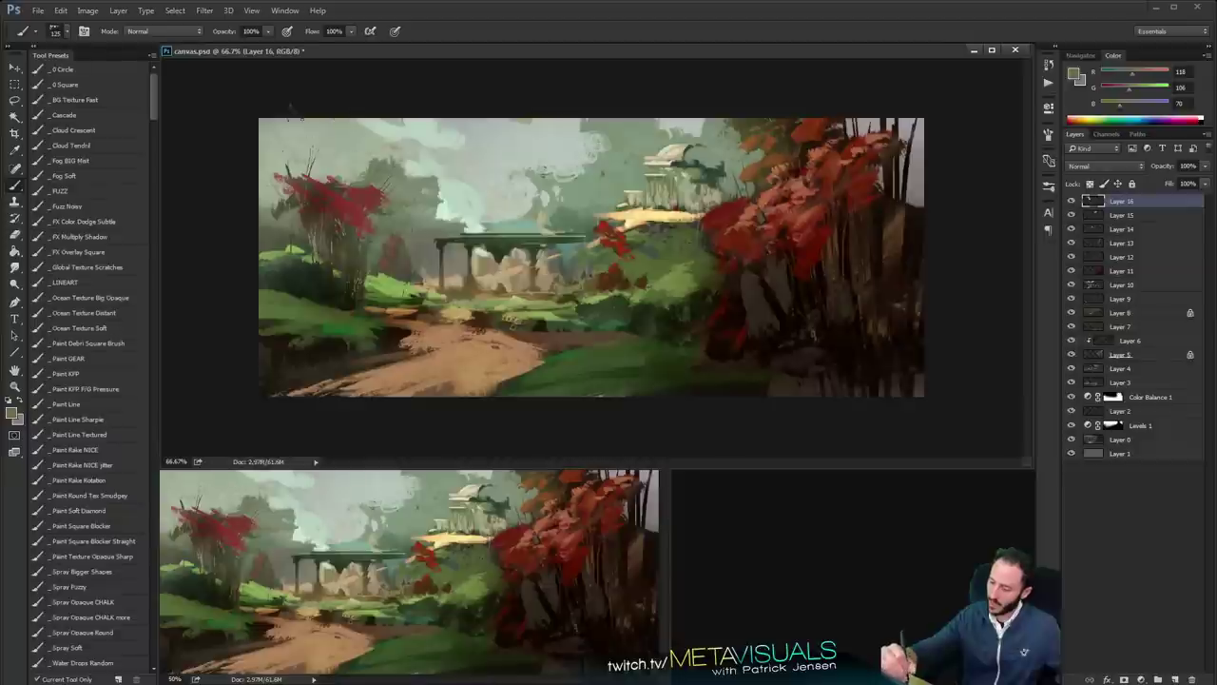
mouse_move(379, 141)
left_mouse_down()
mouse_move(409, 138)
mouse_move(479, 171)
mouse_move(478, 112)
mouse_move(510, 128)
left_mouse_up()
key("space")
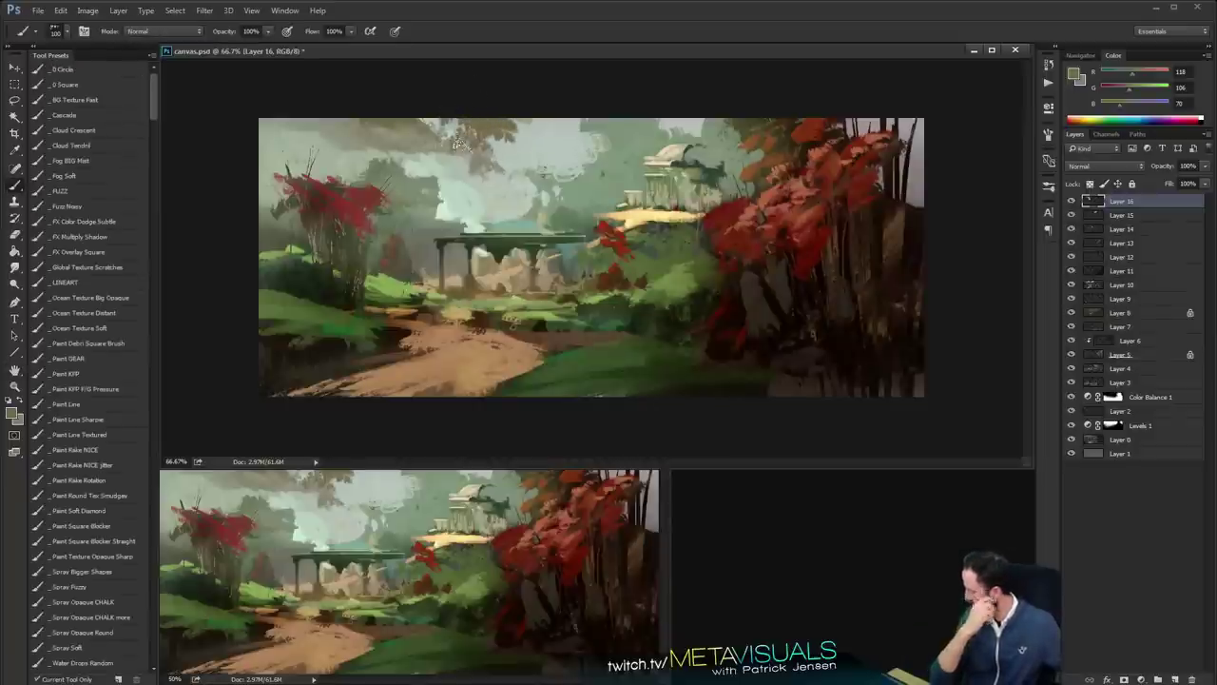
key("space")
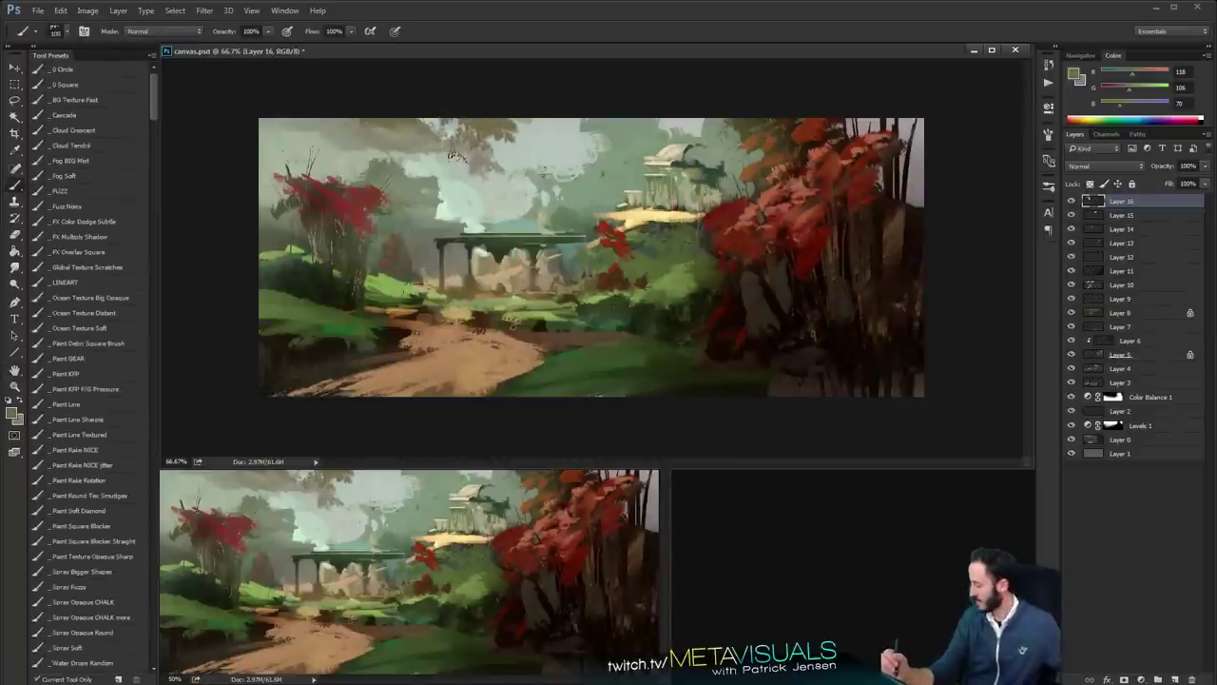
Sample the pale grey of the sky, reduce the brush and cut back the edge of the dark cloud
key("alt")
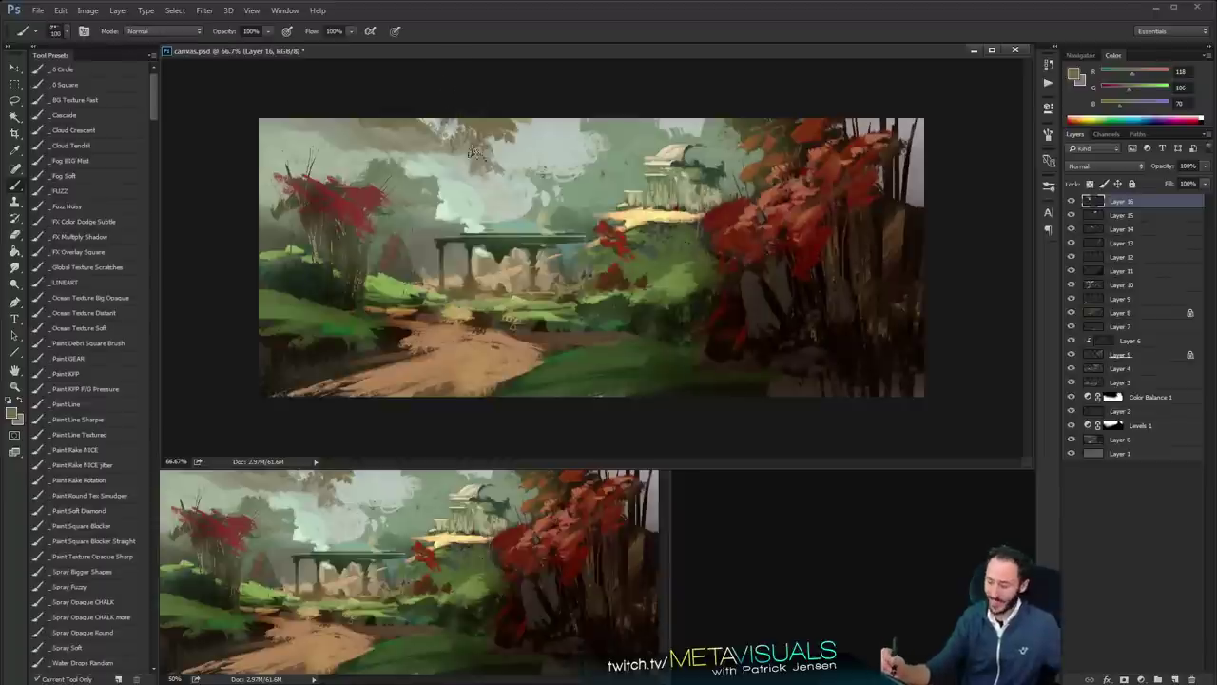
key("r")
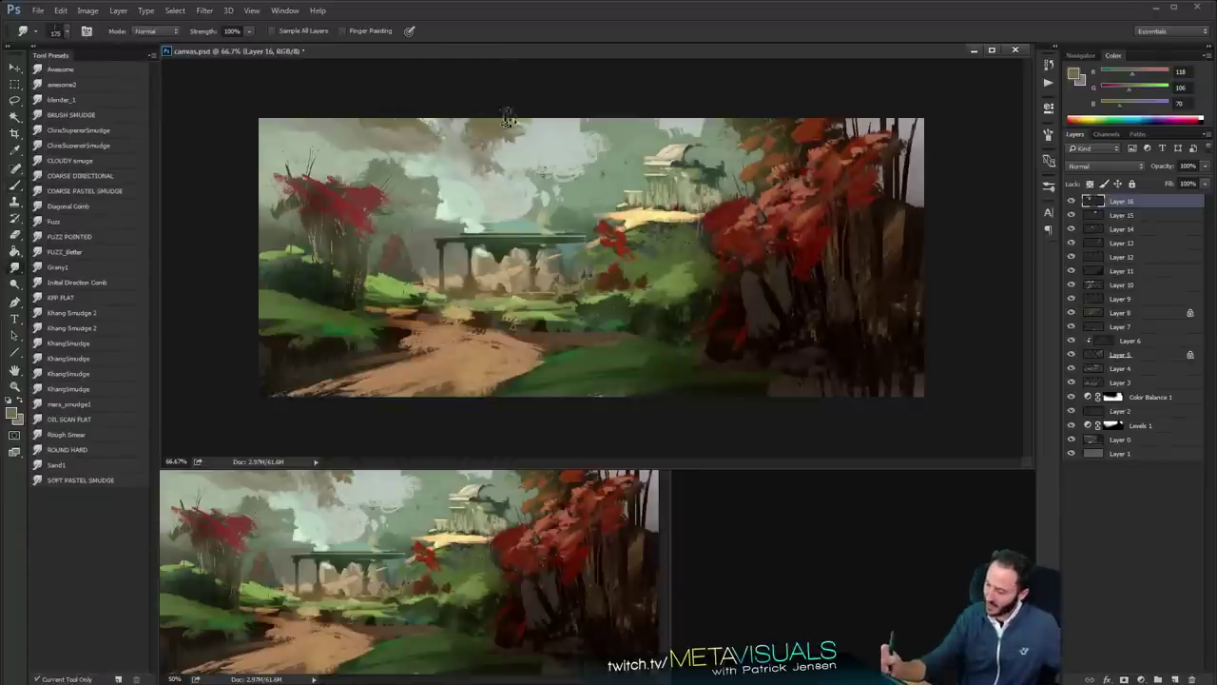
key("b")
left_click(515, 139, "alt")
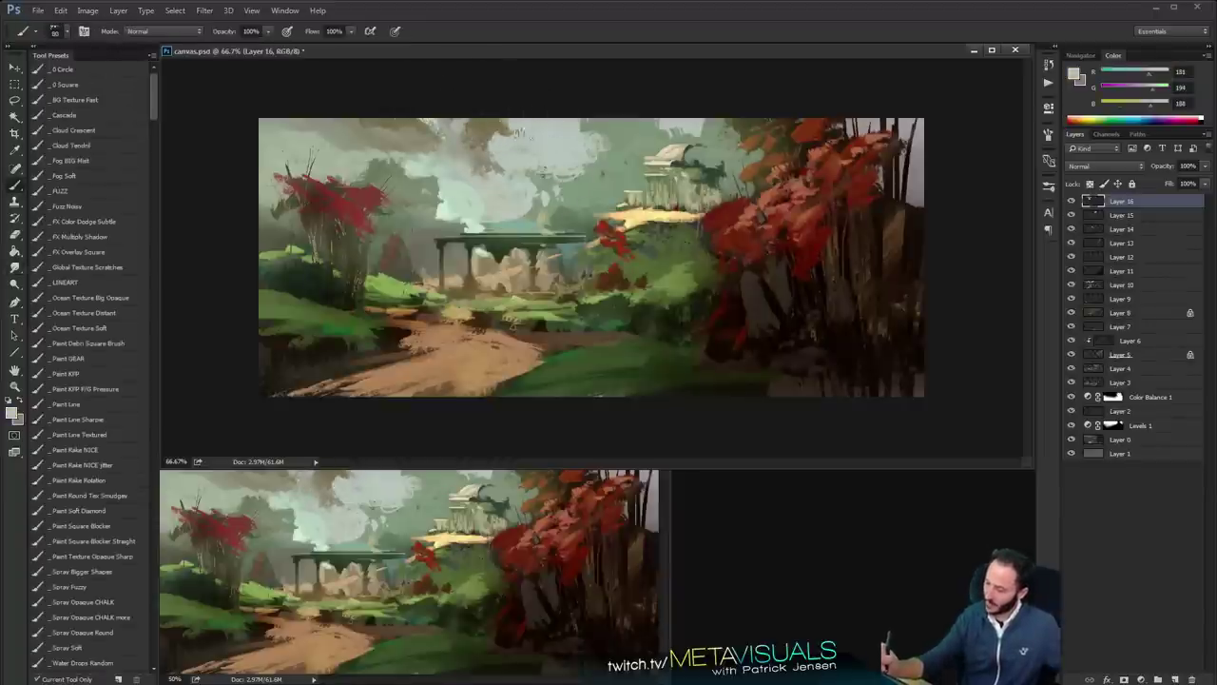
key("[")
left_click(475, 194, "alt")
mouse_move(484, 177)
left_mouse_down()
mouse_move(507, 153)
mouse_move(519, 120)
left_mouse_up()
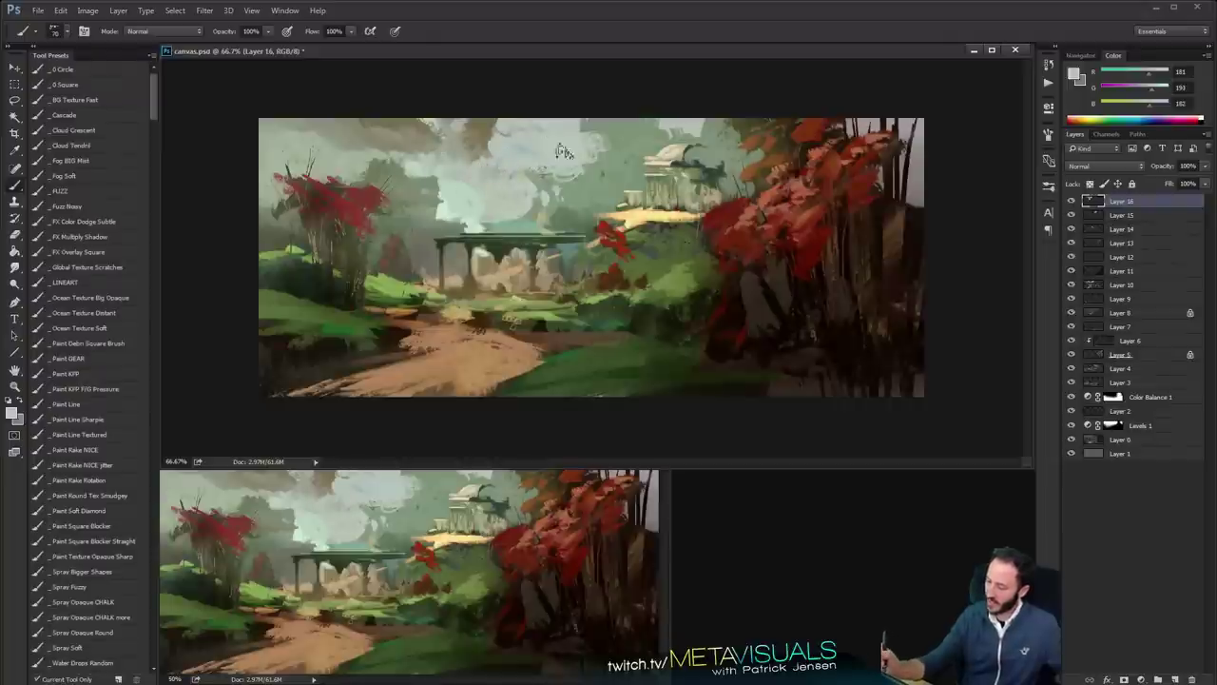
Tint the dark cloud patch a dusty red (RGB 171, 103, 81) and trim its edge with sampled pale sky grey
left_click(488, 130, "alt")
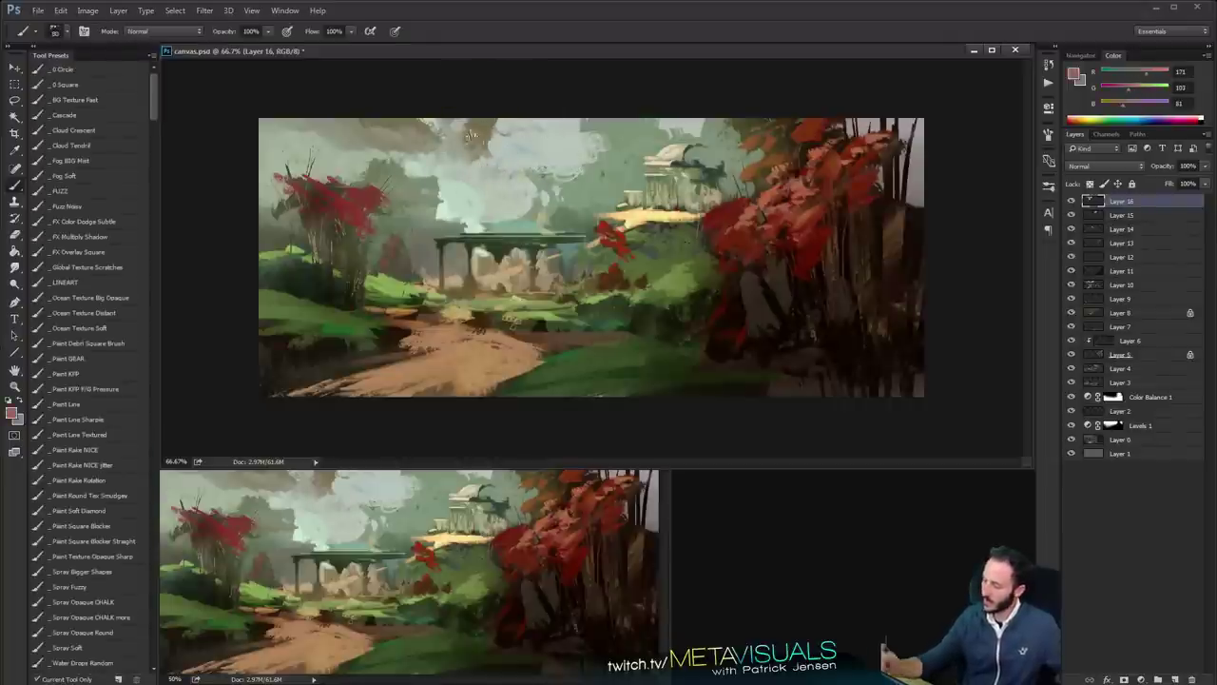
key("z")
left_click(729, 176, "alt")
left_click(729, 175, "alt")
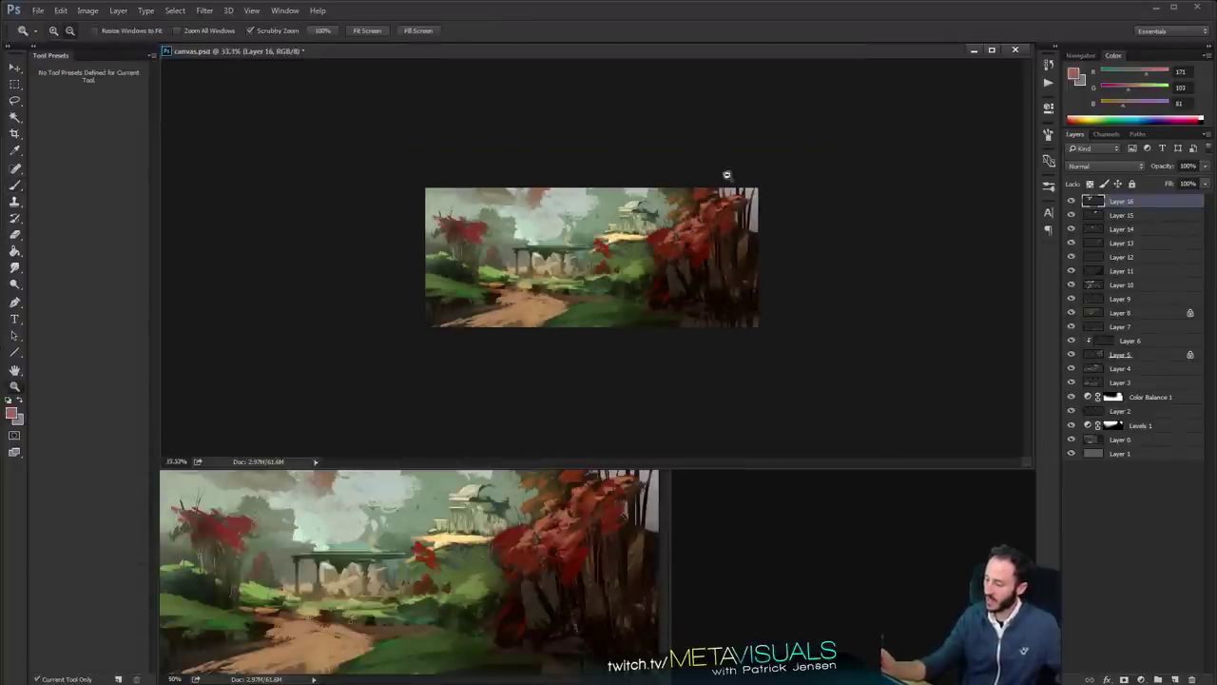
left_click(778, 229)
left_click(778, 230)
key("b")
left_click(511, 156, "alt")
left_click_drag(460, 148, 504, 124)
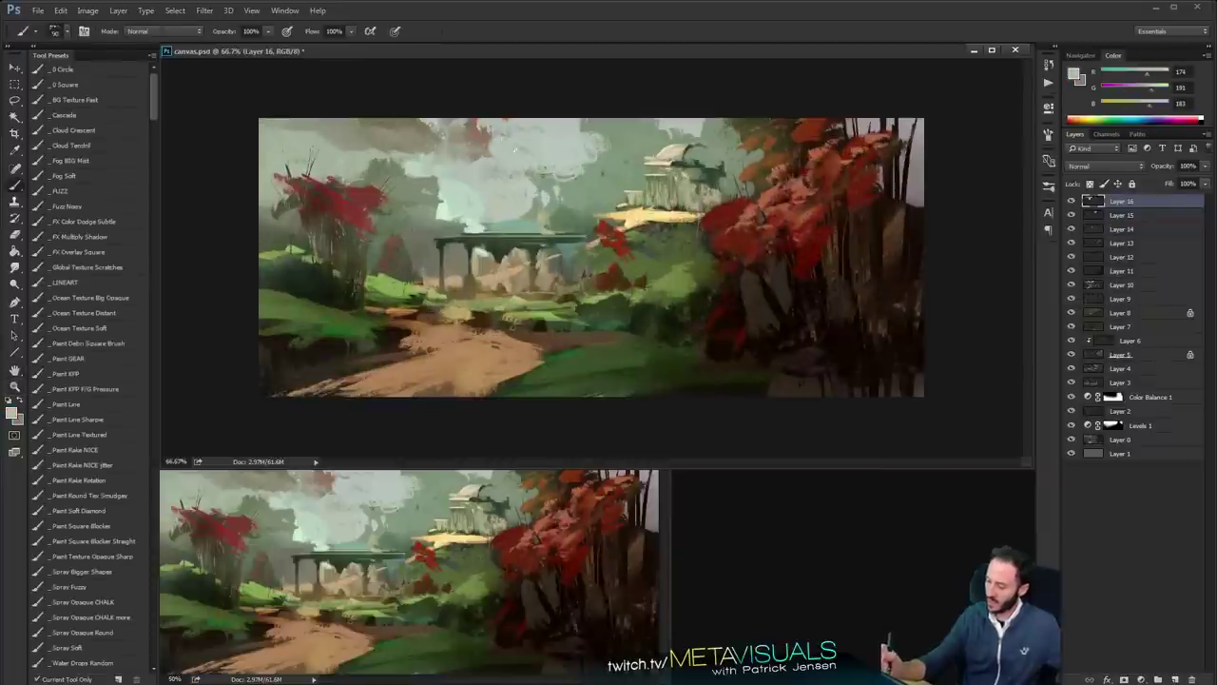
key("space")
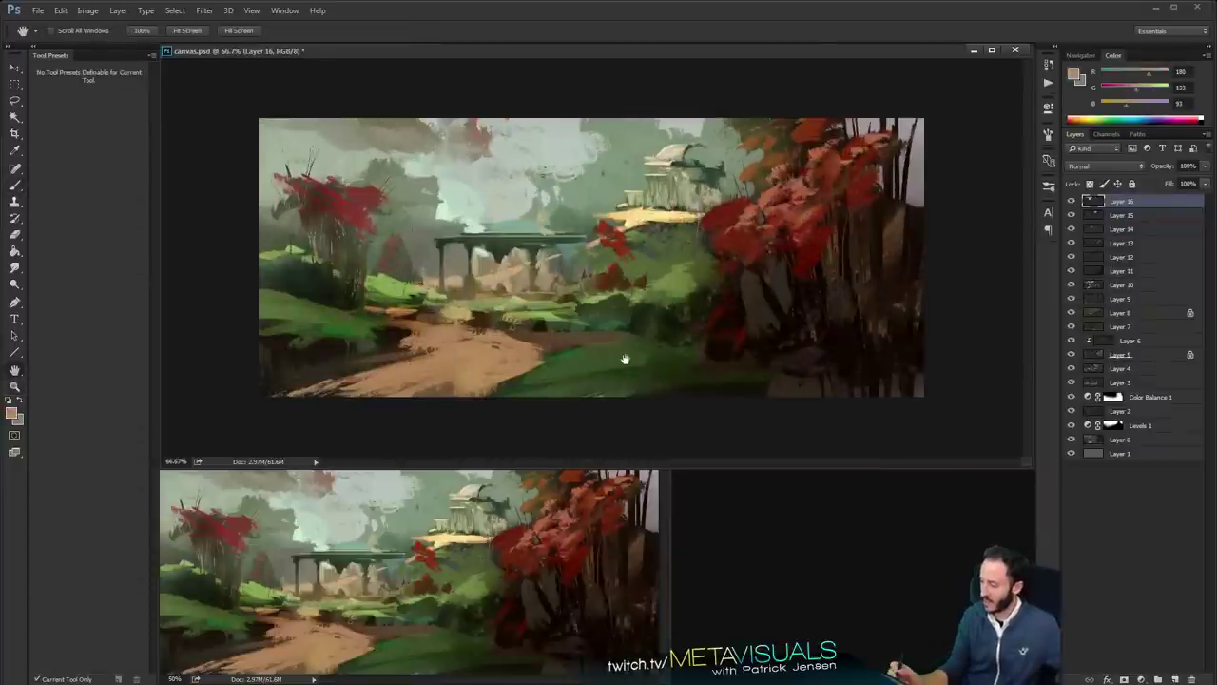
left_click(630, 274, "alt")
left_click(611, 338, "alt")
key("bracketleft")
key("bracketleft")
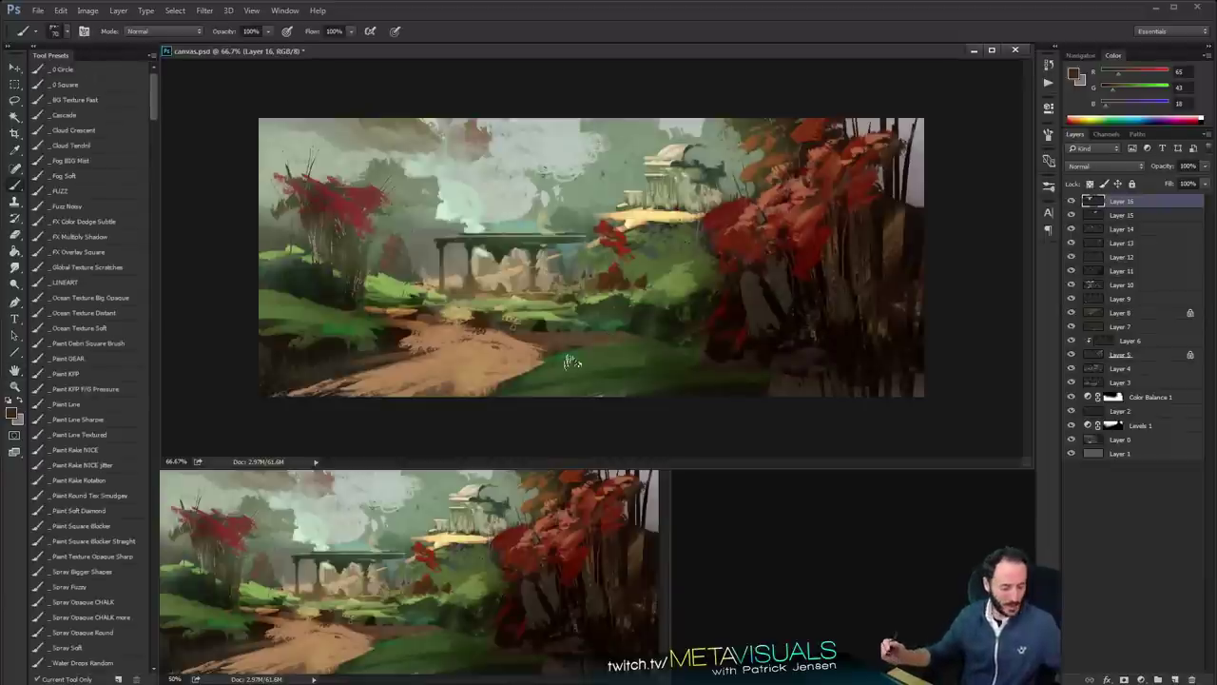
Stamp all visible layers onto a new layer and add a Color Lookup adjustment layer above it
key("ctrl+shift+alt+n")
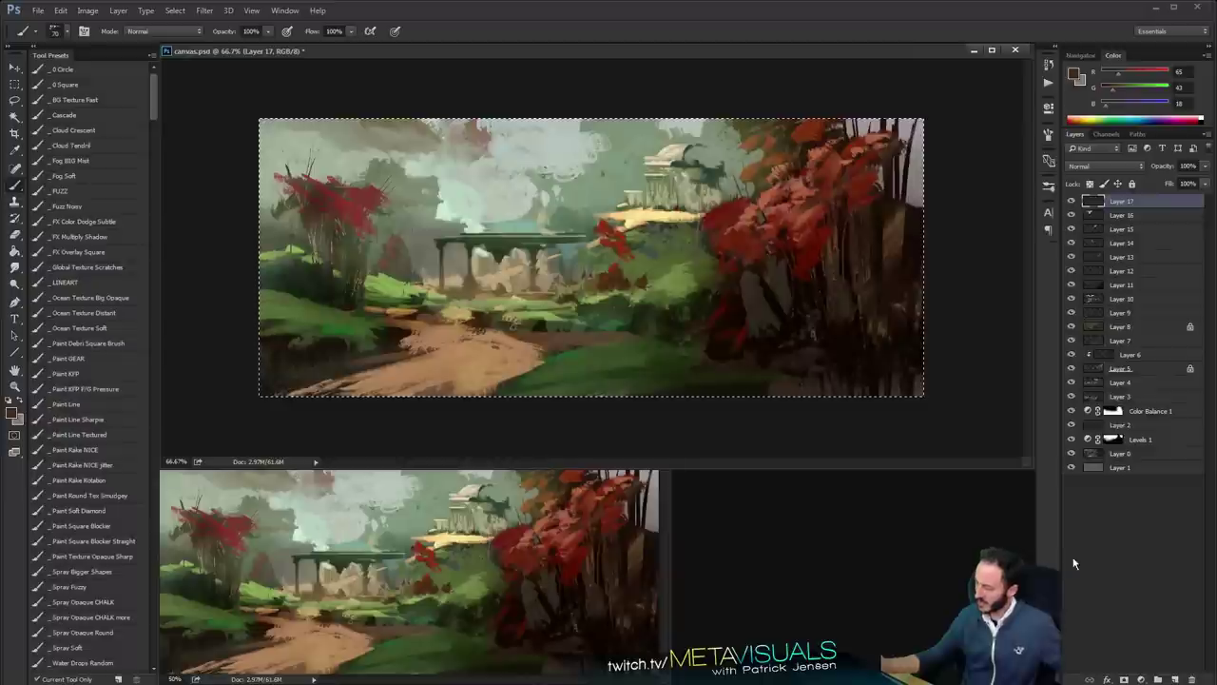
key("ctrl+shift+alt+e")
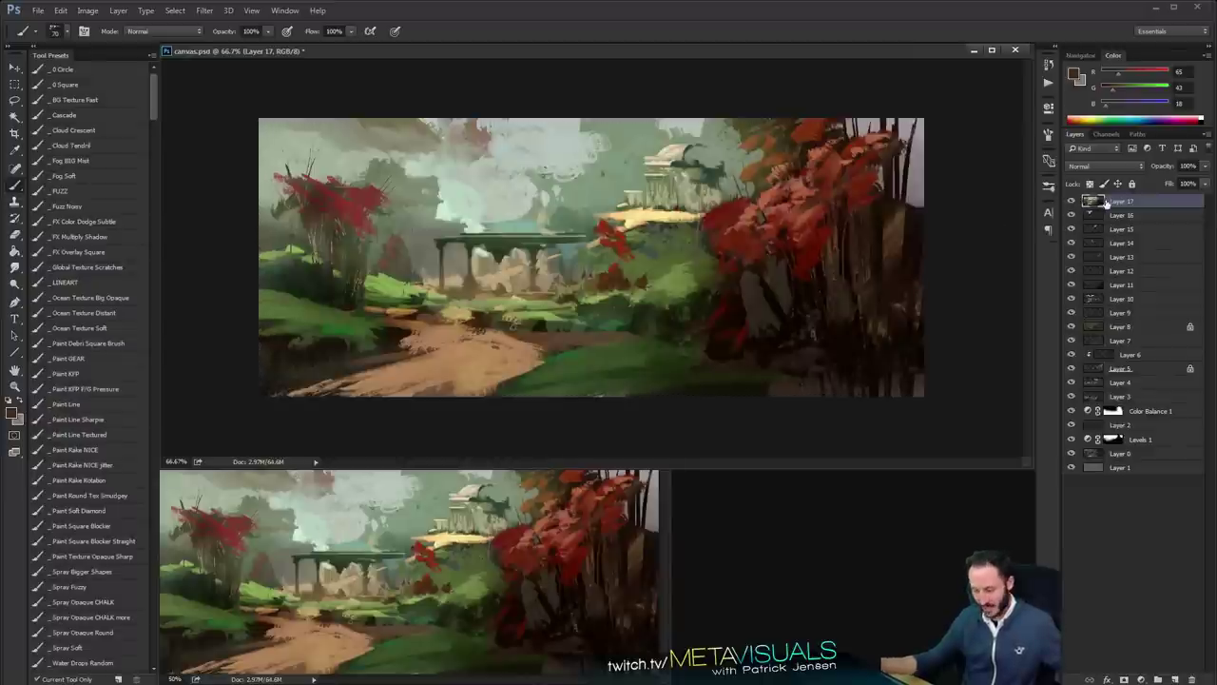
left_click(1149, 678)
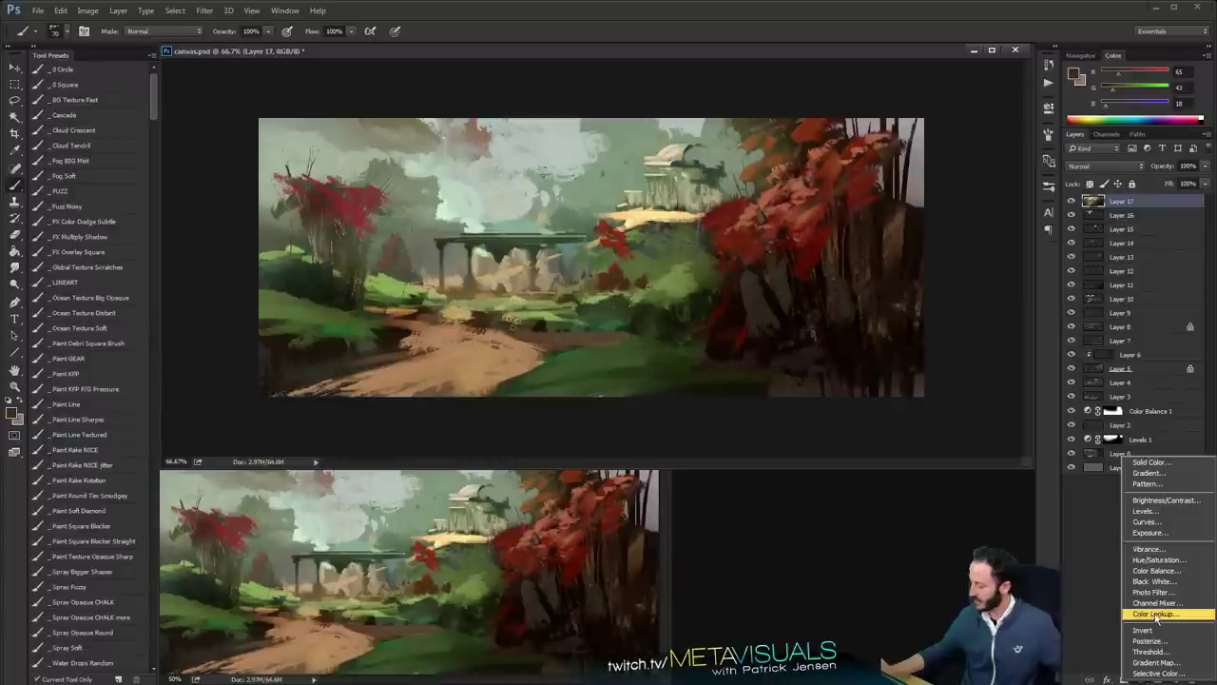
left_click(1155, 614)
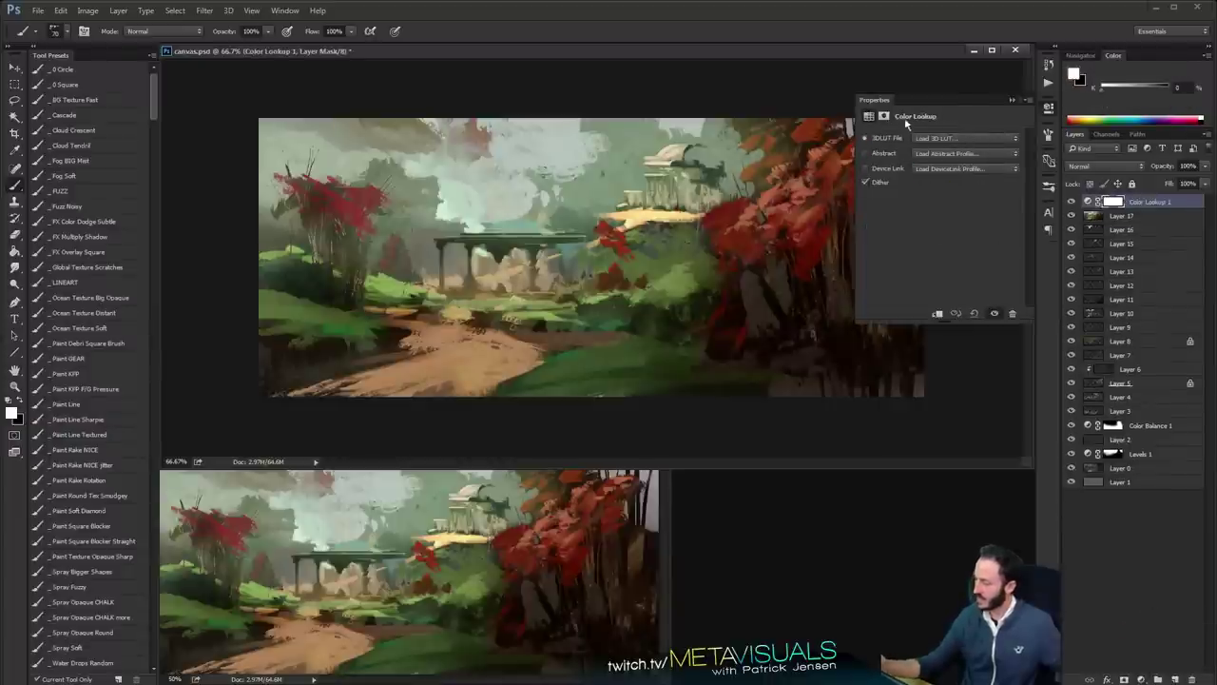
Cycle through the Color Lookup 3D LUTs from 2Strip.look past Candlelight.CUBE and Crisp_Warm.look to DropBlues.3DL
left_click(965, 138)
left_click(963, 195)
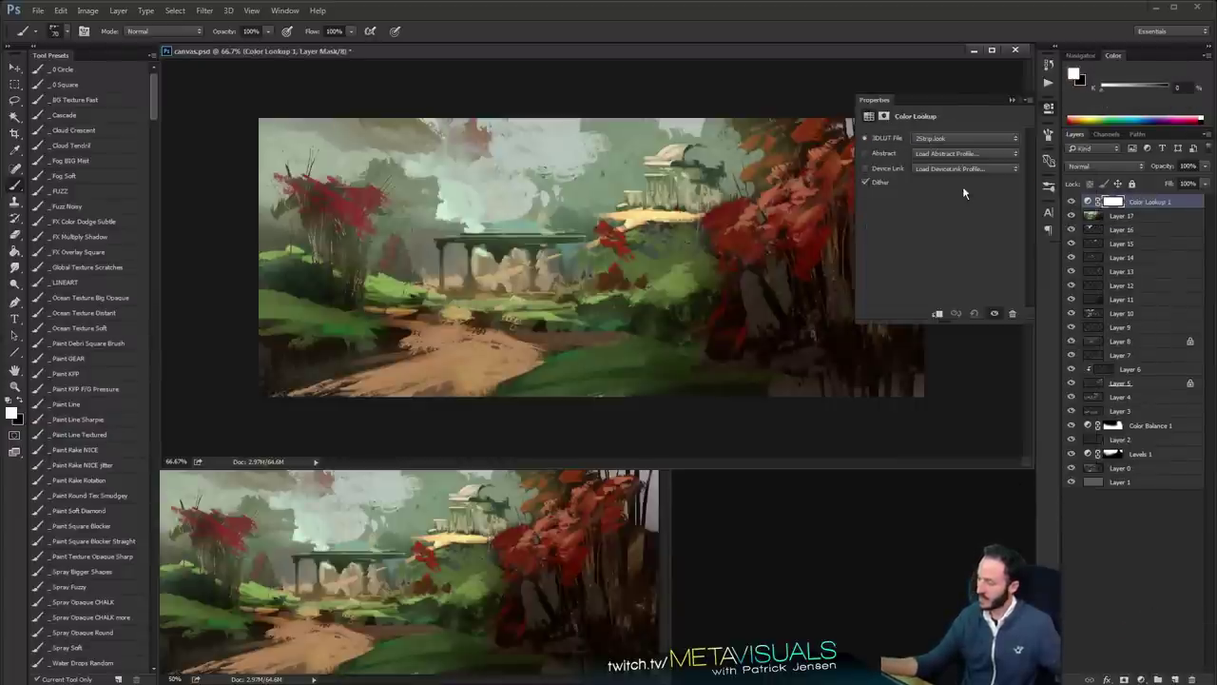
key("Down")
key("Down")
key("Down")
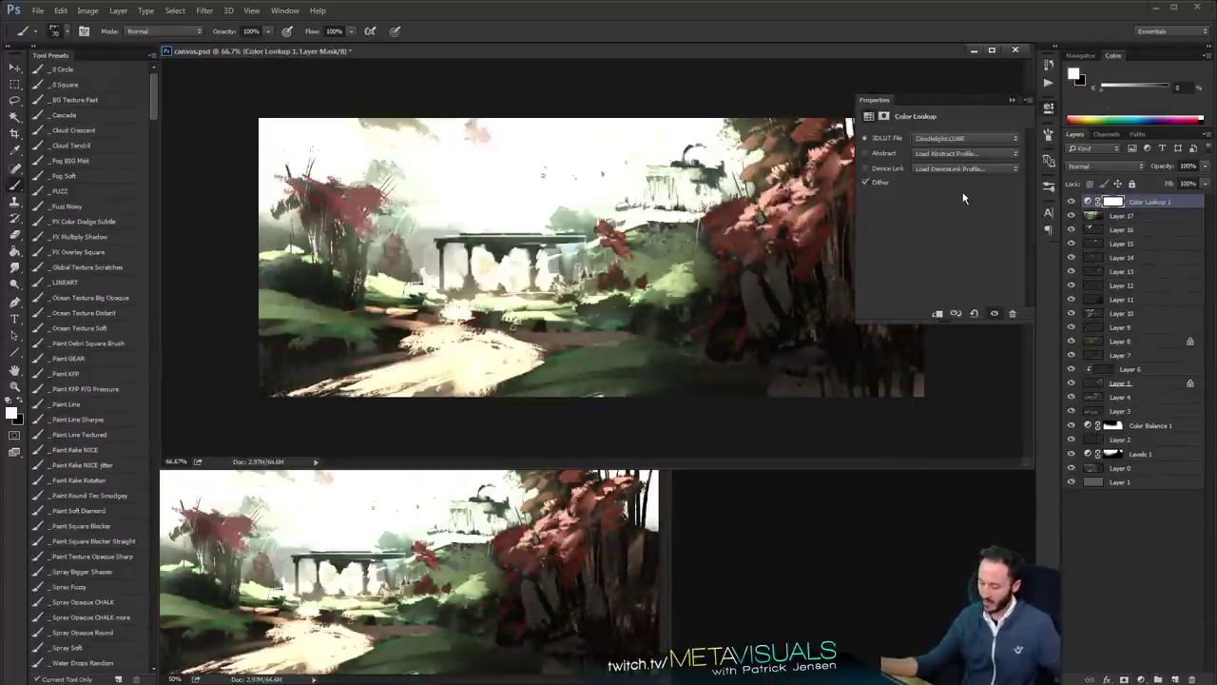
key("Down")
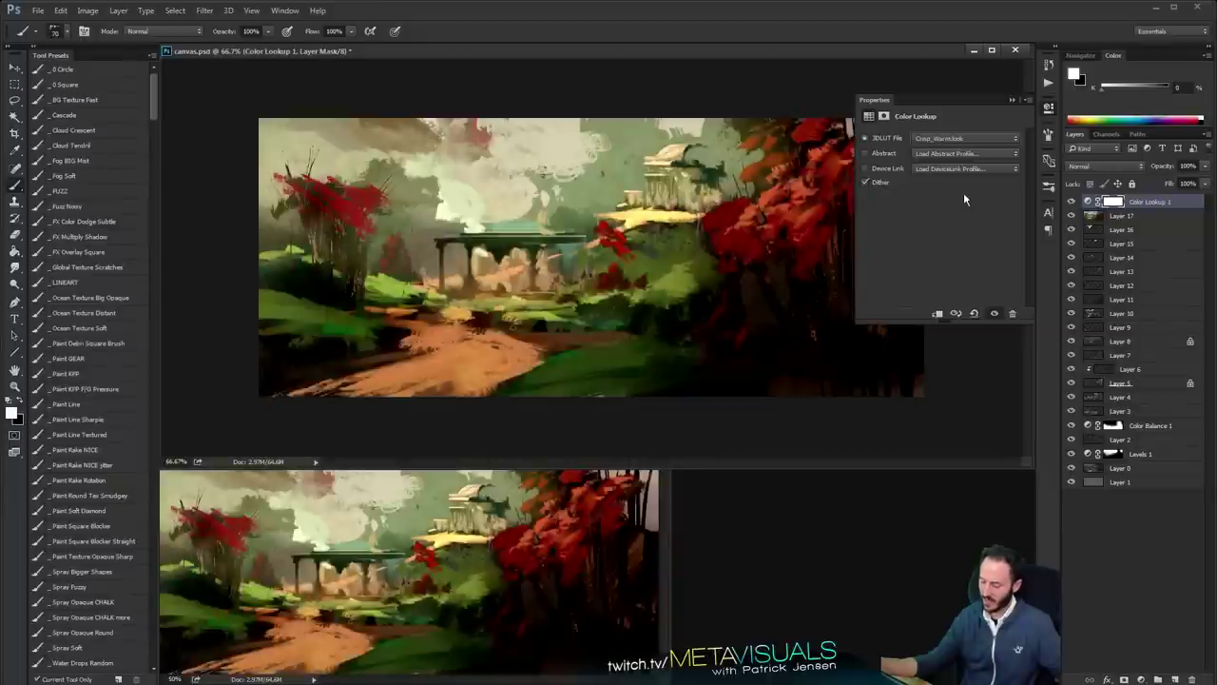
key("Down")
key("Up")
key("Down")
key("Down")
key("Down")
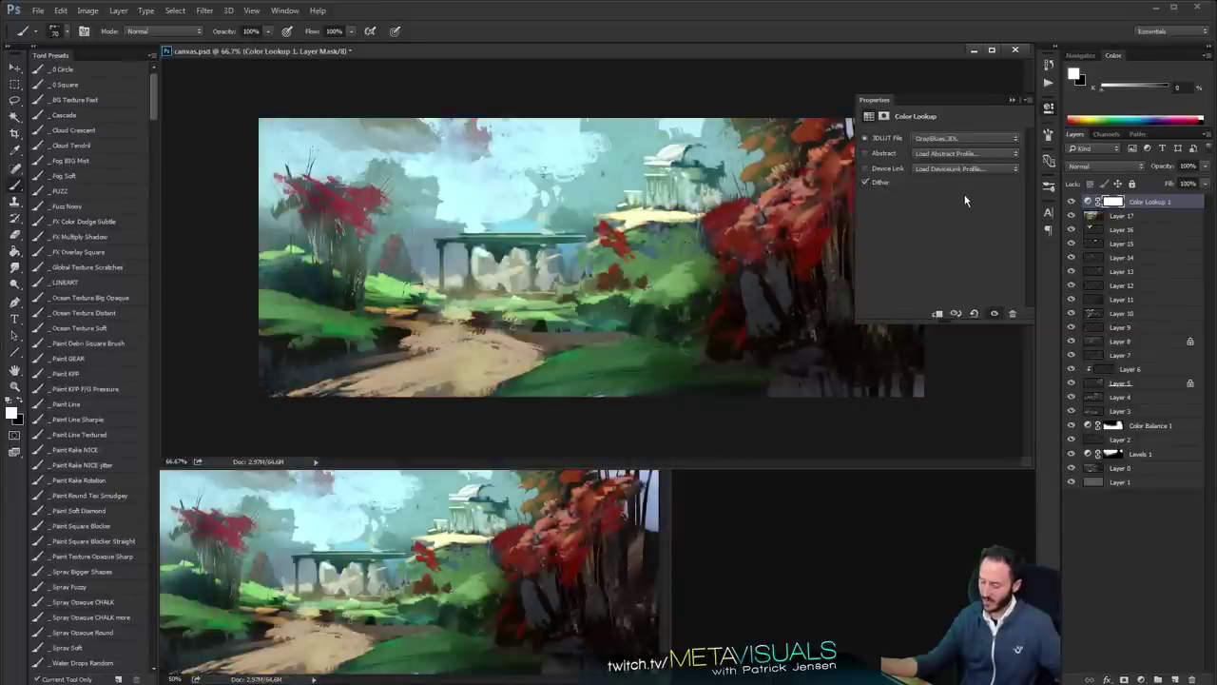
Step the Color Lookup 3D LUT past FoggyNight.3DL and the Fuji ETERNA and REALA looks to FuturisticBleak.3DL
key("Down")
key("Down")
key("Down")
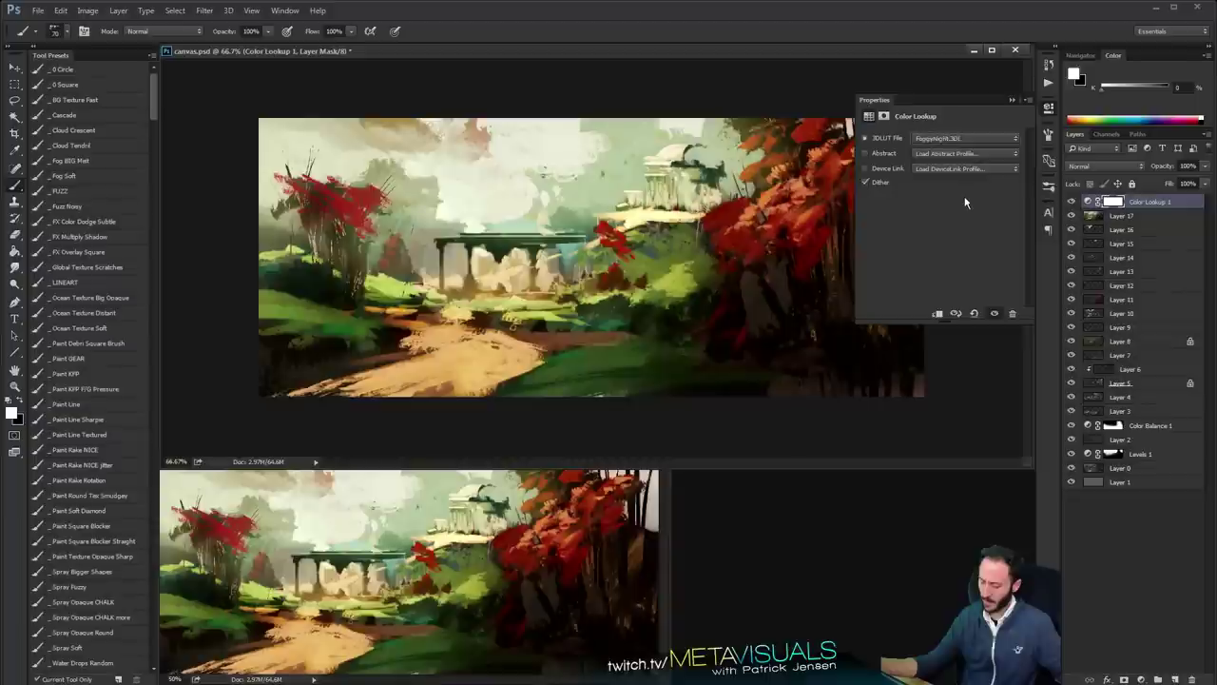
key("Down")
key("Down")
key("Down")
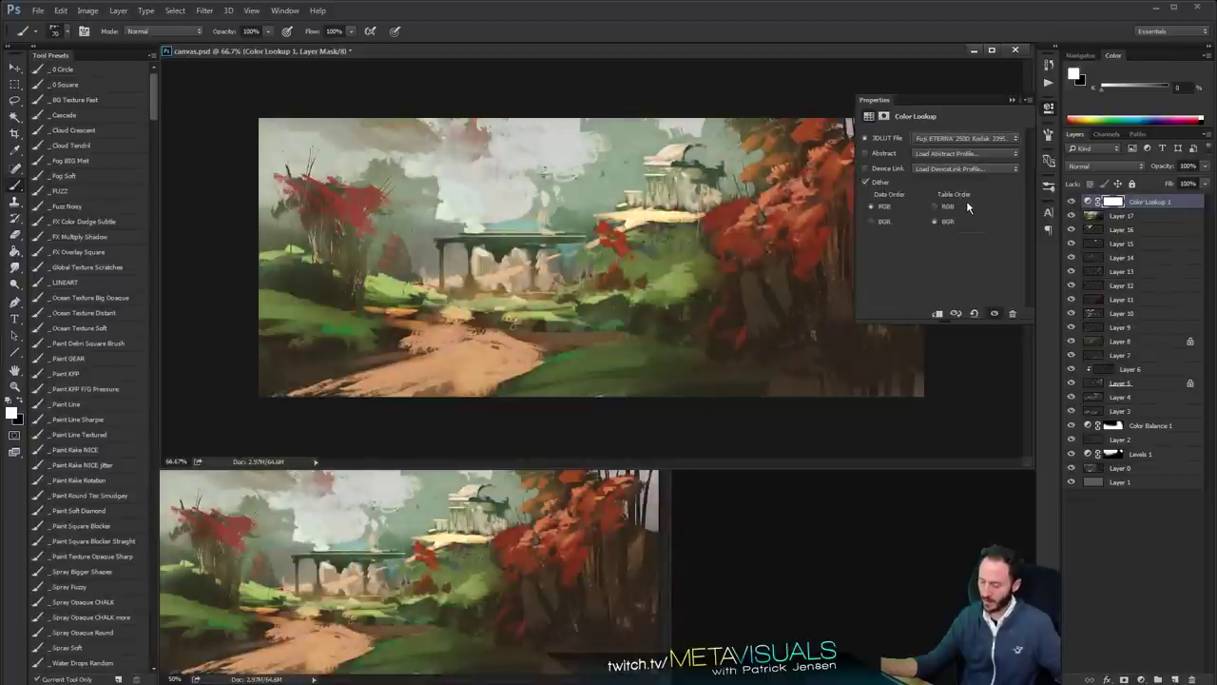
key("Down")
key("Down")
key("Down")
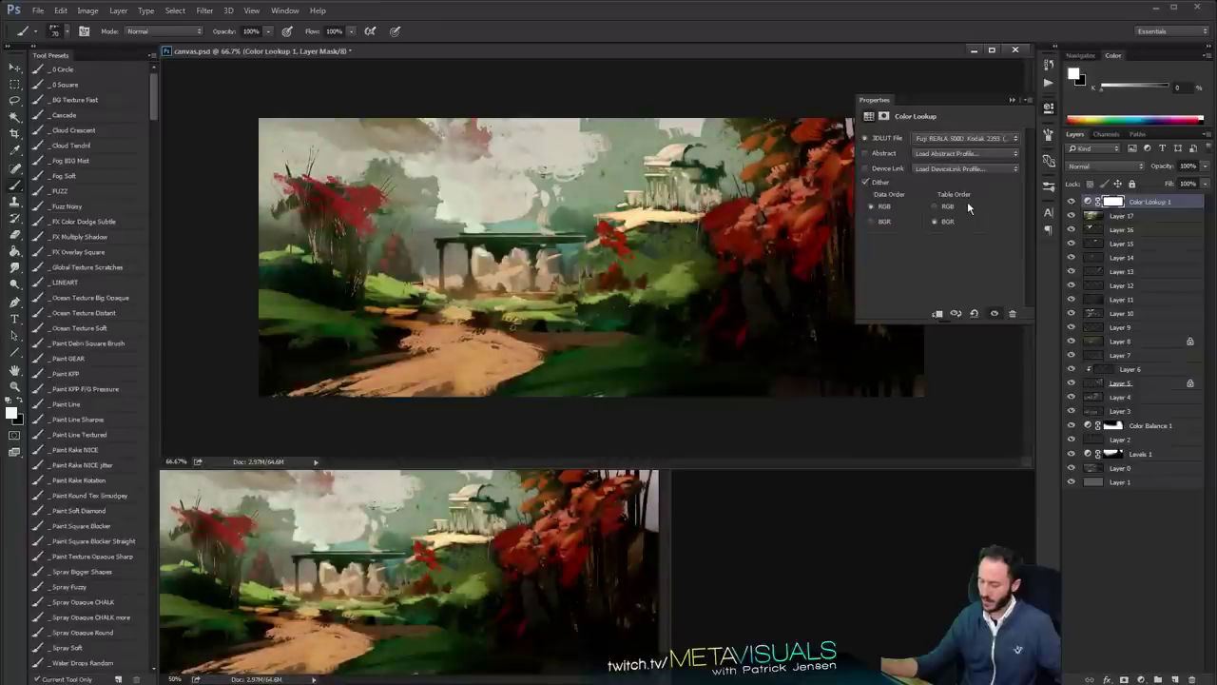
key("Down")
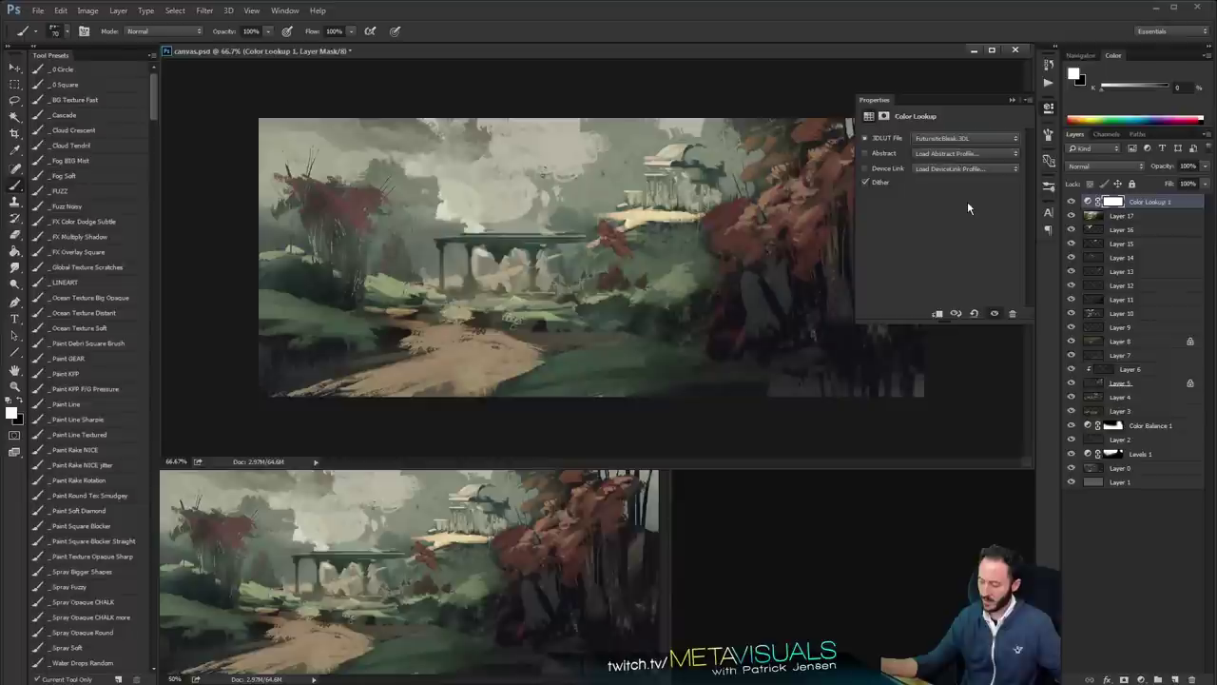
left_click(1012, 100)
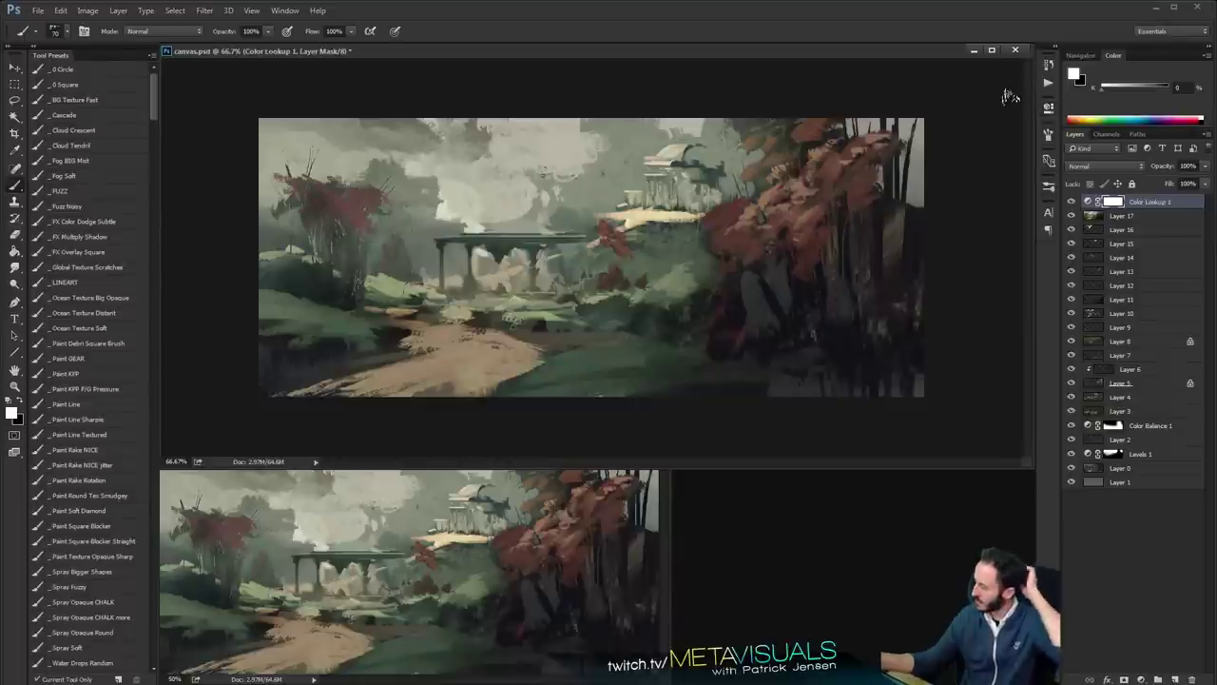
Add a Levels adjustment layer above the Color Lookup, set black input 22 and white input 215, and compare it on and off
left_click(1142, 679)
left_click(1163, 509)
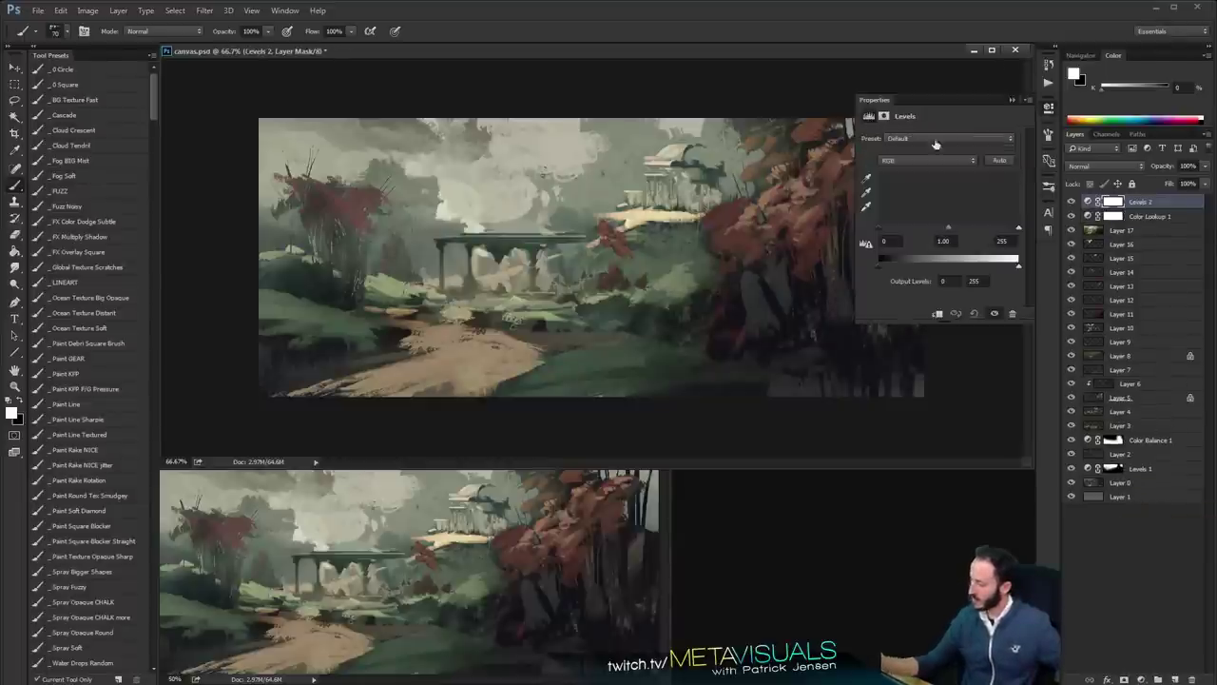
left_click_drag(889, 229, 946, 234)
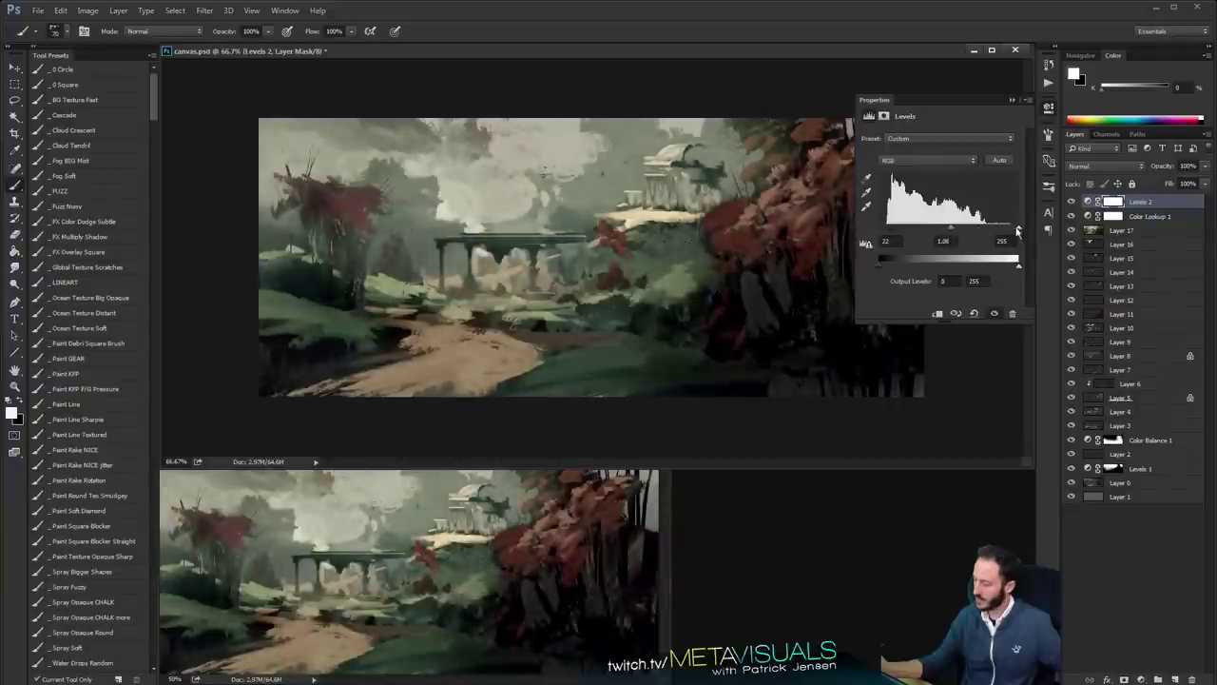
left_click_drag(1018, 229, 943, 232)
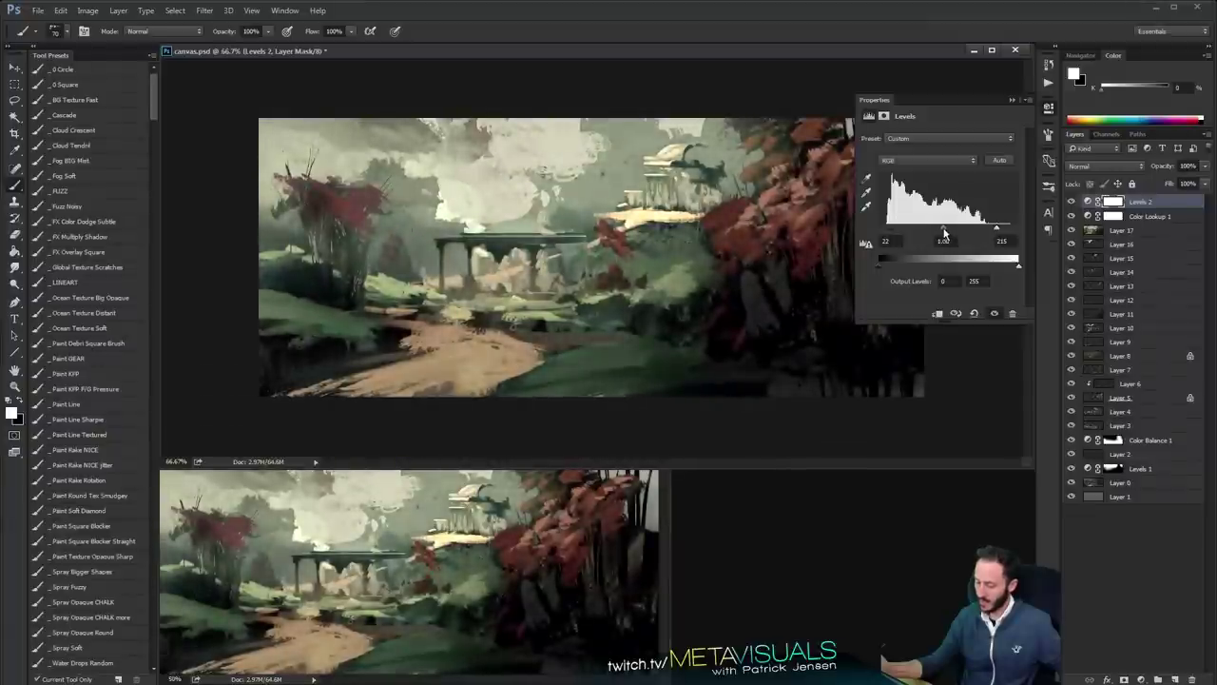
left_click(1012, 99)
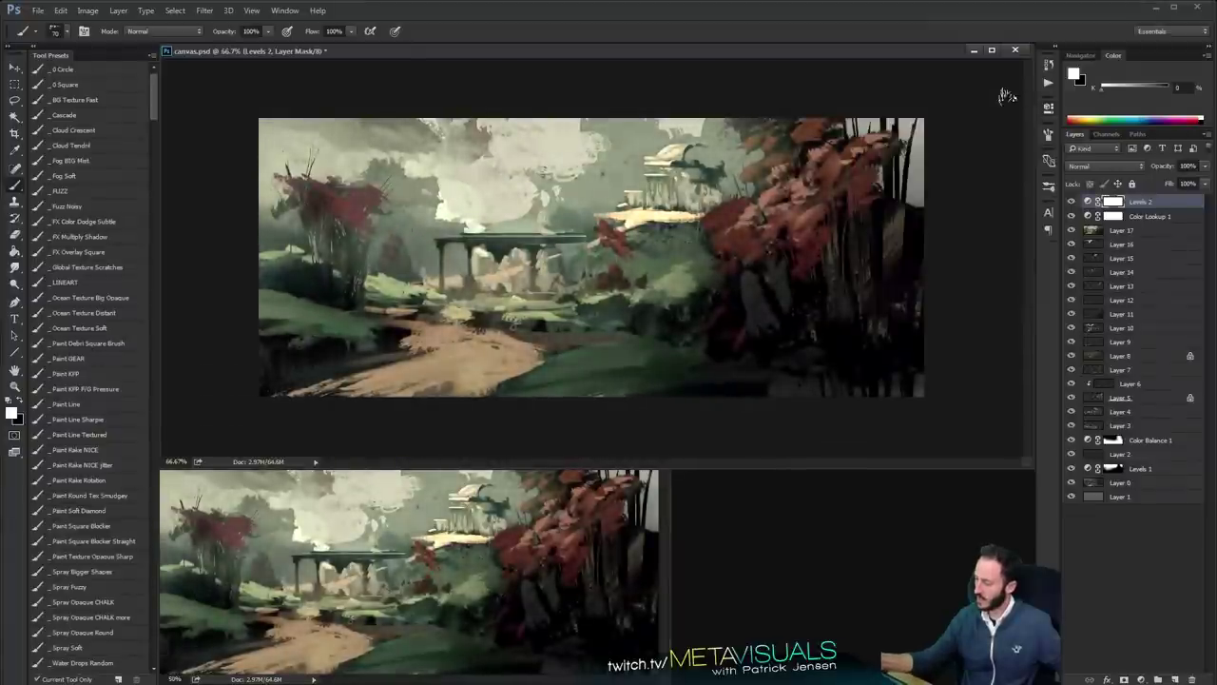
left_click(1090, 233)
left_click(1072, 202)
left_click(1072, 202)
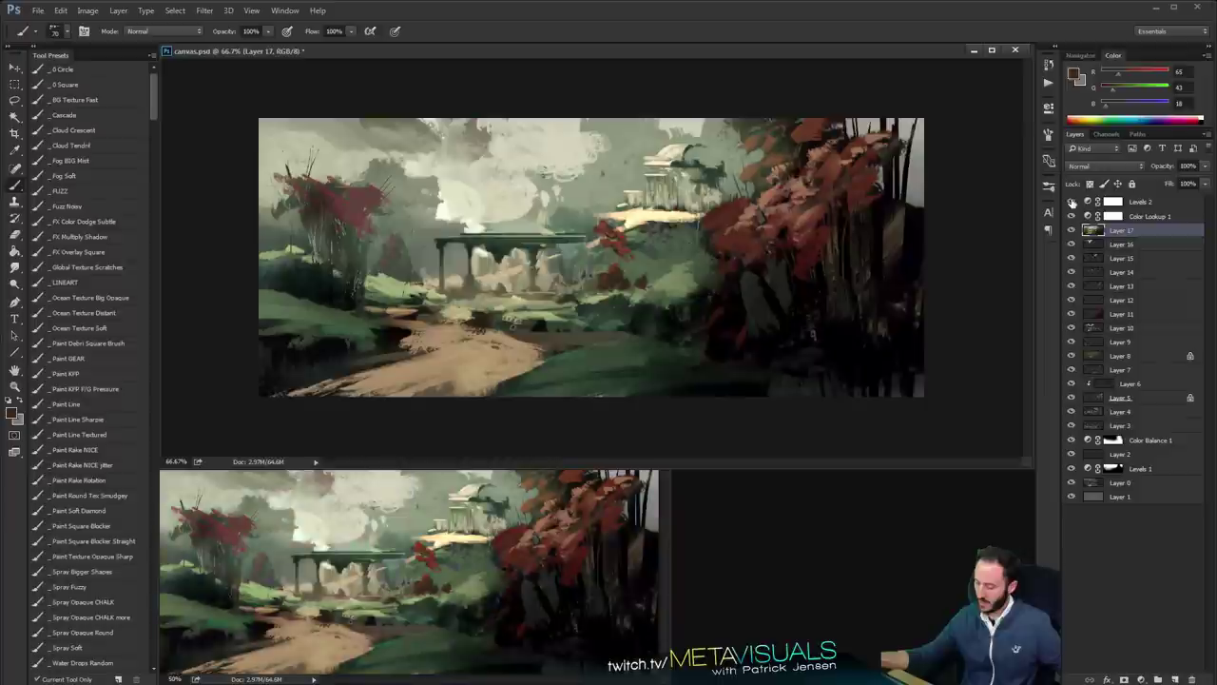
Group the Levels and Color Lookup adjustment layers and lower the group's opacity to 38%
left_click(1107, 201)
left_click(1132, 216, "shift")
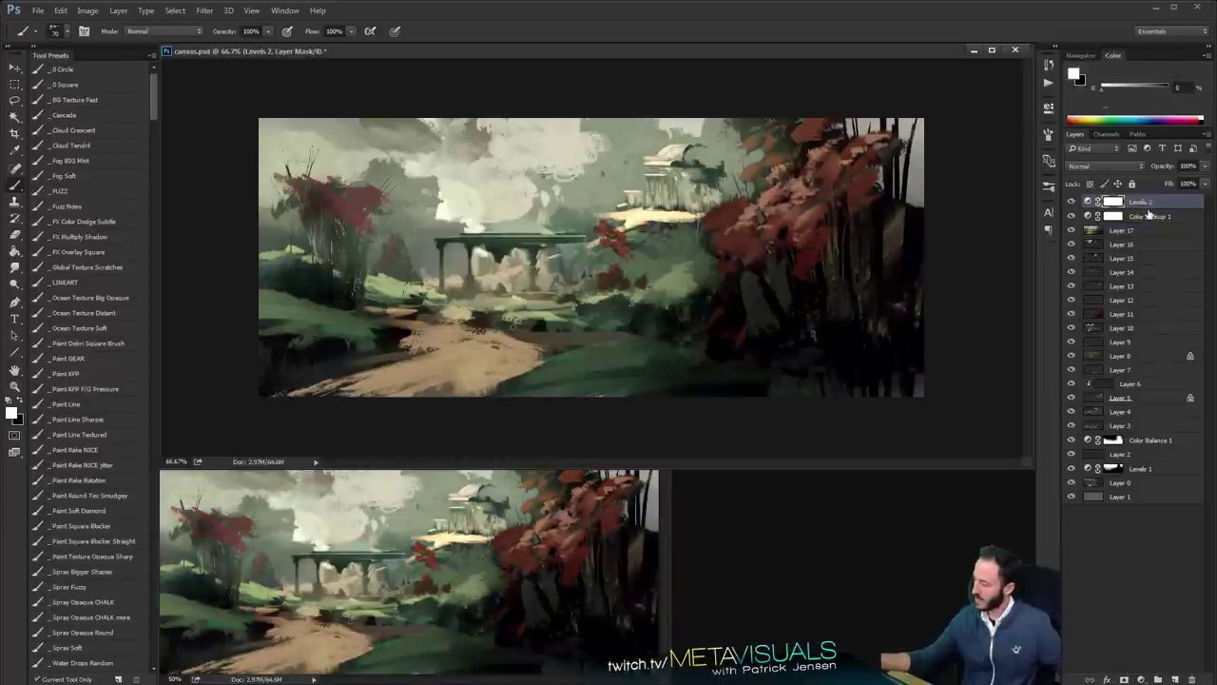
key("ctrl+g")
type("0")
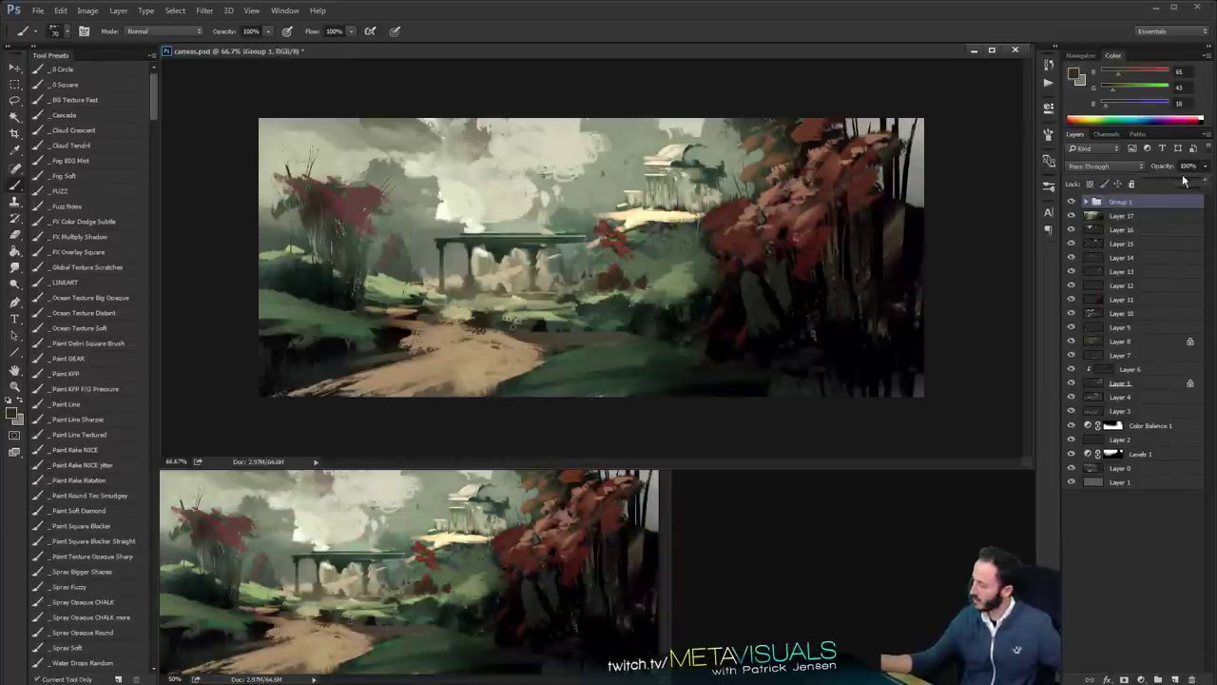
key("Return")
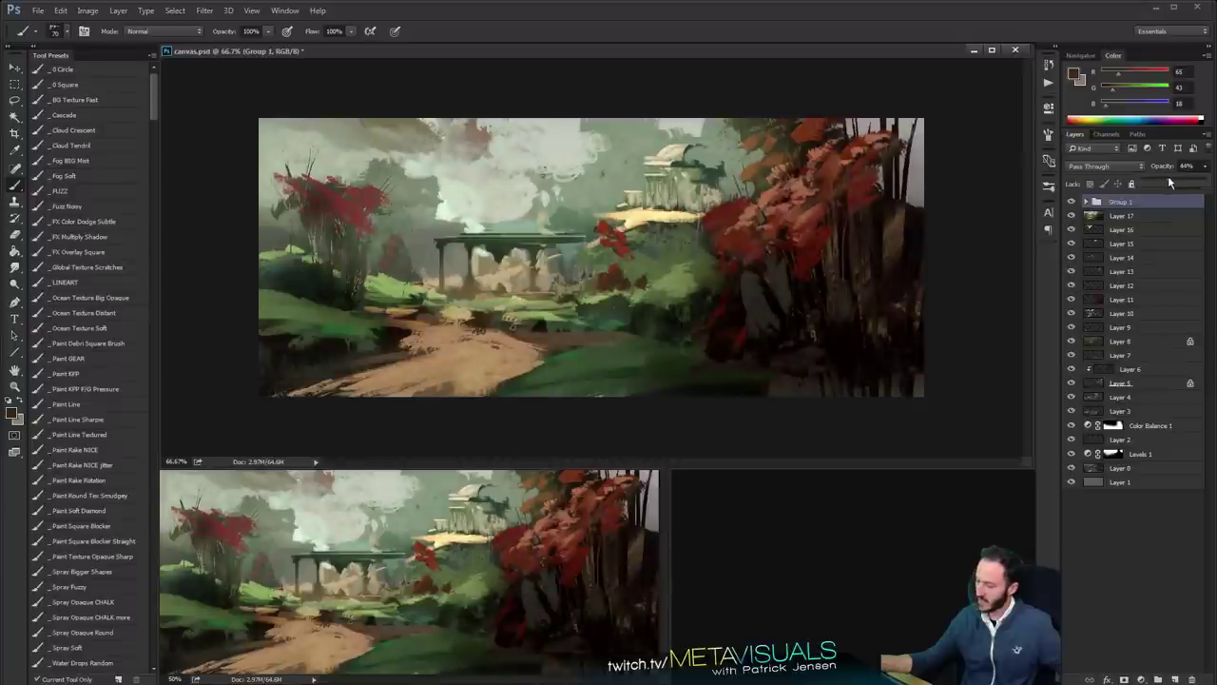
left_click_drag(1165, 178, 1168, 178)
Add a Color Balance adjustment layer above the group and set its midtones to red +4, green 0 and blue +16
left_click(1141, 679)
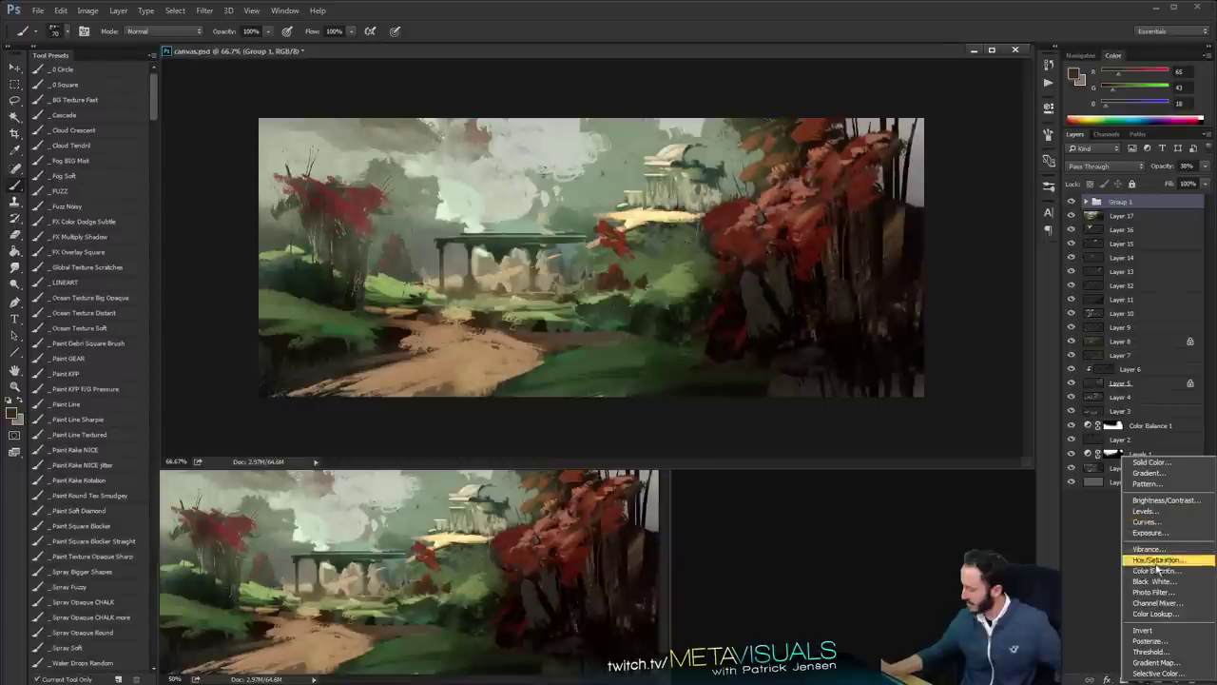
left_click(1153, 570)
left_click(920, 141)
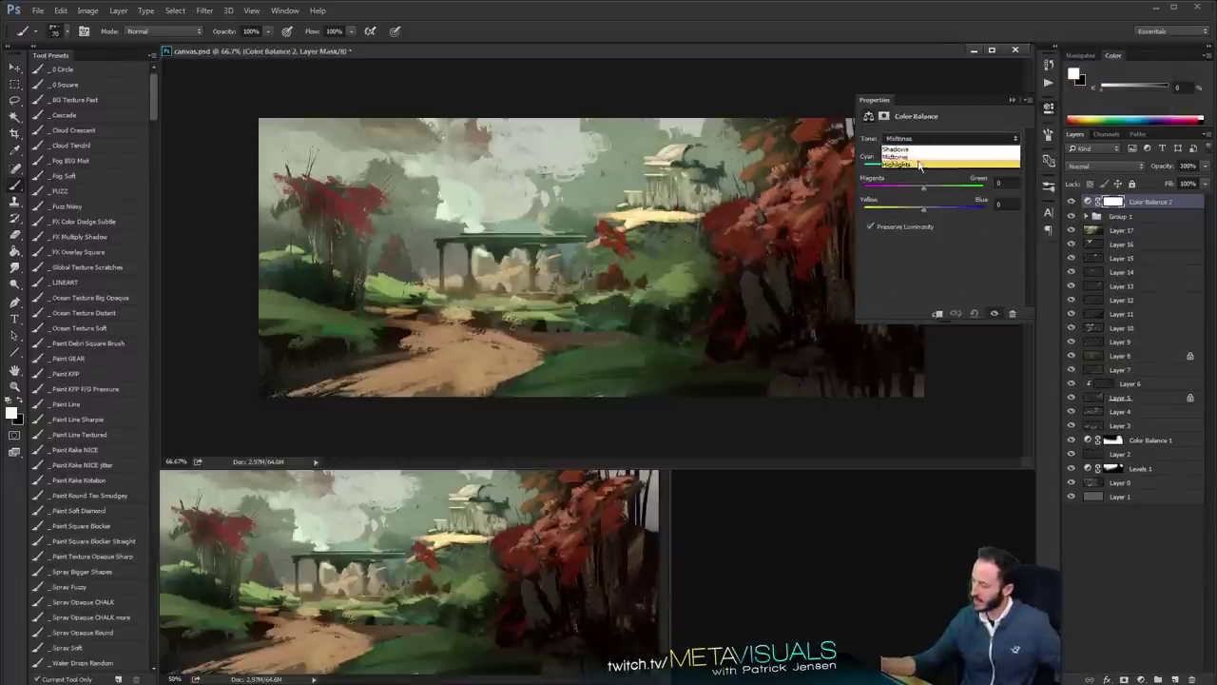
left_click(929, 162)
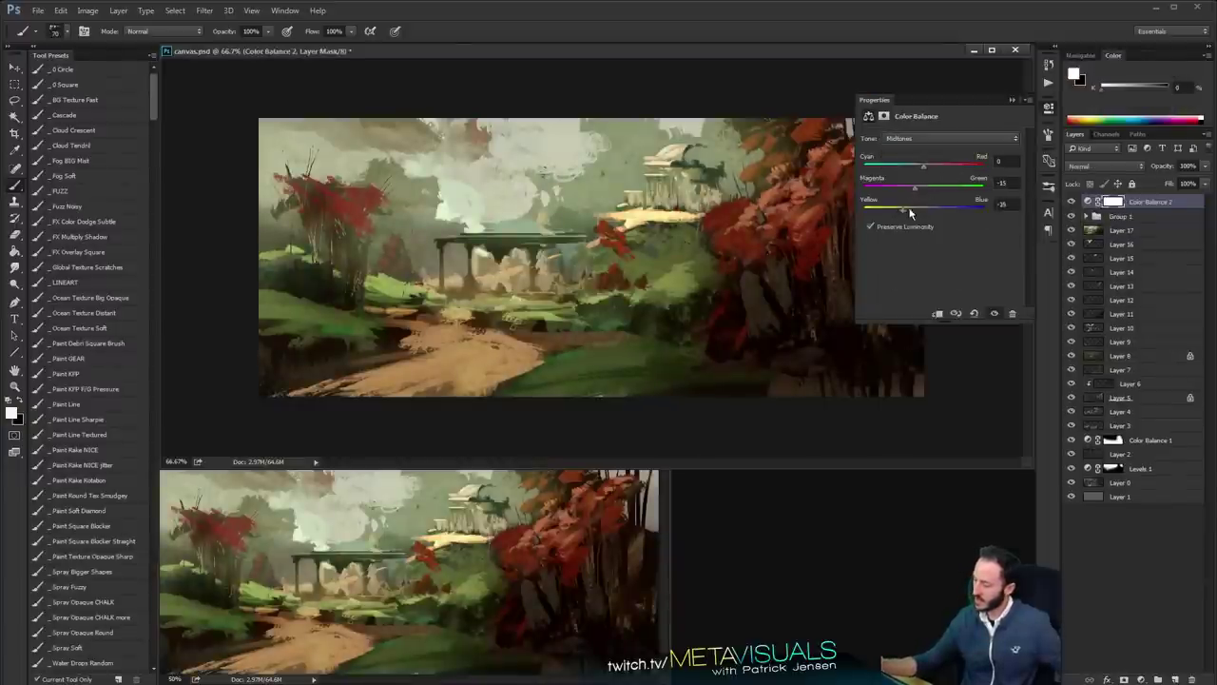
left_click_drag(907, 206, 933, 211)
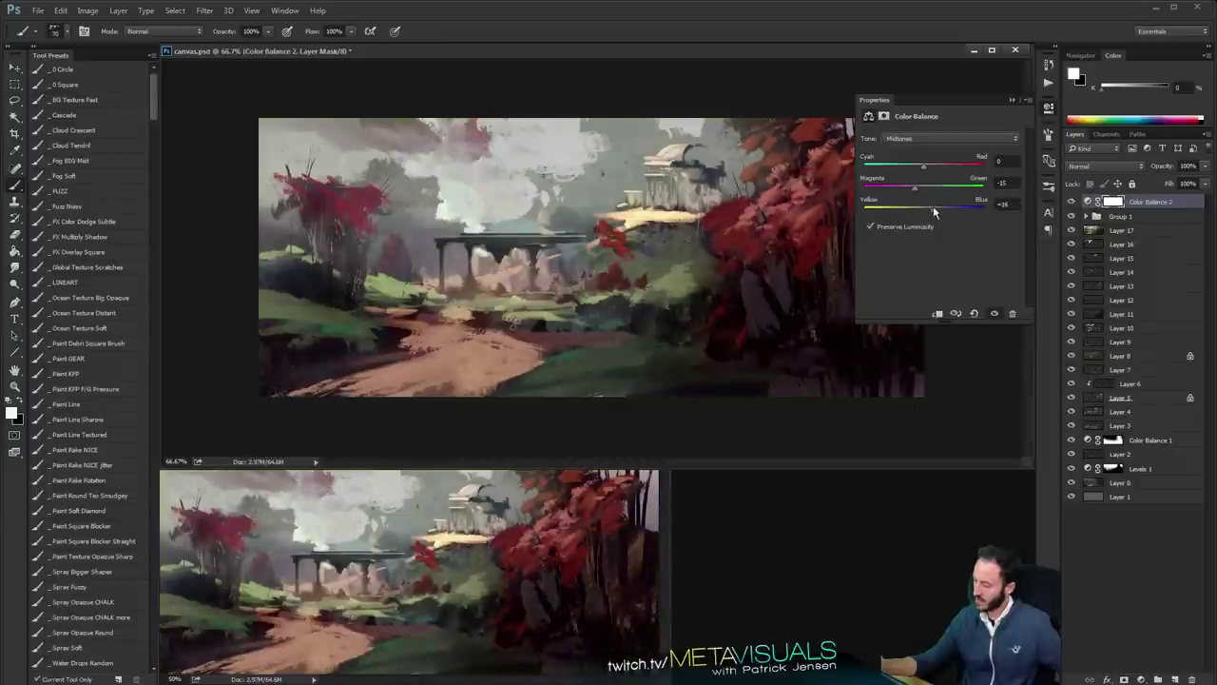
mouse_move(923, 168)
left_mouse_down()
mouse_move(909, 169)
mouse_move(939, 191)
mouse_move(958, 165)
mouse_move(913, 174)
mouse_move(926, 167)
mouse_move(926, 191)
left_mouse_up()
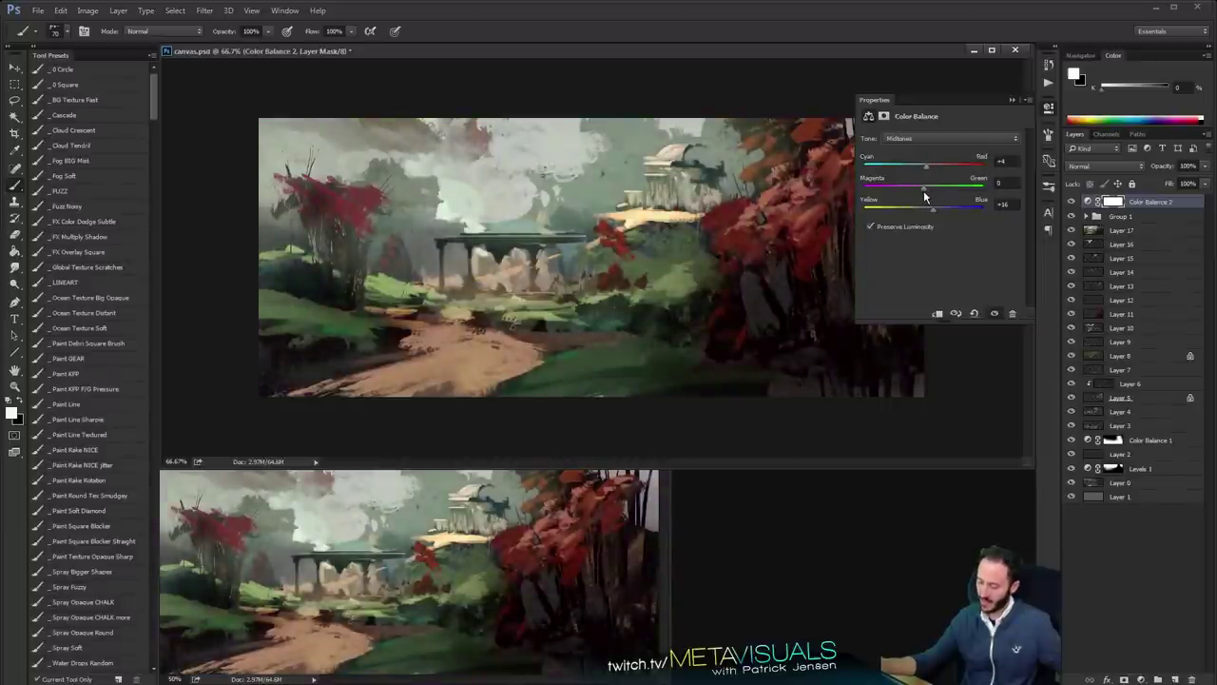
Set the Color Balance shadows to -2 on the cyan–red axis and compare the image with the layer on and off
left_click(951, 138)
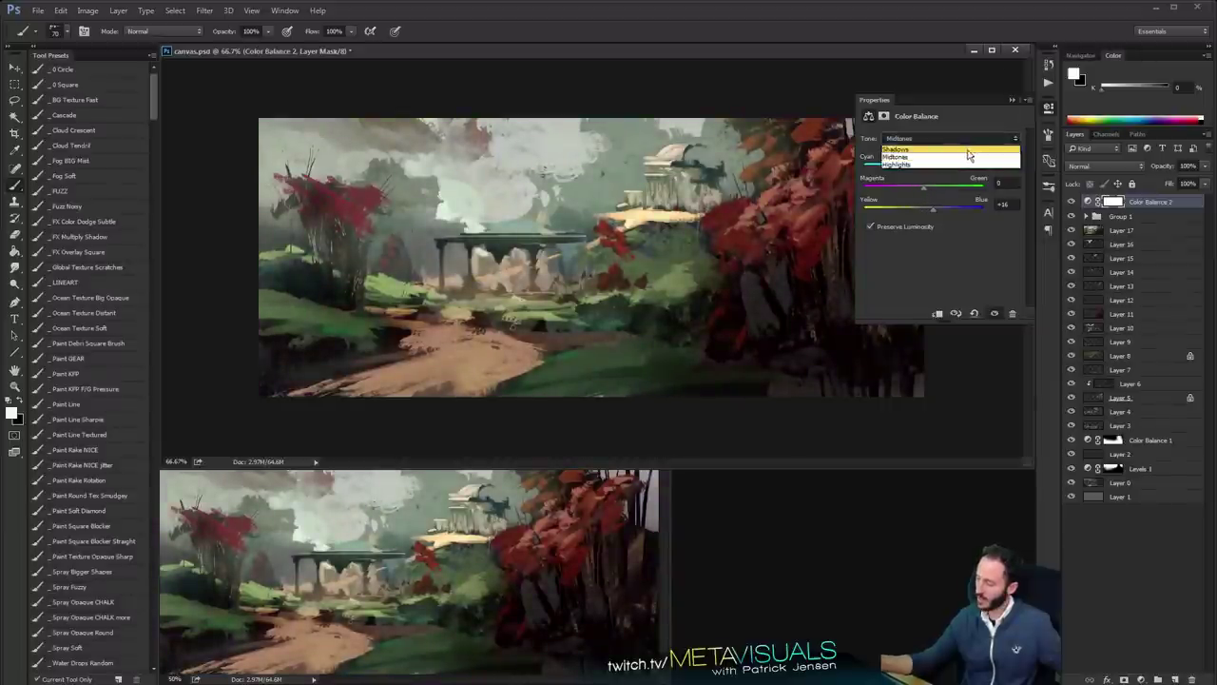
left_click(927, 145)
mouse_move(929, 173)
left_mouse_down()
mouse_move(940, 174)
mouse_move(910, 175)
mouse_move(922, 177)
left_mouse_up()
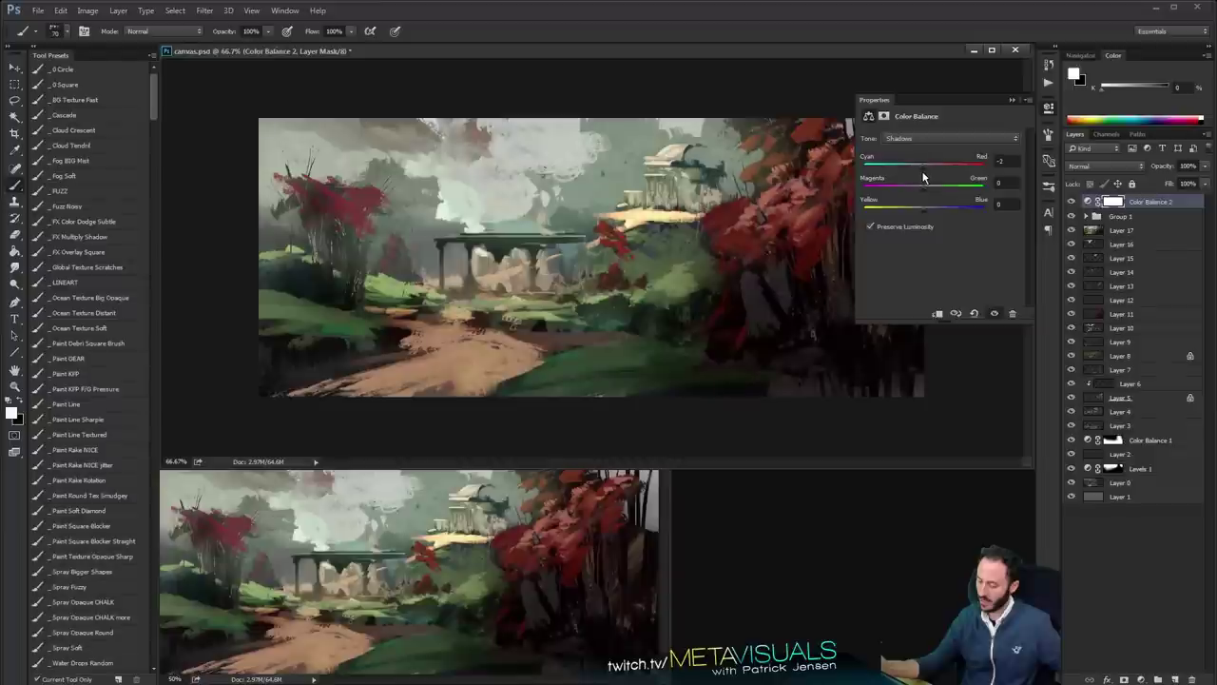
left_click(1012, 99)
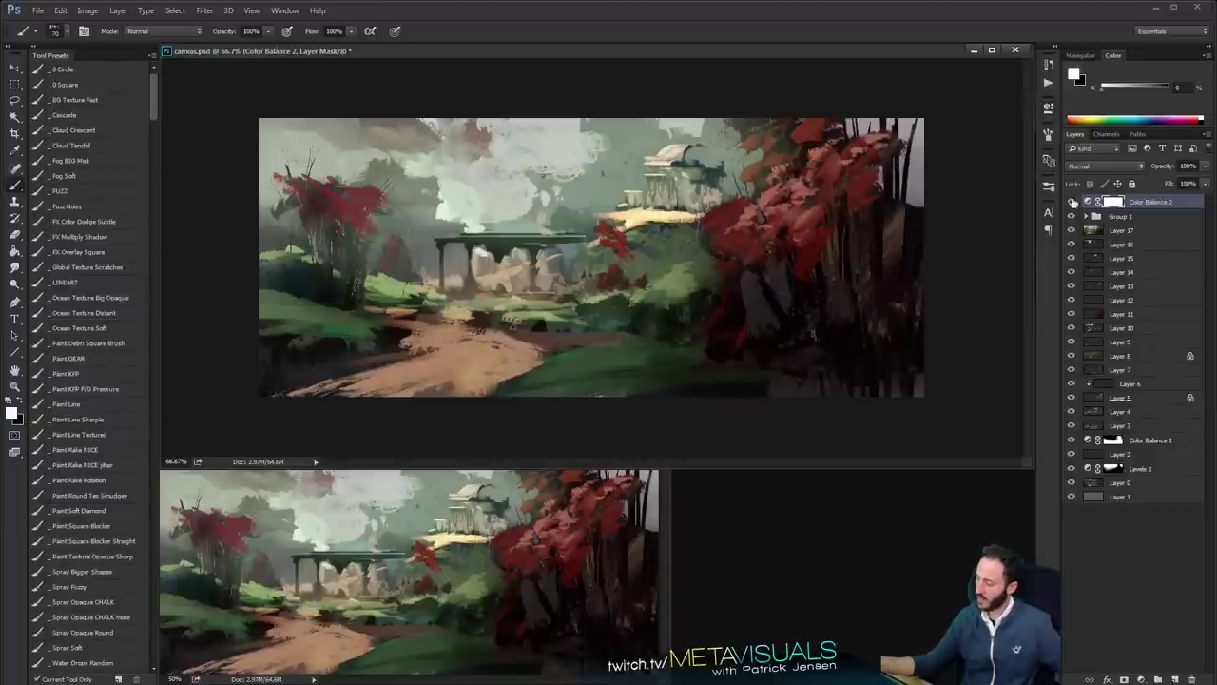
left_click(1073, 203)
left_click(1073, 203)
left_click(1073, 203)
left_click(1074, 204)
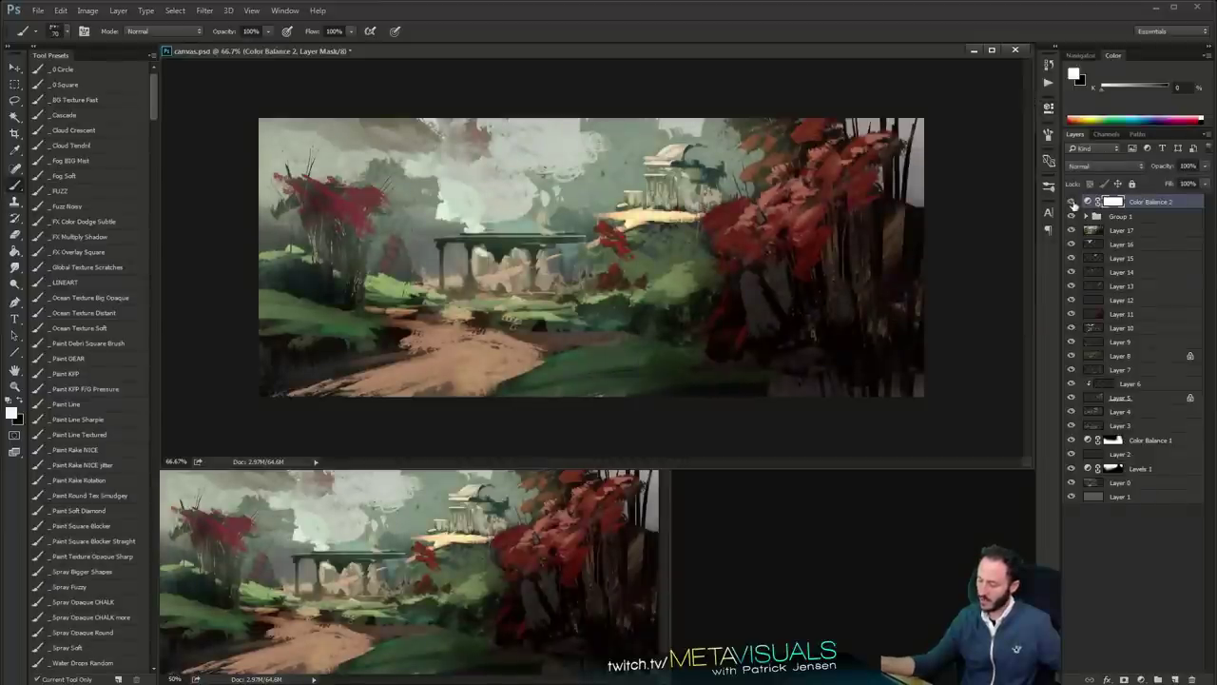
key("z")
left_click(623, 245, "alt")
left_click(623, 245, "alt")
left_click(647, 249, "alt")
left_click(659, 252)
left_click(659, 253)
left_click(659, 252)
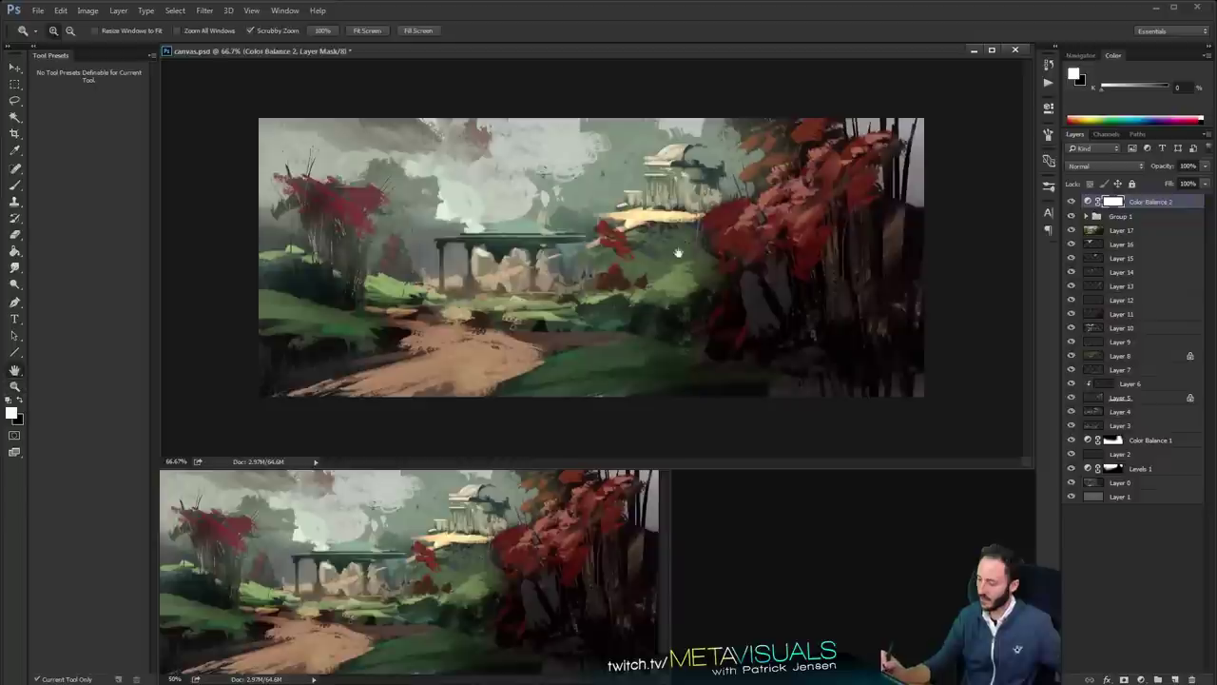
key("b")
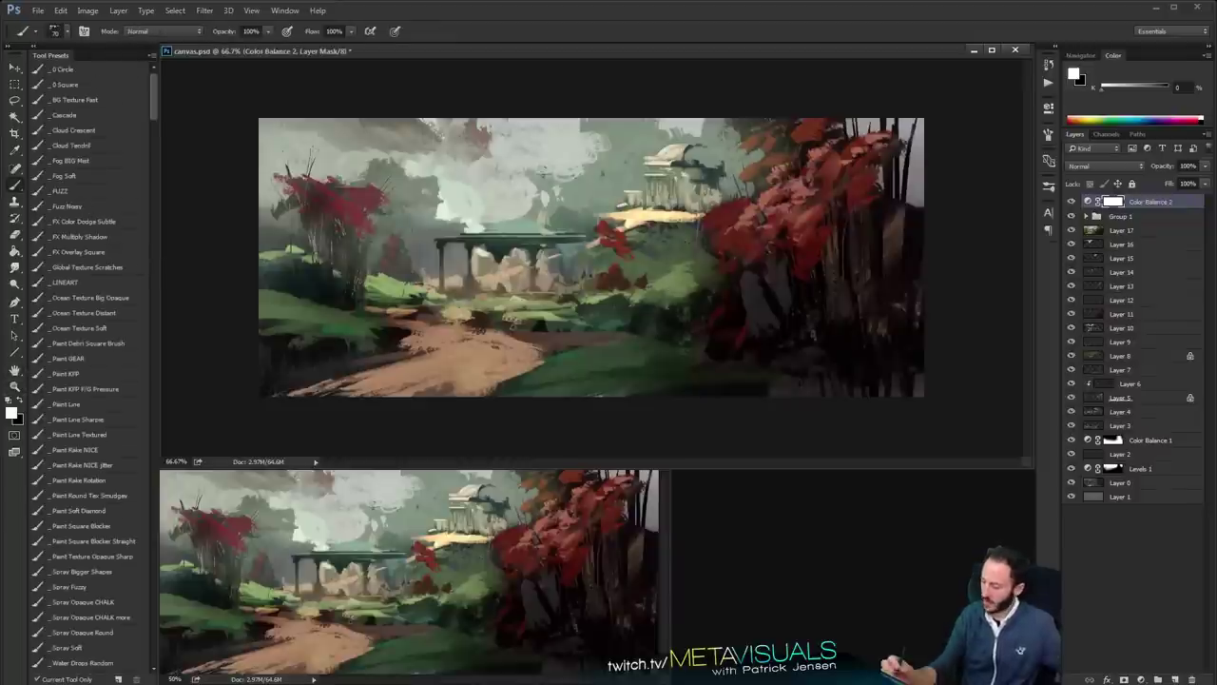
Stamp all visible layers onto a new layer above the Color Balance adjustment
key("ctrl+alt+shift+n")
key("ctrl+a")
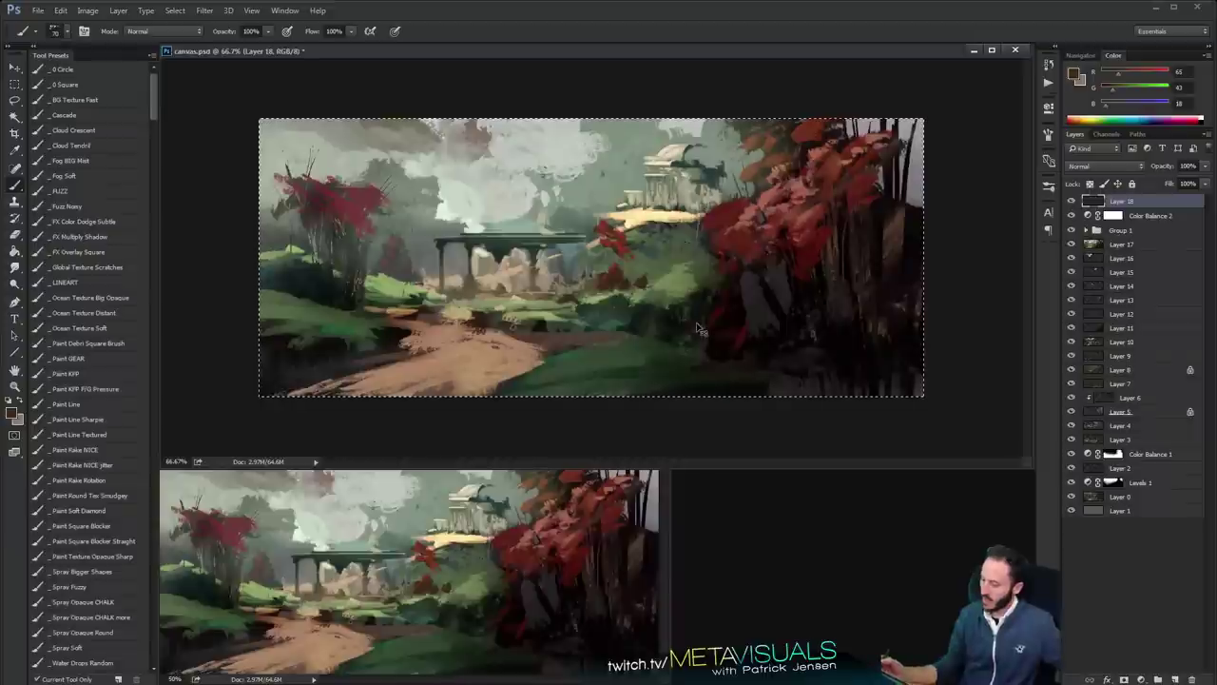
key("ctrl+shift+alt+e")
key("ctrl+d")
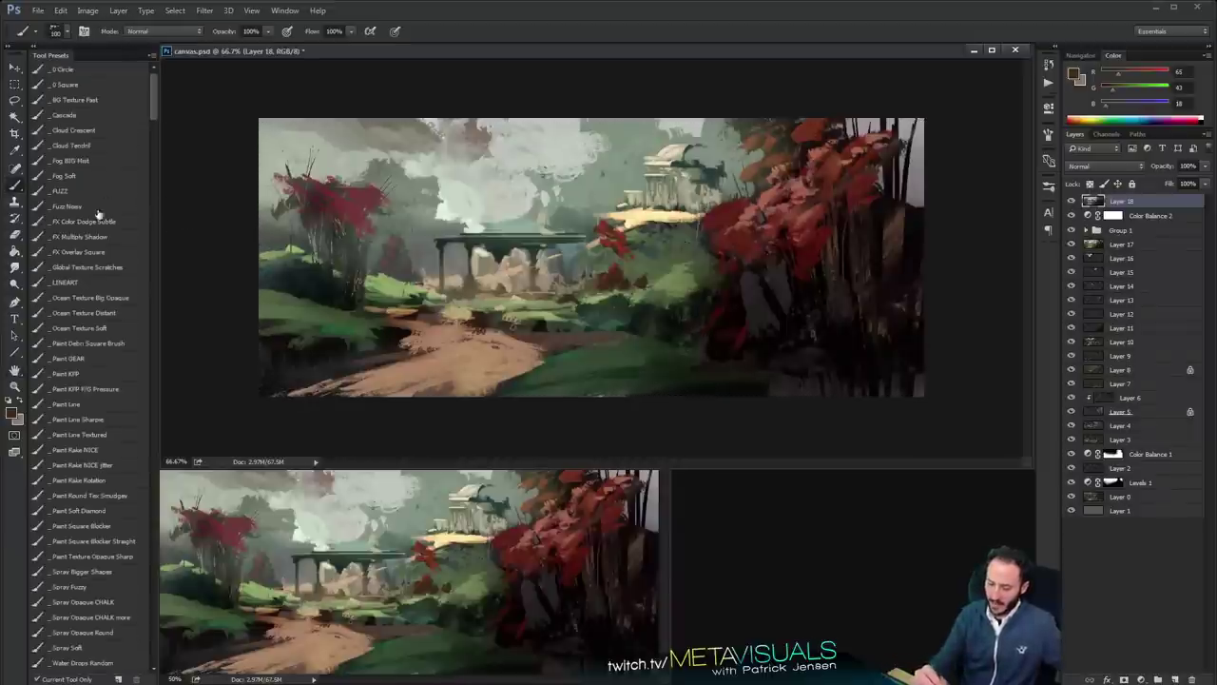
Choose a soft brush preset, sample the pale grey of the clouds (RGB 202, 212, 200) and set the brush mode to Color Dodge
left_click(86, 177)
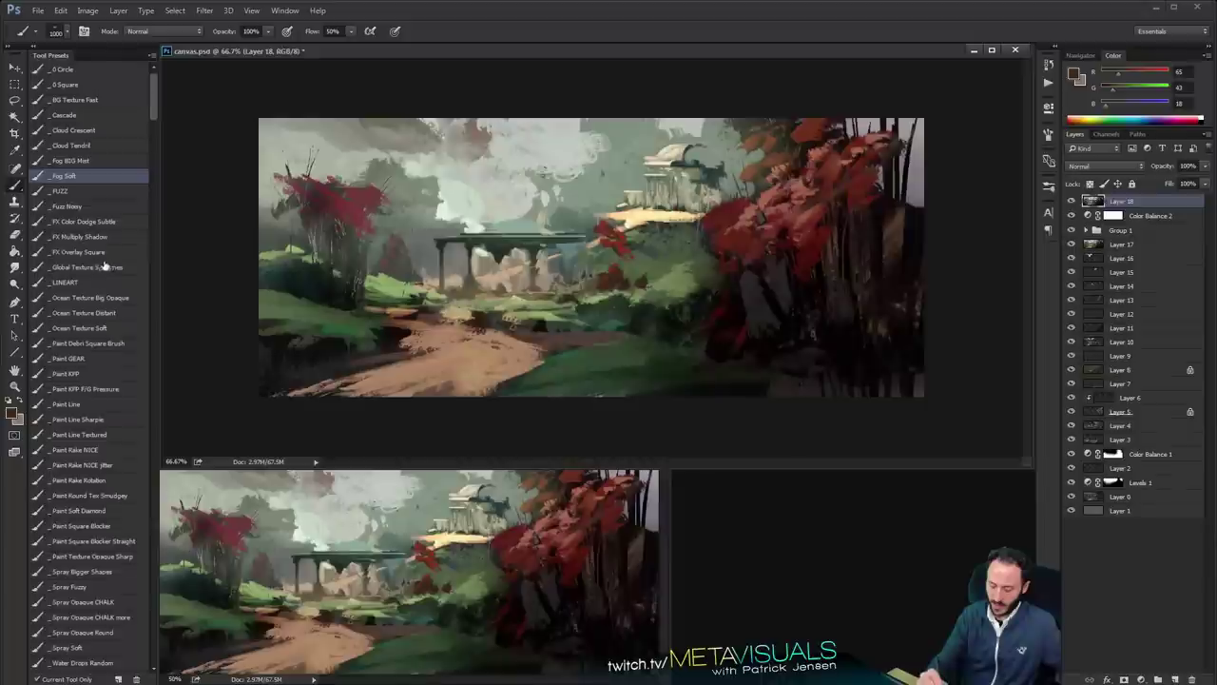
left_click(96, 206)
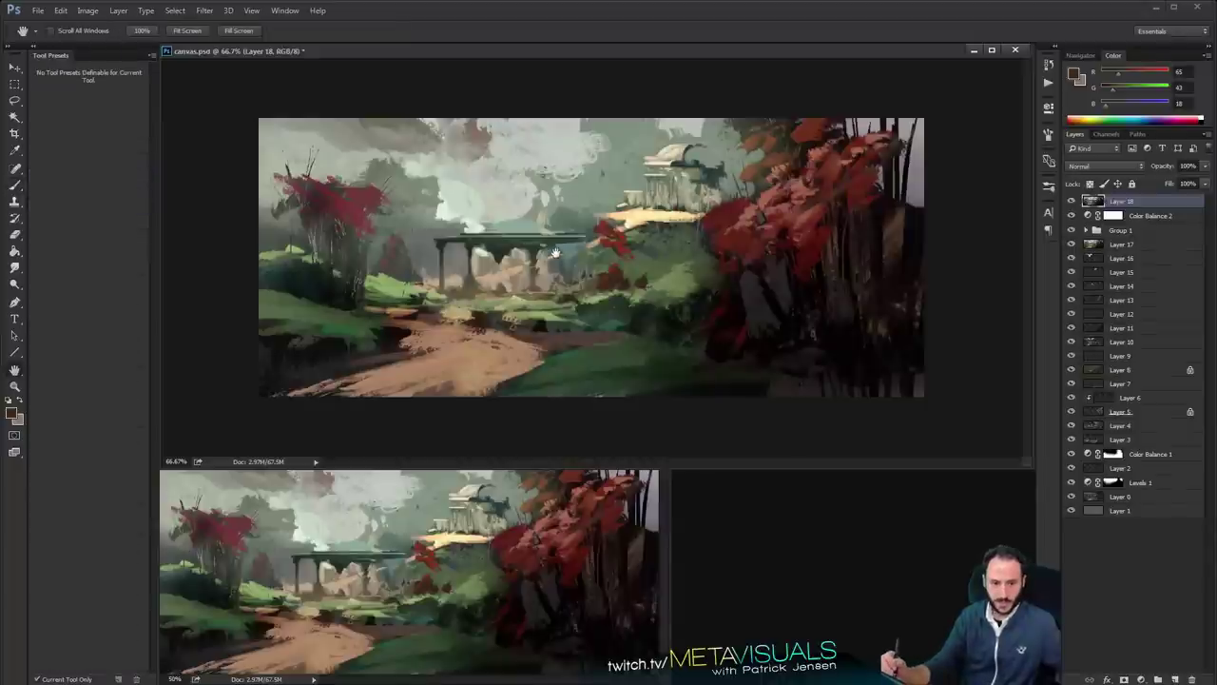
left_click(469, 150, "alt")
left_click_drag(469, 150, 523, 130)
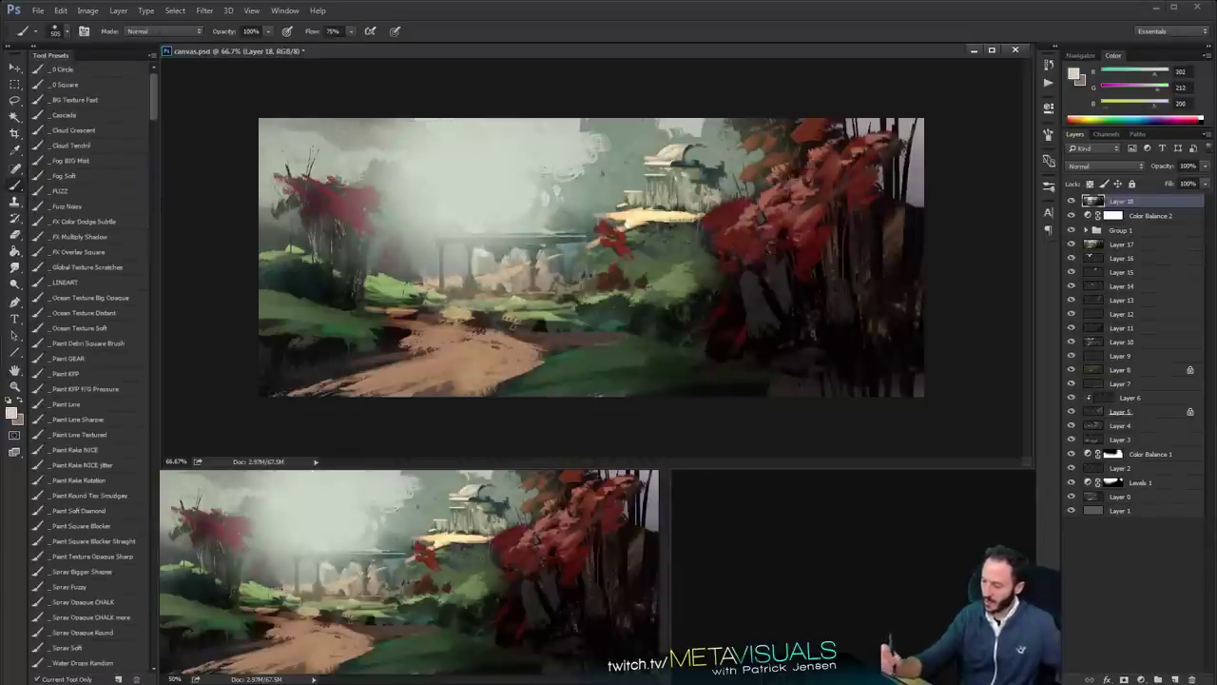
key("ctrl+z")
left_click(182, 34)
left_click(143, 52)
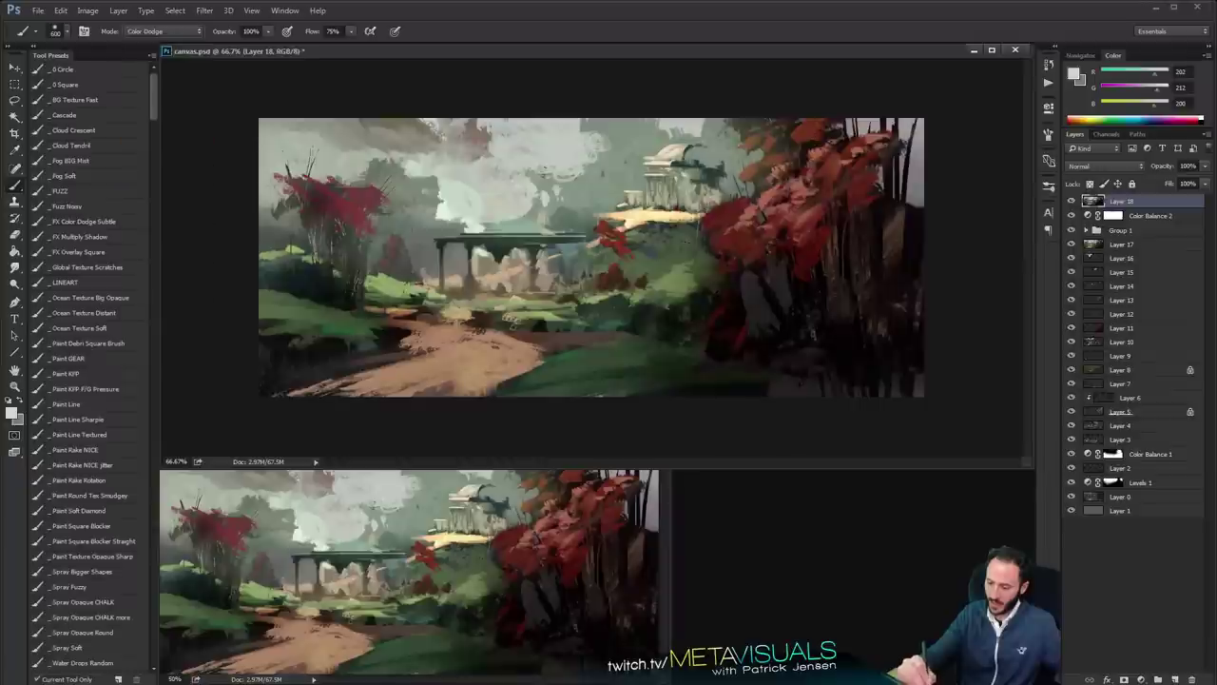
Try Color Dodge glow strokes over the bright cloud above the bridge, reducing the brush between attempts
mouse_move(532, 200)
left_mouse_down()
mouse_move(447, 180)
mouse_move(485, 172)
left_mouse_up()
key("ctrl+z")
key("bracketleft")
key("bracketleft")
key("bracketleft")
key("bracketleft")
left_click_drag(438, 204, 458, 208)
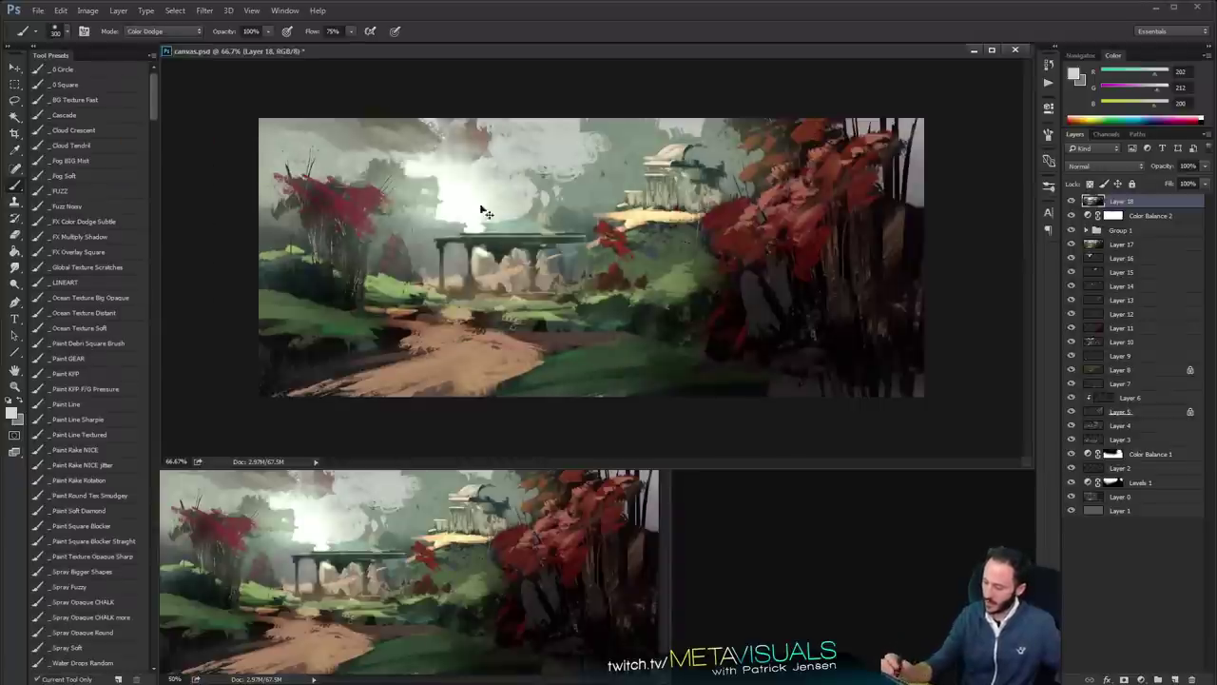
key("ctrl+z")
Try a Color Dodge glow on the pale rocks beneath the bridge and shrink the brush
left_click_drag(404, 266, 529, 274)
key("ctrl+z")
key("bracketleft")
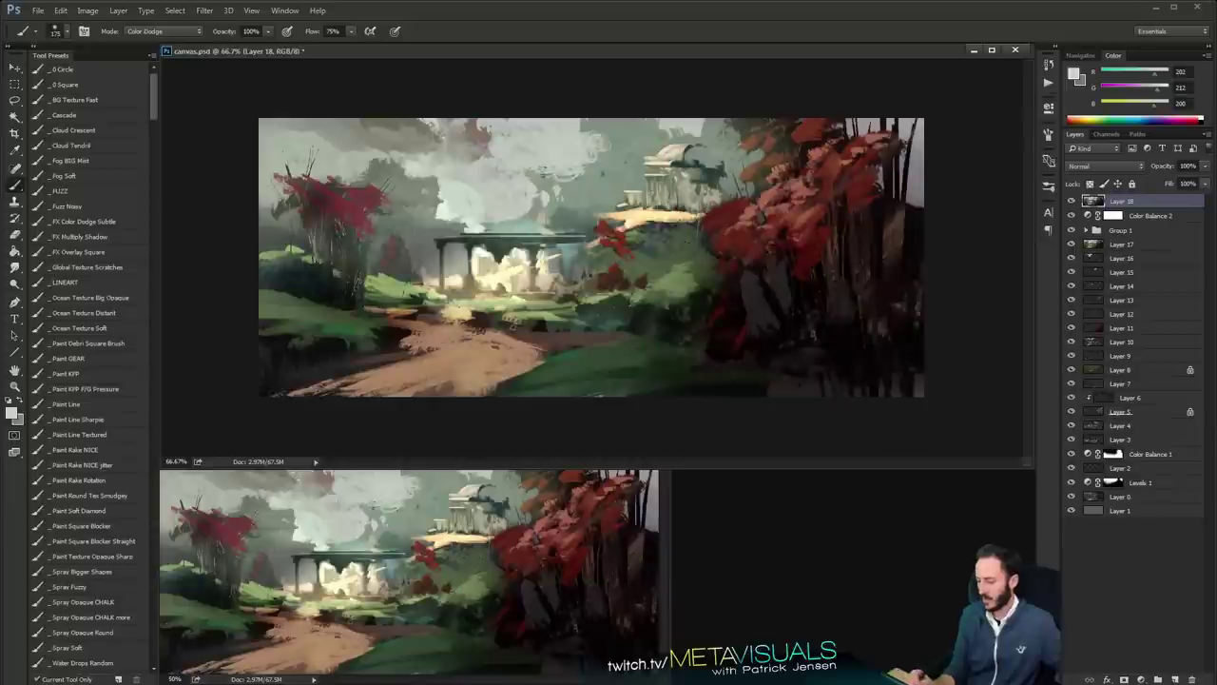
key("ctrl+z")
key("bracketleft")
Try Color Dodge highlights on the path and along the midground grass with ever smaller brush sizes
mouse_move(573, 315)
left_mouse_down()
mouse_move(650, 341)
mouse_move(571, 350)
mouse_move(657, 345)
mouse_move(524, 388)
left_mouse_up()
key("ctrl+z")
key("bracketleft")
key("bracketleft")
key("bracketleft")
key("ctrl+z")
key("bracketleft")
key("bracketleft")
key("bracketleft")
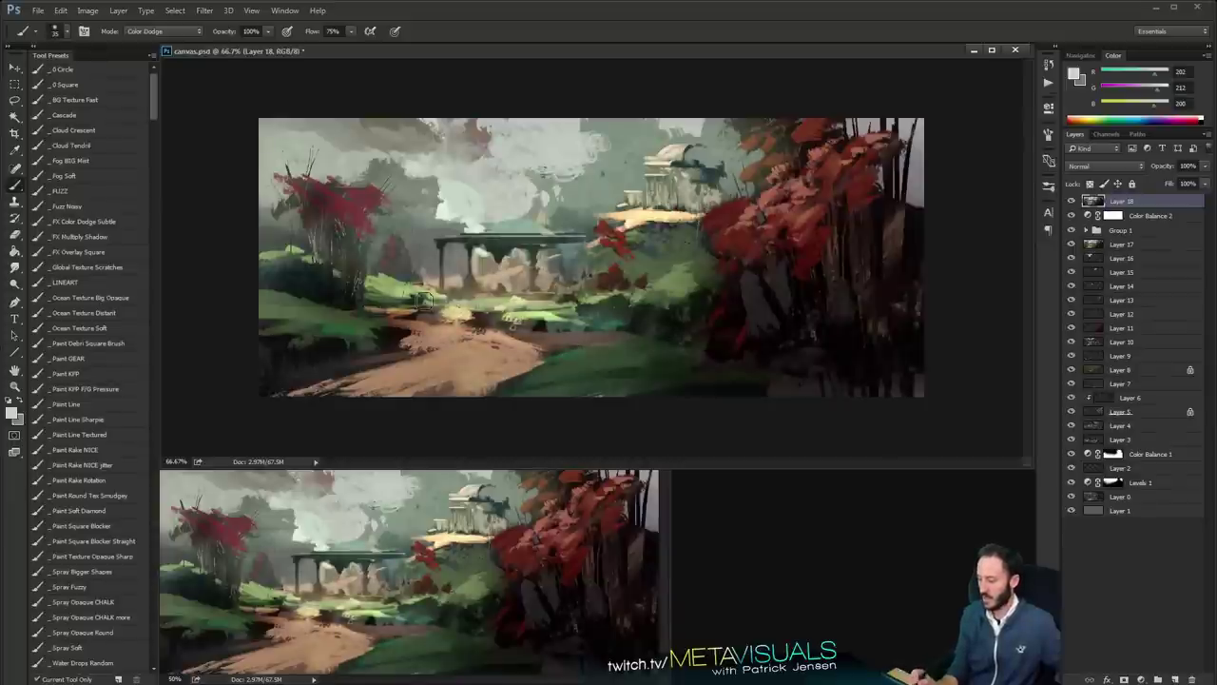
left_click_drag(405, 294, 653, 298)
key("ctrl+z")
Enlarge the brush and brighten the rounded green bush below the temple with Color Dodge, trying a smaller brush along the grass edge
key("bracketright")
key("bracketright")
key("bracketright")
key("bracketright")
key("bracketright")
mouse_move(673, 242)
left_mouse_down()
mouse_move(630, 266)
mouse_move(666, 297)
mouse_move(715, 274)
left_mouse_up()
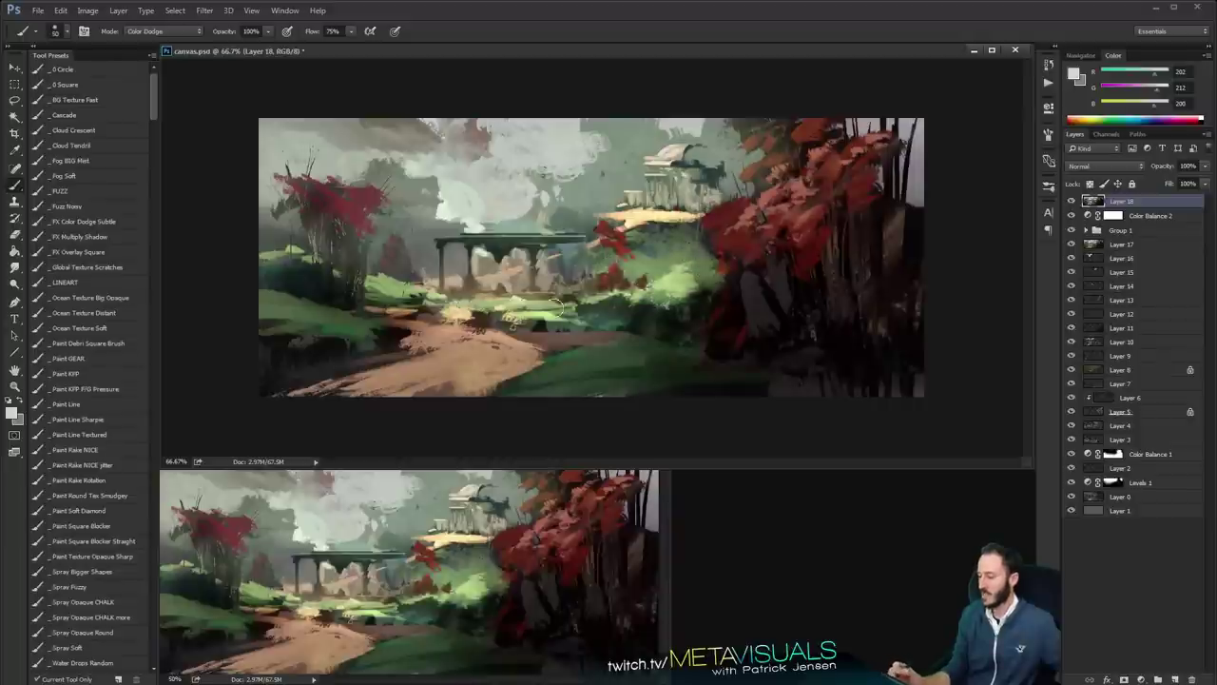
key("bracketleft")
key("bracketleft")
key("bracketleft")
mouse_move(549, 307)
left_mouse_down()
mouse_move(733, 303)
mouse_move(613, 298)
mouse_move(717, 270)
left_mouse_up()
key("ctrl+z")
key("space")
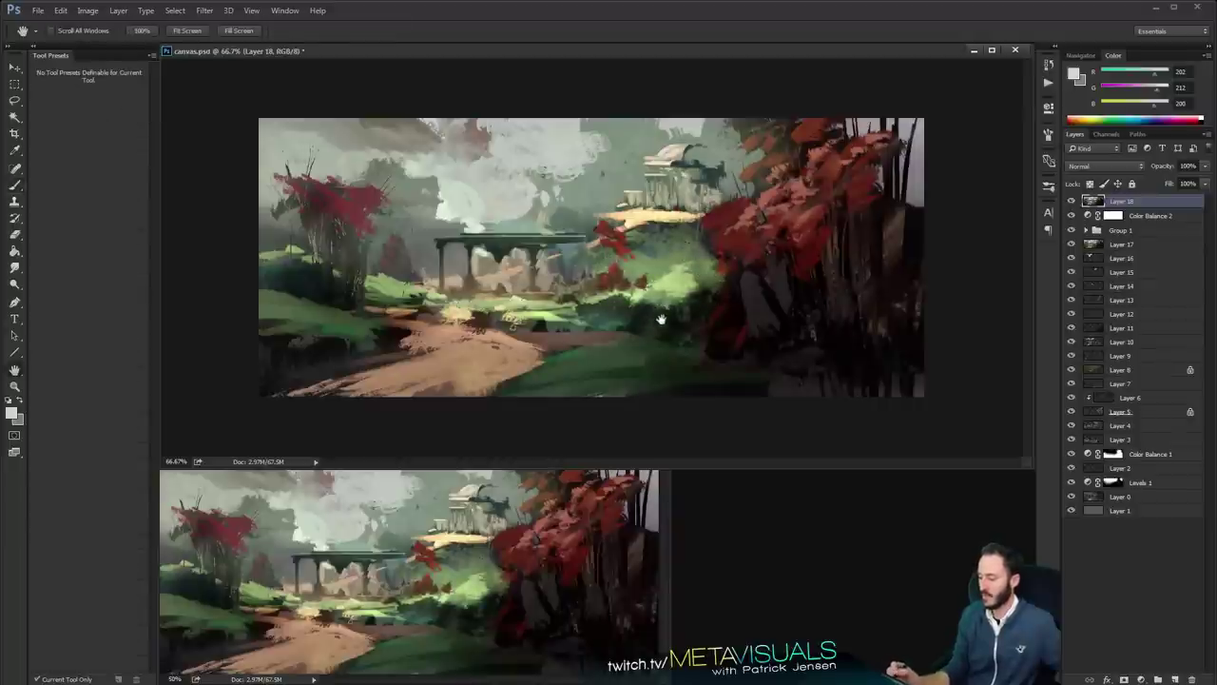
Add a new layer and paint sampled dark green over the foreground grass with the Paint KPP brush
key("ctrl+shift+alt+n")
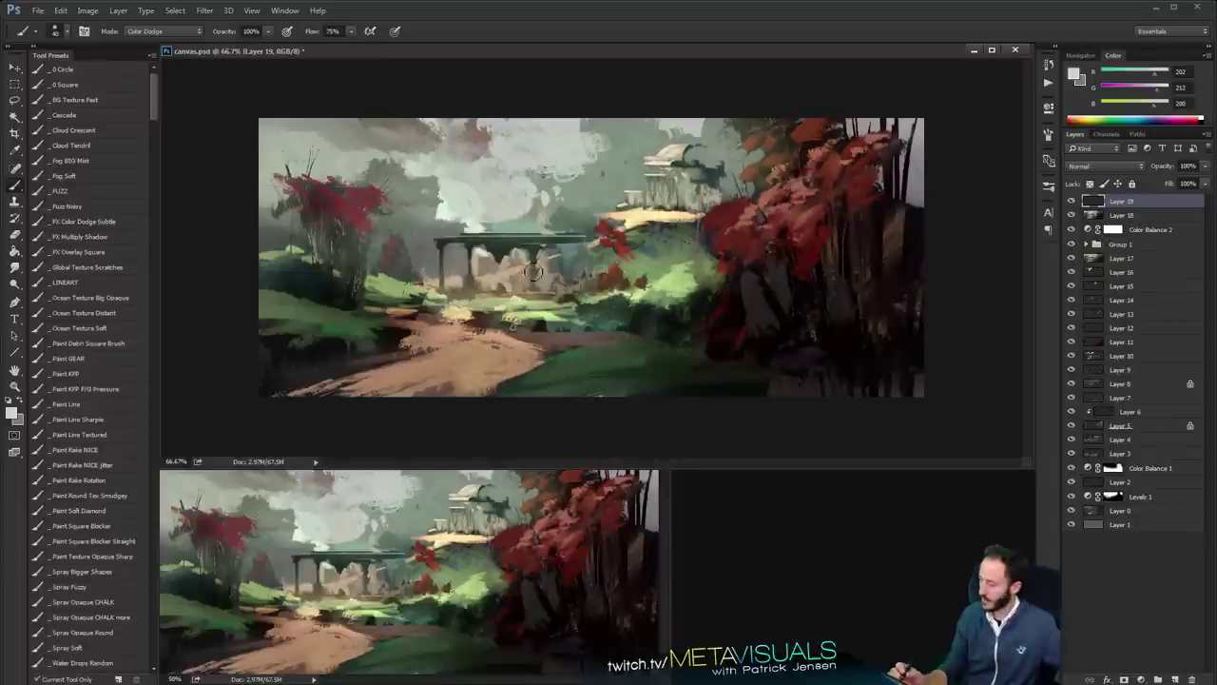
left_click(88, 373)
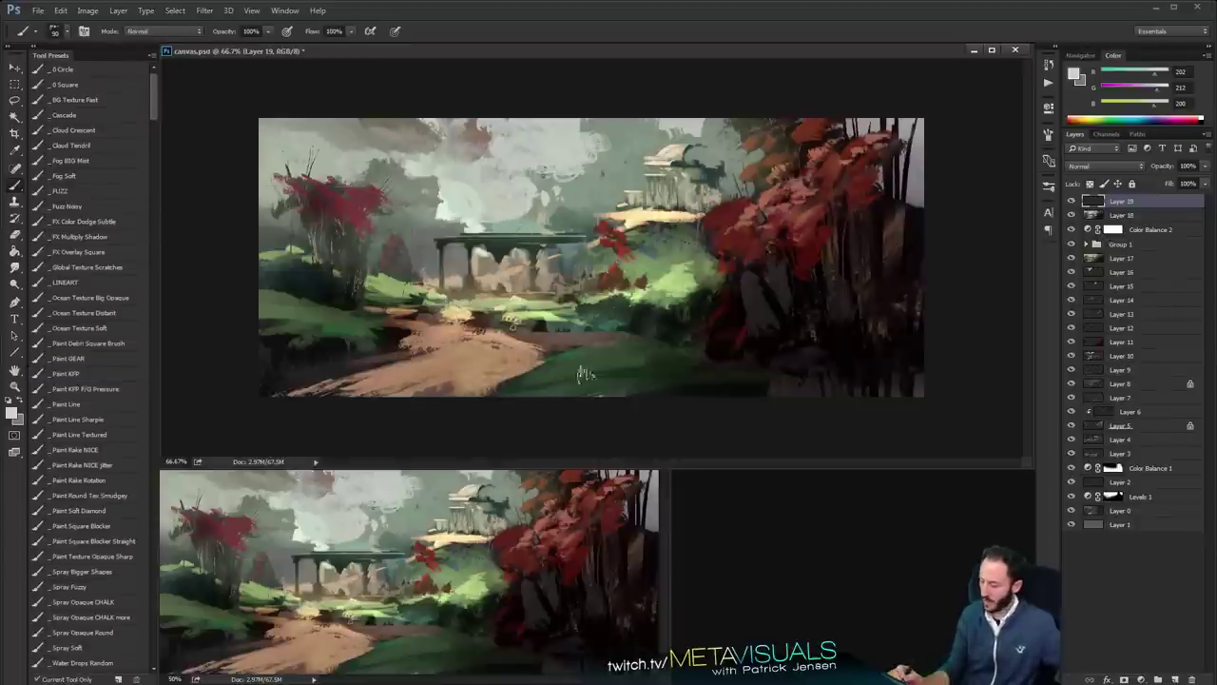
left_click(666, 369, "alt")
mouse_move(664, 360)
left_mouse_down()
mouse_move(569, 371)
mouse_move(601, 390)
left_mouse_up()
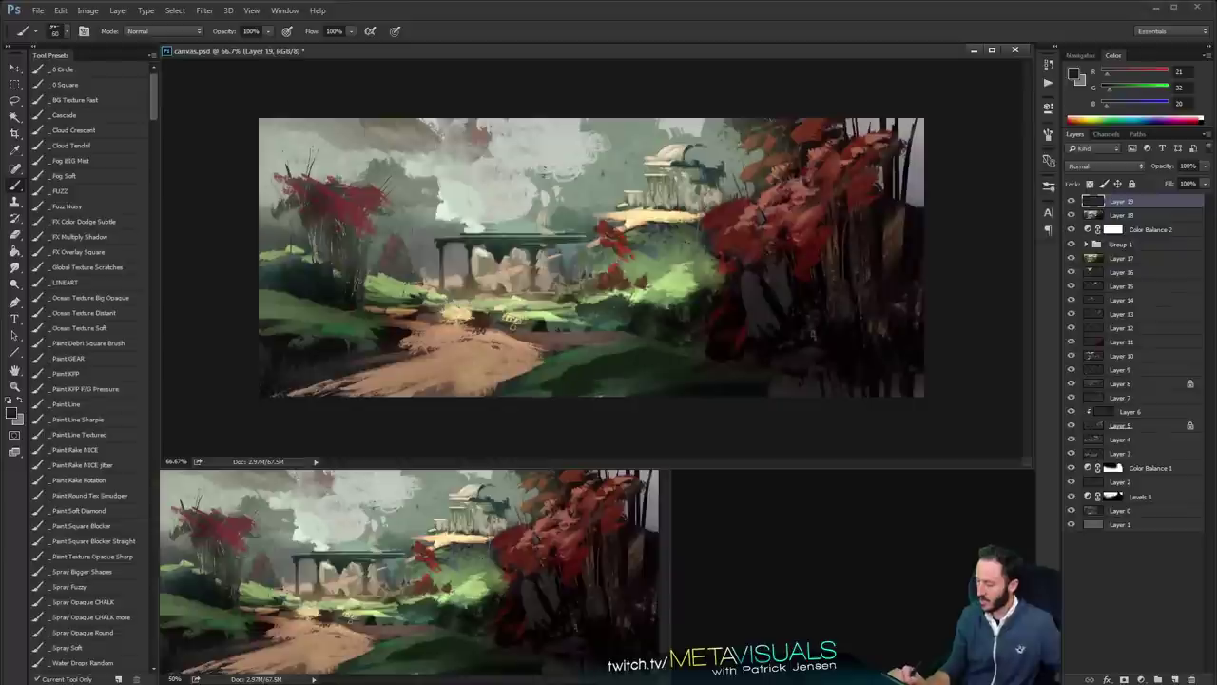
Shift the paint colour to teal (RGB 21, 60, 58) and paint the shaded foreground grass with a larger brush
left_click_drag(1112, 91, 1118, 95)
key("bracketright")
key("bracketright")
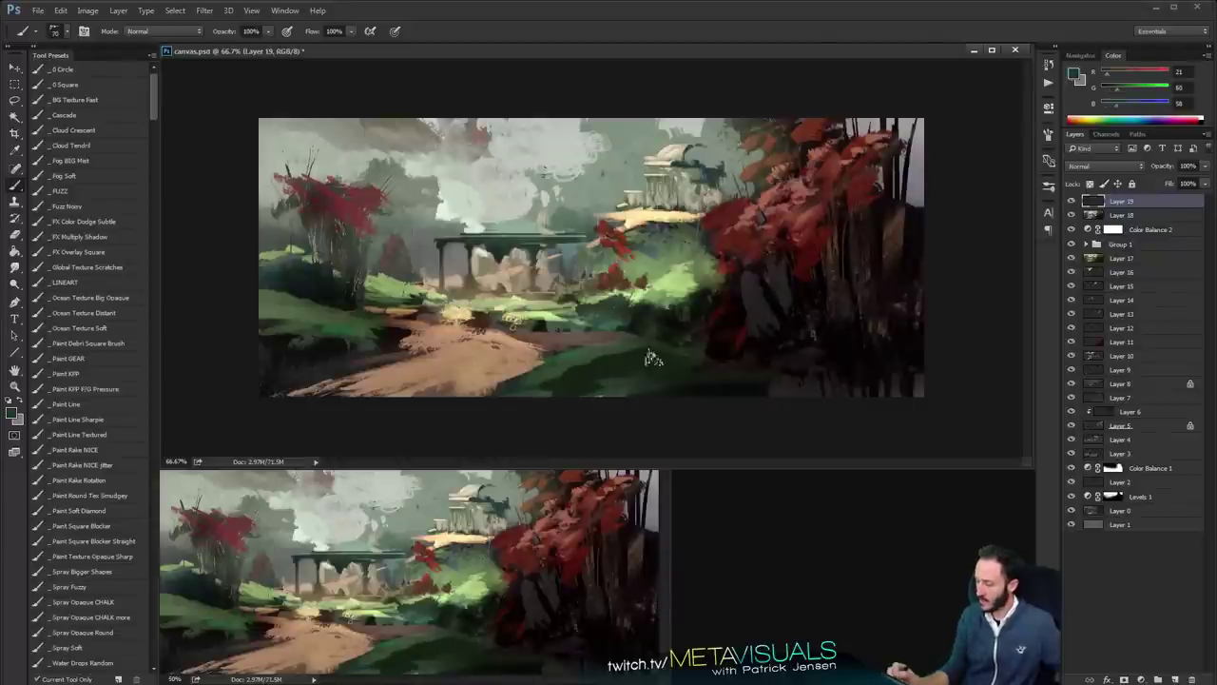
mouse_move(654, 359)
left_mouse_down()
mouse_move(589, 358)
mouse_move(767, 379)
left_mouse_up()
key("ctrl+z")
left_click_drag(701, 362, 746, 368)
Sample the bright bush green and paint light grass patches along the path's edge in the foreground with a smaller brush
left_click(672, 287, "alt")
key("bracketleft")
key("bracketleft")
key("bracketleft")
mouse_move(586, 361)
left_mouse_down()
mouse_move(525, 385)
mouse_move(467, 369)
left_mouse_up()
Paint muted pinkish-grey strokes (RGB 171, 147, 140) over the lower part of the dirt path with a smaller brush
left_click(467, 369, "alt")
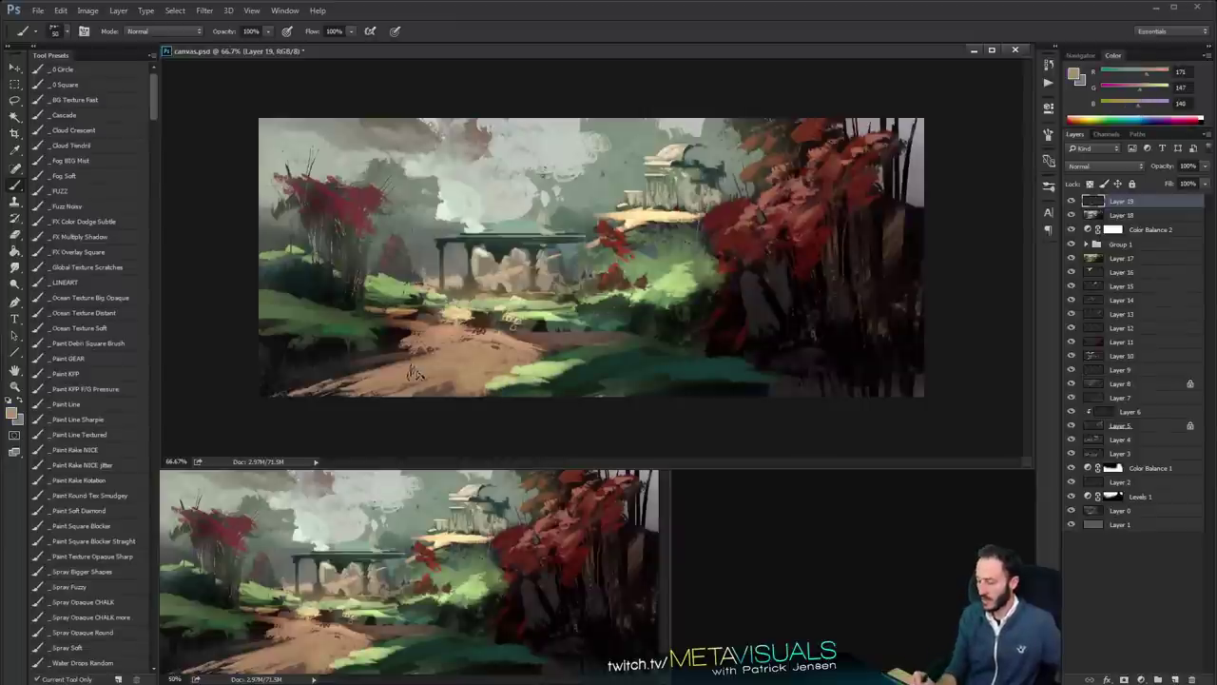
key("bracketleft")
mouse_move(365, 376)
left_mouse_down()
mouse_move(445, 385)
mouse_move(335, 395)
mouse_move(443, 379)
mouse_move(384, 365)
mouse_move(359, 379)
mouse_move(419, 356)
left_mouse_up()
key("space")
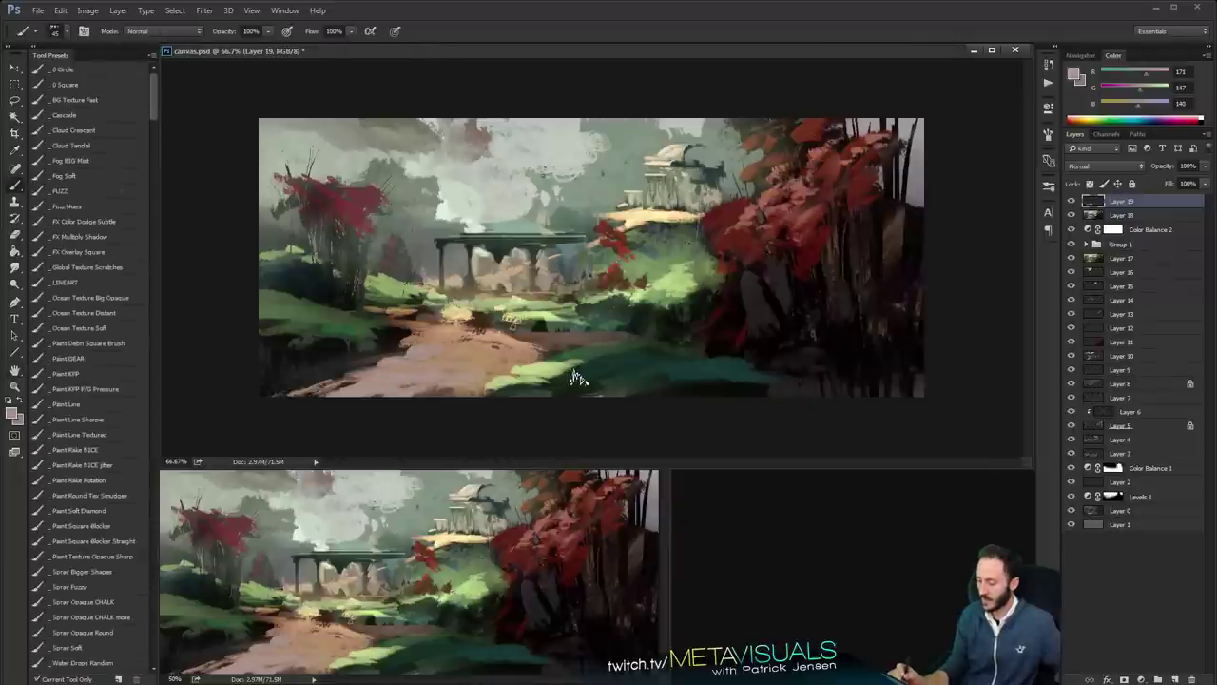
Smudge the light foreground grass into the dark green and repaint the transition with a sampled grey-green
key("r")
mouse_move(561, 362)
left_mouse_down()
mouse_move(546, 386)
mouse_move(565, 386)
mouse_move(539, 388)
left_mouse_up()
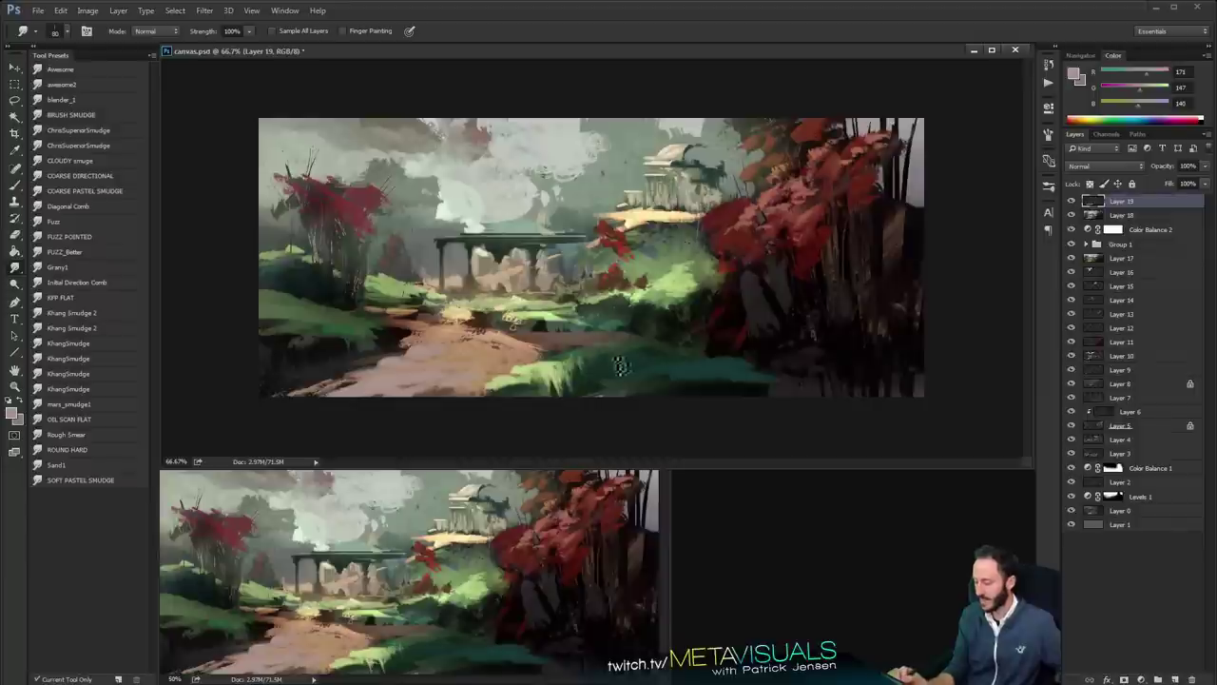
key("b")
left_click(579, 370, "alt")
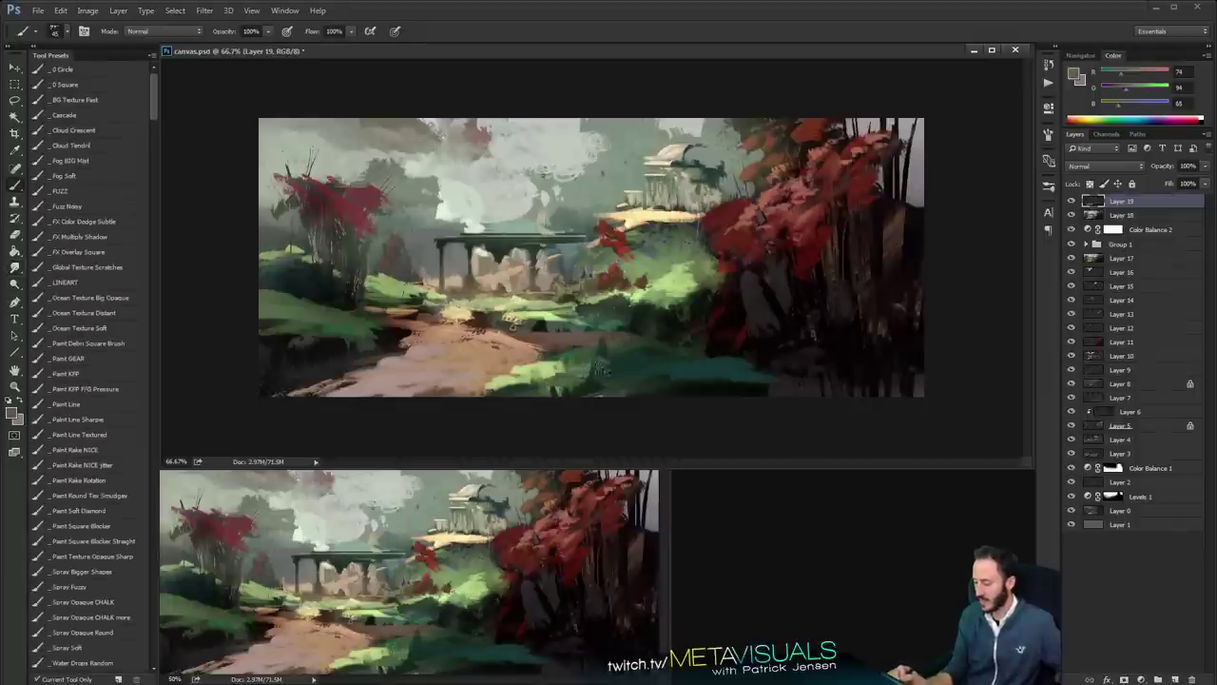
left_click_drag(574, 361, 599, 349)
Paint a small near-black figure shape (RGB 16, 19, 12) at the grass edge beyond the path with a reduced brush
left_click(541, 261, "alt")
key("bracketleft")
key("bracketleft")
key("bracketleft")
key("bracketleft")
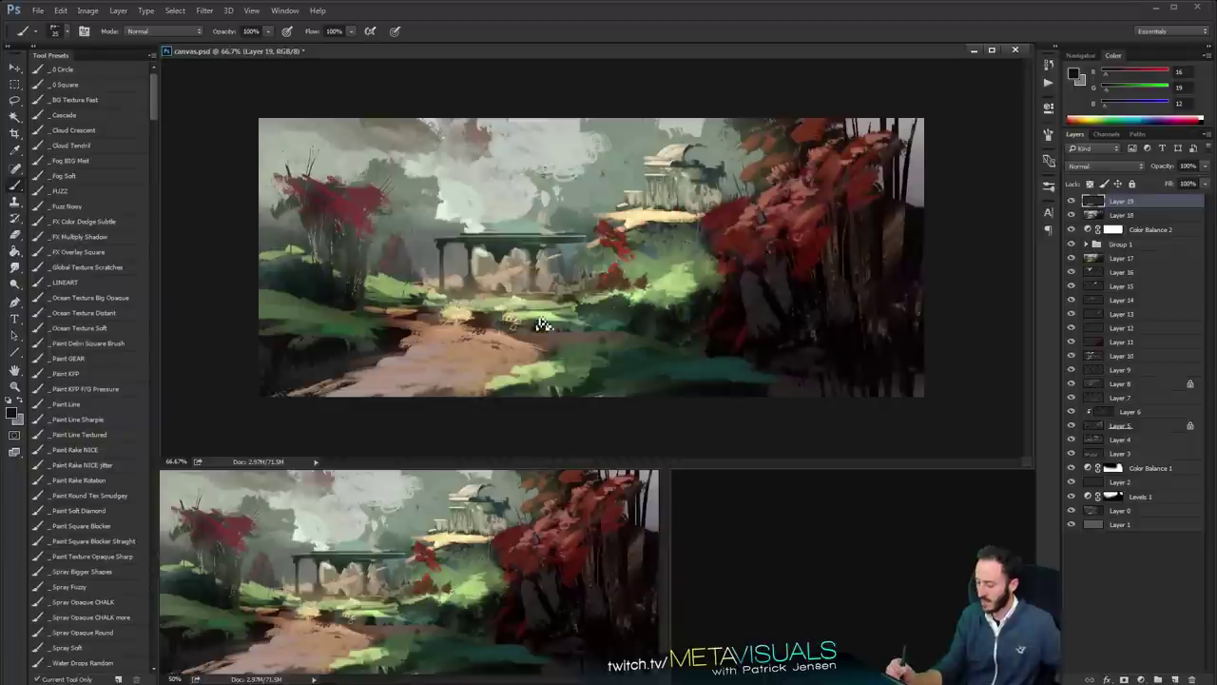
left_click_drag(540, 320, 551, 328)
key("bracketleft")
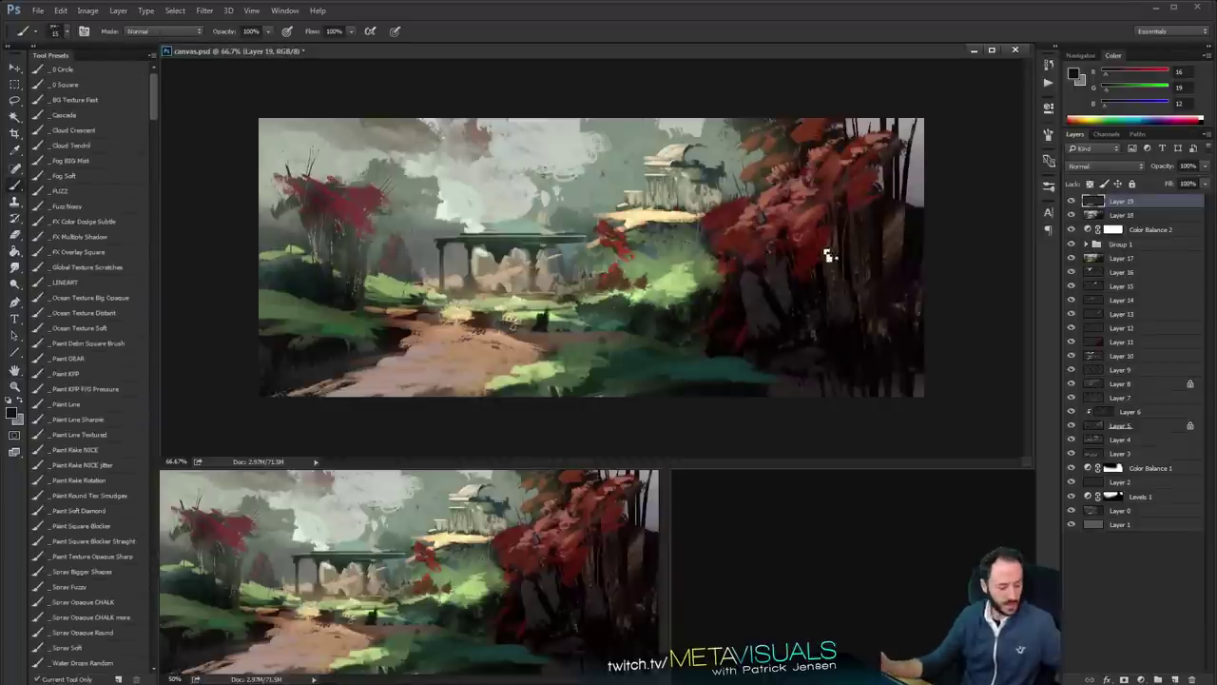
Add a new layer and paint orange-red hanging strands (RGB 171, 77, 38) below the red foliage of the large trees
key("ctrl+shift+alt+n")
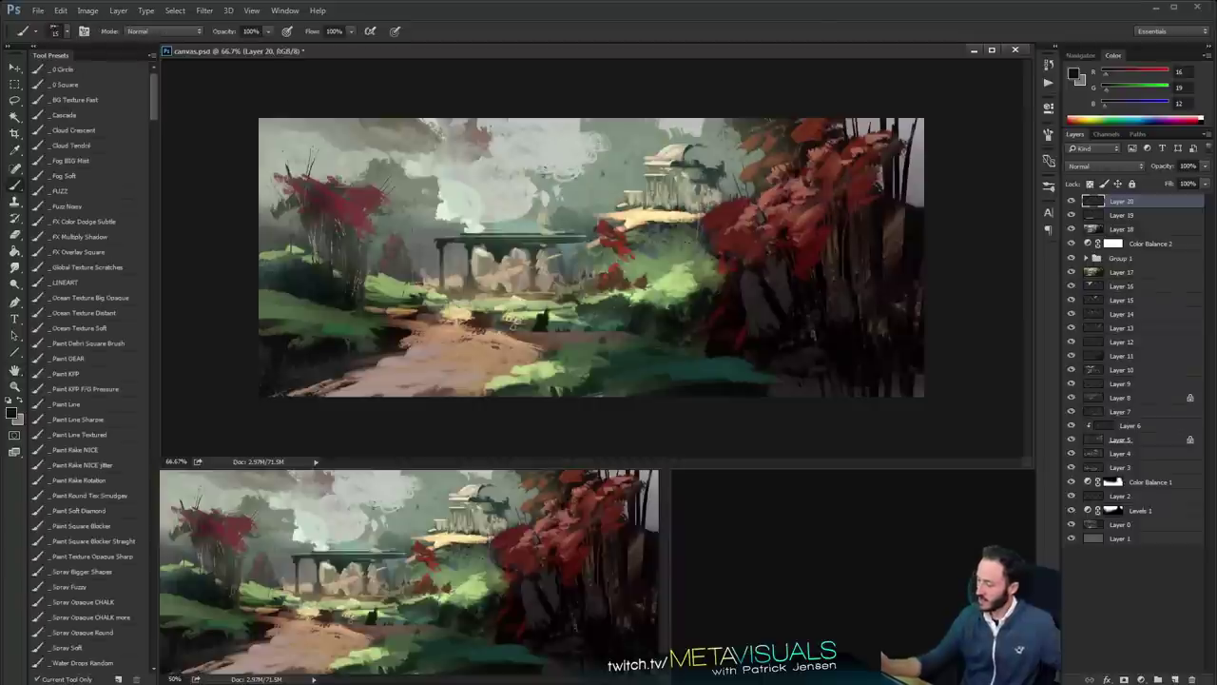
left_click(897, 178, "alt")
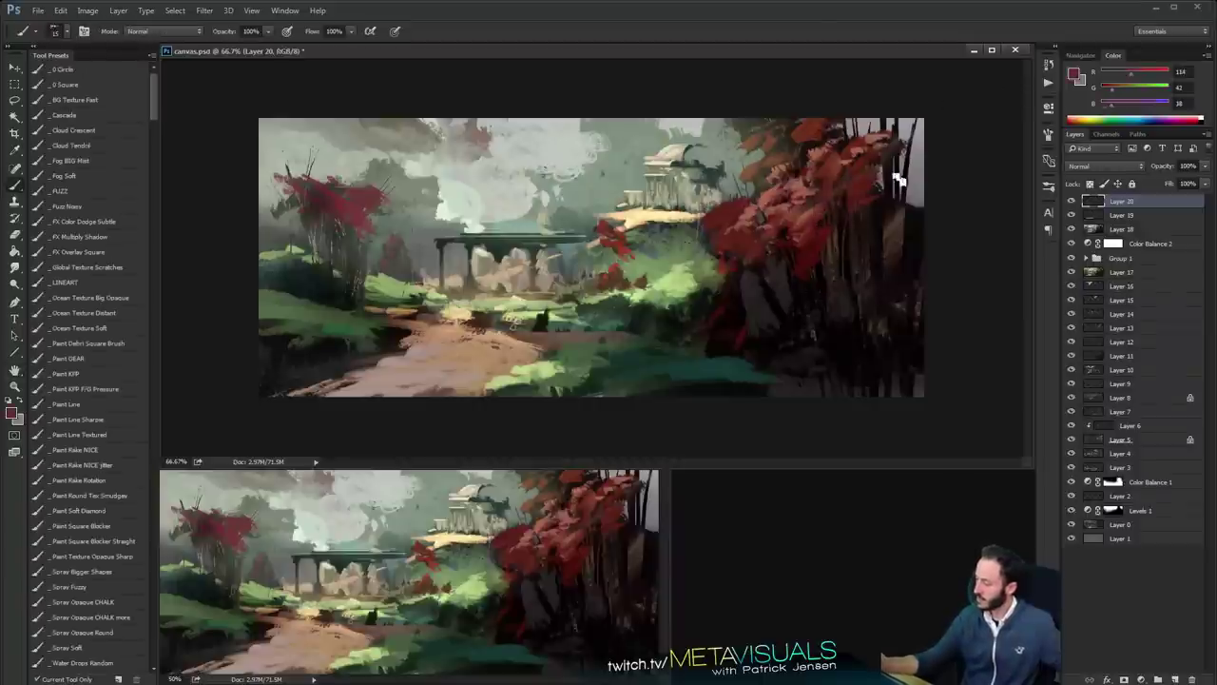
left_click(1123, 88)
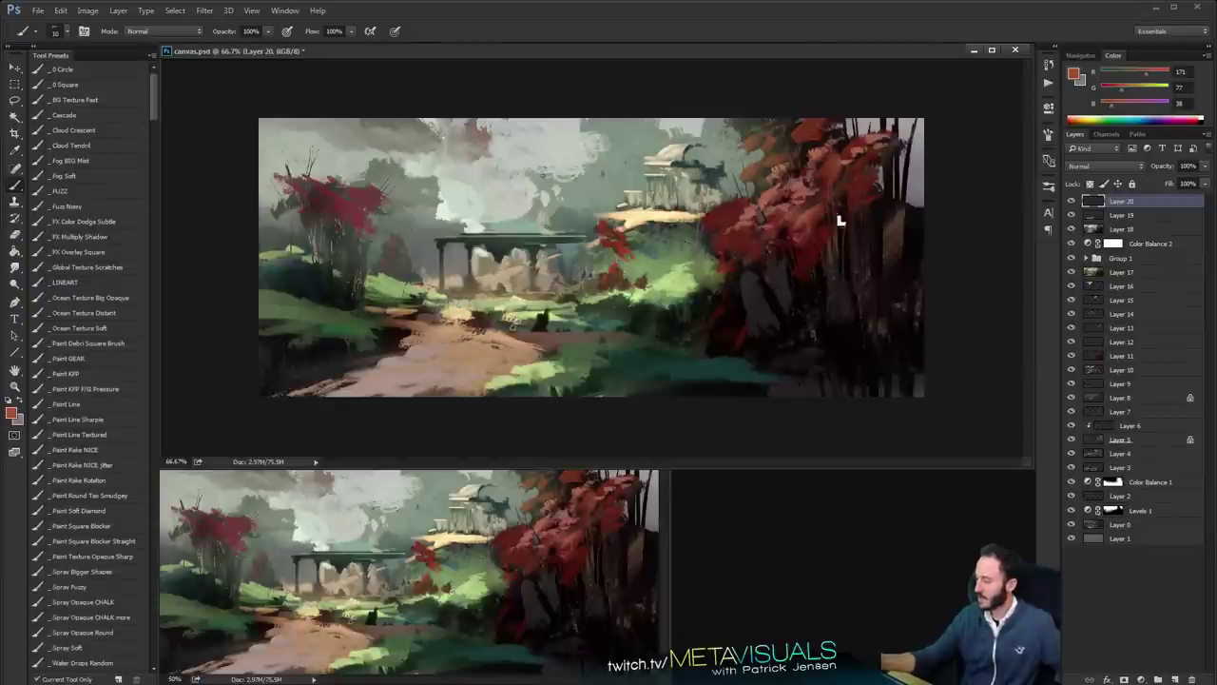
left_click_drag(860, 253, 868, 194)
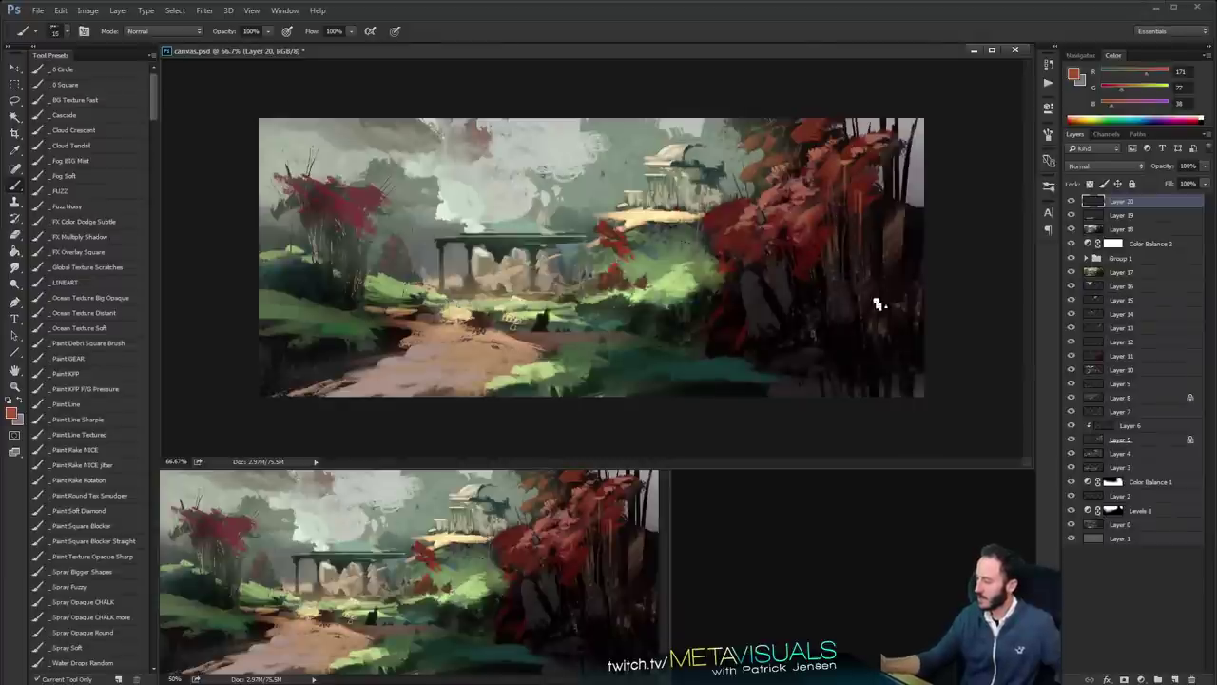
left_click_drag(880, 238, 880, 194)
key("]")
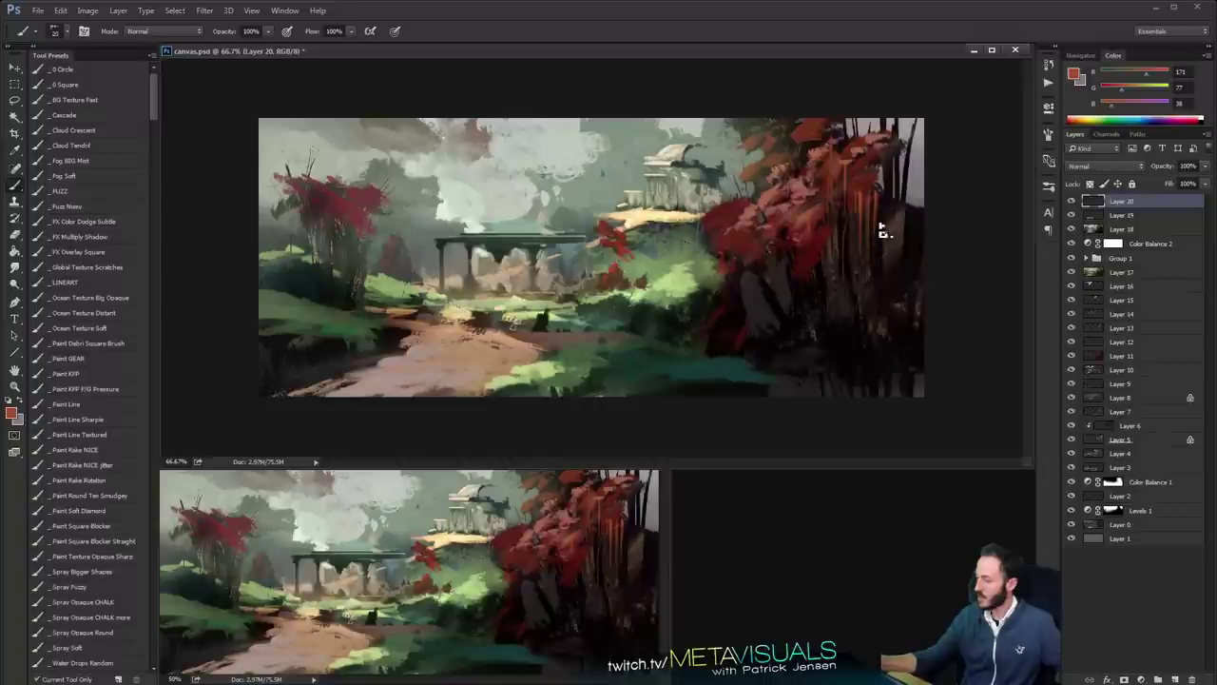
left_click_drag(883, 253, 881, 186)
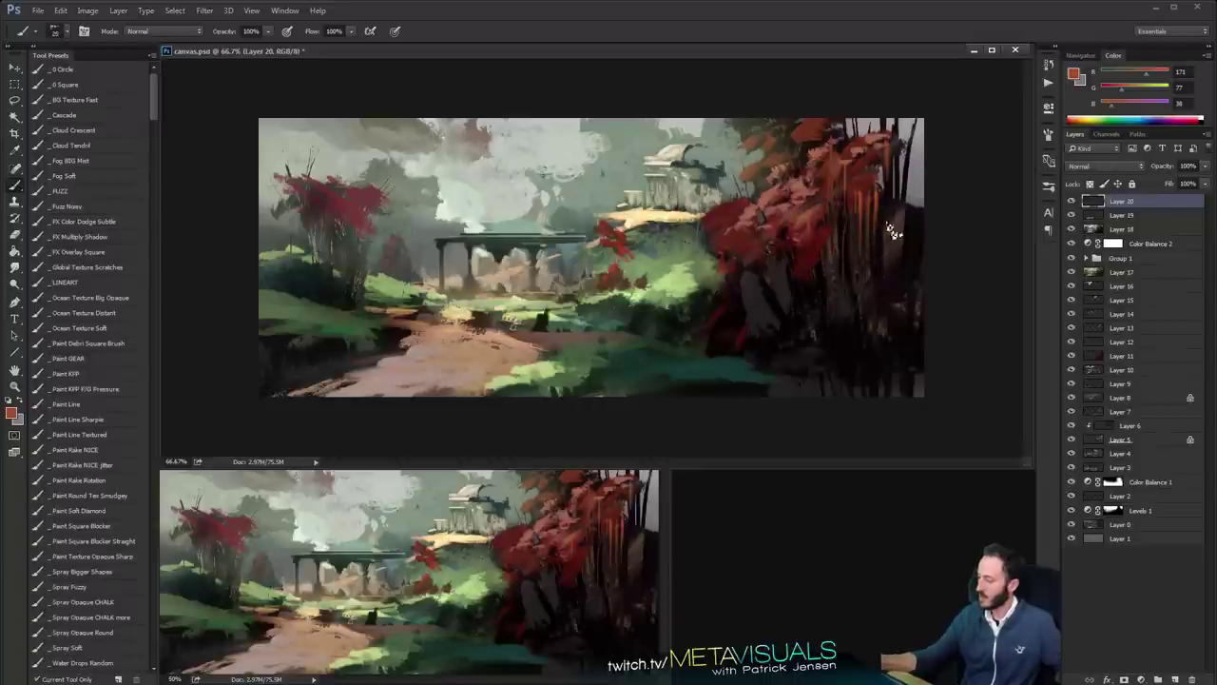
left_click_drag(891, 230, 894, 143)
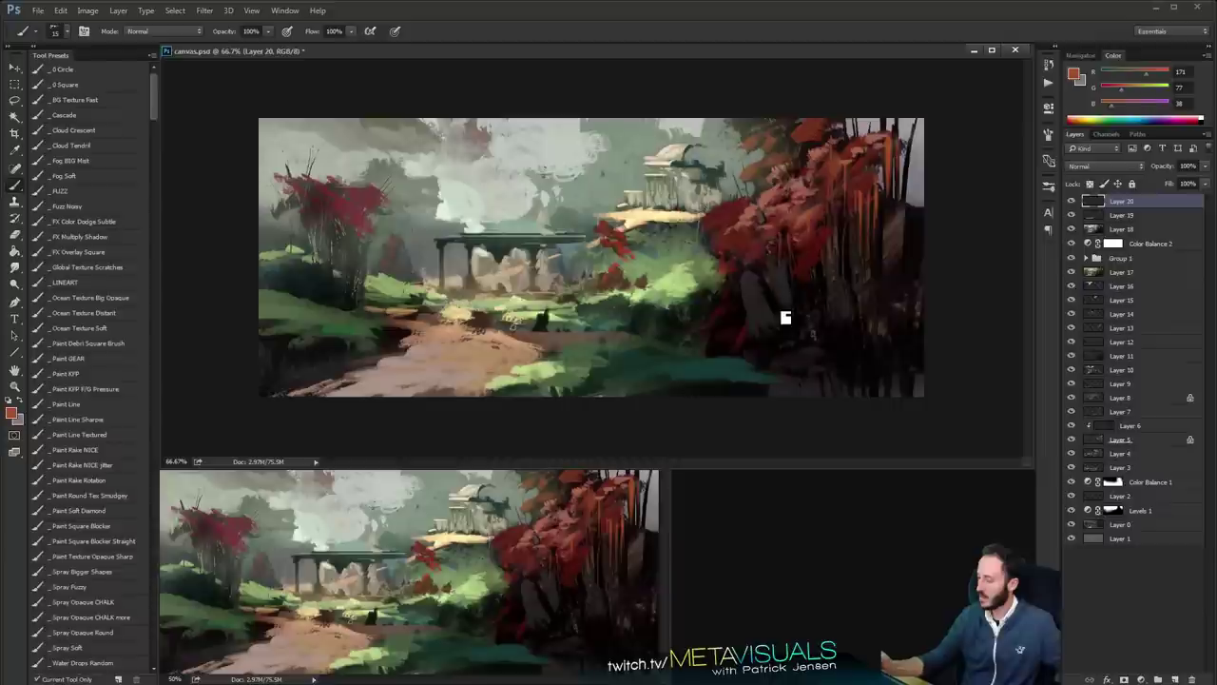
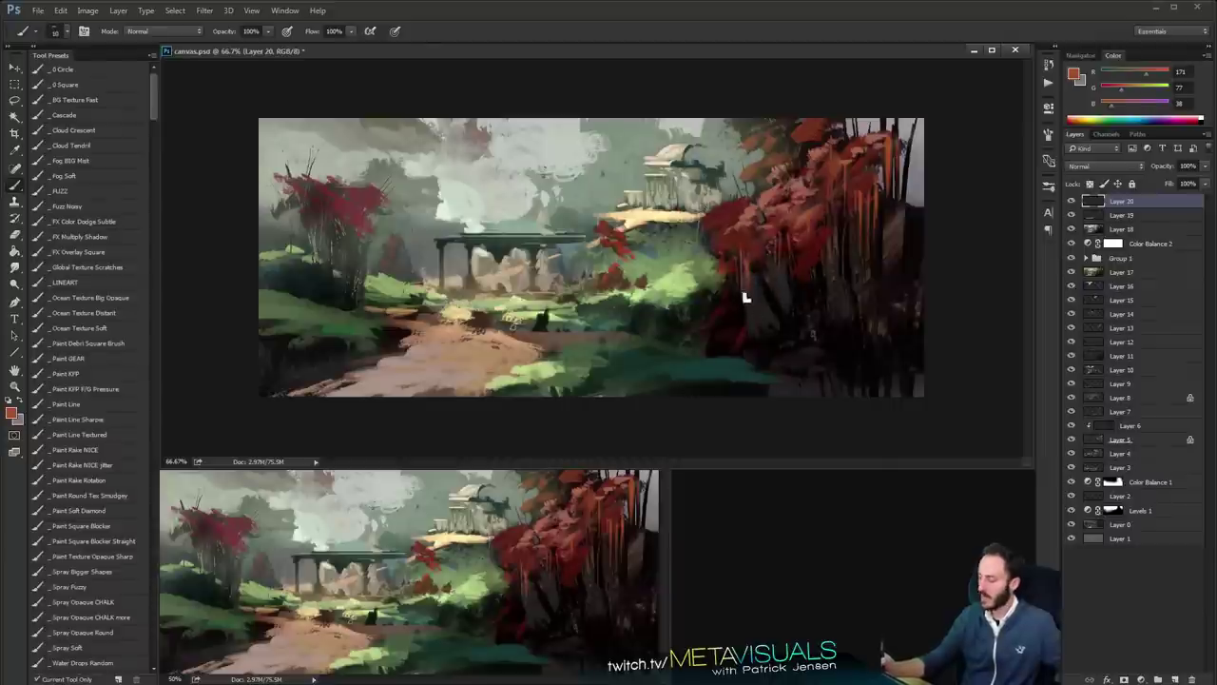
Check the whole painting at reduced and normal zoom to judge the composition with the new foliage strands
left_click(859, 291, "alt")
left_click(859, 291, "alt")
left_click(797, 315, "ctrl")
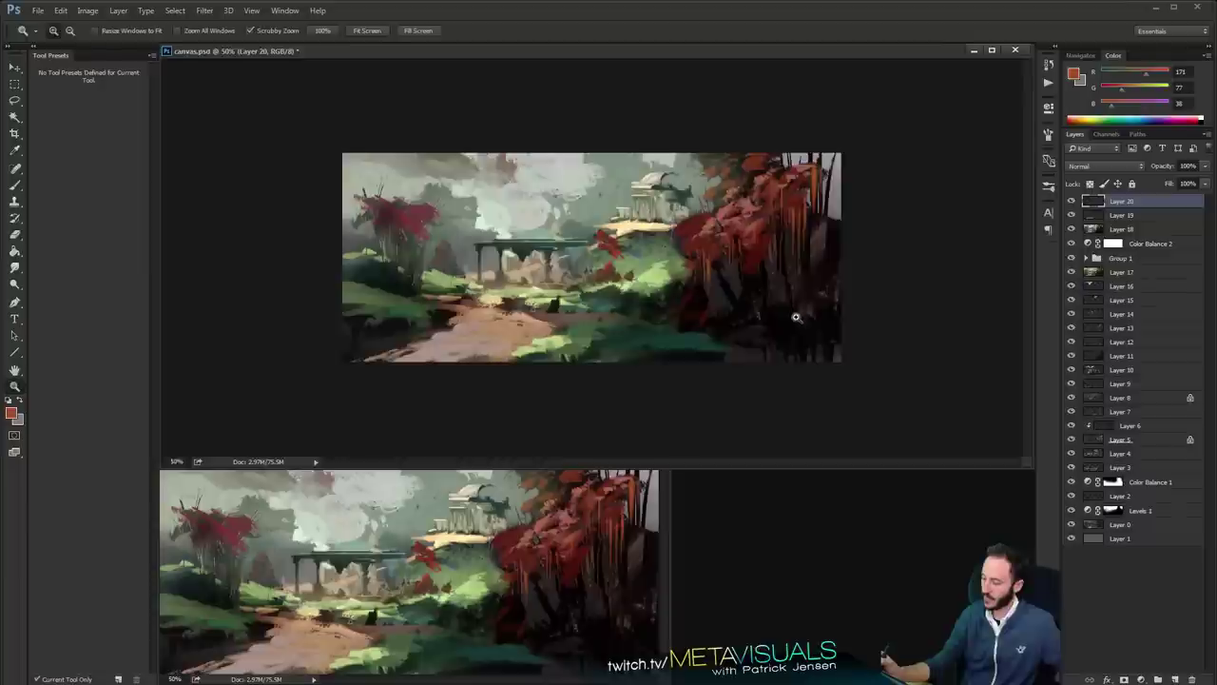
left_click(797, 315, "ctrl")
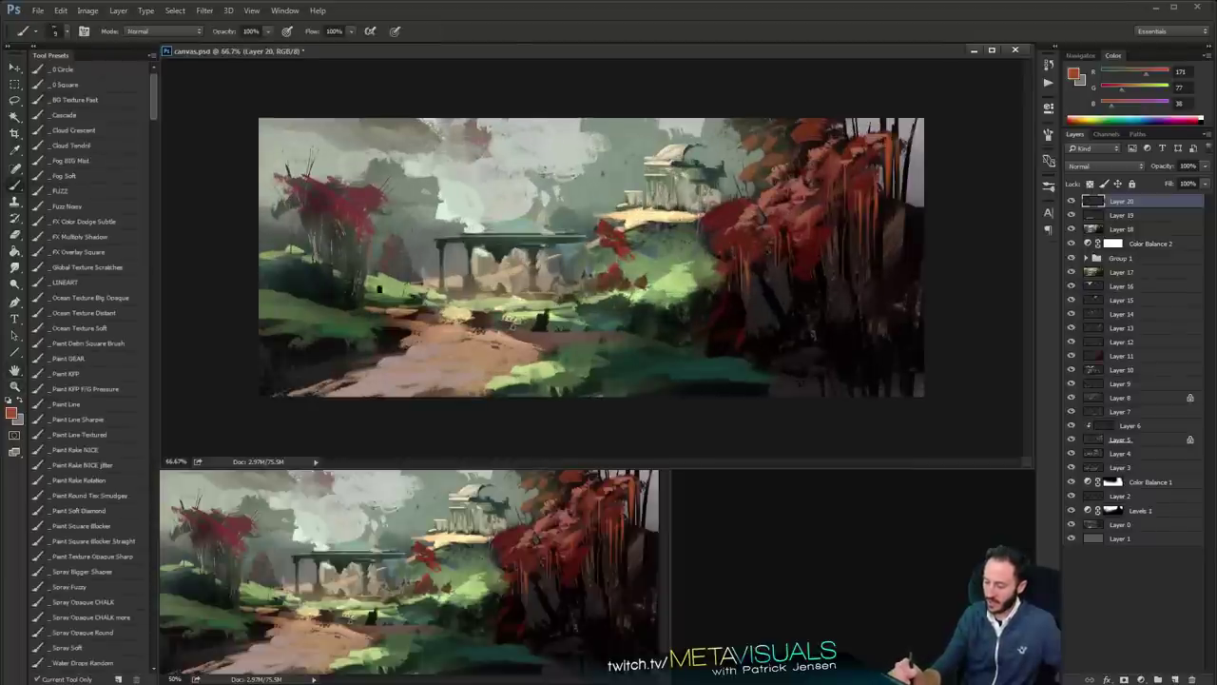
key("h")
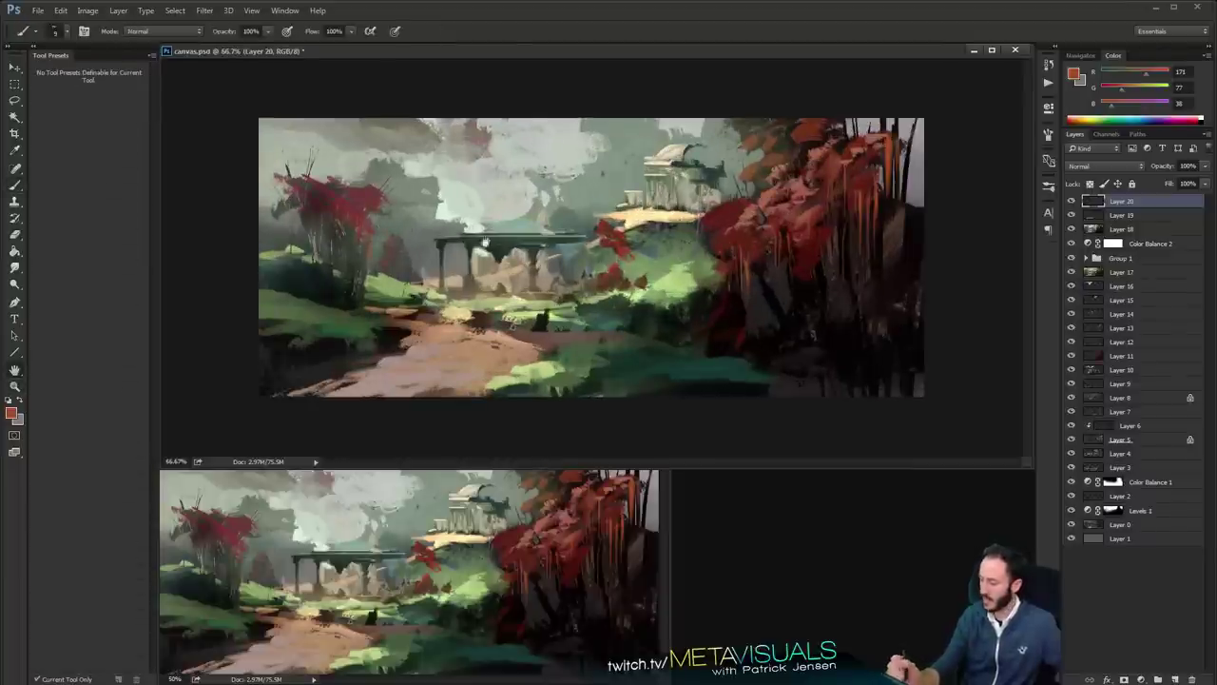
key("ctrl+minus")
key("ctrl+minus")
key("ctrl+plus")
key("ctrl+plus")
key("b")
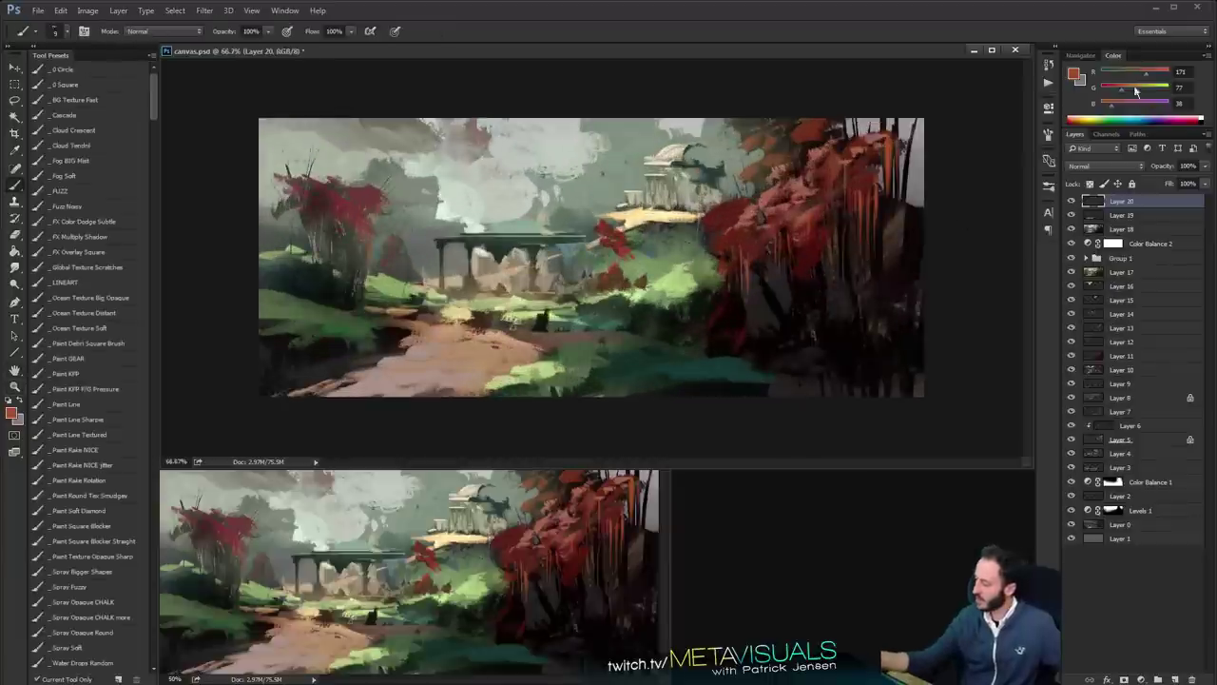
Set the paint colour to dark red (RGB 106, 36, 10) and the brush blending mode to Color Dodge
left_click(1111, 90)
left_click(1104, 104)
left_click(1130, 76)
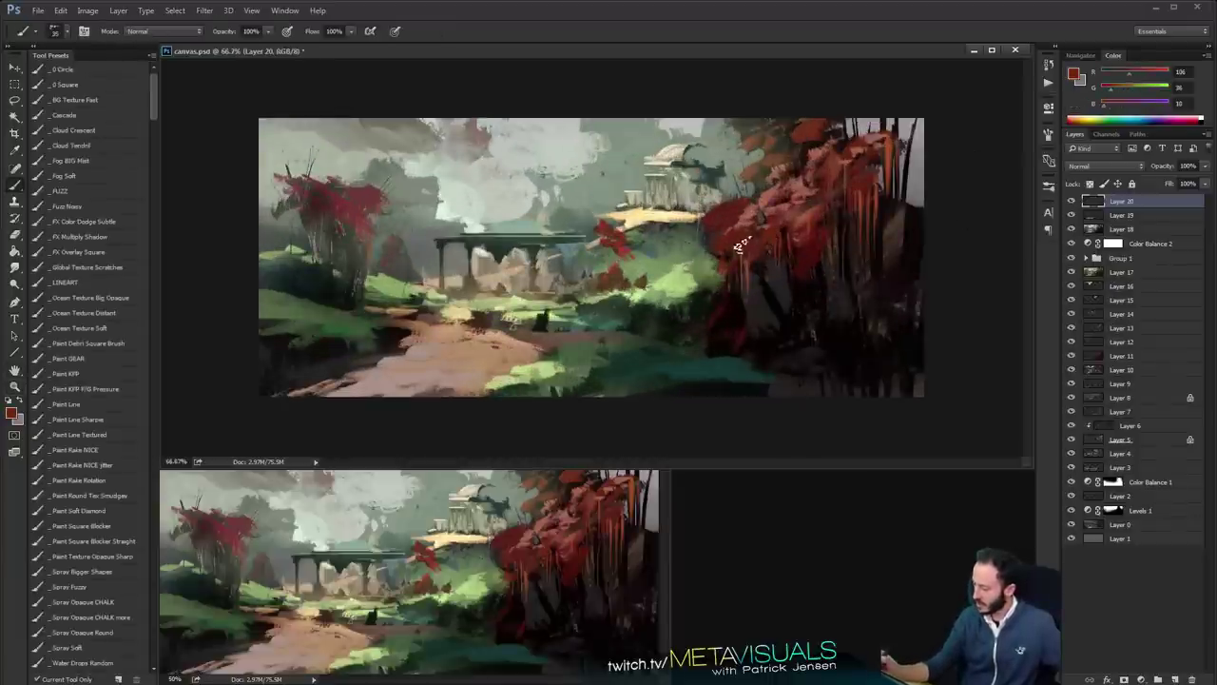
left_click(157, 31)
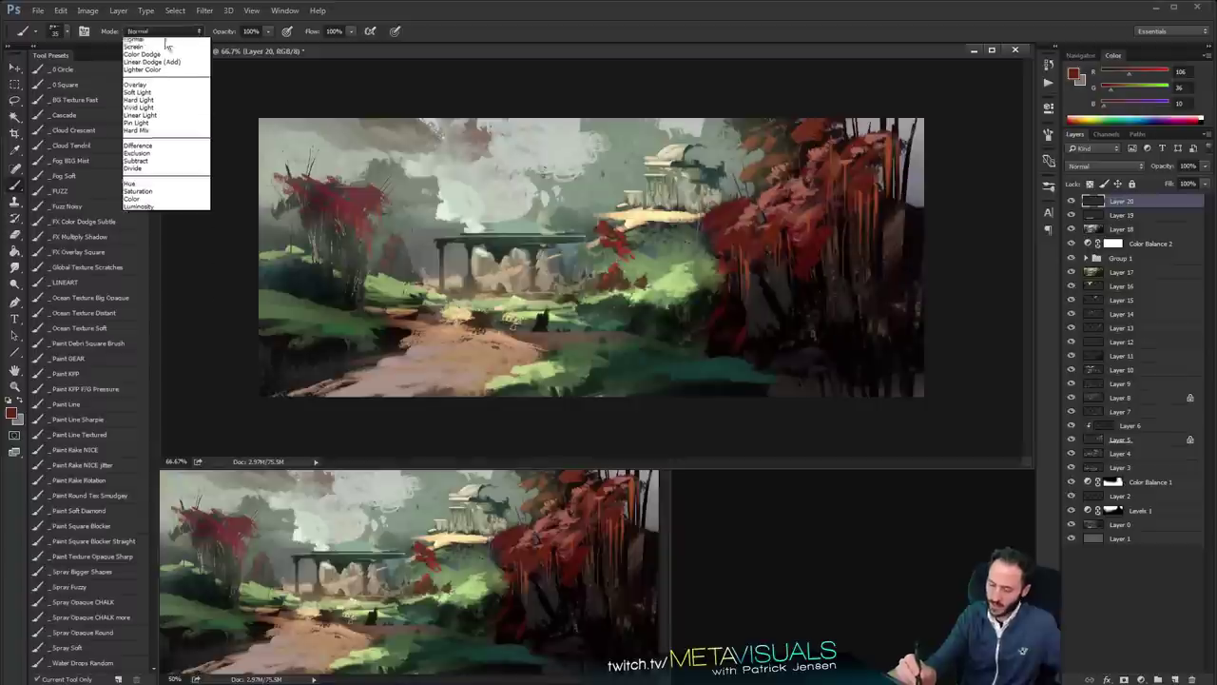
left_click(190, 145)
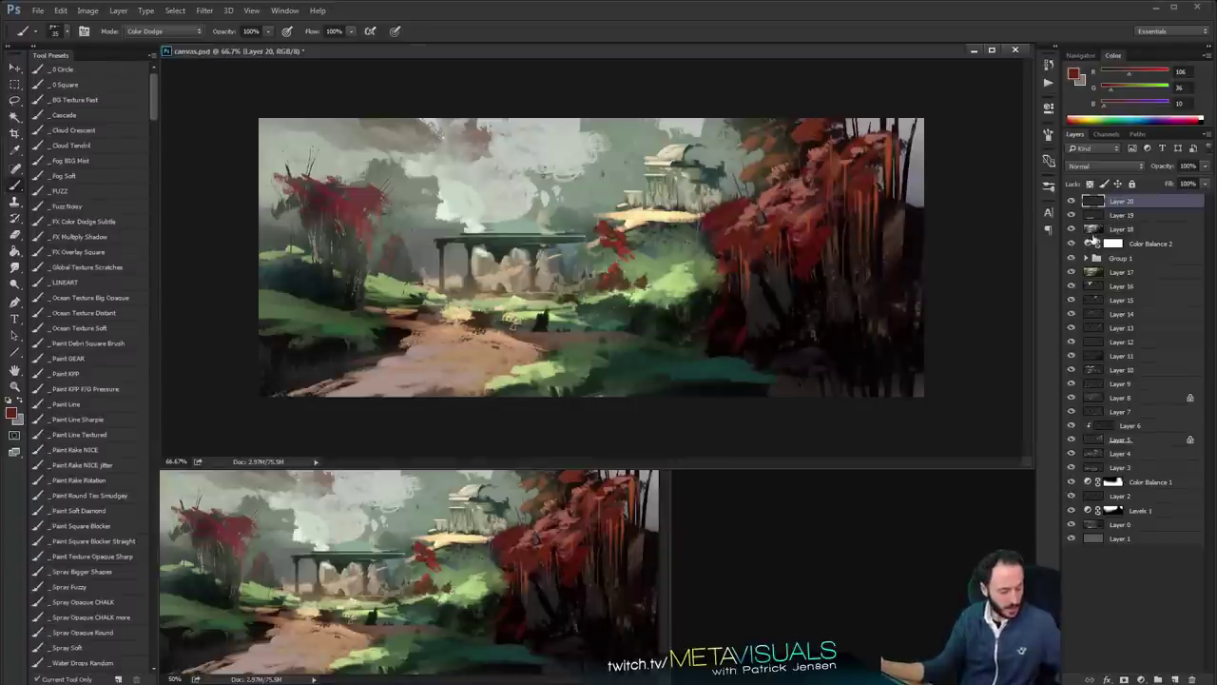
Paste the previously copied merged painting as a new top layer and toggle its visibility to compare versions
key("ctrl+a")
key("ctrl+v")
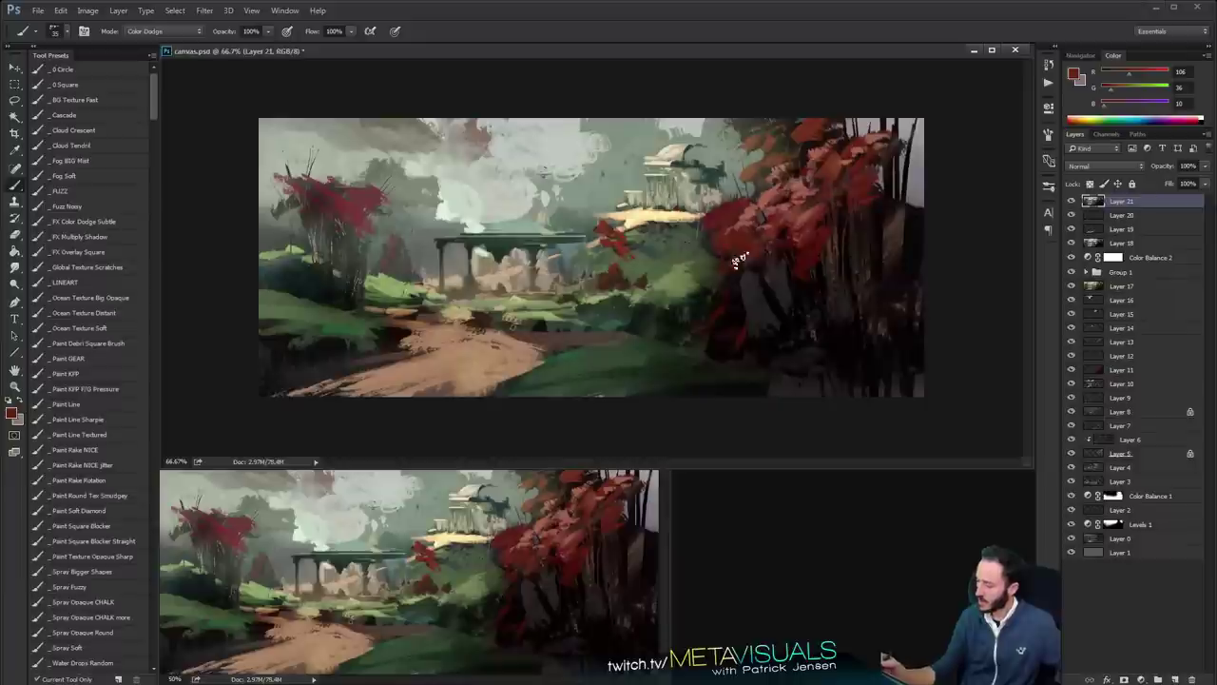
left_click(1072, 203)
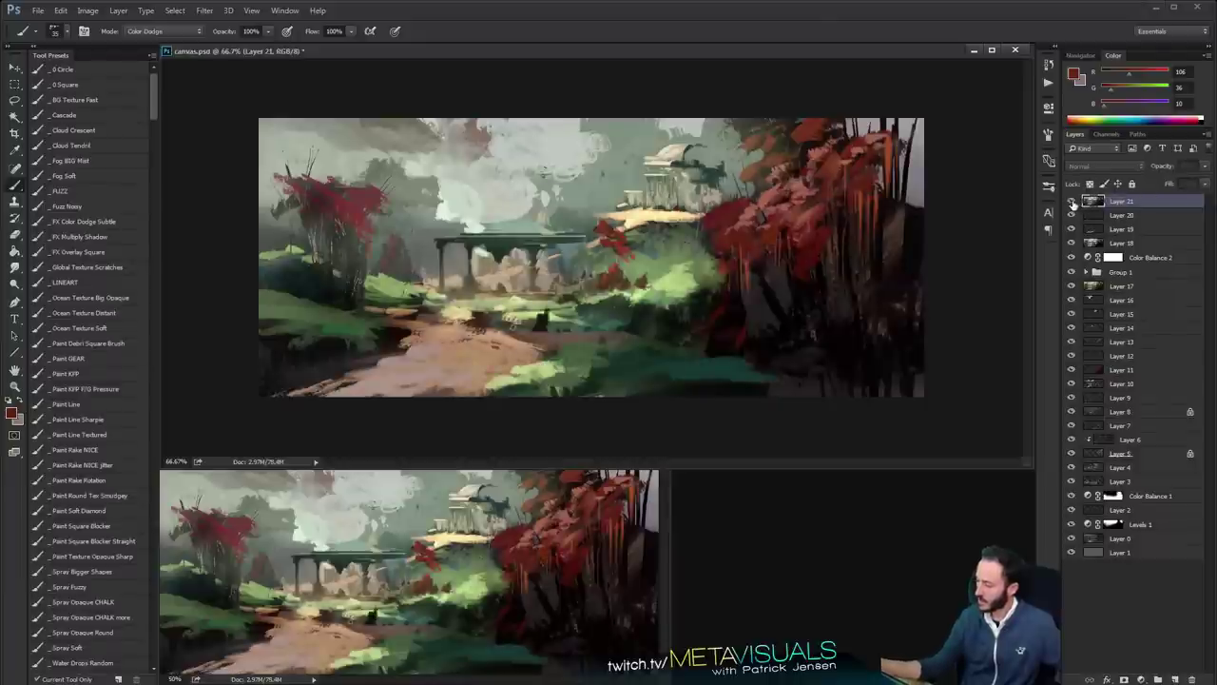
left_click(1072, 203)
left_click(1072, 203)
Select the full canvas, paste a merged copy of the visible painting above Layer 20, and hide Layer 21
left_click(1081, 202, "ctrl")
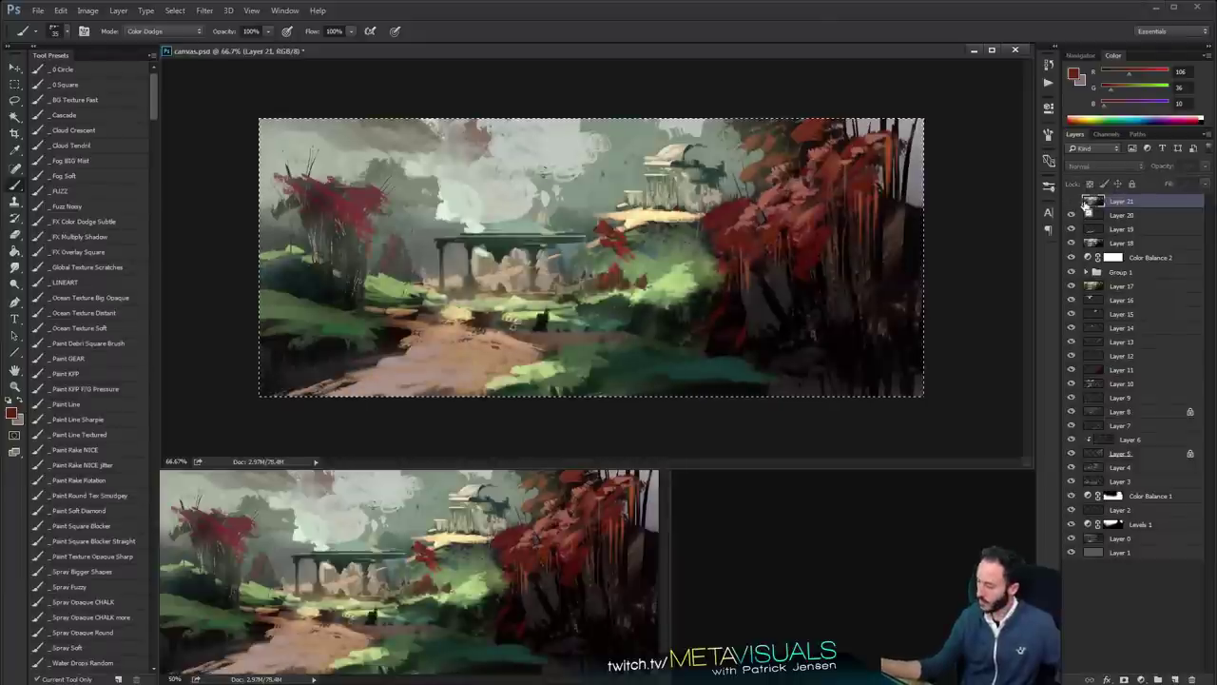
key("ctrl+j")
key("ctrl+z")
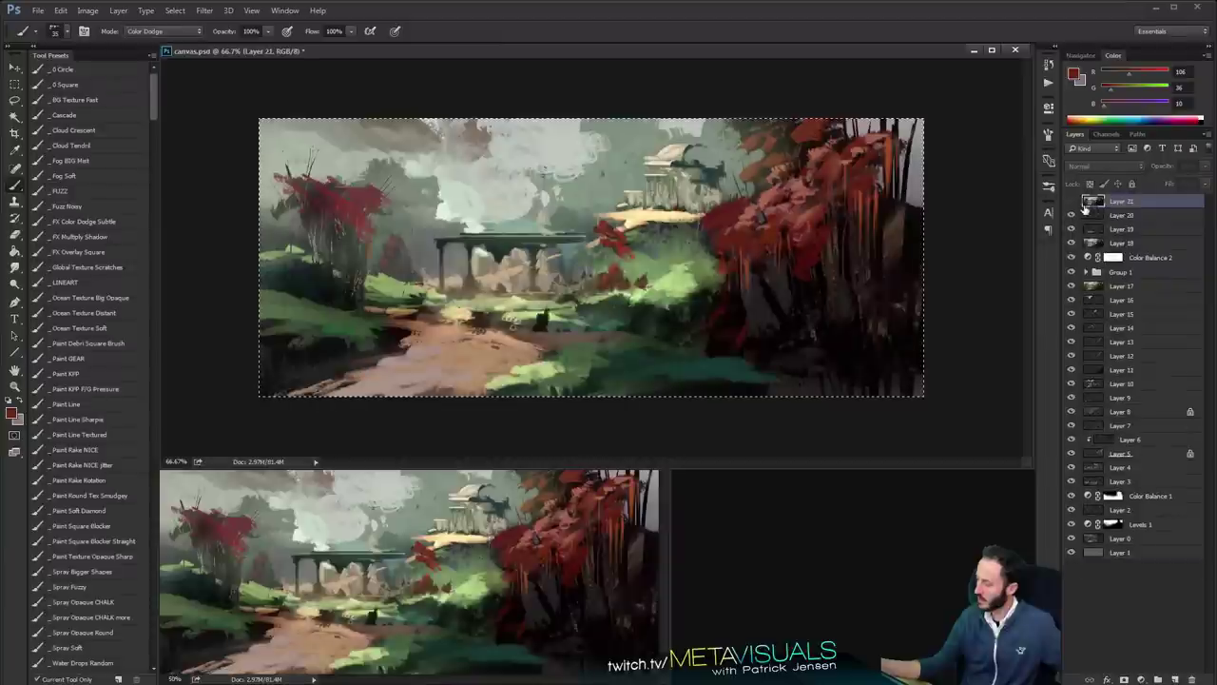
left_click(1075, 203)
left_click(1074, 203)
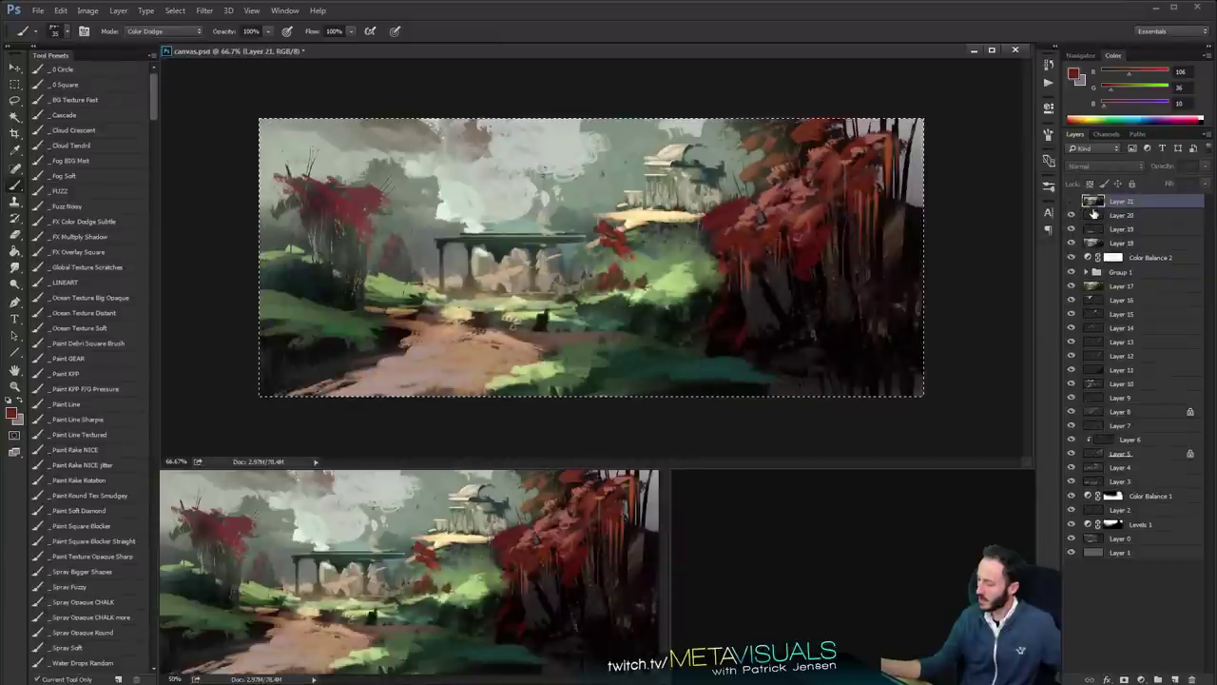
left_click(1099, 216)
key("ctrl+shift+c")
key("ctrl+v")
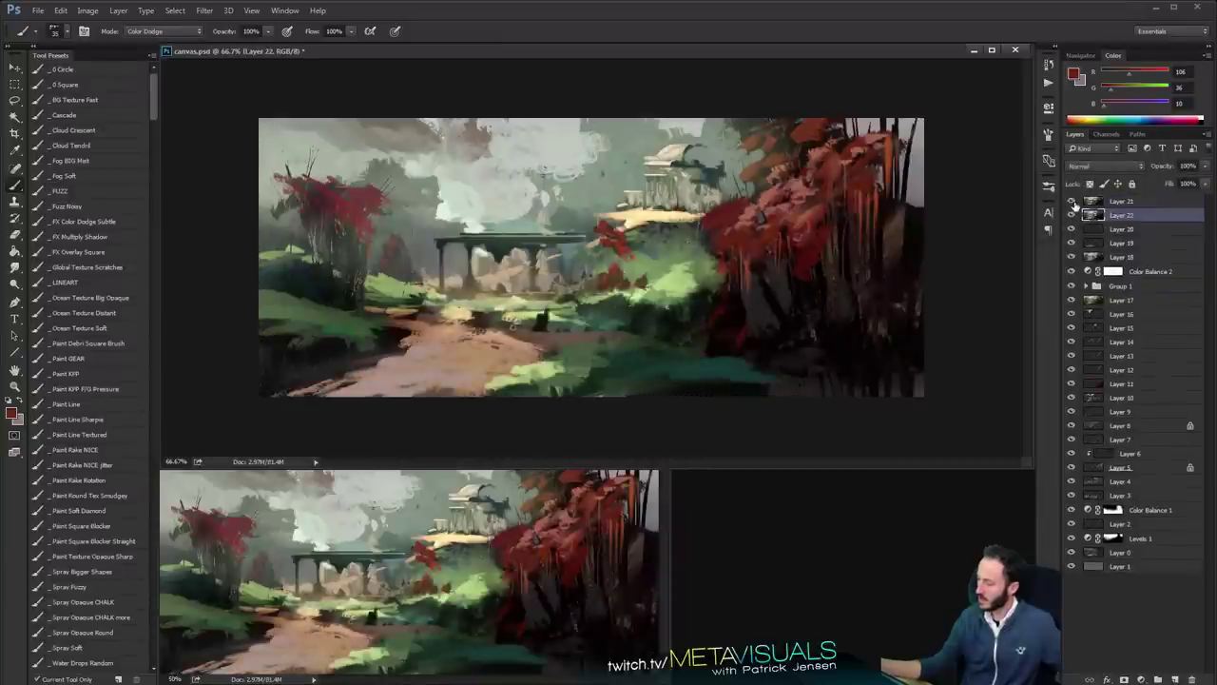
left_click(1072, 201)
left_click(1072, 202)
key("space")
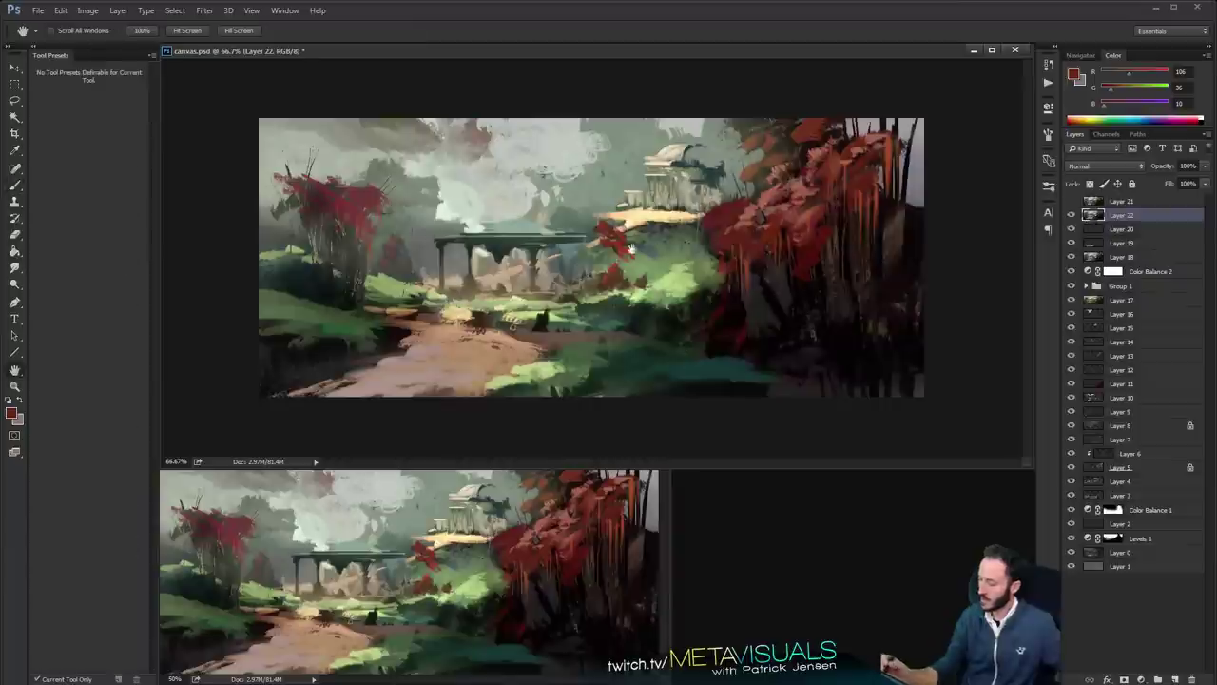
Brighten the rounded bush and the grass below the temple with Color Dodge strokes, undoing the first pass and reducing the brush
key("]")
key("]")
key("]")
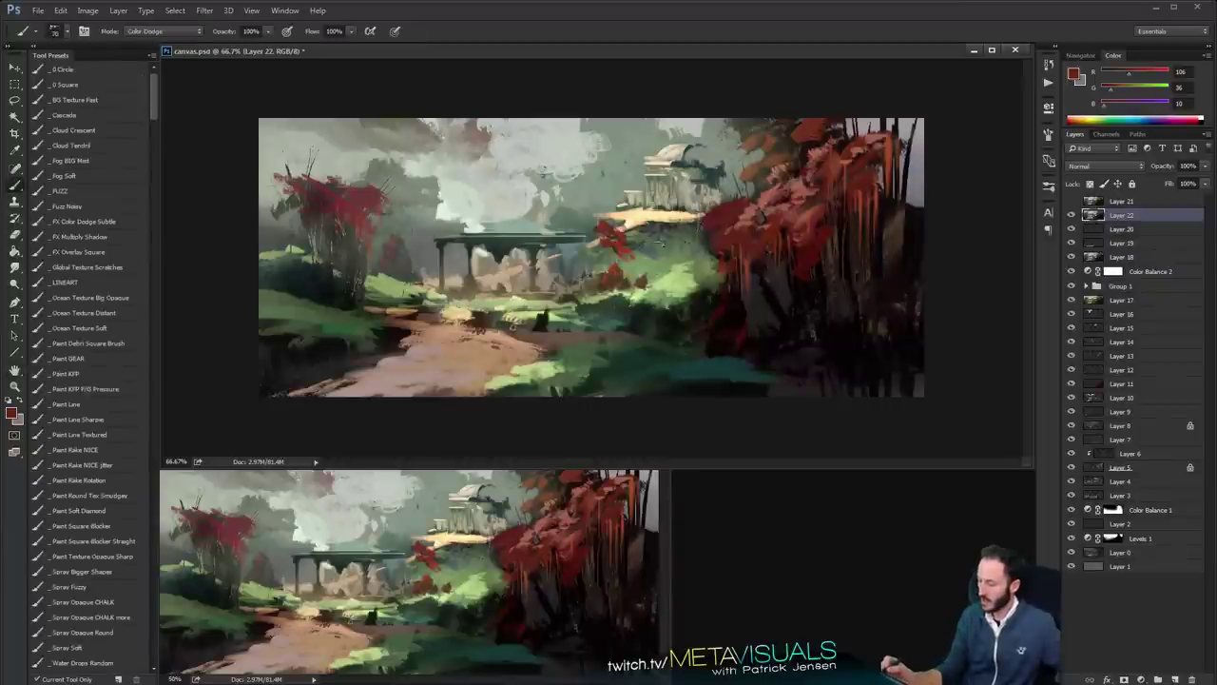
mouse_move(533, 283)
left_mouse_down()
mouse_move(656, 262)
mouse_move(698, 282)
left_mouse_up()
key("ctrl+z")
key("space")
key("[")
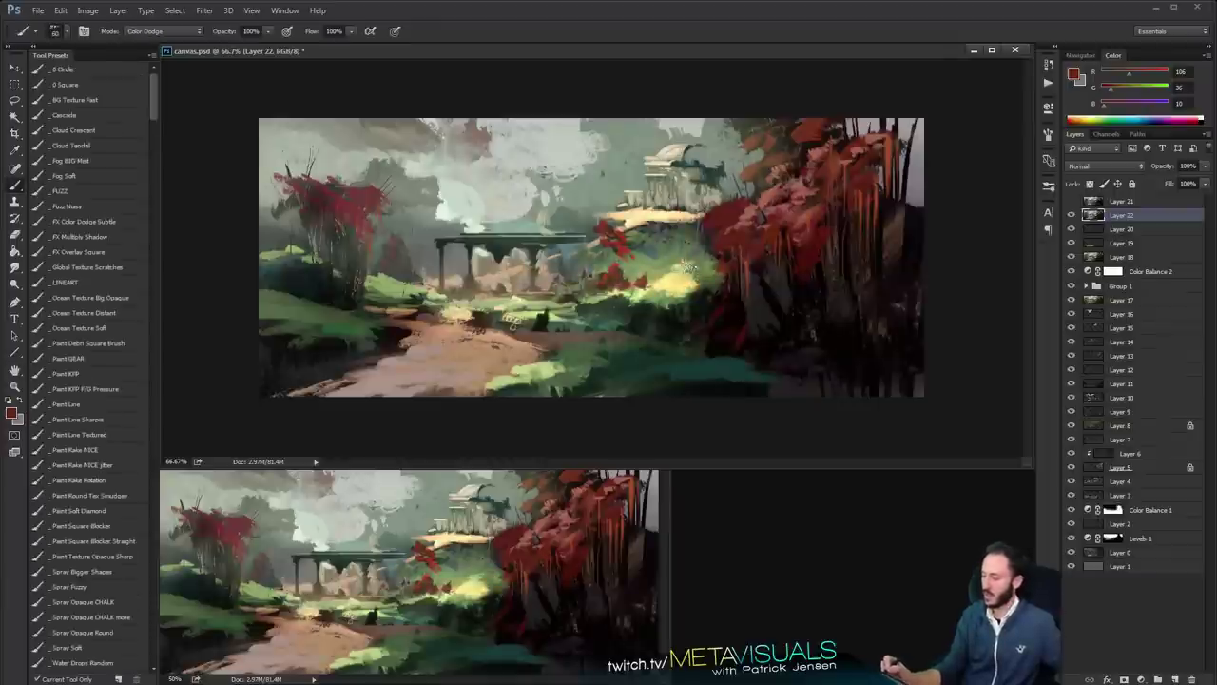
key("[")
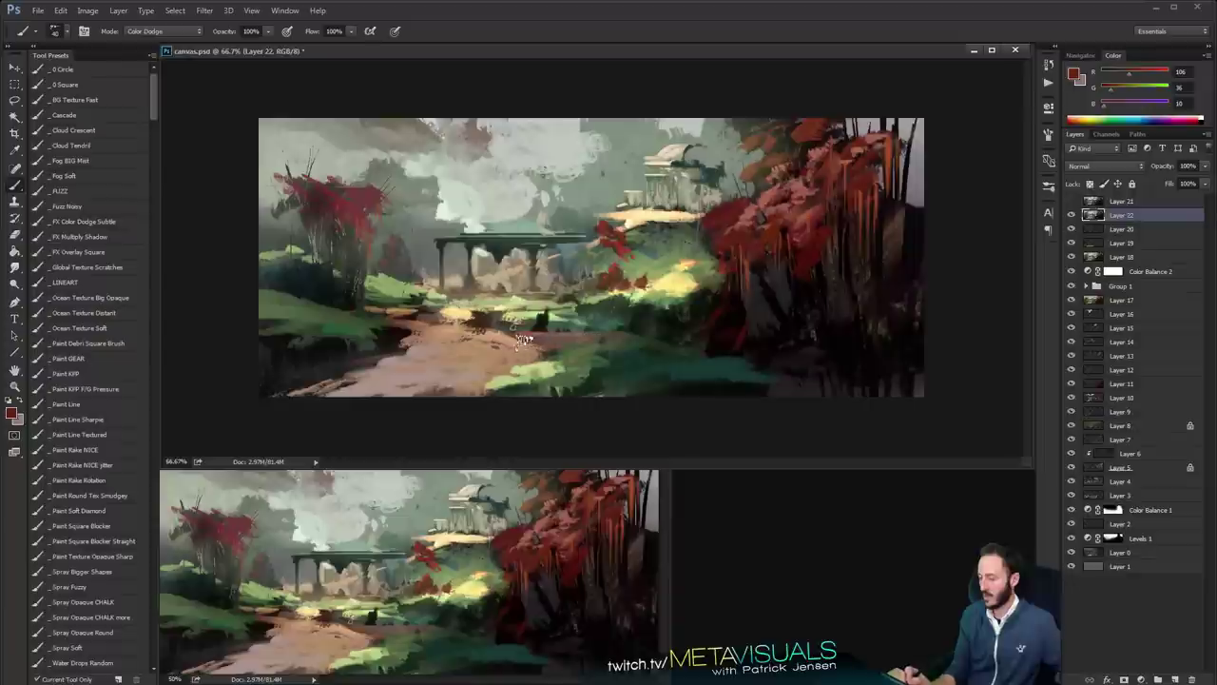
Add a red Color Dodge glow where the path meets the foreground grass and smudge the bright cloud's edges
mouse_move(548, 340)
left_mouse_down()
mouse_move(510, 344)
mouse_move(572, 366)
mouse_move(562, 350)
mouse_move(527, 348)
mouse_move(580, 335)
mouse_move(523, 365)
left_mouse_up()
key("r")
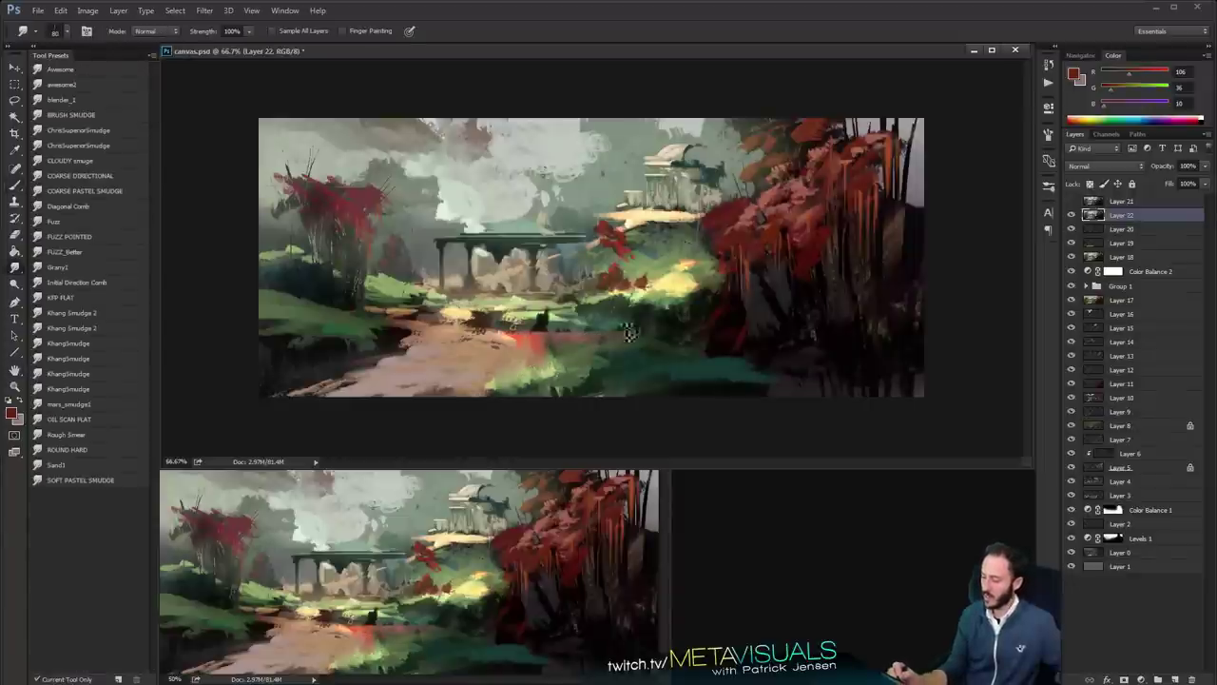
mouse_move(492, 170)
left_mouse_down()
mouse_move(438, 150)
mouse_move(405, 174)
mouse_move(454, 185)
mouse_move(438, 204)
left_mouse_up()
Set the brush blending mode to Normal and paint sampled grey-green over the sky between the cloud and the temple
key("b")
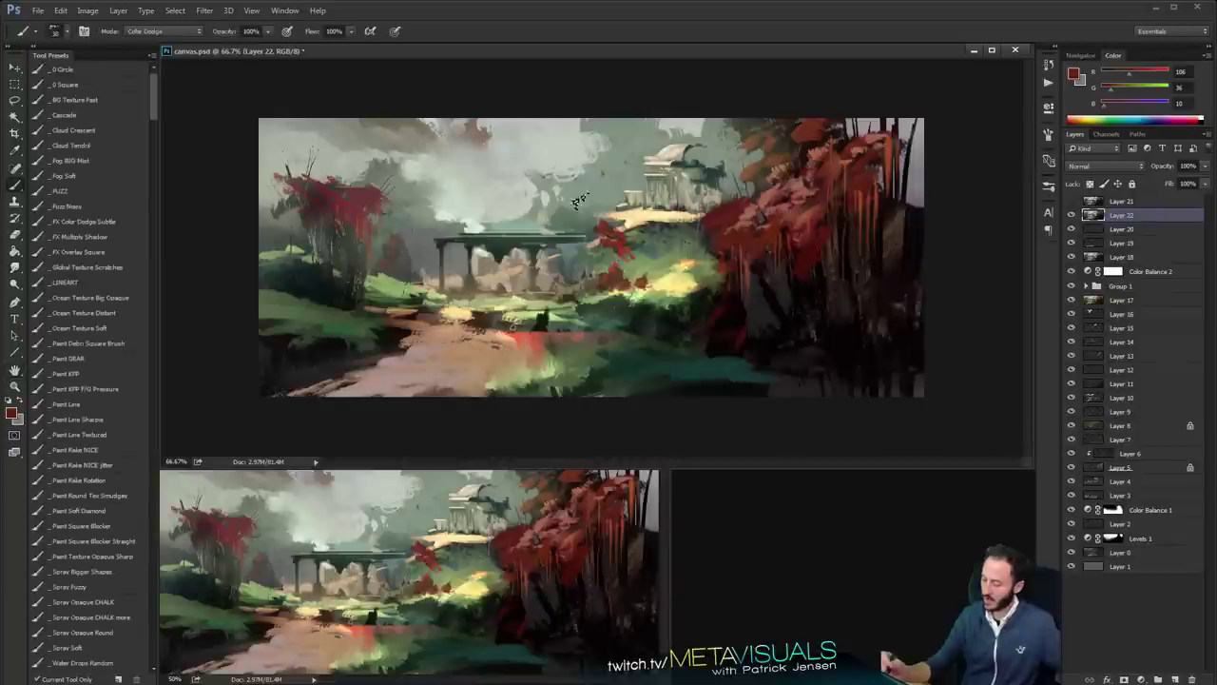
left_click(588, 168, "alt")
key("bracketright")
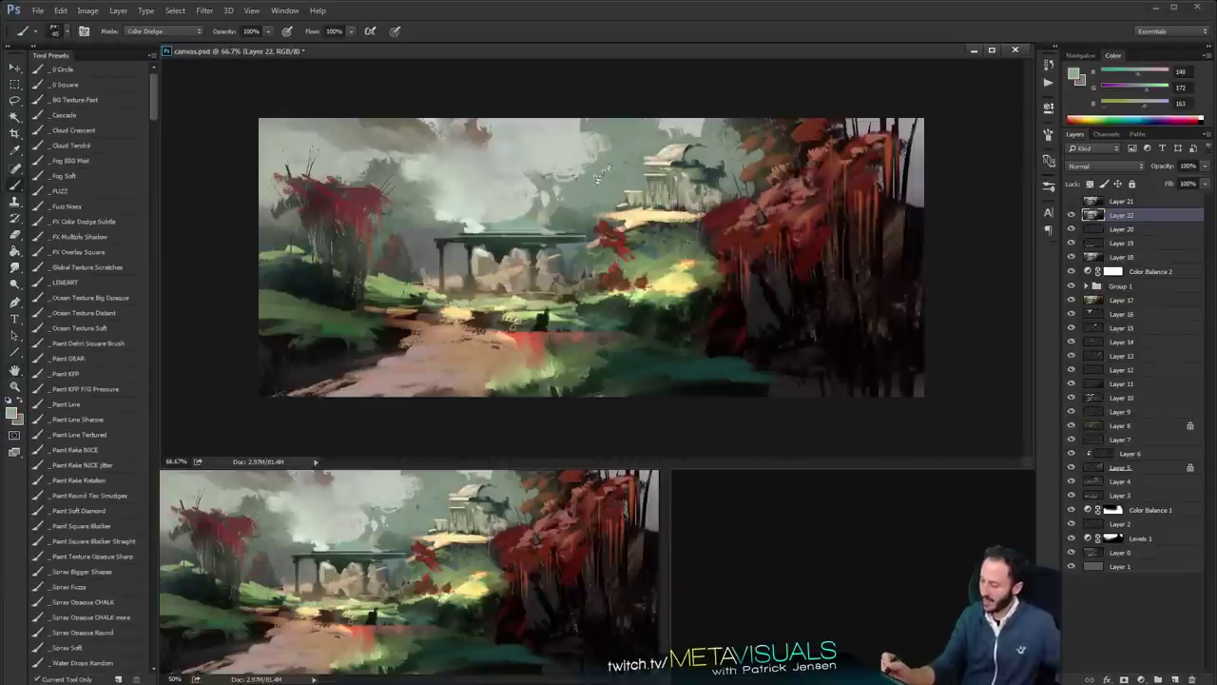
left_click(162, 31)
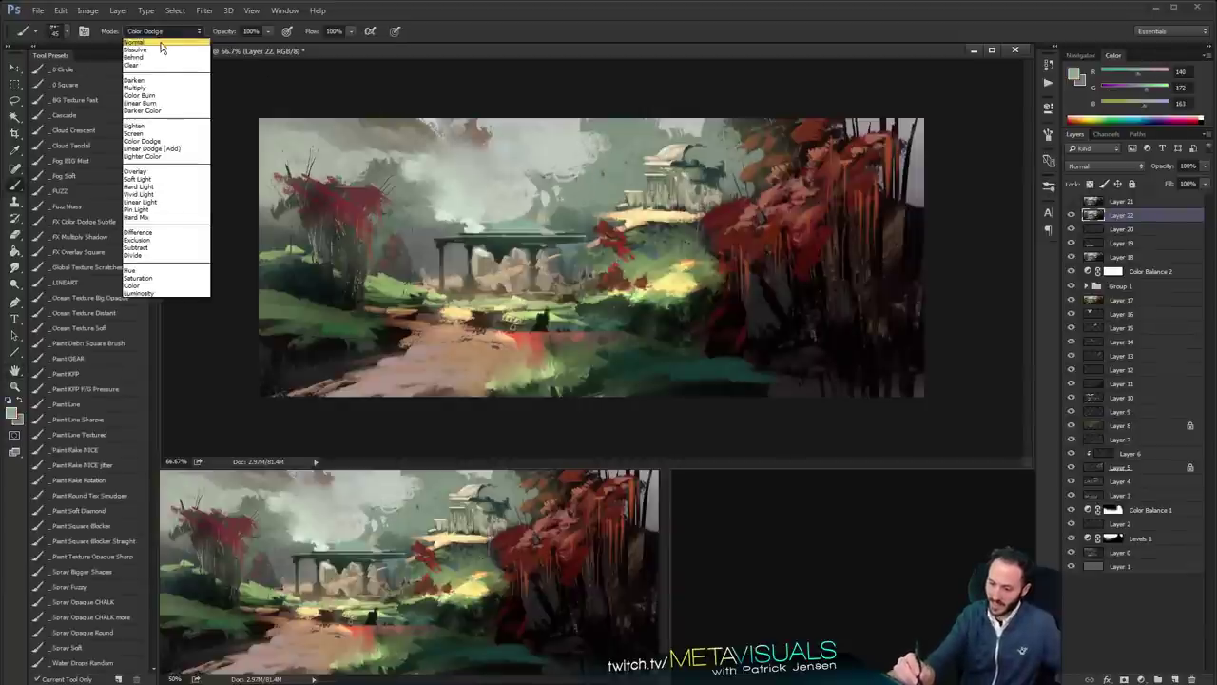
left_click(162, 42)
left_click(523, 226, "alt")
key("bracketright")
key("bracketright")
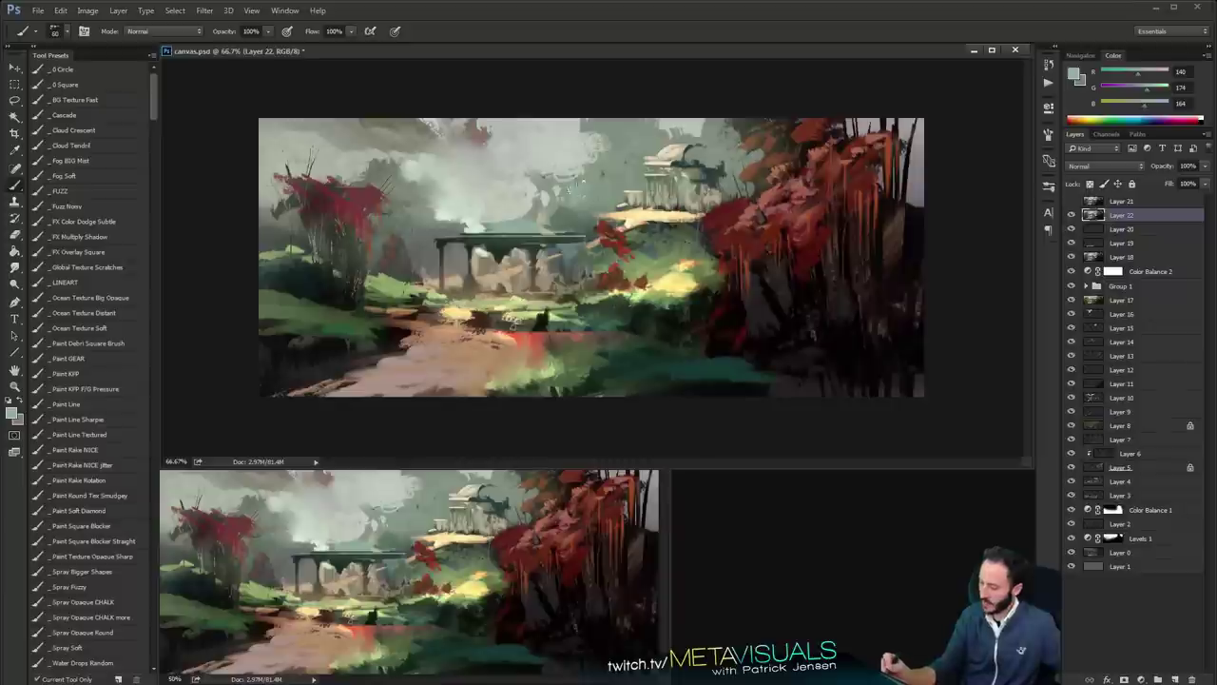
mouse_move(579, 202)
left_mouse_down()
mouse_move(579, 181)
mouse_move(559, 194)
mouse_move(605, 164)
mouse_move(594, 137)
left_mouse_up()
Refine the bright cloud's edge beside the temple with a smaller brush and pale greys sampled from the sky
key("bracketleft")
left_click(582, 139, "alt")
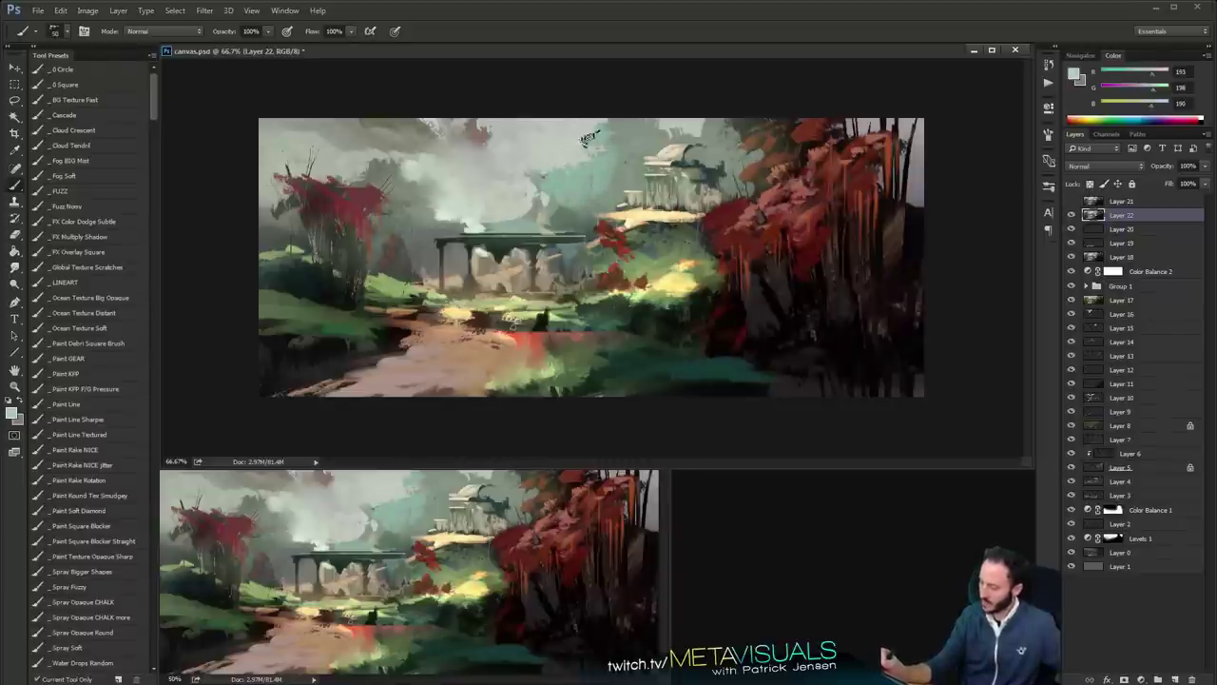
left_click(549, 174, "alt")
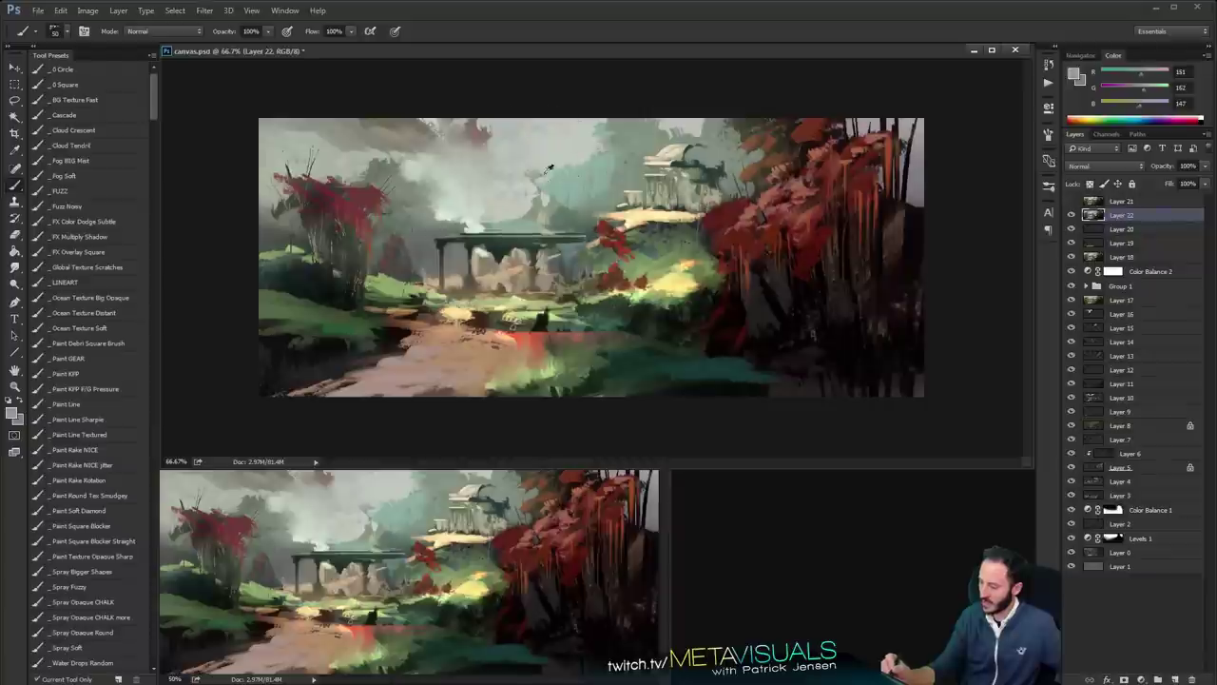
left_click(582, 175, "alt")
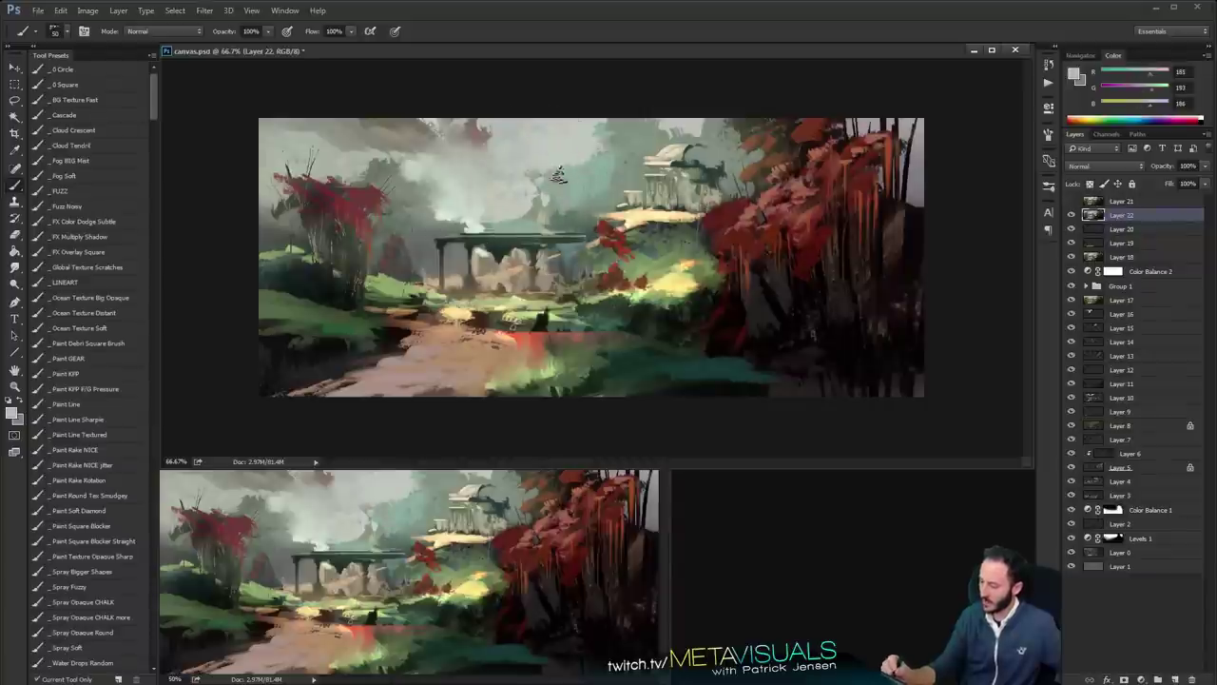
key("bracketleft")
key("bracketleft")
key("bracketleft")
left_click(538, 181, "alt")
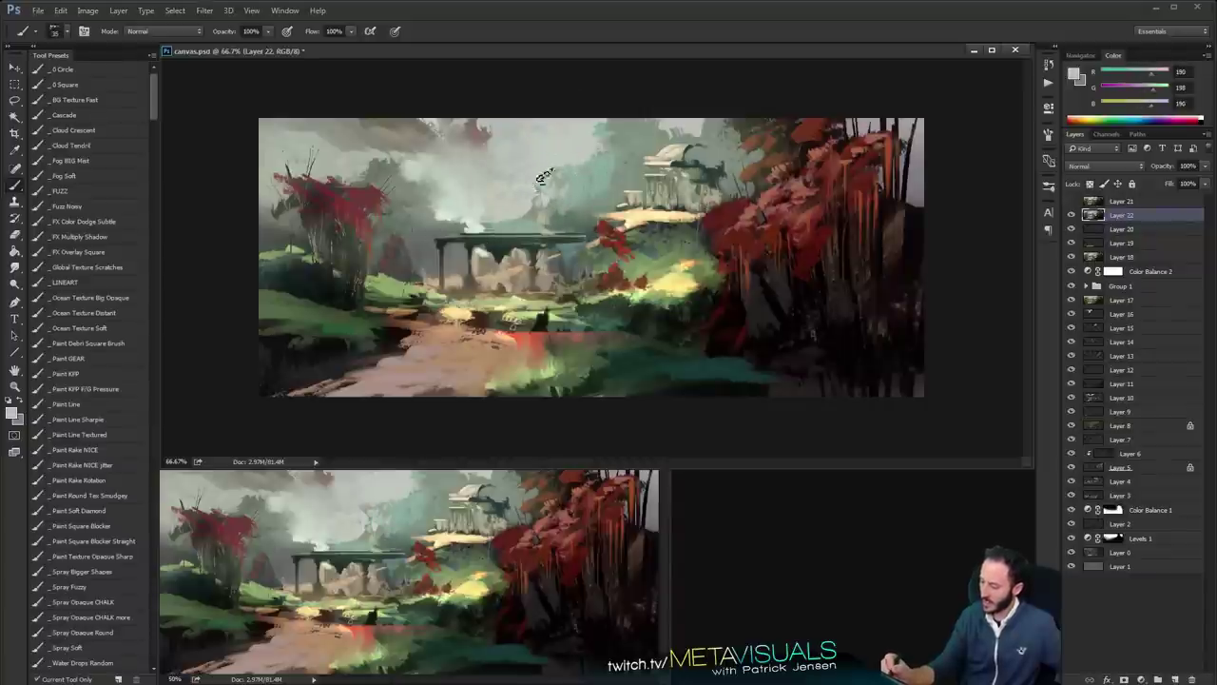
Load the large Fuzz Noisy brush preset and set its blending mode to Multiply
key("z")
left_click(723, 278, "alt")
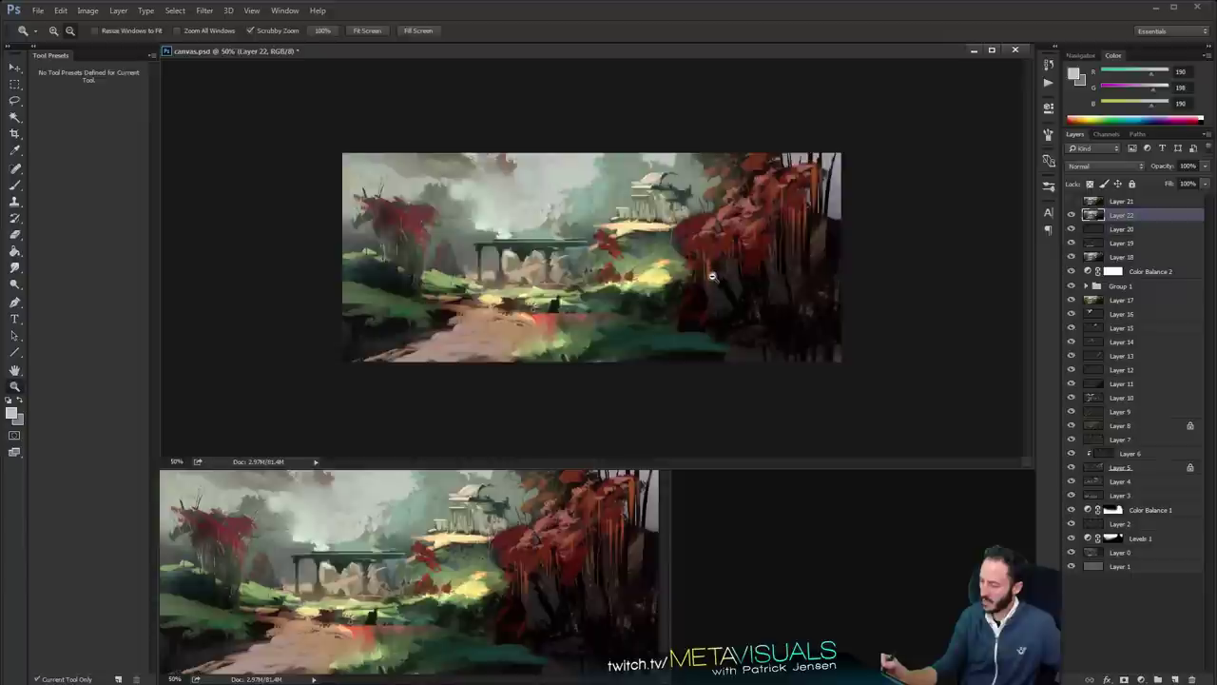
left_click(723, 277, "alt")
left_click(723, 278)
key("b")
left_click(76, 205)
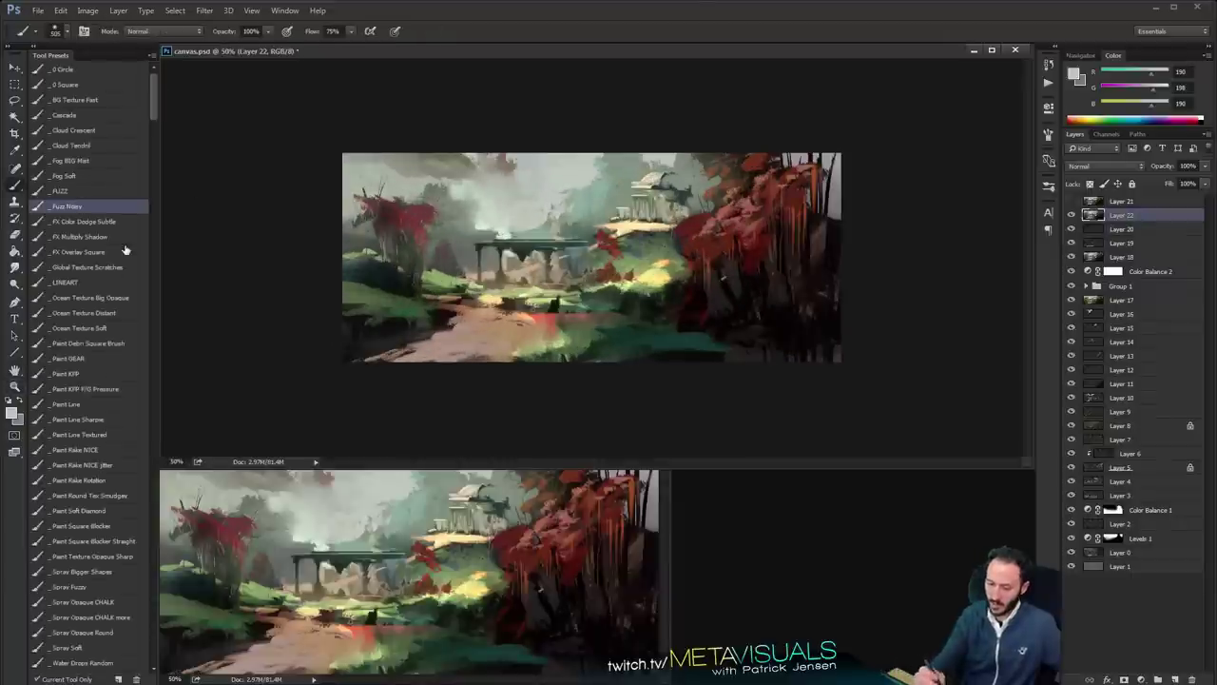
key("ctrl+plus")
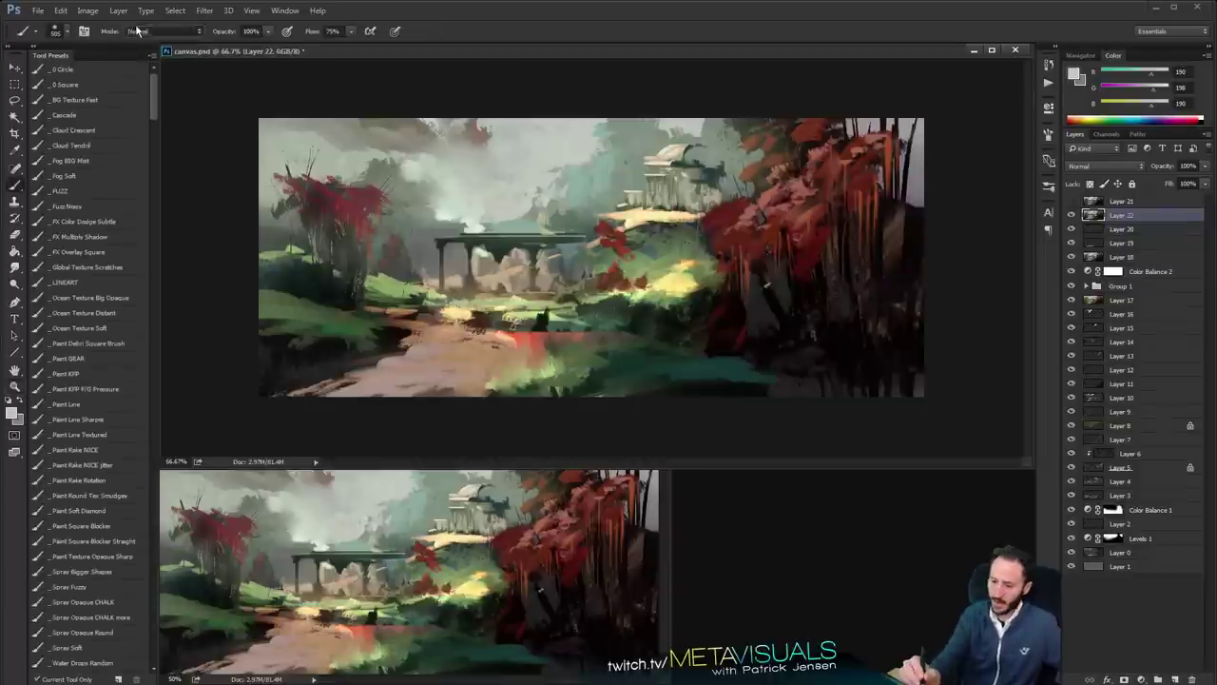
left_click(161, 30)
left_click(152, 103)
Darken the upper sky with broad Multiply strokes in grey and orange (RGB 190, 111, 65)
left_click_drag(381, 126, 856, 131)
left_click(1131, 87)
left_click(1119, 104)
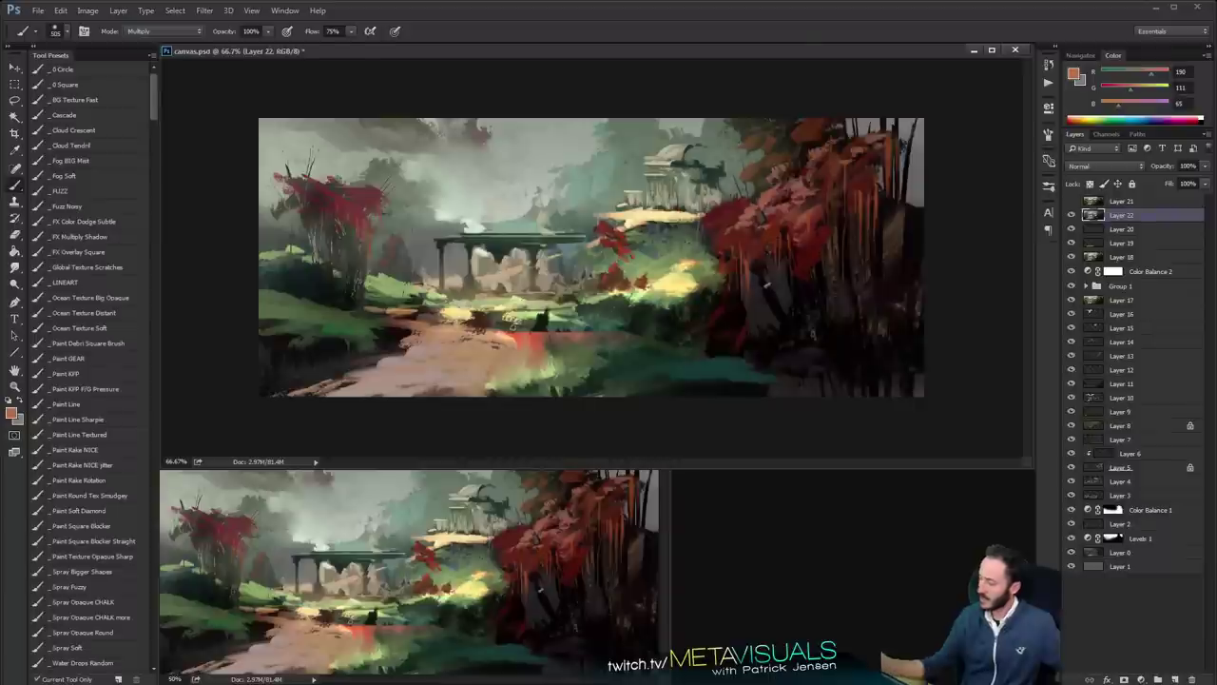
left_click_drag(333, 112, 877, 95)
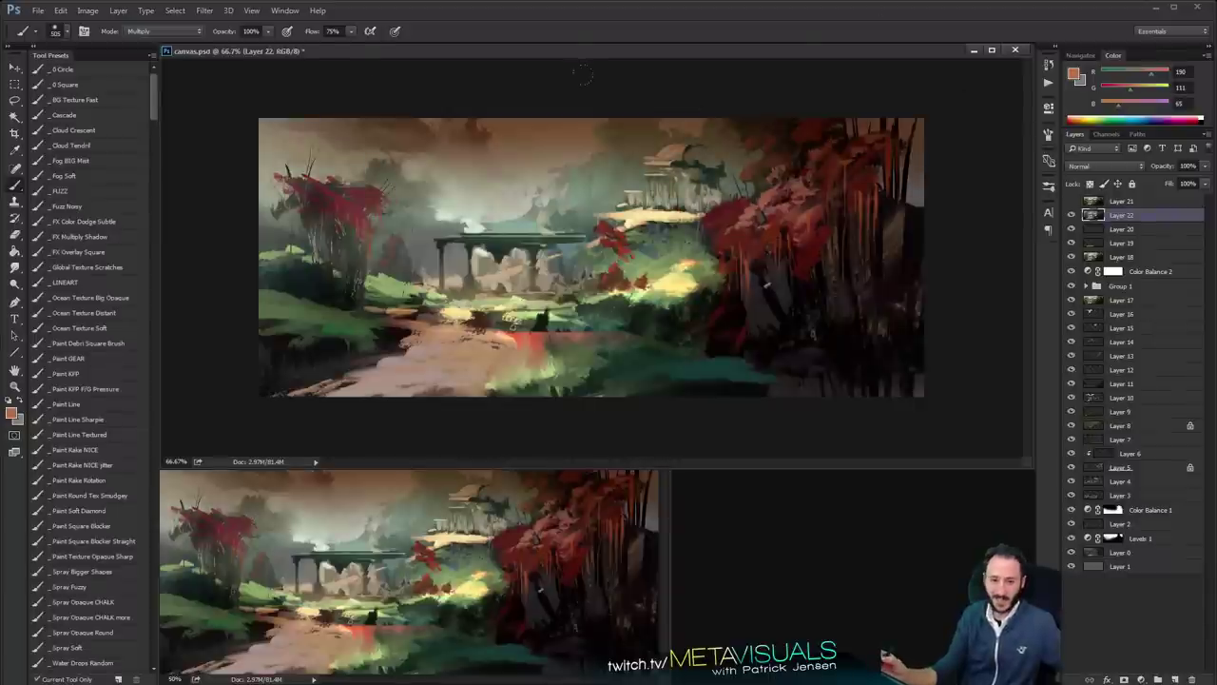
Deepen the upper sky and red trees with Multiply strokes in sampled dark tones down to RGB 20, 21, 15, undoing unwanted passes
left_click(702, 229, "alt")
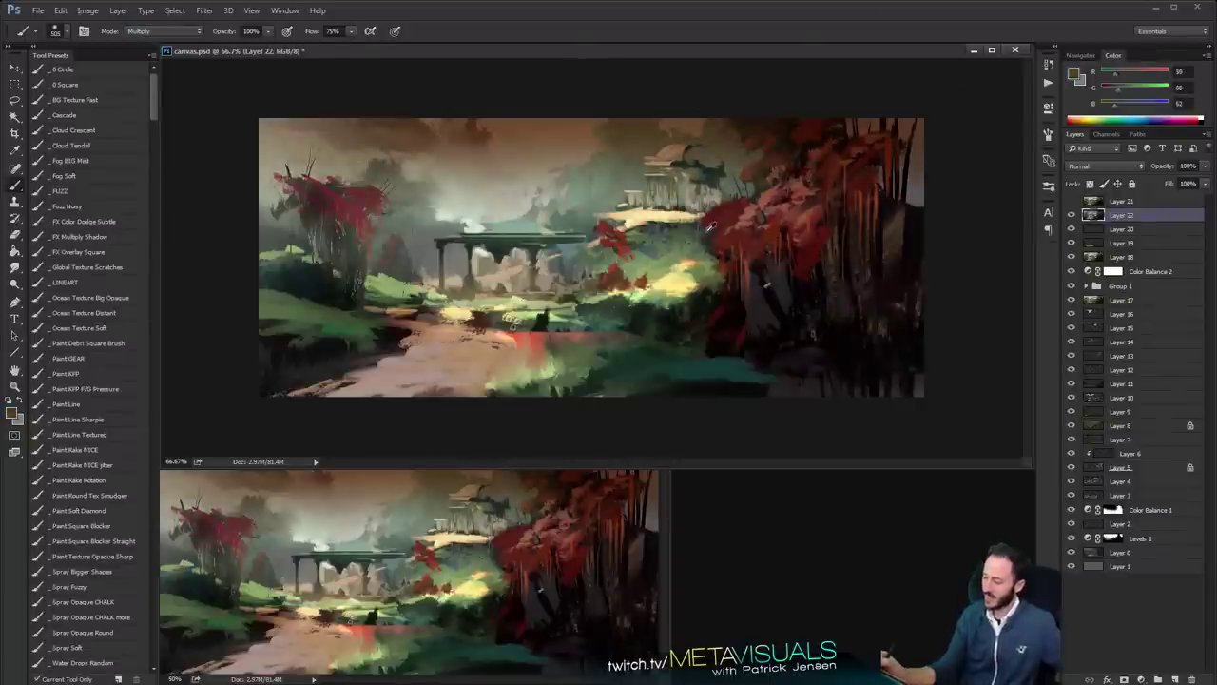
key("z")
left_click(717, 239, "alt")
left_click(717, 239, "alt")
left_click(717, 239, "alt")
left_click(722, 239)
left_click(723, 240)
left_click(723, 239)
key("b")
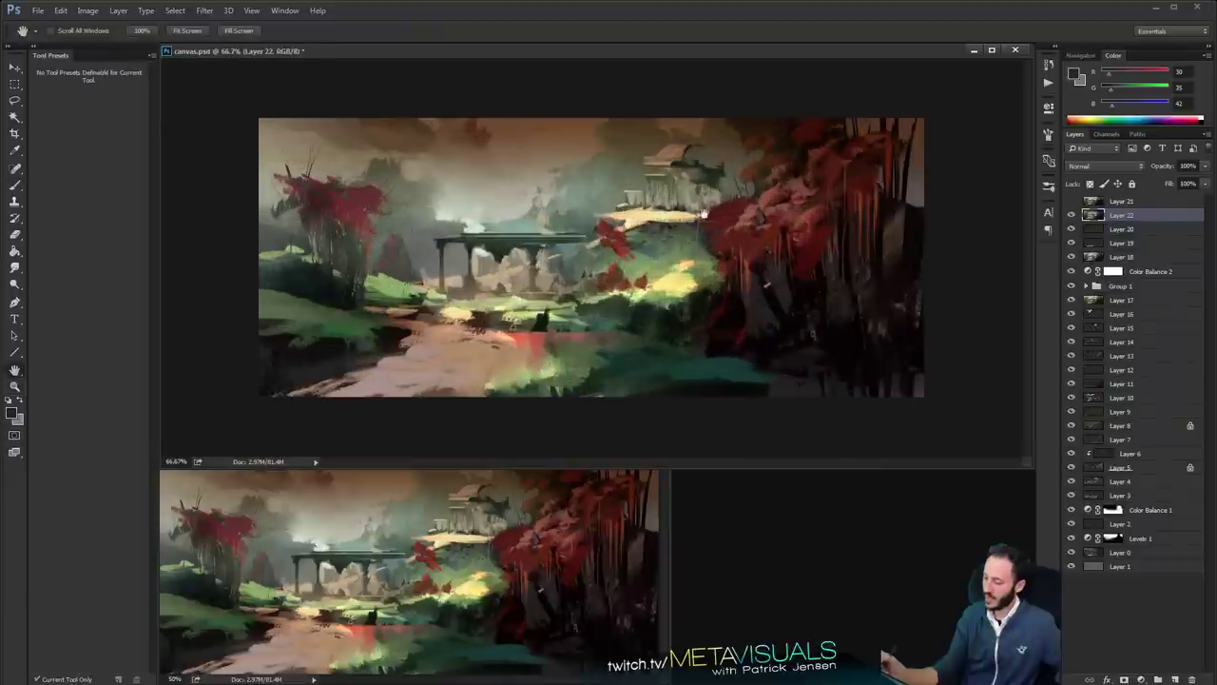
left_click(725, 244, "alt")
left_click_drag(193, 73, 937, 62)
key("ctrl+z")
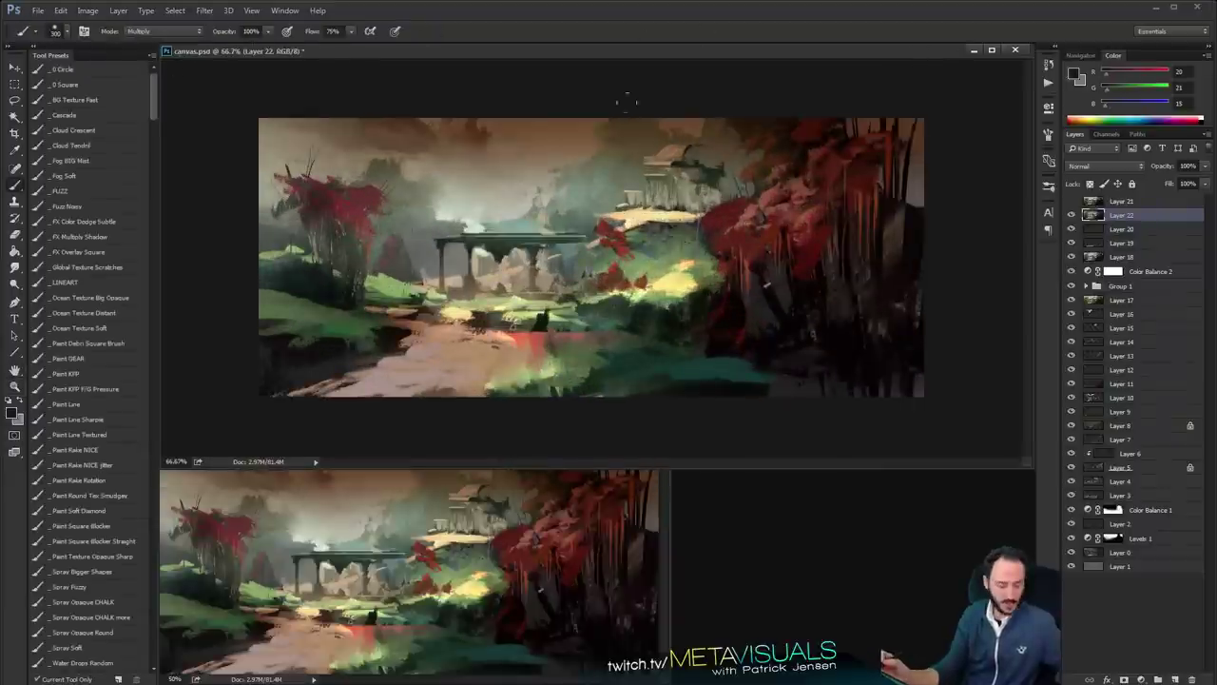
mouse_move(214, 76)
left_mouse_down()
mouse_move(937, 72)
mouse_move(361, 72)
mouse_move(913, 65)
left_mouse_up()
key("ctrl+z")
left_click(831, 228, "ctrl+alt")
left_click(831, 228, "ctrl+alt")
left_click(799, 255, "ctrl")
left_click(799, 255, "ctrl")
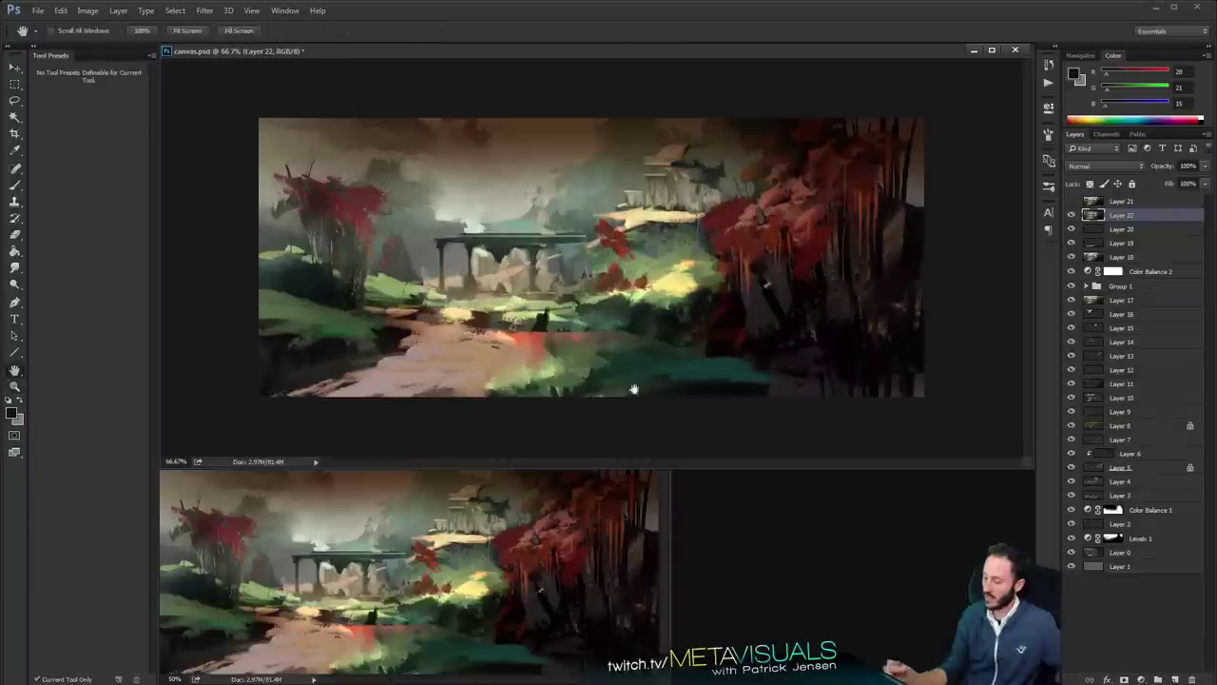
Darken the lower foreground with a Multiply stroke and smudge the path into the neighbouring grass
left_click_drag(619, 443, 409, 451)
key("bracketleft")
key("bracketleft")
key("r")
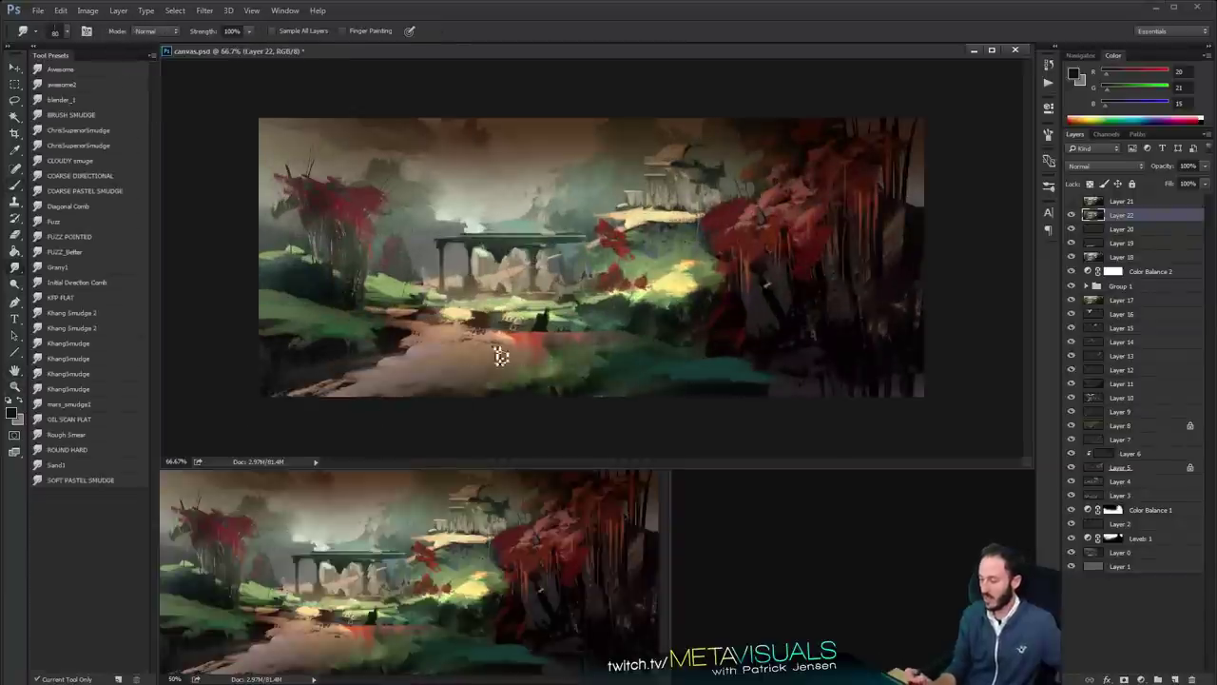
left_click_drag(419, 389, 371, 390)
left_click_drag(466, 387, 493, 388)
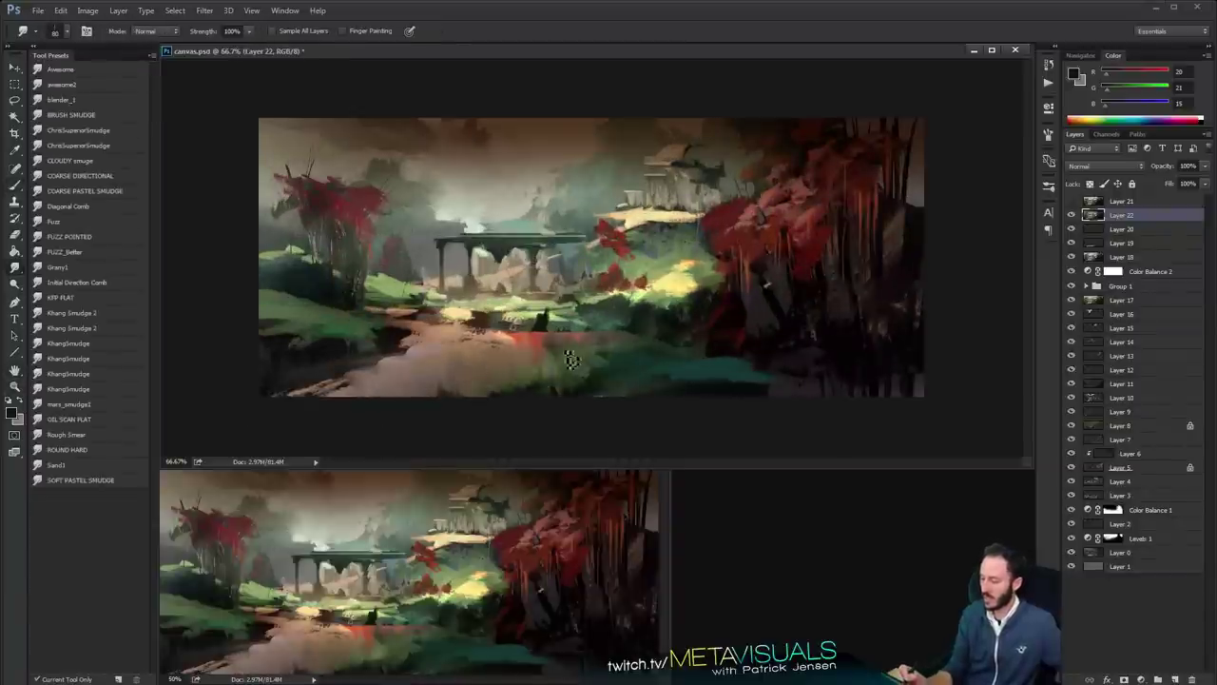
Add a Color Balance adjustment layer above Layer 22 with midtones at -36 cyan-red and -24 magenta-green
left_click(674, 343, "alt")
left_click(700, 329, "alt")
left_click(718, 315, "ctrl")
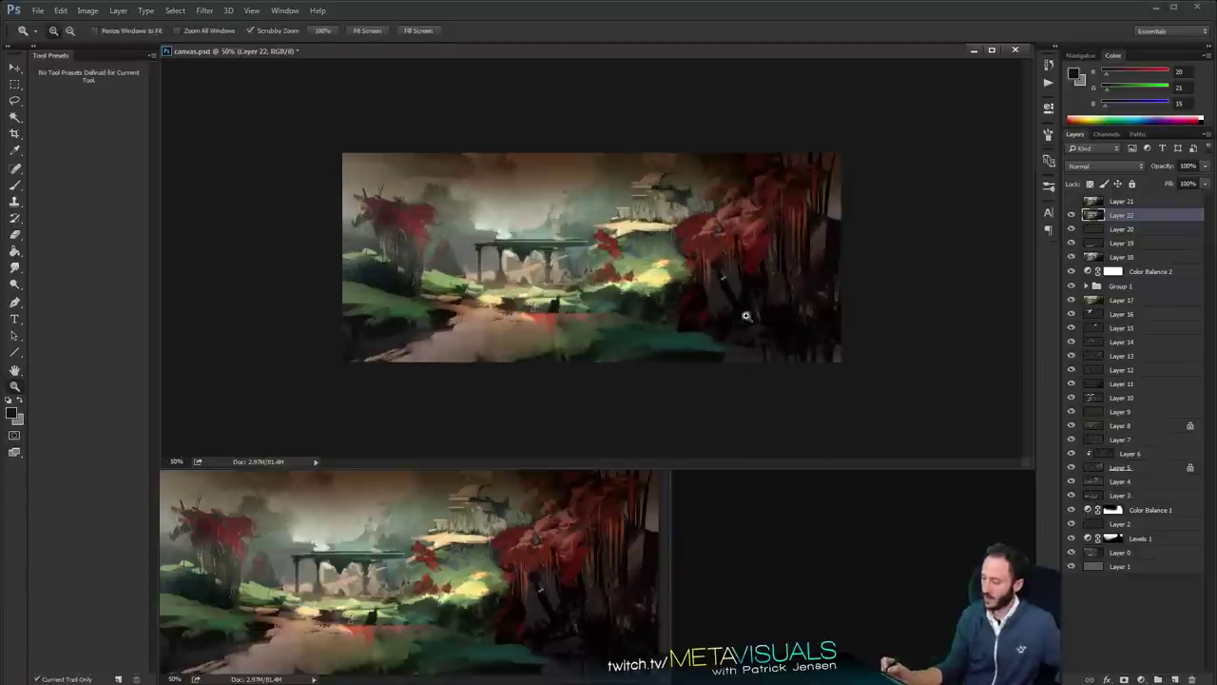
key("ctrl+plus")
key("b")
left_click(1142, 679)
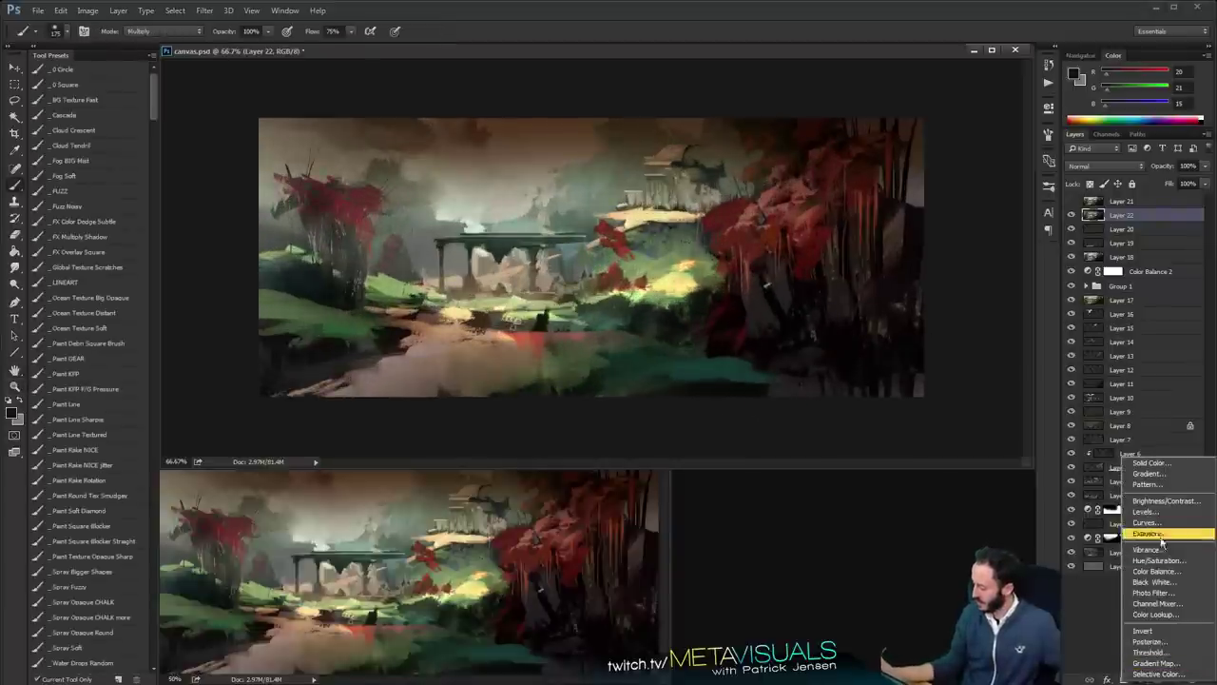
left_click(1151, 571)
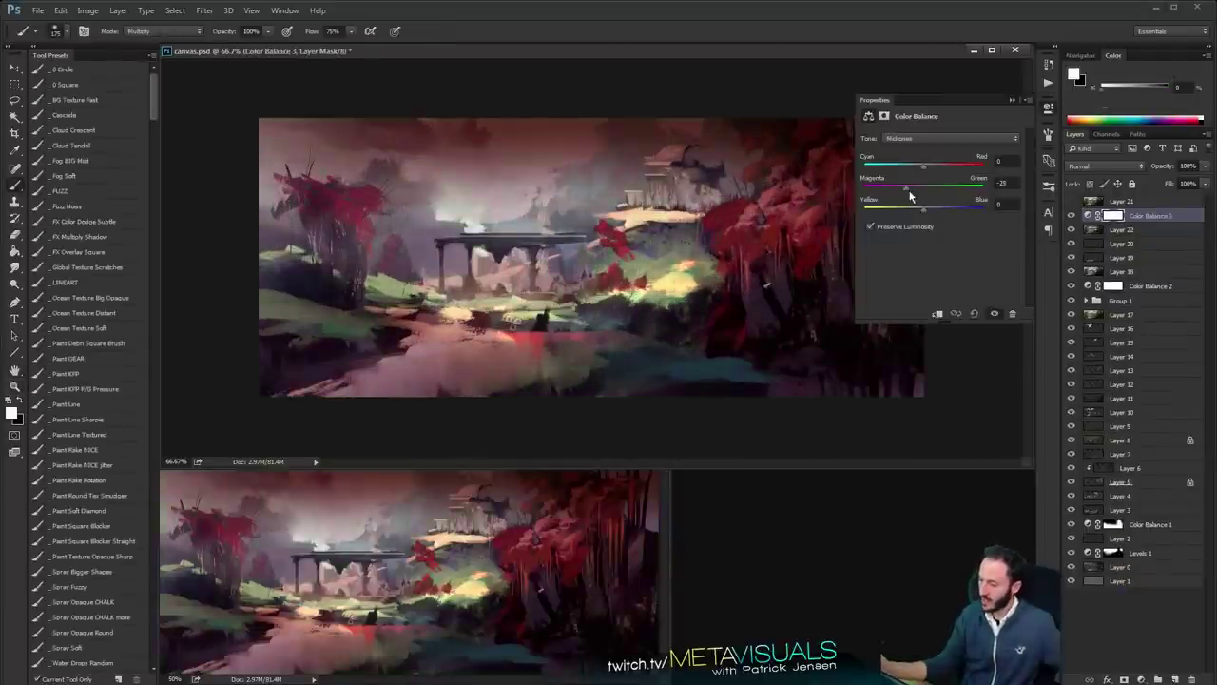
left_click_drag(907, 199, 906, 200)
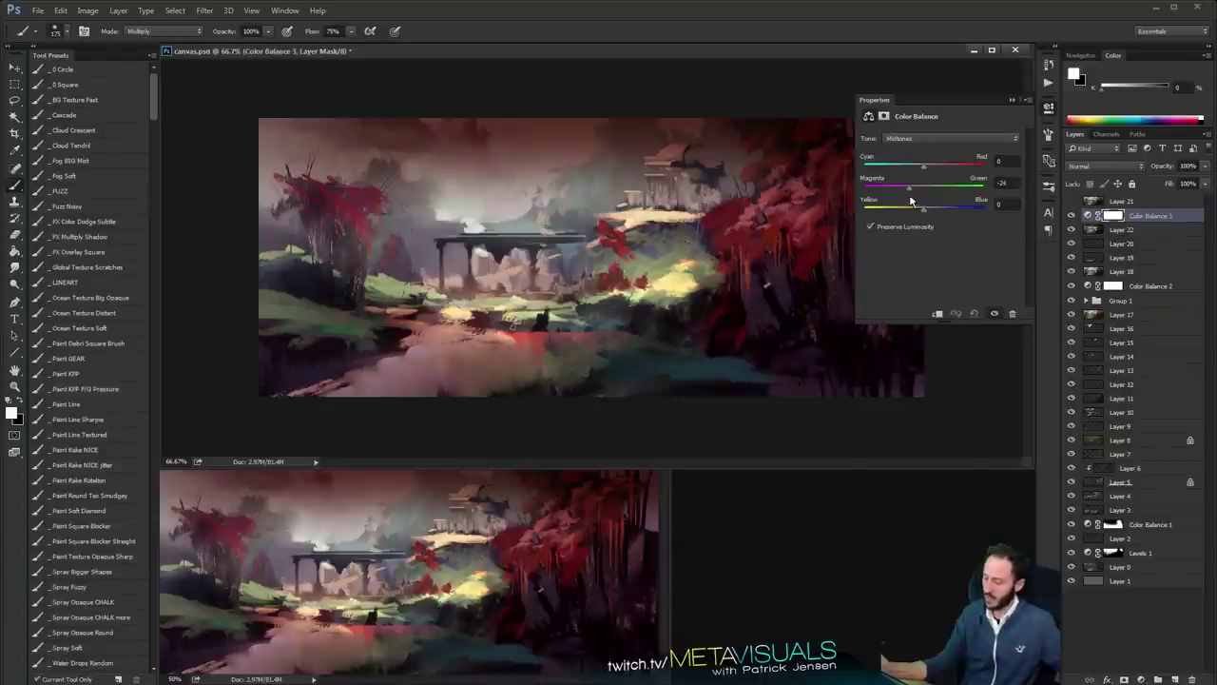
left_click_drag(911, 178, 906, 178)
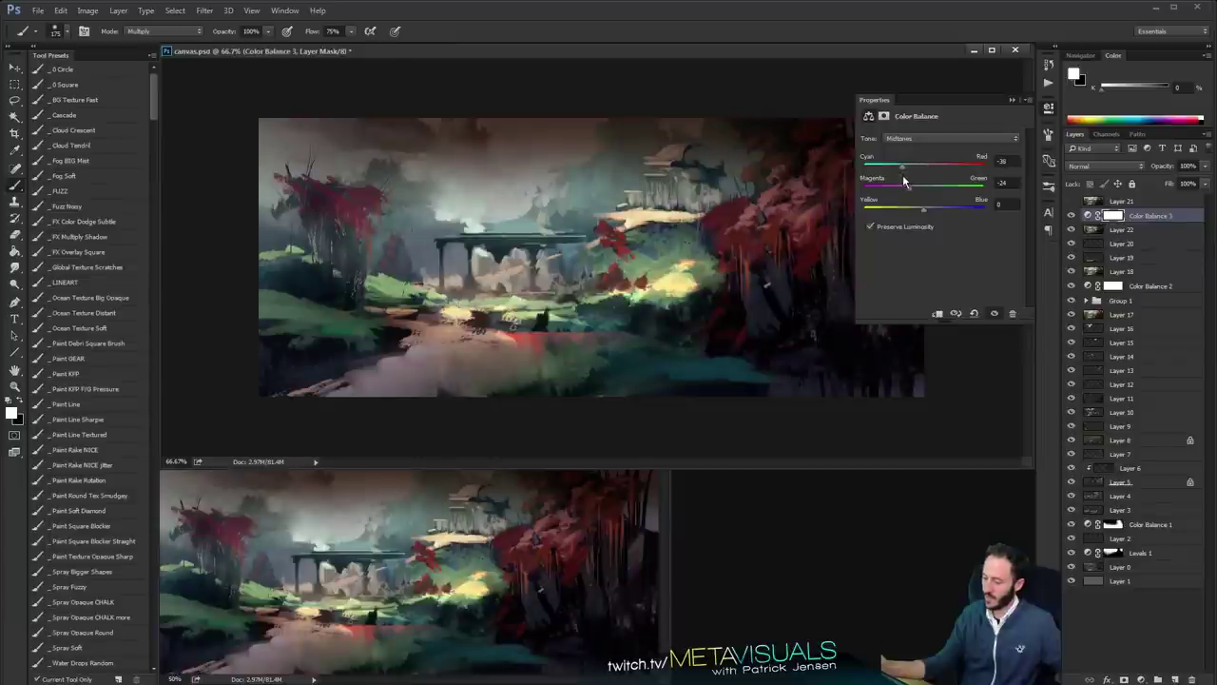
left_click(1012, 100)
Load a textured paint brush preset in Normal mode and create a new layer above the Color Balance adjustment
key("z")
left_click(784, 299, "alt")
left_click(789, 302)
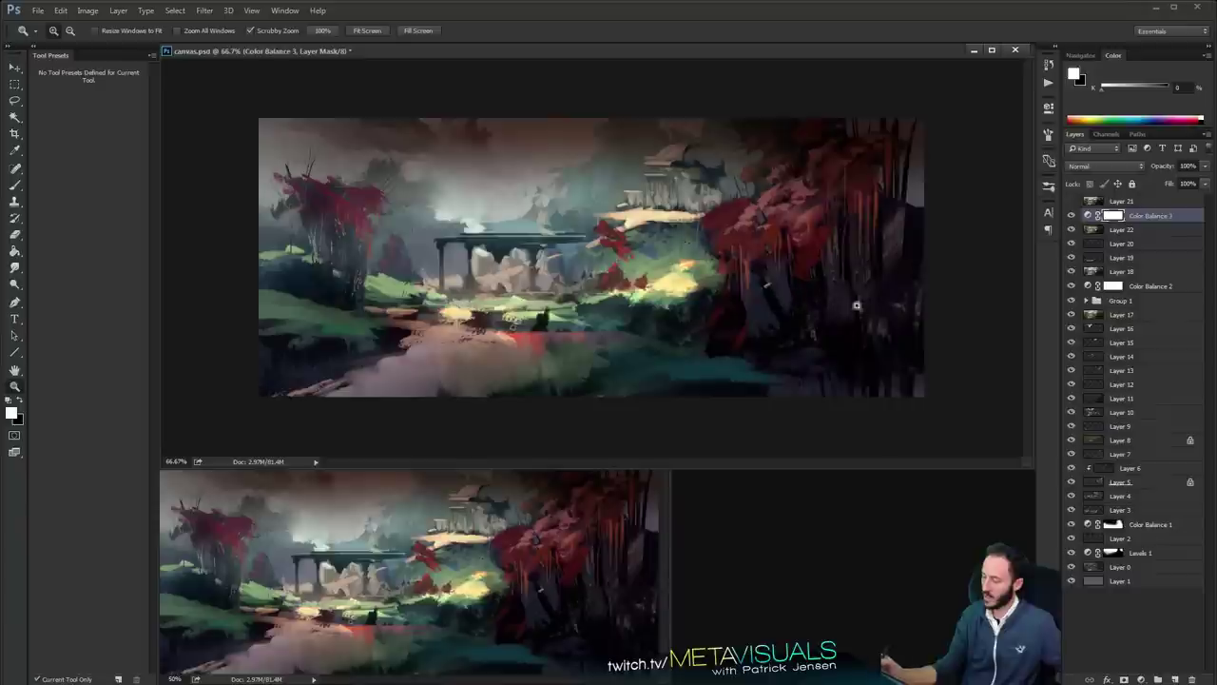
key("b")
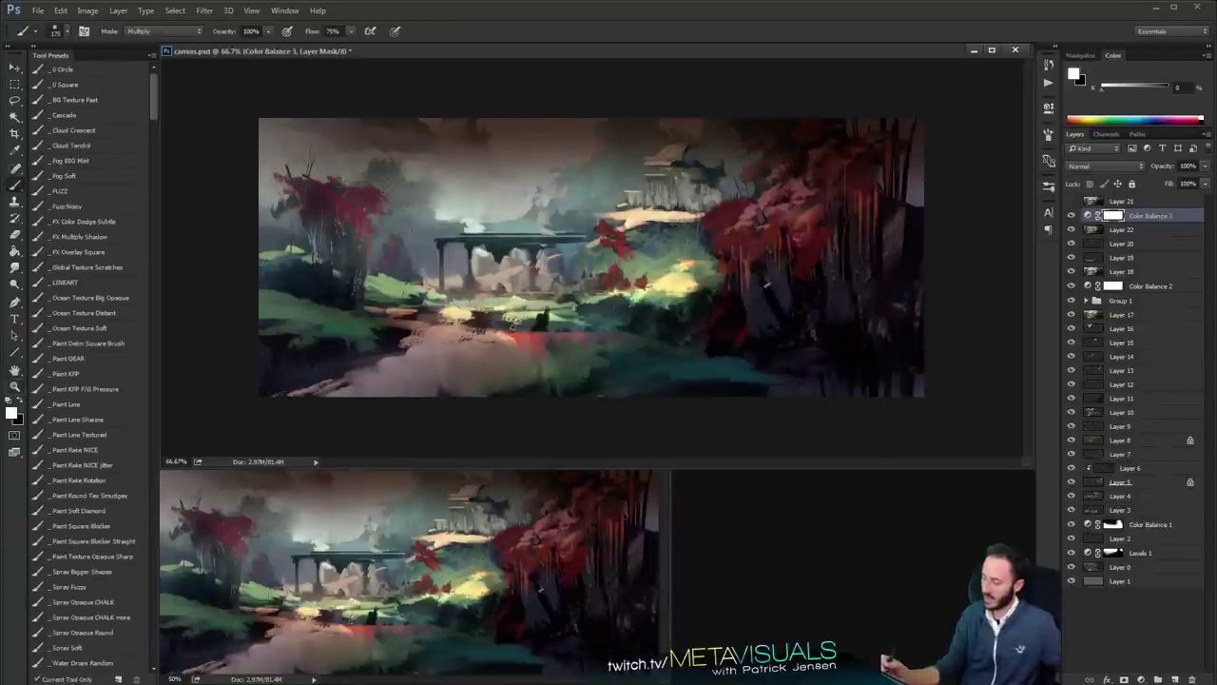
left_click(95, 400)
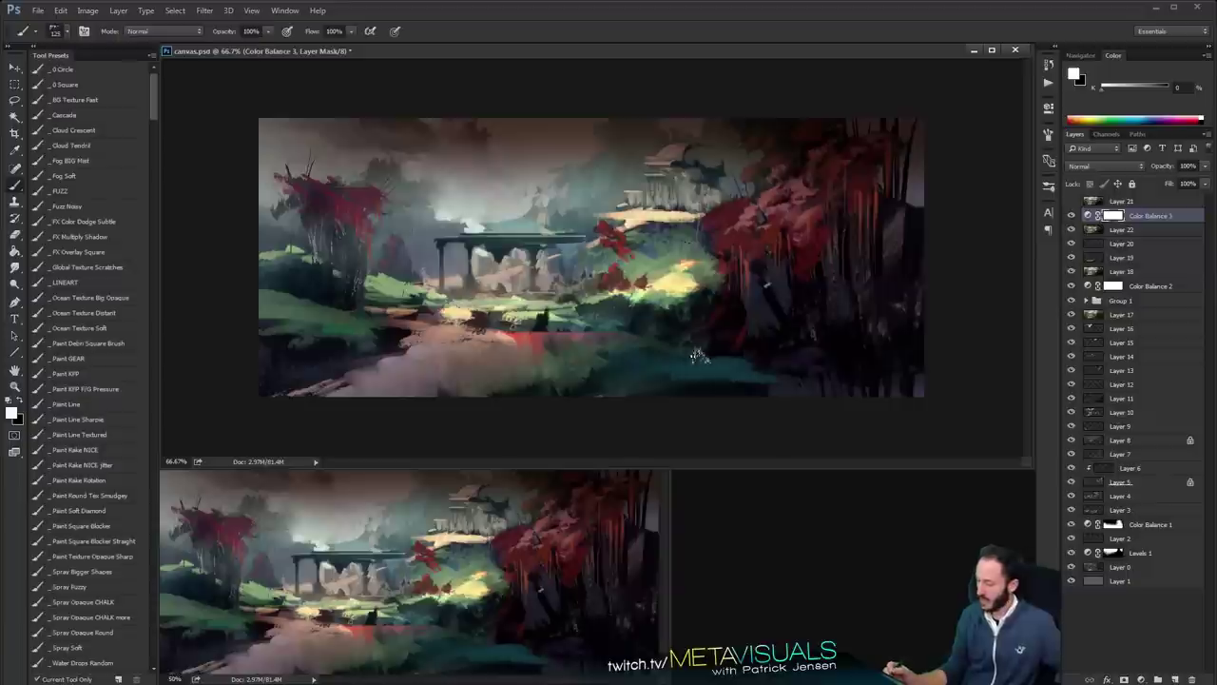
key("ctrl+shift+alt+n")
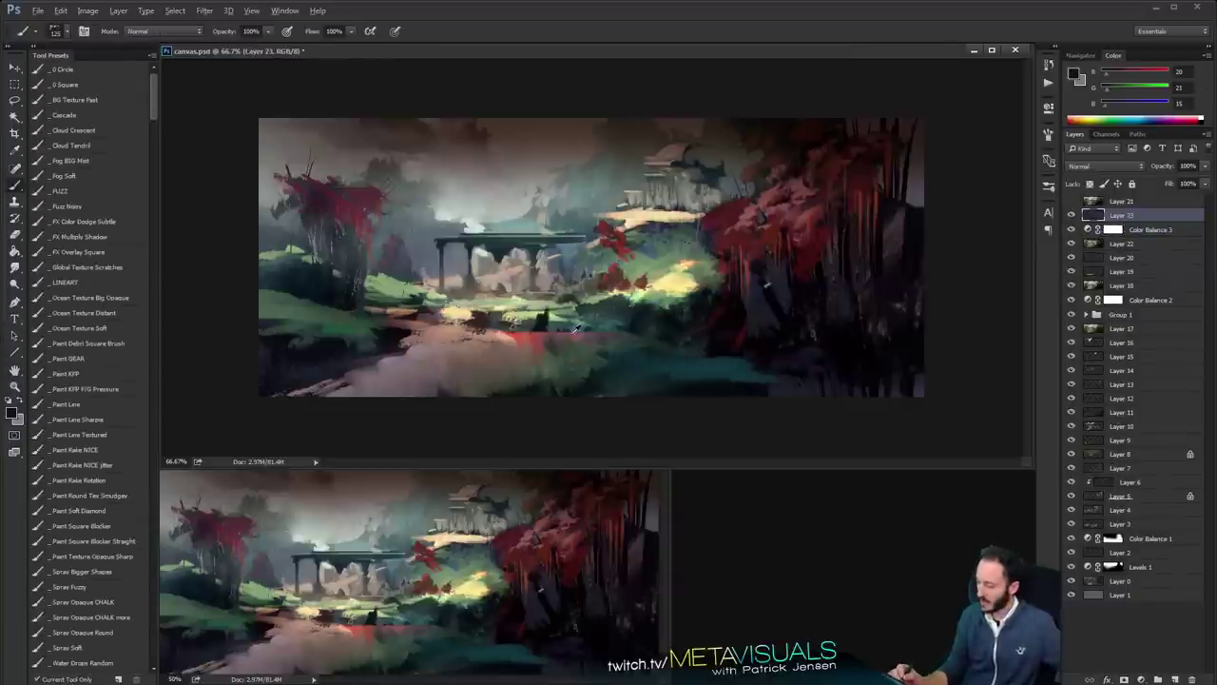
Paint small grey (RGB 88, 73, 78) and green (RGB 88, 126, 97) strokes into the foreground grass, reducing the brush to 20 px
left_click(580, 343, "alt")
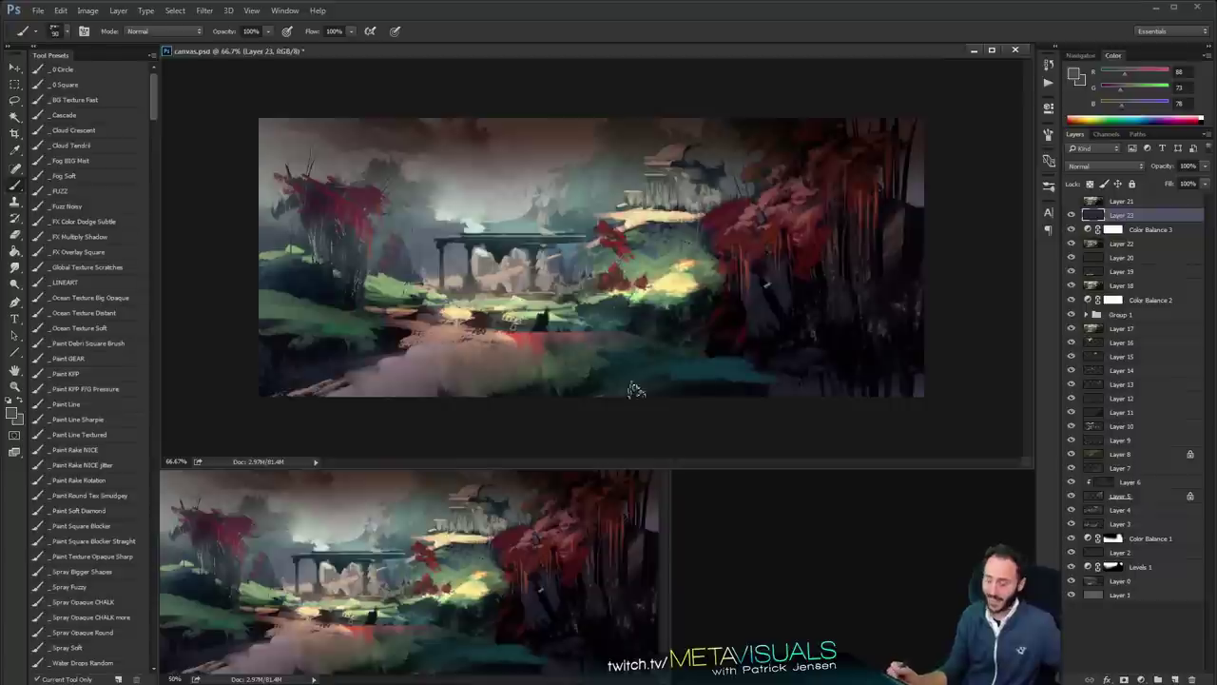
key("bracketleft")
key("bracketleft")
key("bracketleft")
key("bracketleft")
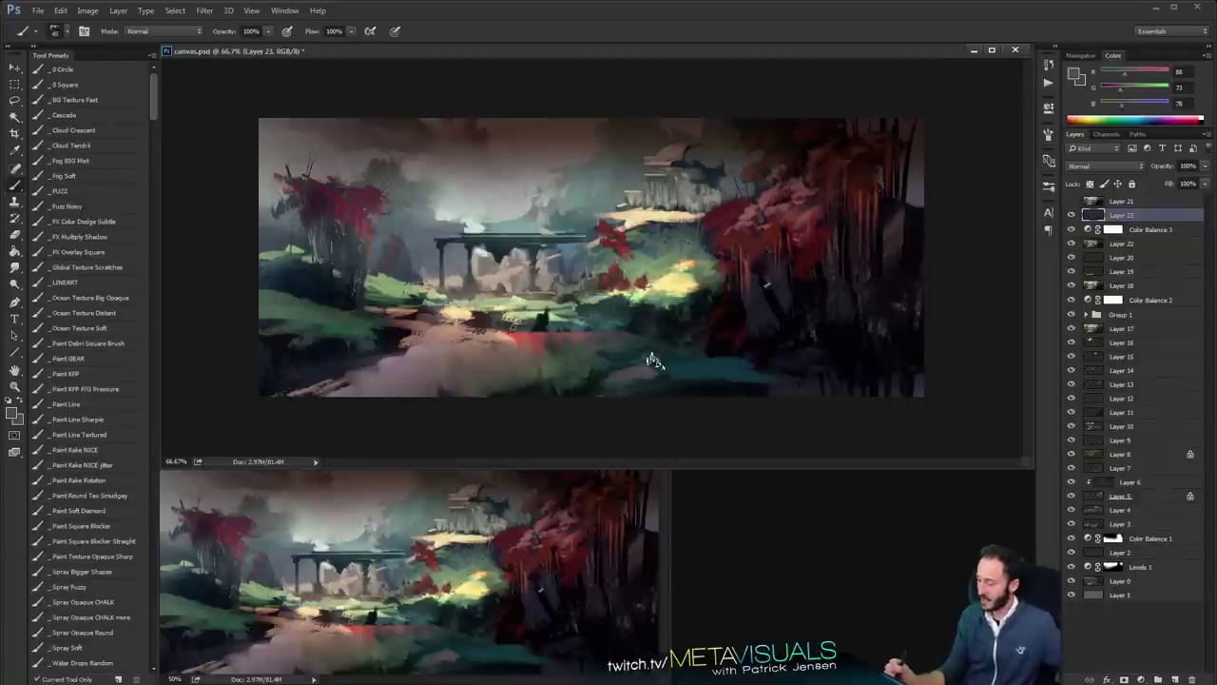
left_click(683, 338, "alt")
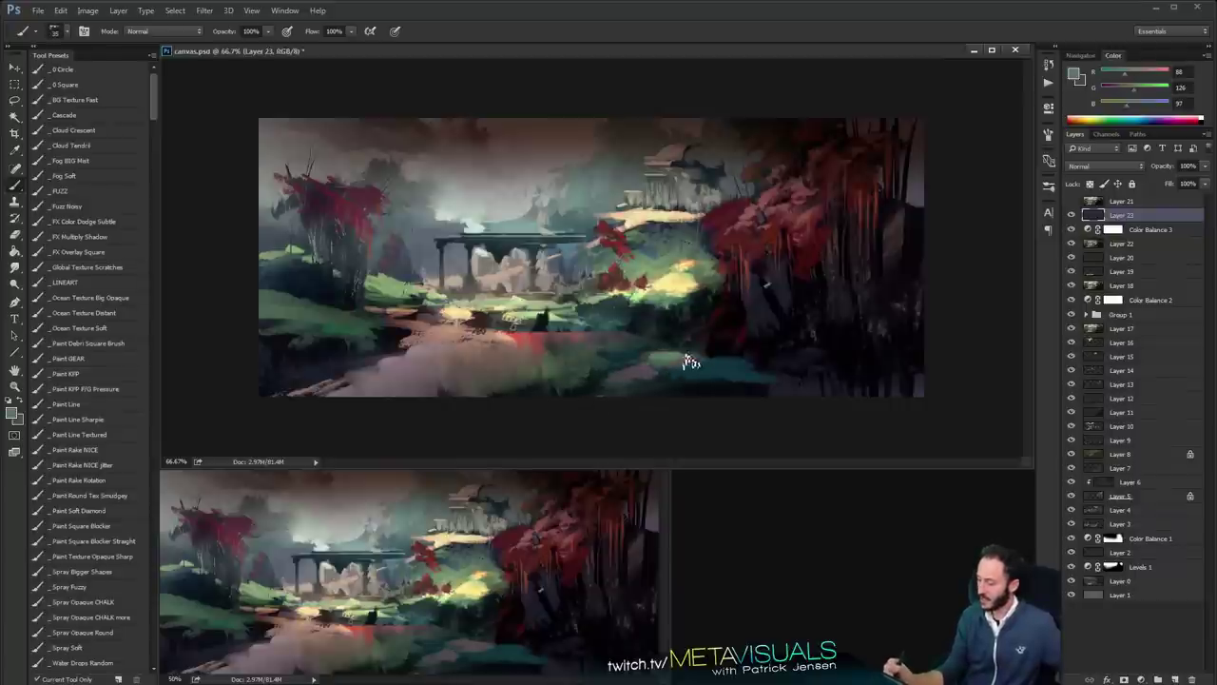
left_click_drag(554, 376, 591, 377)
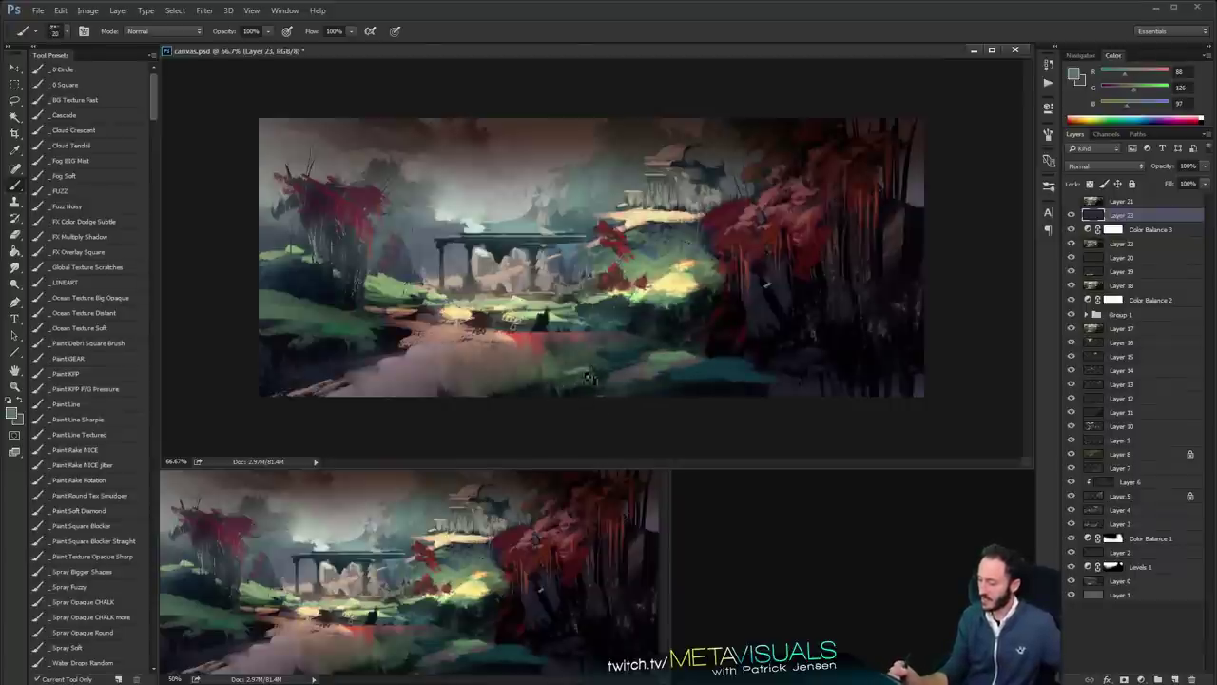
key("bracketleft")
key("bracketleft")
key("bracketleft")
Choose the 175 px grass-blade brush from the brush preset library
right_click(481, 312)
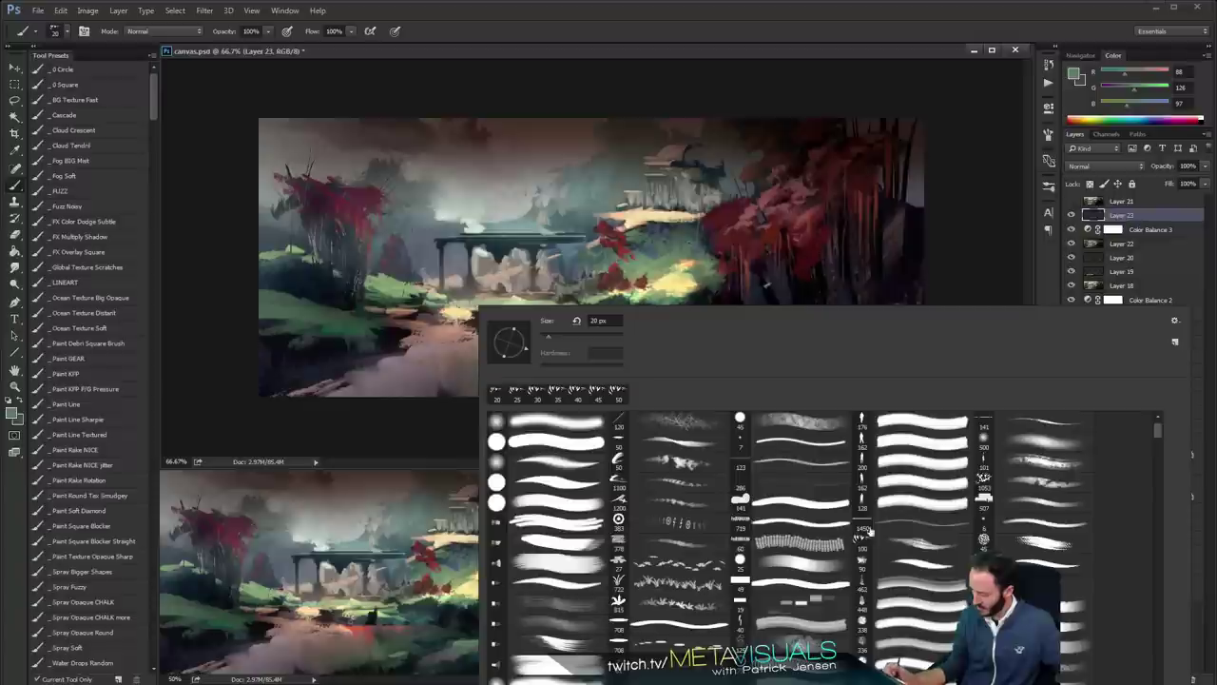
left_click_drag(1158, 436, 1162, 541)
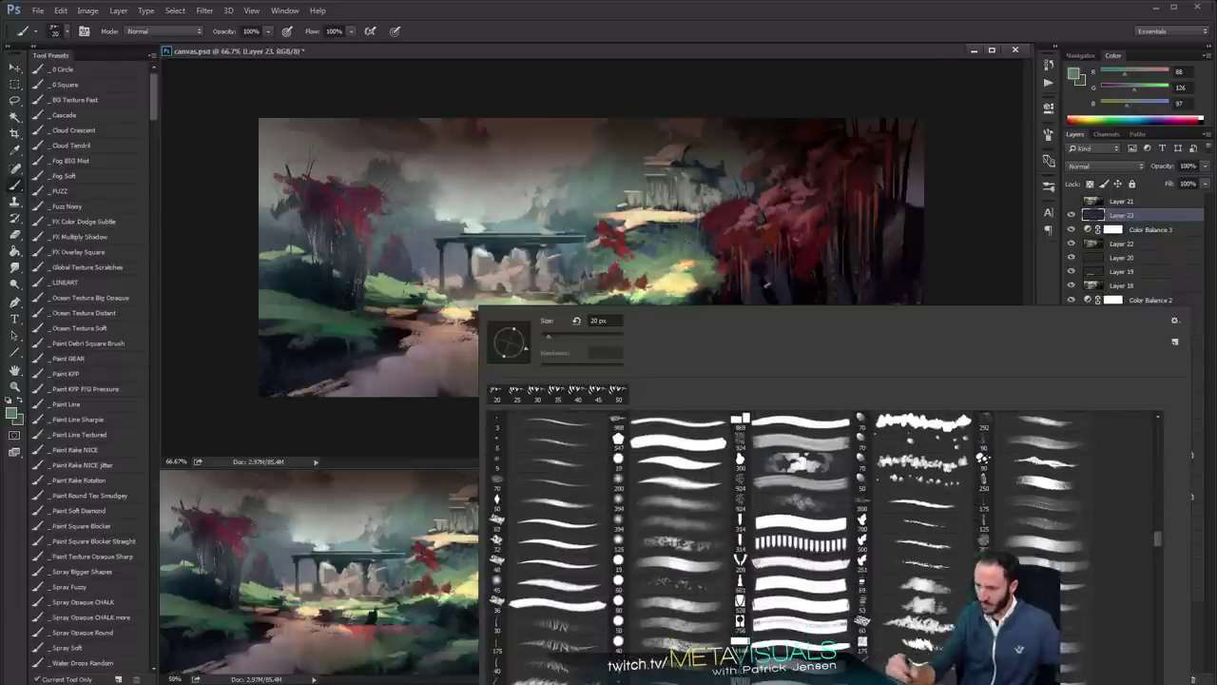
right_click(220, 99)
right_click(382, 139)
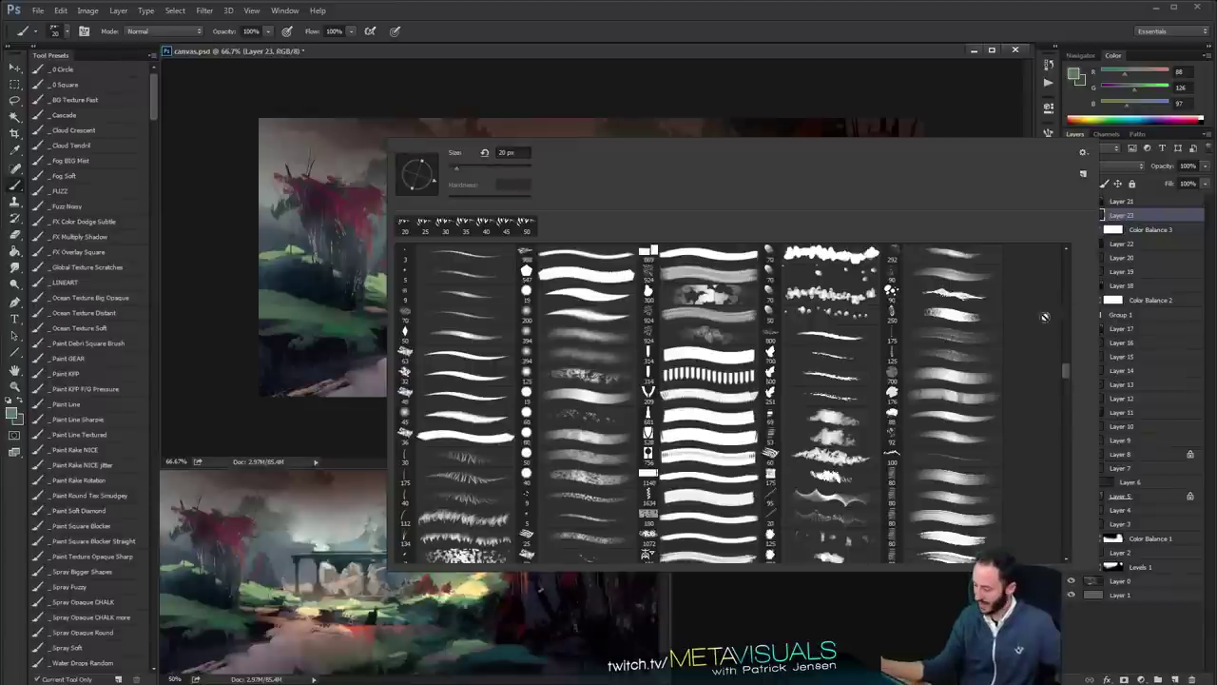
left_click(452, 482)
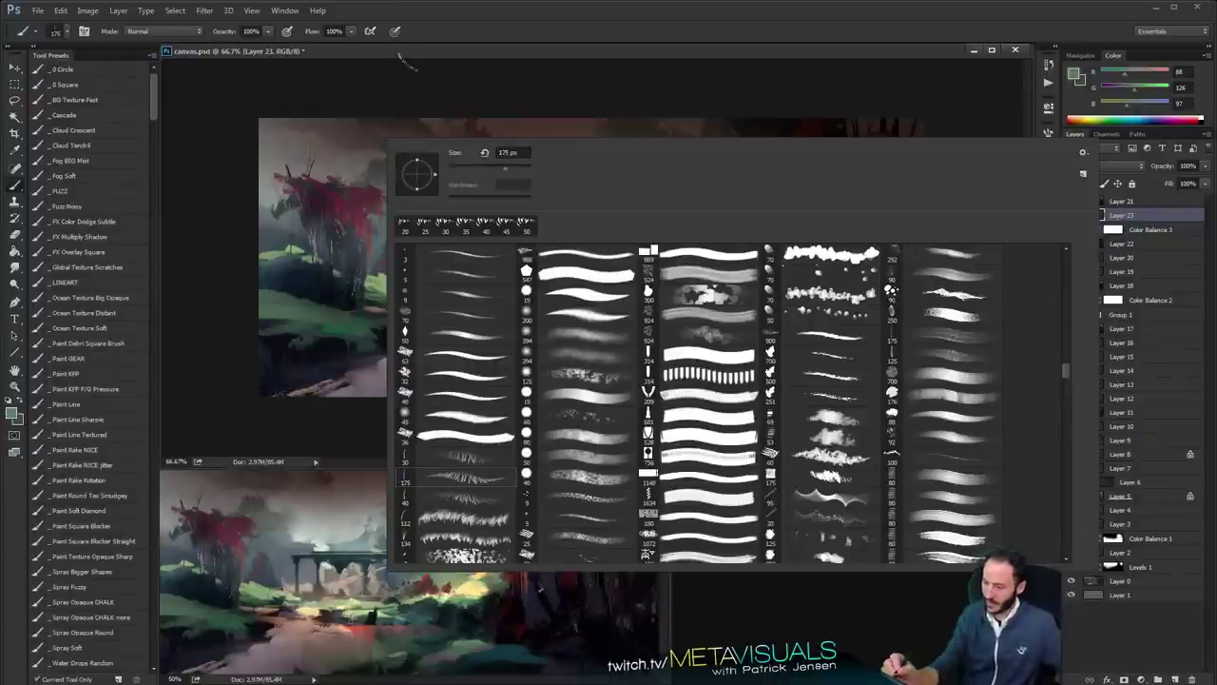
left_click(407, 62)
Sample dark green (RGB 41, 79, 62) and paint grass blades along the left bank, reducing the brush to 100 px
left_click(330, 314, "alt")
left_click(322, 350, "alt")
left_click_drag(289, 336, 301, 369)
left_click_drag(287, 335, 274, 372)
left_click_drag(317, 341, 344, 351)
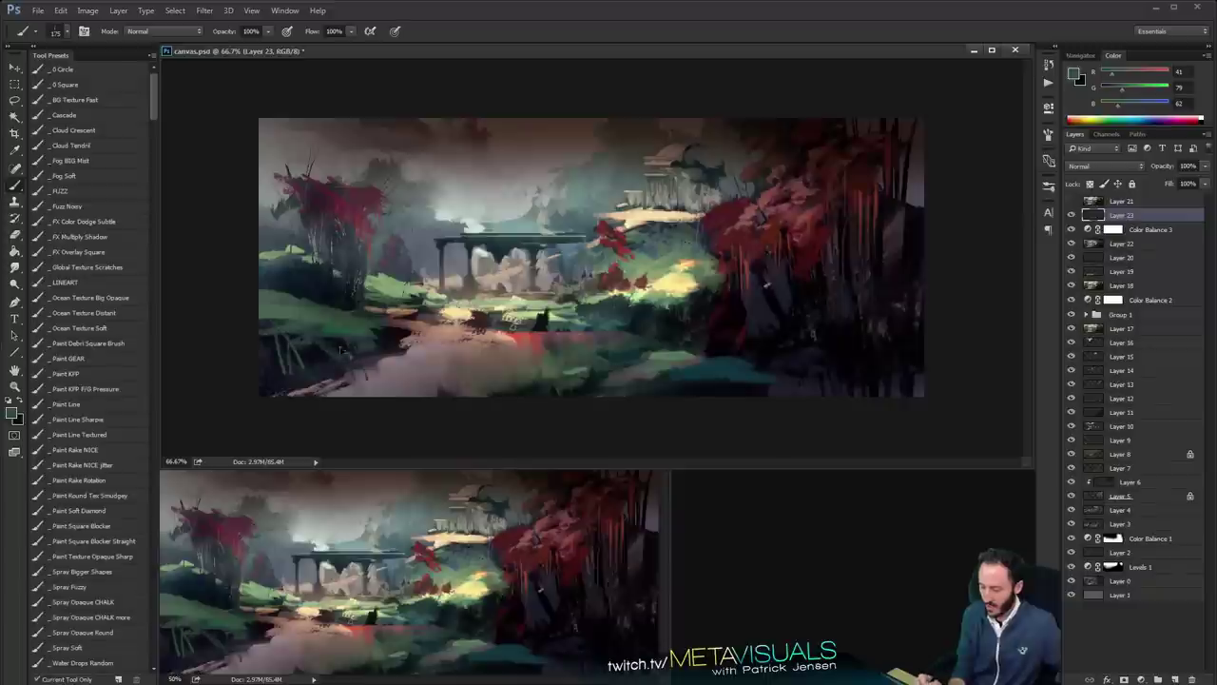
key("bracketleft")
left_click_drag(295, 317, 361, 328)
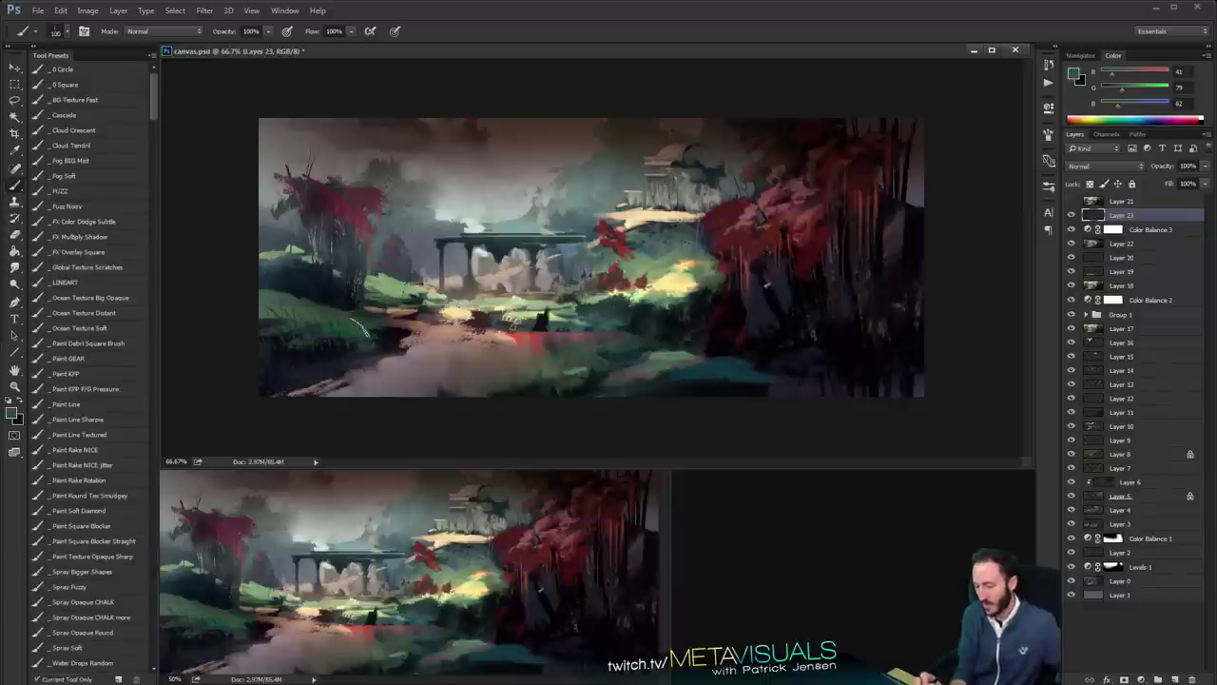
Paint dark green grass blades across the lower-right foreground with the brush at 70 px
left_click_drag(673, 389, 770, 375)
left_click_drag(666, 359, 761, 366)
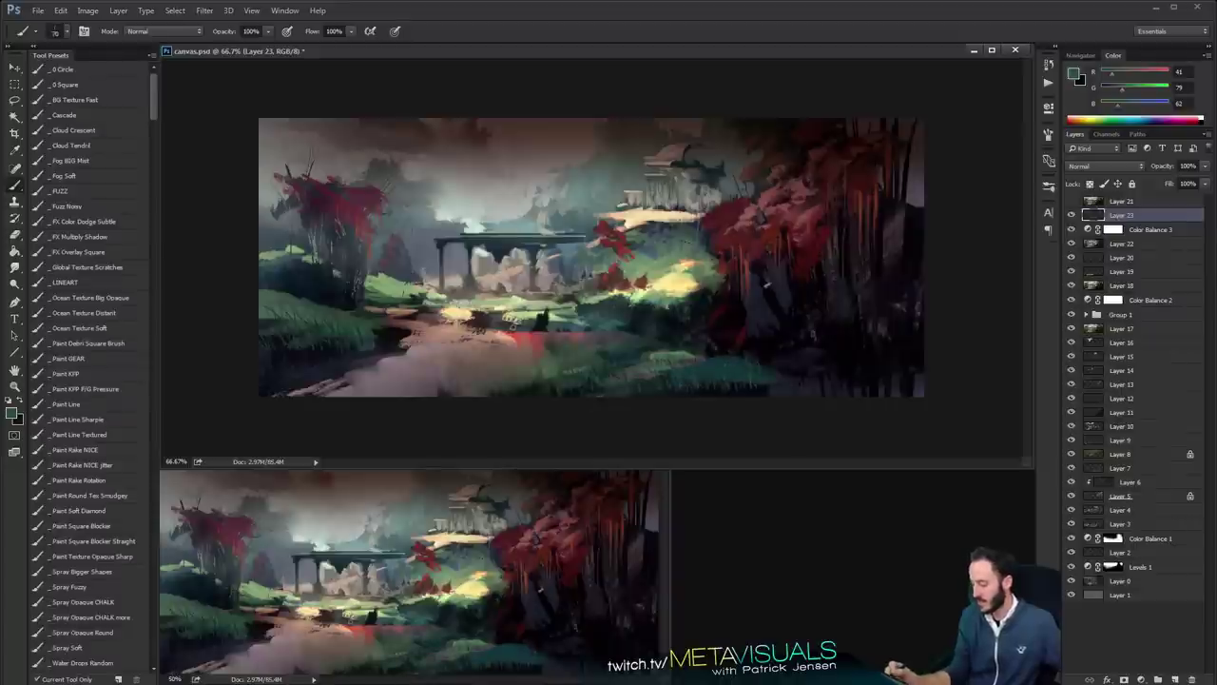
key("r")
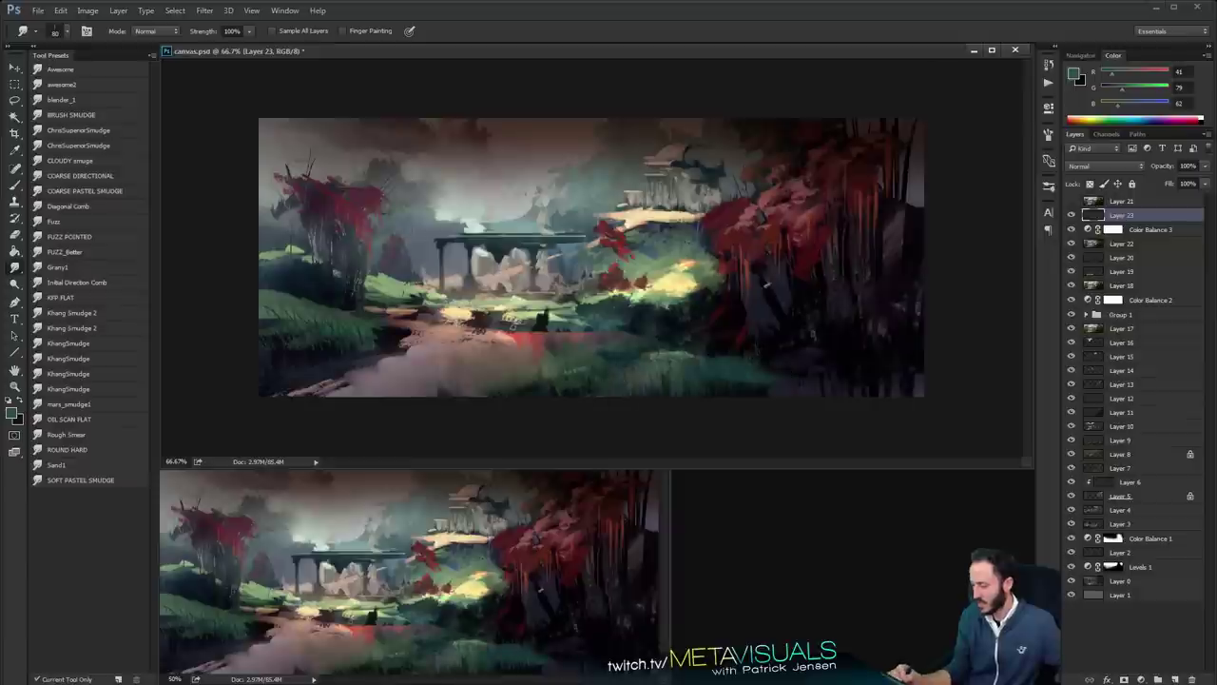
Paint olive (RGB 91, 93, 60) grass strokes on the slope below the yellow highlight and beneath the red trees
key("b")
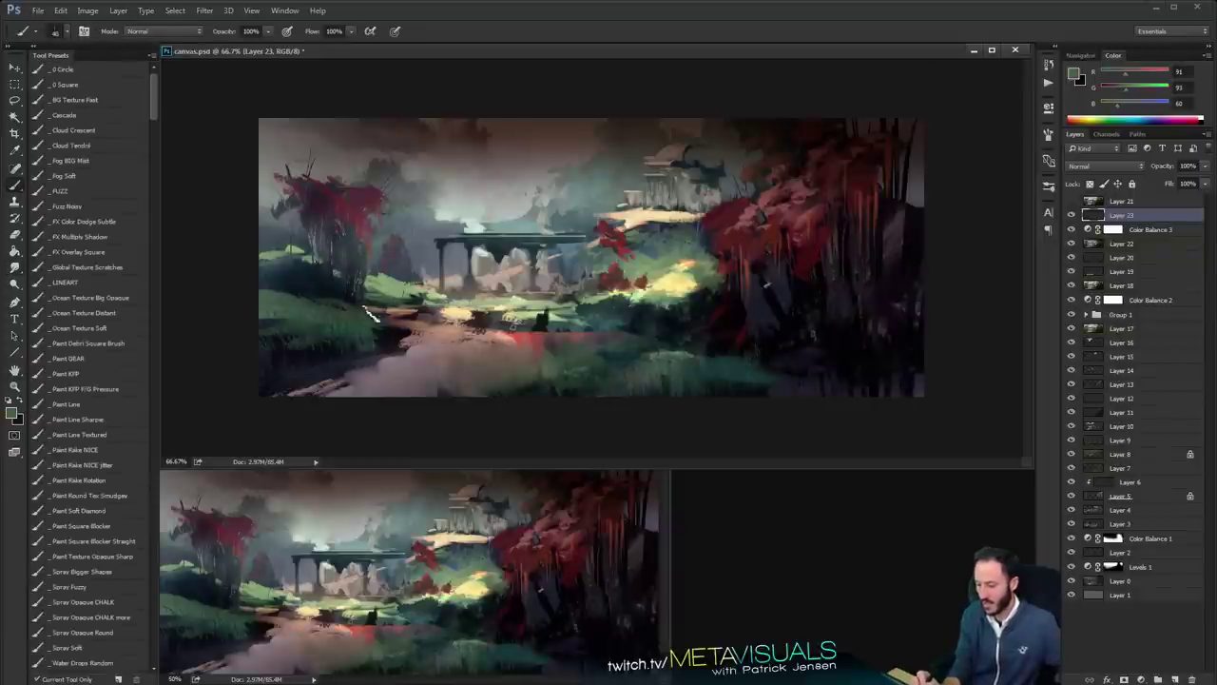
mouse_move(655, 322)
left_mouse_down()
mouse_move(690, 313)
mouse_move(640, 322)
mouse_move(702, 294)
left_mouse_up()
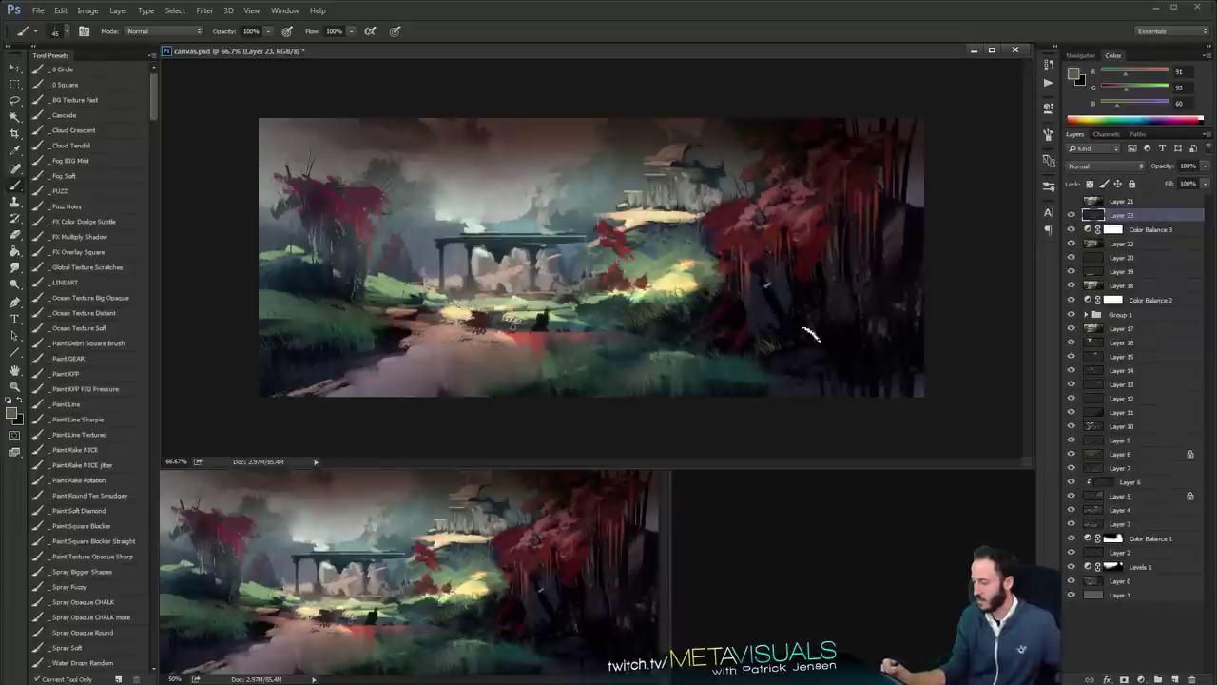
key("r")
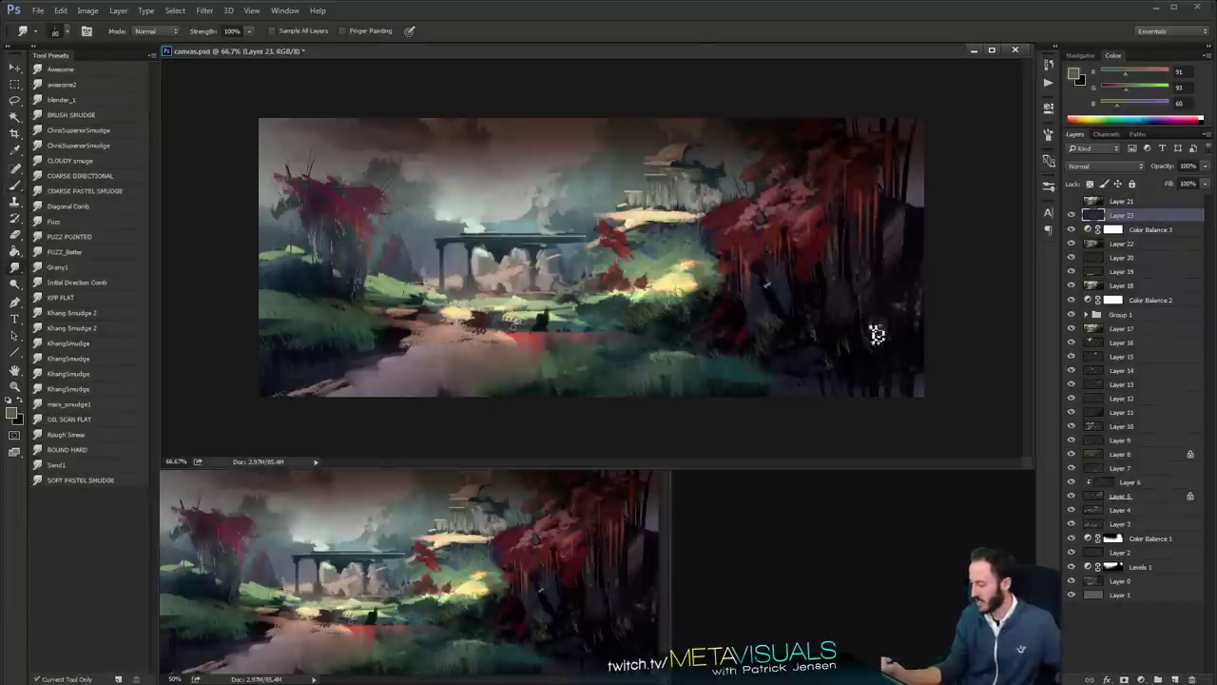
key("b")
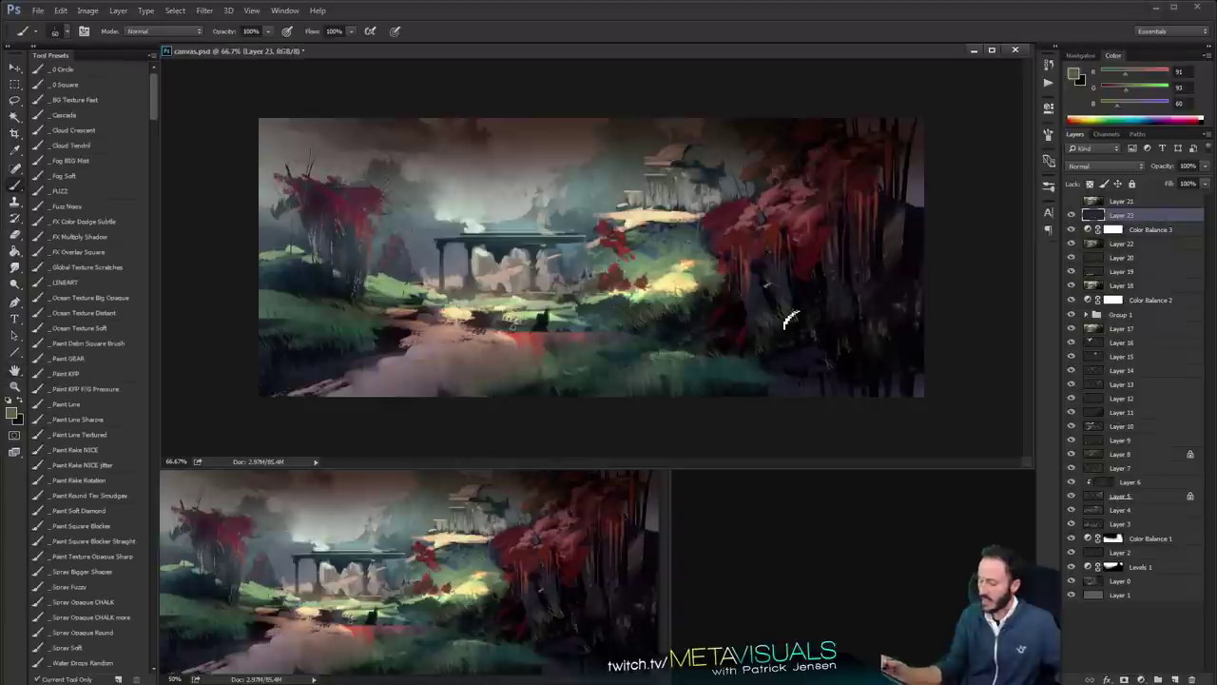
Load the FUZZ brush preset and sample a dark blue-grey (RGB 27, 29, 41) from the tree trunks, keeping Normal mode
left_click(80, 194)
key("space")
key("space")
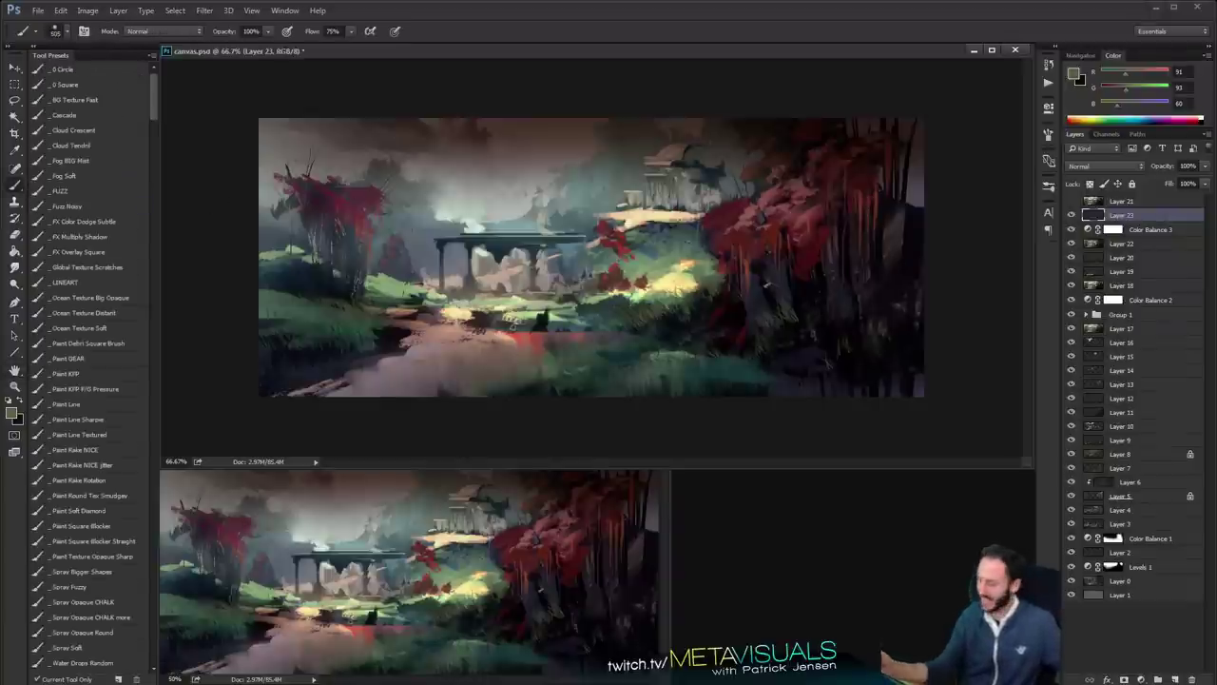
left_click(826, 275, "alt")
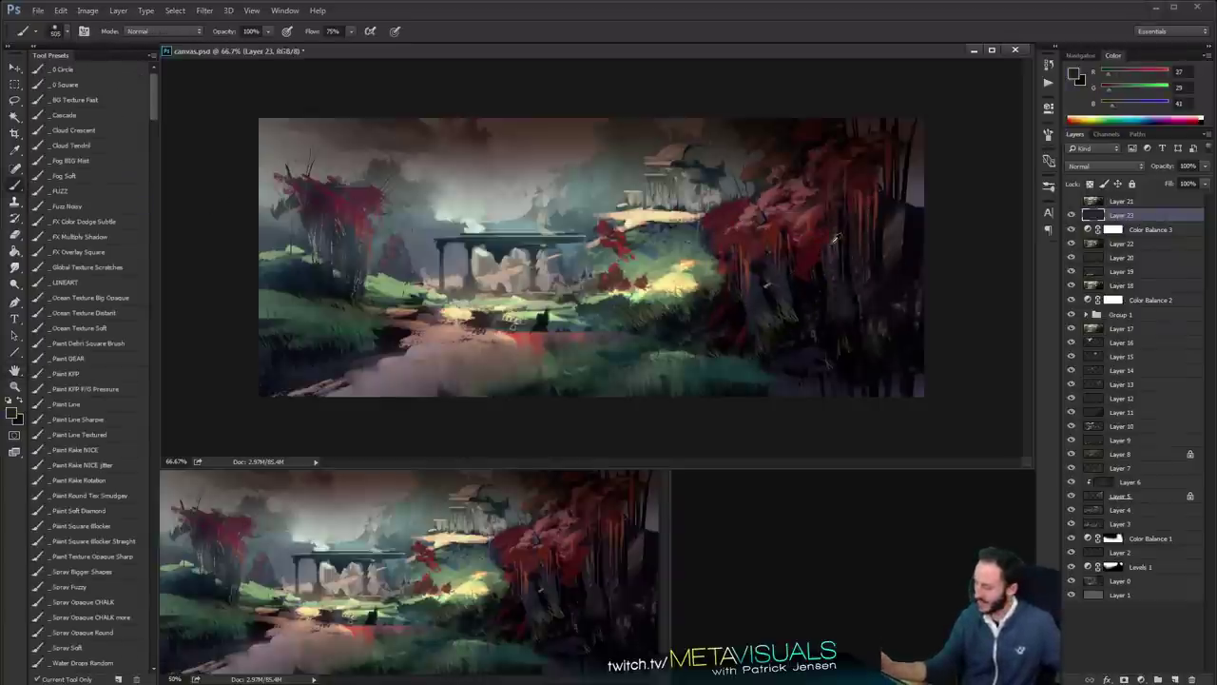
left_click(175, 31)
left_click(175, 30)
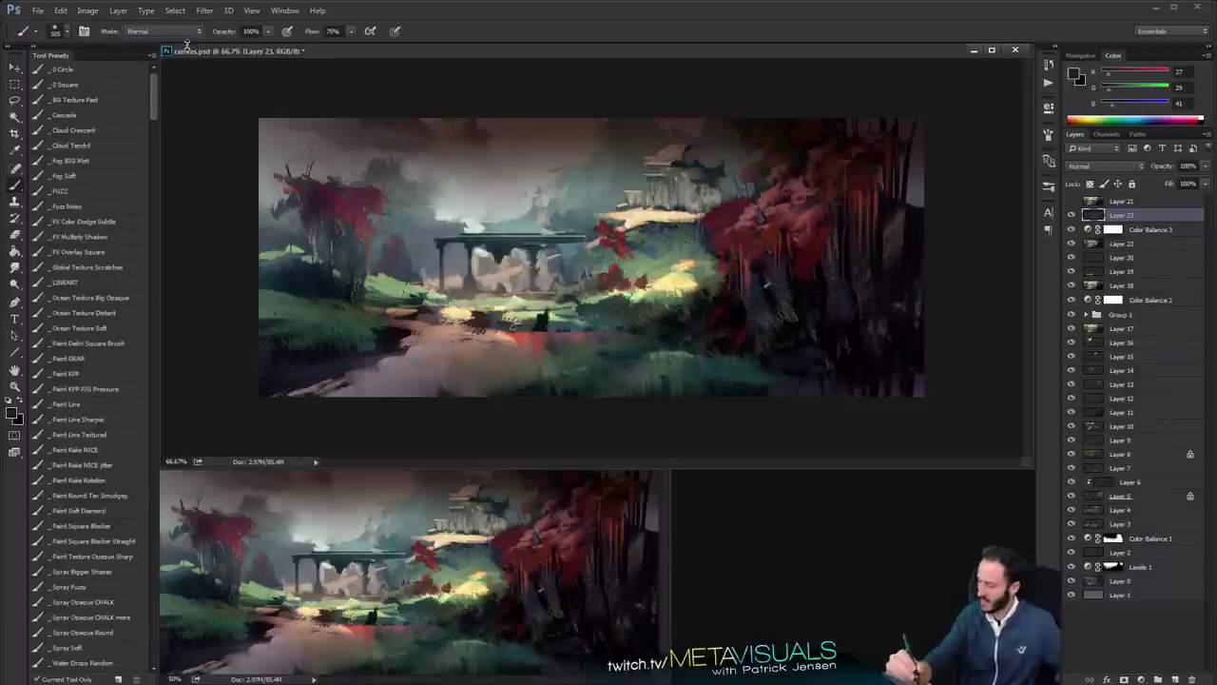
key("ctrl+a")
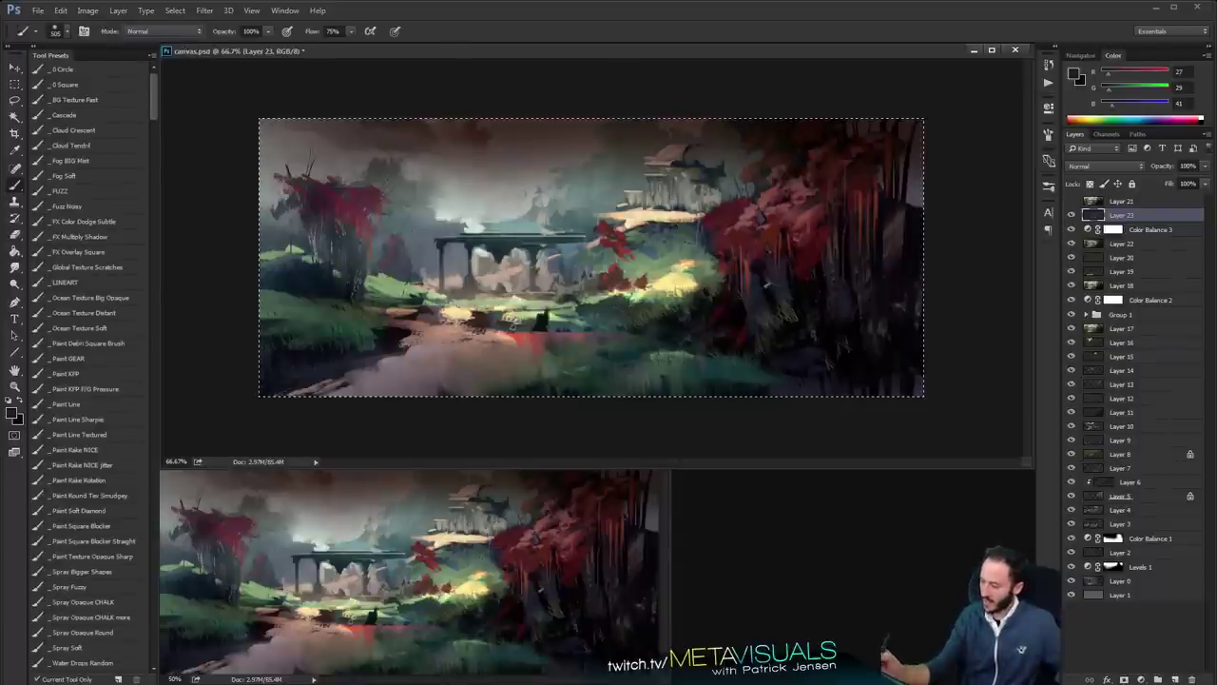
key("ctrl+v")
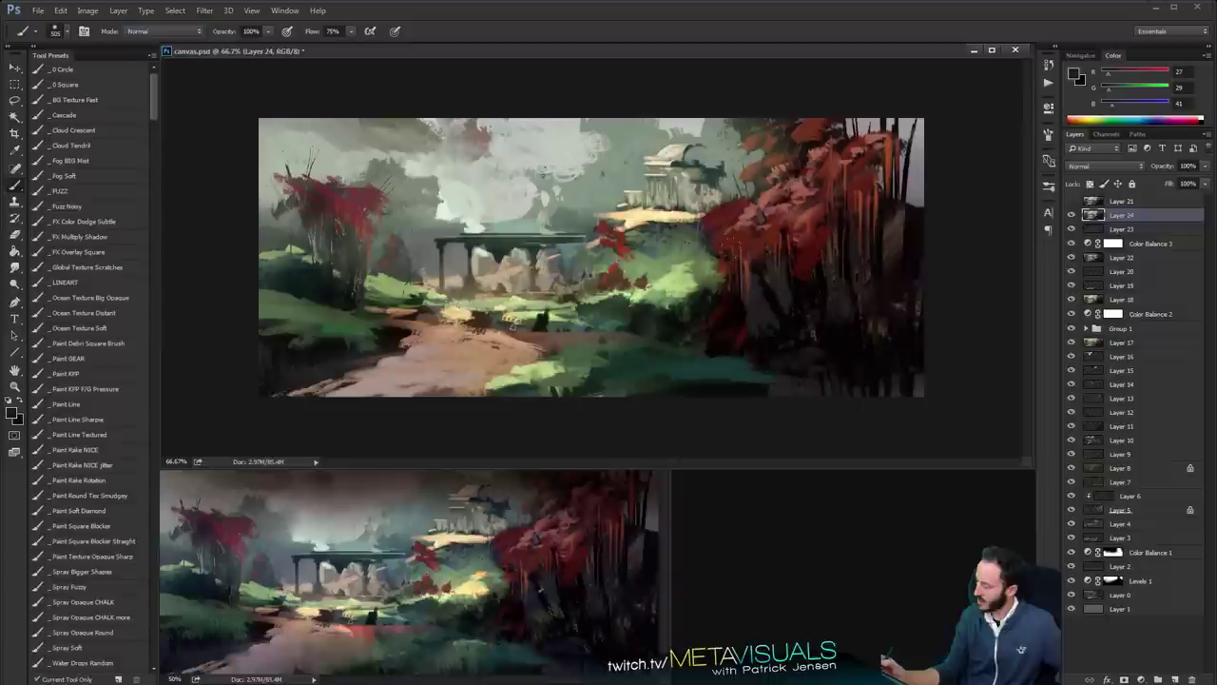
key("ctrl+z")
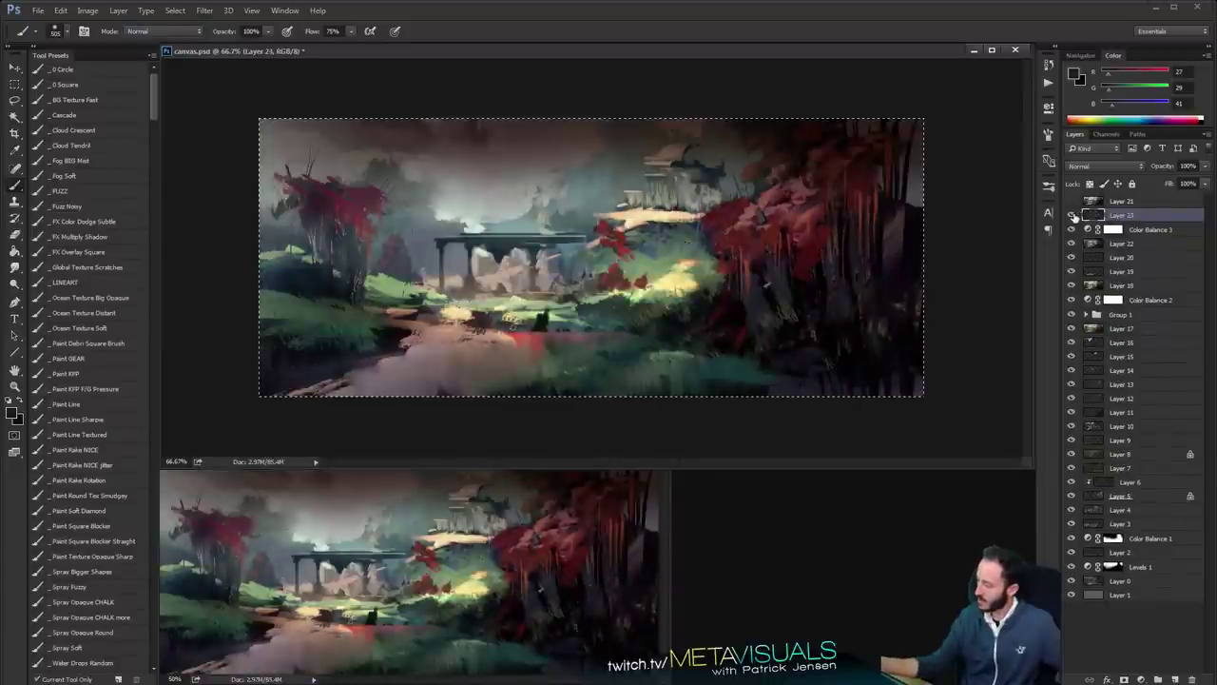
left_click(667, 276)
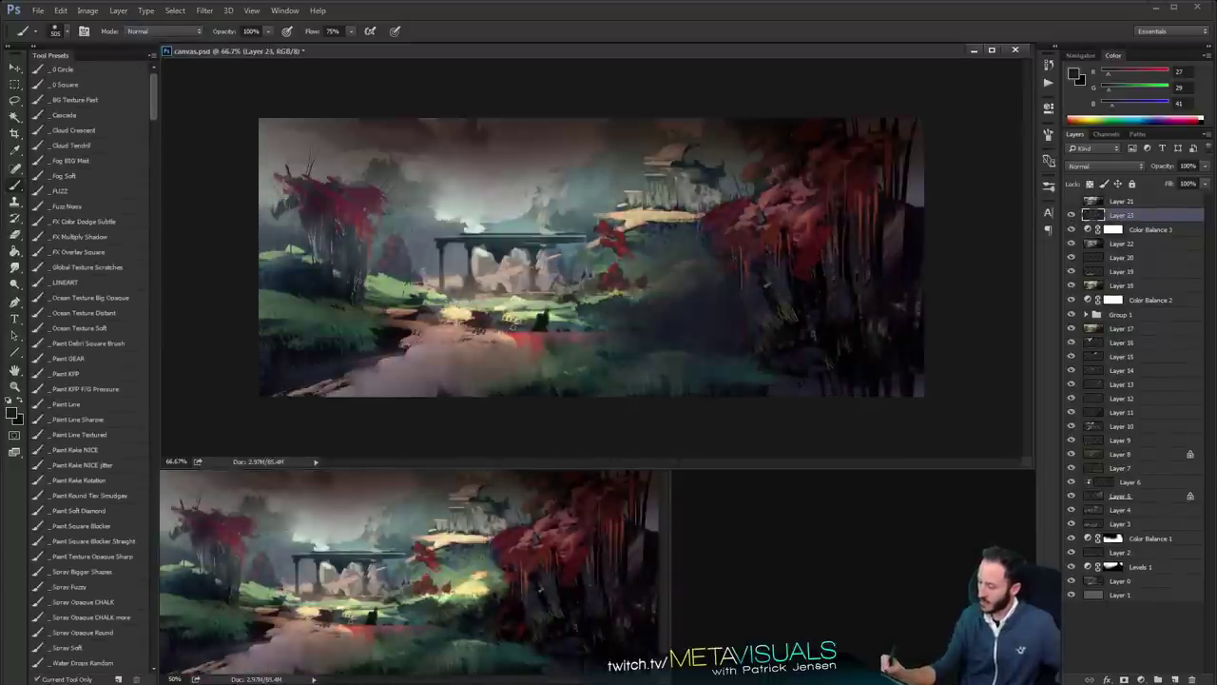
key("ctrl+z")
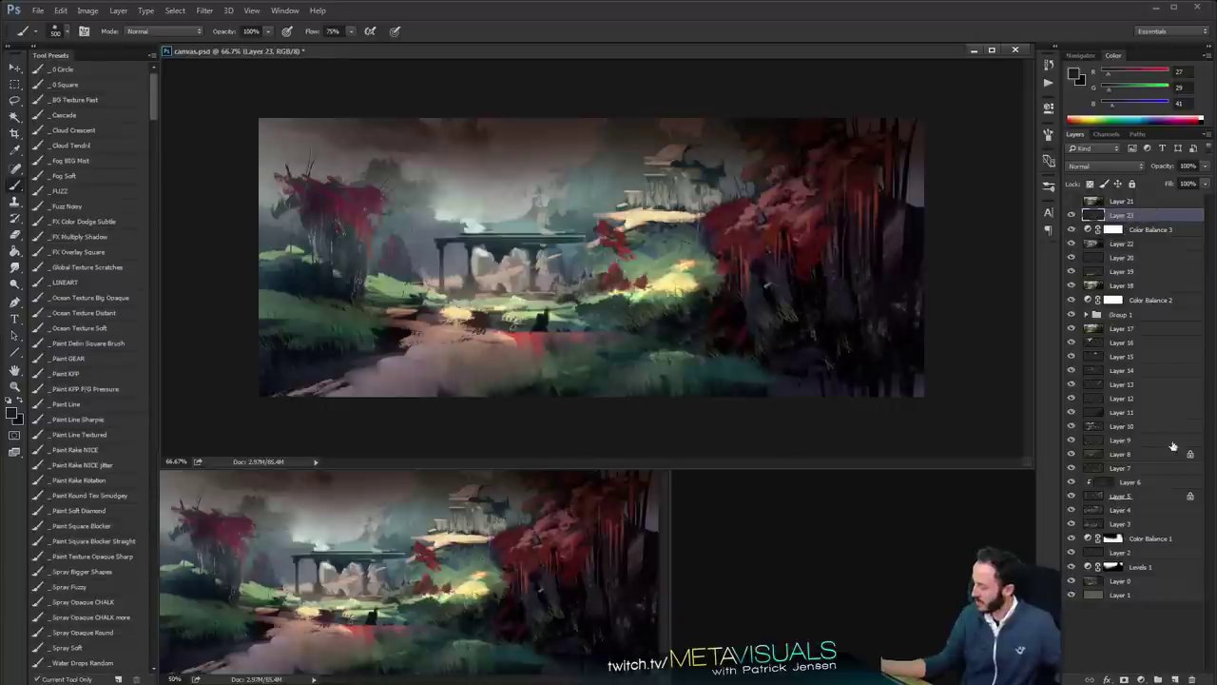
Copy the whole canvas merged and paste it as a new layer above Layer 23
key("ctrl+a")
left_click(60, 10)
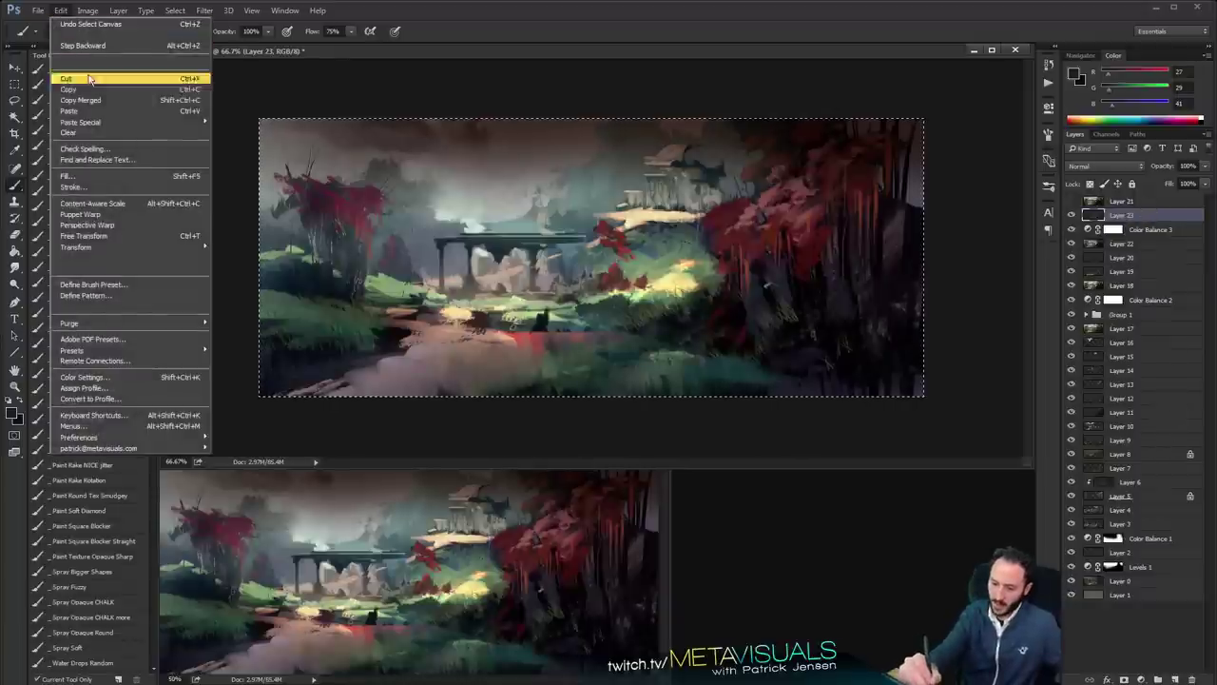
left_click(81, 99)
left_click(60, 10)
left_click(72, 111)
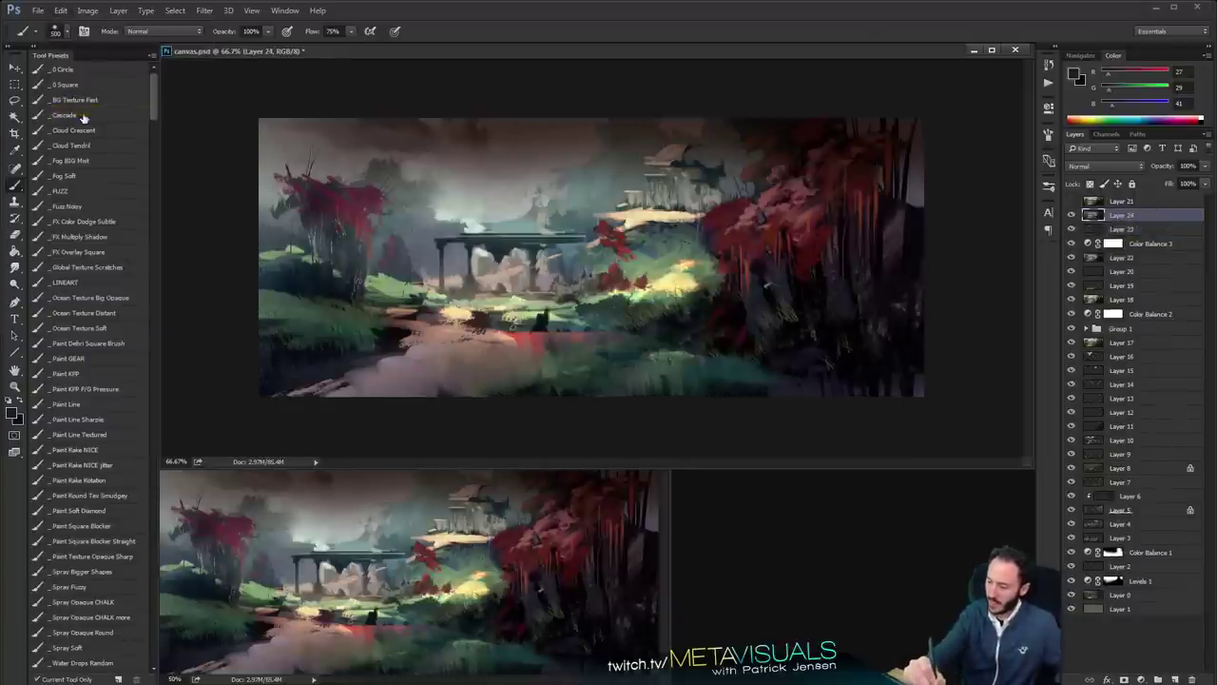
Sample a grey-green (RGB 104, 132, 121) from the misty background and set the brush to Color Dodge mode
left_click_drag(713, 286, 661, 270)
key("ctrl+z")
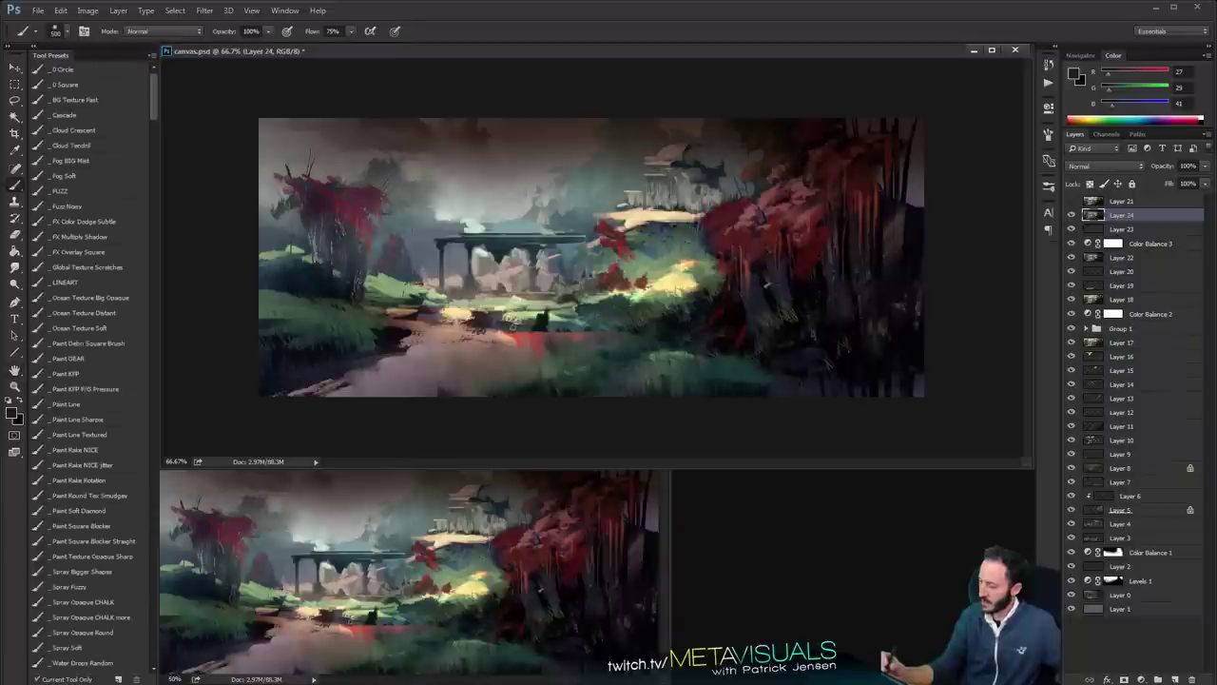
left_click(600, 185, "alt")
left_click(152, 31)
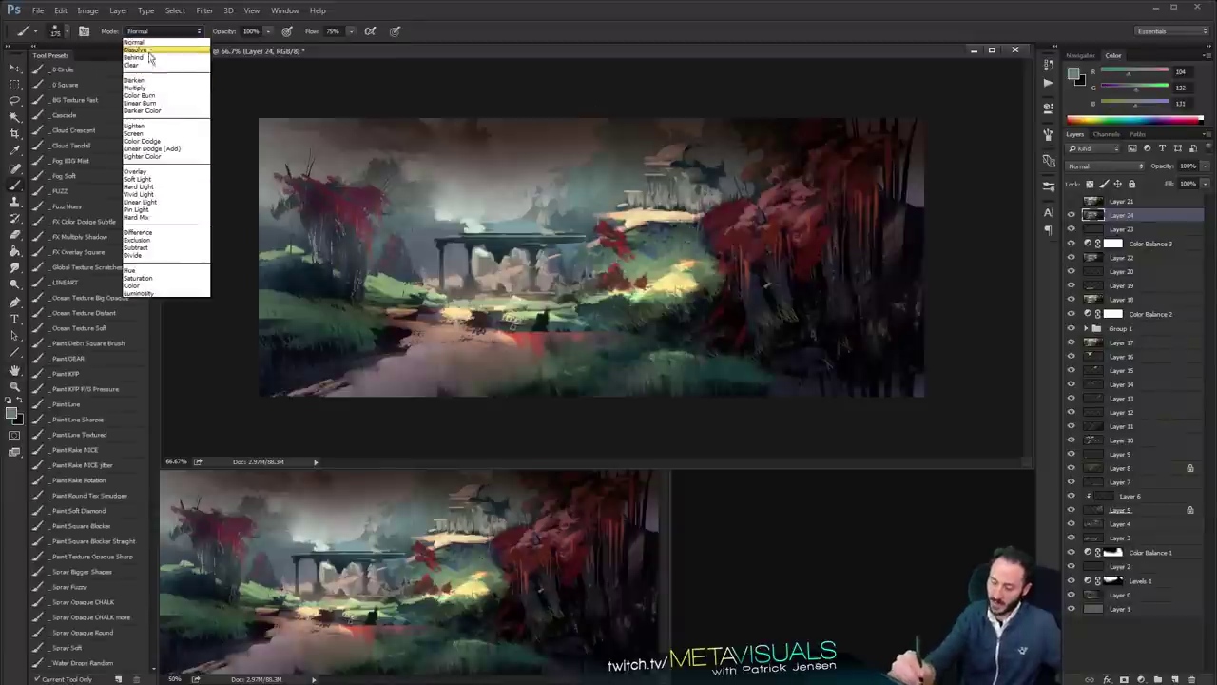
left_click(157, 143)
Reduce the brush size and paint Color Dodge glow between the dark trunks beneath the red foliage
mouse_move(761, 233)
left_mouse_down()
mouse_move(828, 243)
mouse_move(795, 292)
mouse_move(864, 292)
mouse_move(751, 292)
mouse_move(816, 289)
mouse_move(838, 266)
mouse_move(835, 307)
left_mouse_up()
key("ctrl+z")
key("ctrl+z")
key("bracketleft")
key("bracketleft")
left_click_drag(844, 252, 847, 298)
mouse_move(876, 233)
left_mouse_down()
mouse_move(877, 292)
mouse_move(890, 284)
mouse_move(896, 303)
left_mouse_up()
Shift the paint color to violet (RGB 104, 91, 131) and refine the glow among the dark trunks
left_click_drag(1137, 92, 1127, 96)
mouse_move(893, 221)
left_mouse_down()
mouse_move(895, 285)
mouse_move(889, 270)
mouse_move(892, 287)
mouse_move(837, 302)
left_mouse_up()
key("ctrl+z")
key("r")
left_click_drag(769, 284, 787, 316)
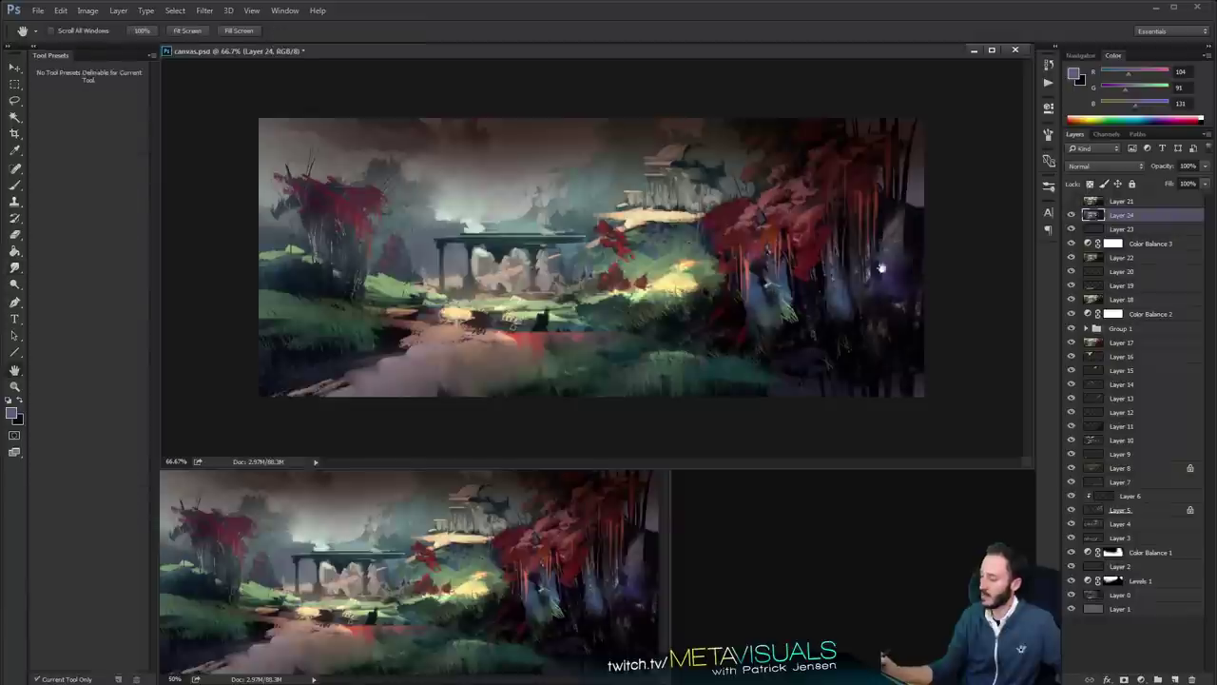
Paint violet Color Dodge light at the far right edge and in the gap between the temple and red tree
key("b")
left_click_drag(914, 144, 914, 202)
key("ctrl+z")
key("]")
key("]")
left_click_drag(735, 177, 738, 200)
key("ctrl+z")
key("[")
key("r")
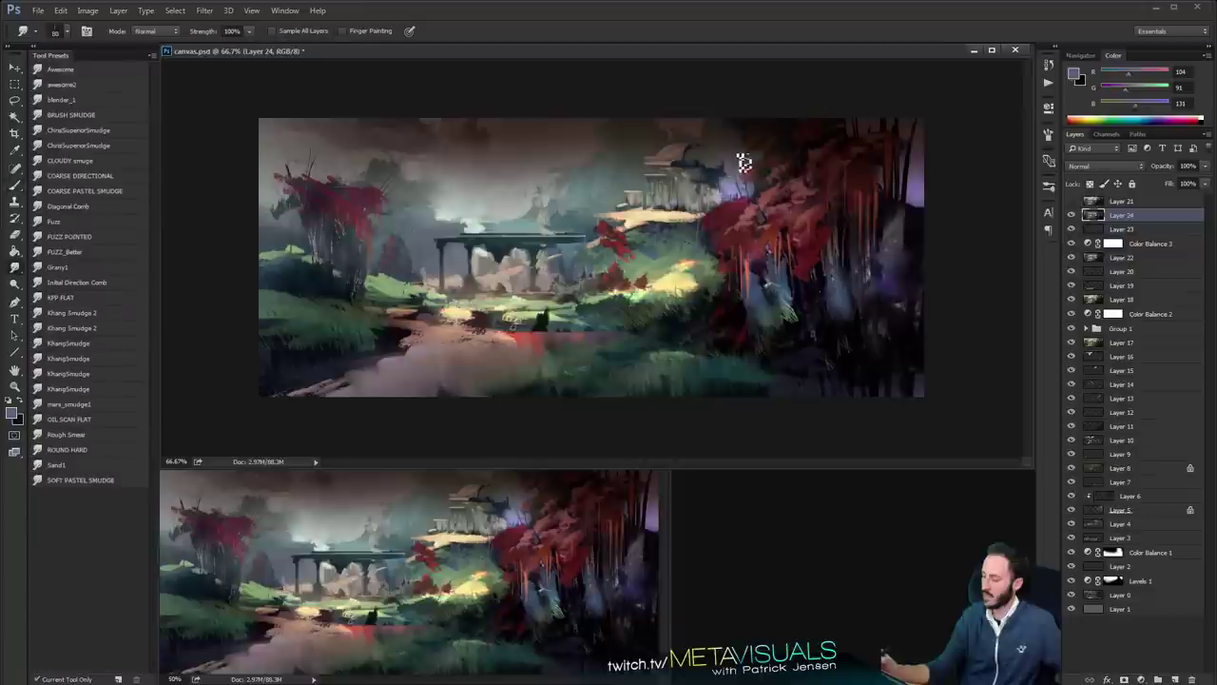
key("b")
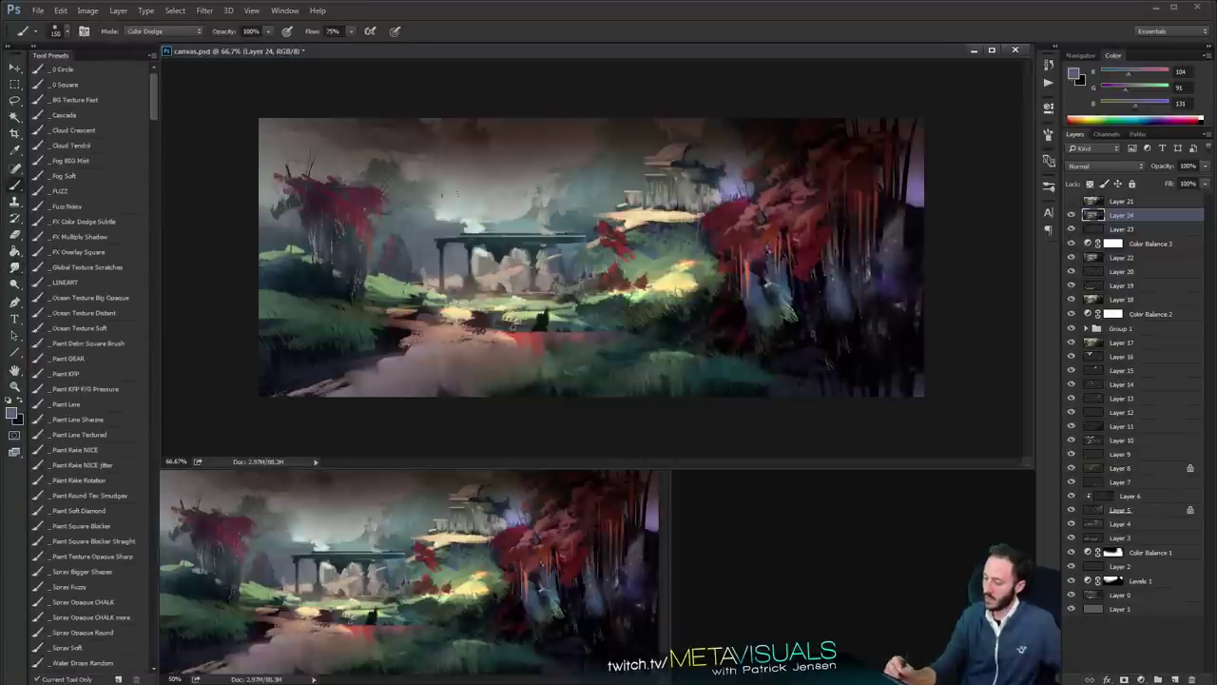
Try brightening the sky and the area around the bridge with light grey (RGB 160, 170, 162) Color Dodge strokes
mouse_move(604, 88)
left_mouse_down()
mouse_move(346, 115)
mouse_move(684, 107)
left_mouse_up()
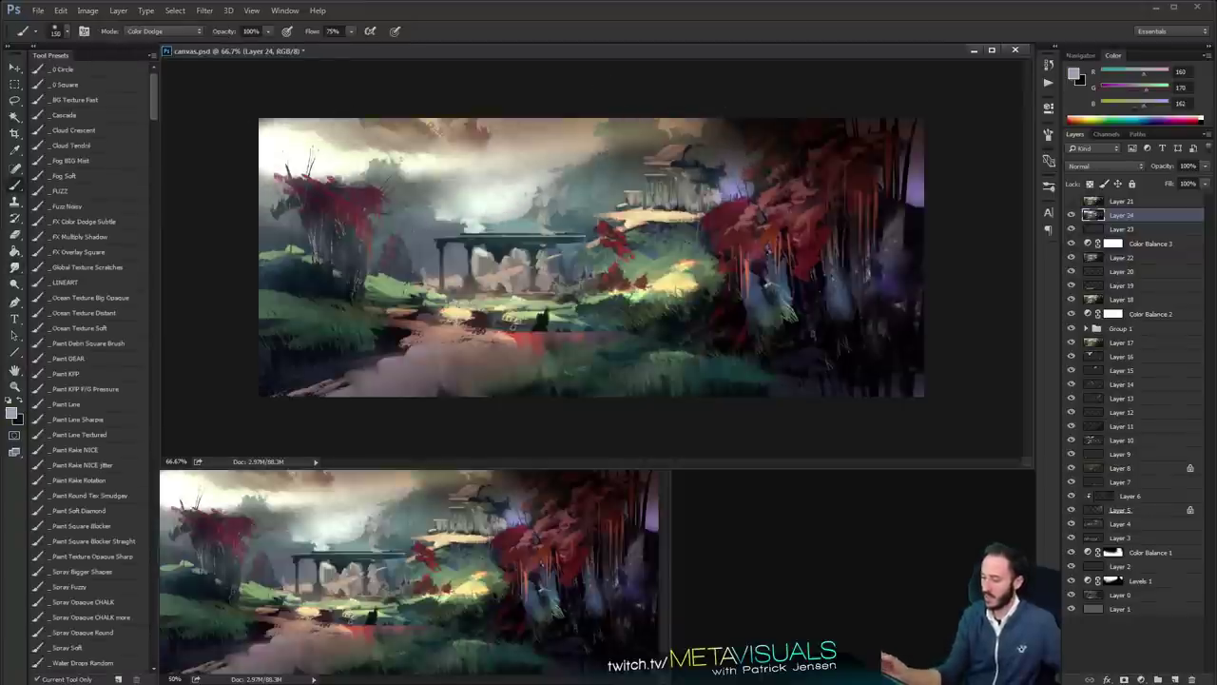
key("ctrl+z")
left_click_drag(366, 228, 542, 222)
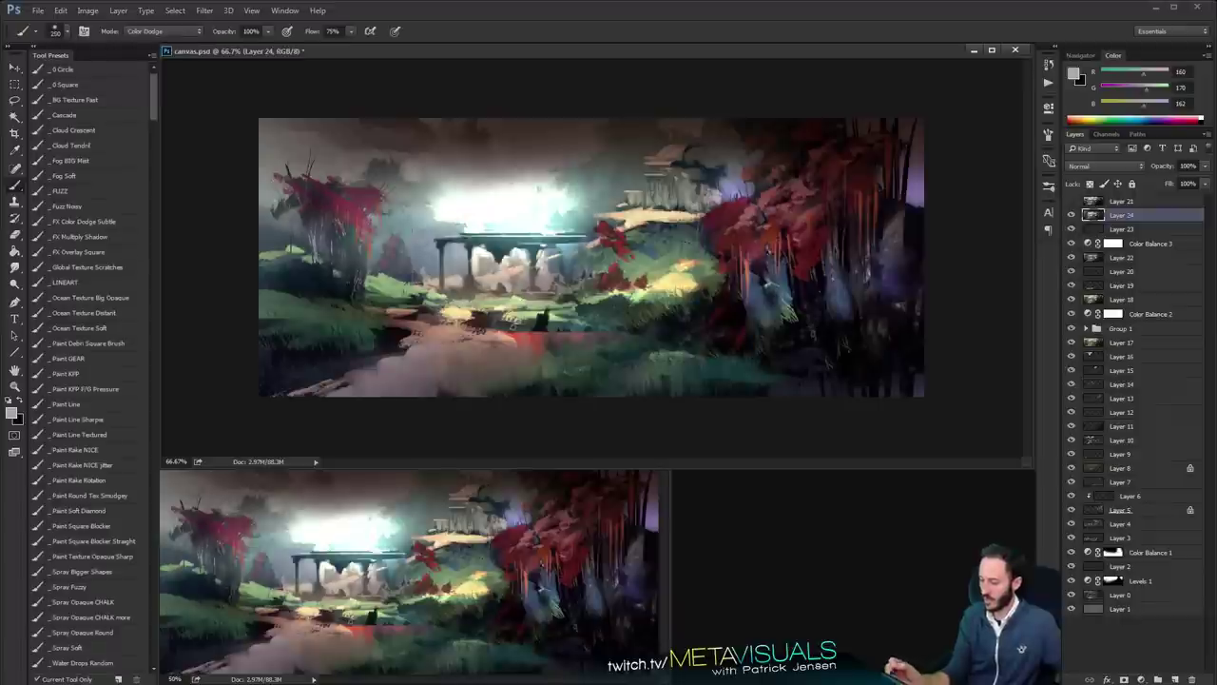
key("ctrl+z")
left_click_drag(477, 285, 411, 285)
key("ctrl+z")
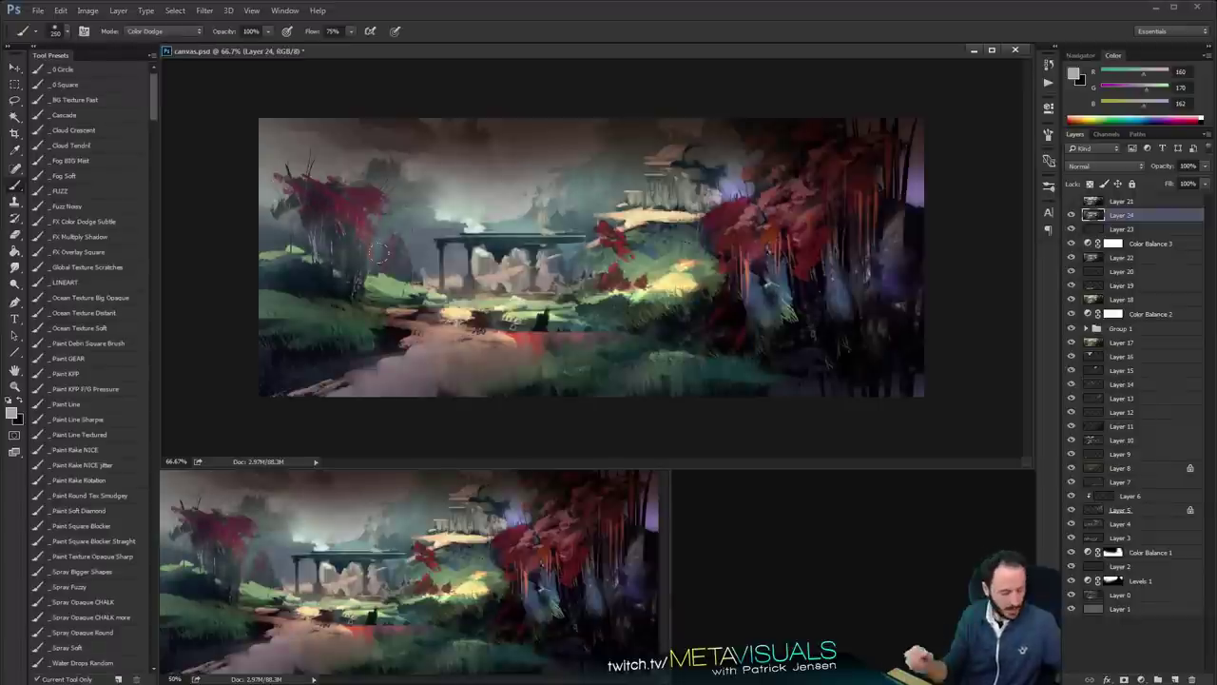
Switch the brush to Screen mode, test a stroke across the bridge base, undo it and reduce the brush size
left_click(161, 30)
left_click(157, 133)
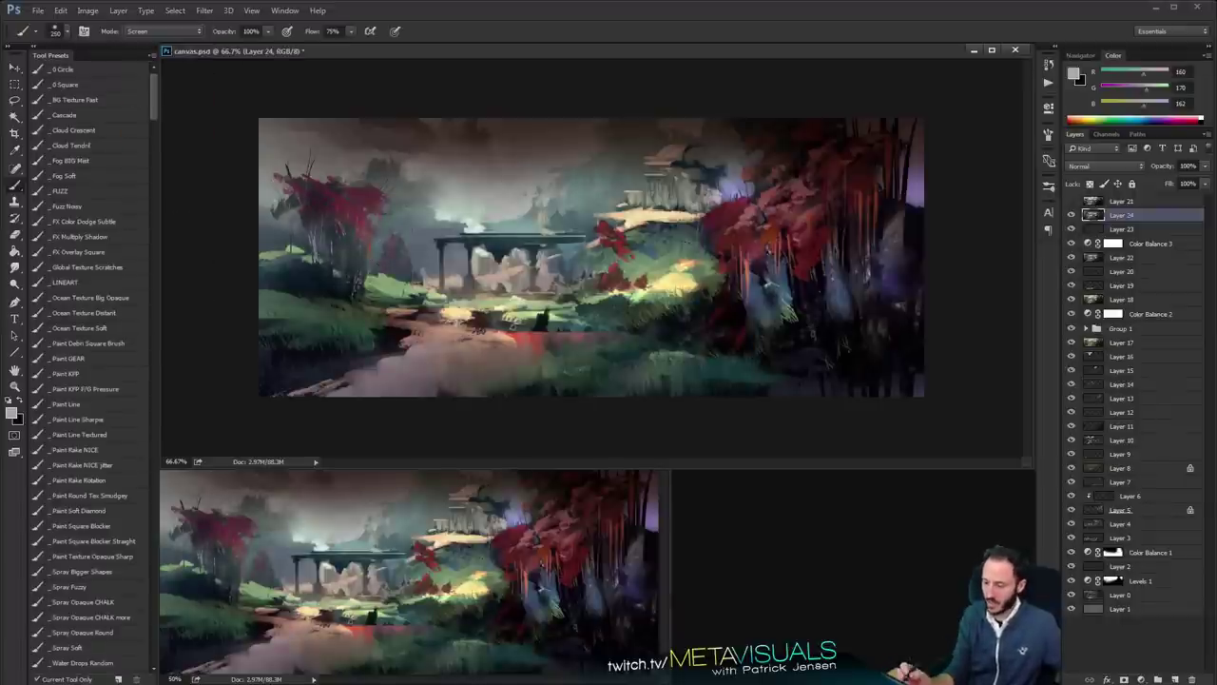
left_click_drag(605, 283, 381, 286)
key("ctrl+z")
key("bracketleft")
key("bracketleft")
key("bracketleft")
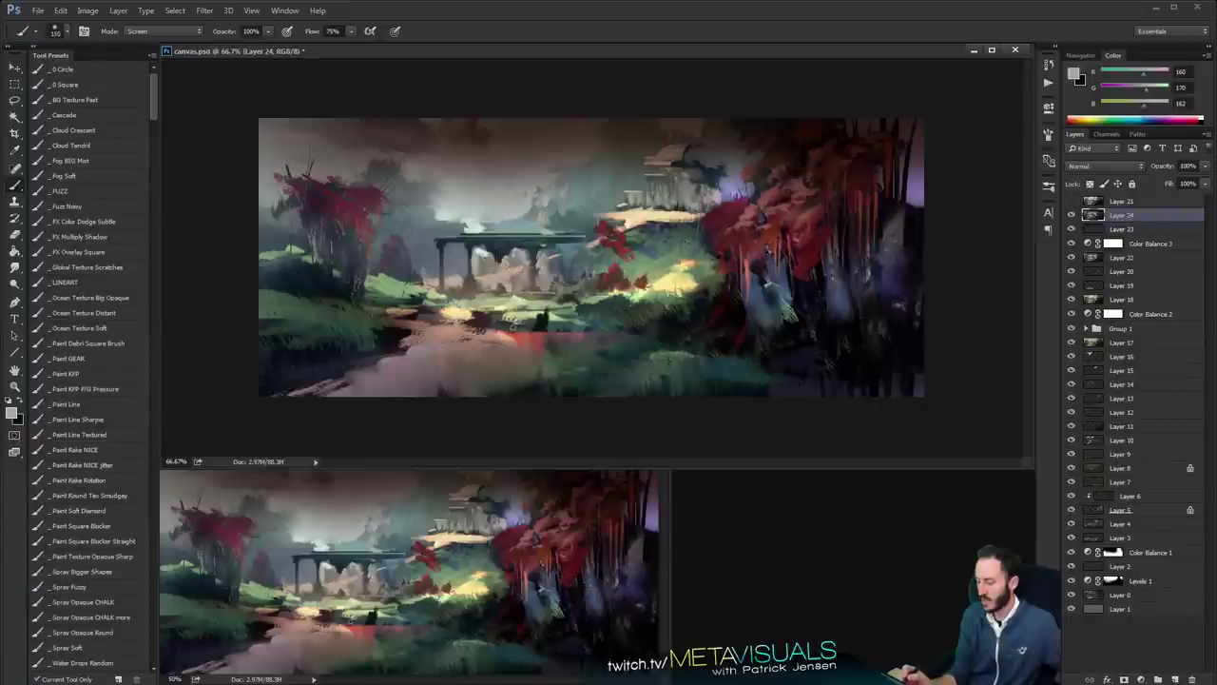
Set the color to olive green (RGB 72, 84, 34) and paint a Screen haze over the bridge pillars and rocks
left_click(1121, 74)
left_click(1125, 90)
left_click(1110, 107)
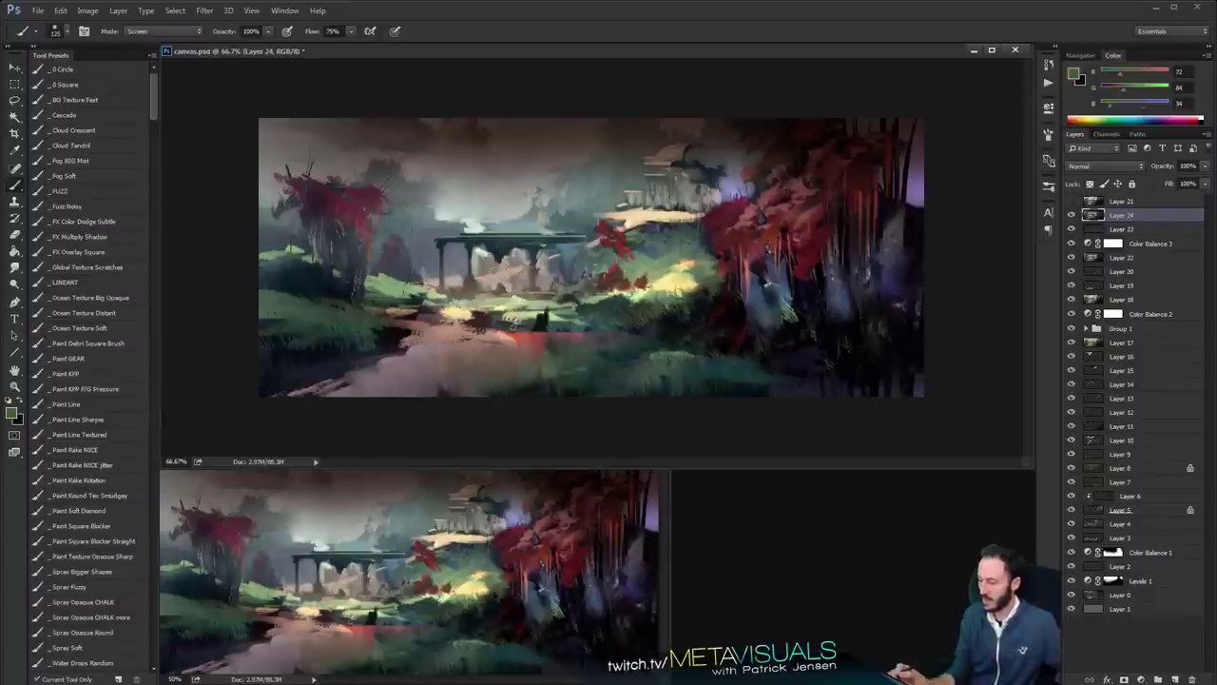
left_click_drag(586, 283, 377, 283)
key("ctrl+z")
key("bracketright")
left_click_drag(523, 260, 390, 259)
mouse_move(573, 263)
left_mouse_down()
mouse_move(416, 251)
mouse_move(466, 270)
mouse_move(575, 272)
left_mouse_up()
Zoom out to 25% to judge the overall composition and return to 66.7%
key("z")
left_click(701, 314, "alt")
left_click(701, 313, "alt")
left_click(701, 314, "alt")
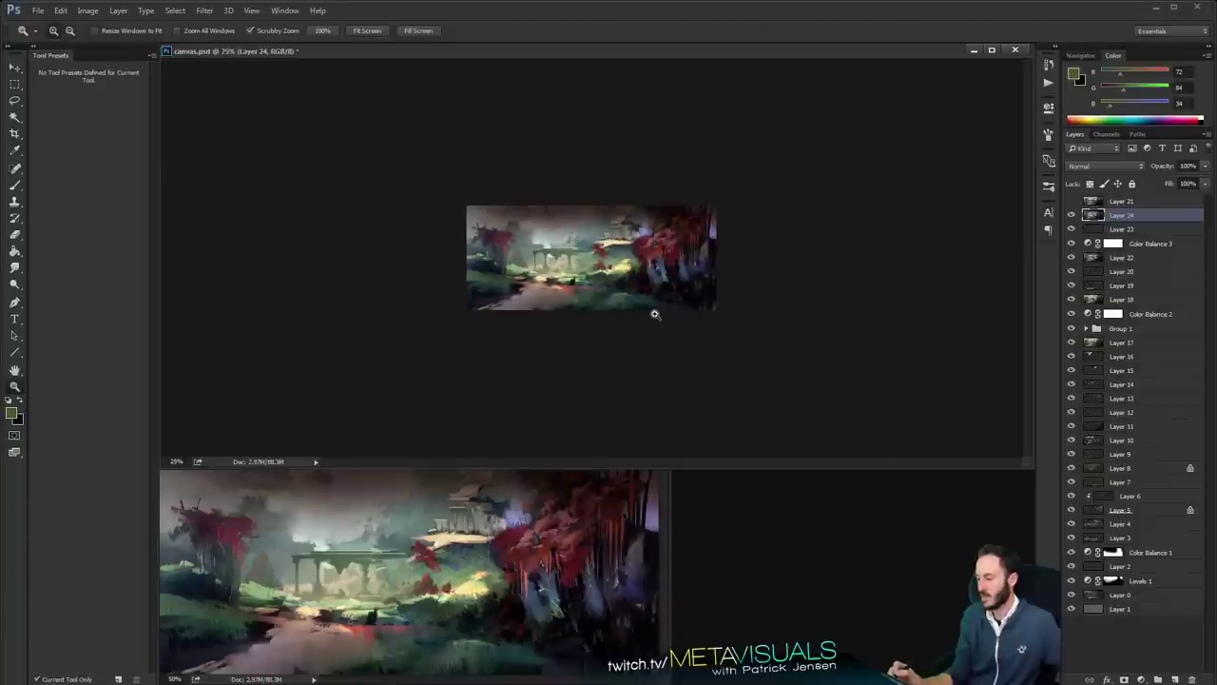
left_click(654, 314)
left_click(655, 314)
left_click(655, 314)
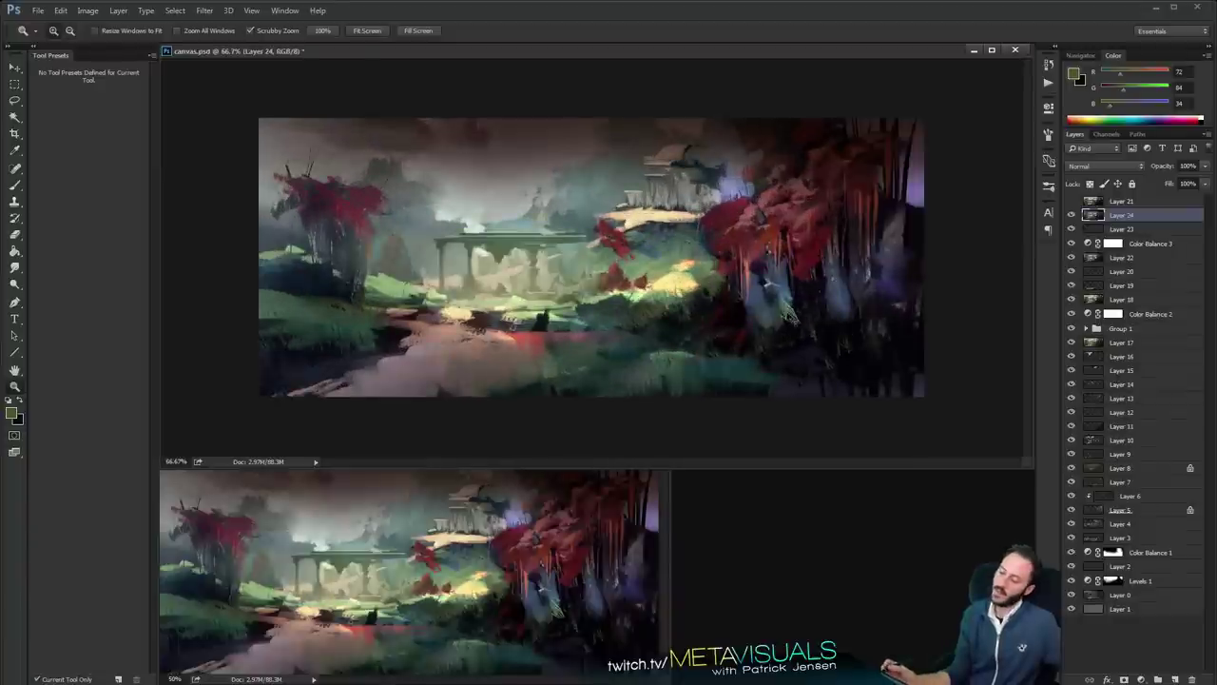
Paint light peach (RGB 238, 171, 134) ripple texture across the foreground path with the Ocean Texture Big Opaque brush
left_click(700, 365, "alt")
left_click(704, 365, "alt")
left_click(706, 364, "alt")
left_click(711, 359, "ctrl")
left_click(712, 359, "ctrl")
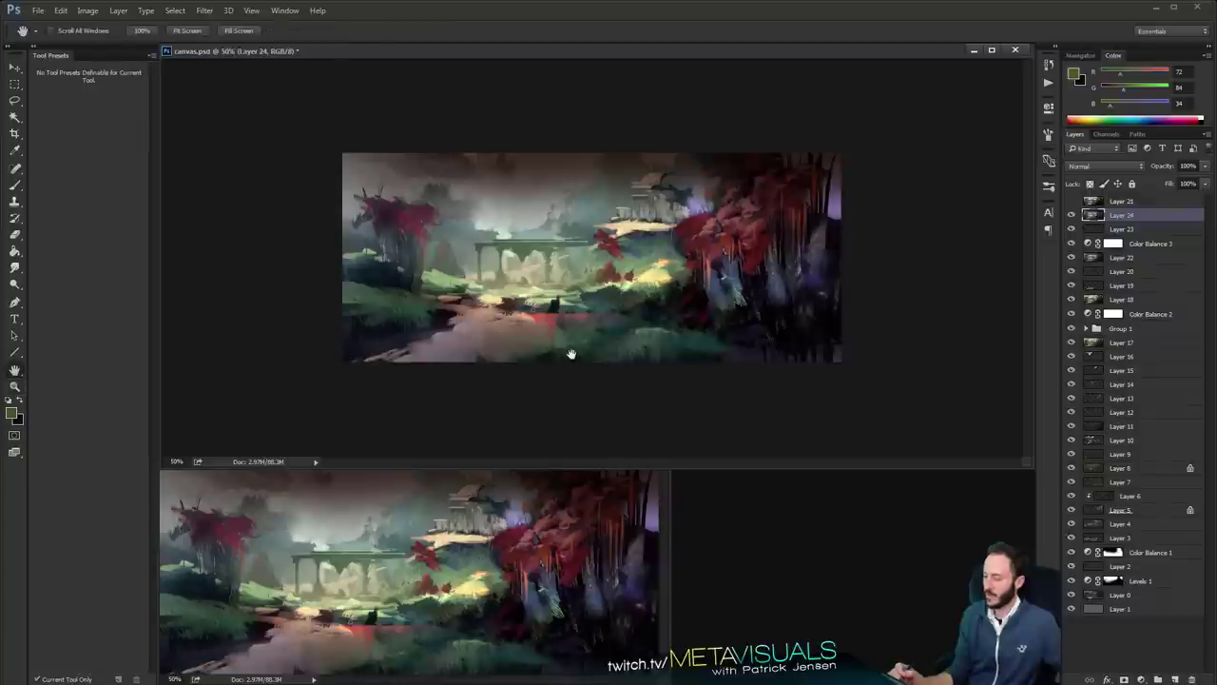
left_click(570, 354, "ctrl")
key("b")
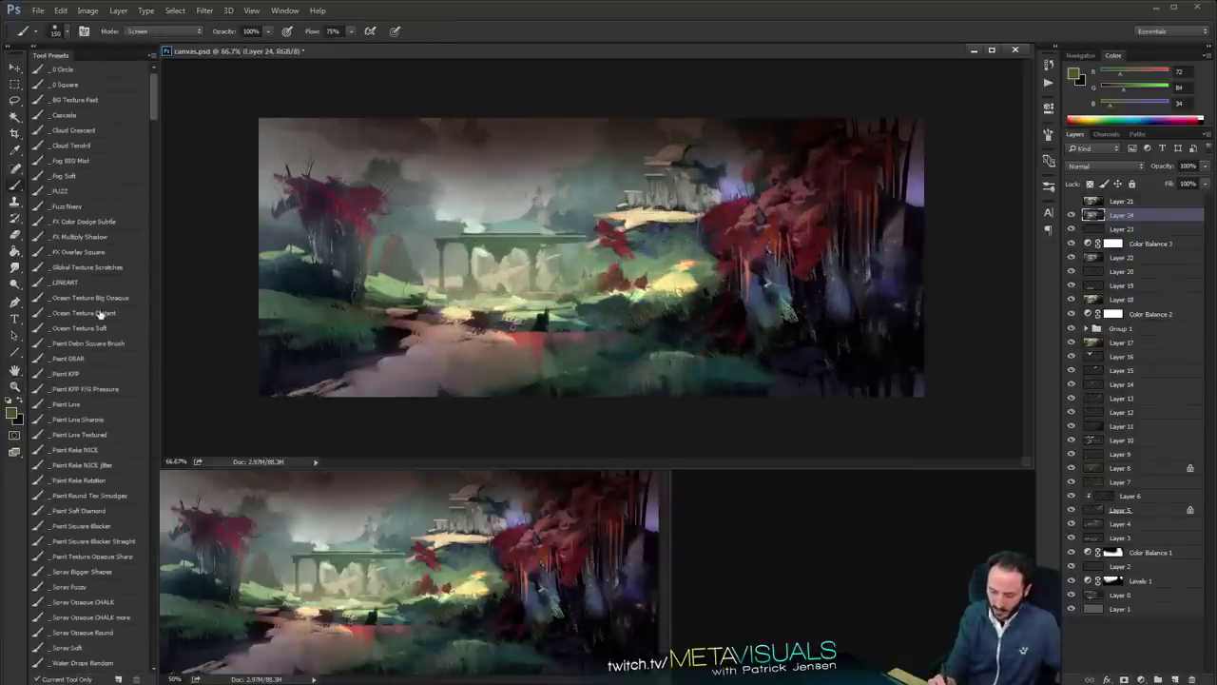
left_click(90, 298)
left_click(500, 336, "alt")
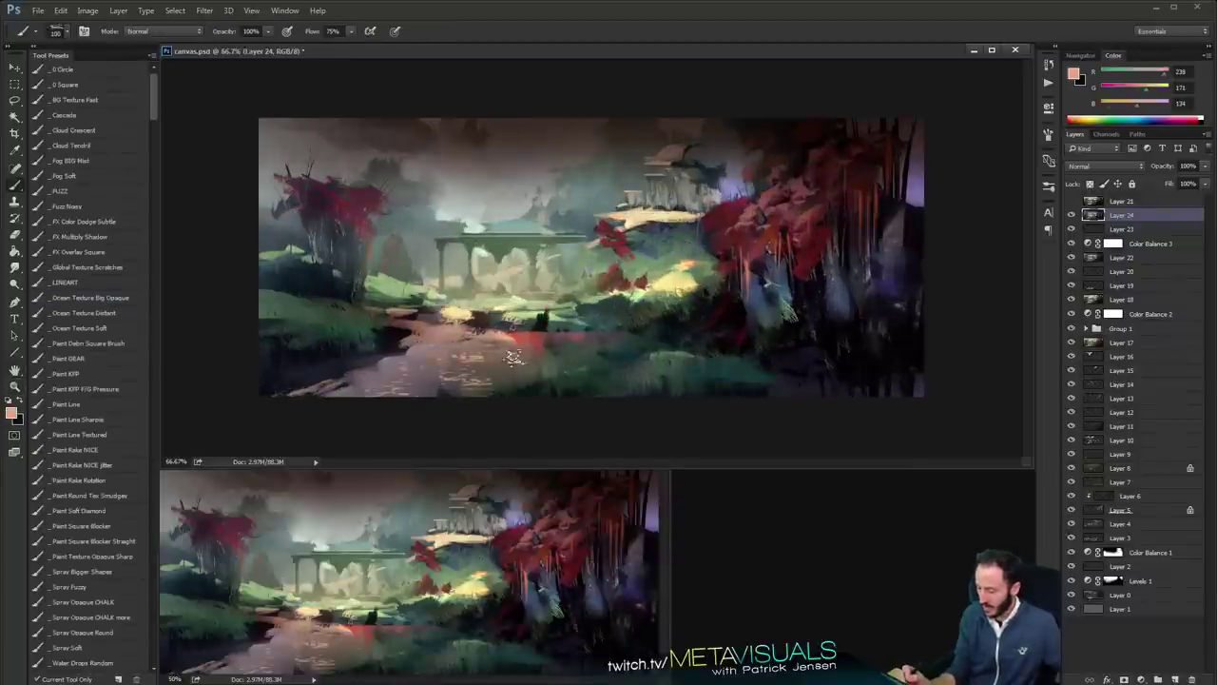
Refine the path's ripple texture with a smaller brush and dark brown (RGB 101, 86, 76), and soften it with the Smudge tool
key("bracketleft")
key("bracketleft")
key("bracketleft")
left_click(468, 384, "alt")
key("r")
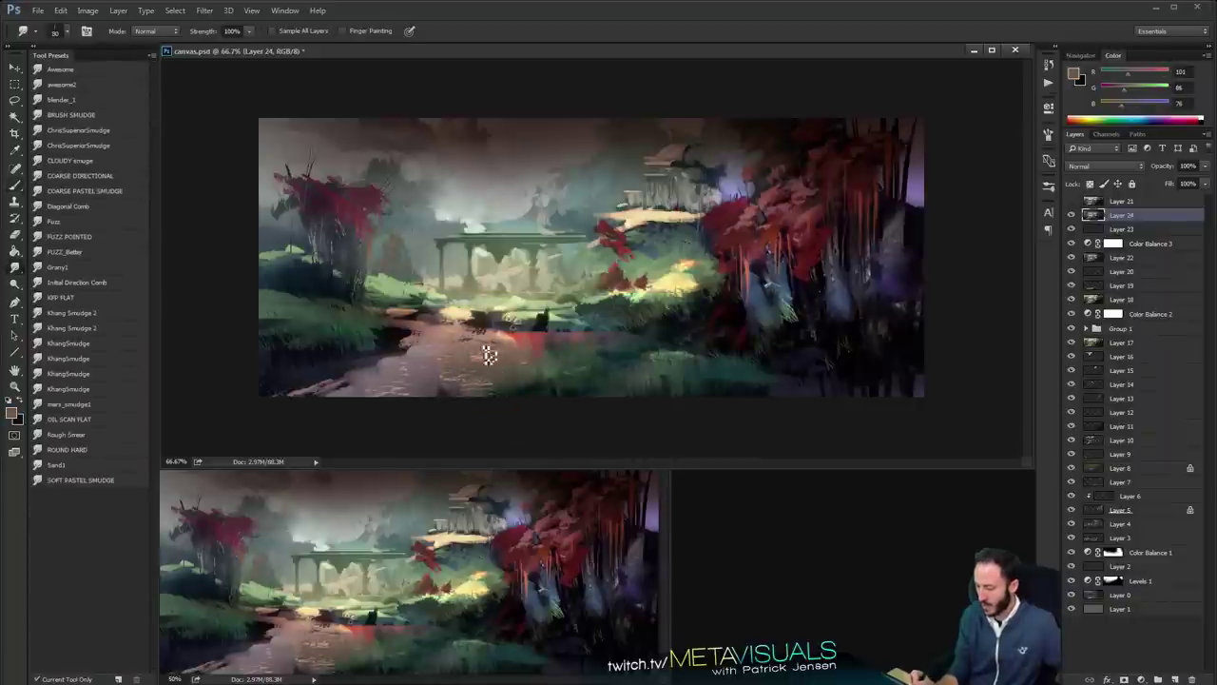
key("b")
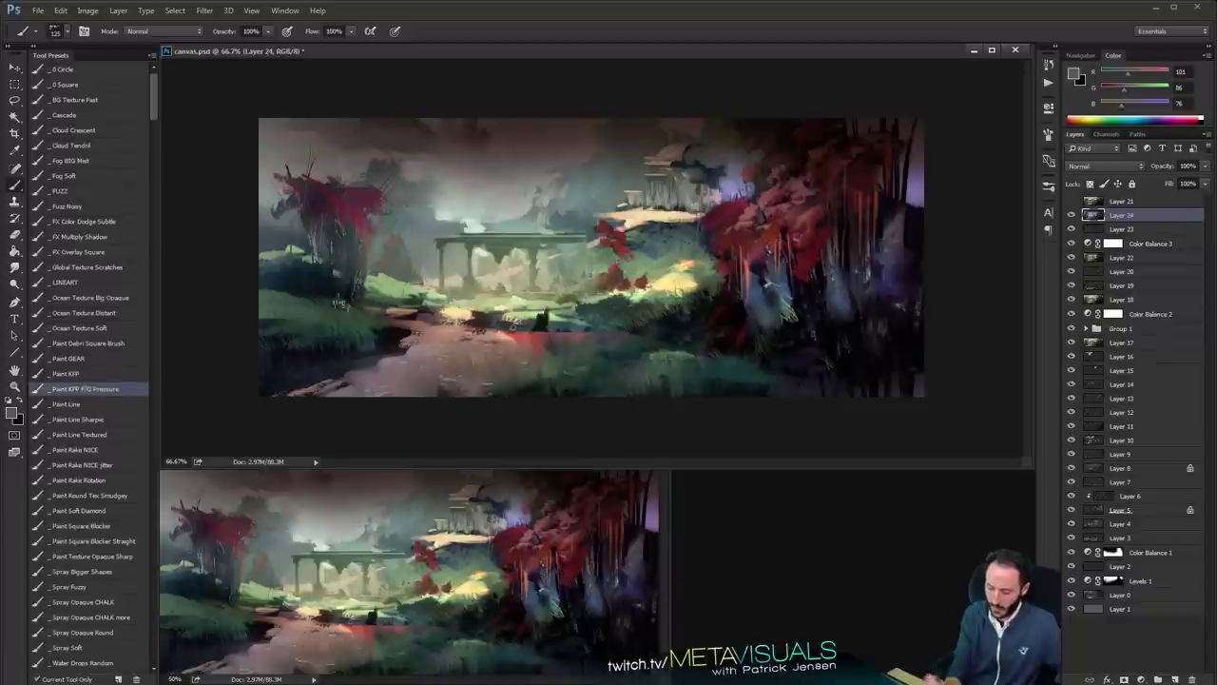
Set the color to pale beige (RGB 202, 192, 173) and paint flat stone highlights on the foreground path
left_click(454, 348, "alt")
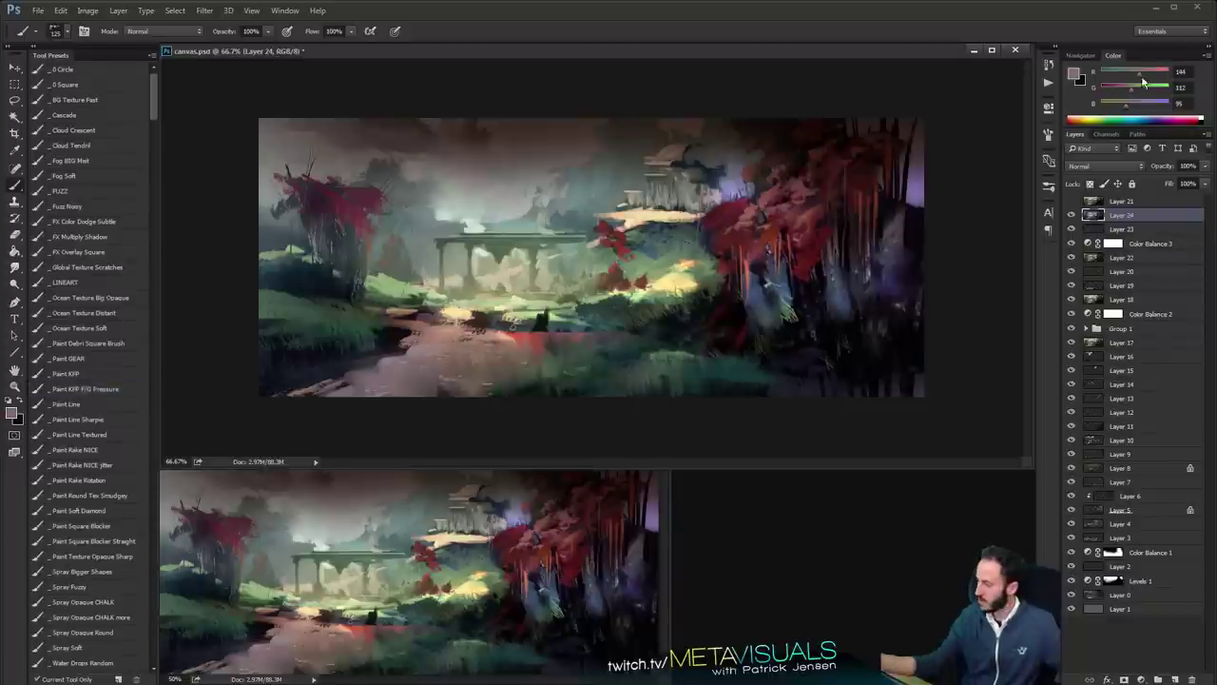
left_click(1156, 76)
left_click(1152, 90)
left_click(1147, 106)
key("ctrl+space")
left_click(461, 368, "ctrl")
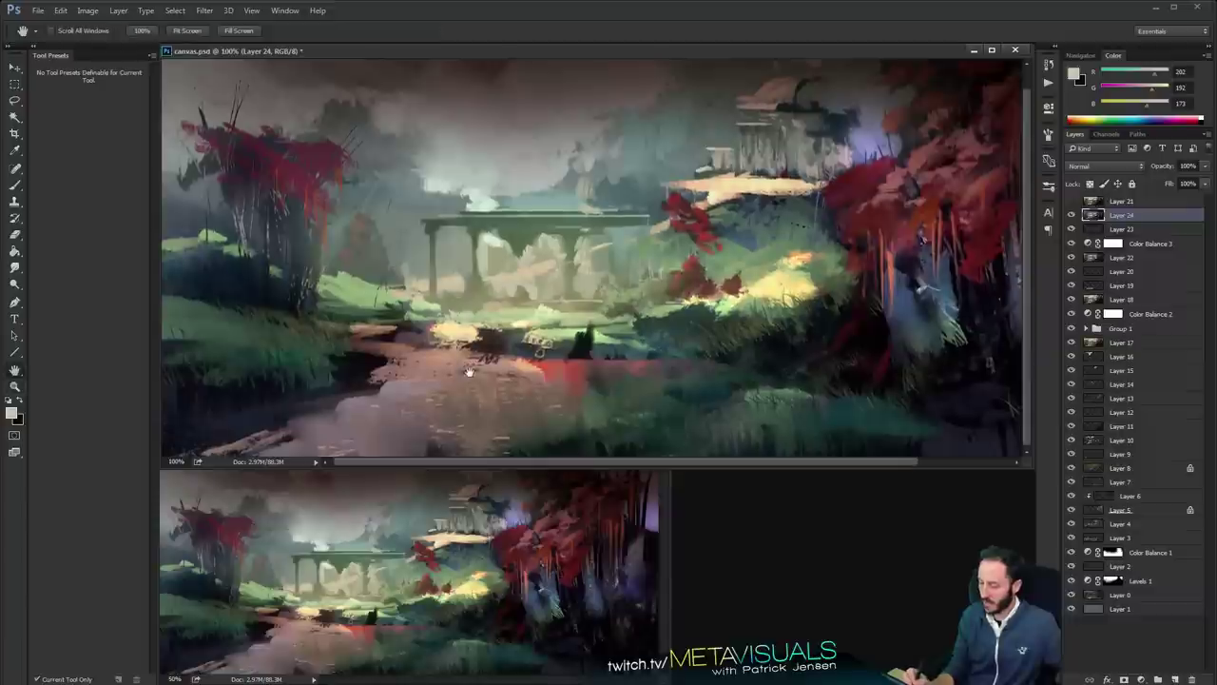
key("b")
mouse_move(357, 431)
left_mouse_down()
mouse_move(437, 427)
mouse_move(340, 429)
mouse_move(440, 419)
left_mouse_up()
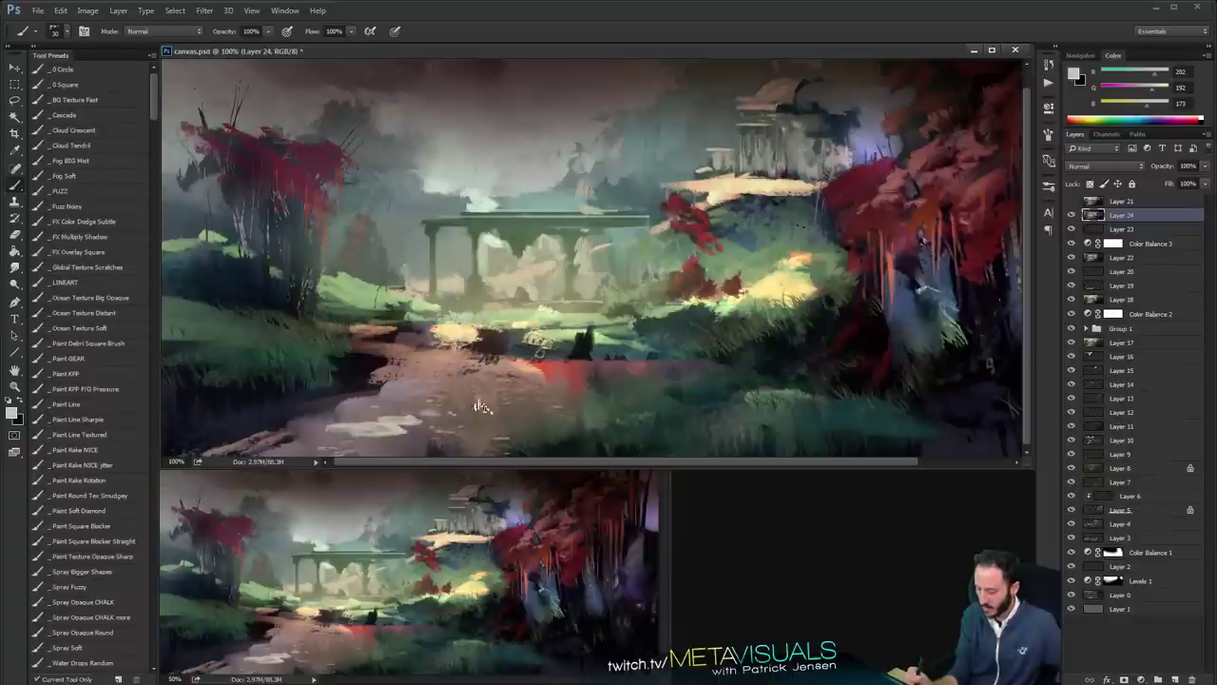
Sample a dark mauve-brown (RGB 70, 61, 65) and paint shadow strokes around the path's pale stone highlights
left_click(409, 364, "alt")
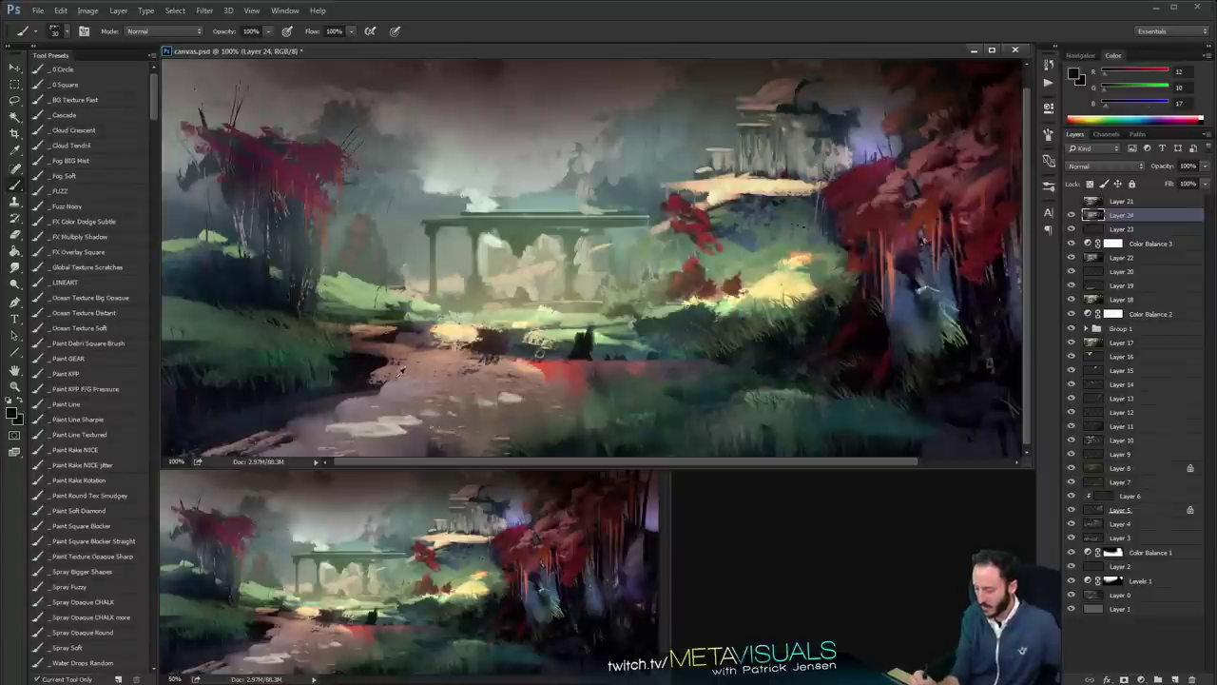
left_click(380, 415, "alt")
key("bracketright")
left_click_drag(382, 418, 352, 424)
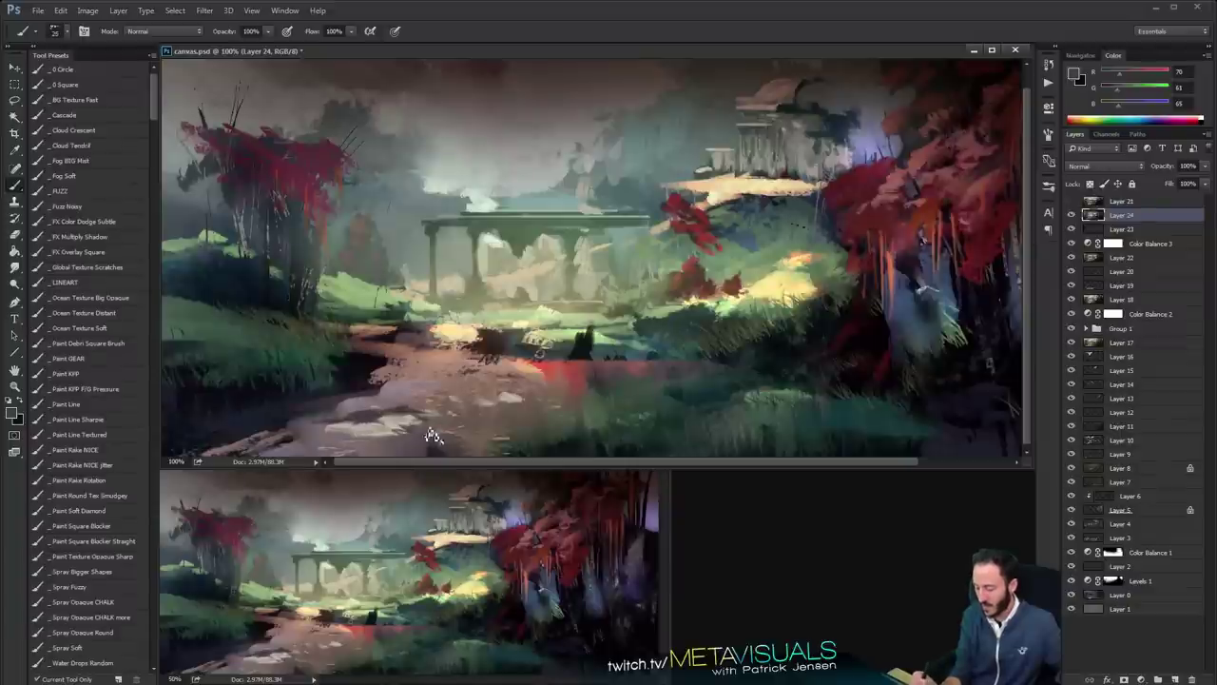
left_click_drag(461, 400, 519, 404)
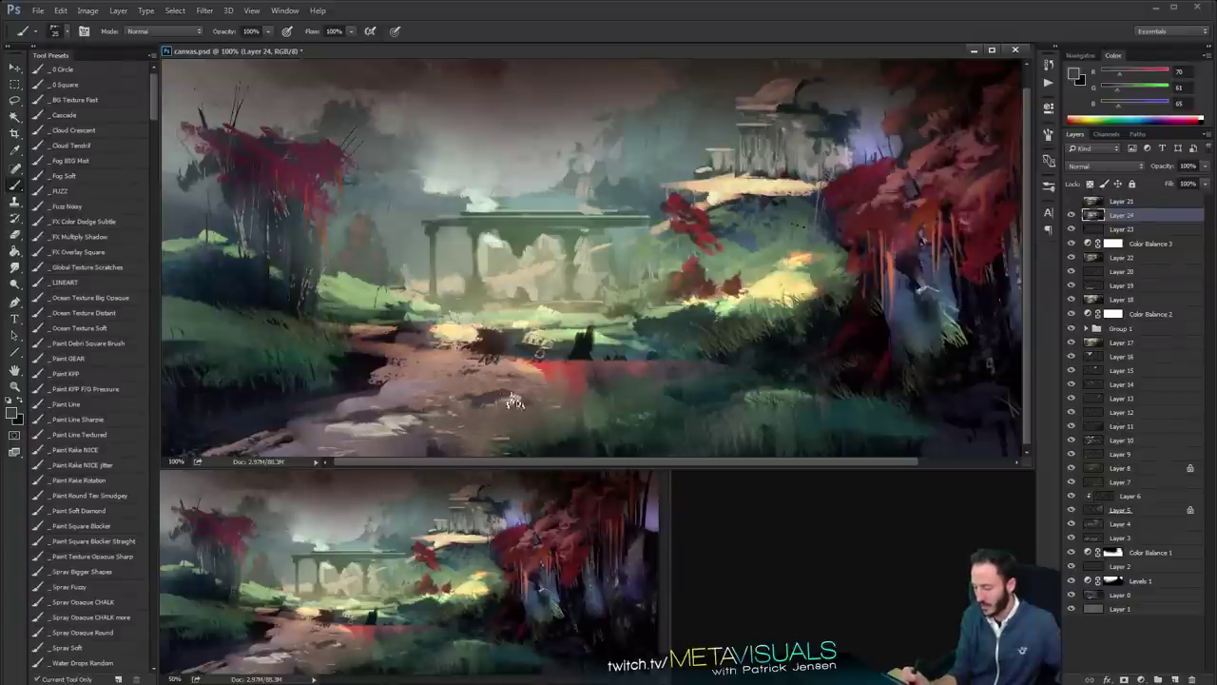
Rework the path's left bank with sampled dark tones and small tan (RGB 180, 152, 118) edge strokes
key("space")
left_click_drag(494, 356, 497, 355)
left_click(582, 321, "alt")
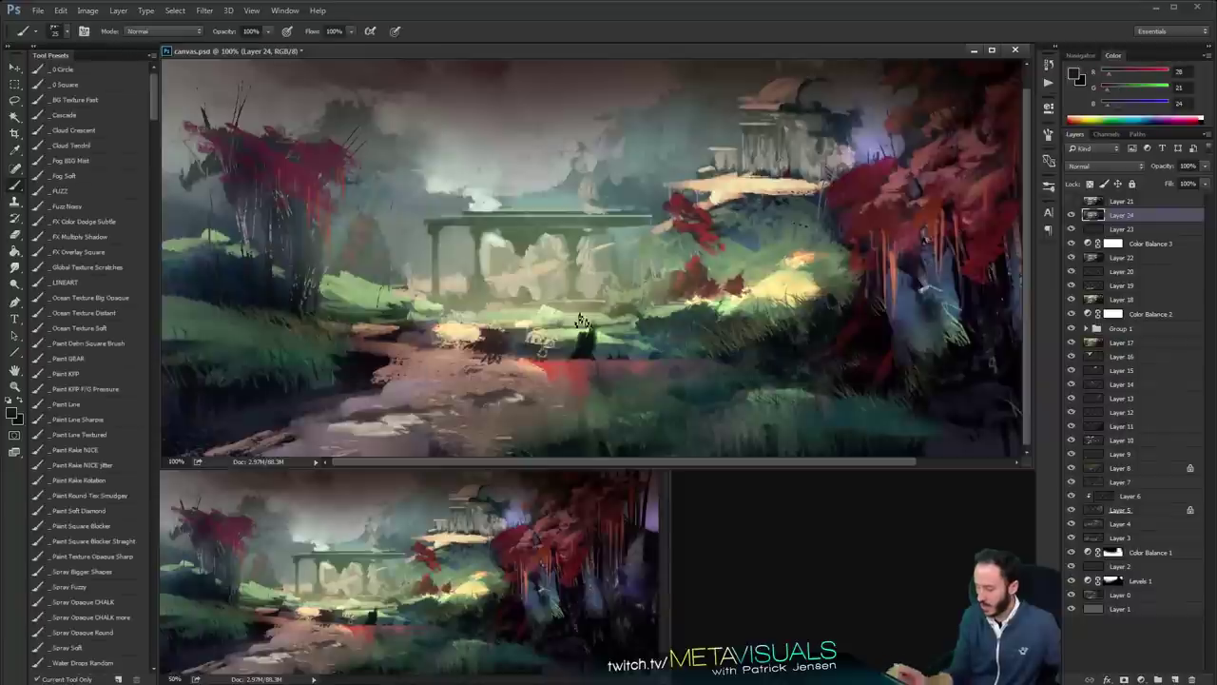
left_click(1133, 73)
left_click(1125, 89)
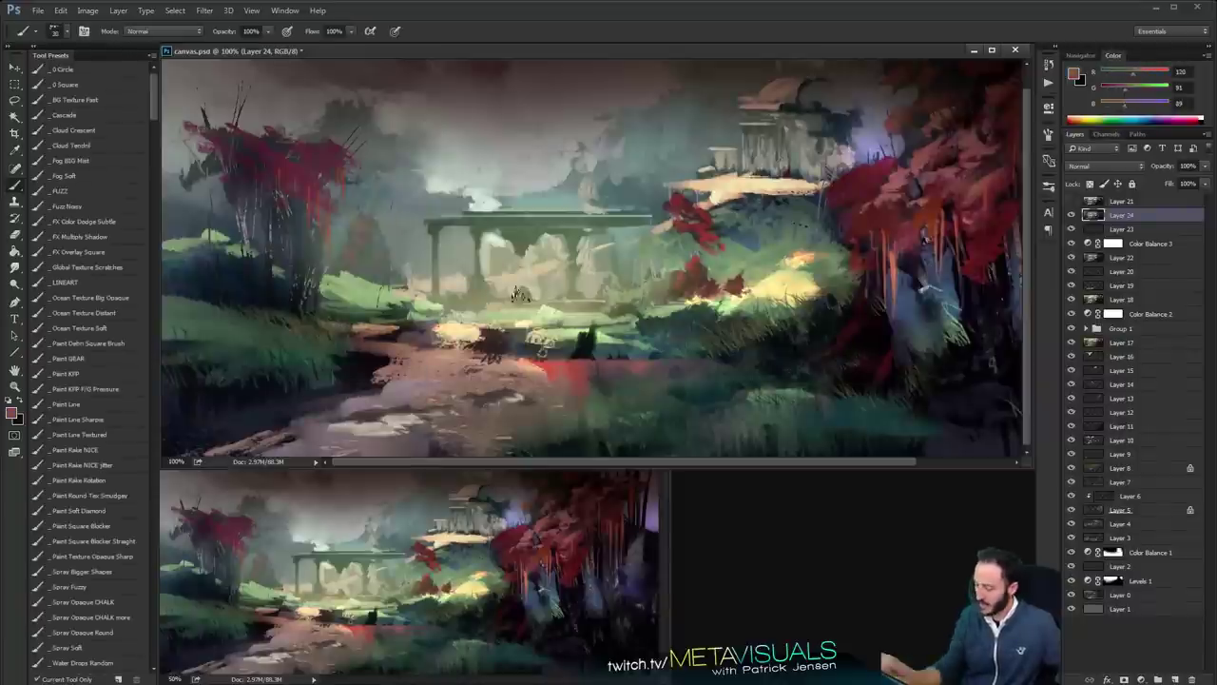
left_click(355, 392, "alt")
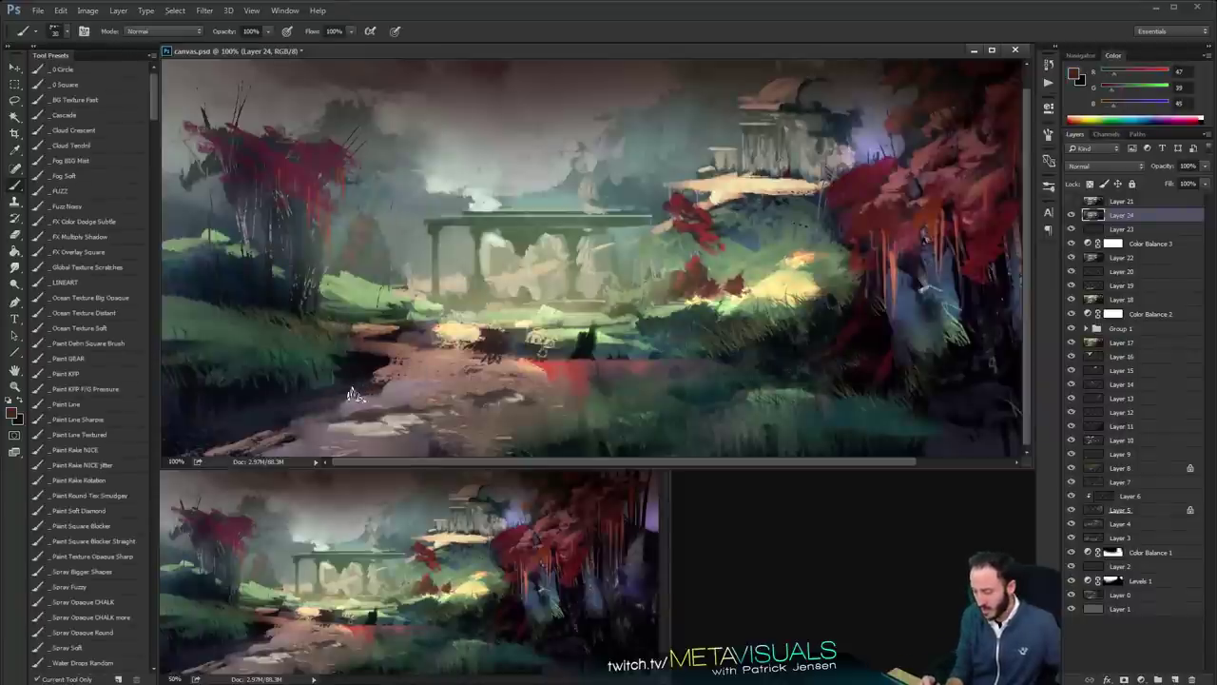
left_click(1150, 71)
left_click(1143, 86)
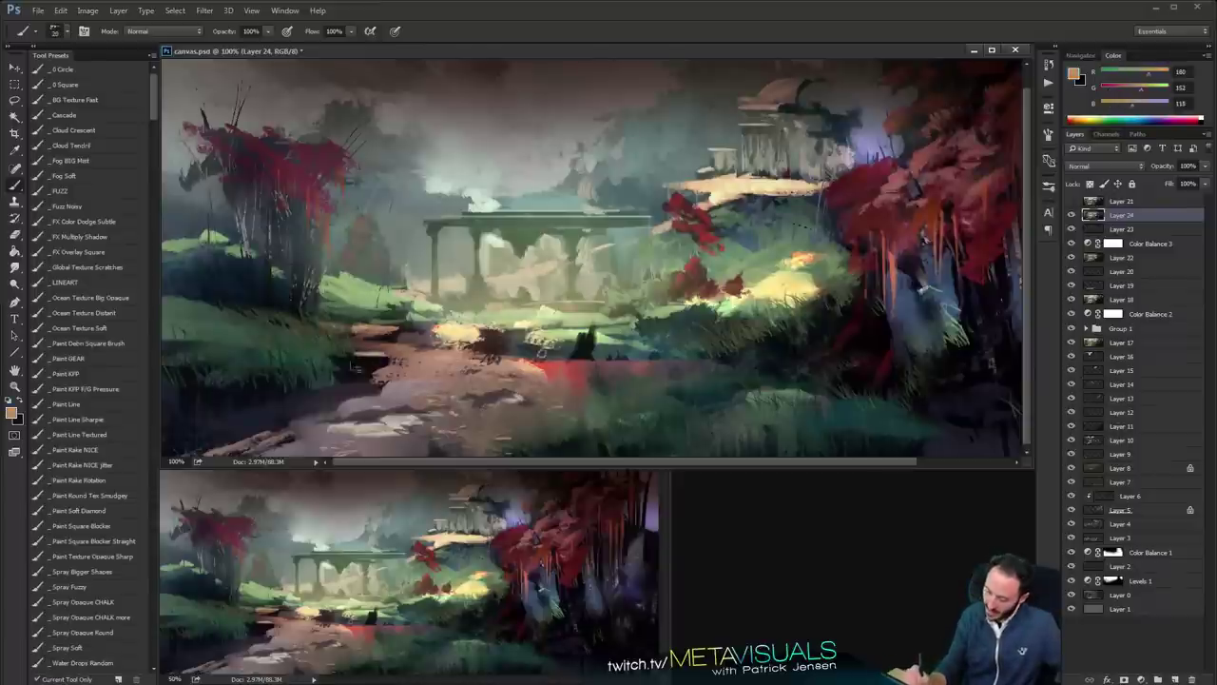
left_click_drag(384, 361, 368, 353)
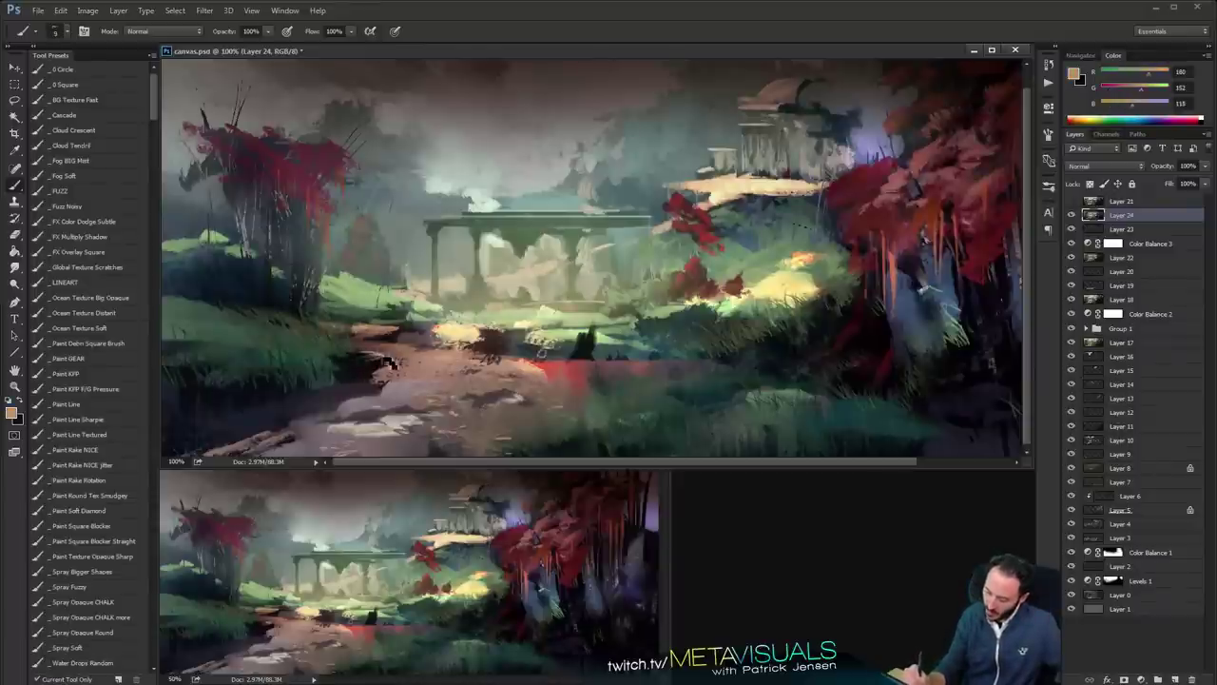
Paint tan (RGB 180, 152, 118) light onto the small dark figure standing beside the path
key("z")
left_click(678, 366, "alt")
left_click(678, 366, "alt")
double_click(679, 365)
key("b")
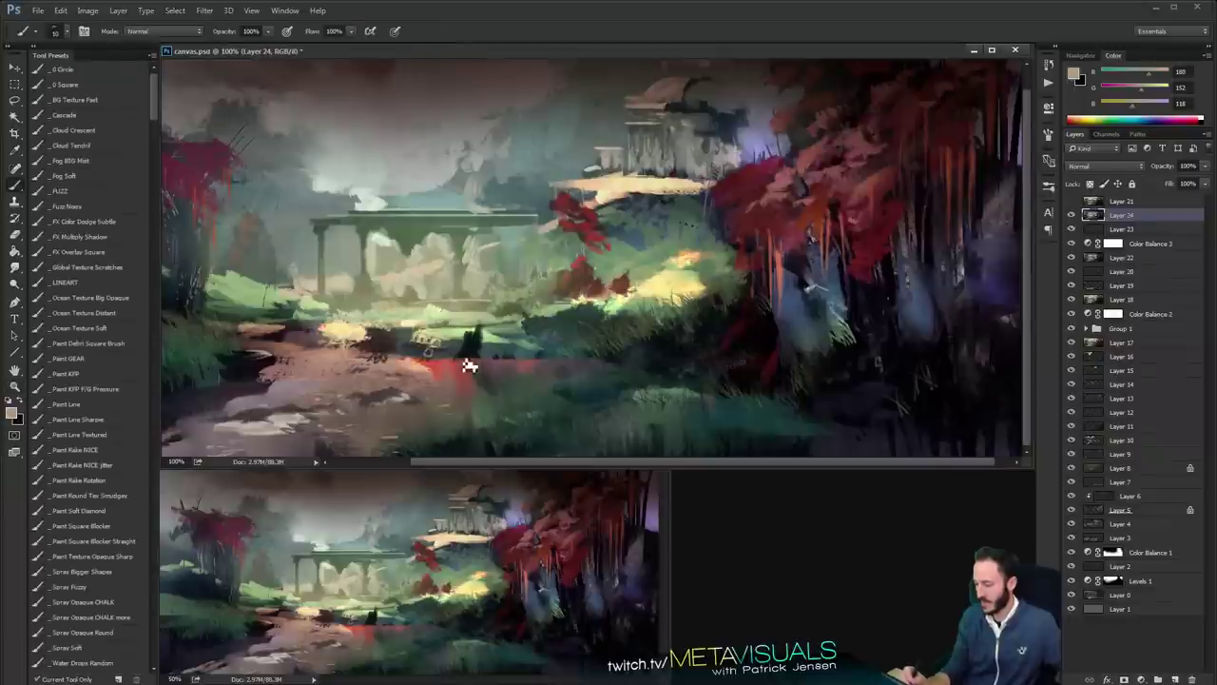
key("z")
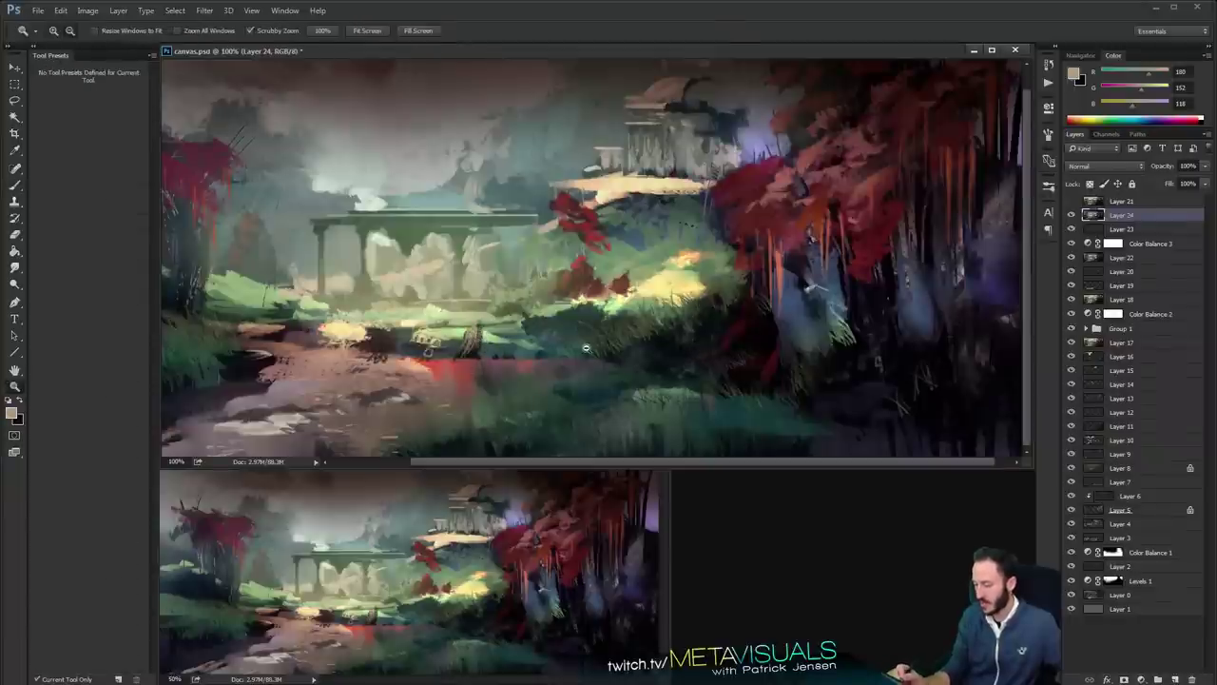
Sample light beige (RGB 194, 183, 160), brighten the rocks seen beneath the bridge and check them at a smaller zoom
left_click(661, 324, "alt")
left_click(565, 279)
key("b")
key("z")
left_click(562, 276)
left_click(519, 258)
key("b")
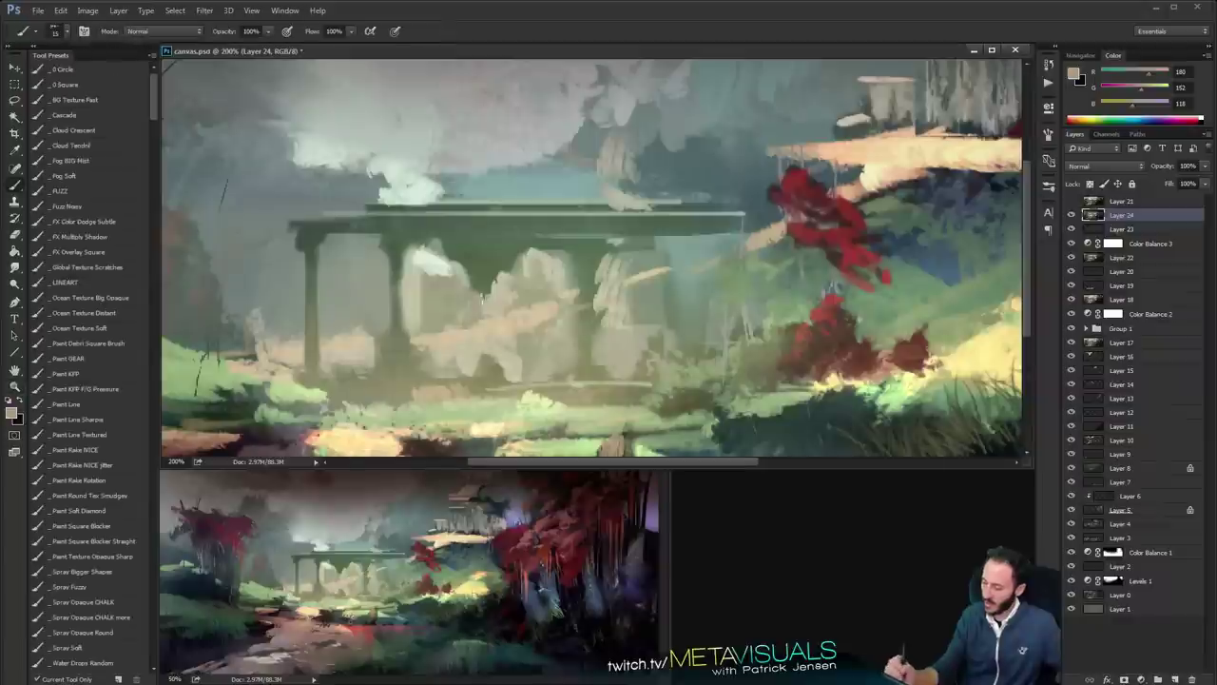
left_click(512, 253, "alt")
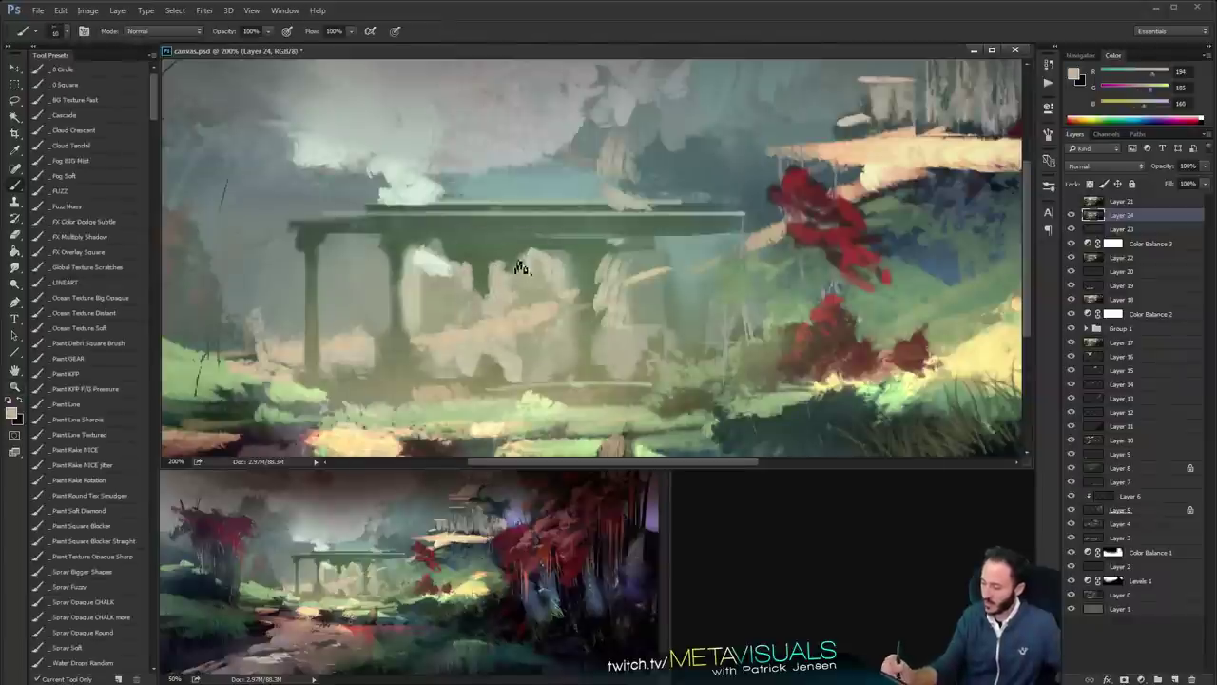
key("z")
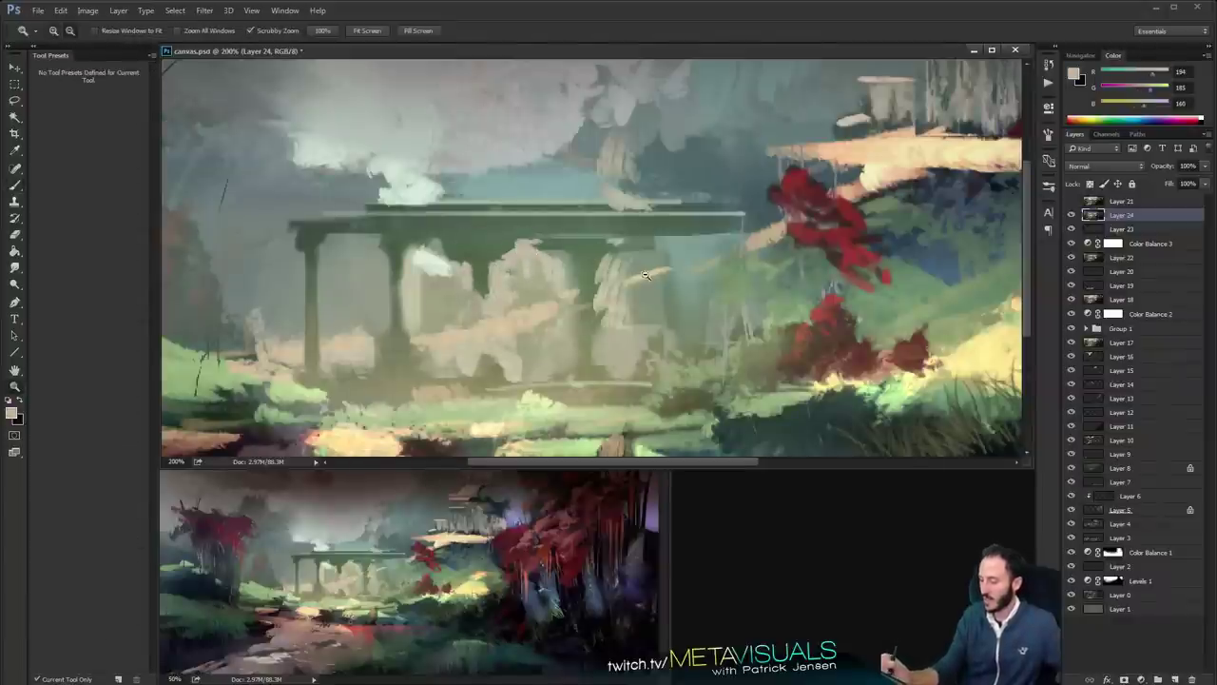
left_click(671, 279, "alt")
left_click(672, 279, "alt")
left_click(664, 286)
Tone down the white highlight between the bridge pillars with muted grey-green (RGB 124, 143, 127)
key("ctrl+space")
left_click(504, 272)
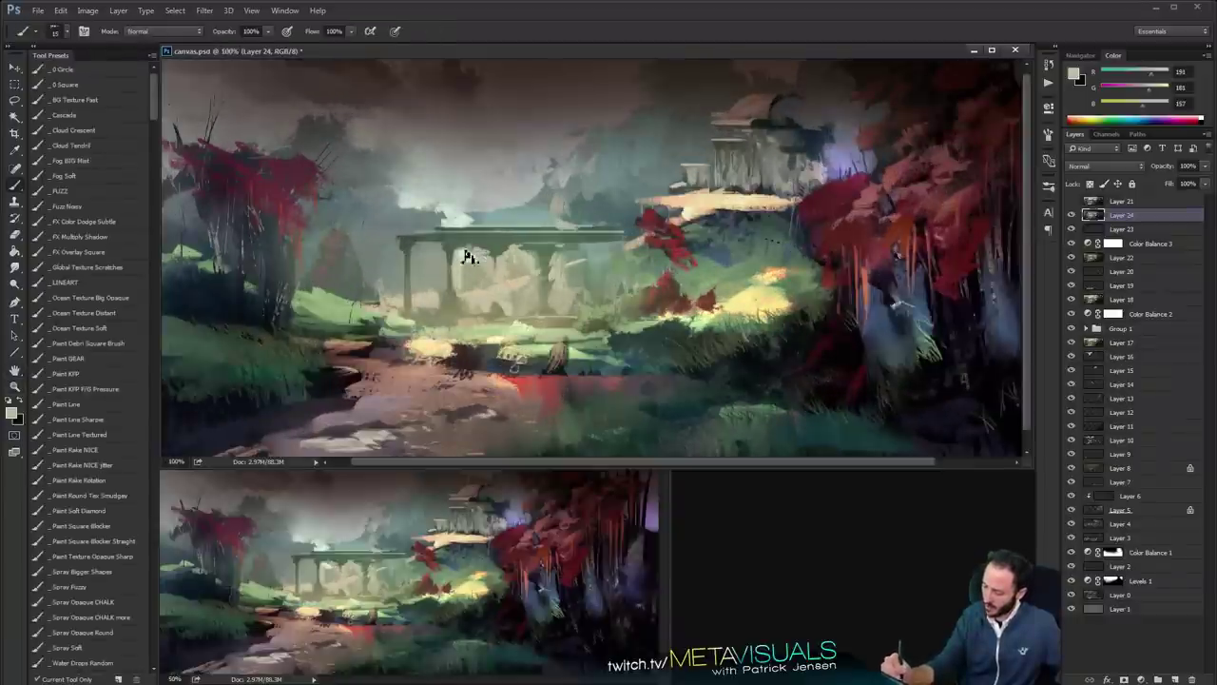
left_click(468, 257, "alt")
key("z")
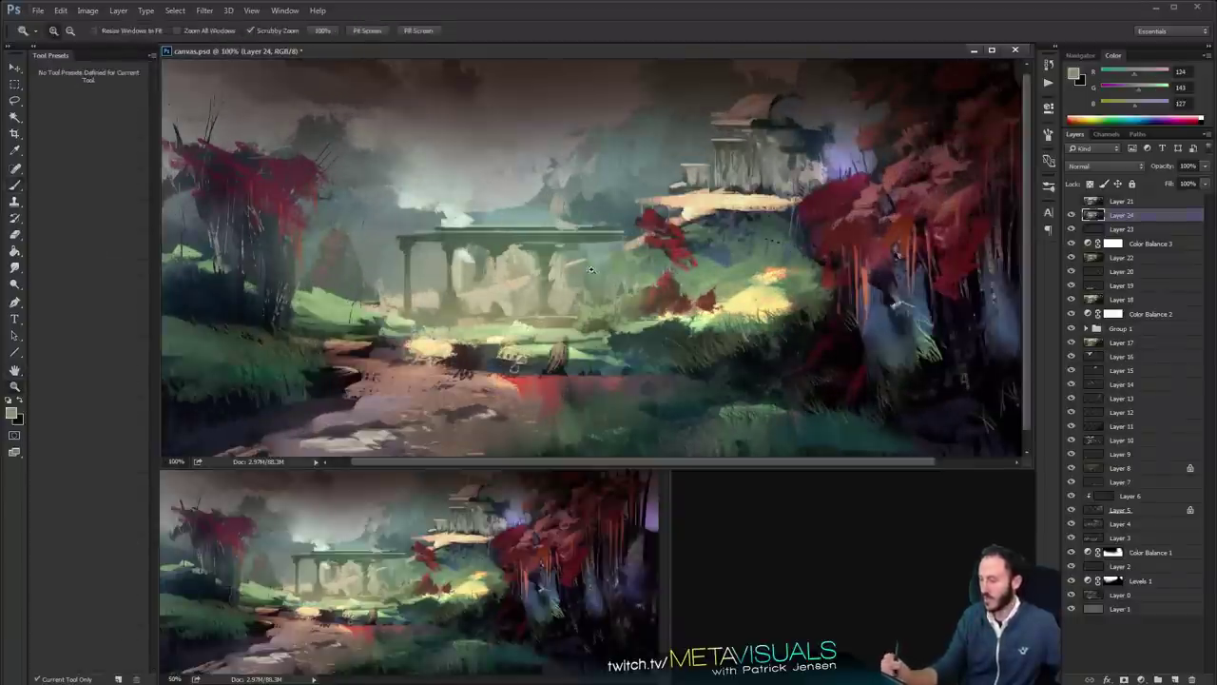
left_click(591, 270, "alt")
left_click(590, 270, "alt")
left_click(582, 270)
left_click_drag(489, 251, 493, 266)
key("space")
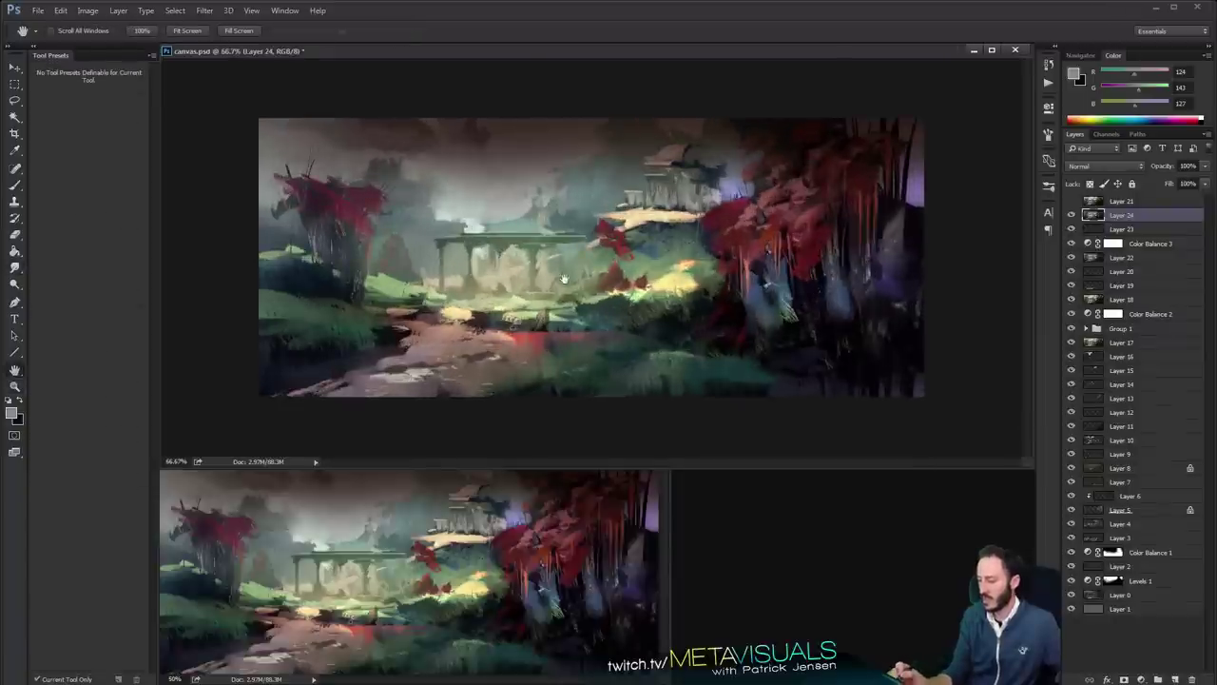
Sample light grey from the sky and paint a billowing cloud shape above the bridge
left_click(458, 192, "alt")
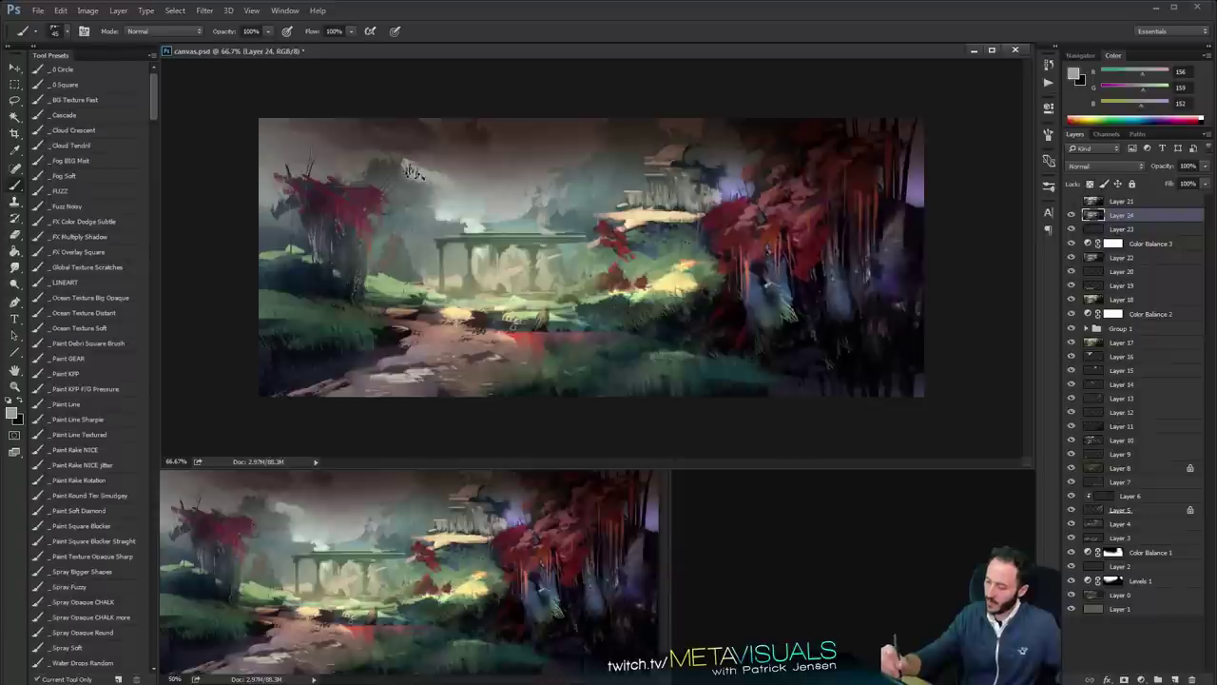
mouse_move(414, 171)
left_mouse_down()
mouse_move(474, 184)
mouse_move(453, 178)
mouse_move(470, 200)
mouse_move(473, 169)
left_mouse_up()
key("space")
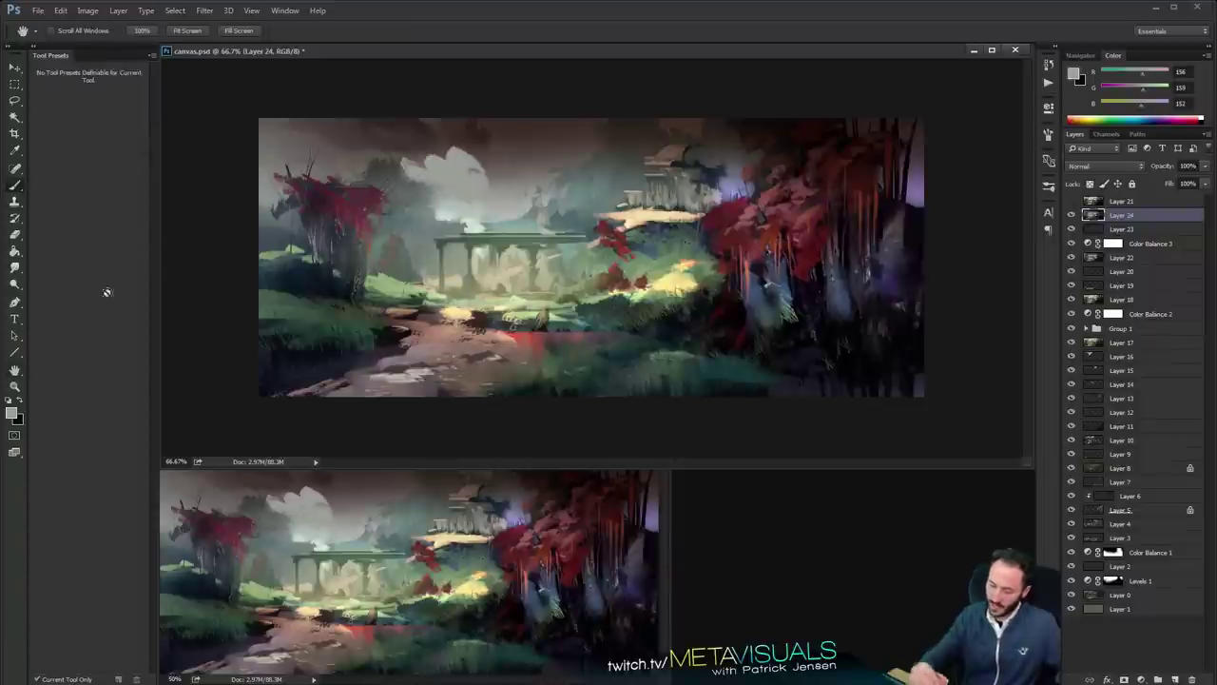
left_click(92, 372)
key("bracketleft")
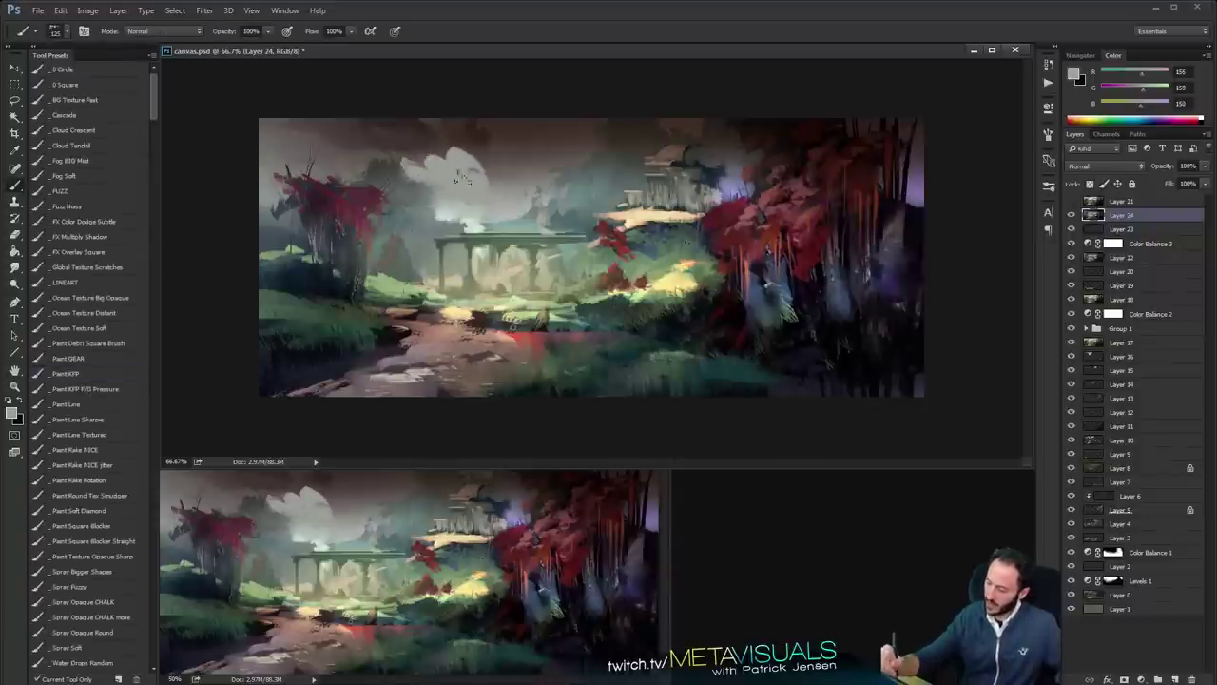
mouse_move(468, 177)
left_mouse_down()
mouse_move(461, 206)
mouse_move(436, 184)
mouse_move(472, 200)
mouse_move(522, 162)
left_mouse_up()
Brighten the cloud with a paler grey (RGB 183, 197, 190) and smudge its upper edges into the sky
left_click(460, 209, "alt")
key("r")
left_click_drag(456, 150, 489, 149)
left_click_drag(504, 154, 519, 148)
key("b")
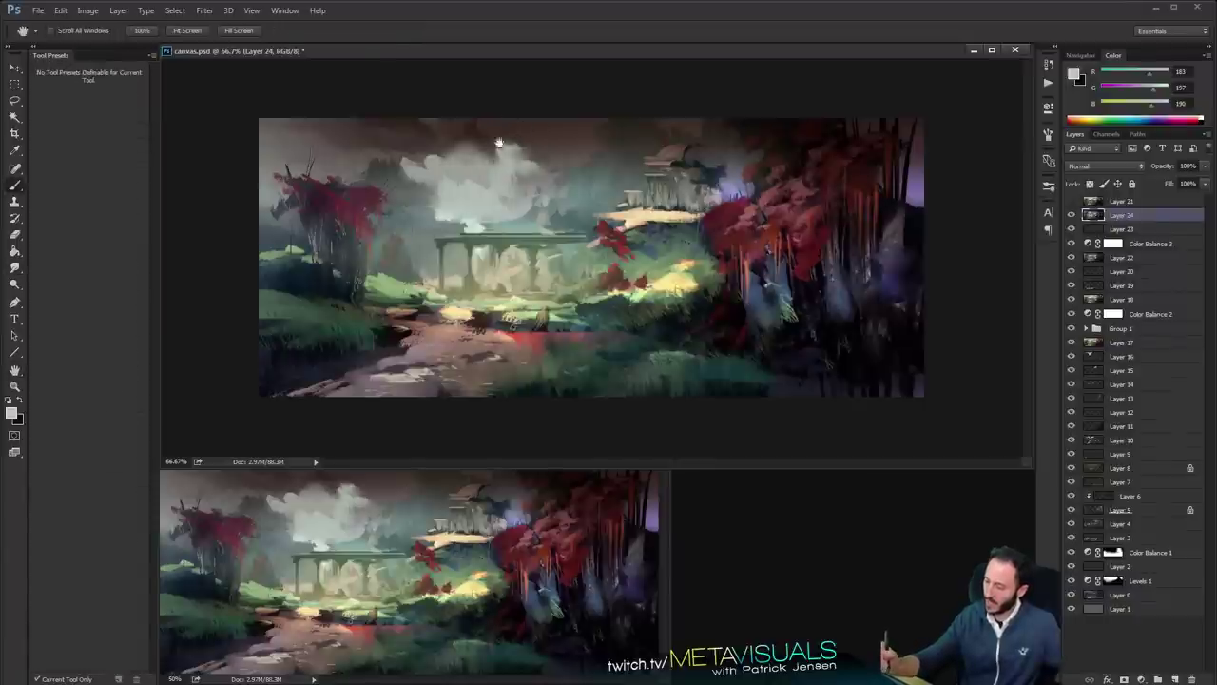
Sample grey-brown (RGB 107, 101, 97) from the upper sky, smudge the cloud tops diagonally and judge the whole composition
left_click(466, 123, "alt")
key("r")
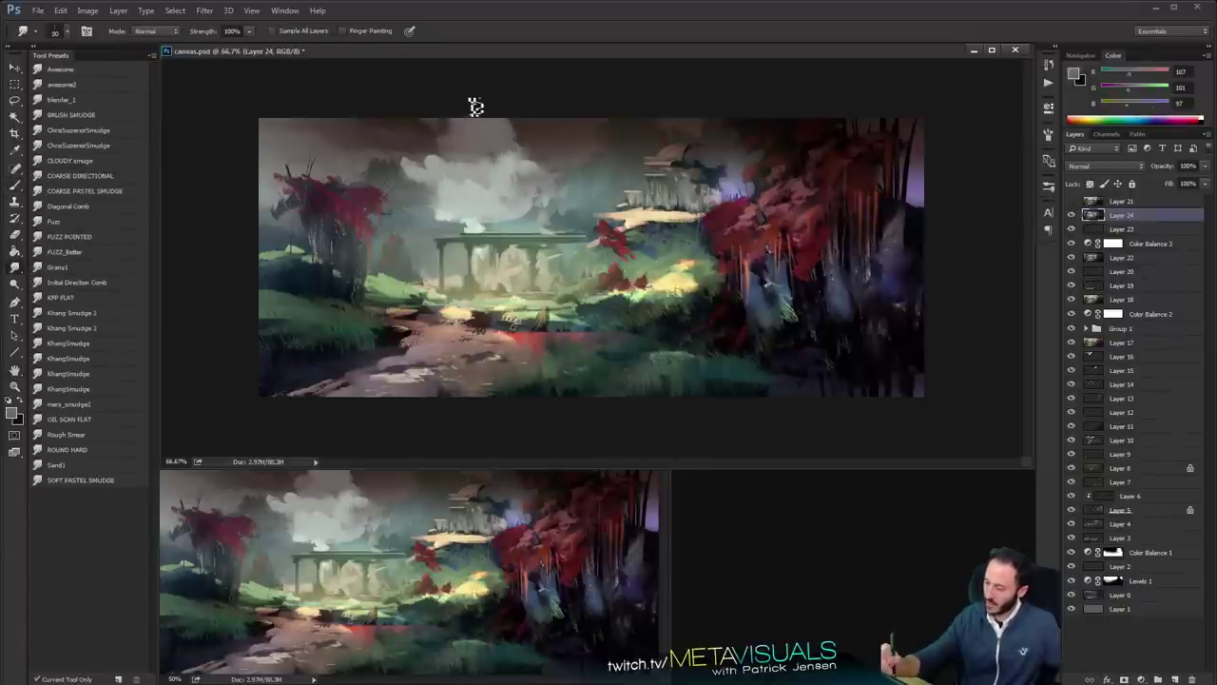
mouse_move(470, 108)
left_mouse_down()
mouse_move(455, 137)
mouse_move(520, 138)
mouse_move(518, 154)
left_mouse_up()
key("ctrl+space")
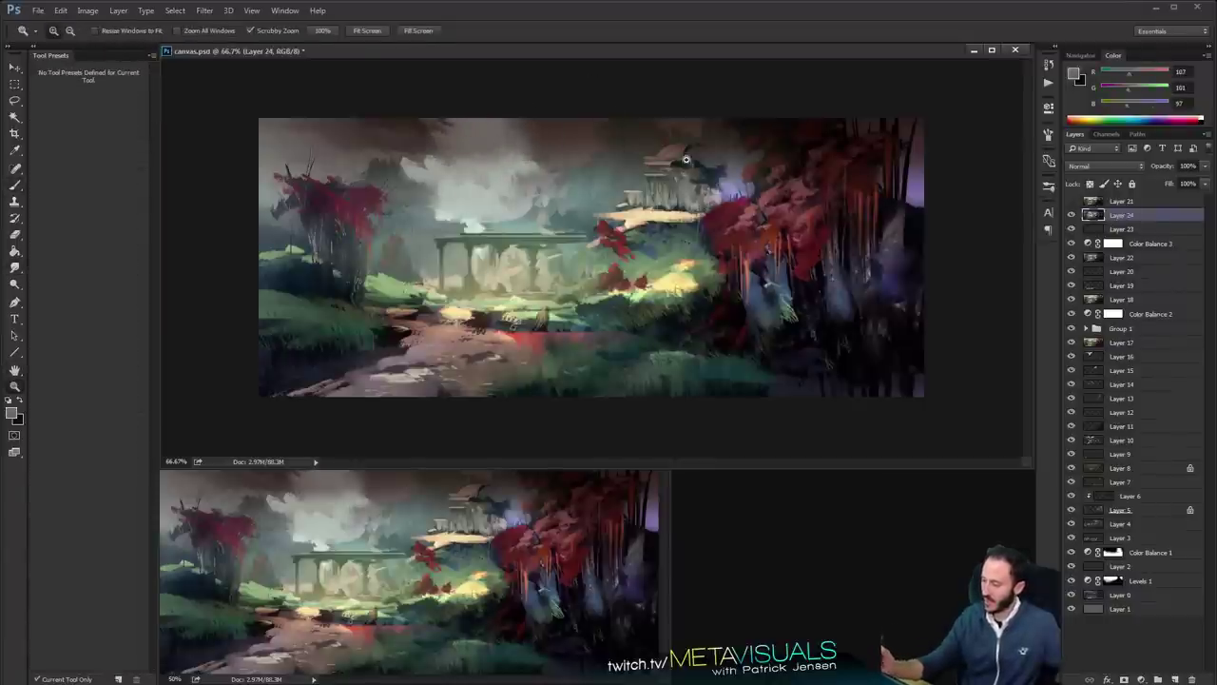
left_click(707, 178, "ctrl+alt")
left_click(707, 178, "ctrl+alt")
left_click(709, 173, "ctrl")
left_click(711, 166, "ctrl")
Set the color to olive (RGB 132, 132, 96), add cloud strokes beside the temple and smudge them into the sky
key("b")
left_click(590, 171, "alt")
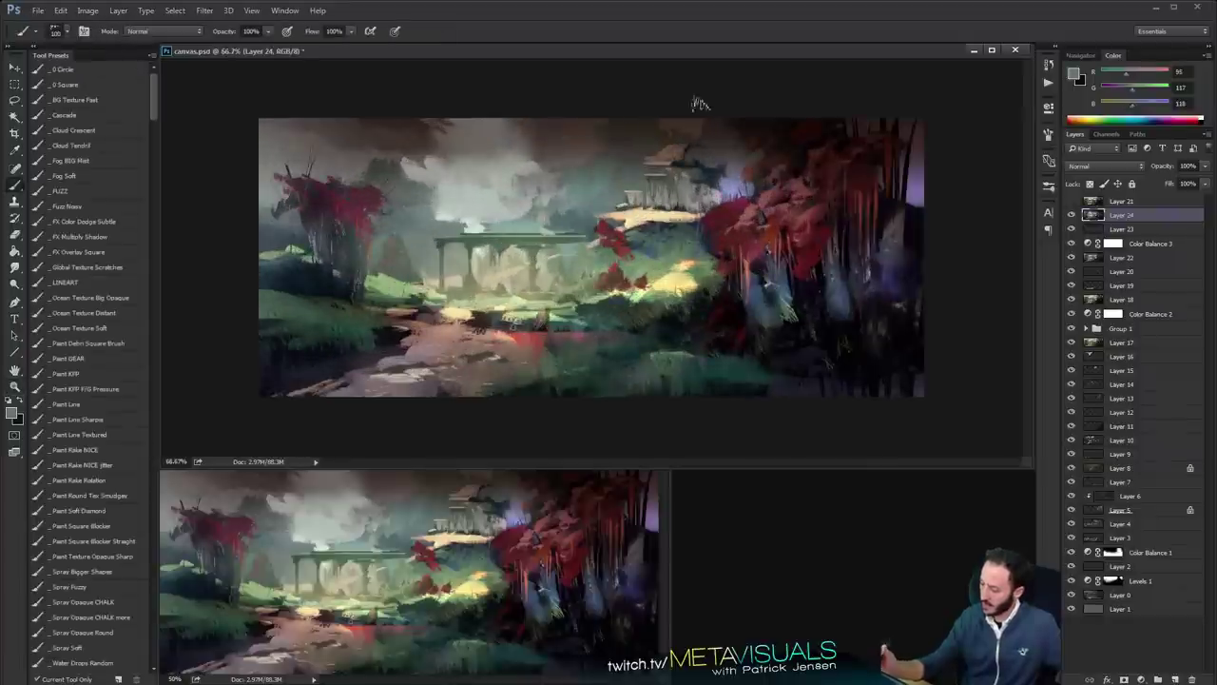
left_click(1138, 89)
left_click(1128, 106)
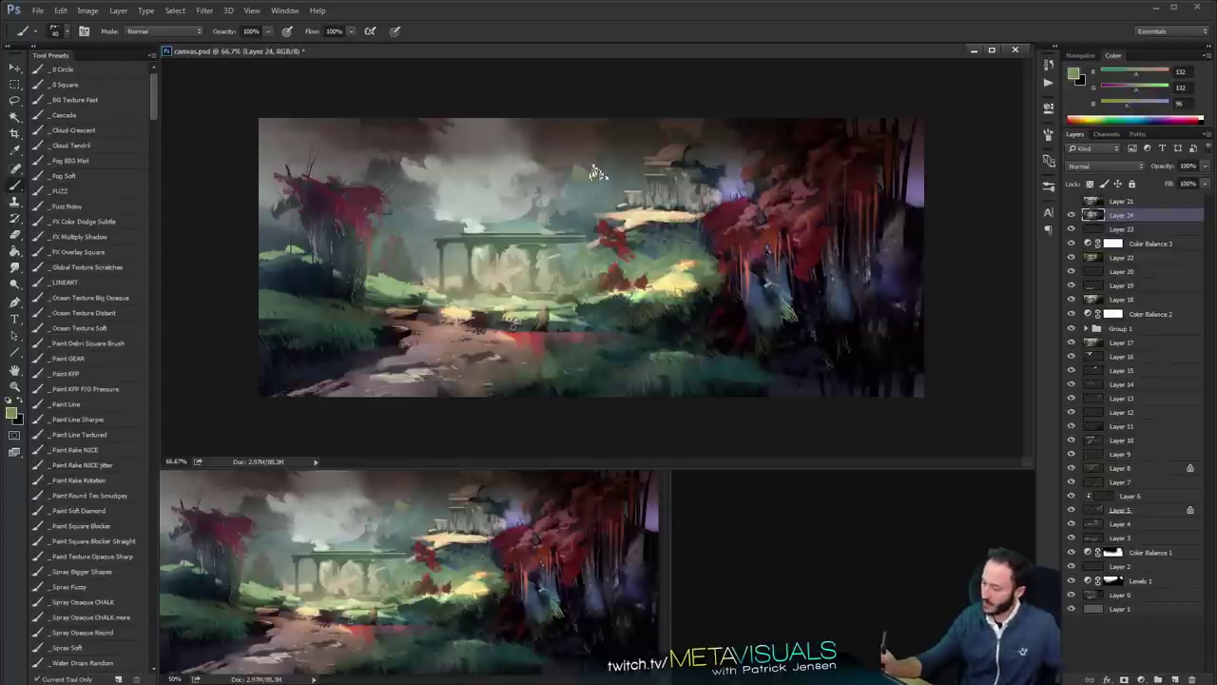
key("r")
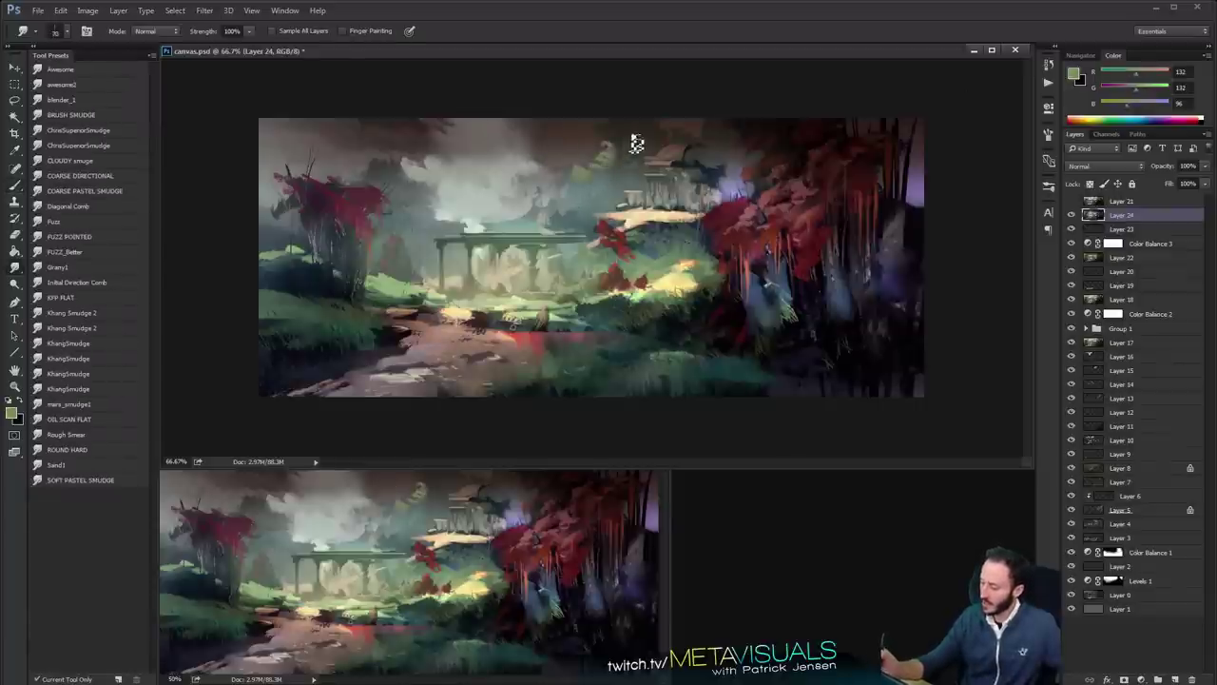
mouse_move(599, 179)
left_mouse_down()
mouse_move(625, 129)
mouse_move(615, 159)
left_mouse_up()
key("z")
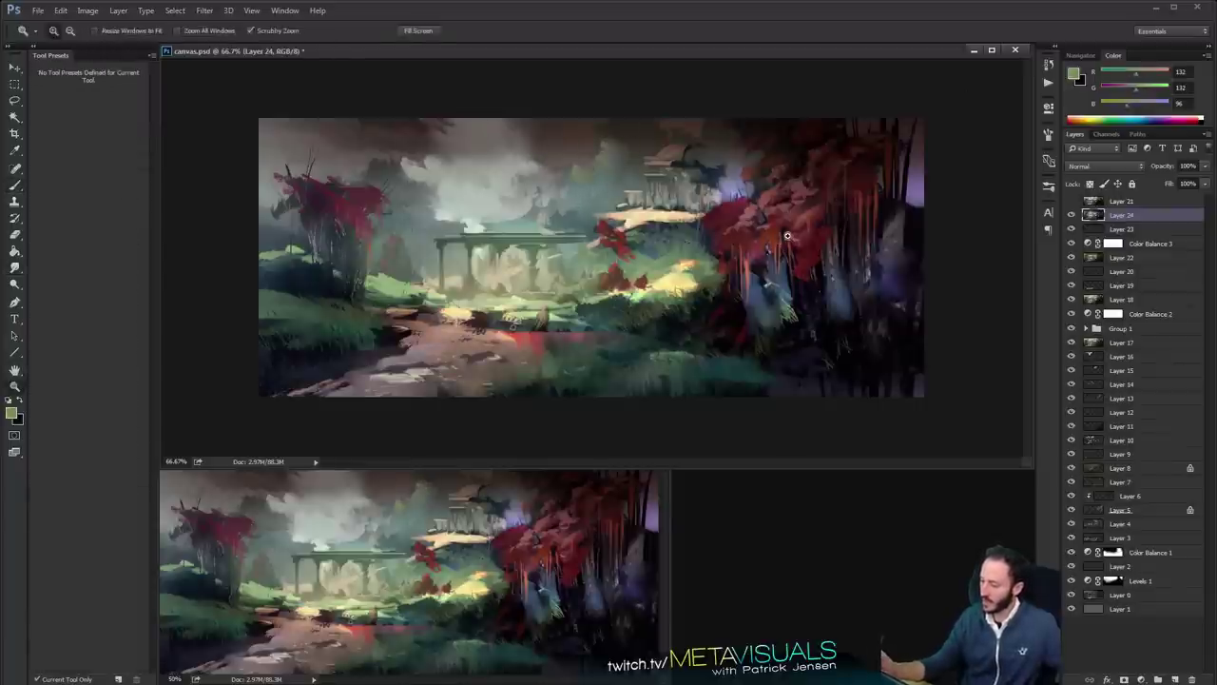
left_click(793, 229, "alt")
left_click(792, 231)
left_click(788, 232)
left_click(624, 242, "alt")
key("b")
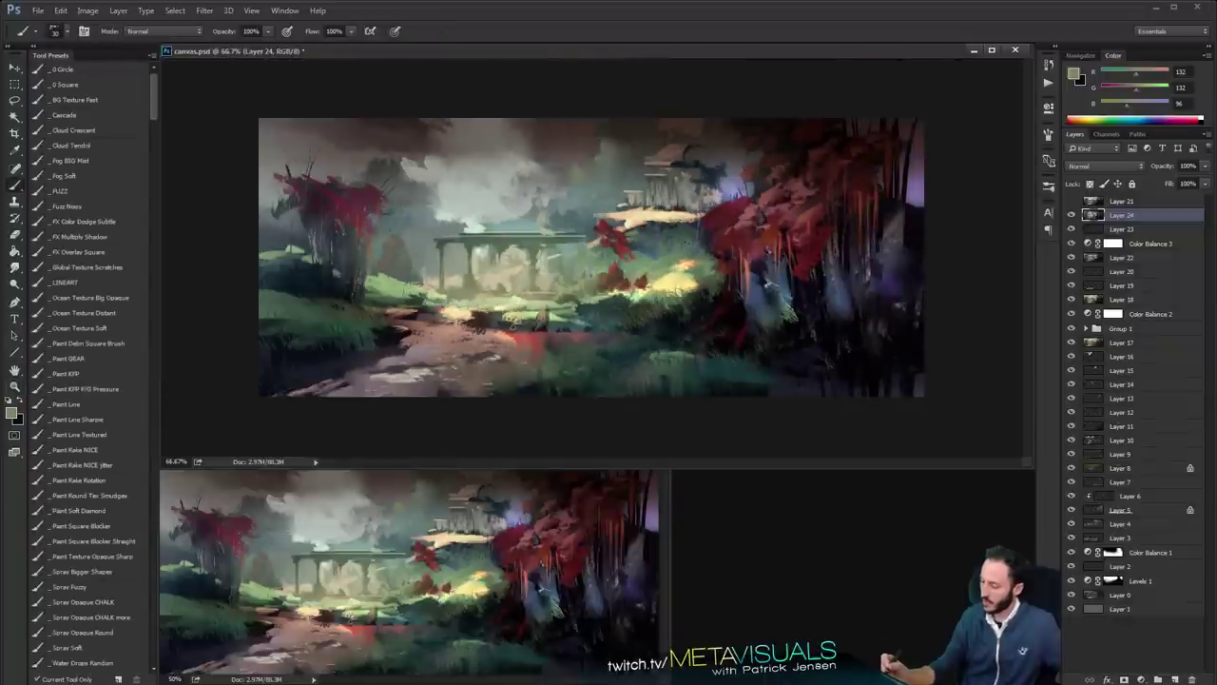
Sample light green from the hillside, brighten it to RGB 147, 183, 103 and paint grass strokes below the temple
left_click(637, 234, "alt")
left_click_drag(1139, 89, 1151, 93)
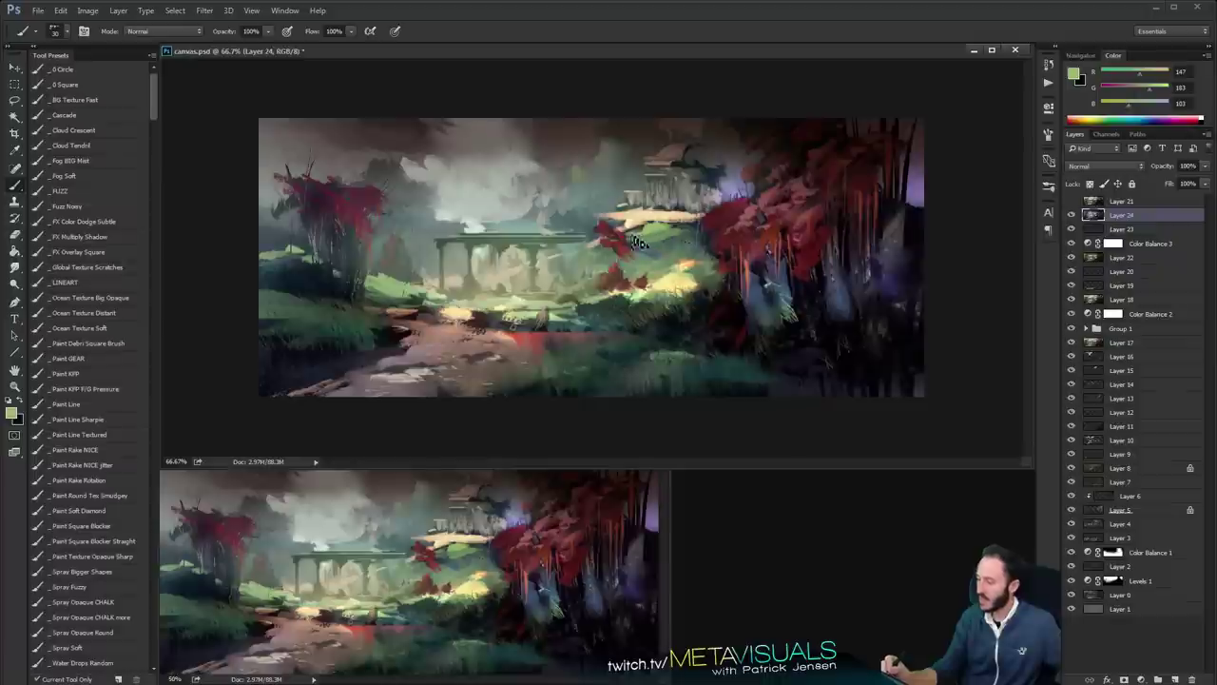
key("bracketleft")
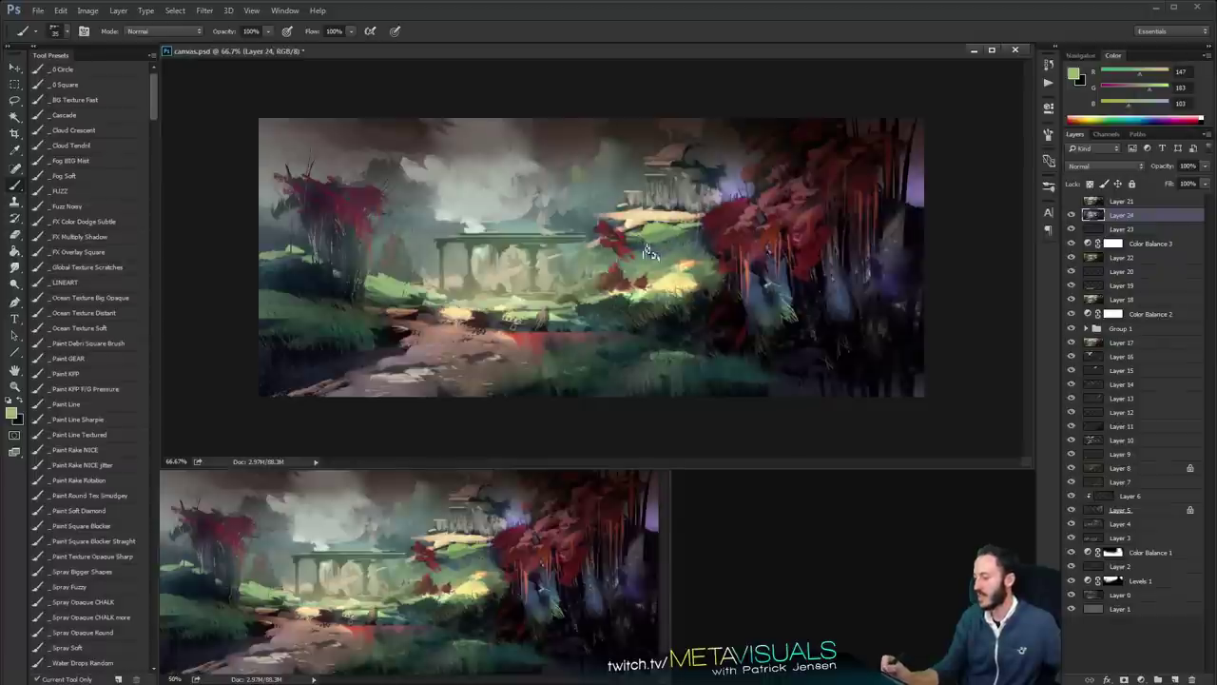
left_click(663, 243, "alt")
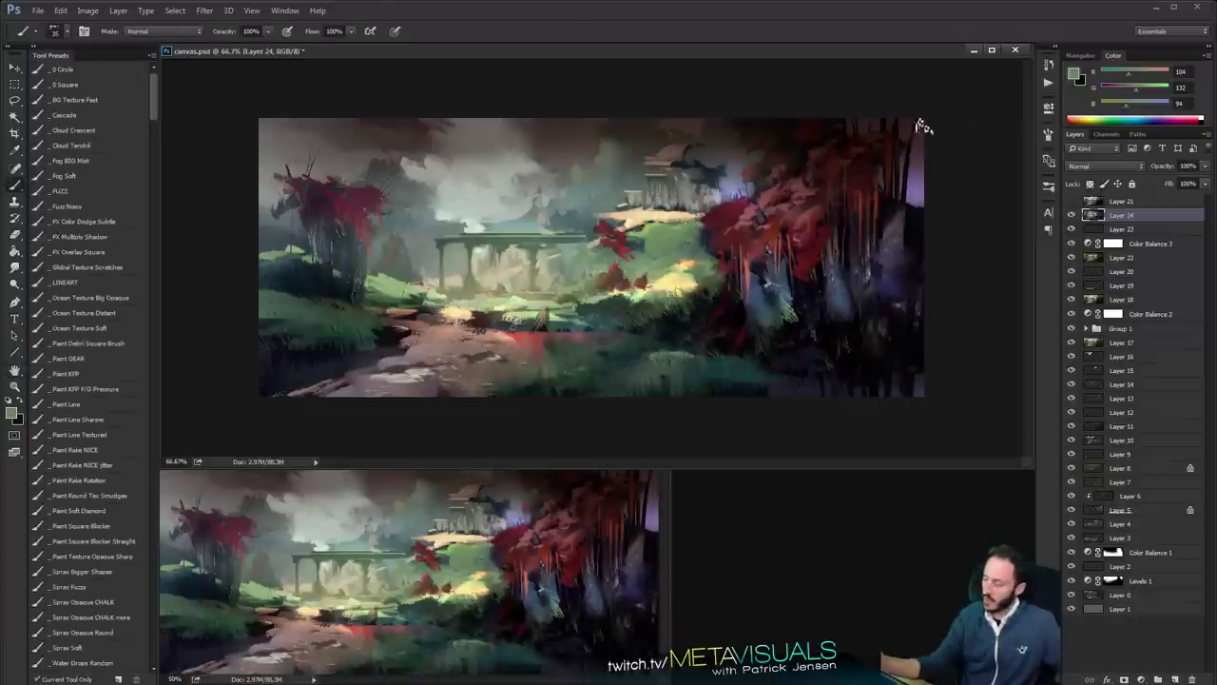
Mix a pale green-grey (RGB 178, 202, 192) and paint fine light edges along the temple roof
left_click(1155, 89)
left_click(1152, 104)
left_click(1149, 73)
key("bracketleft")
key("bracketleft")
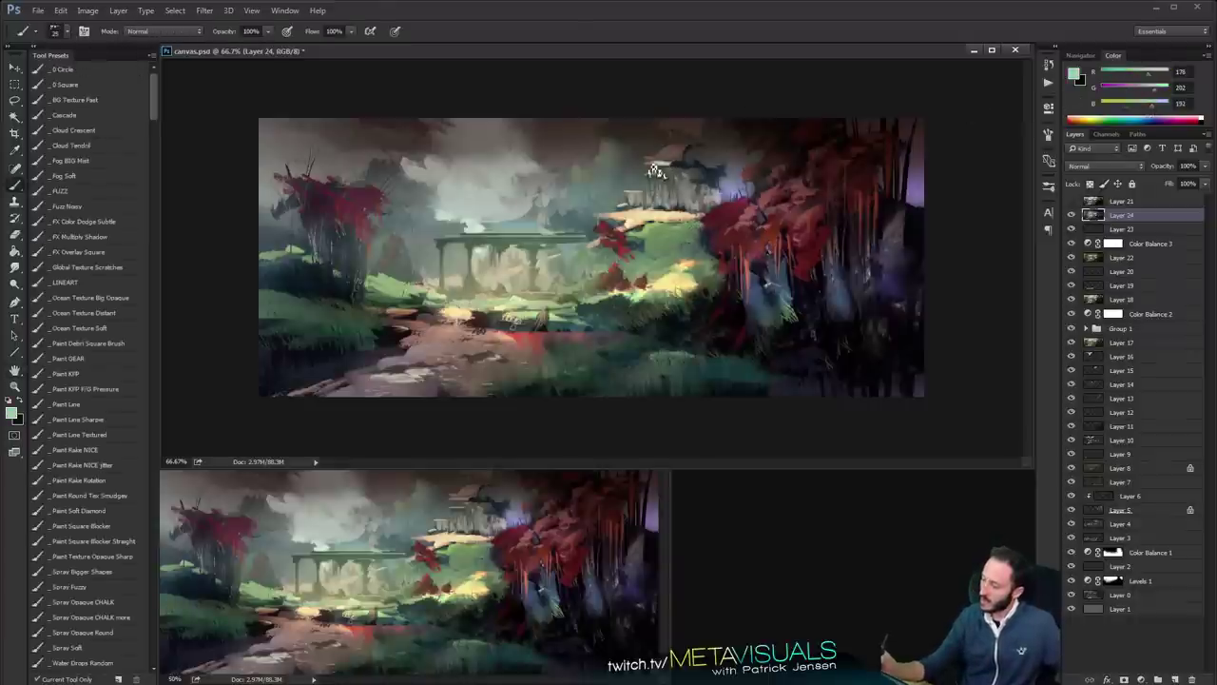
key("ctrl+z")
key("bracketleft")
key("bracketleft")
left_click_drag(644, 161, 688, 146)
left_click(674, 152, "alt")
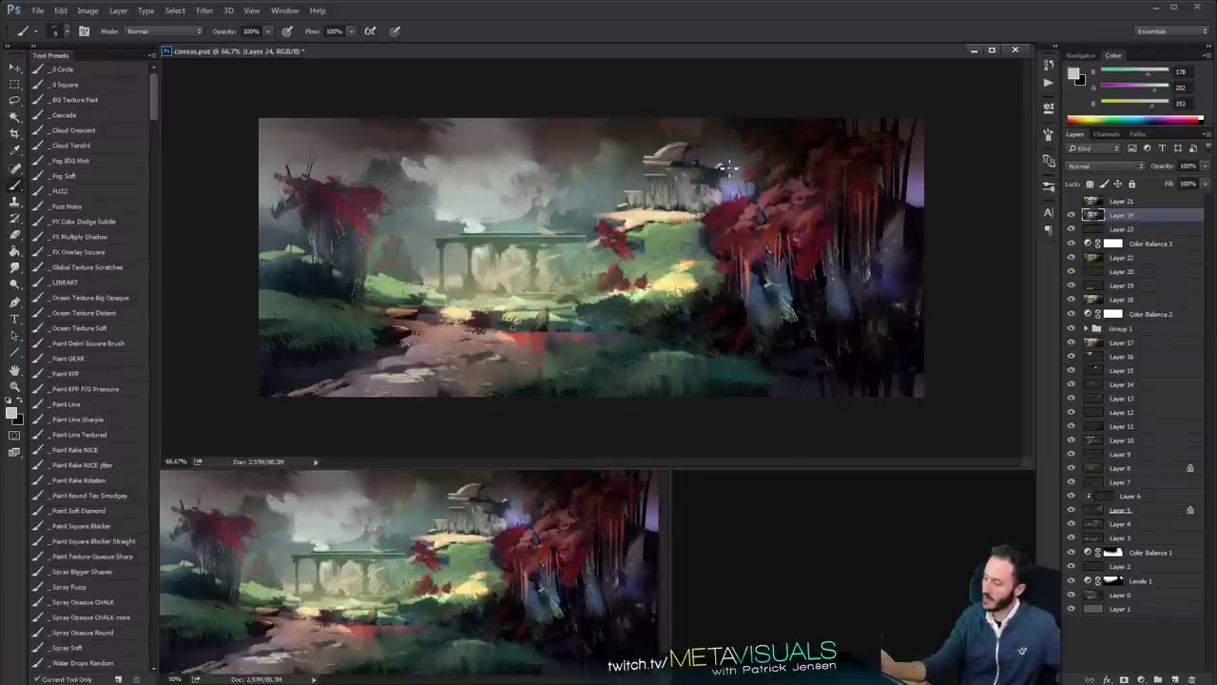
Judge the whole composition and rework the hillside below the temple with sampled muted greens (RGB 102, 130, 93)
key("z")
left_click(787, 248, "alt")
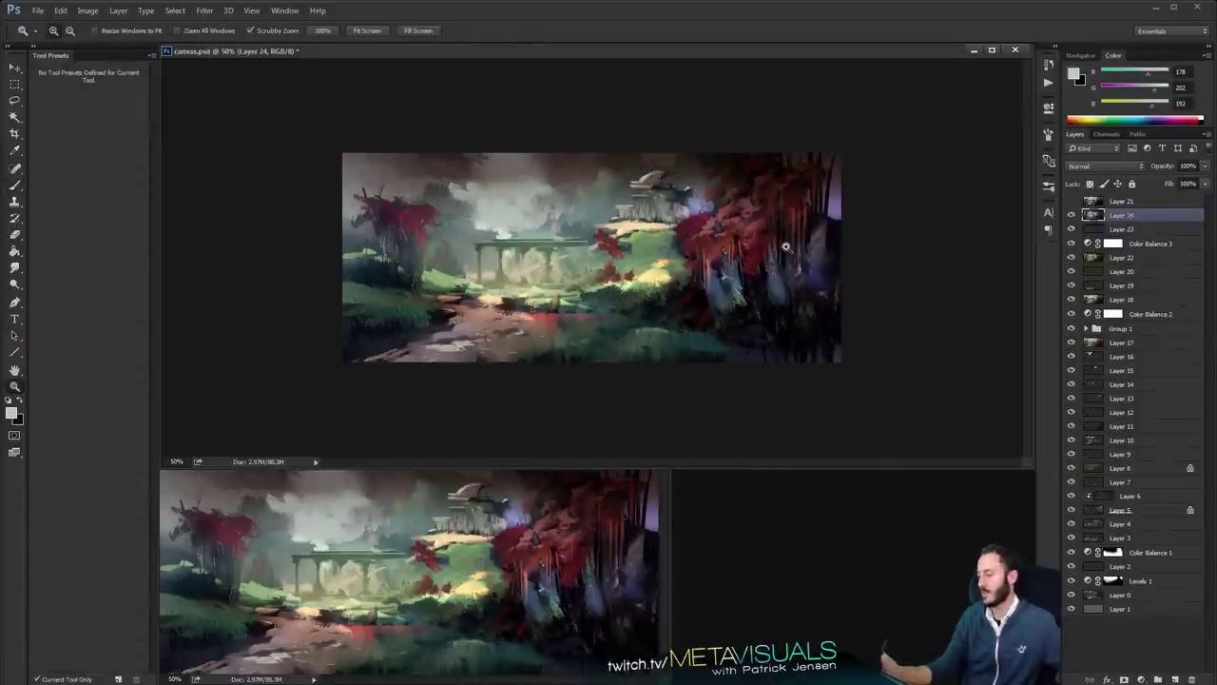
left_click(787, 254, "alt")
left_click(790, 259, "alt")
left_click(702, 307)
left_click(702, 307)
left_click(723, 302)
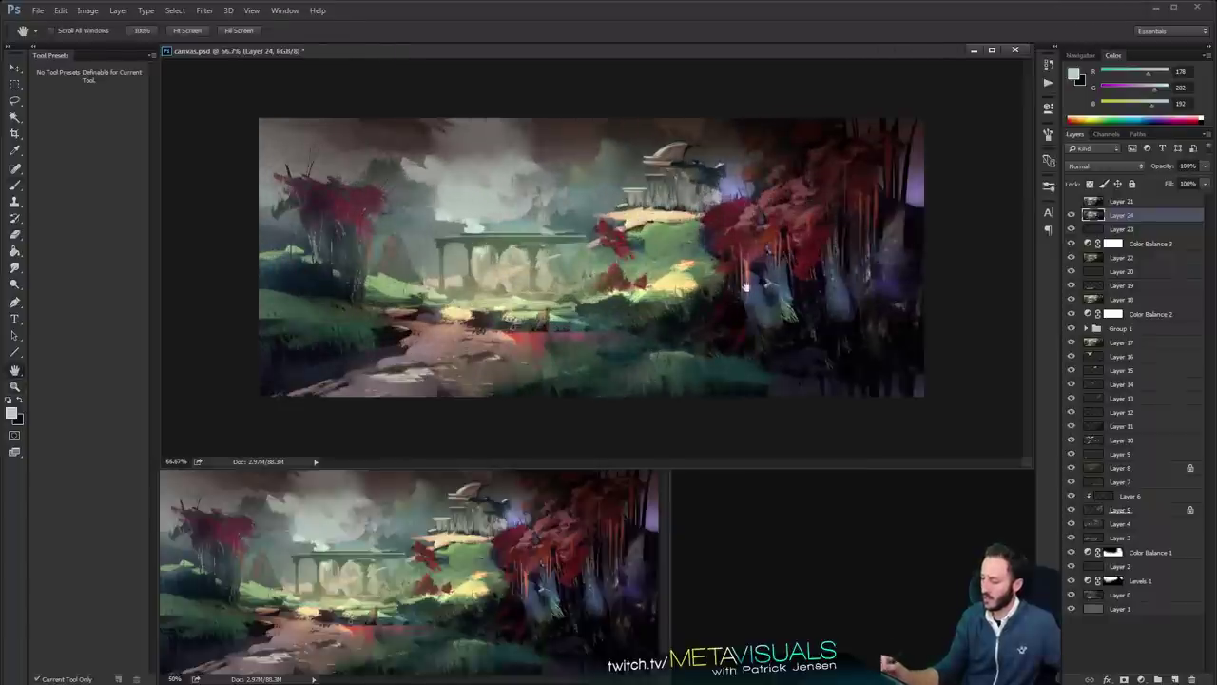
key("b")
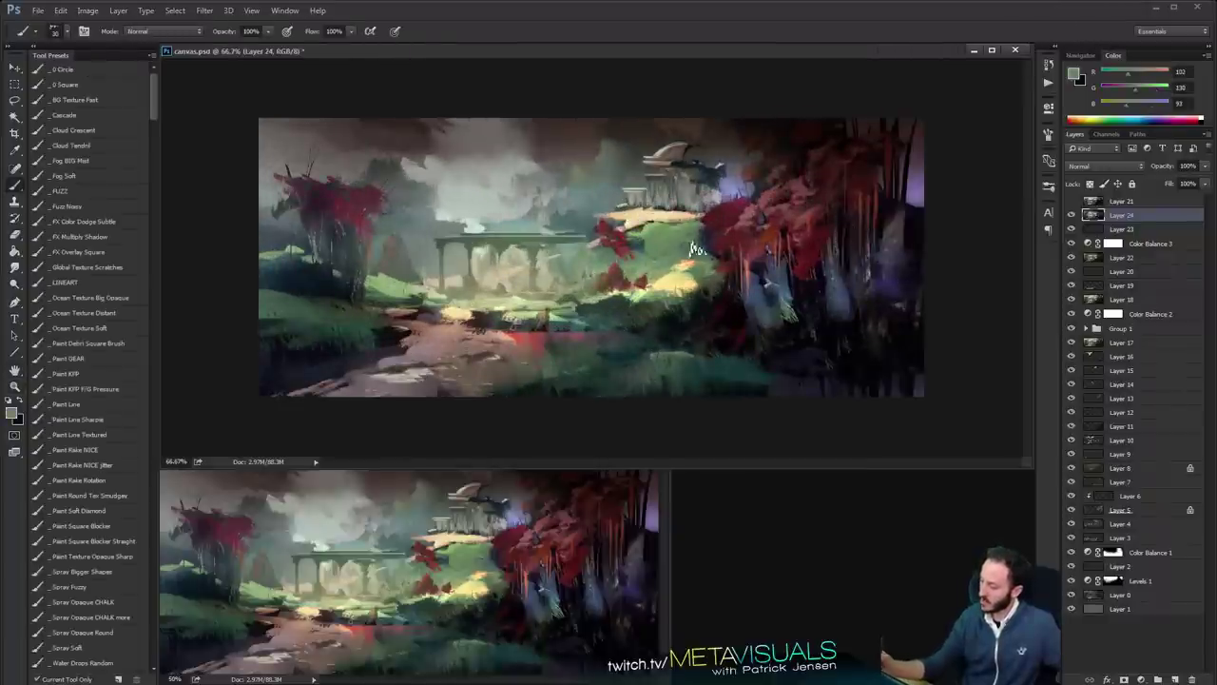
left_click(688, 228, "alt")
mouse_move(710, 269)
left_mouse_down()
mouse_move(733, 250)
mouse_move(690, 279)
mouse_move(706, 289)
mouse_move(685, 292)
left_mouse_up()
key("[")
left_click(681, 238, "alt")
Enlarge the sunlit patch on the hillside with pale yellow (RGB 255, 236, 149) and sample dark green (RGB 42, 61, 56) from the shadow below
left_click(688, 263, "alt")
key("]")
key("]")
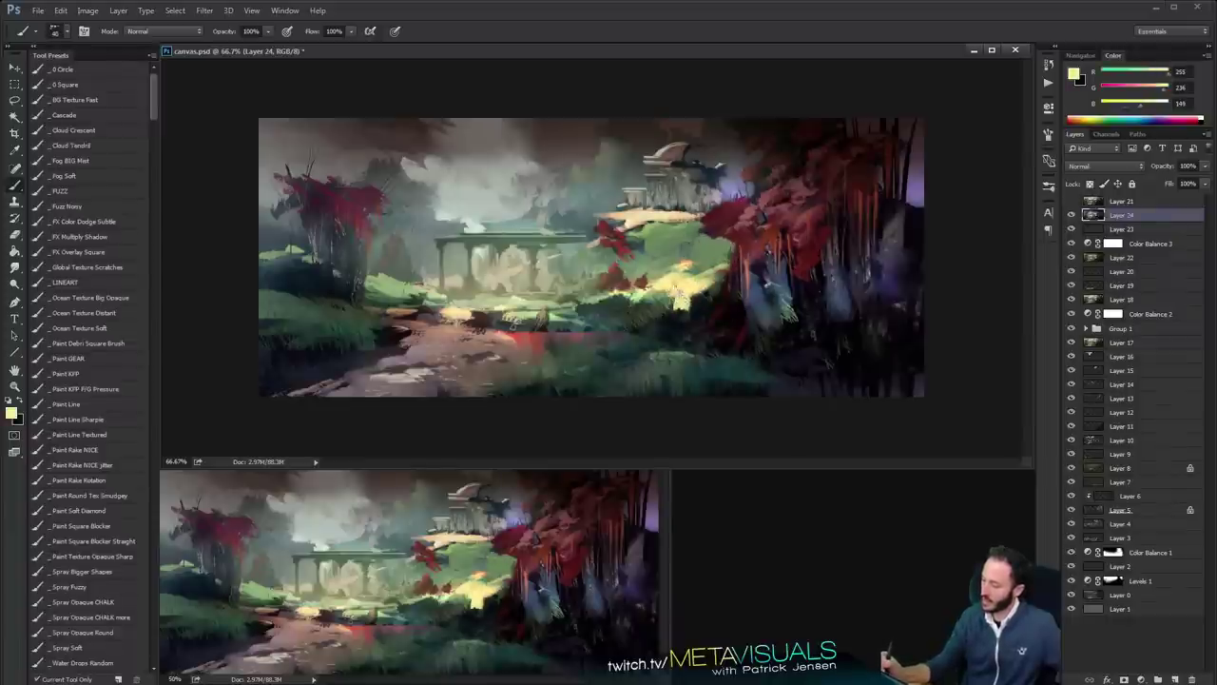
key("space")
left_click(641, 313, "alt")
key("]")
key("]")
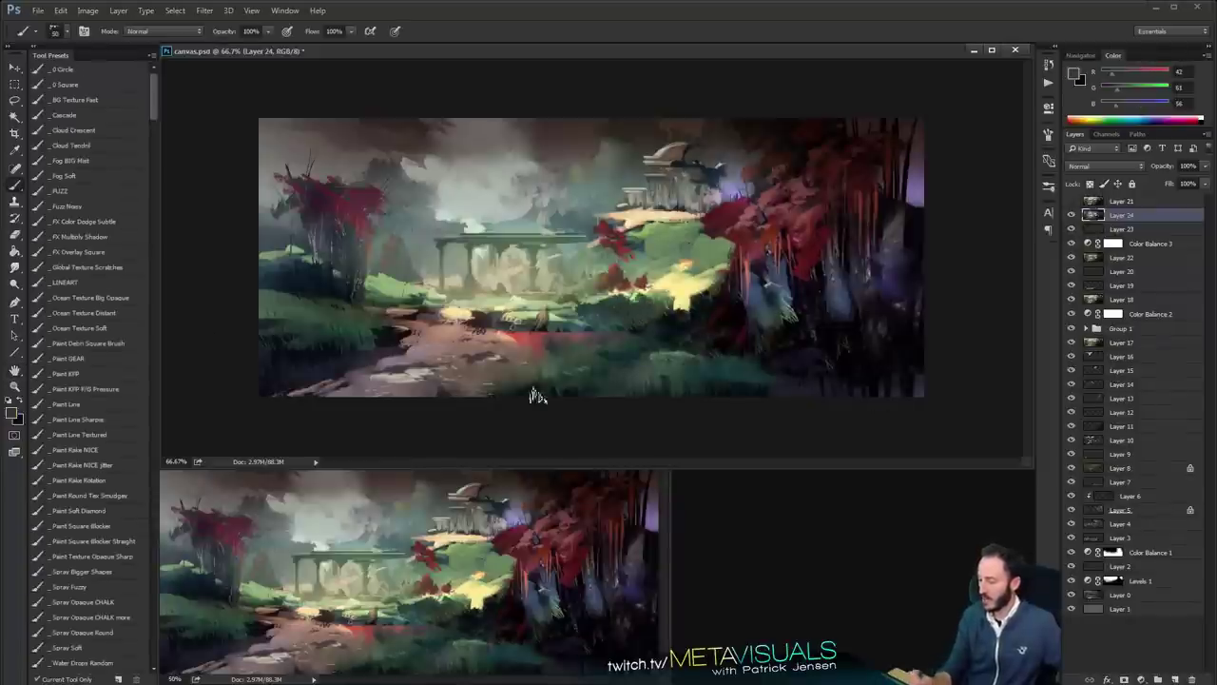
Sample light green (RGB 146, 182, 103) below the temple and brush it down the hillside
key("space")
left_click(649, 227, "alt")
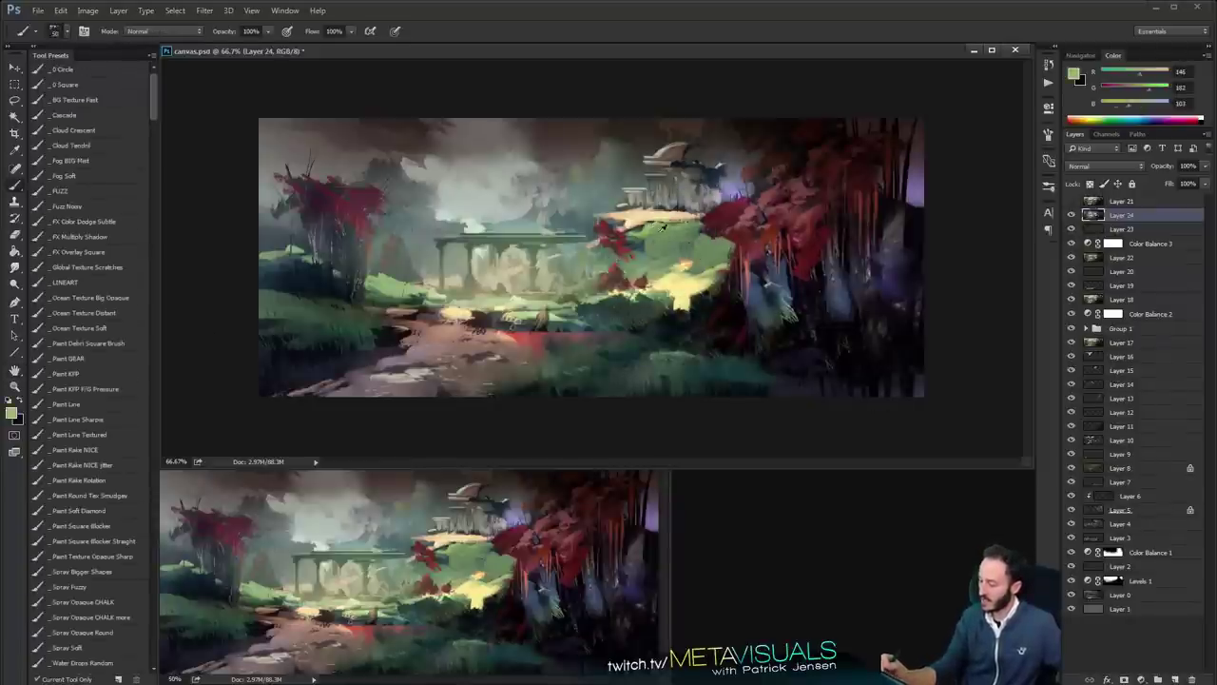
key("[")
left_click_drag(655, 254, 634, 266)
Paint a thin trunk under the small red tree beside the hill in near-black (RGB 13, 16, 20) and smudge around it
left_click(630, 245, "alt")
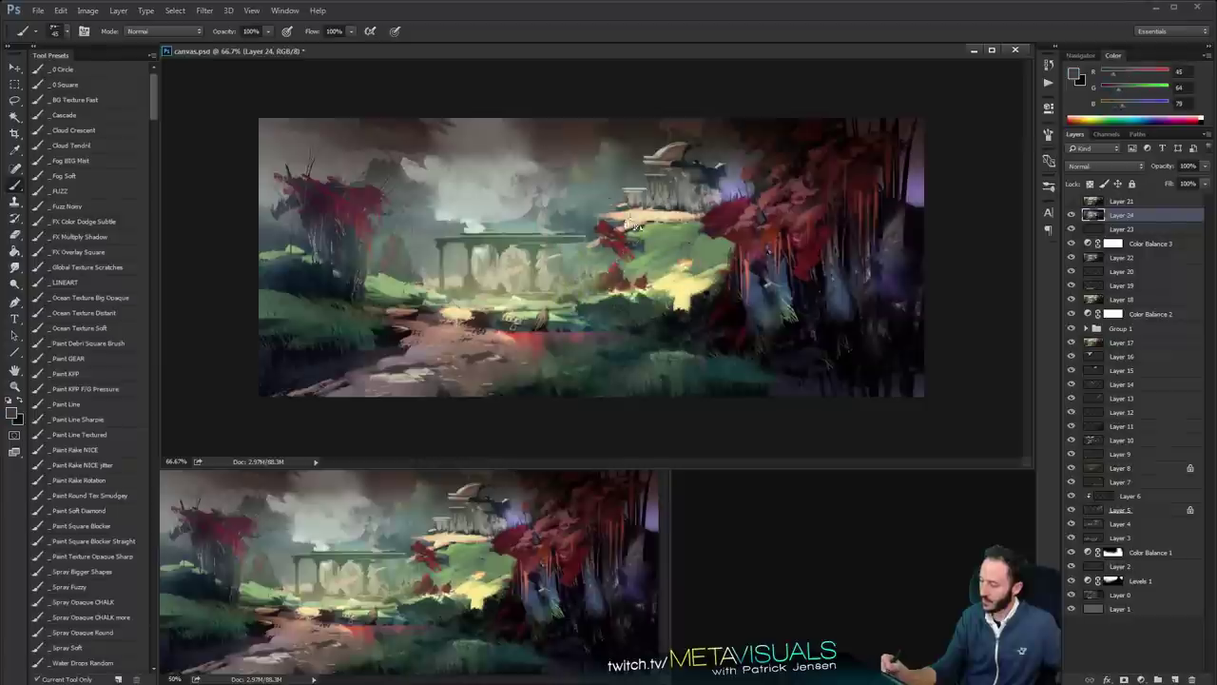
left_click(330, 291, "alt")
left_click_drag(620, 276, 614, 266)
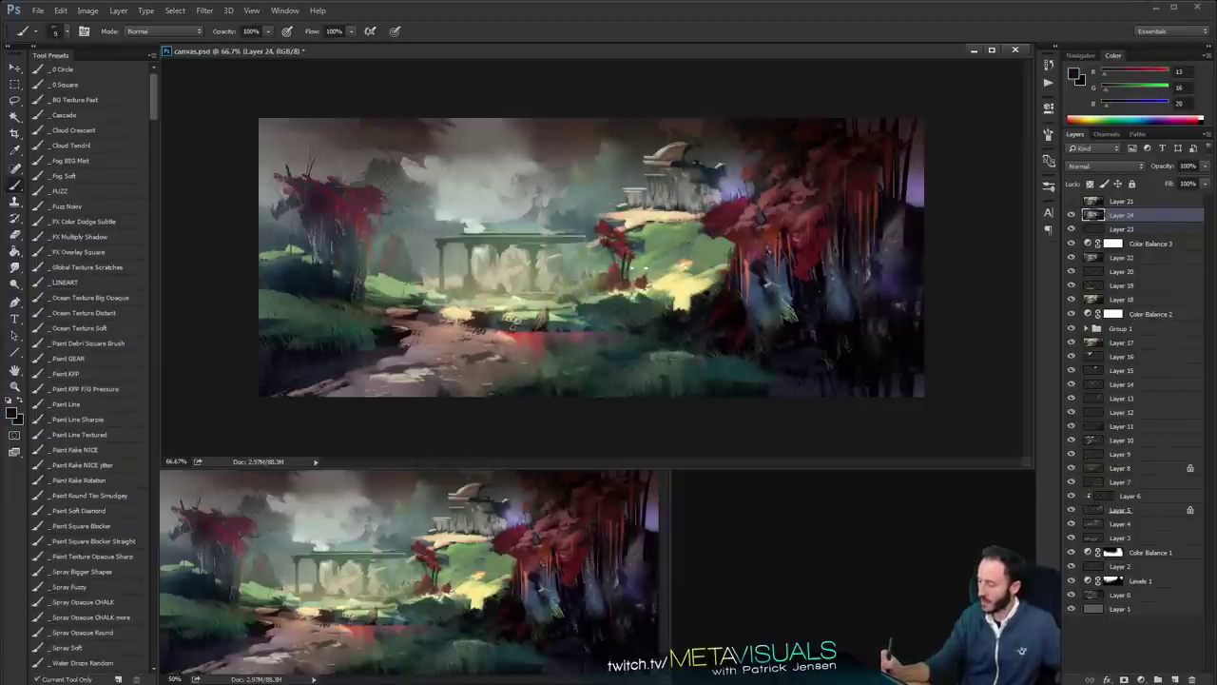
key("r")
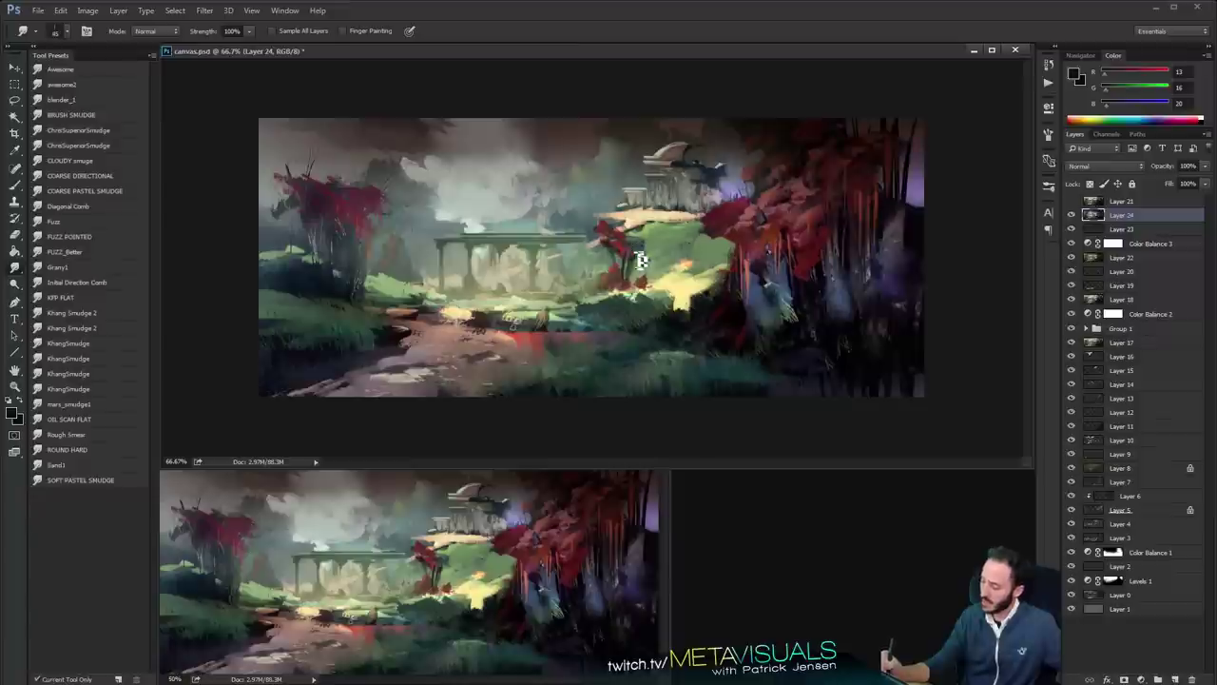
key("b")
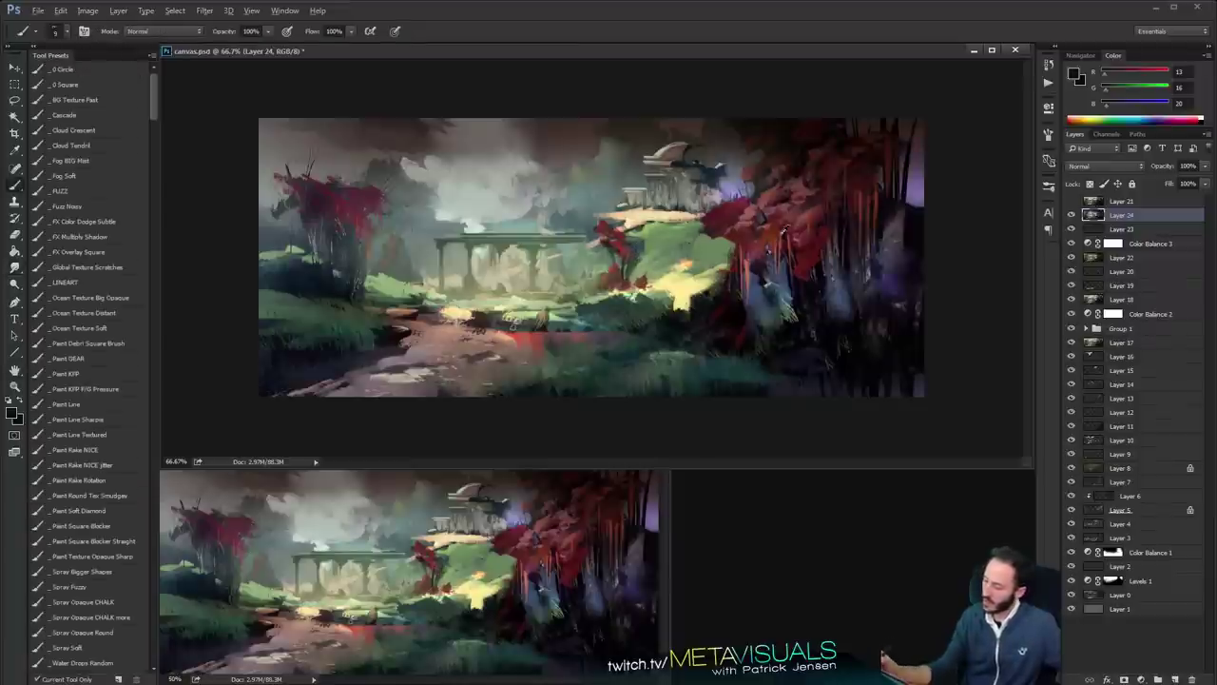
Sample orange-red (RGB 216, 110, 77), dab highlights onto the foliage of the large red tree by the path and judge the composition
left_click(760, 231, "alt")
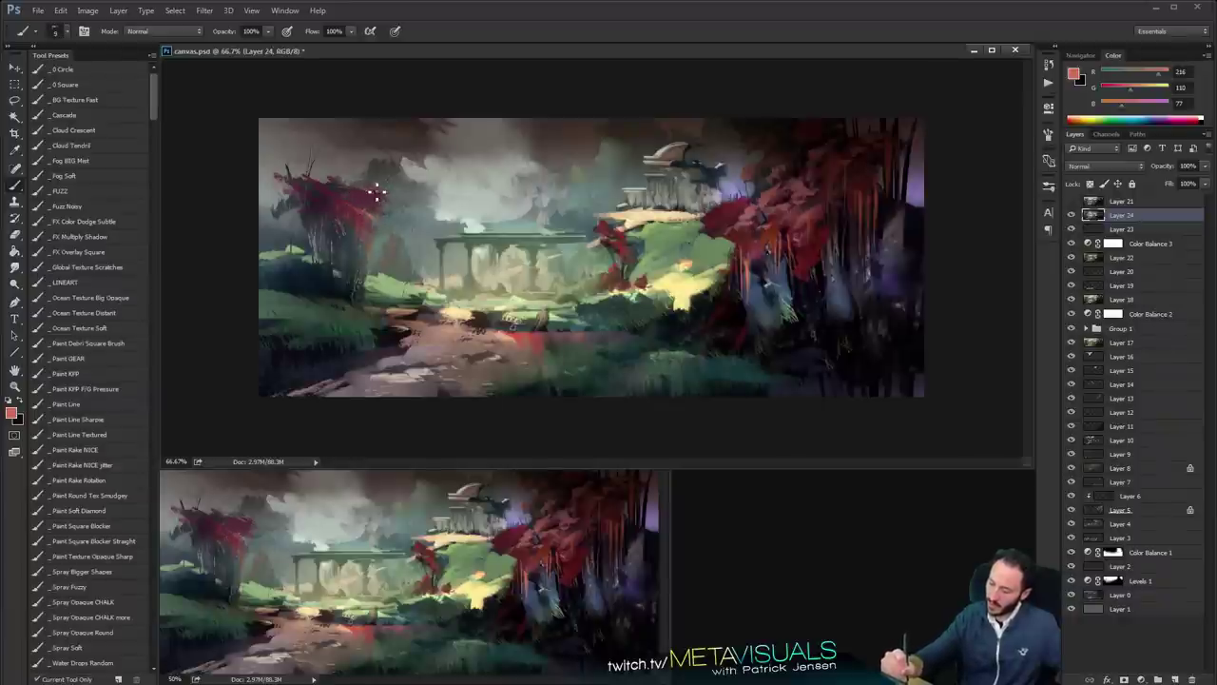
key("z")
left_click(692, 265, "alt")
left_click(693, 266, "alt")
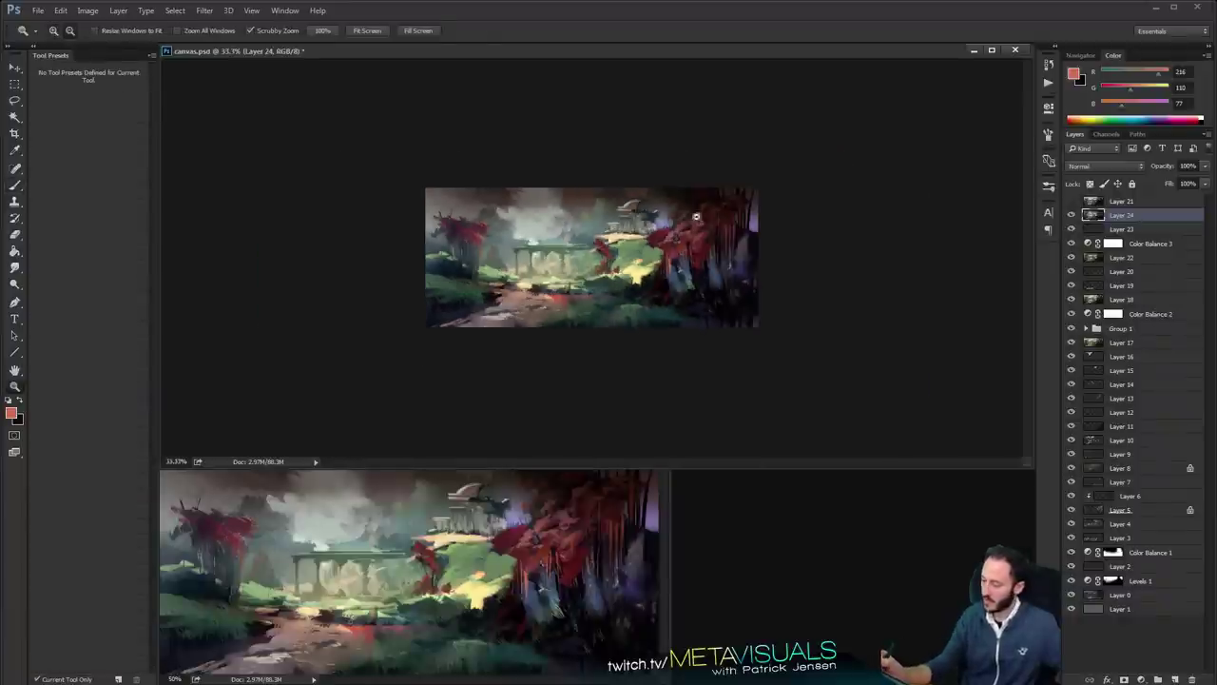
left_click(692, 265)
left_click(693, 265)
Break up the red patch beside the path with small strokes in peach (RGB 233, 183, 134) and red (RGB 209, 92, 71)
key("b")
left_click(522, 340, "alt")
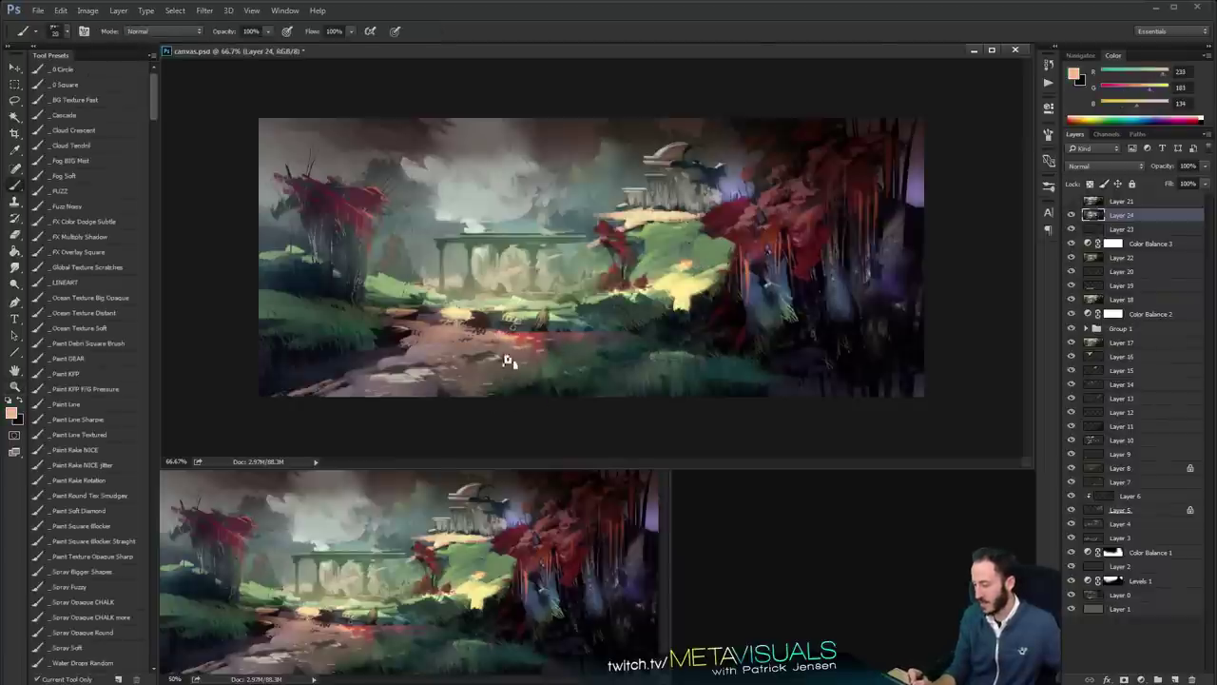
left_click(538, 344, "alt")
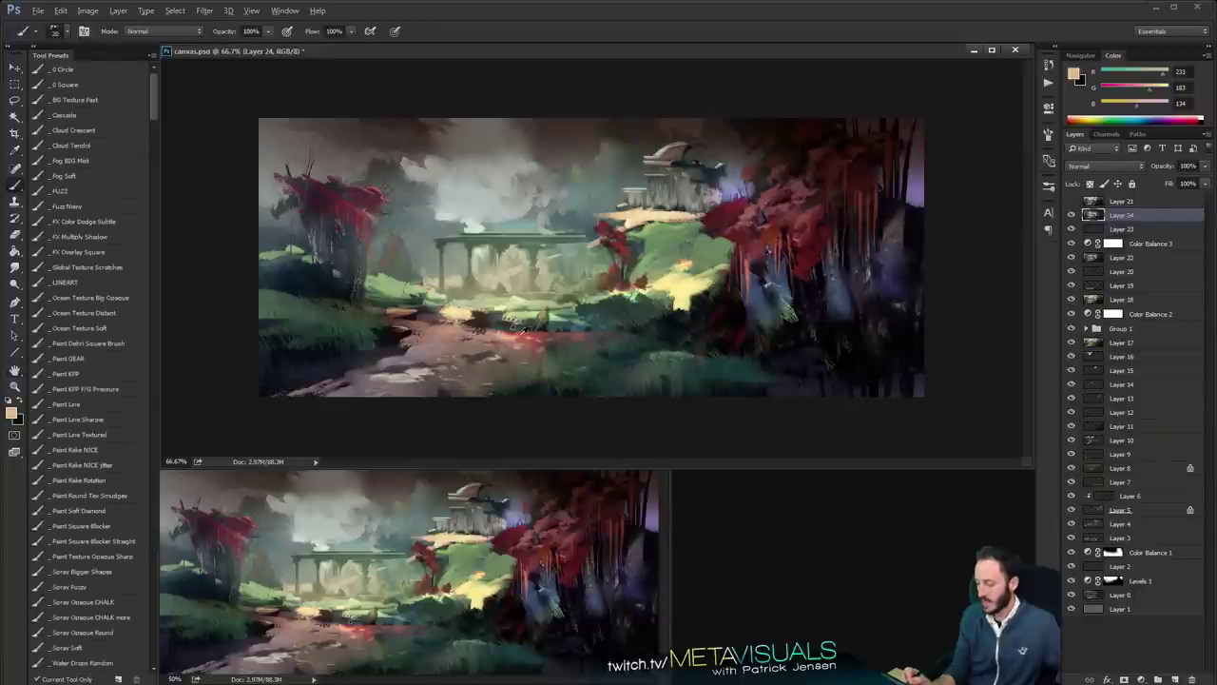
left_click(482, 335, "alt")
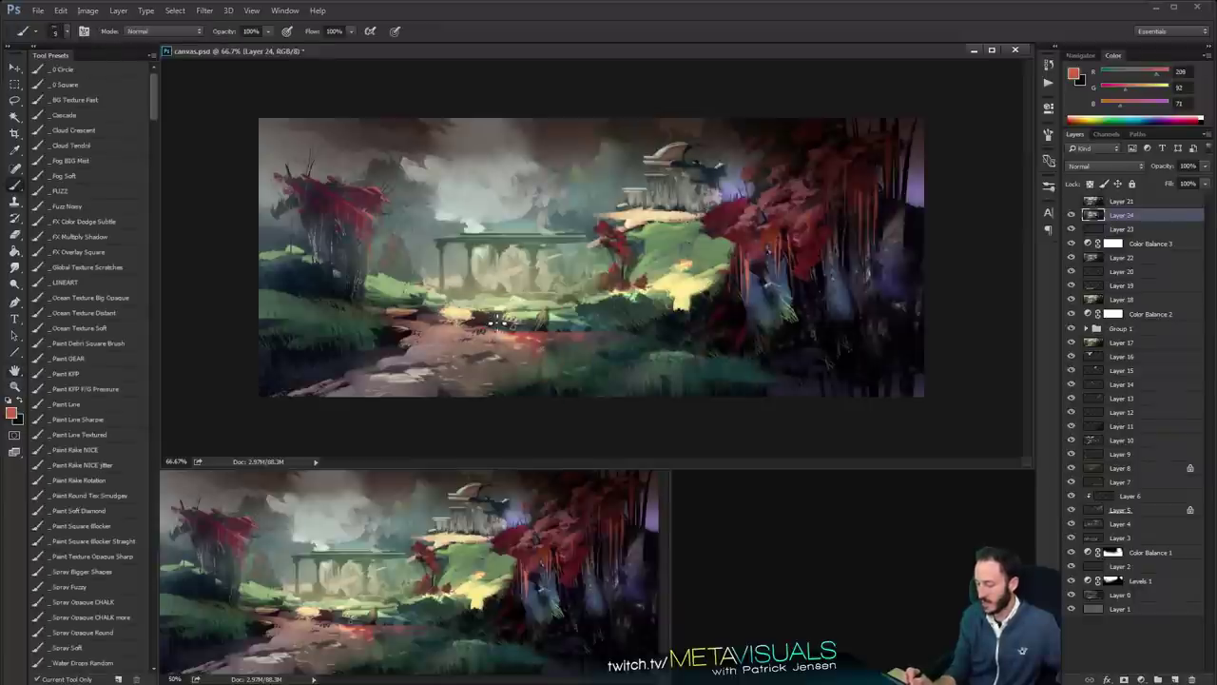
Sample light grey (RGB 176, 187, 180) from the clouds and try wispy cloud strokes above the red tree by the path
left_click(501, 175, "alt")
key("]")
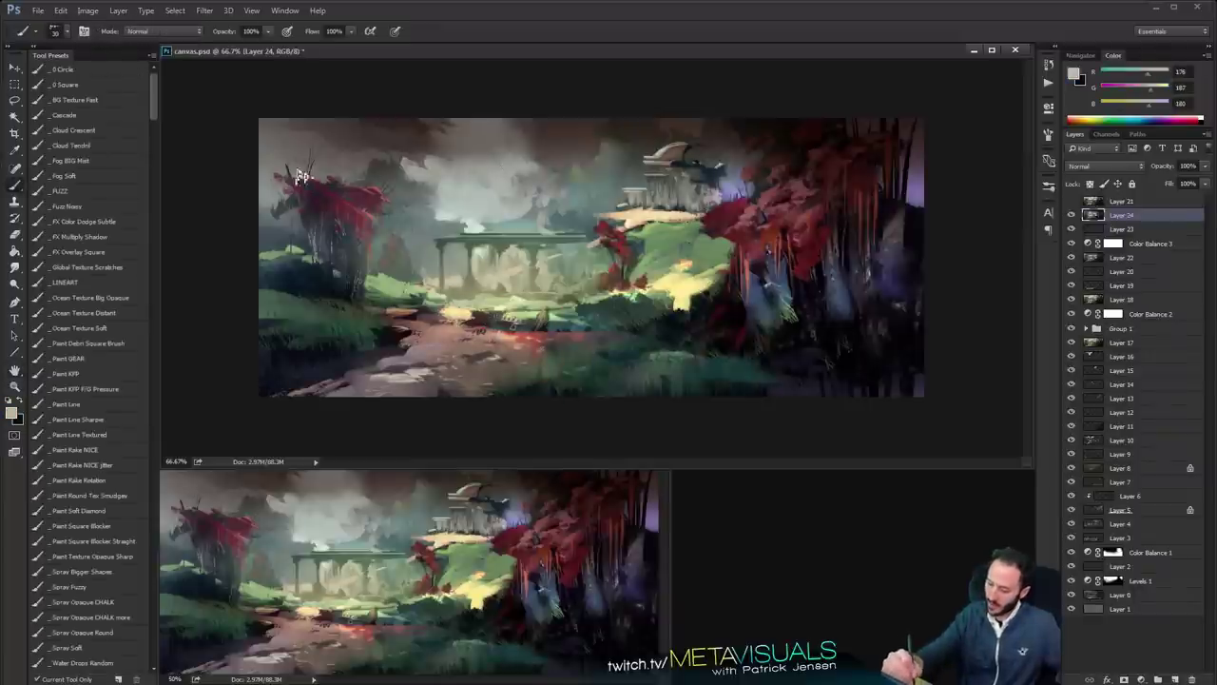
key("[")
left_click_drag(325, 146, 351, 163)
key("ctrl+z")
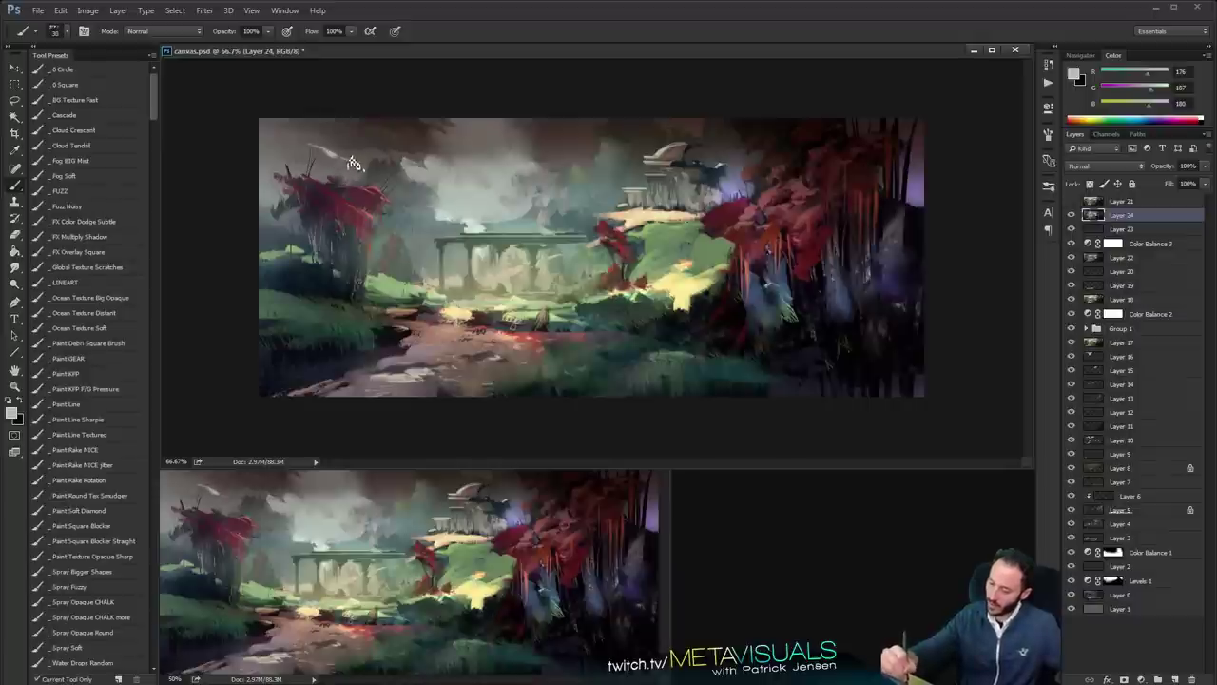
Shape the wispy cloud above the red tree with sampled greys and reddish brown (RGB 112, 90, 78), and blend it into the sky
left_click(352, 161, "alt")
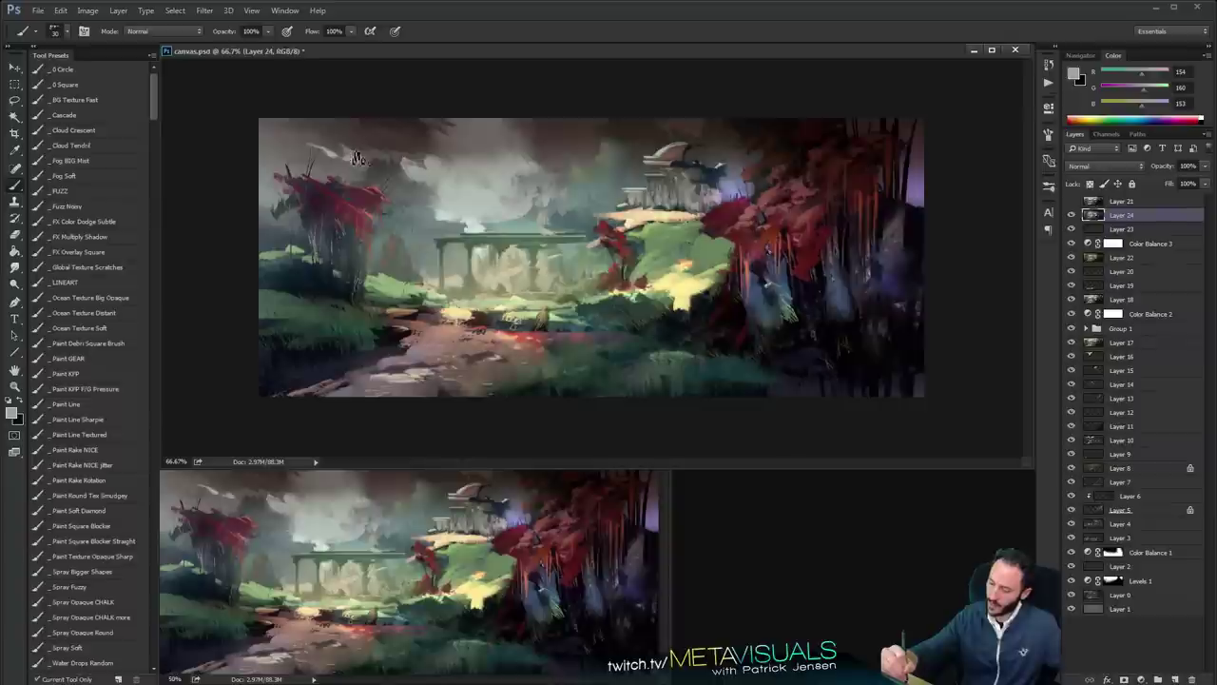
left_click(342, 151, "alt")
left_click(333, 154, "alt")
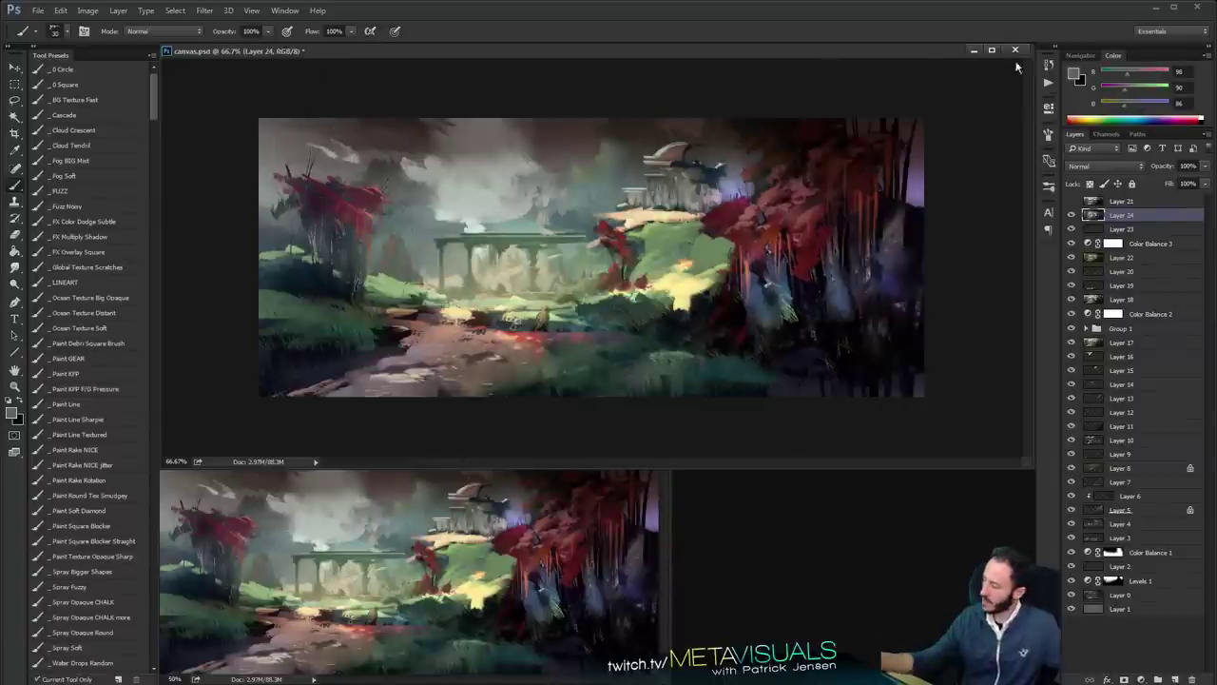
key("]")
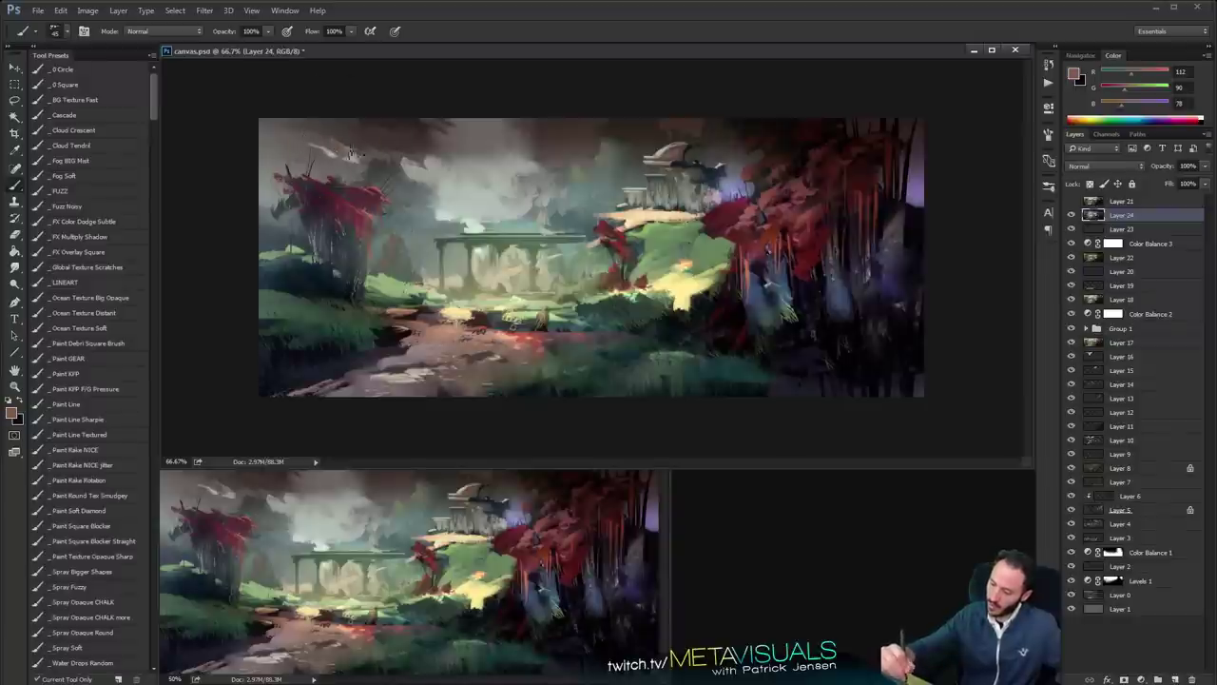
key("space")
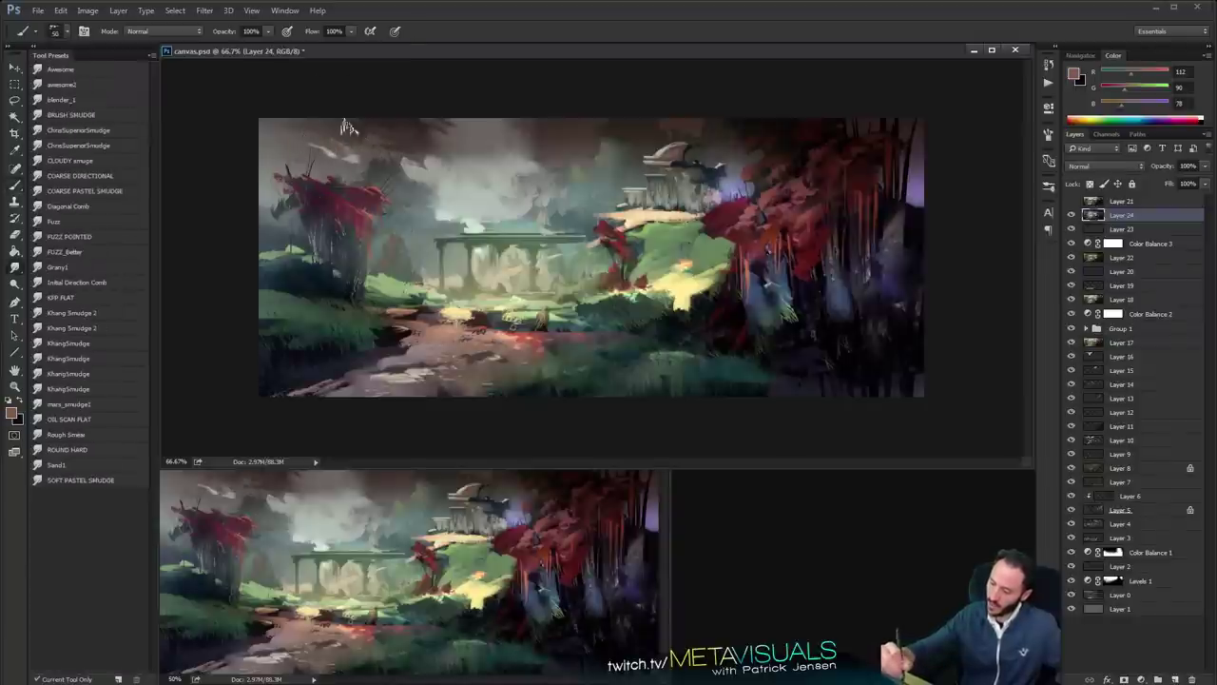
Paint reddish-brown clouds in the sky between the bridge and temple, and sample light grey (RGB 176, 188, 181) to refine them
left_click(538, 163, "alt")
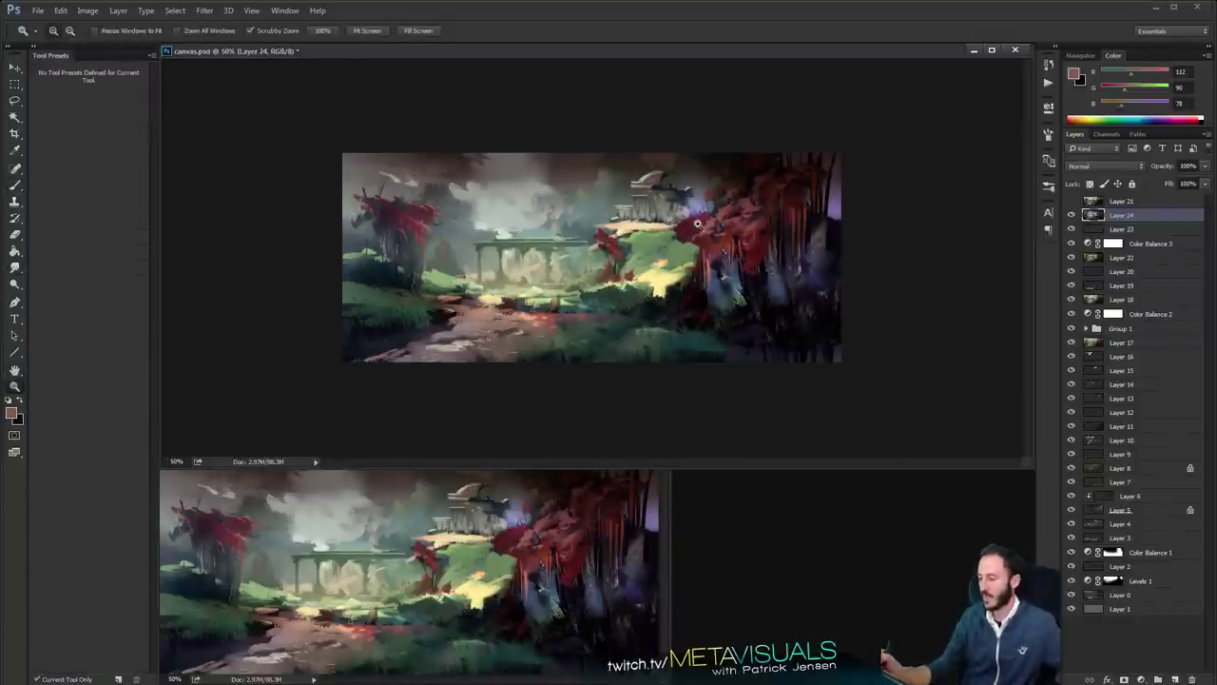
left_click(537, 162, "ctrl")
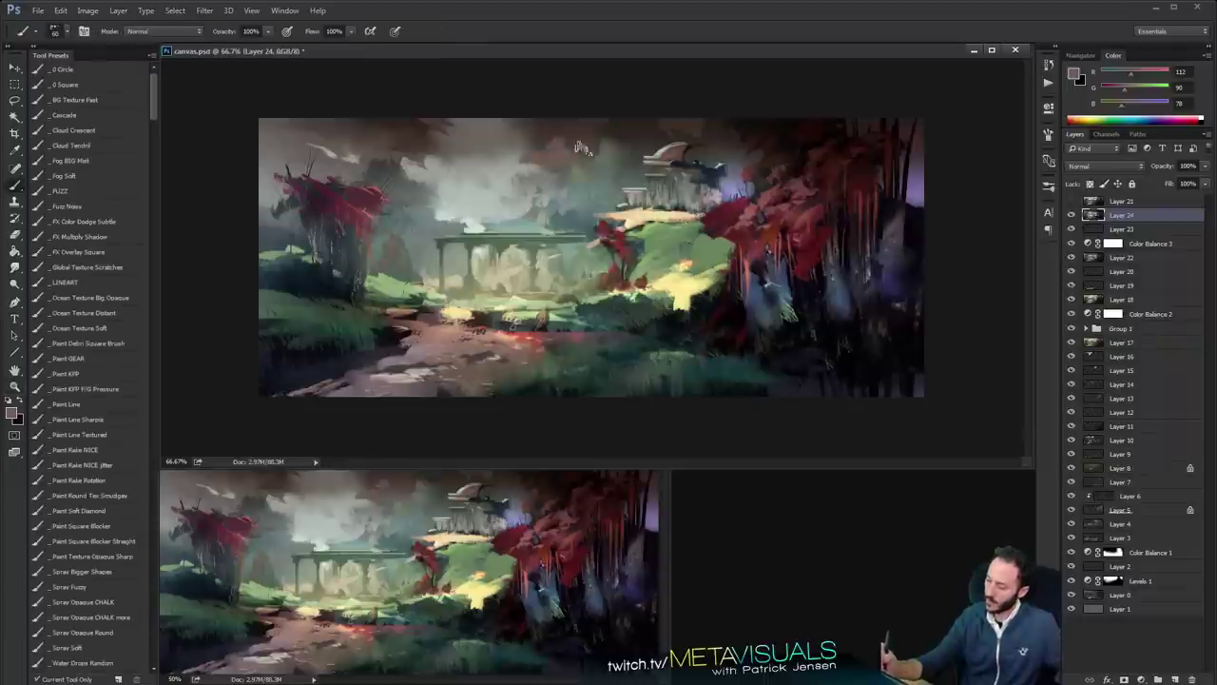
left_click(534, 160, "alt")
left_click(492, 180, "alt")
key("bracketleft")
key("bracketleft")
key("bracketleft")
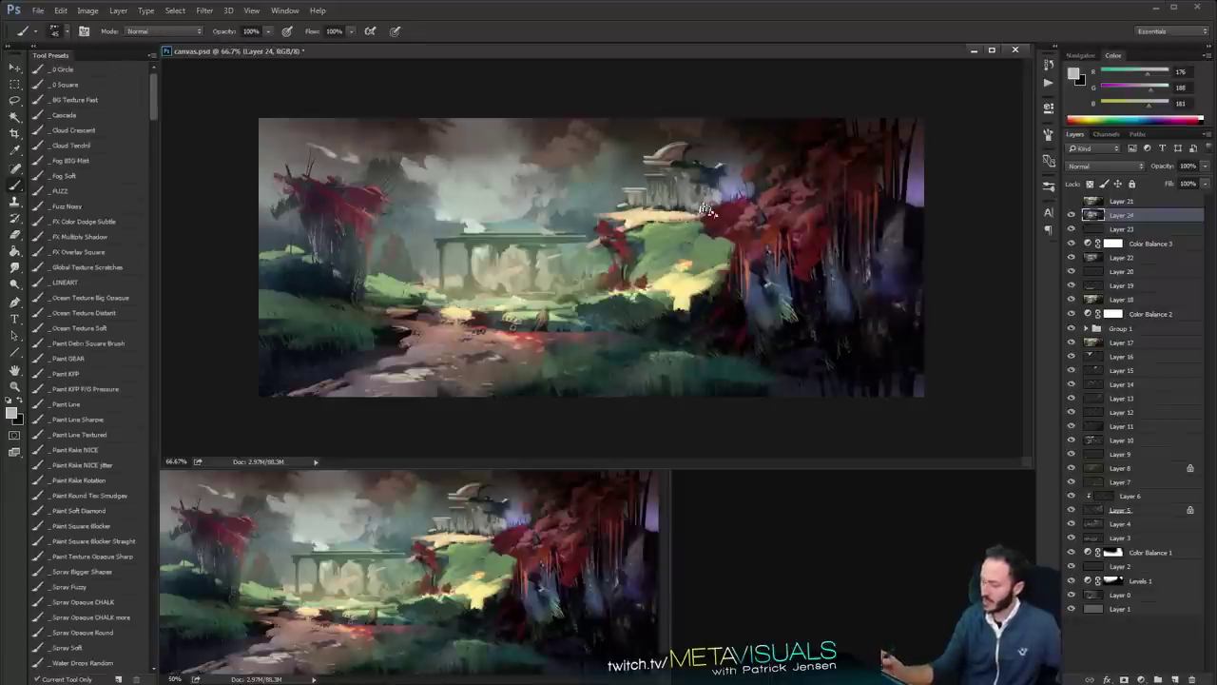
Create a new layer in Overlay mode and tint the sky beside the temple with grey-green (RGB 112, 123, 100)
key("ctrl+shift+alt+n")
left_click(1095, 169)
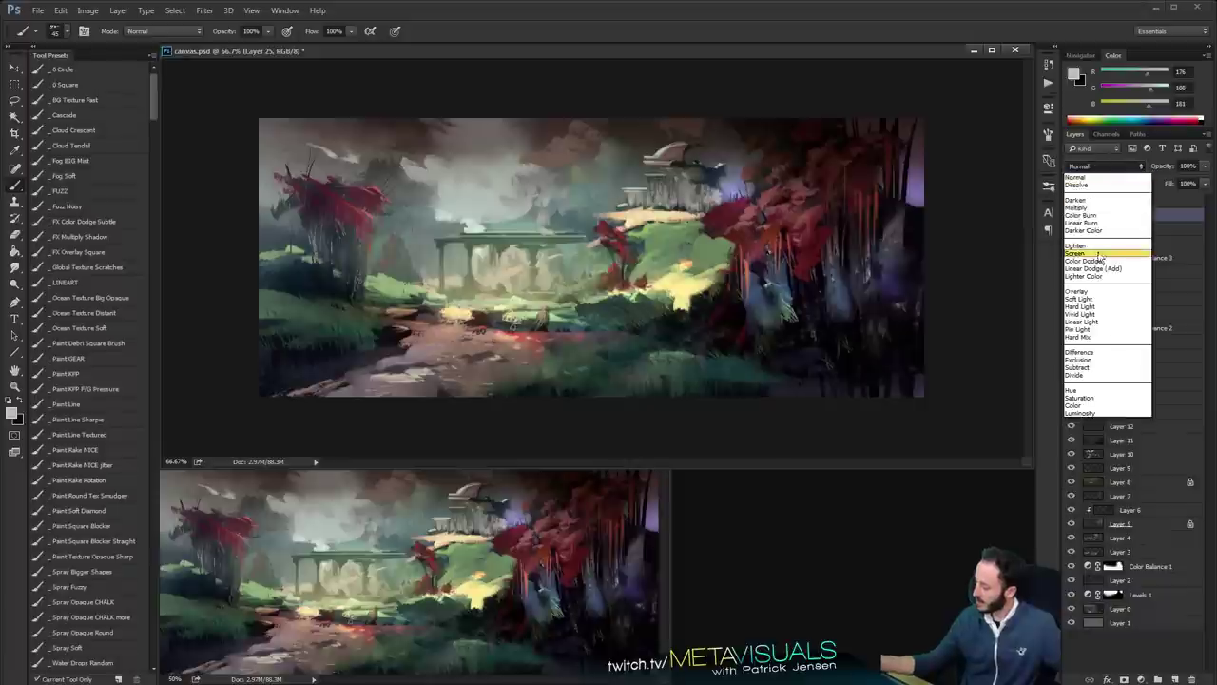
left_click(1094, 293)
left_click(575, 179, "alt")
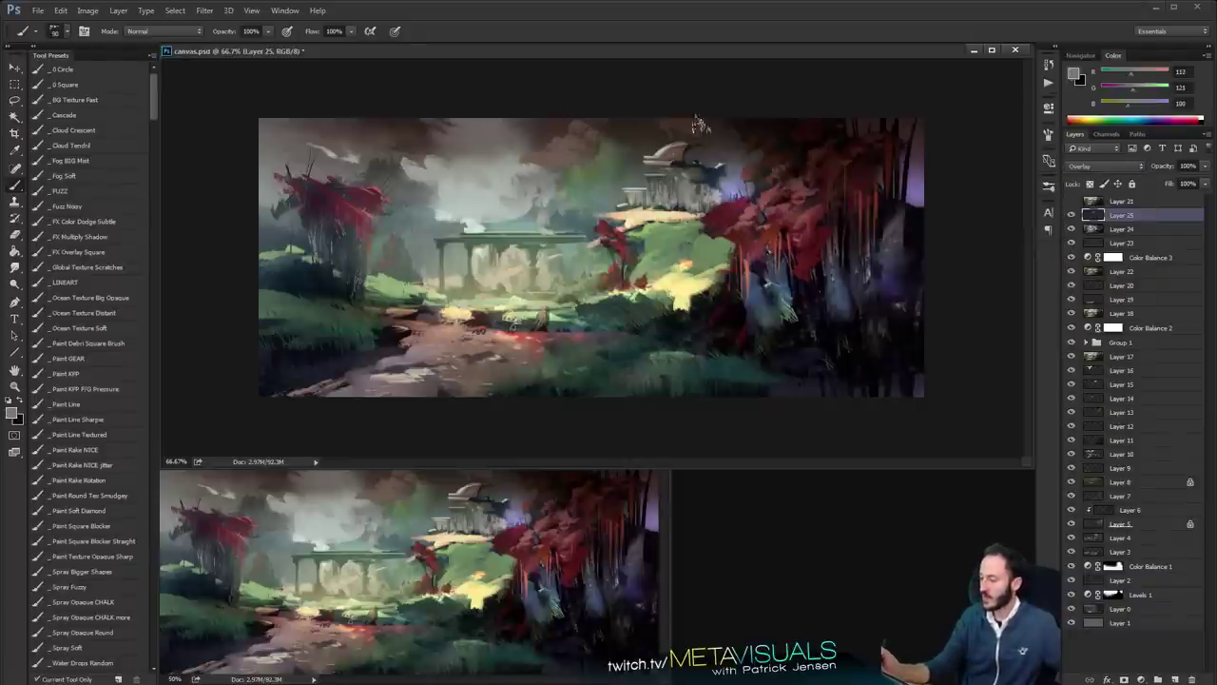
Darken the color to RGB 70, 77, 63 and paint a dark green foliage mass beside the temple, redoing it with a smaller brush
left_click_drag(1130, 74, 1120, 74)
left_click_drag(1132, 89, 1117, 106)
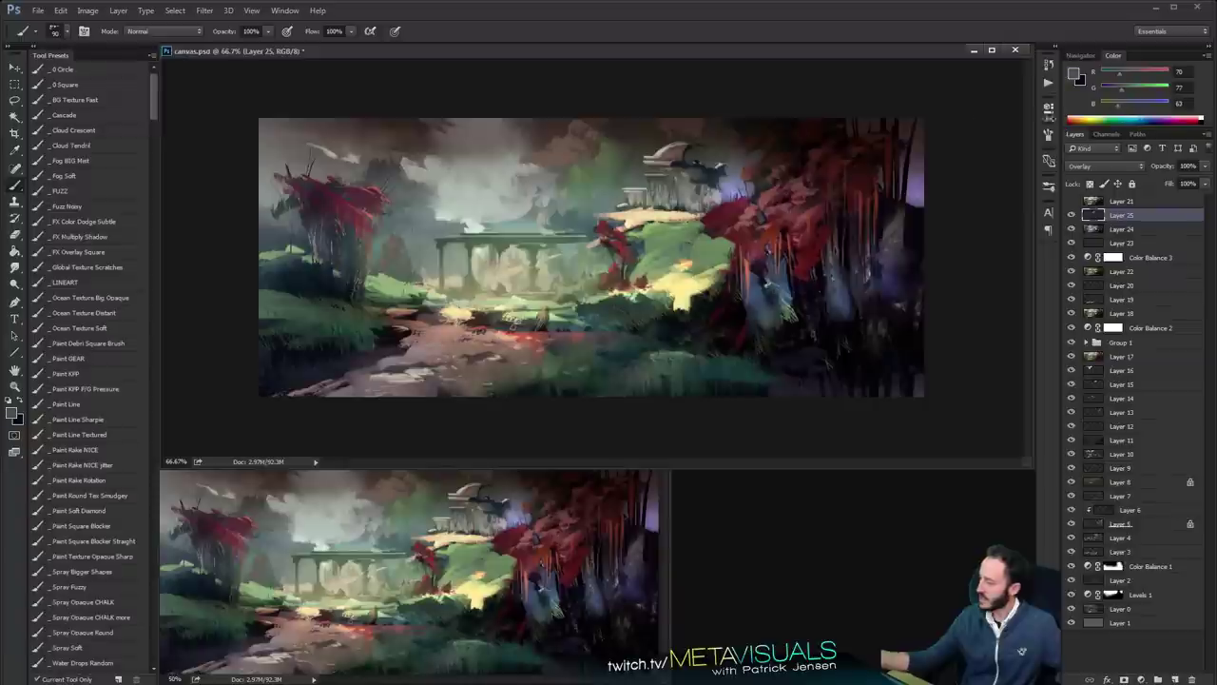
left_click_drag(569, 170, 613, 155)
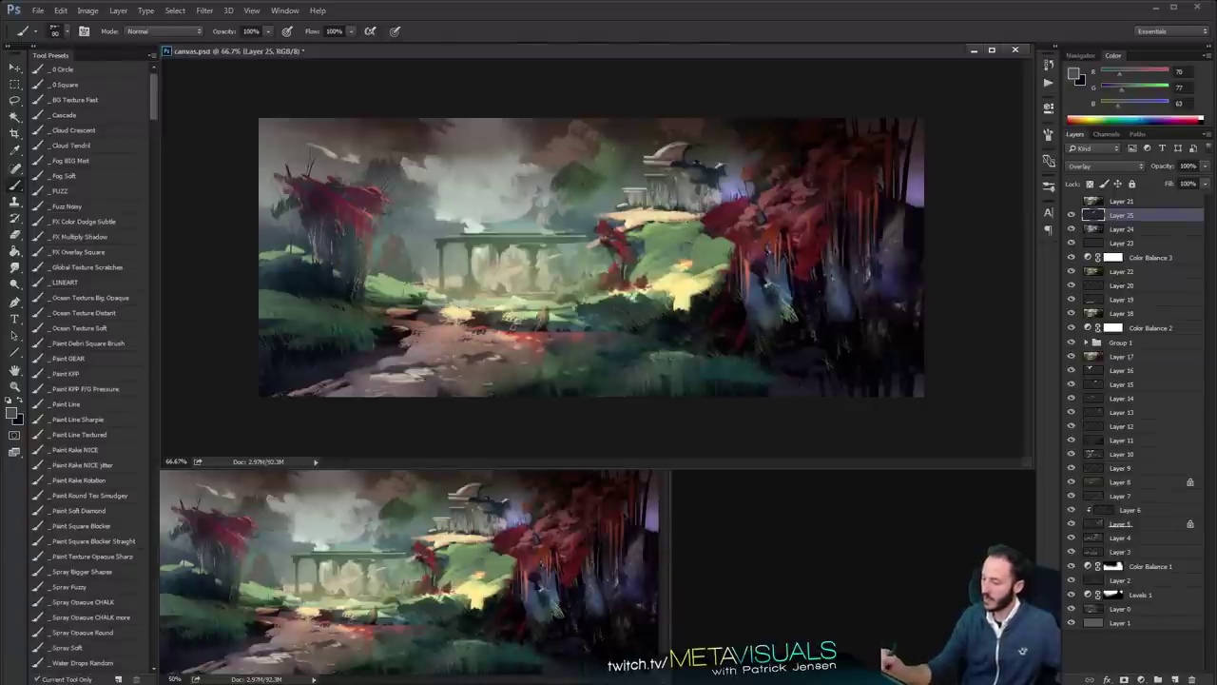
key("ctrl+z")
key("bracketleft")
key("bracketleft")
mouse_move(566, 191)
left_mouse_down()
mouse_move(611, 146)
mouse_move(626, 169)
mouse_move(616, 181)
left_mouse_up()
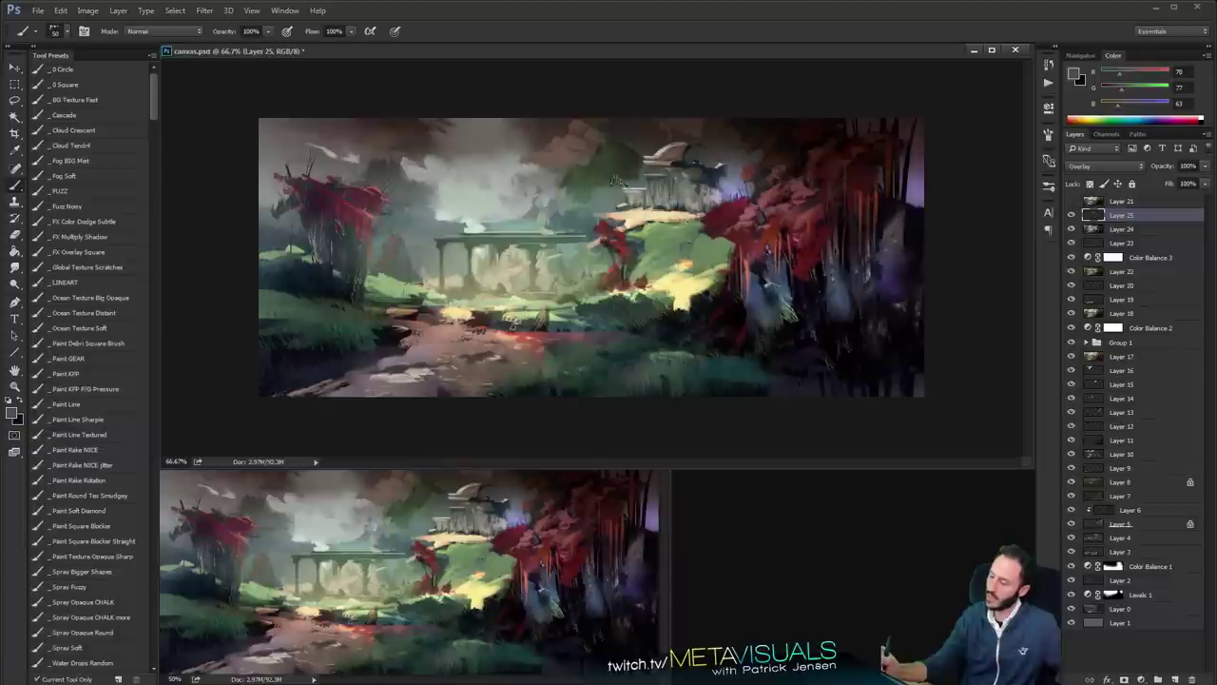
key("bracketright")
key("bracketright")
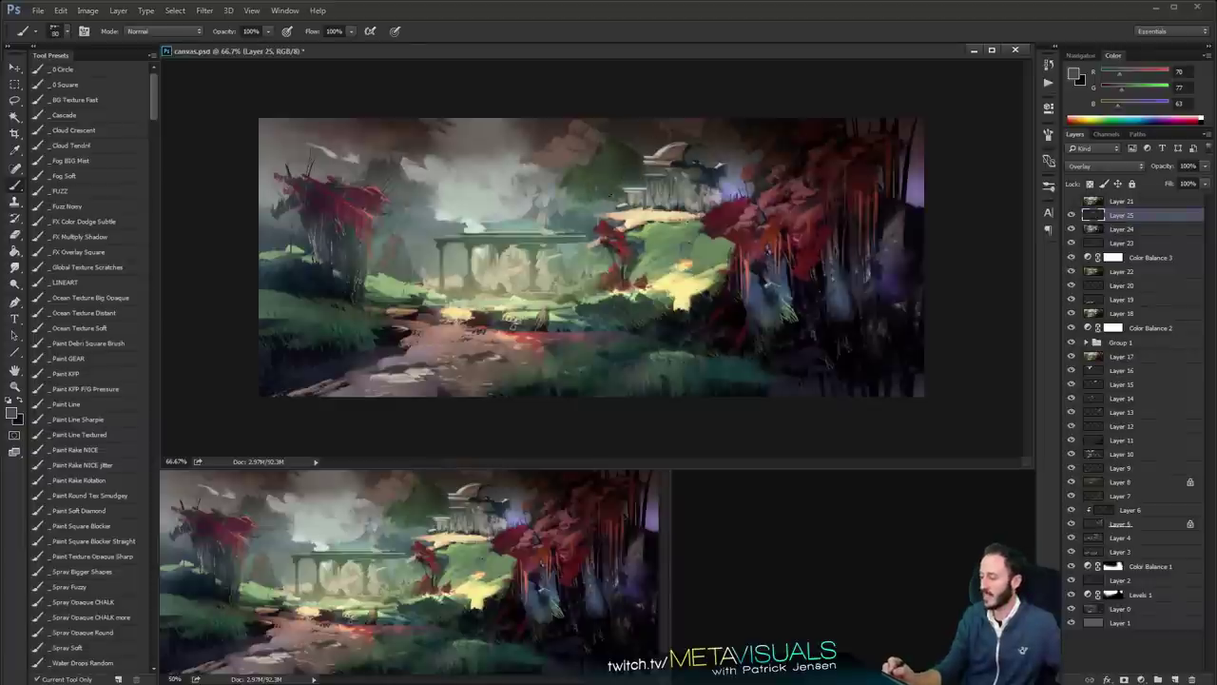
Sample grey-green (RGB 96, 118, 106) and mute the green foliage masses beside the temple and behind the red tree on the Overlay layer
key("r")
key("b")
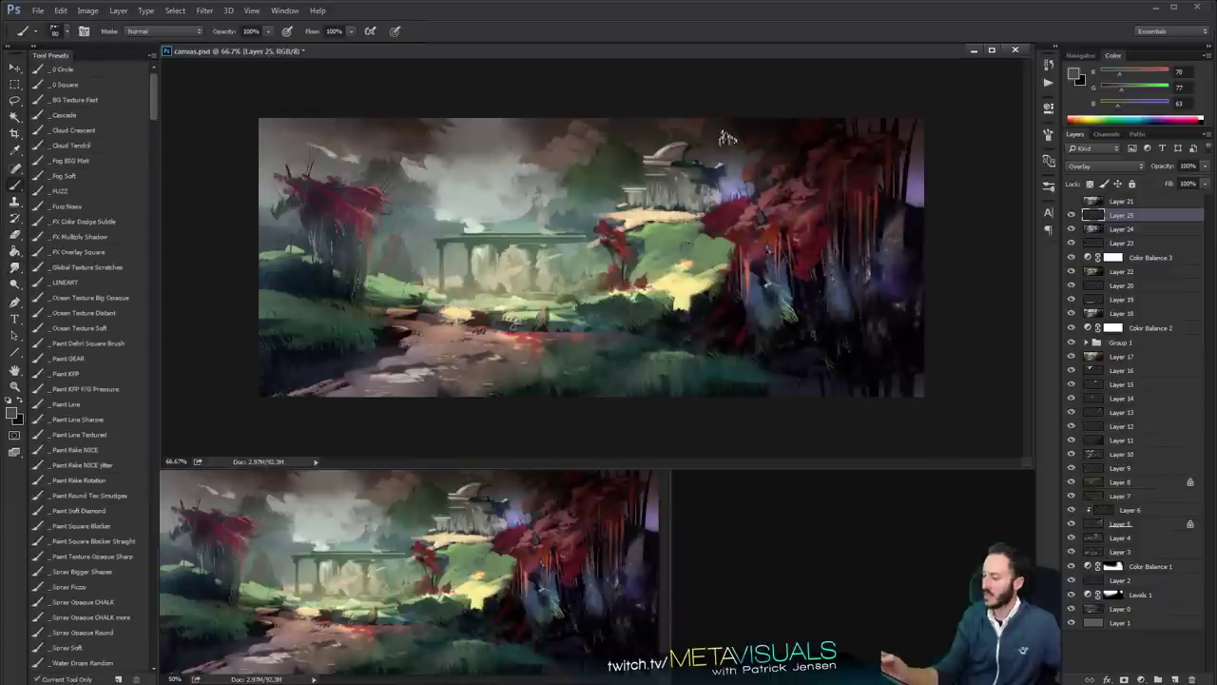
left_click(555, 191, "alt")
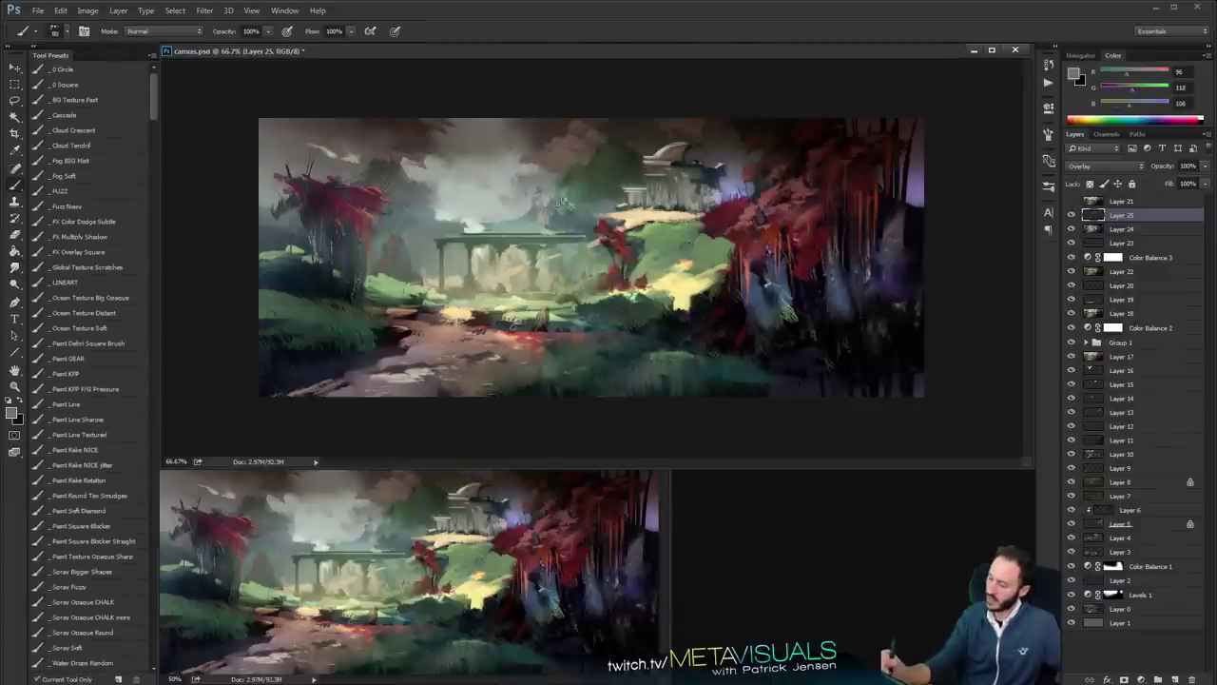
key("space")
left_click(749, 241, "alt")
left_click(749, 242, "alt")
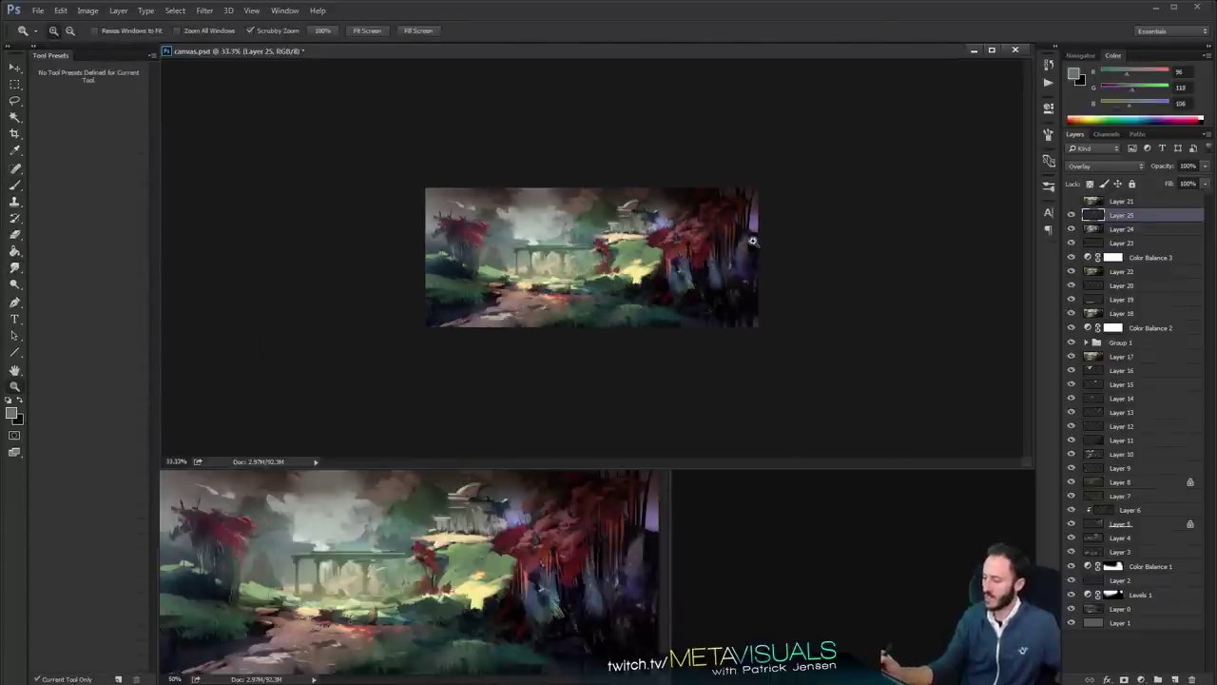
left_click(749, 241, "ctrl")
key("b")
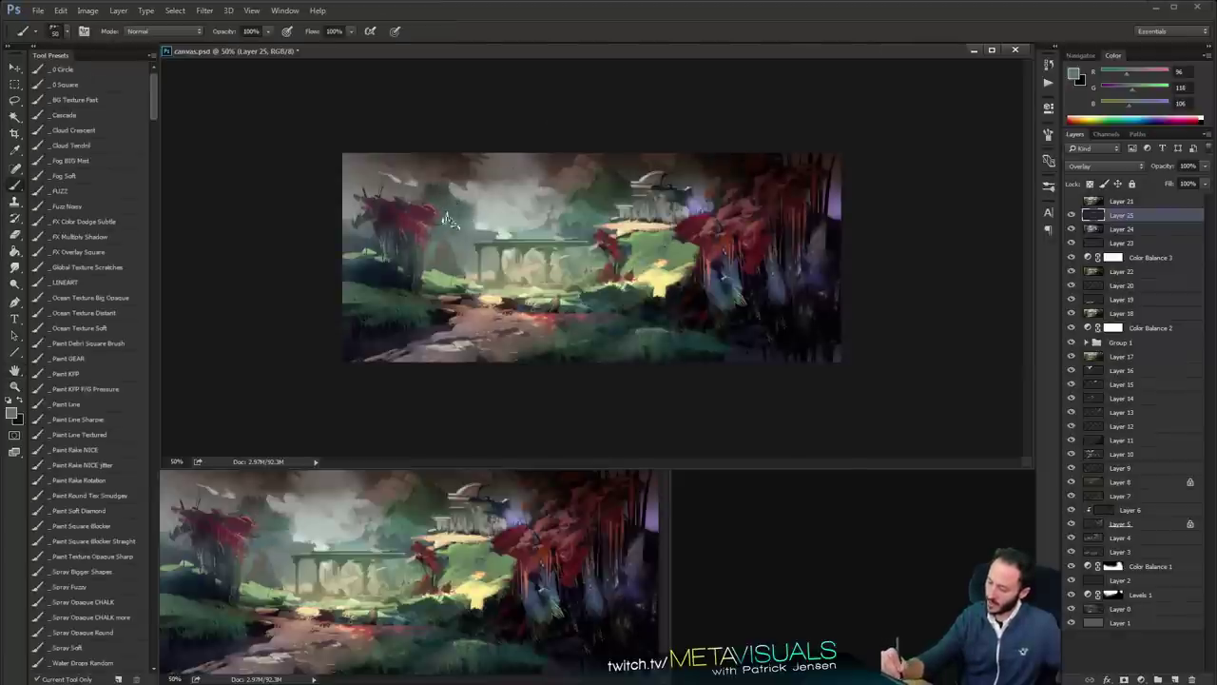
Compare the painting with and without the Overlay layer, and examine the whole composition at reduced size
key("z")
left_click(677, 212, "alt")
left_click(677, 212, "alt")
left_click(693, 232)
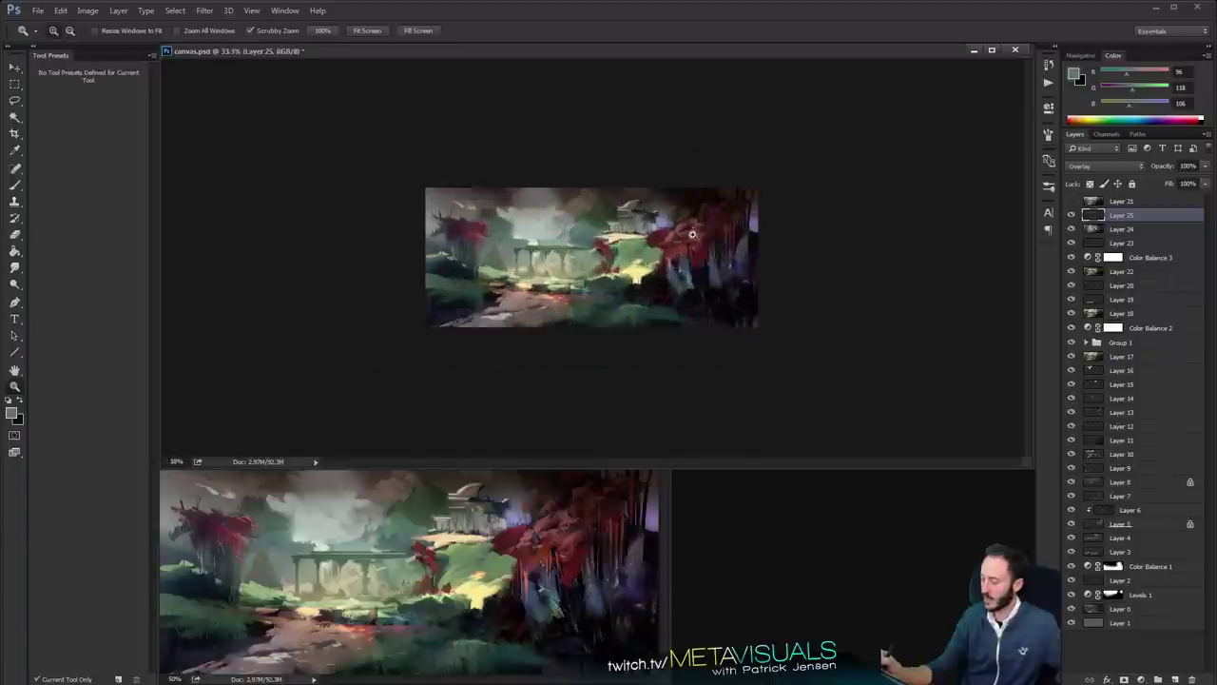
left_click(693, 233)
left_click(693, 233)
left_click(1072, 218)
left_click(1072, 218)
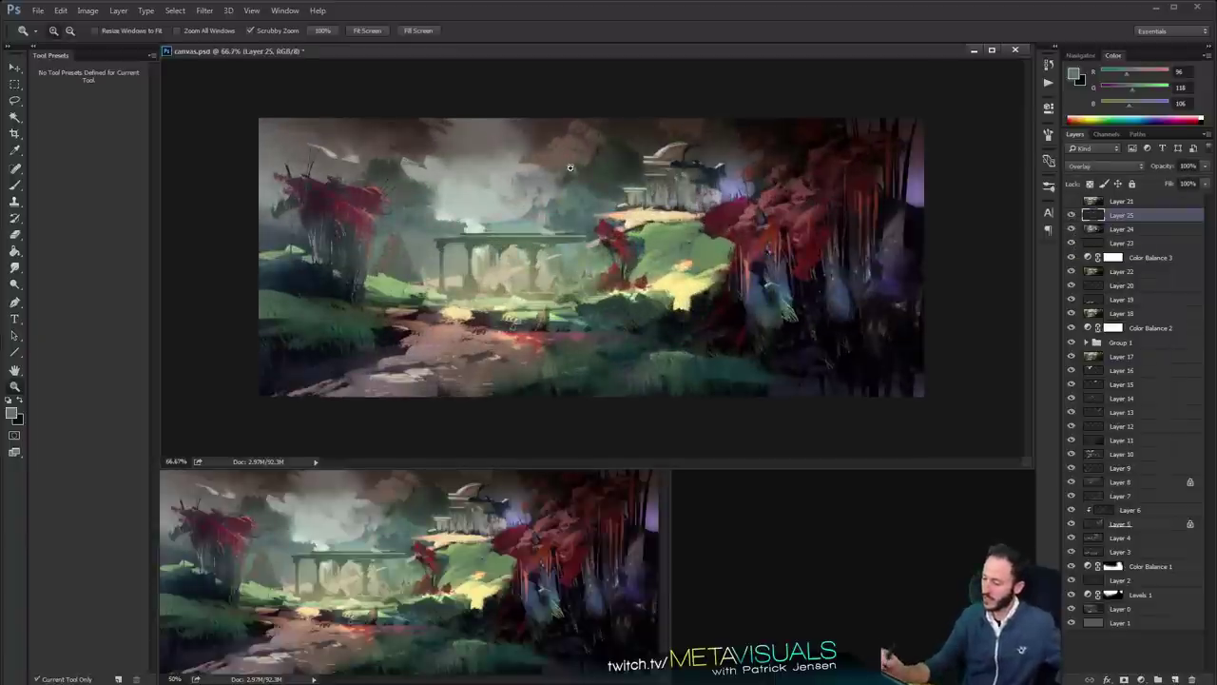
left_click(647, 282, "alt")
left_click(649, 282, "alt")
left_click(663, 277, "alt")
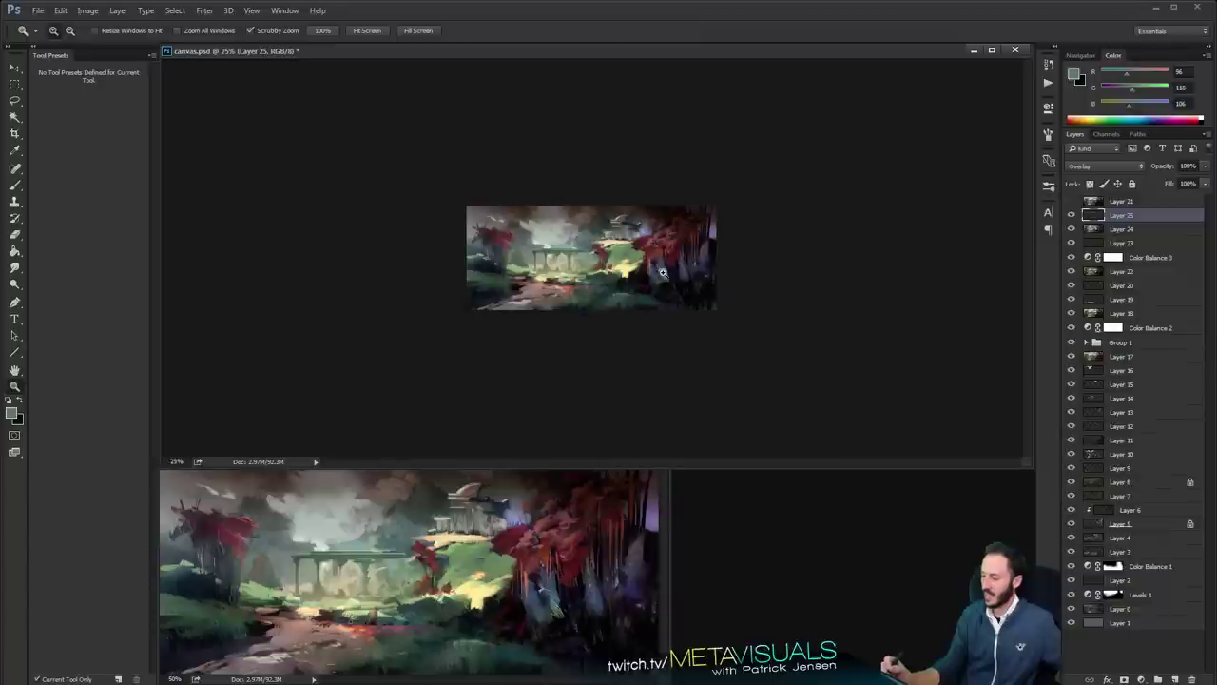
left_click(663, 273)
left_click(663, 273)
left_click(665, 272)
key("space")
key("b")
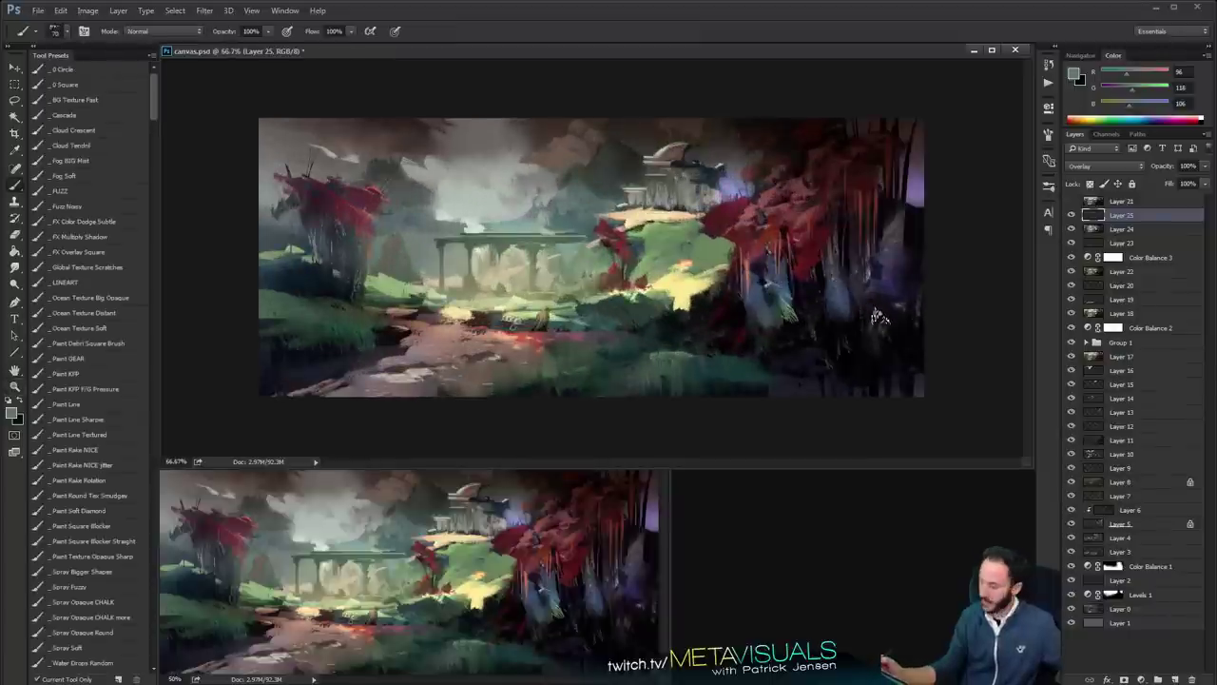
Create a new layer and paint light grey cloud highlights across the upper sky above the bridge with a smaller brush
key("ctrl+shift+alt+n")
left_click(582, 165, "alt")
key("bracketleft")
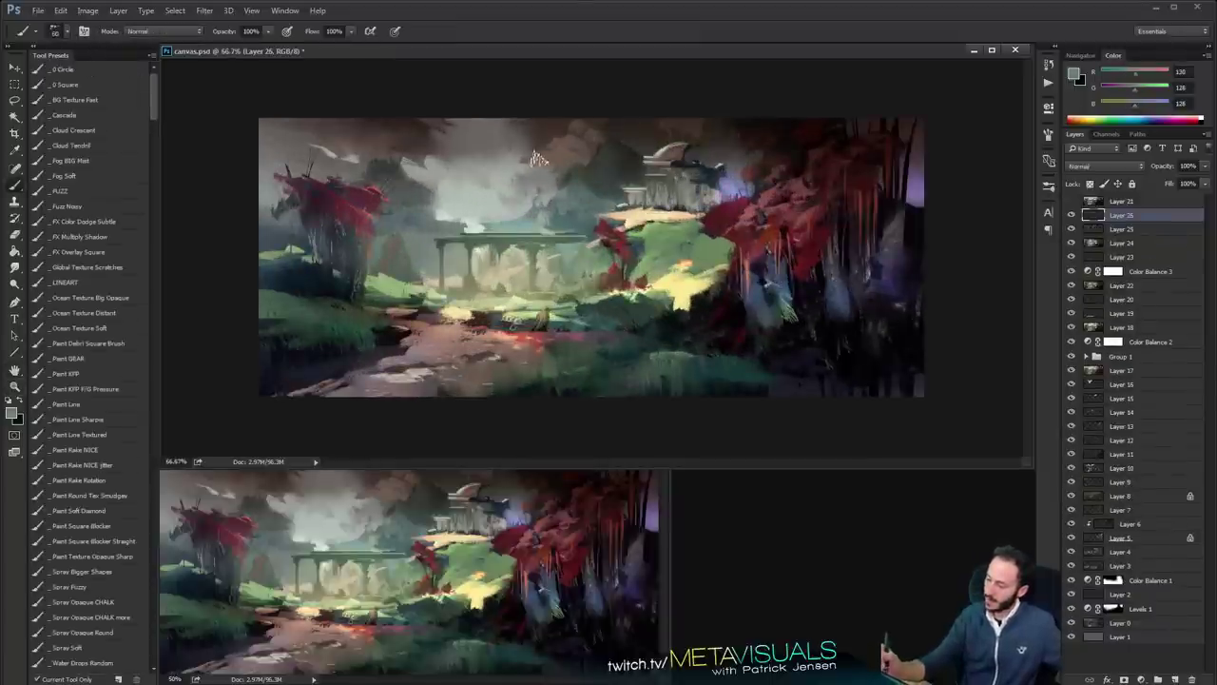
left_click(498, 172, "alt")
left_click(449, 218, "alt")
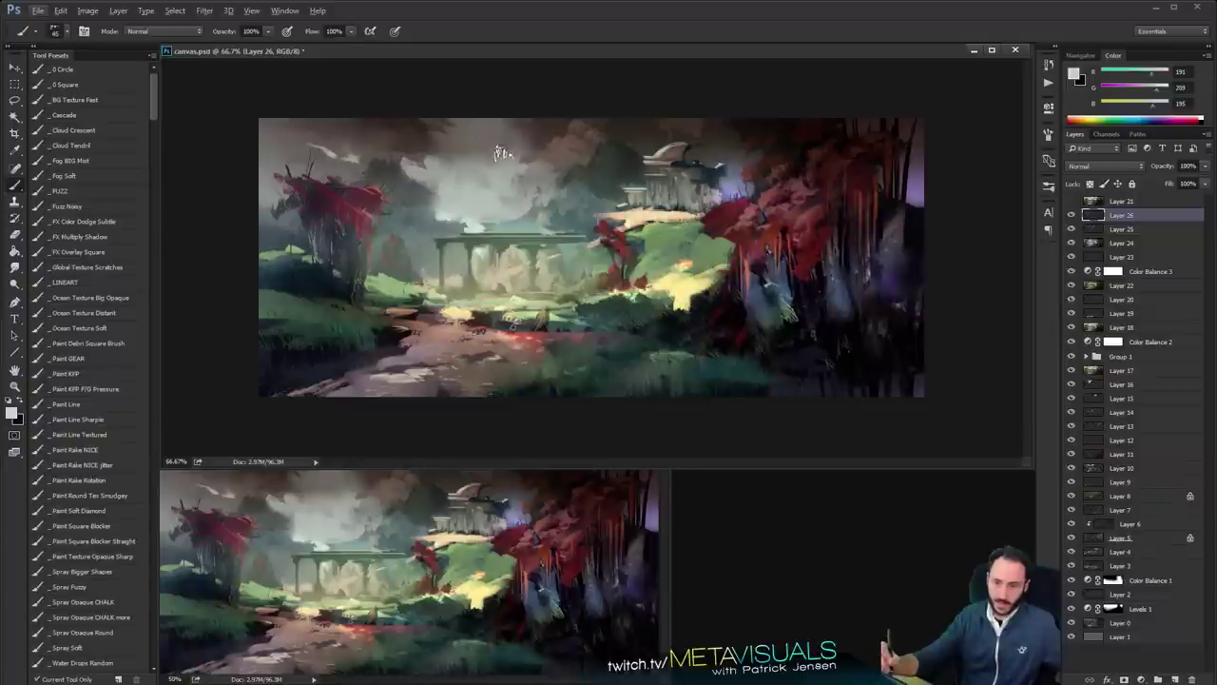
key("bracketleft")
key("bracketleft")
mouse_move(475, 120)
left_mouse_down()
mouse_move(505, 112)
mouse_move(481, 120)
mouse_move(539, 137)
left_mouse_up()
key("bracketright")
key("bracketright")
Sample light grey (RGB 178, 191, 183) from the bright sky and paint it over the purple gap between the temple and red forest
key("r")
key("space")
left_click(751, 194, "alt")
left_click(751, 195, "alt")
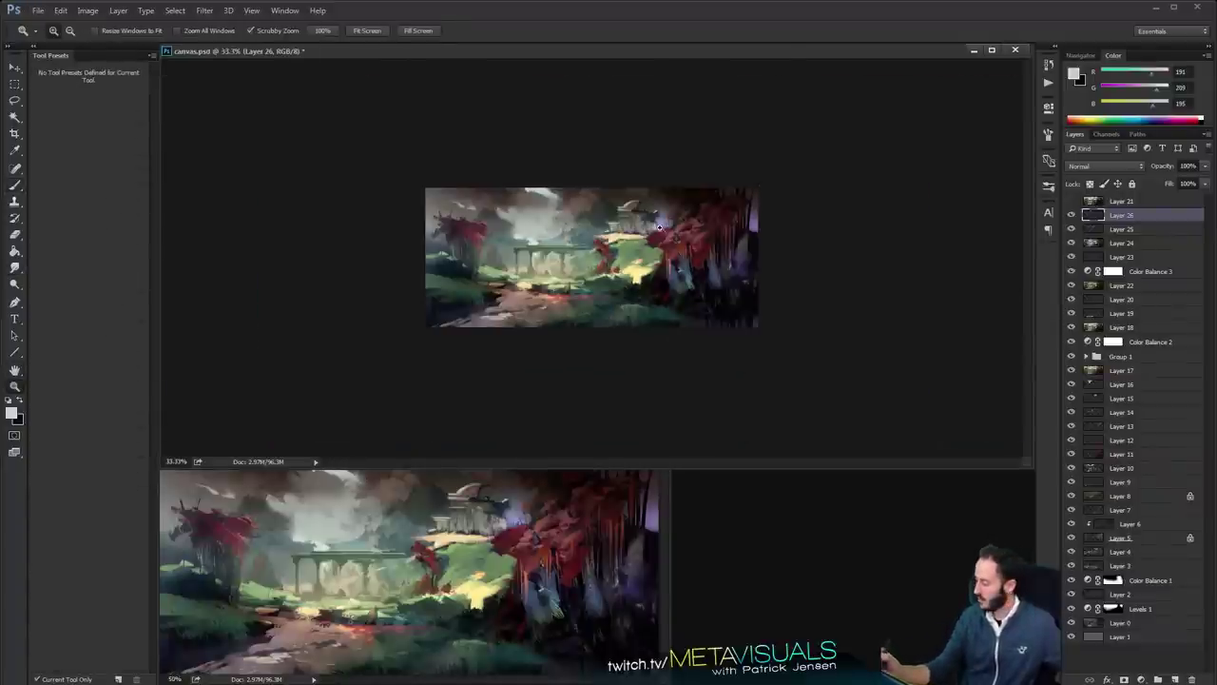
left_click(656, 228, "ctrl")
left_click(656, 229, "ctrl")
key("b")
left_click(730, 187, "alt")
left_click(473, 209, "alt")
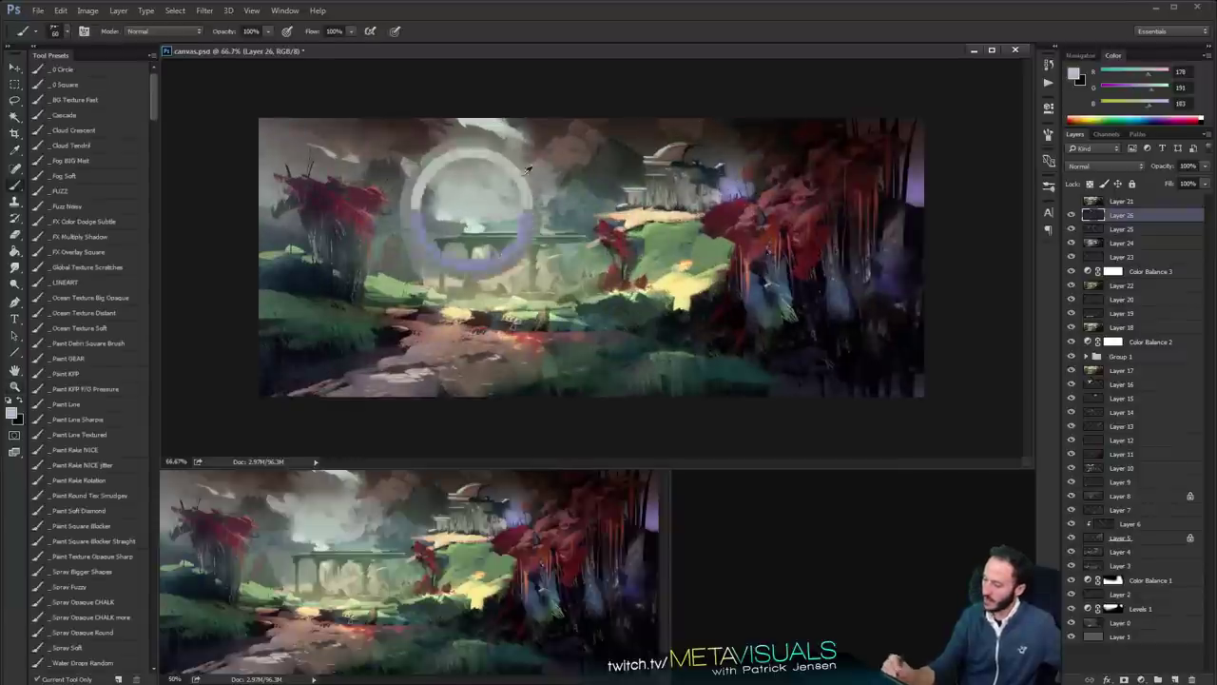
mouse_move(728, 190)
left_mouse_down()
mouse_move(740, 195)
mouse_move(740, 170)
mouse_move(757, 171)
left_mouse_up()
key("z")
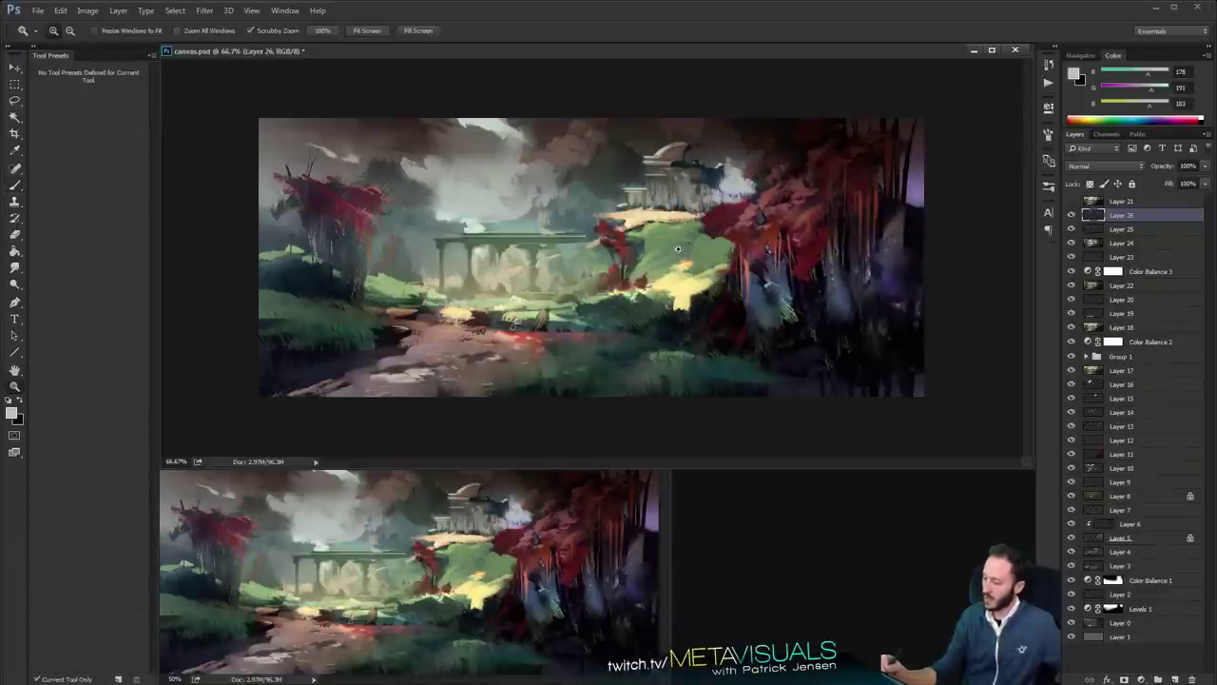
key("h")
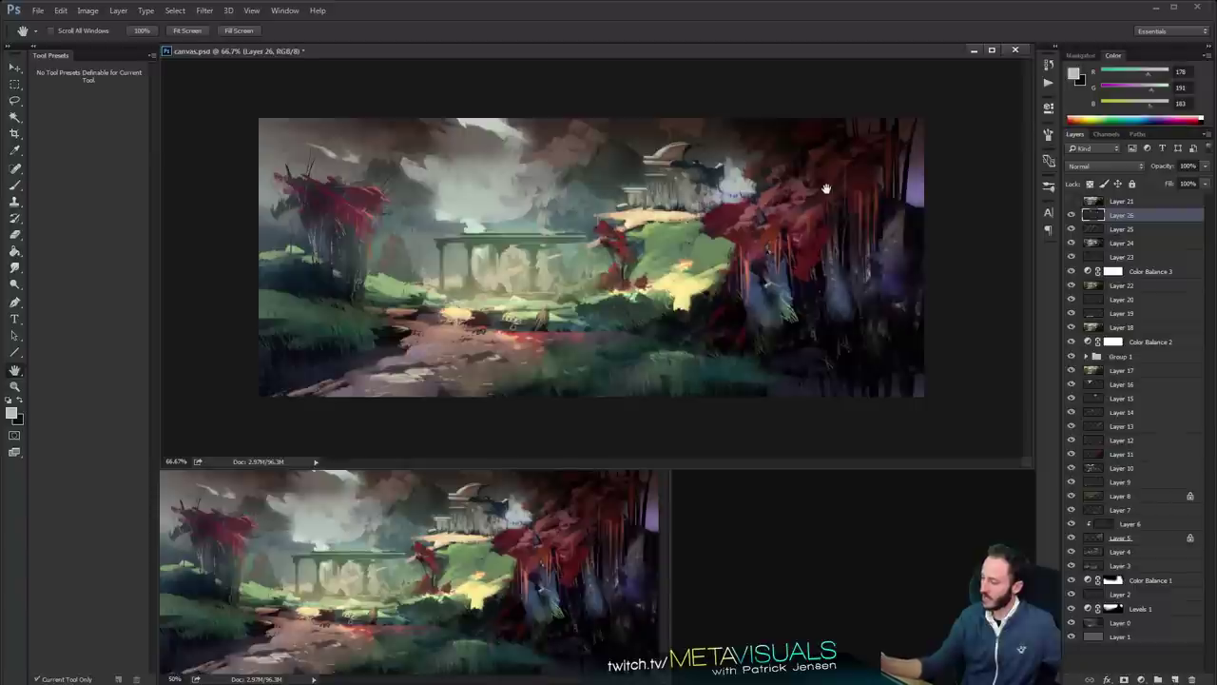
key("b")
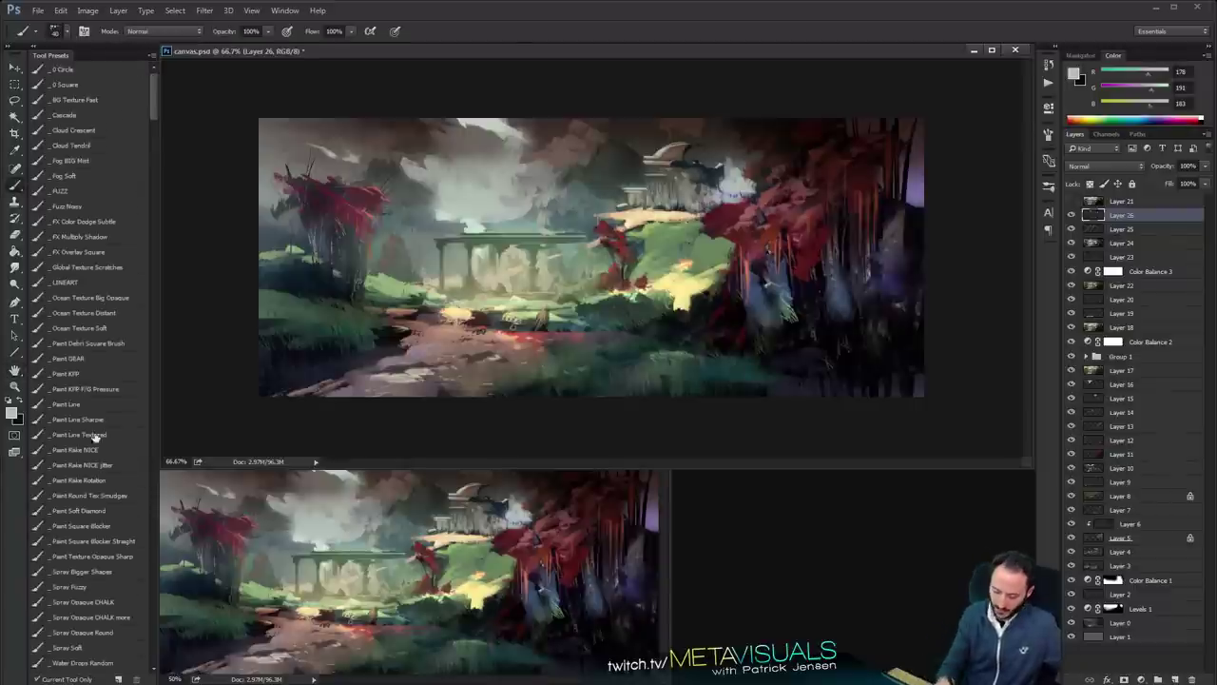
Choose the Paint KPP F/G Pressure brush and paint red (RGB 128, 43, 35) foliage on the edge of the forest canopy nearest the temple
left_click(93, 388)
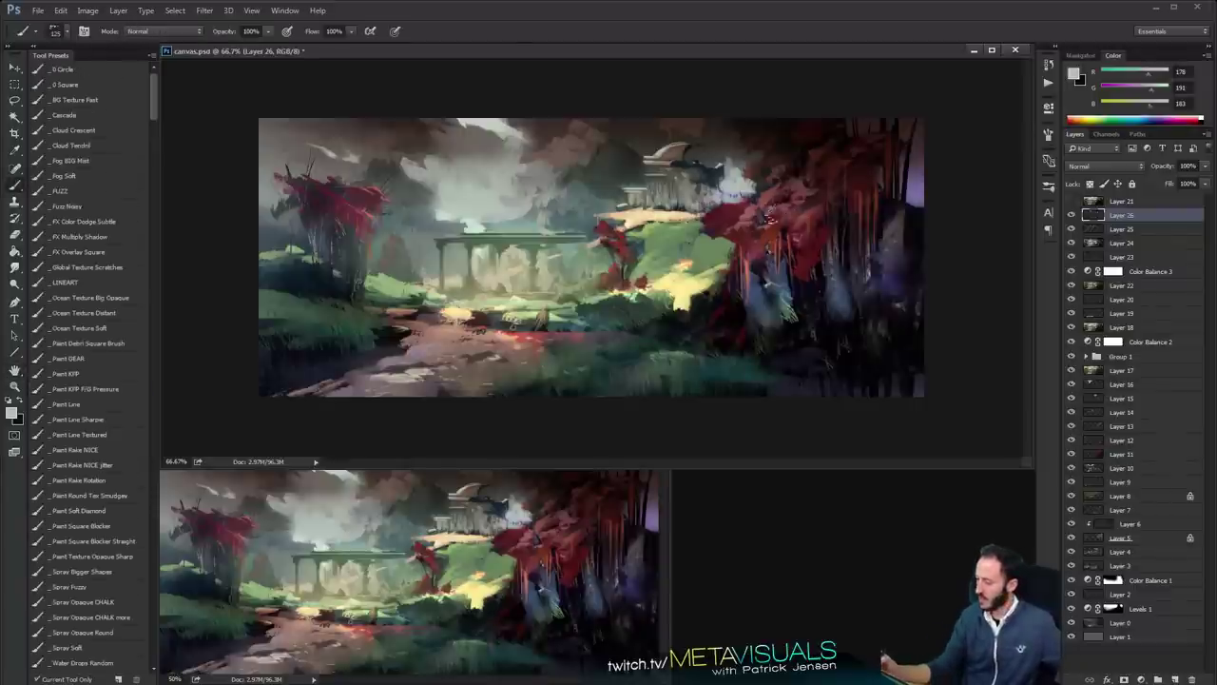
left_click(725, 214, "alt")
left_click_drag(1128, 76, 1134, 75)
left_click_drag(1109, 90, 1113, 90)
key("bracketleft")
key("bracketleft")
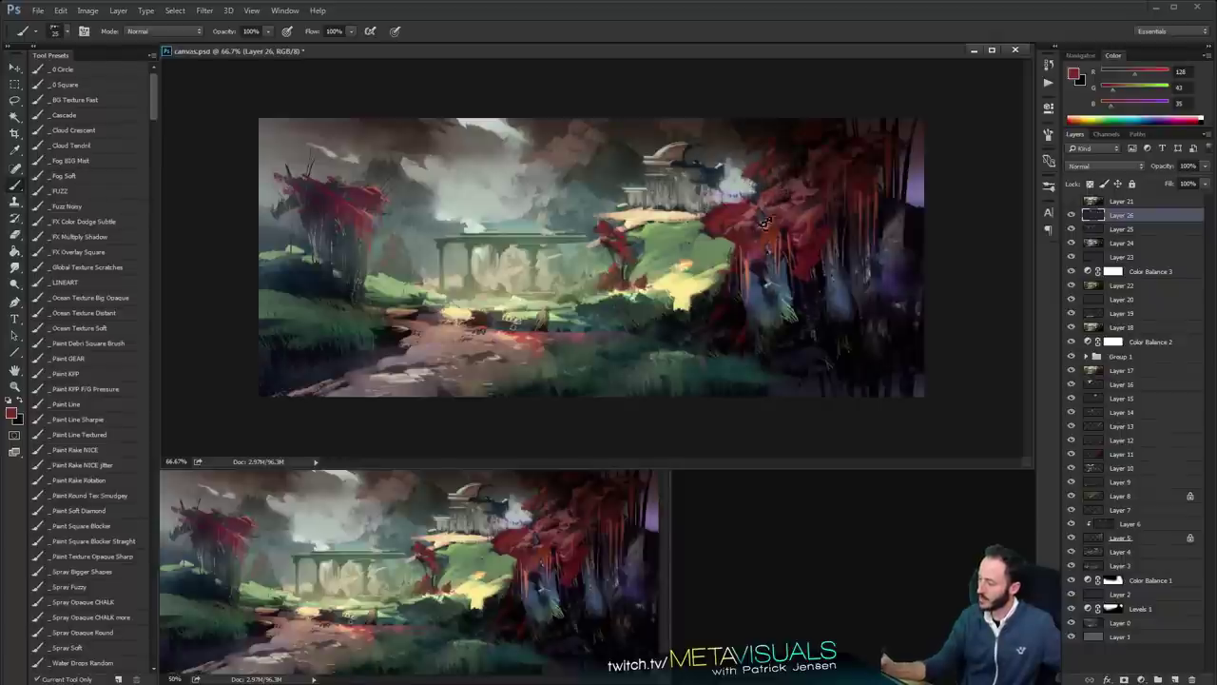
Add near-black accents (RGB 12, 6, 13) within the red canopy and muted green strokes (RGB 104, 132, 93) between the trunks below
left_click(783, 238, "alt")
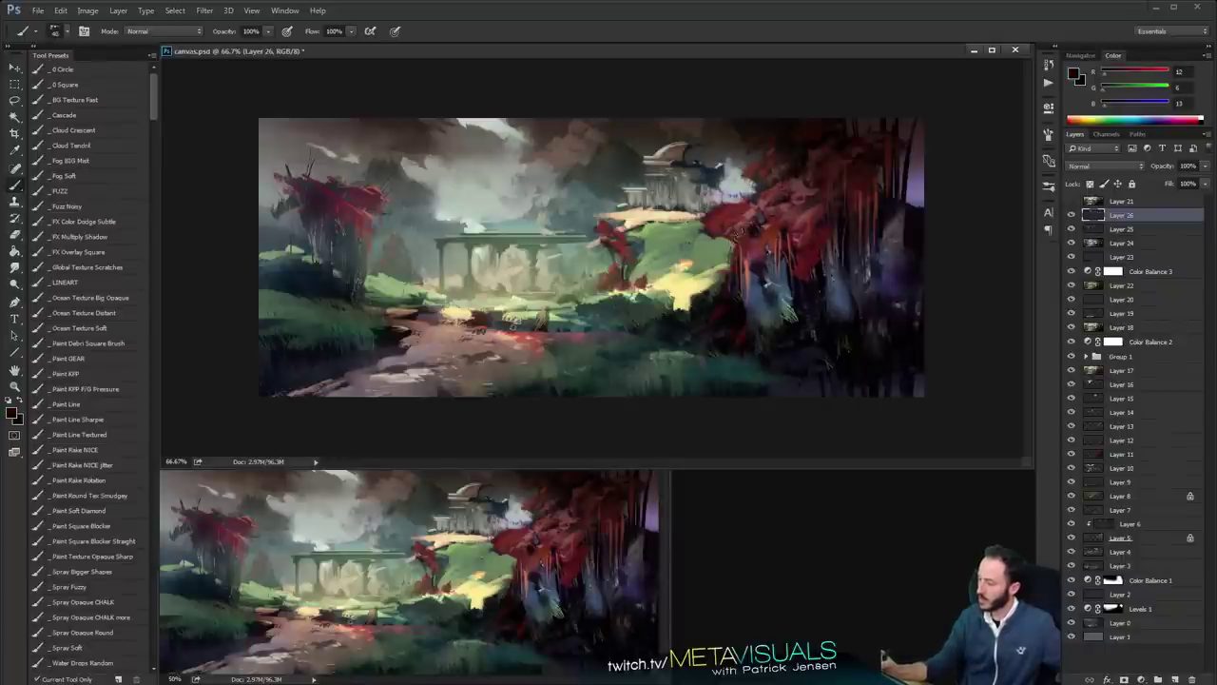
key("bracketright")
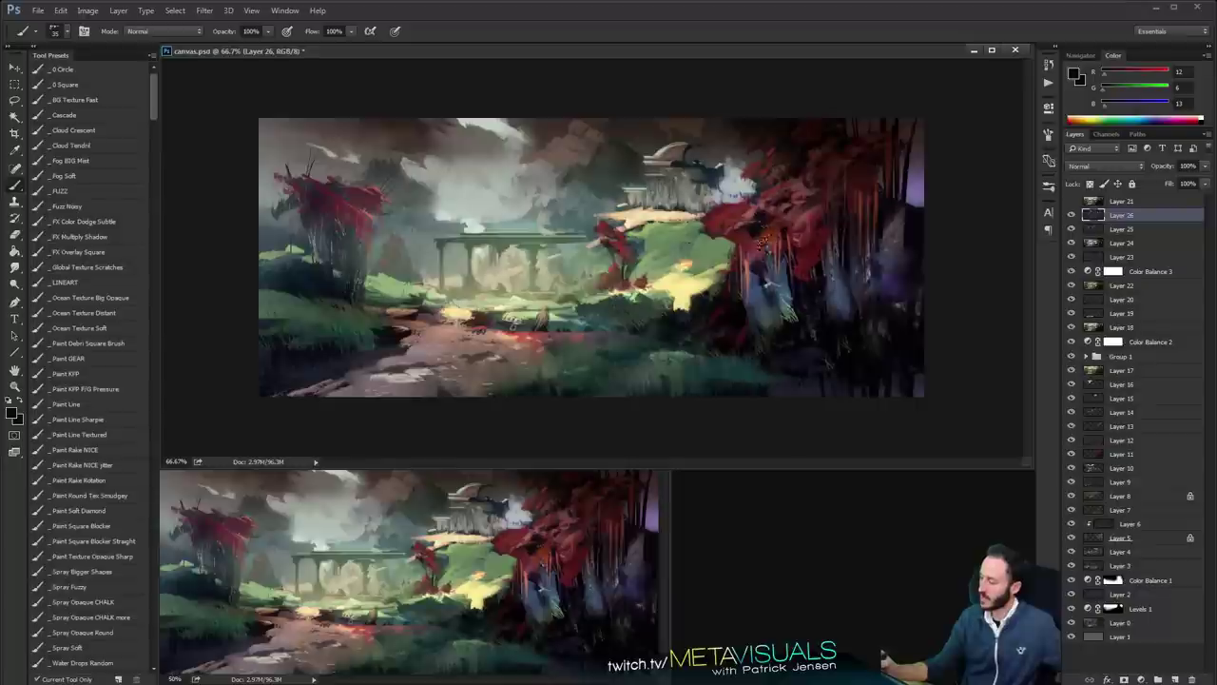
key("bracketleft")
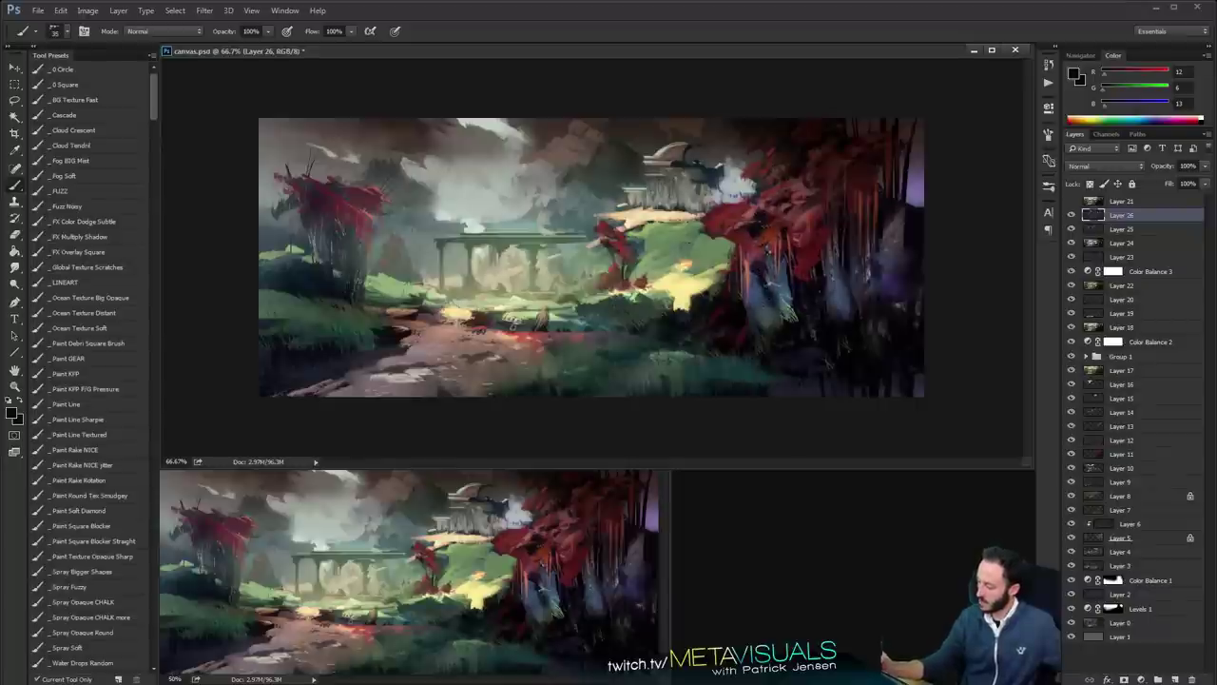
left_click(772, 316, "alt")
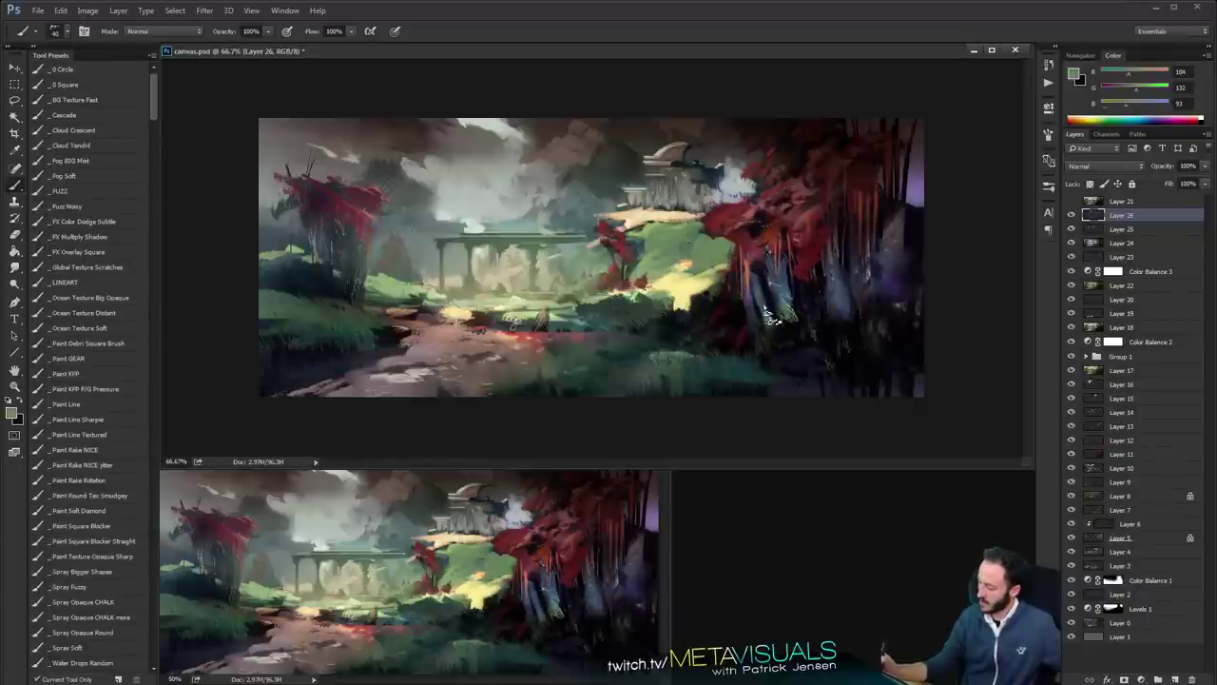
mouse_move(772, 315)
left_mouse_down()
mouse_move(761, 285)
mouse_move(785, 295)
mouse_move(790, 271)
mouse_move(799, 287)
left_mouse_up()
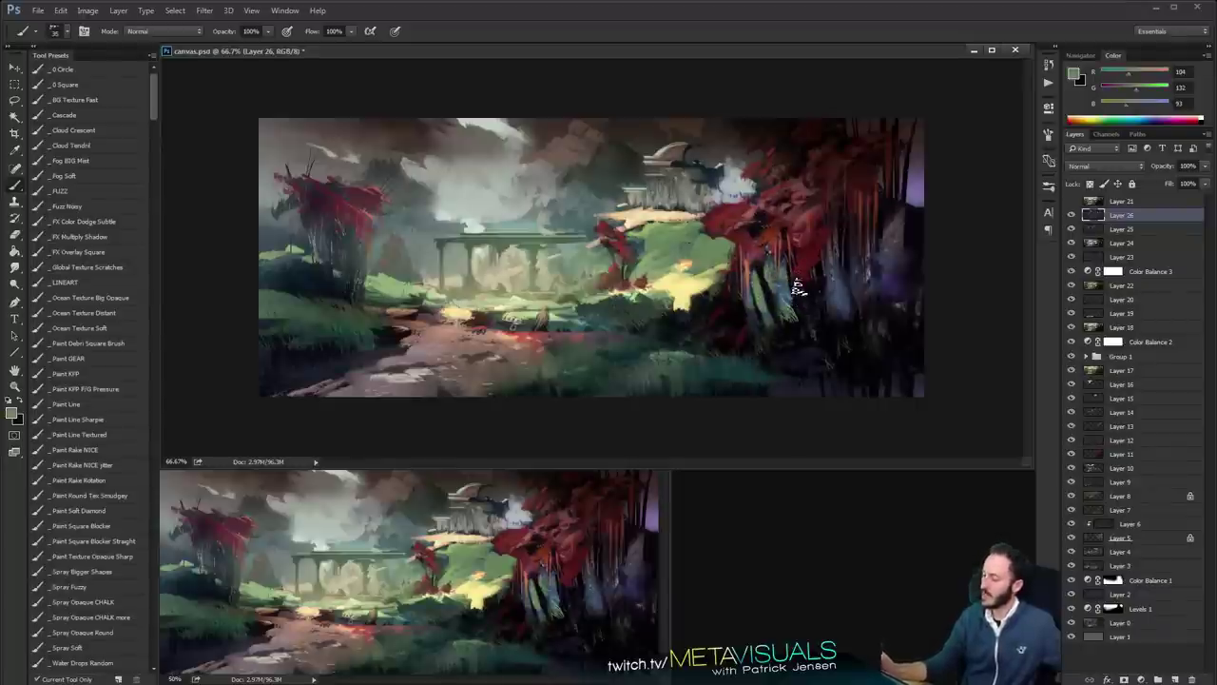
Mix a dark brown (RGB 63, 38, 12) and paint a bush at the foot of the sunlit hill beside the forest
left_click(709, 323, "alt")
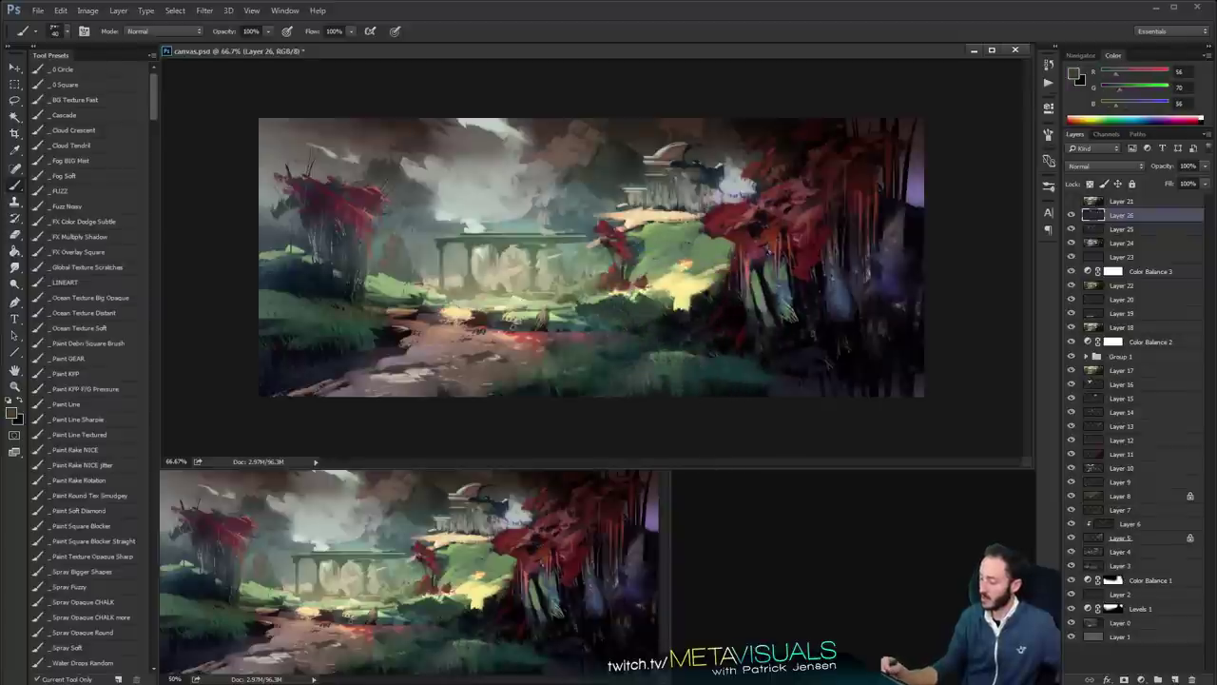
left_click(723, 320, "alt")
left_click(1118, 74)
left_click(1117, 89)
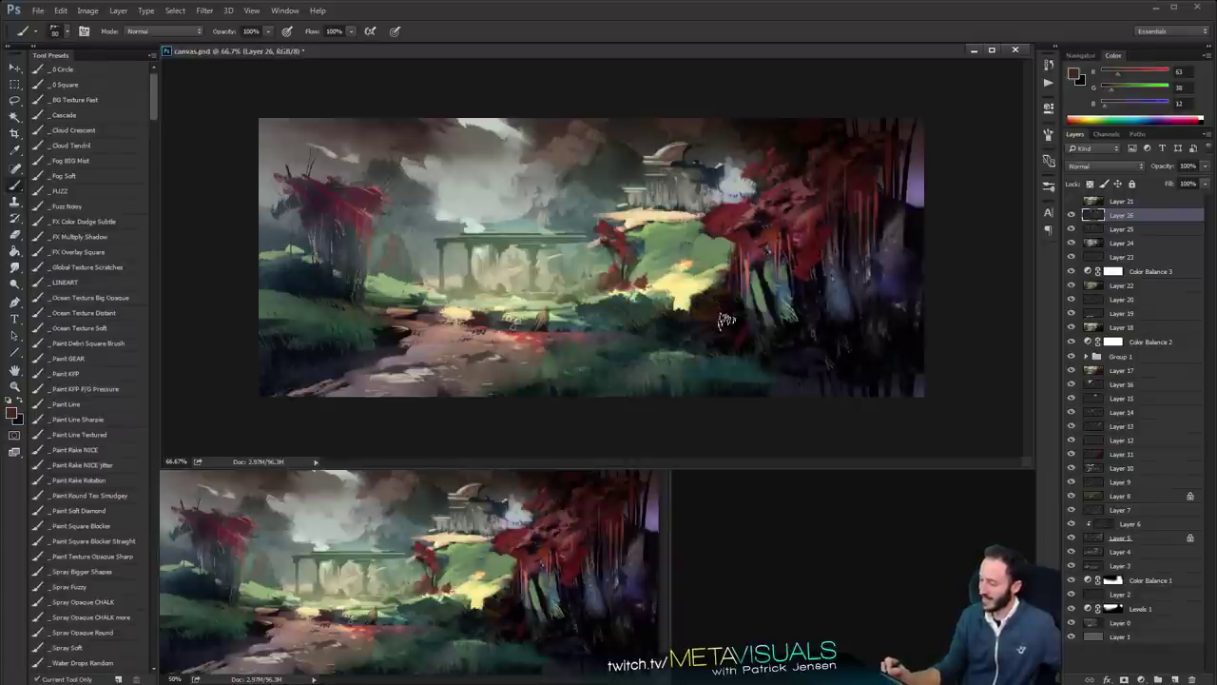
key("bracketright")
Mix an orange (RGB 168, 91, 12) and paint foliage highlights on the dark bush, using progressively smaller brush sizes for the details
left_click(813, 285, "alt")
left_click(1127, 89)
left_click(1147, 74)
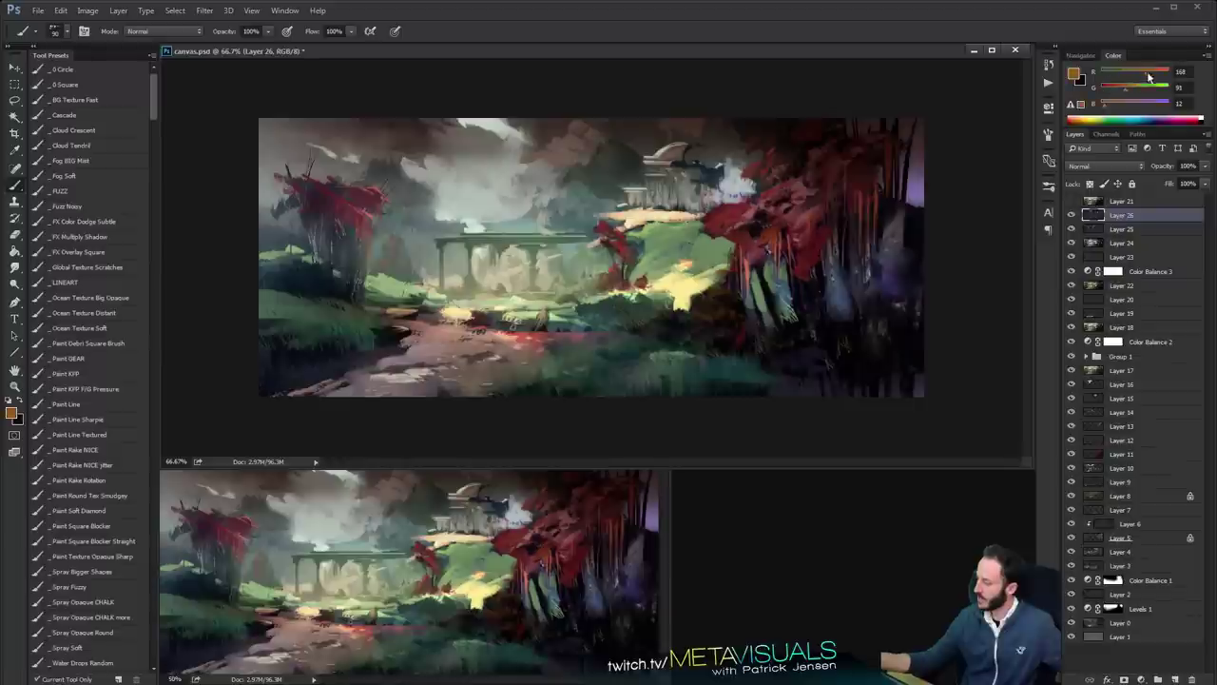
left_click_drag(709, 312, 674, 341)
key("bracketleft")
key("bracketleft")
key("bracketleft")
key("bracketleft")
key("bracketleft")
key("bracketleft")
key("bracketleft")
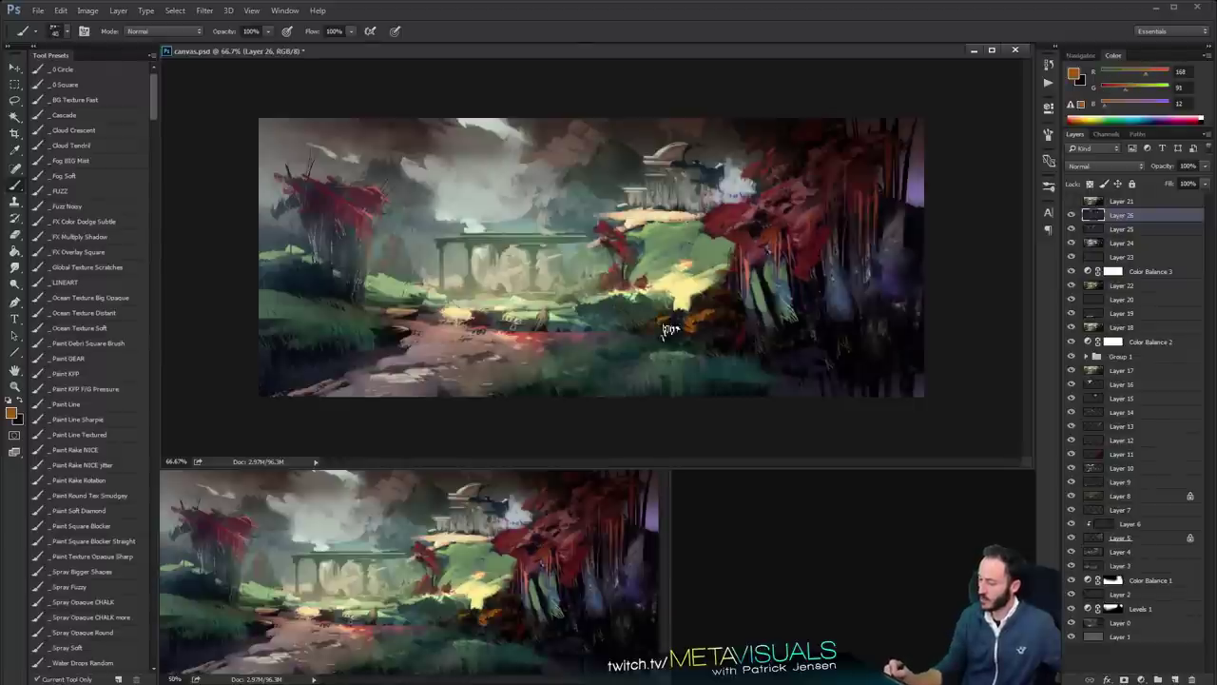
key("bracketleft")
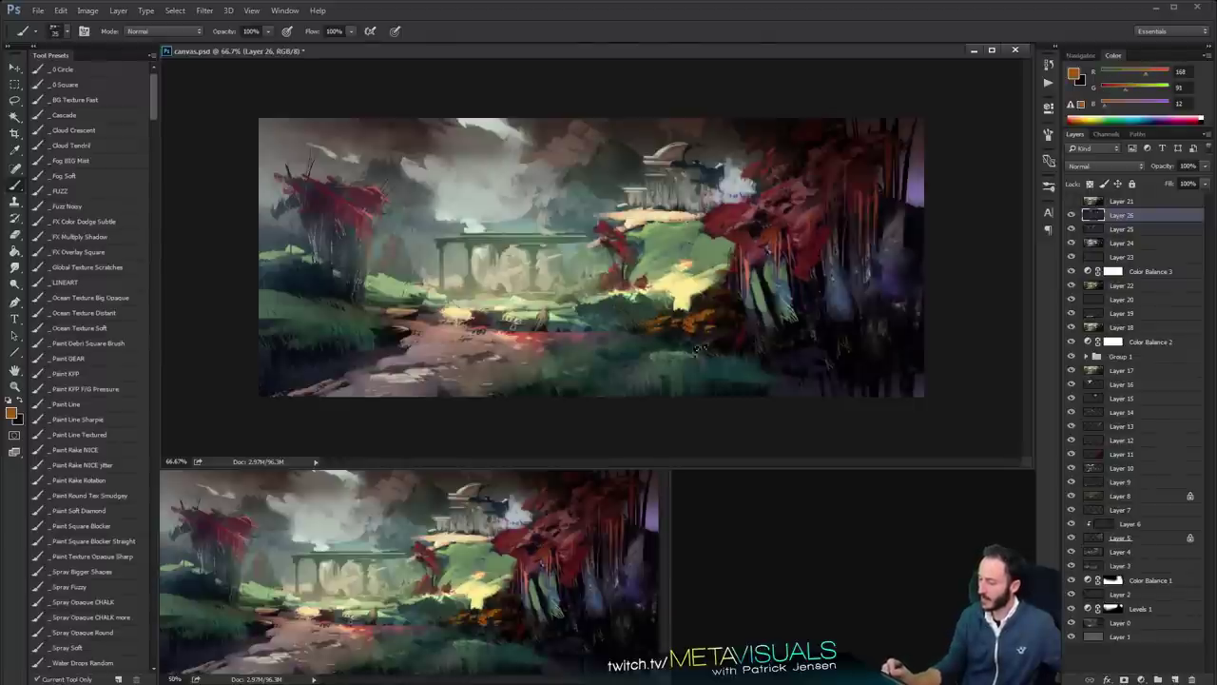
key("h")
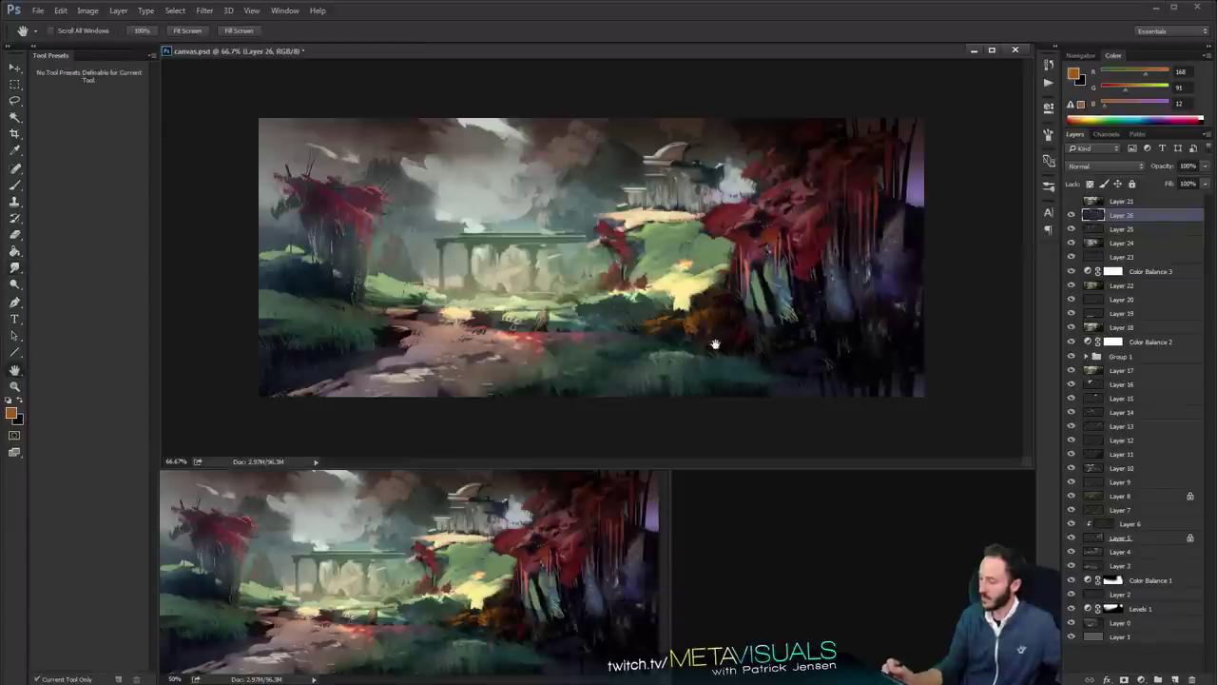
key("b")
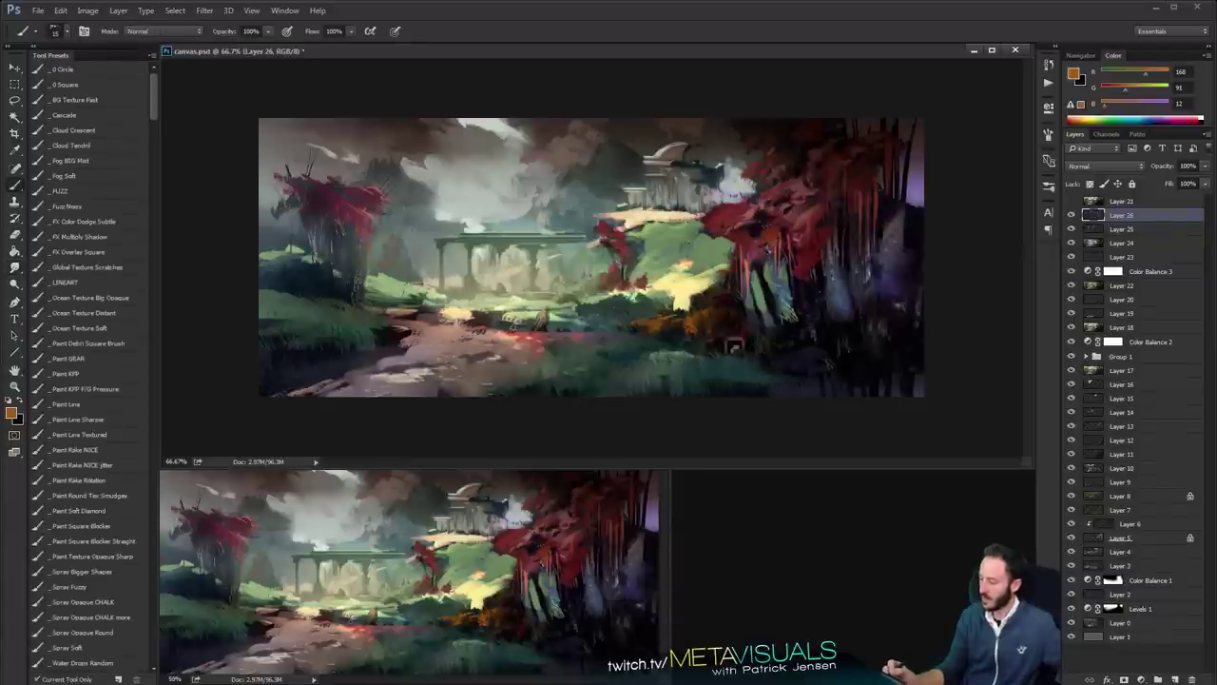
Paint orange strokes along the forest floor, add muted pink (RGB 168, 132, 123) touches, and smudge them into the ground
mouse_move(894, 370)
left_mouse_down()
mouse_move(911, 375)
mouse_move(840, 365)
left_mouse_up()
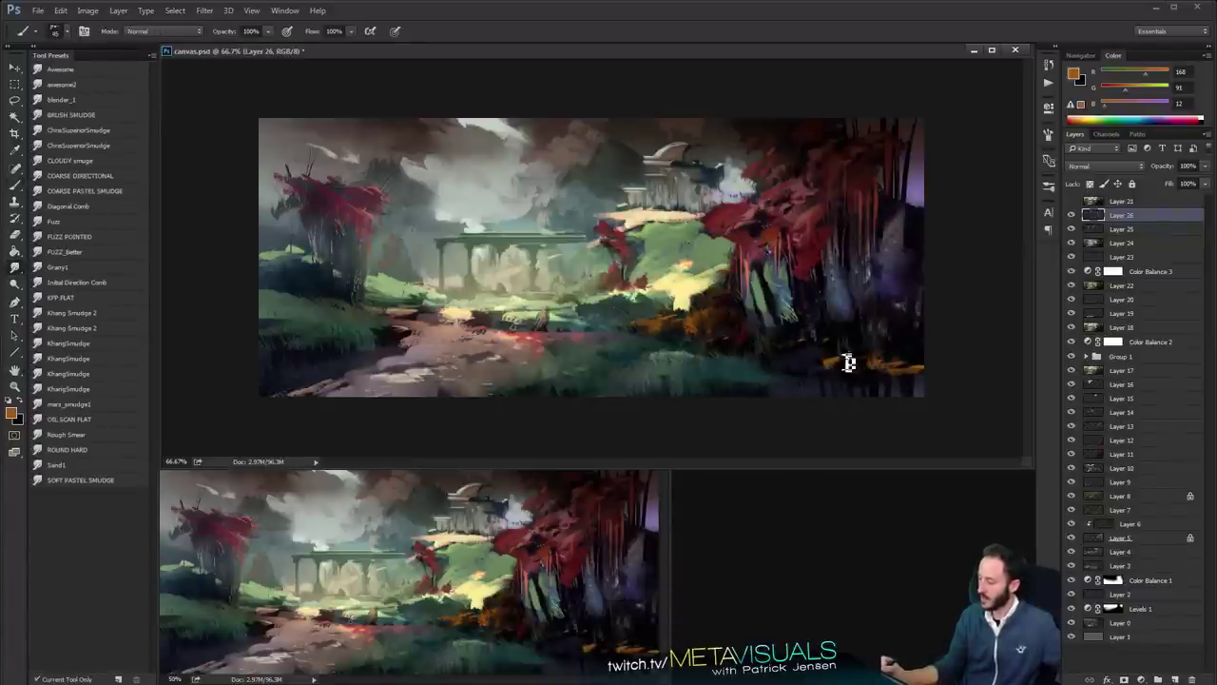
key("bracketleft")
left_click(1143, 87)
left_click(1134, 103)
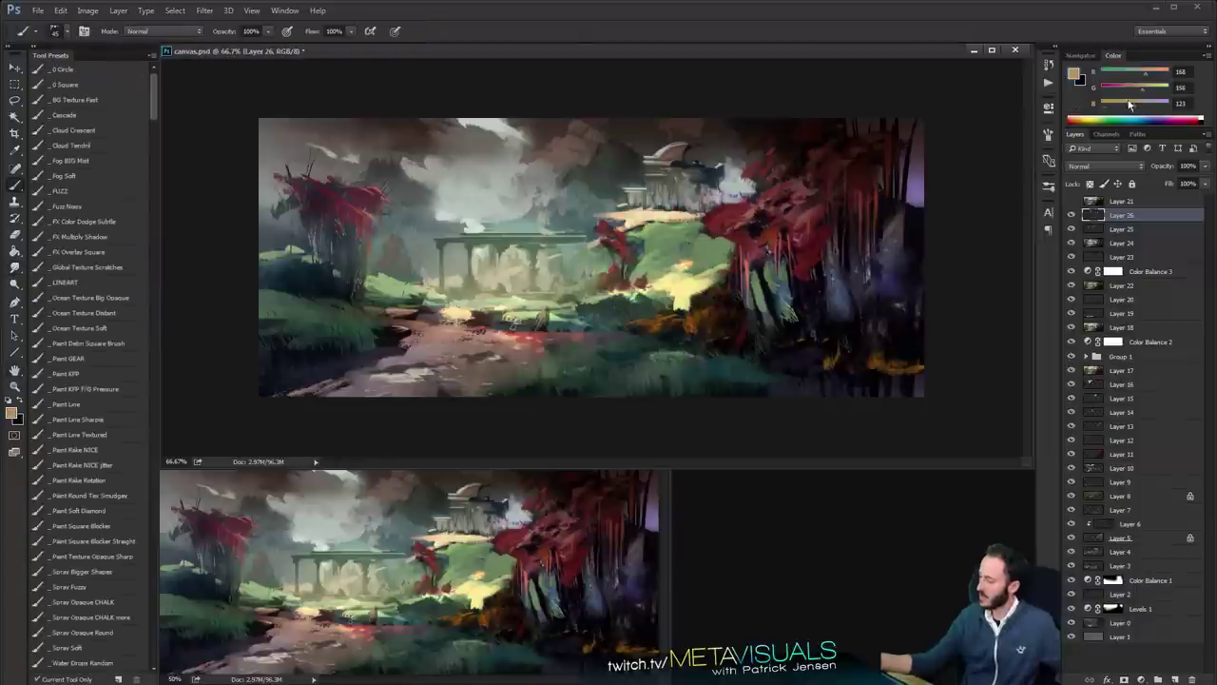
key("bracketright")
mouse_move(820, 360)
left_mouse_down()
mouse_move(799, 360)
mouse_move(866, 358)
left_mouse_up()
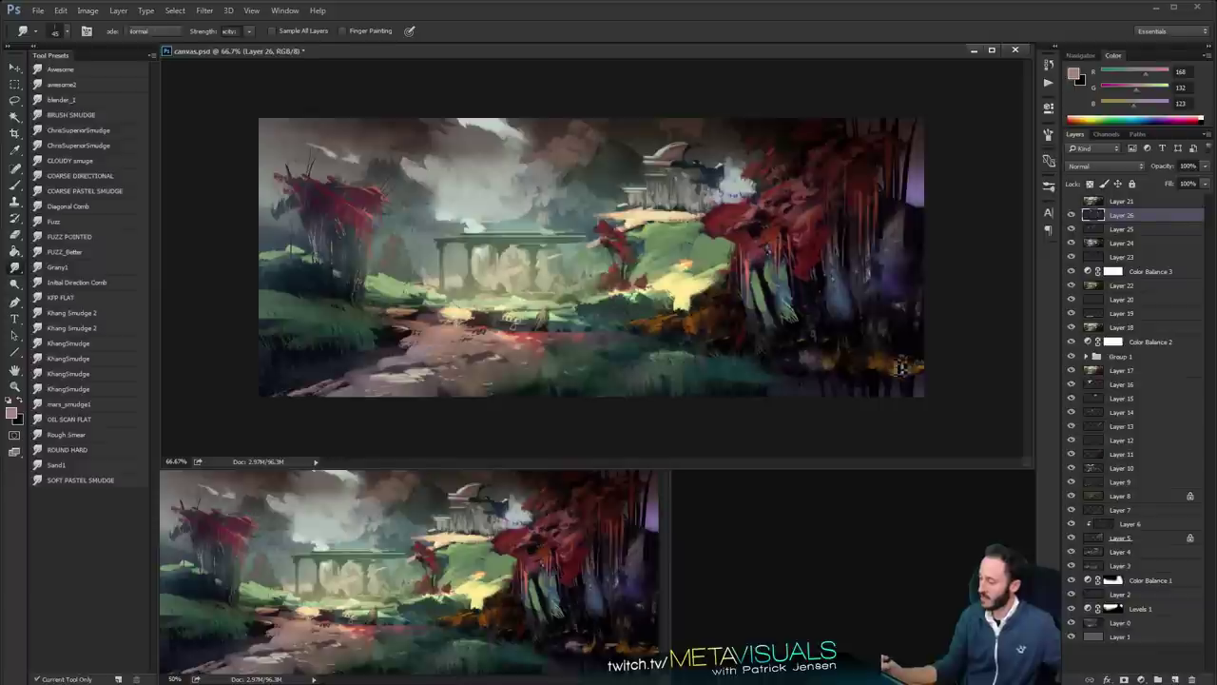
Sample burnt orange from the bush and paint small accents on the grassy banks around the lone red tree
left_click(694, 315, "alt")
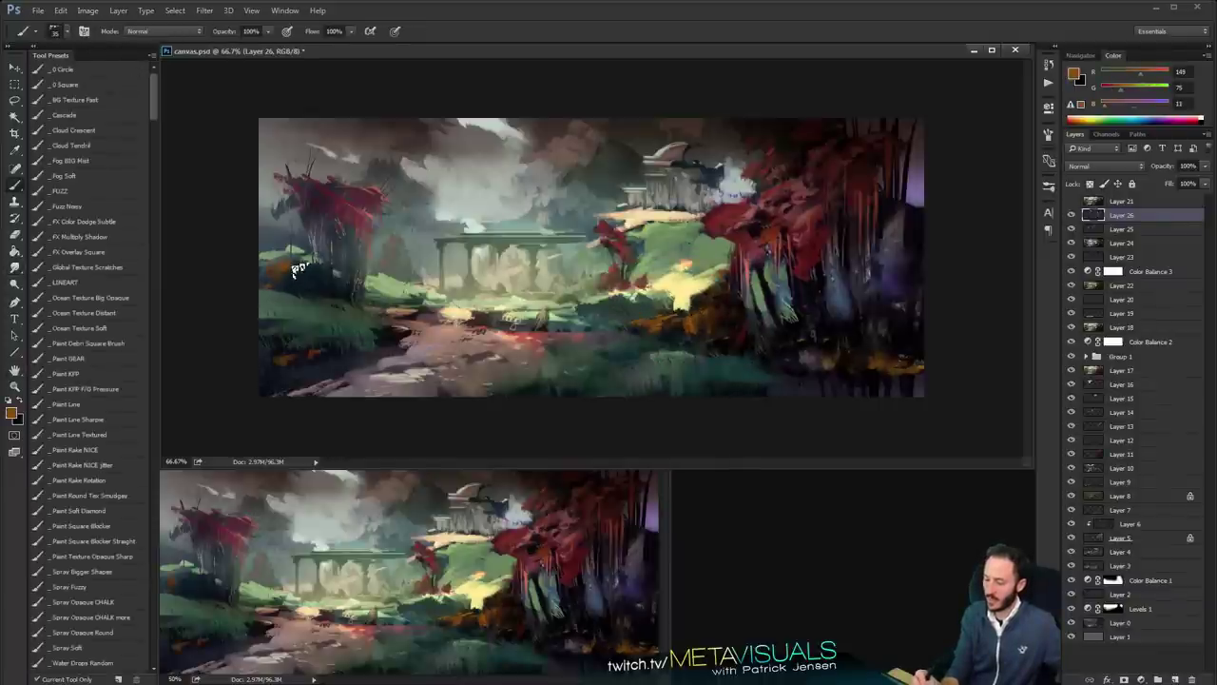
key("r")
key("b")
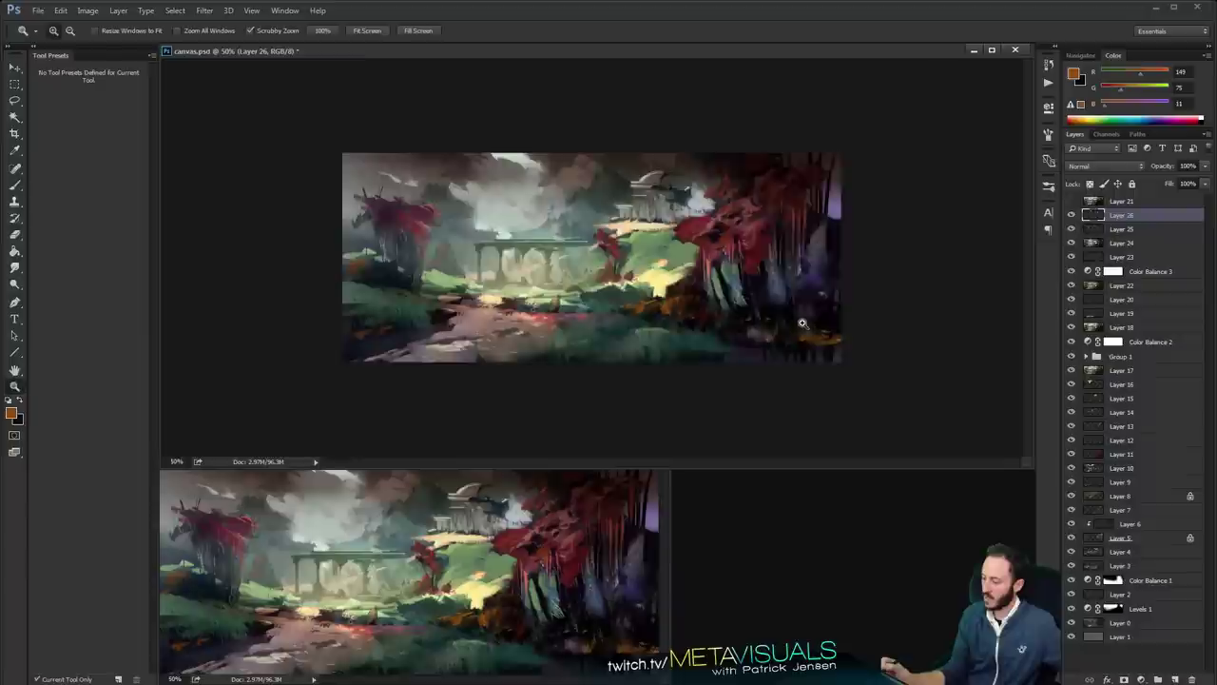
Sample pale teal (RGB 132, 168, 167) and light grey from the sky and paint mist and cloud highlights above the bridge
left_click(537, 217, "alt")
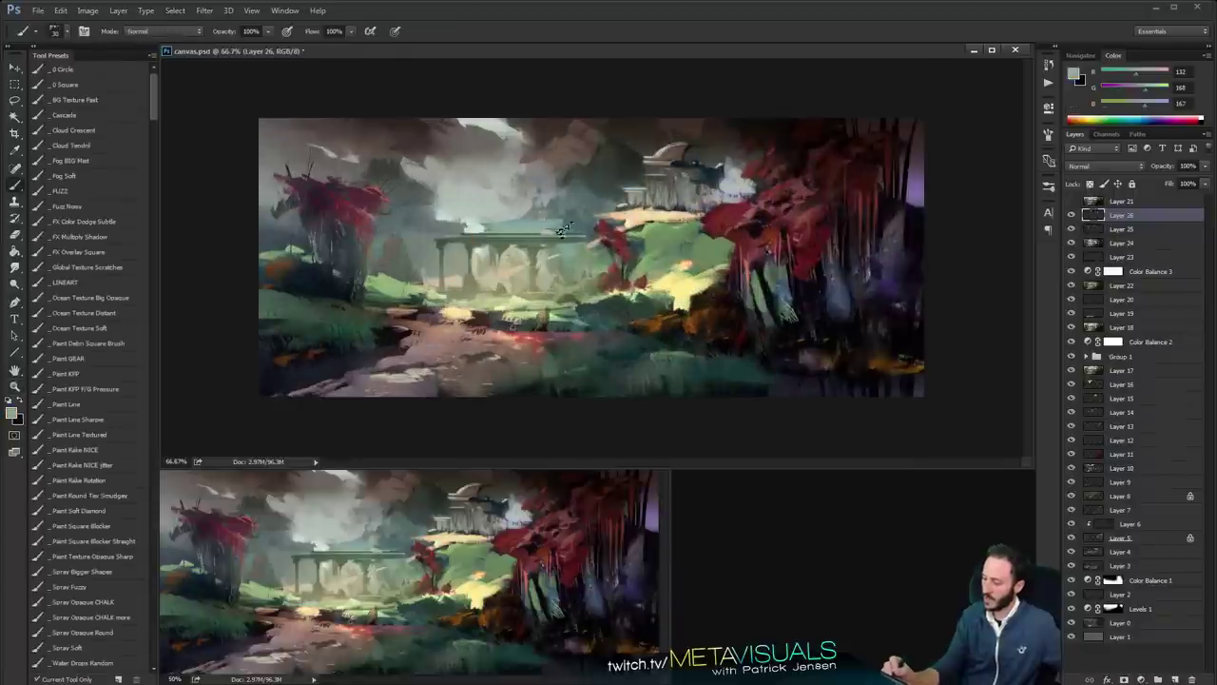
mouse_move(550, 231)
left_mouse_down()
mouse_move(554, 213)
mouse_move(540, 216)
left_mouse_up()
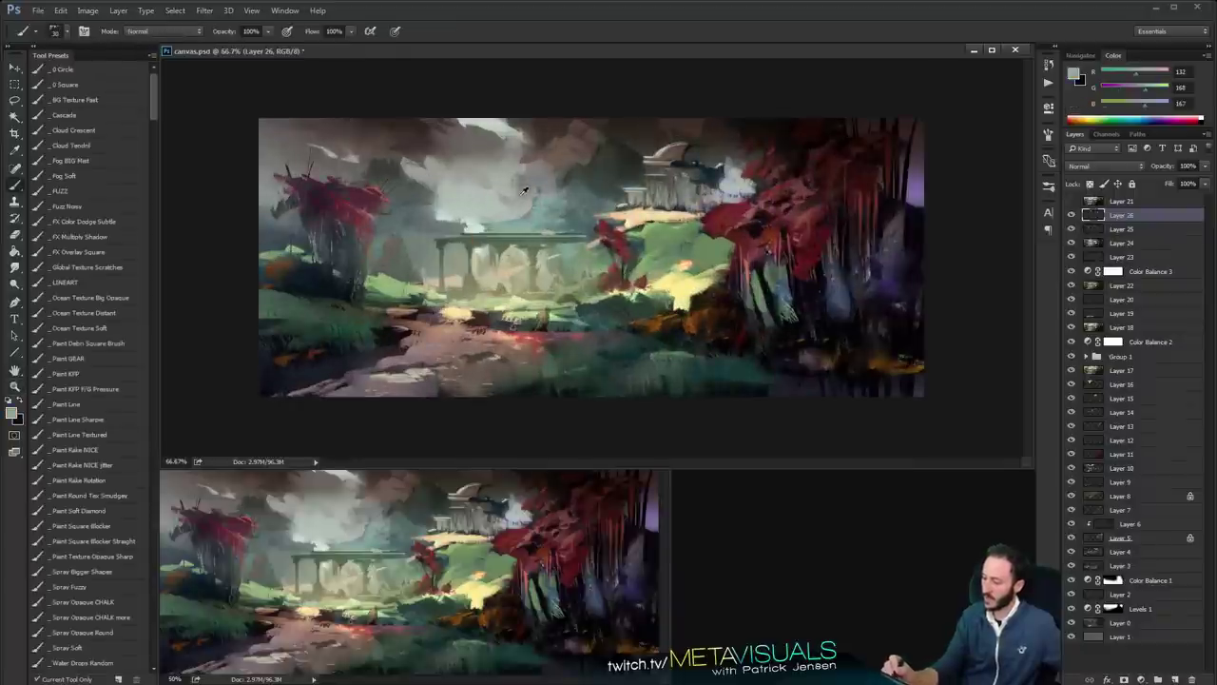
left_click(495, 195, "alt")
key("space")
key("bracketright")
key("bracketright")
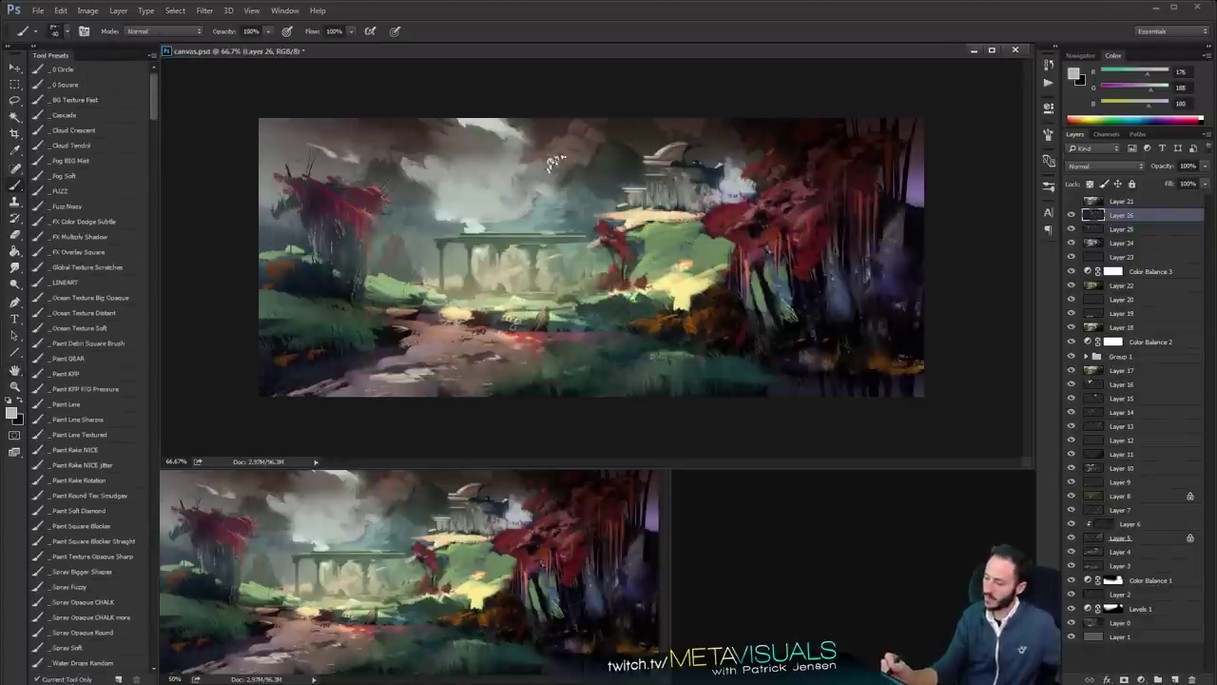
left_click_drag(552, 194, 559, 183)
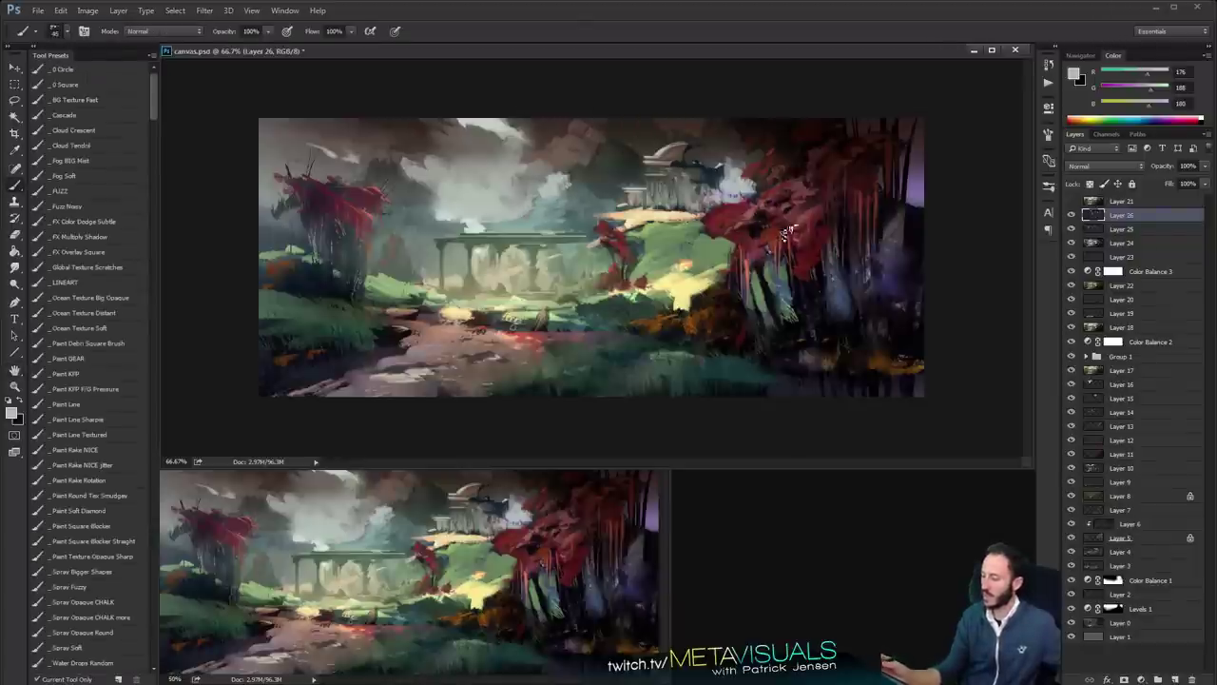
key("ctrl+space")
left_click(579, 181, "ctrl")
key("alt+space")
left_click(590, 168, "alt")
key("b")
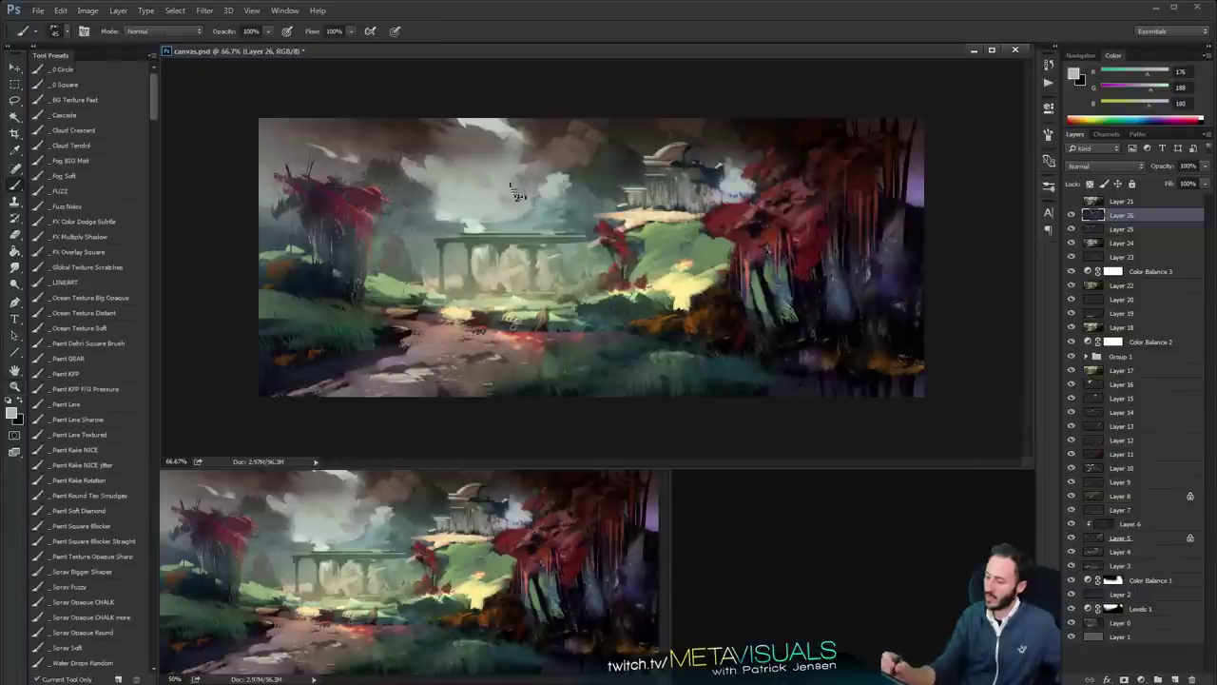
Mix a light peach from the sampled cloud grey and work small warm touches into the clouds above the bridge
left_click(518, 190, "alt")
left_click(1130, 91)
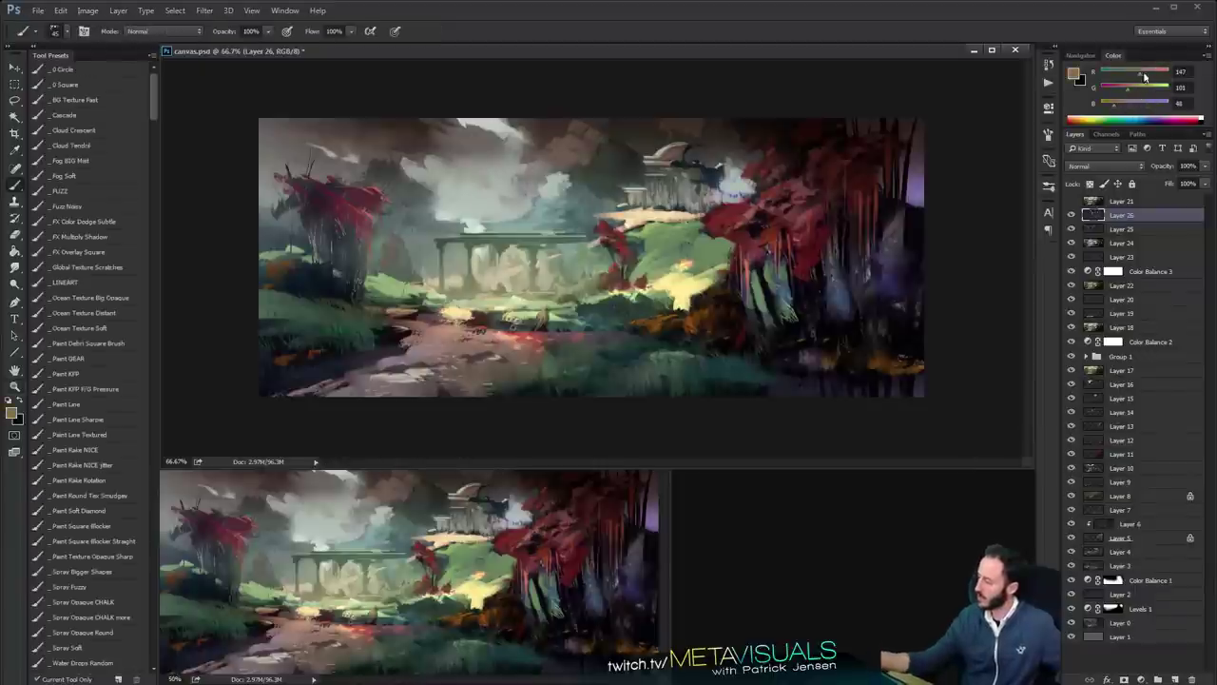
left_click(515, 205, "alt")
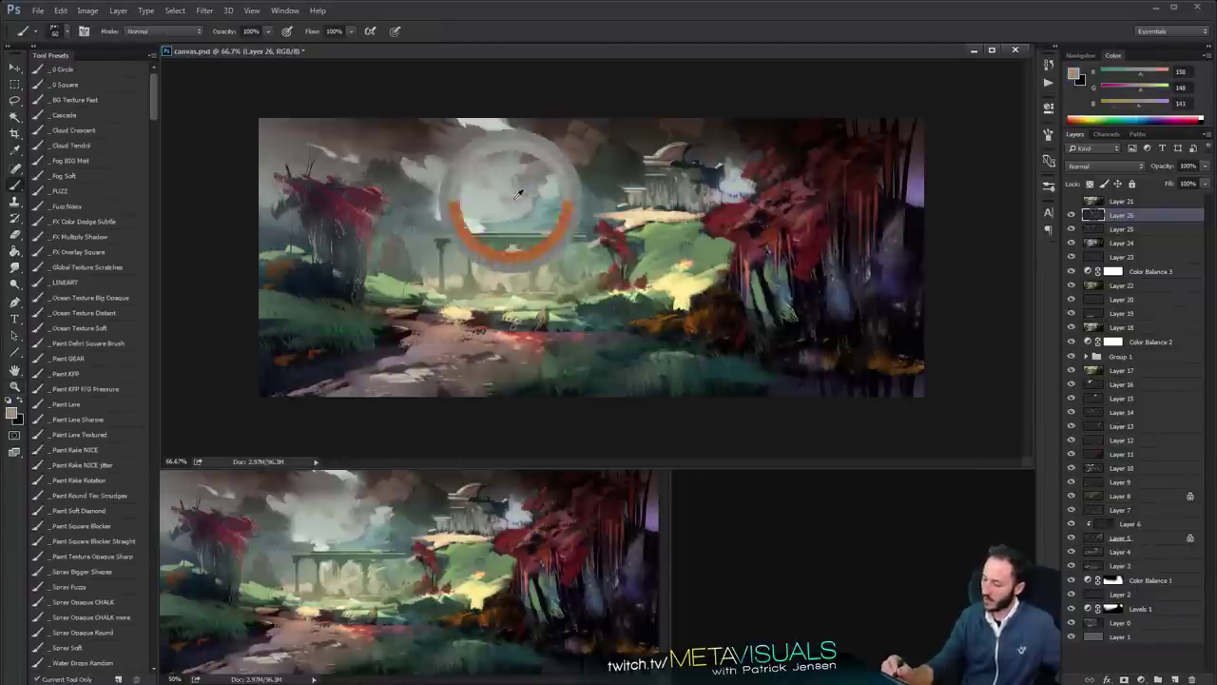
left_click(1151, 88)
left_click(1144, 104)
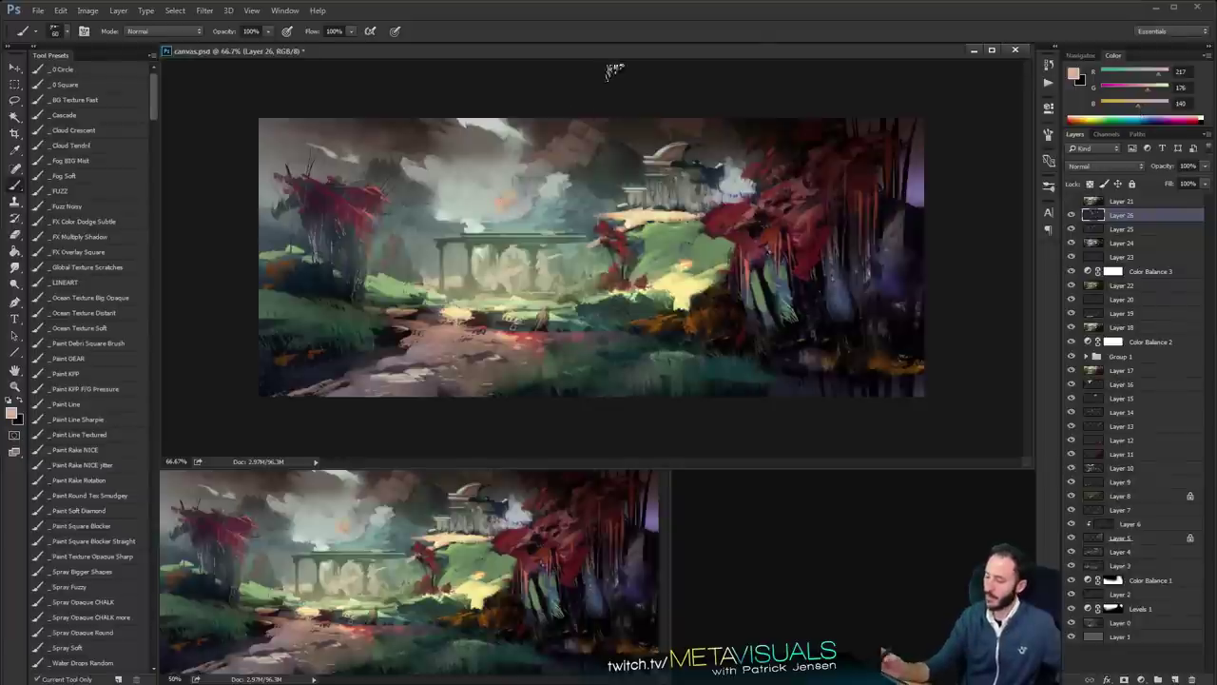
key("[")
key("[")
left_click_drag(527, 158, 538, 152)
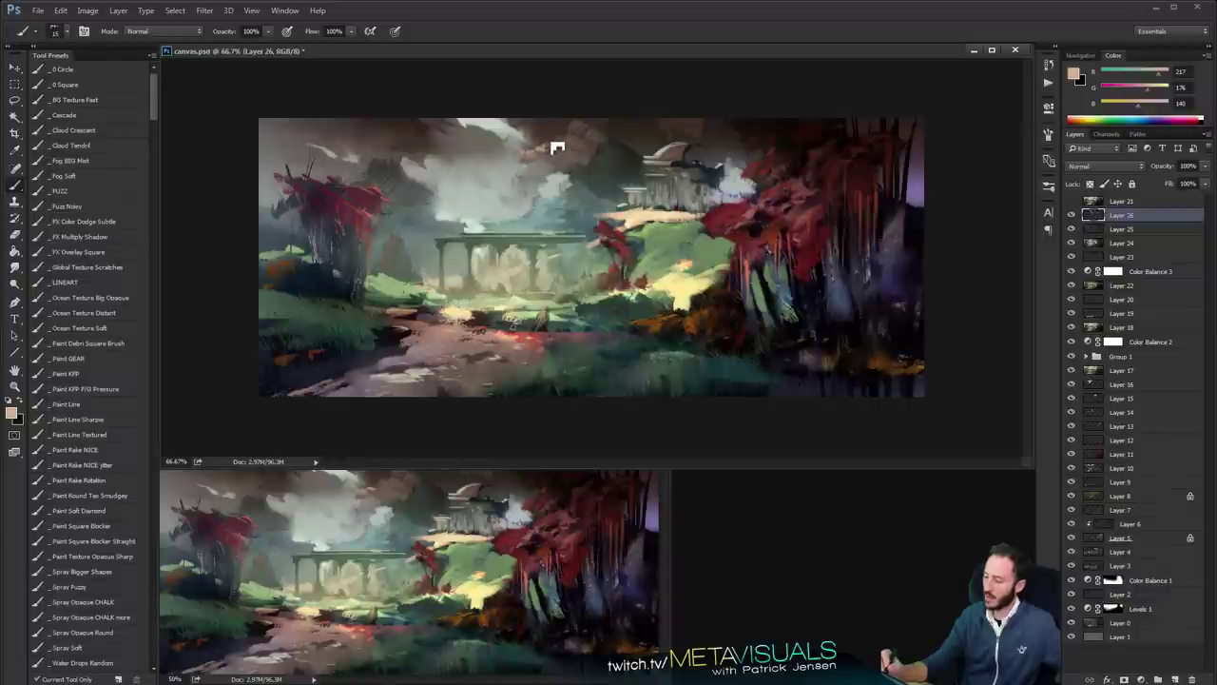
key("r")
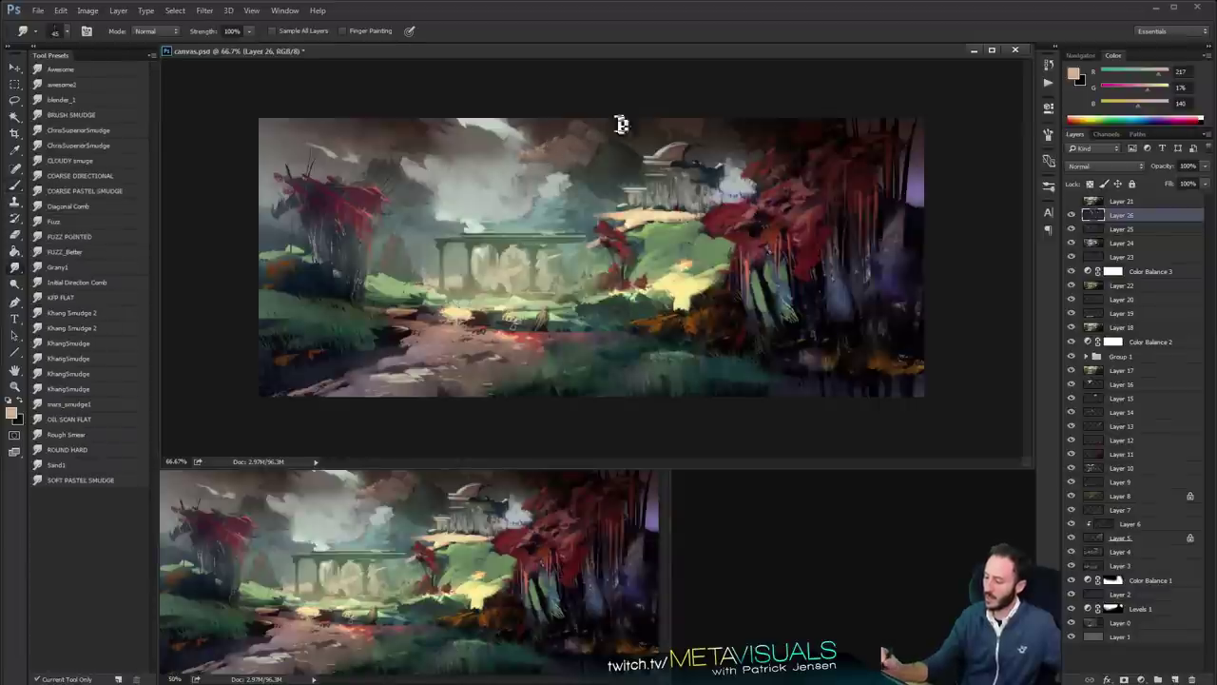
key("b")
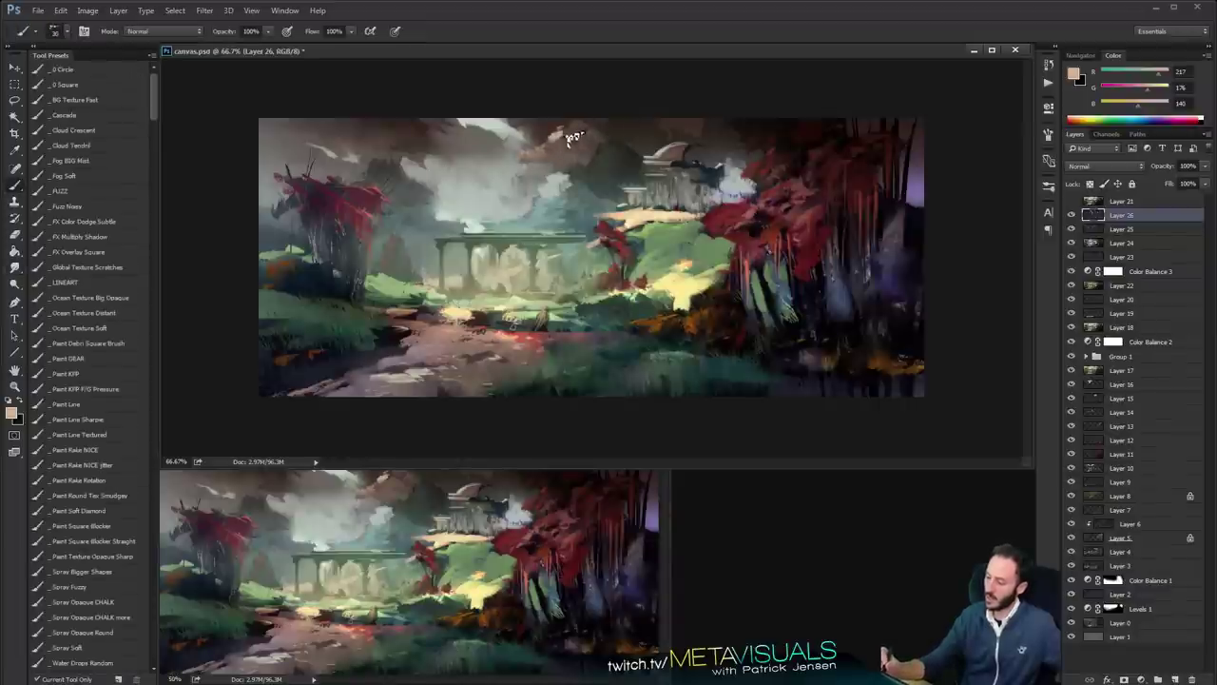
key("r")
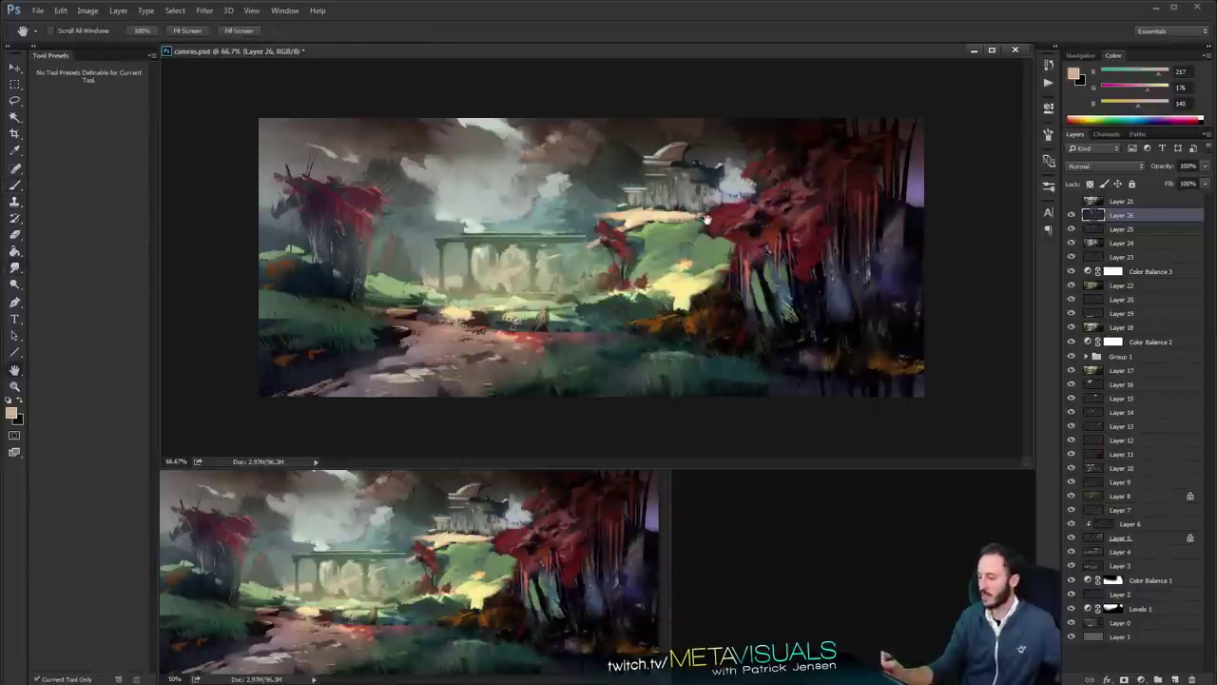
Sample a light grey (RGB 176, 189, 182) and paint over the purple sky gap at the far edge of the red forest
left_click(732, 218, "alt")
left_click(732, 218, "alt")
left_click(769, 231, "ctrl")
left_click(768, 238, "ctrl")
key("b")
key("b")
left_click(759, 177, "alt")
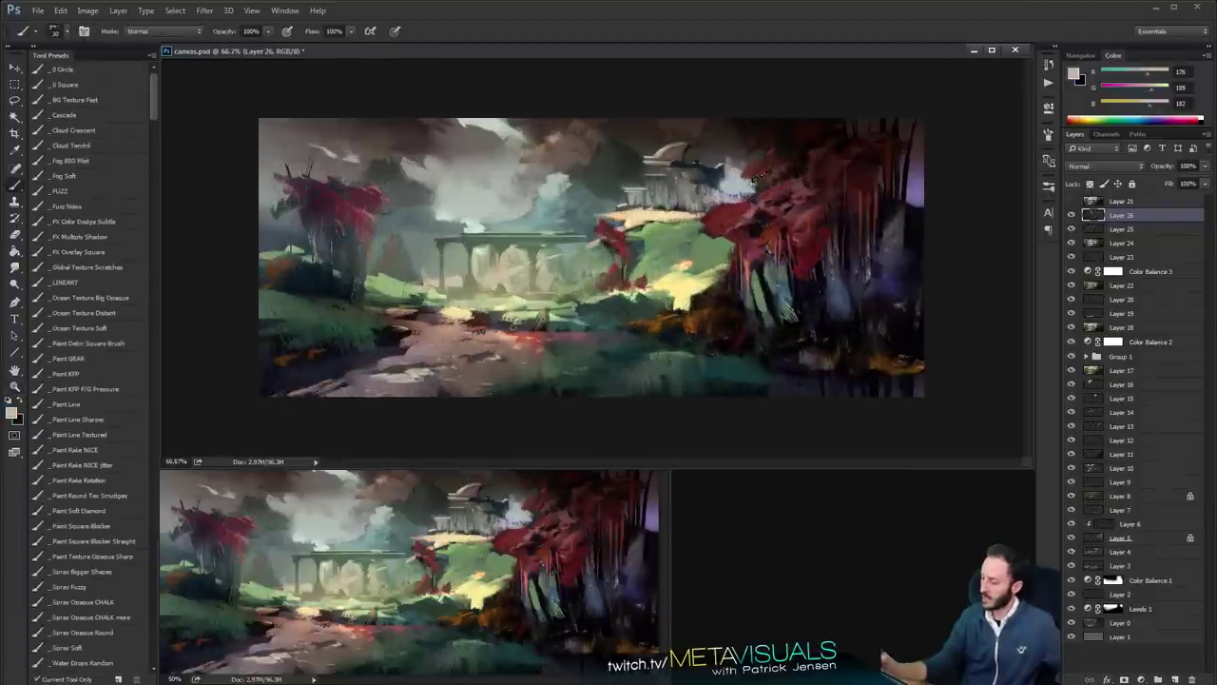
left_click_drag(921, 167, 921, 202)
key("bracketleft")
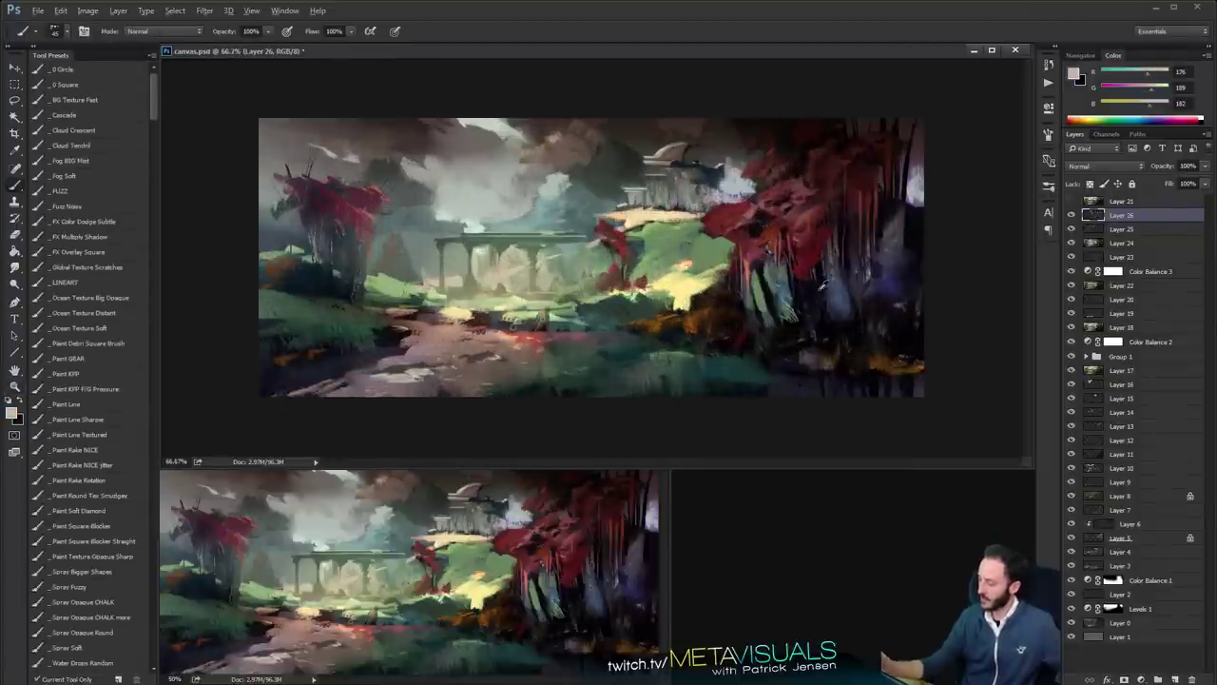
Sample a muted grey (RGB 142, 134, 122) and paint thin pale trunks among the dark trees of the red forest
left_click(852, 236, "alt")
left_click(319, 246, "alt")
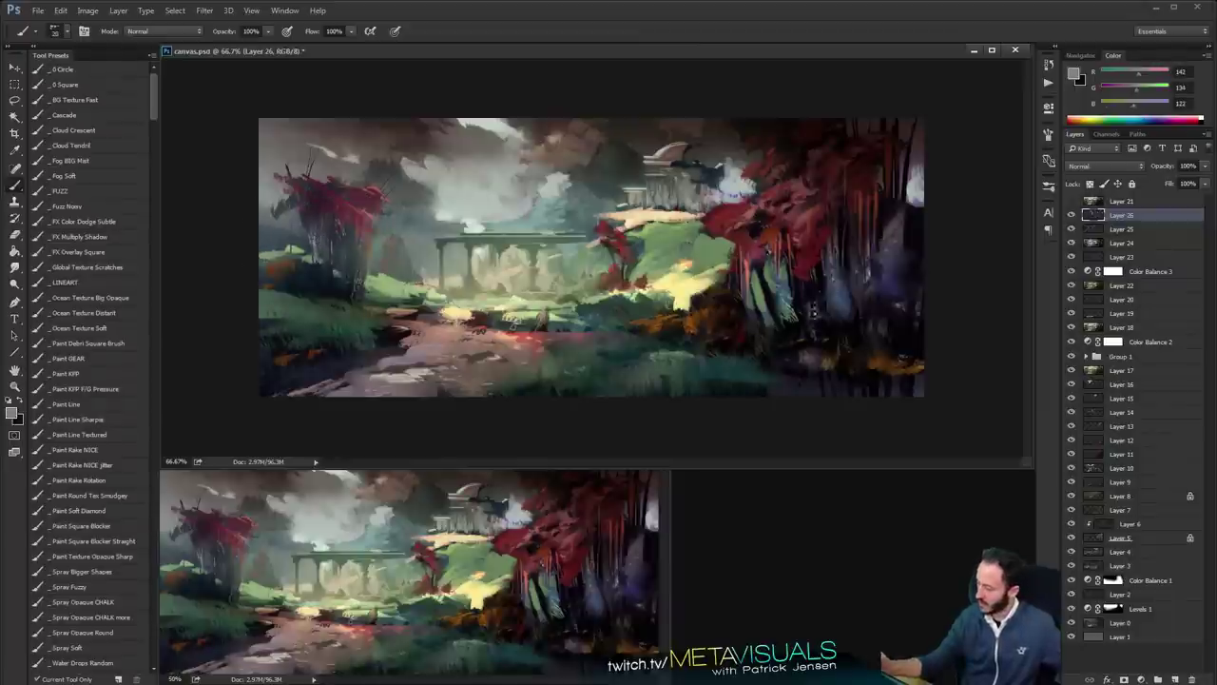
key("bracketleft")
mouse_move(807, 283)
left_mouse_down()
mouse_move(816, 331)
mouse_move(824, 285)
mouse_move(840, 347)
mouse_move(852, 274)
left_mouse_up()
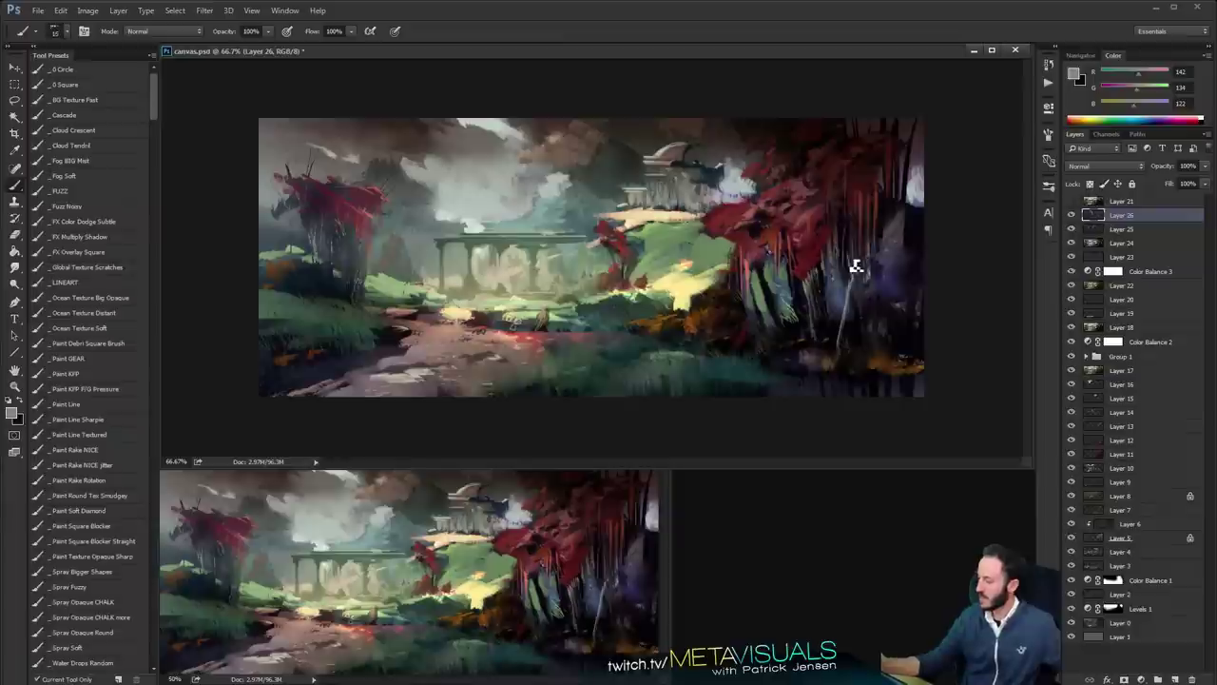
mouse_move(888, 177)
left_mouse_down()
mouse_move(887, 285)
mouse_move(886, 224)
left_mouse_up()
left_click_drag(906, 112, 902, 182)
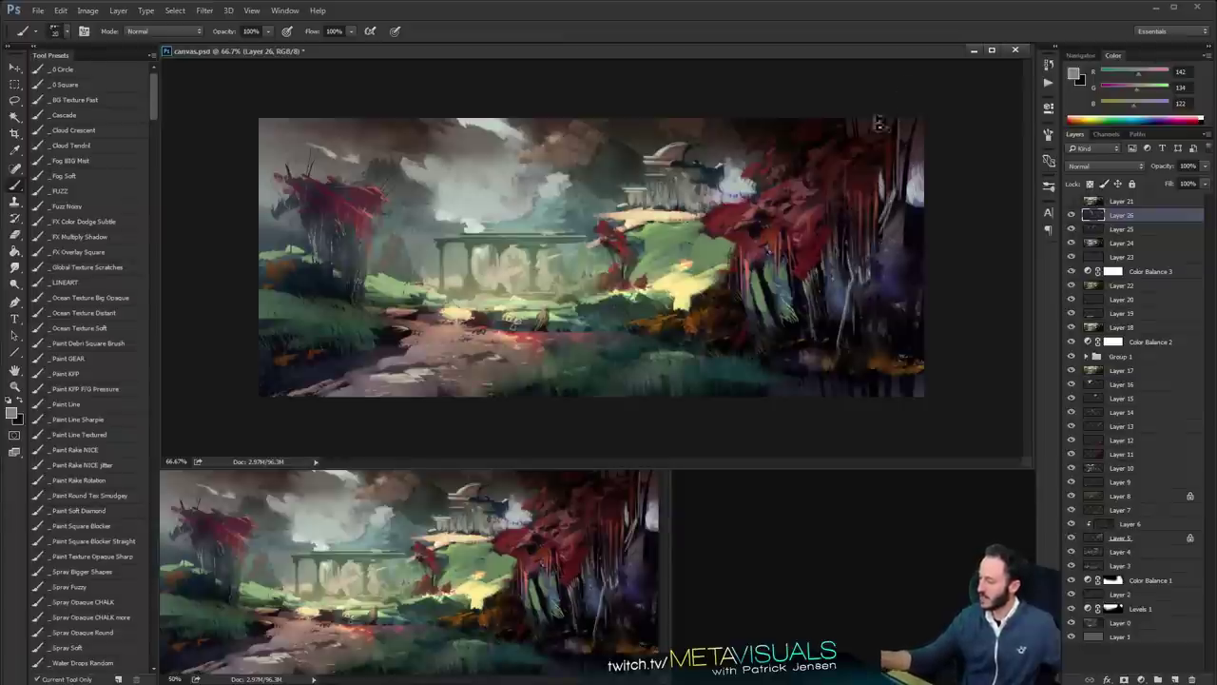
left_click_drag(881, 119, 883, 171)
Paint thin bare grey branches rising from the top of the red forest on the side facing the palace
key("]")
key("]")
key("]")
mouse_move(788, 120)
left_mouse_down()
mouse_move(789, 171)
mouse_move(743, 99)
mouse_move(767, 139)
left_mouse_up()
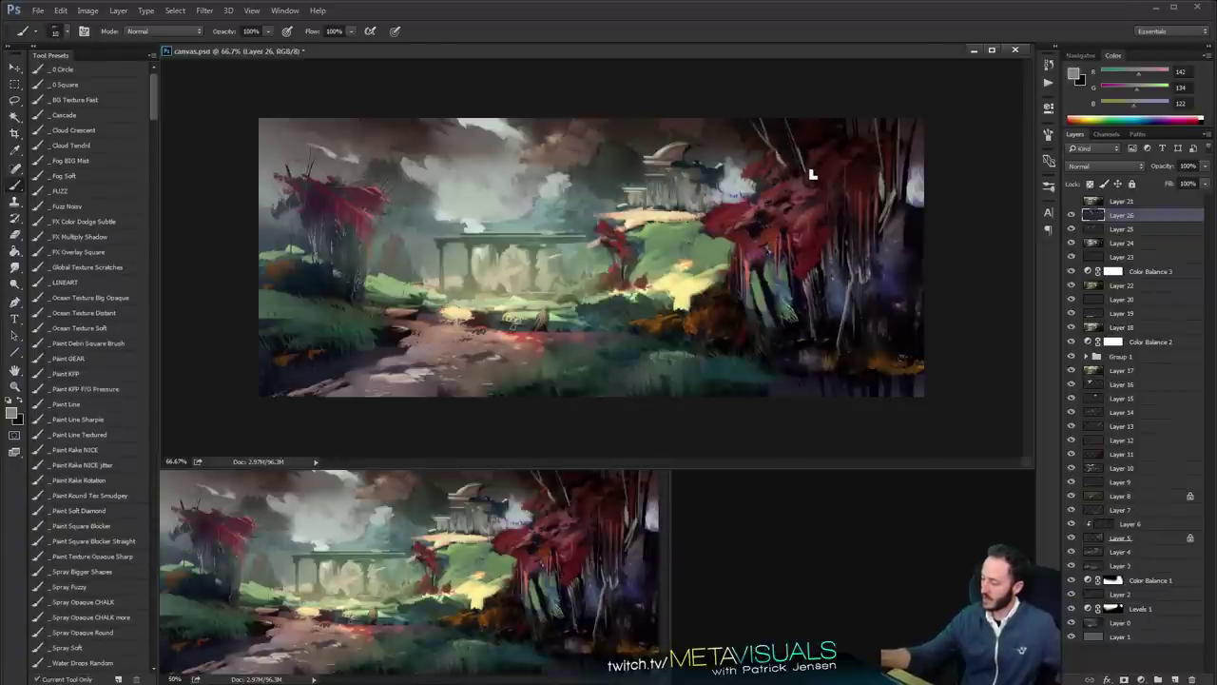
left_click(870, 272, "alt")
left_click(869, 272, "alt")
left_click(871, 275, "ctrl")
left_click(875, 282, "ctrl")
key("bracketright")
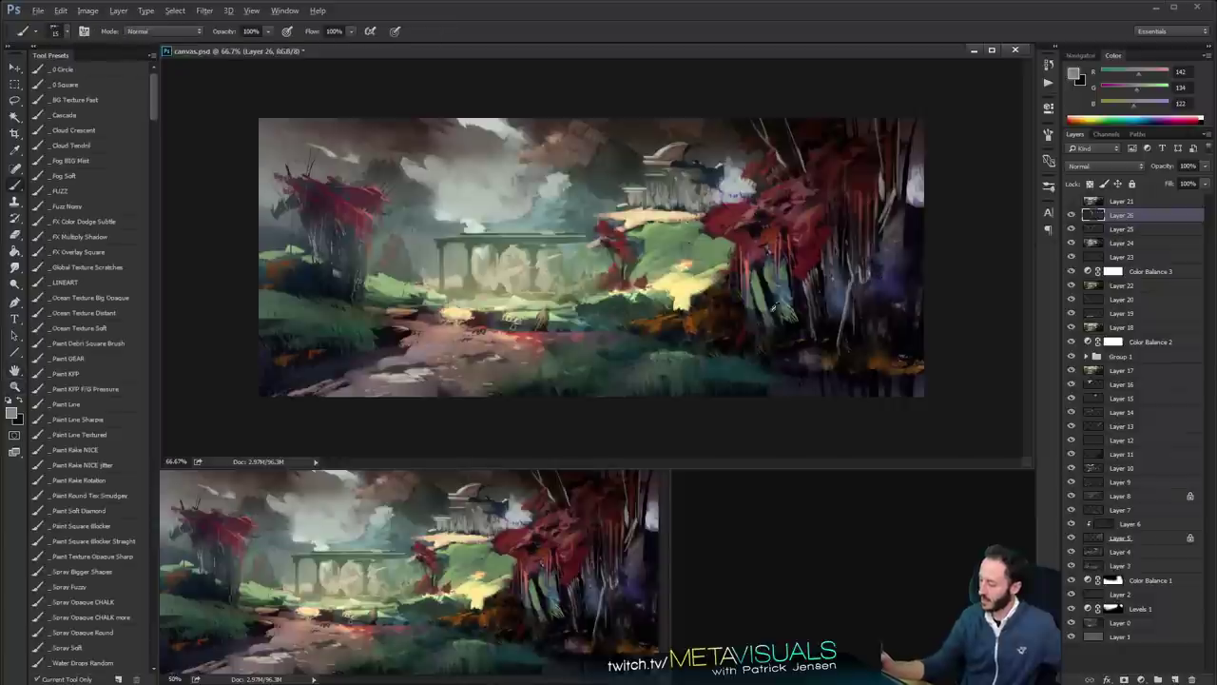
Darken the forest base with a sampled dark blue, and extend the foreground grass beneath the forest in muted green (RGB 74, 104, 82)
left_click(748, 285, "alt")
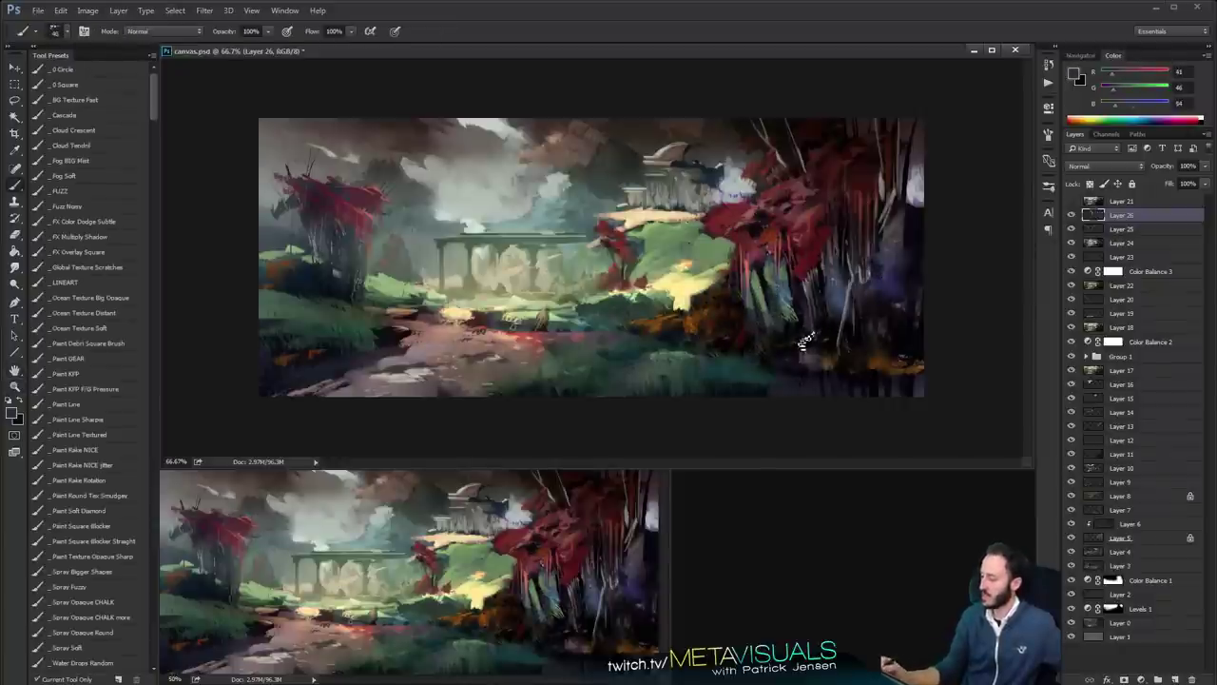
left_click(669, 352, "alt")
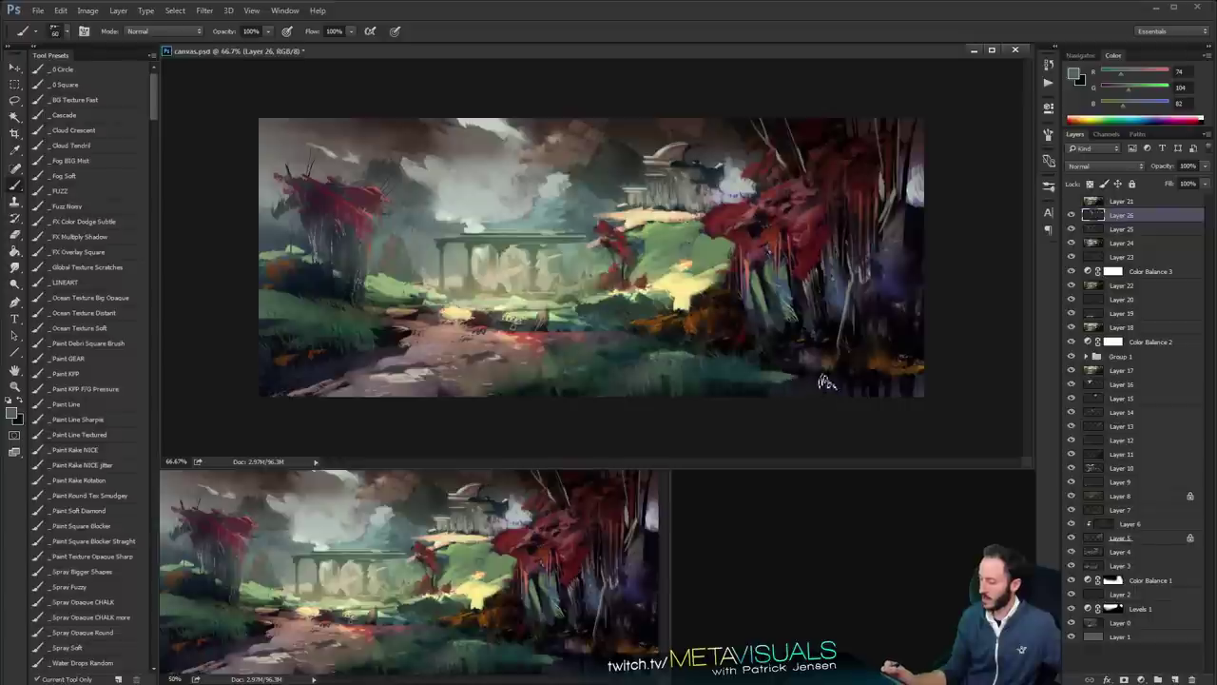
left_click_drag(763, 384, 817, 394)
key("]")
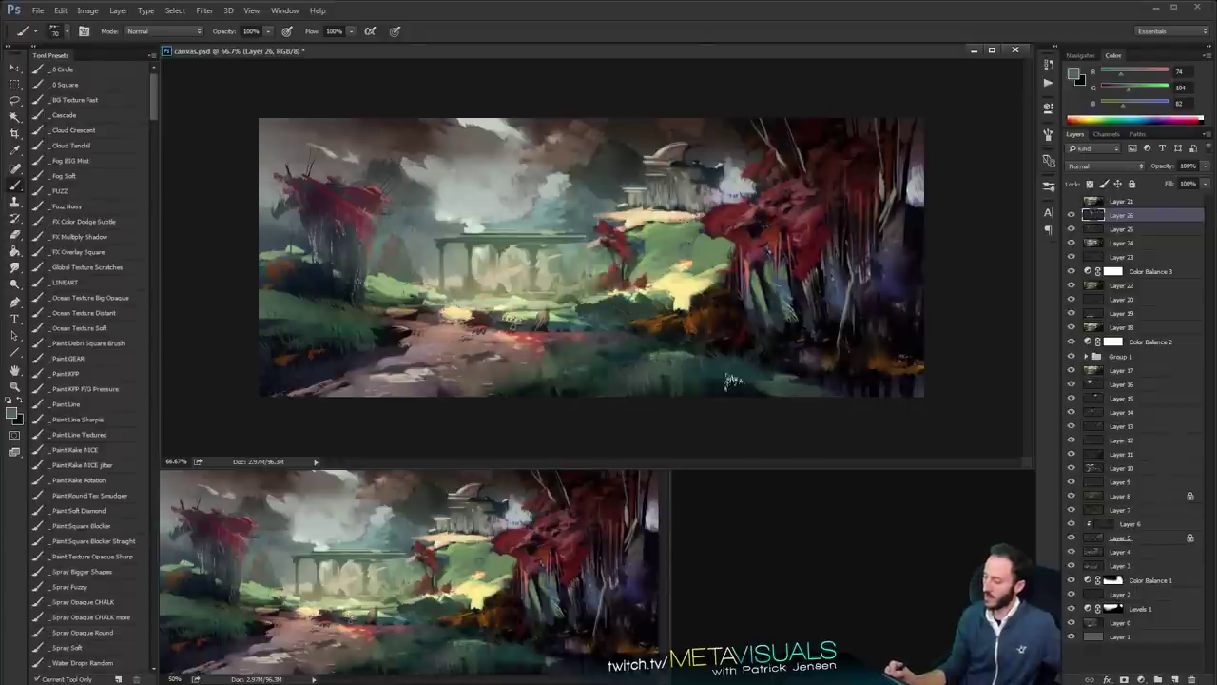
left_click_drag(730, 382, 824, 392)
key("r")
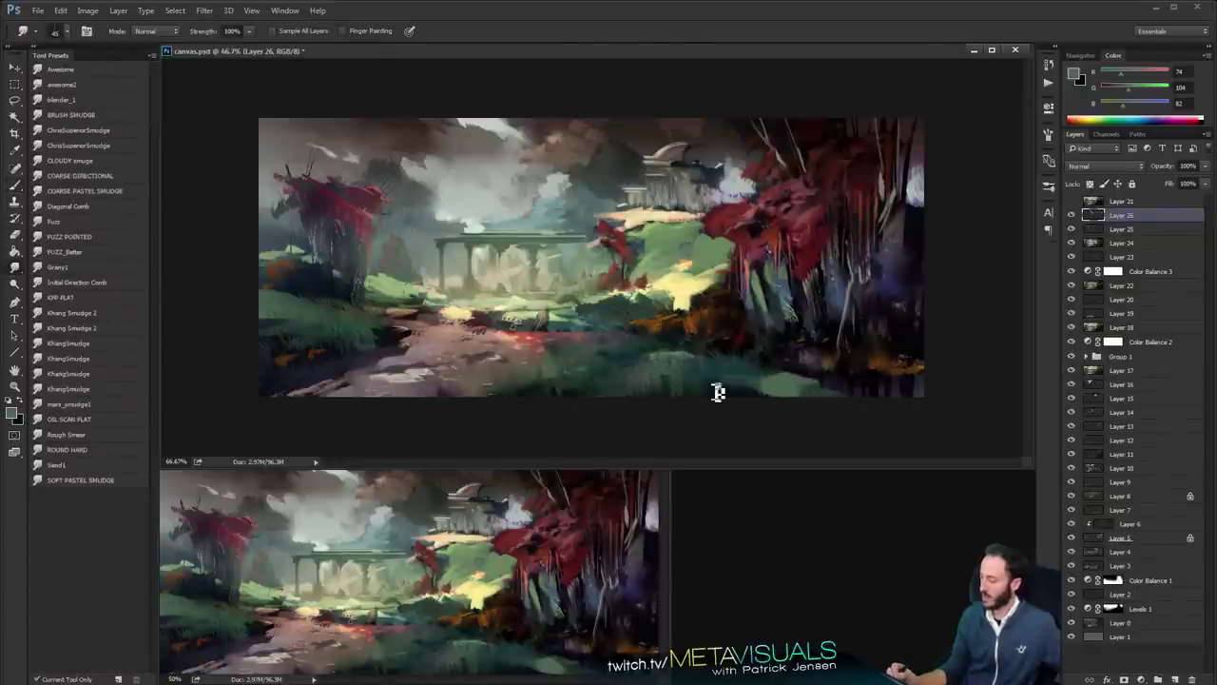
key("b")
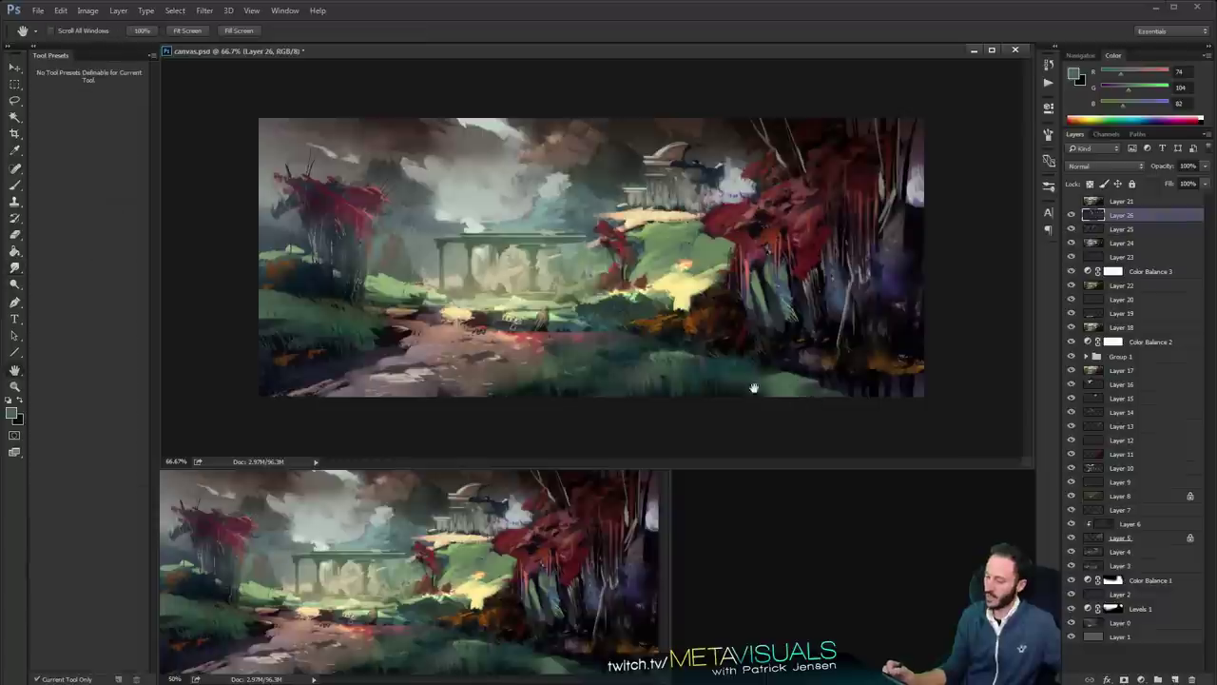
Touch up the path with sampled earth and grey tones, and add light green (RGB 168, 201, 141) accents to the grassy bank beside it
left_click(390, 354, "alt")
key("bracketleft")
key("bracketleft")
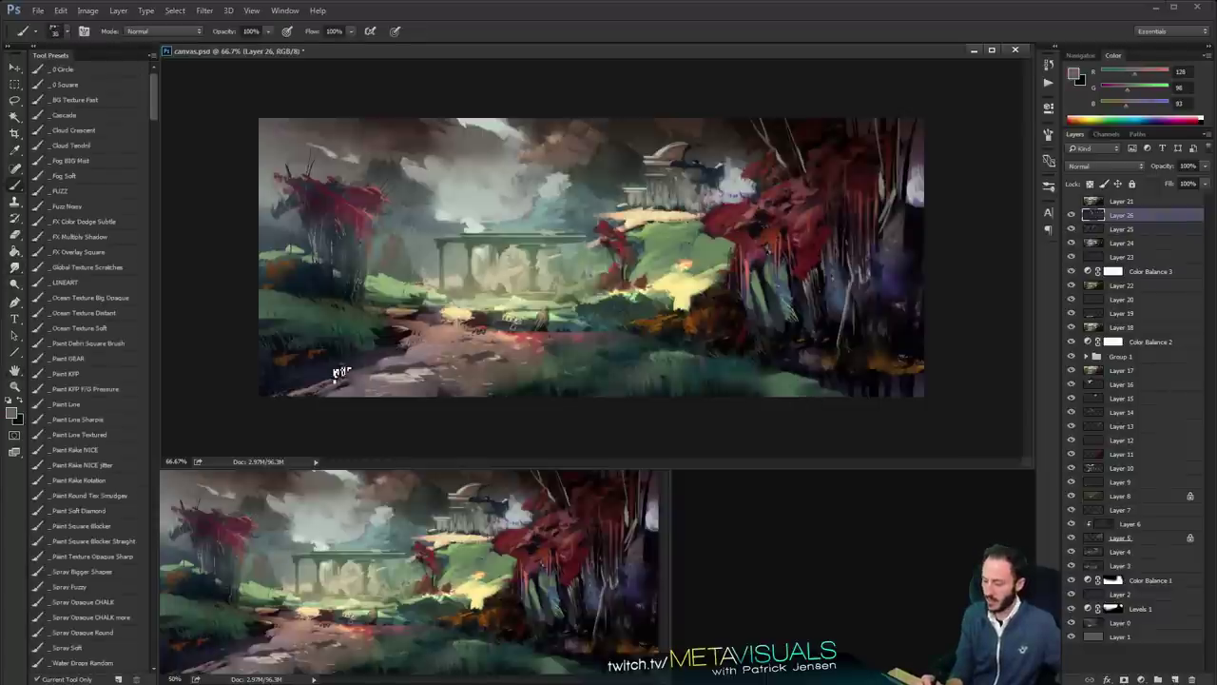
left_click(503, 307, "alt")
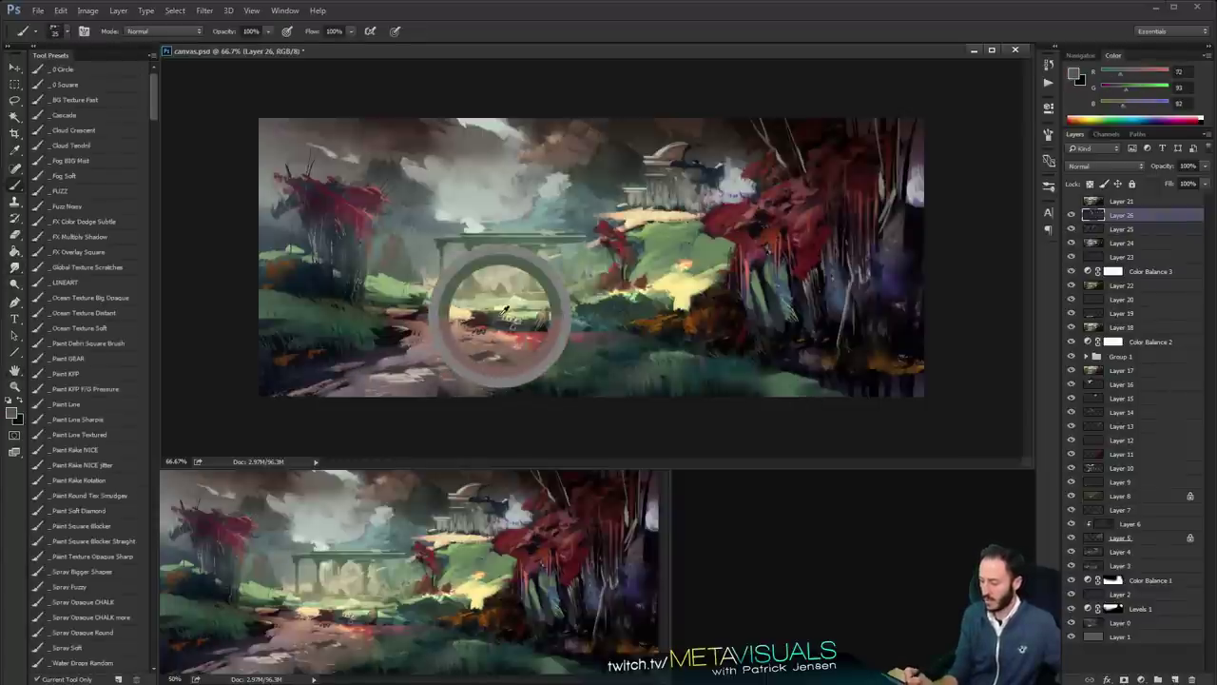
key("bracketright")
left_click_drag(503, 331, 488, 328)
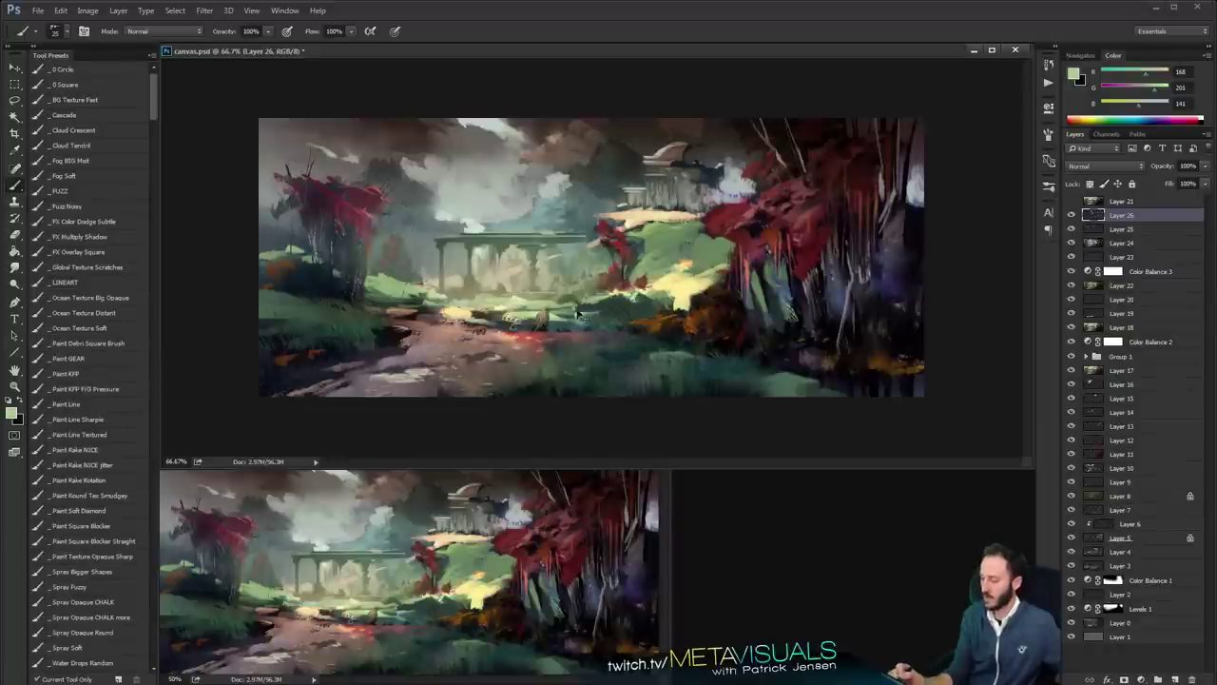
left_click_drag(598, 312, 576, 314)
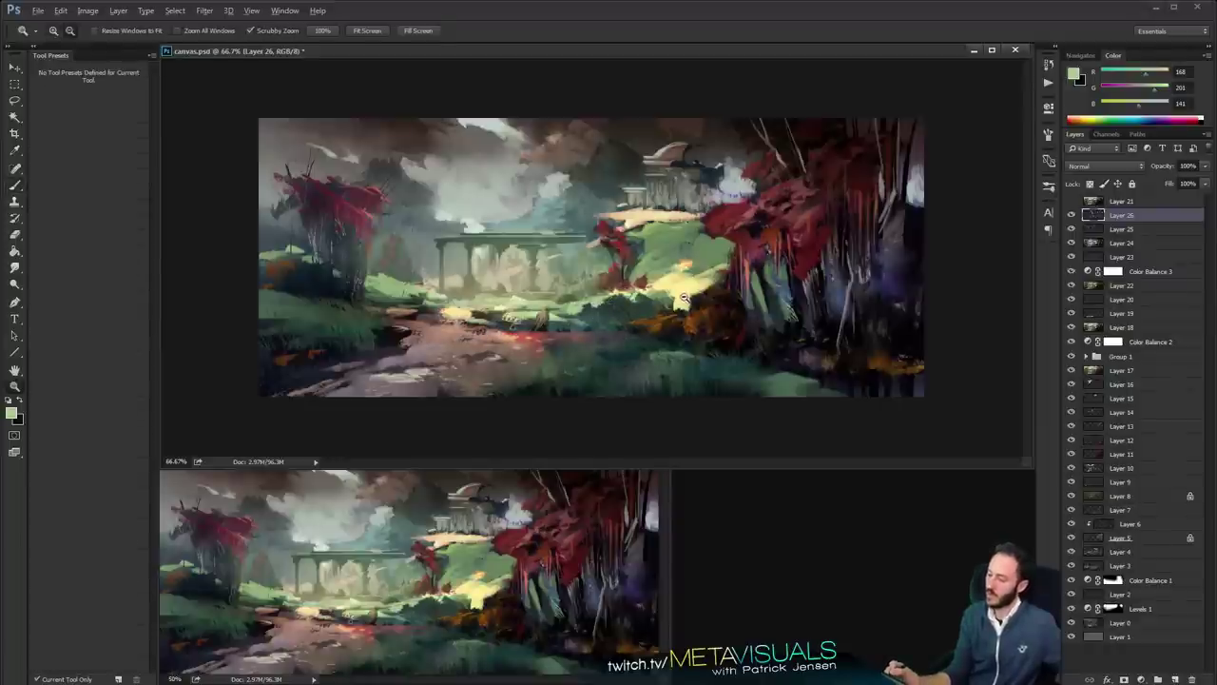
left_click(699, 301, "ctrl+alt")
left_click(699, 301, "ctrl+alt")
left_click(703, 299, "ctrl")
left_click(706, 299, "ctrl")
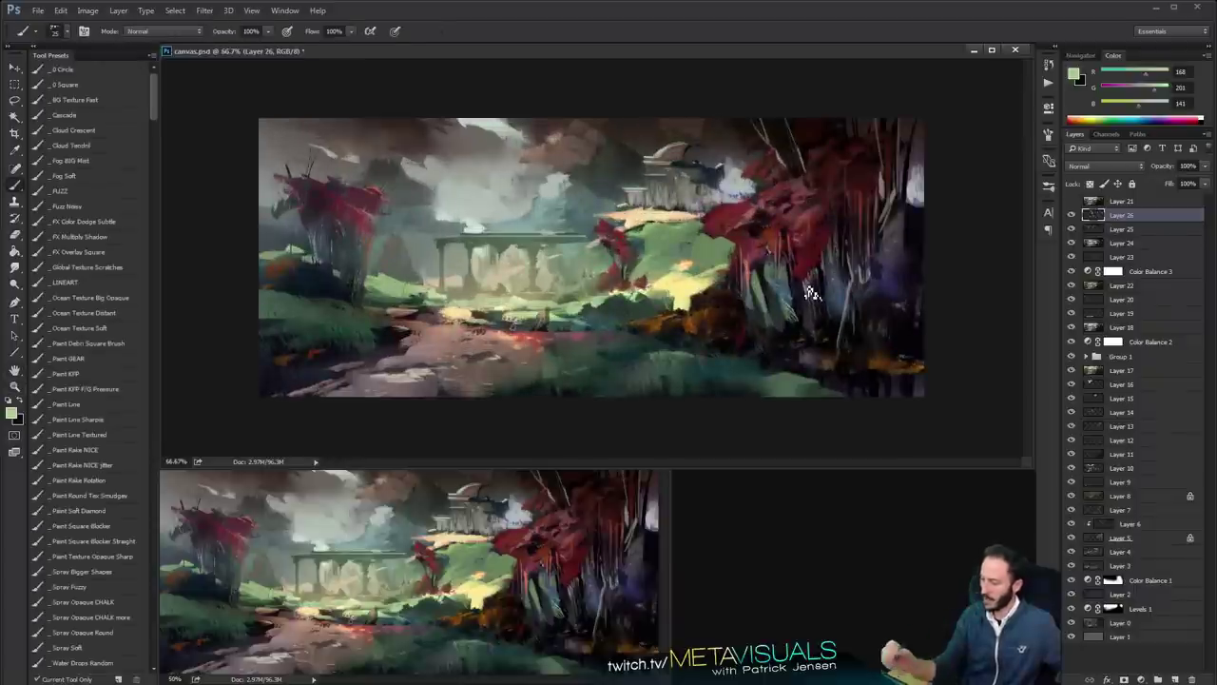
Sample pale teal and a darker grey-green (RGB 104, 131, 127) and paint soft haze over the clouds between the bridge and palace
left_click(539, 210, "alt")
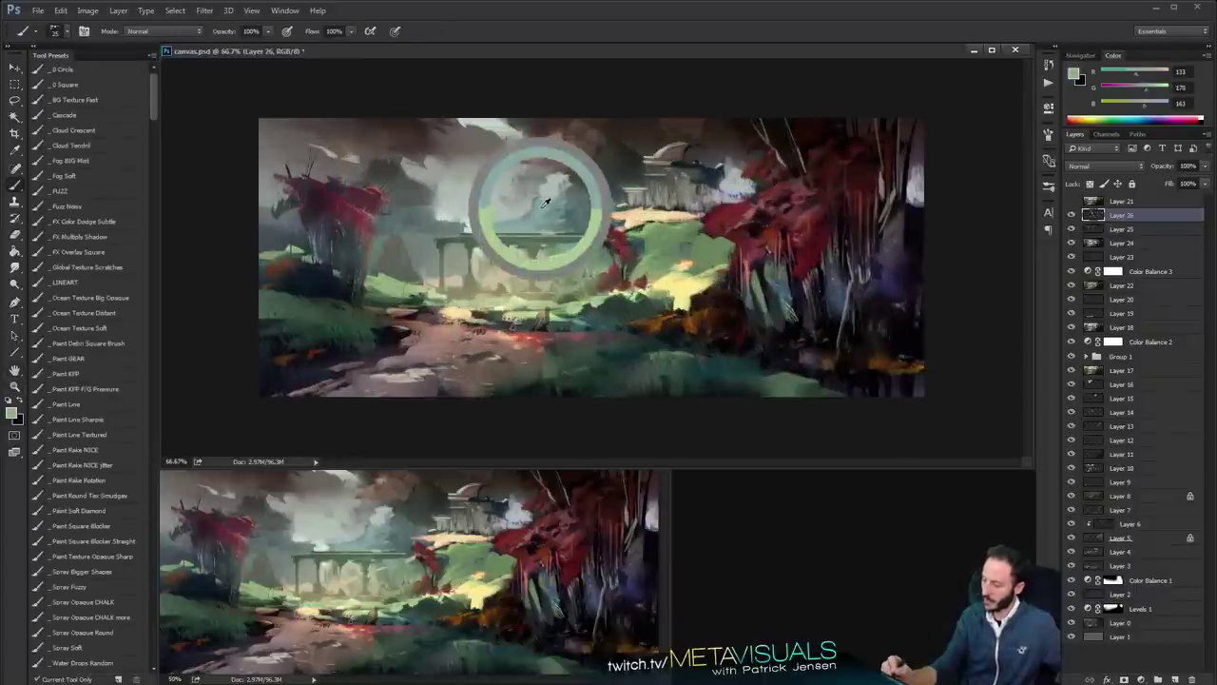
key("bracketleft")
left_click(605, 160, "alt")
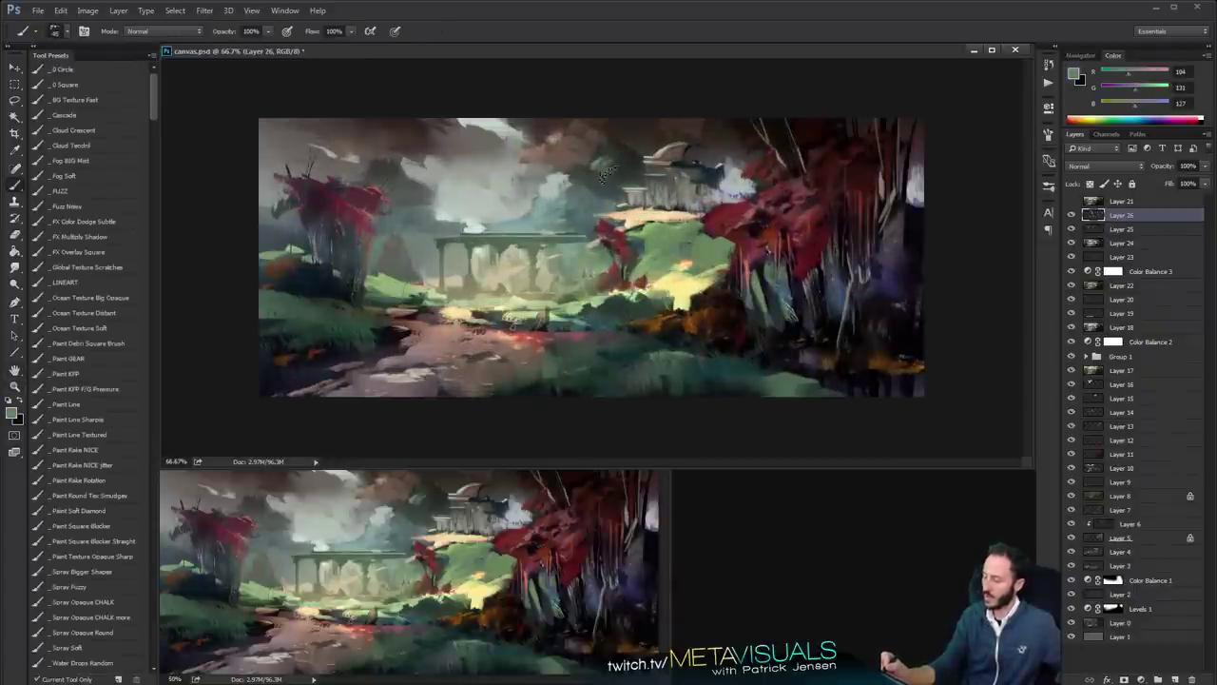
key("z")
left_click(774, 219, "alt")
left_click(774, 219)
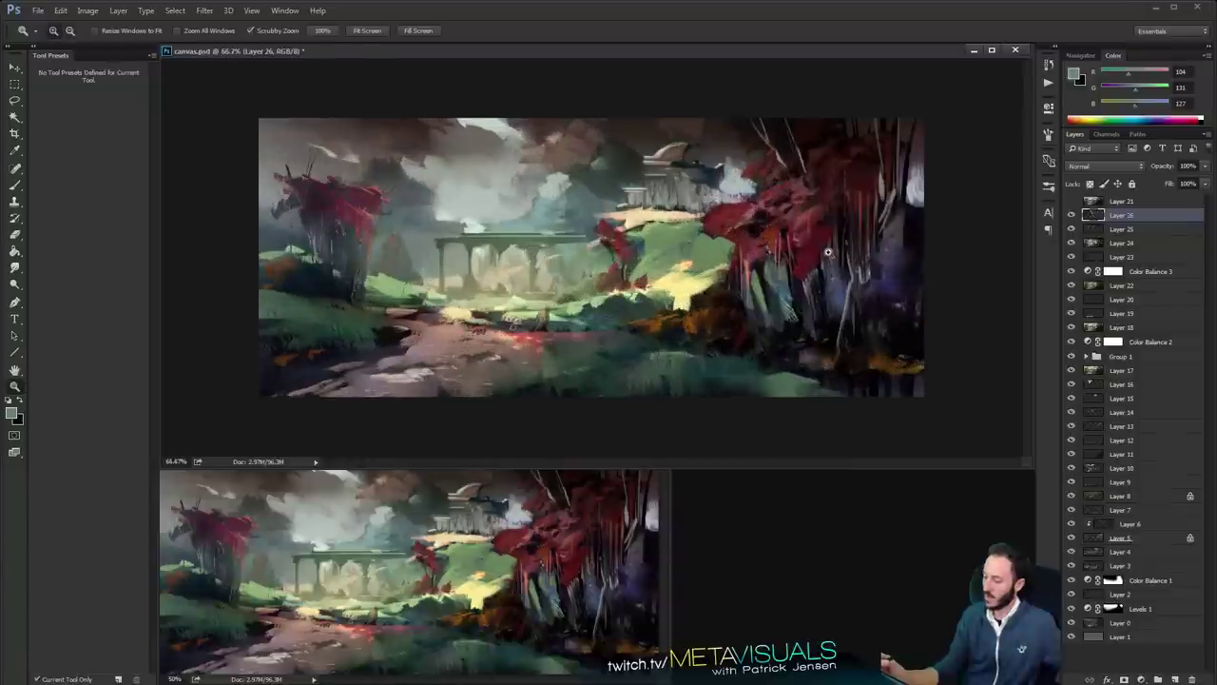
key("b")
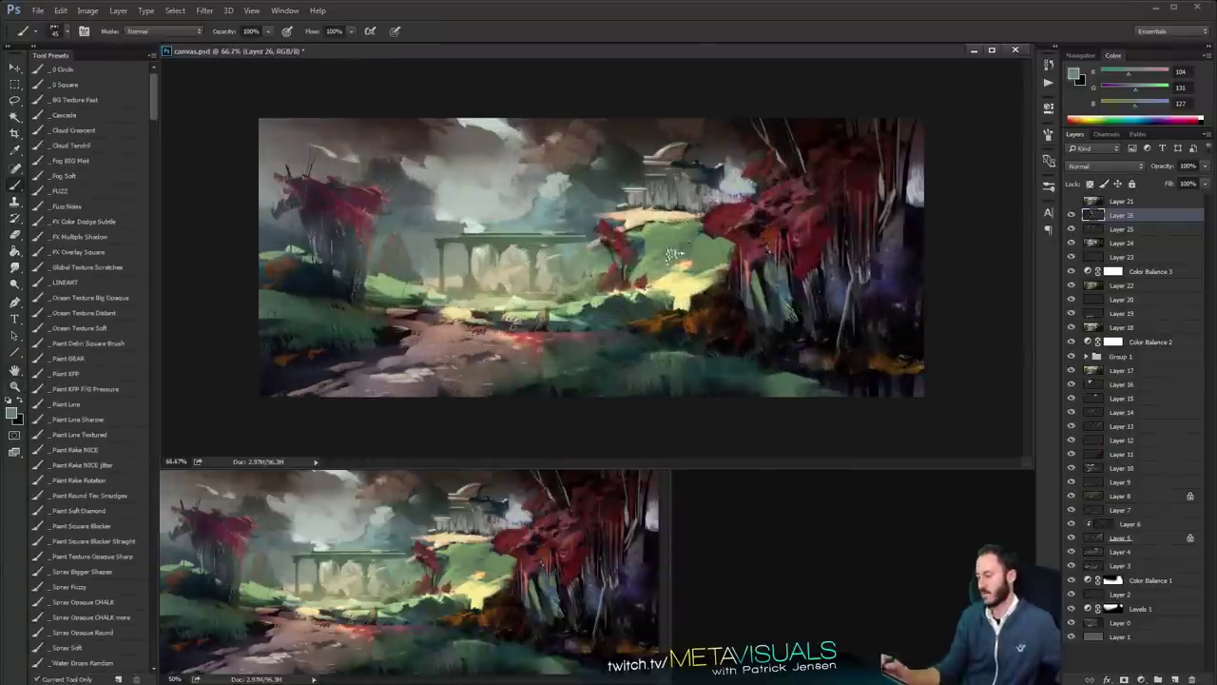
Mix a bright orange (RGB 219, 118, 43) from the small hillside tree's red and paint fine highlights on its crown
key("space")
left_click(605, 224, "alt")
left_click(1159, 74)
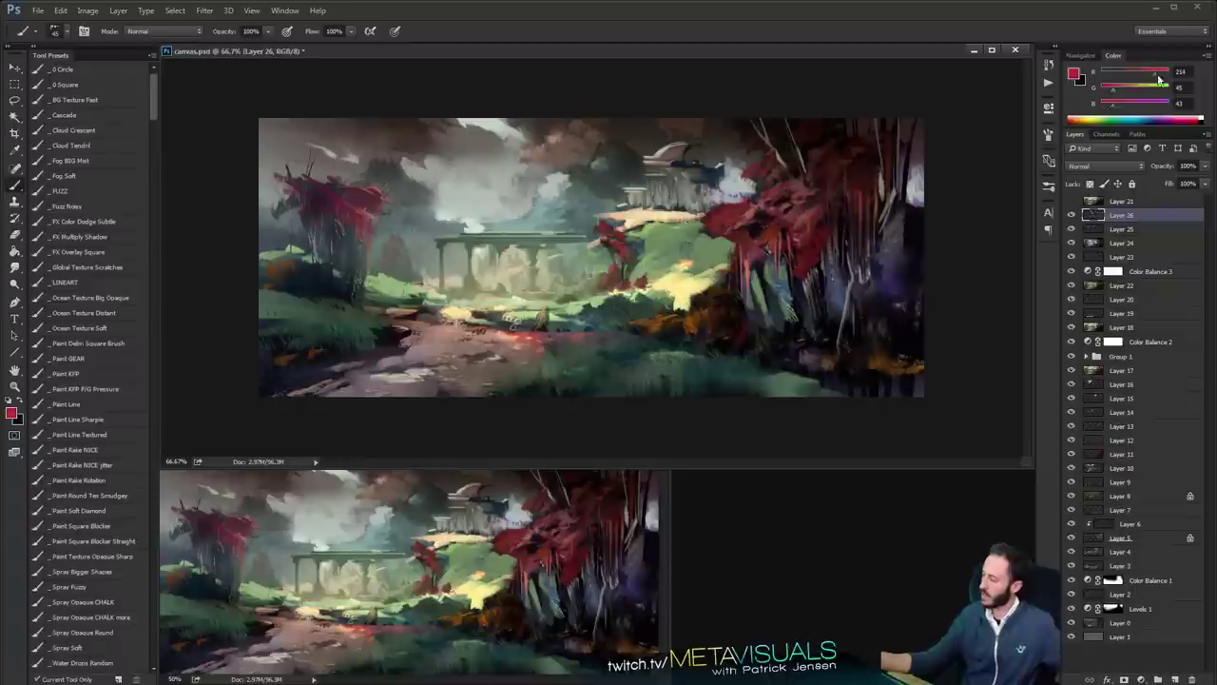
left_click(1133, 88)
key("bracketleft")
key("bracketleft")
key("bracketleft")
key("bracketleft")
key("bracketleft")
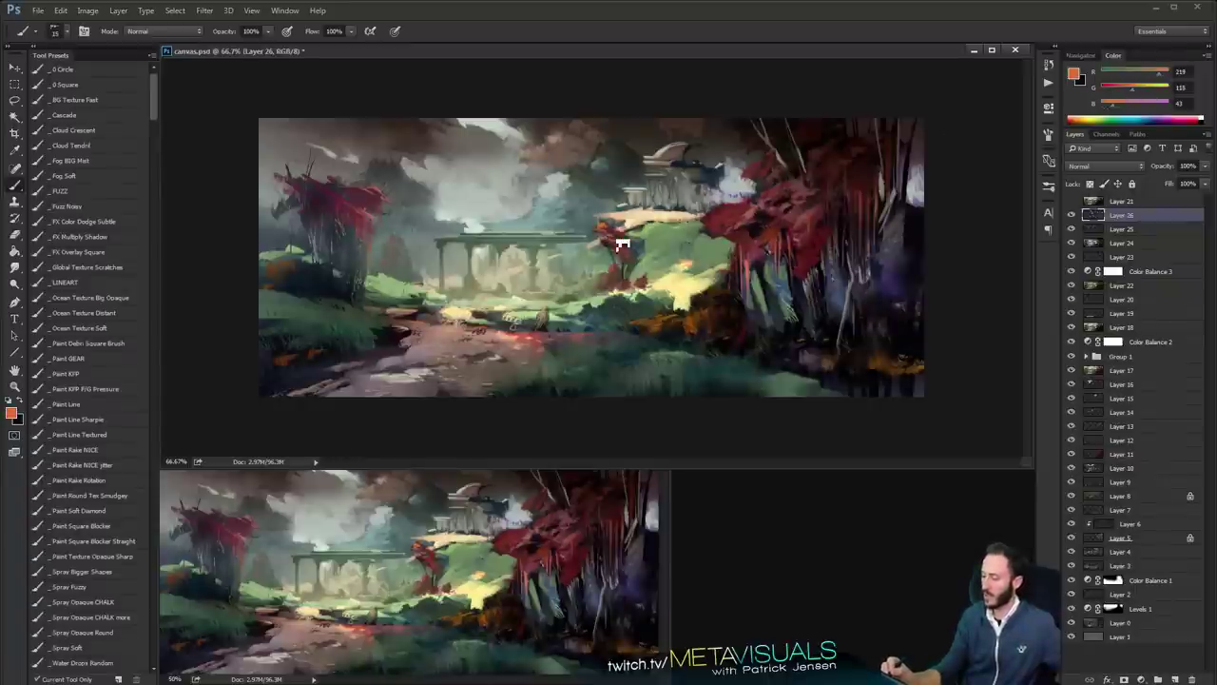
Add more orange leaves to the small tree's foliage on the side toward the sunlit hill, using a larger brush
left_click(623, 243, "alt")
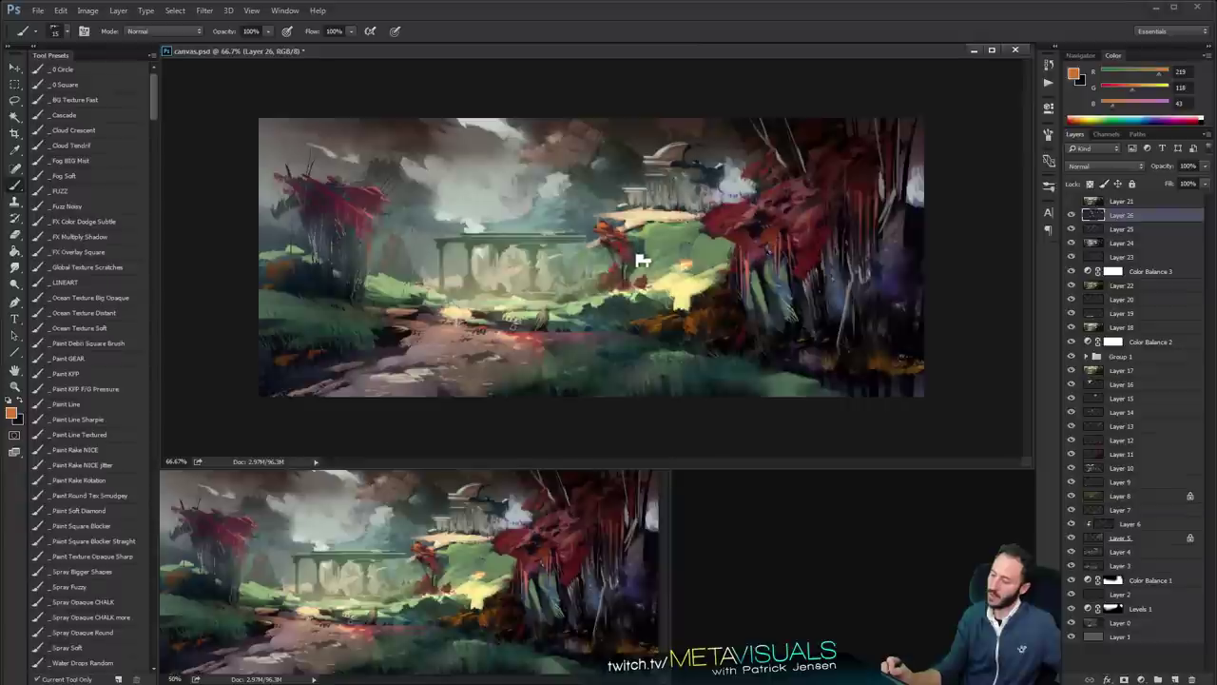
left_click_drag(632, 248, 646, 255)
key("bracketright")
key("bracketright")
key("z")
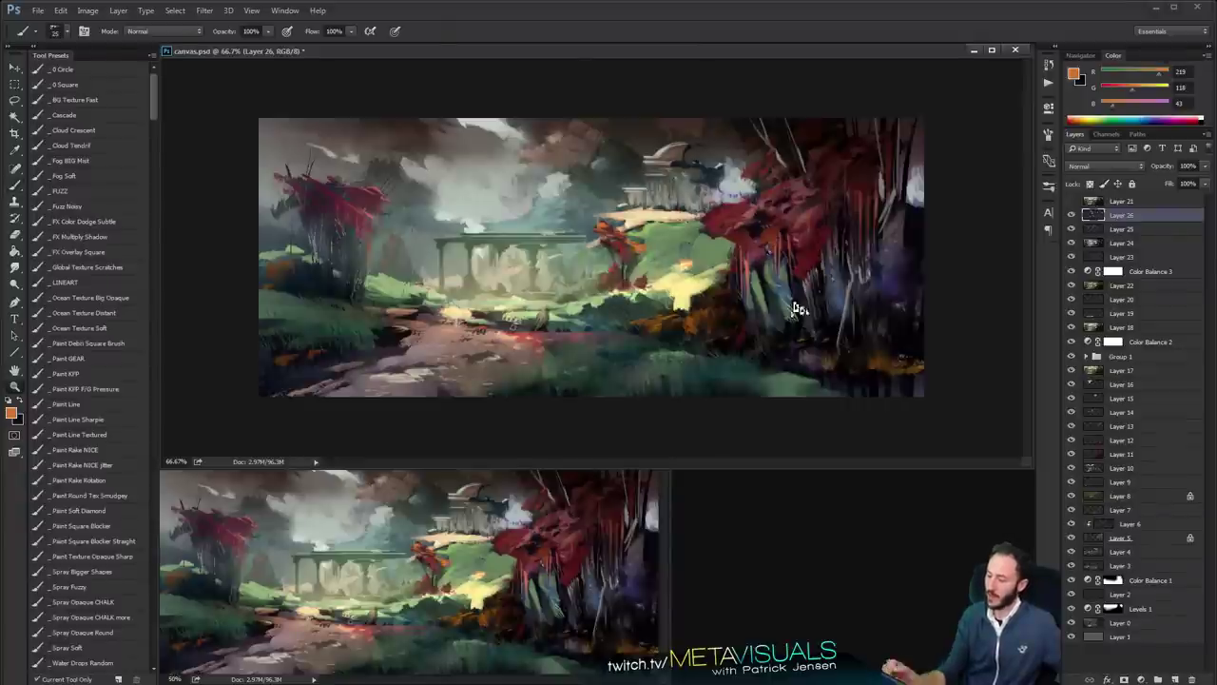
mouse_move(864, 322)
left_mouse_down()
mouse_move(847, 330)
mouse_move(870, 325)
left_mouse_up()
key("space")
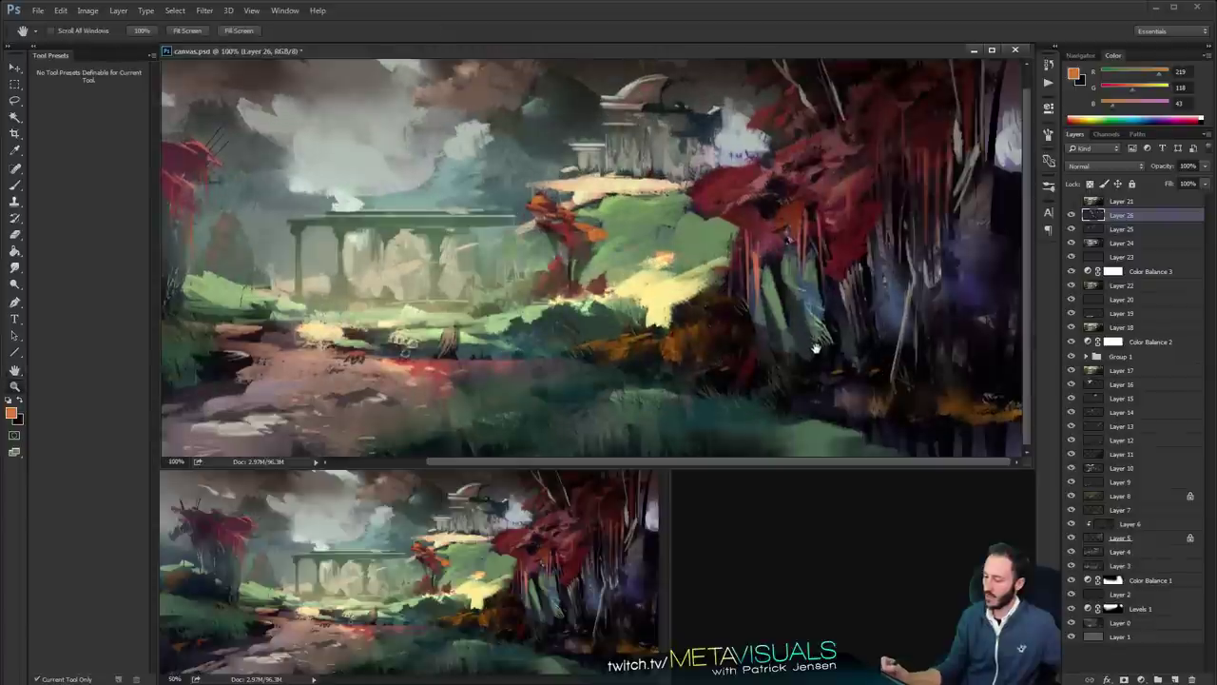
left_click(822, 347, "alt")
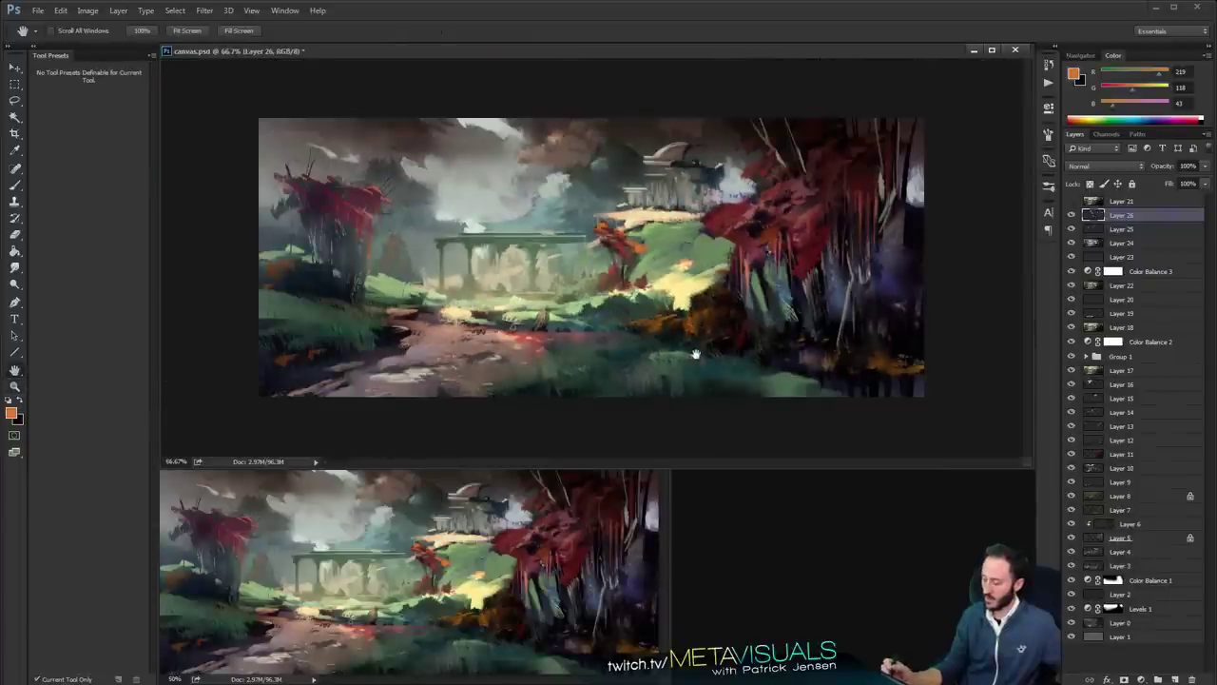
View the whole garden painting enlarged in full-screen mode, undoing the accidental orange fill on Layer 26
key("f")
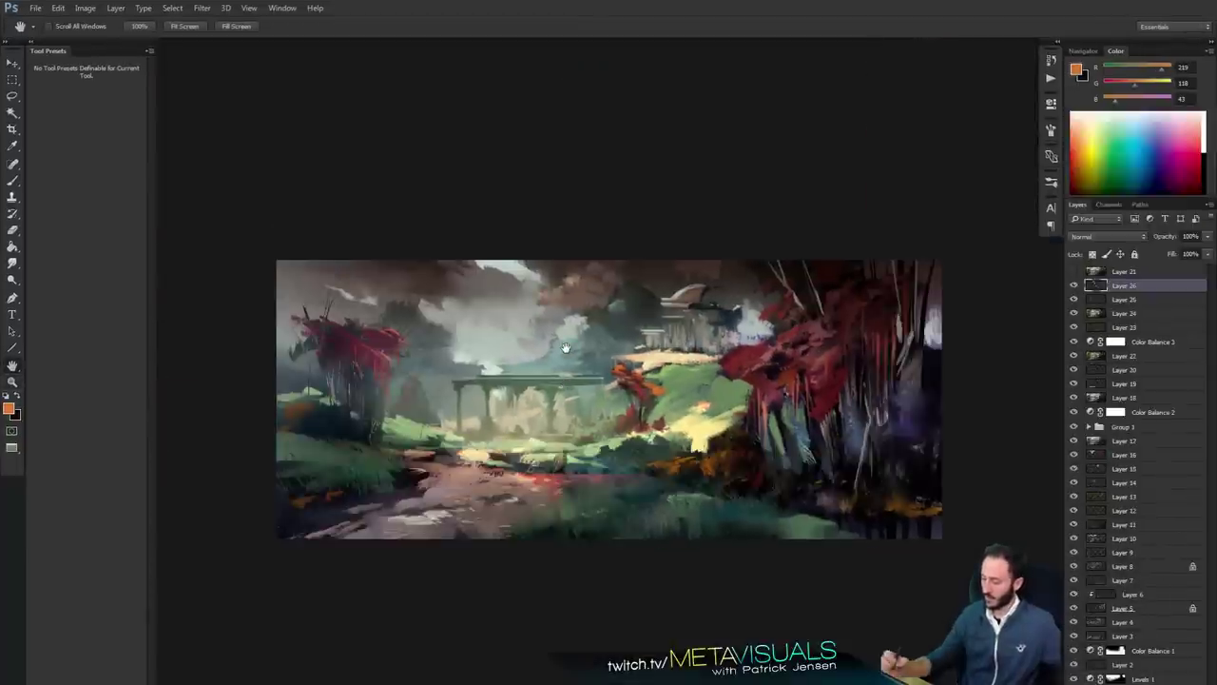
left_click_drag(565, 348, 532, 238)
key("z")
left_click_drag(641, 343, 671, 344)
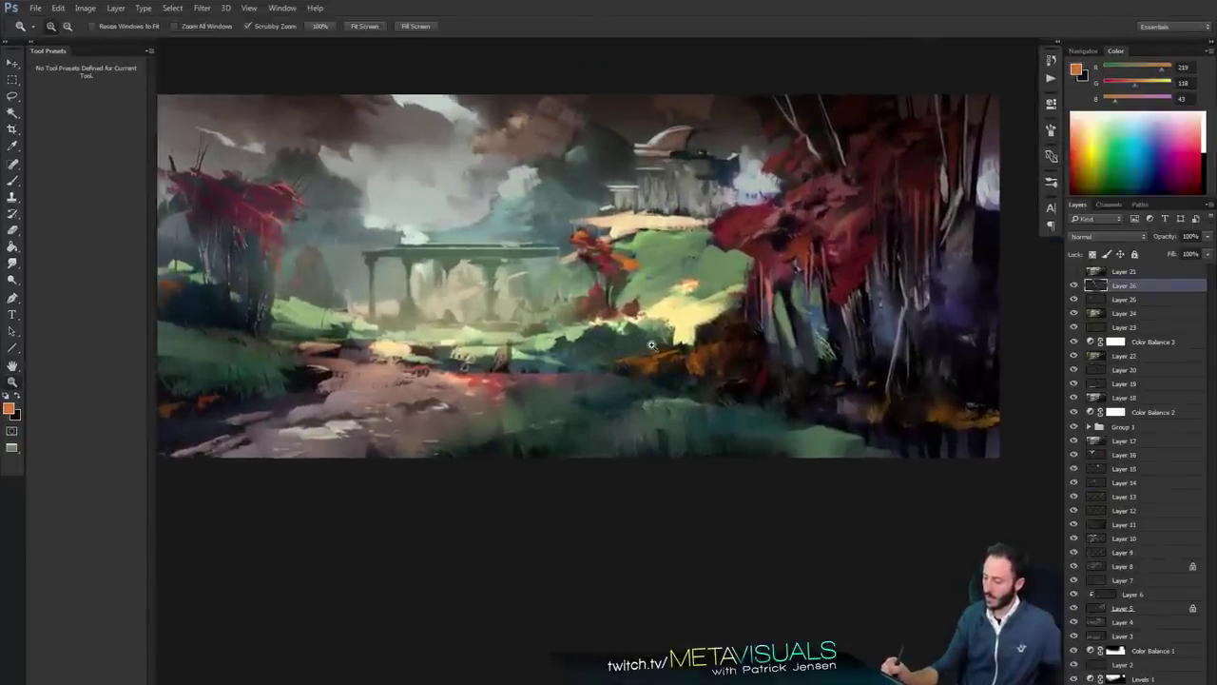
key("f")
key("v")
left_click(603, 390)
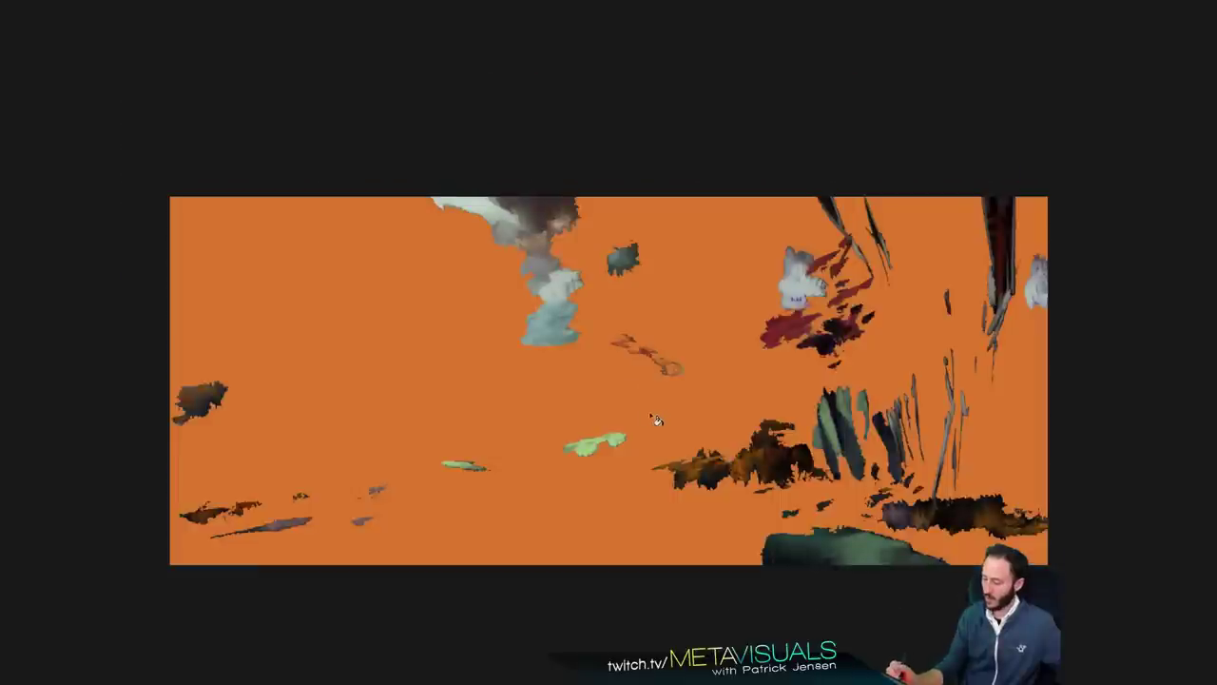
key("ctrl+z")
key("z")
mouse_move(635, 396)
left_mouse_down()
mouse_move(635, 409)
mouse_move(621, 363)
left_mouse_up()
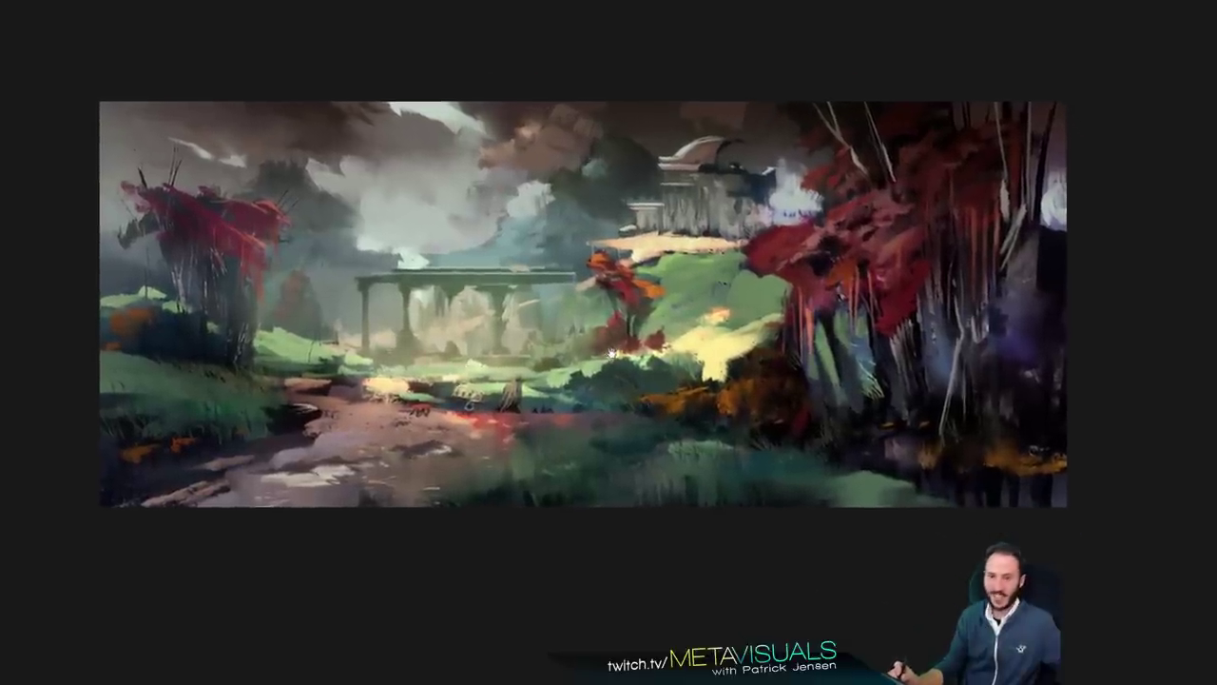
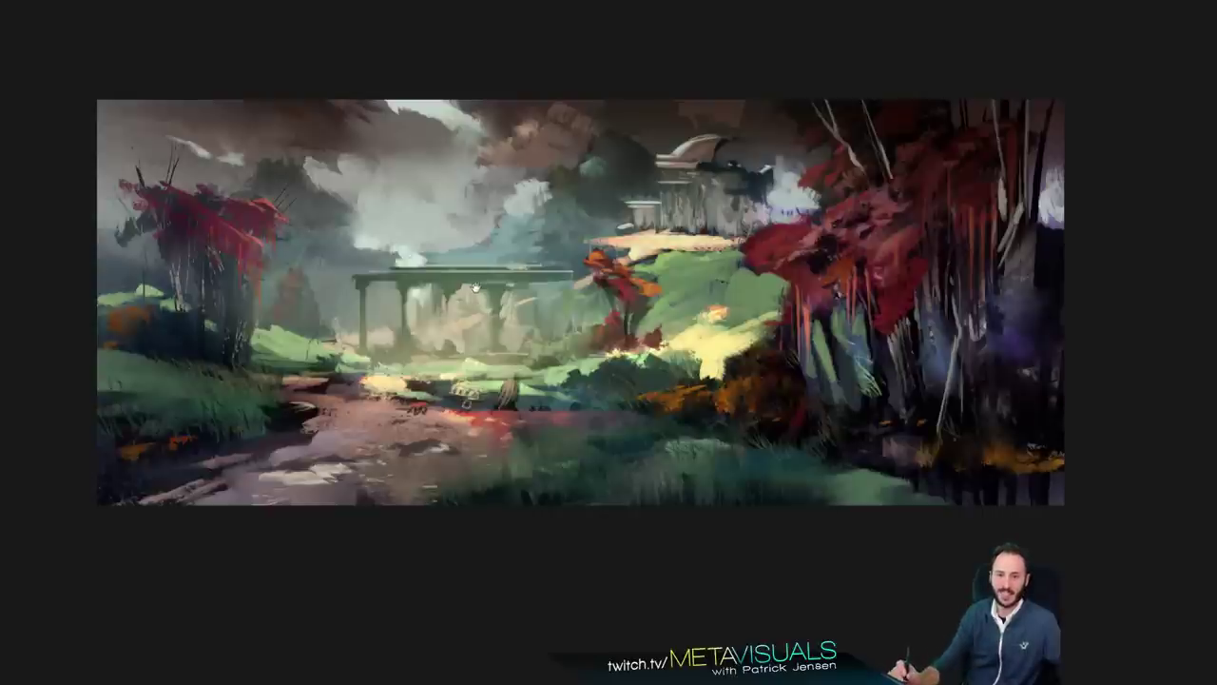
left_click_drag(533, 385, 522, 364)
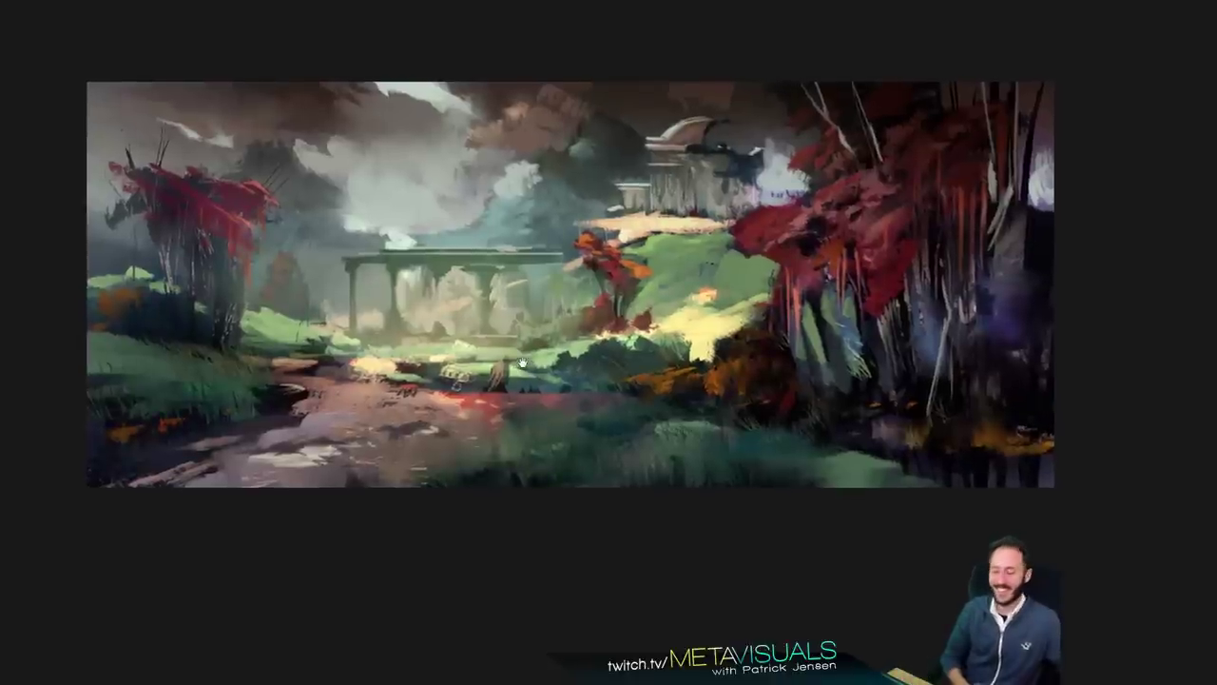
Return to the standard windowed view with the panels shown and move the canvas.psd window slightly lower
key("f")
key("f")
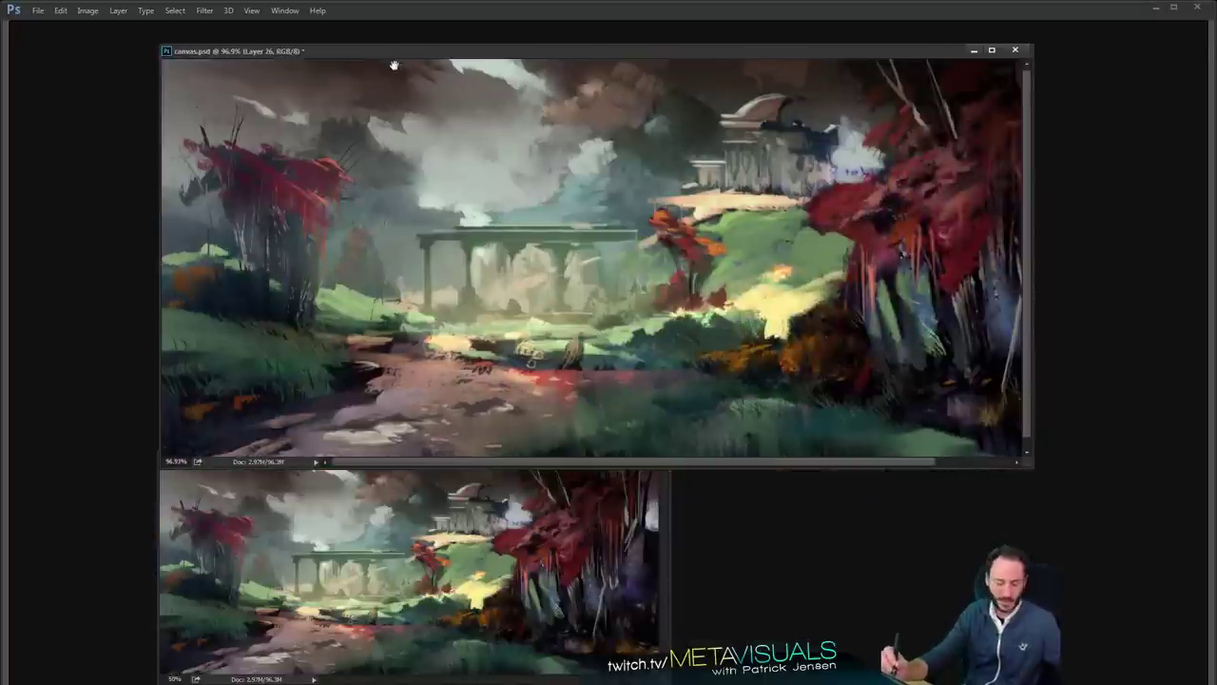
key("Tab")
left_click_drag(403, 58, 427, 118)
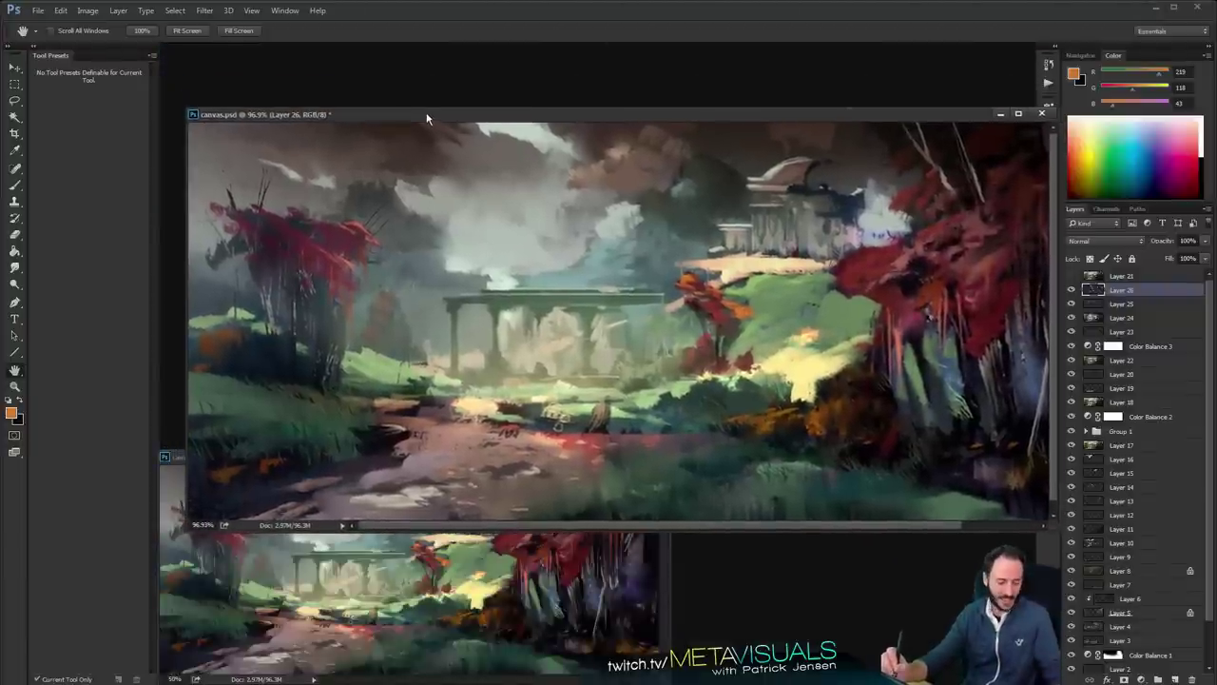
Save the painting as a new layered Photoshop file named DangerousGarden_LG in the same folder
key("ctrl+shift+s")
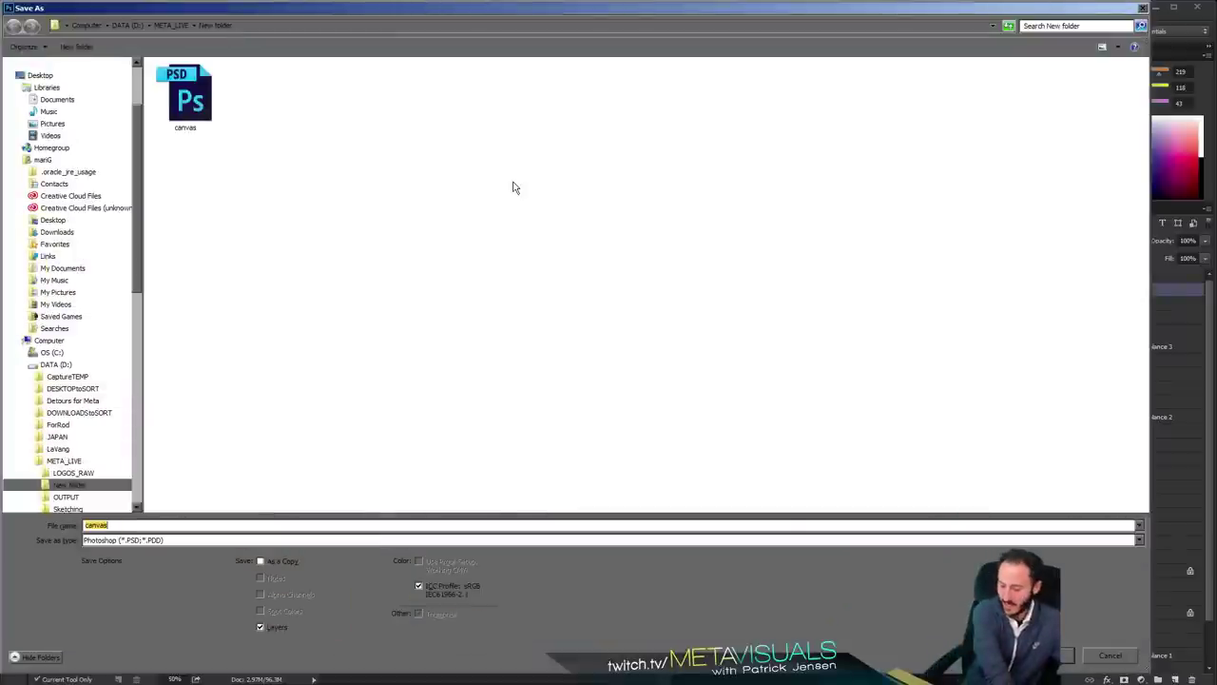
type("Da")
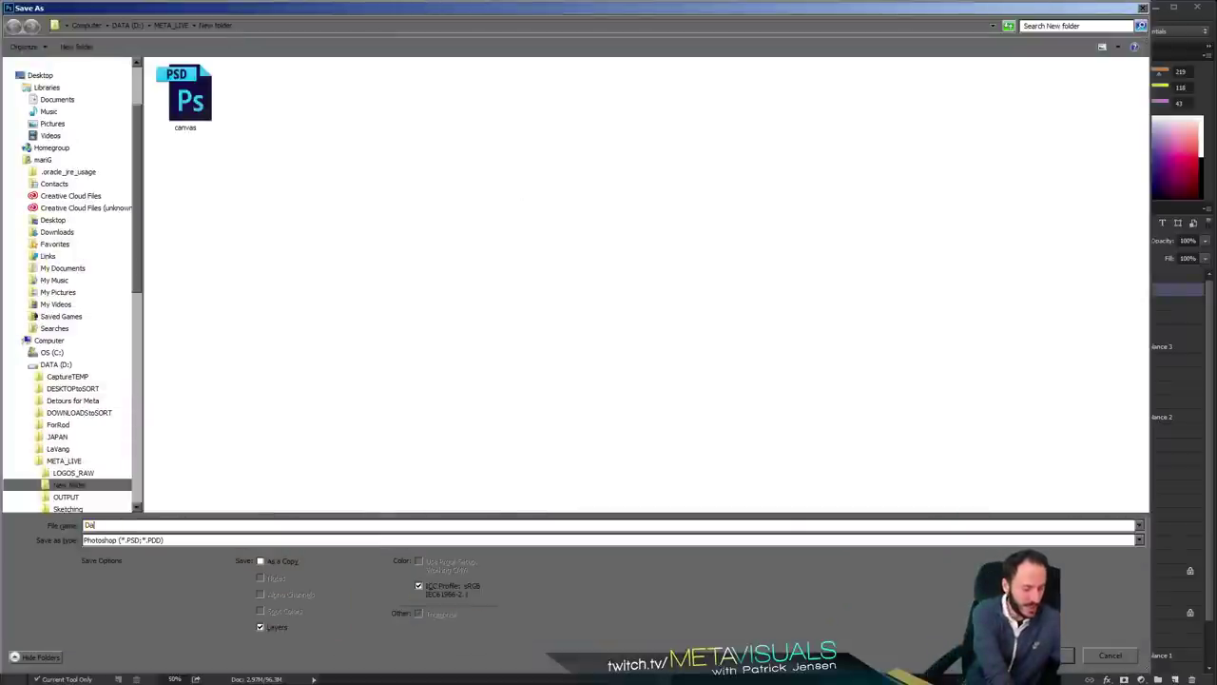
type("ngerous")
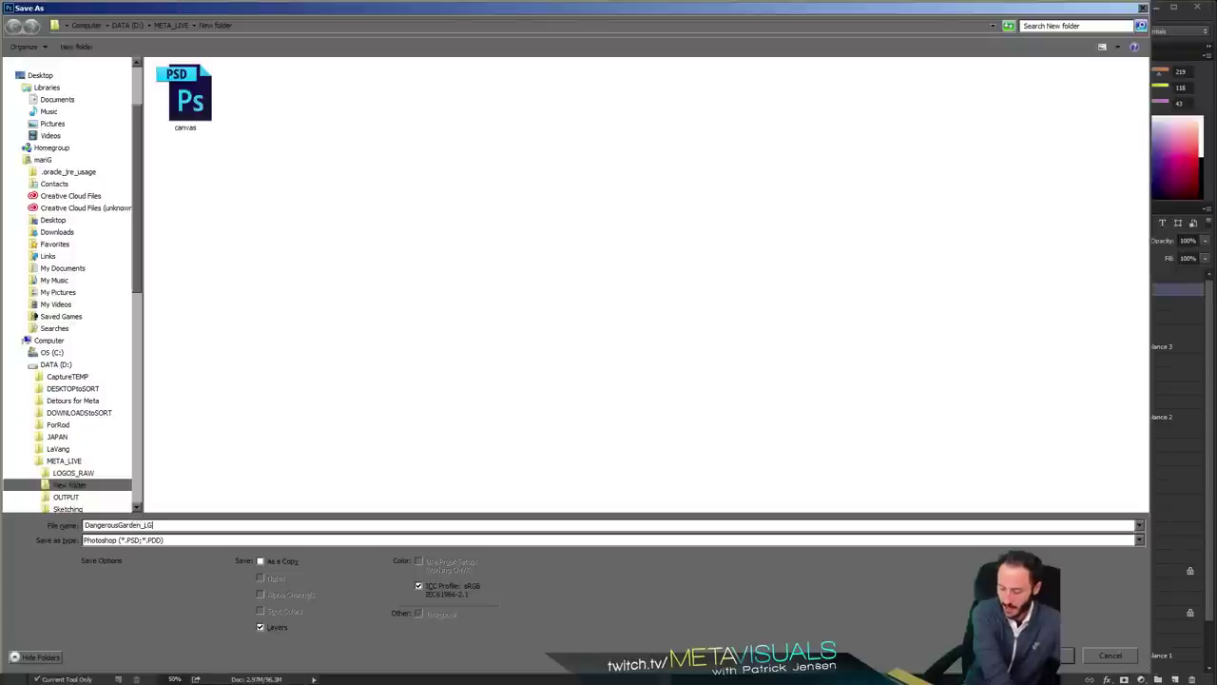
type("Garden_LG")
key("Return")
key("Return")
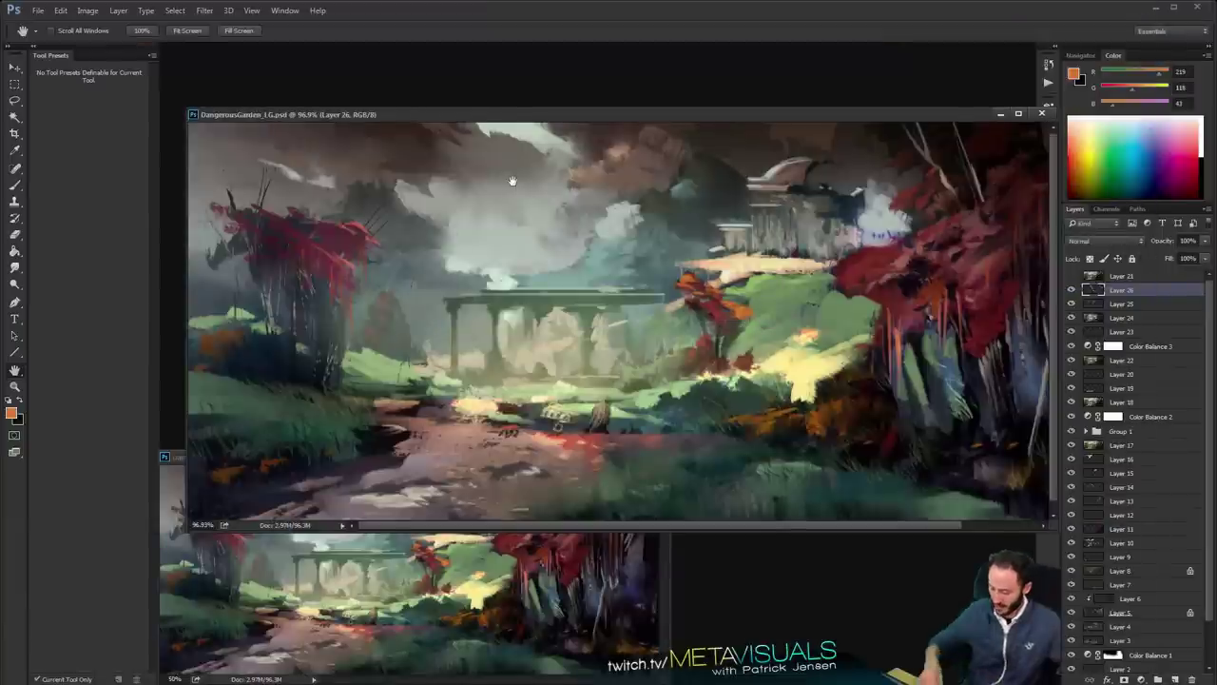
Close the second view of the document and place the remaining window at the workspace's upper edge at 100% zoom
left_click_drag(554, 115, 551, 104)
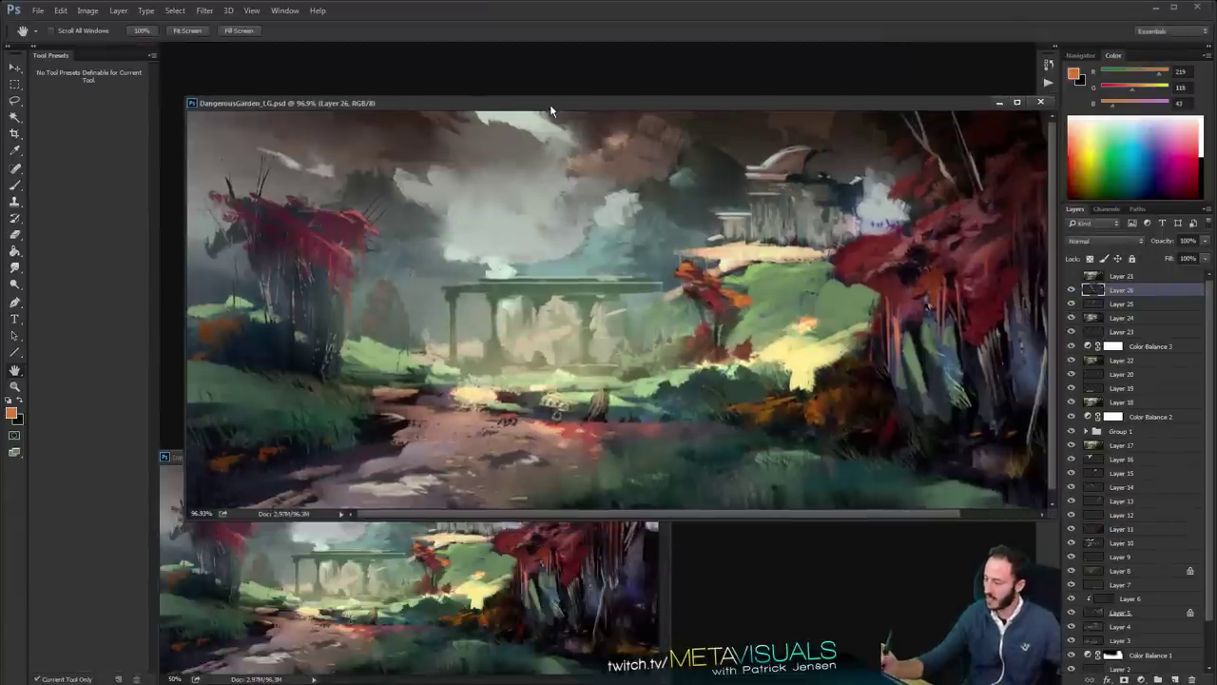
key("ctrl+minus")
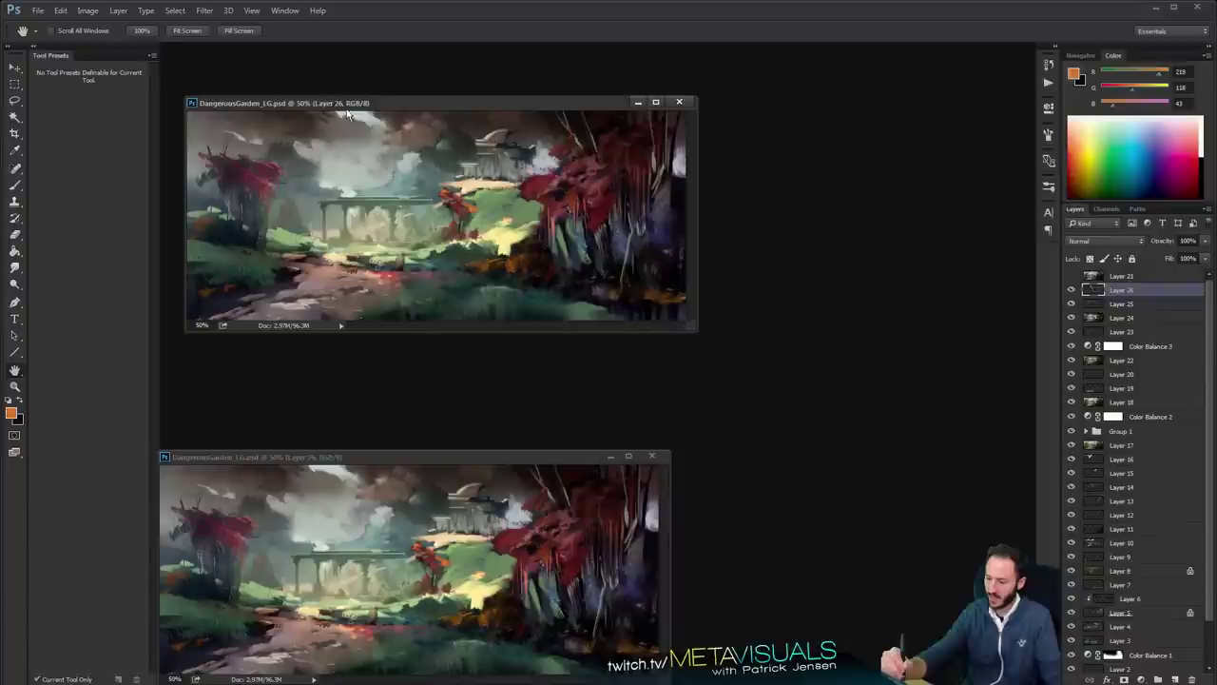
left_click(651, 455)
left_click_drag(414, 104, 392, 60)
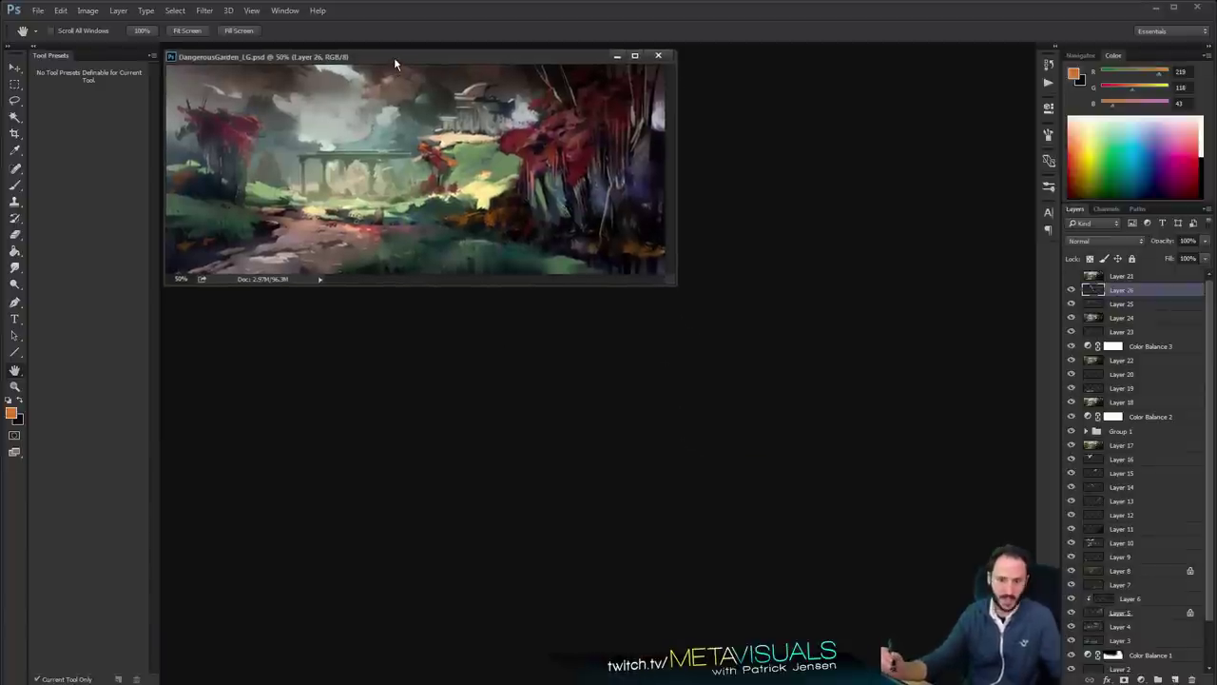
key("ctrl+plus")
key("ctrl+plus")
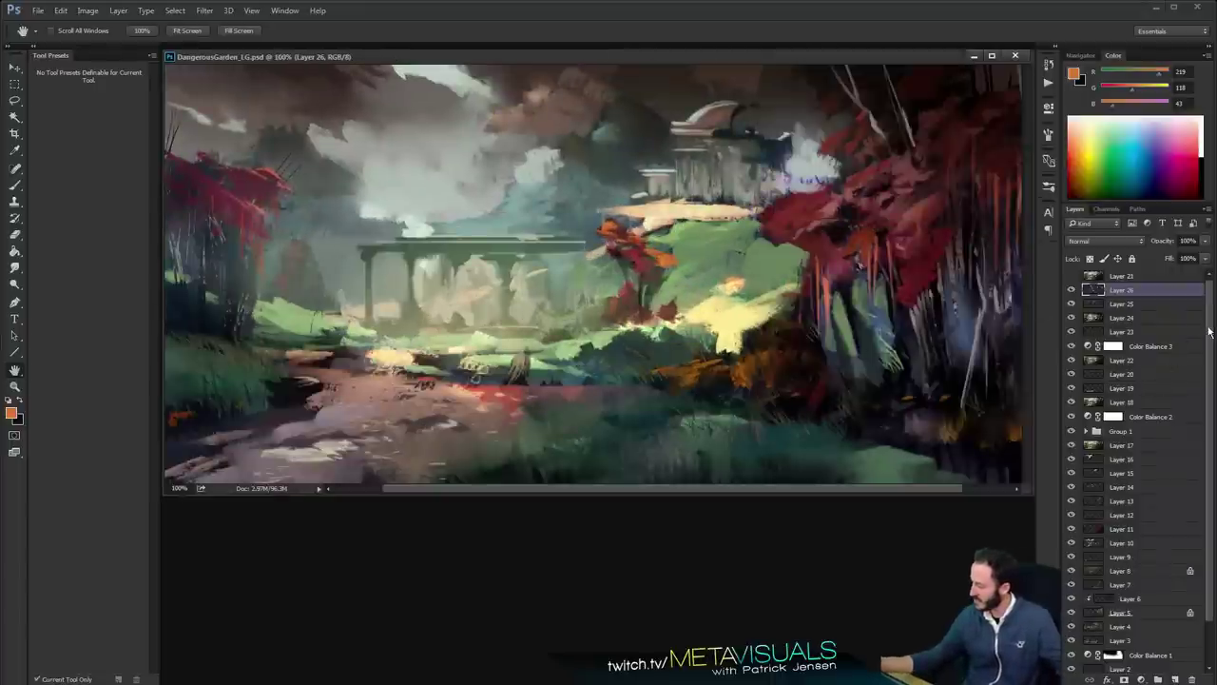
Hide every visible layer from Layer 26 down through Levels 1, leaving only Layer 0 and Layer 1 shown
scroll(1200, 328, "down", 1)
left_click_drag(1198, 349, 1198, 301)
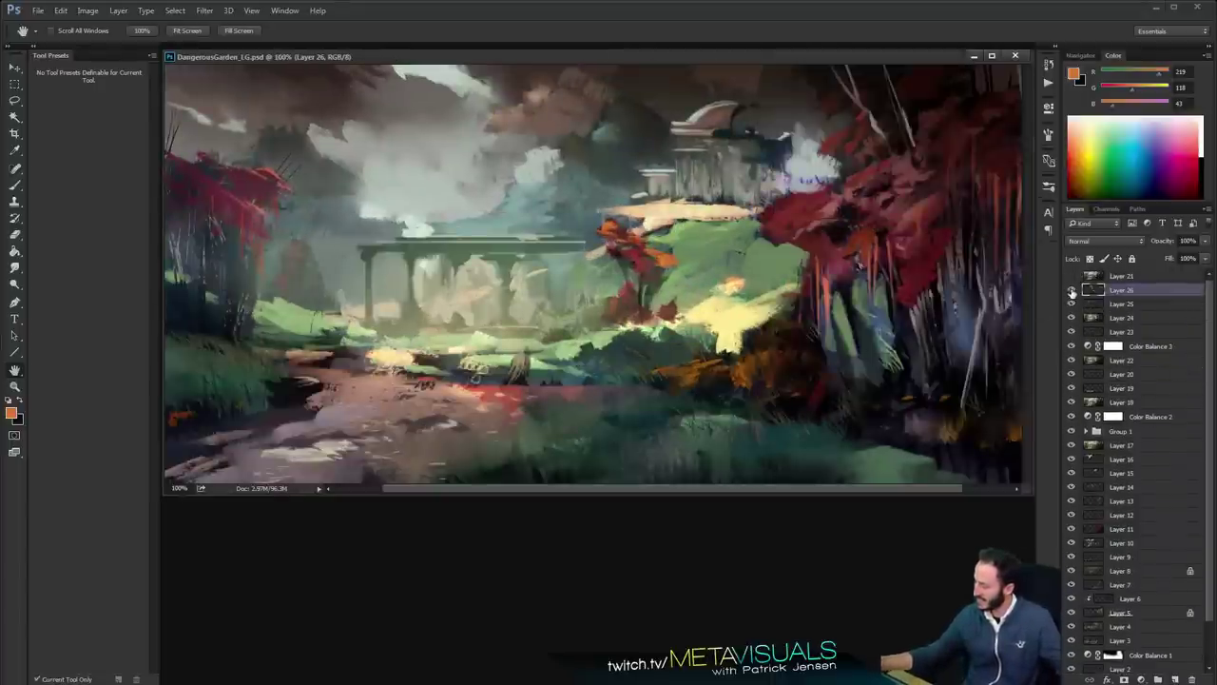
left_click_drag(1072, 292, 1087, 647)
left_click_drag(1208, 568, 1201, 619)
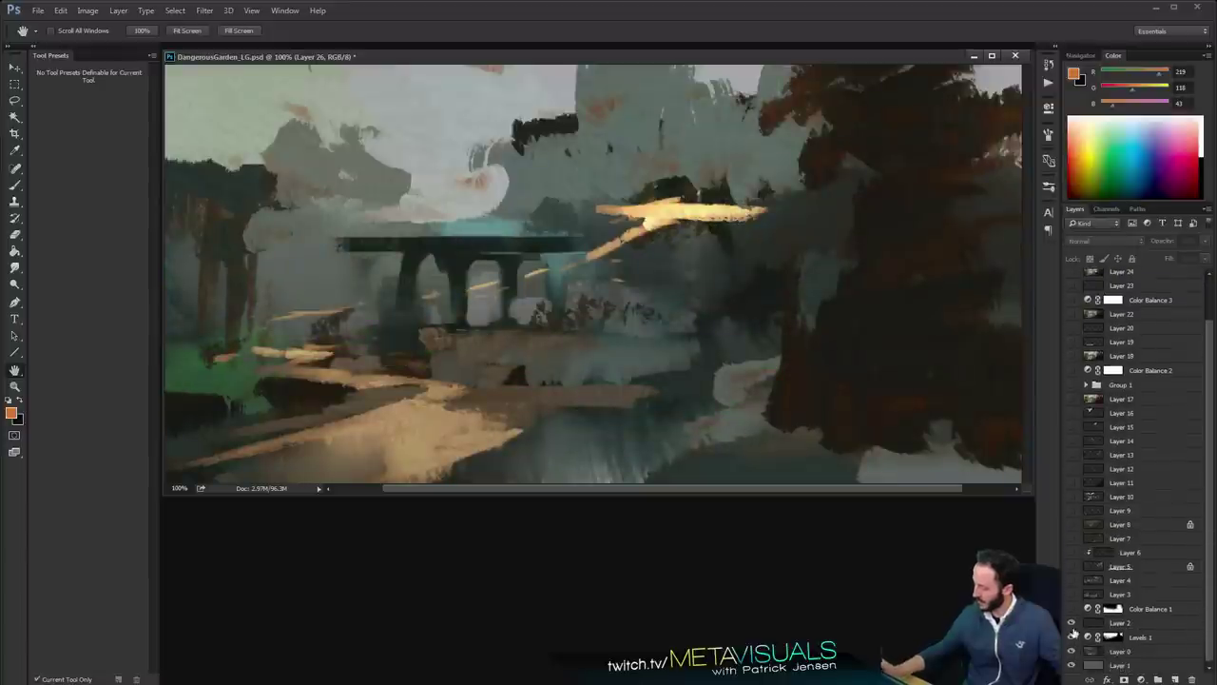
left_click_drag(1072, 628, 1073, 644)
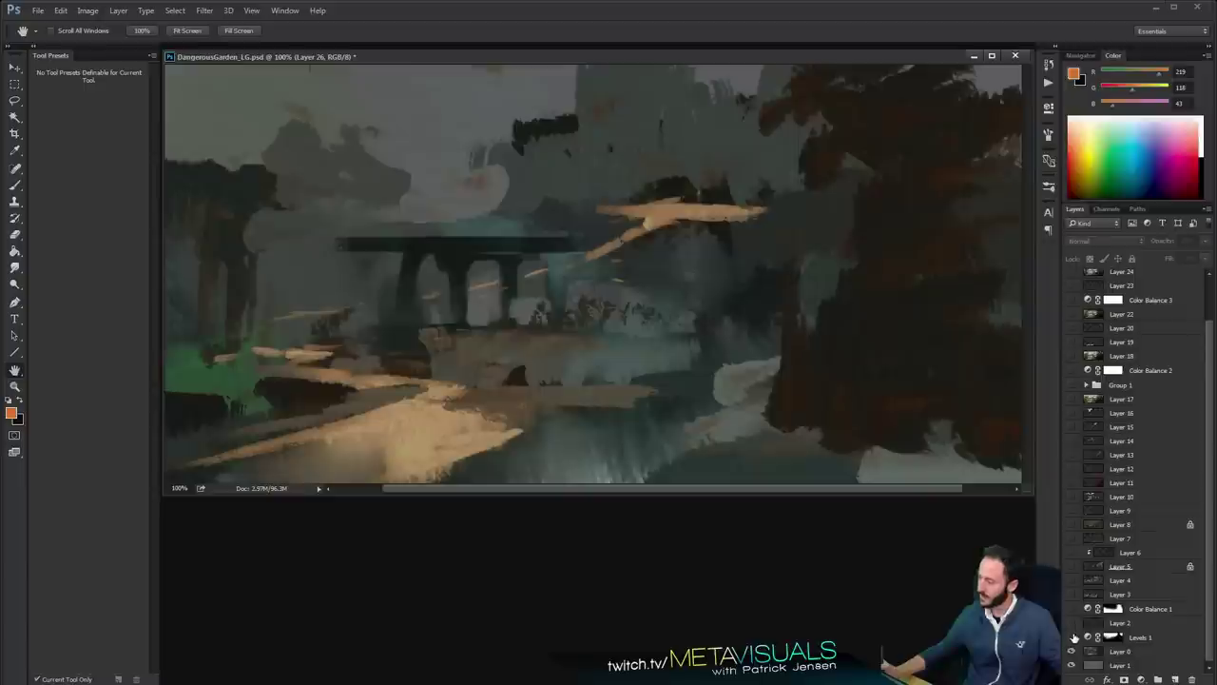
Show Levels 1, Layer 2, Color Balance 1, Layer 3 and Layer 4 again, one by one from the bottom up
key("z")
left_click_drag(716, 370, 698, 365)
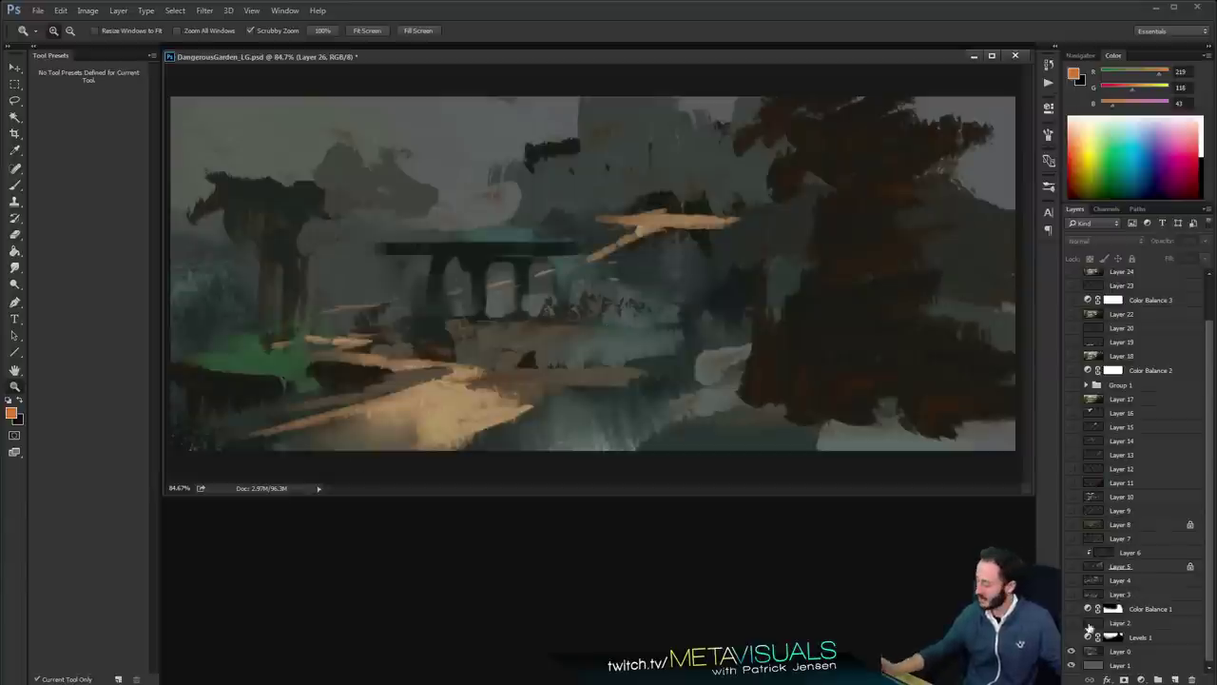
left_click(1072, 636)
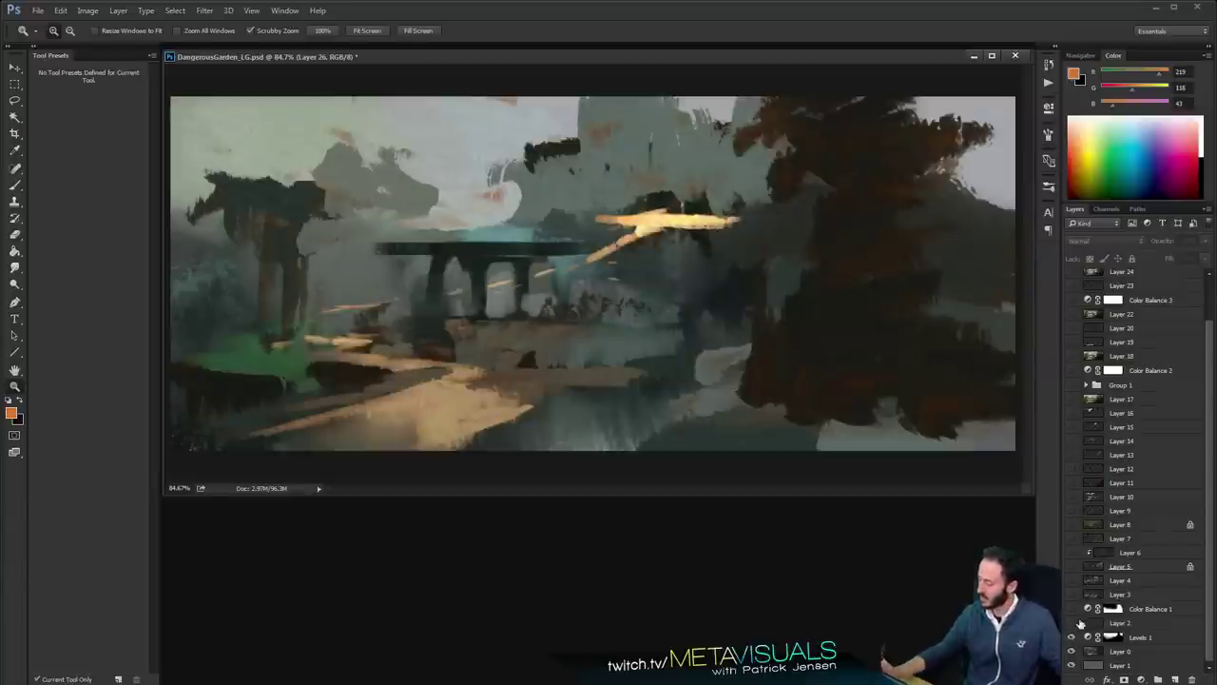
left_click(1072, 623)
left_click(1072, 609)
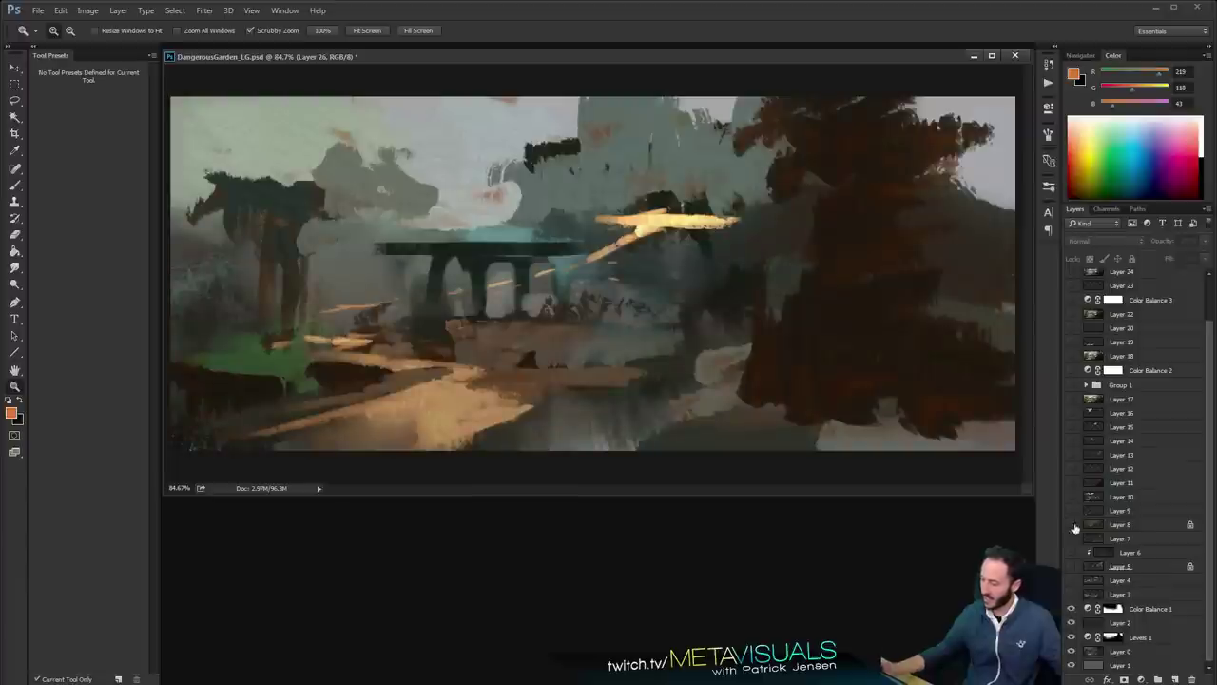
left_click(1072, 594)
left_click(1072, 580)
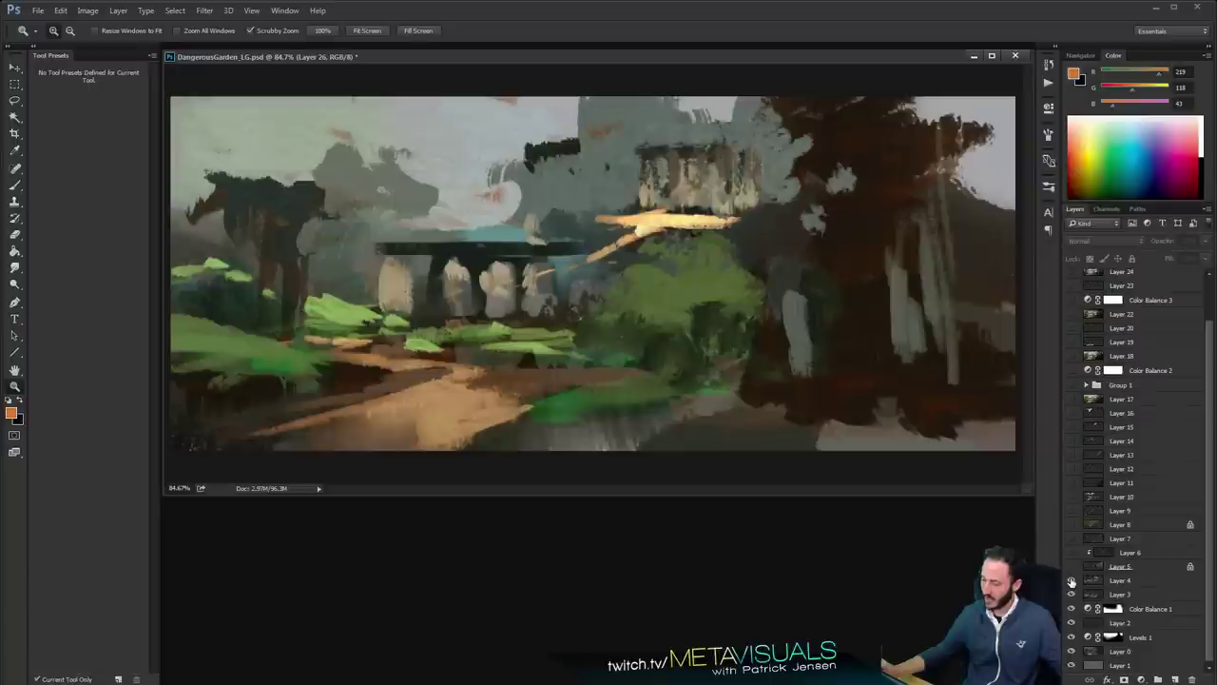
Show Layer 5 and its clipped Layer 6, switching Layer 5 off and on again to compare the tree branches
left_click(1072, 567)
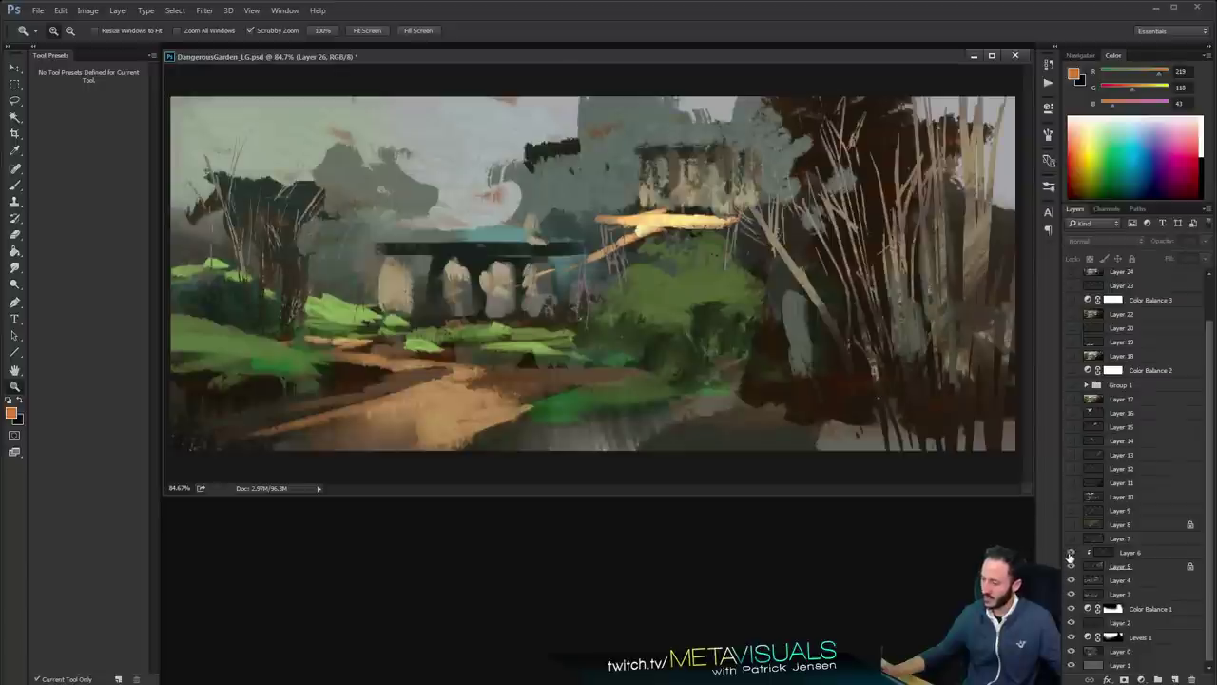
left_click(1072, 553)
left_click(1072, 566)
left_click(1072, 567)
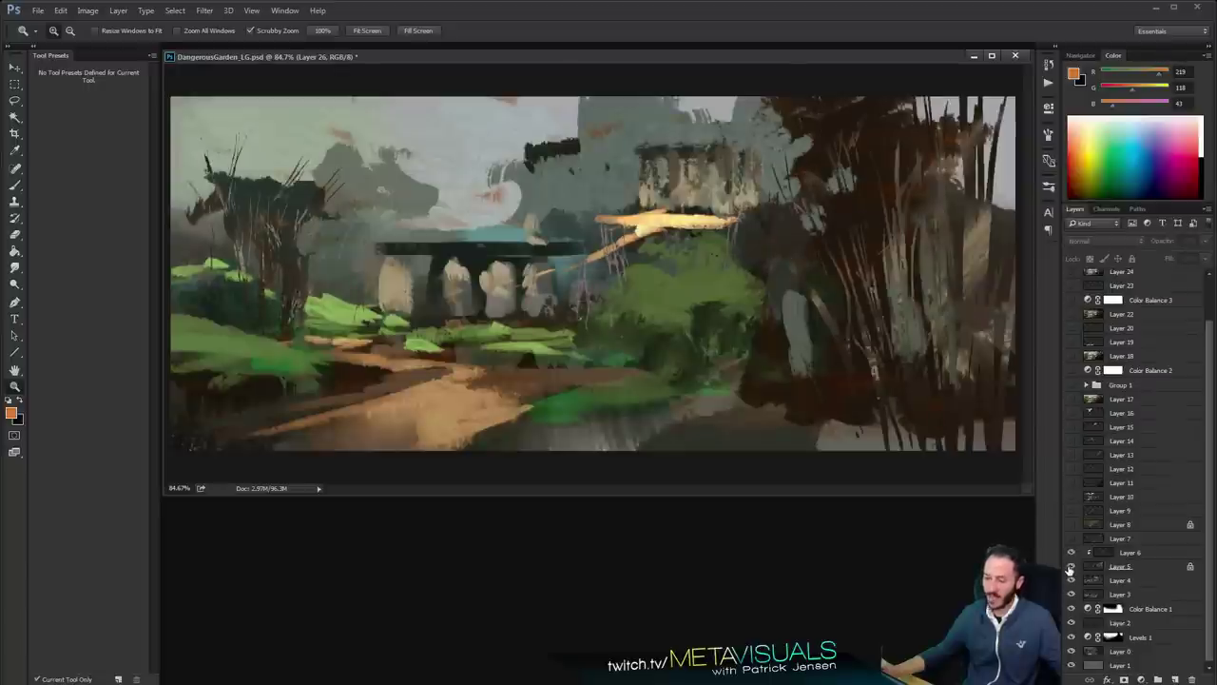
Show Layers 7, 8, 9, 10 and 11 one after another
left_click(1072, 539)
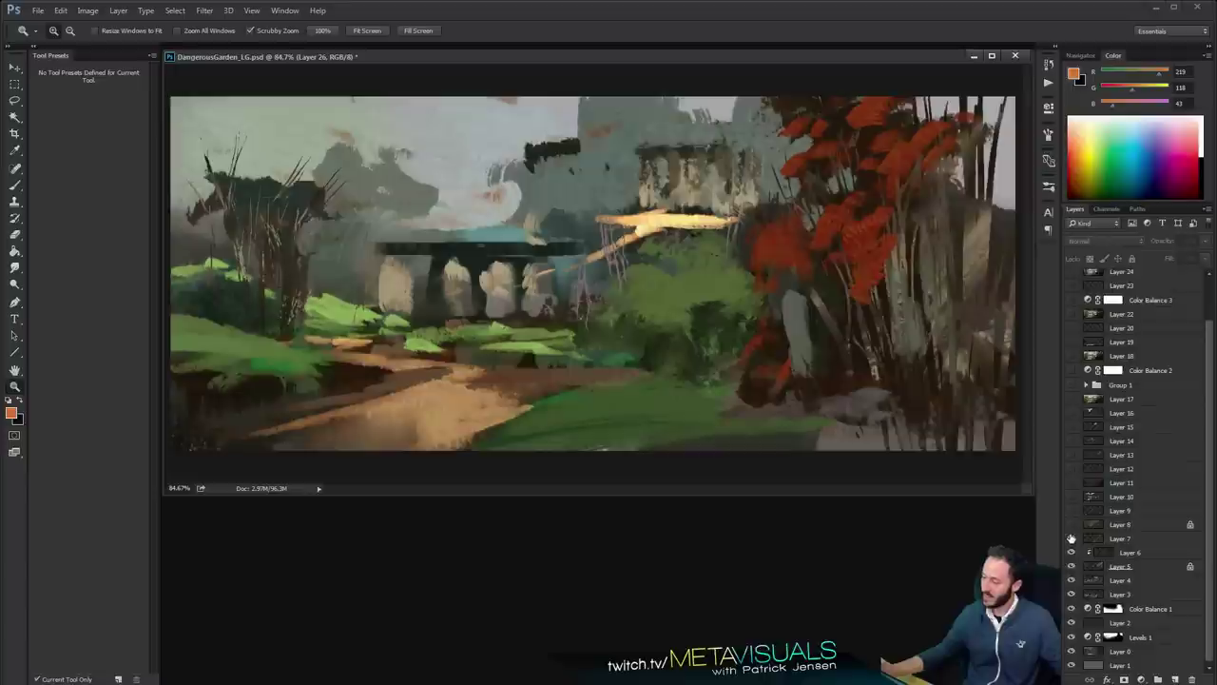
left_click(1072, 525)
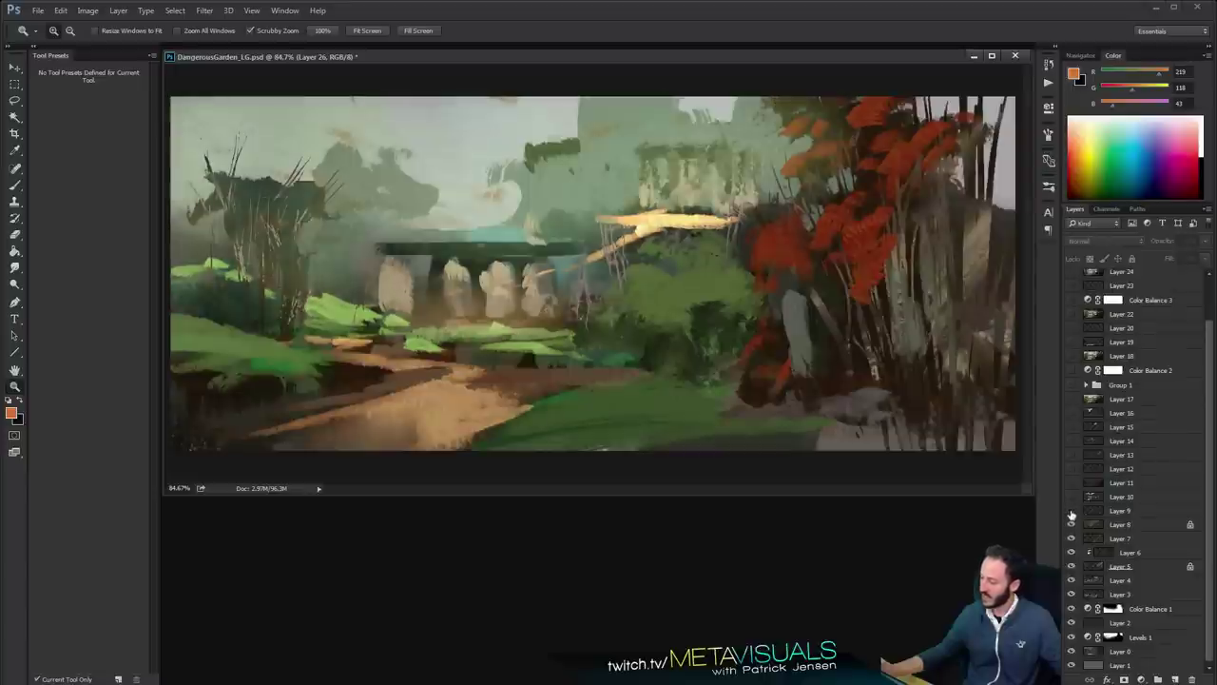
left_click(1072, 513)
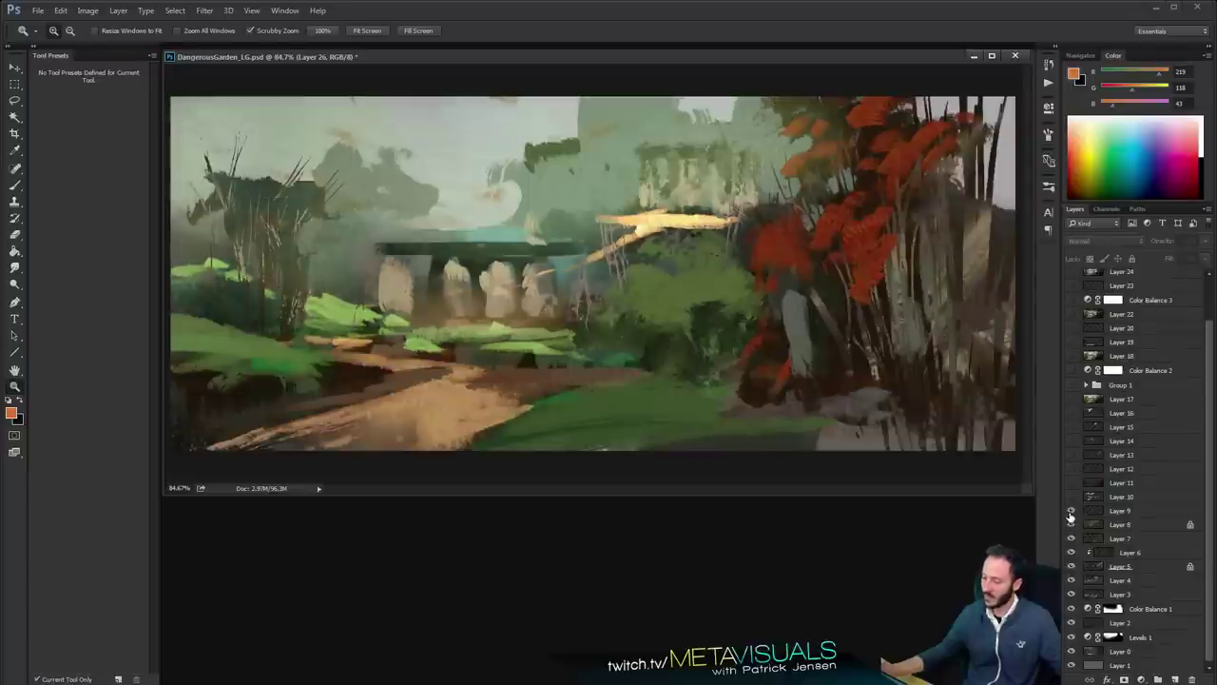
left_click(1071, 497)
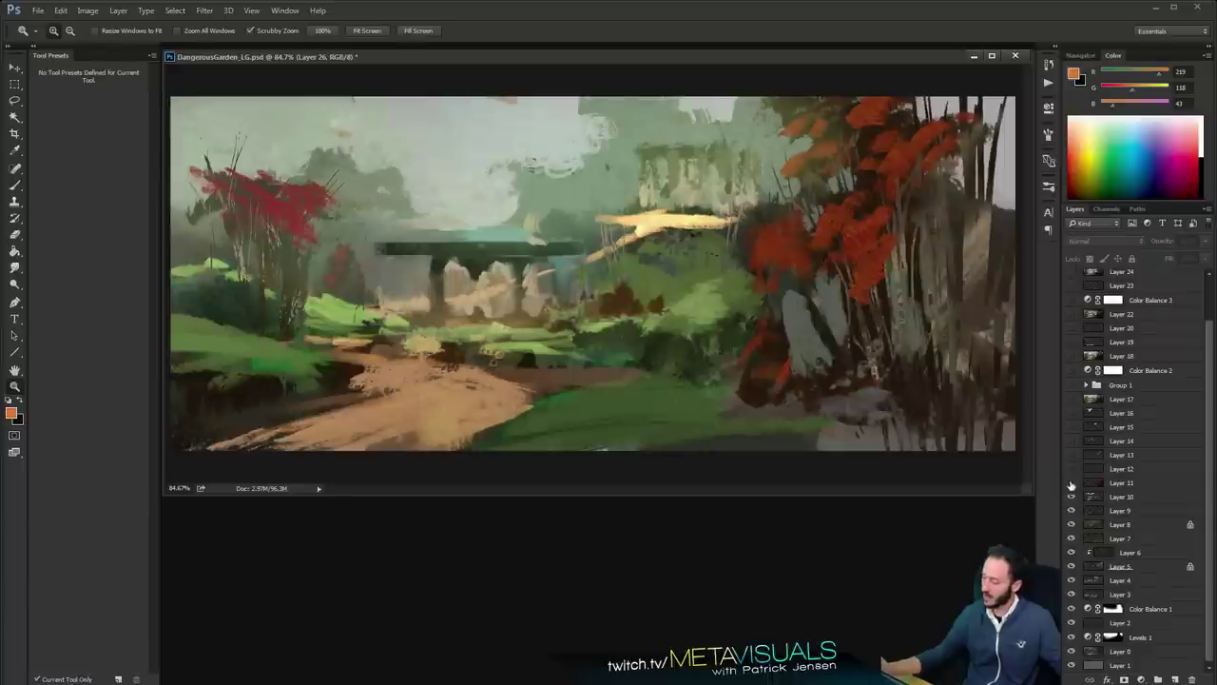
left_click(1071, 484)
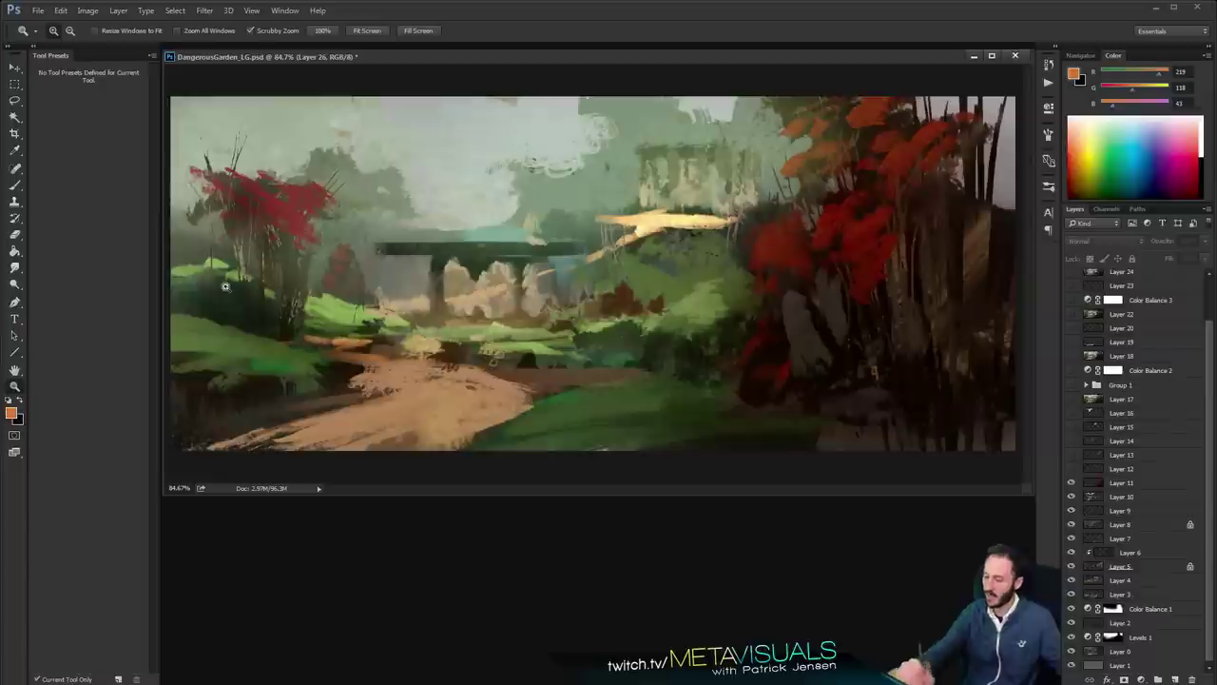
Show Layers 12 through 17 and Group 1 in ascending order
left_click(1071, 470)
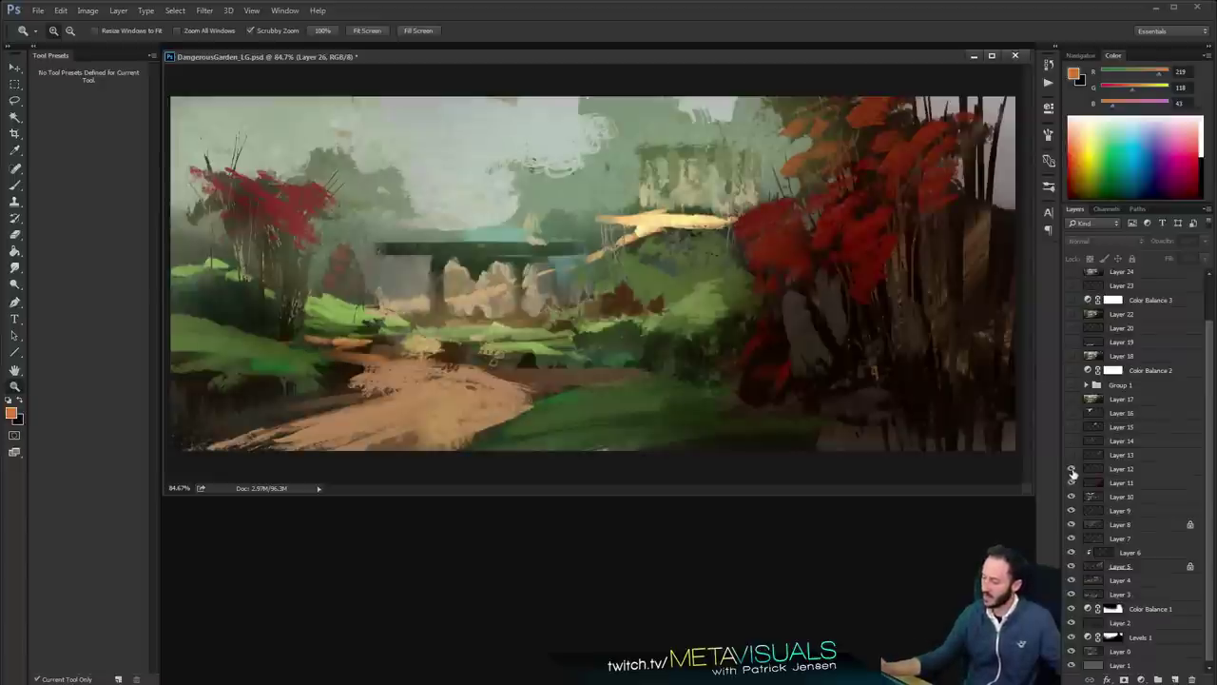
left_click(1072, 456)
left_click(1071, 441)
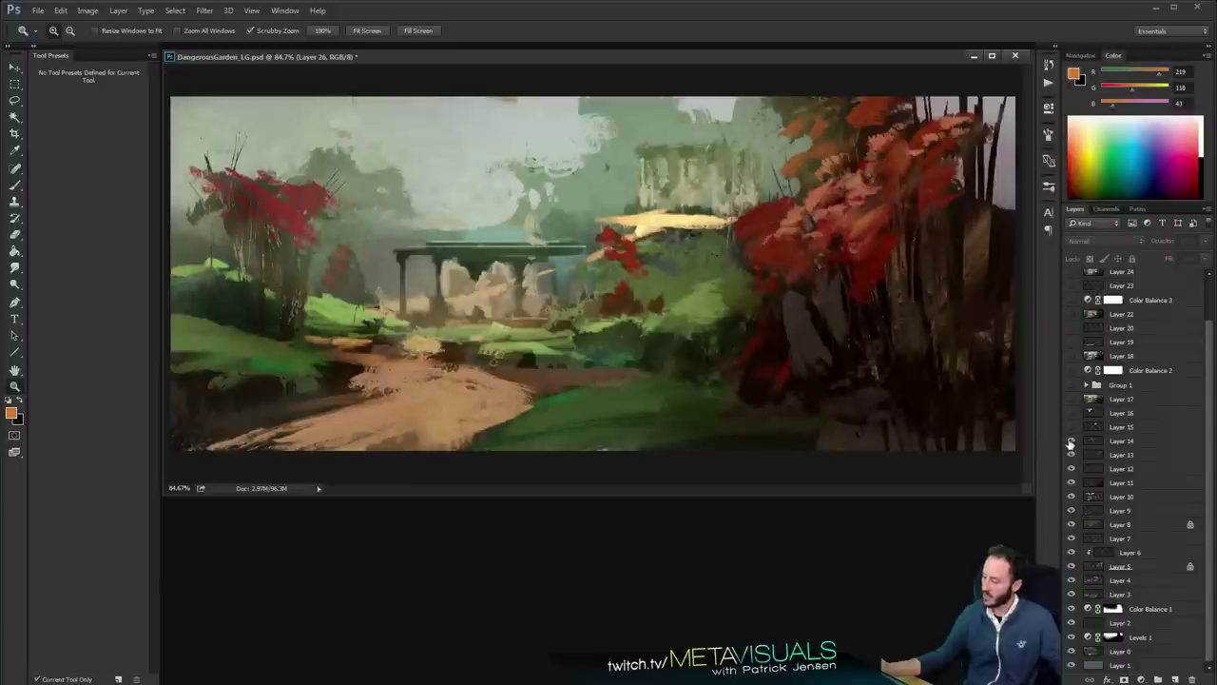
left_click(1070, 428)
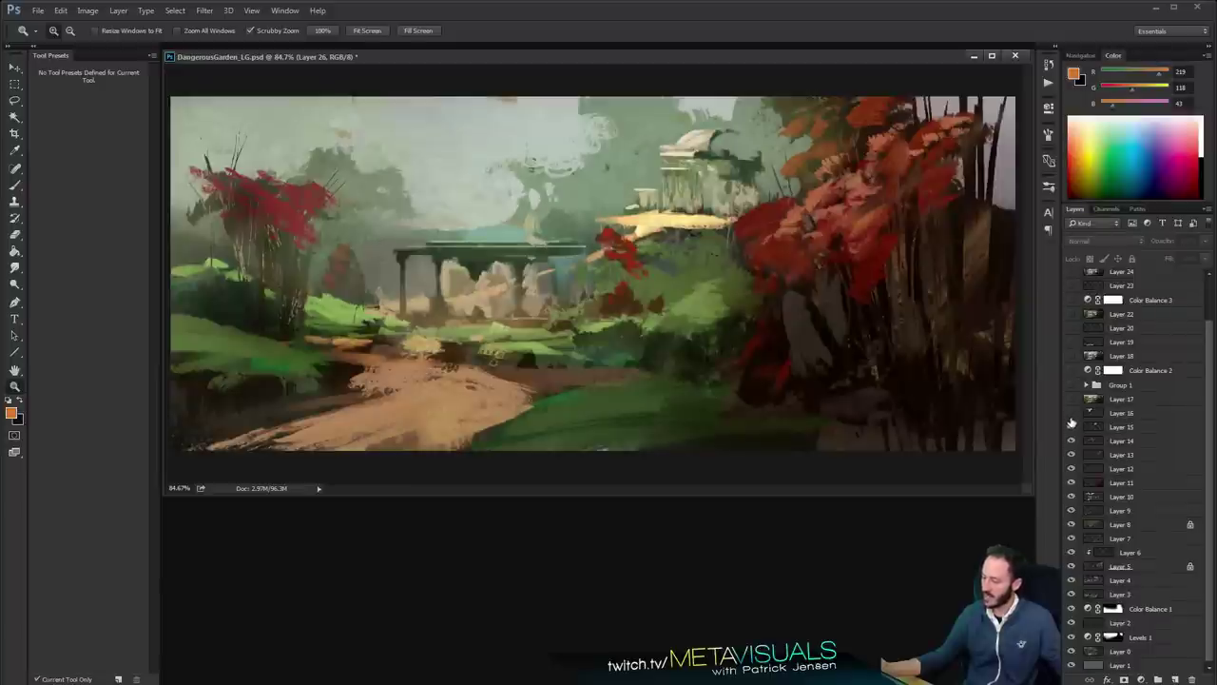
left_click(1071, 413)
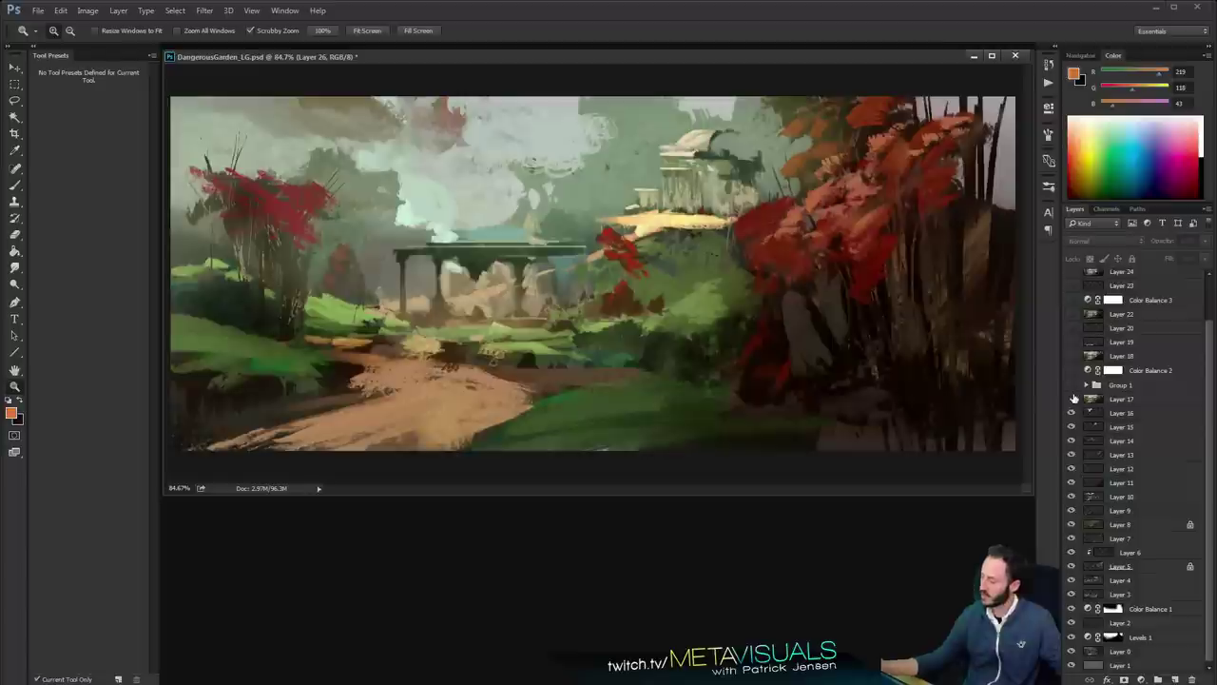
left_click(1072, 386)
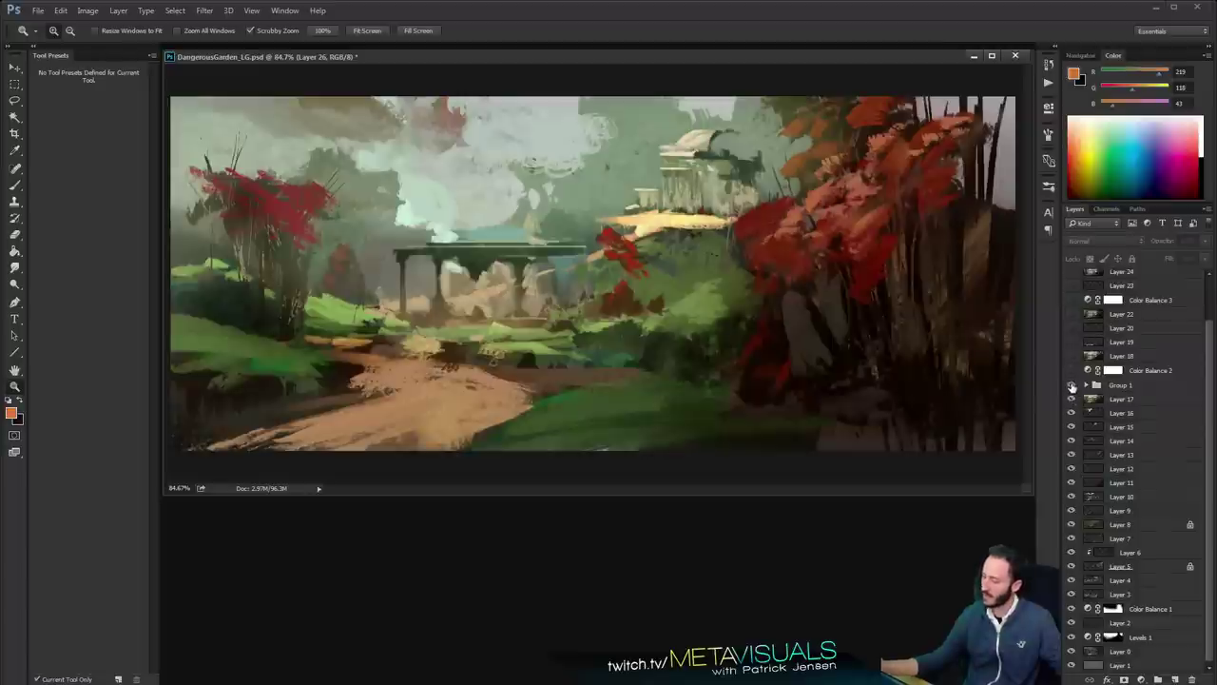
Switch Group 1 off and on again to compare its effect on the painting
left_click(1073, 385)
left_click(1073, 385)
left_click(1072, 385)
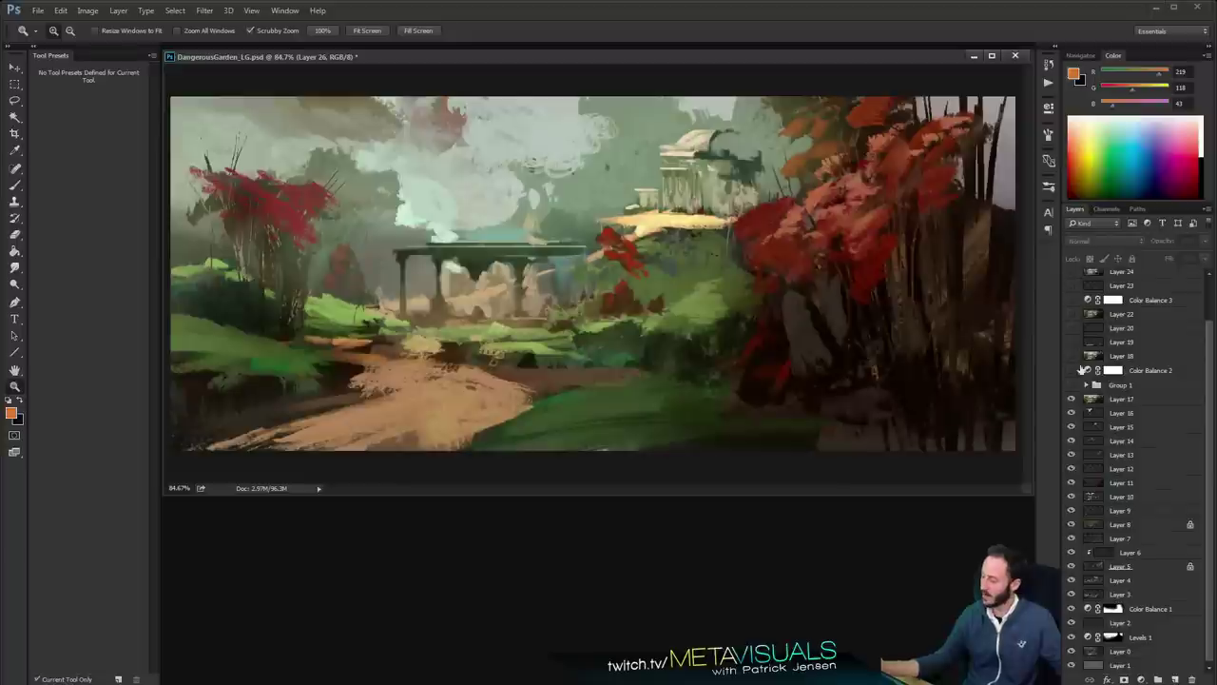
left_click(1071, 385)
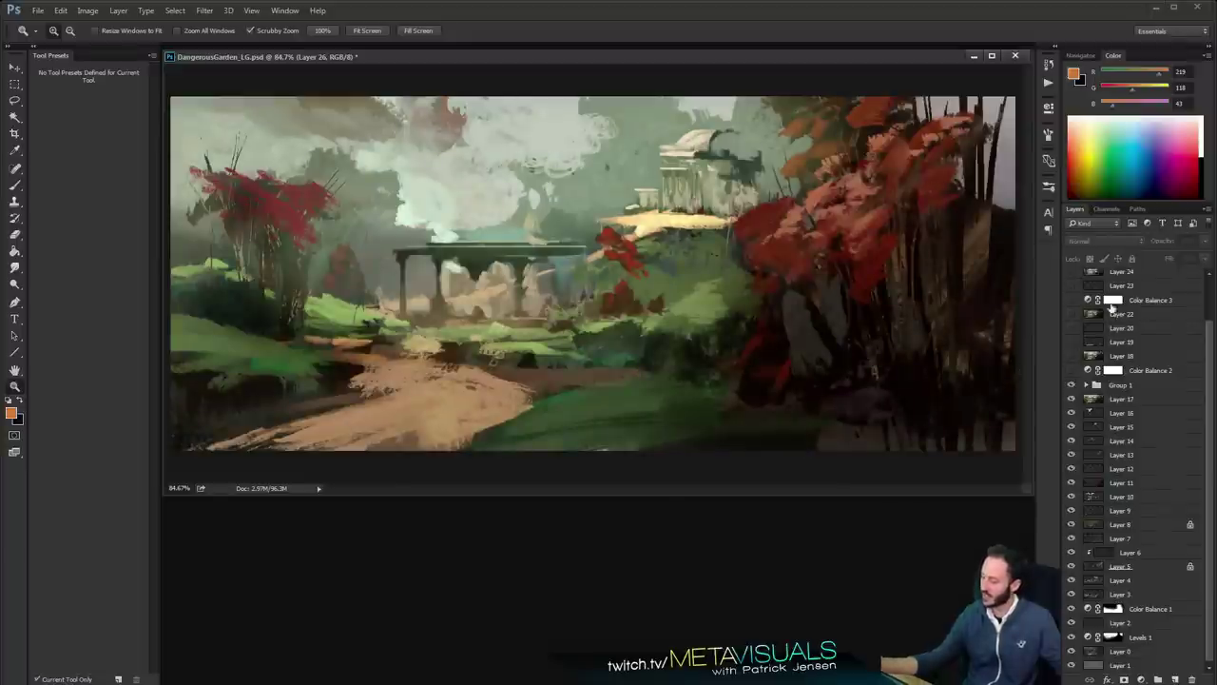
Show Color Balance 2 and Layers 18, 19 and 20 in ascending order
left_click_drag(1072, 370, 1072, 355)
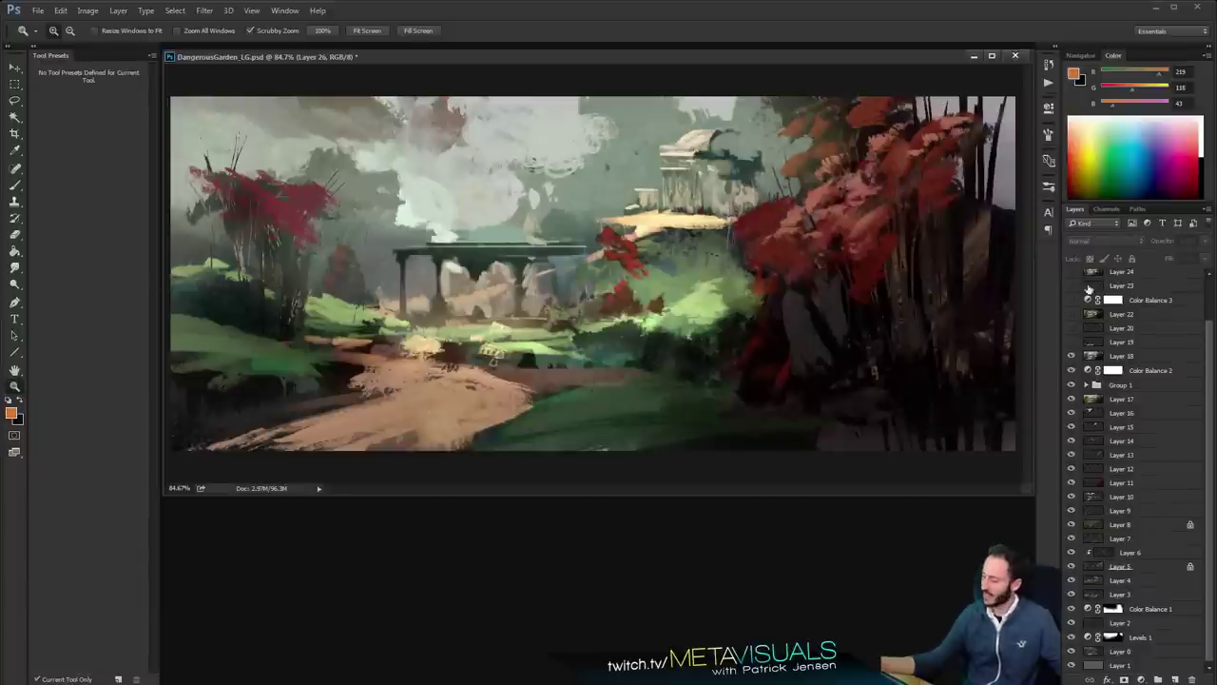
left_click(1072, 341)
left_click(1072, 328)
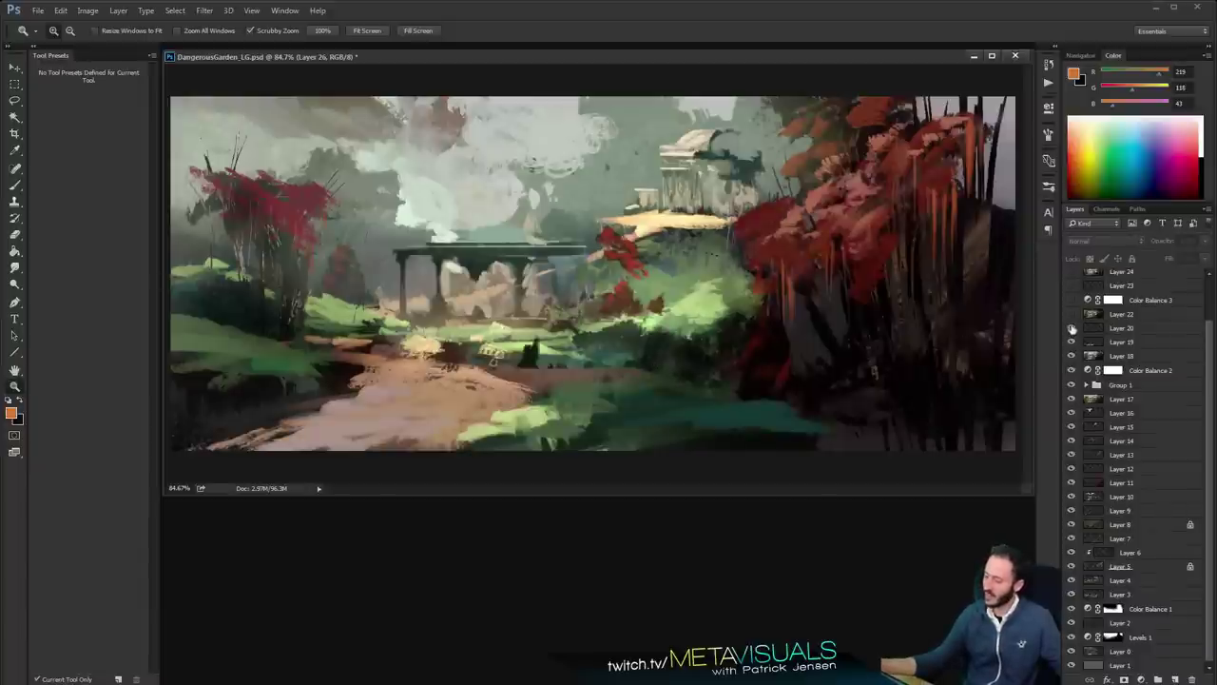
Show Layer 22 and Color Balance 3, toggling each off and on to compare their darkening and colour shift
left_click(1072, 314)
left_click(1071, 315)
left_click(1072, 315)
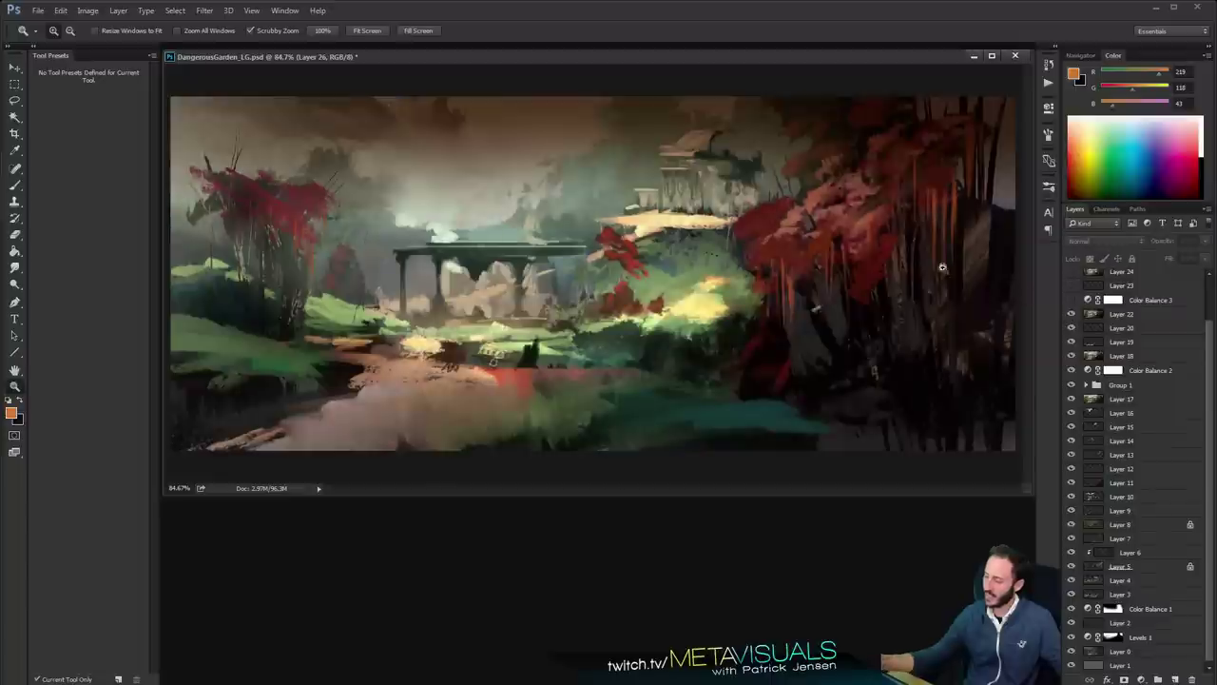
left_click(1072, 300)
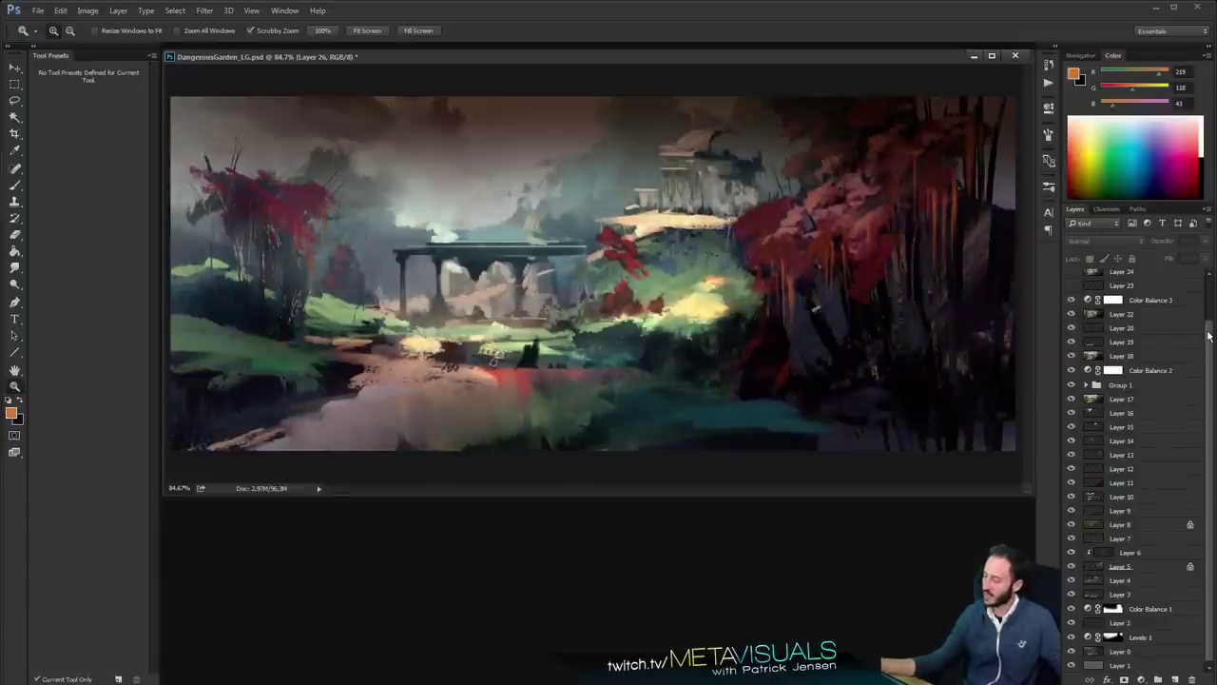
scroll(1075, 314, "up", 2)
left_click(1071, 347)
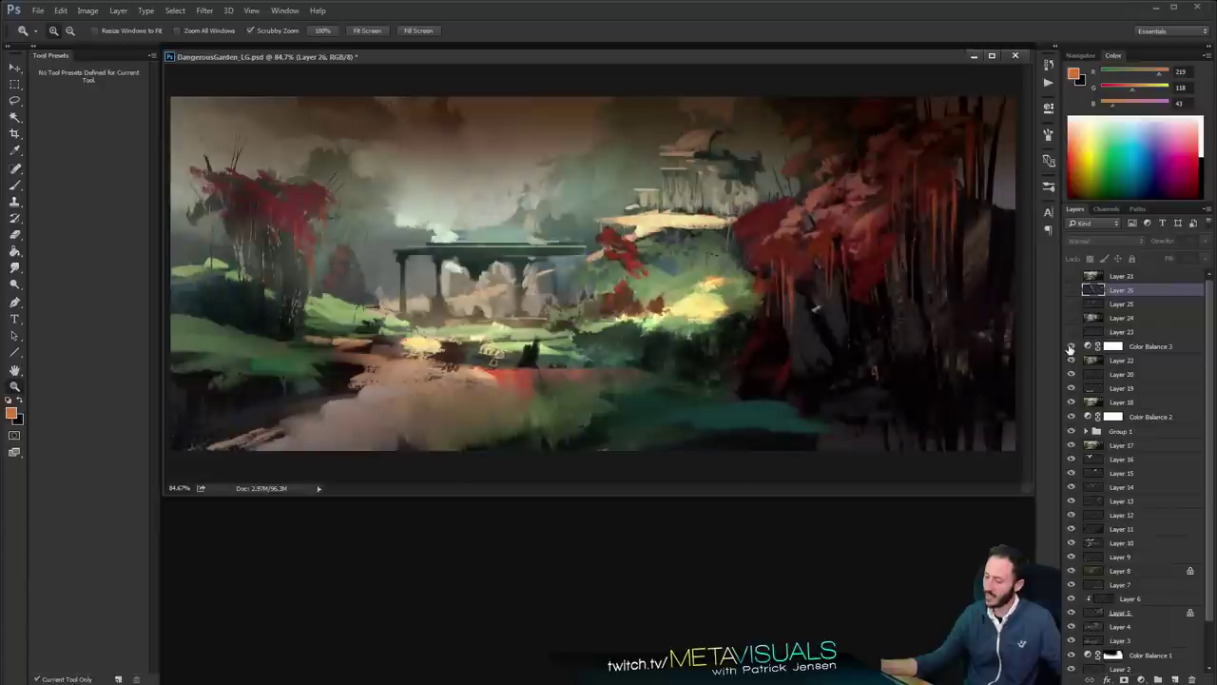
Show Layers 23 and 24, switching each off and on again to compare the added details
left_click(1071, 333)
left_click(1071, 333)
left_click(1071, 333)
left_click(1071, 319)
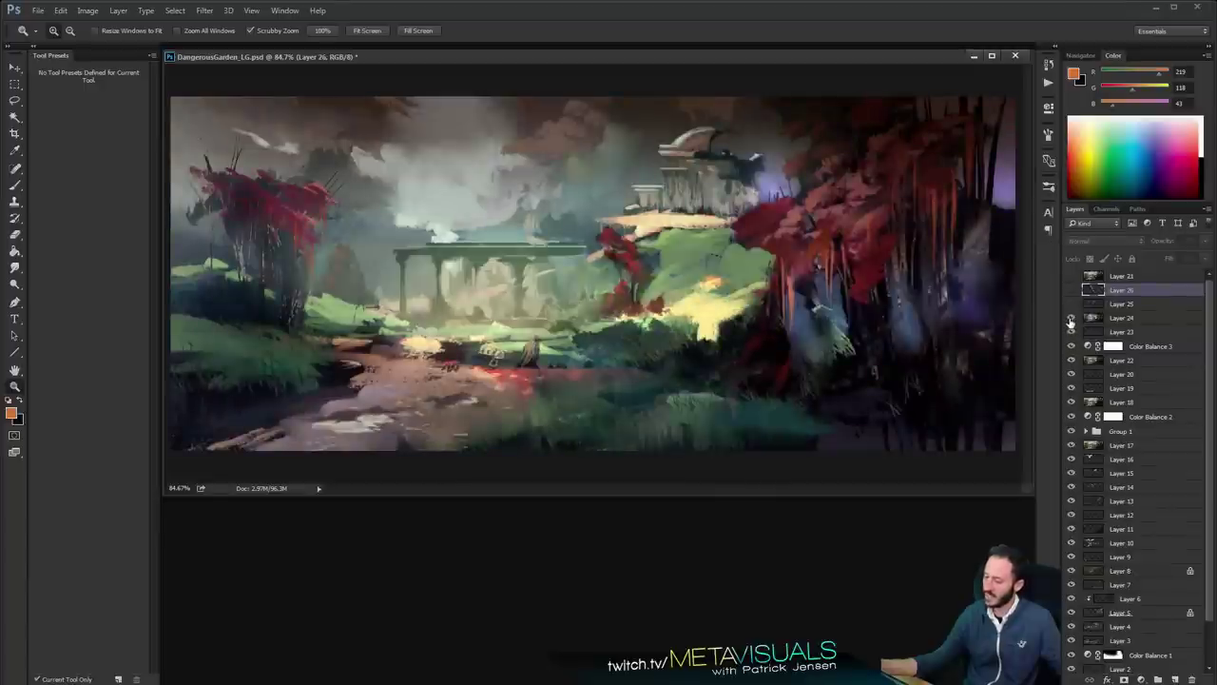
left_click(1071, 319)
left_click(1071, 320)
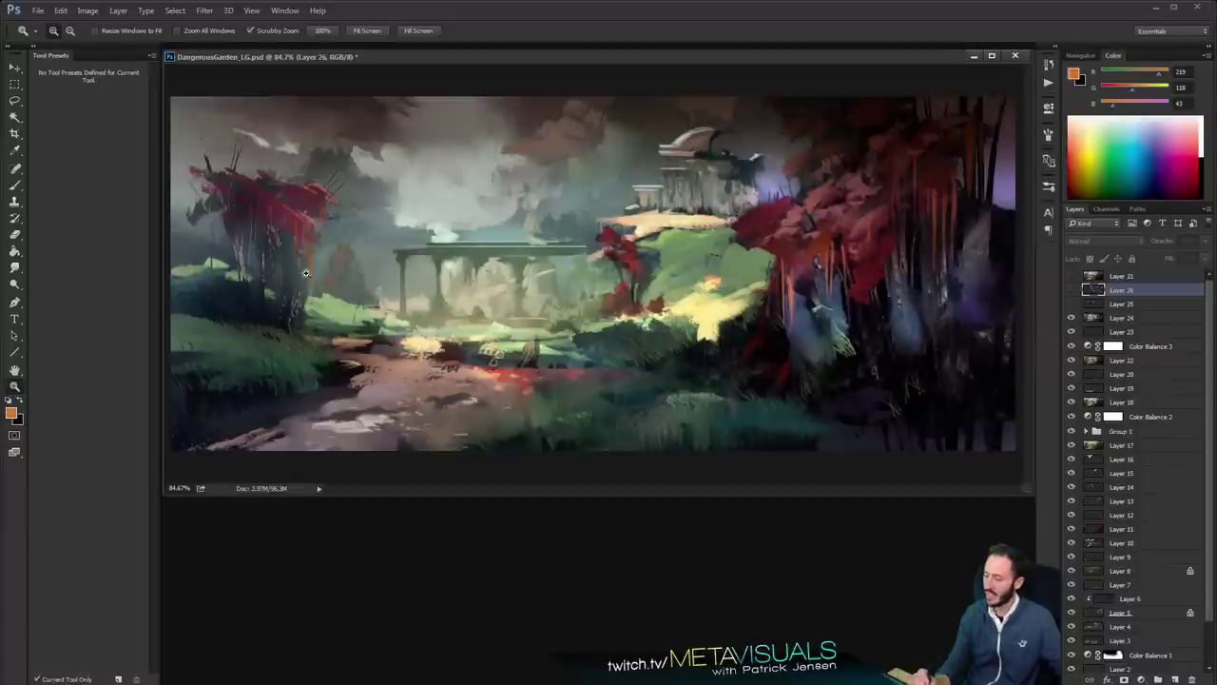
Show Layers 25 and 26, switching each off and on again to compare the final brushwork
left_click(1071, 304)
left_click(1071, 304)
left_click(1071, 304)
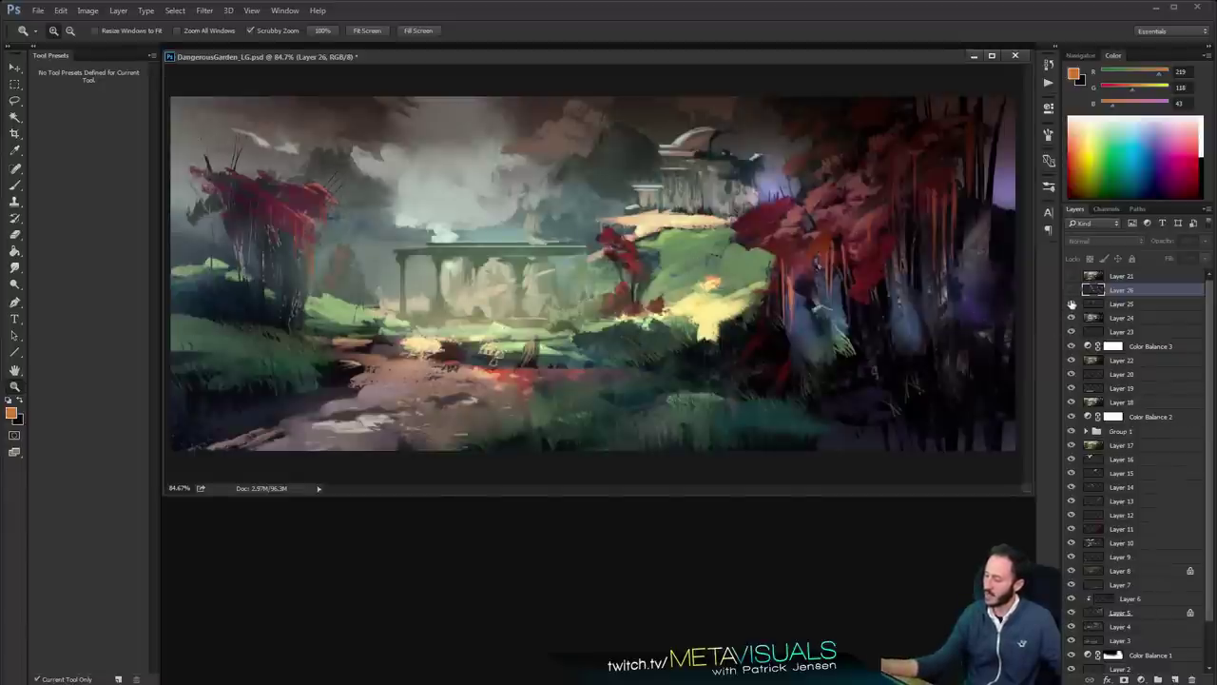
left_click(1071, 290)
left_click(1071, 291)
left_click(1071, 291)
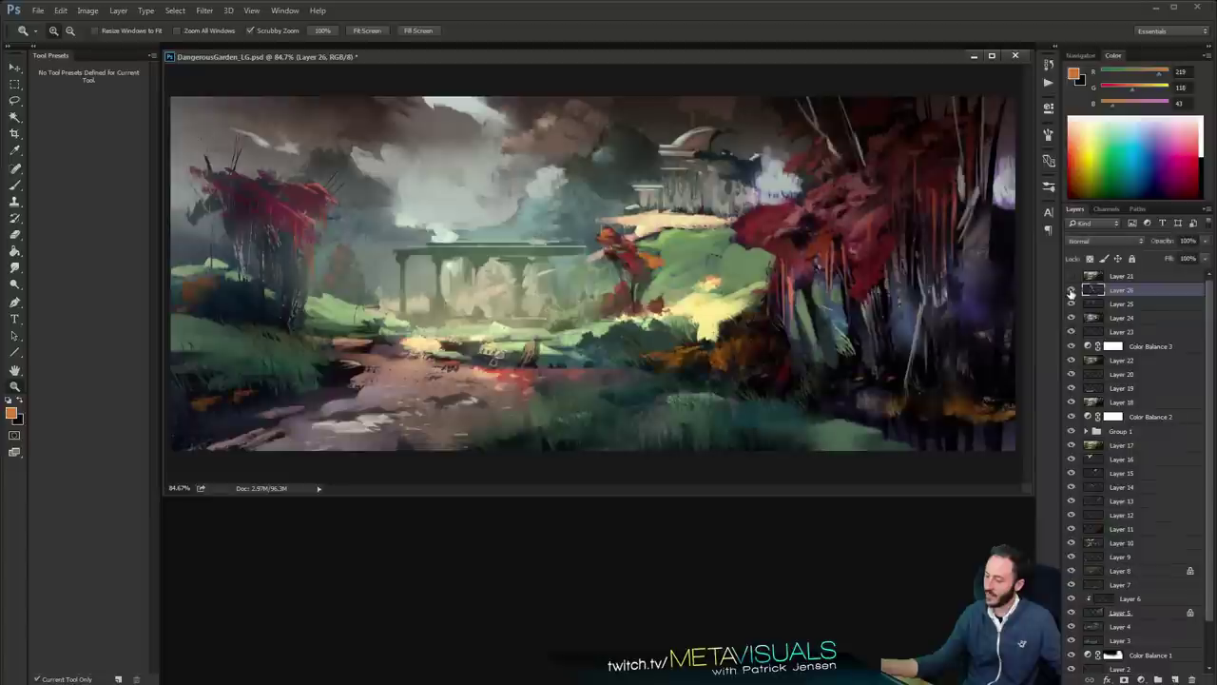
Toggle Layer 21 on and off to compare the earlier stage with the finished painting, leaving it hidden
left_click(1071, 275)
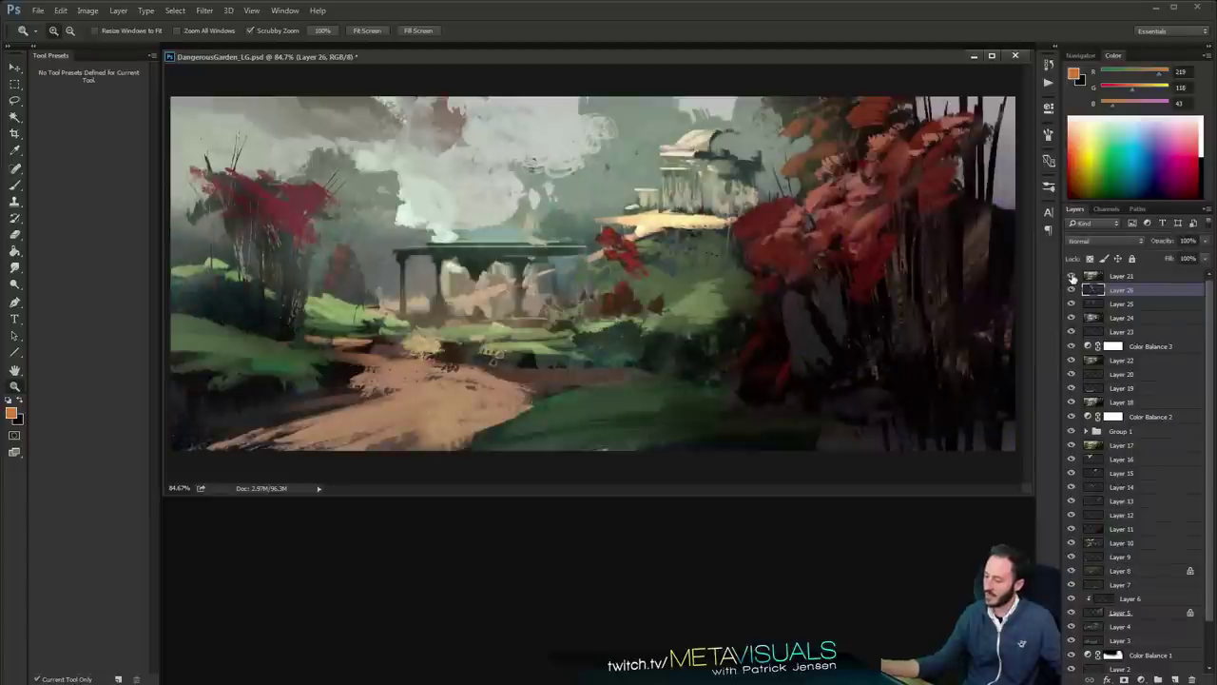
left_click(1072, 276)
left_click(1072, 276)
left_click(1072, 276)
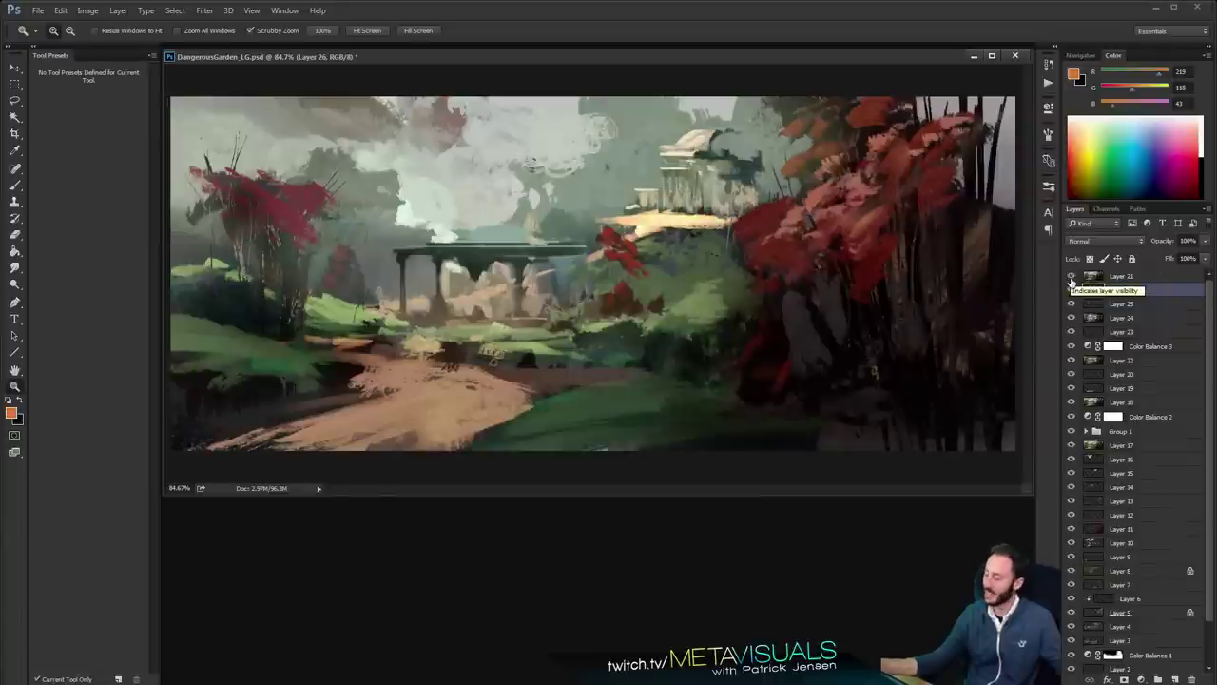
left_click(1071, 277)
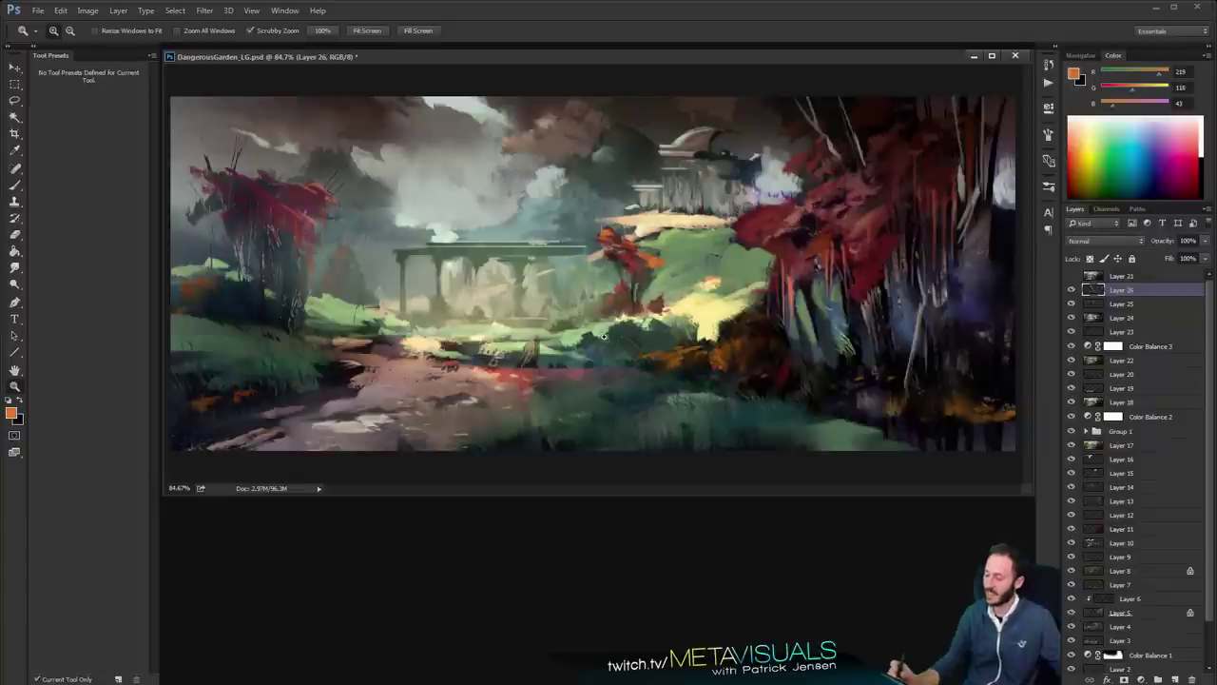
Examine the whole finished painting and save the DangerousGarden_LG file
left_click(609, 338, "alt")
left_click(610, 338, "alt")
left_click(649, 345)
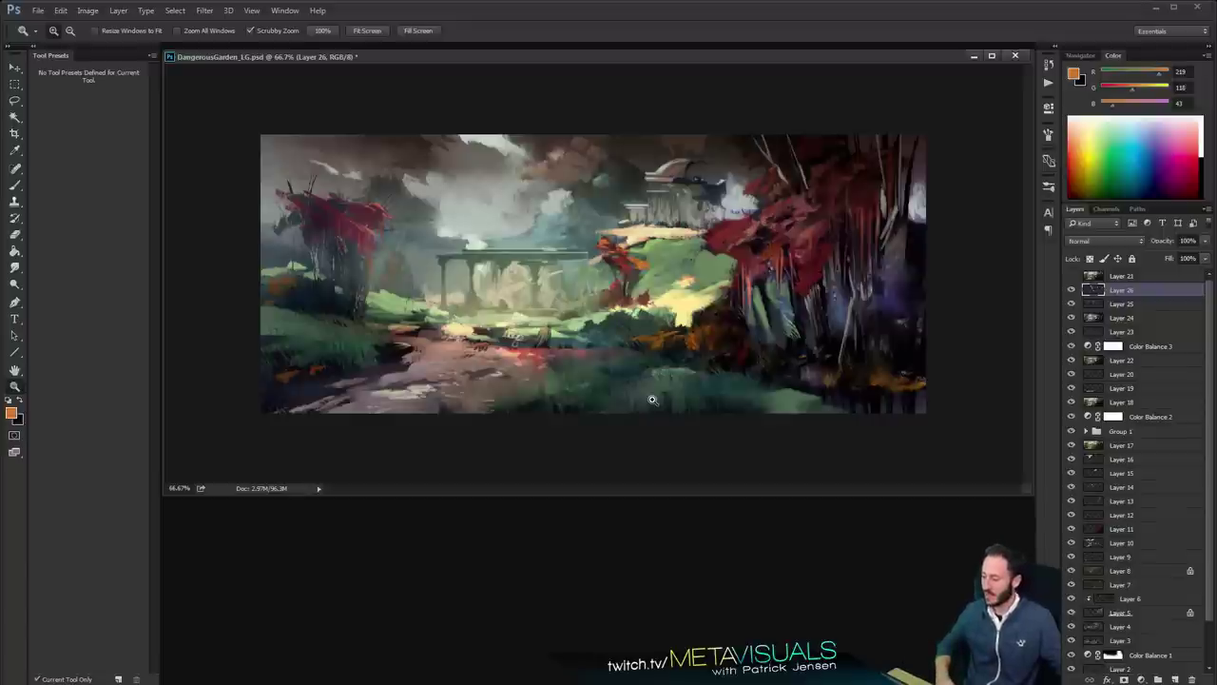
left_click(614, 291, "alt")
left_click(616, 289)
left_click(618, 288)
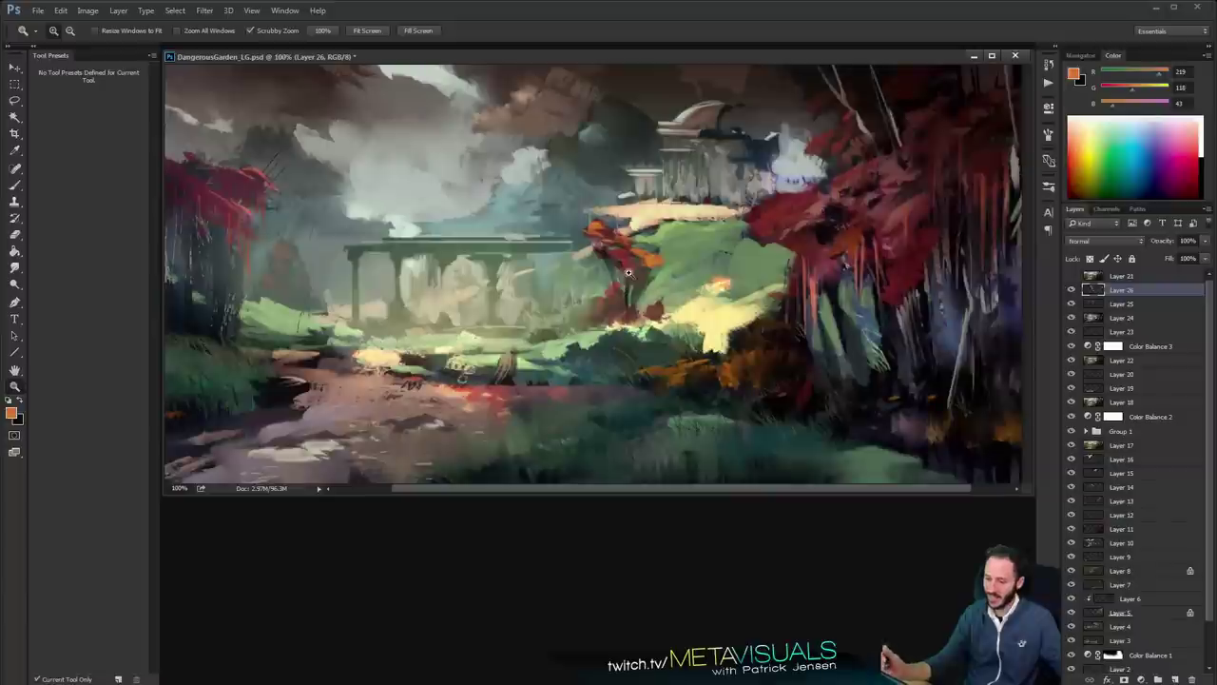
left_click(630, 274, "alt")
key("ctrl+s")
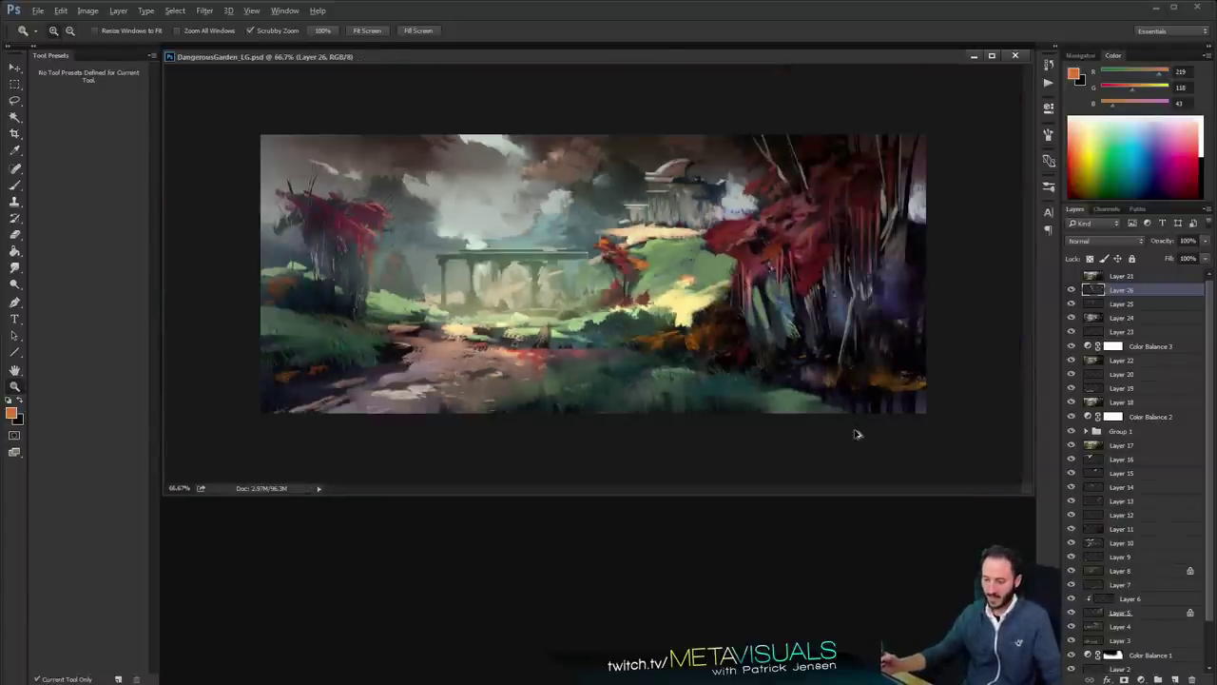
Reduce the painting's view to 33.33% and park its small window in the lower-left corner of the workspace as a reference
key("ctrl+minus")
key("ctrl+minus")
left_click_drag(305, 53, 307, 468)
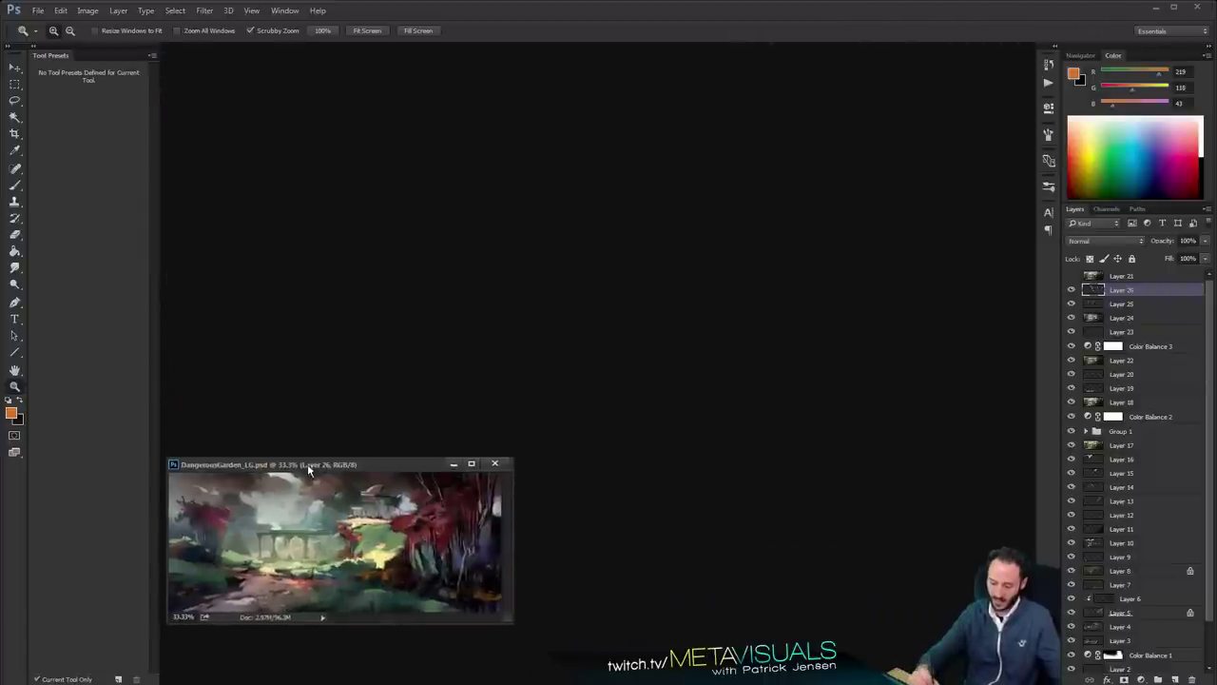
key("ctrl+plus")
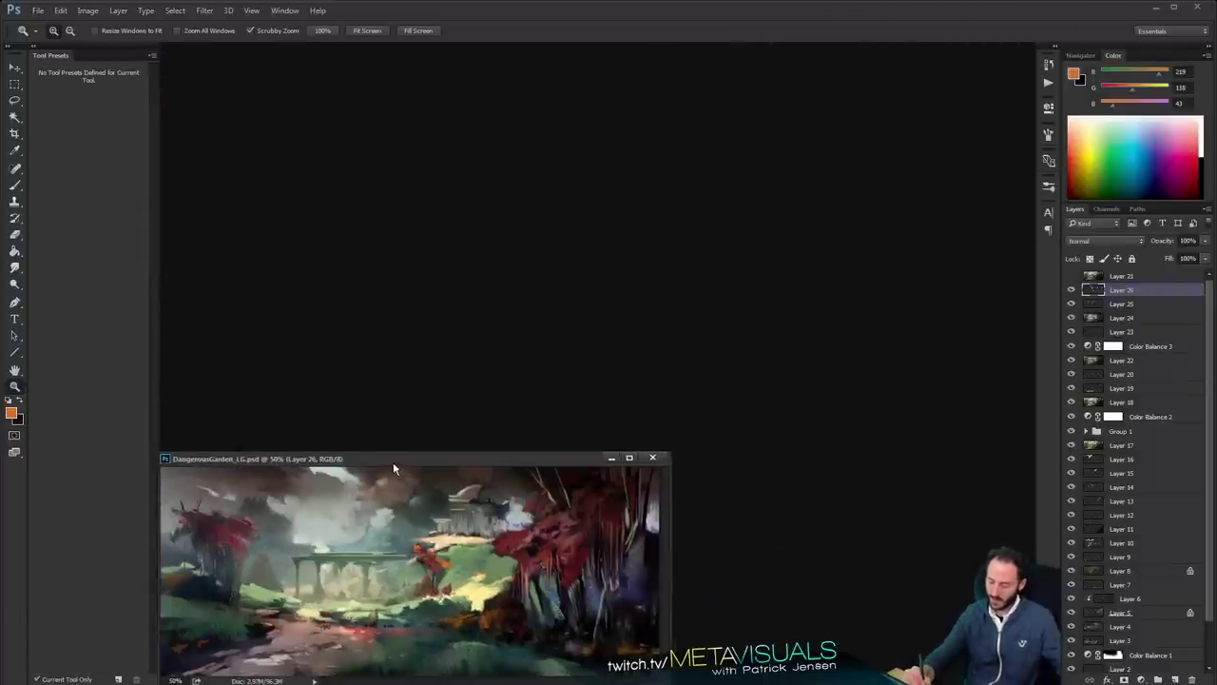
key("ctrl+minus")
left_click_drag(334, 457, 335, 530)
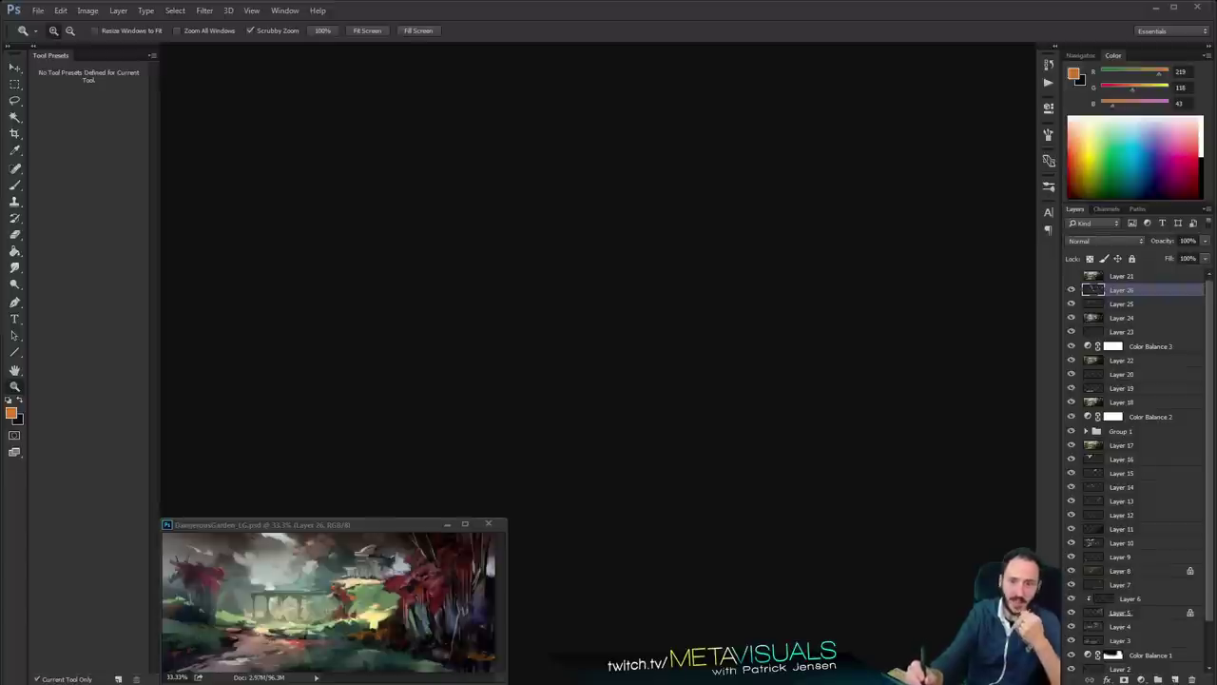
Create a new blank document 1200 pixels wide and 503 pixels high
left_click(290, 271)
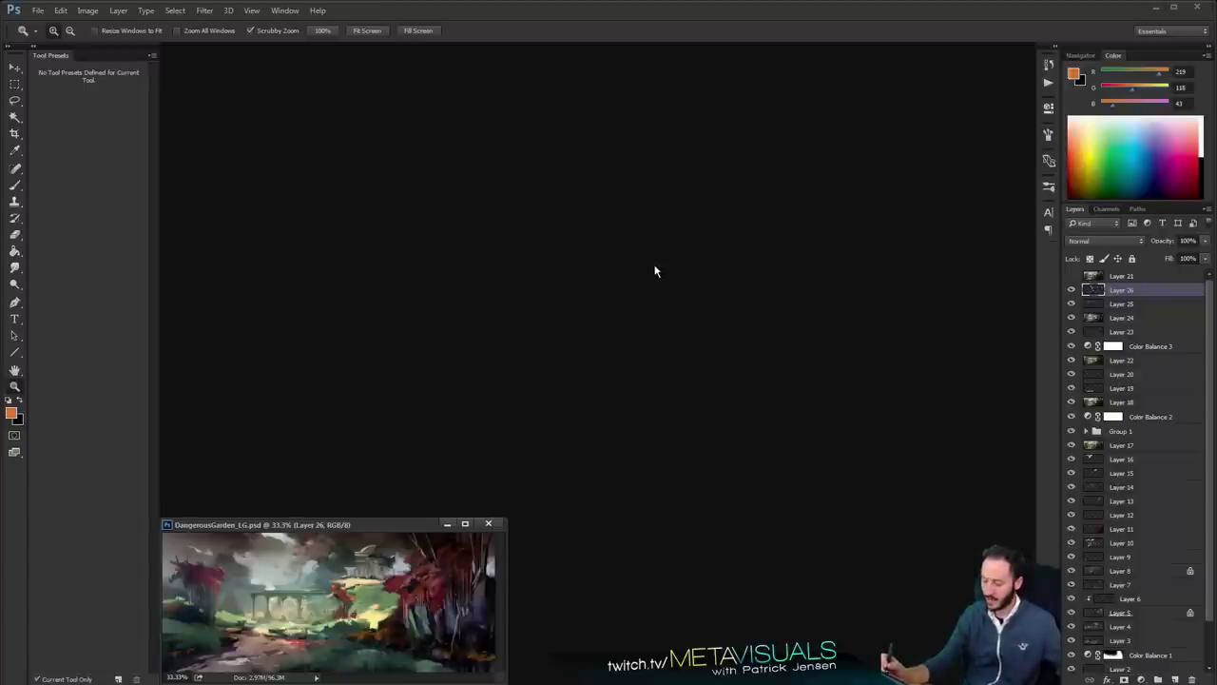
key("ctrl+n")
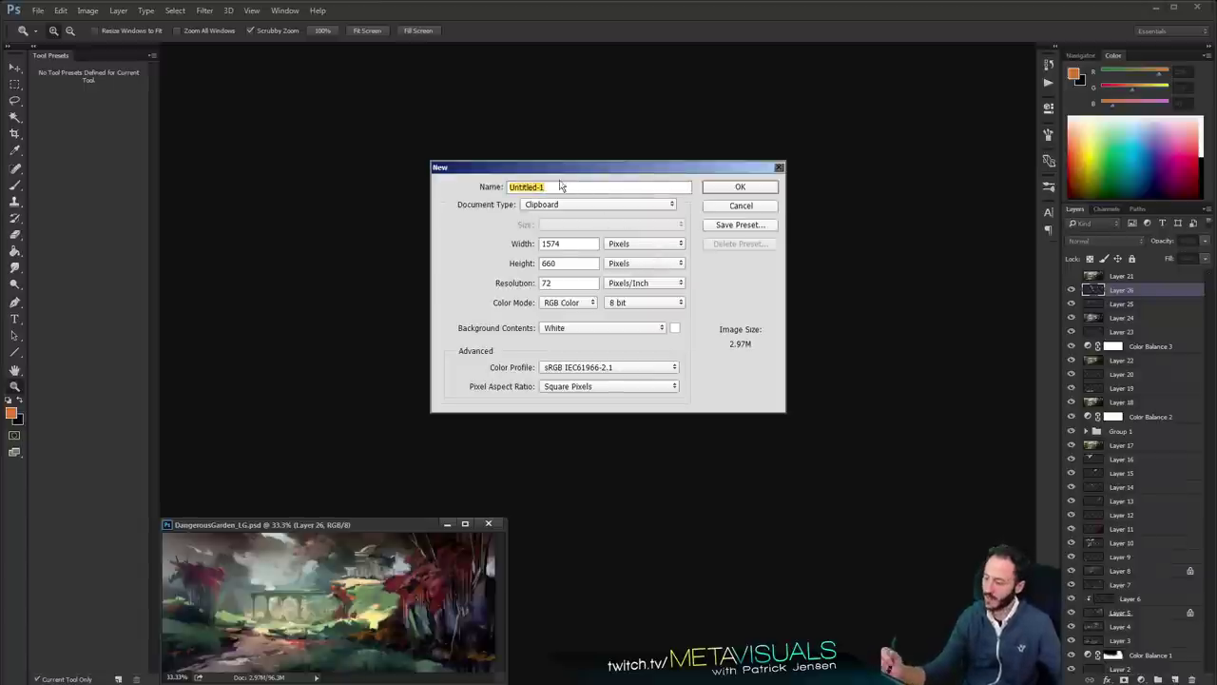
key("Tab")
type("19")
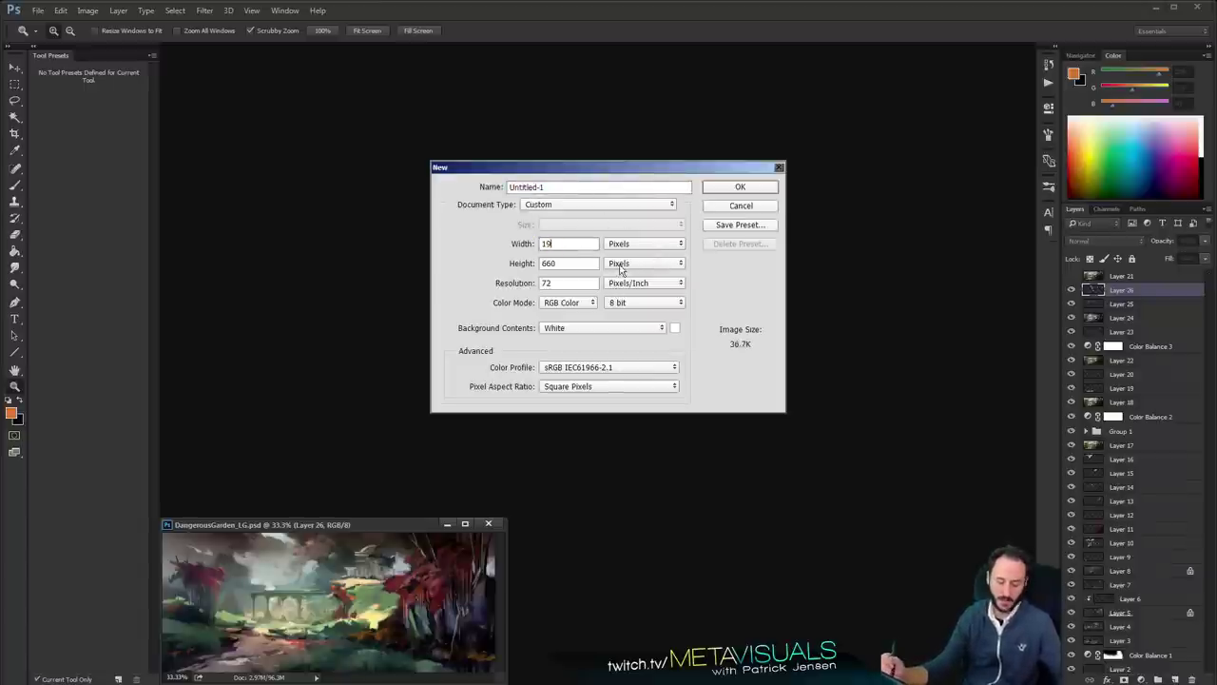
type("20")
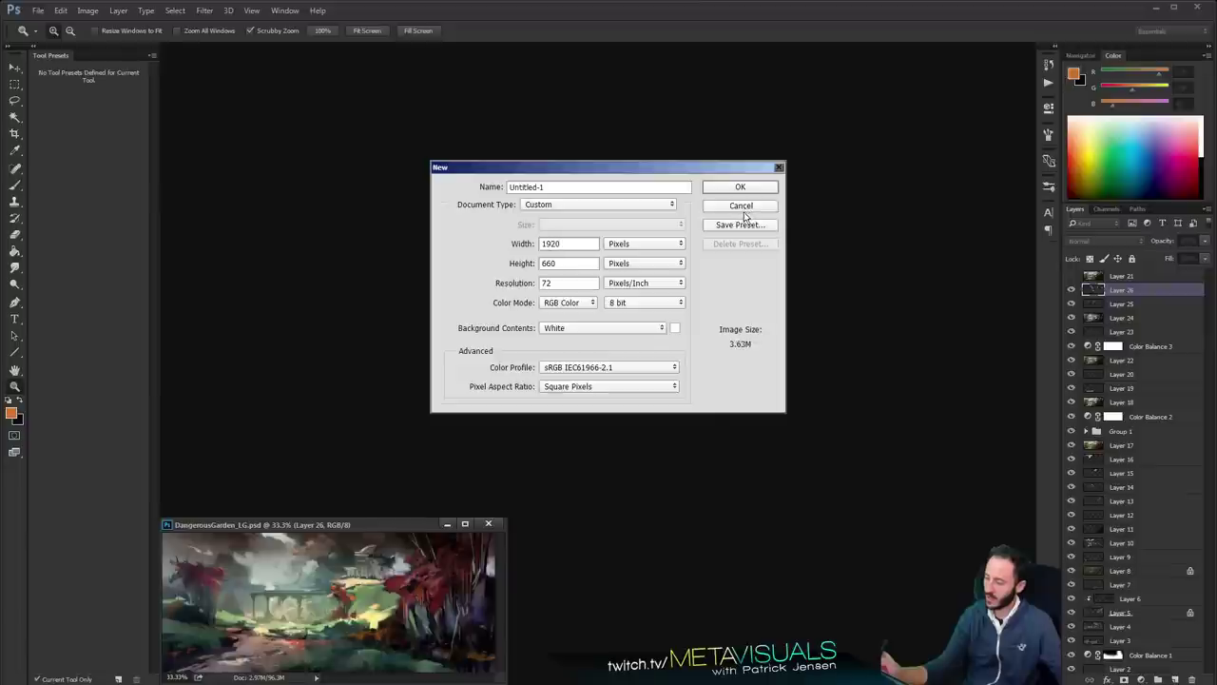
double_click(569, 267)
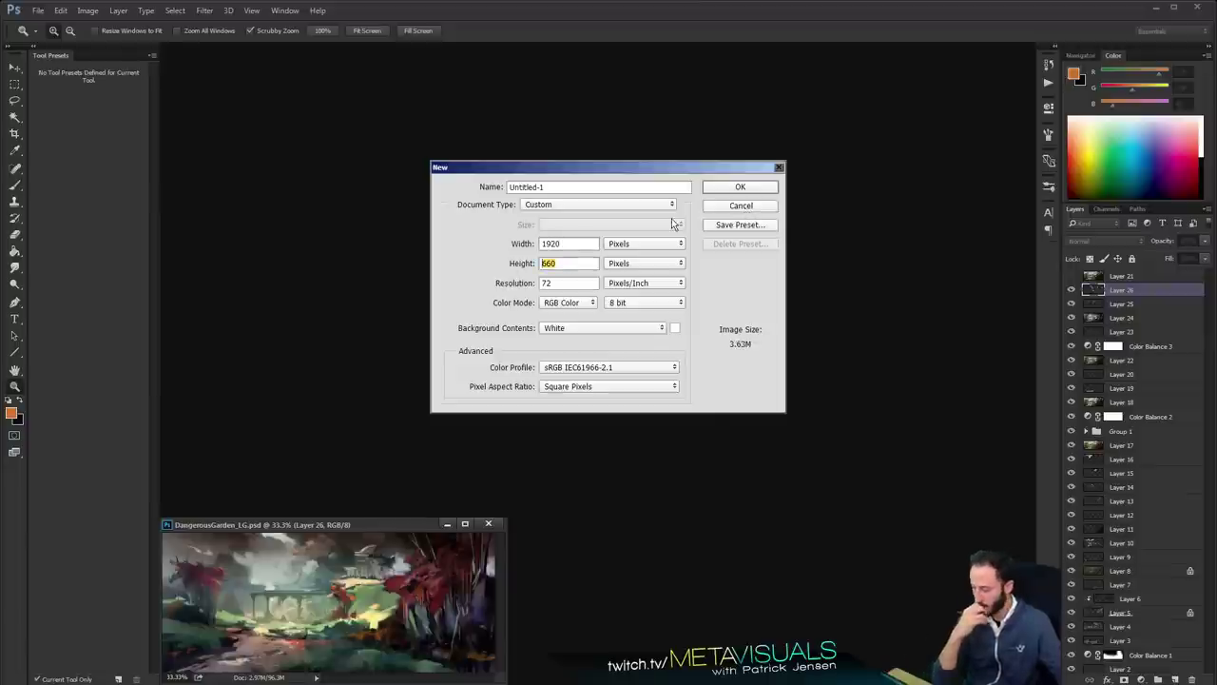
double_click(569, 244)
type("1200")
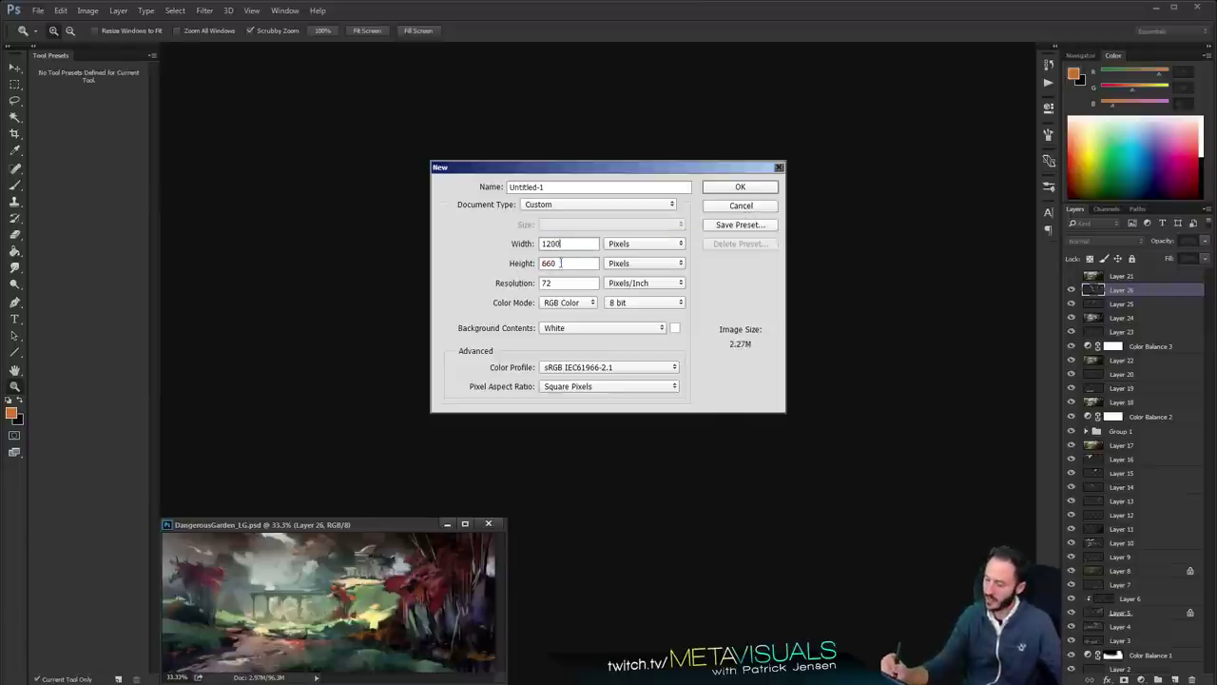
key("Tab")
type("503")
key("Return")
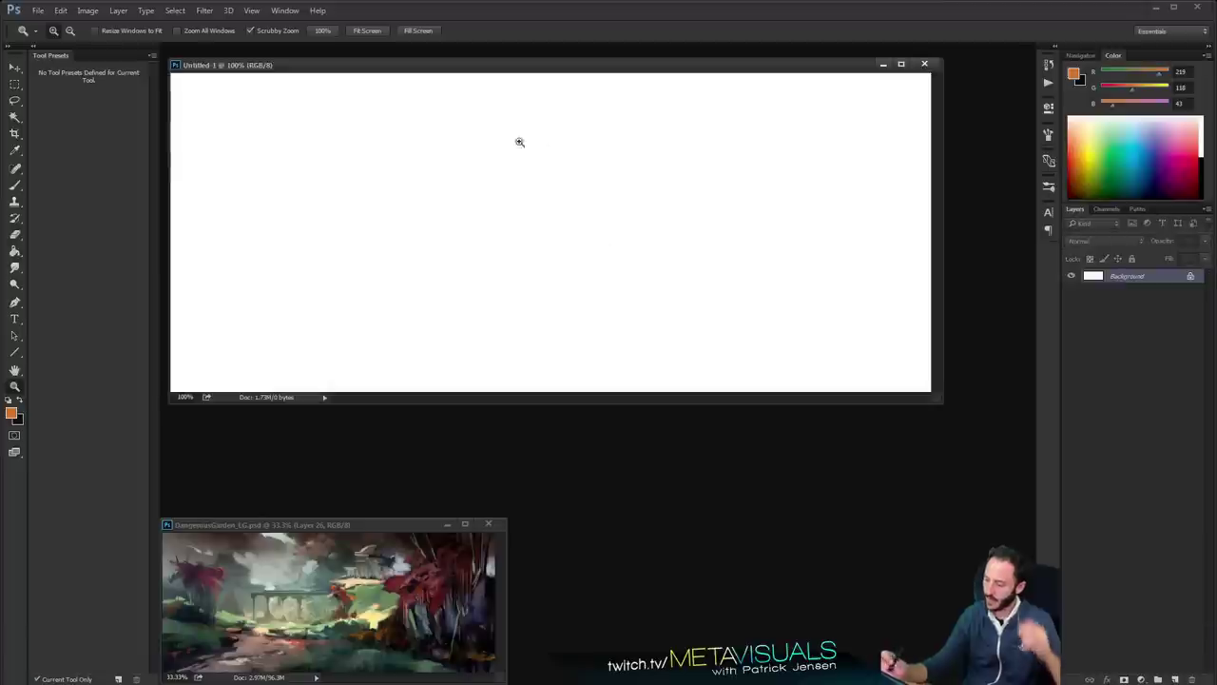
Enlarge the blank document's window to fill the workspace above the reference painting, keeping the canvas at 100%
left_click_drag(382, 61, 386, 51)
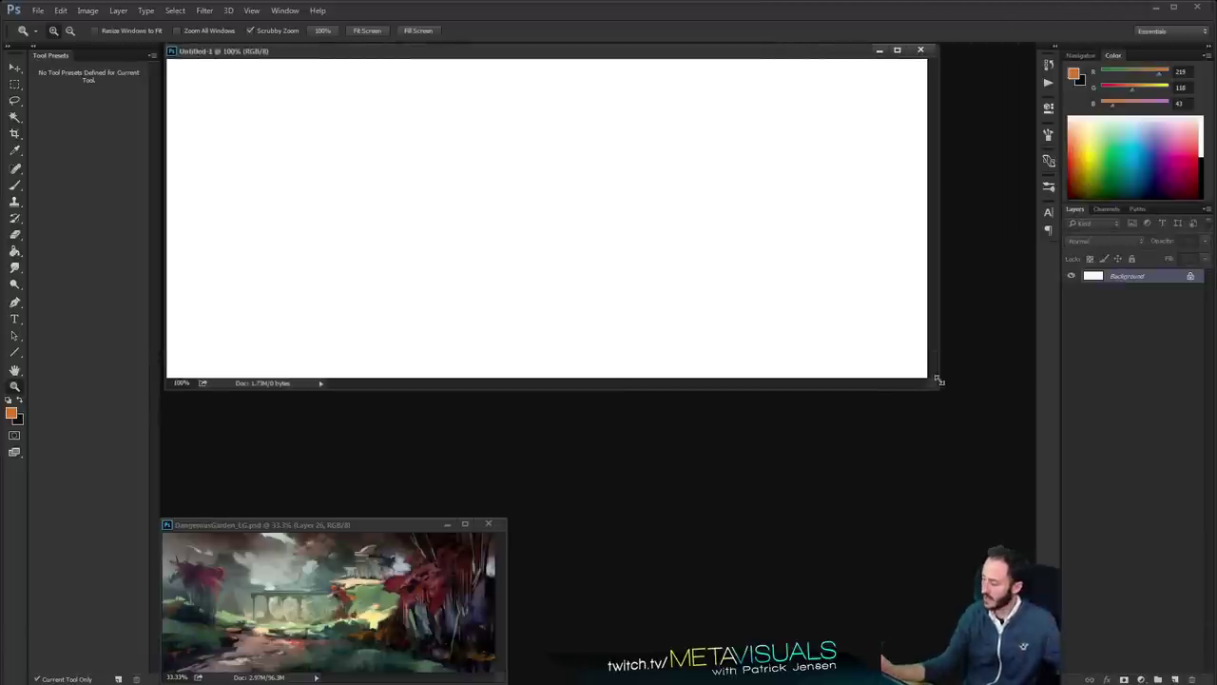
left_click_drag(940, 381, 1030, 514)
left_click(505, 276)
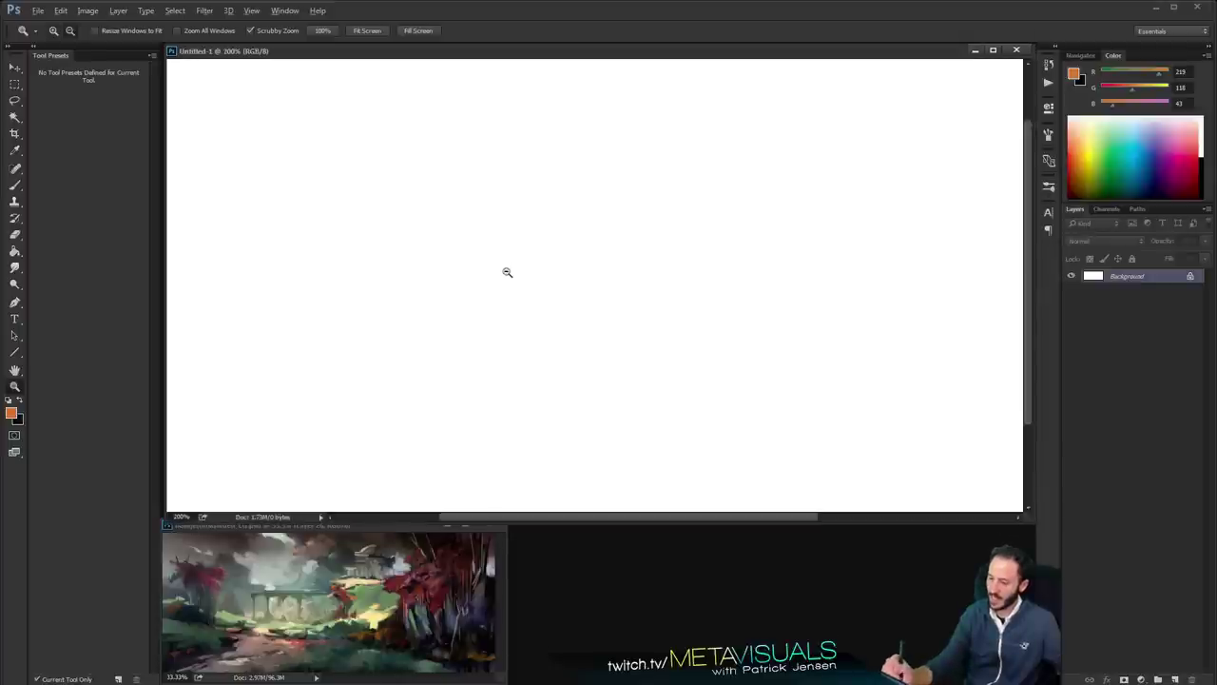
left_click(531, 279, "alt")
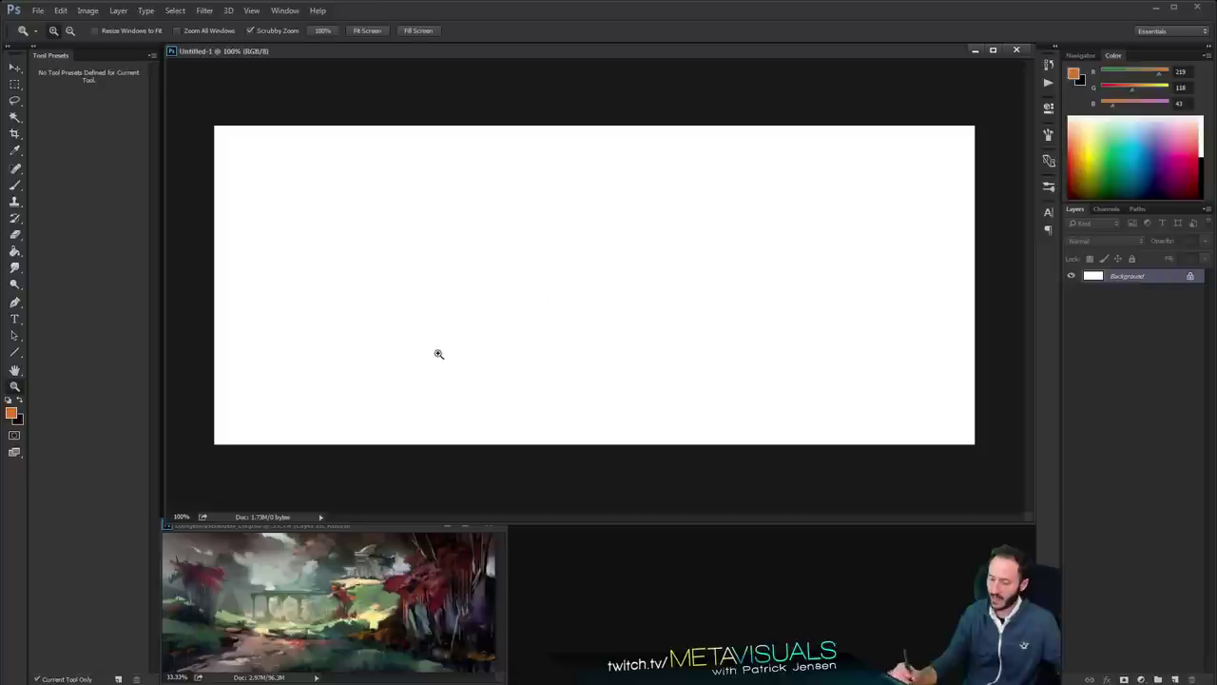
Cover the white canvas with loose orange texture using the BG Texture Fast brush preset
key("b")
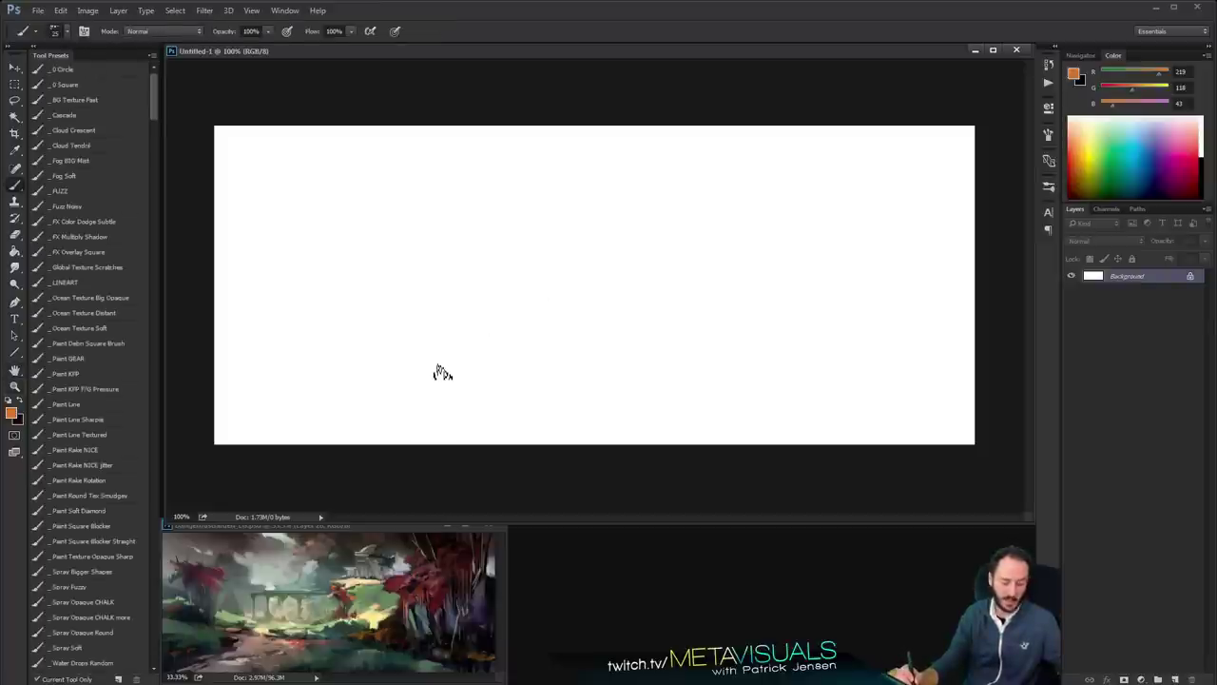
left_click(76, 100)
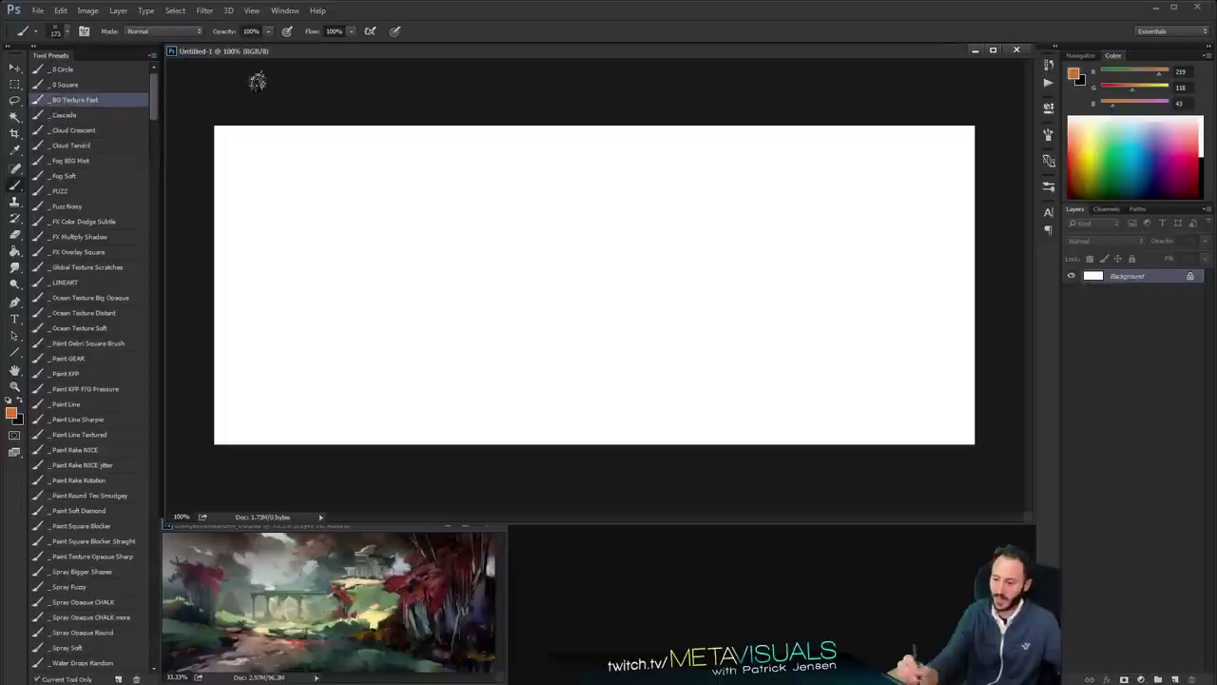
left_click_drag(305, 171, 447, 390)
mouse_move(574, 162)
left_mouse_down()
mouse_move(932, 199)
mouse_move(555, 238)
left_mouse_up()
Sample a dark colour from the garden painting and brush cloudy dark patches over the orange at brush size 150
key("h")
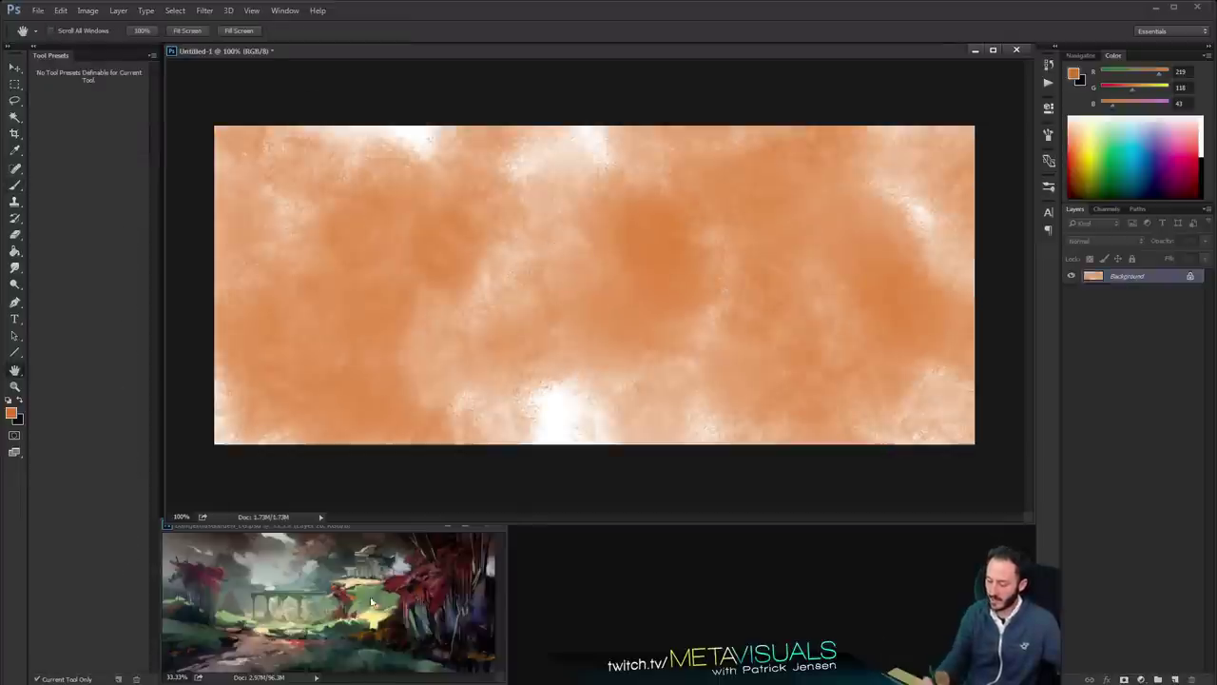
key("b")
left_click(212, 623, "alt")
mouse_move(401, 287)
left_mouse_down()
mouse_move(541, 382)
mouse_move(505, 376)
left_mouse_up()
key("ctrl+z")
key("bracketleft")
mouse_move(348, 314)
left_mouse_down()
mouse_move(348, 196)
mouse_move(207, 351)
mouse_move(304, 361)
left_mouse_up()
mouse_move(656, 333)
left_mouse_down()
mouse_move(701, 170)
mouse_move(786, 214)
mouse_move(856, 399)
mouse_move(903, 418)
mouse_move(494, 380)
mouse_move(285, 381)
left_mouse_up()
left_click_drag(609, 371, 516, 282)
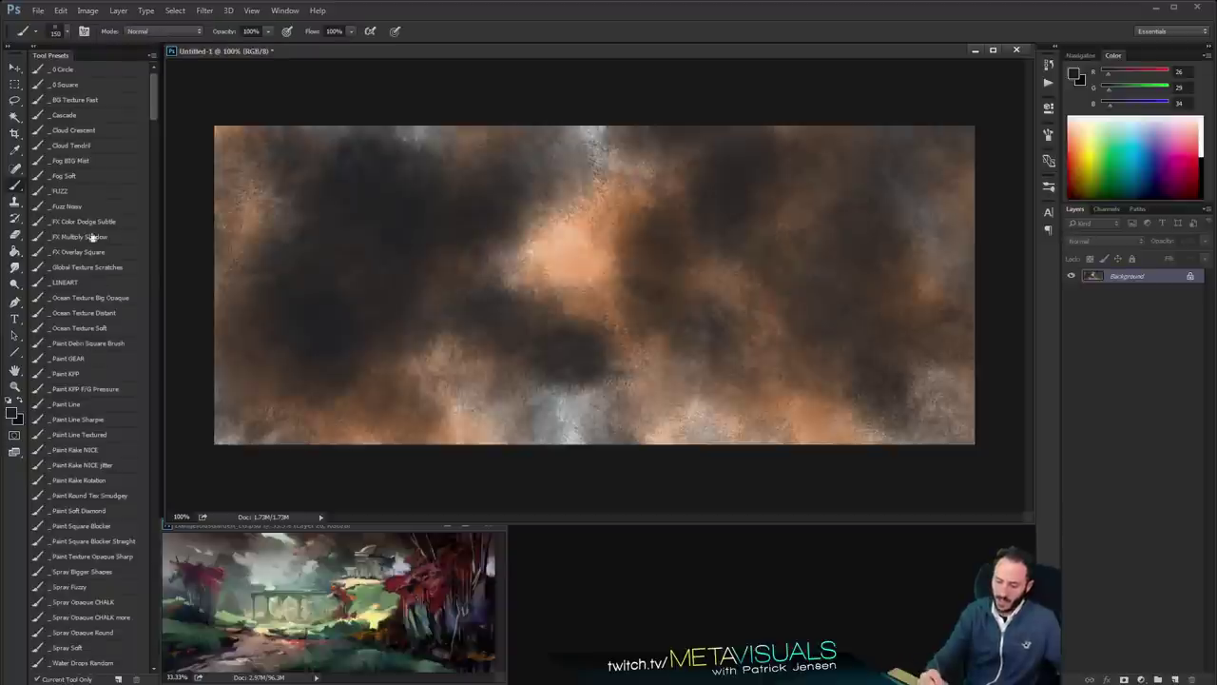
Blend the middle of the canvas with soft strokes of sampled greyish brown using the FUZZ brush preset
left_click(82, 193)
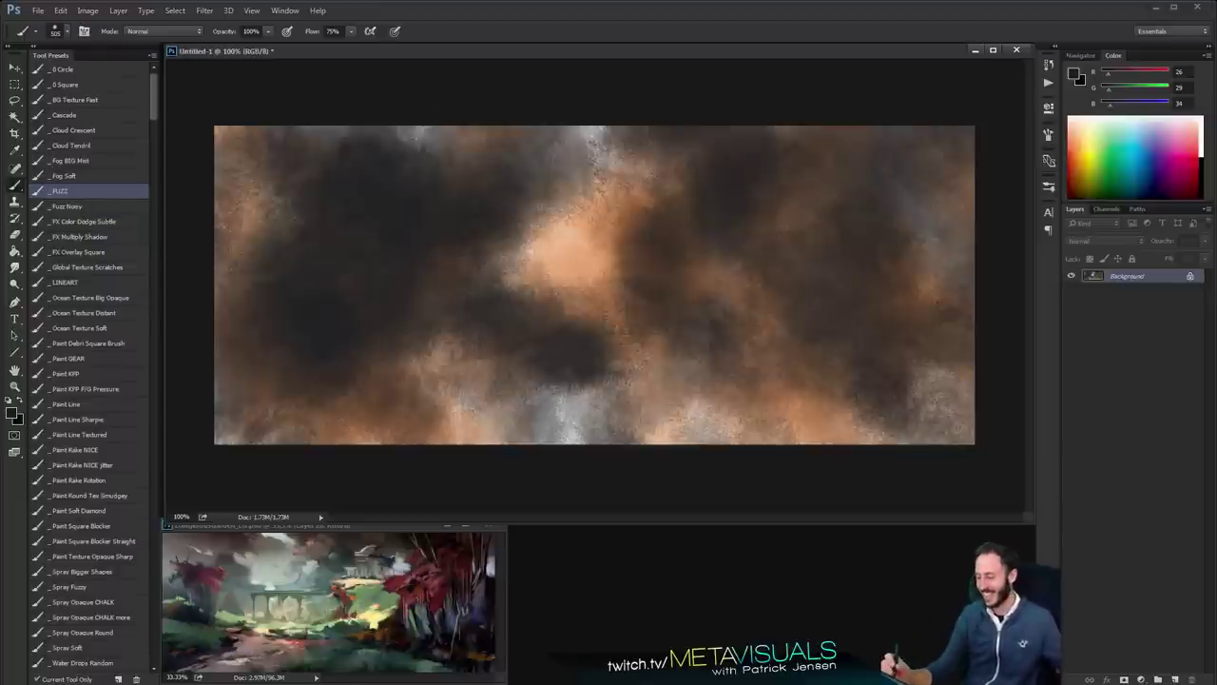
key("h")
key("b")
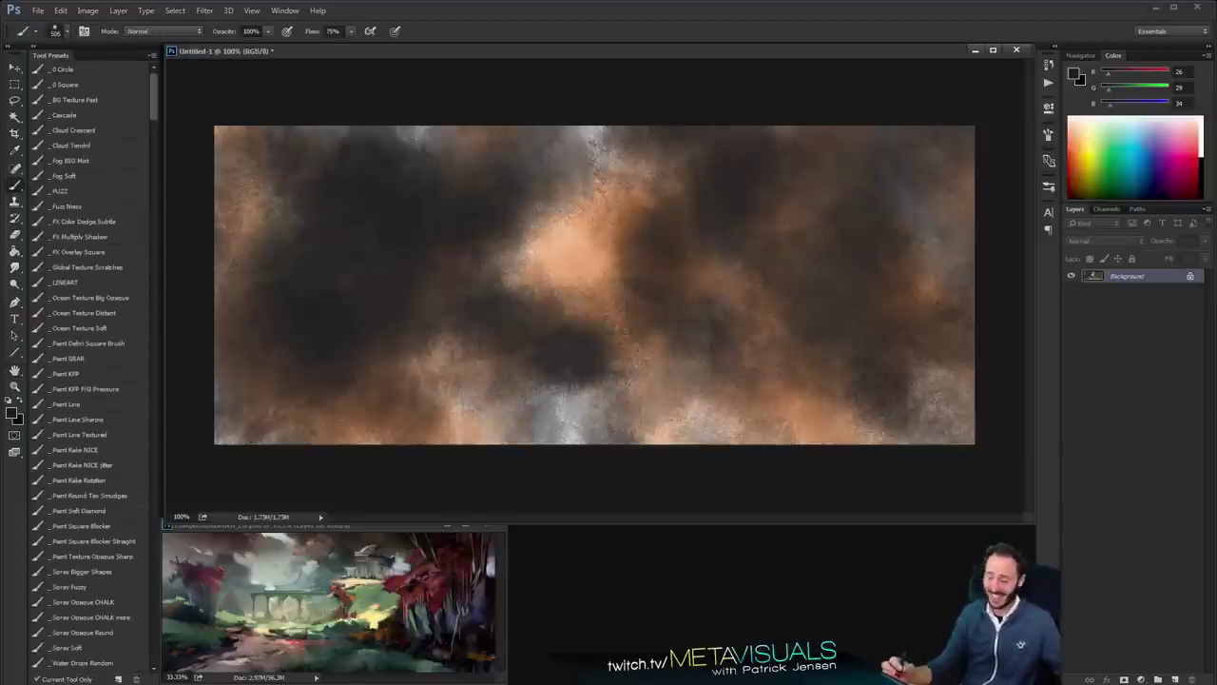
left_click(482, 274, "alt")
mouse_move(481, 257)
left_mouse_down()
mouse_move(466, 271)
mouse_move(485, 328)
left_mouse_up()
mouse_move(652, 356)
left_mouse_down()
mouse_move(670, 195)
mouse_move(614, 162)
left_mouse_up()
key("space")
left_click(313, 175, "alt")
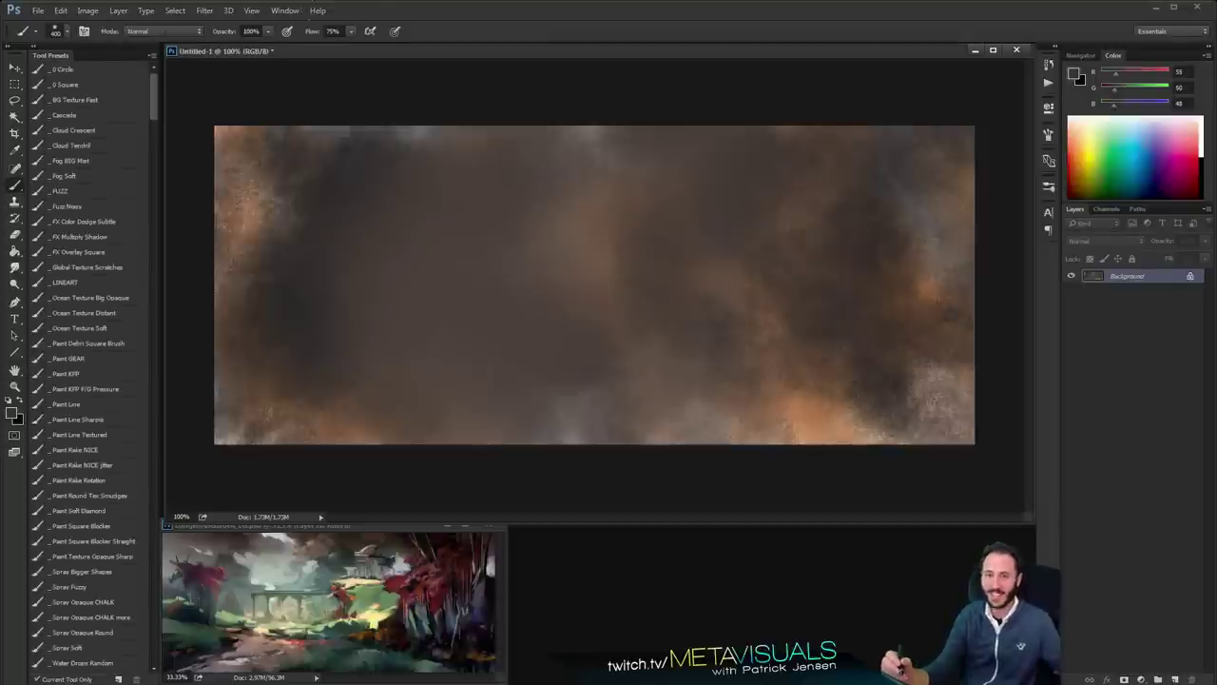
key("space")
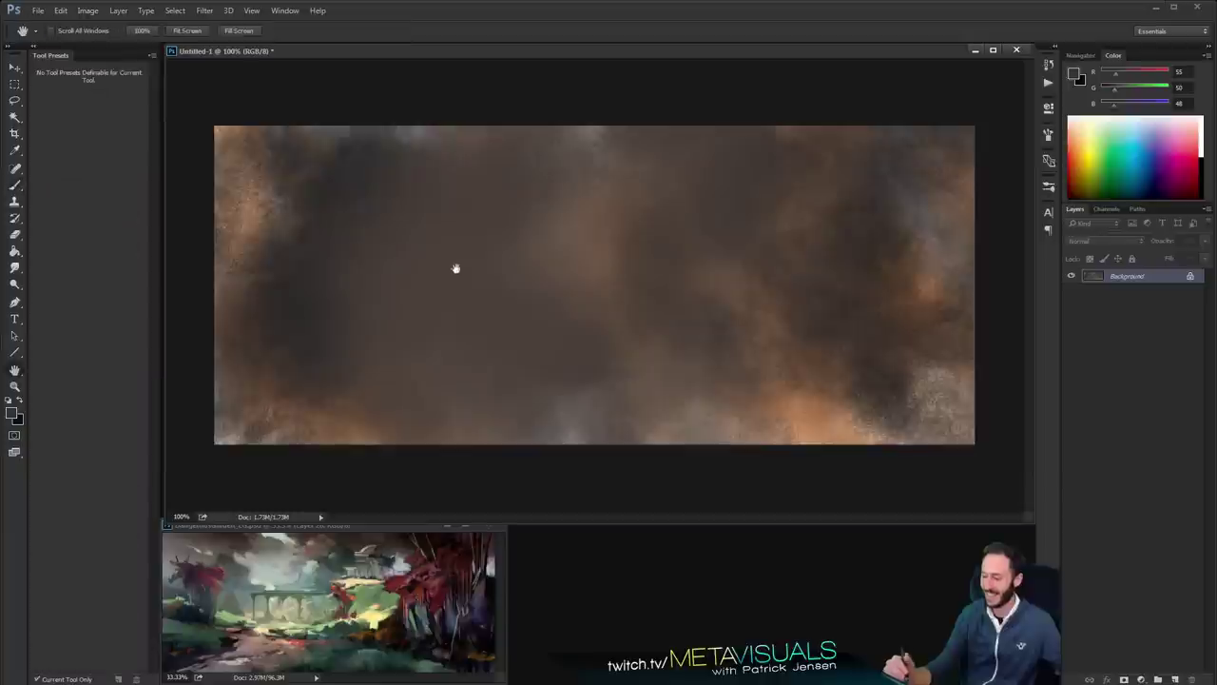
Sample a near-black colour and brush soft dark areas across the left side and upper half at brush size 250
key("bracketleft")
left_click(359, 111, "alt")
left_click_drag(328, 195, 291, 305)
mouse_move(400, 238)
left_mouse_down()
mouse_move(514, 171)
mouse_move(799, 204)
left_mouse_up()
Smudge the edge between the dark area and the brown patch in the middle of the canvas
key("r")
left_click_drag(539, 288, 440, 359)
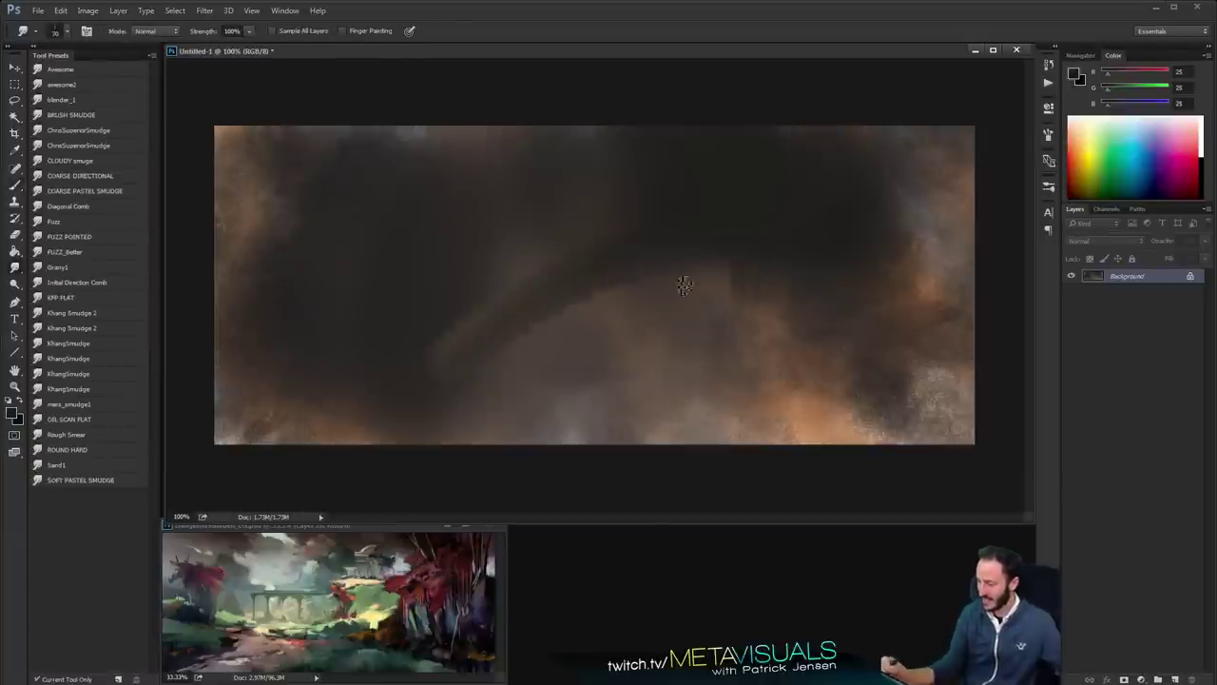
key("bracketright")
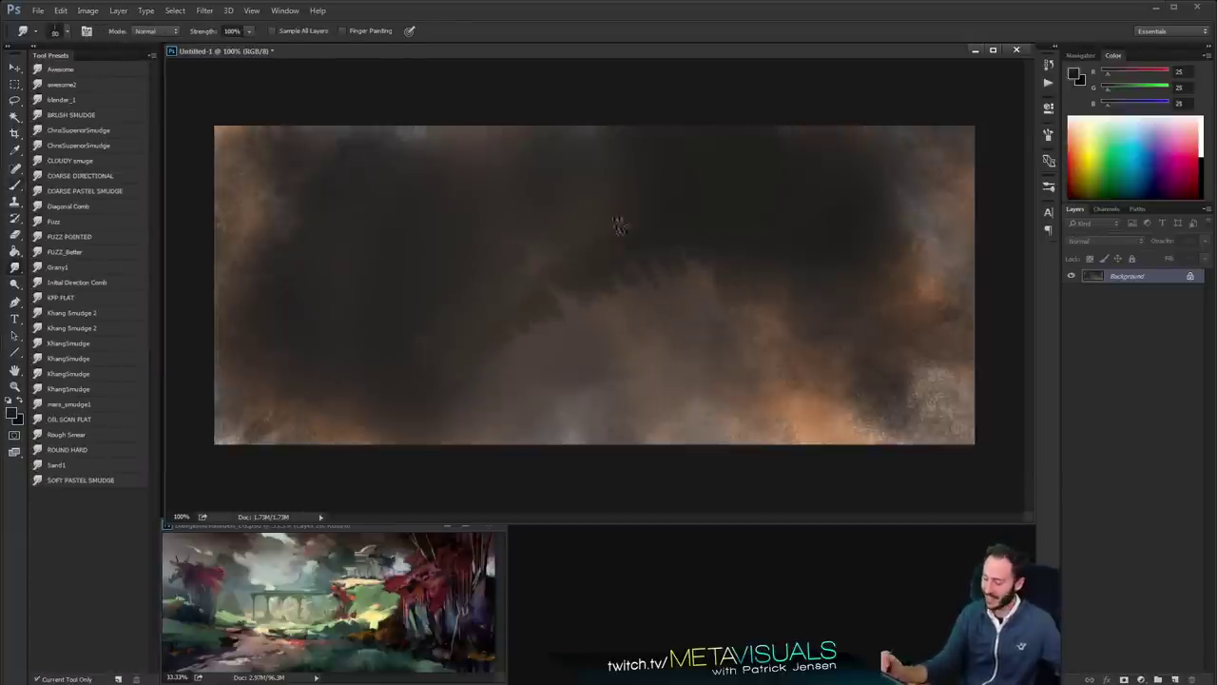
Create a new layer and deepen the painting with soft Overlay-mode brush strokes in sampled dark tones
key("b")
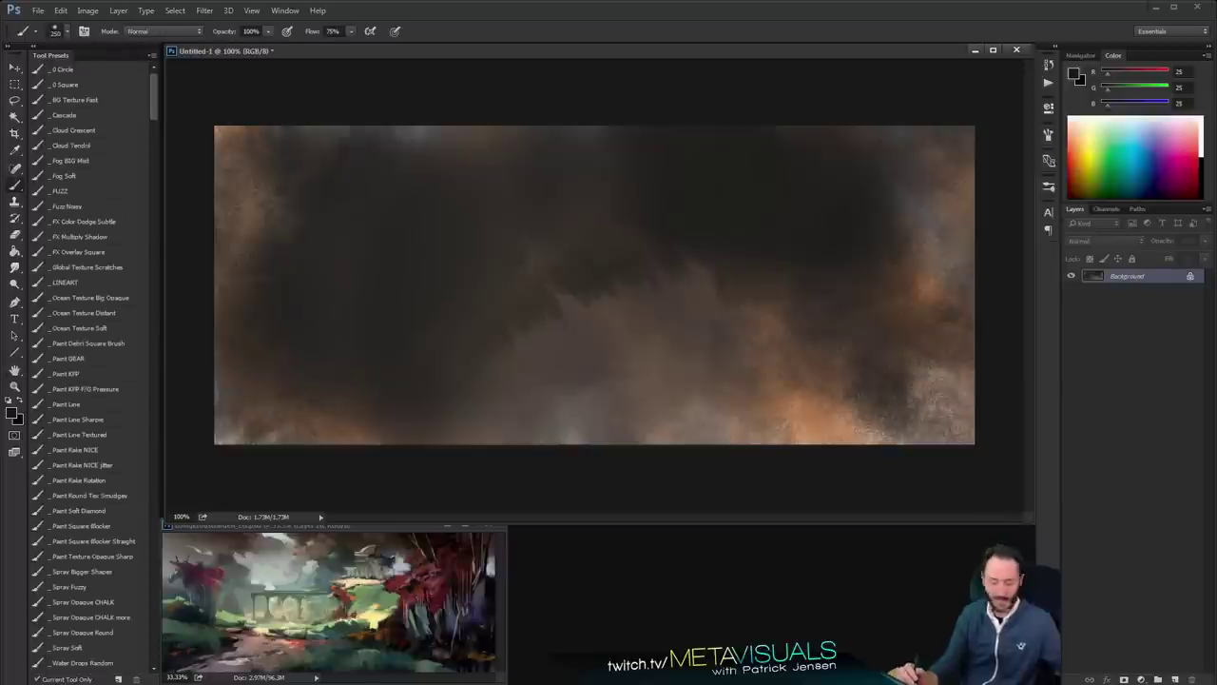
key("ctrl+shift+alt+n")
left_click(163, 31)
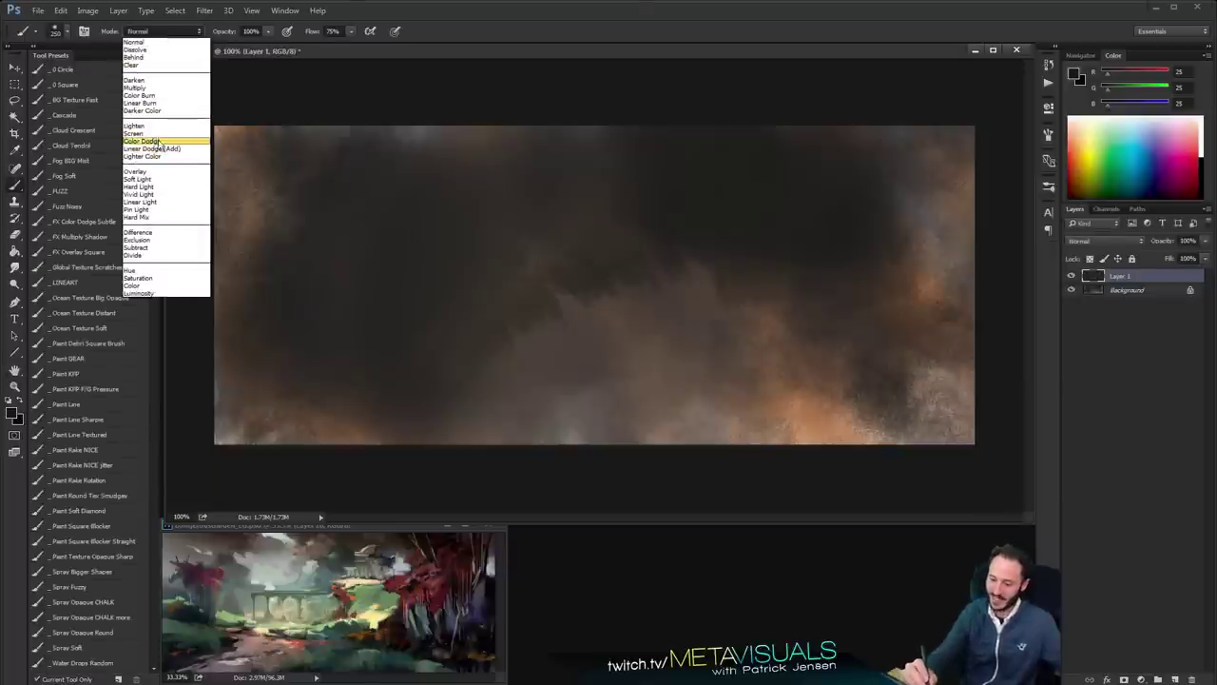
left_click(157, 174)
left_click_drag(396, 162, 281, 333)
key("ctrl+z")
mouse_move(286, 180)
left_mouse_down()
mouse_move(428, 381)
mouse_move(761, 247)
left_mouse_up()
left_click(570, 357, "alt")
mouse_move(581, 390)
left_mouse_down()
mouse_move(708, 381)
mouse_move(937, 319)
left_mouse_up()
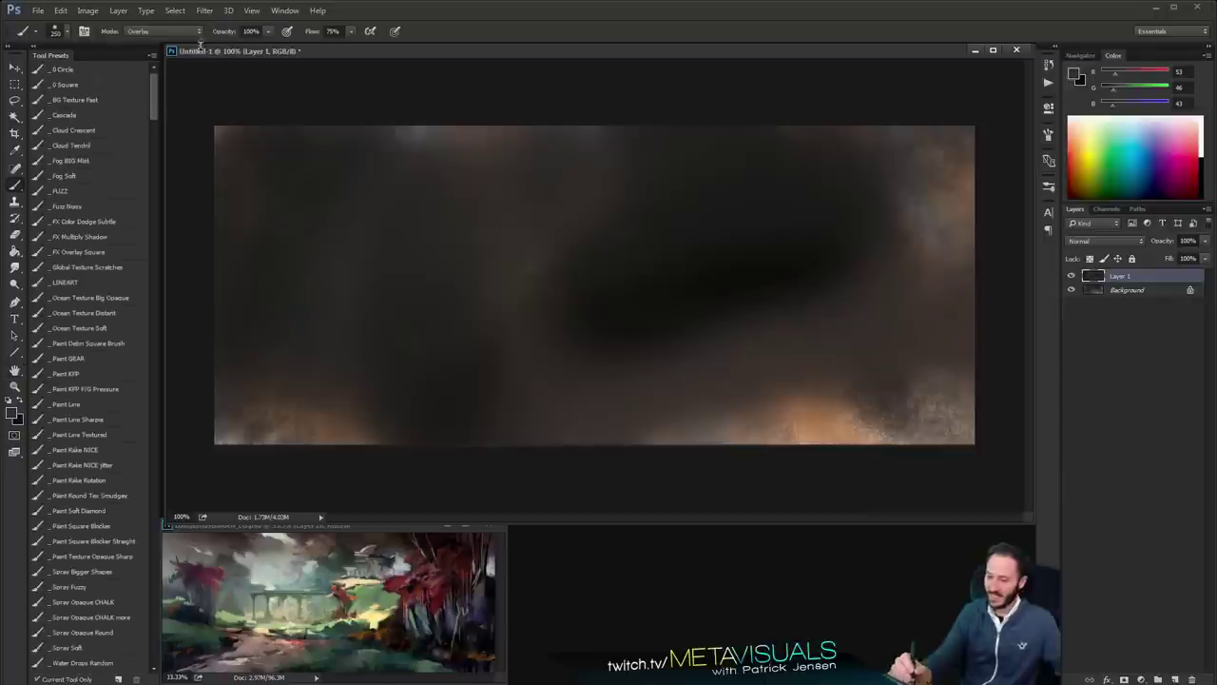
Set up the BG Texture Fast brush in Normal mode with a blue of R 53, G 96, B 149 and shorten the colour spectrum
left_click(157, 34)
left_click(133, 41)
left_click(85, 100)
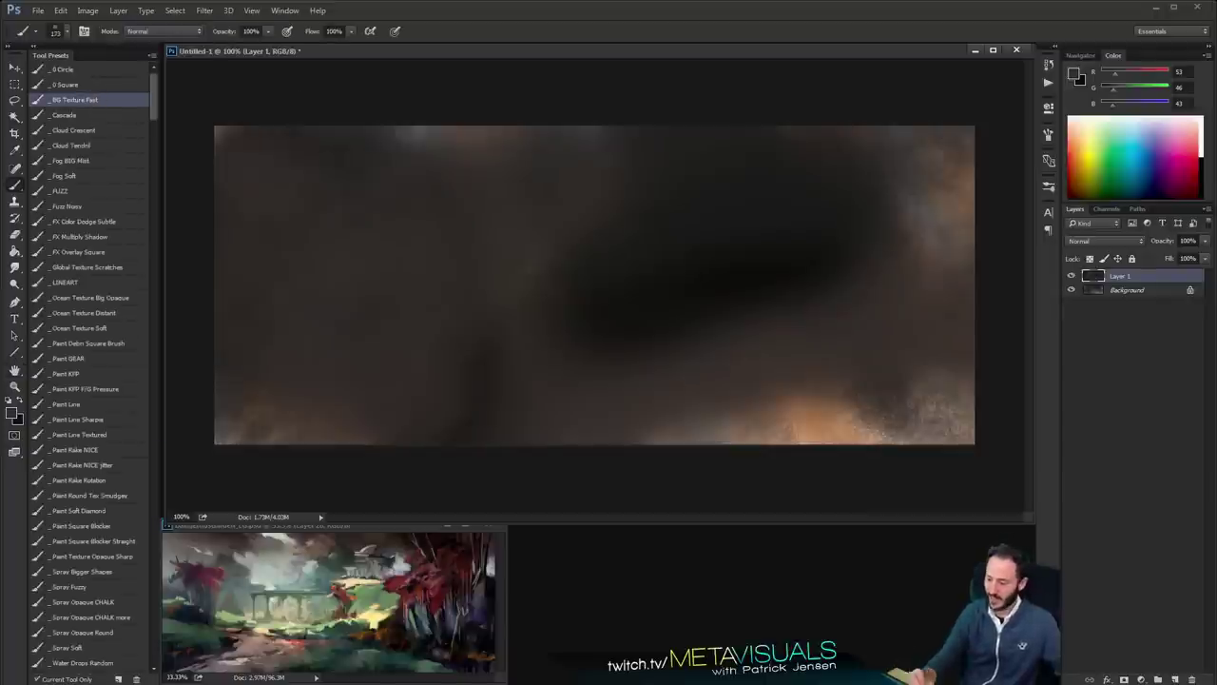
left_click_drag(1116, 106, 1141, 107)
left_click_drag(1116, 90, 1127, 94)
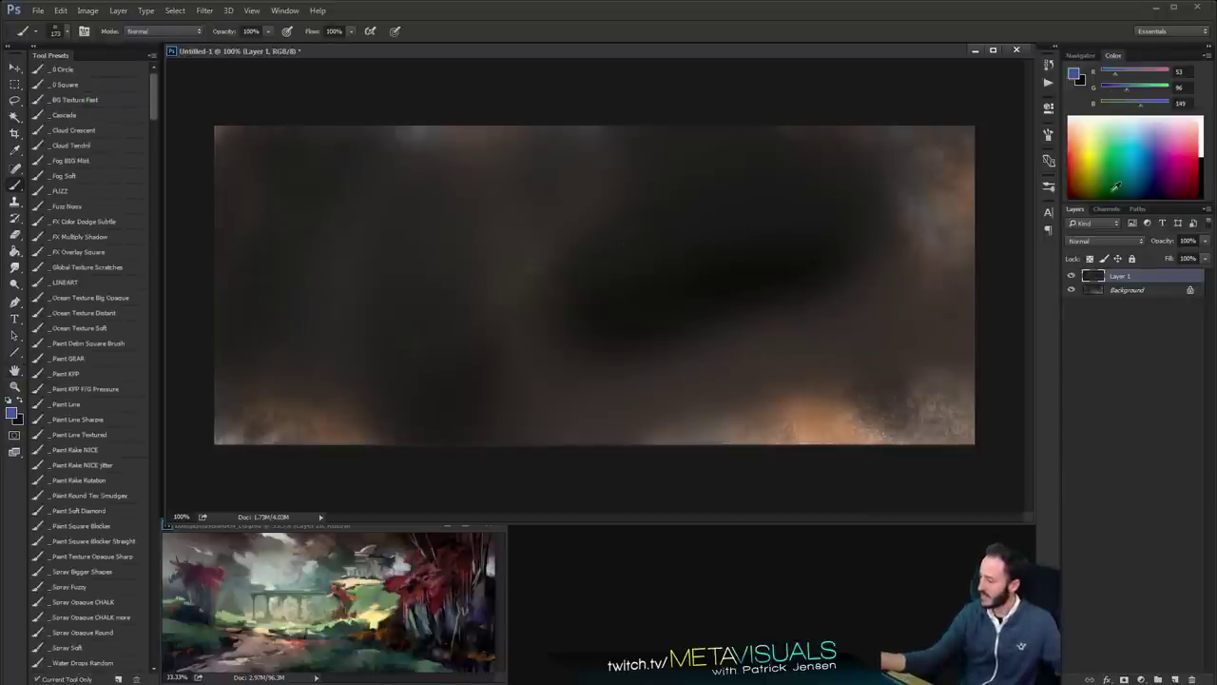
left_click_drag(1111, 203, 1113, 142)
Brush cloudy blue patches across the middle and upper part of the dark canvas
mouse_move(362, 248)
left_mouse_down()
mouse_move(345, 337)
mouse_move(285, 386)
left_mouse_up()
key("ctrl+z")
mouse_move(524, 135)
left_mouse_down()
mouse_move(556, 349)
mouse_move(640, 353)
mouse_move(698, 232)
mouse_move(786, 289)
mouse_move(818, 190)
mouse_move(894, 142)
left_mouse_up()
key("bracketleft")
key("bracketleft")
key("bracketleft")
key("bracketleft")
key("bracketleft")
key("bracketleft")
Smudge the edges of the blue patches in the centre of the canvas
key("r")
mouse_move(623, 276)
left_mouse_down()
mouse_move(682, 245)
mouse_move(771, 277)
mouse_move(543, 342)
mouse_move(396, 300)
left_mouse_up()
key("b")
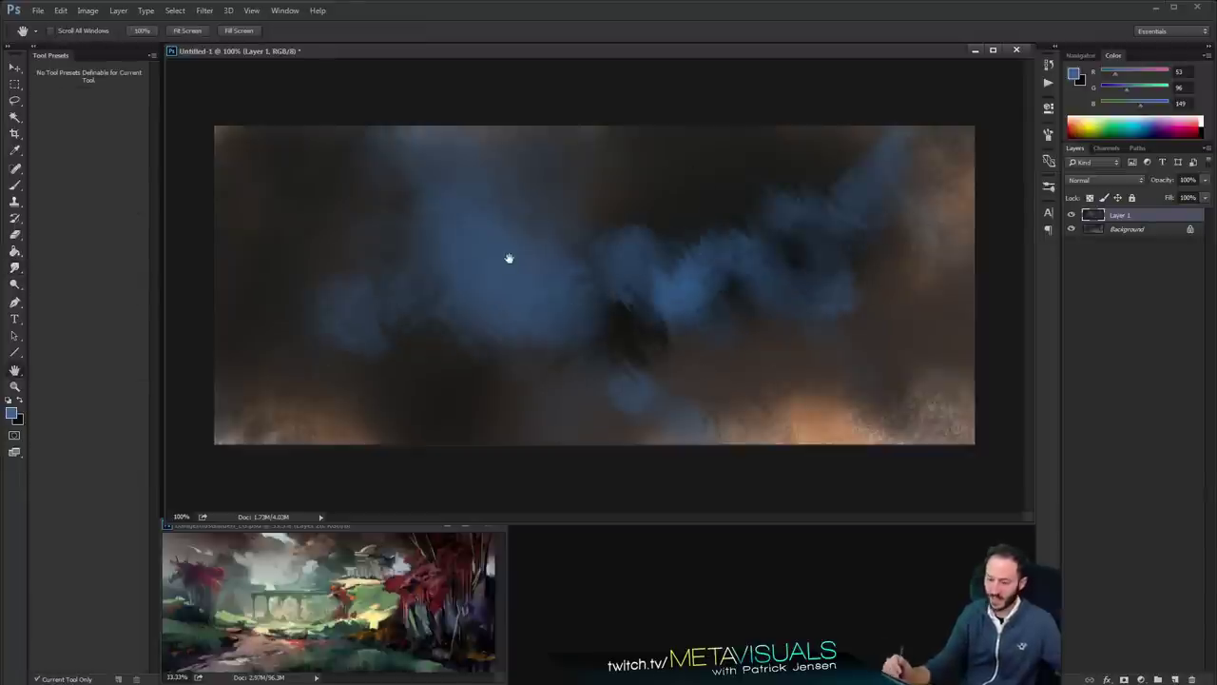
Soften the blue patches into the dark surroundings with the FUZZ brush preset, using colours sampled from the canvas
left_click(78, 192)
key("bracketleft")
left_click(569, 191, "alt")
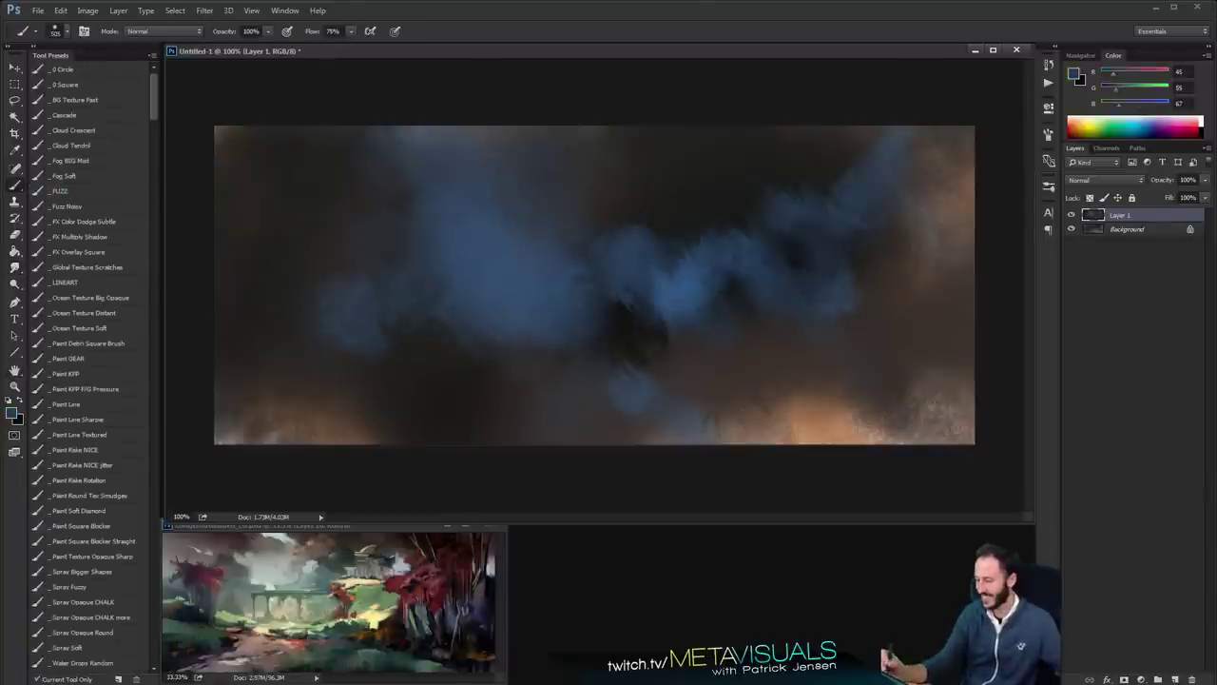
left_click_drag(582, 189, 756, 195)
left_click(685, 319, "alt")
left_click_drag(694, 295, 646, 381)
mouse_move(354, 314)
left_mouse_down()
mouse_move(450, 272)
mouse_move(676, 329)
mouse_move(870, 328)
left_mouse_up()
Blend the orange glow along the lower edge into soft brown with sampled colours at brush size 200
key("bracketleft")
key("bracketleft")
left_click(816, 396, "alt")
mouse_move(801, 390)
left_mouse_down()
mouse_move(918, 319)
mouse_move(875, 357)
mouse_move(725, 395)
left_mouse_up()
left_click(764, 346, "alt")
key("space")
key("b")
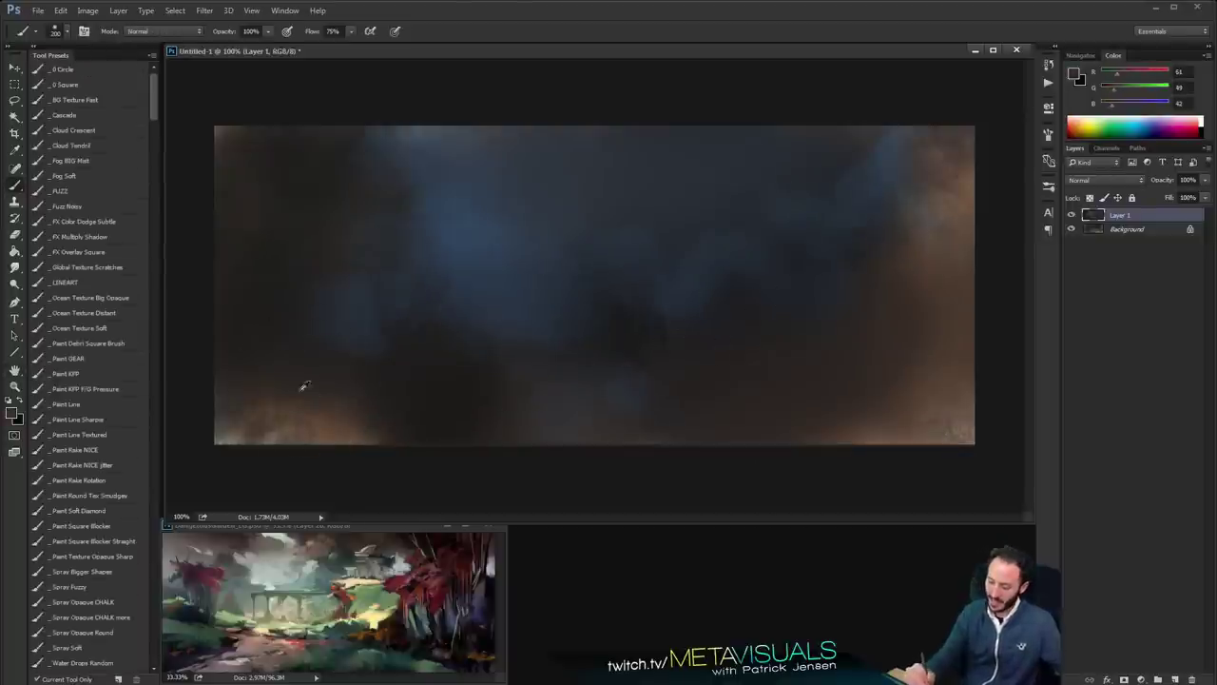
mouse_move(304, 385)
left_mouse_down()
mouse_move(399, 305)
mouse_move(449, 197)
mouse_move(528, 253)
mouse_move(641, 209)
left_mouse_up()
key("space")
key("space")
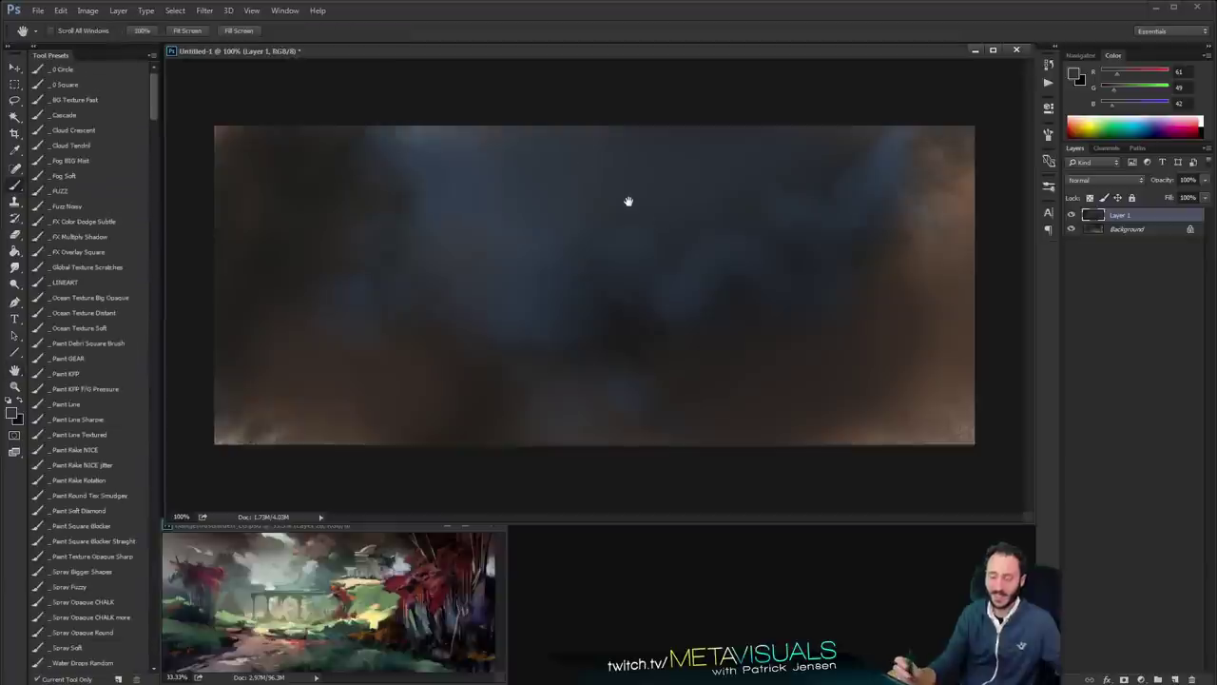
Scatter green debris texture (R 61, G 79, B 60) around the canvas with the Paint Debri Square Brush preset at size 200
key("b")
left_click(106, 350)
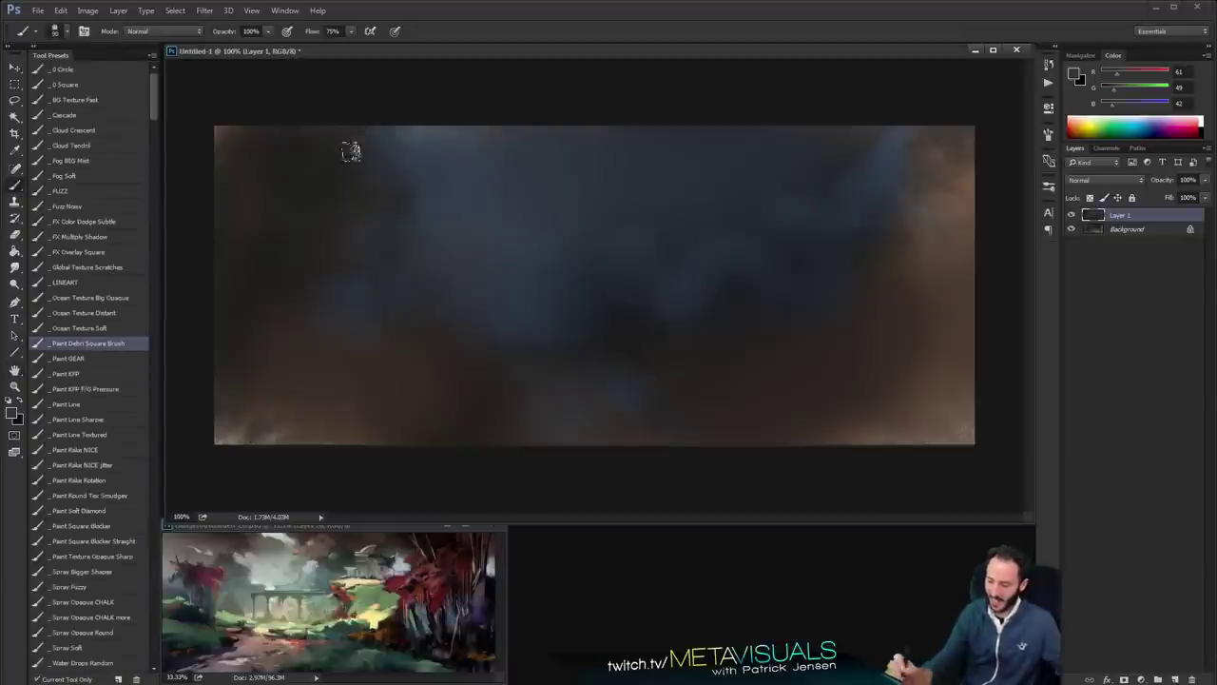
left_click(1118, 106)
key("bracketright")
key("bracketright")
key("bracketright")
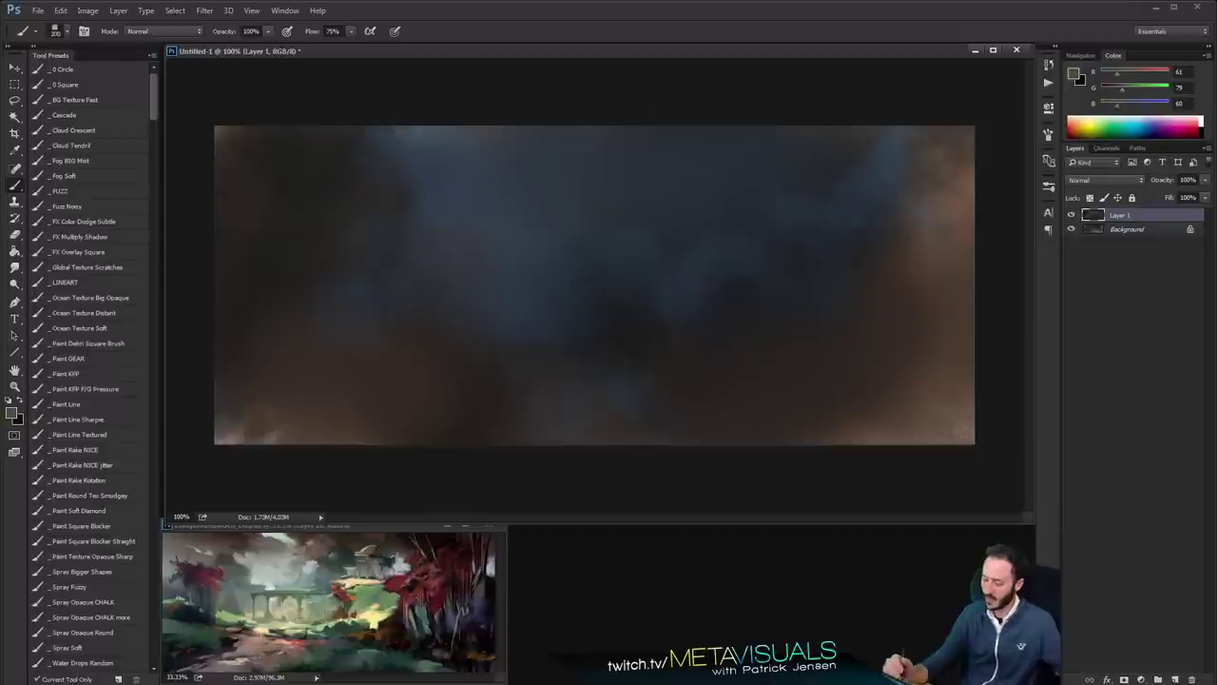
left_click_drag(214, 295, 297, 314)
left_click_drag(555, 382, 646, 357)
left_click_drag(719, 232, 747, 347)
left_click_drag(890, 256, 826, 167)
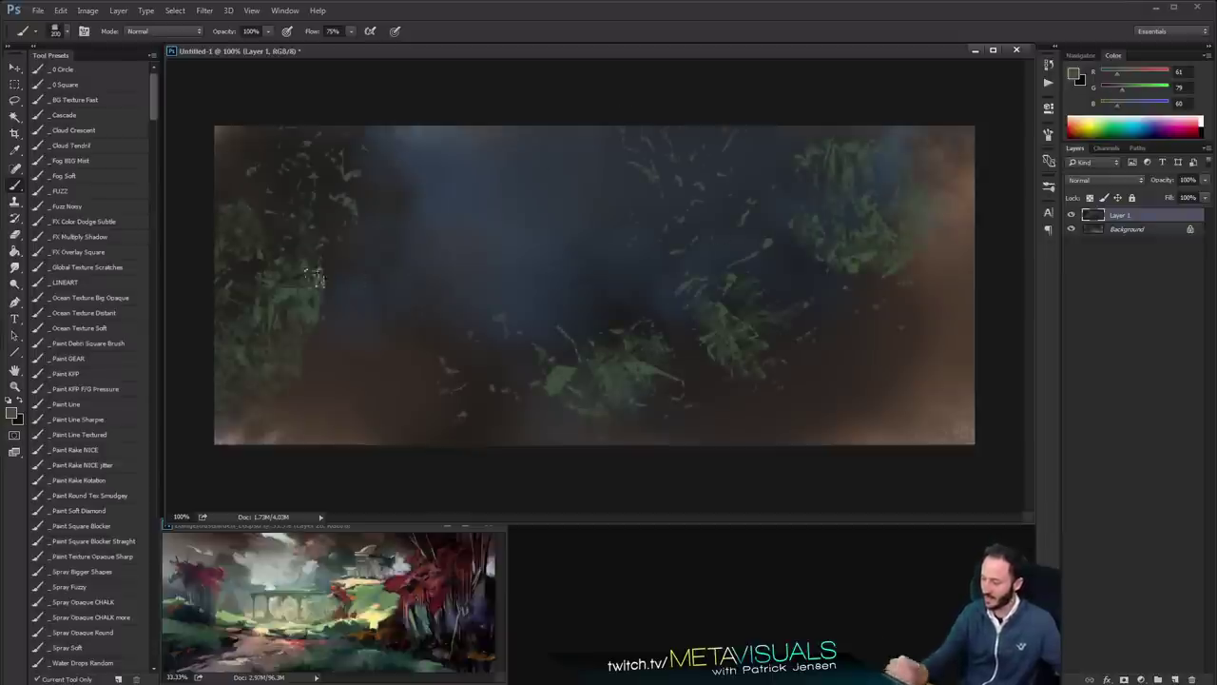
Fill in denser green debris patches at the upper left, lower left, centre and right, finishing at brush size 175
left_click_drag(392, 143, 409, 214)
mouse_move(490, 366)
left_mouse_down()
mouse_move(377, 346)
mouse_move(424, 409)
left_mouse_up()
key("bracketleft")
mouse_move(699, 300)
left_mouse_down()
mouse_move(718, 214)
mouse_move(852, 308)
left_mouse_up()
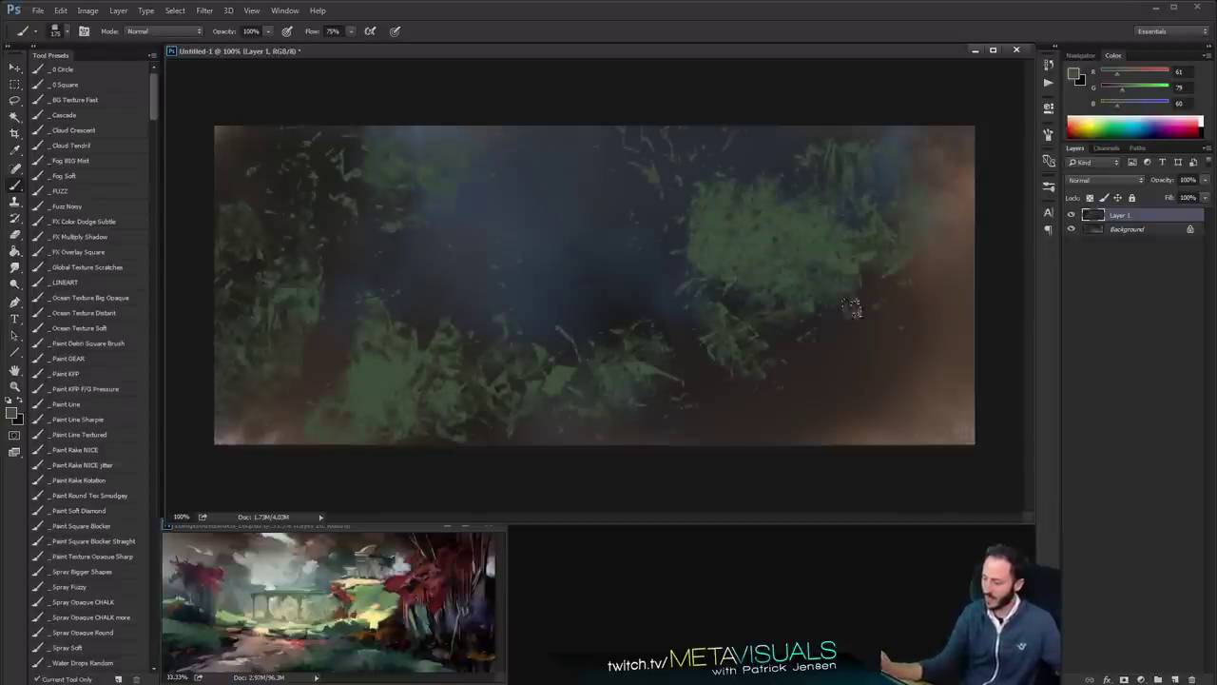
left_click_drag(530, 176, 628, 237)
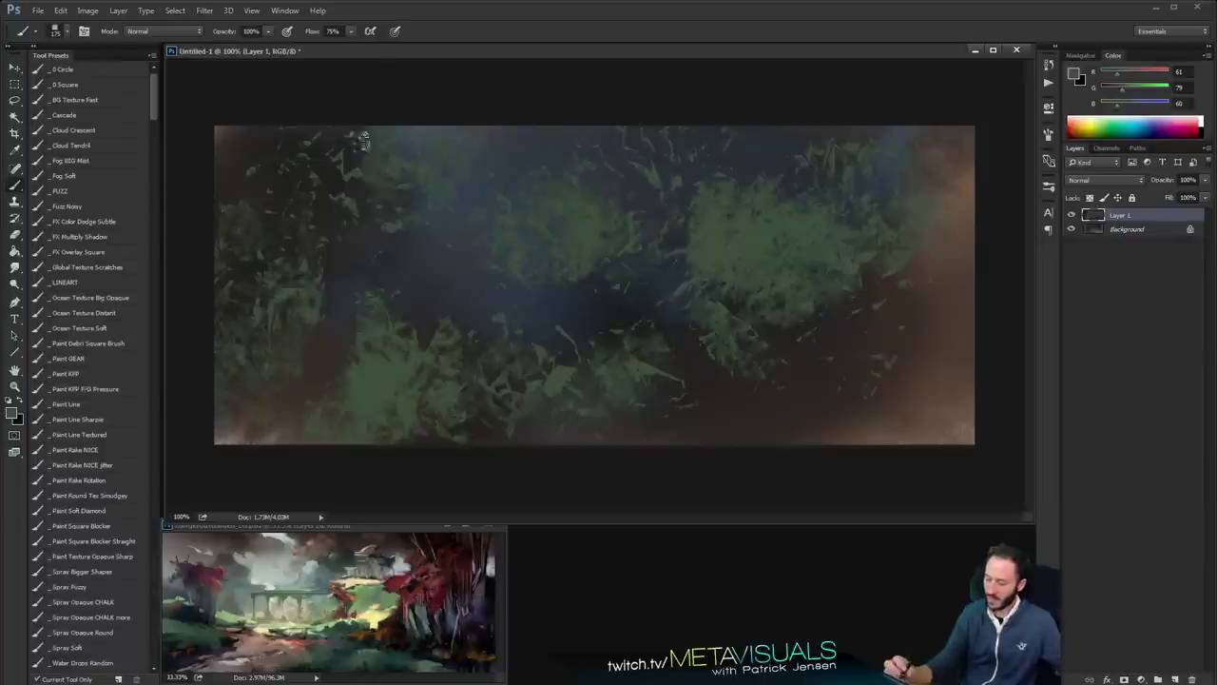
Glaze green over the left half with the FUZZ brush preset in Overlay mode
left_click(91, 193)
left_click(156, 29)
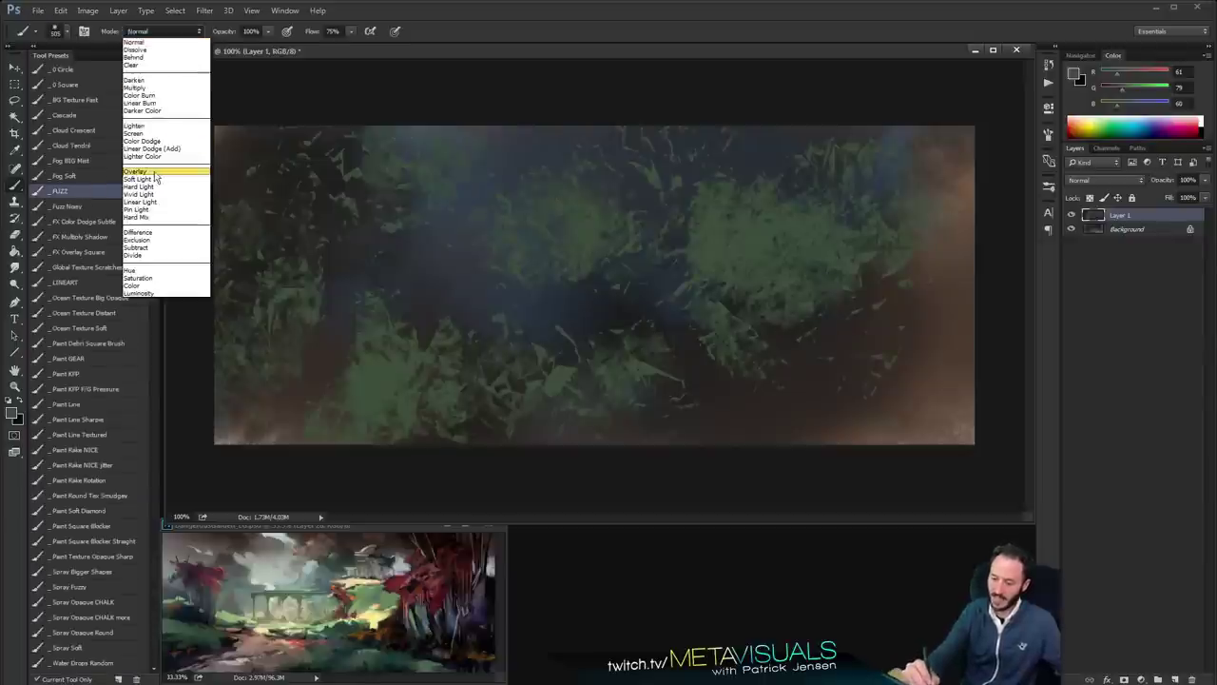
left_click(155, 175)
left_click_drag(419, 276, 332, 352)
key("ctrl+z")
left_click_drag(609, 218, 352, 342)
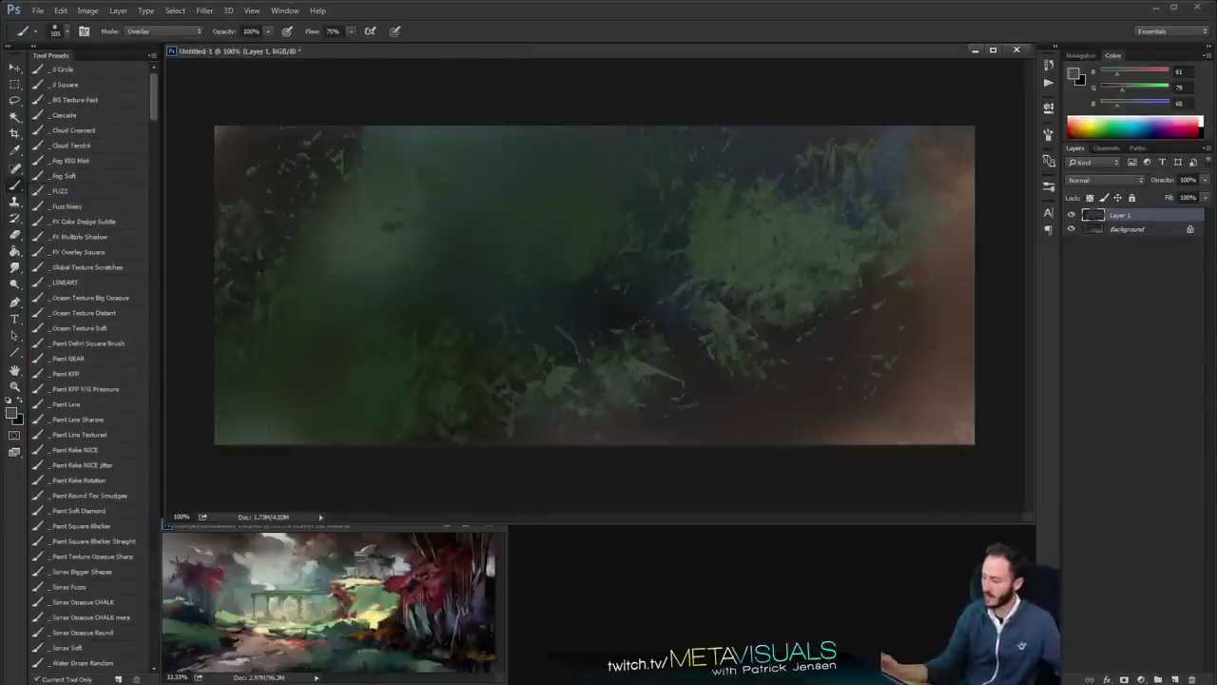
Mix a teal of R 58, G 118, B 137 and glaze it softly over the left side and upper right
left_click_drag(1114, 92, 1133, 95)
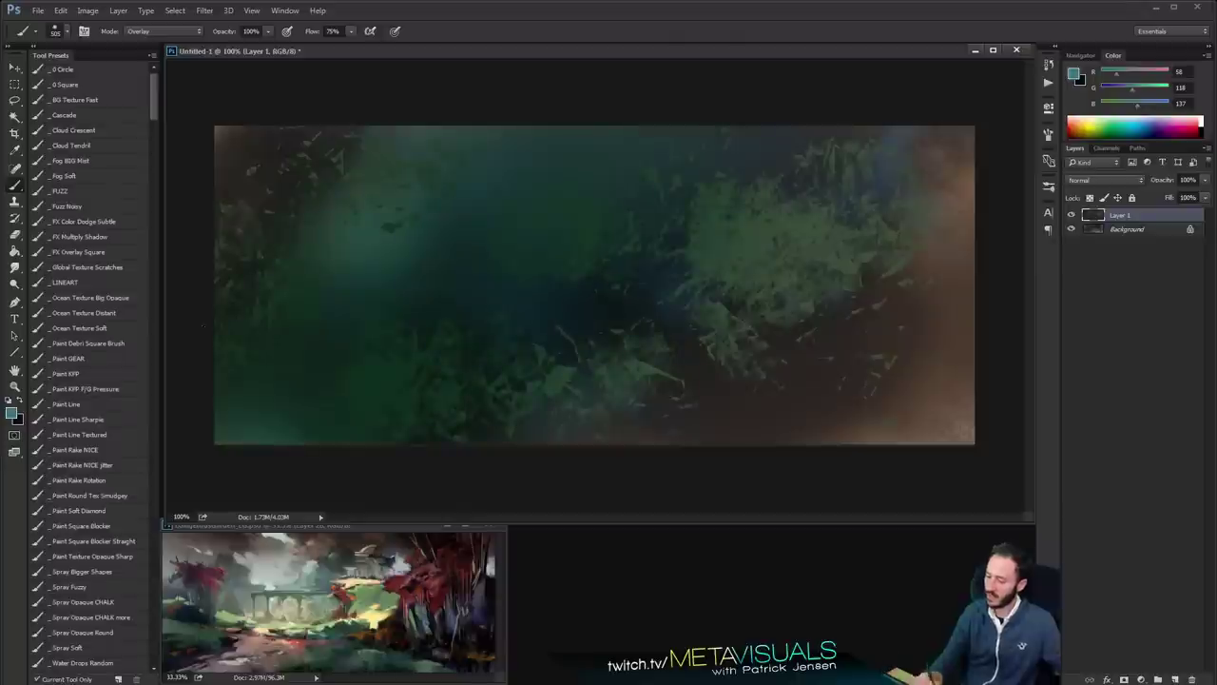
left_click_drag(390, 181, 266, 286)
left_click_drag(951, 153, 818, 209)
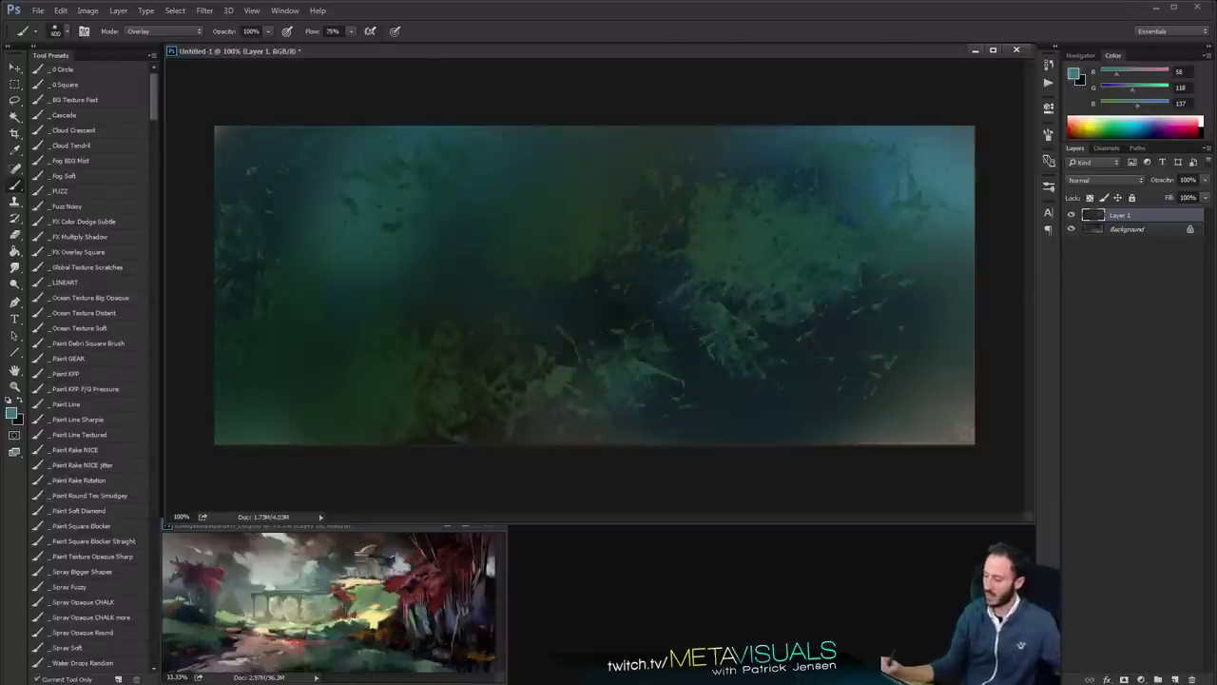
key("space")
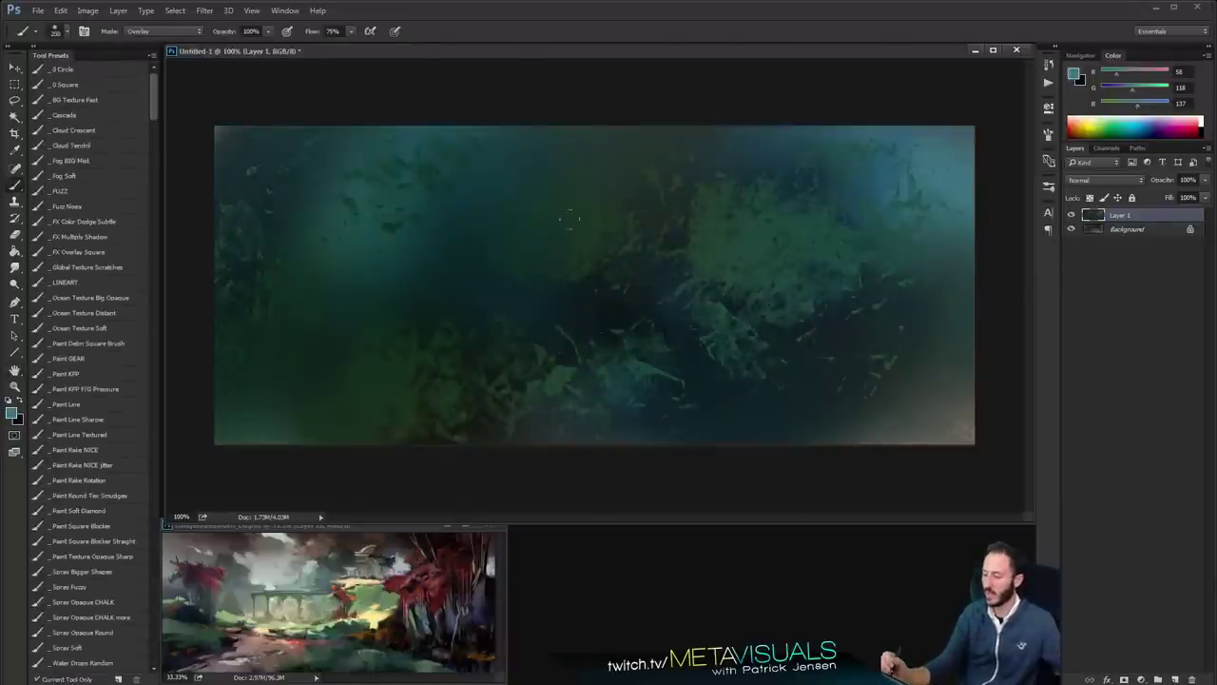
key("space")
key("bracketleft")
key("bracketleft")
key("bracketleft")
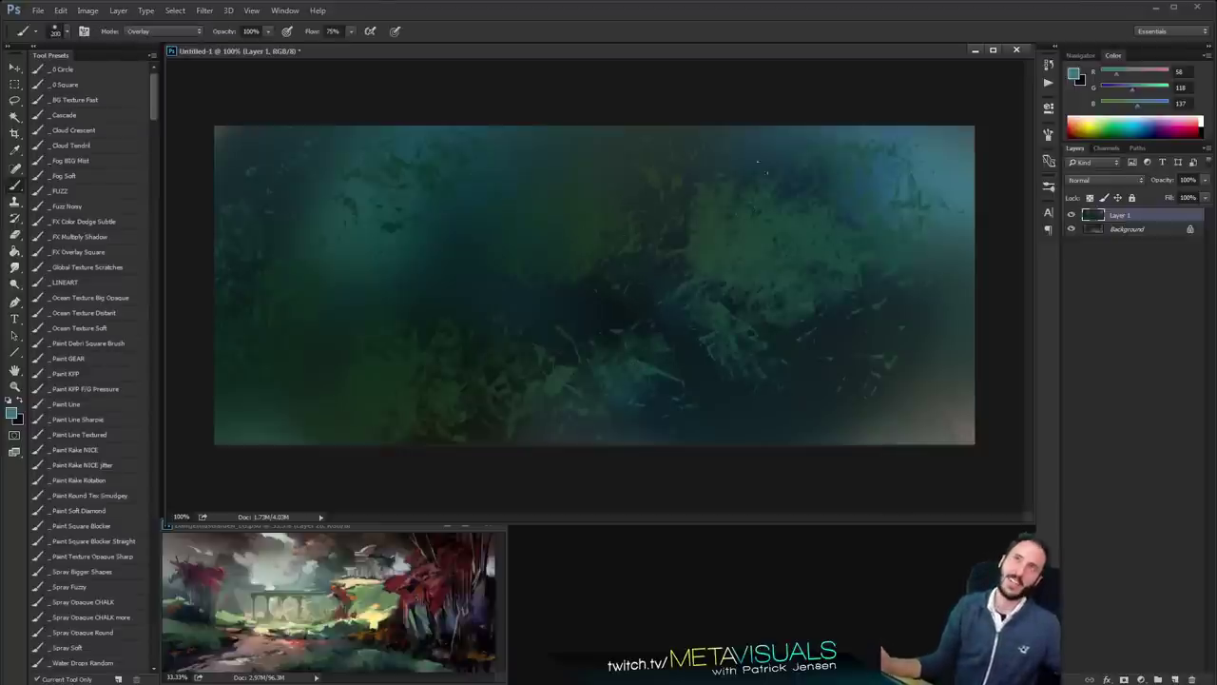
key("space")
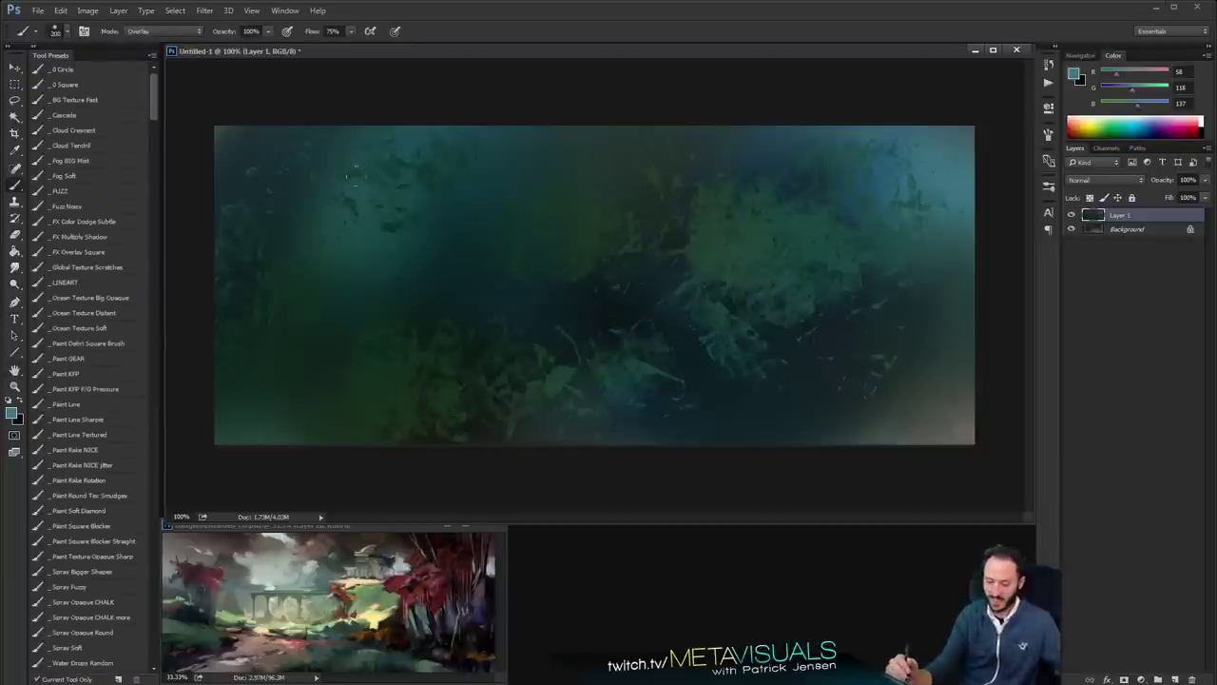
key("space")
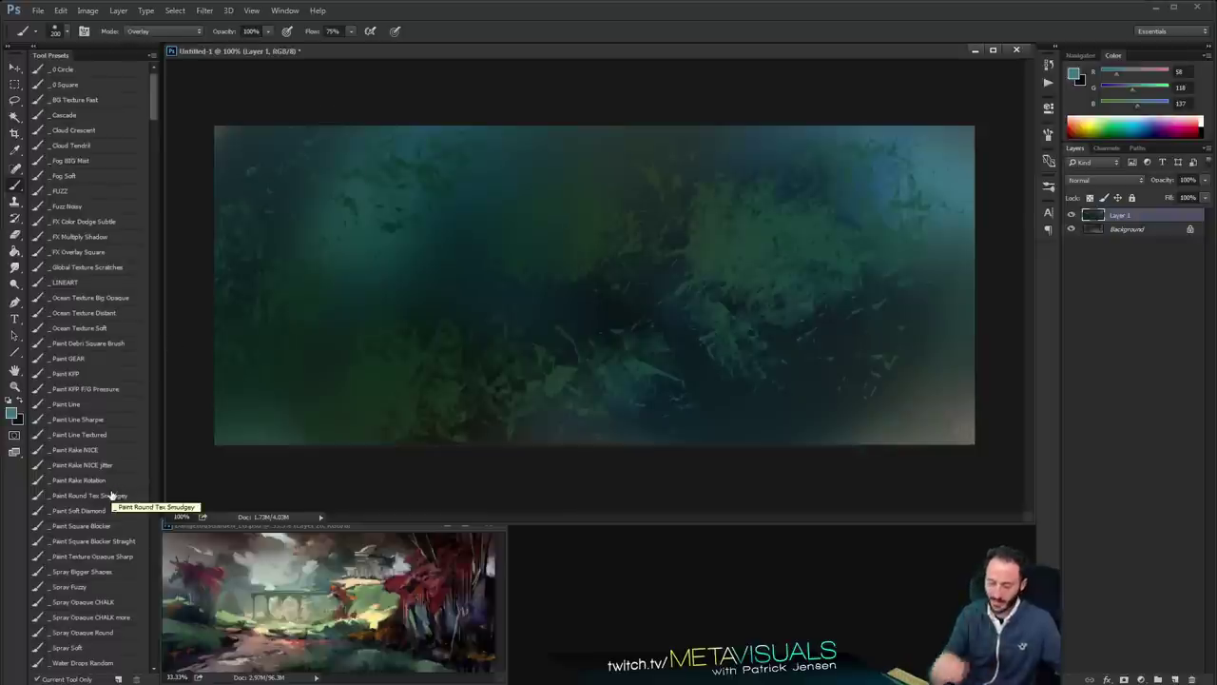
Paint a curved pale teal stroke from the upper edge down toward the centre with the Paint Square Blocker preset
left_click(109, 526)
left_click_drag(560, 195, 547, 329)
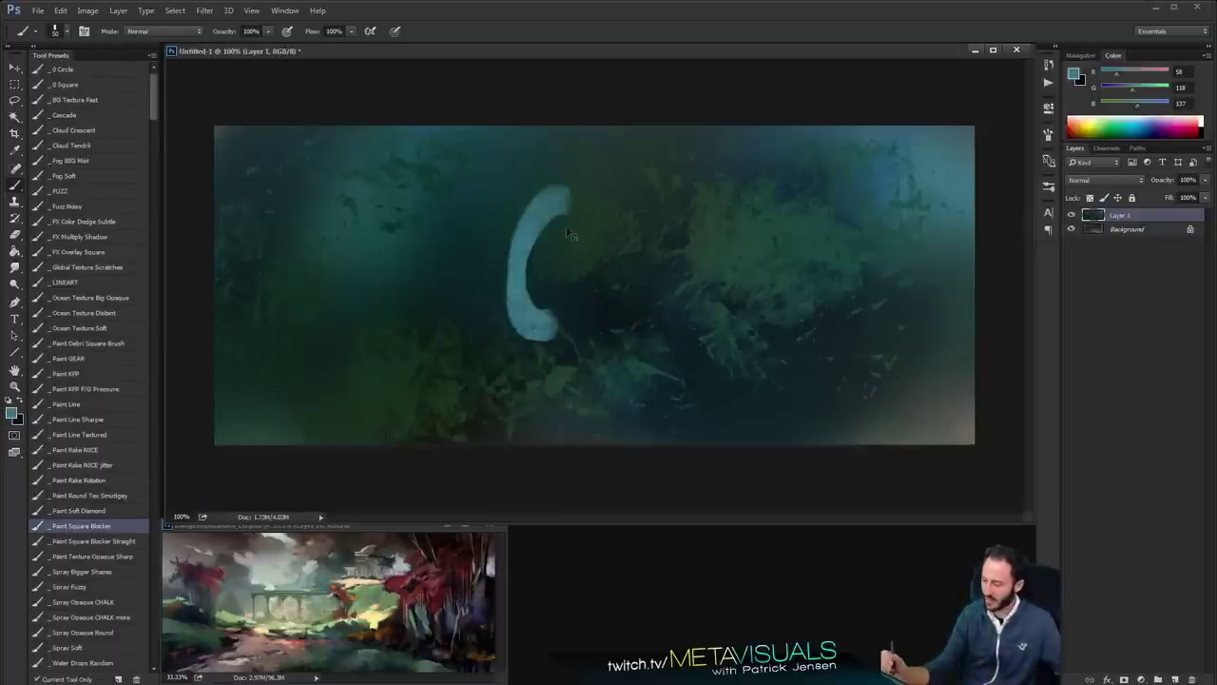
key("ctrl+z")
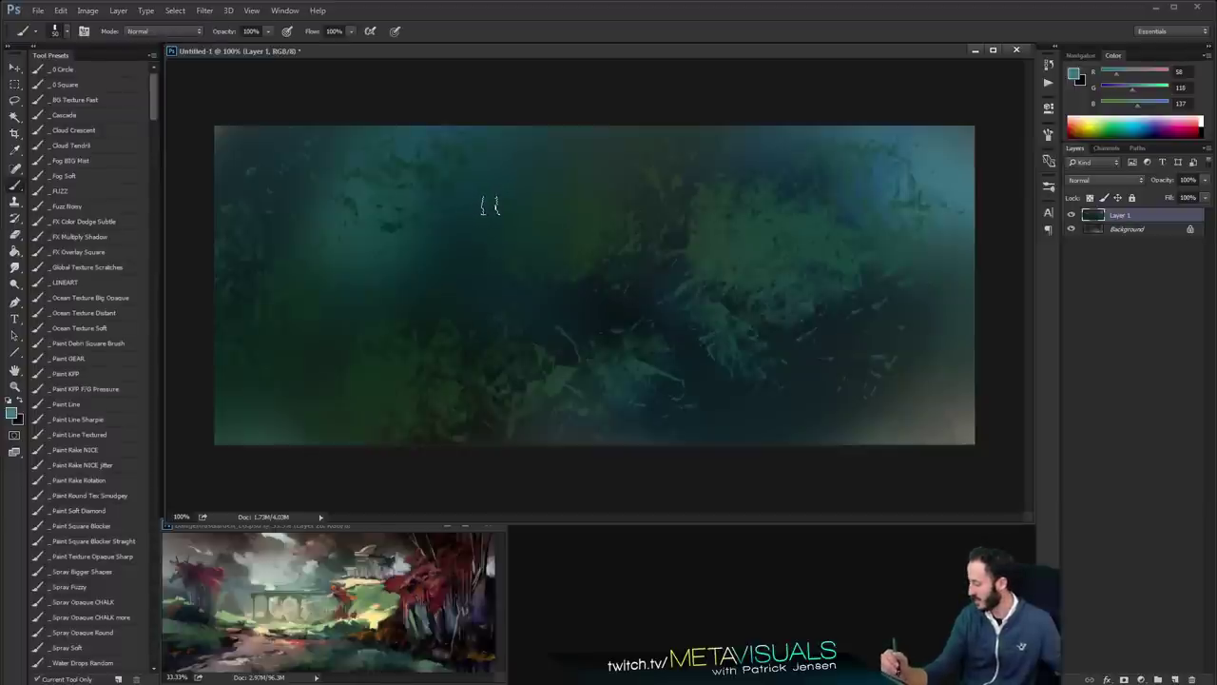
left_click_drag(539, 195, 523, 314)
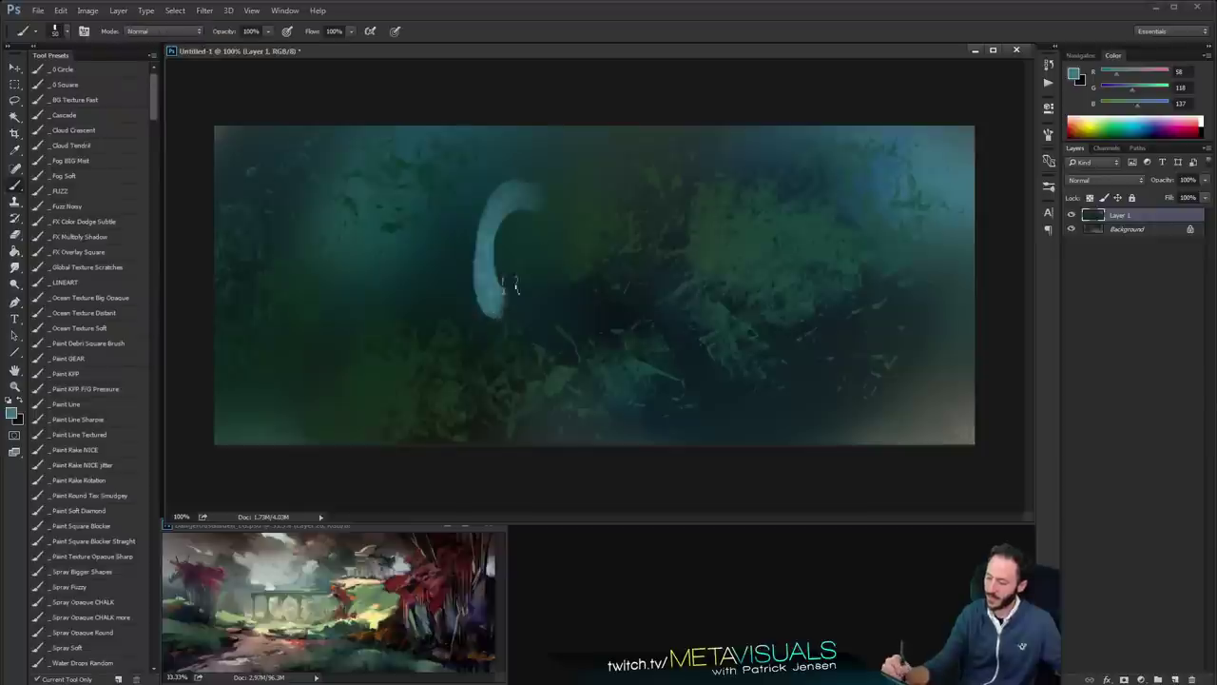
key("ctrl+z")
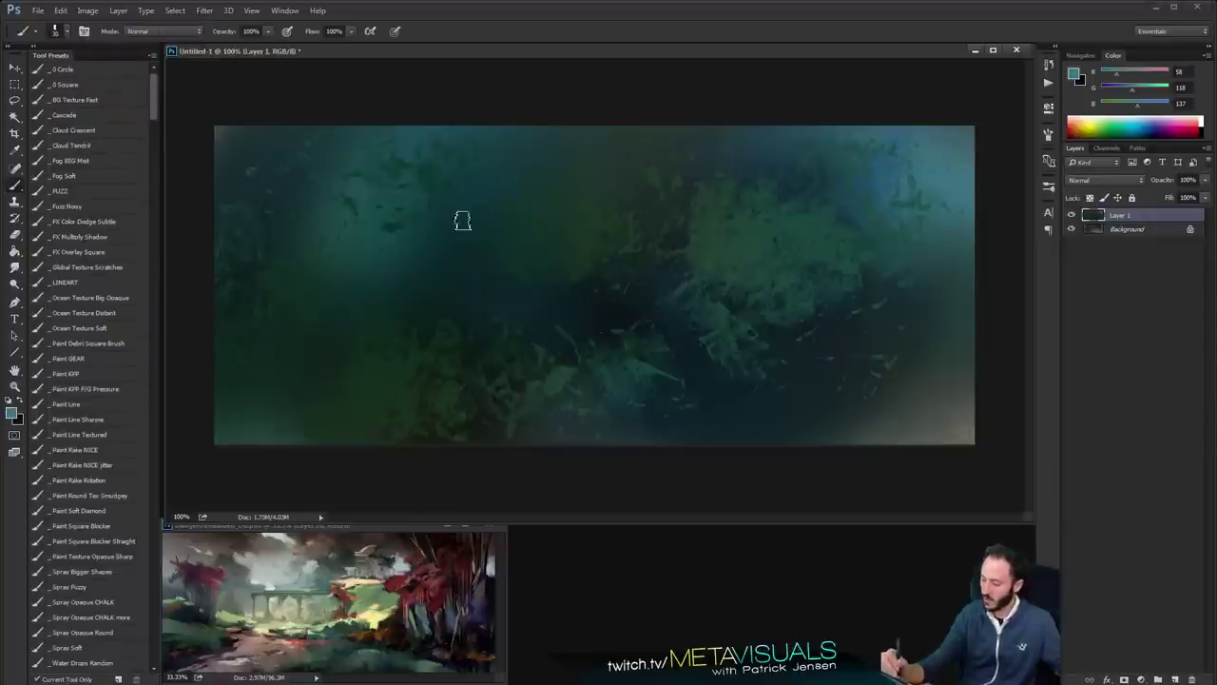
left_click_drag(451, 117, 503, 272)
key("ctrl+z")
mouse_move(445, 115)
left_mouse_down()
mouse_move(497, 277)
mouse_move(514, 287)
left_mouse_up()
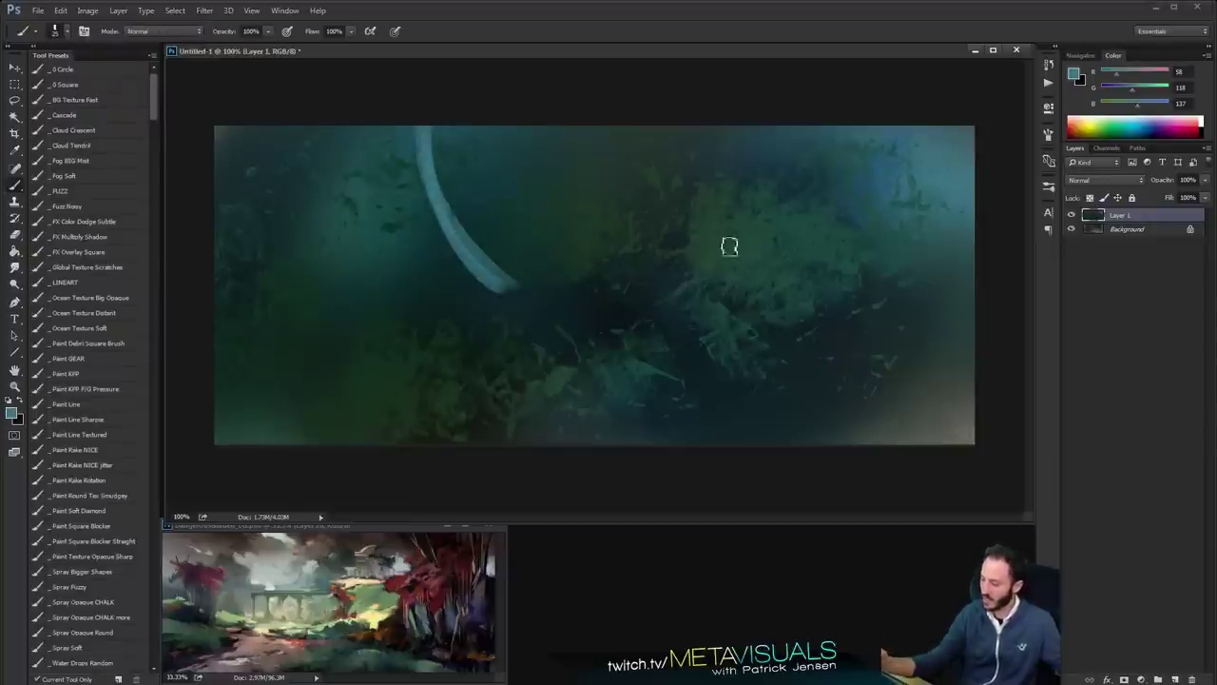
Paint a fan of curved pale teal strokes from the upper edge to the right of centre, mirroring the first curve
left_click_drag(623, 290, 782, 183)
left_click_drag(801, 110, 677, 283)
left_click_drag(748, 112, 669, 281)
left_click_drag(739, 122, 667, 240)
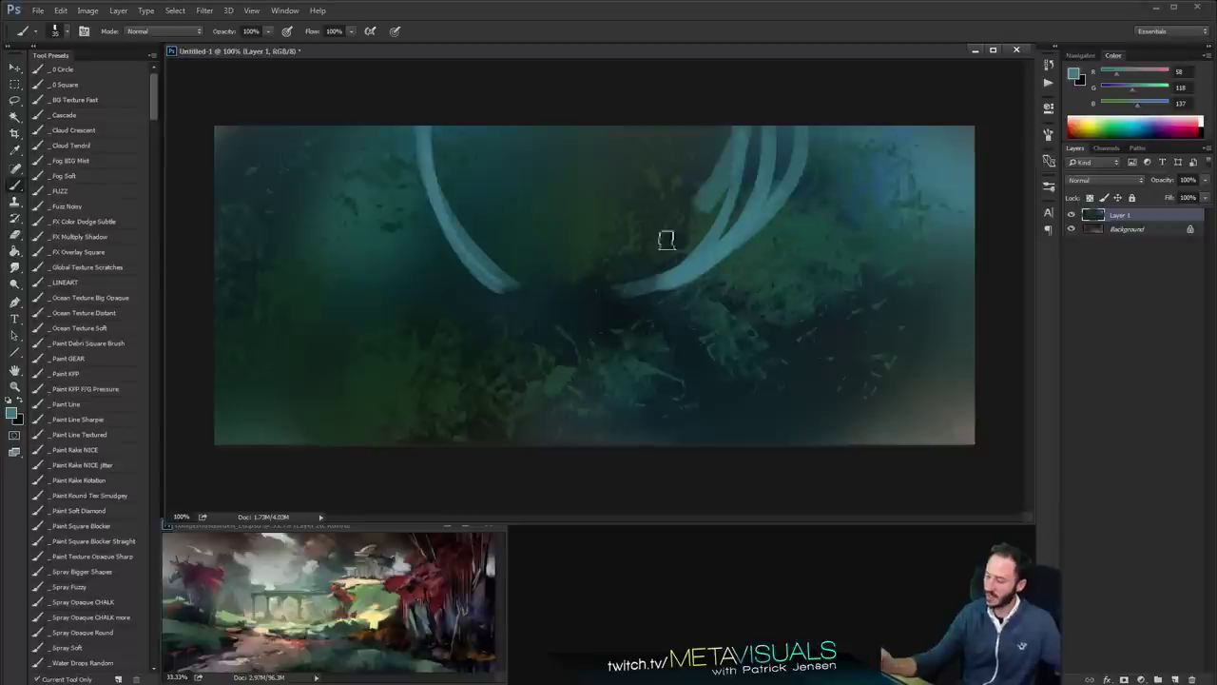
Thicken the inner side of the left curve with larger strokes in a darker teal sampled beside it
left_click_drag(448, 129, 505, 249)
key("bracketright")
key("bracketright")
key("bracketright")
key("bracketright")
key("space")
left_click(448, 146, "alt")
left_click_drag(451, 139, 520, 257)
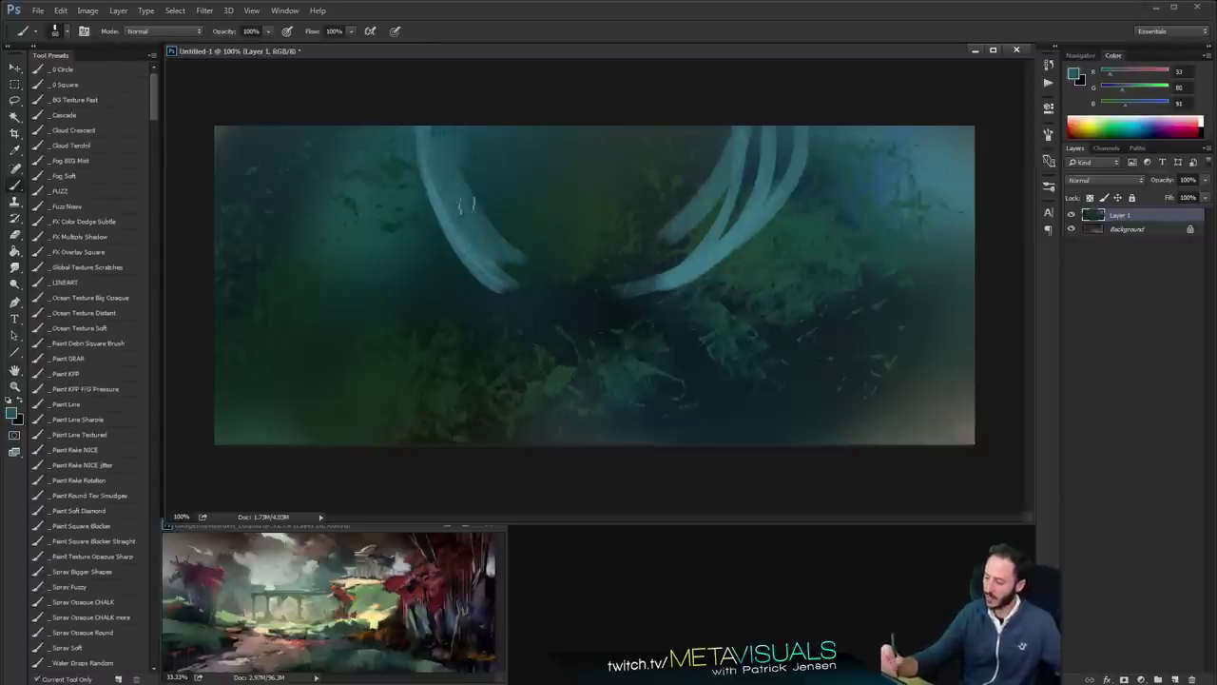
Fill the inner sides of both curves with darker teal strokes, joining them at the centre into one broad ring
left_click_drag(466, 206, 614, 253)
mouse_move(673, 207)
left_mouse_down()
mouse_move(720, 116)
mouse_move(645, 270)
left_mouse_up()
left_click_drag(750, 140, 696, 223)
Paint dark ground bands across both sides and strokes fanning down from the centre in a sampled near-black of R 24, G 24, B 22
key("bracketright")
left_click(470, 288, "alt")
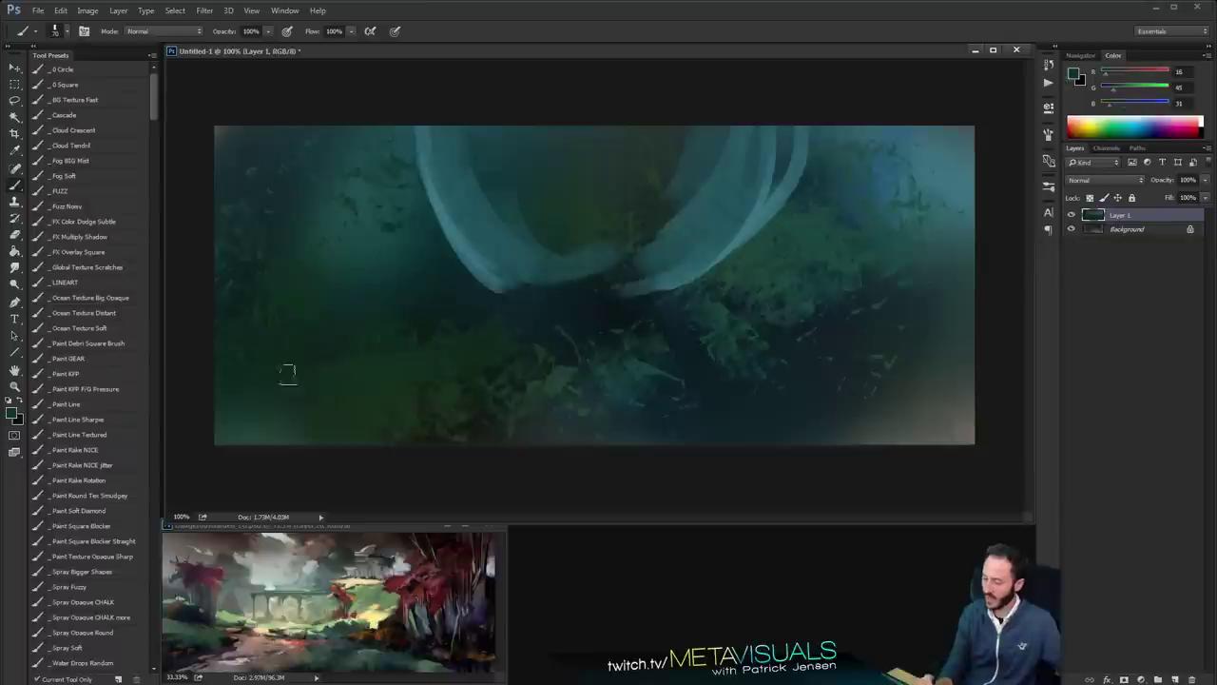
left_click(423, 403, "alt")
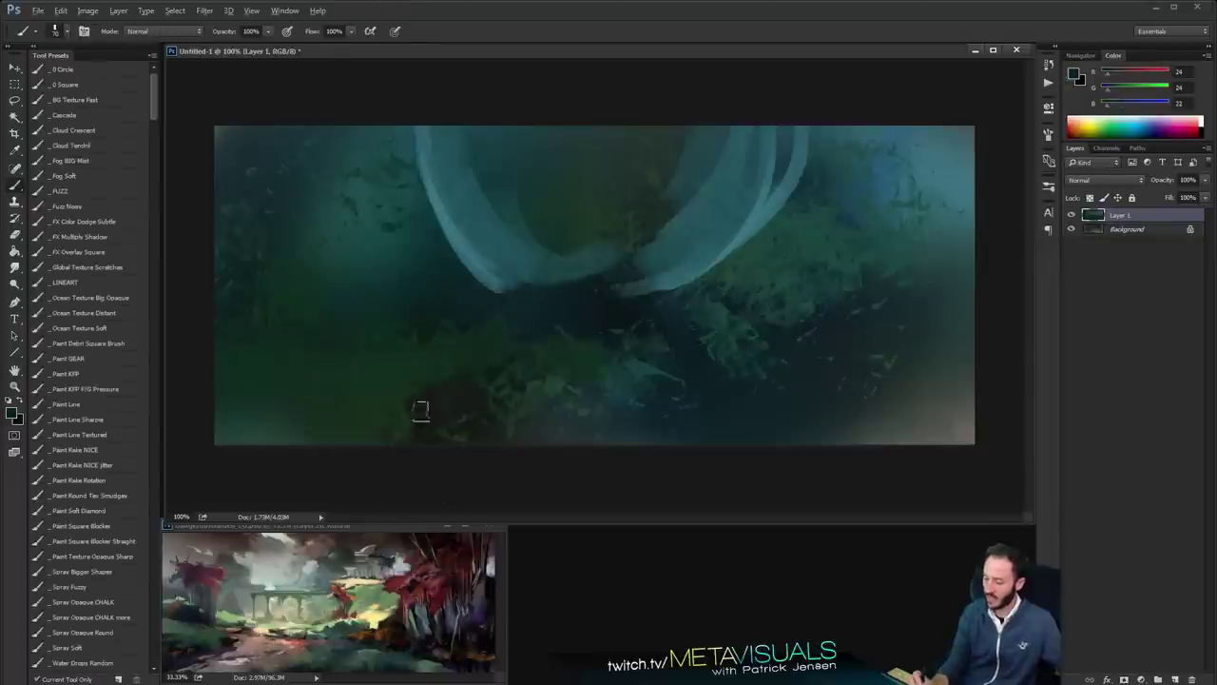
mouse_move(421, 409)
left_mouse_down()
mouse_move(225, 384)
mouse_move(521, 316)
mouse_move(265, 363)
mouse_move(225, 356)
left_mouse_up()
key("bracketleft")
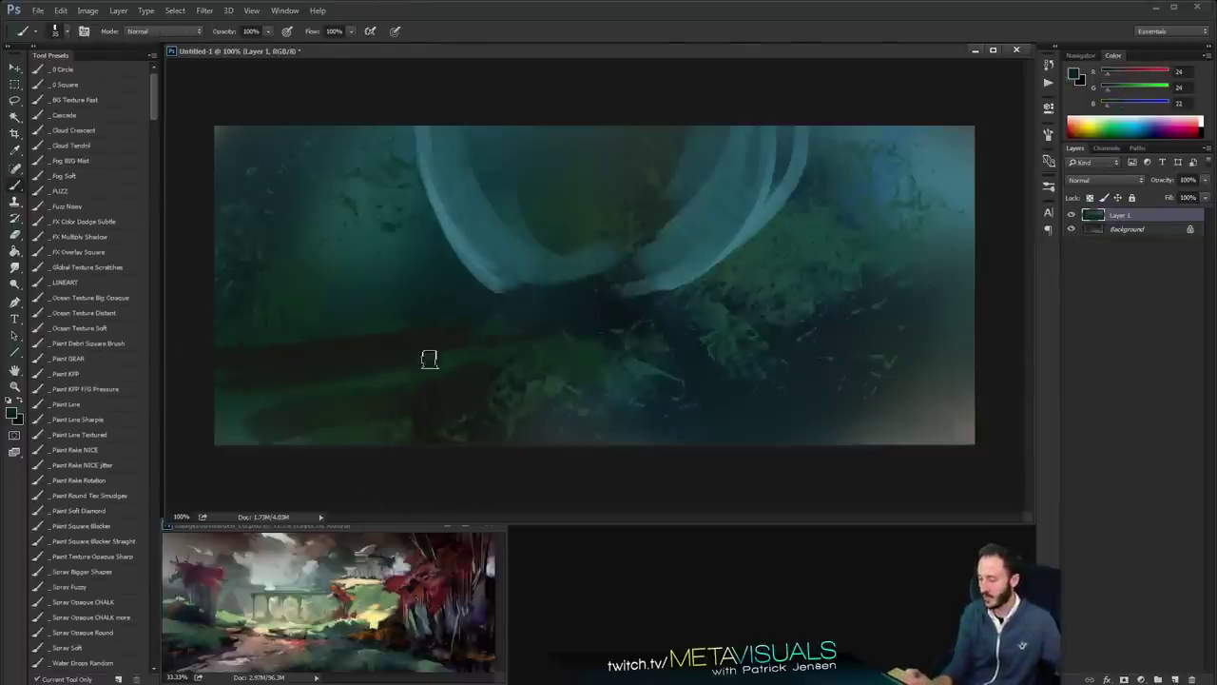
left_click_drag(560, 344, 603, 424)
left_click_drag(614, 343, 664, 435)
mouse_move(672, 331)
left_mouse_down()
mouse_move(879, 397)
mouse_move(758, 315)
mouse_move(943, 340)
left_mouse_up()
Smudge the ground strokes outward from the centre below the ring toward the lower edge
key("r")
left_click_drag(523, 365, 518, 428)
left_click_drag(581, 347, 599, 428)
left_click_drag(676, 356, 754, 387)
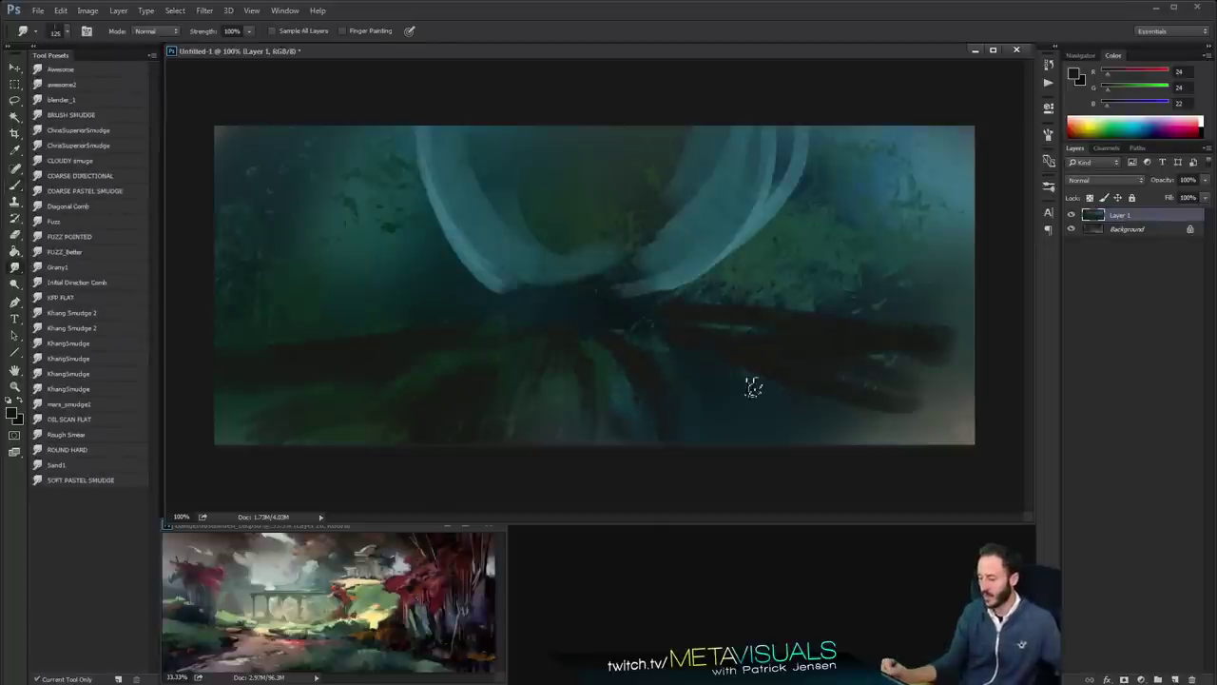
Paint small blocky shapes beside the lower end of the left curve in teal R 42, G 90, B 105
key("b")
left_click(405, 308, "alt")
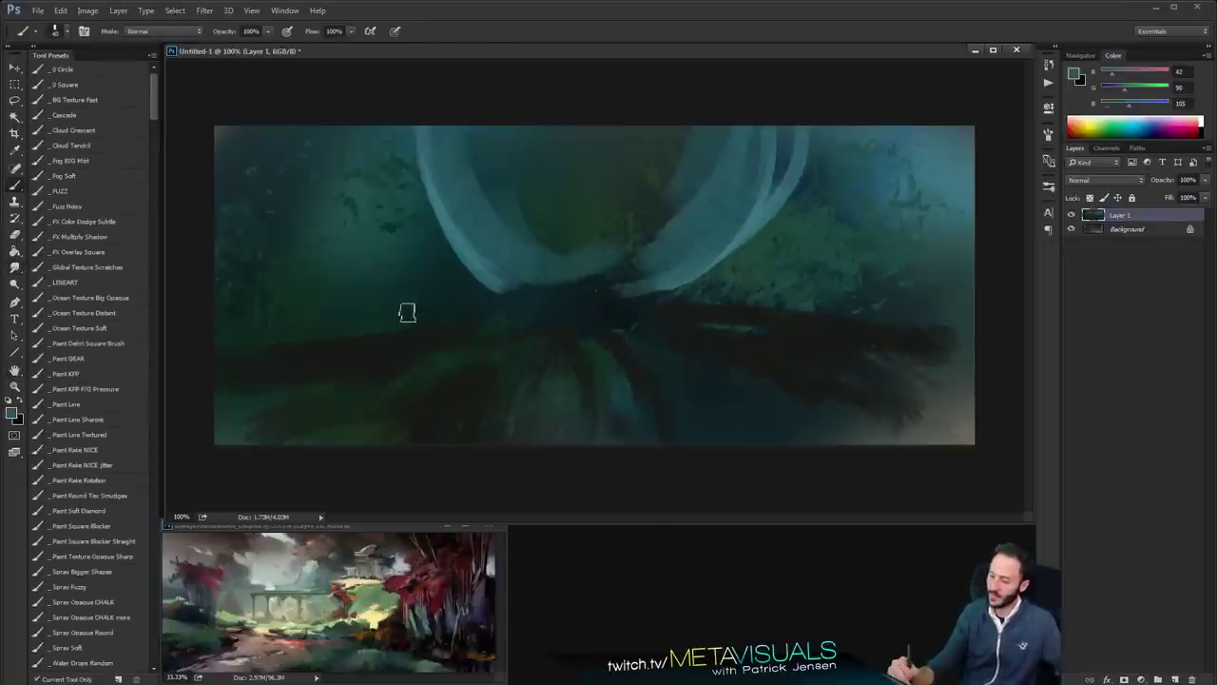
mouse_move(411, 290)
left_mouse_down()
mouse_move(411, 318)
mouse_move(385, 310)
left_mouse_up()
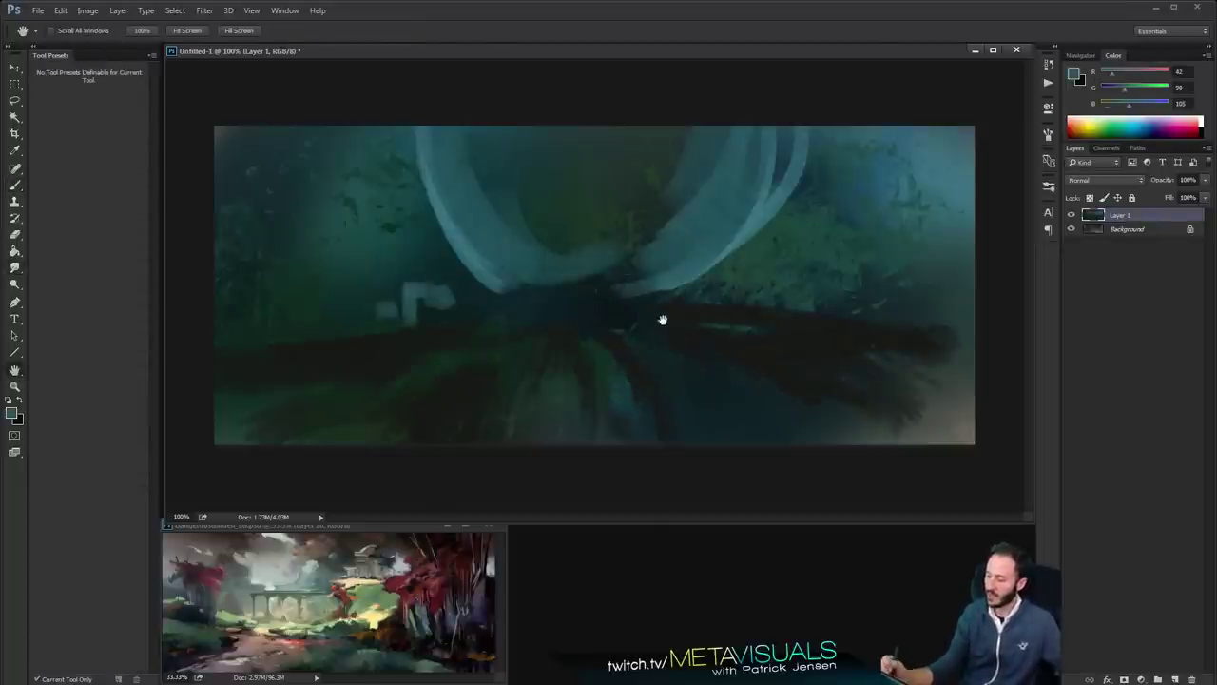
key("space")
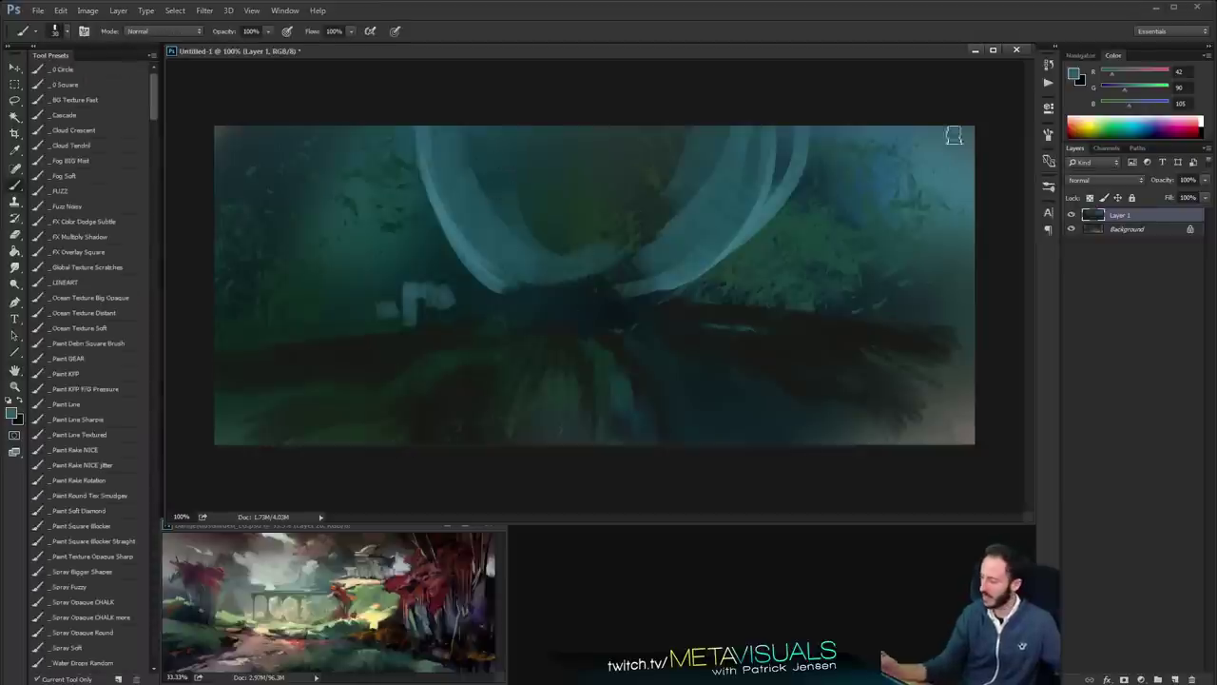
Mix a light blue of R 142, G 185, B 212 and scatter short dabs across the area inside the ring
left_click(1151, 89)
left_click(1158, 104)
left_click(1139, 74)
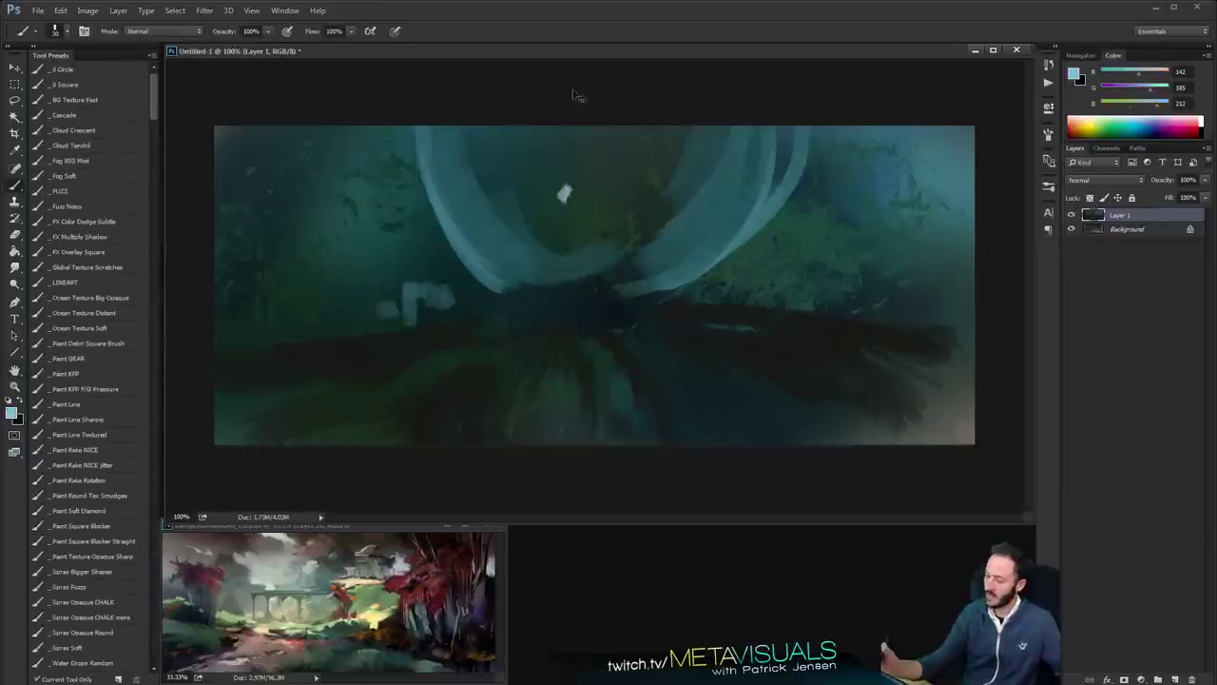
key("ctrl+z")
left_click_drag(591, 164, 576, 198)
left_click_drag(530, 149, 544, 184)
left_click_drag(556, 224, 584, 224)
left_click_drag(618, 148, 634, 175)
left_click_drag(658, 154, 649, 185)
left_click_drag(639, 206, 631, 222)
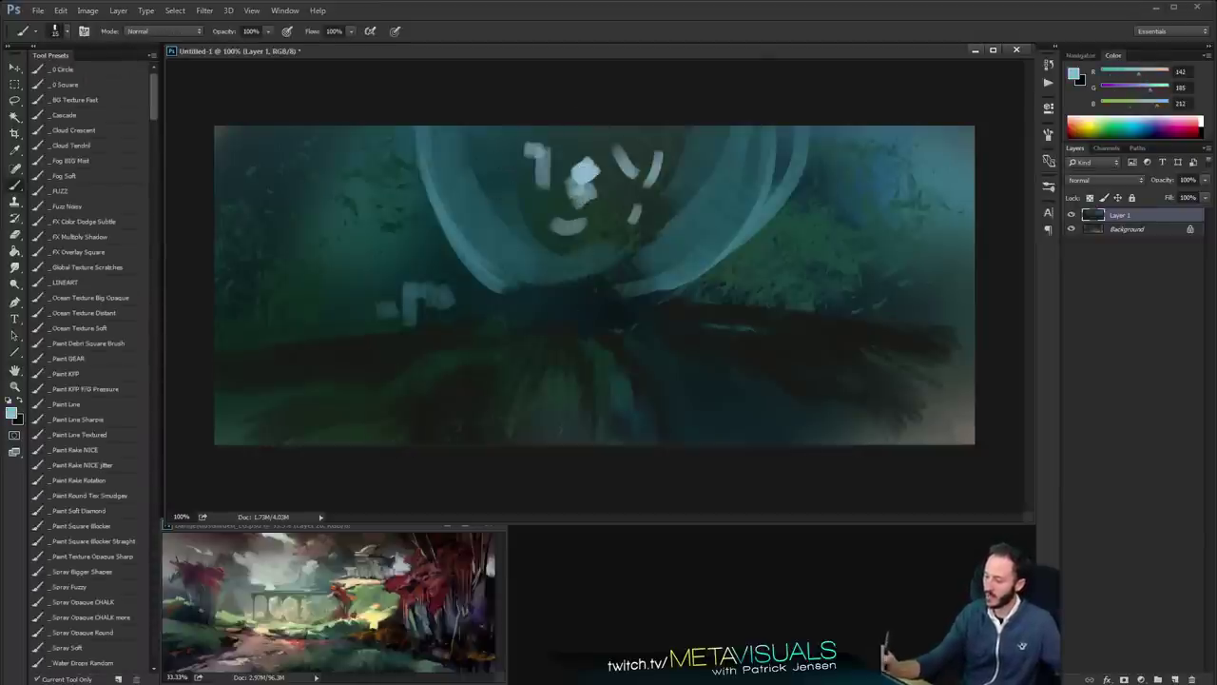
Smudge the light blue dabs outward from the ring's centre into a starburst
key("r")
left_click_drag(578, 171, 521, 150)
left_click_drag(574, 195, 571, 251)
left_click_drag(636, 169, 666, 173)
left_click_drag(588, 173, 601, 141)
key("space")
key("b")
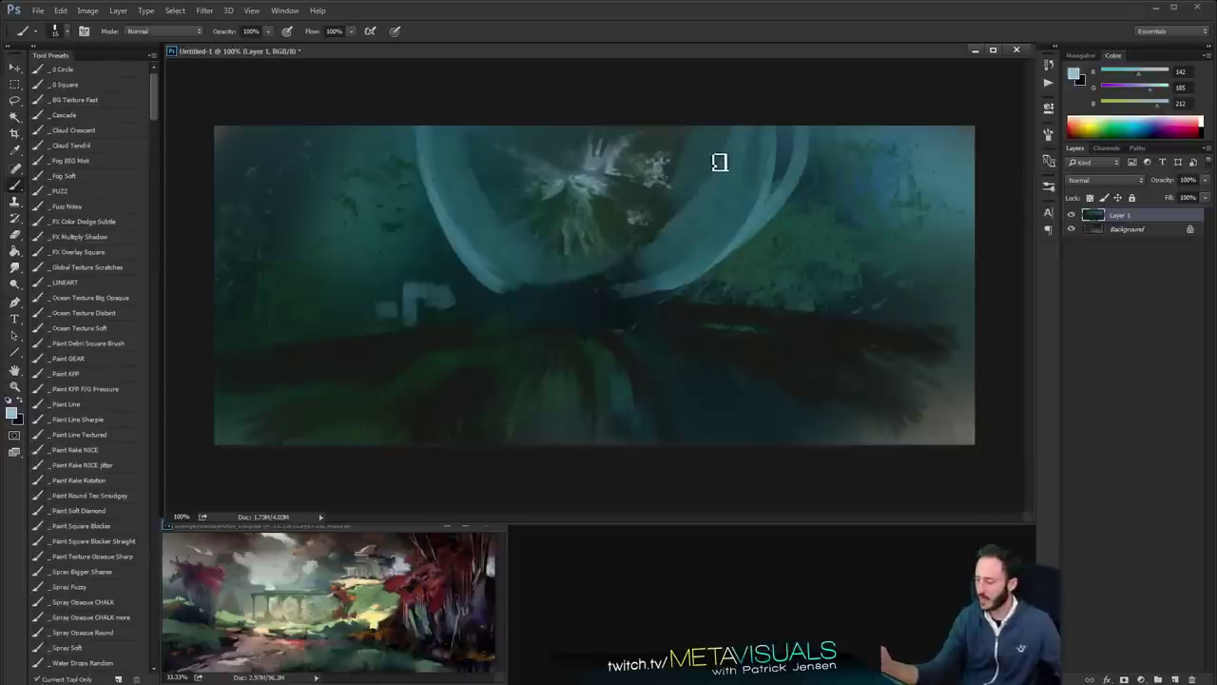
Try a dark vertical stroke over the blocky shapes in a sampled near-black, and undo it
key("space")
key("space")
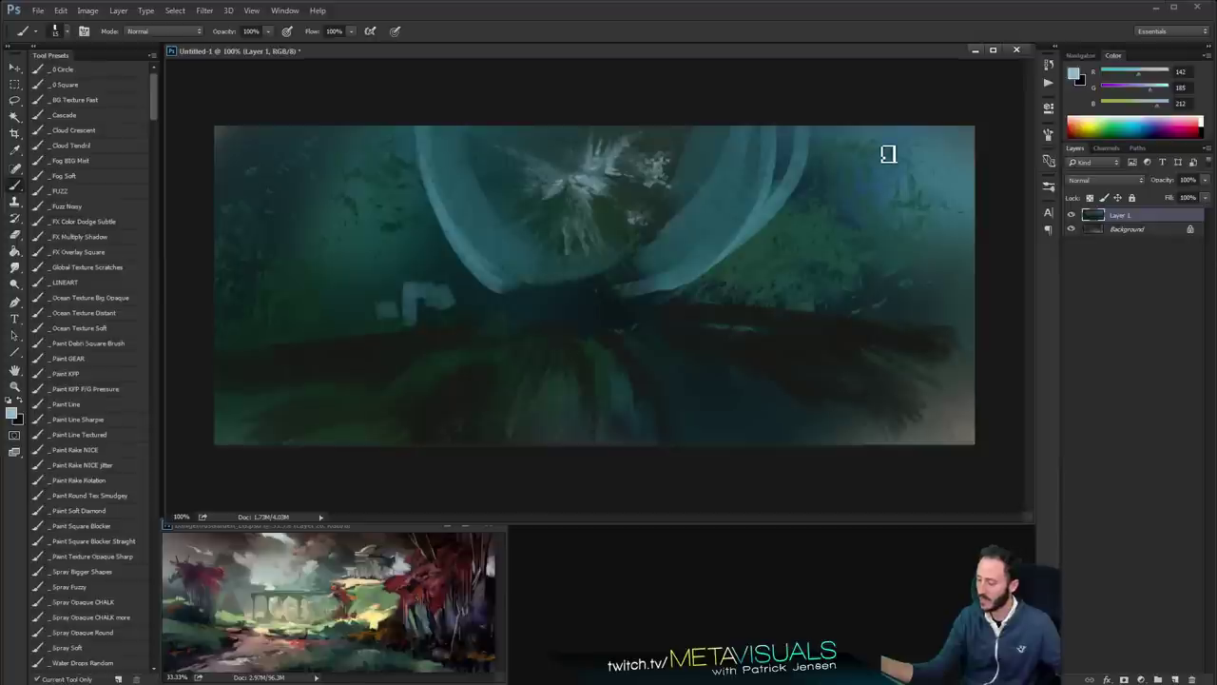
key("space")
left_click(424, 328, "alt")
left_click_drag(419, 278, 419, 319)
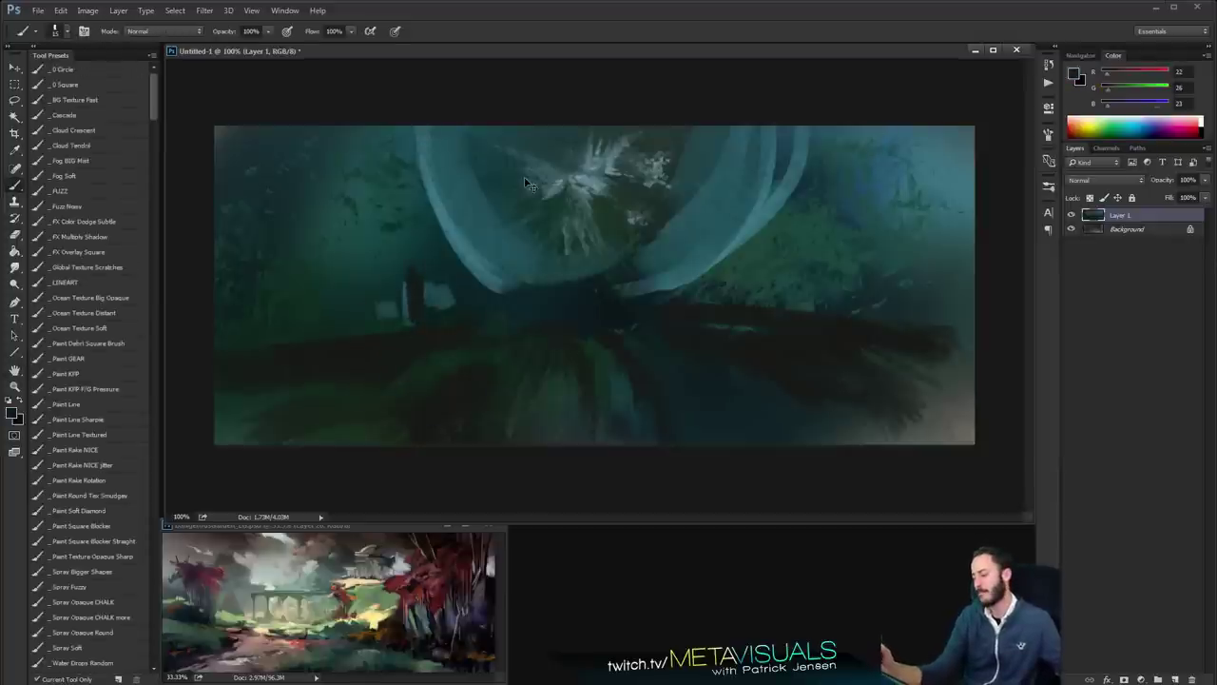
key("ctrl+z")
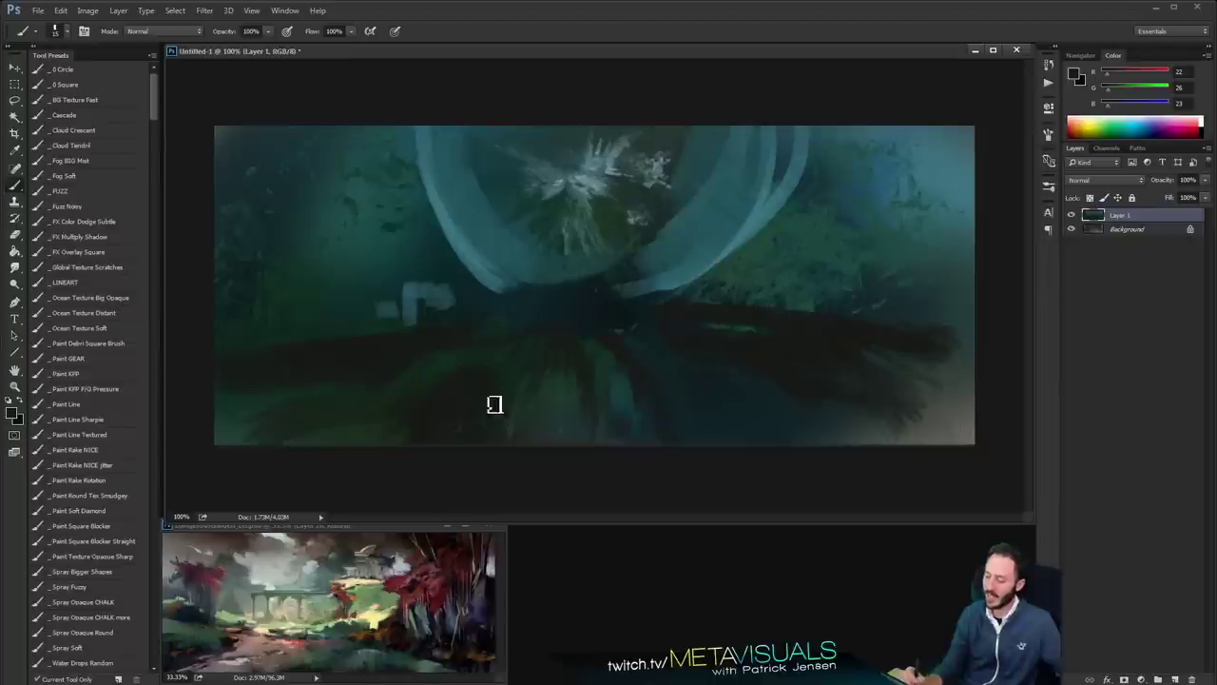
Paint a tiny figure and a thin line under its feet on the right ground band in sampled grey R 85, G 87, B 82
left_click(883, 305, "alt")
key("space")
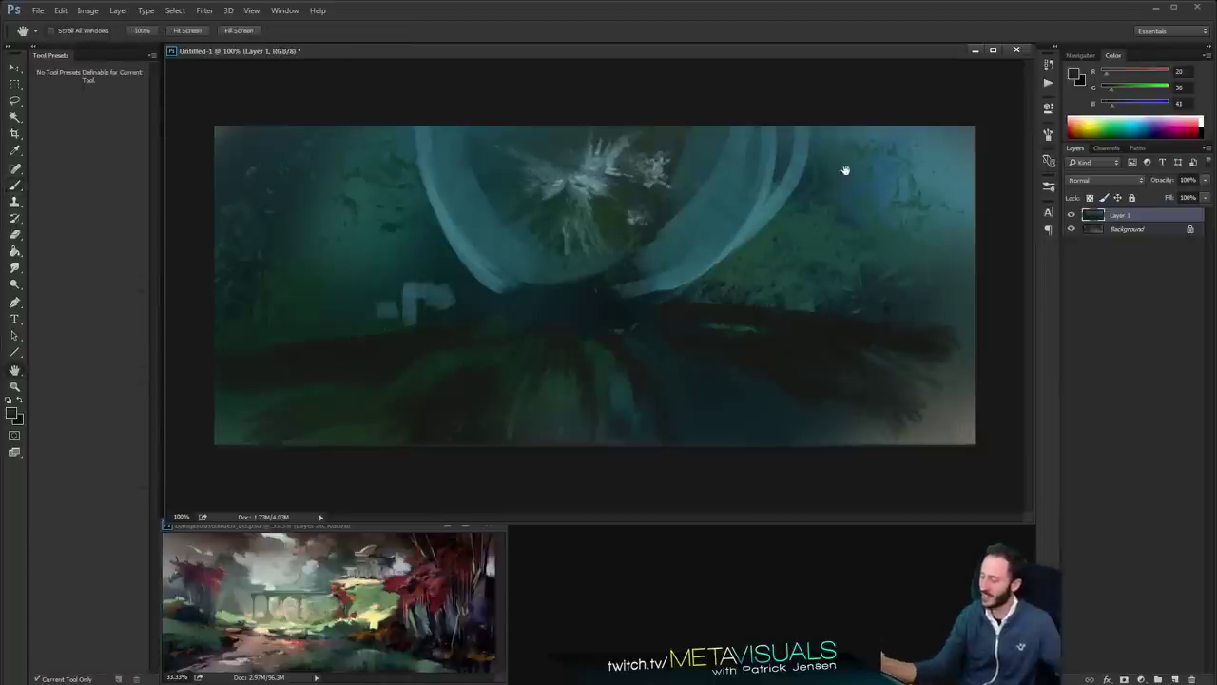
left_click(946, 420, "alt")
key("[")
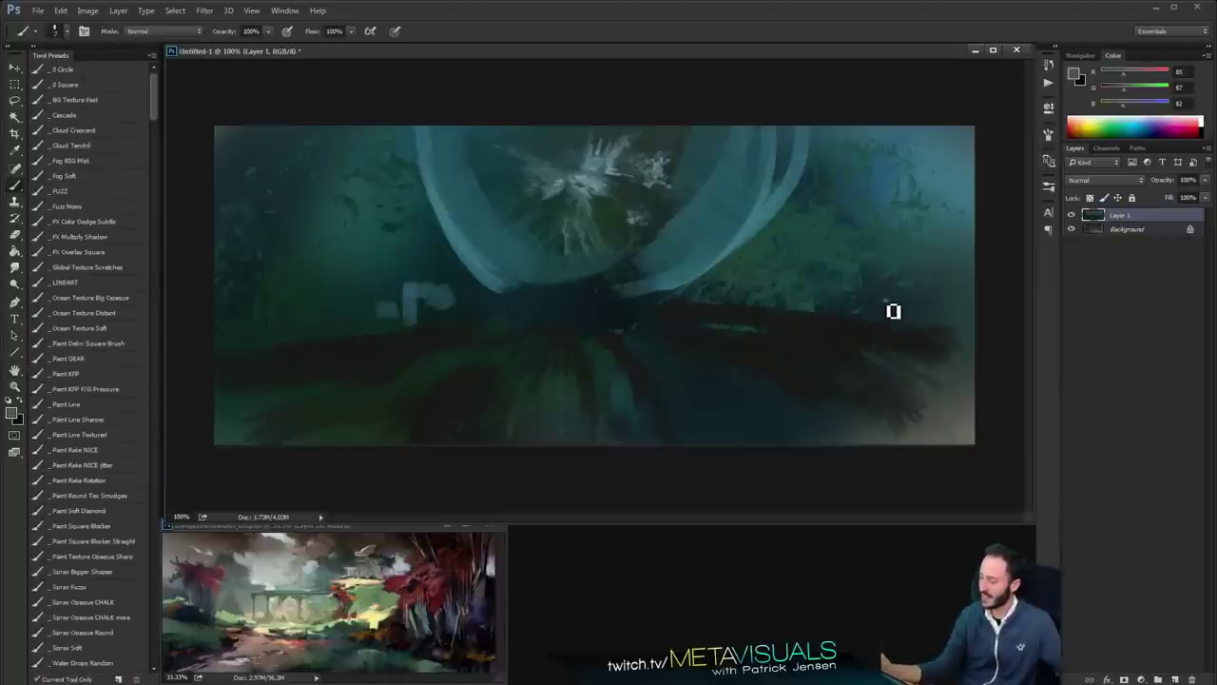
left_click(886, 307)
key("[")
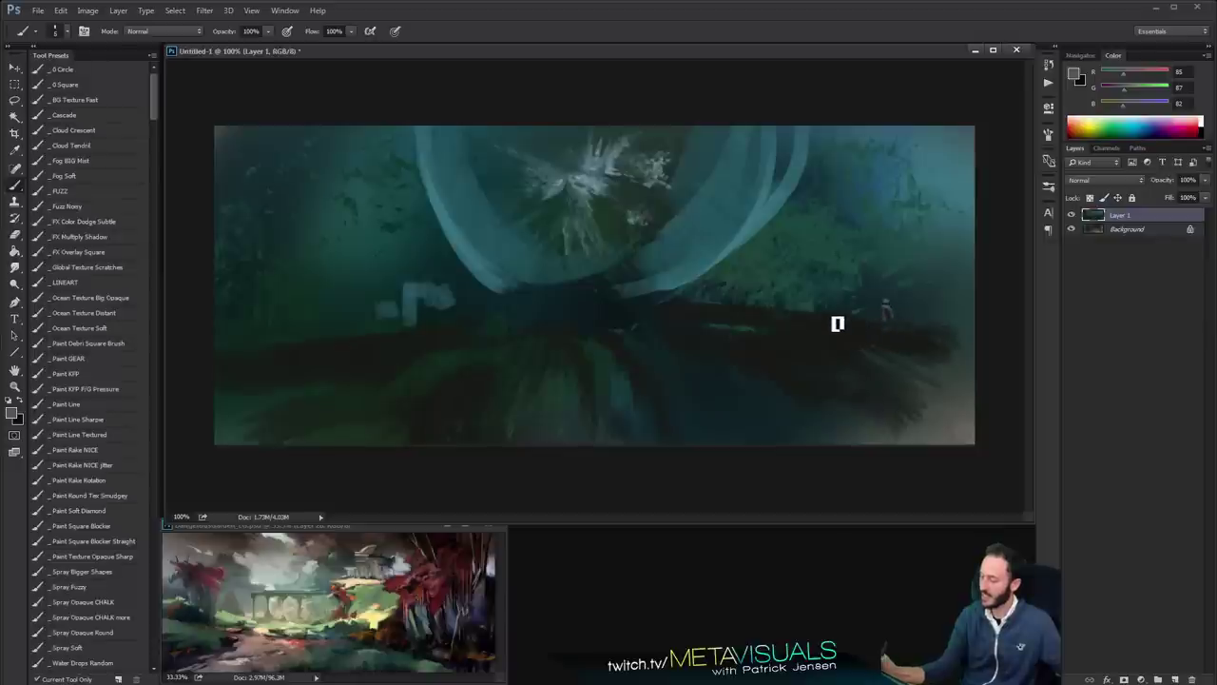
key("z")
left_click(936, 320, "alt")
left_click(936, 321)
key("b")
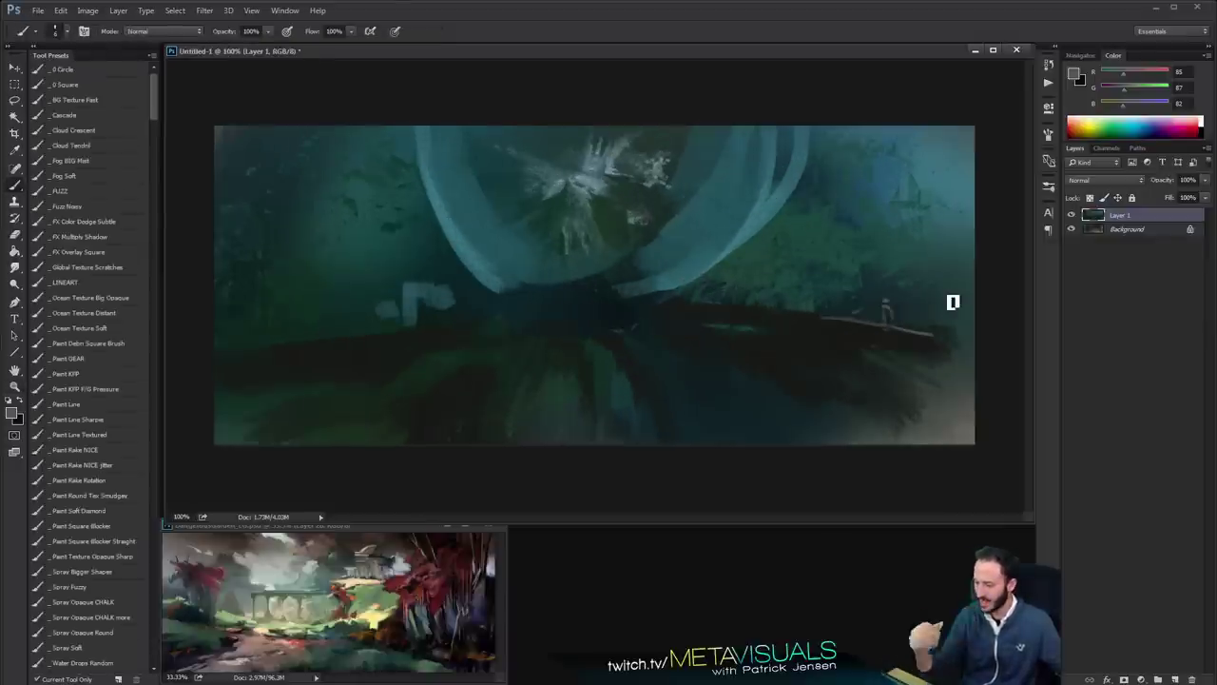
Switch to the Paint Line Sharpie preset and try a thin grey horizontal line from the blocky shapes toward the centre, then undo it
left_click(72, 358)
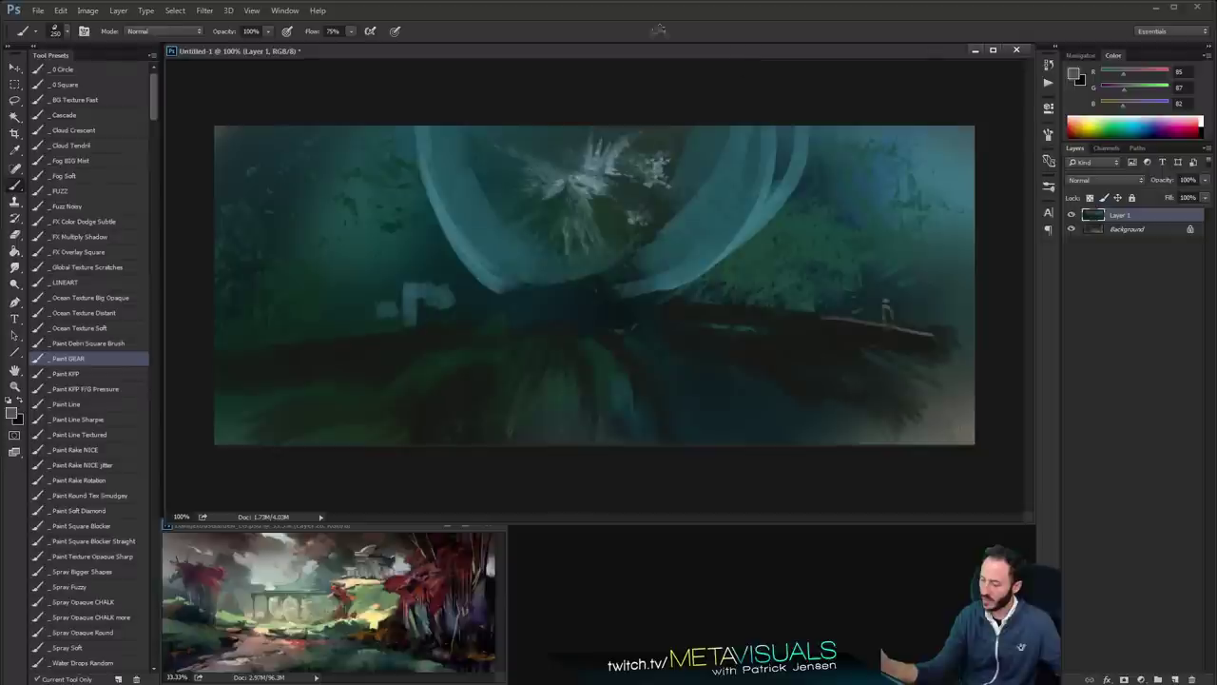
left_click(693, 323, "alt")
left_click(700, 324, "alt")
left_click(718, 329, "ctrl")
left_click(720, 330, "ctrl")
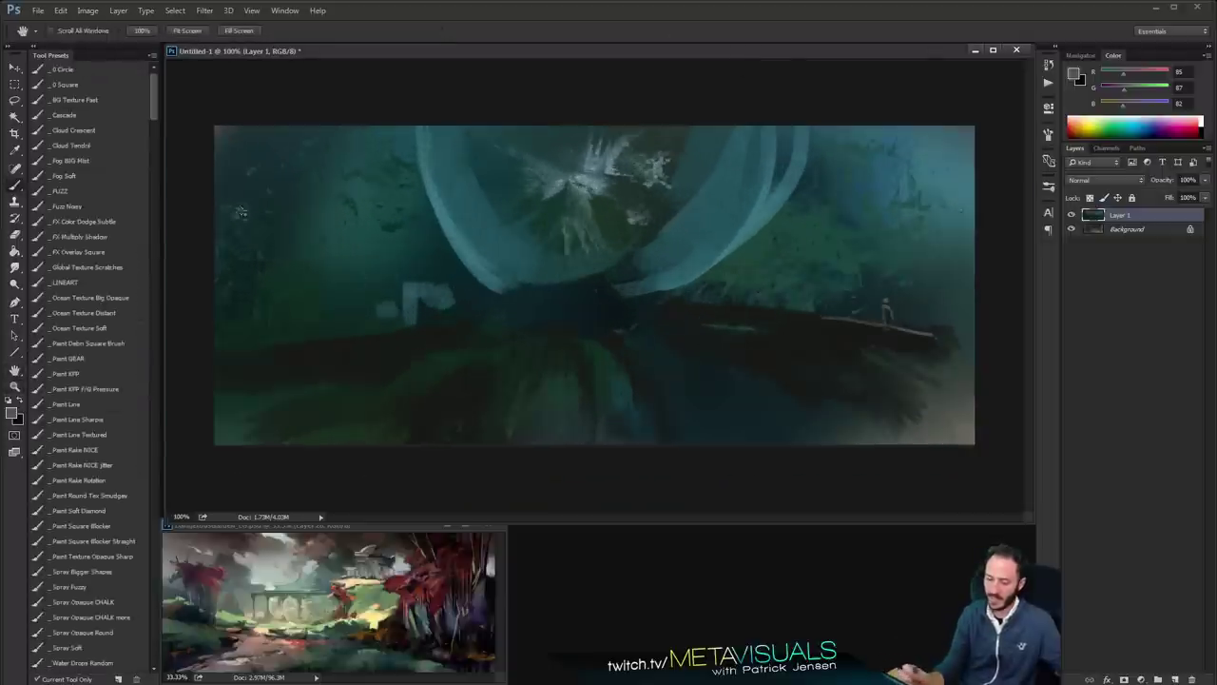
left_click(105, 480)
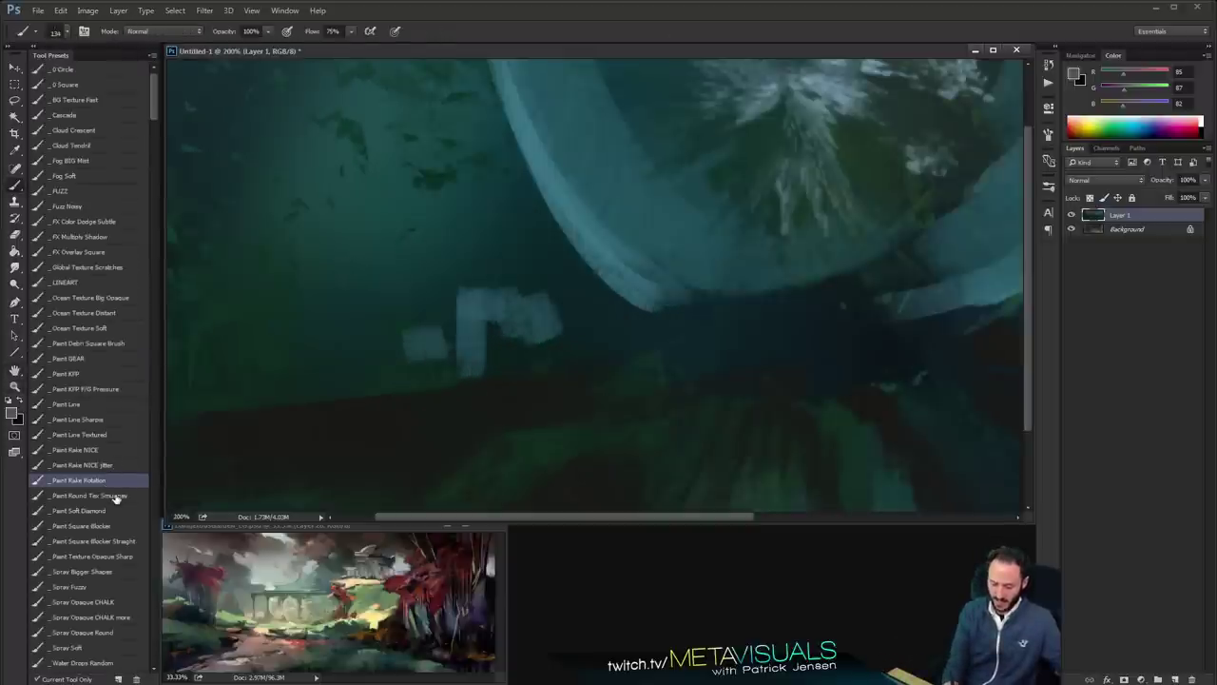
left_click(106, 419)
left_click_drag(487, 342, 741, 343)
left_click(755, 356, "alt")
left_click(756, 358, "alt")
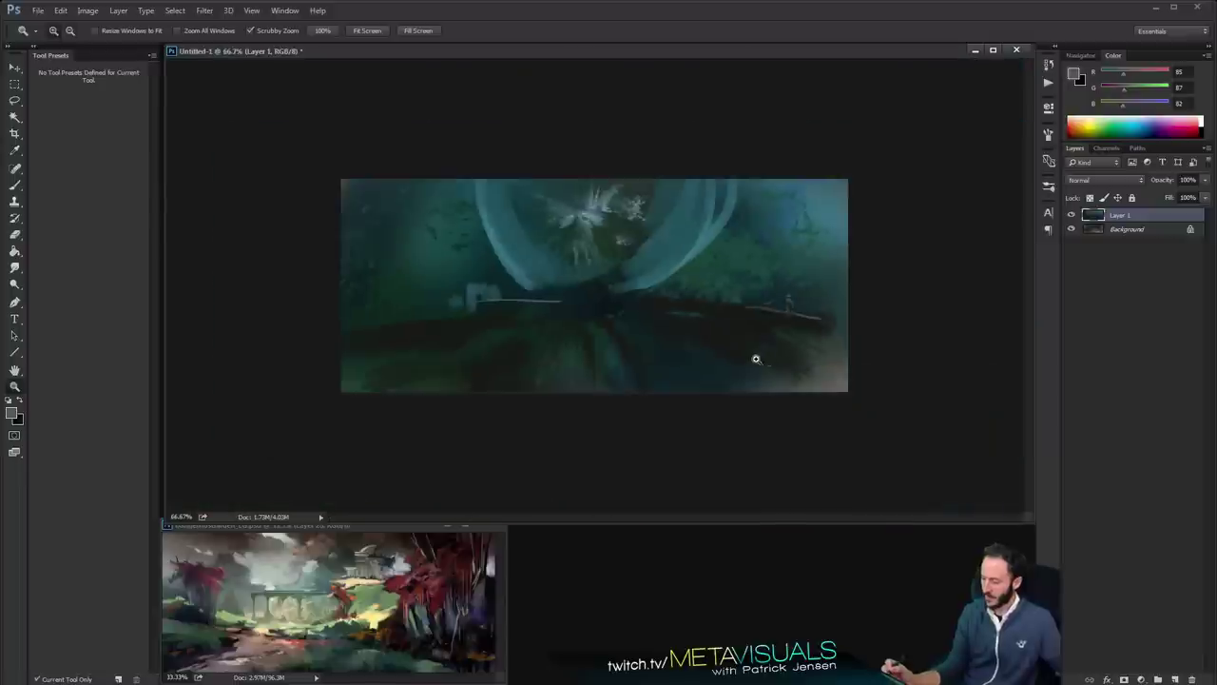
left_click(758, 362, "ctrl")
key("ctrl+z")
Mix a brown of R 75, G 60, B 23 and scribble long horizontal loops below the ring plus a small blob to their right
key("b")
left_click(612, 351, "alt")
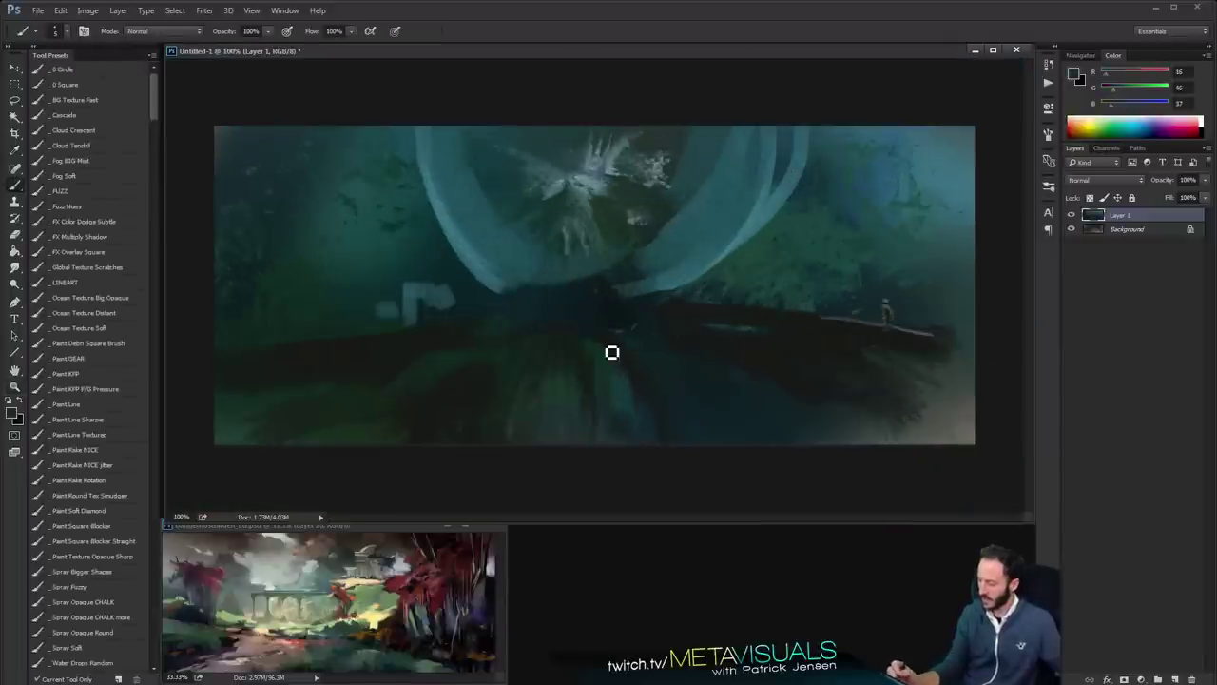
mouse_move(1109, 74)
left_mouse_down()
mouse_move(1122, 74)
mouse_move(1117, 90)
left_mouse_up()
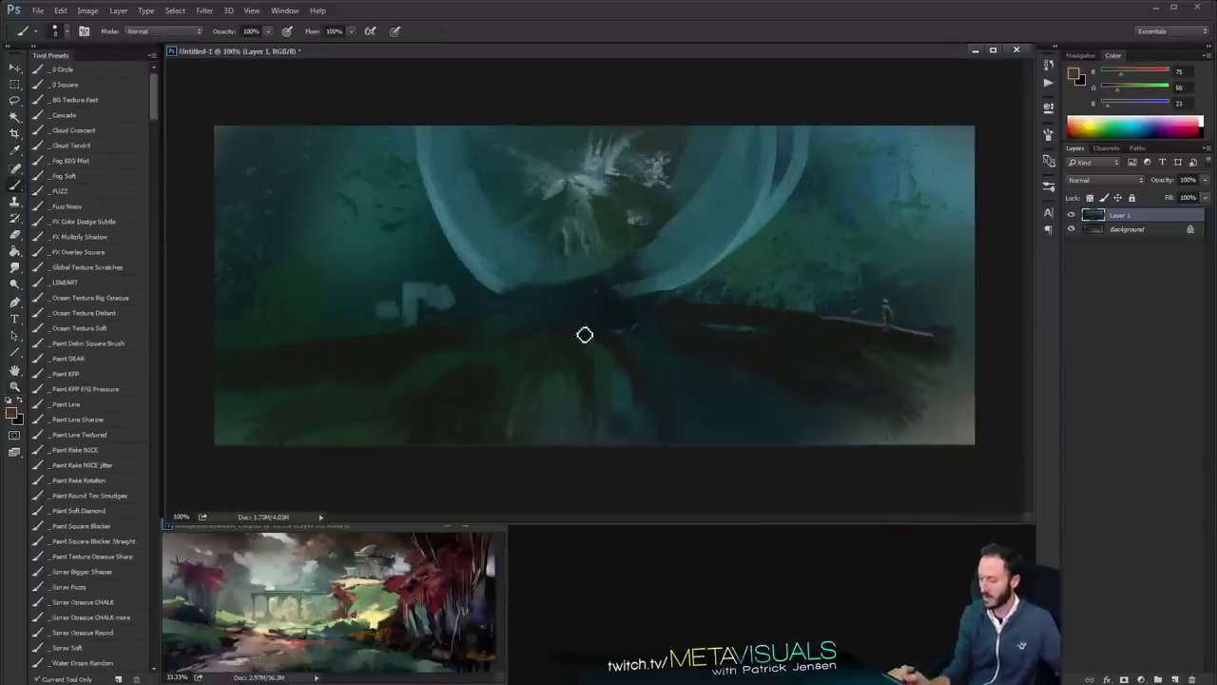
mouse_move(642, 311)
left_mouse_down()
mouse_move(492, 315)
mouse_move(694, 323)
left_mouse_up()
left_click_drag(449, 343, 684, 334)
mouse_move(736, 317)
left_mouse_down()
mouse_move(739, 333)
mouse_move(763, 329)
left_mouse_up()
key("z")
left_click(781, 326, "alt")
left_click(786, 325)
key("b")
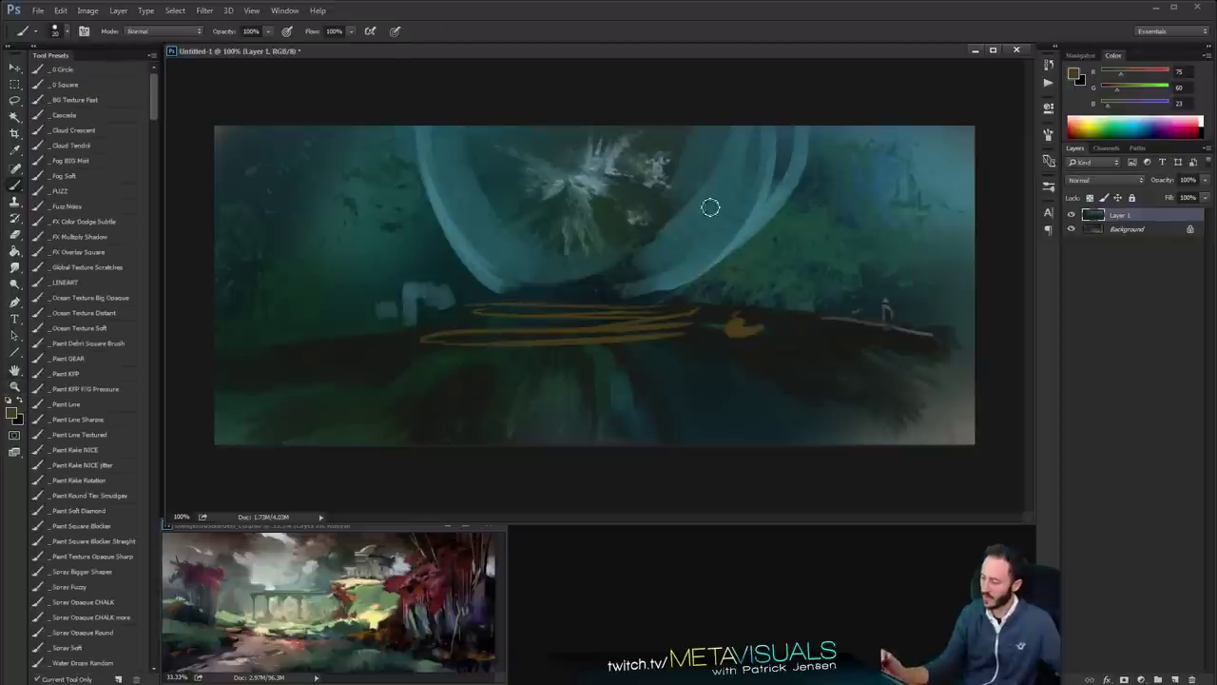
Add a new layer, lasso the ring area and paste a merged copy of it
key("ctrl+shift+alt+n")
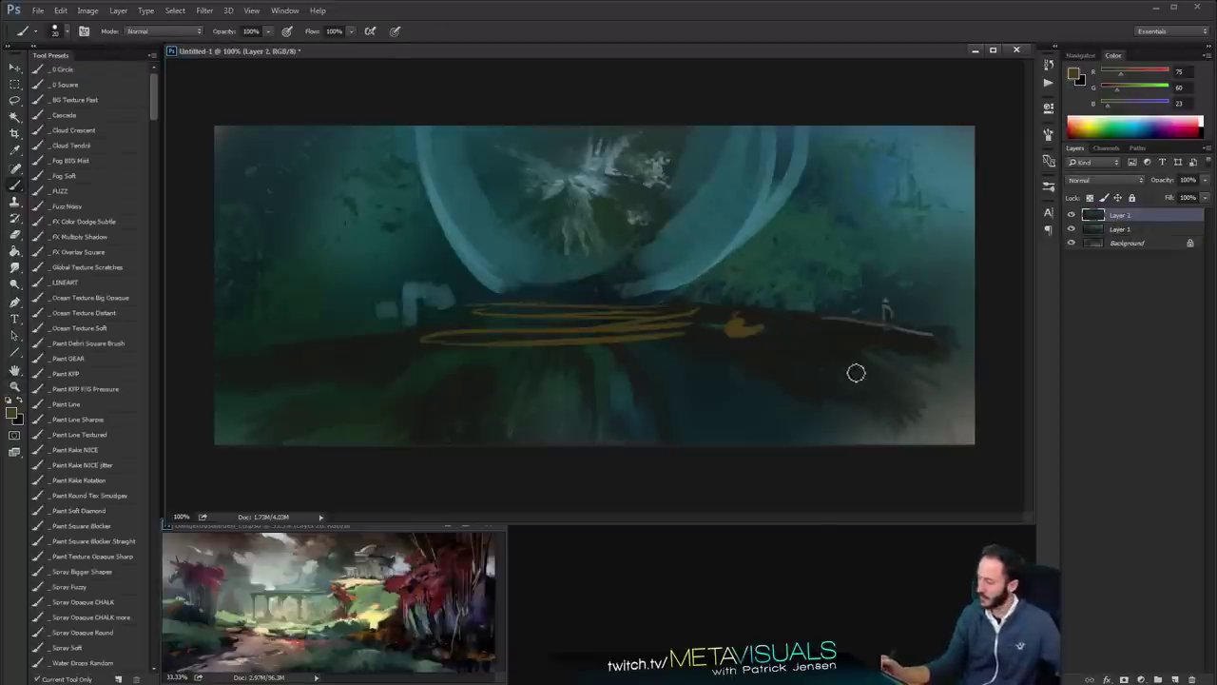
key("z")
left_click(637, 285, "alt")
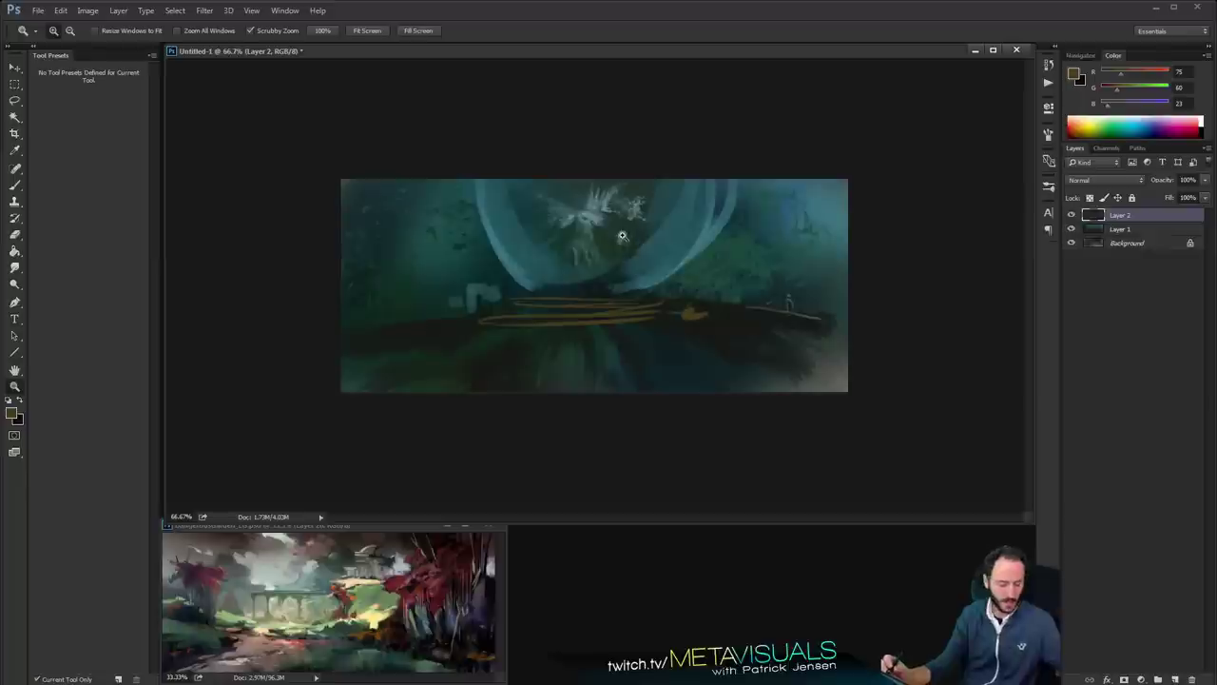
key("l")
mouse_move(555, 178)
left_mouse_down()
mouse_move(489, 178)
mouse_move(711, 169)
left_mouse_up()
key("ctrl+shift+c")
key("ctrl+v")
Free-transform the pasted ring copy by moving it down and narrowing its upper edge with Perspective
key("ctrl+t")
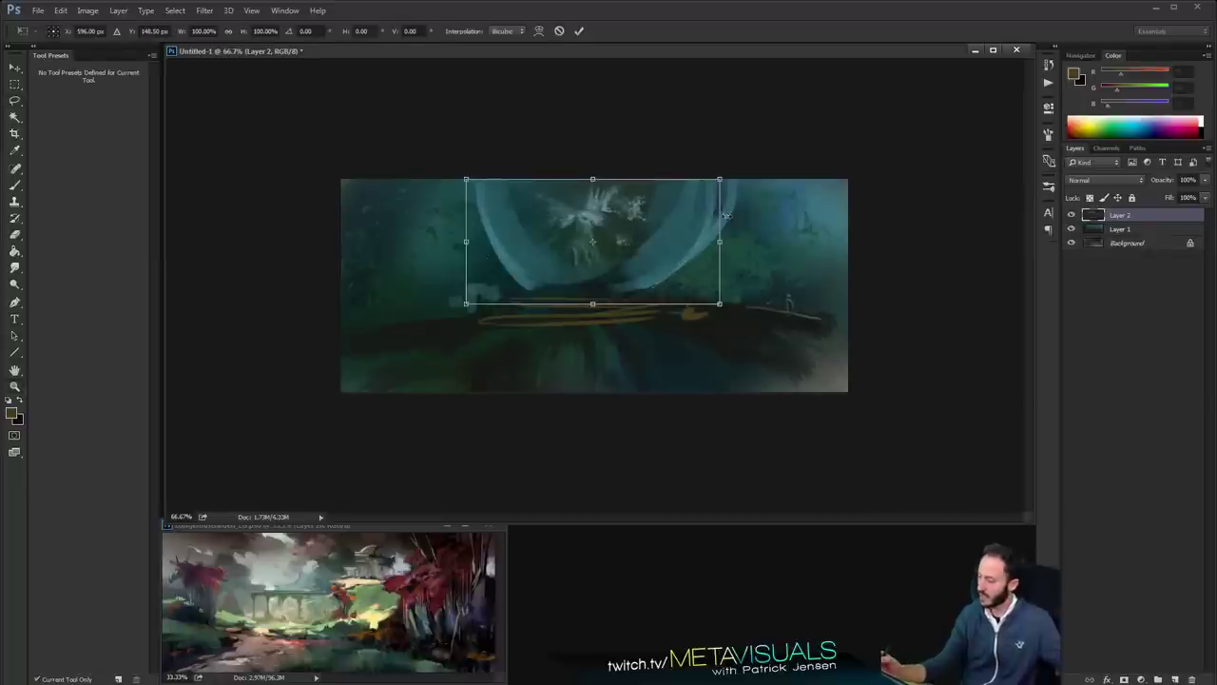
left_click_drag(665, 250, 651, 294)
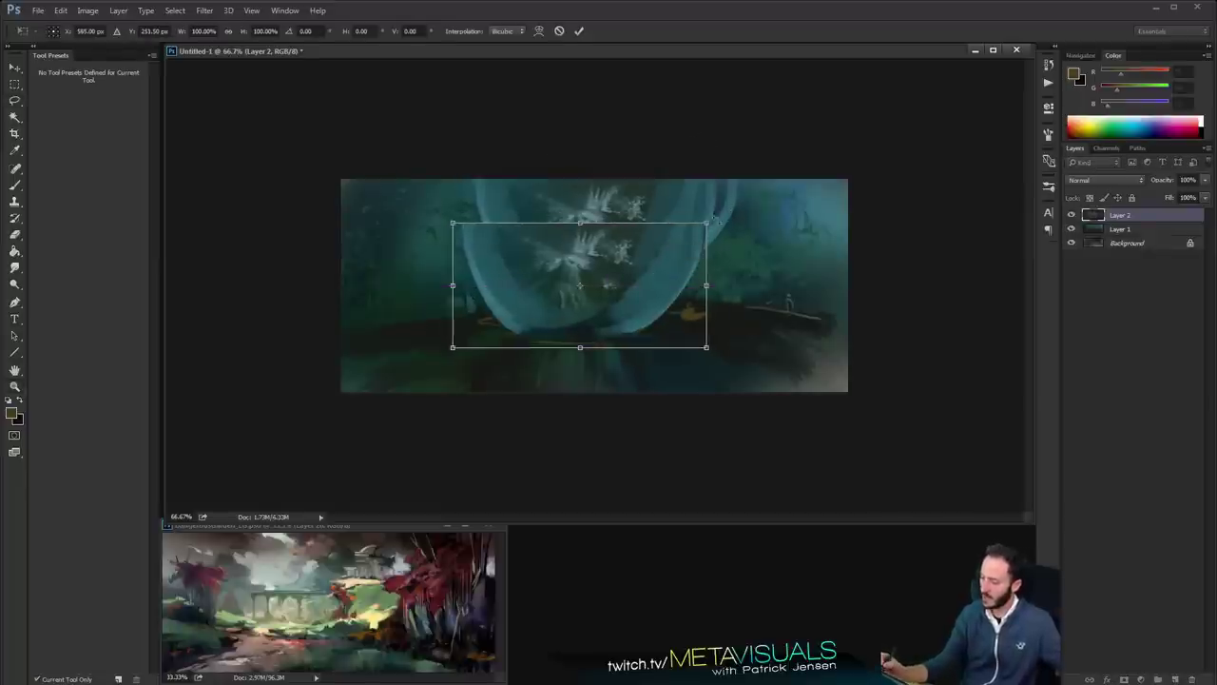
right_click(621, 270)
left_click(690, 334)
left_click_drag(706, 223, 619, 182)
Distort the ring copy by pulling its right side, lower edge and upper corner outward until it spans much of the canvas
right_click(627, 281)
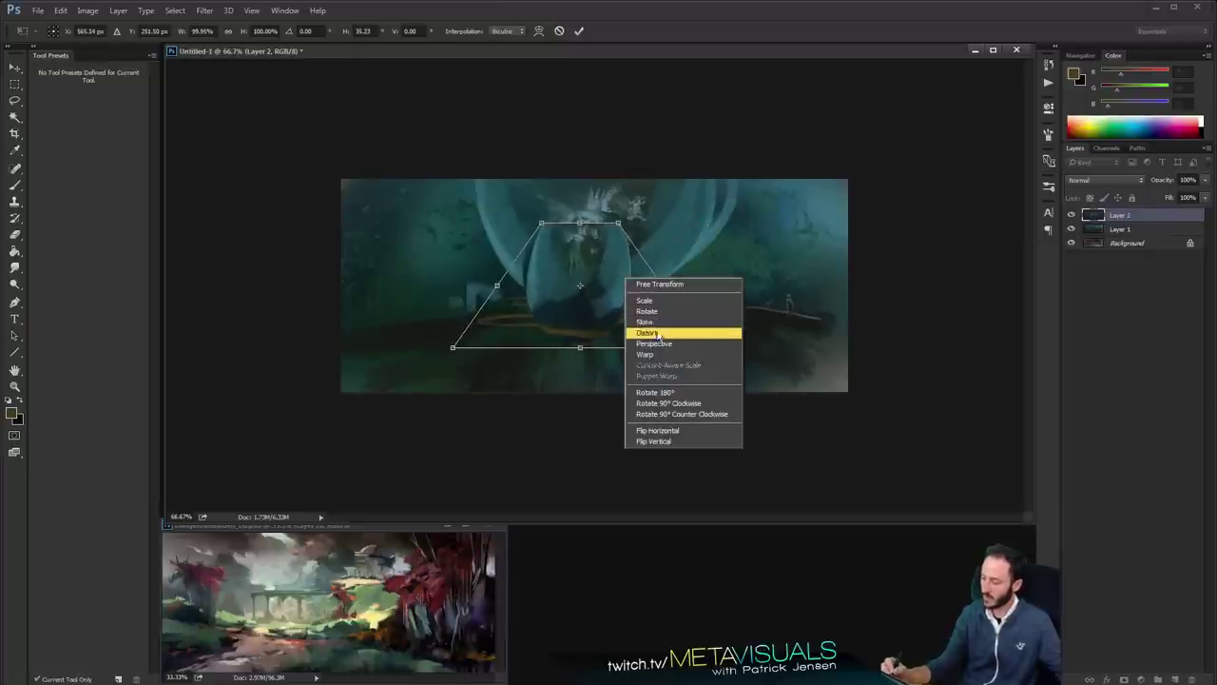
left_click(666, 332)
left_click_drag(662, 285, 805, 299)
left_click_drag(650, 356, 595, 407)
left_click_drag(541, 224, 428, 186)
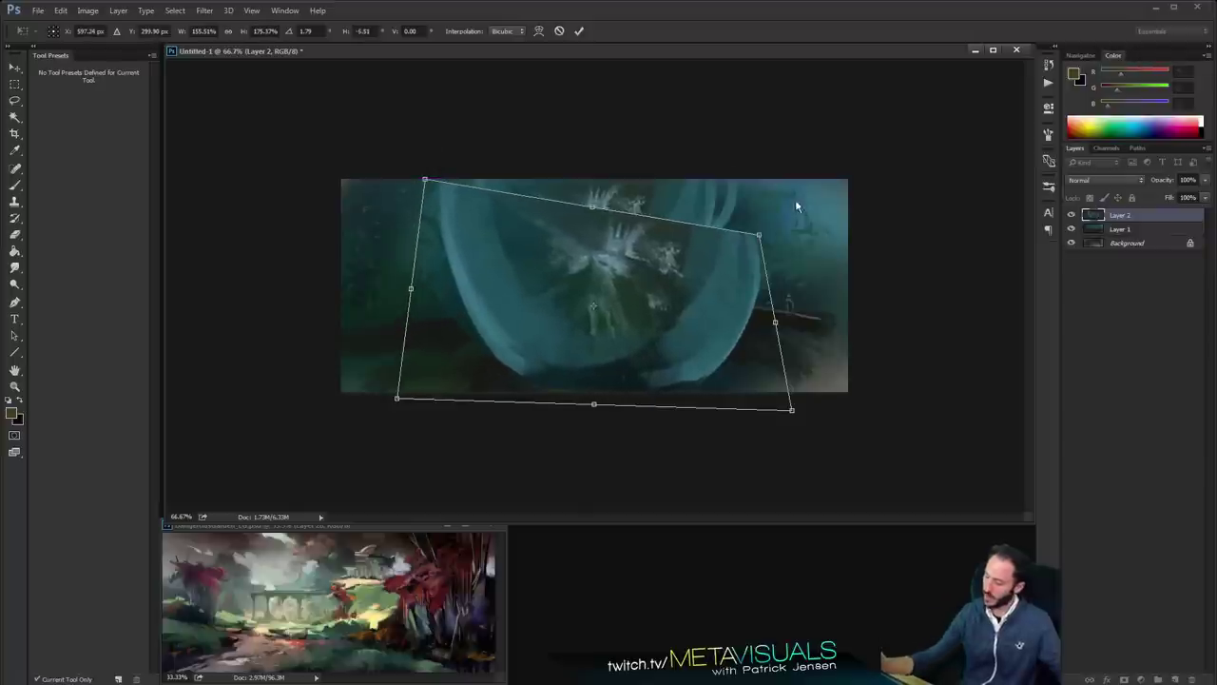
Rotate the enlarged ring copy and apply the transform
right_click(645, 304)
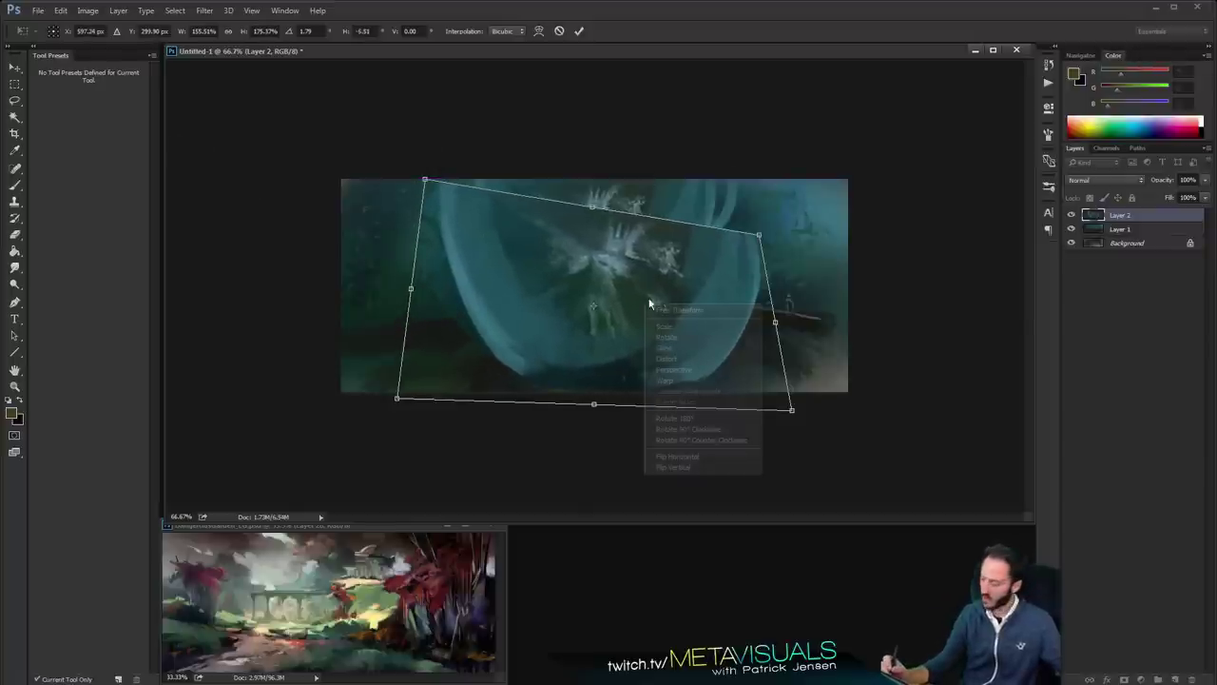
left_click(704, 359)
right_click(692, 273)
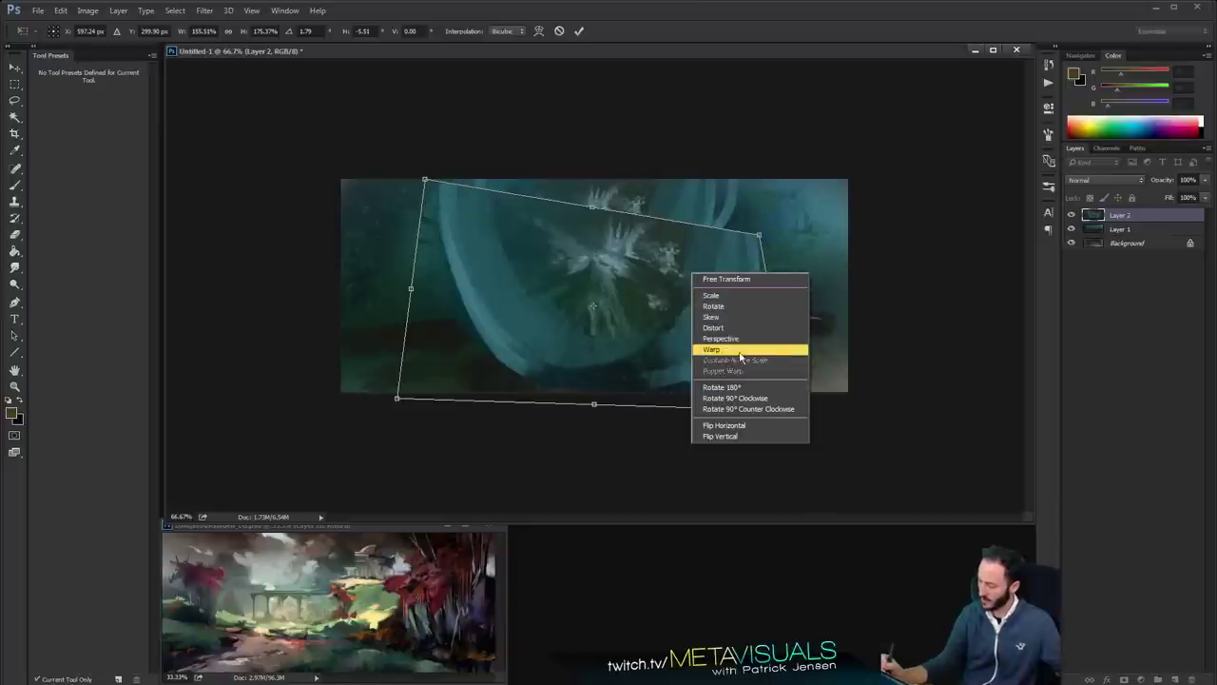
left_click(738, 307)
left_click_drag(824, 221, 669, 239)
key("Return")
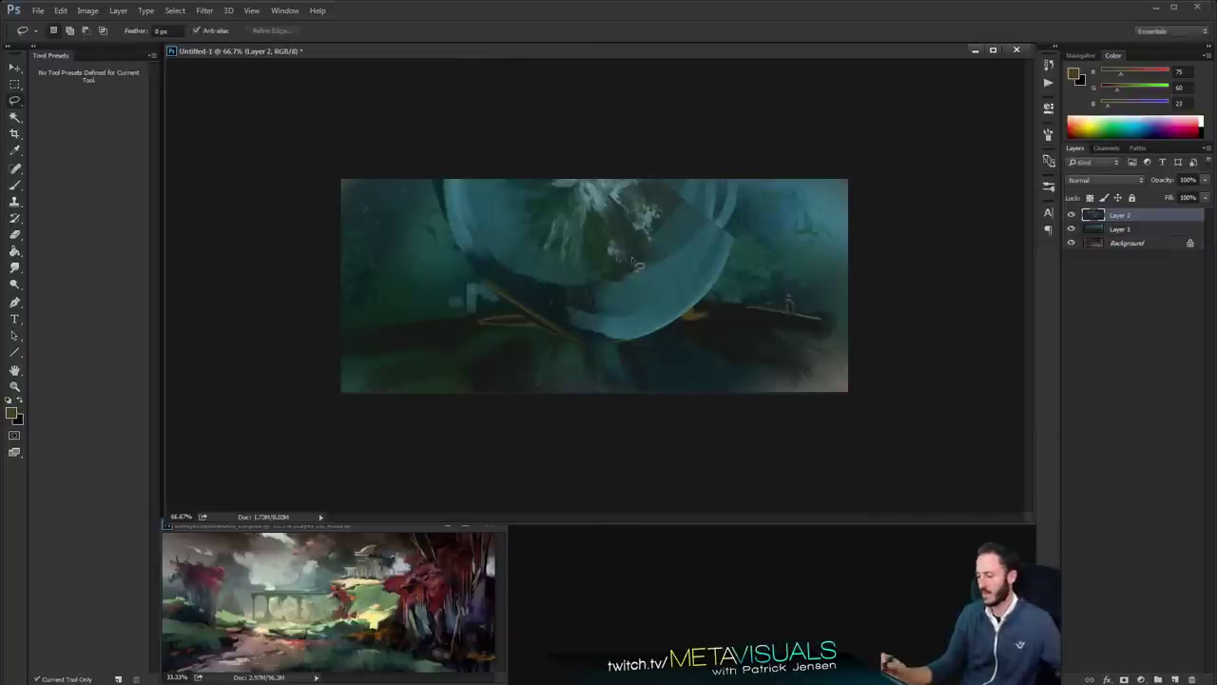
Sample the dark green-teal background and paint over the outer left edge of the large ring with a smaller brush
key("b")
left_click(84, 207)
left_click(445, 265, "alt")
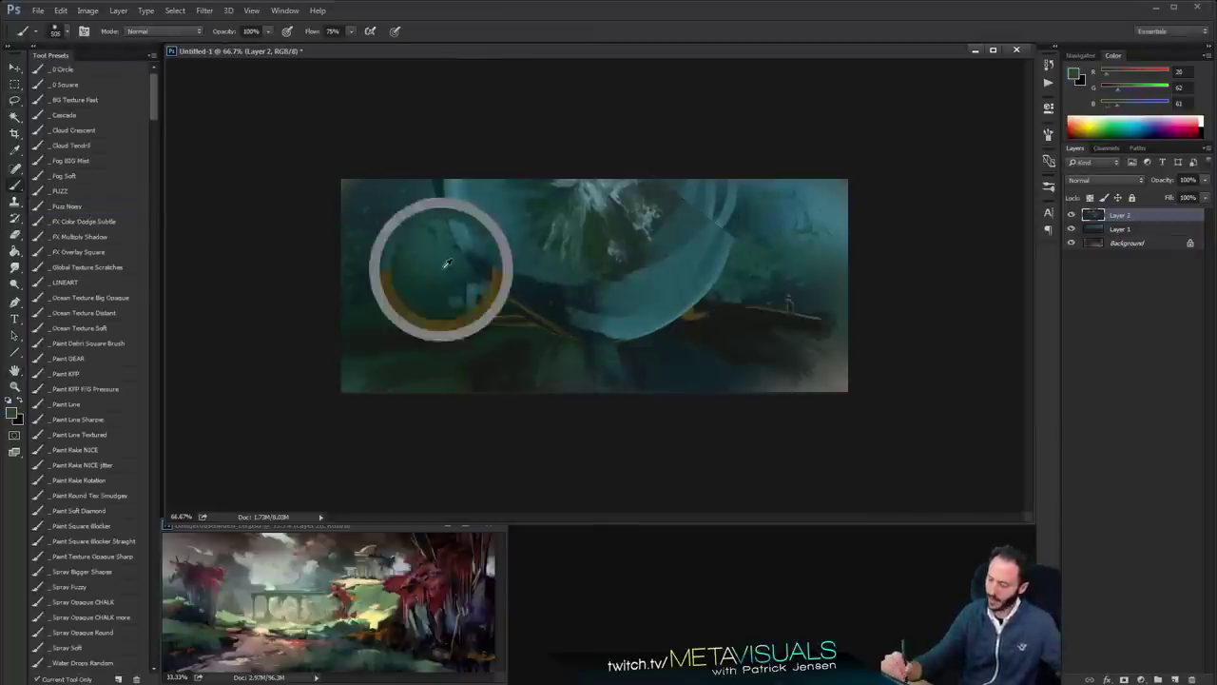
key("[")
key("[")
key("[")
left_click_drag(436, 173, 511, 303)
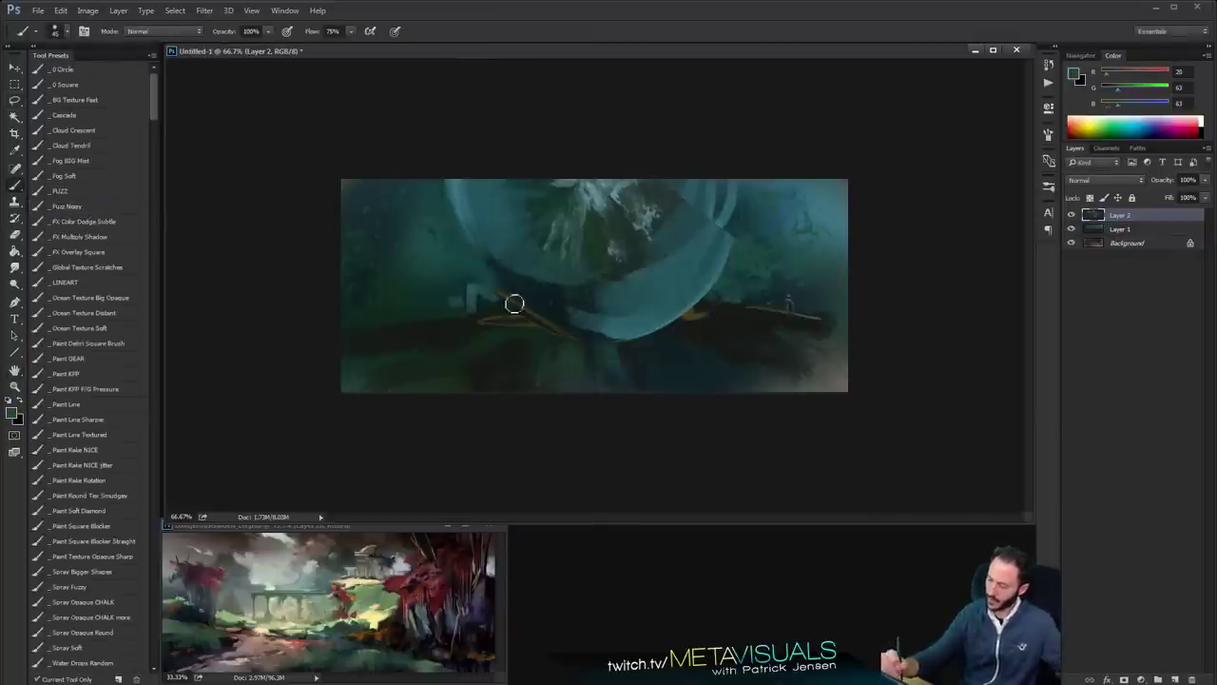
Sample a teal from inside the ring and repaint its upper left edge with a still smaller brush
left_click(482, 264, "alt")
key("[")
key("[")
key("[")
mouse_move(465, 179)
left_mouse_down()
mouse_move(532, 306)
mouse_move(490, 240)
left_mouse_up()
Fill the ring's pale textured centre with a solid dark oval in a sampled near-black teal
left_click(542, 300, "alt")
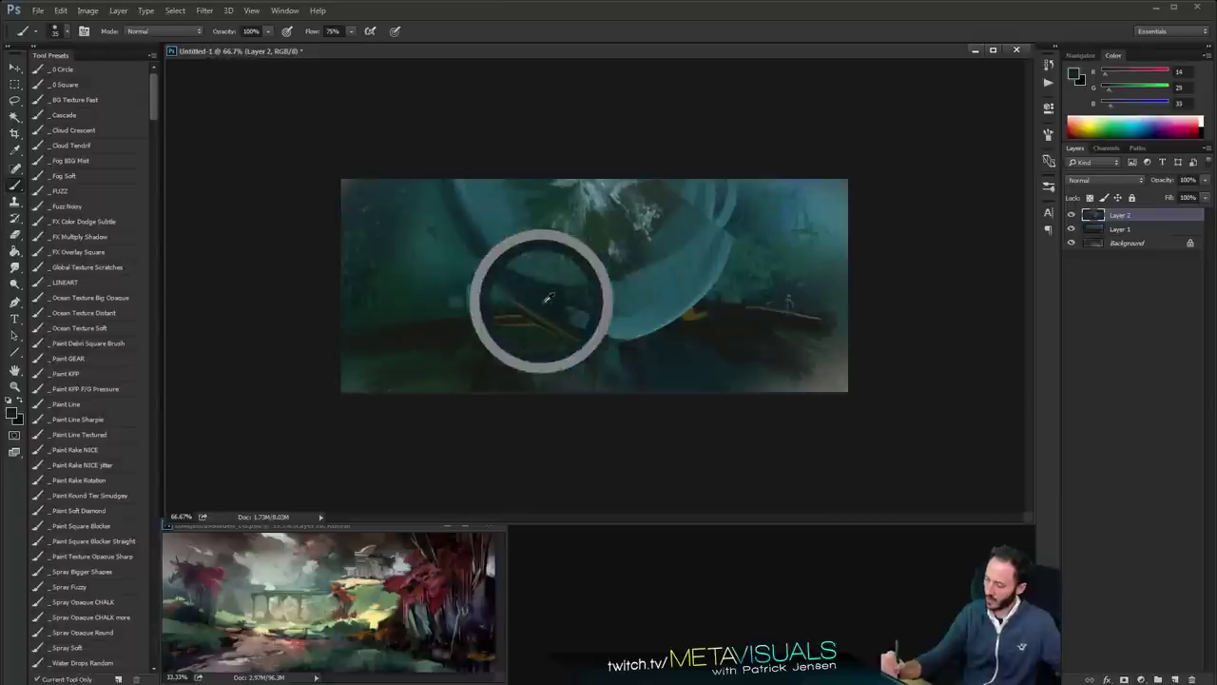
key("]")
mouse_move(587, 184)
left_mouse_down()
mouse_move(629, 238)
mouse_move(593, 182)
left_mouse_up()
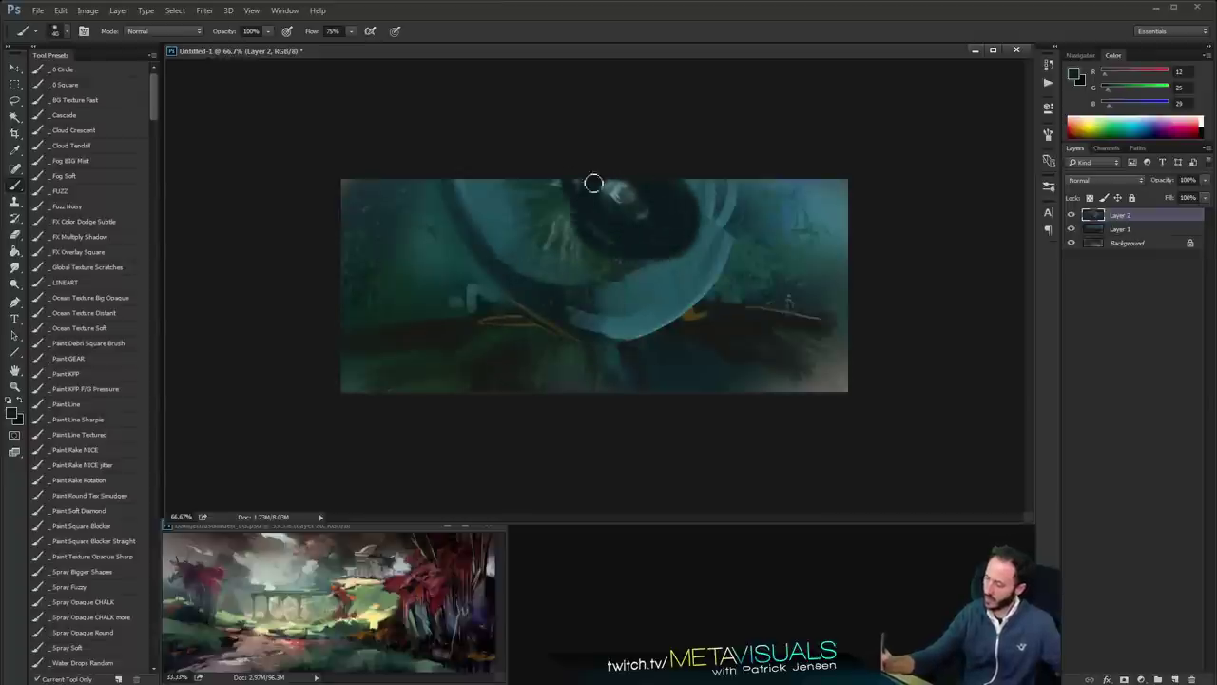
left_click_drag(664, 169, 627, 221)
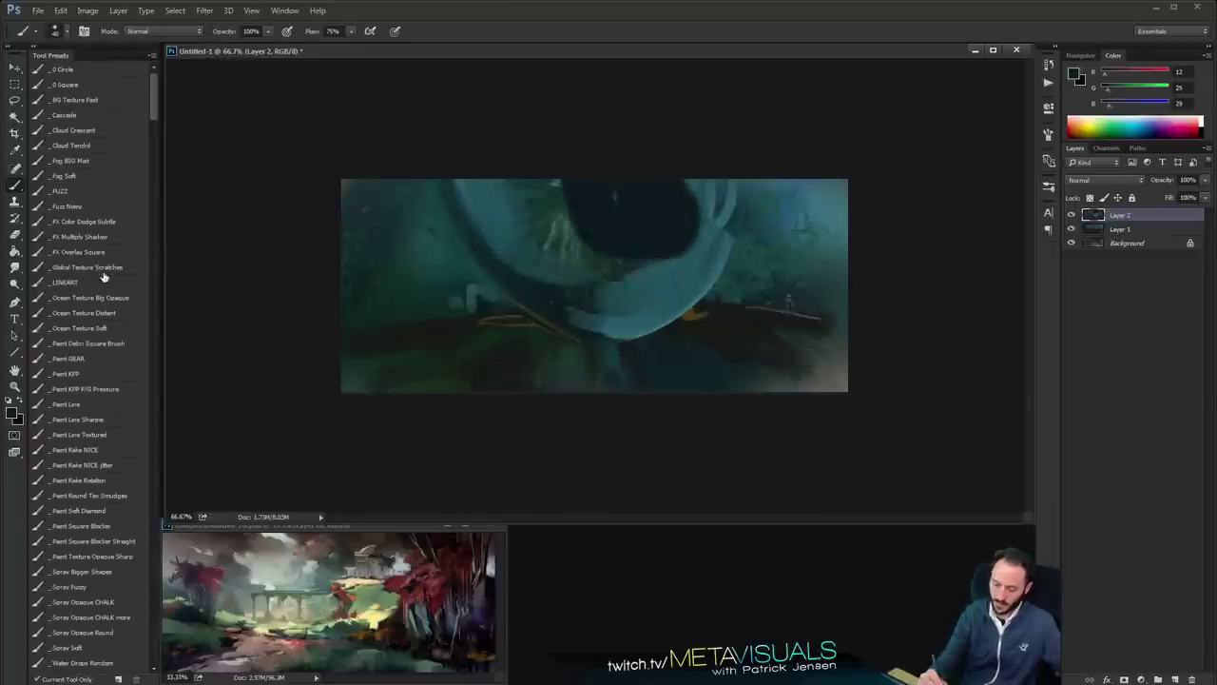
Brush dark texture beside the lower left of the dark oval with the Ocean Texture Big Opaque preset
left_click(110, 298)
left_click_drag(561, 259, 565, 236)
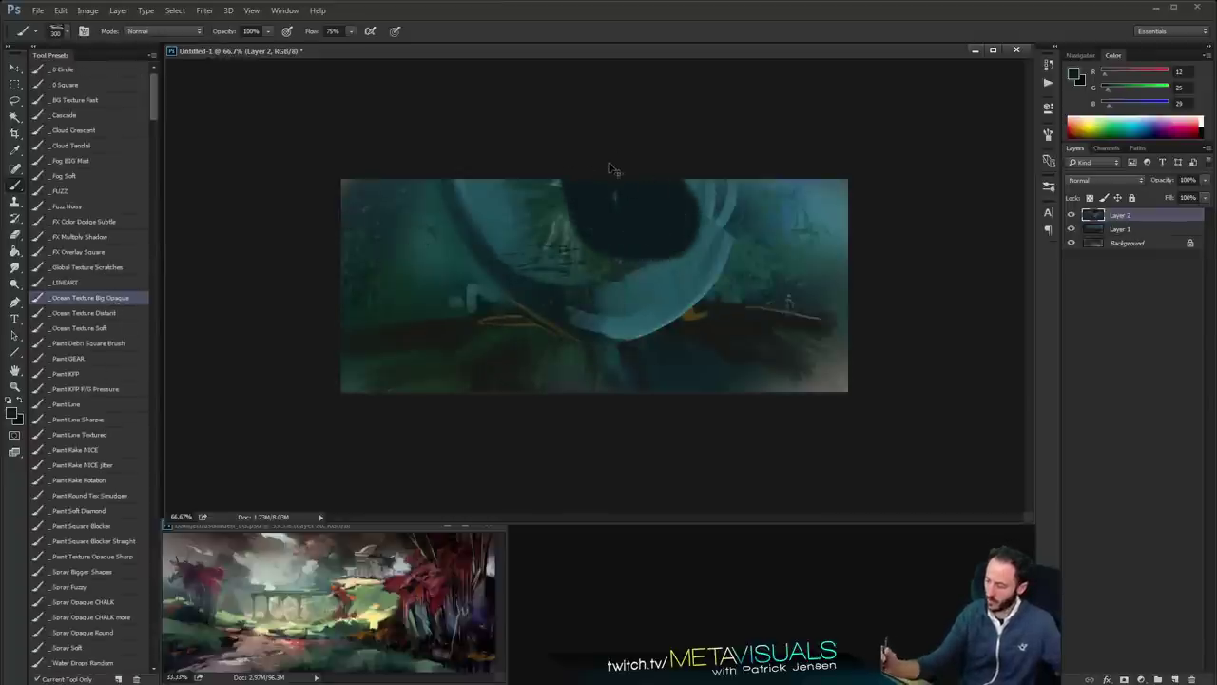
key("space")
Paint dark strokes around the oval, the ring's left side and the ground below with a reduced Paint Soft Diamond brush
left_click(105, 511)
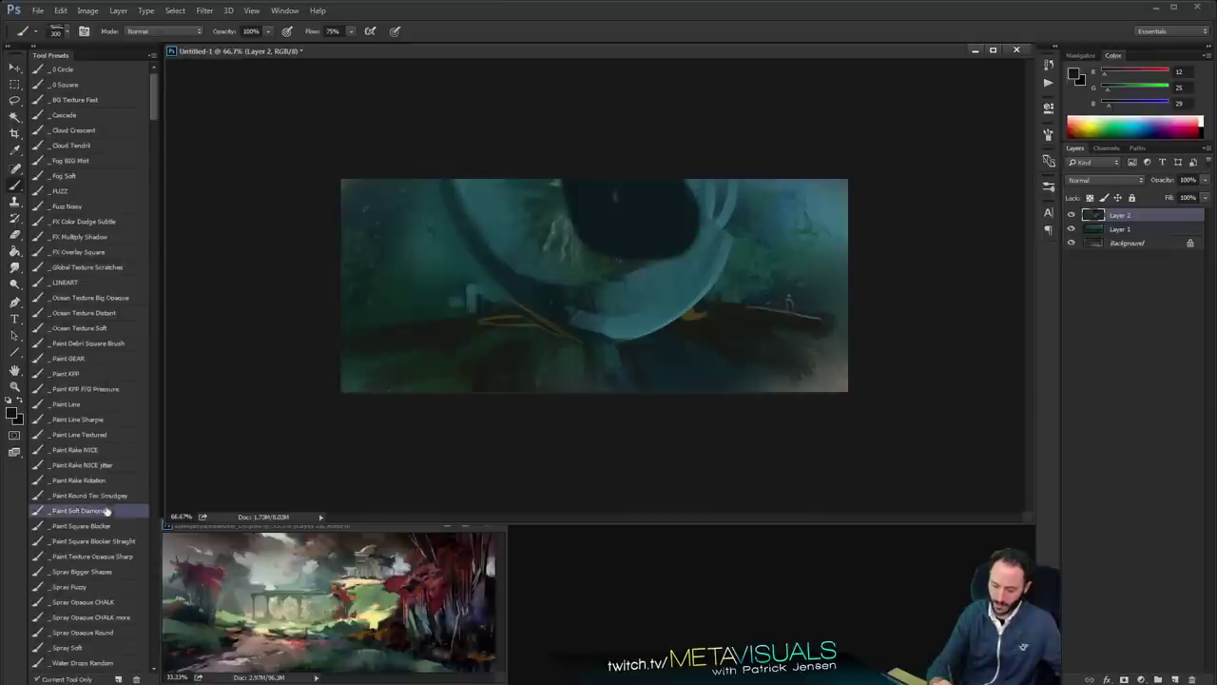
key("bracketleft")
key("bracketleft")
key("bracketleft")
left_click(586, 213, "alt")
left_click_drag(565, 196, 571, 231)
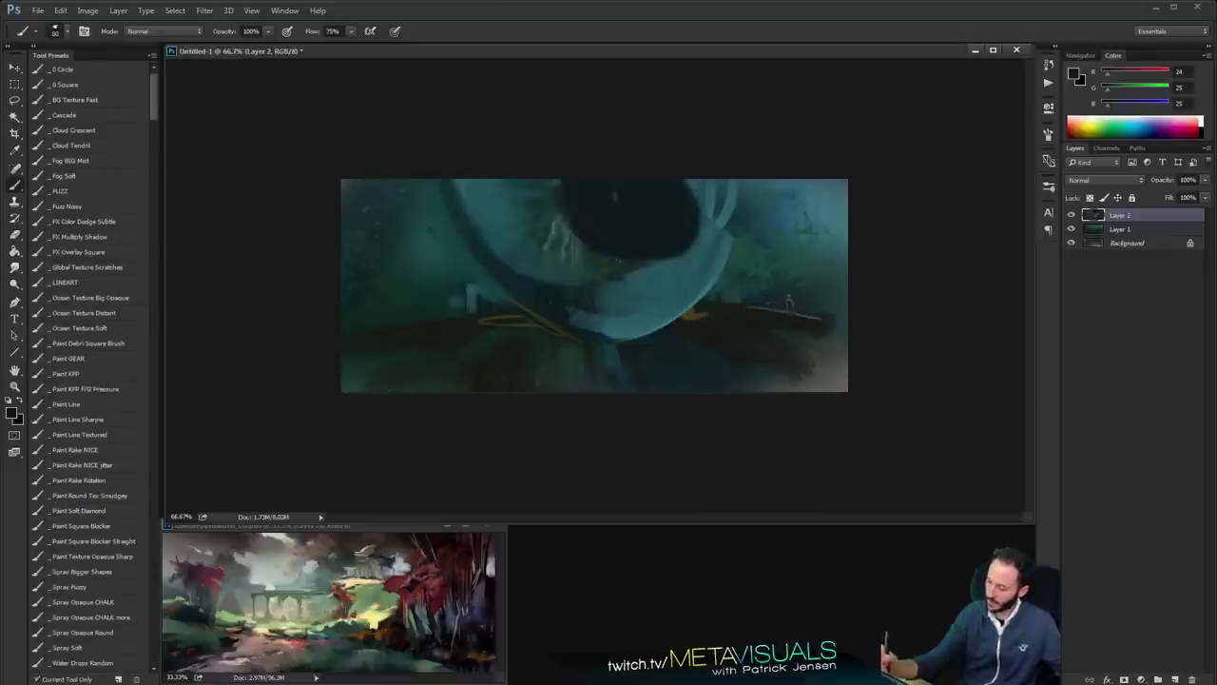
mouse_move(470, 181)
left_mouse_down()
mouse_move(604, 251)
mouse_move(483, 307)
mouse_move(422, 288)
mouse_move(334, 332)
mouse_move(476, 314)
left_mouse_up()
left_click_drag(597, 347, 599, 384)
Sample the ring's teal and paint over the dark central oval and the ring's lower left with a larger brush
left_click(634, 294, "alt")
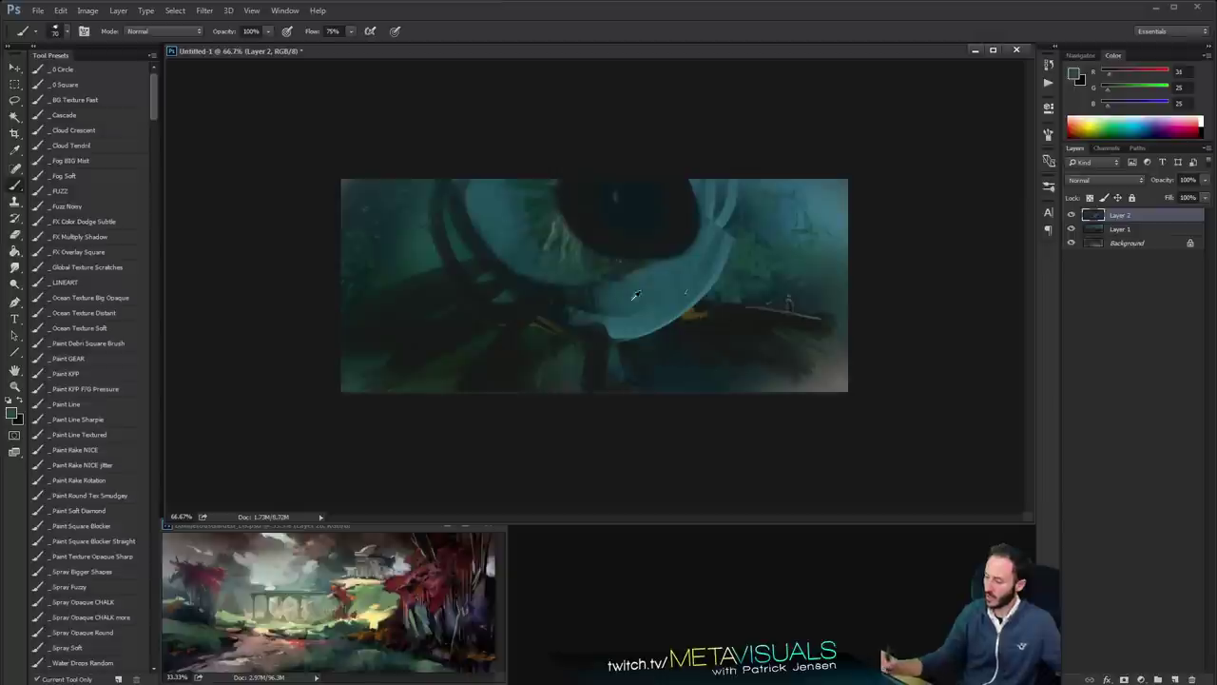
key("bracketright")
key("bracketright")
left_click_drag(491, 272, 597, 317)
mouse_move(559, 193)
left_mouse_down()
mouse_move(628, 266)
mouse_move(660, 250)
left_mouse_up()
left_click_drag(672, 249, 694, 207)
mouse_move(652, 154)
left_mouse_down()
mouse_move(639, 221)
mouse_move(611, 210)
mouse_move(638, 169)
left_mouse_up()
Toggle Layer 2's visibility to compare the painting with and without the new layer
left_click(509, 301, "alt")
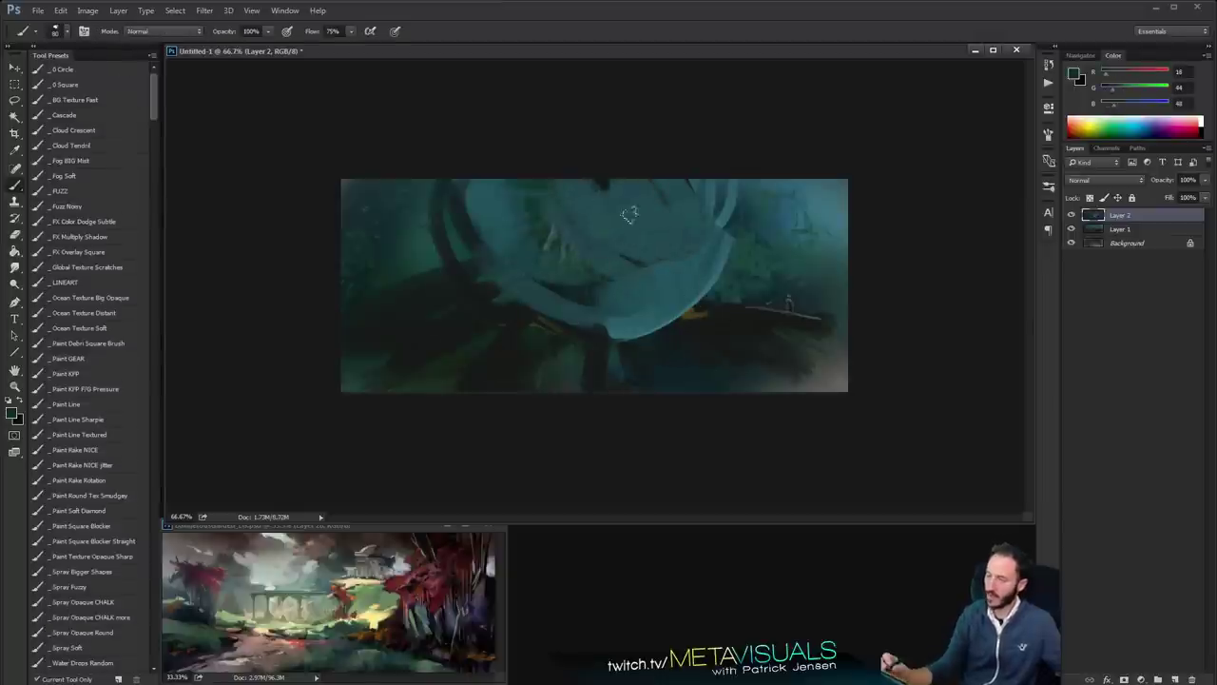
left_click(638, 308, "ctrl")
left_click(653, 313, "alt")
left_click(657, 316, "ctrl")
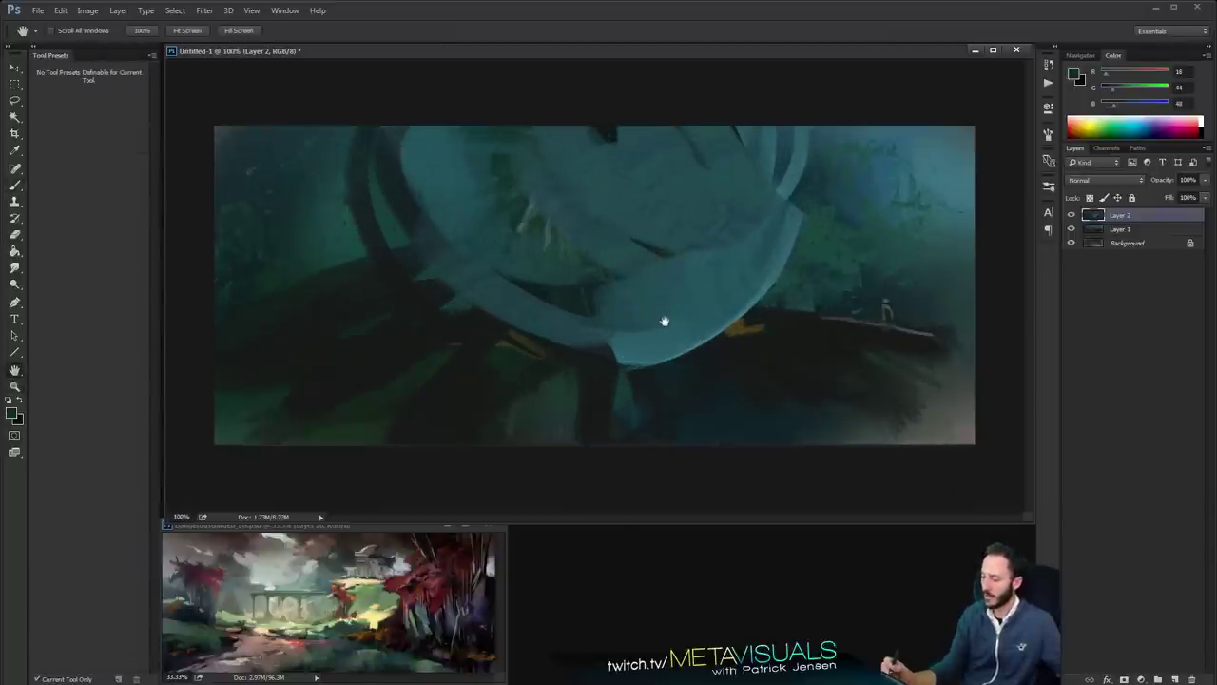
key("ctrl+minus")
key("b")
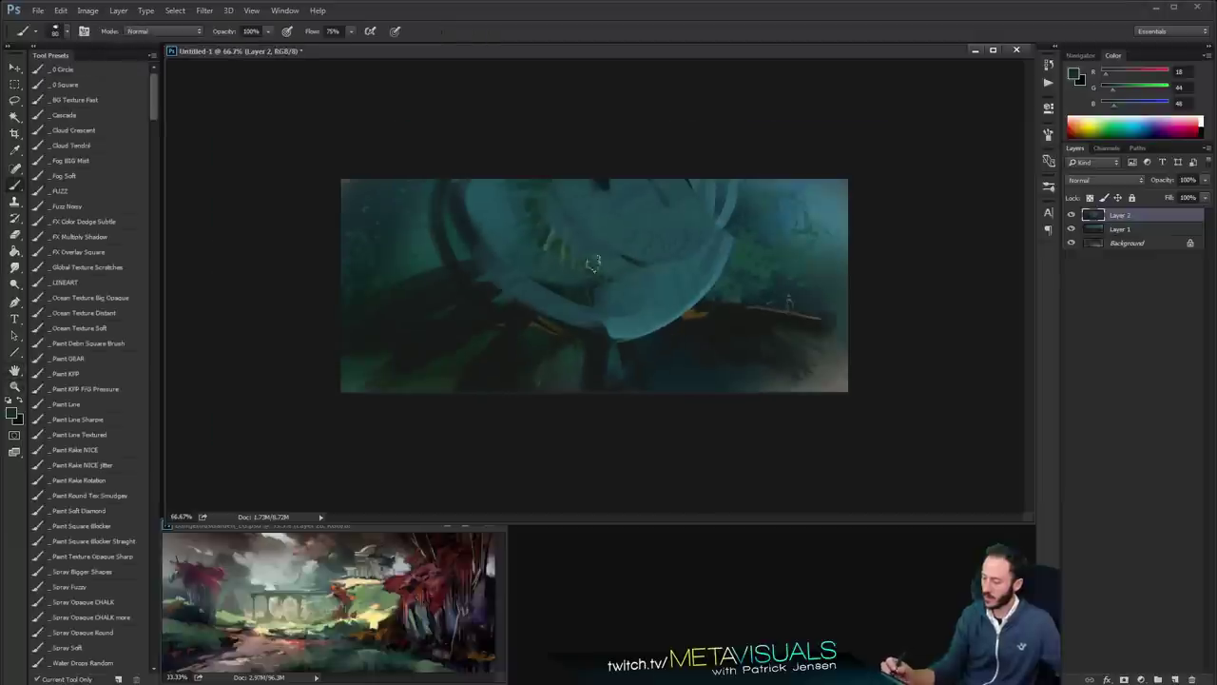
left_click(1072, 215)
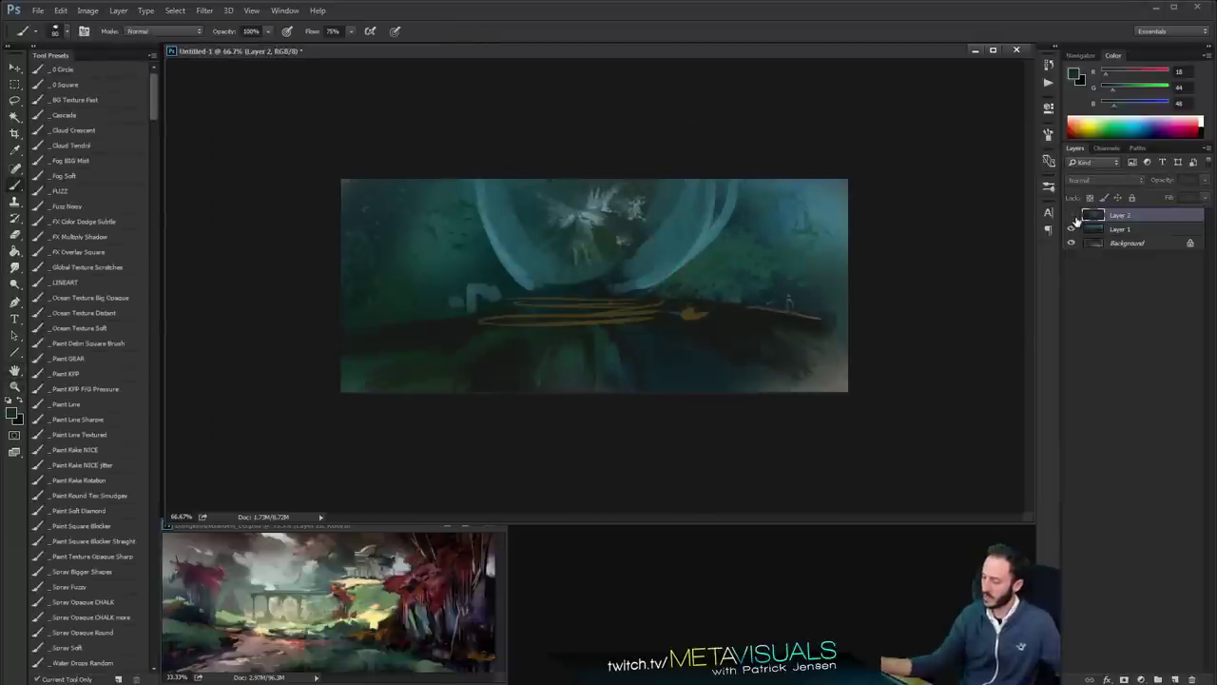
left_click(1073, 215)
left_click(1073, 215)
left_click(1073, 215)
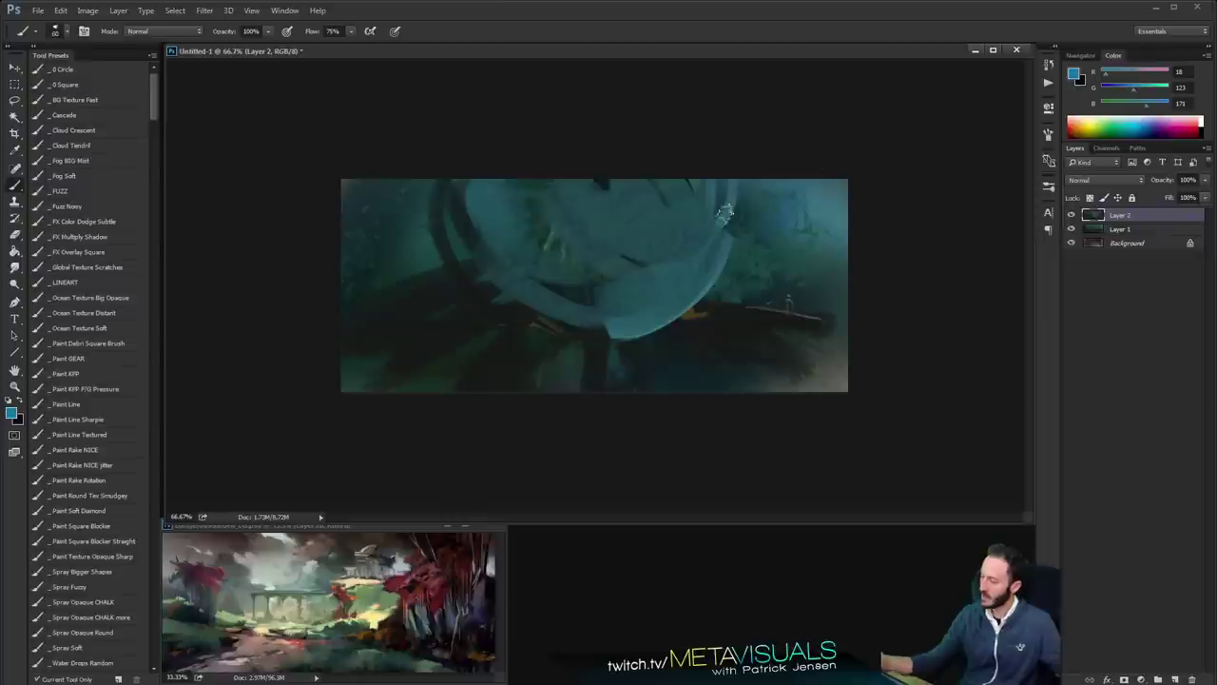
Paint blue strokes along the inner lower left of the teal circle, reducing the brush size along the way
mouse_move(504, 238)
left_mouse_down()
mouse_move(510, 282)
mouse_move(559, 283)
left_mouse_up()
key("bracketleft")
key("bracketleft")
key("bracketleft")
left_click_drag(543, 258, 535, 276)
mouse_move(511, 199)
left_mouse_down()
mouse_move(501, 238)
mouse_move(562, 274)
left_mouse_up()
Sample the circle's left side colours and brush soft lilac patches along its lower inner edge with a larger brush
left_click(526, 236, "alt")
key("bracketright")
key("bracketright")
left_click(508, 232, "alt")
mouse_move(508, 233)
left_mouse_down()
mouse_move(529, 281)
mouse_move(584, 274)
mouse_move(591, 287)
mouse_move(552, 299)
mouse_move(614, 296)
left_mouse_up()
left_click(604, 261)
key("space")
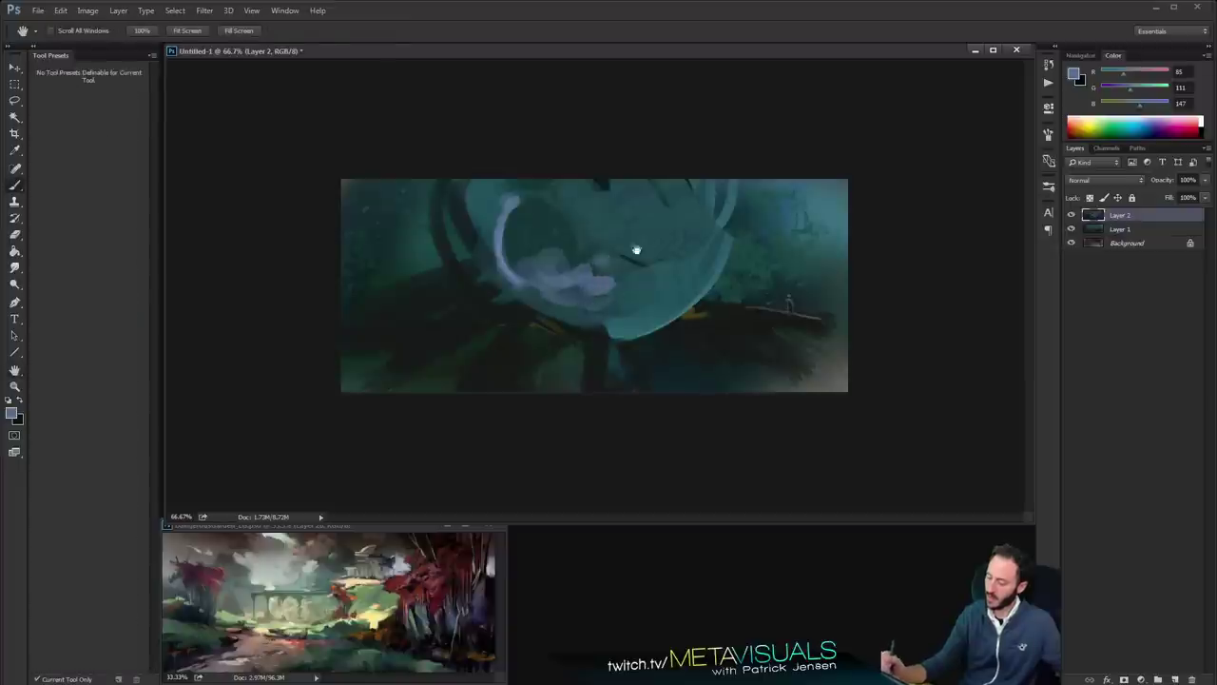
Add small near-black strokes beside the ring's left side and in the upper centre of the circle
left_click(606, 183, "alt")
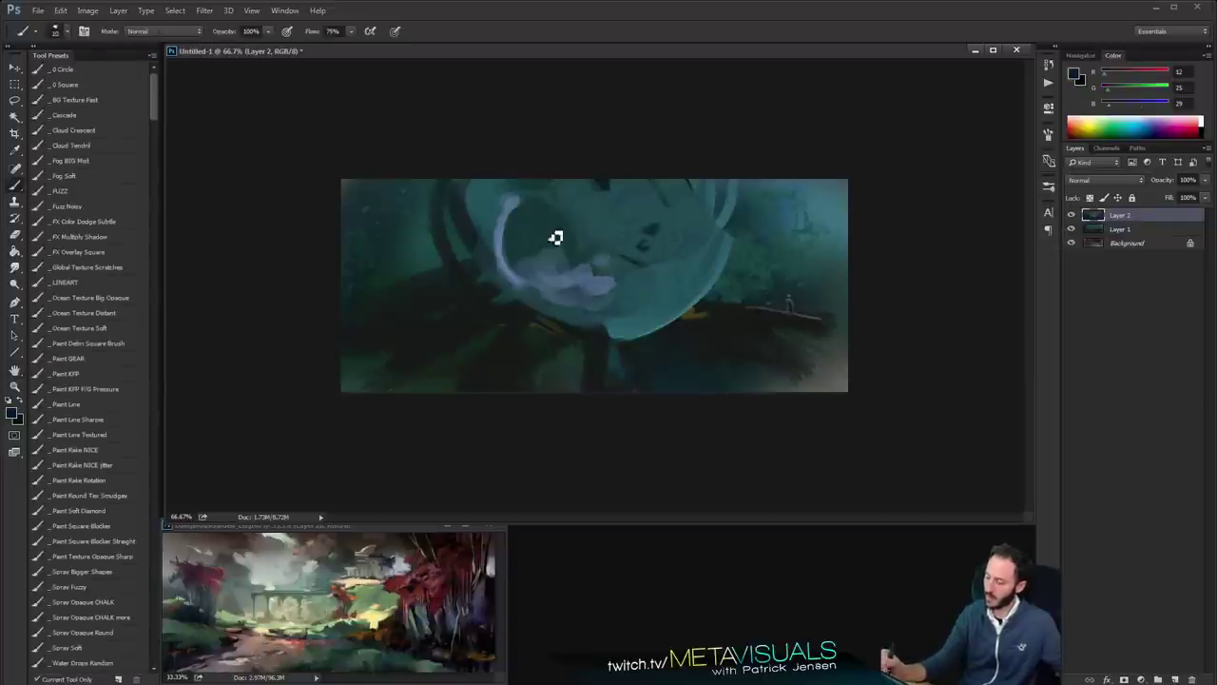
left_click_drag(434, 285, 493, 325)
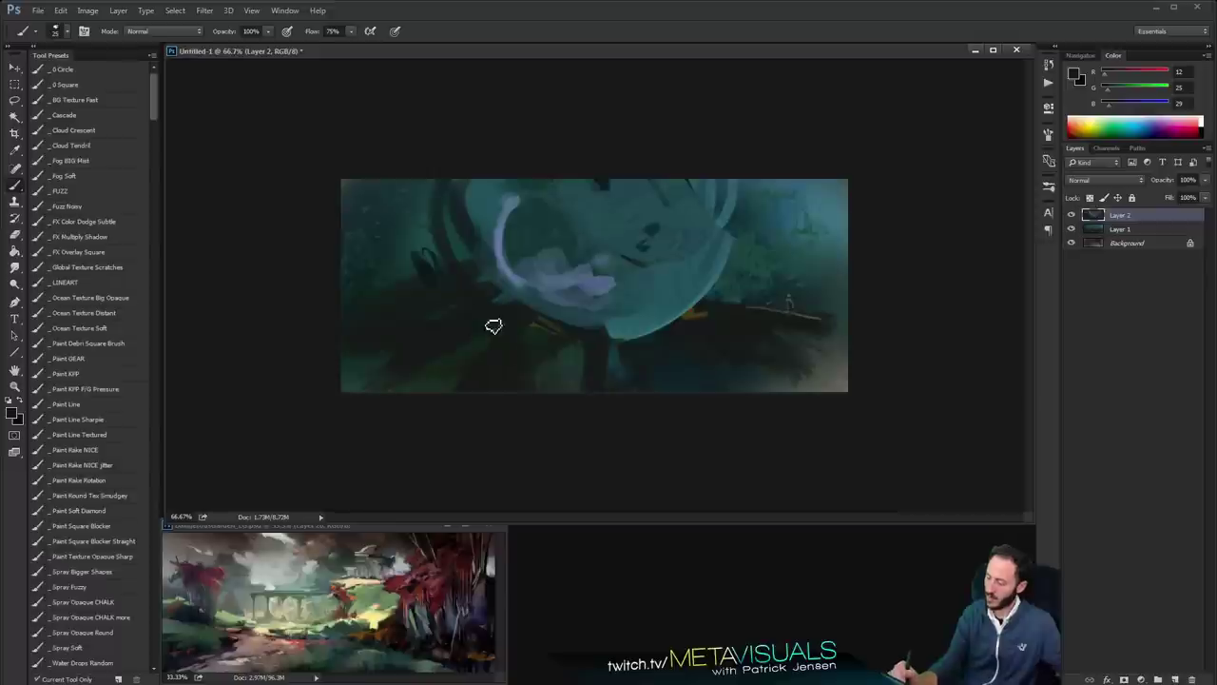
mouse_move(625, 210)
left_mouse_down()
mouse_move(623, 223)
mouse_move(648, 240)
left_mouse_up()
Build up the dark silhouette in the circle's centre with strokes in sampled teal and dark tones
left_click(652, 211, "alt")
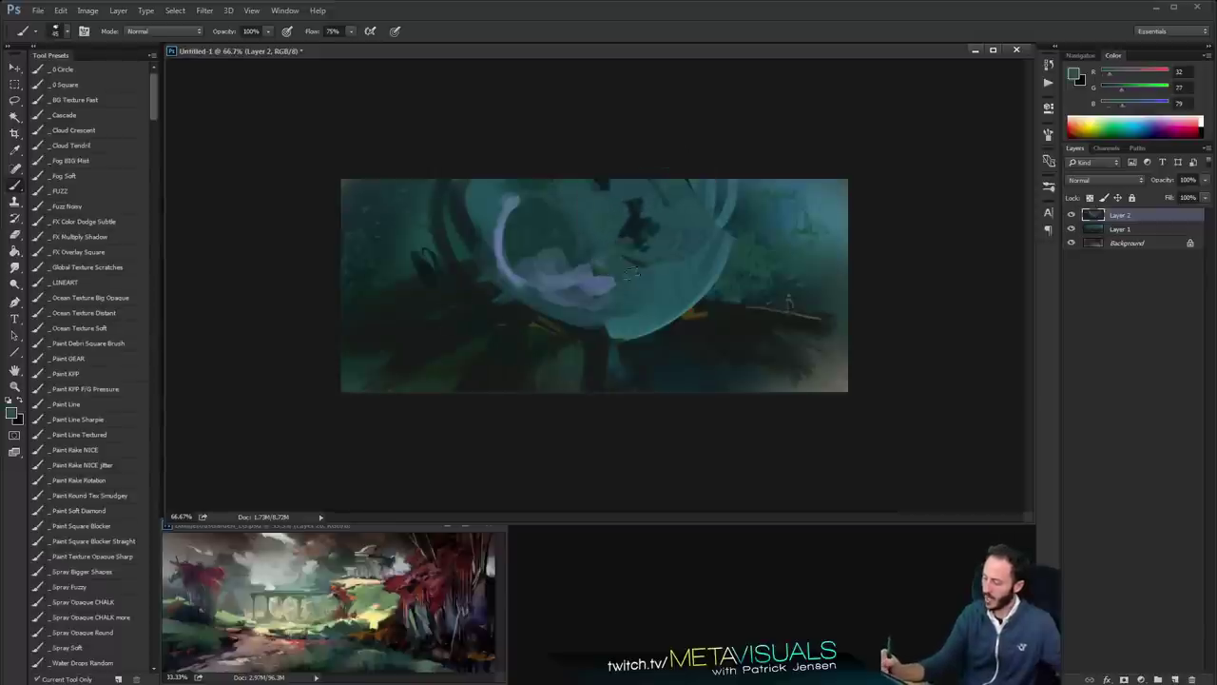
left_click(652, 246, "alt")
left_click_drag(659, 269, 628, 271)
mouse_move(666, 240)
left_mouse_down()
mouse_move(662, 272)
mouse_move(647, 277)
mouse_move(672, 224)
left_mouse_up()
left_click(659, 299, "alt")
left_click(623, 276, "alt")
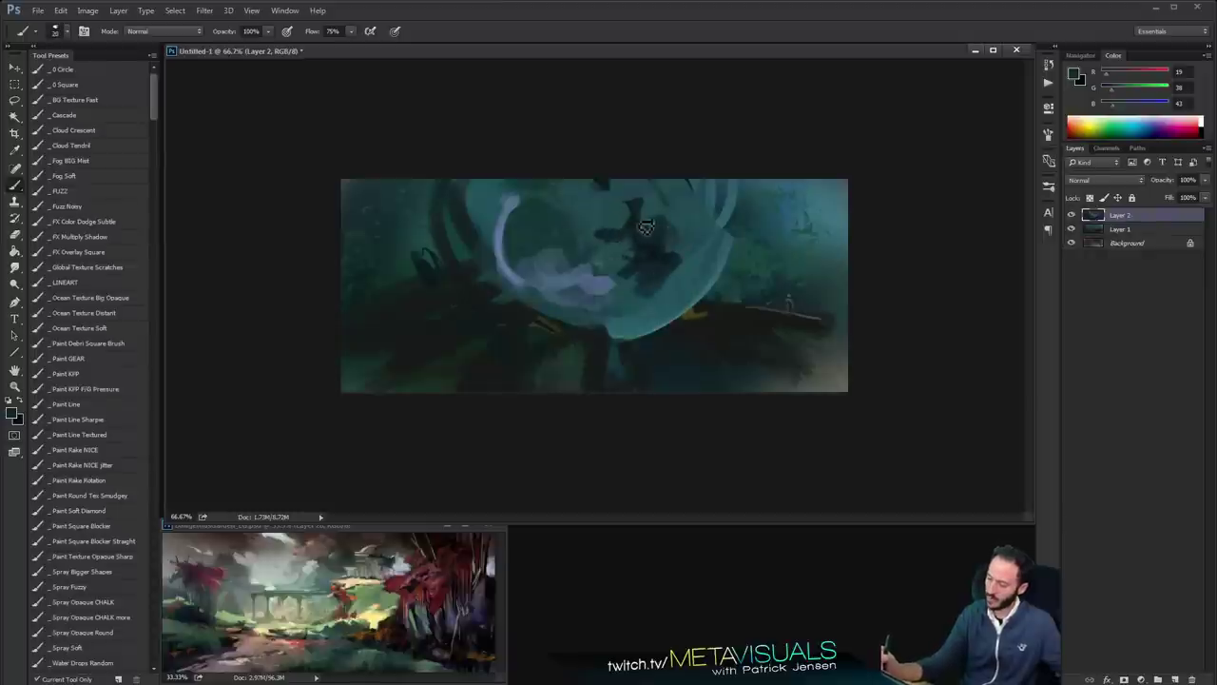
Smudge the lilac arc and patches in the circle's lower left into feathery texture
left_click(501, 222, "alt")
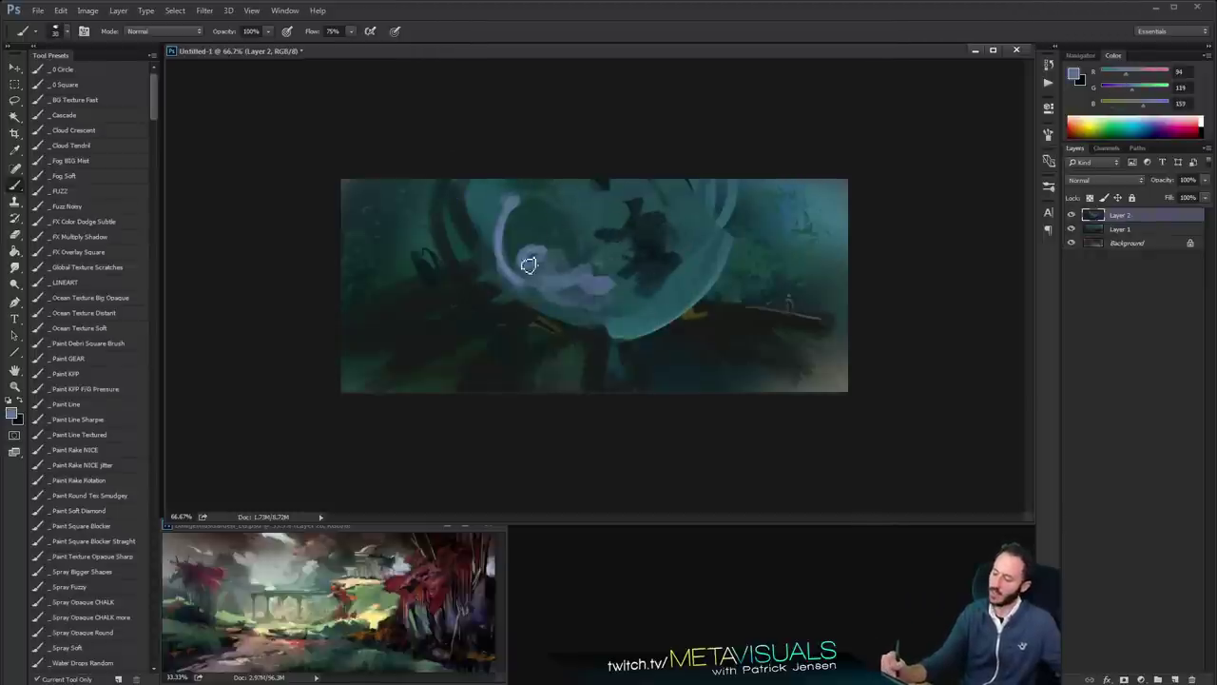
key("r")
left_click_drag(530, 253, 501, 259)
left_click_drag(535, 291, 544, 311)
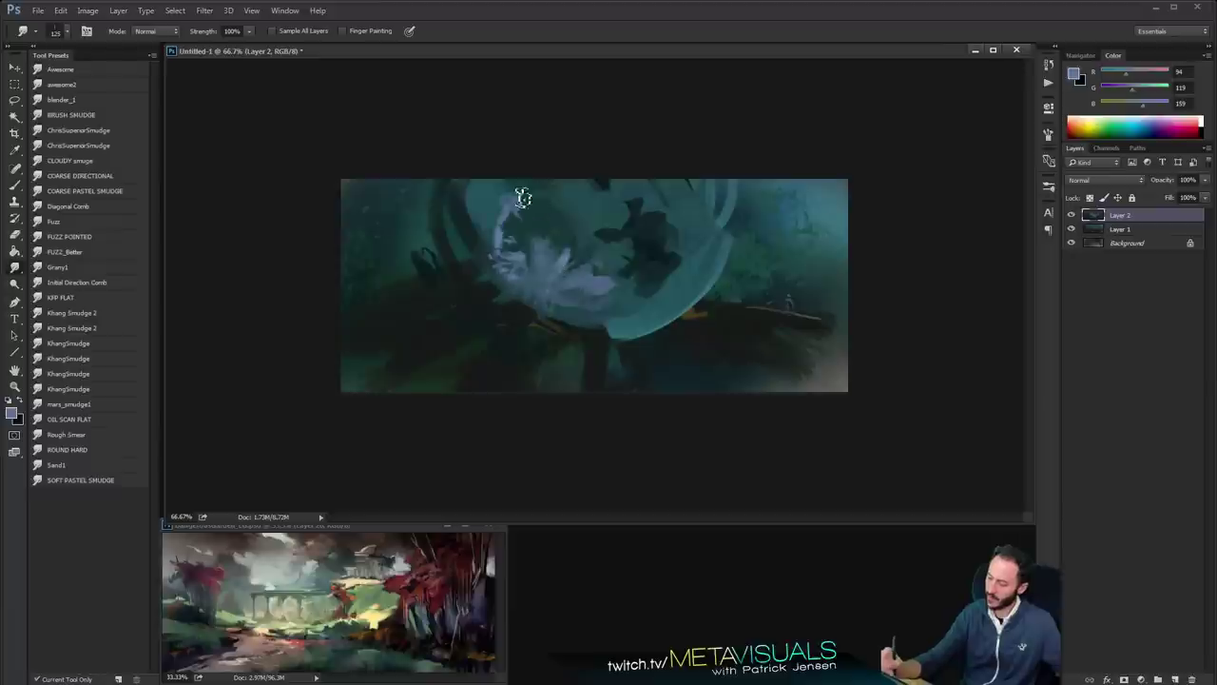
left_click_drag(524, 198, 517, 224)
left_click_drag(554, 270, 572, 250)
key("space")
Mix a periwinkle blue and paint it across the upper part of the circle behind the dark silhouette
key("b")
left_click(565, 195, "alt")
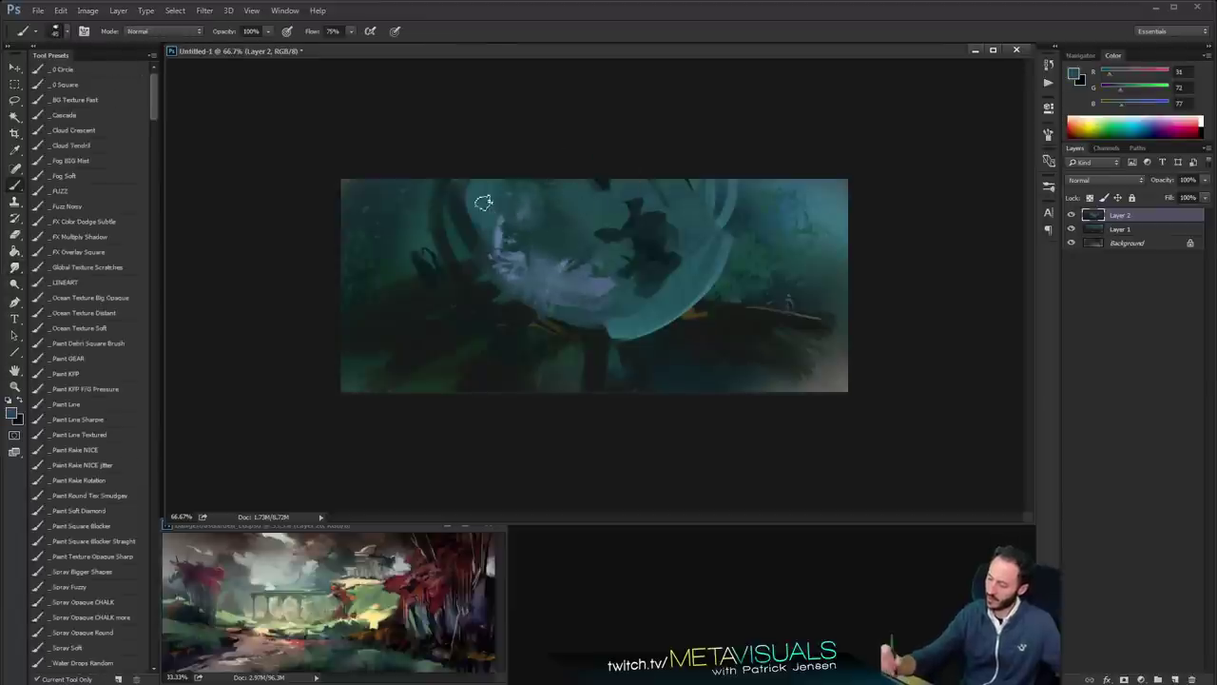
left_click(1134, 90)
left_click(1125, 76)
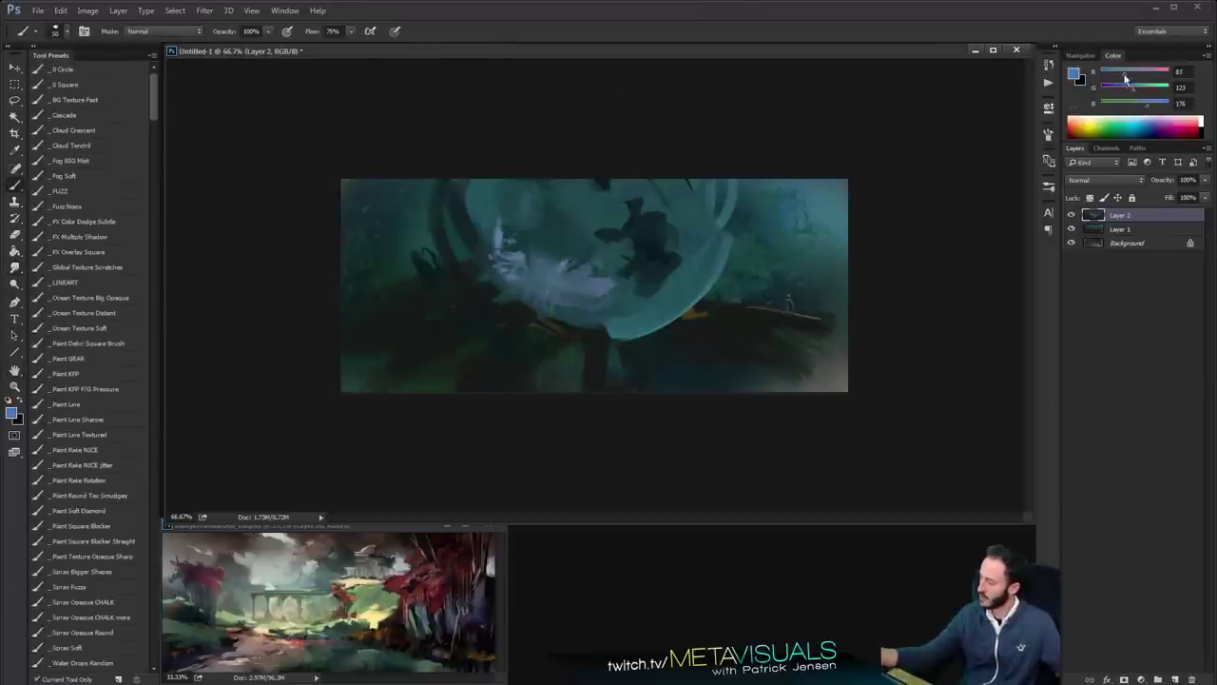
mouse_move(530, 198)
left_mouse_down()
mouse_move(492, 158)
mouse_move(485, 222)
mouse_move(605, 200)
mouse_move(594, 214)
mouse_move(643, 169)
mouse_move(658, 198)
left_mouse_up()
Tone down the upper periwinkle area with darker blue-teal strokes from a larger brush
left_click(538, 201, "alt")
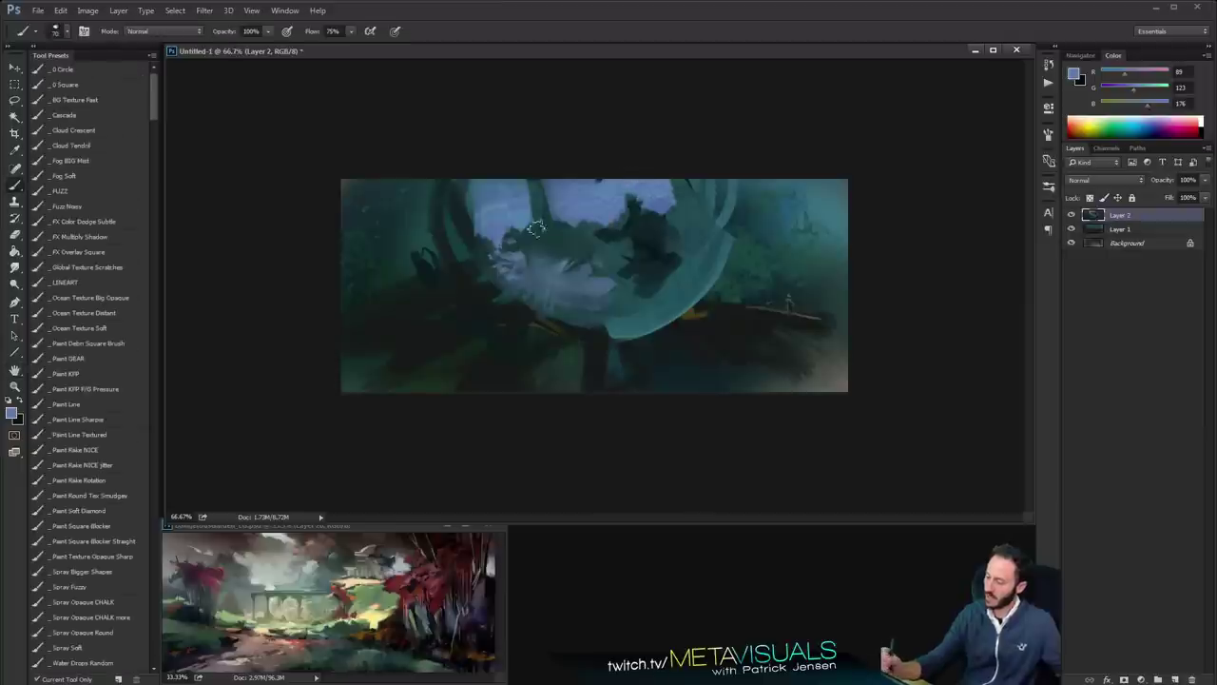
mouse_move(506, 225)
left_mouse_down()
mouse_move(518, 197)
mouse_move(517, 267)
left_mouse_up()
left_click_drag(561, 190, 593, 209)
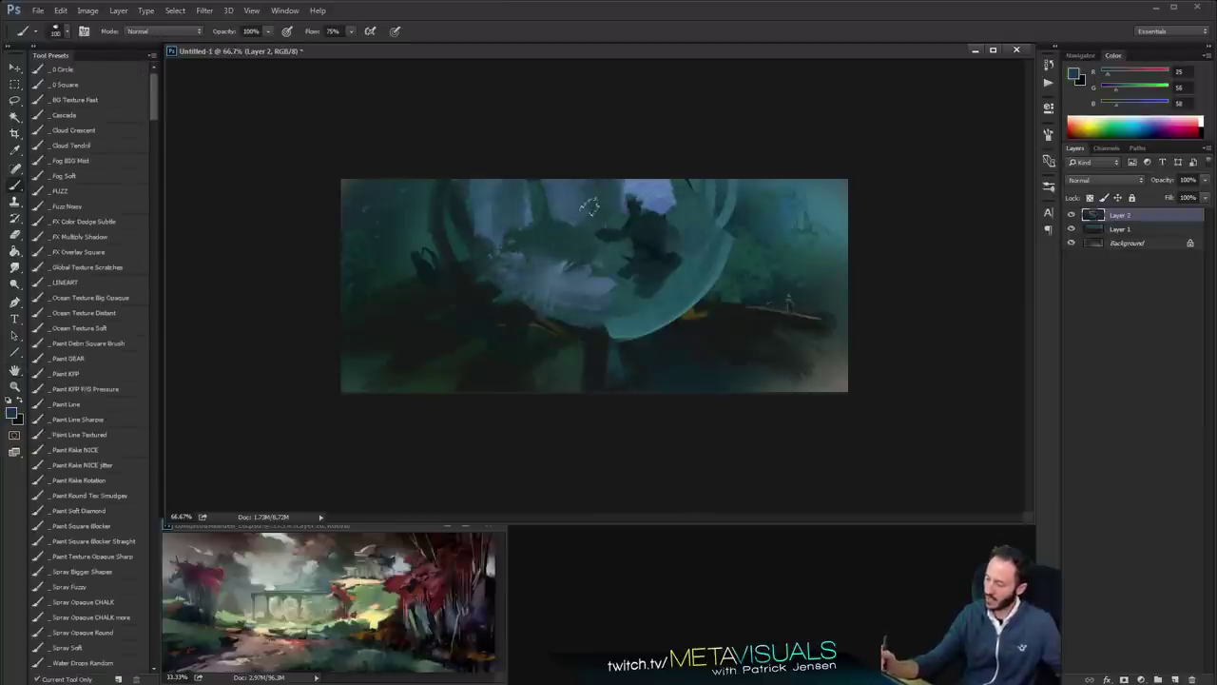
key("space")
key("space")
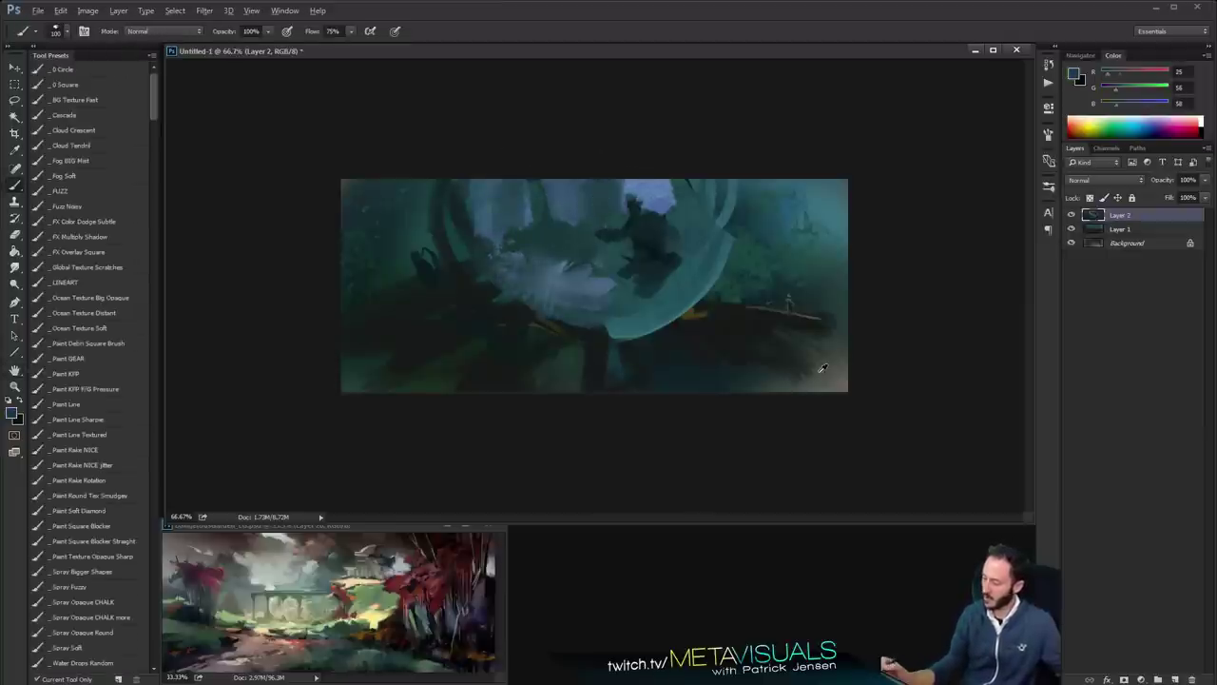
Sample the grey-beige from the canvas's lower right corner and block in broad light strokes across the ground
left_click(824, 368, "alt")
left_click_drag(590, 384, 681, 357)
left_click_drag(513, 392, 580, 360)
left_click_drag(391, 397, 544, 362)
mouse_move(476, 374)
left_mouse_down()
mouse_move(654, 339)
mouse_move(738, 291)
left_mouse_up()
left_click_drag(549, 392, 605, 371)
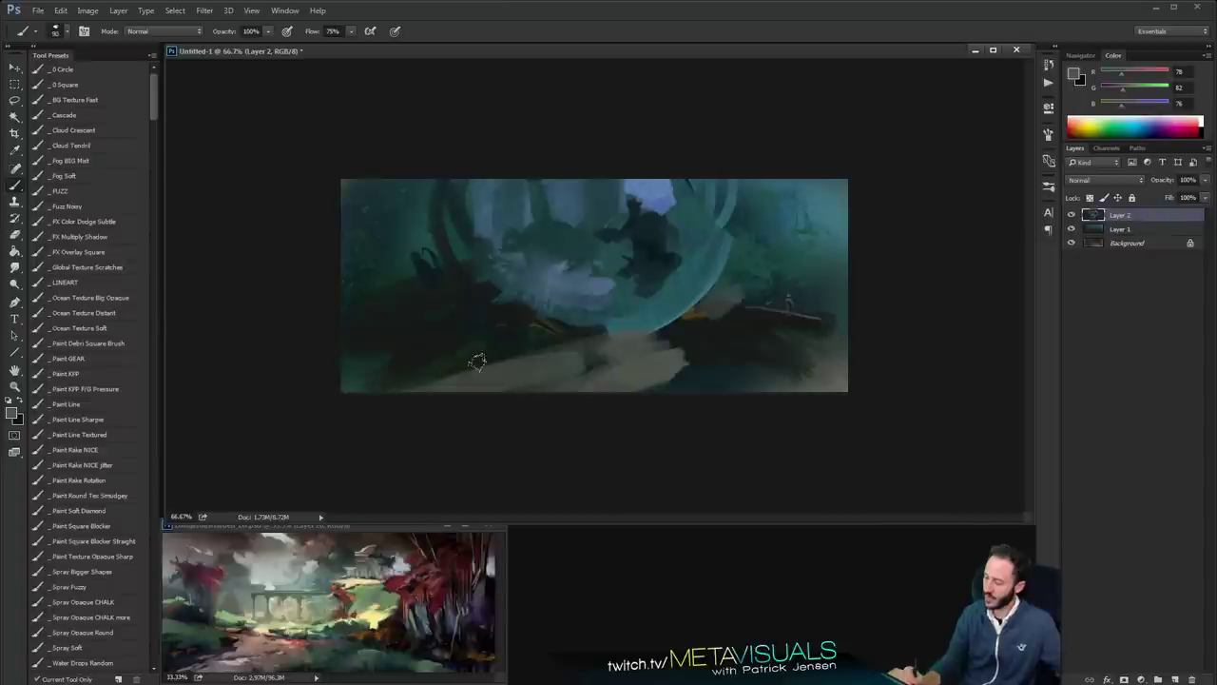
left_click_drag(477, 362, 504, 333)
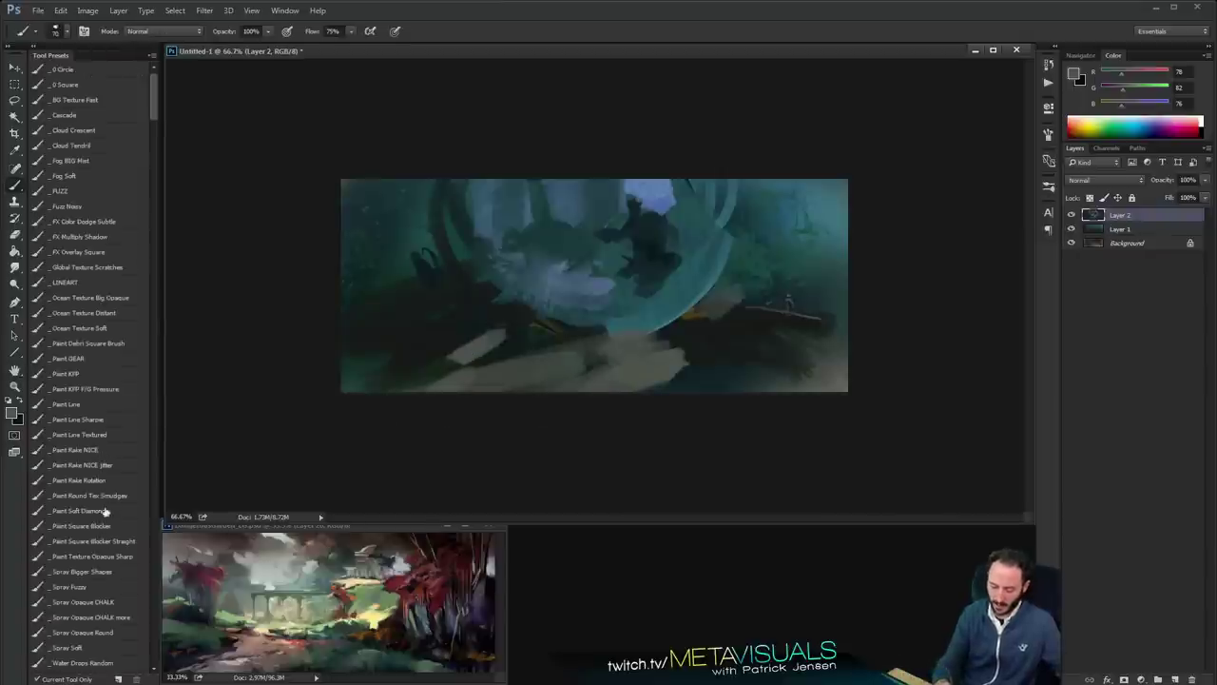
Lay raked grey-beige streaks over the lower left ground with the Paint Rake NICE brush, undoing the first strokes
left_click(97, 447)
key("space")
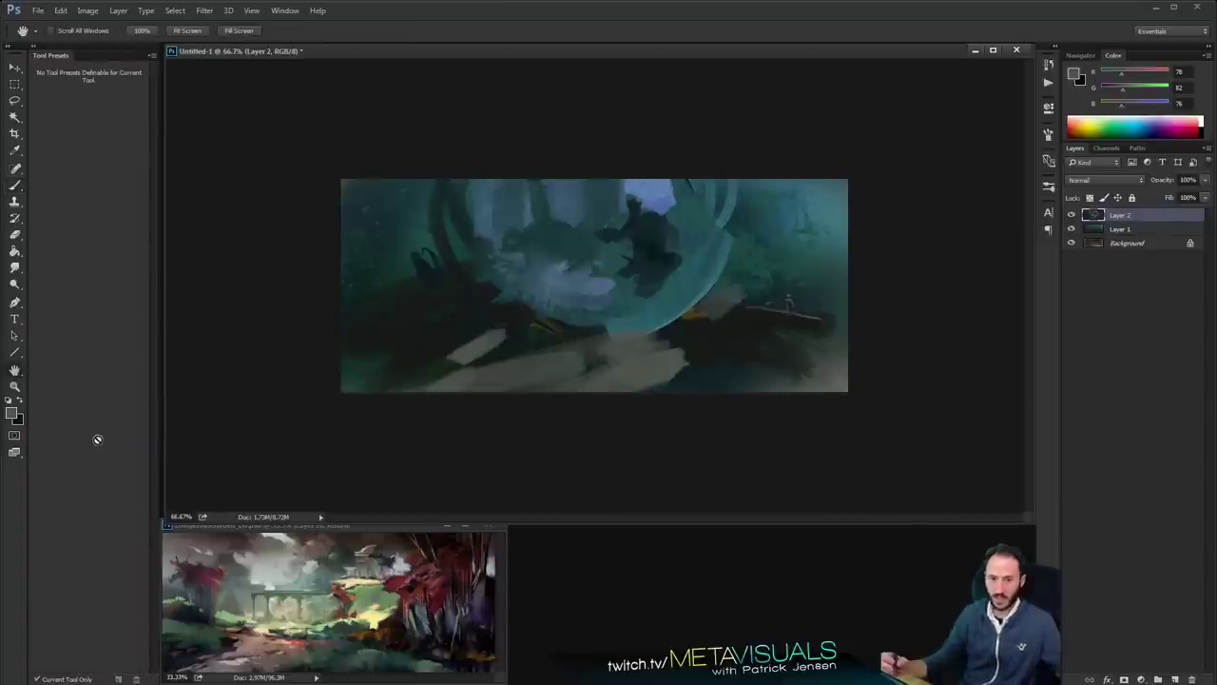
key("[")
left_click_drag(527, 329, 432, 375)
mouse_move(405, 388)
left_mouse_down()
mouse_move(483, 315)
mouse_move(415, 349)
left_mouse_up()
key("ctrl+alt+z")
key("ctrl+alt+z")
mouse_move(466, 319)
left_mouse_down()
mouse_move(320, 362)
mouse_move(264, 359)
left_mouse_up()
key("bracketleft")
key("bracketleft")
key("bracketright")
Paint a dark textured mass rising from the lower left ground beside the ring with a reduced BG Texture Fast brush
left_click(646, 231, "alt")
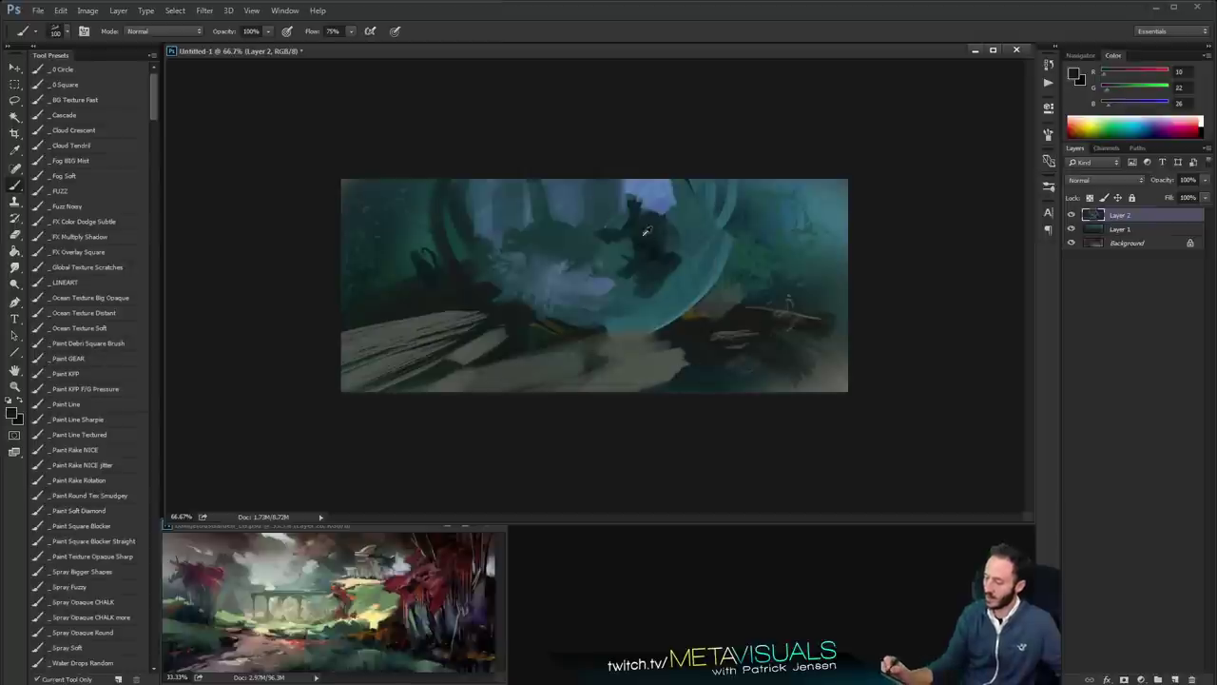
key("space")
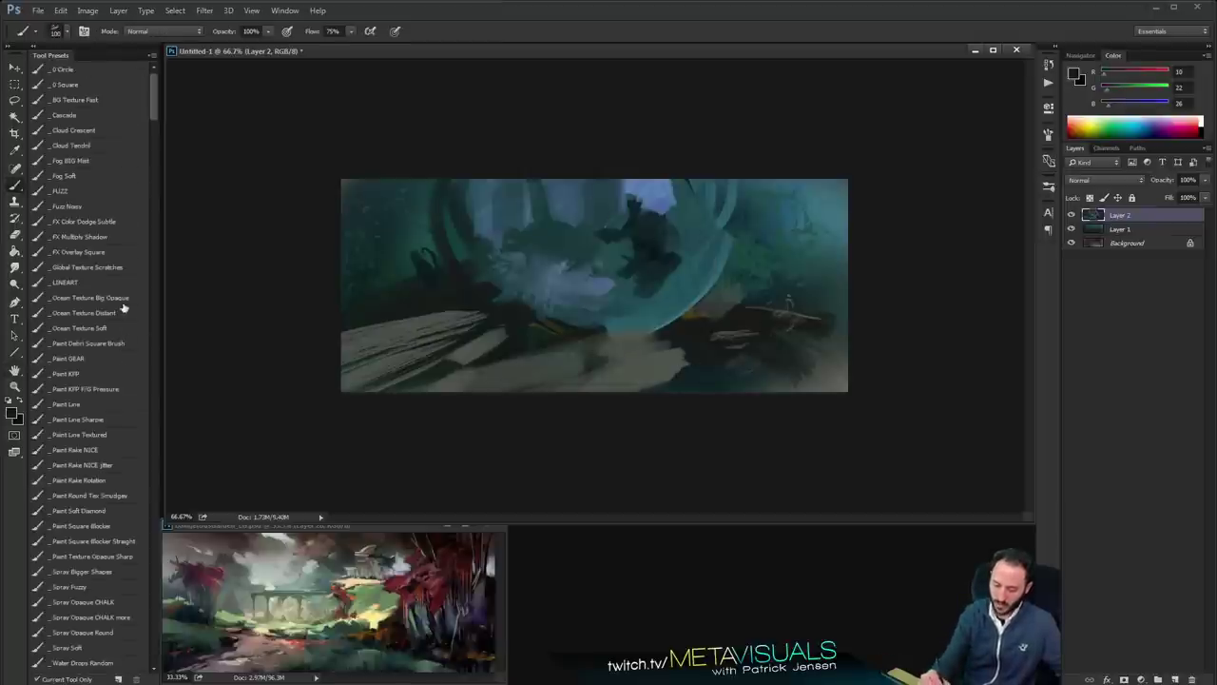
left_click(86, 100)
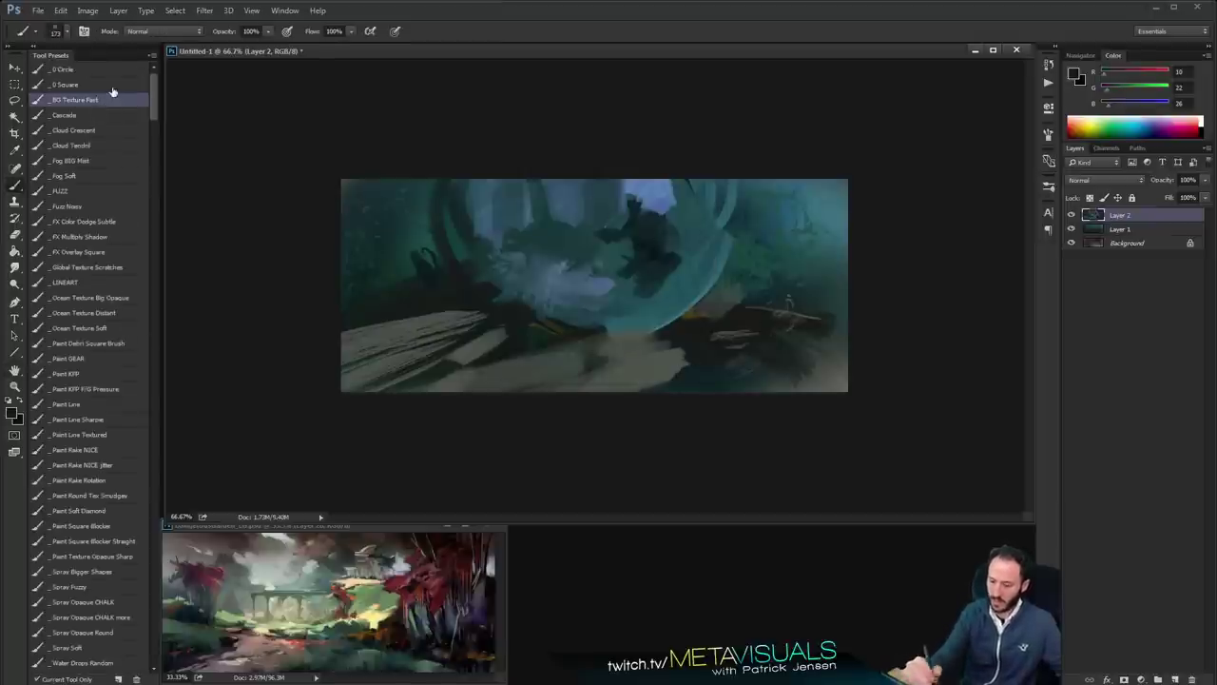
key("bracketleft")
key("bracketleft")
key("bracketleft")
left_click(471, 334, "alt")
mouse_move(497, 373)
left_mouse_down()
mouse_move(430, 353)
mouse_move(454, 342)
mouse_move(453, 363)
mouse_move(427, 331)
mouse_move(441, 409)
mouse_move(416, 257)
left_mouse_up()
key("ctrl+z")
key("bracketleft")
key("bracketleft")
key("bracketleft")
key("bracketleft")
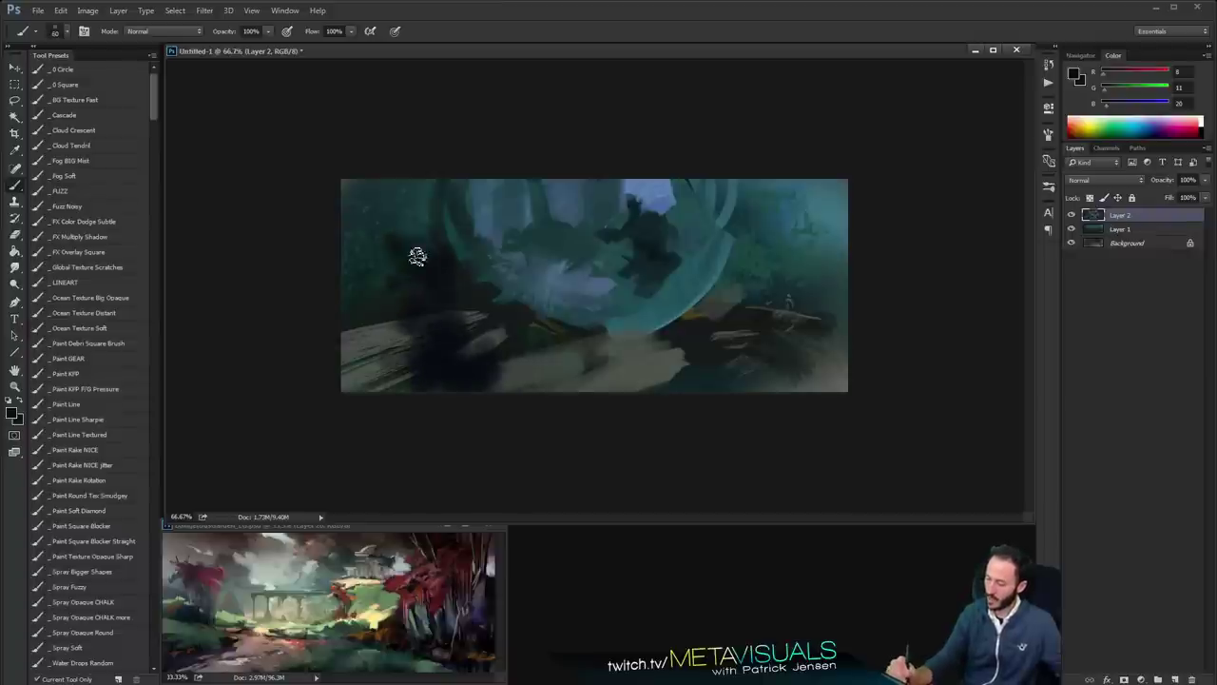
left_click_drag(486, 365, 496, 373)
Sample a grey-blue from the circle and brush misty strokes over the dark mass at size 50
left_click(516, 284, "alt")
key("bracketleft")
mouse_move(462, 280)
left_mouse_down()
mouse_move(488, 333)
mouse_move(389, 313)
mouse_move(428, 381)
left_mouse_up()
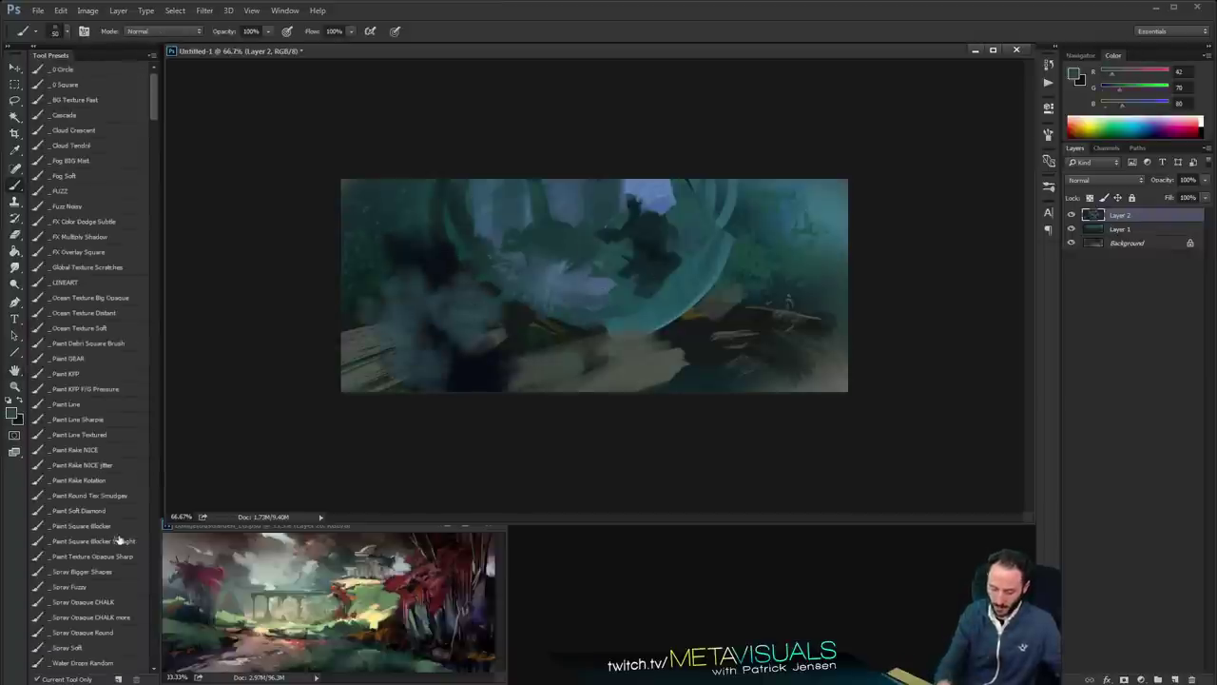
Sample a dark ground tone and paint blocky strokes into the misty mass with the Paint Square Blocker Straight preset
left_click(119, 541)
left_click(516, 324, "alt")
mouse_move(430, 297)
left_mouse_down()
mouse_move(431, 327)
mouse_move(405, 302)
left_mouse_up()
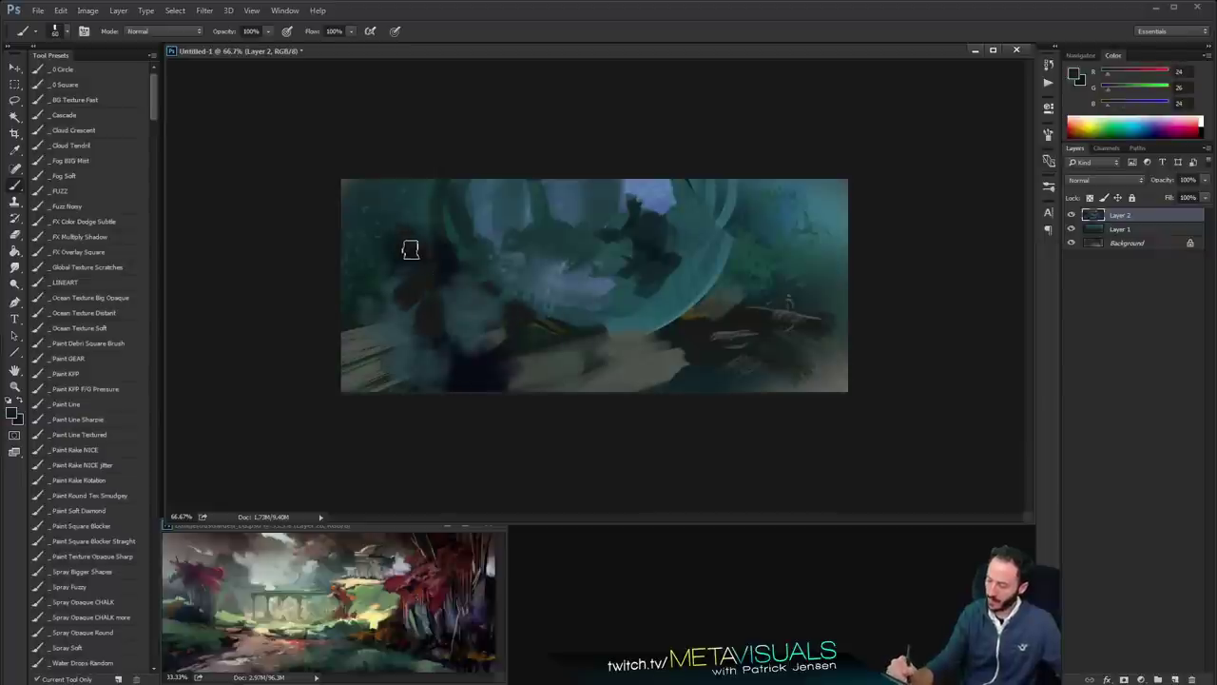
Fill the misty lower left mass with broad dark brown strokes using colours sampled from the scene
mouse_move(410, 249)
left_mouse_down()
mouse_move(408, 285)
mouse_move(390, 301)
mouse_move(440, 402)
mouse_move(481, 342)
mouse_move(496, 369)
left_mouse_up()
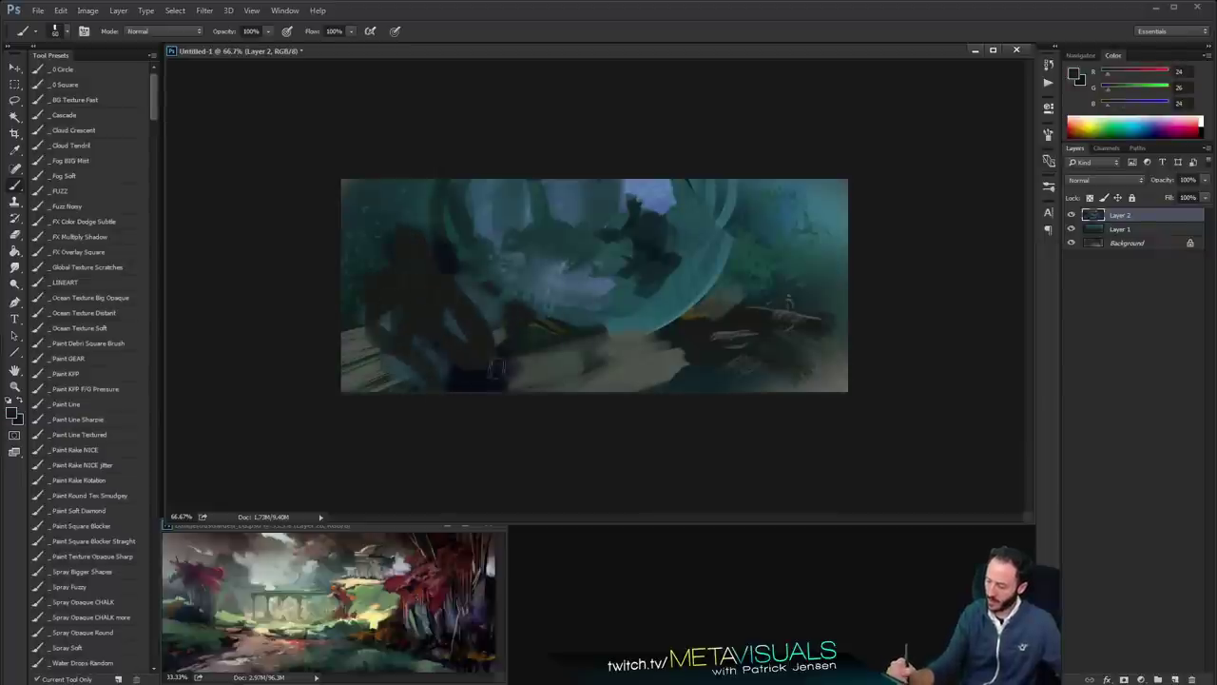
mouse_move(439, 331)
left_mouse_down()
mouse_move(499, 395)
mouse_move(498, 353)
mouse_move(533, 356)
mouse_move(563, 385)
left_mouse_up()
left_click(507, 433, "alt")
left_click_drag(440, 323, 404, 219)
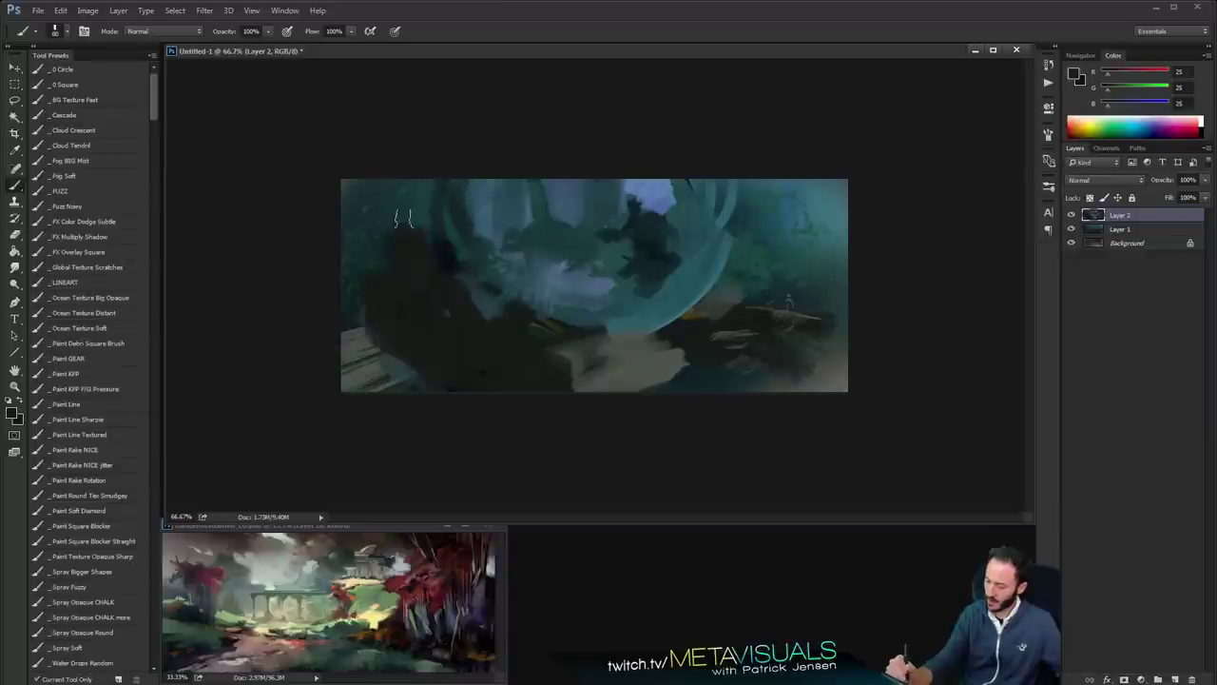
Mix a near-black blue and block in a solid foreground silhouette over the brown mass
key("ctrl+space")
left_click(693, 279, "ctrl")
key("b")
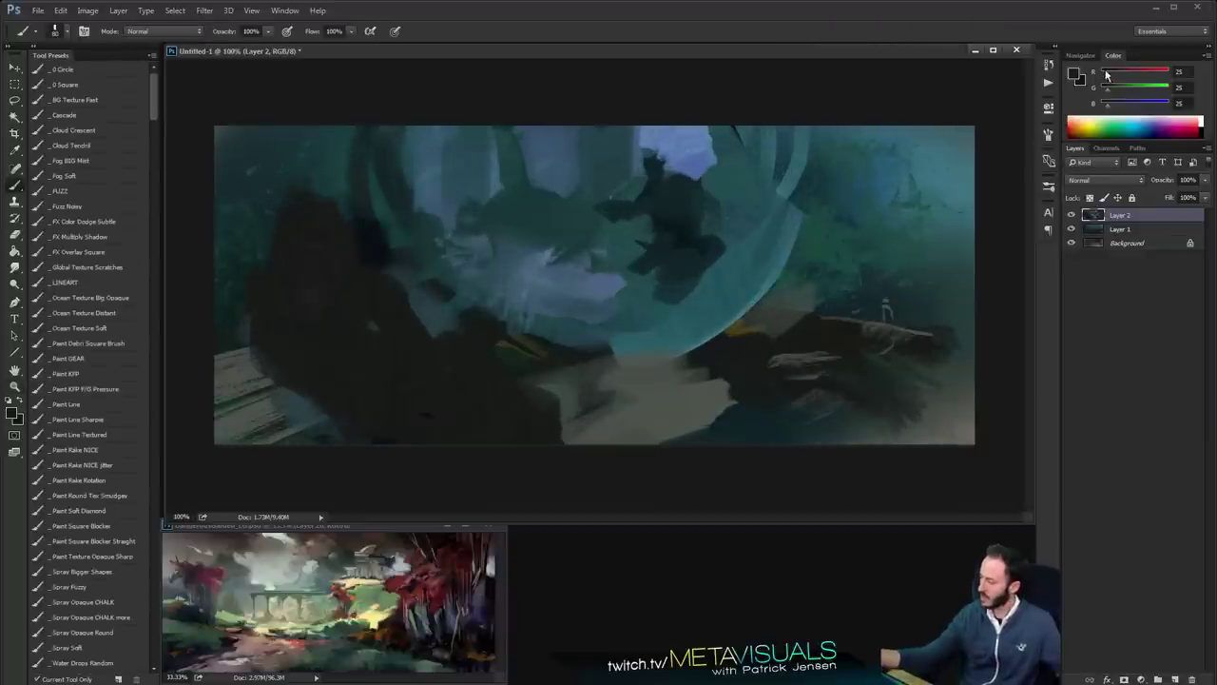
mouse_move(341, 316)
left_mouse_down()
mouse_move(286, 244)
mouse_move(304, 203)
left_mouse_up()
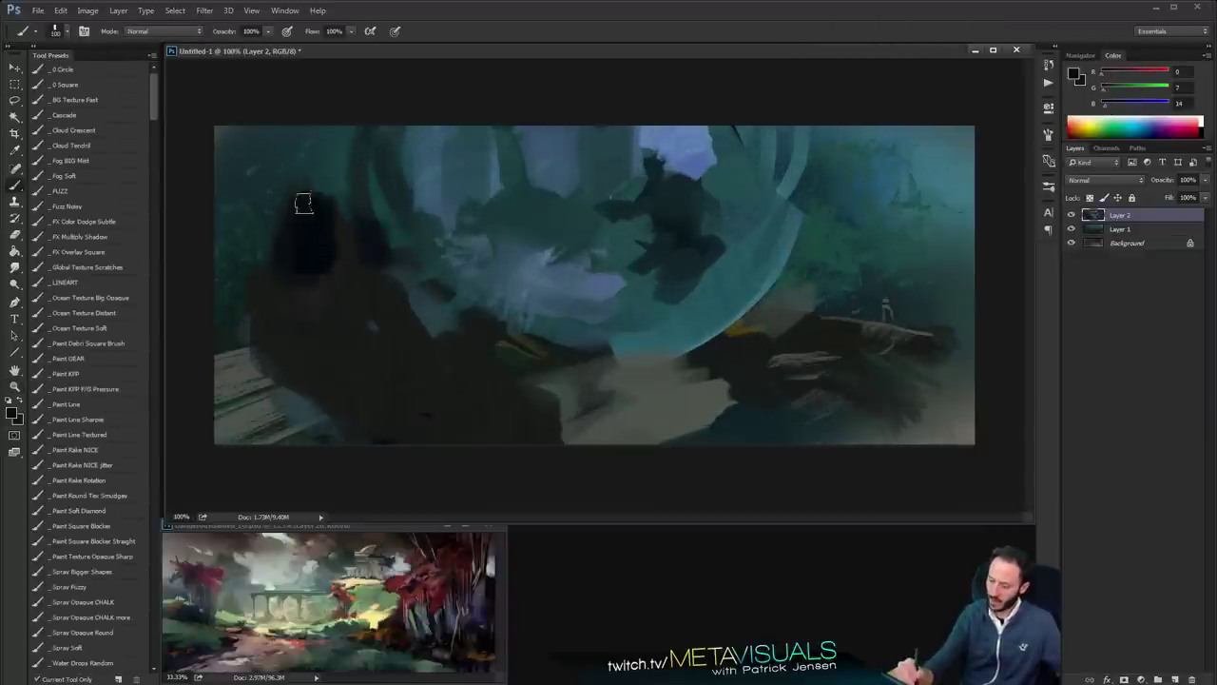
mouse_move(317, 267)
left_mouse_down()
mouse_move(353, 250)
mouse_move(287, 321)
mouse_move(330, 340)
mouse_move(287, 323)
mouse_move(275, 343)
mouse_move(209, 339)
mouse_move(376, 284)
mouse_move(378, 250)
mouse_move(405, 309)
mouse_move(507, 346)
mouse_move(547, 386)
left_mouse_up()
mouse_move(304, 355)
left_mouse_down()
mouse_move(368, 302)
mouse_move(410, 410)
mouse_move(451, 403)
left_mouse_up()
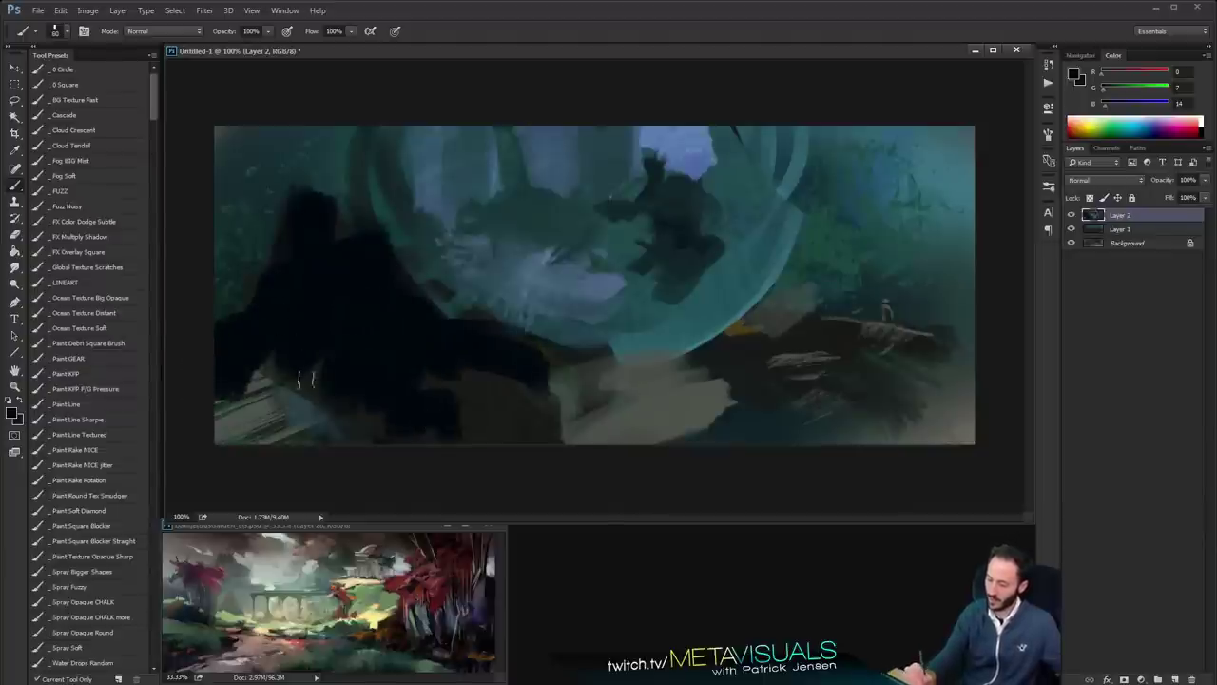
Sample a dark grey-green ground tone and paint the ground back in beneath the black silhouette
left_click(291, 381, "alt")
left_click_drag(268, 386, 329, 403)
left_click(548, 355, "alt")
left_click(710, 327, "alt")
left_click(711, 329, "ctrl")
left_click(711, 328, "ctrl")
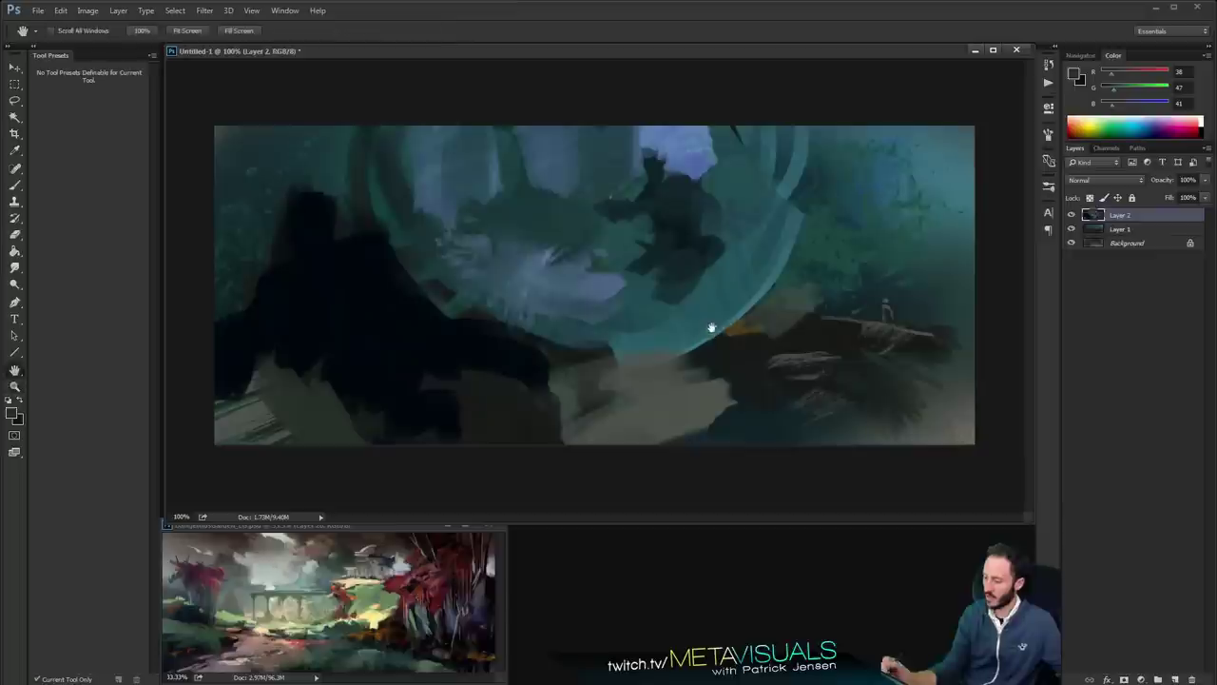
left_click(723, 331, "alt")
left_click(723, 330)
key("b")
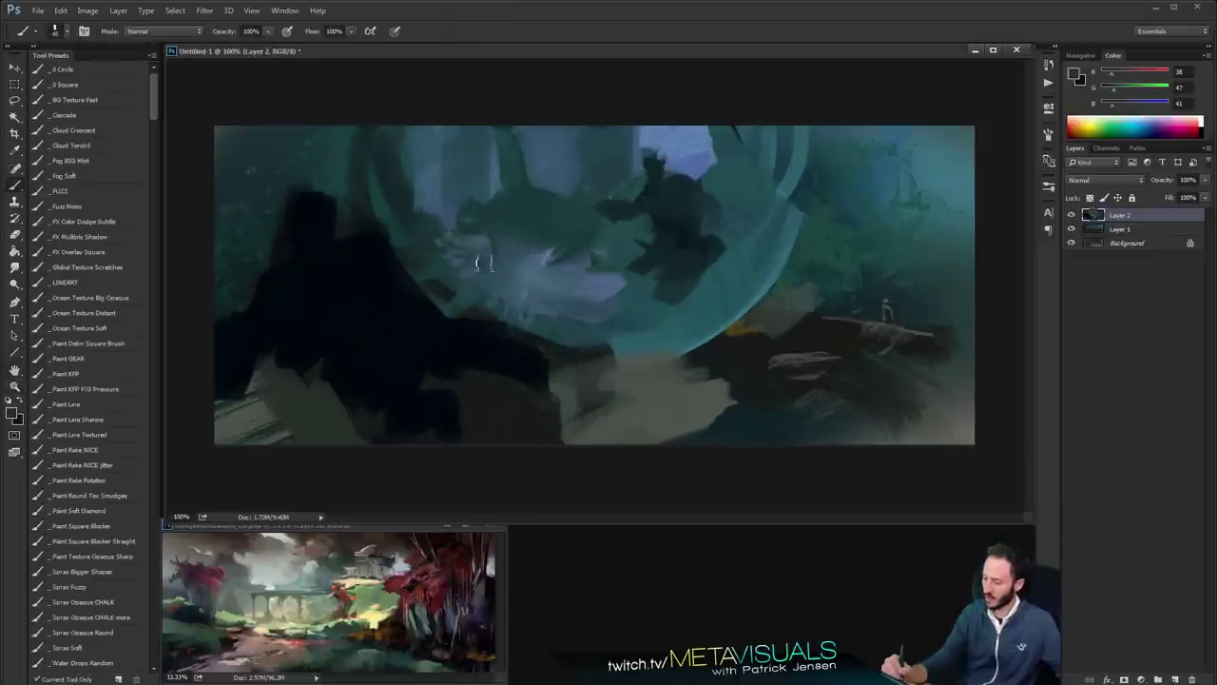
Sample a grey-blue, set the brush mode to Color Dodge and test glowing strokes over the circle's mist, undoing the trials
left_click(521, 163, "alt")
left_click(163, 33)
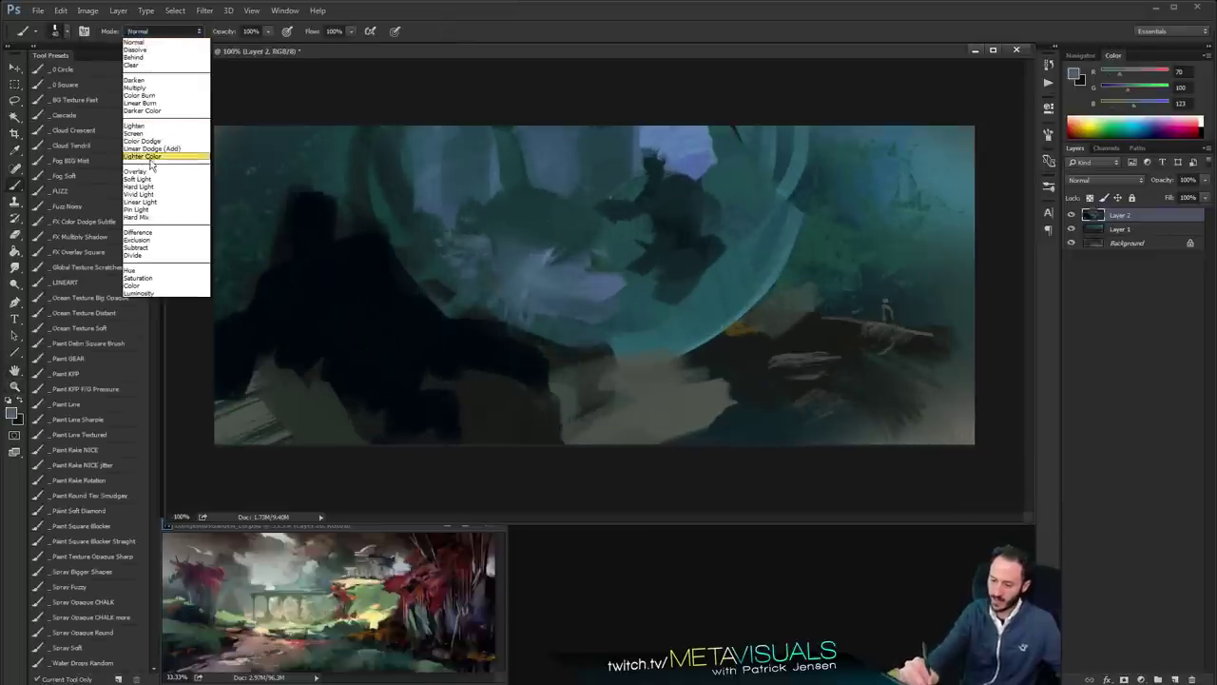
left_click(152, 140)
left_click_drag(505, 243, 514, 303)
key("ctrl+z")
mouse_move(416, 219)
left_mouse_down()
mouse_move(433, 250)
mouse_move(459, 257)
mouse_move(575, 278)
mouse_move(590, 269)
left_mouse_up()
key("ctrl+z")
Smudge the bright blue glow into the mist inside the circle
key("space")
key("r")
left_click_drag(498, 259, 481, 237)
mouse_move(544, 270)
left_mouse_down()
mouse_move(530, 266)
mouse_move(570, 252)
mouse_move(519, 259)
left_mouse_up()
Return the brush mode to Normal and paint a sampled blue streak from the glow toward the dark figure shape
key("b")
left_click(157, 32)
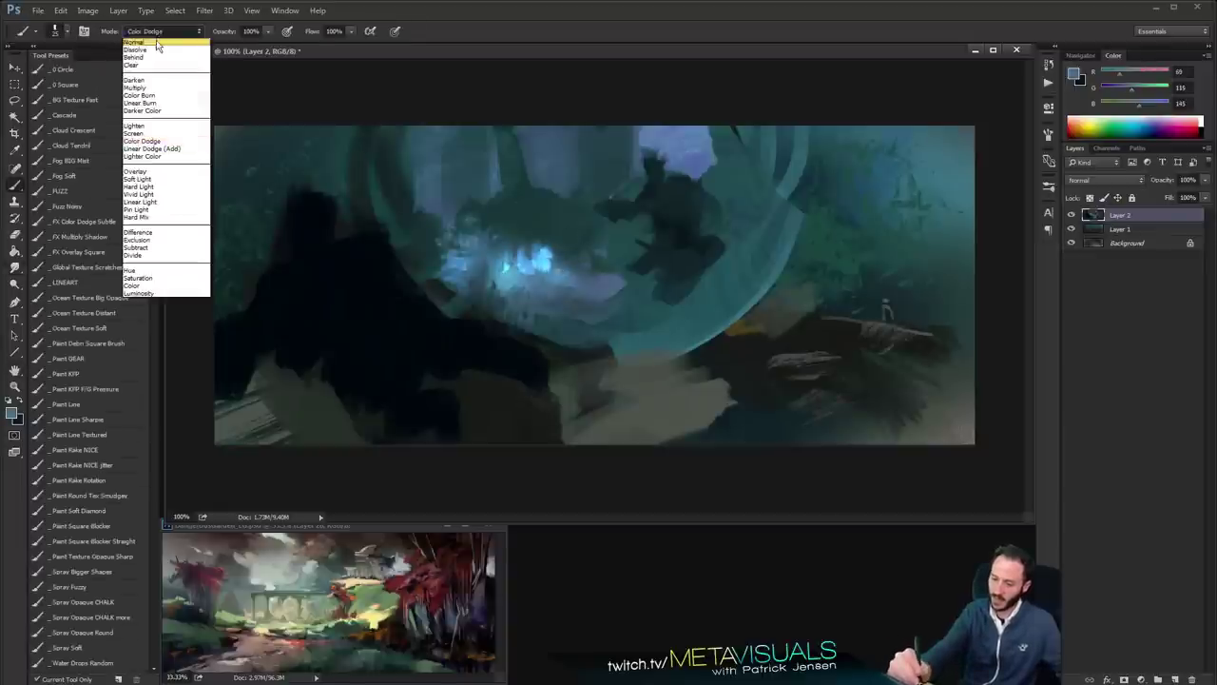
left_click(156, 40)
left_click(536, 240, "alt")
mouse_move(534, 246)
left_mouse_down()
mouse_move(527, 269)
mouse_move(619, 245)
left_mouse_up()
left_click(525, 286, "alt")
Reduce the brush to size 5 and refine the dark figure's outstretched side with sampled teal and dark tones
key("bracketleft")
key("bracketleft")
key("bracketleft")
key("bracketleft")
left_click(657, 212, "alt")
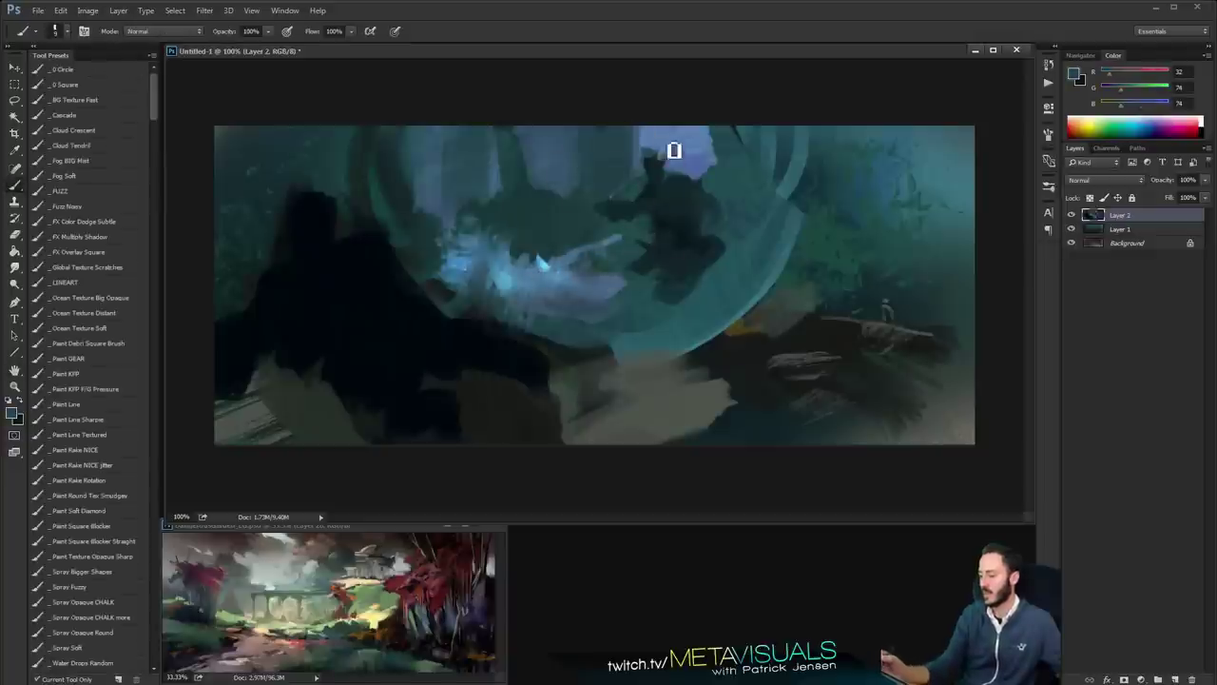
left_click(630, 219, "alt")
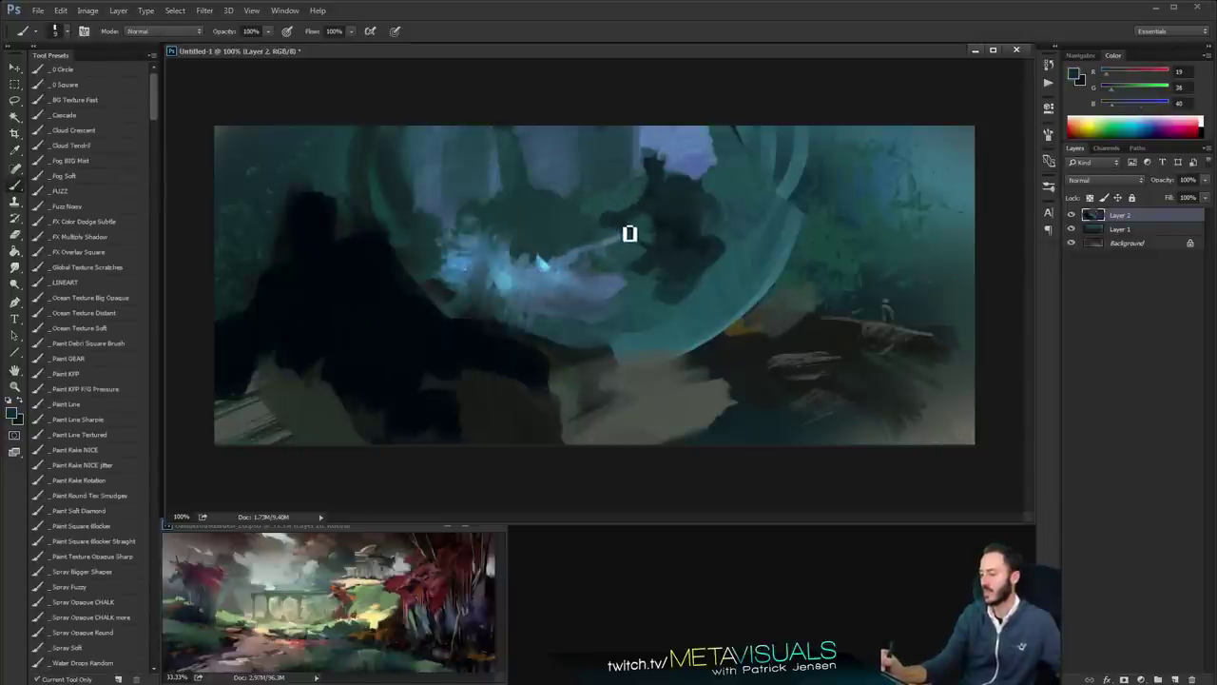
left_click(607, 217, "alt")
left_click(644, 226, "alt")
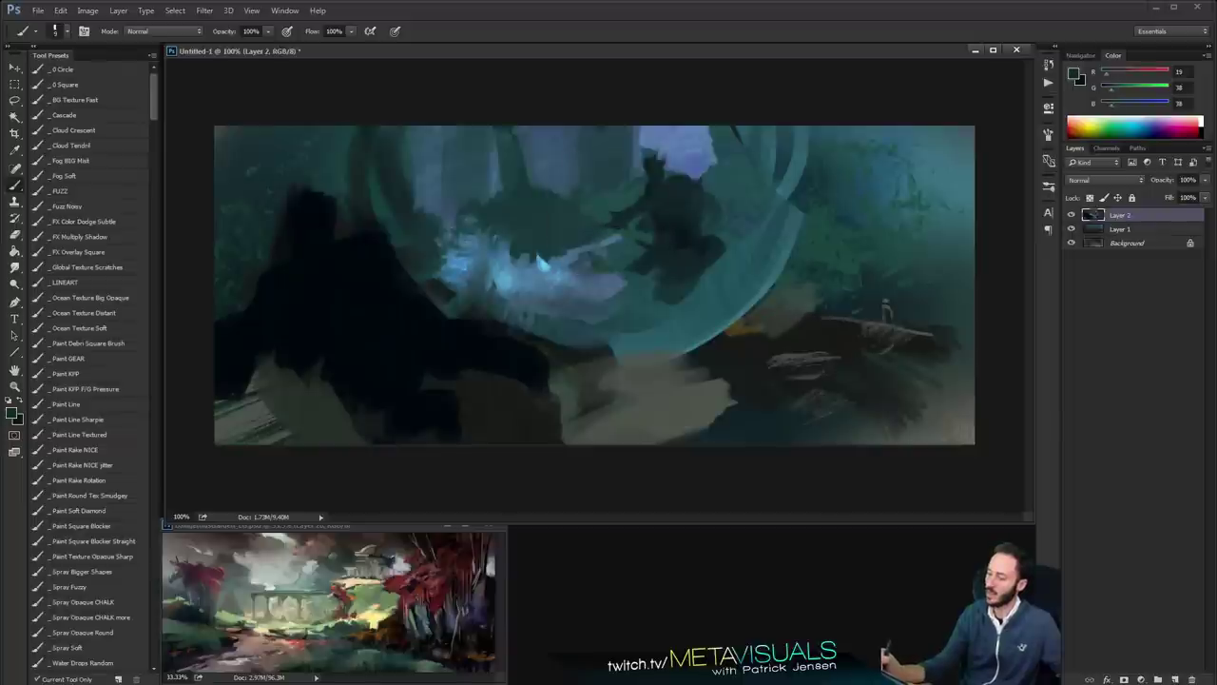
Reshape the top of the dark figure with sampled green and violet background tones at brush size 15
left_click(656, 193, "alt")
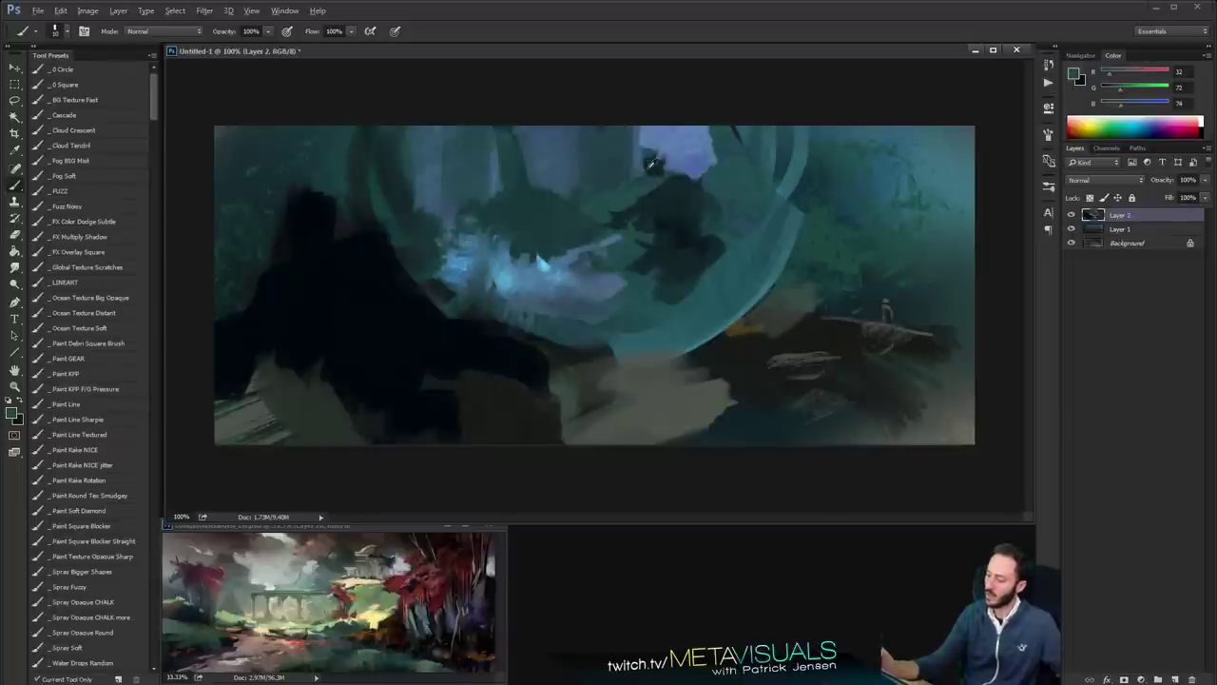
left_click(654, 165, "alt")
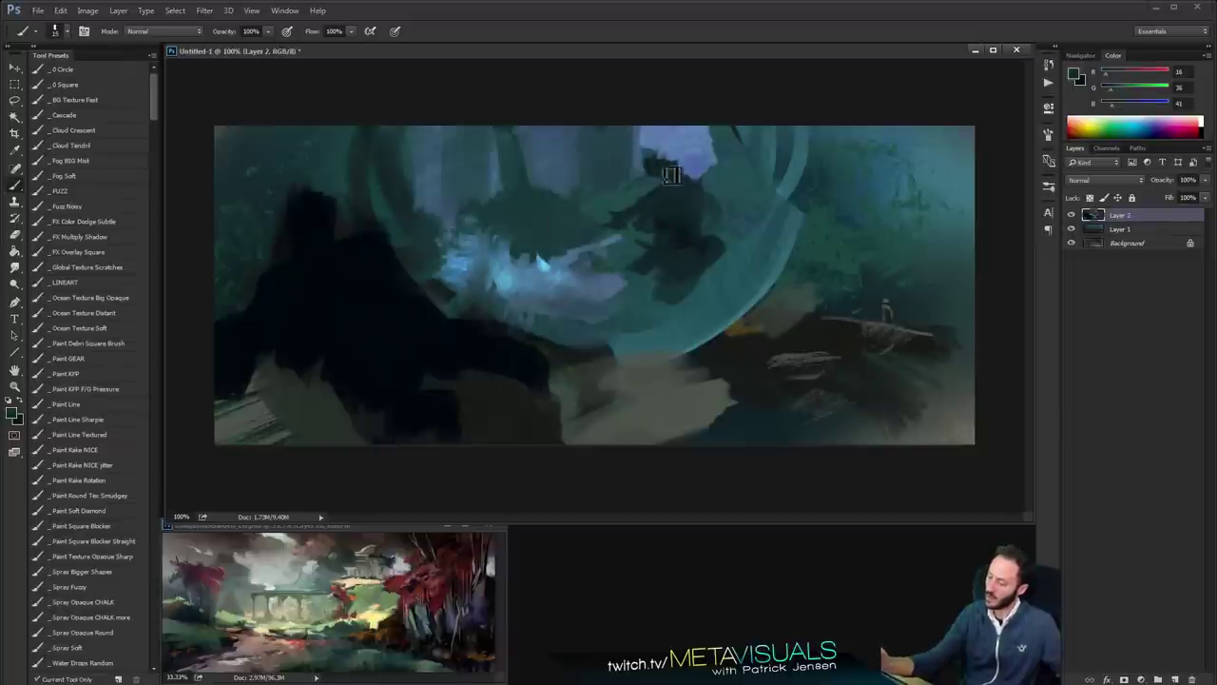
left_click(655, 141, "alt")
left_click_drag(647, 152, 682, 168)
left_click(692, 211, "alt")
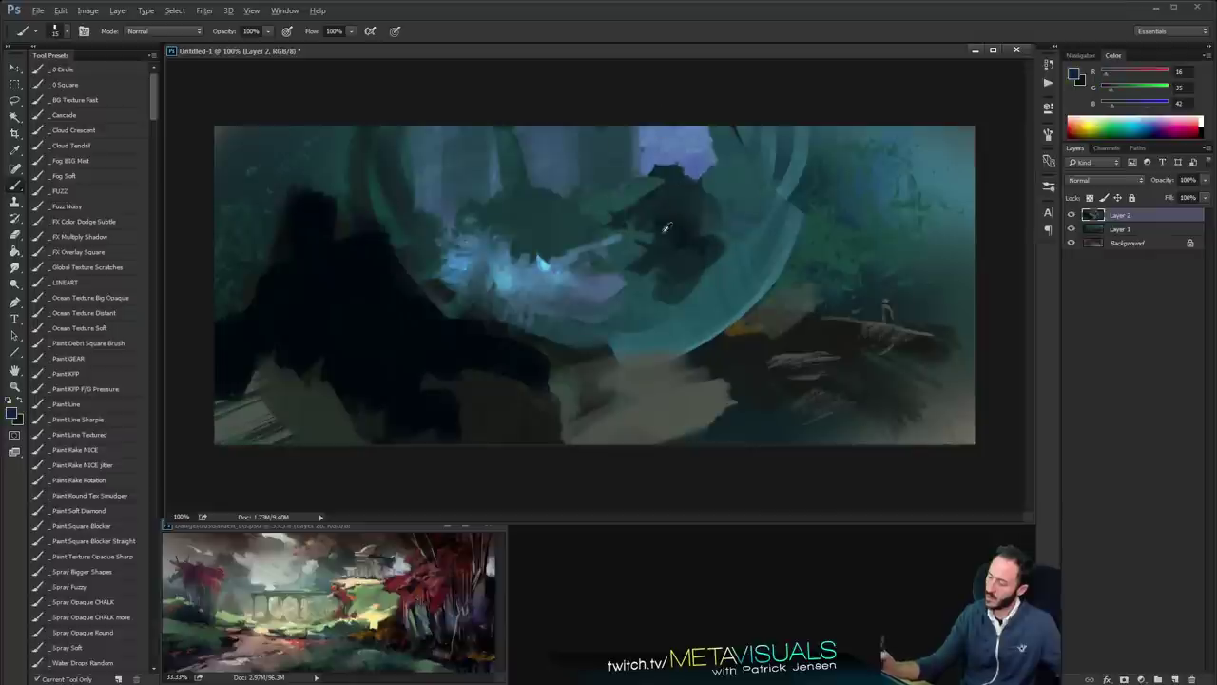
Mix a muted blue and paint lighter leg shapes with a raised stroke across the dark figure's lower body
left_click(666, 228, "alt")
left_click(1140, 116)
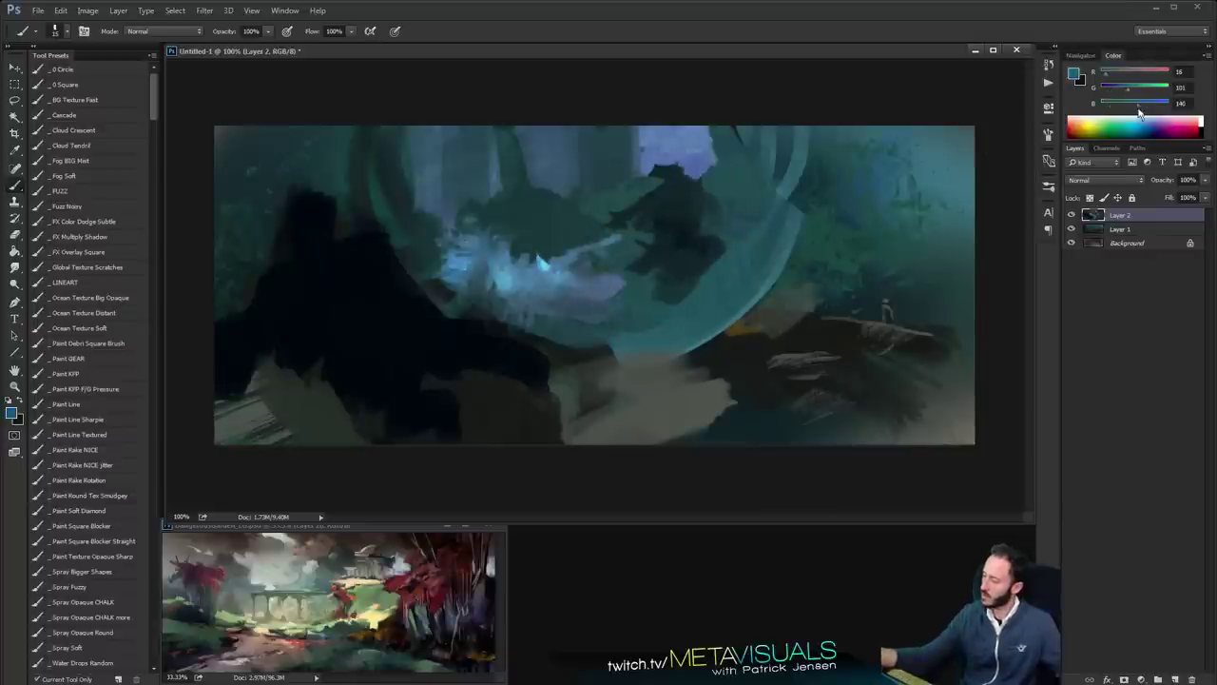
mouse_move(659, 265)
left_mouse_down()
mouse_move(679, 245)
mouse_move(657, 266)
mouse_move(694, 276)
mouse_move(679, 299)
mouse_move(656, 225)
left_mouse_up()
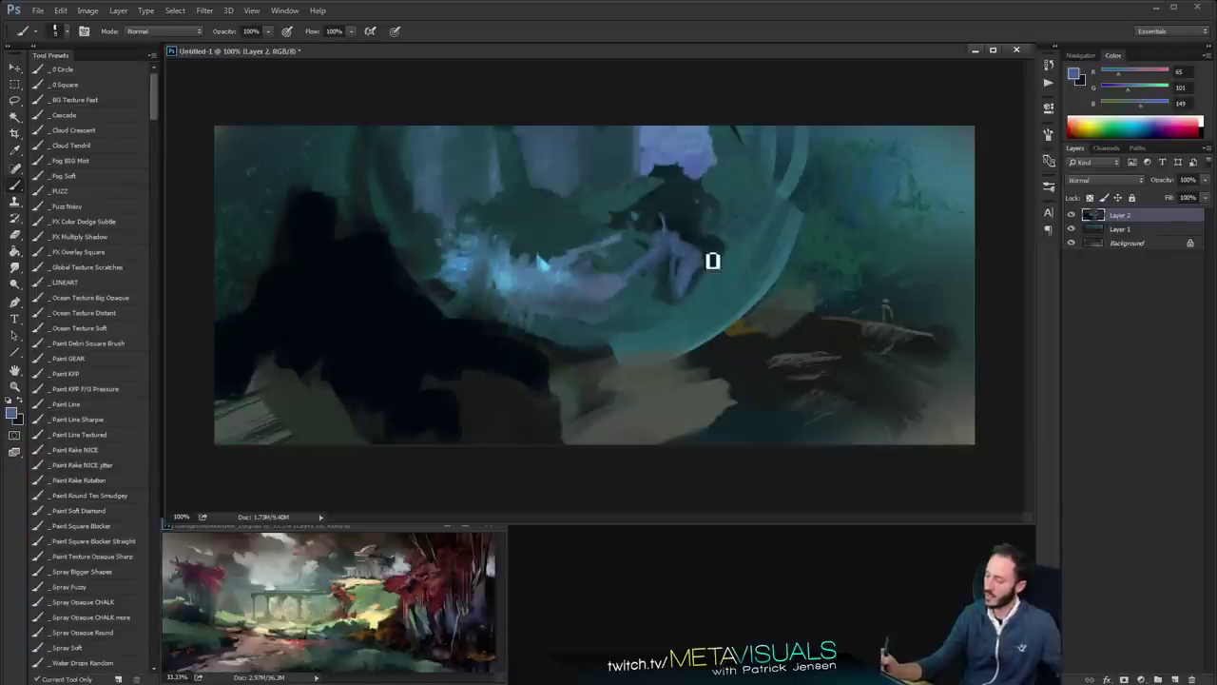
Sample the figure's dark blue-green and extend its legs downward over the circle's lower rim with a larger brush
left_click(706, 232, "alt")
key("bracketright")
key("bracketright")
key("bracketright")
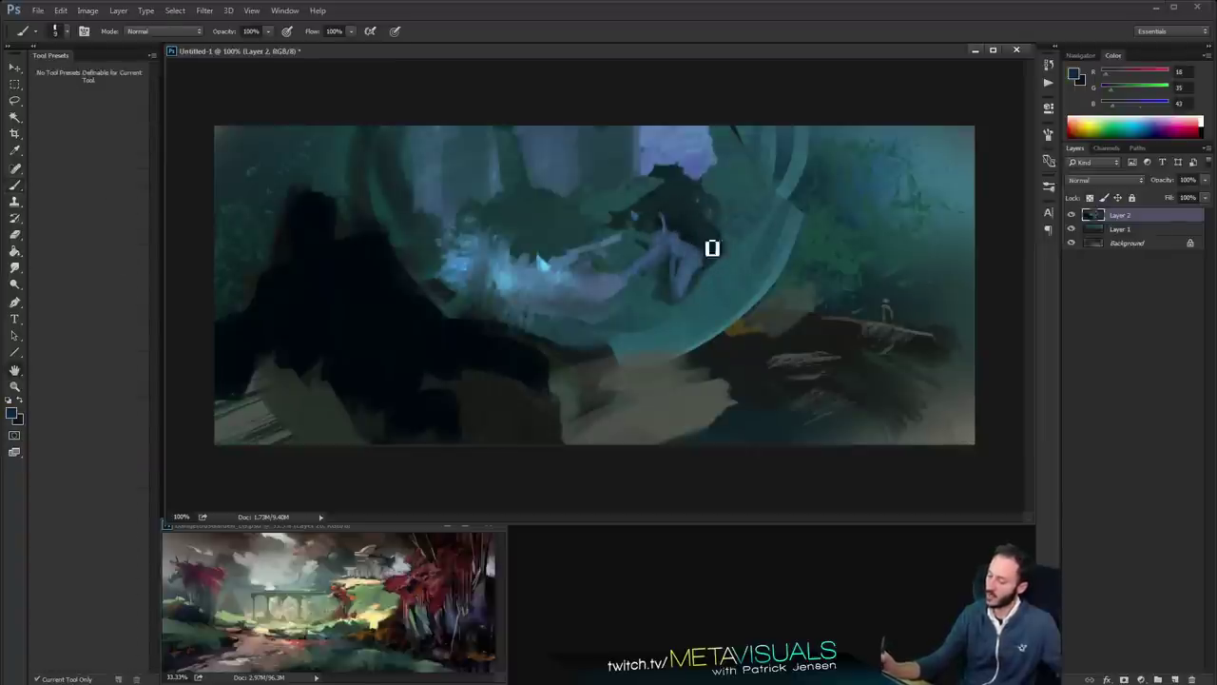
left_click(713, 247, "alt")
mouse_move(716, 238)
left_mouse_down()
mouse_move(735, 324)
mouse_move(723, 264)
mouse_move(658, 295)
mouse_move(675, 281)
mouse_move(682, 307)
mouse_move(645, 326)
left_mouse_up()
left_click(751, 256, "alt")
left_click(713, 251, "alt")
Refine the figure's head and shoulders with sampled dark and violet tones, enlarging the brush to size 15
key("[")
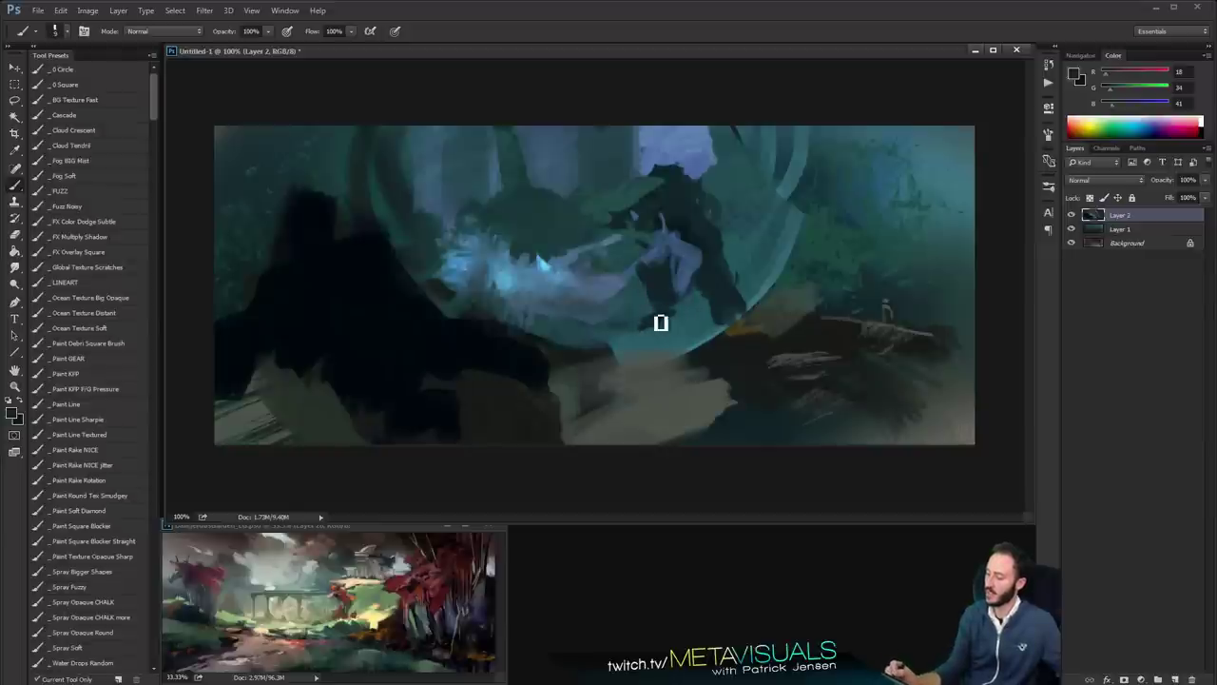
key("bracketright")
key("bracketright")
key("bracketright")
key("bracketright")
key("bracketright")
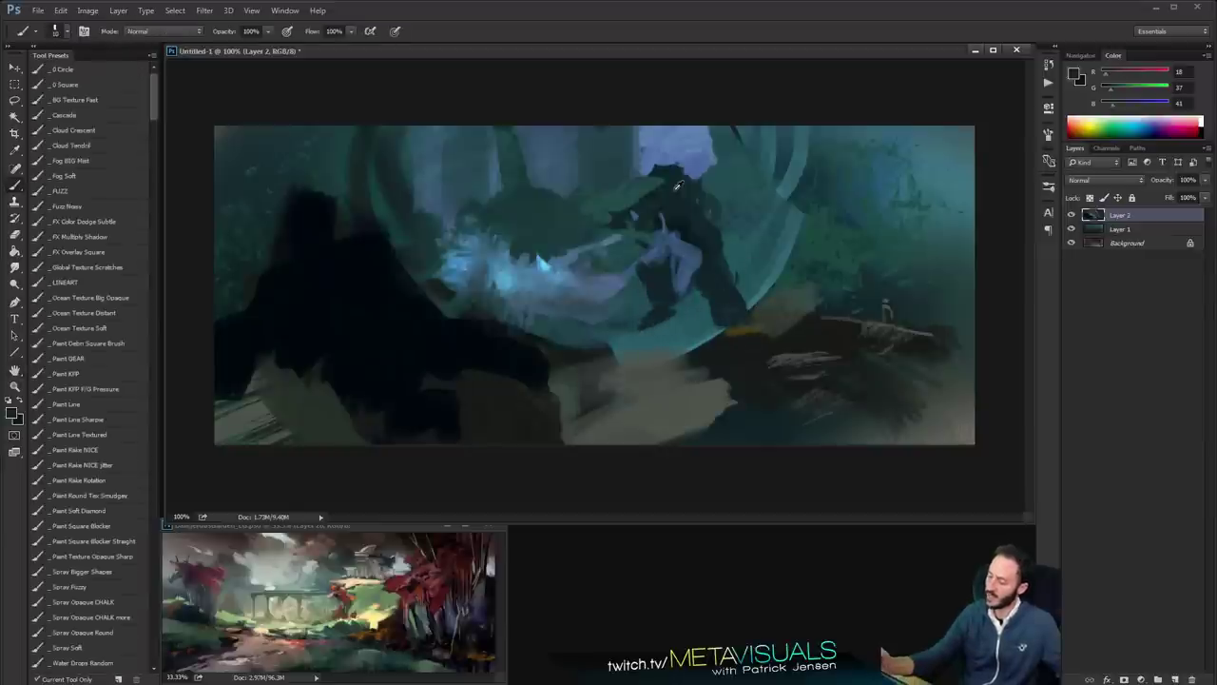
left_click(683, 152, "alt")
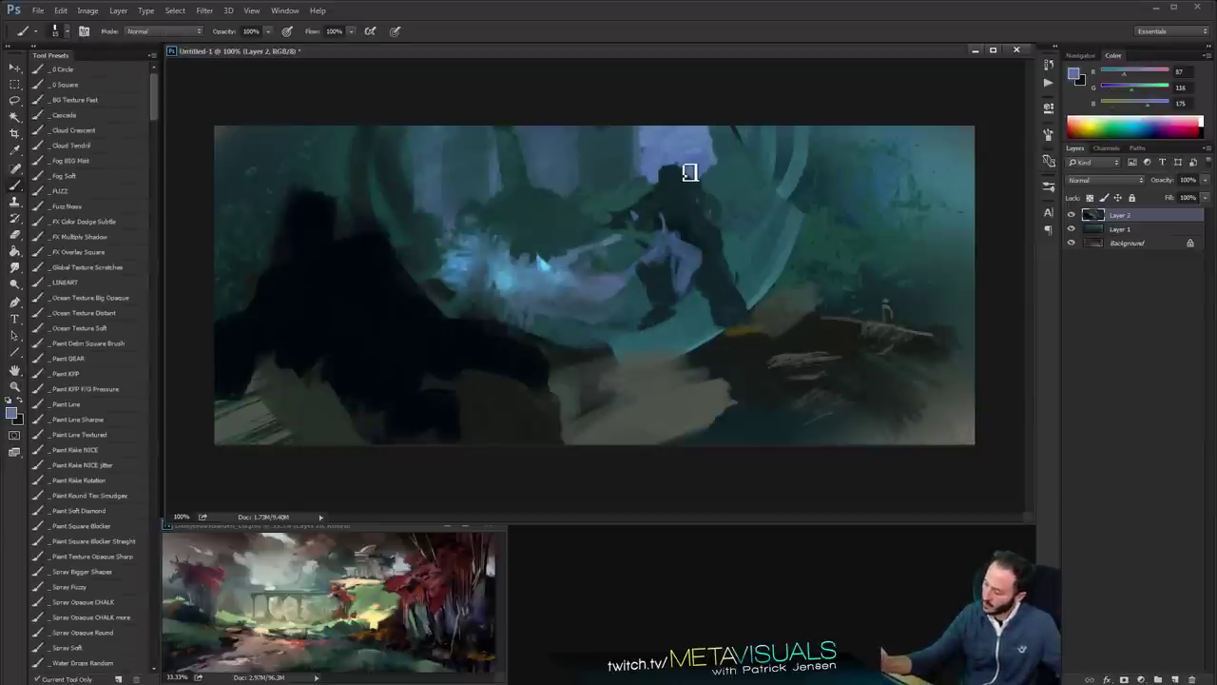
left_click(695, 192, "alt")
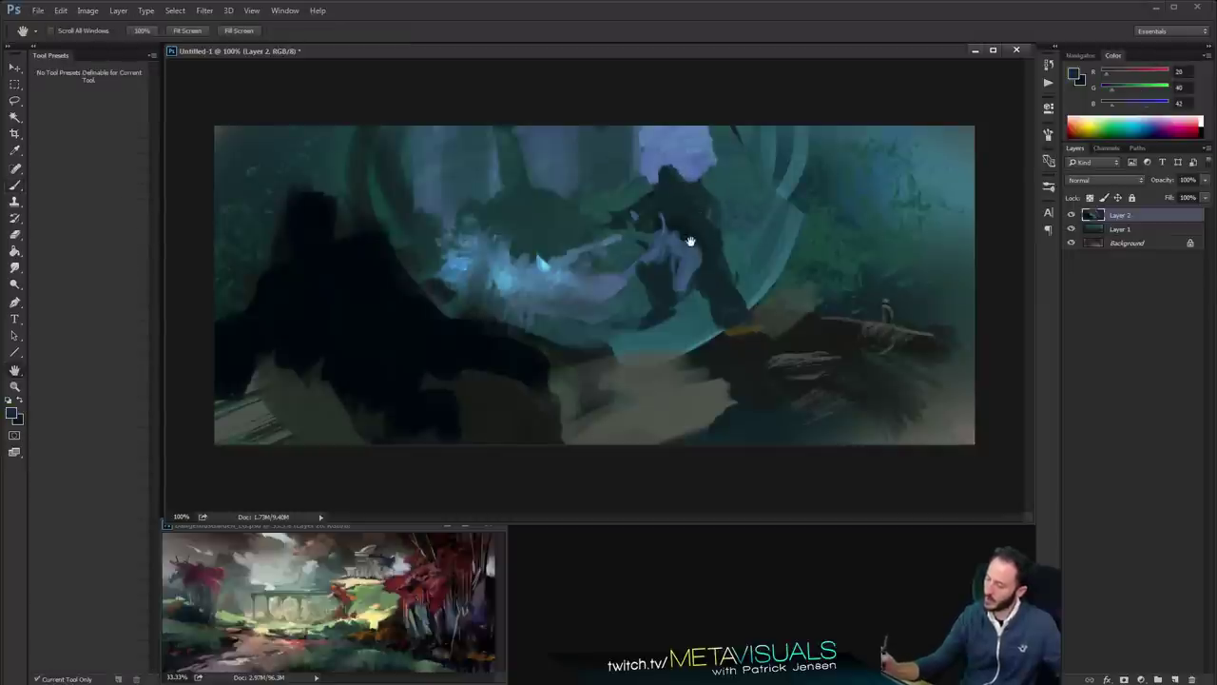
Mix a grey-mauve of R 99, G 94, B 113 and paint the figure's hands and forearm up close
left_click(676, 224, "ctrl")
left_click(676, 225, "ctrl")
left_click(1127, 73)
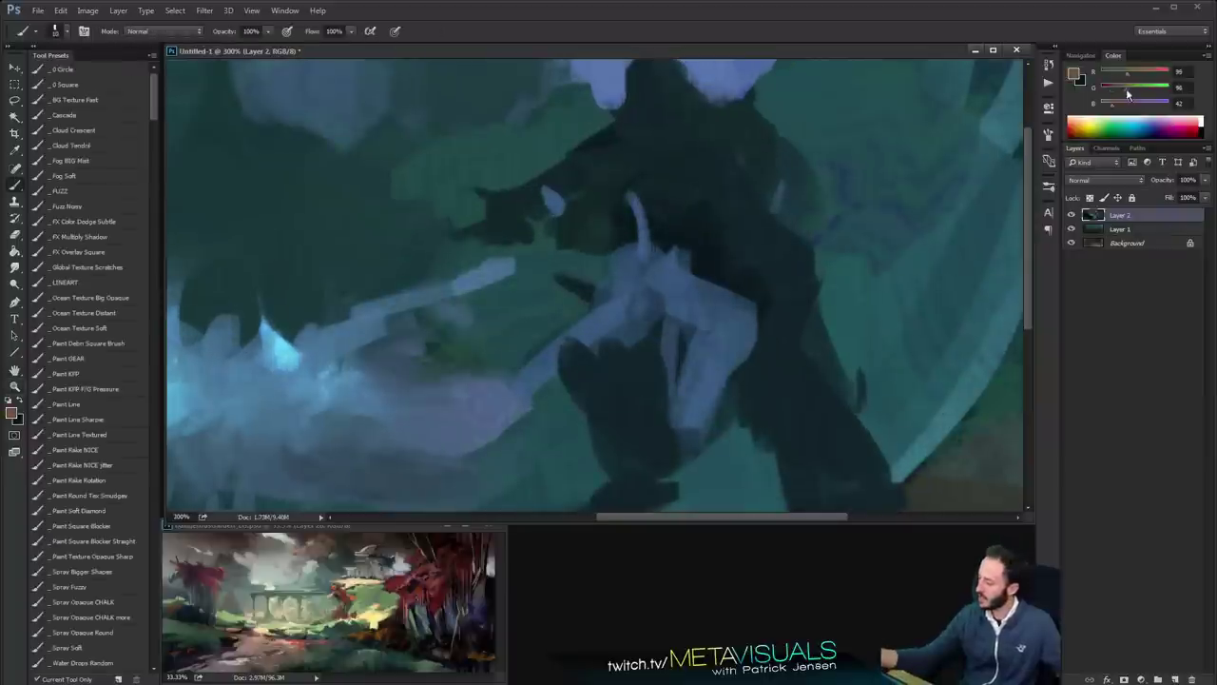
left_click(1132, 90)
left_click(1125, 104)
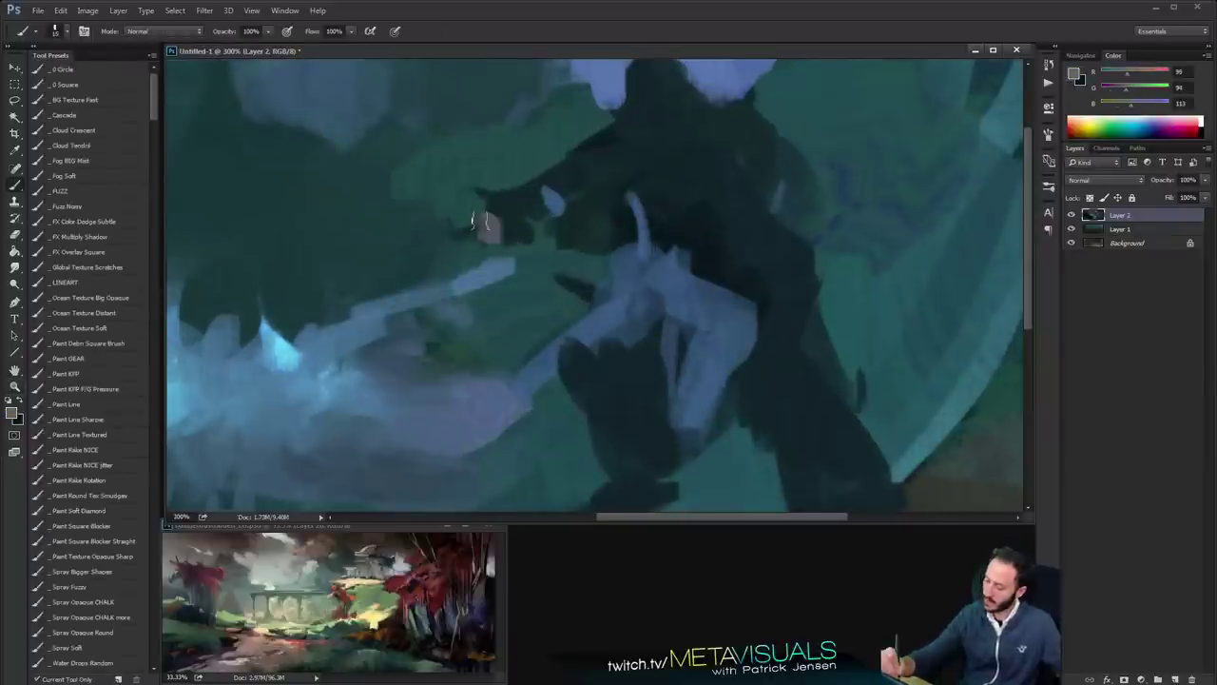
mouse_move(474, 248)
left_mouse_down()
mouse_move(524, 238)
mouse_move(499, 230)
mouse_move(516, 231)
mouse_move(503, 209)
mouse_move(552, 193)
mouse_move(568, 237)
mouse_move(596, 210)
mouse_move(600, 228)
mouse_move(609, 214)
mouse_move(582, 240)
mouse_move(632, 221)
mouse_move(650, 261)
left_mouse_up()
key("r")
key("b")
Sample the figure's dark tone and touch up the outstretched arm above the mauve hands with a small brush
left_click(696, 250, "alt")
left_click(697, 249, "alt")
left_click(697, 247, "alt")
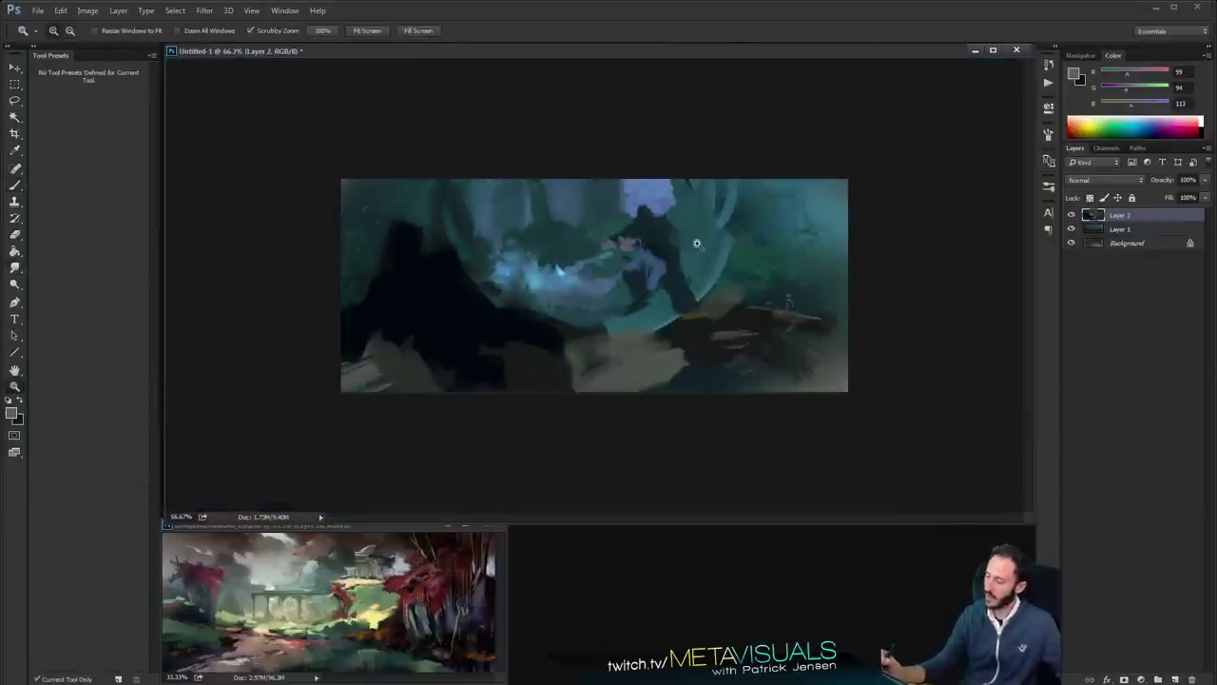
left_click(695, 244, "ctrl")
left_click(656, 231, "alt")
left_click(650, 196, "alt")
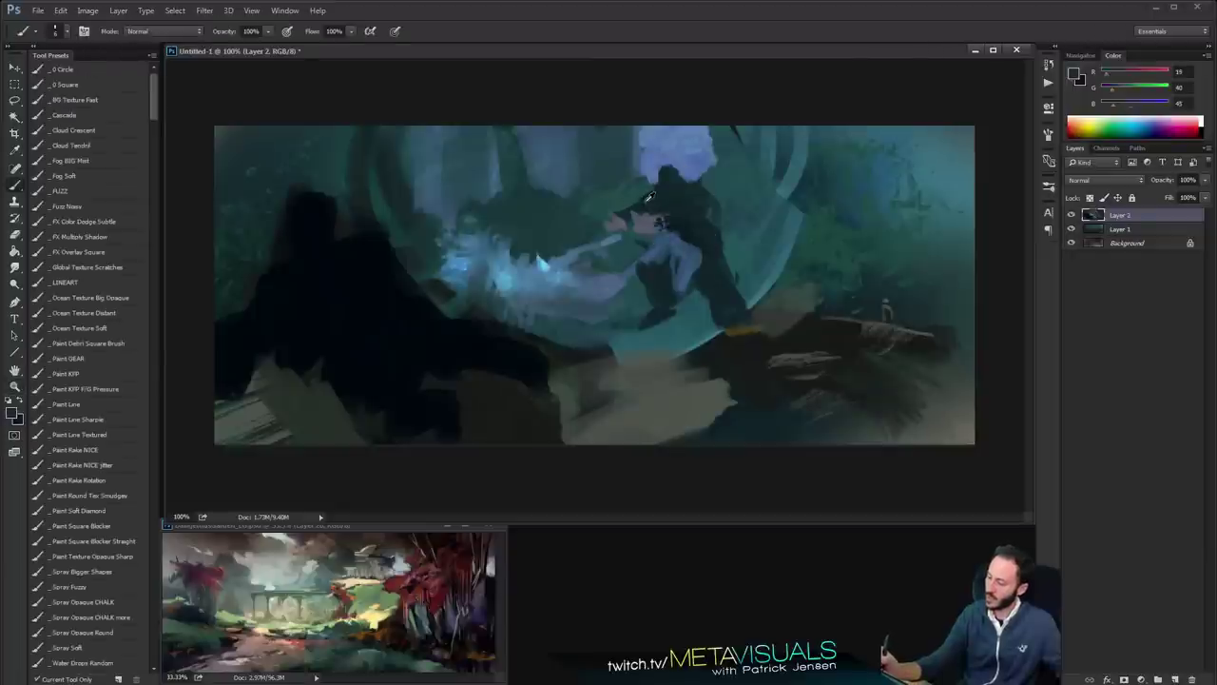
Sample the circle's teal and trim the outline along the figure's shoulder and back
left_click(746, 227, "alt")
left_click(746, 227, "alt")
left_click(746, 226)
key("b")
left_click(709, 186, "alt")
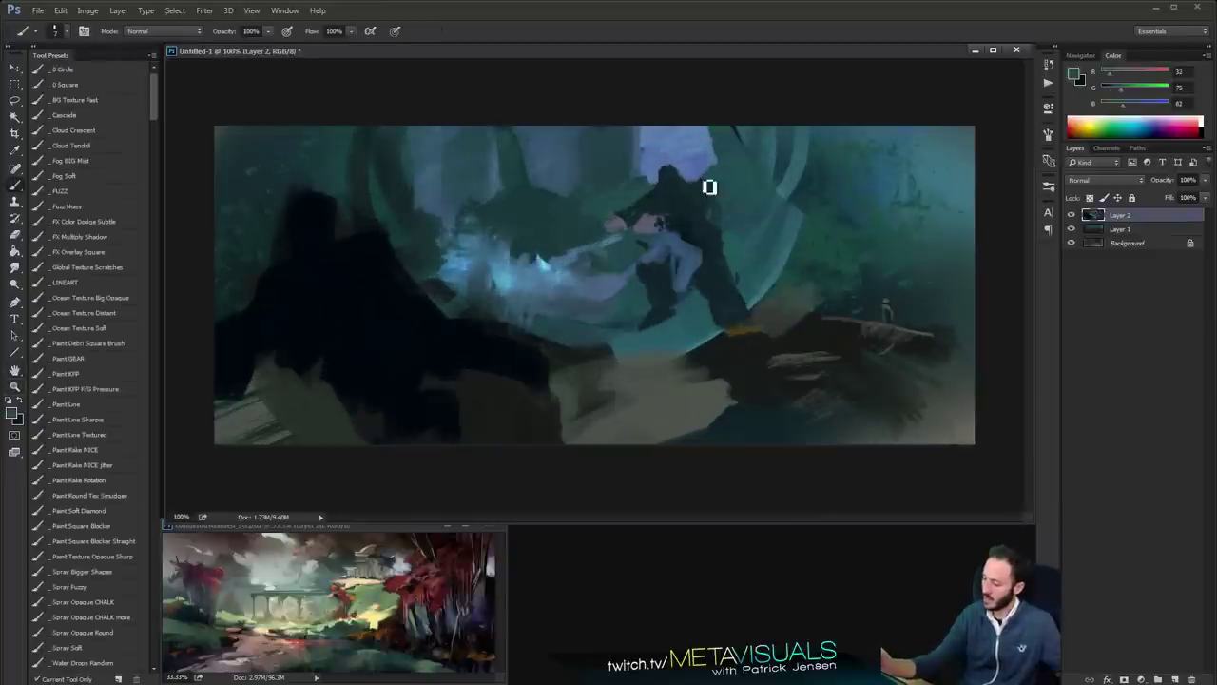
left_click(677, 205, "alt")
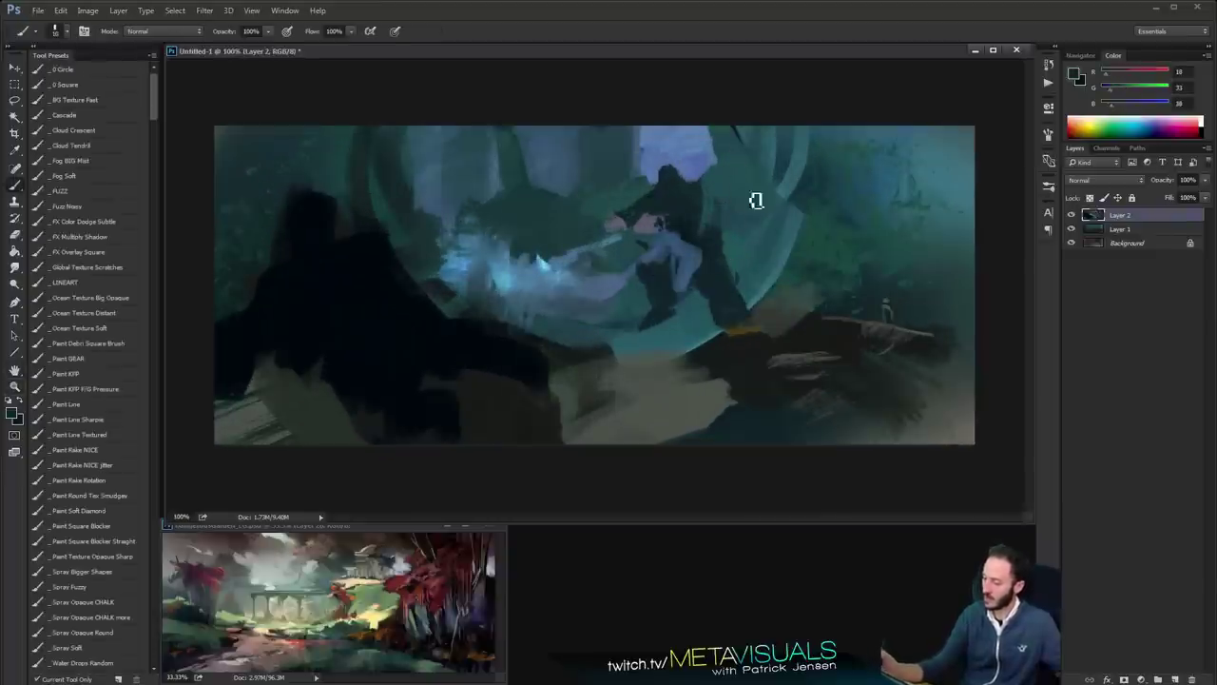
Check the figure against the whole painting and clean up its back edge with sampled dark and teal tones
left_click(758, 226, "ctrl")
left_click(755, 244, "alt")
left_click(744, 305, "alt")
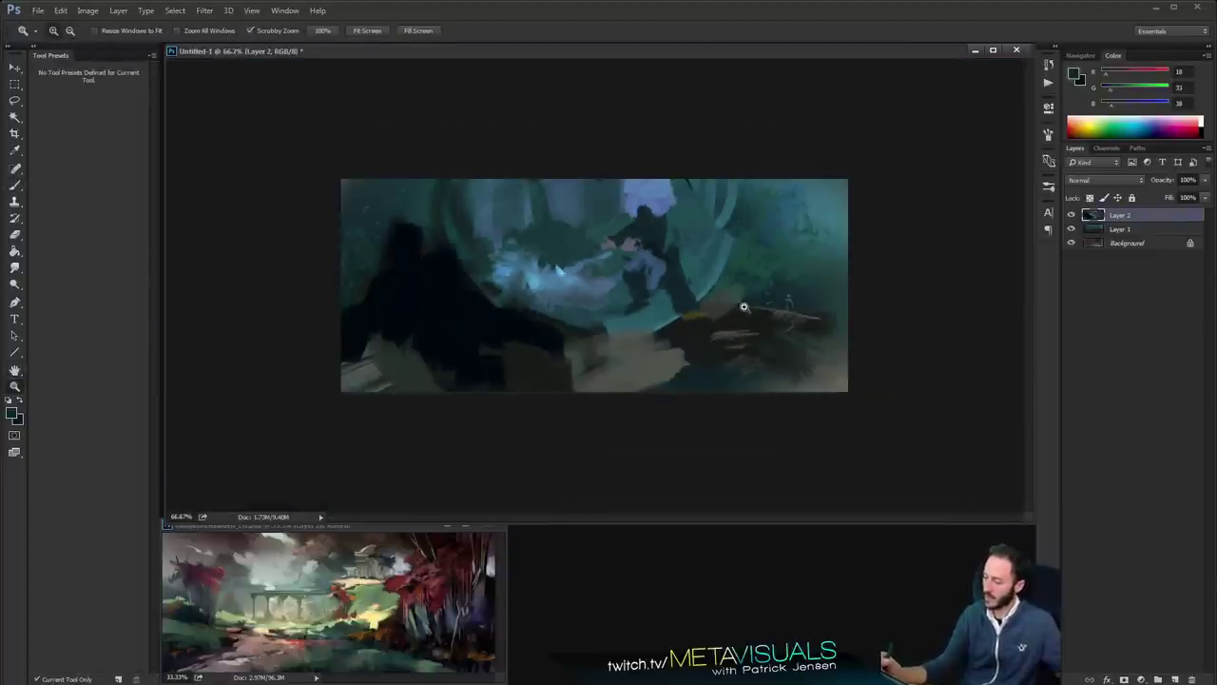
left_click(746, 304, "ctrl")
left_click(748, 303, "ctrl")
left_click(751, 301, "alt")
key("b")
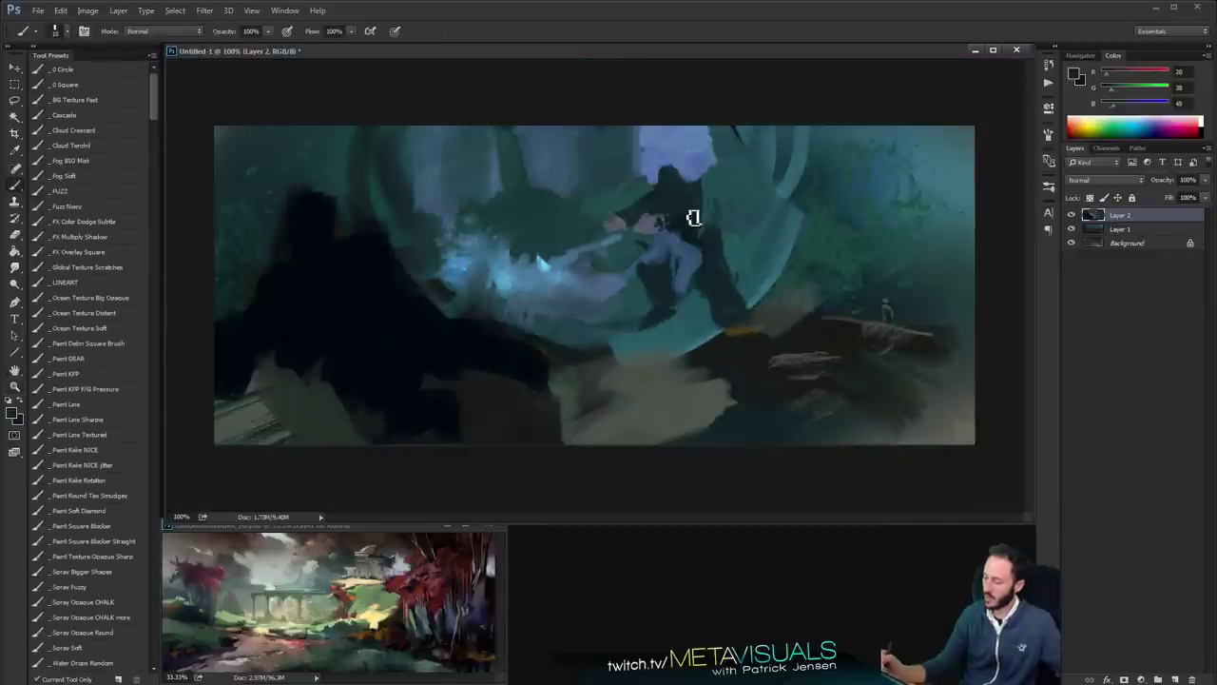
Sample dark and muted blue tones, soften the figure's light leg shapes and brush blue over the rear leg
left_click(680, 214, "alt")
left_click(666, 271, "alt")
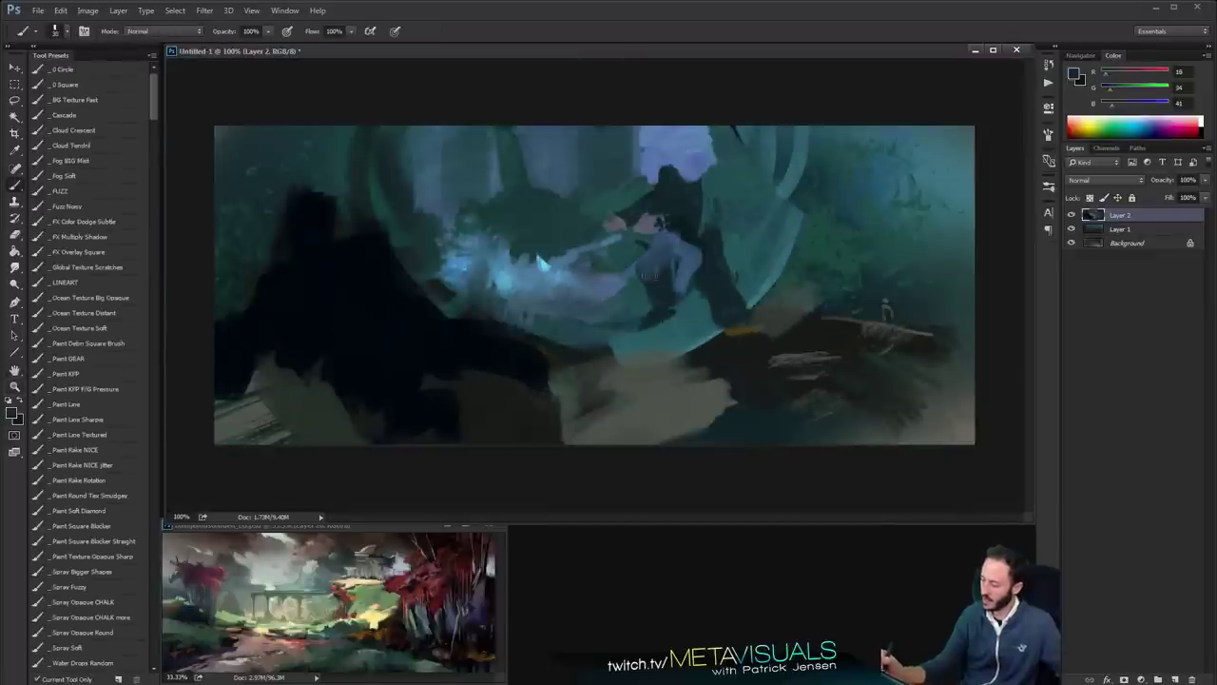
left_click(684, 242, "alt")
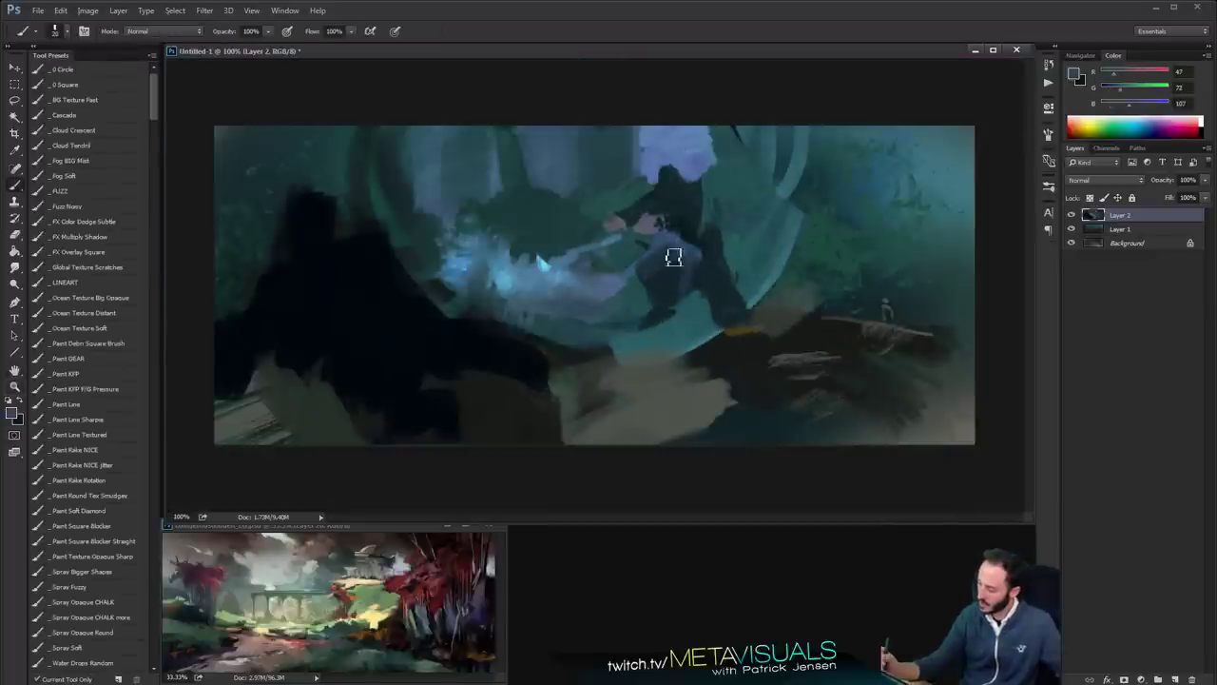
key("bracketleft")
left_click_drag(701, 289, 718, 308)
Paint the circle's sampled teal over the figure's rear leg and darken the front leg with a sampled dark blue-green
left_click(729, 282, "alt")
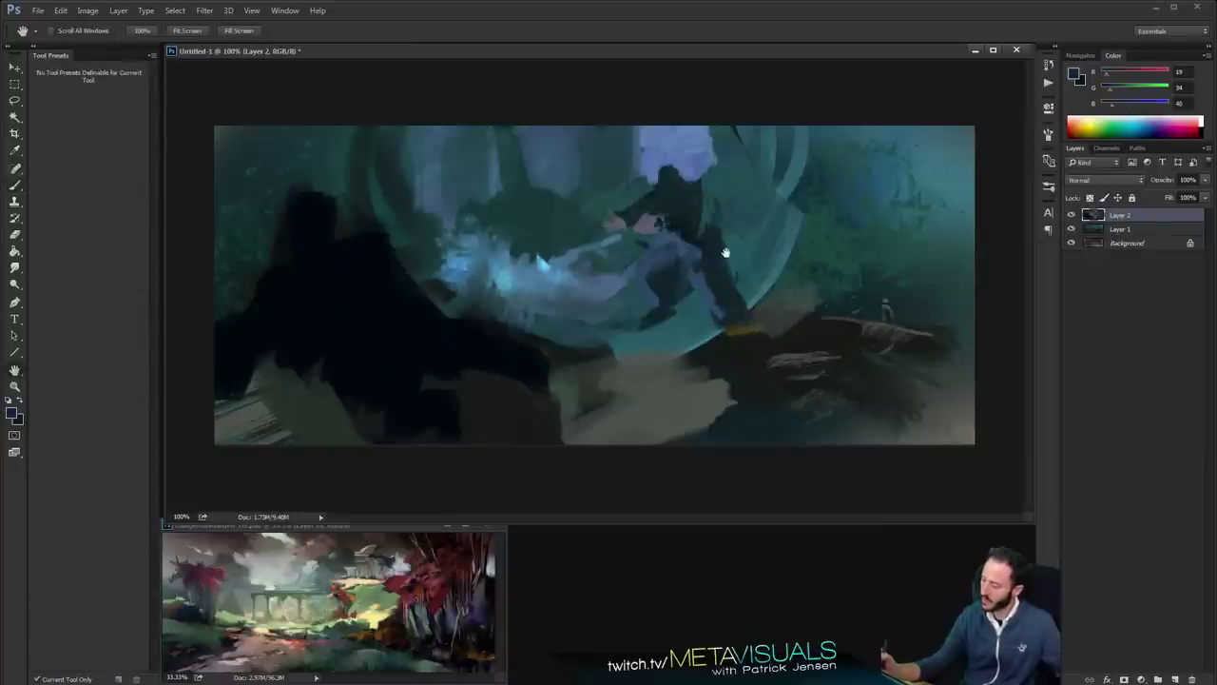
left_click(738, 245, "alt")
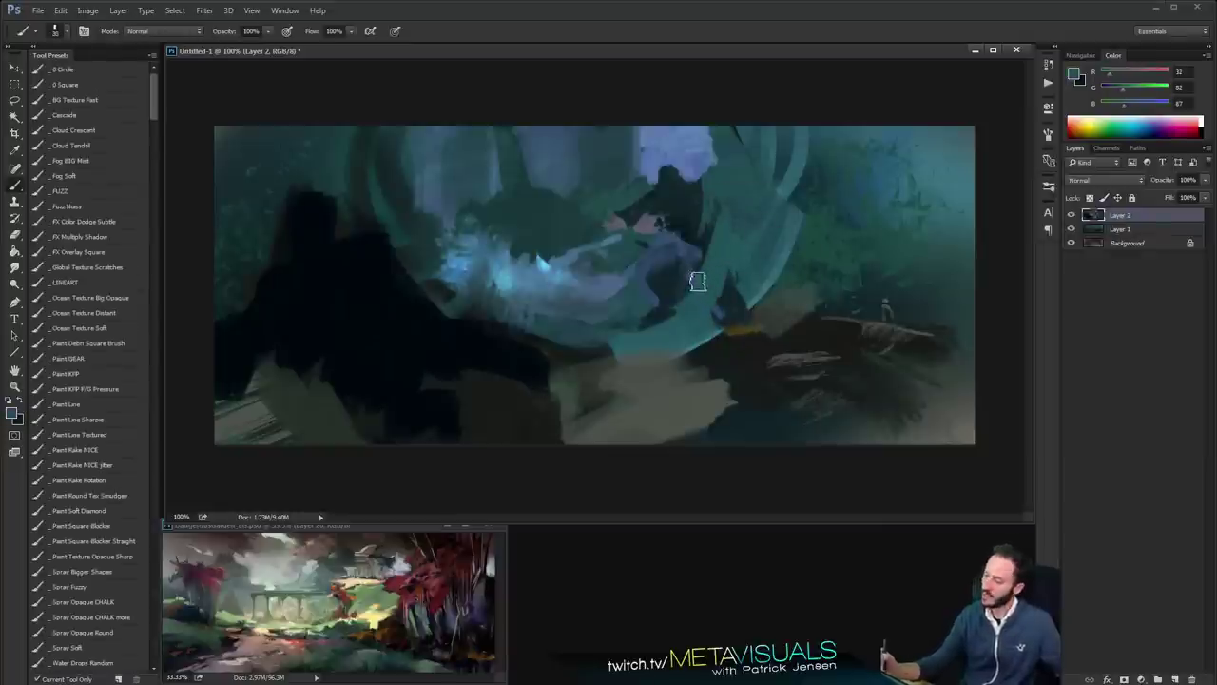
left_click(659, 294, "alt")
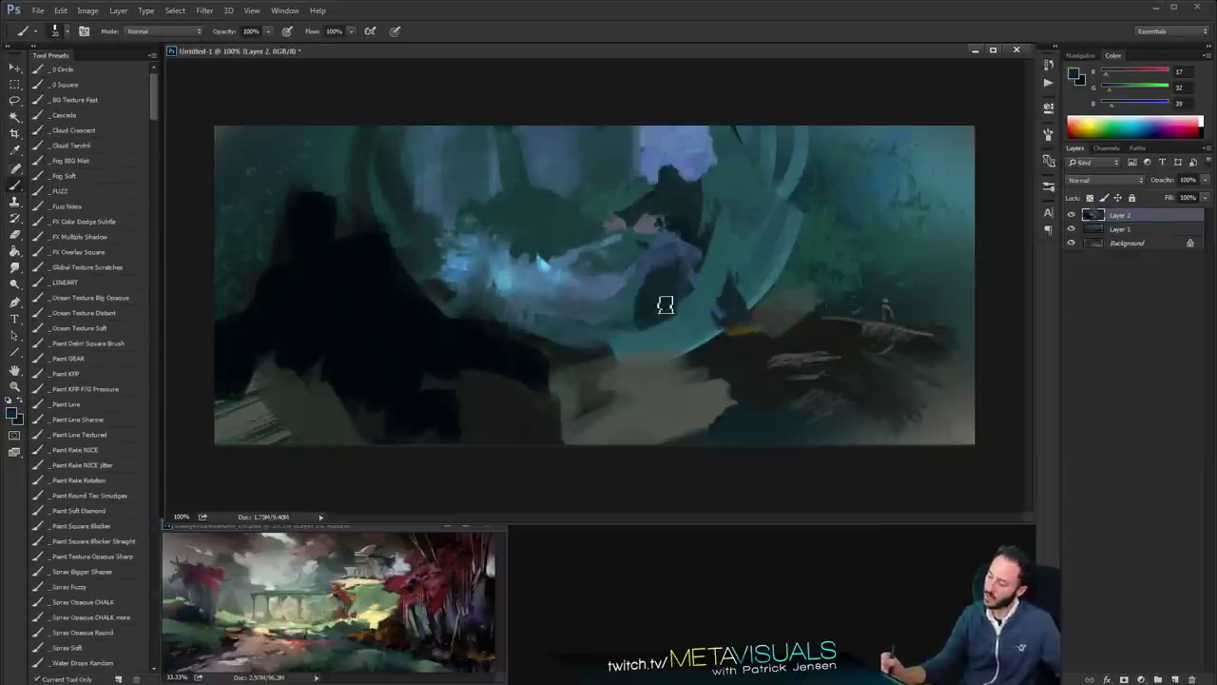
Extend the figure's dark leg shapes and carve the gap between the legs with sampled teal
mouse_move(652, 310)
left_mouse_down()
mouse_move(707, 300)
mouse_move(693, 325)
mouse_move(695, 304)
mouse_move(702, 322)
mouse_move(696, 302)
mouse_move(716, 265)
mouse_move(695, 284)
mouse_move(712, 218)
left_mouse_up()
left_click(715, 287, "alt")
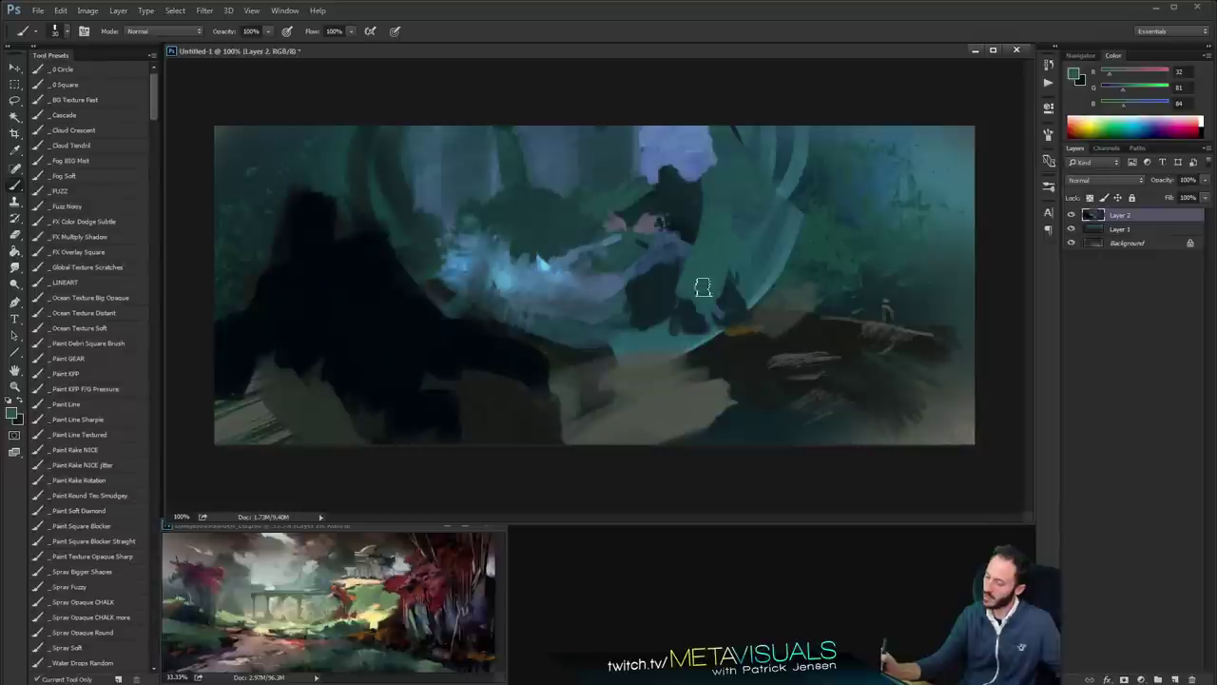
left_click(674, 289, "alt")
left_click(681, 333, "alt")
mouse_move(681, 331)
left_mouse_down()
mouse_move(679, 321)
mouse_move(701, 338)
mouse_move(695, 329)
left_mouse_up()
left_click(703, 303, "alt")
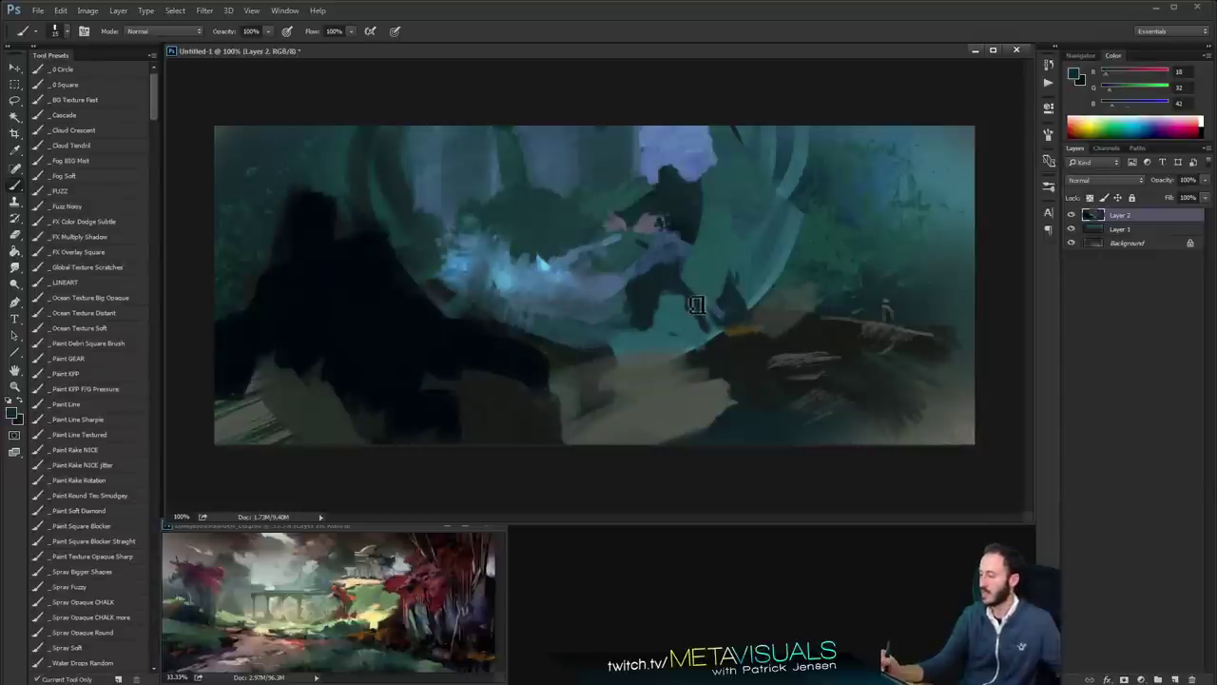
Refine the figure's front foot and lower leg edges using a smaller brush and sampled teal
key("bracketleft")
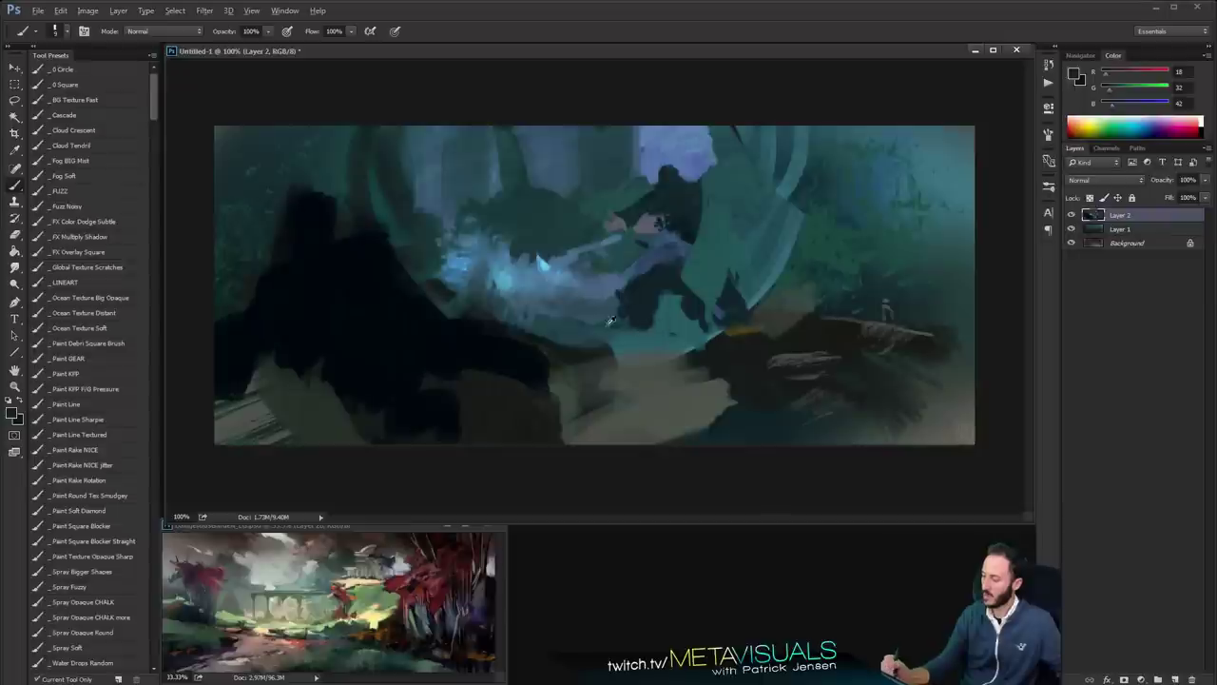
left_click(657, 264, "alt")
key("bracketright")
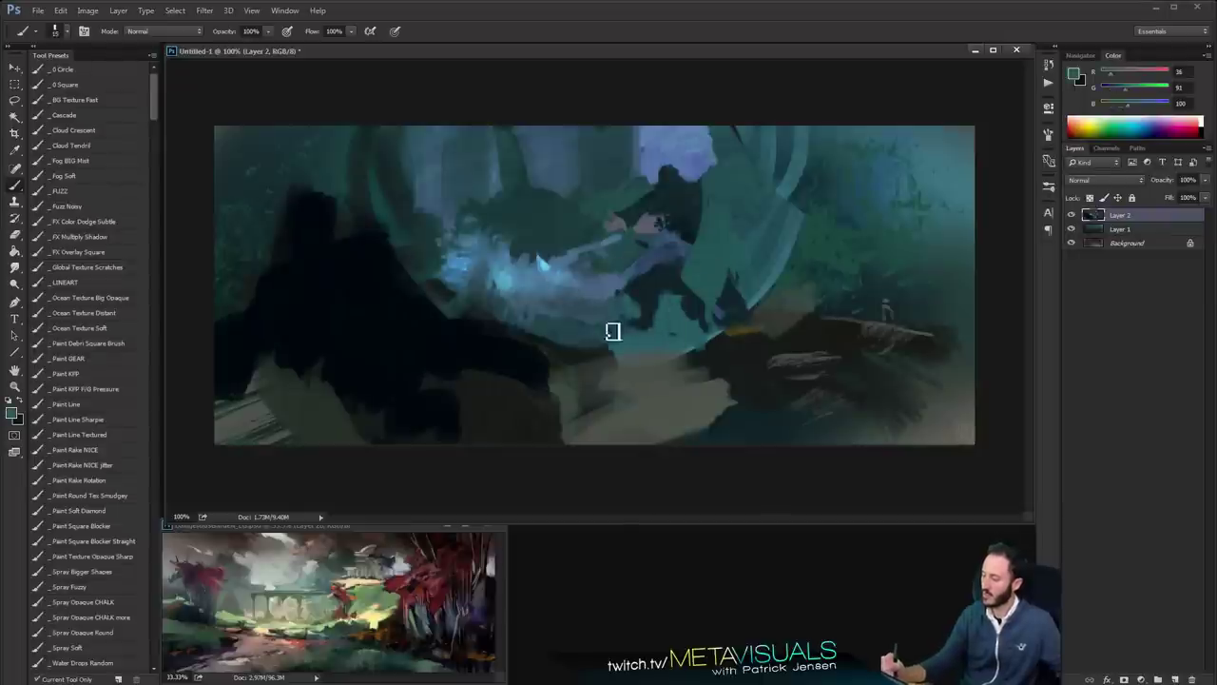
key("space")
key("space")
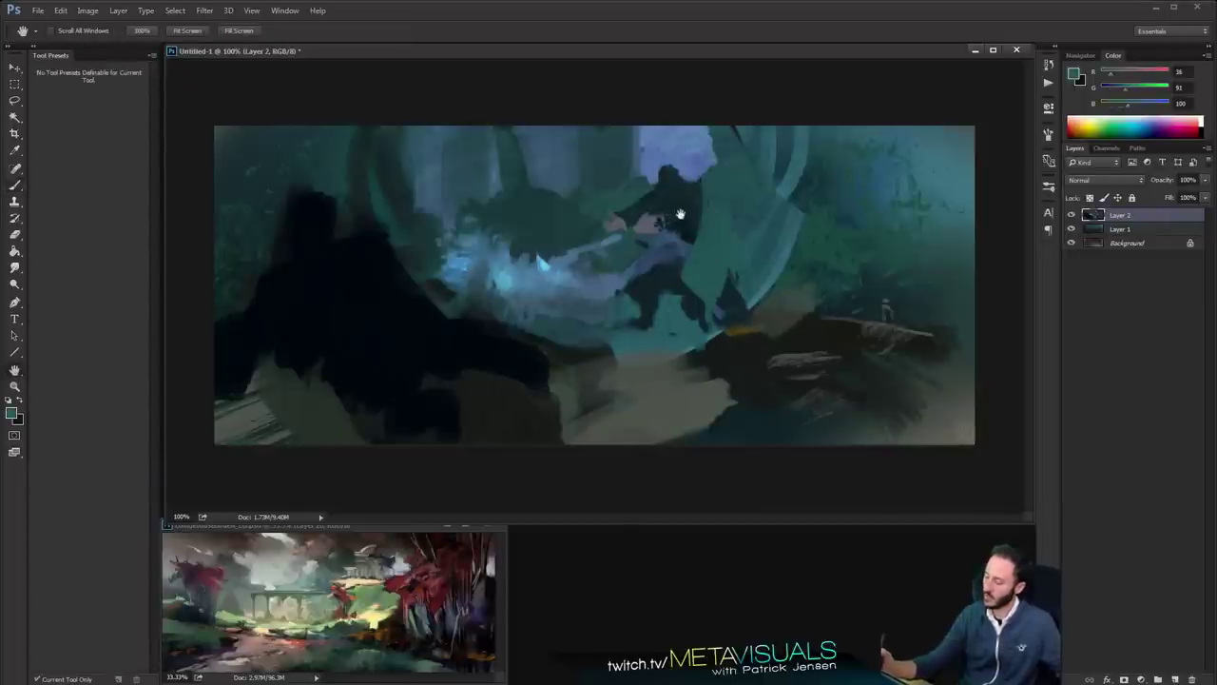
Sample a muted grey-violet tone and paint the figure's face, checking it against the whole painting
key("space")
left_click(709, 184, "ctrl")
left_click(708, 186, "ctrl")
left_click(550, 281, "alt")
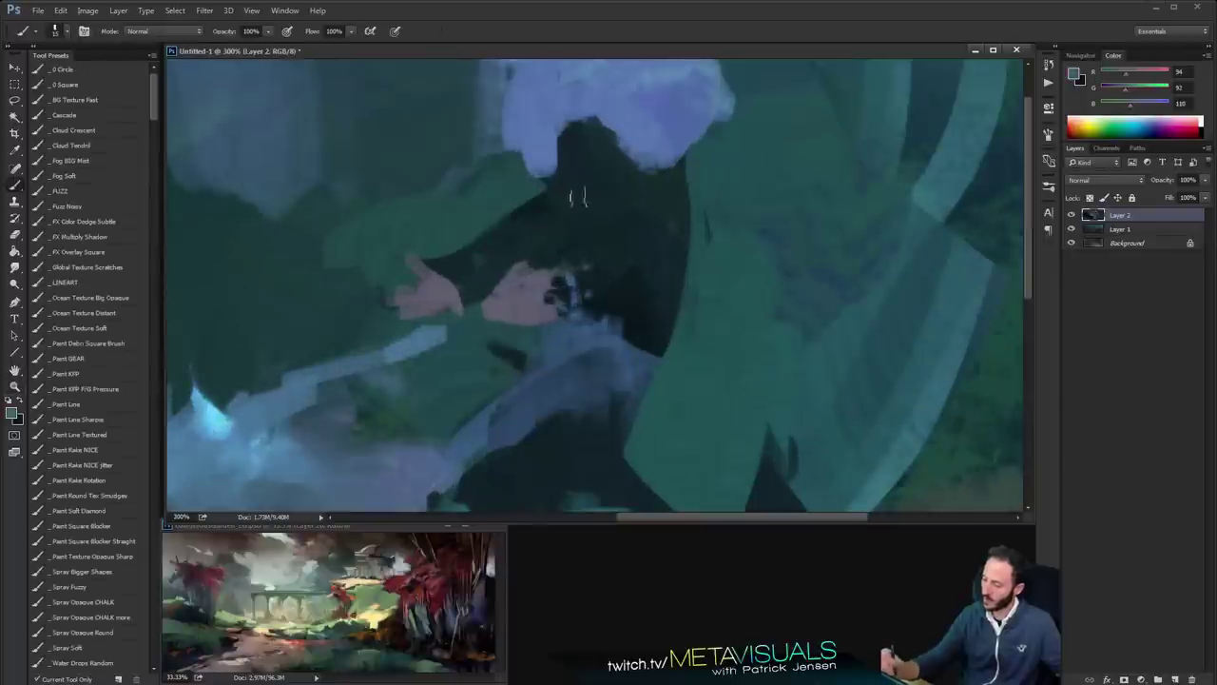
mouse_move(577, 197)
left_mouse_down()
mouse_move(579, 185)
mouse_move(596, 193)
mouse_move(581, 177)
mouse_move(604, 174)
mouse_move(599, 156)
left_mouse_up()
key("space")
left_click(656, 153, "alt")
left_click(663, 154, "alt")
left_click(670, 155, "alt")
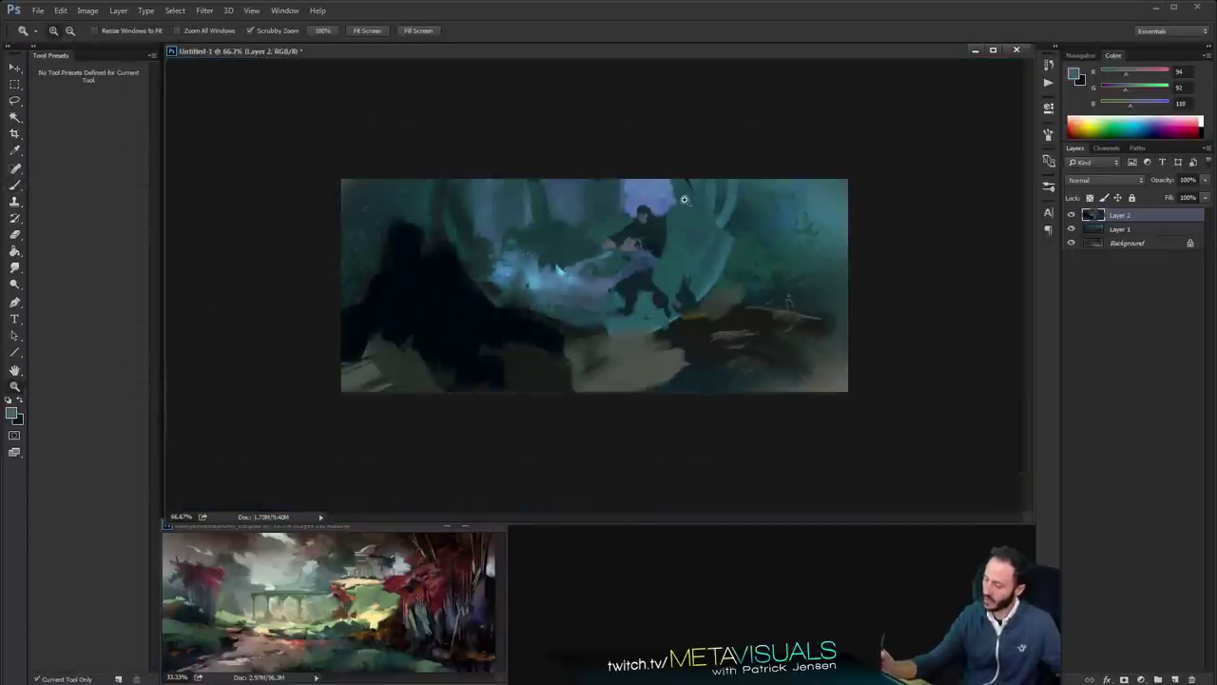
Sample the coat's dark tone and refine the dark shapes around the figure's head and torso
left_click(668, 163, "ctrl")
left_click(696, 206, "alt")
left_click(720, 187, "ctrl")
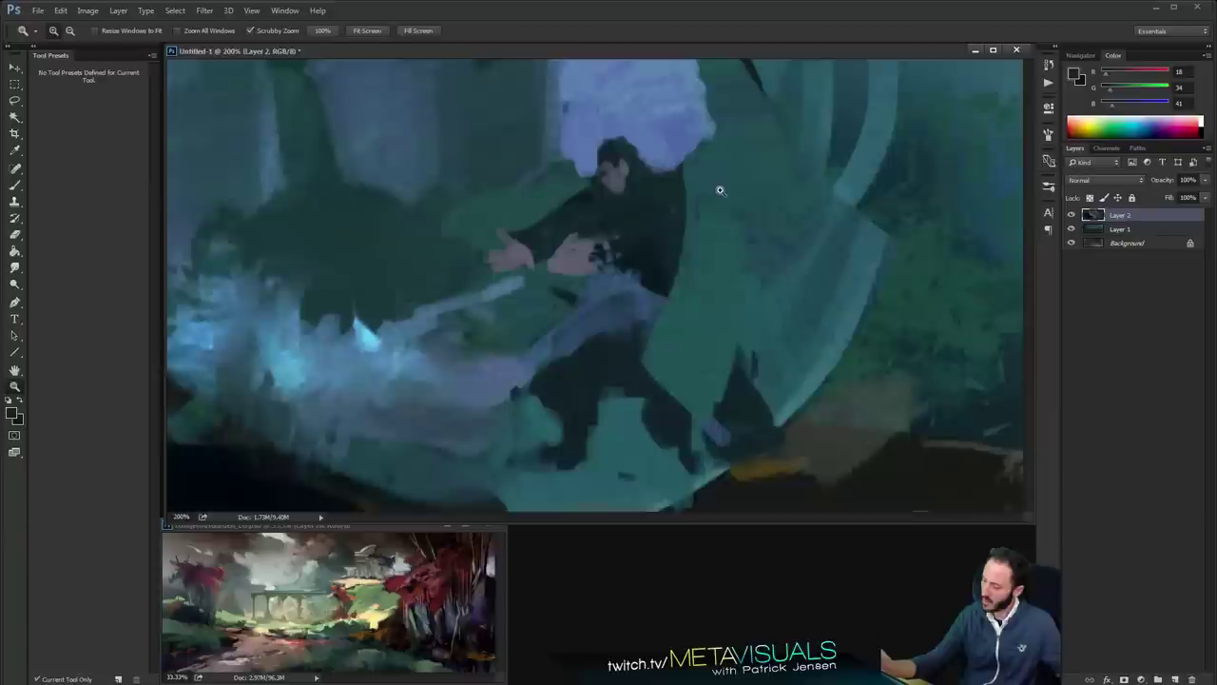
left_click(718, 193, "ctrl")
left_click_drag(646, 232, 650, 247)
Mix a pale mint of R 161, G 214, B 204 and paint small highlights on the figure's face
left_click(1144, 74)
left_click_drag(1152, 89, 1158, 96)
left_click(1158, 101)
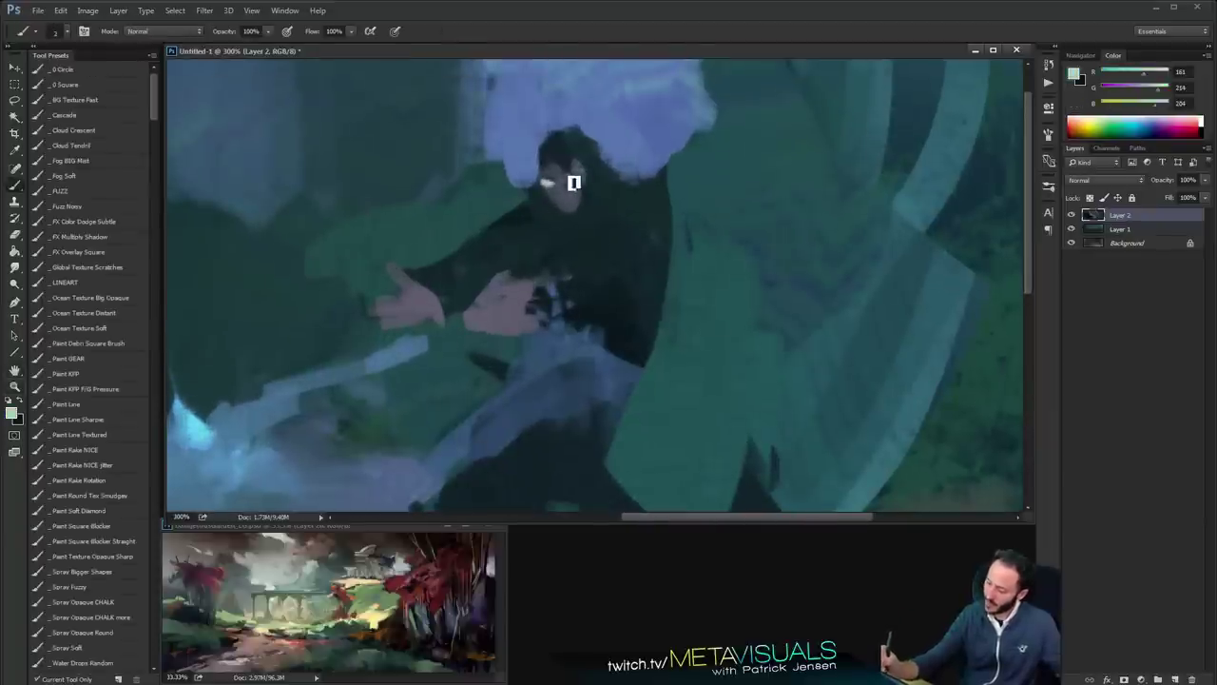
left_click_drag(561, 184, 580, 168)
key("space")
left_click(663, 197, "alt")
left_click(664, 198, "alt")
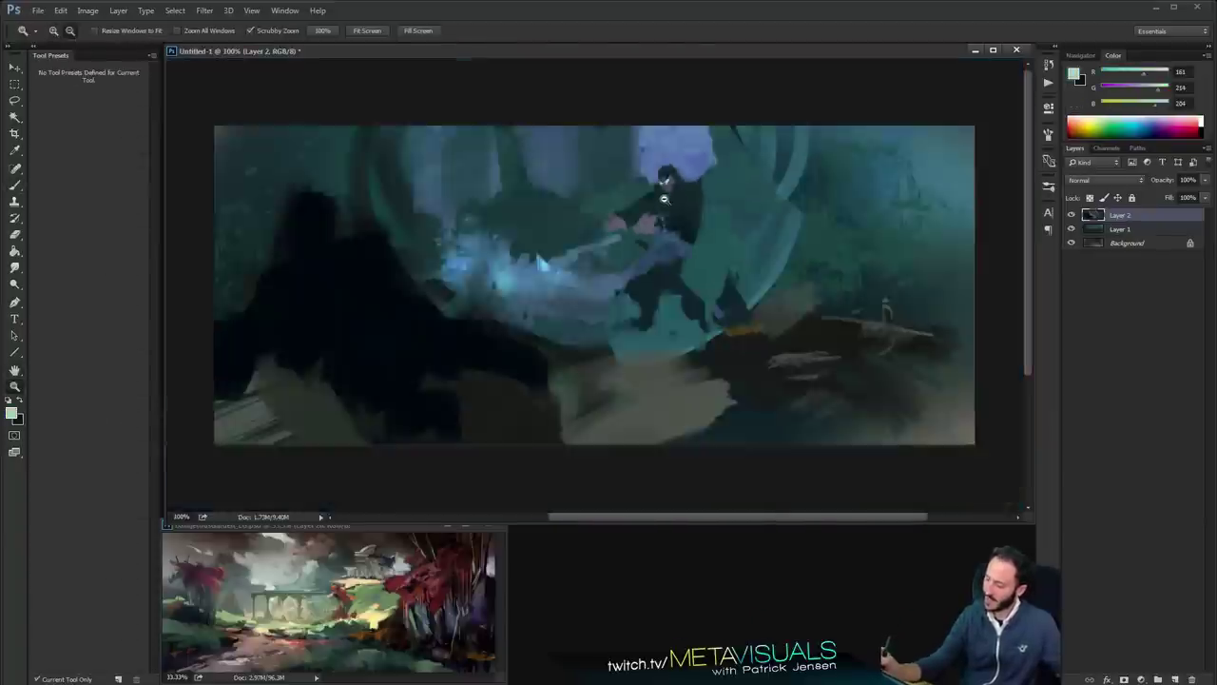
Touch up the figure's face and collar with sampled grey-violet and dark coat tones
scroll(664, 198, "down", 1)
scroll(664, 198, "up", 1)
key("b")
left_click(668, 188, "alt")
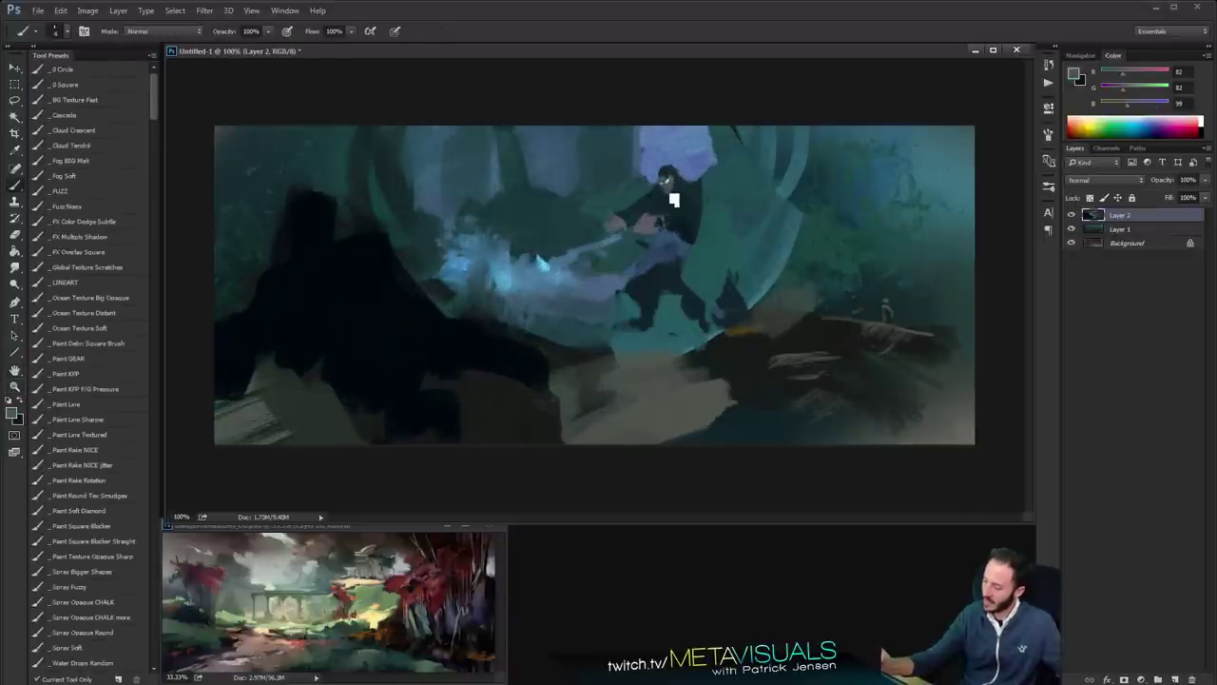
left_click(671, 202, "alt")
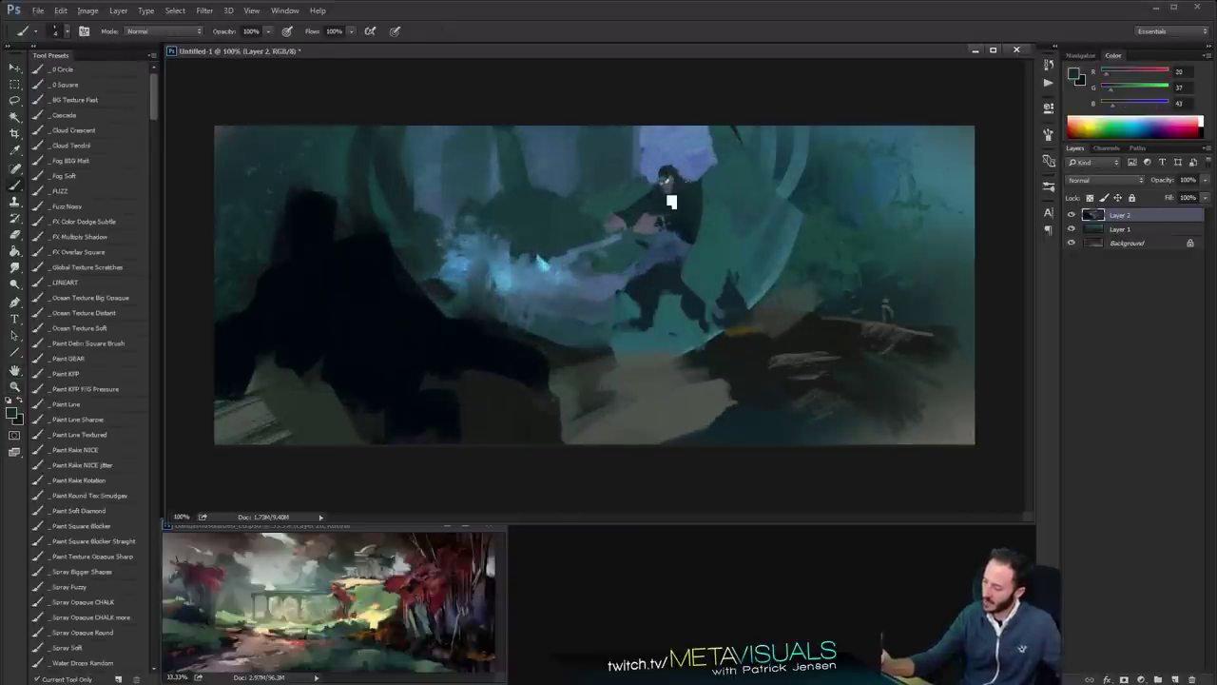
left_click(668, 189, "alt")
left_click(671, 200, "alt")
key("bracketright")
key("bracketright")
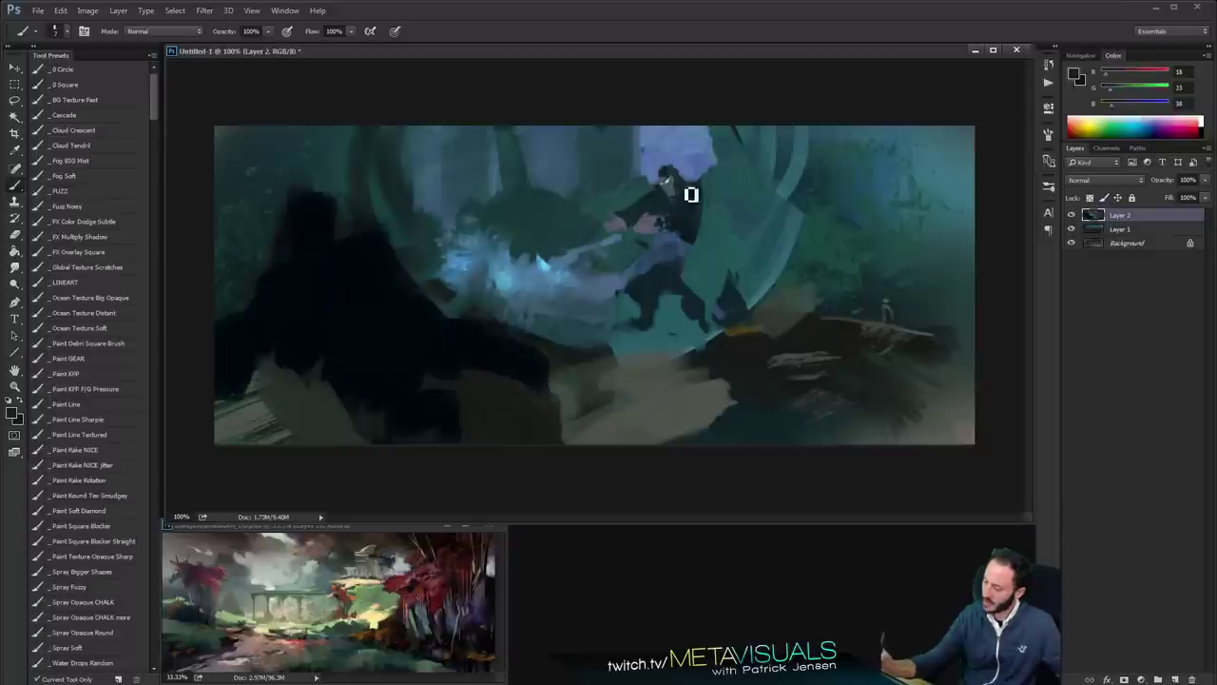
Check the figure against the whole painting and undo the last edit
left_click(763, 239, "alt")
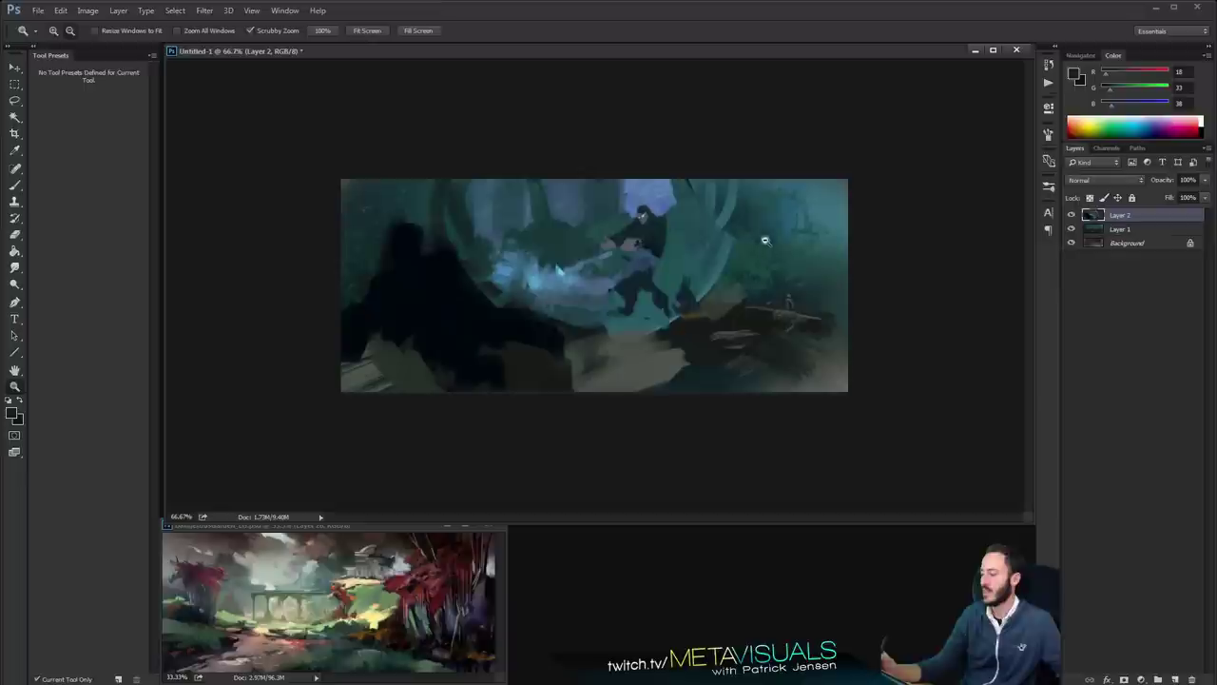
left_click(775, 237, "ctrl")
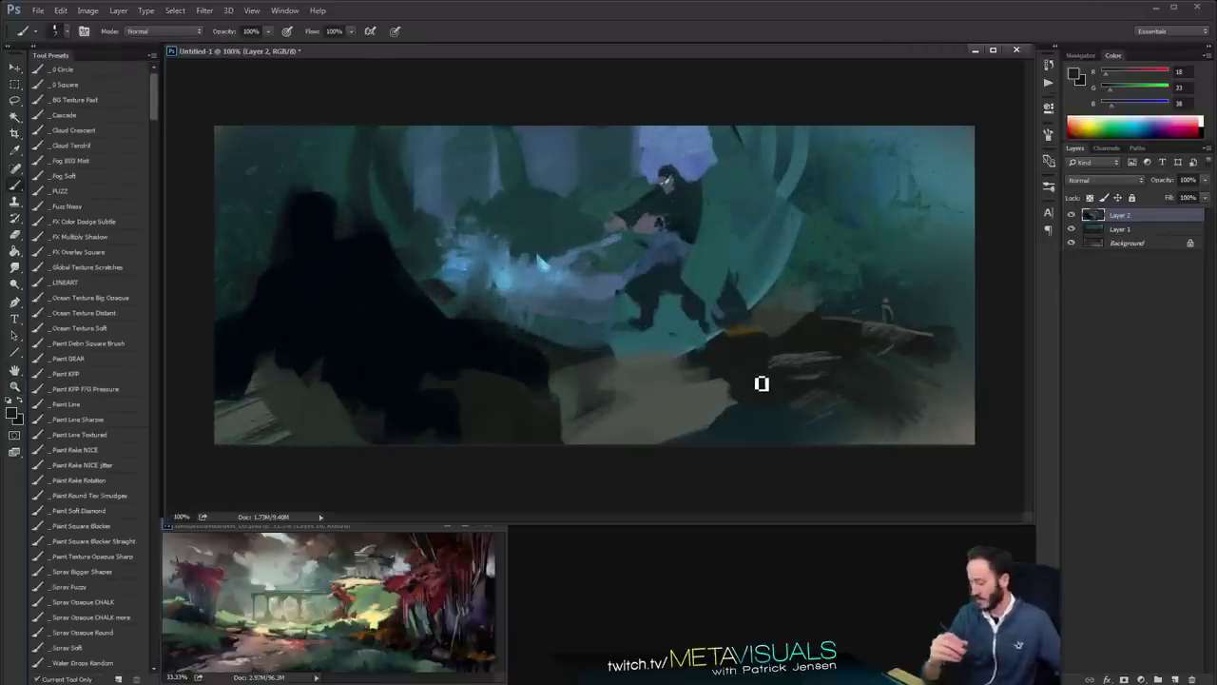
key("ctrl+z")
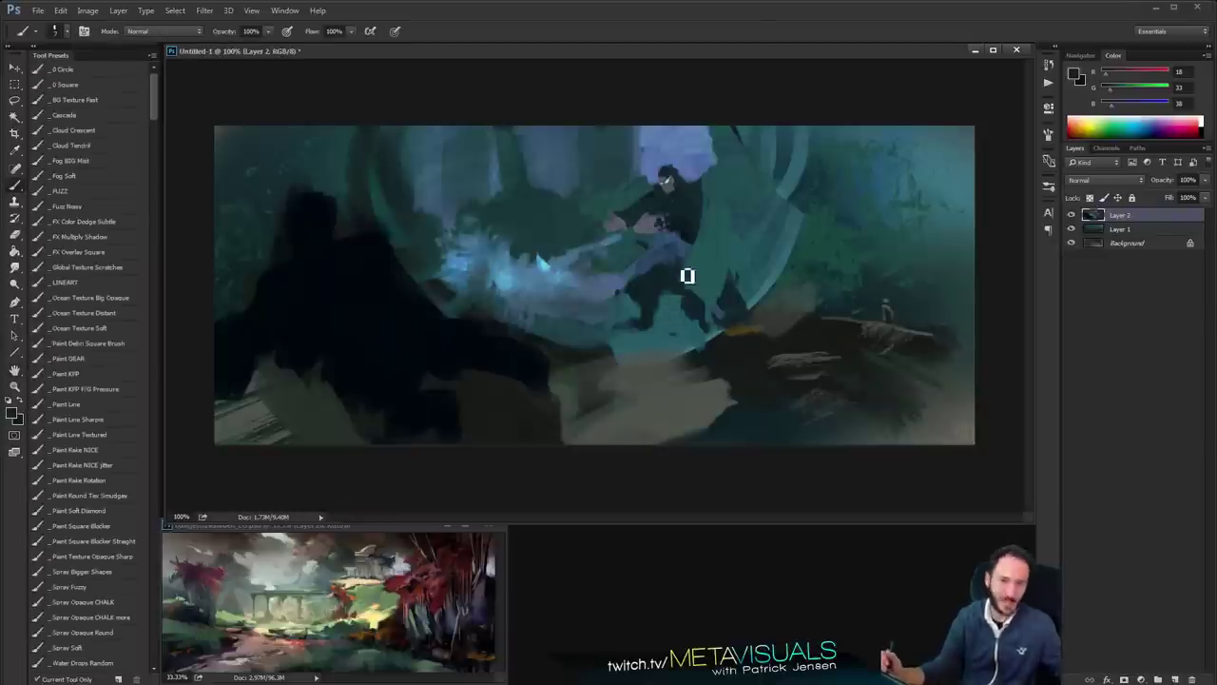
Sample the figure's dark blue-green and brush it along both sides of the foreground silhouette
key("space")
left_click(694, 195, "alt")
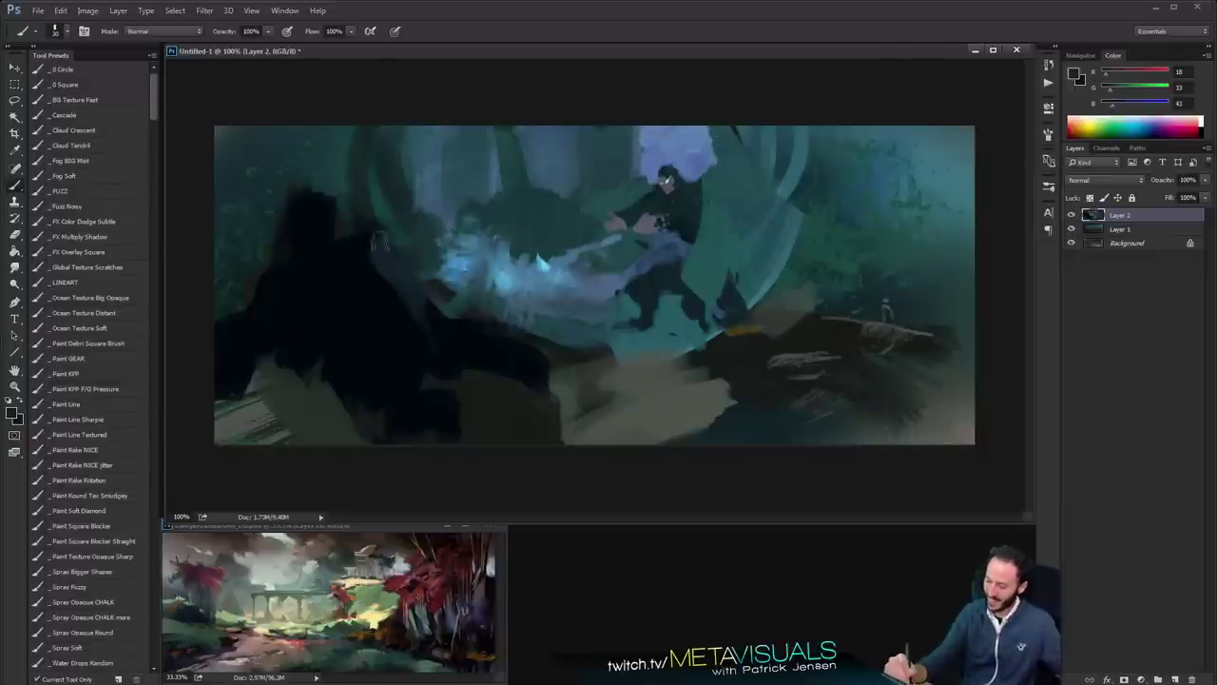
mouse_move(298, 333)
left_mouse_down()
mouse_move(266, 282)
mouse_move(304, 338)
left_mouse_up()
Enlarge the brush and rework the foreground silhouette's outer edge with sampled near-black and brown-grey tones
left_click(323, 302, "alt")
key("bracketright")
key("bracketright")
key("bracketright")
key("bracketright")
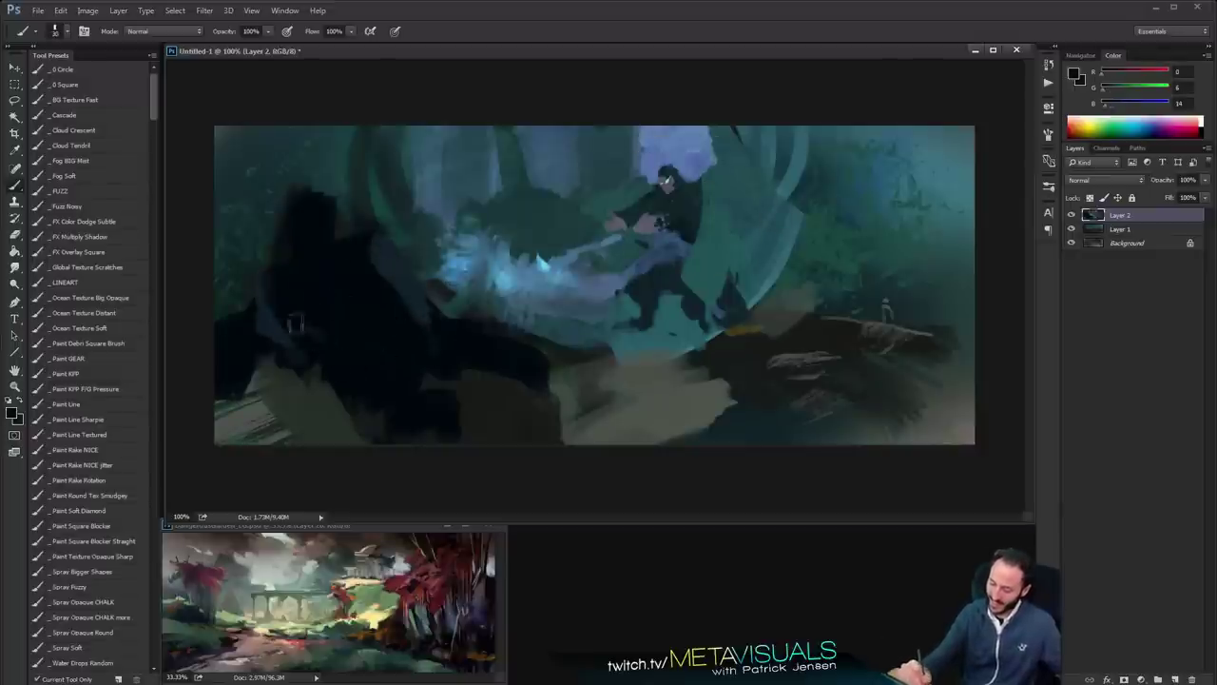
left_click(367, 417, "alt")
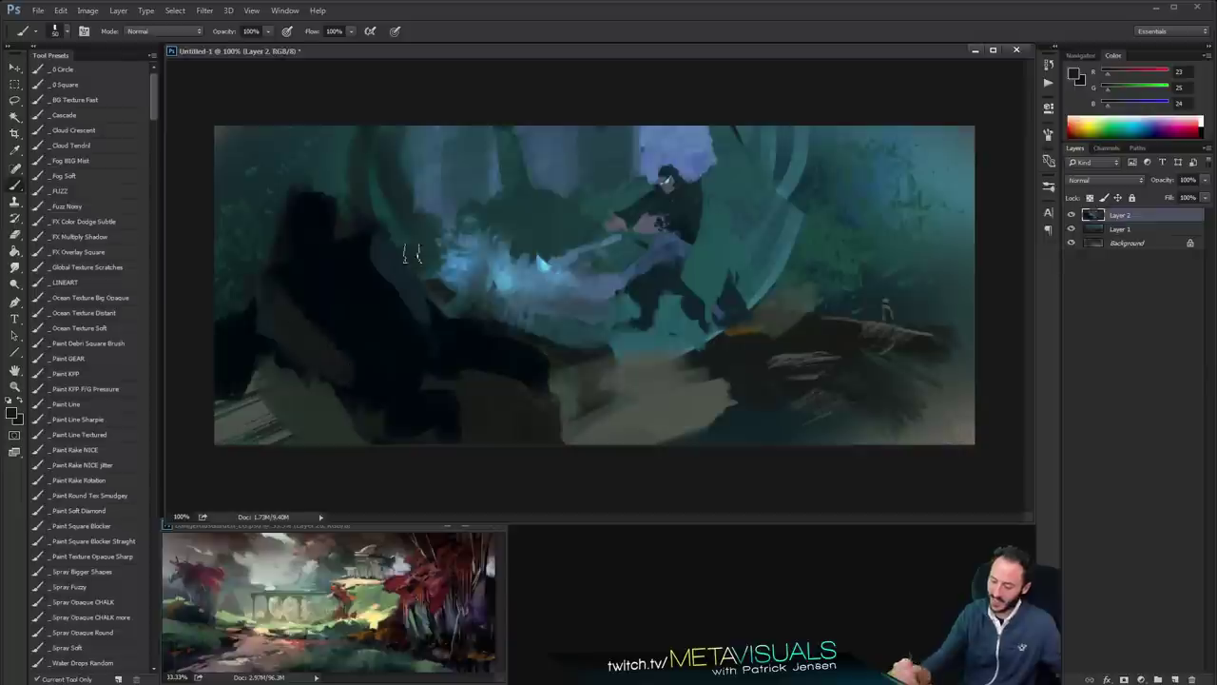
left_click(408, 302, "alt")
left_click(279, 322, "alt")
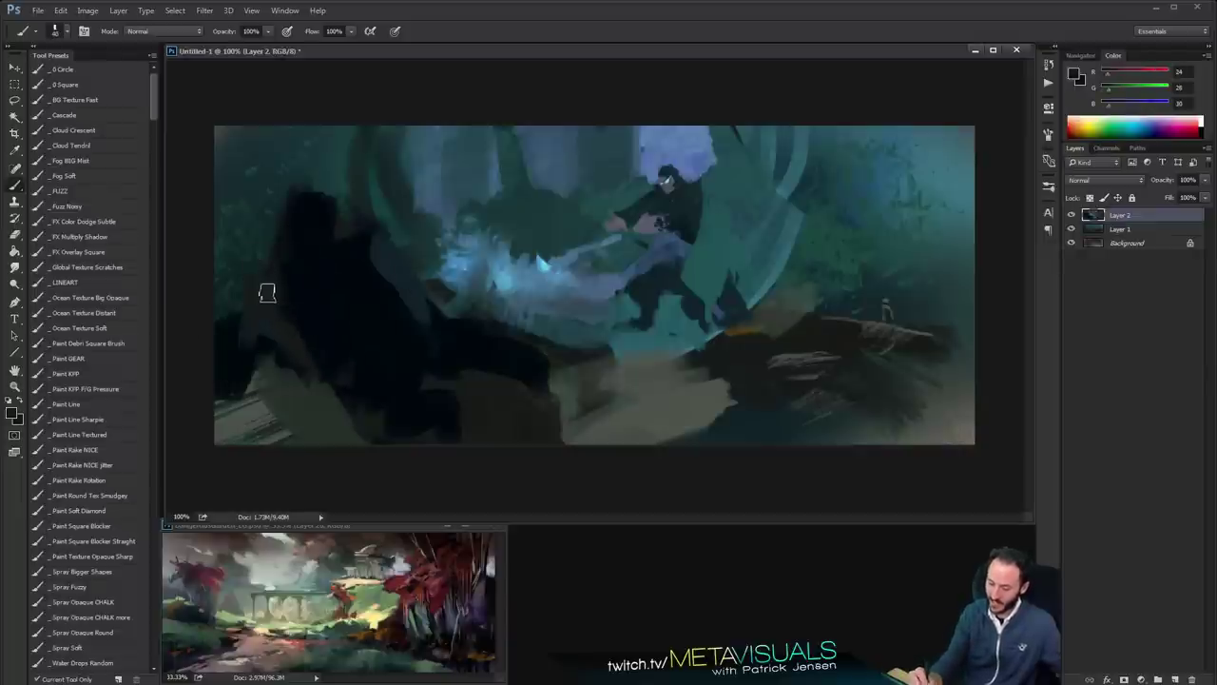
Trim the top of the foreground silhouette with sampled background teal and check the whole painting
key("space")
left_click(287, 129, "alt")
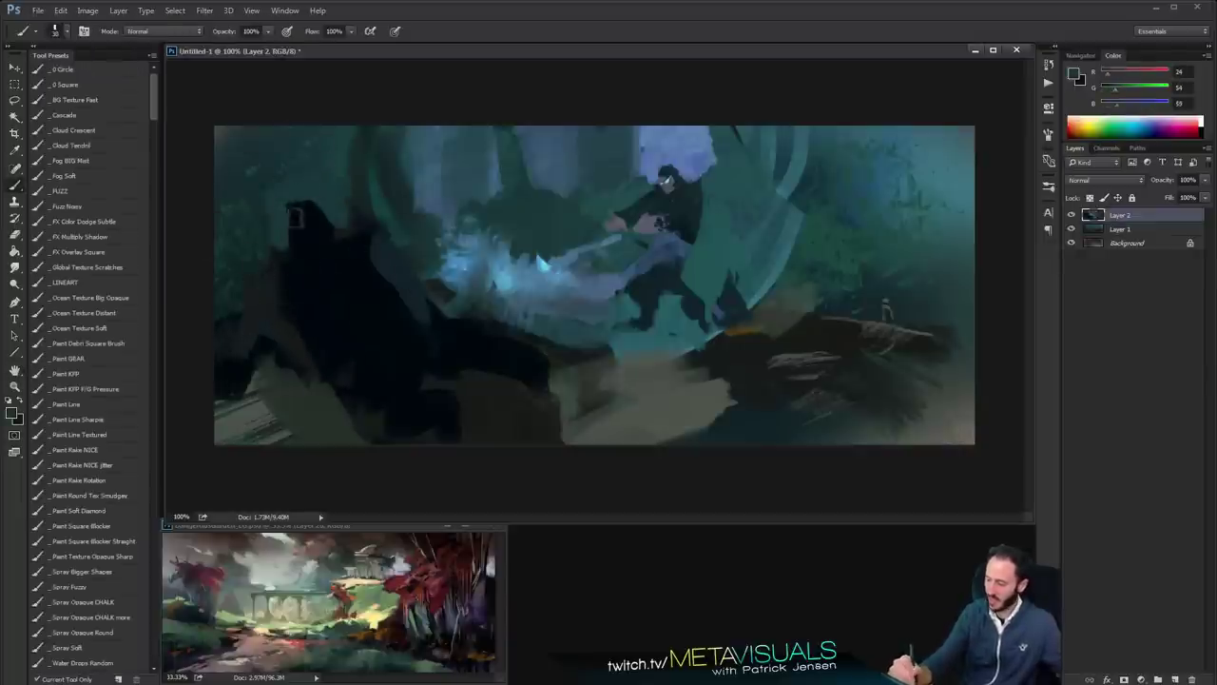
key("space")
left_click(607, 172, "alt")
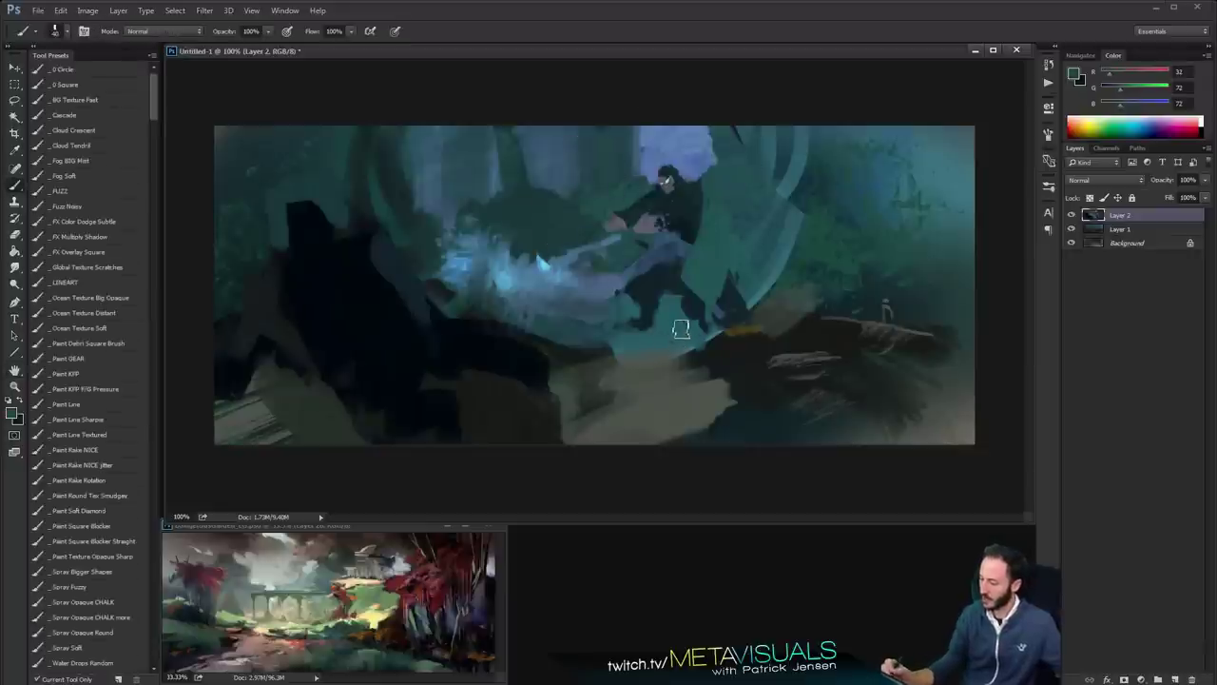
left_click(752, 336, "alt")
left_click(752, 335, "alt")
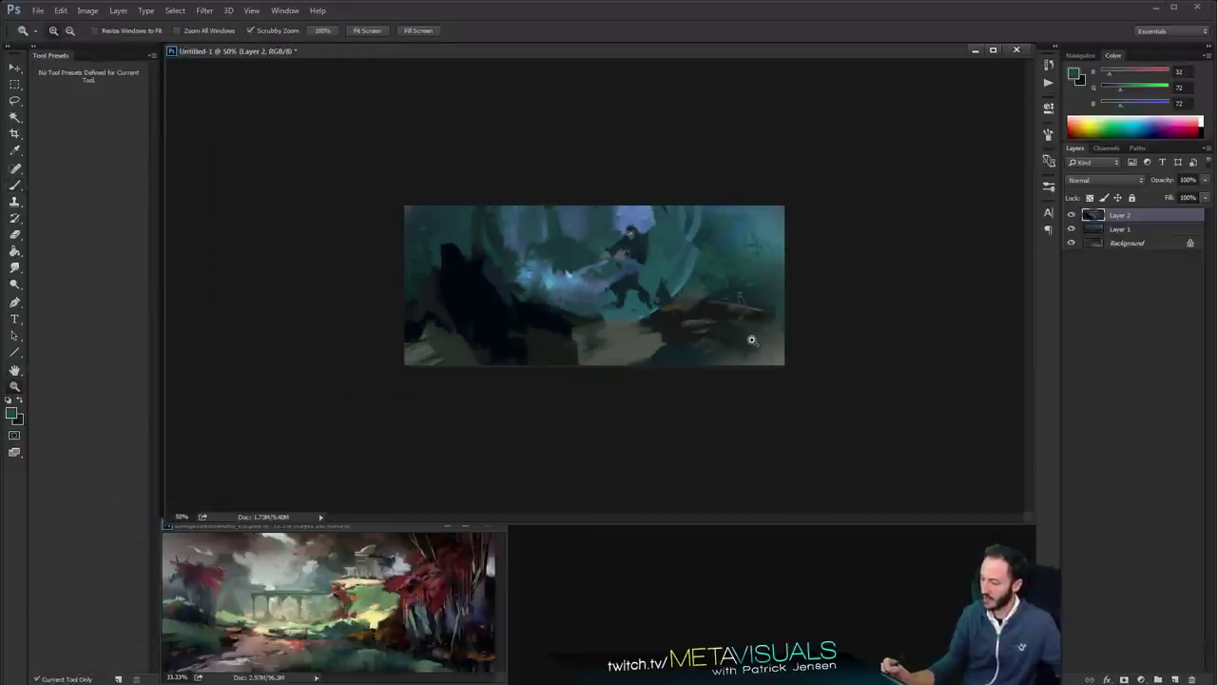
left_click(752, 341, "ctrl")
left_click(752, 342, "ctrl")
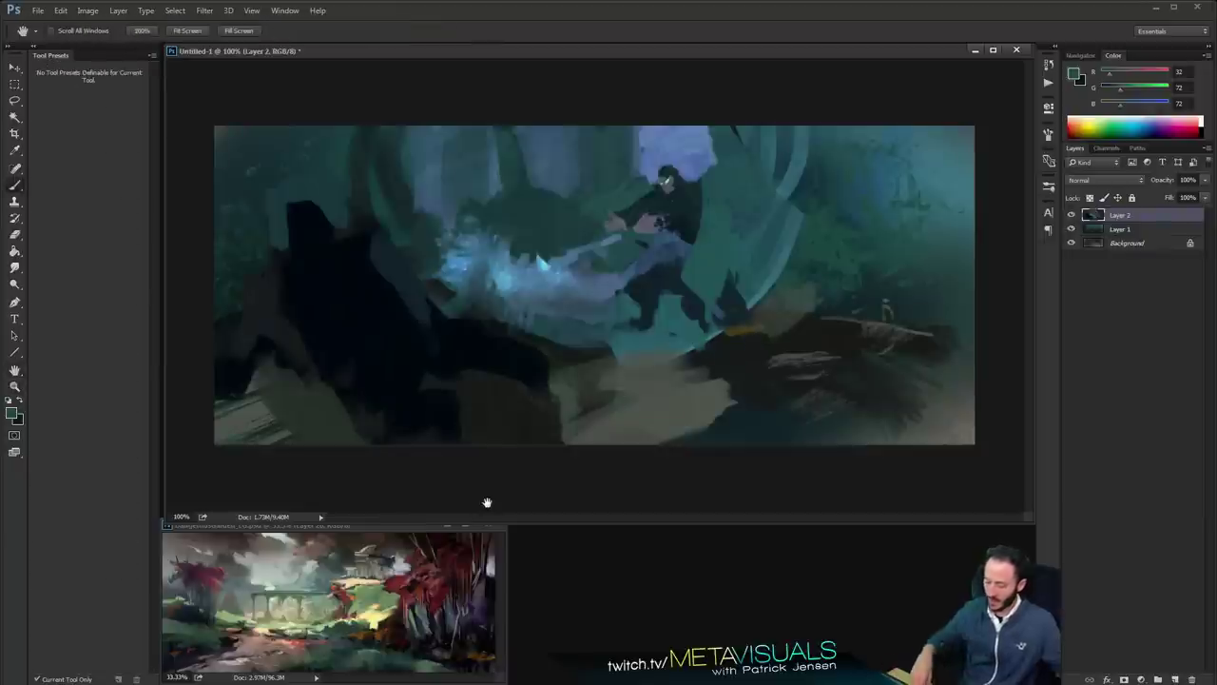
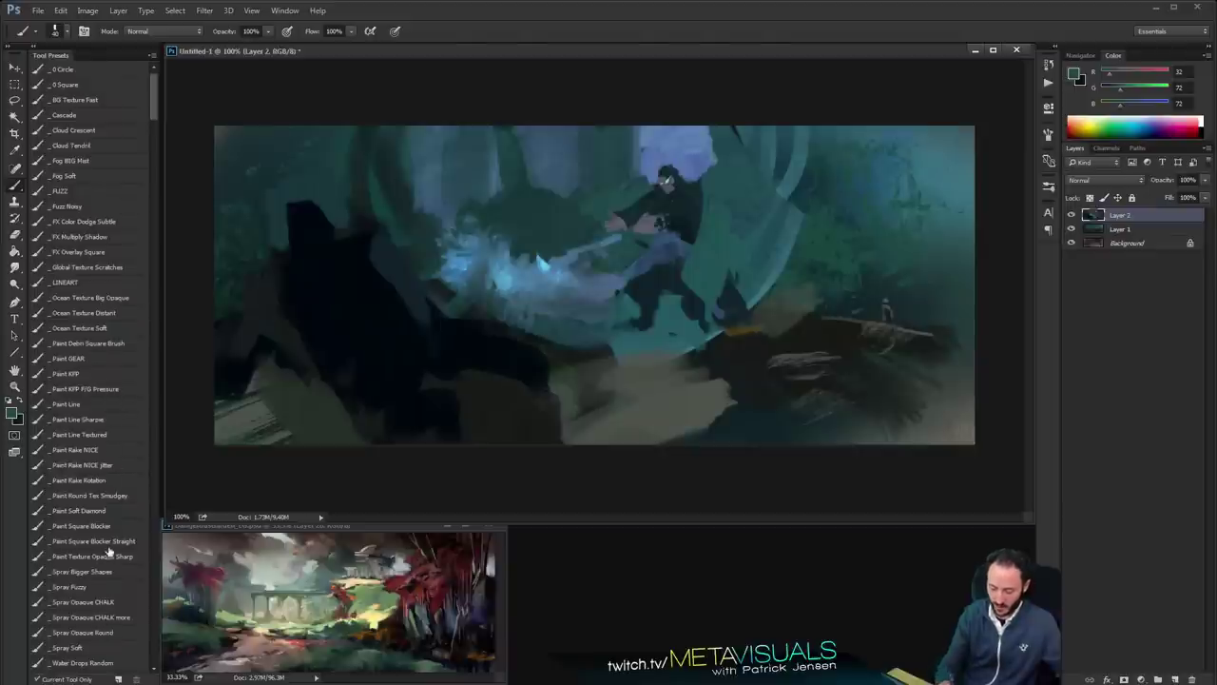
Use the Paint Rake Rotation preset to streak pale grey sampled from the reference painting along the path
left_click(104, 482)
left_click(653, 412, "alt")
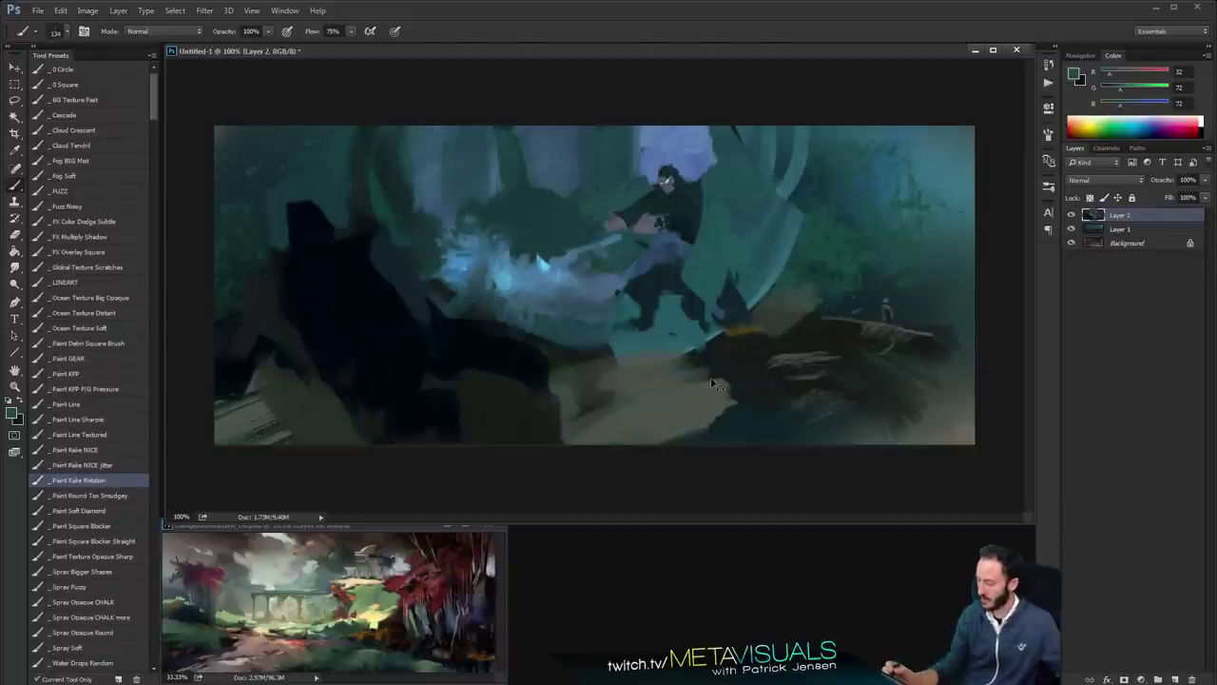
left_click(292, 542, "alt")
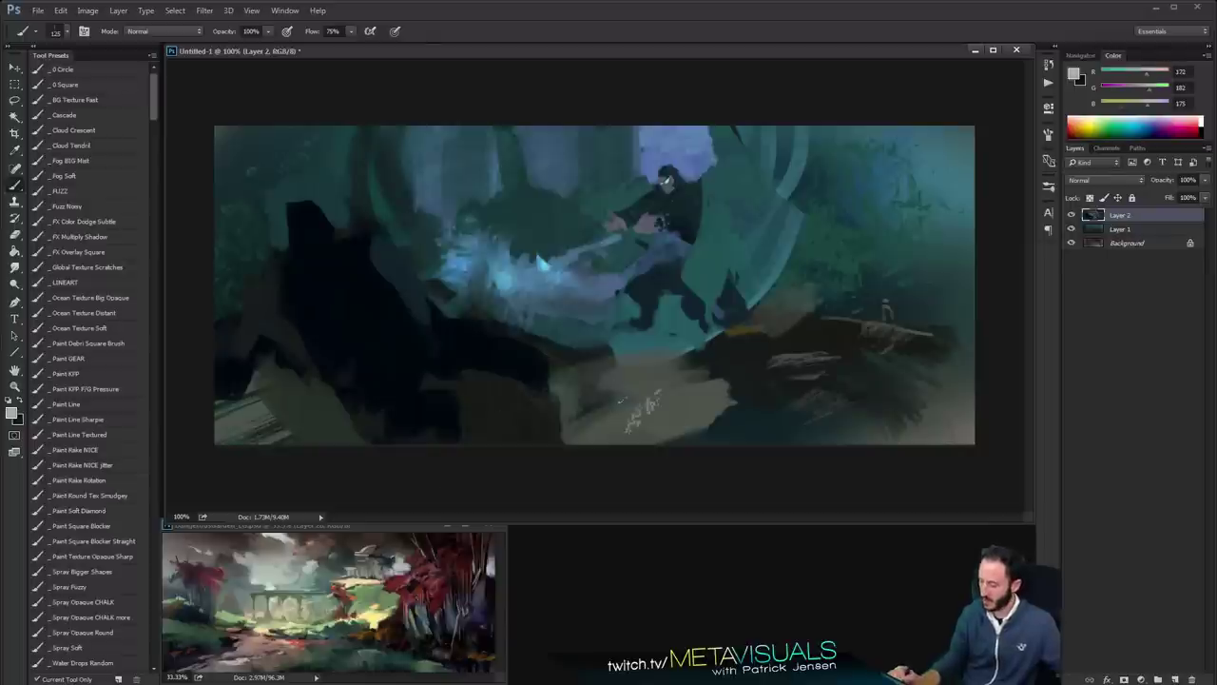
key("[")
key("[")
left_click_drag(653, 401, 573, 442)
mouse_move(662, 360)
left_mouse_down()
mouse_move(581, 401)
mouse_move(609, 406)
left_mouse_up()
left_click_drag(698, 340, 597, 426)
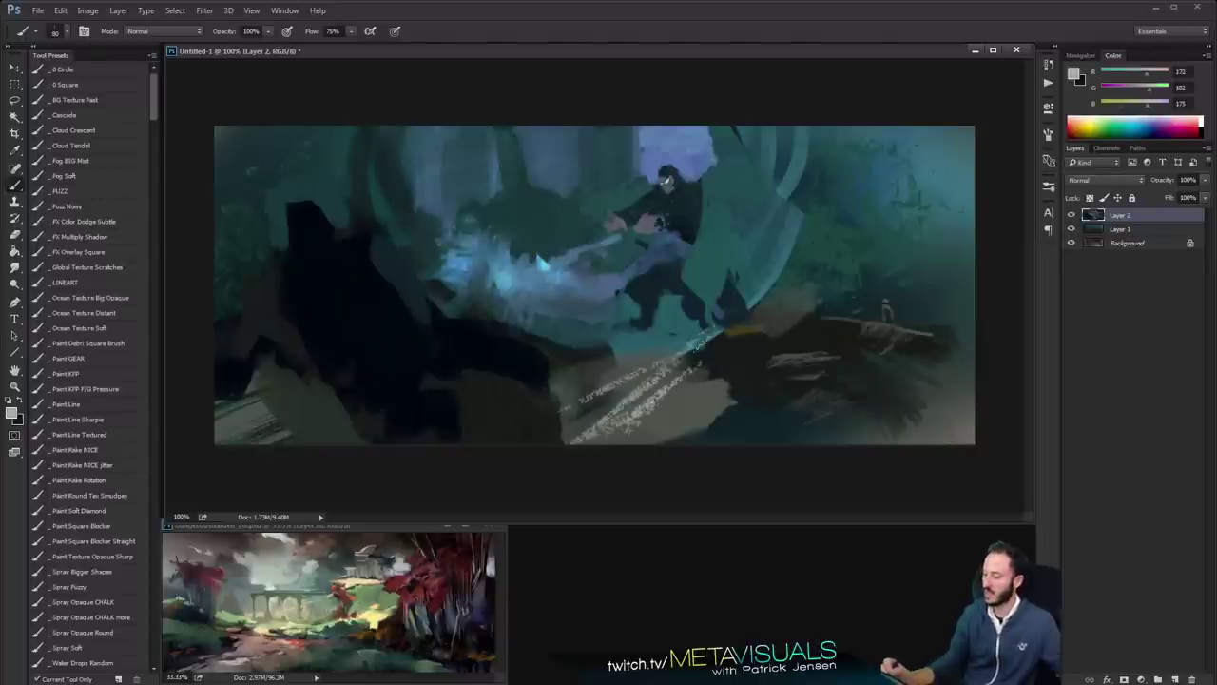
left_click_drag(742, 363, 679, 440)
left_click_drag(769, 348, 715, 443)
Enlarge the rake brush and cover the dark ground beside the path with broad pale grey strokes
key("]")
key("]")
key("]")
left_click_drag(814, 352, 788, 443)
left_click_drag(845, 439, 849, 323)
mouse_move(883, 314)
left_mouse_down()
mouse_move(883, 438)
mouse_move(912, 373)
left_mouse_up()
Smudge the broad pale strokes outward and upward into the surrounding ground and background
key("r")
left_click_drag(805, 380, 885, 329)
left_click_drag(794, 373, 744, 423)
left_click_drag(761, 409, 927, 409)
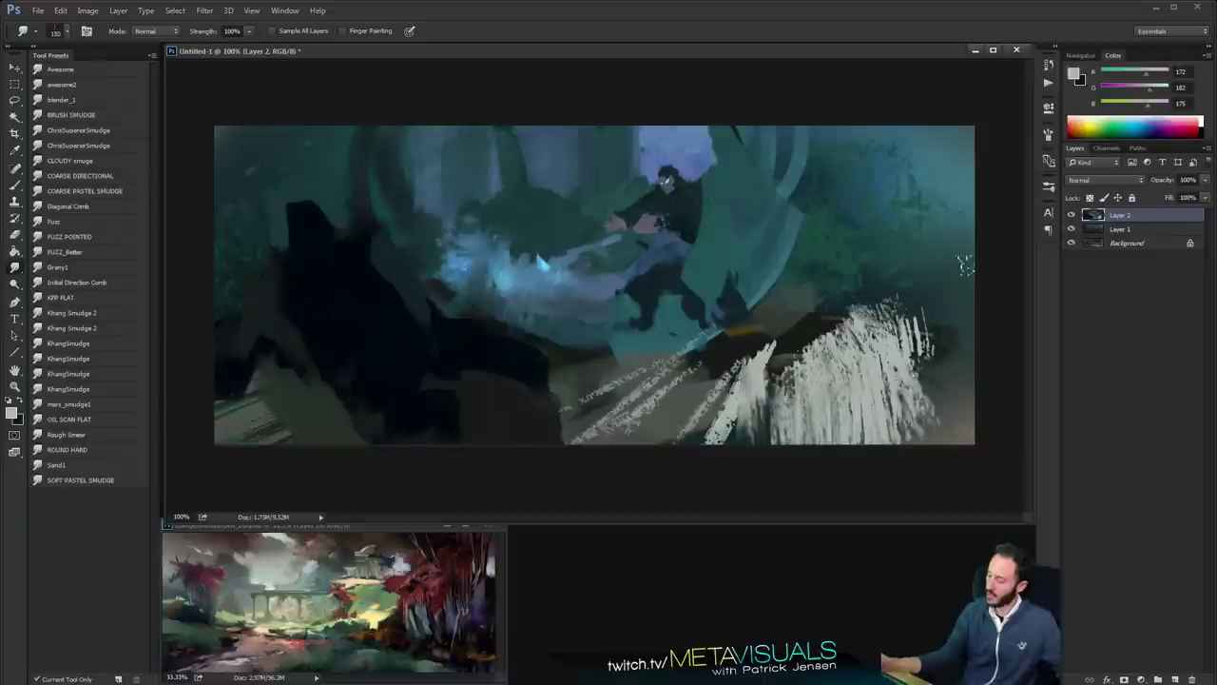
left_click_drag(908, 328, 963, 366)
key("]")
left_click_drag(918, 418, 832, 309)
left_click_drag(894, 390, 818, 309)
left_click_drag(799, 409, 756, 362)
left_click_drag(904, 325, 963, 370)
left_click_drag(913, 385, 937, 438)
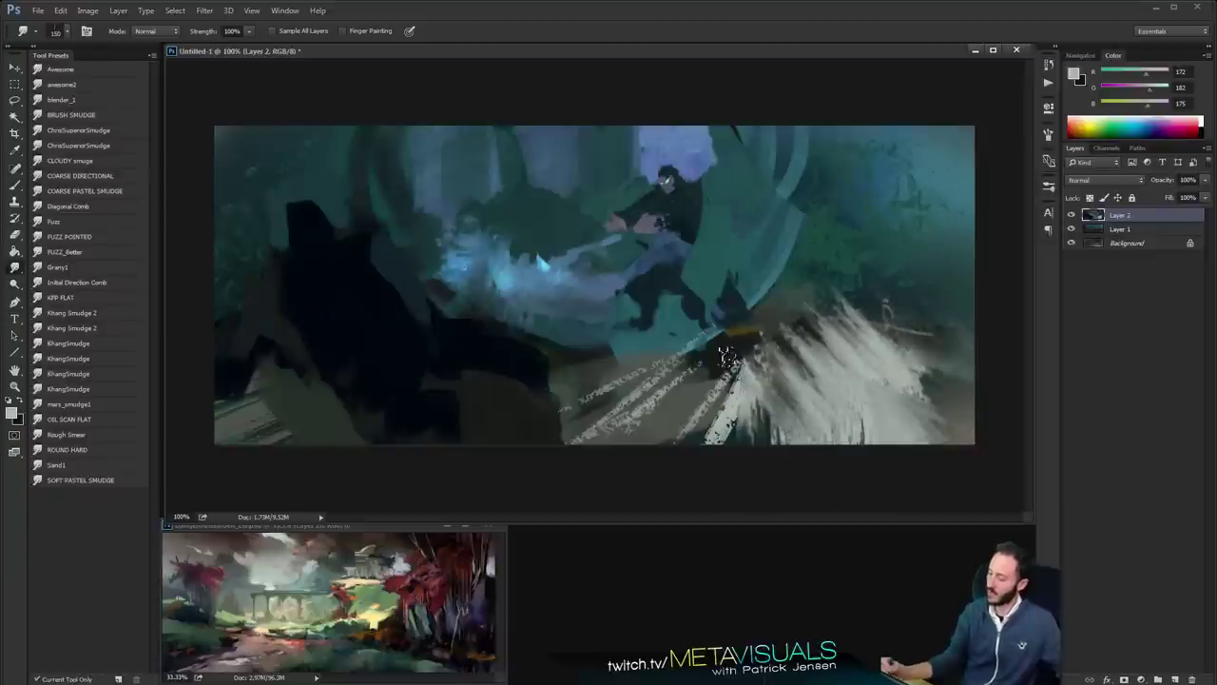
Smudge the inner edge and upper tips of the pale strokes near the path
left_click_drag(742, 356, 734, 432)
left_click_drag(785, 433, 751, 352)
left_click_drag(804, 395, 799, 309)
left_click_drag(856, 347, 842, 310)
left_click_drag(827, 363, 794, 333)
key("space")
Mix a bright cyan of R 37, G 144, B 178 and rake it across the ground beside the foreground silhouette
key("b")
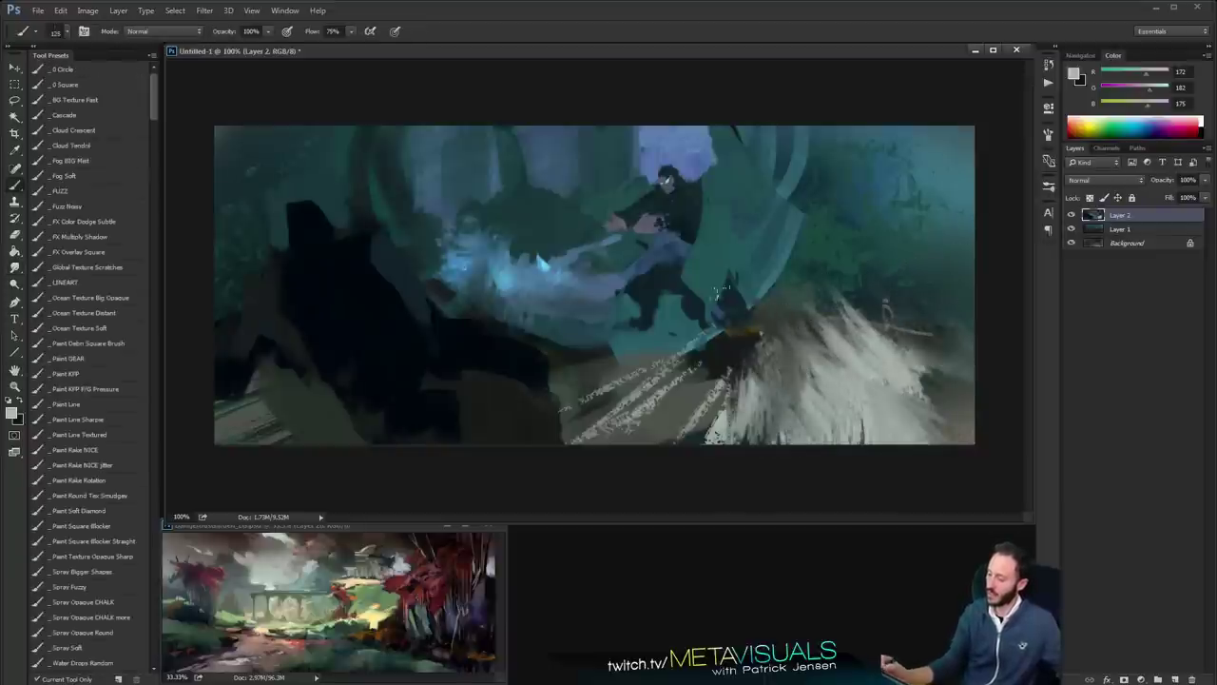
left_click(705, 301, "alt")
left_click(1139, 88)
left_click(1148, 104)
key("[")
key("[")
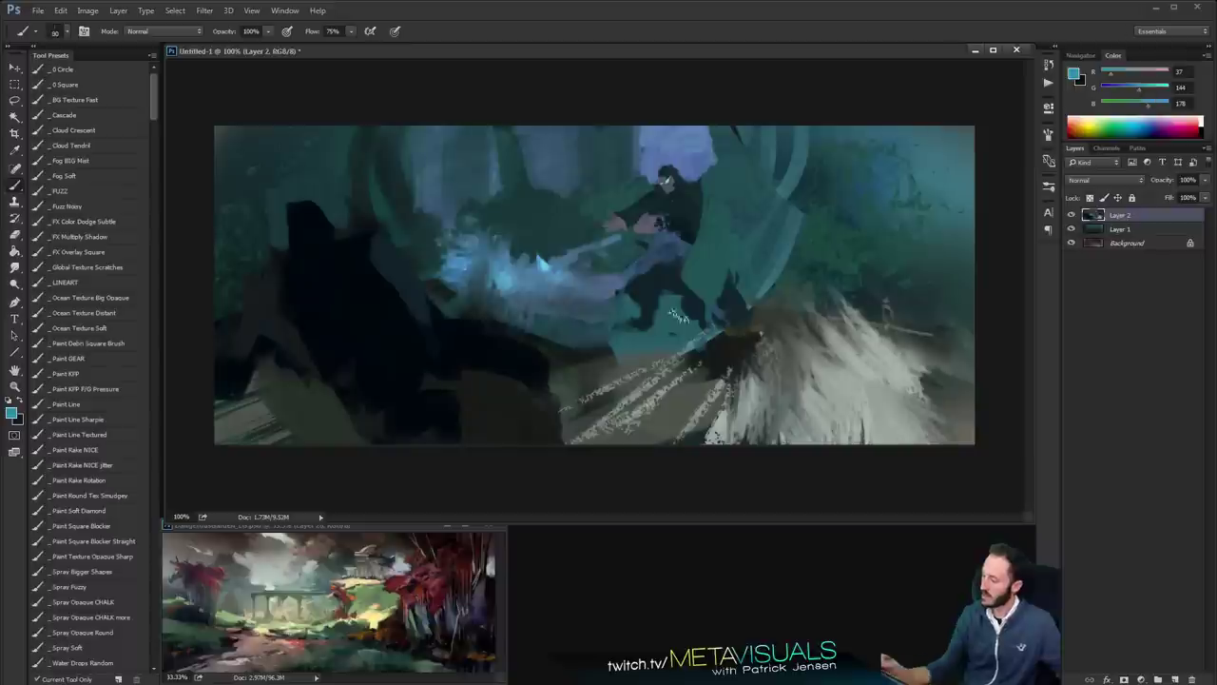
key("bracketleft")
mouse_move(602, 349)
left_mouse_down()
mouse_move(620, 346)
mouse_move(475, 371)
mouse_move(594, 383)
mouse_move(582, 375)
mouse_move(550, 397)
mouse_move(591, 348)
mouse_move(531, 369)
mouse_move(565, 396)
mouse_move(610, 364)
left_mouse_up()
key("space")
Sample the periwinkle blue behind the figure's head and rake it across the circle's upper area
left_click(643, 352, "alt")
left_click(721, 185, "alt")
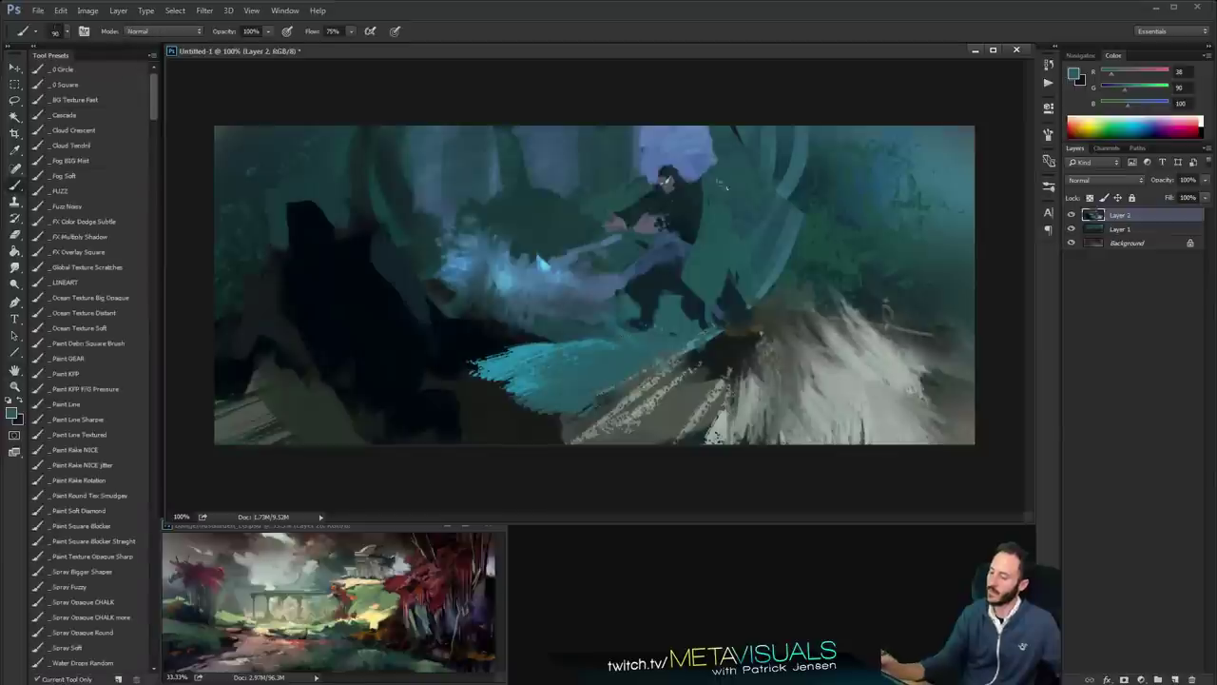
left_click(713, 136, "alt")
key("bracketleft")
key("bracketleft")
key("bracketleft")
mouse_move(741, 110)
left_mouse_down()
mouse_move(698, 121)
mouse_move(753, 145)
mouse_move(770, 98)
mouse_move(775, 140)
mouse_move(804, 142)
left_mouse_up()
Rake periwinkle blue, R 90, G 129, B 177, across the circle's upper right area beside the figure's head
key("h")
left_click_drag(761, 252, 739, 286)
left_click(762, 300, "alt")
left_click(772, 304, "ctrl")
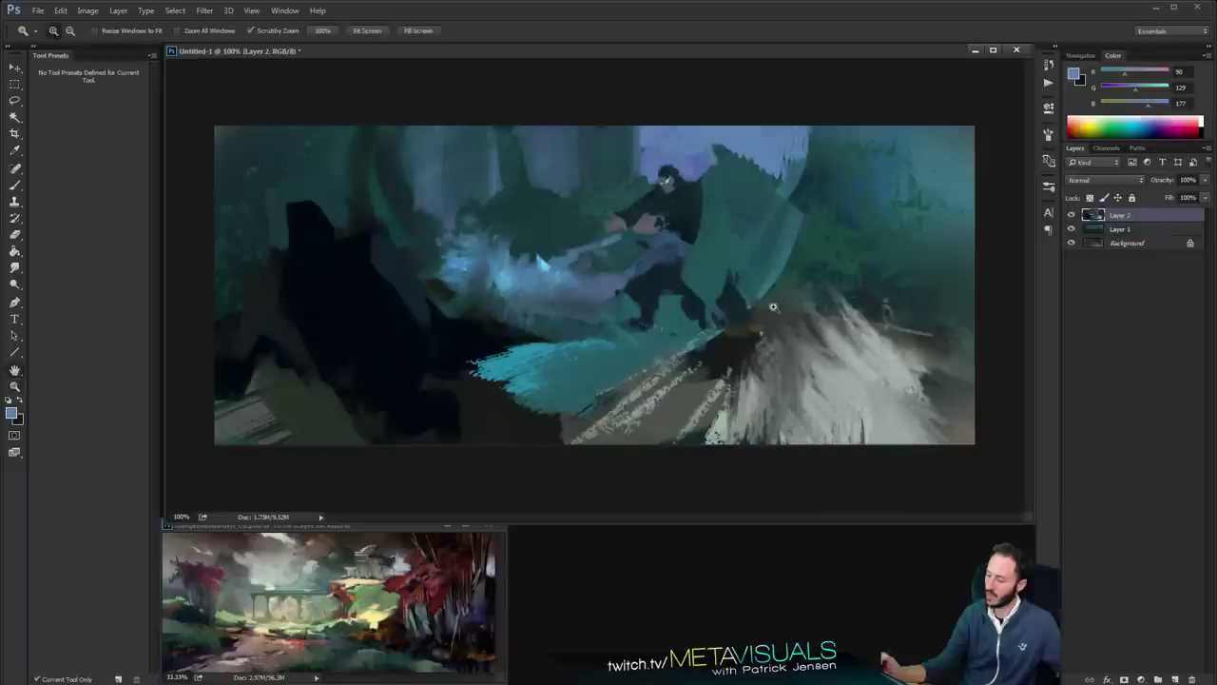
Sample the slate blue inside the circle and rake short strokes along its upper left edge with a smaller brush
left_click(433, 157, "alt")
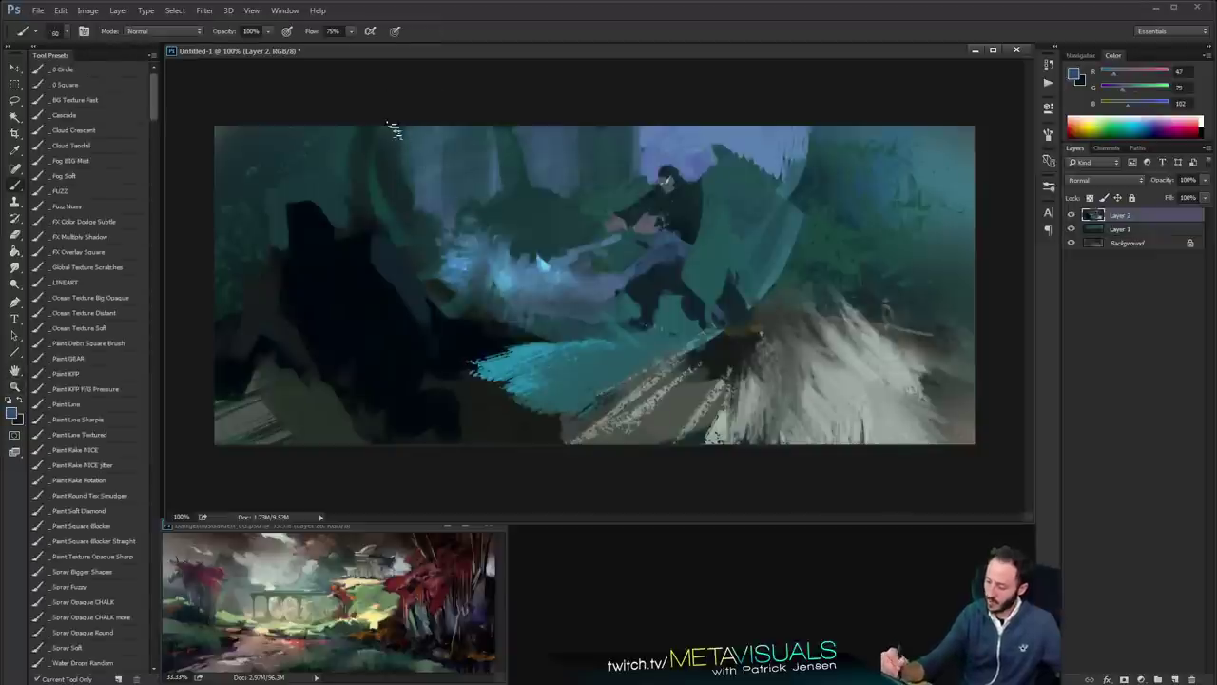
key("bracketleft")
key("bracketleft")
mouse_move(397, 136)
left_mouse_down()
mouse_move(401, 201)
mouse_move(416, 190)
mouse_move(399, 215)
mouse_move(367, 128)
left_mouse_up()
key("bracketright")
key("bracketright")
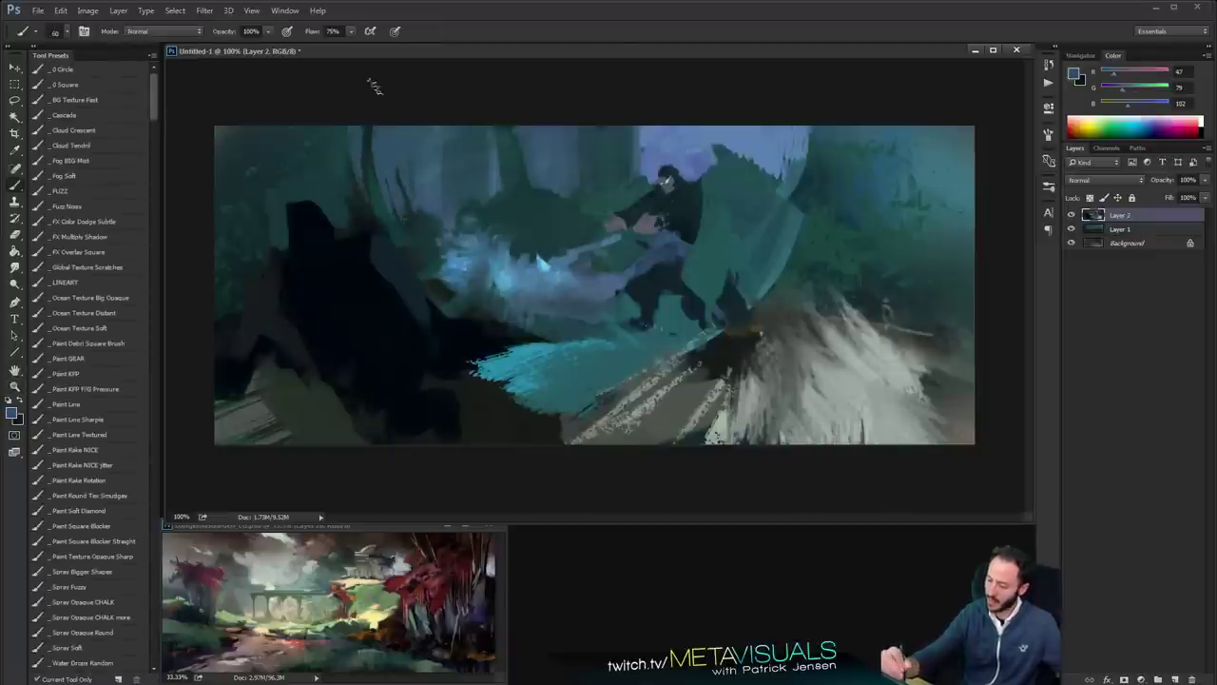
Sample a blue of R 83, G 123, B 167 from the circle and rake a curved stroke down its right rim
left_click(794, 162, "alt")
left_click(793, 163, "alt")
left_click(793, 166, "ctrl")
left_click(793, 162, "ctrl")
left_click(790, 184, "alt")
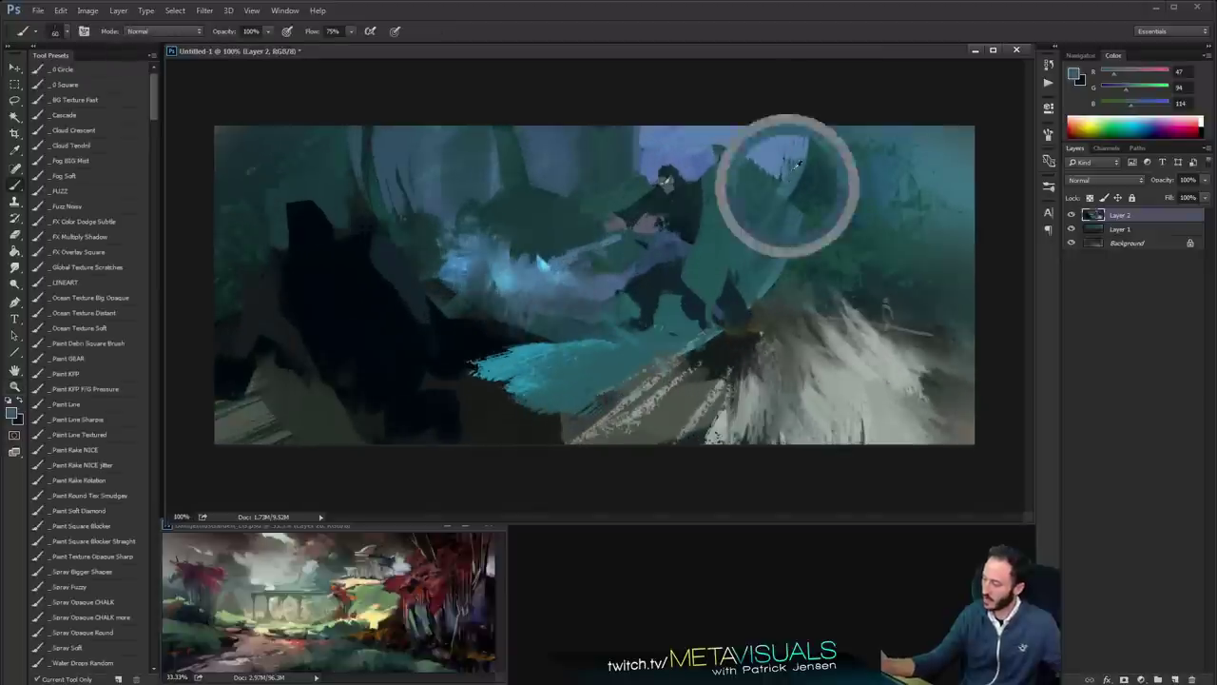
mouse_move(820, 130)
left_mouse_down()
mouse_move(795, 202)
mouse_move(801, 246)
left_mouse_up()
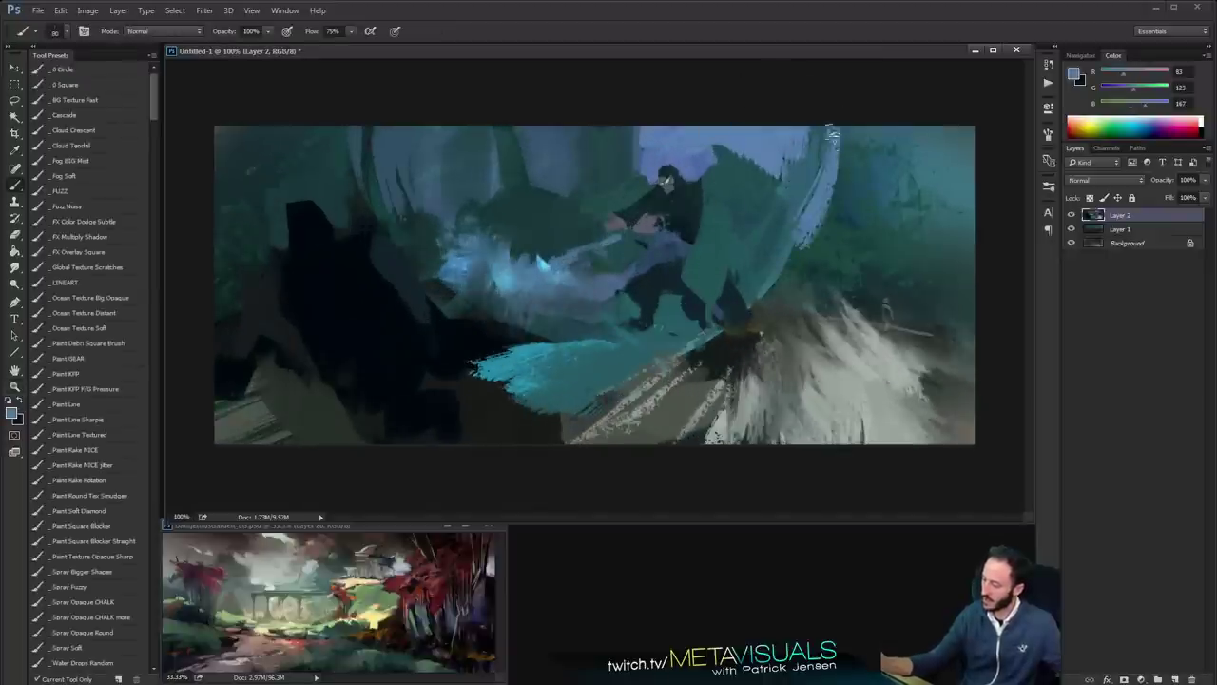
key("space")
key("space")
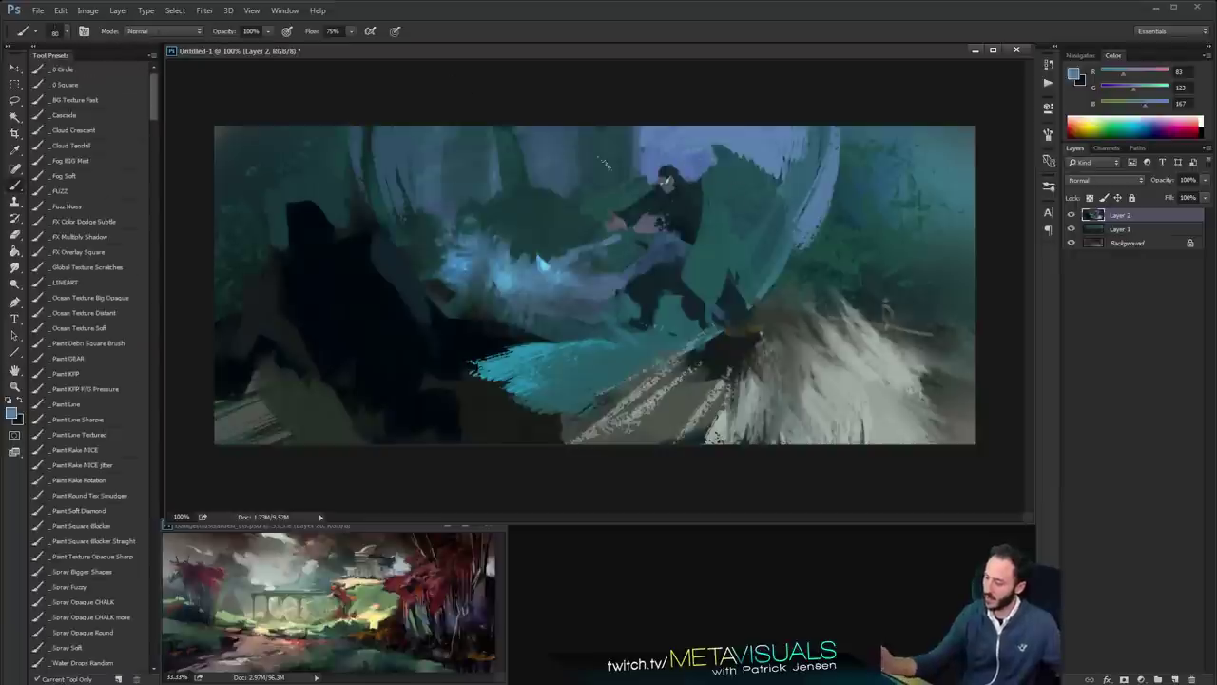
Sample the muted blue between the background trunks and rake it over the dark trunk in the circle's centre
left_click(535, 146, "alt")
left_click(536, 146, "alt")
left_click_drag(513, 122, 533, 193)
left_click(529, 218, "alt")
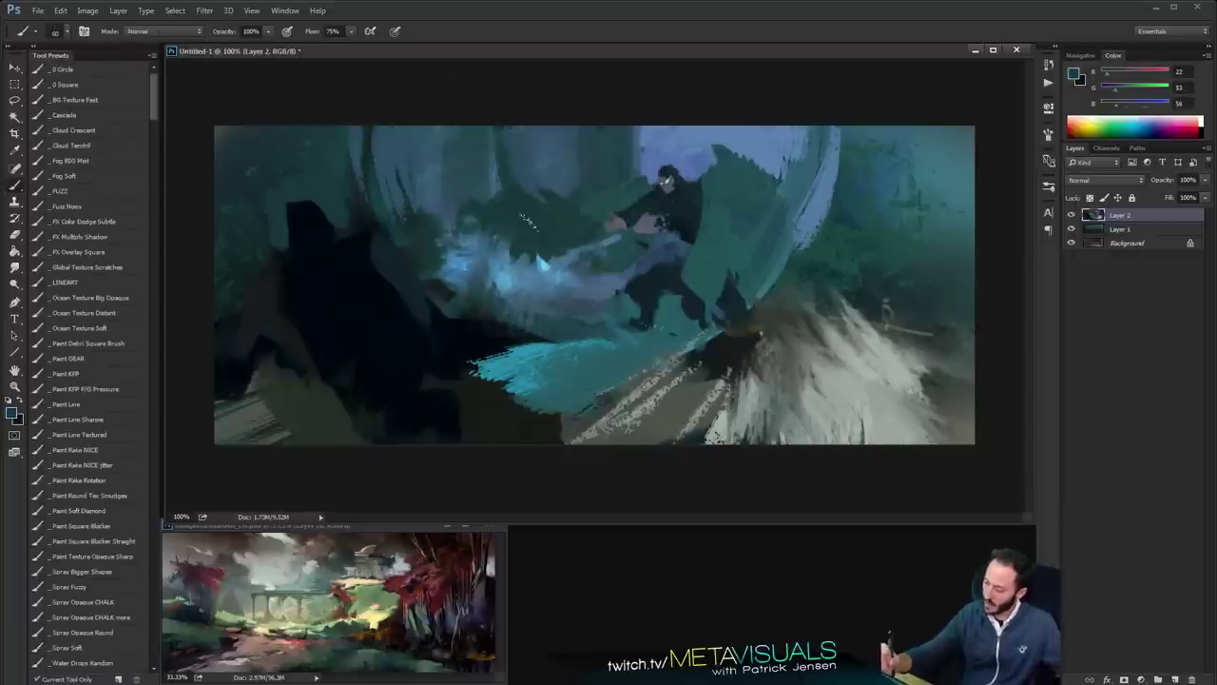
left_click(539, 169, "alt")
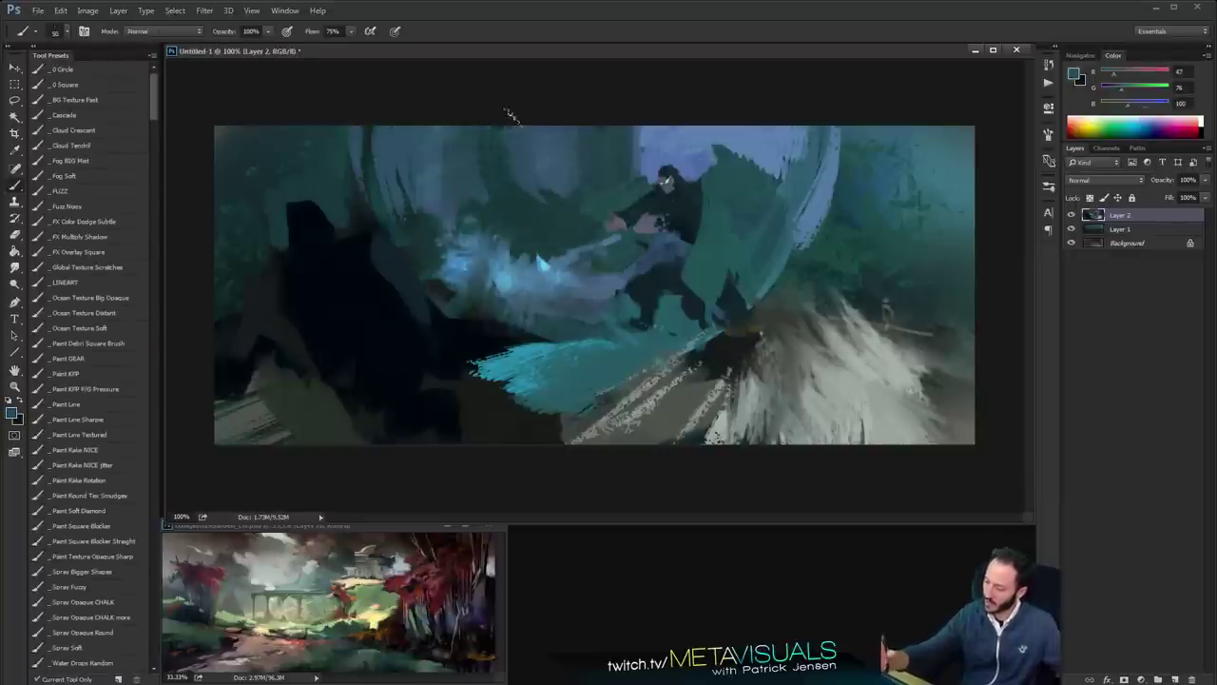
left_click_drag(512, 143, 521, 196)
Sample the periwinkle behind the figure's head and rake it down over the teal area to the head's right
left_click(770, 206, "alt")
left_click(769, 207, "alt")
left_click(781, 240, "ctrl")
left_click(781, 240, "ctrl")
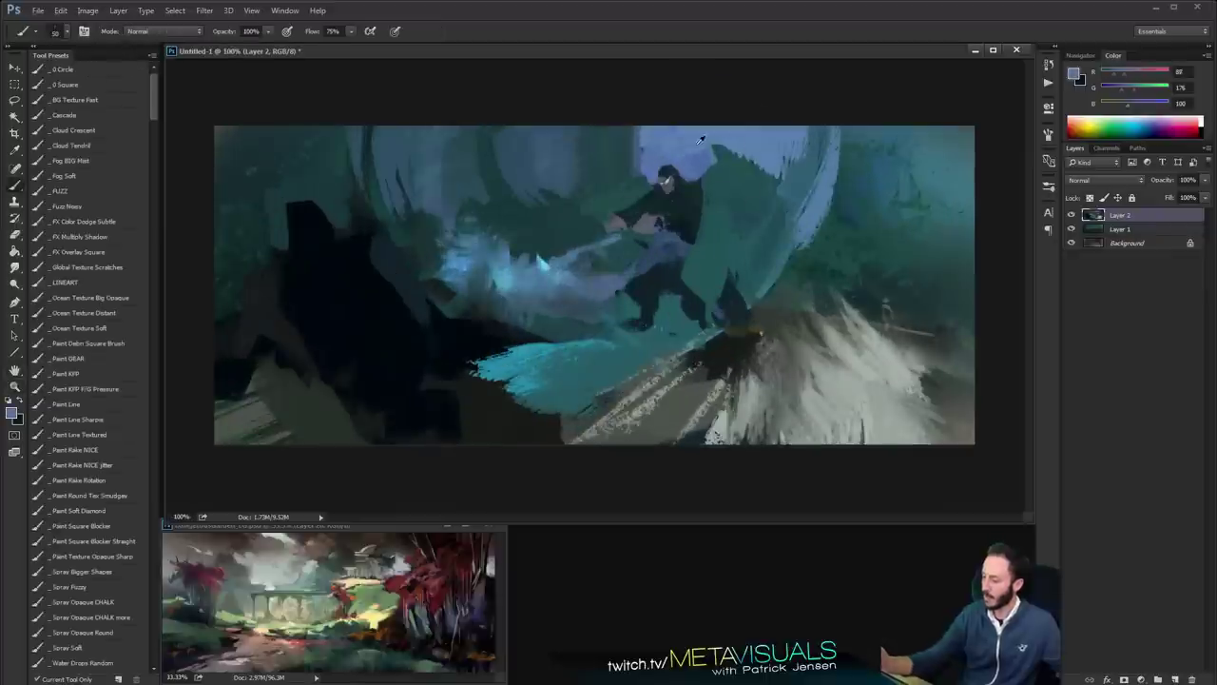
left_click(706, 141, "alt")
mouse_move(710, 139)
left_mouse_down()
mouse_move(723, 183)
mouse_move(759, 158)
left_mouse_up()
key("space")
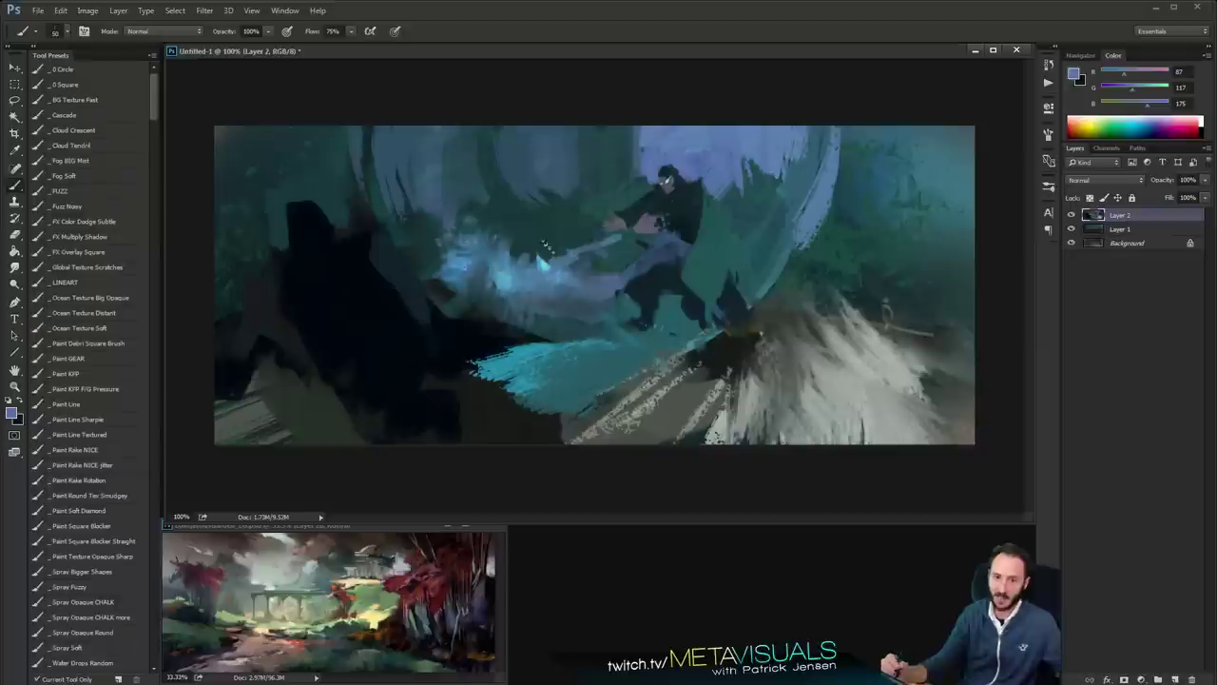
Sample the bright blue of the energy glow and paint small highlights on the circle's left rim and centre with a smaller brush
left_click(493, 259, "alt")
key("bracketleft")
key("bracketleft")
key("bracketleft")
left_click_drag(355, 128, 367, 185)
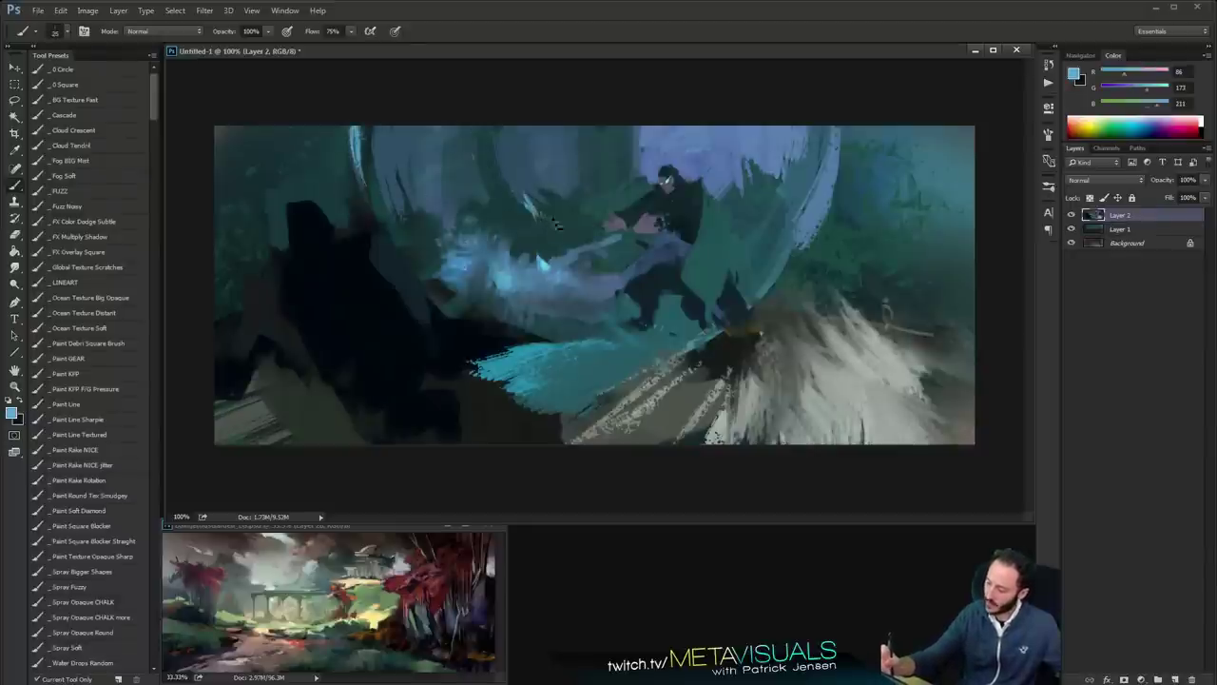
left_click(557, 209, "alt")
left_click(557, 209, "alt")
left_click(748, 300, "ctrl")
left_click(748, 301, "ctrl")
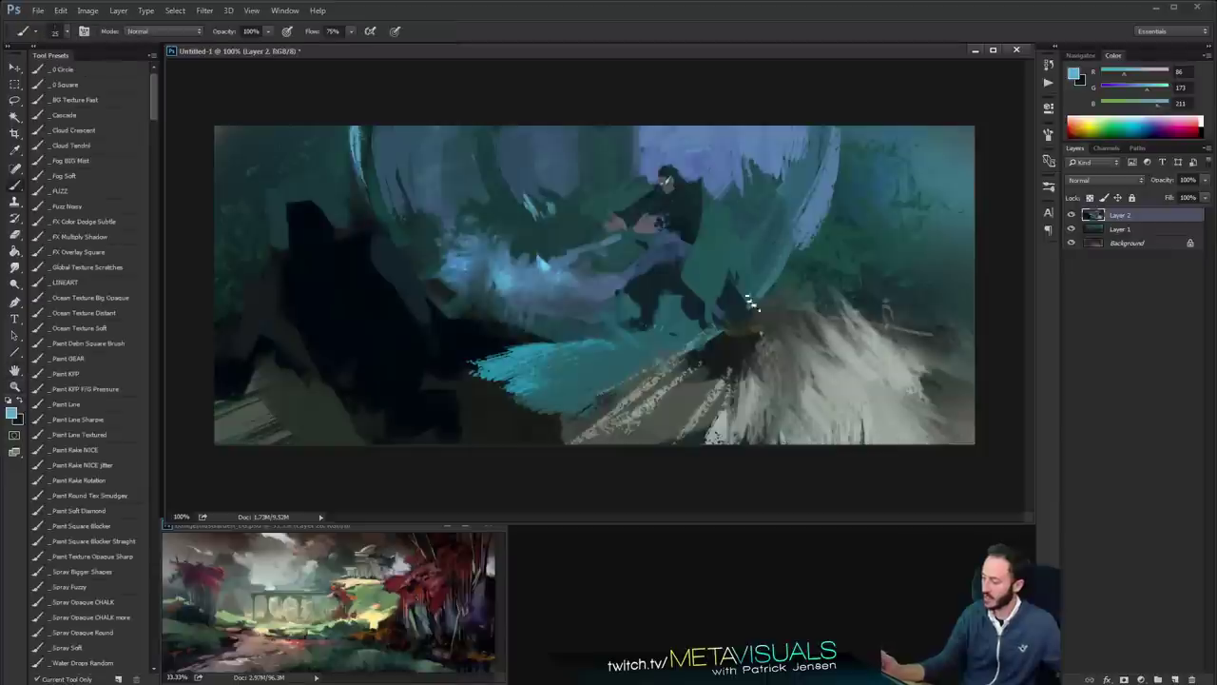
Sample the cyan of the central ground patch and rake it across the canvas's lower left ground corner
key("space")
key("b")
left_click(479, 366, "alt")
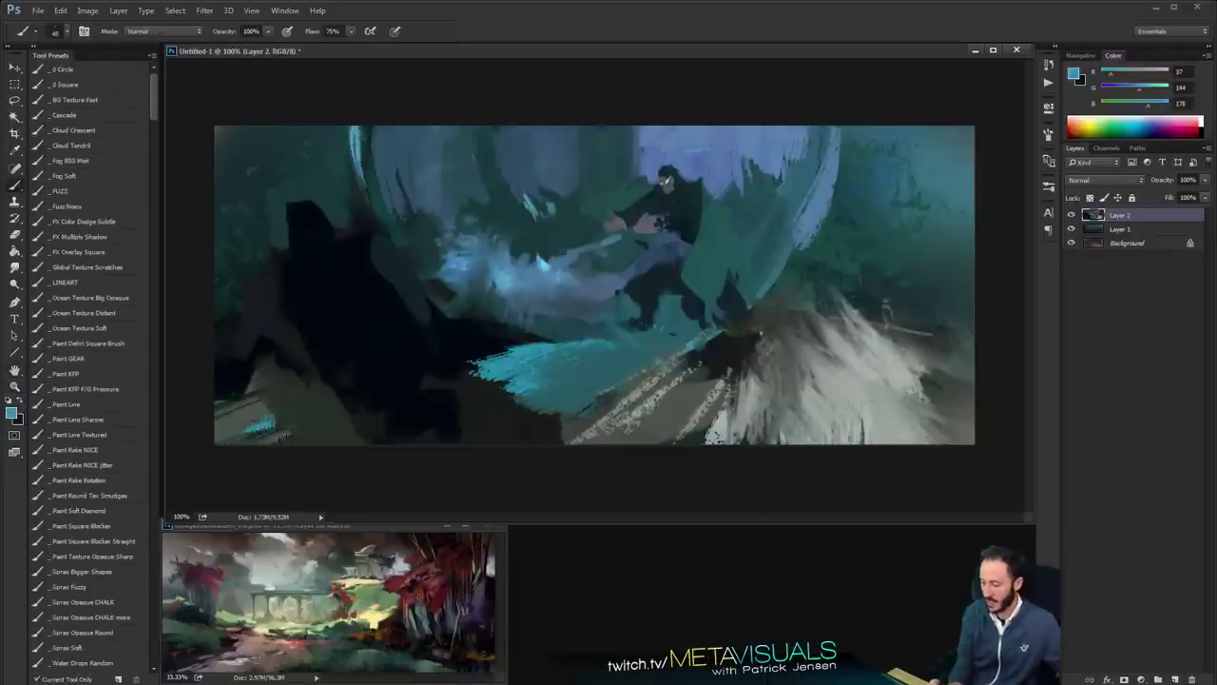
mouse_move(278, 430)
left_mouse_down()
mouse_move(220, 439)
mouse_move(337, 441)
mouse_move(307, 424)
left_mouse_up()
key("space")
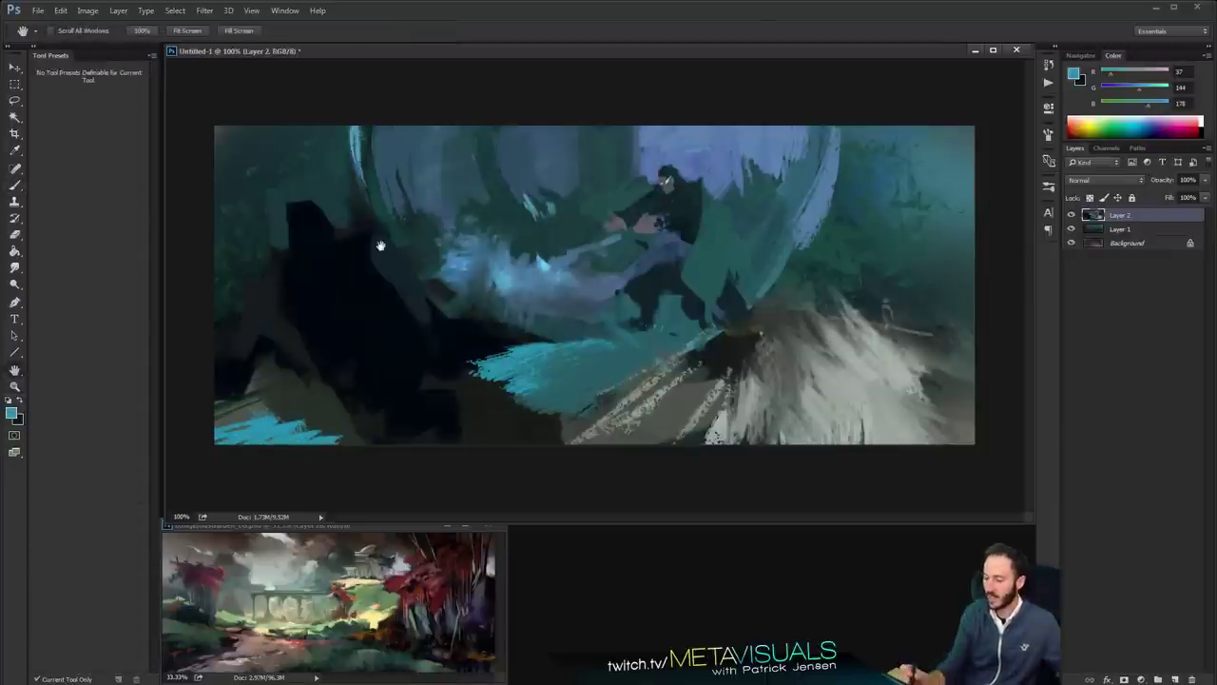
Switch to the _Paint KPP F/G Pressure brush preset
key("b")
key("space")
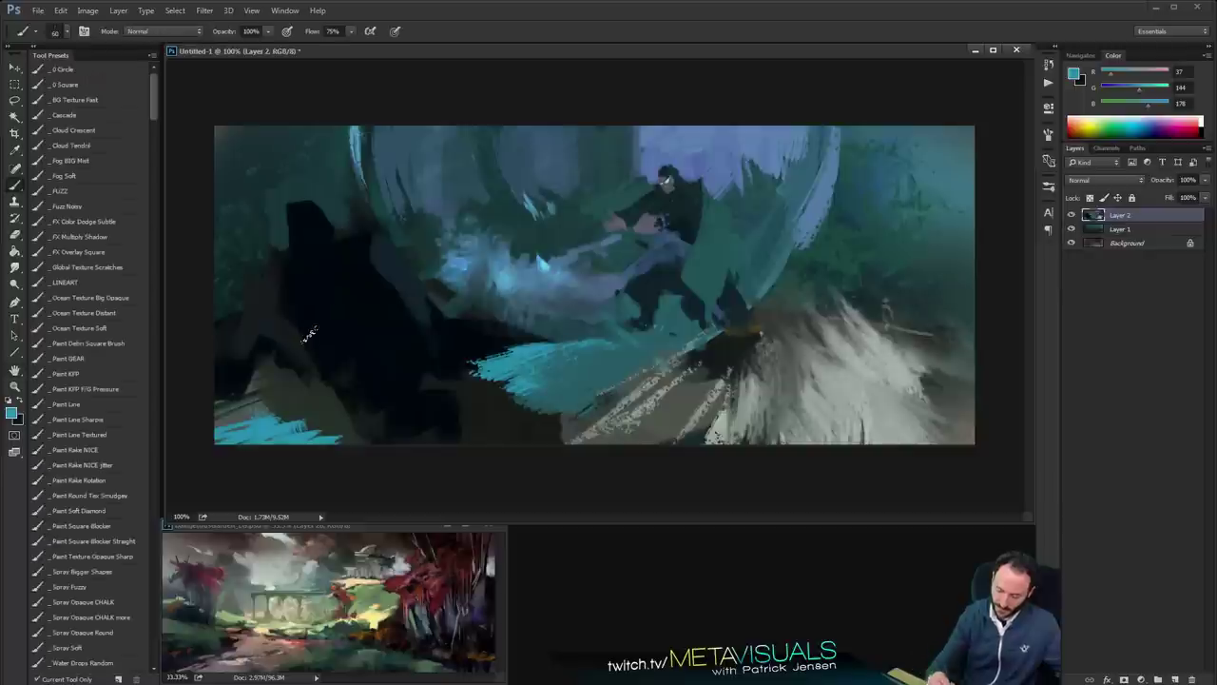
left_click(100, 388)
key("space")
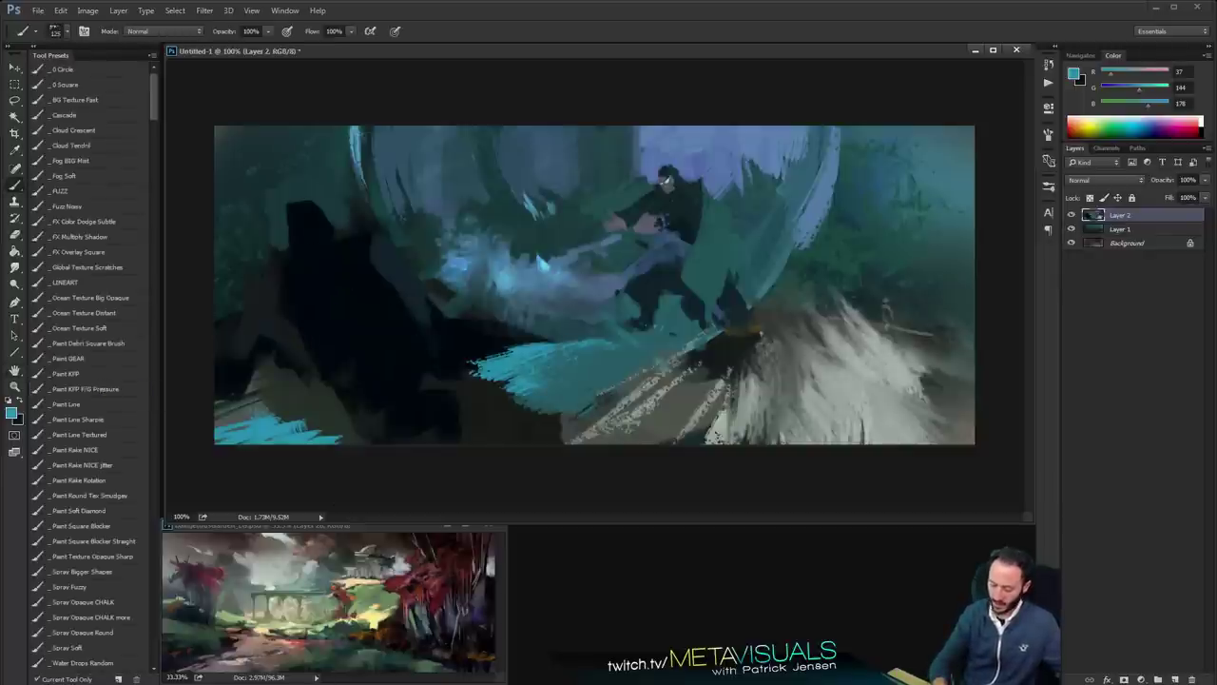
Switch to the web browser, search Google Images for "ryu" and copy the third full-body fighter picture
left_click(228, 681)
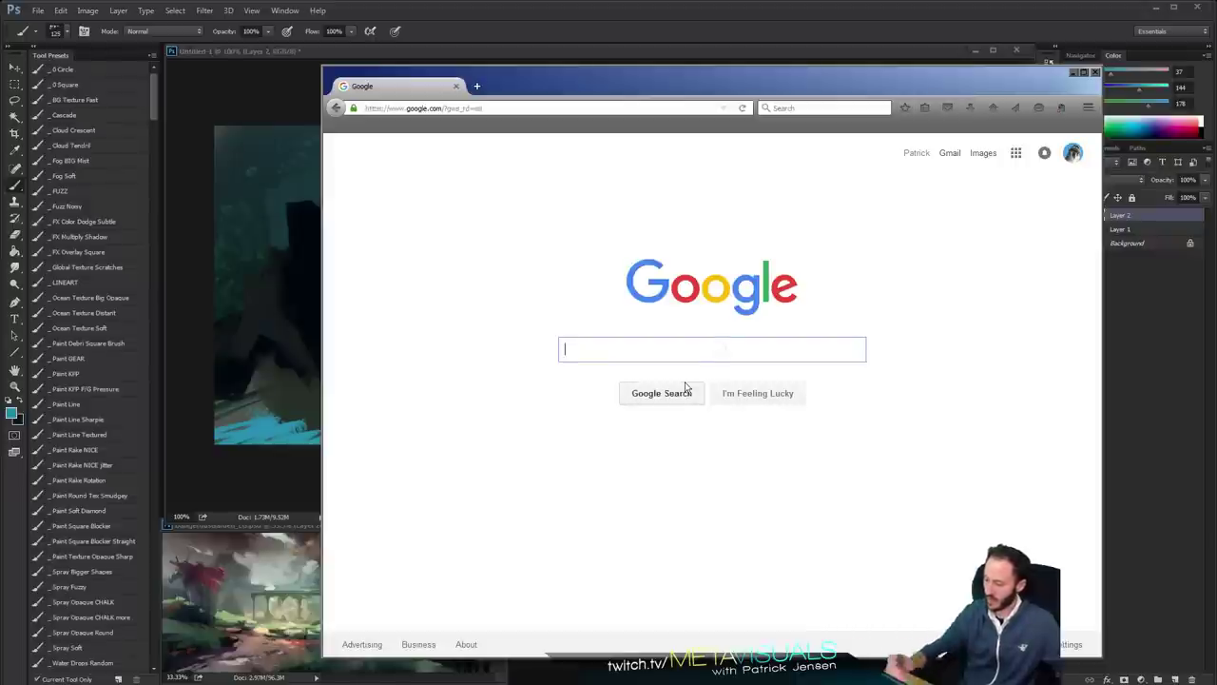
type("ryu")
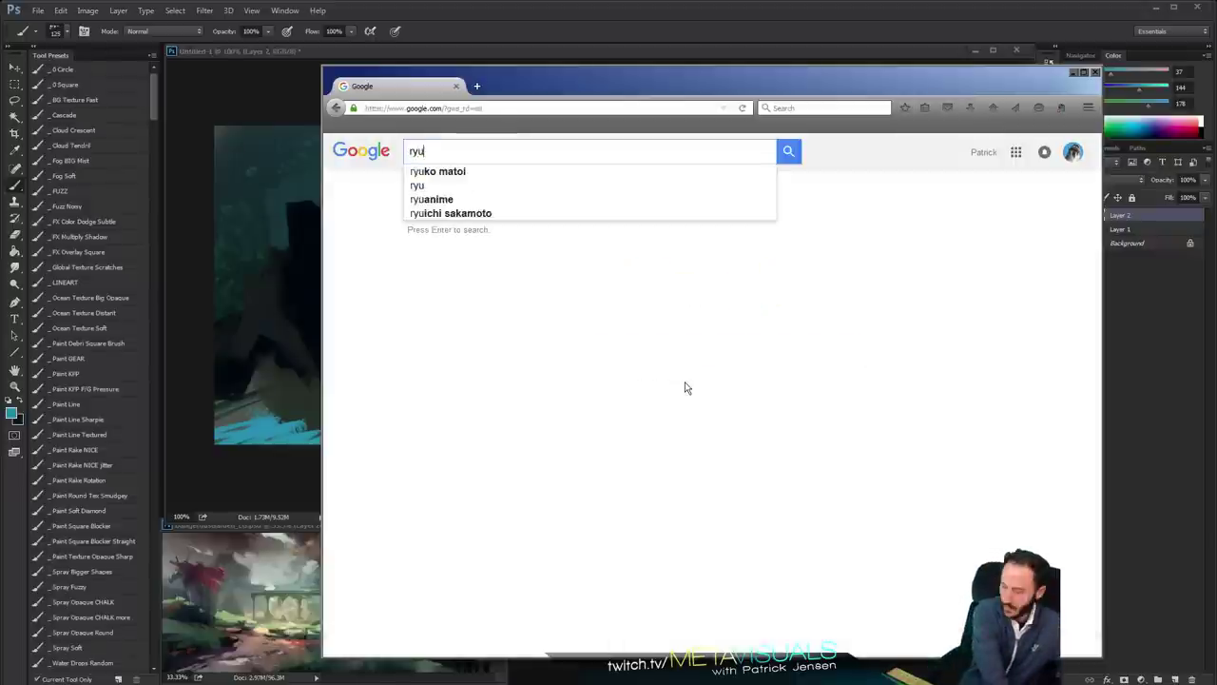
key("Return")
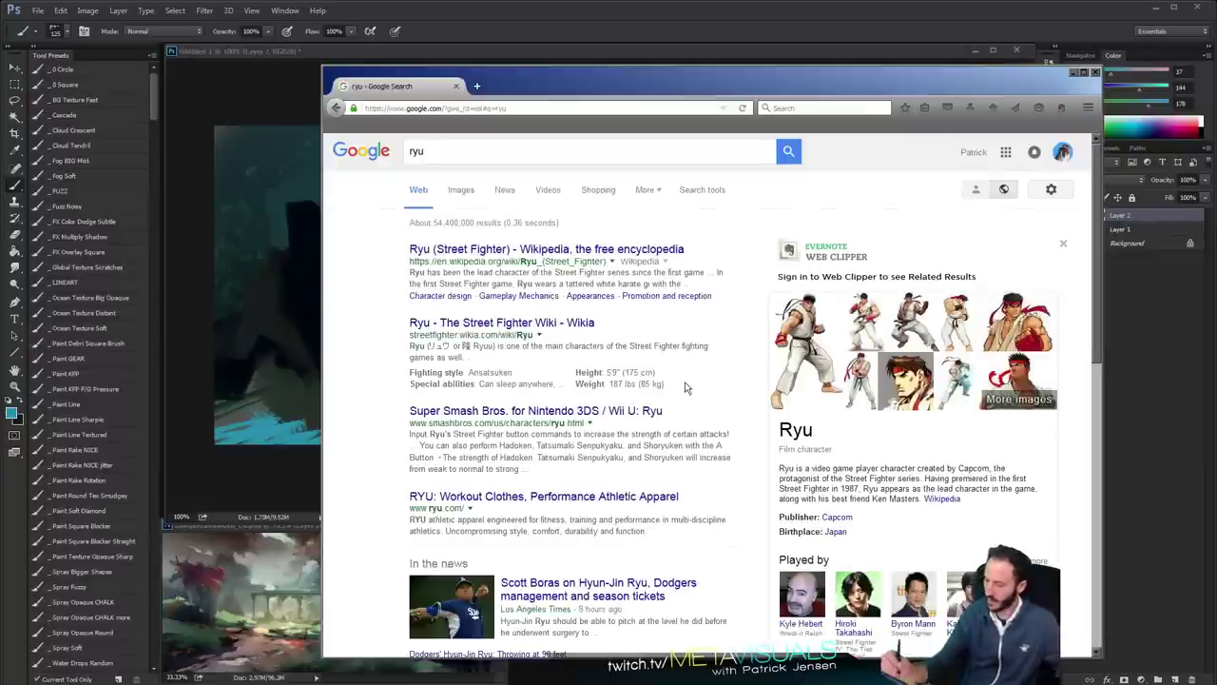
left_click(460, 190)
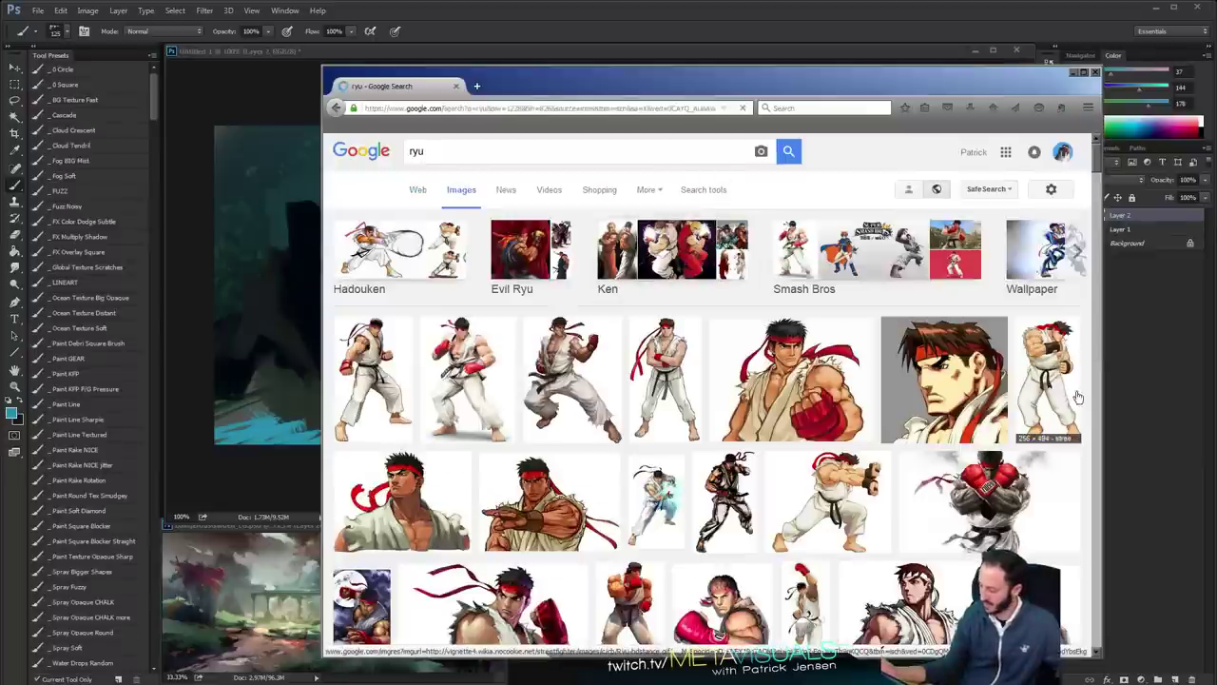
right_click(590, 371)
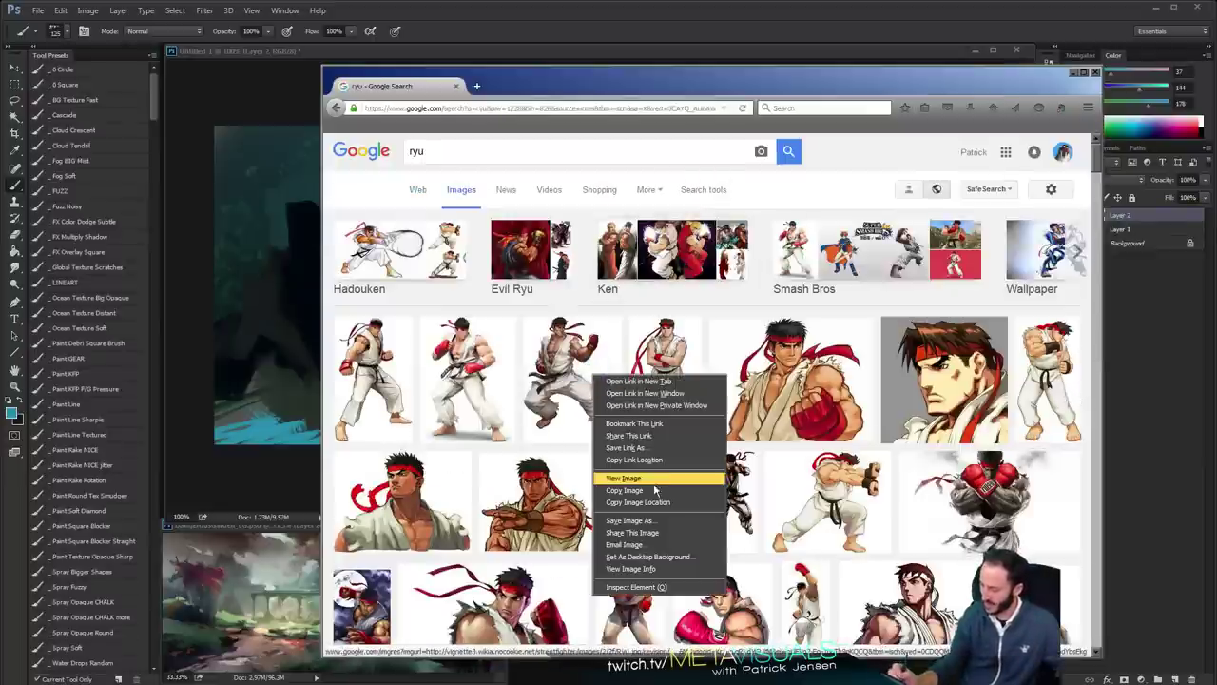
left_click(627, 475)
Return to Photoshop, paste the copied picture into a new 198 × 255 pixel document and place its window below the painting
left_click(682, 34)
key("ctrl+n")
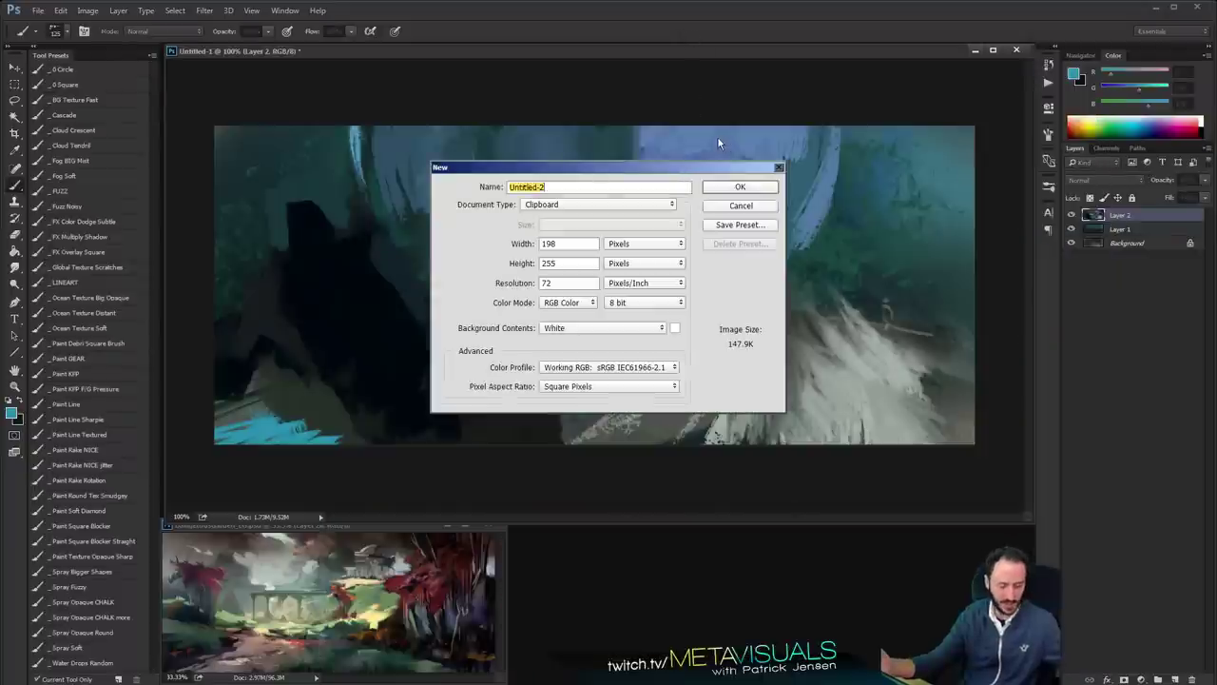
key("Return")
key("ctrl+v")
left_click_drag(231, 79, 556, 496)
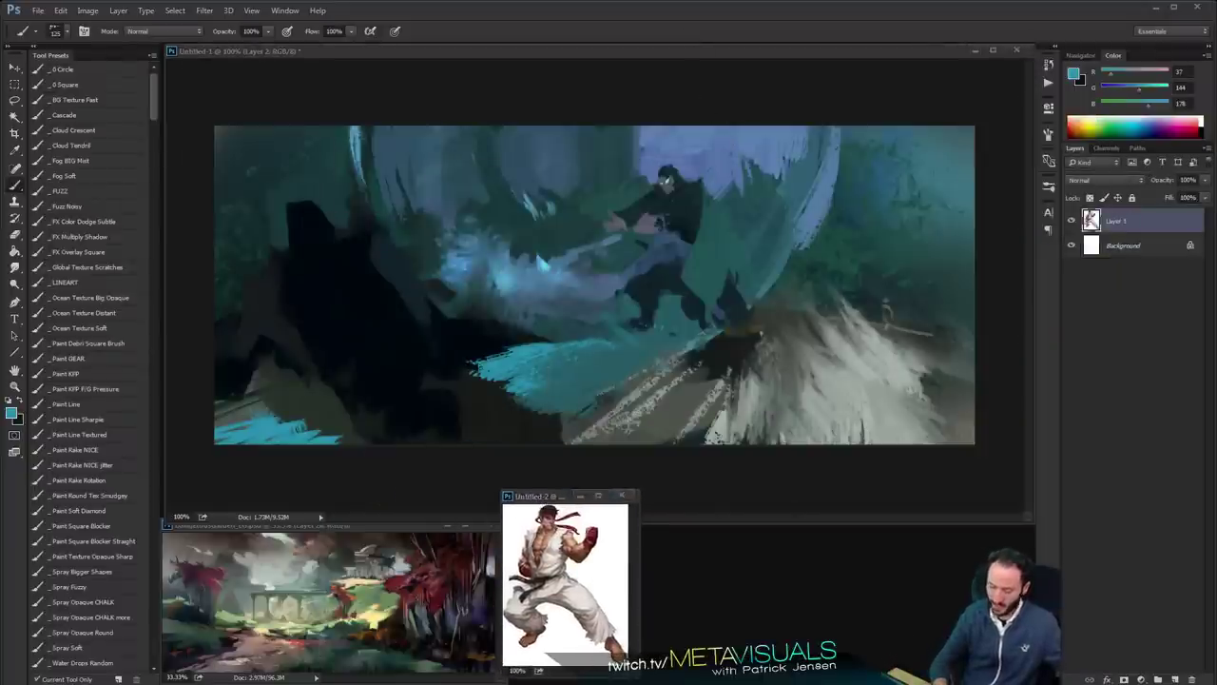
key("alt+Tab")
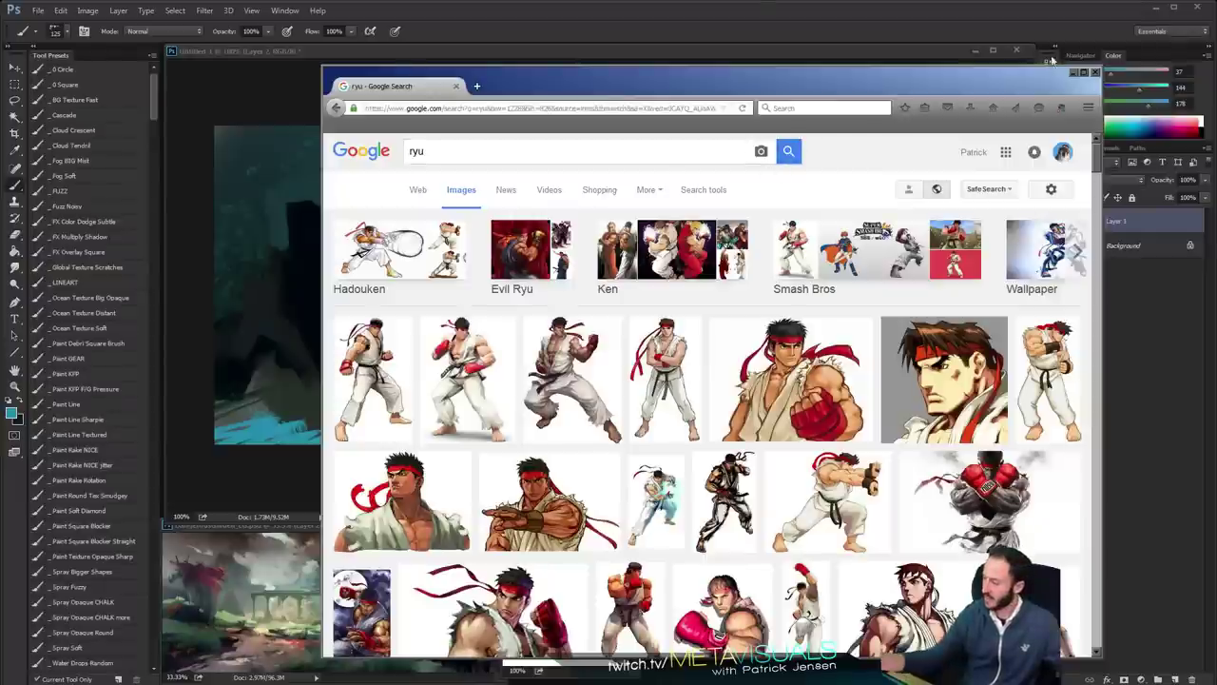
left_click(1075, 74)
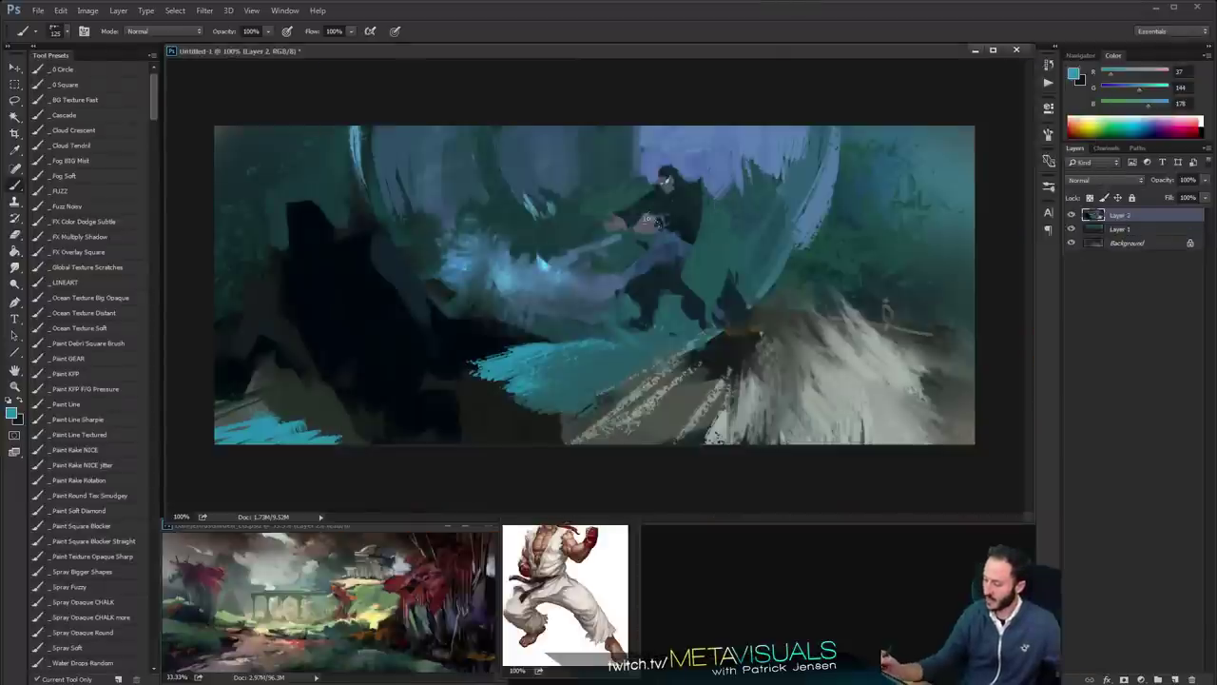
Create a new layer above Layer 2 for detailing the fighting figure
key("space")
left_click(704, 188, "ctrl")
left_click_drag(688, 234, 574, 250)
key("space")
key("b")
key("ctrl+alt+shift+n")
key("space")
Sample the off-white of the reference fighter's suit and paint collar strokes on the figure's chest with a smaller brush
left_click(557, 539, "alt")
key("[")
key("[")
key("[")
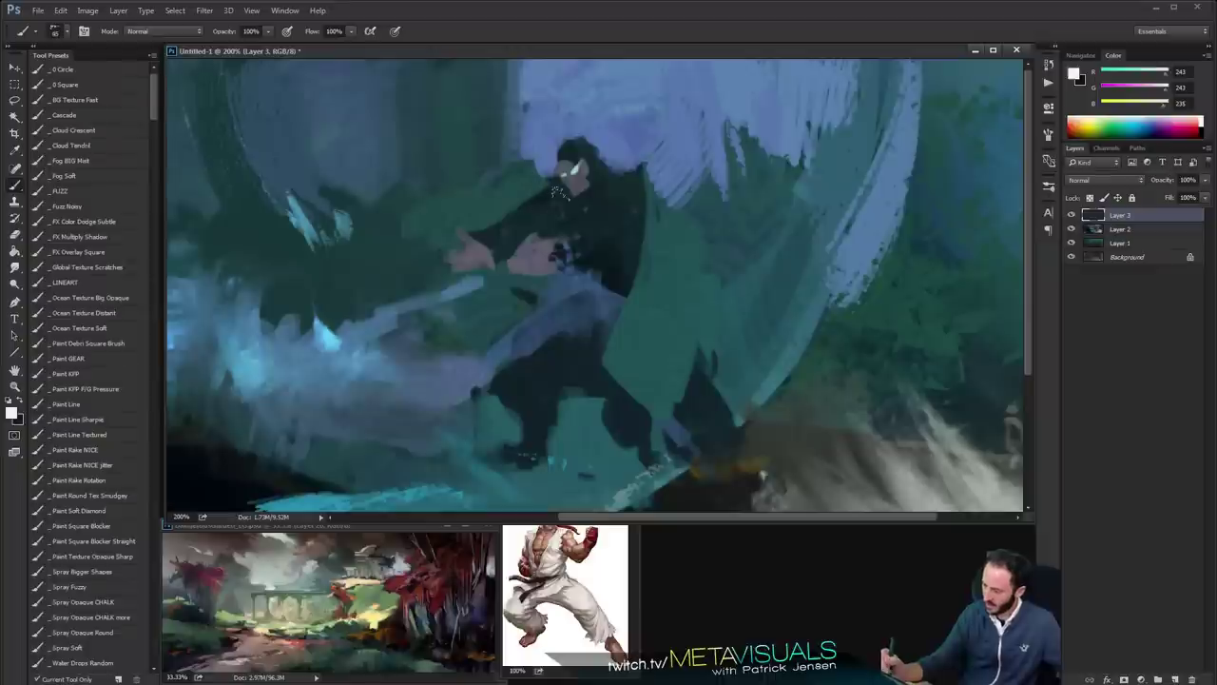
mouse_move(549, 191)
left_mouse_down()
mouse_move(552, 209)
mouse_move(592, 199)
left_mouse_up()
key("[")
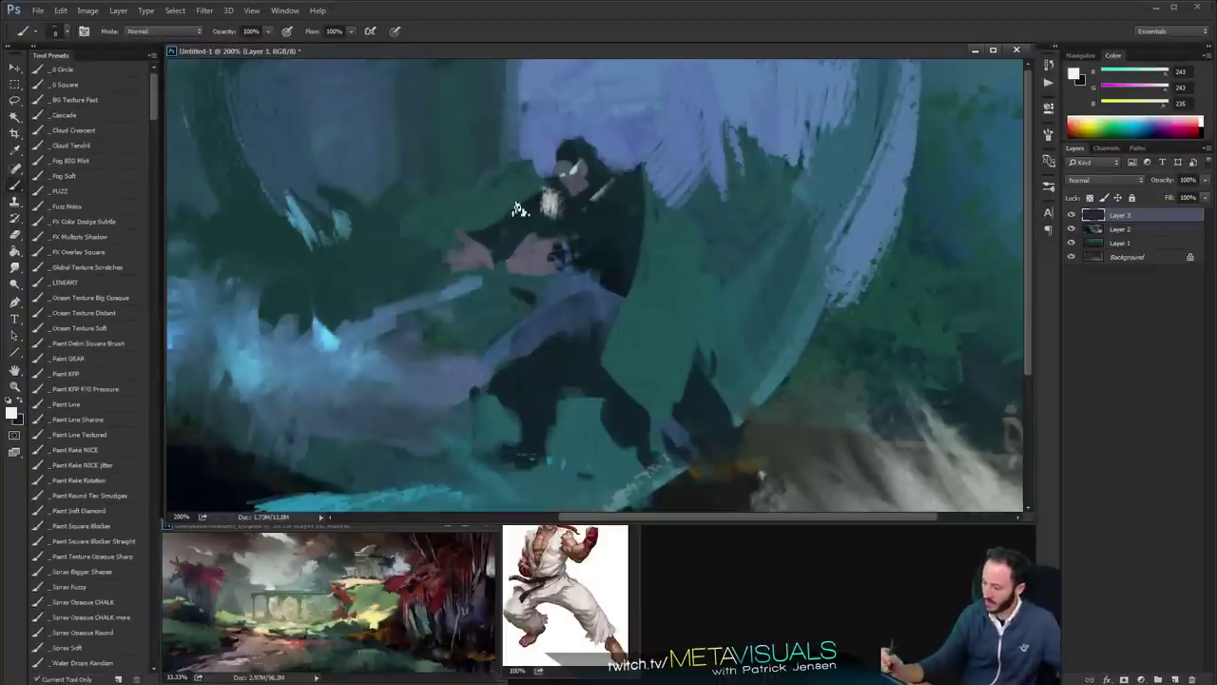
Sample the periwinkle beside the figure's head and paint it over the white collar strokes on the chest
left_click(549, 139, "alt")
key("]")
key("]")
key("]")
mouse_move(549, 194)
left_mouse_down()
mouse_move(547, 222)
mouse_move(611, 203)
mouse_move(561, 229)
mouse_move(620, 189)
left_mouse_up()
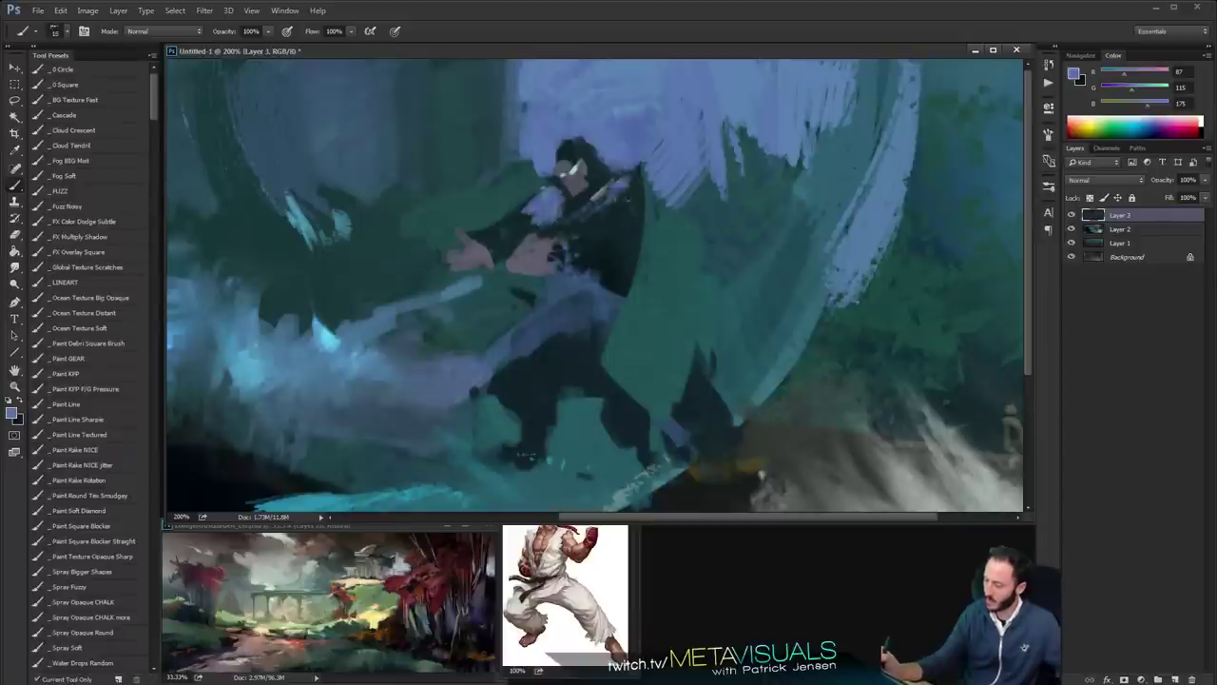
key("]")
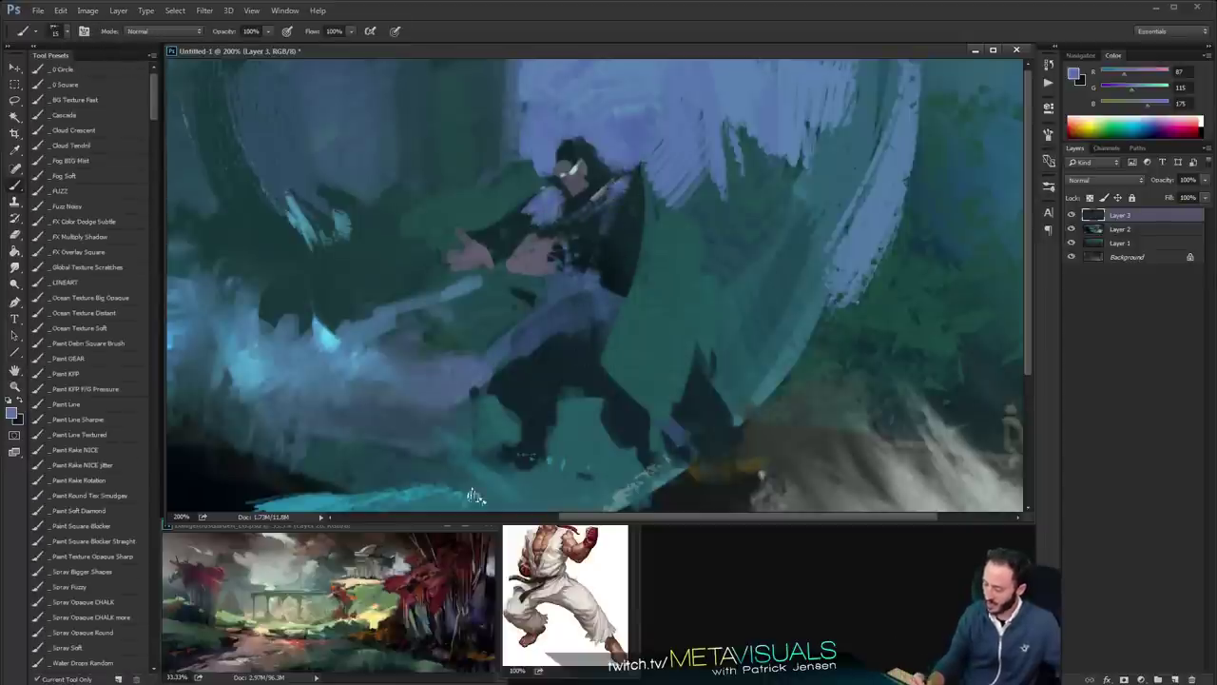
Mix a crimson of R 212, G 24, B 70 and paint both of the figure's hands as red gloves
left_click(460, 611, "alt")
left_click(477, 603, "alt")
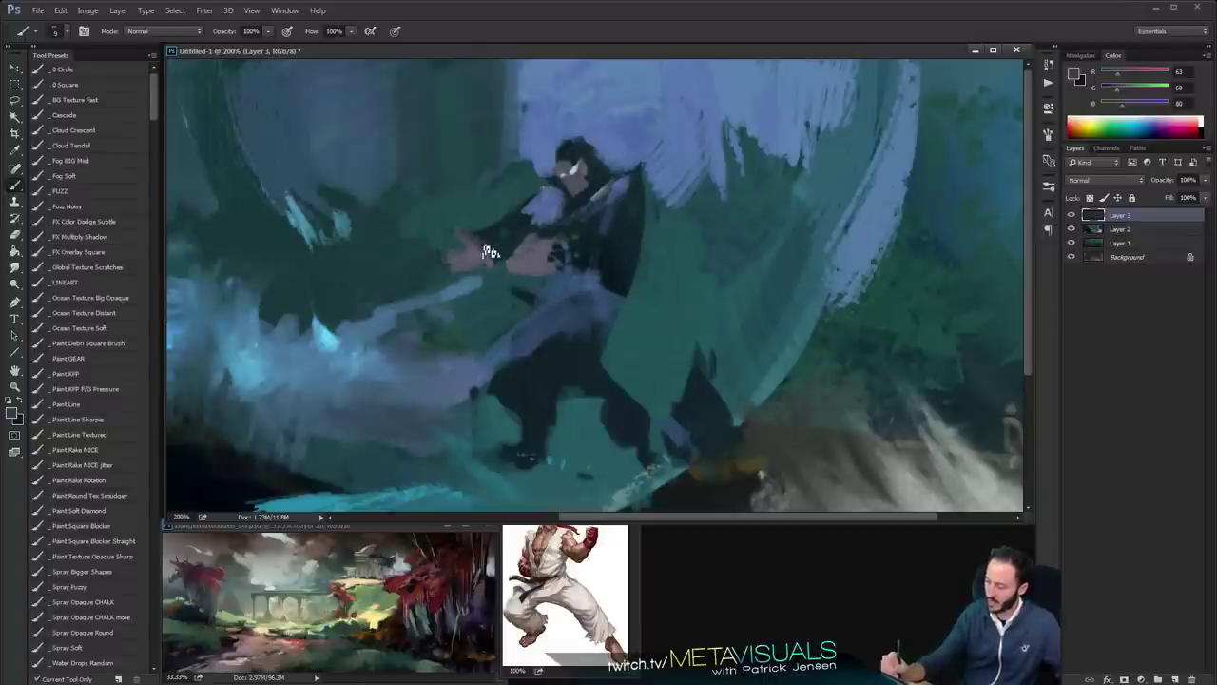
key("space")
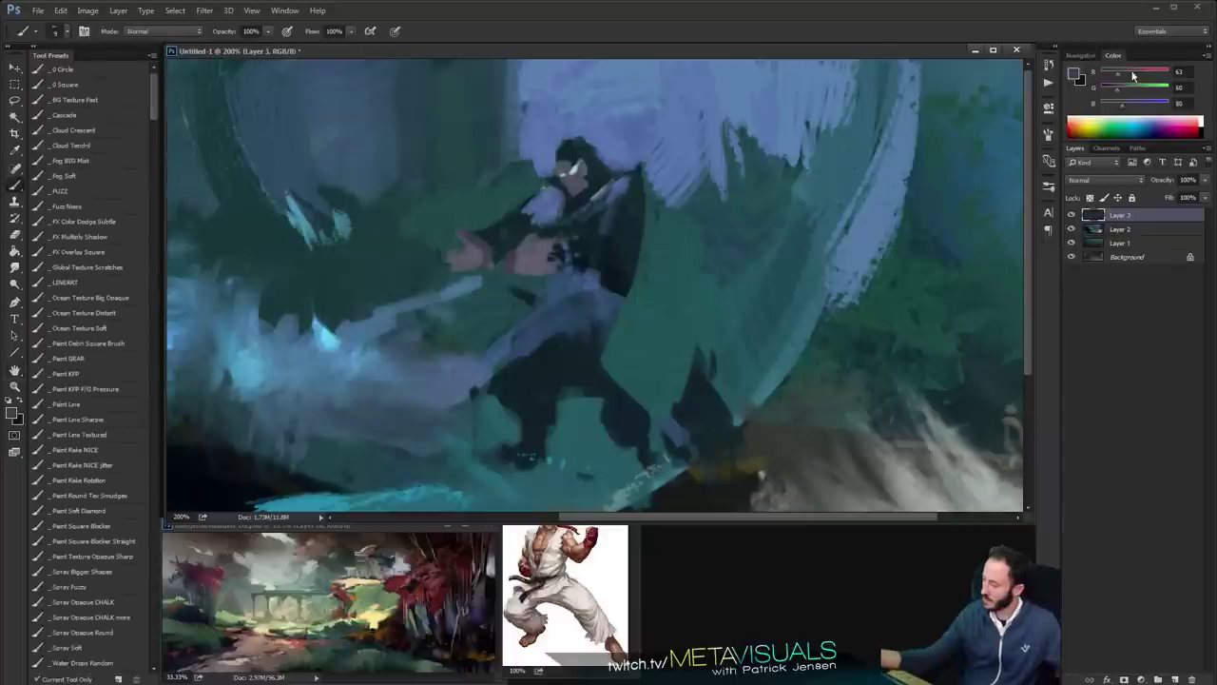
mouse_move(1133, 74)
left_mouse_down()
mouse_move(1158, 74)
mouse_move(1109, 88)
left_mouse_up()
left_click(1126, 90)
left_click(1121, 105)
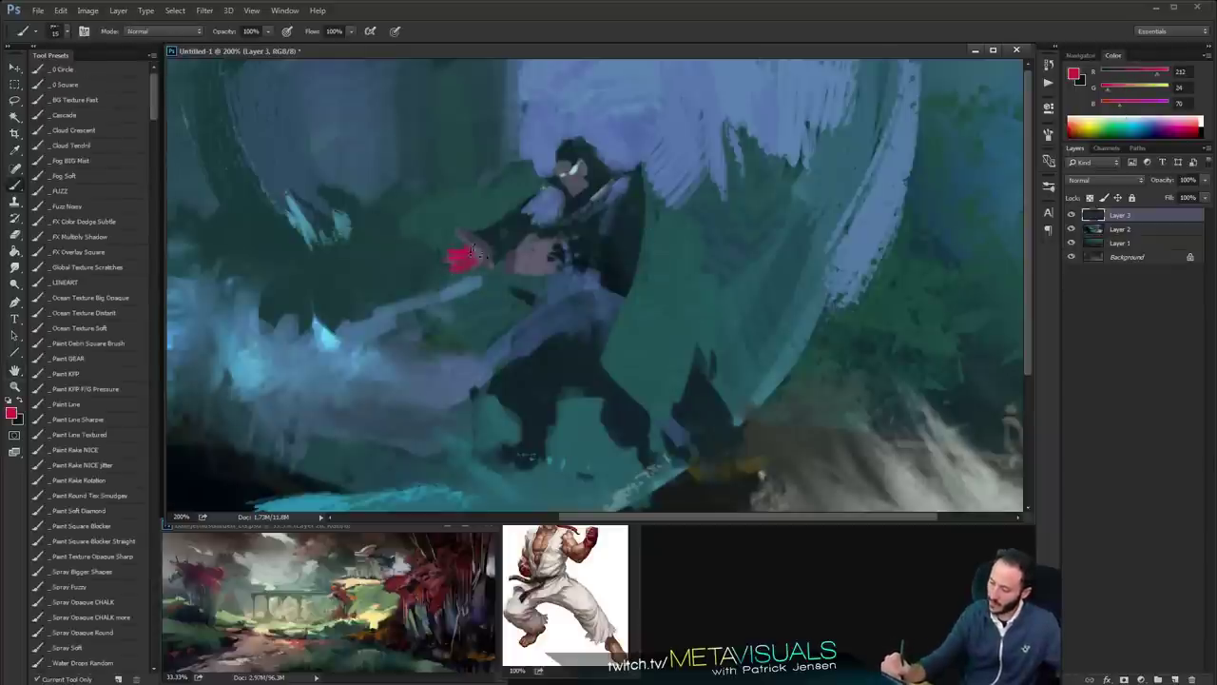
left_click_drag(513, 268, 524, 257)
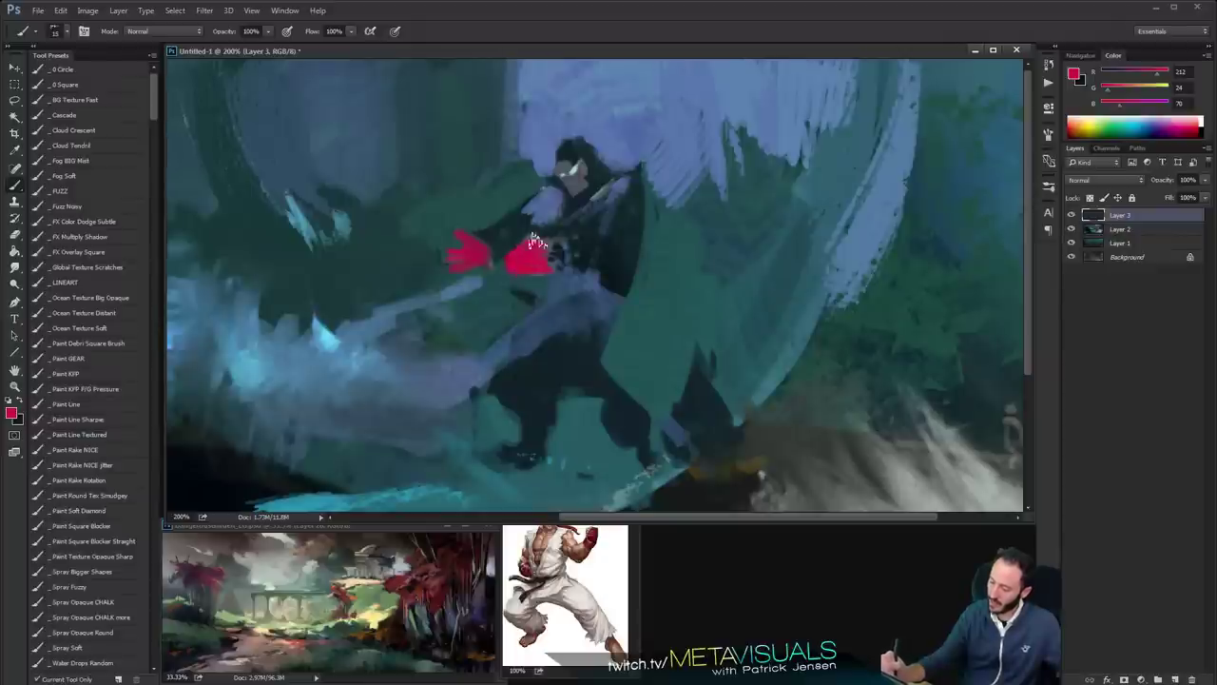
Sample the dark clothing colour beside the near hand and trim the edge of the red glove
left_click(540, 236, "alt")
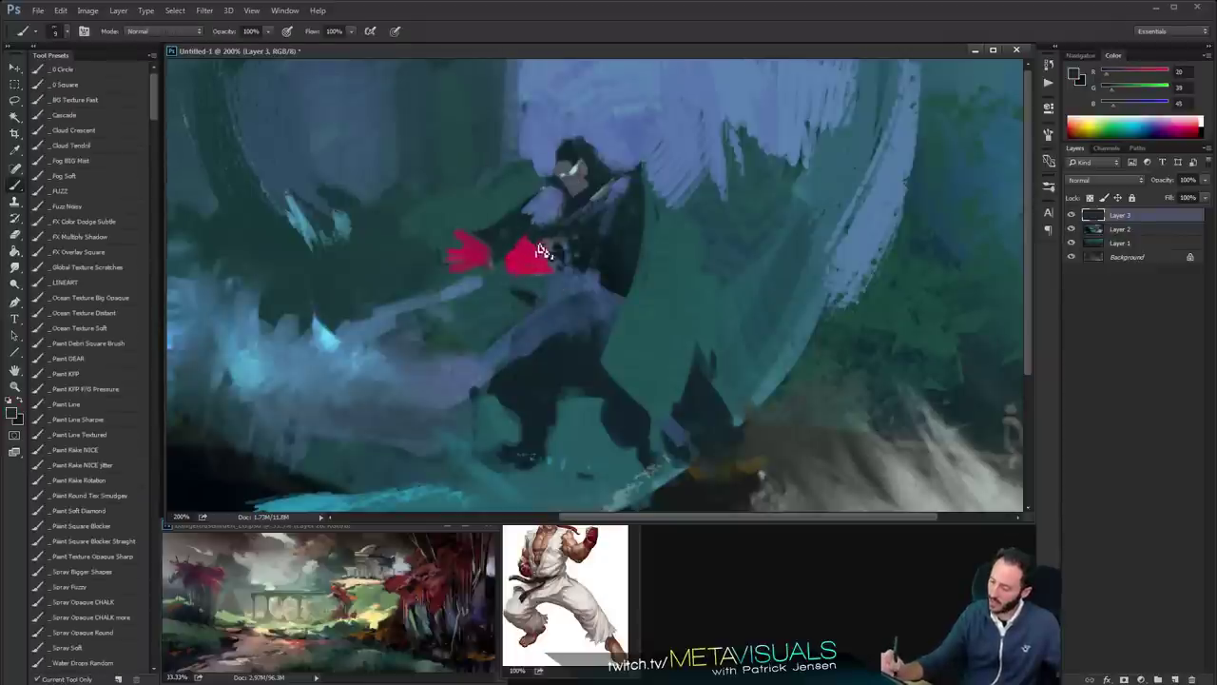
left_click(699, 257, "alt")
left_click(700, 257, "alt")
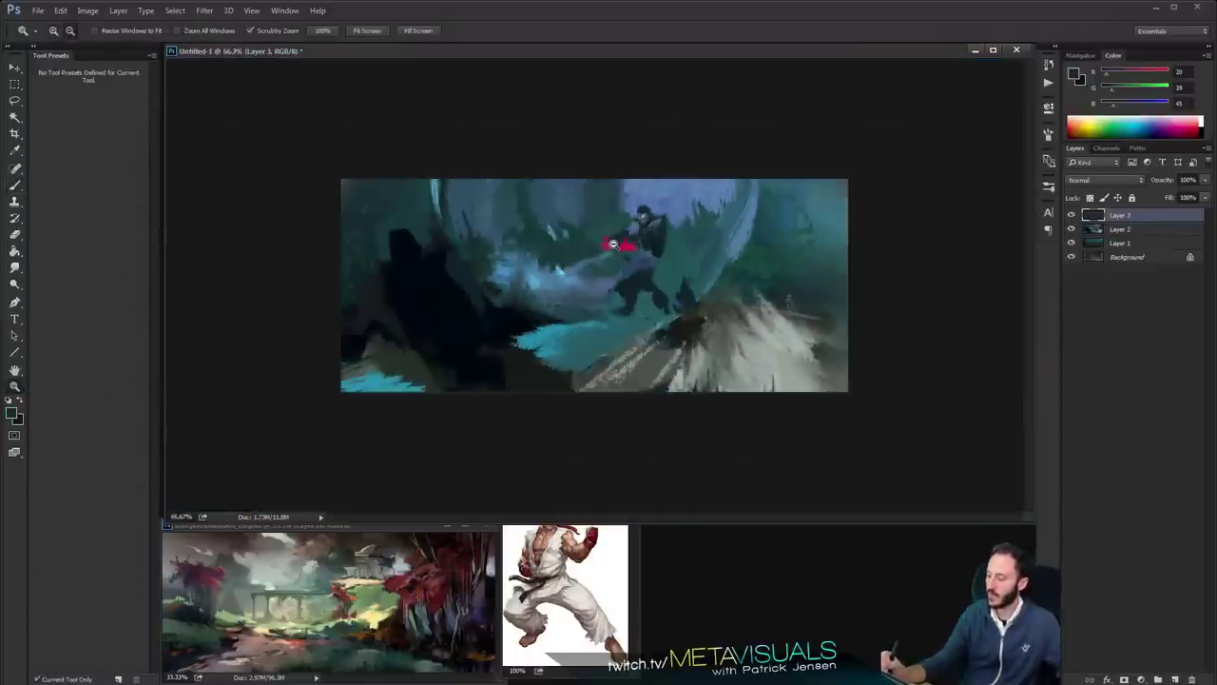
Sample the crimson of the gloves and paint a red headband across the figure's forehead with a smaller brush
left_click(712, 262, "alt")
left_click(704, 279, "ctrl")
left_click(705, 279, "ctrl")
key("b")
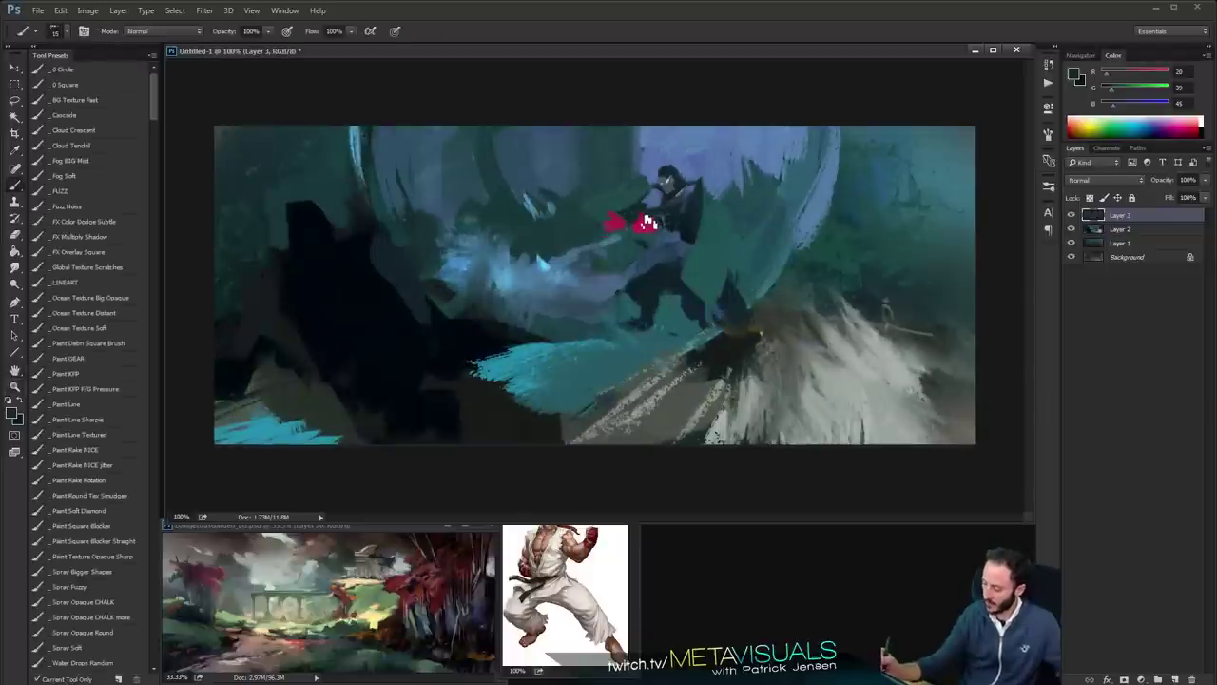
key("space")
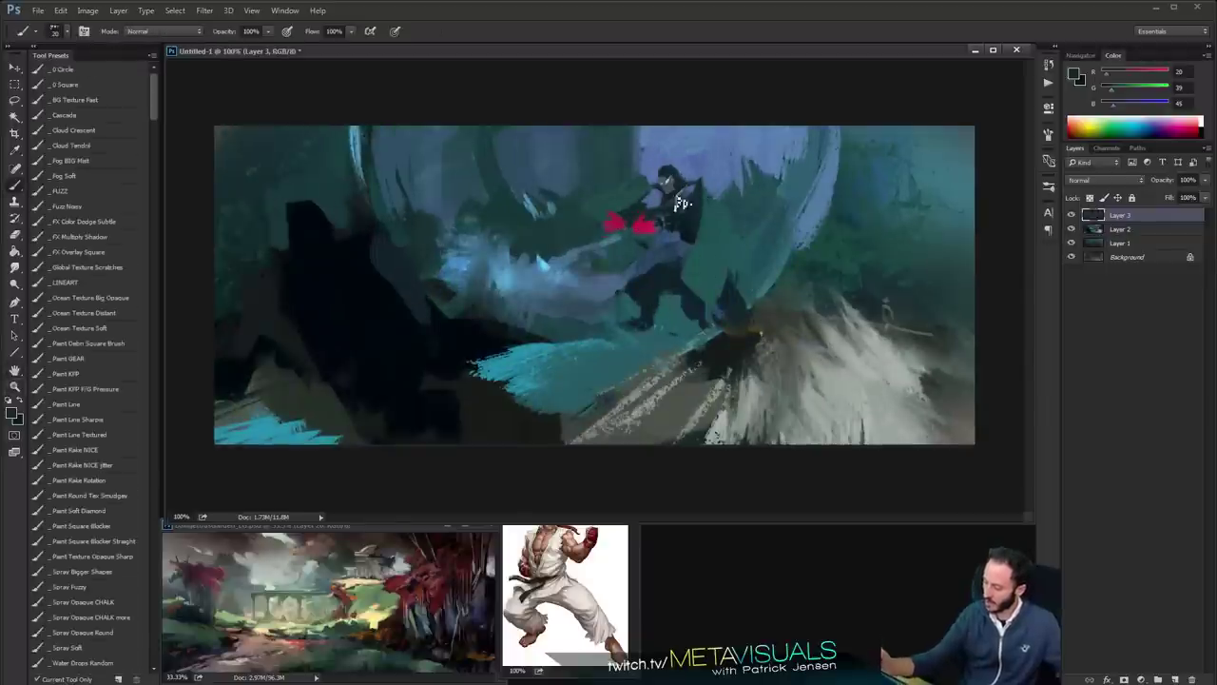
key("space")
left_click(569, 548)
left_click(677, 285)
left_click(680, 170, "ctrl")
left_click(680, 169, "ctrl")
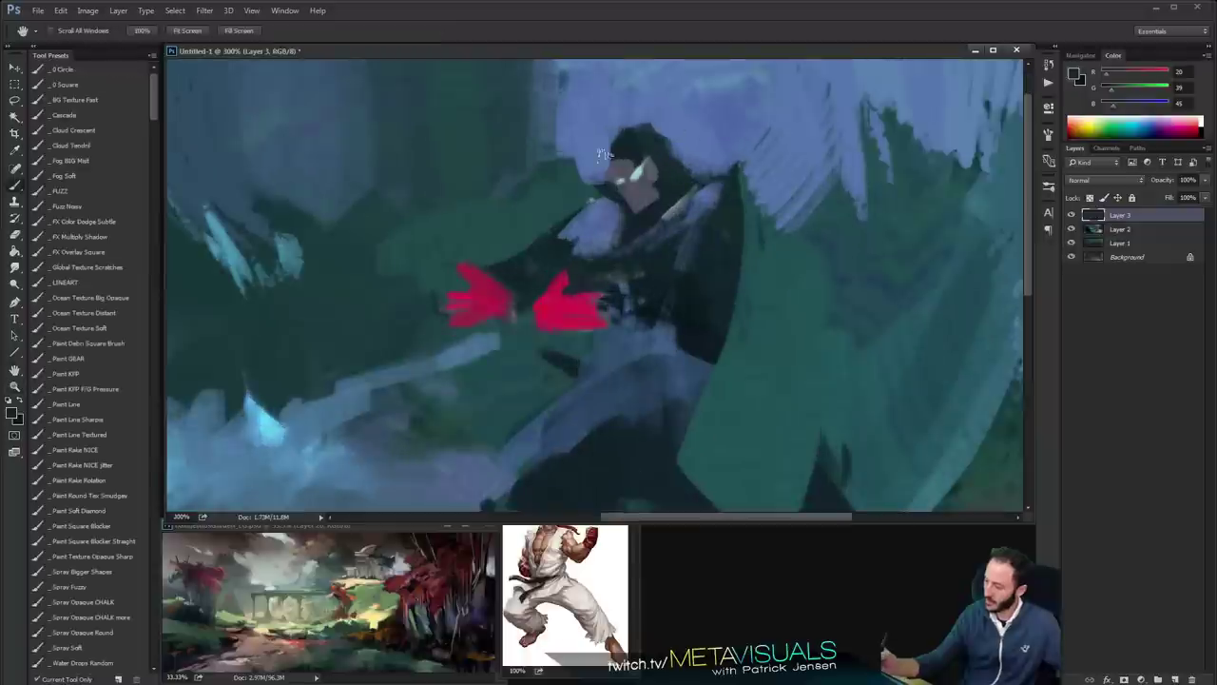
key("bracketleft")
left_click(563, 285, "alt")
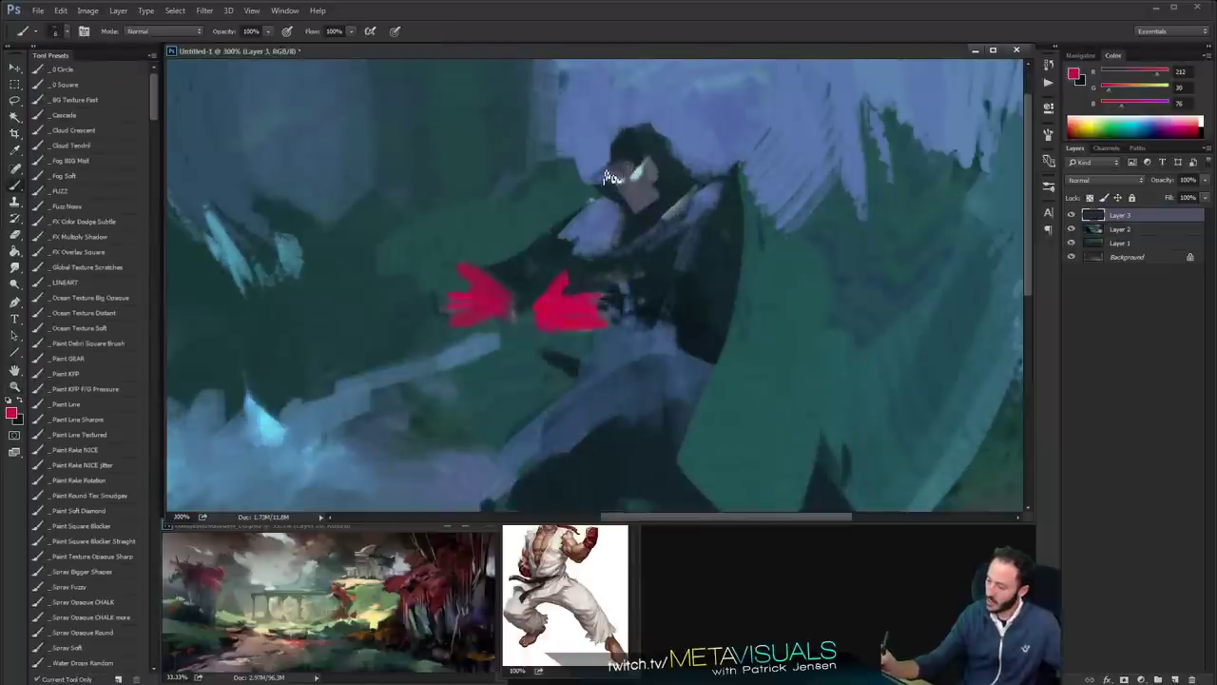
left_click(556, 536)
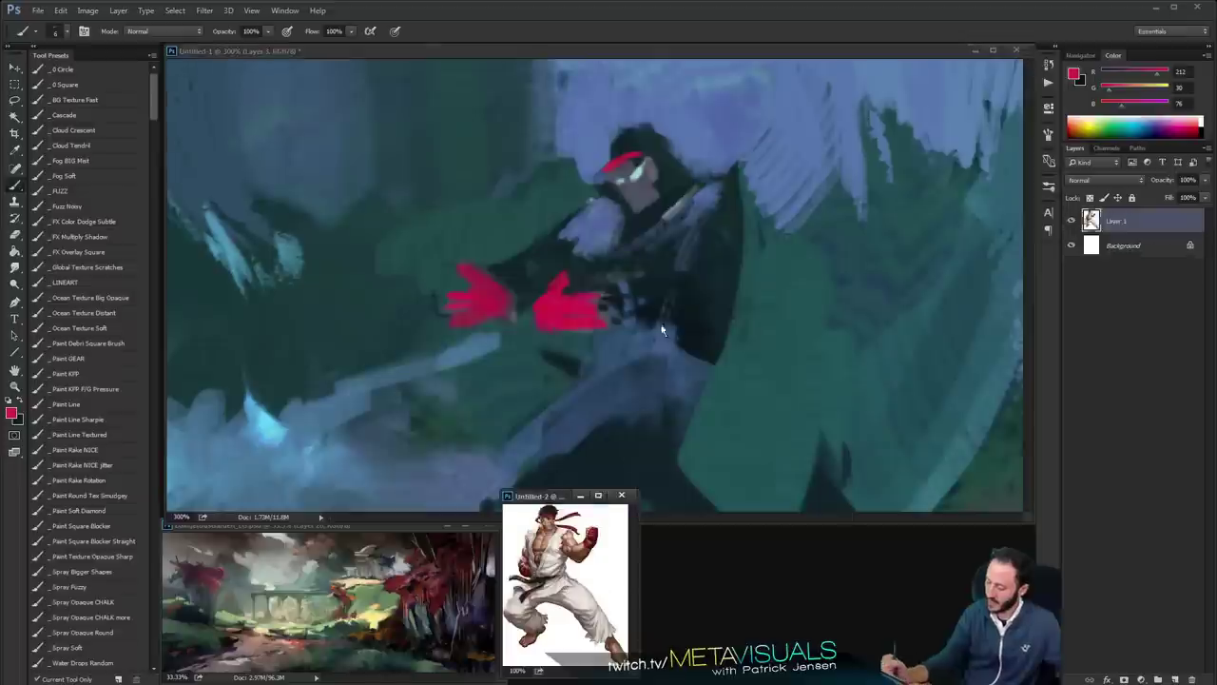
left_click(660, 327)
Sample darker reds from the headband and paint it around the head with a tail streaming out behind
left_click(646, 144, "alt")
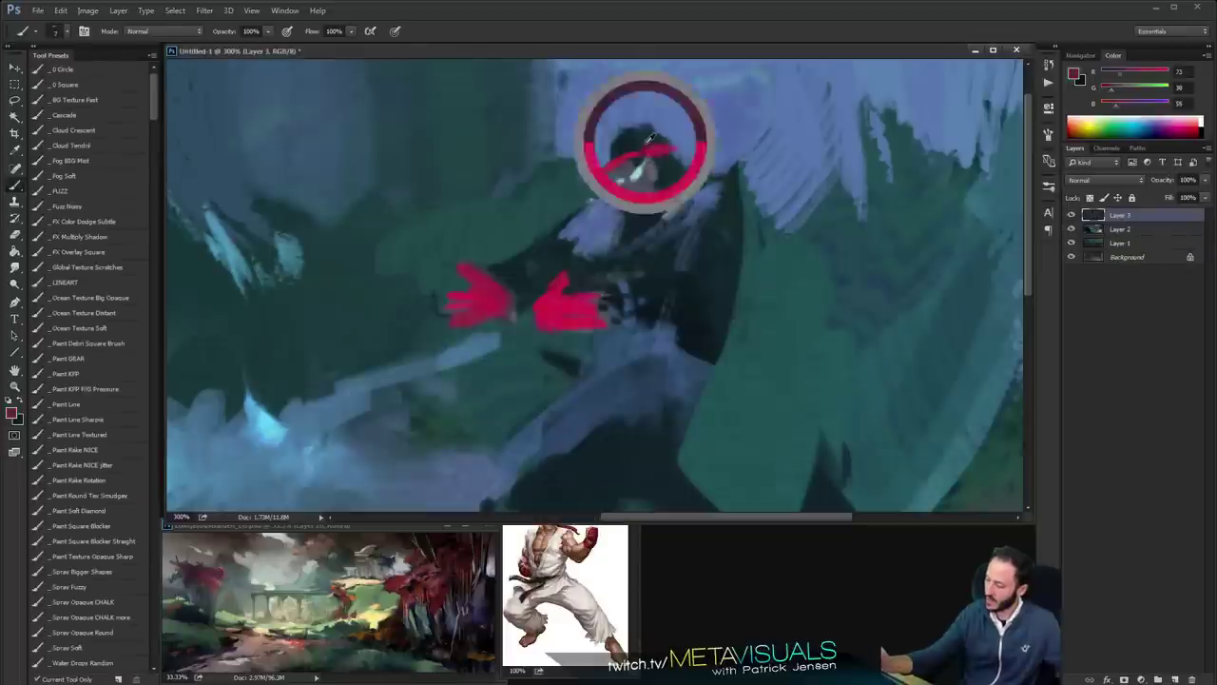
left_click_drag(654, 152, 666, 150)
left_click(700, 197, "ctrl+alt")
left_click(702, 202, "ctrl+alt")
left_click(702, 202, "ctrl+alt")
key("b")
key("ctrl+plus")
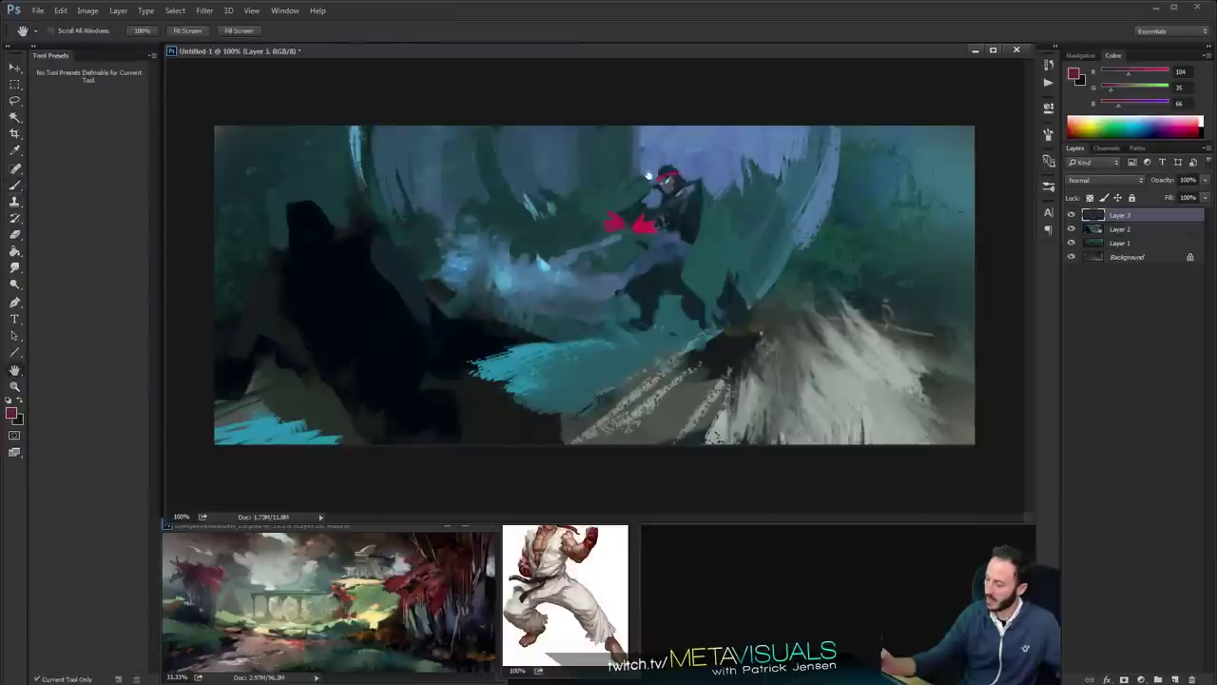
left_click(683, 169, "alt")
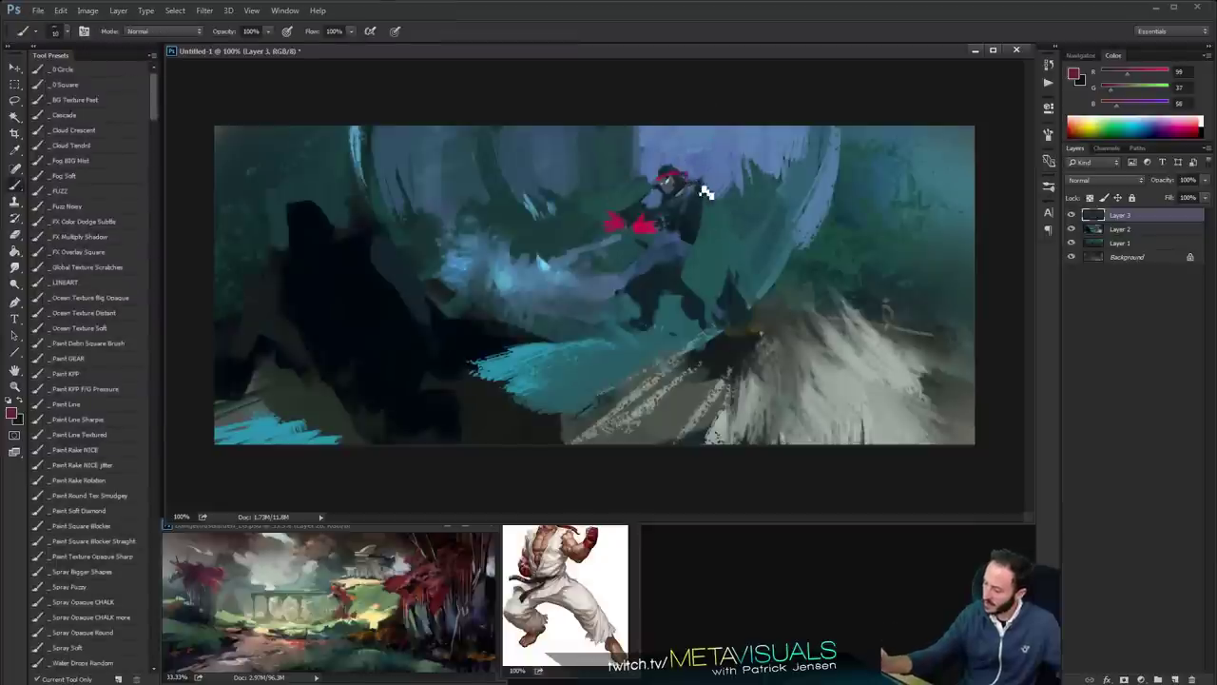
key("bracketright")
mouse_move(683, 181)
left_mouse_down()
mouse_move(738, 171)
mouse_move(698, 265)
mouse_move(700, 246)
mouse_move(715, 279)
mouse_move(735, 276)
mouse_move(713, 240)
left_mouse_up()
left_click(727, 165, "alt")
left_click(764, 177, "alt")
left_click(763, 177, "alt")
left_click(720, 263, "ctrl")
left_click(719, 269, "ctrl")
Sample the dark clothing colour and paint a robe sweeping from the figure's back down to the rear foot with a larger brush
left_click(693, 225, "alt")
key("bracketright")
key("bracketright")
left_click(708, 259, "alt")
left_click(666, 287, "alt")
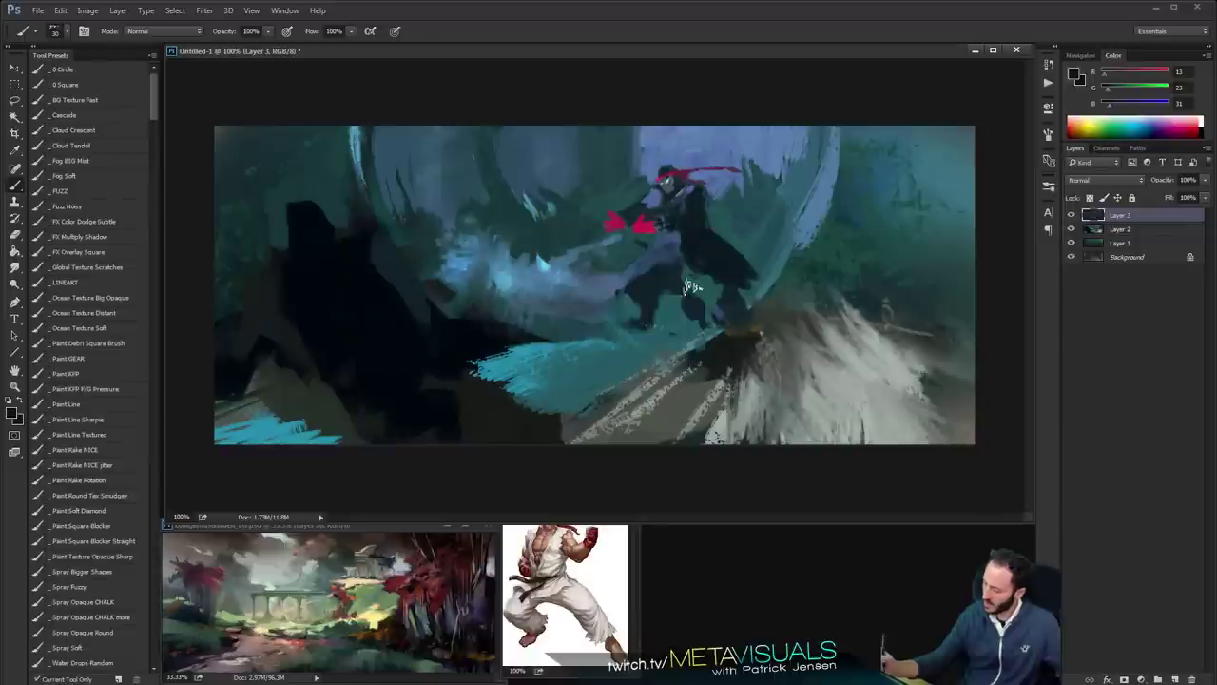
Sample the surrounding teal and paint over the figure's front leg, breaking up the dark shapes of the lower body
left_click(624, 314, "alt")
mouse_move(624, 314)
left_mouse_down()
mouse_move(670, 281)
mouse_move(695, 302)
left_mouse_up()
left_click(706, 253, "alt")
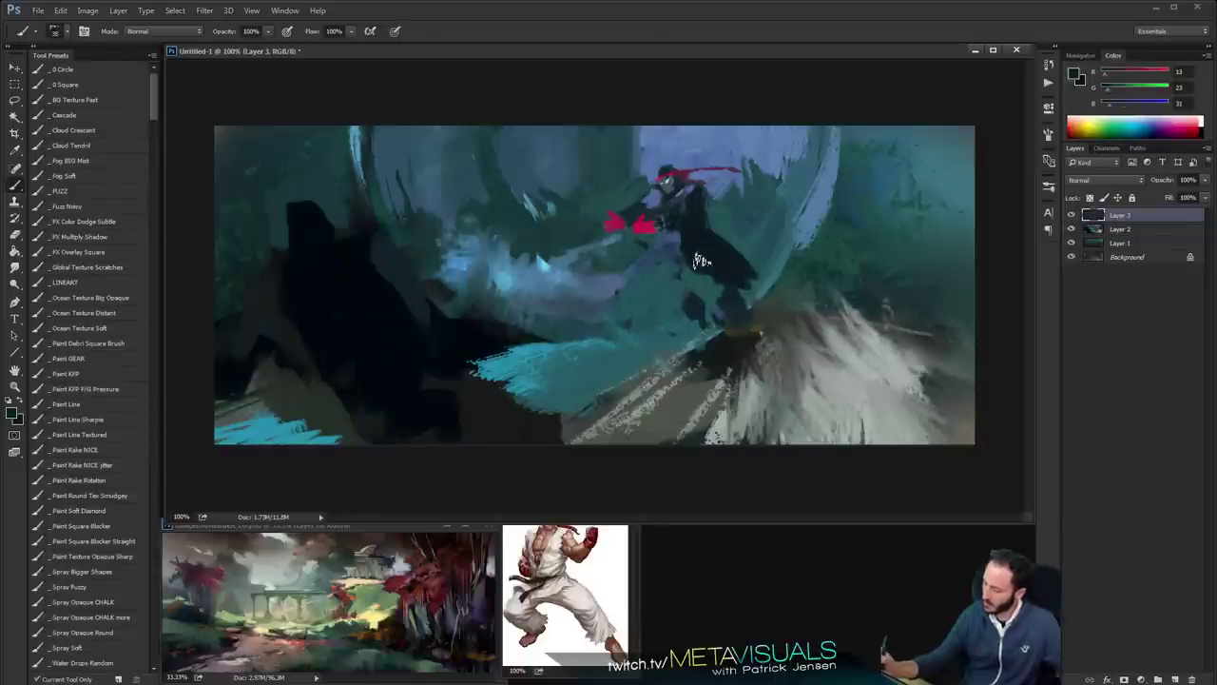
left_click(706, 286, "alt")
mouse_move(703, 261)
left_mouse_down()
mouse_move(730, 268)
mouse_move(695, 284)
mouse_move(740, 300)
mouse_move(717, 257)
mouse_move(681, 295)
mouse_move(708, 317)
mouse_move(672, 255)
mouse_move(700, 297)
mouse_move(670, 281)
mouse_move(700, 247)
mouse_move(692, 254)
mouse_move(684, 238)
mouse_move(697, 290)
mouse_move(745, 280)
mouse_move(753, 300)
mouse_move(731, 325)
left_mouse_up()
Sample the robe's dark colour and nearby teals to paint a long, ragged robe over the figure's legs
left_click(712, 253, "alt")
left_click(662, 283, "alt")
left_click(699, 248, "alt")
left_click(739, 224, "alt")
left_click_drag(721, 238, 752, 275)
left_click(687, 252, "alt")
key("]")
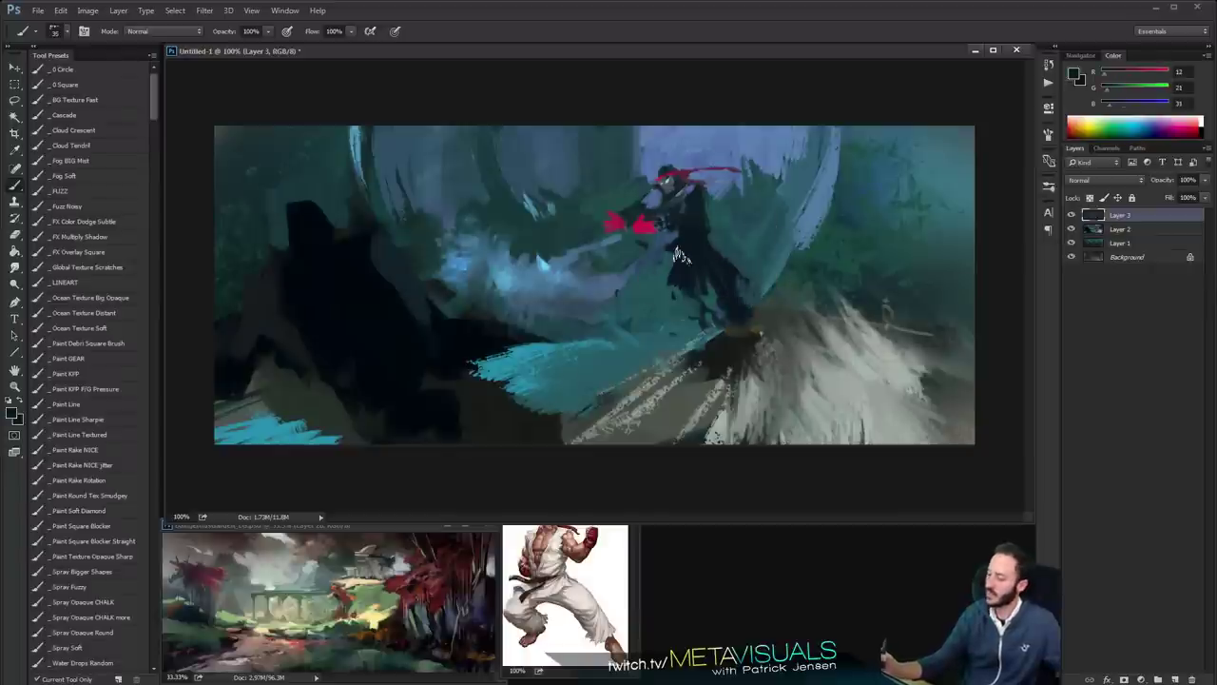
mouse_move(685, 255)
left_mouse_down()
mouse_move(675, 284)
mouse_move(674, 270)
mouse_move(709, 284)
mouse_move(685, 325)
left_mouse_up()
key("space")
Reshape the figure's robe with sampled dark strokes and cover its lower part and legs with the background teal
left_click(732, 243, "alt")
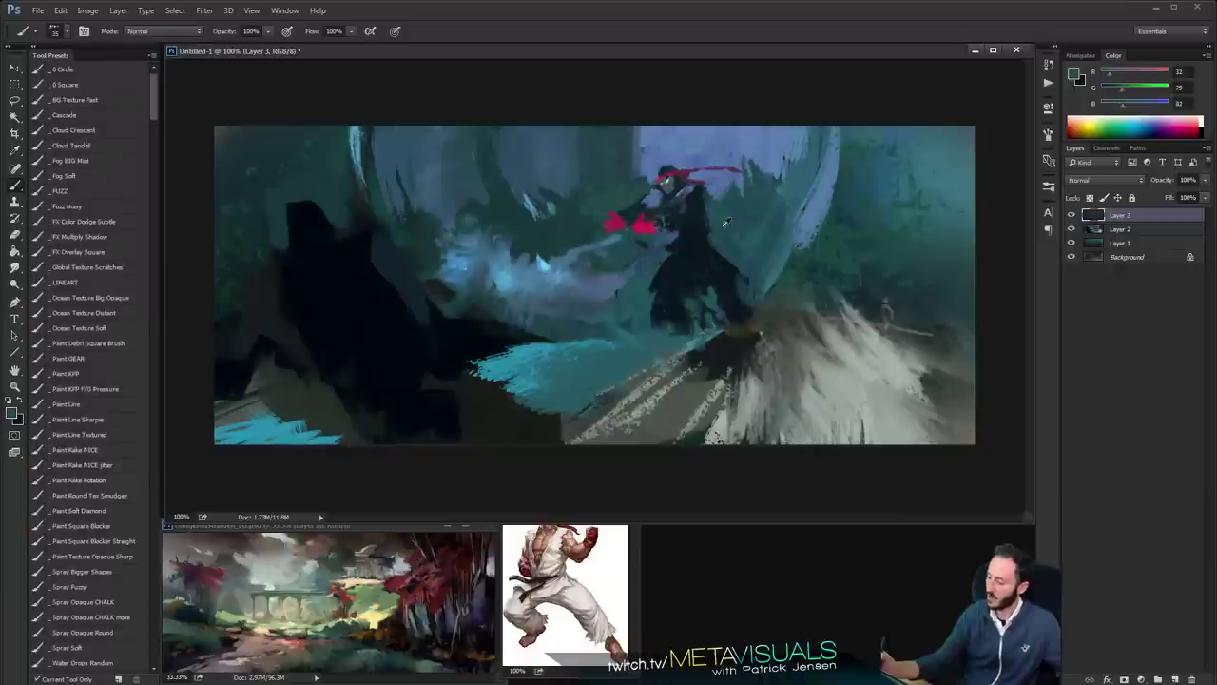
mouse_move(716, 253)
left_mouse_down()
mouse_move(722, 318)
mouse_move(740, 318)
left_mouse_up()
left_click(690, 260, "alt")
mouse_move(709, 232)
left_mouse_down()
mouse_move(716, 270)
mouse_move(664, 265)
mouse_move(679, 264)
mouse_move(687, 305)
left_mouse_up()
left_click(647, 281, "alt")
mouse_move(665, 310)
left_mouse_down()
mouse_move(700, 297)
mouse_move(716, 324)
left_mouse_up()
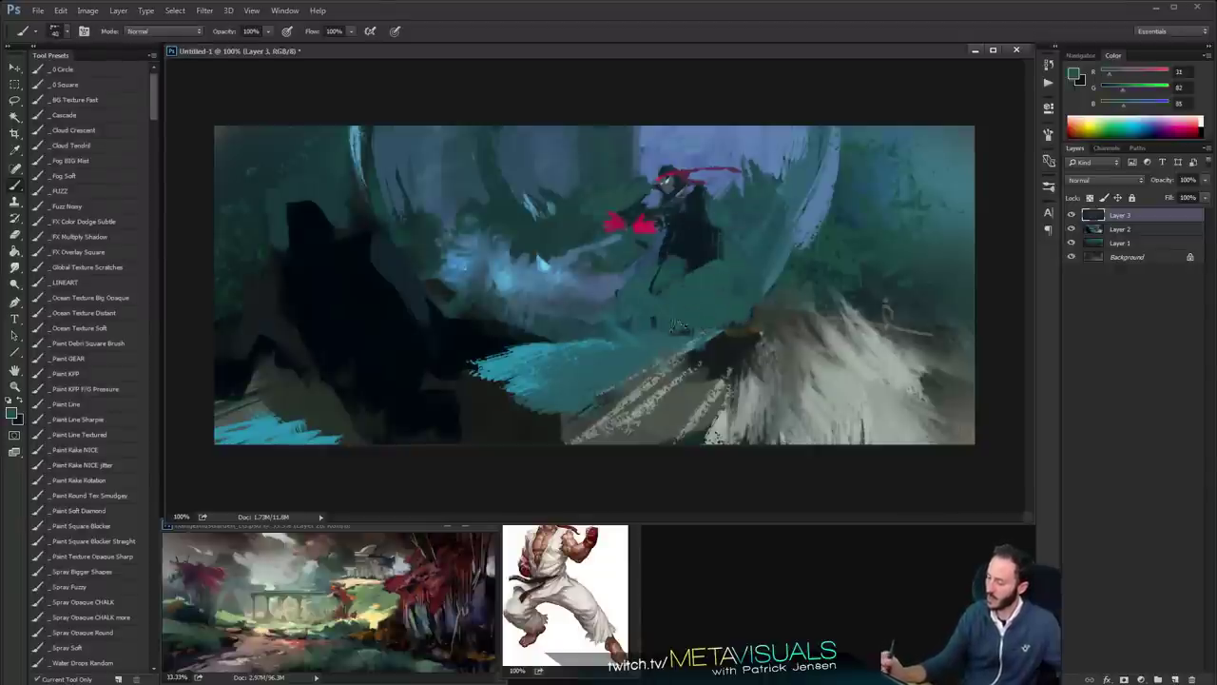
mouse_move(719, 243)
left_mouse_down()
mouse_move(693, 279)
mouse_move(651, 280)
mouse_move(657, 306)
mouse_move(668, 262)
left_mouse_up()
Sample dark, periwinkle and teal tones around the figure to trim the gloves and soften the area below the torso
left_click(683, 247, "alt")
key("bracketleft")
left_click(652, 201, "alt")
key("z")
left_click(733, 280, "alt")
left_click(728, 276, "alt")
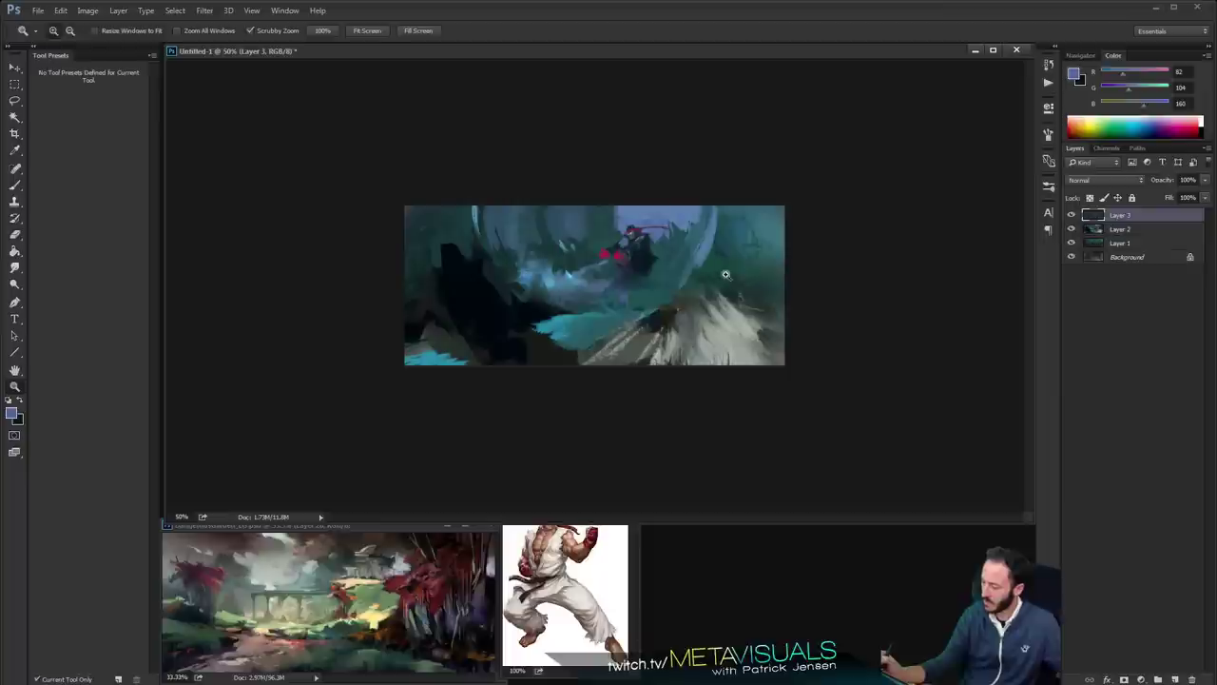
left_click(721, 274)
left_click(721, 274)
key("b")
left_click(636, 249, "alt")
key("bracketright")
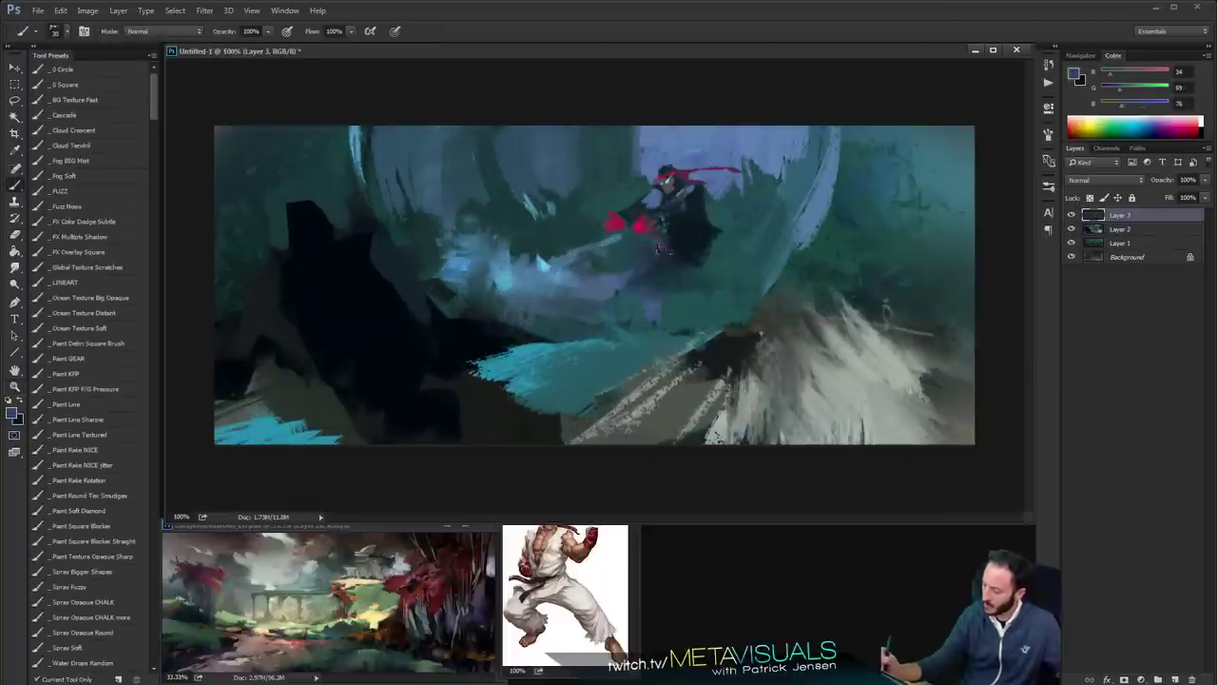
key("space")
left_click(775, 283, "alt")
left_click(782, 286, "alt")
left_click(788, 283, "ctrl")
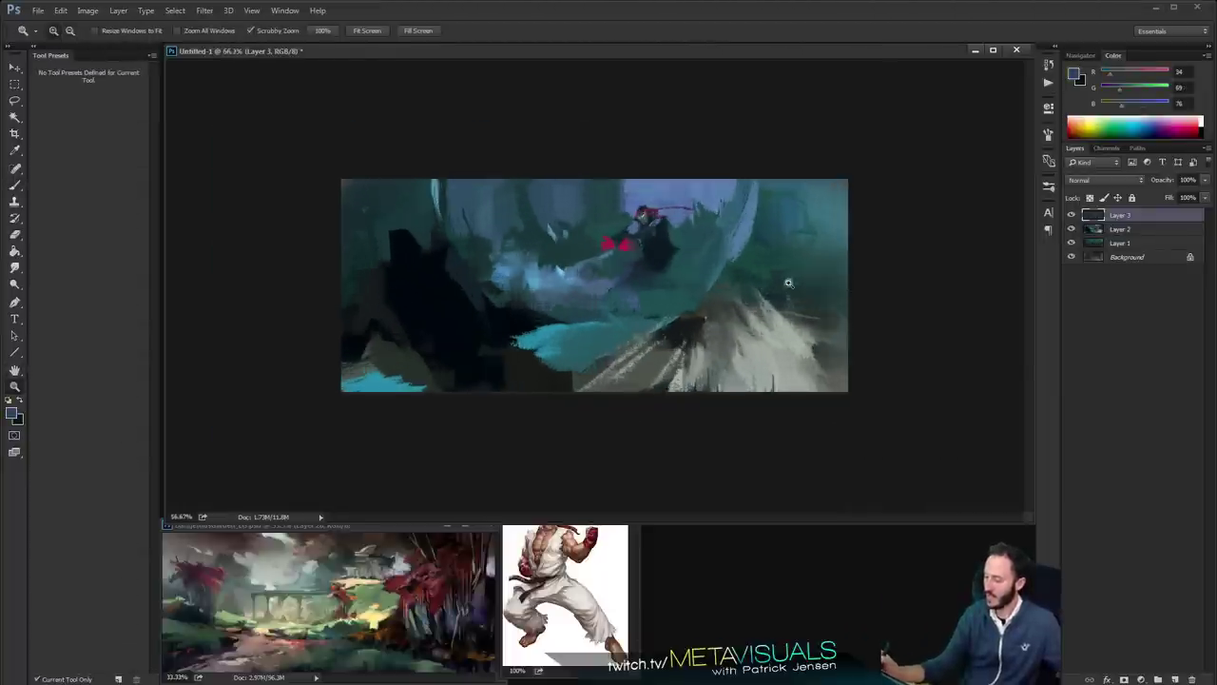
left_click(802, 280, "ctrl")
left_click(818, 403, "alt")
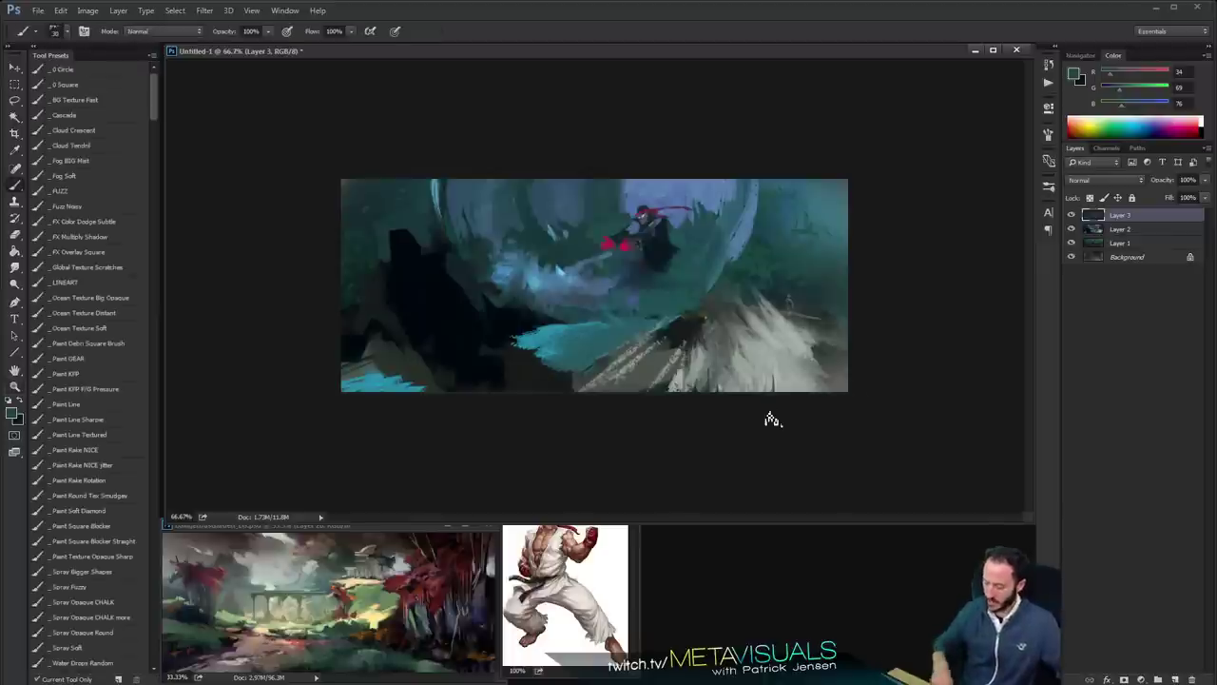
Create a new layer and mix a bright green of R 26, G 164, B 84
key("ctrl+shift+alt+n")
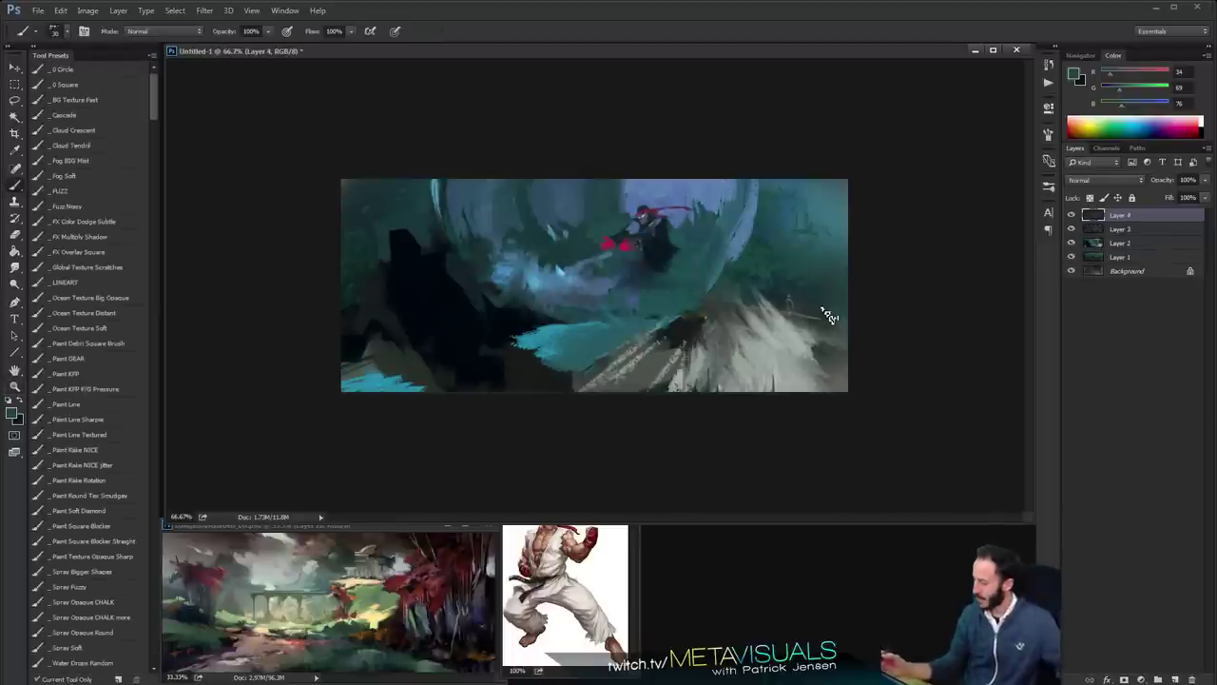
left_click(1131, 89)
left_click(1132, 102)
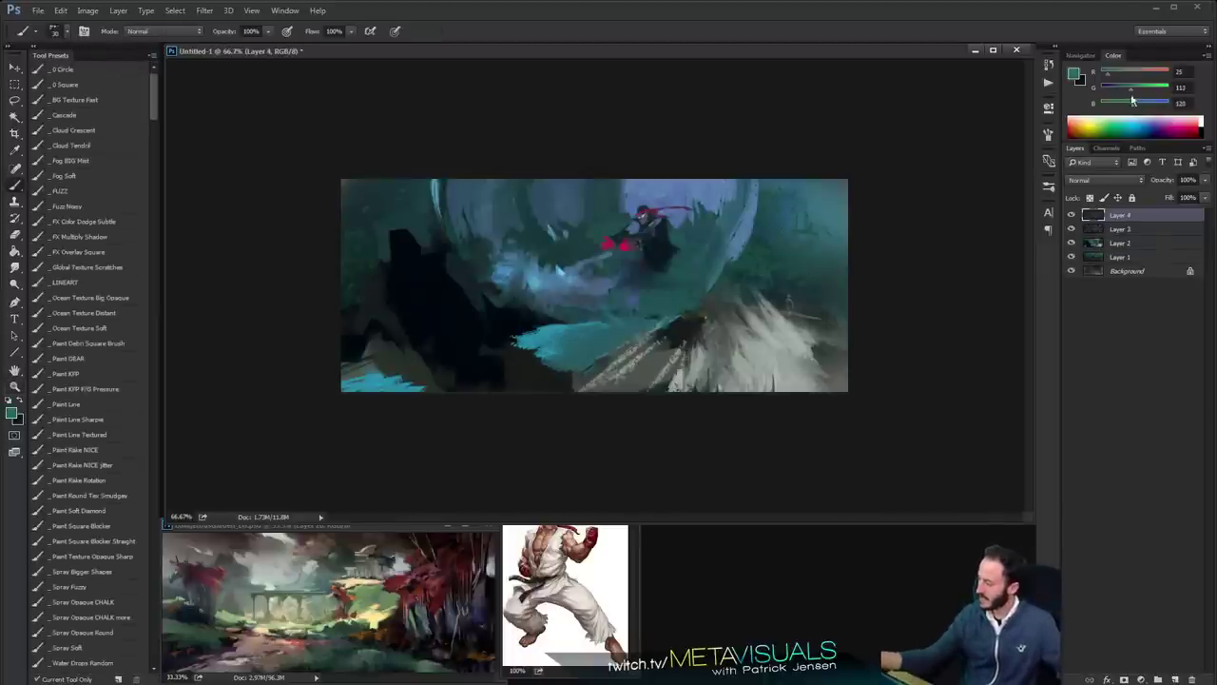
left_click(1126, 79)
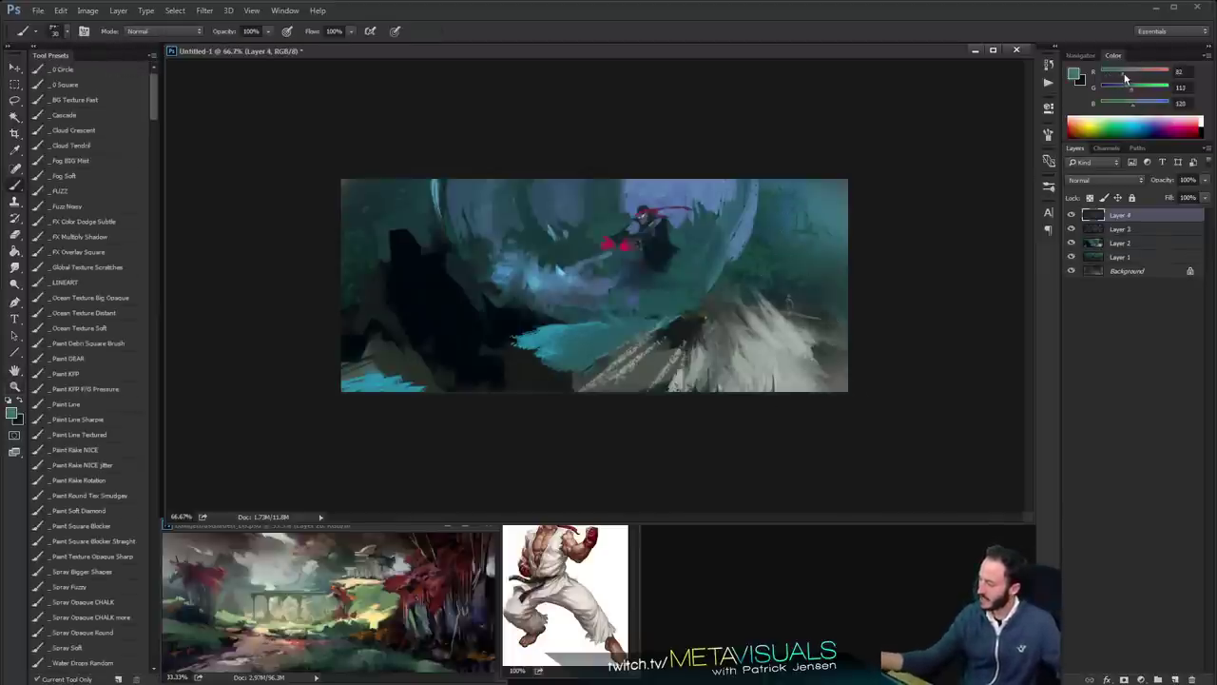
left_click(764, 251, "alt")
left_click_drag(1131, 90, 1144, 89)
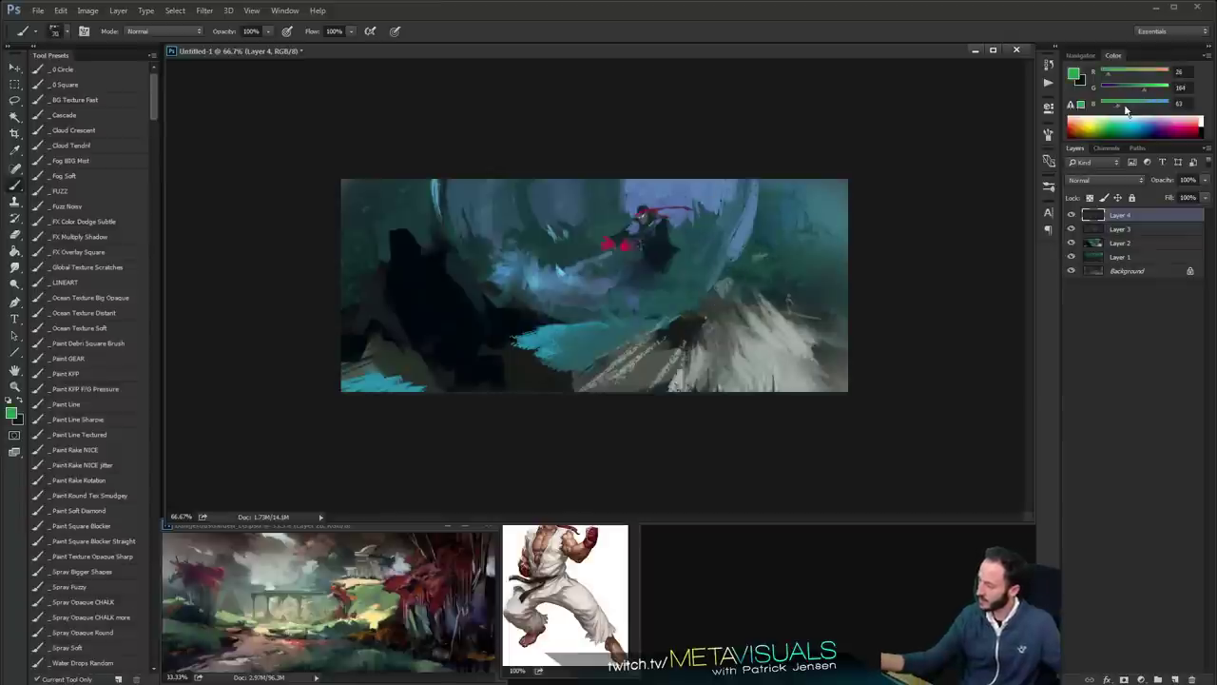
Paint bright green foliage clumps above the pale ground beside the circle, using a larger brush
mouse_move(705, 314)
left_mouse_down()
mouse_move(834, 229)
mouse_move(784, 285)
mouse_move(837, 253)
mouse_move(810, 238)
mouse_move(843, 213)
left_mouse_up()
mouse_move(769, 263)
left_mouse_down()
mouse_move(835, 280)
mouse_move(839, 207)
left_mouse_up()
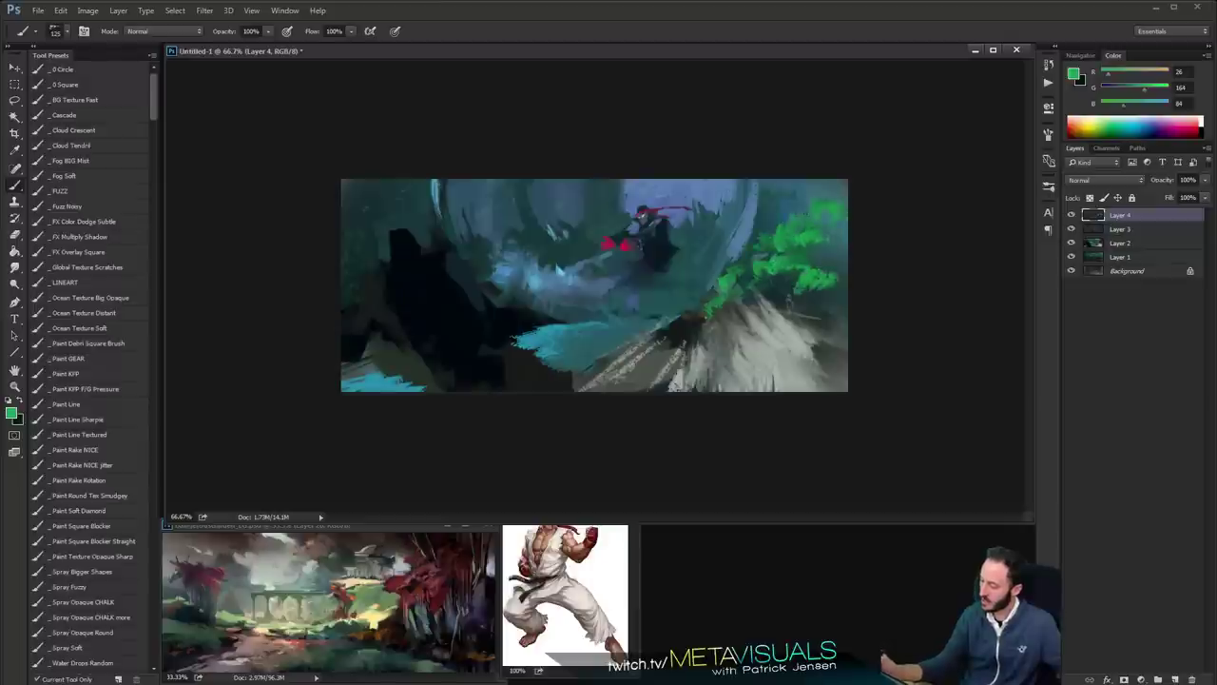
key("space")
Sample the near-black at the foliage base and paint dark gaps and branches into the green foliage with a smaller brush
left_click(706, 314, "alt")
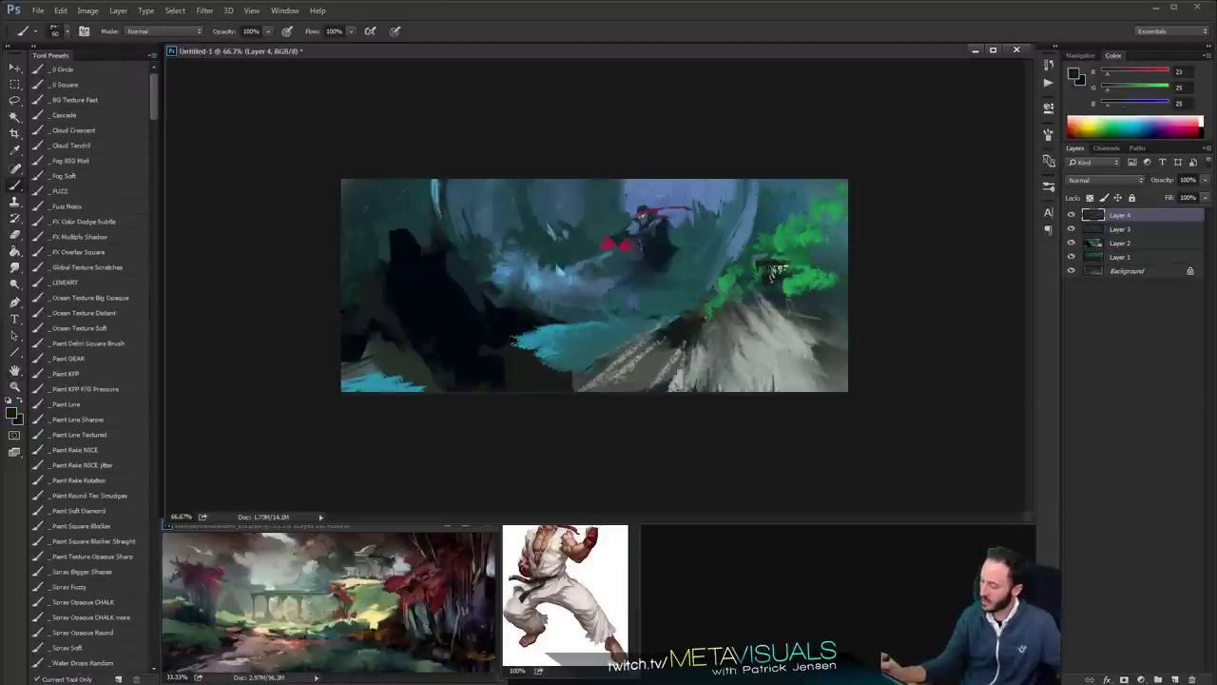
key("bracketleft")
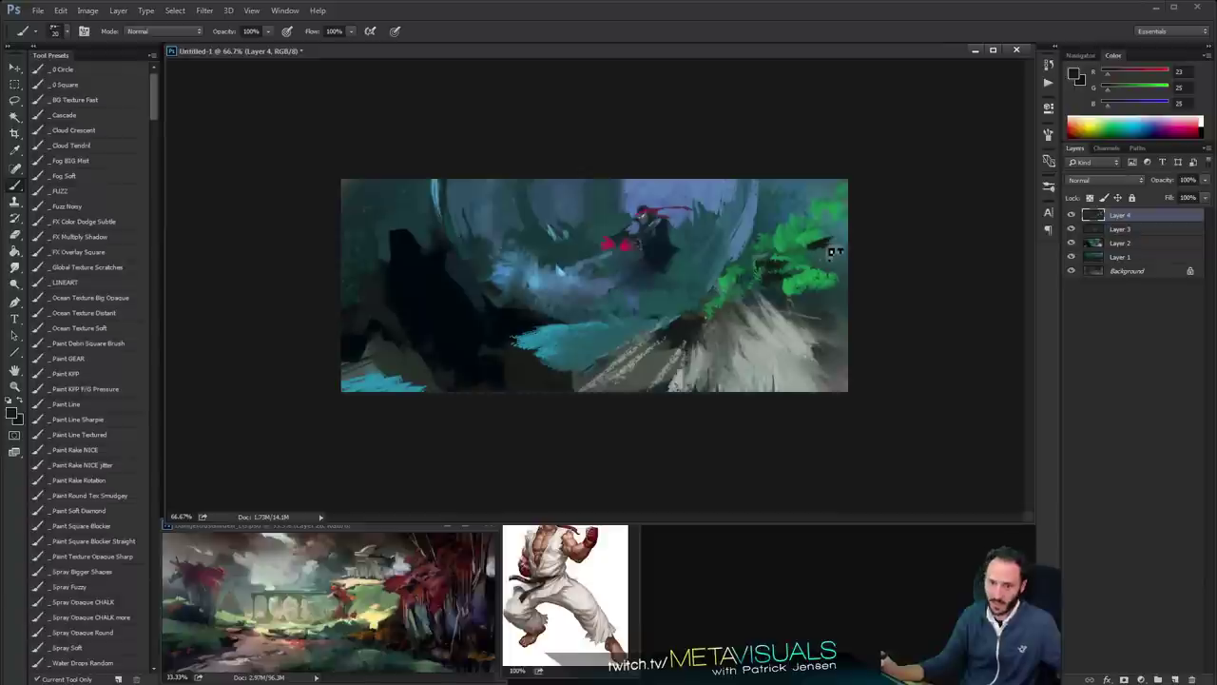
left_click(760, 339, "alt")
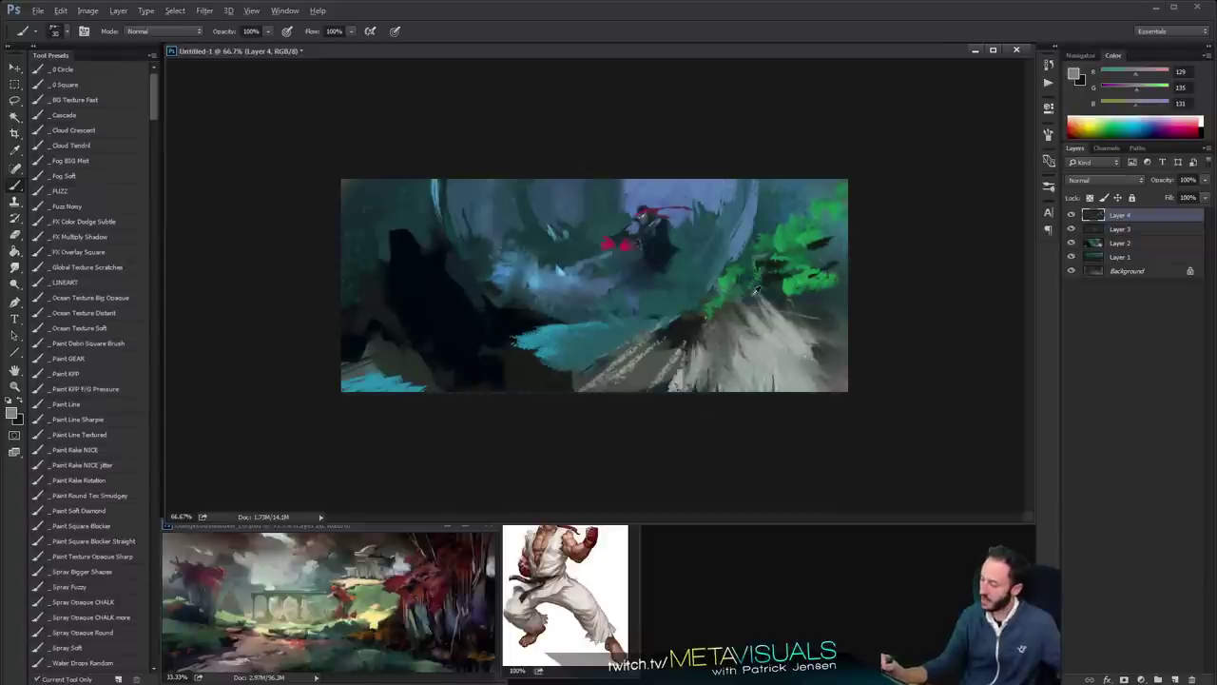
left_click(799, 280, "alt")
Choose the FUZZ brush preset and create a new layer in Multiply blend mode
left_click(88, 193)
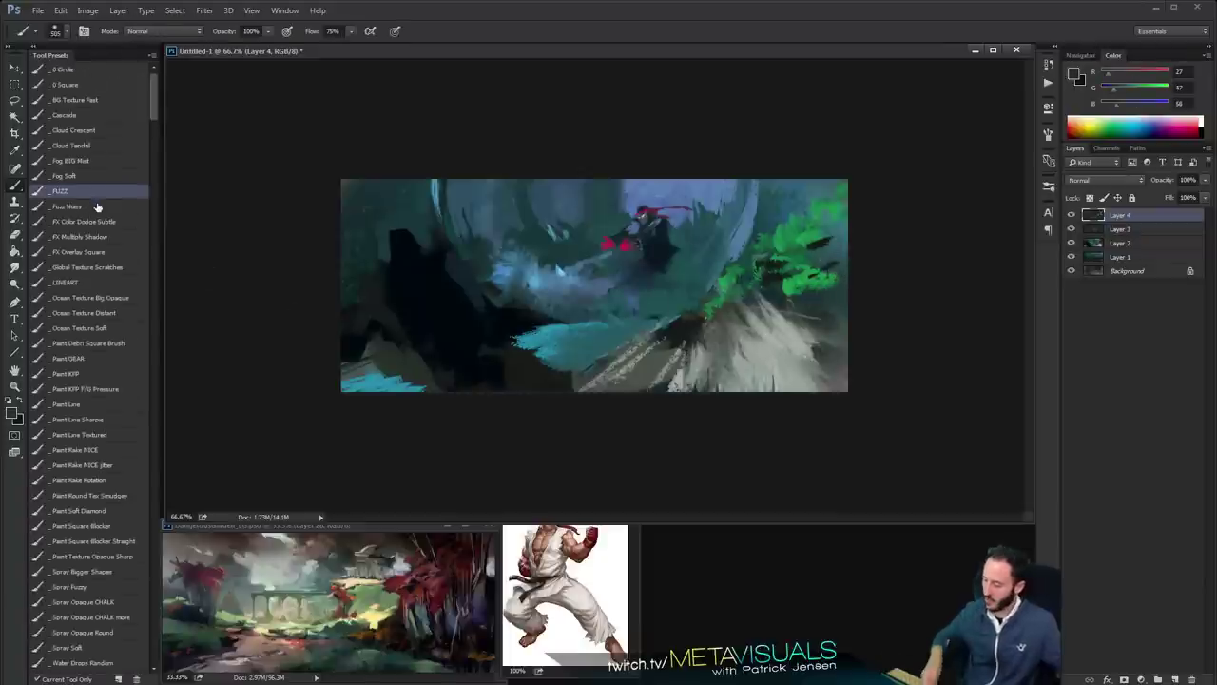
key("ctrl+shift+alt+n")
left_click(1092, 180)
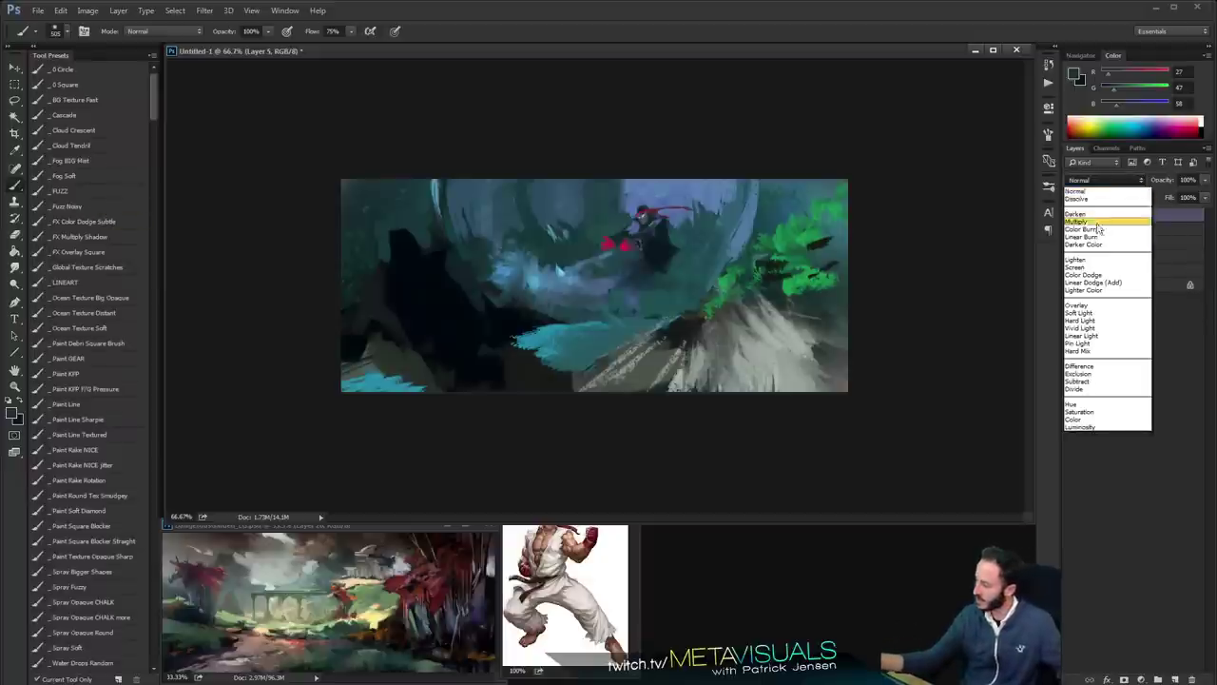
left_click(1094, 223)
Undo the first shading stroke, then darken the pale ground below the foliage with sampled dark and teal colours and a smaller soft brush
mouse_move(747, 319)
left_mouse_down()
mouse_move(794, 310)
mouse_move(763, 325)
mouse_move(752, 361)
mouse_move(759, 335)
mouse_move(747, 321)
mouse_move(837, 333)
mouse_move(742, 386)
mouse_move(840, 361)
mouse_move(633, 376)
mouse_move(566, 354)
left_mouse_up()
key("ctrl+z")
left_click(813, 292, "alt")
key("bracketleft")
key("bracketleft")
key("bracketleft")
key("bracketleft")
key("bracketleft")
left_click(570, 336, "alt")
left_click(544, 333, "alt")
key("bracketright")
key("bracketright")
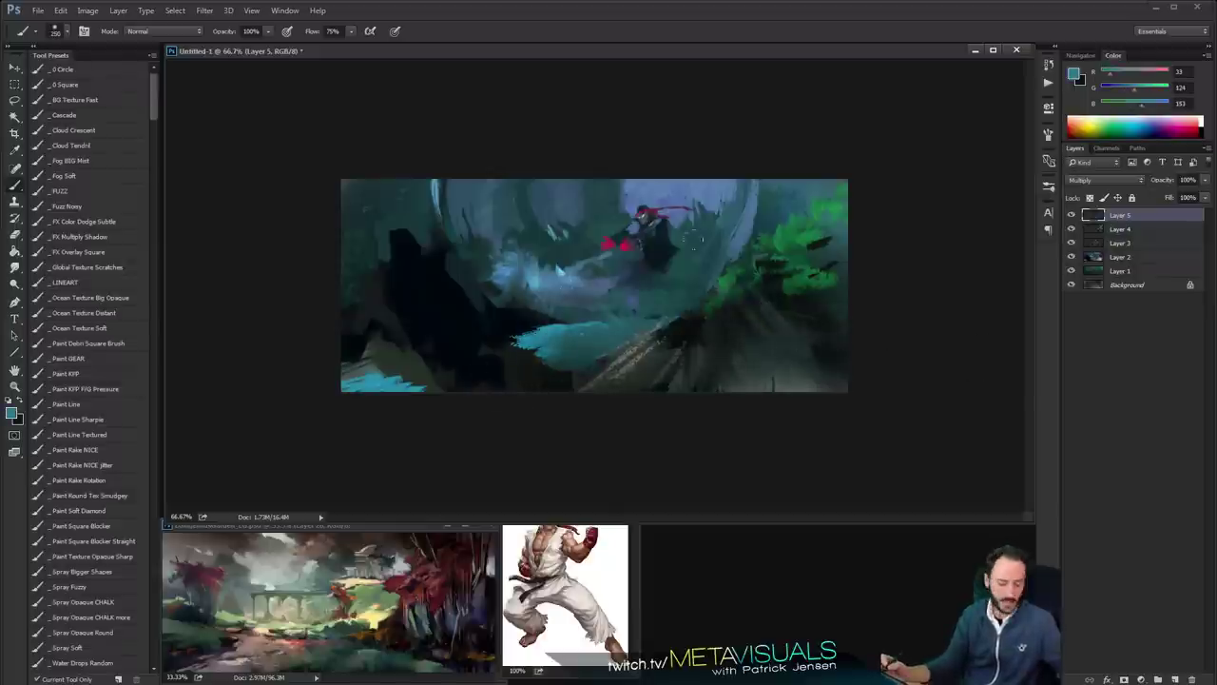
Create a new layer, put it in a group named FX and make that layer active for painting
key("ctrl+shift+alt+n")
left_click(606, 237, "ctrl")
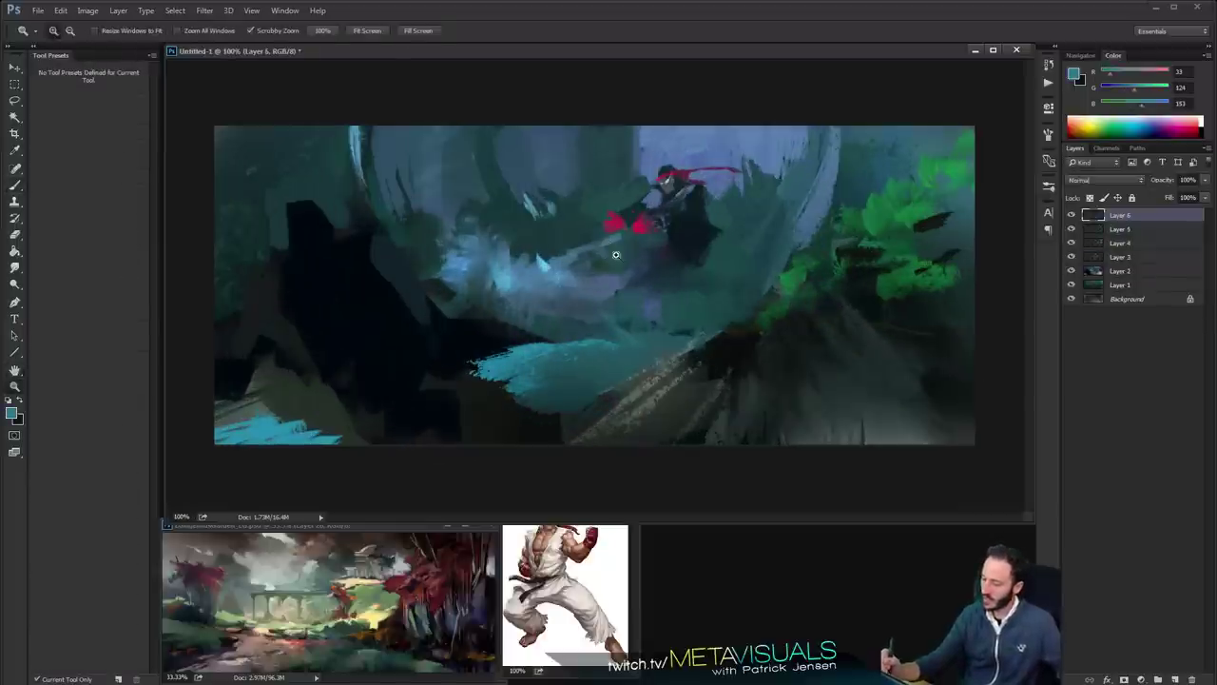
left_click(630, 254, "ctrl+alt")
left_click(631, 254, "ctrl")
key("b")
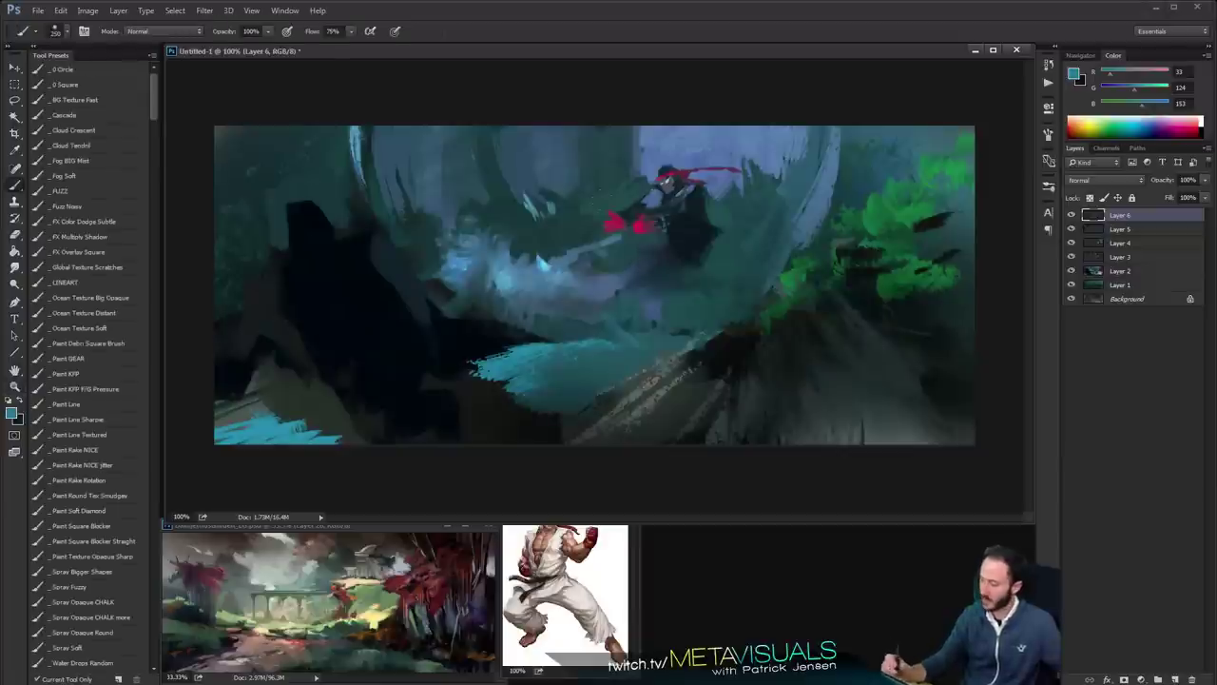
key("ctrl+g")
left_click(1109, 229)
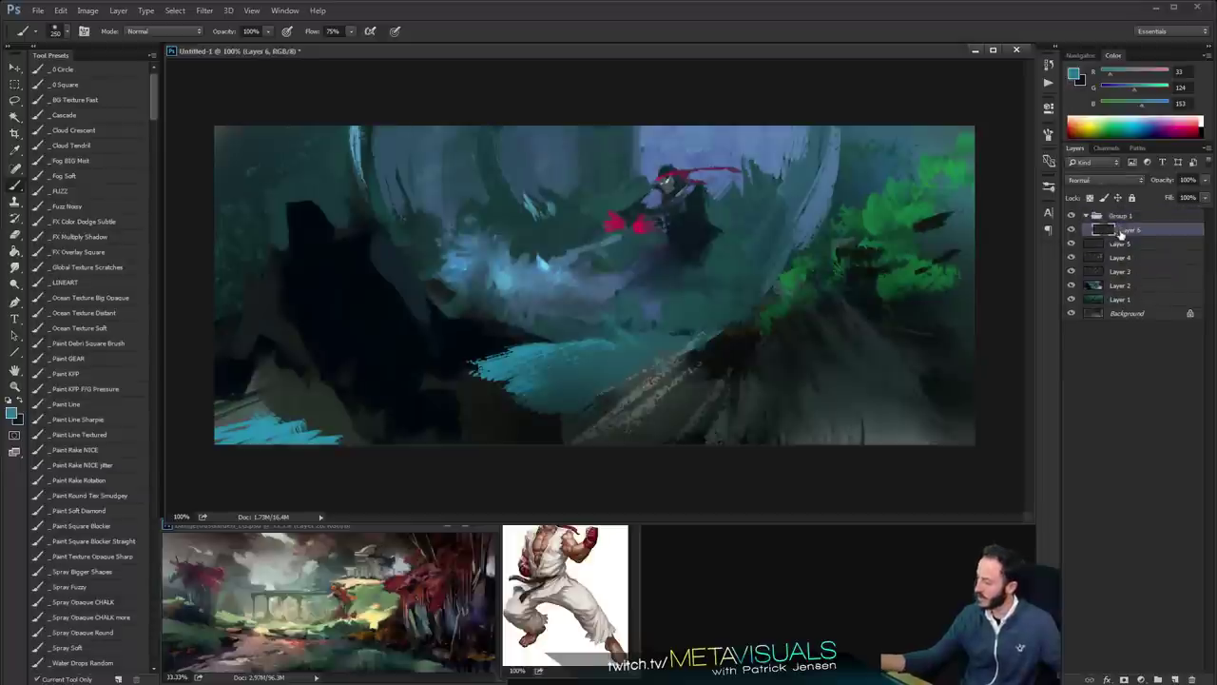
double_click(1121, 217)
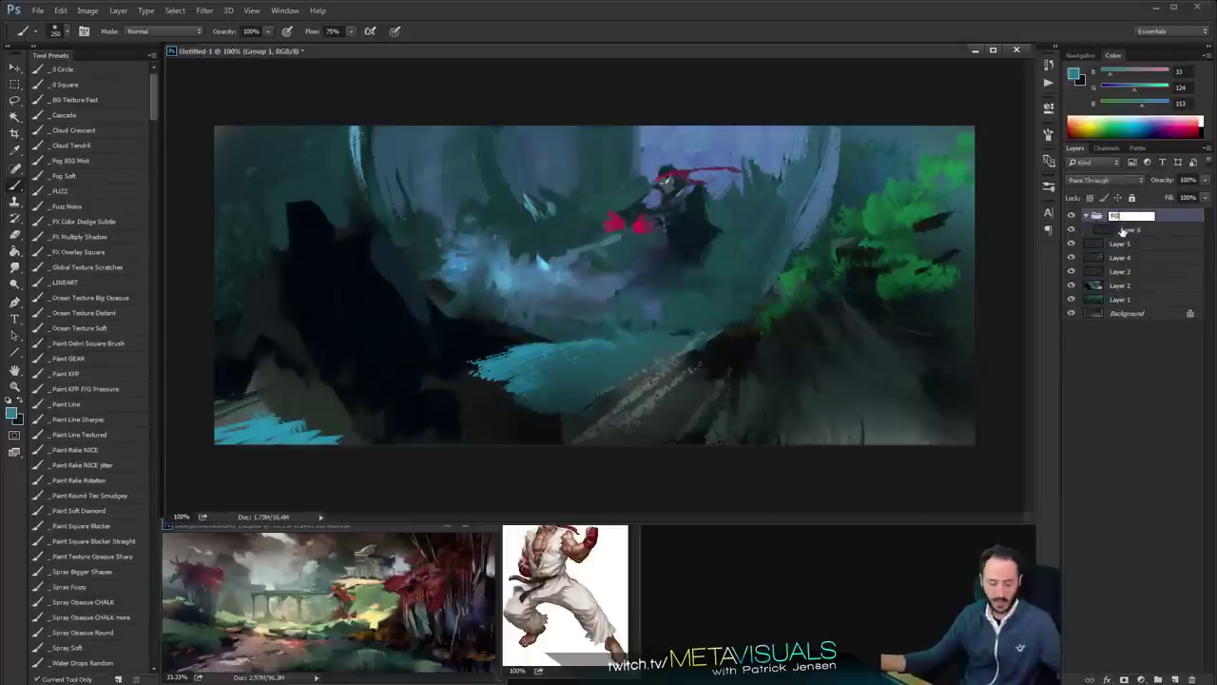
type("FX")
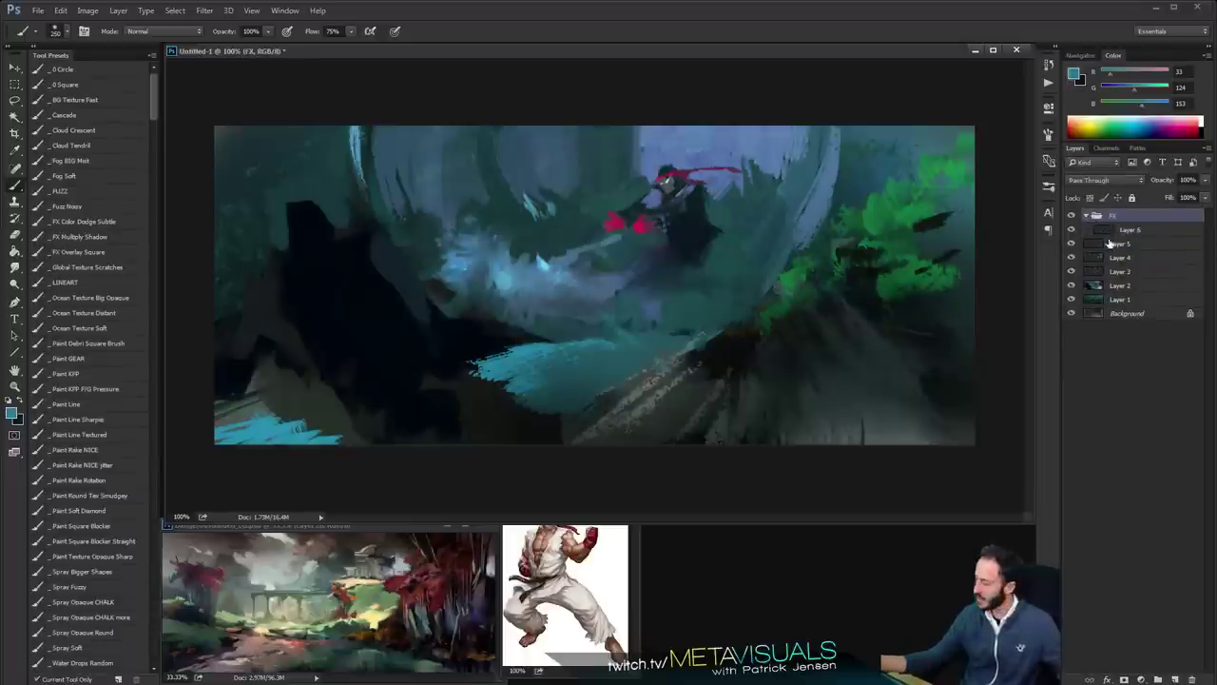
left_click(1107, 232)
Undo the trial teal stroke, and set the new FX layer to Hard Light and the brush mode to Color Dodge
left_click_drag(546, 285, 514, 329)
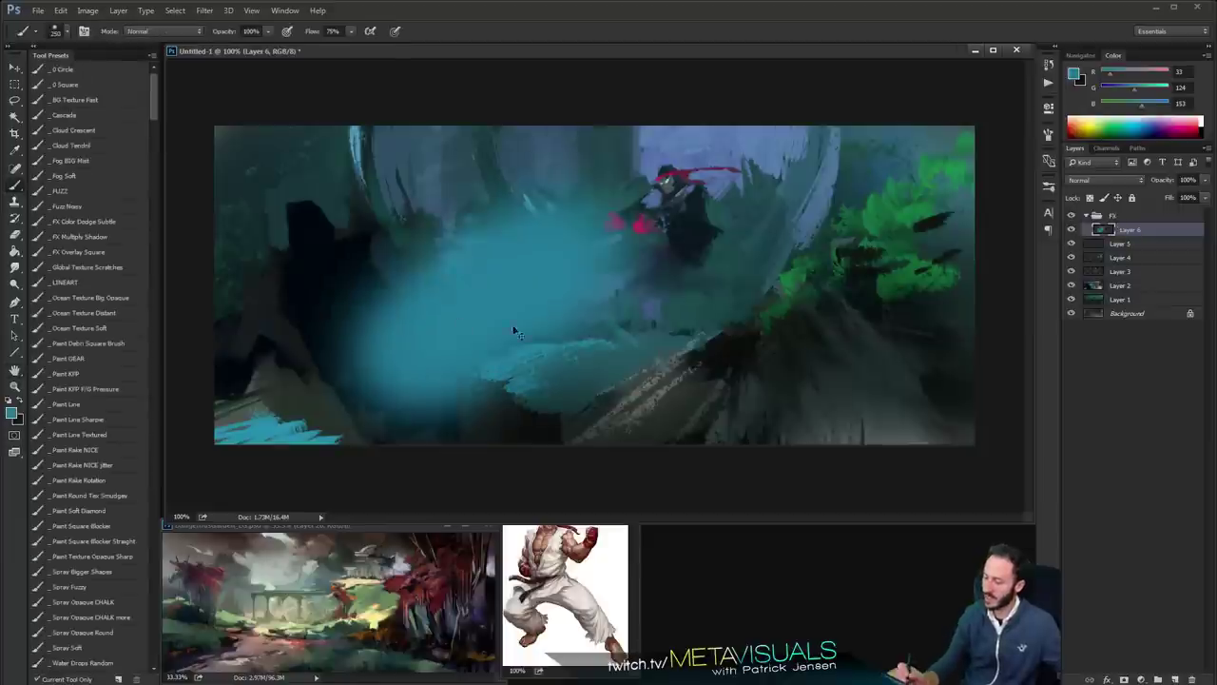
key("ctrl+z")
left_click(1098, 181)
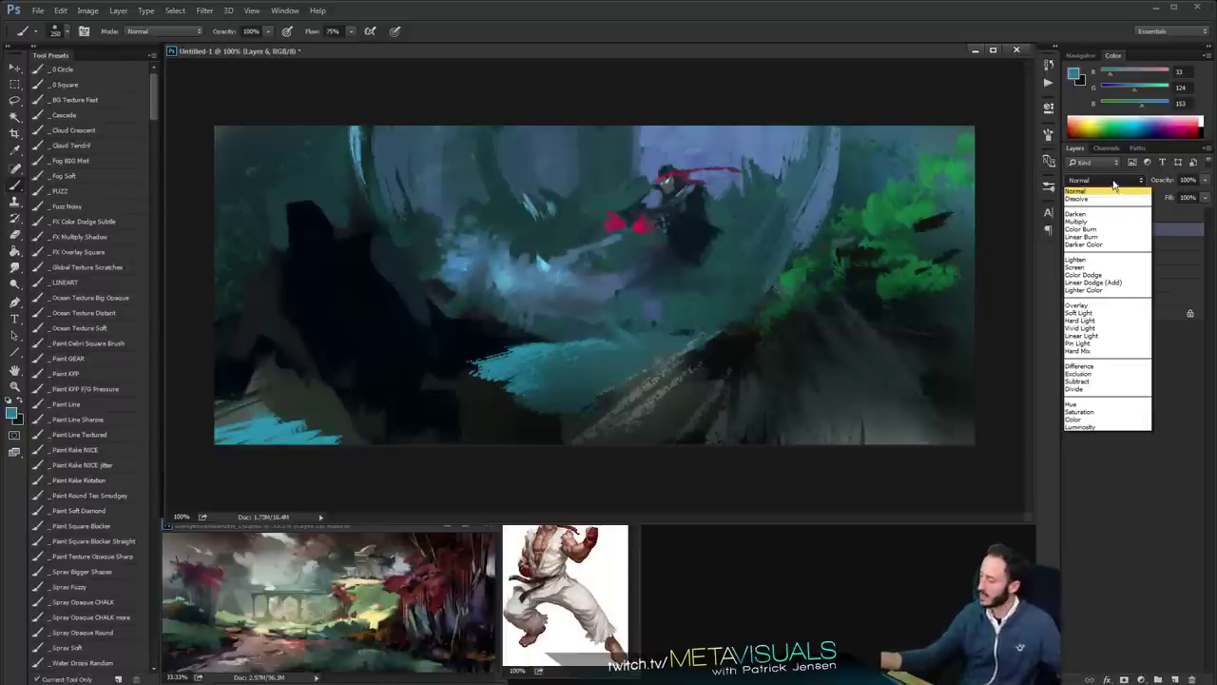
left_click(1115, 188)
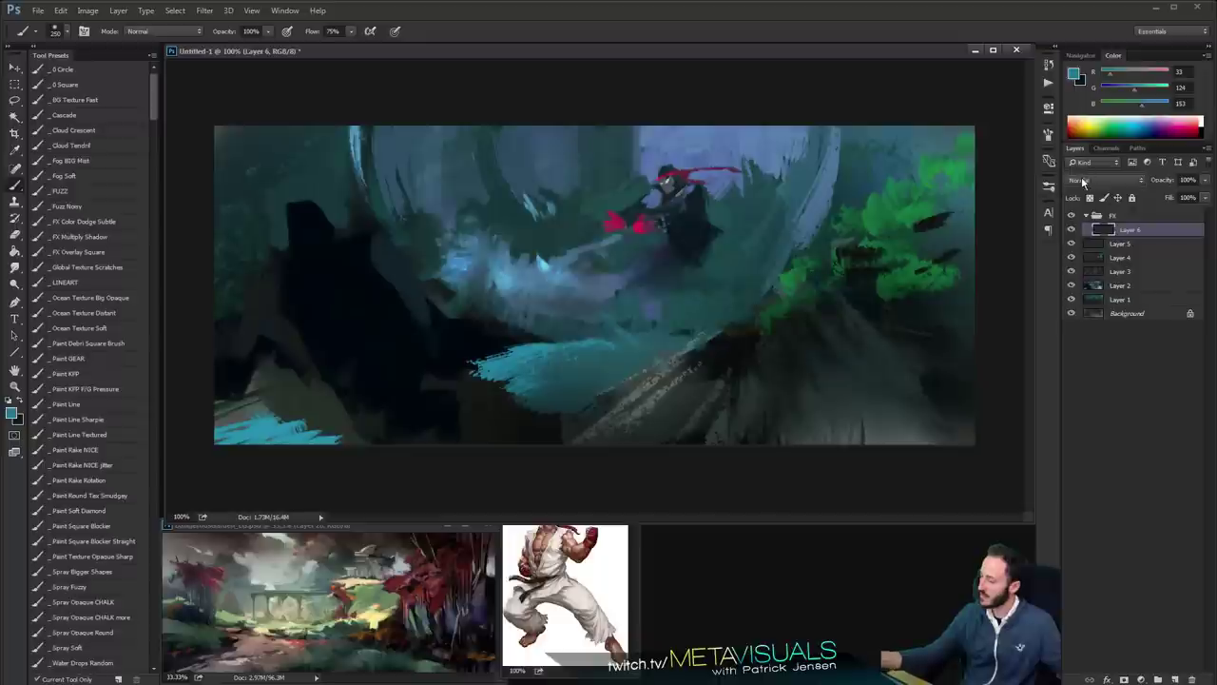
left_click(1081, 180)
left_click(1094, 321)
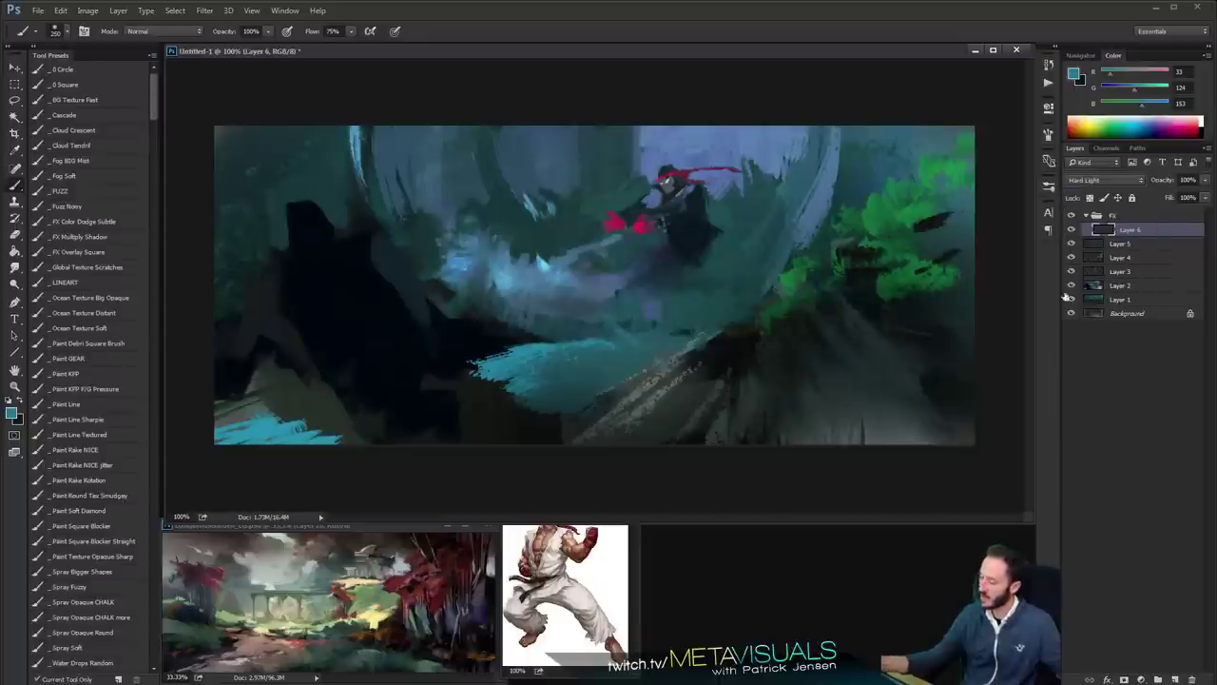
left_click(147, 35)
left_click(157, 146)
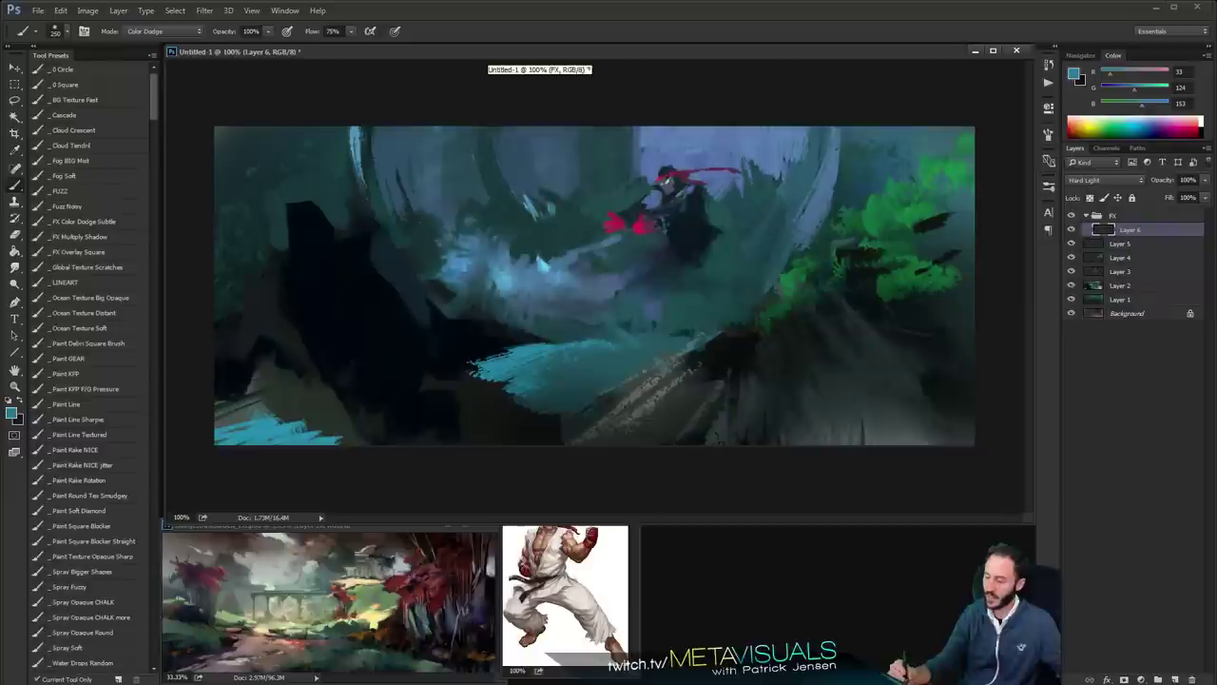
Set the foreground colour to a lighter blue (R 92, G 164, B 187) and undo the broad trial stroke across the scene
left_click(12, 412)
mouse_move(328, 185)
left_mouse_down()
mouse_move(319, 182)
mouse_move(324, 192)
left_mouse_up()
left_click(533, 141)
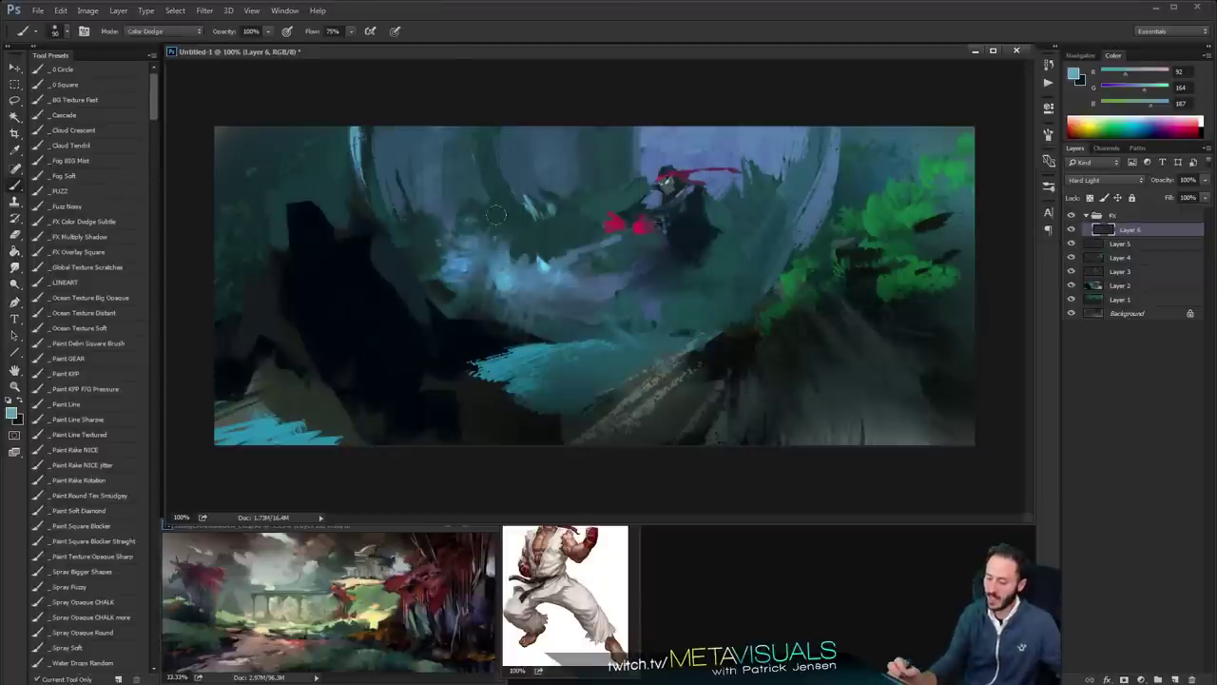
left_click_drag(376, 380, 690, 179)
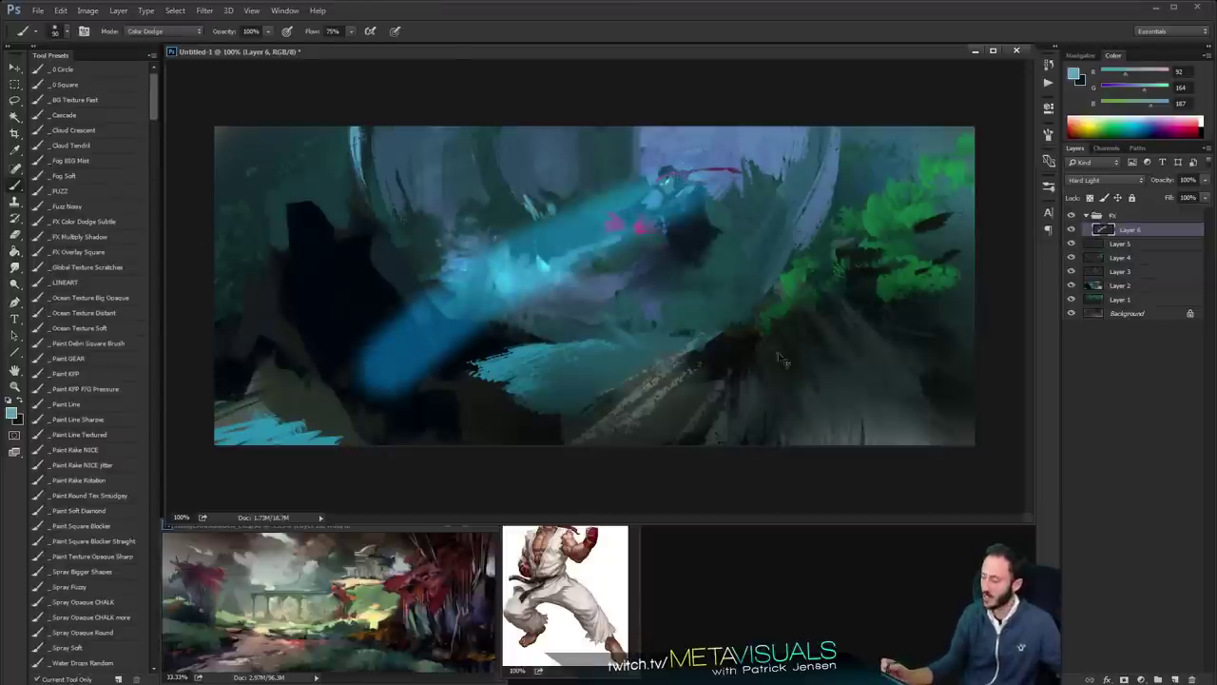
key("ctrl+z")
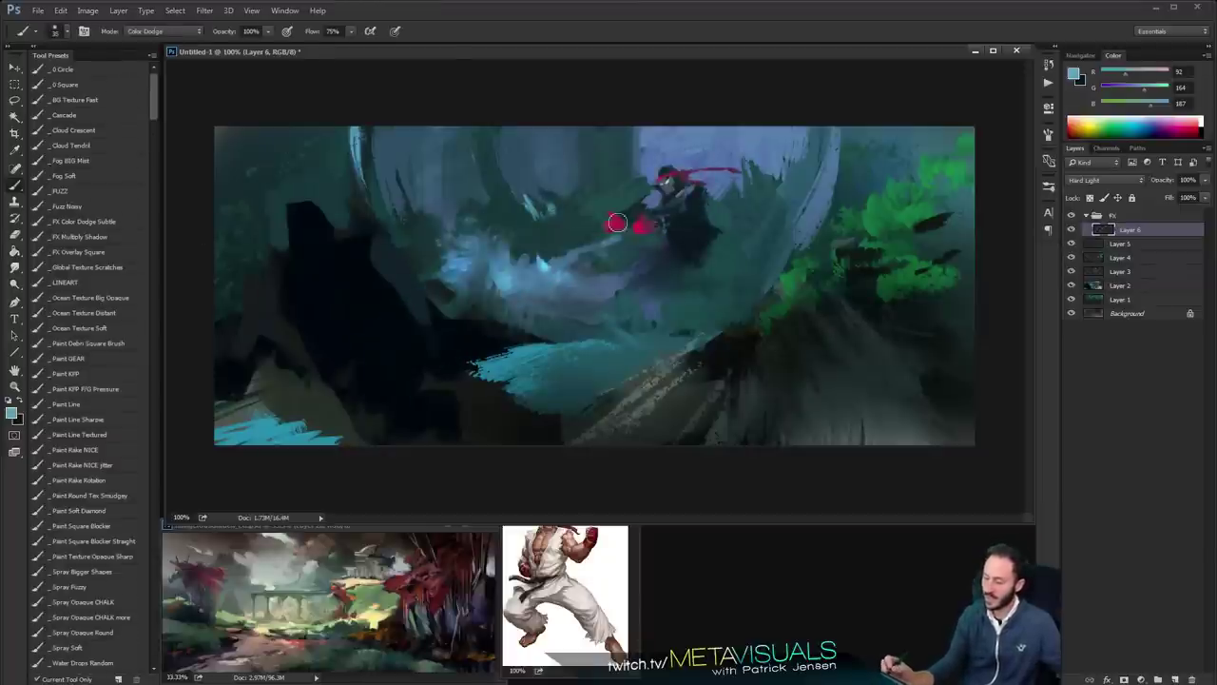
Paint a thin glowing cyan beam from the figure's red gloves and a bright energy burst at its end, varying the brush size
key("bracketleft")
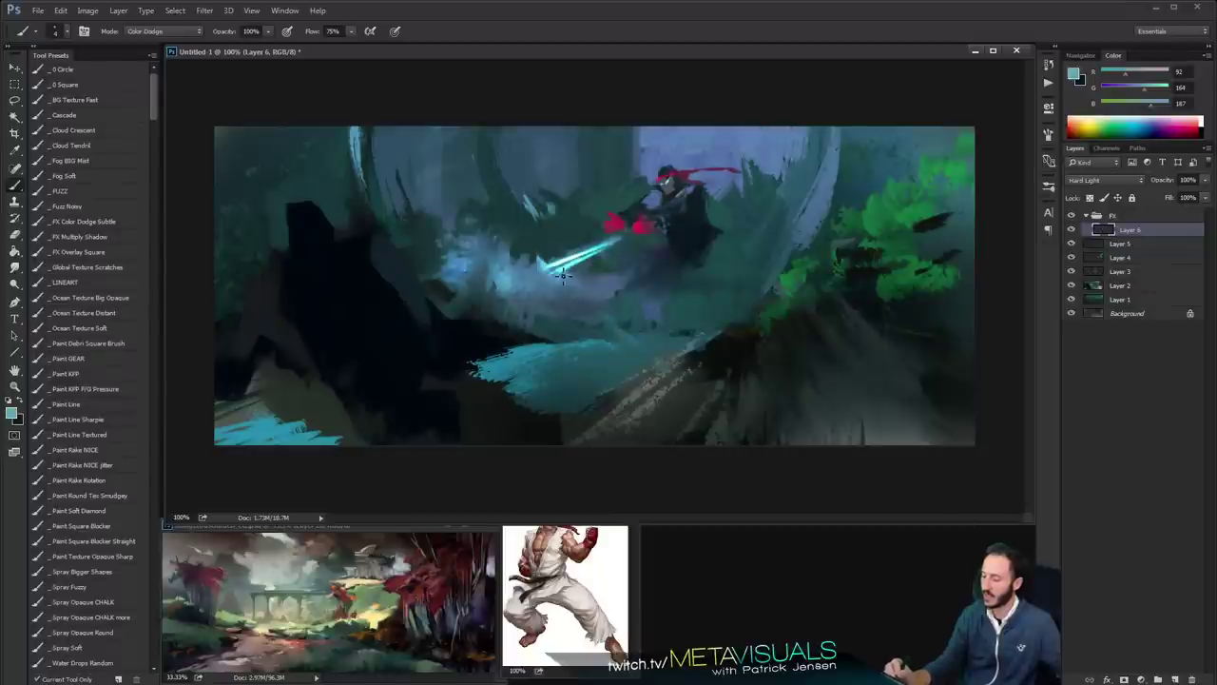
key("bracketright")
key("bracketright")
key("bracketright")
mouse_move(577, 268)
left_mouse_down()
mouse_move(516, 300)
mouse_move(548, 291)
mouse_move(536, 302)
mouse_move(527, 275)
mouse_move(509, 278)
mouse_move(526, 274)
mouse_move(508, 276)
mouse_move(517, 269)
mouse_move(506, 273)
mouse_move(544, 279)
mouse_move(507, 273)
mouse_move(493, 291)
mouse_move(507, 271)
mouse_move(491, 287)
mouse_move(517, 259)
mouse_move(476, 275)
mouse_move(473, 289)
mouse_move(464, 267)
mouse_move(479, 279)
mouse_move(453, 316)
mouse_move(515, 303)
mouse_move(469, 285)
left_mouse_up()
key("bracketleft")
key("bracketleft")
key("bracketleft")
key("bracketleft")
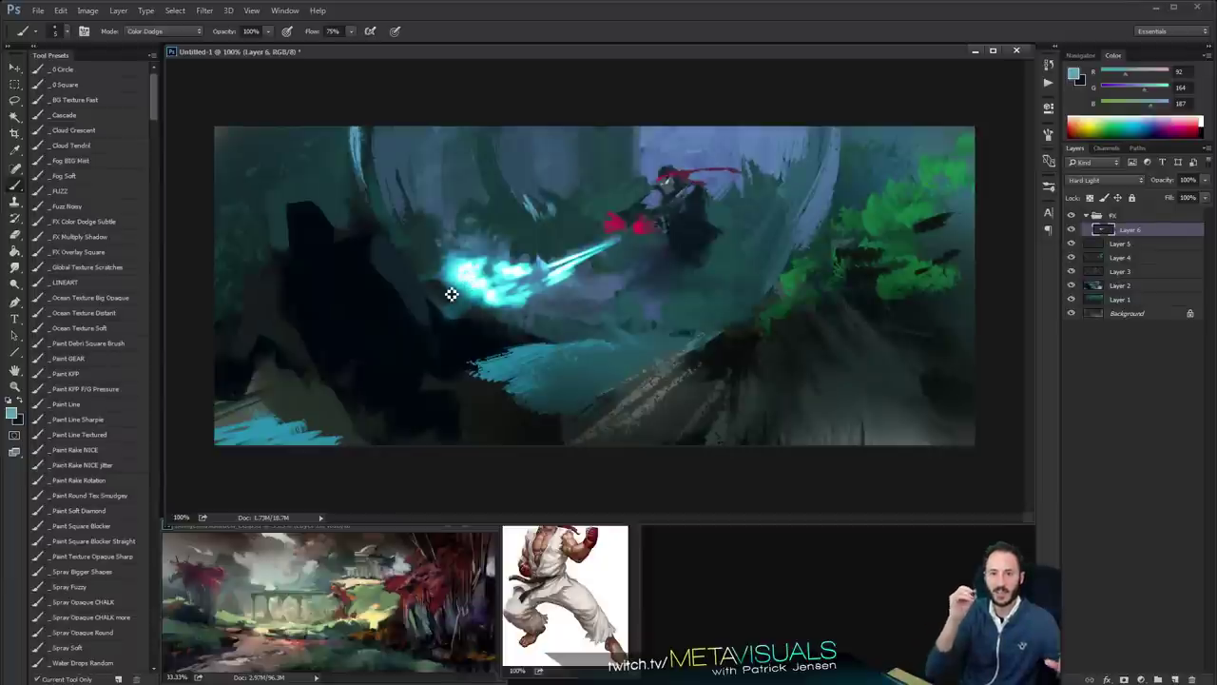
Smudge the upper edge of the cyan energy burst upward, and return to the Brush tool
key("space")
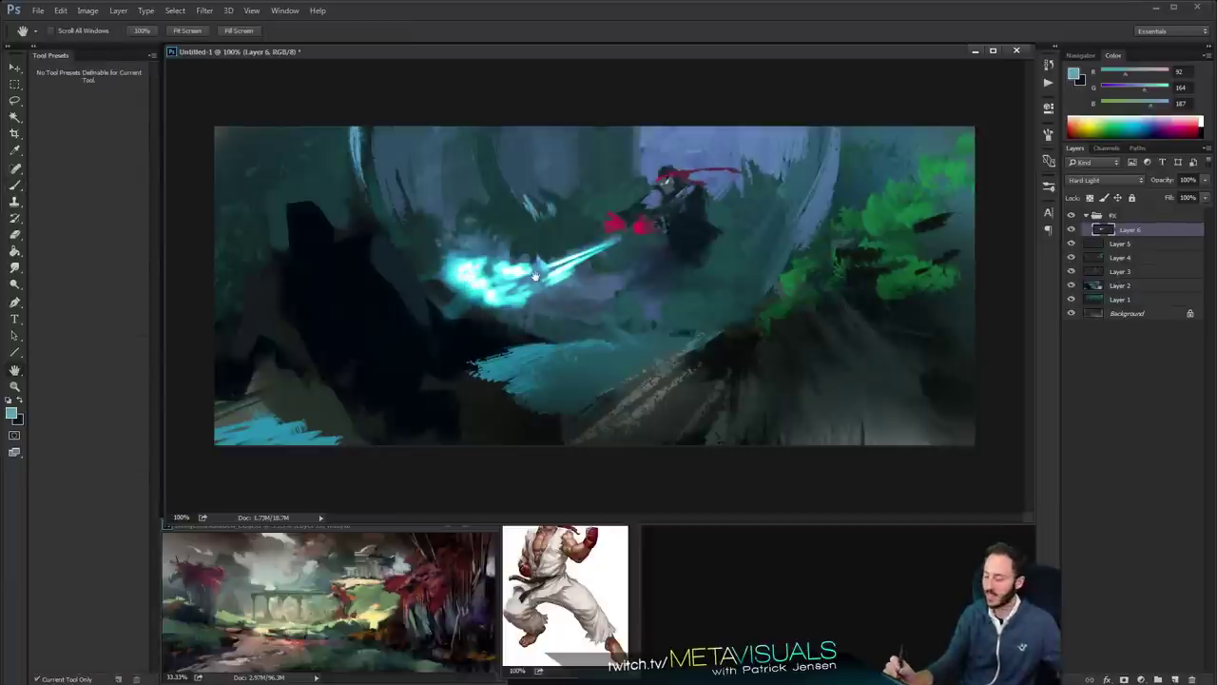
key("r")
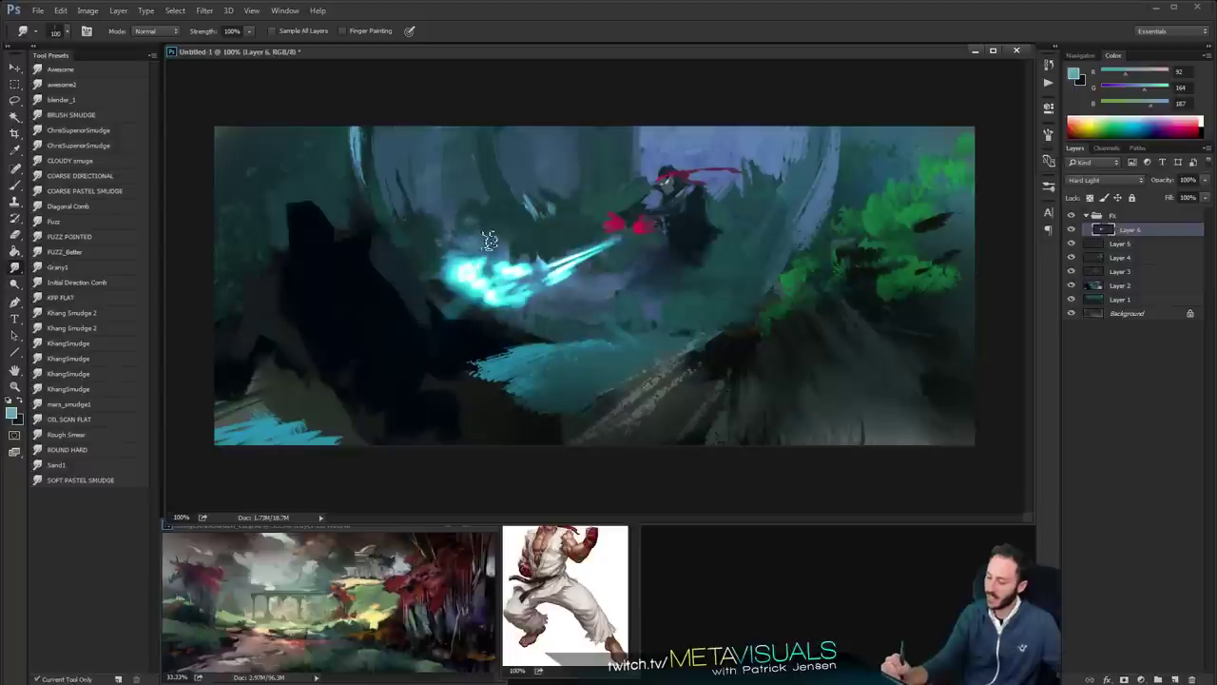
mouse_move(483, 267)
left_mouse_down()
mouse_move(497, 235)
mouse_move(483, 243)
left_mouse_up()
key("space")
key("b")
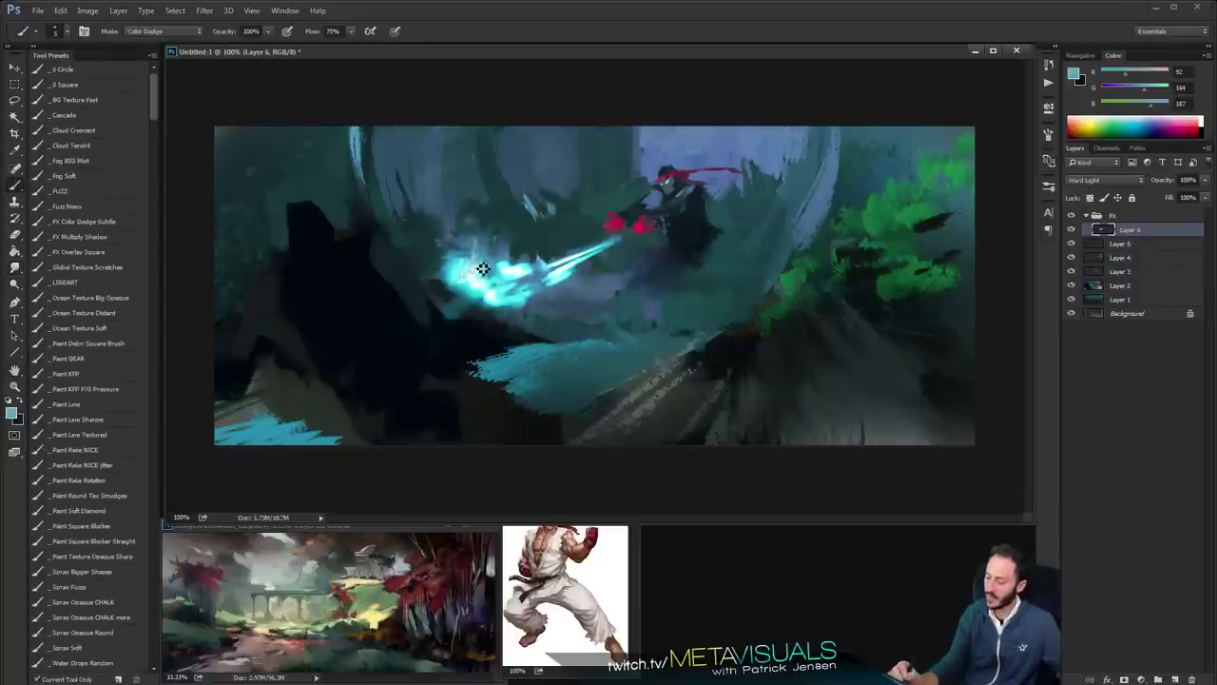
Surround the energy burst with a soft cyan halo and curved glowing strokes along its outer edges, using larger brush sizes
key("bracketright")
key("bracketright")
key("bracketright")
key("bracketright")
key("bracketright")
key("bracketright")
key("bracketright")
key("bracketright")
mouse_move(434, 254)
left_mouse_down()
mouse_move(442, 295)
mouse_move(432, 274)
mouse_move(440, 247)
mouse_move(456, 245)
mouse_move(459, 302)
mouse_move(432, 244)
mouse_move(461, 252)
mouse_move(455, 300)
mouse_move(440, 226)
mouse_move(512, 316)
left_mouse_up()
key("bracketright")
key("bracketright")
key("bracketright")
key("bracketright")
key("bracketright")
key("bracketright")
key("bracketright")
key("bracketright")
key("bracketright")
key("bracketright")
key("bracketright")
key("bracketright")
key("bracketright")
Add fine bright strokes to the lower part of the energy burst with a much smaller brush
key("bracketleft")
key("bracketleft")
key("bracketleft")
key("bracketleft")
key("bracketleft")
key("bracketleft")
key("bracketleft")
key("bracketleft")
key("bracketleft")
key("bracketleft")
key("bracketleft")
key("bracketleft")
key("bracketleft")
key("bracketleft")
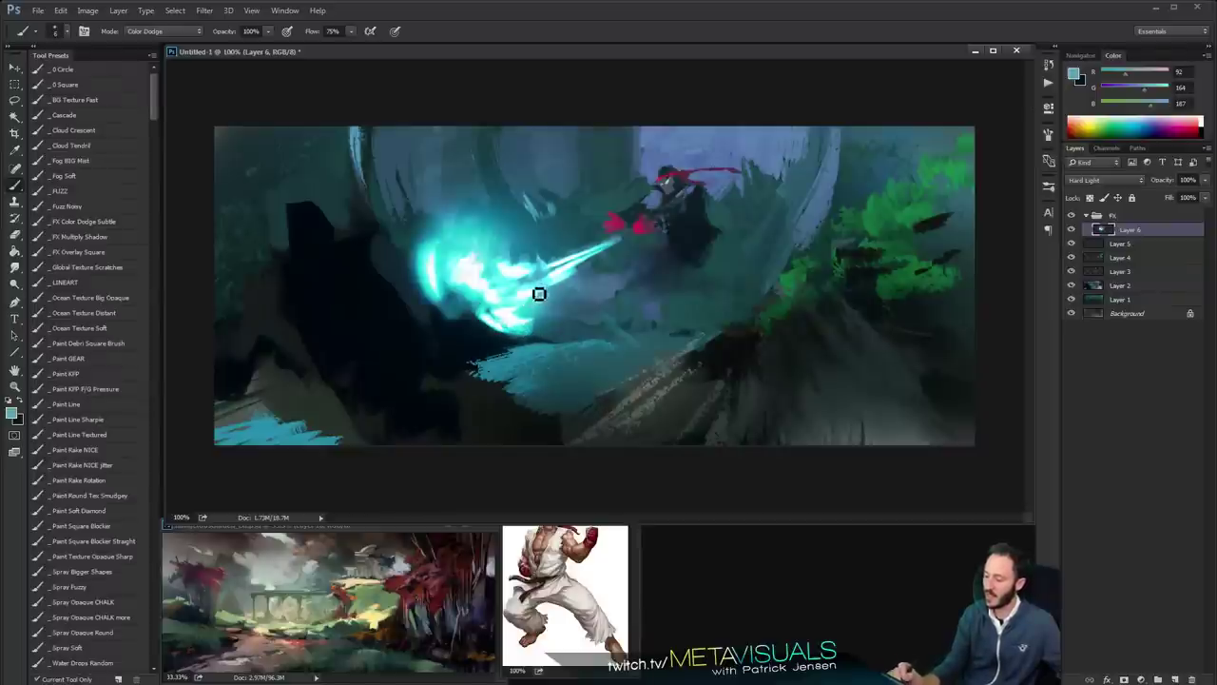
mouse_move(522, 293)
left_mouse_down()
mouse_move(536, 288)
mouse_move(524, 291)
left_mouse_up()
key("bracketright")
key("bracketright")
key("bracketright")
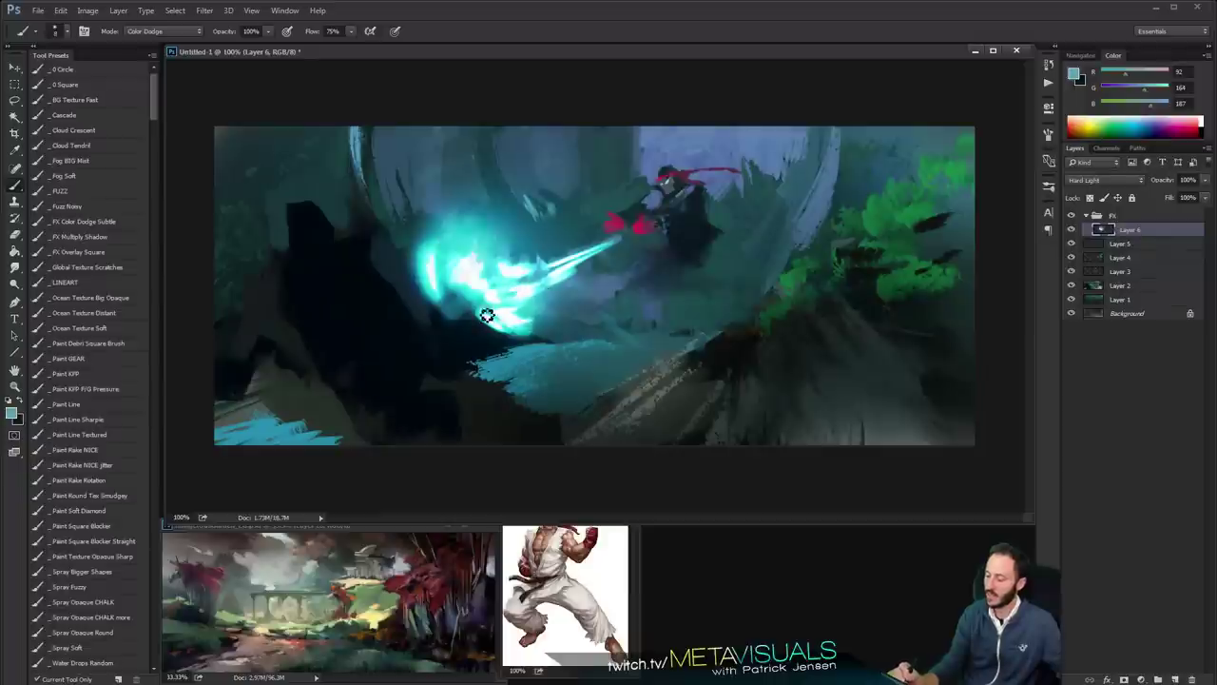
key("bracketright")
key("bracketright")
key("bracketright")
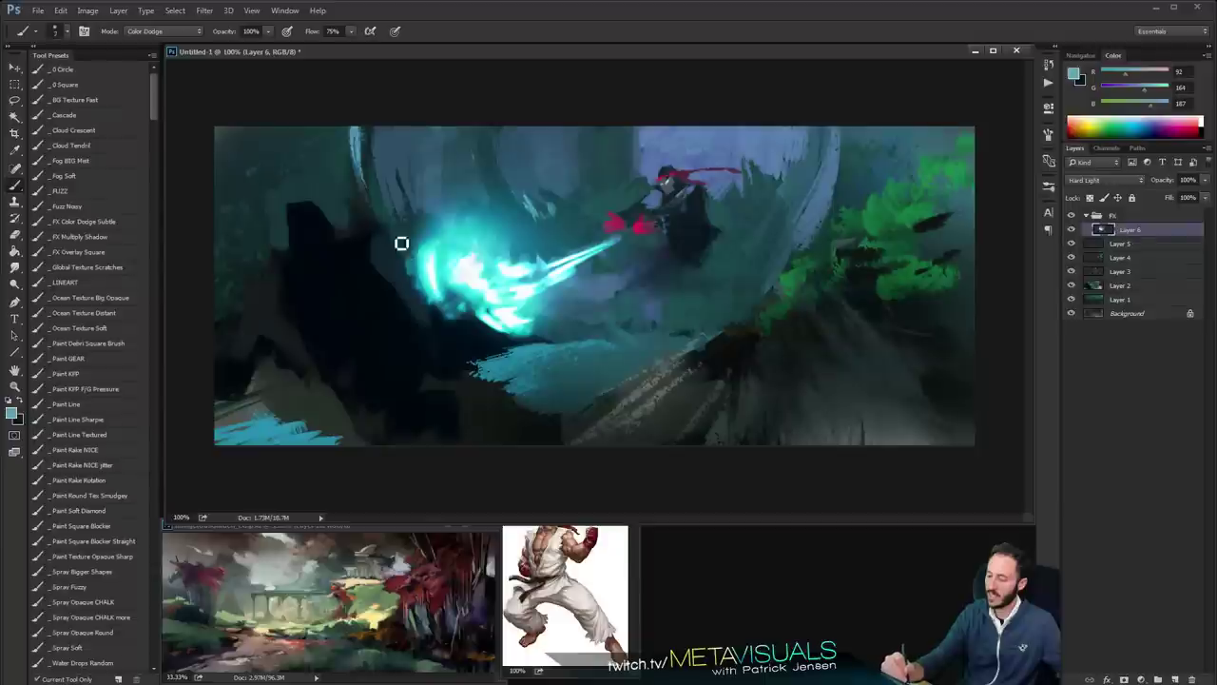
Paint a thin cyan lightning tendril from the dark rock's peak to the energy burst and brighten where the two meet
mouse_move(391, 231)
left_mouse_down()
mouse_move(403, 251)
mouse_move(381, 230)
mouse_move(353, 242)
mouse_move(343, 232)
left_mouse_up()
key("[")
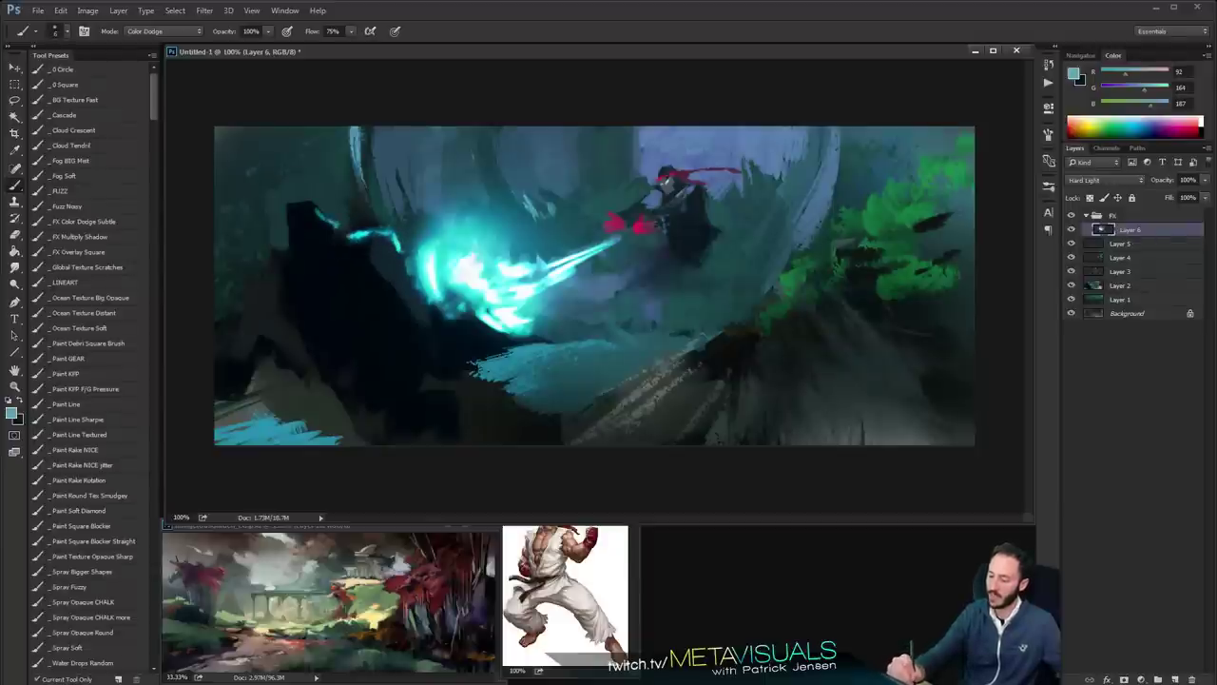
key("]")
key("]")
key("]")
key("]")
key("]")
left_click_drag(409, 260, 415, 268)
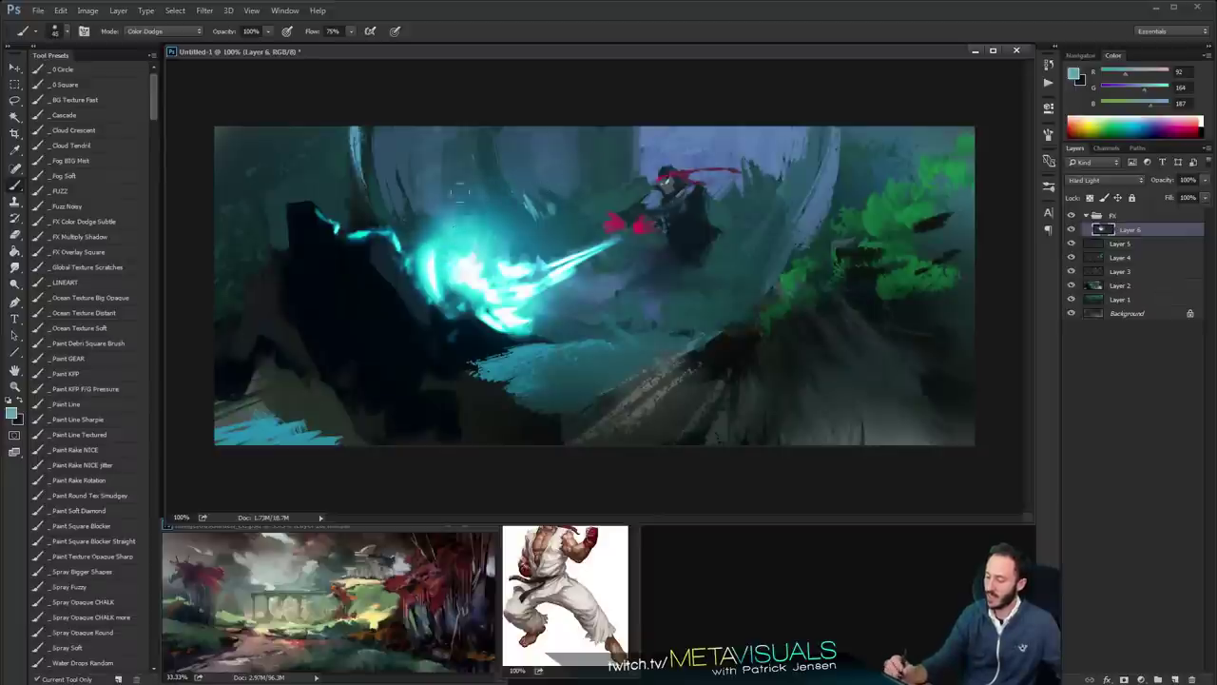
Smudge the top of the cyan halo outward into wisps, undoing the first smudge attempts
key("r")
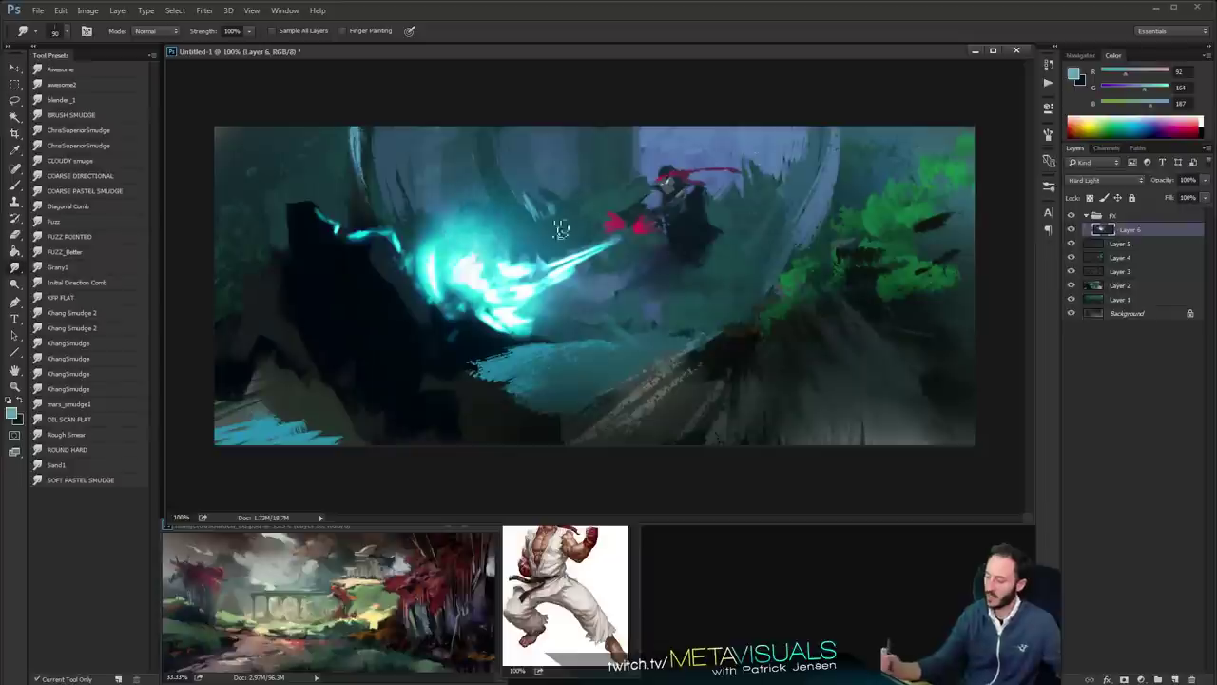
mouse_move(444, 226)
left_mouse_down()
mouse_move(449, 175)
mouse_move(519, 167)
left_mouse_up()
key("ctrl+alt+z")
key("ctrl+alt+z")
key("[")
mouse_move(466, 250)
left_mouse_down()
mouse_move(471, 196)
mouse_move(520, 249)
left_mouse_up()
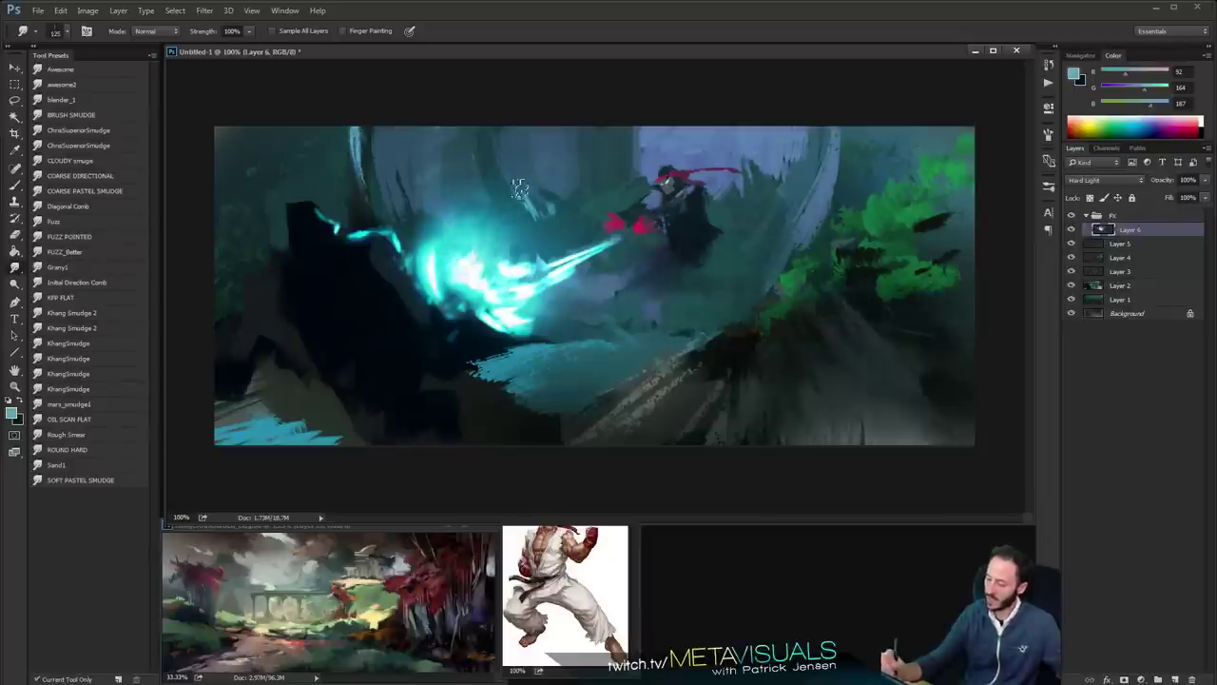
key("bracketleft")
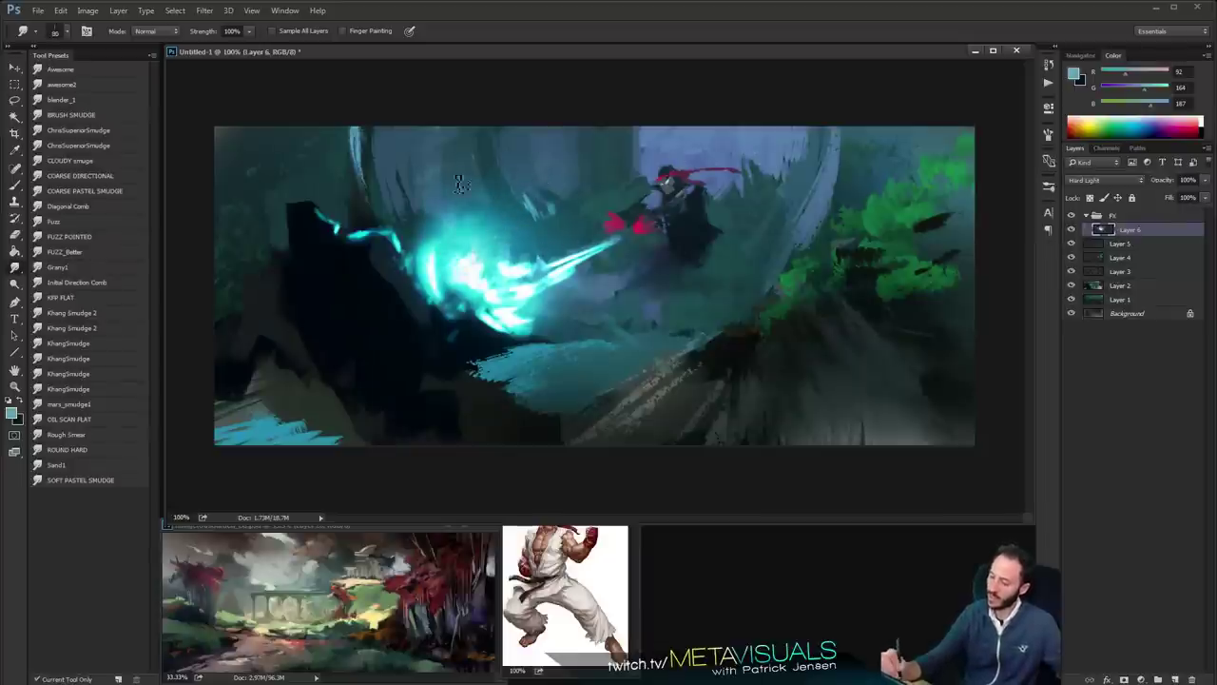
Paint fine cyan streaks running from the energy burst toward the red gloves with a small brush
key("b")
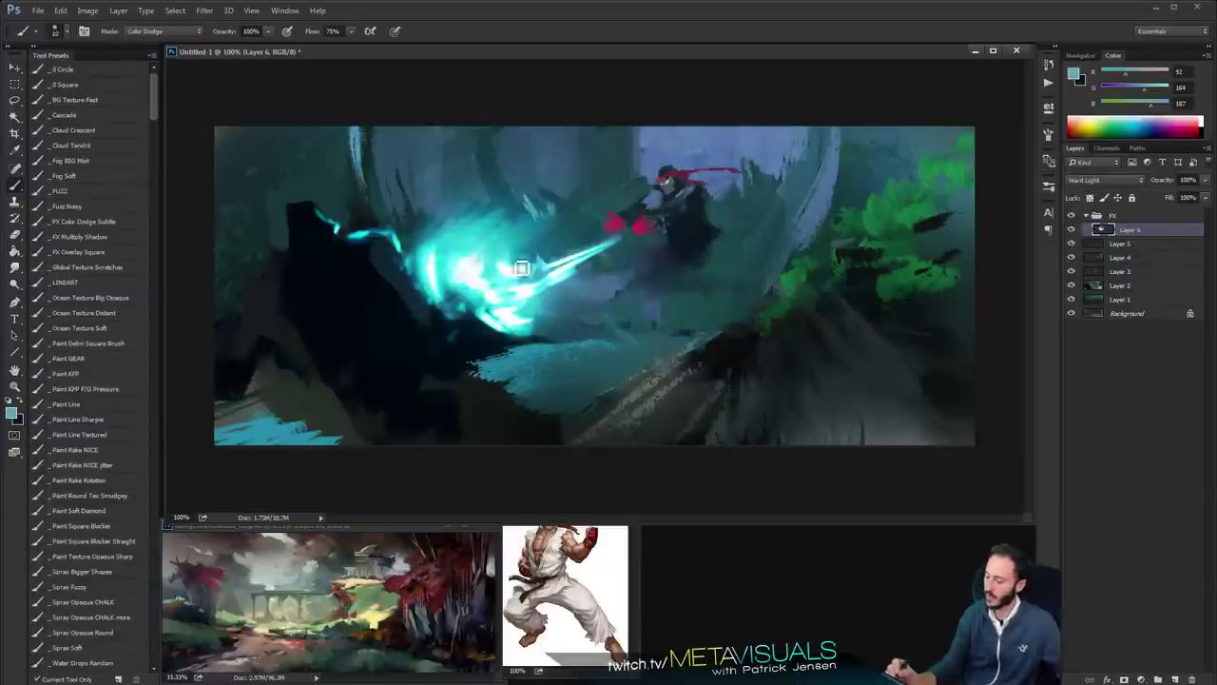
key("bracketleft")
key("bracketleft")
key("bracketleft")
key("bracketleft")
key("bracketleft")
key("bracketleft")
key("bracketleft")
key("bracketleft")
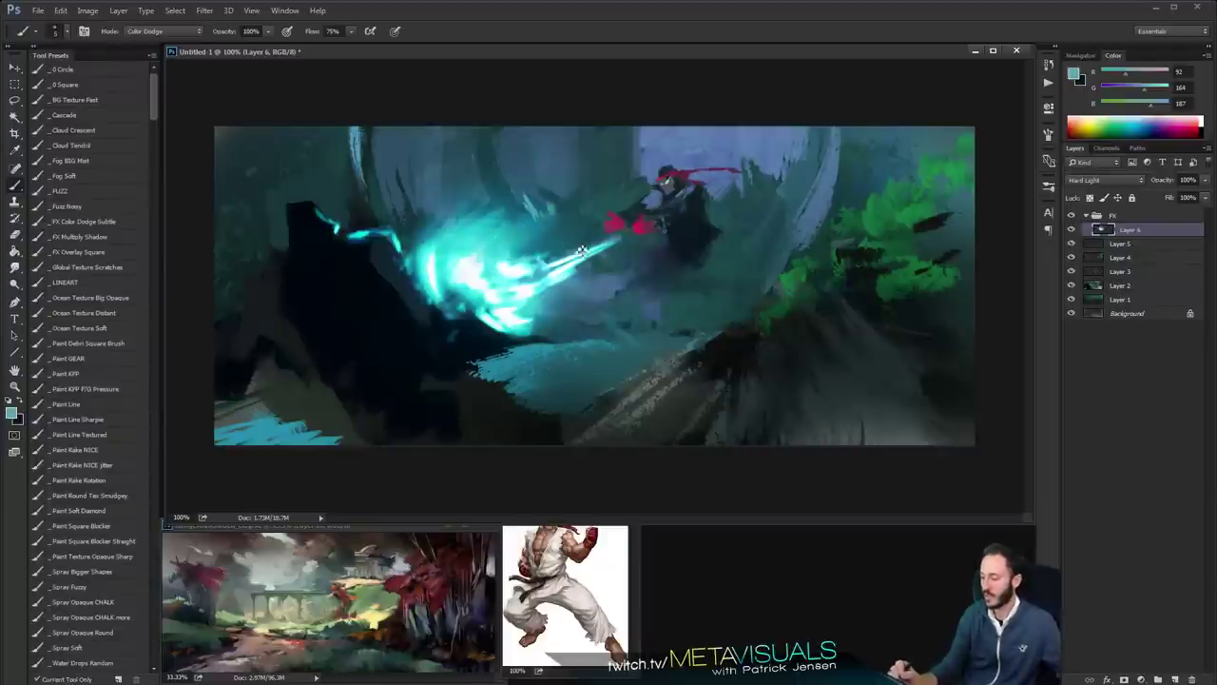
mouse_move(531, 264)
left_mouse_down()
mouse_move(604, 244)
mouse_move(511, 271)
mouse_move(644, 229)
mouse_move(542, 270)
mouse_move(602, 244)
mouse_move(547, 258)
mouse_move(528, 275)
mouse_move(565, 261)
mouse_move(528, 281)
left_mouse_up()
key("bracketright")
key("bracketright")
key("bracketright")
key("bracketright")
key("bracketright")
key("bracketright")
key("bracketright")
key("bracketright")
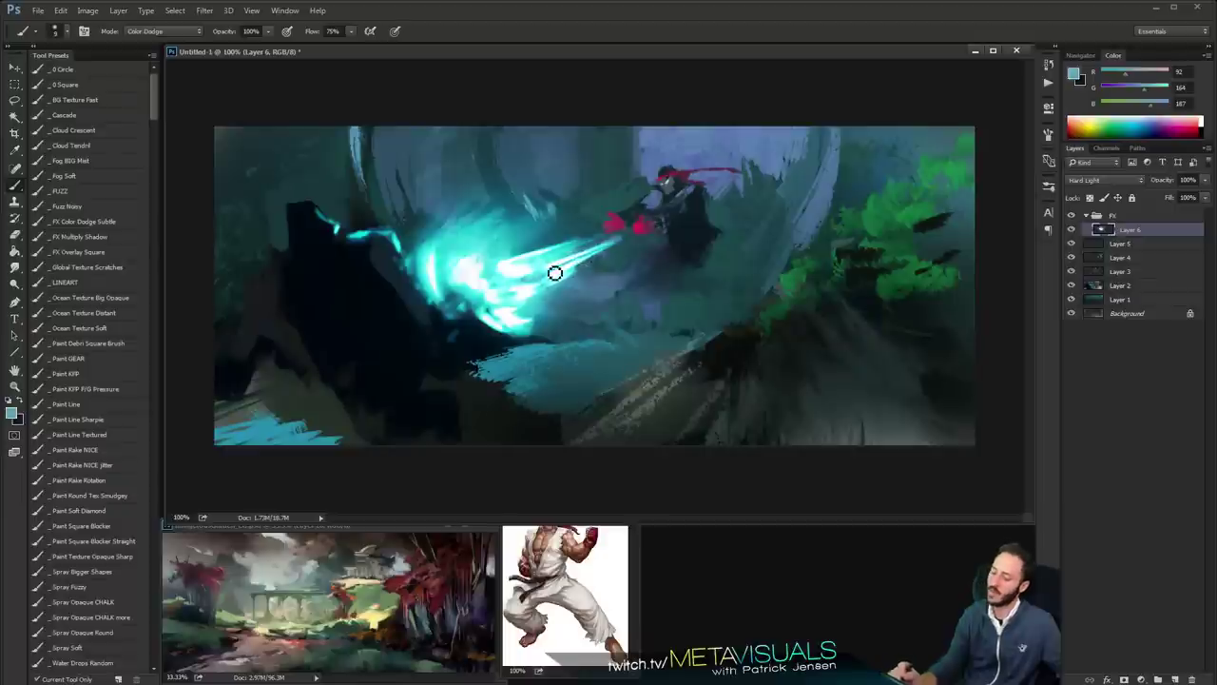
Add more cyan streaks beneath the beam and a bright accent where the burst meets the teal ground
key("bracketleft")
key("bracketleft")
key("bracketleft")
key("bracketleft")
key("bracketleft")
key("bracketleft")
key("bracketleft")
key("bracketleft")
key("bracketleft")
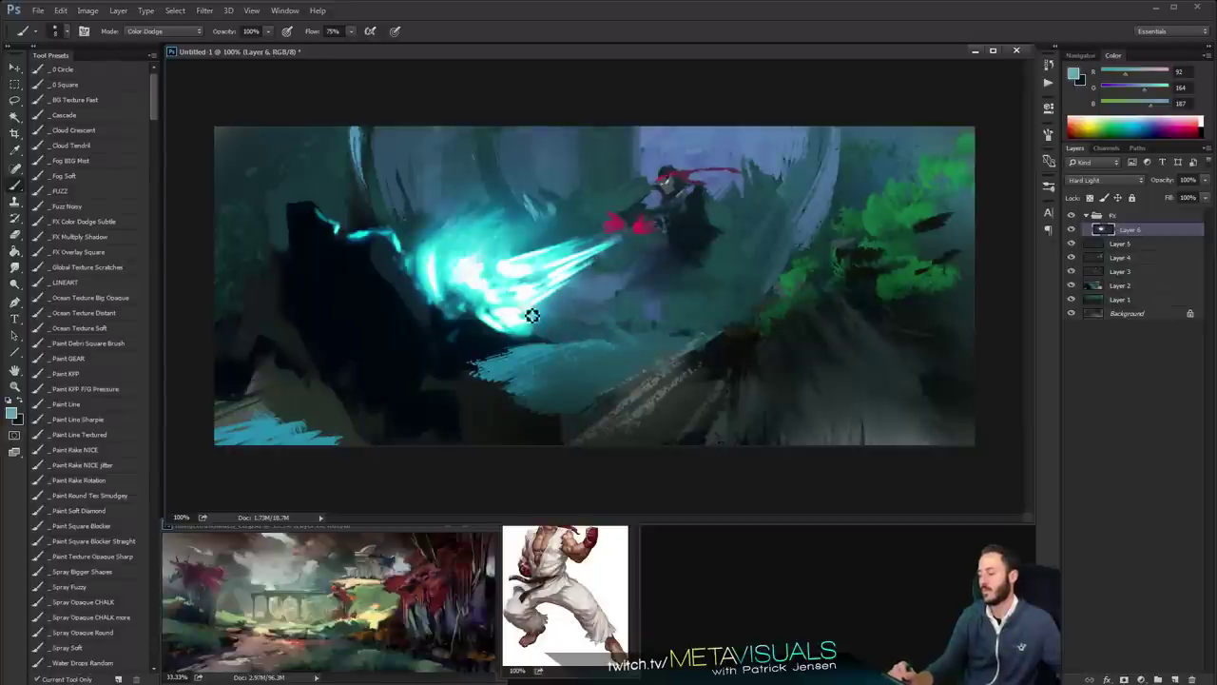
key("bracketright")
key("bracketright")
key("bracketright")
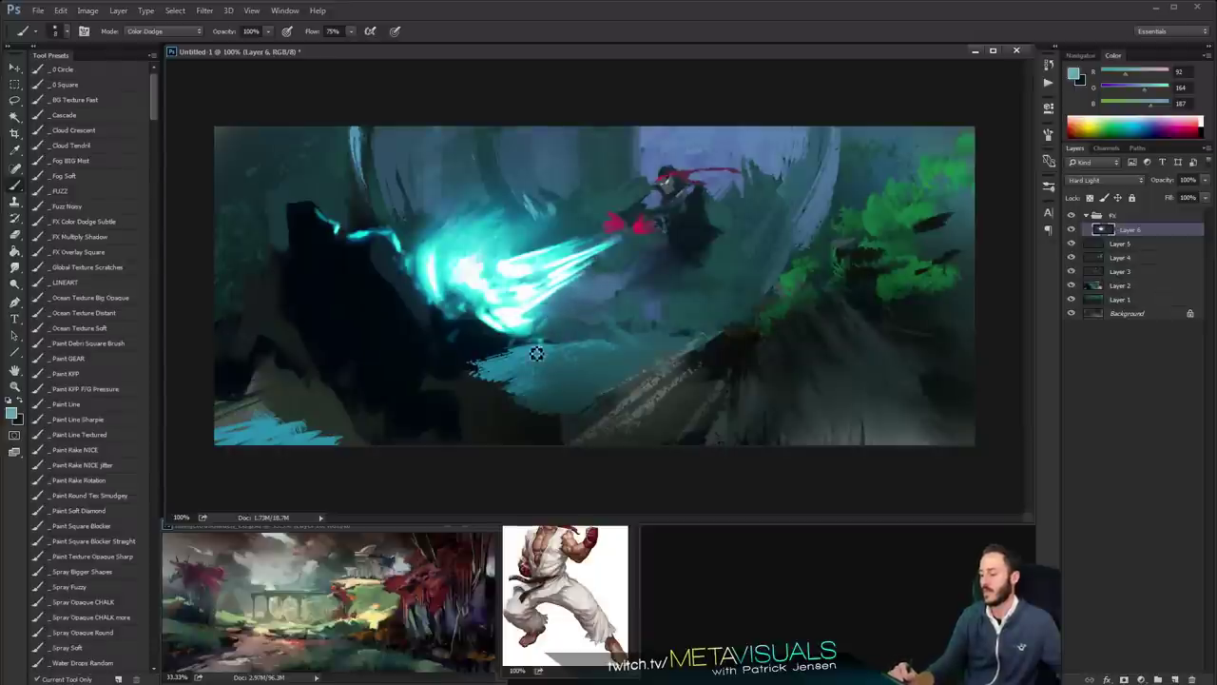
key("bracketright")
key("bracketright")
key("bracketright")
key("bracketright")
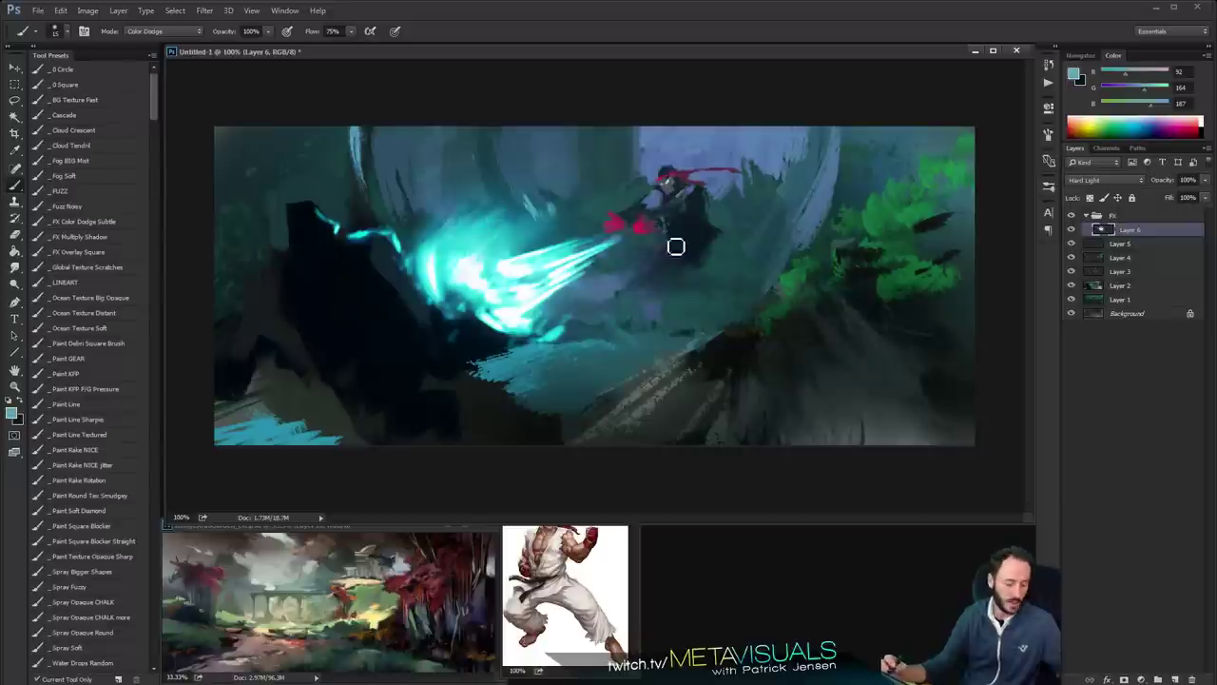
Create another layer in the FX group and set its blend mode to Hard Light
key("ctrl+shift+alt+n")
left_click(1115, 180)
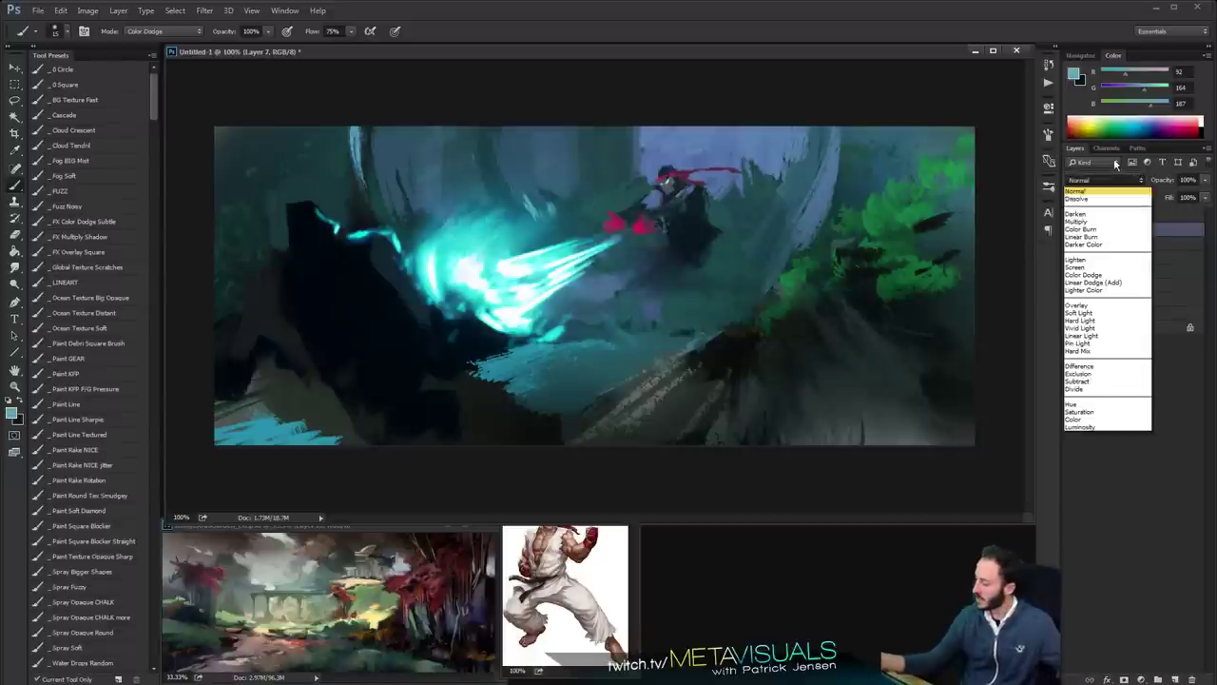
left_click(1098, 321)
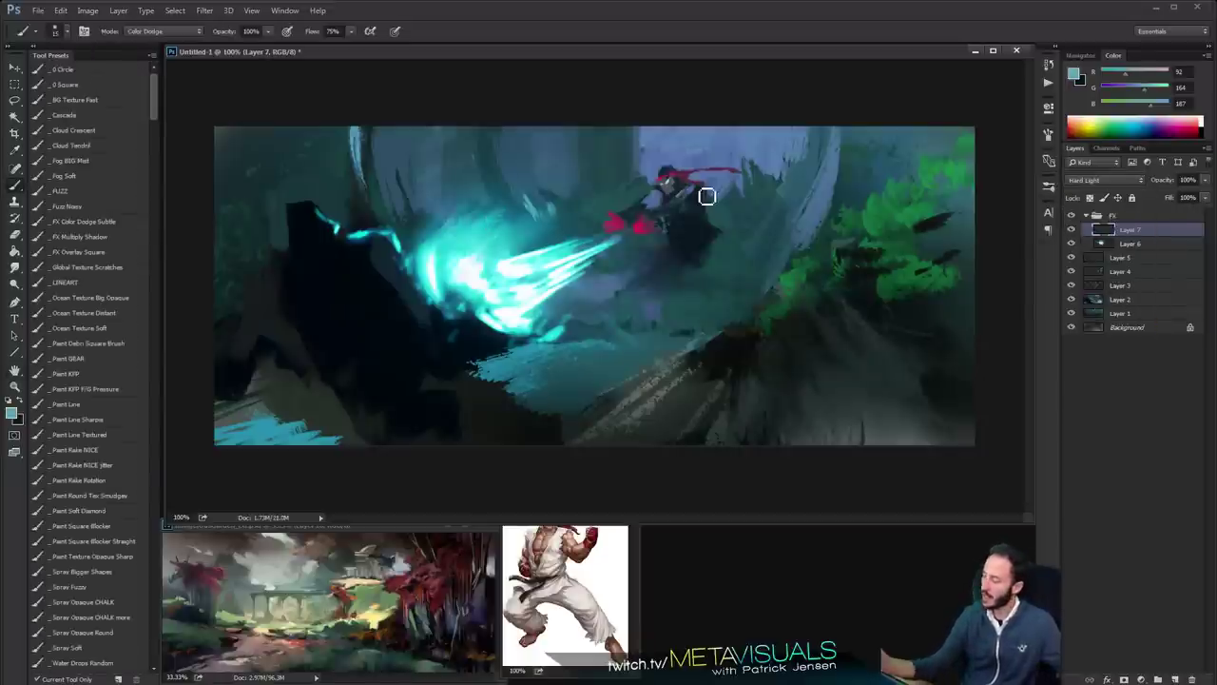
Shift the foreground colour to a more saturated blue (R 82, G 128, B 198)
left_click(1074, 78)
left_click(324, 191)
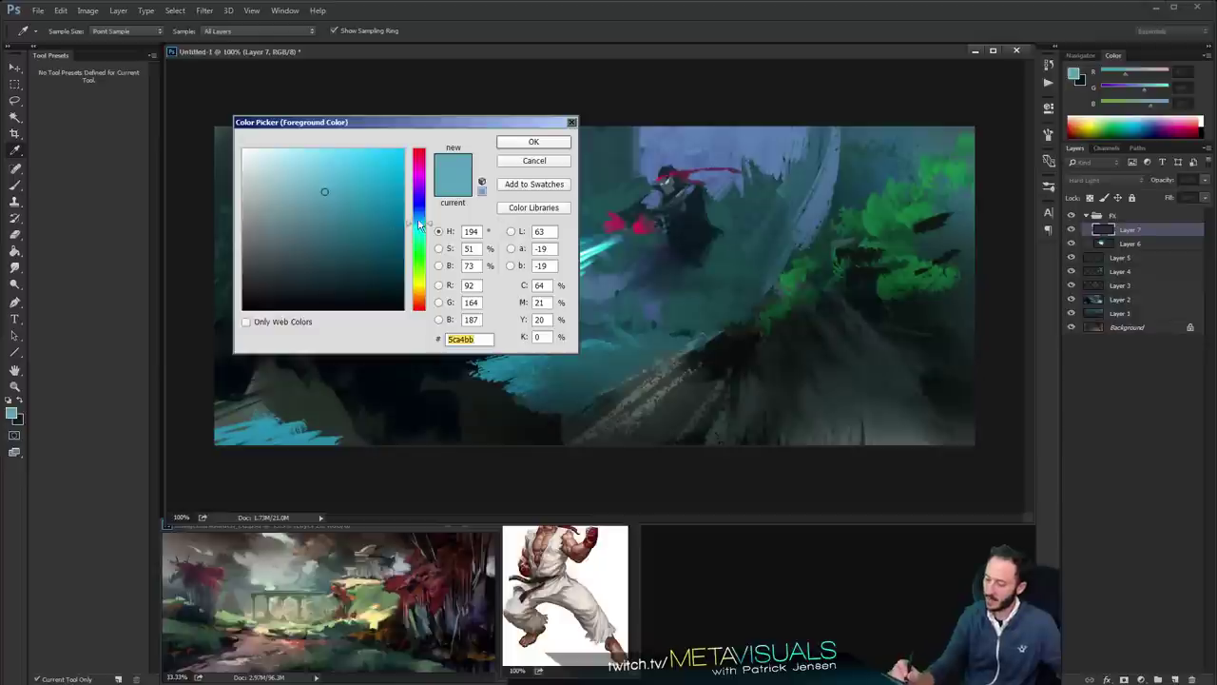
left_click_drag(419, 228, 419, 213)
left_click(338, 184)
left_click(511, 142)
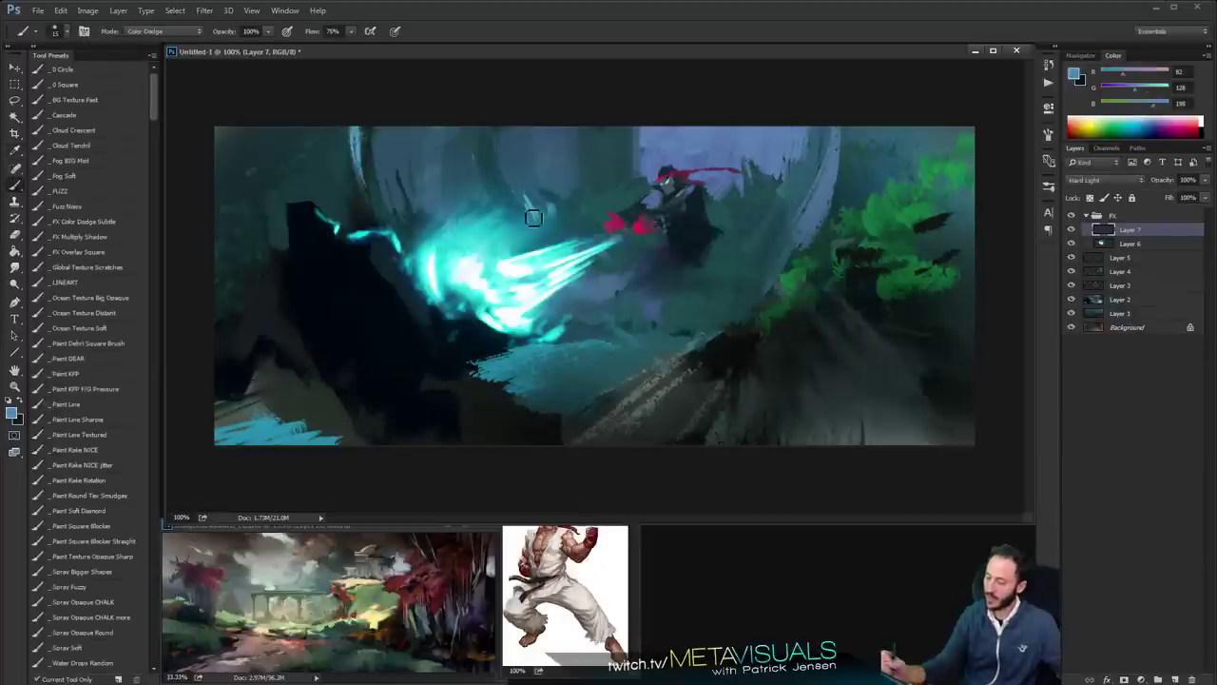
Undo the first blue stroke, and paint a soft blue glow with a brighter core along the large ring's upper-left edge
key("space")
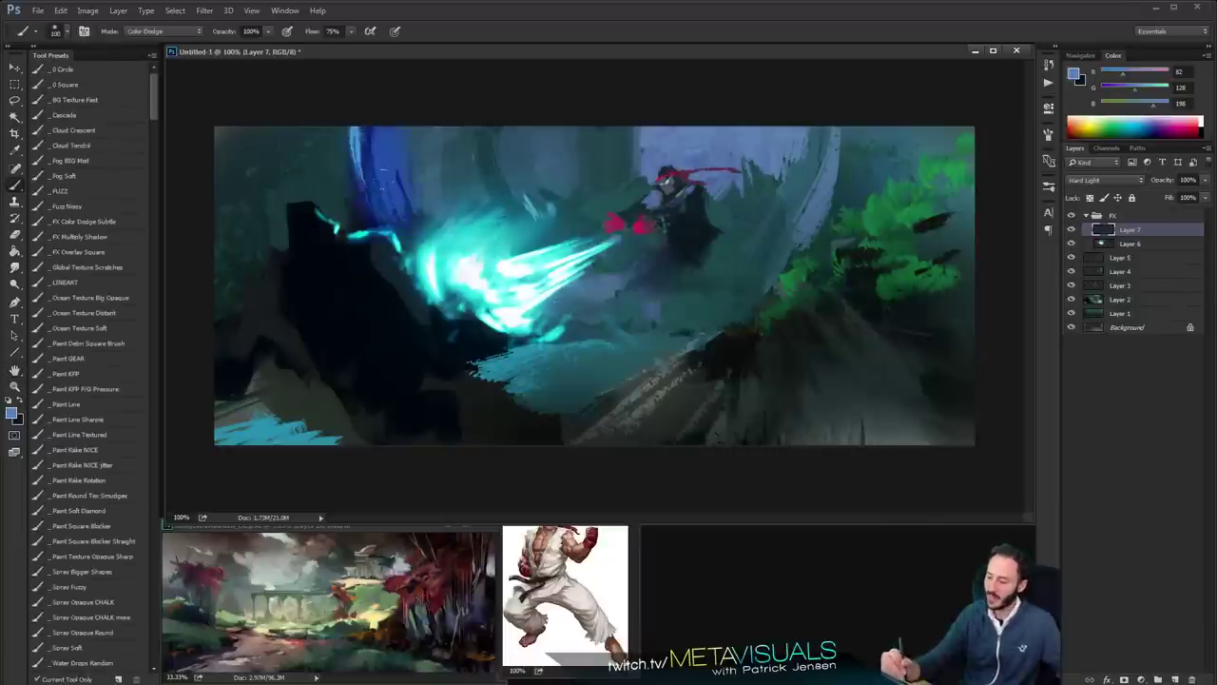
key("space")
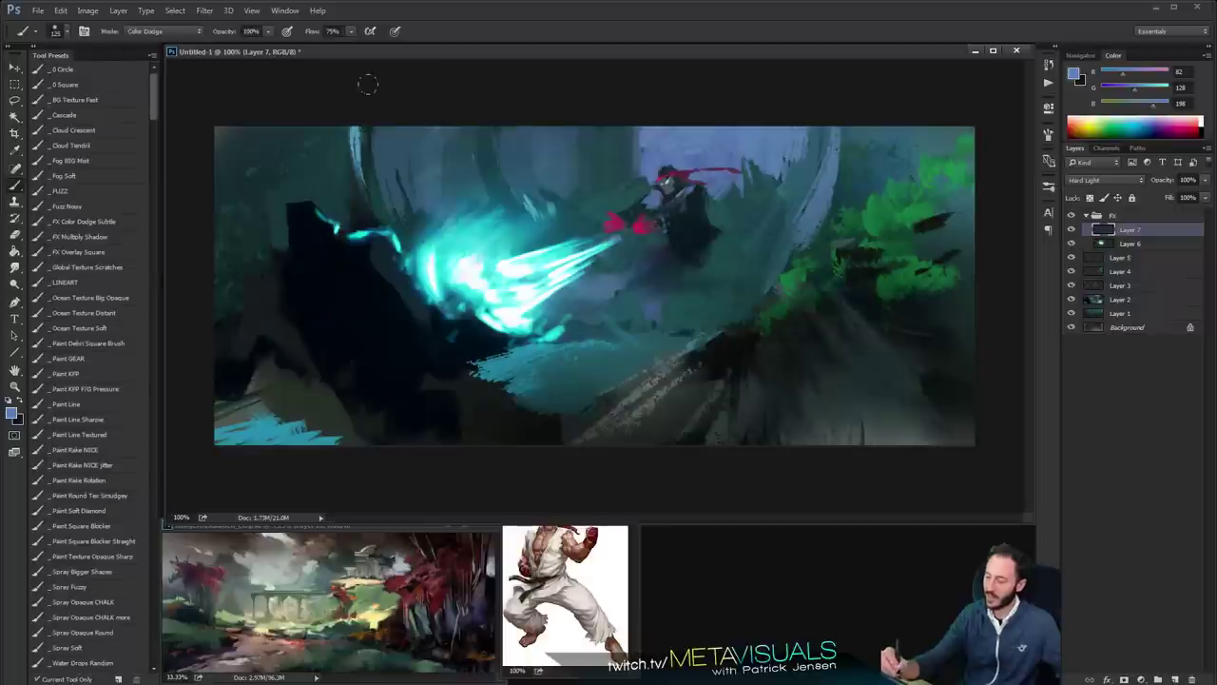
mouse_move(379, 159)
left_mouse_down()
mouse_move(366, 143)
mouse_move(375, 132)
left_mouse_up()
left_click_drag(362, 178, 354, 127)
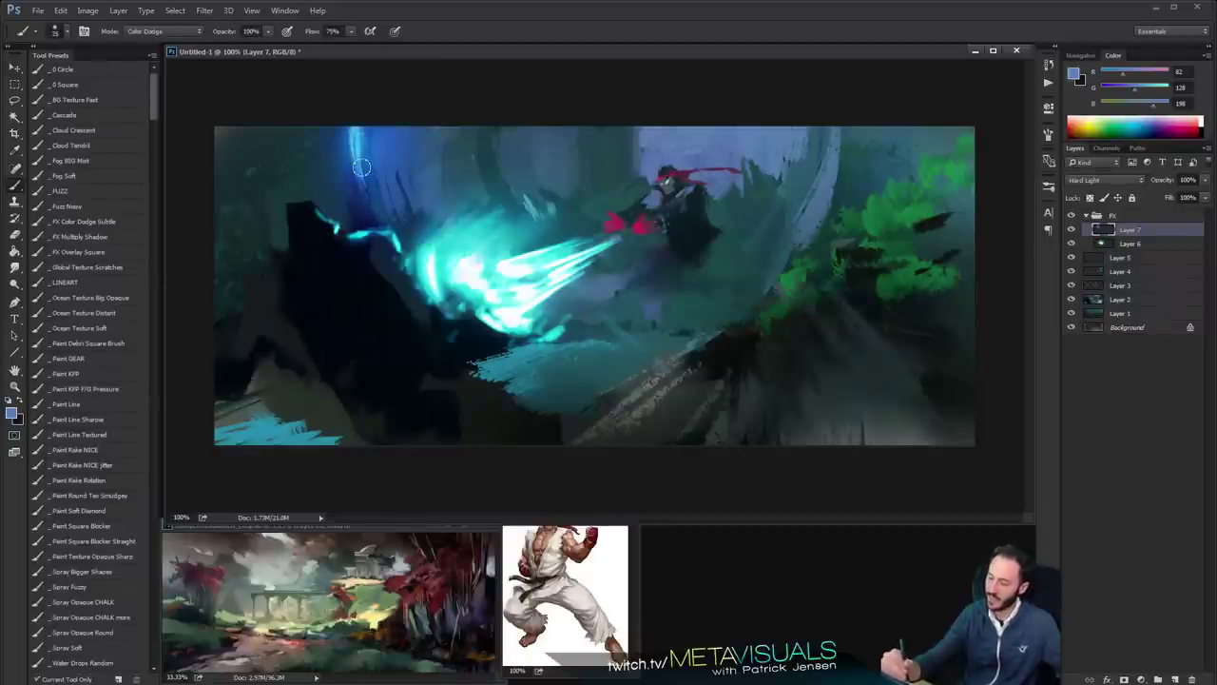
left_click_drag(361, 173, 352, 124)
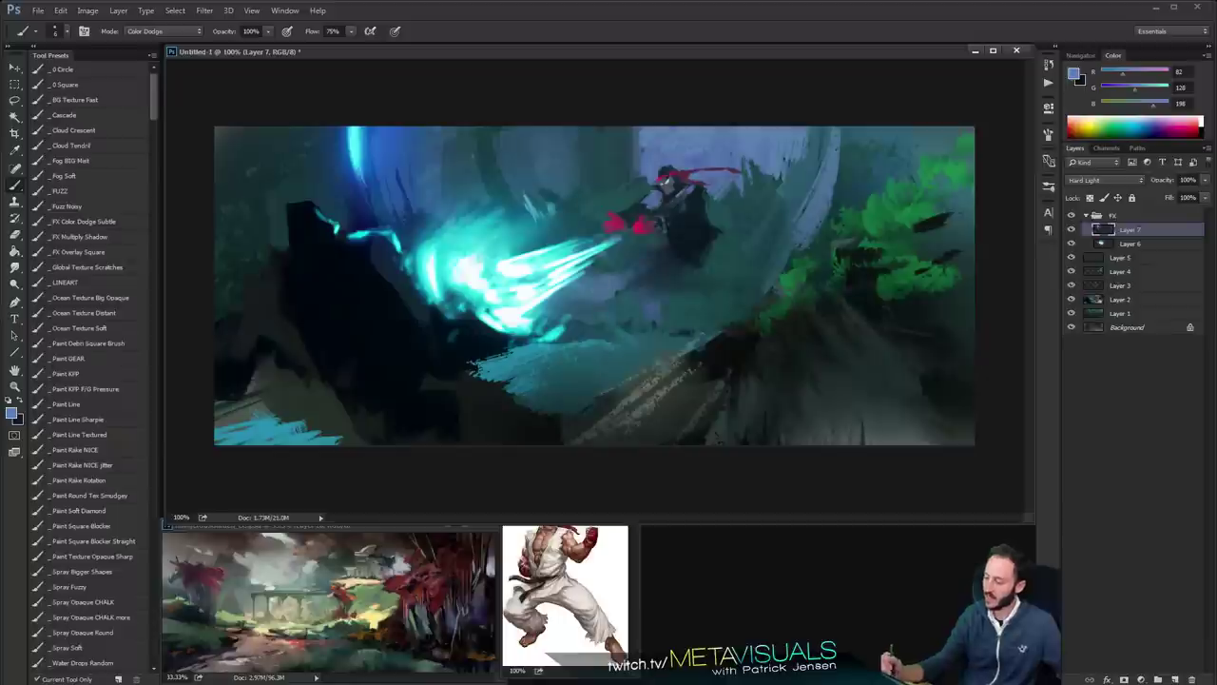
Enlarge the brush and paint a blue glow with a bright cyan core along the large ring's right edge
key("bracketright")
key("bracketright")
key("bracketright")
key("bracketright")
key("bracketright")
mouse_move(759, 300)
left_mouse_down()
mouse_move(838, 111)
mouse_move(847, 146)
left_mouse_up()
mouse_move(826, 227)
left_mouse_down()
mouse_move(833, 98)
mouse_move(748, 310)
mouse_move(844, 87)
mouse_move(744, 272)
mouse_move(794, 219)
mouse_move(810, 69)
left_mouse_up()
left_click_drag(772, 206, 807, 57)
key("bracketright")
key("bracketright")
key("bracketright")
mouse_move(753, 293)
left_mouse_down()
mouse_move(805, 87)
mouse_move(744, 217)
left_mouse_up()
key("ctrl+z")
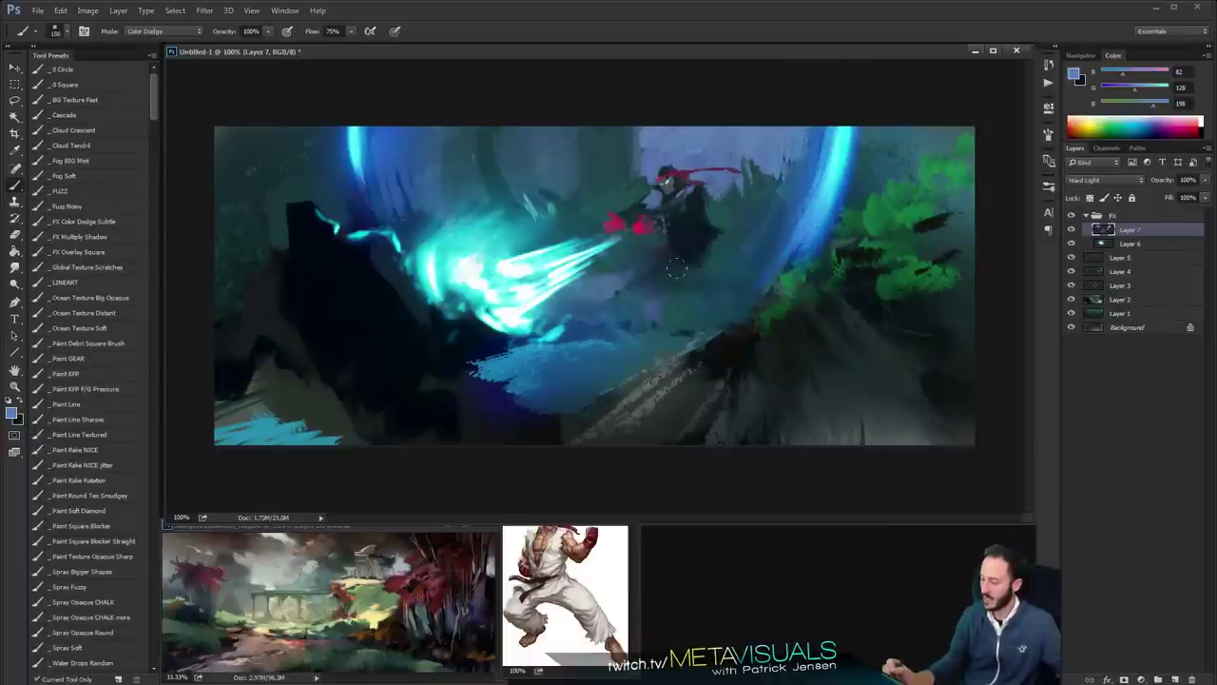
Brighten the blue patch of ground beneath the energy beam using a smaller Color Dodge brush
key("bracketleft")
key("bracketleft")
key("bracketleft")
key("bracketleft")
key("bracketleft")
key("bracketleft")
key("bracketleft")
key("bracketleft")
key("bracketleft")
key("bracketleft")
mouse_move(636, 319)
left_mouse_down()
mouse_move(525, 398)
mouse_move(481, 376)
mouse_move(569, 348)
mouse_move(502, 388)
mouse_move(592, 344)
mouse_move(479, 378)
mouse_move(537, 358)
mouse_move(539, 381)
mouse_move(568, 379)
left_mouse_up()
Paint fine bright cyan streaks diagonally through the ground glow toward the canvas's lower edge
key("bracketleft")
key("bracketleft")
key("bracketleft")
key("bracketleft")
key("bracketleft")
key("bracketleft")
key("bracketleft")
key("bracketleft")
key("bracketleft")
key("bracketleft")
key("bracketleft")
key("bracketleft")
key("bracketright")
key("bracketright")
key("bracketright")
key("bracketright")
key("bracketright")
key("bracketright")
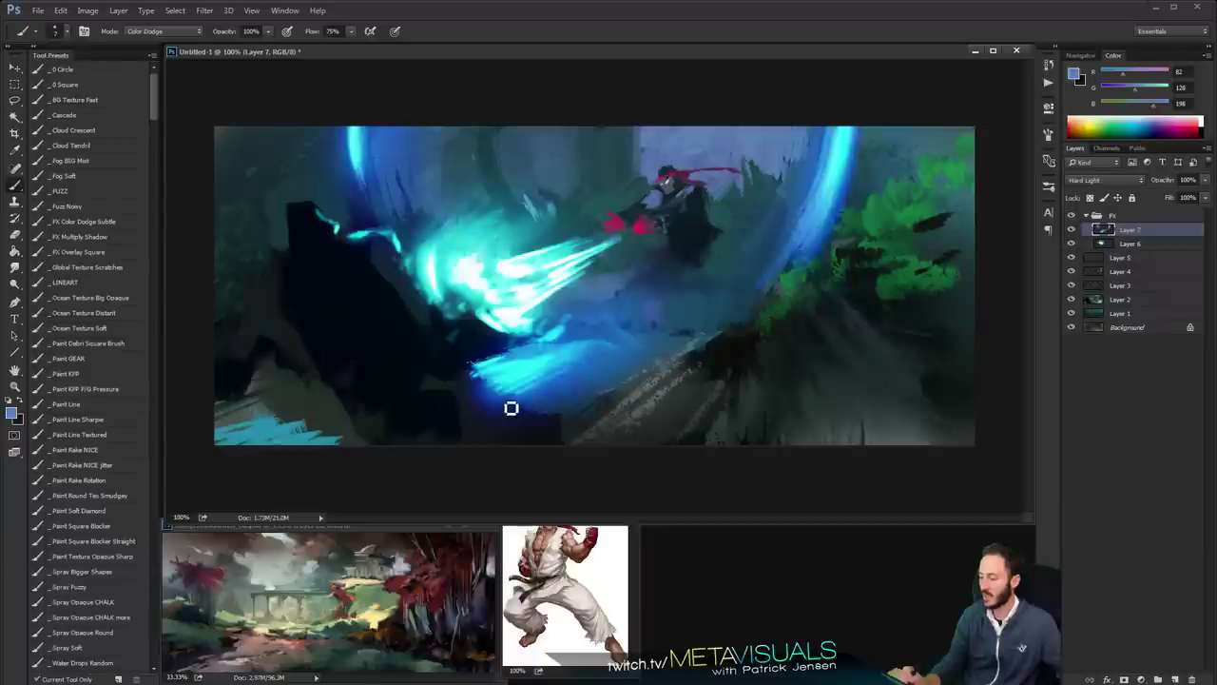
left_click_drag(511, 408, 582, 379)
left_click_drag(502, 405, 571, 373)
mouse_move(497, 409)
left_mouse_down()
mouse_move(589, 375)
mouse_move(477, 424)
mouse_move(614, 369)
mouse_move(464, 422)
mouse_move(506, 394)
mouse_move(447, 433)
left_mouse_up()
Widen the diagonal ground streak with broader glowing blue strokes reaching the canvas's lower edge
key("bracketright")
key("bracketright")
left_click_drag(590, 369, 414, 443)
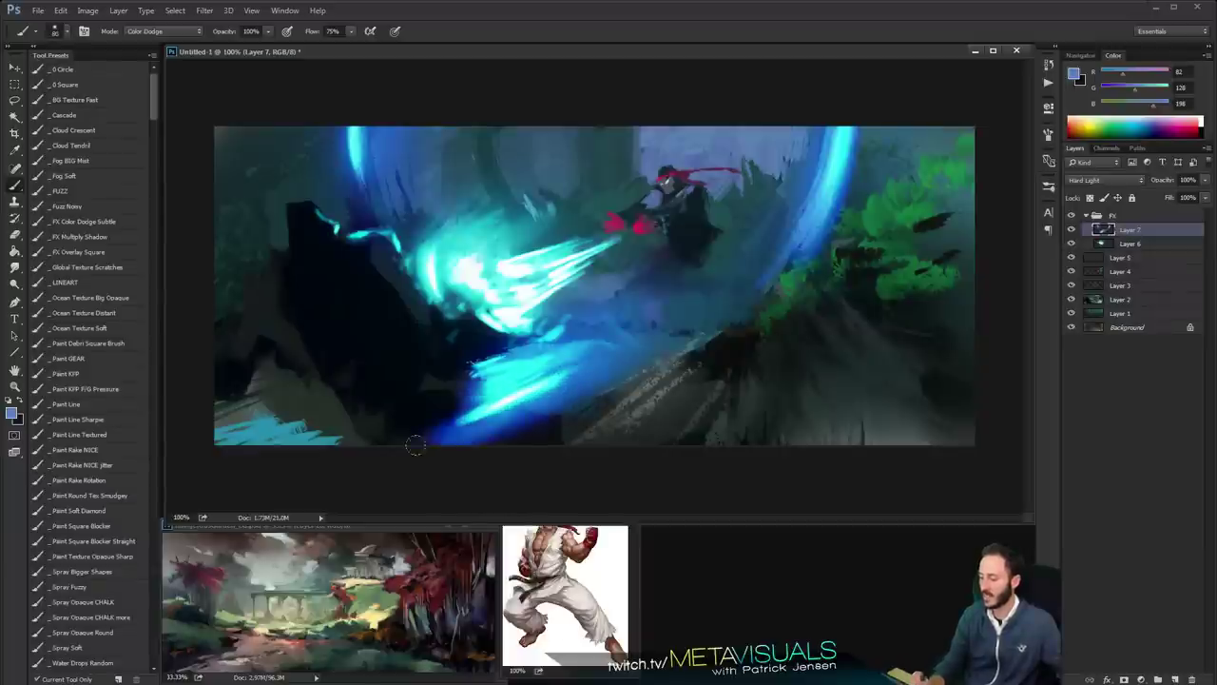
mouse_move(538, 397)
left_mouse_down()
mouse_move(411, 443)
mouse_move(447, 433)
left_mouse_up()
Soften the lower side of the ground glow with diagonal Smudge tool strokes
key("r")
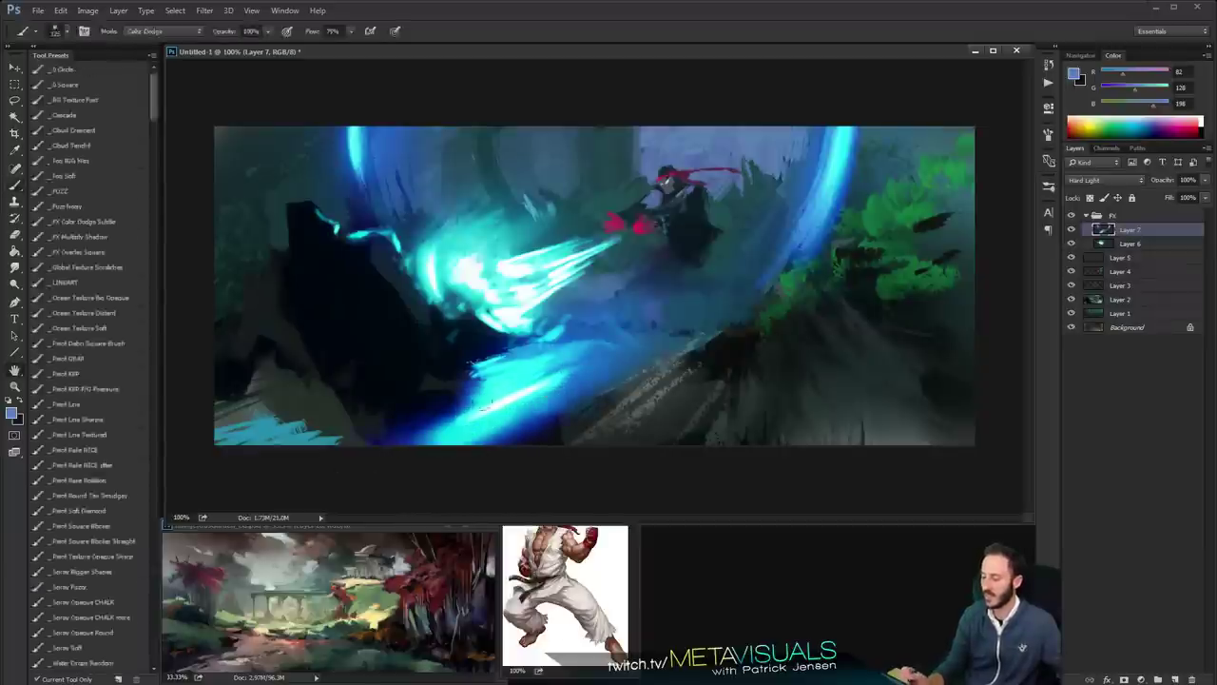
left_click_drag(594, 390, 494, 434)
left_click_drag(592, 397, 419, 440)
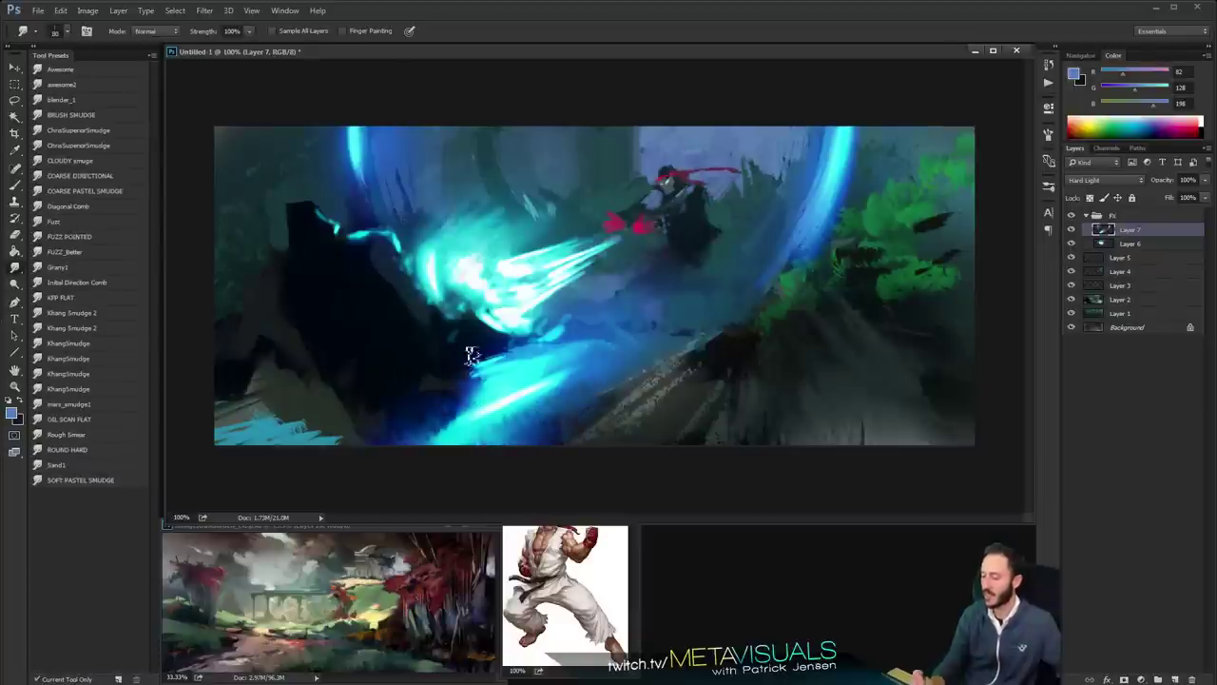
Examine the whole painting at thumbnail size to judge how the new light effects read
key("z")
left_click(670, 371, "alt")
left_click(671, 370, "alt")
left_click(679, 363, "alt")
left_click(687, 357, "alt")
left_click(687, 352, "alt")
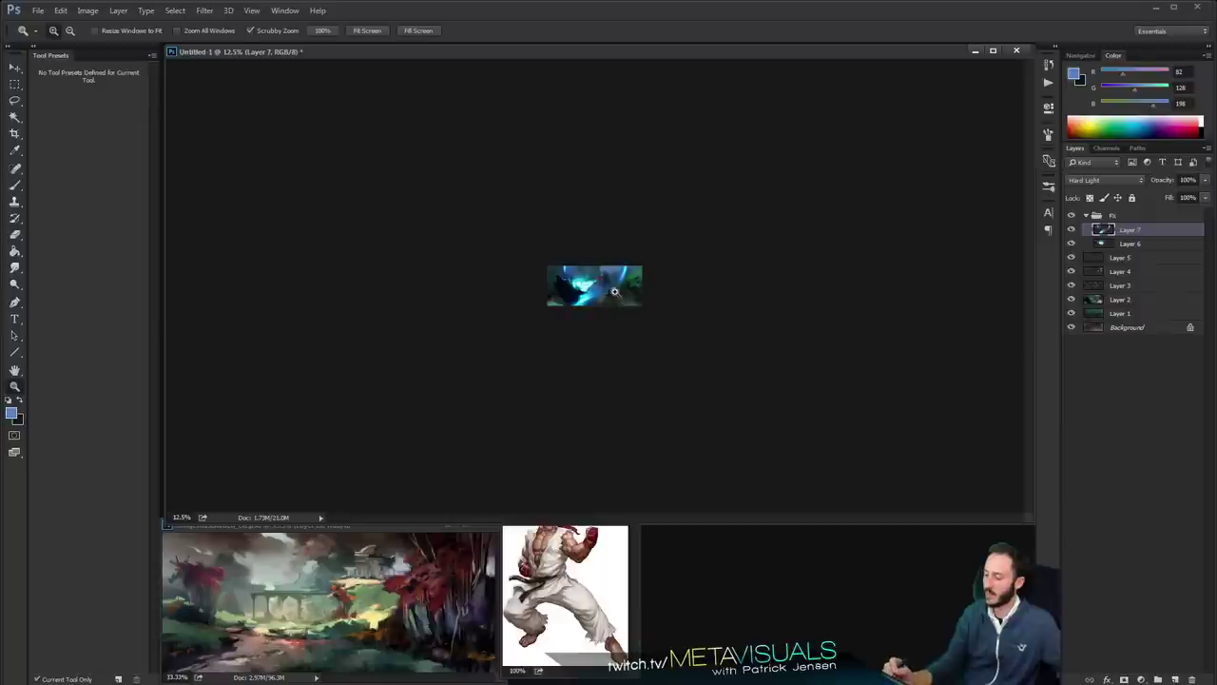
left_click(616, 292, "ctrl")
left_click(623, 294, "ctrl")
left_click(626, 294, "ctrl")
left_click(630, 295, "ctrl")
left_click(687, 266, "alt")
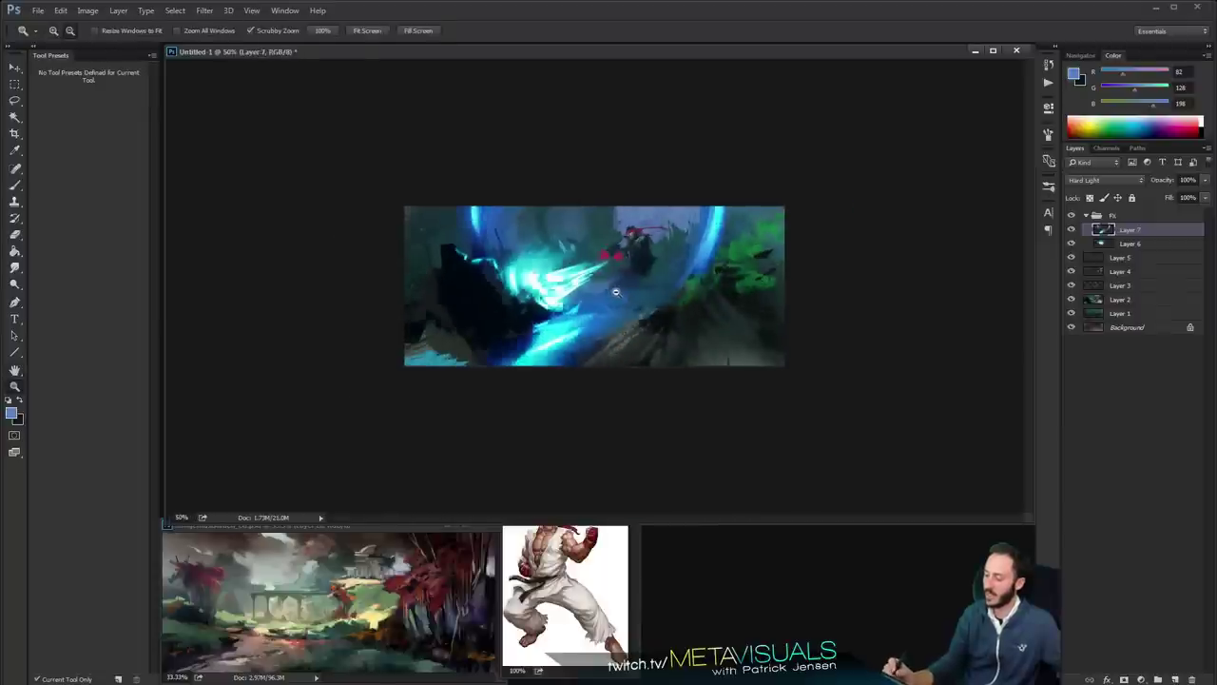
left_click(685, 267, "alt")
left_click(683, 270, "alt")
left_click(614, 290, "ctrl")
left_click(613, 289, "ctrl")
left_click(612, 289, "ctrl")
left_click(611, 290)
Paint small blue and cyan glow accents under the energy burst where it meets the dark rock
key("b")
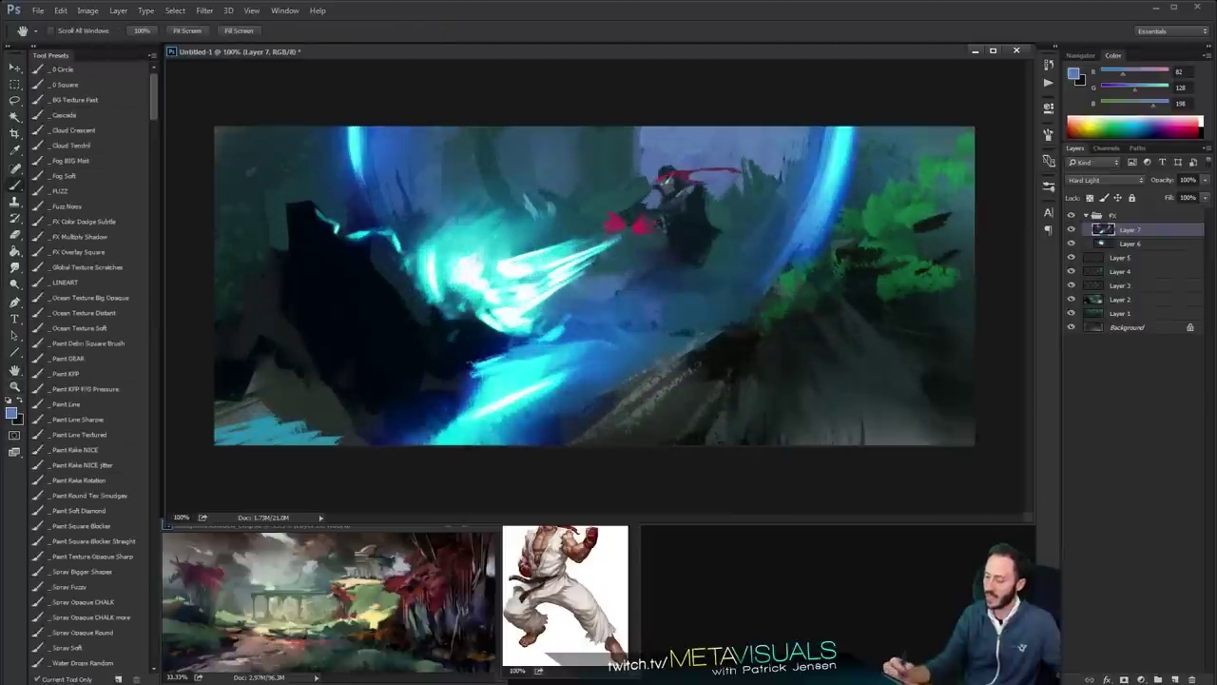
key("[")
mouse_move(462, 329)
left_mouse_down()
mouse_move(514, 359)
mouse_move(496, 348)
left_mouse_up()
mouse_move(459, 301)
left_mouse_down()
mouse_move(482, 344)
mouse_move(519, 348)
mouse_move(490, 350)
mouse_move(467, 332)
left_mouse_up()
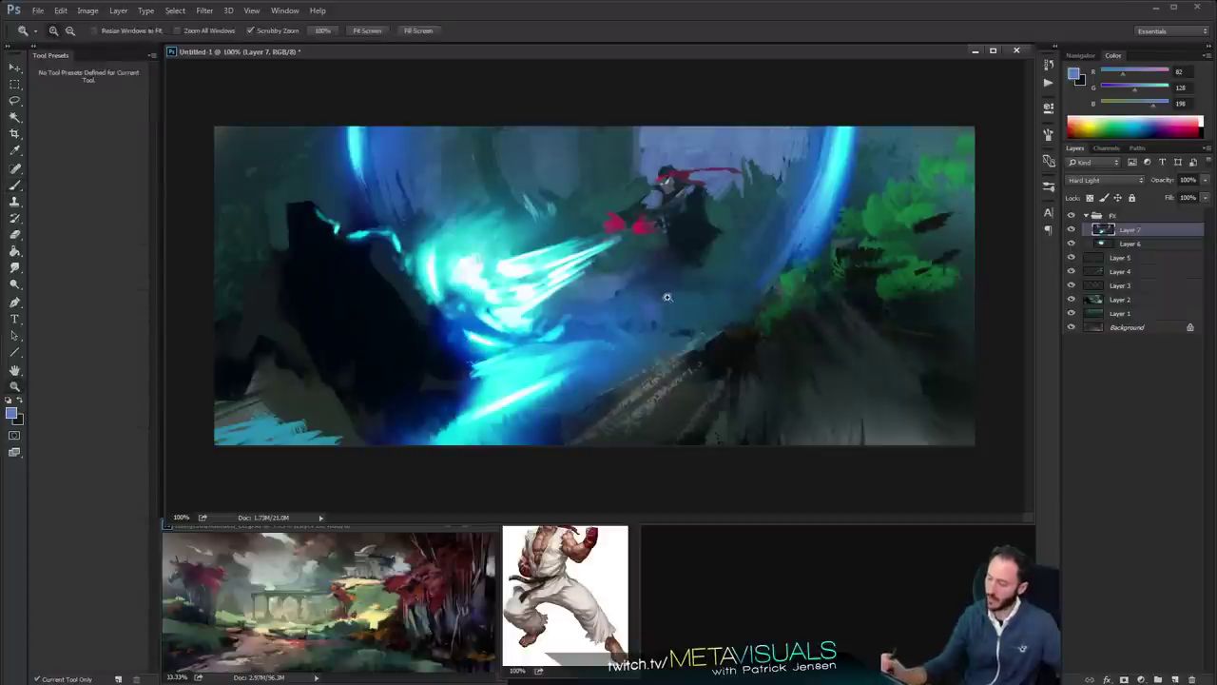
Examine the whole composition at reduced and full size
left_click(671, 301, "ctrl+alt")
left_click(680, 311, "ctrl+alt")
left_click(683, 314, "ctrl")
left_click(685, 318, "ctrl")
left_click(697, 314, "ctrl+alt")
left_click(699, 306, "ctrl+alt")
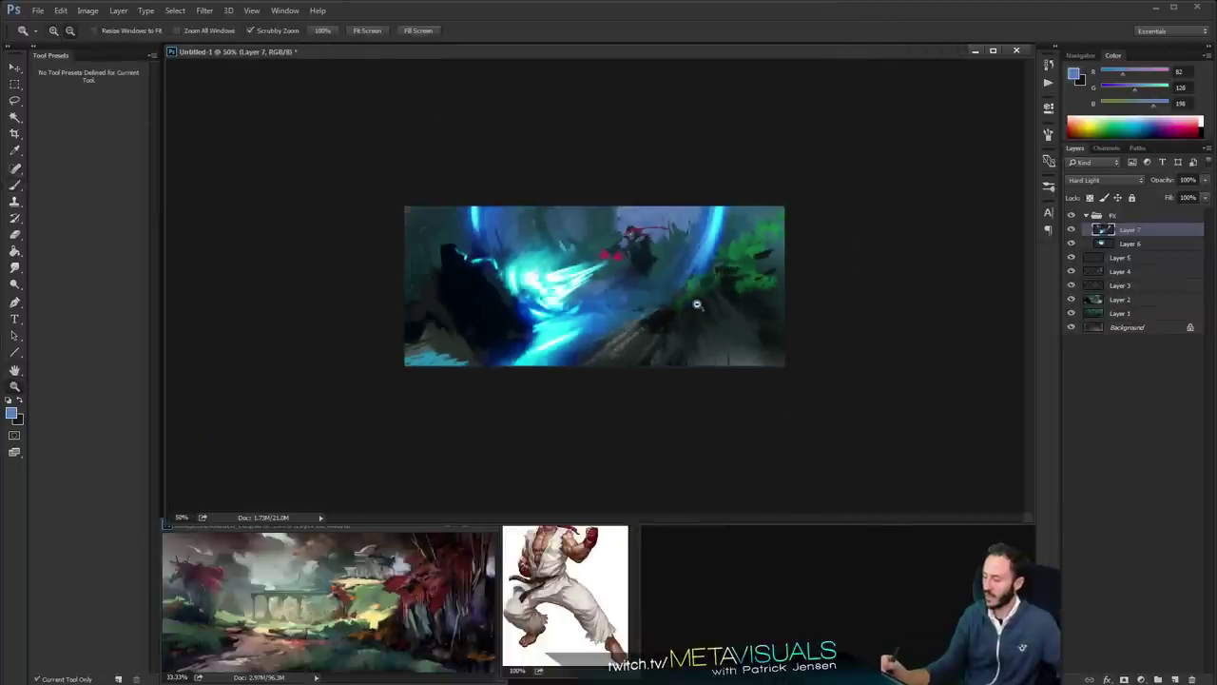
left_click(683, 274, "ctrl")
left_click(682, 273, "ctrl")
Smudge the tip of the energy beam near the red gloves on Layer 6, with the smudge brush at size 125
key("r")
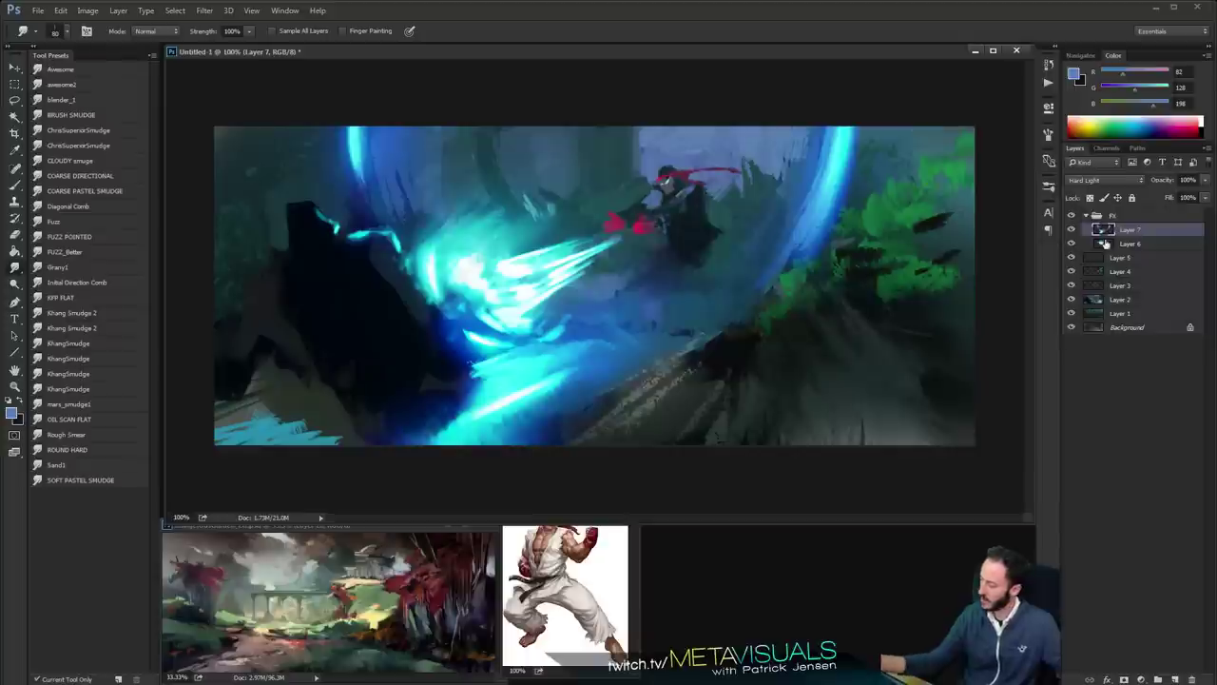
key("alt+bracketleft")
key("bracketright")
key("bracketright")
key("bracketright")
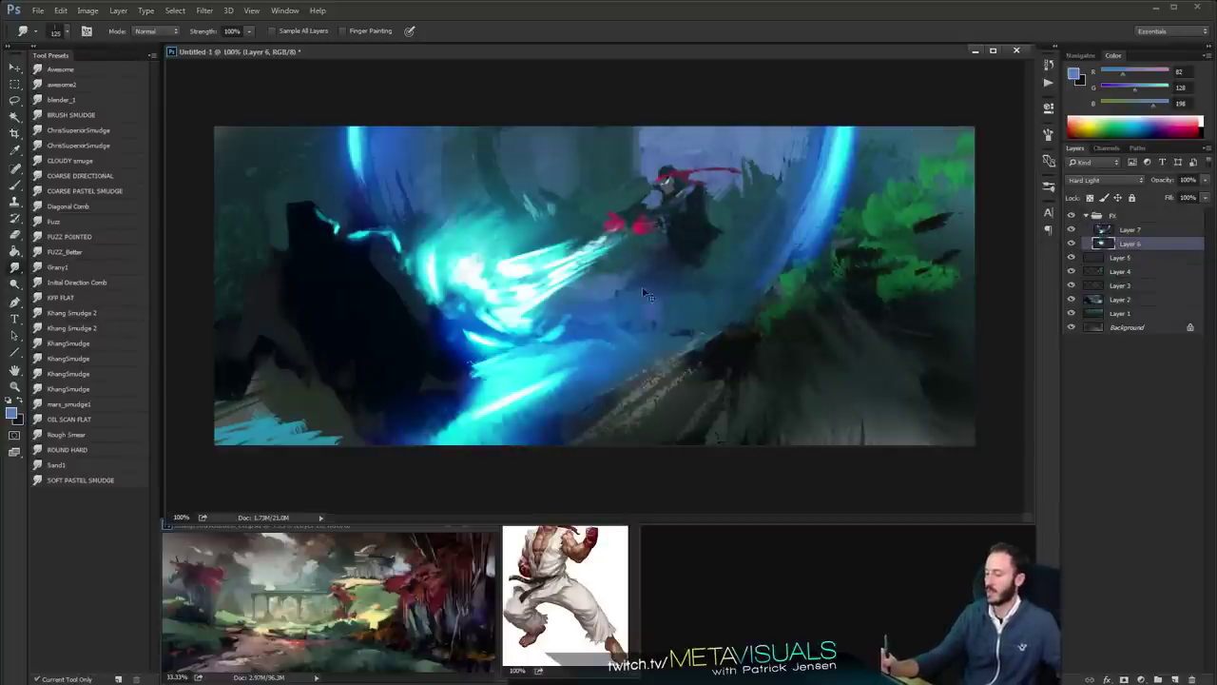
left_click_drag(618, 254, 571, 267)
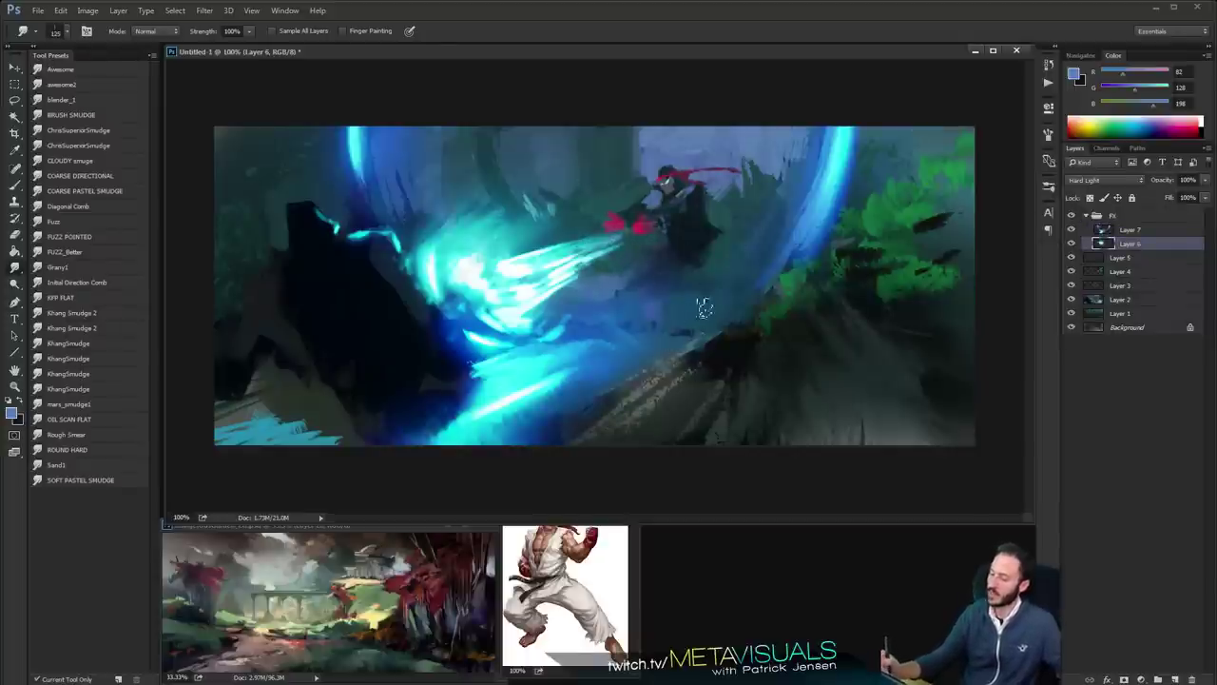
Examine the smudged beam tip within the overall composition
left_click(708, 306, "alt")
left_click(711, 305, "alt")
left_click(709, 305, "alt")
left_click(704, 307, "ctrl")
left_click(704, 307, "ctrl")
left_click(704, 307, "ctrl")
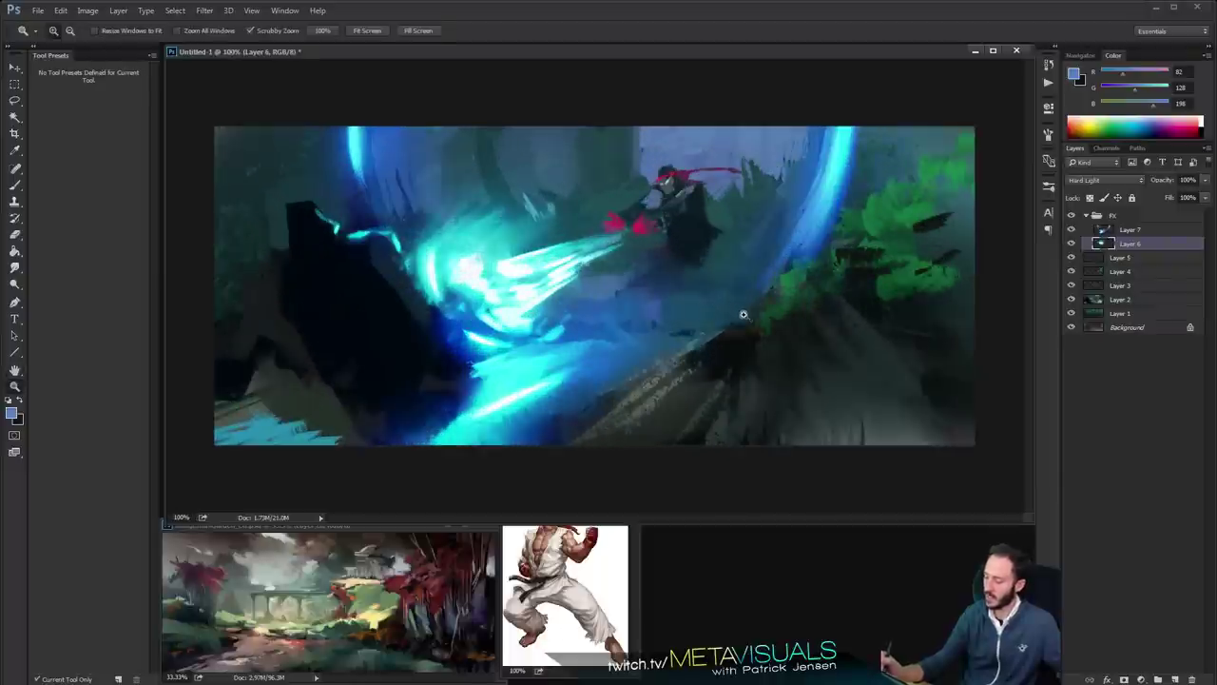
left_click(744, 315, "alt")
left_click(745, 311)
Add a new layer above Layer 7 in the FX group and set its blend mode to Hard Light
key("b")
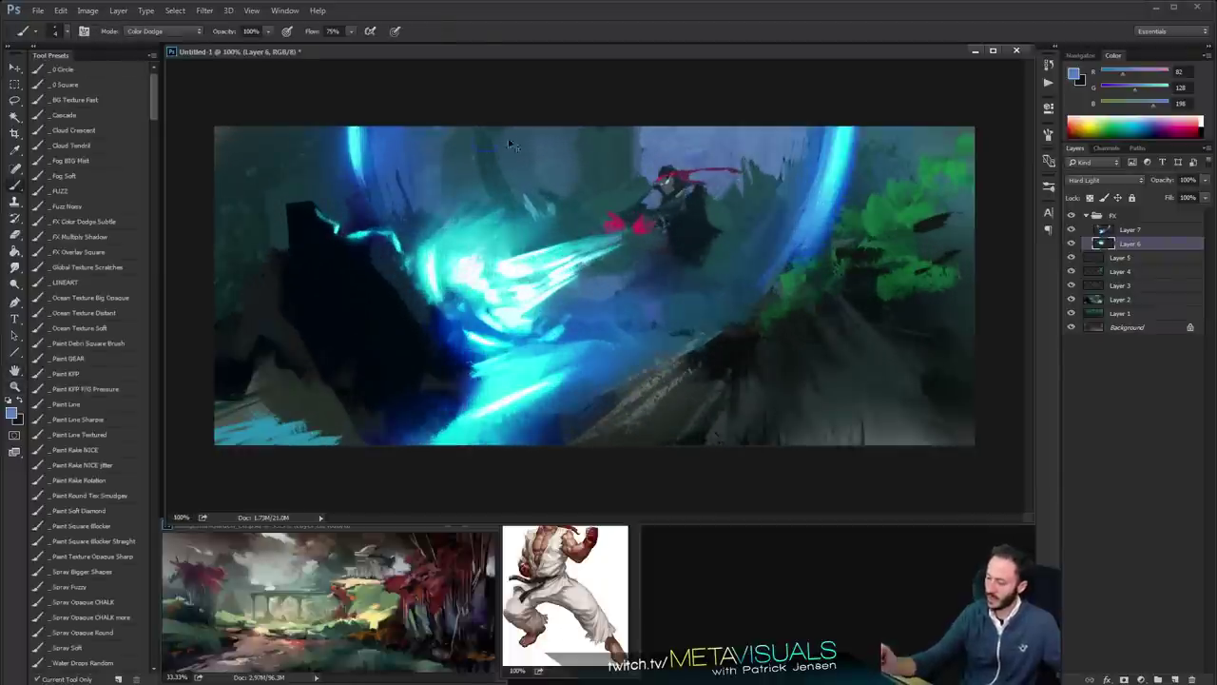
left_click(1131, 229)
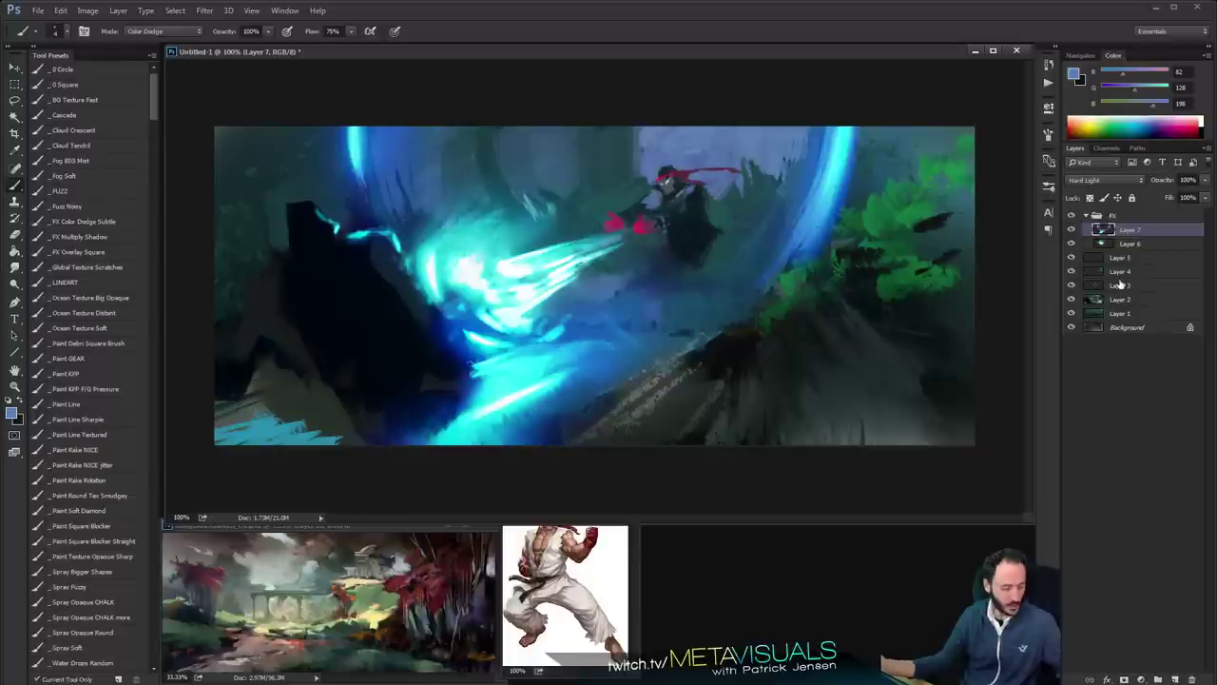
key("ctrl+alt+shift+n")
left_click(1101, 180)
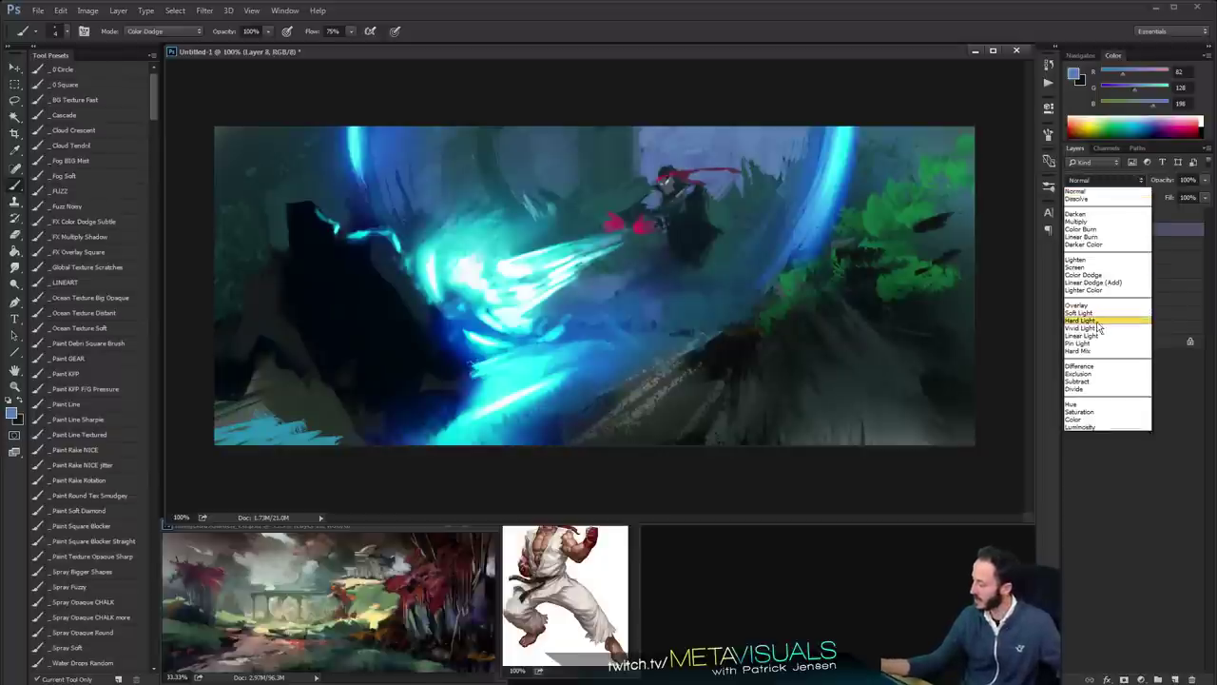
left_click(1103, 314)
Set the foreground colour to a pale yellow, RGB 234, 224, 178
left_click(502, 252, "alt")
left_click_drag(502, 252, 507, 251)
left_click(1073, 75)
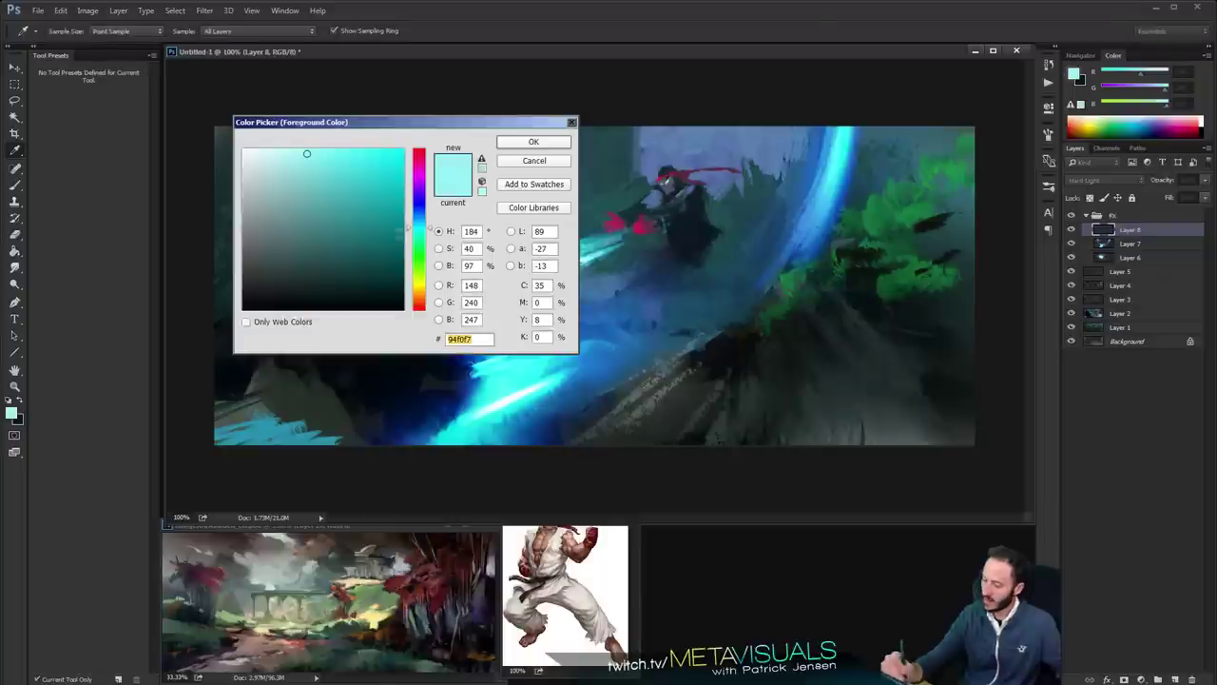
left_click_drag(420, 276, 420, 290)
left_click_drag(280, 157, 278, 161)
left_click(534, 142)
Paint thin jagged lightning arcs around the energy blast and along the dark figure's outstretched arm
key("space")
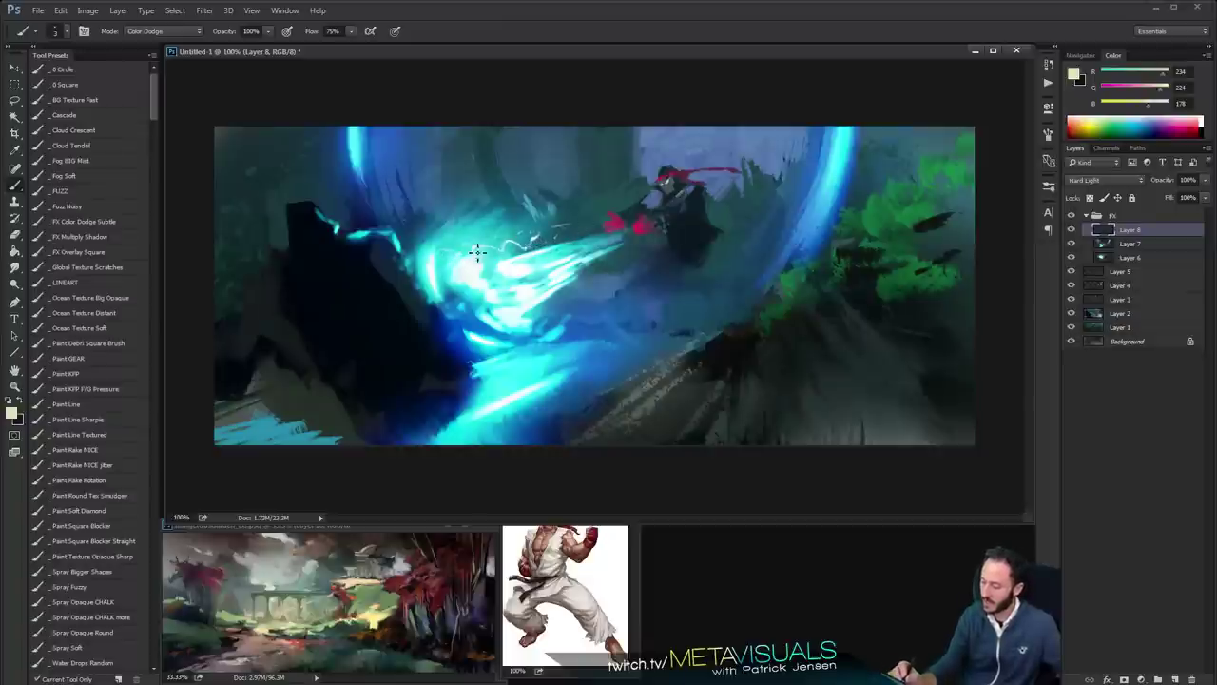
left_click_drag(479, 252, 489, 250)
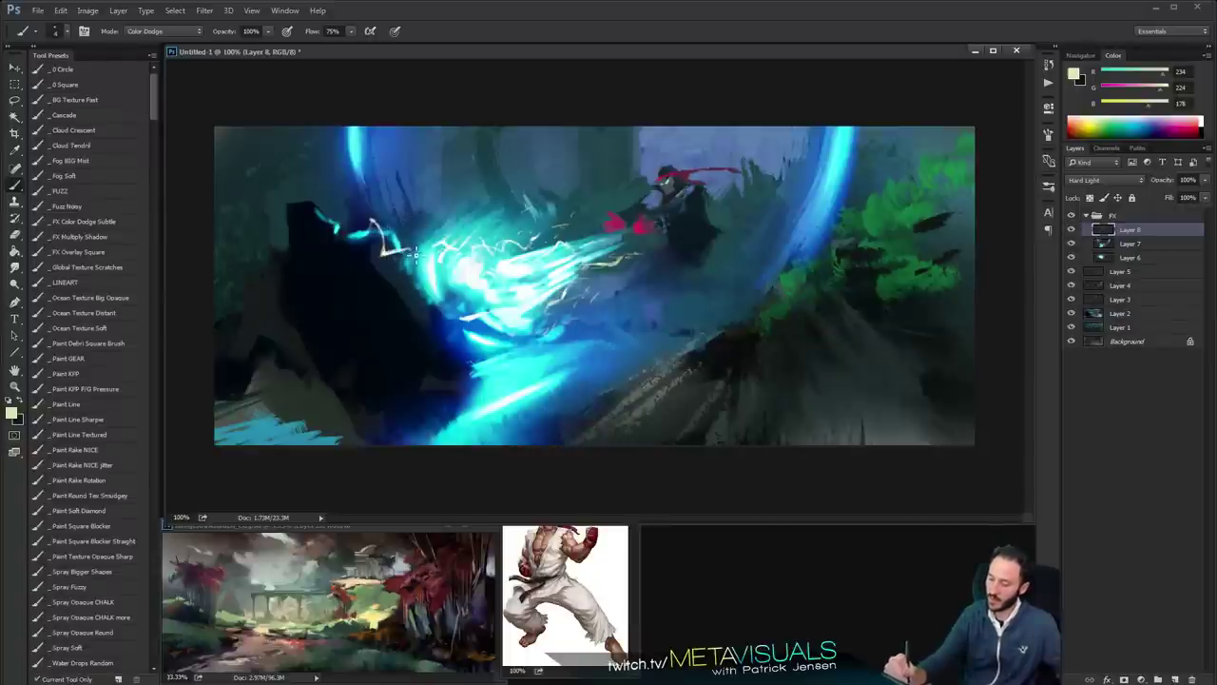
left_click_drag(416, 273, 433, 310)
key("[")
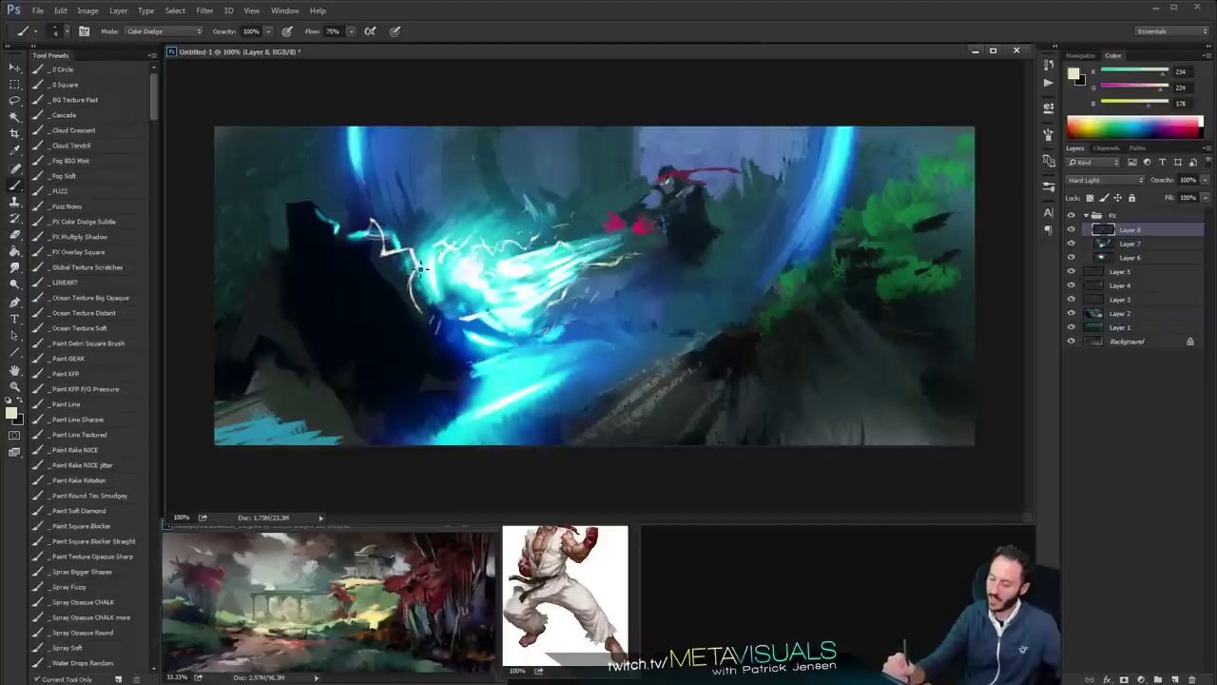
key("bracketleft")
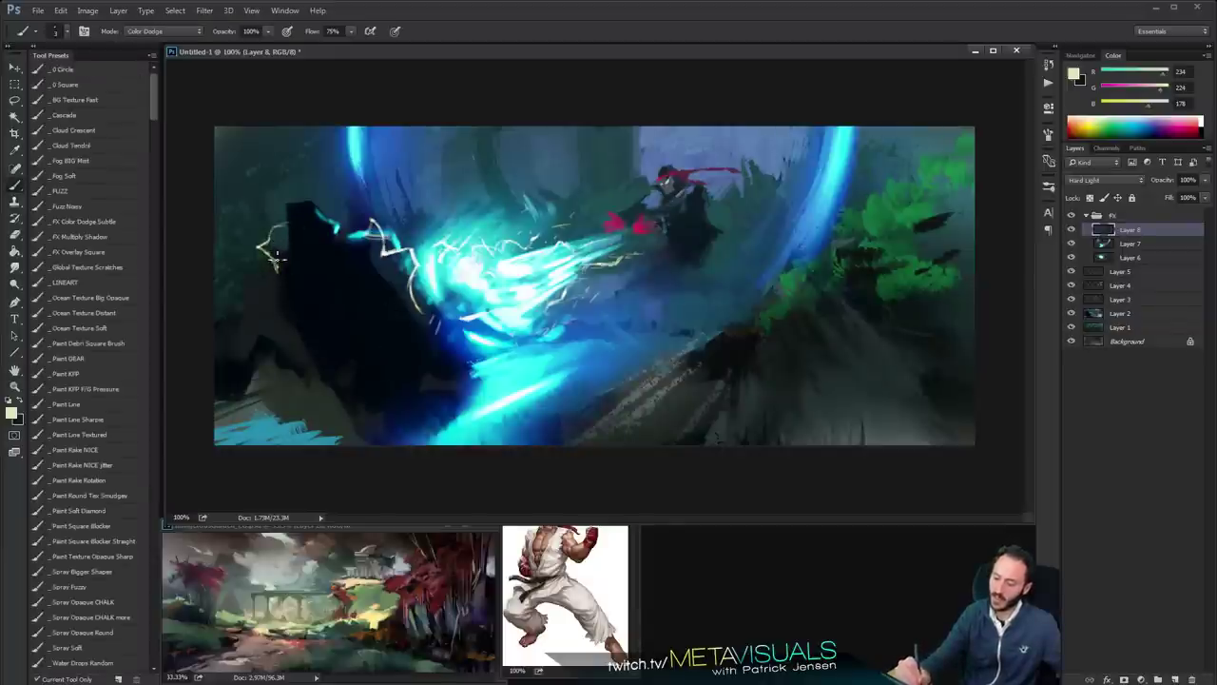
Paint jagged sparks behind the dark figure's back and a few short strokes near its base
key("bracketright")
left_click_drag(337, 412, 358, 389)
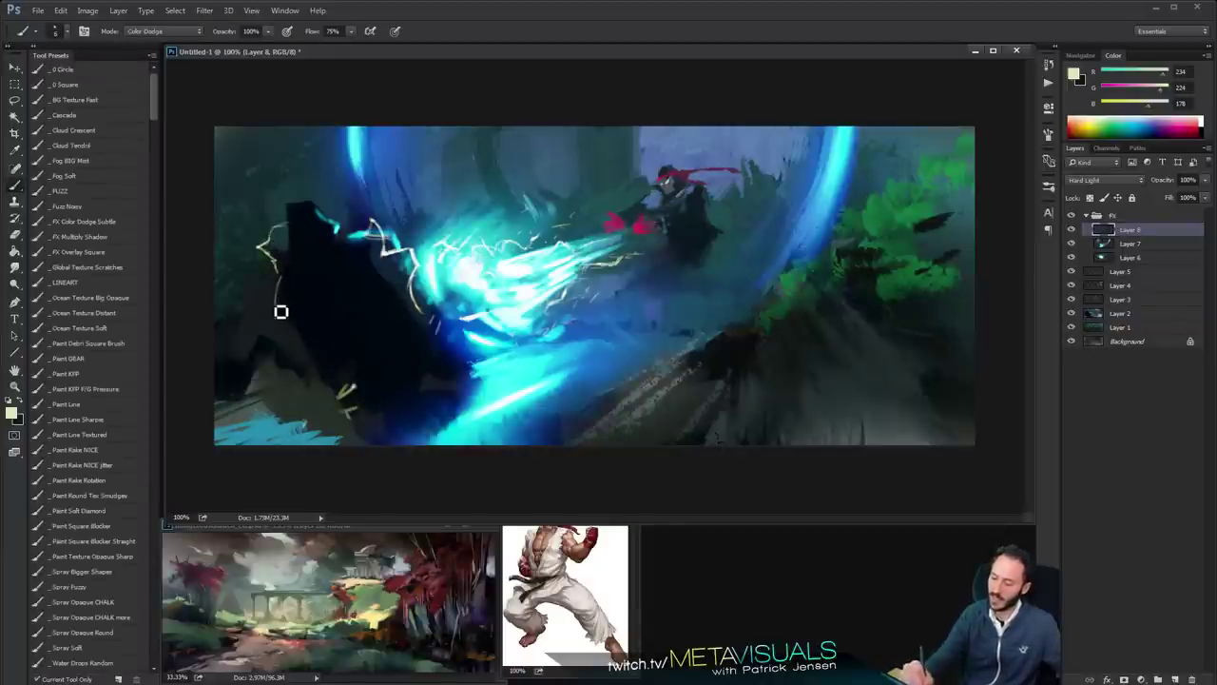
key("bracketleft")
key("bracketleft")
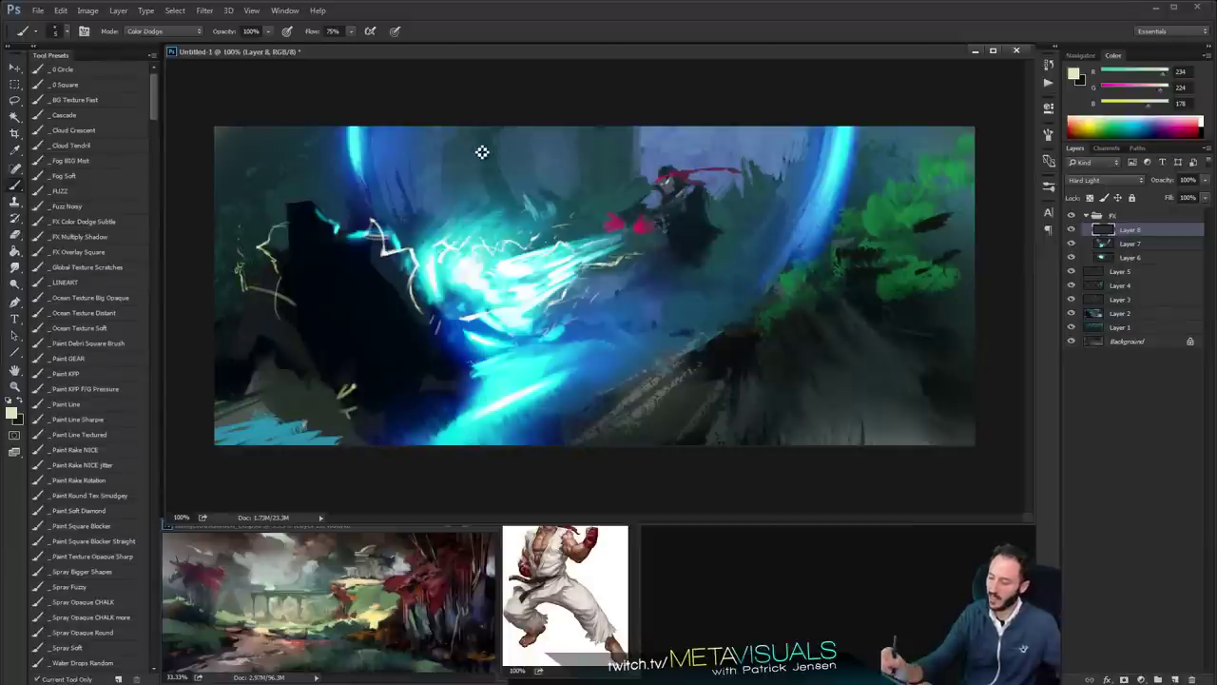
left_click_drag(481, 149, 476, 232)
key("ctrl+z")
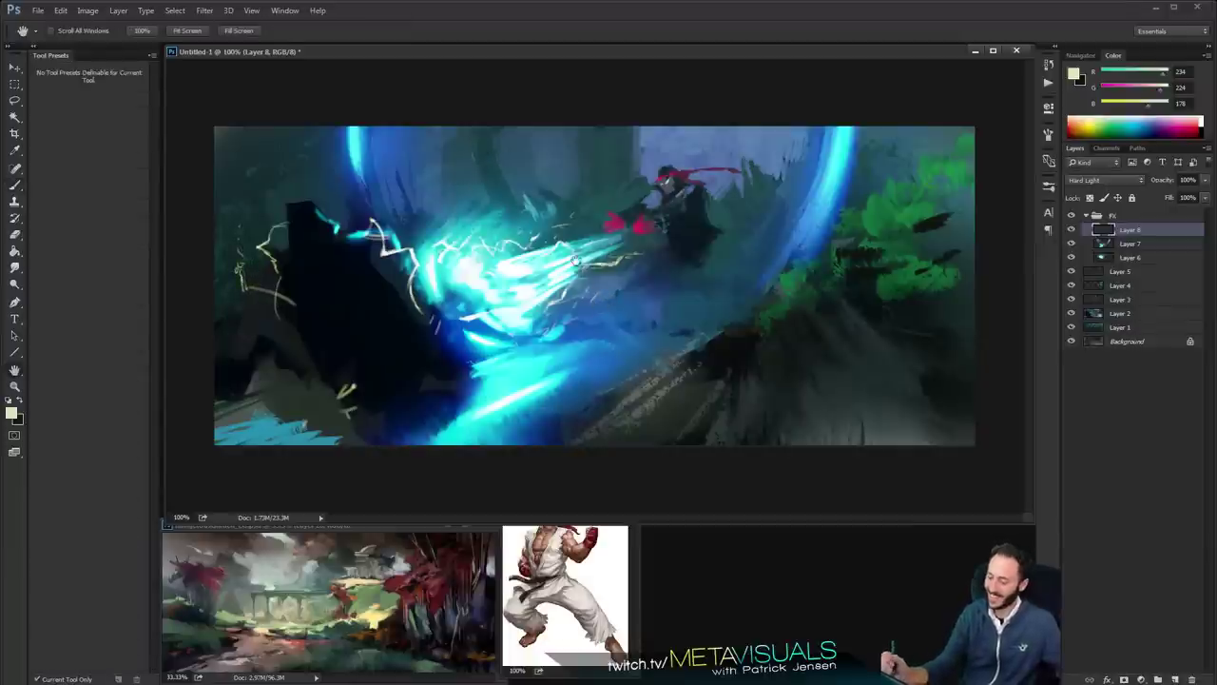
Brush a soft glow over the sparks behind the dark figure and beside its arm with a larger Color Dodge brush
key("bracketright")
key("bracketright")
key("bracketright")
key("bracketright")
mouse_move(270, 243)
left_mouse_down()
mouse_move(257, 246)
mouse_move(278, 270)
mouse_move(245, 283)
mouse_move(270, 290)
mouse_move(259, 297)
left_mouse_up()
key("bracketright")
left_click(261, 245)
key("bracketright")
key("bracketright")
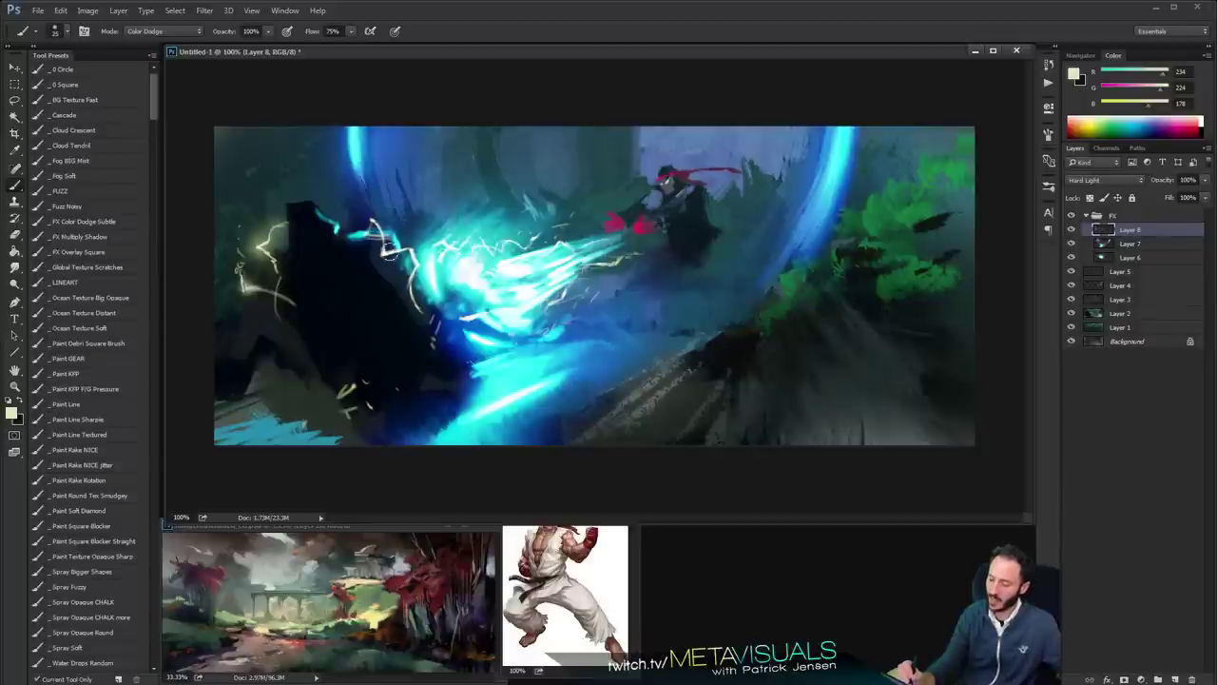
mouse_move(388, 250)
left_mouse_down()
mouse_move(415, 260)
mouse_move(420, 288)
left_mouse_up()
key("bracketleft")
key("bracketleft")
Examine the glowing lightning within the overall composition at reduced size
key("ctrl+space")
left_click(601, 291, "alt")
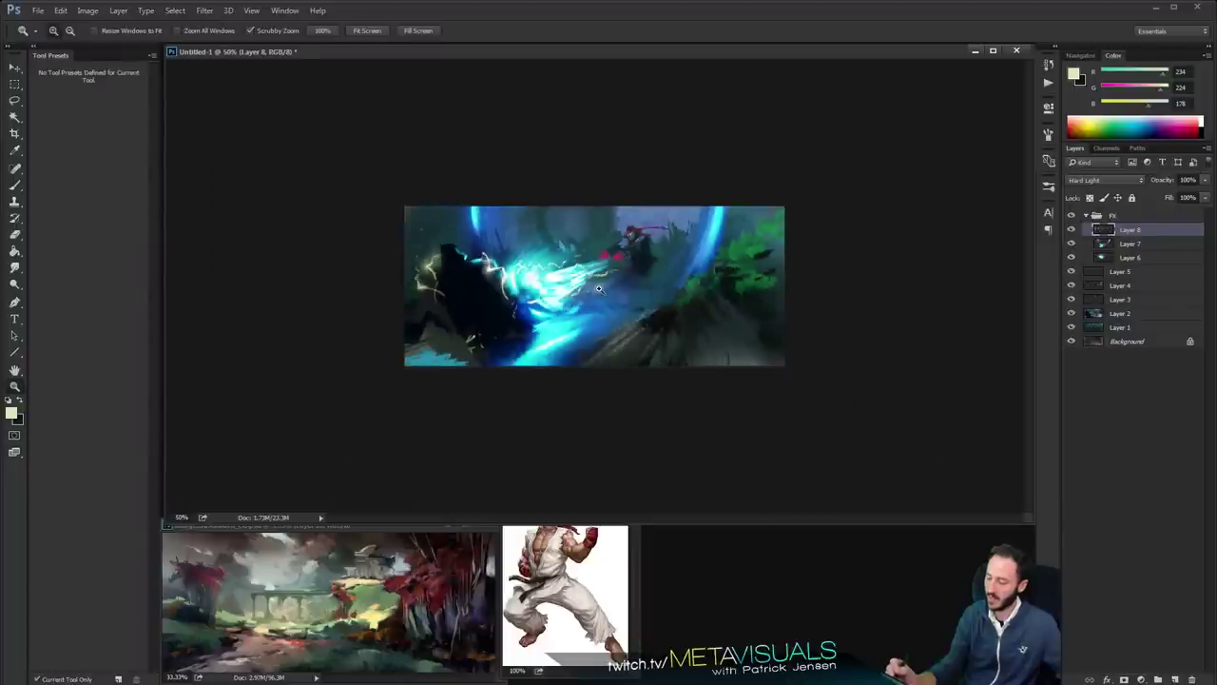
left_click(600, 290, "ctrl")
left_click(529, 250, "ctrl")
left_click_drag(481, 242, 523, 242)
key("ctrl+space")
left_click(565, 254, "ctrl+alt")
left_click(565, 255, "ctrl+alt")
left_click(566, 255)
Apply the Sharpen filter to the lightning strokes on Layer 8
key("b")
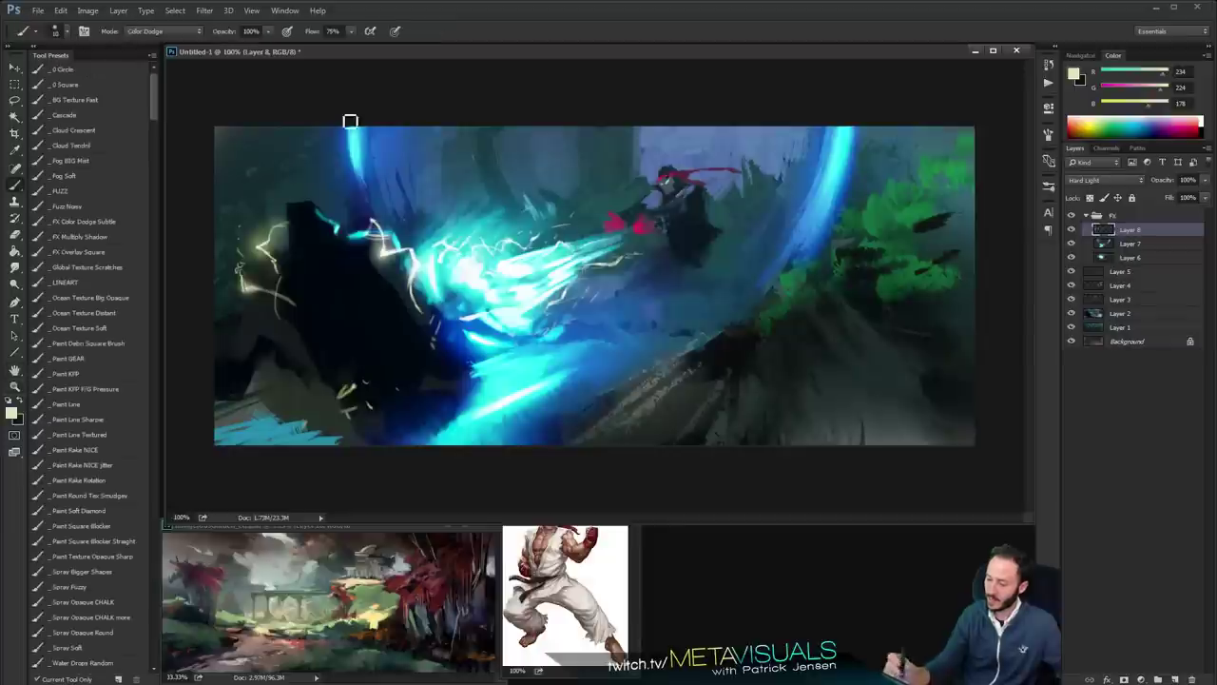
left_click(203, 10)
mouse_move(236, 205)
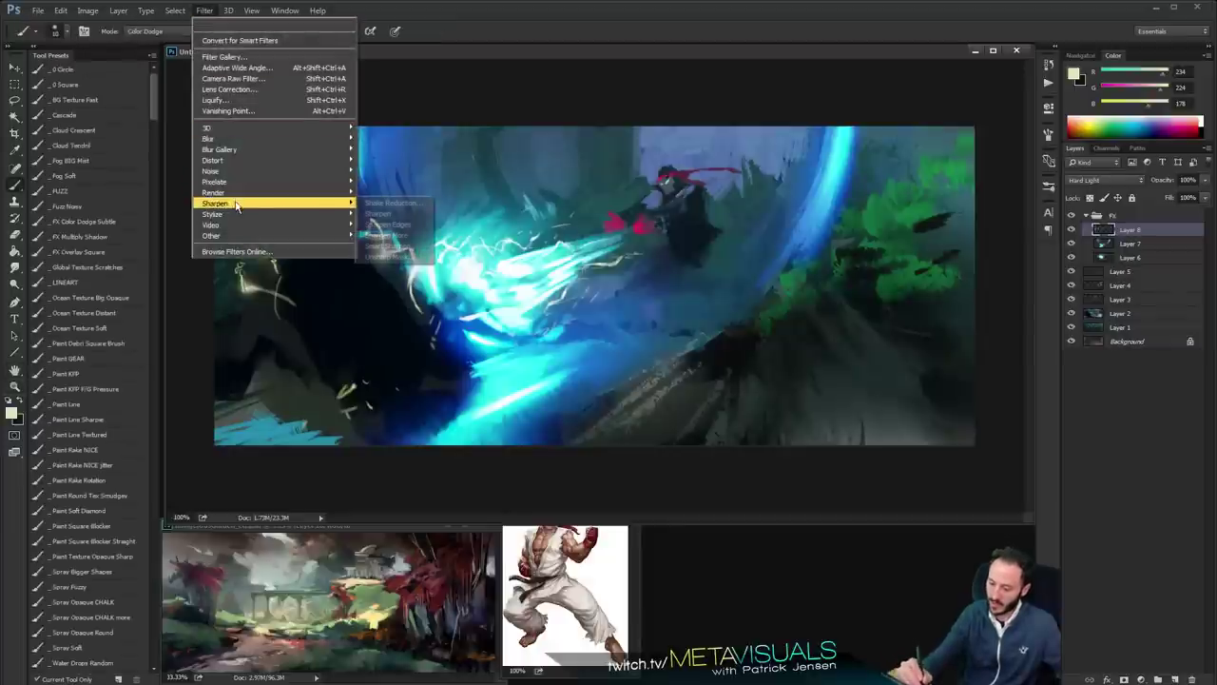
left_click(397, 214)
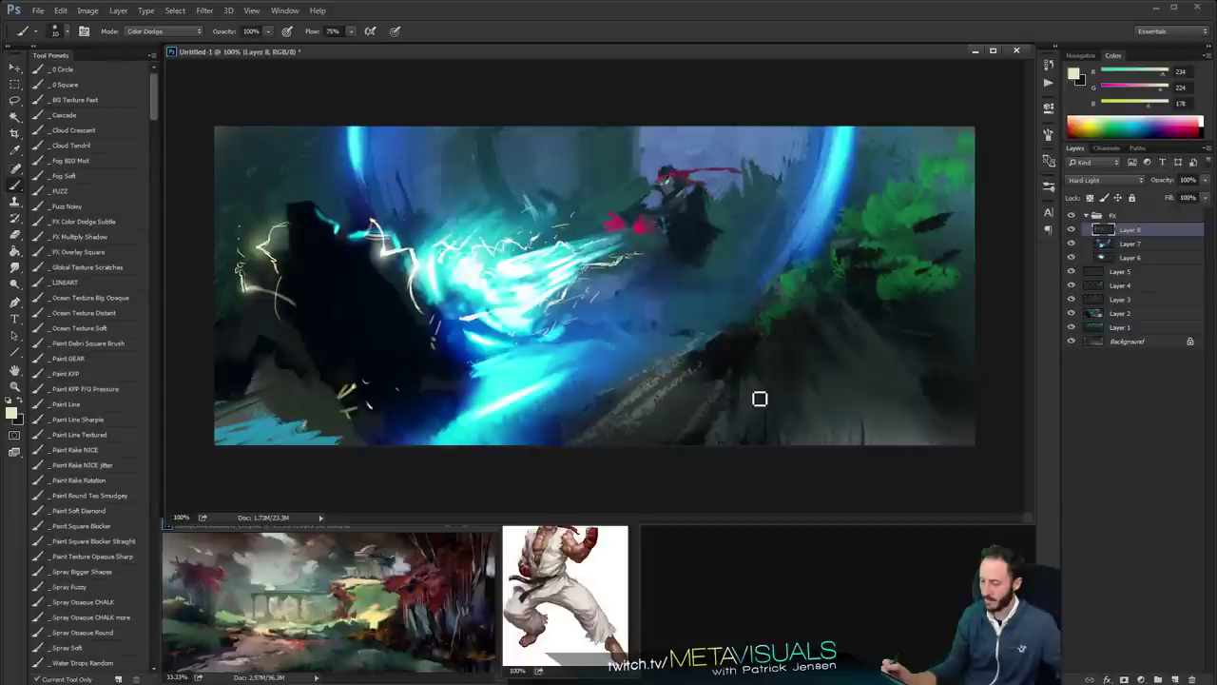
Dab small sparks along the dark figure's front edge and paint glowing lightning streaks in the background above its head
key("space")
key("bracketright")
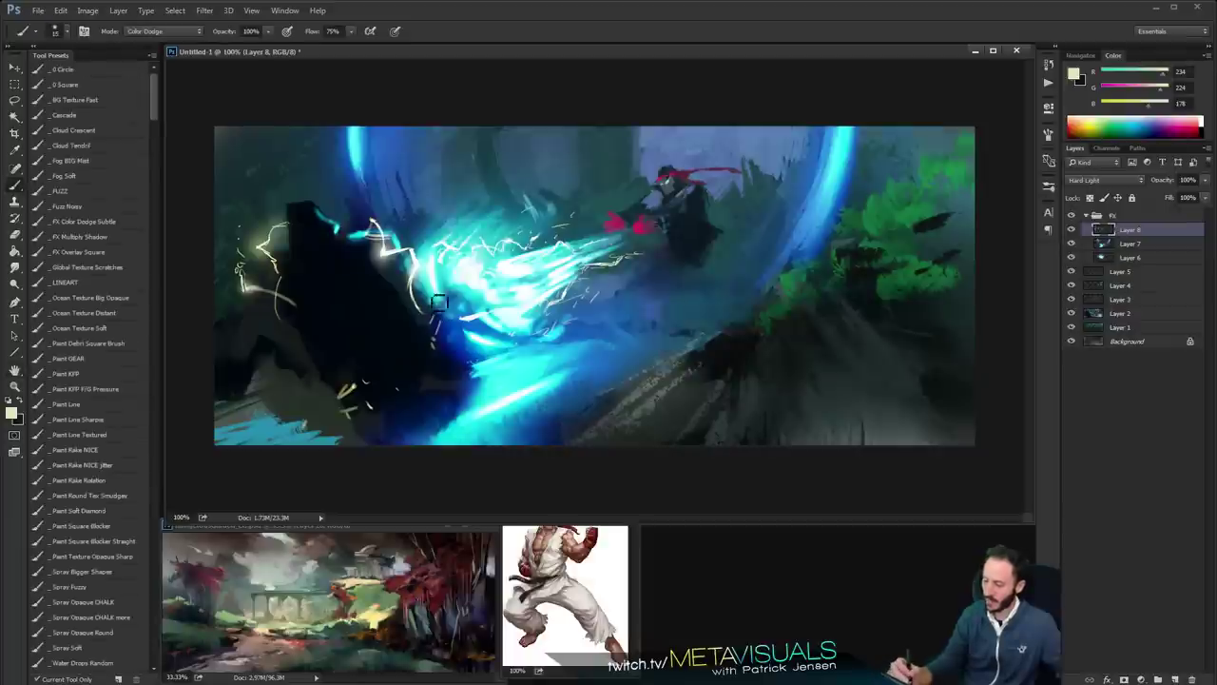
key("bracketleft")
key("bracketleft")
key("bracketleft")
key("bracketleft")
key("bracketleft")
key("bracketleft")
left_click_drag(437, 321, 430, 332)
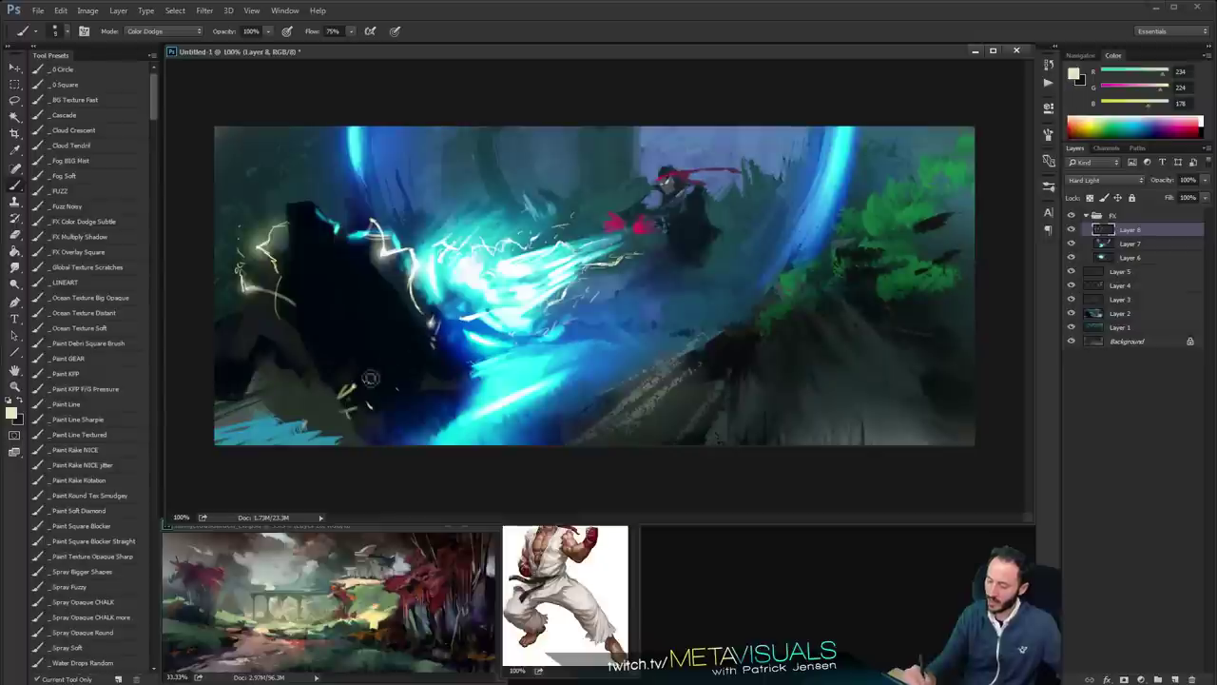
left_click(419, 350)
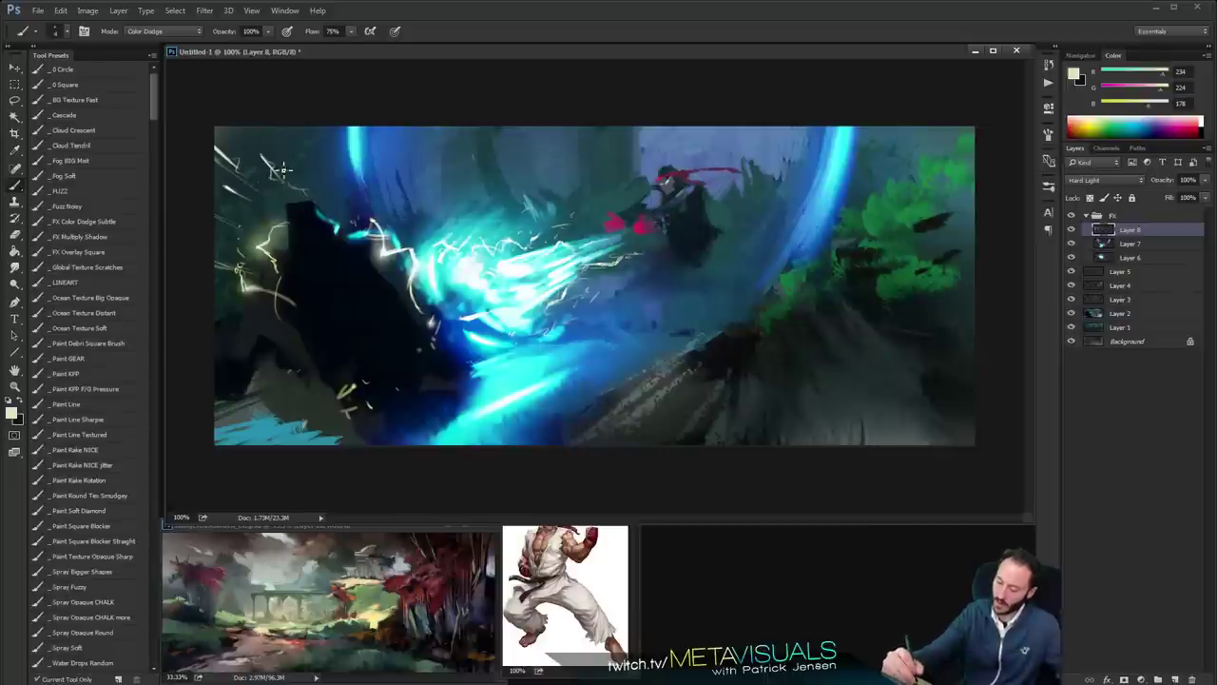
mouse_move(275, 177)
left_mouse_down()
mouse_move(261, 155)
mouse_move(272, 179)
mouse_move(247, 201)
left_mouse_up()
key("]")
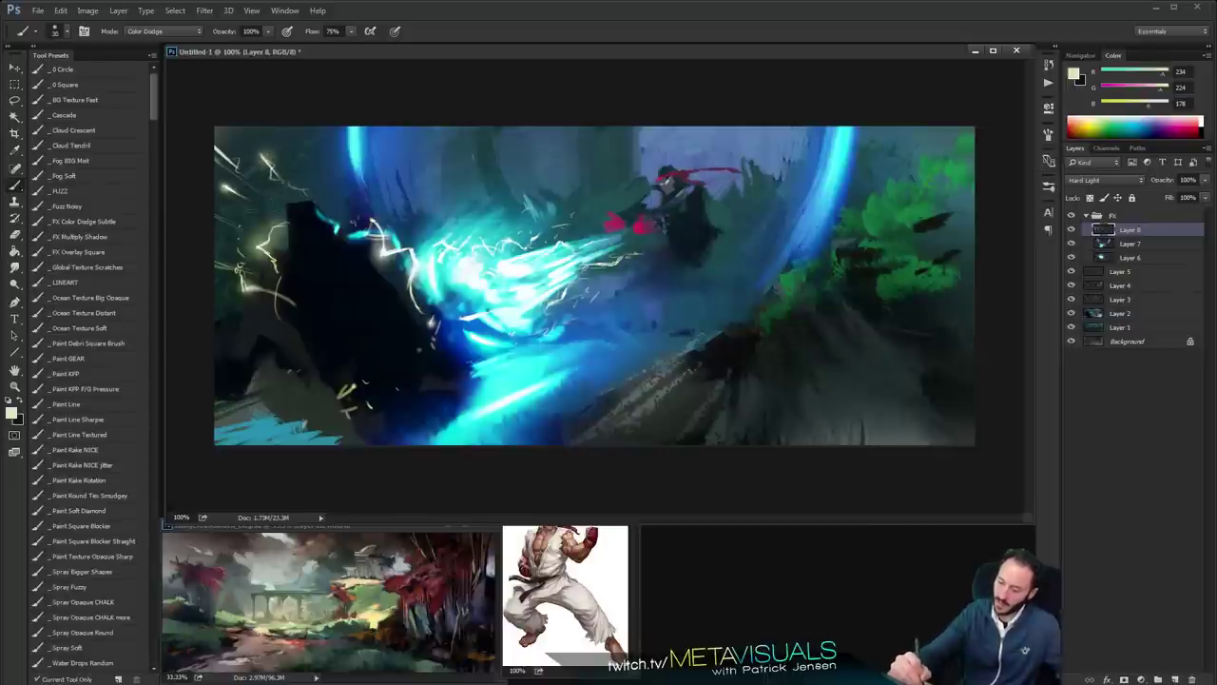
Brighten the small sparks just beneath the energy beam with a small Color Dodge brush
left_click(689, 284, "ctrl+alt")
left_click(689, 283, "ctrl+alt")
left_click(689, 287, "ctrl")
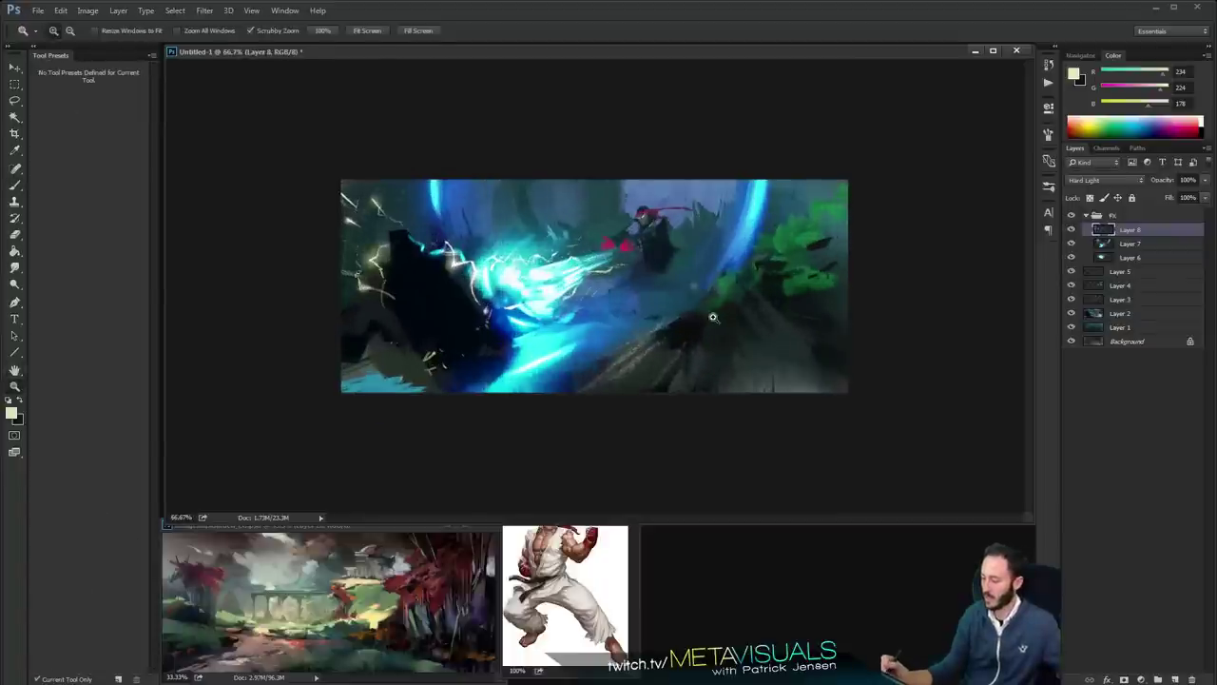
left_click(714, 316)
key("b")
key("bracketleft")
key("bracketleft")
key("bracketleft")
key("bracketleft")
key("bracketleft")
key("bracketleft")
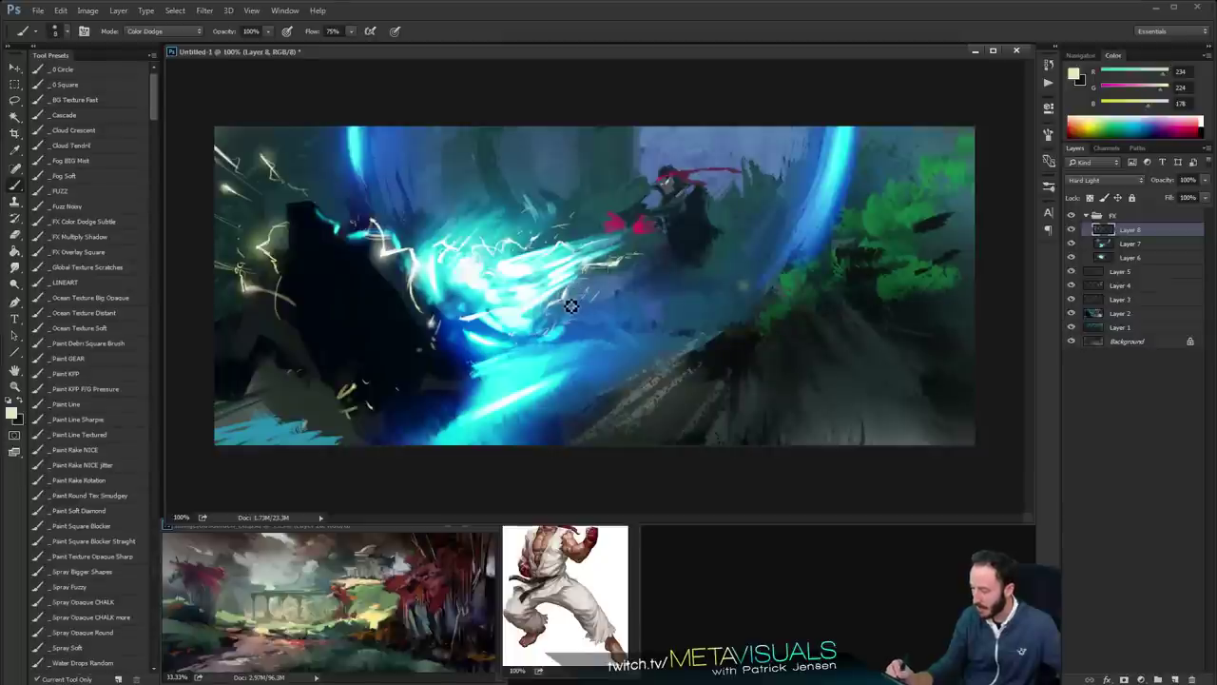
key("space")
key("bracketright")
key("bracketright")
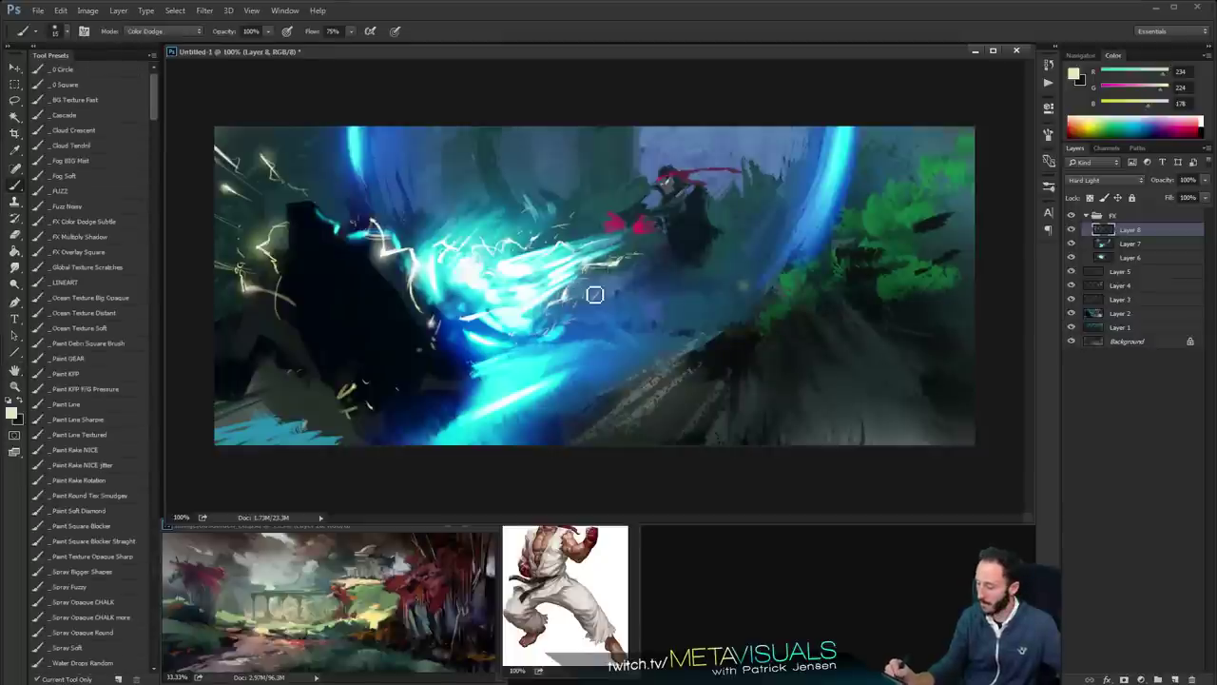
Add a new layer in Normal mode above Layer 8 in the FX group
left_click(661, 299, "alt")
left_click(660, 299, "alt")
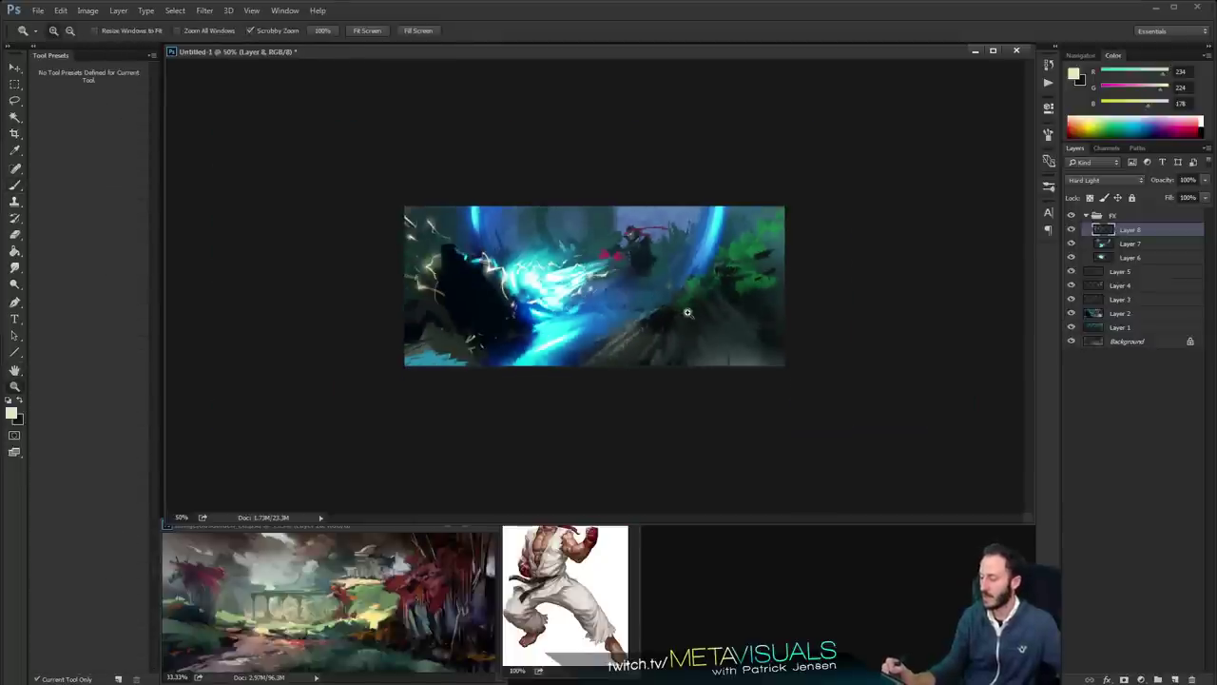
left_click(689, 312, "ctrl")
scroll(755, 283, "up", 1)
key("b")
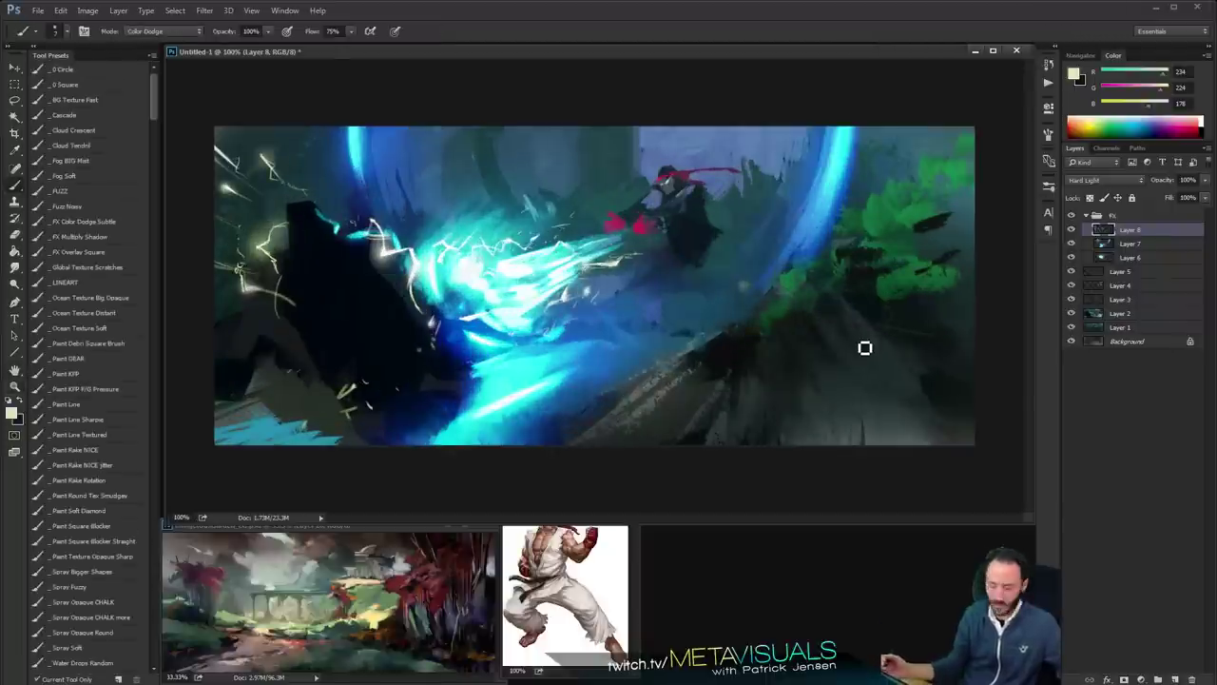
key("ctrl+shift+alt+n")
key("space")
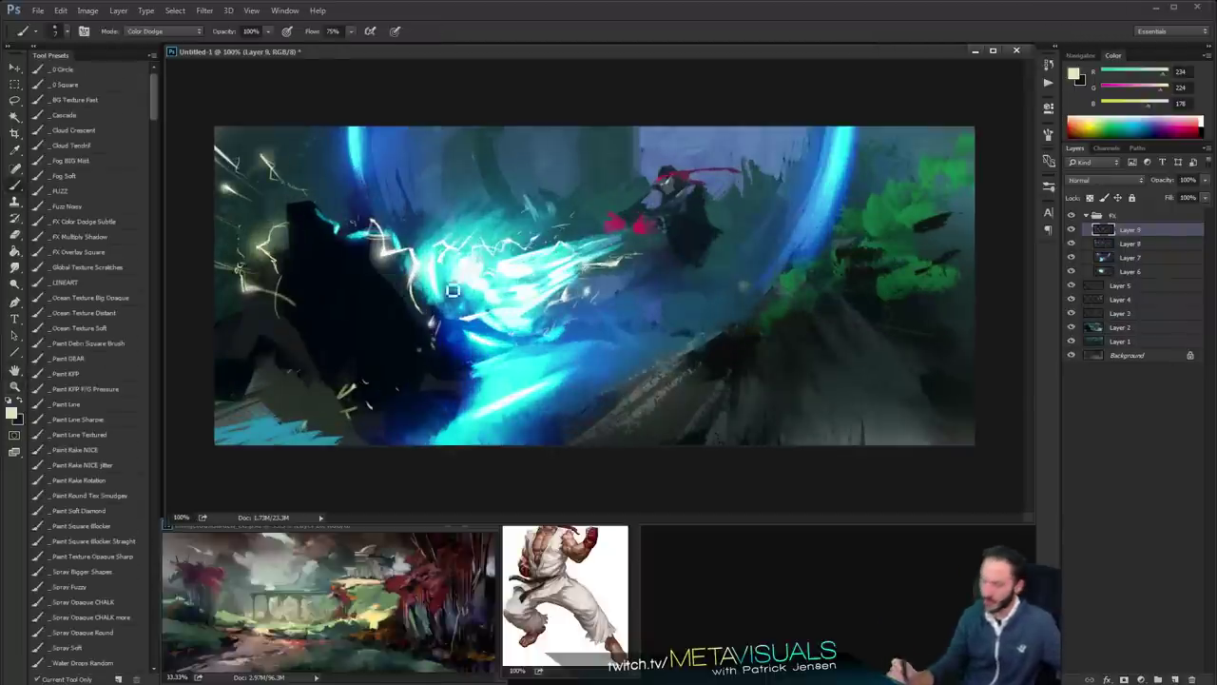
key("space")
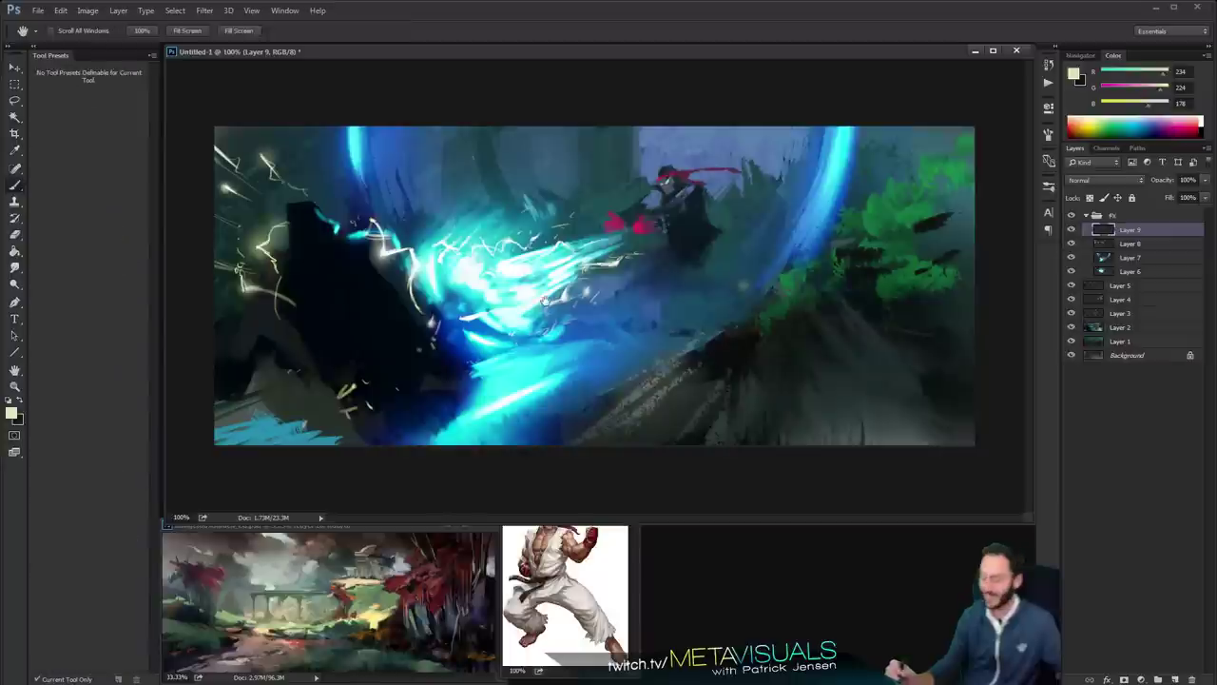
key("space")
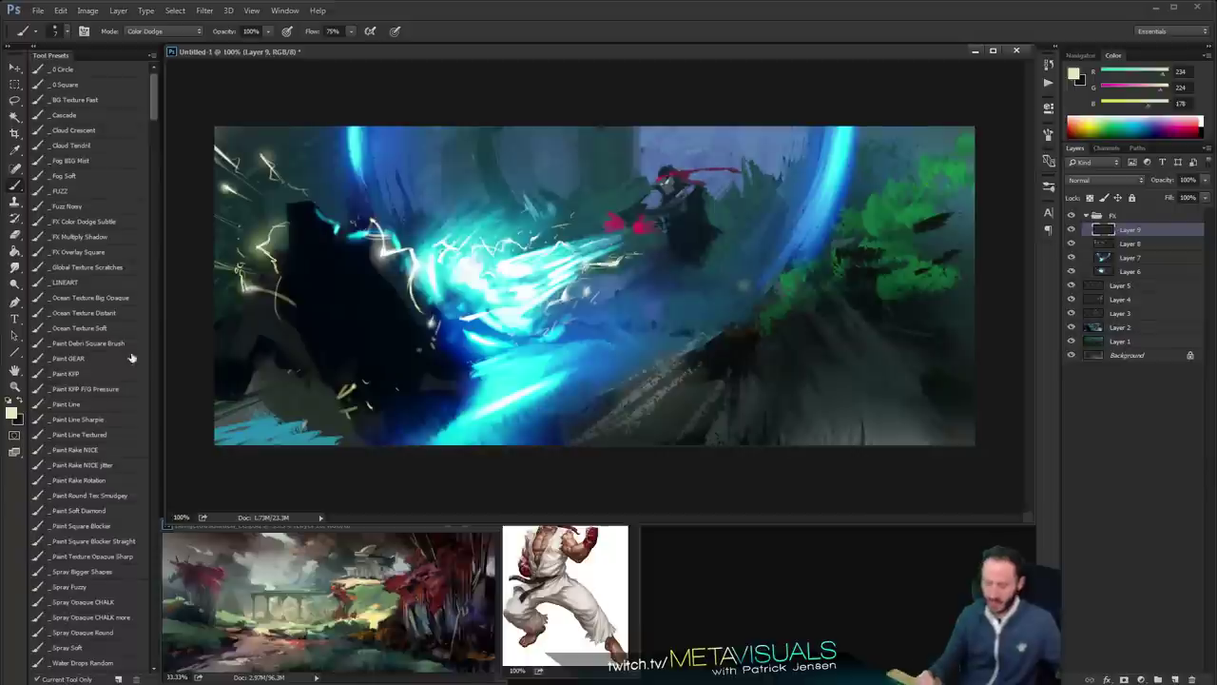
Switch to a Normal-mode square paint brush preset and mix a dark teal foreground colour, RGB 13, 77, 108
left_click(114, 549)
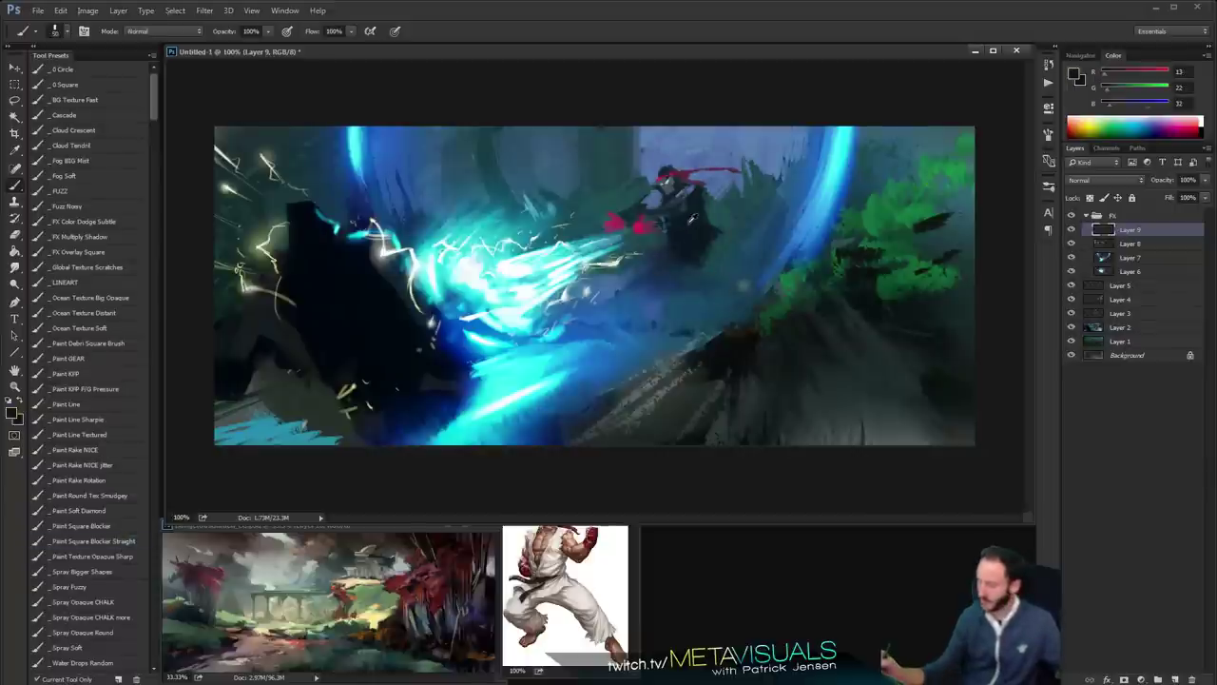
left_click_drag(1130, 90, 1122, 88)
left_click(1130, 103)
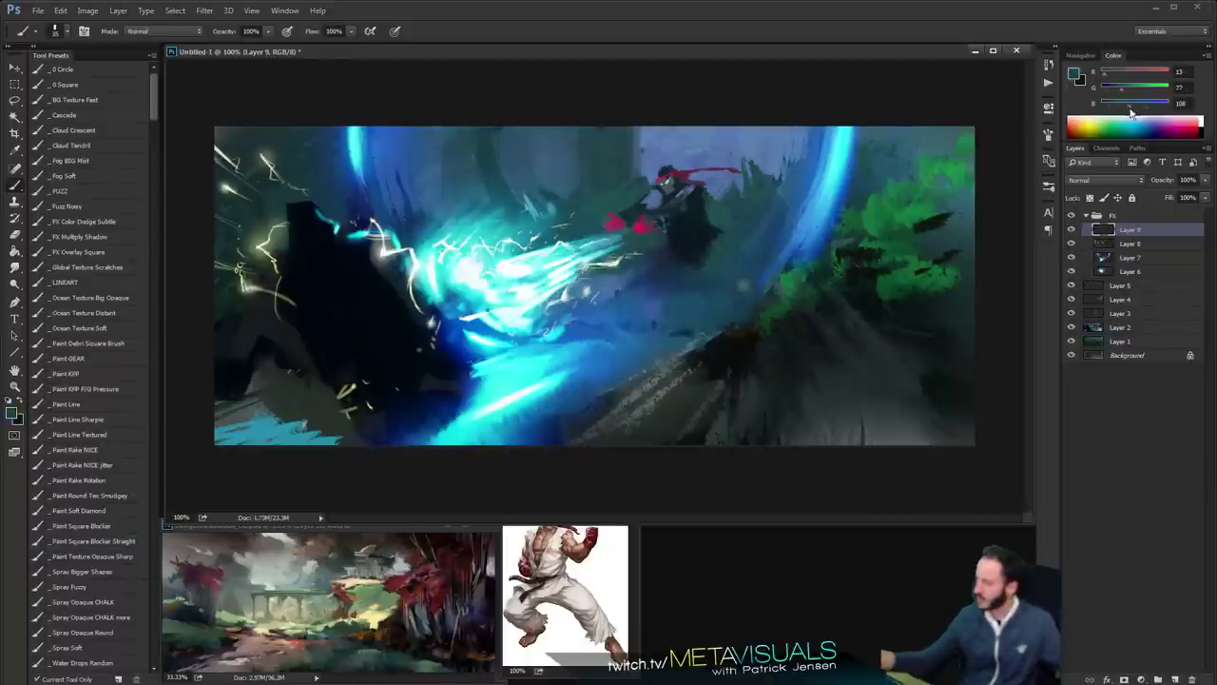
Extend the red-headband fighter's lower body and legs with small dark strokes in colours sampled from the figure and backdrop
left_click(702, 249, "alt")
left_click_drag(665, 265, 669, 285)
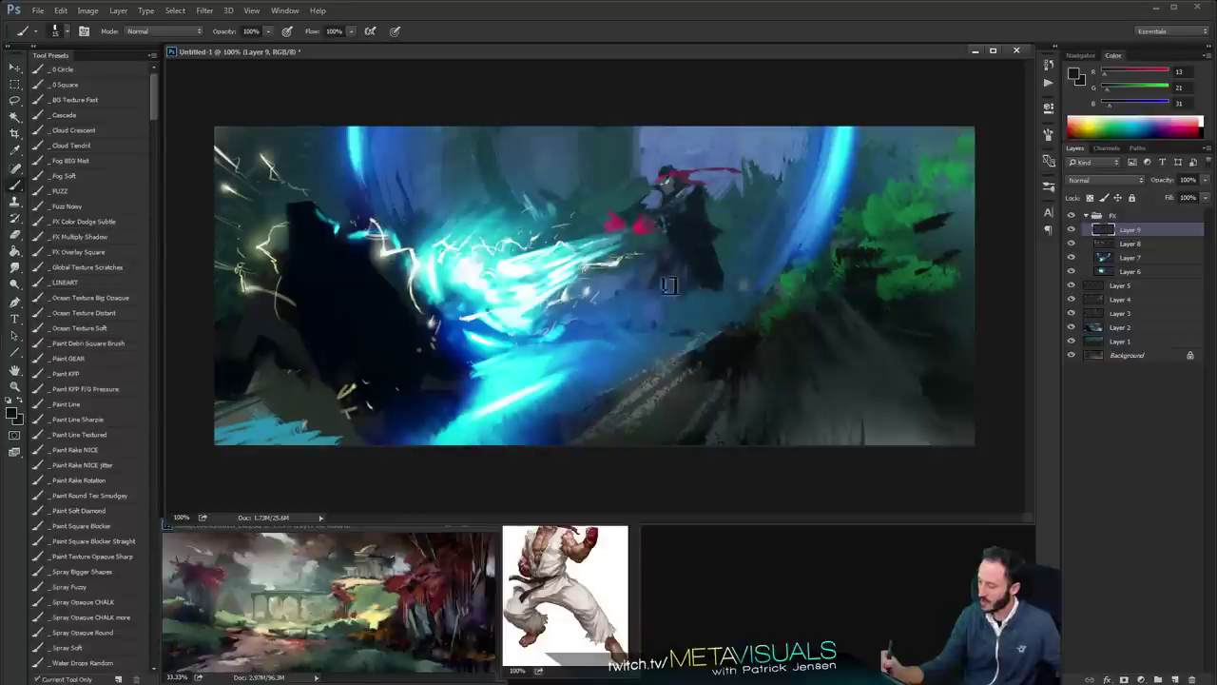
key("bracketleft")
left_click(690, 284, "alt")
left_click(660, 288, "alt")
left_click(789, 222, "alt")
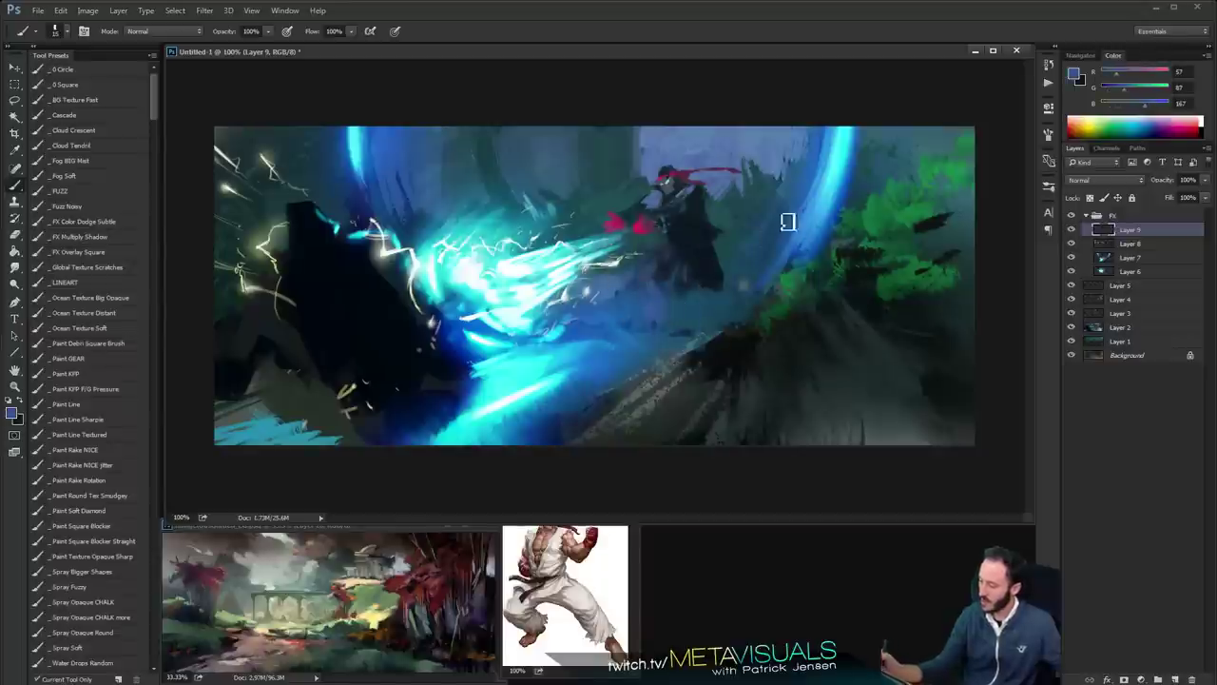
Toggle Layer 9's visibility as a check and move the layer out of the FX group, directly above it
left_click(1072, 230)
left_click(1072, 230)
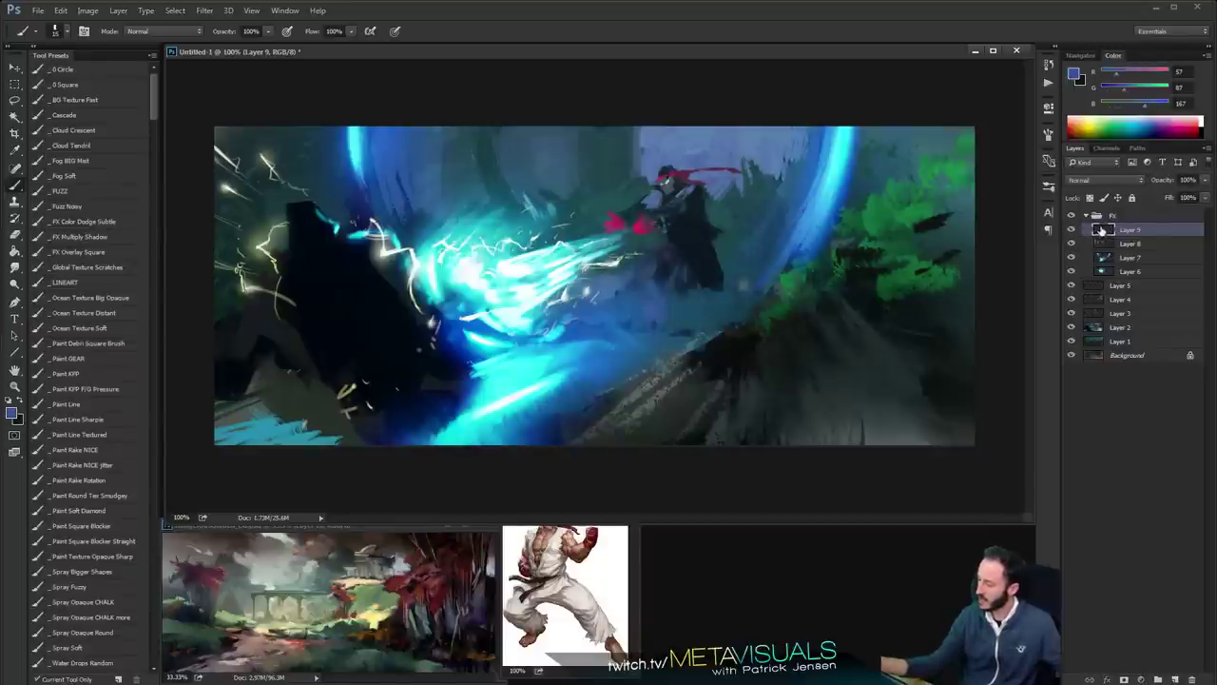
left_click_drag(1100, 230, 1107, 207)
Compare the painting with the FX group hidden and shown
left_click(1072, 230)
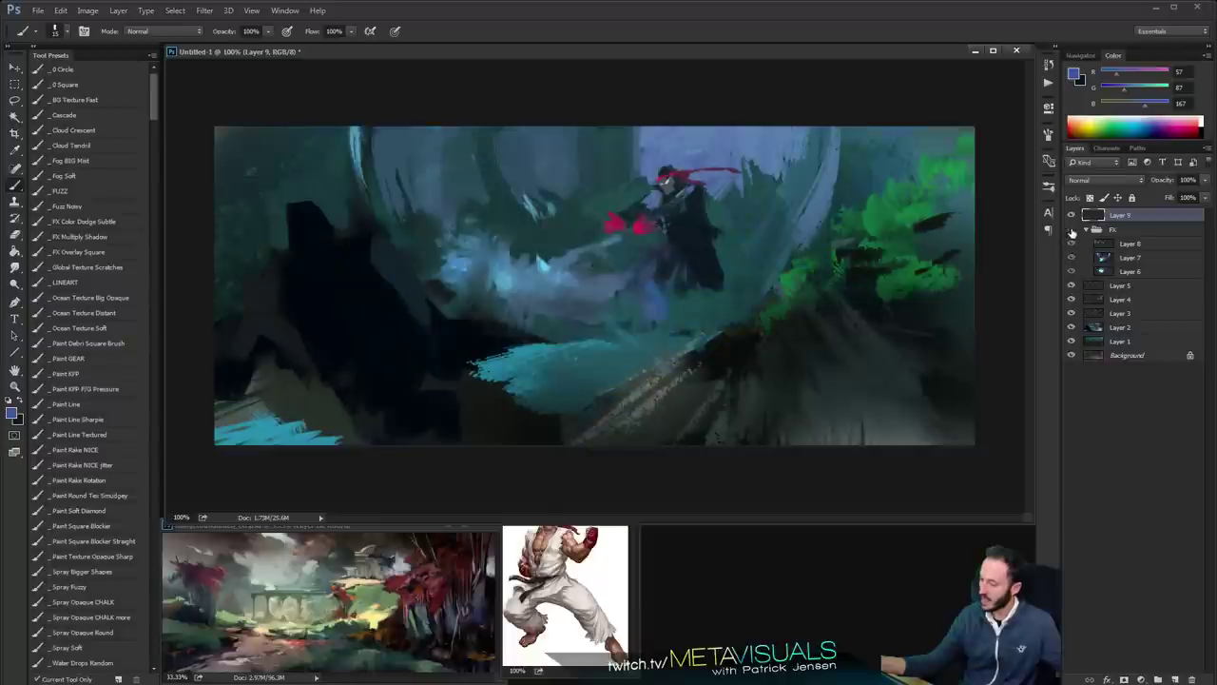
left_click(1072, 230)
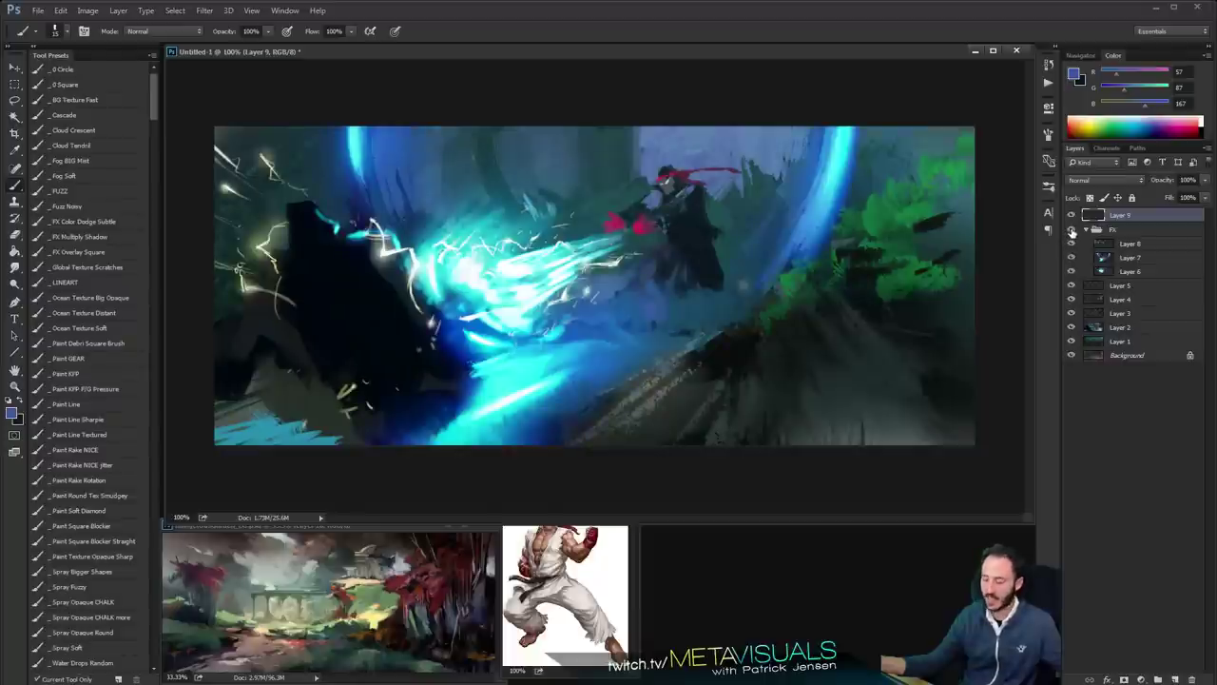
left_click(1072, 230)
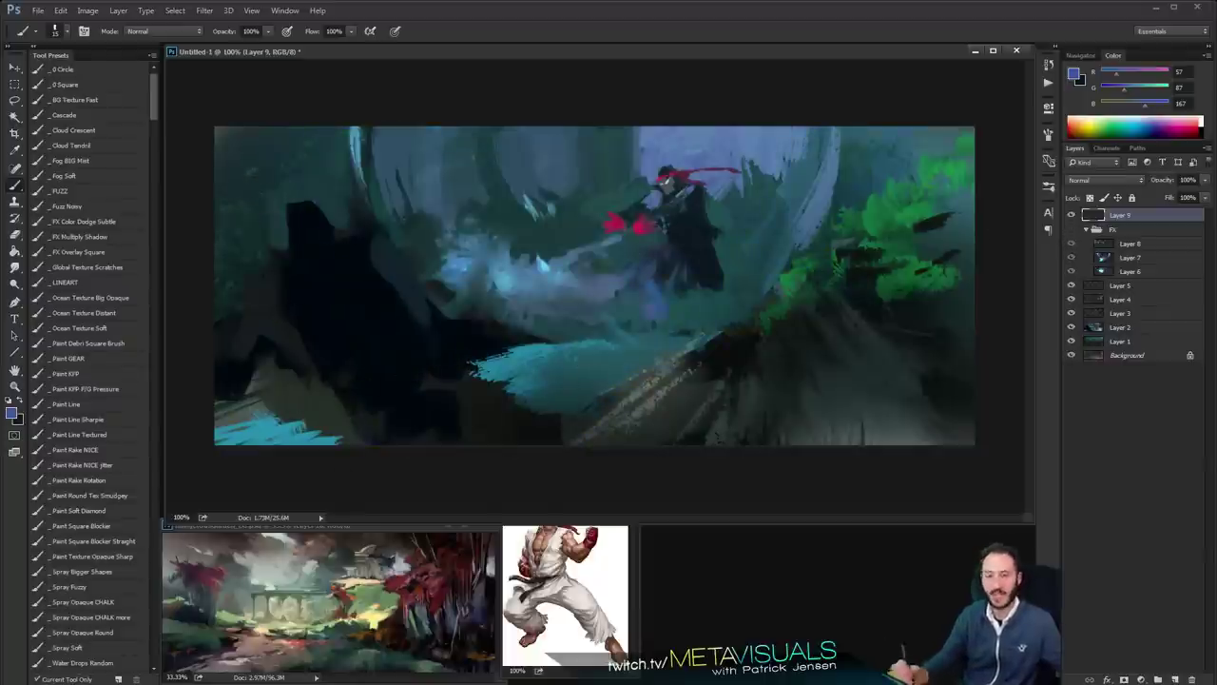
left_click(1072, 230)
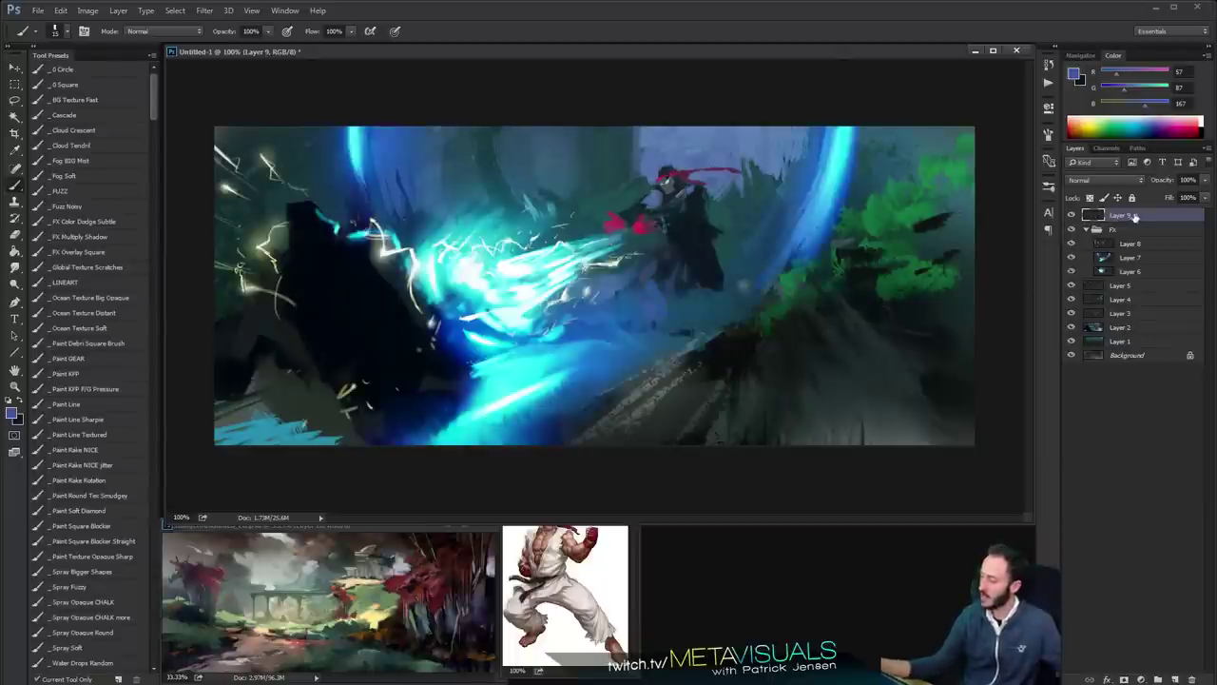
Block in the large foreground figure's legs with broad dark grey-brown brush strokes on Layer 9
key("z")
left_click(606, 309, "alt")
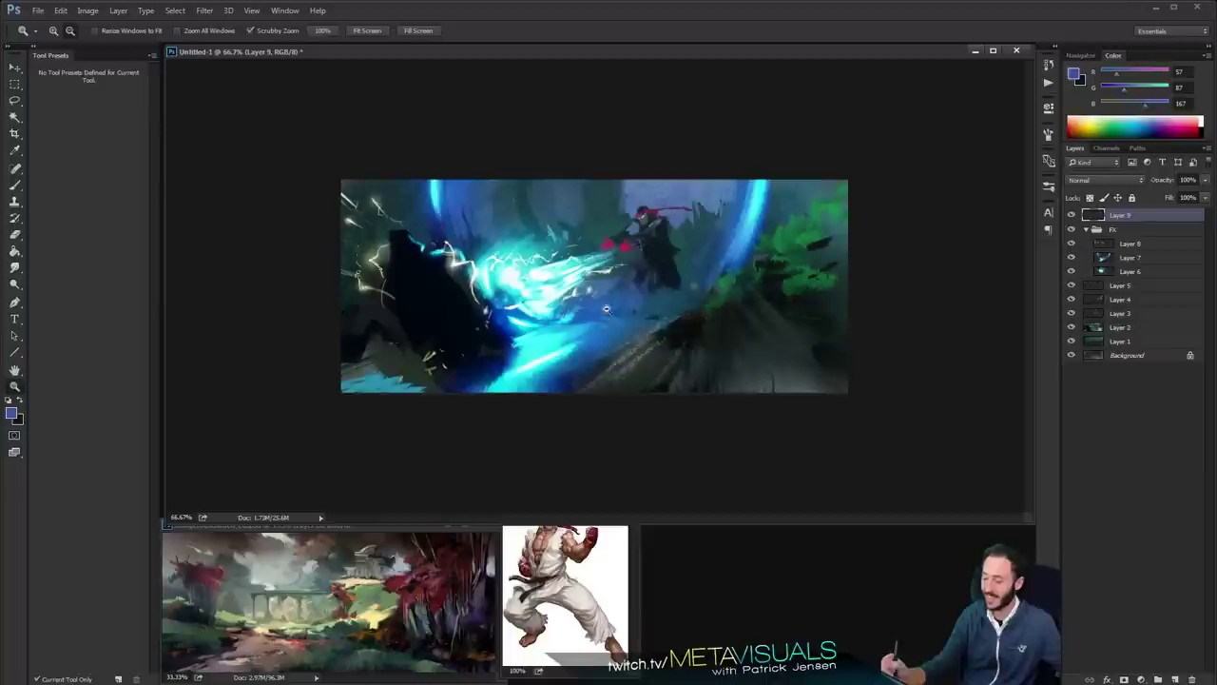
left_click(606, 309)
key("b")
left_click(645, 363, "alt")
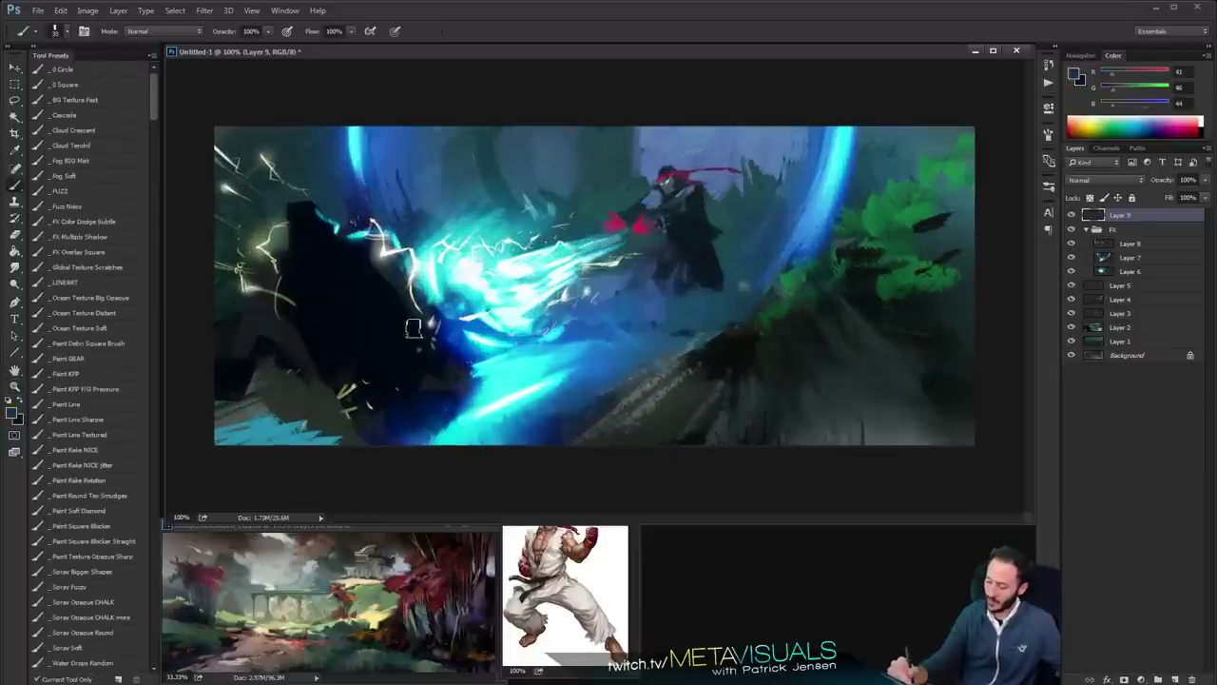
key("bracketright")
key("bracketright")
key("bracketright")
left_click_drag(436, 357, 444, 394)
mouse_move(378, 342)
left_mouse_down()
mouse_move(433, 383)
mouse_move(394, 348)
mouse_move(419, 373)
mouse_move(331, 377)
mouse_move(337, 358)
mouse_move(347, 377)
left_mouse_up()
left_click(392, 336, "alt")
key("bracketleft")
left_click(448, 378, "alt")
Add lighter grey patches to the foreground figure's legs with a smaller brush, sampling grey from the Ryu reference
left_click(550, 563, "alt")
key("bracketleft")
key("bracketleft")
left_click(332, 371, "alt")
left_click(333, 356, "alt")
key("space")
left_click(563, 338, "alt")
left_click(630, 334, "ctrl")
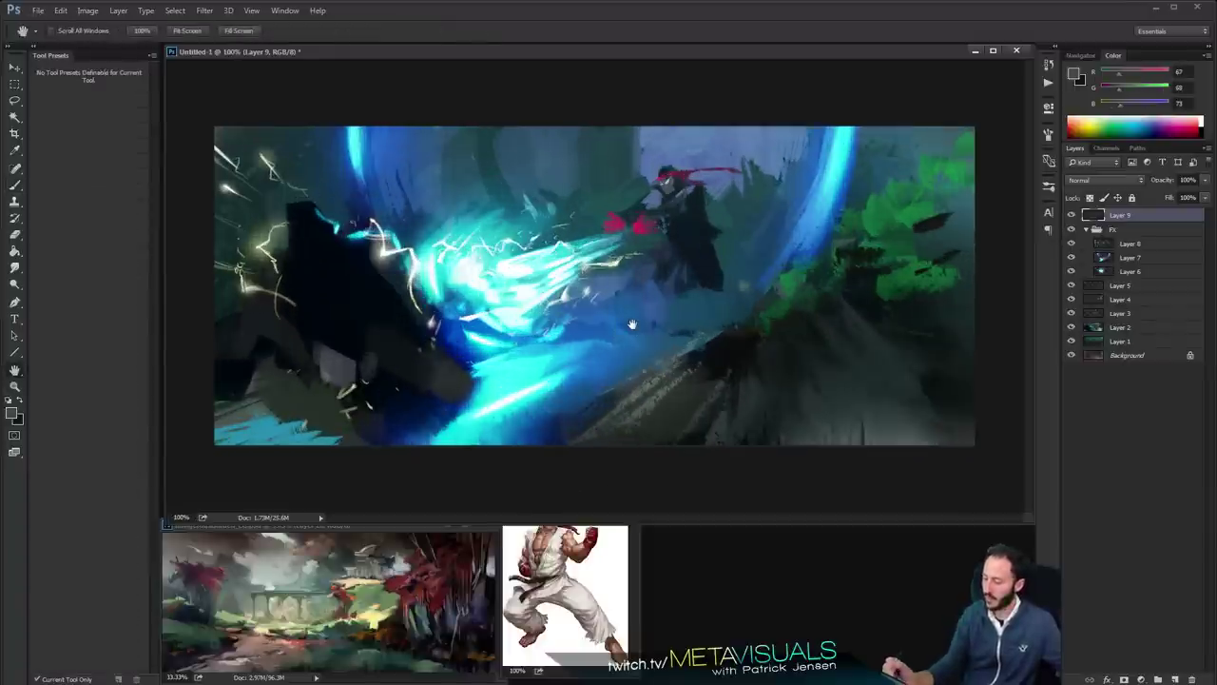
key("b")
Switch to the browser, search Google Images for "guile" and browse the results for a reference
key("alt+Tab")
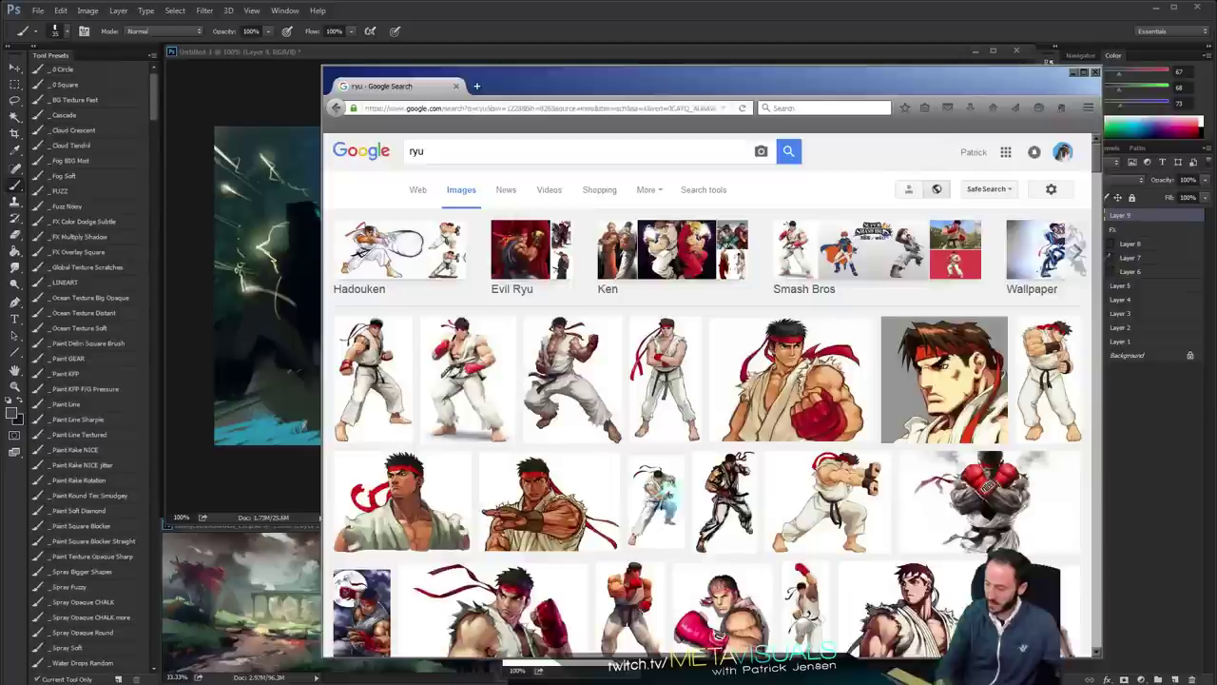
type("guile")
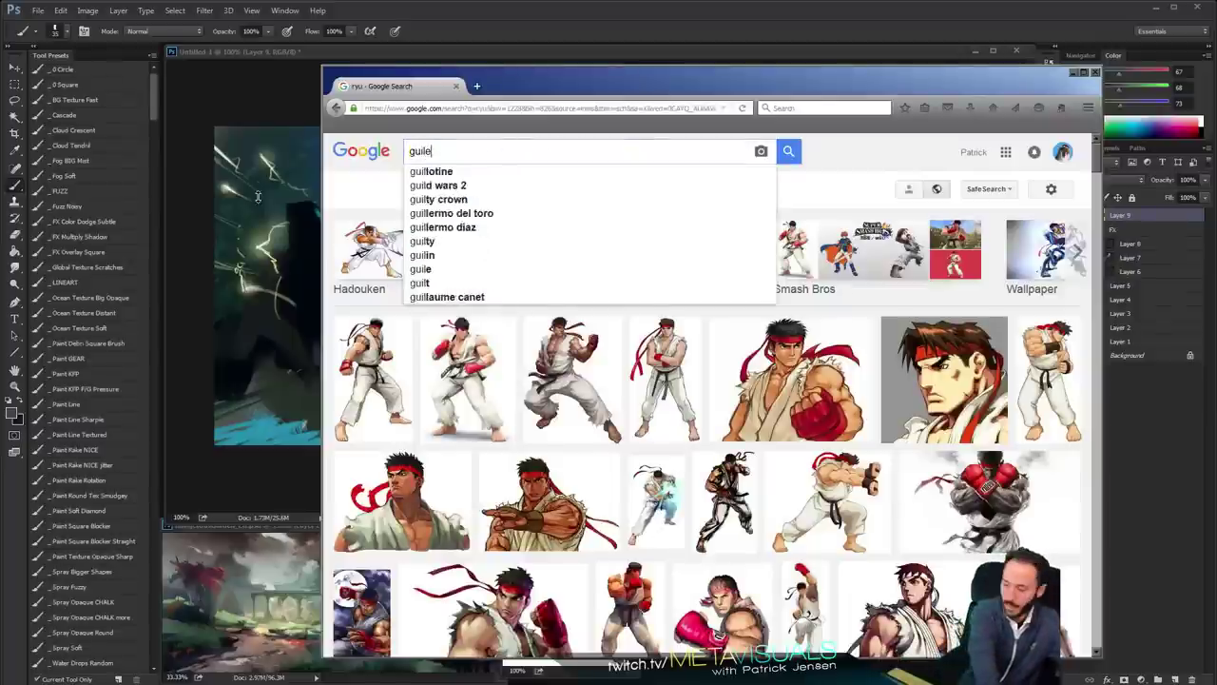
key("Return")
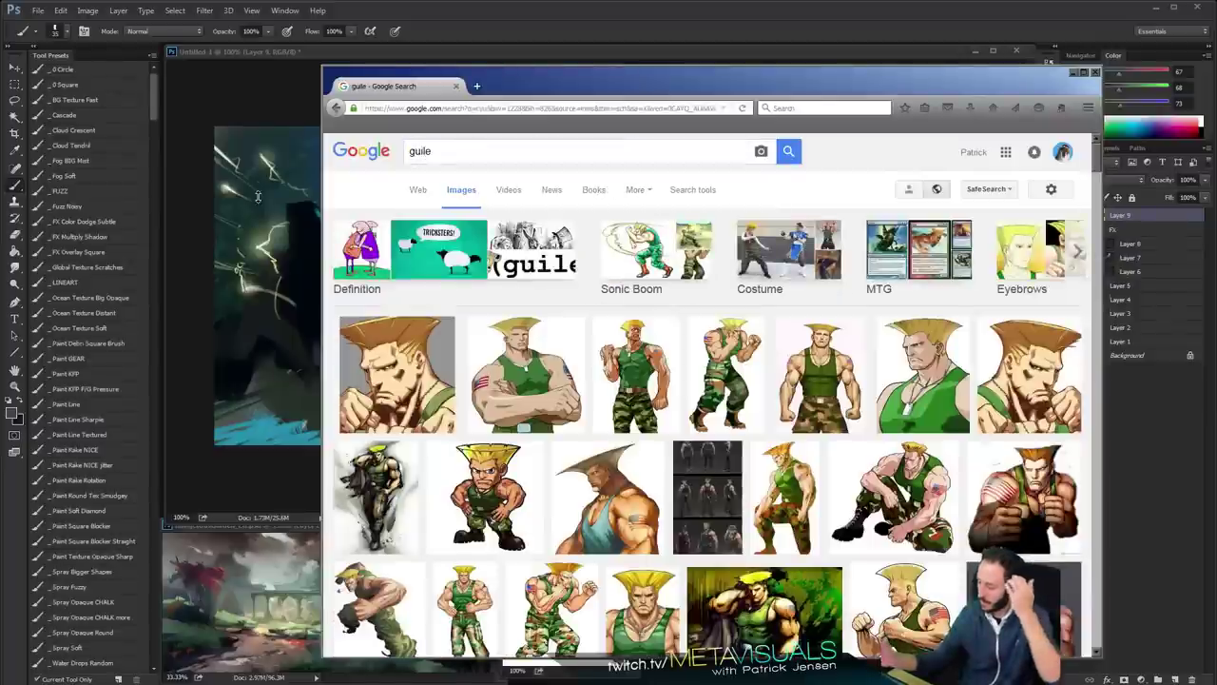
scroll(1094, 171, "down", 5)
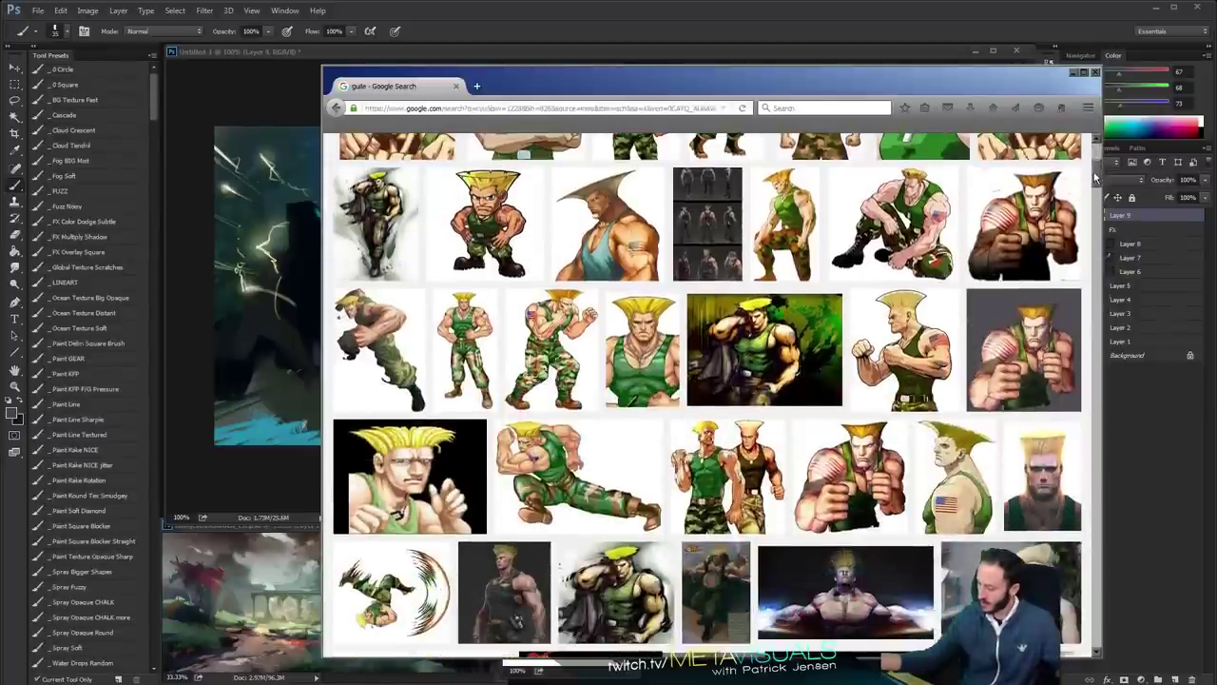
mouse_move(1094, 172)
left_mouse_down()
mouse_move(1101, 217)
mouse_move(1094, 157)
left_mouse_up()
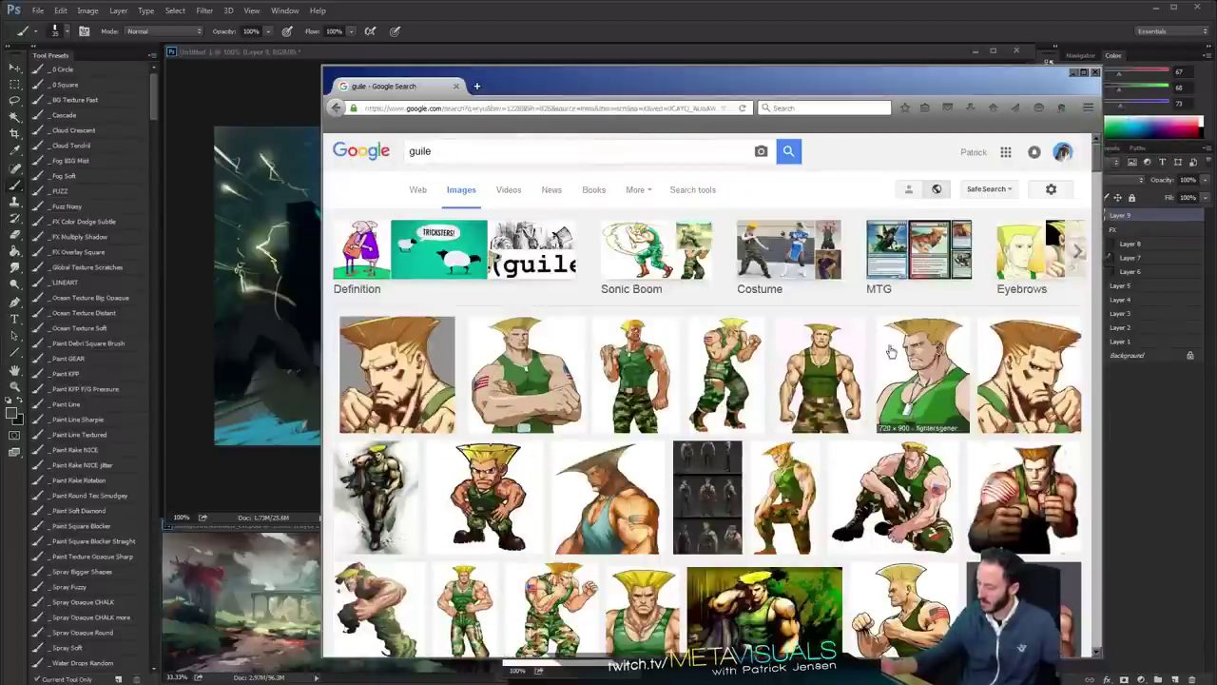
Copy the full-body Guile fighting-stance image and paste it into a new Photoshop document
right_click(743, 365)
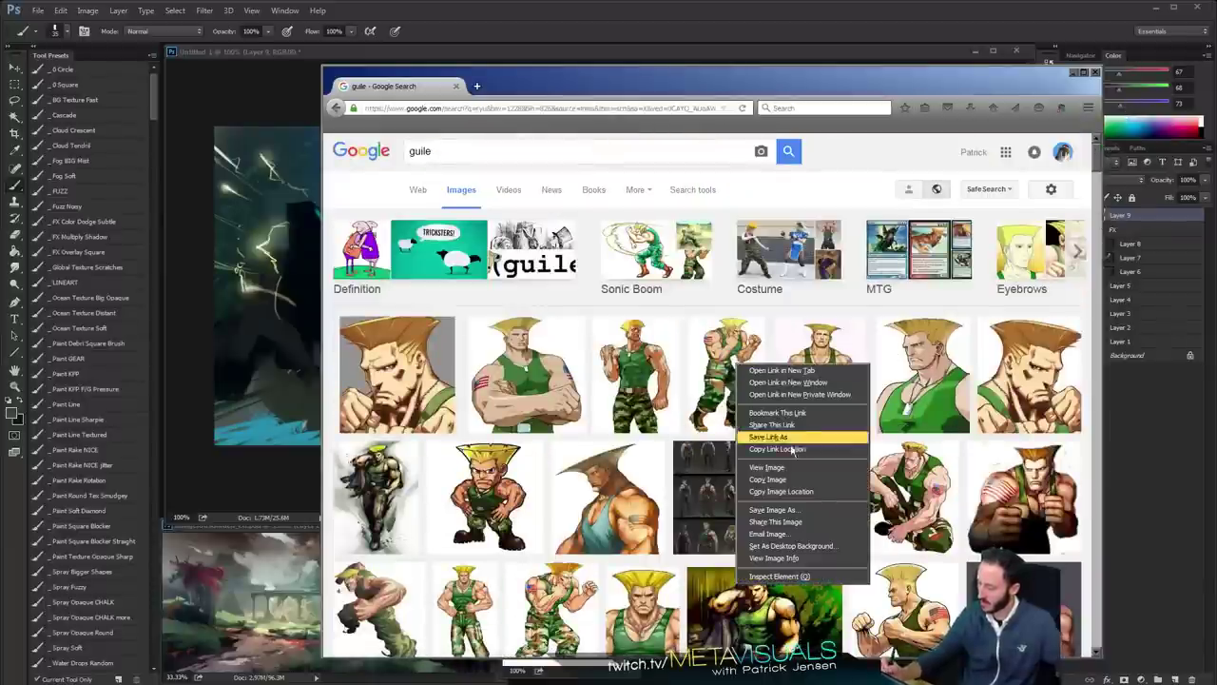
left_click(796, 480)
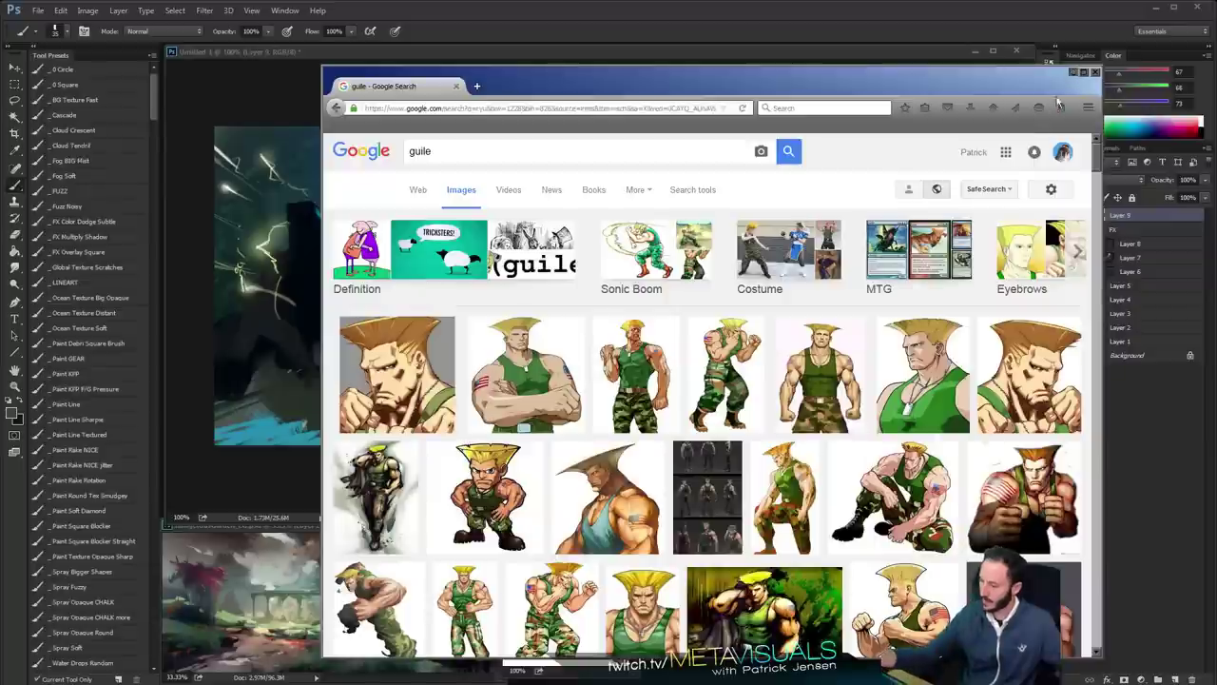
left_click(1073, 72)
key("ctrl+n")
key("Return")
key("ctrl+v")
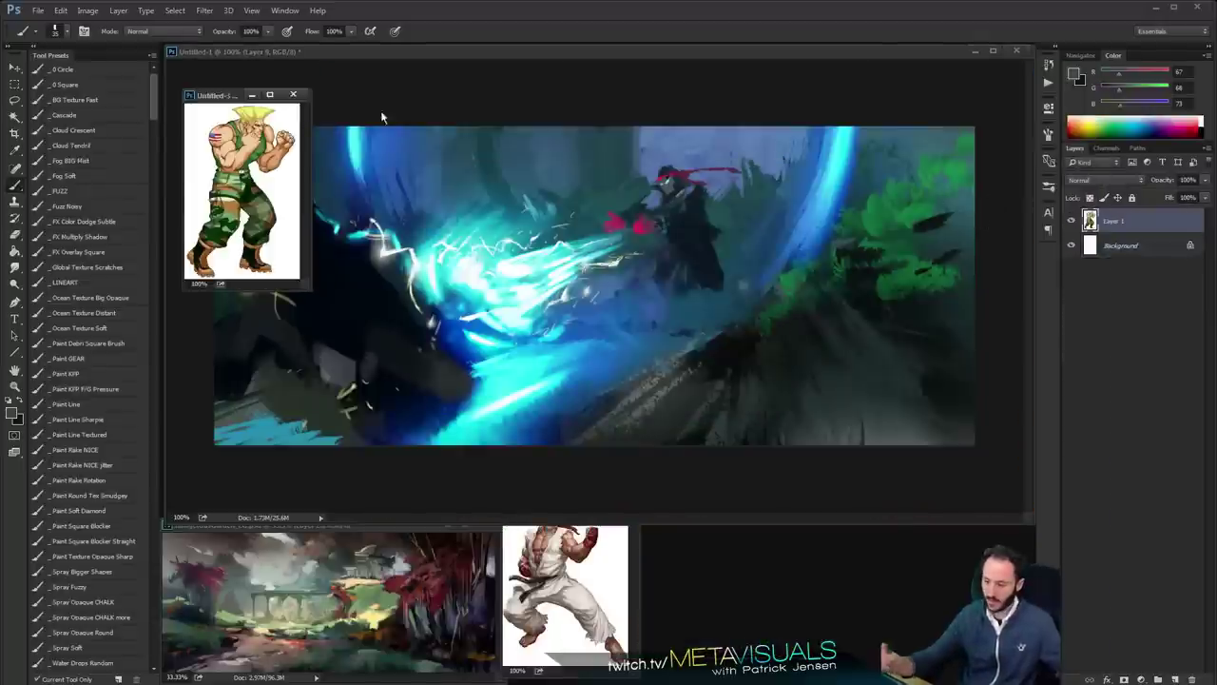
Place the Guile reference window beside the Ryu reference and return to the painting
mouse_move(221, 95)
left_mouse_down()
mouse_move(671, 476)
mouse_move(672, 509)
left_mouse_up()
left_click(661, 314)
key("space")
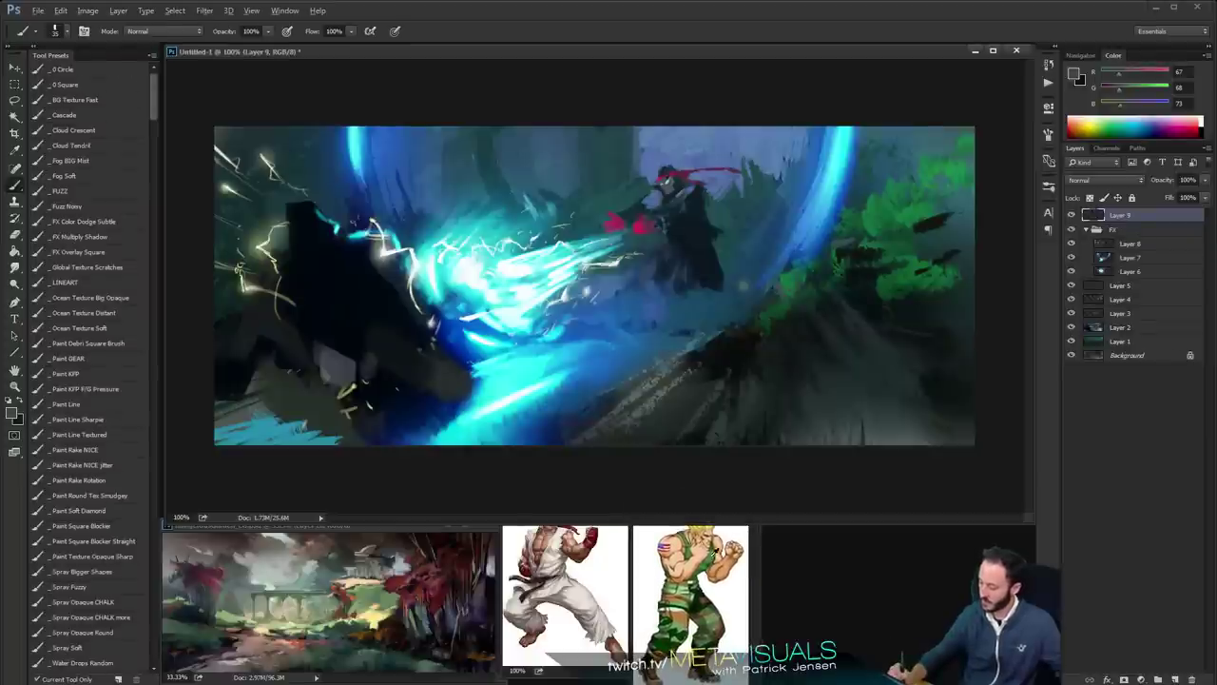
left_click(710, 545, "alt")
key("bracketright")
key("bracketright")
mouse_move(314, 268)
left_mouse_down()
mouse_move(325, 316)
mouse_move(299, 259)
left_mouse_up()
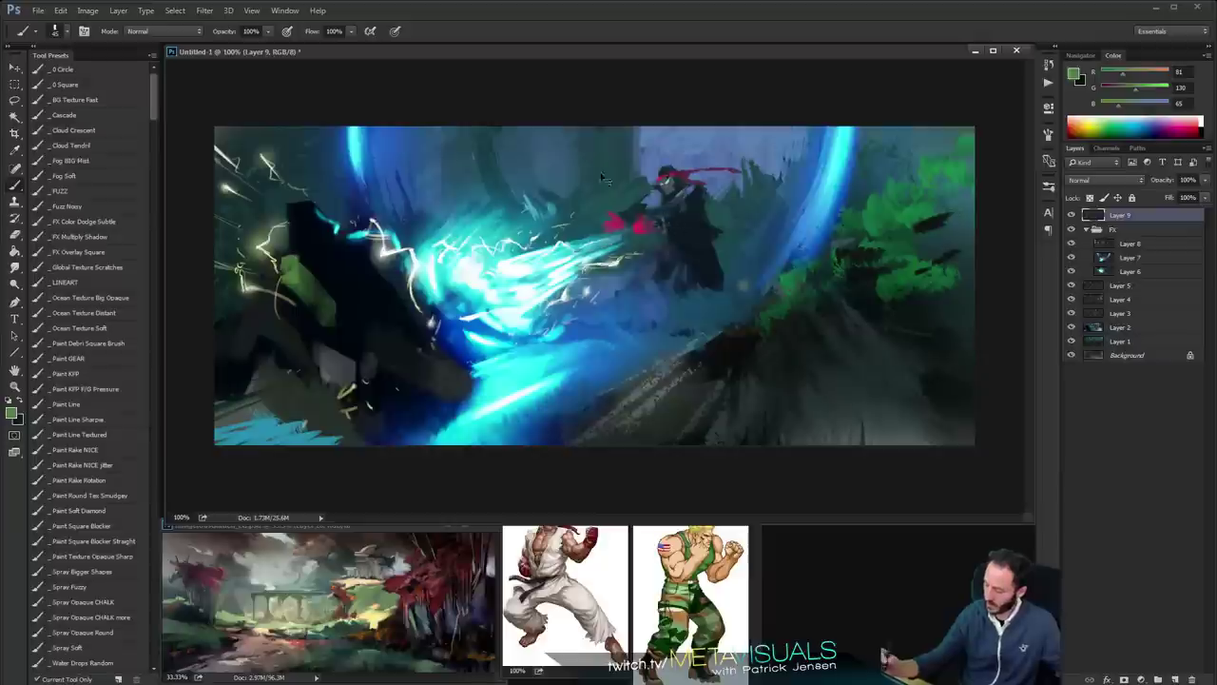
key("ctrl+z")
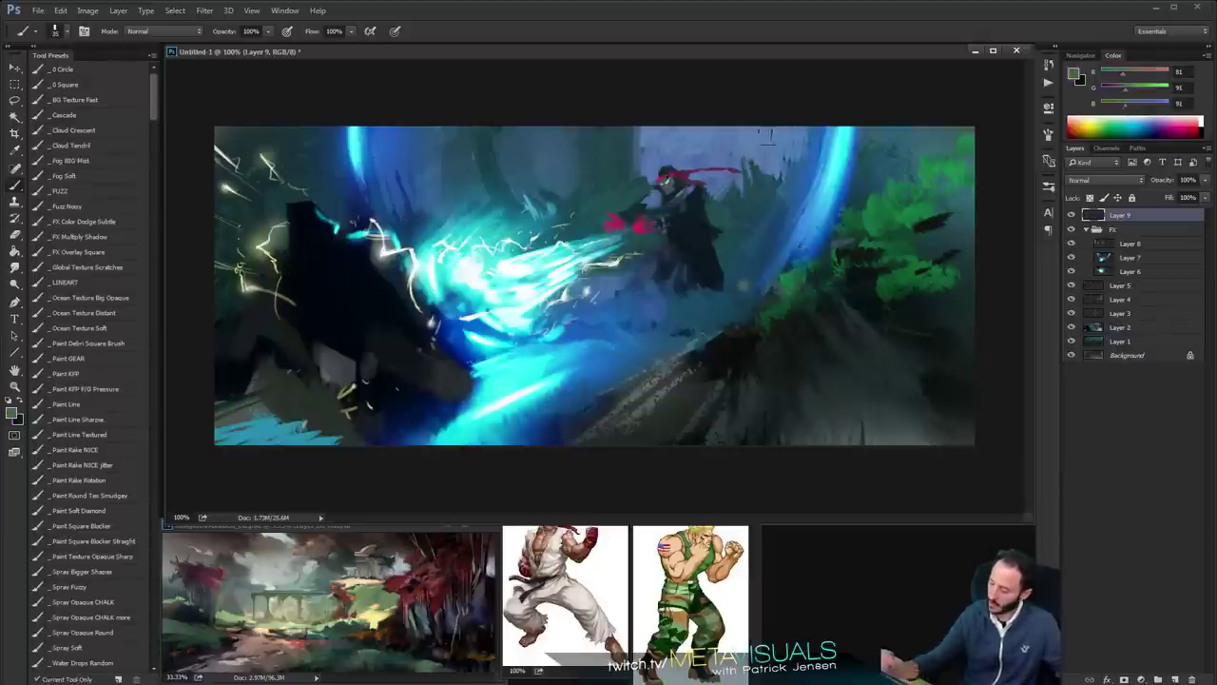
Mix a muted green, RGB 86, 103, 84, from the Guile reference and paint the foreground figure's bent arm with a smaller brush
left_click(708, 549, "alt")
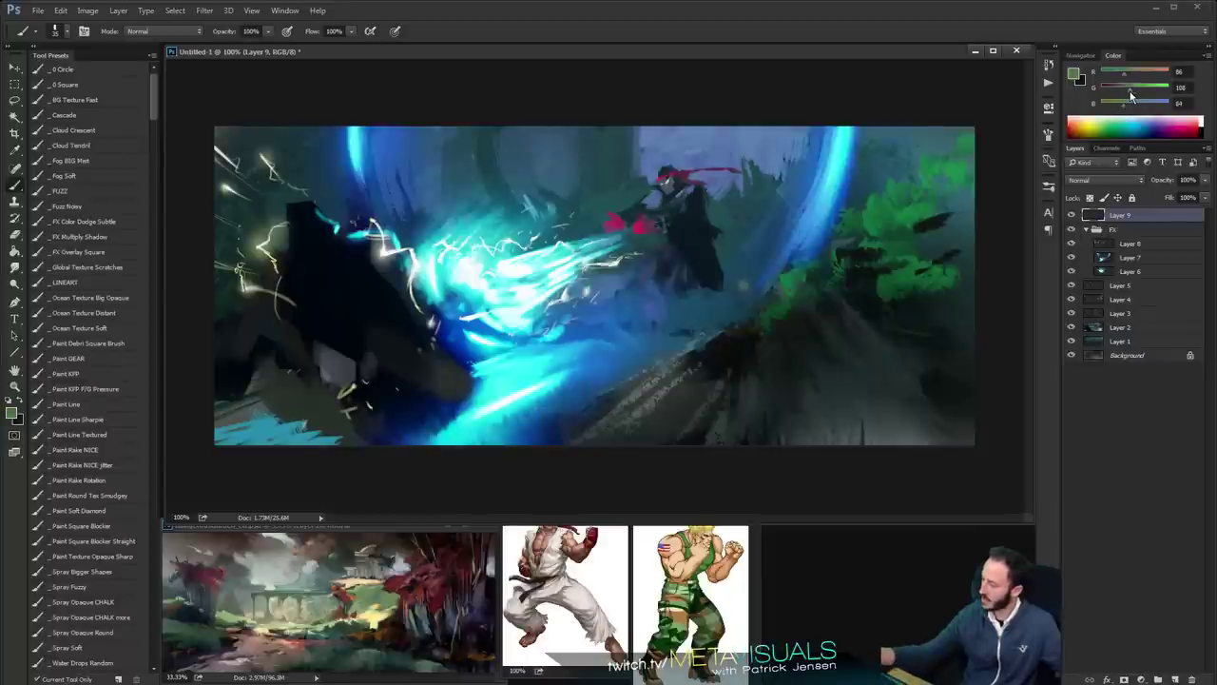
left_click_drag(1131, 88, 1126, 88)
mouse_move(318, 271)
left_mouse_down()
mouse_move(343, 299)
mouse_move(353, 243)
mouse_move(309, 271)
mouse_move(354, 251)
mouse_move(329, 284)
left_mouse_up()
key("ctrl+z")
key("bracketleft")
key("bracketleft")
key("bracketleft")
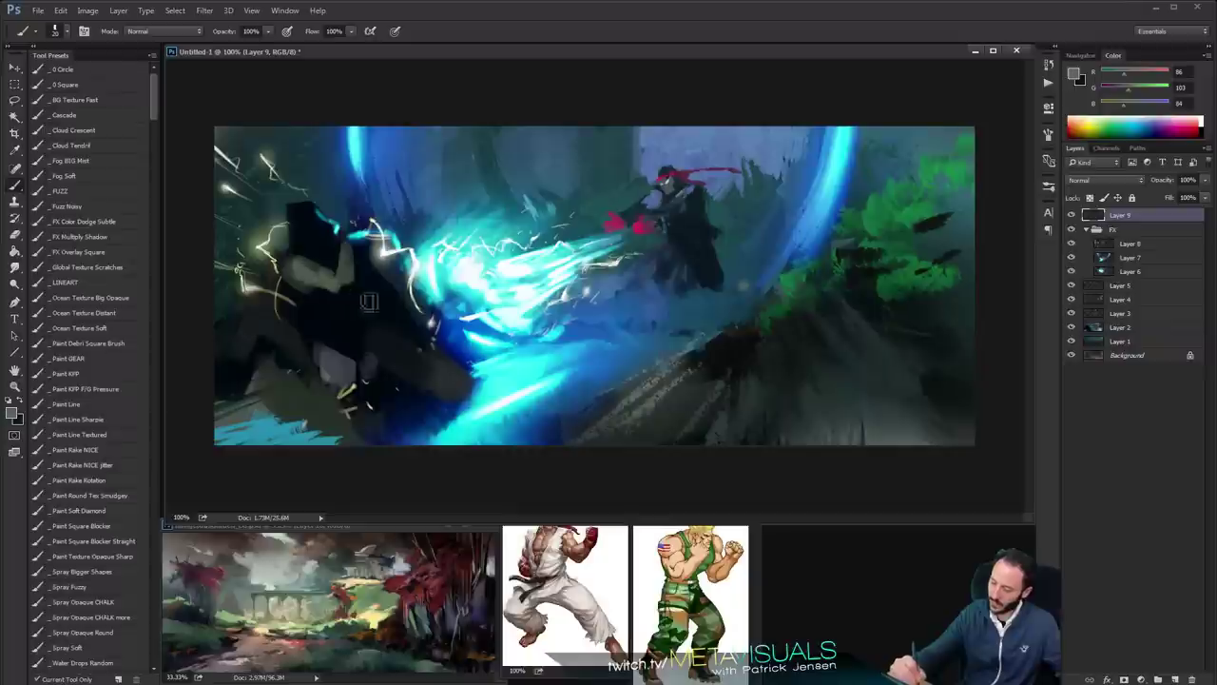
Block in the foreground figure's head and upper shoulder with sampled muted blue-grey tones
left_click(669, 181, "alt")
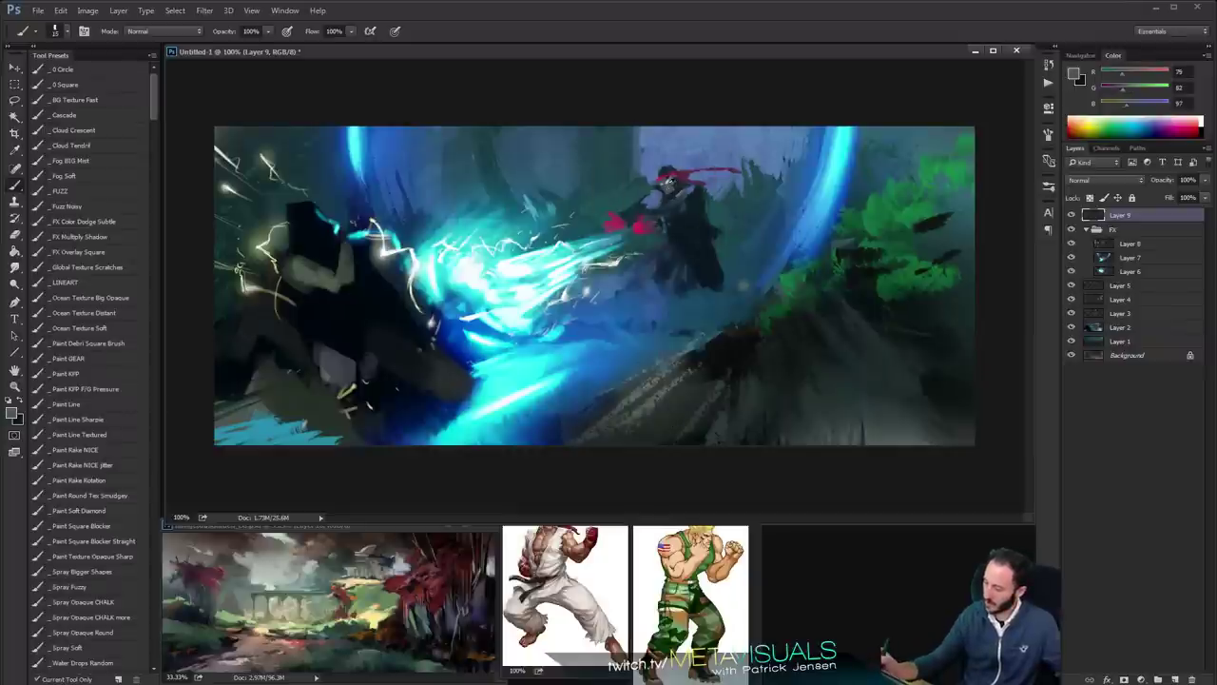
left_click(297, 249, "alt")
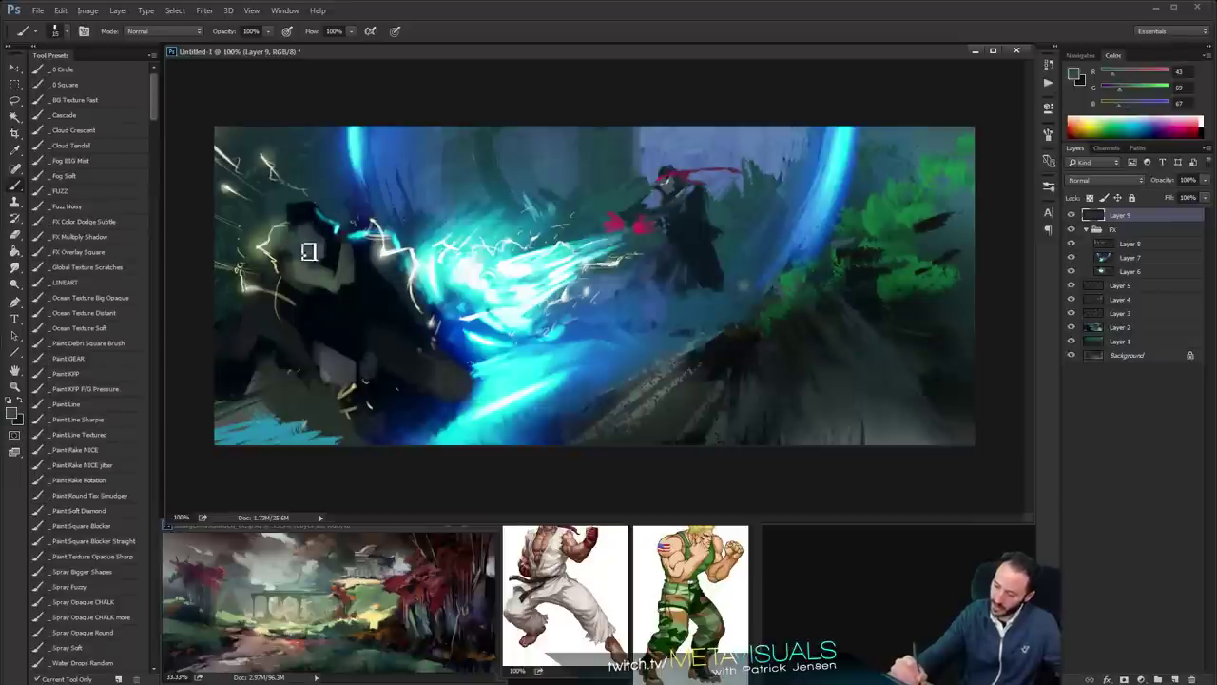
left_click(310, 251, "alt")
key("space")
left_click(322, 223, "ctrl")
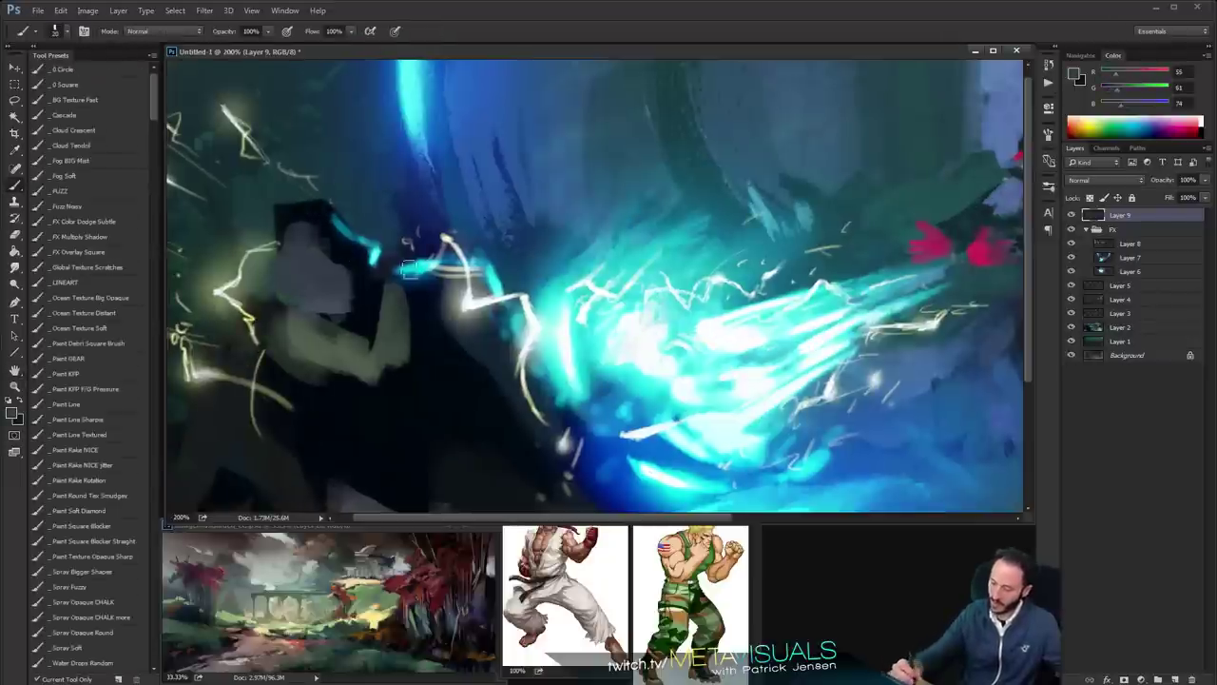
key("alt+space")
left_click(409, 309, "alt")
key("space")
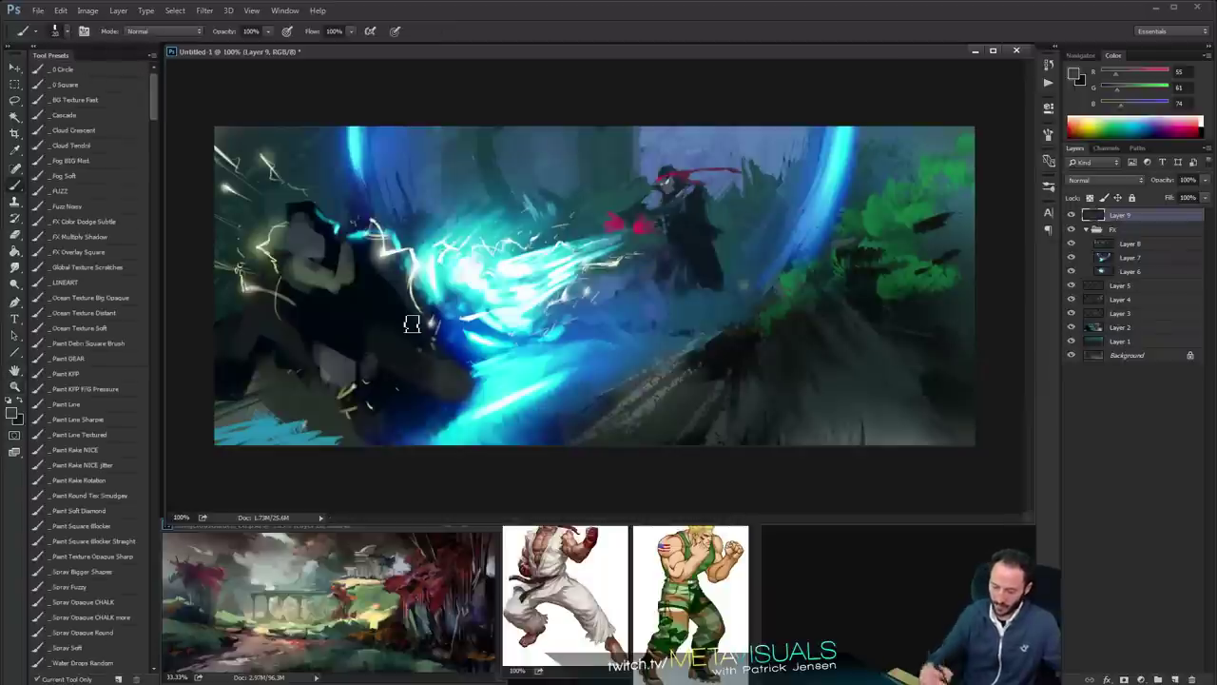
Paint the foreground figure's spiky blond hair with the Paint KPP F/G Pressure preset in yellow, RGB 227, 196, 90
left_click(98, 391)
left_click(700, 525, "alt")
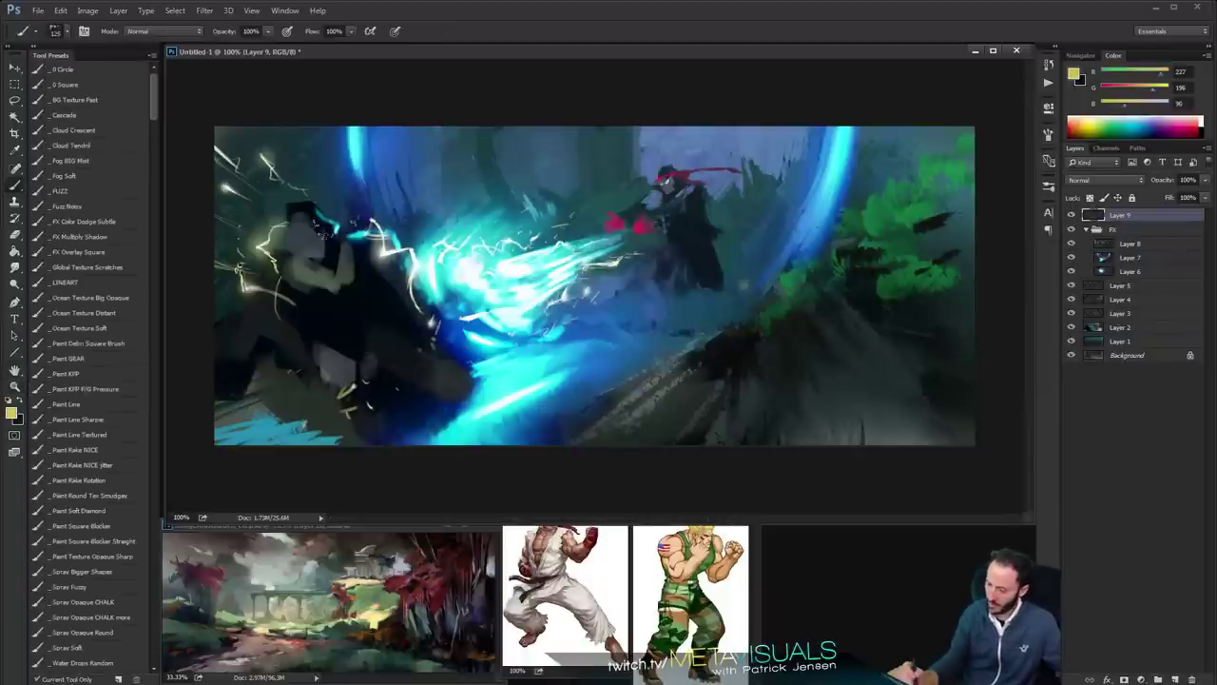
key("bracketleft")
key("bracketleft")
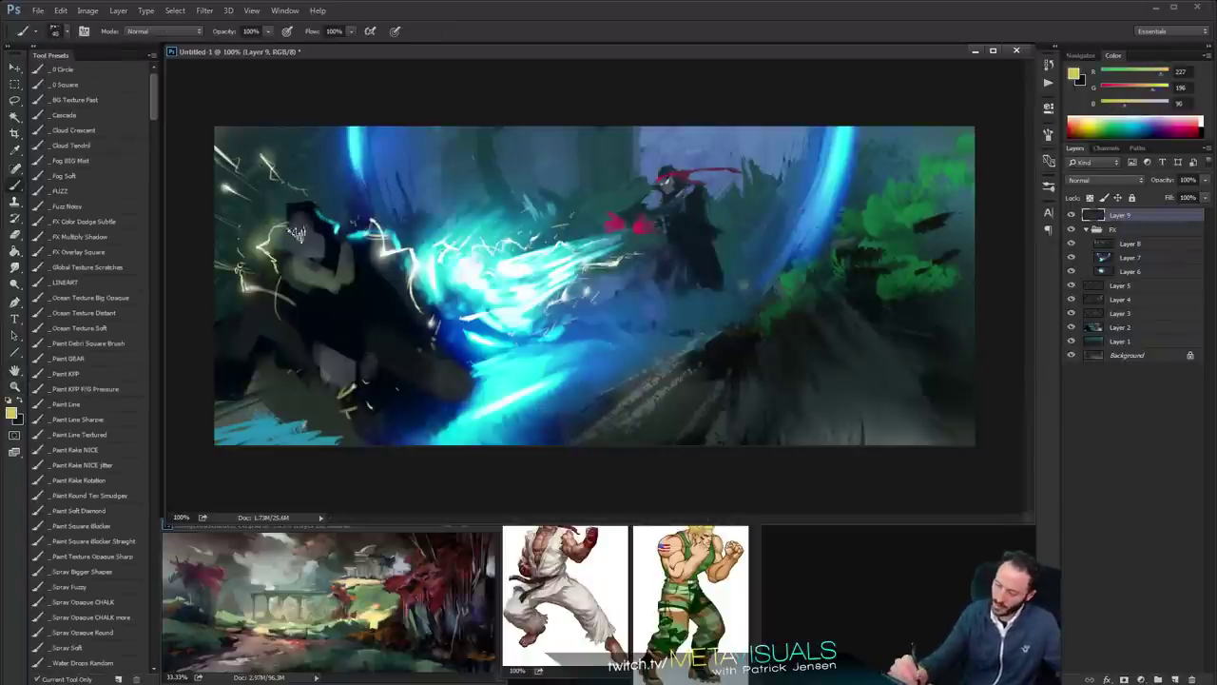
left_click_drag(288, 237, 303, 233)
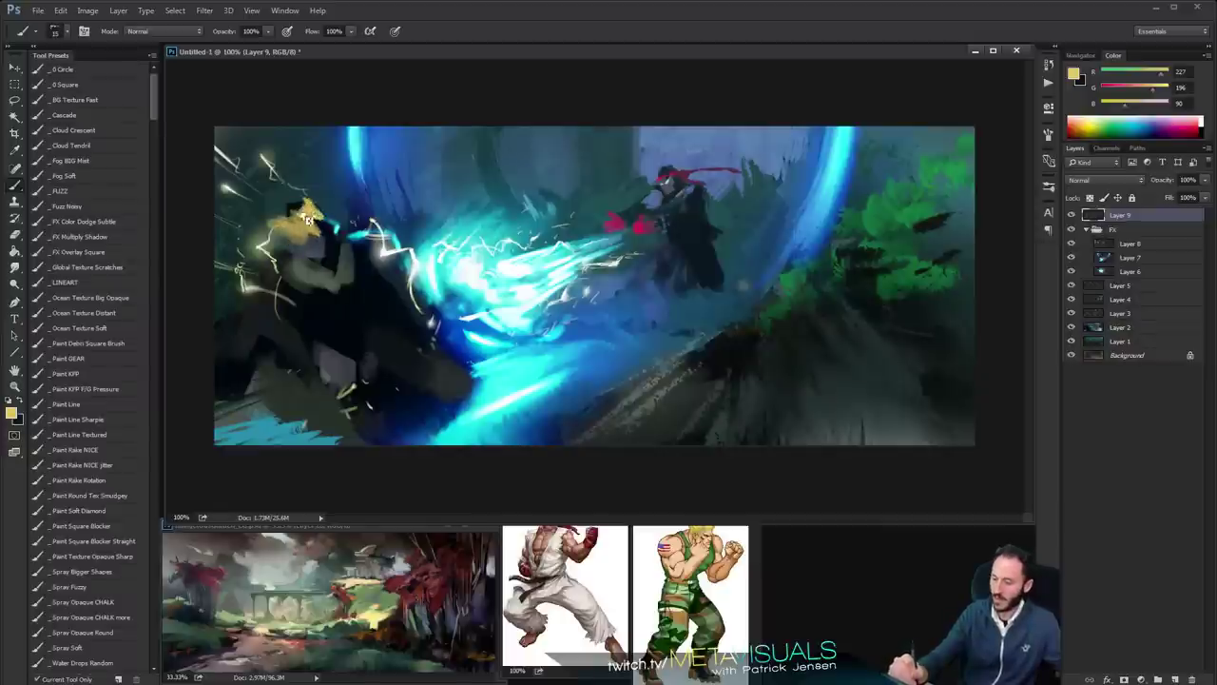
mouse_move(288, 215)
left_mouse_down()
mouse_move(276, 221)
mouse_move(318, 207)
left_mouse_up()
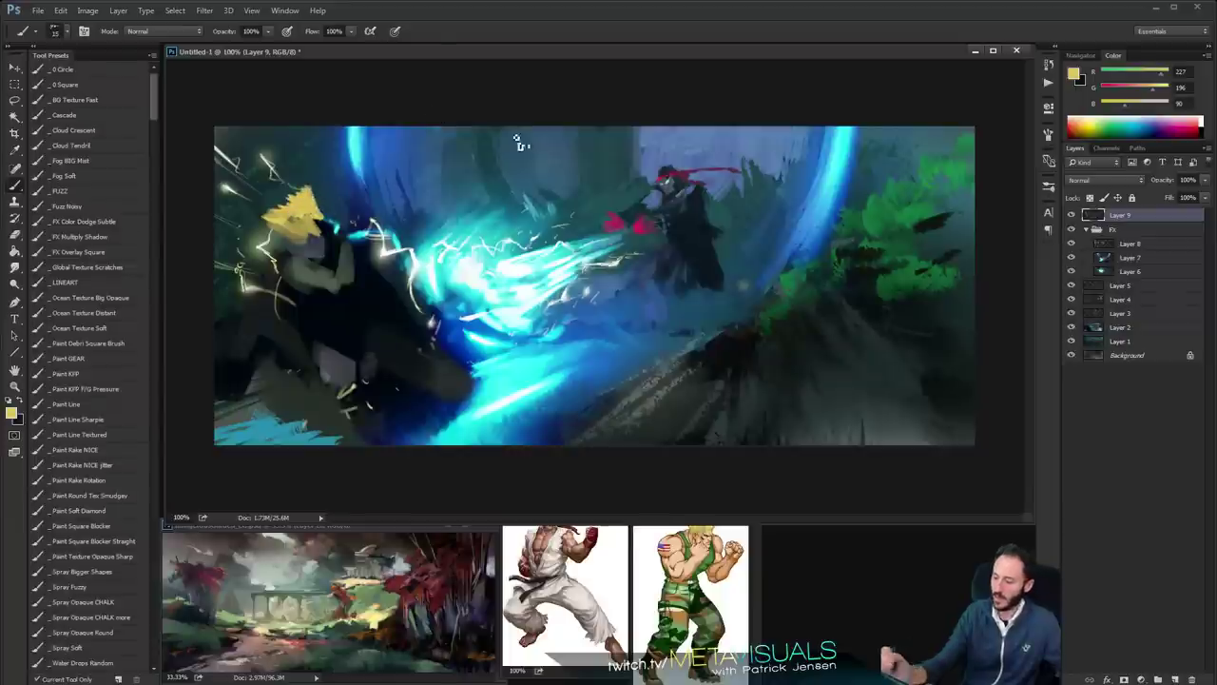
Fill the foreground figure's shoulder and upper arm with dark grey sampled from the arm, using a larger brush
key("z")
left_click(657, 195, "alt")
left_click_drag(613, 268, 709, 261)
left_click_drag(551, 244, 465, 218)
key("space")
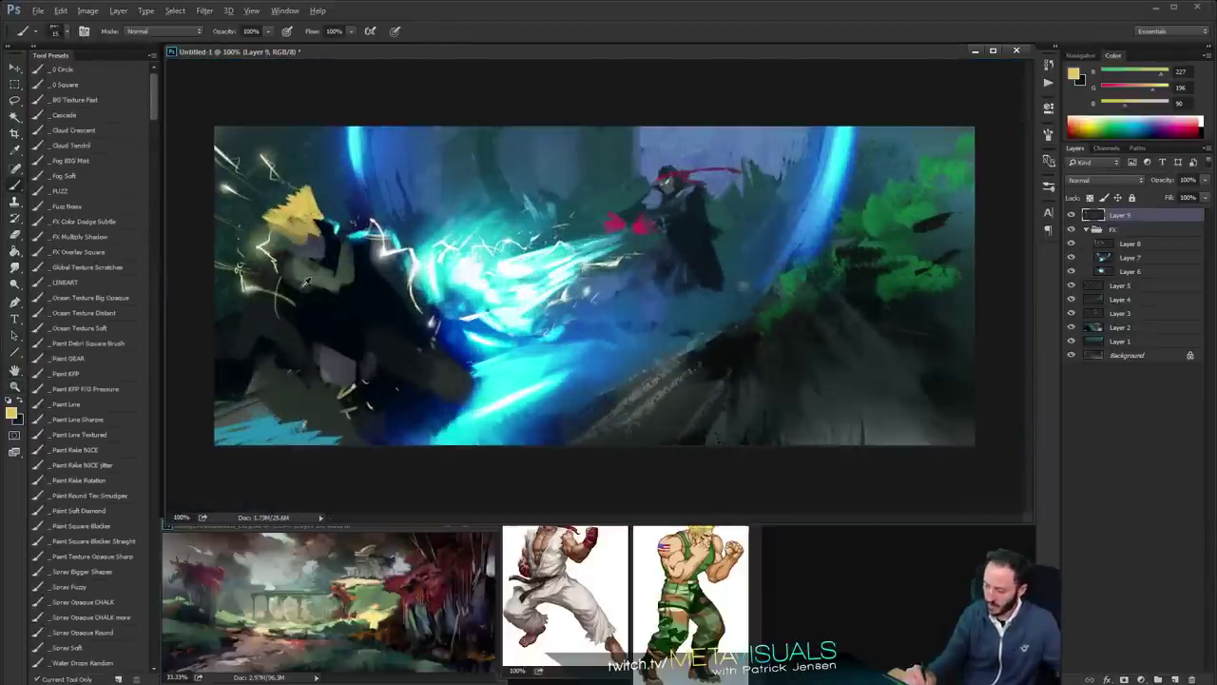
left_click(299, 283, "alt")
mouse_move(333, 287)
left_mouse_down()
mouse_move(300, 289)
mouse_move(306, 274)
mouse_move(325, 282)
left_mouse_up()
key("bracketright")
key("bracketright")
left_click(323, 243, "alt")
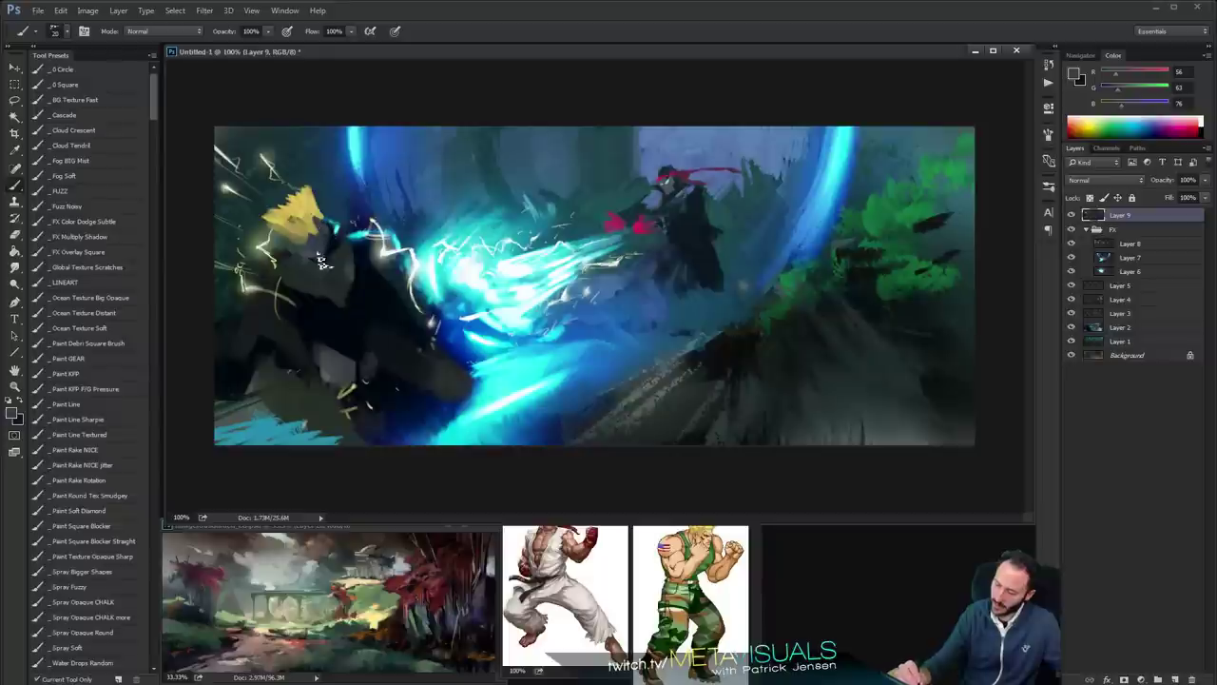
Fill the foreground figure's chest and torso with dark grey-green tones sampled from the figure, RGB 42, 53, 49, using a larger brush
left_click(317, 260, "alt")
key("bracketleft")
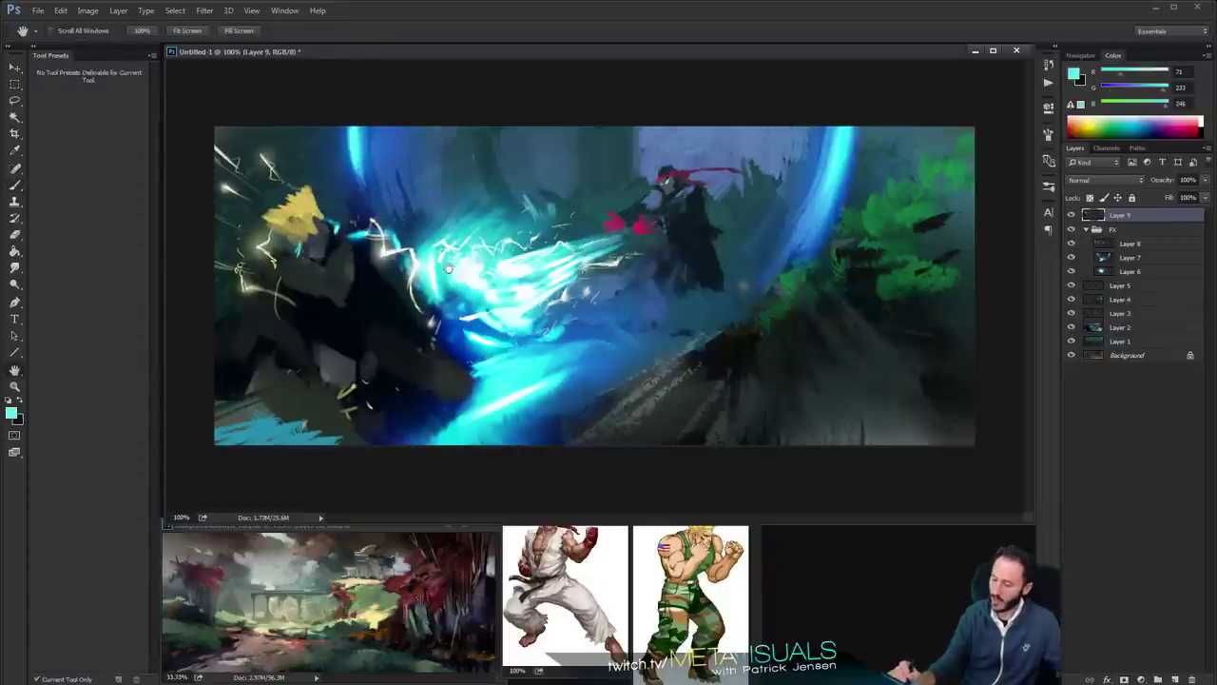
left_click(366, 255, "alt")
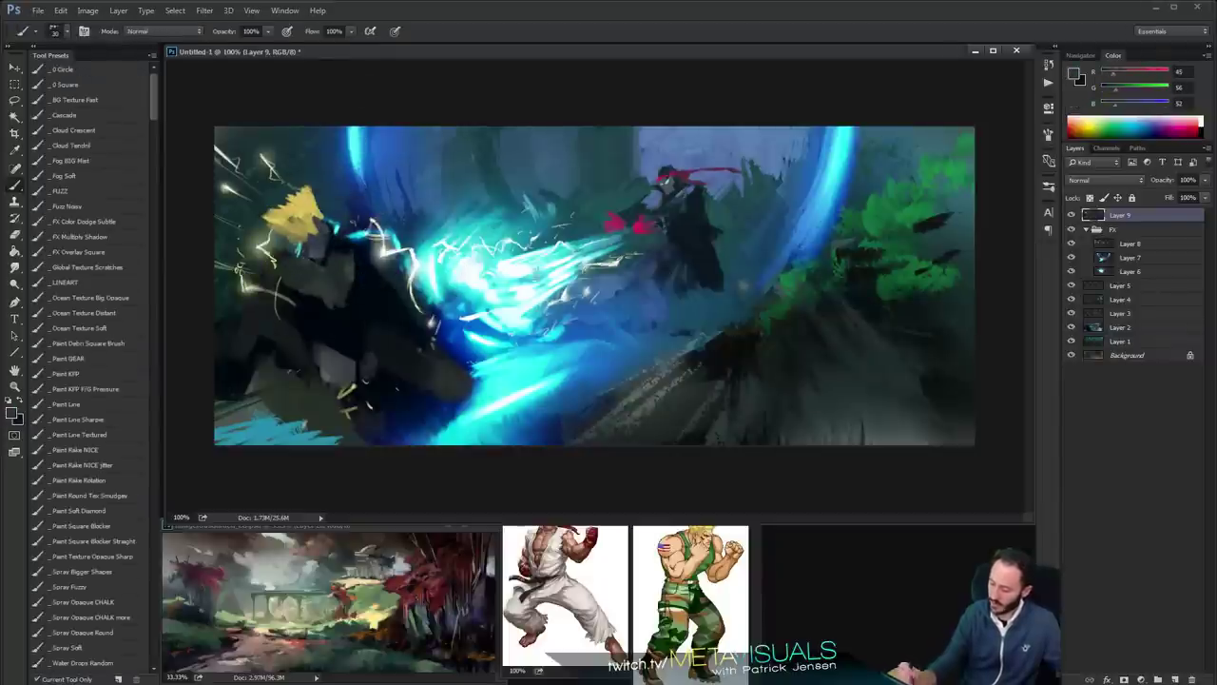
key("space")
left_click(333, 295, "alt")
key("]")
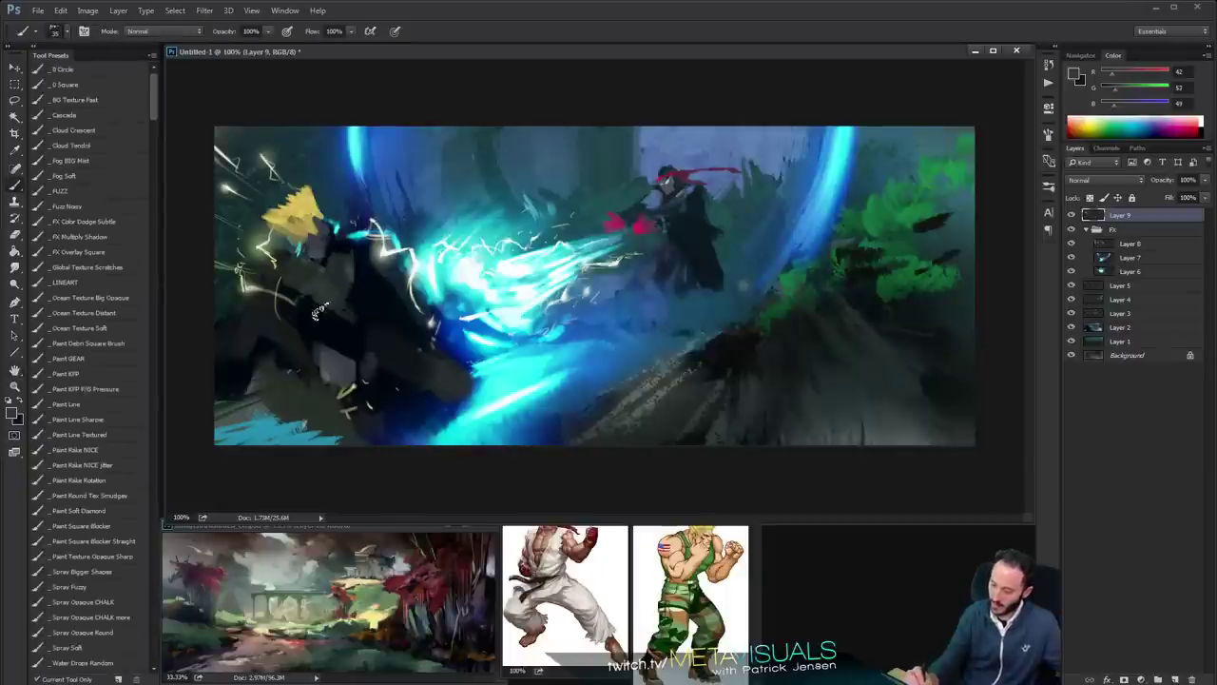
key("space")
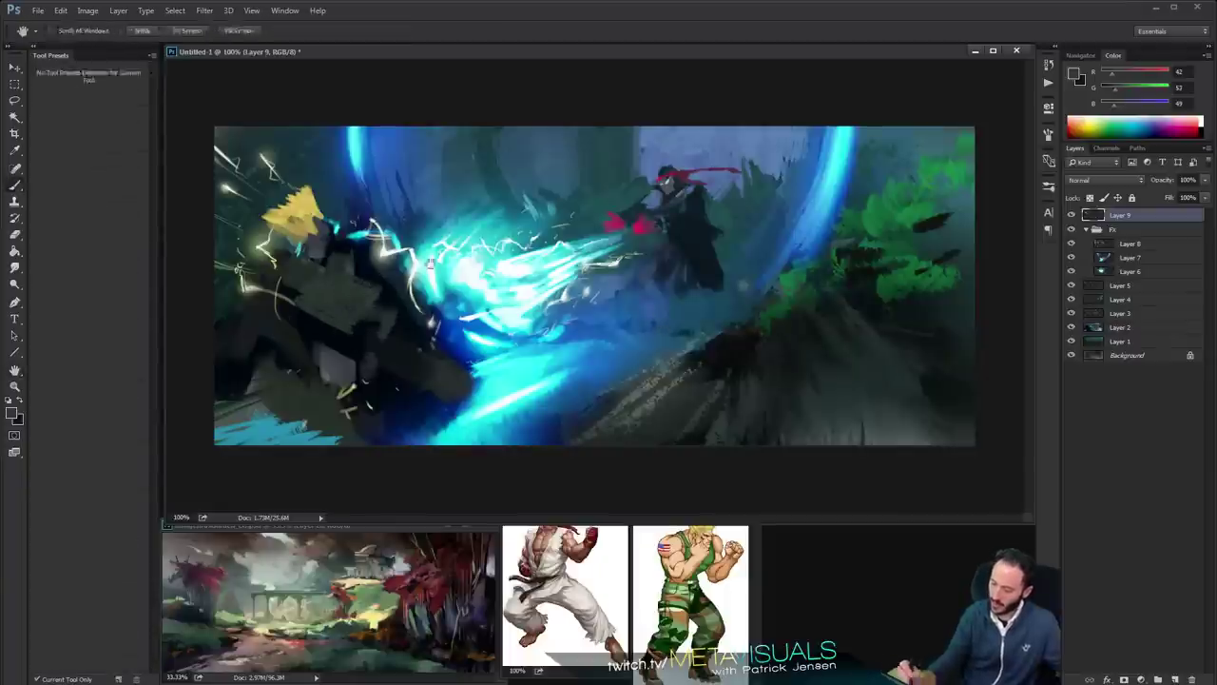
On a new layer above Layer 9, paint the foreground figure's outstretched arm and hand in near-black blue, RGB 0, 7, 30
left_click(342, 239, "alt")
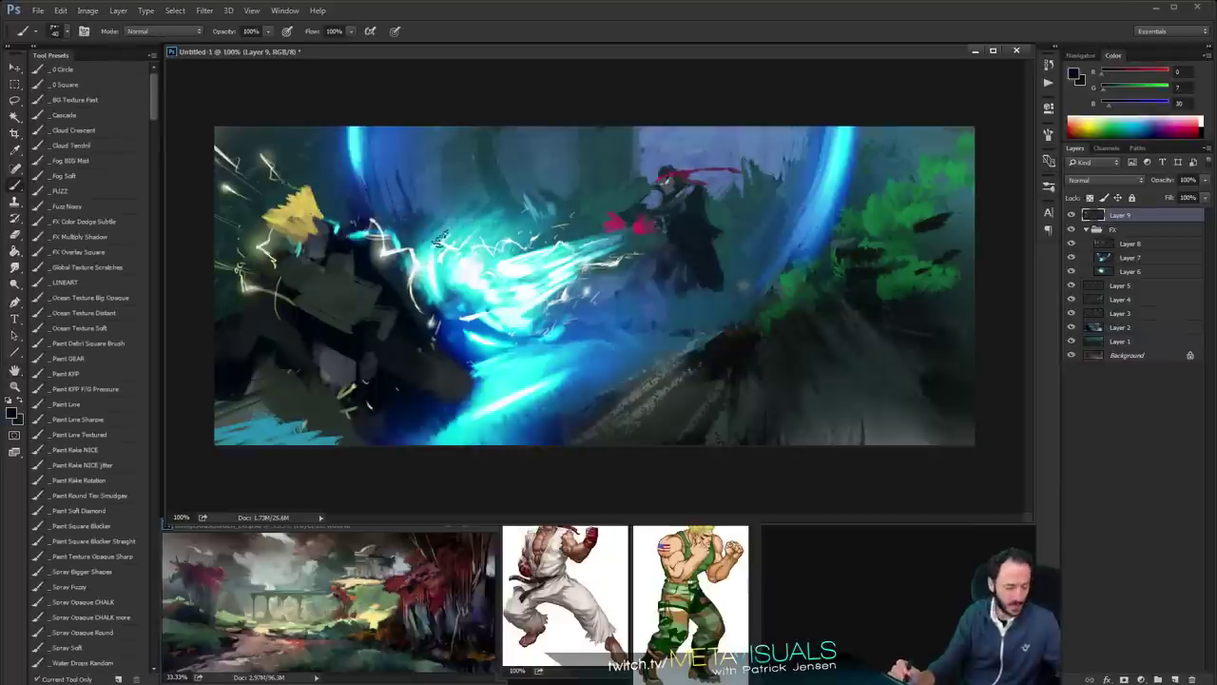
key("ctrl+shift+alt+n")
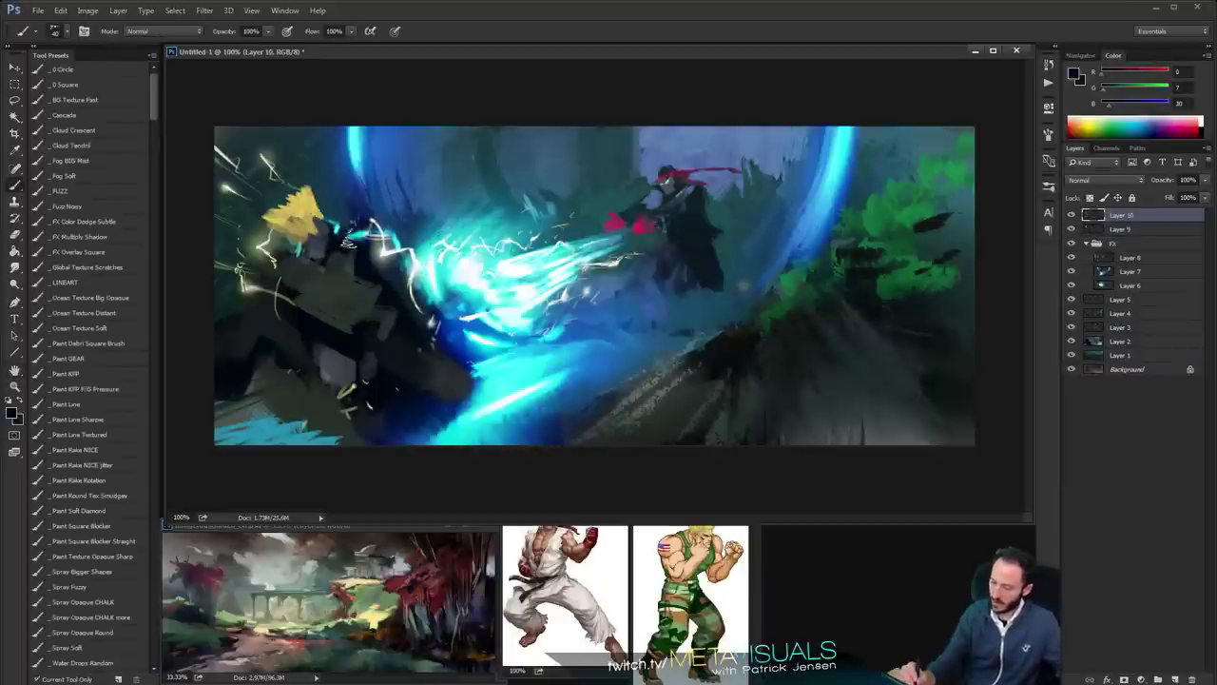
mouse_move(354, 237)
left_mouse_down()
mouse_move(387, 219)
mouse_move(387, 242)
mouse_move(400, 221)
mouse_move(382, 242)
mouse_move(438, 216)
mouse_move(437, 203)
mouse_move(394, 231)
mouse_move(478, 209)
left_mouse_up()
key("bracketright")
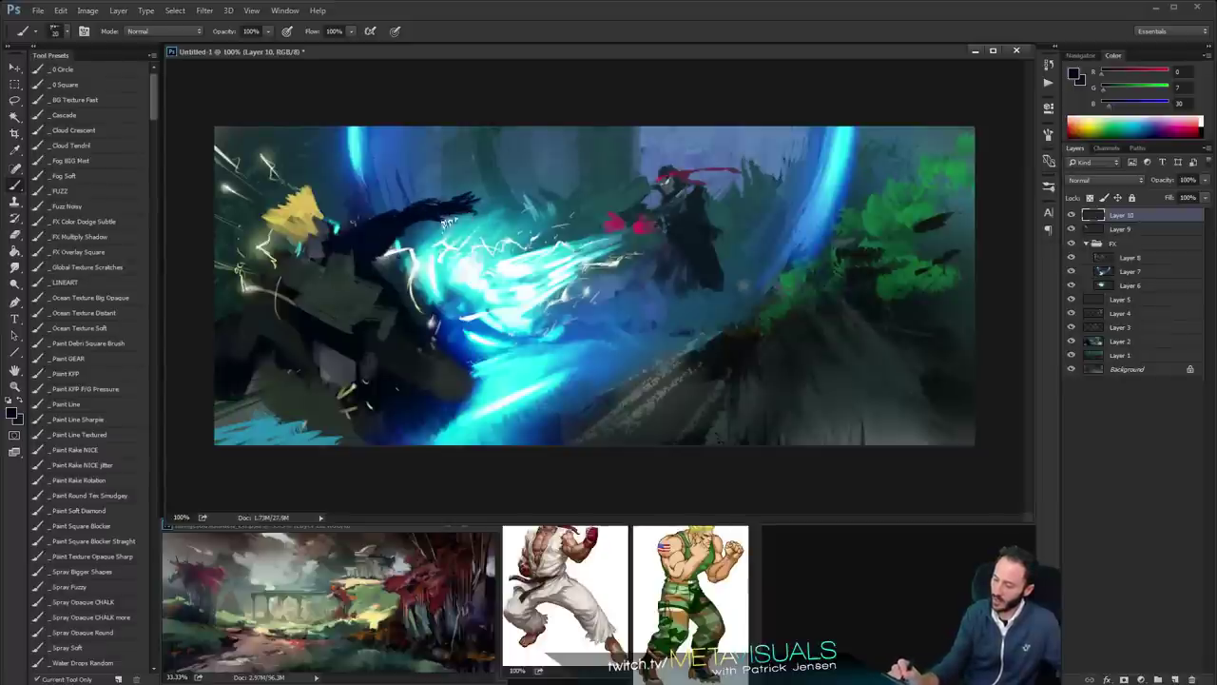
Erase stray paint along the underside of the outstretched arm and hand, and touch up its silhouette with sampled near-black blue
left_click(450, 221, "alt")
key("e")
key("bracketleft")
key("bracketleft")
key("bracketleft")
key("bracketleft")
key("bracketleft")
key("bracketleft")
key("bracketleft")
key("bracketleft")
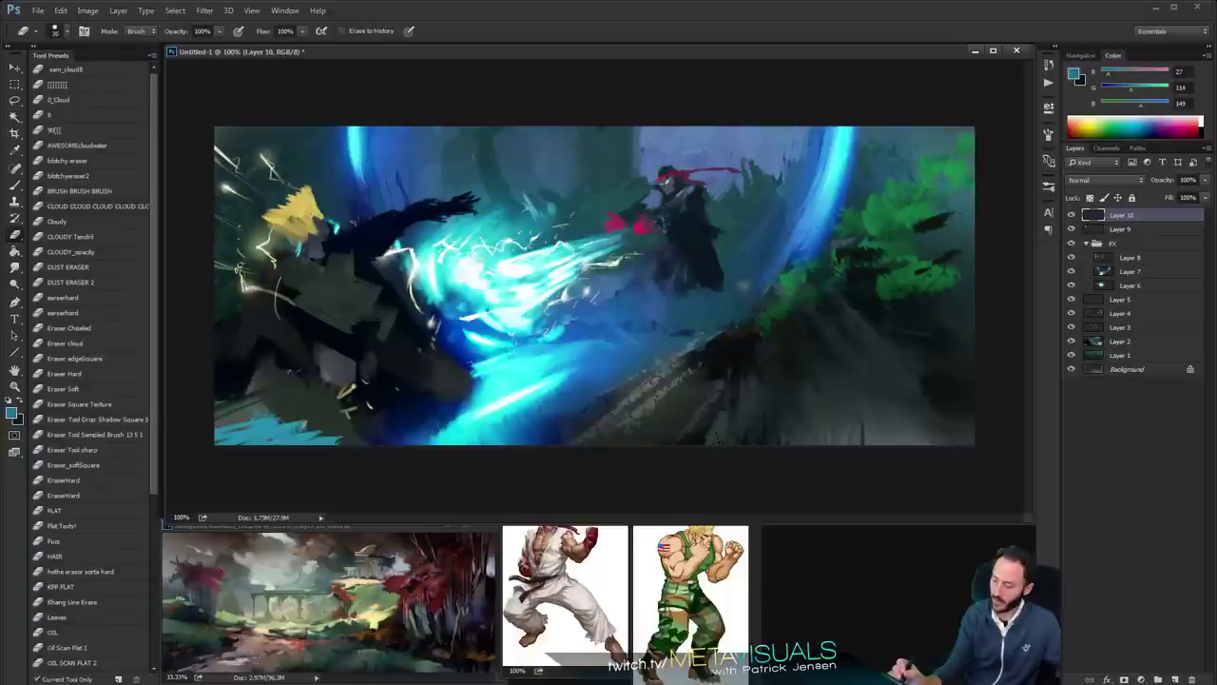
mouse_move(419, 229)
left_mouse_down()
mouse_move(461, 219)
mouse_move(433, 194)
mouse_move(480, 185)
mouse_move(409, 236)
mouse_move(473, 211)
left_mouse_up()
key("b")
left_click(415, 203, "alt")
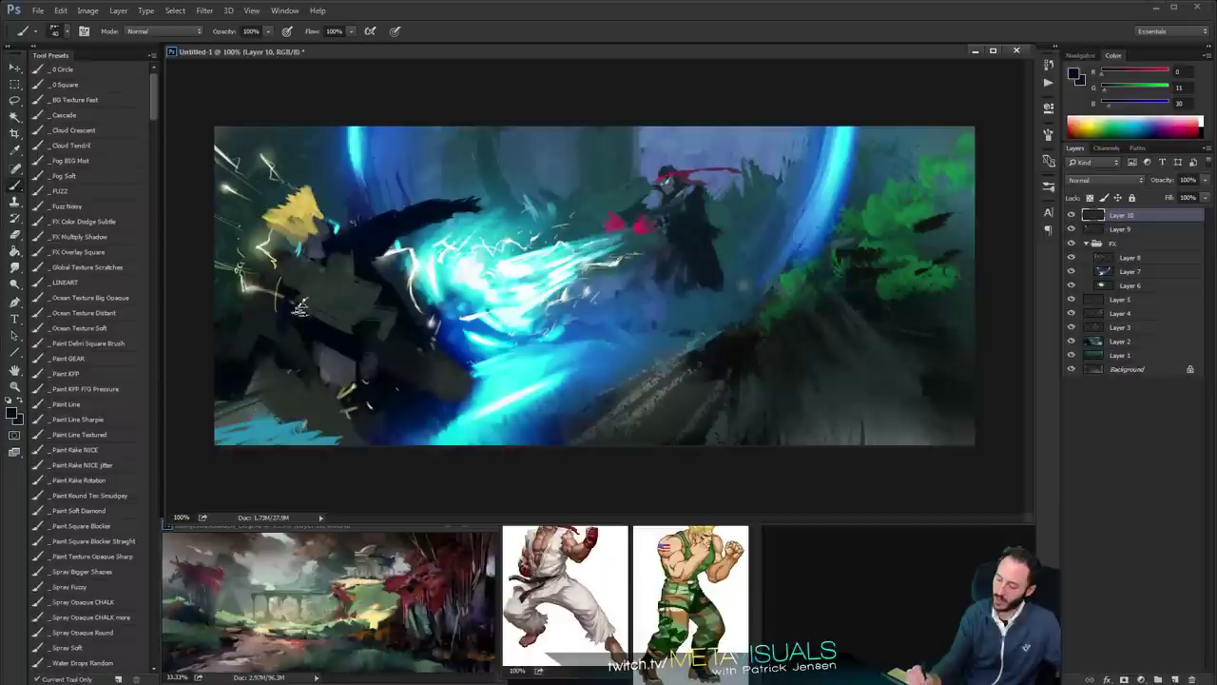
Paint the foreground figure's other arm and the outstretched shoulder with sampled grey, RGB 72, 72, 77
left_click(323, 369, "alt")
mouse_move(276, 285)
left_mouse_down()
mouse_move(271, 323)
mouse_move(292, 316)
left_mouse_up()
key("[")
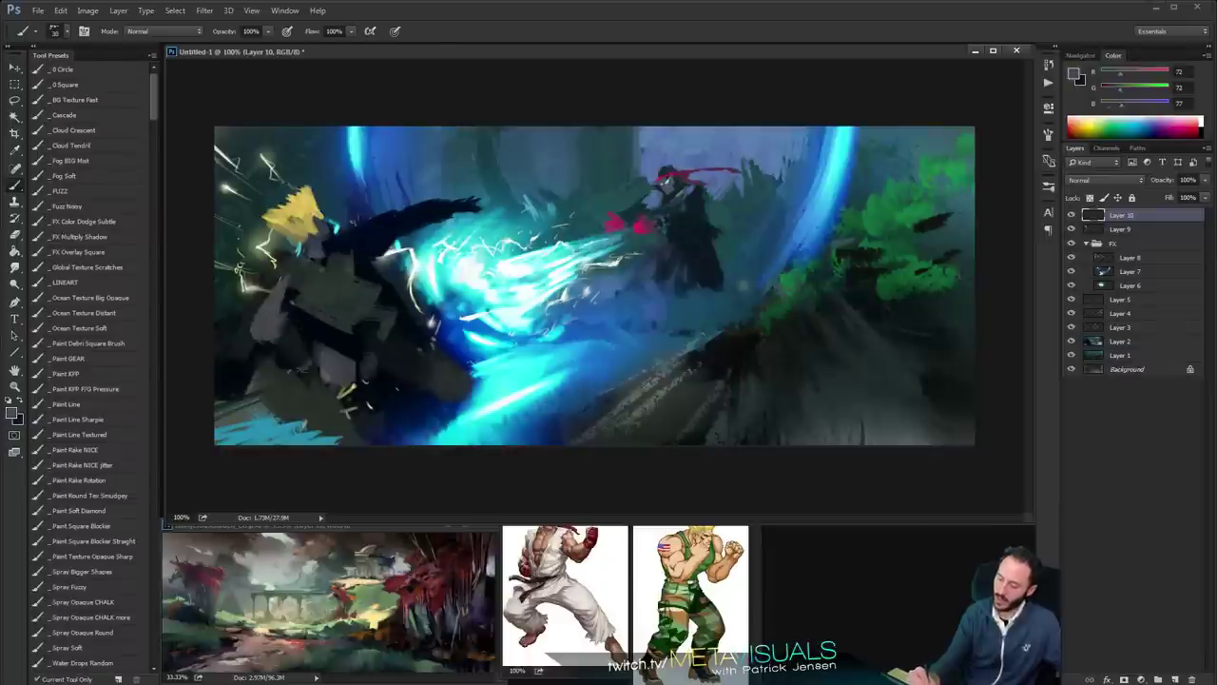
key("ctrl+minus")
key("ctrl+minus")
key("ctrl+plus")
key("ctrl+plus")
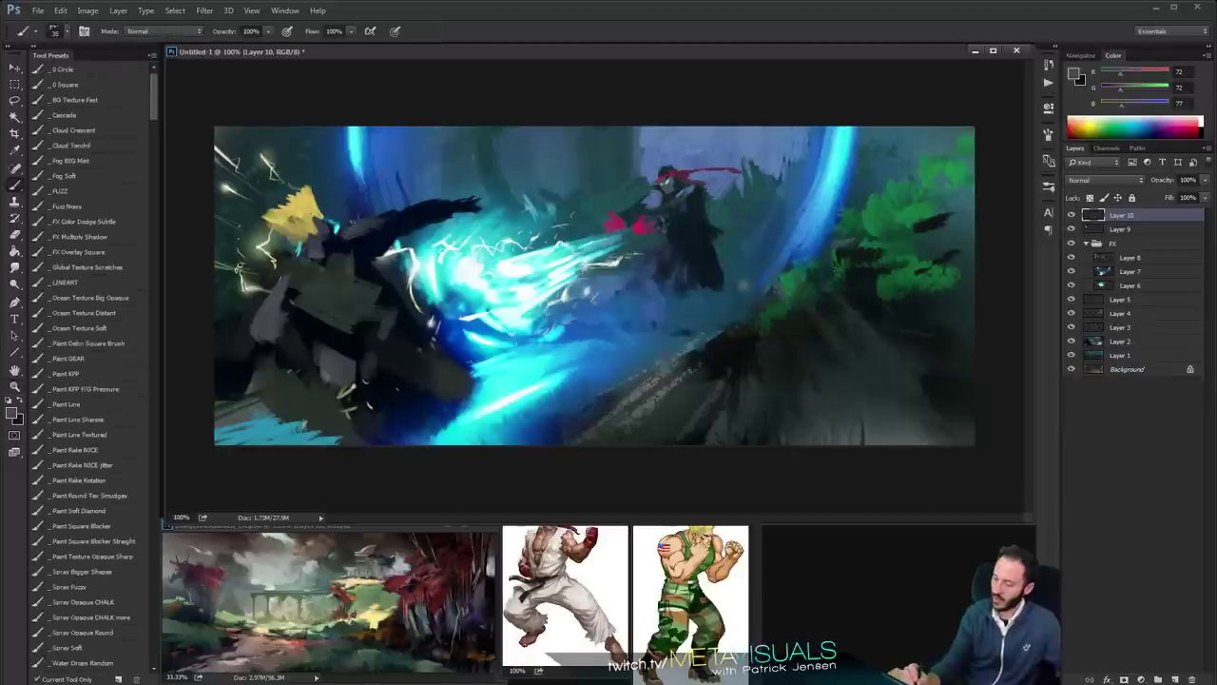
Lasso the foreground figure's head and hair on Layer 9, rotate it counterclockwise and move it down toward the near shoulder
key("l")
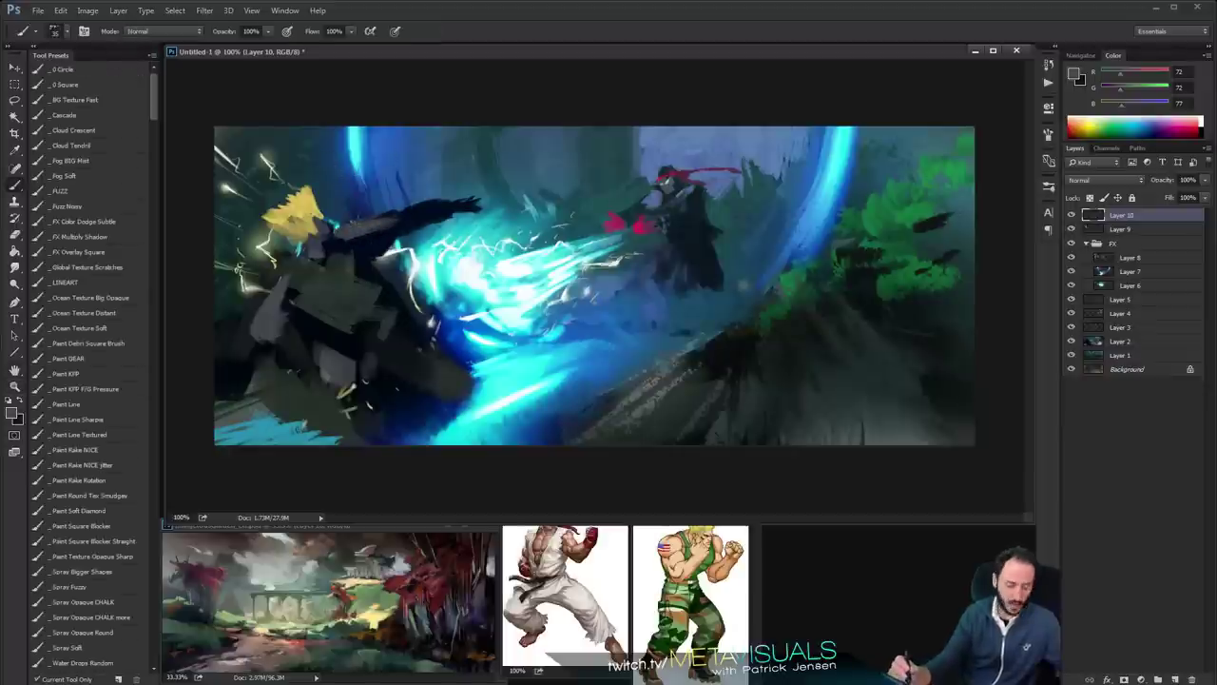
left_click_drag(255, 226, 316, 175)
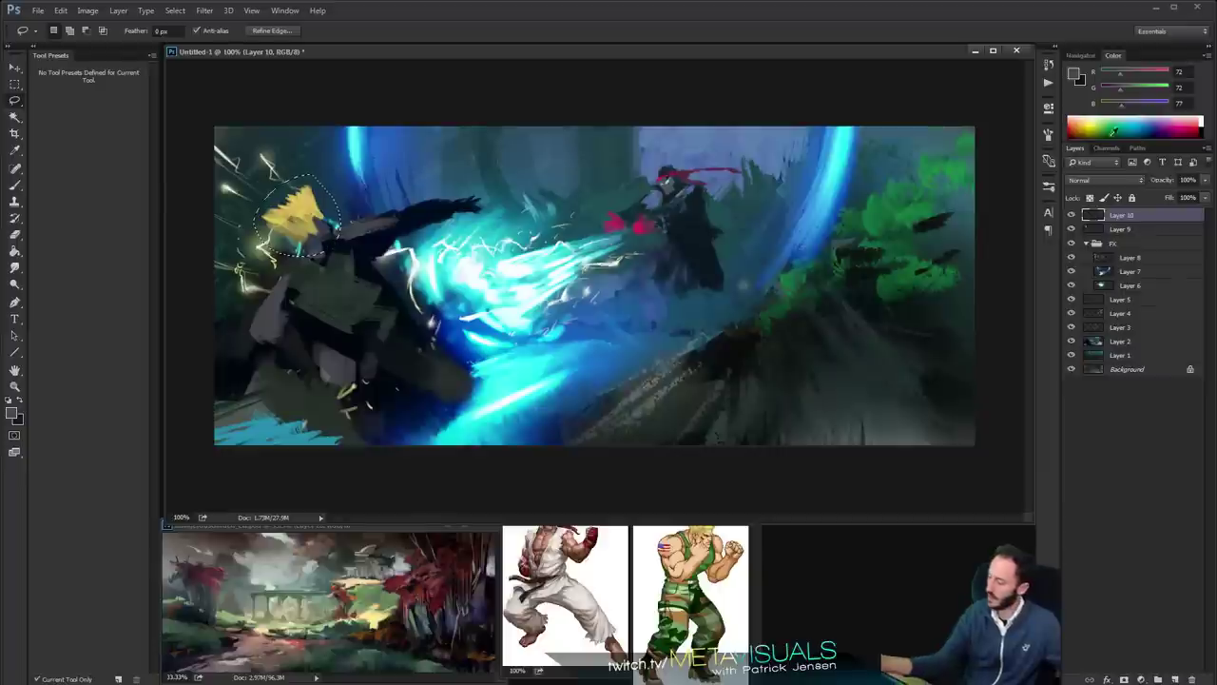
key("ctrl+t")
left_click_drag(657, 244, 632, 128)
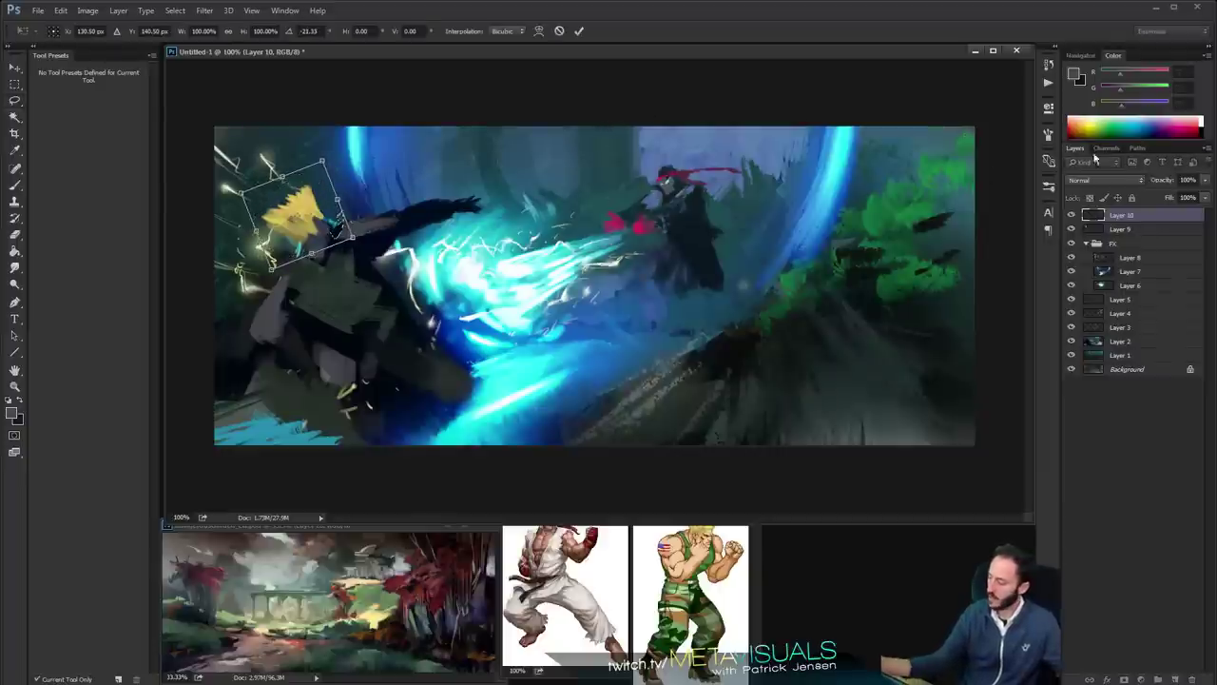
key("Return")
left_click(1096, 232)
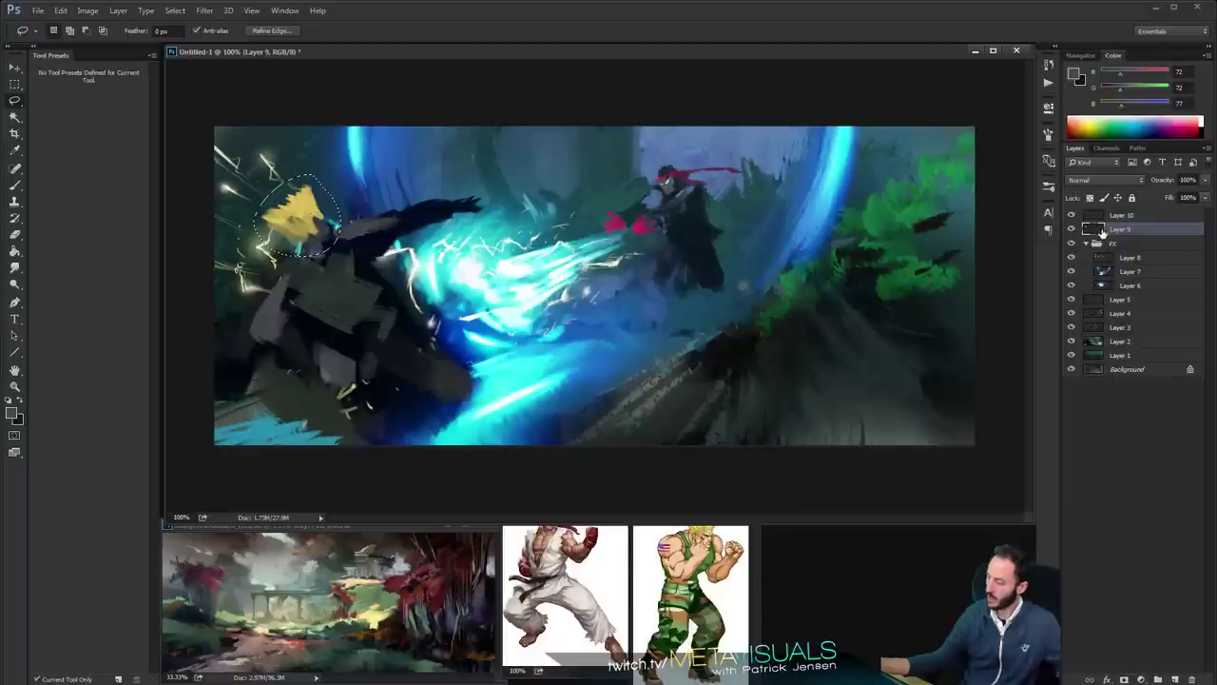
key("ctrl+t")
left_click_drag(319, 203, 295, 205)
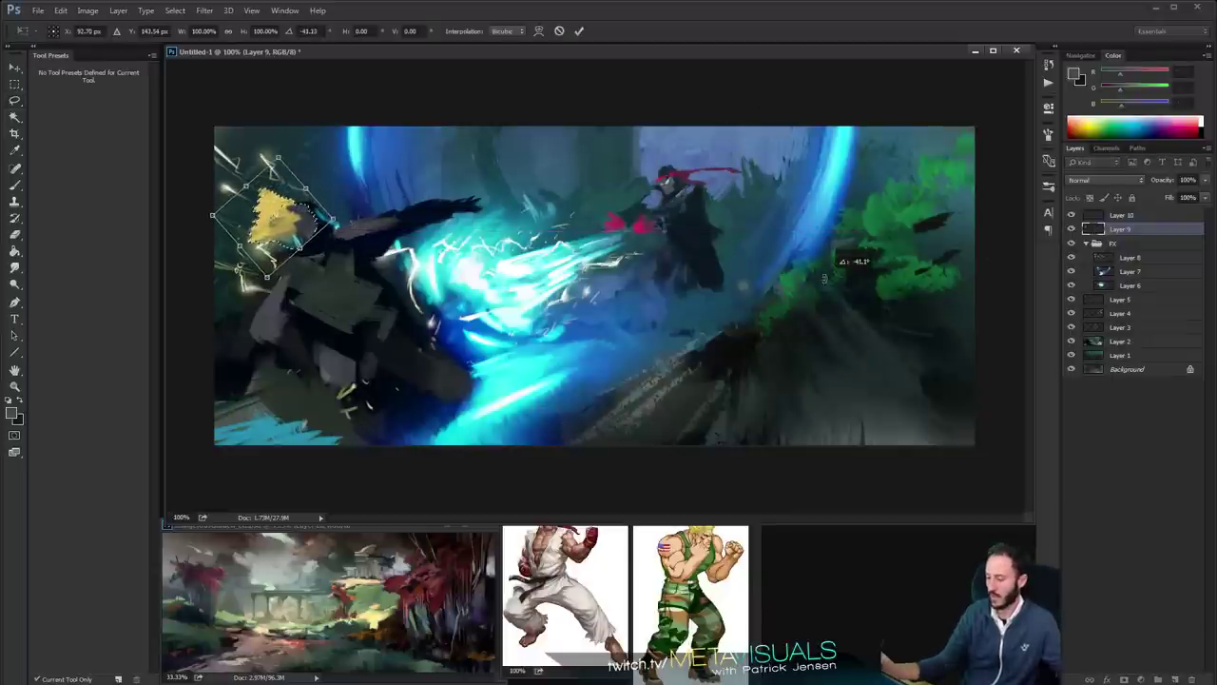
key("Return")
left_click_drag(318, 231, 316, 229)
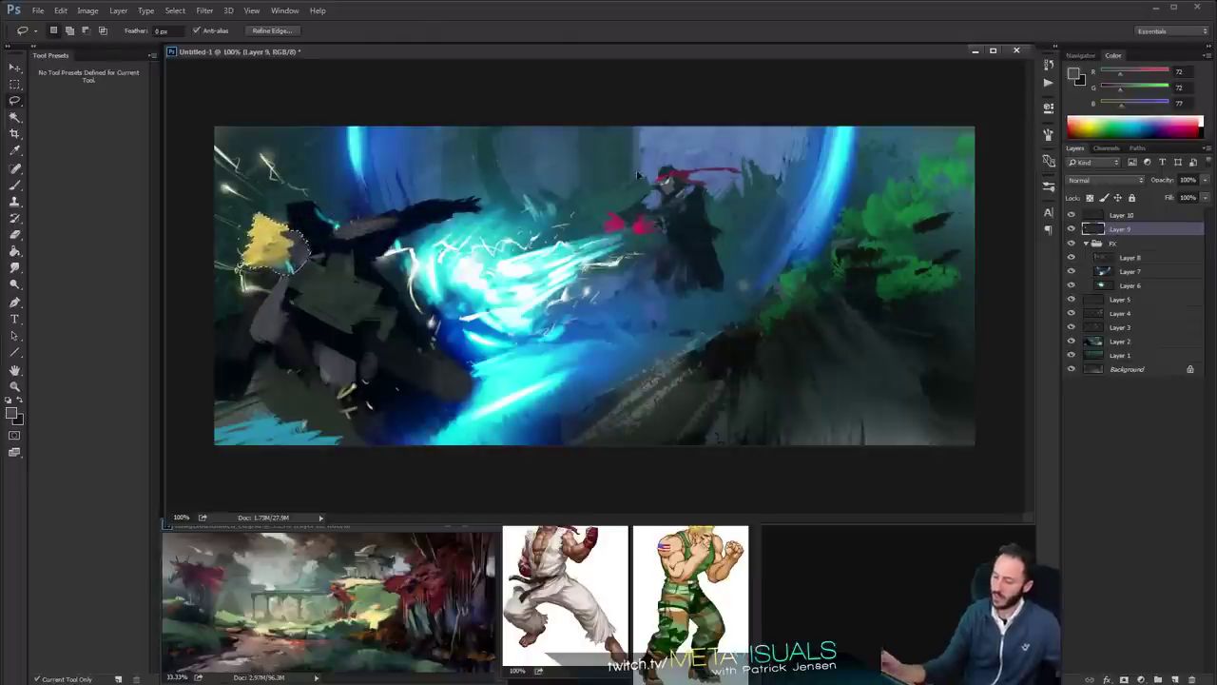
Enlarge the selected head and hair to about 155%, rotate it 16.9° clockwise, reposition it on the shoulders and deselect
key("ctrl+t")
mouse_move(314, 211)
left_mouse_down()
mouse_move(353, 178)
mouse_move(287, 228)
mouse_move(299, 228)
left_mouse_up()
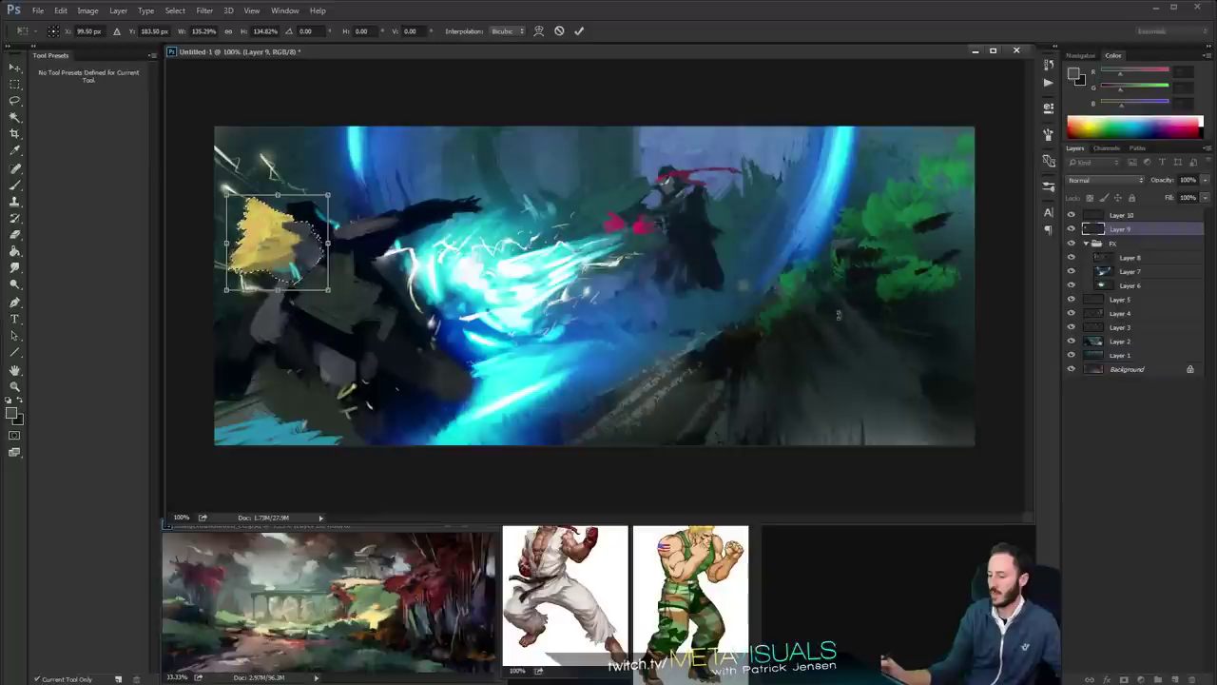
left_click_drag(369, 197, 318, 186)
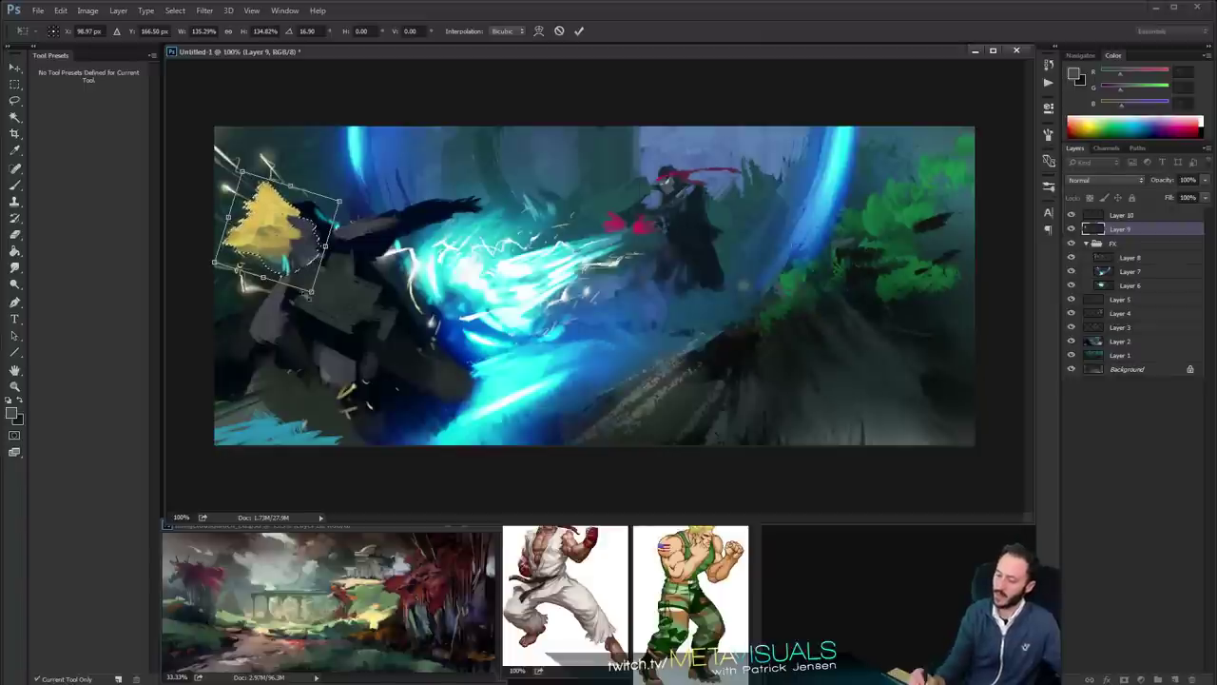
mouse_move(314, 293)
left_mouse_down()
mouse_move(330, 322)
mouse_move(318, 272)
left_mouse_up()
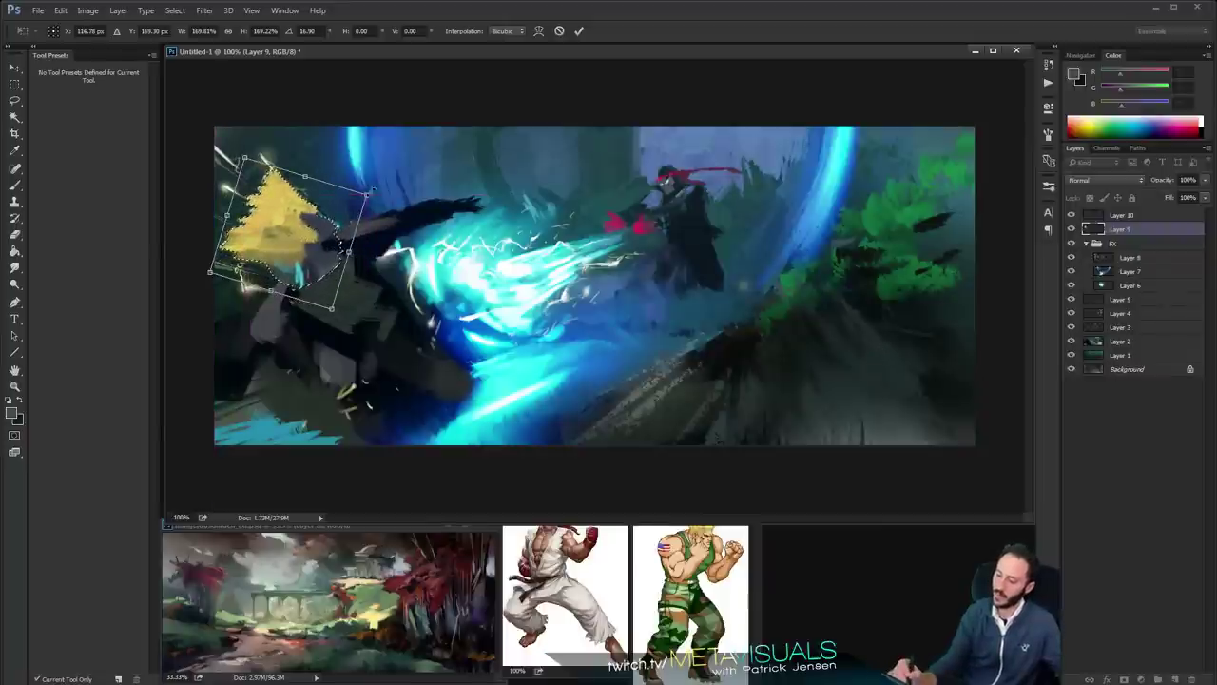
left_click_drag(371, 194, 354, 200)
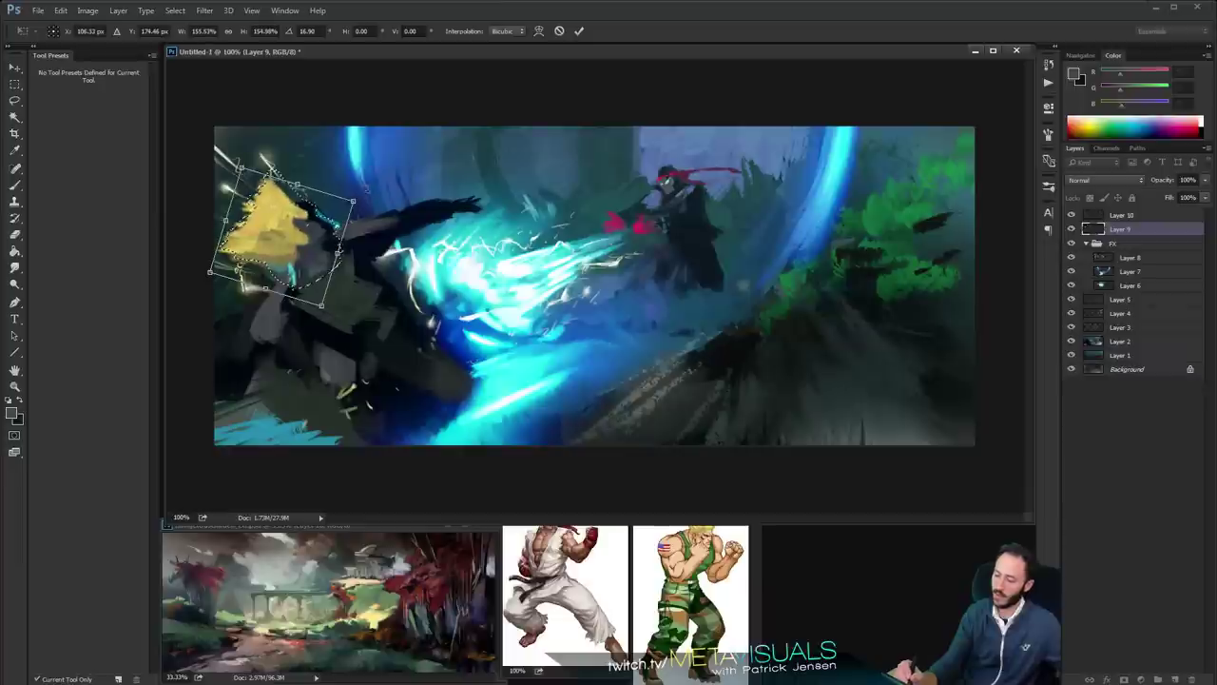
key("Return")
key("l")
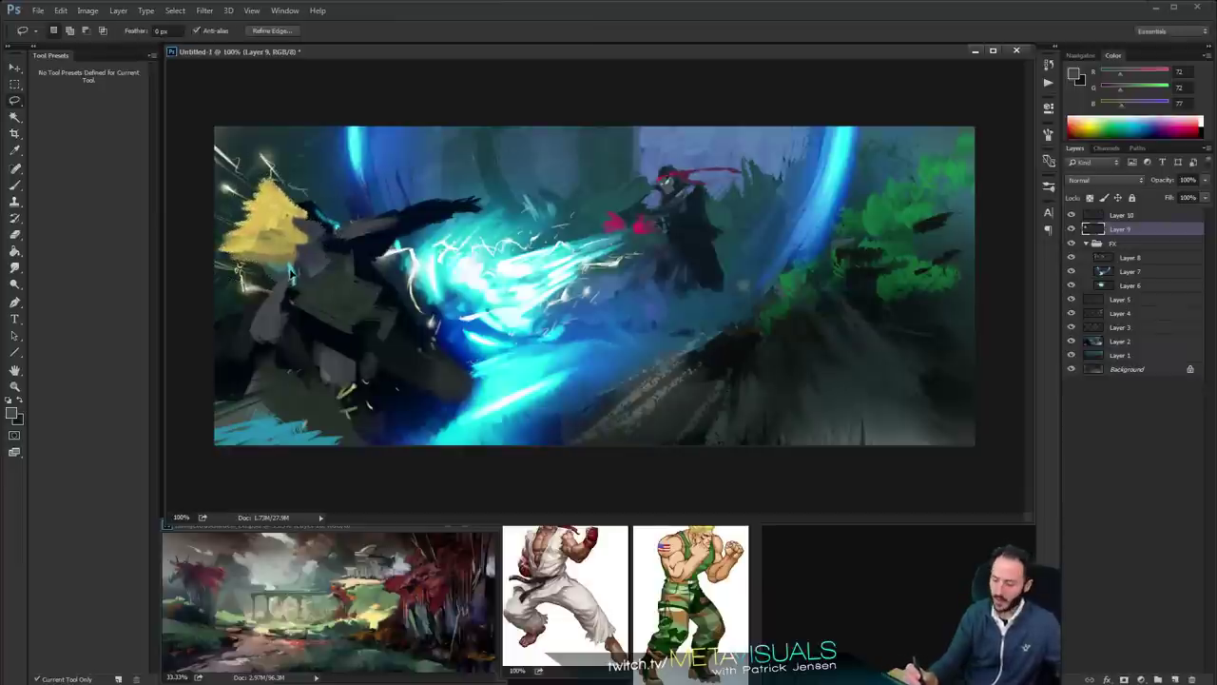
Choose the FUZZ brush preset, sample tan RGB 180, 138, 118 from the landscape reference and set the brush mode to Multiply
key("b")
left_click(67, 192)
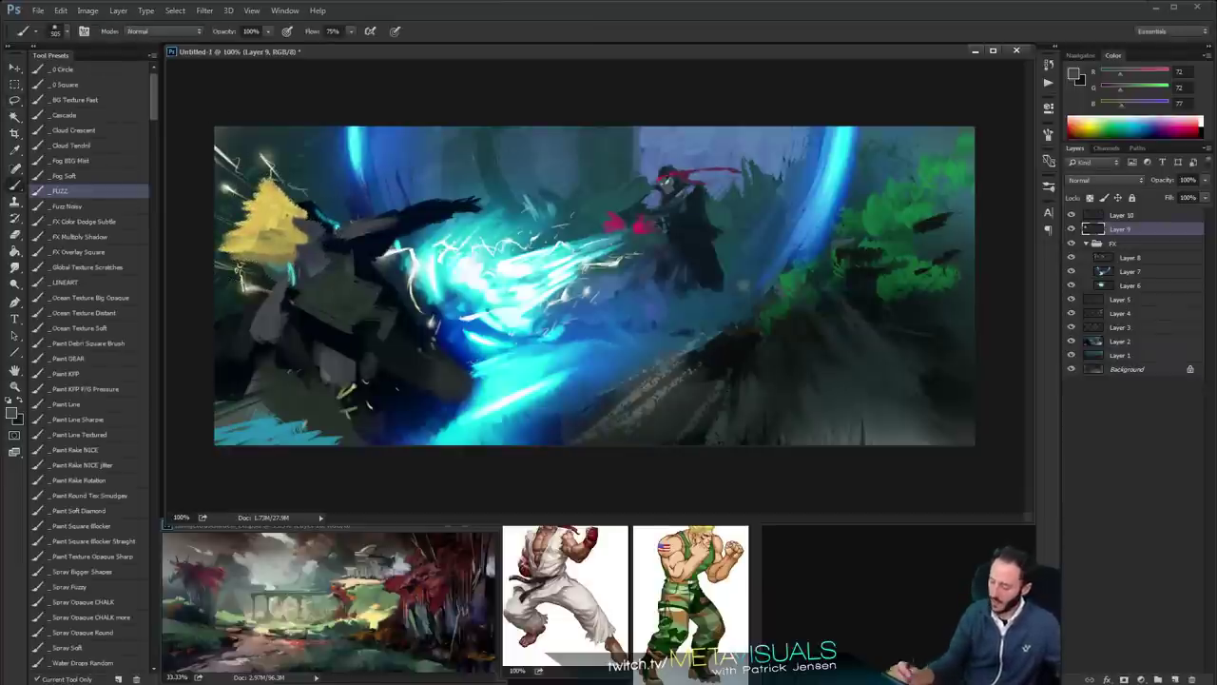
left_click(378, 651, "alt")
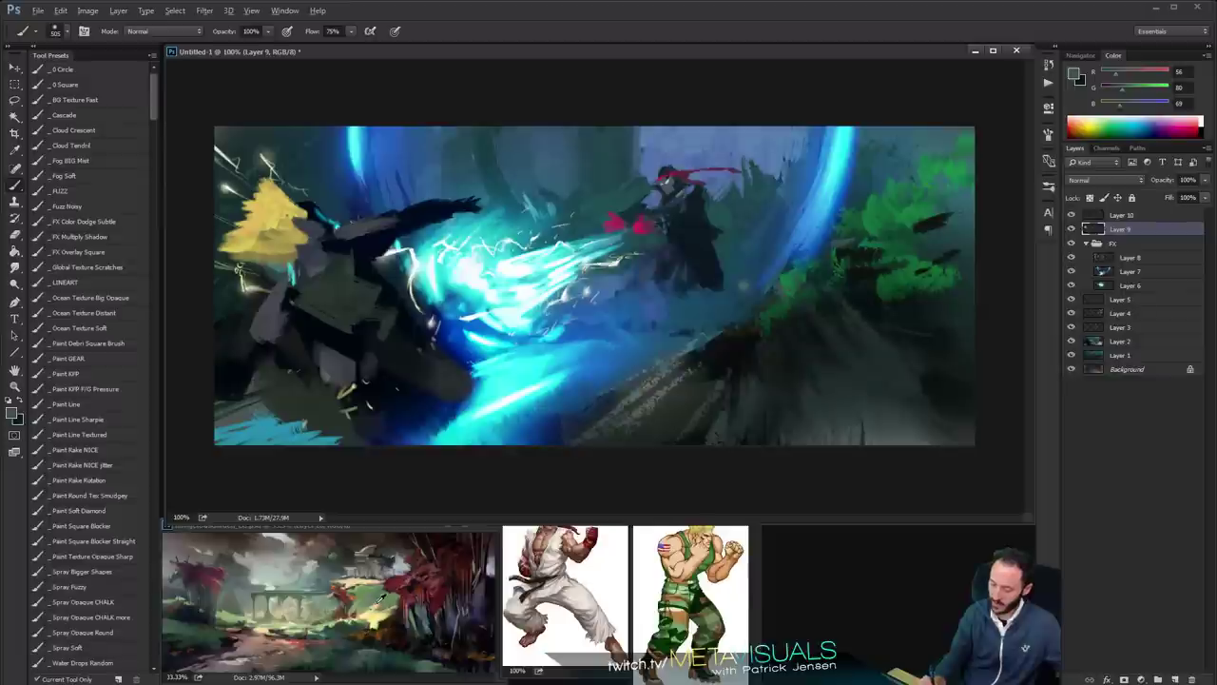
left_click(263, 638, "alt")
left_click_drag(306, 269, 290, 219)
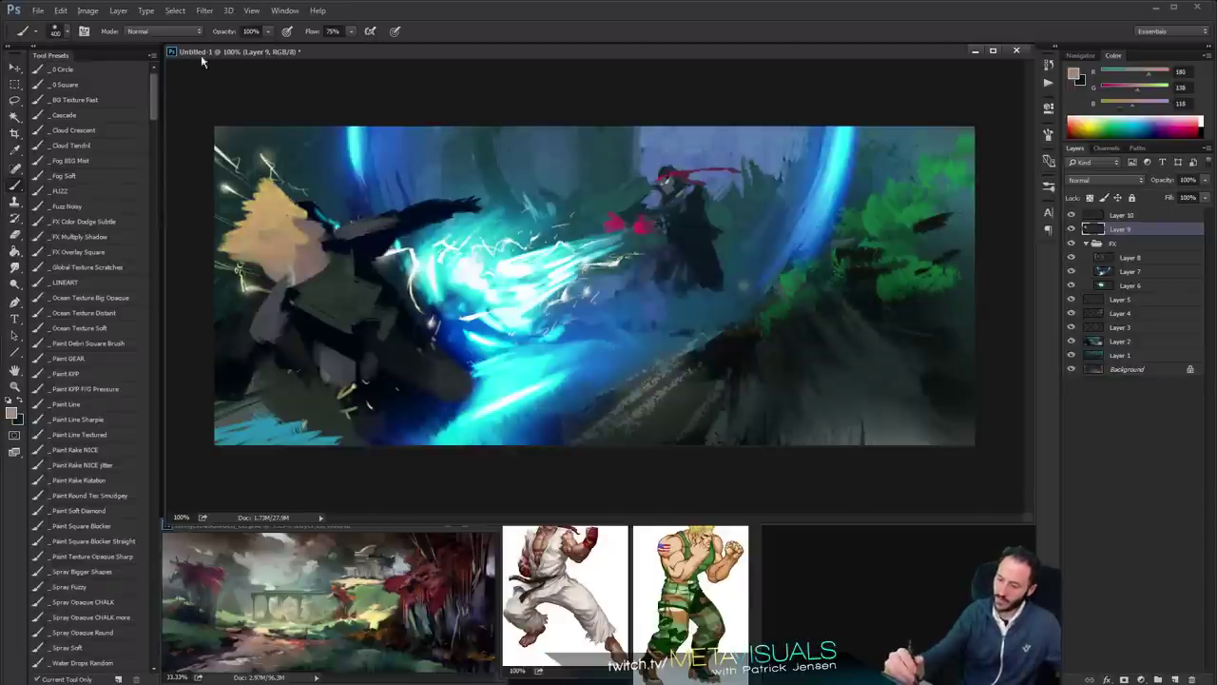
left_click(162, 31)
left_click(161, 96)
Try shading the blond hair with broad tan Multiply strokes and undo them
left_click_drag(243, 266, 306, 162)
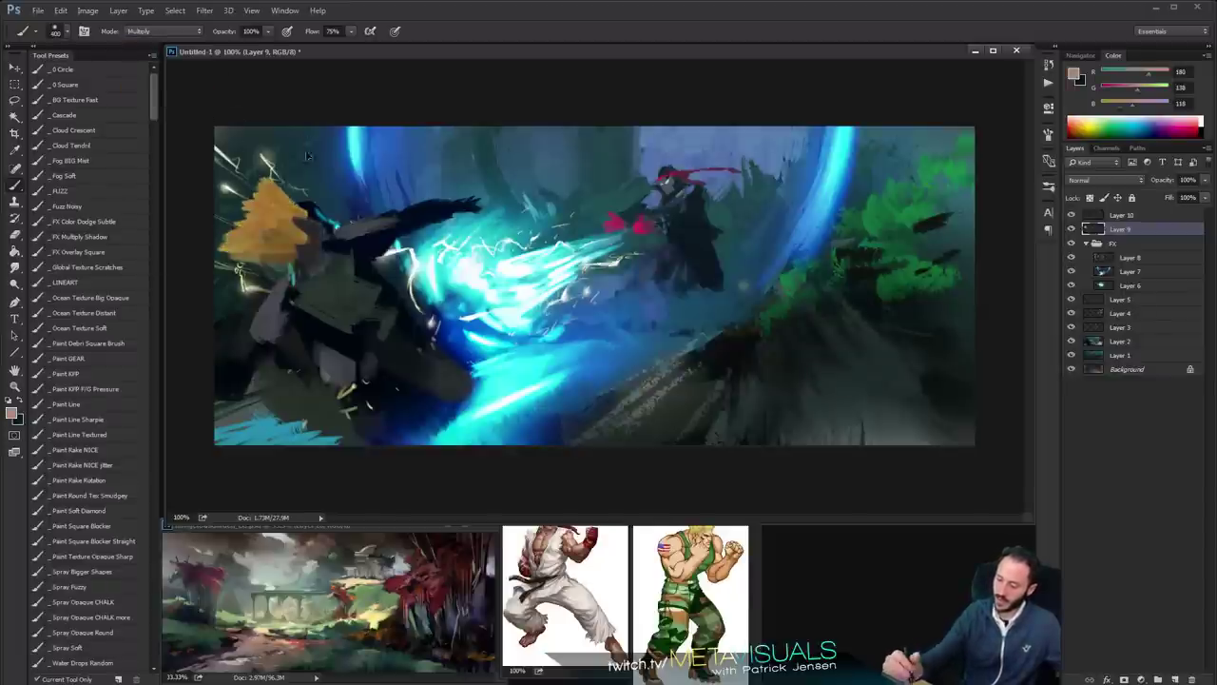
key("ctrl+z")
key("bracketleft")
key("bracketleft")
left_click_drag(285, 204, 243, 249)
key("ctrl+z")
mouse_move(306, 205)
left_mouse_down()
mouse_move(233, 249)
mouse_move(305, 262)
left_mouse_up()
key("ctrl+z")
key("ctrl+z")
Shade the blond hair orange-brown with tan Multiply strokes, using a progressively smaller brush
mouse_move(272, 214)
left_mouse_down()
mouse_move(238, 257)
mouse_move(300, 249)
mouse_move(293, 238)
left_mouse_up()
key("bracketleft")
key("bracketleft")
key("bracketleft")
key("bracketleft")
key("bracketleft")
key("bracketleft")
key("bracketleft")
key("bracketleft")
mouse_move(255, 195)
left_mouse_down()
mouse_move(236, 245)
mouse_move(289, 271)
left_mouse_up()
key("r")
key("h")
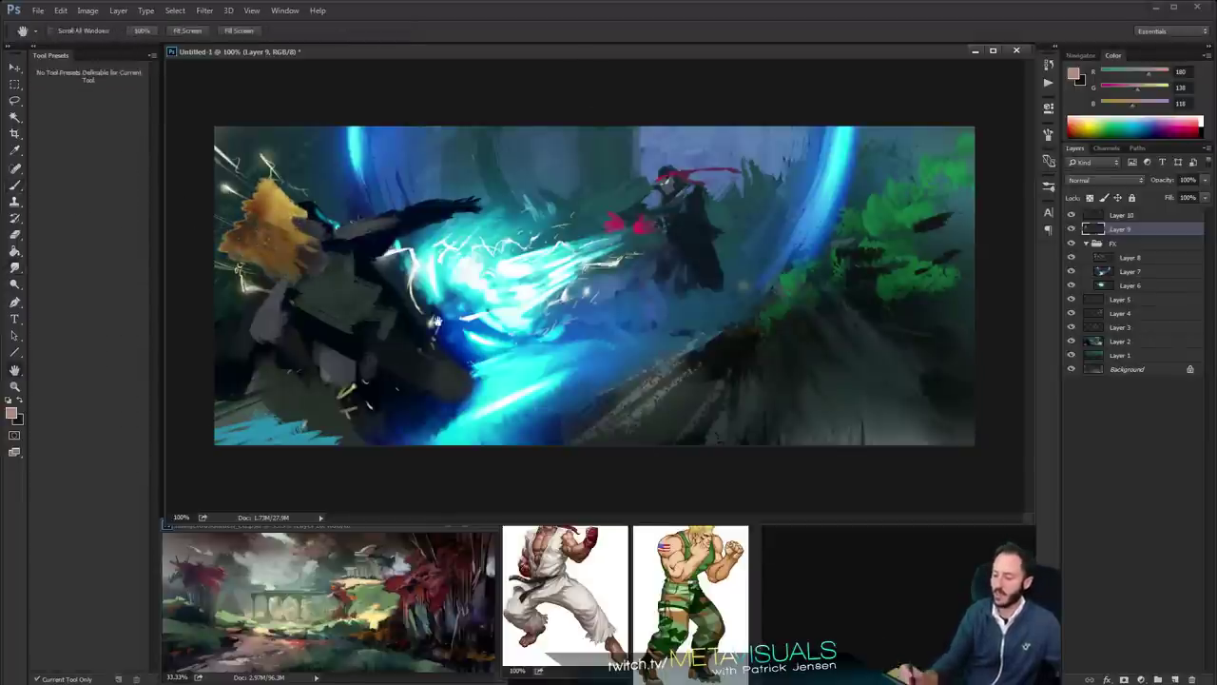
Undo the last hair stroke and repaint the orange-brown shading across the middle of the hair
key("ctrl+z")
key("b")
key("r")
key("bracketleft")
key("bracketleft")
mouse_move(265, 211)
left_mouse_down()
mouse_move(266, 232)
mouse_move(280, 217)
left_mouse_up()
key("space")
left_click(537, 297, "alt")
left_click(536, 296)
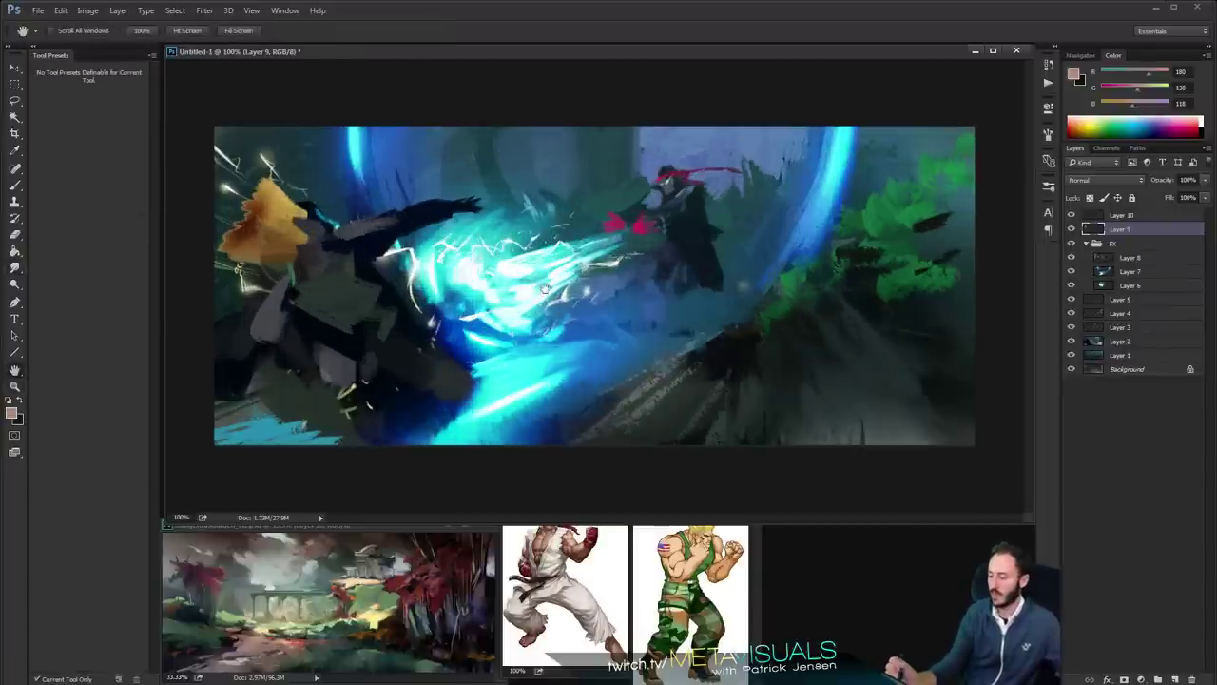
On a new layer above Layer 10, paint grey along the outstretched forearm with the Paint KPP F/G Pressure preset
key("b")
left_click(97, 392)
left_click(321, 231, "alt")
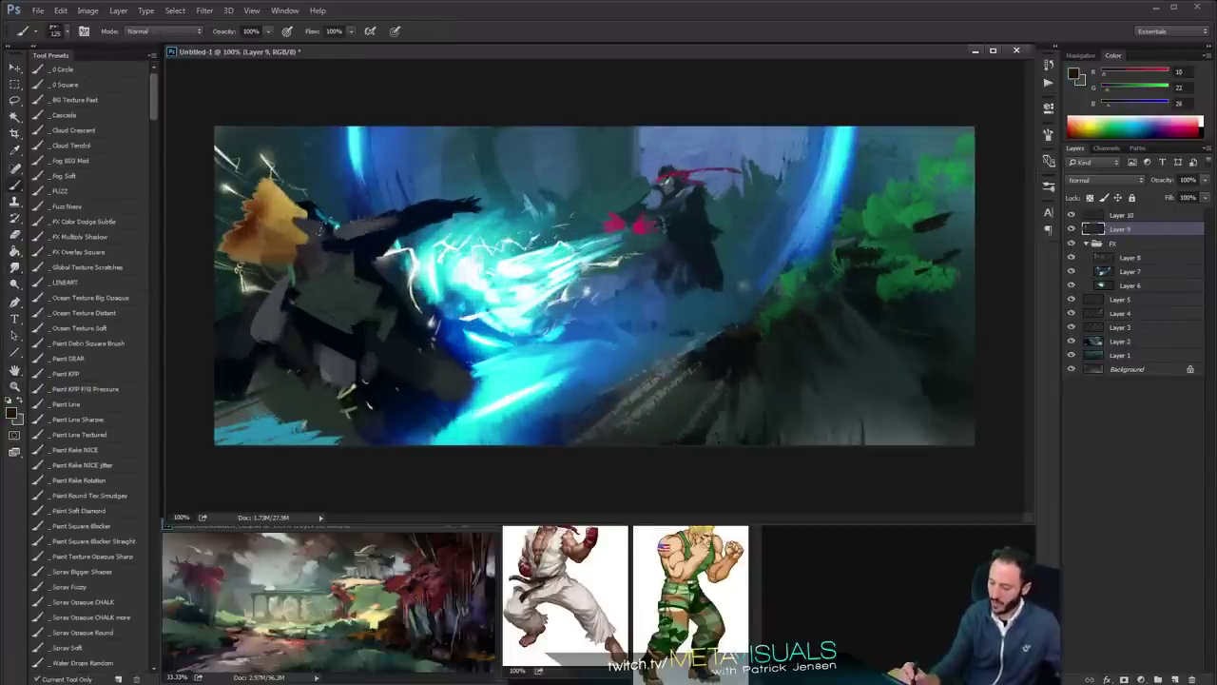
left_click(360, 242, "alt")
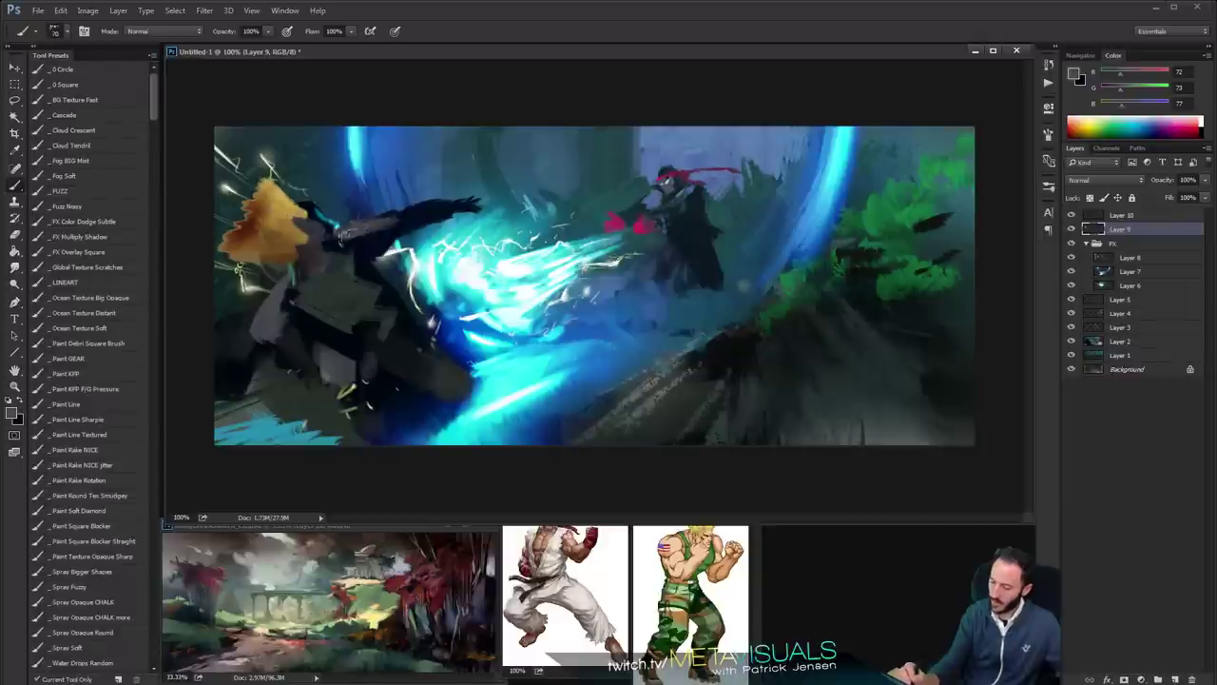
left_click(1133, 218)
key("ctrl+shift+alt+n")
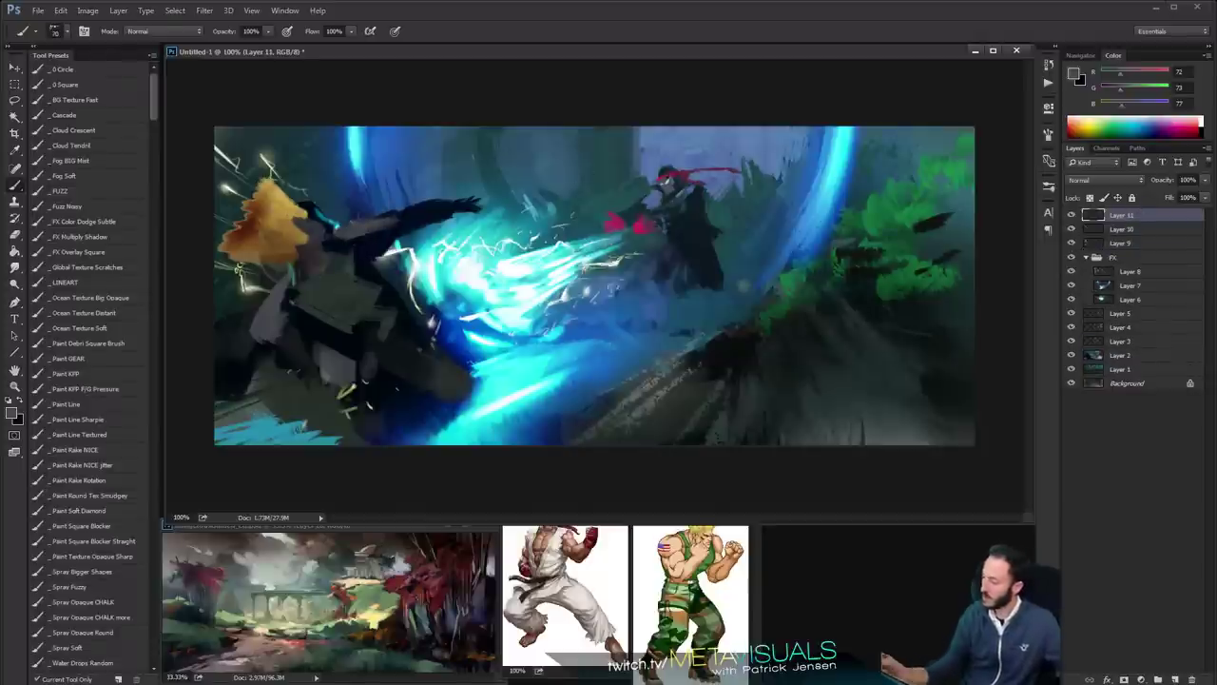
key("[")
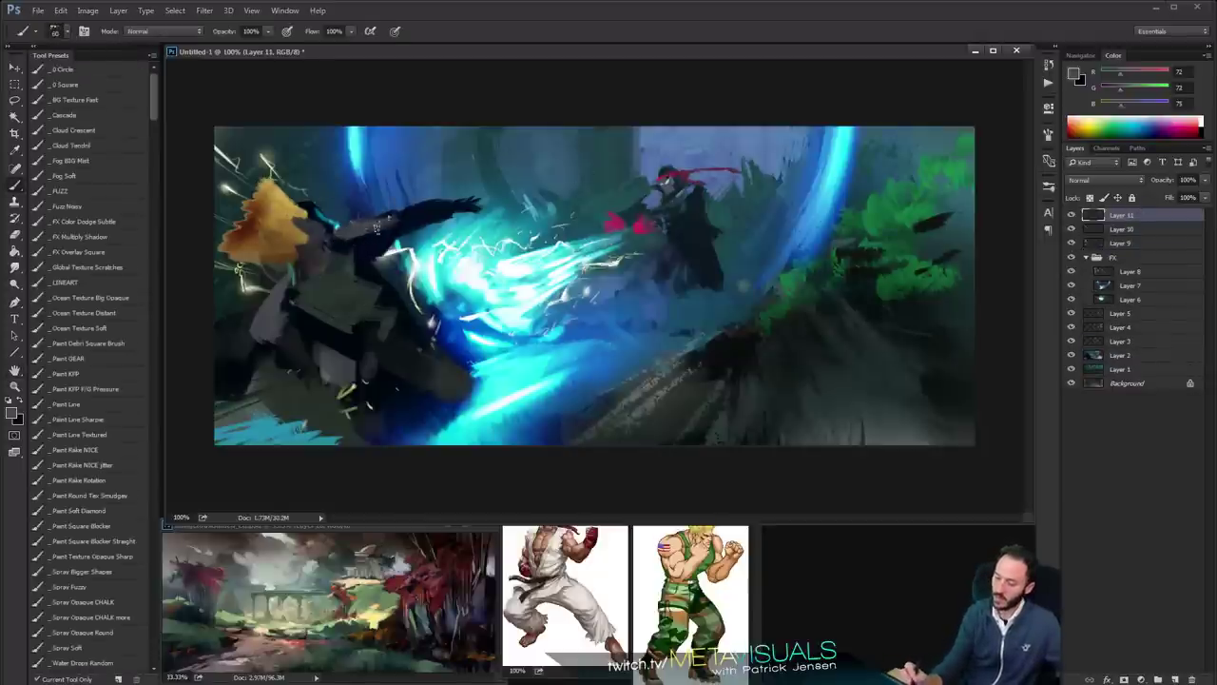
mouse_move(378, 227)
left_mouse_down()
mouse_move(345, 243)
mouse_move(424, 215)
left_mouse_up()
Add bright cyan rim light, RGB 111, 241, 243, sampled from the energy blast, to the foreground figure's face and neck
left_click(364, 135, "alt")
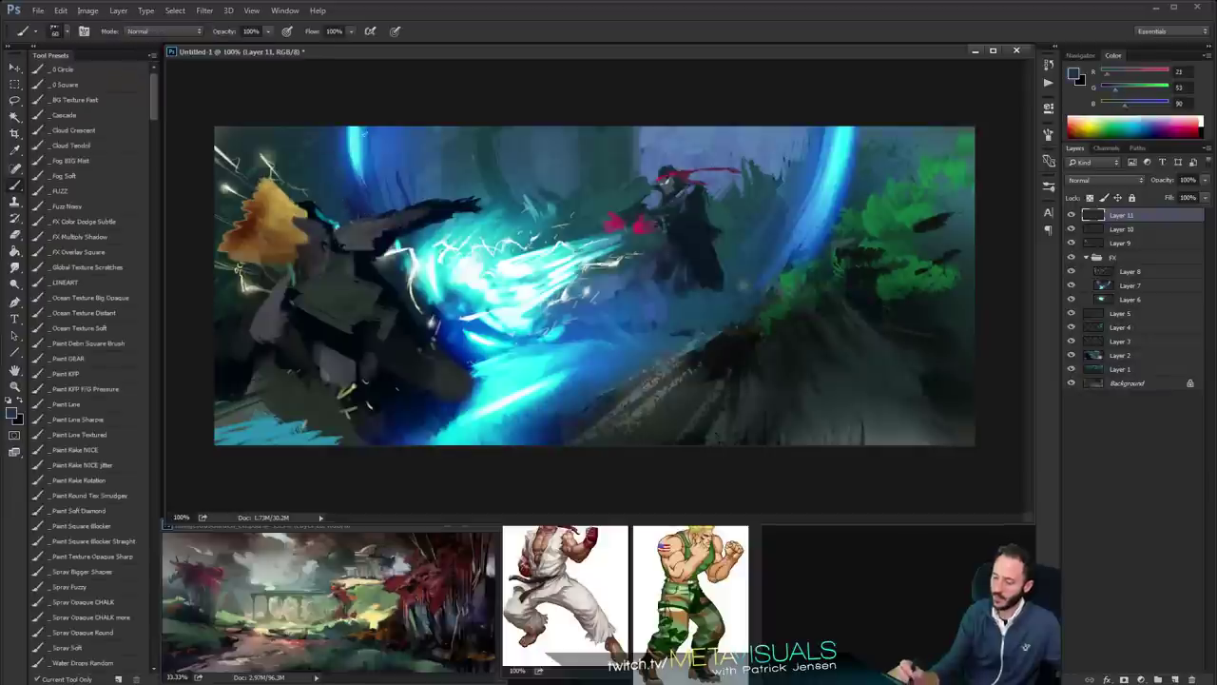
left_click(449, 283, "alt")
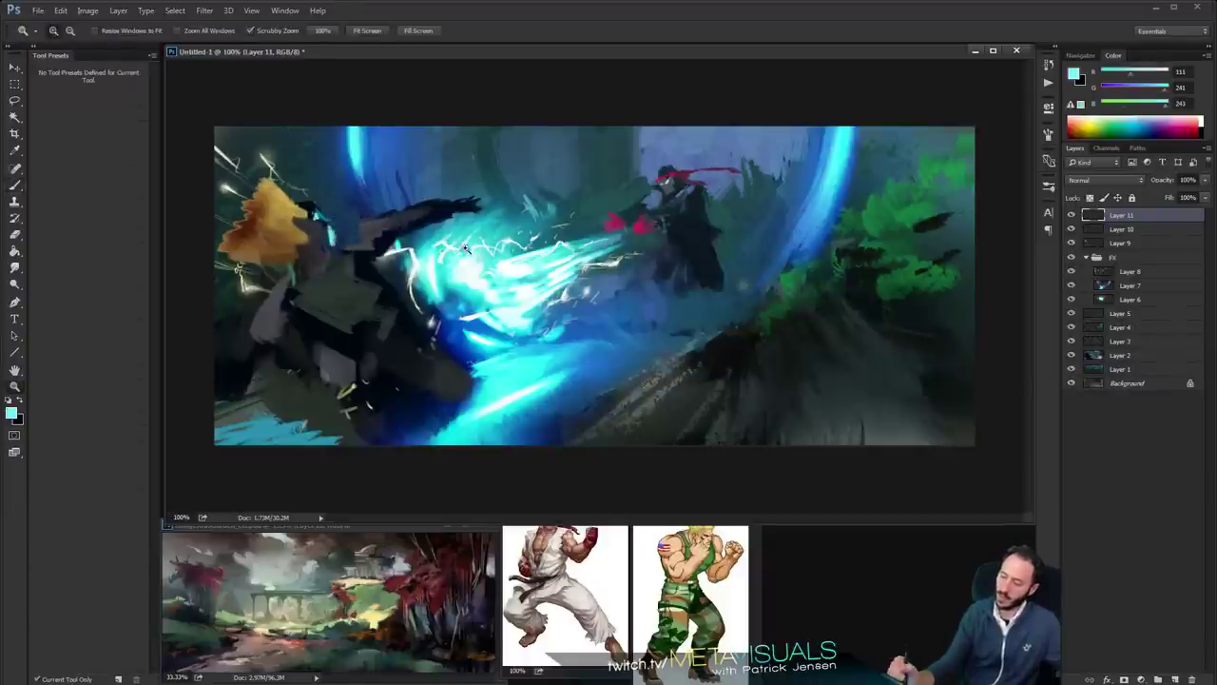
left_click(667, 362, "ctrl+alt")
left_click(667, 361, "ctrl+alt")
left_click(667, 361, "ctrl")
key("ctrl+1")
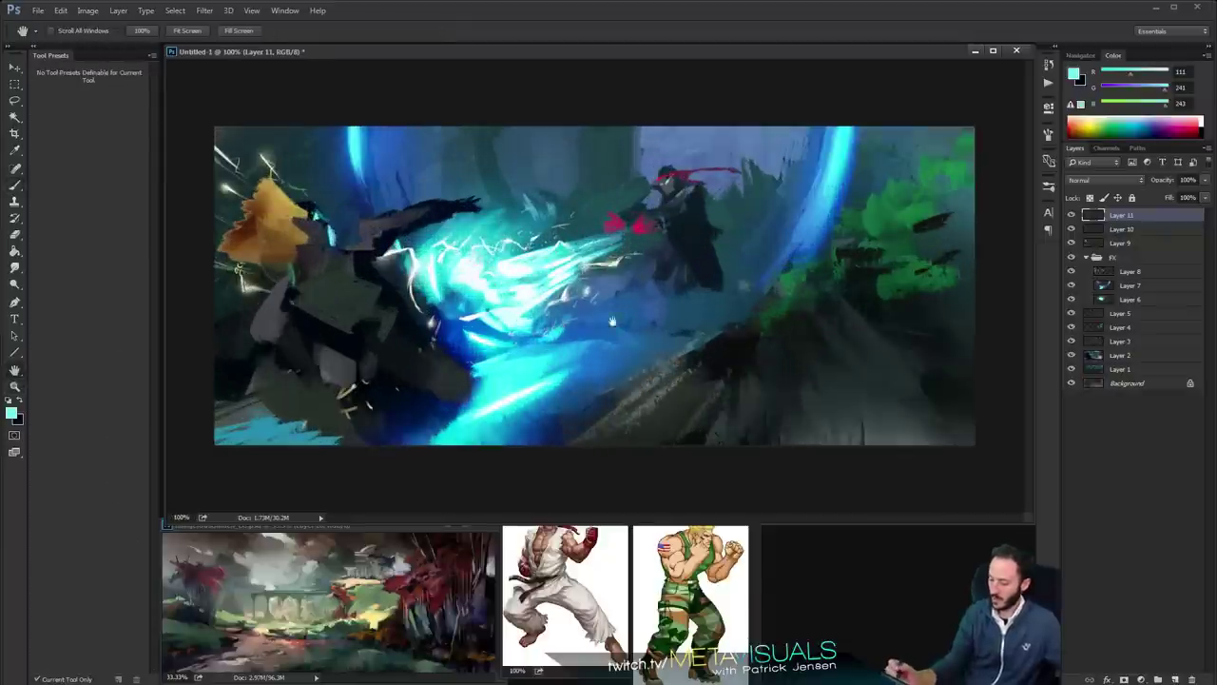
Repaint the foreground figure's torso and hips in dark grey-green tones sampled from the body, using a larger brush
key("b")
left_click(335, 290, "alt")
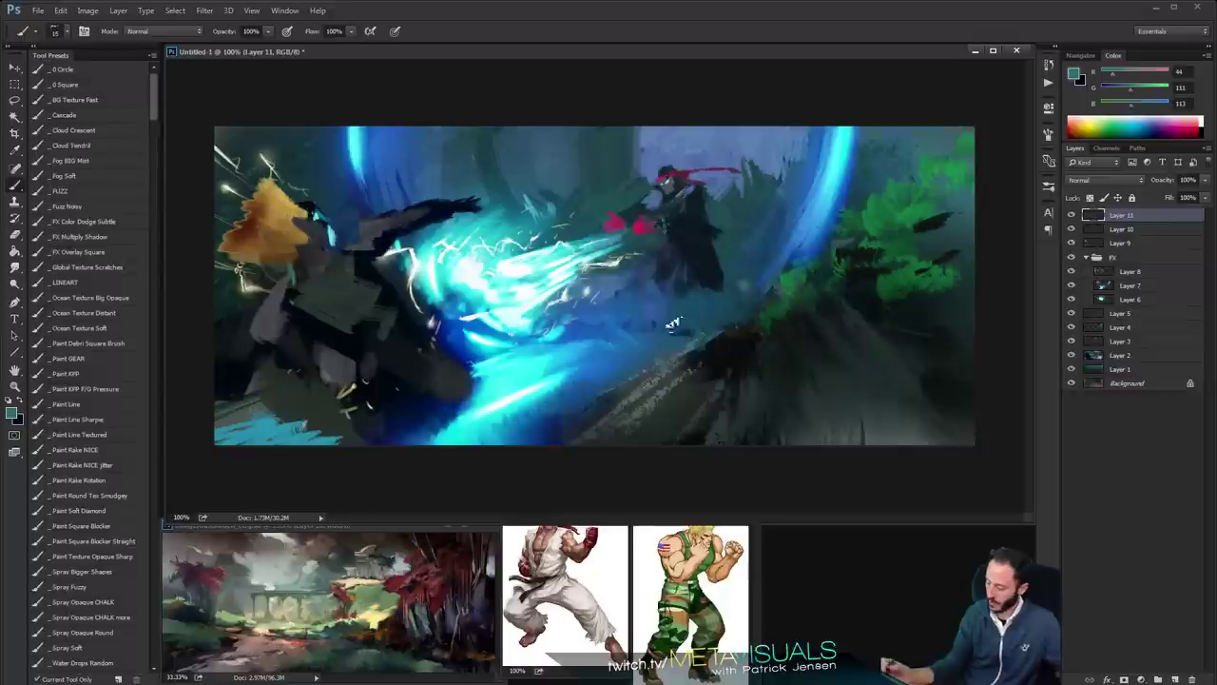
key("bracketright")
key("space")
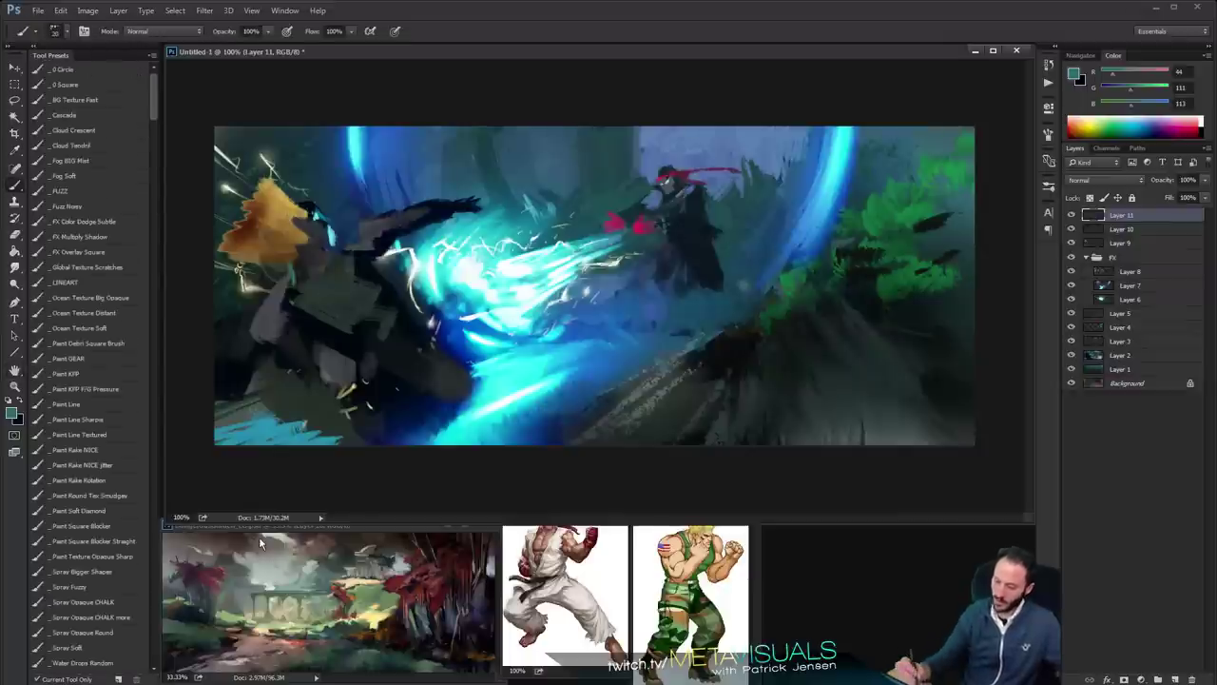
left_click(329, 313, "alt")
key("bracketright")
key("bracketright")
mouse_move(312, 302)
left_mouse_down()
mouse_move(371, 331)
mouse_move(333, 354)
mouse_move(347, 344)
mouse_move(302, 348)
mouse_move(357, 343)
mouse_move(285, 385)
mouse_move(350, 390)
mouse_move(306, 394)
left_mouse_up()
left_click(332, 367, "alt")
left_click(606, 321, "alt")
left_click(335, 304, "alt")
left_click_drag(306, 317, 413, 350)
Cover the area below the hips with blue sampled from the background and round off the hip in dark grey-green
left_click(580, 348, "alt")
left_click_drag(325, 344, 390, 355)
left_click(407, 310, "alt")
left_click_drag(428, 318, 376, 277)
mouse_move(398, 328)
left_mouse_down()
mouse_move(342, 333)
mouse_move(409, 323)
left_mouse_up()
Trim the lower edge of the blond hair with dark teal and sample the hair's tan with a smaller brush
left_click(224, 253, "alt")
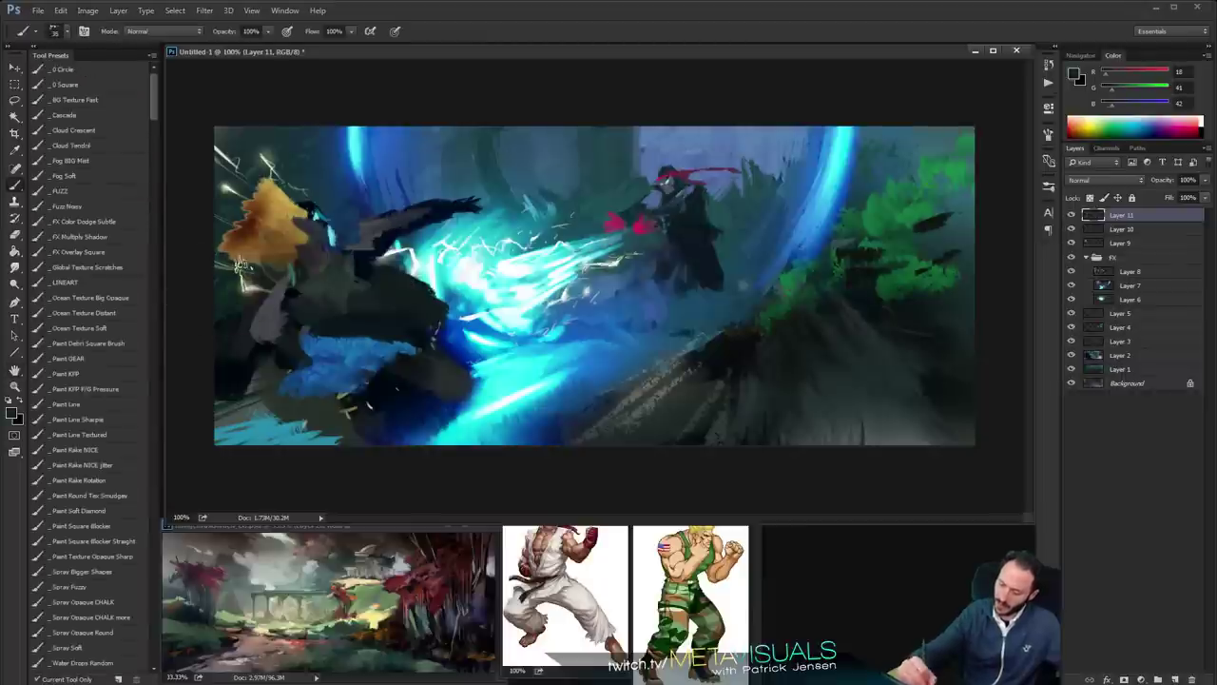
mouse_move(255, 268)
left_mouse_down()
mouse_move(220, 255)
mouse_move(303, 262)
mouse_move(288, 219)
left_mouse_up()
left_click(286, 233, "alt")
key("bracketleft")
key("bracketleft")
left_click(291, 213, "alt")
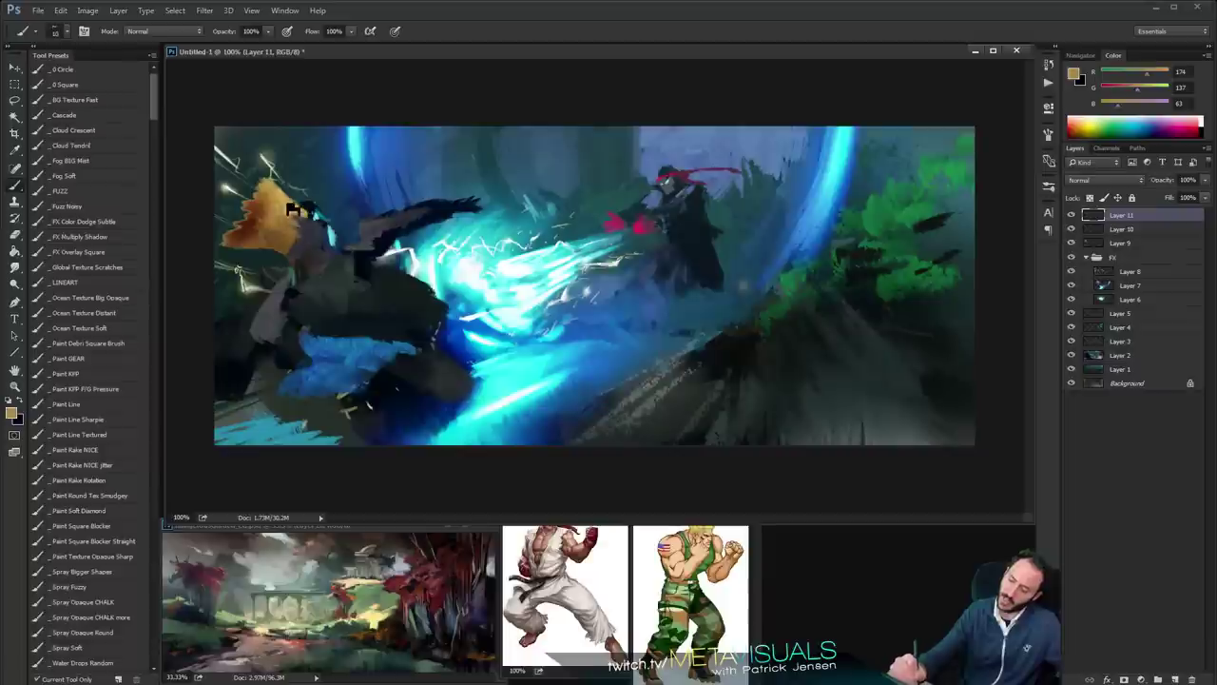
Reshape the side of the foreground figure's head with dark greys sampled from the head and neck
left_click(302, 204, "alt")
left_click(312, 235, "alt")
key("bracketright")
left_click_drag(303, 218, 292, 211)
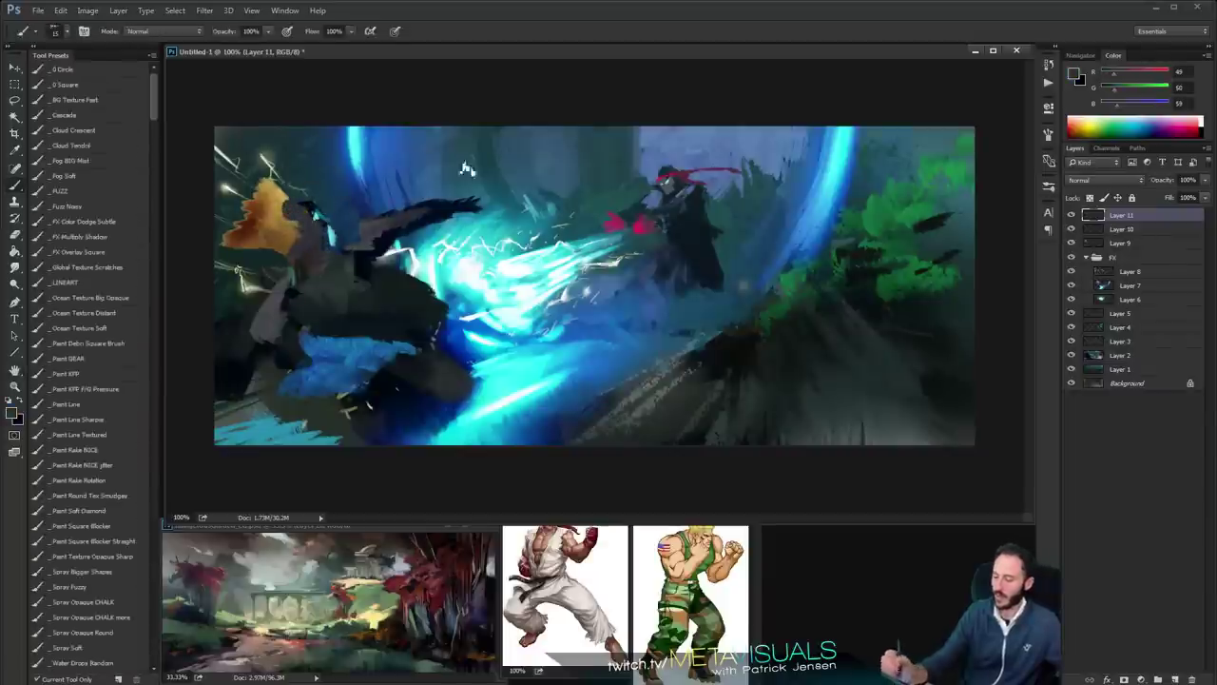
left_click(467, 170, "alt")
key("ctrl+plus")
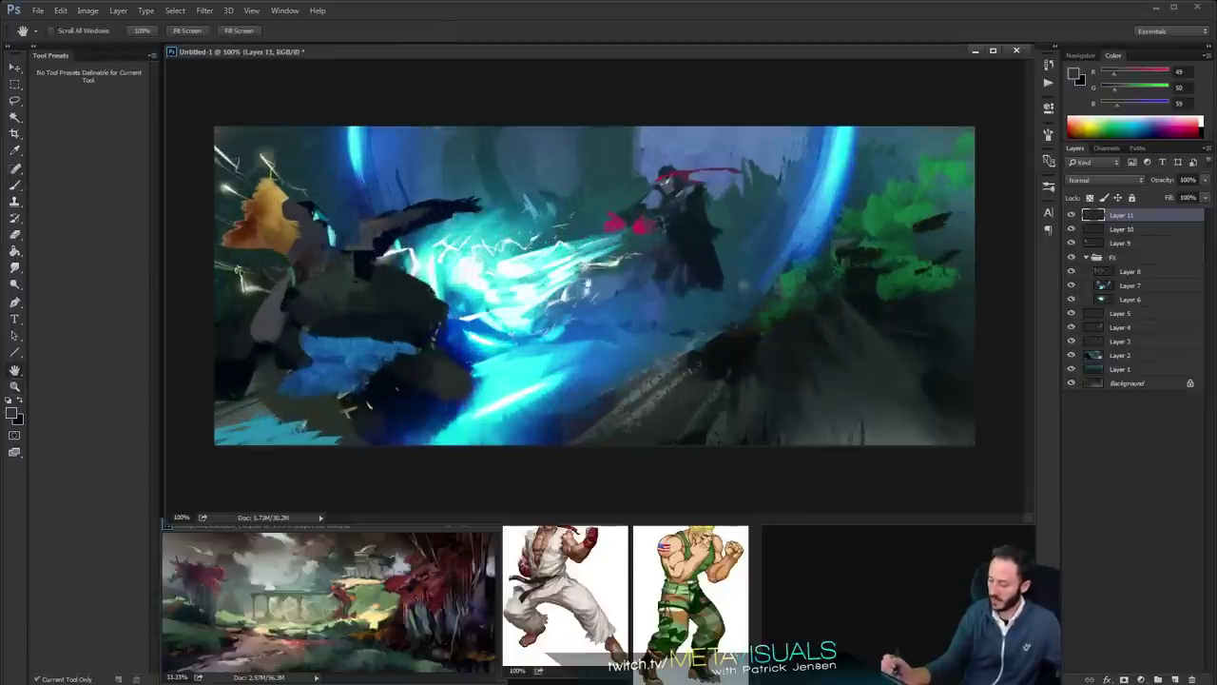
key("b")
left_click(313, 233, "alt")
left_click_drag(315, 223, 298, 211)
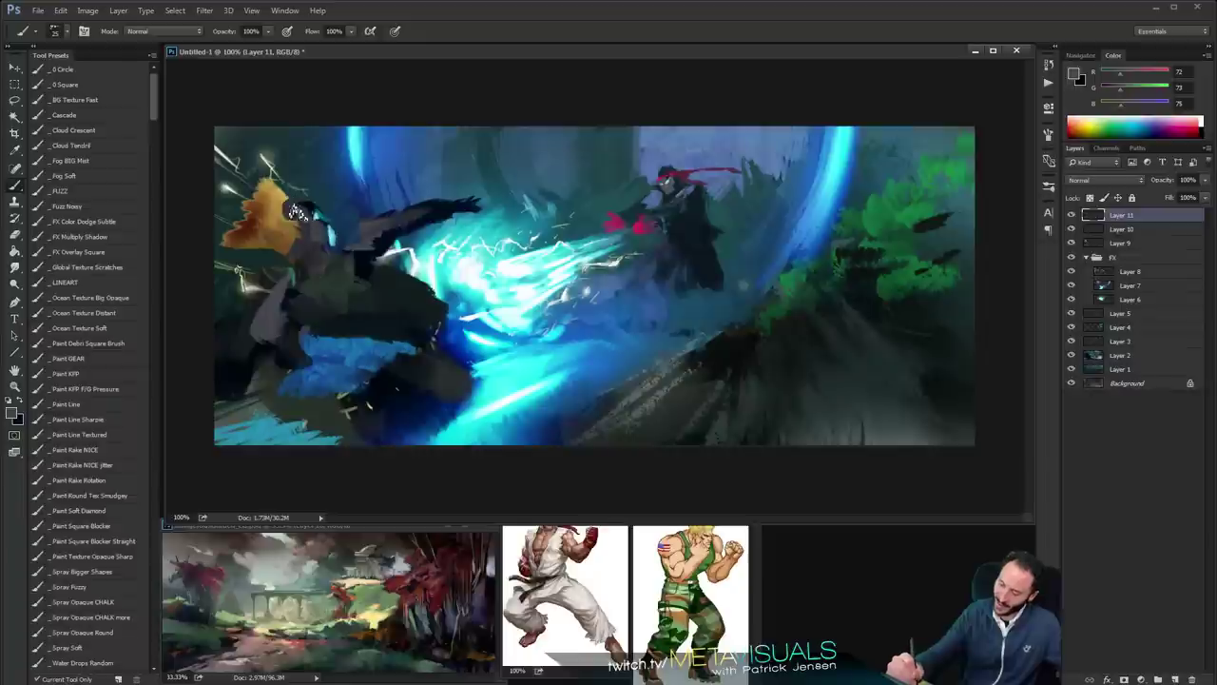
Paint the trailing arm in grey reaching down behind the body and fill around it with sampled dark background colours
key("bracketright")
mouse_move(288, 308)
left_mouse_down()
mouse_move(301, 255)
mouse_move(306, 273)
mouse_move(273, 318)
mouse_move(281, 360)
mouse_move(241, 331)
mouse_move(252, 341)
mouse_move(244, 352)
mouse_move(332, 309)
mouse_move(282, 350)
mouse_move(271, 335)
mouse_move(325, 333)
mouse_move(269, 358)
left_mouse_up()
left_click(302, 276, "alt")
left_click(269, 317, "alt")
key("bracketright")
left_click(331, 309, "alt")
left_click(326, 337, "alt")
left_click(234, 301, "alt")
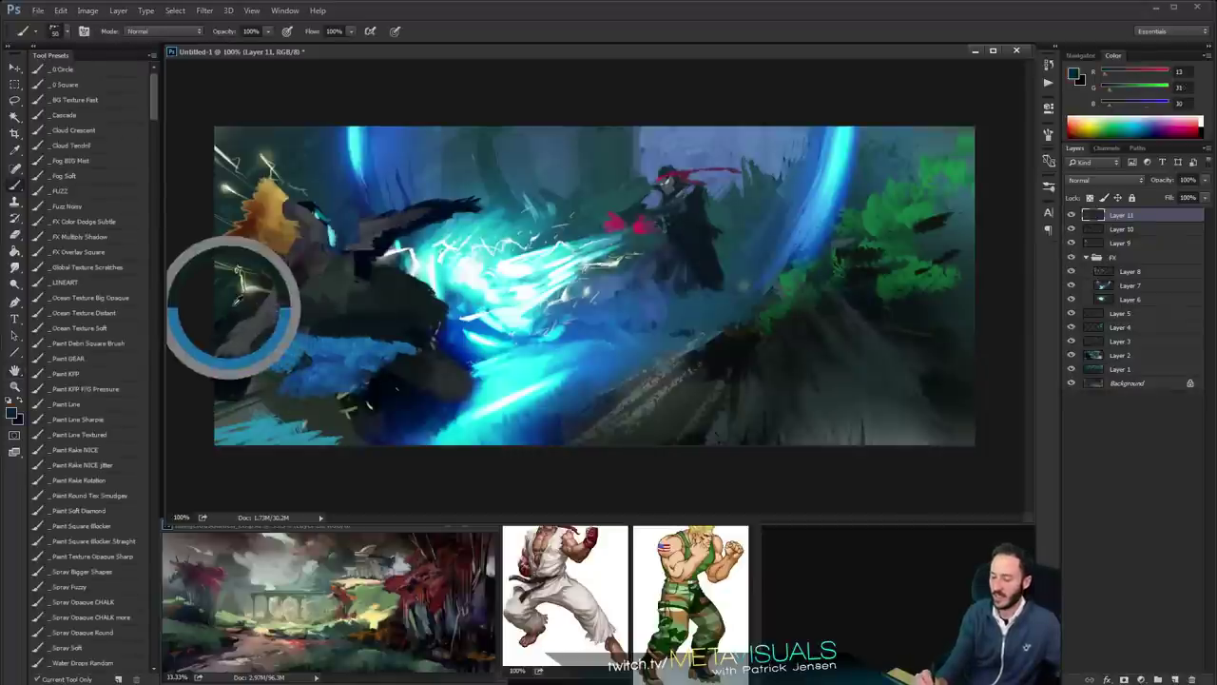
mouse_move(215, 327)
left_mouse_down()
mouse_move(227, 356)
mouse_move(198, 367)
left_mouse_up()
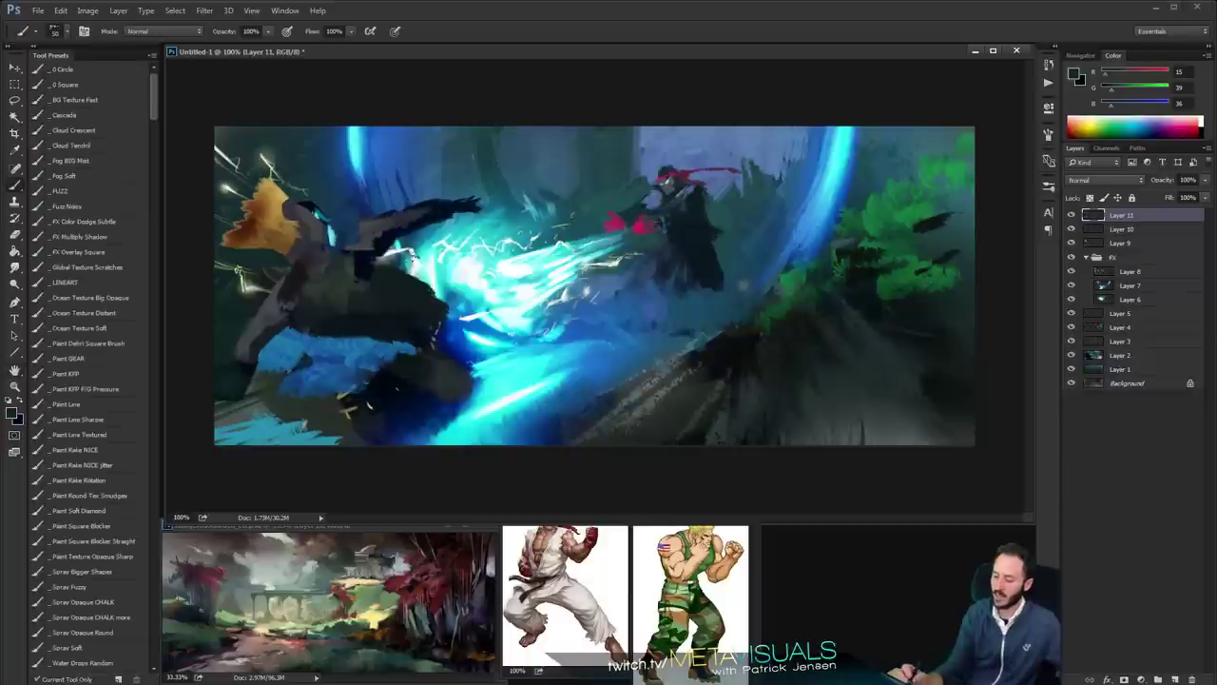
Extend the front thigh forward across the blue glow in dark grey-green and paint blue over the area beneath the hips
left_click(435, 327, "alt")
mouse_move(419, 354)
left_mouse_down()
mouse_move(448, 338)
mouse_move(404, 302)
mouse_move(532, 337)
mouse_move(456, 316)
mouse_move(547, 368)
mouse_move(447, 341)
mouse_move(519, 359)
mouse_move(439, 332)
mouse_move(528, 373)
left_mouse_up()
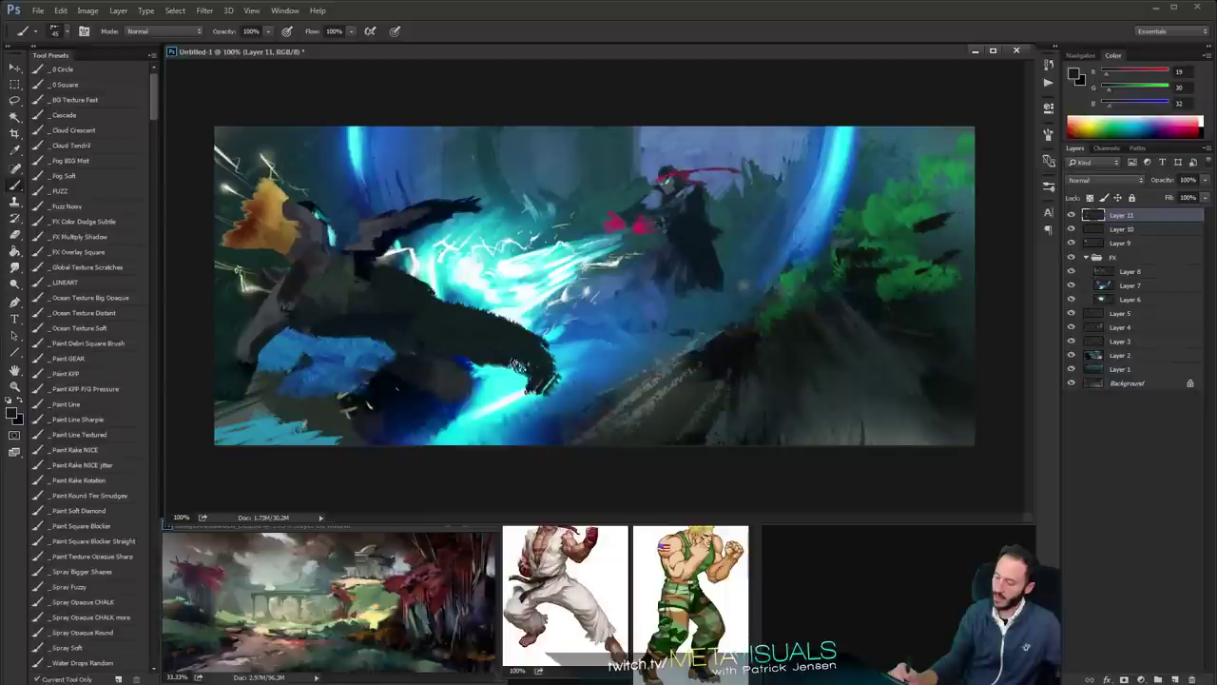
left_click(365, 366, "alt")
key("bracketright")
left_click_drag(374, 362, 391, 419)
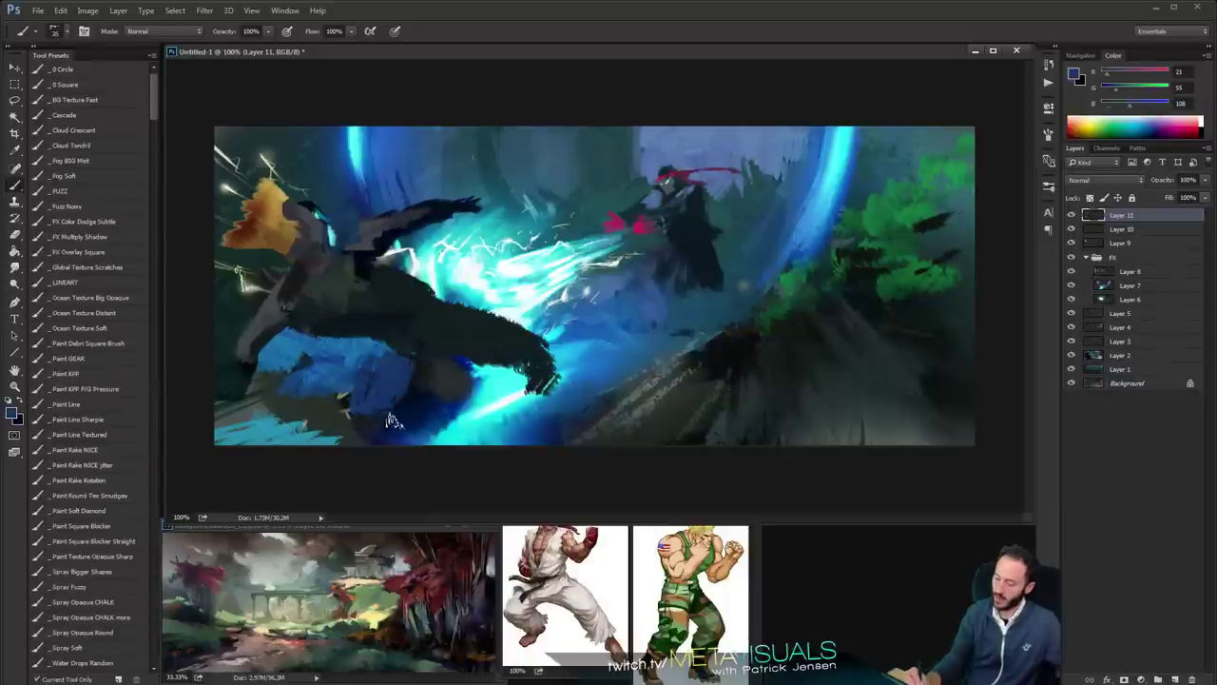
left_click(372, 353, "alt")
mouse_move(375, 354)
left_mouse_down()
mouse_move(381, 388)
mouse_move(400, 382)
mouse_move(382, 420)
mouse_move(377, 392)
mouse_move(390, 378)
mouse_move(365, 418)
left_mouse_up()
Add a bright cyan glow, RGB 62, 242, 242, under the hips and smudge it into the blue
left_click(489, 380, "alt")
key("r")
mouse_move(398, 381)
left_mouse_down()
mouse_move(332, 379)
mouse_move(352, 409)
left_mouse_up()
key("b")
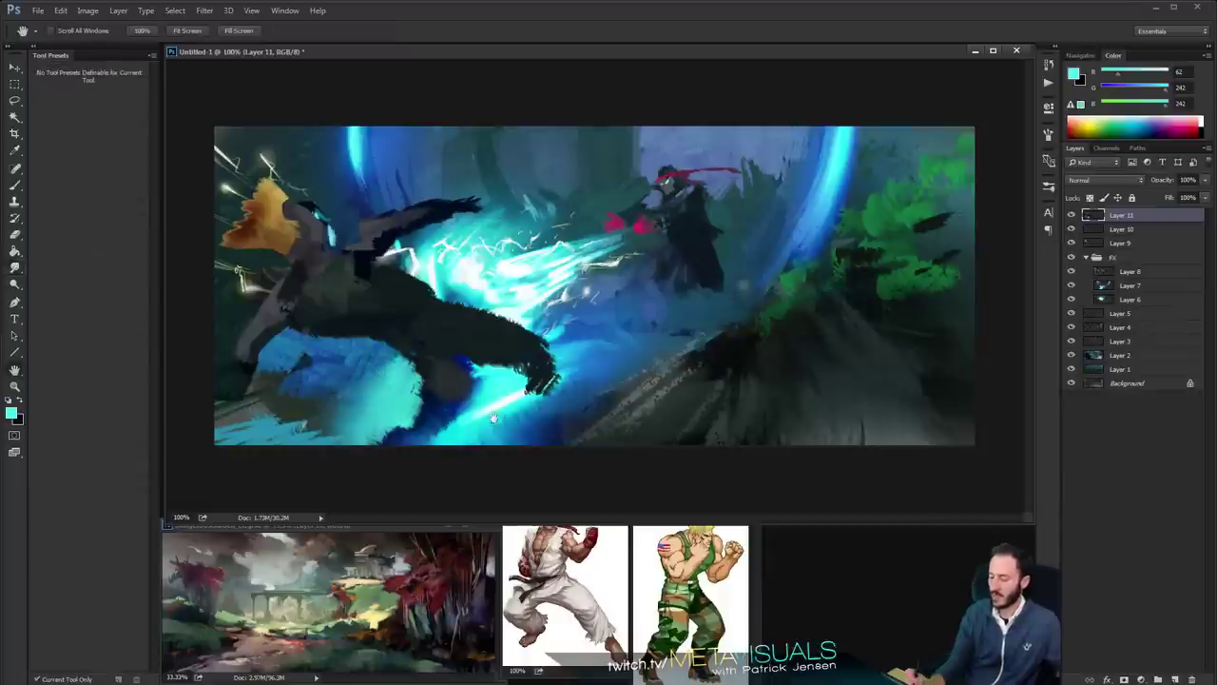
Paint the rear leg beneath the thigh in dark blue, RGB 2, 41, 94
left_click(436, 407, "alt")
left_click(440, 410, "alt")
mouse_move(445, 411)
left_mouse_down()
mouse_move(410, 462)
mouse_move(463, 441)
left_mouse_up()
left_click_drag(480, 380, 467, 396)
left_click(466, 396, "alt")
key("bracketleft")
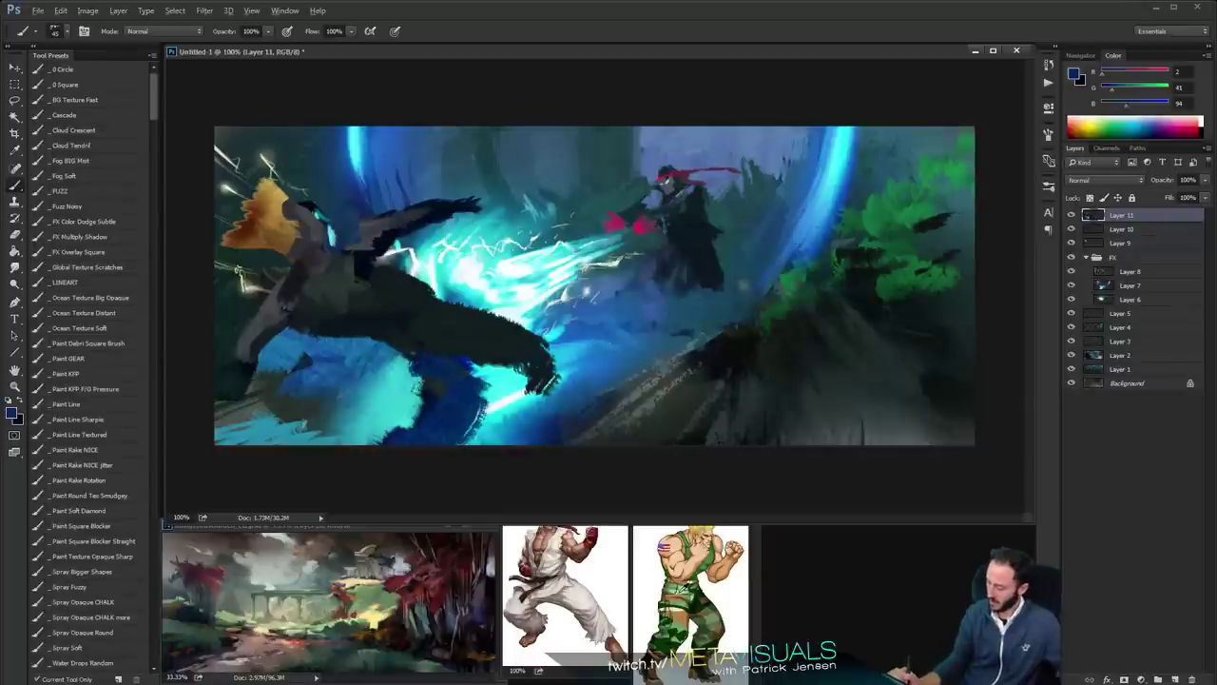
Add light green accents to the thigh's underside and the upper torso, sampling the green from the Guile reference
left_click(673, 603, "alt")
key("bracketleft")
key("bracketleft")
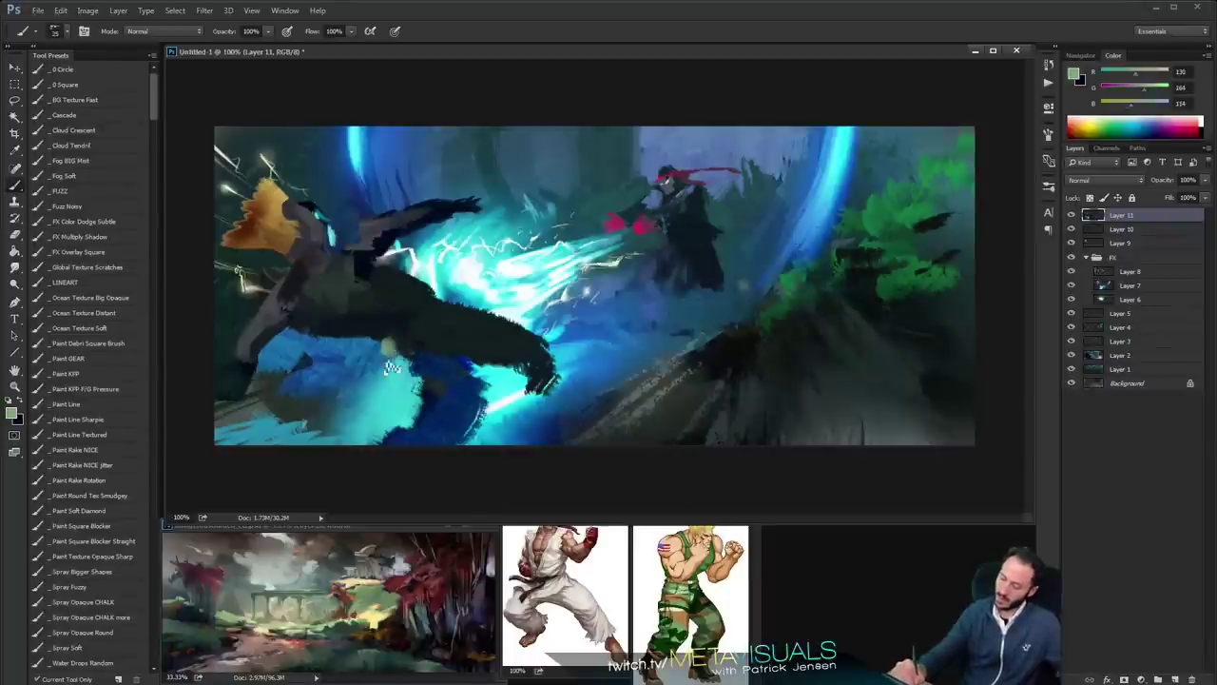
left_click(394, 341, "alt")
left_click(380, 349, "alt")
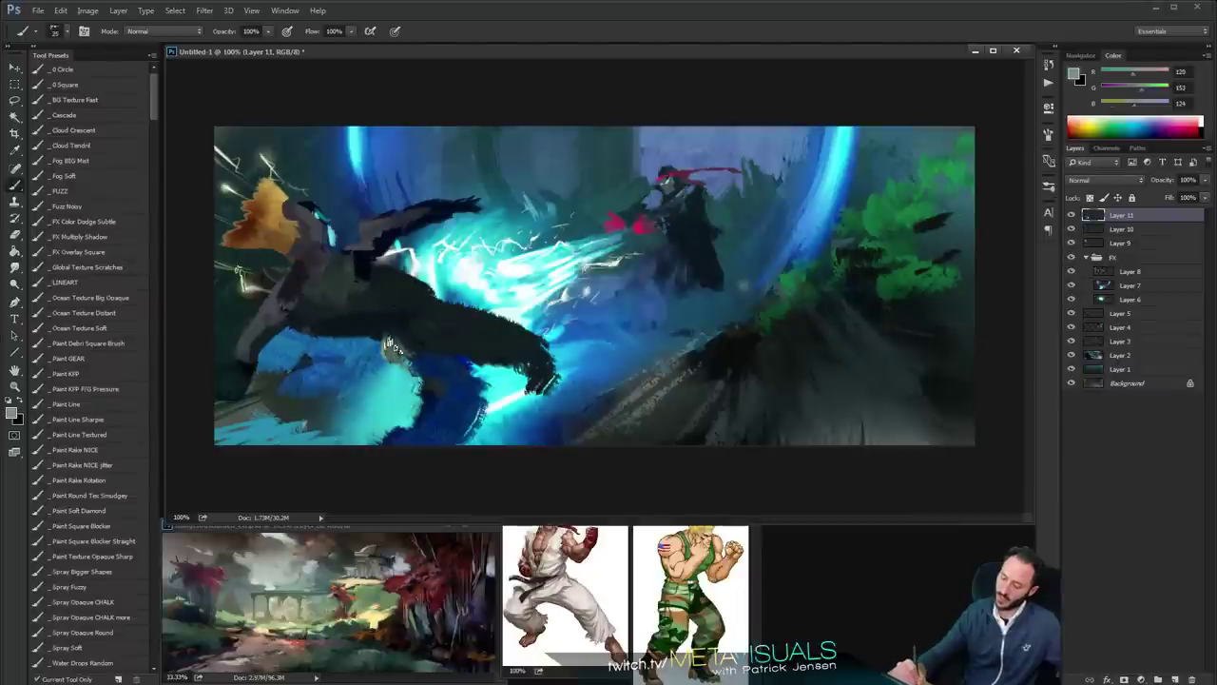
key("bracketleft")
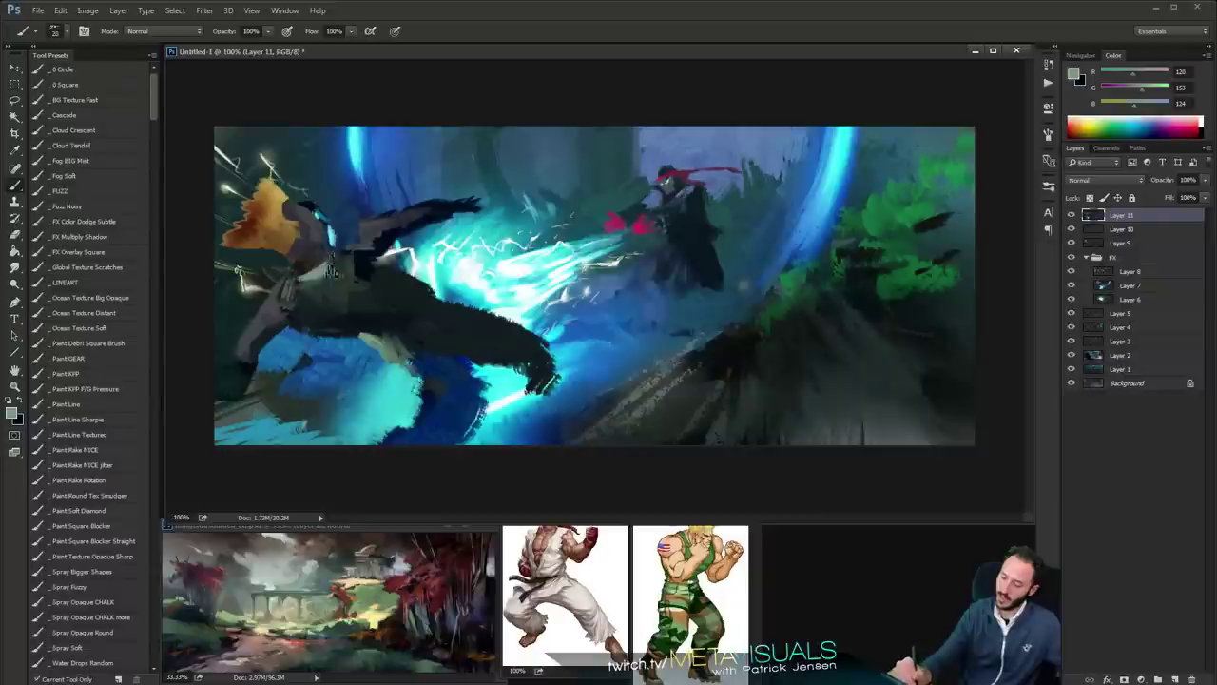
Paint the front lower leg hanging down from the knee in dark blue sampled from the rear leg, using a larger brush
left_click(600, 289, "alt")
left_click(600, 290, "alt")
left_click(599, 289)
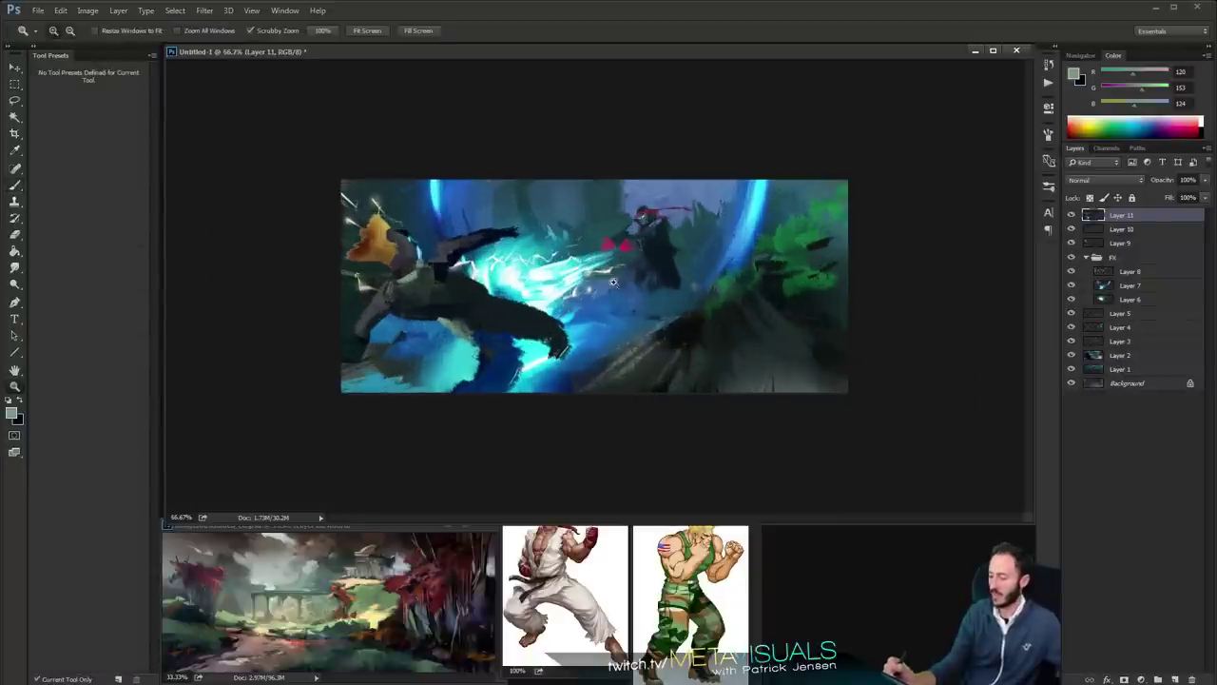
key("h")
left_click(542, 355, "ctrl")
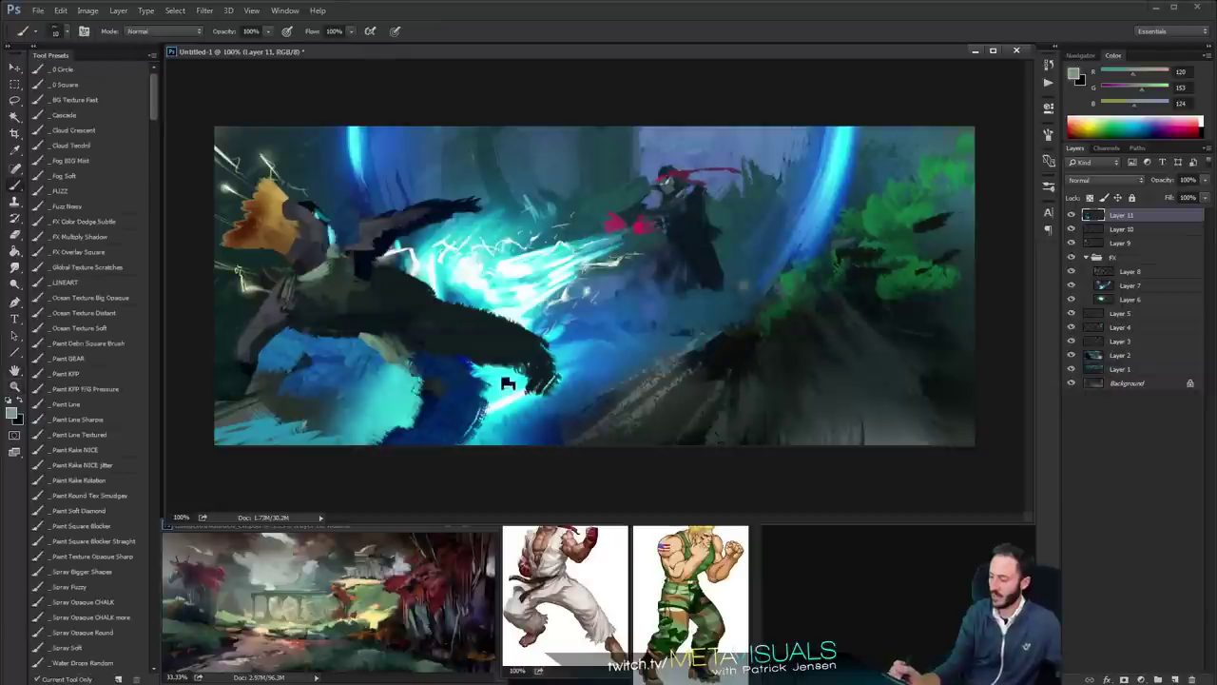
left_click(459, 403, "alt")
key("bracketright")
key("bracketright")
key("bracketright")
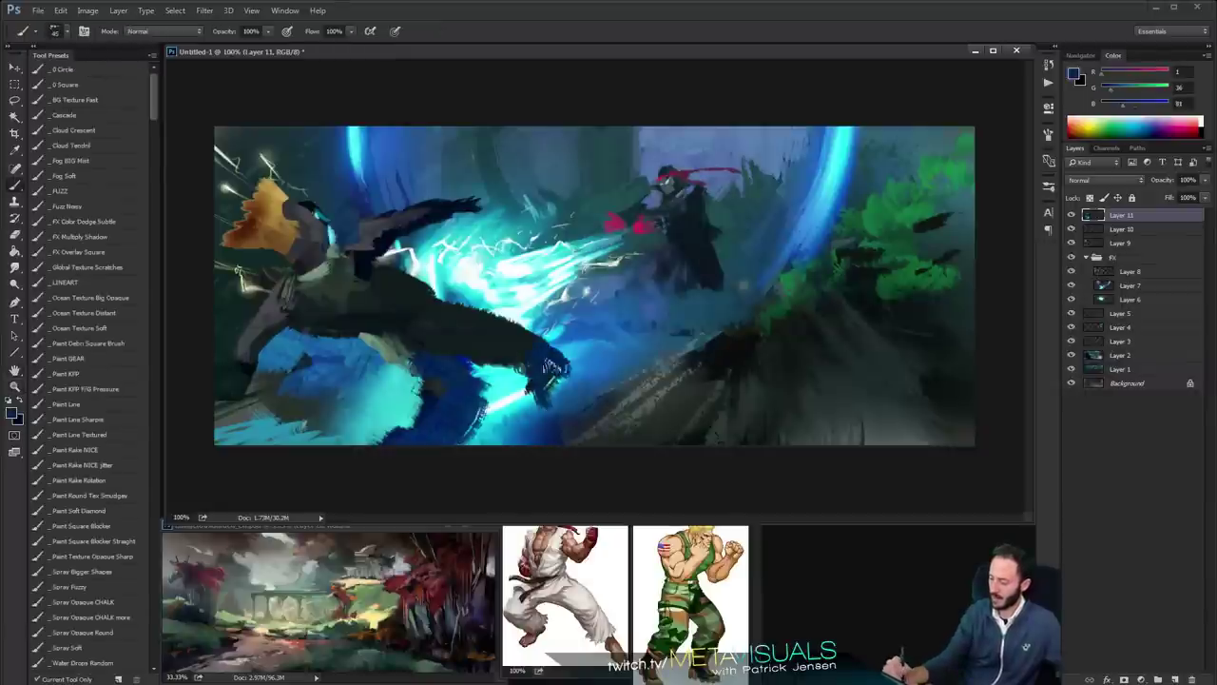
mouse_move(535, 358)
left_mouse_down()
mouse_move(545, 389)
mouse_move(533, 366)
mouse_move(530, 397)
mouse_move(535, 352)
left_mouse_up()
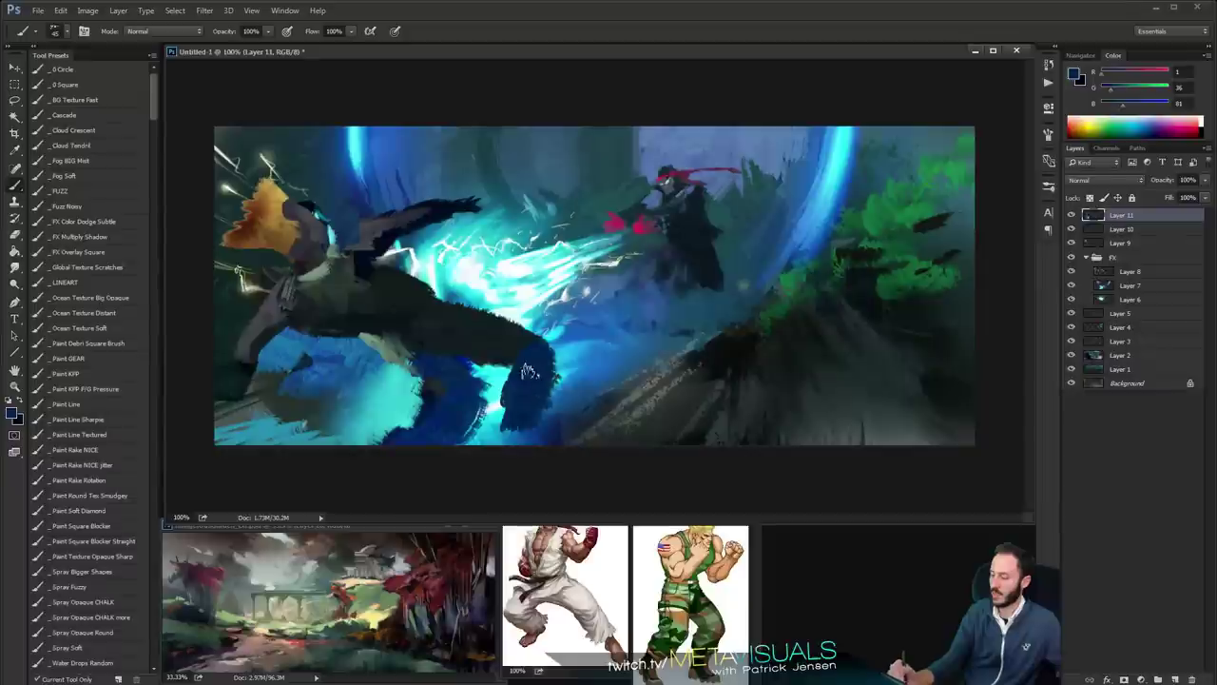
Paint dark green trouser tones, RGB 17, 72, 70, across the front thigh and over the knee
key("space")
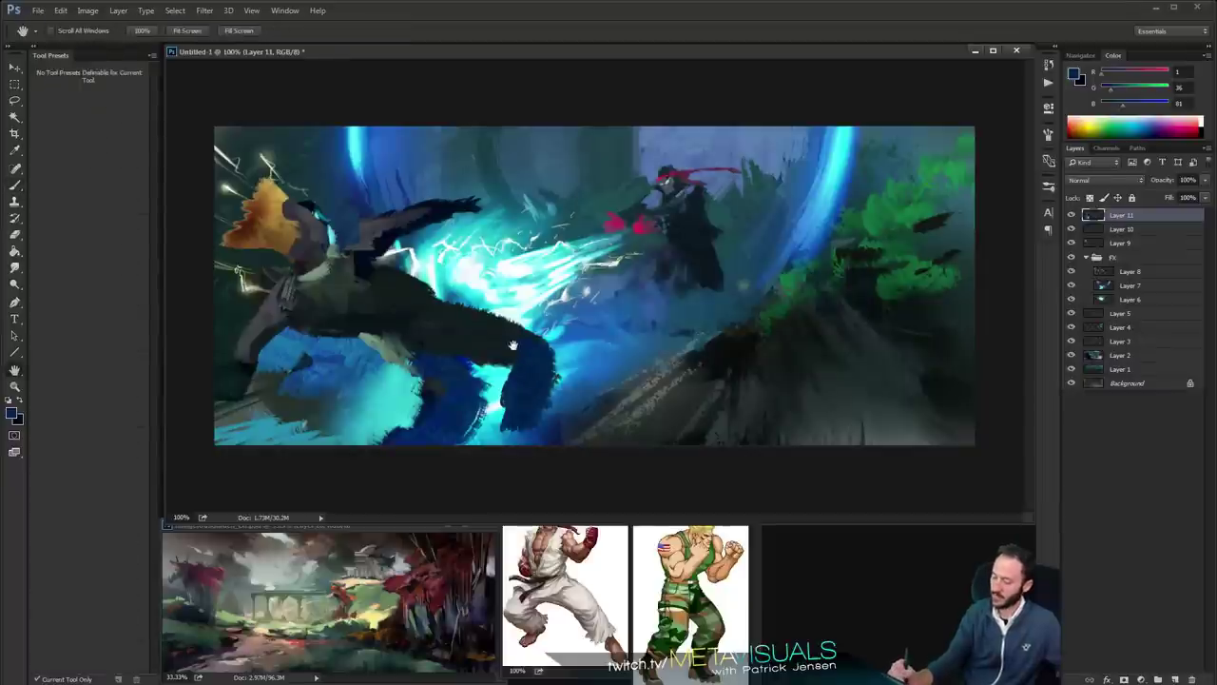
left_click(512, 343, "alt")
left_click_drag(1111, 90, 1119, 96)
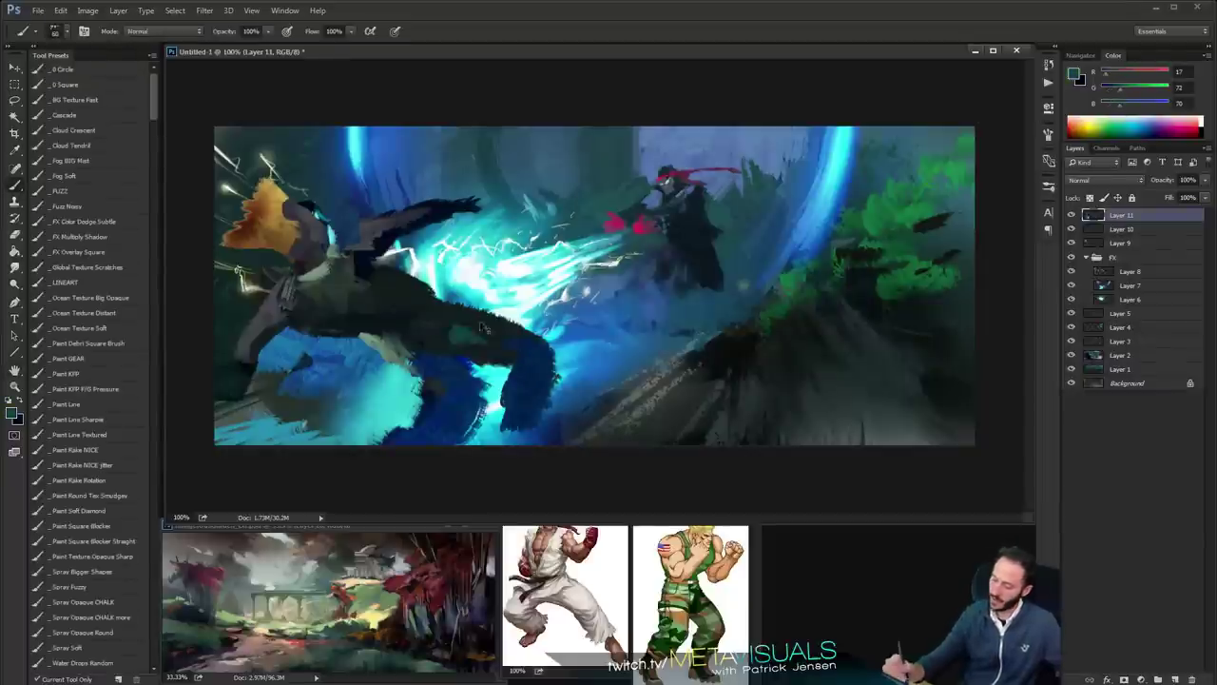
mouse_move(458, 307)
left_mouse_down()
mouse_move(410, 340)
mouse_move(421, 322)
mouse_move(457, 310)
left_mouse_up()
left_click_drag(483, 354, 532, 346)
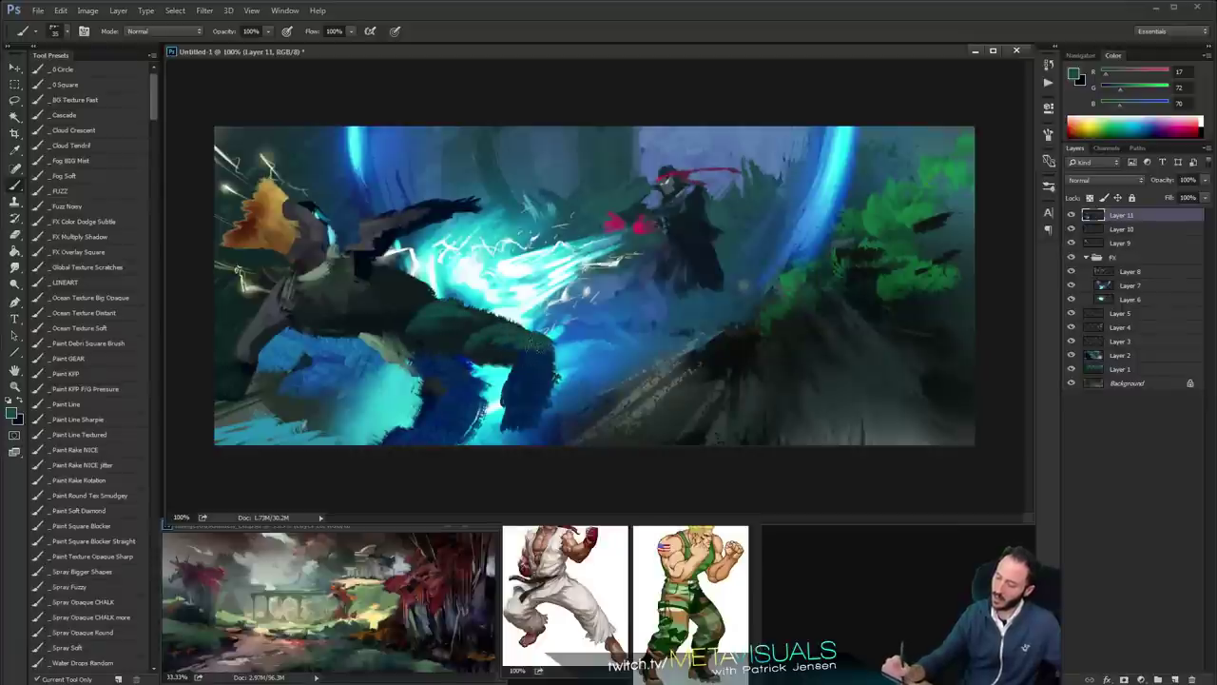
Refine the hip edge and carve in the front of the waist with light cyan sampled from the energy blast
left_click(423, 277, "alt")
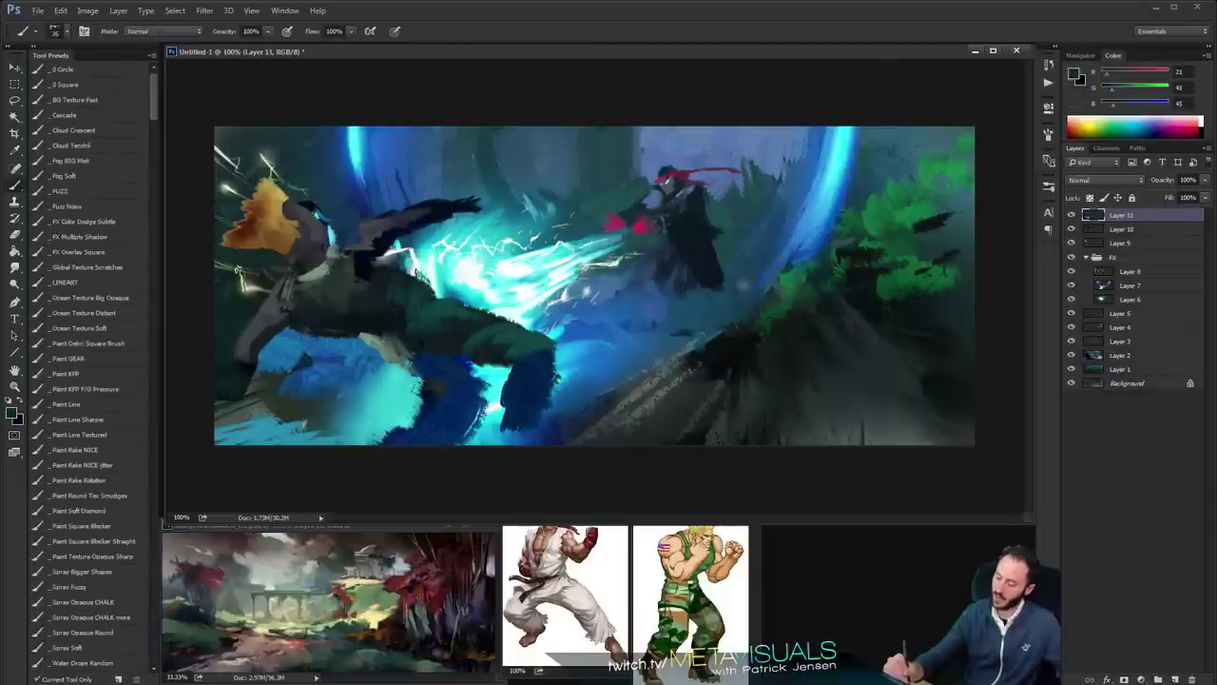
left_click(417, 283, "alt")
left_click_drag(415, 282, 405, 276)
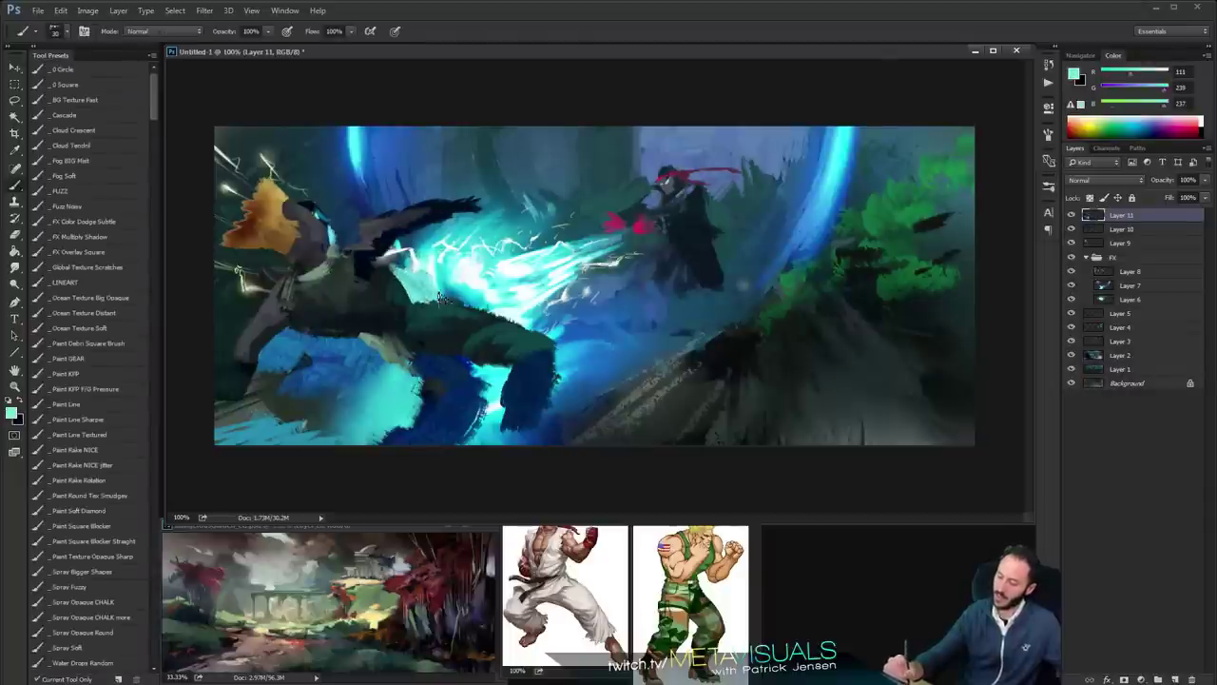
left_click(474, 292, "alt")
left_click(407, 283, "alt")
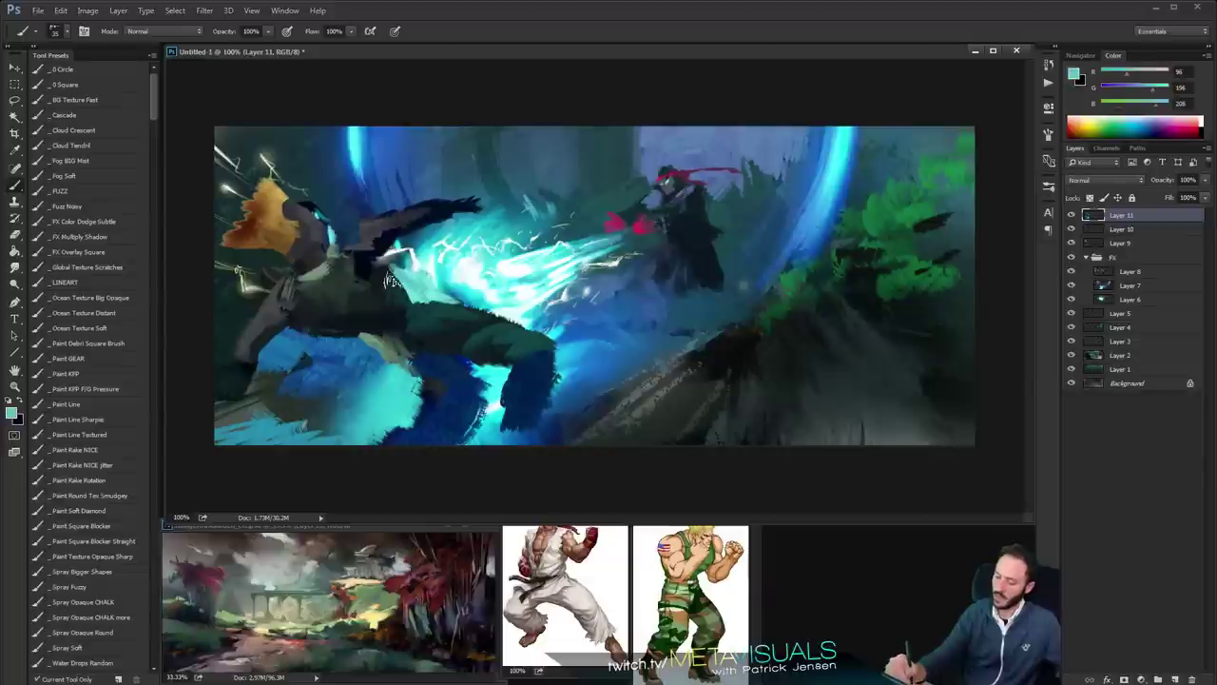
mouse_move(390, 276)
left_mouse_down()
mouse_move(386, 307)
mouse_move(347, 252)
mouse_move(366, 249)
mouse_move(347, 228)
mouse_move(357, 238)
mouse_move(324, 258)
mouse_move(363, 221)
mouse_move(380, 232)
mouse_move(343, 250)
mouse_move(364, 261)
mouse_move(349, 225)
mouse_move(345, 262)
mouse_move(363, 269)
mouse_move(306, 257)
mouse_move(326, 243)
mouse_move(338, 280)
mouse_move(330, 255)
mouse_move(266, 310)
mouse_move(273, 301)
mouse_move(258, 302)
mouse_move(245, 354)
mouse_move(275, 344)
mouse_move(231, 339)
left_mouse_up()
Rework the outstretched arm's shoulder and armpit with greys and dark tones sampled around the chest
left_click(373, 295, "alt")
left_click(362, 253, "alt")
left_click(381, 235, "alt")
left_click(348, 226, "alt")
left_click(364, 258, "alt")
key("bracketleft")
key("bracketleft")
Repaint the back and broaden the trailing arm with sampled greys and greens, varying the brush size
left_click(311, 267, "alt")
left_click(333, 277, "alt")
key("space")
key("bracketright")
left_click(267, 310, "alt")
key("space")
key("bracketleft")
left_click(267, 258, "alt")
left_click(271, 306, "alt")
key("bracketright")
left_click(276, 346, "alt")
key("bracketleft")
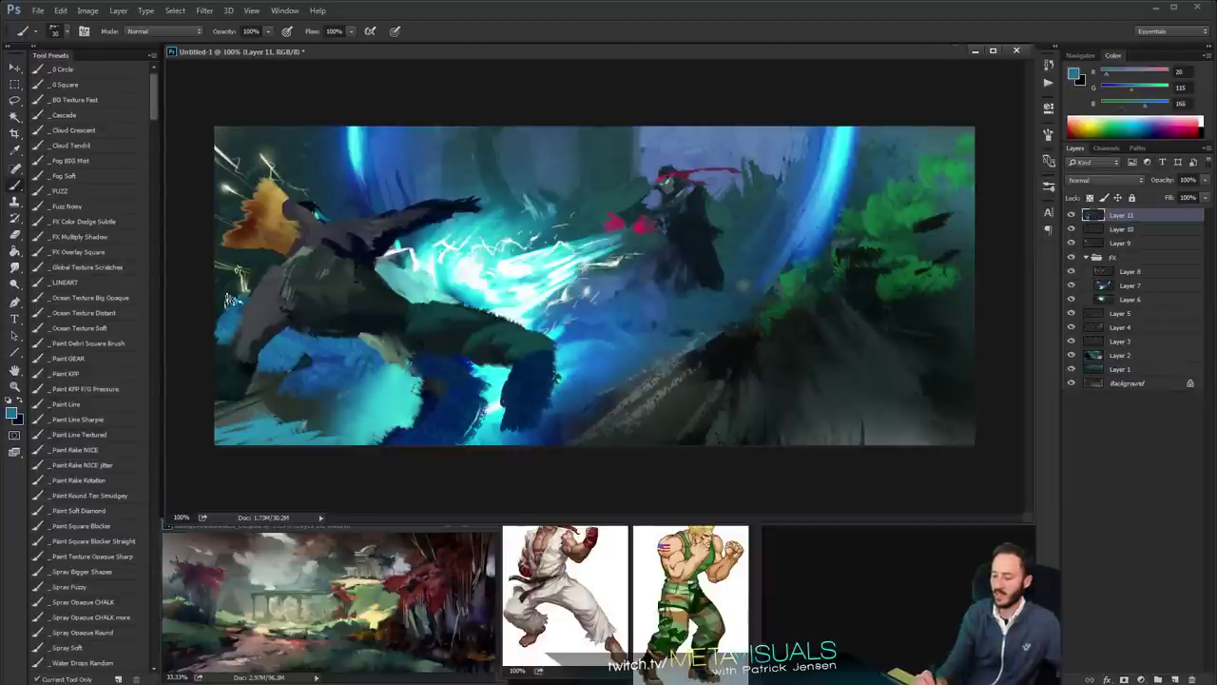
Smudge the trailing arm, back and torso into softer shapes with a progressively larger Smudge brush
key("r")
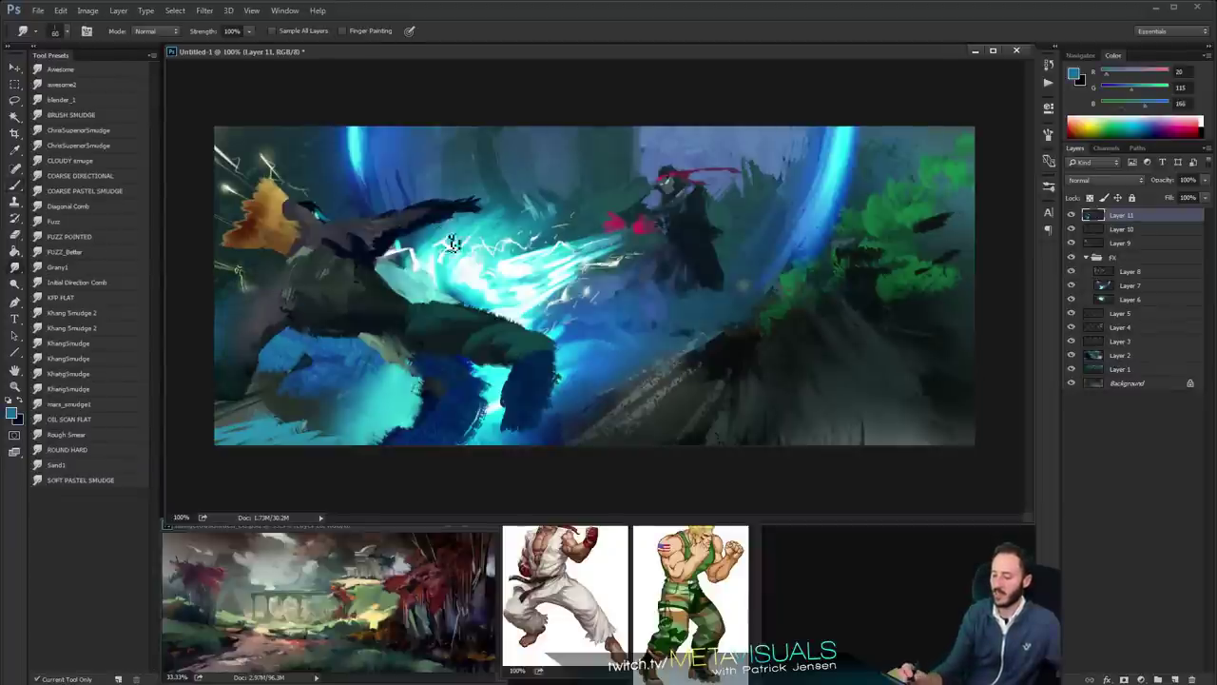
left_click_drag(310, 326, 258, 361)
key("bracketright")
key("bracketright")
key("bracketright")
key("bracketright")
mouse_move(422, 407)
left_mouse_down()
mouse_move(396, 349)
mouse_move(342, 328)
mouse_move(376, 249)
mouse_move(395, 242)
left_mouse_up()
Clean up the torso's edge beside the armpit with light blue sampled from the glow
key("b")
left_click(397, 269, "alt")
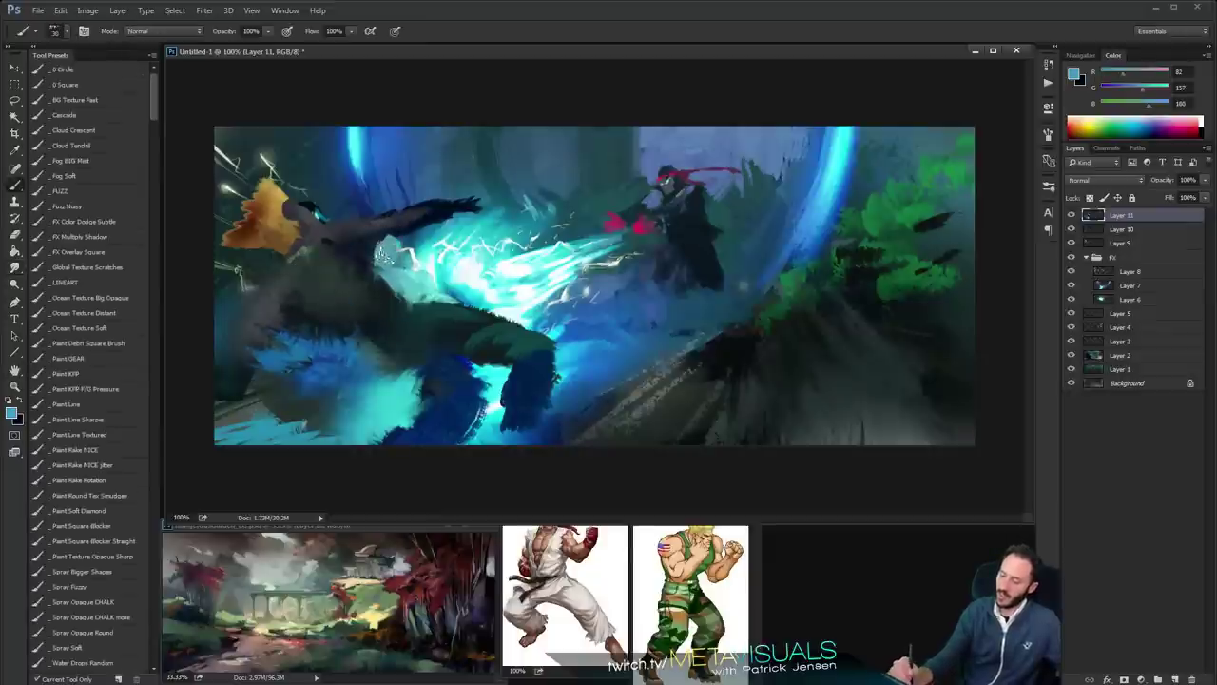
key("h")
key("ctrl+0")
left_click(436, 245, "alt")
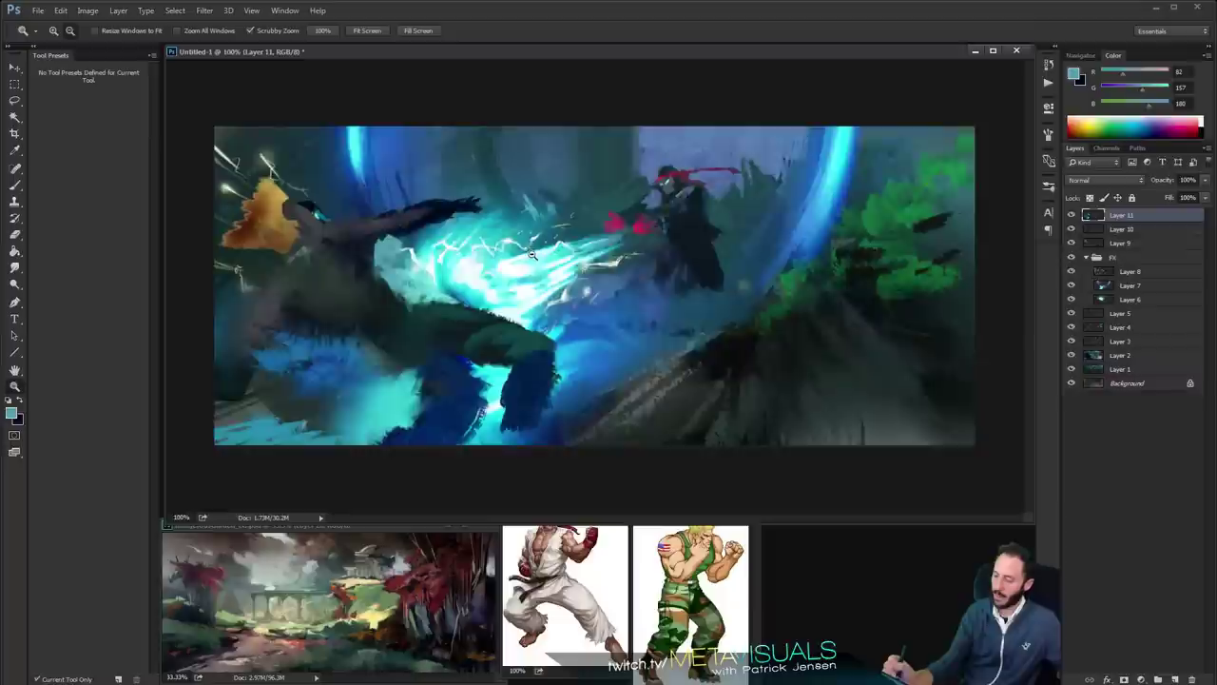
left_click(581, 261, "alt")
left_click(641, 303, "ctrl")
Paint bright cyan, RGB 46, 245, 247, over the dark blue rear leg and blend in the neighbouring glow colour
left_click(501, 385, "alt")
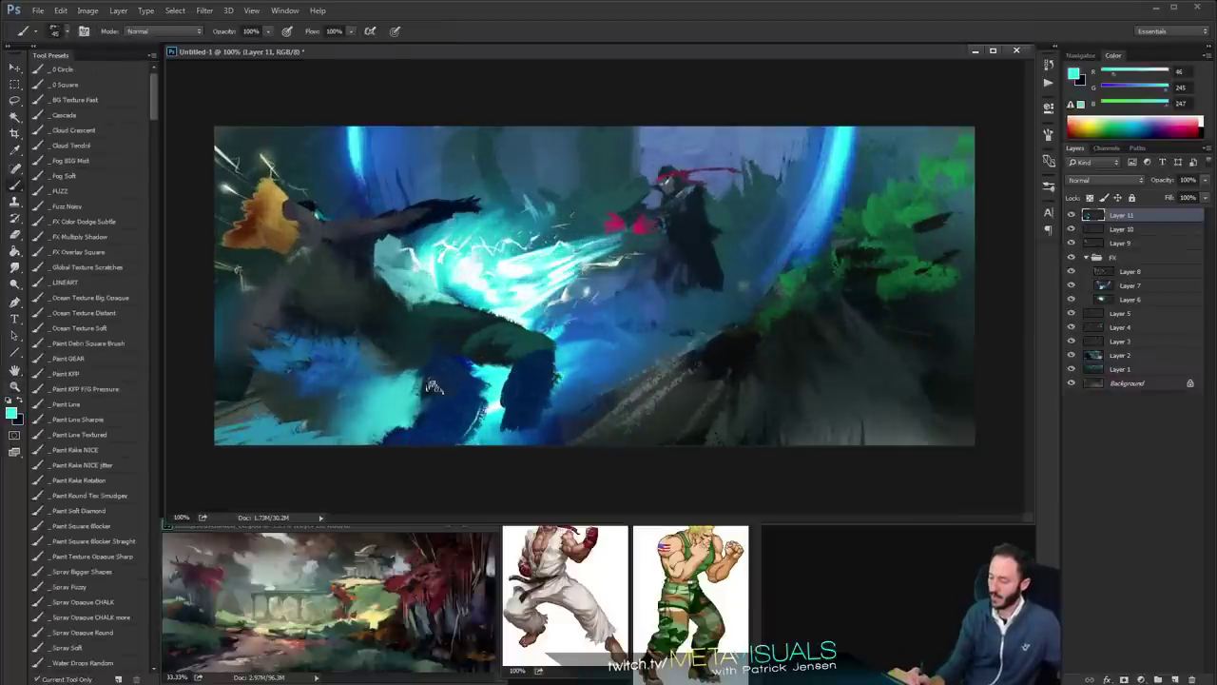
mouse_move(433, 386)
left_mouse_down()
mouse_move(481, 432)
mouse_move(419, 445)
left_mouse_up()
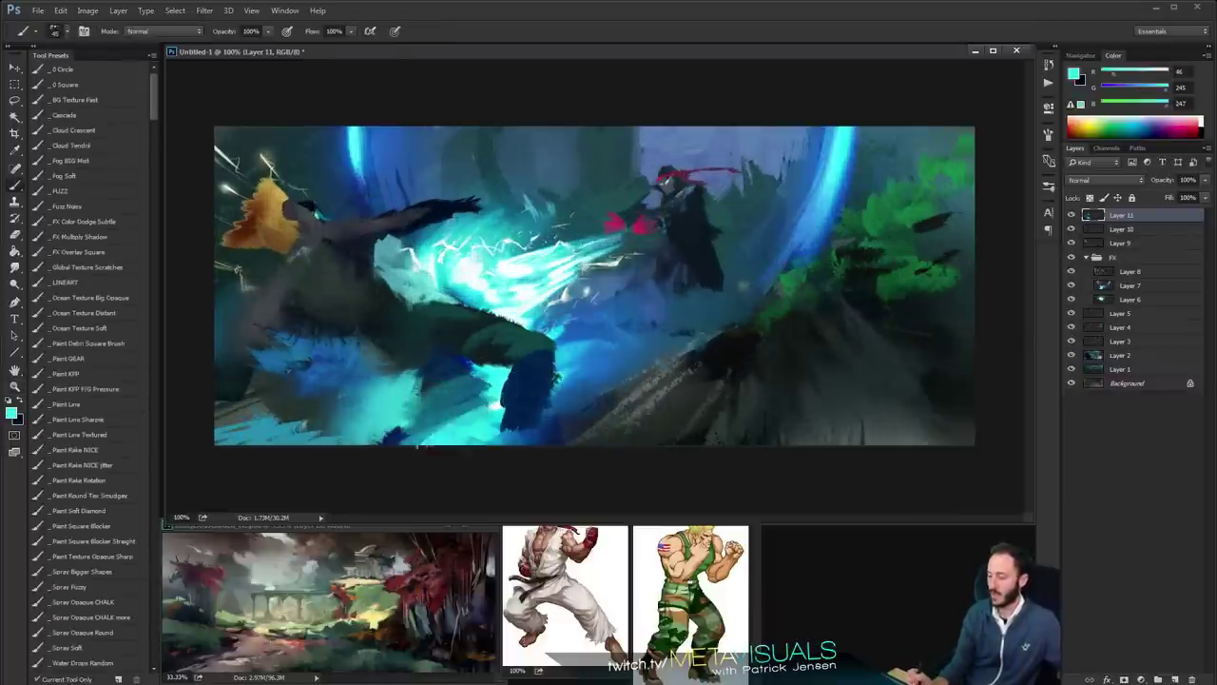
left_click(409, 388, "alt")
mouse_move(414, 382)
left_mouse_down()
mouse_move(466, 400)
mouse_move(483, 369)
mouse_move(483, 403)
left_mouse_up()
Repaint a slimmer rear lower leg in muted blue with a smaller brush and clean its edge with teal
key("[")
left_click(449, 368, "alt")
key("[")
key("[")
left_click(475, 384, "alt")
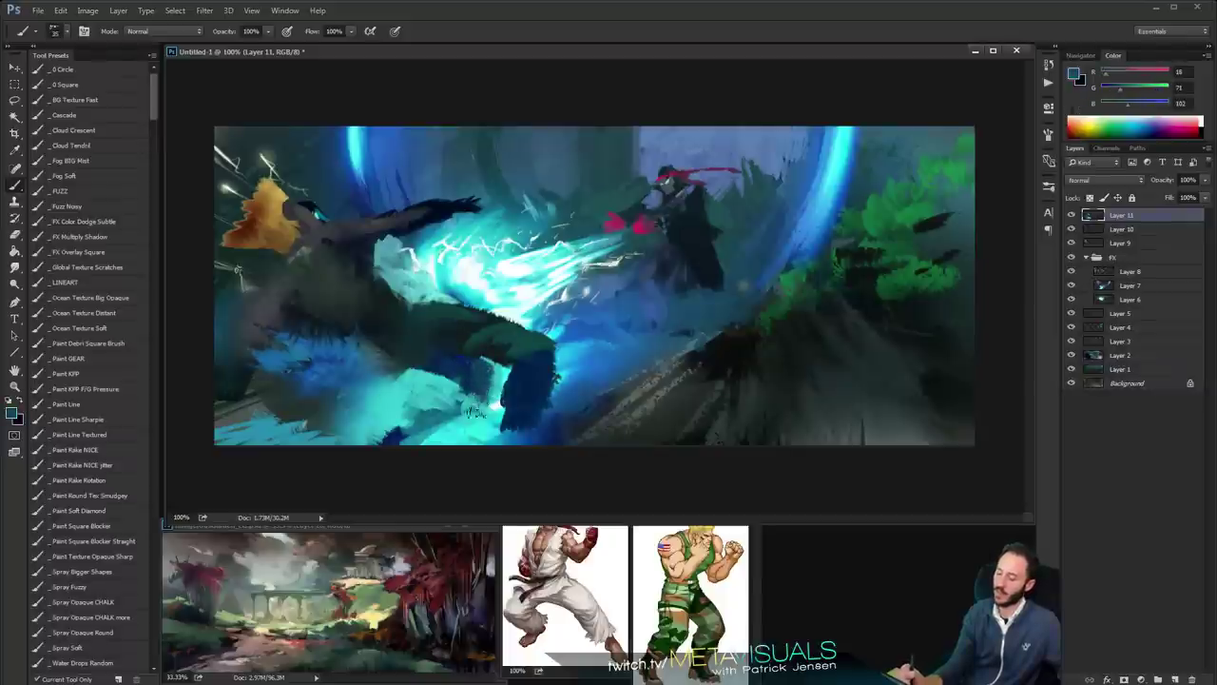
left_click(428, 388, "alt")
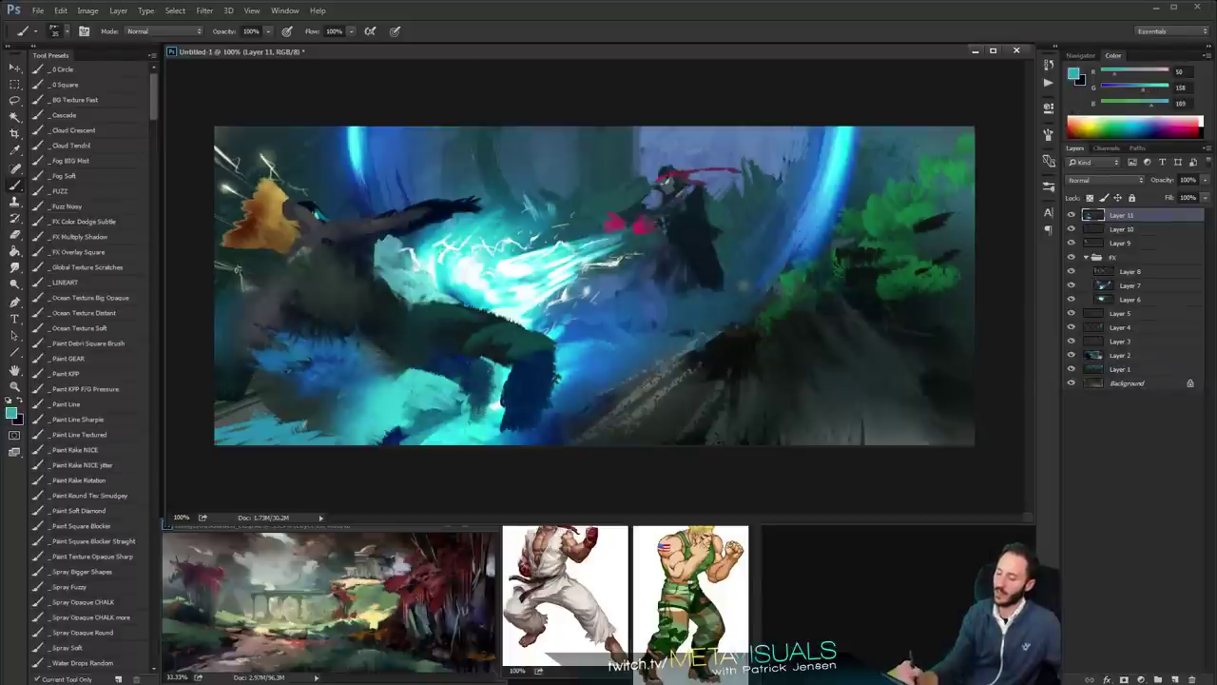
left_click_drag(434, 369, 394, 381)
left_click(588, 301, "alt")
left_click(588, 302, "alt")
left_click(588, 302, "ctrl")
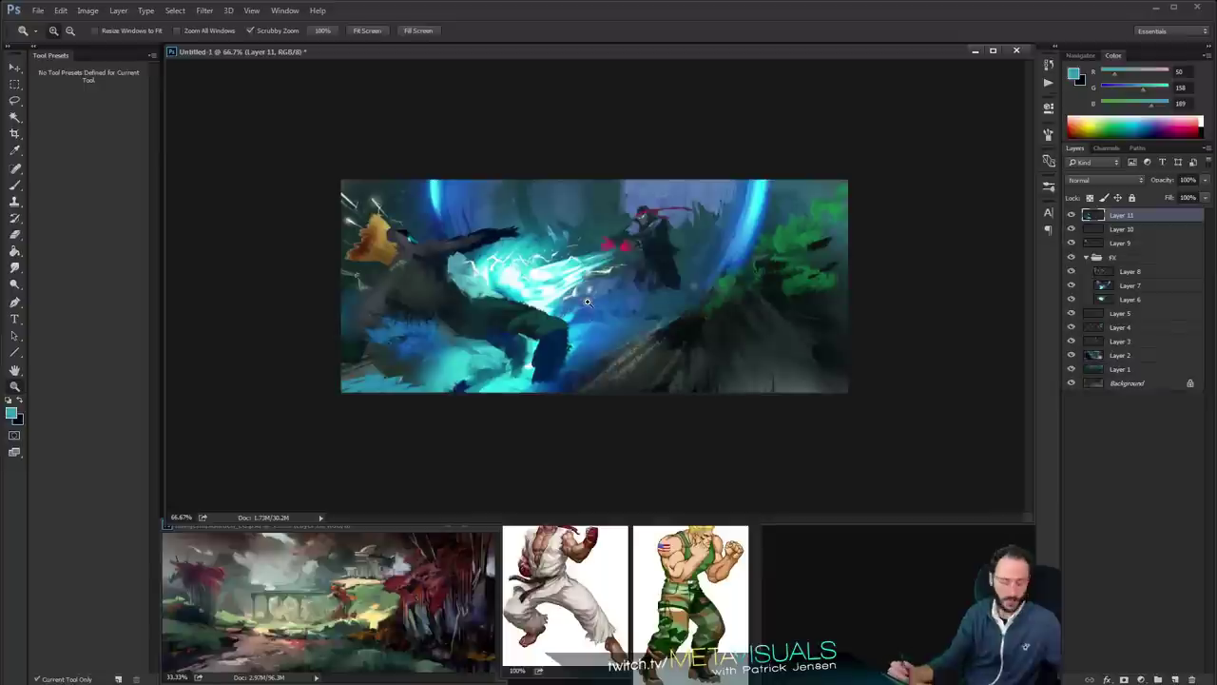
Add a new layer above the figure painting and choose the Paint Line Sharpie brush preset
key("ctrl+shift+alt+n")
key("b")
left_click(100, 418)
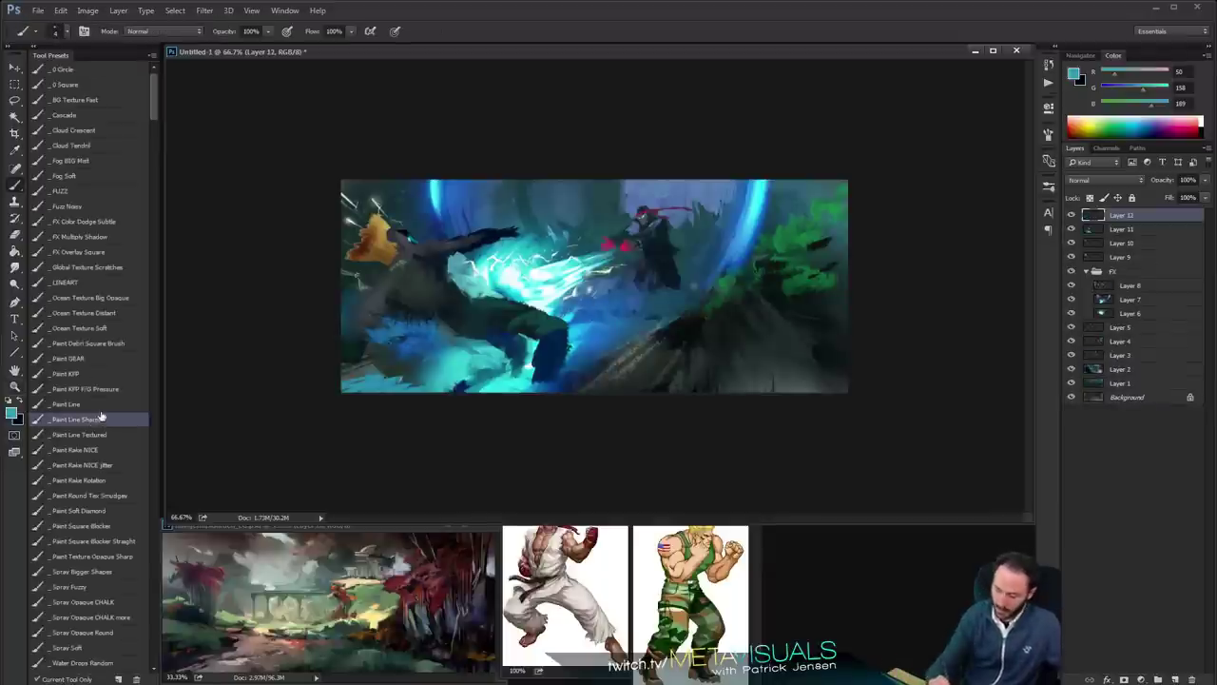
left_click(1133, 89)
left_click(1132, 105)
left_click(1148, 74)
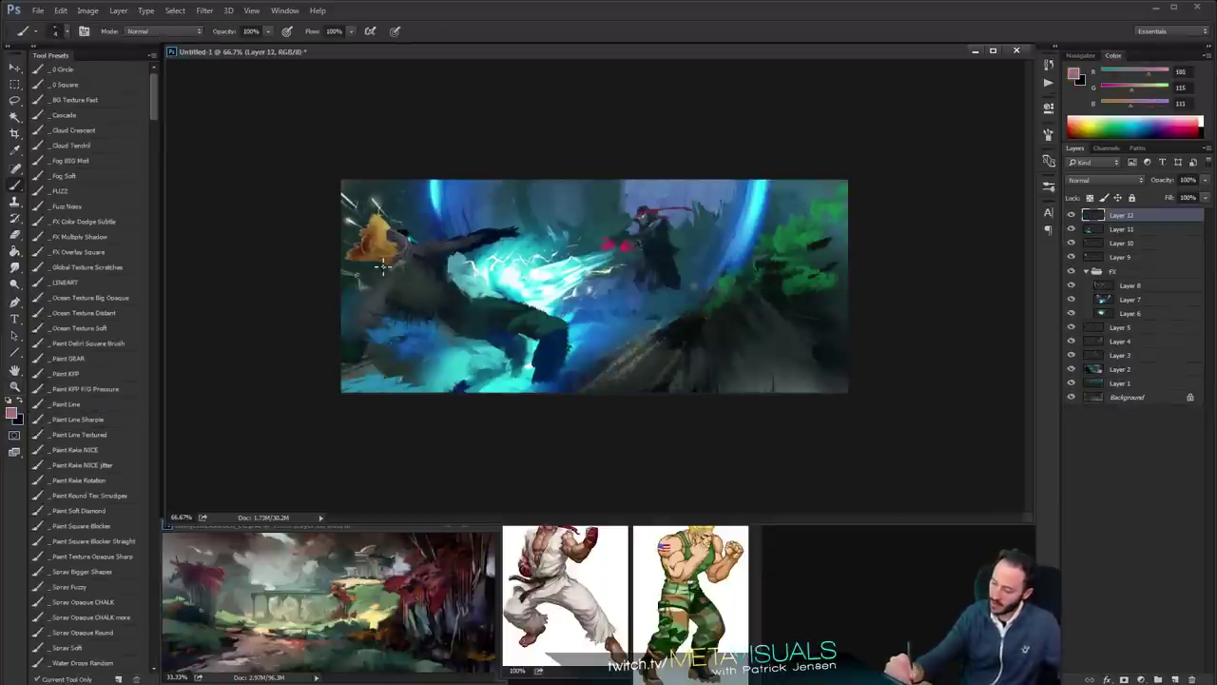
left_click_drag(390, 233, 392, 240)
key("ctrl+z")
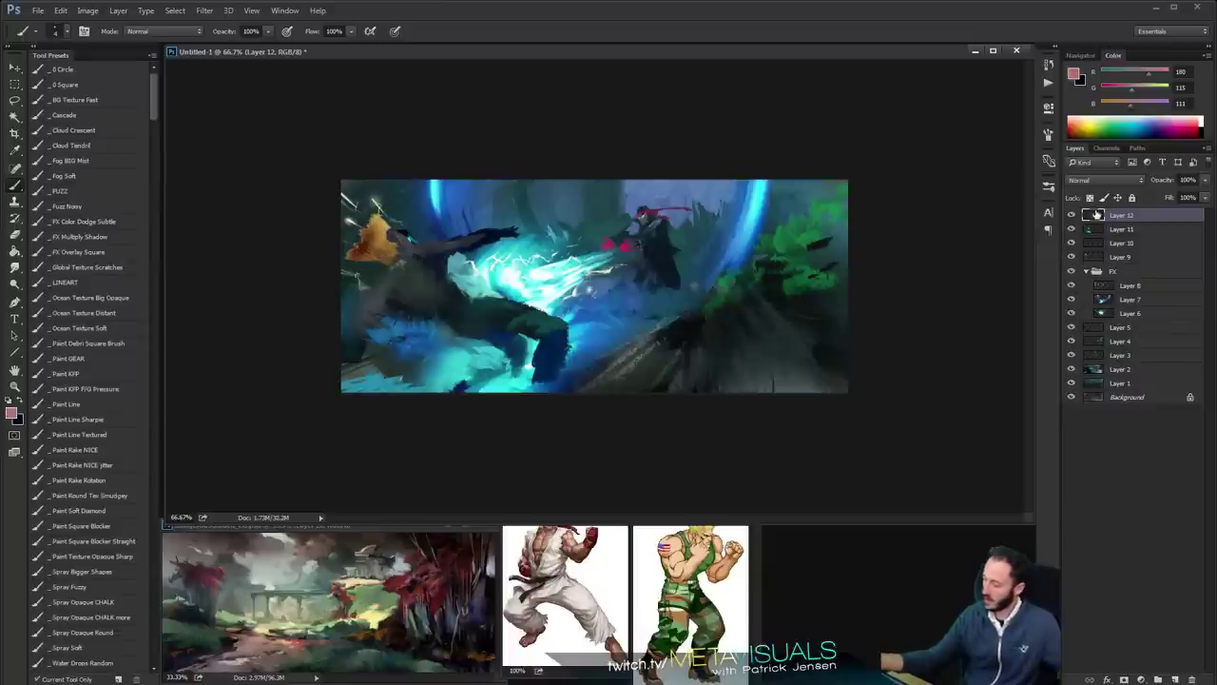
Fill the new layer with dark teal sampled from the background and lower its opacity to about 73%
key("g")
left_click(569, 214, "alt")
left_click(554, 250)
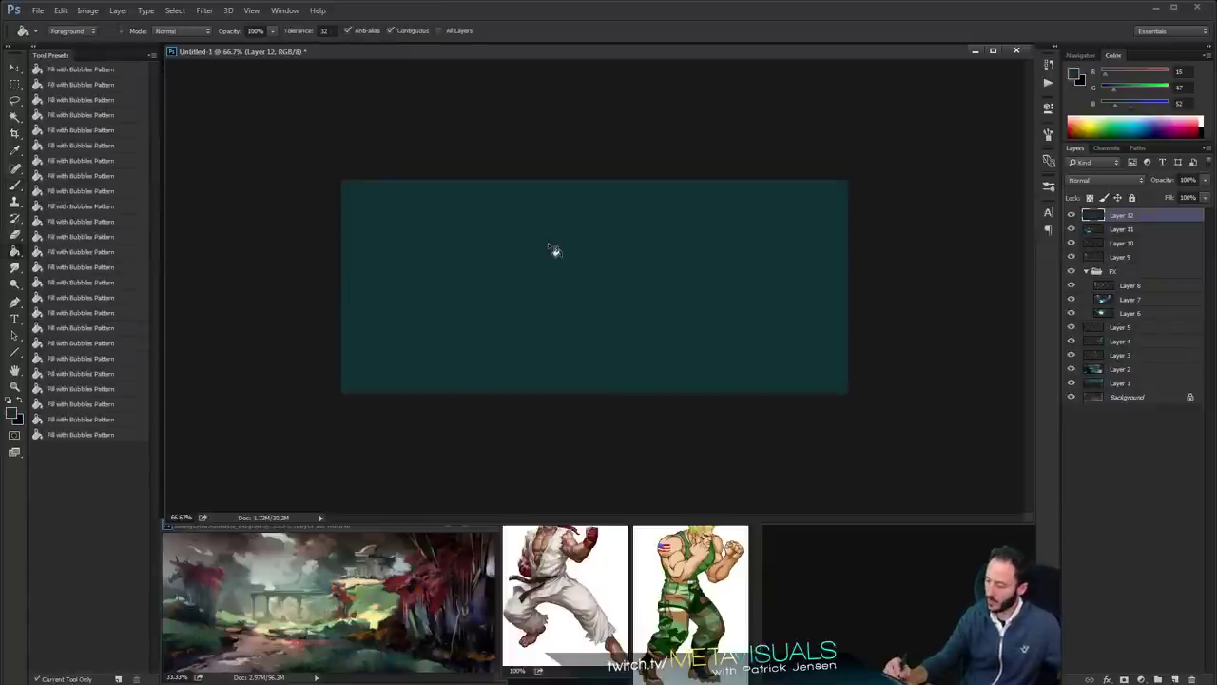
left_click(1205, 180)
left_click_drag(1202, 197, 1187, 198)
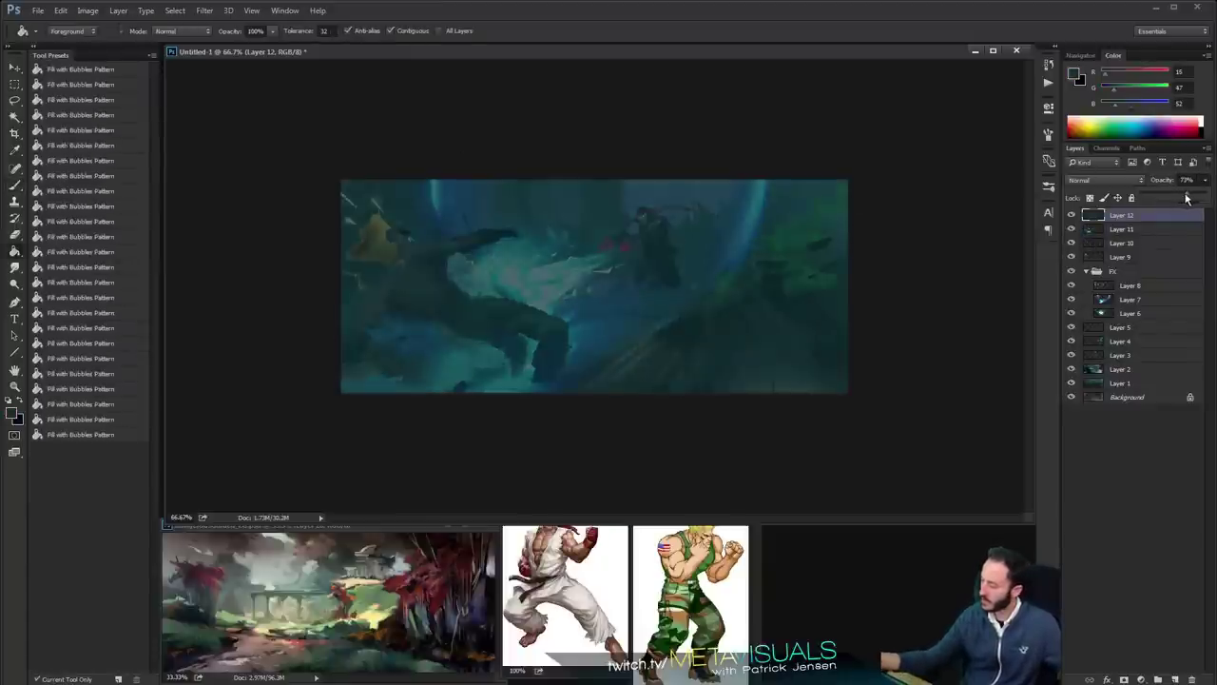
On a new layer, sketch the foreground figure's head, torso, raised arm and trailing arm in orange sampled from the reference painting
key("ctrl+shift+alt+n")
key("b")
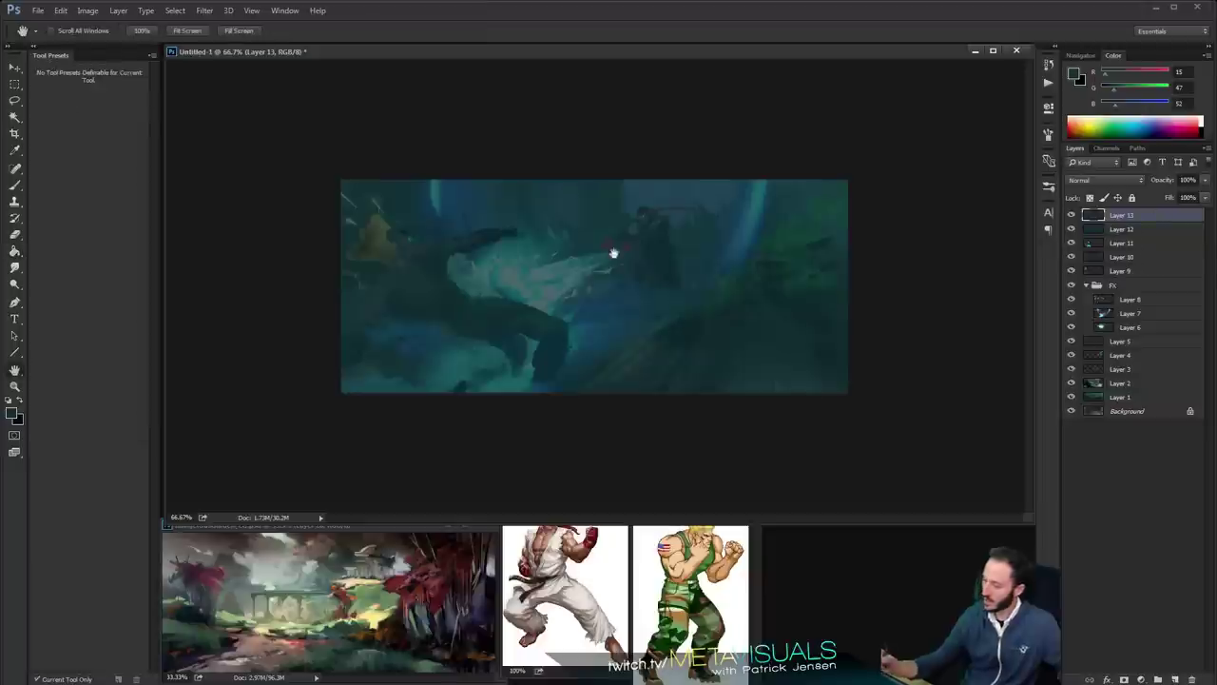
left_click(350, 588, "alt")
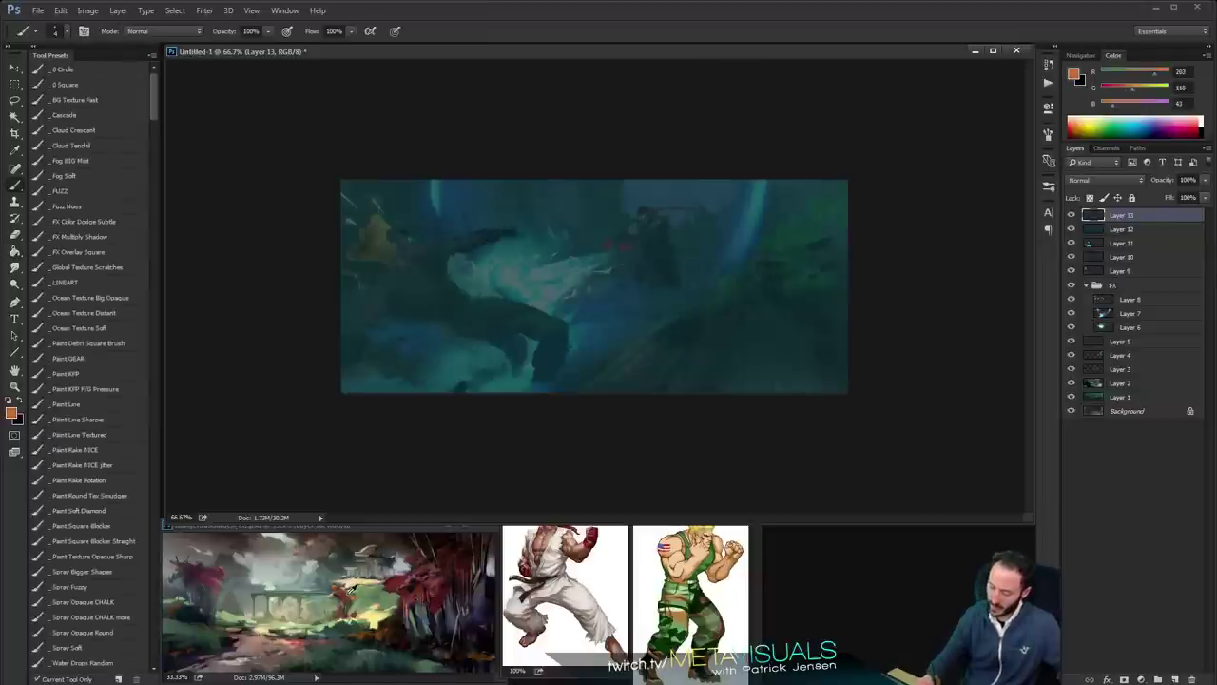
mouse_move(407, 250)
left_mouse_down()
mouse_move(372, 244)
mouse_move(383, 277)
mouse_move(460, 300)
left_mouse_up()
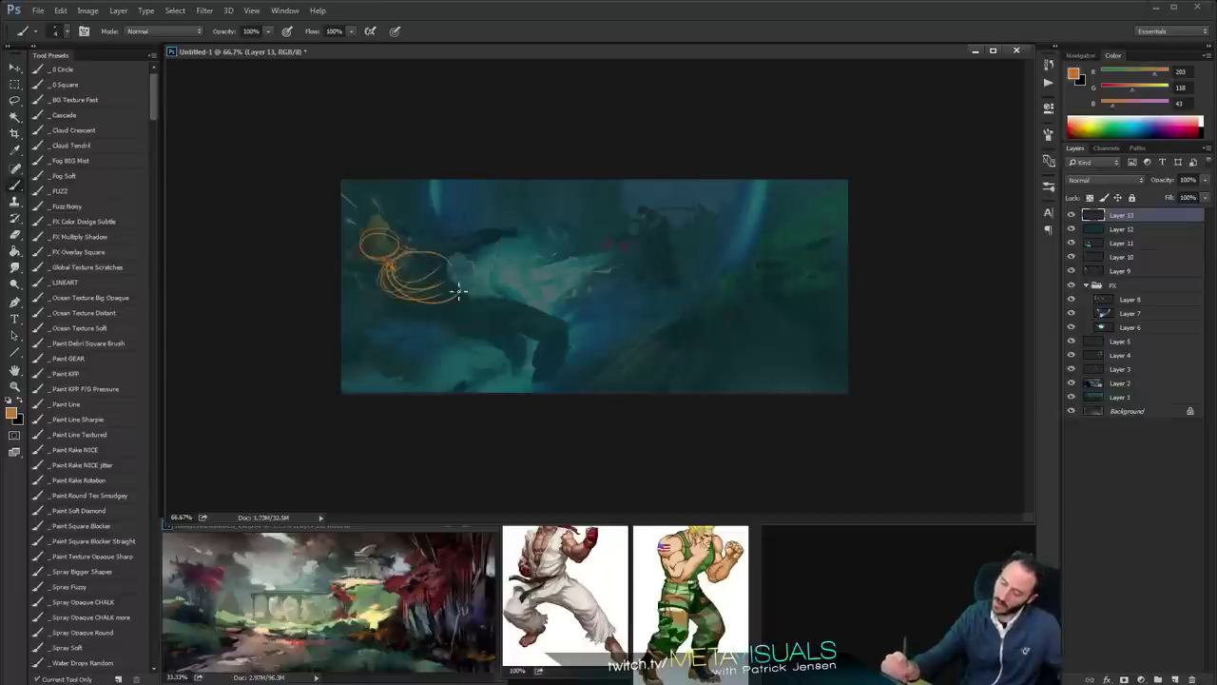
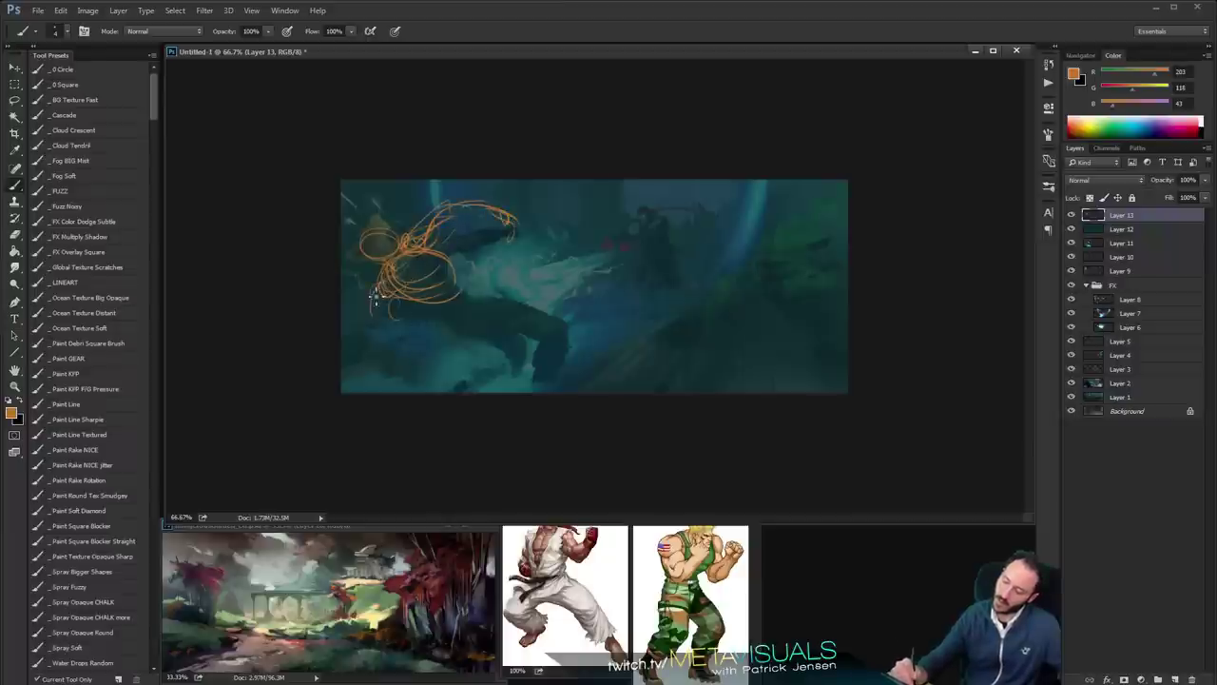
left_click_drag(344, 288, 383, 274)
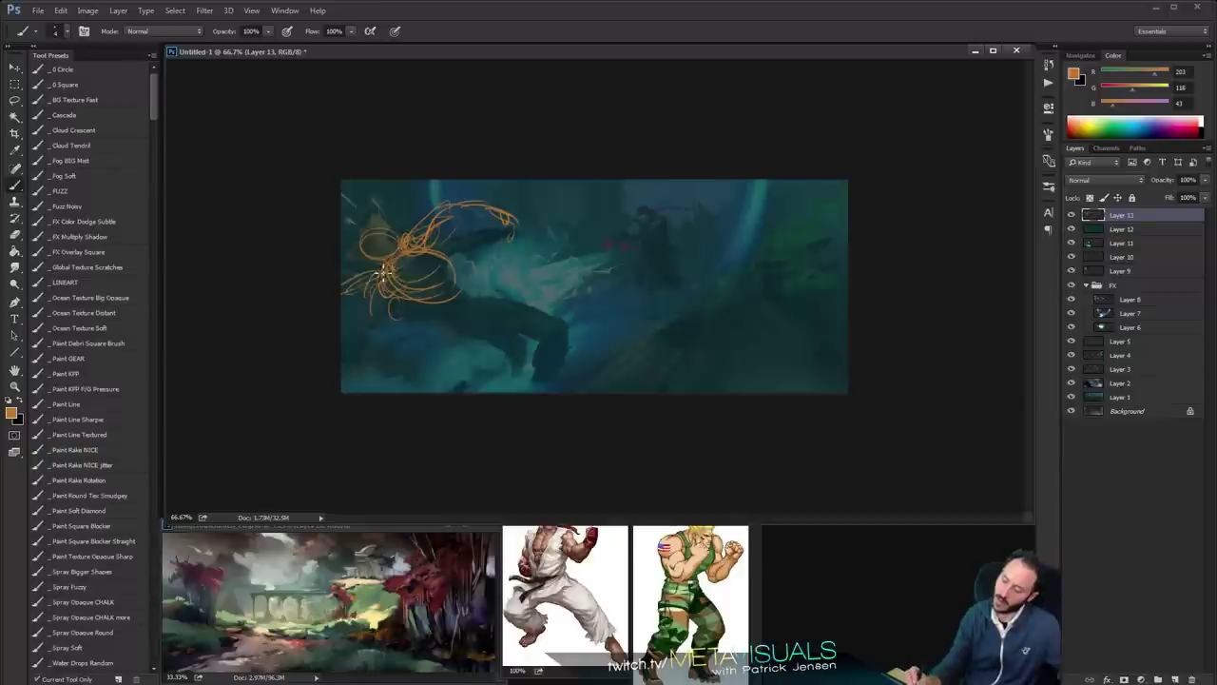
mouse_move(344, 310)
left_mouse_down()
mouse_move(376, 287)
mouse_move(342, 311)
left_mouse_up()
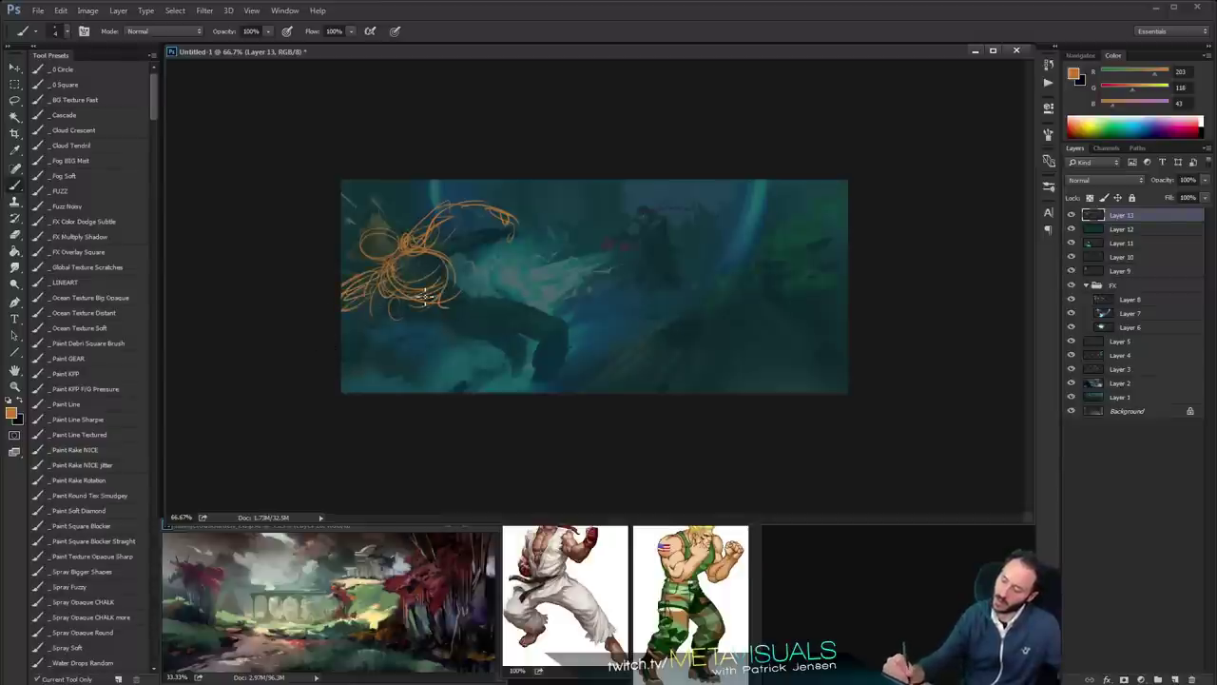
Sketch the hips, the bent lunging front leg and the supporting rear leg down to the canvas edge
left_click_drag(474, 307, 447, 329)
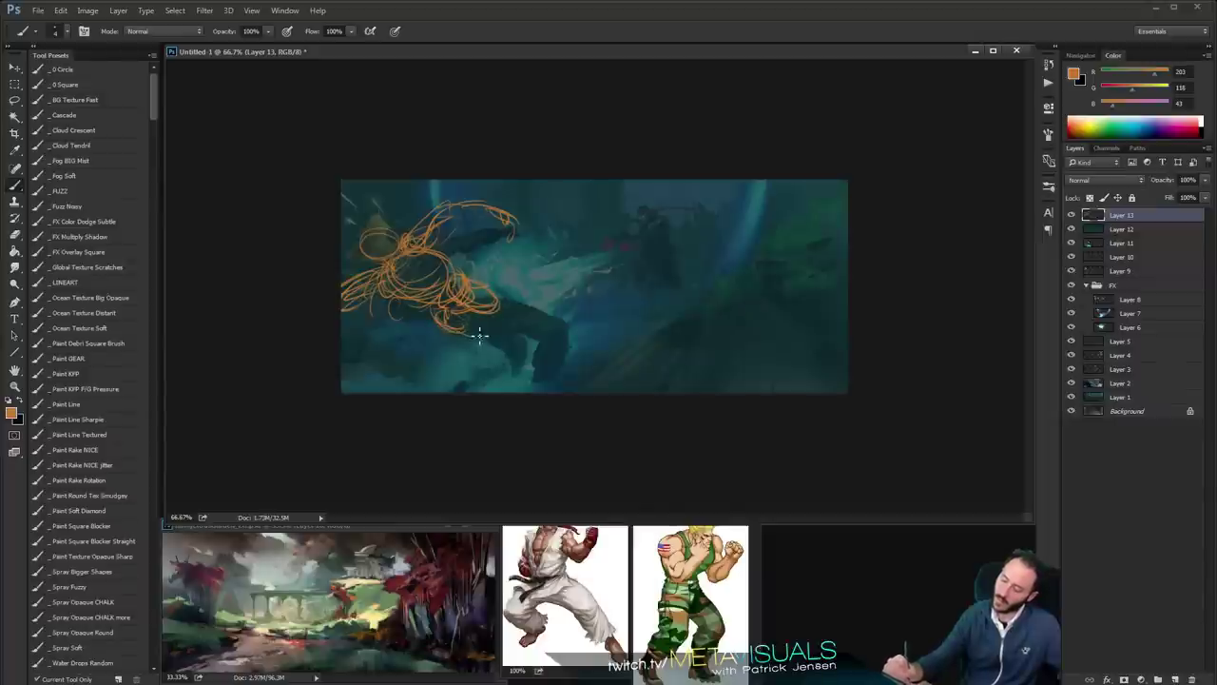
left_click_drag(481, 329, 488, 318)
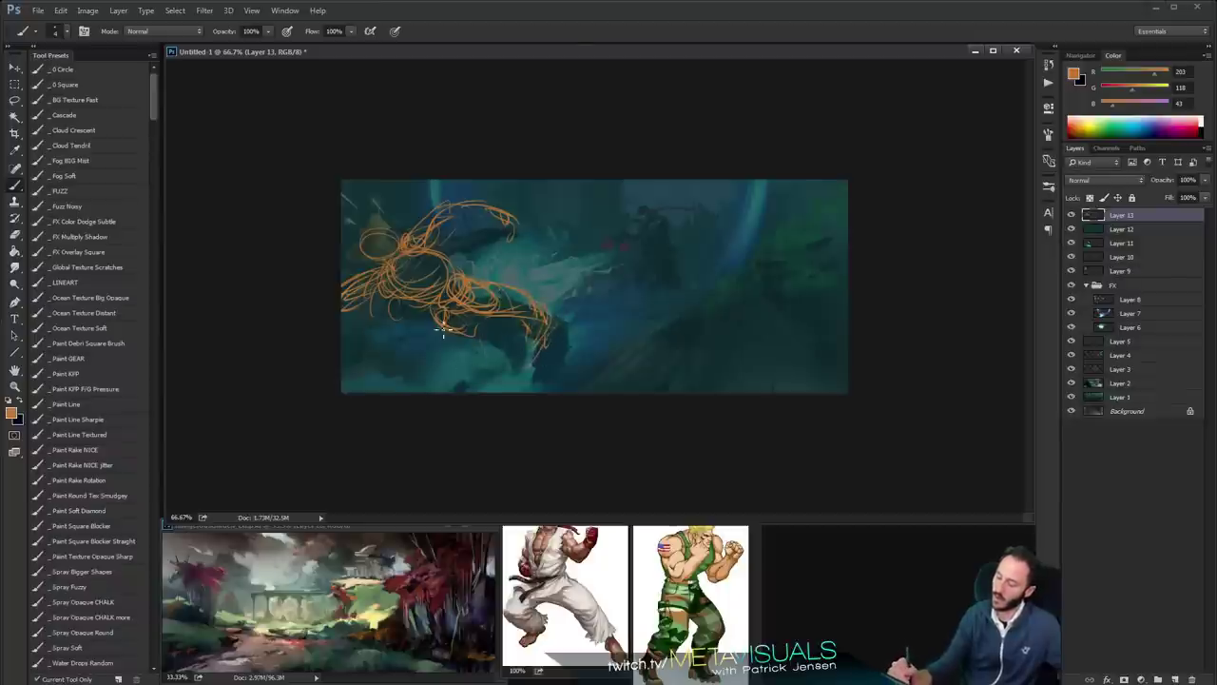
left_click_drag(443, 330, 476, 361)
left_click_drag(485, 319, 494, 375)
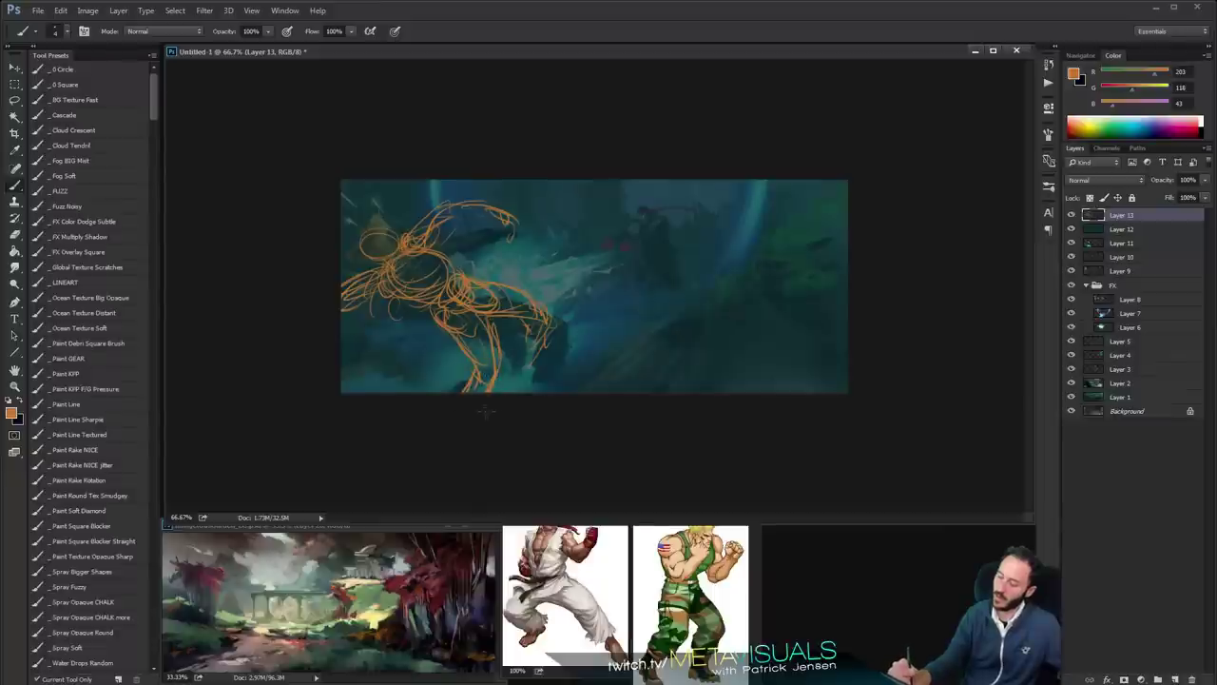
Refine the head and neck lines in orange and sketch the swept-back hair behind the face
key("ctrl+1")
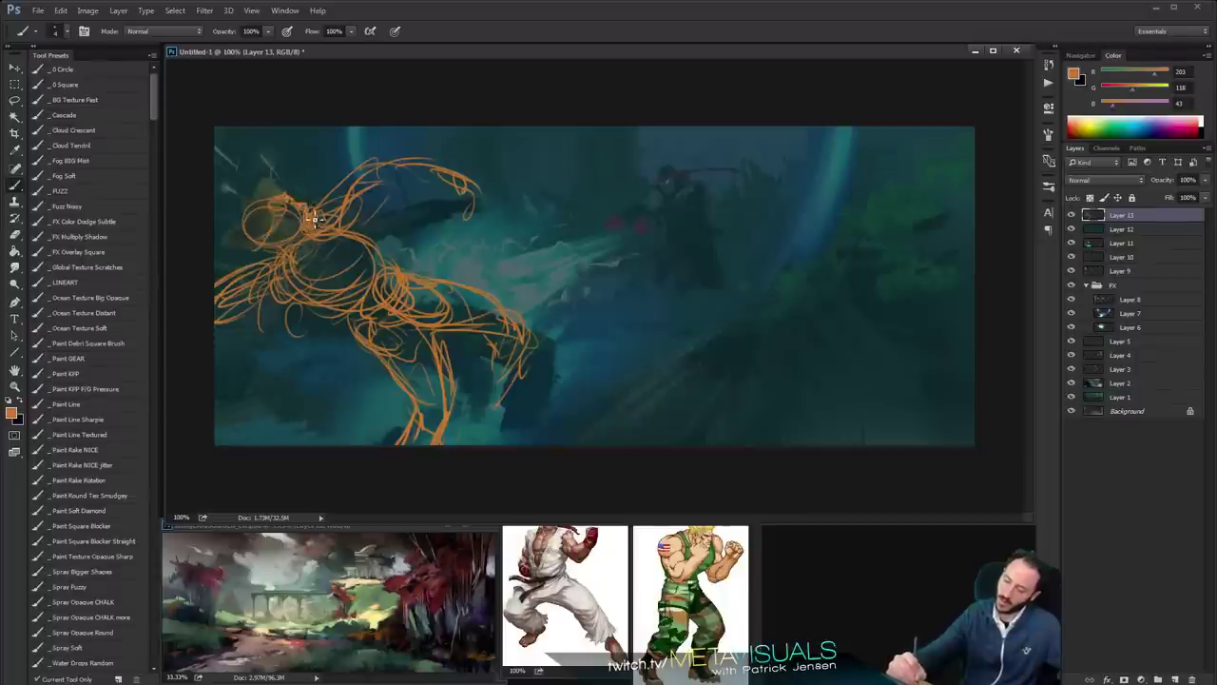
left_click_drag(304, 204, 295, 204)
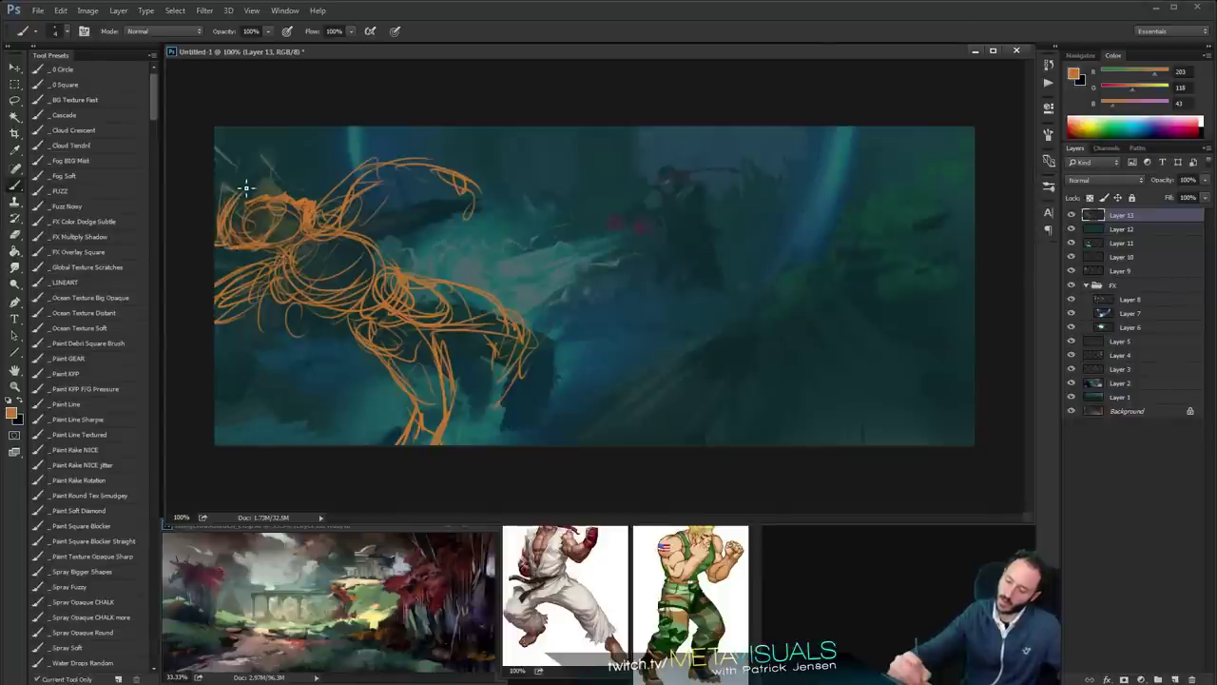
left_click(527, 193, "alt")
left_click(527, 193, "alt")
left_click(584, 275, "ctrl")
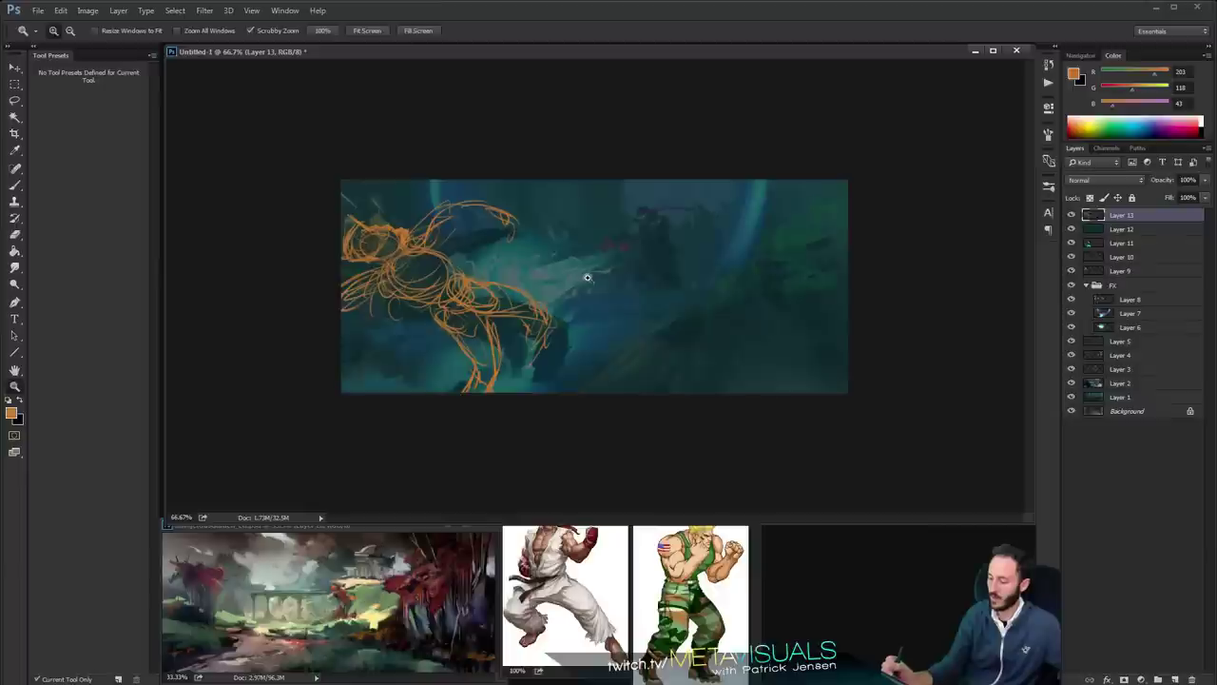
key("ctrl+plus")
key("b")
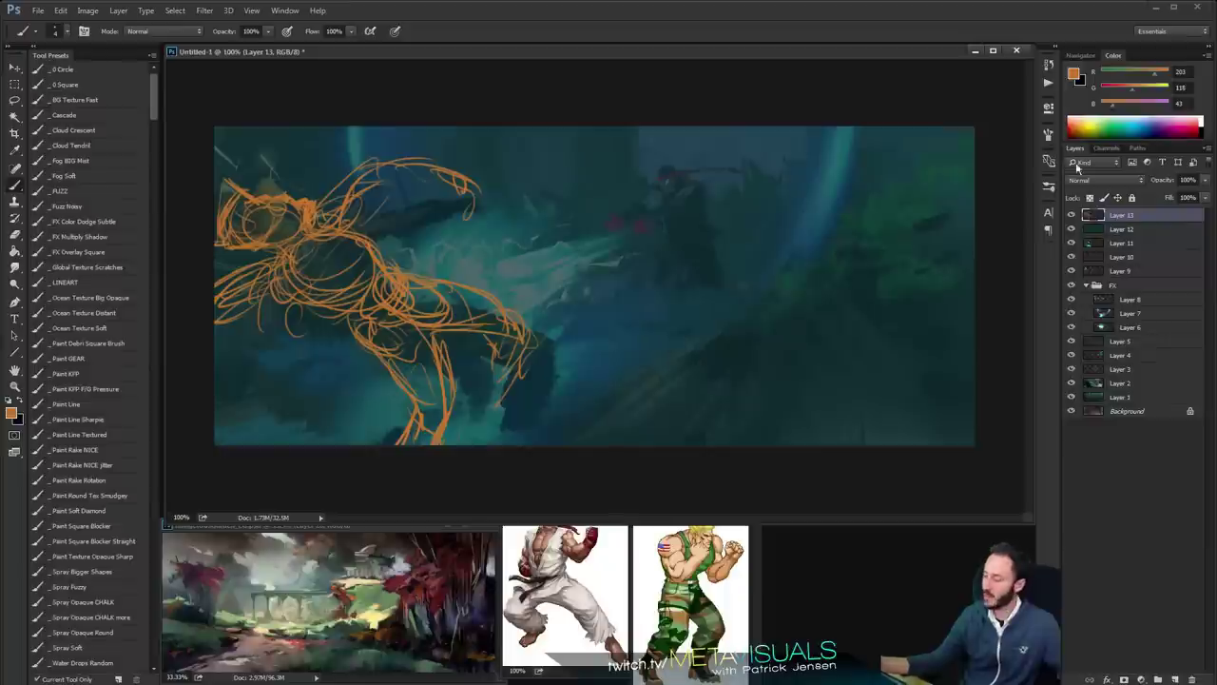
Lower the orange sketch layer's opacity to 18% and hide the dark teal overlay layer
left_click(1202, 196)
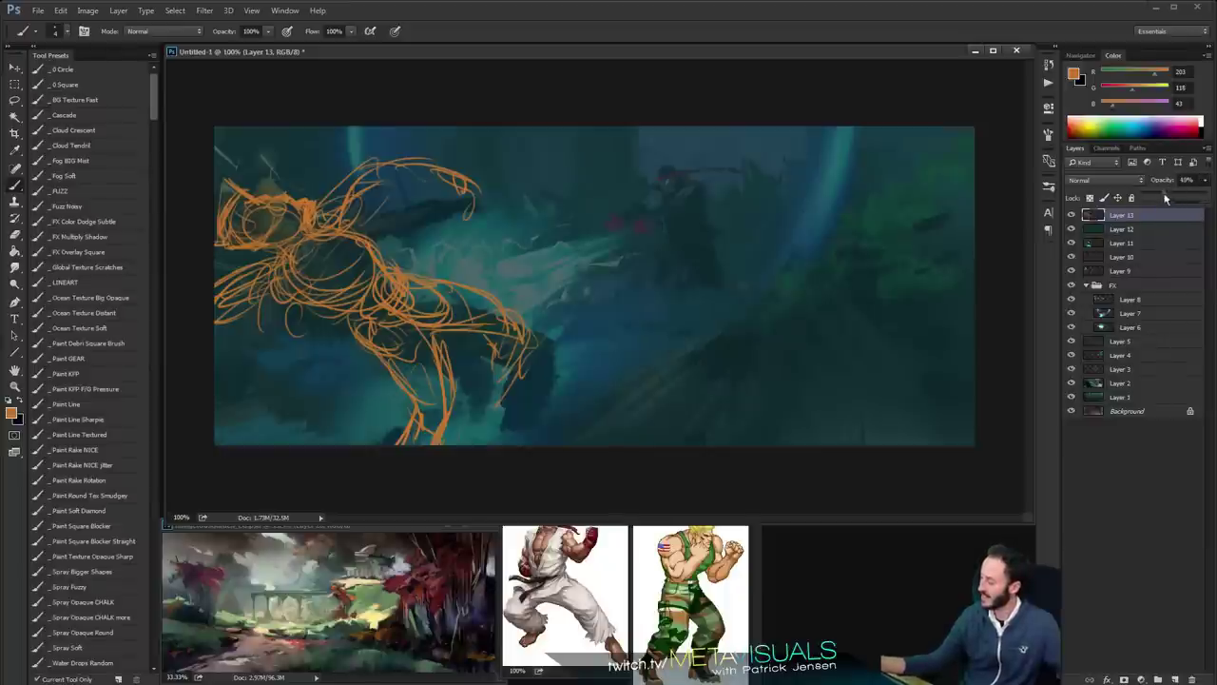
left_click_drag(1166, 196, 1150, 194)
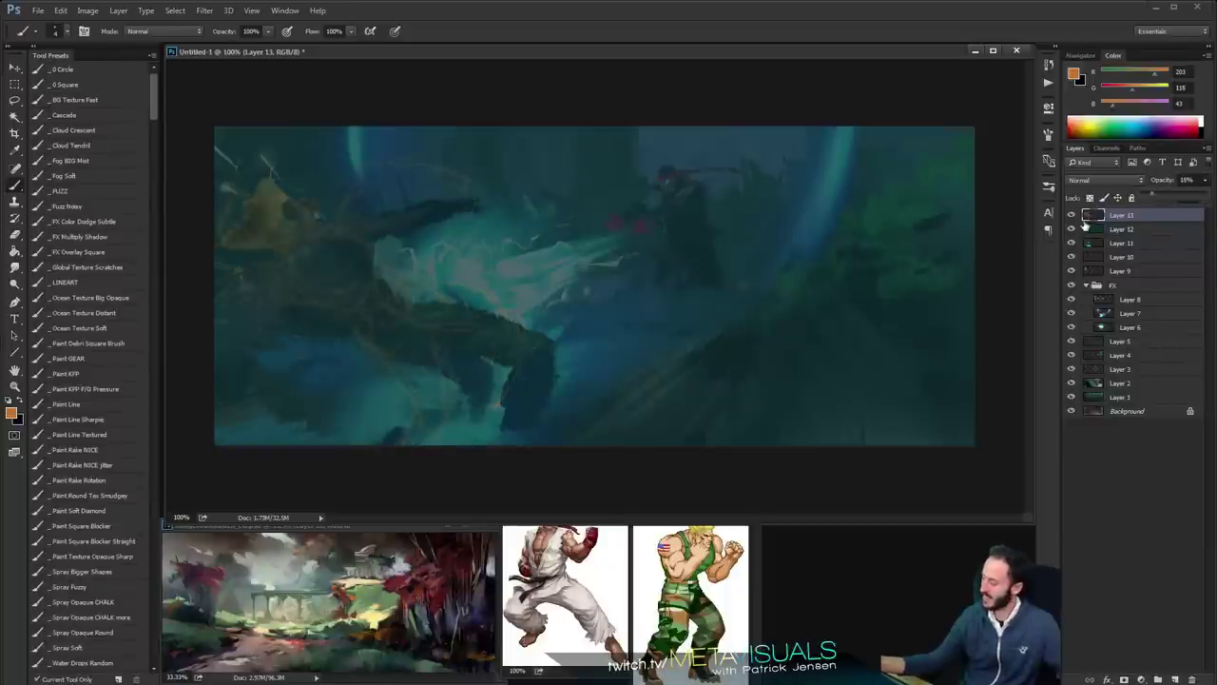
left_click(1073, 229)
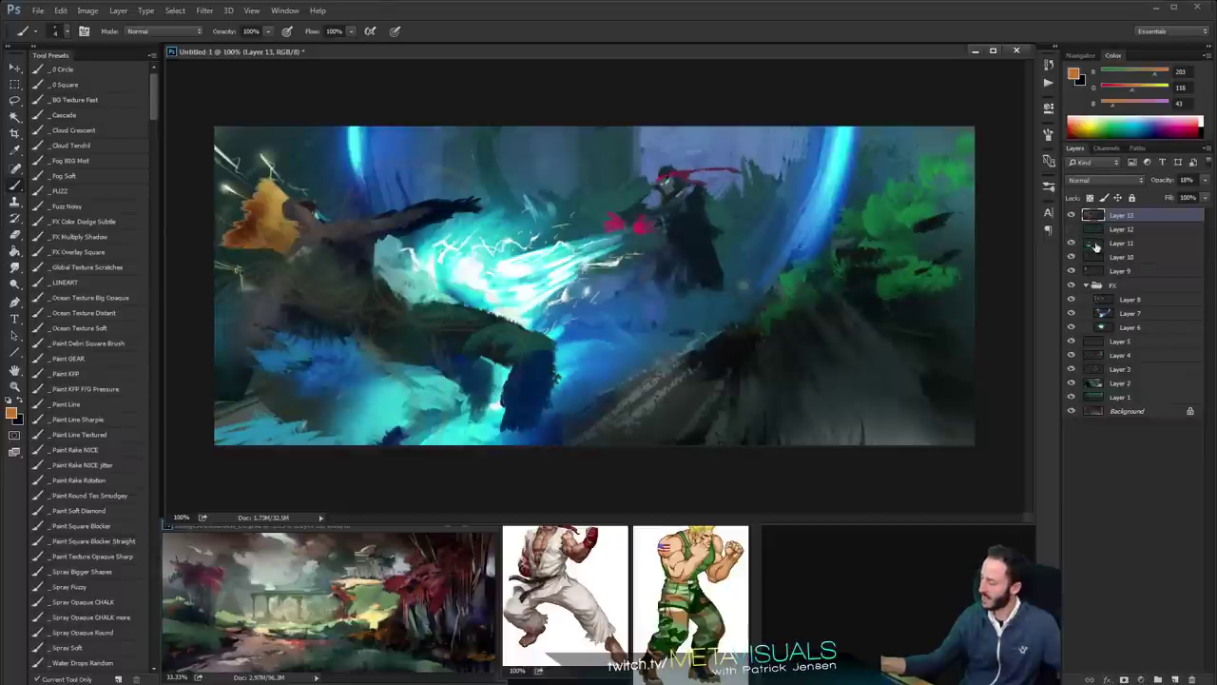
Add a layer above Layer 11 and block in the raised arm's shoulder in dark navy with the Paint Square Blocker Straight brush
left_click(1095, 246)
key("ctrl+shift+alt+n")
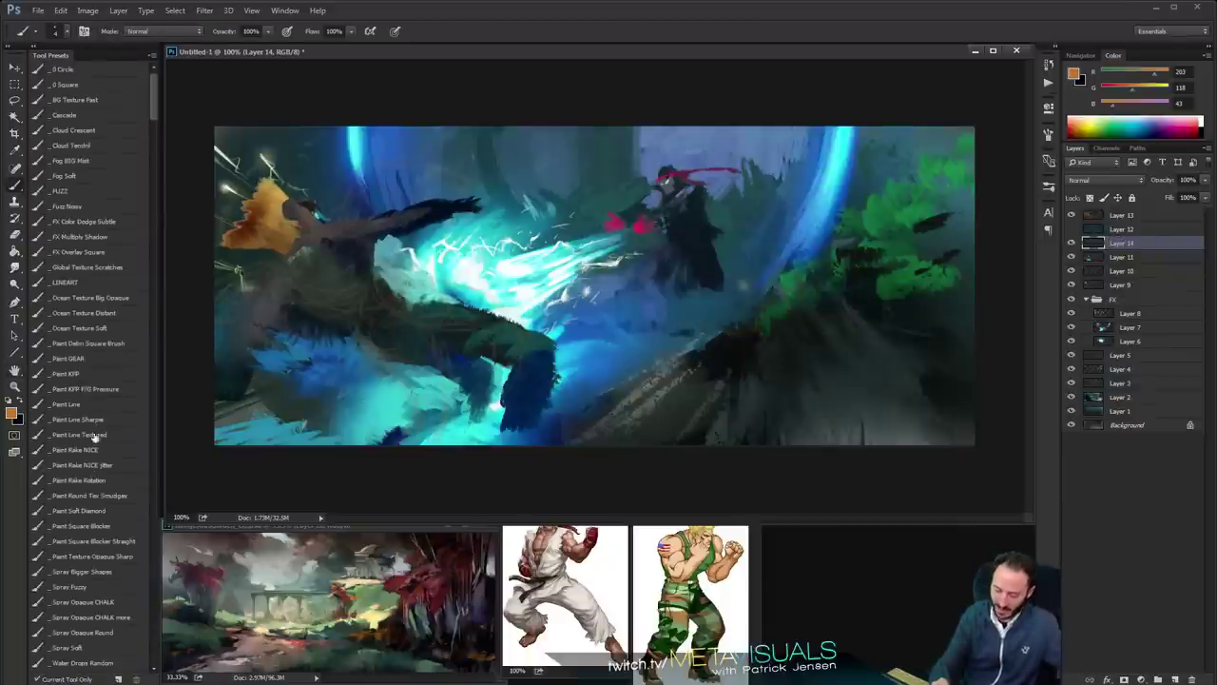
left_click(122, 543)
key("space")
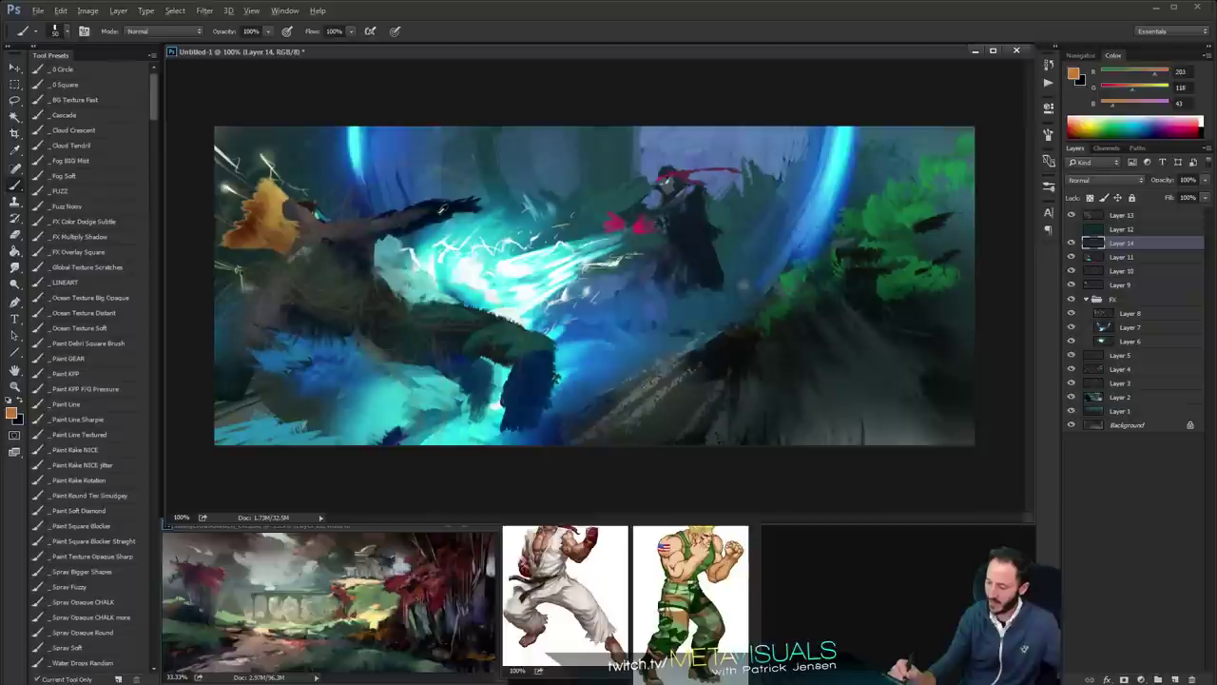
left_click(415, 227, "alt")
left_click_drag(358, 192, 348, 223)
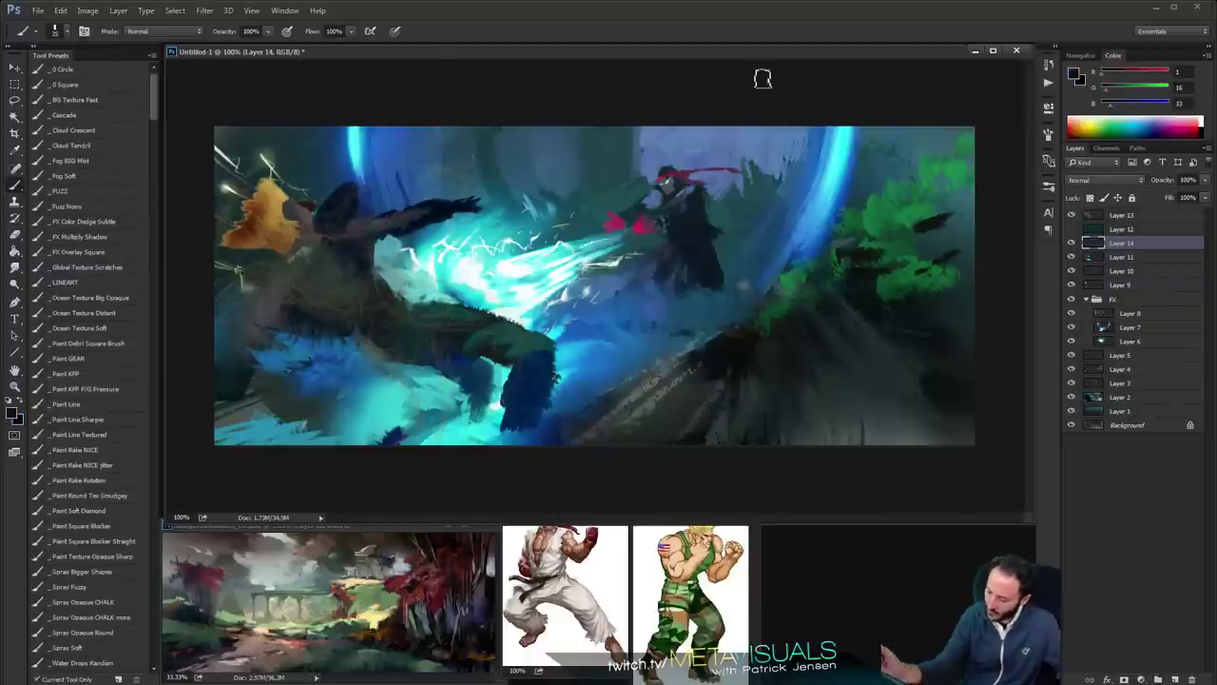
Raise the orange sketch layer's opacity to 43% and return to Layer 14 for painting
left_click(1127, 215)
mouse_move(1197, 179)
left_mouse_down()
mouse_move(1160, 194)
mouse_move(1176, 197)
left_mouse_up()
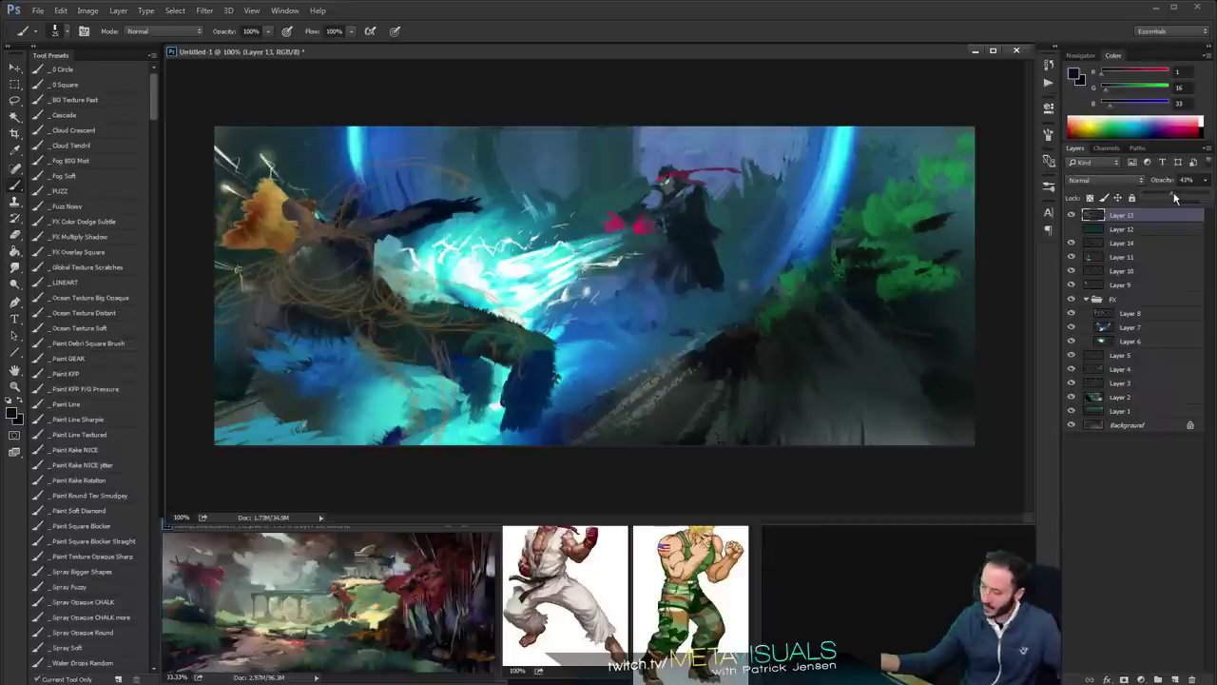
left_click(1119, 243)
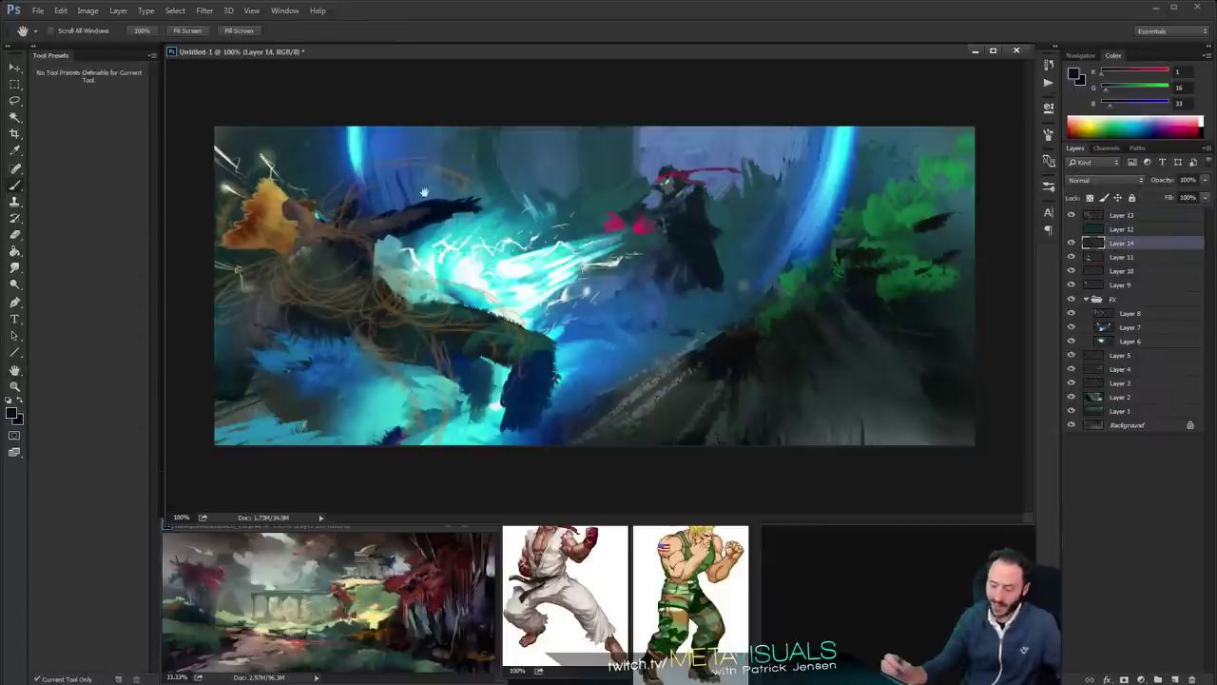
Paint the raised, curved arm along the orange sketch with a dark colour sampled from the figure
left_click(401, 237, "alt")
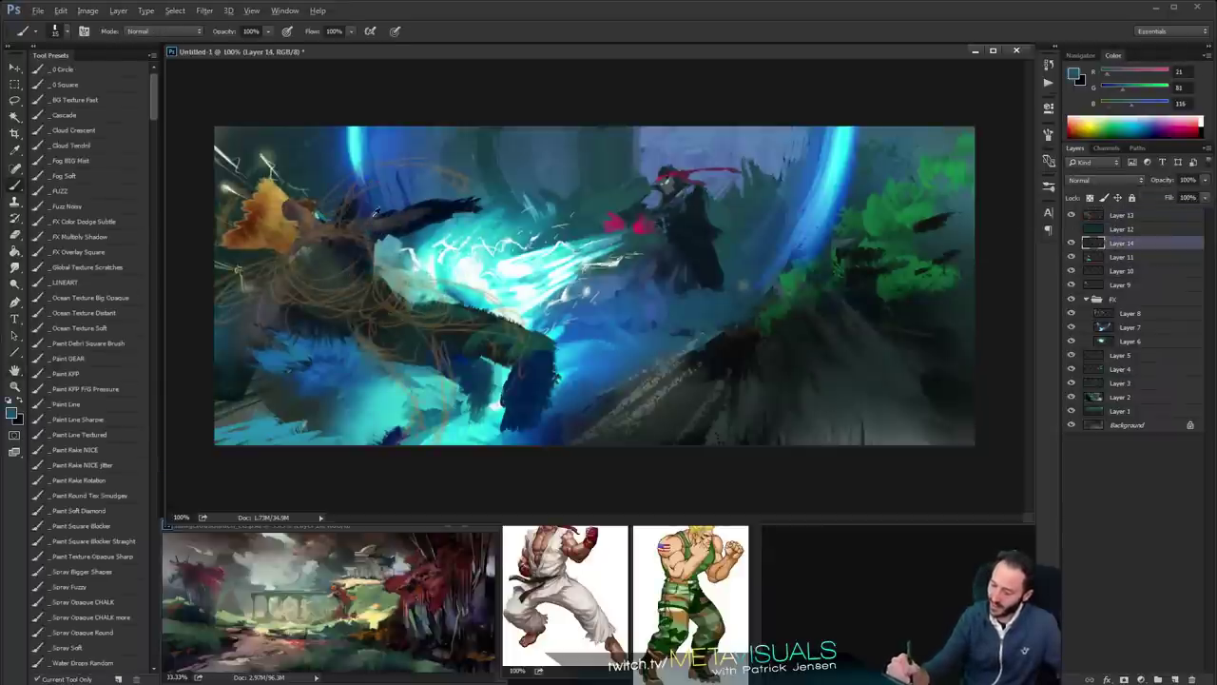
left_click(372, 231, "alt")
mouse_move(354, 202)
left_mouse_down()
mouse_move(400, 161)
mouse_move(378, 182)
mouse_move(424, 163)
mouse_move(403, 171)
mouse_move(455, 179)
mouse_move(482, 198)
left_mouse_up()
Cover the old outstretched arm with blues sampled from the surrounding background, using a larger brush
left_click(436, 220, "alt")
key("bracketright")
key("bracketright")
key("bracketright")
left_click_drag(415, 233, 473, 201)
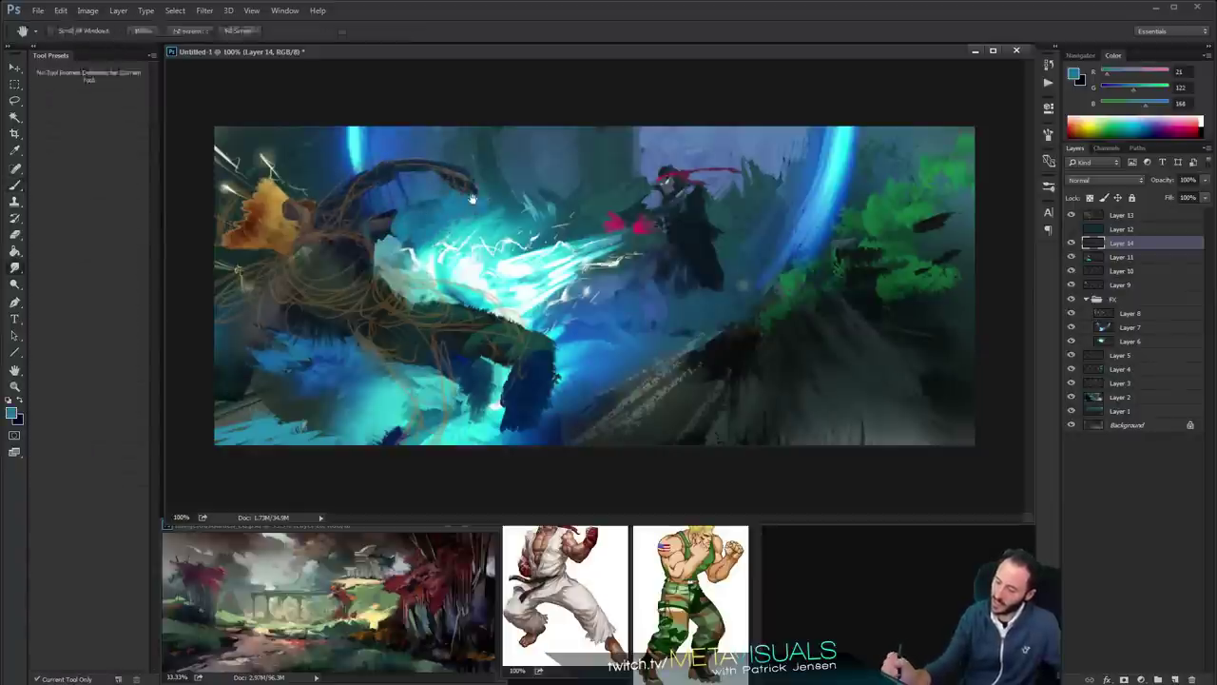
left_click(436, 211, "alt")
left_click(373, 200, "alt")
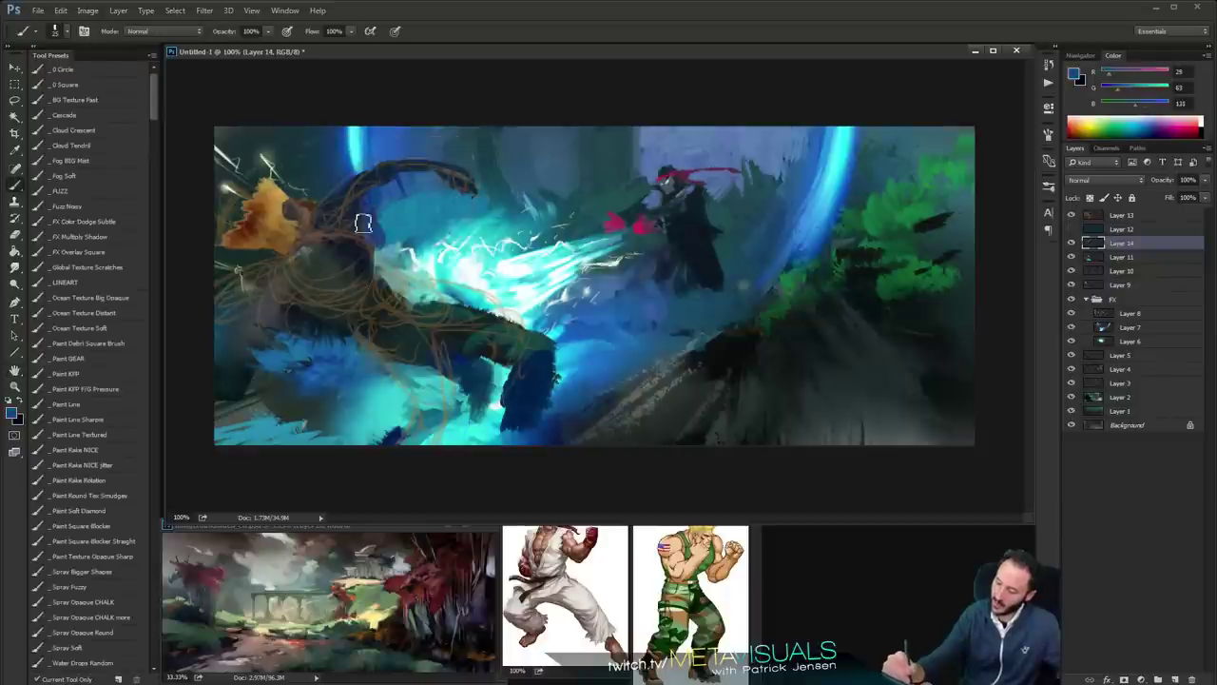
Paint saturated blue beneath the torso and trailing arm to carve out their lower silhouette
left_click(321, 355, "alt")
mouse_move(322, 345)
left_mouse_down()
mouse_move(337, 348)
mouse_move(346, 329)
mouse_move(363, 355)
left_mouse_up()
left_click(357, 252, "alt")
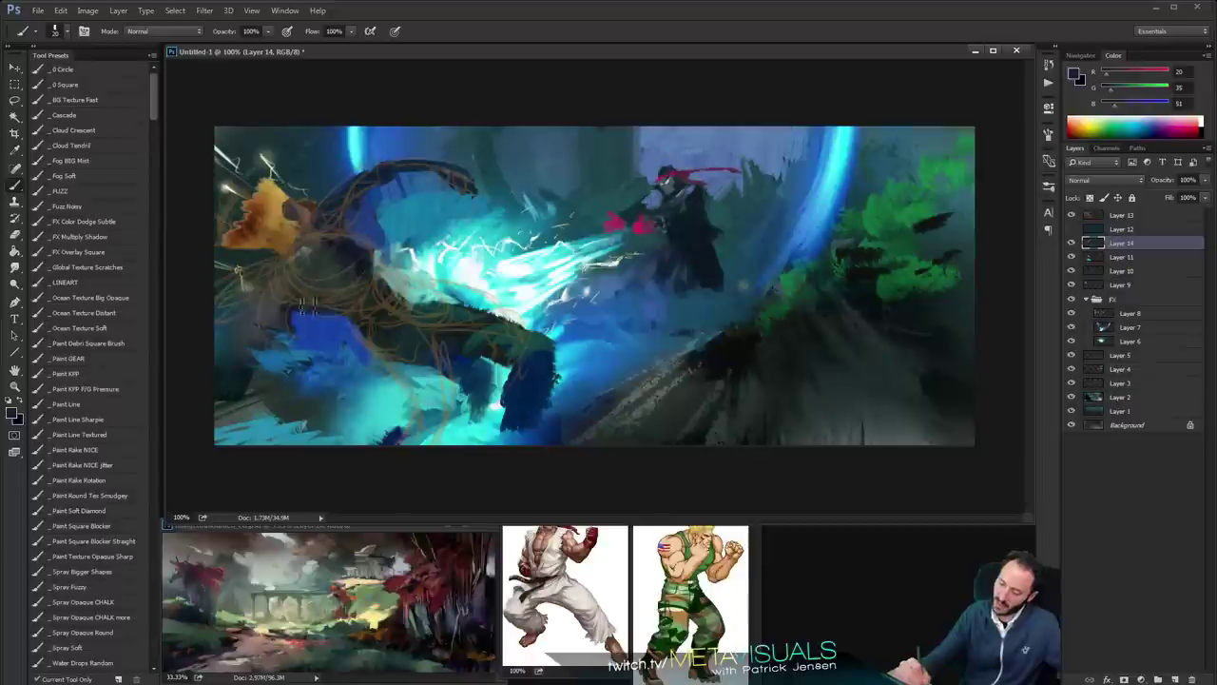
left_click(307, 316, "alt")
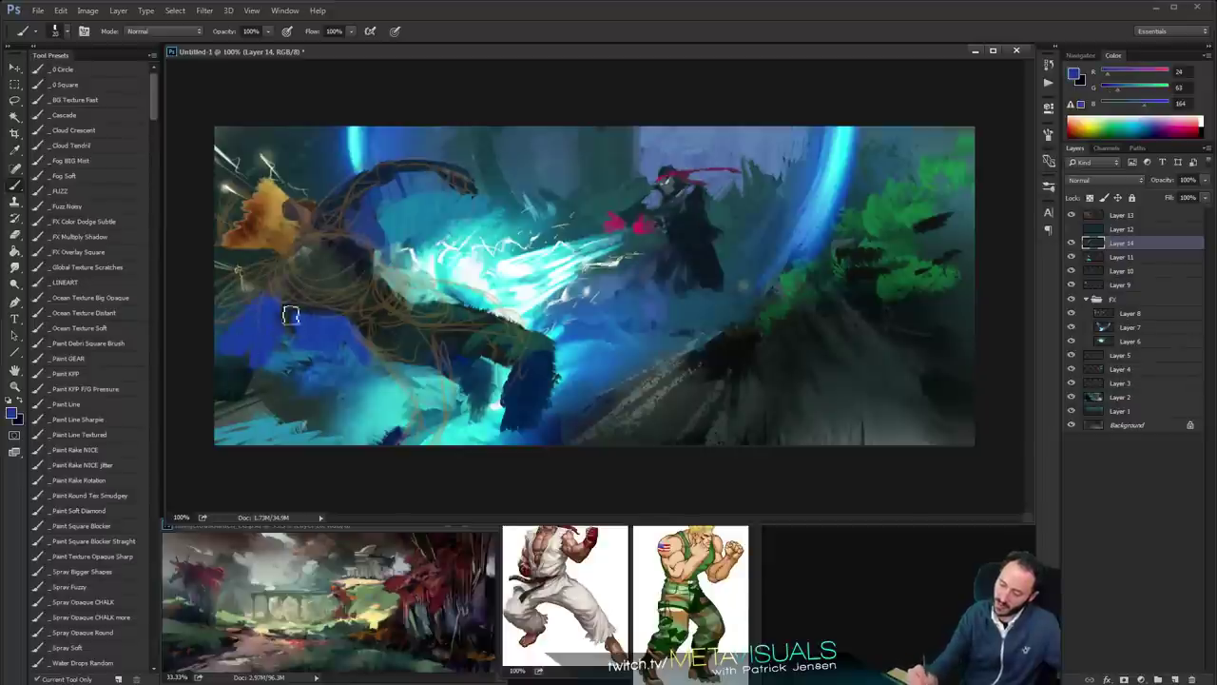
Rework the ground below the blue area with sampled dark grey, lighter grey and cyan strokes
left_click(285, 399, "alt")
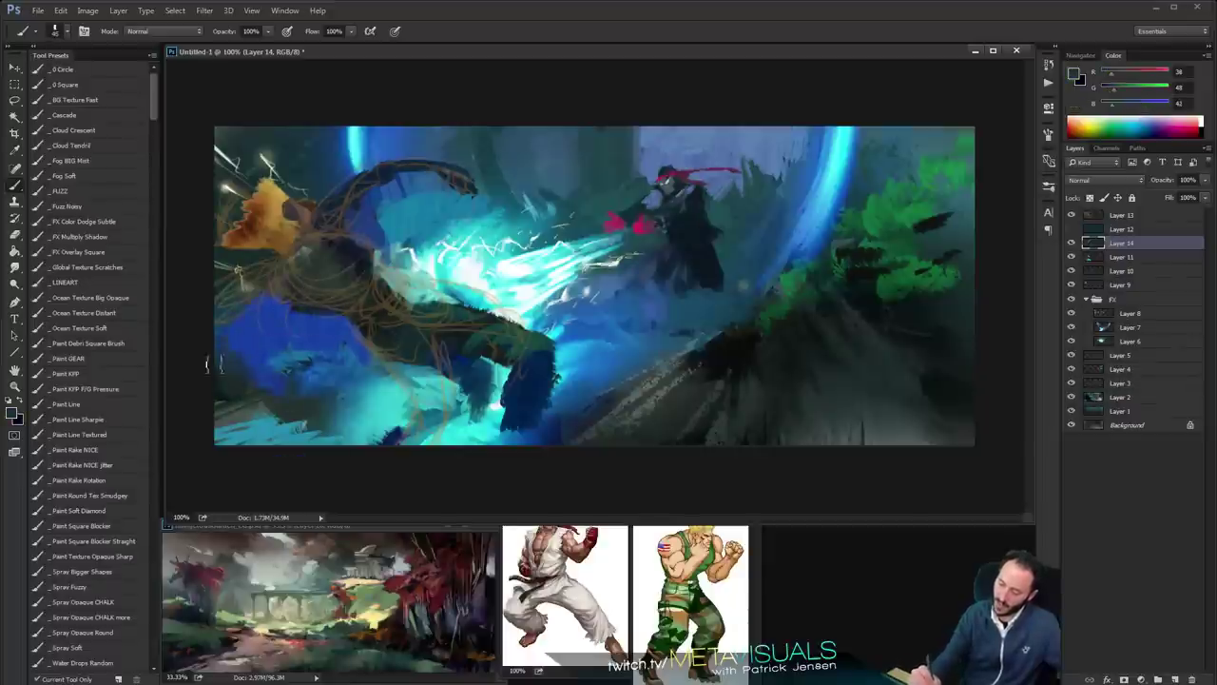
key("r")
key("b")
left_click(276, 375, "alt")
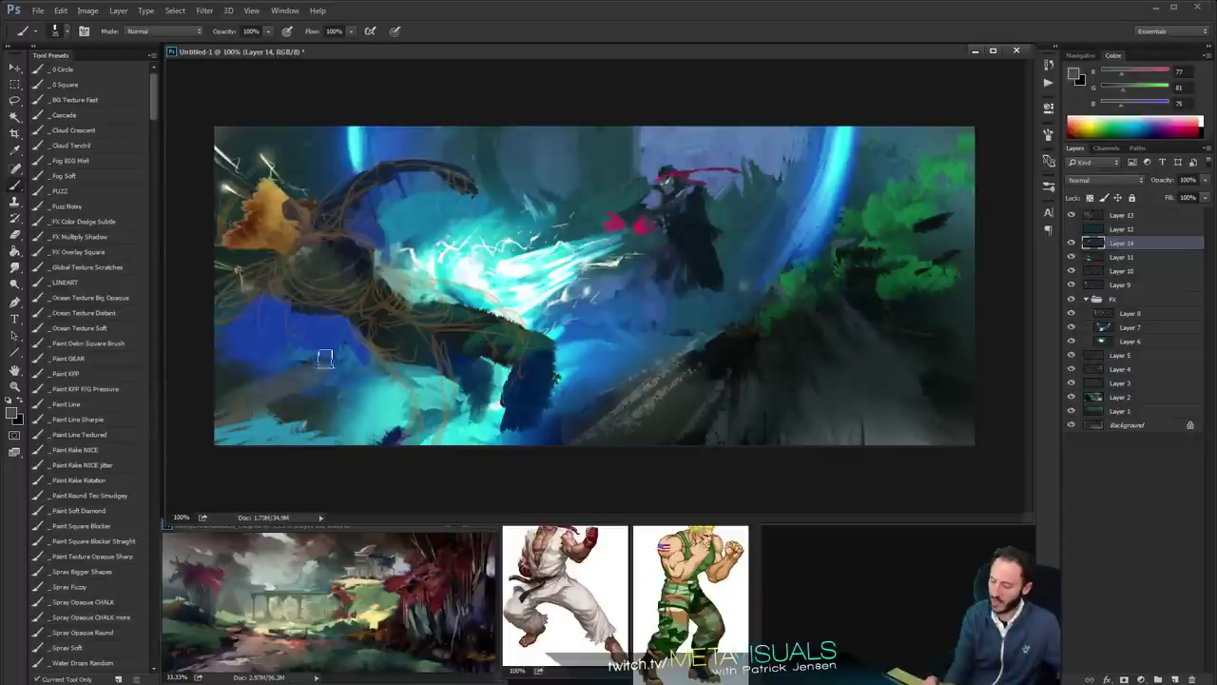
left_click(418, 380, "alt")
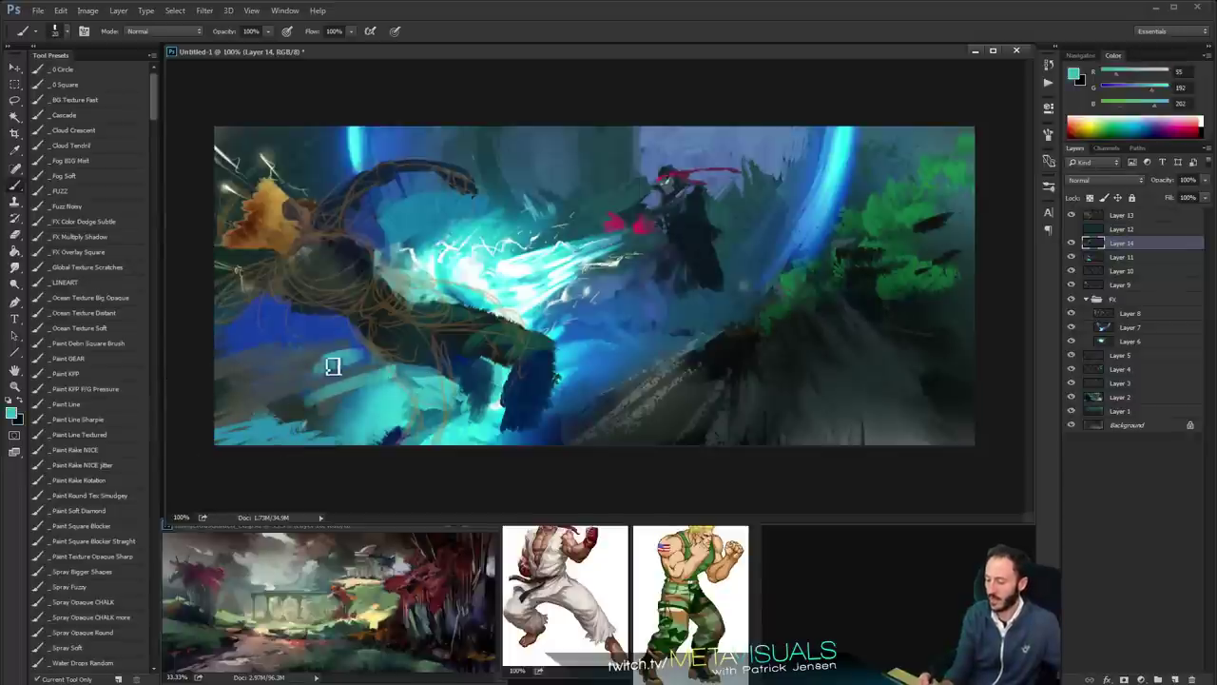
Fill the trailing arm near the shoulder with a dark tone sampled from the figure's torso
key("space")
left_click(354, 251, "alt")
left_click(350, 252, "alt")
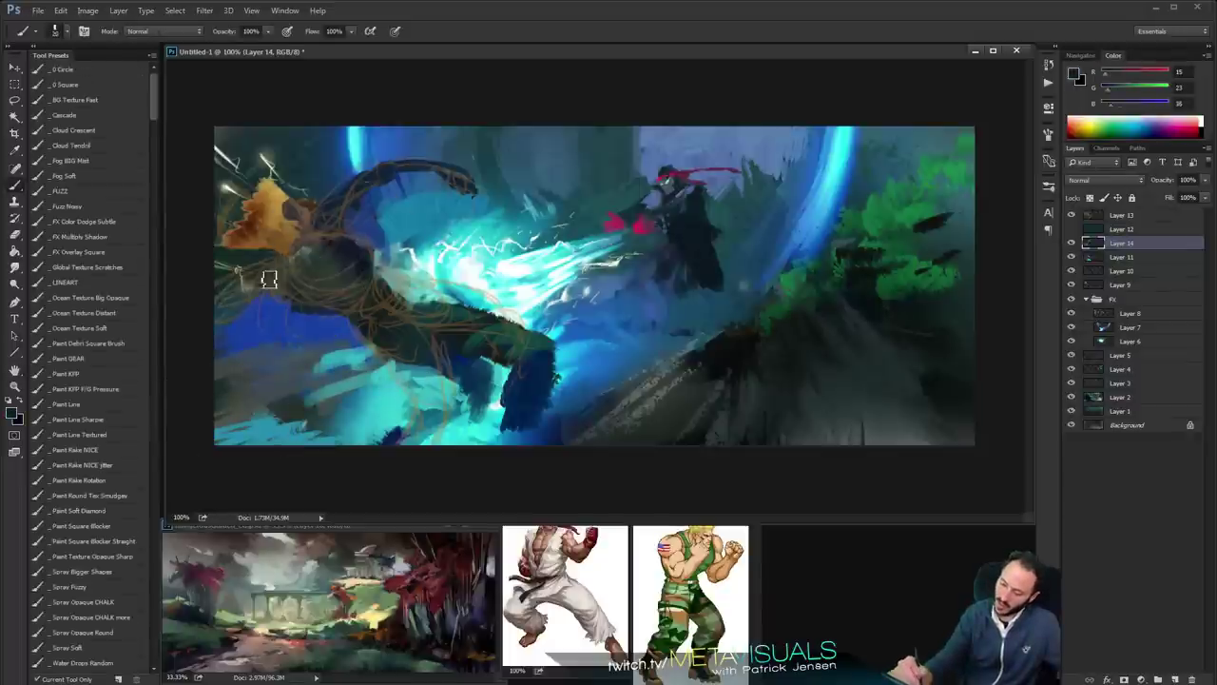
mouse_move(270, 280)
left_mouse_down()
mouse_move(283, 293)
mouse_move(238, 285)
mouse_move(209, 310)
mouse_move(265, 300)
left_mouse_up()
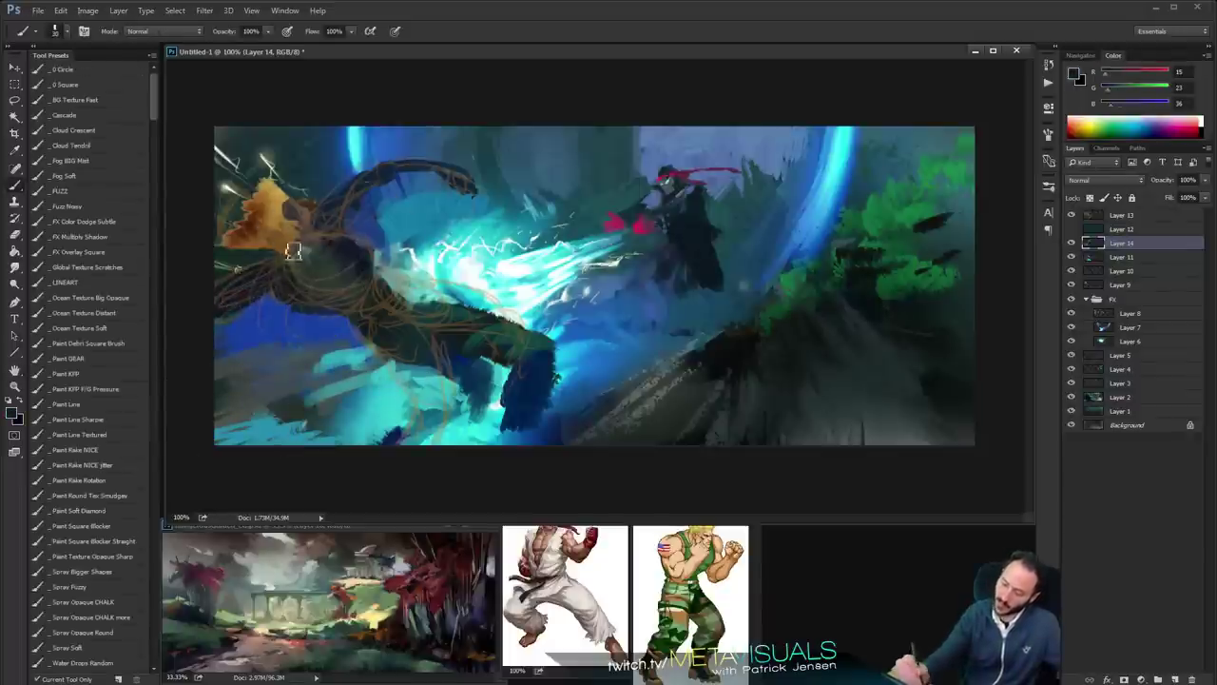
Repaint the area between the orange hair and the face with sampled dark and orange tones
left_click(293, 249, "alt")
key("[")
mouse_move(285, 194)
left_mouse_down()
mouse_move(276, 249)
mouse_move(291, 216)
mouse_move(271, 213)
mouse_move(247, 241)
mouse_move(237, 212)
mouse_move(259, 210)
mouse_move(236, 213)
mouse_move(232, 193)
mouse_move(269, 180)
mouse_move(265, 198)
mouse_move(277, 197)
mouse_move(272, 178)
mouse_move(299, 202)
mouse_move(245, 178)
mouse_move(291, 224)
left_mouse_up()
left_click(270, 224, "alt")
key("r")
key("b")
Reshape and smooth the hair with sampled background and orange tones, varying the brush size
left_click(228, 190, "alt")
left_click(265, 198, "alt")
left_click(292, 214, "alt")
key("[")
key("[")
key("[")
left_click(262, 192, "alt")
key("]")
key("]")
key("]")
left_click(250, 215, "alt")
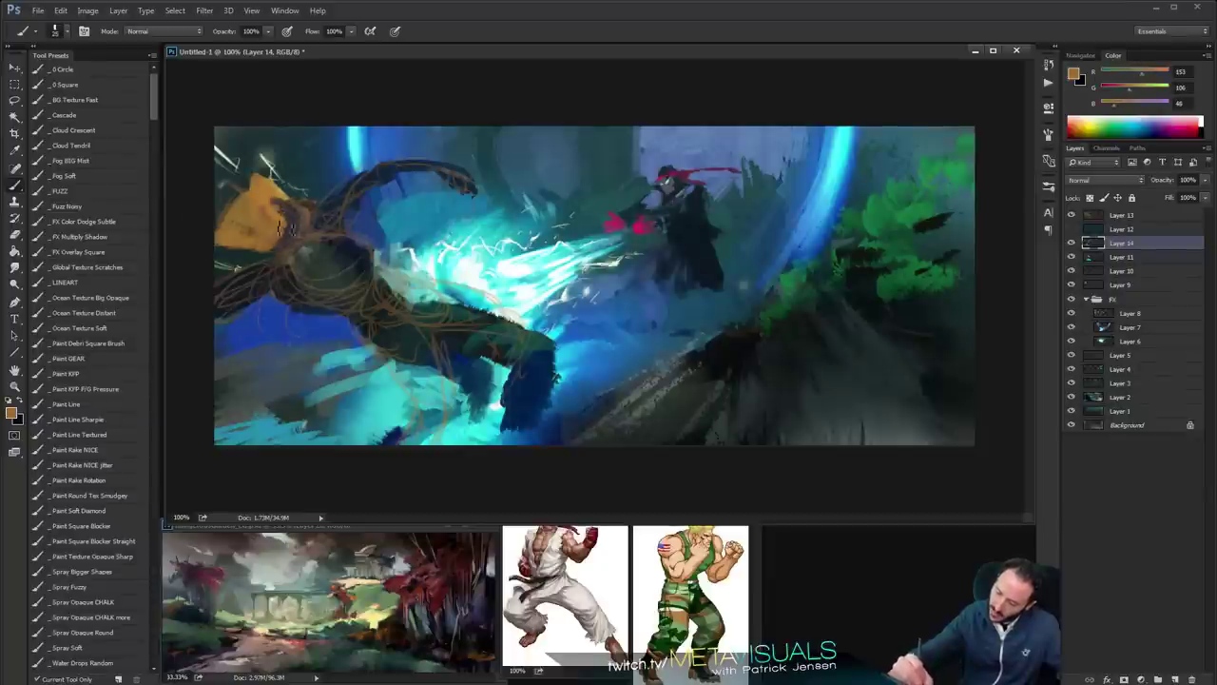
Dab sampled brown on the head and paint cyan rim light along the brow and face, sampled from the energy blast
left_click(300, 198, "alt")
left_click(313, 185, "ctrl")
left_click(313, 185, "ctrl")
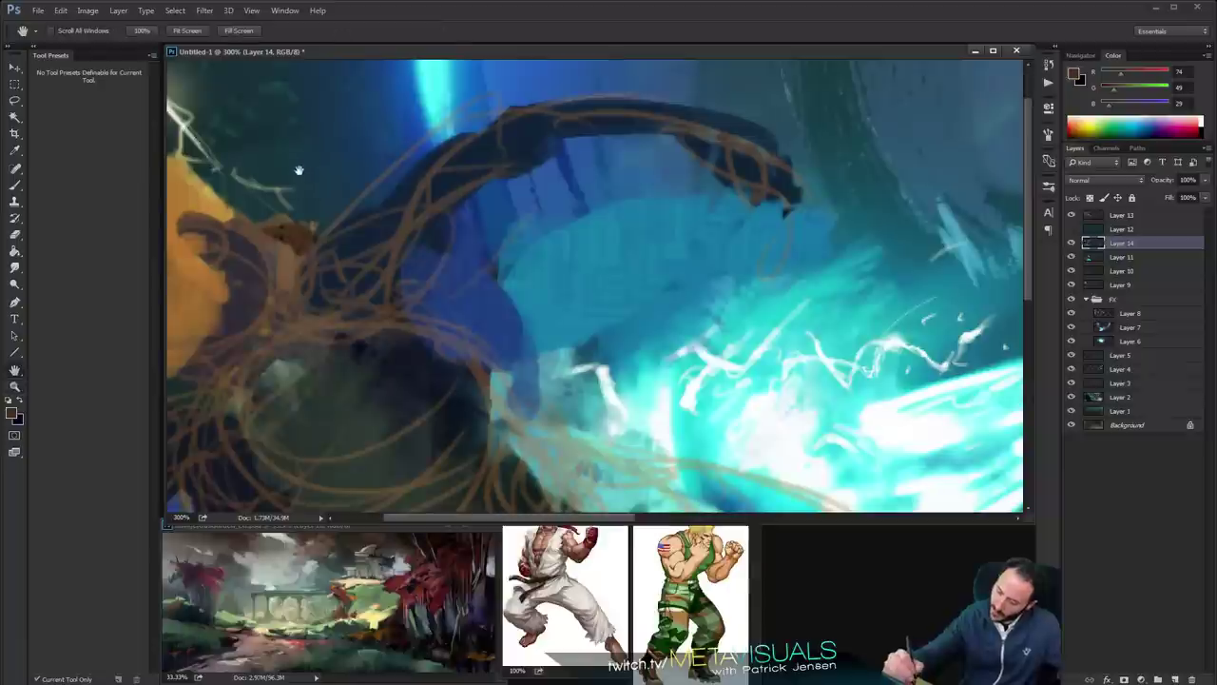
left_click_drag(441, 228, 555, 186)
left_click(693, 367, "alt")
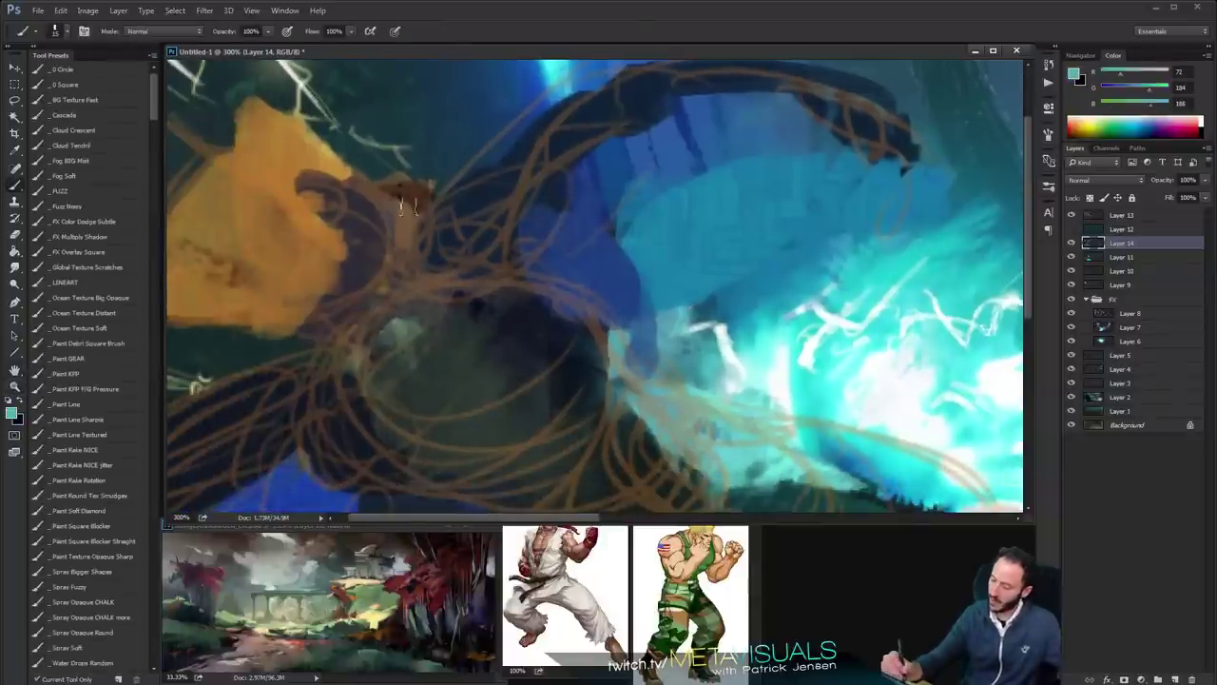
mouse_move(414, 205)
left_mouse_down()
mouse_move(426, 250)
mouse_move(414, 211)
left_mouse_up()
left_click_drag(353, 168, 388, 178)
key("space")
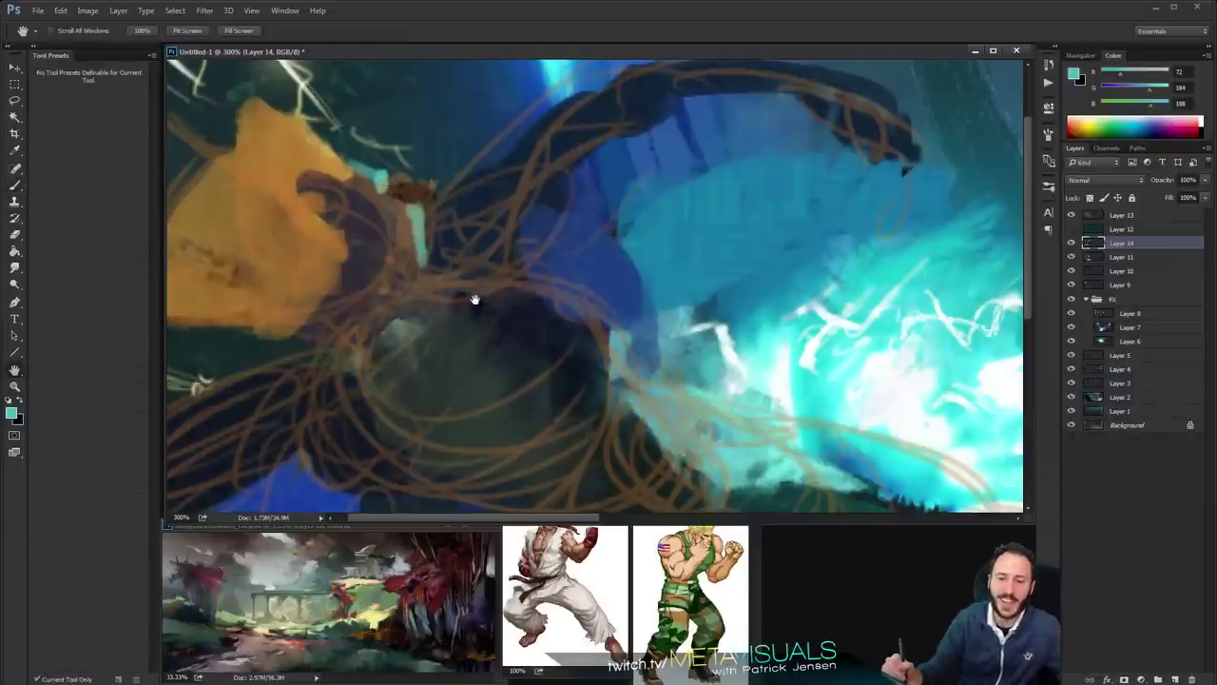
left_click(523, 264, "alt")
left_click(521, 261, "alt")
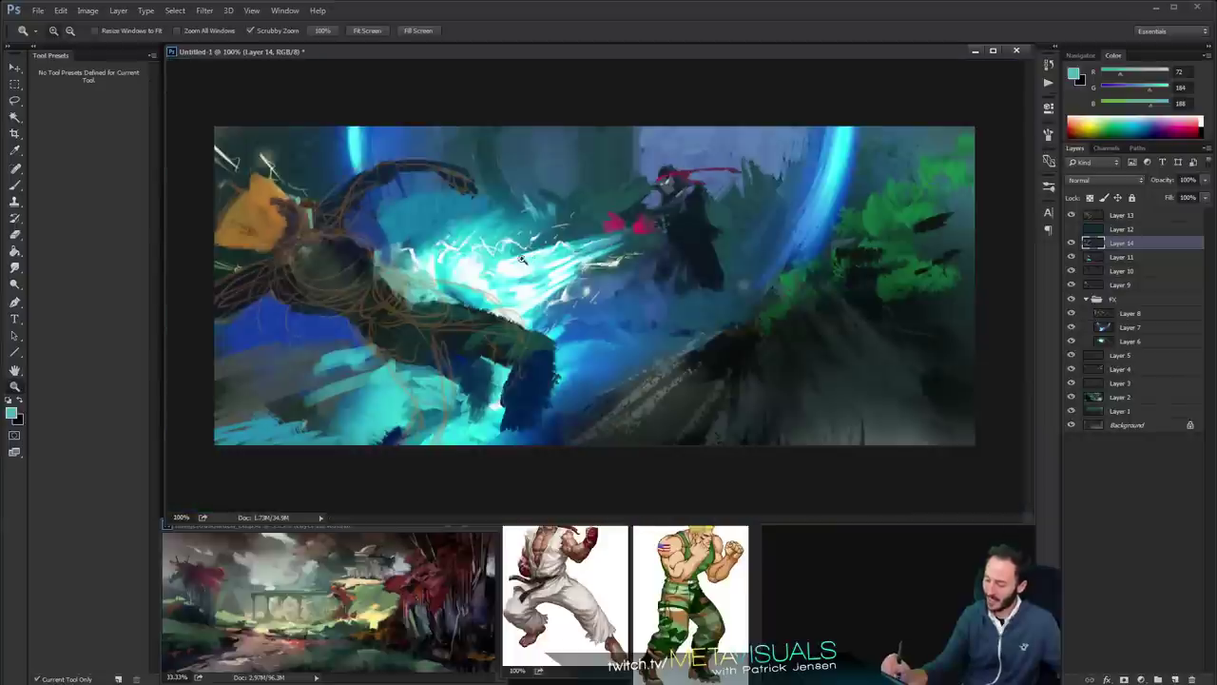
Brighten the rim light down the face with a lighter cyan sampled from the energy blast
left_click(472, 258, "ctrl")
left_click_drag(322, 228, 512, 250)
left_click_drag(560, 284, 581, 269)
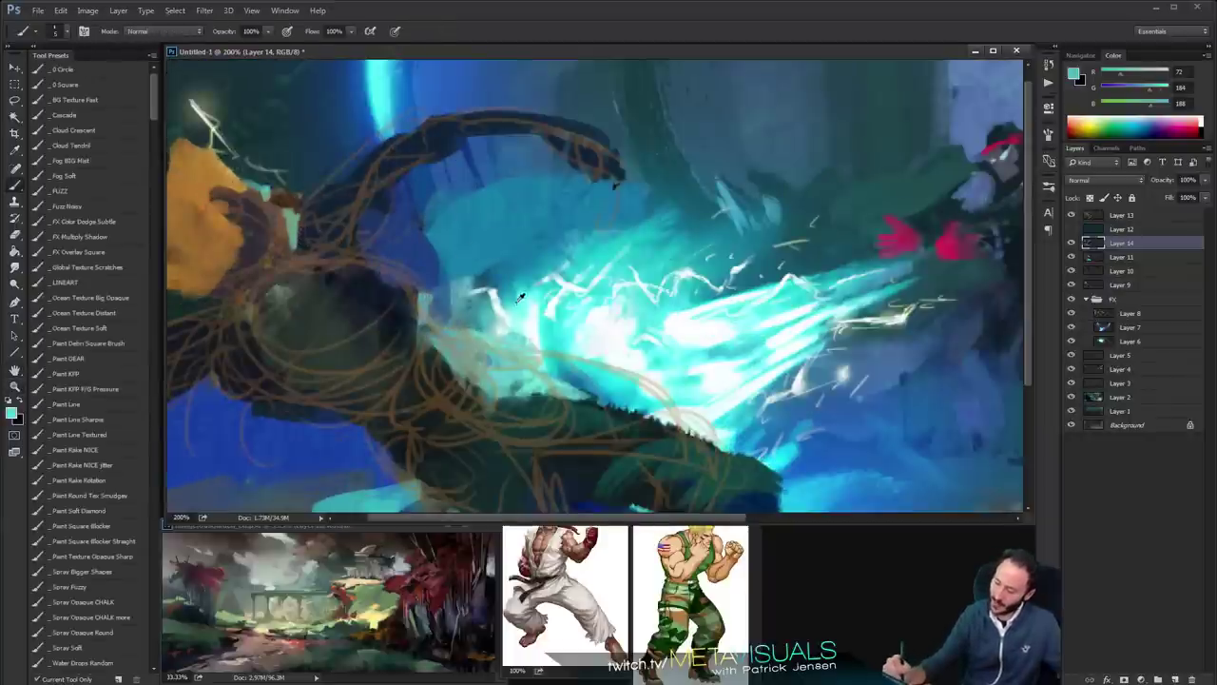
left_click(519, 300, "alt")
left_click_drag(302, 218, 307, 252)
left_click(416, 197, "alt")
left_click(415, 198, "alt")
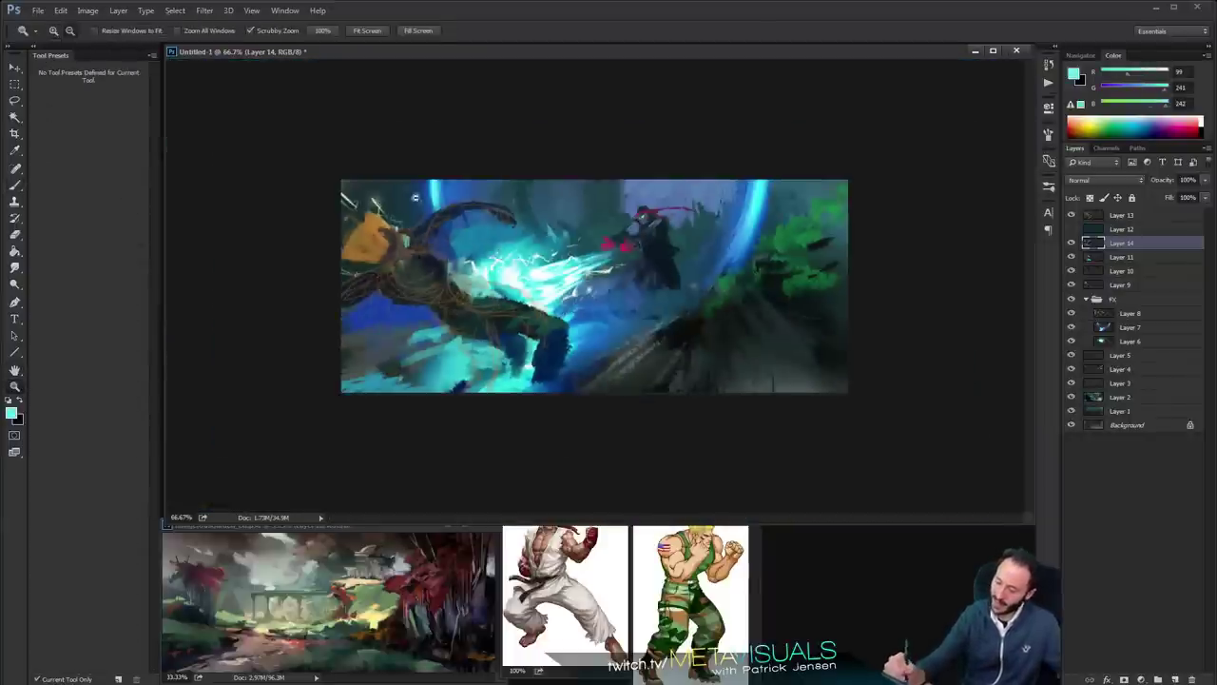
Paint the waist and rear leg along the sketch with sampled dark, blue and teal tones, trimming the leg with cyan
left_click(524, 261, "ctrl")
left_click(384, 293, "alt")
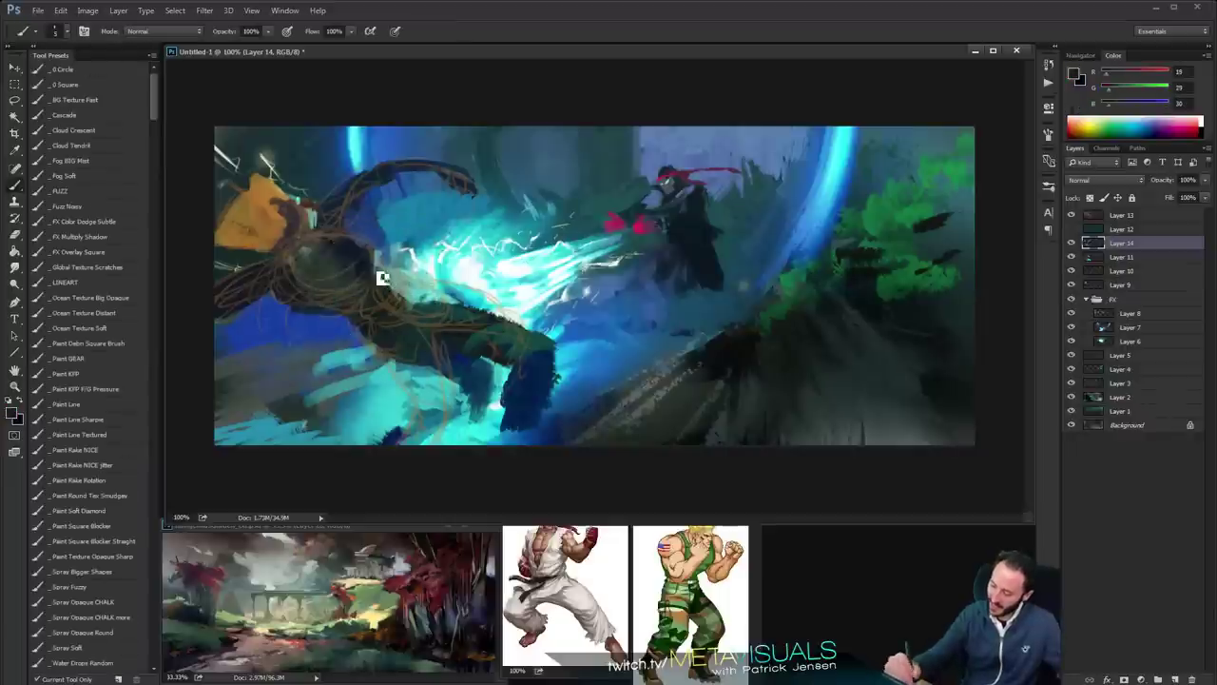
mouse_move(383, 277)
left_mouse_down()
mouse_move(438, 313)
mouse_move(388, 277)
mouse_move(422, 302)
left_mouse_up()
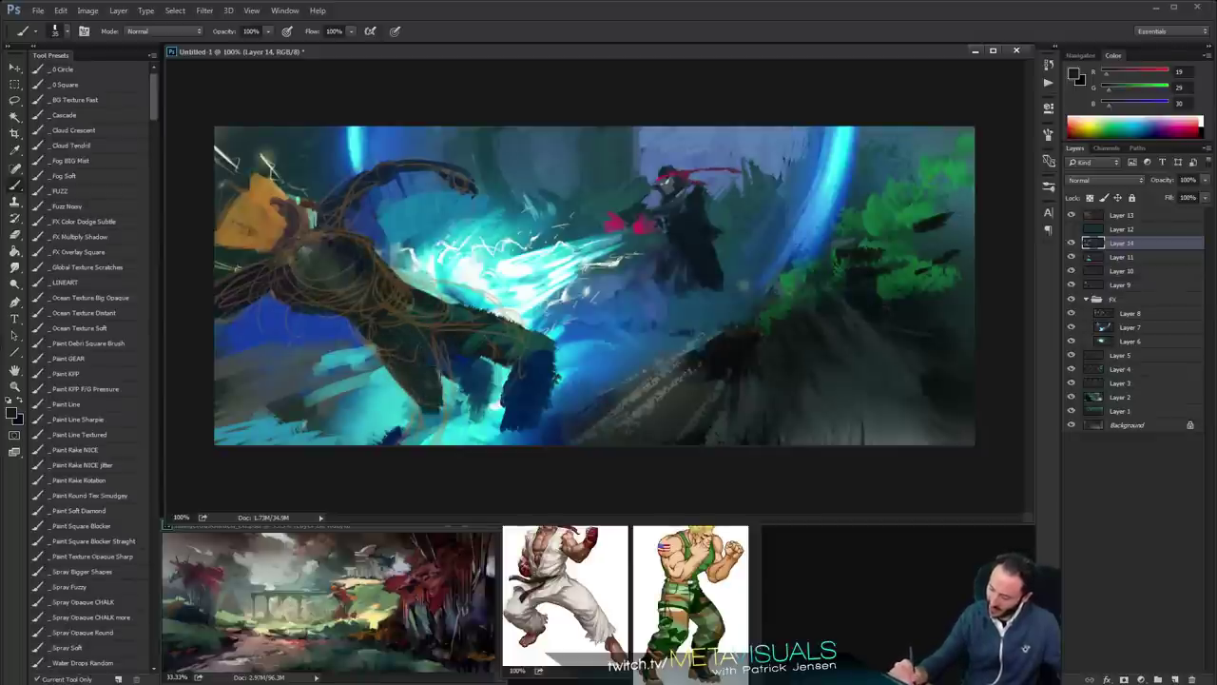
left_click(469, 374, "alt")
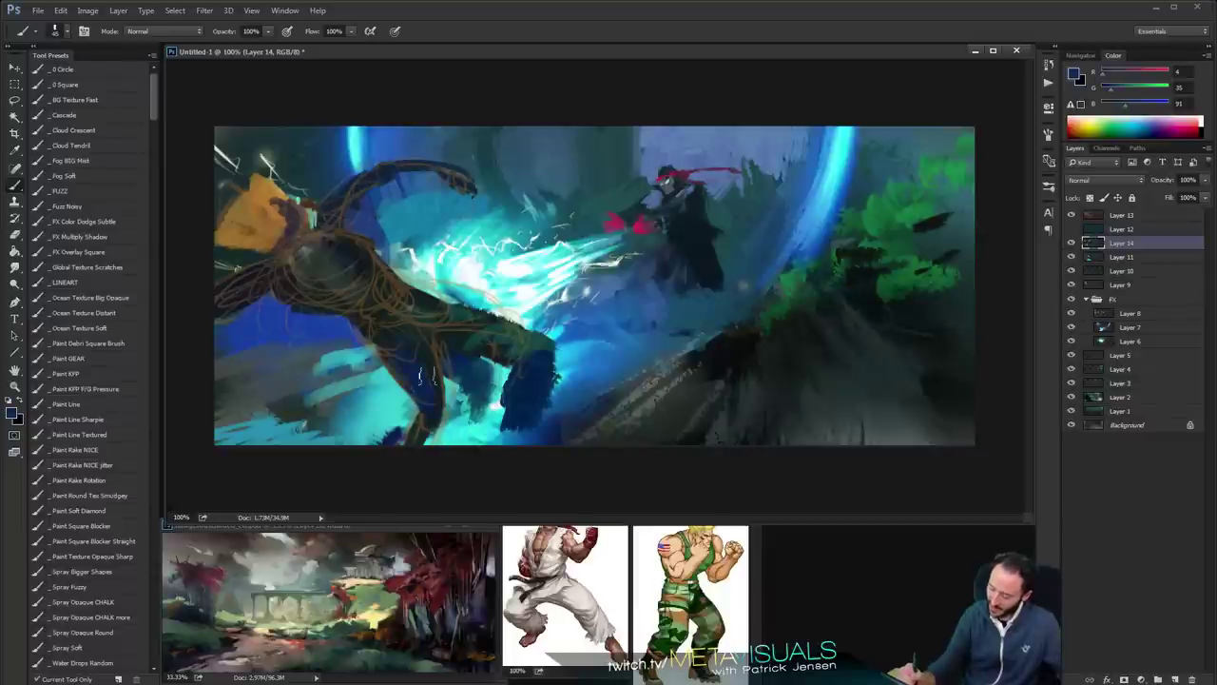
left_click(459, 411, "alt")
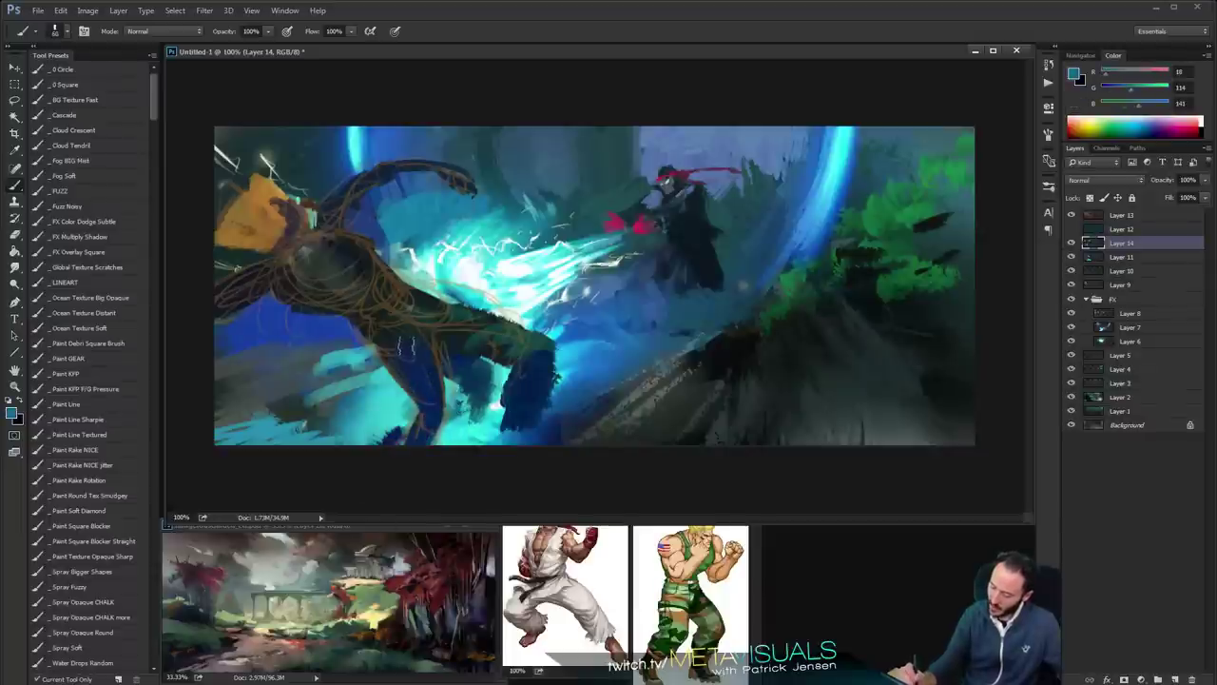
left_click(393, 404, "alt")
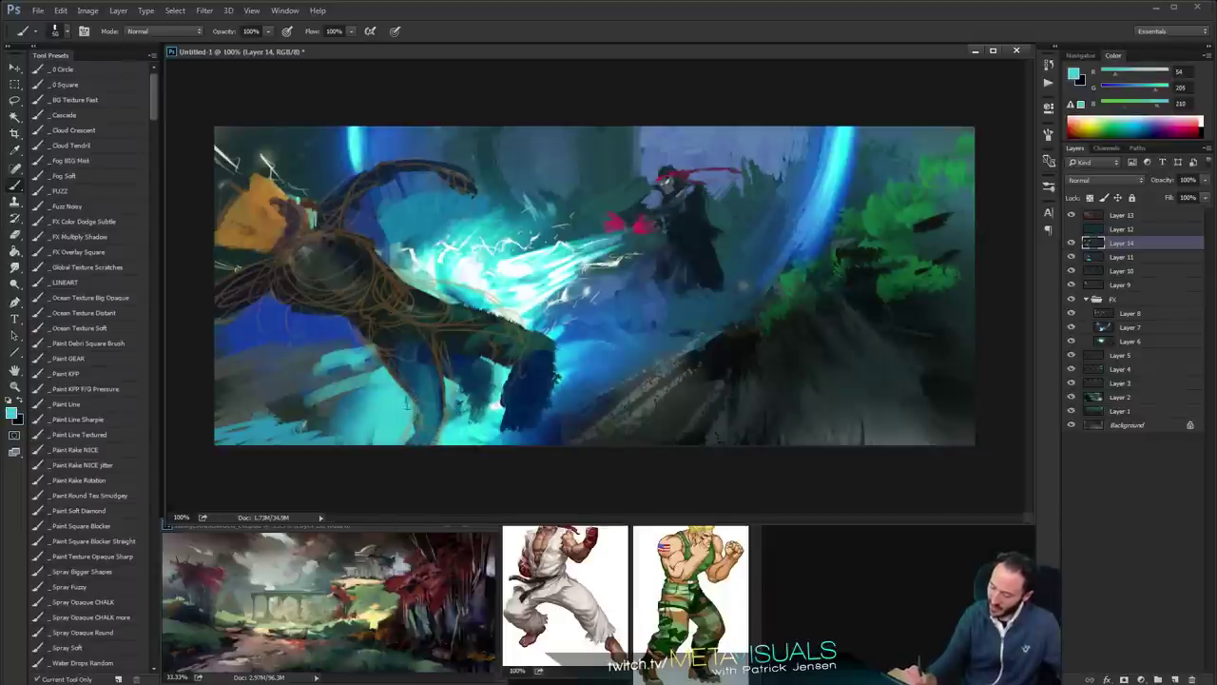
Cover the old leg between the two new legs with bright cyan sampled from the ground glow
left_click(450, 435, "alt")
mouse_move(462, 422)
left_mouse_down()
mouse_move(455, 348)
mouse_move(504, 354)
left_mouse_up()
left_click_drag(495, 432, 502, 344)
Paint the bent front leg dark green along the sketch and trim its outer edge with sampled light blue
left_click(462, 314, "alt")
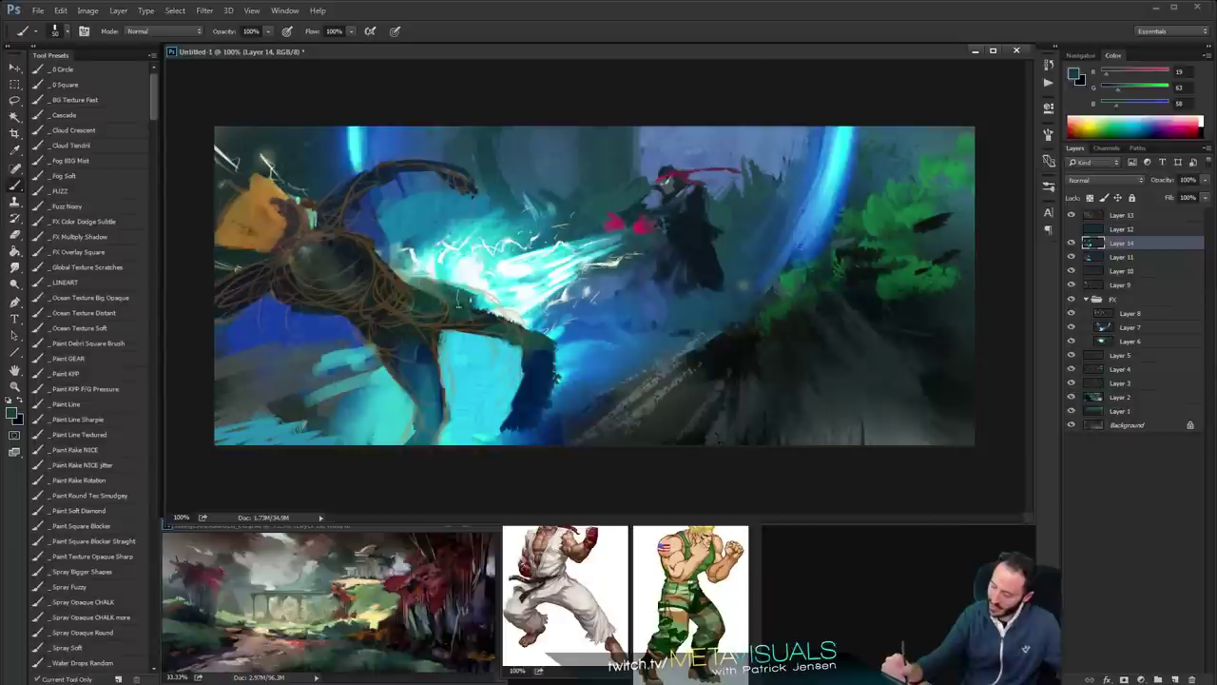
mouse_move(460, 303)
left_mouse_down()
mouse_move(409, 285)
mouse_move(504, 314)
mouse_move(519, 335)
mouse_move(518, 394)
left_mouse_up()
mouse_move(502, 339)
left_mouse_down()
mouse_move(522, 369)
mouse_move(509, 428)
left_mouse_up()
left_click(557, 369, "alt")
left_click_drag(547, 342, 539, 388)
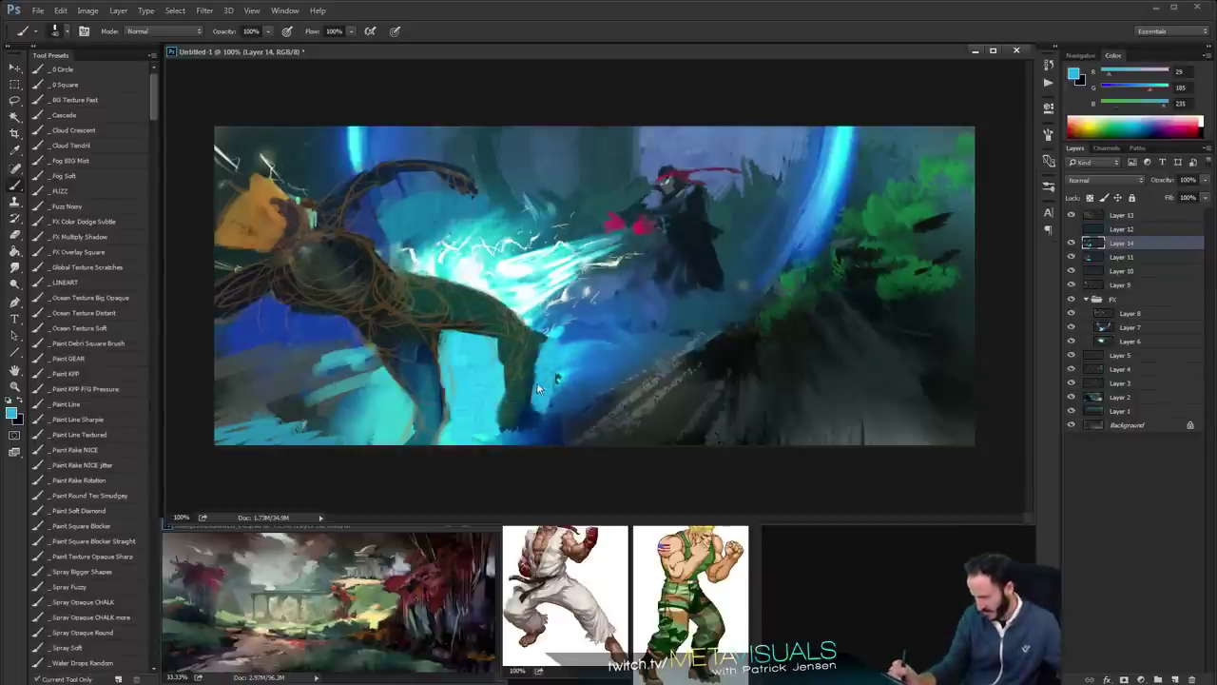
Hide the orange sketch on Layer 13 and check the repainted figure at a smaller scale
left_click(1072, 215)
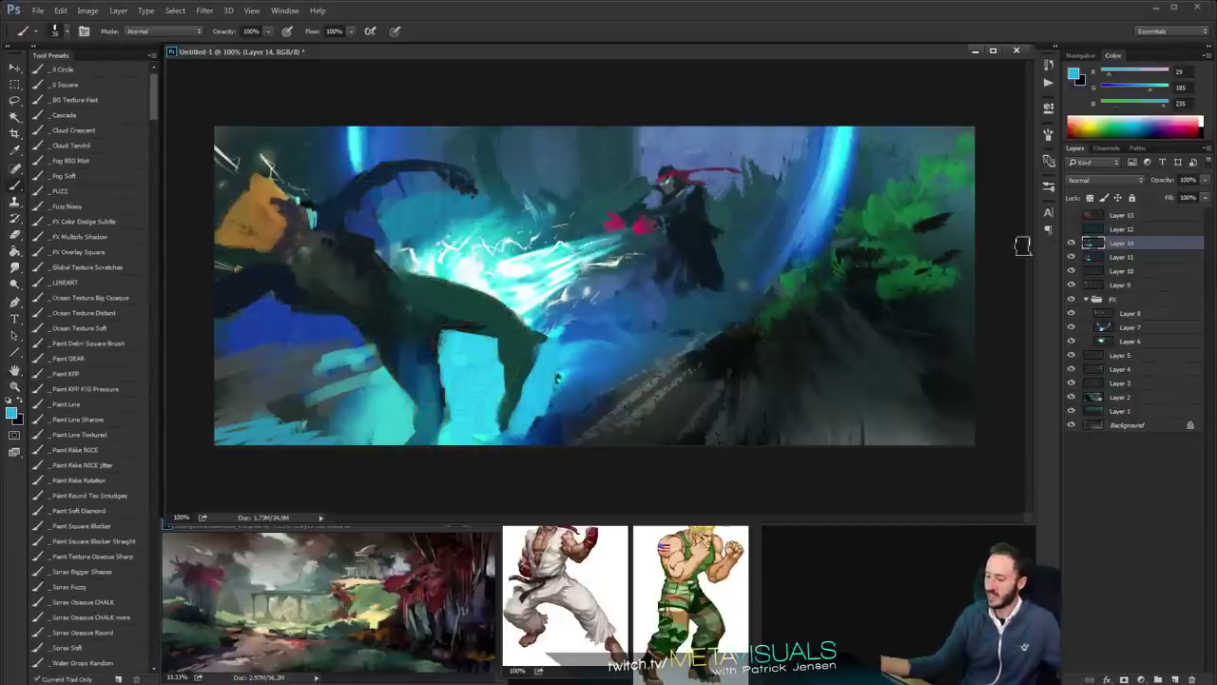
left_click(748, 361, "ctrl+alt")
left_click(761, 362, "ctrl+alt")
left_click(763, 362, "ctrl+alt")
left_click(766, 363, "ctrl")
left_click(765, 364, "ctrl")
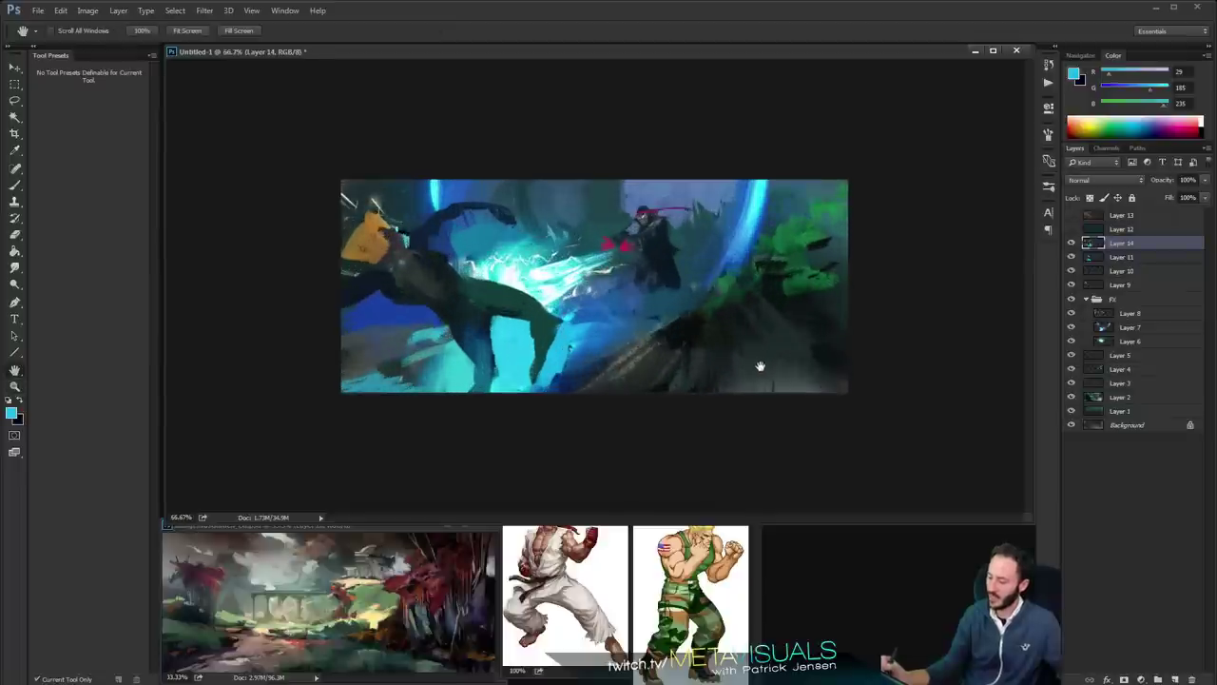
left_click(755, 355, "ctrl")
Thicken the raised arm with sampled dark, add grey to both shoulders, and trim the arm's underside with background blue
left_click(349, 247, "alt")
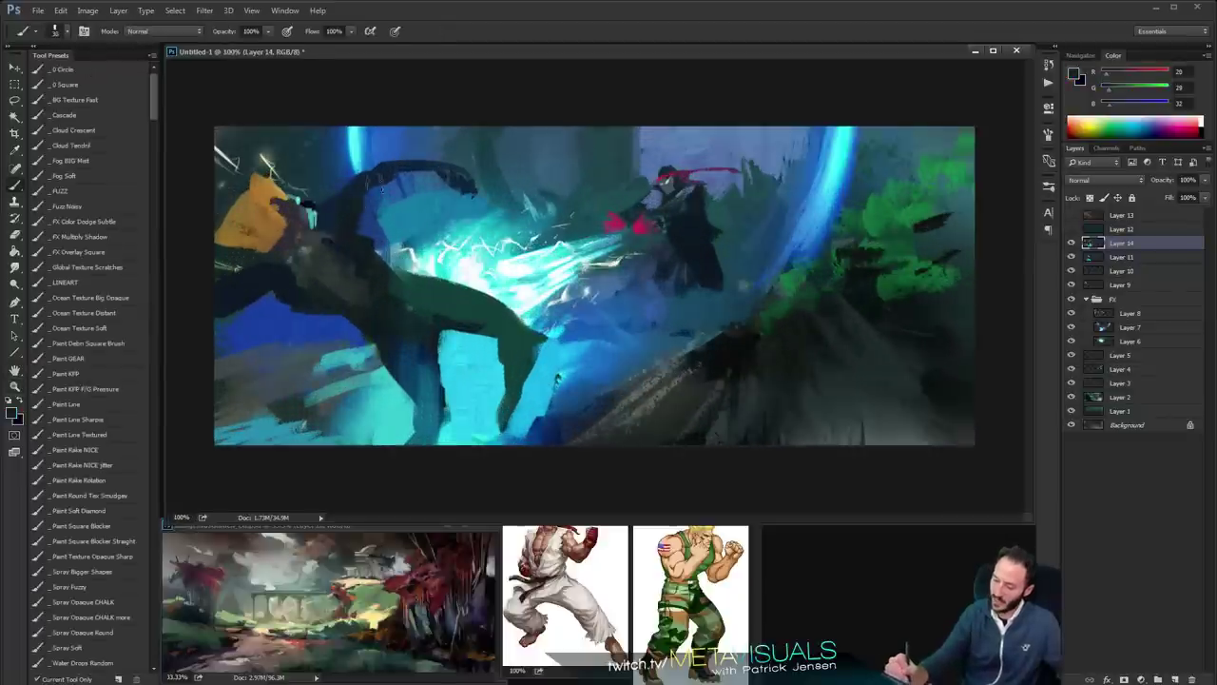
left_click_drag(365, 197, 400, 181)
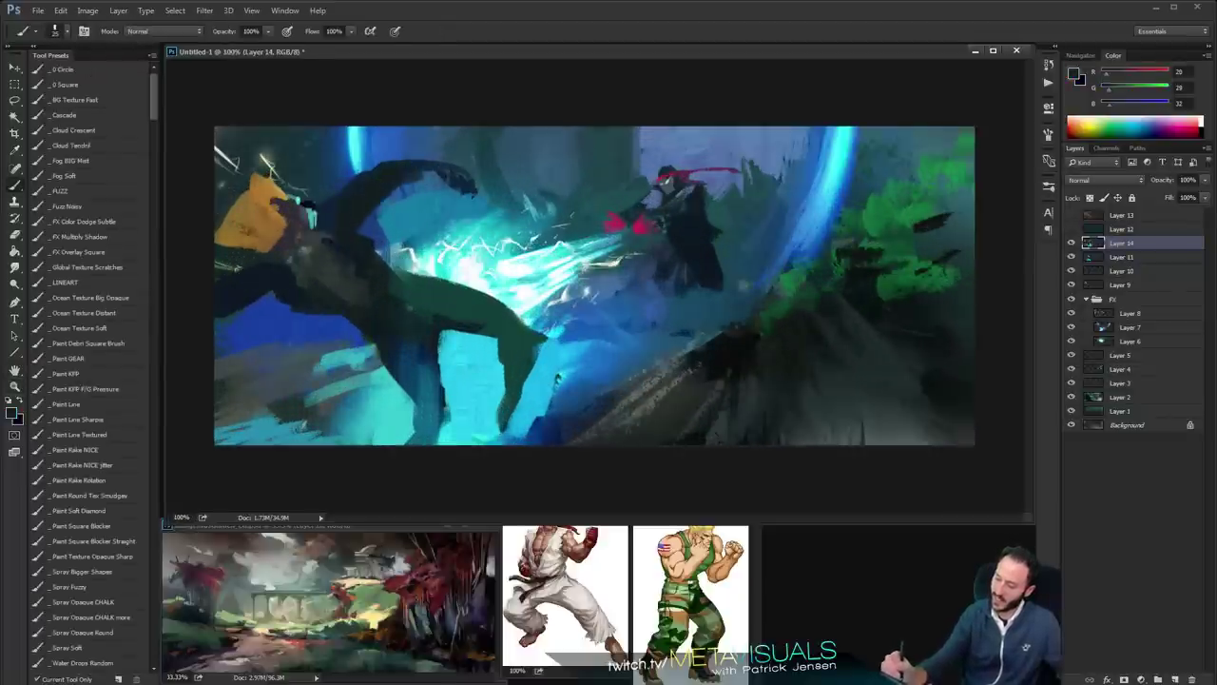
left_click(328, 228, "alt")
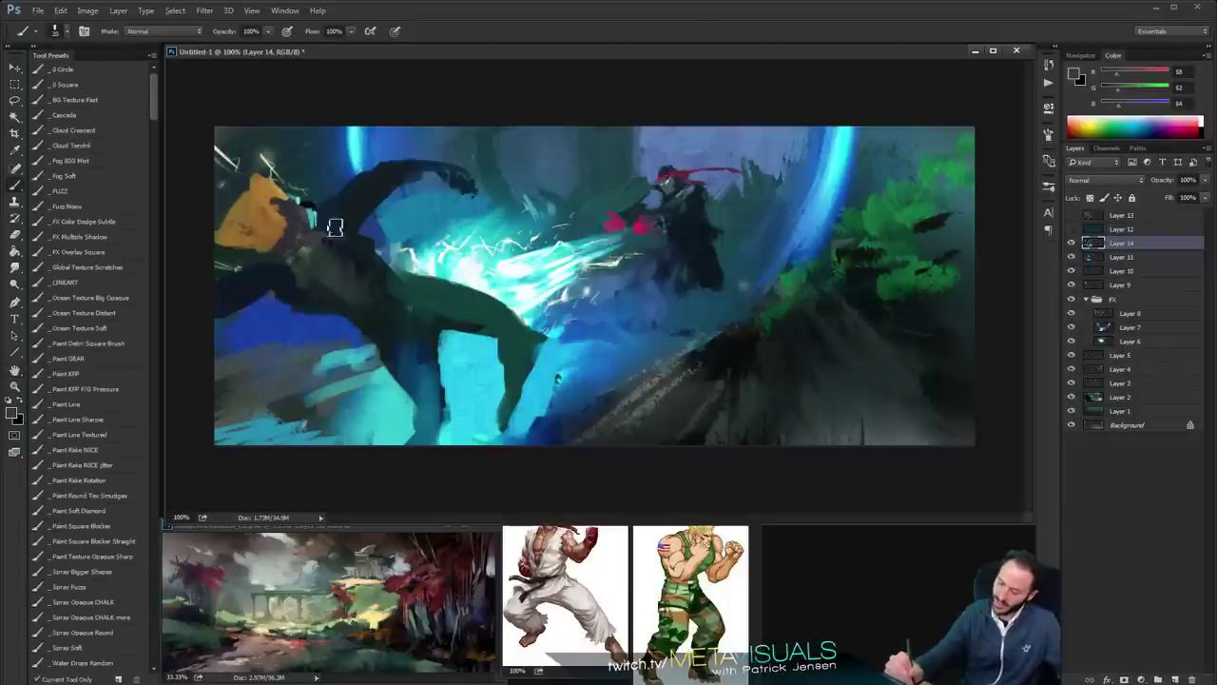
left_click_drag(257, 282, 279, 270)
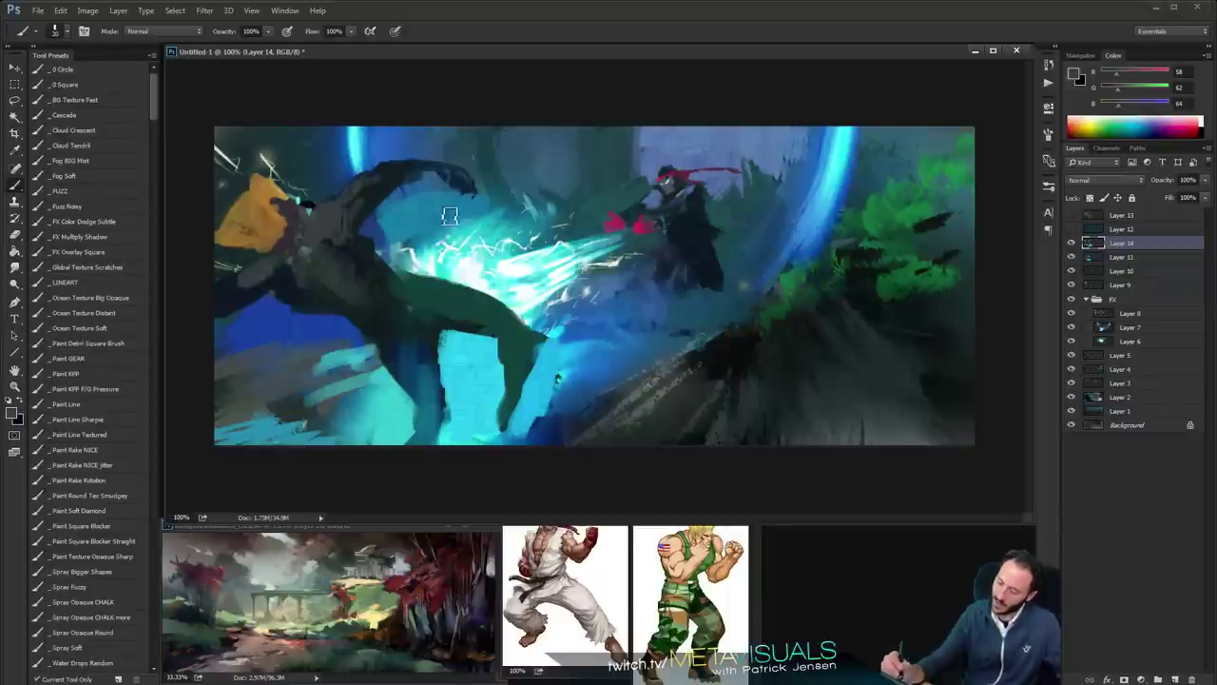
left_click(376, 219, "alt")
left_click_drag(389, 207, 417, 178)
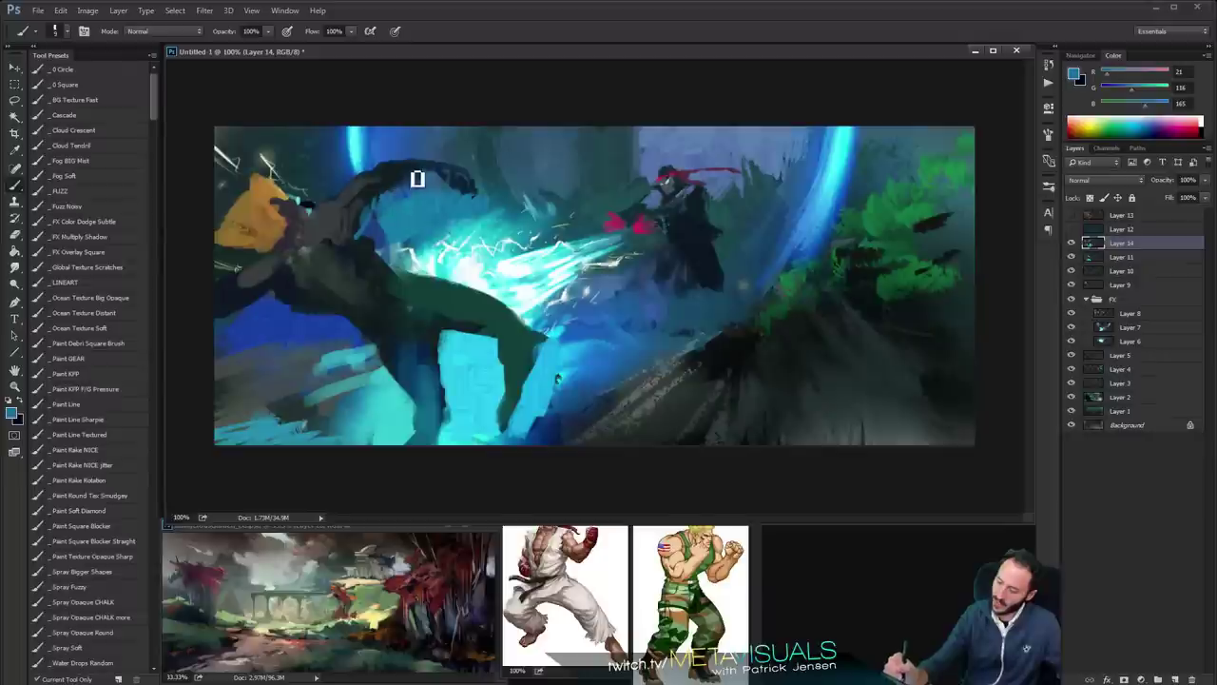
Paint the raised arm's upper edge in olive-brown (R 137, G 118, B 63) and spread sampled muted browns over the shoulders
left_click(362, 206, "alt")
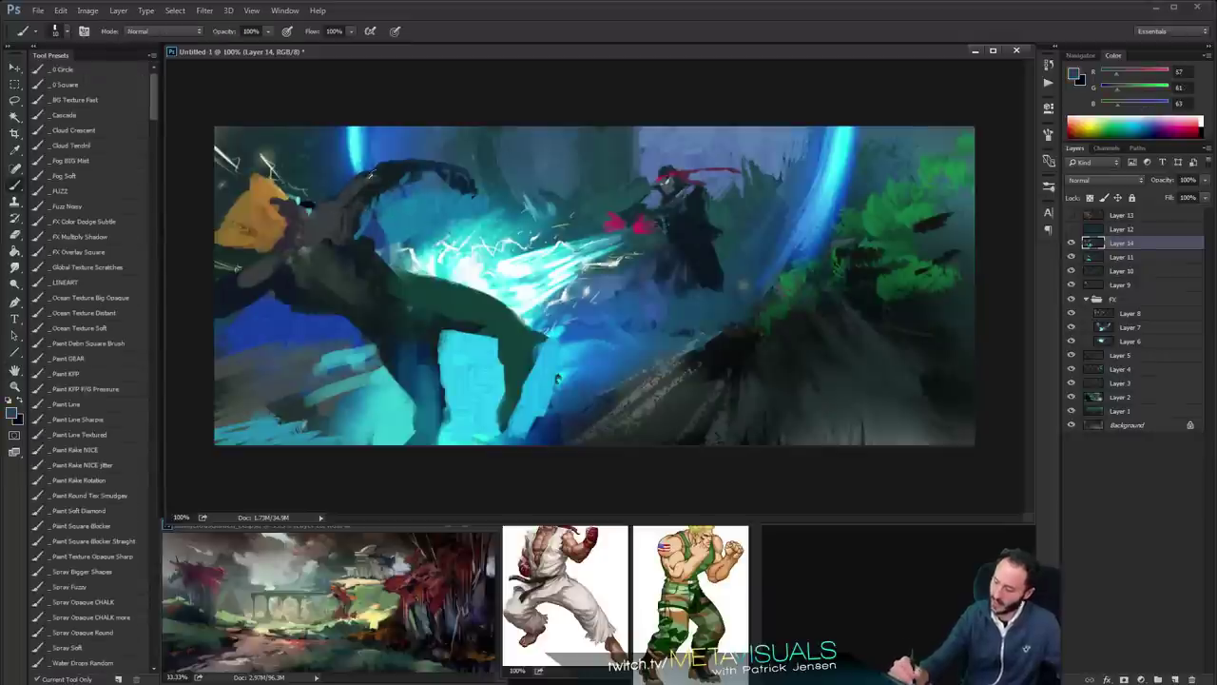
left_click(1132, 88)
left_click(1138, 73)
key("]")
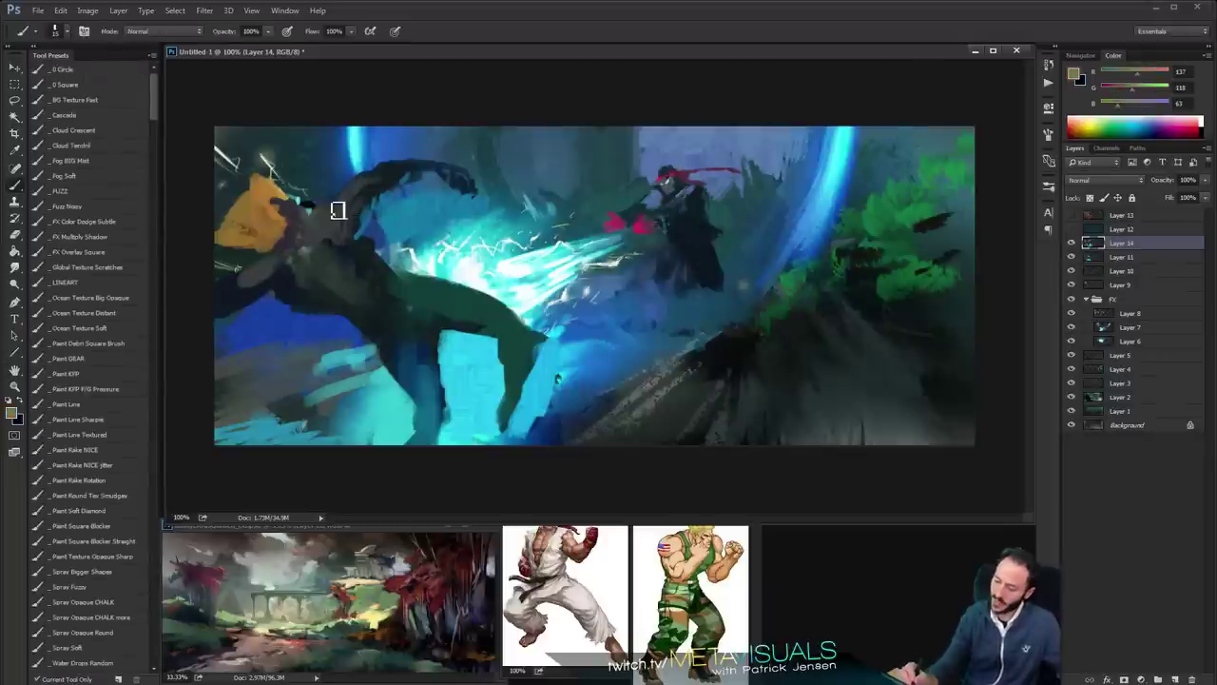
mouse_move(335, 210)
left_mouse_down()
mouse_move(297, 237)
mouse_move(371, 182)
left_mouse_up()
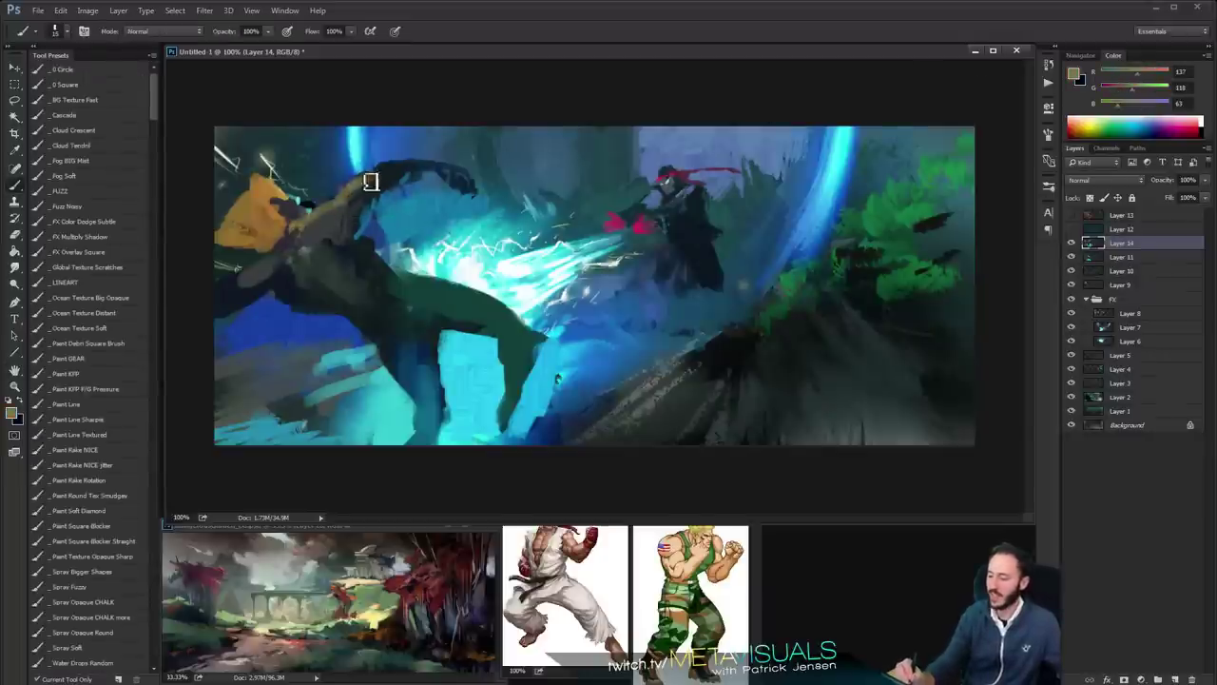
left_click(301, 231, "alt")
left_click(333, 201, "alt")
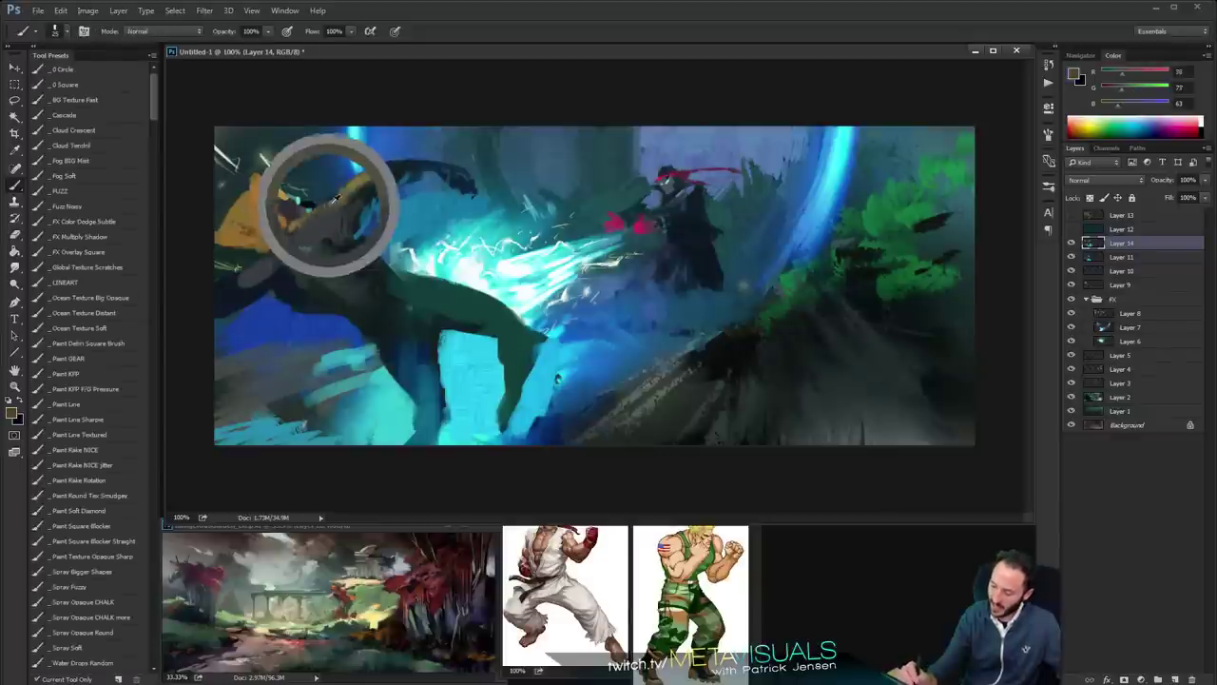
left_click(311, 205, "alt")
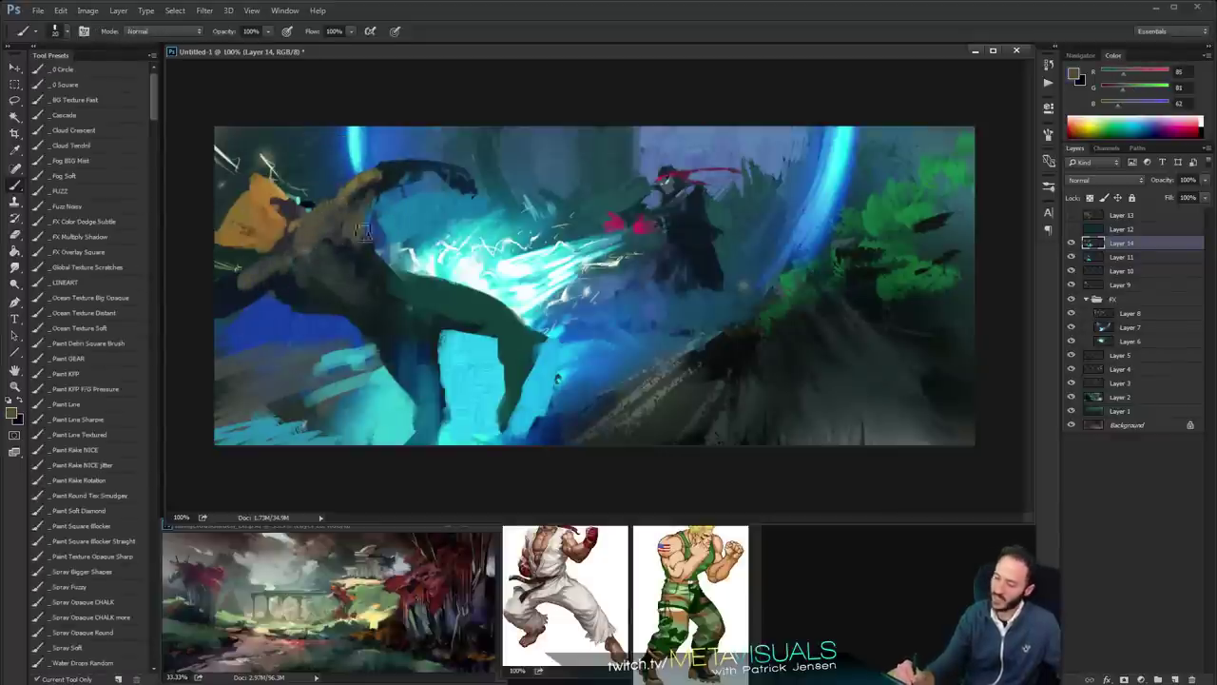
Paint a sampled pale cyan glow beneath the torso behind the rear leg and smudge it into the background
key("z")
left_click(566, 283, "alt")
left_click(567, 284)
key("b")
left_click(429, 252, "alt")
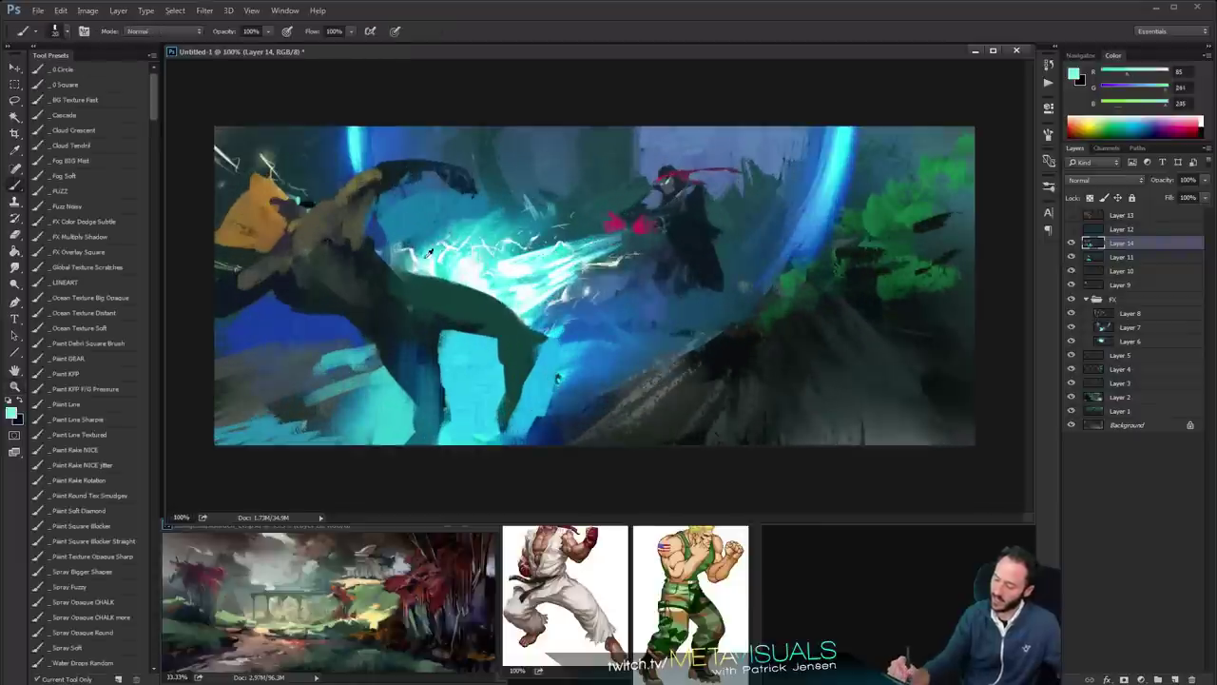
left_click_drag(289, 326, 328, 325)
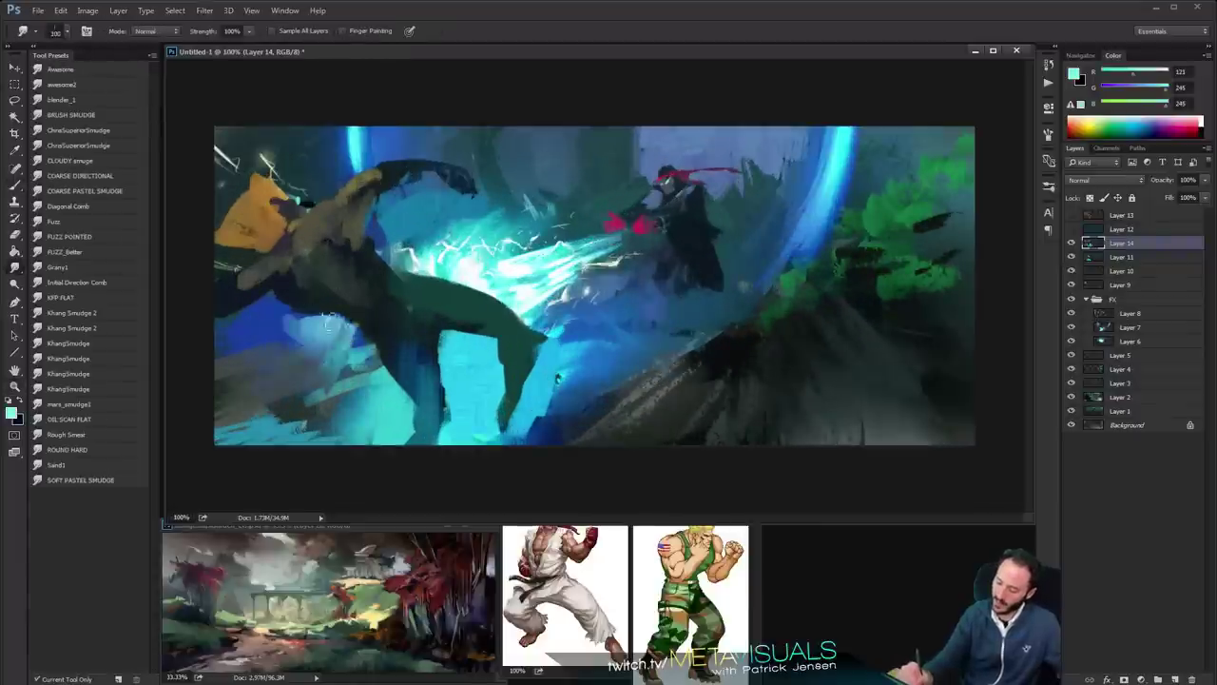
key("z")
left_click(547, 295, "alt")
left_click(547, 296)
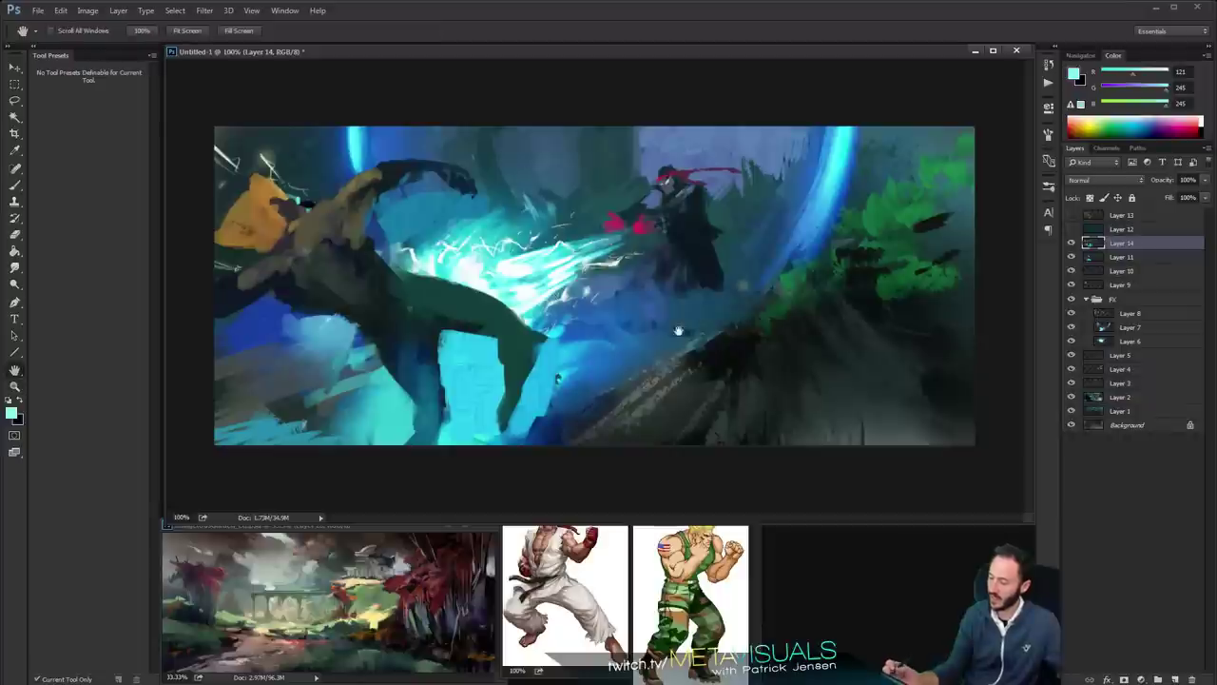
Paint olive camouflage patches on the front thigh and choose the FUZZ brush preset
key("b")
left_click(557, 379, "alt")
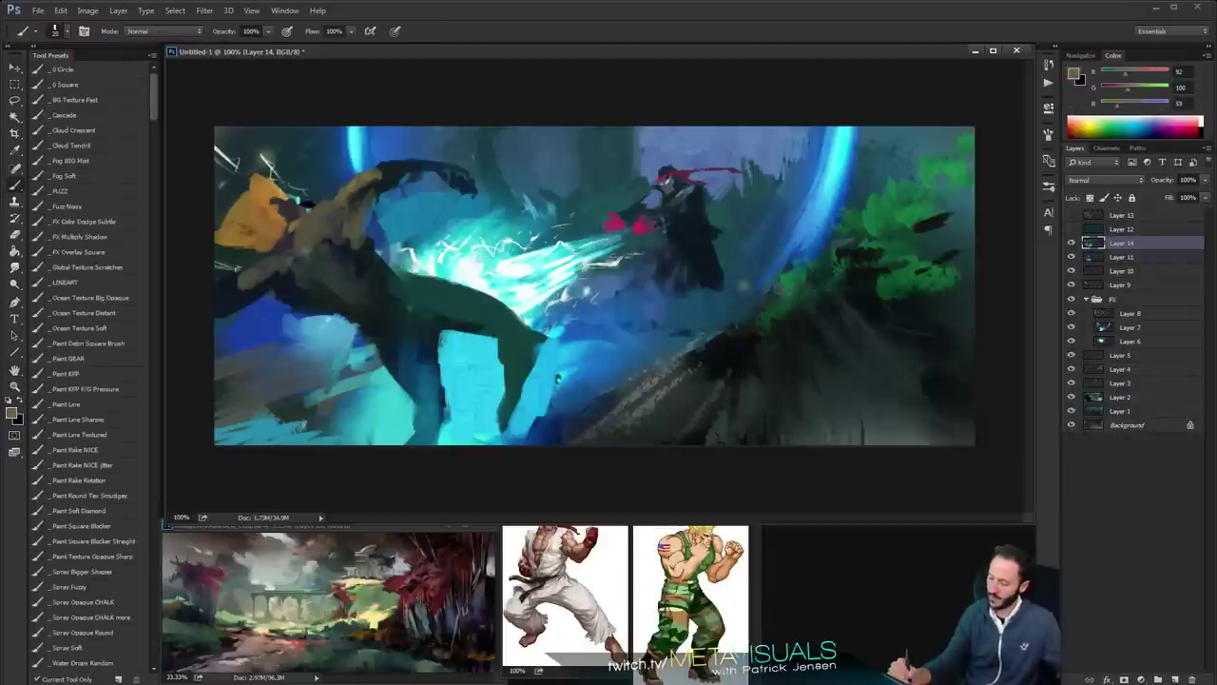
left_click_drag(425, 291, 449, 290)
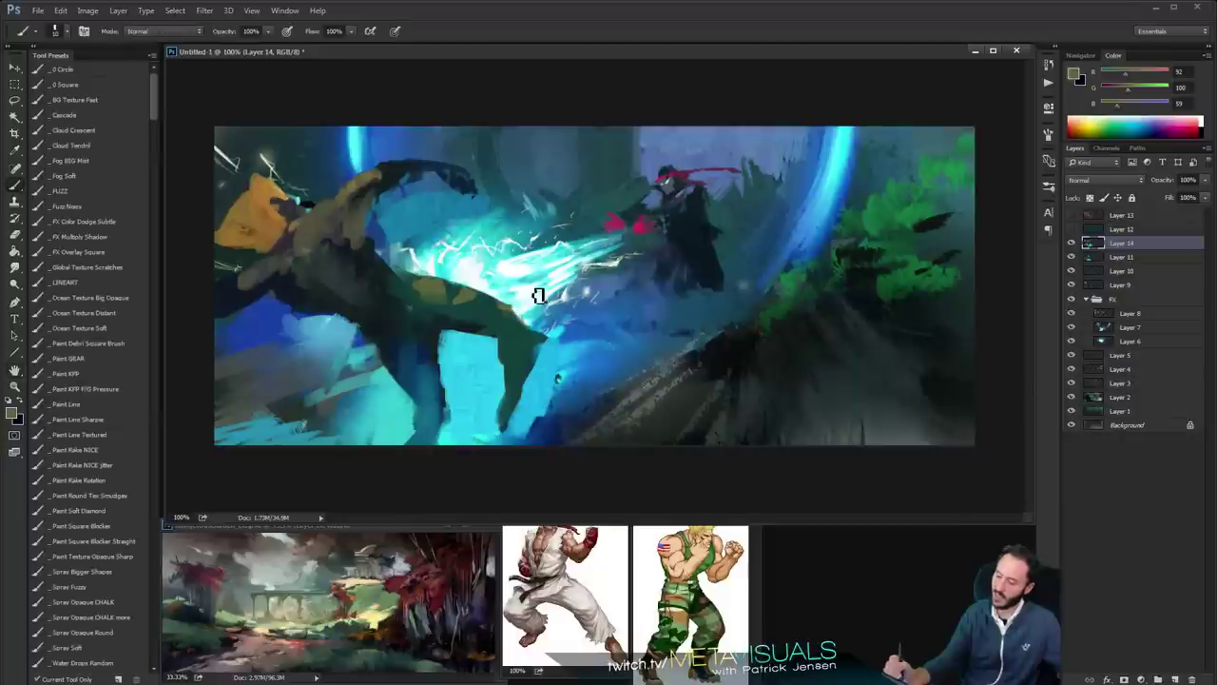
left_click(80, 192)
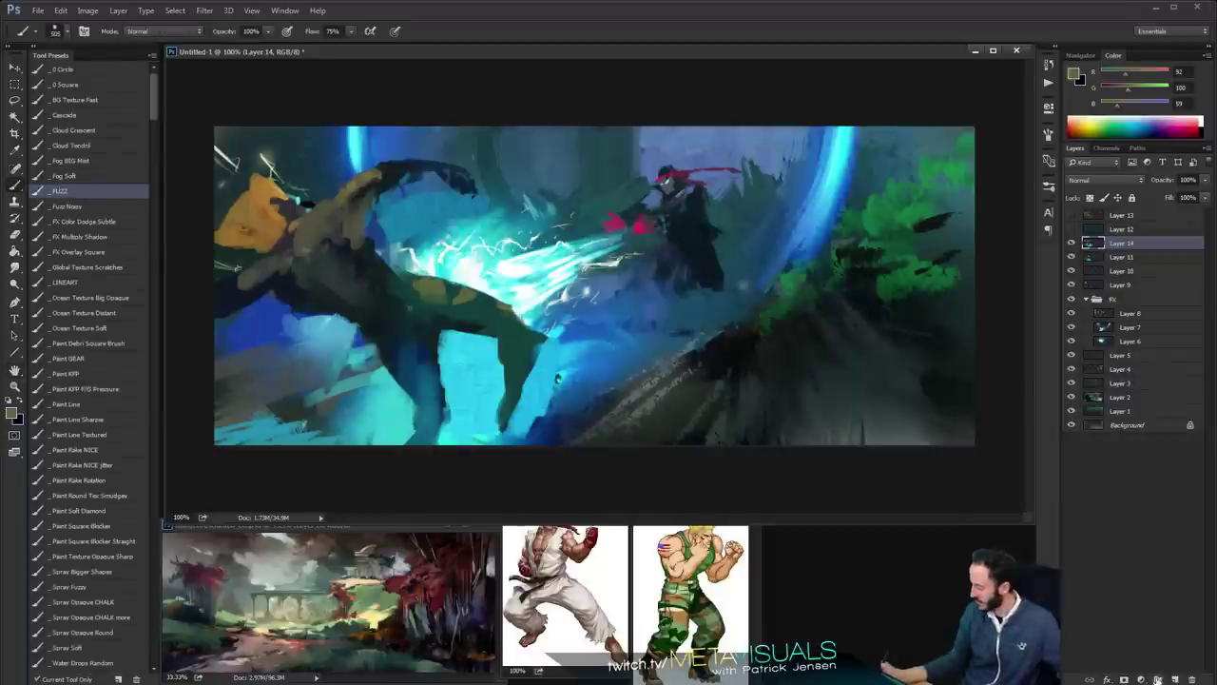
Add a Levels adjustment layer above Layer 14 with the shadow input at 32 and midtones at 1.02
left_click(1157, 679)
left_click(1169, 508)
left_click_drag(951, 230, 901, 230)
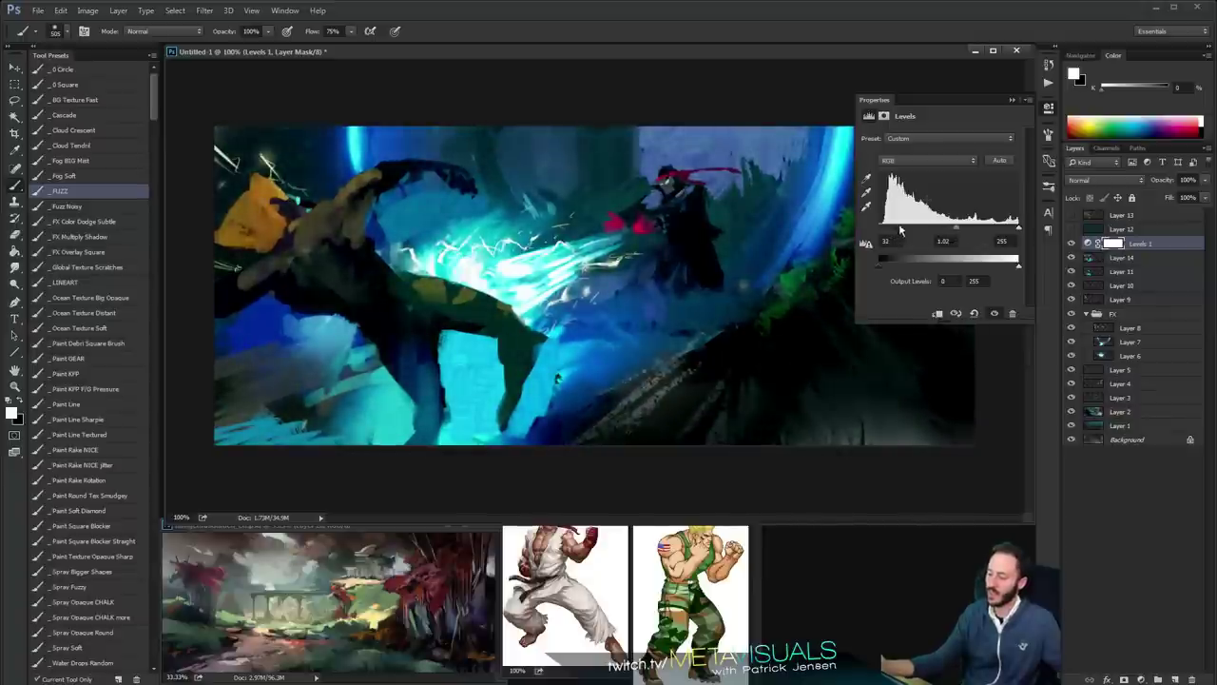
Invert the Levels mask and paint white with the FUZZ brush over the foreground figure's torso and legs to restrict the darkening there
left_click(1012, 100)
key("ctrl+i")
key("space")
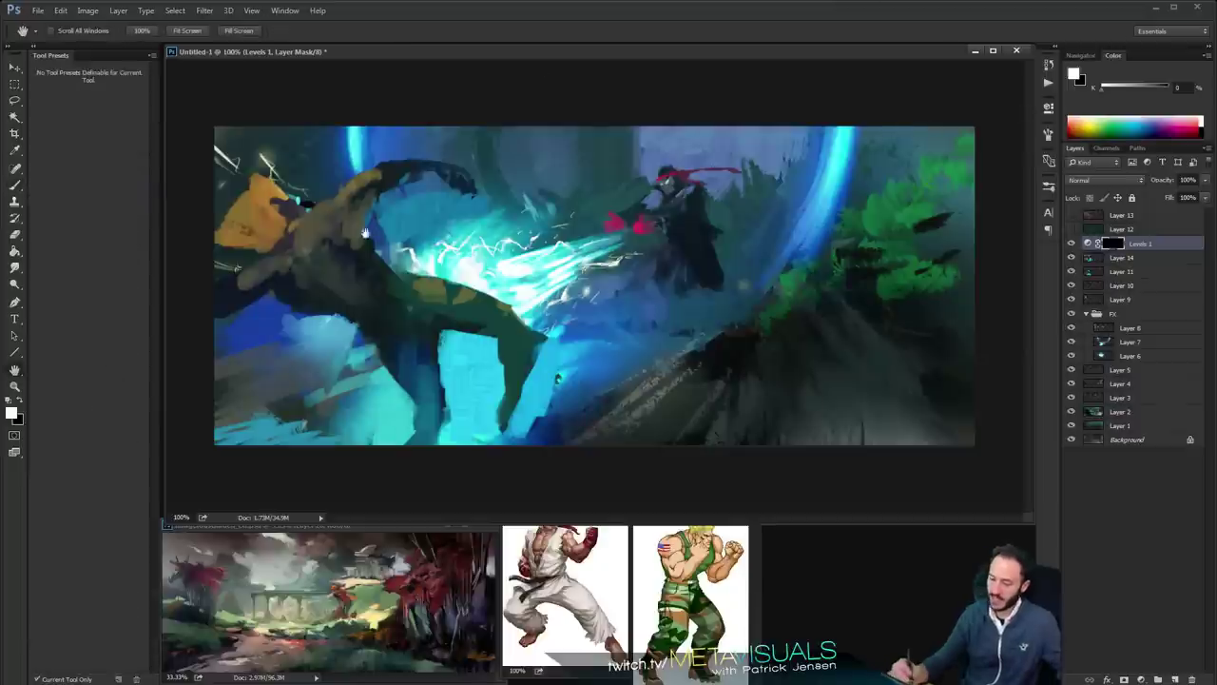
left_click(78, 191)
left_click_drag(424, 319, 333, 256)
key("ctrl+z")
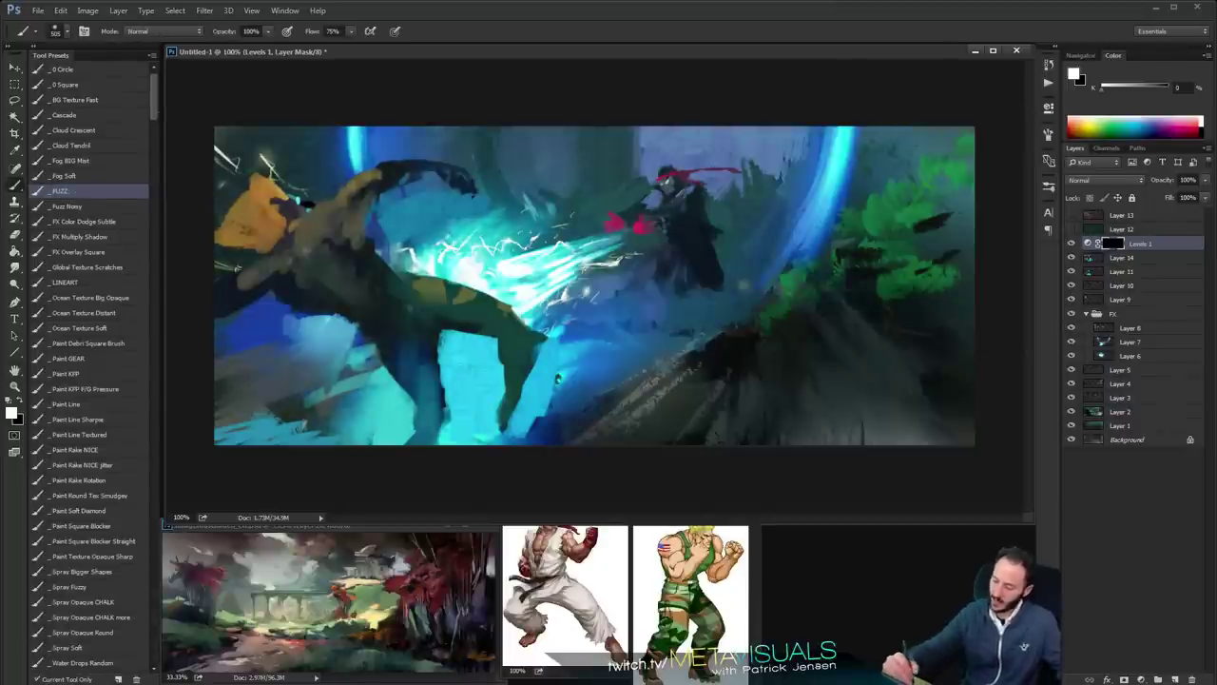
mouse_move(358, 310)
left_mouse_down()
mouse_move(309, 238)
mouse_move(228, 261)
left_mouse_up()
key("bracketleft")
key("bracketleft")
key("bracketleft")
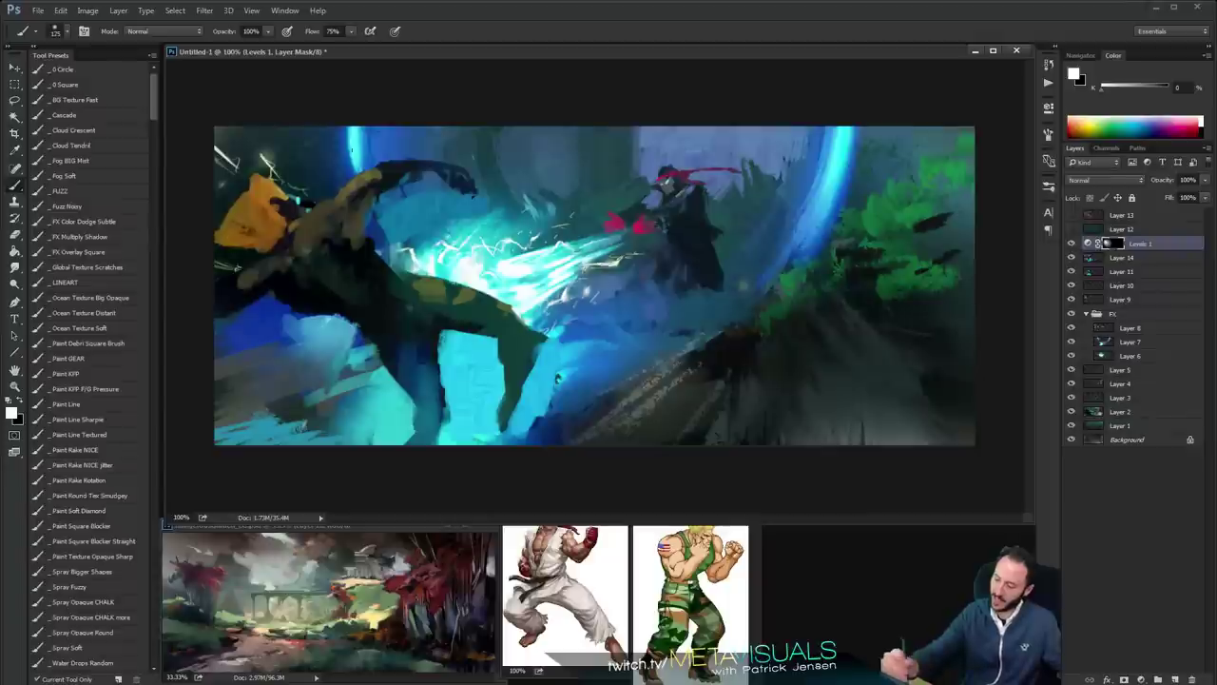
left_click_drag(392, 276, 522, 345)
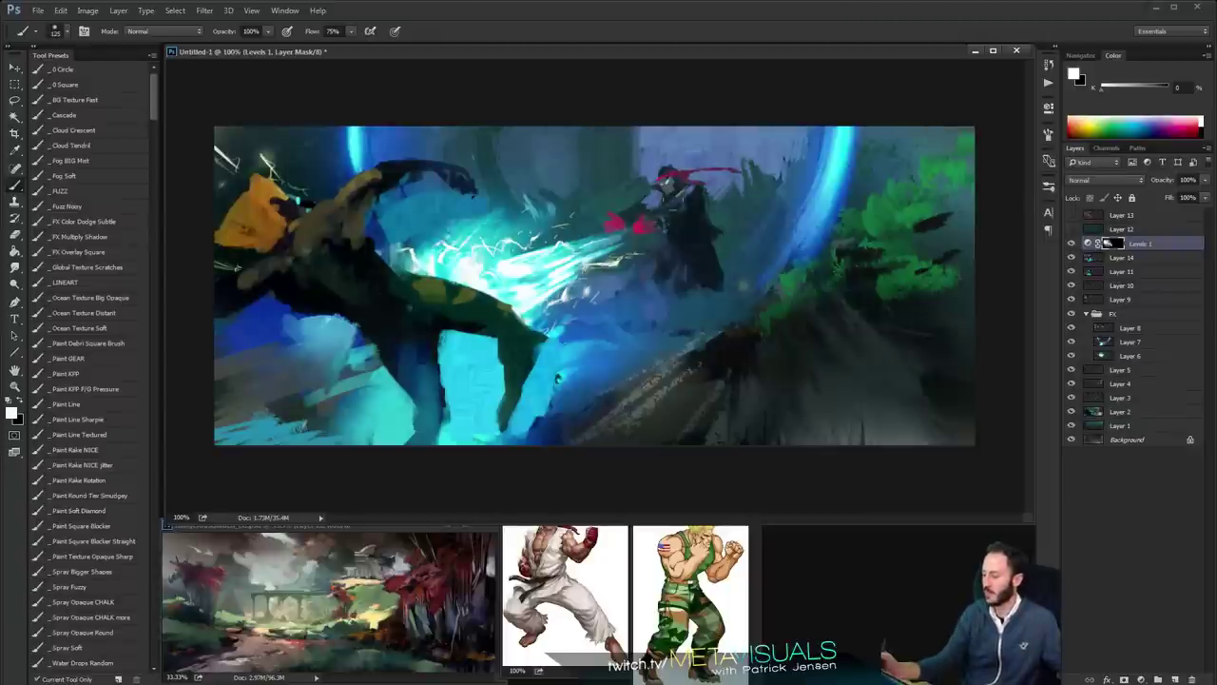
Paint white on the Levels mask over Ryu's head and torso to darken that figure
mouse_move(687, 209)
left_mouse_down()
mouse_move(706, 276)
mouse_move(665, 181)
left_mouse_up()
key("ctrl+z")
left_click_drag(685, 228, 658, 180)
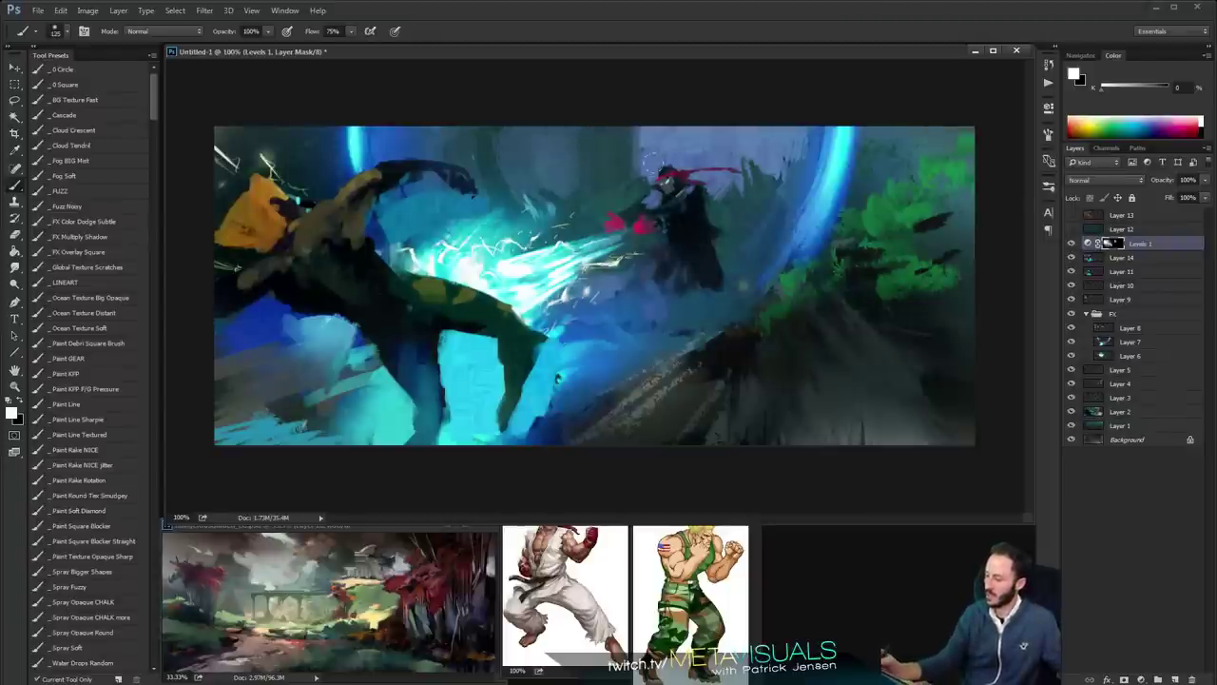
left_click(807, 318, "ctrl+alt")
left_click(807, 318, "ctrl+alt")
left_click(808, 320, "ctrl")
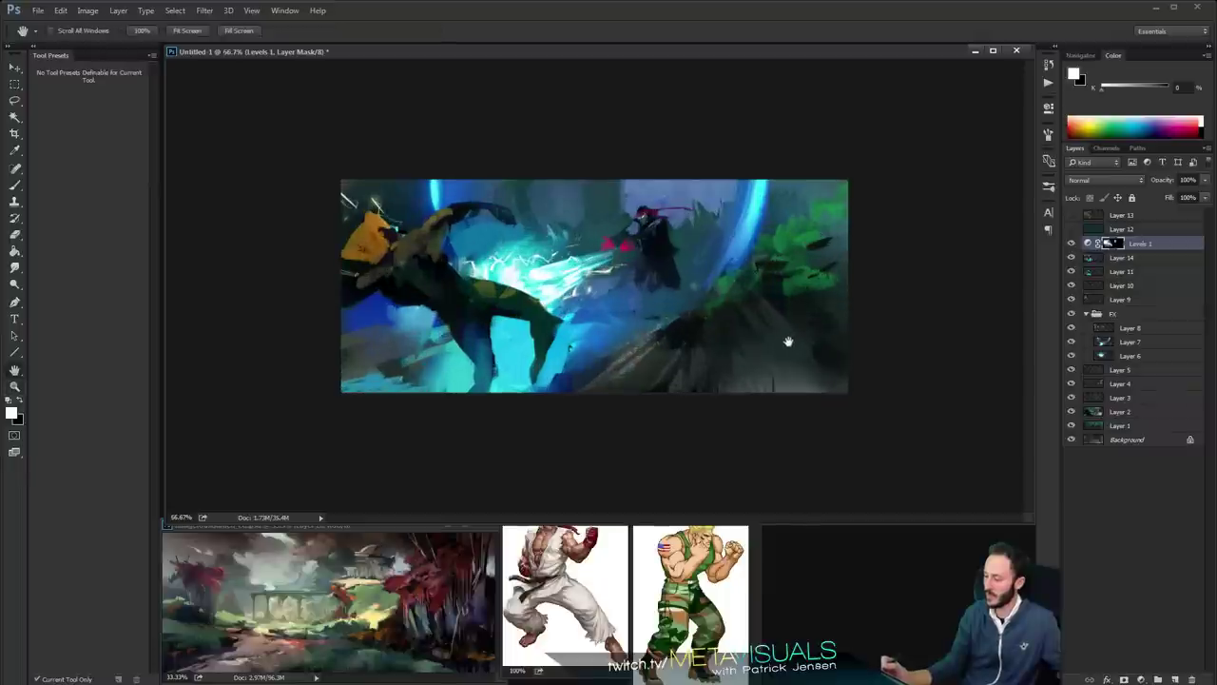
Add a new layer in Screen mode, paint sampled blue (R 28, G 84, B 151) mist over the ground below Ryu and smudge it
key("ctrl+shift+alt+n")
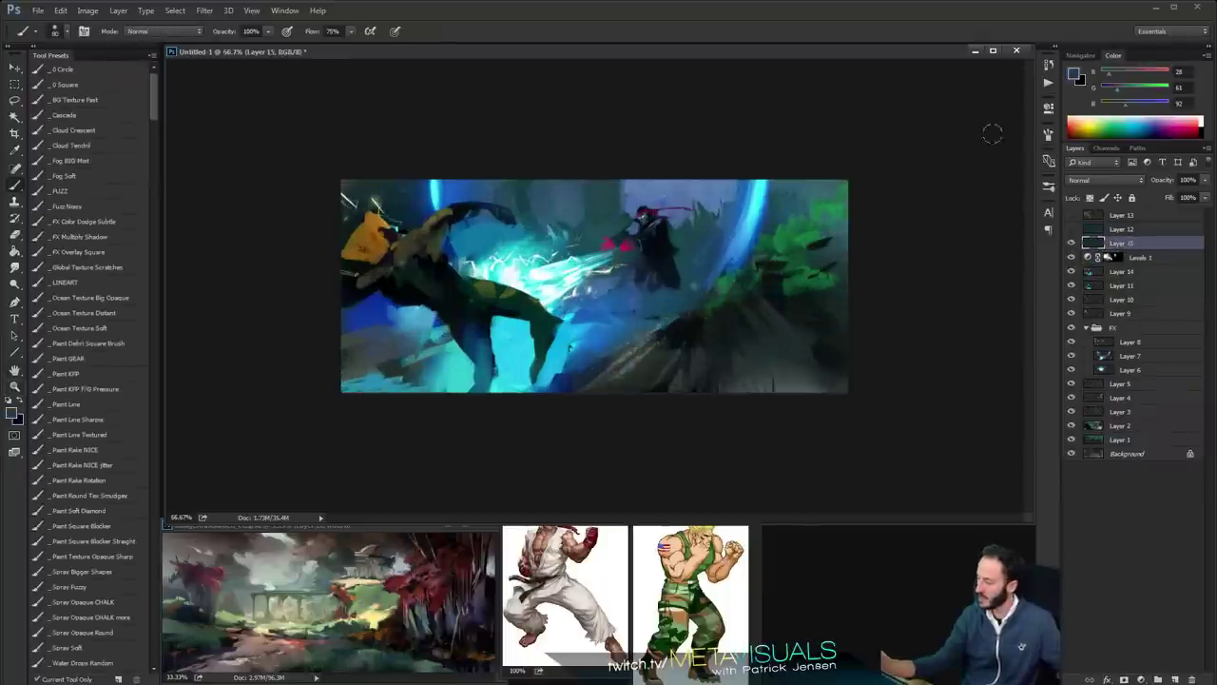
left_click(1104, 180)
left_click(1084, 268)
left_click(602, 349, "alt")
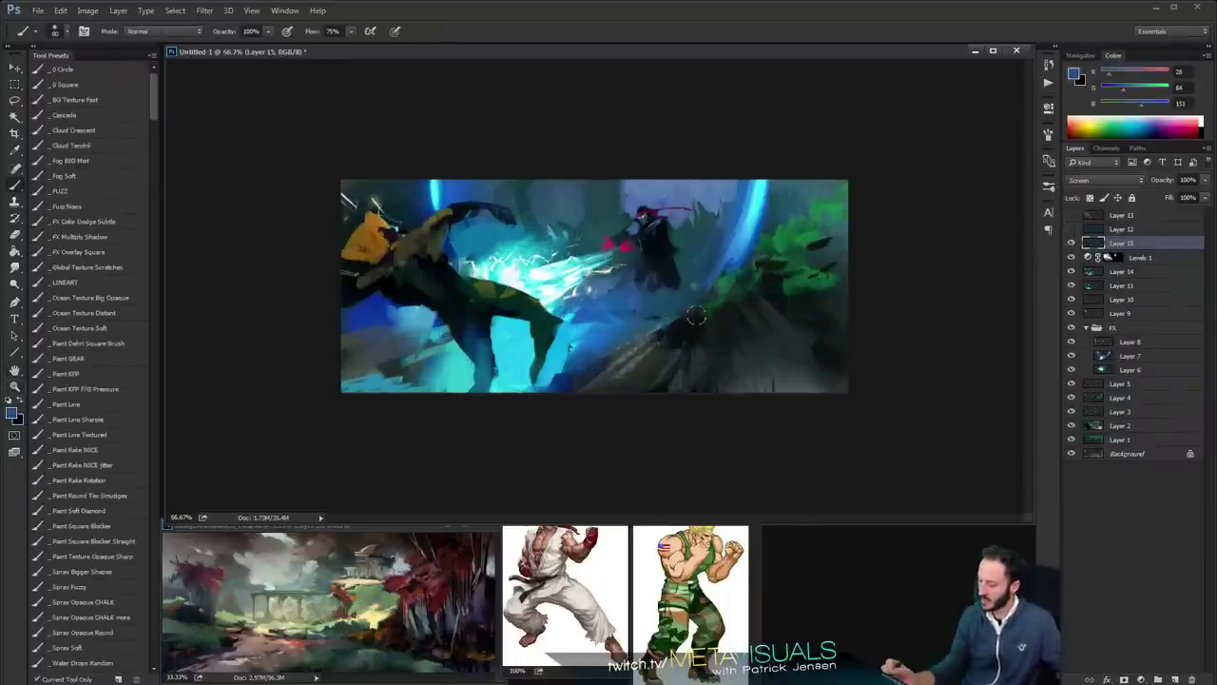
mouse_move(673, 277)
left_mouse_down()
mouse_move(590, 380)
mouse_move(656, 333)
mouse_move(609, 385)
mouse_move(699, 321)
mouse_move(702, 371)
left_mouse_up()
key("r")
mouse_move(742, 309)
left_mouse_down()
mouse_move(698, 388)
mouse_move(708, 373)
left_mouse_up()
key("z")
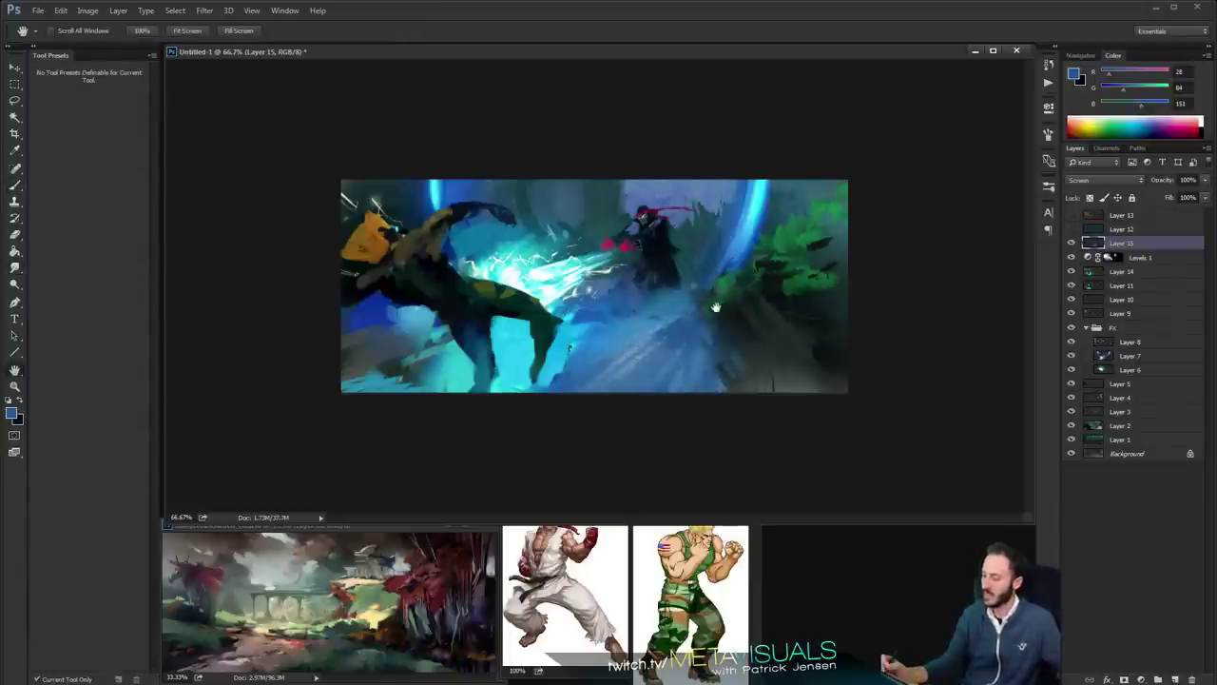
left_click(750, 304, "alt")
left_click(750, 304, "alt")
key("ctrl+1")
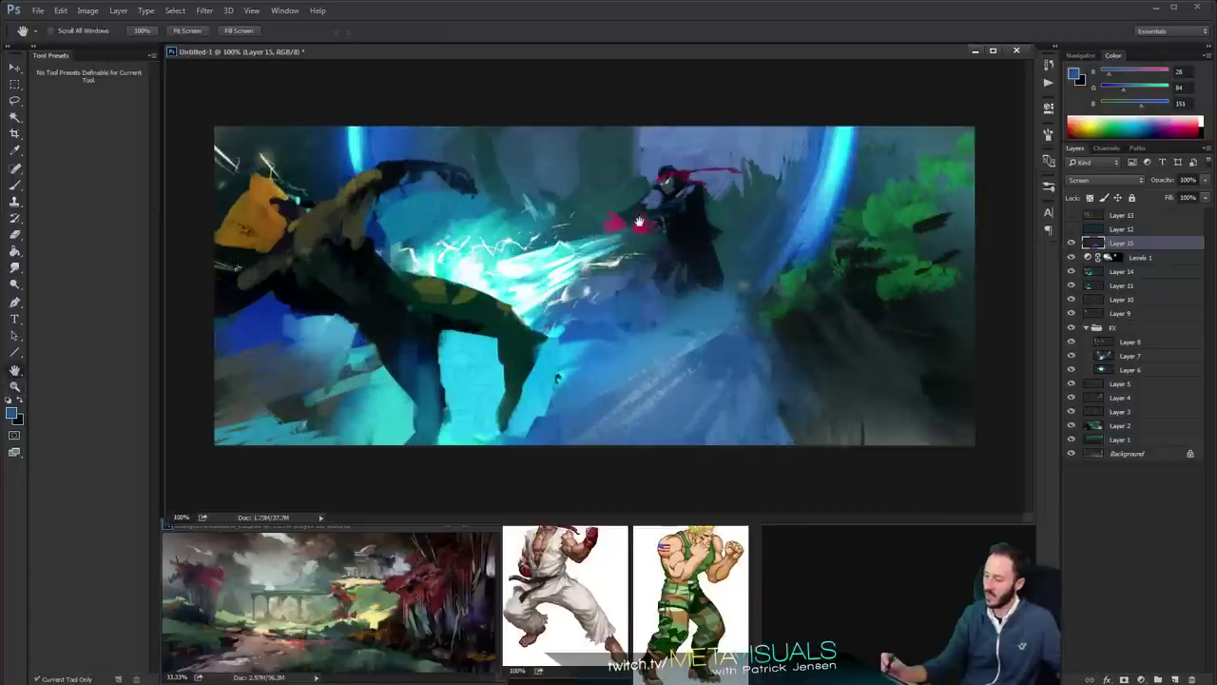
Choose the Paint KPP F/G Pressure brush preset and sample light blue (R 83, G 130, B 177) from the sky
key("b")
left_click(100, 390)
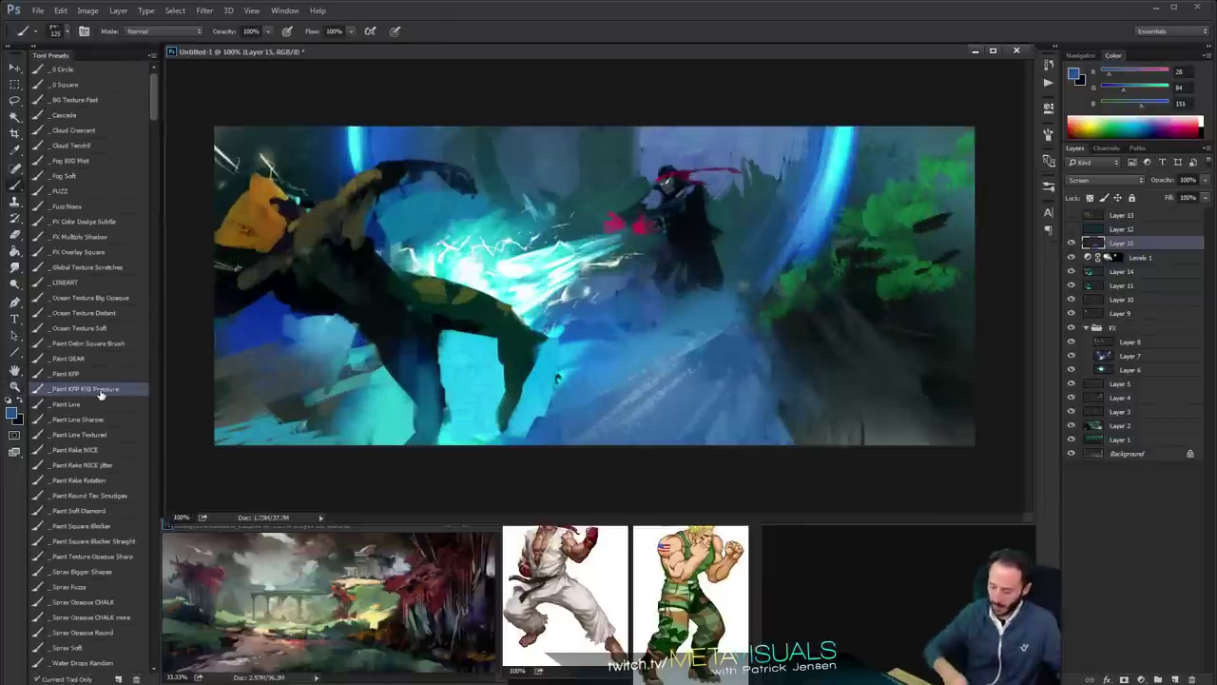
key("h")
key("b")
key("bracketleft")
key("bracketleft")
left_click(661, 144, "alt")
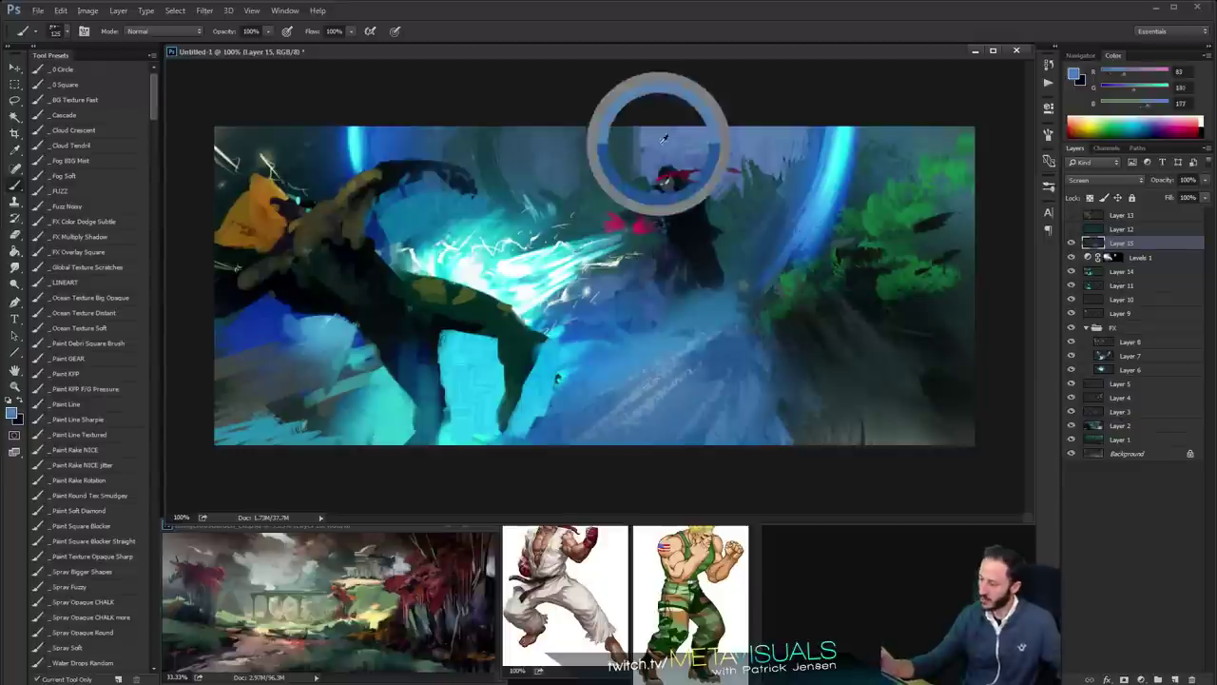
Paint light blue sky gaps along the canvas's upper edge between the two fighters, redoing the first stroke
mouse_move(618, 121)
left_mouse_down()
mouse_move(603, 86)
mouse_move(623, 135)
mouse_move(605, 170)
mouse_move(578, 169)
left_mouse_up()
key("ctrl+z")
key("bracketleft")
key("bracketleft")
mouse_move(523, 122)
left_mouse_down()
mouse_move(540, 157)
mouse_move(500, 135)
mouse_move(523, 172)
mouse_move(490, 135)
mouse_move(452, 125)
left_mouse_up()
key("bracketleft")
key("bracketleft")
key("bracketleft")
key("bracketleft")
left_click(680, 125, "ctrl+alt")
left_click(679, 125, "ctrl+alt")
left_click(732, 178, "ctrl")
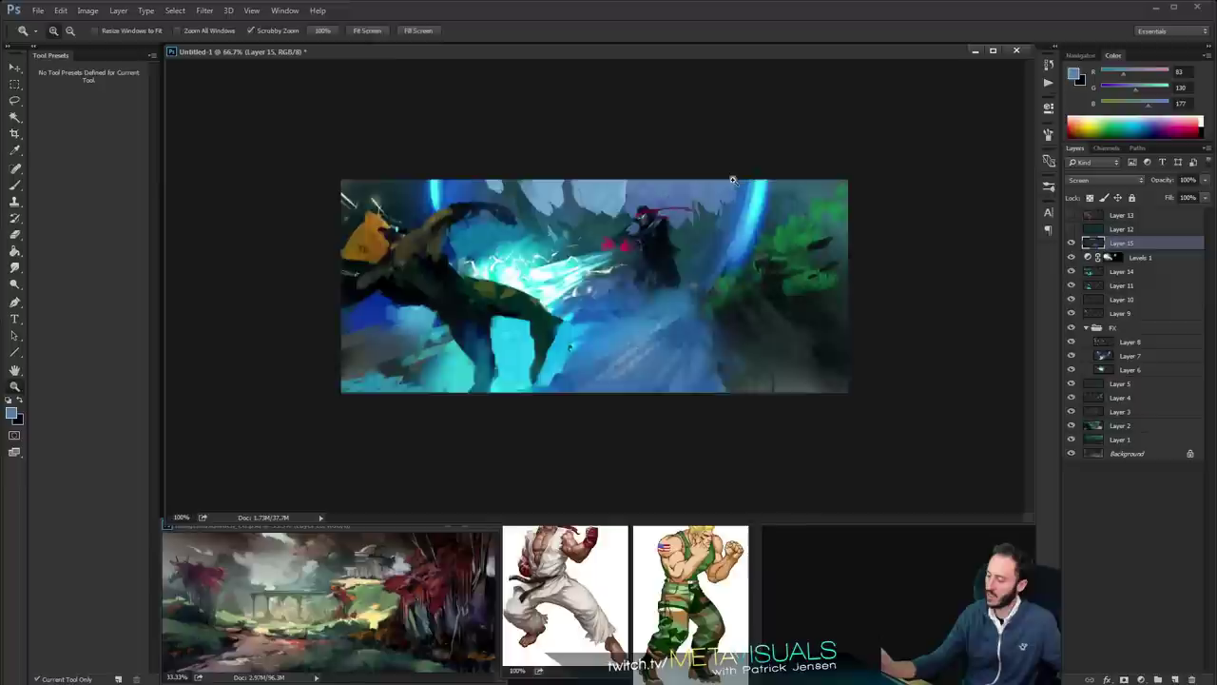
left_click(732, 178, "ctrl")
Paint small blue (R 30, G 106, B 161) strokes with a reduced brush in the foliage beside Ryu's hands
left_click(605, 148, "alt")
left_click(637, 168, "alt")
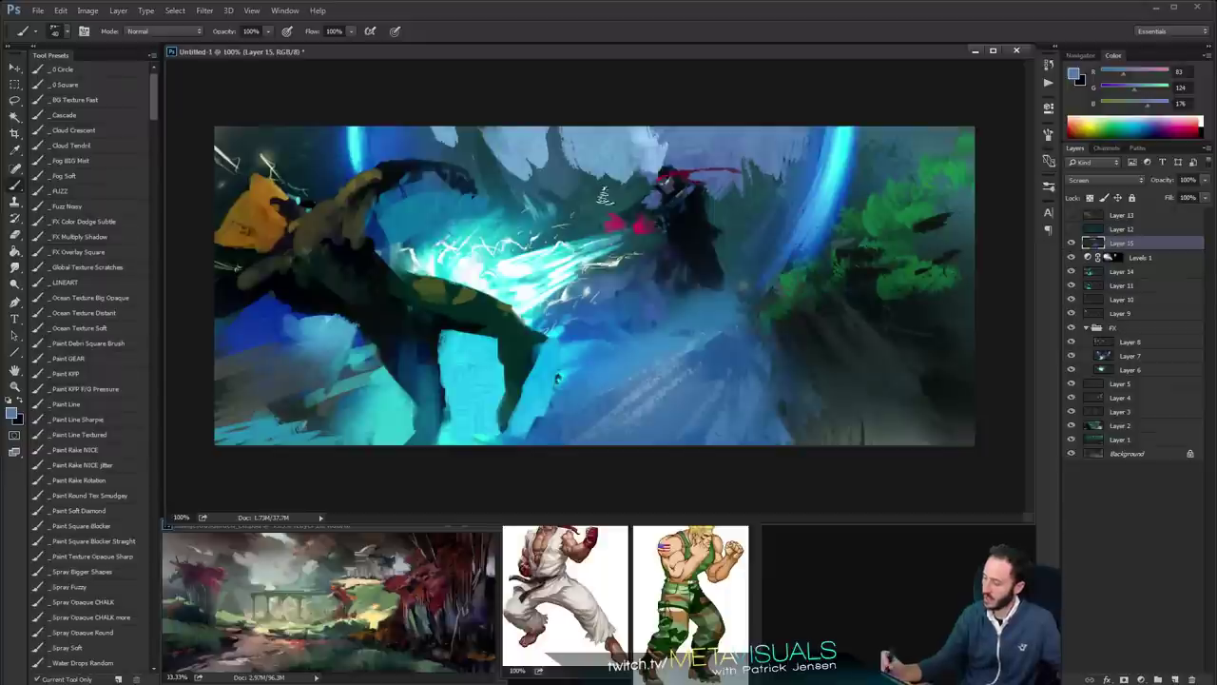
left_click(606, 198, "alt")
left_click(1130, 89)
key("[")
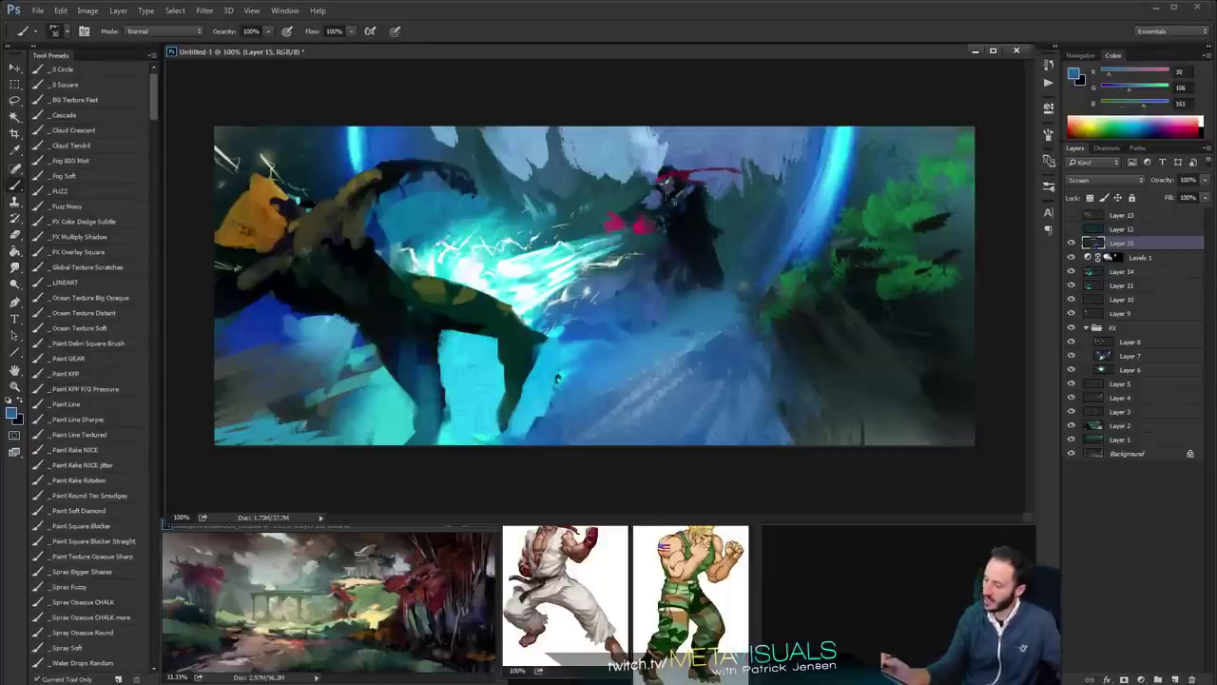
key("[")
key("[")
key("[")
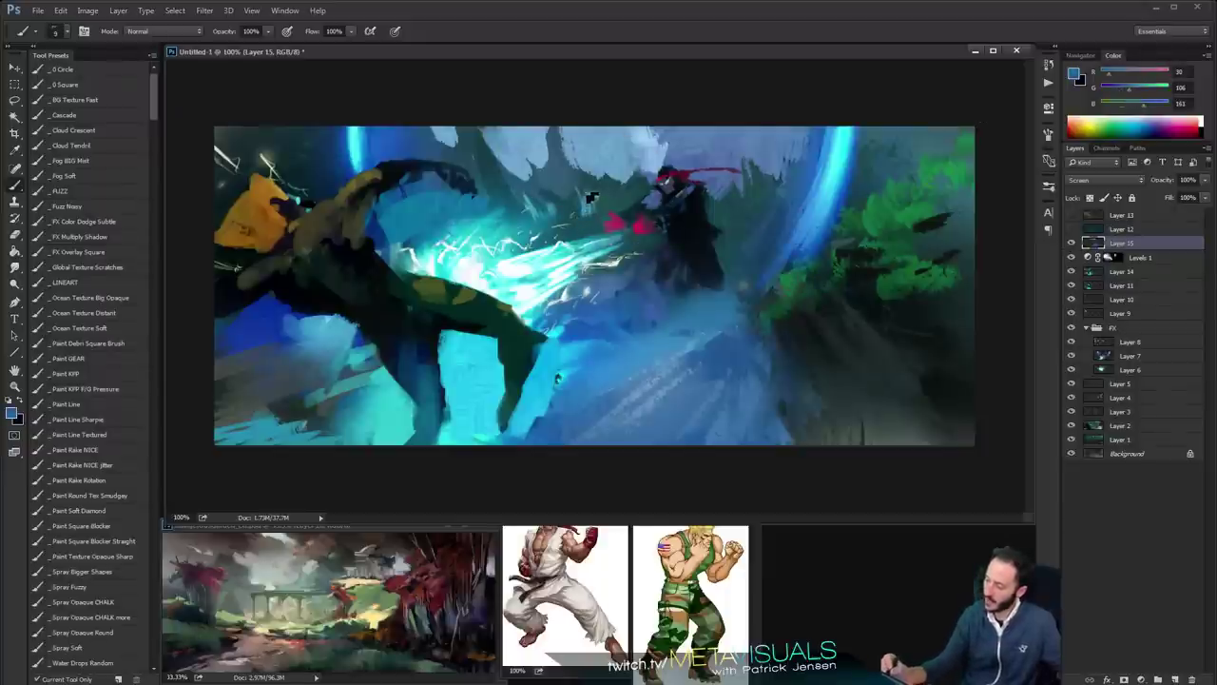
key("r")
key("z")
key("ctrl+minus")
key("ctrl+minus")
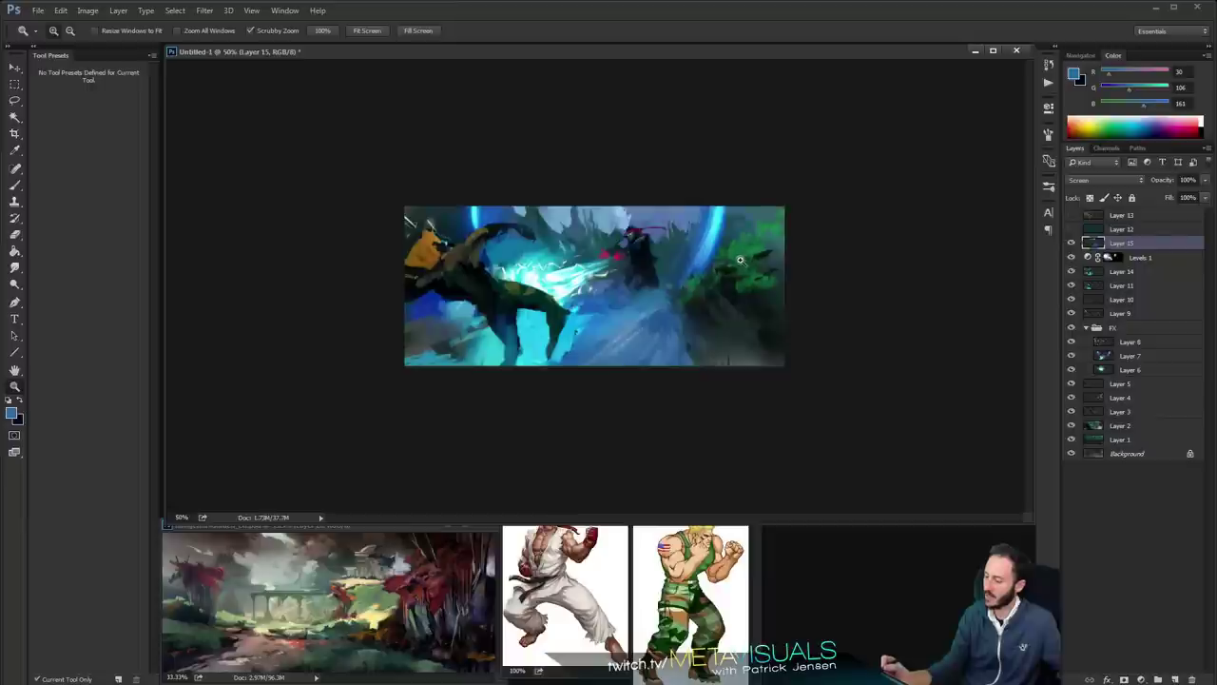
key("ctrl+plus")
key("ctrl+plus")
Paint blue strokes between and beside Ryu's legs to break up the dark silhouette
key("b")
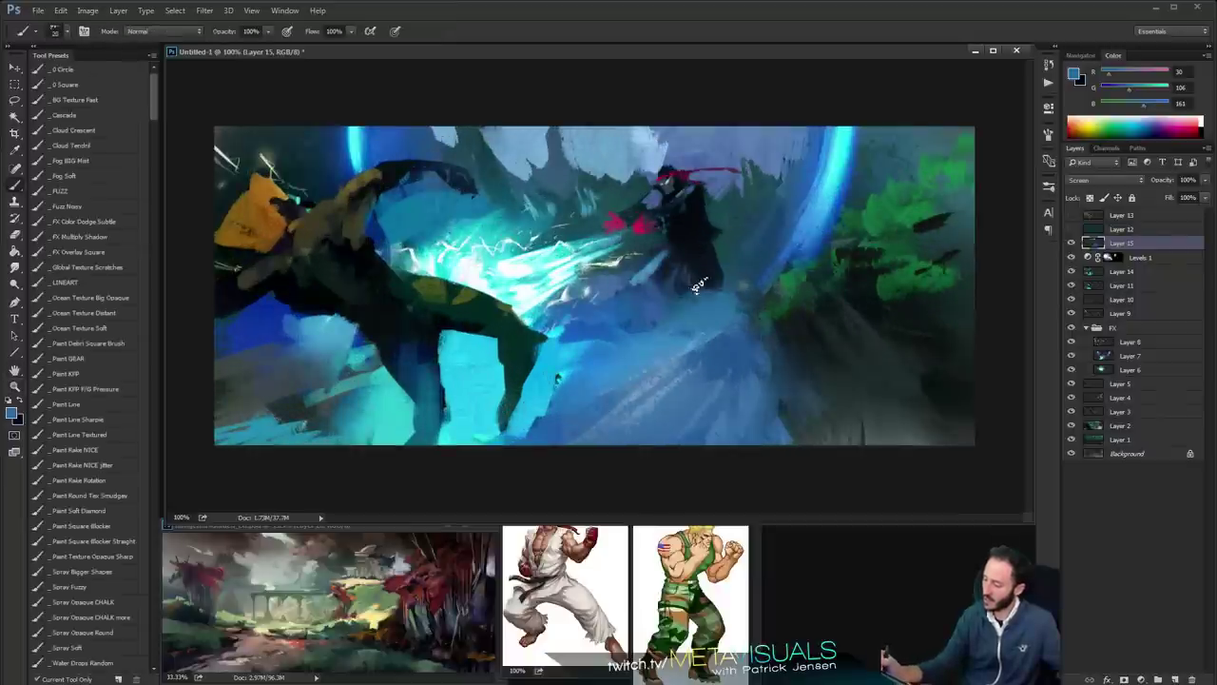
left_click(772, 273, "alt")
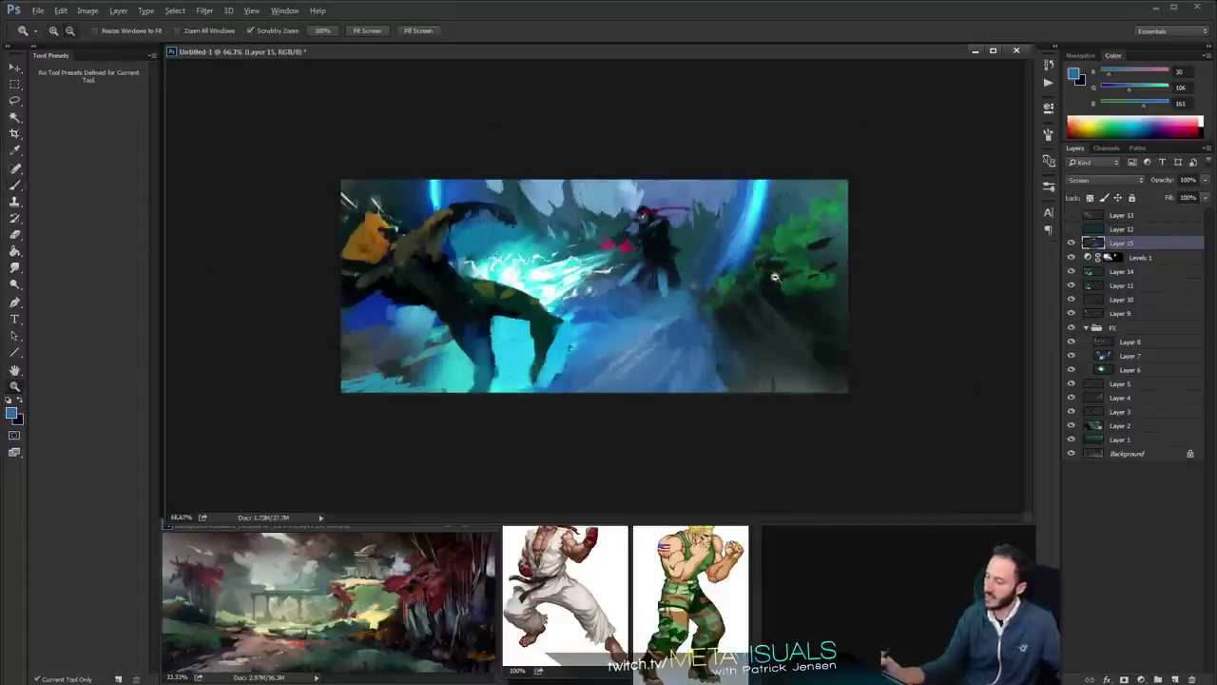
left_click(770, 274, "alt")
left_click(770, 273, "ctrl")
left_click(769, 273, "ctrl")
Paint Ryu's belt in sampled dark red (R 79, G 15, B 43) and sample the background's dark teal (R 21, G 69, B 70)
left_click(693, 172, "alt")
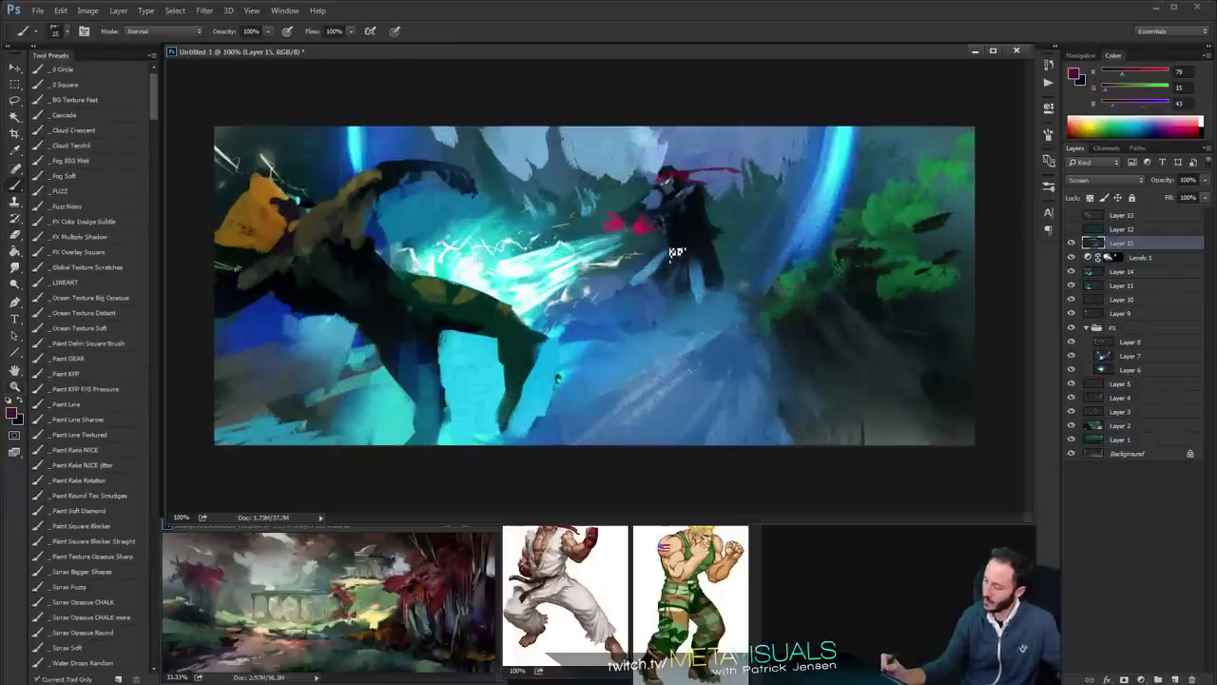
left_click_drag(699, 245, 721, 245)
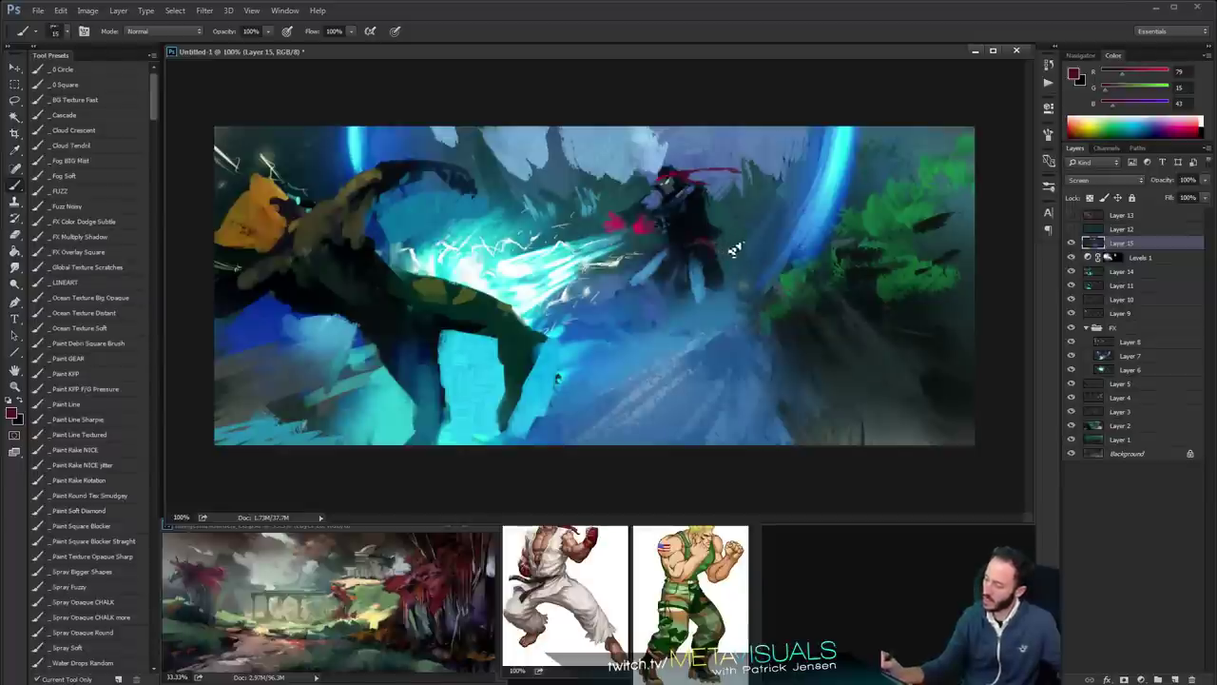
left_click(724, 255, "alt")
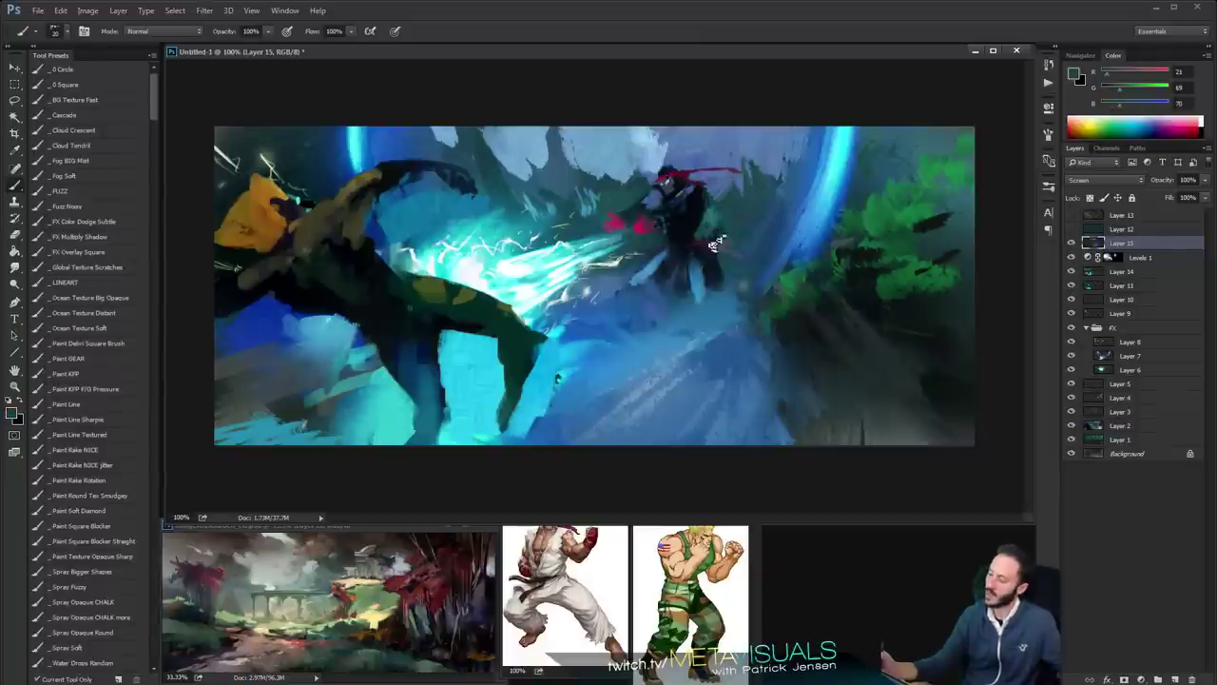
Add a new normal layer and paint sampled near-black (R 5, G 11, B 17) over Ryu's waist and hips
key("ctrl+shift+alt+n")
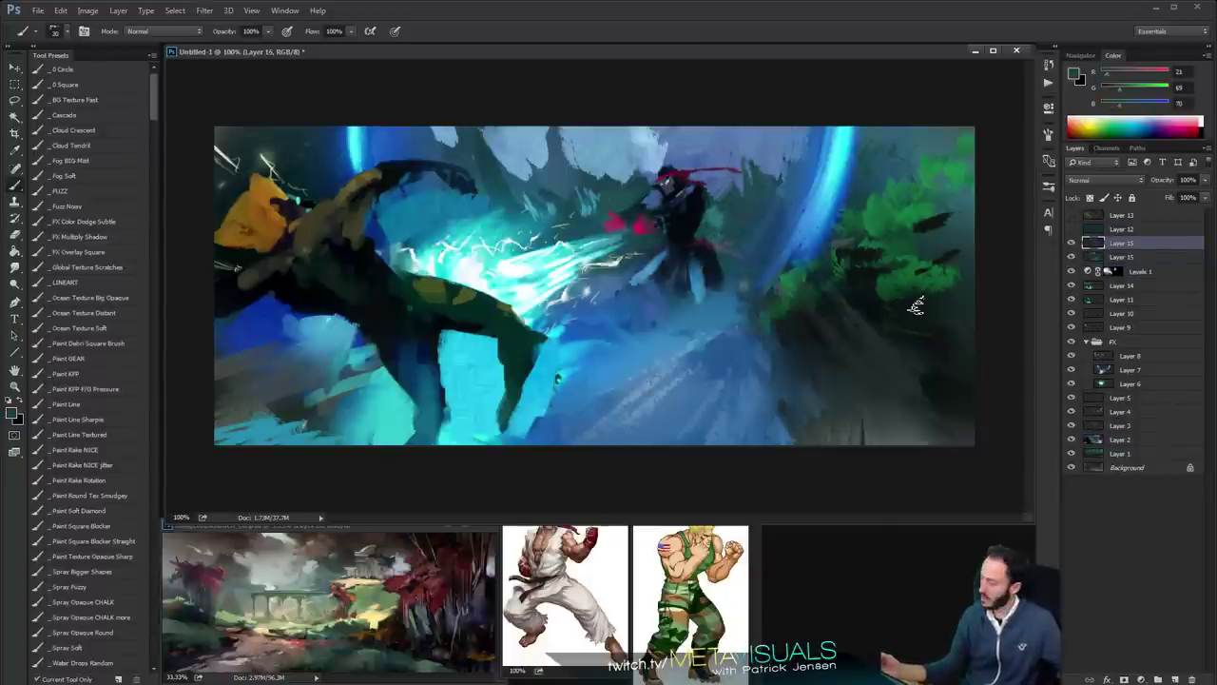
key("bracketleft")
left_click(669, 248, "alt")
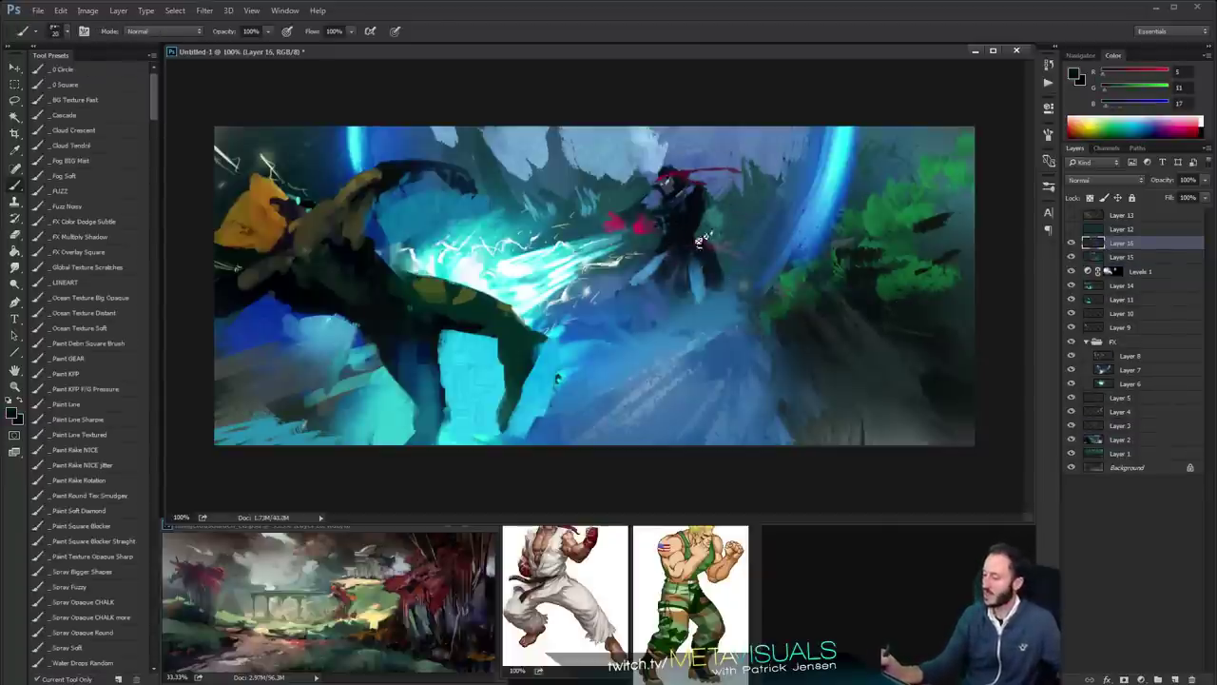
left_click(797, 339, "ctrl+alt")
left_click(780, 331, "ctrl+alt")
left_click(817, 285, "ctrl")
left_click(816, 285, "ctrl")
key("bracketleft")
Paint Ryu's lower legs in sampled dark blue (R 25, G 54, B 93), redoing one stroke
left_click(669, 283, "alt")
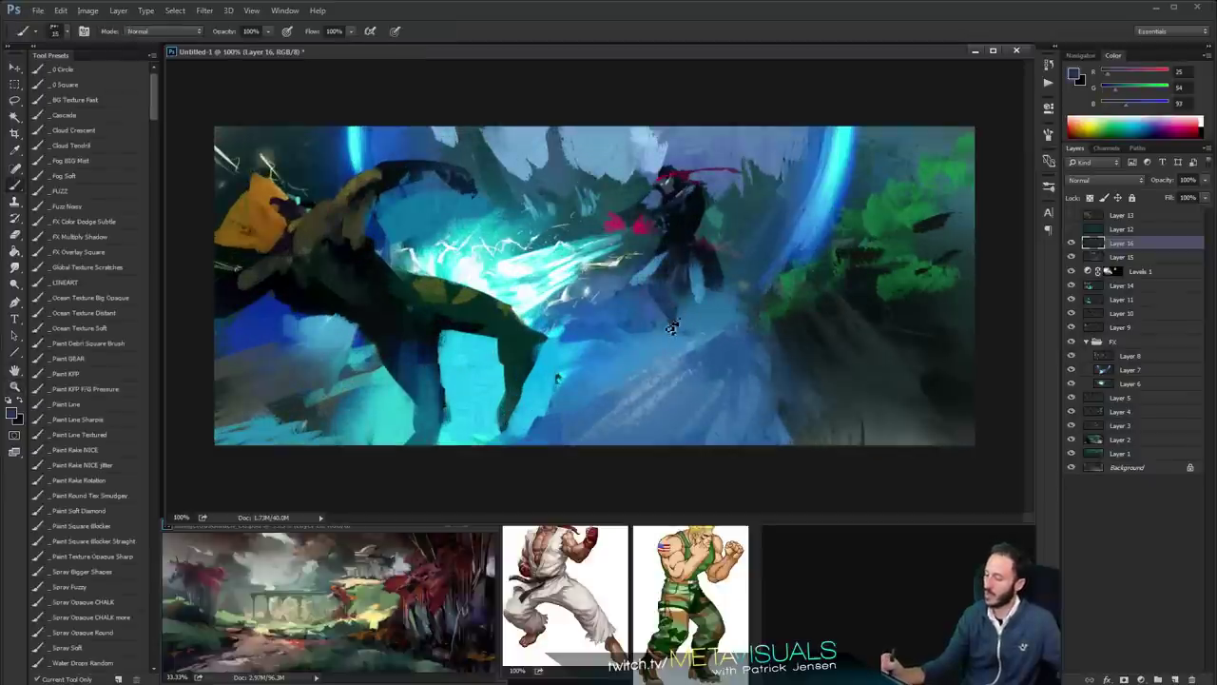
key("ctrl+z")
key("bracketright")
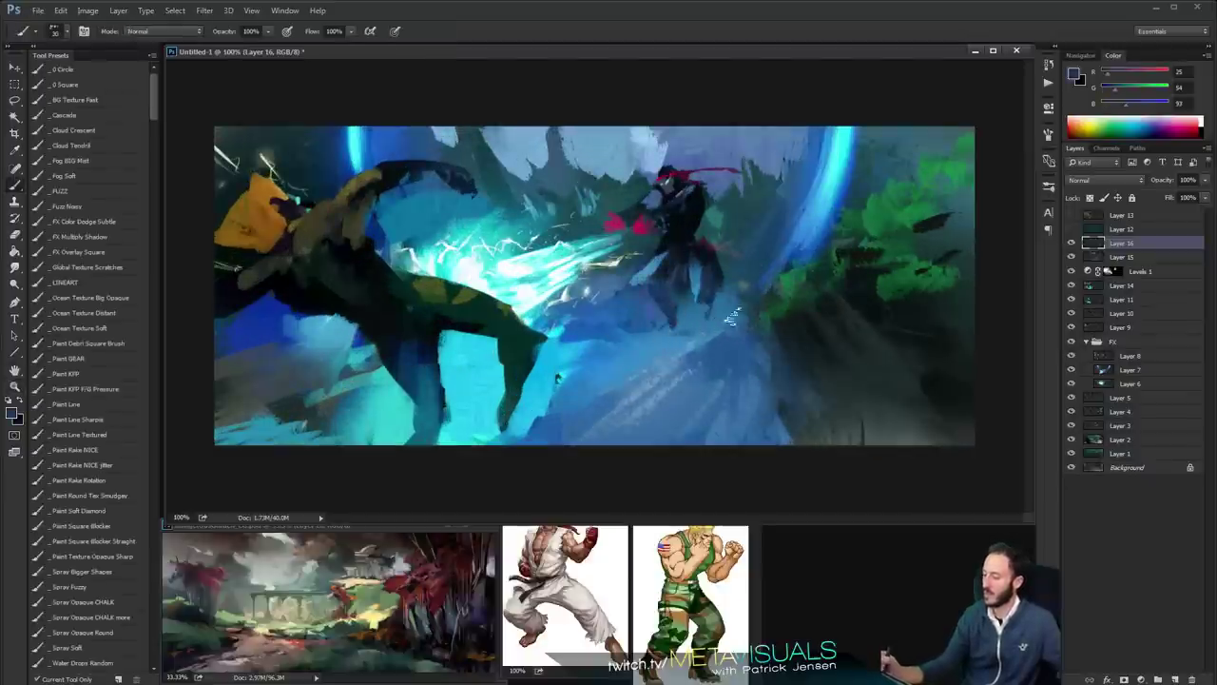
key("ctrl+minus")
key("ctrl+plus")
Reshape the foreground figure's front lower leg with sampled cyan (R 7, G 179, B 233) and dark green (R 4, G 44, B 36)
left_click(509, 404, "alt")
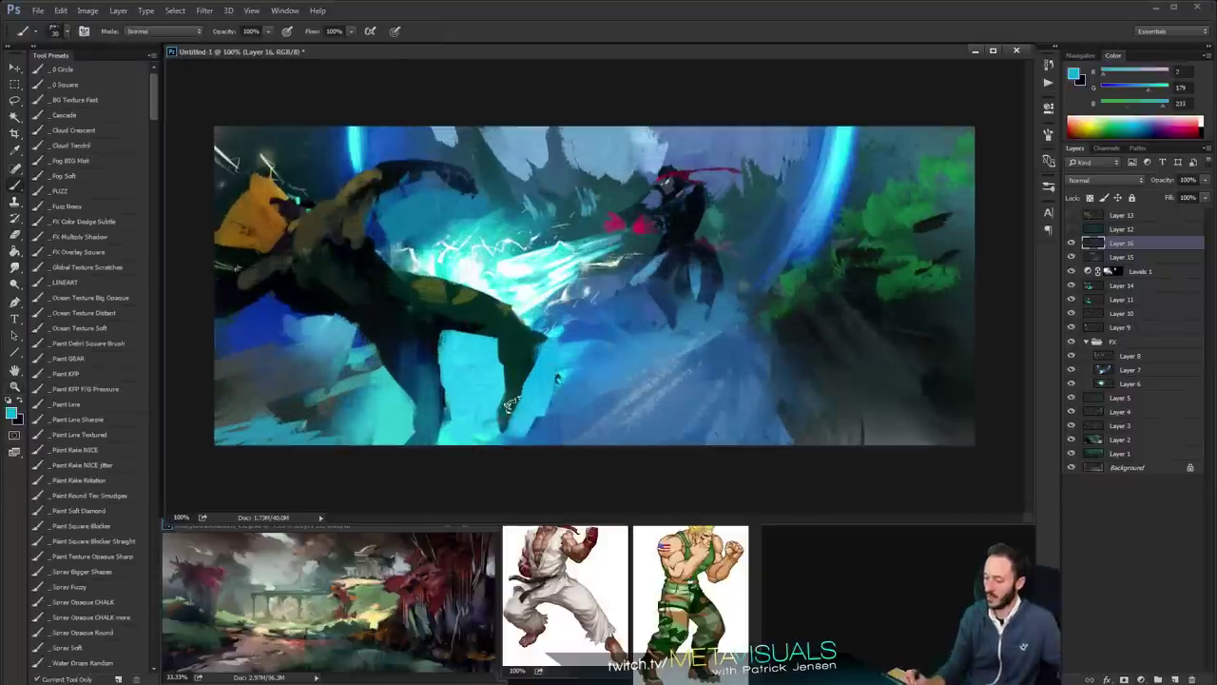
left_click(517, 352, "alt")
key("r")
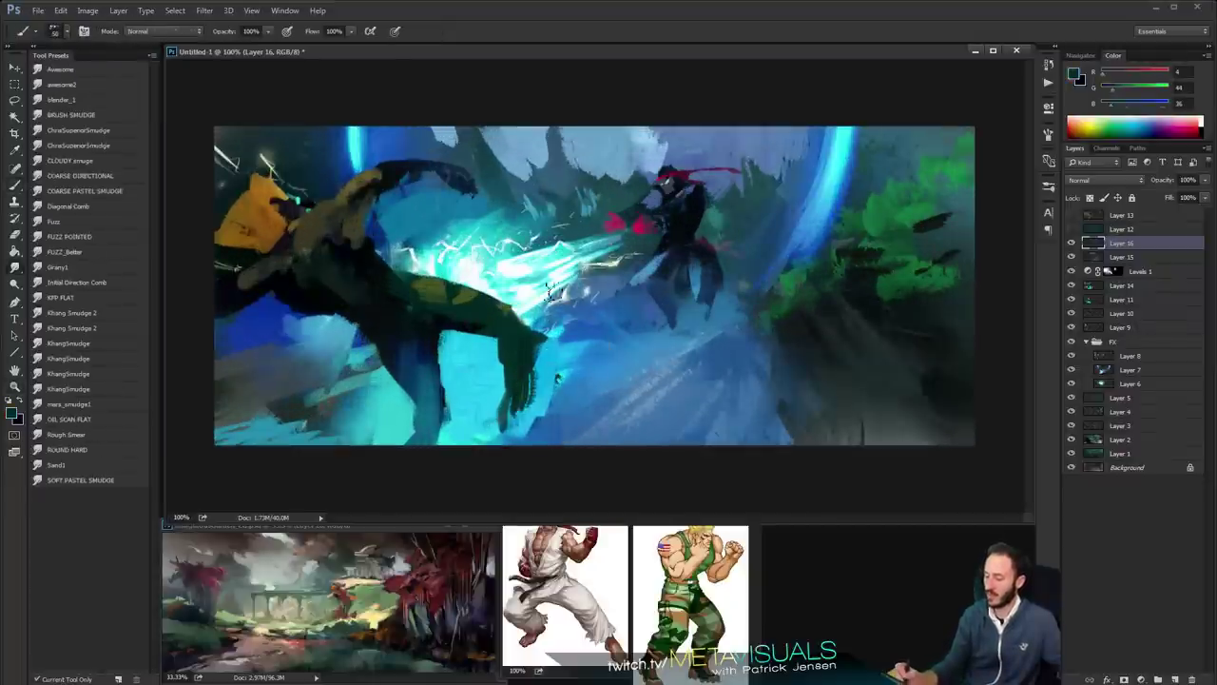
Copy the entire merged image and paste it as a new layer above the painting layers
key("ctrl+a")
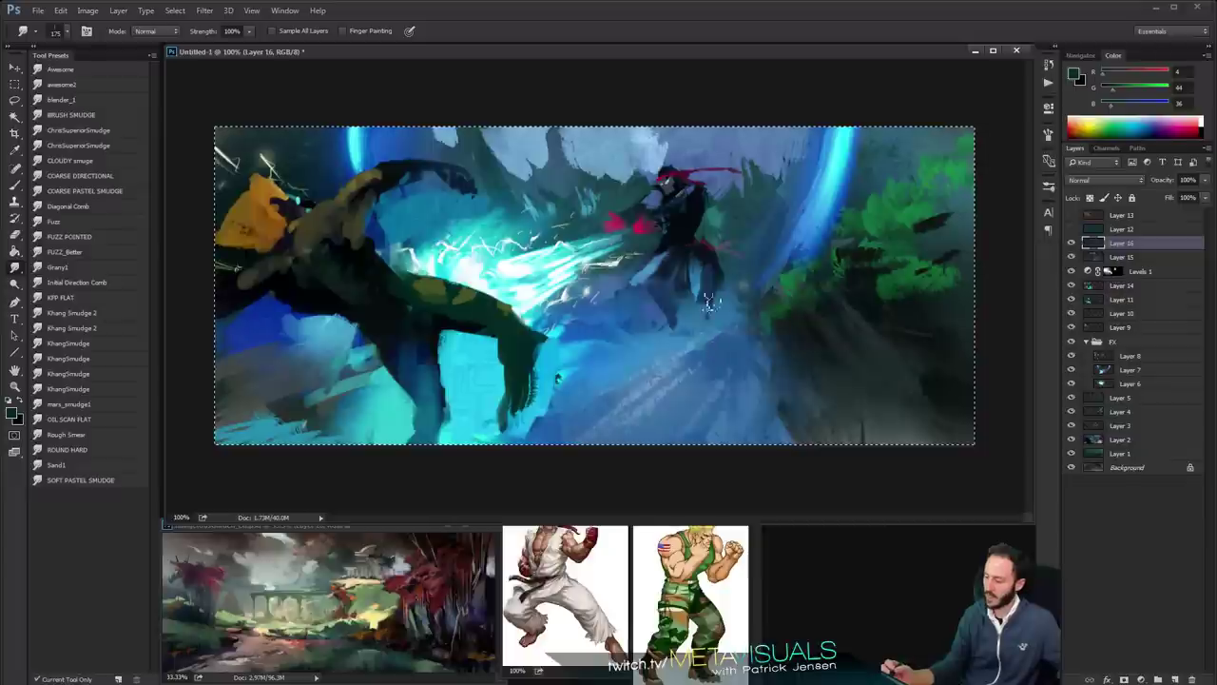
key("ctrl+shift+c")
key("ctrl+v")
Smudge the foreground figure's orange hair outward with a smaller smudge brush and undo the last smudge over the sparks
key("bracketleft")
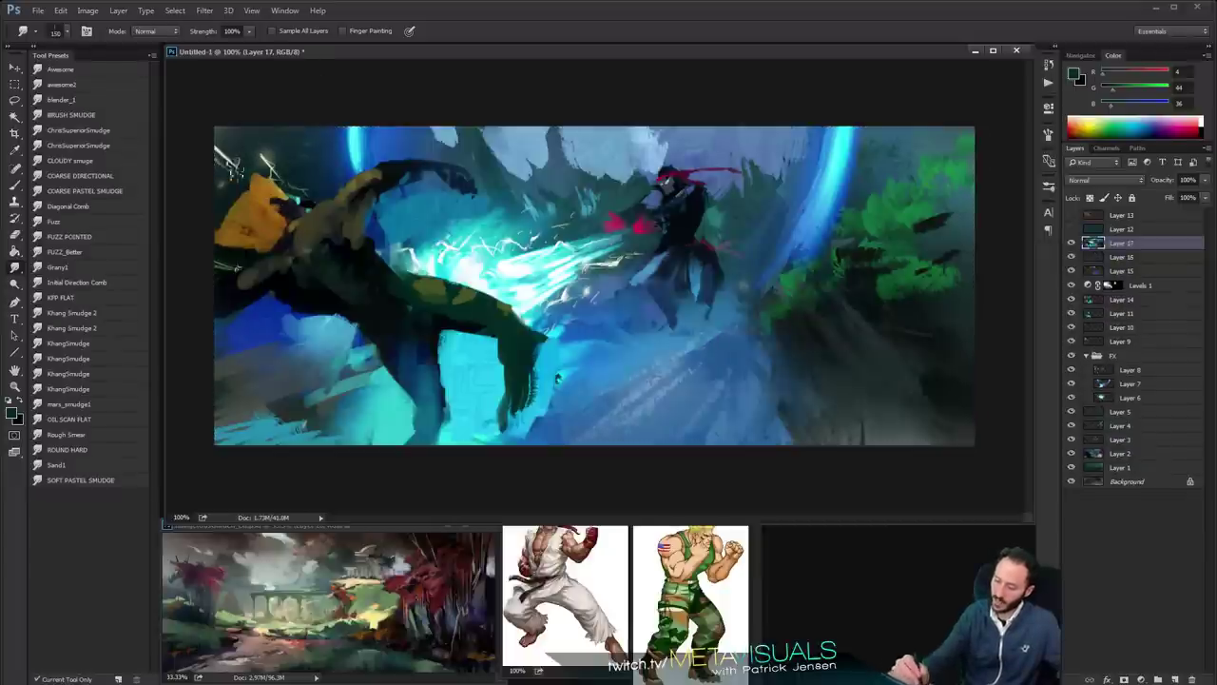
key("bracketleft")
key("bracketleft")
left_click_drag(230, 171, 267, 270)
mouse_move(282, 226)
left_mouse_down()
mouse_move(272, 177)
mouse_move(288, 193)
left_mouse_up()
mouse_move(231, 150)
left_mouse_down()
mouse_move(289, 193)
mouse_move(246, 170)
left_mouse_up()
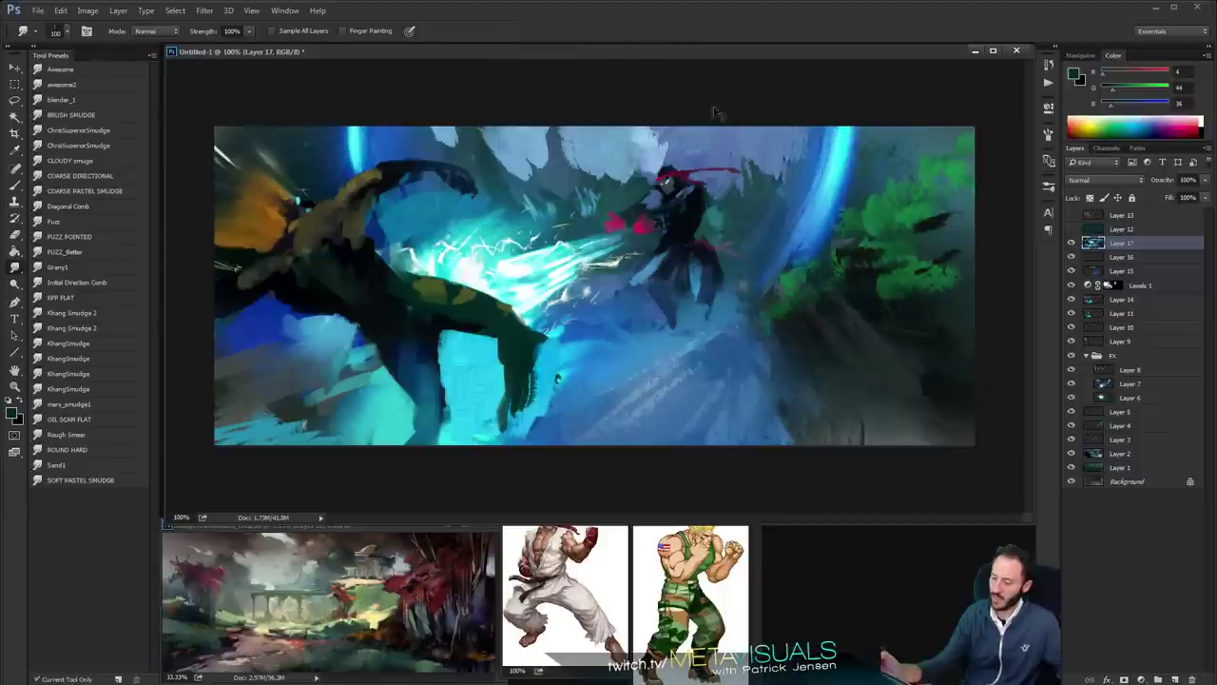
key("ctrl+z")
key("bracketleft")
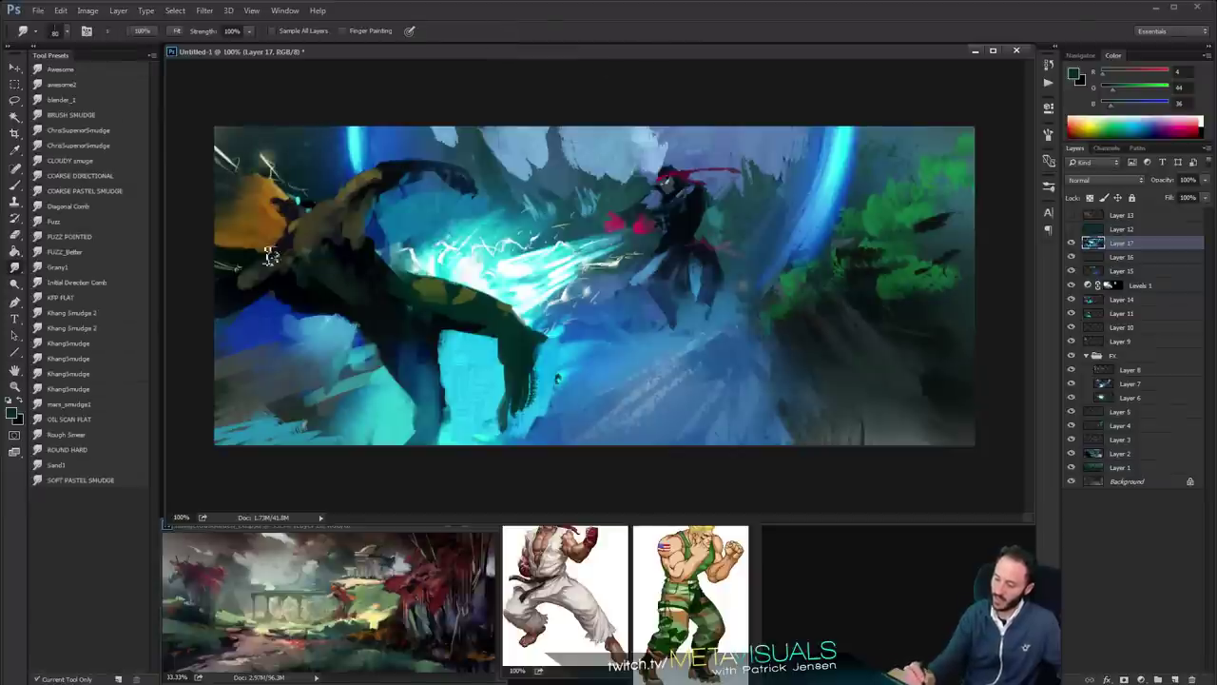
Smudge the foreground figure's shoulder and torso underside into the blue background, undoing the unwanted strokes
mouse_move(272, 254)
left_mouse_down()
mouse_move(239, 276)
mouse_move(236, 328)
left_mouse_up()
key("ctrl+alt+z")
key("ctrl+alt+z")
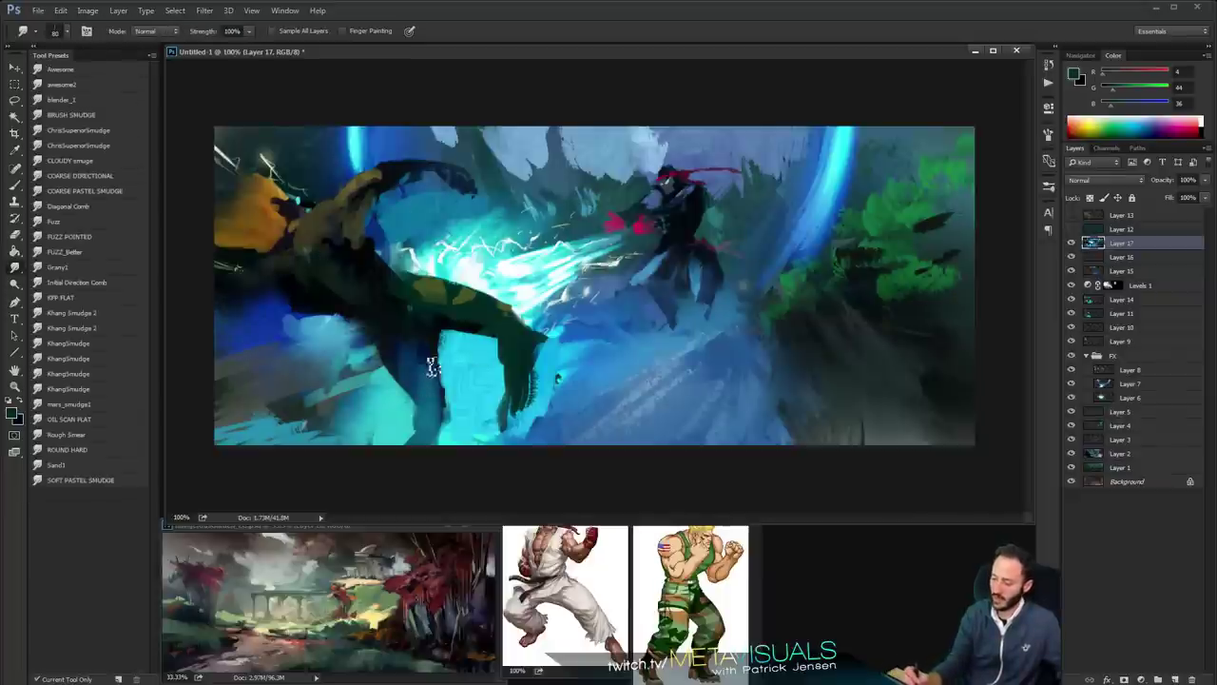
key("ctrl+minus")
key("ctrl+minus")
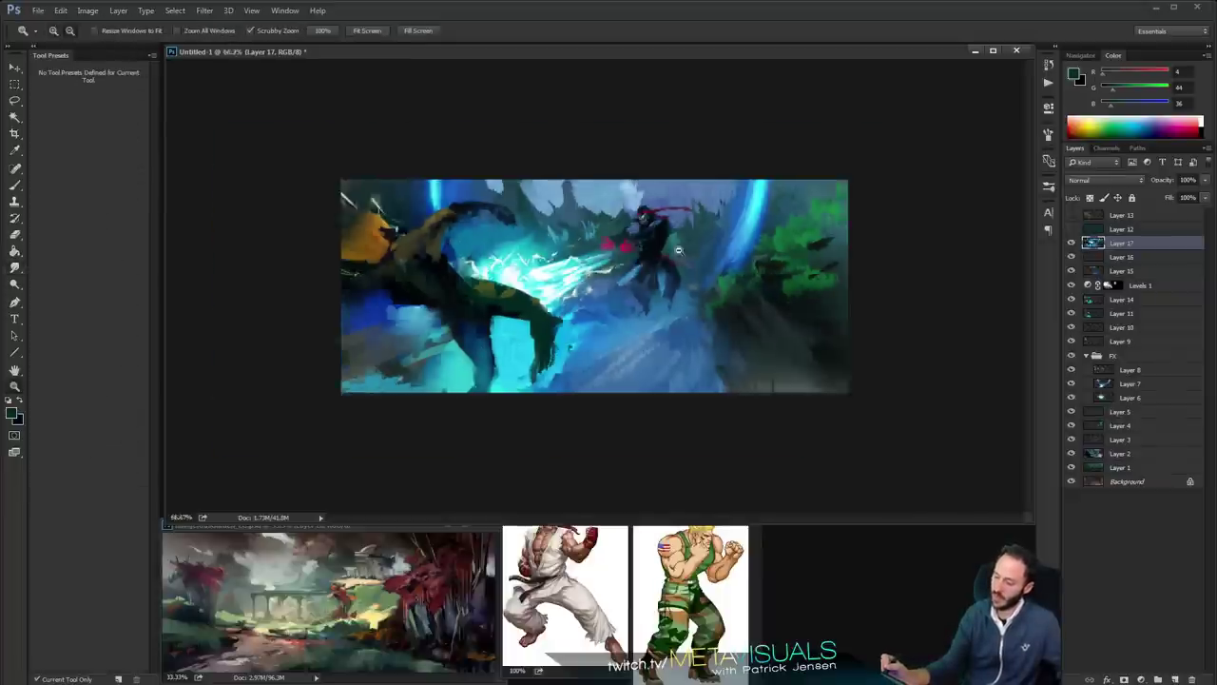
left_click(691, 272, "ctrl")
left_click(404, 257, "ctrl")
left_click(404, 257, "ctrl")
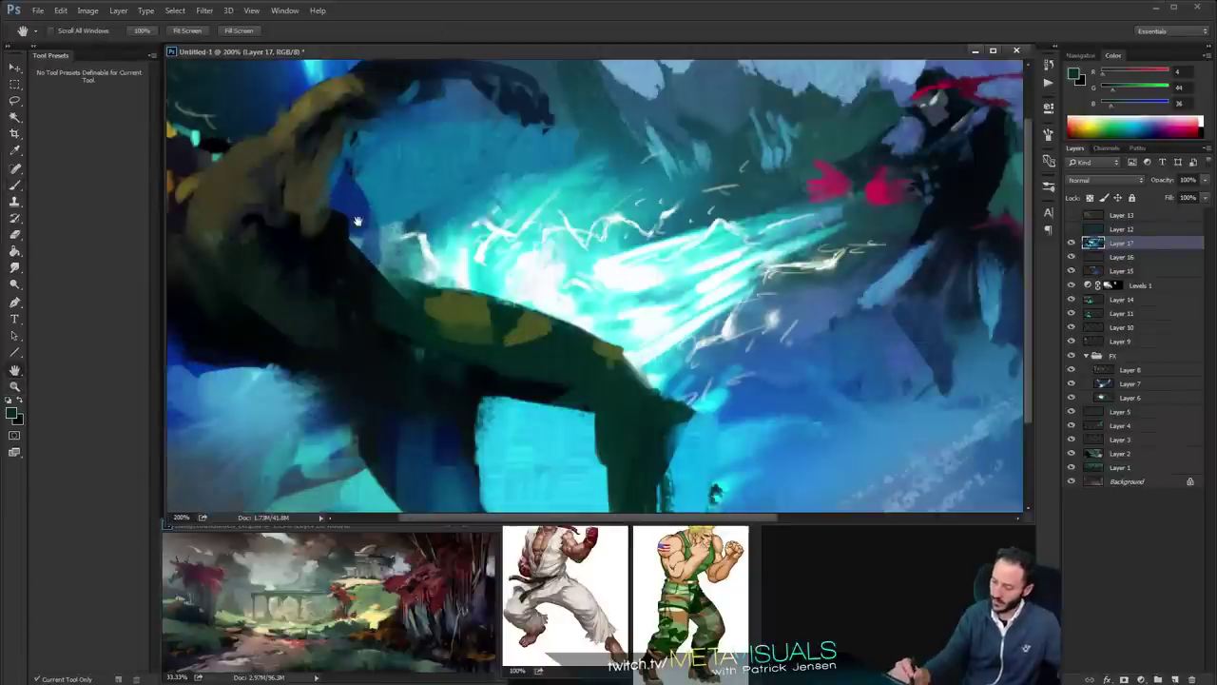
Paint muted blue (R 62, G 103, B 149) rim light along the foreground figure's shoulder and the face edge beside the orange hair
left_click_drag(457, 234, 595, 295)
key("b")
left_click(422, 195, "alt")
left_click(1129, 87)
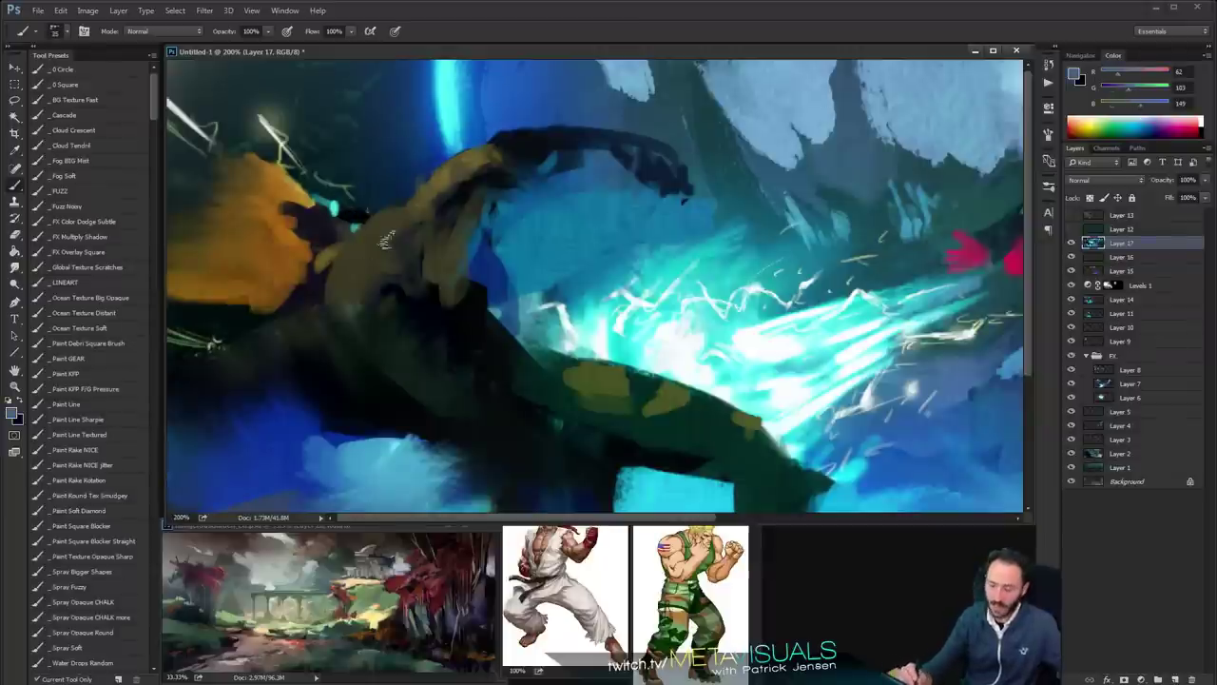
mouse_move(385, 238)
left_mouse_down()
mouse_move(345, 253)
mouse_move(409, 203)
left_mouse_up()
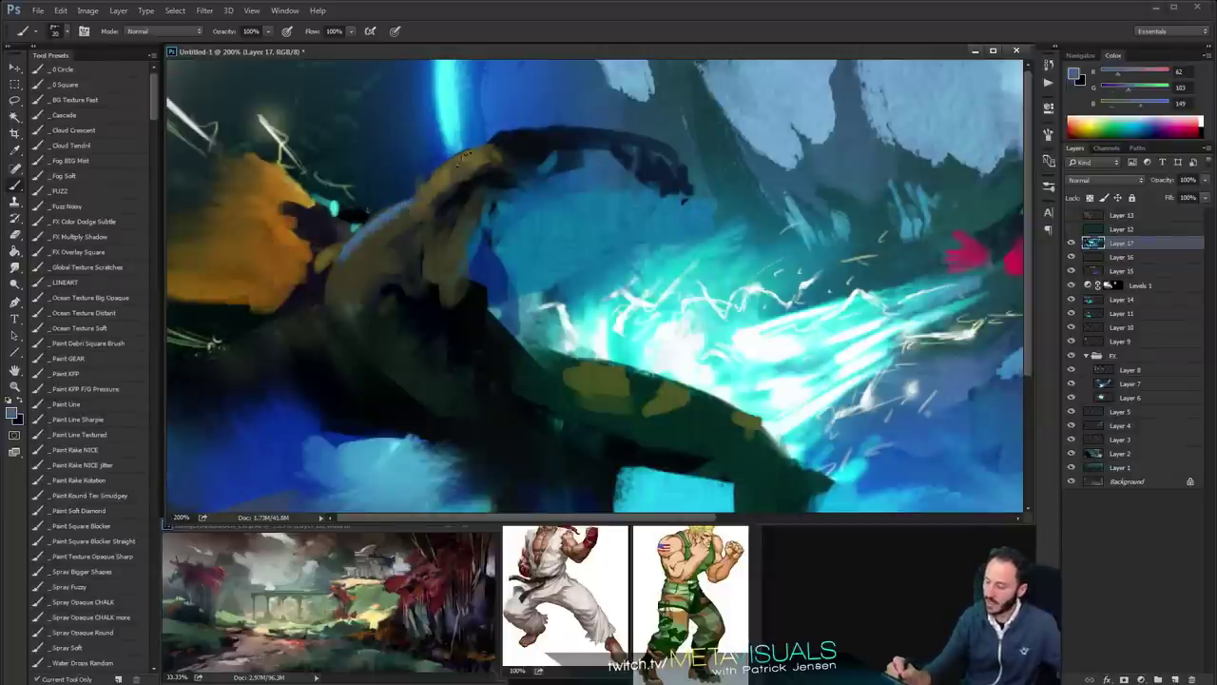
left_click(480, 193, "ctrl+alt")
left_click(409, 196, "ctrl+alt")
left_click(399, 195, "ctrl")
left_click(376, 187, "ctrl")
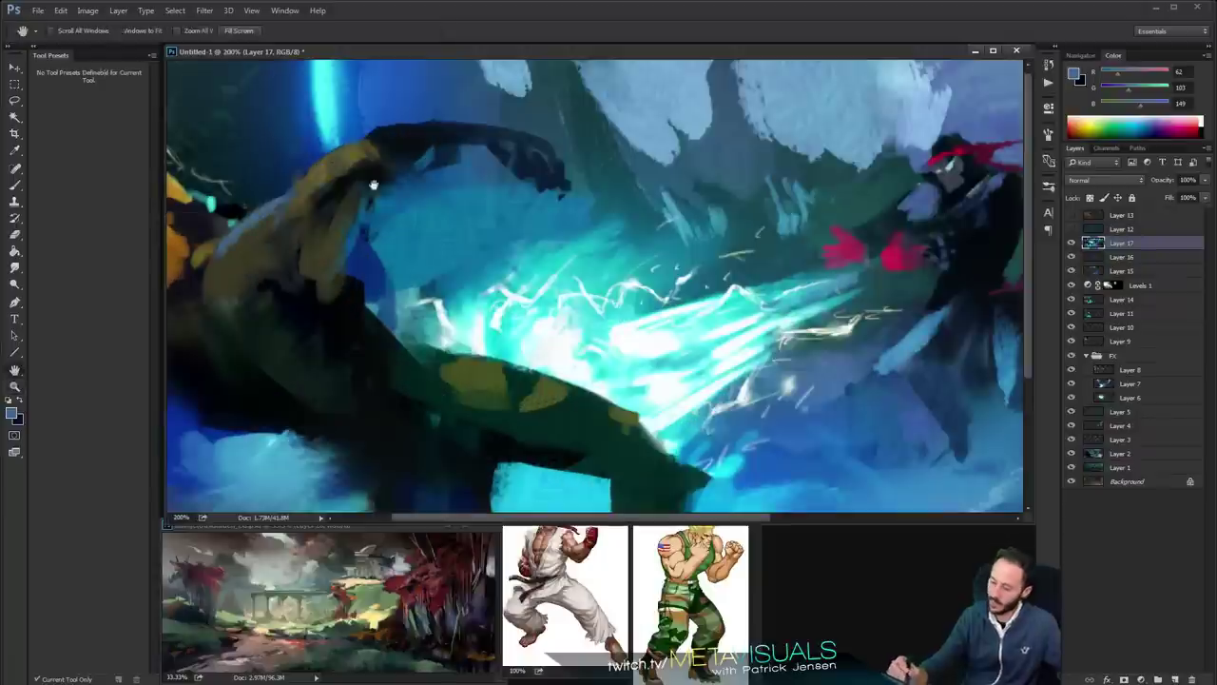
left_click_drag(228, 201, 269, 213)
key("b")
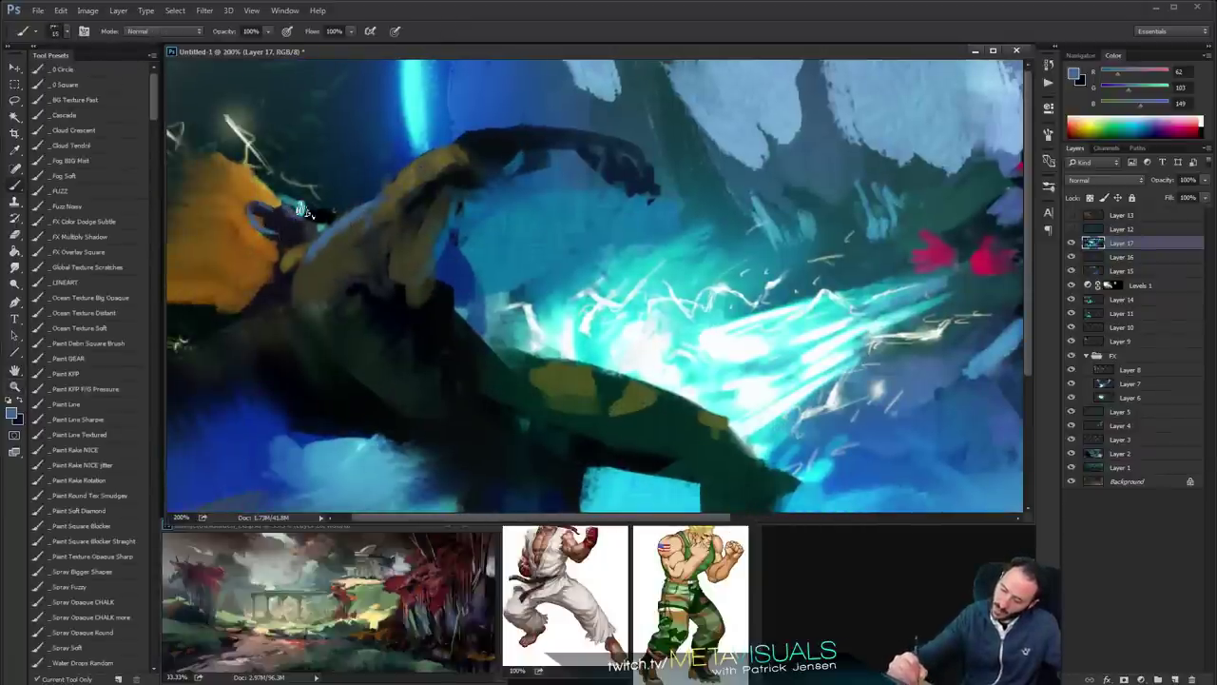
Sample dark and olive tones from the foreground figure and rework the area between its neck and shoulder
left_click(303, 210, "alt")
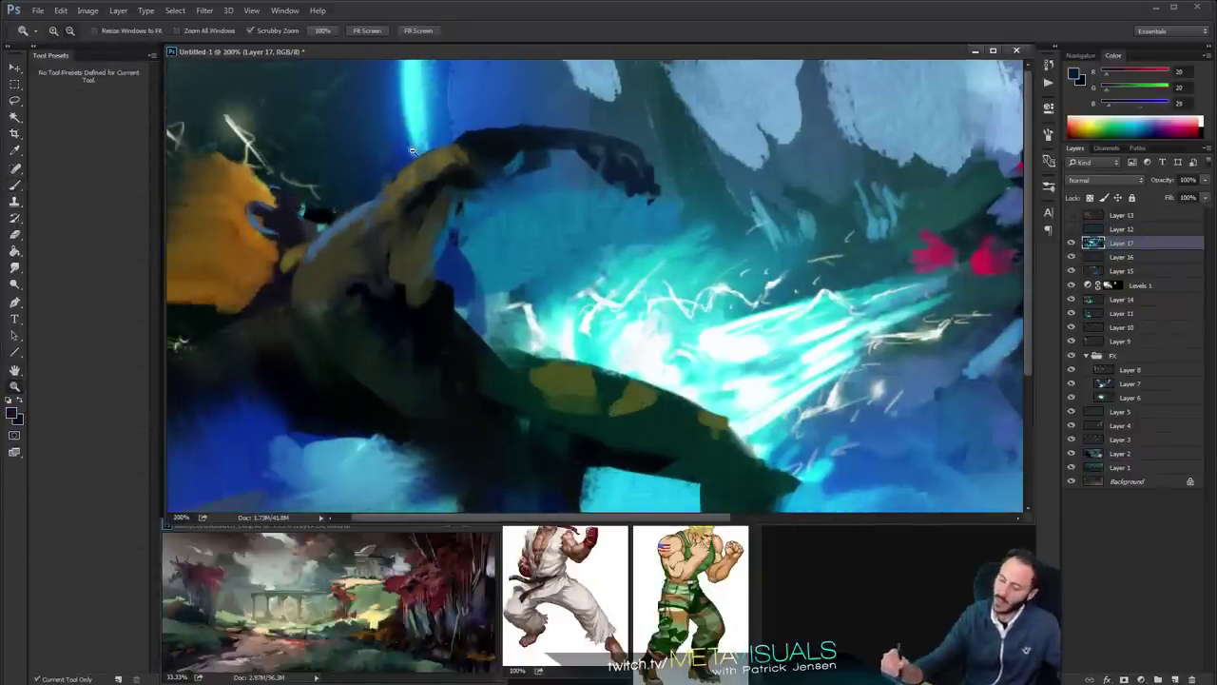
left_click(378, 191, "ctrl+alt")
left_click(378, 190, "ctrl+alt")
left_click(378, 193, "ctrl")
left_click(379, 197, "ctrl")
left_click_drag(380, 203, 470, 232)
key("b")
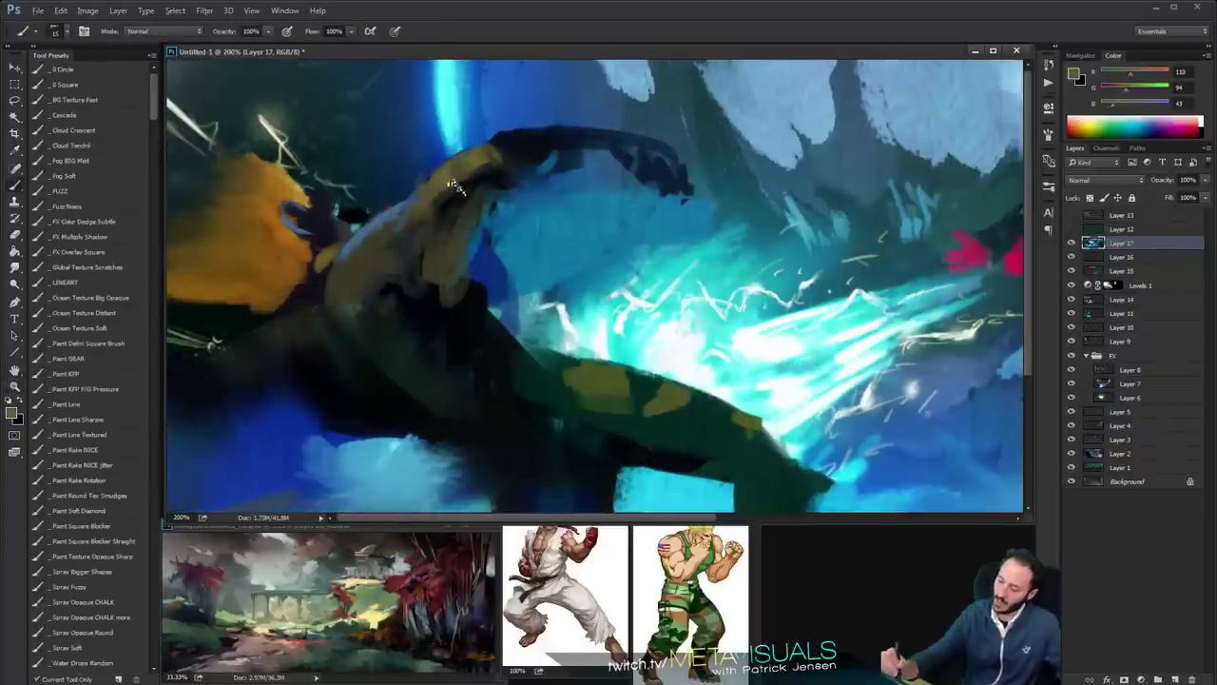
key("ctrl+minus")
left_click_drag(310, 229, 305, 249)
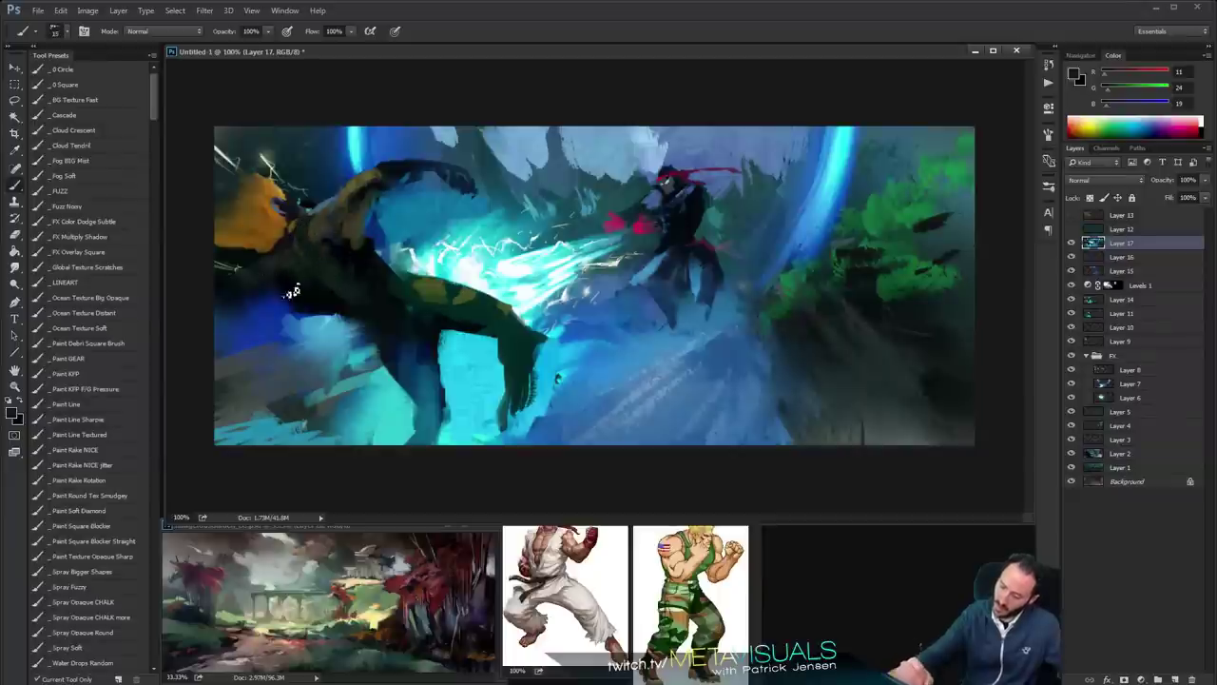
Mix a dark green (R 11, G 82, B 67) and paint it on the foreground figure's neck and upper chest with a small brush
left_click_drag(1100, 87, 1119, 110)
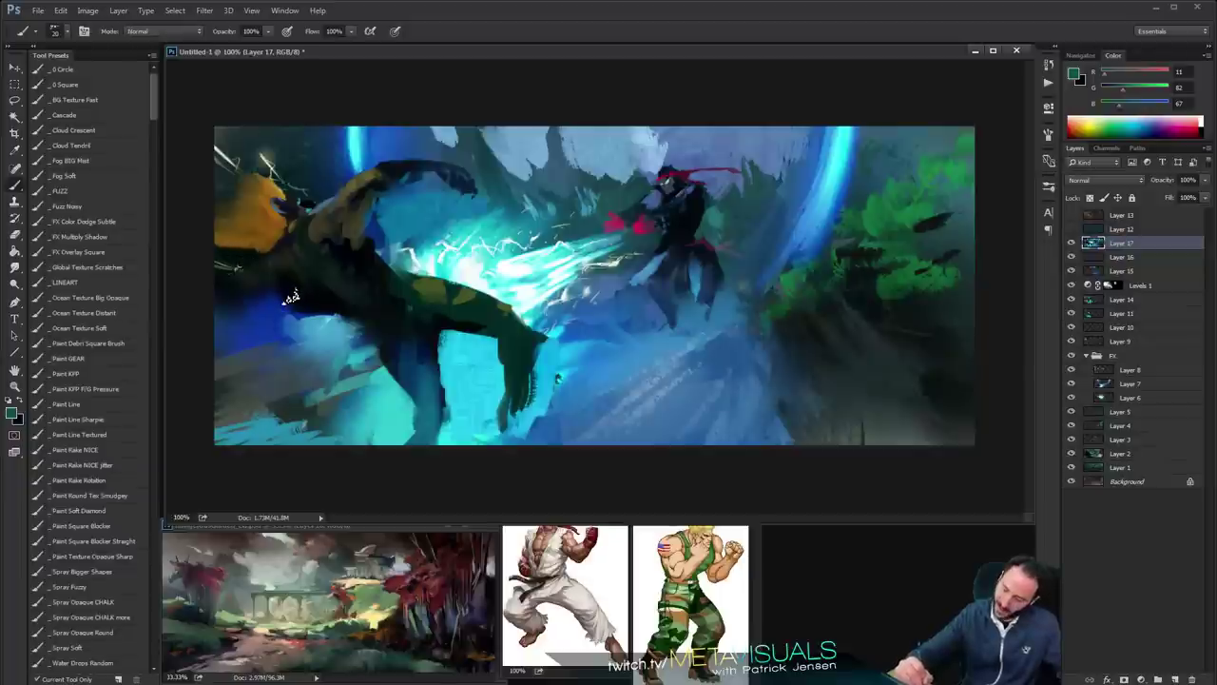
key("bracketleft")
key("bracketleft")
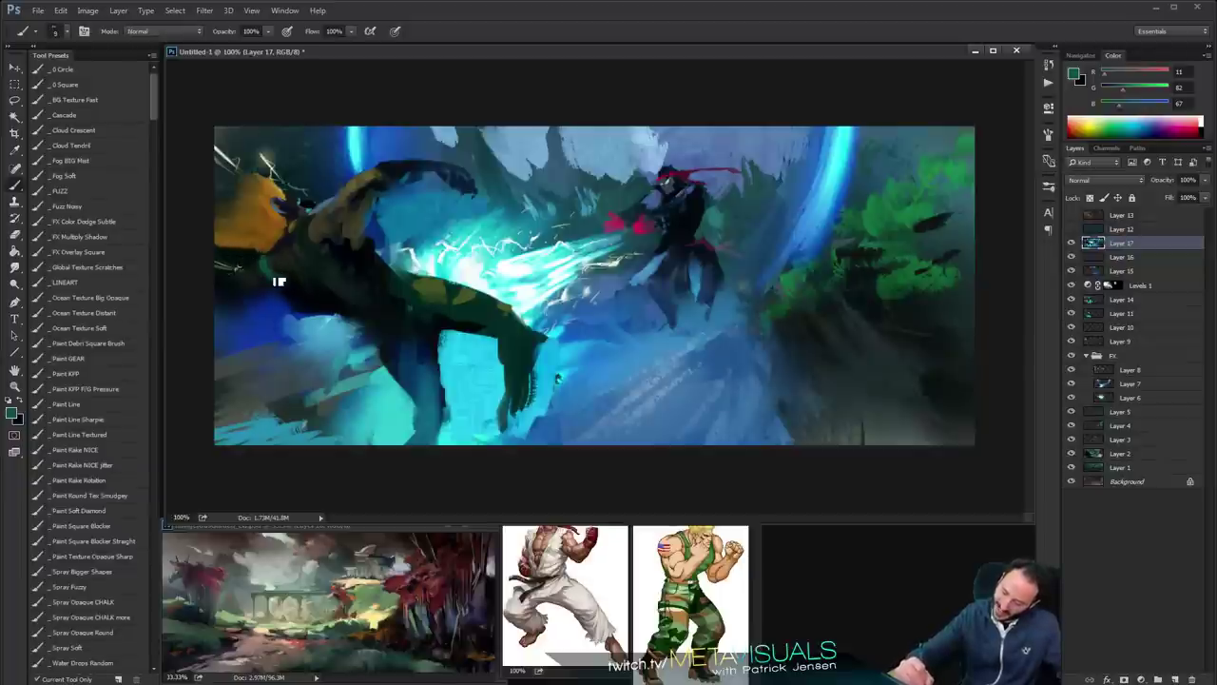
mouse_move(302, 252)
left_mouse_down()
mouse_move(302, 235)
mouse_move(294, 248)
left_mouse_up()
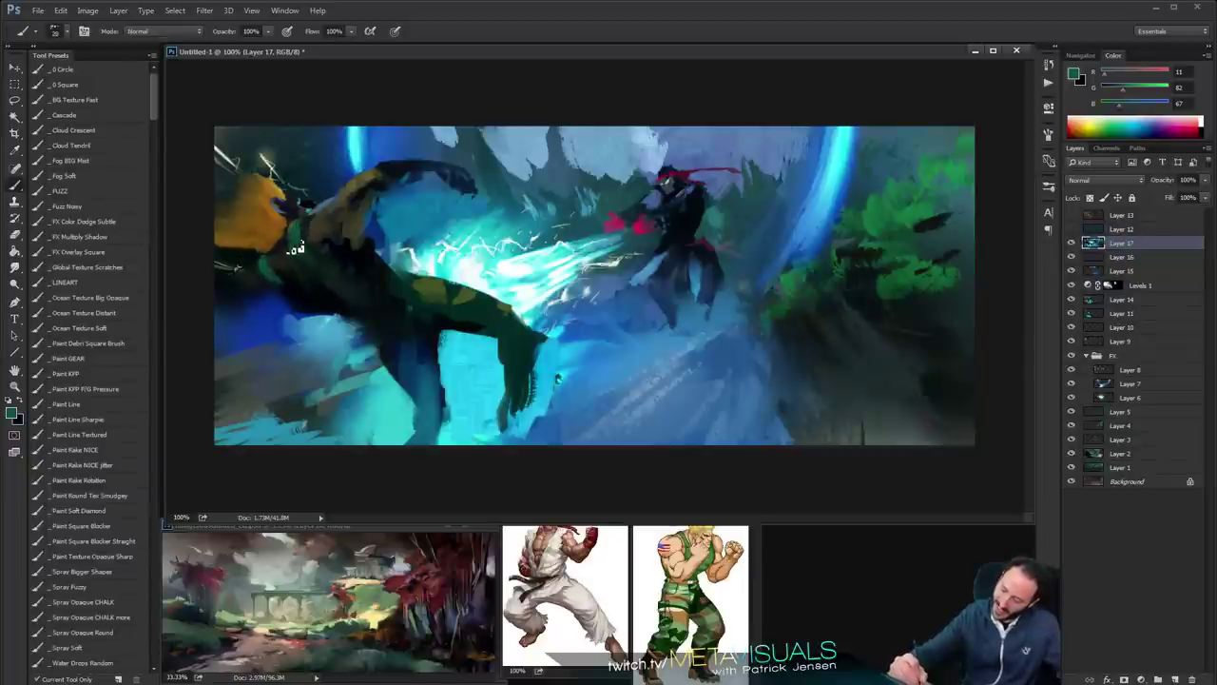
key("z")
left_click(605, 236, "alt")
key("space")
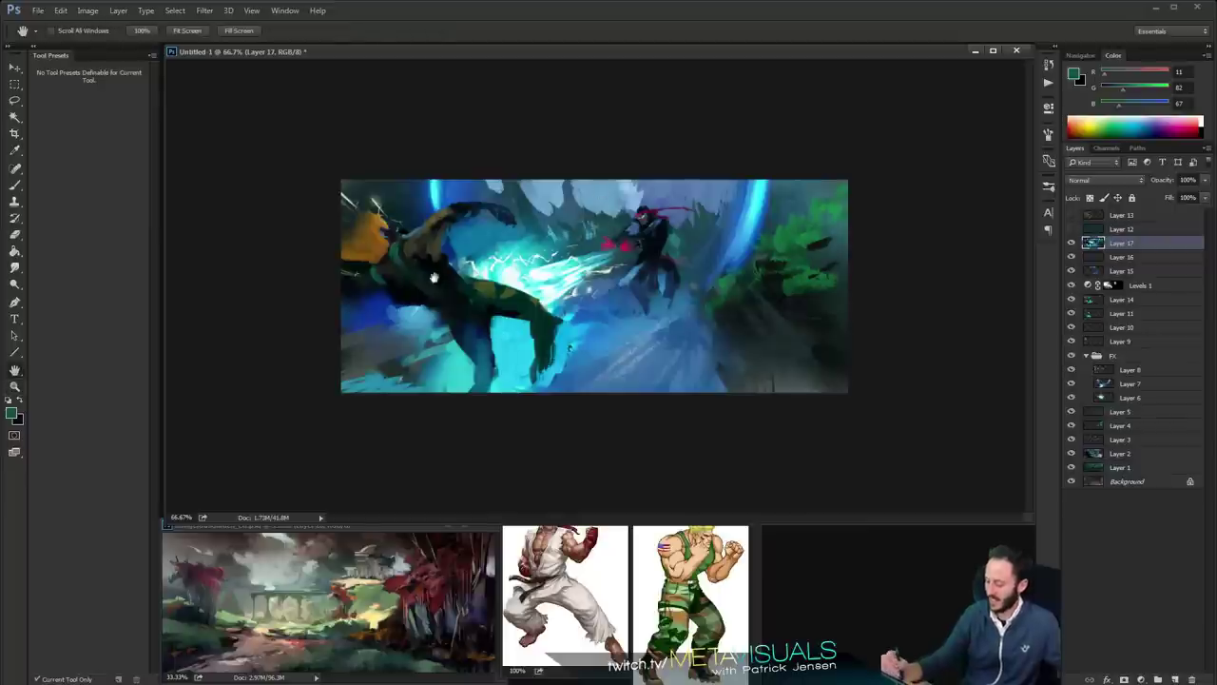
left_click(433, 277)
Extend the green across the foreground figure's chest with a larger brush, blending with sampled dark teal (R 6, G 32, B 33)
key("b")
key("bracketright")
key("bracketright")
key("bracketright")
mouse_move(268, 271)
left_mouse_down()
mouse_move(299, 275)
mouse_move(277, 281)
mouse_move(294, 226)
left_mouse_up()
left_click(299, 266, "alt")
key("bracketright")
key("z")
left_click(601, 236, "alt")
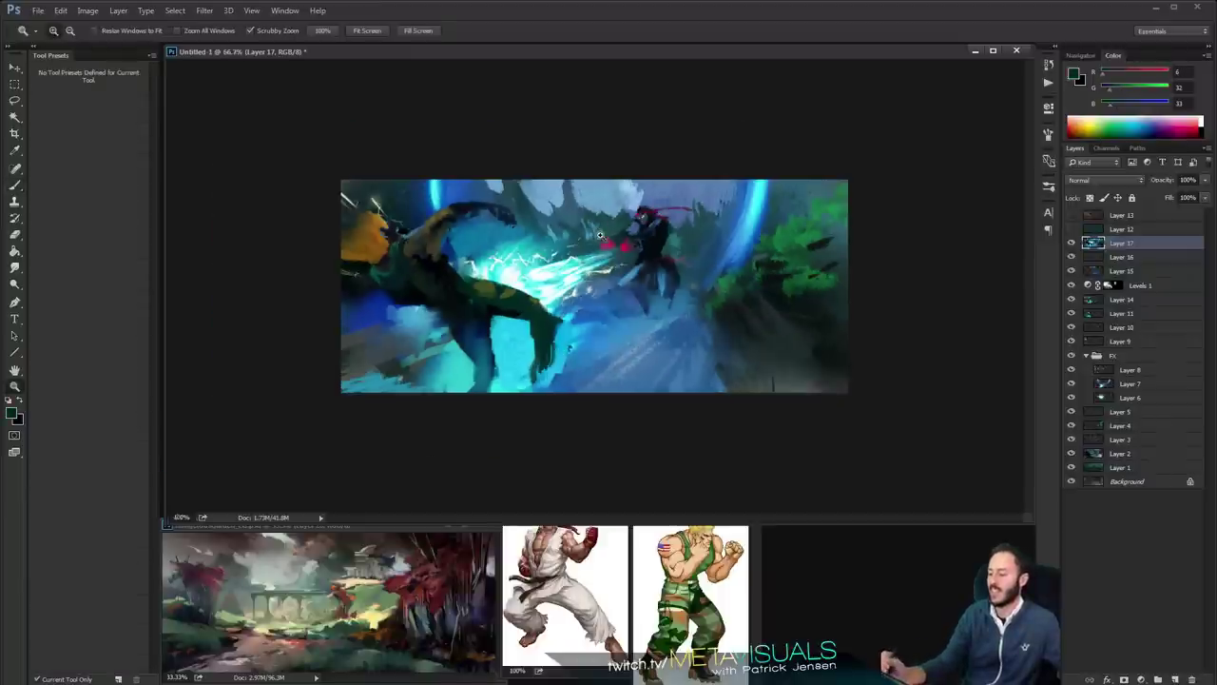
left_click(601, 236)
Paint the foreground figure's face beside the orange hair with brown (R 79, G 58, B 35) and reddish brown (R 140, G 72, B 35)
key("b")
key("bracketleft")
key("bracketleft")
left_click(326, 219, "alt")
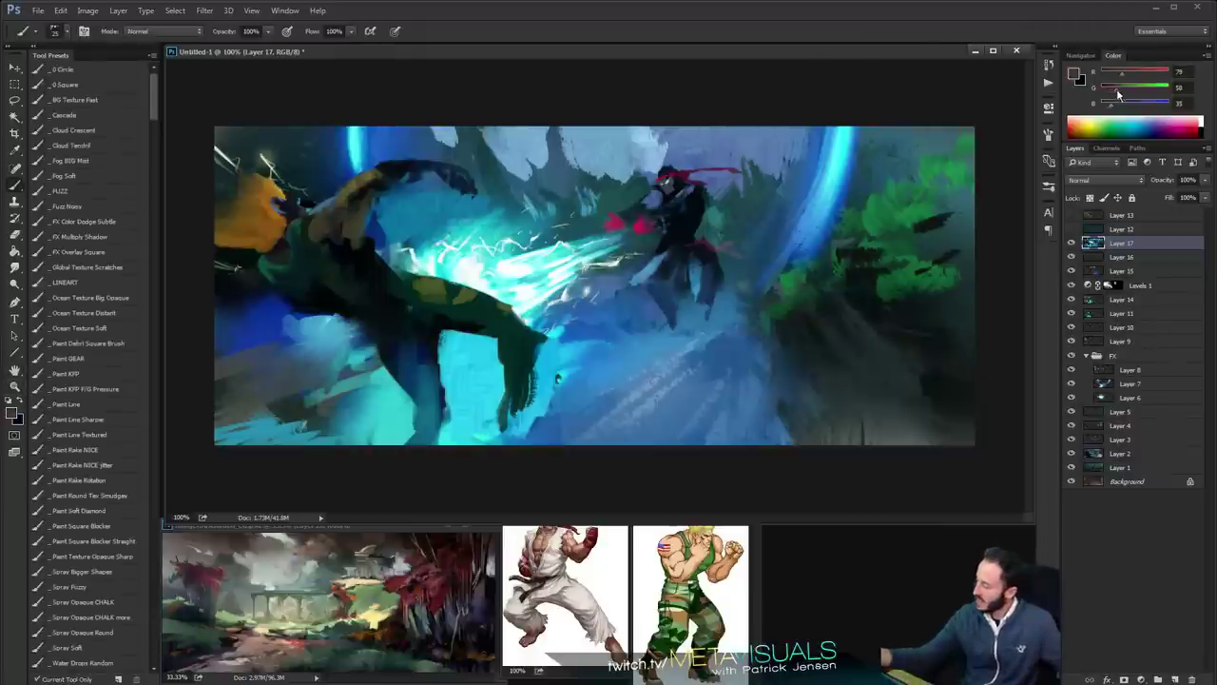
key("bracketright")
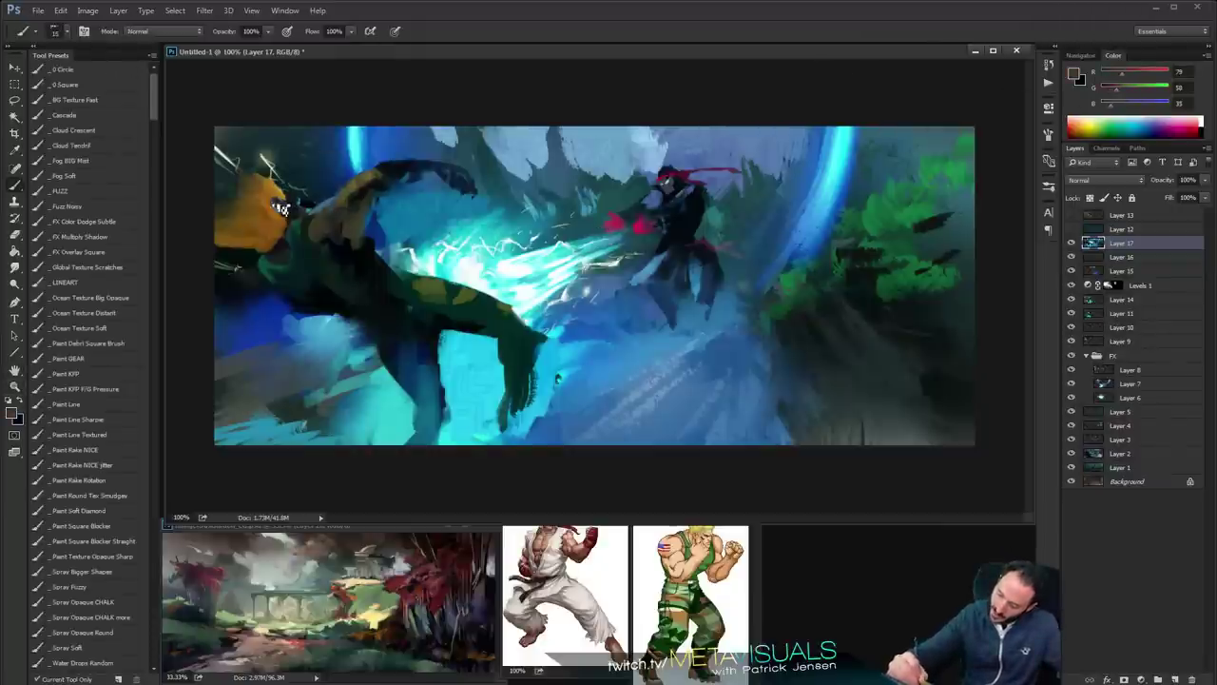
left_click_drag(1123, 75, 1133, 78)
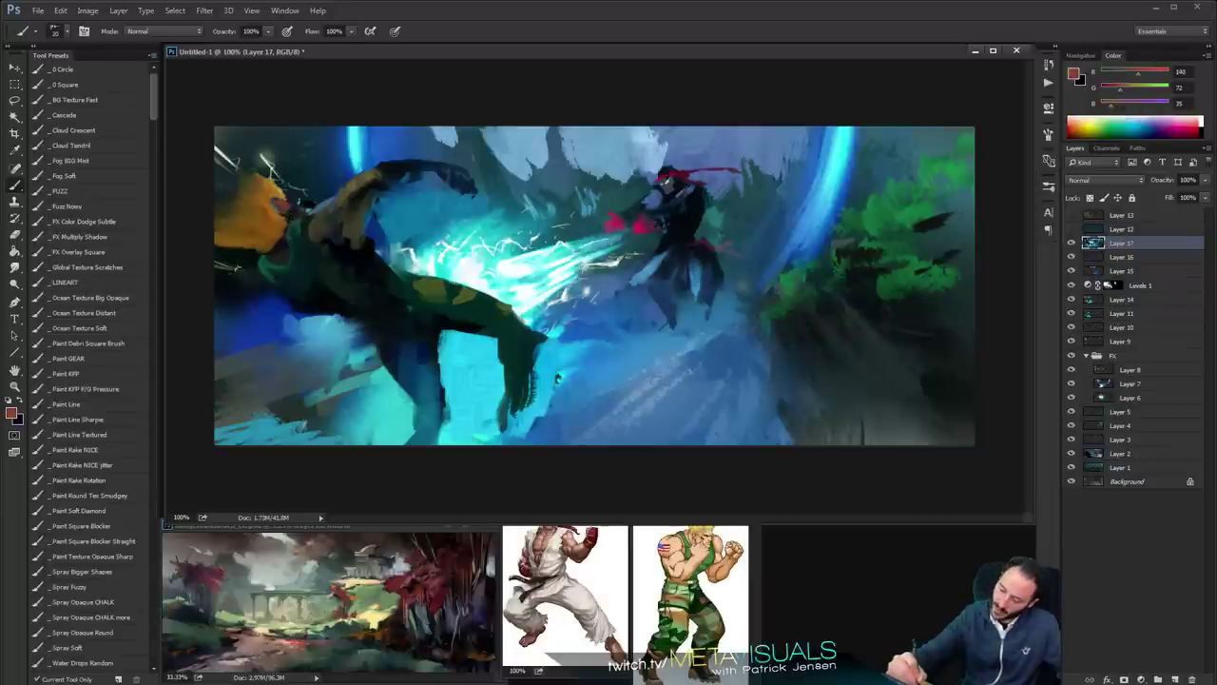
Refine the foreground figure's face edge with sampled brown and near-black (R 23, G 22, B 30) using a fine brush
left_click(296, 217, "alt")
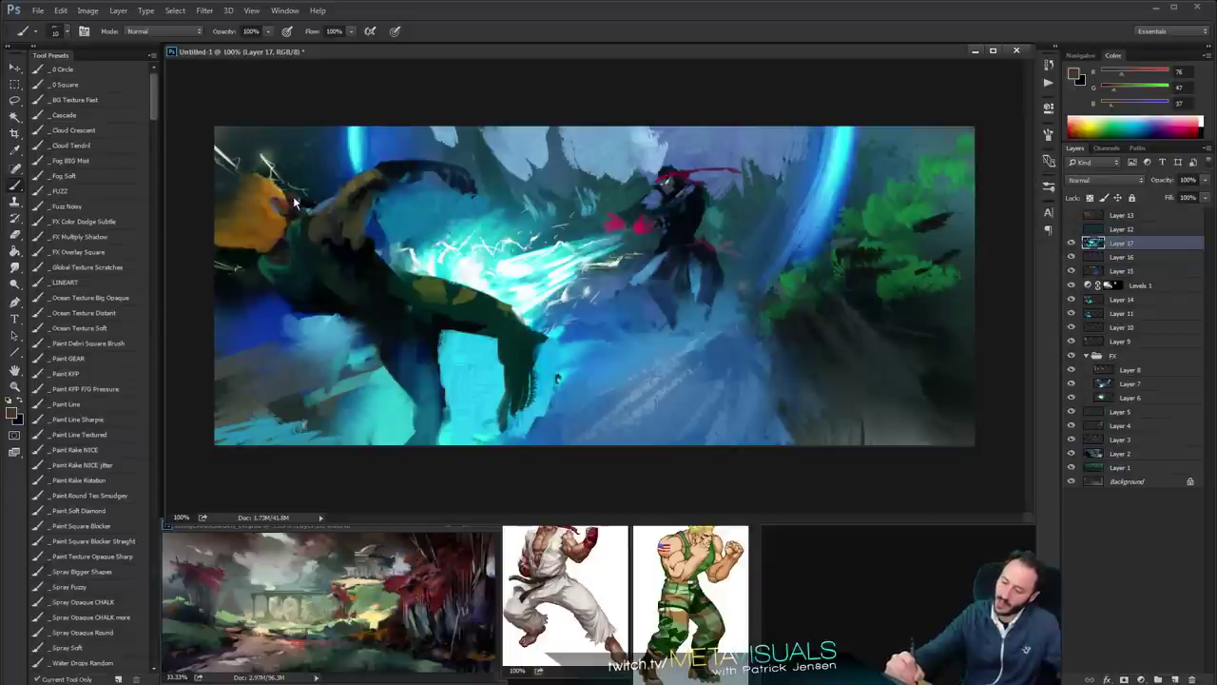
left_click(292, 202, "alt")
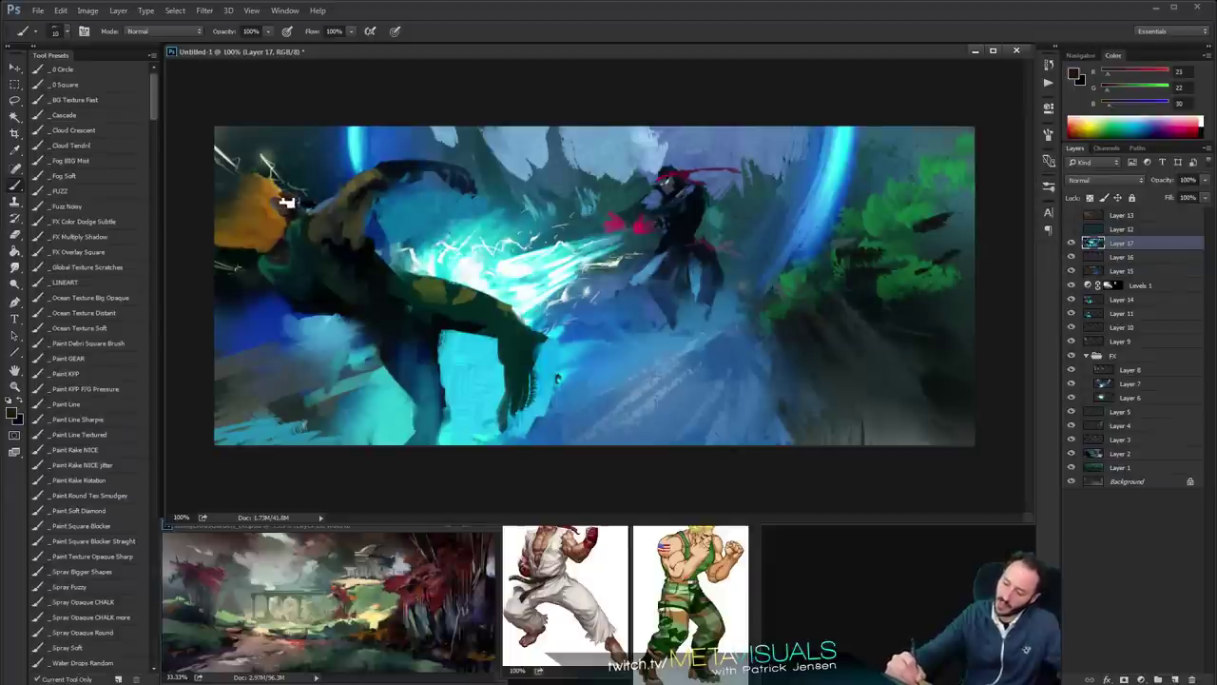
key("ctrl+minus")
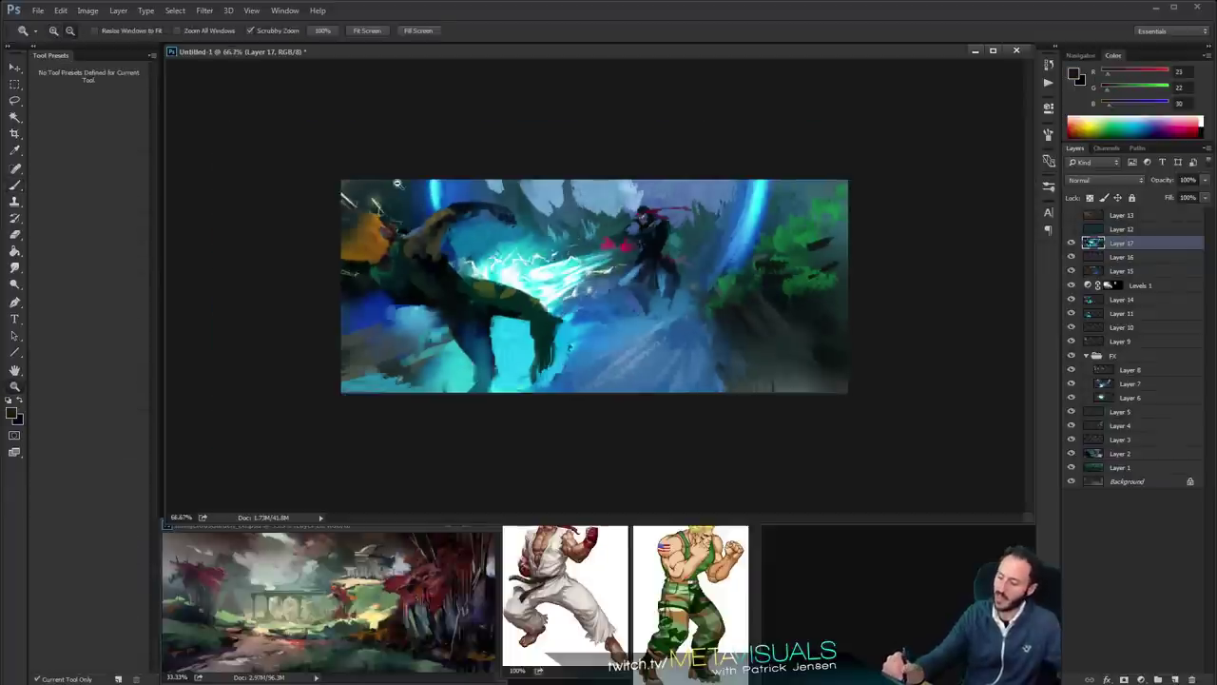
key("ctrl+plus")
Paint bright cyan (R 72, G 237, B 248) rim light along the underside of the foreground figure's raised arm, its hand and chest
left_click(360, 143, "alt")
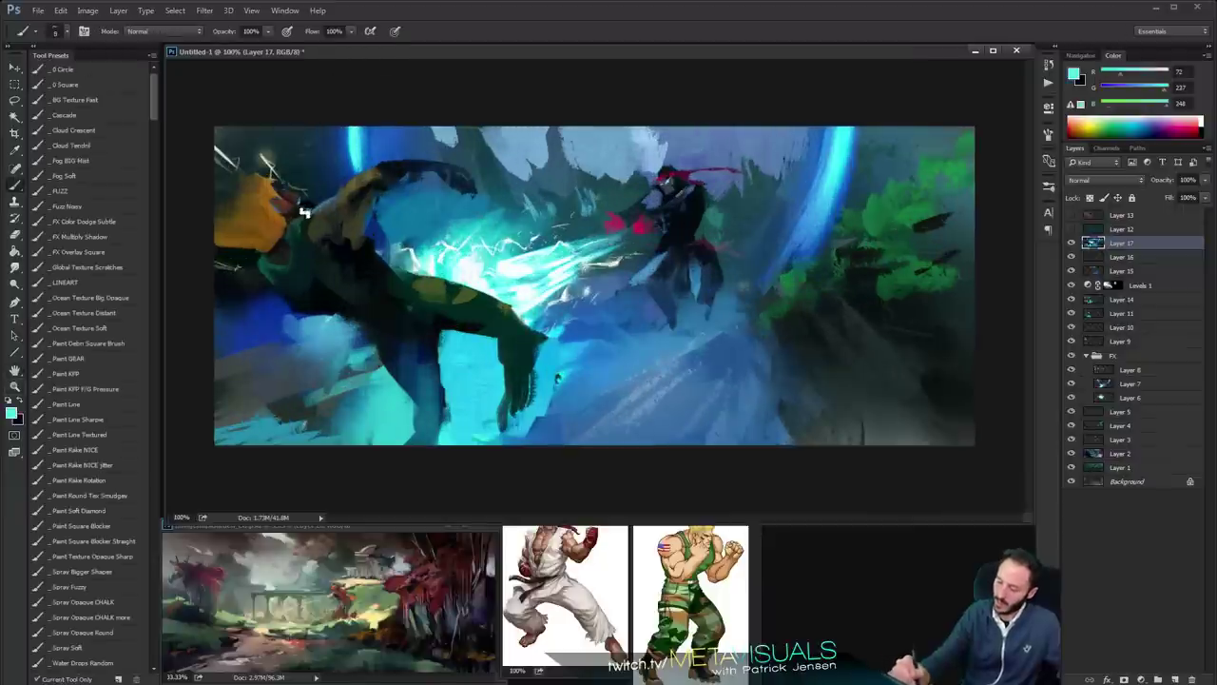
key("ctrl+minus")
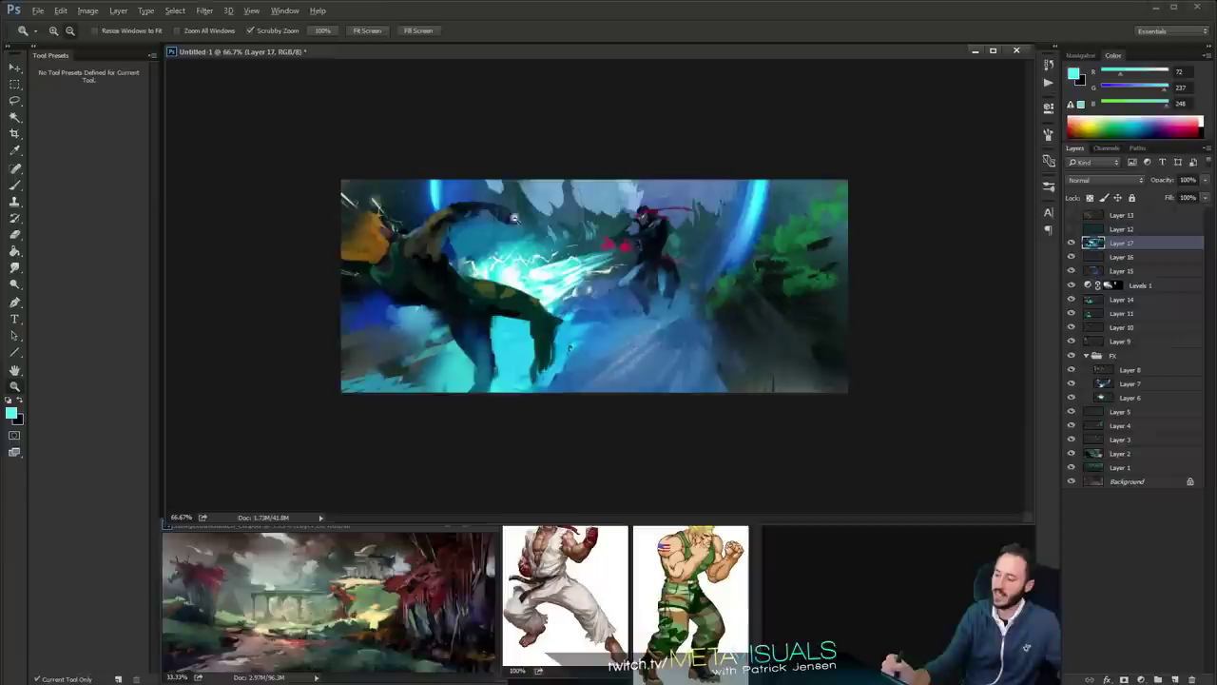
key("ctrl+plus")
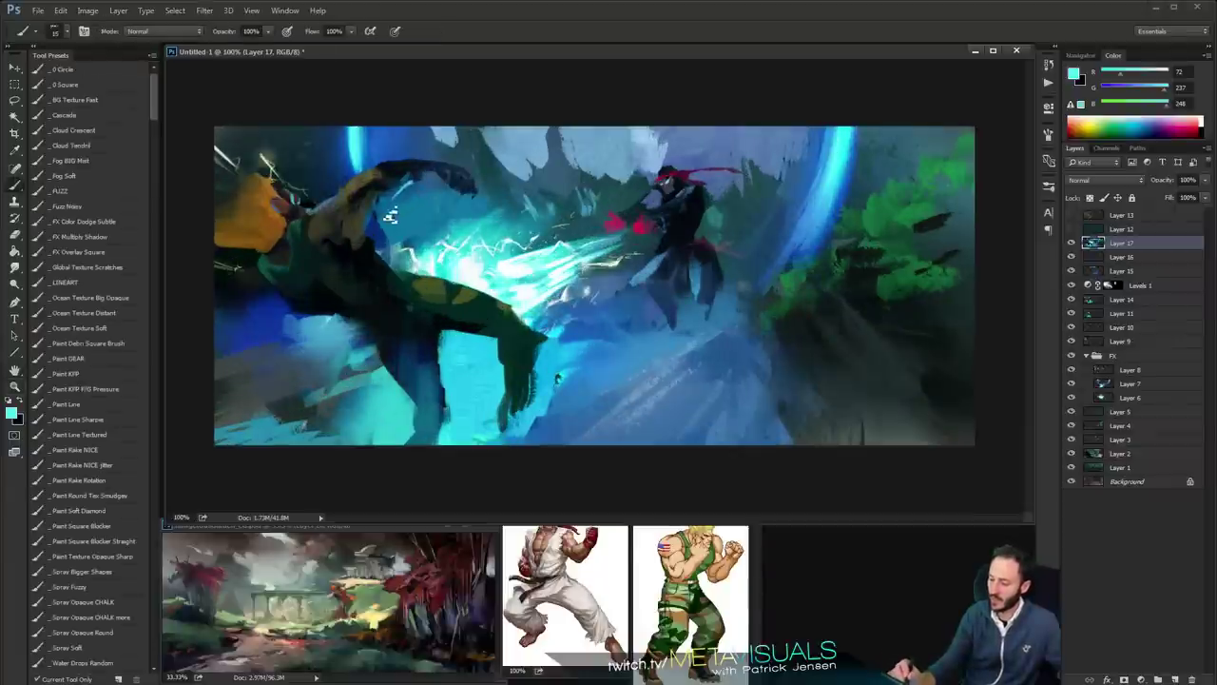
mouse_move(390, 217)
left_mouse_down()
mouse_move(426, 188)
mouse_move(463, 195)
left_mouse_up()
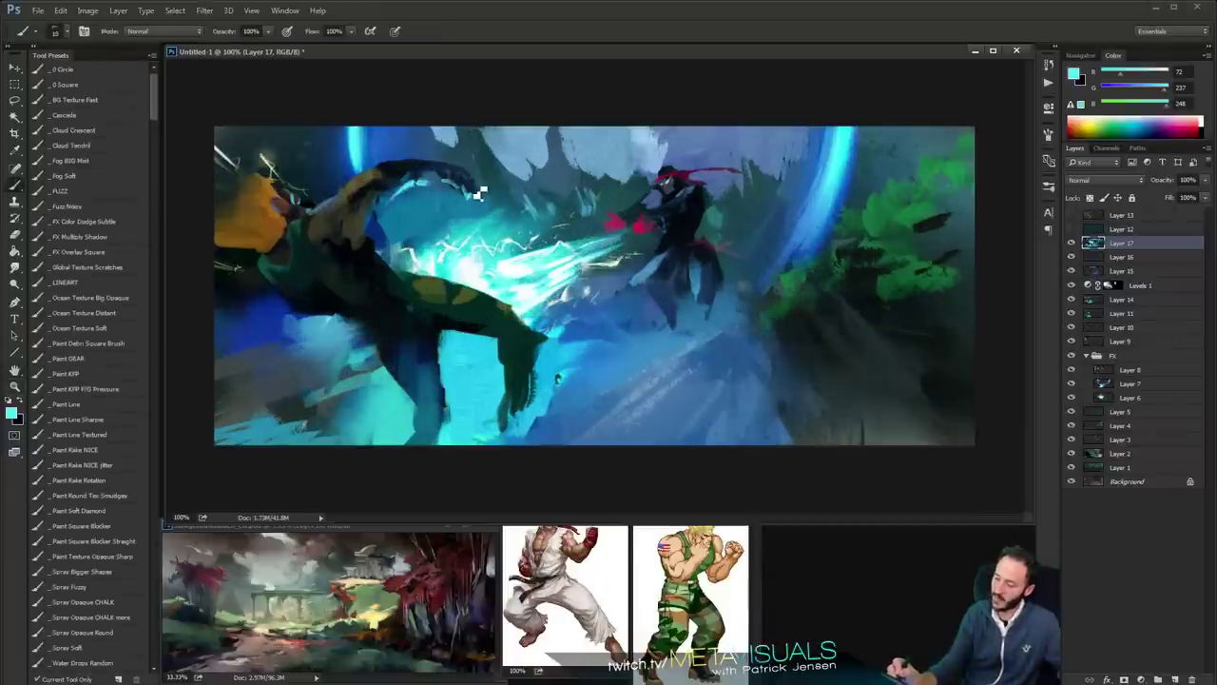
mouse_move(380, 230)
left_mouse_down()
mouse_move(388, 259)
mouse_move(385, 249)
left_mouse_up()
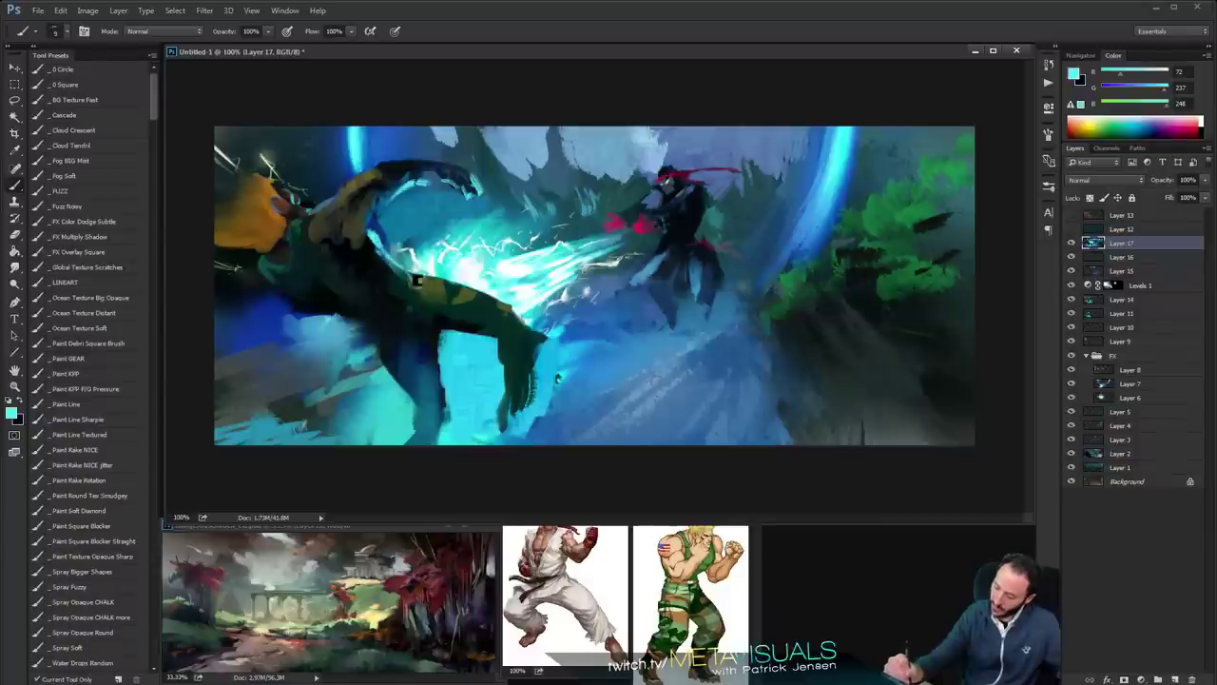
left_click(668, 259, "alt")
key("ctrl+plus")
key("b")
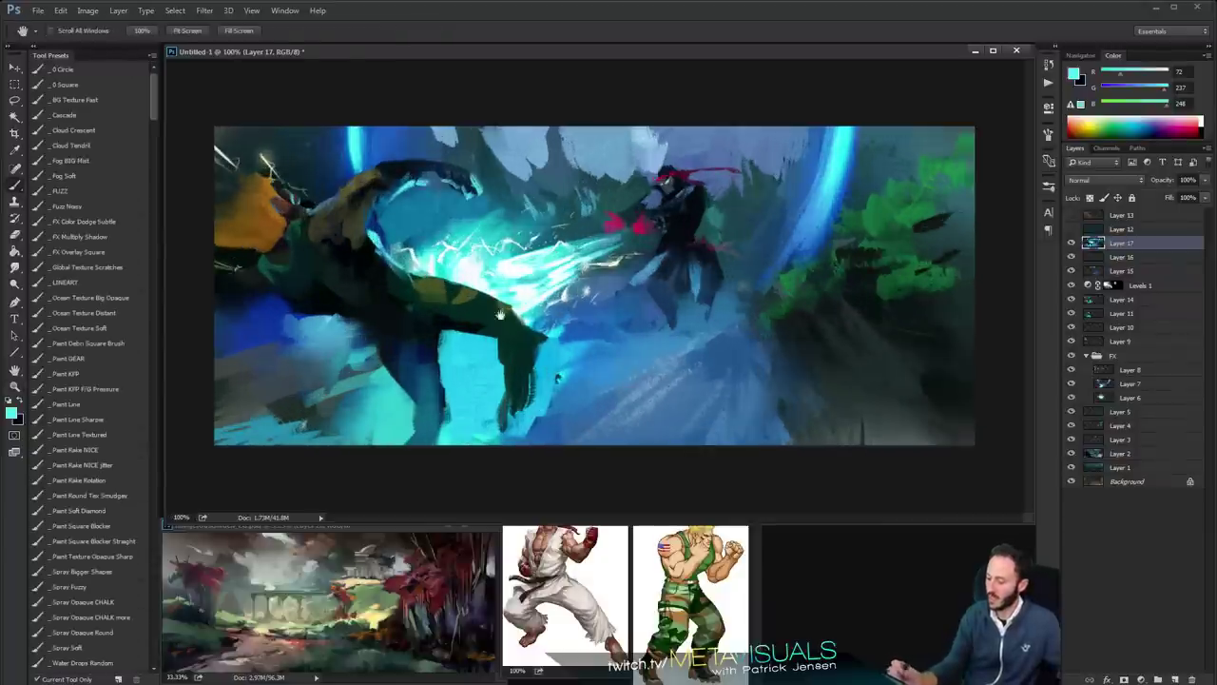
Add white (R 251, G 253, B 253) rim light to the inner edge of the foreground figure's supporting leg and beside the blue patch under the torso
left_click(481, 272, "alt")
key("bracketleft")
key("bracketleft")
key("bracketleft")
key("bracketleft")
key("bracketleft")
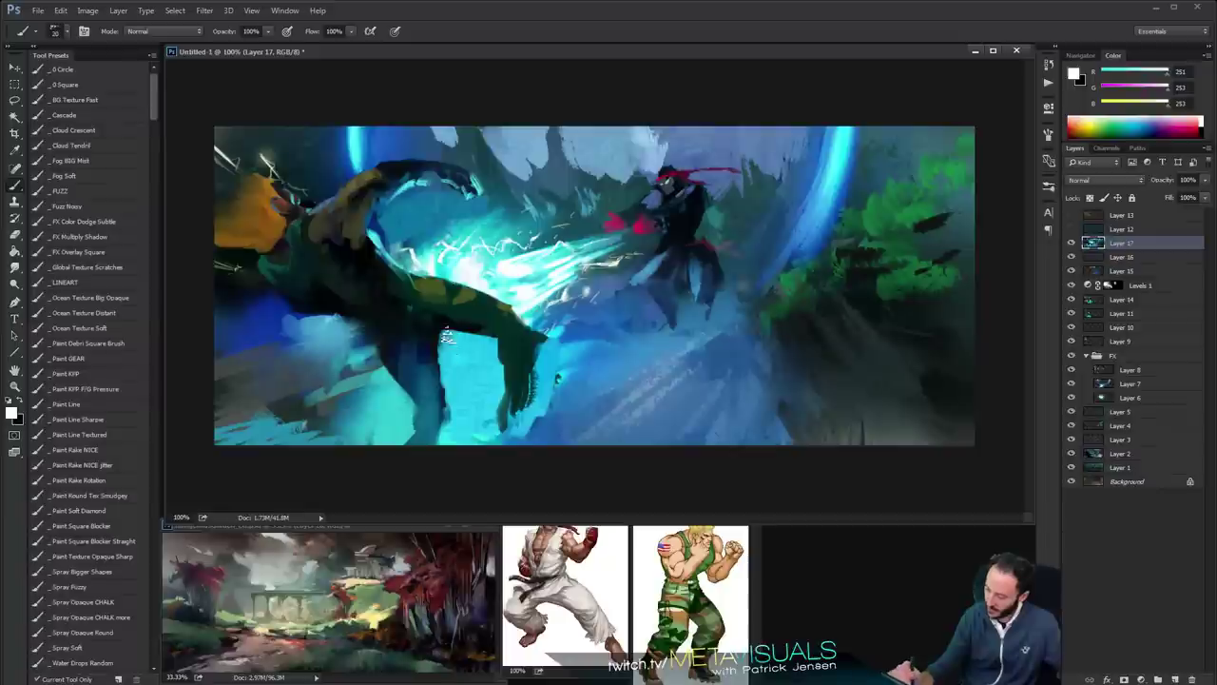
left_click_drag(443, 333, 445, 388)
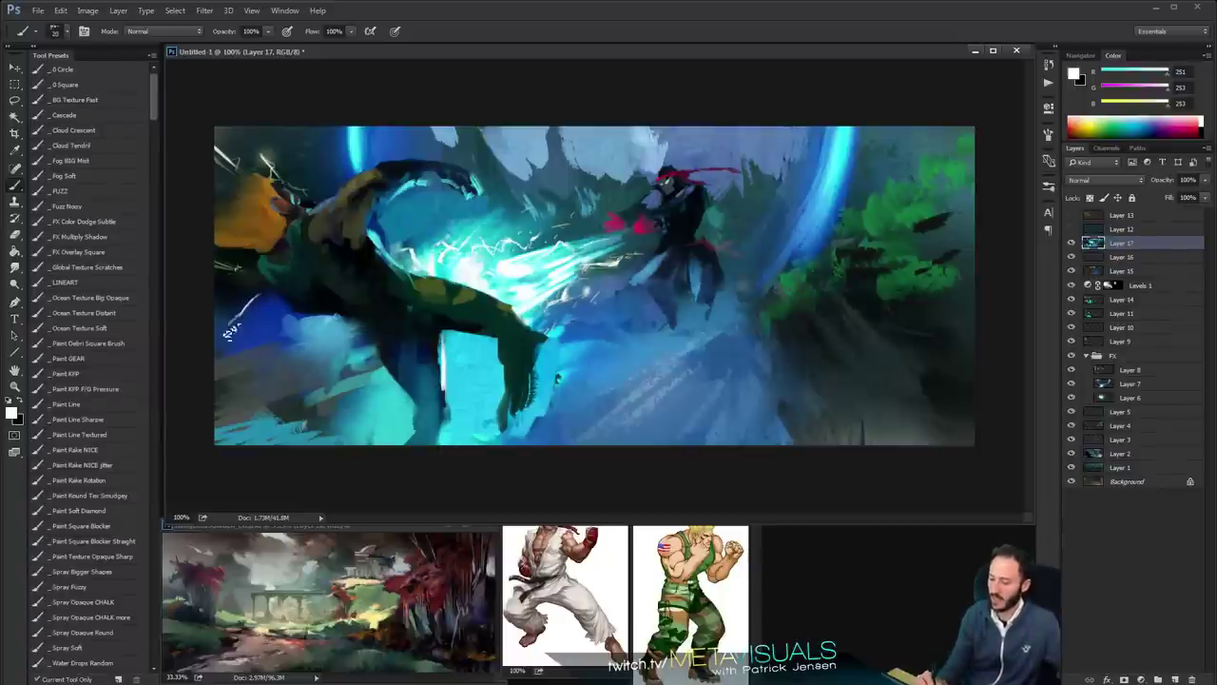
Sample teal around the two fighters and smudge Ryu's lower legs into the blue mist
left_click(427, 214, "alt")
key("z")
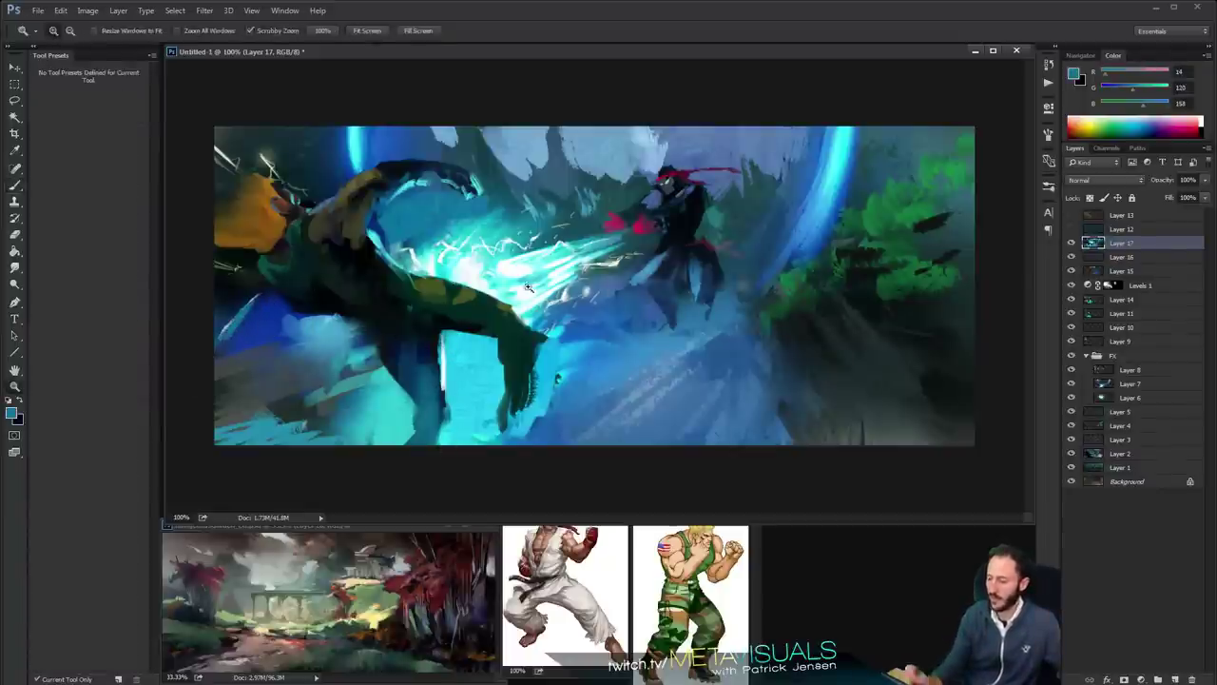
left_click(529, 287, "alt")
left_click(786, 249)
key("b")
left_click(741, 209, "alt")
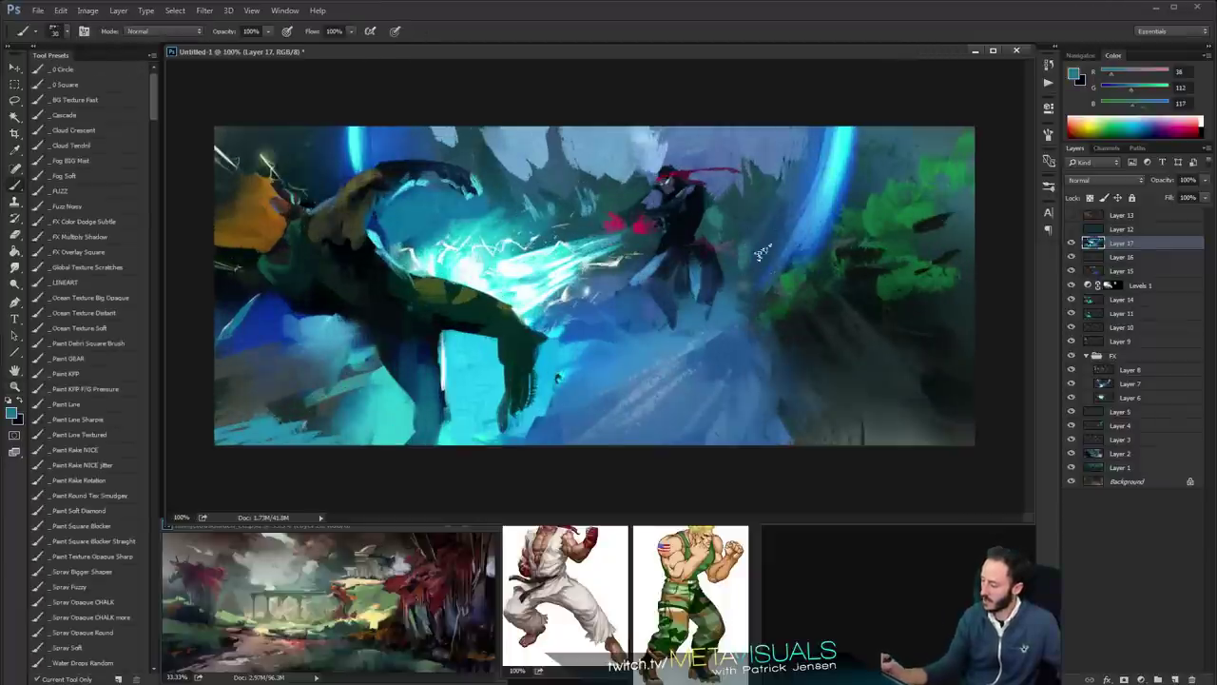
key("r")
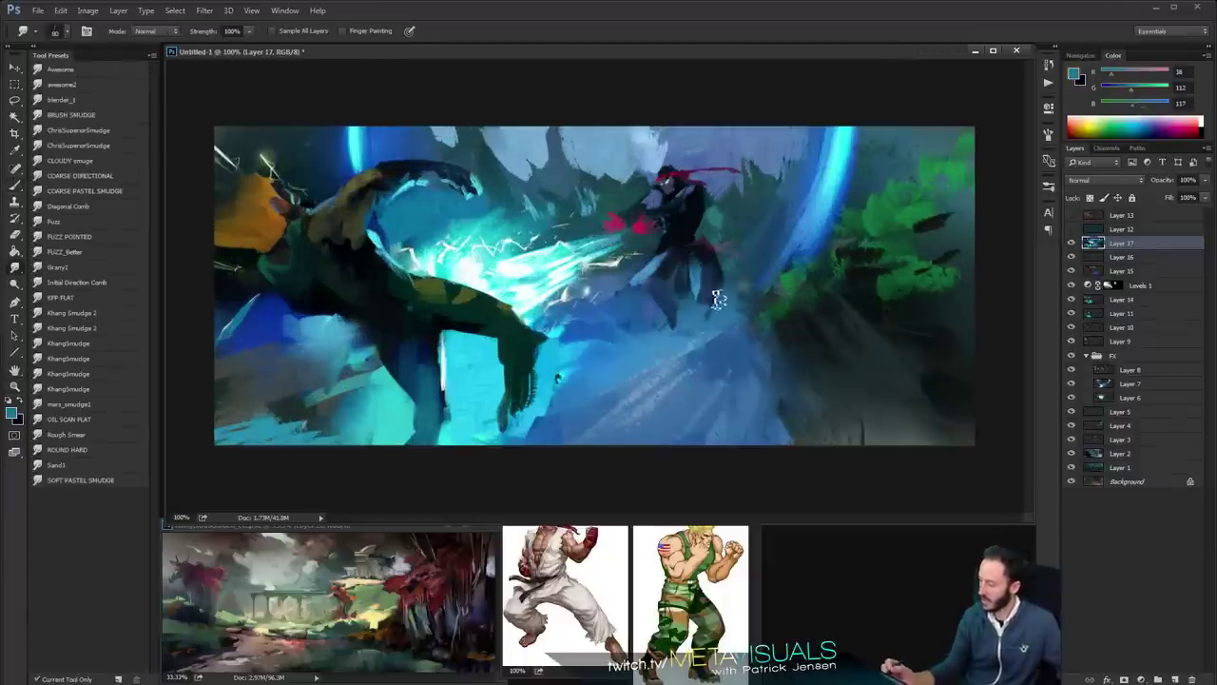
left_click_drag(660, 310, 725, 301)
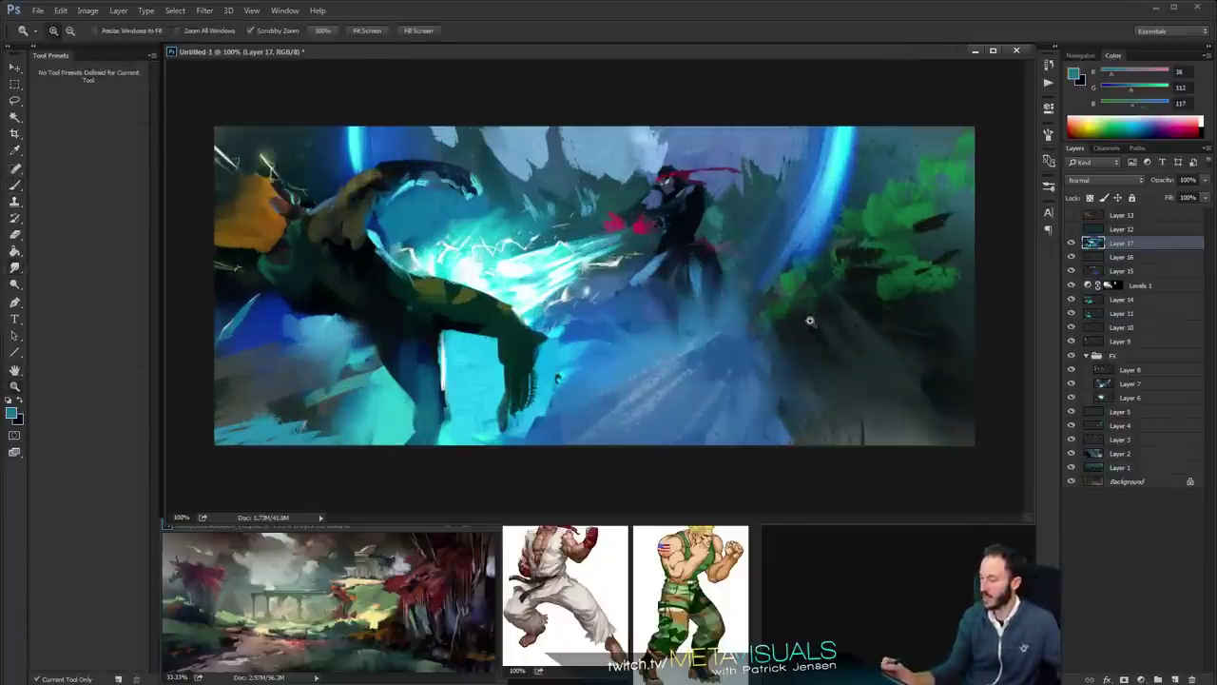
Paint blue (R 49, G 105, B 152) accents on the dark ground behind Ryu and, with a smaller brush, on the foliage
left_click(810, 320, "alt")
left_click(809, 319, "ctrl")
key("b")
left_click(738, 328, "alt")
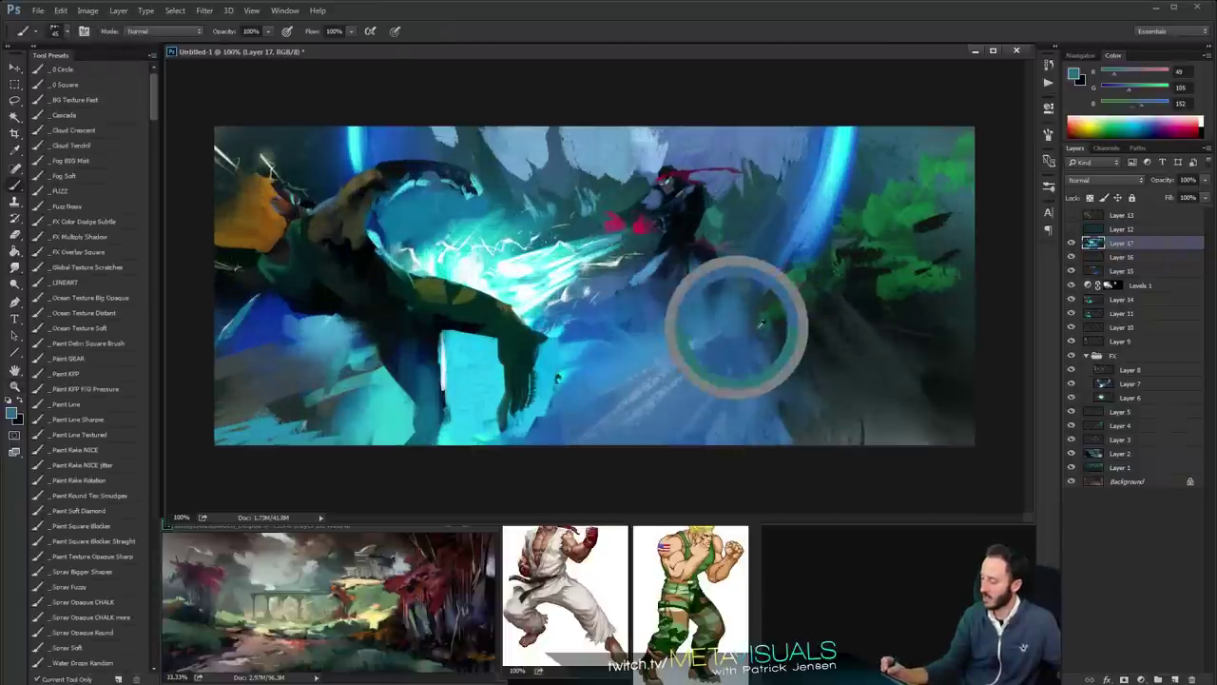
left_click_drag(829, 340, 863, 356)
key("[")
key("[")
key("[")
left_click_drag(918, 262, 928, 275)
Break up the upper green foliage with muted blue (R 35, G 82, B 109) and add teal (R 14, G 156, B 171) strokes to its lower part
left_click(903, 188, "alt")
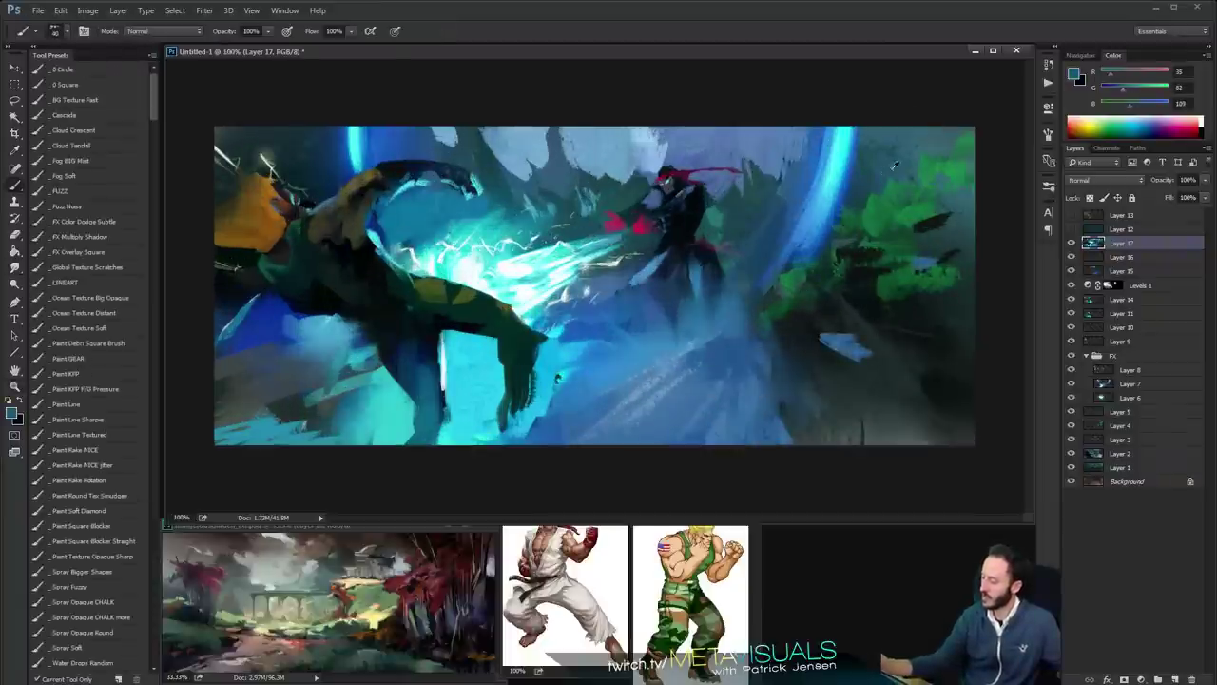
key("]")
key("]")
key("]")
key("]")
key("]")
mouse_move(934, 179)
left_mouse_down()
mouse_move(897, 183)
mouse_move(873, 209)
left_mouse_up()
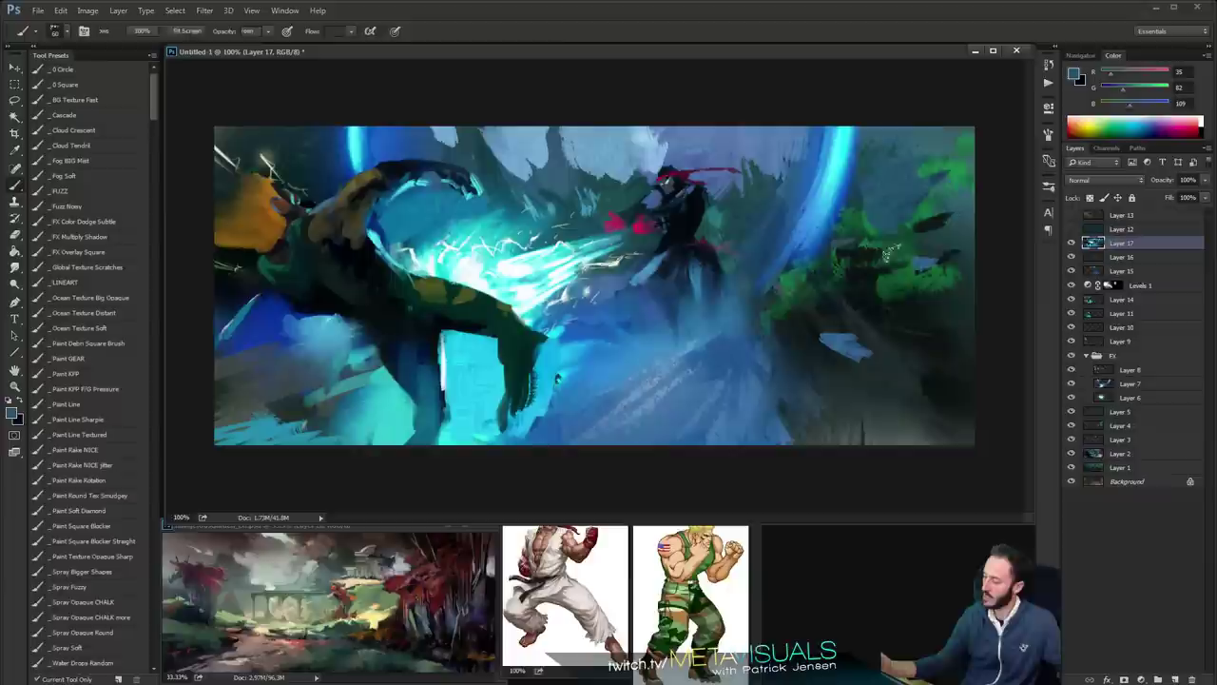
left_click(896, 280, "alt")
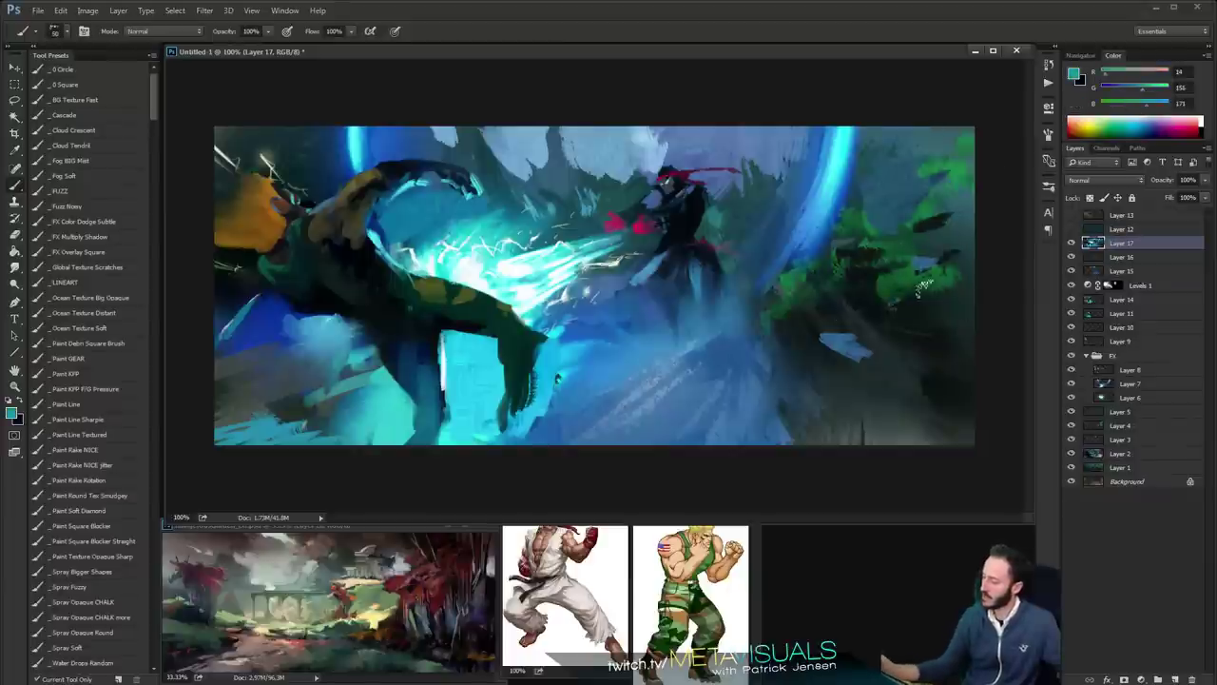
left_click_drag(919, 283, 882, 268)
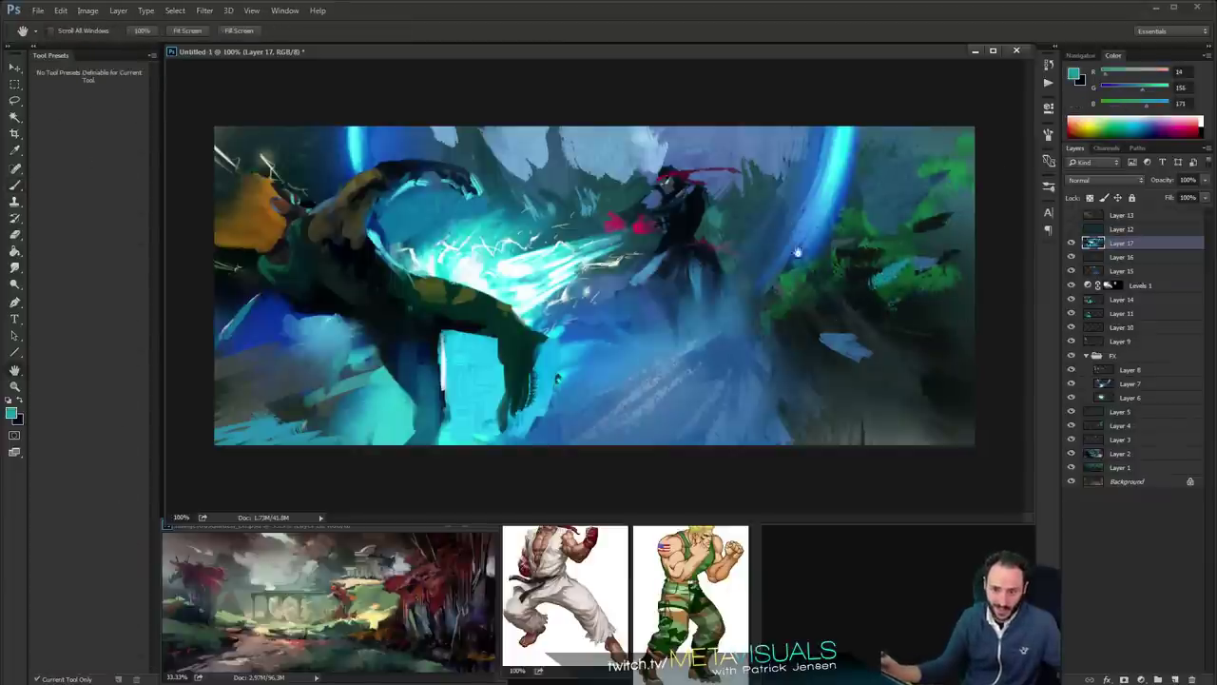
Extend the foliage toward Ryu over the blue energy arc with sampled greens and dark leaf clusters
left_click(758, 314, "alt")
left_click(760, 320, "ctrl")
mouse_move(875, 265)
left_mouse_down()
mouse_move(843, 304)
mouse_move(846, 273)
mouse_move(812, 307)
mouse_move(762, 315)
mouse_move(794, 302)
mouse_move(792, 343)
mouse_move(751, 335)
mouse_move(773, 328)
mouse_move(763, 357)
mouse_move(748, 332)
mouse_move(794, 277)
mouse_move(768, 335)
mouse_move(746, 338)
mouse_move(763, 322)
mouse_move(738, 340)
mouse_move(750, 353)
mouse_move(805, 331)
mouse_move(821, 368)
mouse_move(811, 333)
mouse_move(834, 303)
mouse_move(820, 271)
mouse_move(860, 276)
mouse_move(820, 271)
mouse_move(824, 243)
mouse_move(794, 220)
mouse_move(811, 163)
left_mouse_up()
left_click(793, 340, "alt")
left_click(796, 285, "alt")
key("bracketright")
key("bracketright")
key("bracketright")
key("bracketright")
key("bracketright")
key("bracketright")
left_click(699, 207, "alt")
key("bracketleft")
key("bracketleft")
mouse_move(852, 245)
left_mouse_down()
mouse_move(816, 217)
mouse_move(881, 151)
mouse_move(847, 165)
mouse_move(877, 160)
mouse_move(837, 260)
left_mouse_up()
key("bracketleft")
Sample bright cyan (R 41, G 242, B 246) from the arc and add small highlights to the foliage and the ground edge below it
left_click(819, 143, "alt")
left_click(850, 139, "alt")
key("bracketleft")
key("bracketleft")
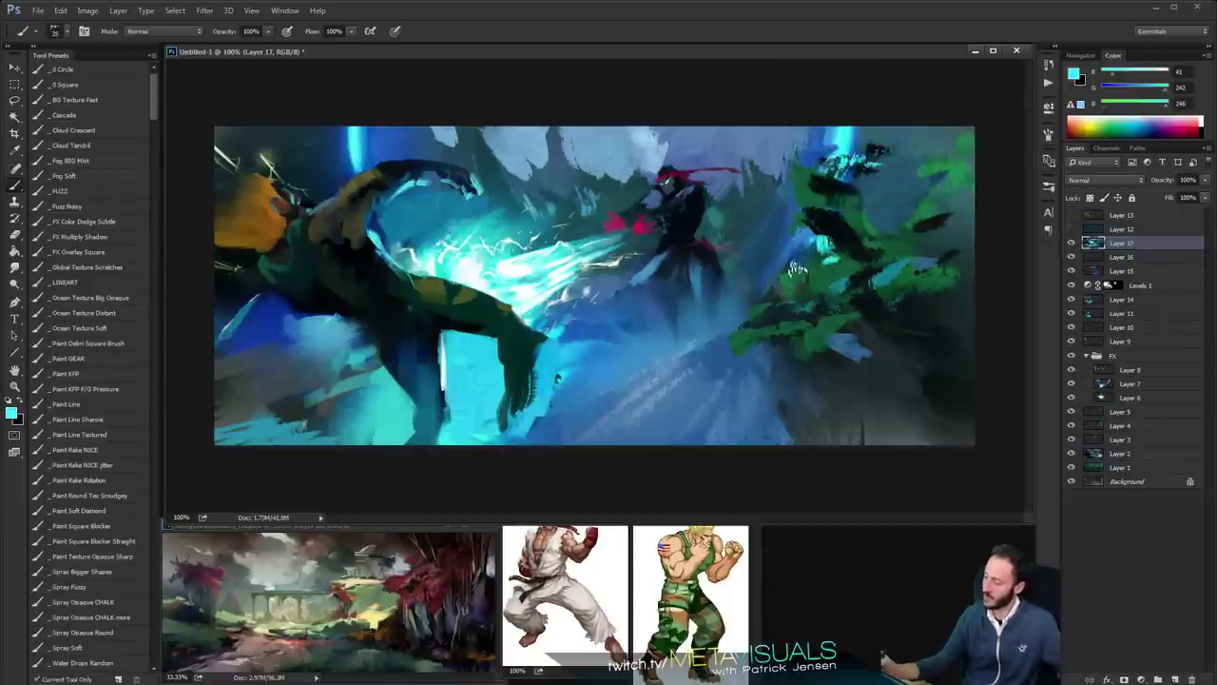
key("bracketleft")
mouse_move(936, 207)
left_mouse_down()
mouse_move(904, 225)
mouse_move(934, 207)
left_mouse_up()
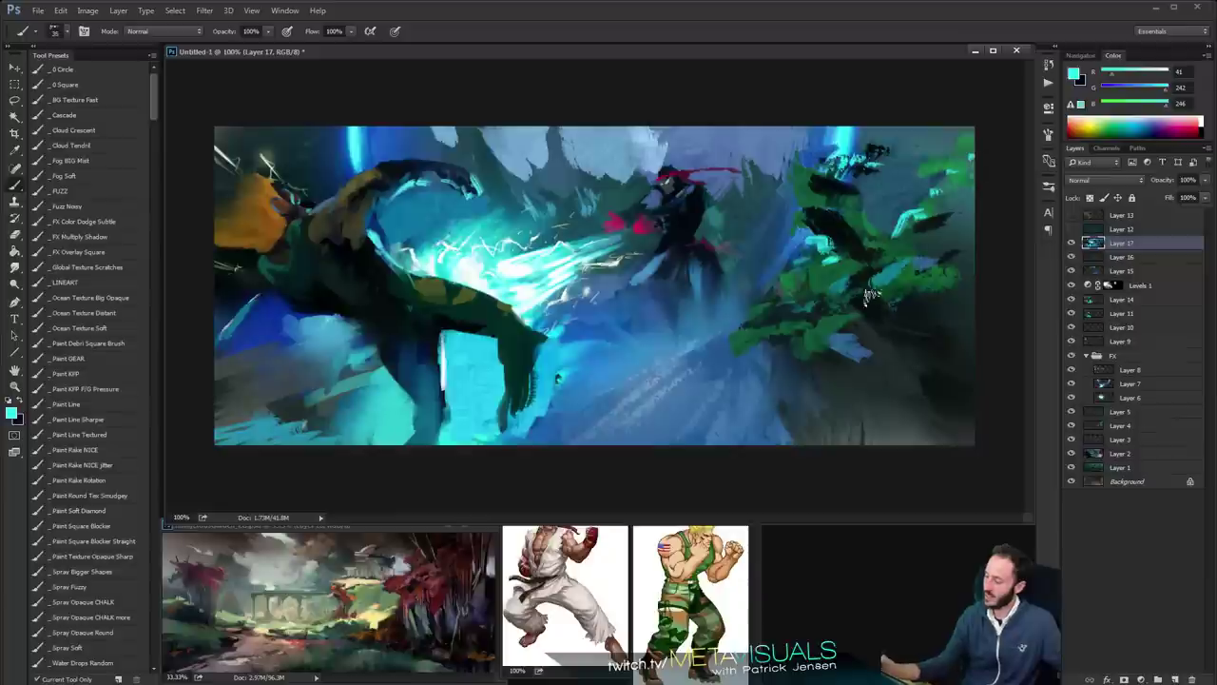
mouse_move(766, 379)
left_mouse_down()
mouse_move(802, 454)
mouse_move(820, 444)
left_mouse_up()
Paint small dark debris marks on the blue ground between the fighters with a dark tone sampled below the foliage
left_click(837, 407, "alt")
key("bracketright")
key("bracketright")
key("bracketright")
key("bracketright")
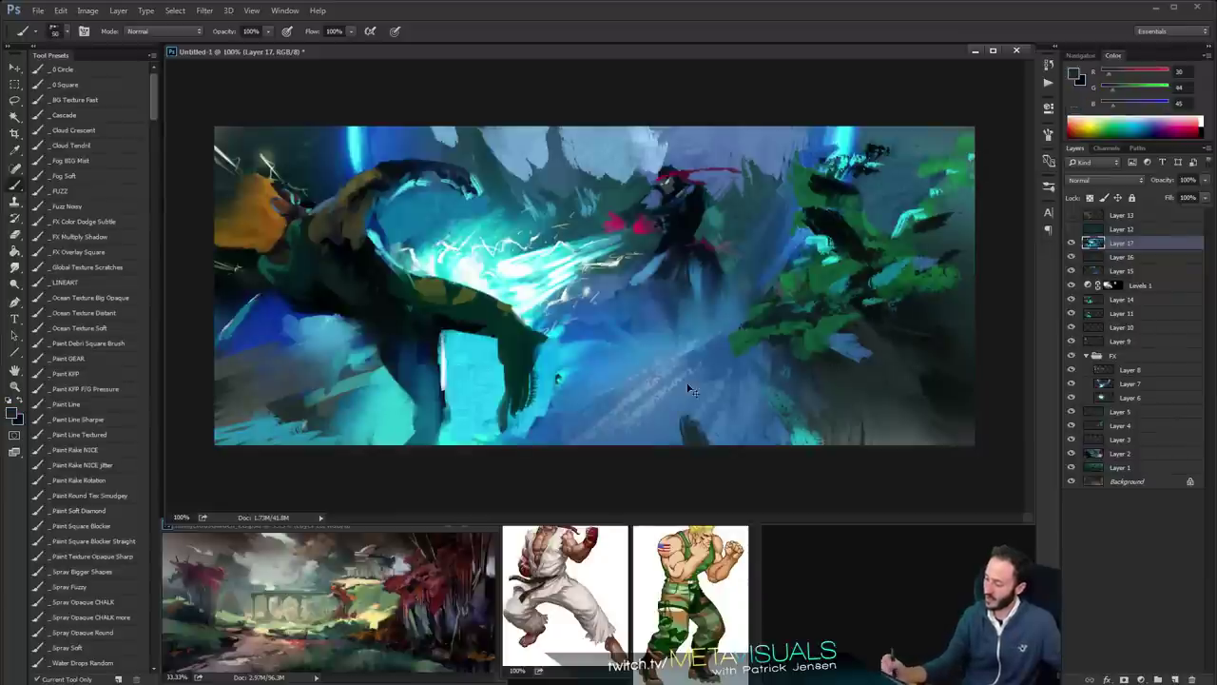
key("bracketleft")
key("bracketleft")
key("bracketleft")
key("bracketleft")
mouse_move(601, 415)
left_mouse_down()
mouse_move(599, 440)
mouse_move(579, 378)
left_mouse_up()
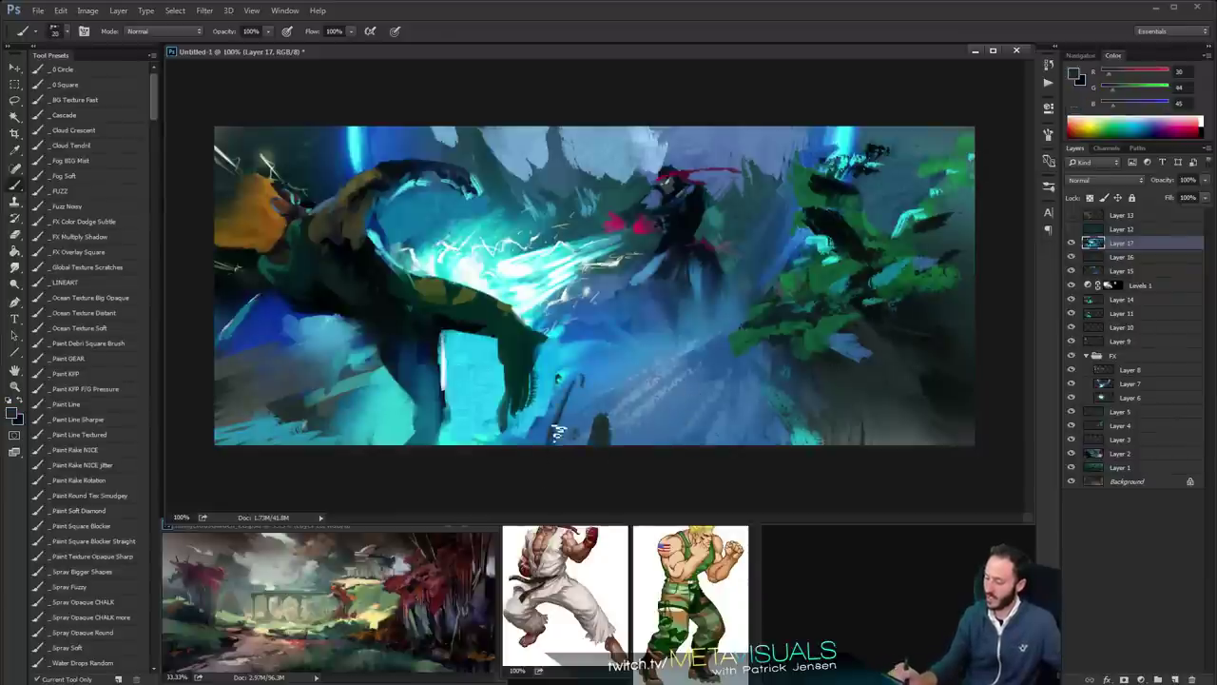
key("h")
left_click(631, 390)
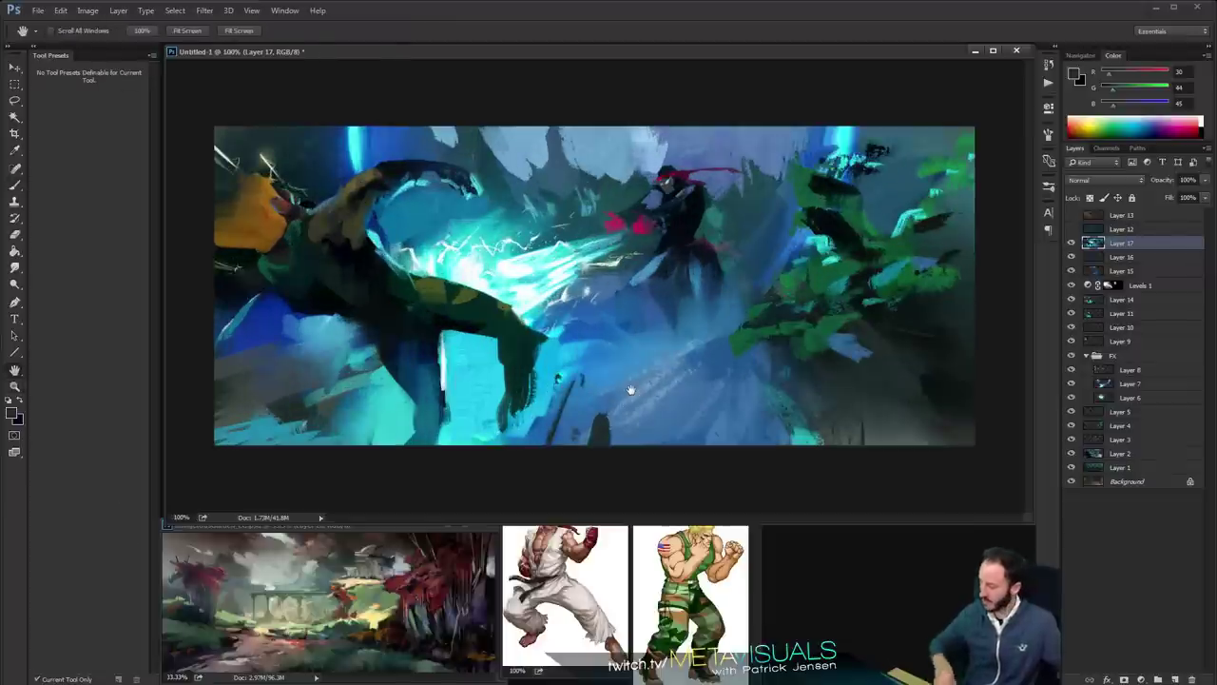
Create a new layer in Hard Light mode and choose the FUZZ brush preset
key("b")
key("ctrl+shift+alt+n")
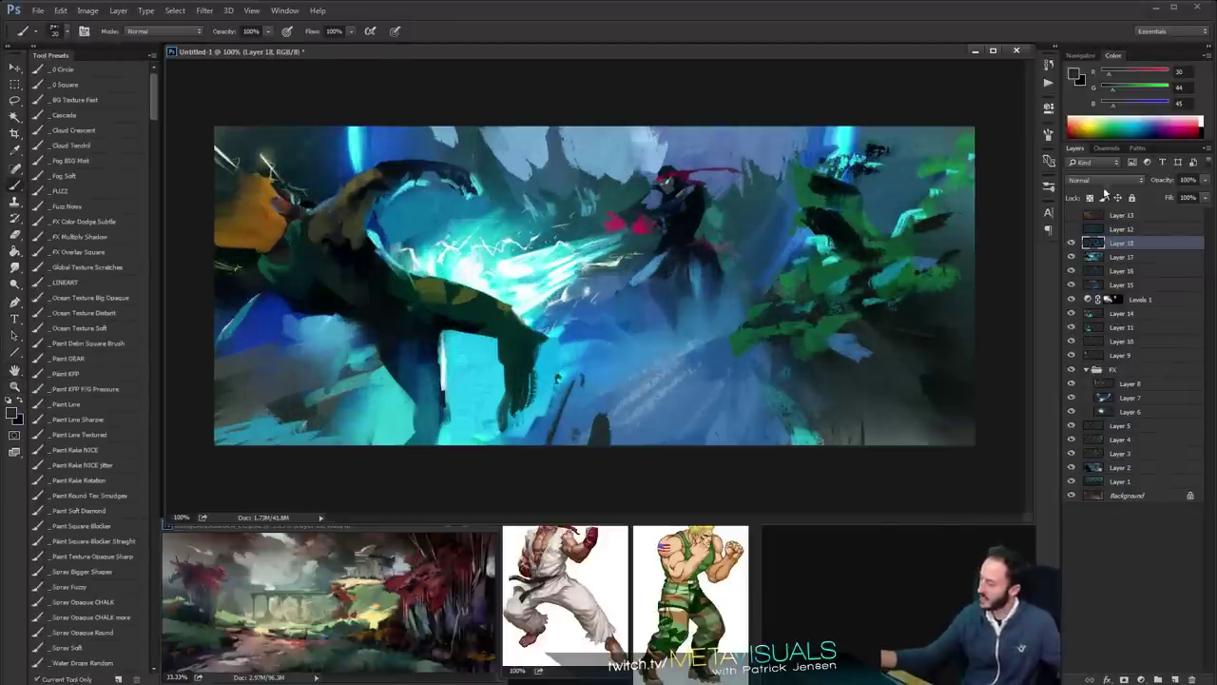
left_click(1103, 180)
left_click(1099, 312)
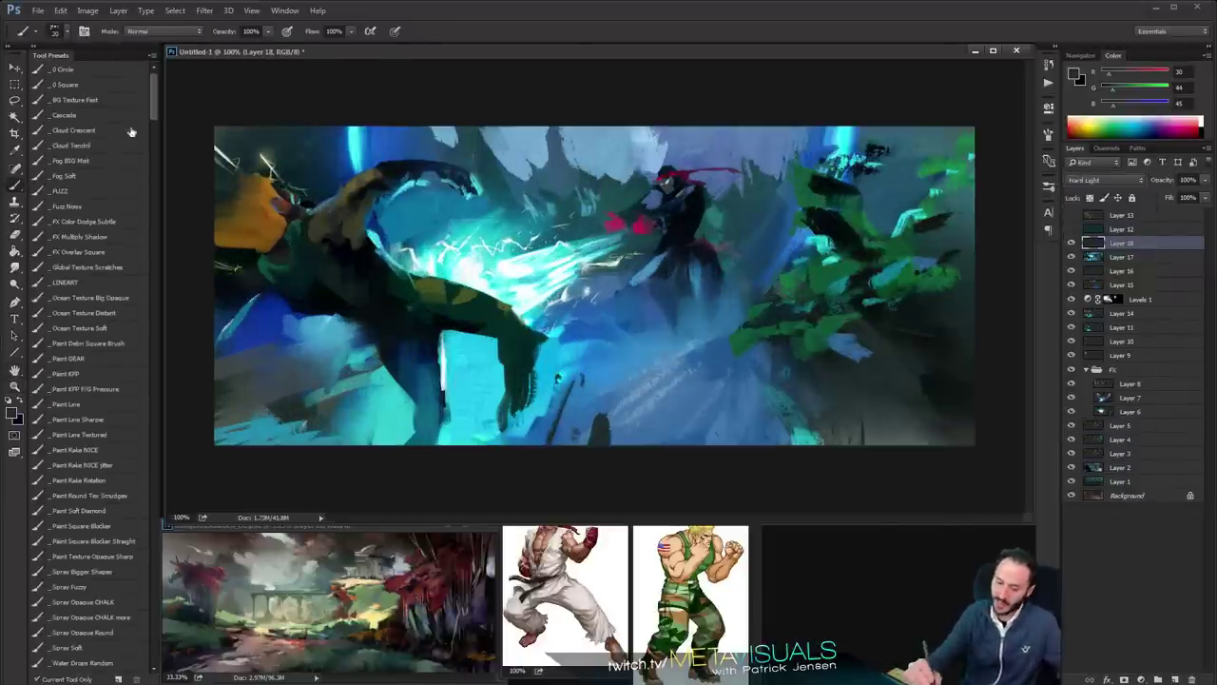
left_click(82, 190)
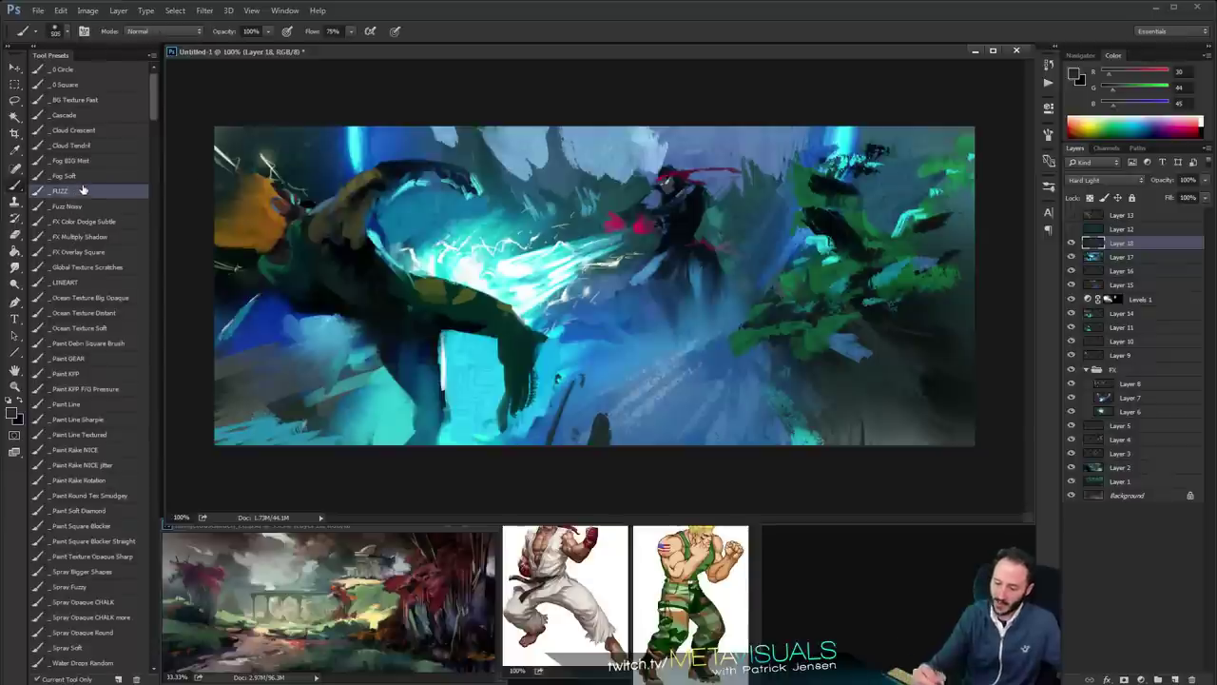
Glaze a soft blue (R 23, G 142, B 209) glow over Guile's torso and the area inside his raised arm
left_click(464, 237, "alt")
left_click_drag(434, 241, 437, 265)
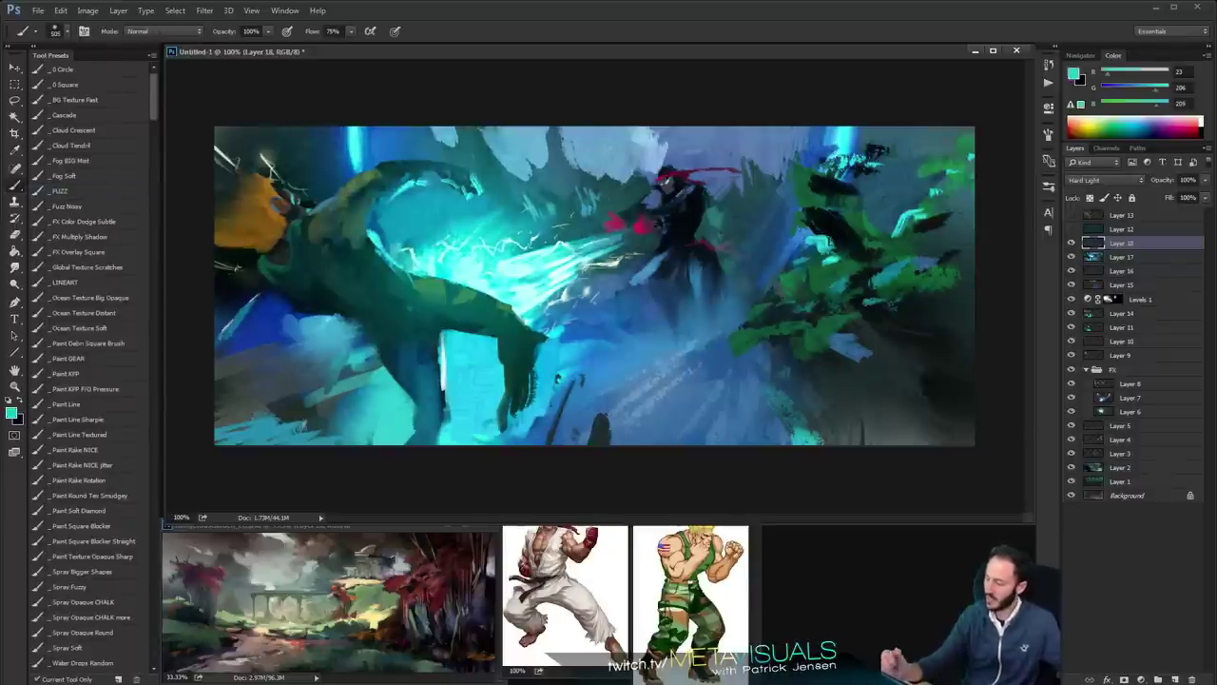
key("ctrl+z")
left_click_drag(1156, 90, 1139, 89)
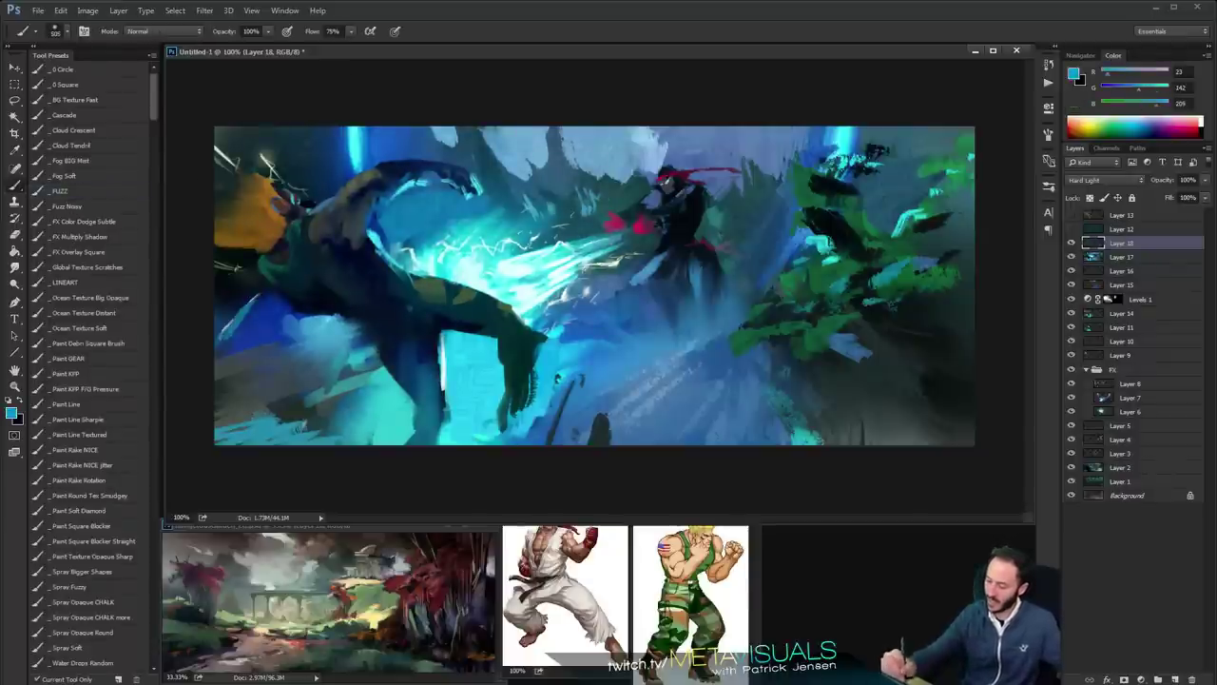
left_click_drag(446, 259, 409, 280)
key("ctrl+z")
key("bracketleft")
key("bracketleft")
key("bracketleft")
key("bracketleft")
key("bracketleft")
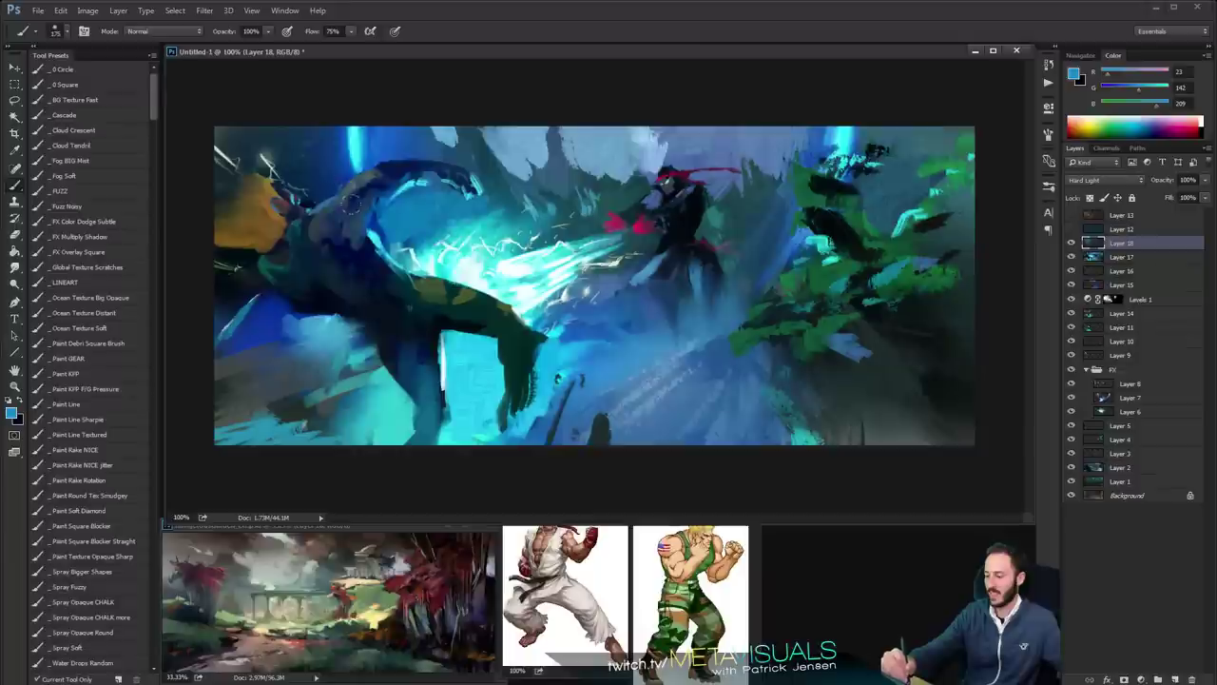
Add light cyan (R 124, G 253, B 254) glow to Guile's raised knee and the inner edge of his supporting leg
left_click(533, 328, "alt")
left_click(536, 333, "ctrl")
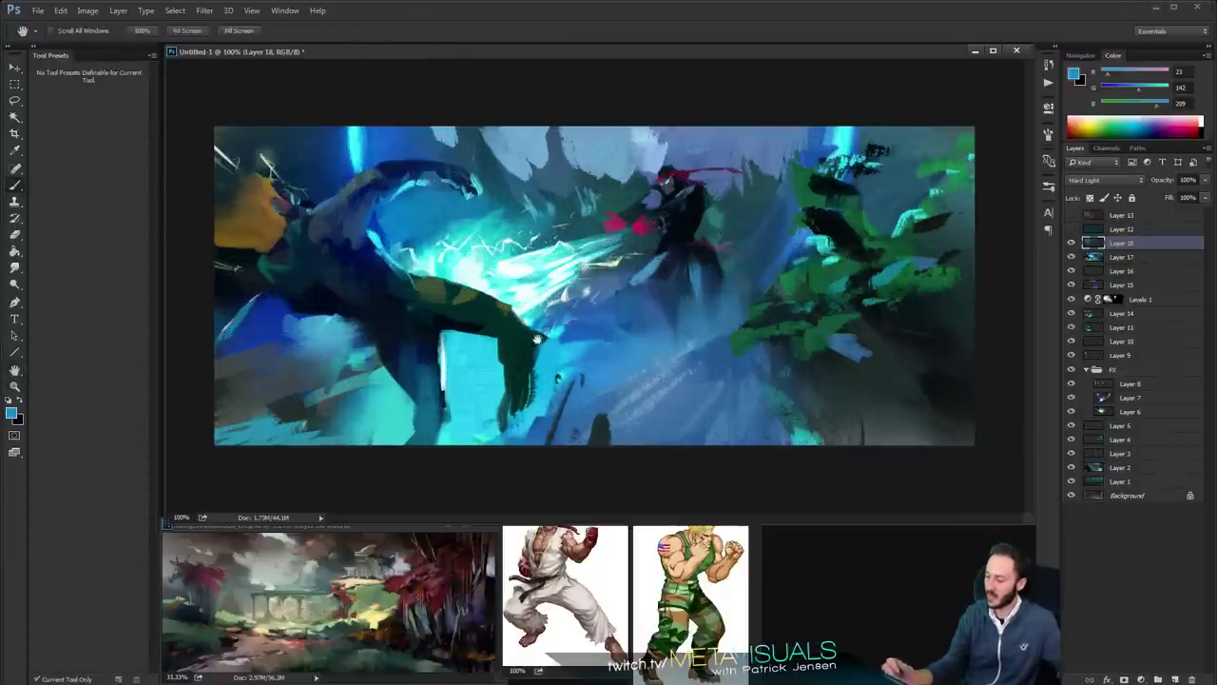
key("bracketleft")
key("bracketright")
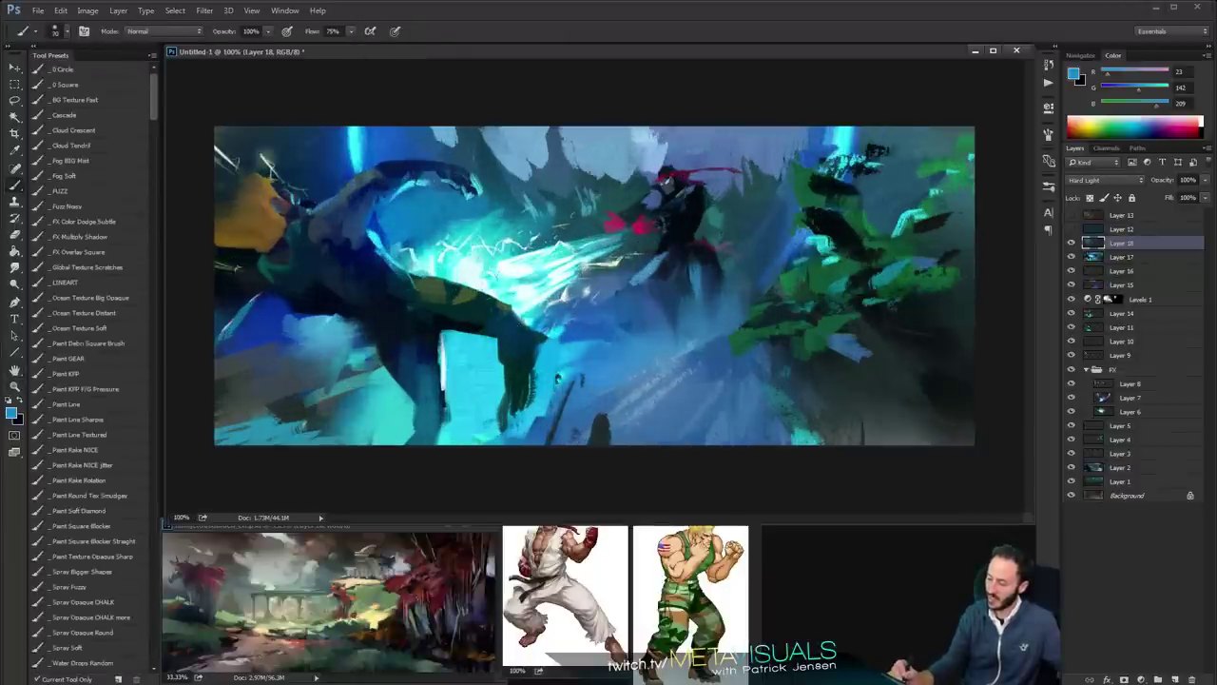
left_click(510, 283, "alt")
mouse_move(507, 298)
left_mouse_down()
mouse_move(487, 289)
mouse_move(534, 333)
left_mouse_up()
key("bracketright")
key("bracketright")
mouse_move(441, 335)
left_mouse_down()
mouse_move(450, 416)
mouse_move(444, 337)
mouse_move(449, 394)
mouse_move(449, 366)
mouse_move(446, 402)
left_mouse_up()
key("alt+space")
left_click(565, 337, "alt")
left_click(565, 337, "alt")
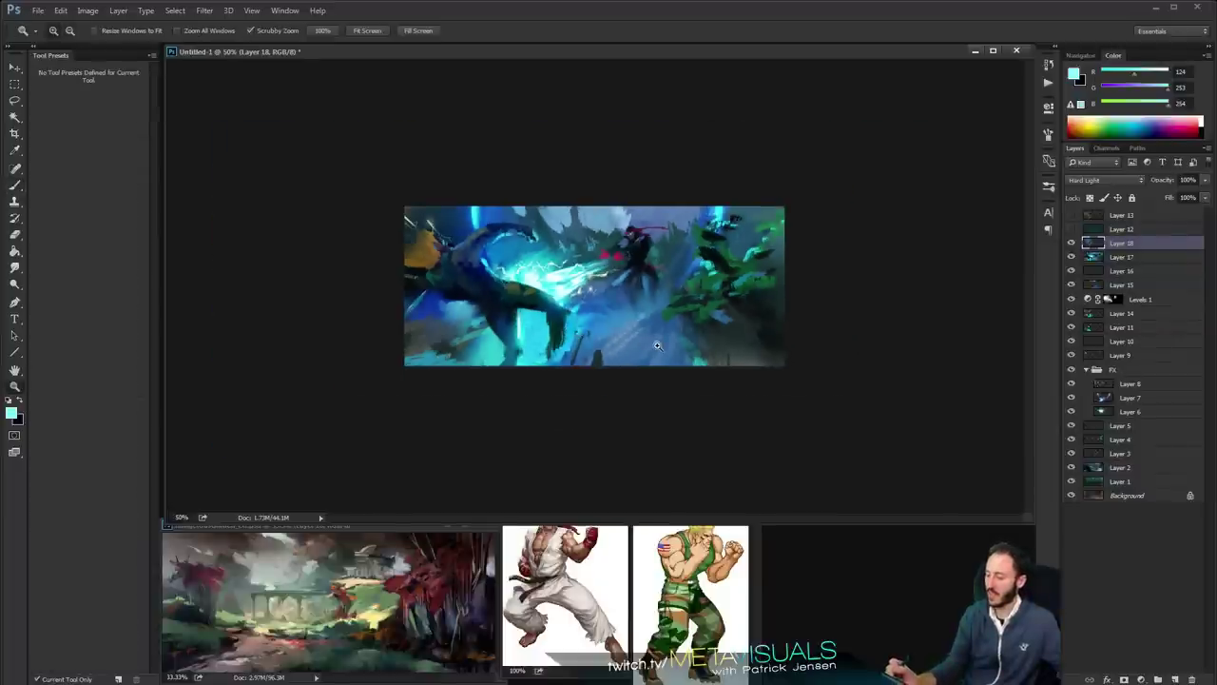
key("ctrl+plus")
key("ctrl+plus")
key("b")
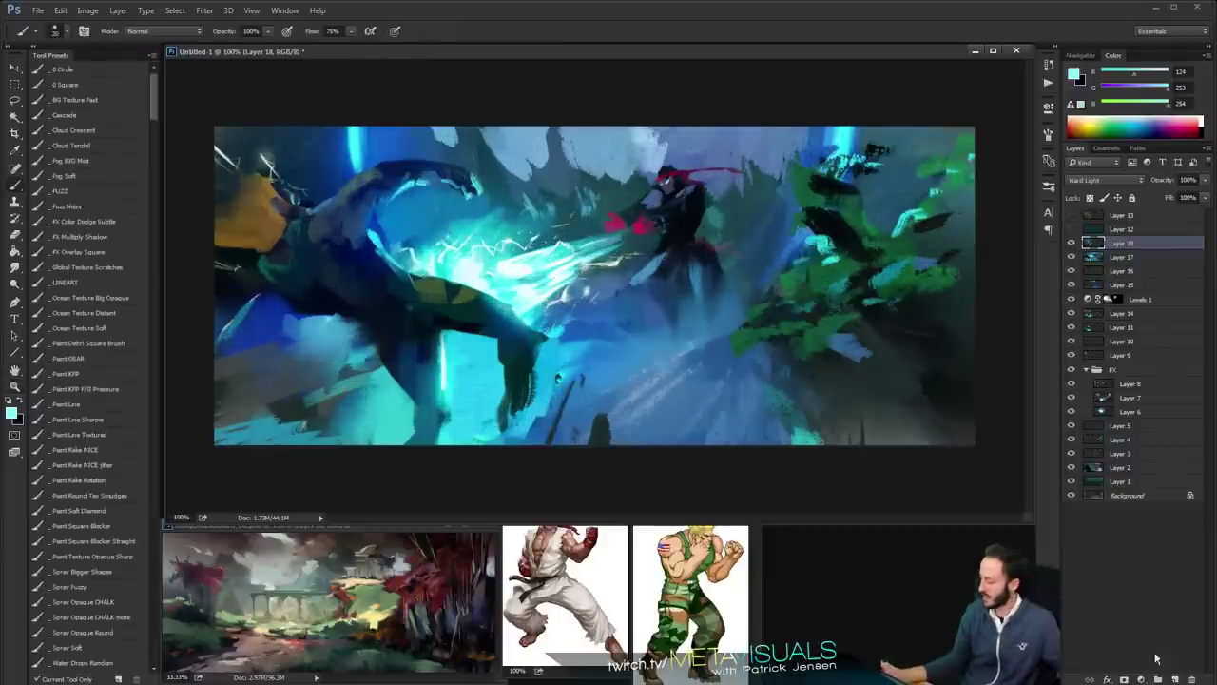
Add a Levels adjustment layer with input levels 21, 1.33 and 175, and invert its mask to black
left_click(1141, 679)
left_click(1156, 513)
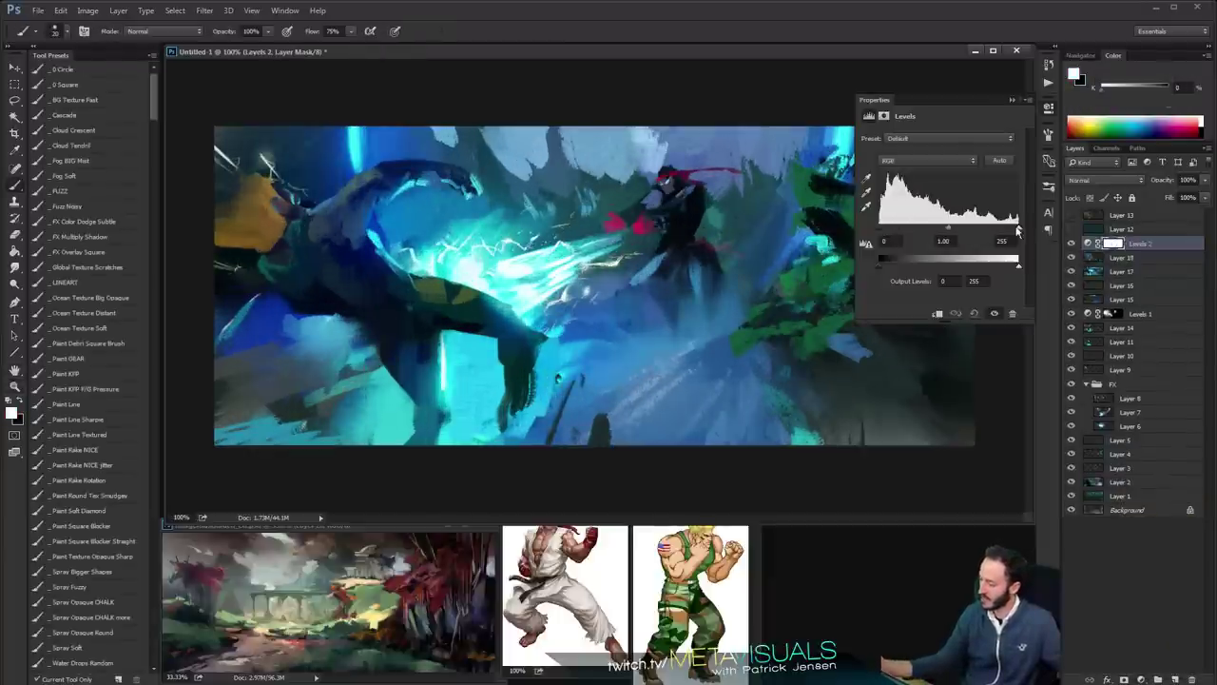
left_click_drag(1018, 231, 973, 233)
mouse_move(875, 229)
left_mouse_down()
mouse_move(946, 232)
mouse_move(881, 232)
mouse_move(894, 232)
left_mouse_up()
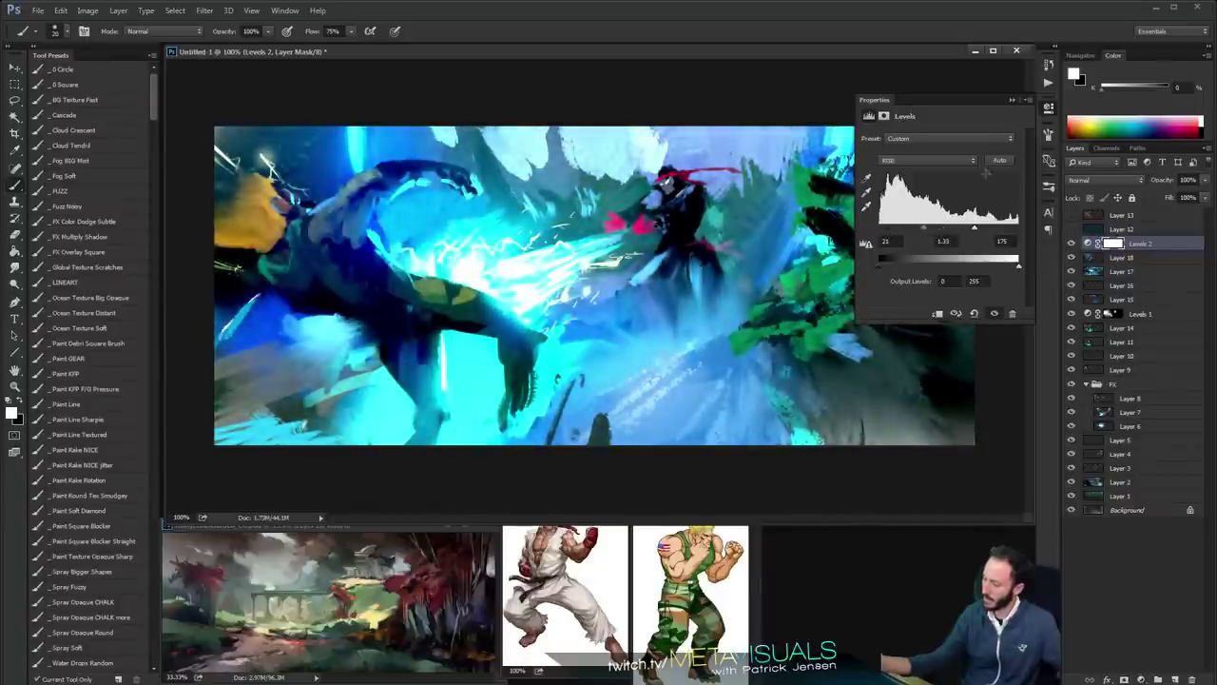
left_click(1014, 100)
key("z")
left_click(788, 275, "alt")
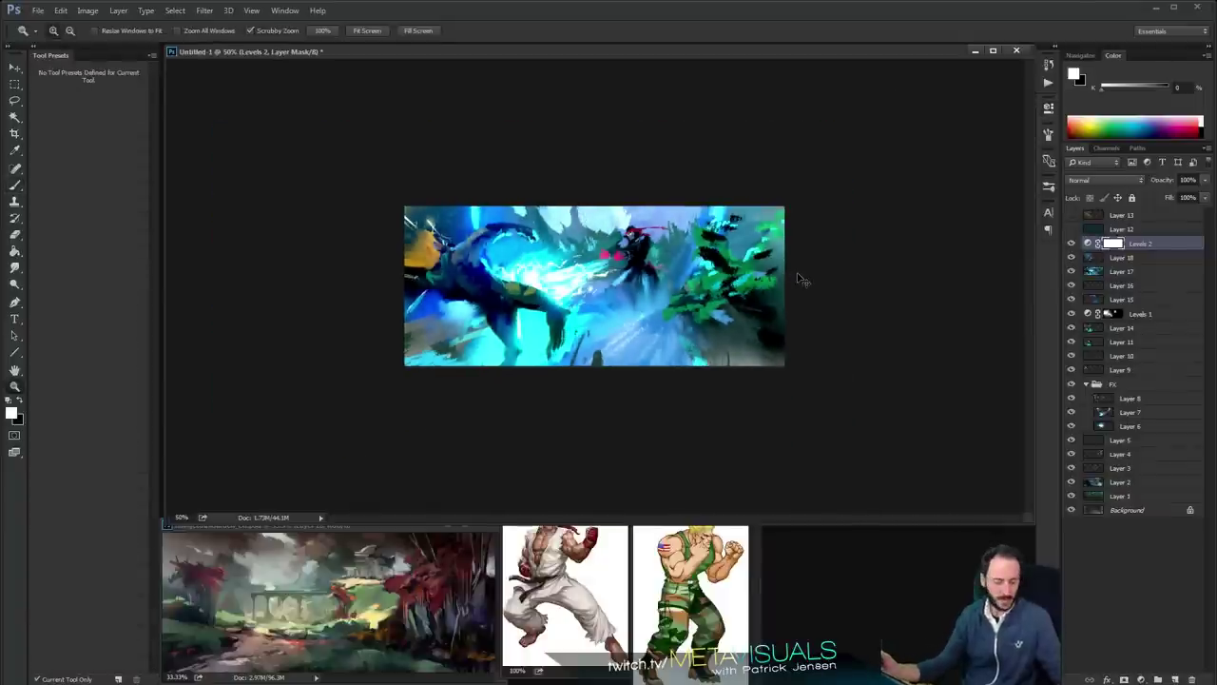
key("ctrl+i")
Paint white on the Levels mask with a large soft brush to brighten the sky, Ryu and Guile's hair
key("b")
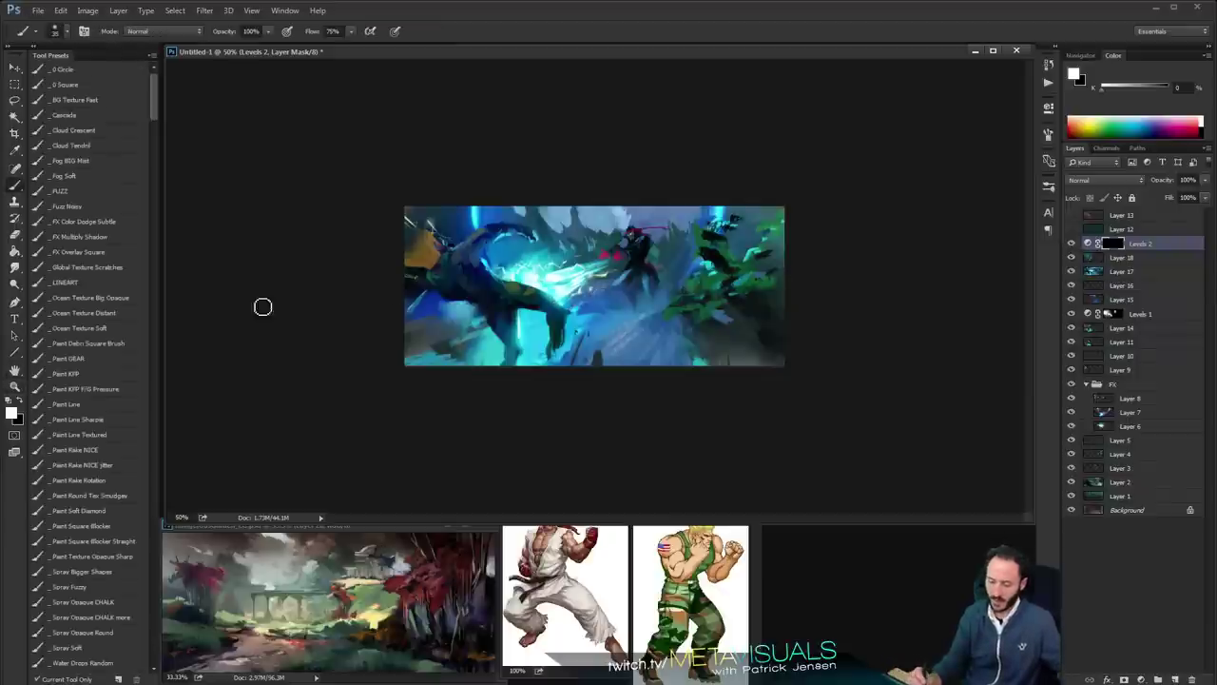
key("]")
key("]")
key("]")
key("]")
key("]")
key("]")
key("]")
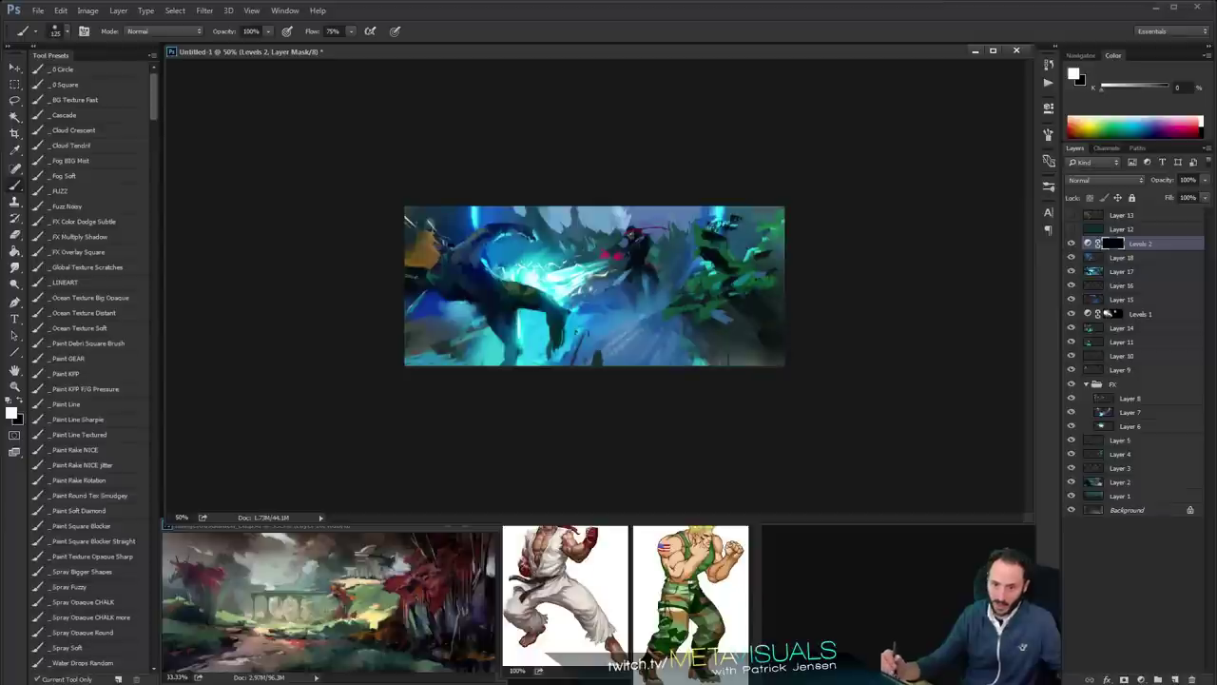
left_click_drag(474, 228, 495, 284)
key("ctrl+z")
key("]")
key("]")
key("]")
left_click_drag(521, 228, 759, 227)
key("ctrl+z")
mouse_move(576, 252)
left_mouse_down()
mouse_move(652, 185)
mouse_move(639, 285)
mouse_move(623, 217)
mouse_move(508, 221)
left_mouse_up()
key("ctrl+z")
key("ctrl+z")
key("[")
key("[")
mouse_move(380, 249)
left_mouse_down()
mouse_move(416, 158)
mouse_move(540, 118)
mouse_move(441, 132)
left_mouse_up()
key("ctrl+z")
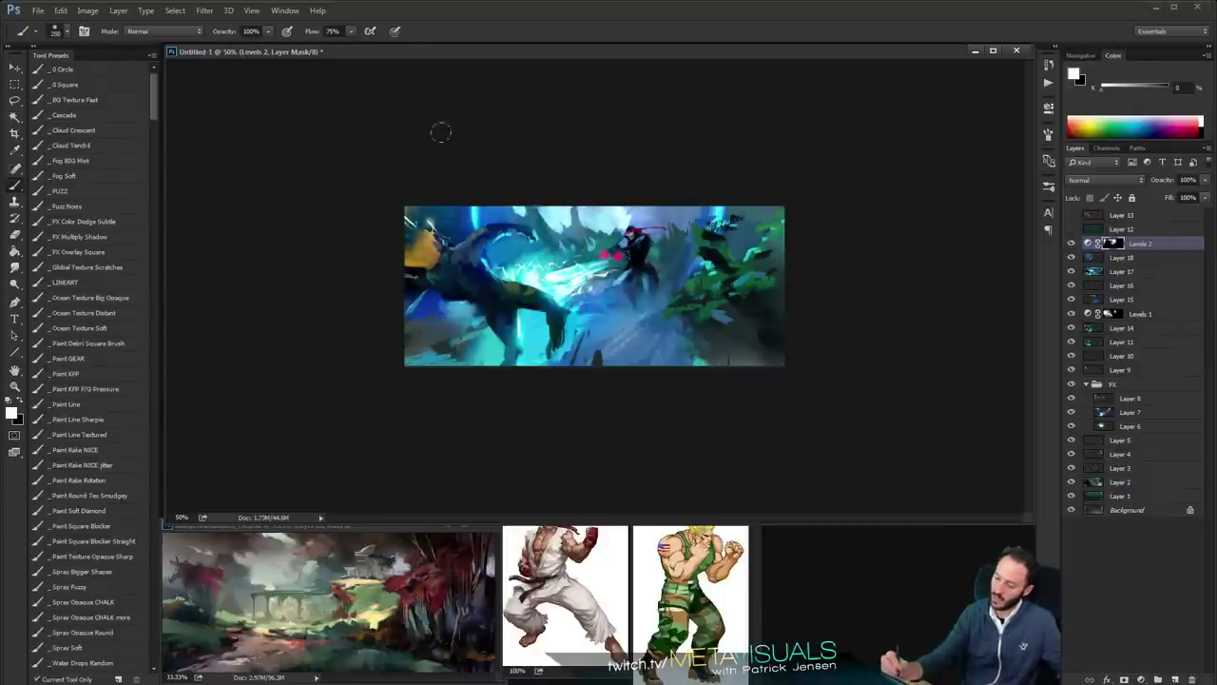
Paste a merged copy of the painting as a new layer and smudge Guile's raised foot and the nearby dark ground marks
key("r")
left_click(729, 307, "ctrl")
left_click(744, 331, "ctrl")
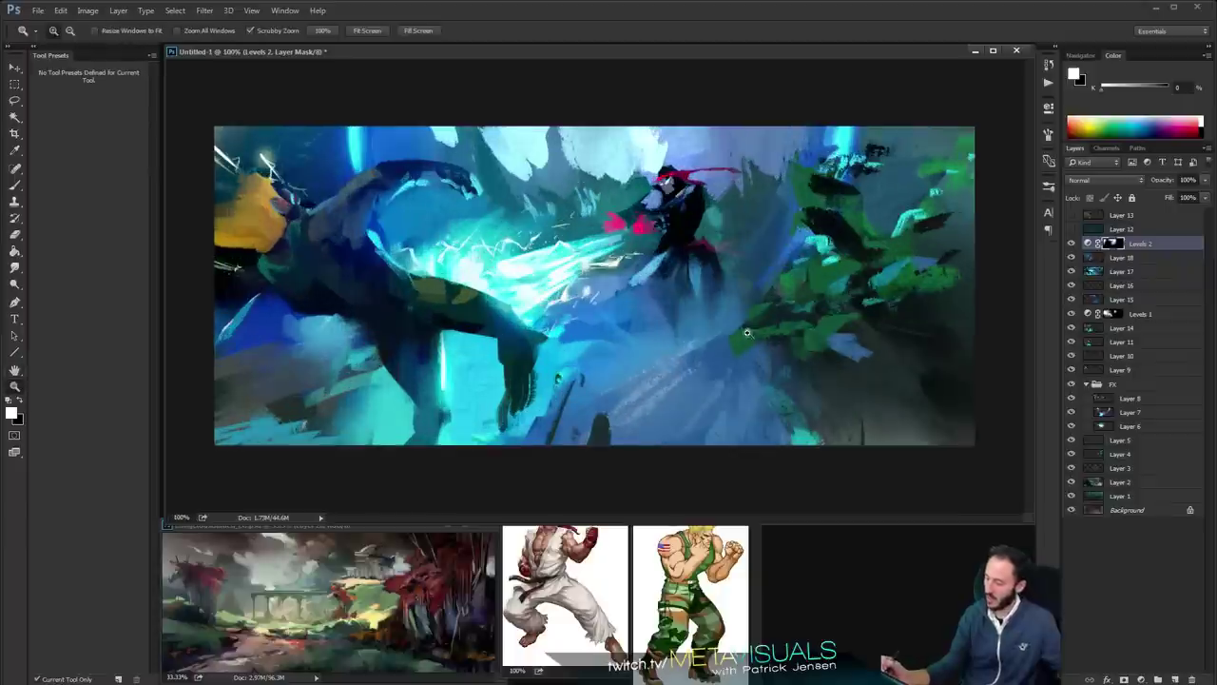
left_click(756, 345, "ctrl+alt")
key("h")
key("ctrl+a")
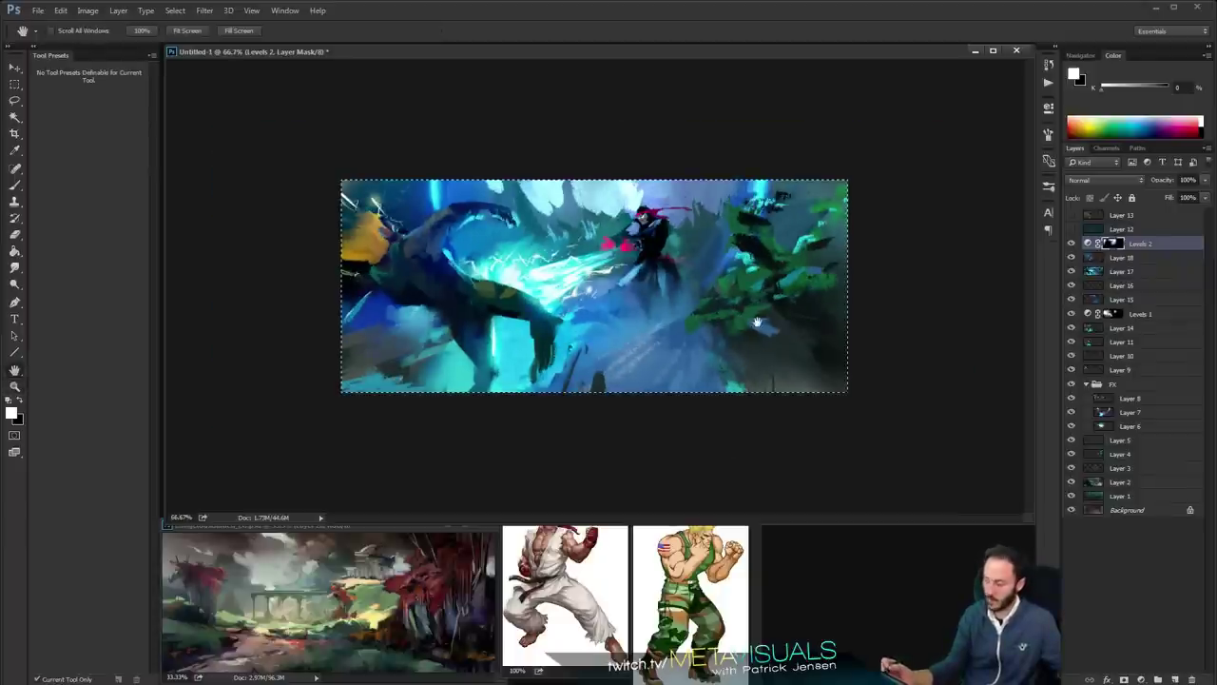
key("ctrl+shift+c")
key("ctrl+v")
key("r")
mouse_move(543, 354)
left_mouse_down()
mouse_move(544, 382)
mouse_move(567, 331)
mouse_move(543, 382)
left_mouse_up()
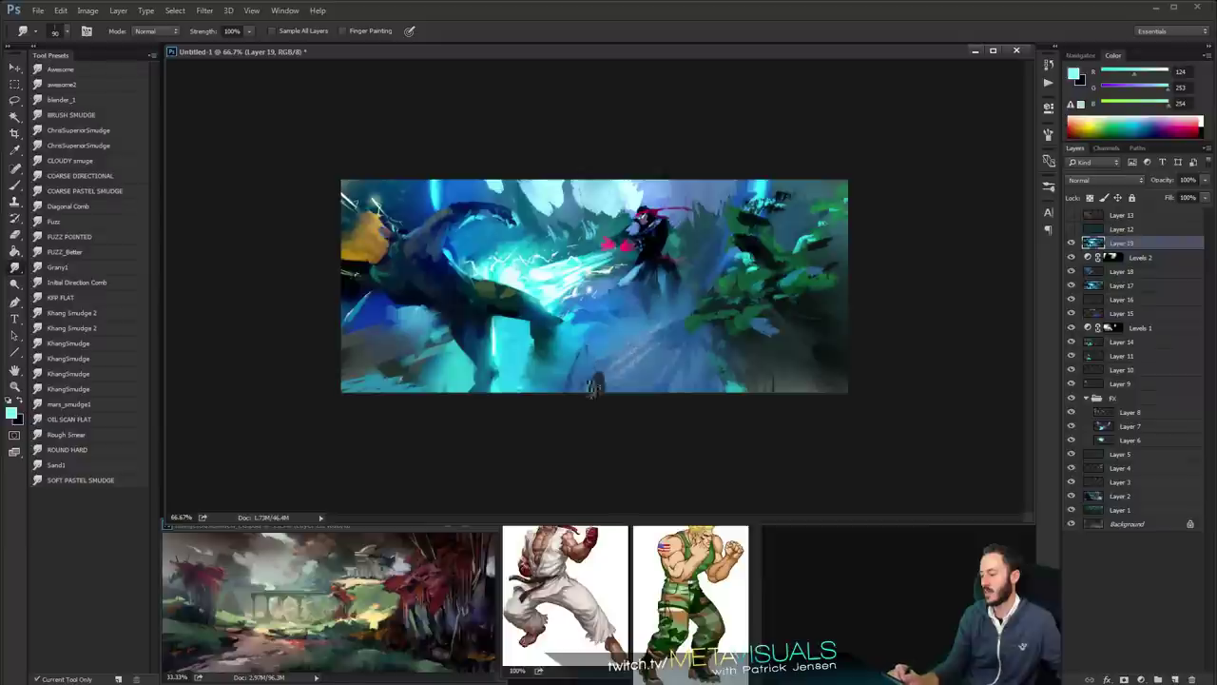
Paint light cyan (R 124, G 253, B 254) streaks on the ground below the fighters with the Paint Rake NICE brush
key("b")
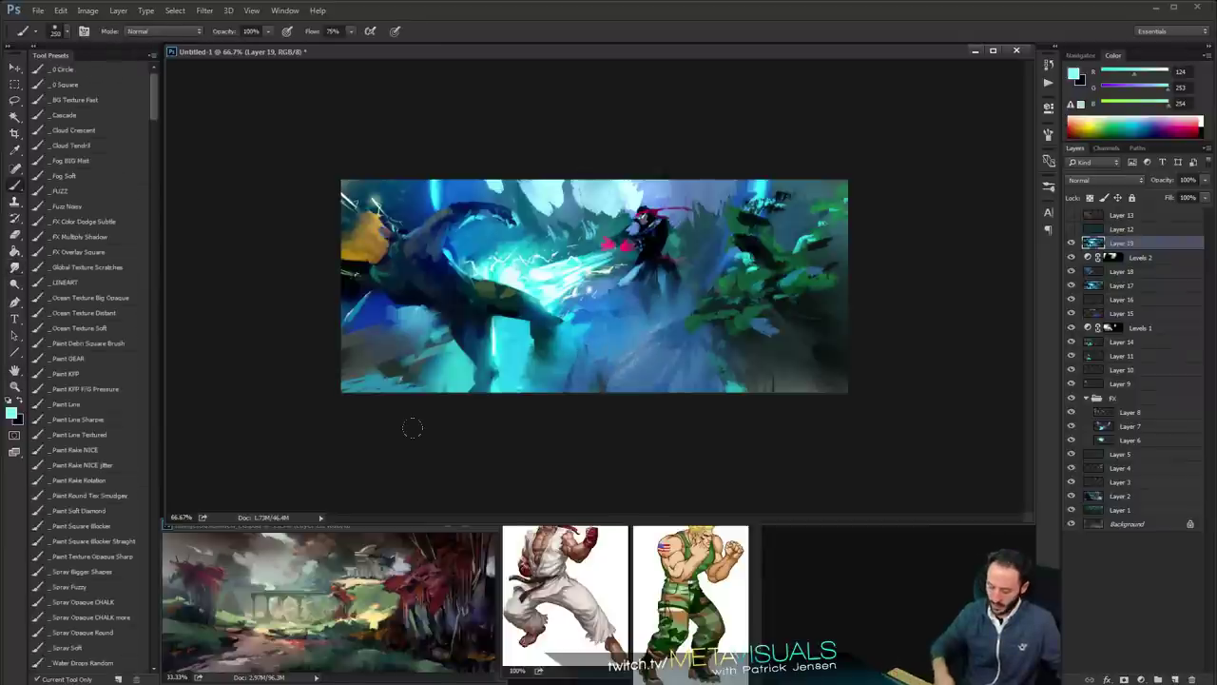
left_click(103, 452)
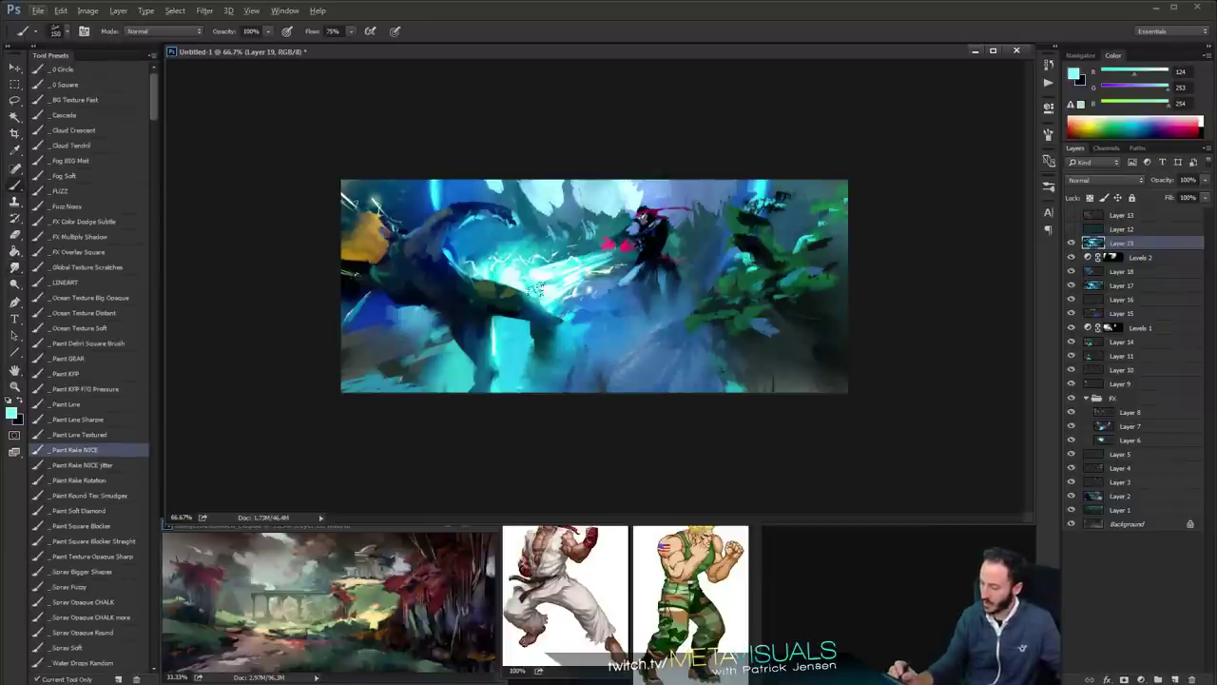
mouse_move(577, 369)
left_mouse_down()
mouse_move(636, 355)
mouse_move(612, 332)
left_mouse_up()
key("ctrl+z")
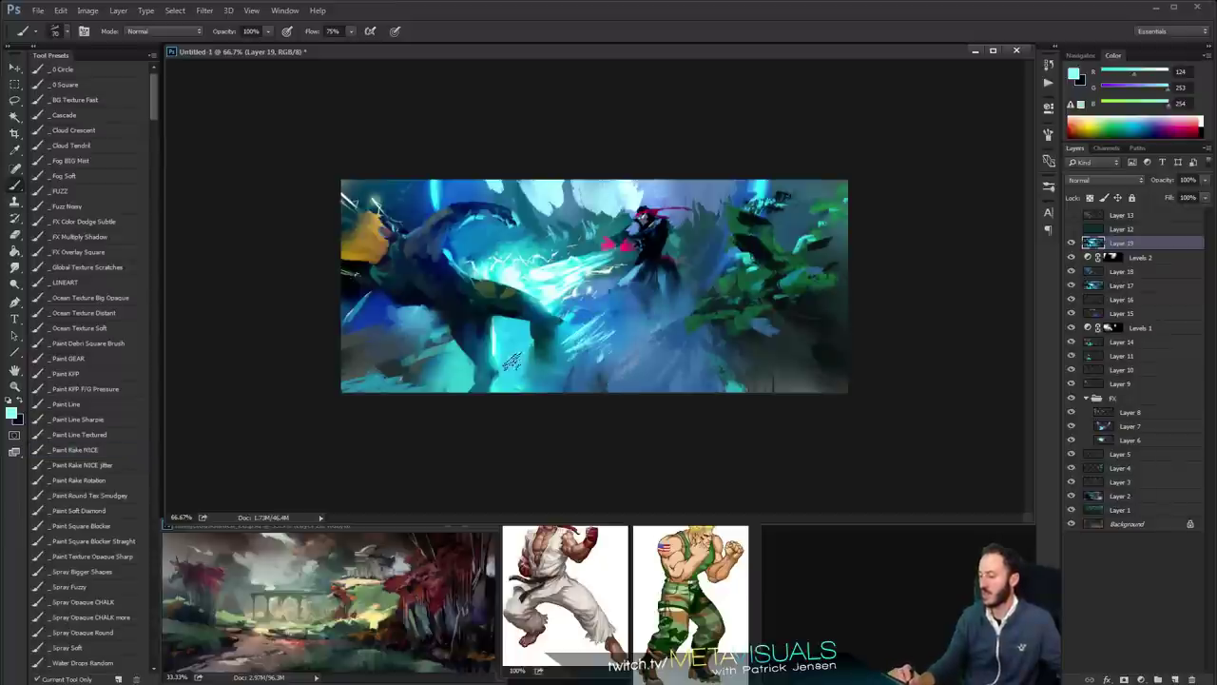
key("bracketright")
key("bracketright")
key("bracketright")
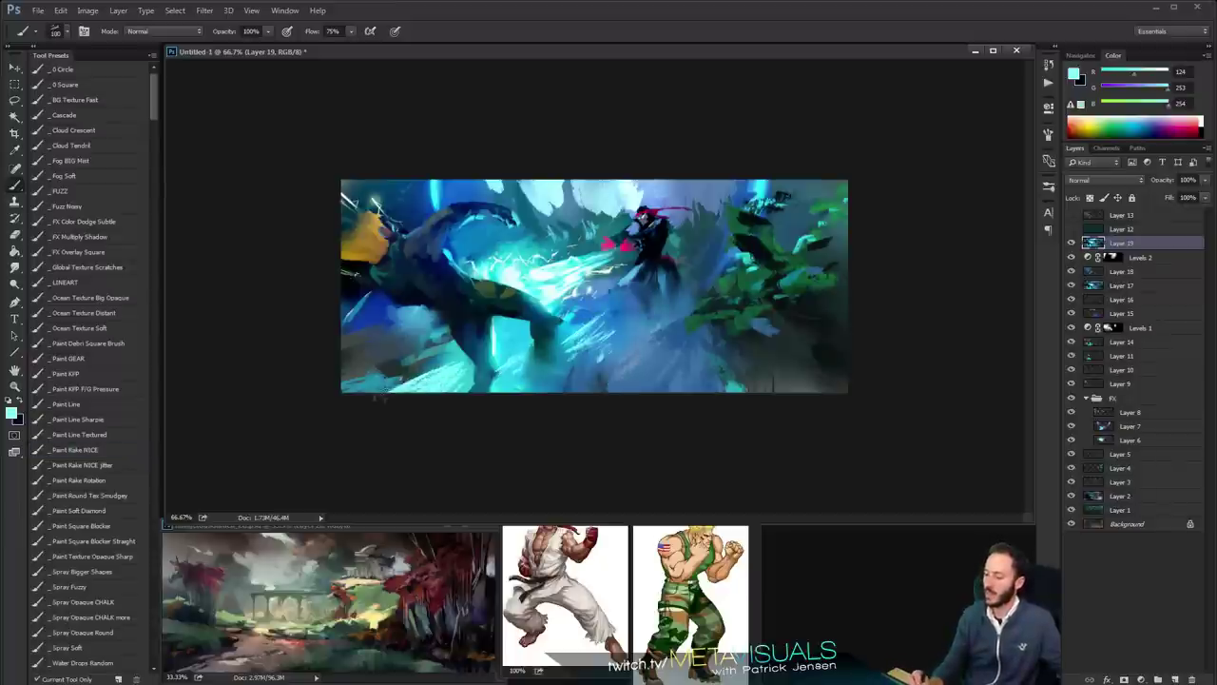
left_click_drag(614, 348, 613, 388)
Sample muted blue (R 90, G 142, B 190) and paint rake streaks radiating across the ground beneath Ryu
left_click(630, 348, "alt")
key("bracketright")
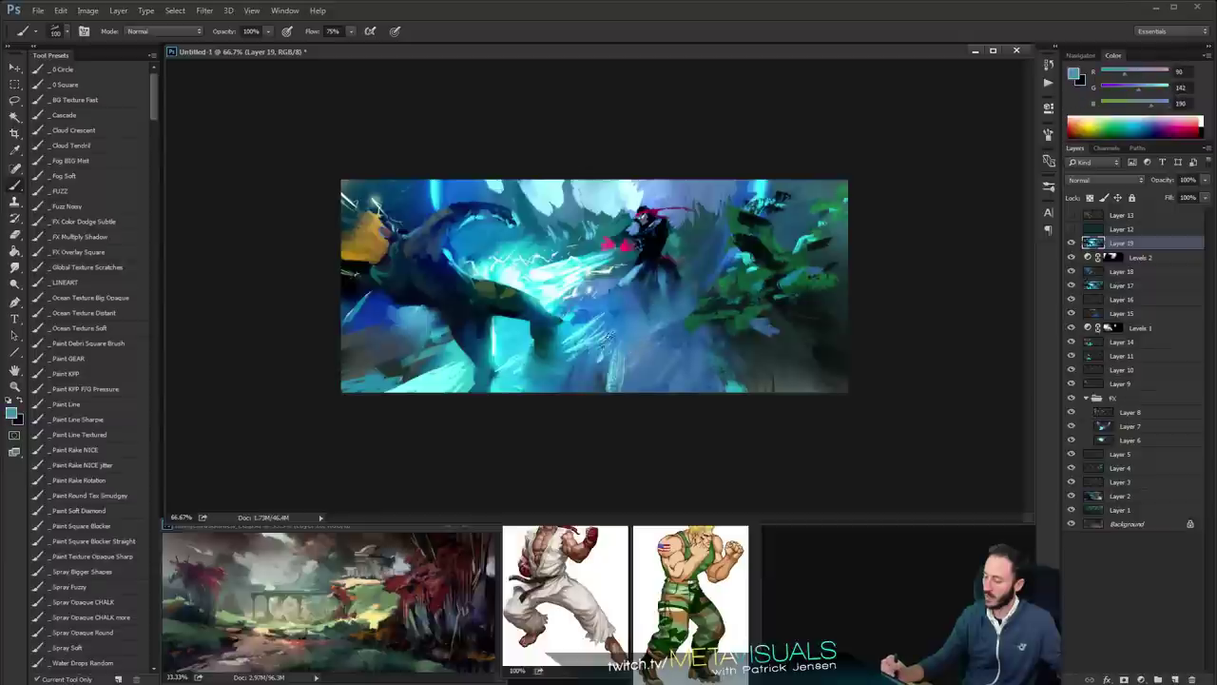
mouse_move(606, 341)
left_mouse_down()
mouse_move(595, 387)
mouse_move(574, 386)
mouse_move(588, 352)
mouse_move(670, 369)
mouse_move(700, 342)
mouse_move(723, 373)
left_mouse_up()
key("bracketleft")
key("bracketleft")
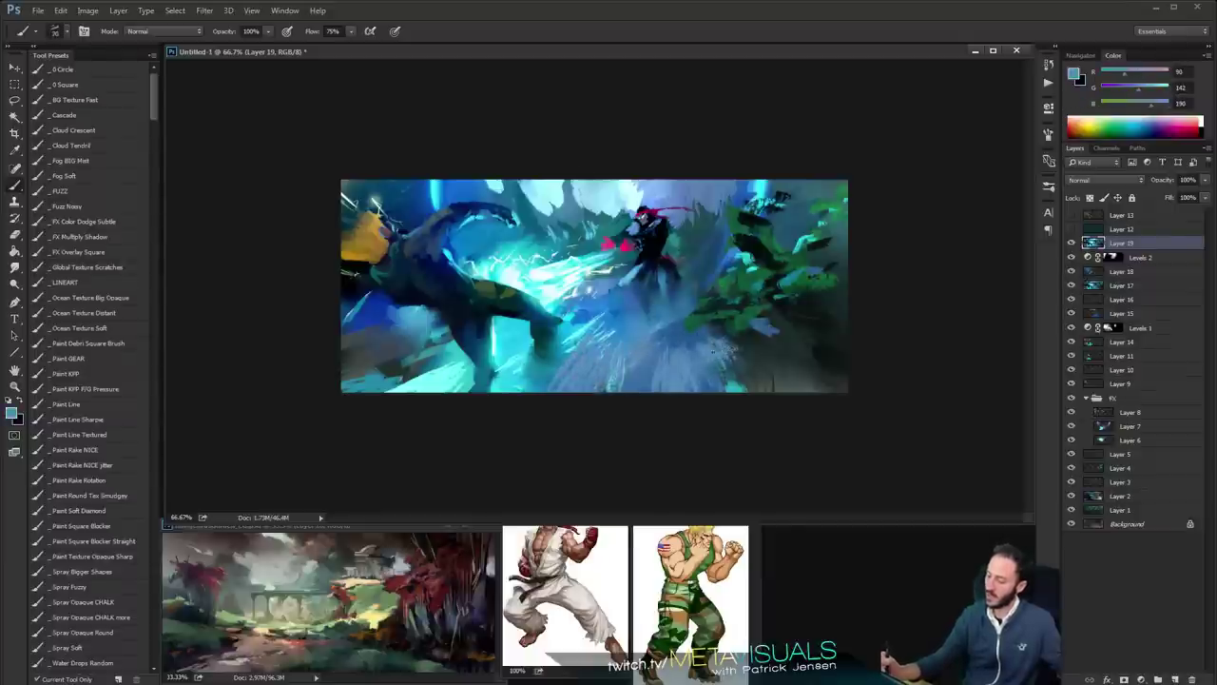
Add vertical cyan (R 41, G 244, B 247) rake streaks behind the upper foliage
left_click(763, 189, "alt")
mouse_move(806, 174)
left_mouse_down()
mouse_move(797, 238)
mouse_move(810, 176)
mouse_move(799, 226)
left_mouse_up()
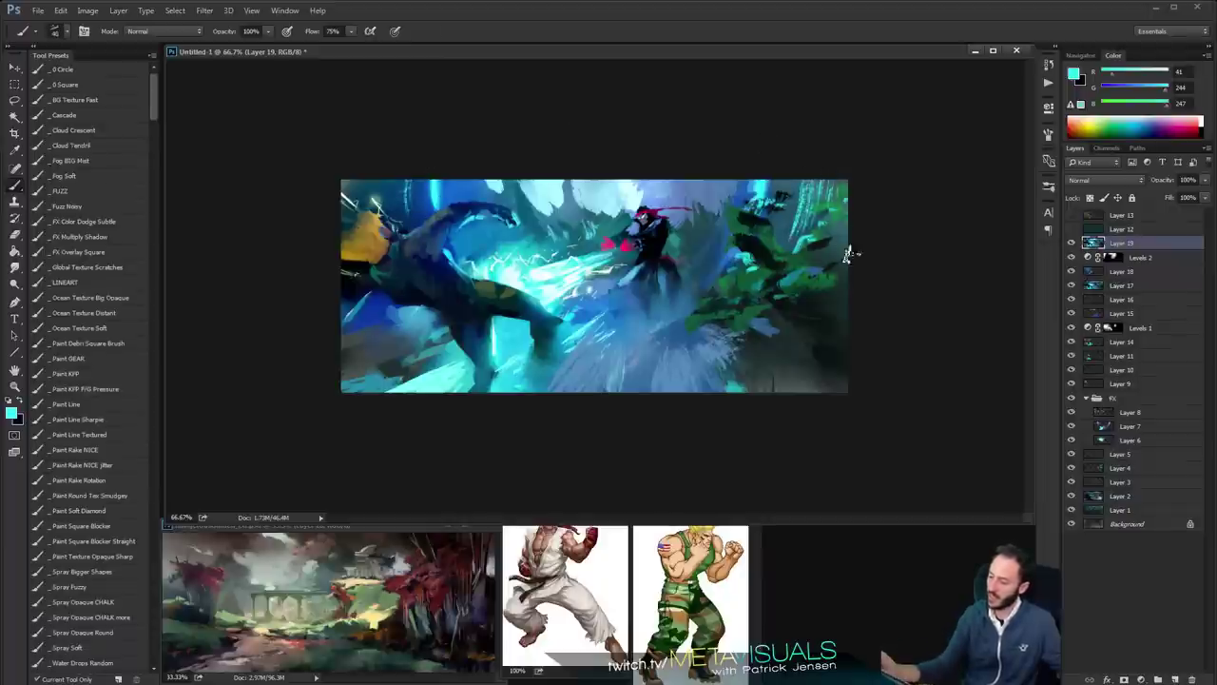
key("z")
left_click(830, 296)
Add pale blue (R 169, G 238, B 255) rake texture to the background corner above Guile's hair with a larger brush
key("b")
left_click(518, 150, "alt")
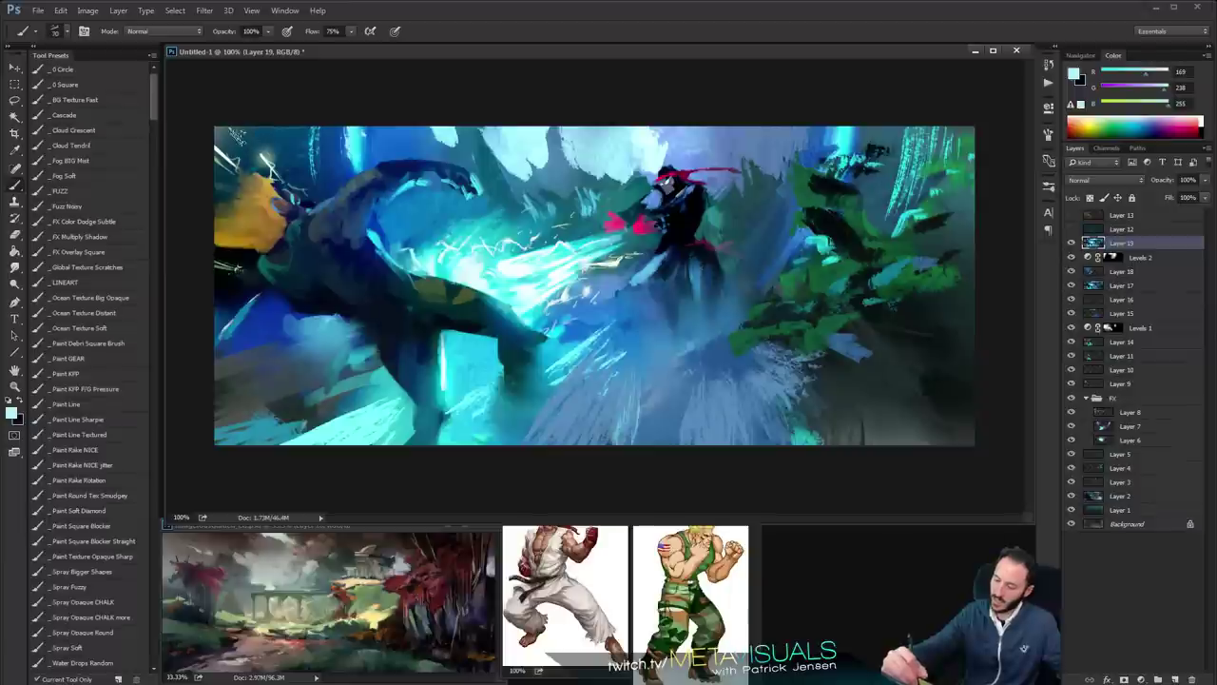
key("]")
key("]")
left_click_drag(248, 161, 216, 121)
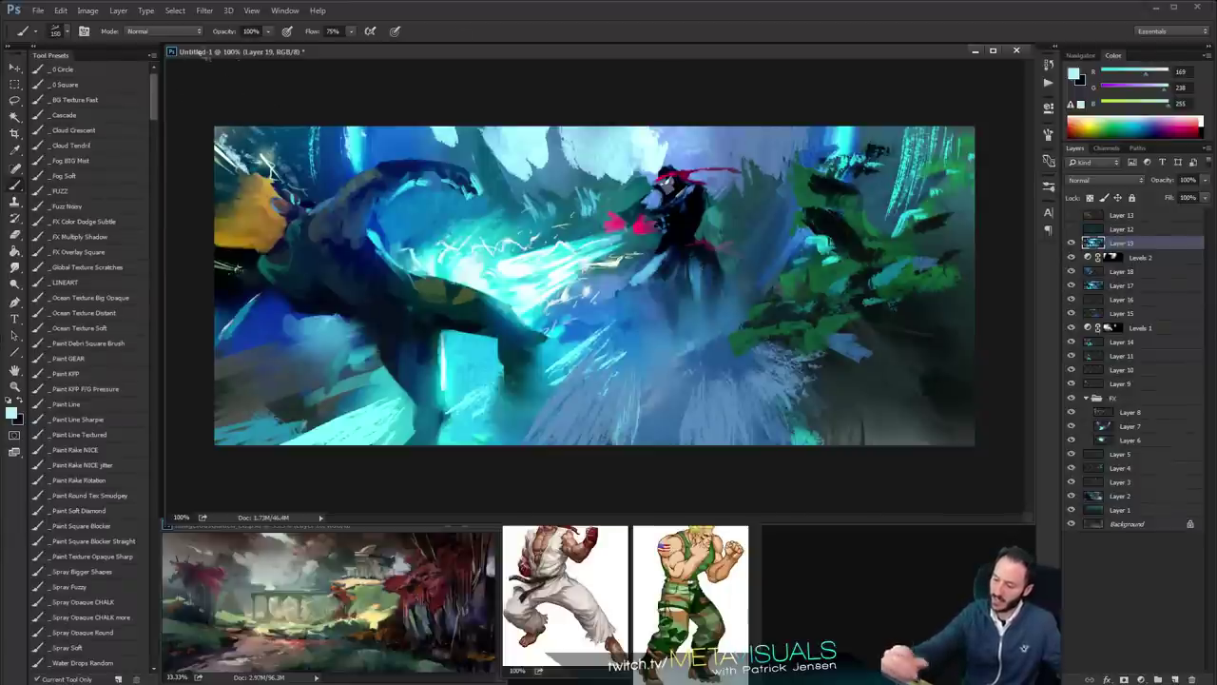
key("z")
key("b")
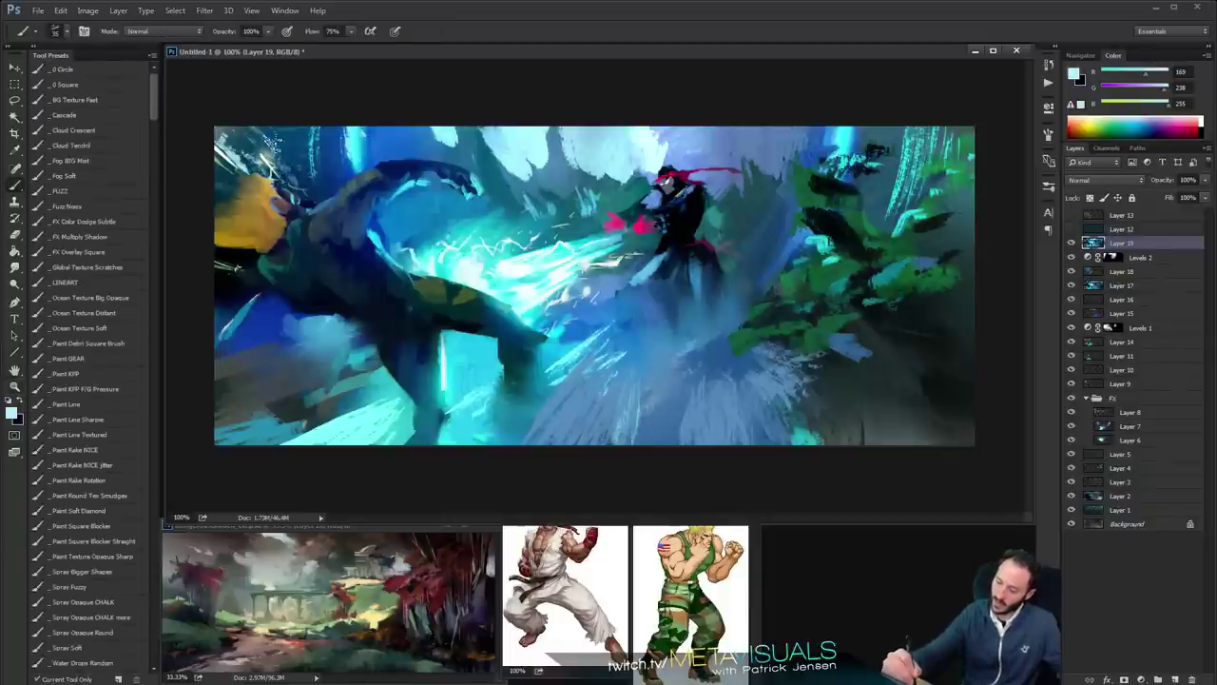
key("ctrl+space")
left_click(408, 179, "ctrl+alt")
left_click(408, 180, "ctrl+alt")
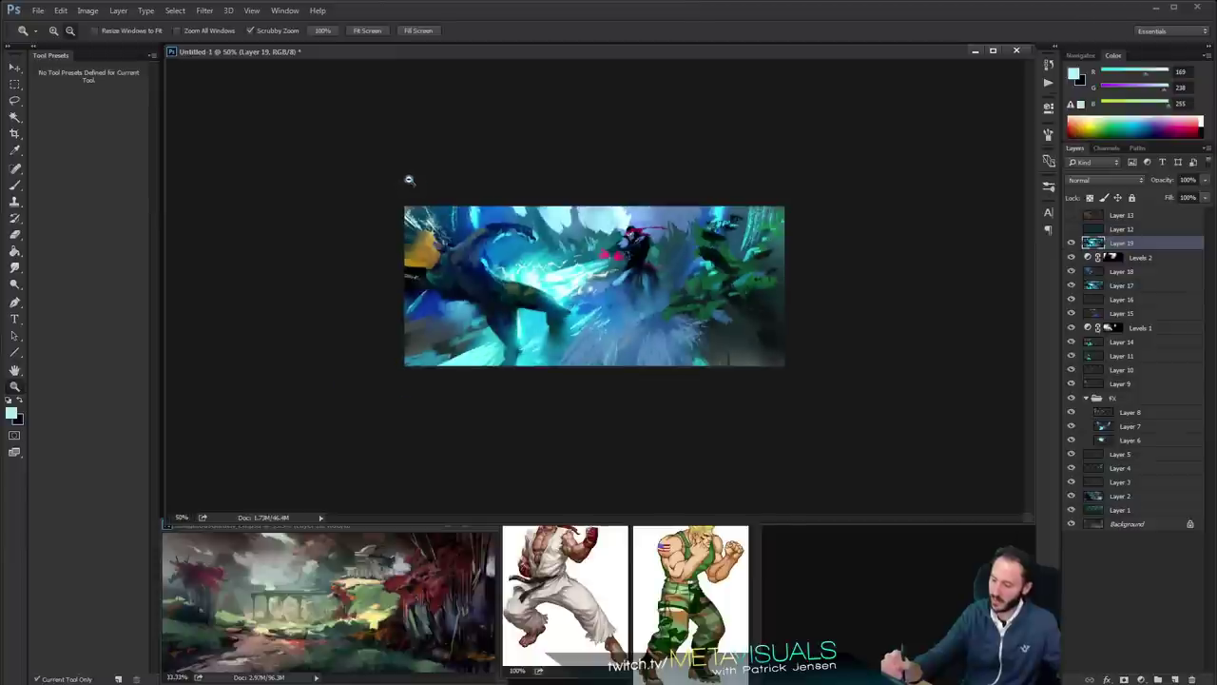
Sample pale cyan (R 200, G 255, B 255) and add bright rake strokes to the background above Ryu's headband with a larger brush
left_click(746, 344, "ctrl")
left_click(745, 343, "ctrl")
left_click(660, 148, "alt")
key("bracketright")
key("bracketright")
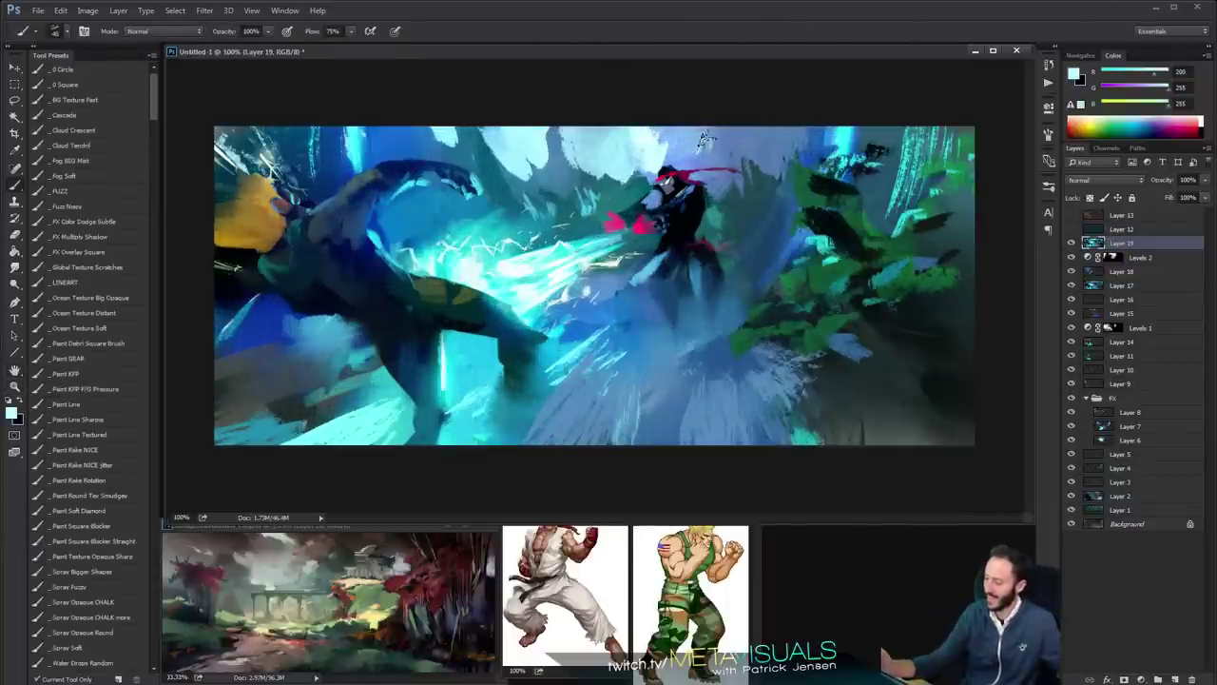
mouse_move(703, 150)
left_mouse_down()
mouse_move(727, 101)
mouse_move(742, 145)
left_mouse_up()
key("r")
key("z")
left_click(874, 272, "alt")
left_click(874, 295, "ctrl")
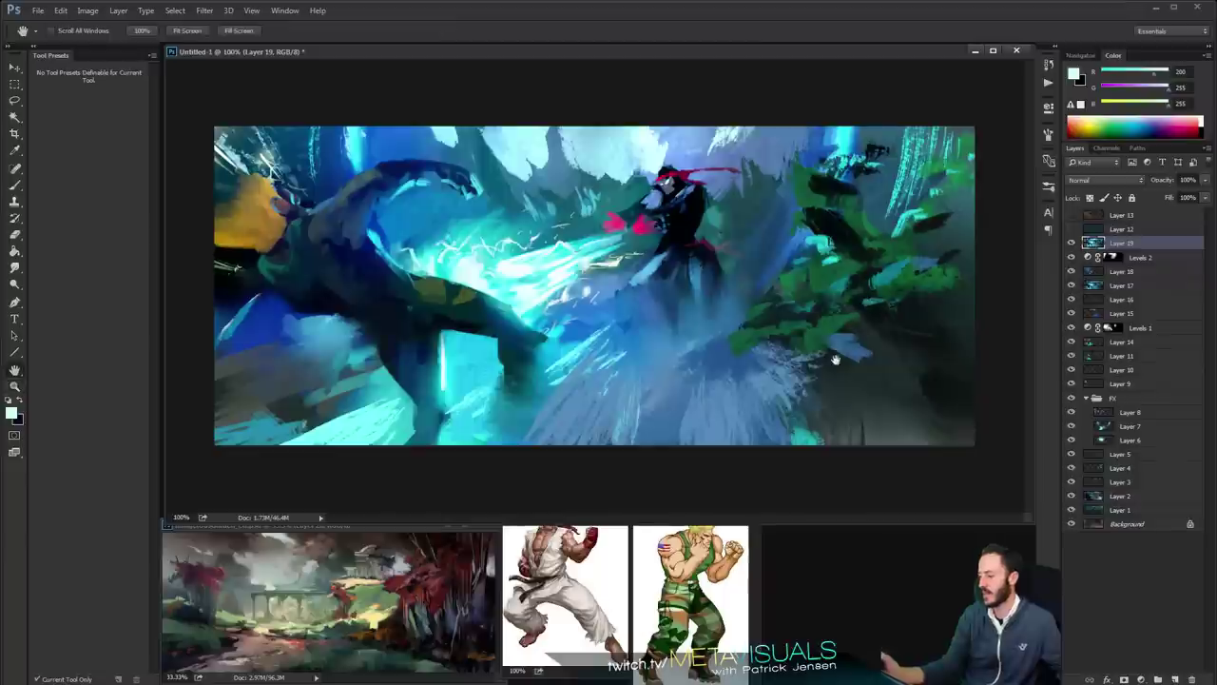
Set the paint colour to green (R 17, G 164, B 128) and add rake-textured leaves to the lower foliage beside Ryu with a larger brush
left_click(847, 369, "alt")
left_click(850, 369, "alt")
left_click(851, 362, "ctrl")
left_click(852, 362, "ctrl")
left_click(838, 241, "alt")
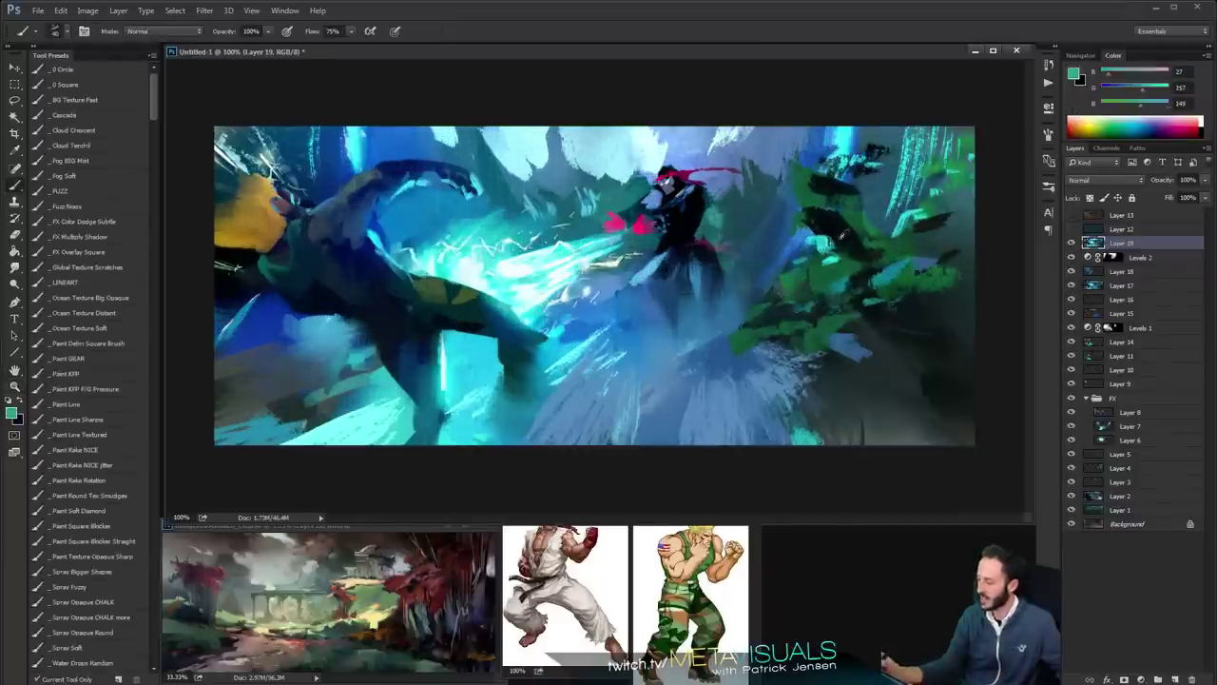
left_click_drag(1124, 89, 1147, 99)
left_click(1136, 104)
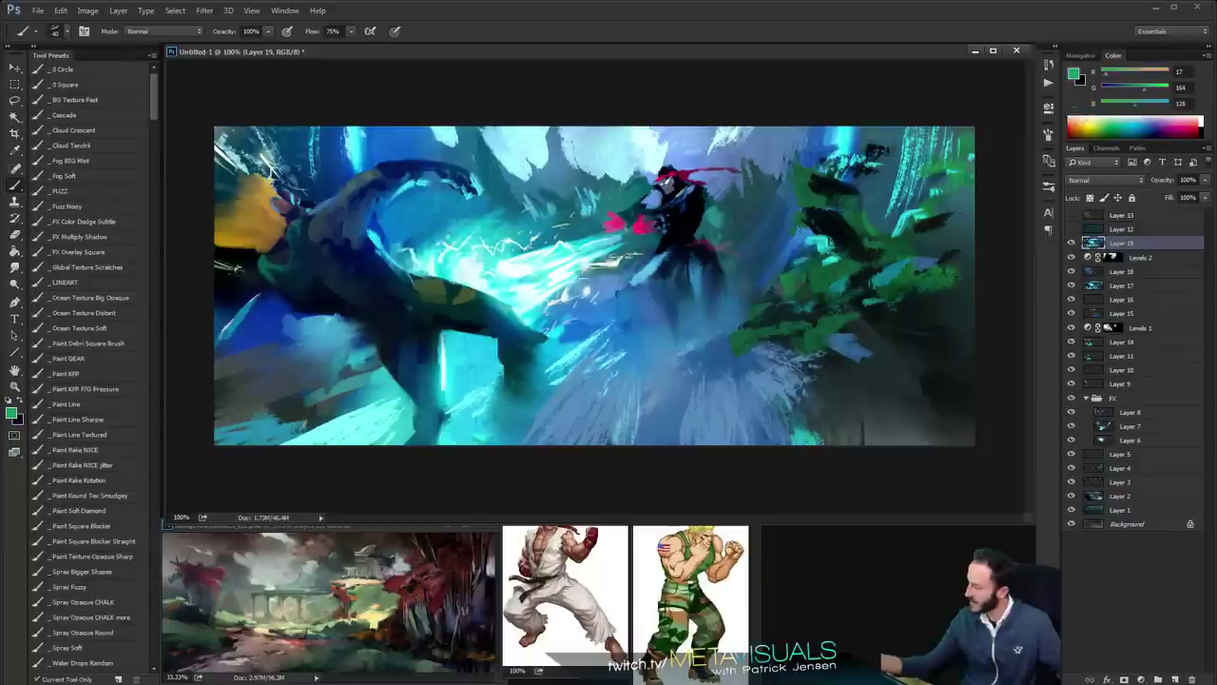
key("bracketright")
key("bracketright")
mouse_move(836, 274)
left_mouse_down()
mouse_move(797, 284)
mouse_move(800, 269)
mouse_move(788, 312)
mouse_move(860, 318)
left_mouse_up()
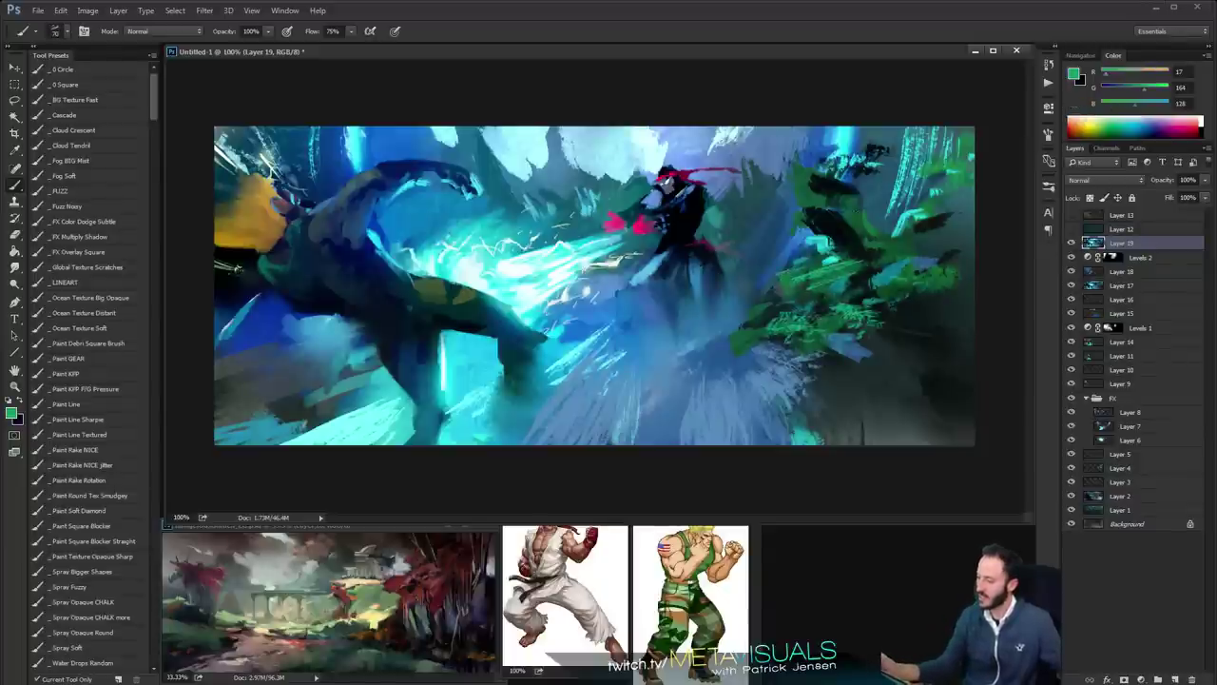
Examine the fight scene's overall composition at reduced and full size, including in full-screen view without the panels
key("z")
left_click(875, 326, "alt")
left_click(875, 326, "alt")
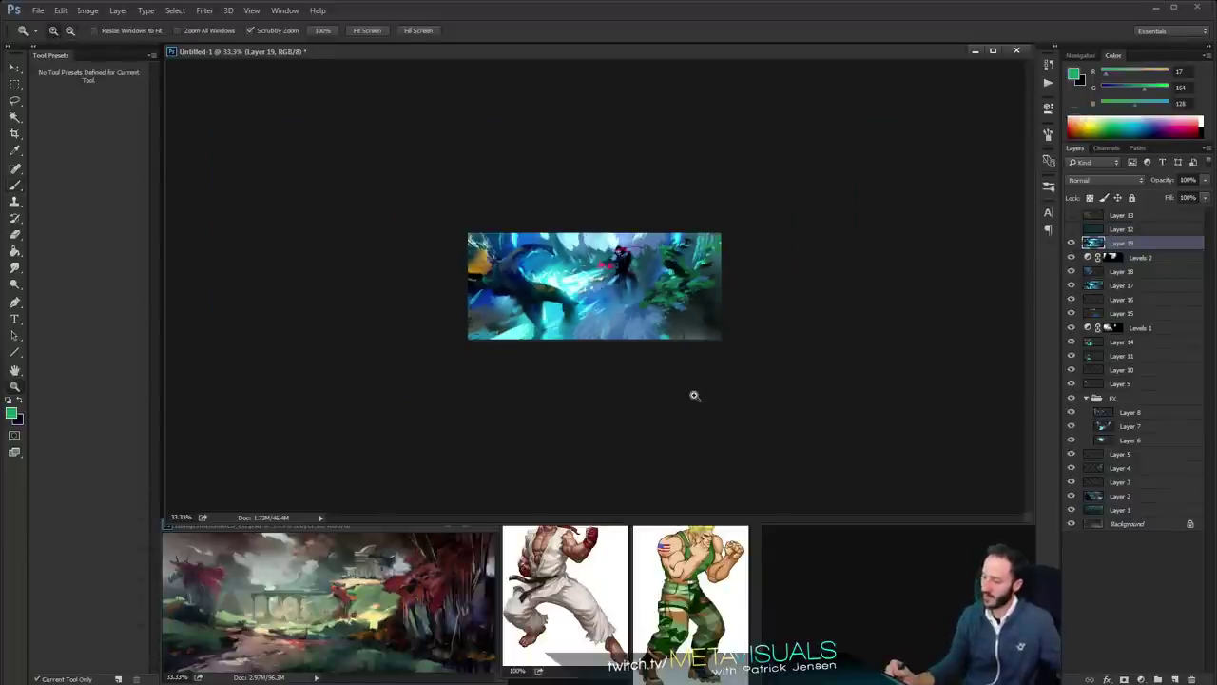
left_click(695, 396)
left_click(694, 395)
left_click(694, 396)
left_click(718, 419, "alt")
left_click(718, 419)
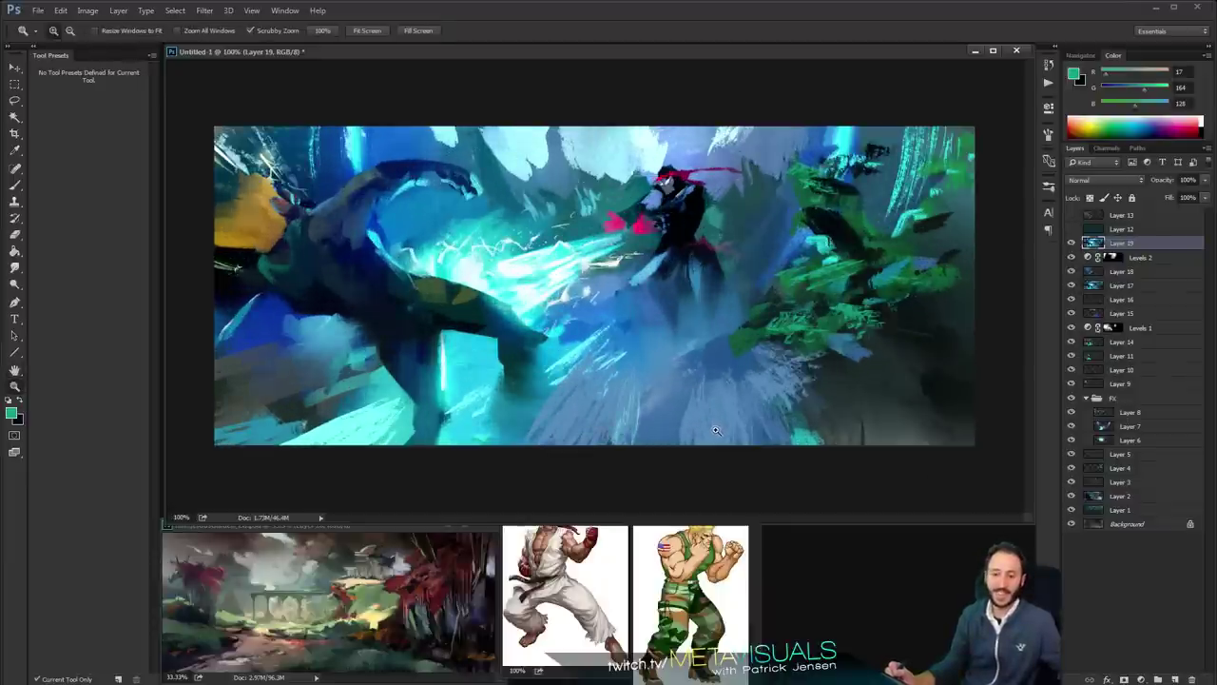
key("f")
key("f")
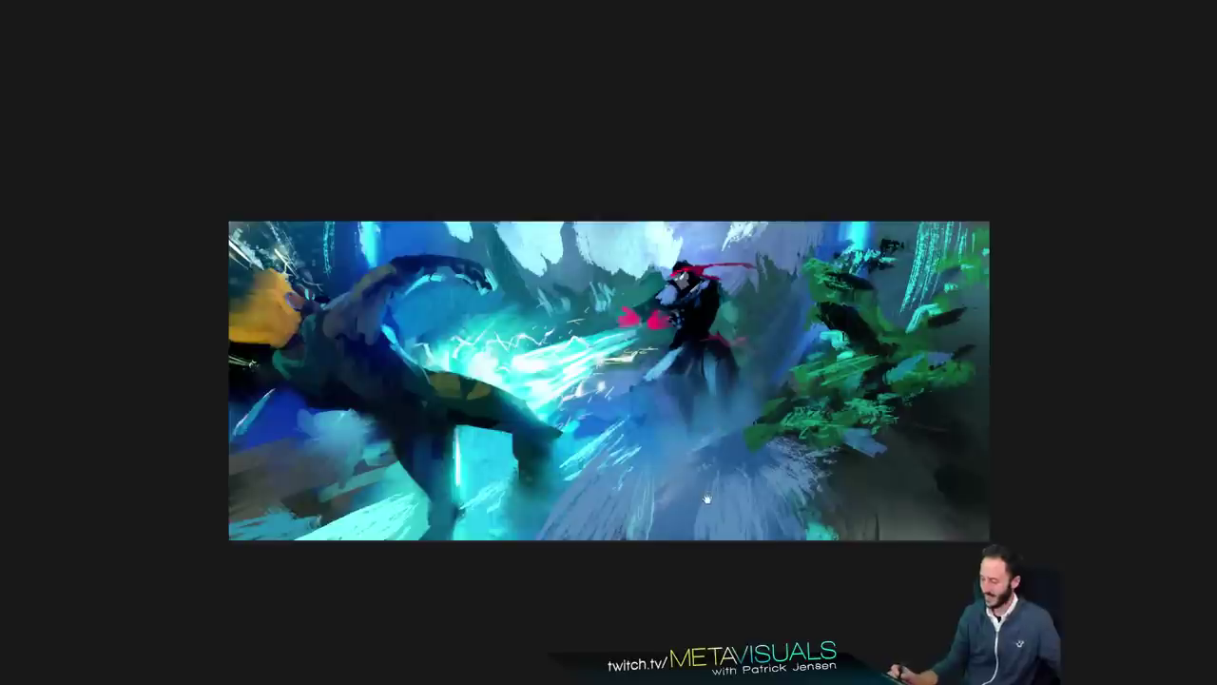
left_click_drag(708, 499, 691, 397)
left_click_drag(724, 487, 698, 492)
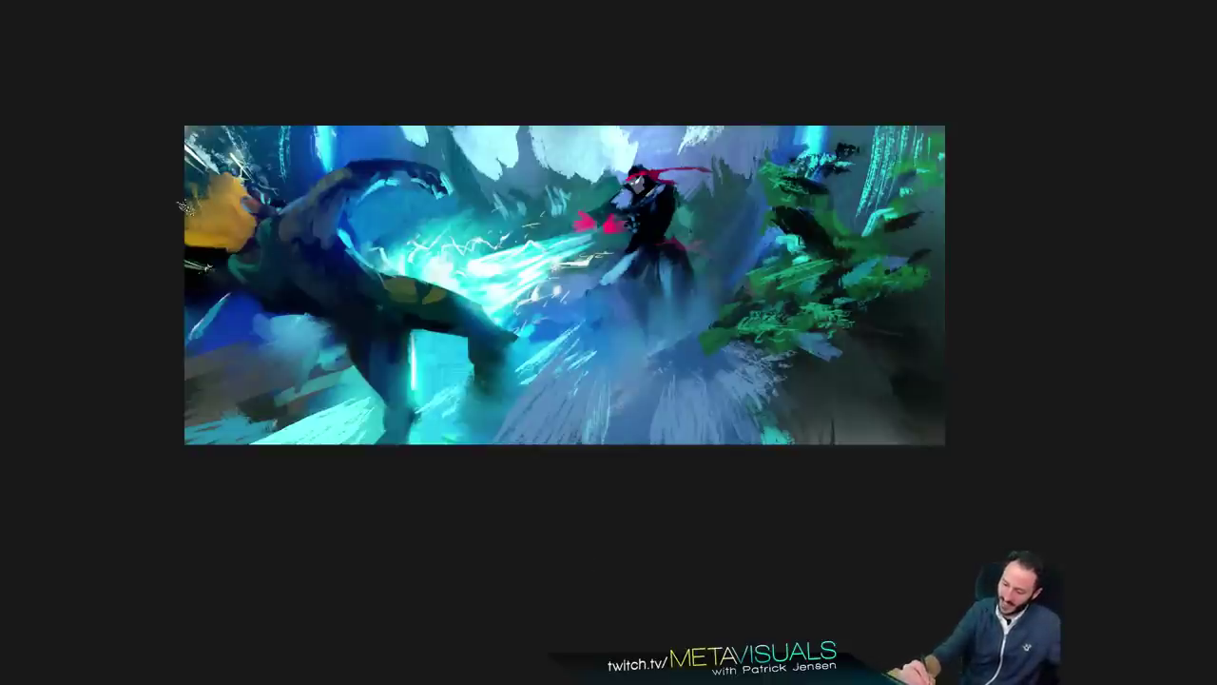
scroll(695, 289, "down", 2)
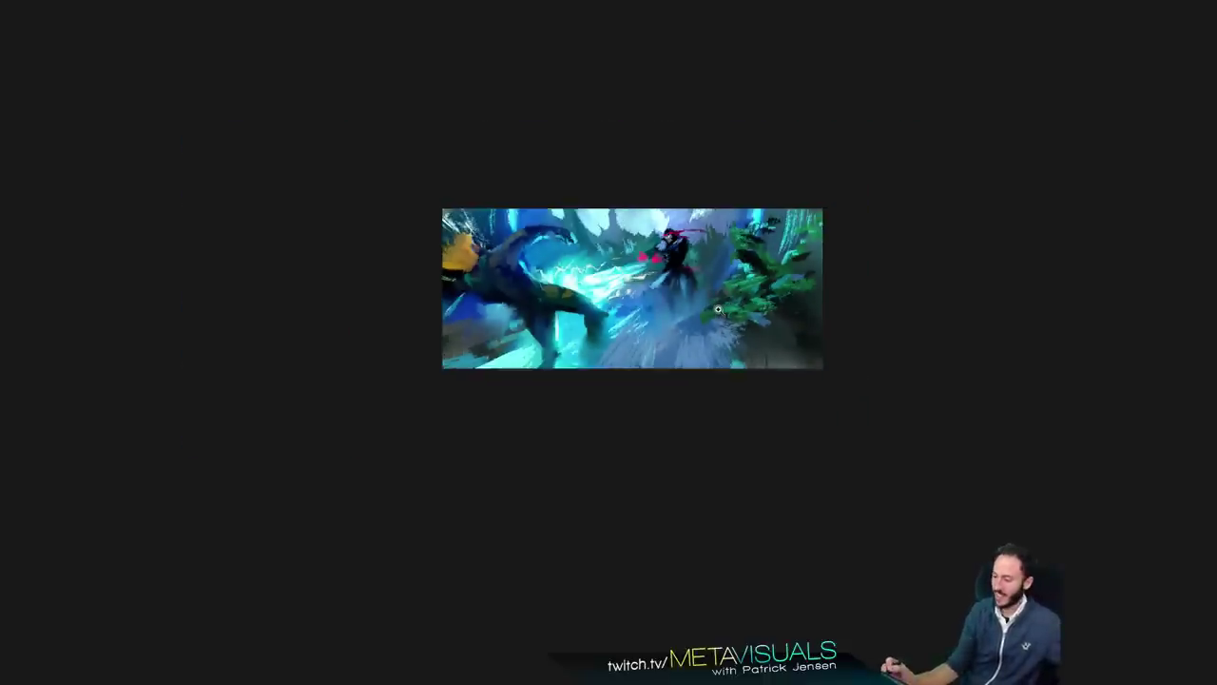
scroll(718, 309, "up", 2)
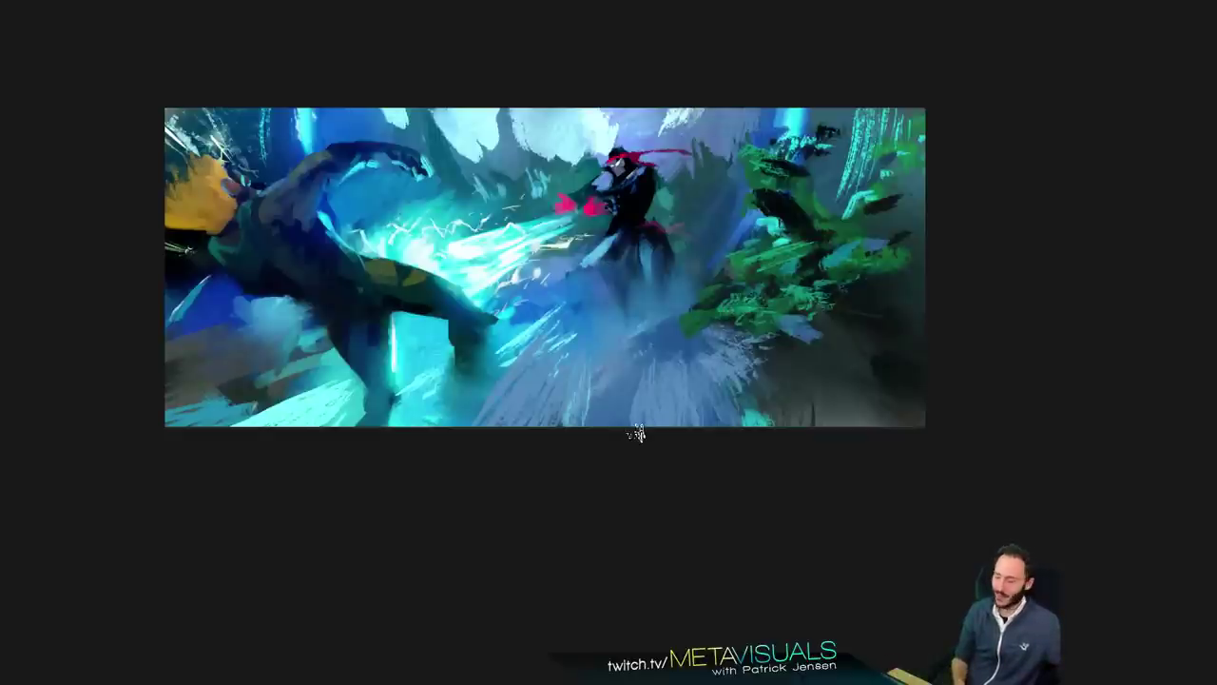
key("f")
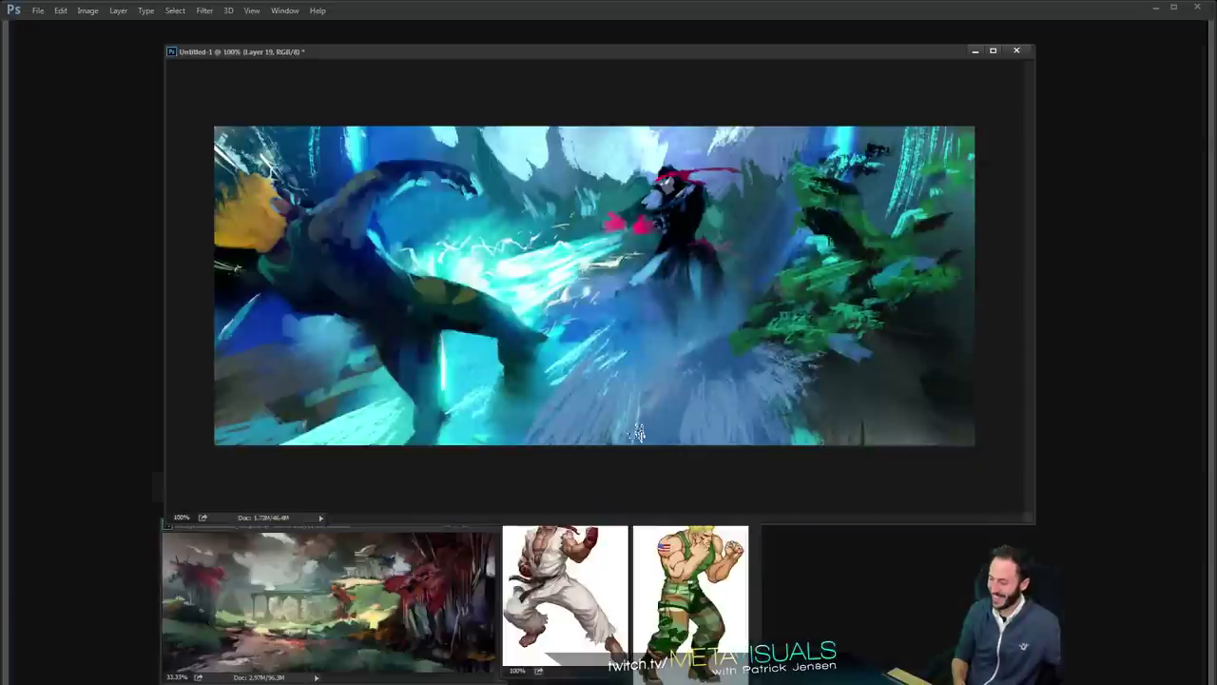
key("Tab")
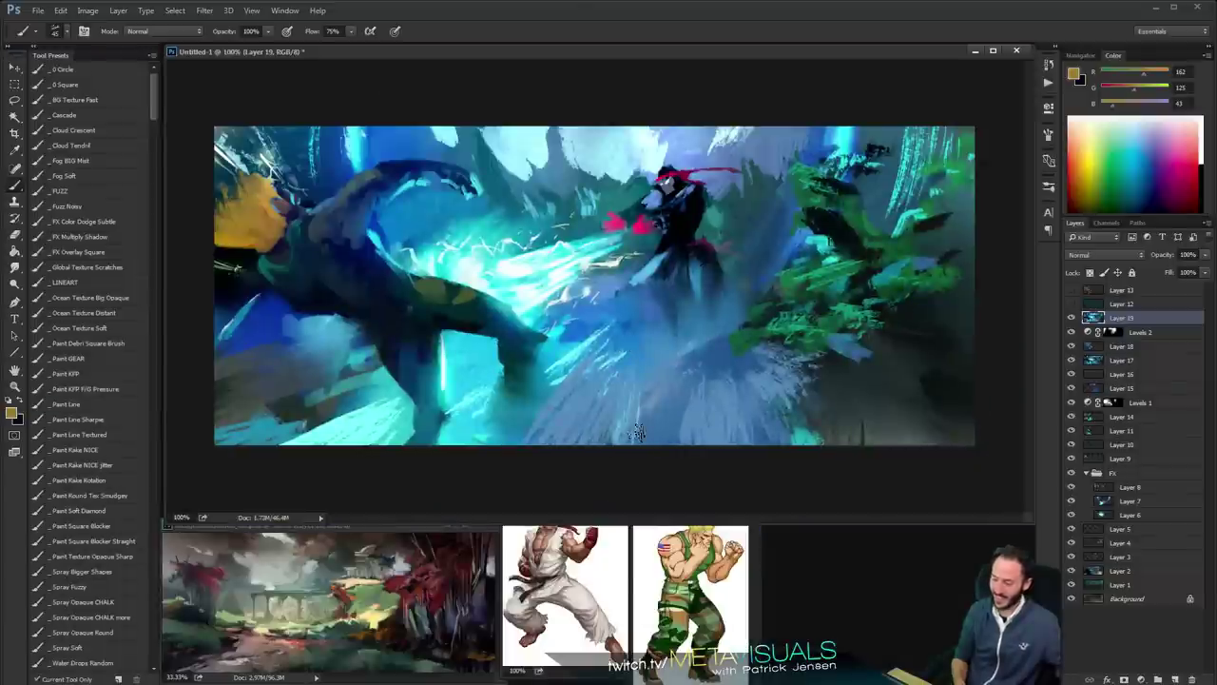
Reduce the painting's view to 50% and move its window beside the character references
key("ctrl+minus")
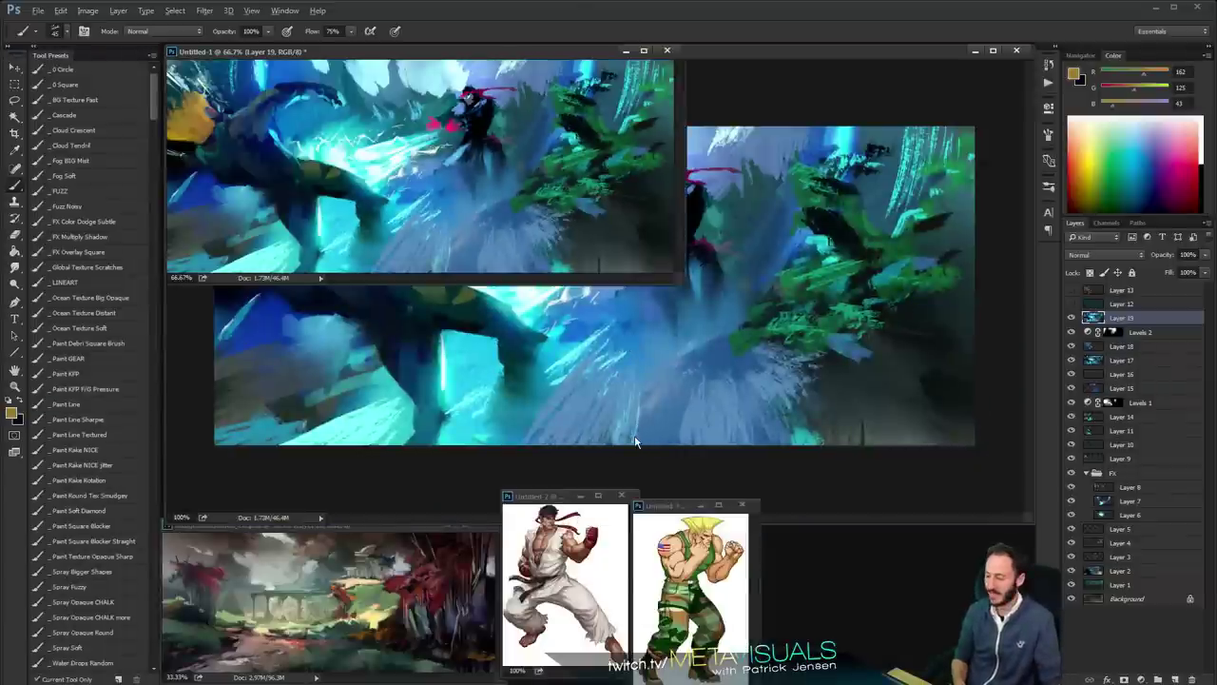
key("ctrl+plus")
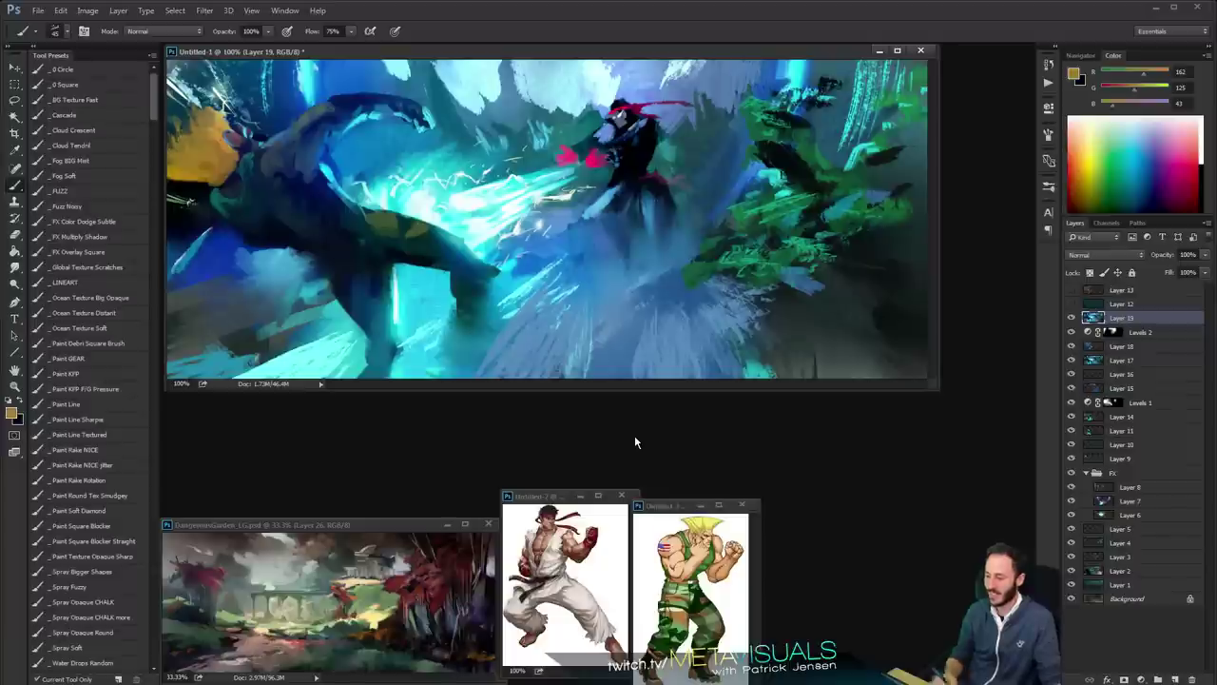
left_click_drag(447, 54, 461, 62)
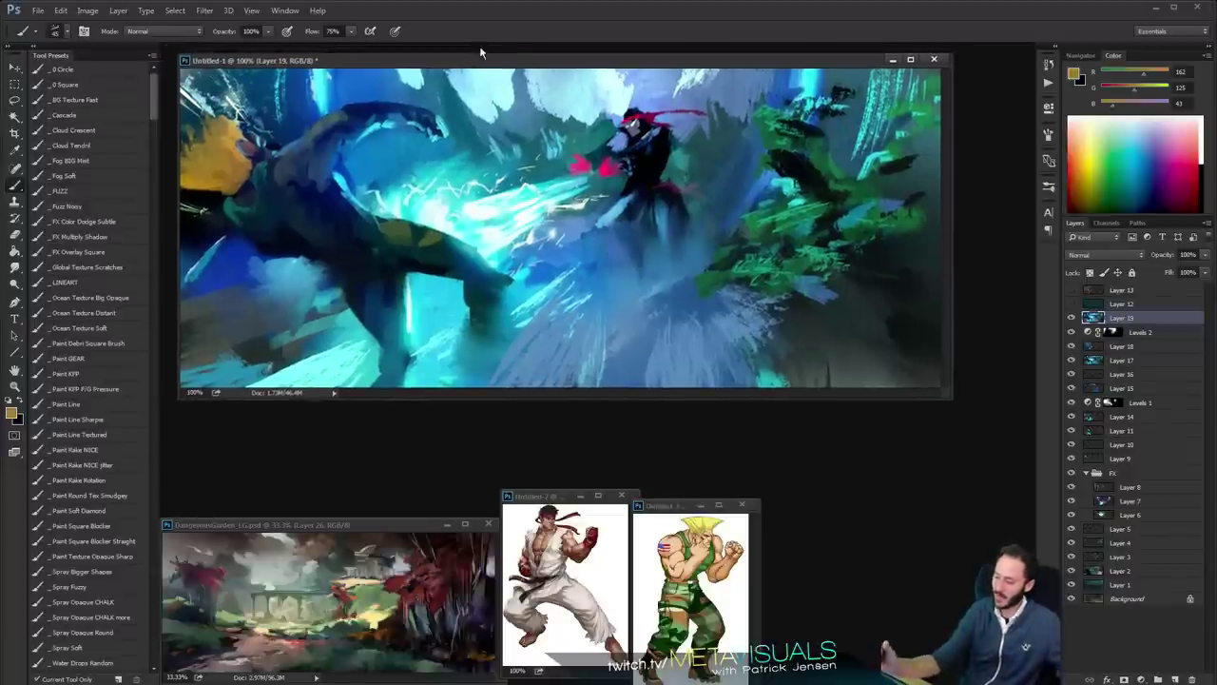
left_click_drag(952, 397, 989, 419)
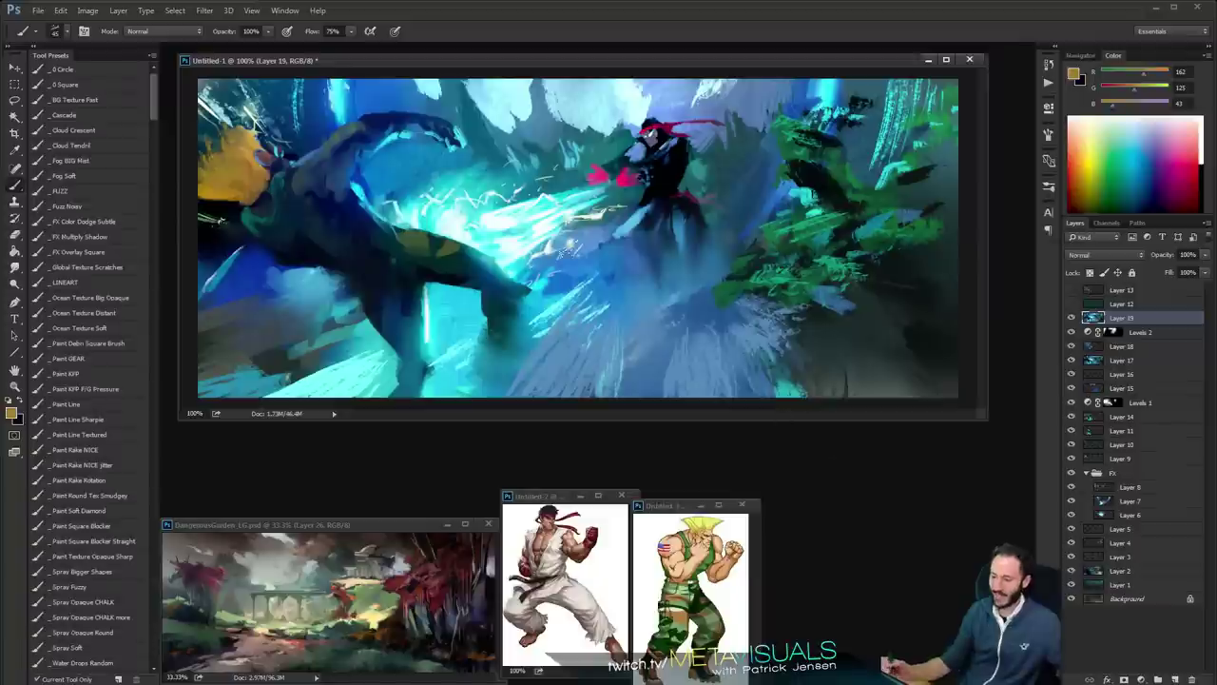
left_click_drag(343, 65, 351, 115)
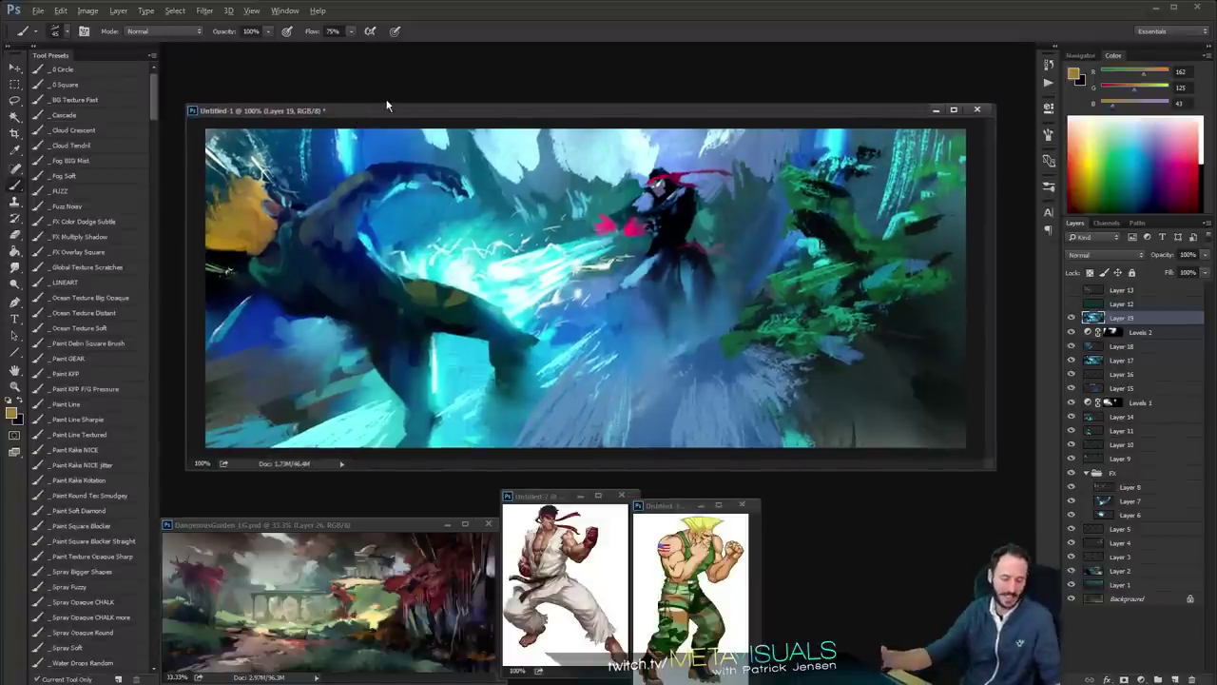
key("ctrl+minus")
key("ctrl+minus")
left_click_drag(300, 115, 758, 509)
Close the Ryu and Guile reference documents without saving and place the fight scene's window beside the garden painting
left_click(621, 495)
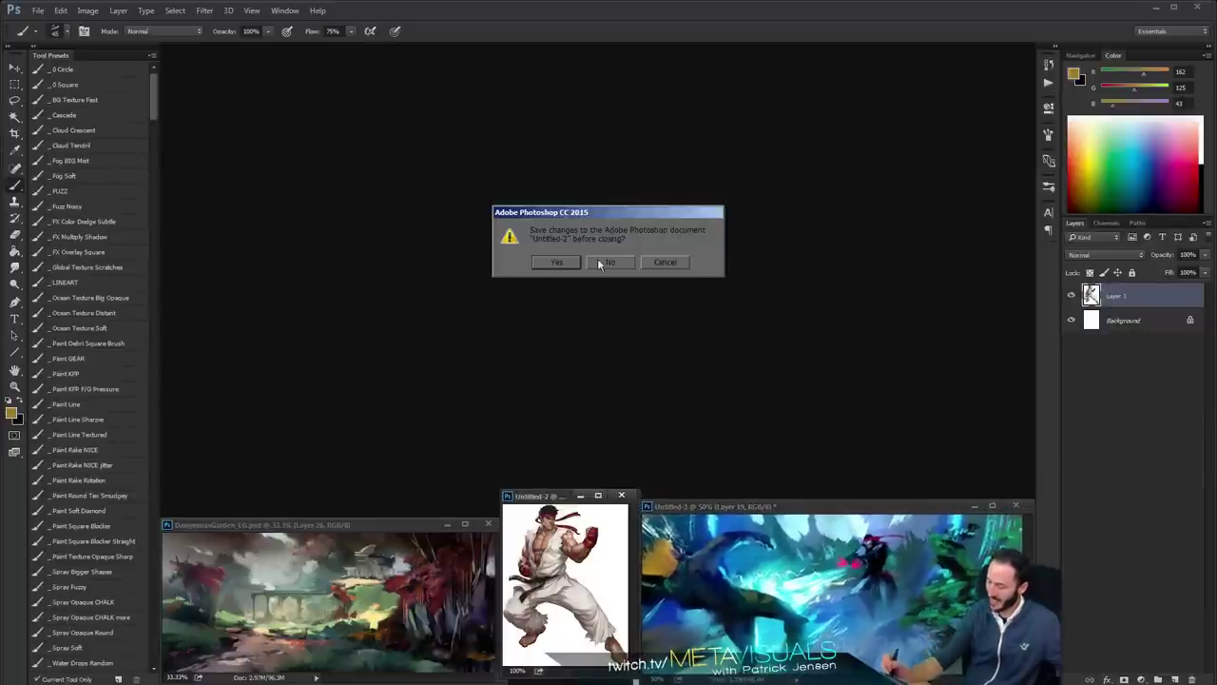
left_click(597, 258)
left_click(742, 505)
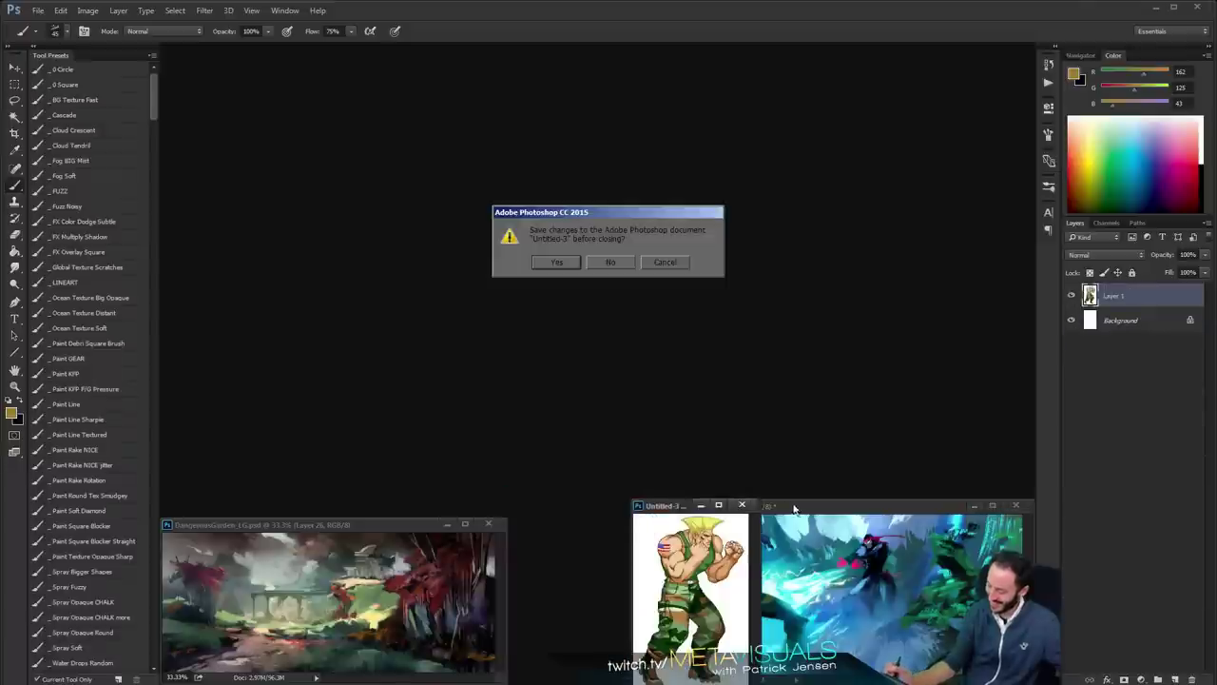
left_click(605, 259)
left_click_drag(784, 504, 650, 514)
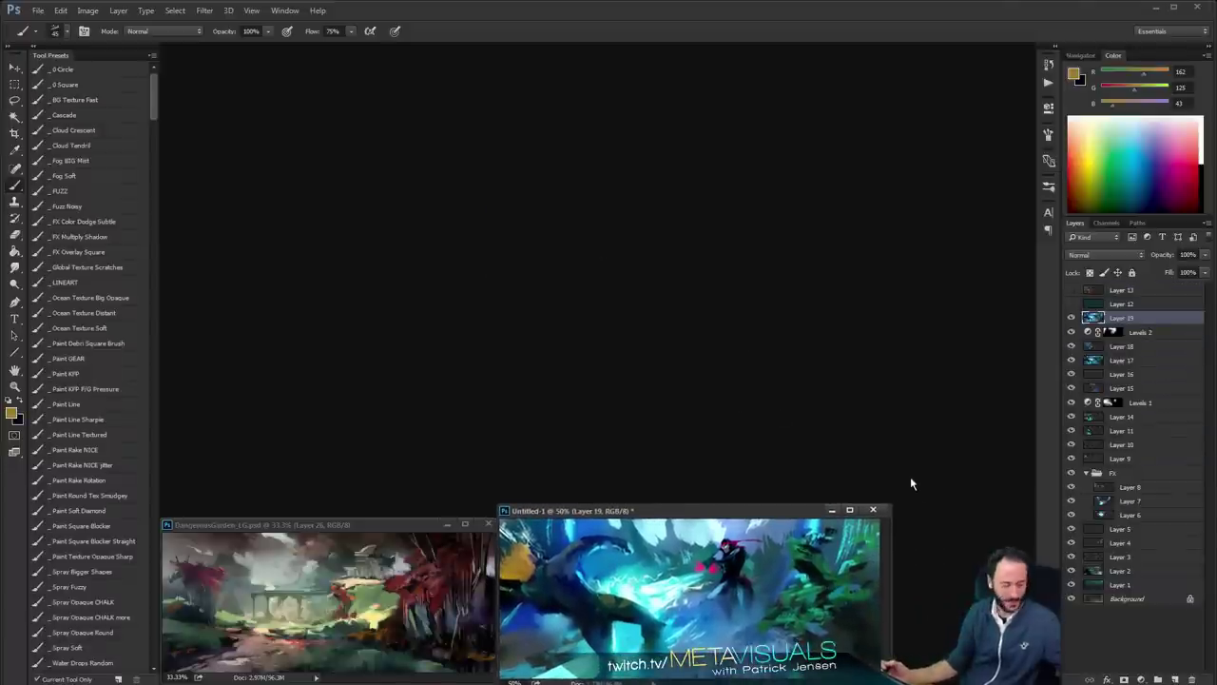
Save the fight scene as a Photoshop file named LightningBall
key("ctrl+s")
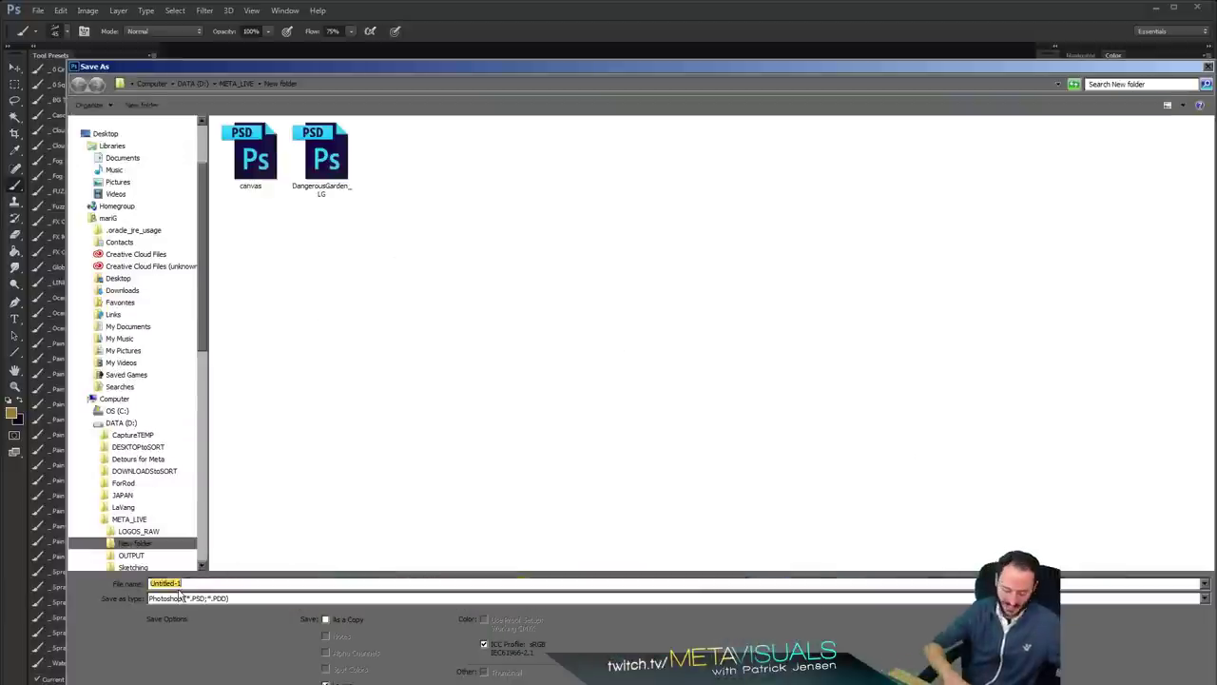
type("street")
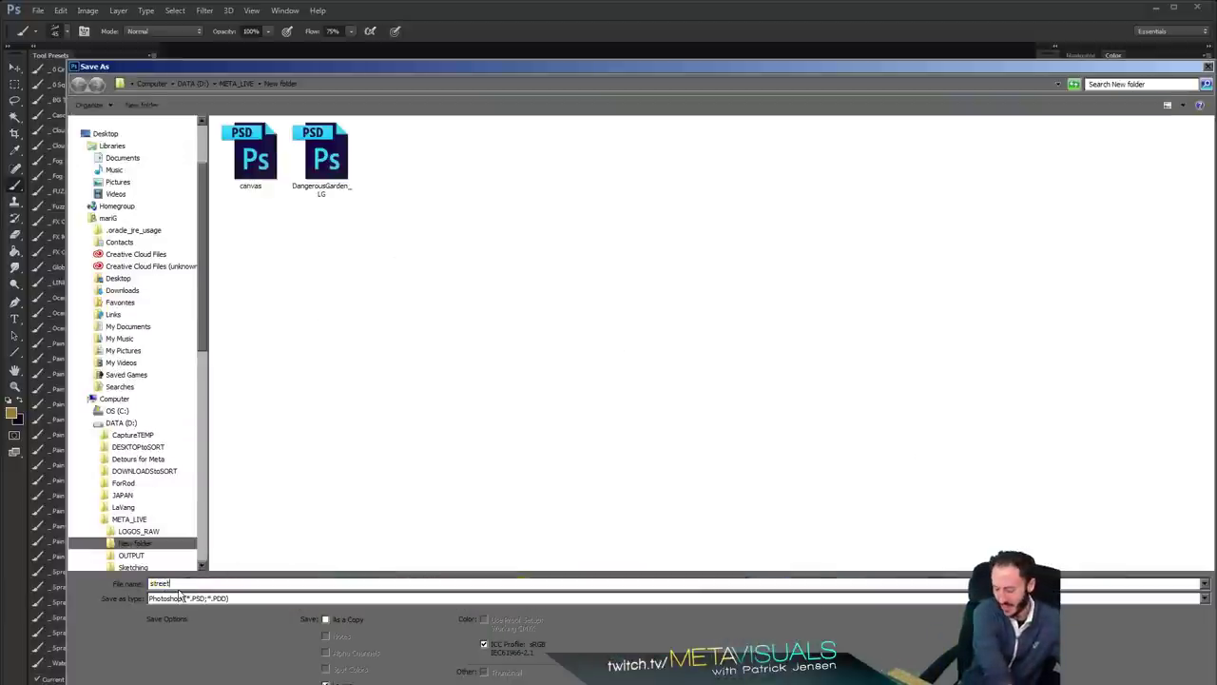
key("BackSpace")
key("BackSpace")
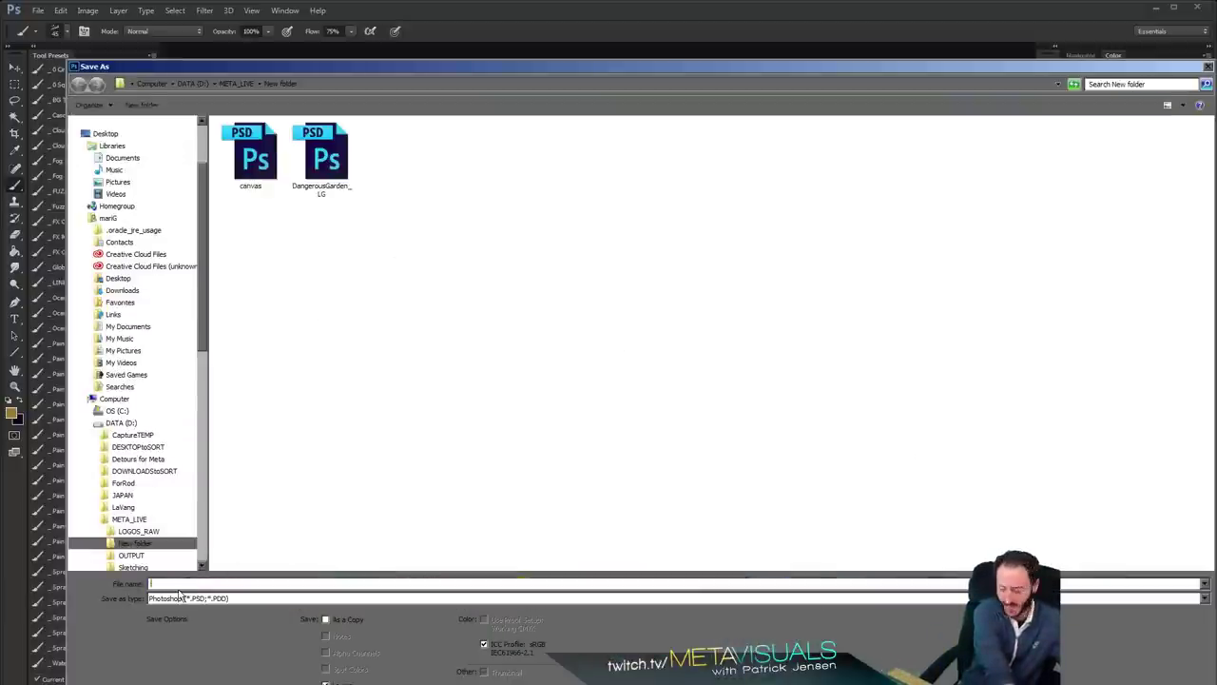
type("Lightning")
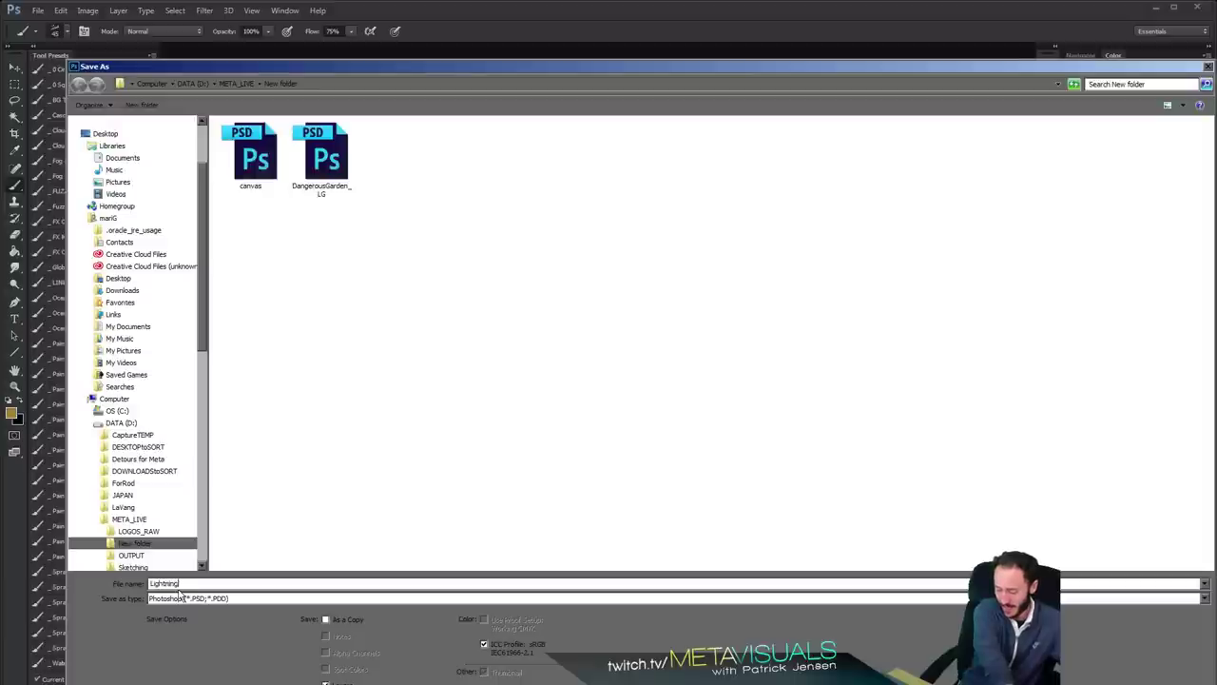
type("Ball")
key("Return")
key("Return")
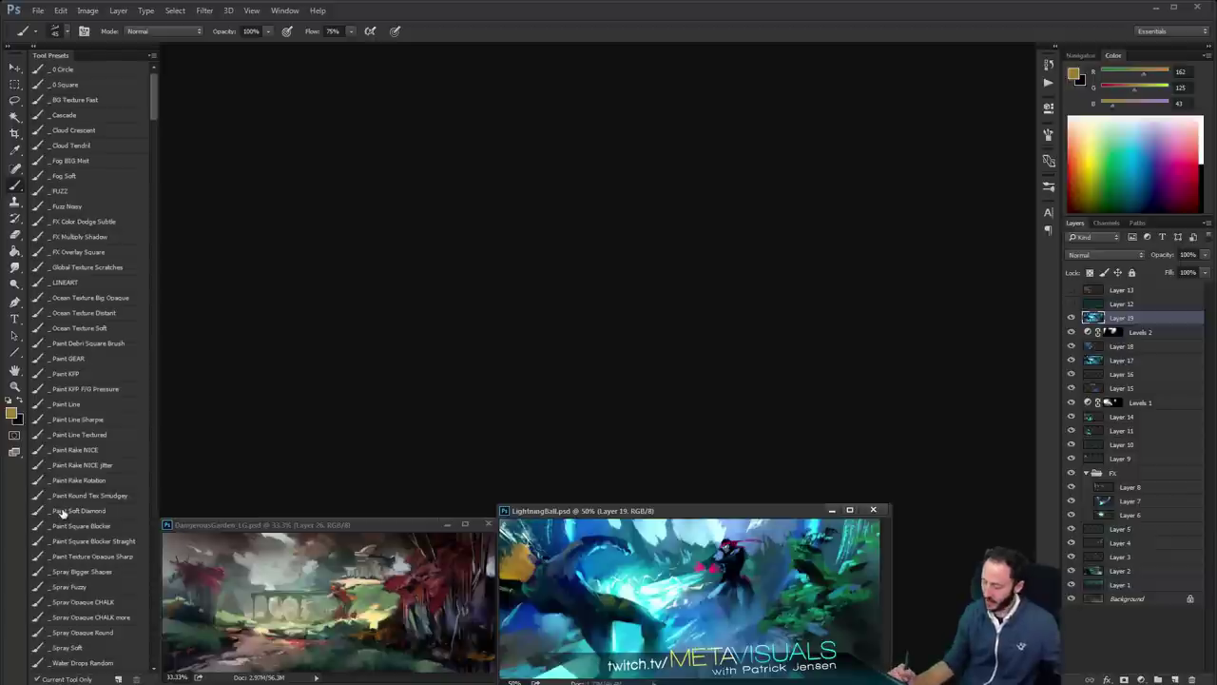
Arrange LightningBall.psd at 100% above DangerousGarden_LG.psd at 66.7% for comparison
left_click_drag(678, 514, 342, 56)
key("ctrl+plus")
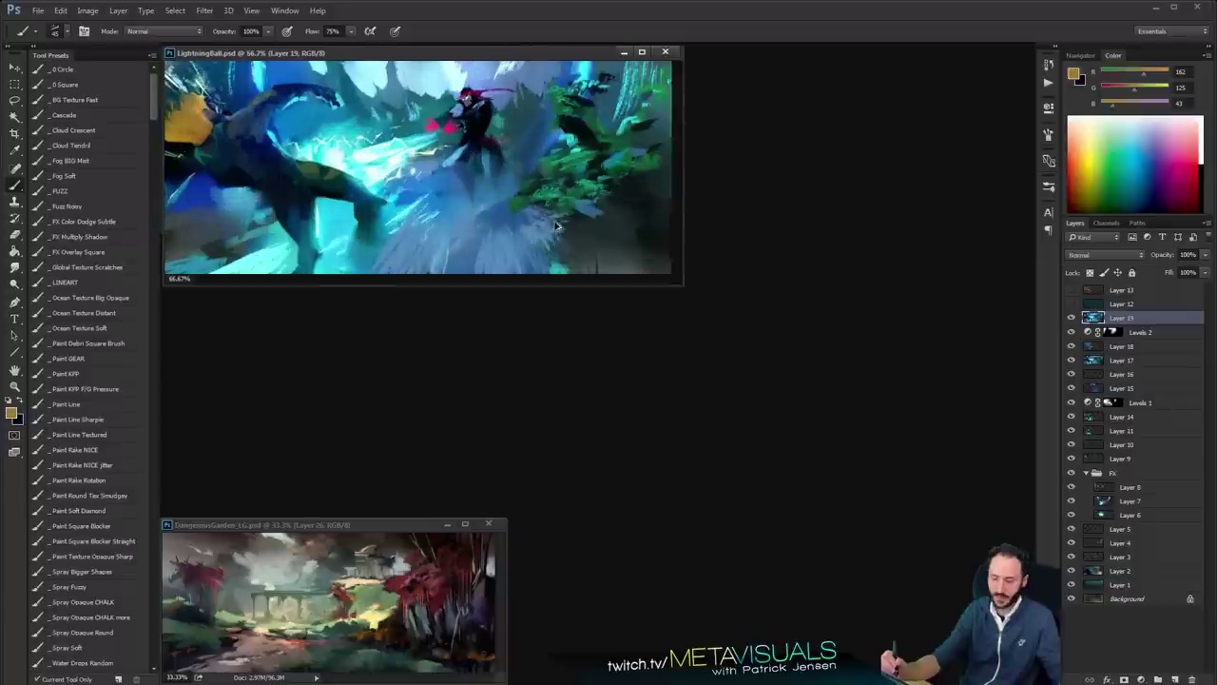
key("ctrl+plus")
left_click_drag(428, 524, 468, 386)
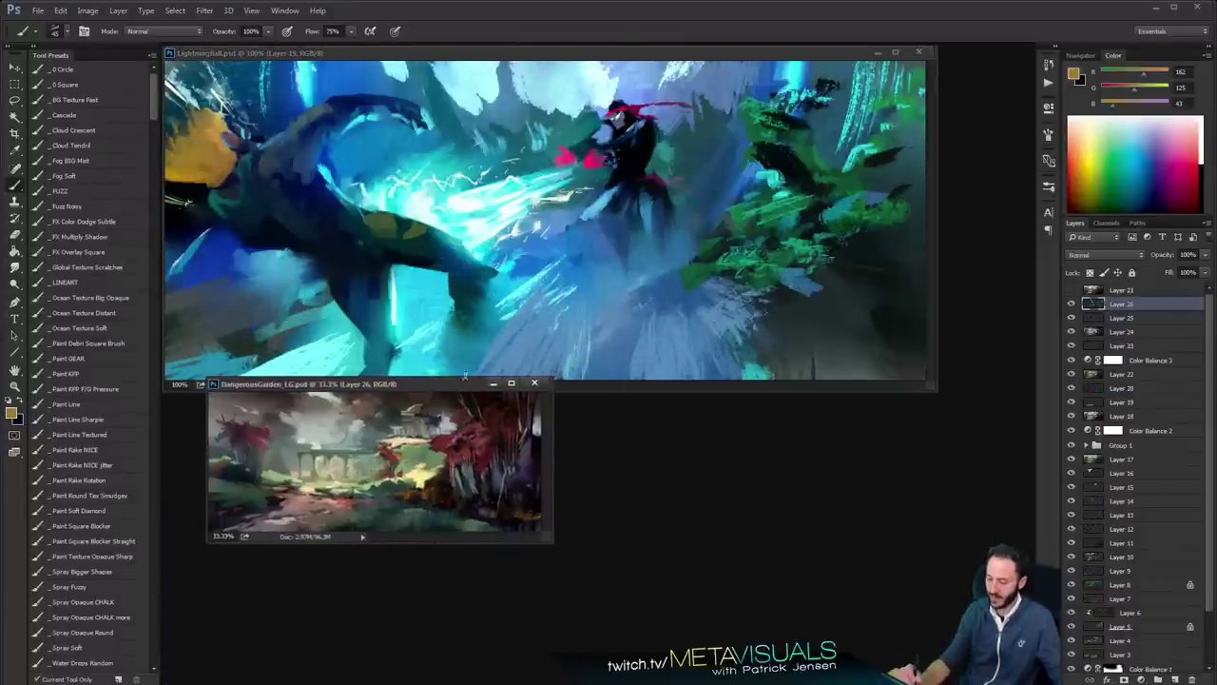
key("ctrl+plus")
key("ctrl+plus")
left_click_drag(587, 390, 541, 386)
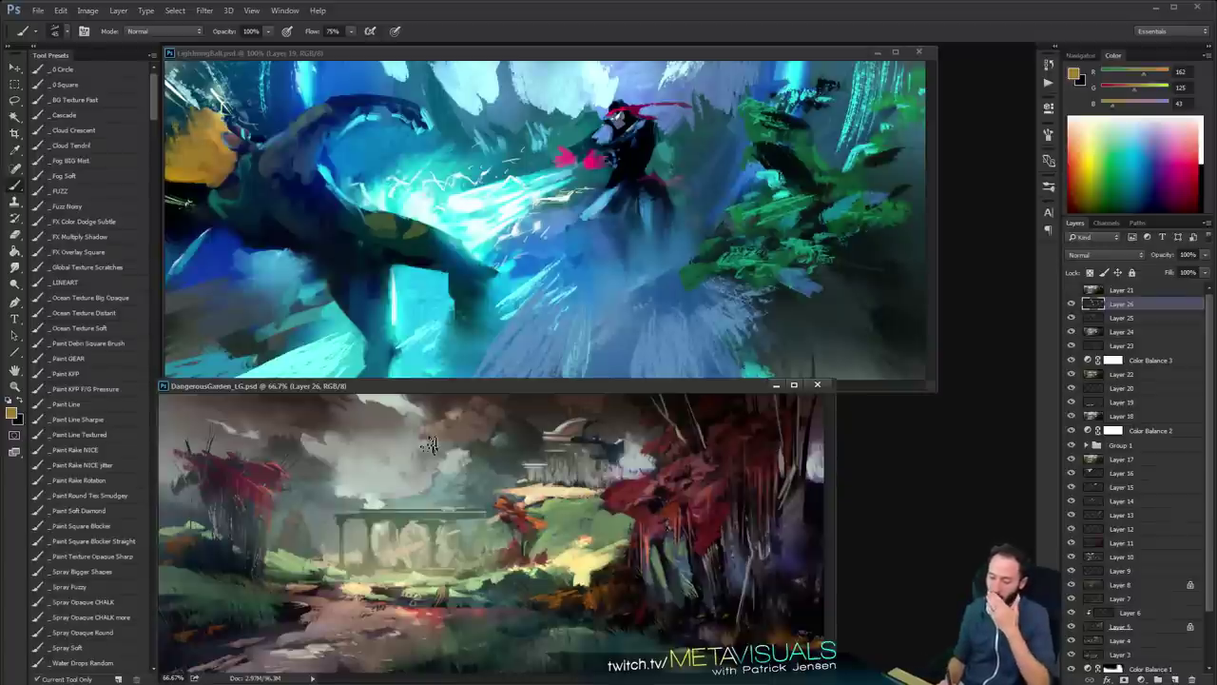
mouse_move(382, 390)
left_mouse_down()
mouse_move(400, 376)
mouse_move(378, 385)
left_mouse_up()
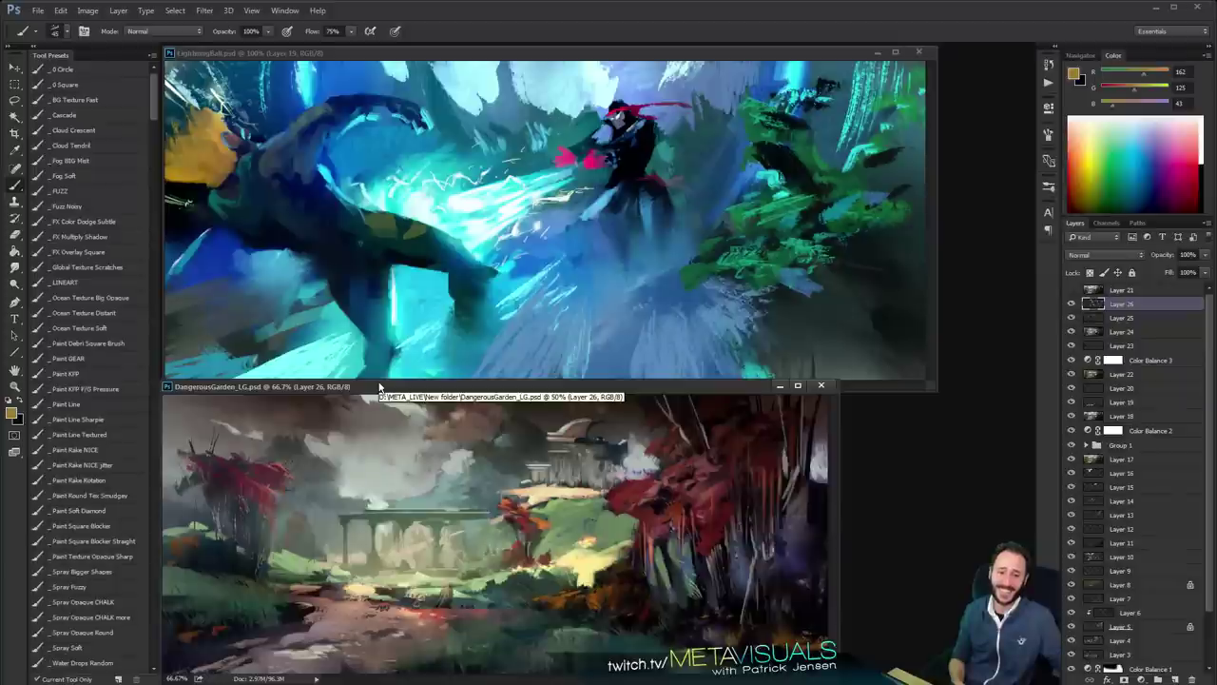
Reduce the DangerousGarden_LG view to 50% and the LightningBall view to 66.7%, keeping the two windows apart
left_click_drag(379, 388, 385, 453)
key("ctrl+minus")
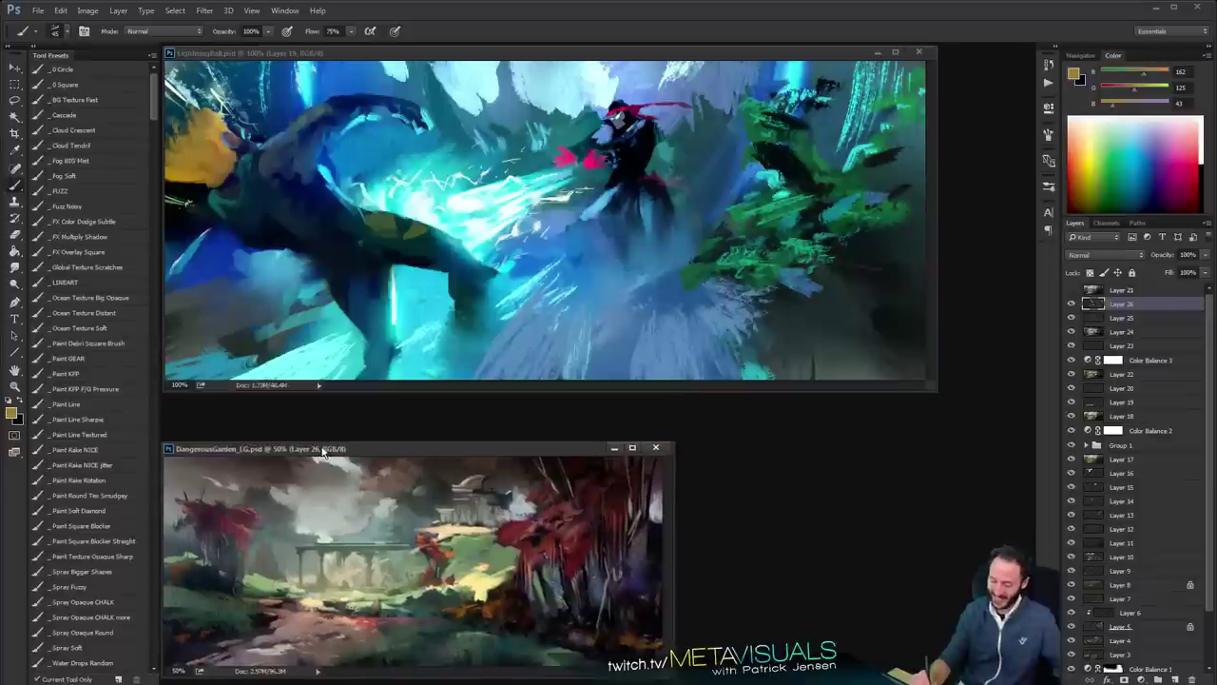
left_click_drag(388, 56, 392, 60)
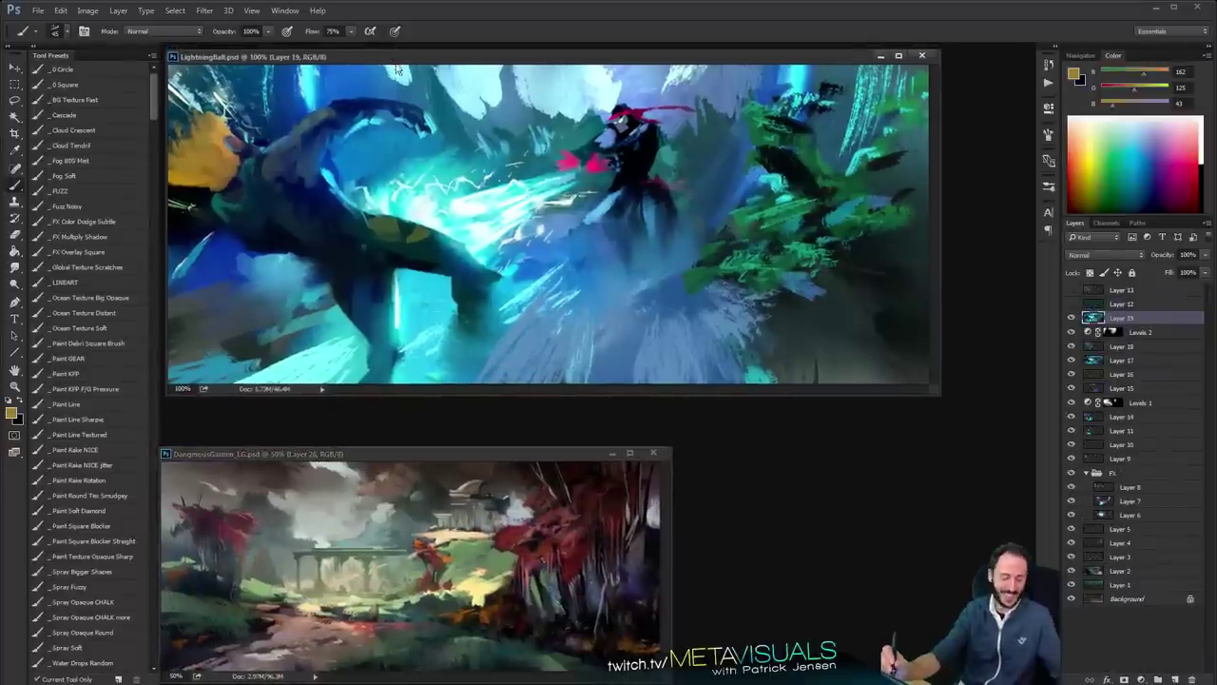
key("ctrl+minus")
key("ctrl+w")
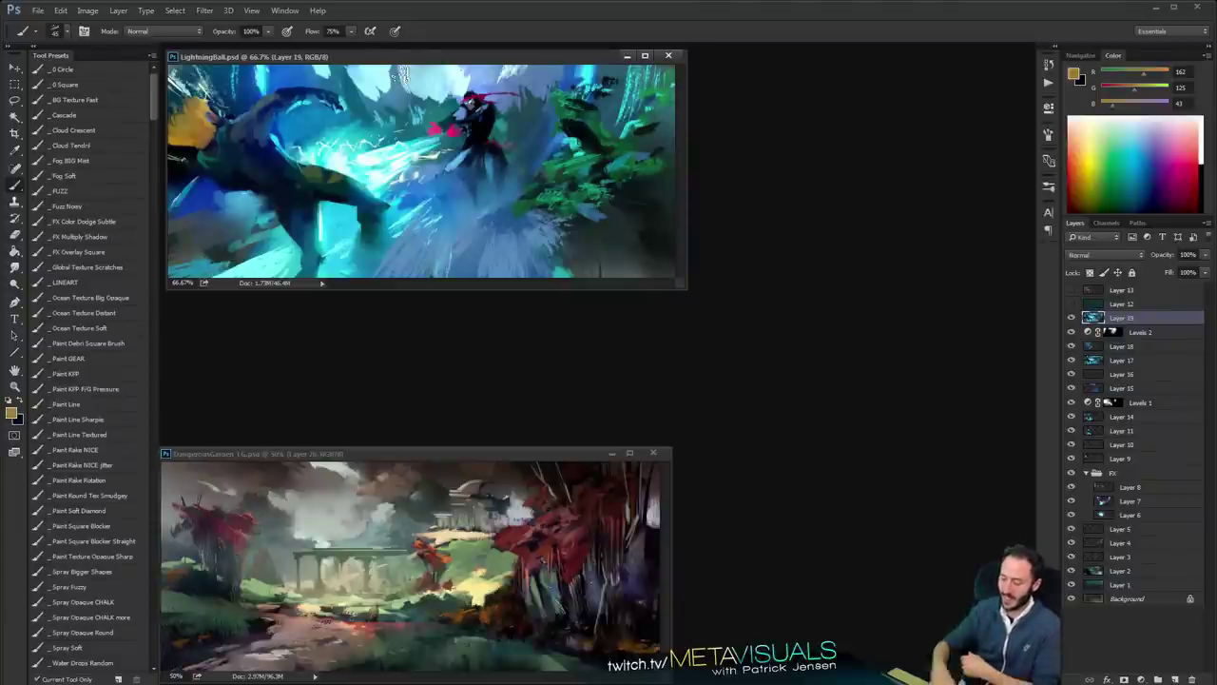
Examine the DangerousGarden_LG painting enlarged in full-screen mode and return to the floating windows
left_click_drag(382, 454, 473, 216)
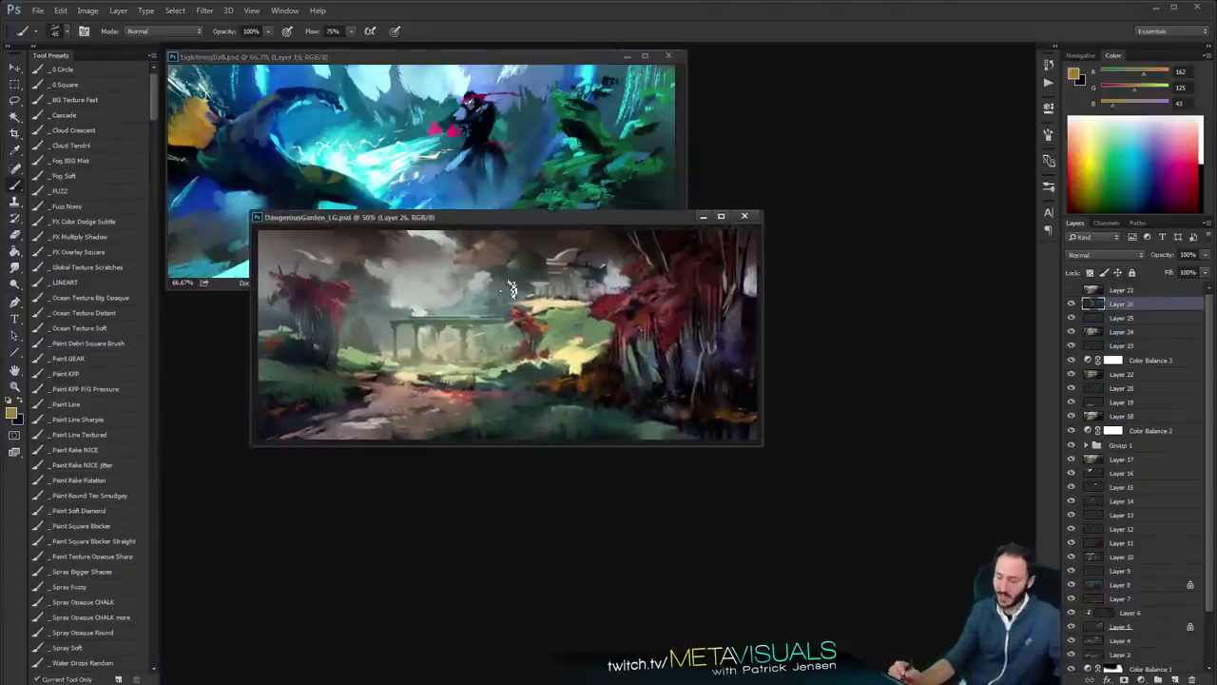
key("f")
left_click(576, 399, "ctrl")
mouse_move(654, 523)
left_mouse_down()
mouse_move(595, 438)
mouse_move(575, 430)
left_mouse_up()
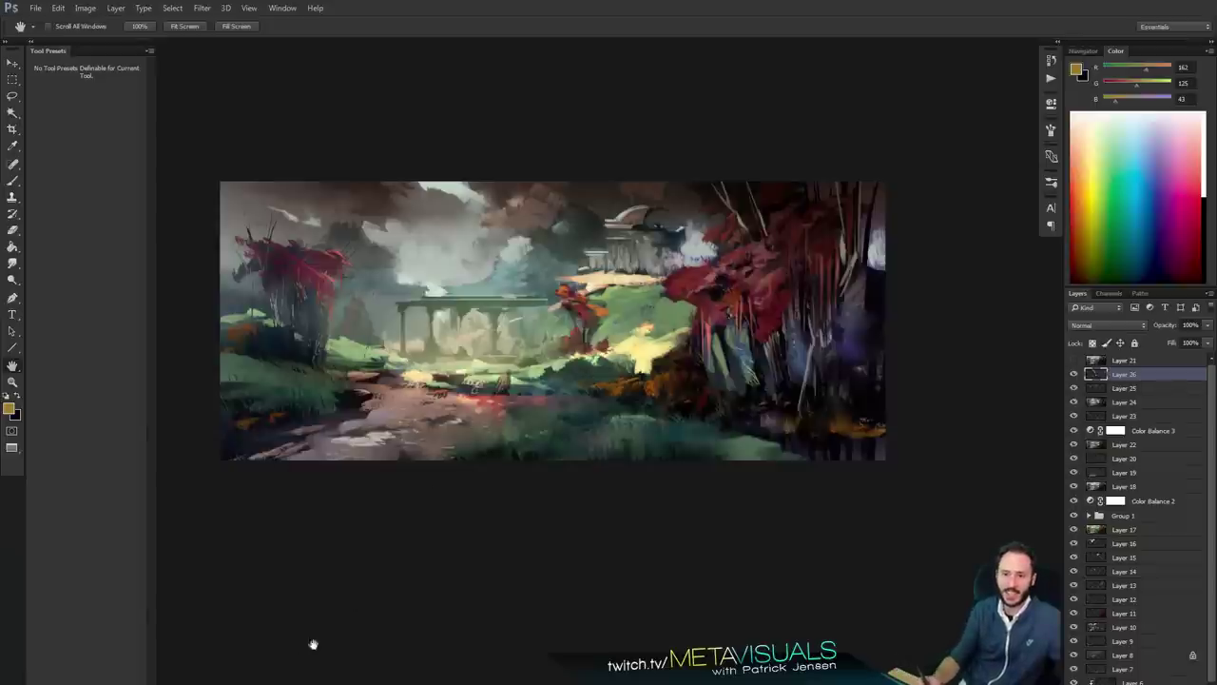
key("f")
key("f")
key("f")
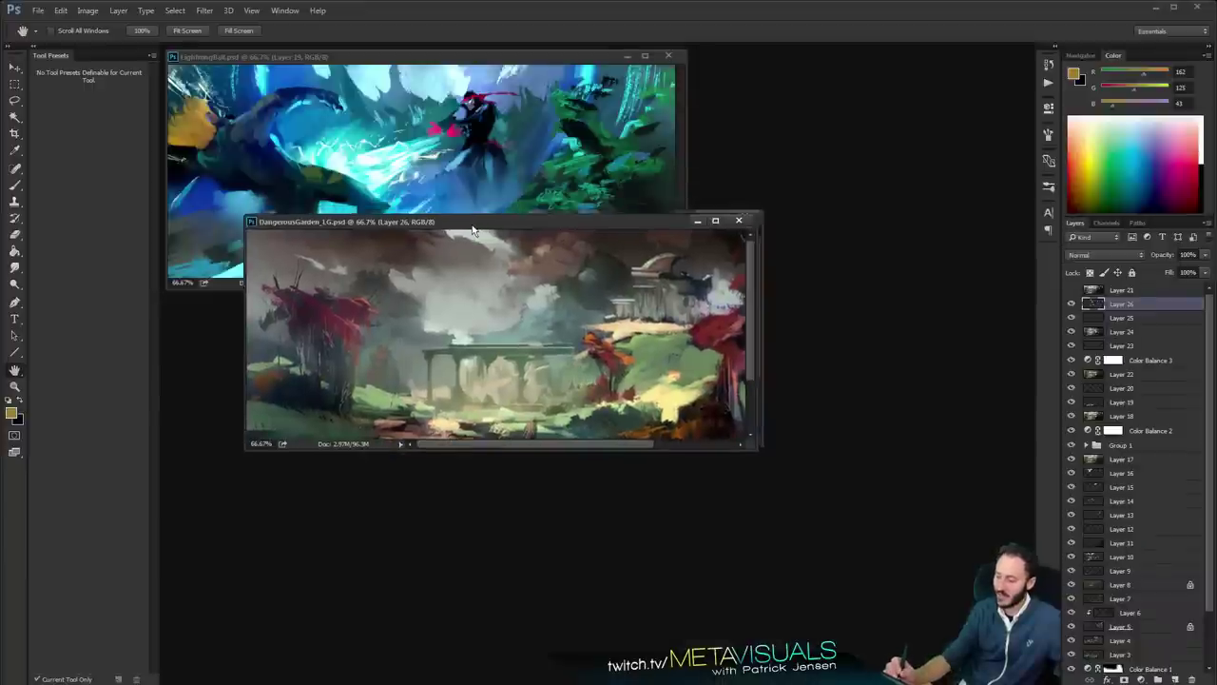
Fit DangerousGarden_LG's window around its image at 66.7%, place it below LightningBall, and enlarge LightningBall's window to leave a margin
left_click_drag(473, 231, 418, 310)
key("ctrl+alt+plus")
key("ctrl+alt+minus")
double_click(467, 245)
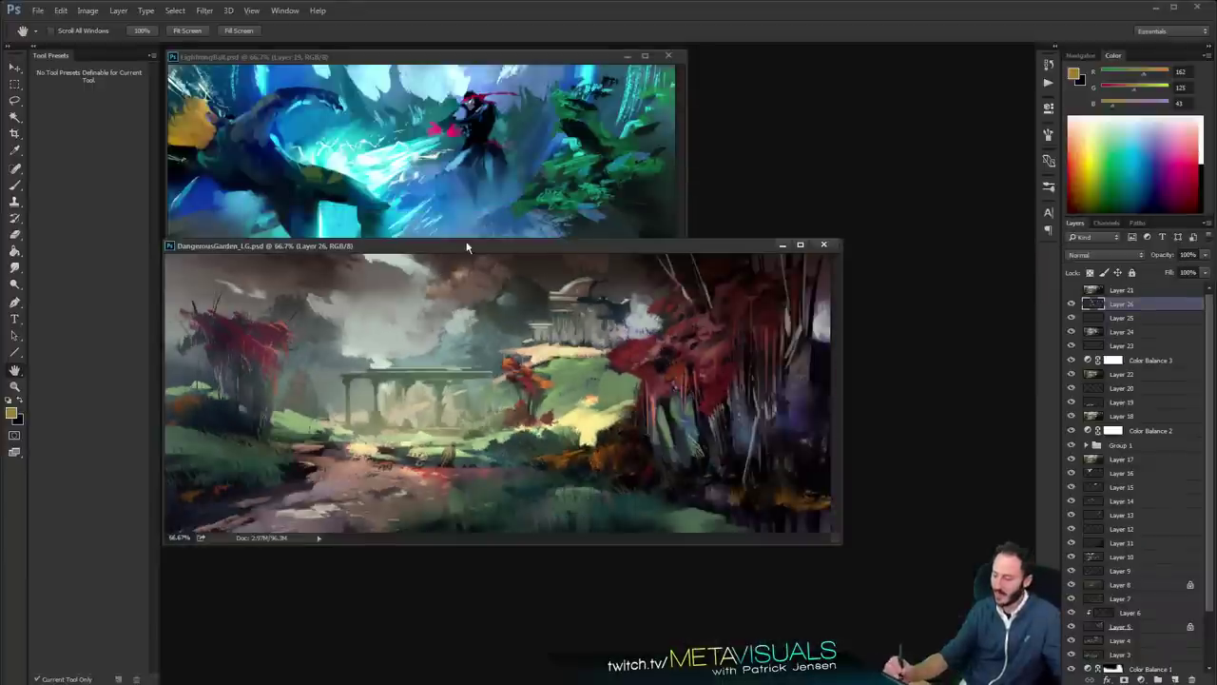
left_click_drag(467, 245, 453, 387)
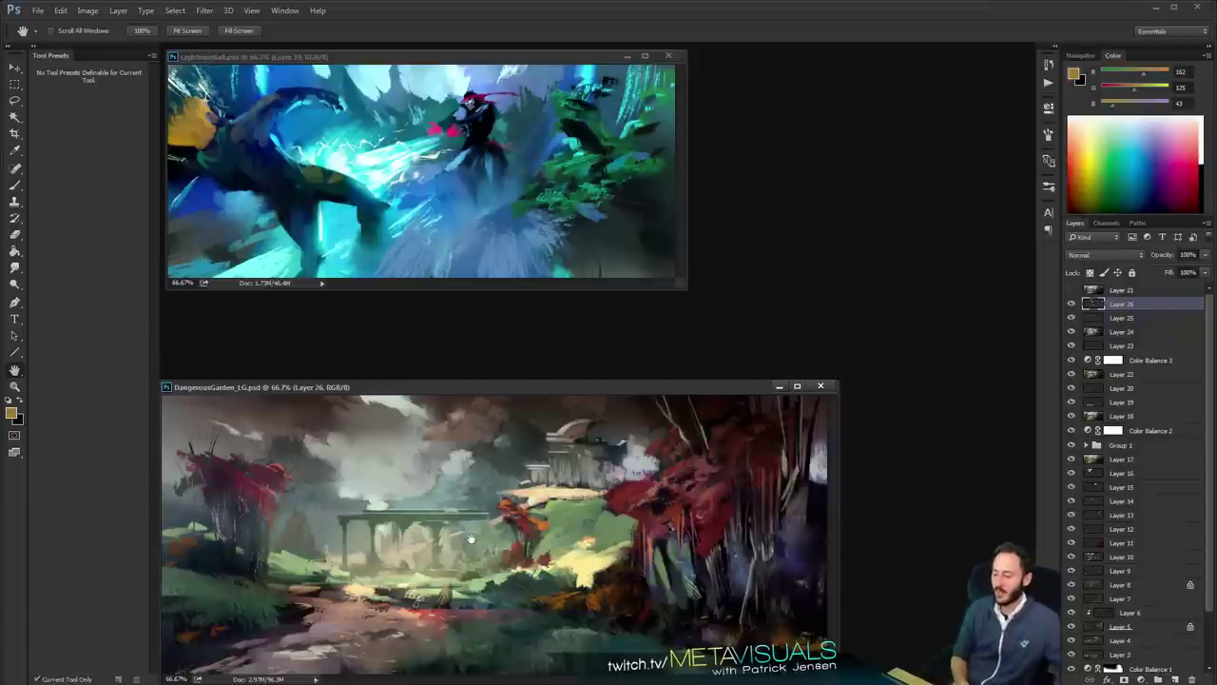
left_click_drag(681, 291, 856, 372)
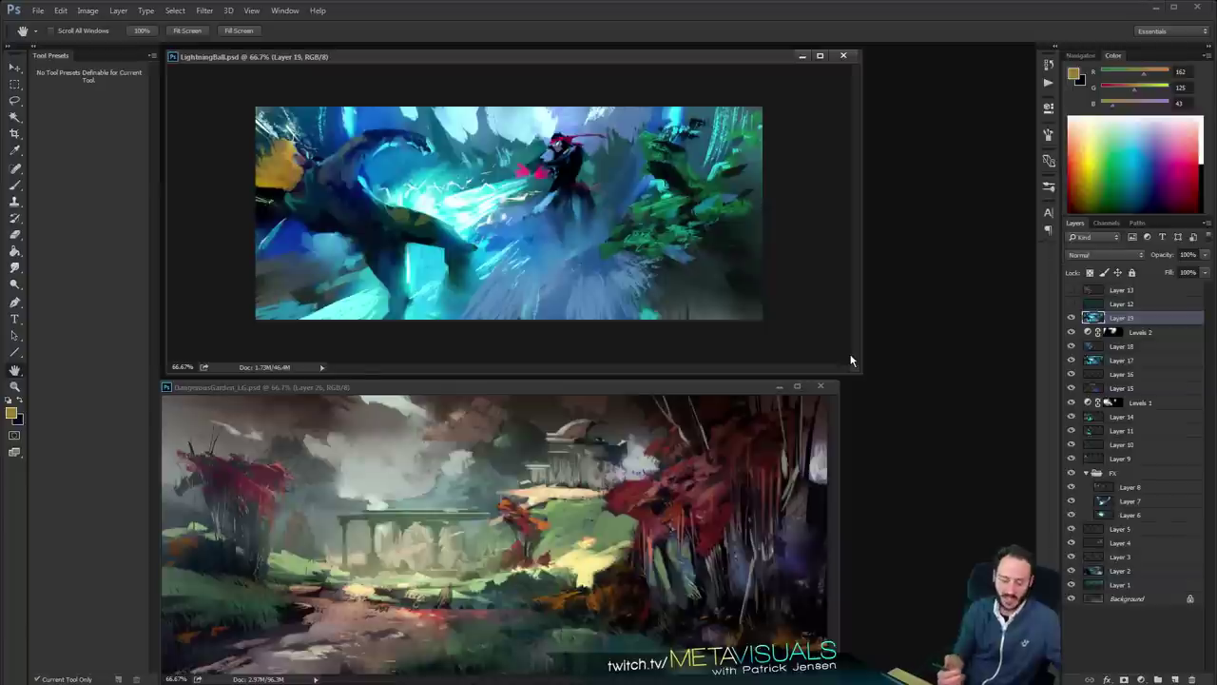